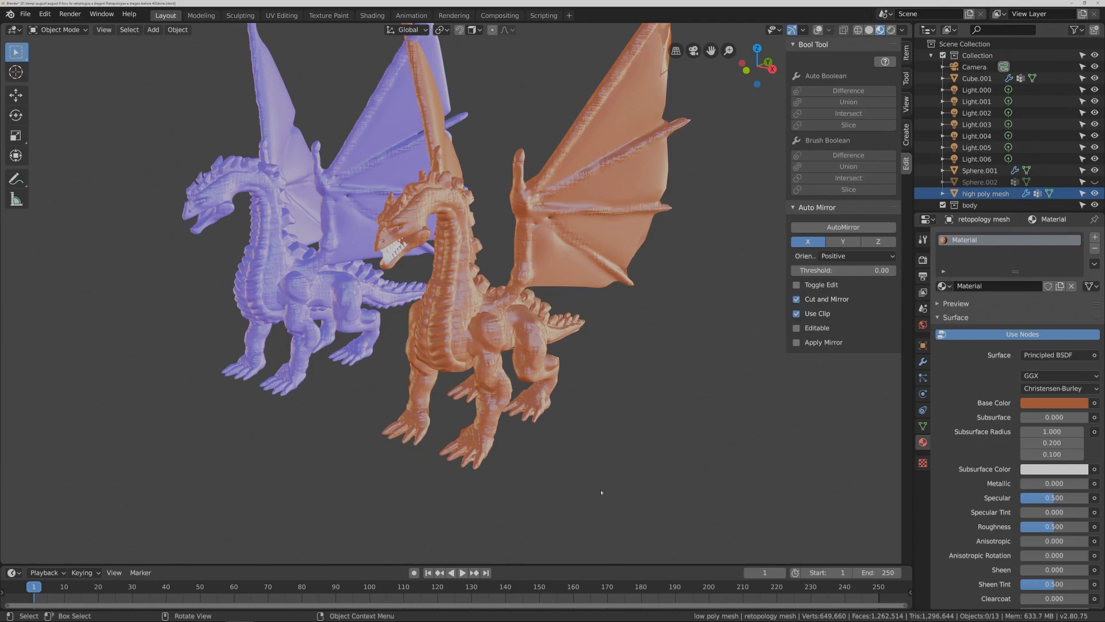
key("Pause")
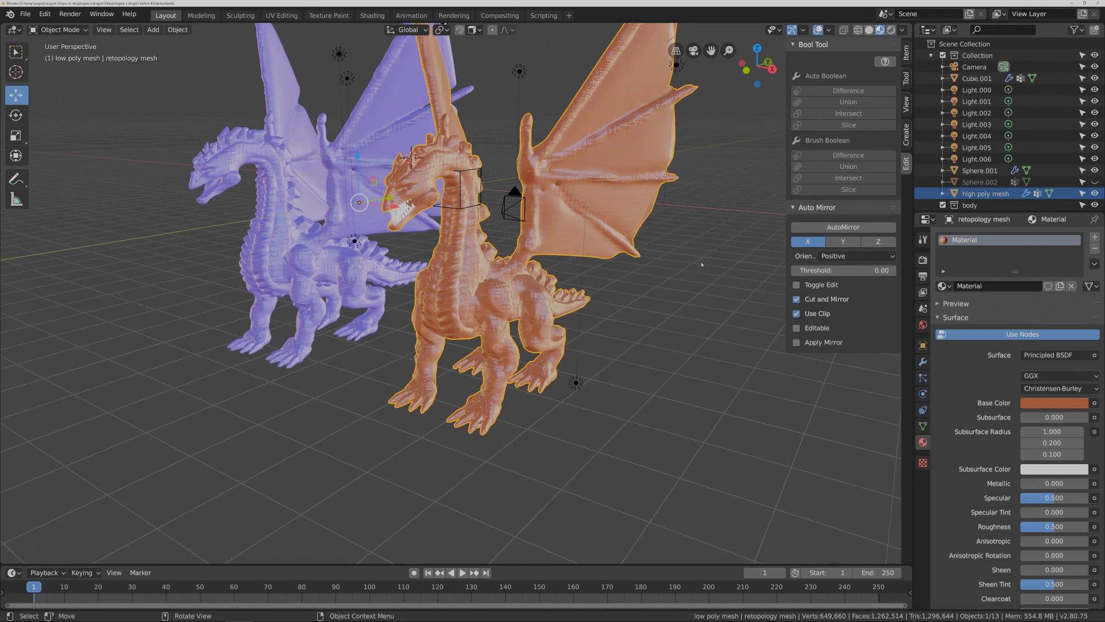
key("Pause")
- Switch to Chrome and view the Dragon entry on the Little Guy CGI Assets page, then return to Blender
mouse_move(581, 621)
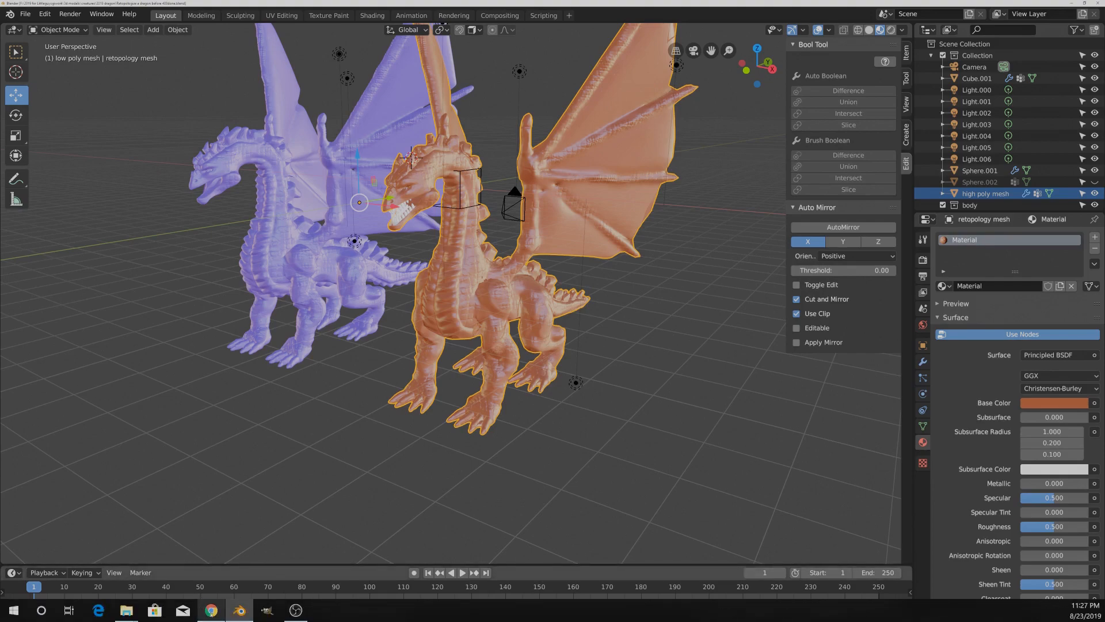
left_click(210, 610)
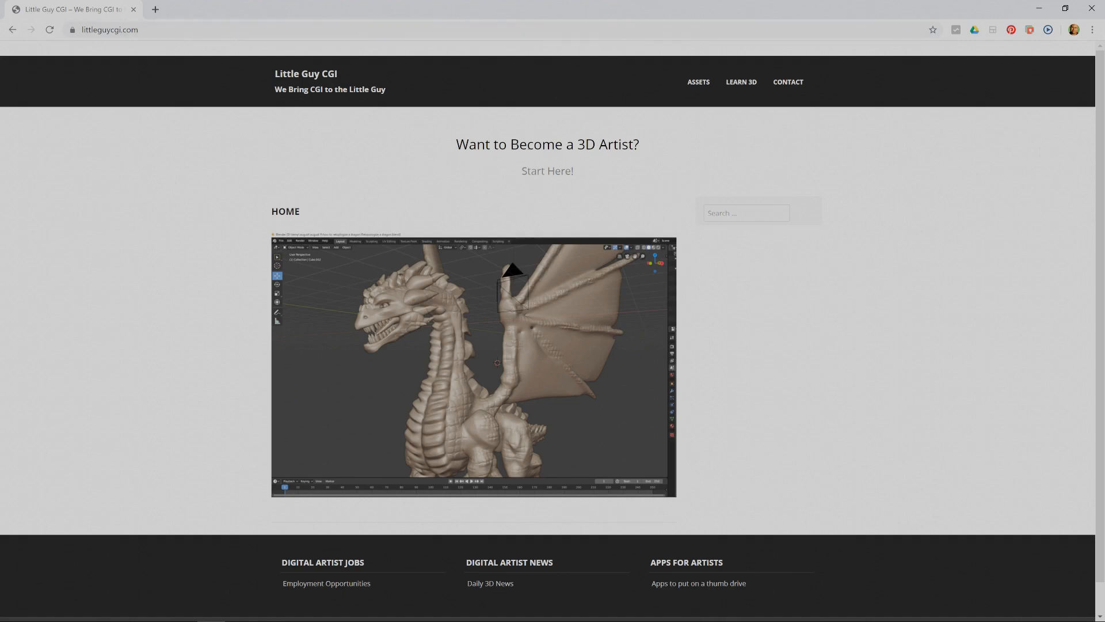
left_click(698, 82)
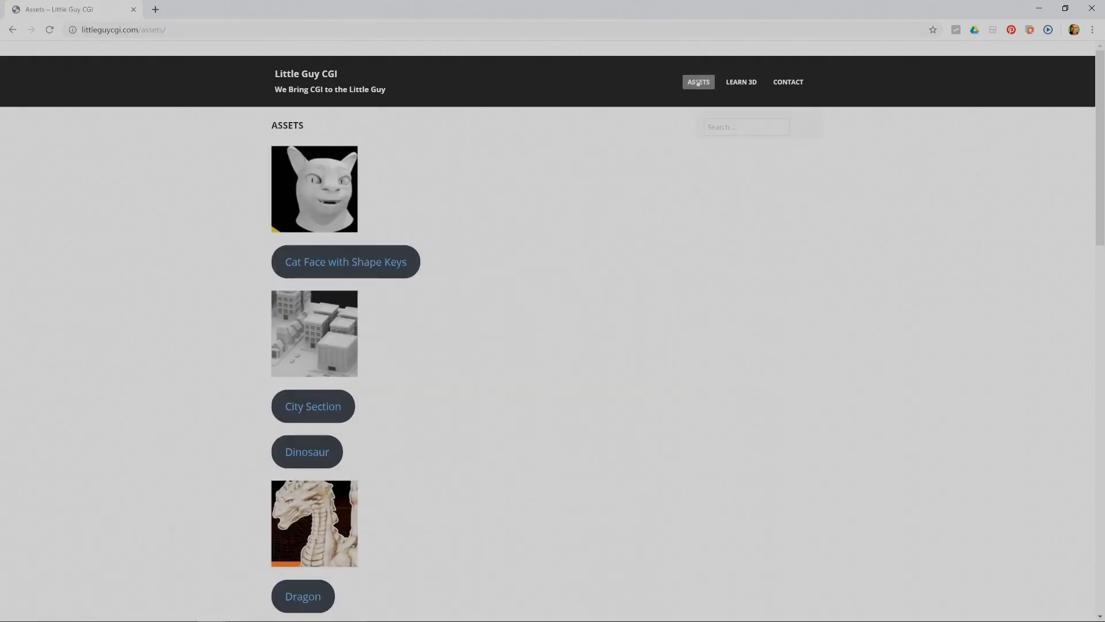
scroll(646, 208, "down", 3)
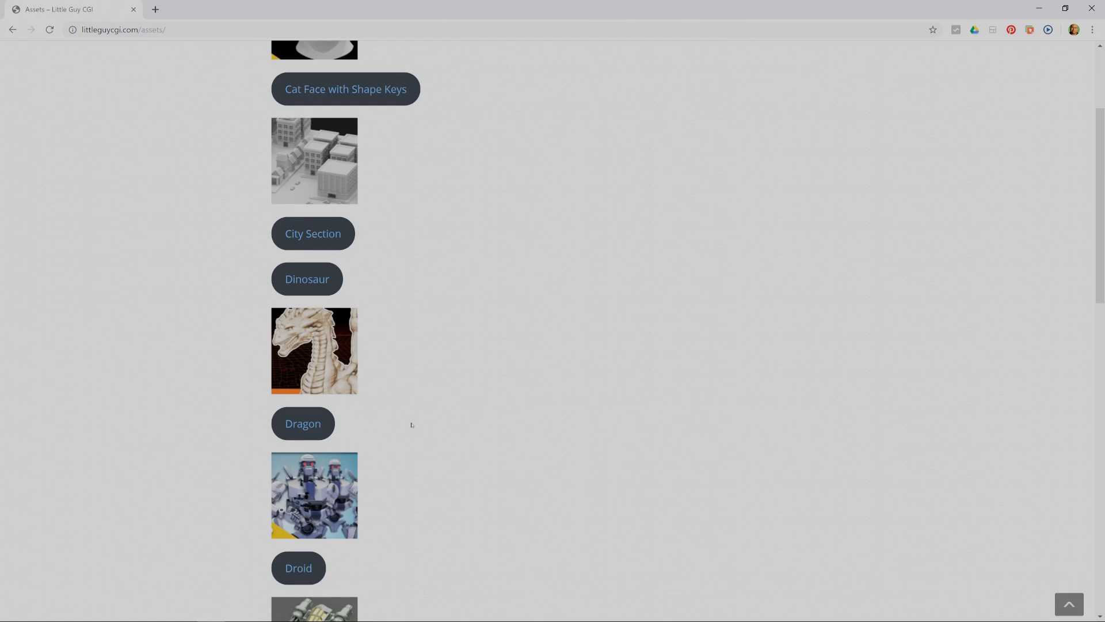
left_click(1089, 11)
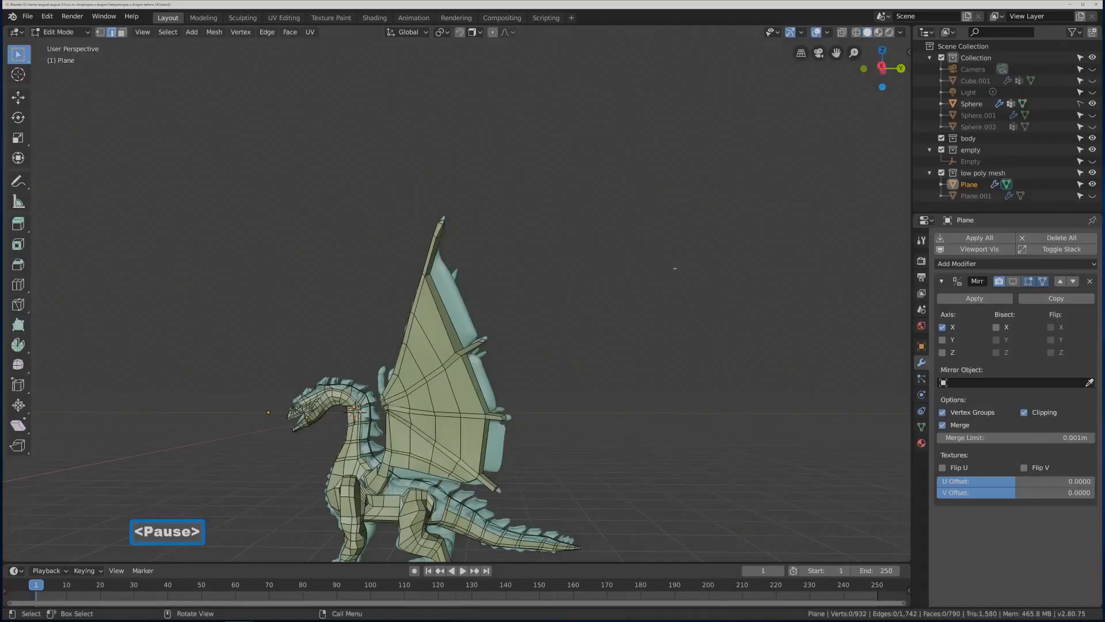
- Fill the open four-sided gap near the tip of the wing's leading spar with a face and clear the selection
scroll(566, 272, "up", 2)
middle_click_drag(485, 265, 613, 326)
scroll(555, 281, "up", 2)
scroll(586, 328, "up", 3)
key("alt")
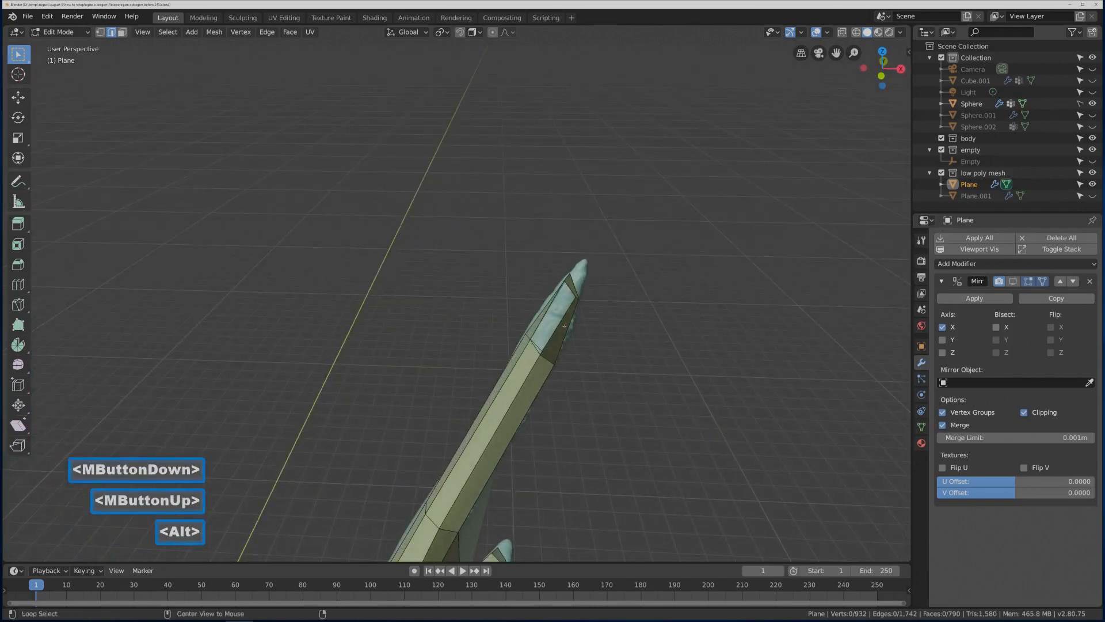
left_click(628, 351, "alt")
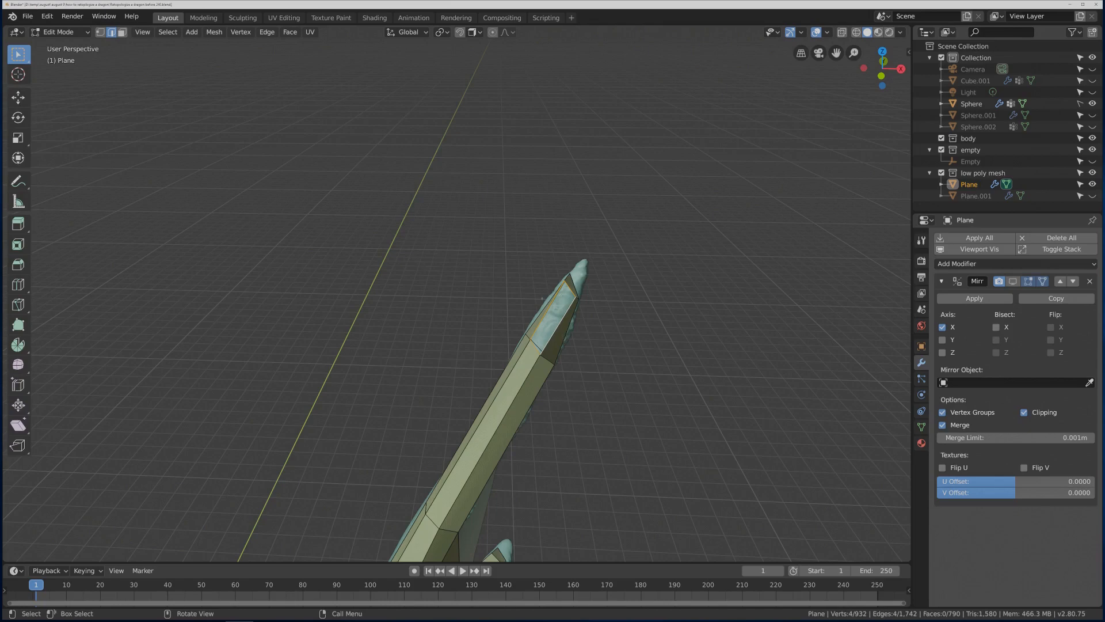
key("f")
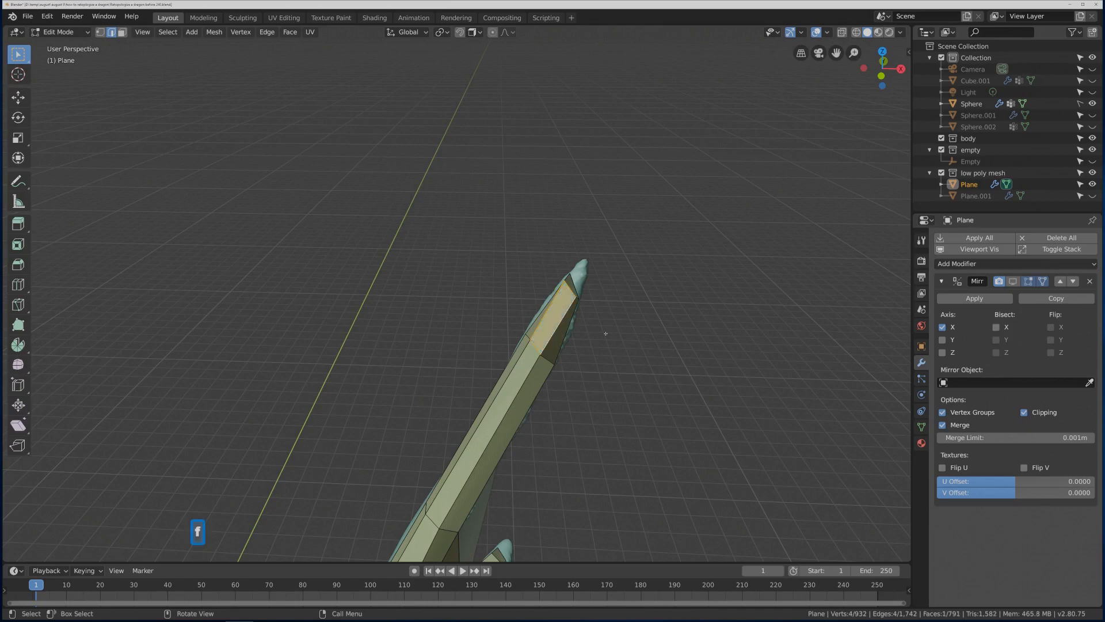
left_click(606, 333)
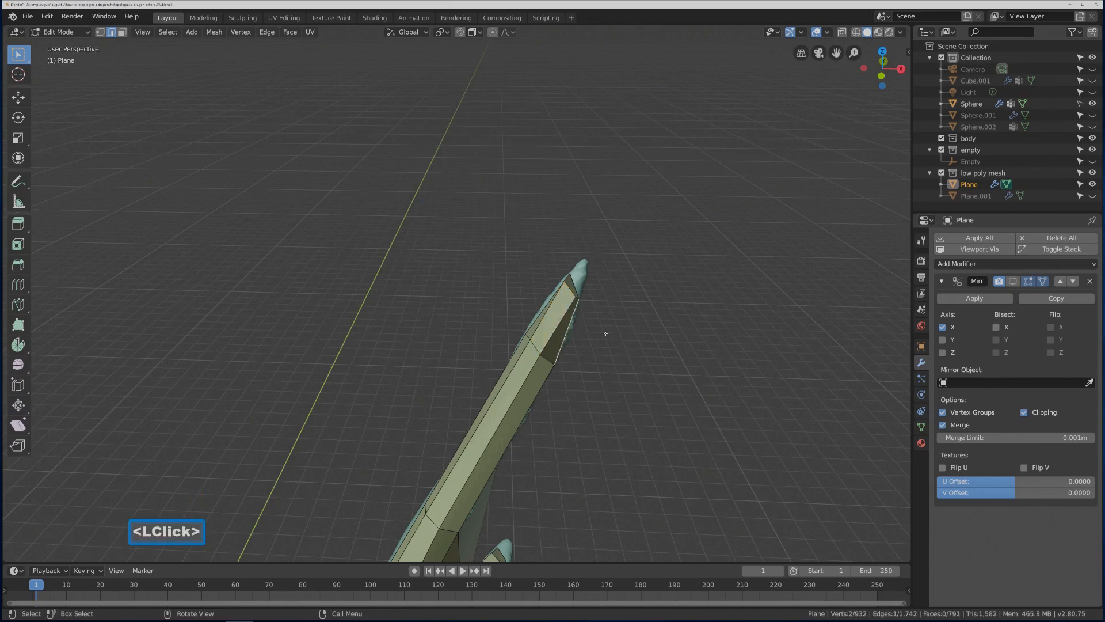
key("Pause")
key("alt")
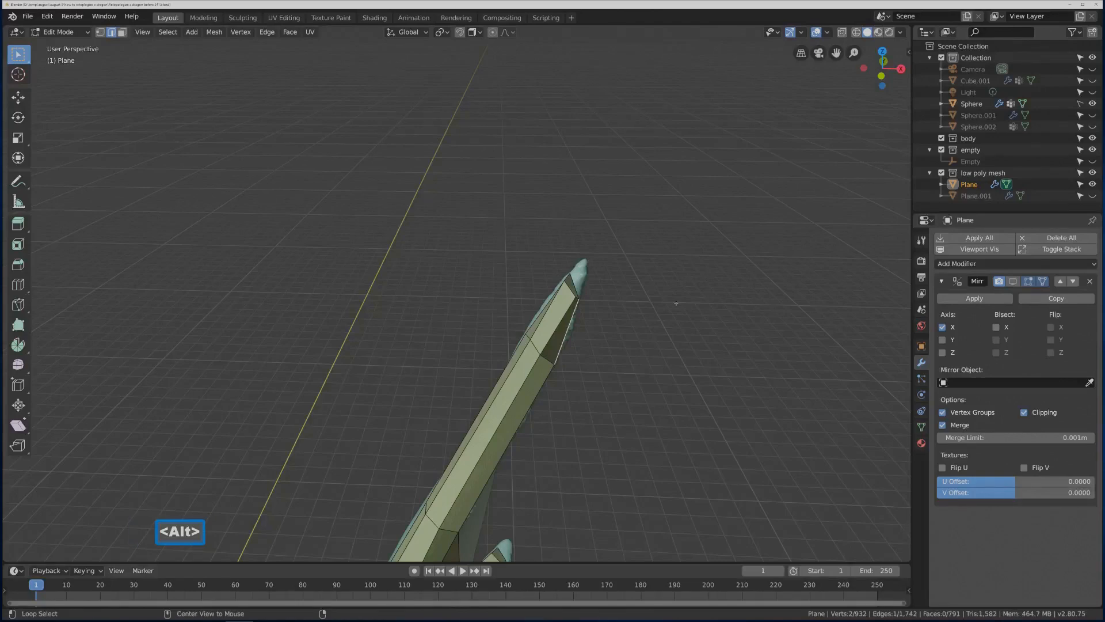
key("alt+a")
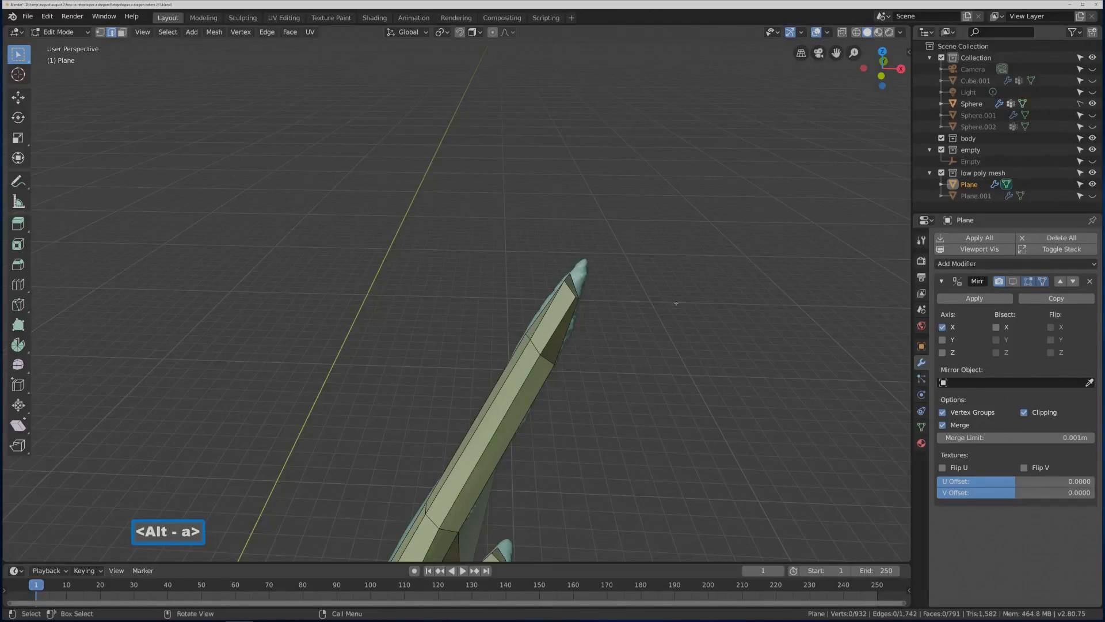
- Examine the low poly mesh around the open gap between the wing arm and the shoulder from several angles
scroll(676, 303, "down", 9)
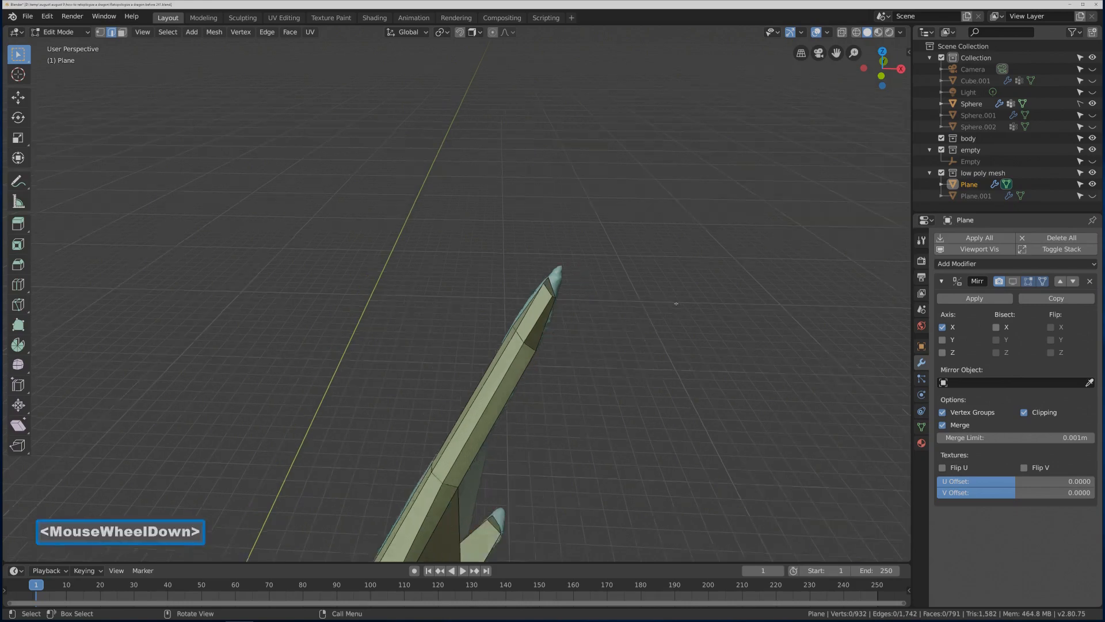
scroll(626, 390, "down", 3)
middle_click_drag(626, 390, 587, 359)
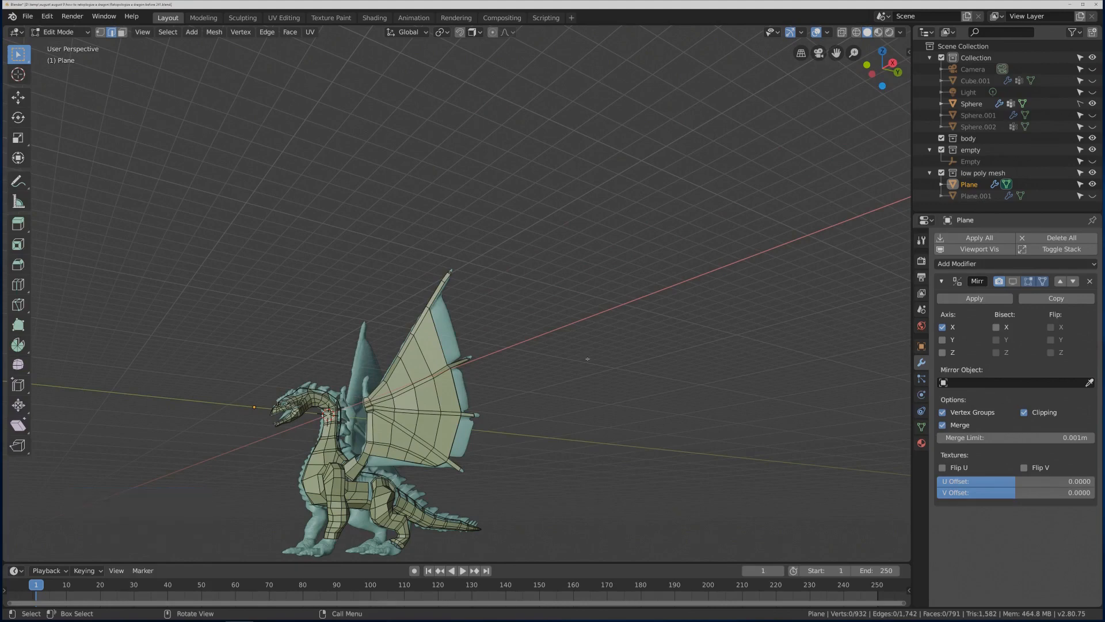
key("Pause")
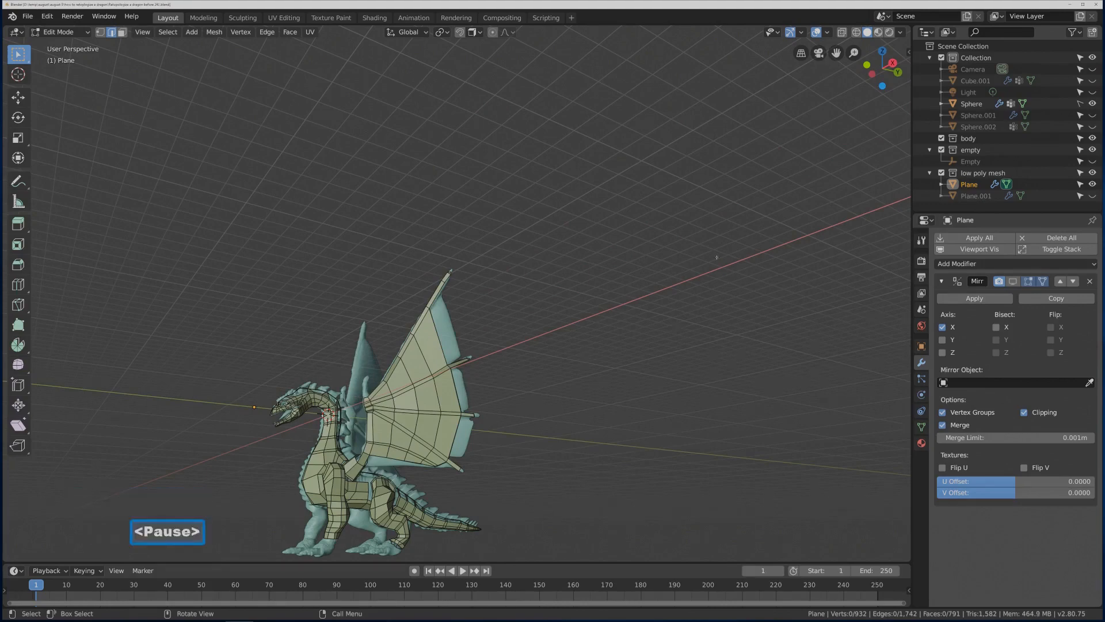
scroll(717, 257, "up", 2)
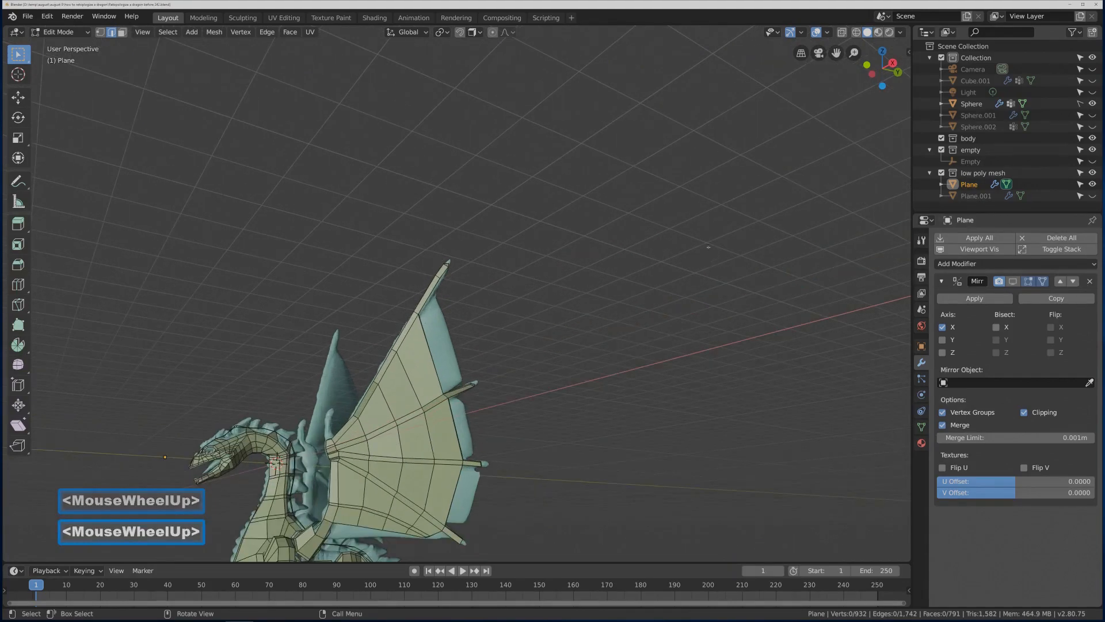
middle_click_drag(532, 267, 655, 170, "shift")
middle_click_drag(584, 313, 602, 233, "ctrl")
middle_click_drag(556, 313, 563, 282, "shift")
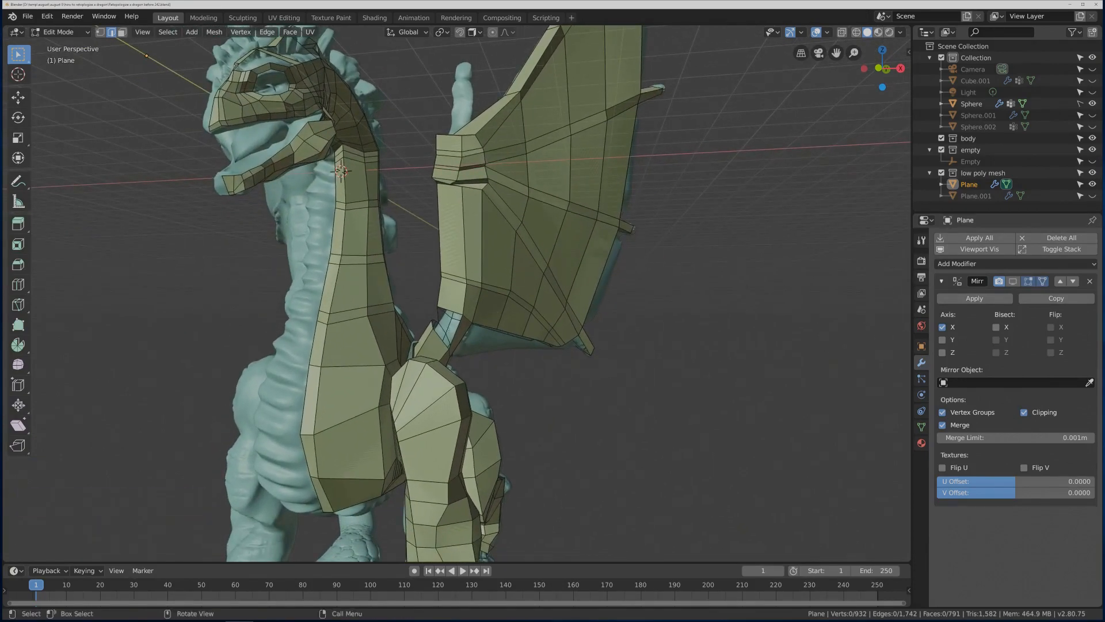
left_click(441, 338)
left_click(450, 311, "shift")
left_click(458, 329, "shift")
middle_click_drag(438, 310, 474, 333)
left_click(567, 357)
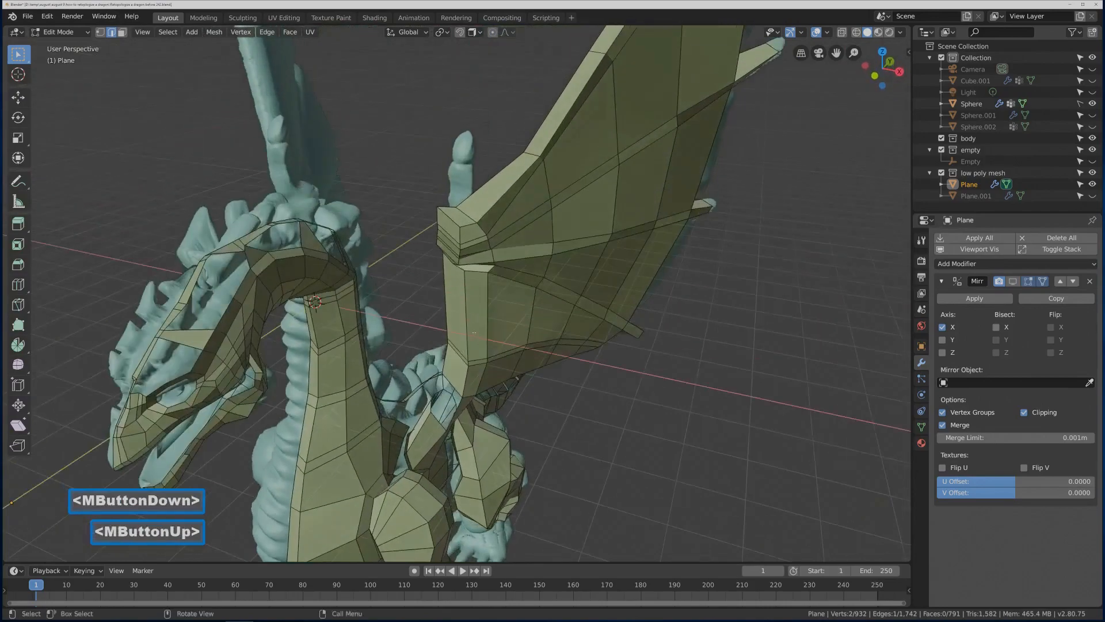
middle_click_drag(479, 394, 443, 384, "ctrl")
middle_click_drag(743, 331, 478, 334, "shift")
middle_click_drag(662, 339, 561, 346)
left_click(292, 339)
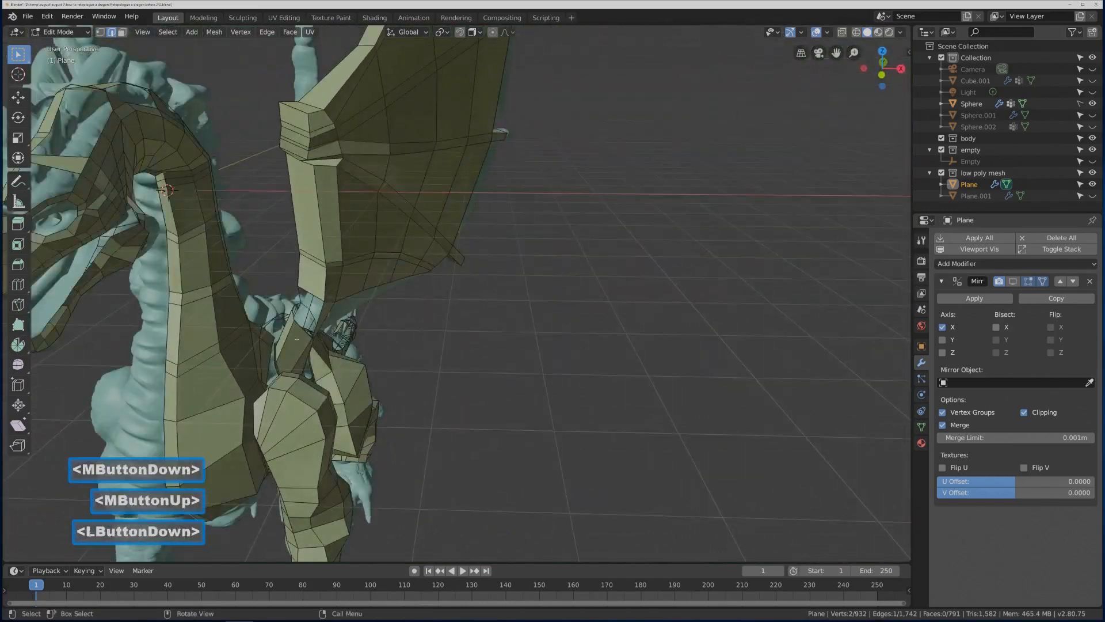
middle_click_drag(248, 336, 624, 268)
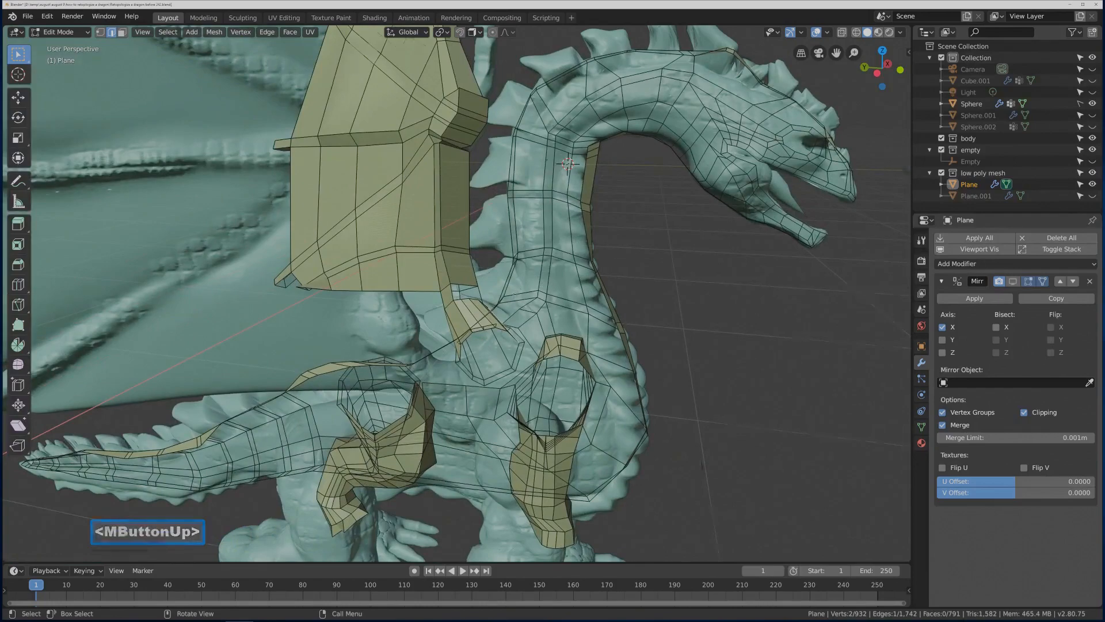
- Move the shoulder strip's outer upper edge outward so the strip follows the sculpt below the wing arm
scroll(512, 297, "up", 4)
scroll(512, 296, "up", 2)
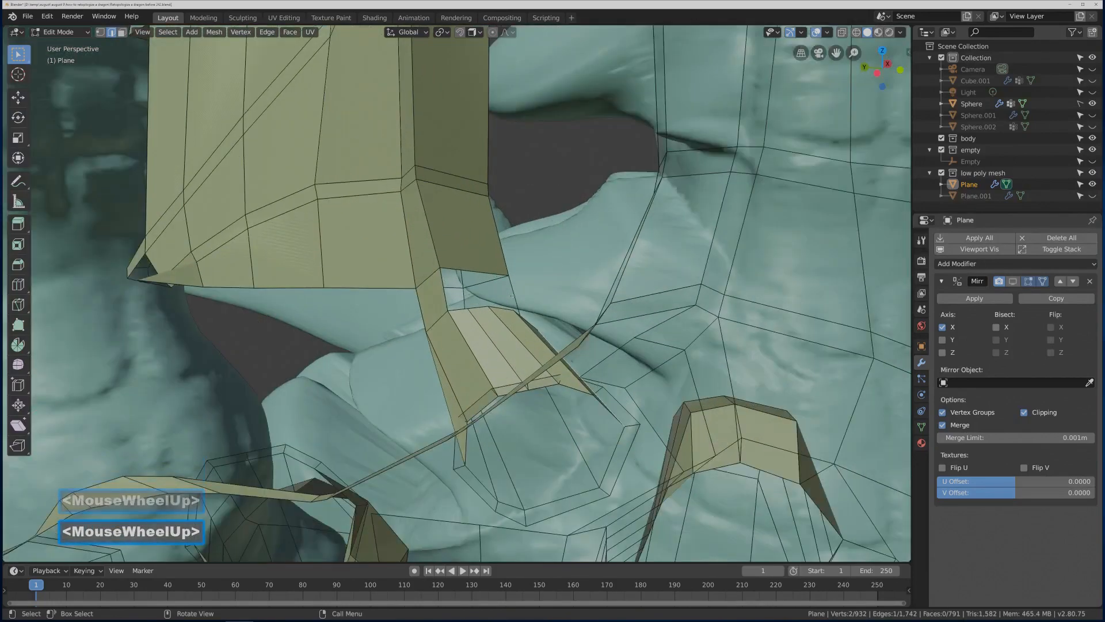
middle_click_drag(512, 296, 486, 301)
left_click(550, 306)
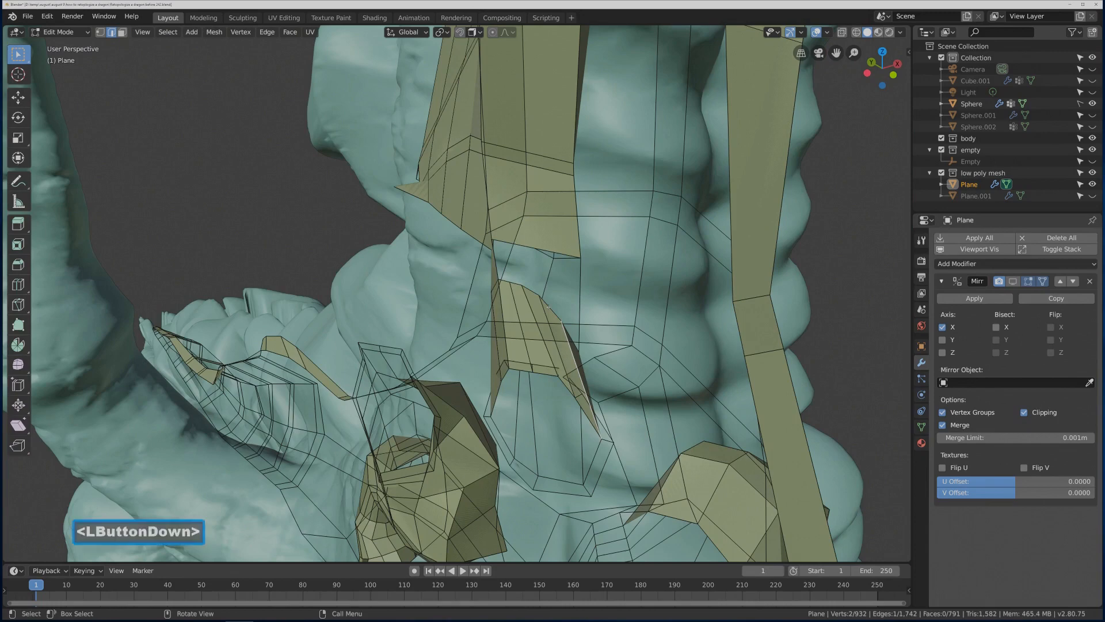
key("g")
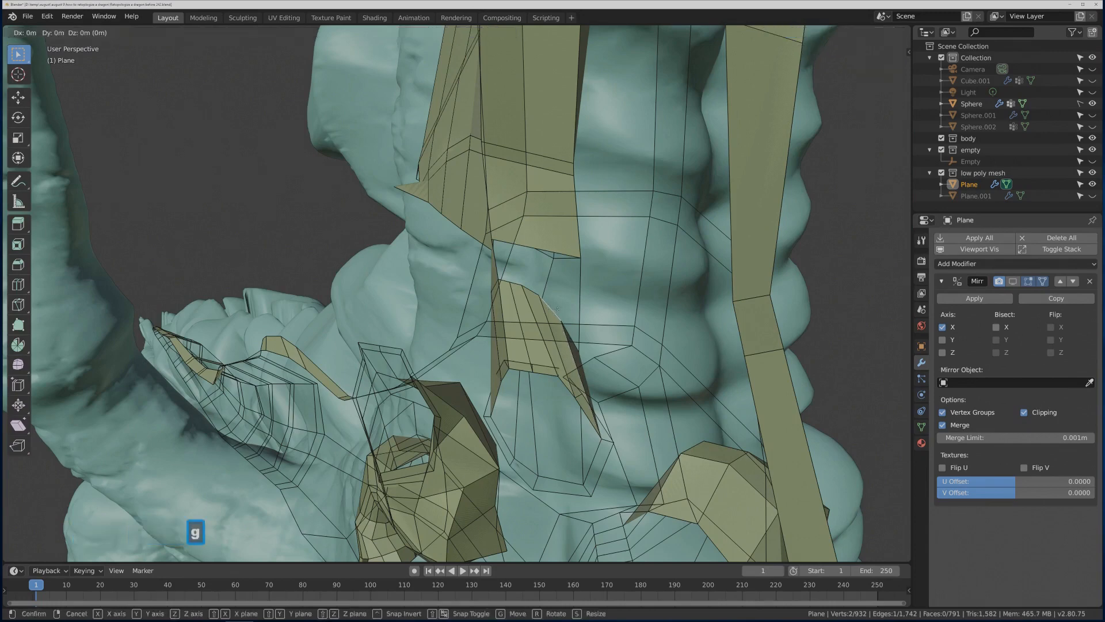
left_click(576, 311)
left_click(541, 284)
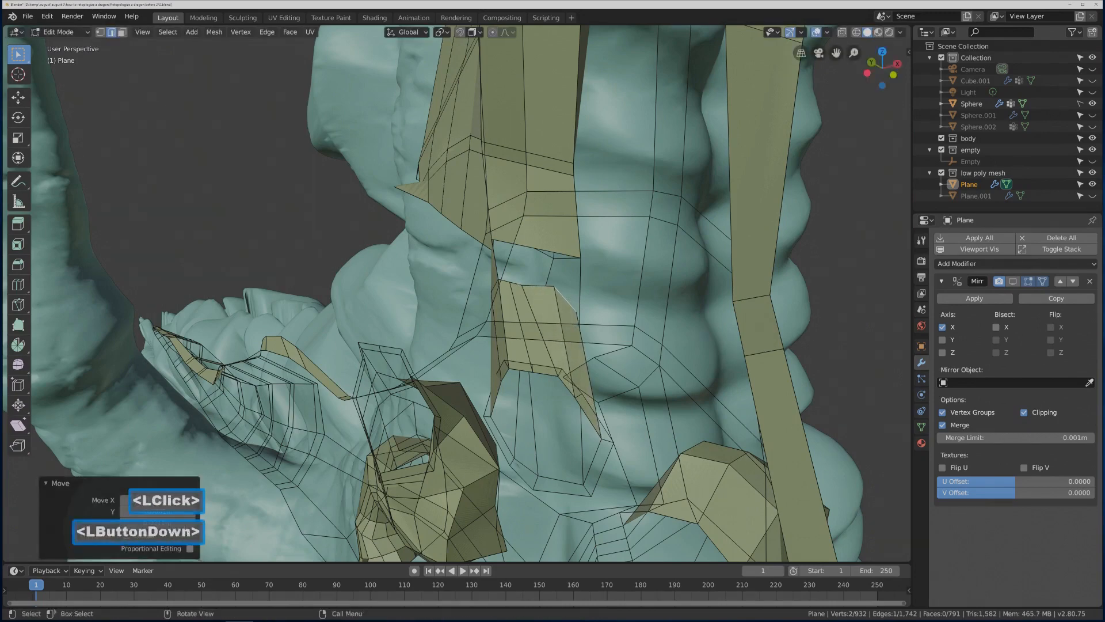
key("g")
left_click(532, 283)
- Fine-tune the shoulder strip's upper corner edge from other angles, ending with a move of 0.00728 m in X and 0.0108 m in Z
middle_click_drag(532, 283, 567, 184)
middle_click_drag(539, 317, 547, 313)
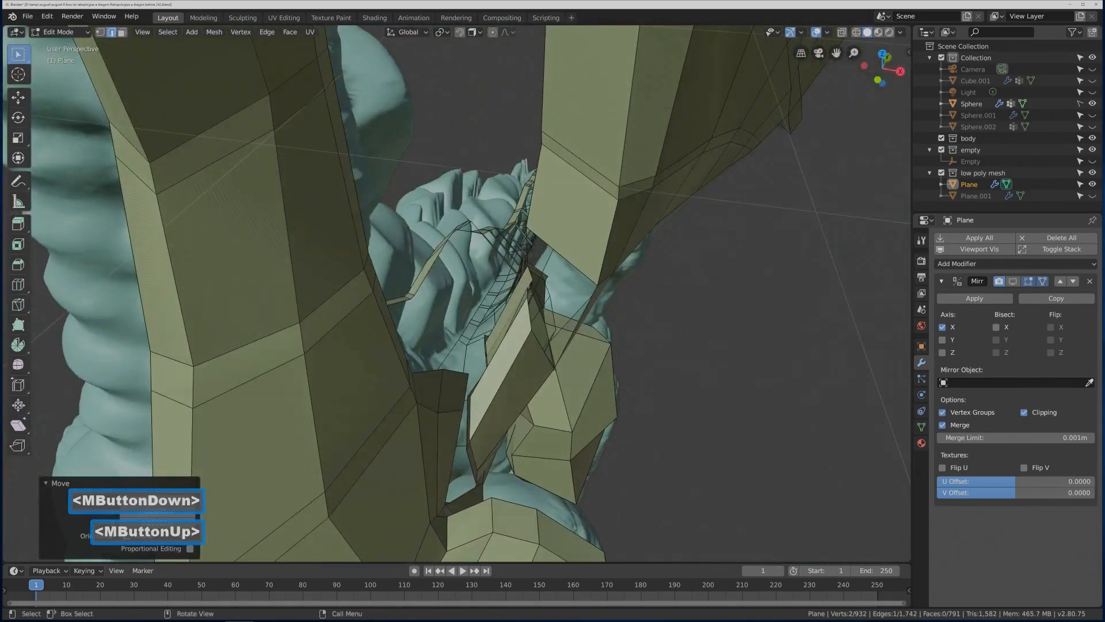
left_click(548, 313)
key("g")
left_click(552, 312)
middle_click_drag(552, 311, 570, 296)
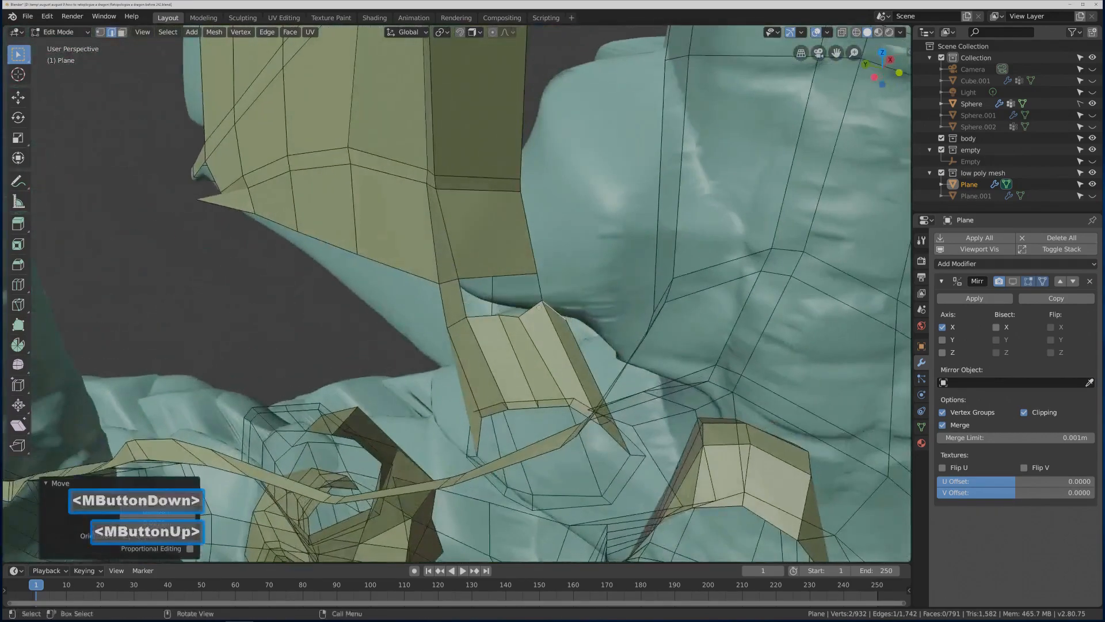
left_click(544, 301)
key("g")
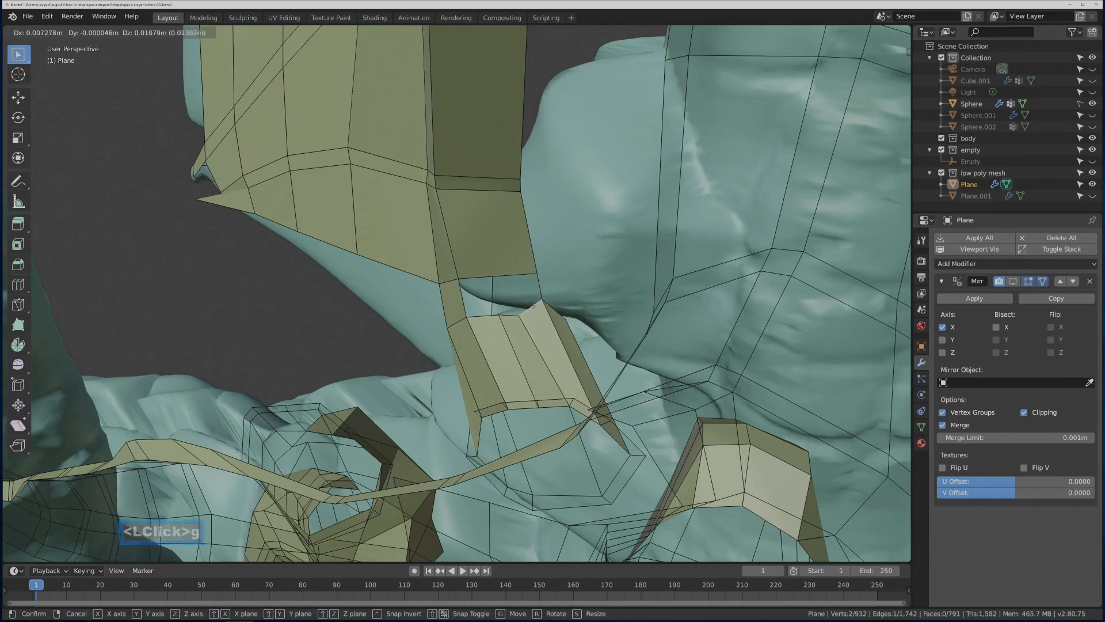
left_click(533, 305)
- In vertex select mode, move the shoulder strip's peaked upper vertex by -0.0441 m in X, -0.042 m in Y and -0.0952 m in Z
left_click(100, 32)
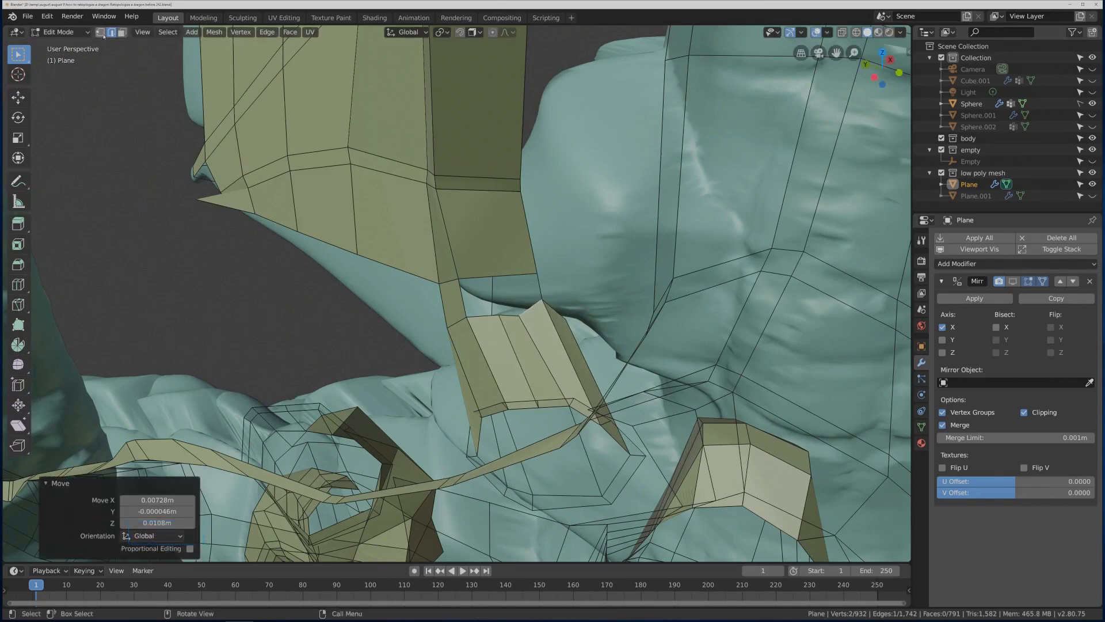
left_click(541, 300)
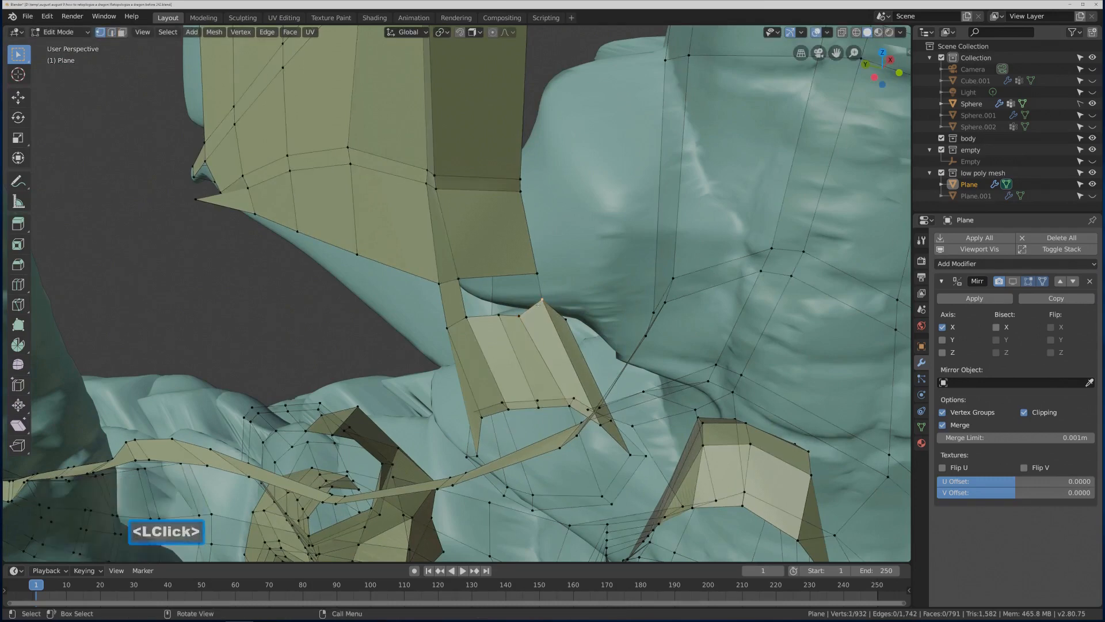
key("g")
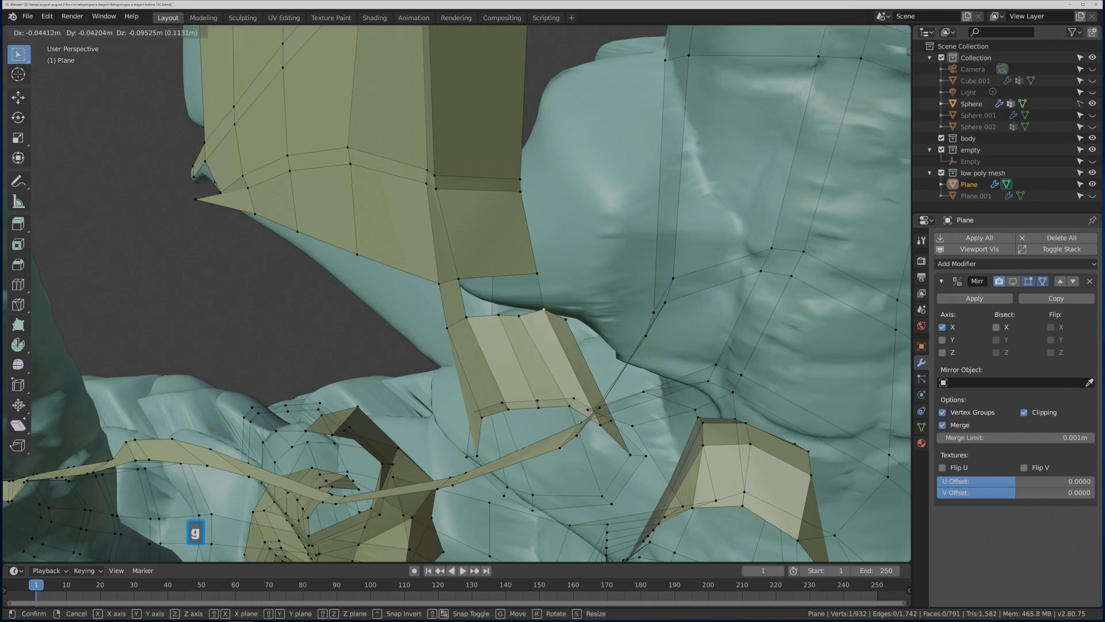
left_click(543, 309)
middle_click_drag(543, 310, 567, 313)
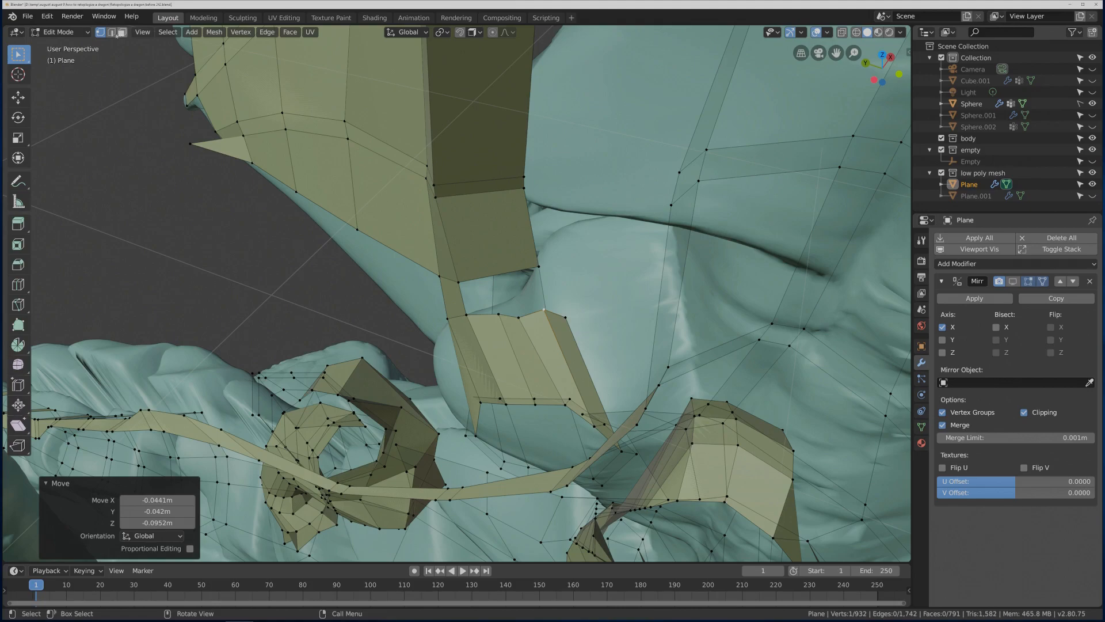
- In edge select mode, extrude the shoulder strip's upper edge into a new face toward the open end of the wing arm
left_click(112, 33)
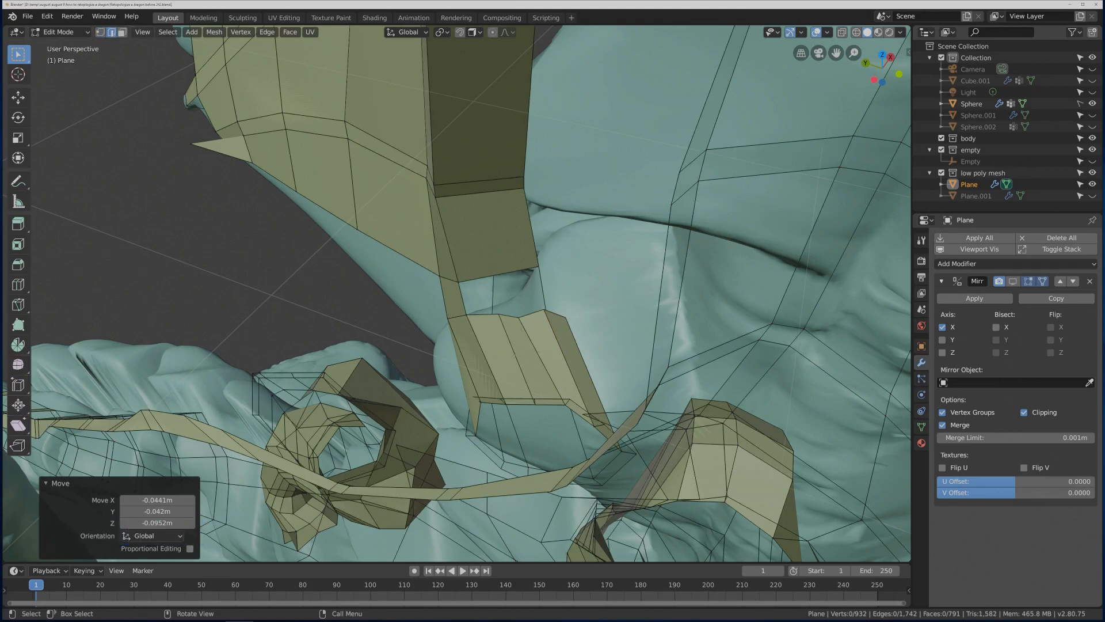
mouse_move(545, 254)
middle_mouse_down()
mouse_move(494, 243)
mouse_move(548, 264)
middle_mouse_up()
left_click(487, 315)
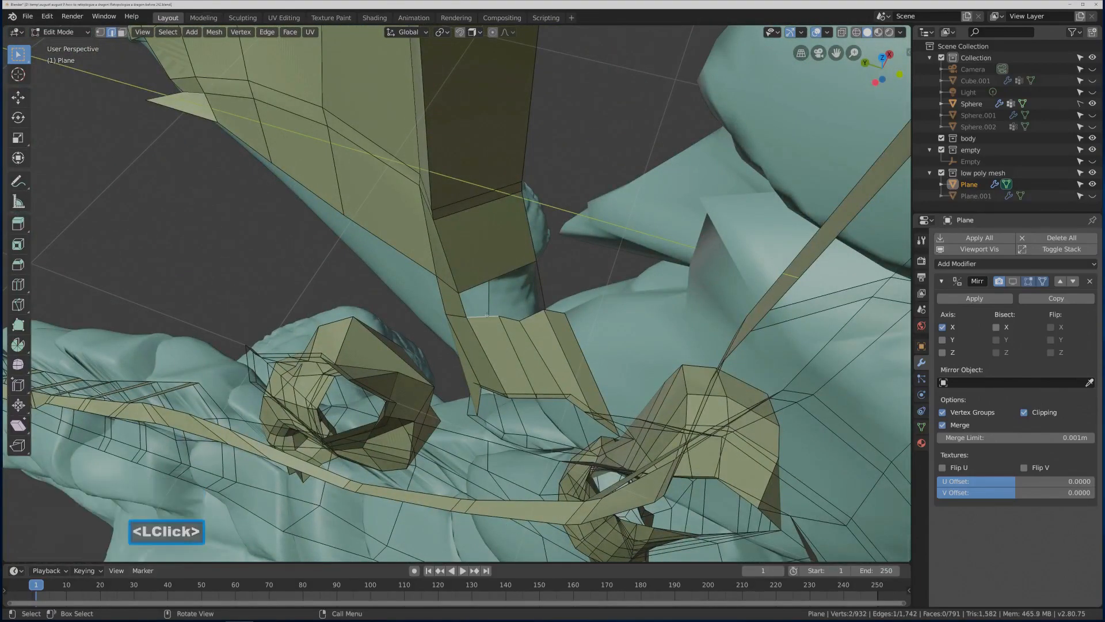
key("ctrl")
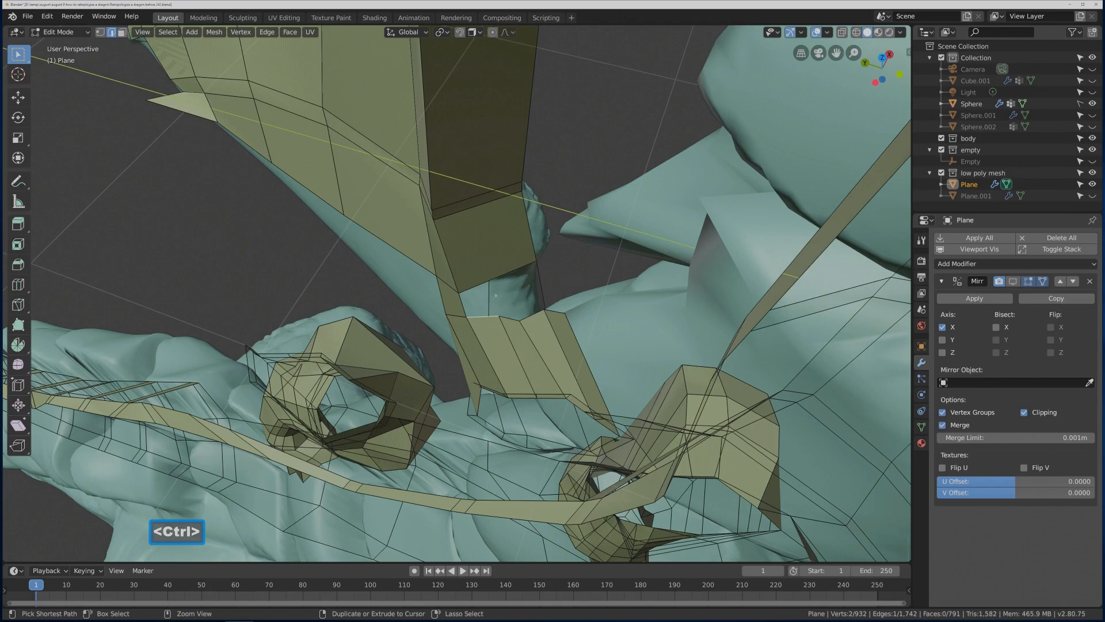
right_click(491, 308, "ctrl")
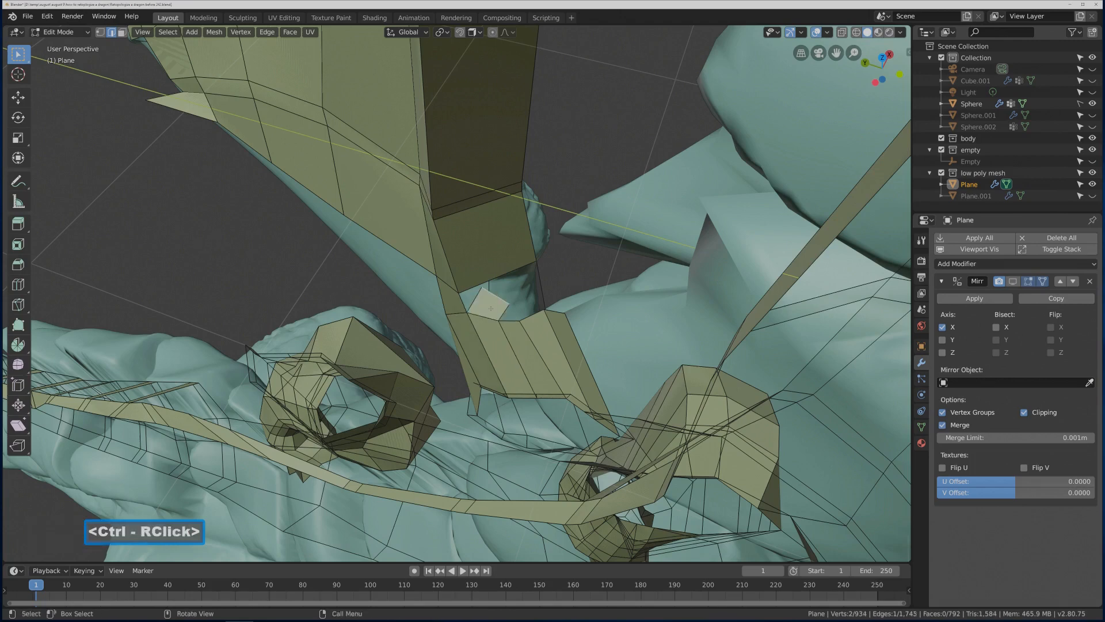
- Extrude the shoulder strip's other upper edge toward the wing arm and fill a face between the two extruded flaps
middle_click_drag(560, 298, 545, 335)
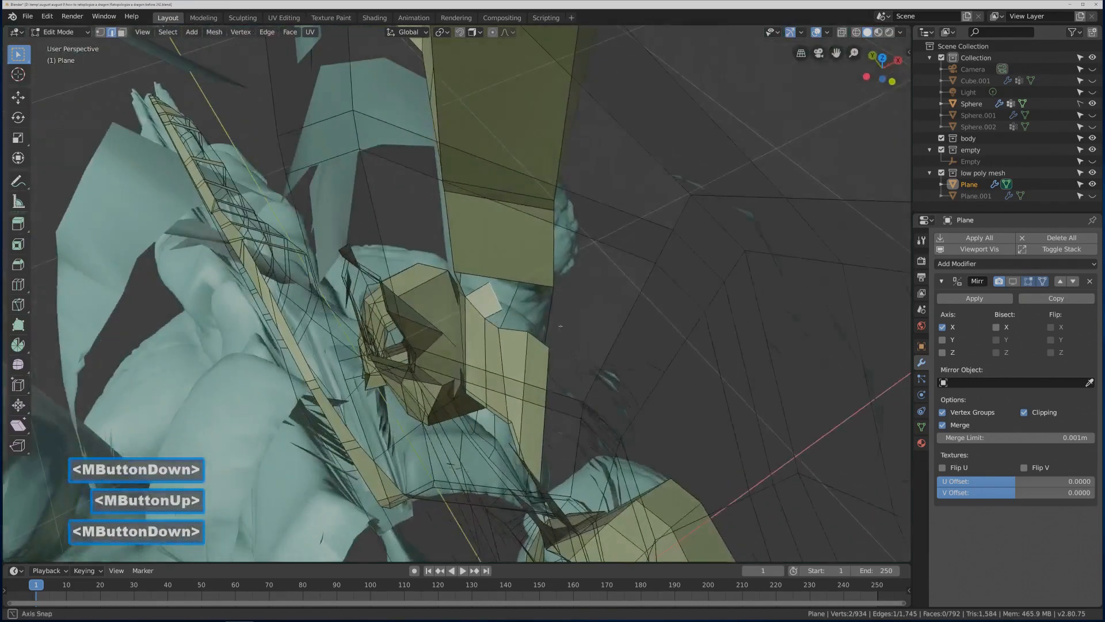
left_click(525, 309)
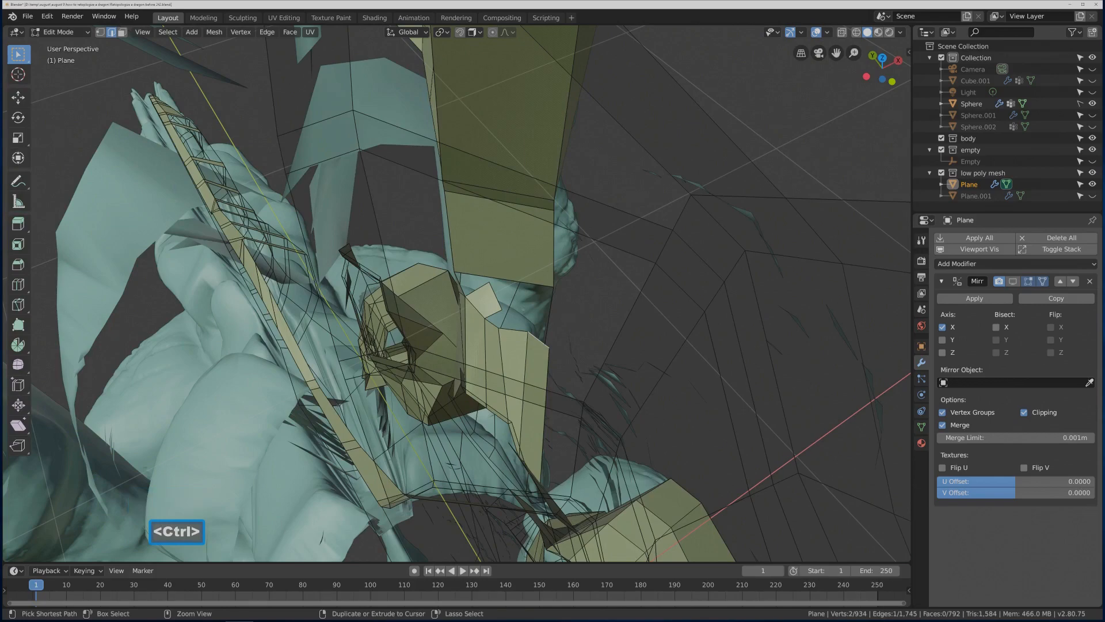
right_click(522, 309, "ctrl")
middle_click_drag(542, 323, 566, 318)
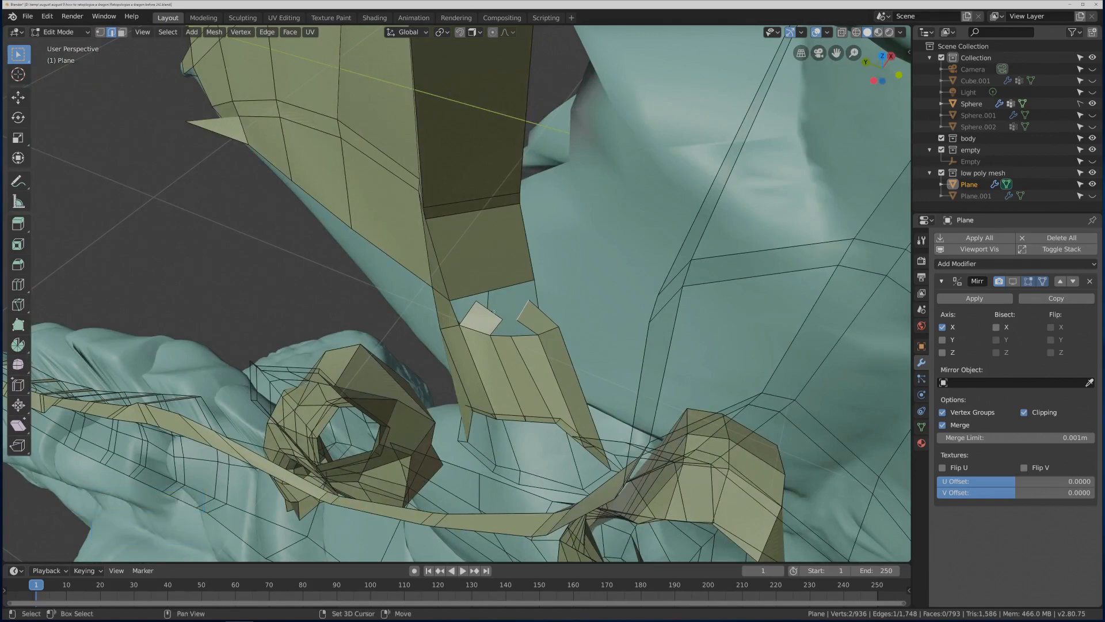
left_click(492, 313, "shift")
key("f")
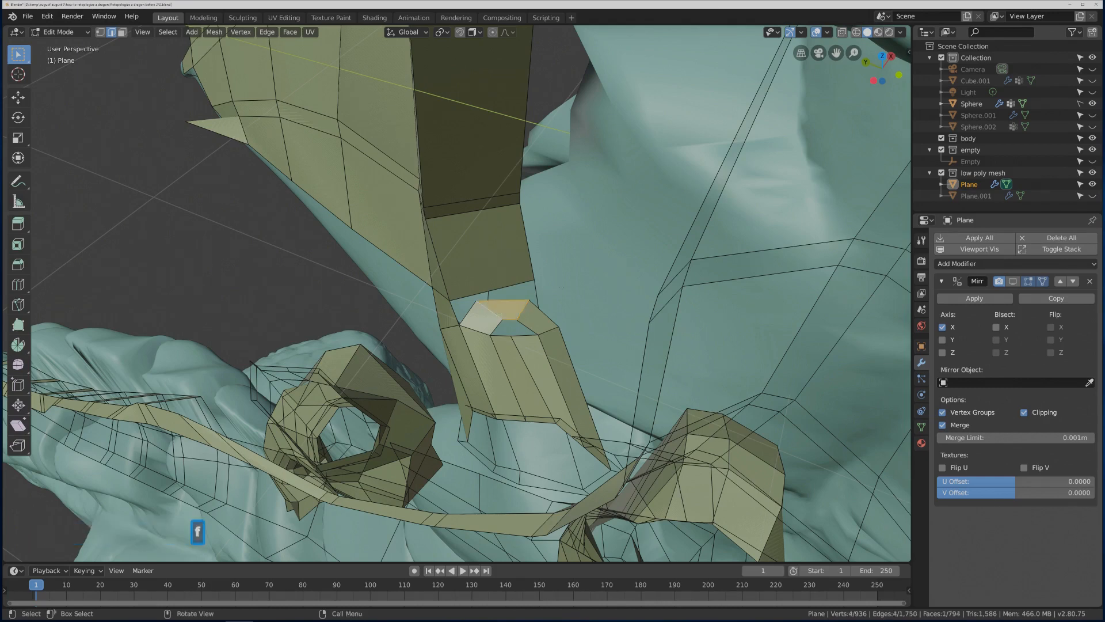
- Add a single centred loop cut across the new face between the two flaps
middle_click_drag(560, 287, 504, 348)
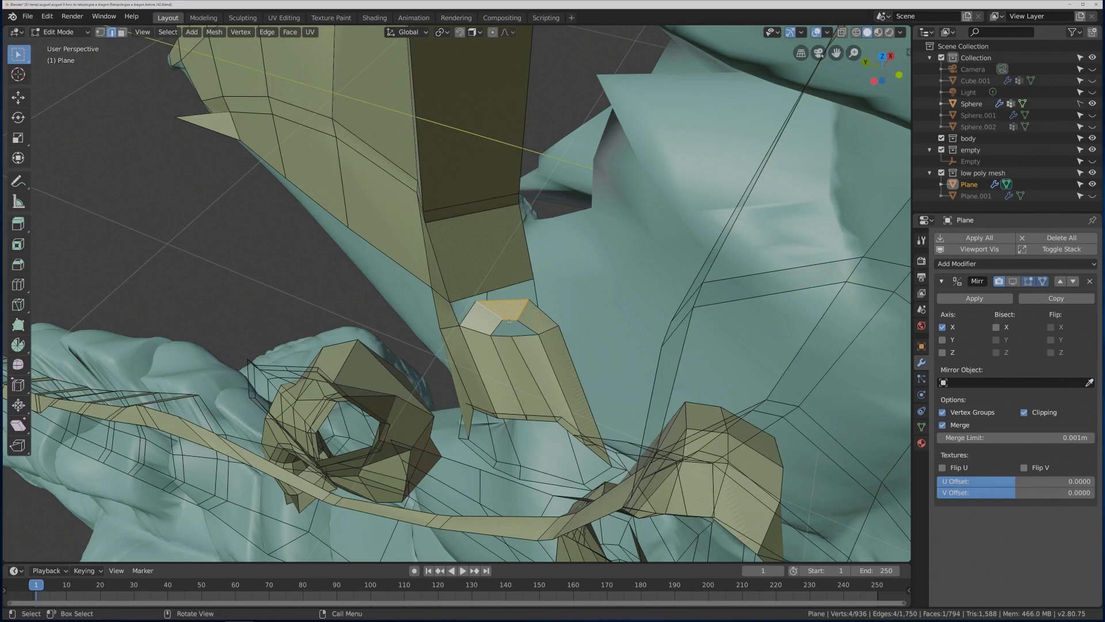
key("ctrl+r")
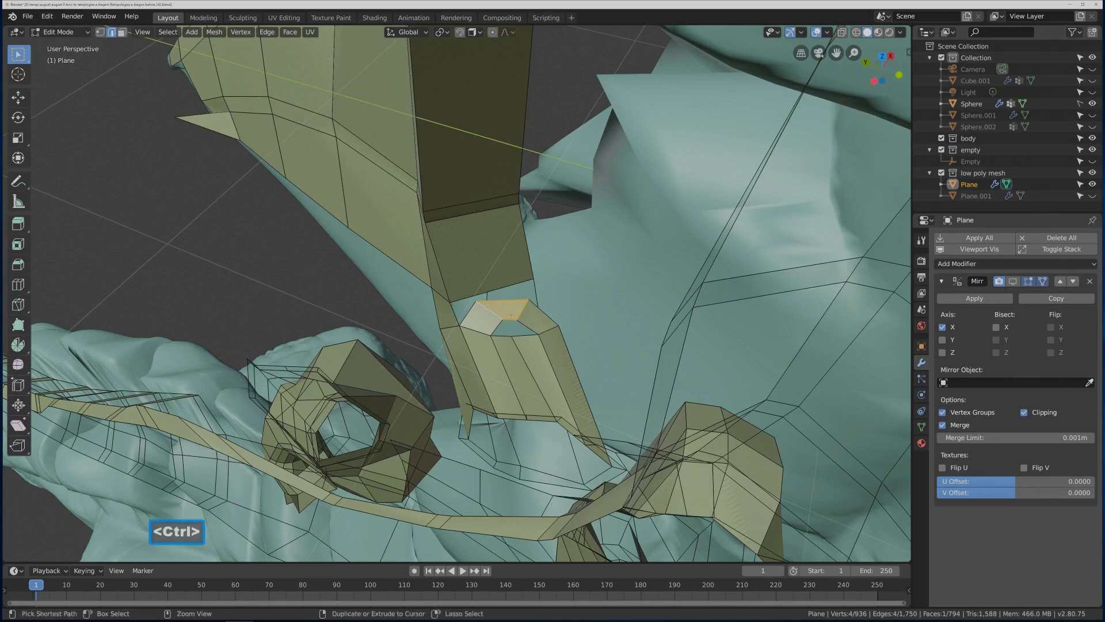
left_click(511, 316)
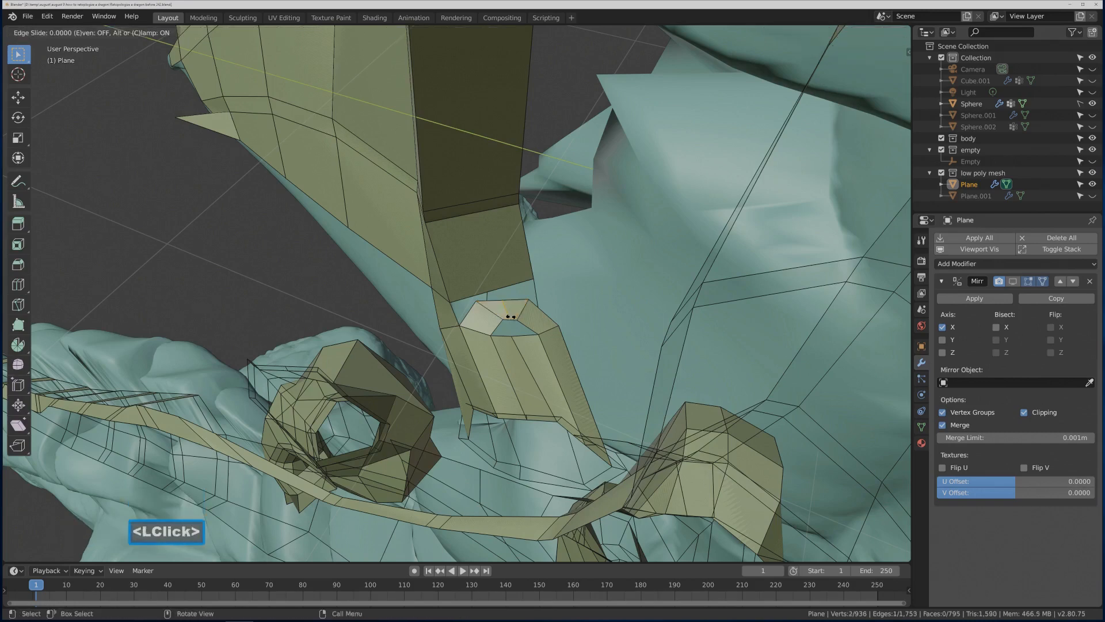
left_click(511, 316)
left_click(511, 316)
left_click(511, 317)
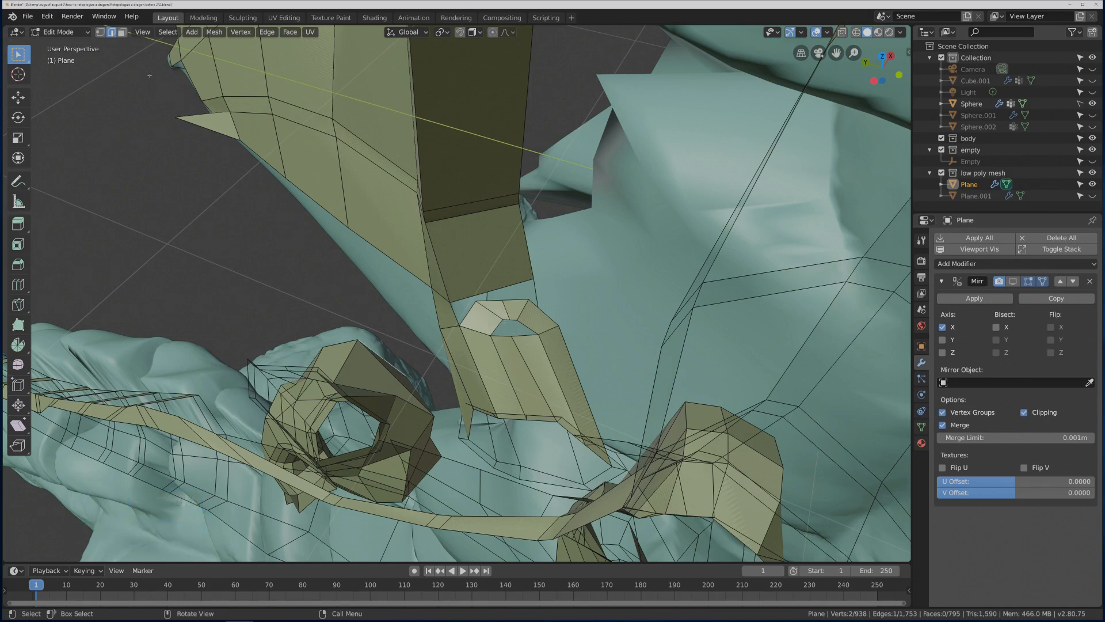
- In vertex select mode, fill the remaining hole below the bridging face with two four-sided faces
left_click(101, 32)
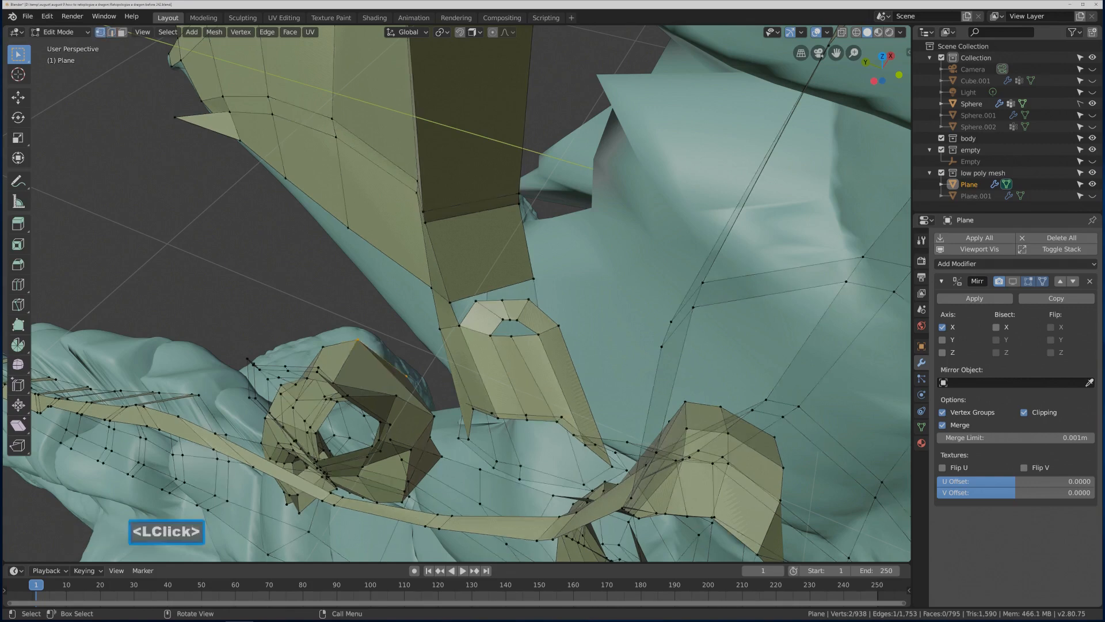
left_click(509, 320)
left_click(509, 319, "shift")
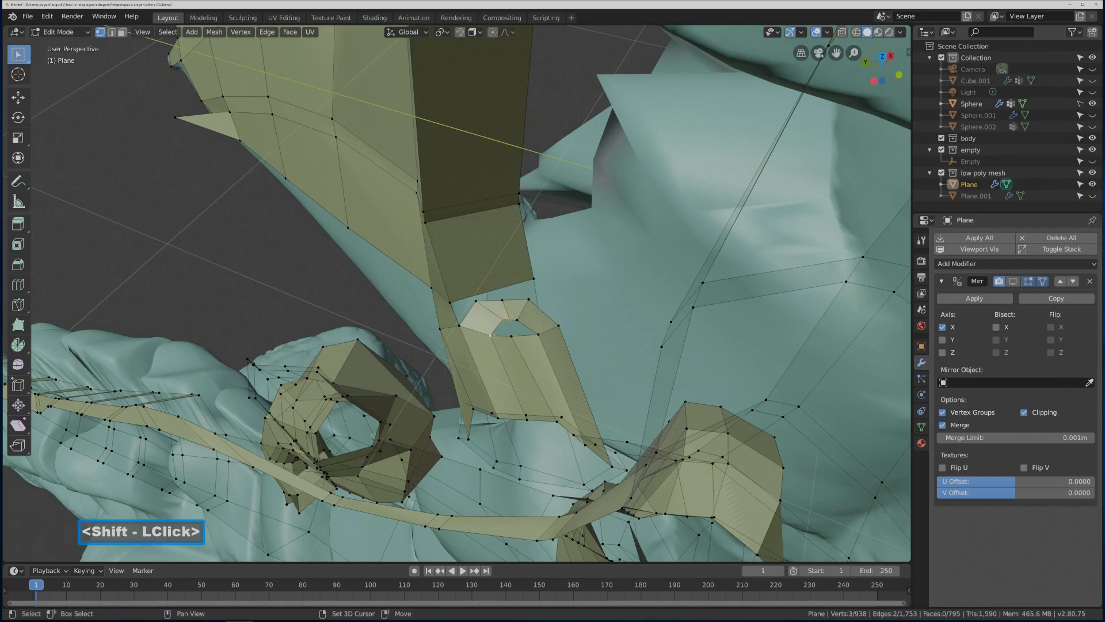
left_click(490, 336, "shift")
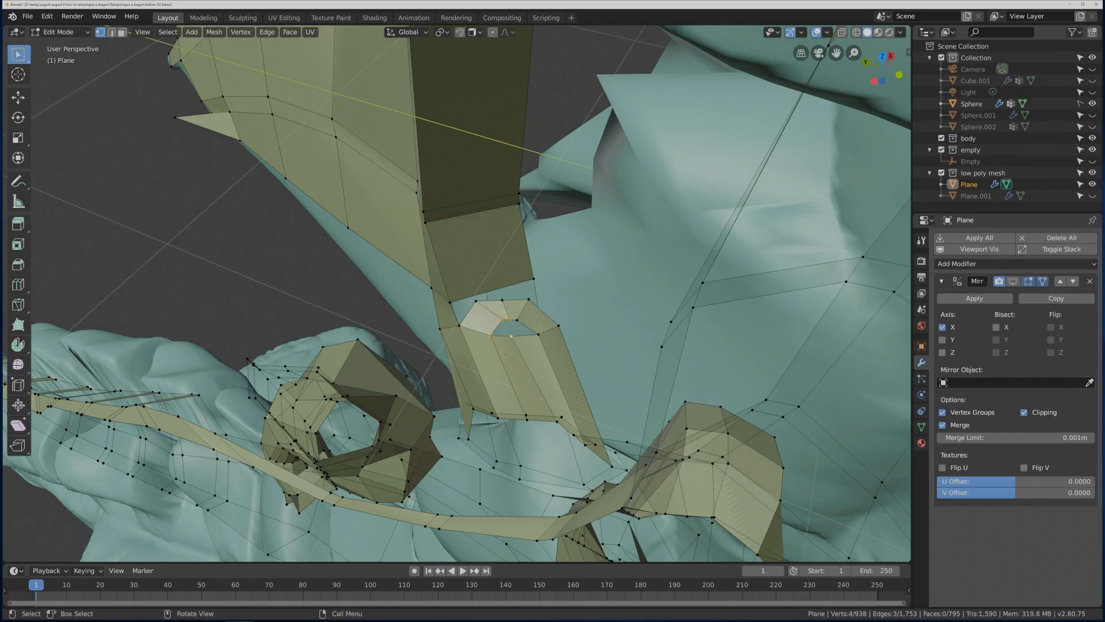
key("f")
left_click(503, 319)
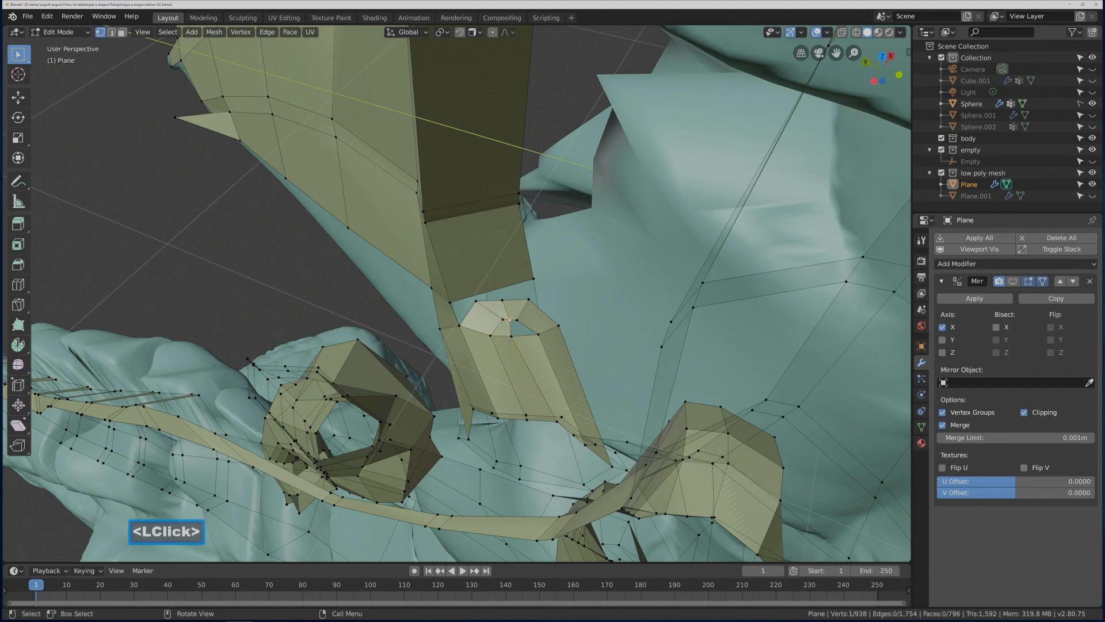
left_click(517, 319, "shift")
left_click(539, 333, "shift")
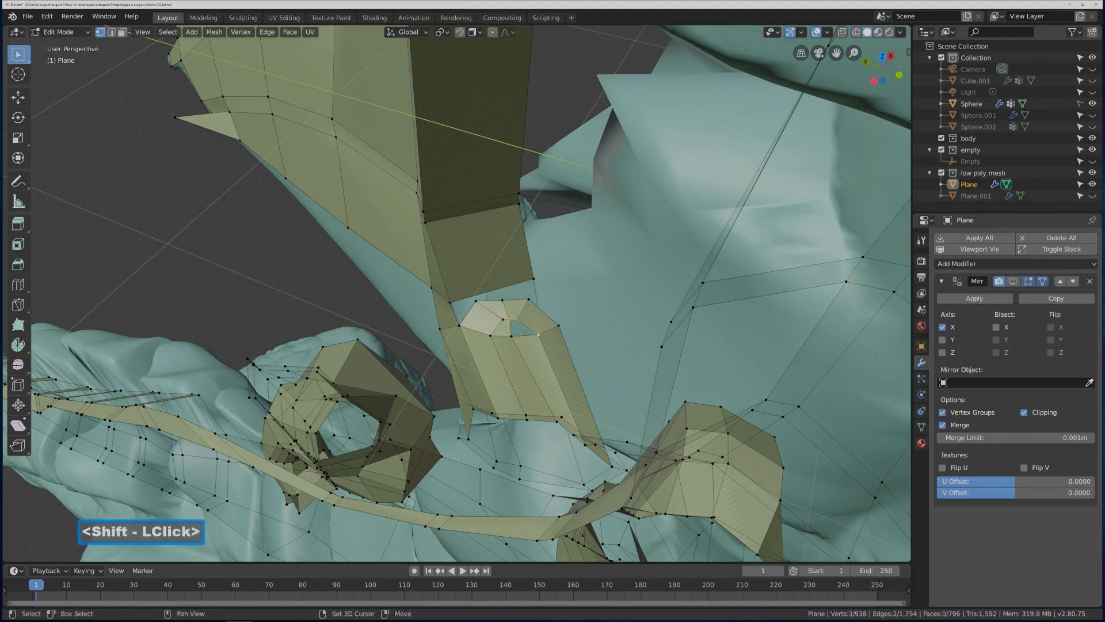
left_click(511, 336, "shift")
key("f")
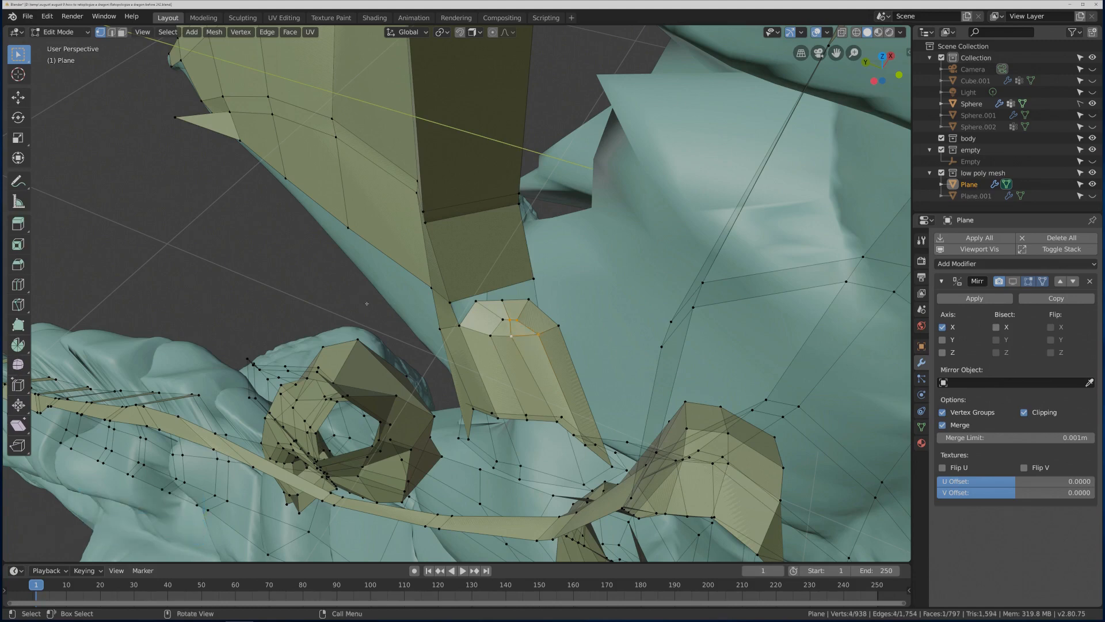
left_click(354, 299)
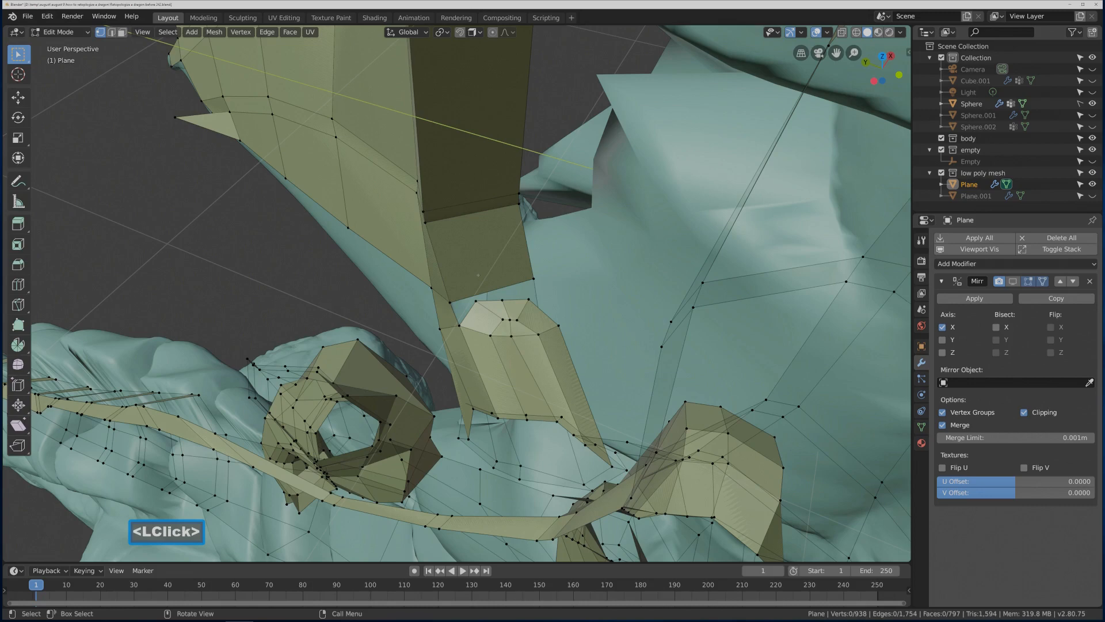
- Add one centred lengthwise loop cut along the underside of the wing arm down to its open end
key("ctrl+r")
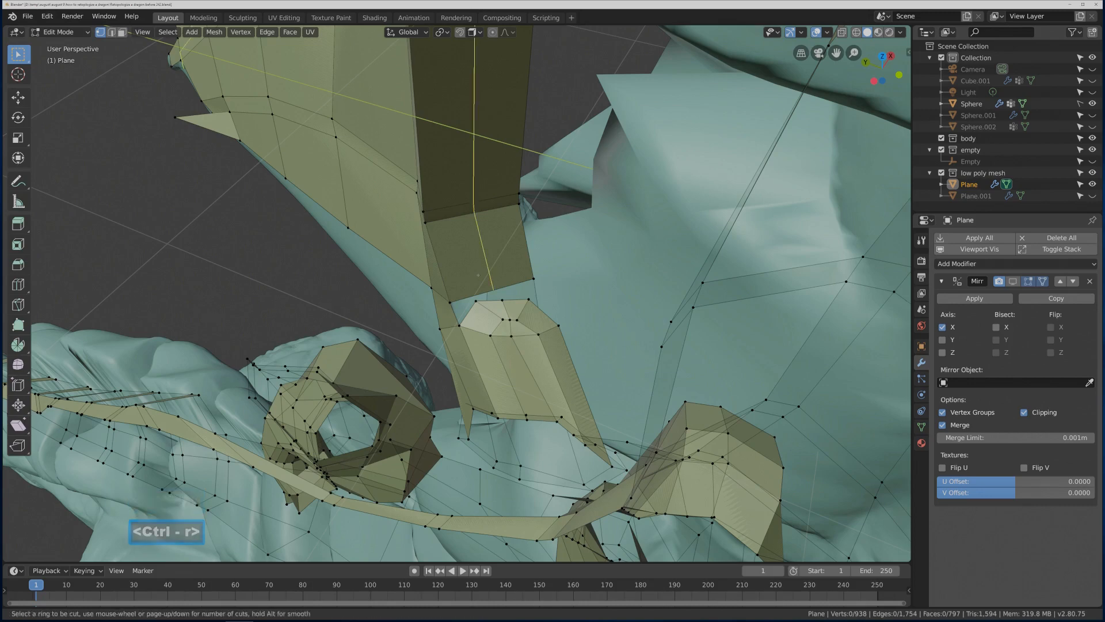
left_click(478, 275)
left_click(478, 275)
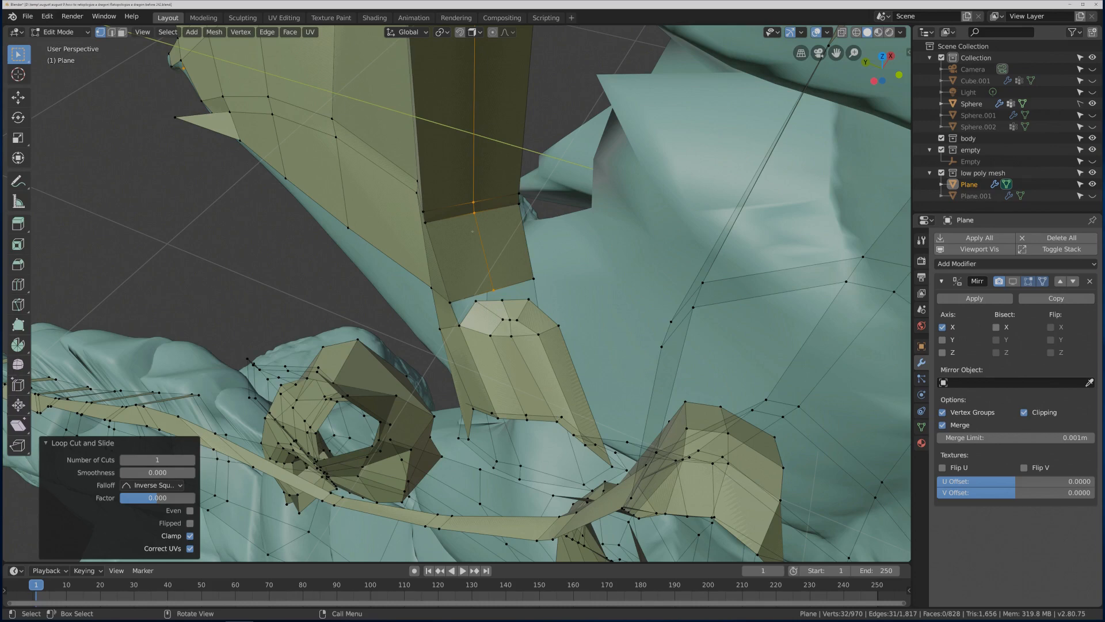
- Merge the shoulder cap's upper middle vertex into the middle vertex of the wing arm's open end, using At Last
middle_click_drag(508, 298, 526, 294)
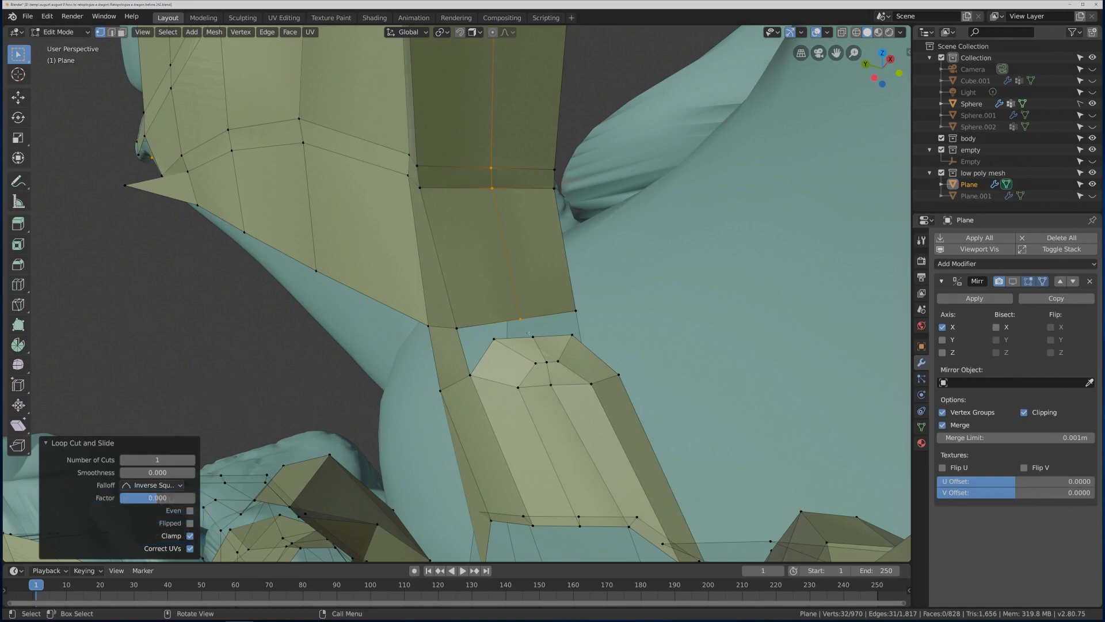
left_click(532, 328)
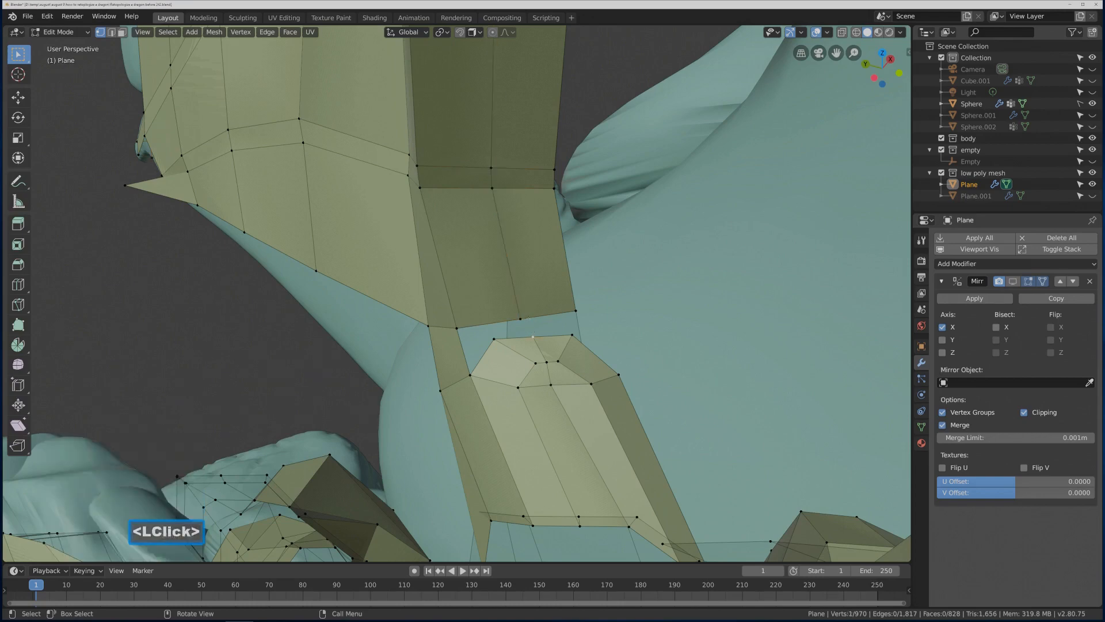
left_click(520, 316, "shift")
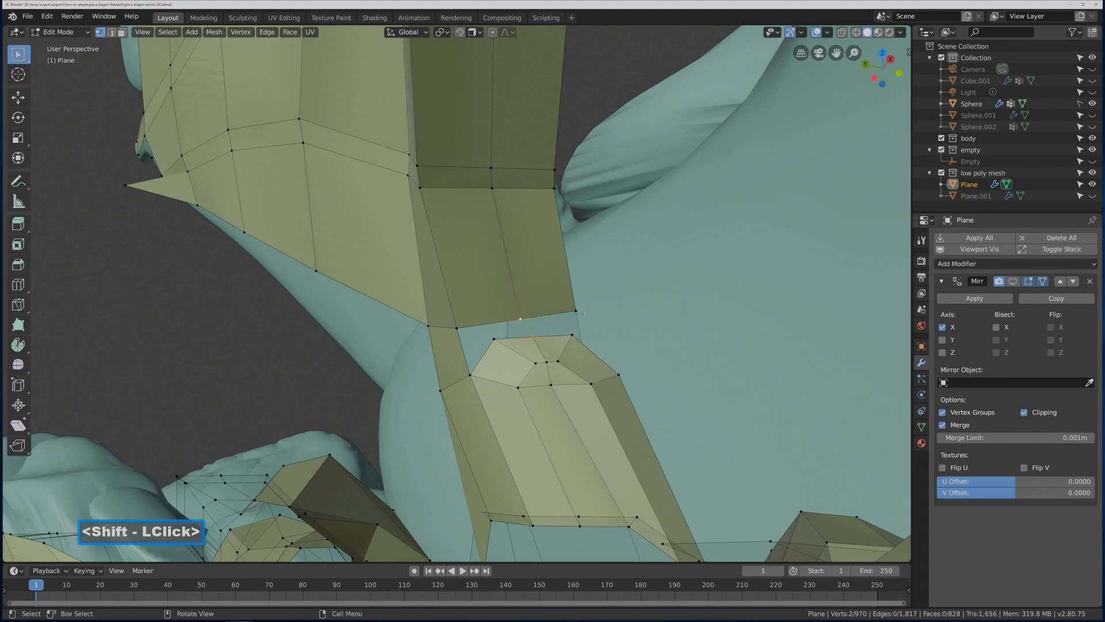
key("alt+m")
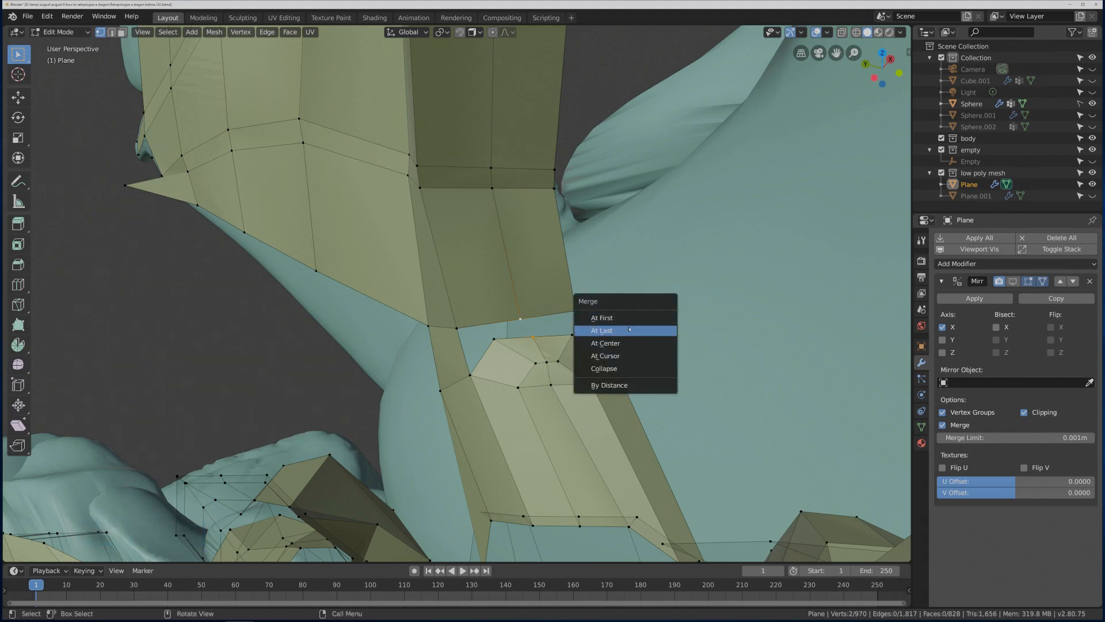
left_click(628, 329)
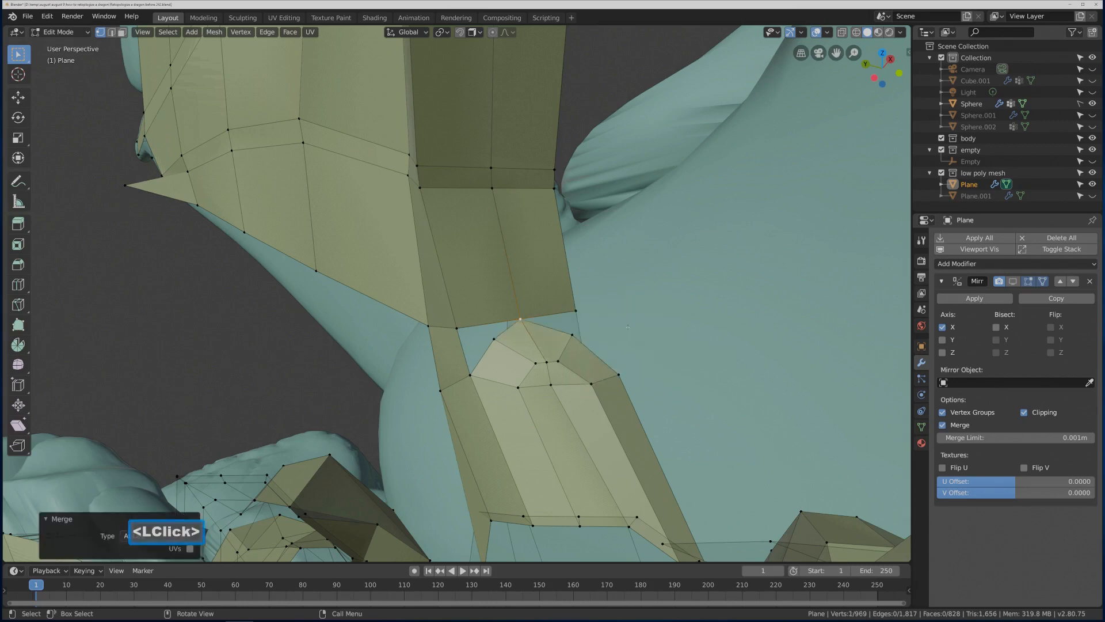
- Merge the shoulder cap's two upper corner vertices into the matching corner vertices of the wing arm's open end, using At Last
left_click(493, 339)
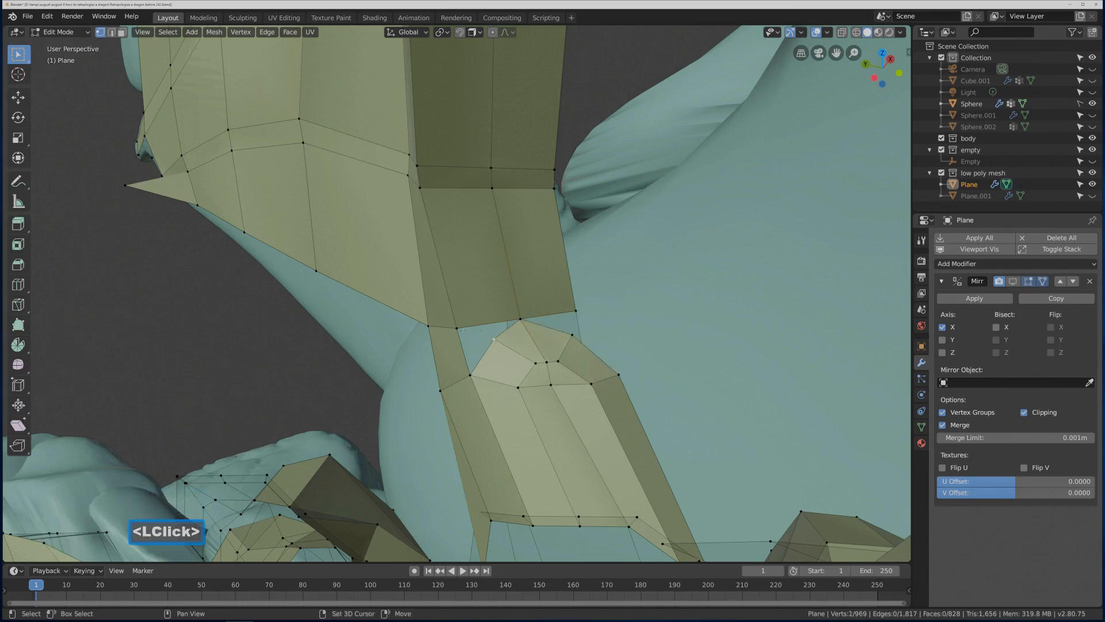
left_click(457, 329, "shift")
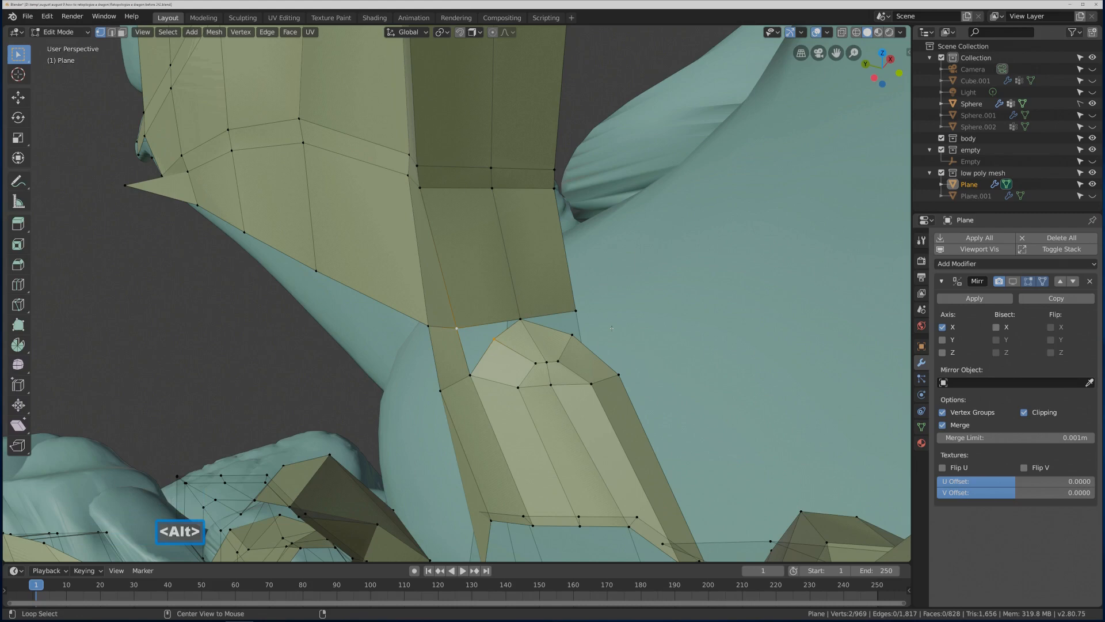
key("alt+m")
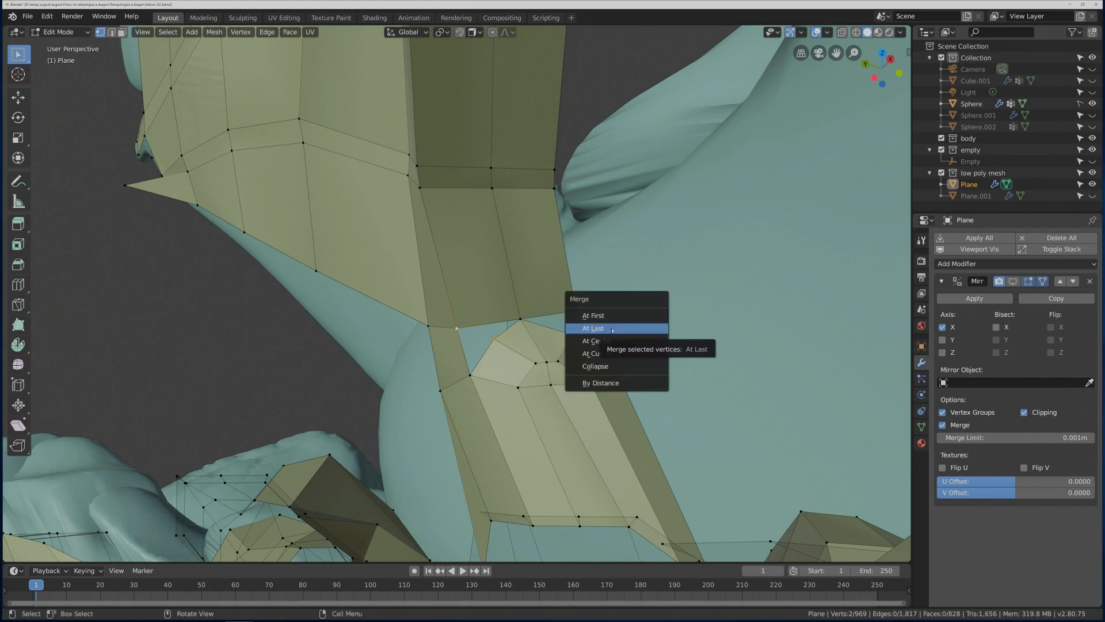
left_click(613, 330)
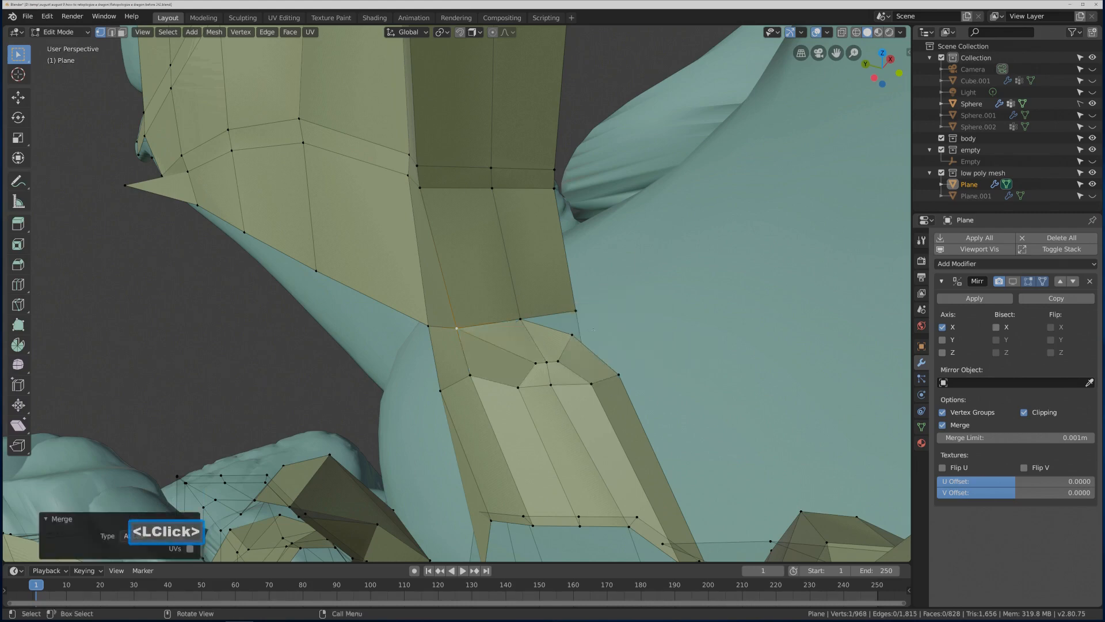
left_click(573, 335)
left_click(576, 311, "shift")
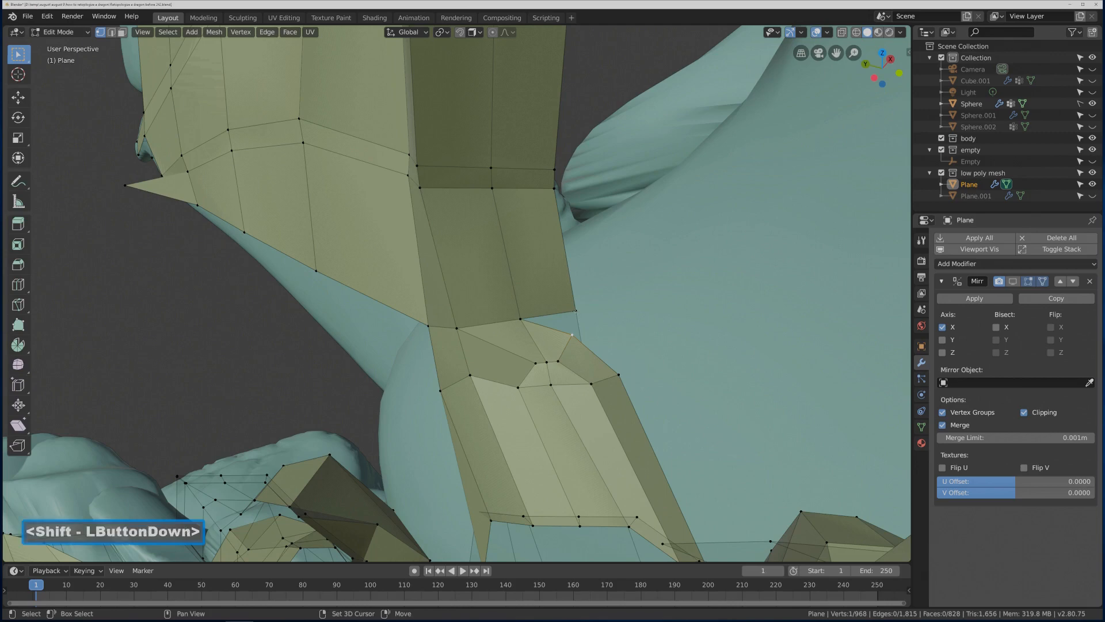
key("alt+m")
left_click(632, 338)
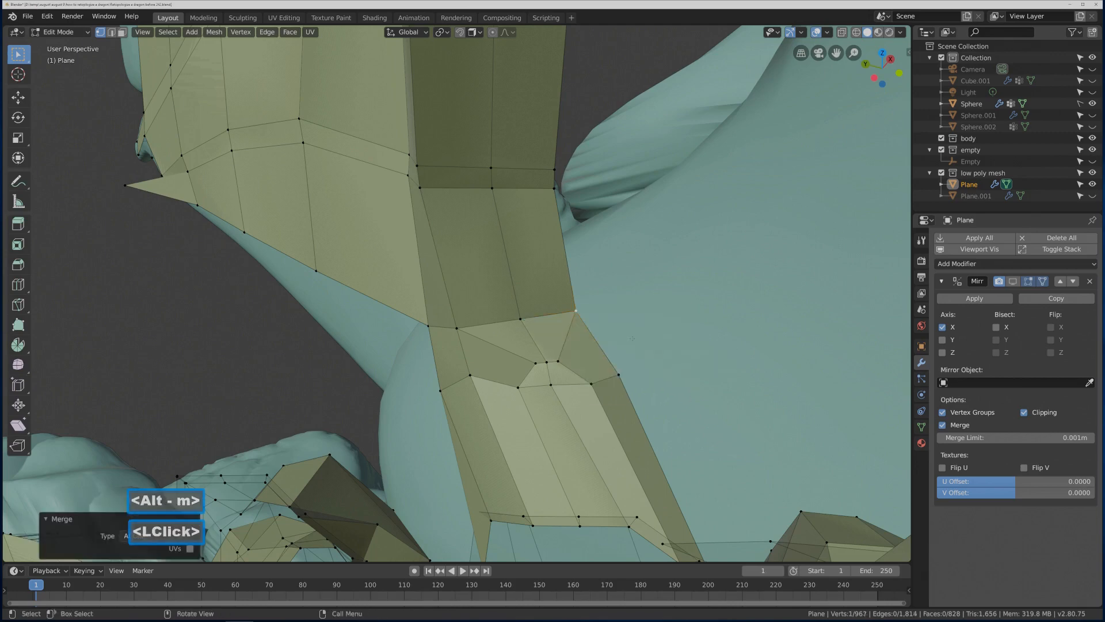
- With the Move tool, shift the pointed tip vertex of the wing membrane's lower edge outward along X and downward along Z
mouse_move(632, 338)
middle_mouse_down()
mouse_move(580, 340)
mouse_move(568, 326)
mouse_move(603, 343)
mouse_move(562, 326)
mouse_move(607, 321)
middle_mouse_up()
left_click(567, 323)
scroll(569, 324, "down", 4)
scroll(568, 324, "down", 3)
middle_click_drag(541, 260, 604, 275, "shift")
middle_click_drag(510, 395, 597, 355)
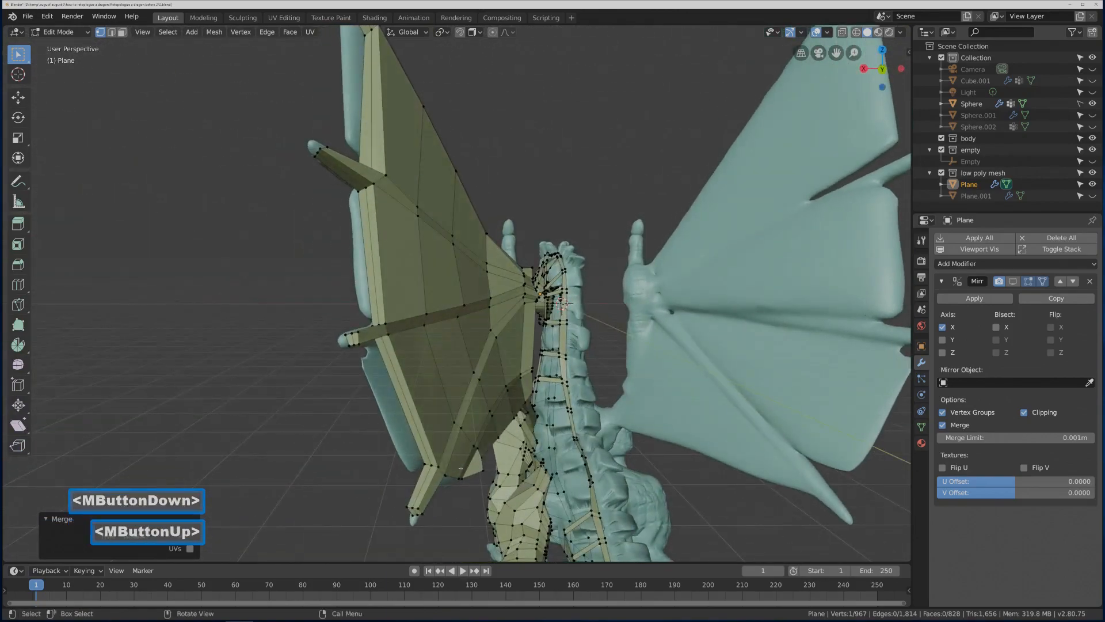
left_click(479, 482)
middle_click_drag(479, 483, 196, 199)
left_click(17, 97)
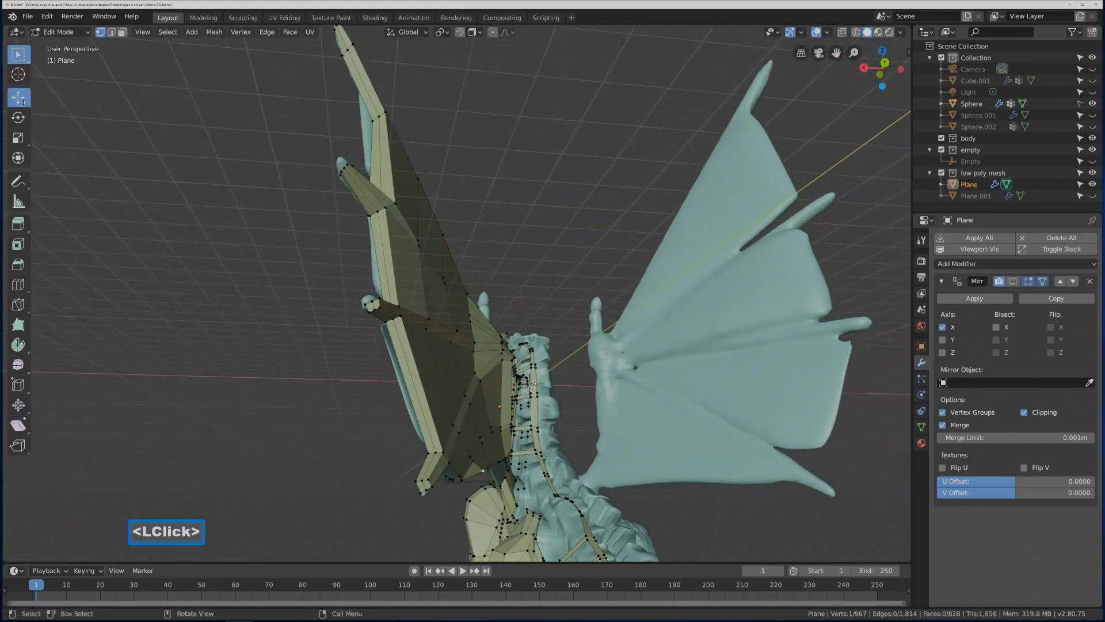
left_click_drag(437, 471, 430, 470)
left_click(480, 424)
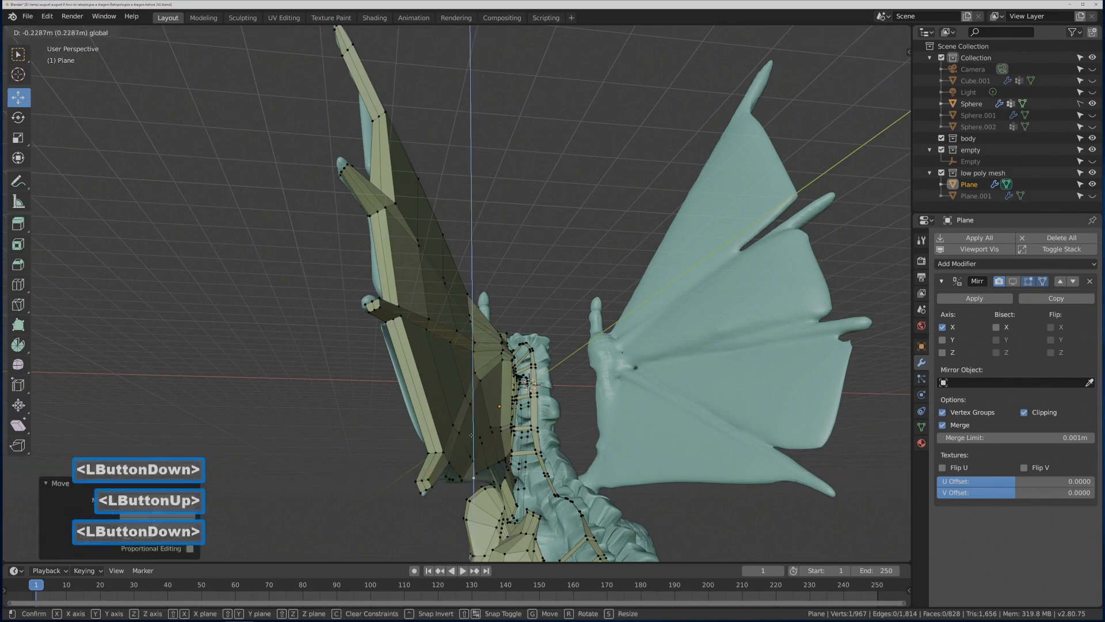
- Fill a face between the two facing edges at the body-side end of the opening along the wing membrane's lower edge
middle_click_drag(480, 425, 579, 380)
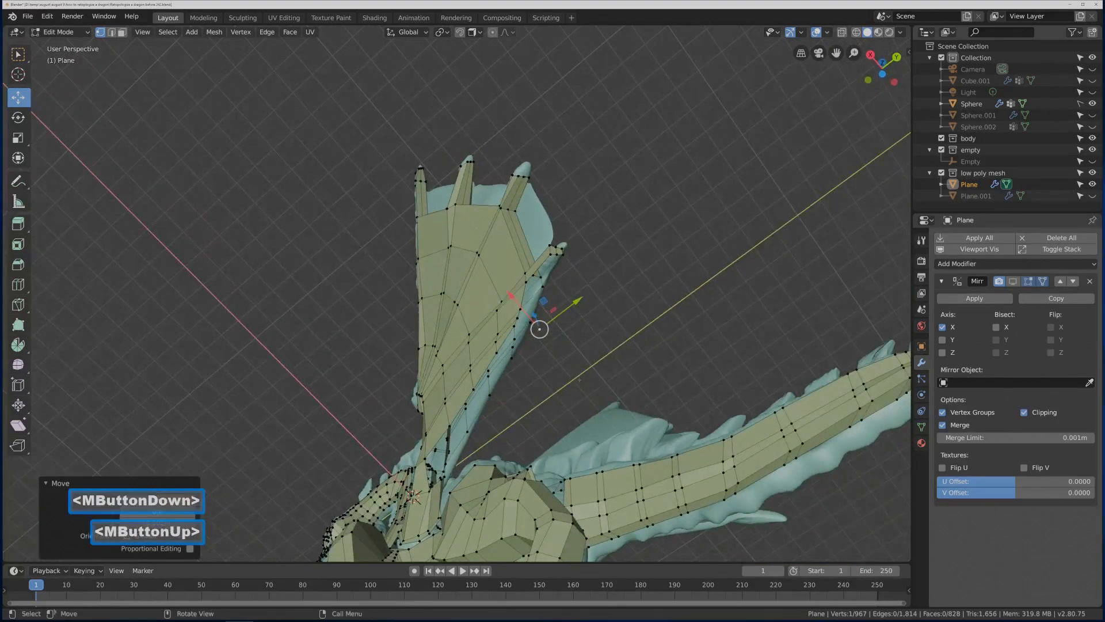
left_click(435, 448)
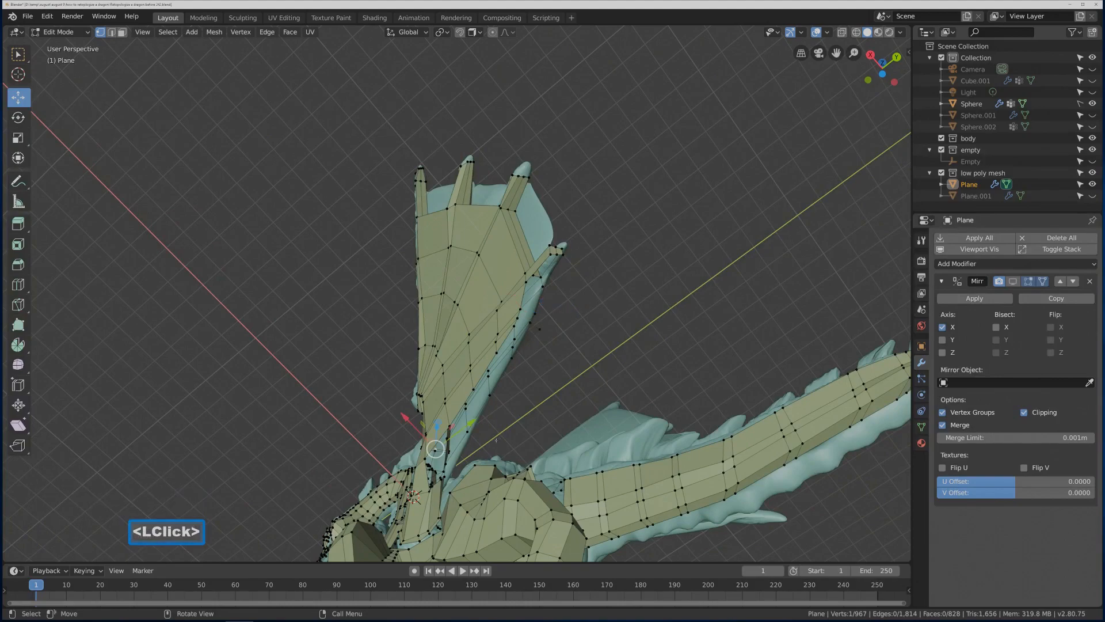
left_click(111, 32)
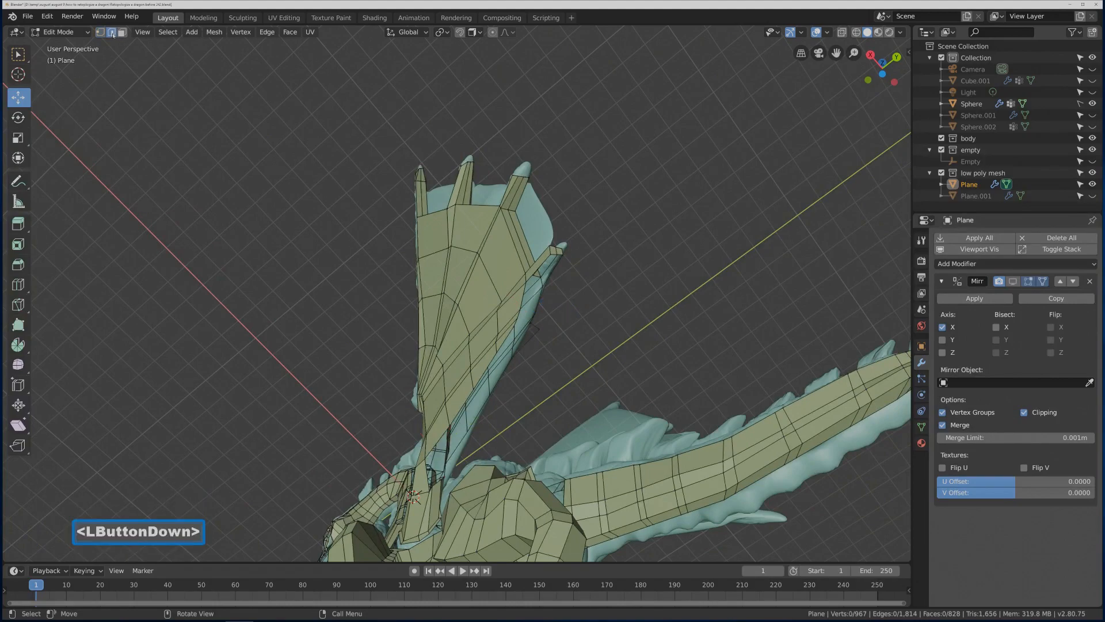
left_click(439, 443)
middle_click_drag(439, 444, 383, 438)
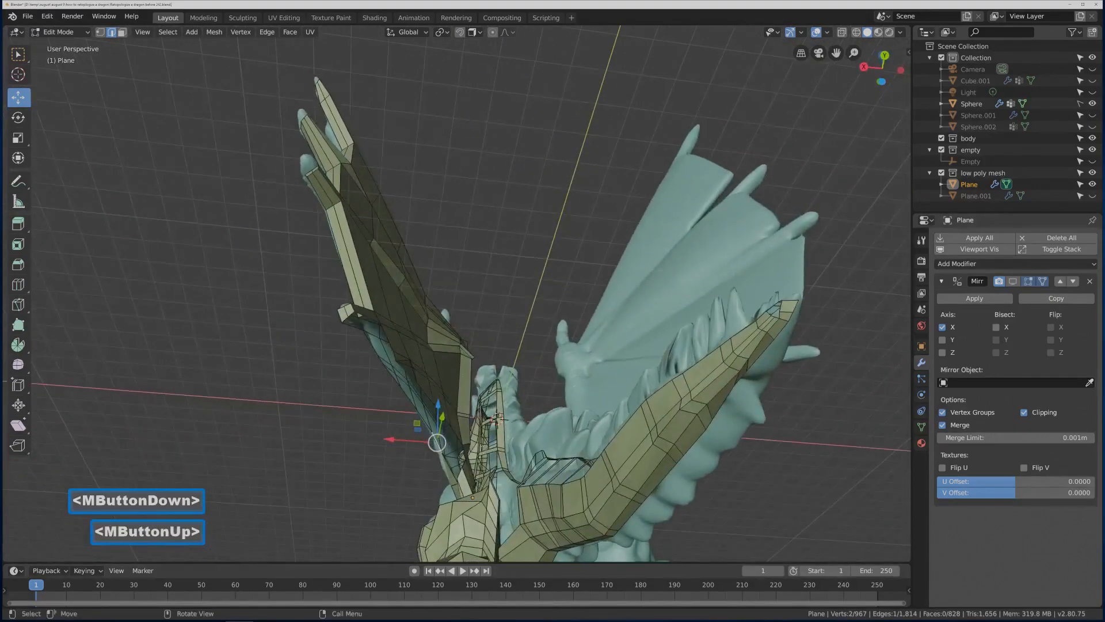
left_click(454, 429, "shift")
middle_click_drag(454, 430, 508, 373)
key("f")
left_click(483, 383)
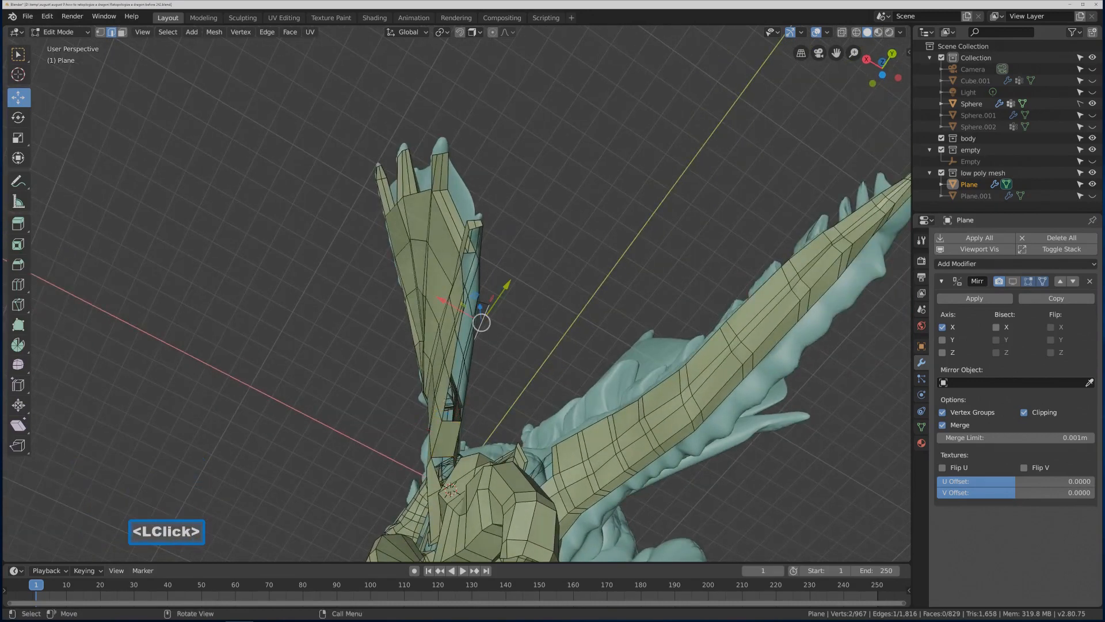
- Select the boundary loop of the opening along the membrane's lower edge and try to close it with Grid Fill
left_click(444, 401, "alt")
middle_click_drag(506, 352, 543, 337)
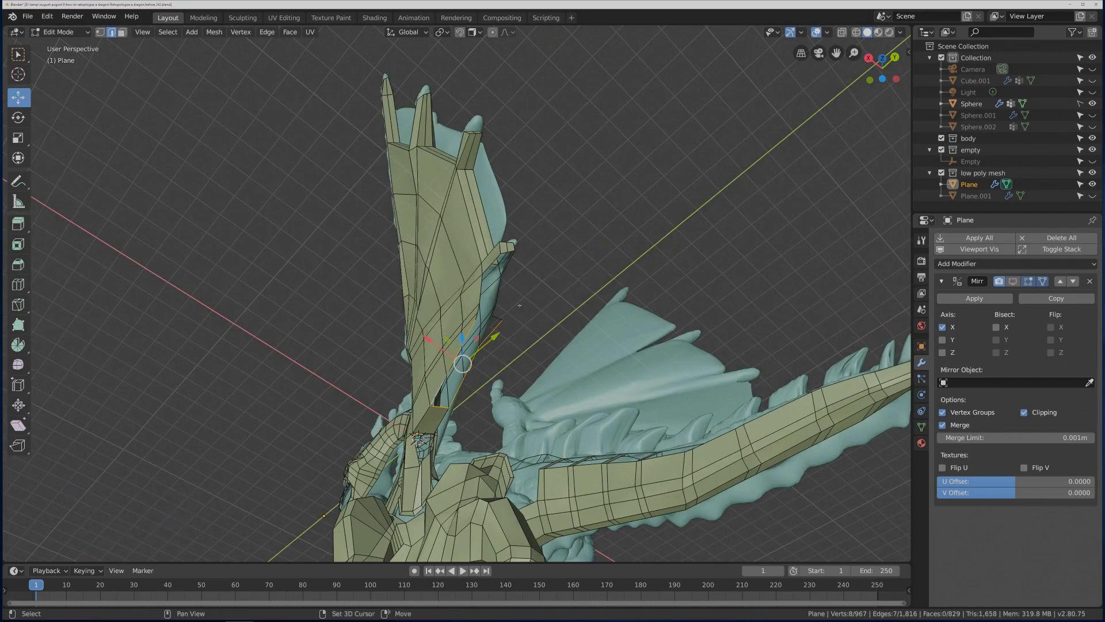
key("alt")
left_click(502, 282, "alt")
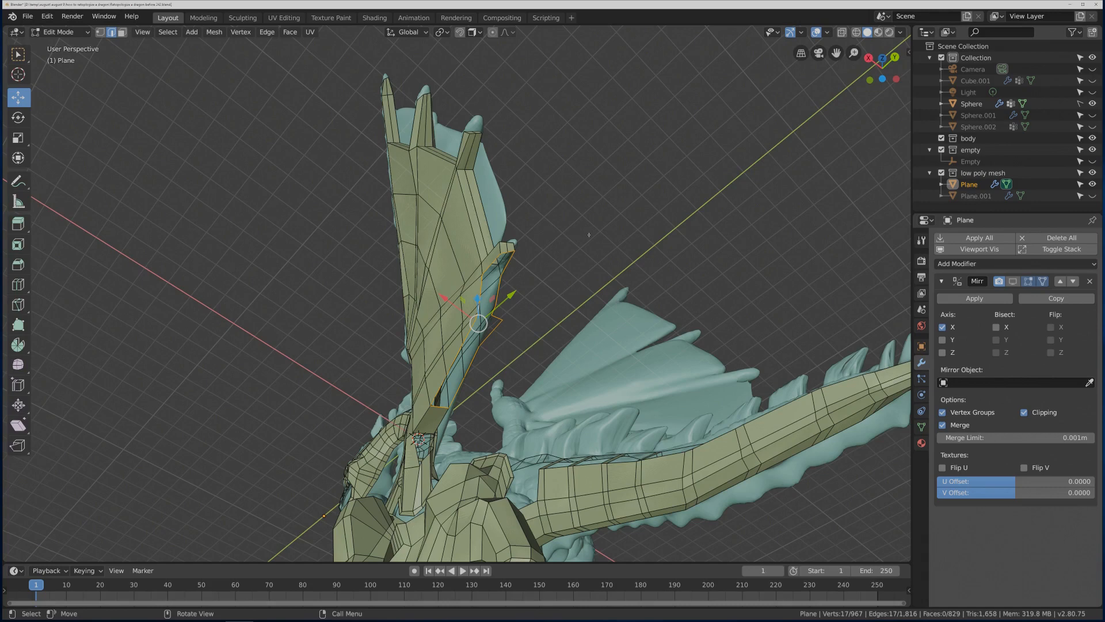
key("ctrl")
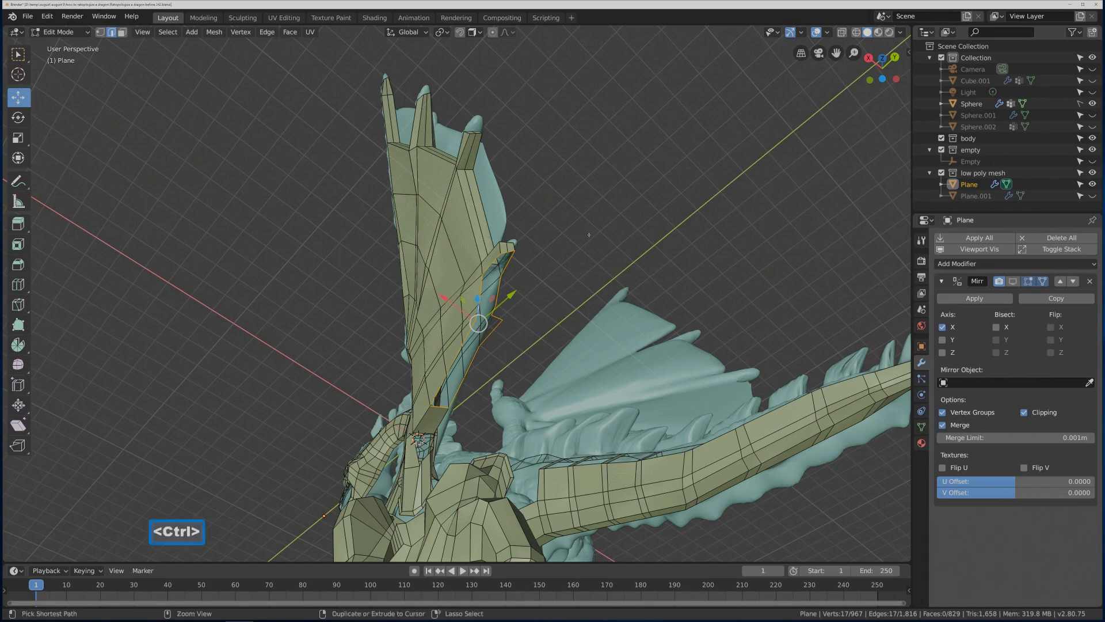
key("ctrl+f")
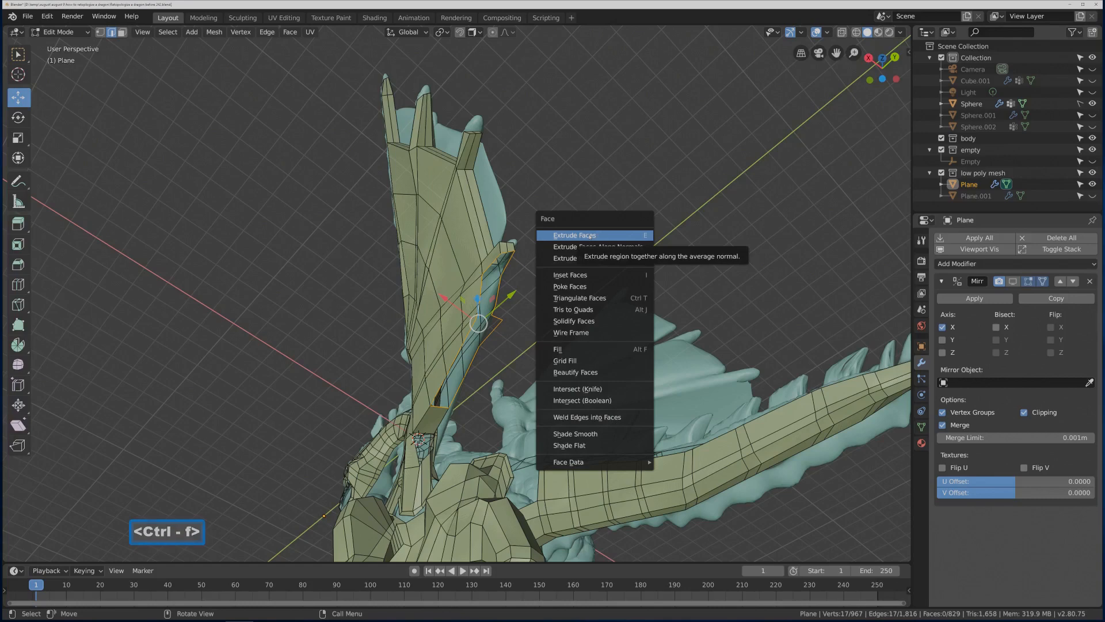
left_click(611, 358)
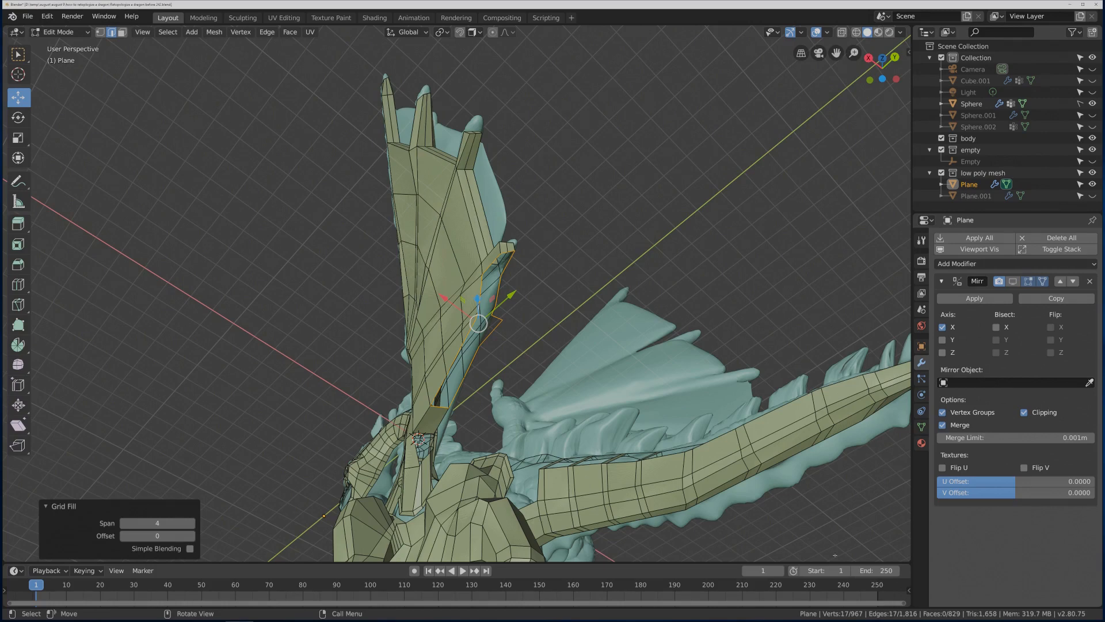
- Join the facing edges on both sides of the opening with Bridge Edge Loops, starting at the new body-side face
middle_click_drag(546, 355, 455, 369)
left_click(456, 369)
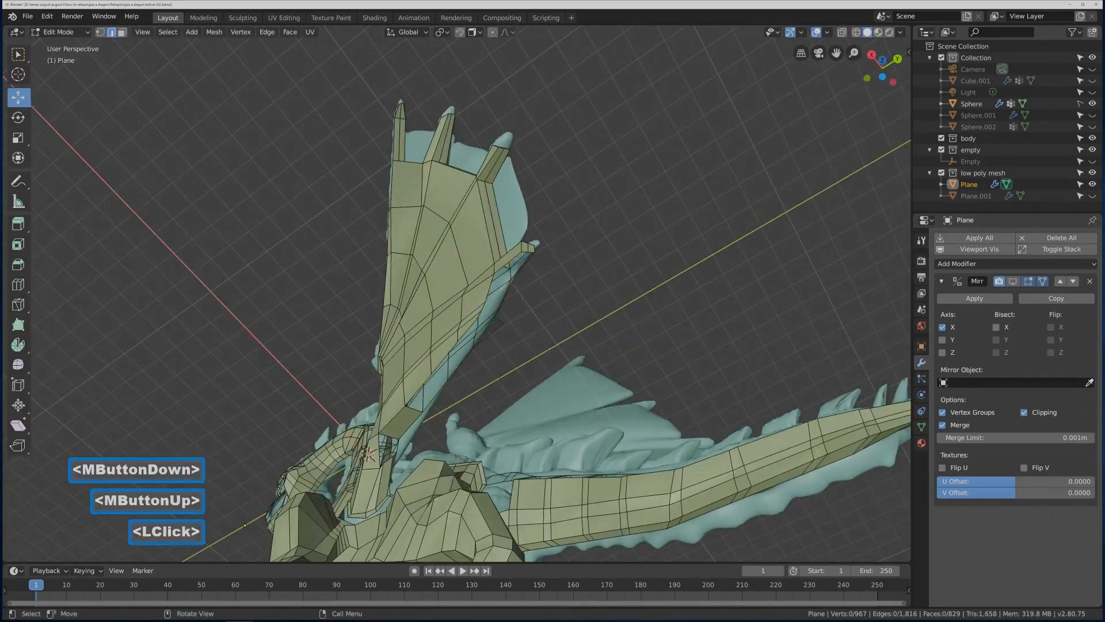
left_click(425, 377, "alt")
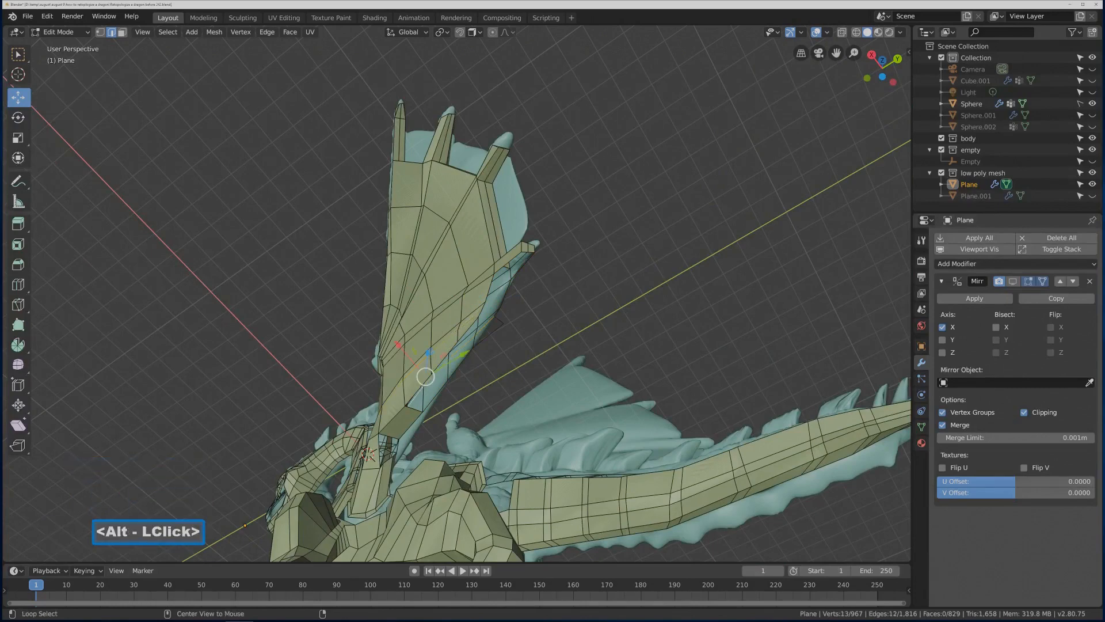
left_click(450, 364, "alt")
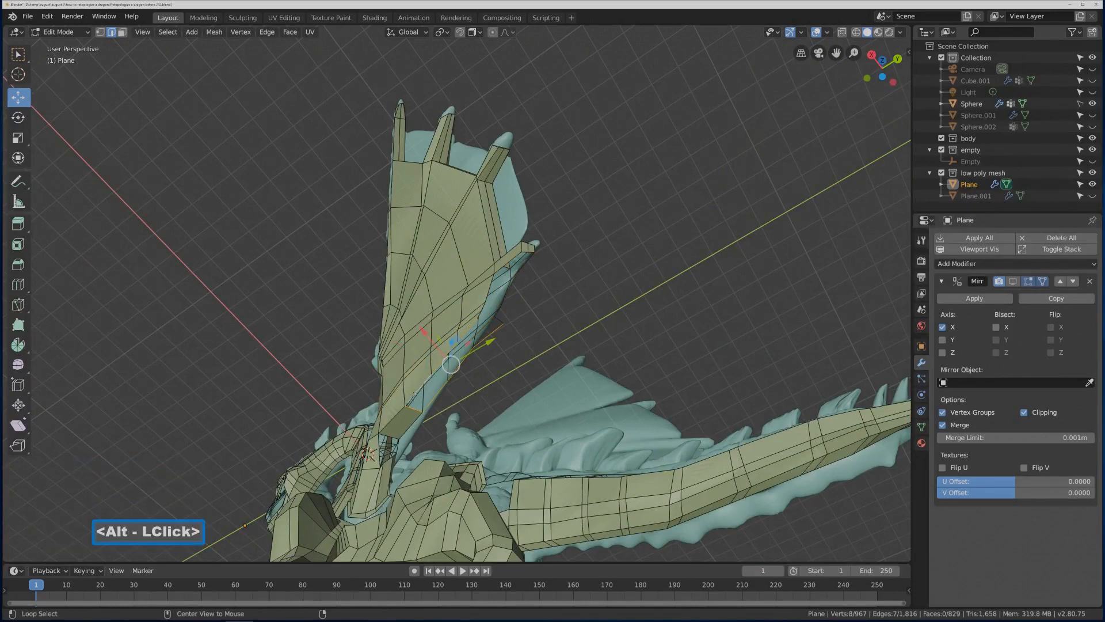
middle_click_drag(508, 359, 554, 337)
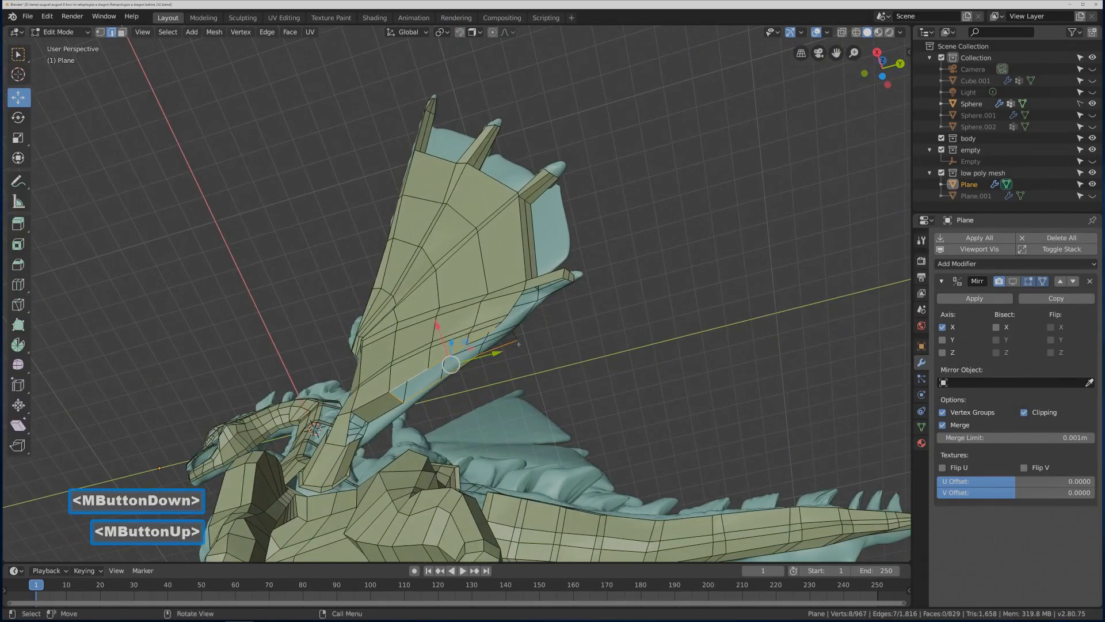
left_click(396, 397, "shift")
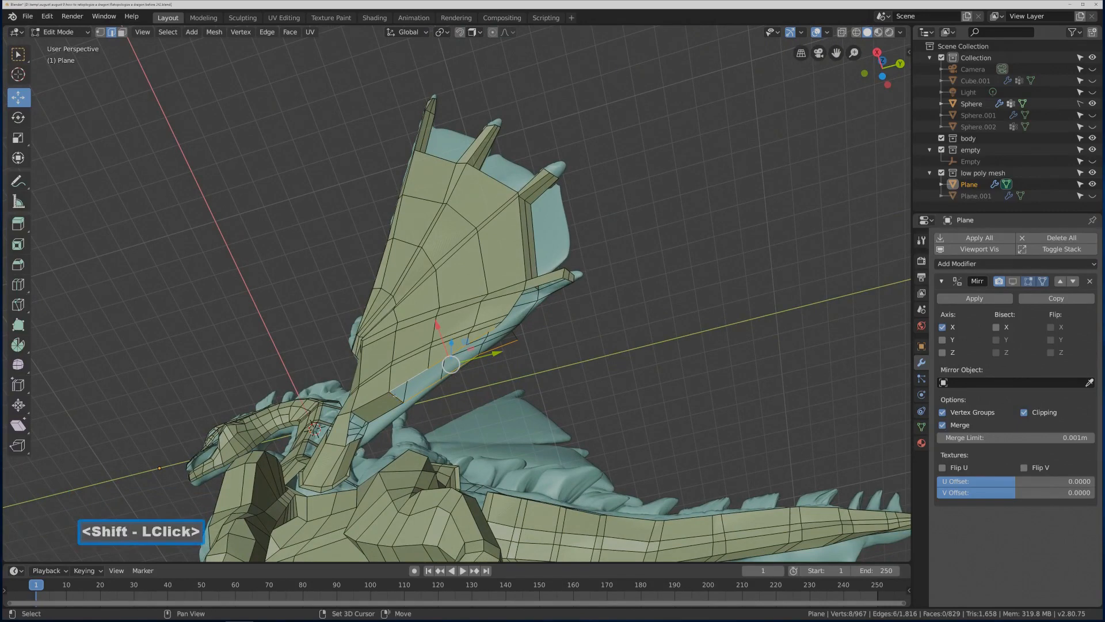
key("ctrl+e")
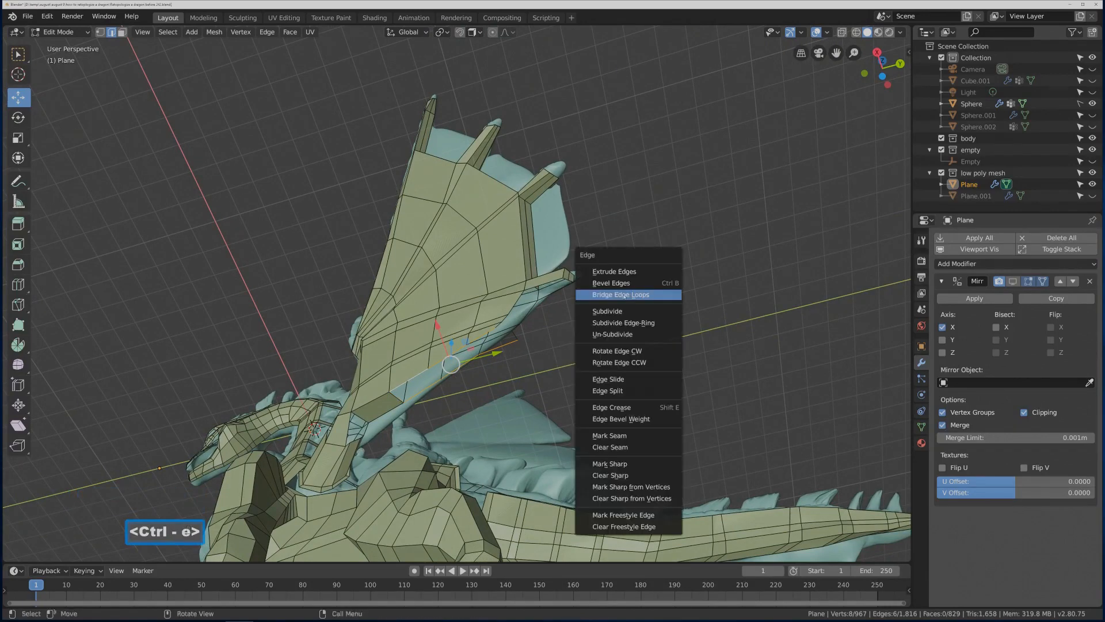
left_click(657, 295)
middle_click_drag(655, 300, 622, 319)
left_click(698, 306)
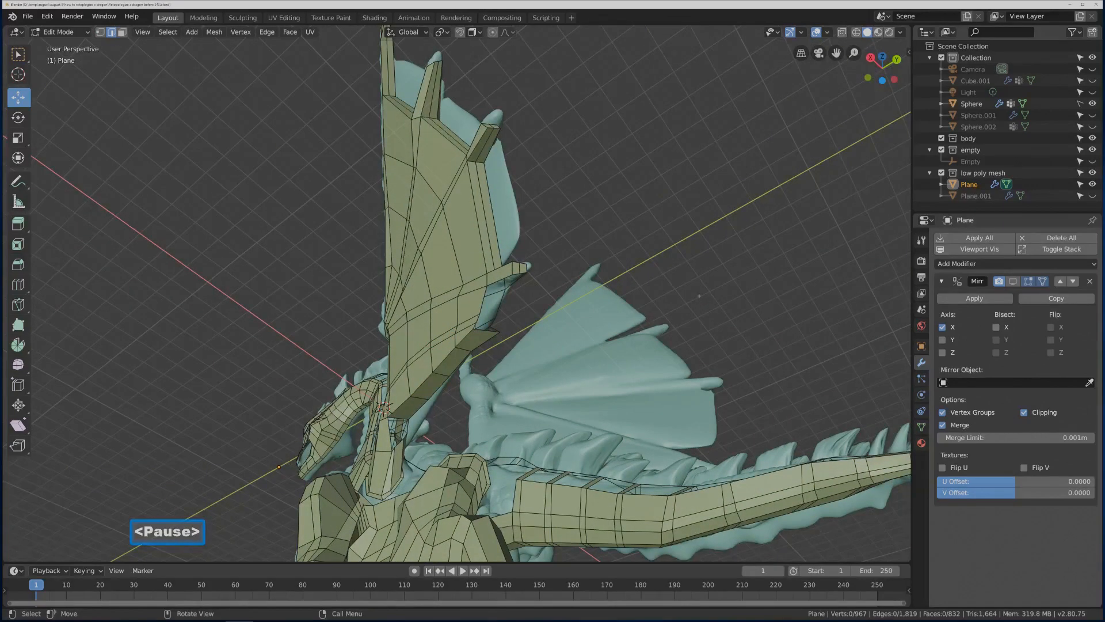
middle_click_drag(703, 294, 680, 294)
middle_click_drag(665, 247, 668, 246)
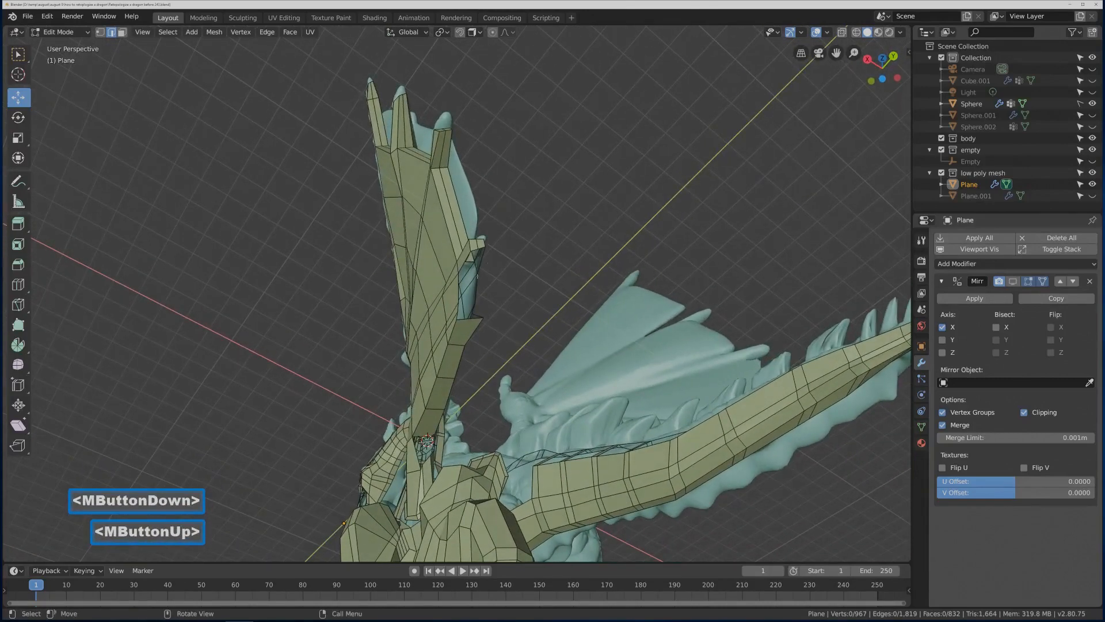
middle_click_drag(495, 298, 472, 327)
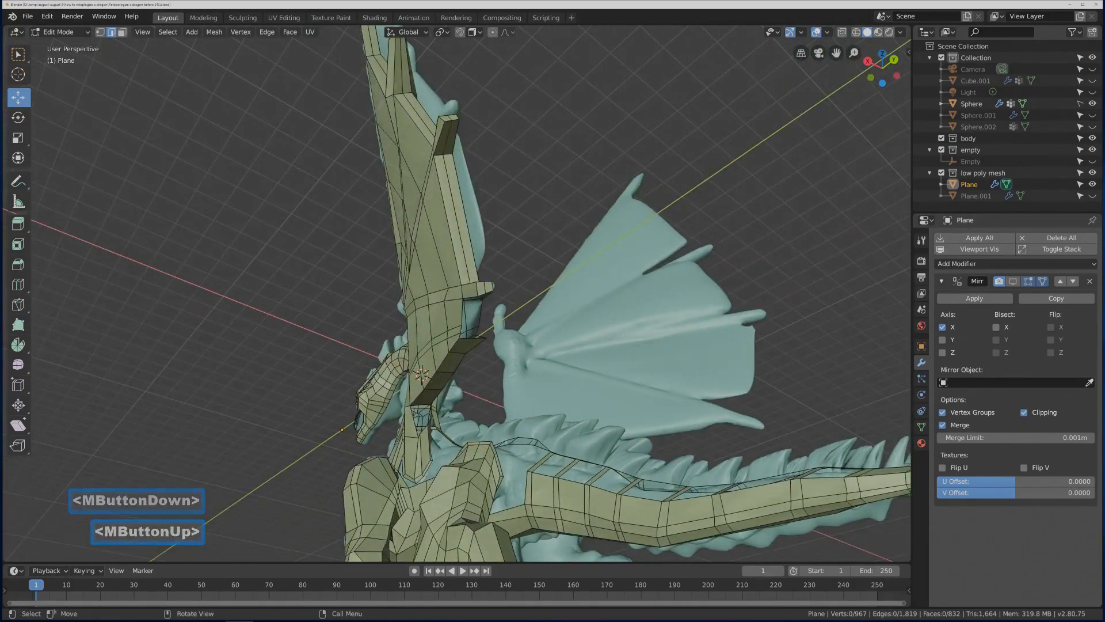
left_click(472, 322, "alt")
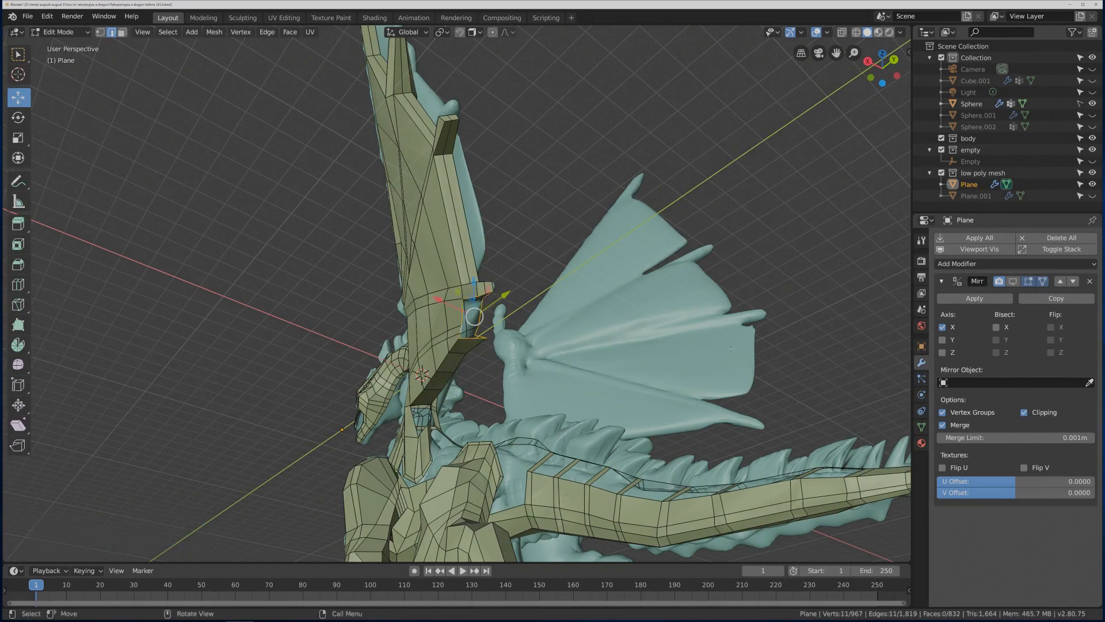
middle_click_drag(603, 297, 507, 329)
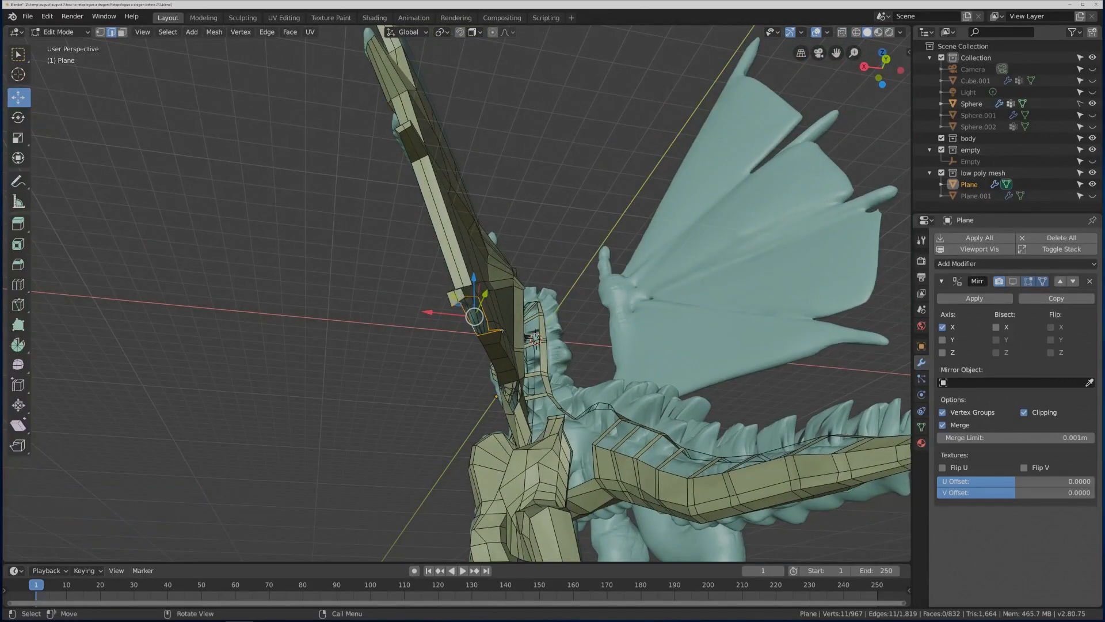
key("c")
middle_click(499, 334)
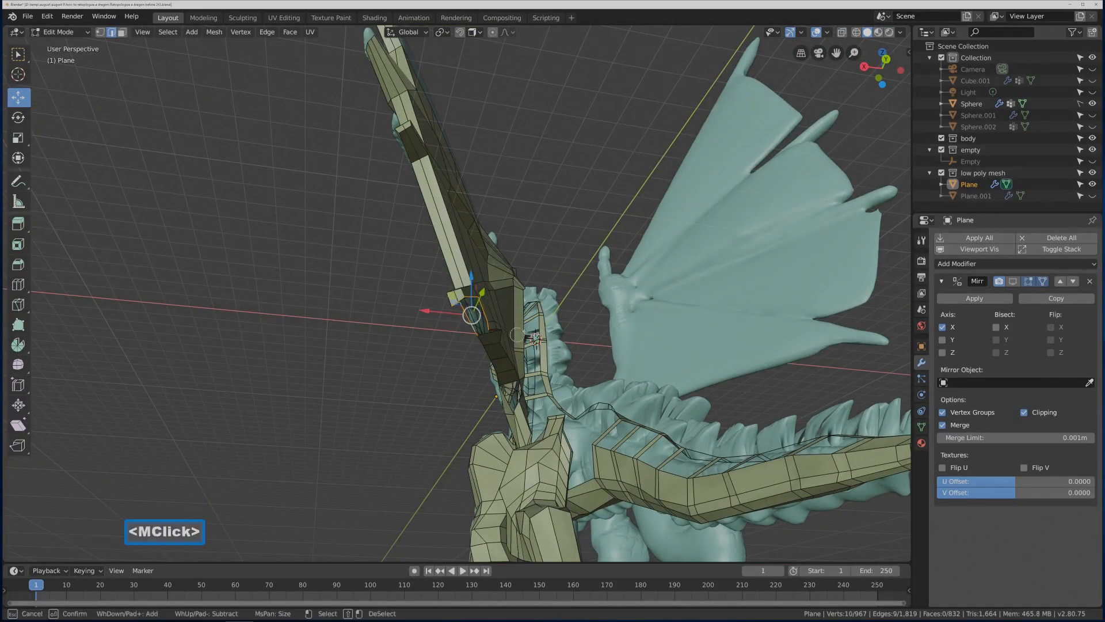
right_click(578, 307)
mouse_move(578, 307)
middle_mouse_down()
mouse_move(502, 318)
mouse_move(565, 282)
mouse_move(602, 291)
middle_mouse_up()
middle_click_drag(604, 275, 541, 323)
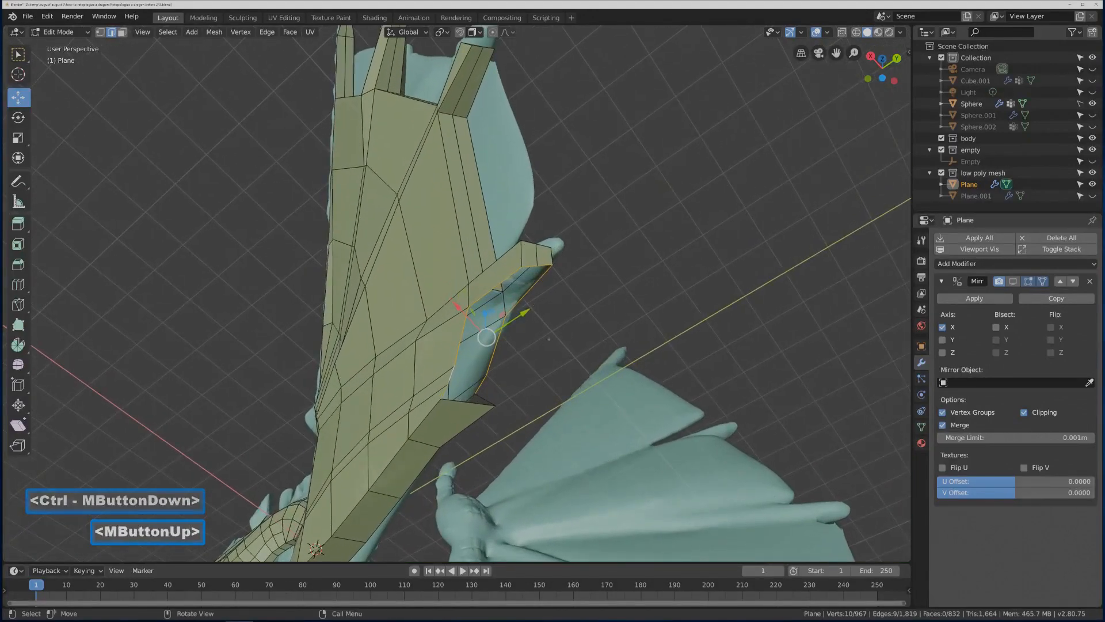
middle_click_drag(490, 407, 452, 421)
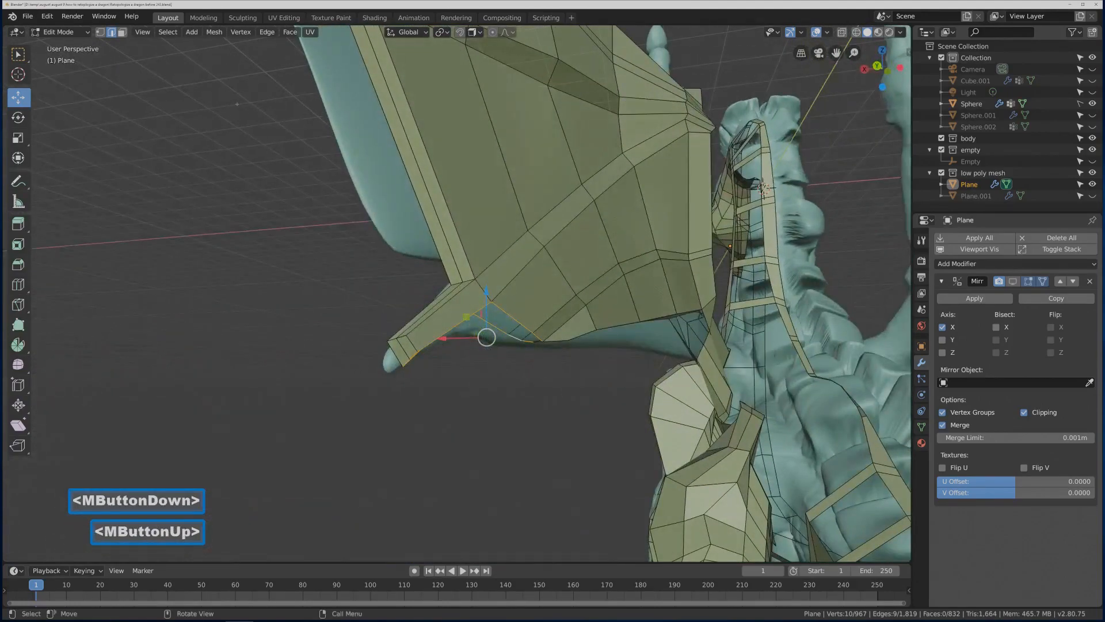
- With the Move tool, reposition the corner vertex at the open end of the bridged strip to follow the sculpted membrane edge
left_click(100, 31)
mouse_move(535, 306)
middle_mouse_down()
mouse_move(546, 305)
mouse_move(521, 295)
middle_mouse_up()
left_click(562, 361)
left_click_drag(561, 361, 530, 375)
middle_click_drag(530, 374, 533, 376)
middle_click_drag(561, 338, 537, 330)
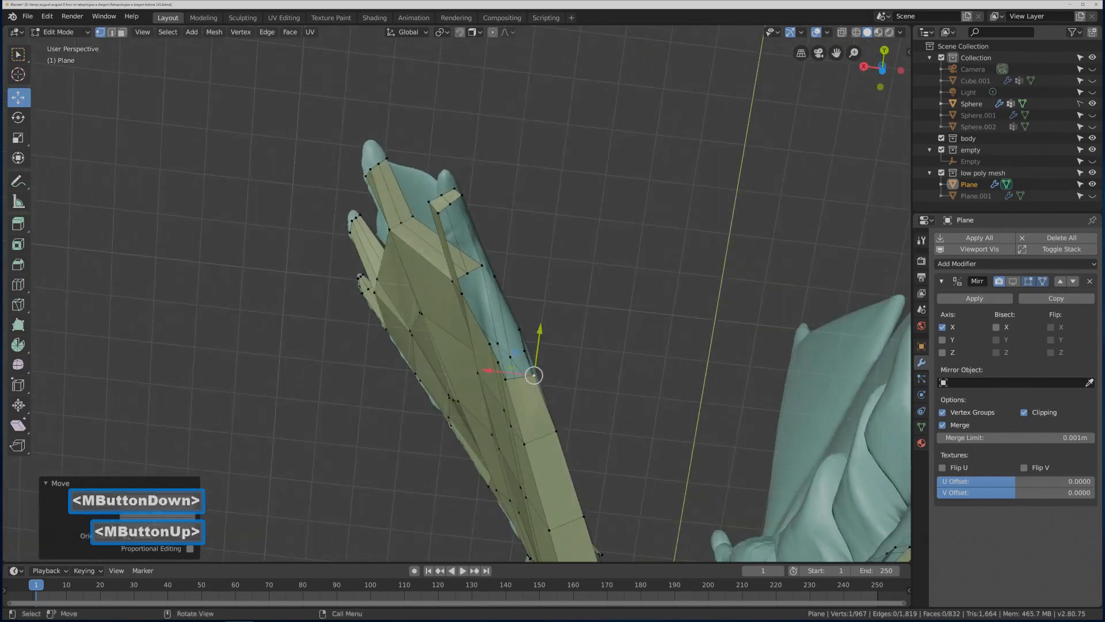
left_click_drag(539, 330, 540, 328)
middle_click_drag(540, 327, 576, 308)
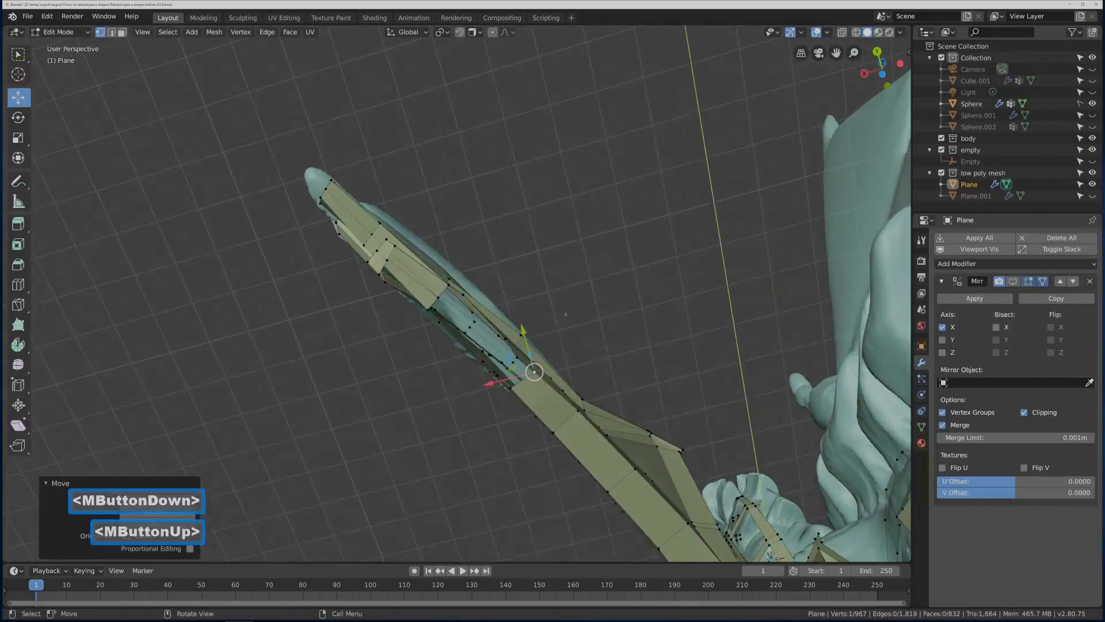
left_click(578, 307)
middle_click_drag(538, 348, 552, 350)
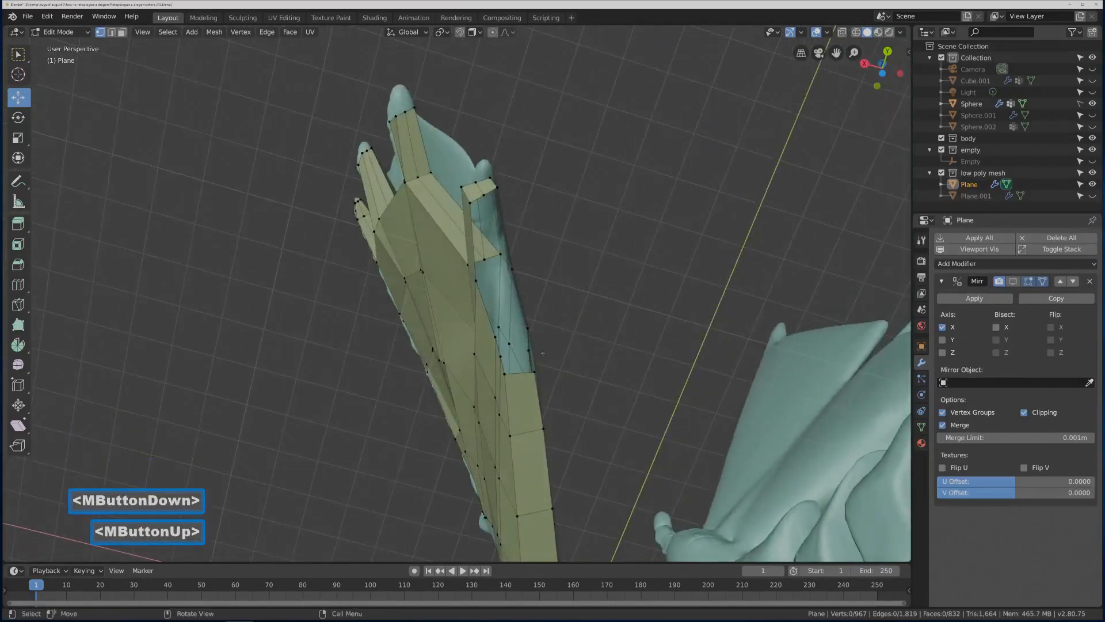
- Extend the bridged strip with a face filled between the four vertices at its open end
left_click(502, 356)
middle_click_drag(528, 348, 556, 367)
left_click(526, 367, "shift")
left_click(516, 385, "shift")
left_click(492, 371, "shift")
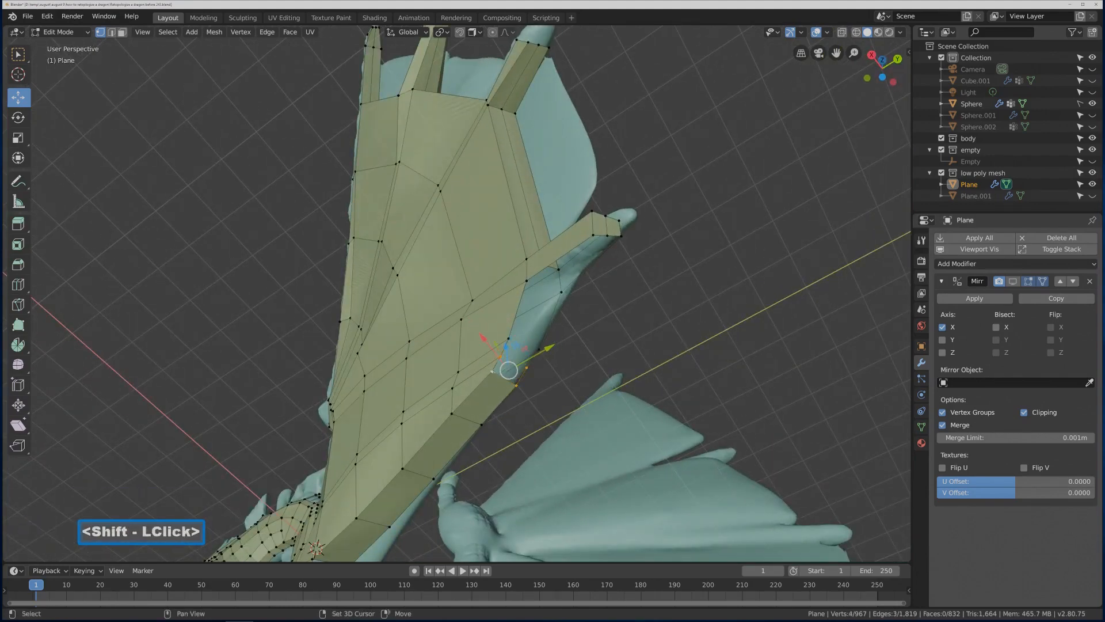
key("f")
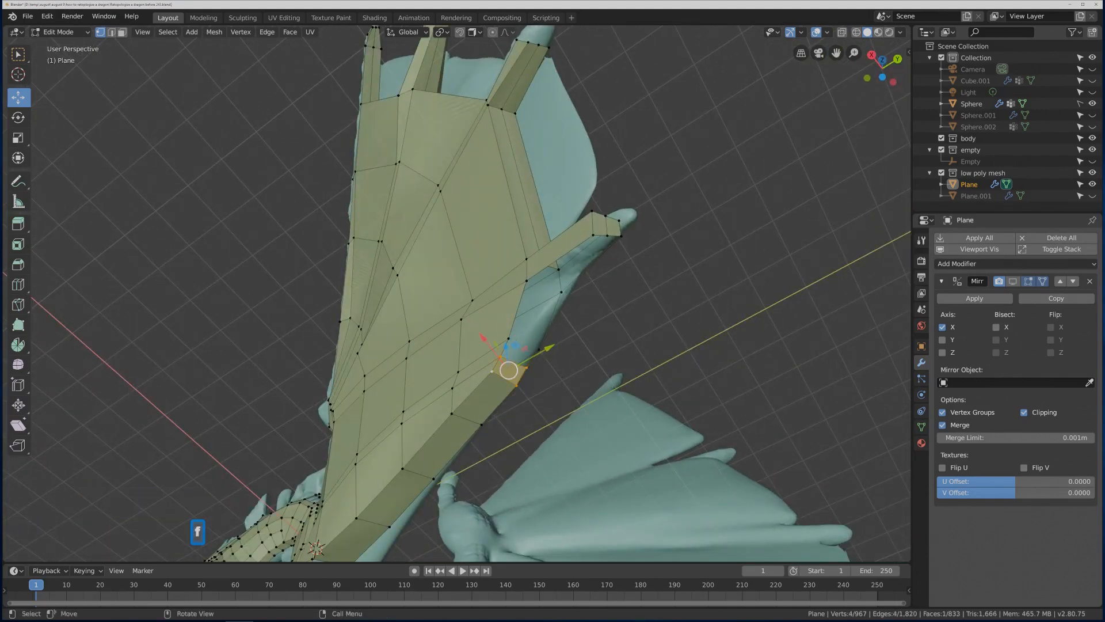
left_click(598, 334)
- Fill two more faces from the strip's end edge, continuing across the opening toward the lower wing finger
left_click(111, 31)
left_click(521, 363)
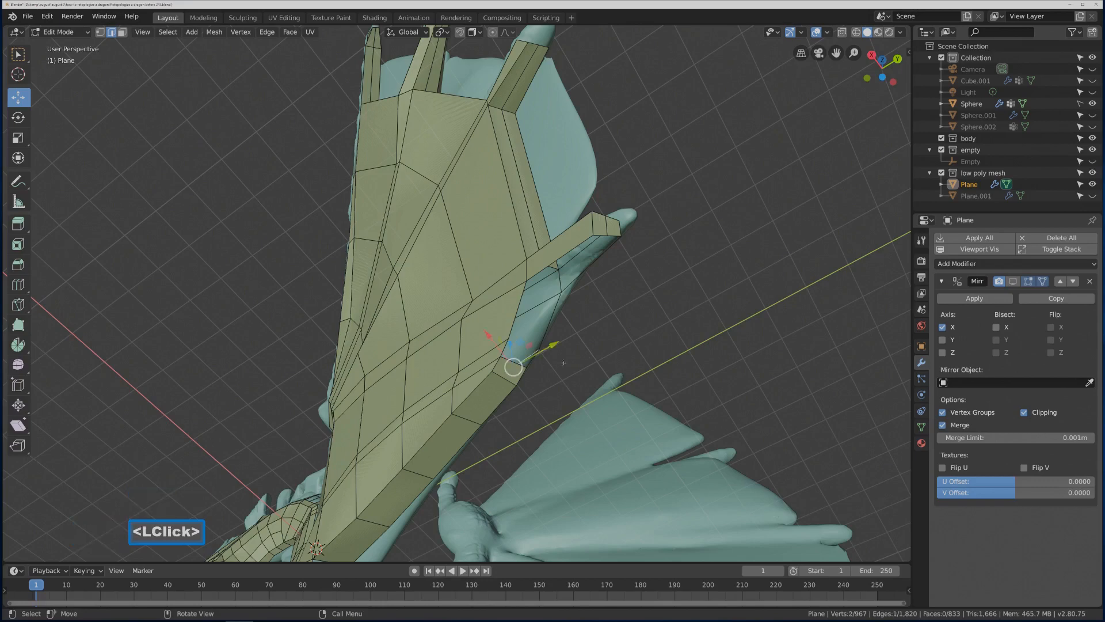
left_click(517, 310)
left_click(514, 362)
key("f")
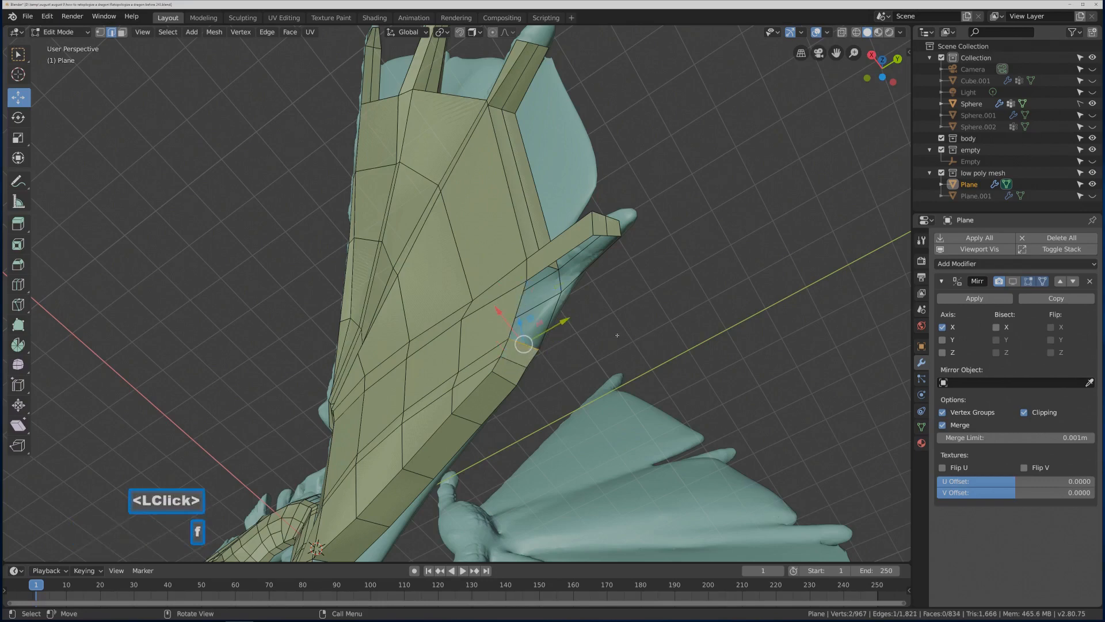
key("f")
- Add a centered loop cut running lengthwise along the bridged strip on the wing's edge
mouse_move(617, 335)
middle_mouse_down()
mouse_move(576, 308)
mouse_move(601, 338)
middle_mouse_up()
scroll(601, 338, "down", 2)
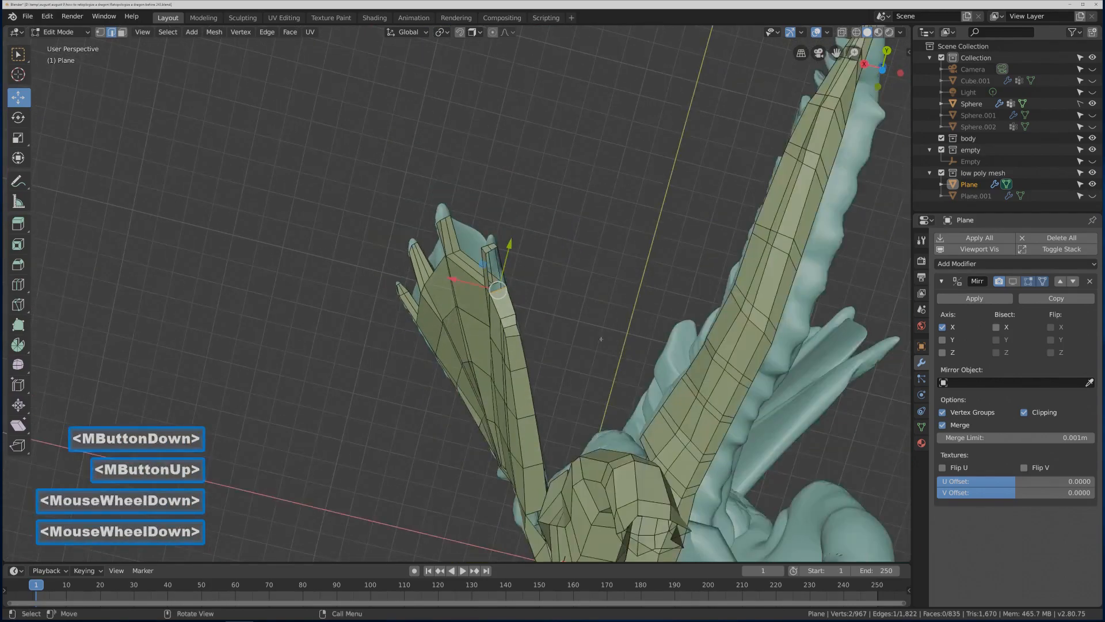
scroll(601, 338, "up", 1)
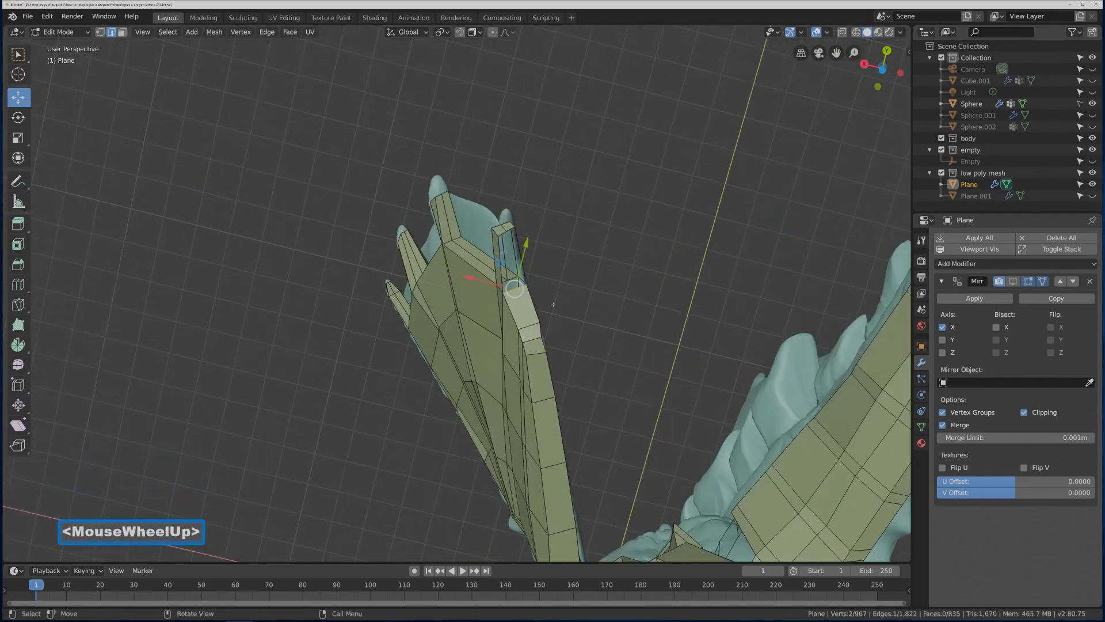
left_click(535, 311)
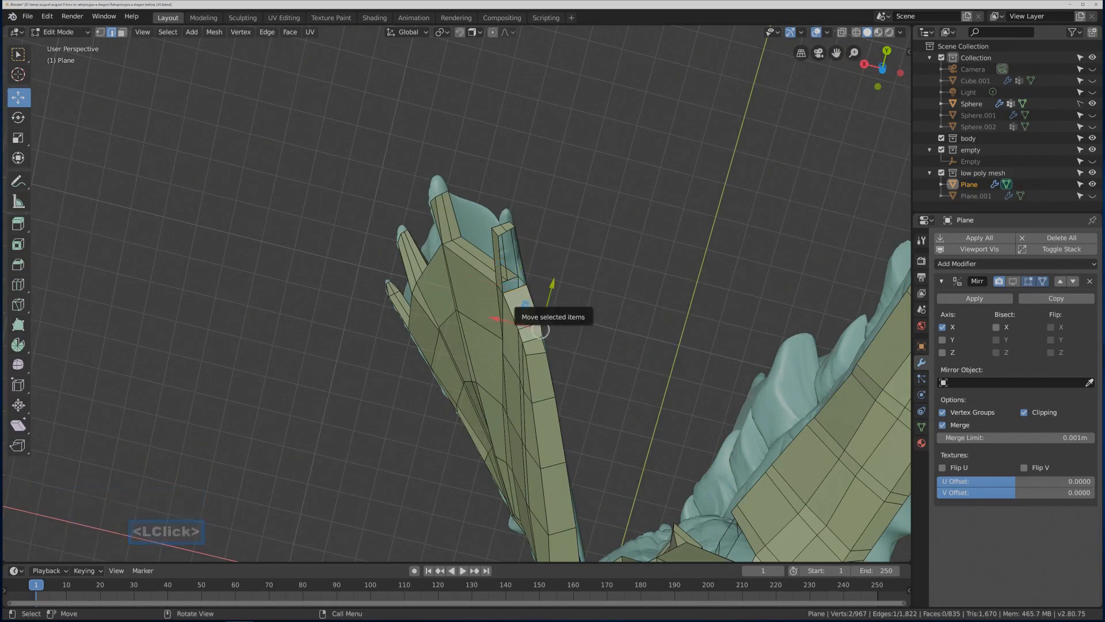
key("ctrl+r")
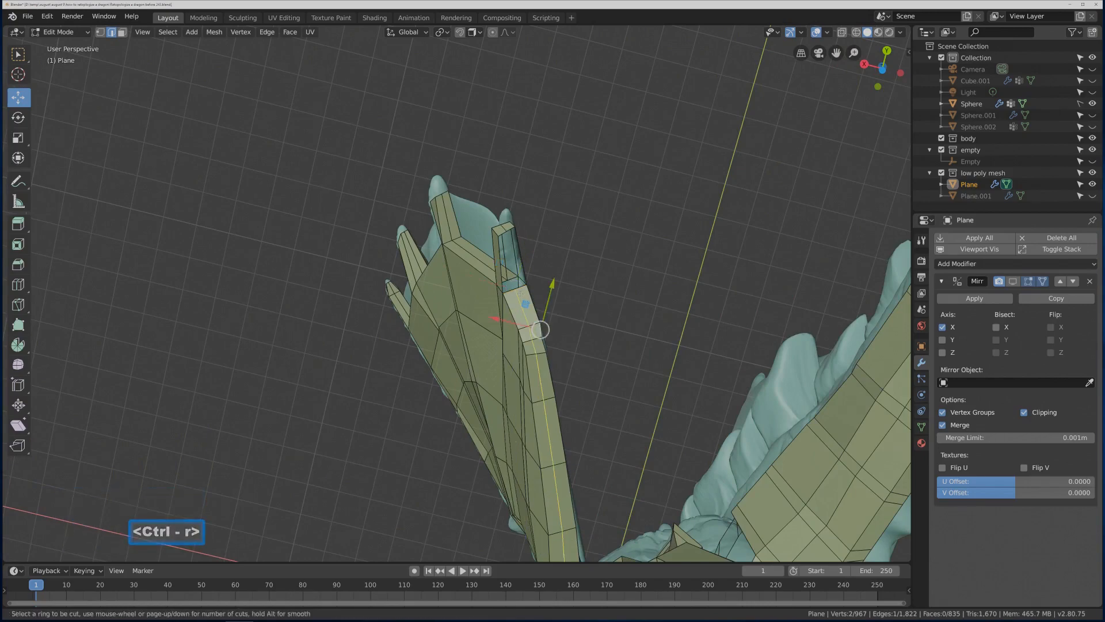
left_click(520, 293)
left_click(519, 293)
left_click(599, 299)
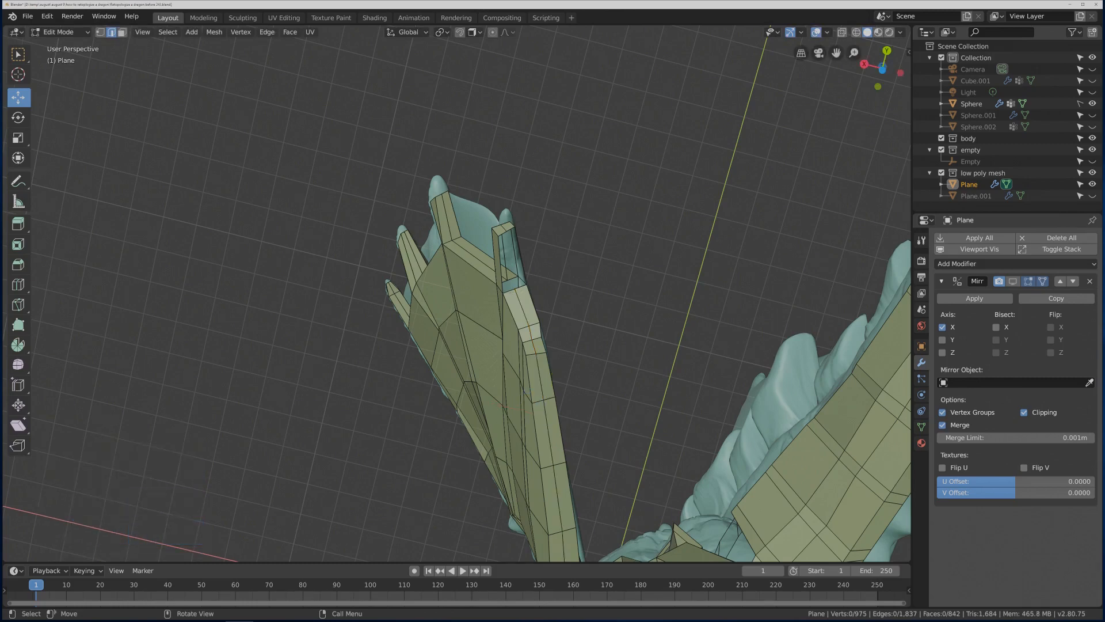
- In vertex selection, fill a face along the lower wing finger, between its tip edge and the strip's end corner
left_click(500, 262, "alt")
scroll(569, 269, "up", 1)
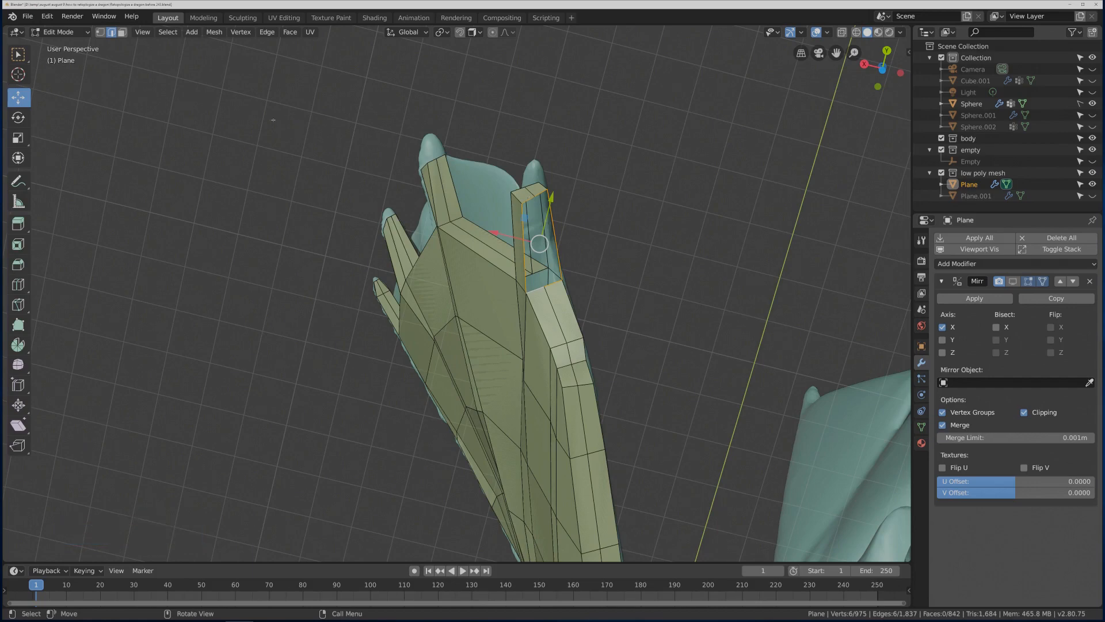
left_click(100, 33)
left_click(520, 201)
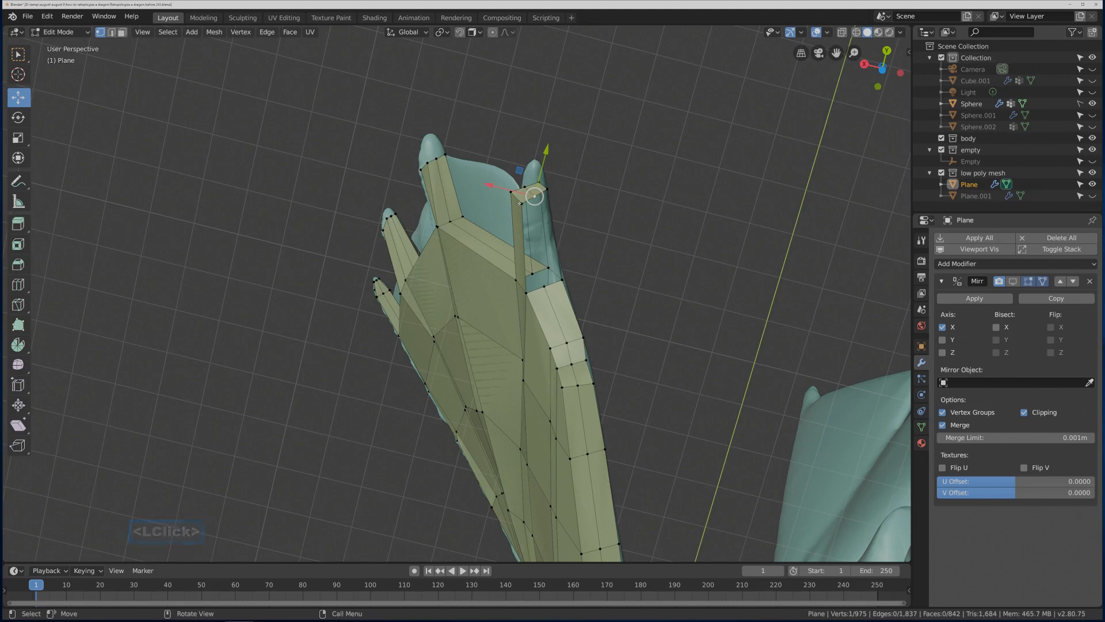
left_click(540, 187, "shift")
left_click(526, 293, "shift")
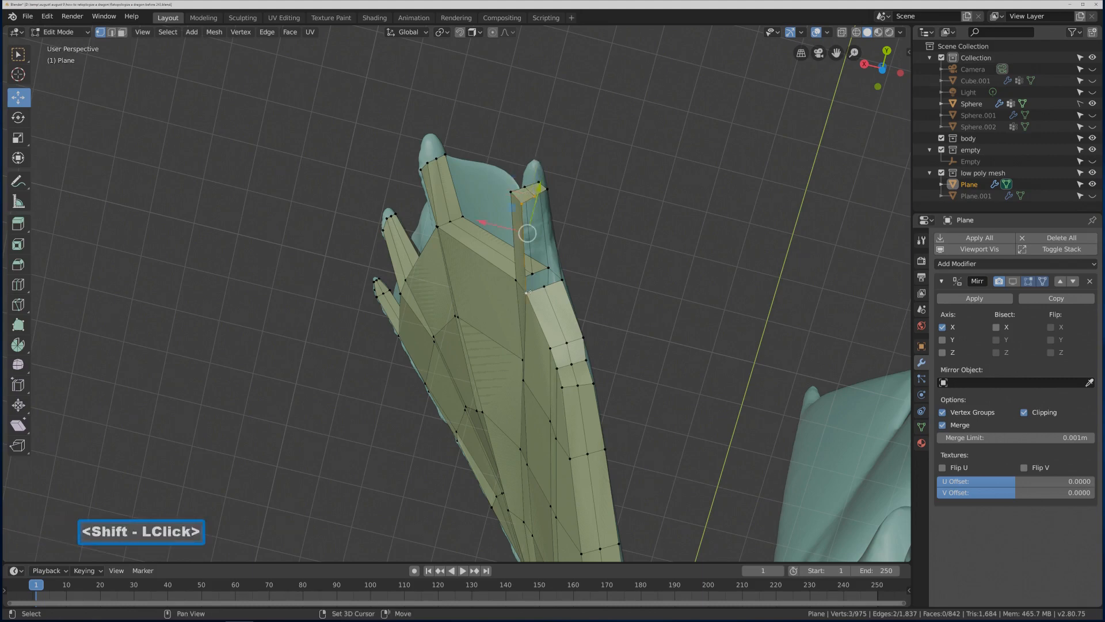
key("f")
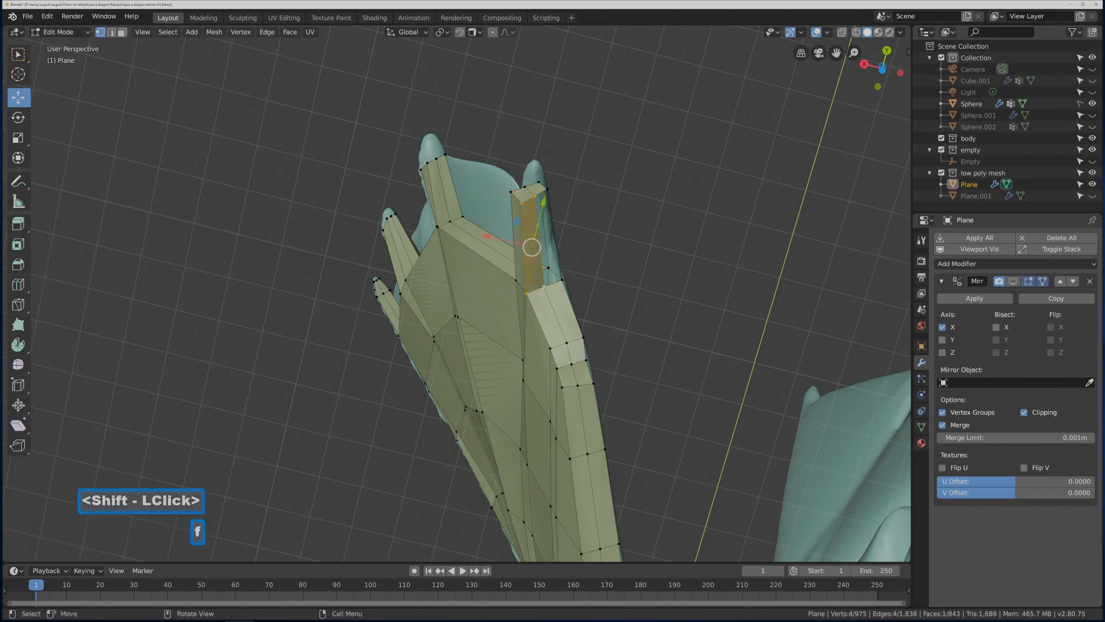
- Fill the adjacent face along the lower wing finger, from its tip to the strip's outer end corner
left_click(537, 197)
left_click(524, 187)
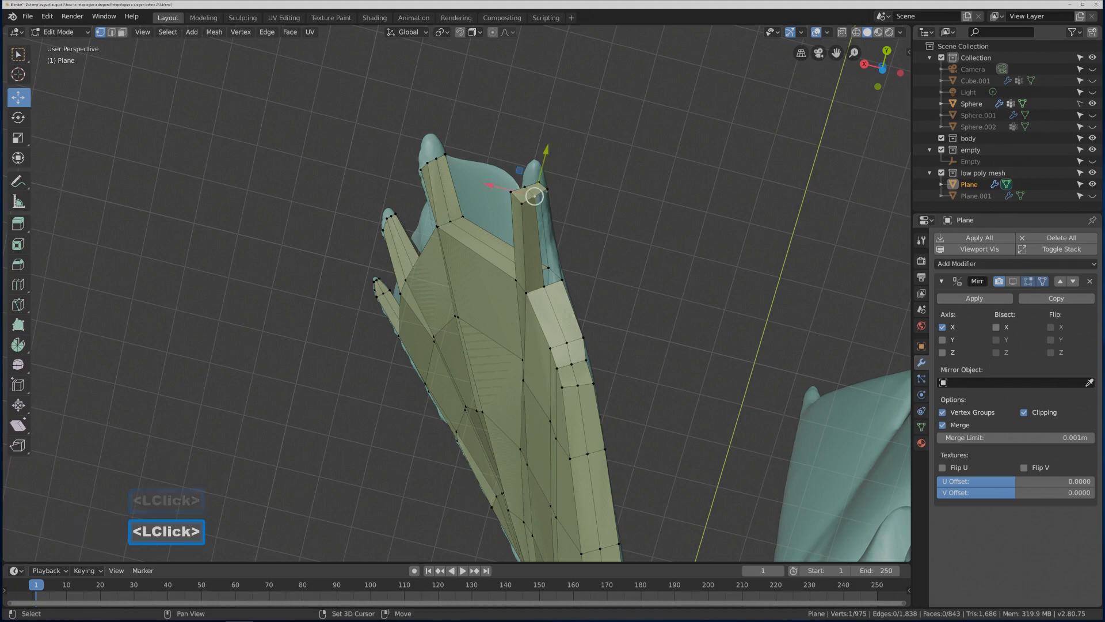
left_click(541, 192, "shift")
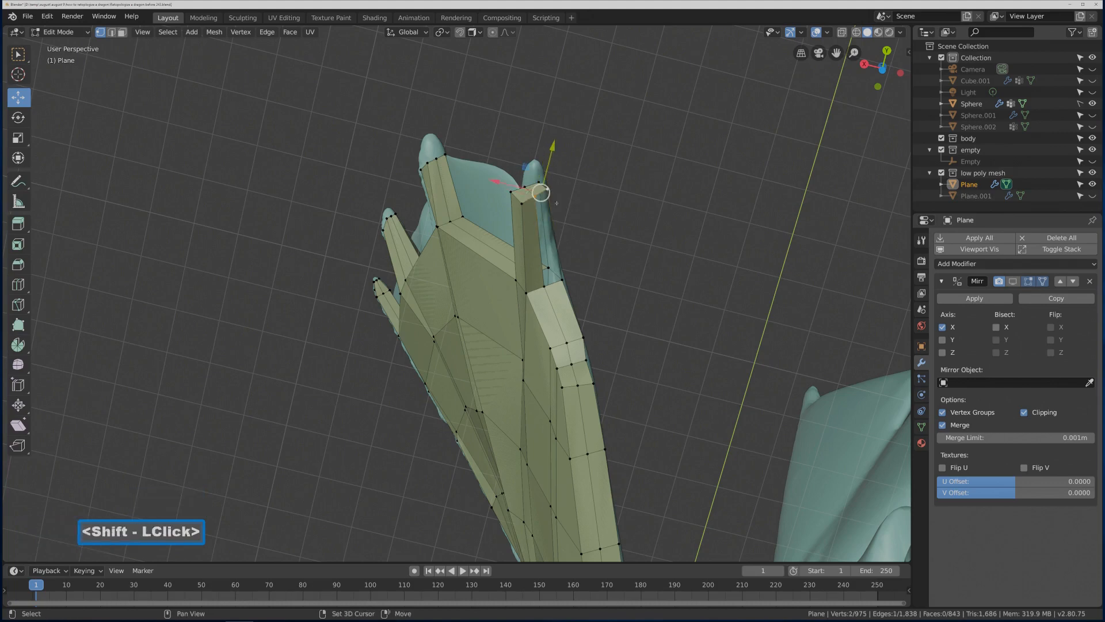
left_click(561, 280, "shift")
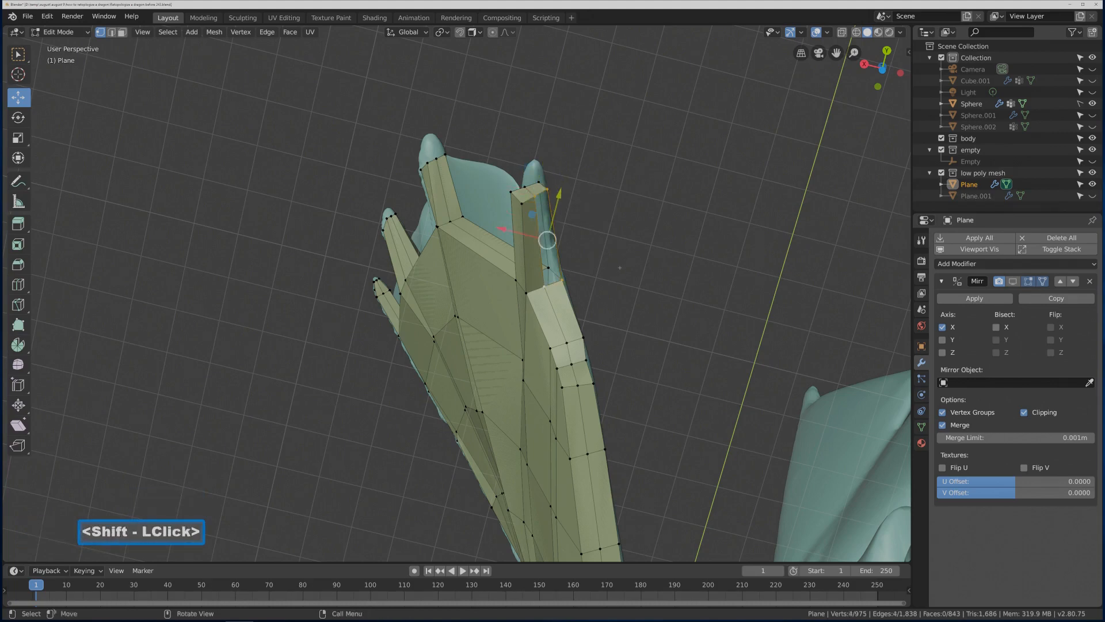
key("f")
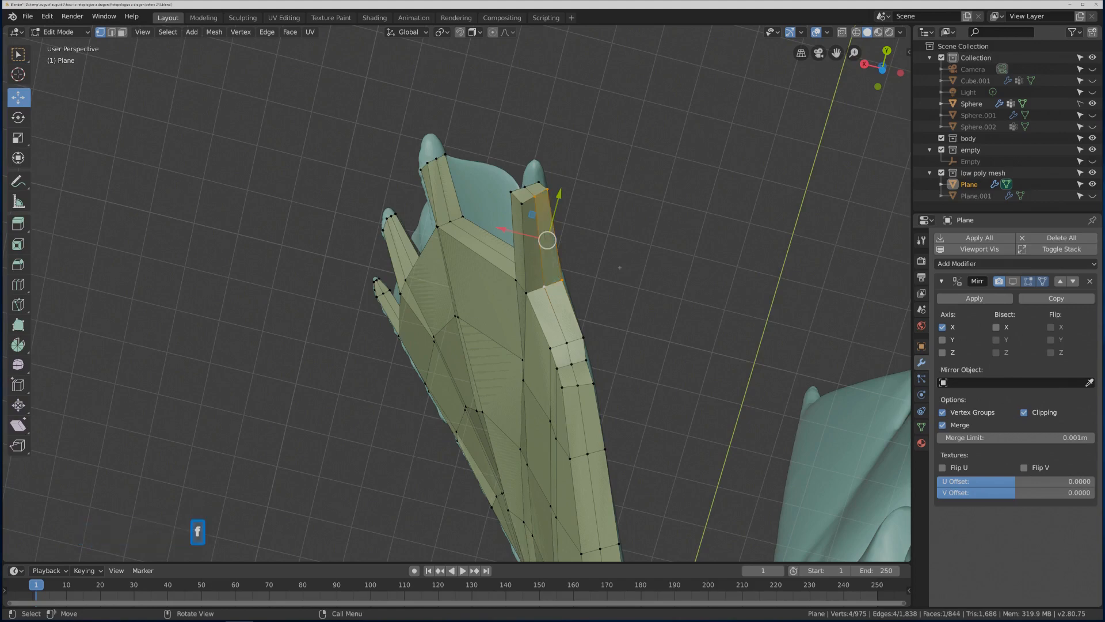
left_click(619, 267)
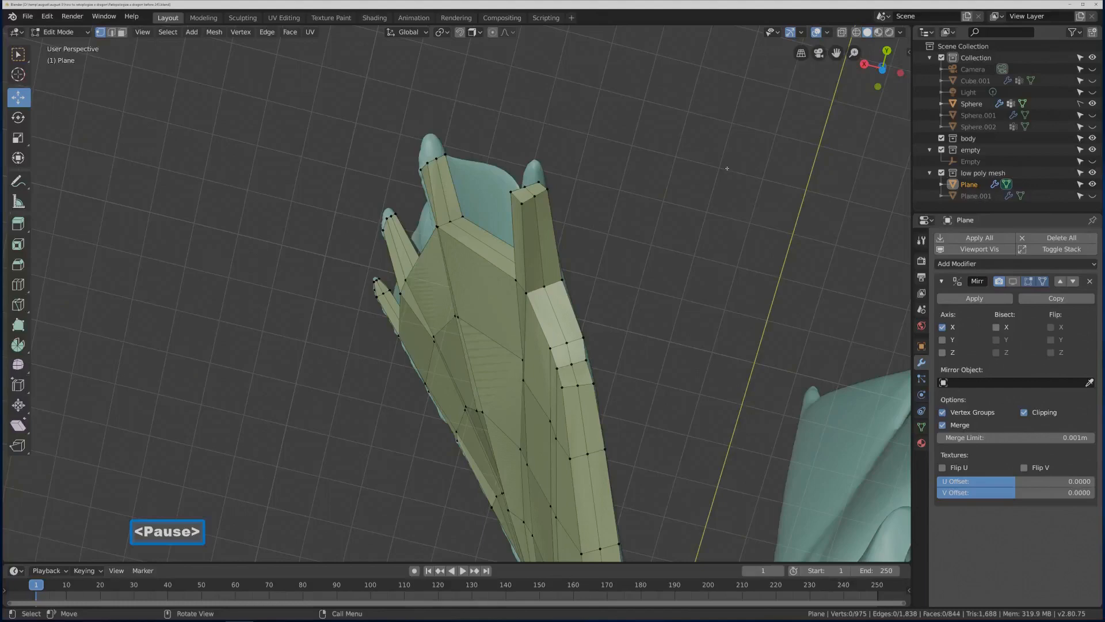
- Move the upper middle vertex of the shoulder stub slightly downward, beside the gap below the wing
middle_click_drag(727, 168, 578, 236, "shift")
scroll(677, 227, "down", 2)
left_click(576, 357)
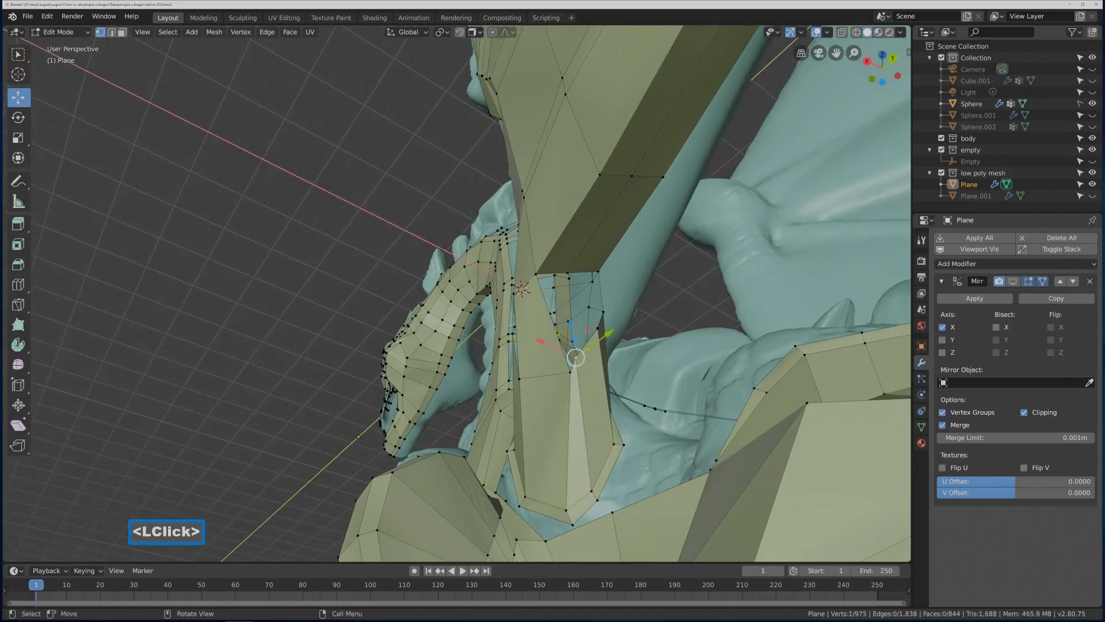
left_click_drag(576, 357, 578, 369)
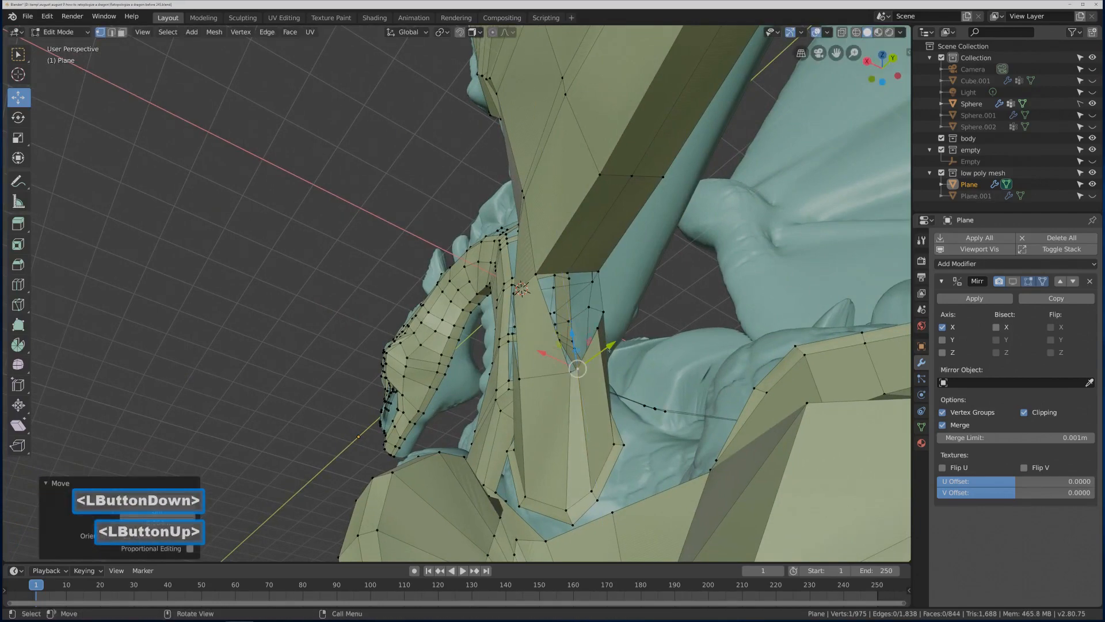
left_click(577, 368)
- Lower the rear vertex of the shoulder stub about 0.5 m along Z
middle_click_drag(613, 353, 627, 345)
left_click(599, 322)
left_click_drag(595, 286, 601, 322)
mouse_move(601, 322)
middle_mouse_down()
mouse_move(645, 319)
mouse_move(630, 323)
mouse_move(604, 294)
mouse_move(628, 321)
mouse_move(609, 313)
middle_mouse_up()
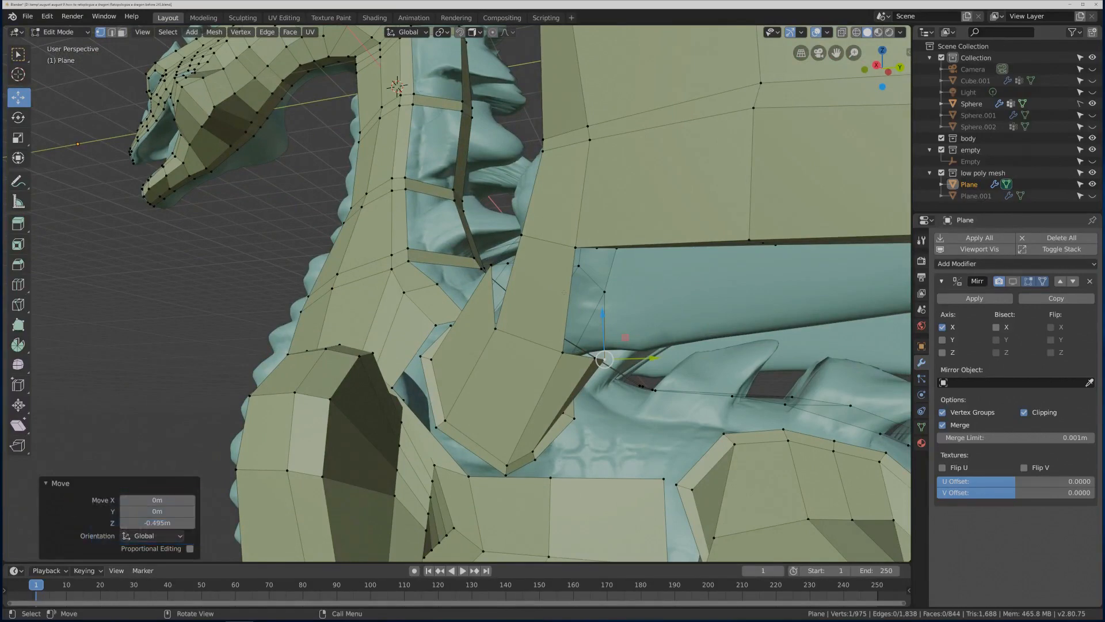
- Add a single centered loop cut across the face connecting the wing to the shoulder
key("ctrl+r")
double_click(555, 286)
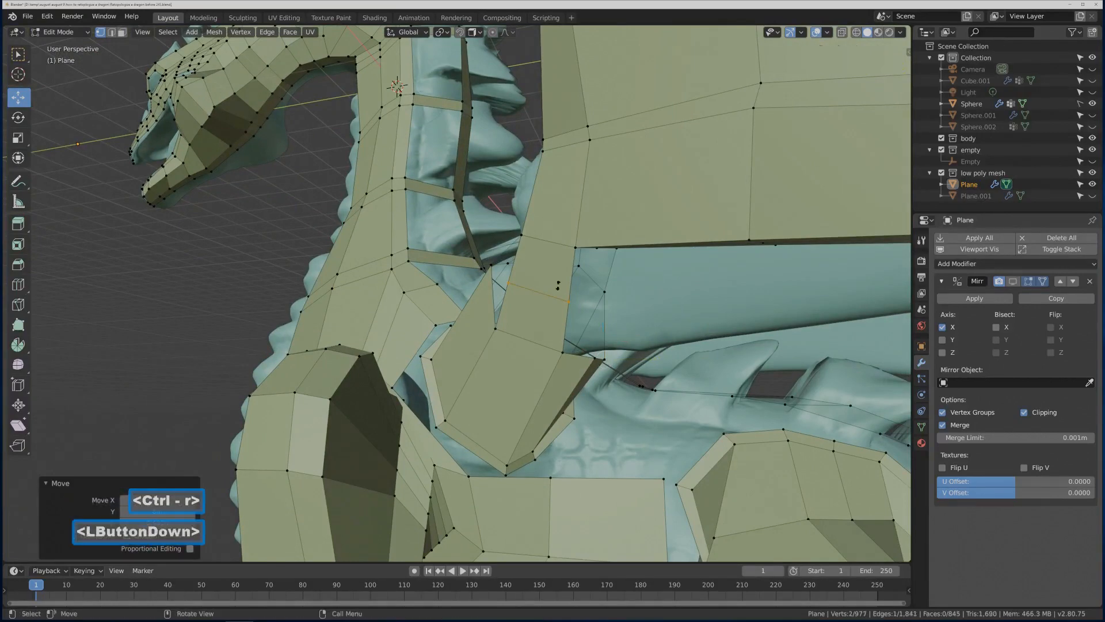
middle_click_drag(557, 286, 739, 335)
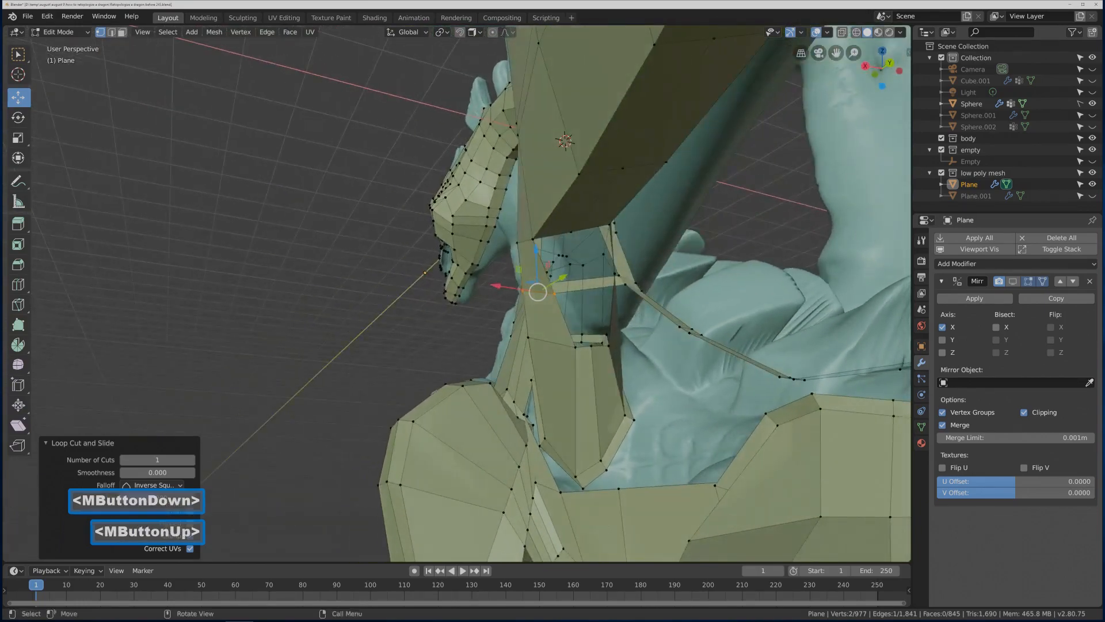
middle_click_drag(587, 289, 561, 274)
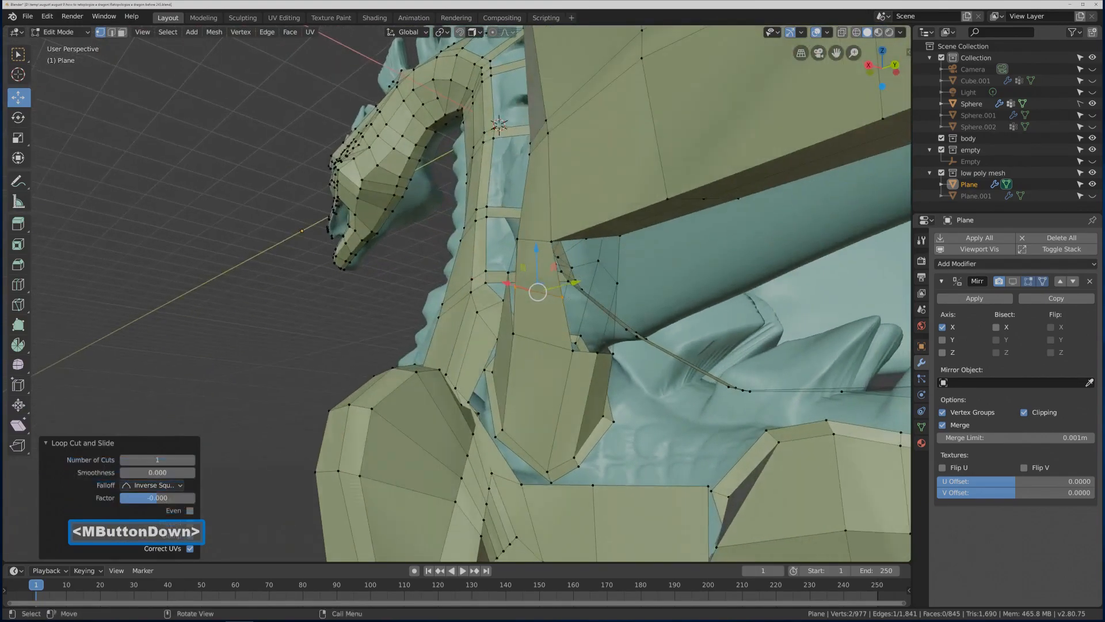
- Extrude the new cut's inner vertex and move the copy into the gap between wing and shoulder
left_click(563, 297)
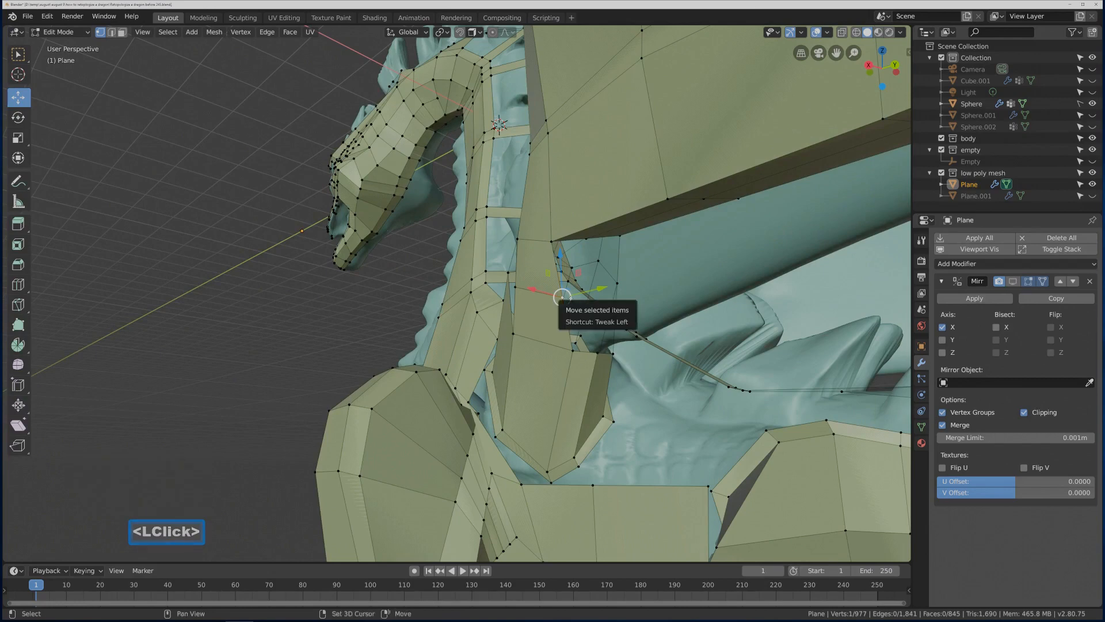
key("d")
right_click(562, 297)
middle_click_drag(562, 297, 524, 300)
left_click_drag(525, 295, 566, 294)
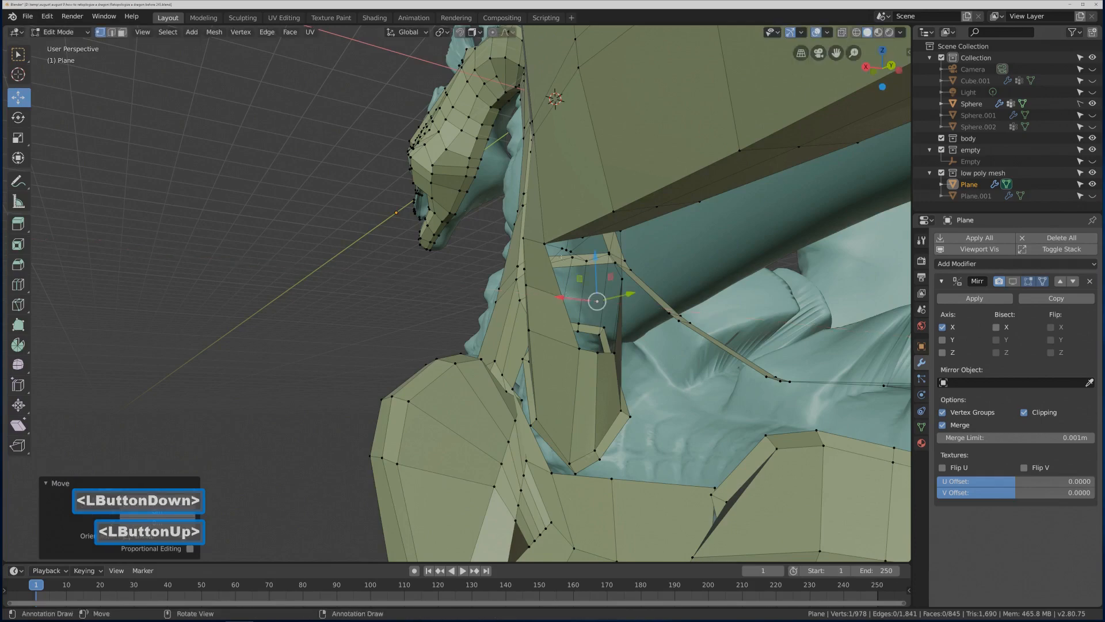
- Fill two neighbouring faces from the wing's lower end edge down to the extruded vertex and the rear vertices
left_click(544, 243)
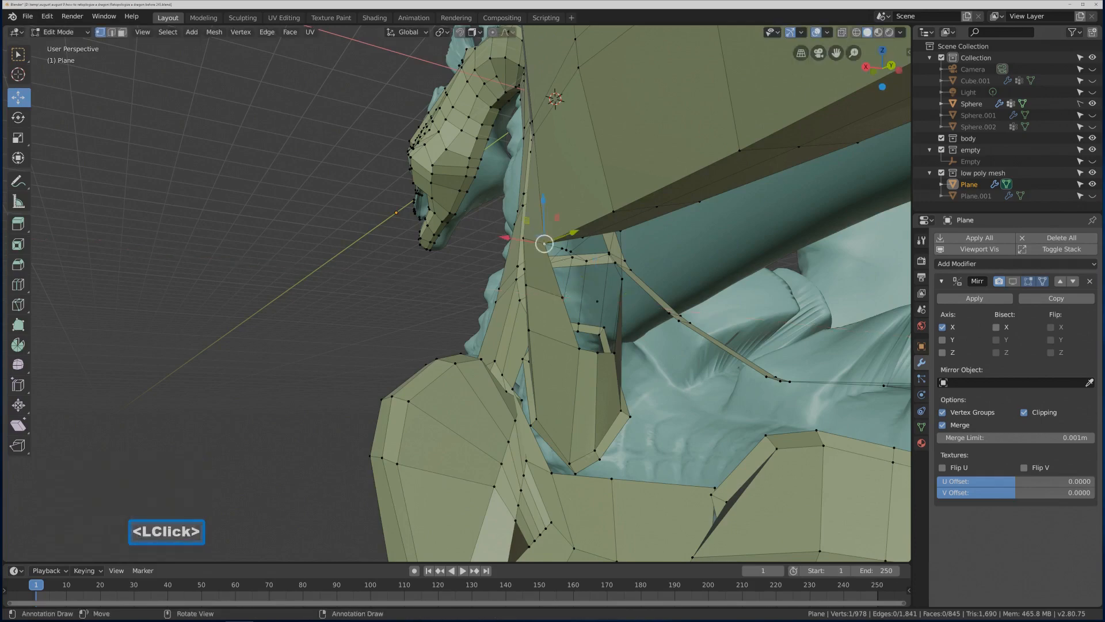
left_click(583, 239, "shift")
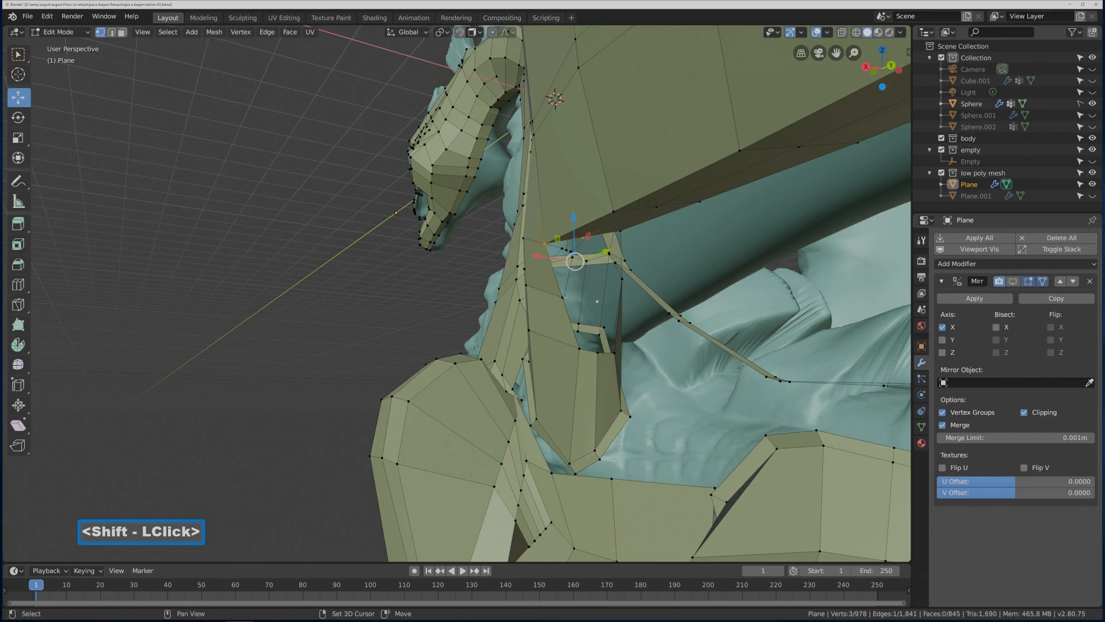
key("f")
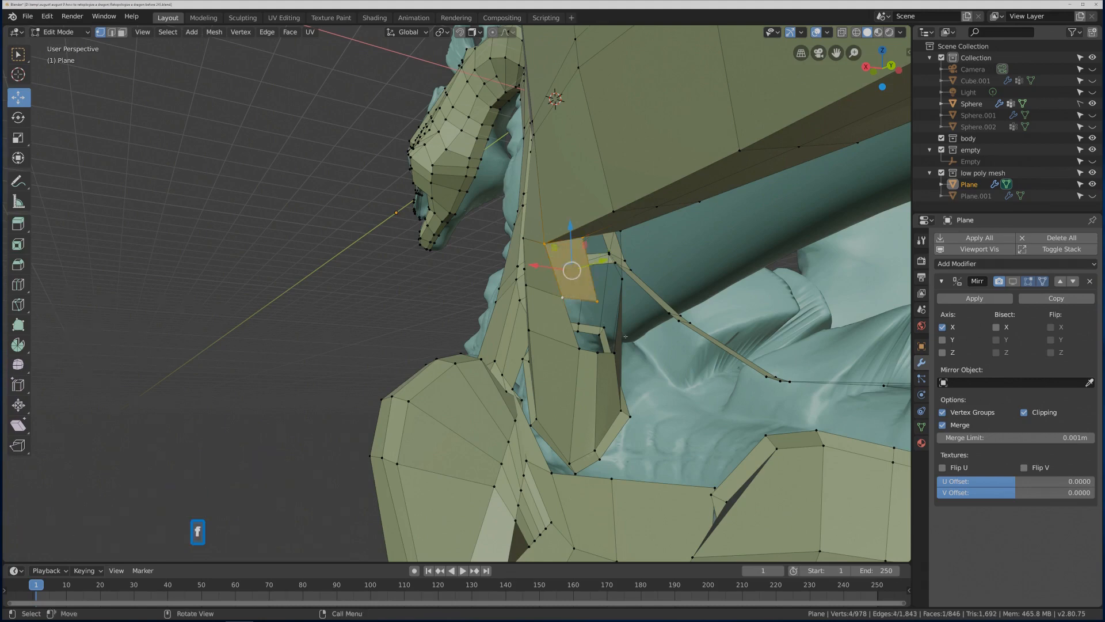
middle_click_drag(635, 345, 608, 230)
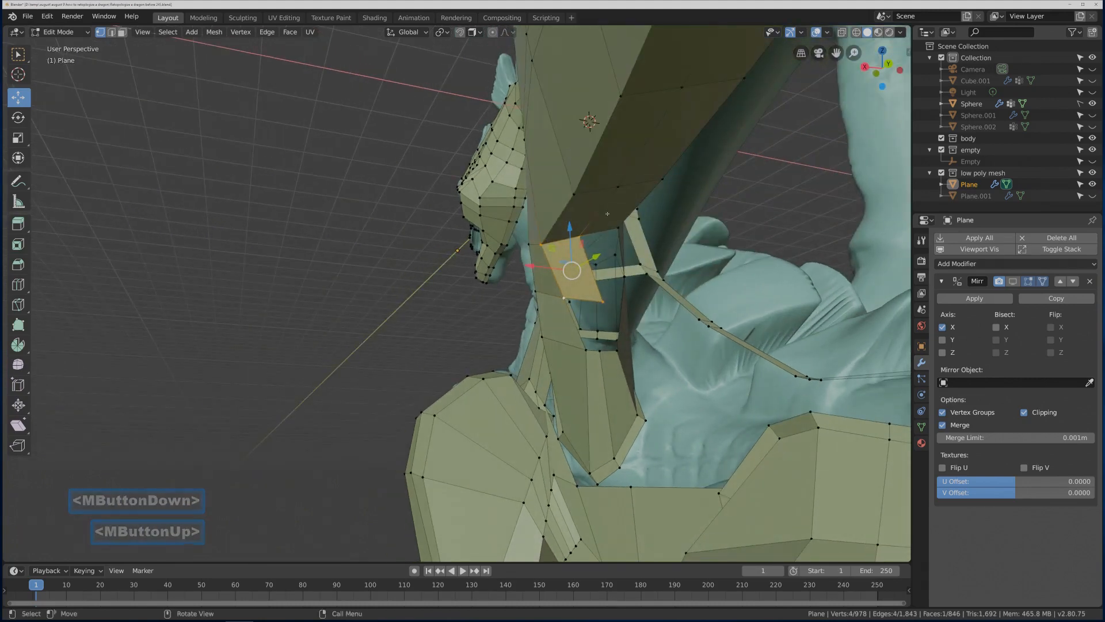
left_click(613, 183)
left_click(578, 235)
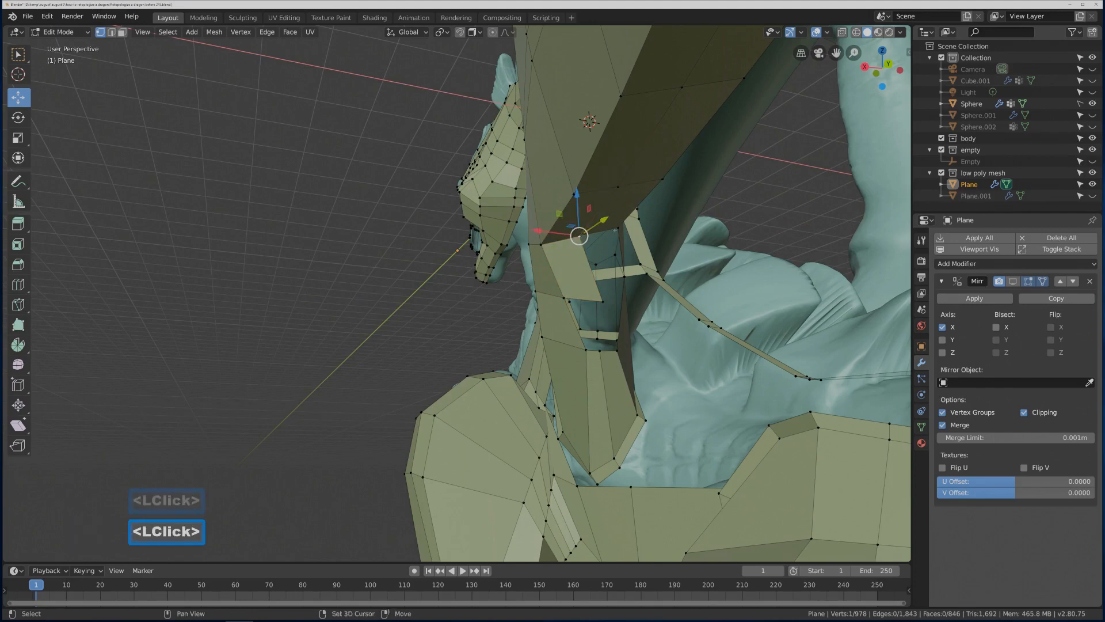
left_click(600, 304, "shift")
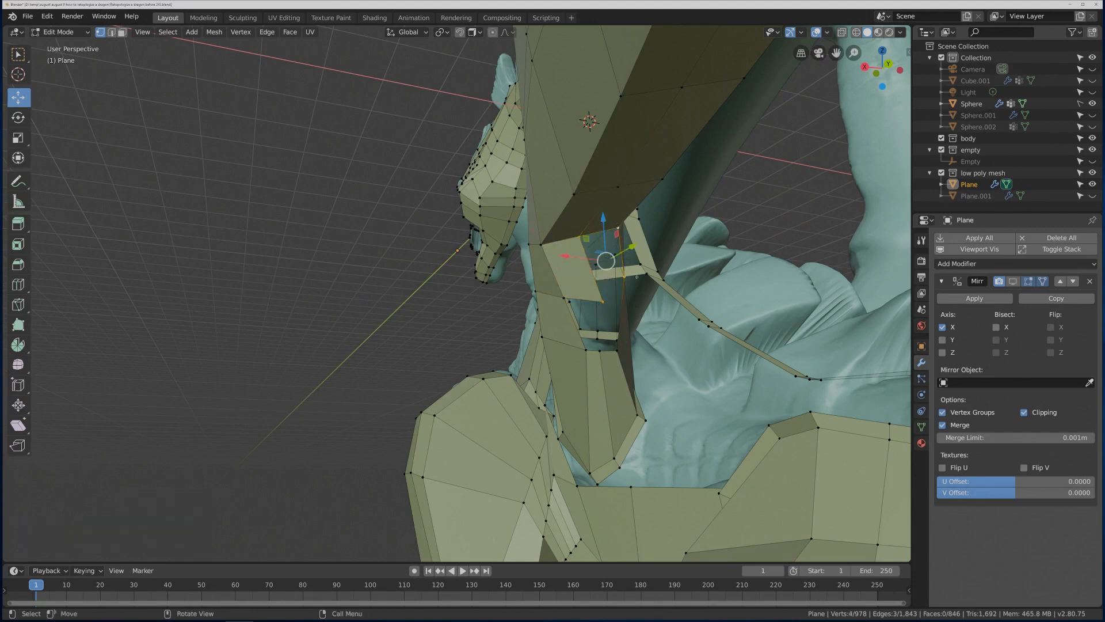
key("f")
- Fill a face between the loop cut's inner edge and the top edge of the shoulder stub
middle_click_drag(624, 312, 599, 304)
left_click(563, 297)
left_click(583, 350, "shift")
left_click(600, 350, "shift")
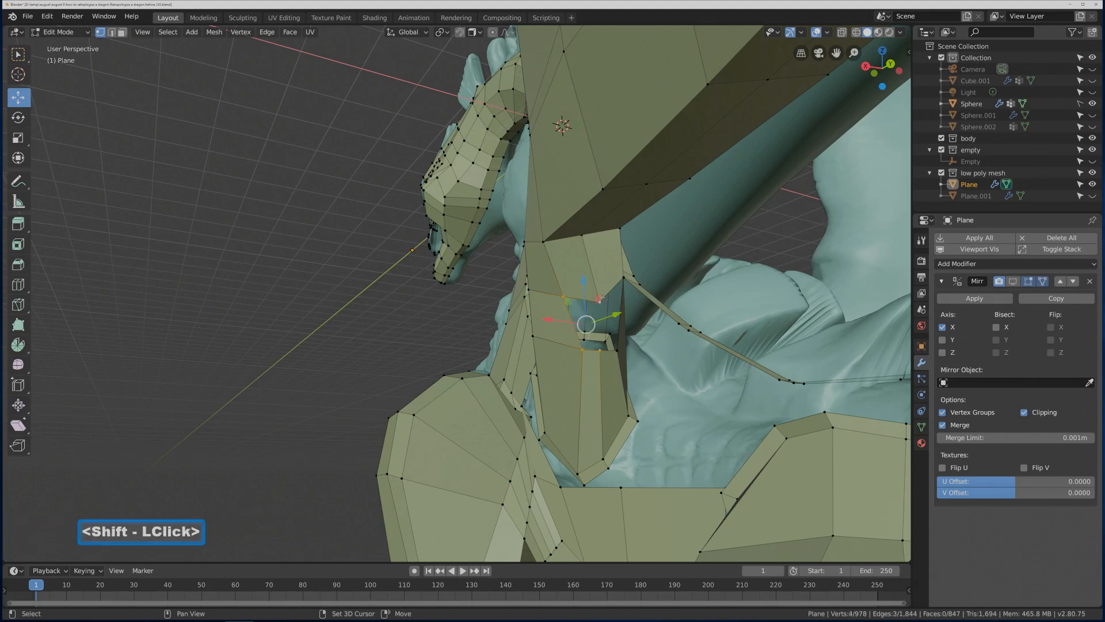
key("f")
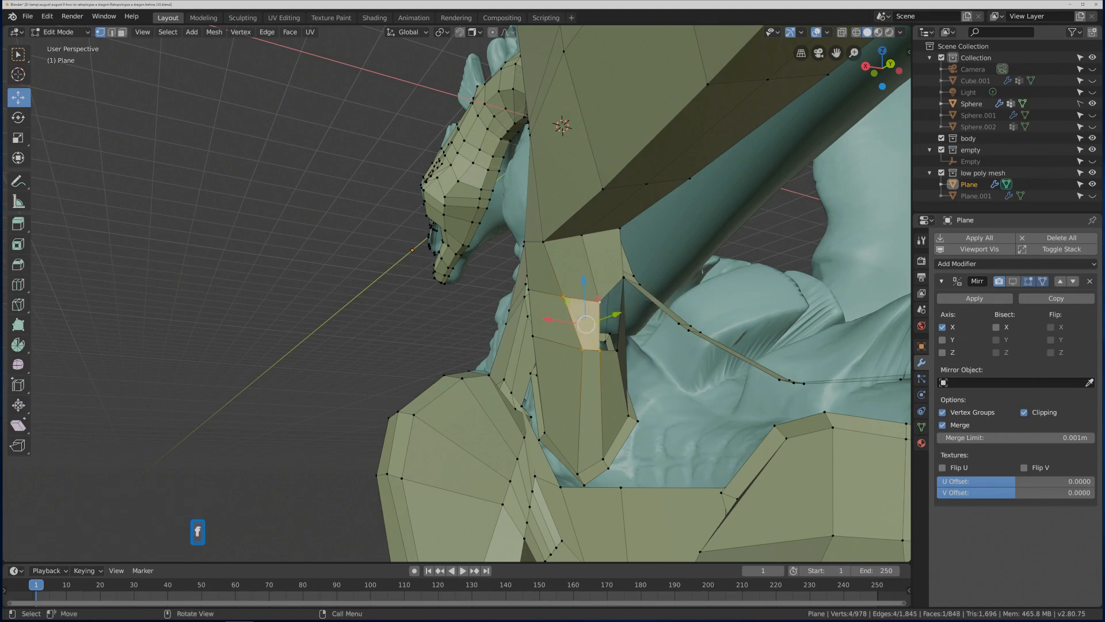
left_click(750, 243)
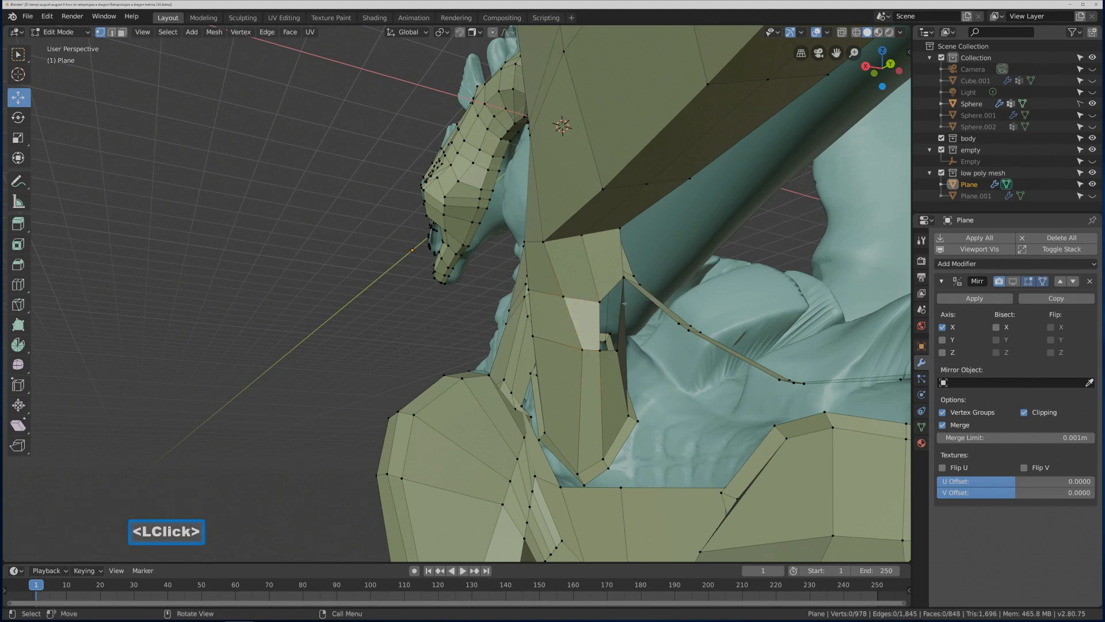
- Fill the neighbouring face toward the rear, between the upper wing faces and the shoulder stub's top edge
left_click(599, 301)
left_click(601, 352, "shift")
left_click(617, 350, "shift")
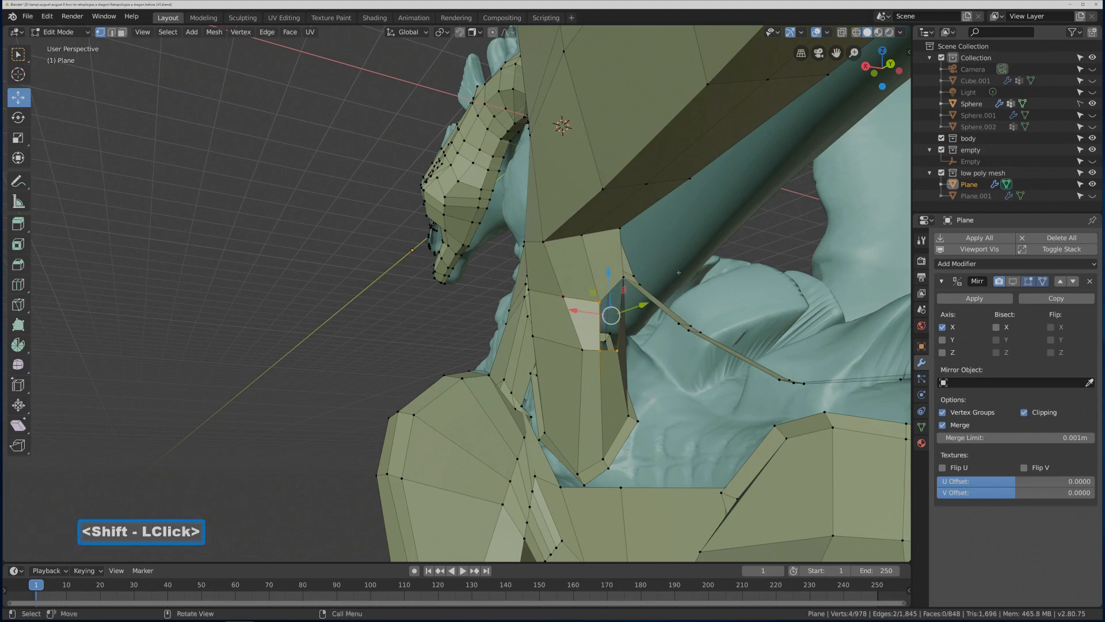
left_click(647, 286)
left_click(599, 301)
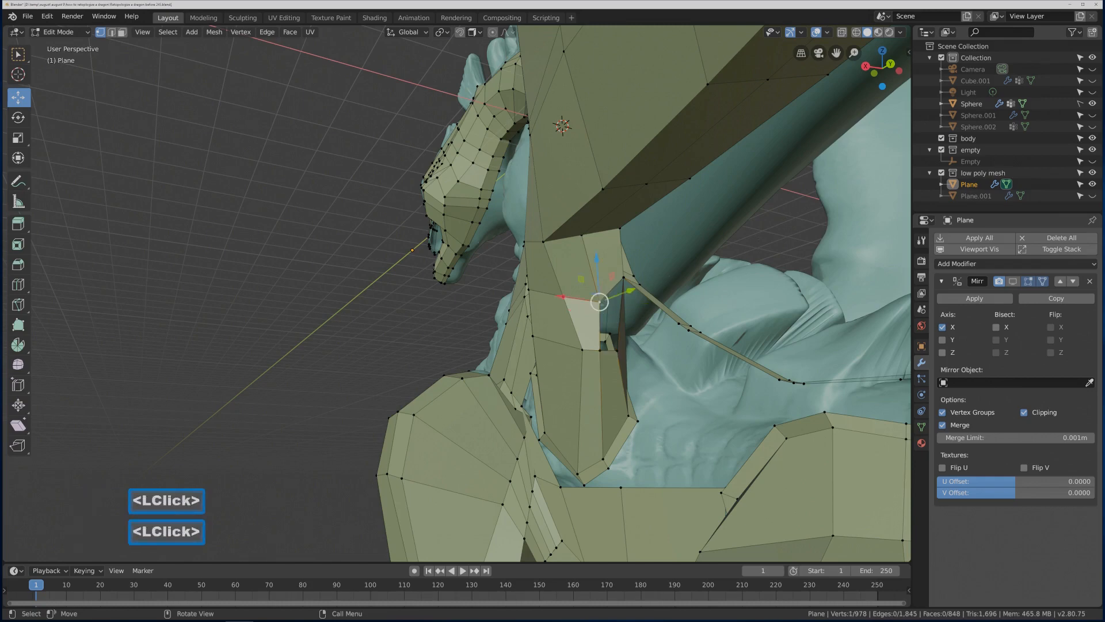
left_click(598, 348, "shift")
left_click(616, 349, "shift")
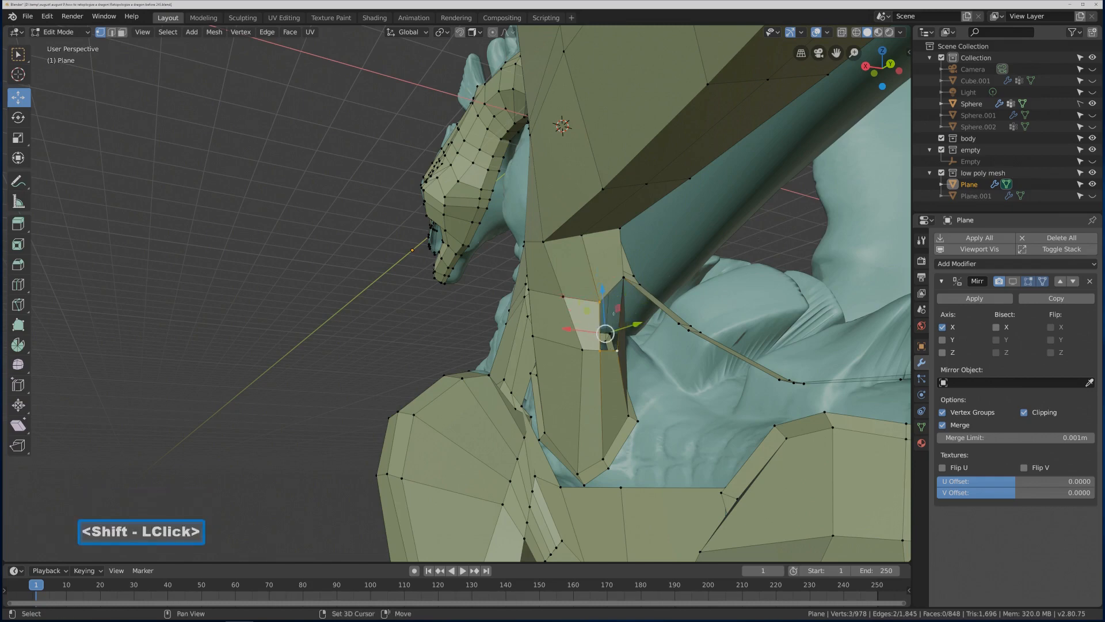
key("f")
- Reposition the rear corner vertex where the wing's new faces meet the shoulder stub so it follows the sculpt
middle_click_drag(734, 255, 705, 241)
left_click(623, 279)
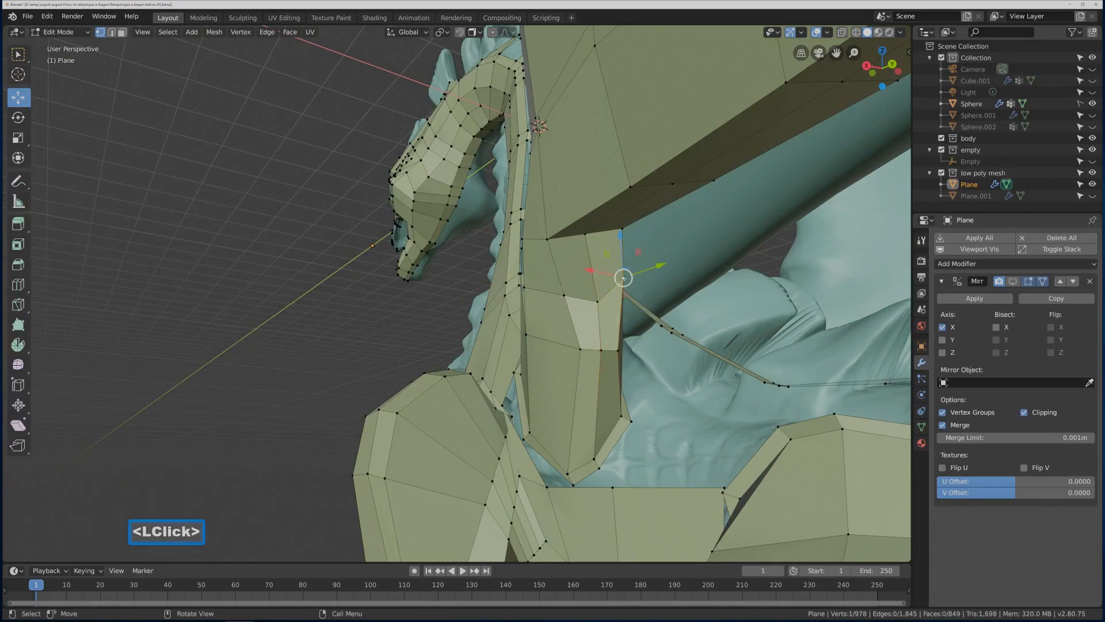
middle_click_drag(623, 279, 610, 274)
middle_click_drag(621, 311, 633, 312)
left_click_drag(632, 312, 656, 315)
middle_click_drag(656, 316, 685, 313)
left_click_drag(576, 298, 554, 297)
middle_click_drag(554, 297, 582, 311)
- Move the next vertex down the shoulder stub's rear edge onto the sculpt's surface and clear the selection
left_click(567, 348)
middle_click_drag(566, 349, 567, 349)
left_click_drag(611, 356, 585, 367)
middle_click_drag(584, 367, 583, 365)
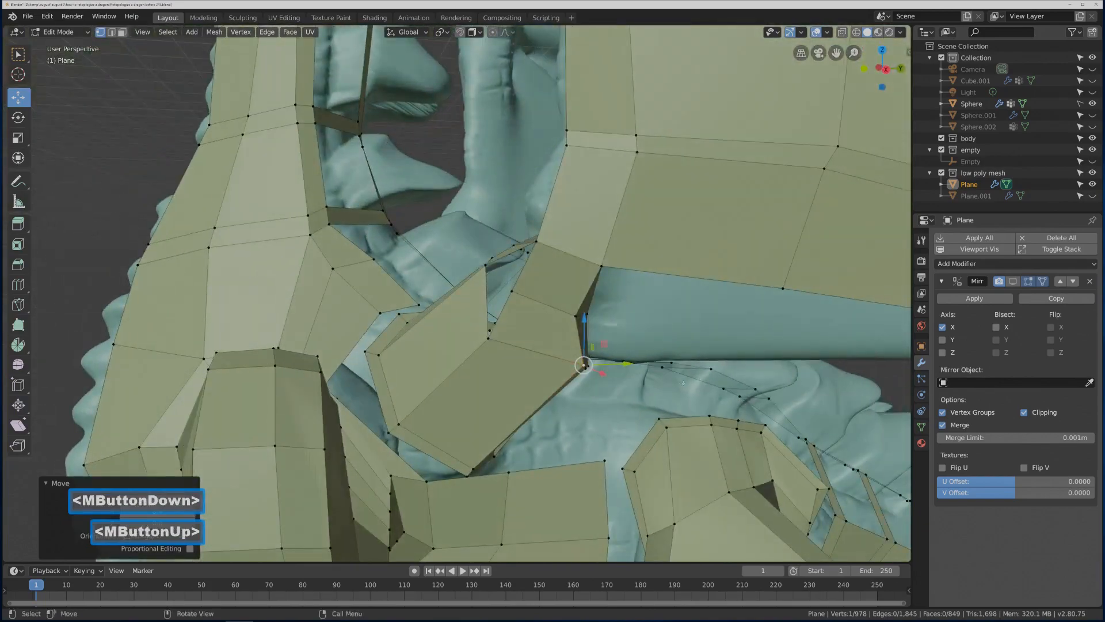
scroll(583, 364, "down", 2)
scroll(822, 373, "down", 4)
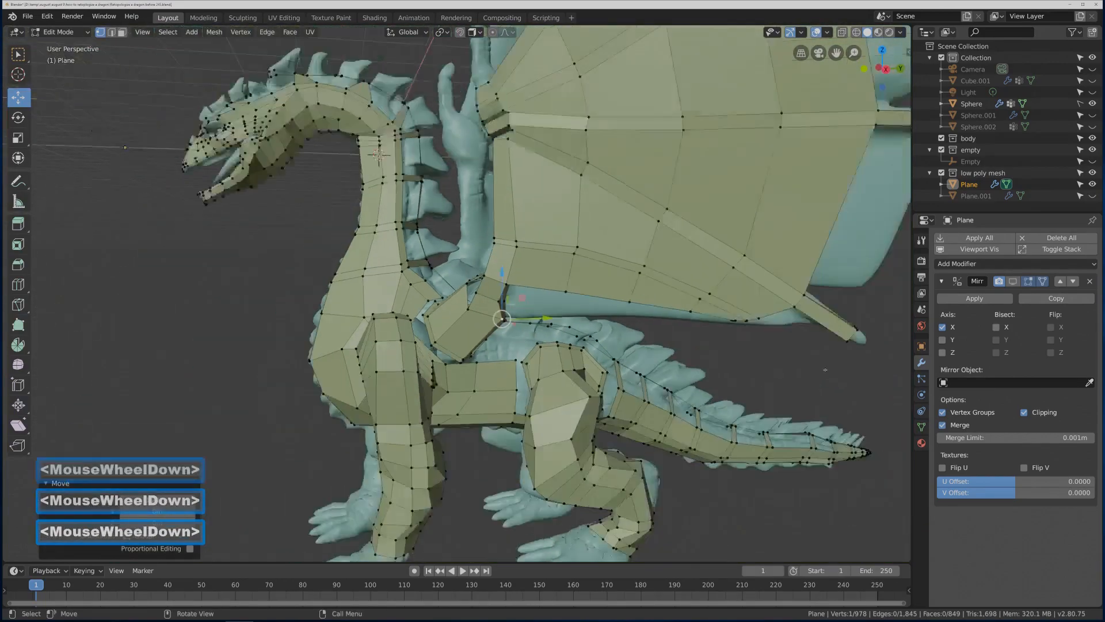
middle_click_drag(822, 372, 650, 360)
left_click(727, 243)
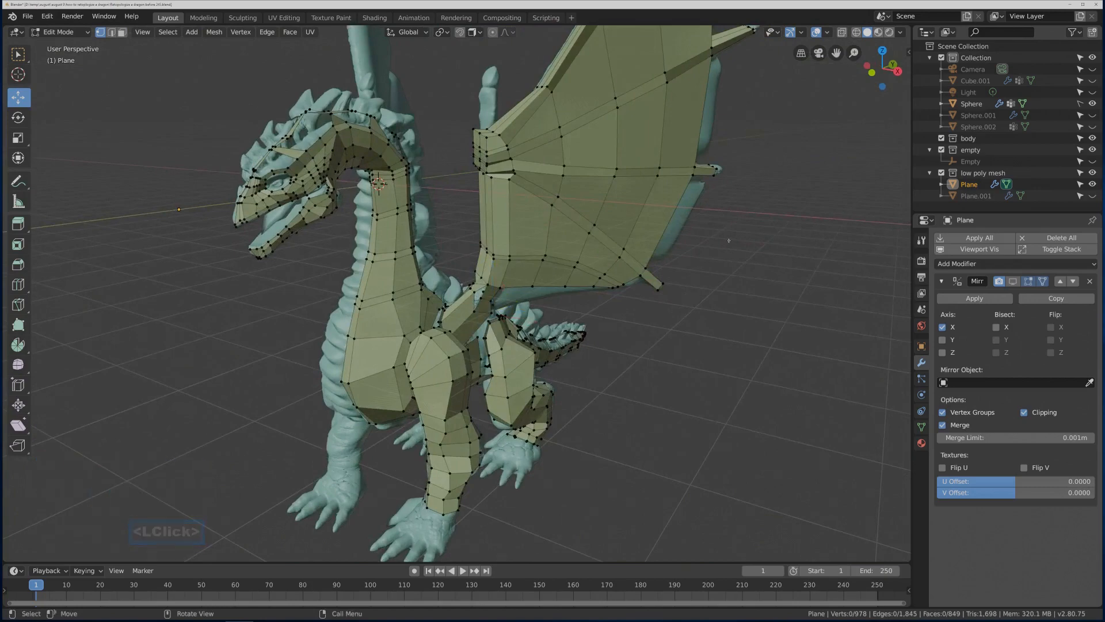
key("Pause")
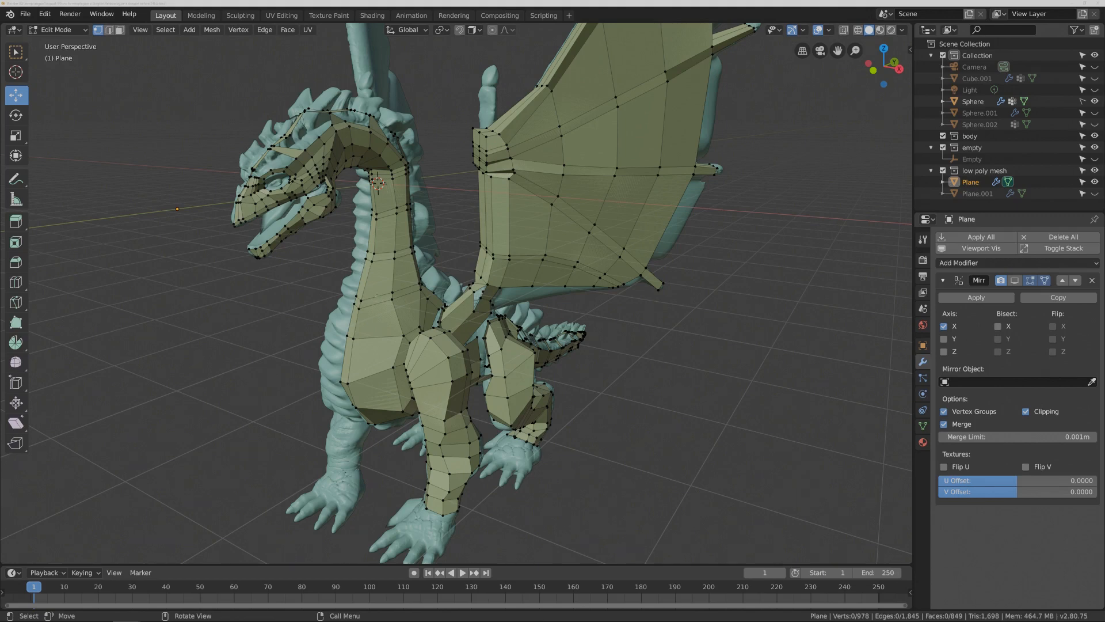
- Turn on the Mirror modifier's viewport display so the low poly mesh shows both halves
middle_click_drag(377, 297, 382, 392)
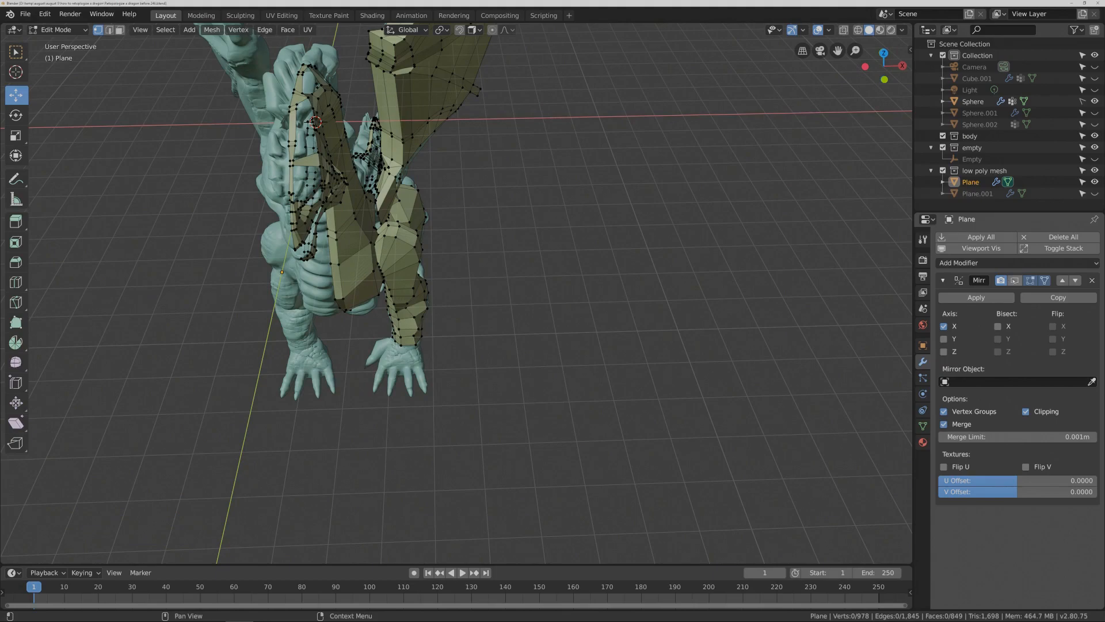
left_click(1015, 280)
middle_click_drag(406, 250, 507, 325, "shift")
middle_click_drag(436, 314, 384, 212, "ctrl")
- Align the centre-line vertices along the top of the neck and head with the mirror plane
left_click(390, 198)
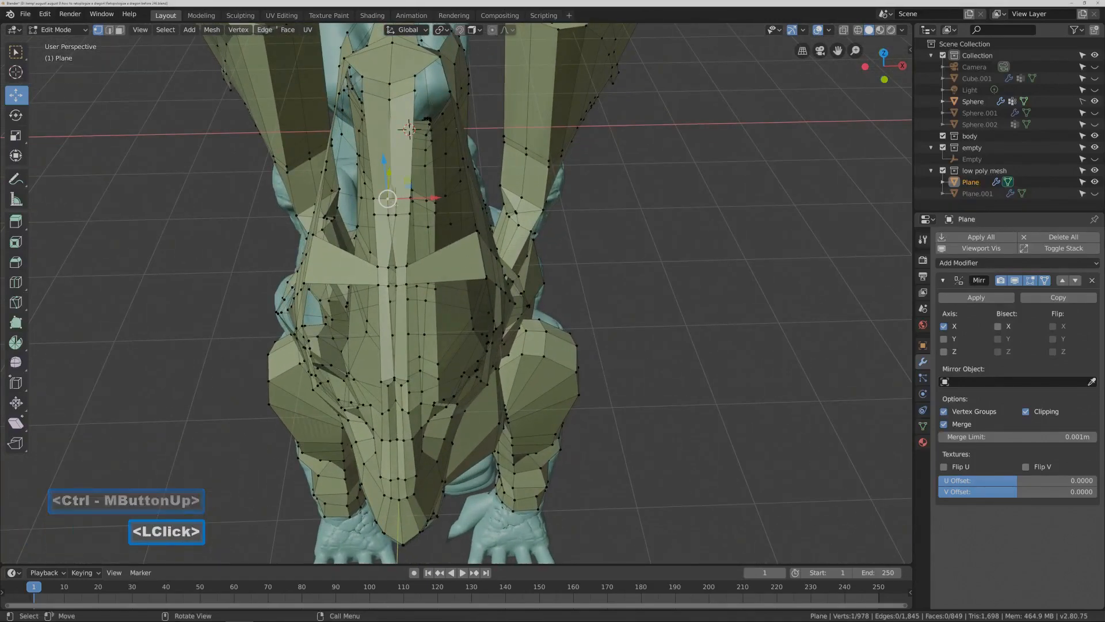
mouse_move(432, 197)
left_mouse_down()
mouse_move(443, 199)
mouse_move(436, 214)
left_mouse_up()
left_click(388, 215)
left_click(395, 266)
left_click_drag(395, 267, 393, 284)
left_click(392, 285)
- Turn off the mirrored half's display and move the overlapping belly vertex ahead of the tail base back across the centre line
middle_click_drag(449, 203, 436, 282, "shift")
middle_click_drag(519, 353, 322, 58, "shift")
middle_click_drag(403, 377, 463, 322)
middle_click_drag(374, 547, 471, 93, "shift")
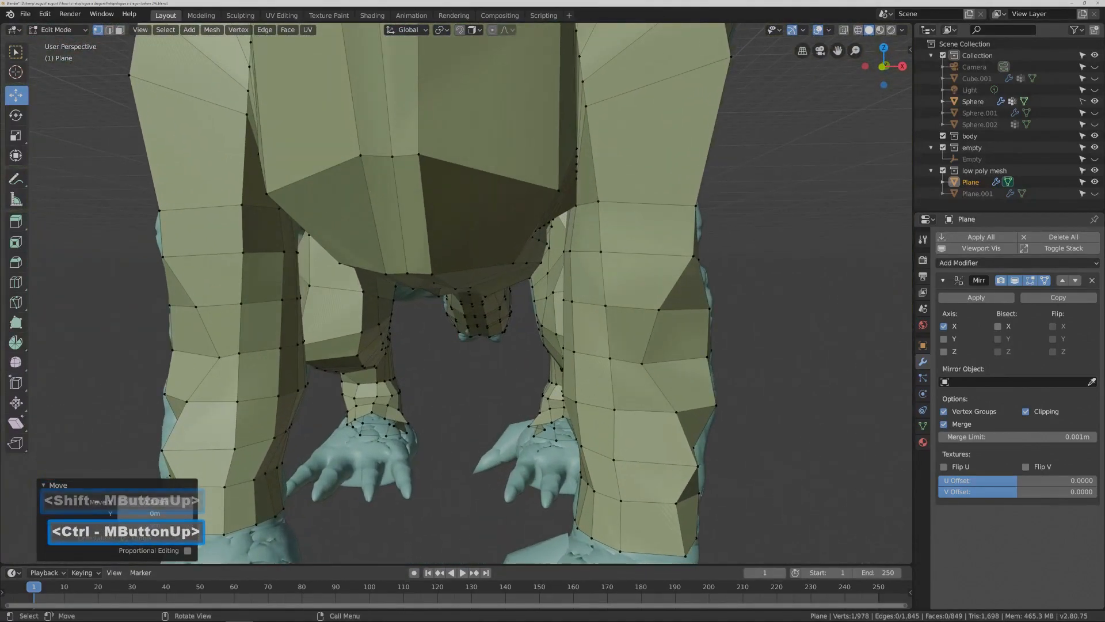
middle_click_drag(467, 331, 468, 379)
left_click(358, 460)
middle_click_drag(372, 455, 386, 412)
middle_click_drag(403, 478, 445, 269, "shift")
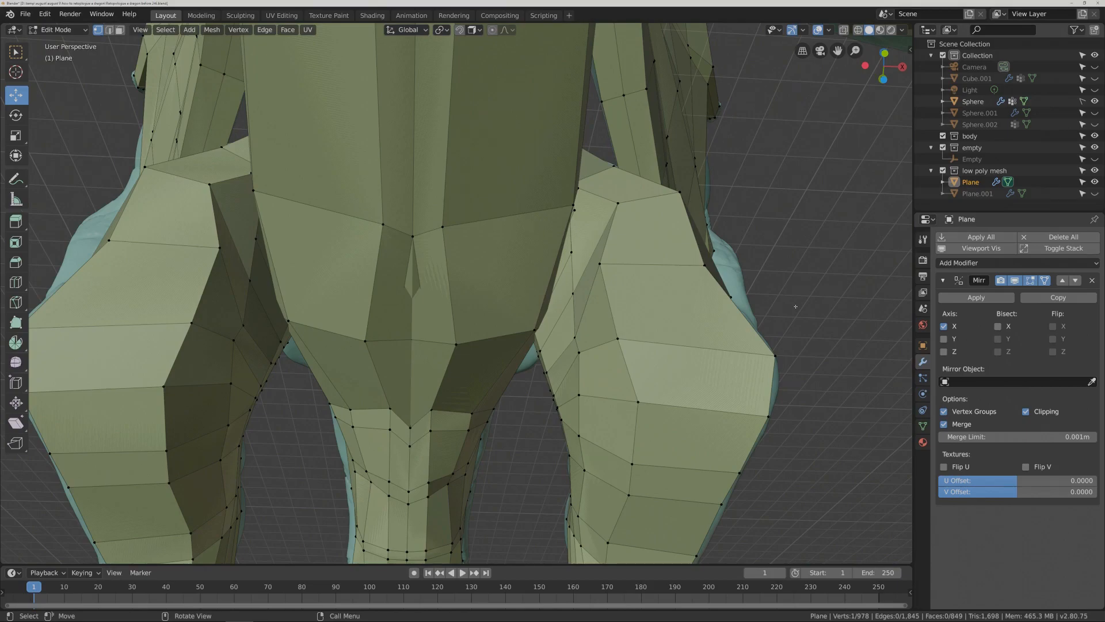
key("Pause")
left_click(1015, 280)
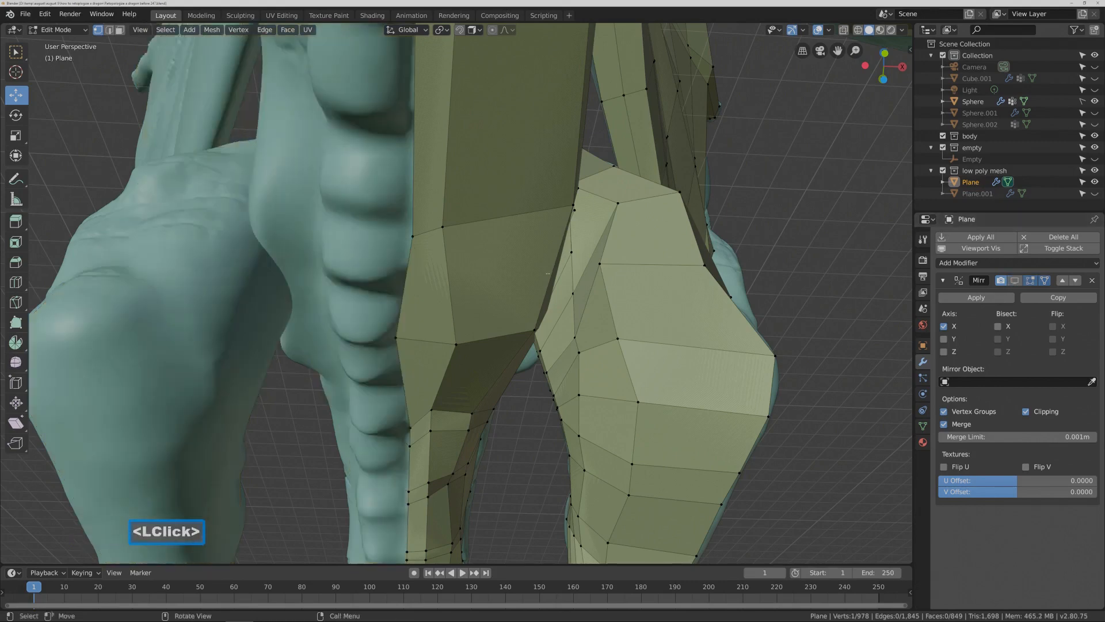
left_click(396, 338)
left_click_drag(396, 337, 458, 342)
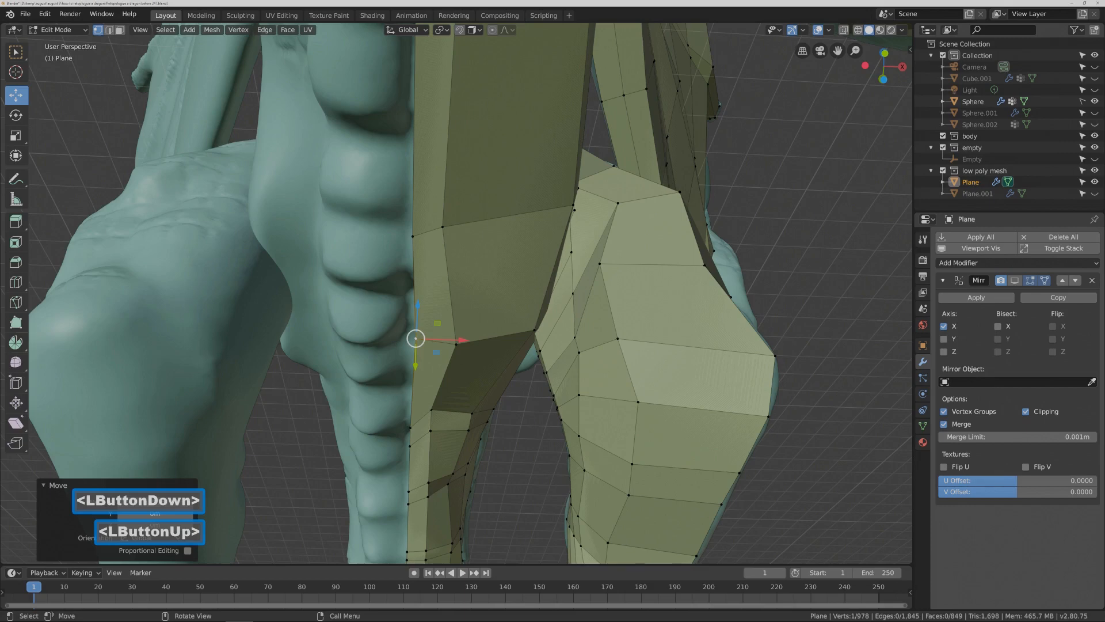
- Turn the mirrored half's display back on and slide the belly vertex along X onto the mirror plane
left_click(1015, 280)
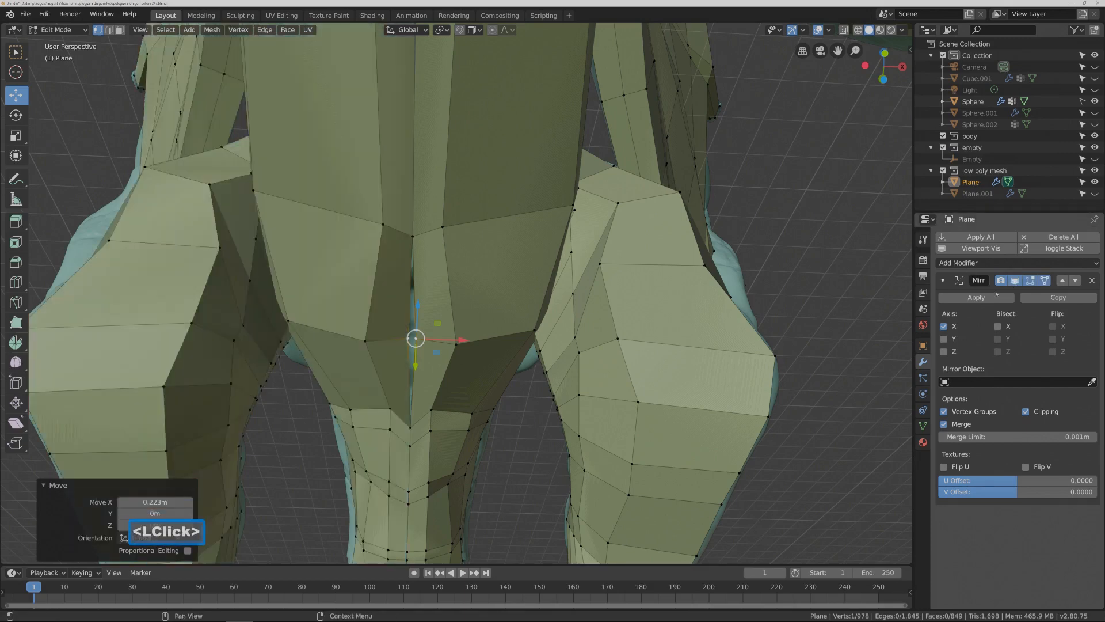
left_click_drag(462, 340, 458, 340)
scroll(477, 368, "down", 2)
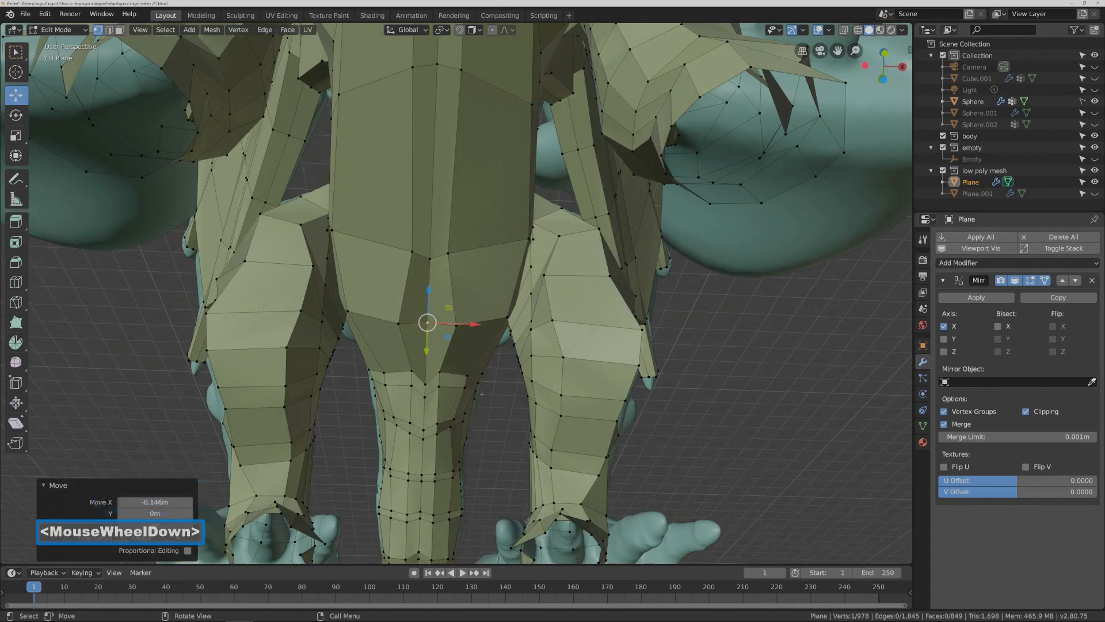
- Select the underside centre vertices at the tail base and shift them along Y to straighten the edge loops
middle_click_drag(588, 366, 601, 266, "shift")
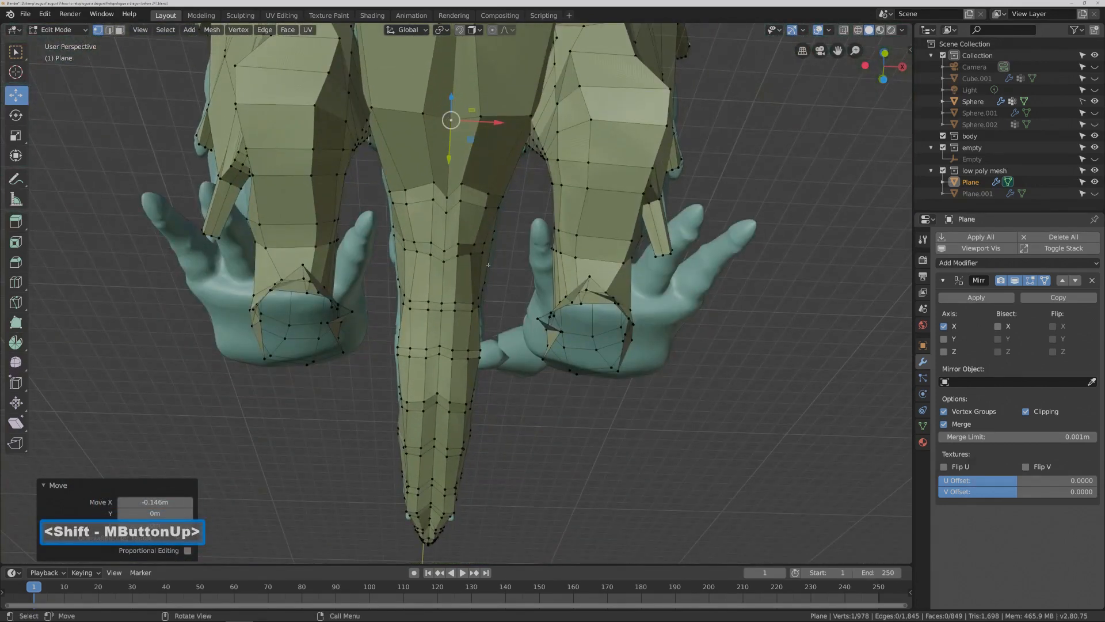
left_click(447, 197)
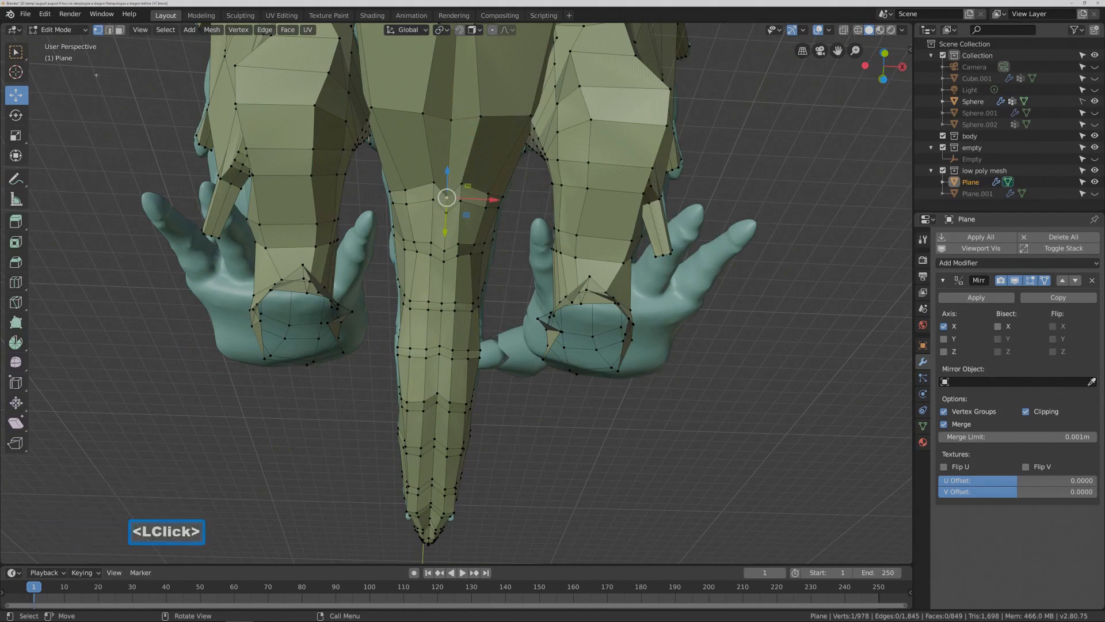
left_click(15, 52)
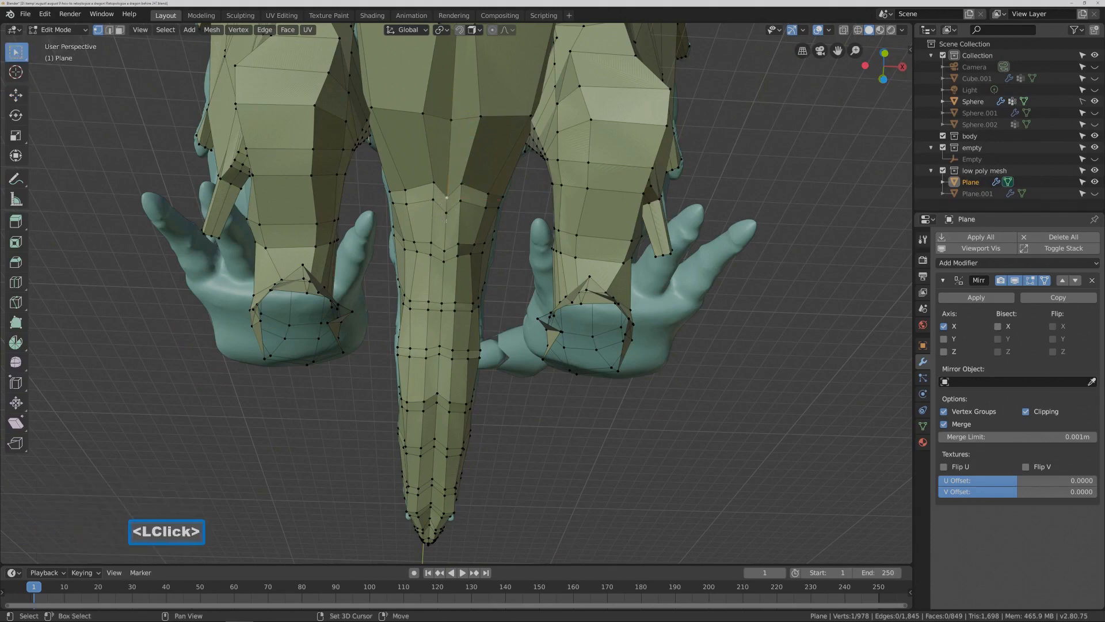
left_click(445, 214, "shift")
left_click(445, 251, "shift")
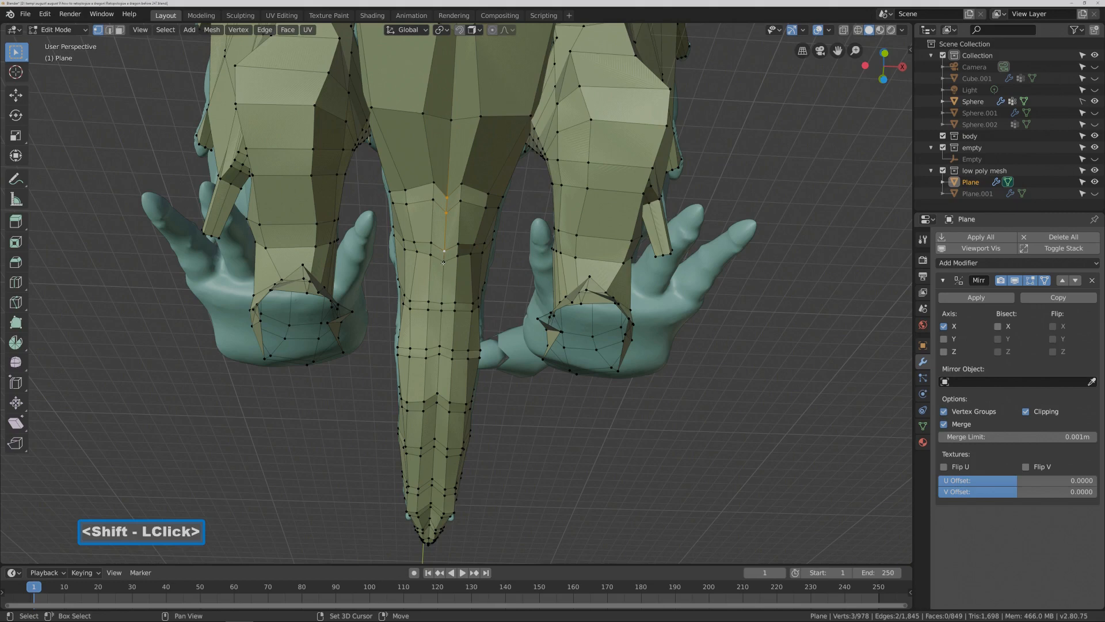
left_click(15, 95)
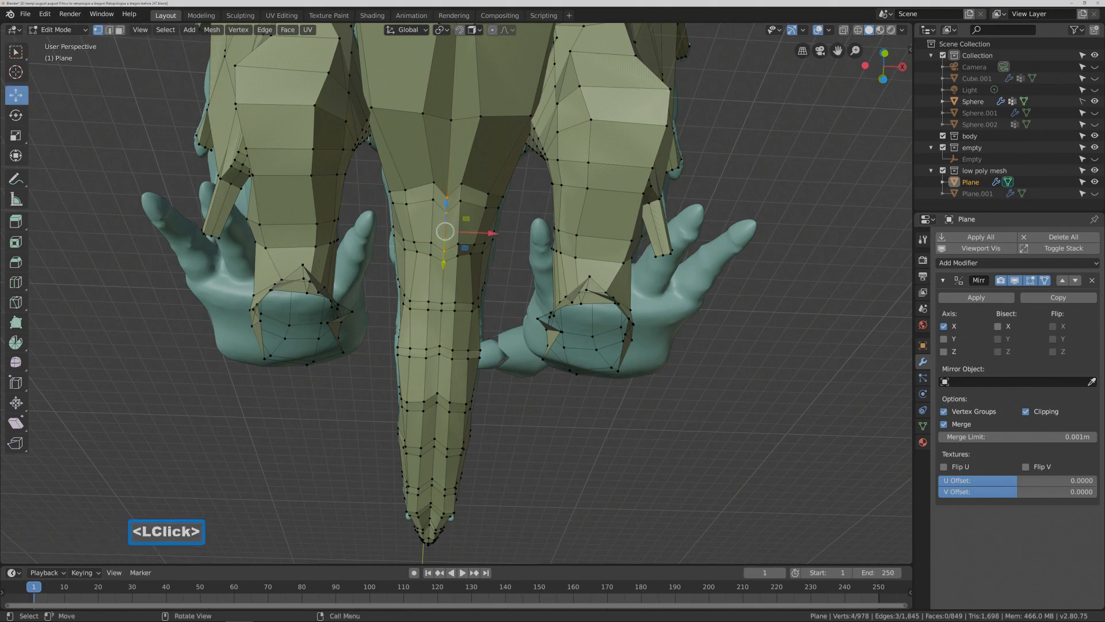
left_click_drag(440, 264, 443, 263)
left_click(500, 418)
- Select the underside centre vertices halfway down the tail and shift them along Y toward the tip
middle_click_drag(500, 418, 533, 349, "shift")
left_click(449, 271)
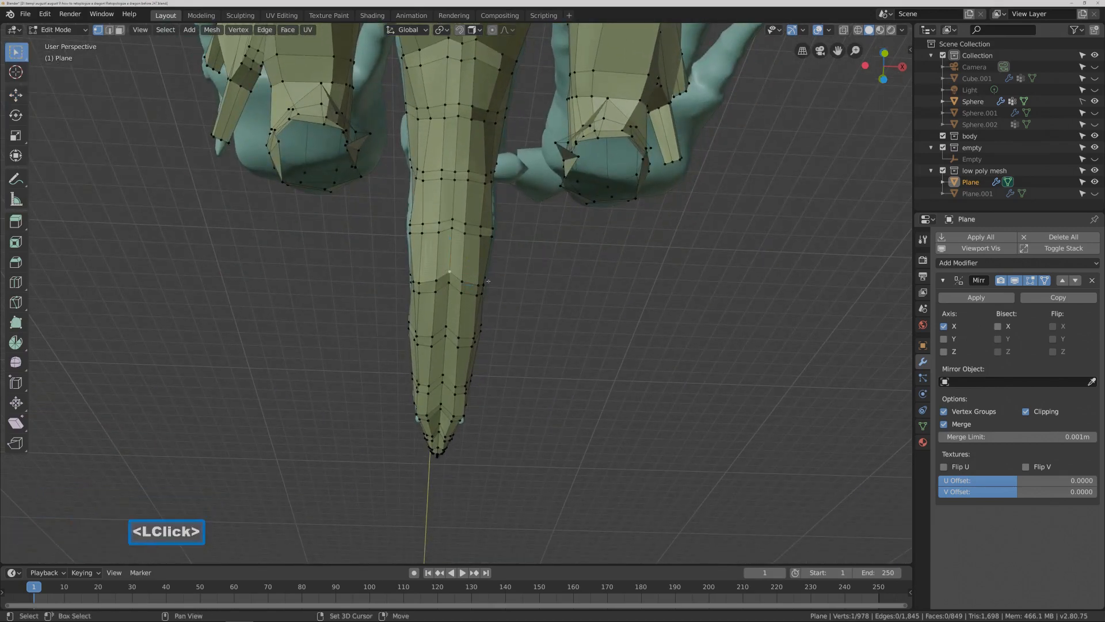
left_click(449, 283, "shift")
left_click(446, 326, "shift")
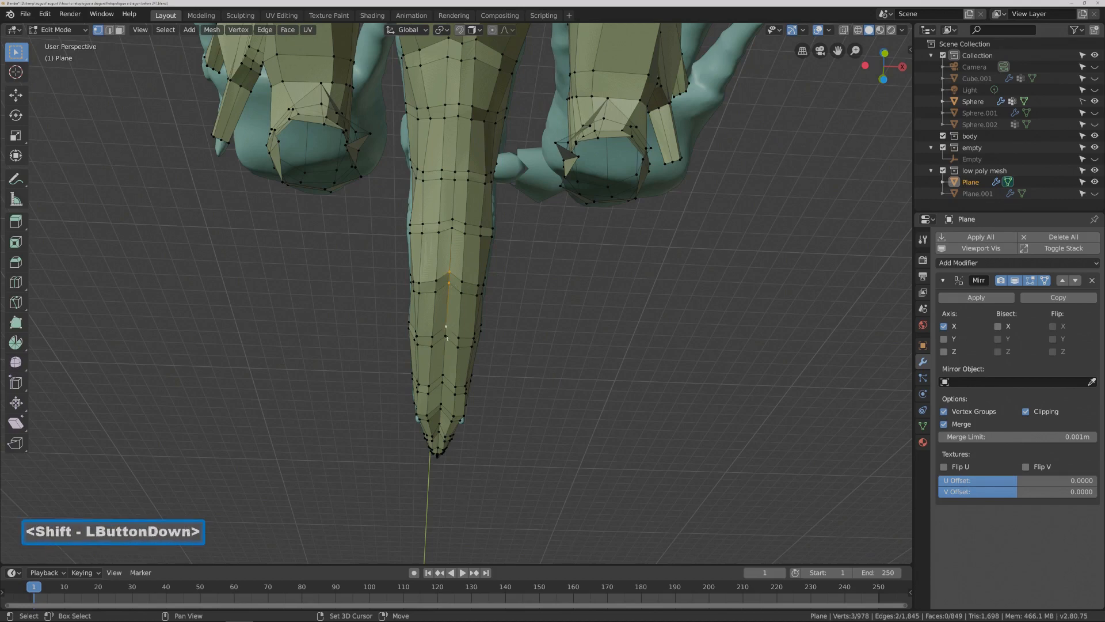
left_click(15, 95)
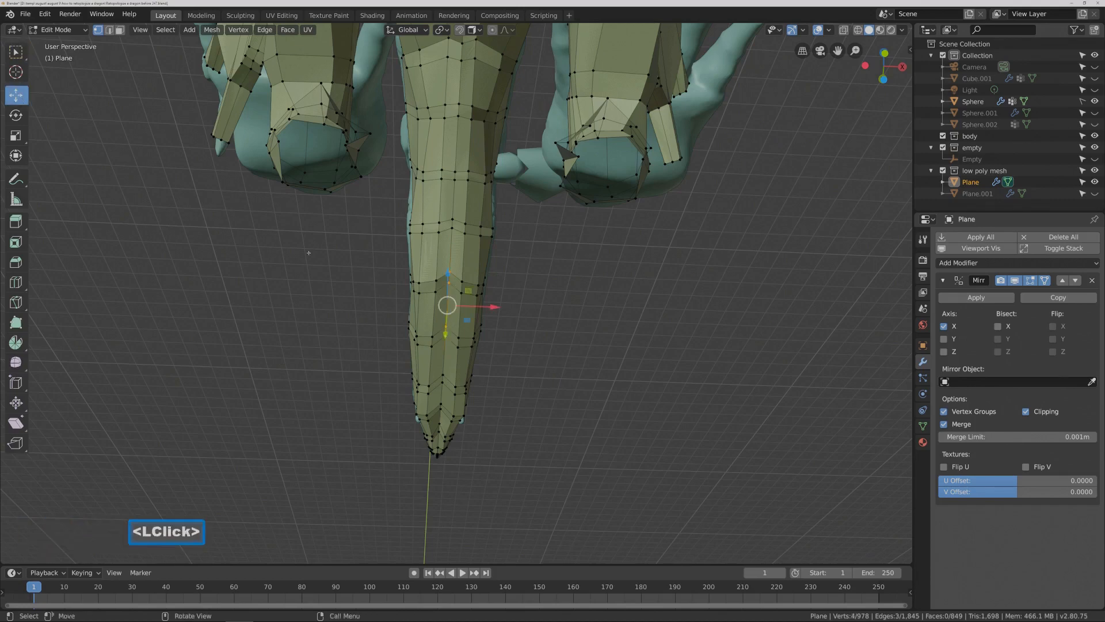
left_click_drag(446, 333, 444, 339)
left_click(546, 361)
- Select the six underside centre vertices near the tail tip and move them down along Z by about 0.44 m
middle_click_drag(545, 360, 446, 251, "shift")
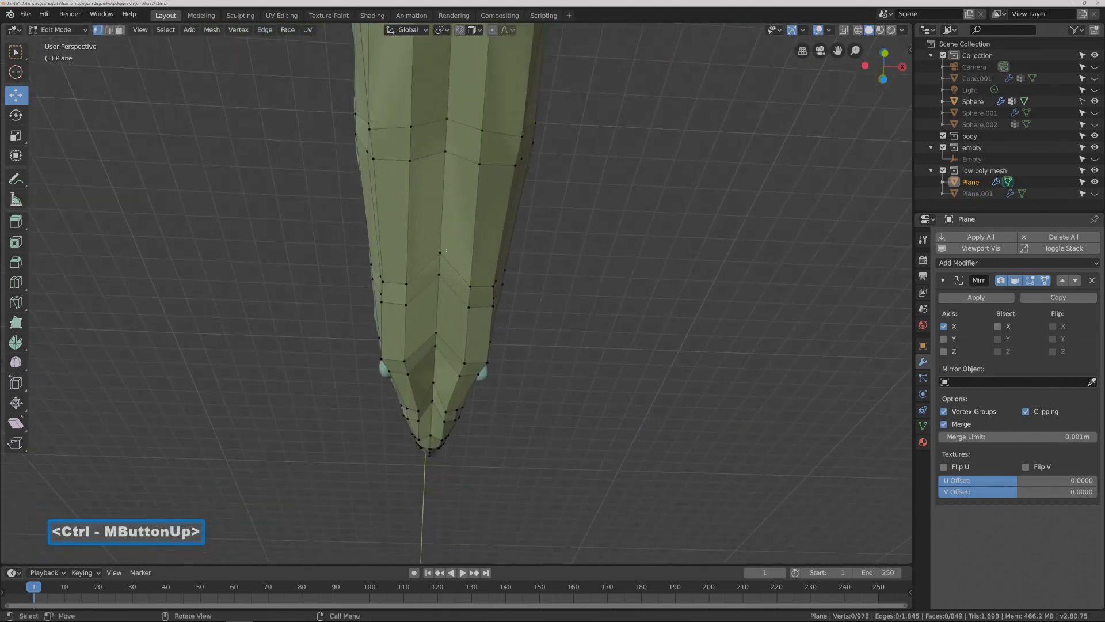
left_click(441, 252)
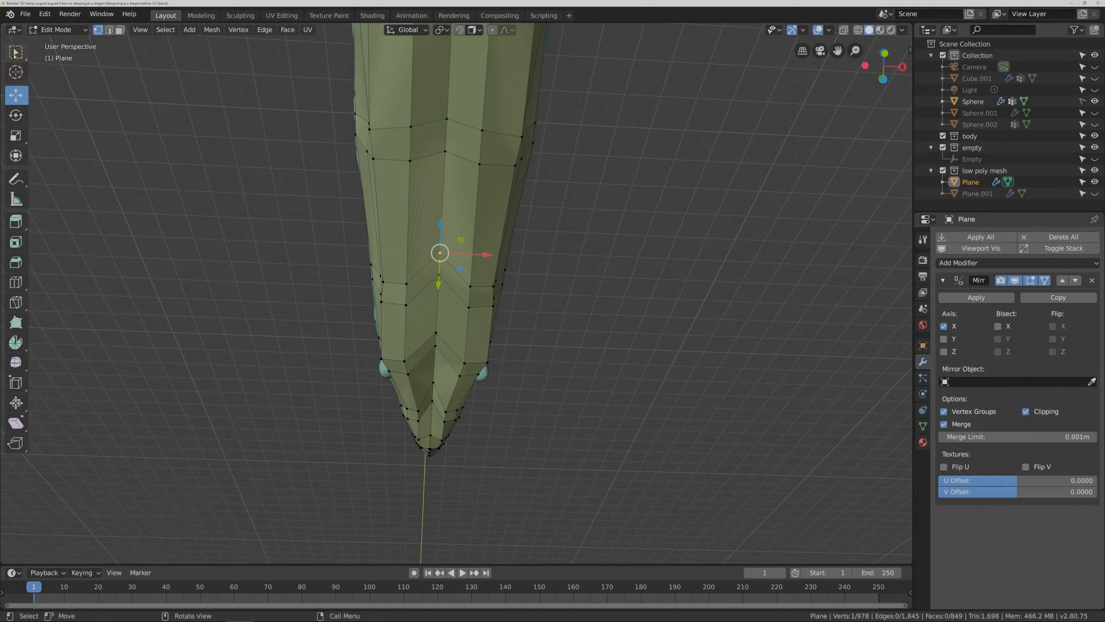
left_click(16, 51)
left_click(438, 274, "shift")
left_click(436, 333, "shift")
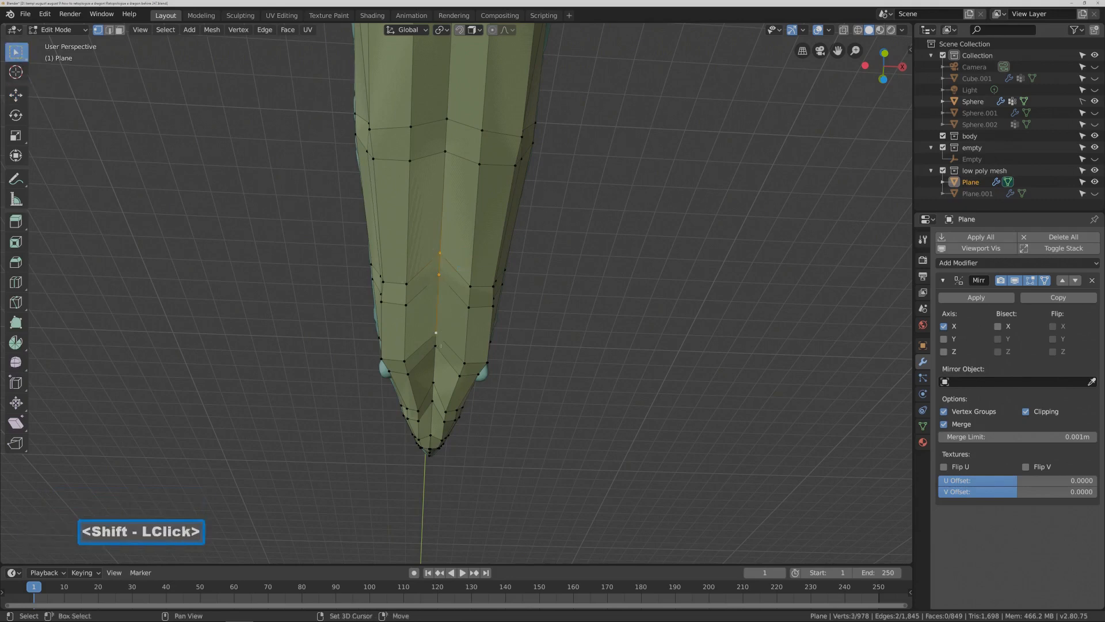
left_click(434, 382, "shift")
left_click(432, 401, "shift")
left_click(16, 95)
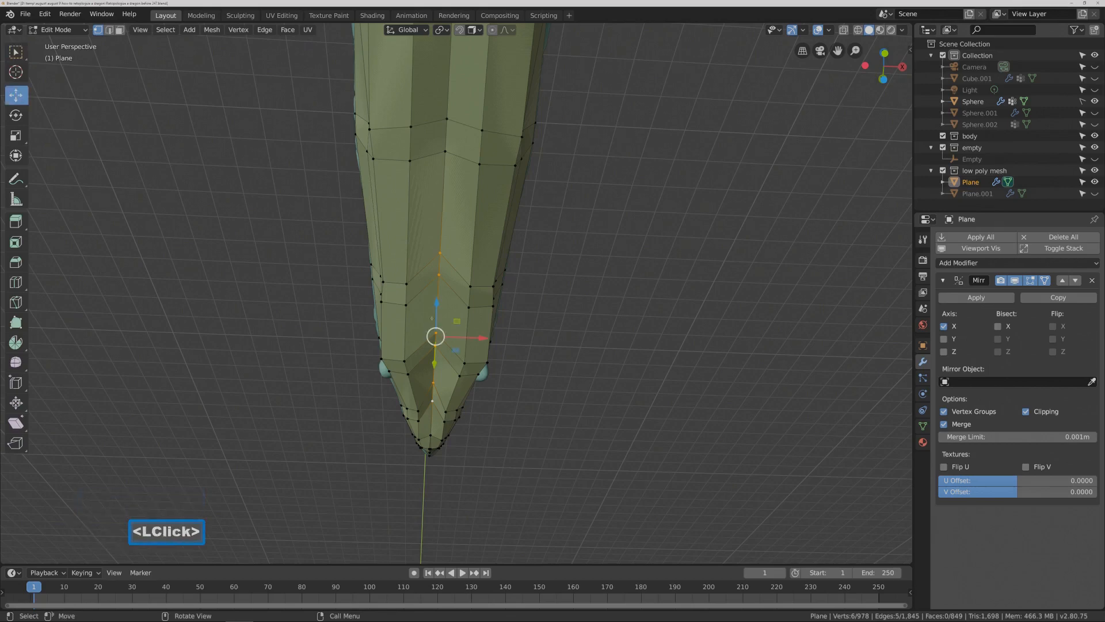
left_click_drag(433, 303, 436, 323)
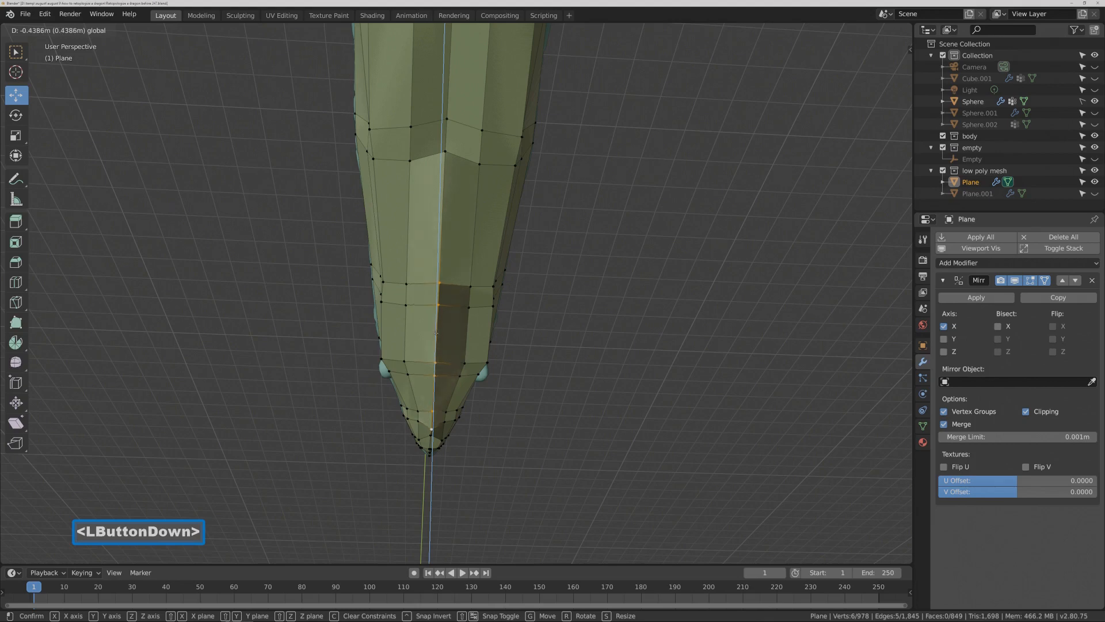
- Fine-tune the tail tip's individual underside centre vertices to line up with their edge loops
left_click_drag(437, 334, 436, 333)
left_click(437, 333)
left_click(436, 429)
left_click_drag(432, 430, 432, 423)
left_click(580, 323)
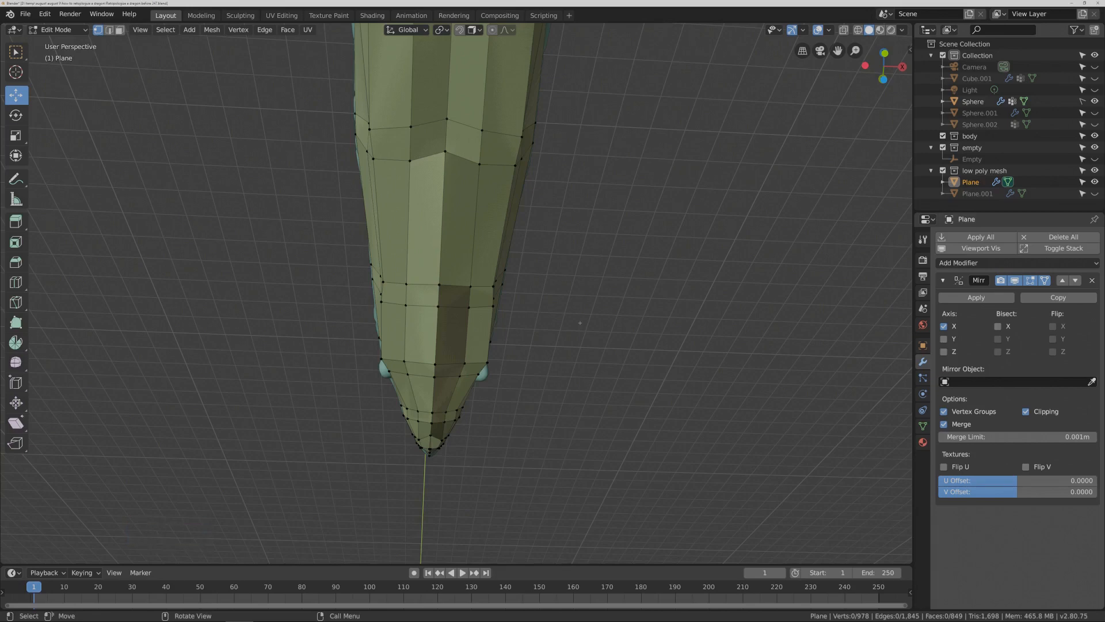
- Move the two underside centre vertices just ahead of the tail tip section along Y to level their edge loops
key("Pause")
left_click(462, 118)
left_click(17, 52)
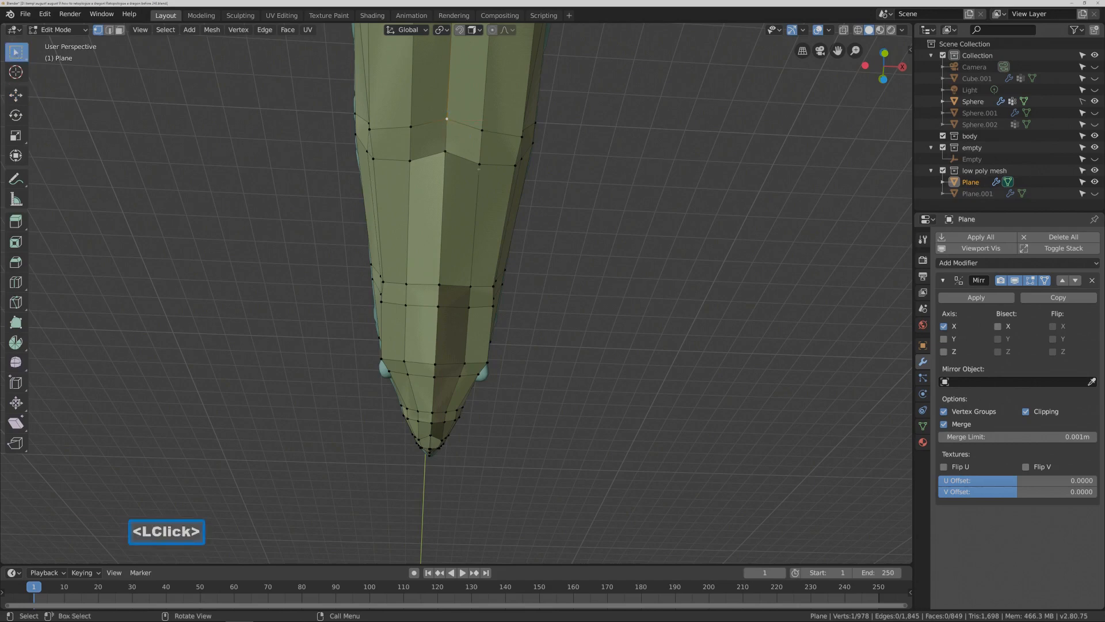
left_click(446, 152, "shift")
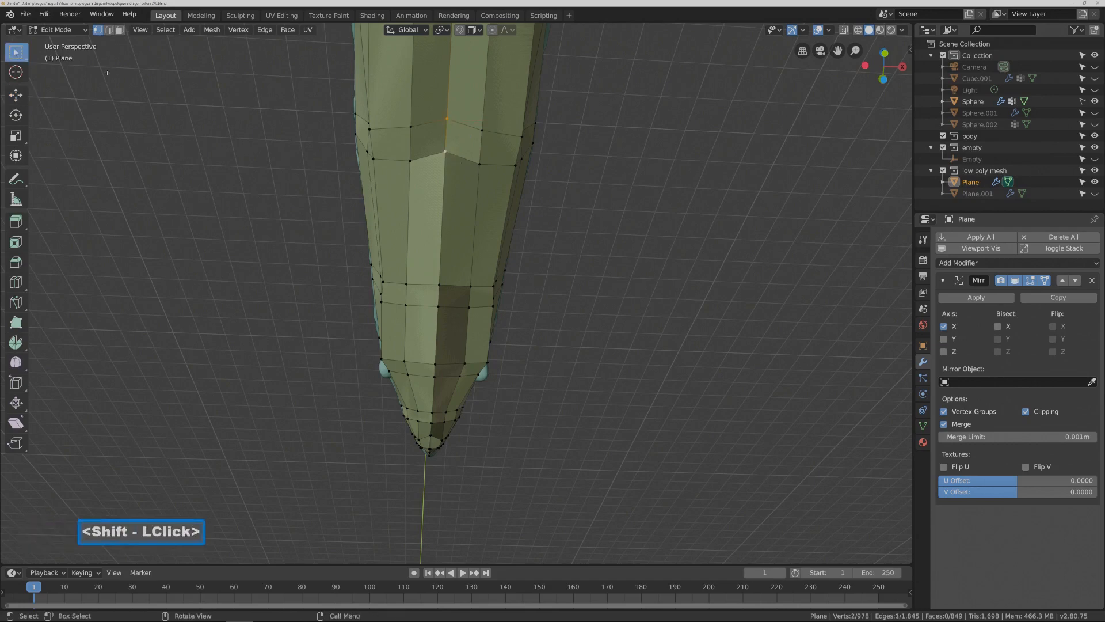
left_click(16, 95)
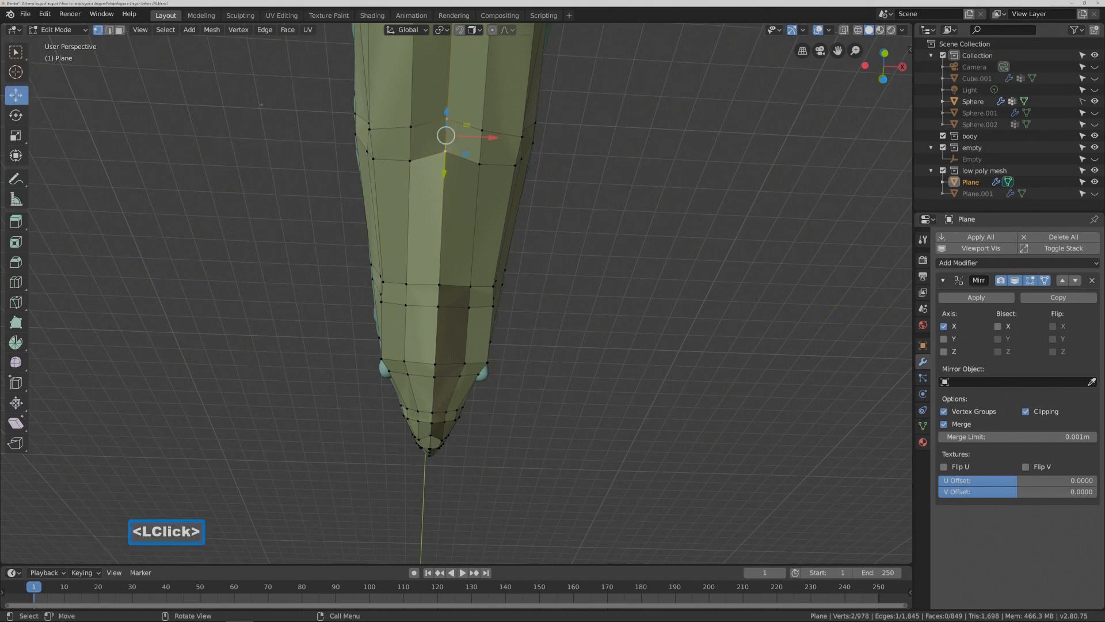
left_click_drag(440, 172, 441, 183)
left_click(657, 176)
- Move the off-centre underside vertex on the upper neck, just behind the head, by -0.434 m along X
scroll(657, 175, "down", 4)
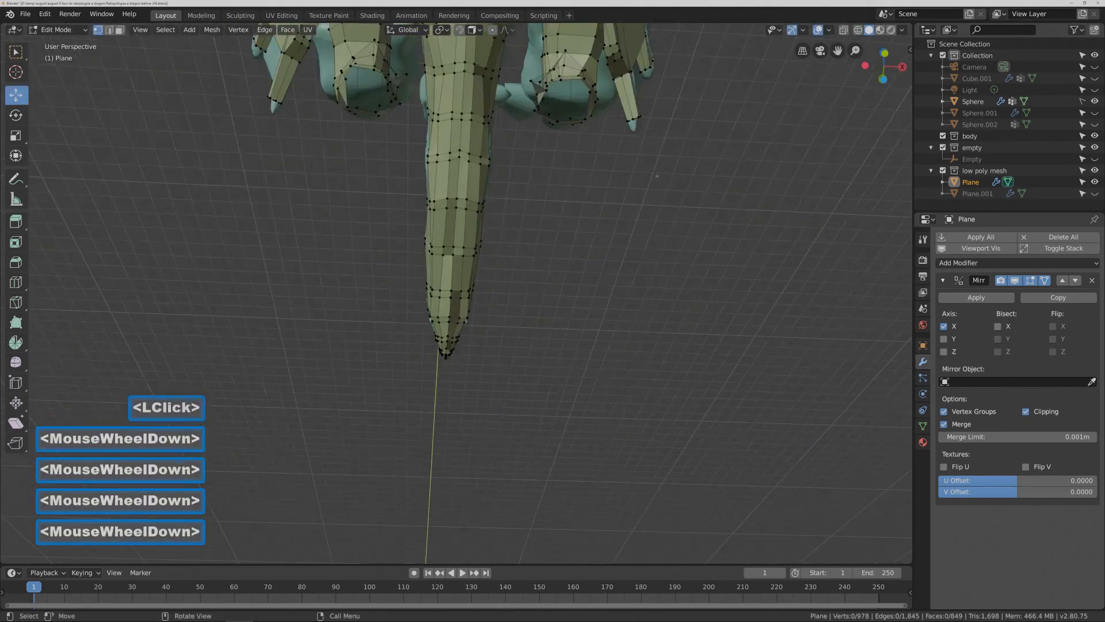
scroll(661, 177, "up", 3)
middle_click_drag(703, 257, 703, 366, "shift")
scroll(703, 366, "down", 2)
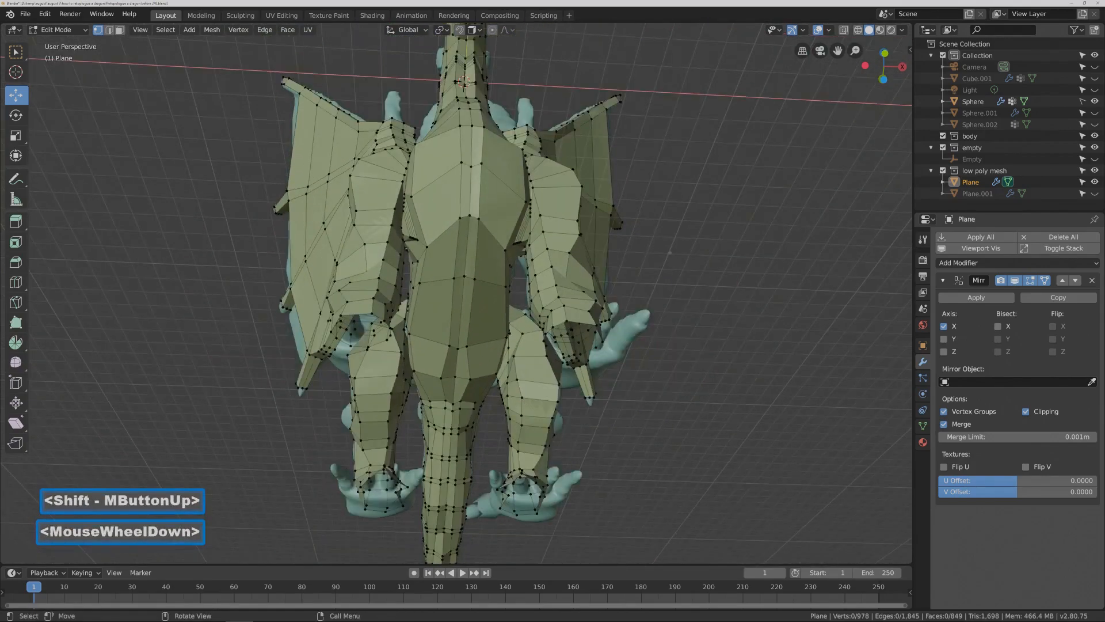
middle_click_drag(639, 143, 604, 311, "shift")
middle_click_drag(573, 211, 560, 246)
middle_click_drag(544, 115, 547, 231, "shift")
middle_click_drag(541, 195, 454, 200)
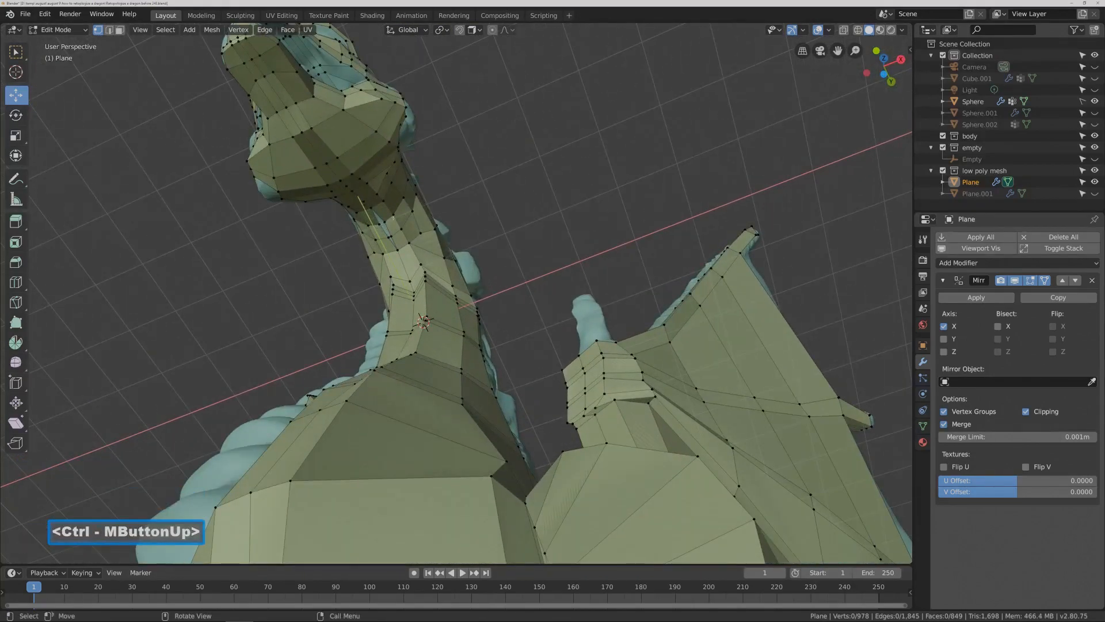
left_click(393, 218)
left_click_drag(384, 222, 381, 222)
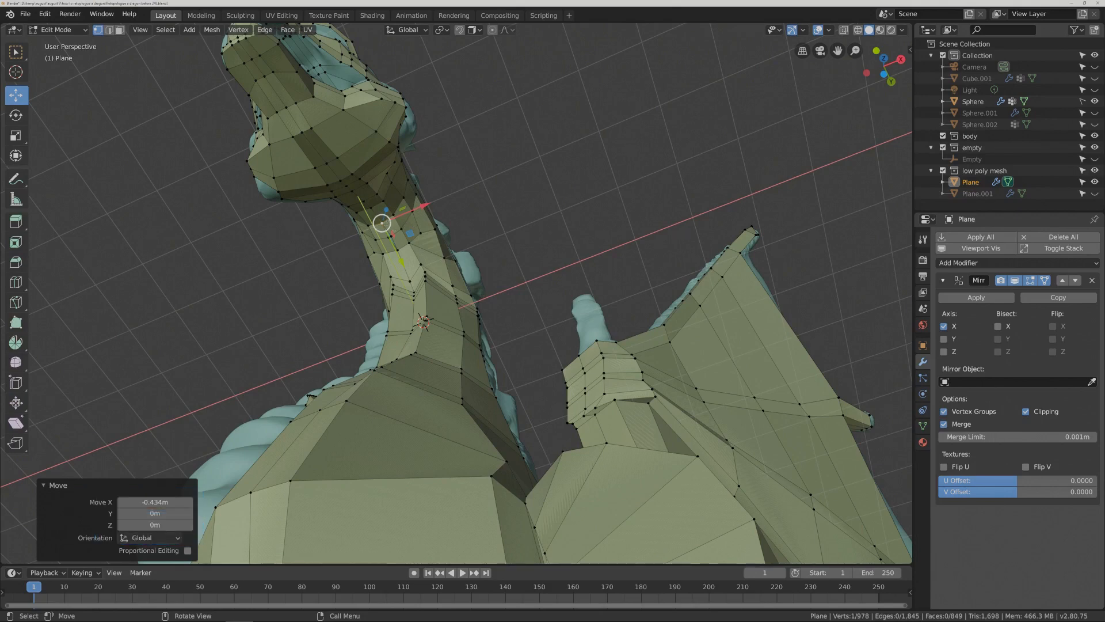
left_click(420, 230)
left_click(391, 236)
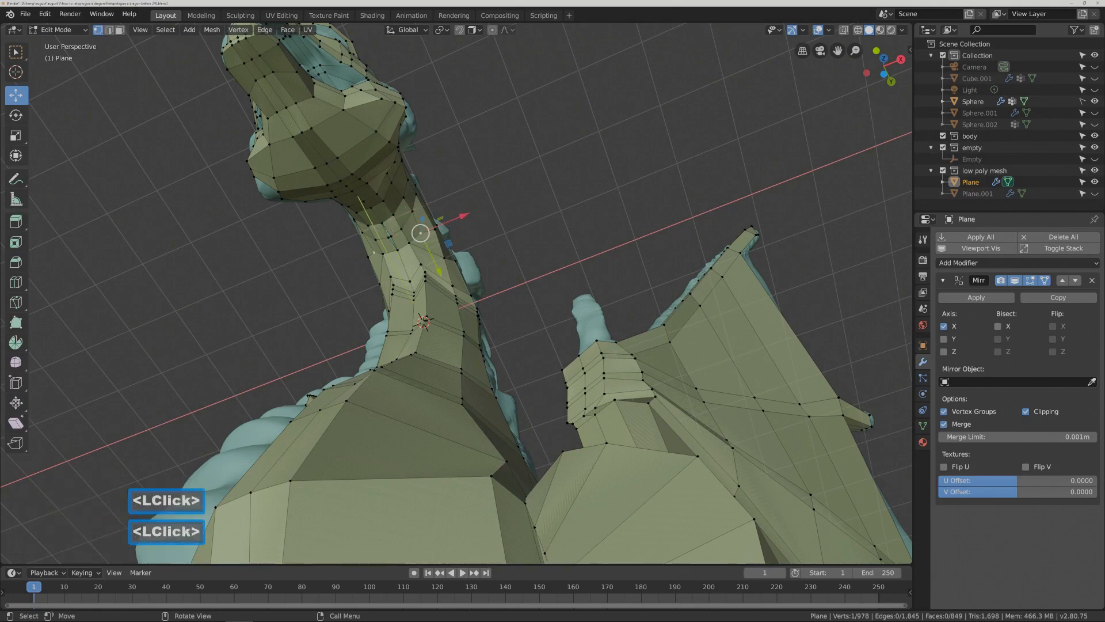
left_click(534, 201)
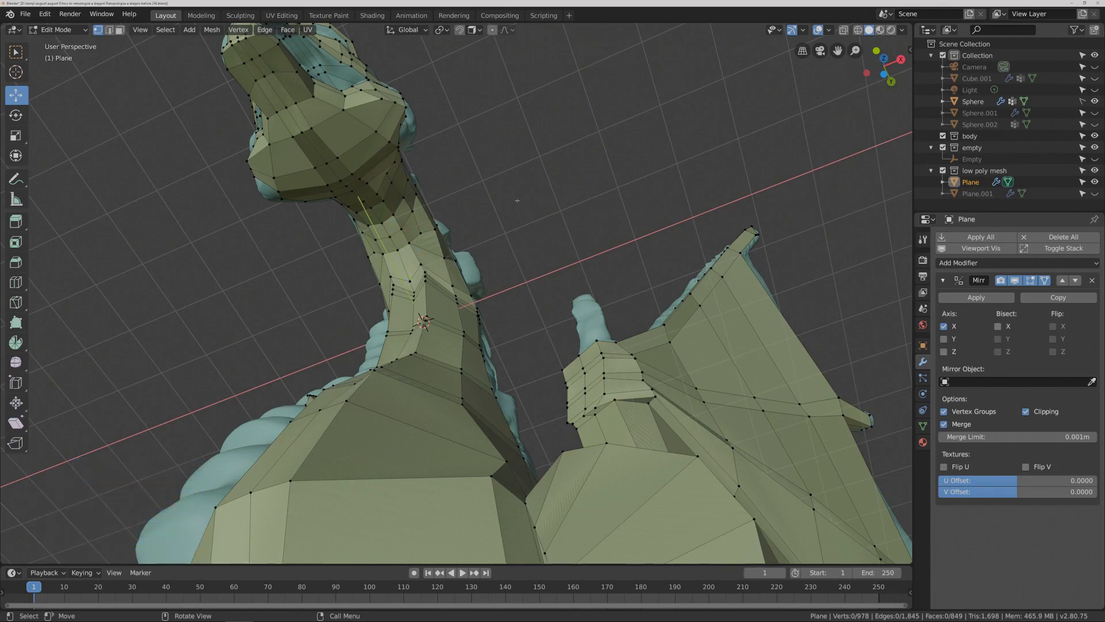
- Select the four spine-strip centre vertices between the wing bases and hips and shift them along Y, finishing with a 0.042 m nudge
key("Pause")
middle_click_drag(549, 198, 549, 146, "ctrl")
middle_click_drag(589, 86, 496, 175)
middle_click_drag(462, 41, 504, 233, "shift")
middle_click_drag(442, 218, 442, 218)
middle_click_drag(463, 235, 378, 232)
middle_click_drag(477, 460, 416, 241, "shift")
middle_click_drag(433, 295, 438, 254, "shift")
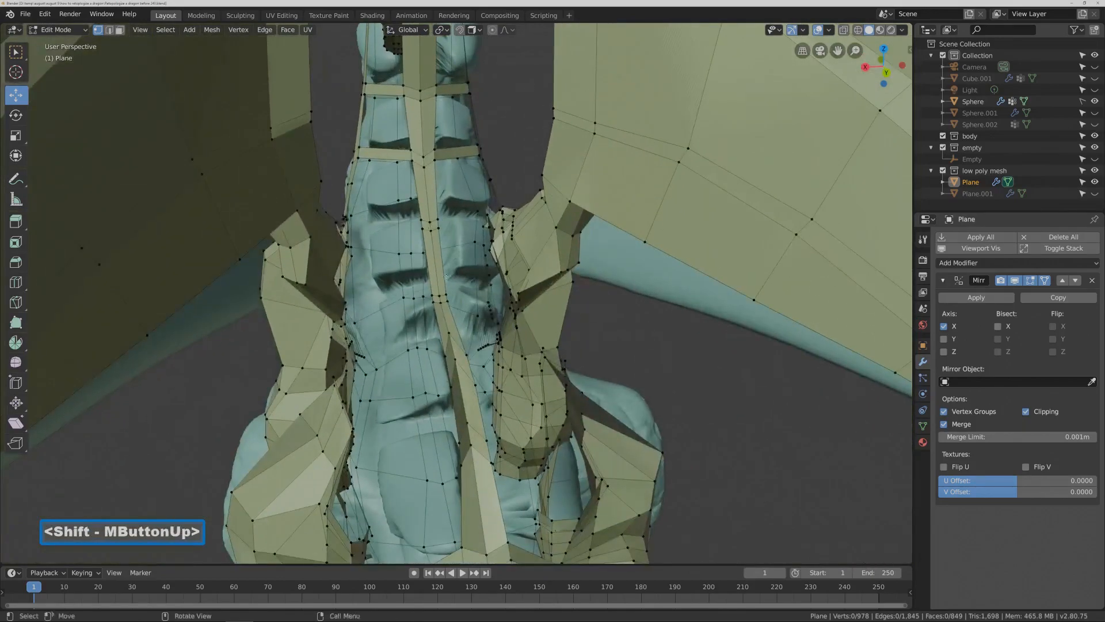
middle_click_drag(467, 314, 469, 320)
middle_click_drag(470, 410, 437, 272, "shift")
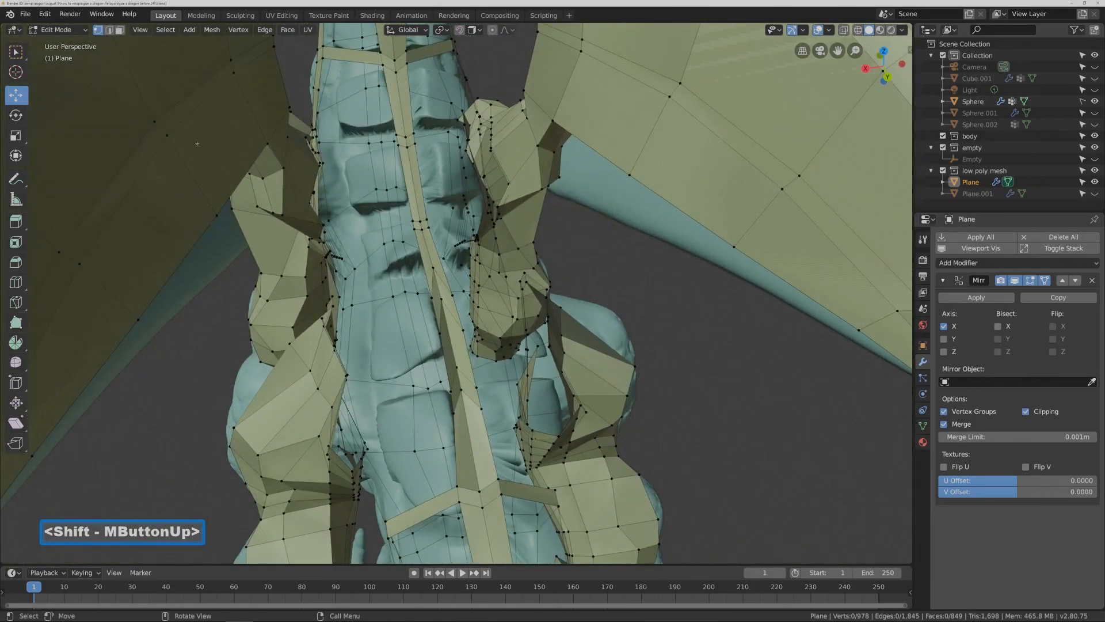
left_click(23, 53)
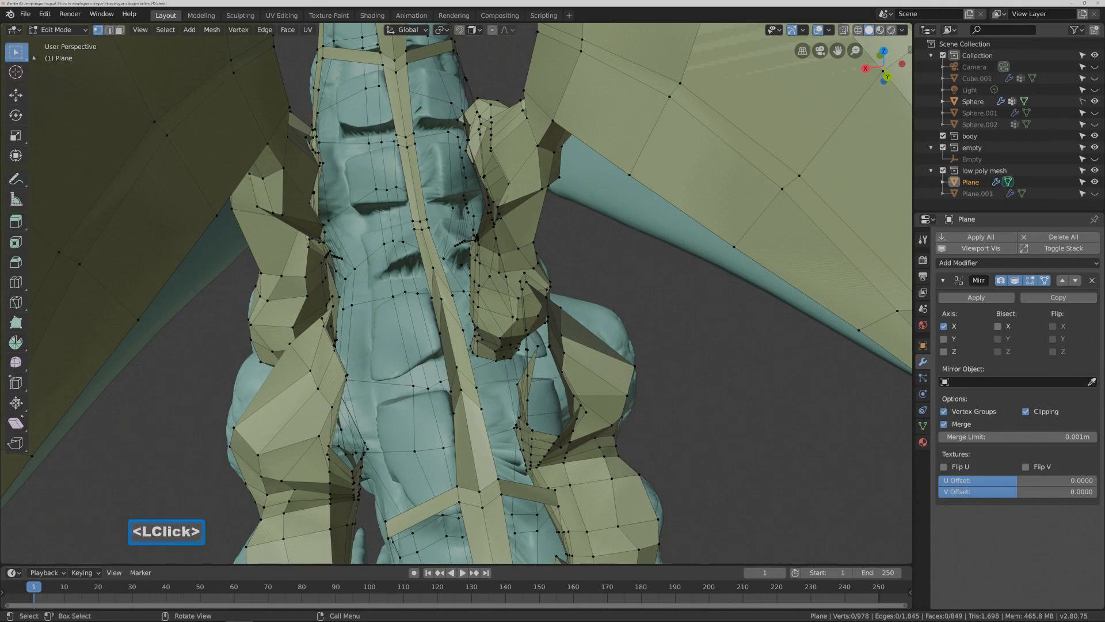
left_click(457, 367)
left_click(432, 268)
left_click(441, 298, "shift")
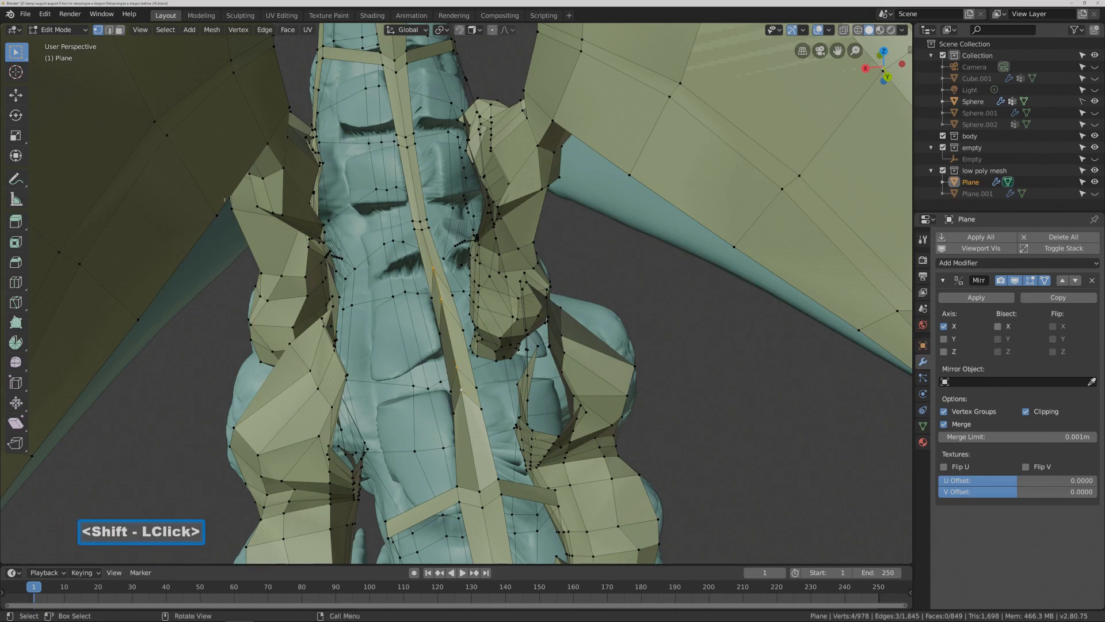
left_click(16, 95)
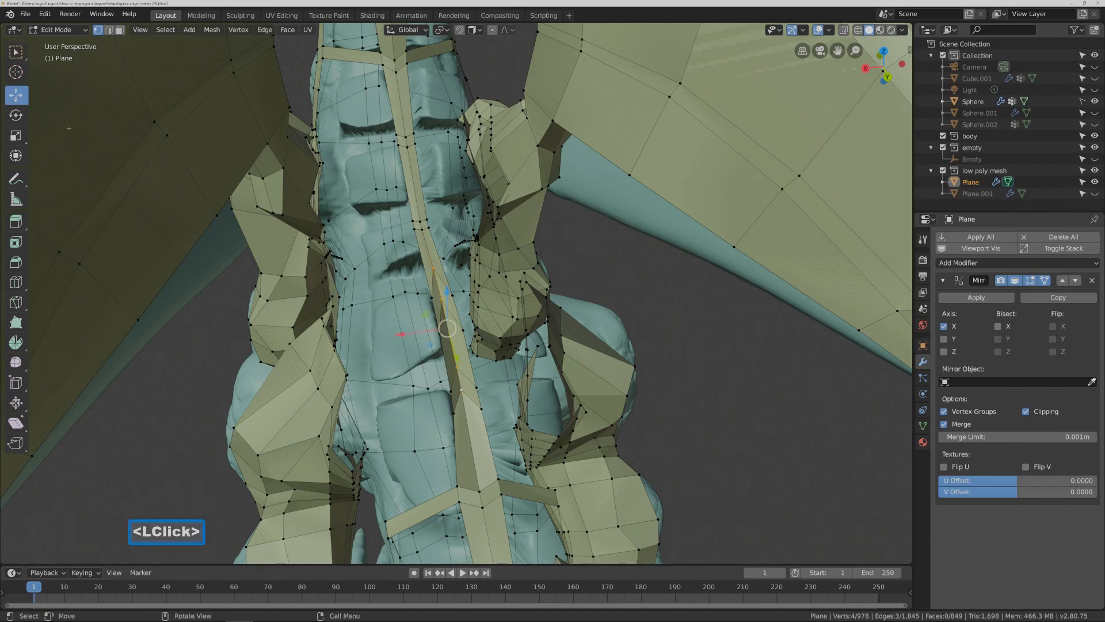
left_click_drag(448, 329, 460, 379)
middle_click_drag(461, 378, 496, 375)
left_click_drag(462, 390, 463, 391)
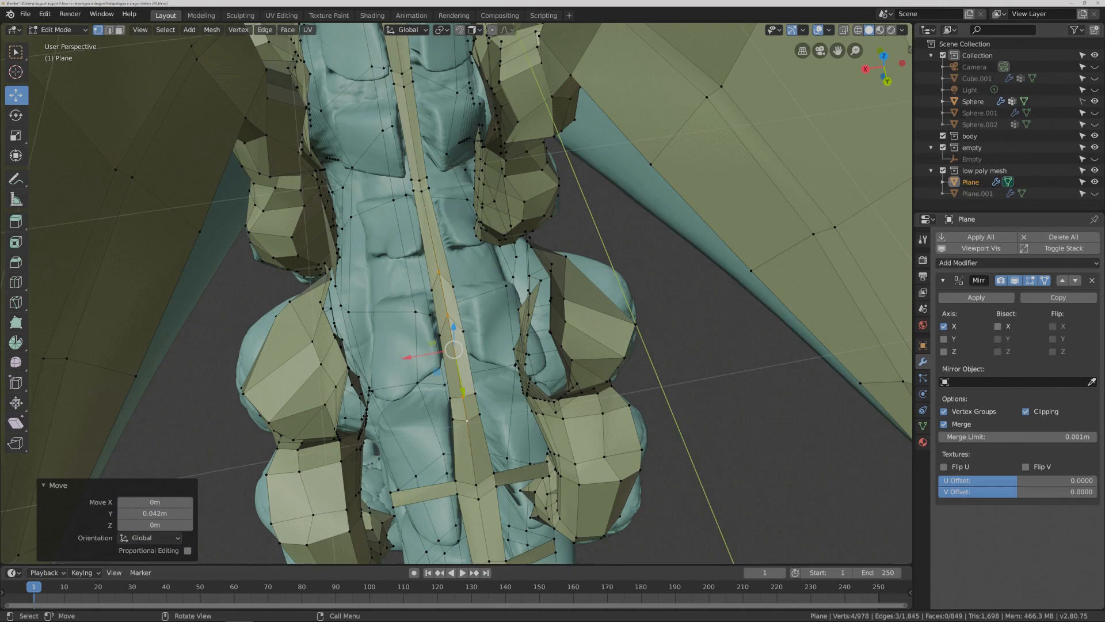
- Reduce the selection to the two front spine-strip vertices and shift them along Y to even out the spacing
key("c")
middle_click_drag(469, 396, 469, 421)
right_click(473, 359)
left_click_drag(443, 293, 450, 344)
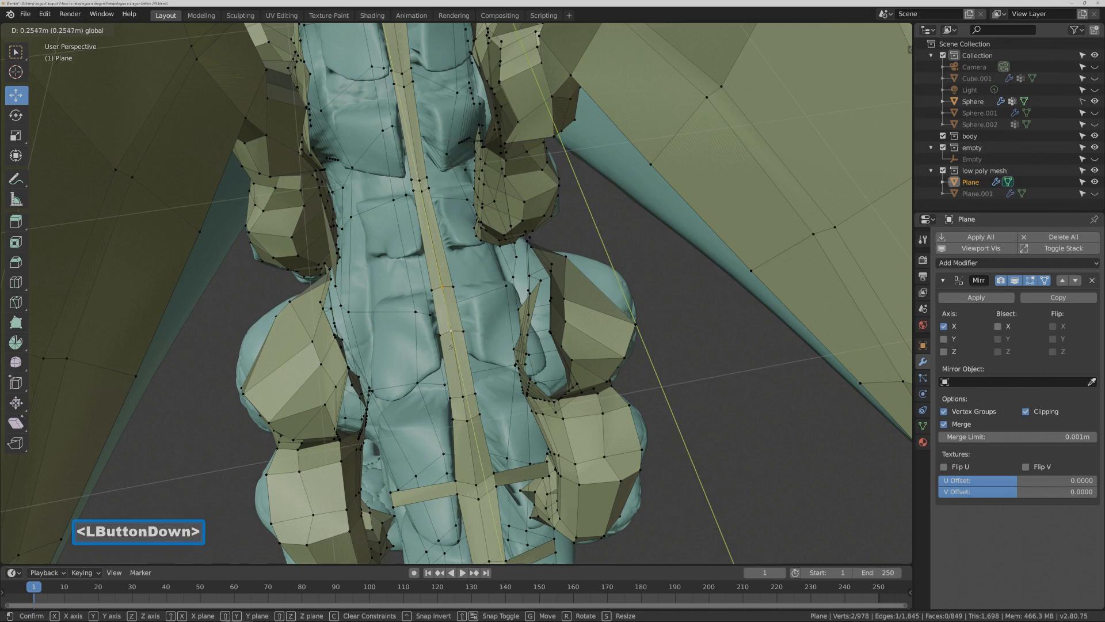
left_click_drag(450, 348, 451, 349)
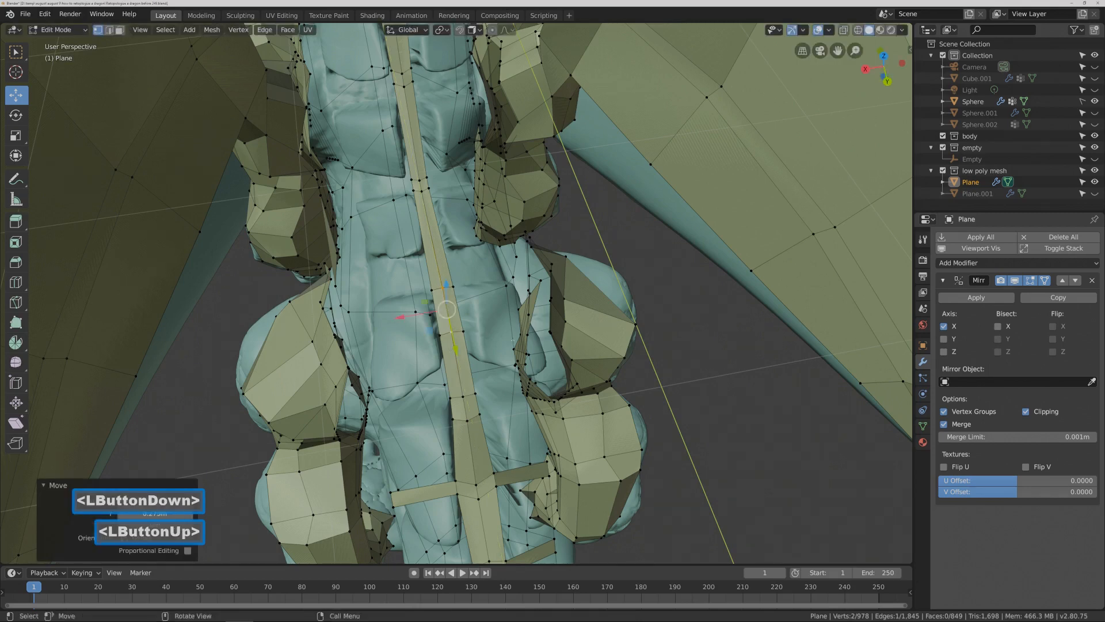
left_click(687, 334)
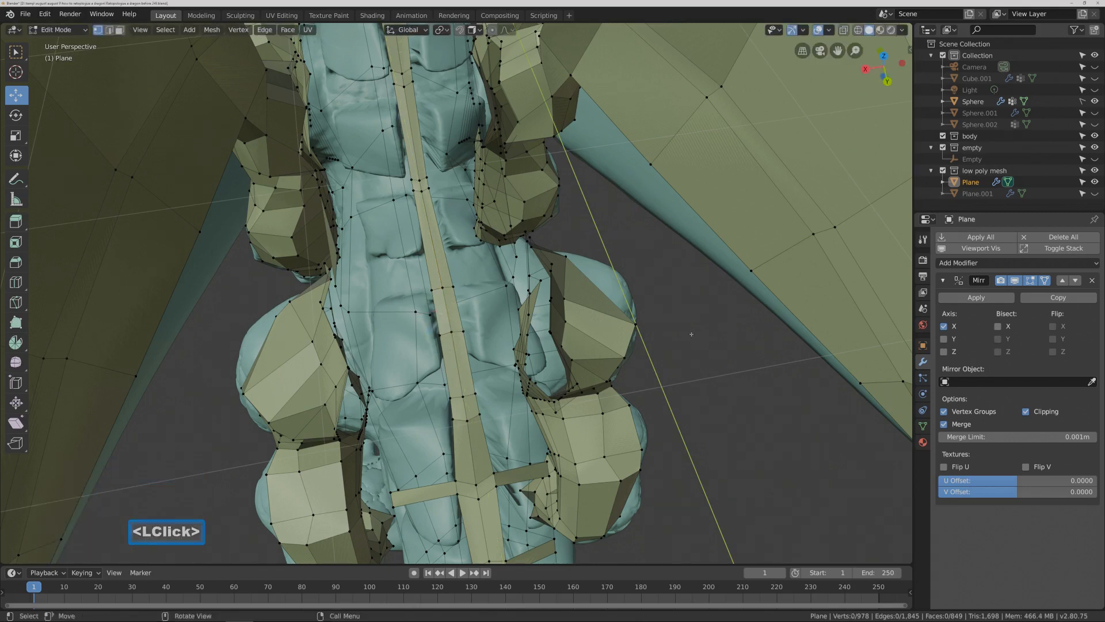
- Select the two spine centre vertices at the first cross band by the hind legs and move them along Y
key("Pause")
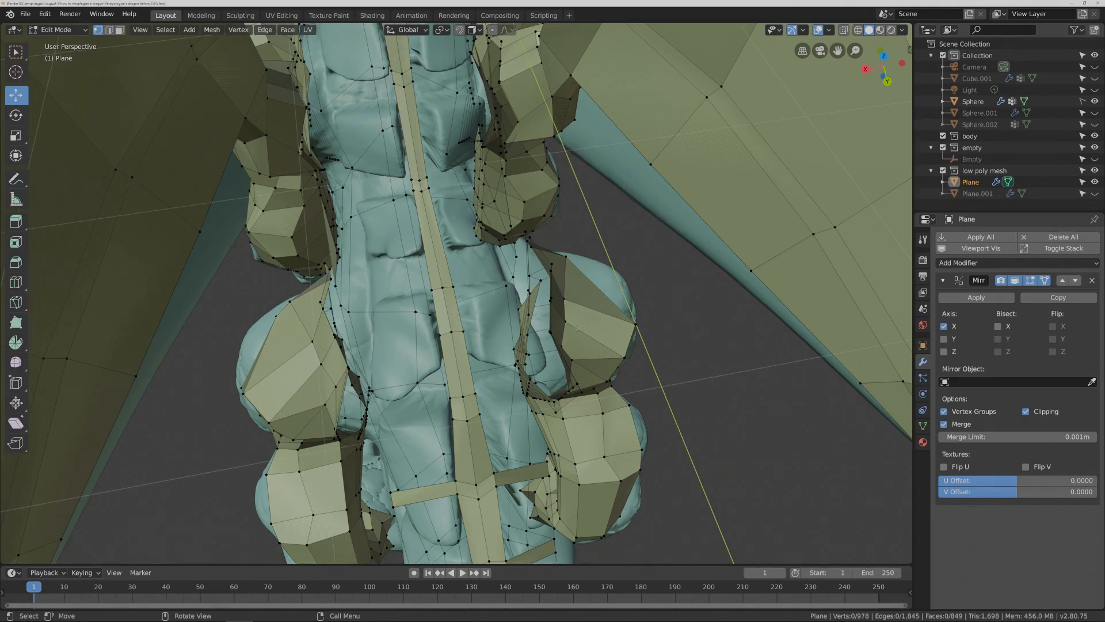
middle_click_drag(577, 328, 582, 300, "shift")
left_click(413, 307)
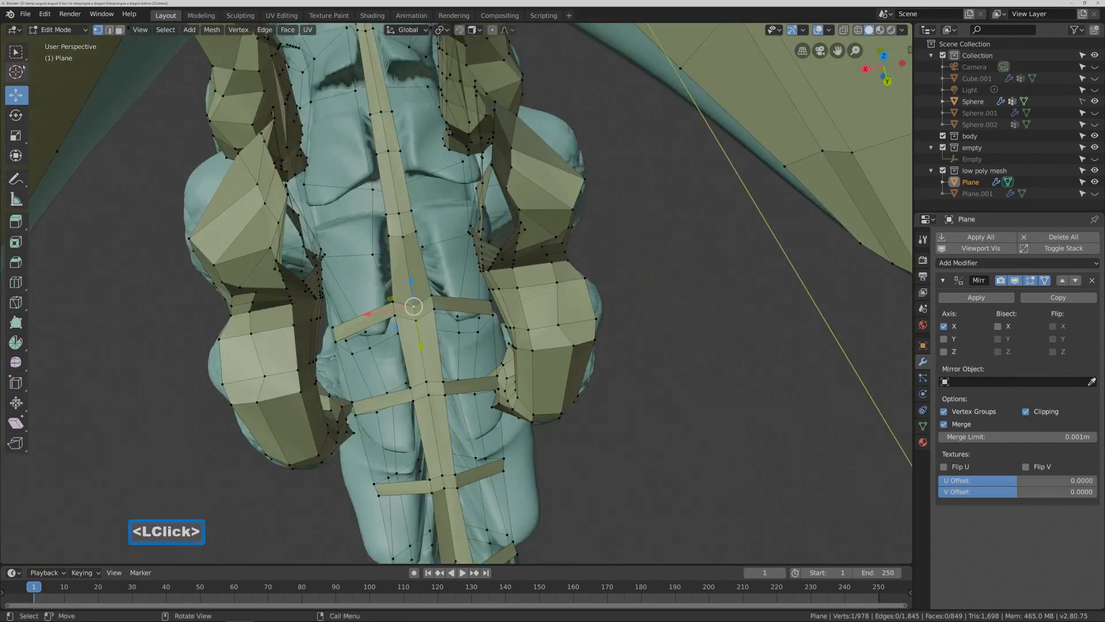
left_click(16, 52)
left_click(415, 320, "shift")
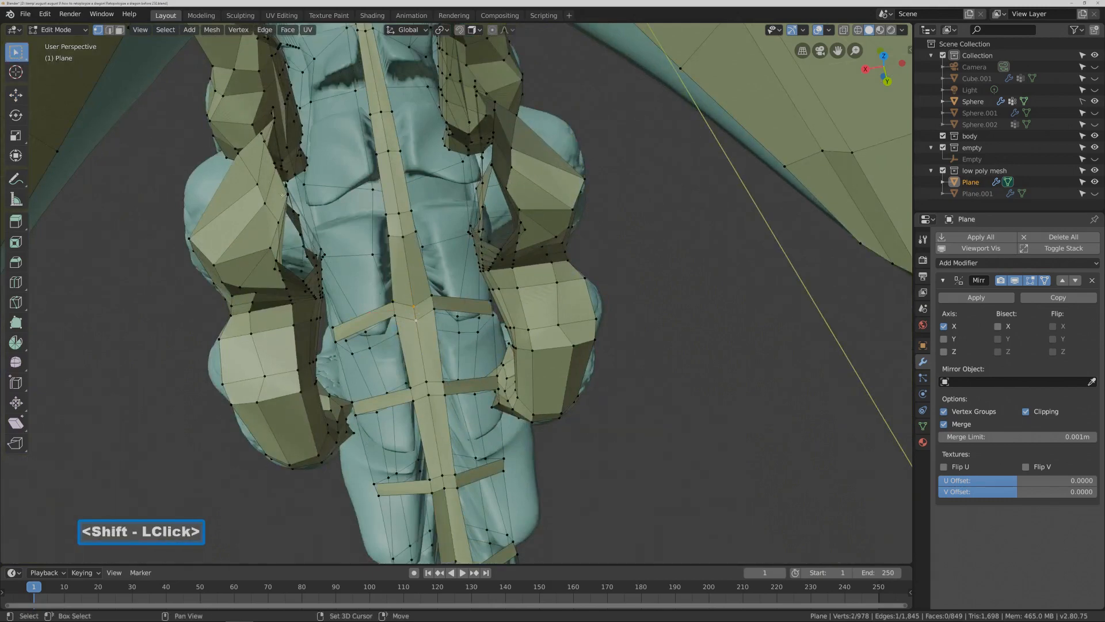
left_click(16, 95)
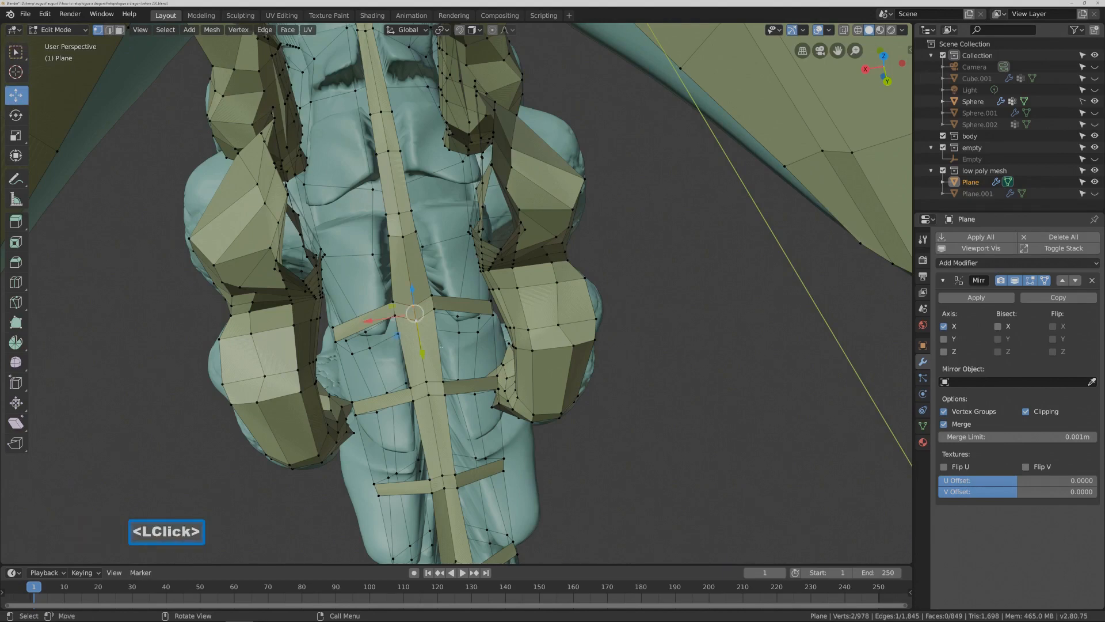
left_click_drag(425, 356, 423, 348)
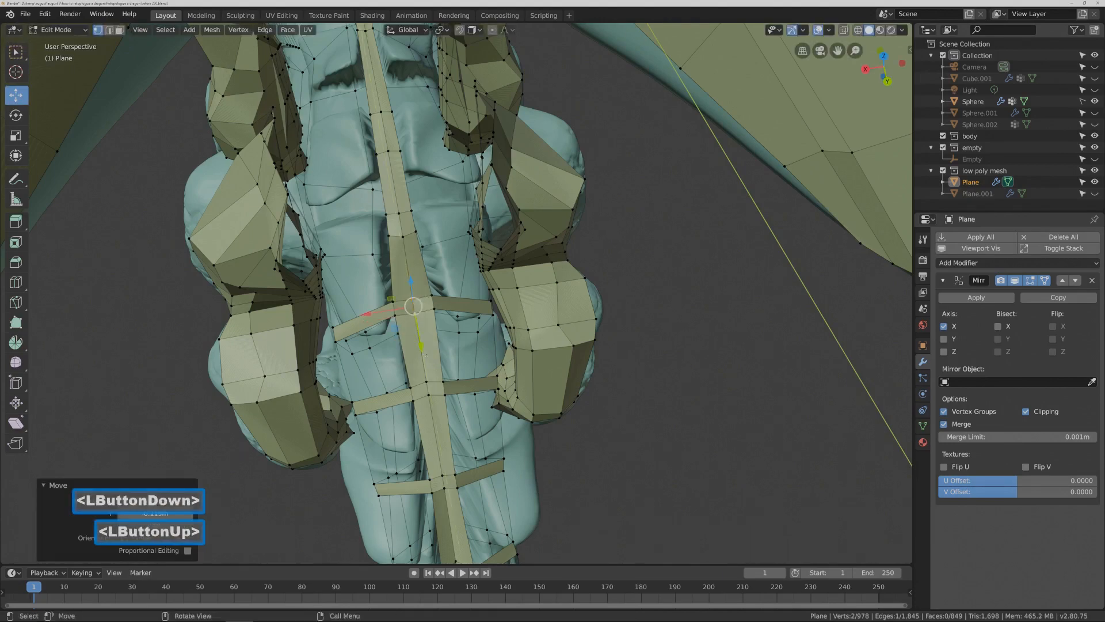
left_click(607, 464)
- Select the two centre vertices at the cross band just behind the hind legs and align them along Y
middle_click_drag(607, 464, 582, 320, "shift")
left_click(396, 274)
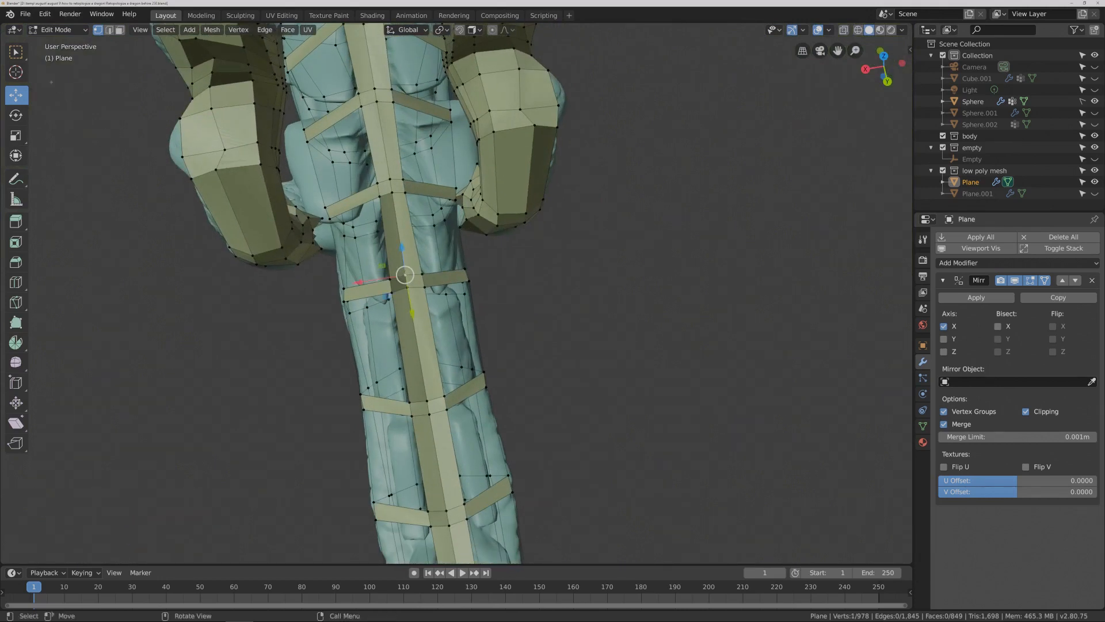
left_click(16, 52)
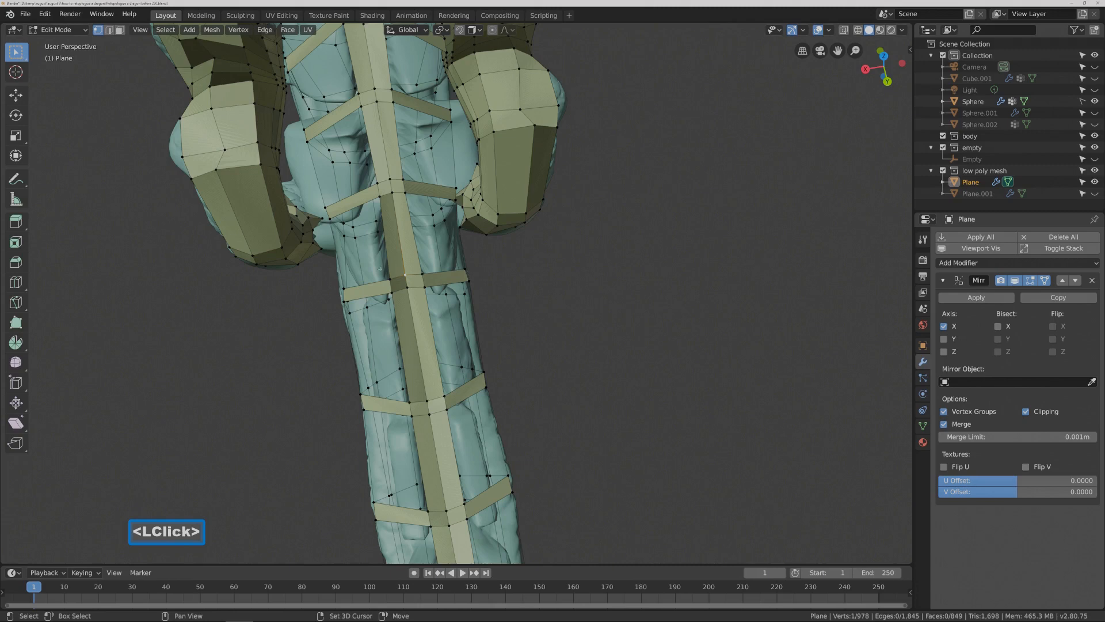
left_click(407, 287, "shift")
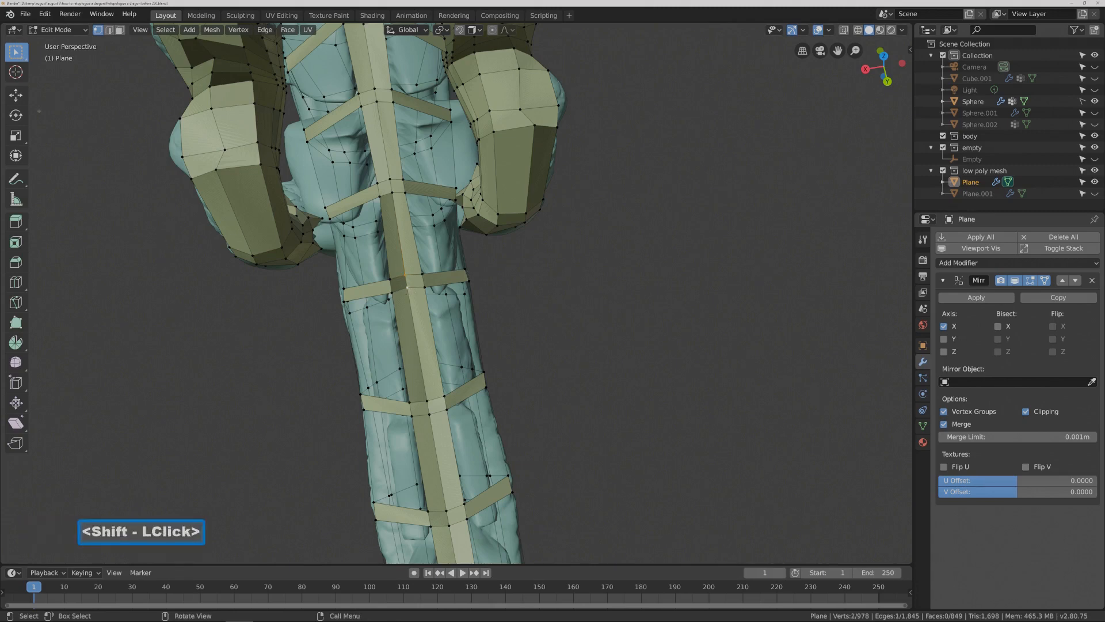
left_click(17, 95)
left_click_drag(414, 308, 412, 313)
left_click(602, 307)
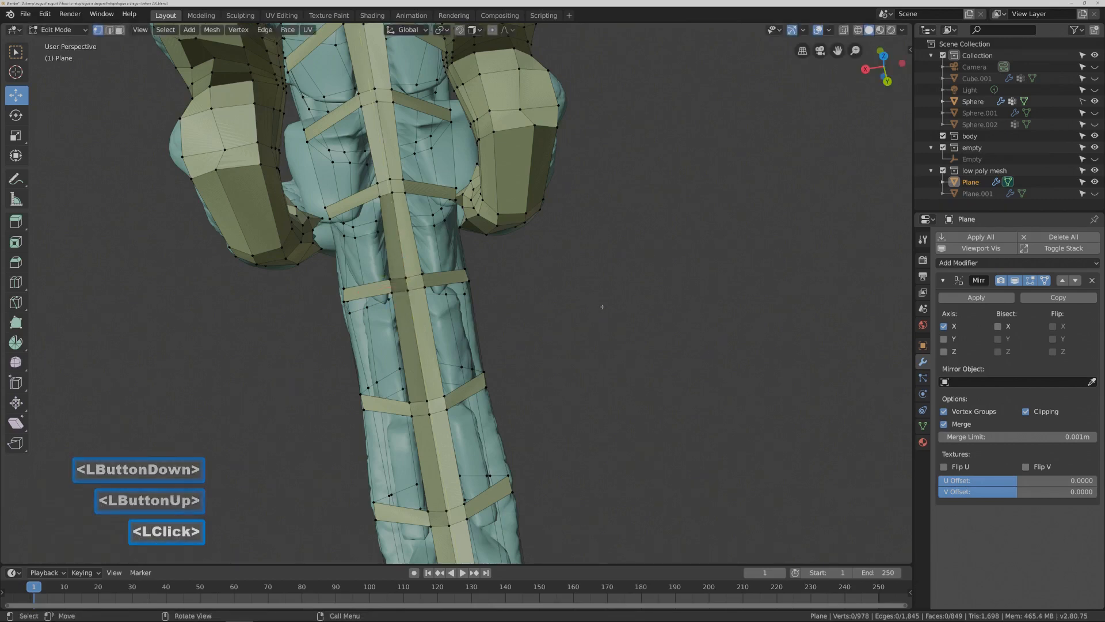
- Select the open edge loop at the top of the hind leg and scale it up
key("Pause")
scroll(674, 261, "down", 4)
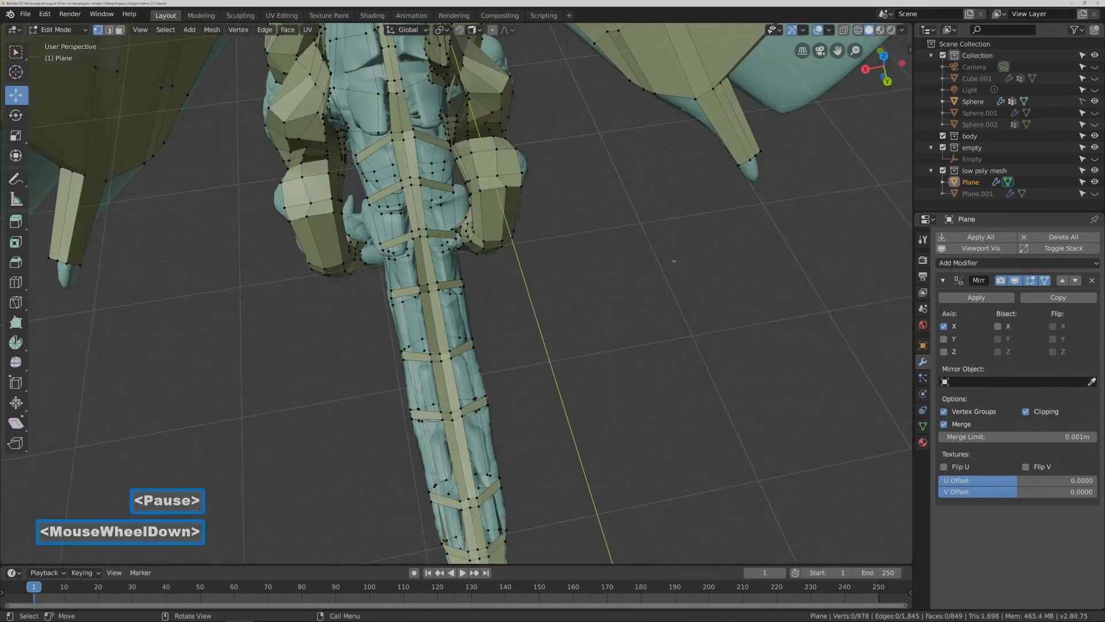
middle_click_drag(674, 261, 509, 278)
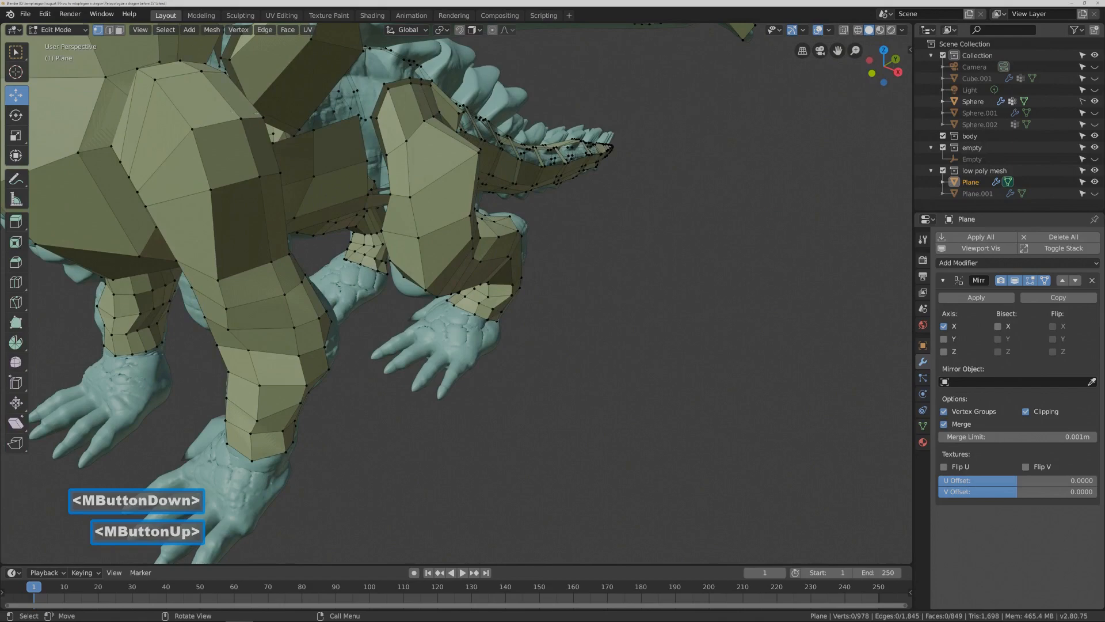
left_click(120, 29)
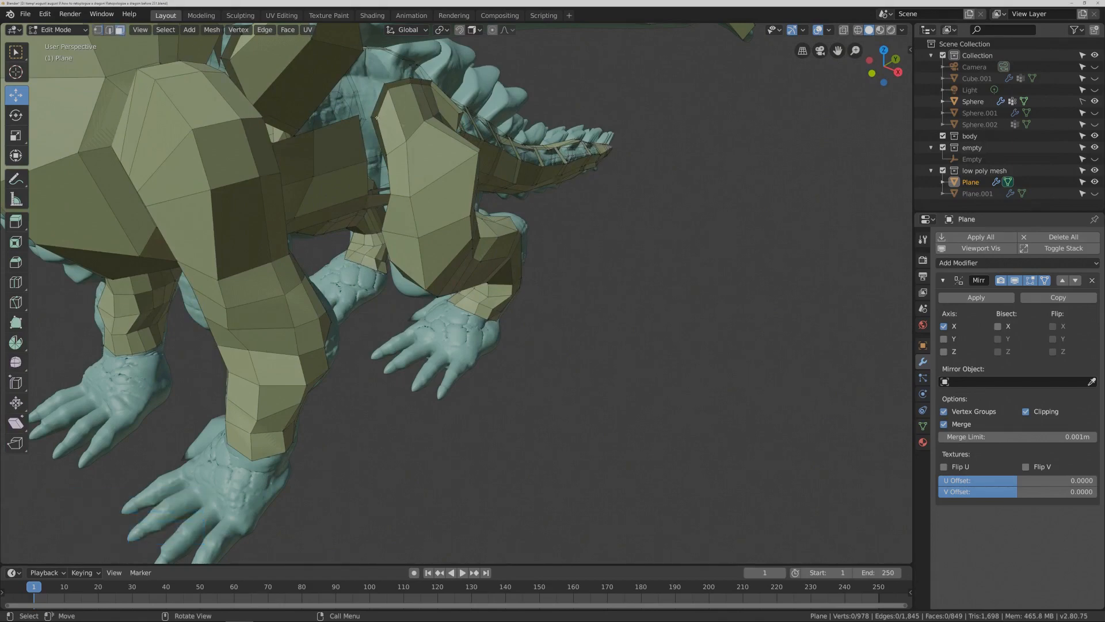
middle_click_drag(461, 288, 477, 280)
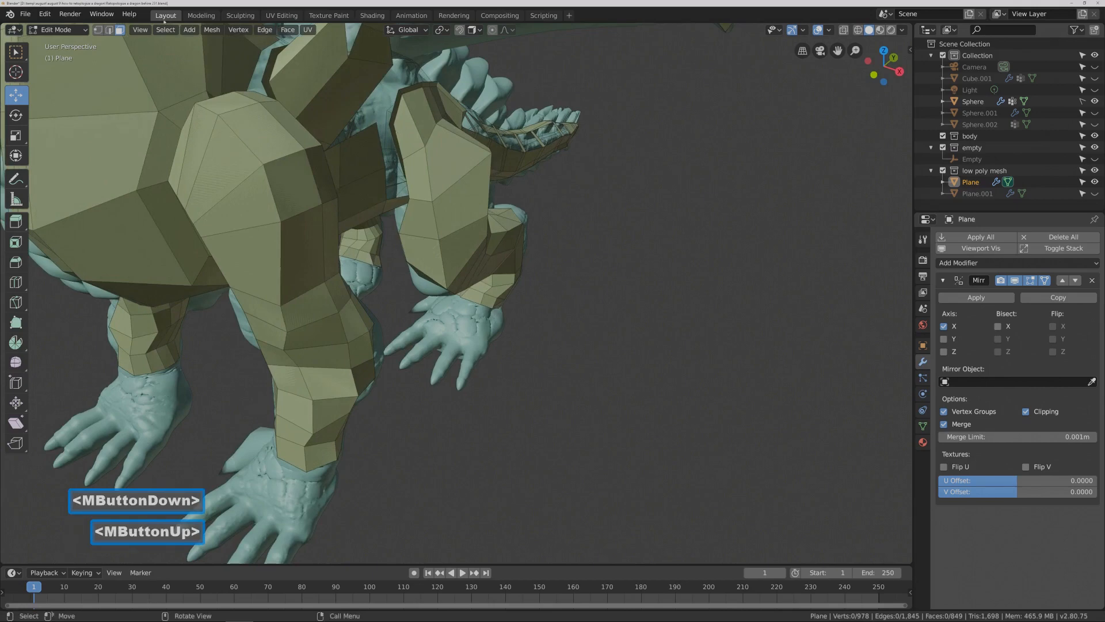
left_click(109, 30)
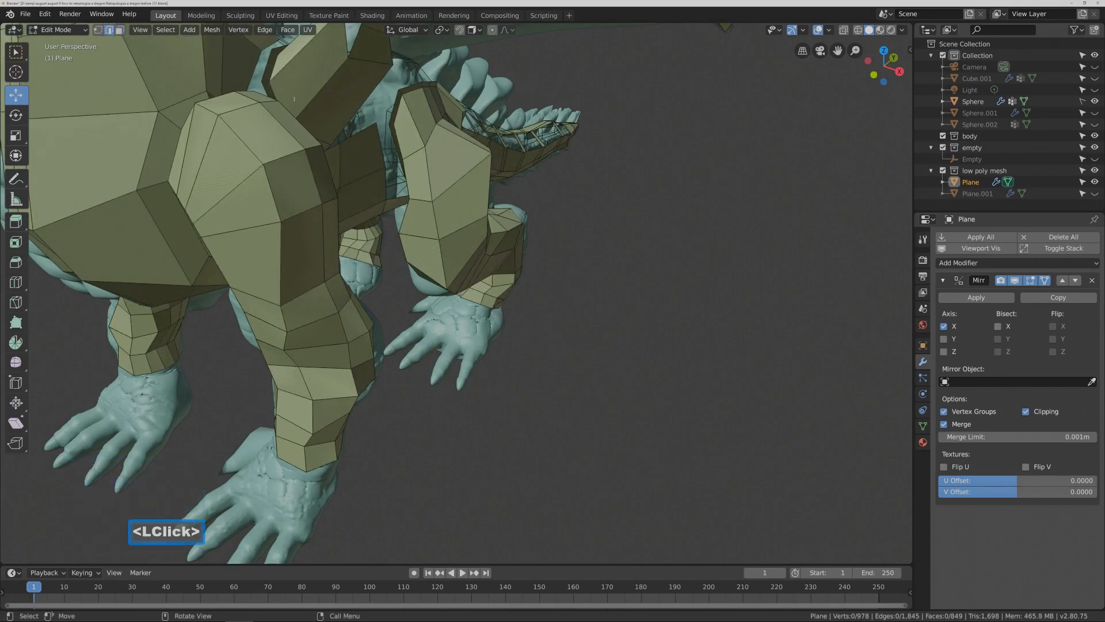
key("alt")
left_click(397, 148, "alt")
middle_click_drag(397, 148, 458, 141)
key("s")
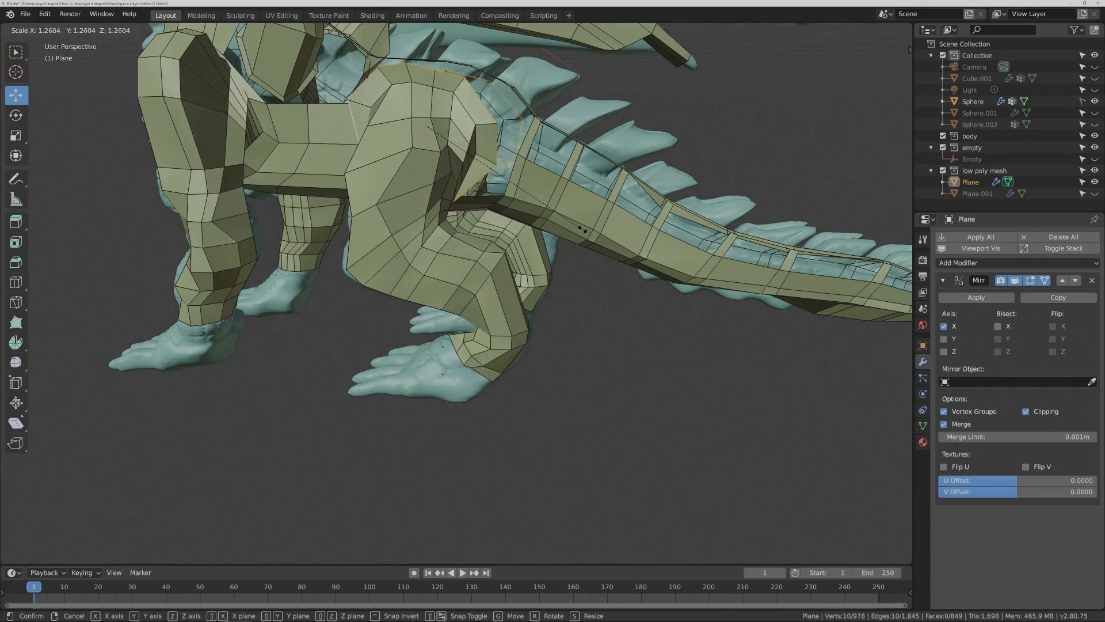
left_click(600, 239)
- Raise the hind leg's open top edge loop along Z toward the hip
middle_click_drag(601, 239, 547, 245)
left_click_drag(427, 85, 427, 72)
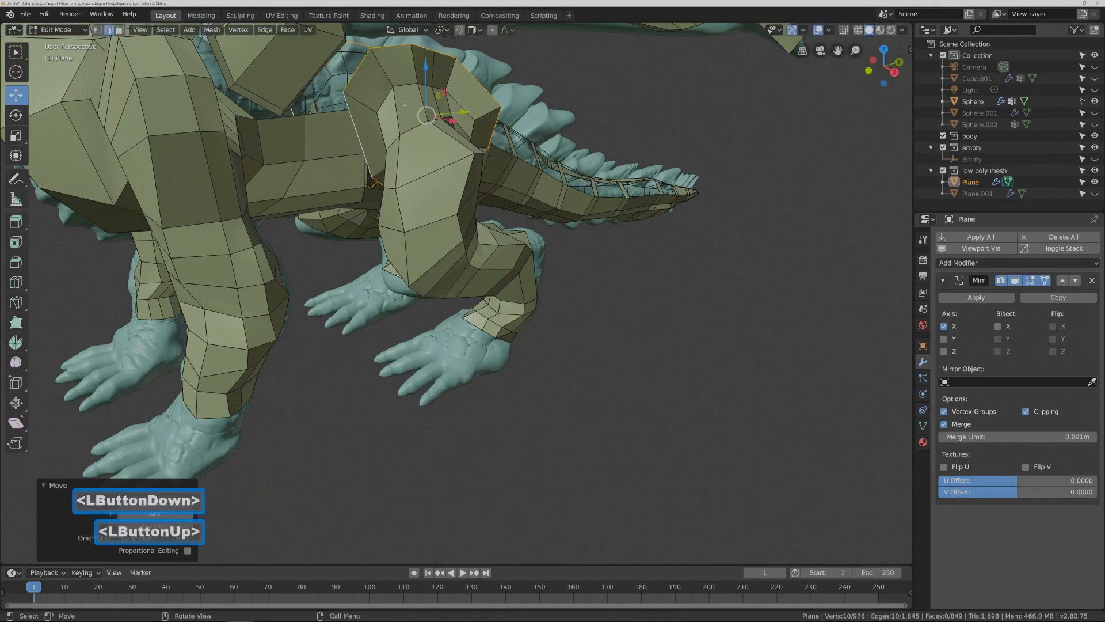
mouse_move(427, 72)
middle_mouse_down()
mouse_move(483, 74)
mouse_move(438, 81)
middle_mouse_up()
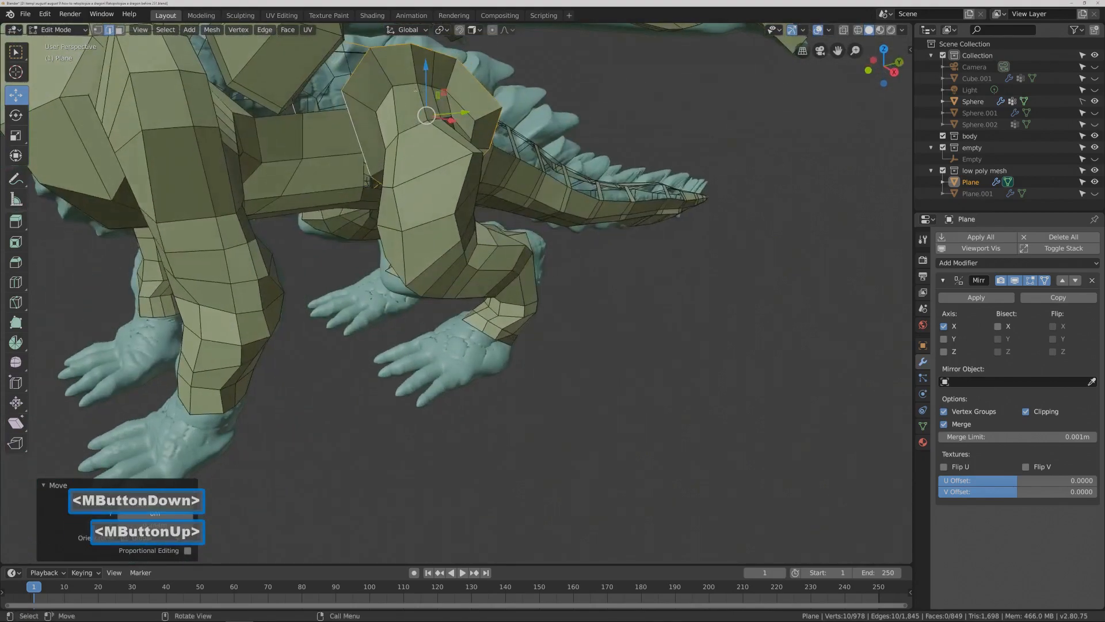
left_click_drag(426, 76, 426, 65)
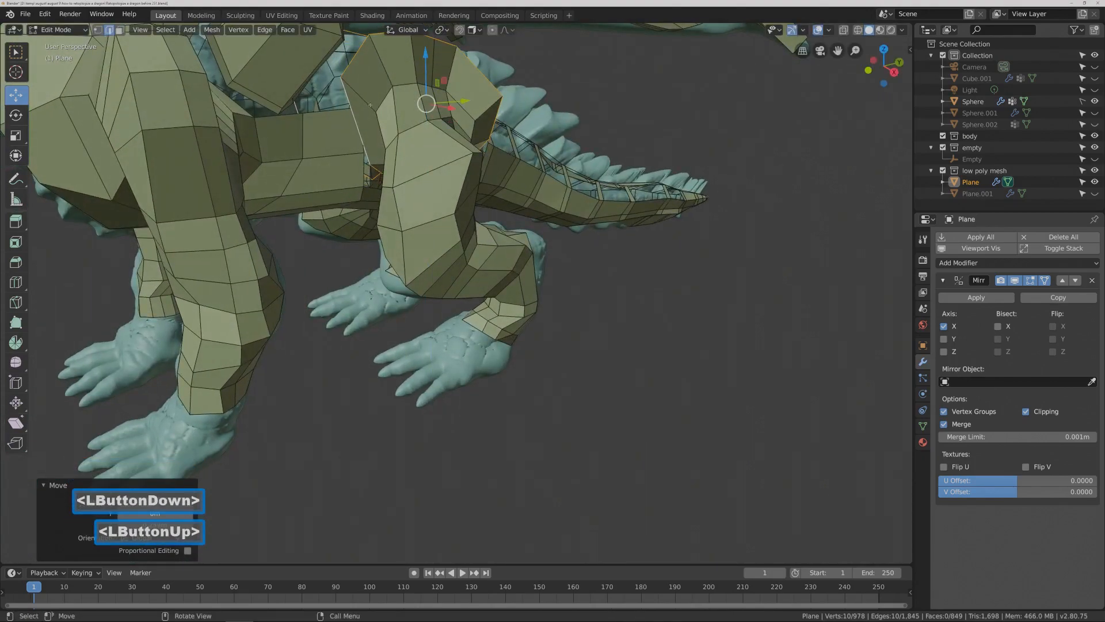
- In vertex selection, reposition the vertices along the front and top of the hind leg's open upper loop
left_click(98, 30)
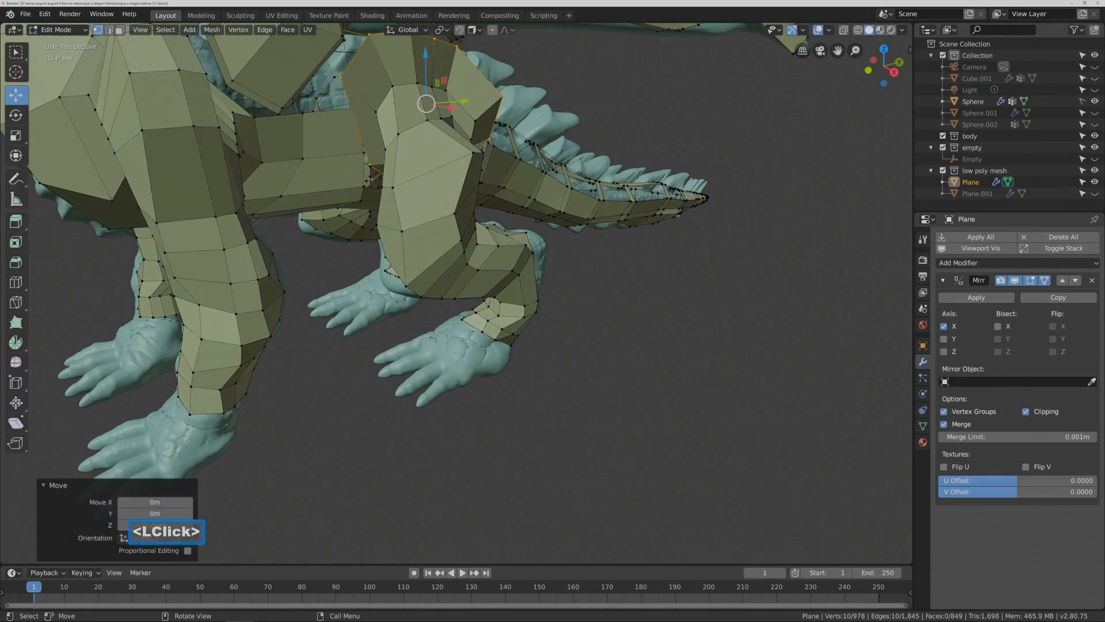
left_click_drag(340, 79, 359, 75)
middle_click_drag(442, 131, 407, 213, "shift")
left_click(361, 190)
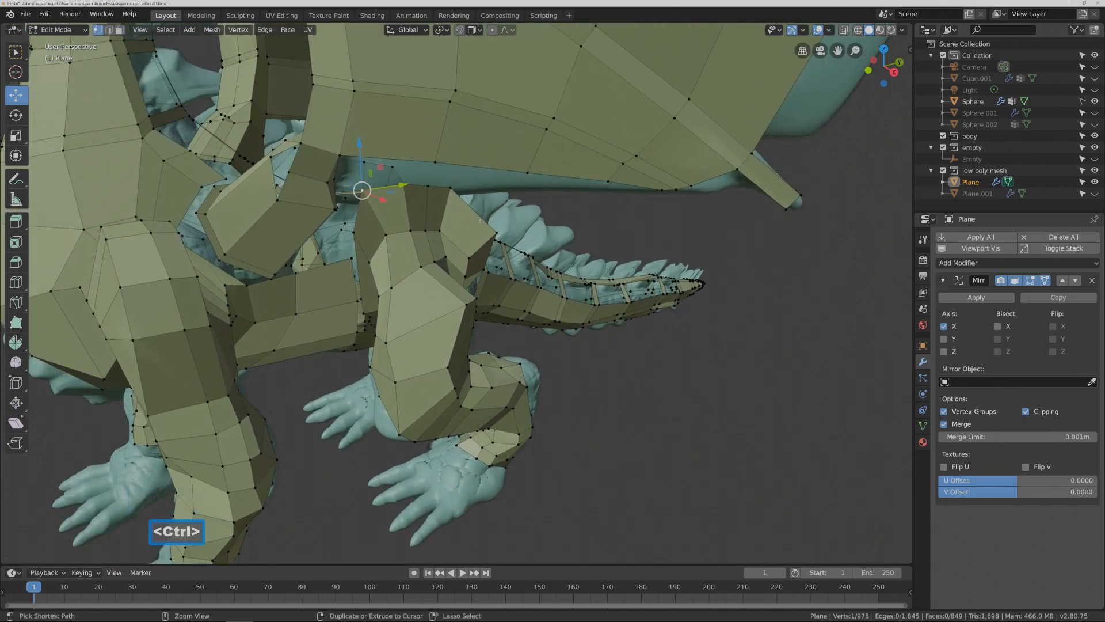
left_click(496, 233, "ctrl")
left_click_drag(433, 156, 433, 197)
- Reposition the rear corner vertex of the hind leg's open top loop near the tail base
middle_click_drag(433, 197, 391, 205)
middle_click_drag(506, 319, 500, 282)
left_click(493, 280)
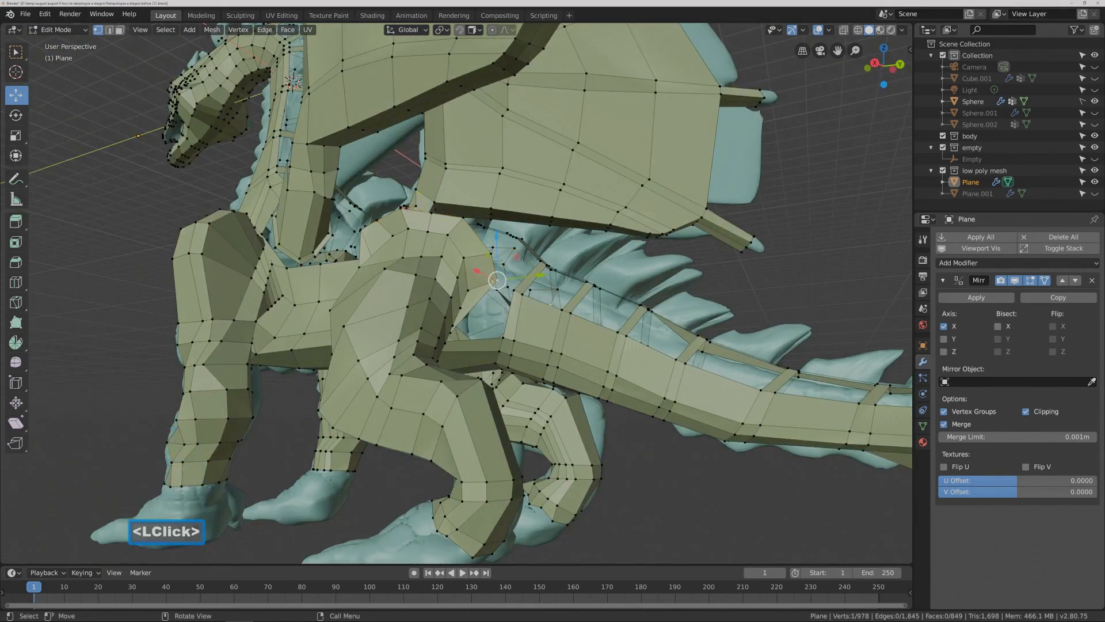
left_click_drag(496, 280, 475, 320)
left_click_drag(498, 251, 499, 249)
middle_click_drag(496, 279, 675, 255)
left_click(685, 252)
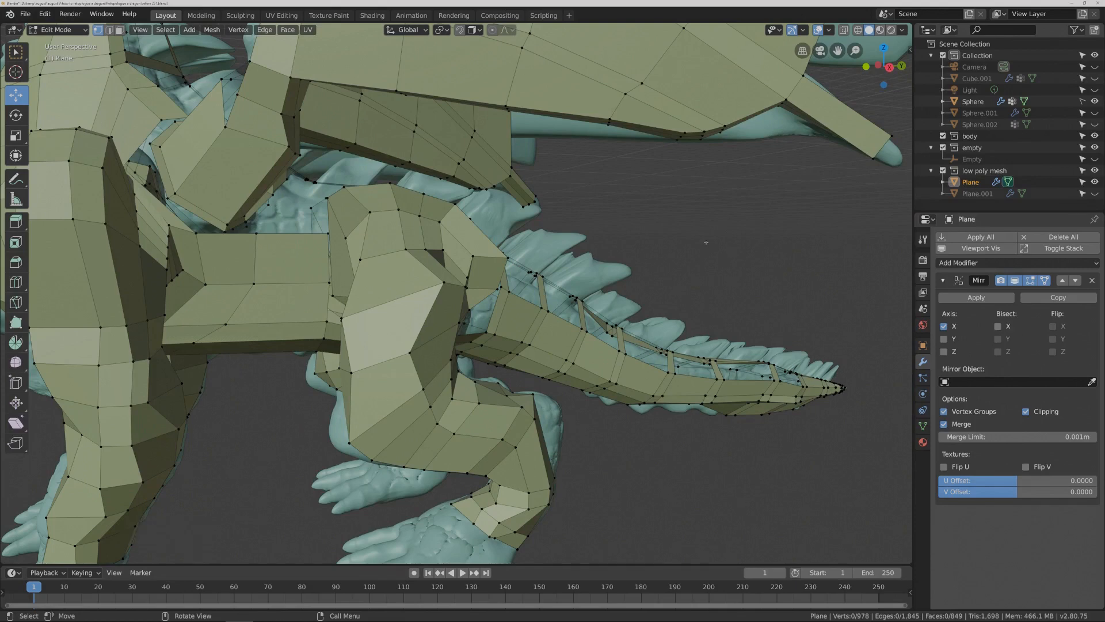
key("Pause")
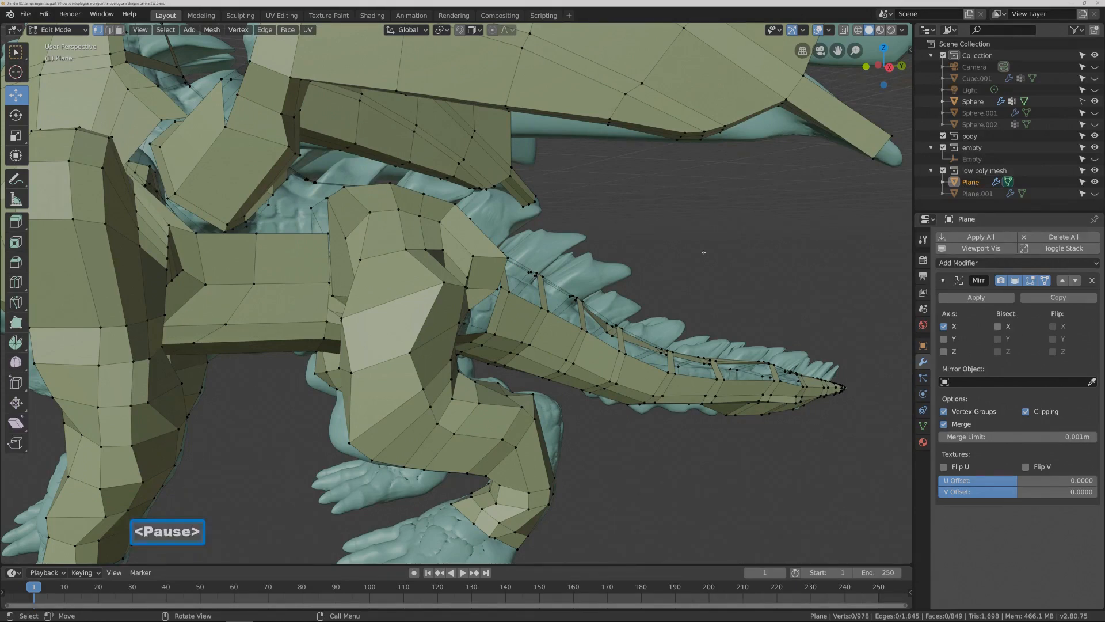
- Select the open edge loop around the forehead gap in edge selection to examine its vertex count
middle_click_drag(703, 252, 436, 356, "shift")
scroll(423, 274, "down", 4)
middle_click_drag(422, 275, 366, 281, "shift")
left_click(243, 224)
middle_click_drag(217, 219, 374, 274)
middle_click_drag(492, 297, 438, 305)
left_click(425, 271)
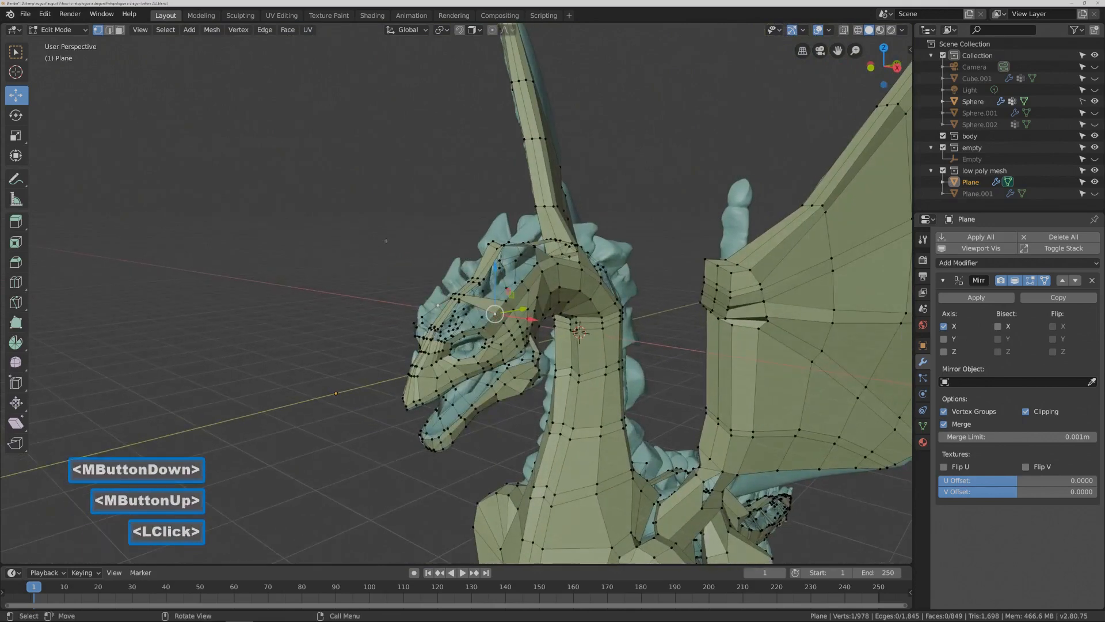
left_click(108, 30)
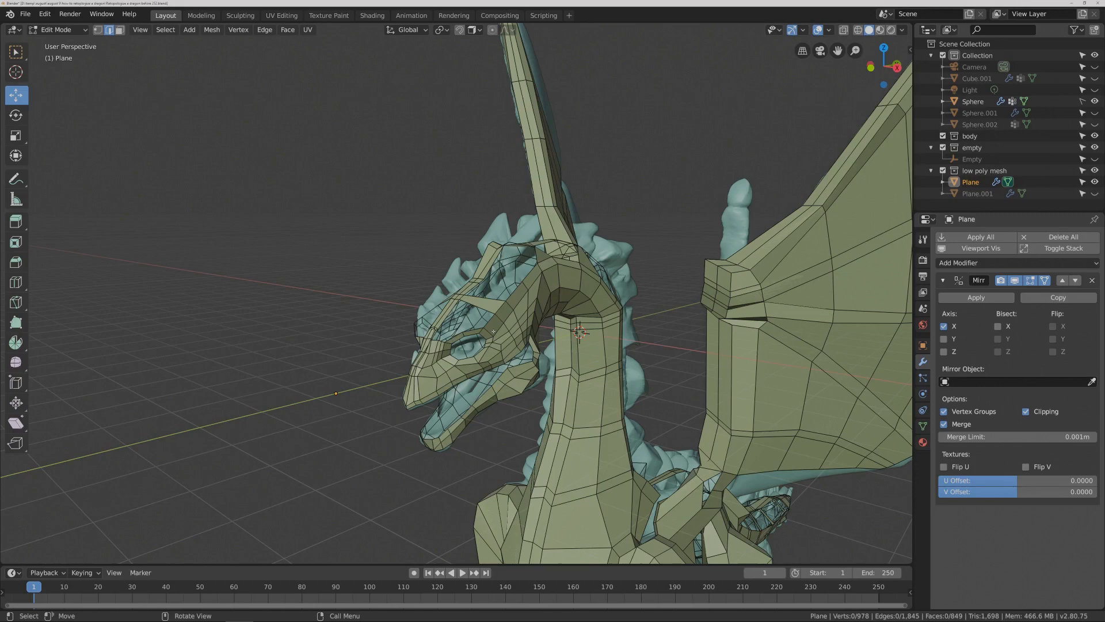
key("alt")
left_click(472, 314, "alt")
left_click(625, 195)
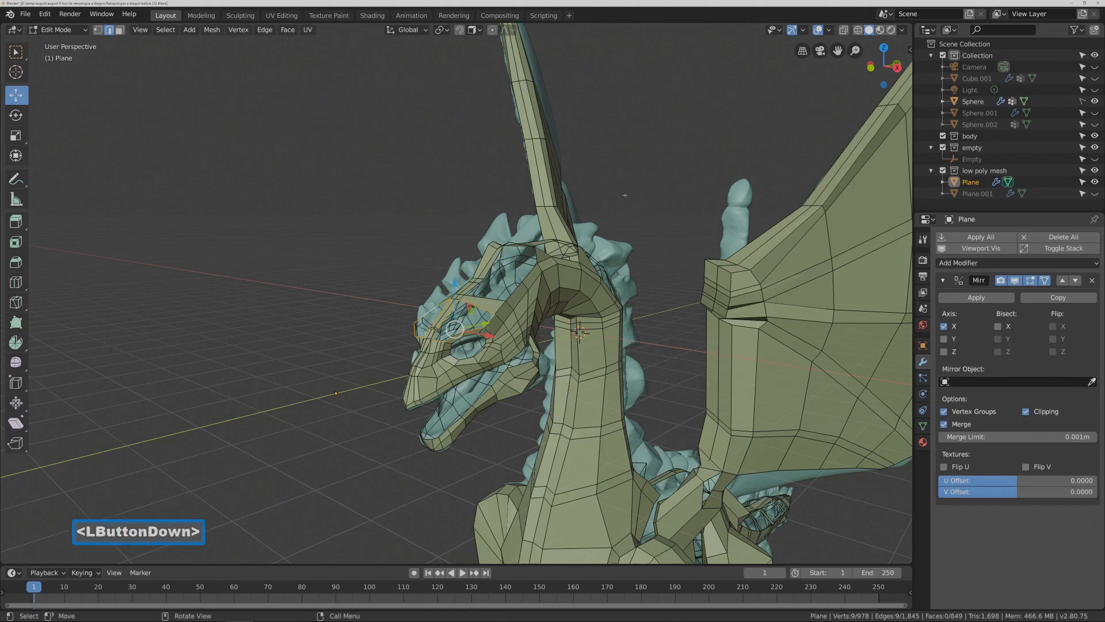
- Add one loop cut through the narrow face band across the dragon's forehead, with a slide factor of about -0.415
middle_click_drag(610, 221, 393, 274, "shift")
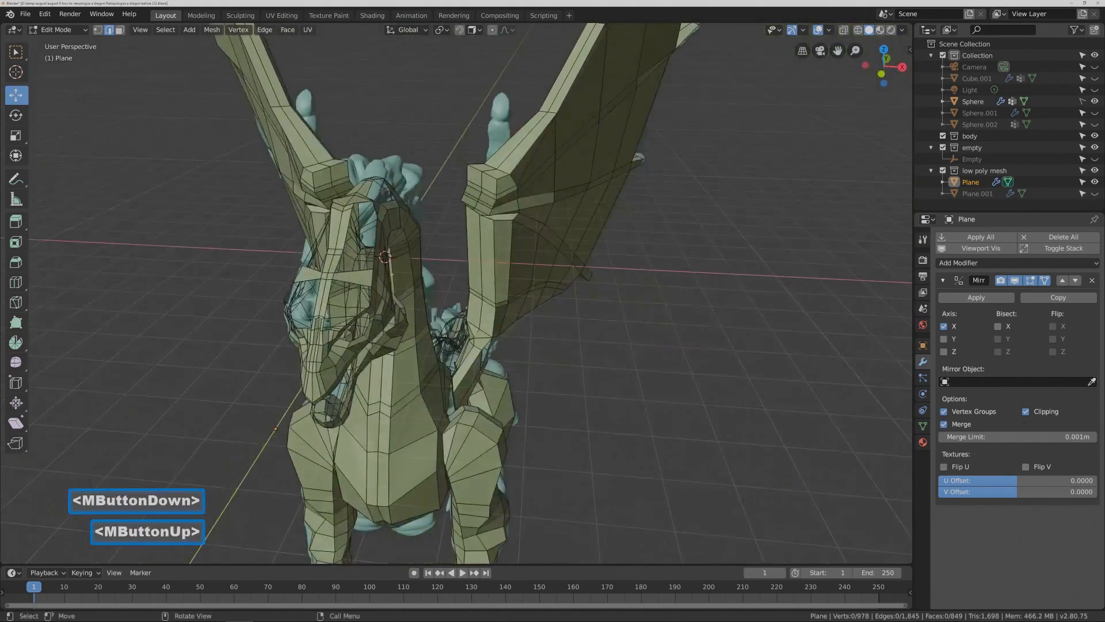
key("ctrl")
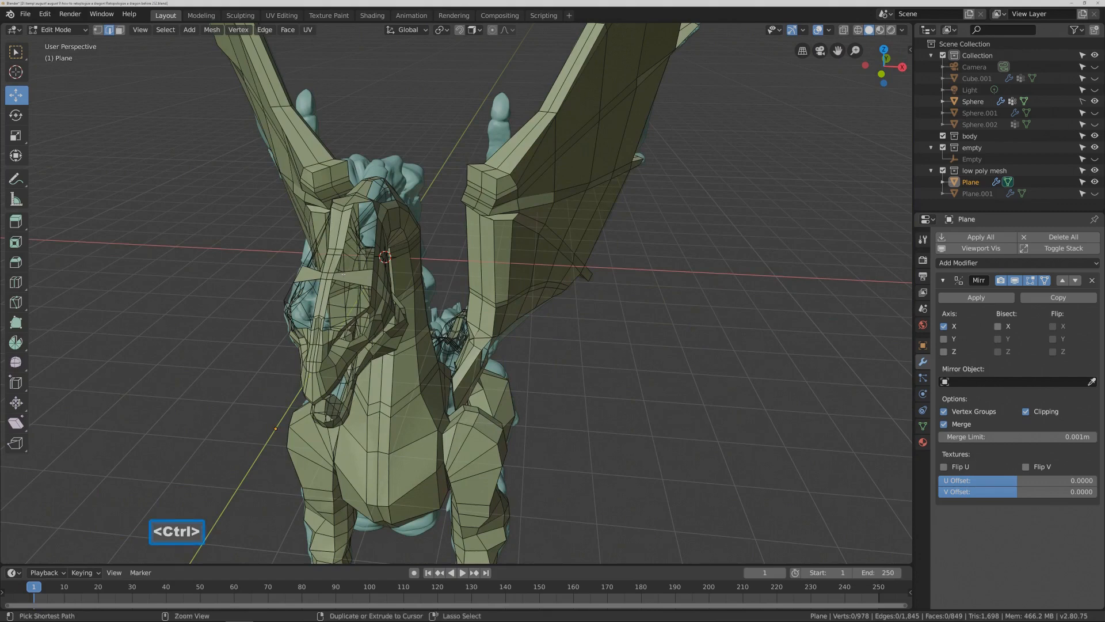
key("ctrl+r")
left_click(344, 274)
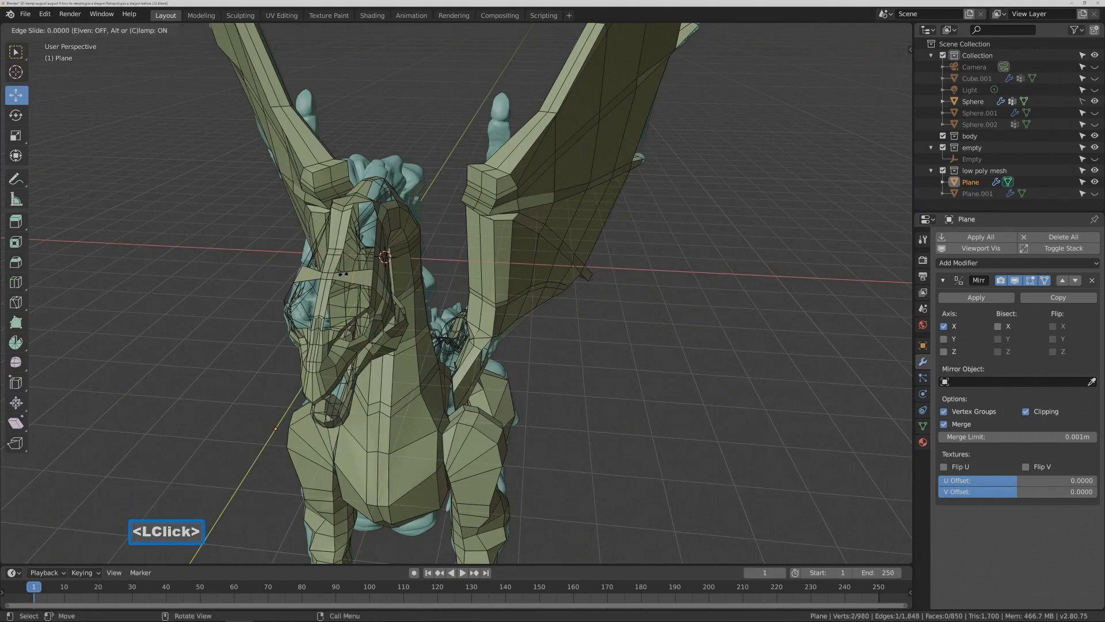
left_click(339, 272)
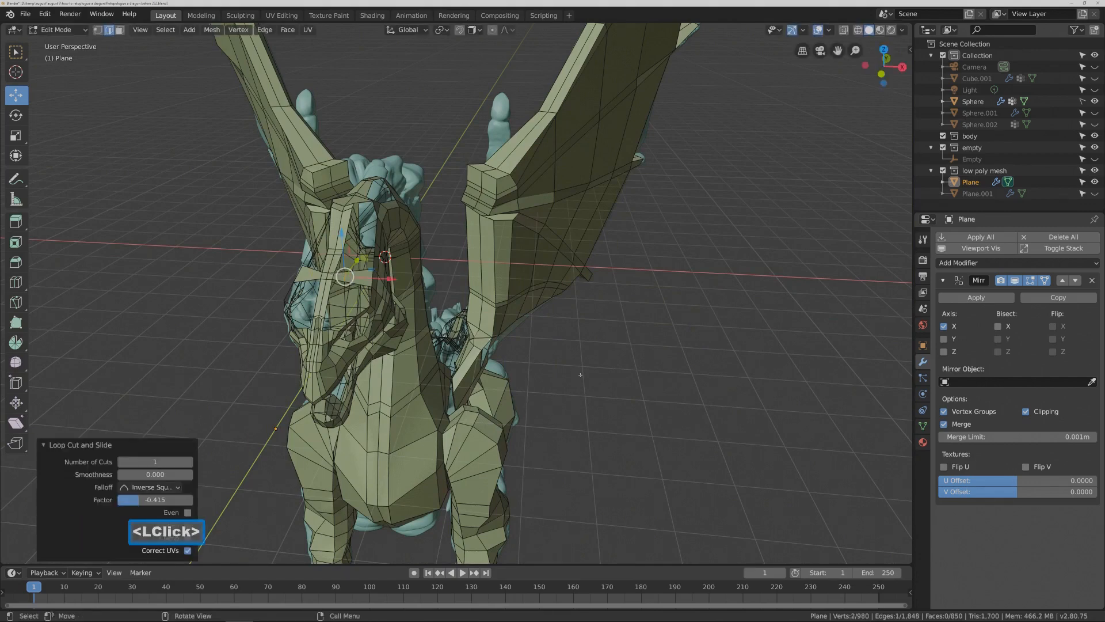
left_click(441, 302)
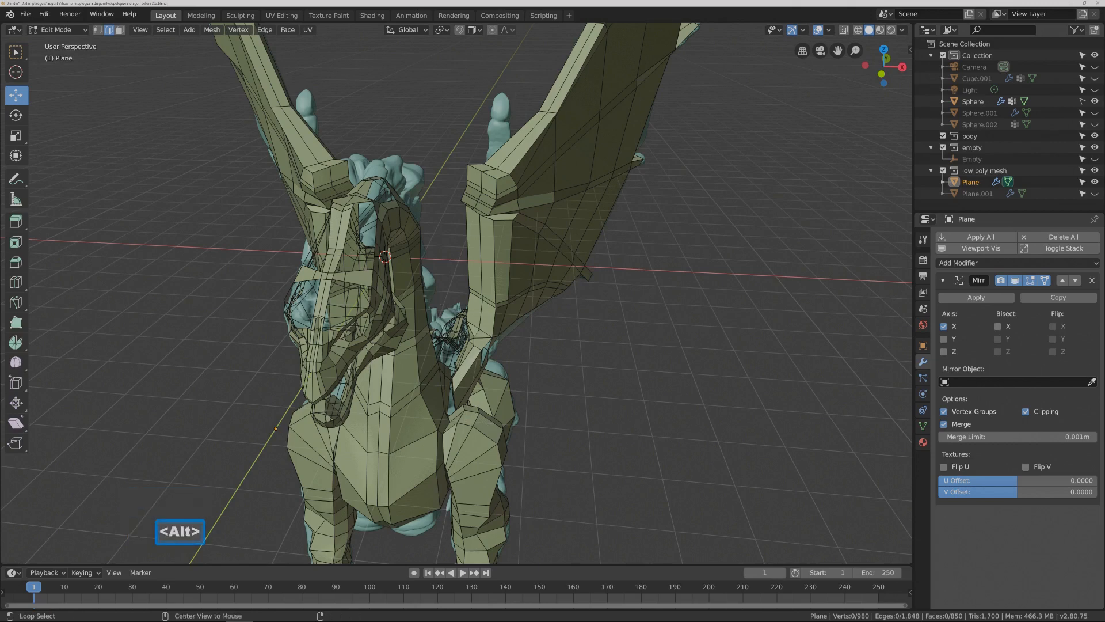
- Select the open edge loop around the forehead gap above the eyes and close it with Grid Fill
left_click(359, 293, "alt")
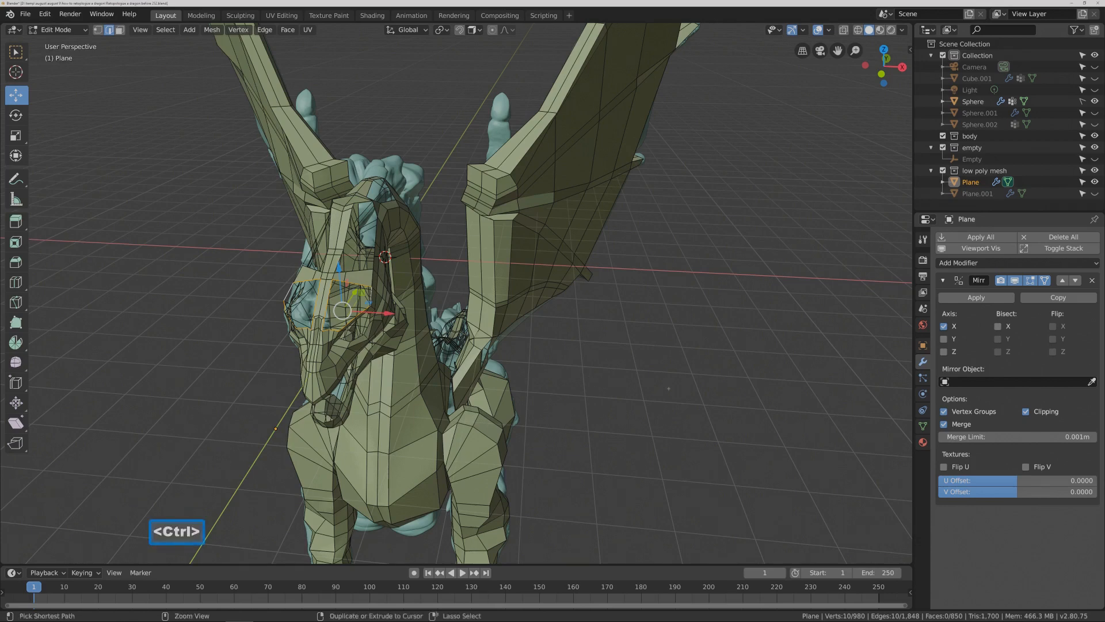
key("ctrl+f")
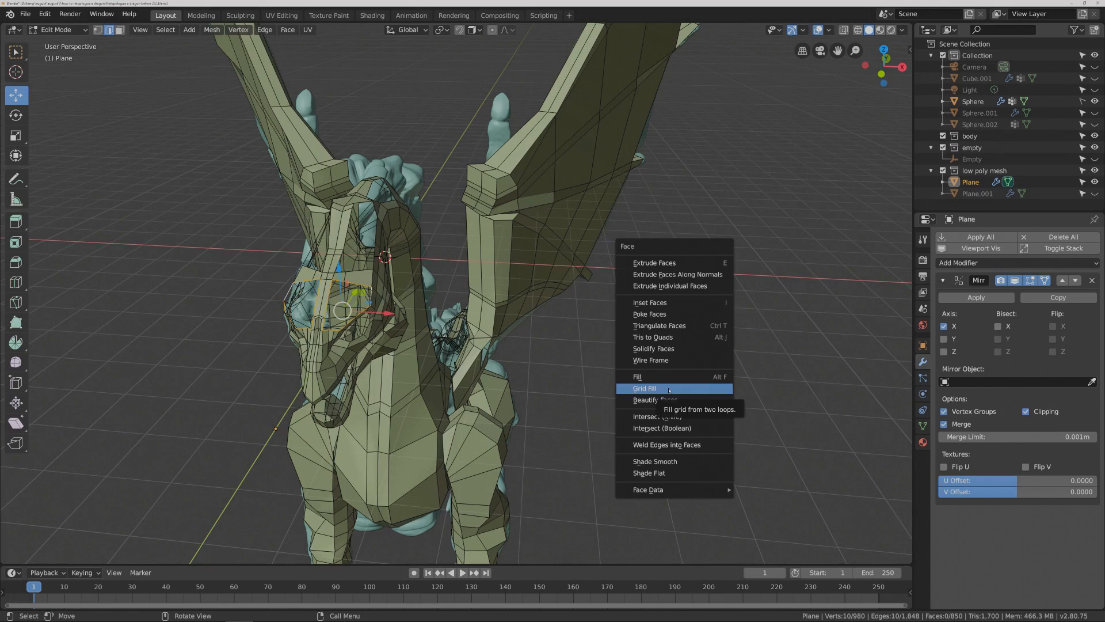
left_click(669, 389)
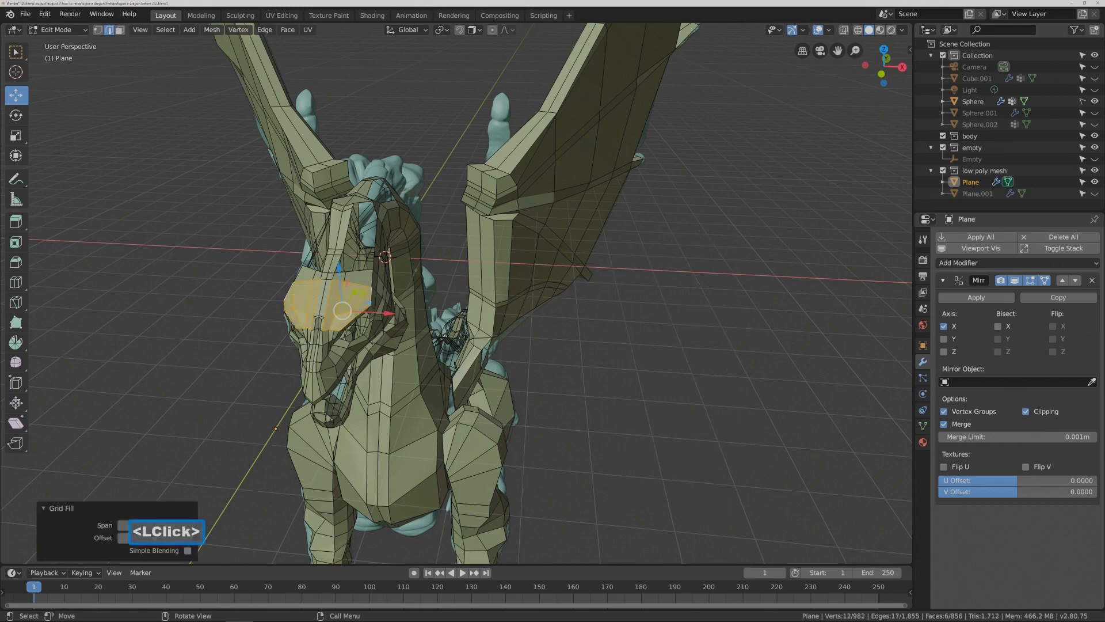
left_click(635, 311)
key("Pause")
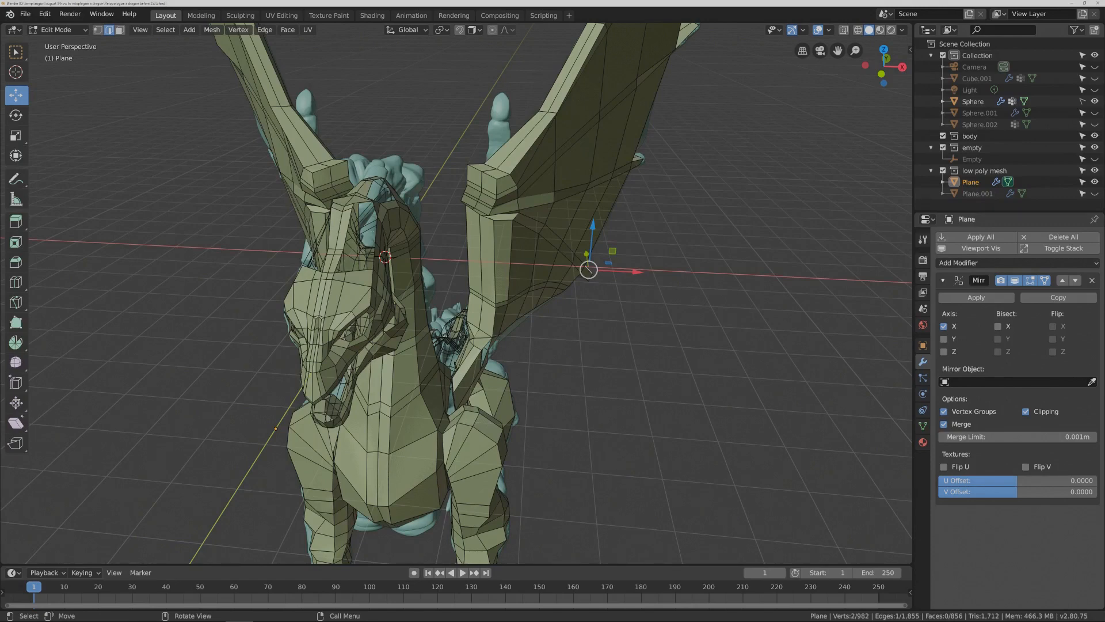
- Close the gap on top of the head, between the forehead and the horns, with a Grid Fill of span 2
key("alt")
left_click(353, 266, "alt")
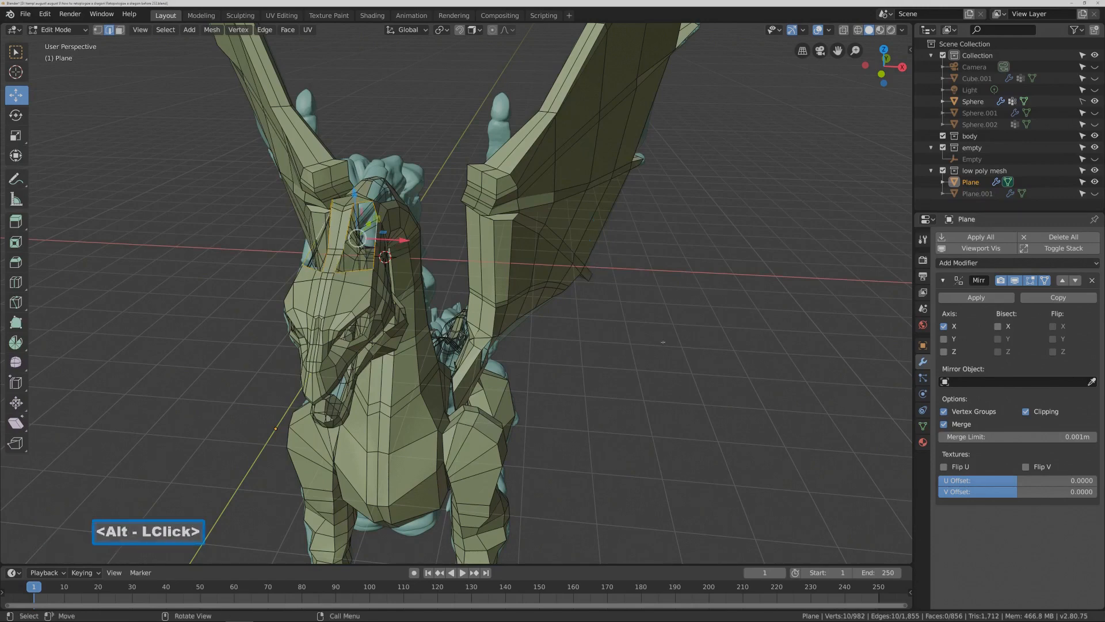
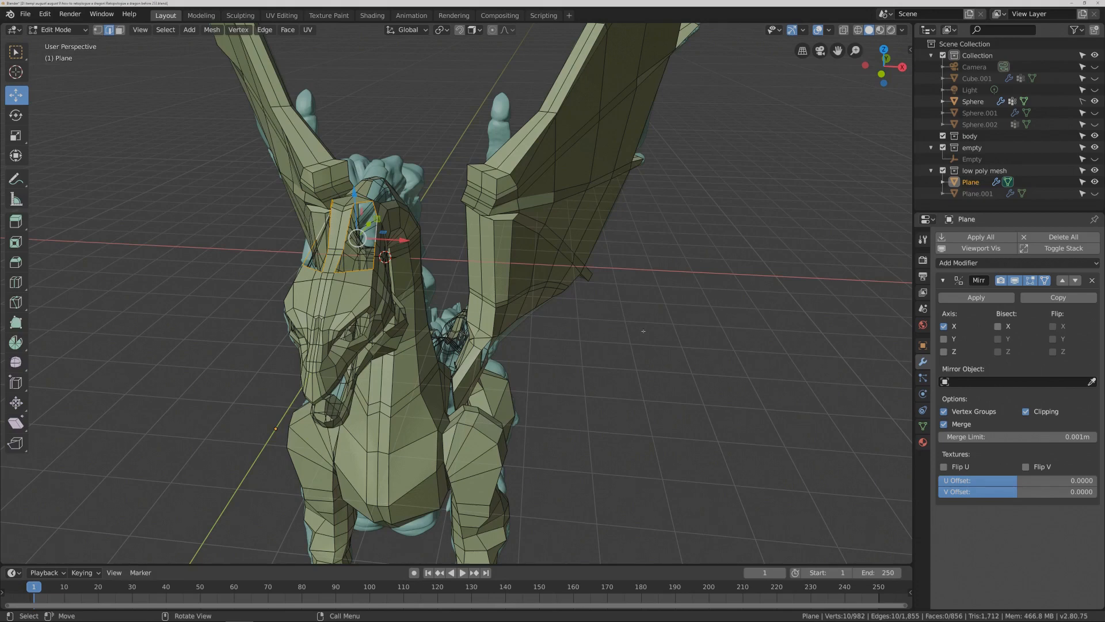
key("ctrl")
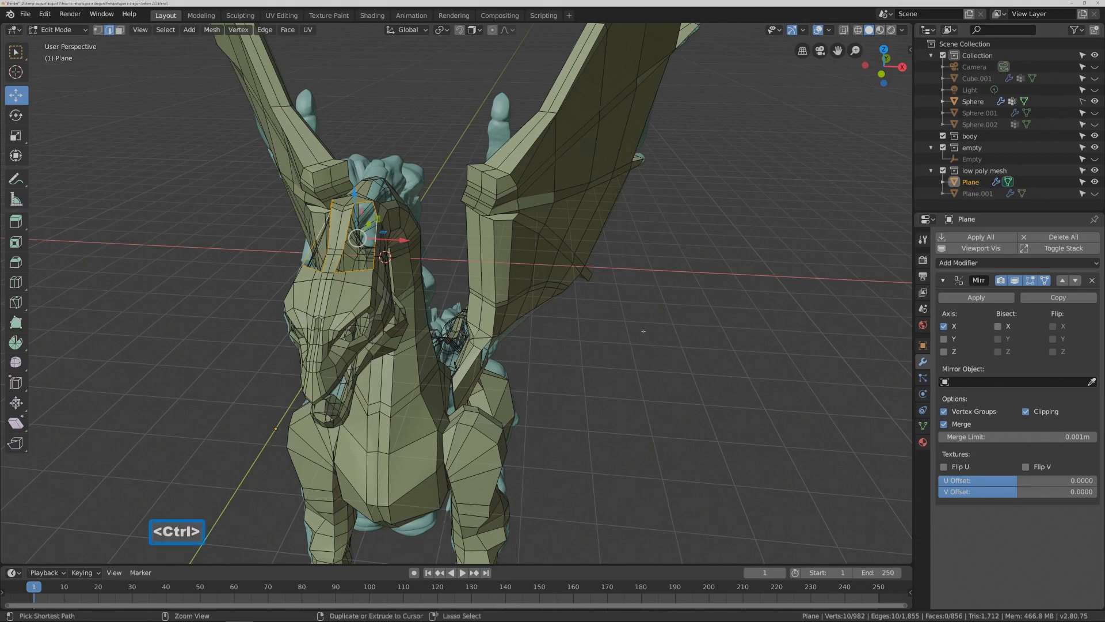
key("ctrl+f")
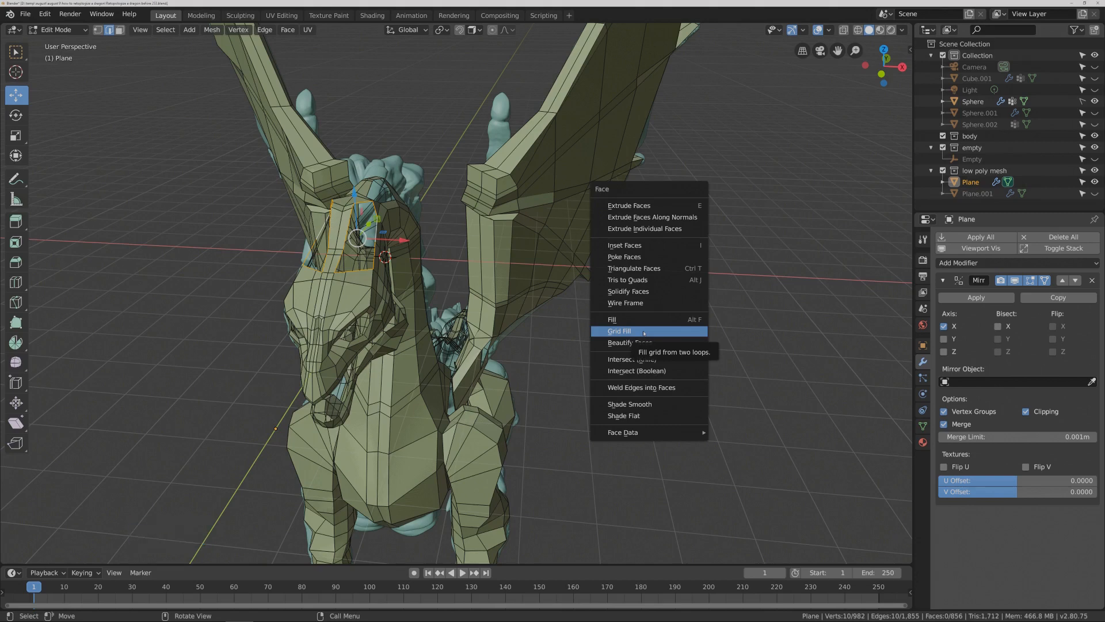
left_click(643, 333)
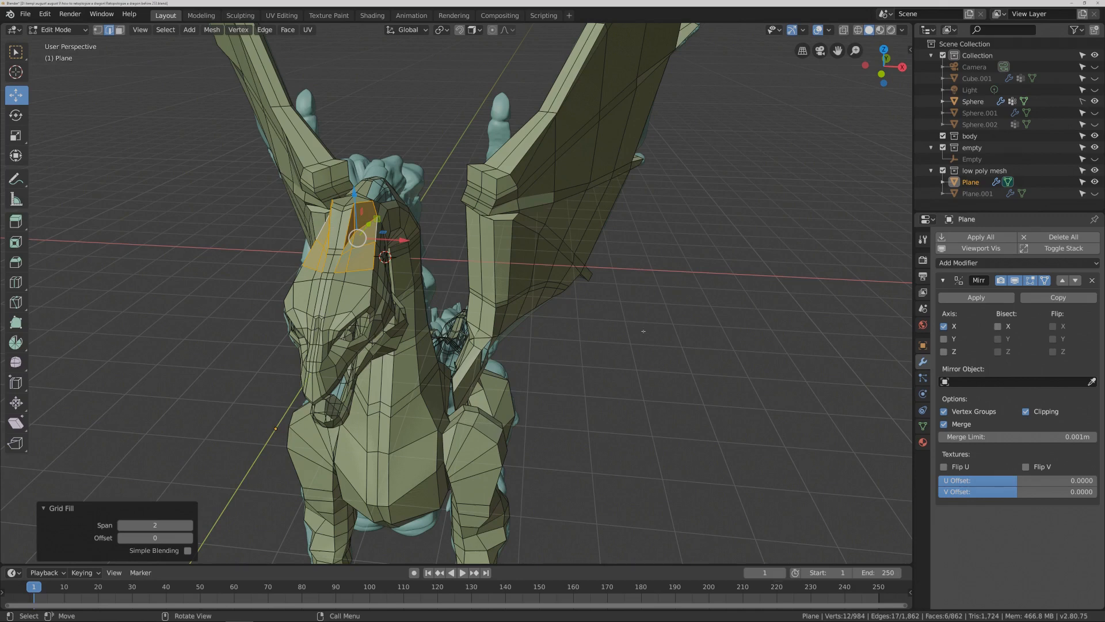
left_click(644, 331)
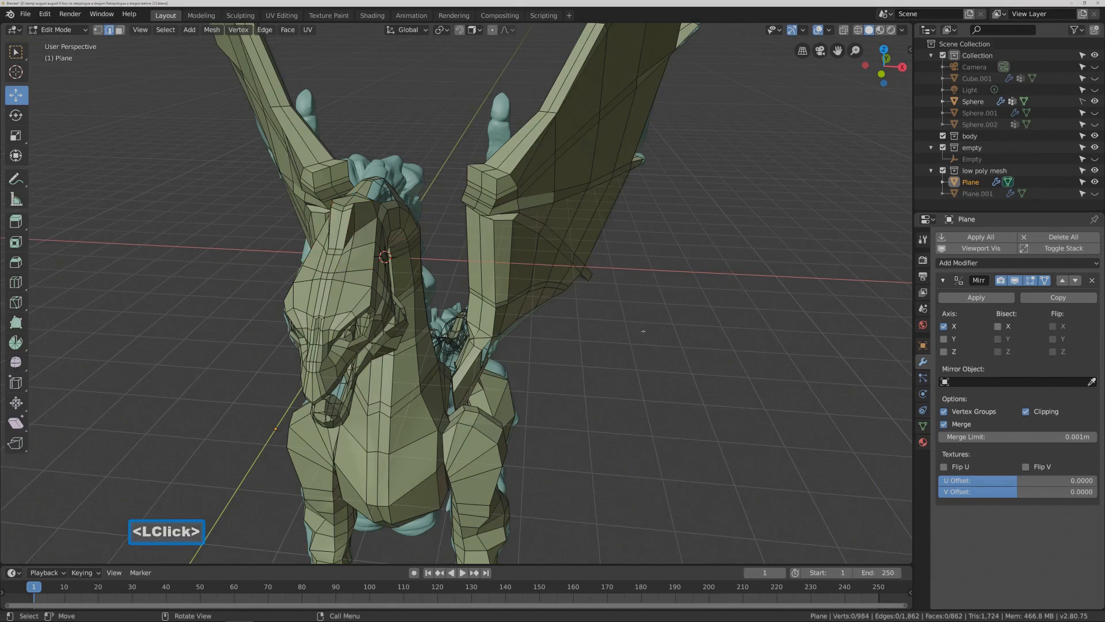
key("Pause")
- Add two loop cuts across the side of the upper neck, below the first open gap behind the head
middle_click_drag(748, 335, 723, 327, "shift")
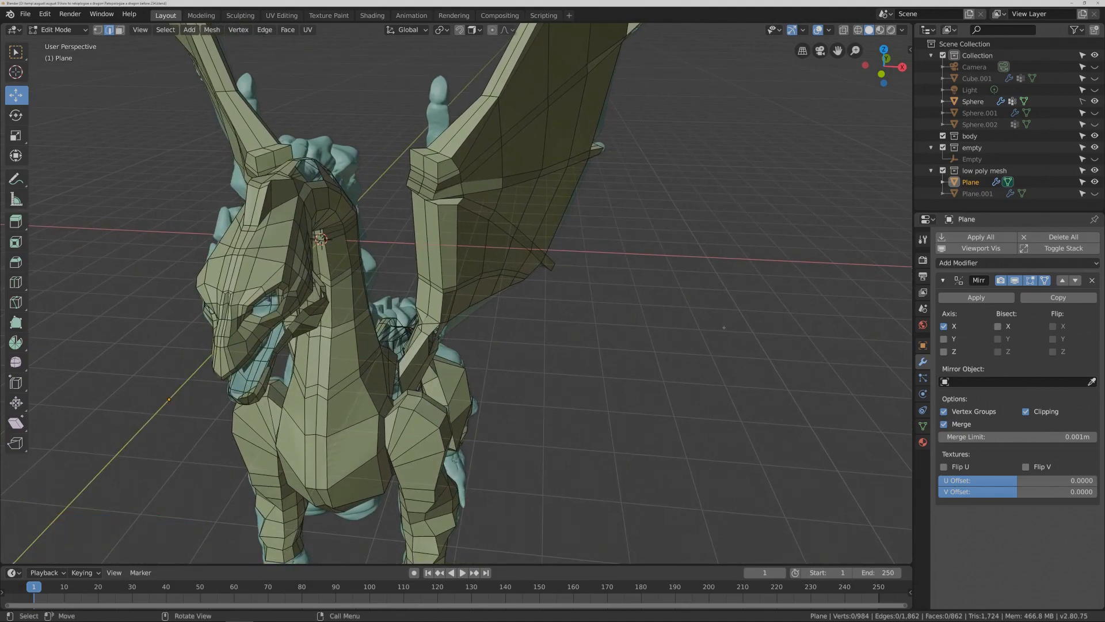
middle_click_drag(712, 278, 541, 284)
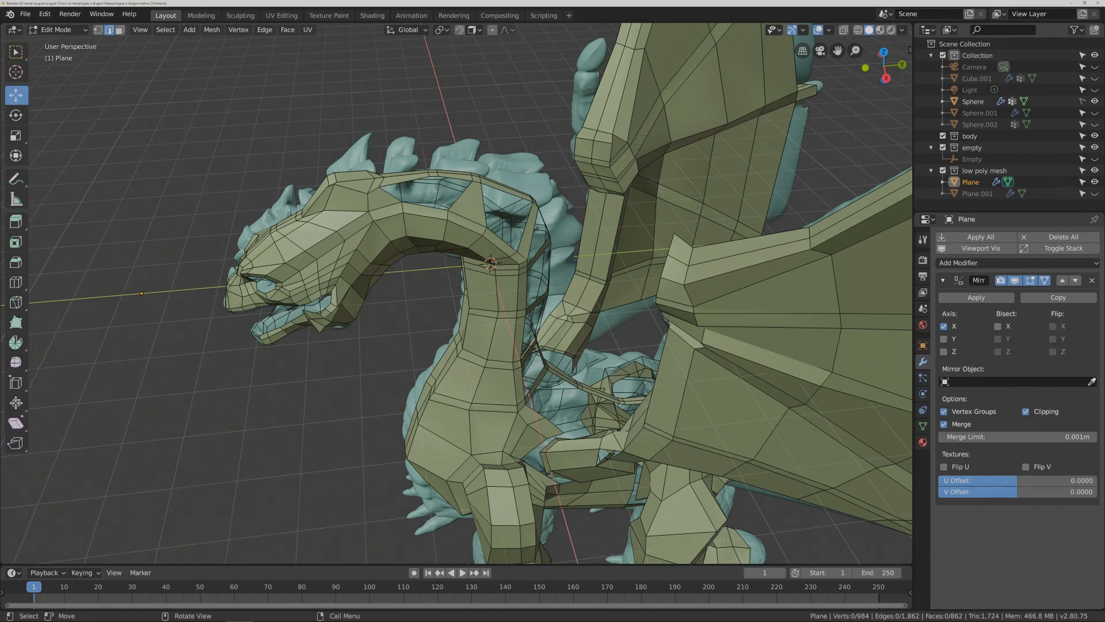
middle_click_drag(446, 143, 445, 184)
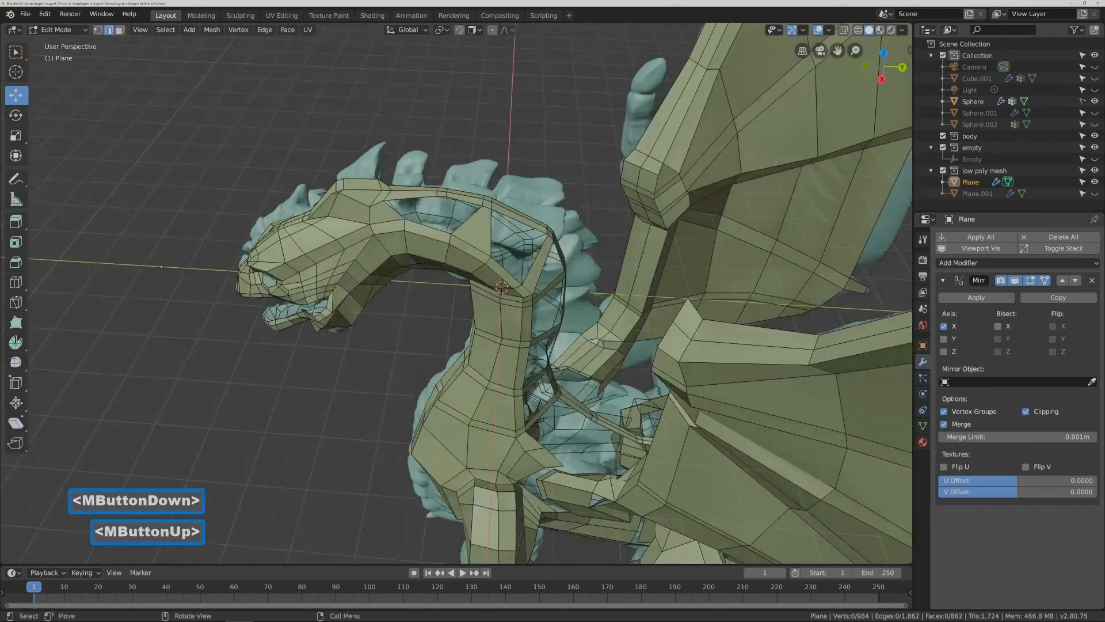
key("ctrl+r")
left_click(440, 232)
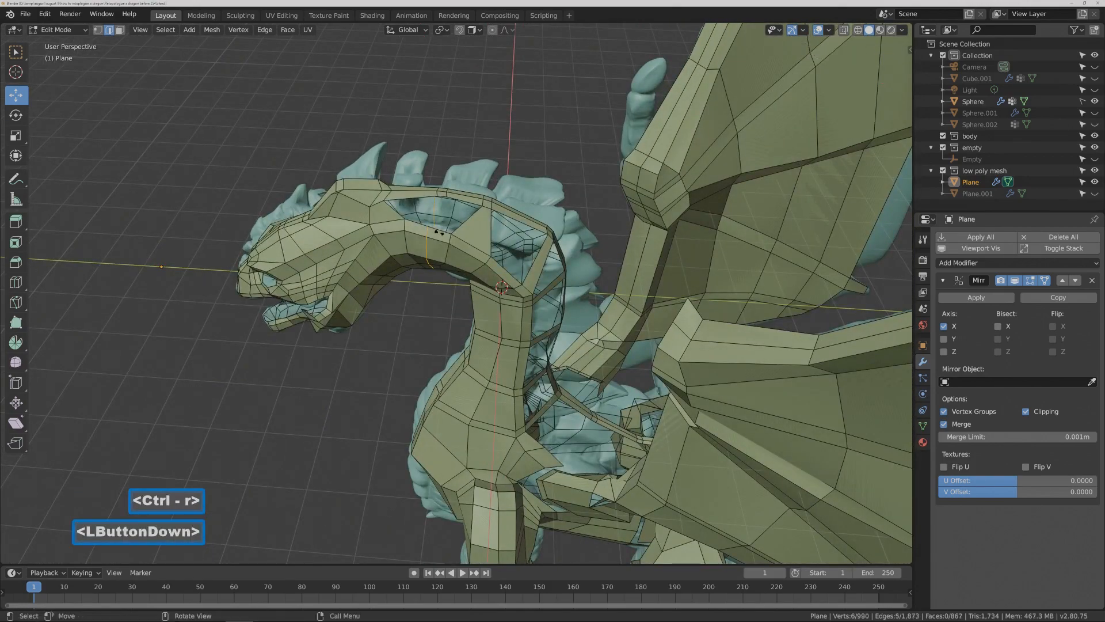
left_click(443, 235)
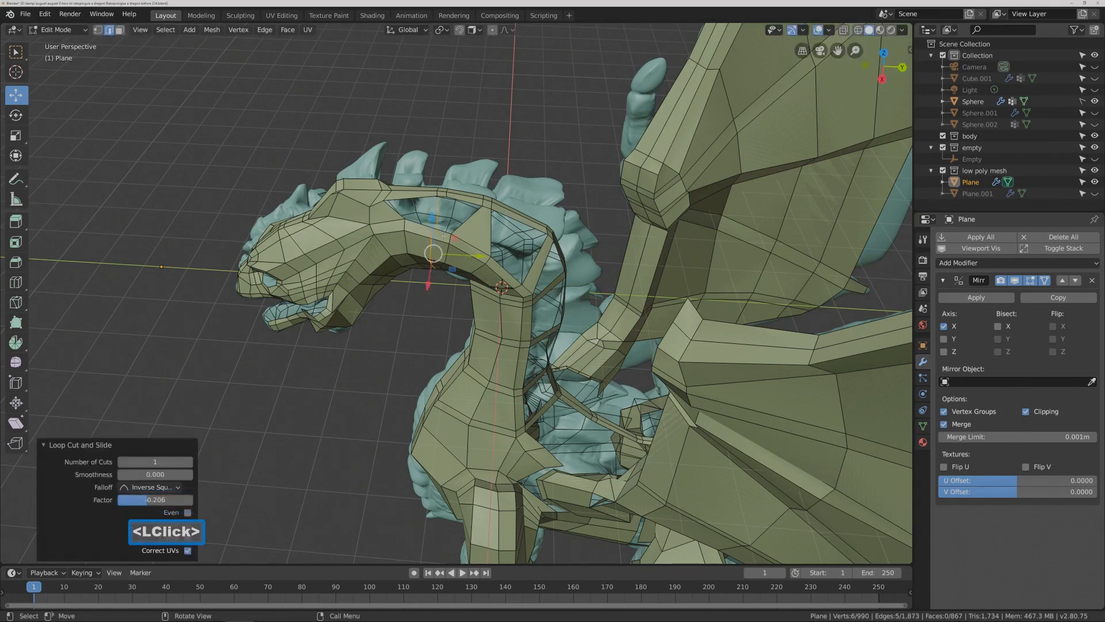
key("ctrl+r")
left_click(442, 236)
left_click(443, 235)
left_click(557, 151)
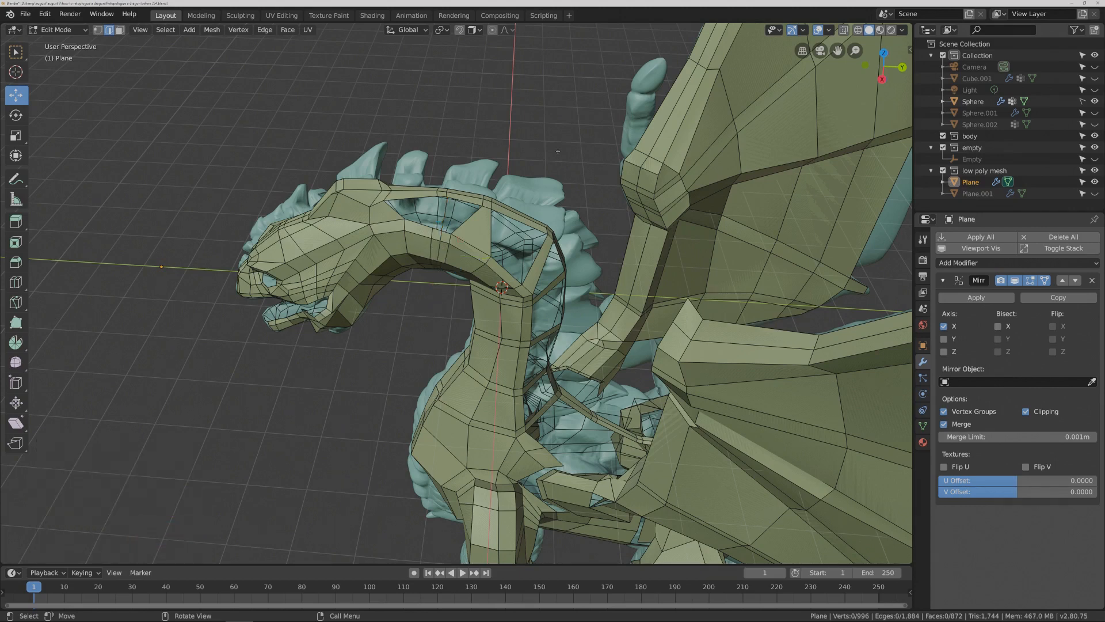
key("Pause")
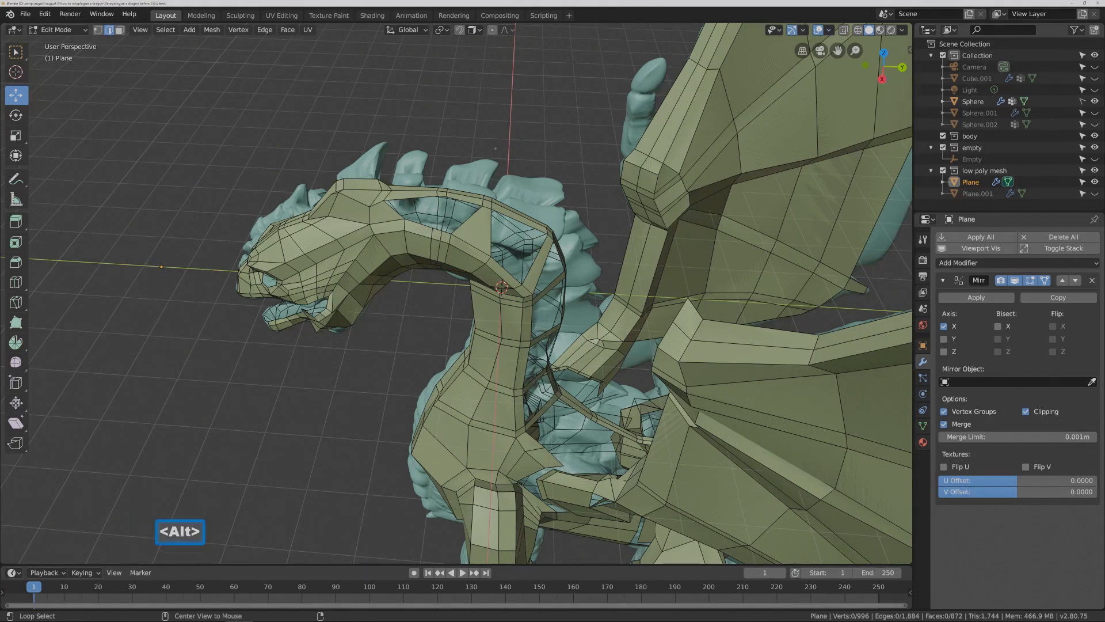
- Select the open edge loop of the first gap along the upper neck behind the head and close it with Grid Fill
left_click(437, 193, "alt")
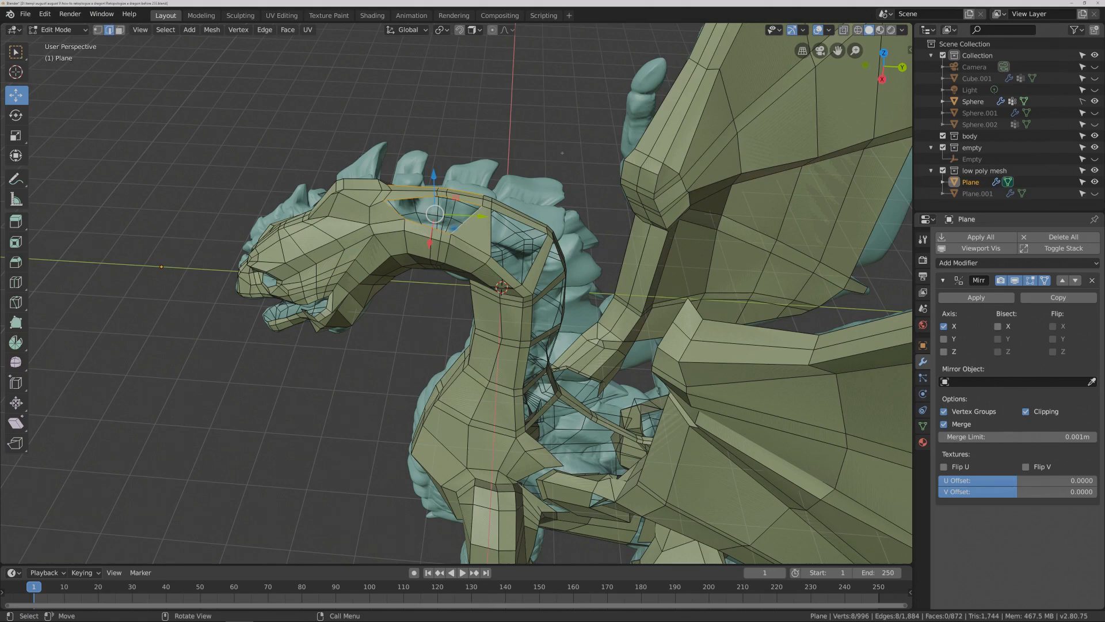
key("ctrl")
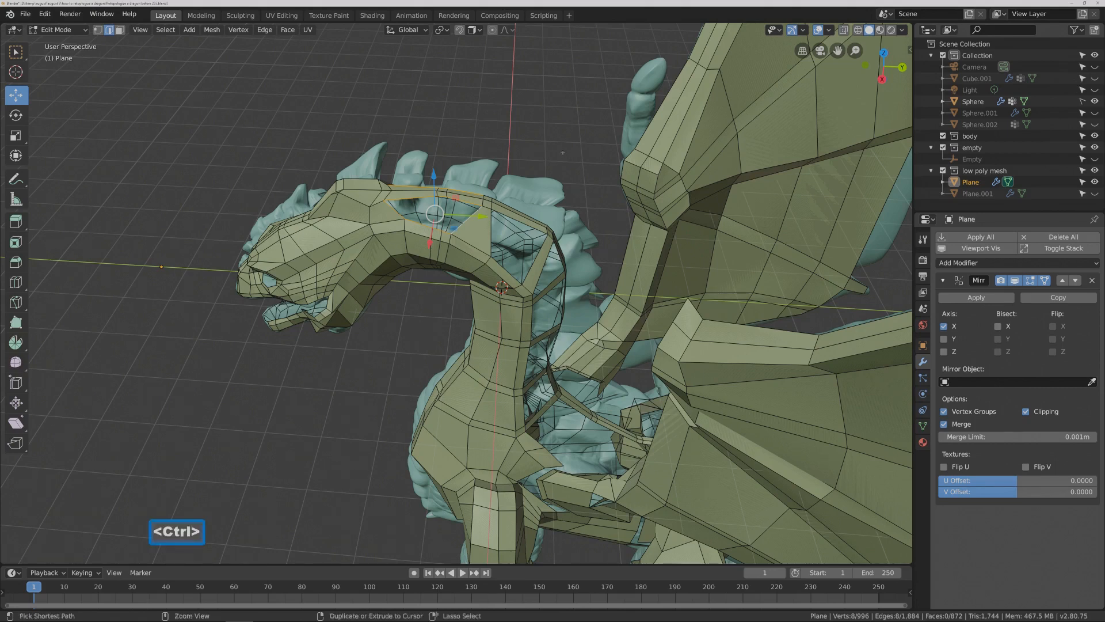
key("ctrl+f")
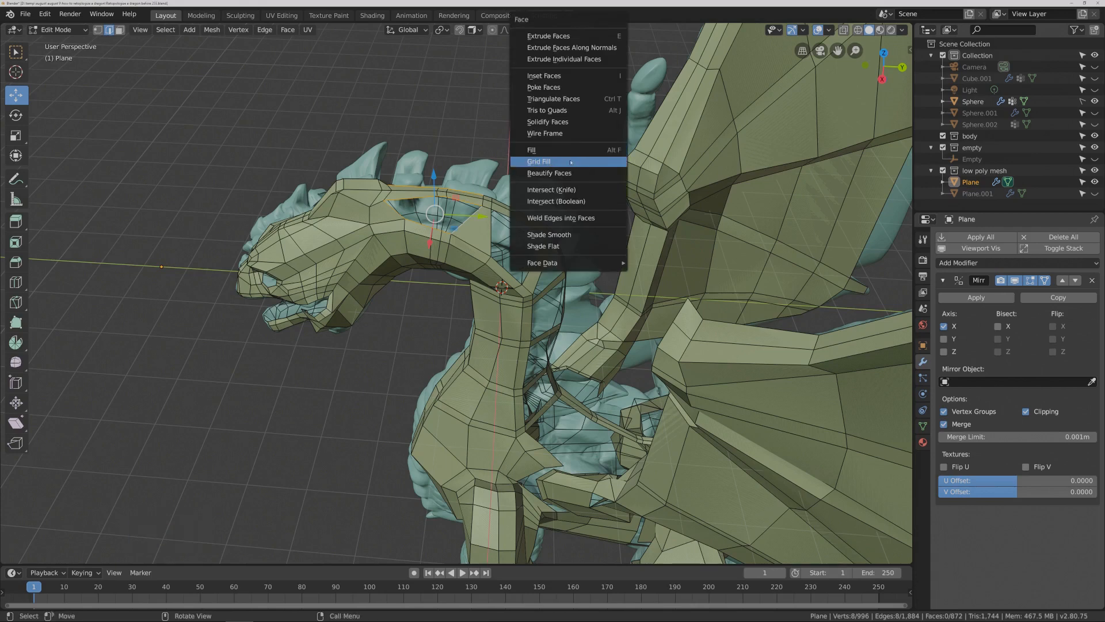
left_click(571, 162)
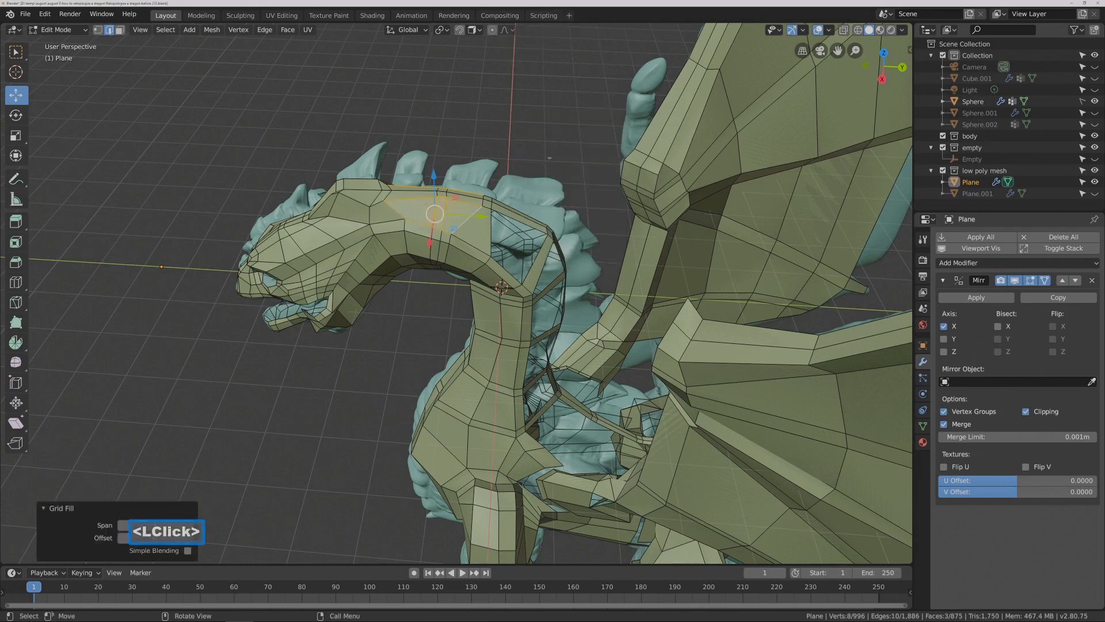
left_click(561, 154)
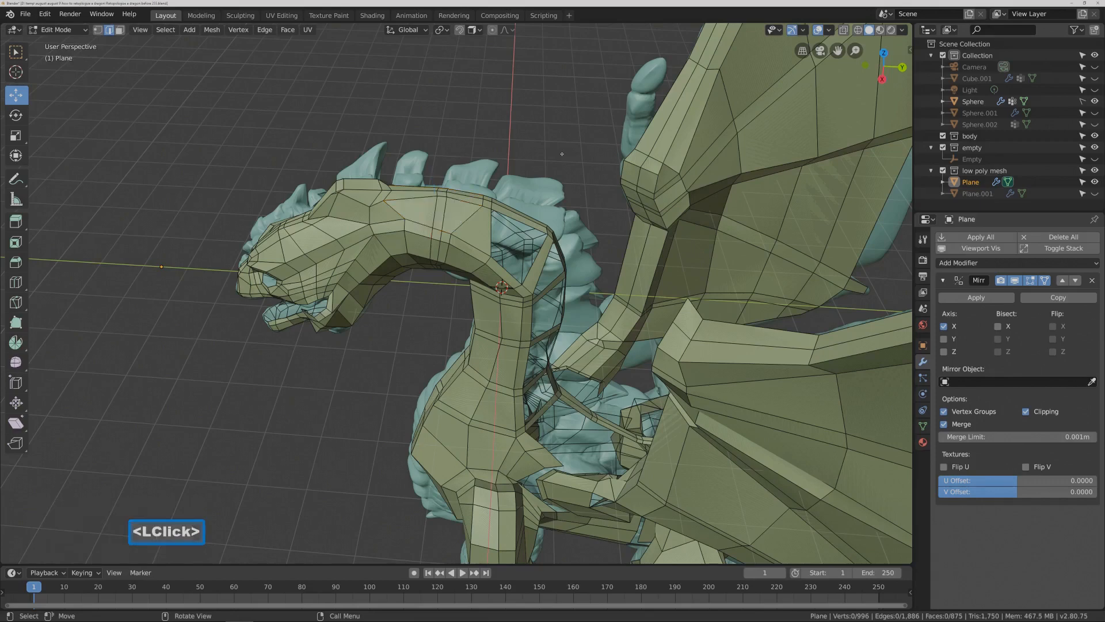
- Fill the two open gaps on the side of the upper neck, at and just behind its bend, with single faces
key("Pause")
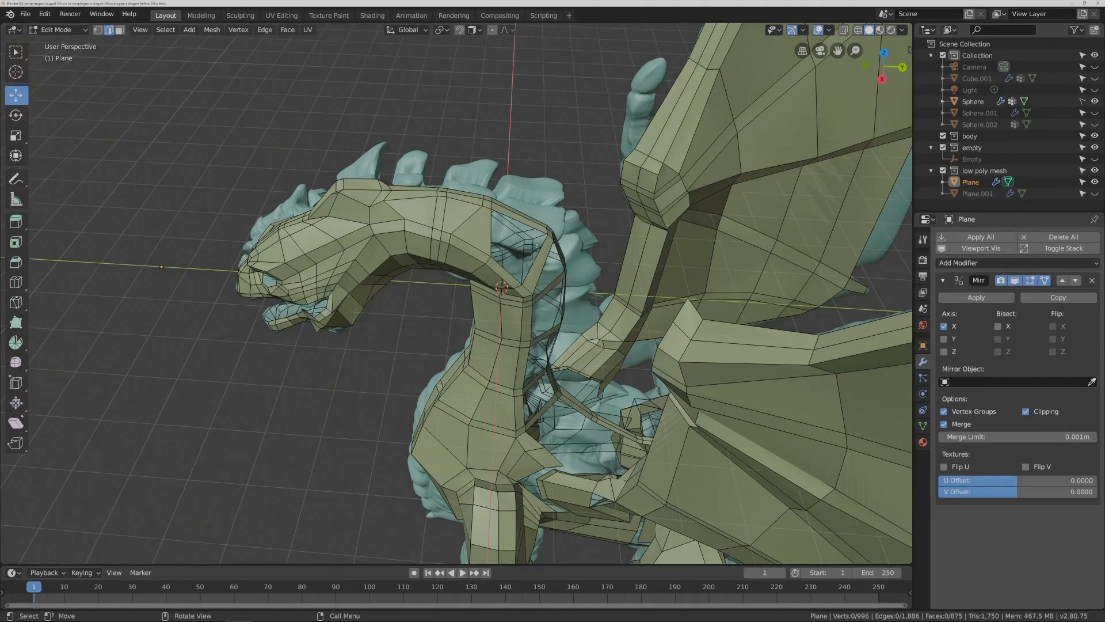
key("alt")
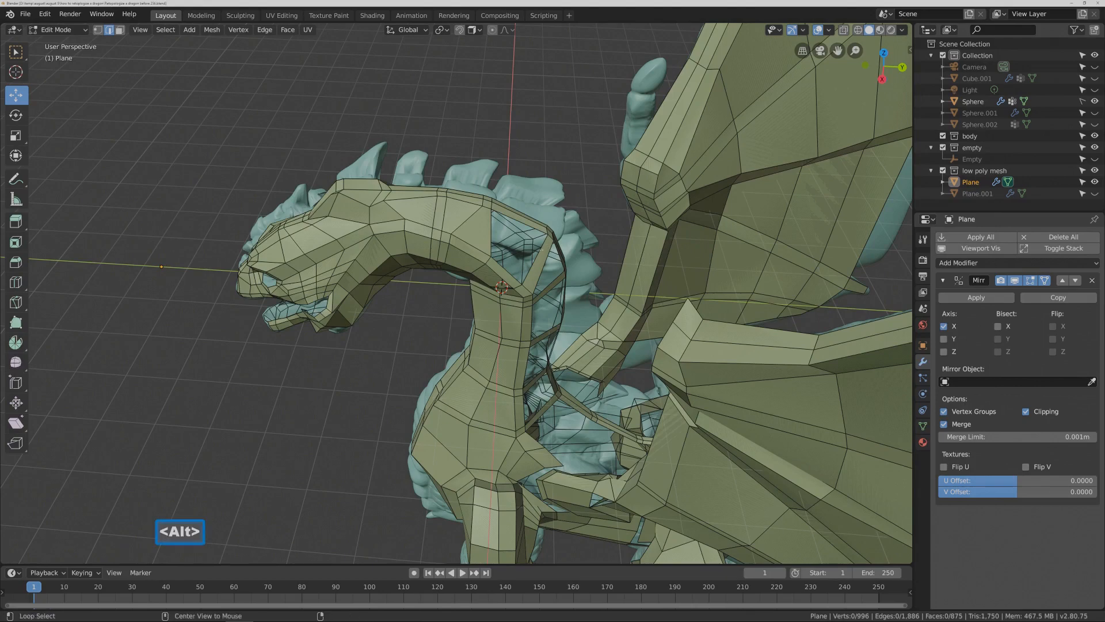
left_click(527, 245, "alt")
key("f")
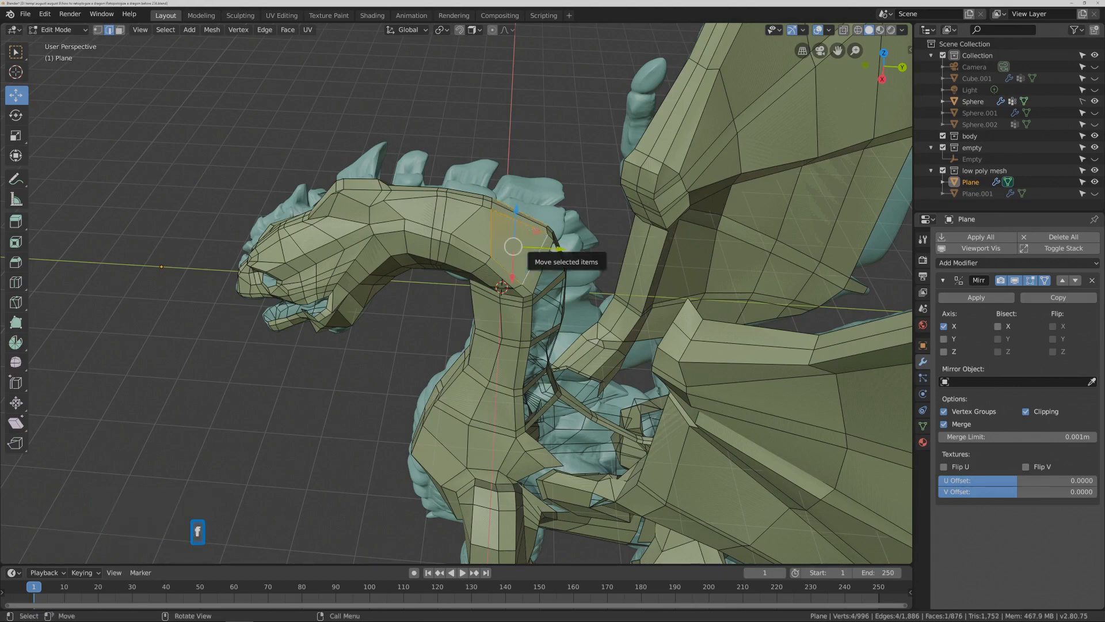
middle_click_drag(514, 248, 512, 199, "shift")
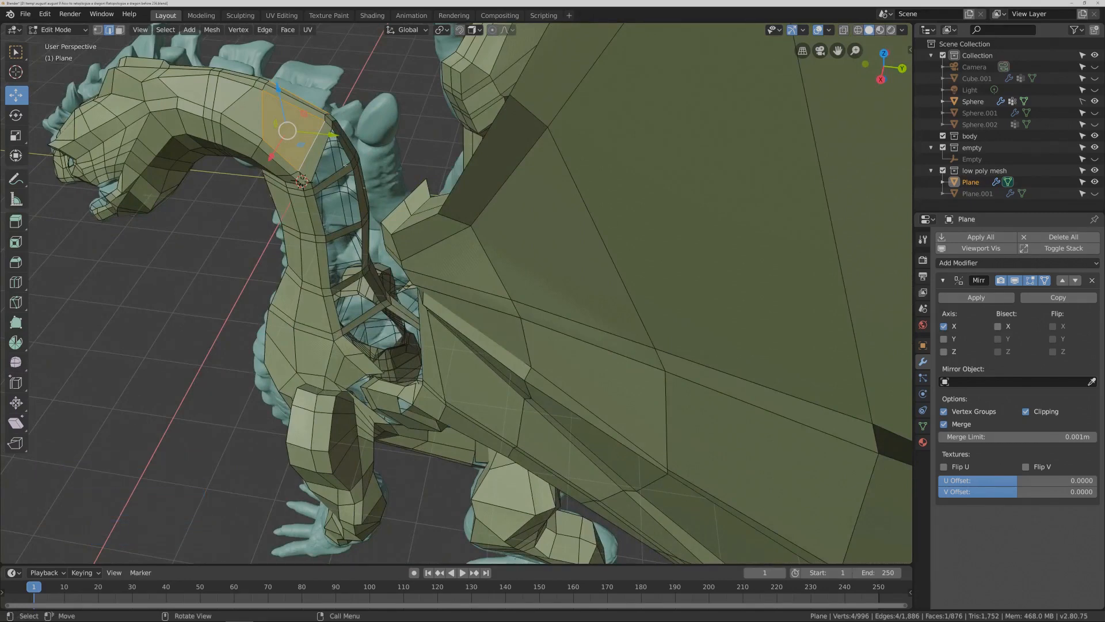
left_click(337, 161, "alt")
key("f")
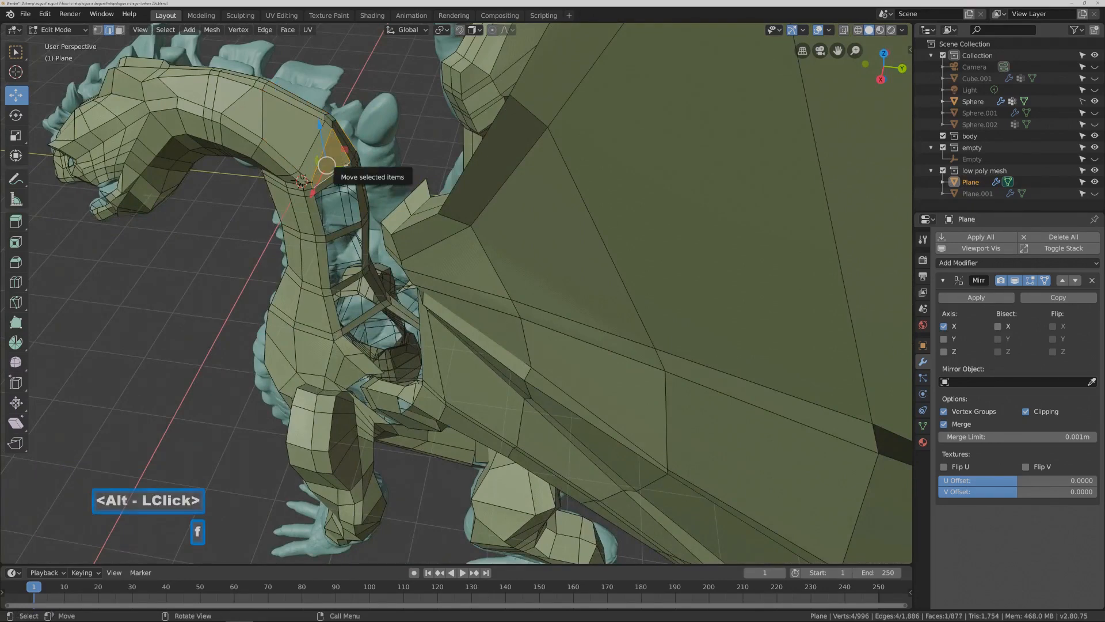
- Fill the next three open gaps down the back of the neck toward the shoulder with single faces and clear the selection
left_click(336, 188, "alt")
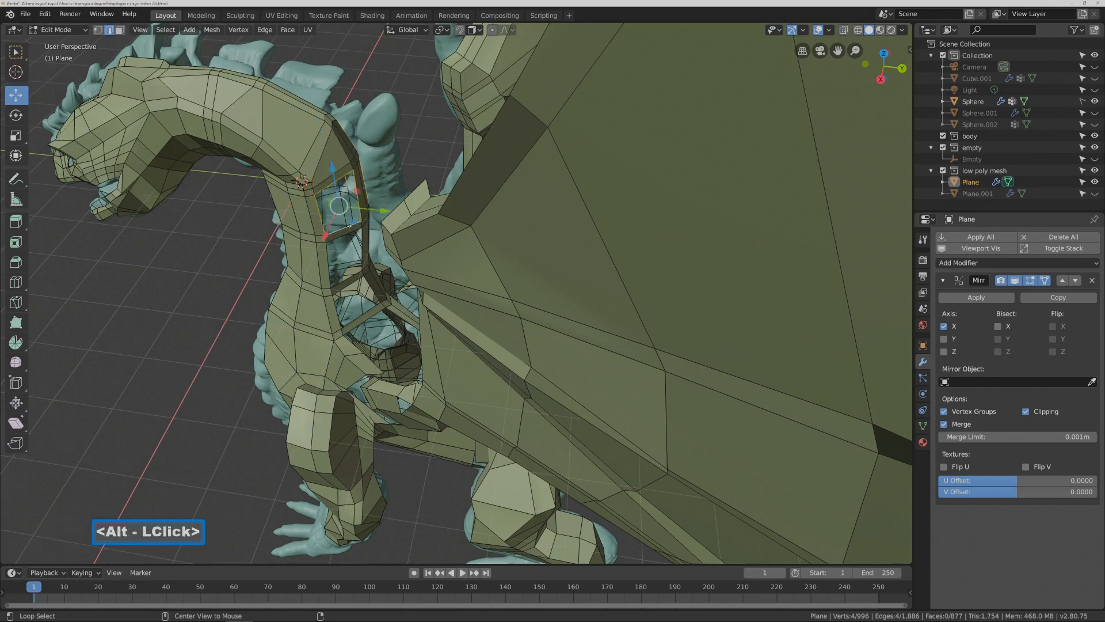
key("f")
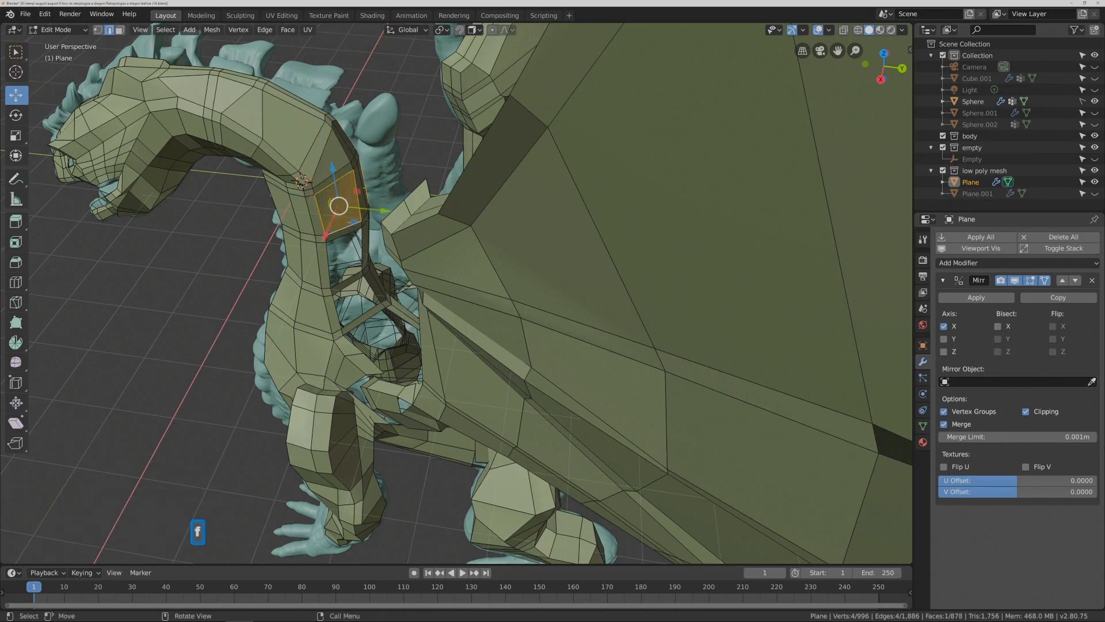
key("alt")
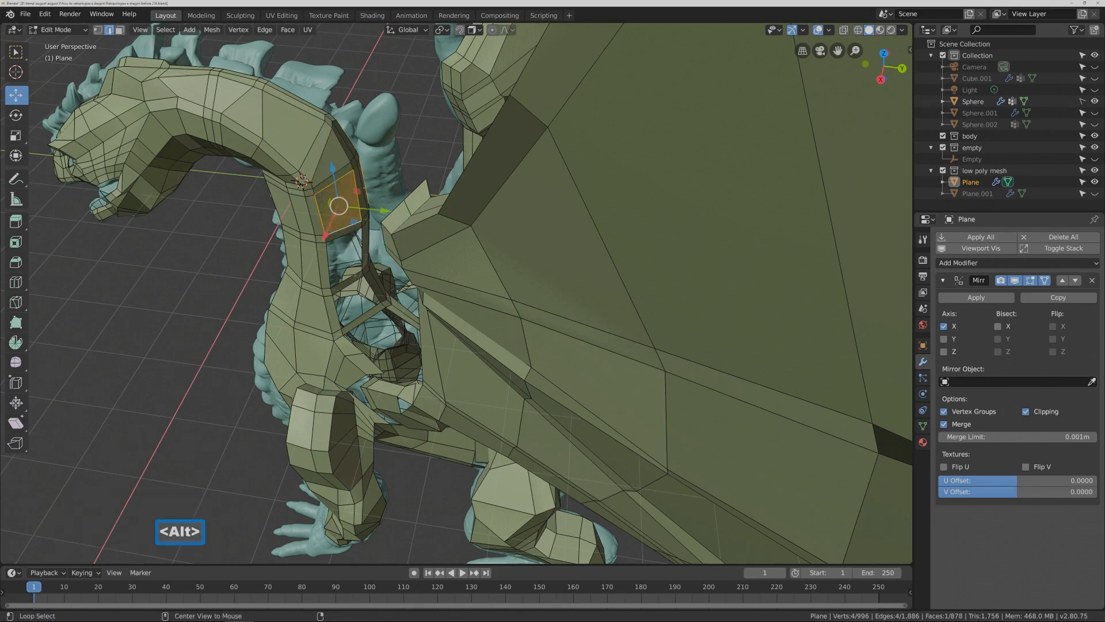
left_click(356, 277, "alt")
key("f")
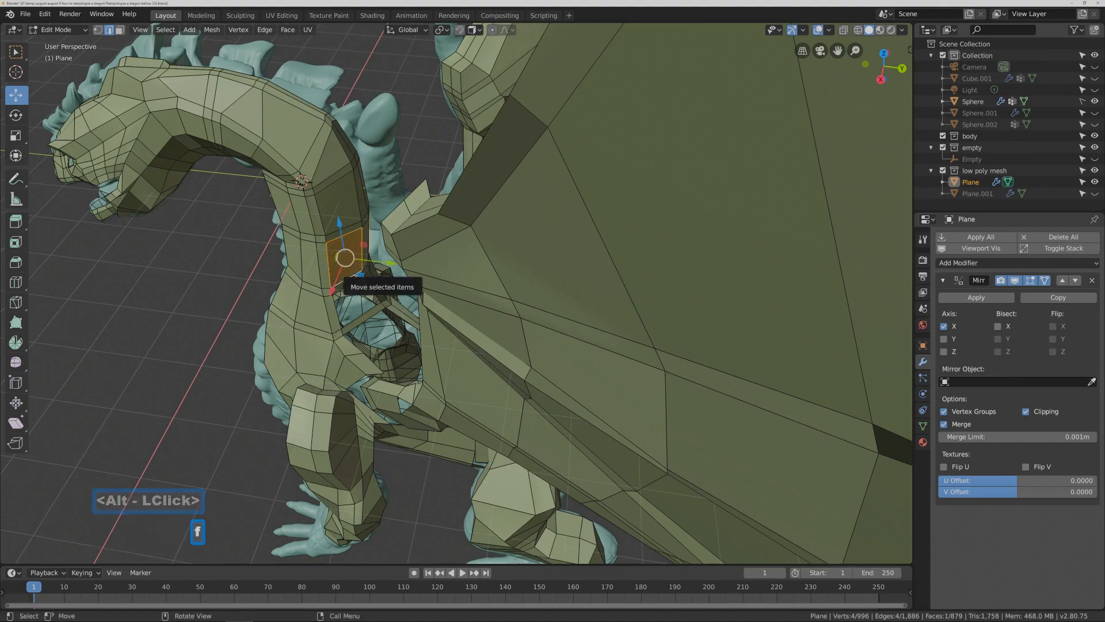
left_click(368, 311, "alt")
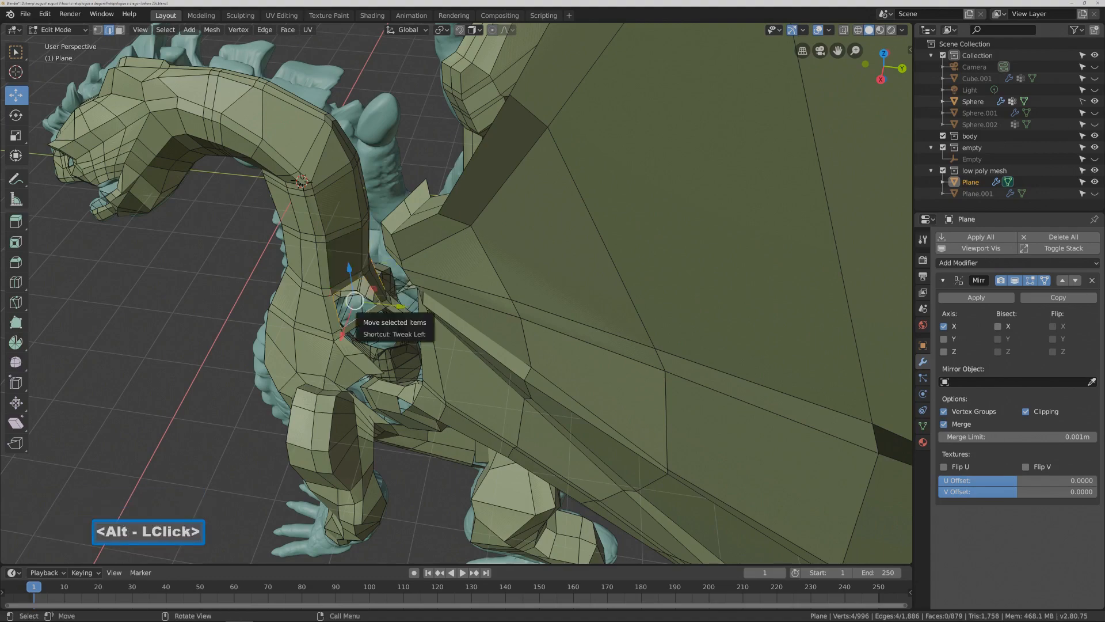
key("f")
middle_click_drag(367, 309, 408, 299)
middle_click_drag(447, 332, 436, 267)
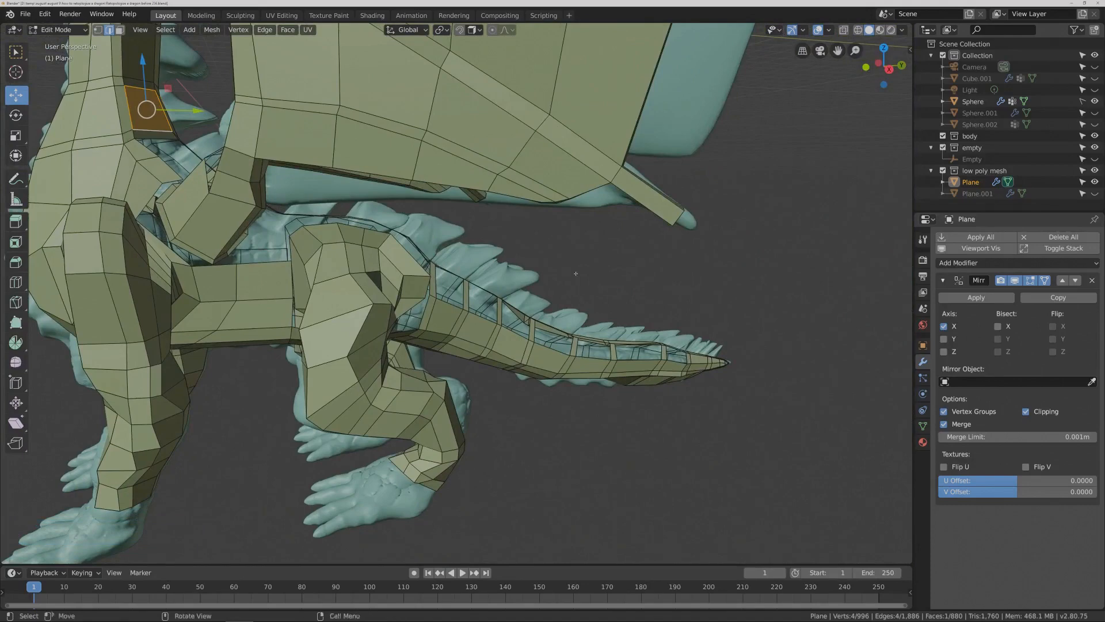
left_click(655, 268)
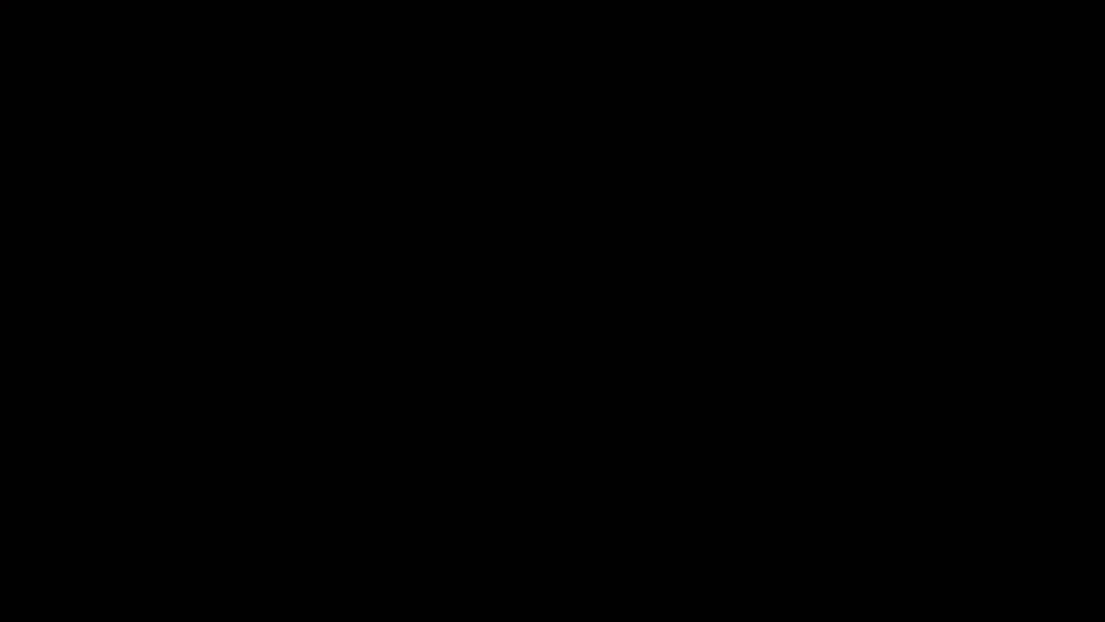
- Fill the first three open gaps along the upper side of the tail, starting at its base, with single faces
key("Pause")
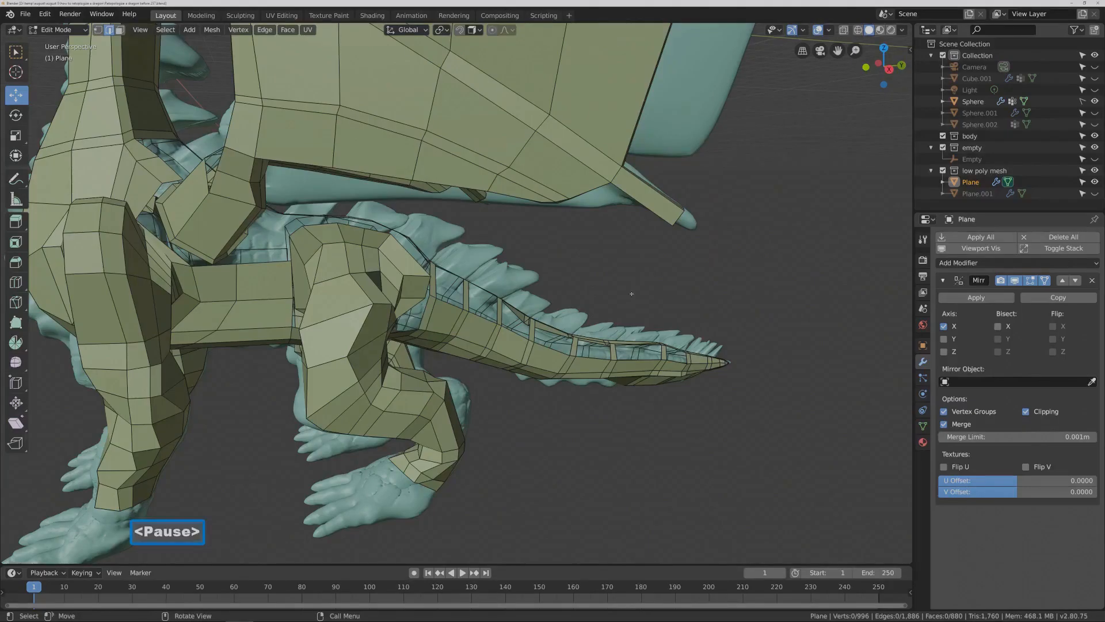
middle_click_drag(461, 288, 438, 291)
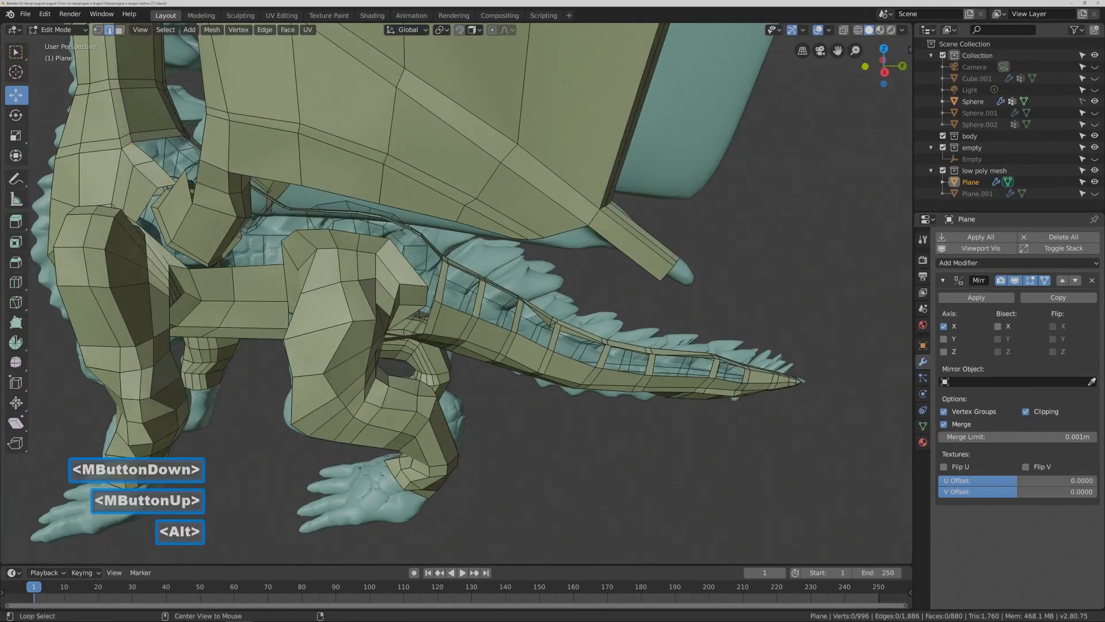
left_click(475, 305, "alt")
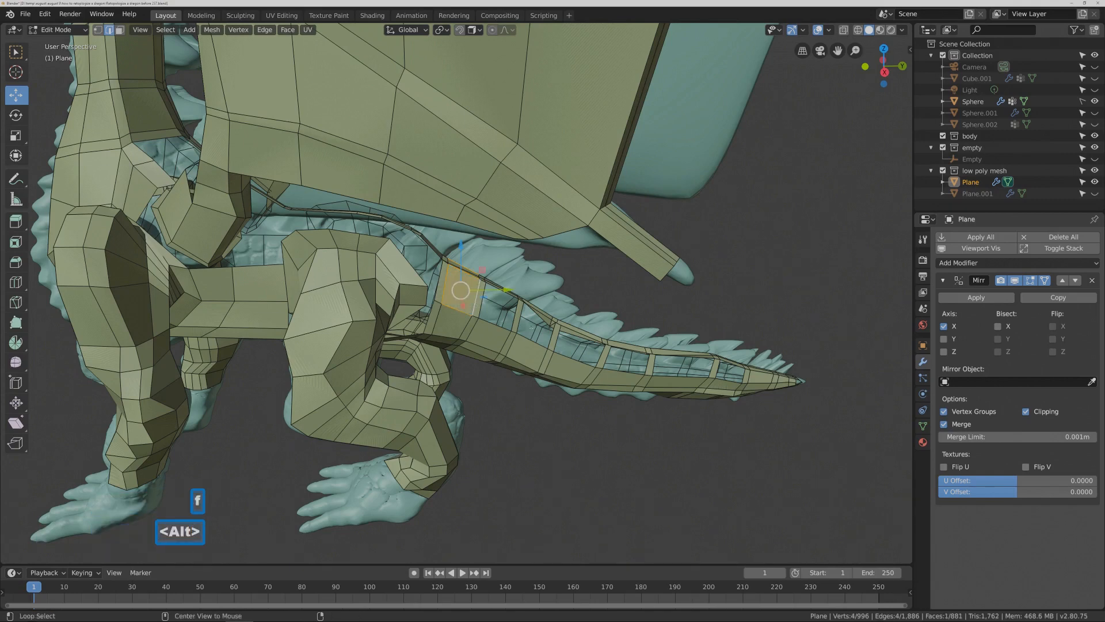
left_click(507, 308, "alt")
key("f")
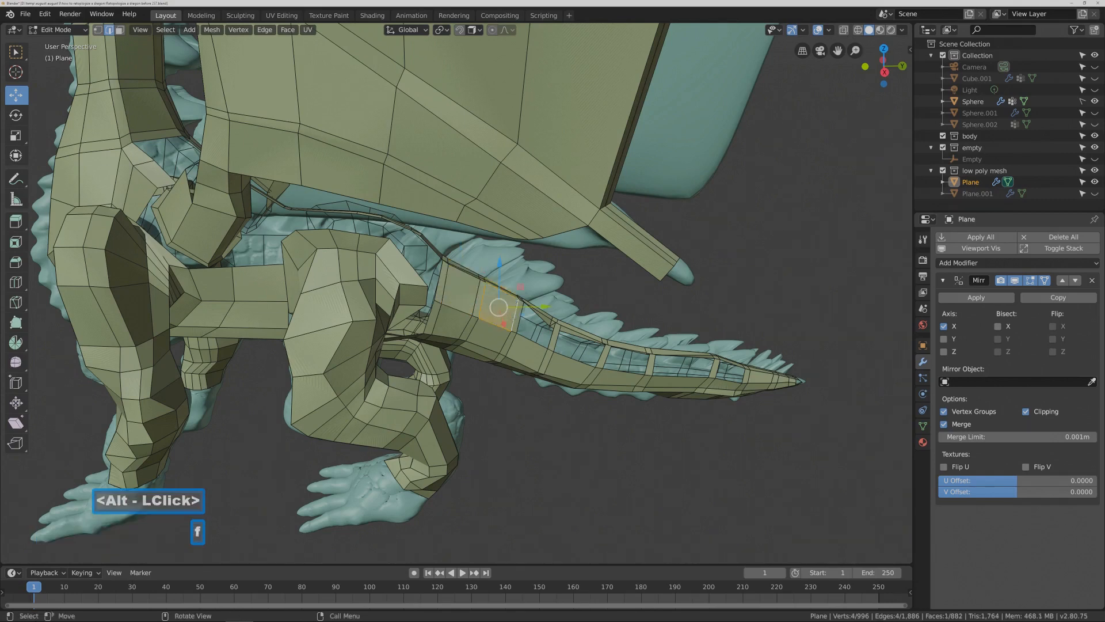
left_click(550, 337, "alt")
middle_click_drag(662, 289, 609, 306)
key("f")
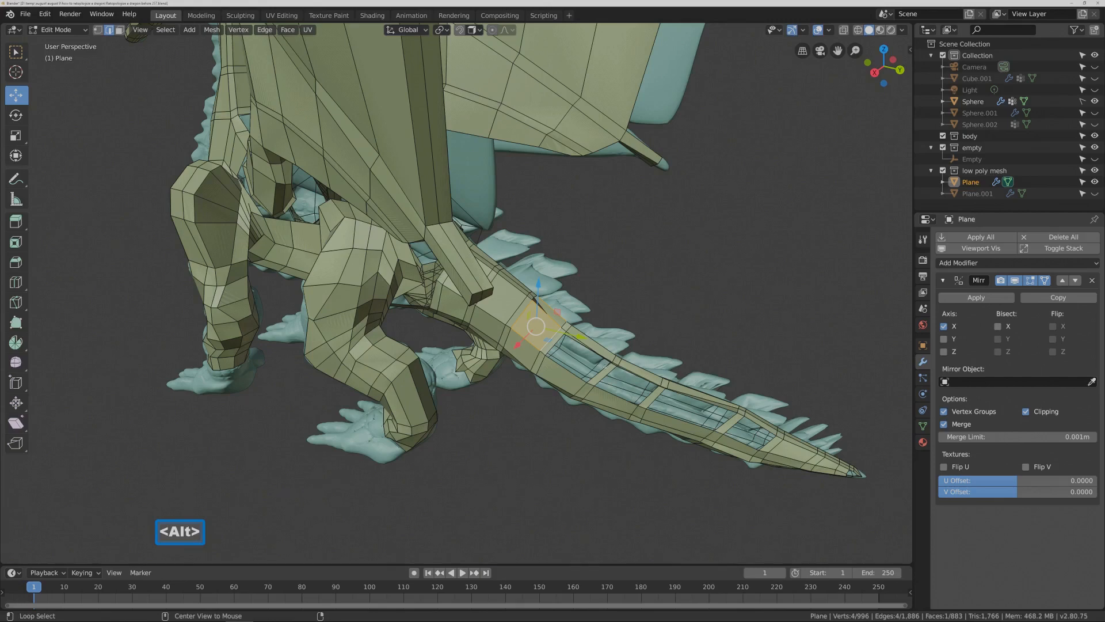
- Fill the remaining four open gaps along the upper side of the tail toward its tip with single faces
left_click(596, 362, "alt")
key("f")
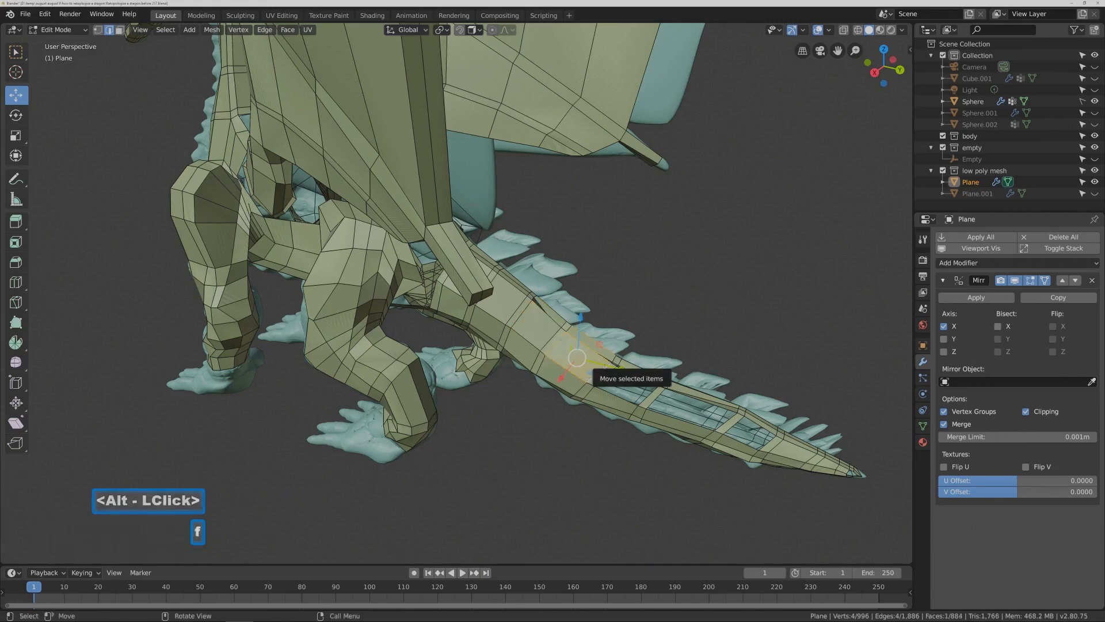
left_click(638, 401, "alt")
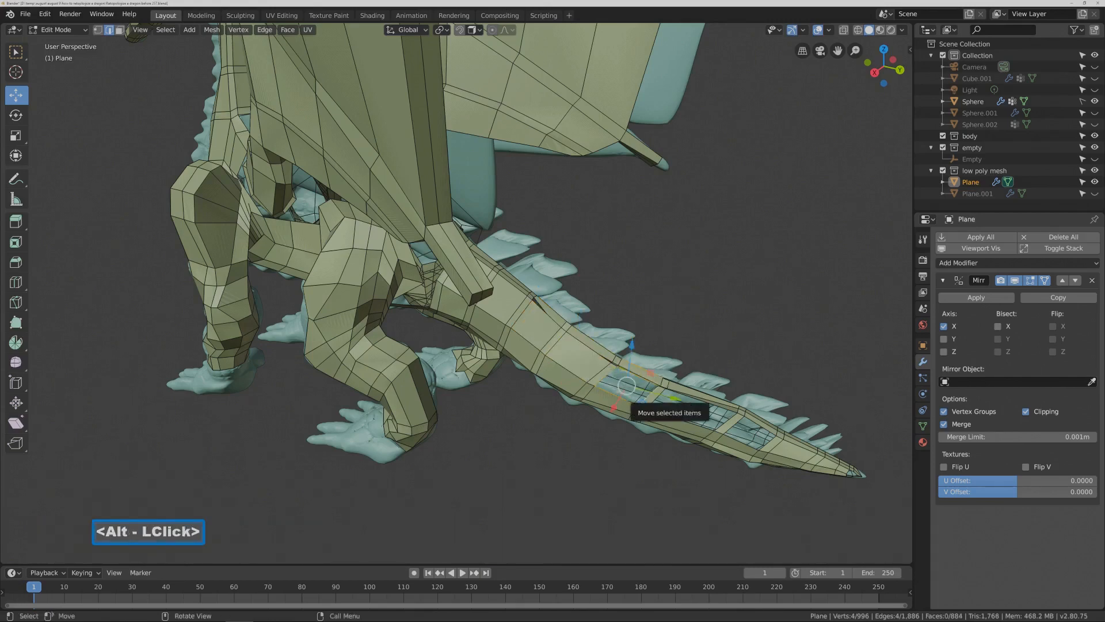
key("f")
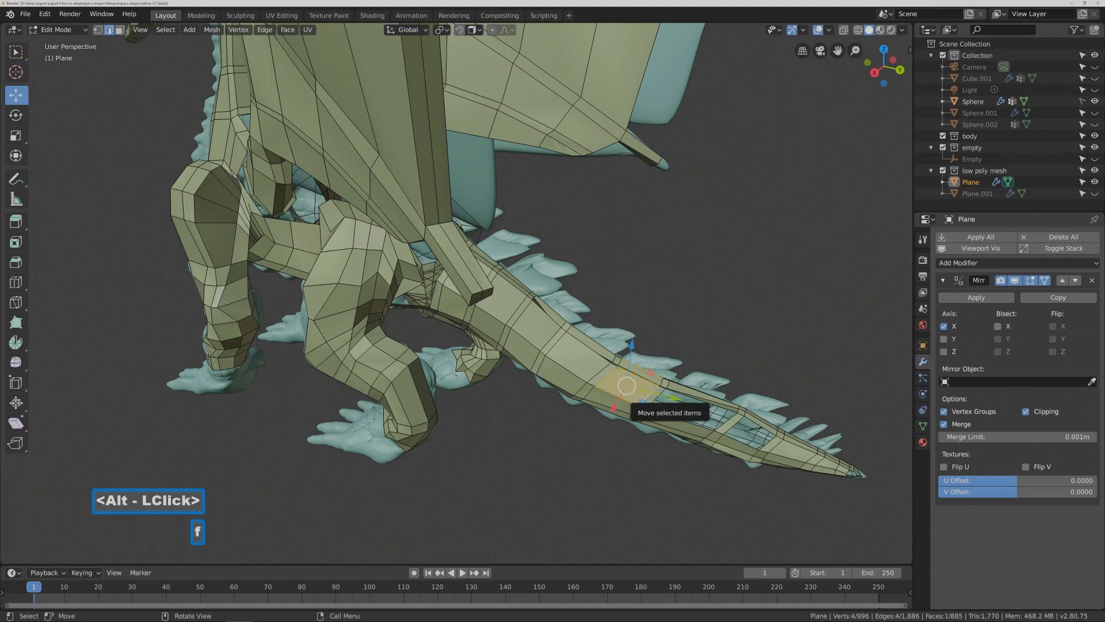
left_click(727, 421, "alt")
key("f")
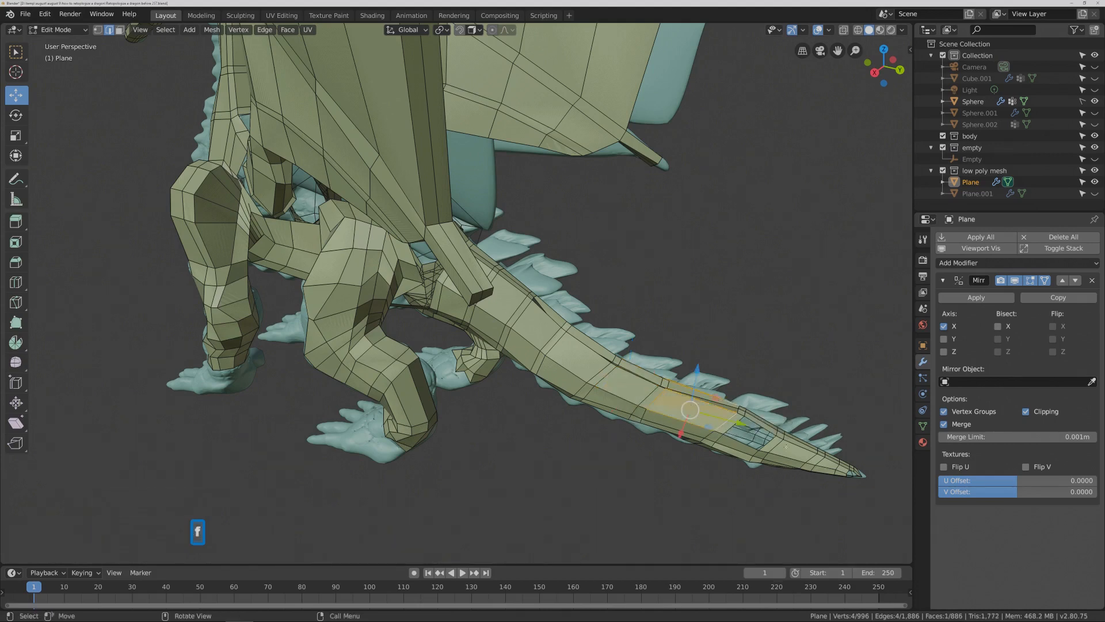
left_click(759, 438, "alt")
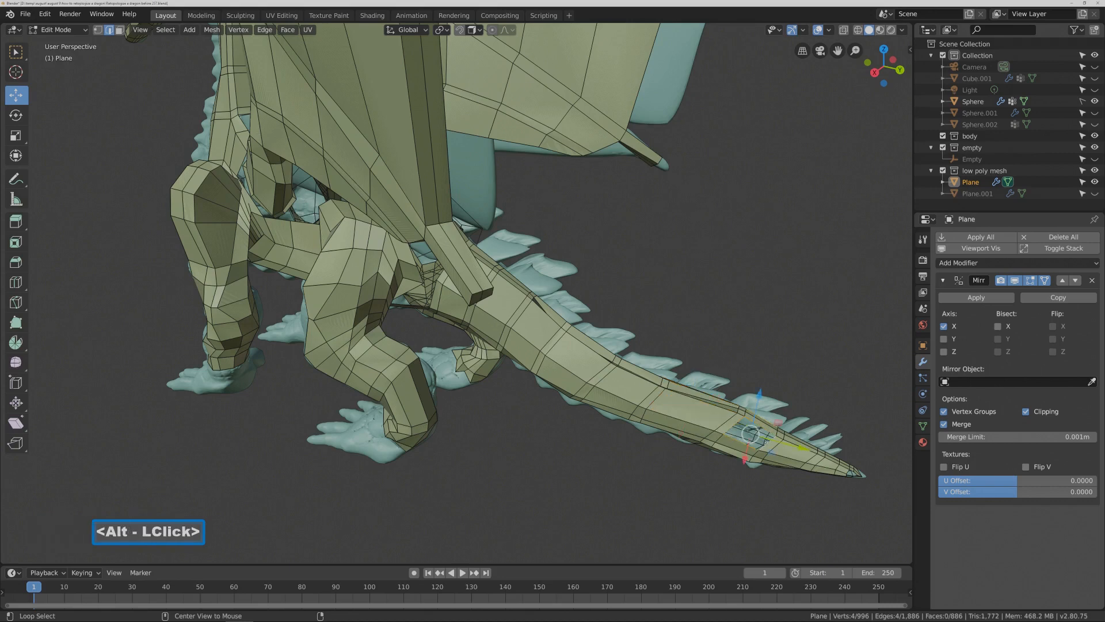
key("f")
left_click(770, 493)
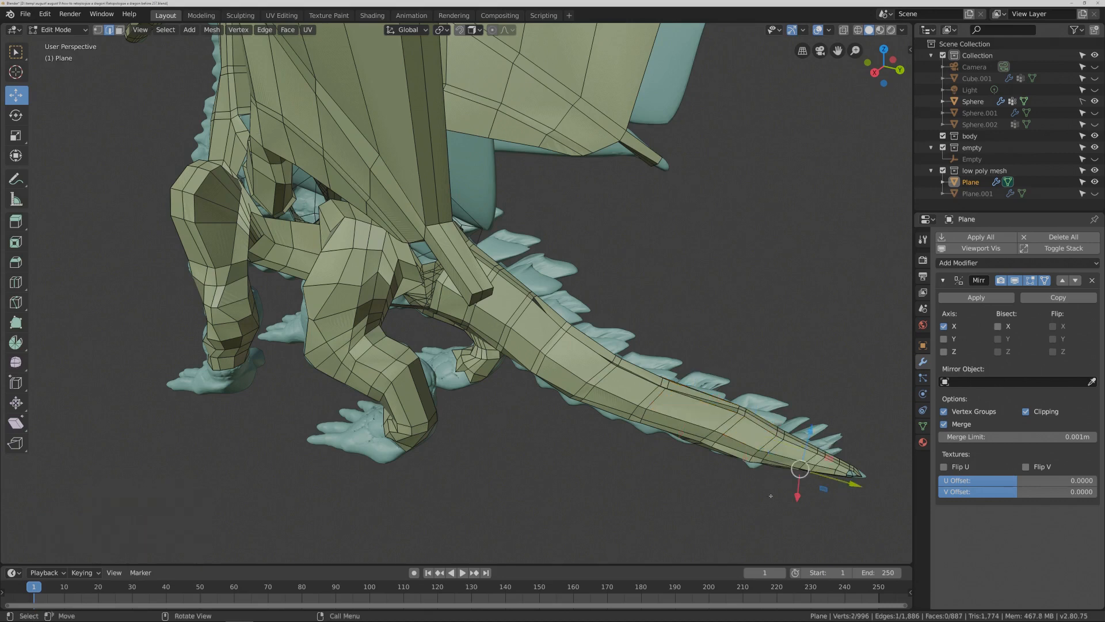
key("Pause")
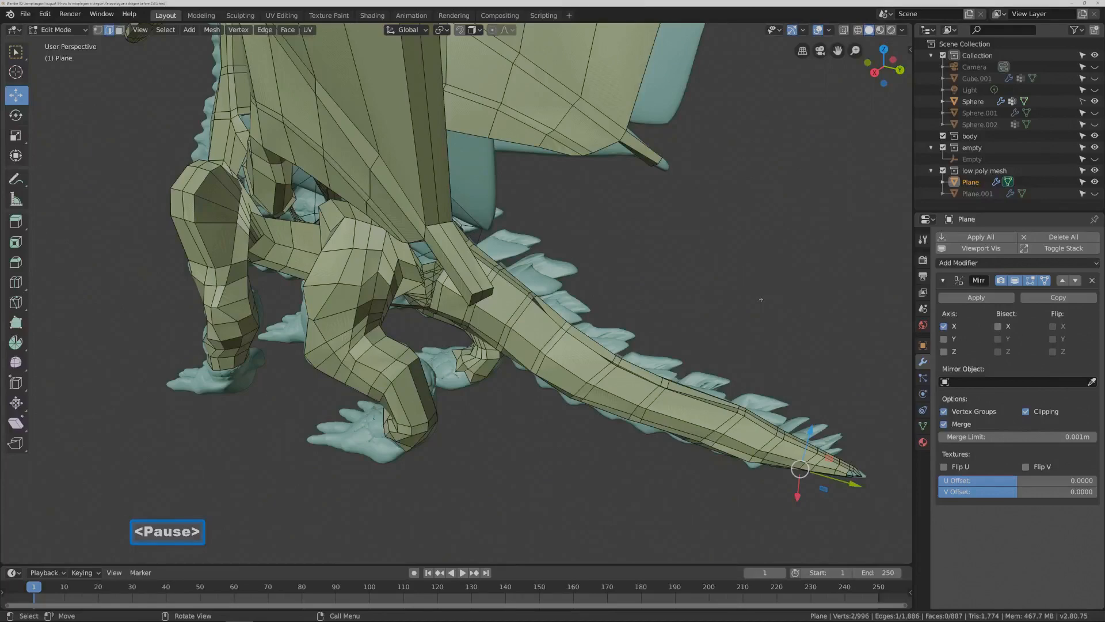
- Examine the unfinished areas from the tail base past the hind leg and torso to the front shoulder
middle_click_drag(760, 301, 680, 313)
middle_click_drag(599, 341, 564, 338)
middle_click_drag(372, 275, 292, 234)
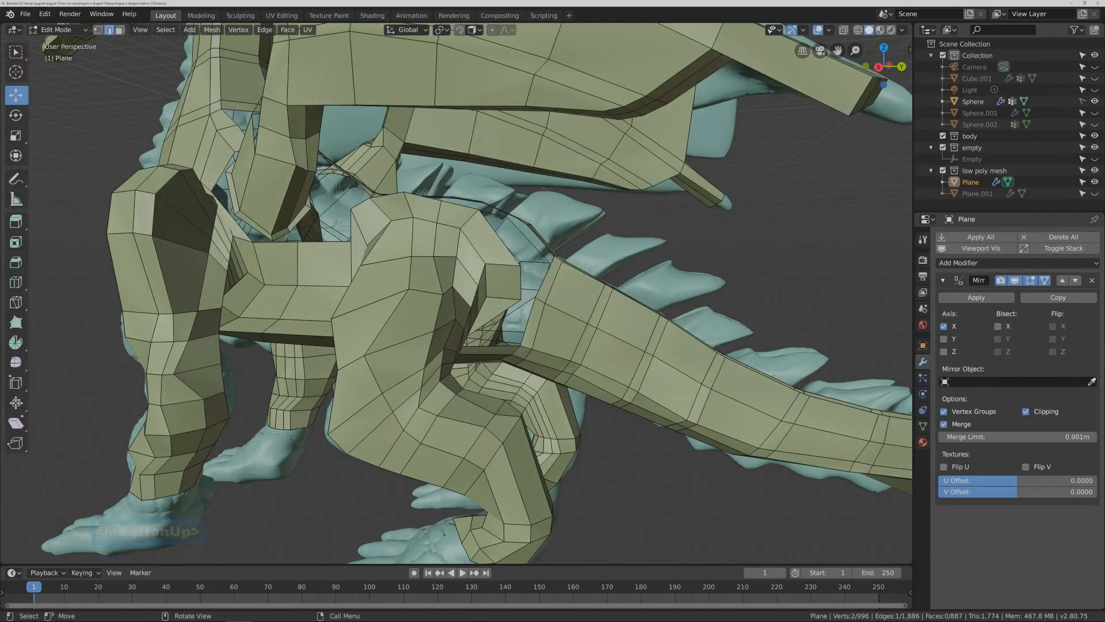
middle_click_drag(292, 233, 396, 203)
middle_click_drag(461, 287, 414, 297, "shift")
middle_click_drag(394, 231, 434, 229)
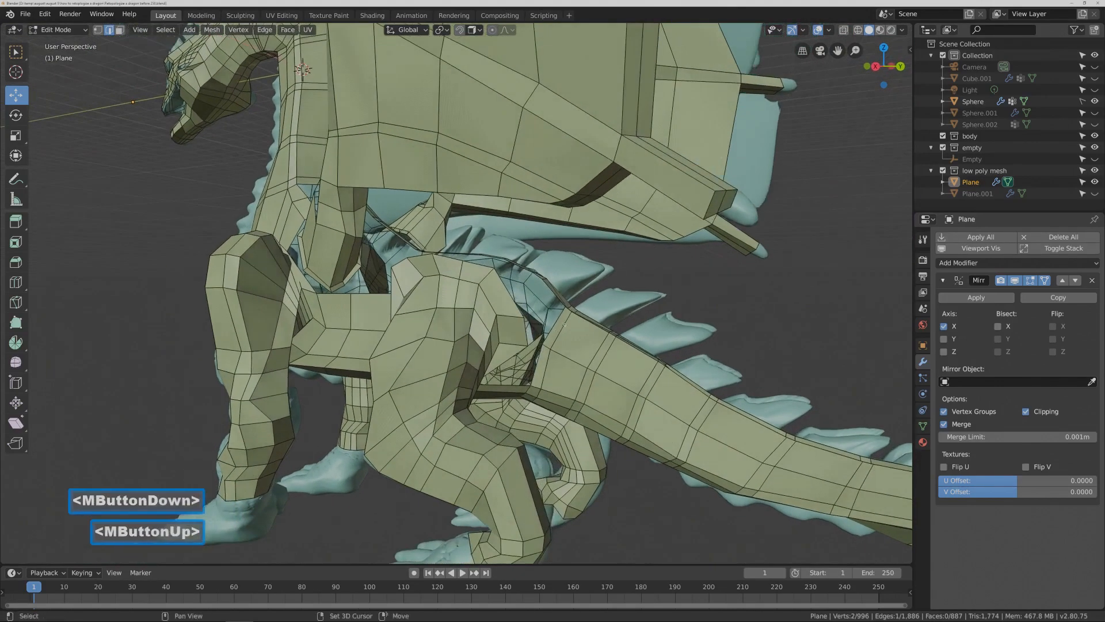
mouse_move(449, 311)
middle_mouse_down("shift")
mouse_move(471, 335)
mouse_move(428, 326)
mouse_move(444, 329)
middle_mouse_up("shift")
mouse_move(198, 267)
middle_mouse_down()
mouse_move(226, 307)
mouse_move(330, 294)
mouse_move(307, 238)
mouse_move(276, 228)
mouse_move(262, 307)
mouse_move(249, 290)
mouse_move(206, 309)
mouse_move(182, 269)
middle_mouse_up()
- Select the edge behind the top of the front leg and adjust its position along Y toward the torso
left_click(290, 279)
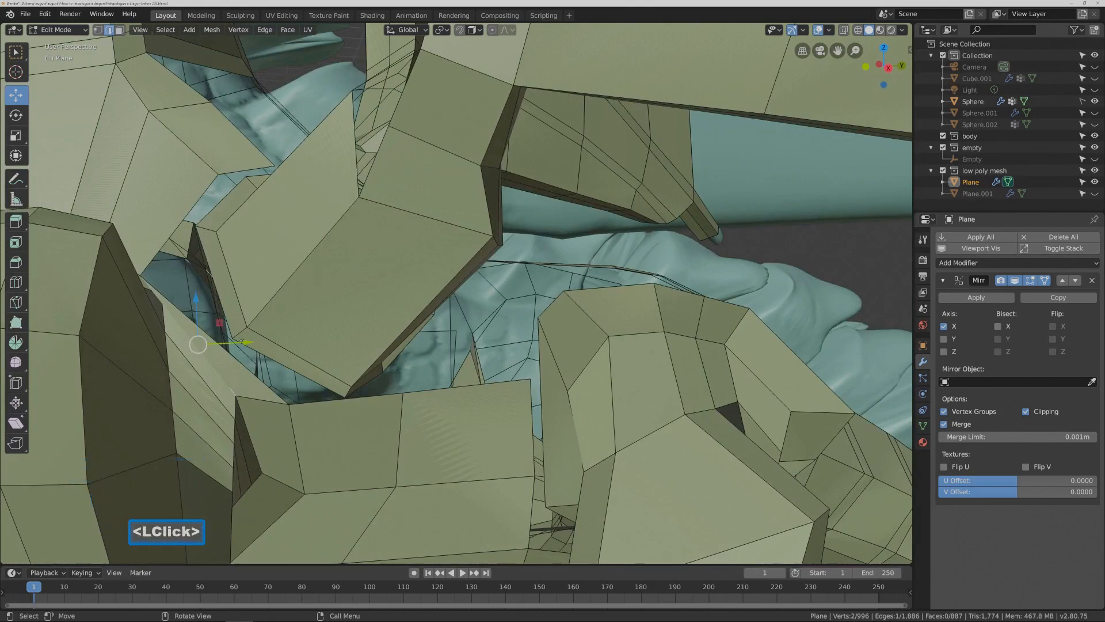
left_click_drag(242, 341, 272, 330)
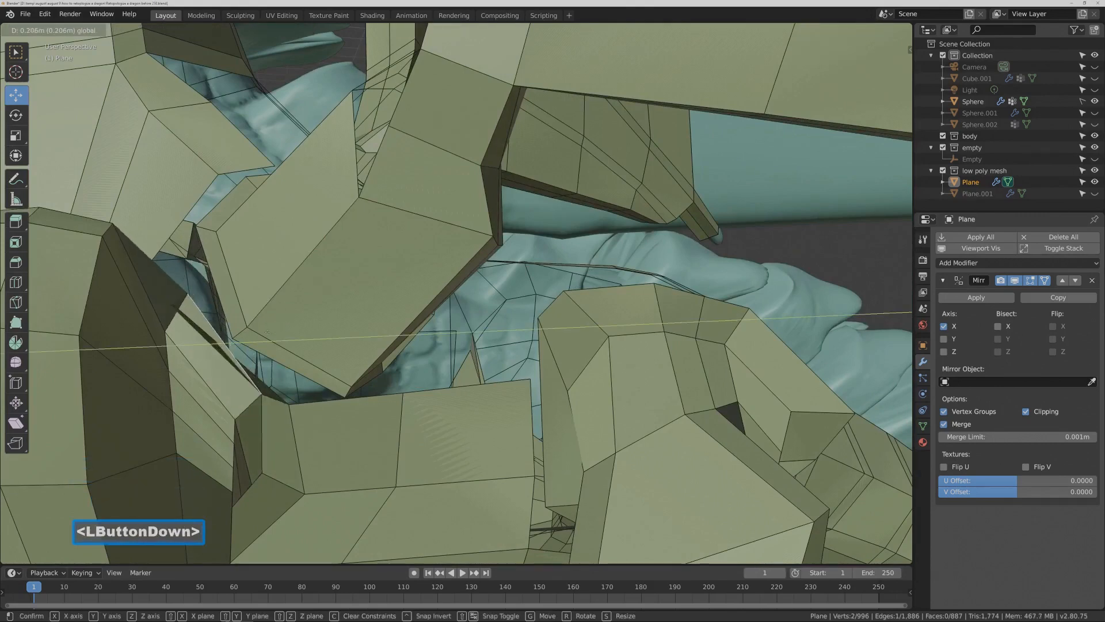
left_click_drag(265, 332, 253, 332)
middle_click_drag(254, 333, 224, 341)
mouse_move(224, 341)
left_mouse_down()
mouse_move(203, 361)
mouse_move(217, 348)
left_mouse_up()
middle_click_drag(217, 347, 261, 369)
left_click(261, 369)
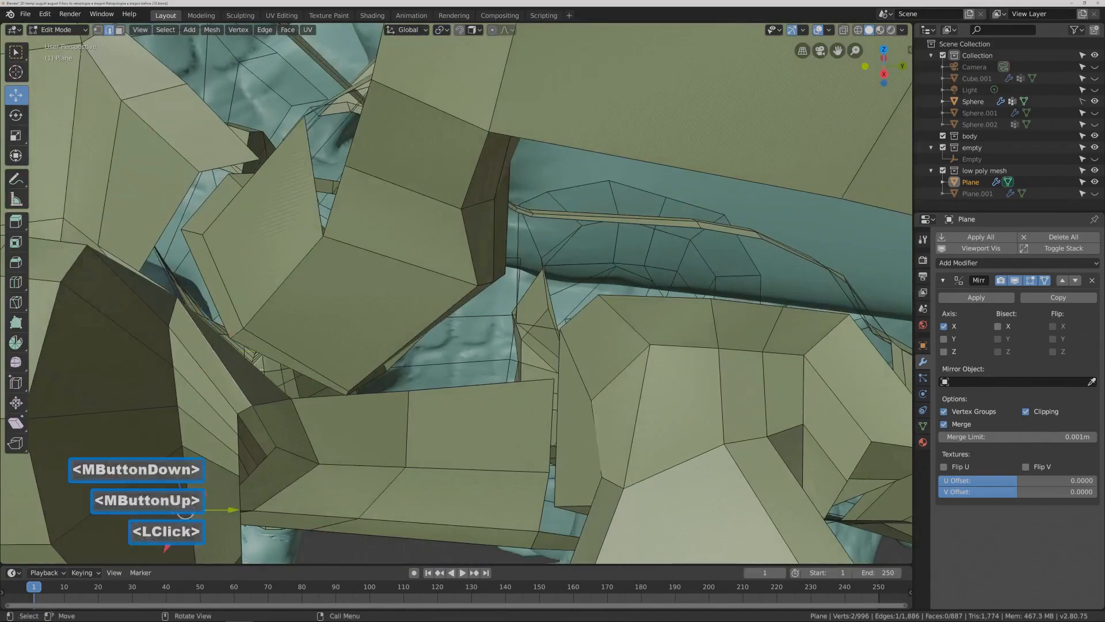
middle_click_drag(253, 369, 296, 367)
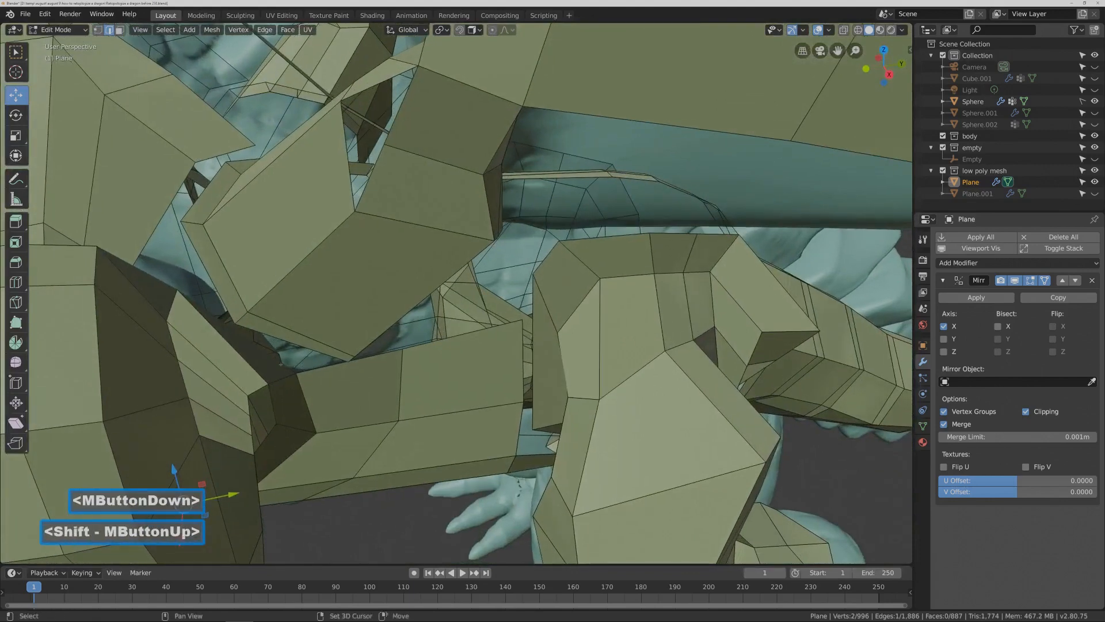
- Raise the narrow face between the top of the front leg and the torso by 0.31 m along Z, then delete it
left_click(262, 365)
left_click(119, 30)
left_click_drag(218, 301, 229, 256)
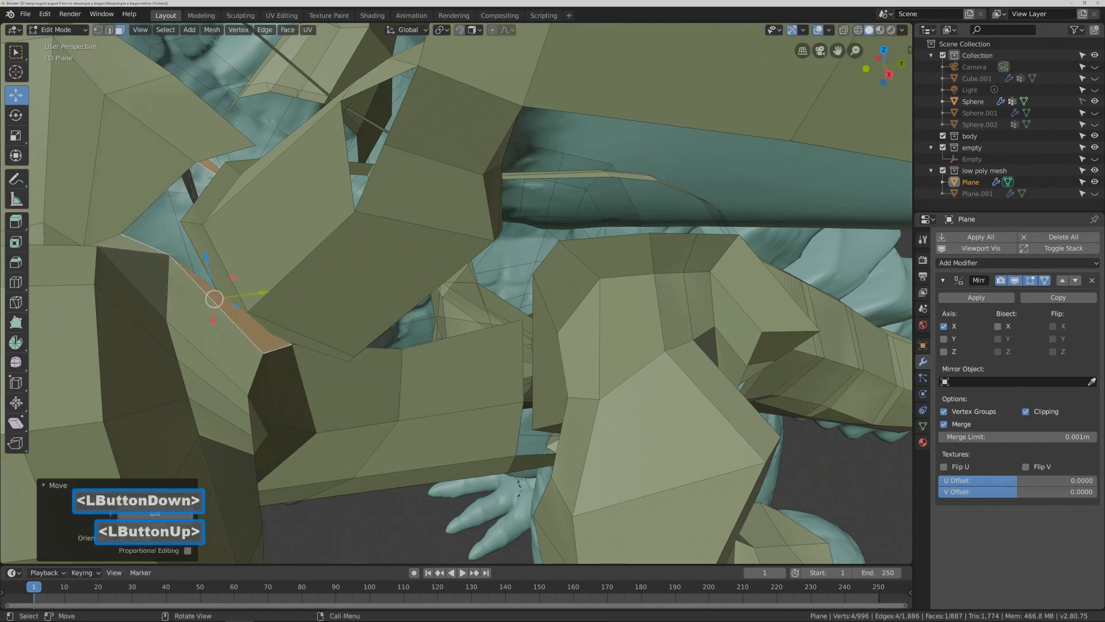
middle_click_drag(289, 294, 447, 317, "ctrl")
key("x")
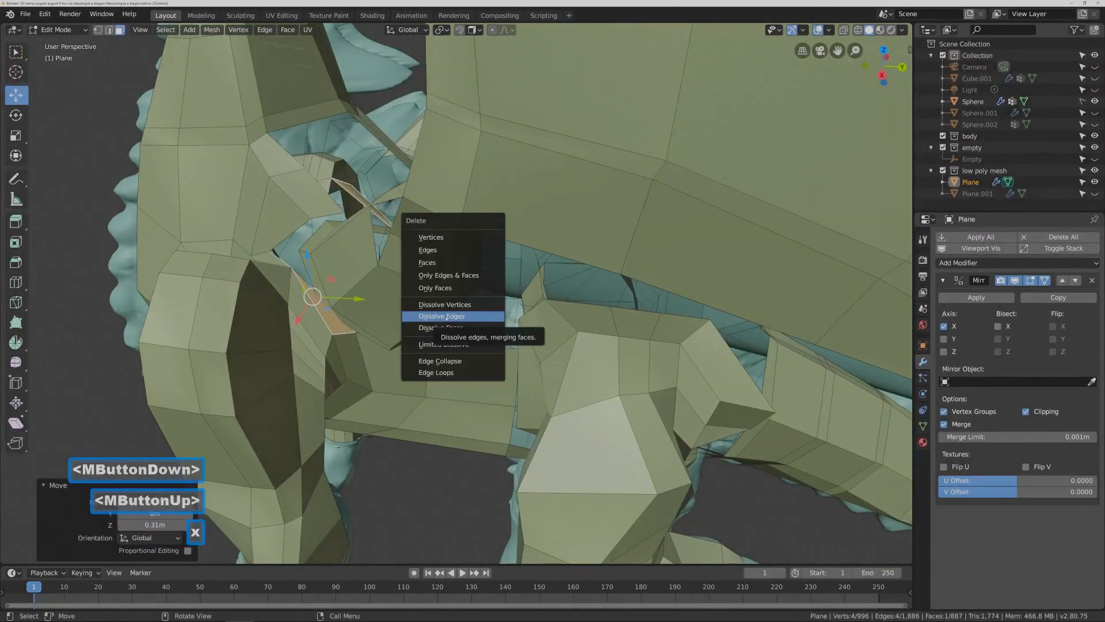
left_click(450, 264)
- Examine the open areas around the shoulder and along the back between the hips and the tail base
middle_click_drag(451, 267, 397, 401)
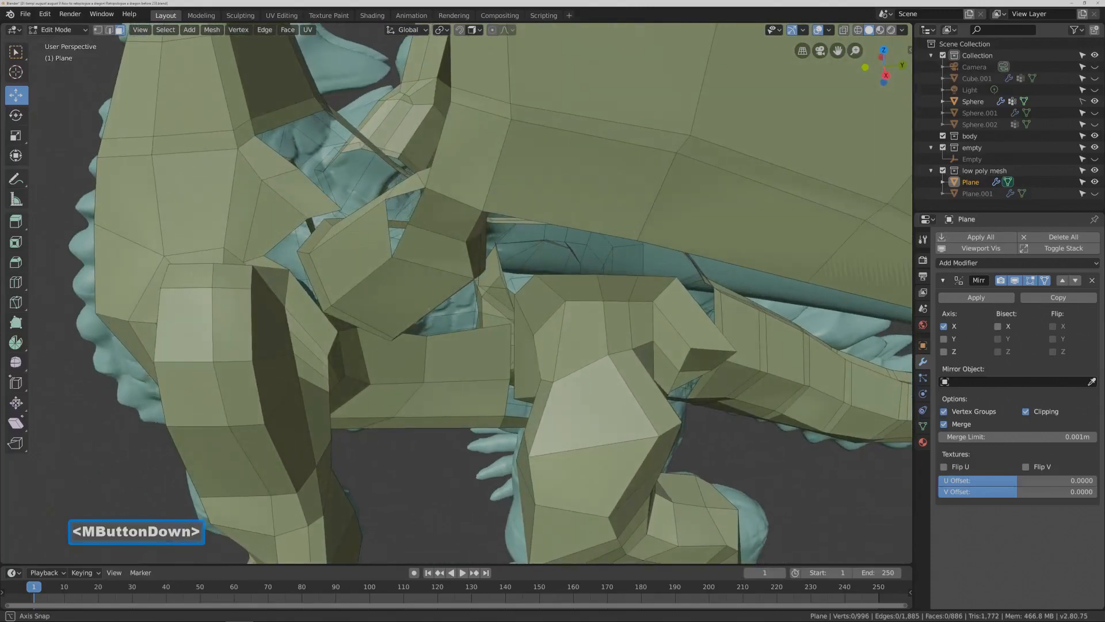
middle_click_drag(397, 401, 569, 329)
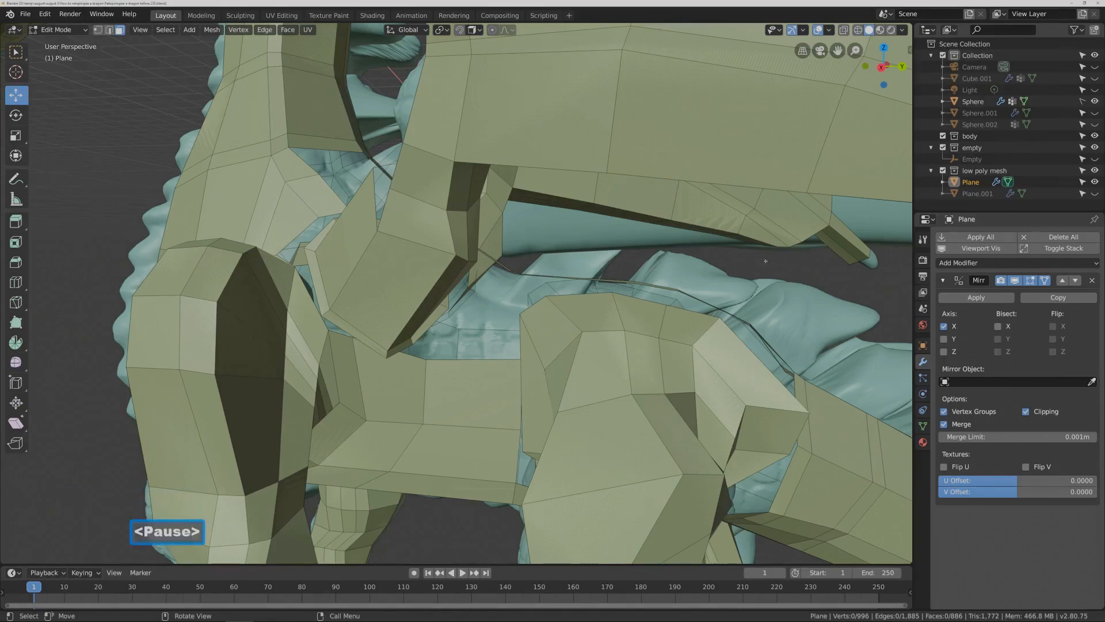
middle_click_drag(764, 279, 703, 274, "shift")
middle_click_drag(703, 274, 669, 298)
middle_click_drag(467, 326, 456, 329)
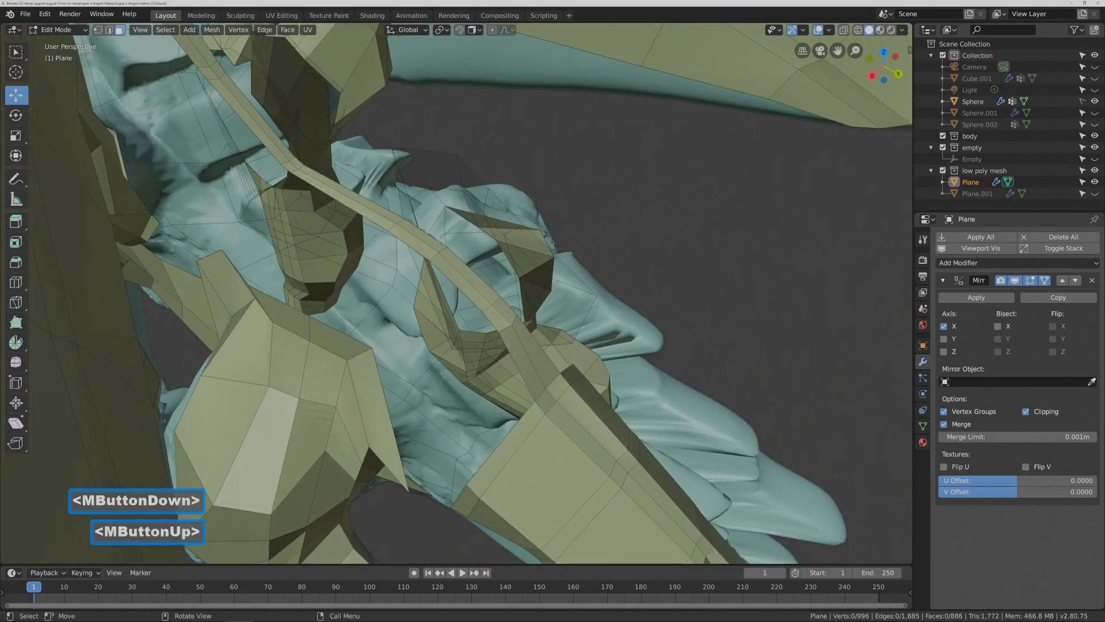
- Fill a face between the top edge of the hind leg and the matching edge of the narrow spine strip
left_click(349, 335)
left_click(348, 335)
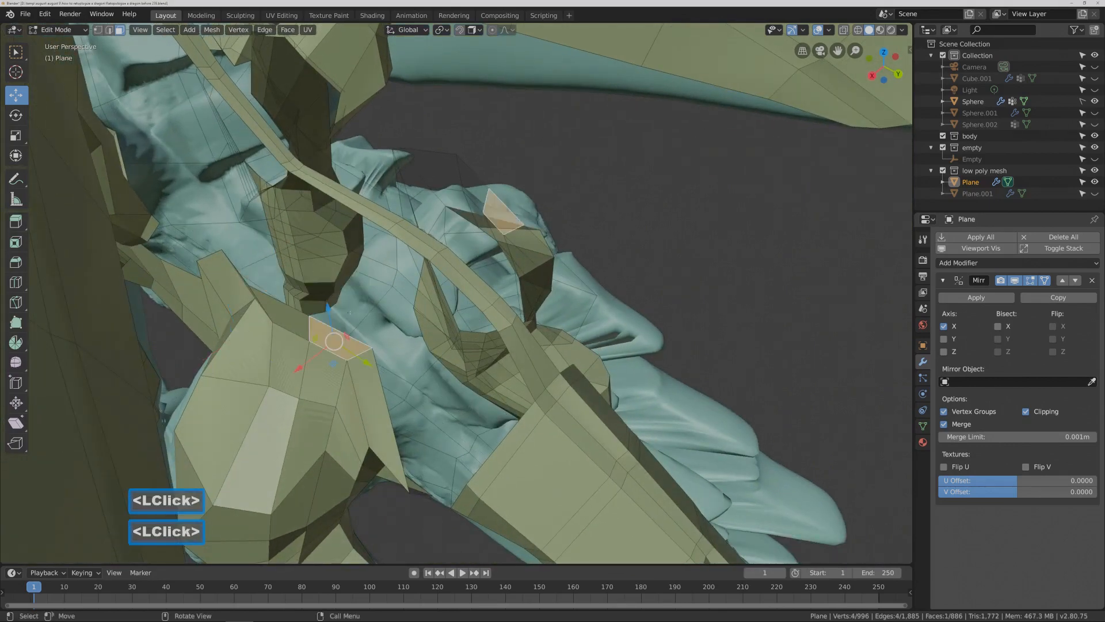
left_click(110, 30)
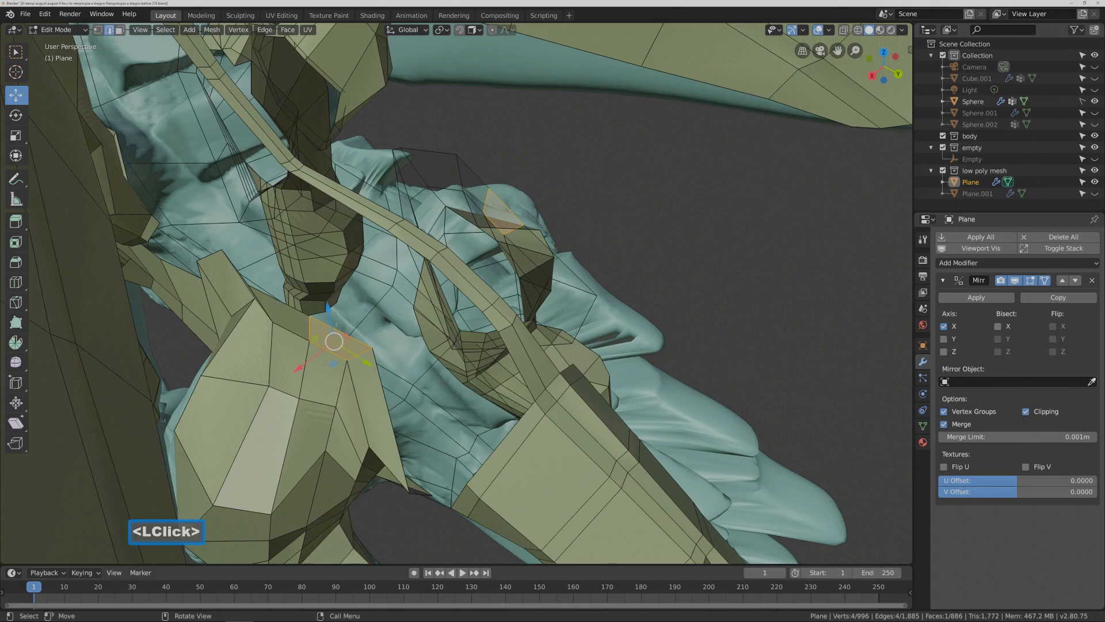
left_click(340, 332)
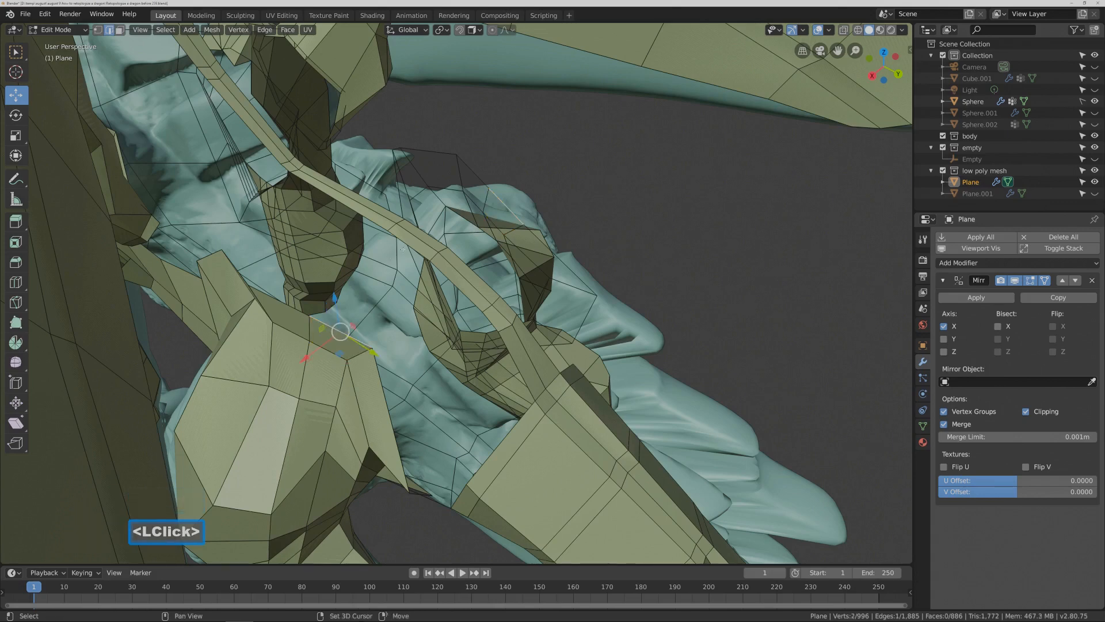
left_click(408, 247, "shift")
left_click(355, 339)
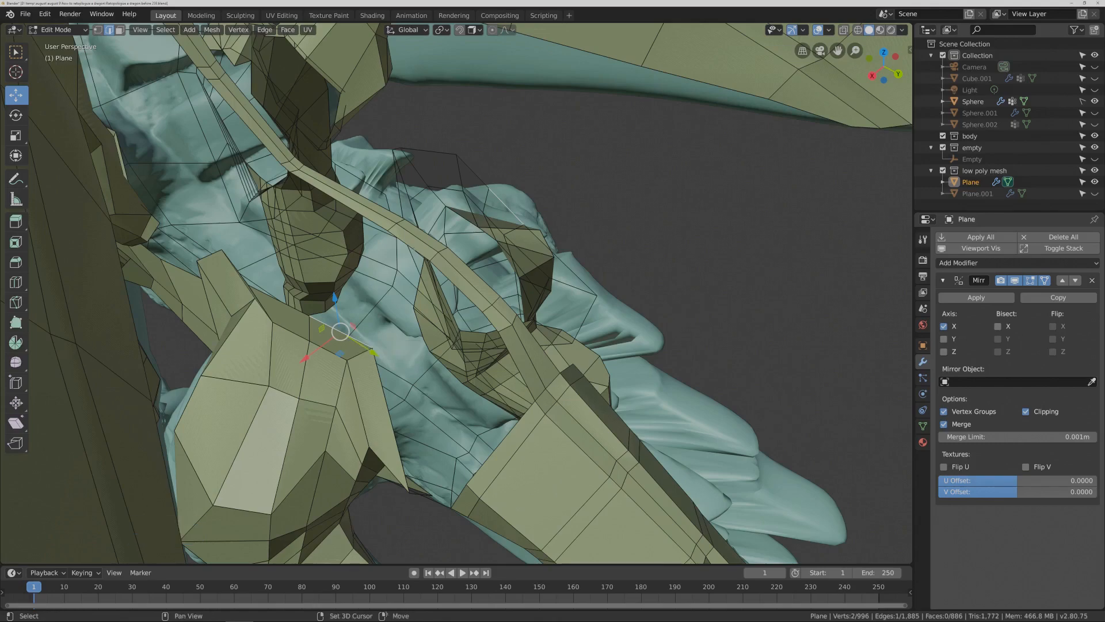
left_click(409, 245, "shift")
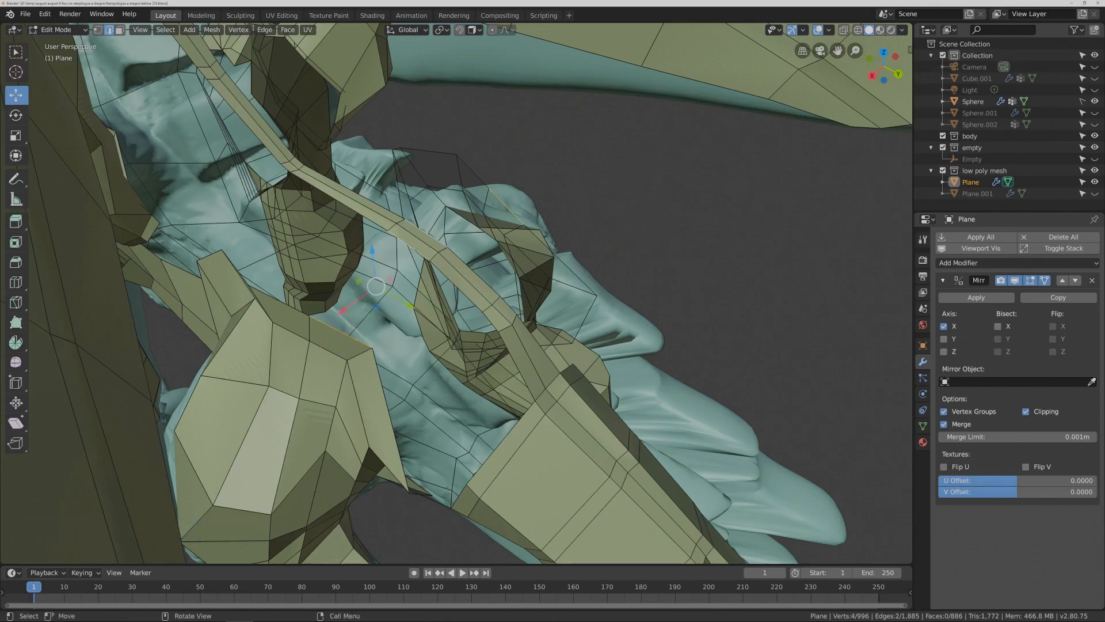
key("f")
middle_click_drag(411, 248, 380, 251)
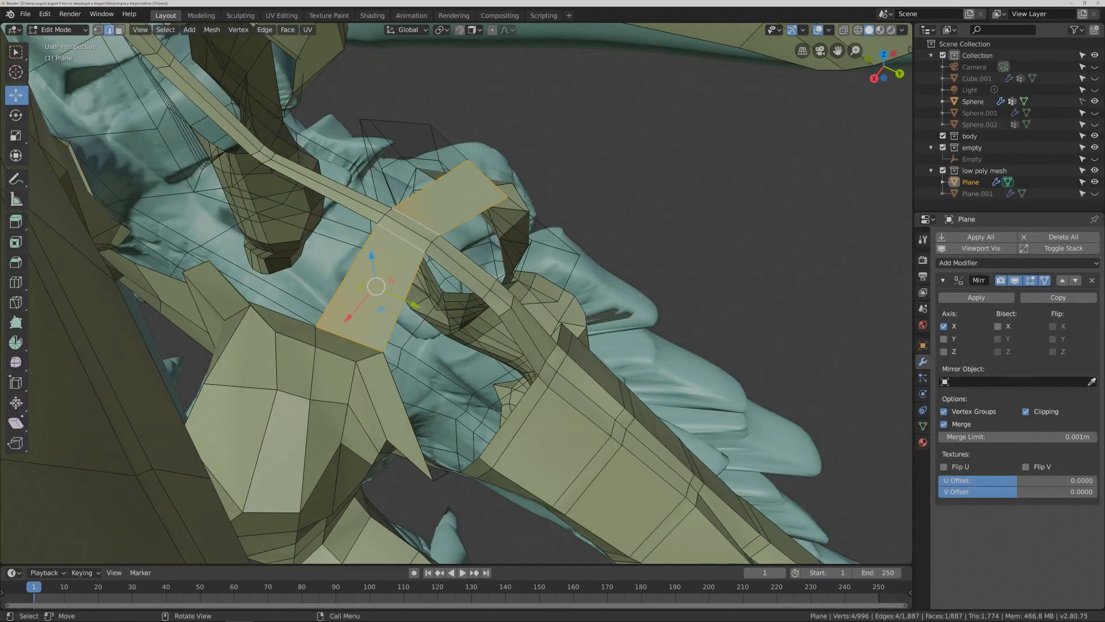
- Cut an edge loop across the spine strip ahead of the new hip face and fill the adjacent face between leg and strip
key("ctrl+r")
left_click(325, 187)
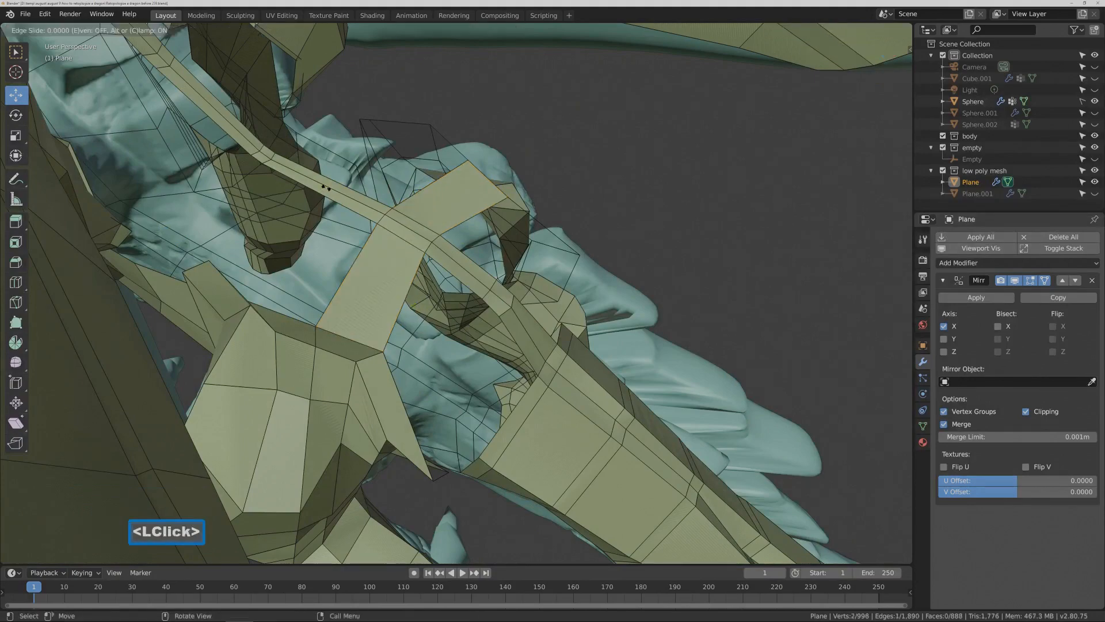
left_click(322, 185)
middle_click_drag(322, 185, 352, 194)
left_click(305, 304)
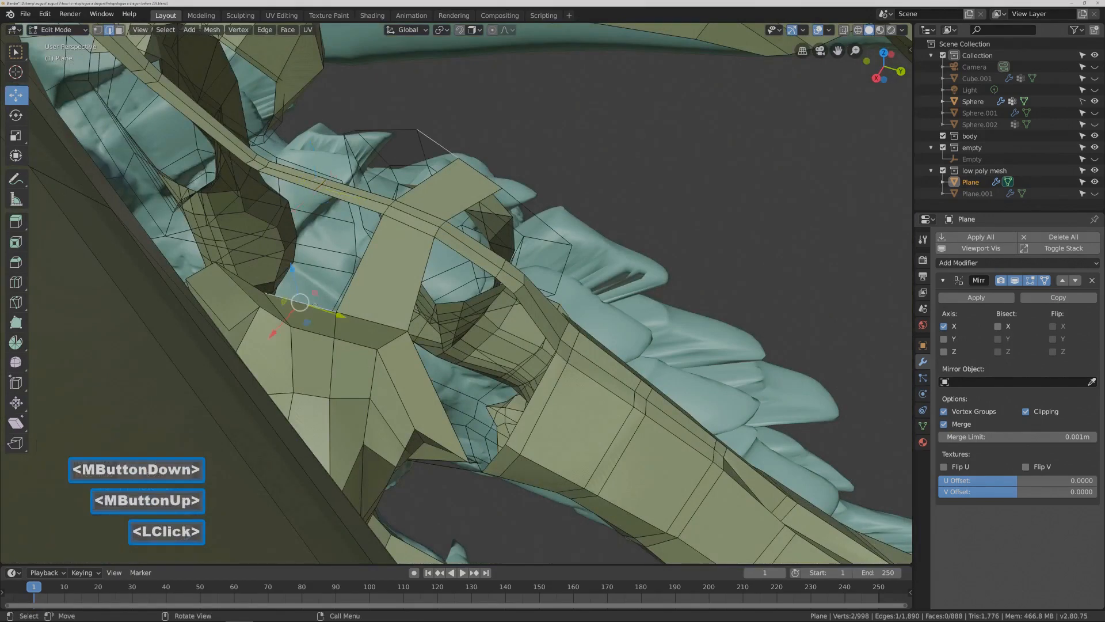
left_click(361, 205, "shift")
key("f")
middle_click_drag(361, 205, 353, 226)
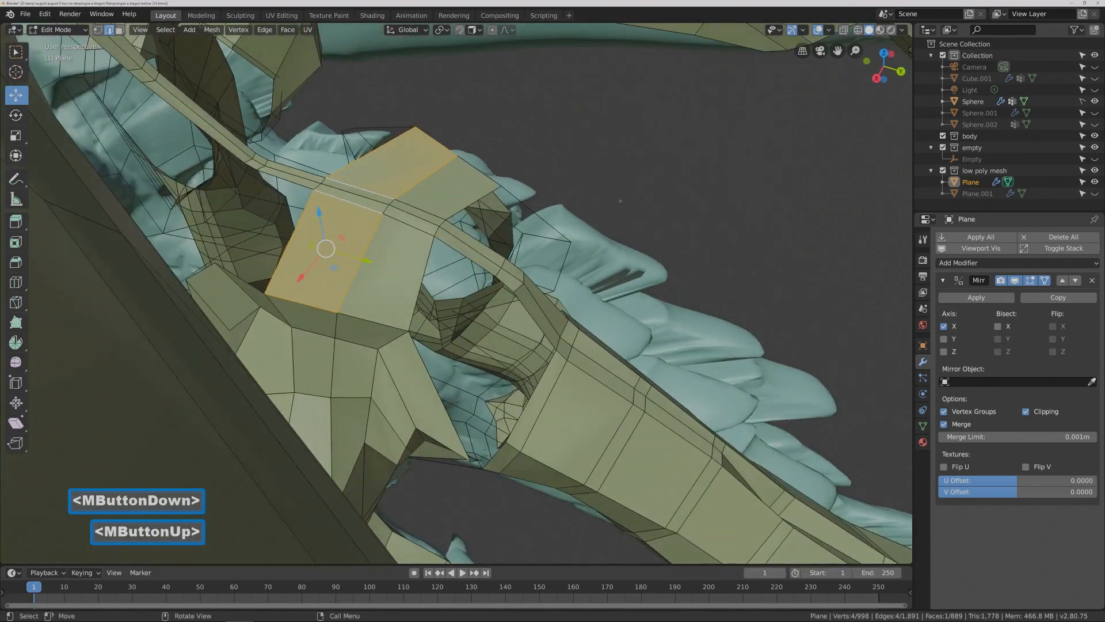
left_click(662, 213)
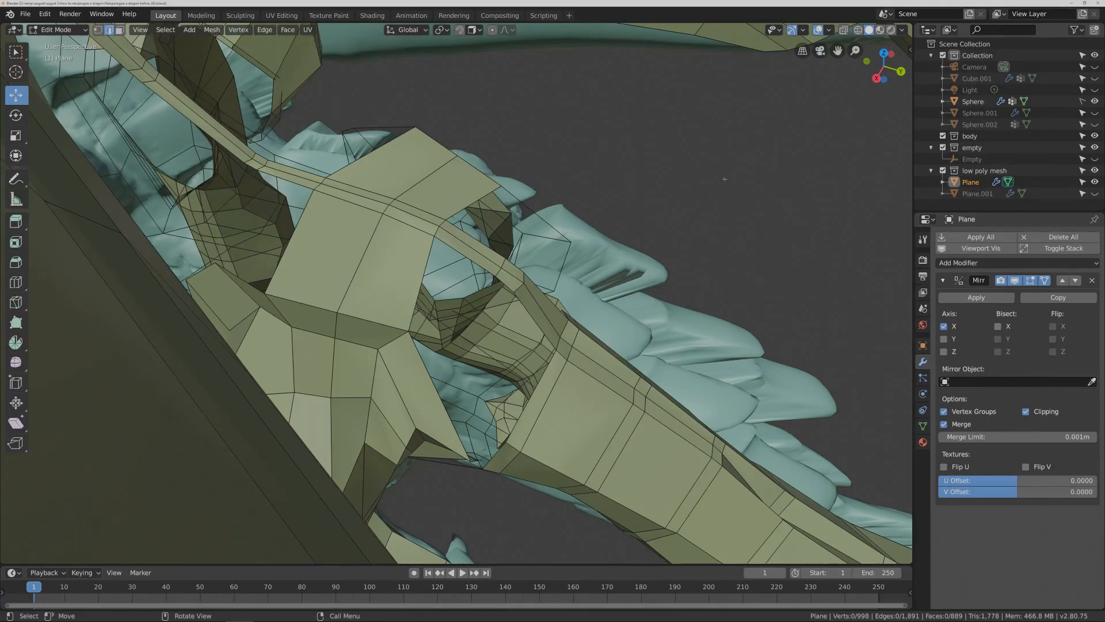
- Fill a third face between the front edge of the hip and the next spine strip segment toward the shoulder
middle_click_drag(661, 161, 233, 267)
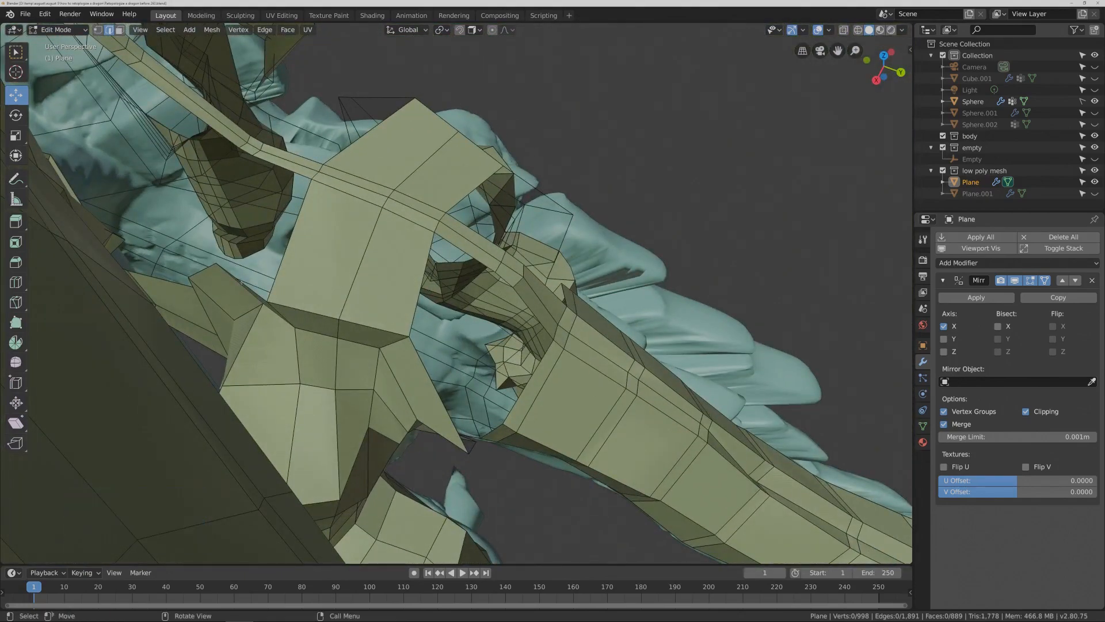
mouse_move(233, 266)
middle_mouse_down()
mouse_move(276, 254)
mouse_move(255, 267)
middle_mouse_up()
left_click(320, 175, "shift")
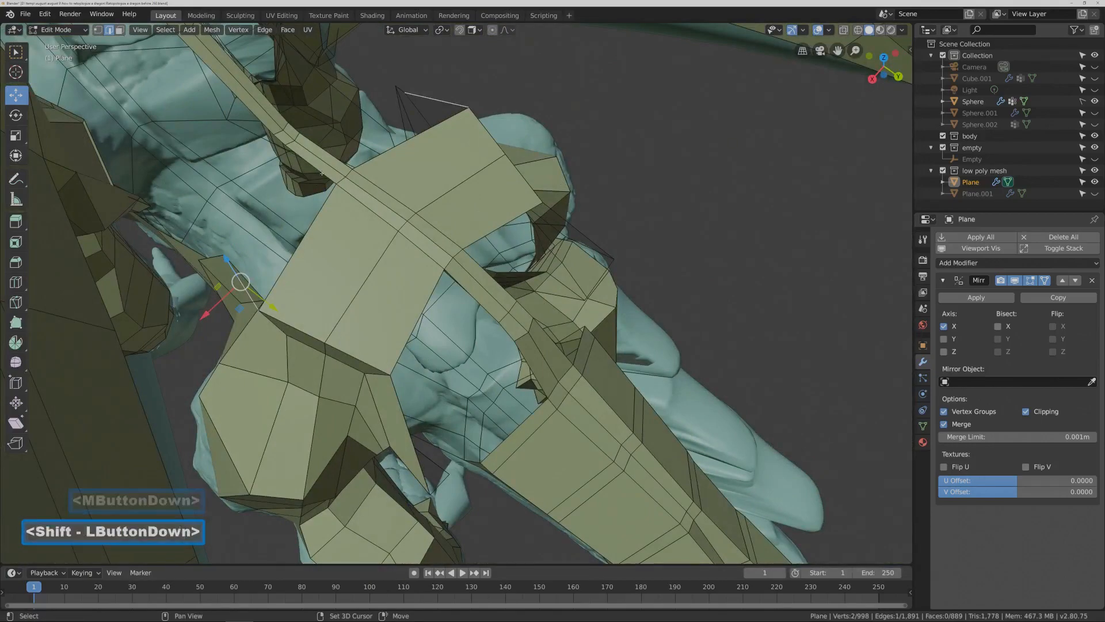
key("f")
middle_click_drag(320, 175, 320, 175)
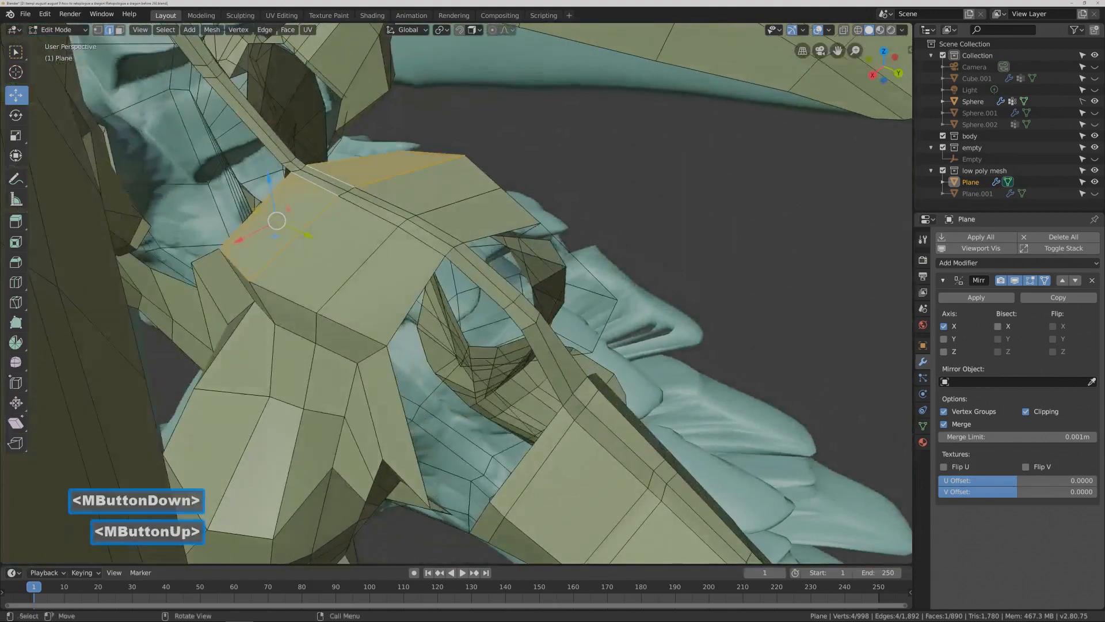
left_click(674, 161)
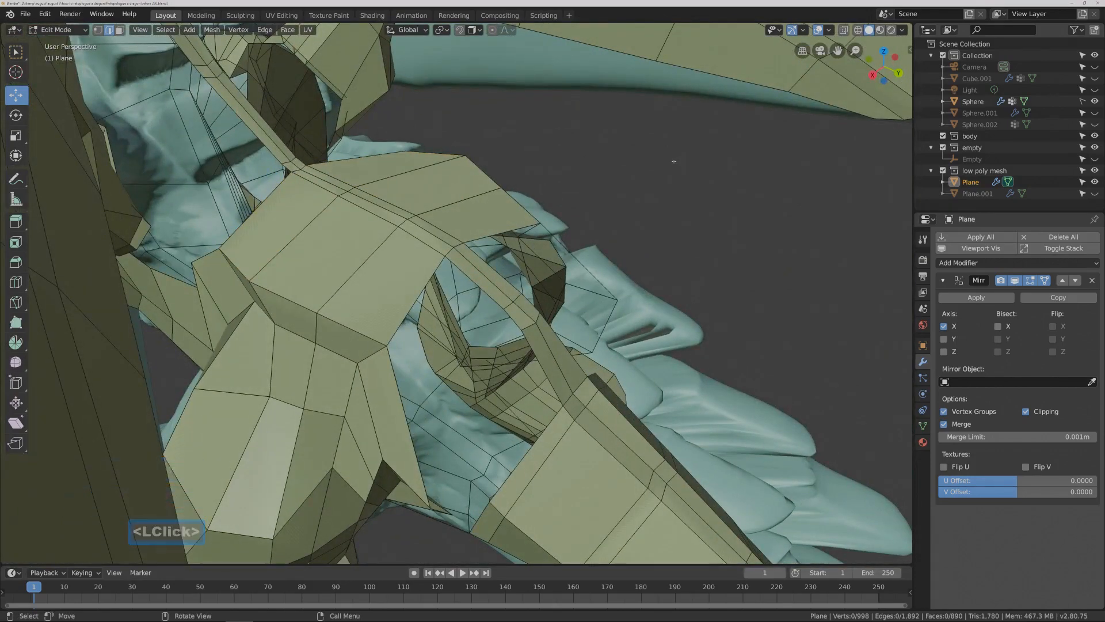
- Add a single loop cut across the spine strip just behind the neck base, above the front shoulder
mouse_move(708, 253)
middle_mouse_down()
mouse_move(716, 226)
mouse_move(699, 240)
middle_mouse_up()
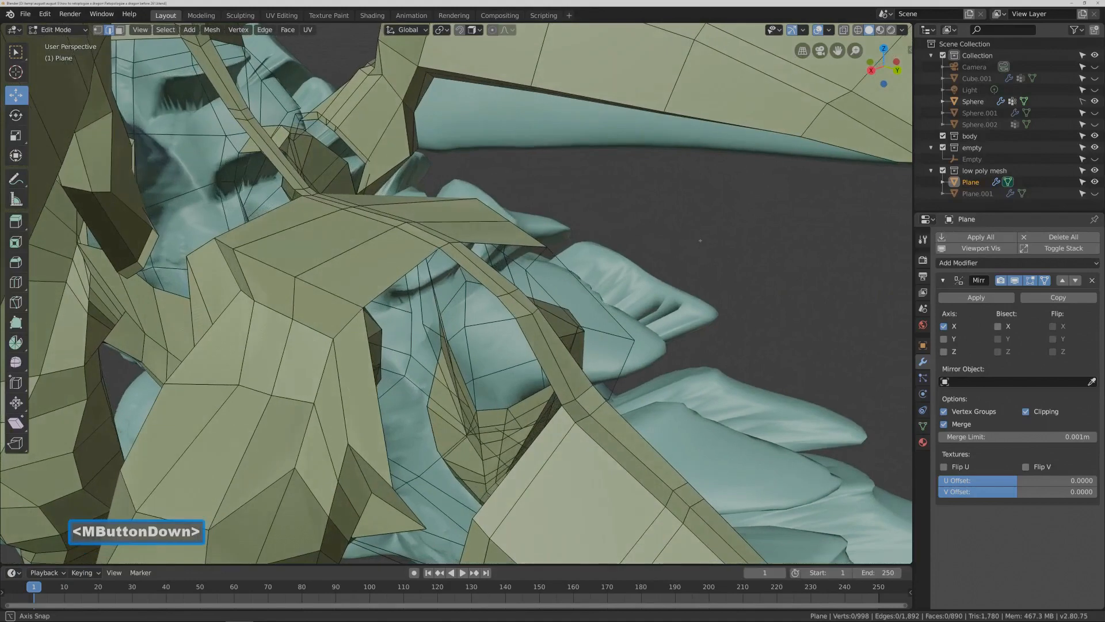
middle_click_drag(700, 240, 702, 242)
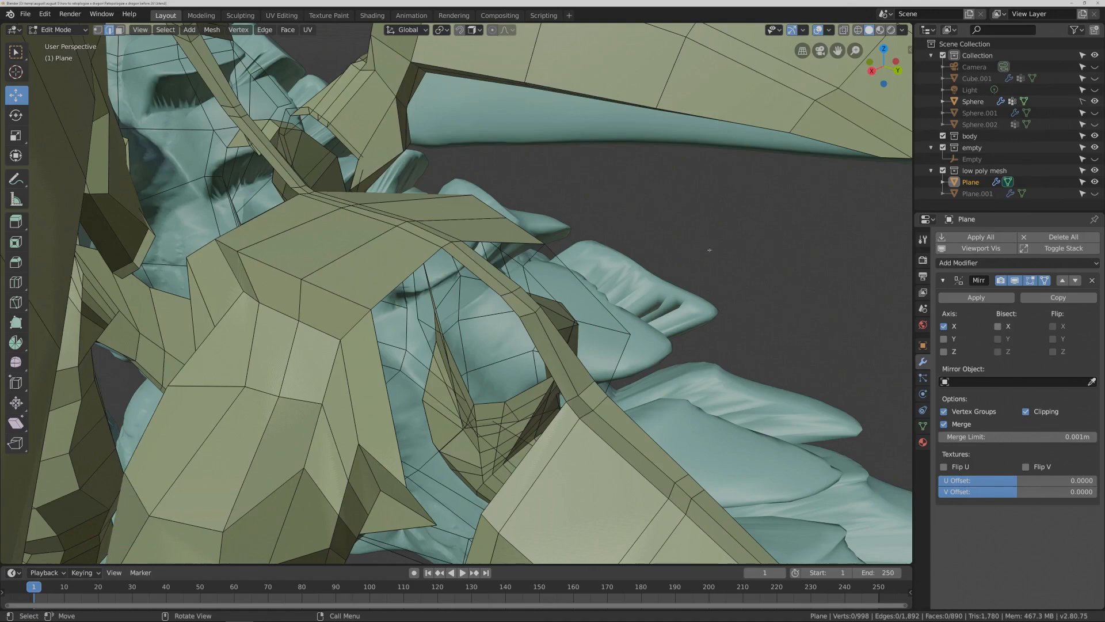
middle_click_drag(695, 284, 695, 278)
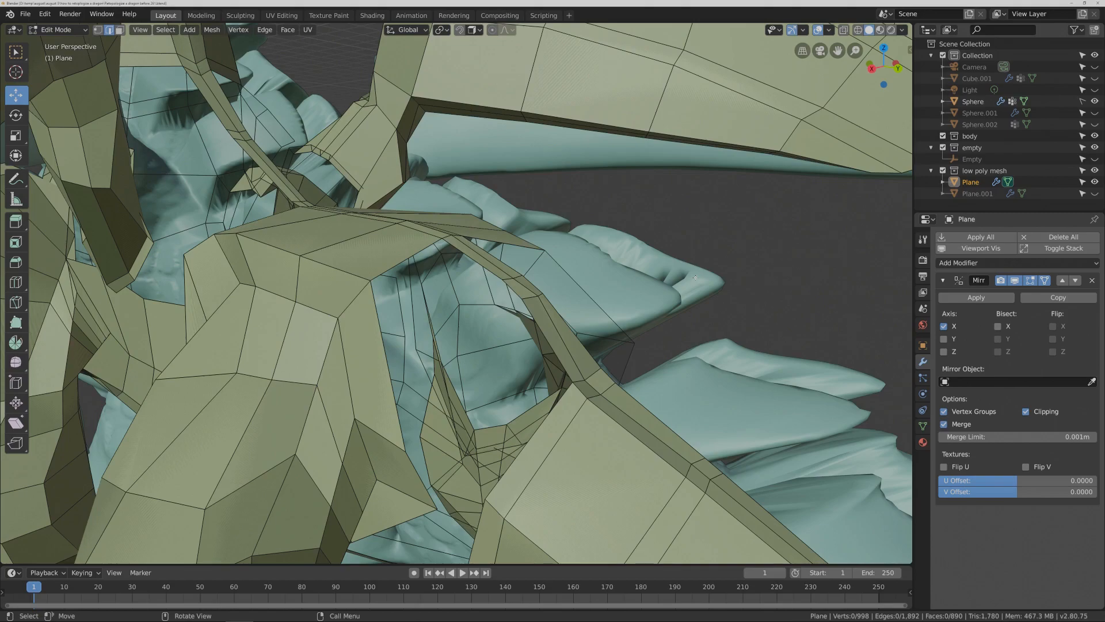
scroll(701, 279, "down", 4)
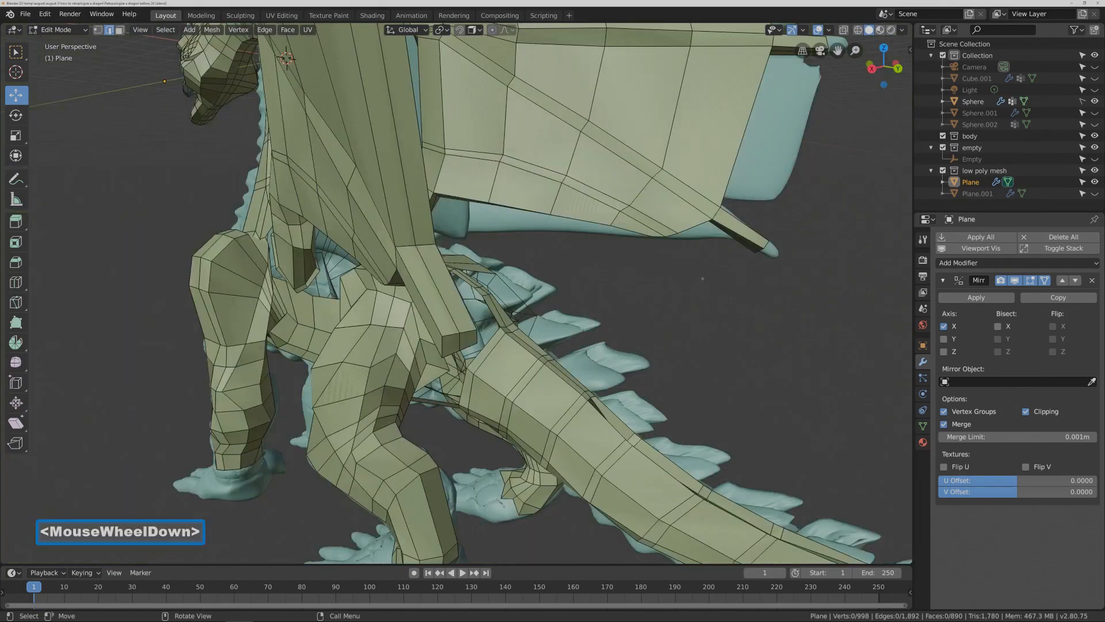
middle_click_drag(572, 338, 581, 340)
middle_click_drag(582, 304, 525, 338)
middle_click_drag(594, 331, 549, 278)
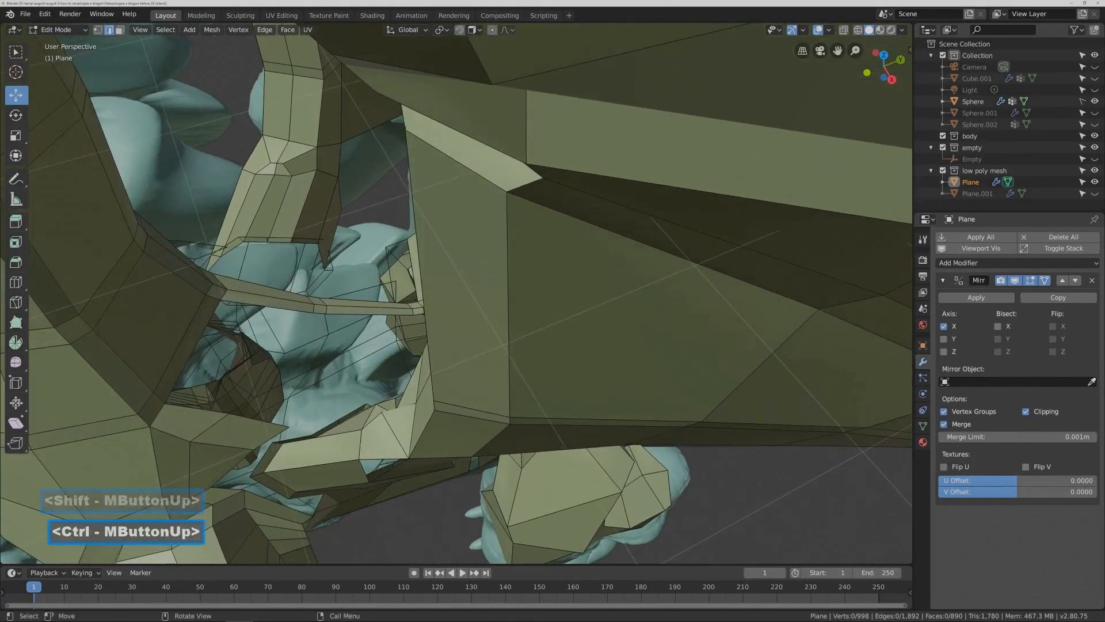
key("ctrl+r")
left_click(271, 300)
left_click(263, 297)
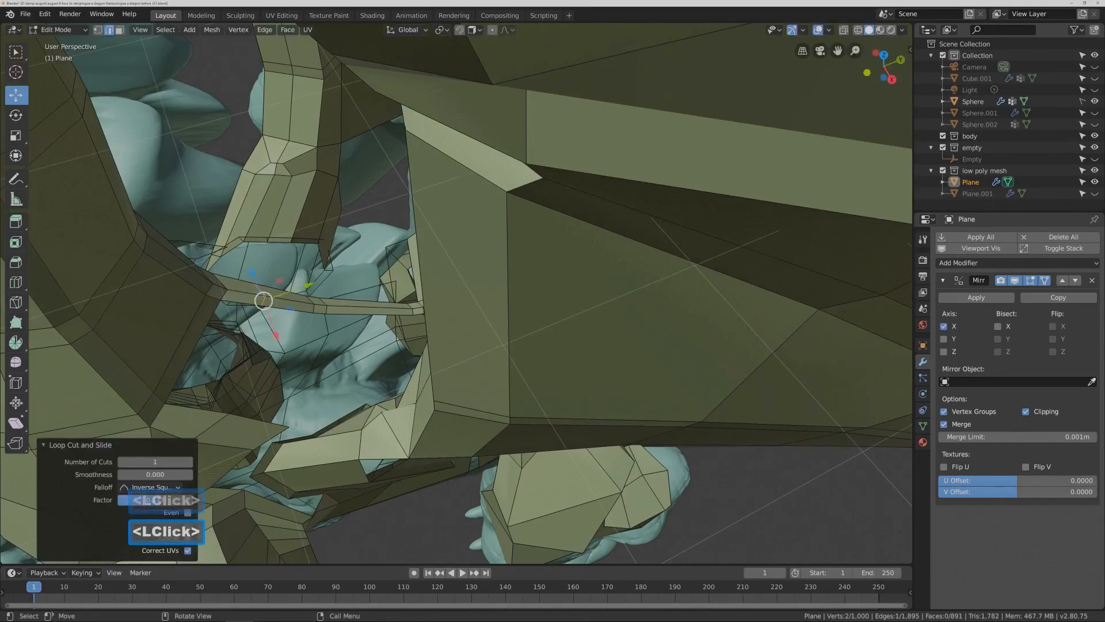
left_click(263, 297)
- Fill the corner between the top of the front shoulder, the neck side and the spine strip with a face
middle_click_drag(263, 297, 353, 267)
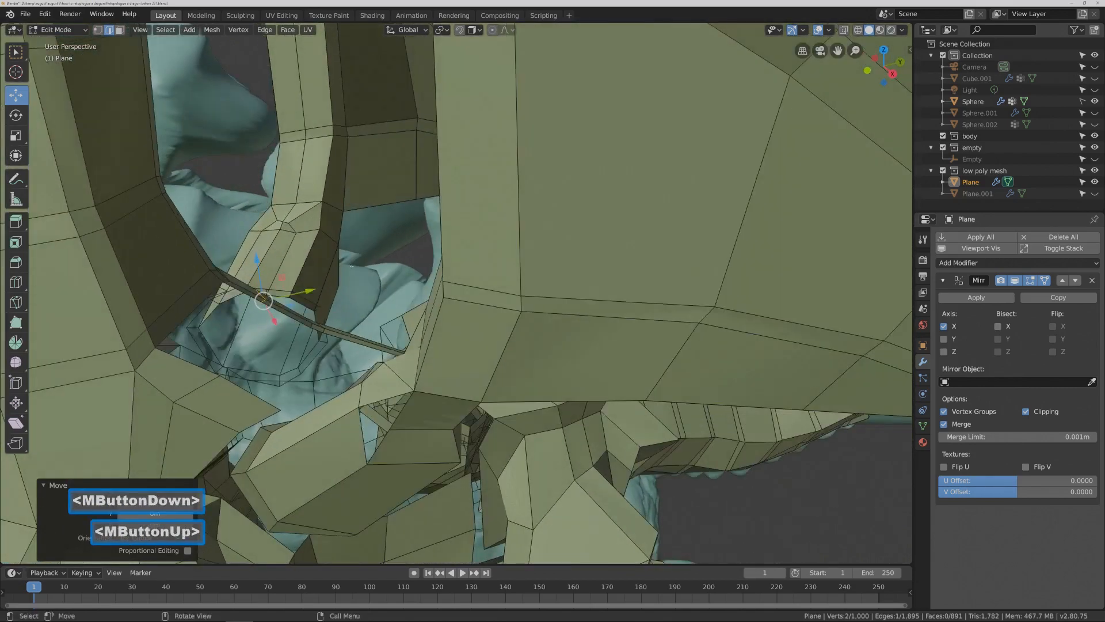
left_click(187, 365)
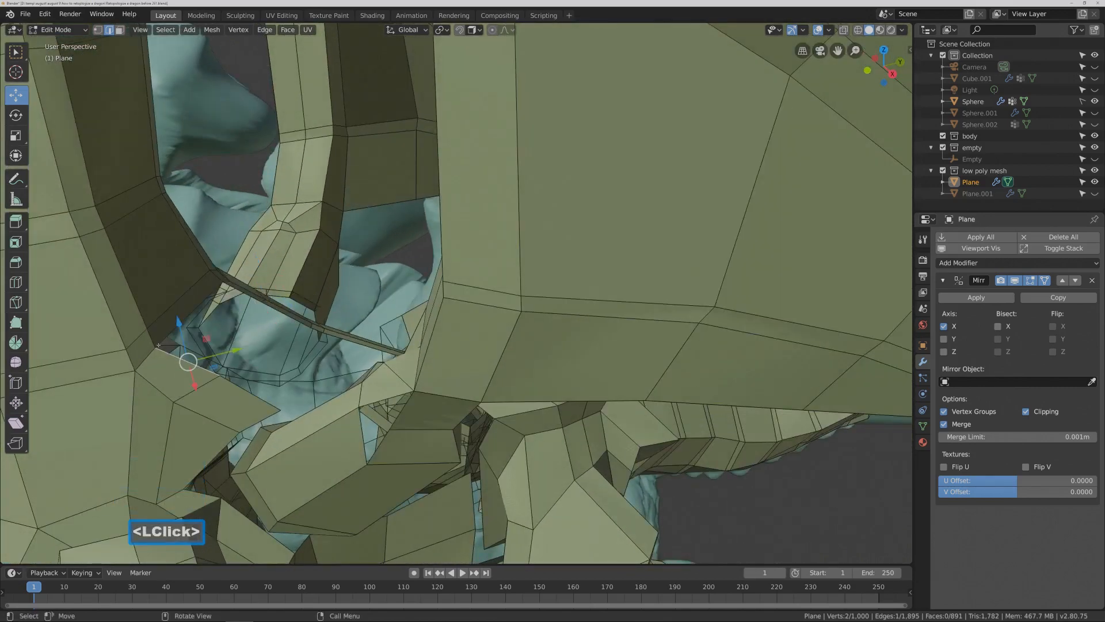
left_click(167, 334, "shift")
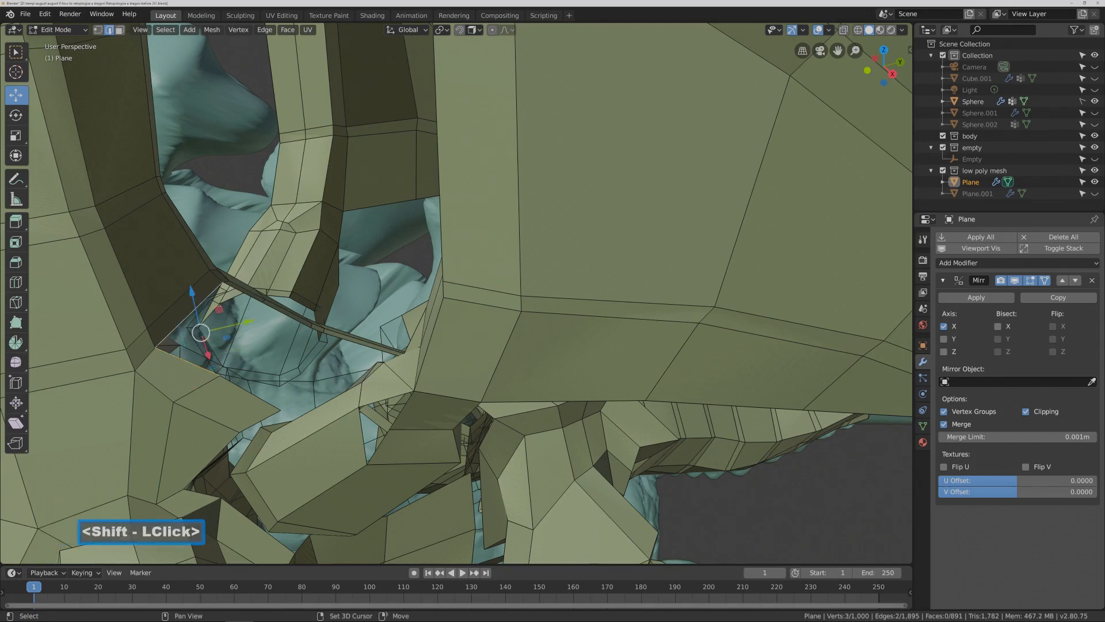
left_click(260, 300, "shift")
key("f")
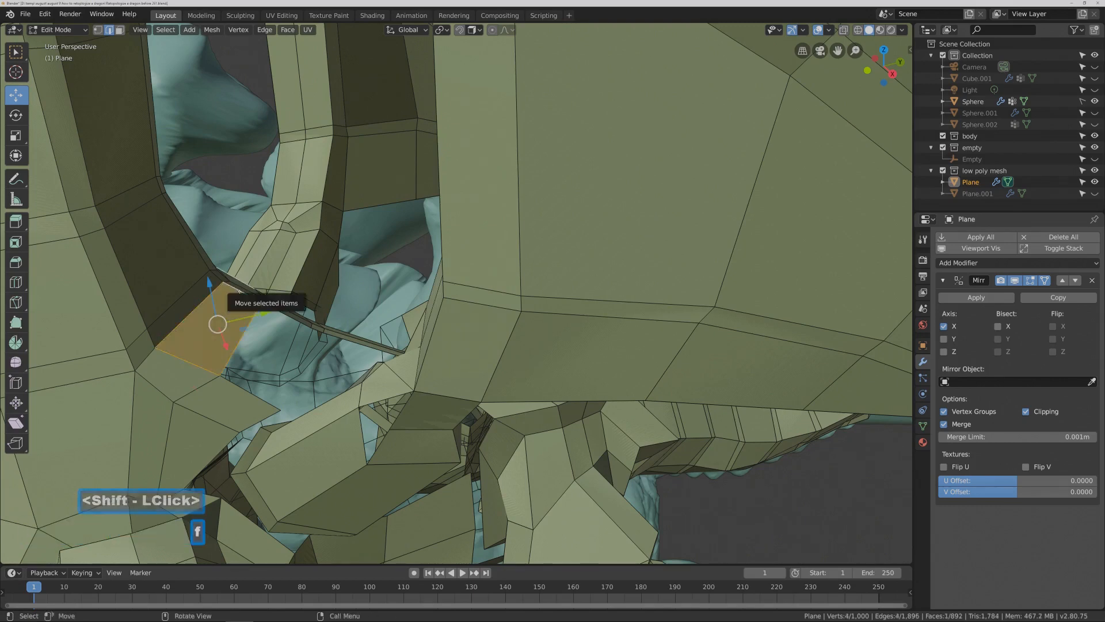
left_click(403, 253)
- Fill the next face behind it, joining the rear shoulder edge to the adjacent spine strip edge
middle_click_drag(402, 259, 383, 254)
left_click(261, 345)
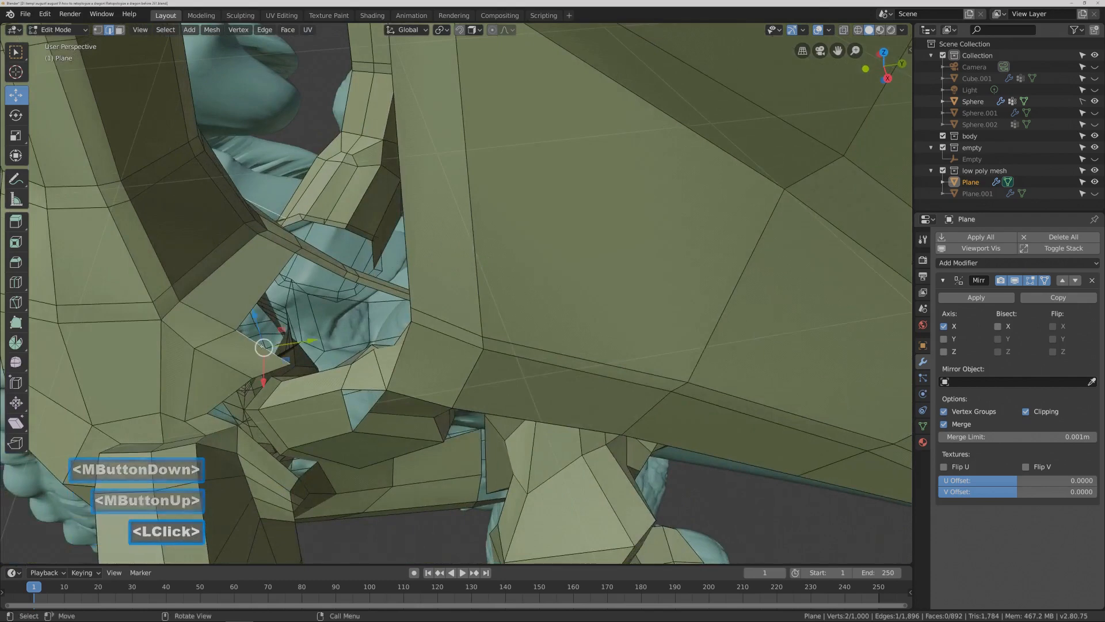
left_click(266, 291, "shift")
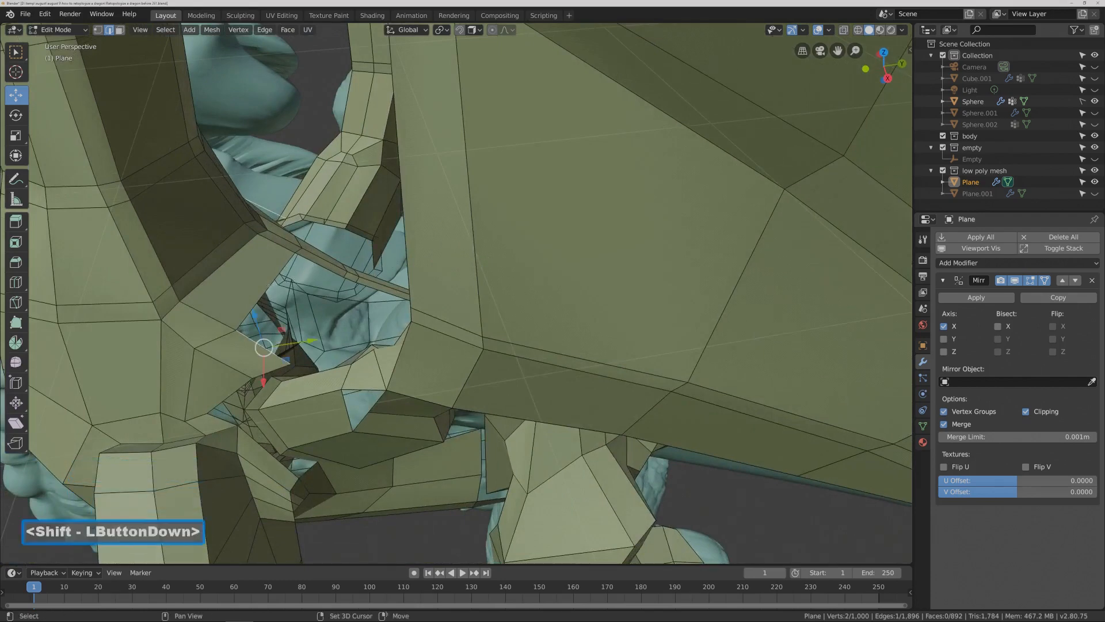
left_click(322, 265, "shift")
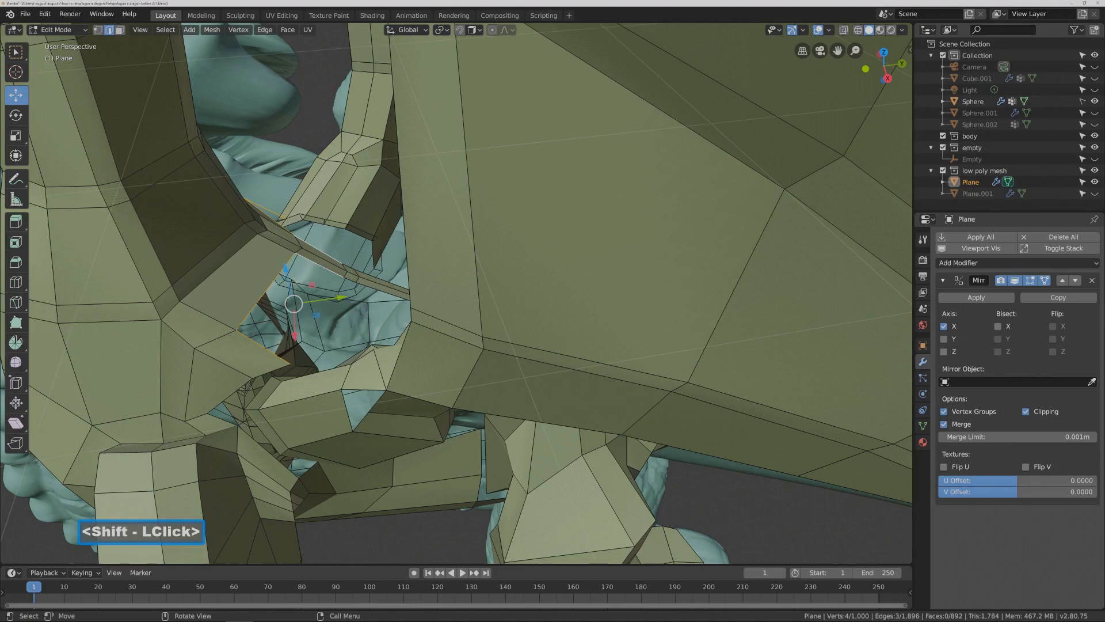
key("f")
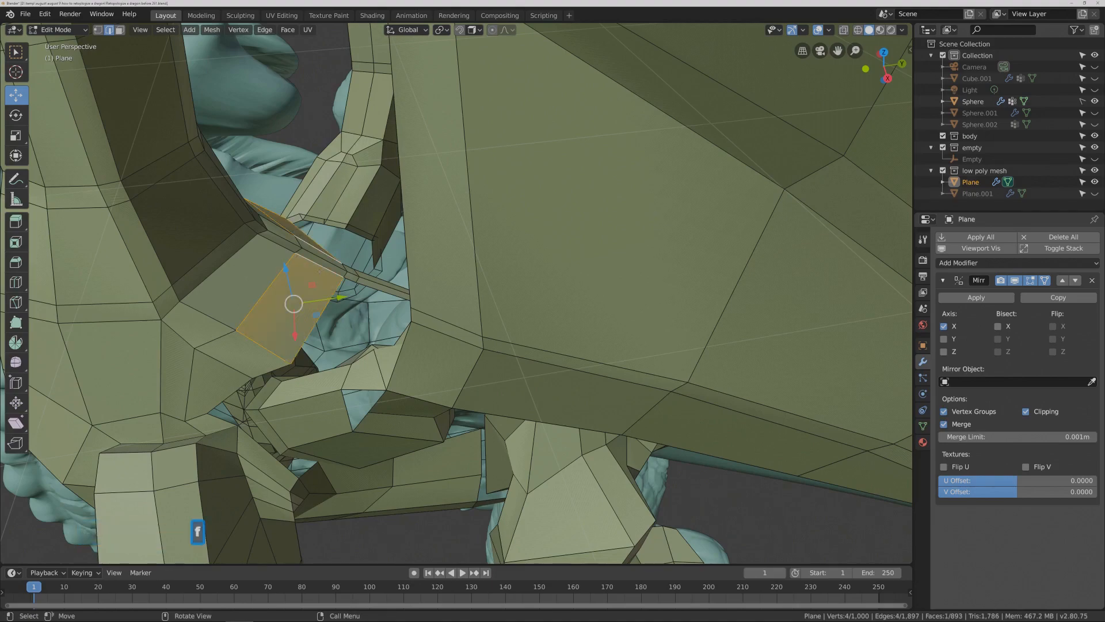
left_click(696, 497)
mouse_move(697, 497)
middle_mouse_down()
mouse_move(719, 533)
mouse_move(711, 507)
middle_mouse_up()
middle_click_drag(447, 384, 457, 339, "shift")
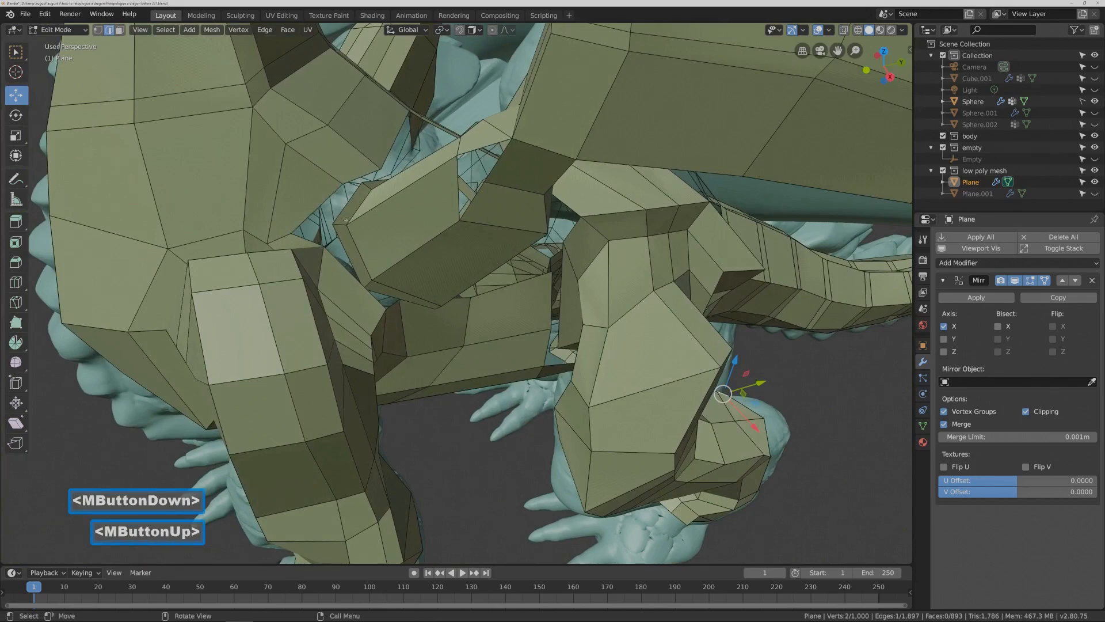
left_click(347, 202)
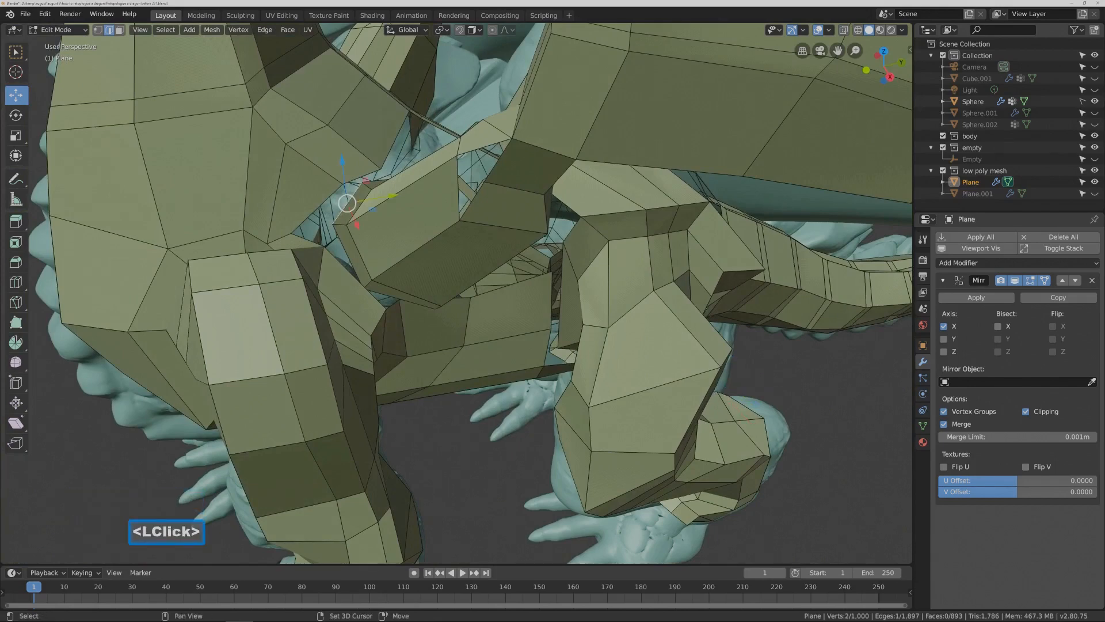
left_click(354, 351, "shift")
left_click(347, 203)
middle_click_drag(348, 203, 328, 246)
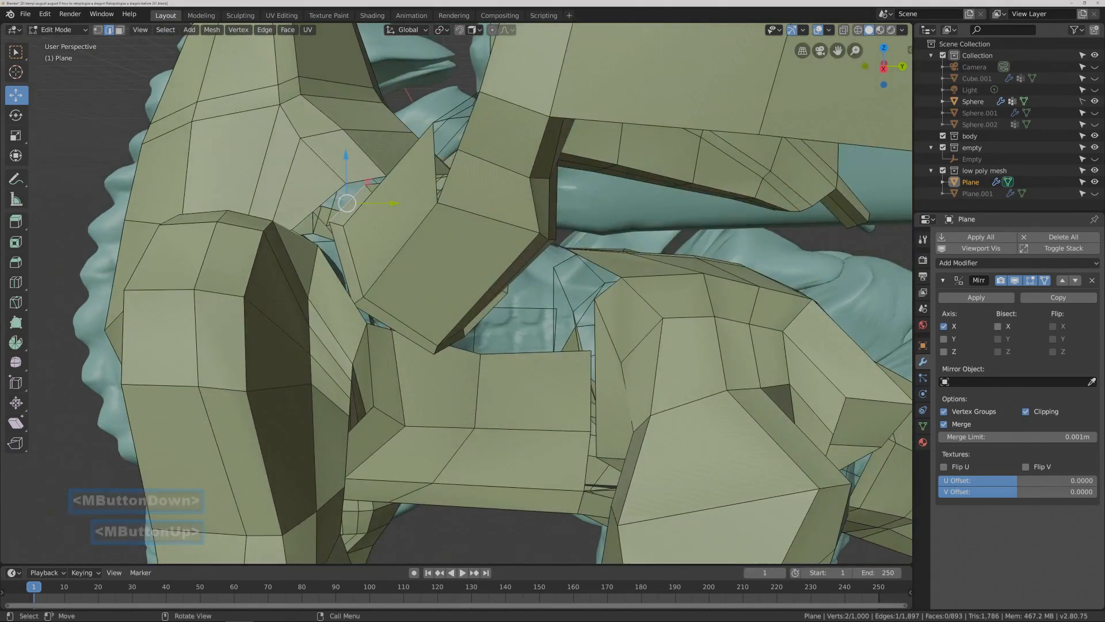
left_click(867, 246)
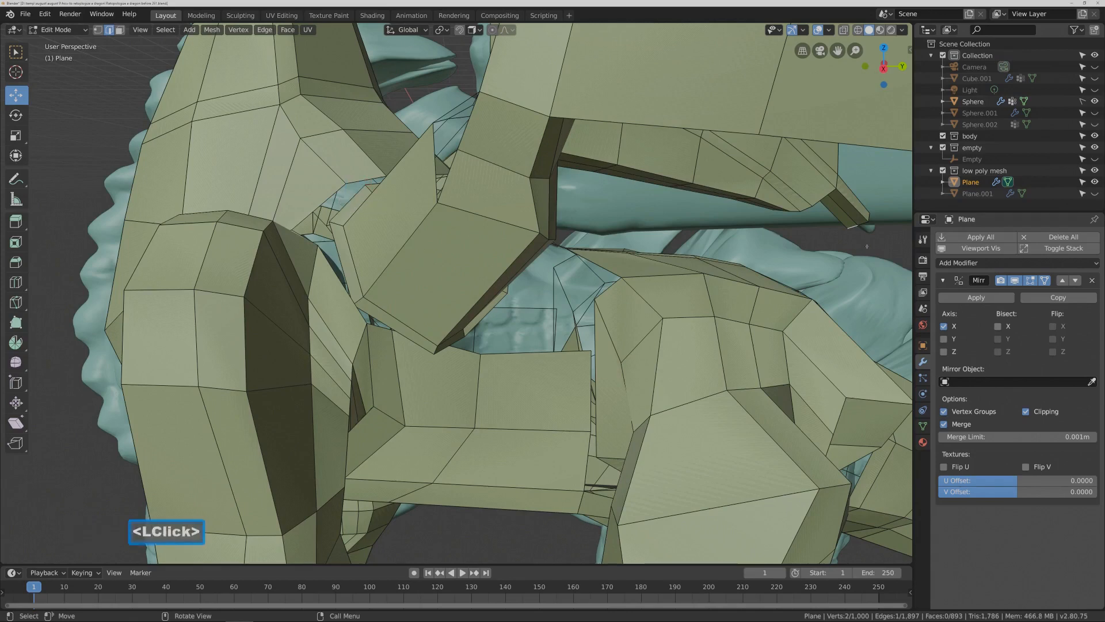
key("Pause")
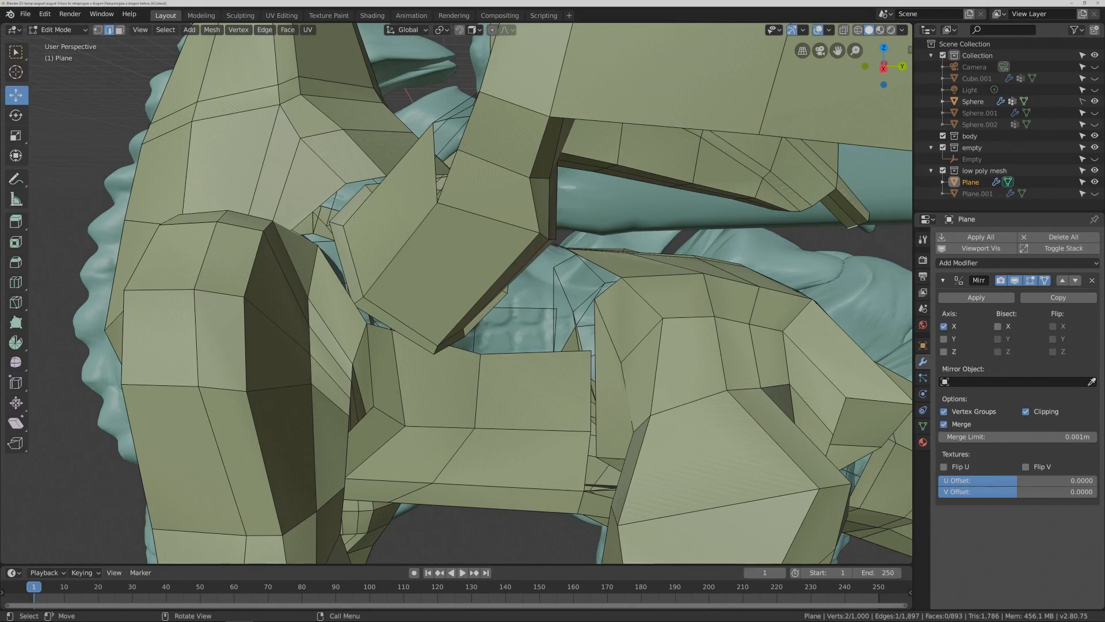
- Select the entire linked wing mesh by its faces and hide it to expose the shoulder and torso gap
left_click(119, 30)
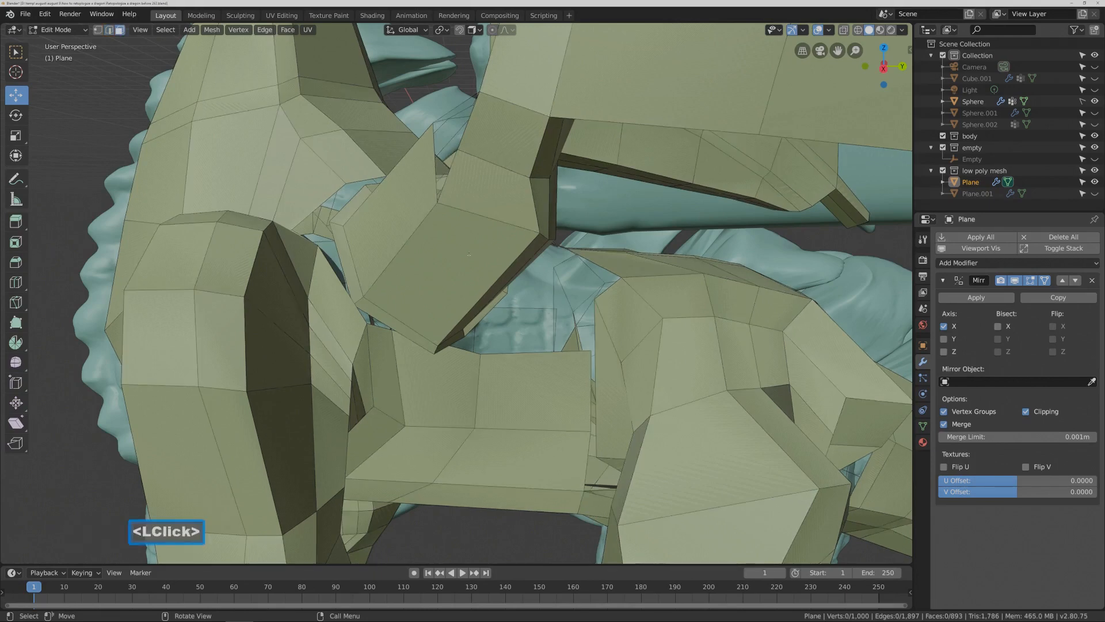
key("l")
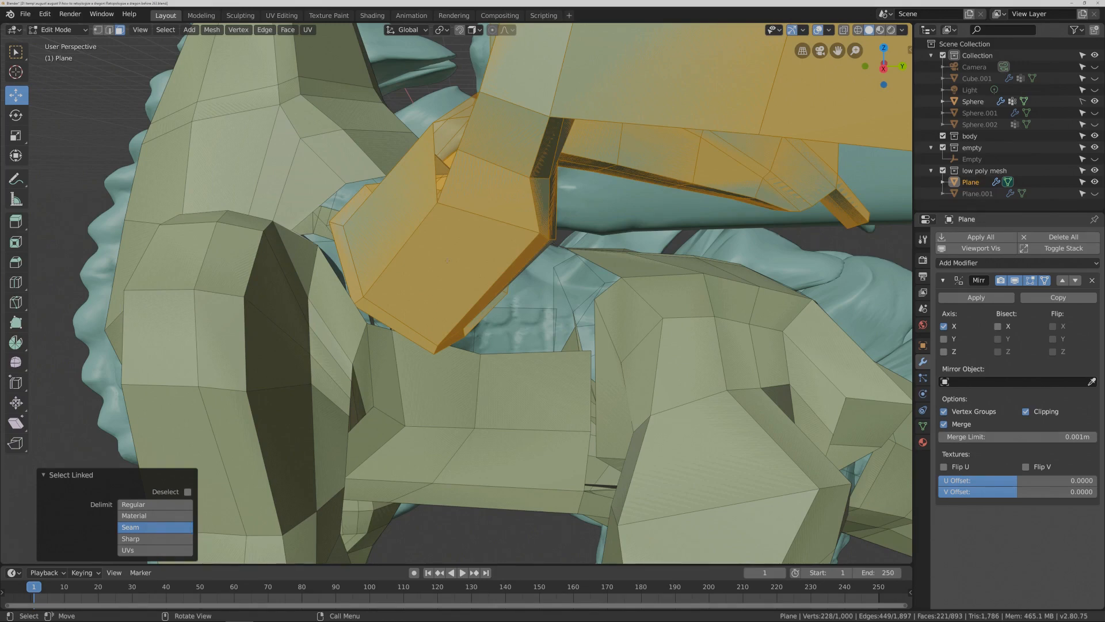
key("h")
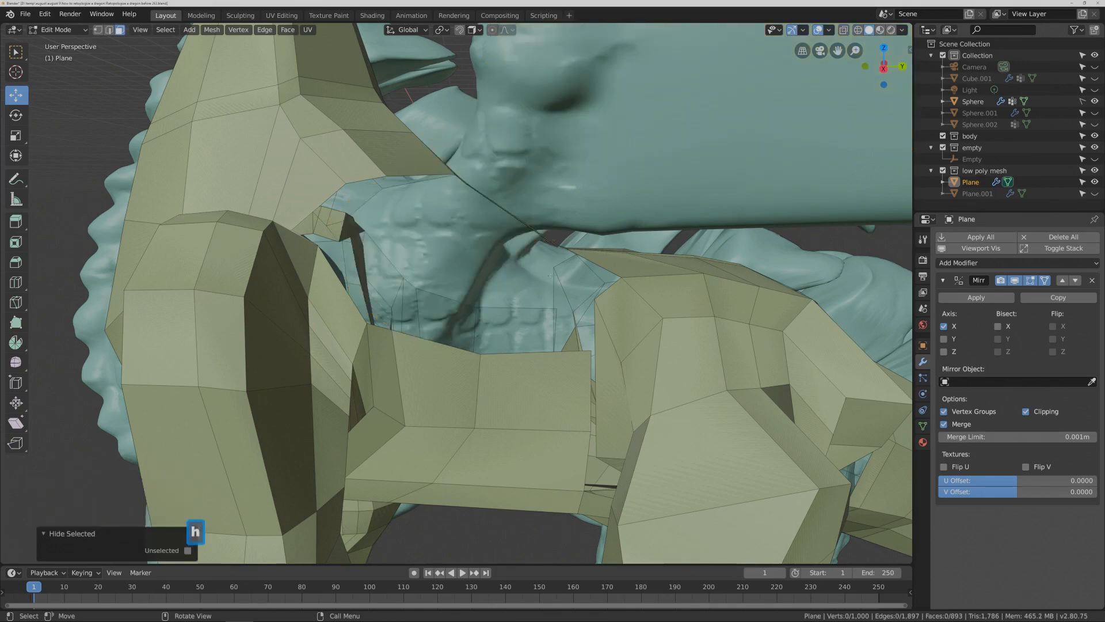
- Hide the face ring around the upper hind leg and the detached lower hind leg mesh beneath it
scroll(455, 293, "down", 4)
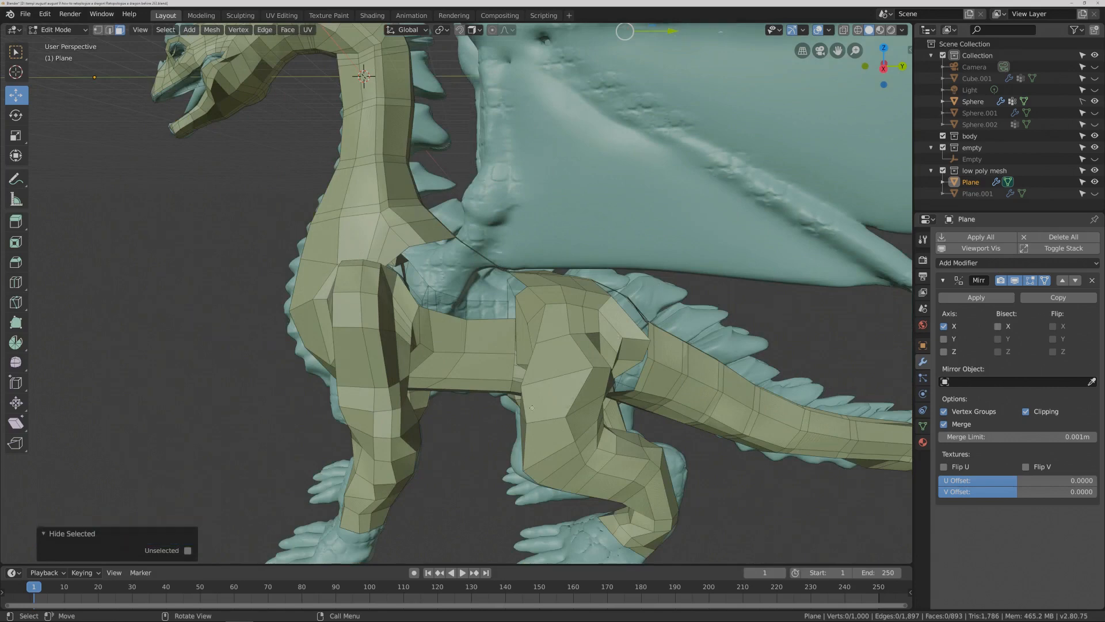
left_click(552, 397, "alt")
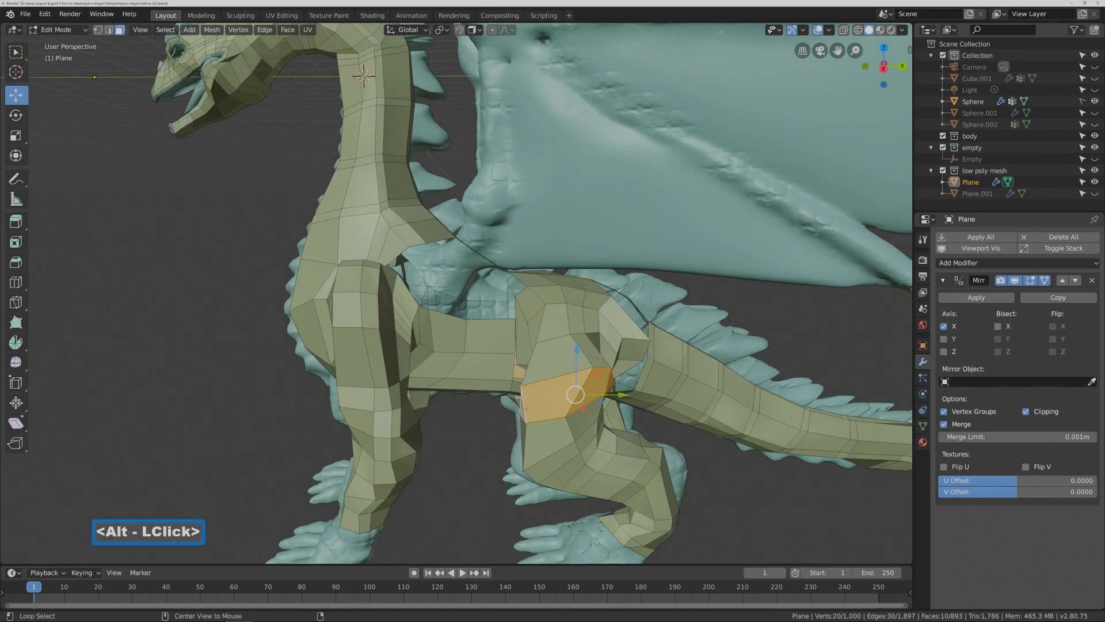
key("h")
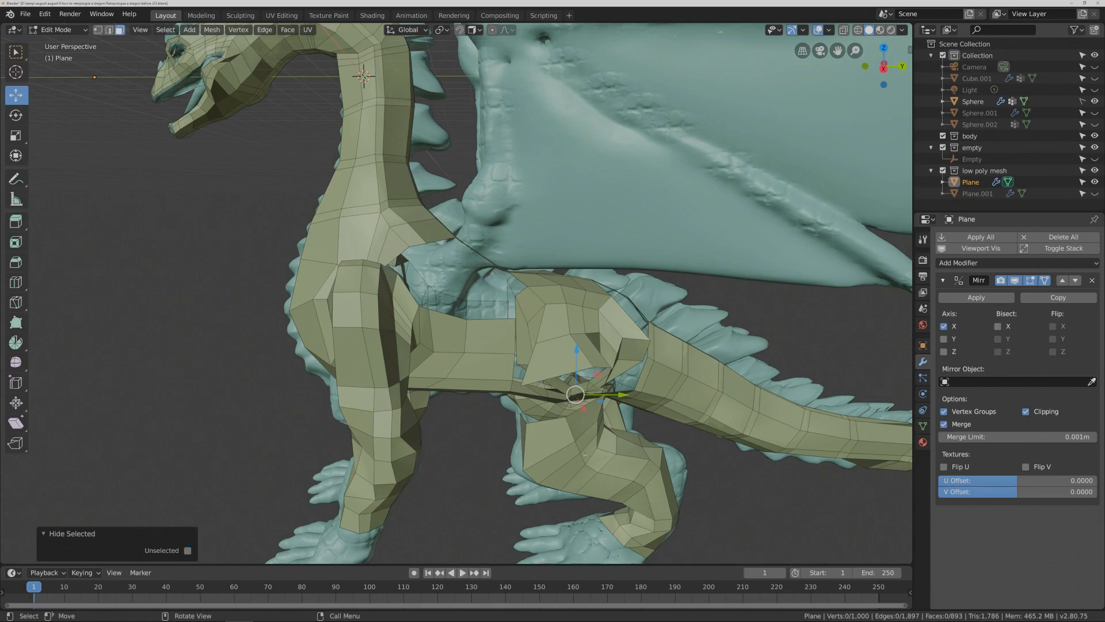
key("l")
key("h")
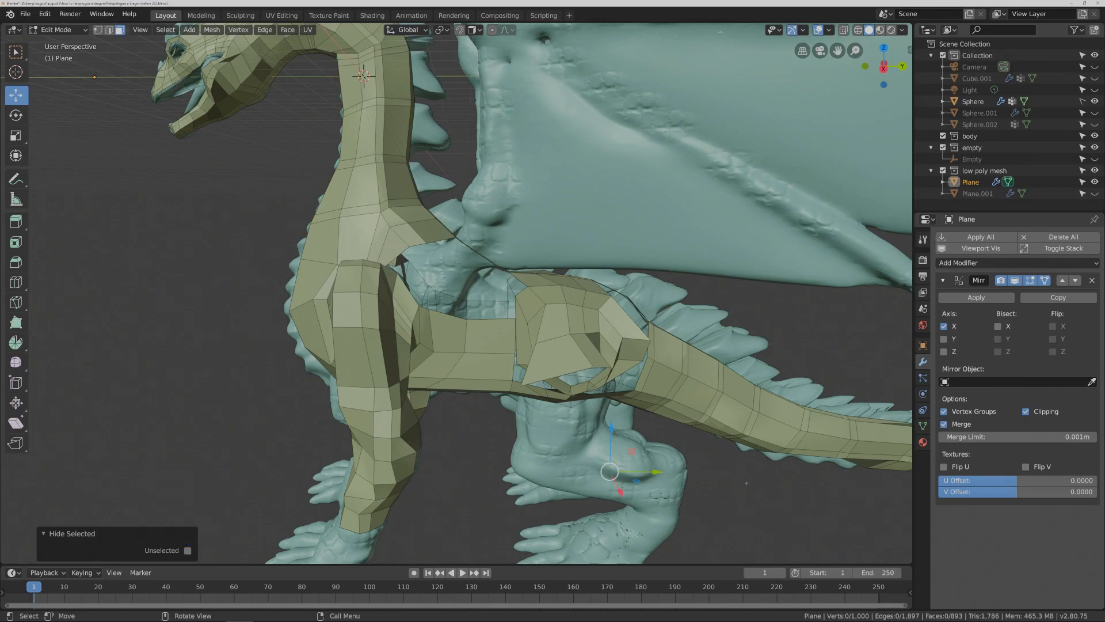
key("Pause")
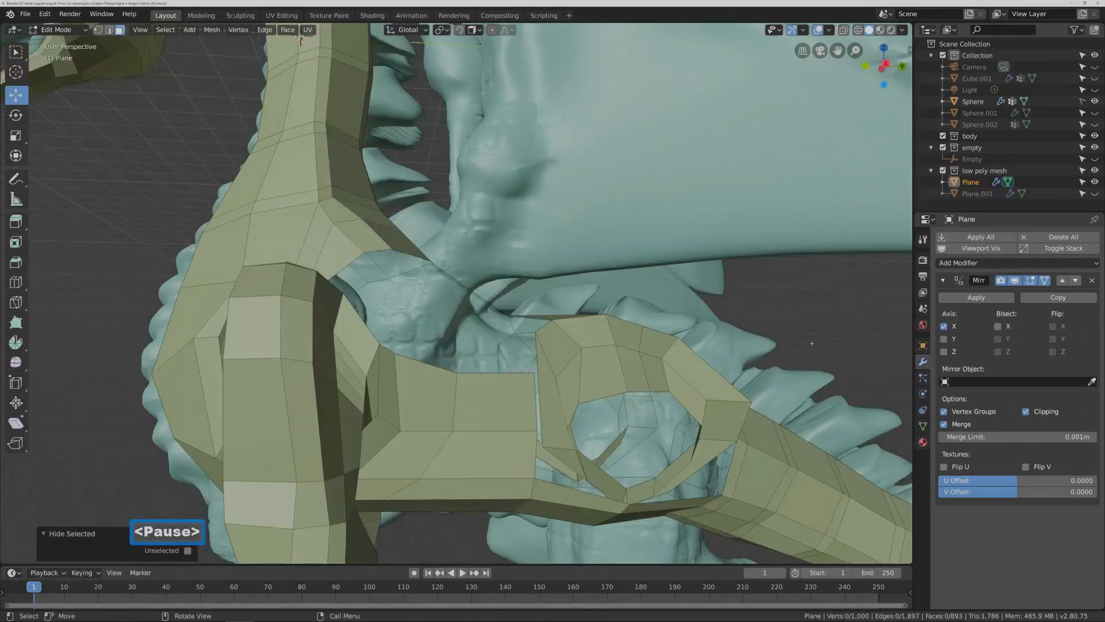
- Dissolve the two cross edges on the spine strip between the back of the hip and the tail base
mouse_move(812, 343)
middle_mouse_down("shift")
mouse_move(735, 335)
mouse_move(685, 311)
mouse_move(582, 332)
middle_mouse_up("shift")
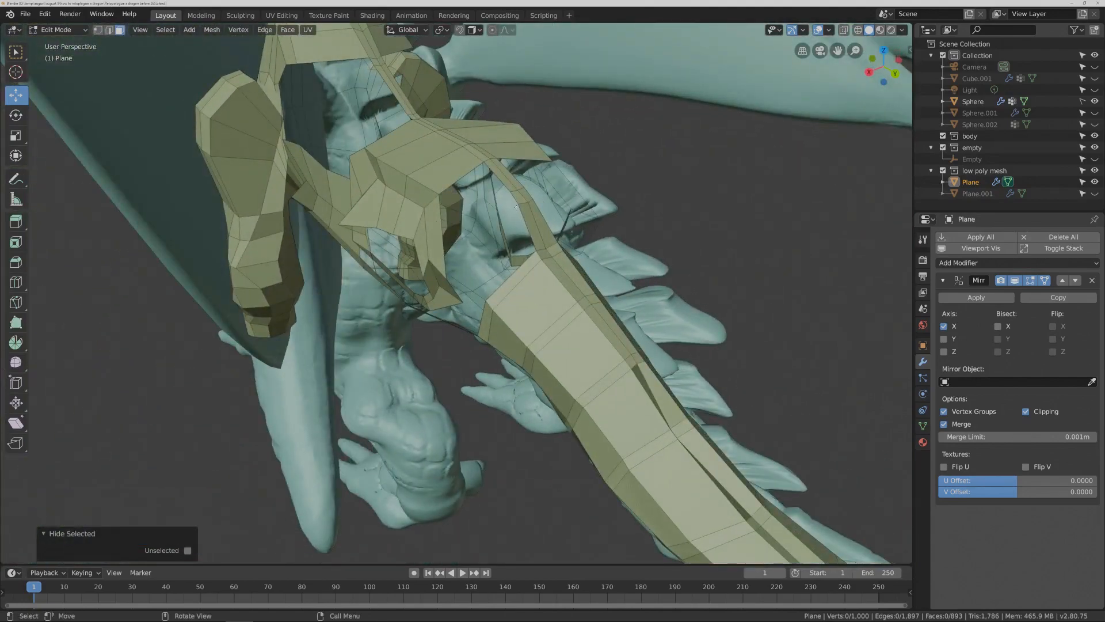
middle_click_drag(546, 205, 506, 284, "ctrl")
left_click(505, 284)
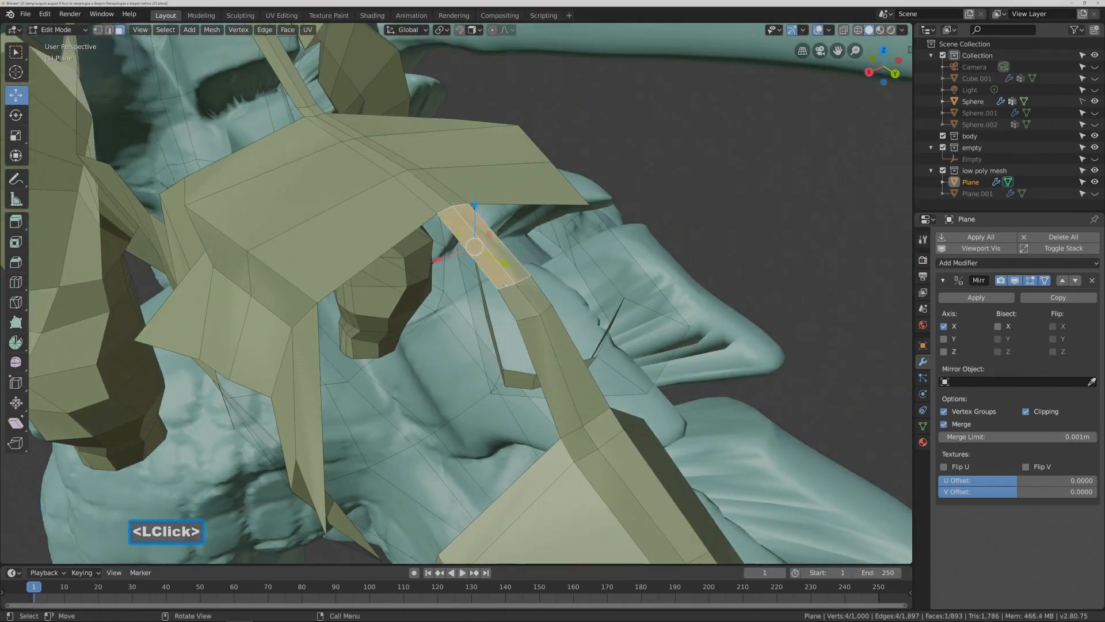
left_click(110, 29)
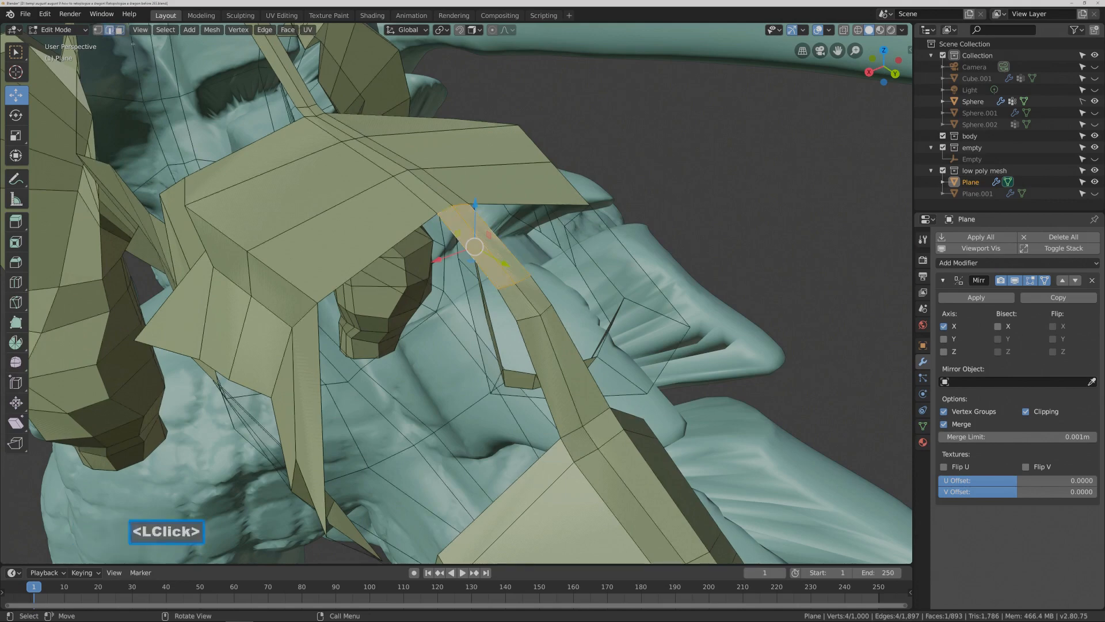
left_click(507, 283)
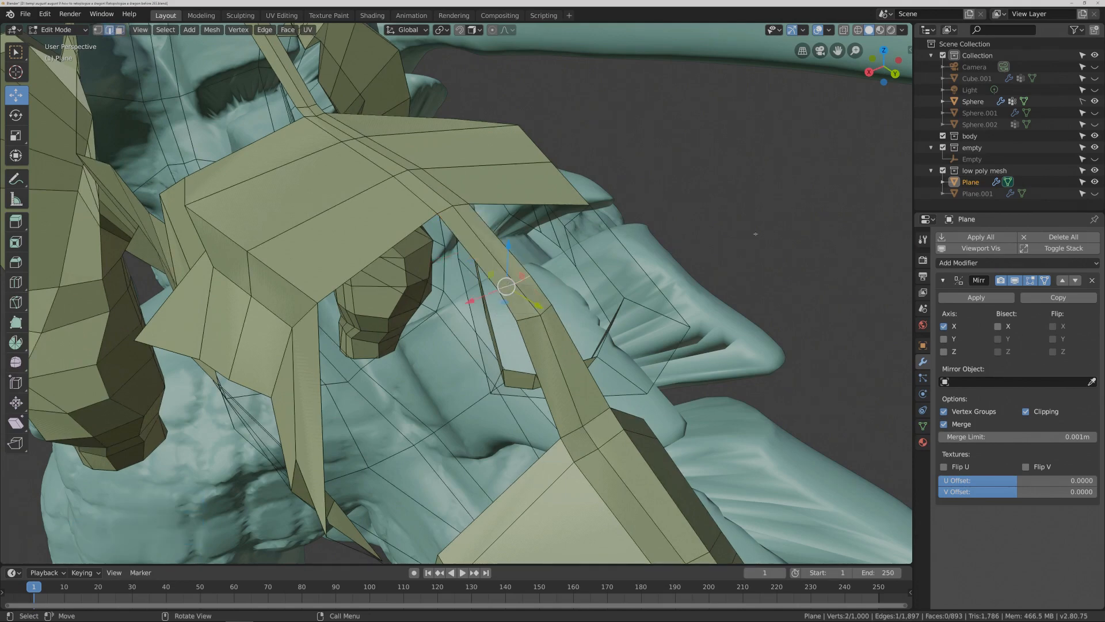
key("x")
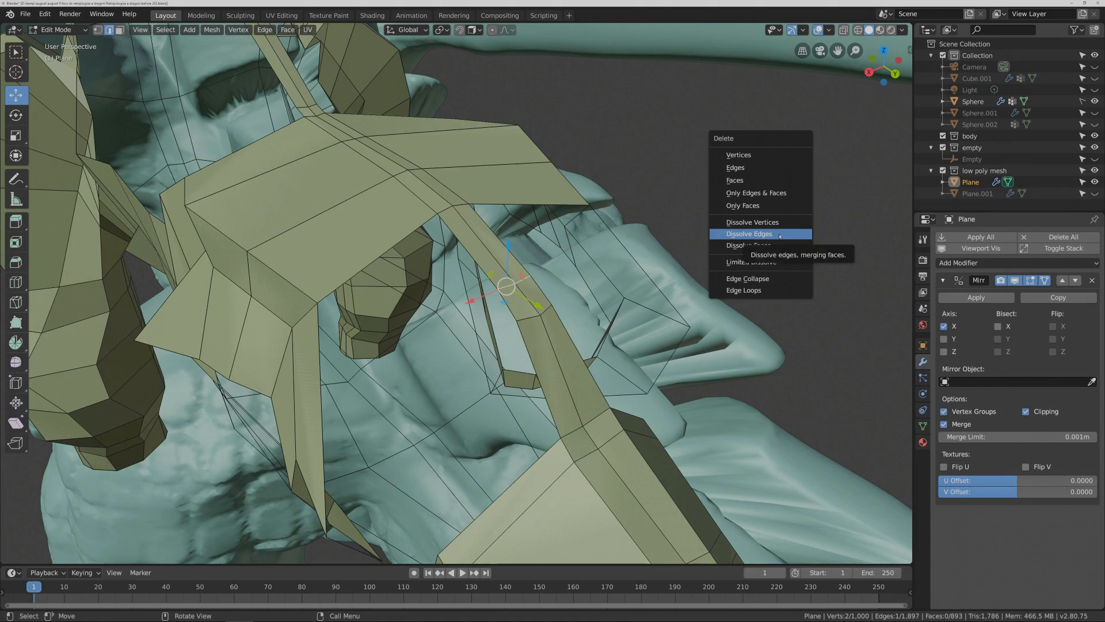
left_click(779, 236)
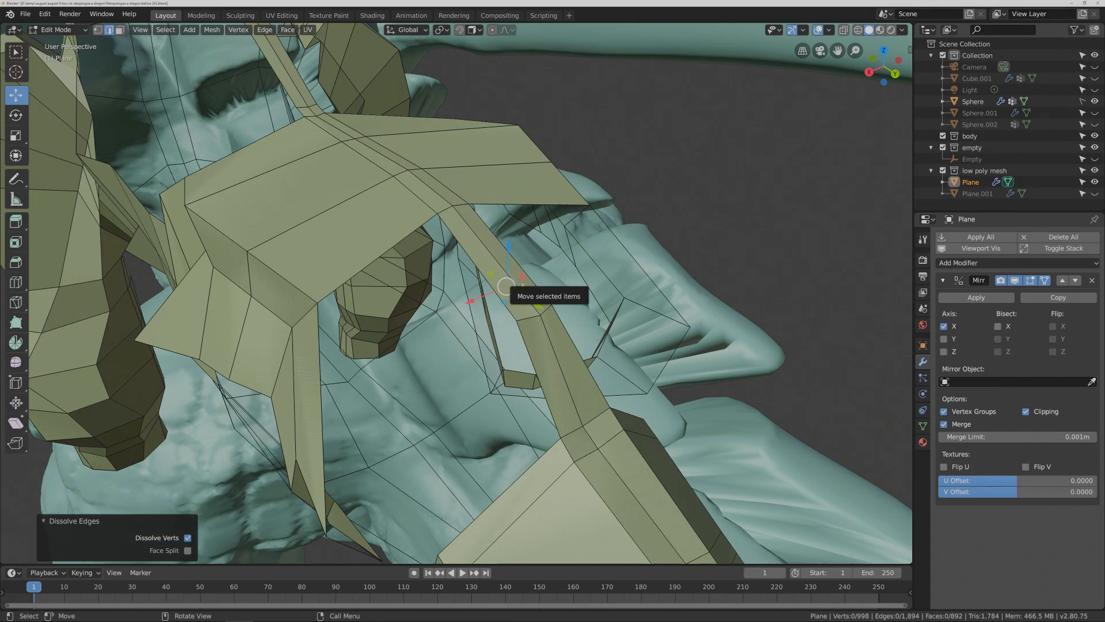
left_click(526, 316, "alt")
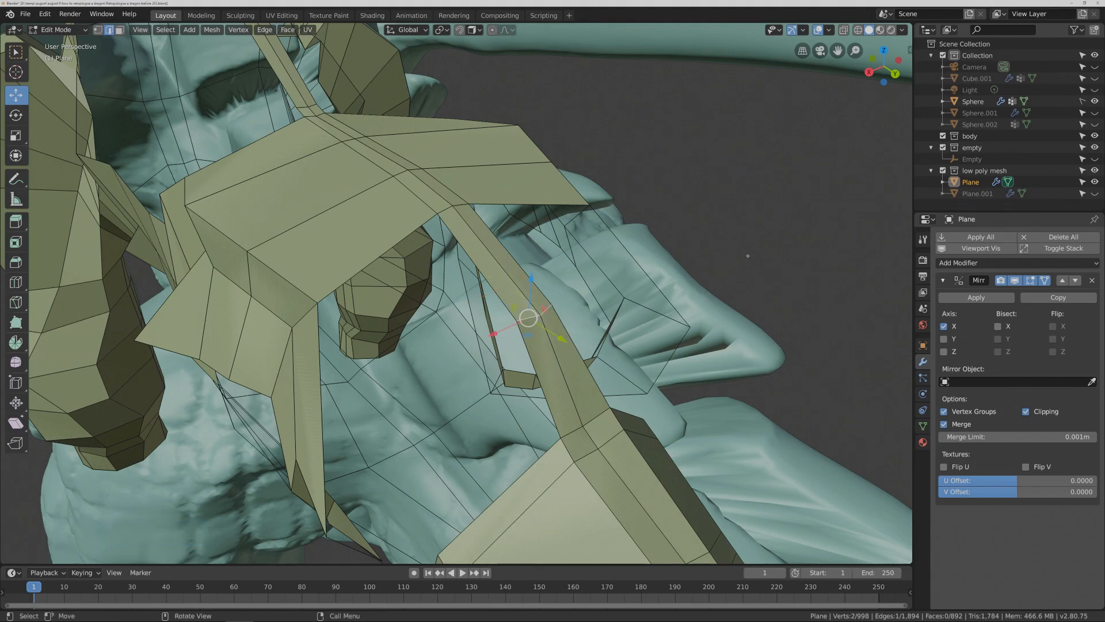
key("x")
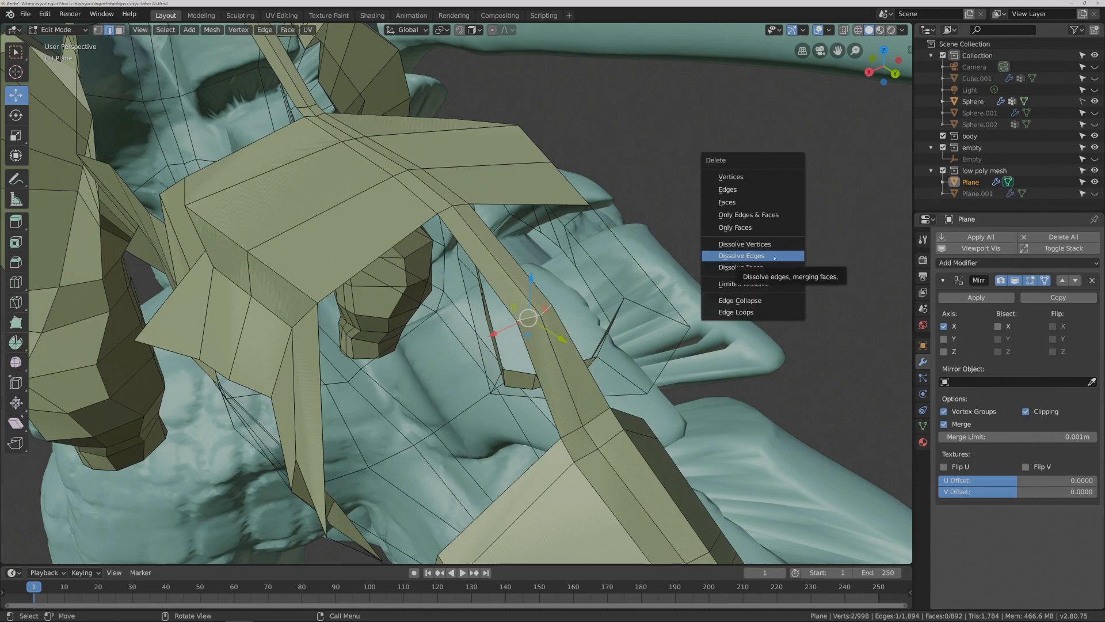
left_click(774, 257)
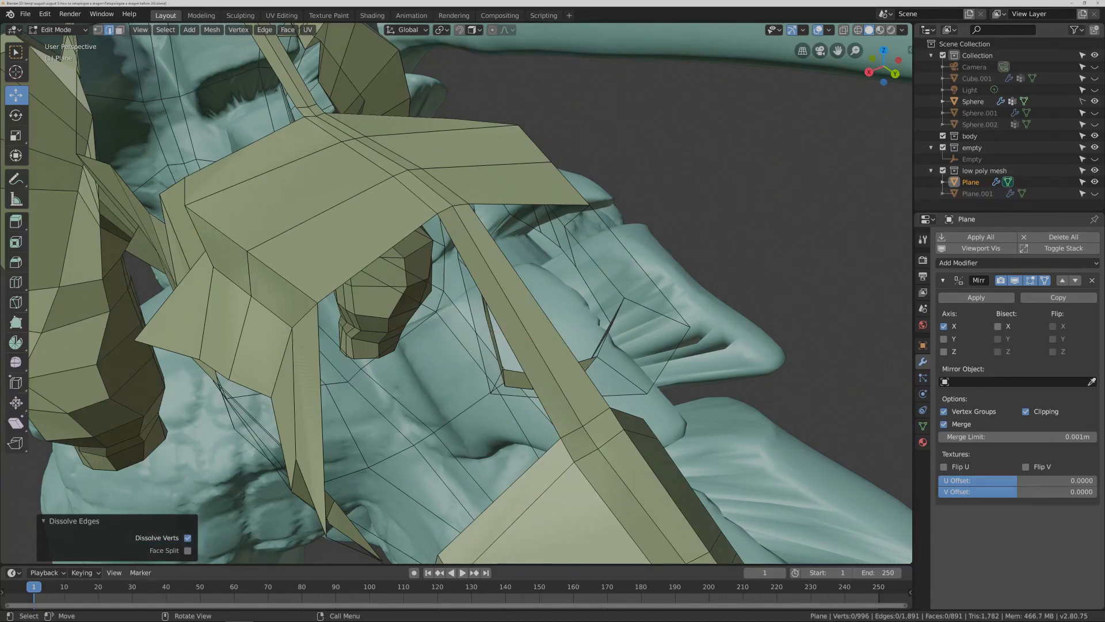
- Fill a face between the rear edges of the hip and the simplified spine strip segment in front of the tail
left_click(318, 366)
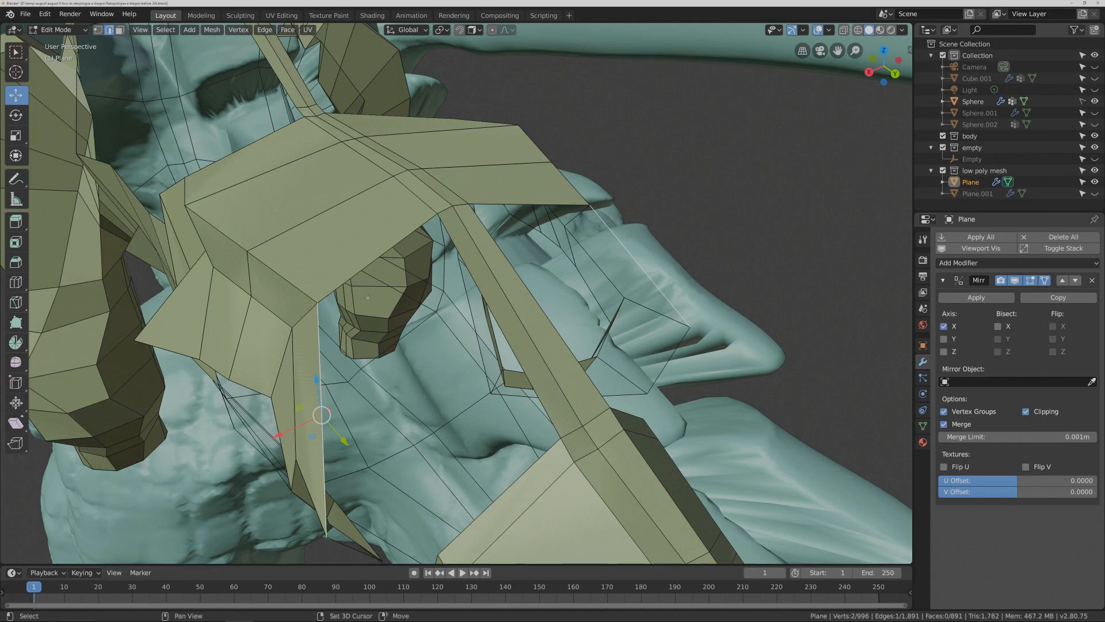
left_click(374, 262, "shift")
left_click(484, 291, "shift")
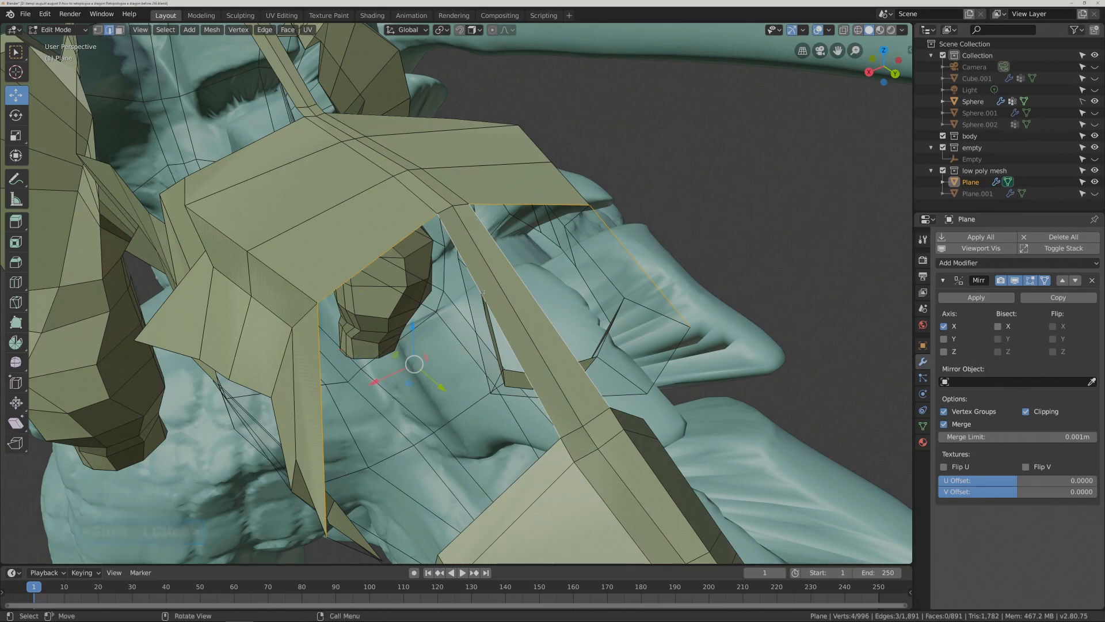
key("f")
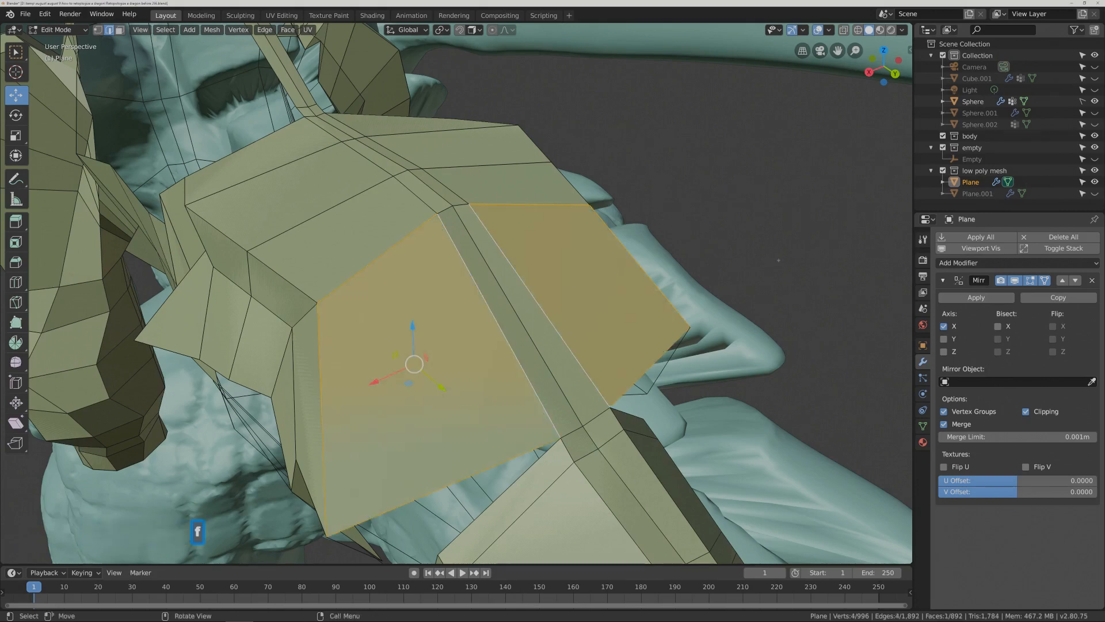
left_click(778, 260)
key("Pause")
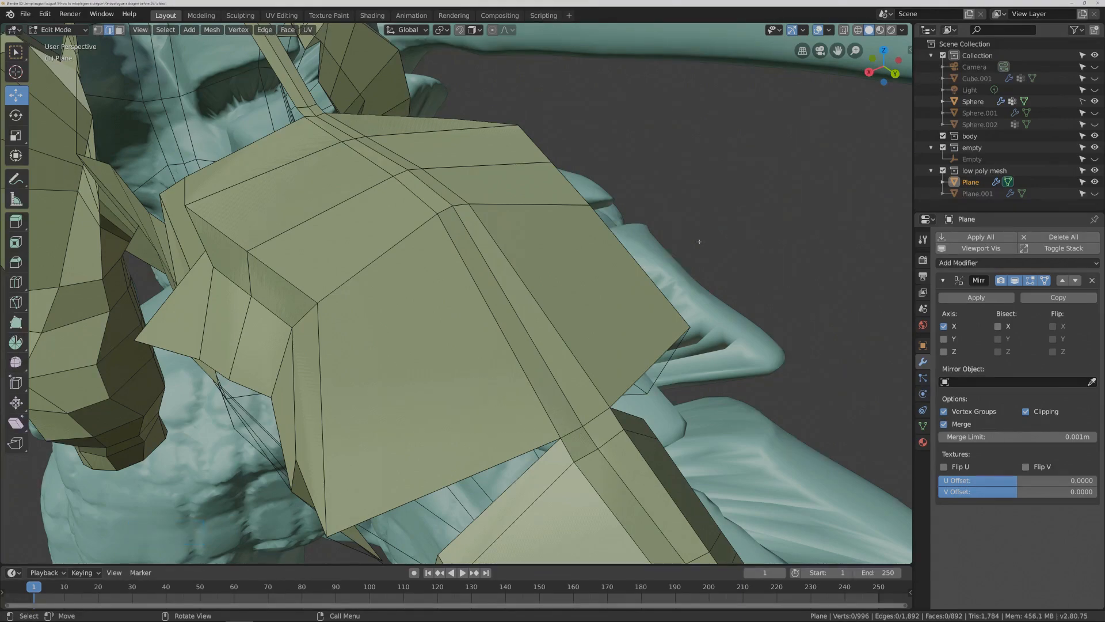
- Fill the face below it, joining the rear hip edge to the upper front edge of the tail
scroll(700, 242, "down", 4)
scroll(683, 256, "down", 2)
middle_click_drag(684, 256, 576, 247)
left_click(407, 430)
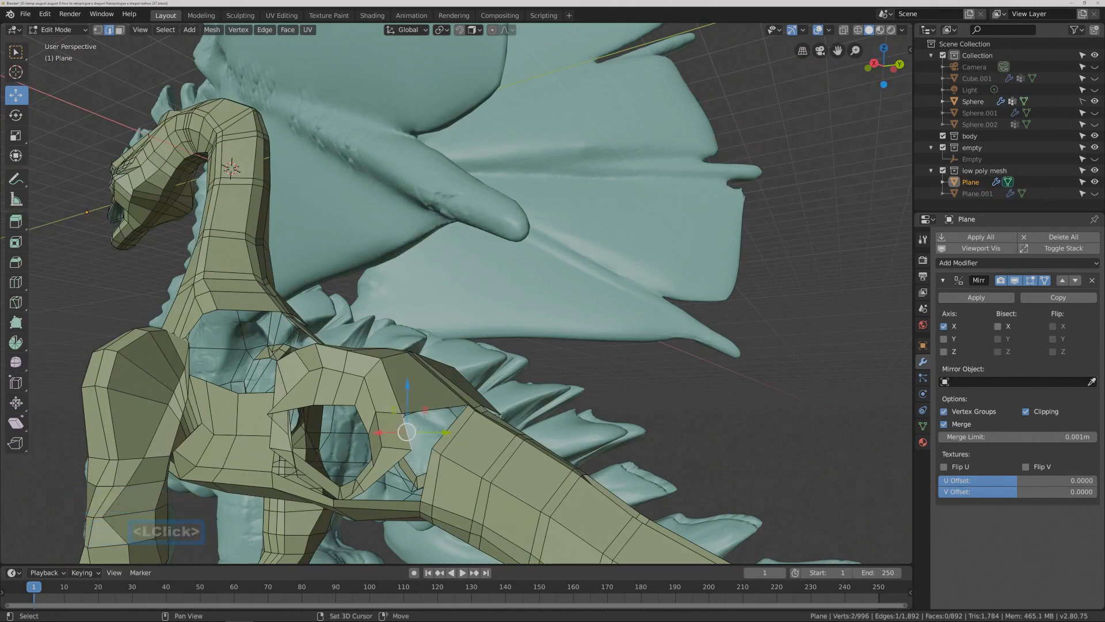
left_click(435, 410, "shift")
left_click(447, 431, "shift")
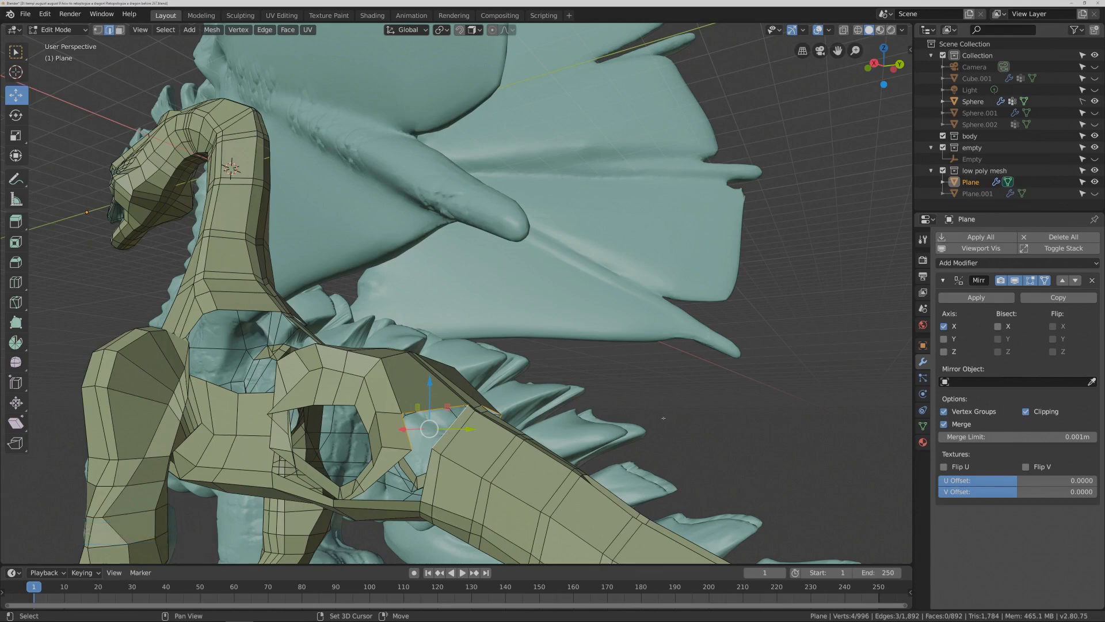
key("f")
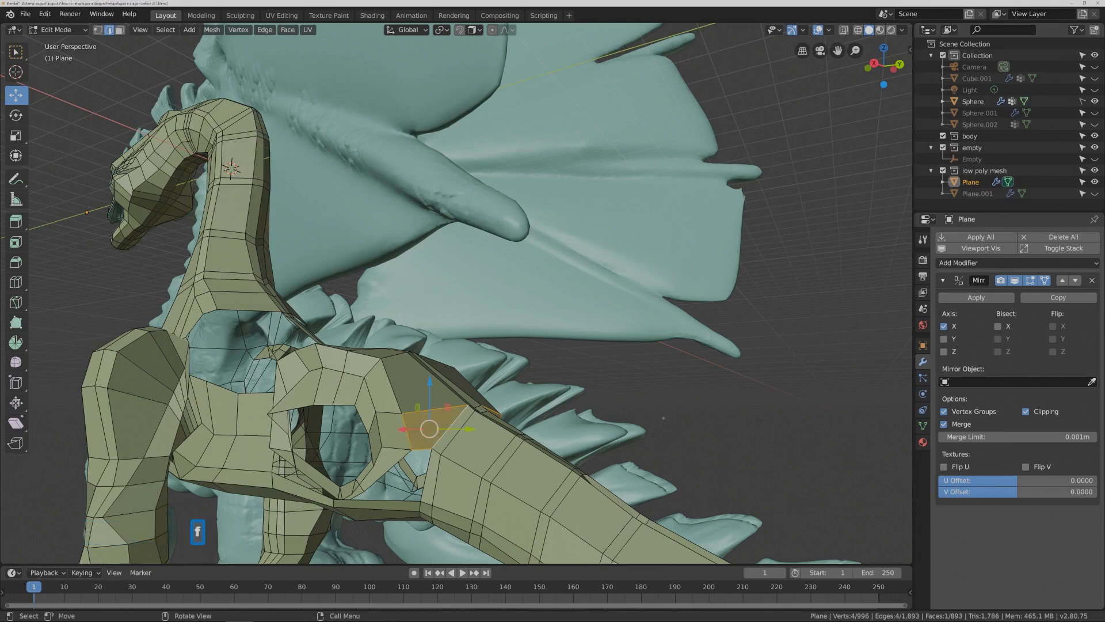
left_click(663, 418)
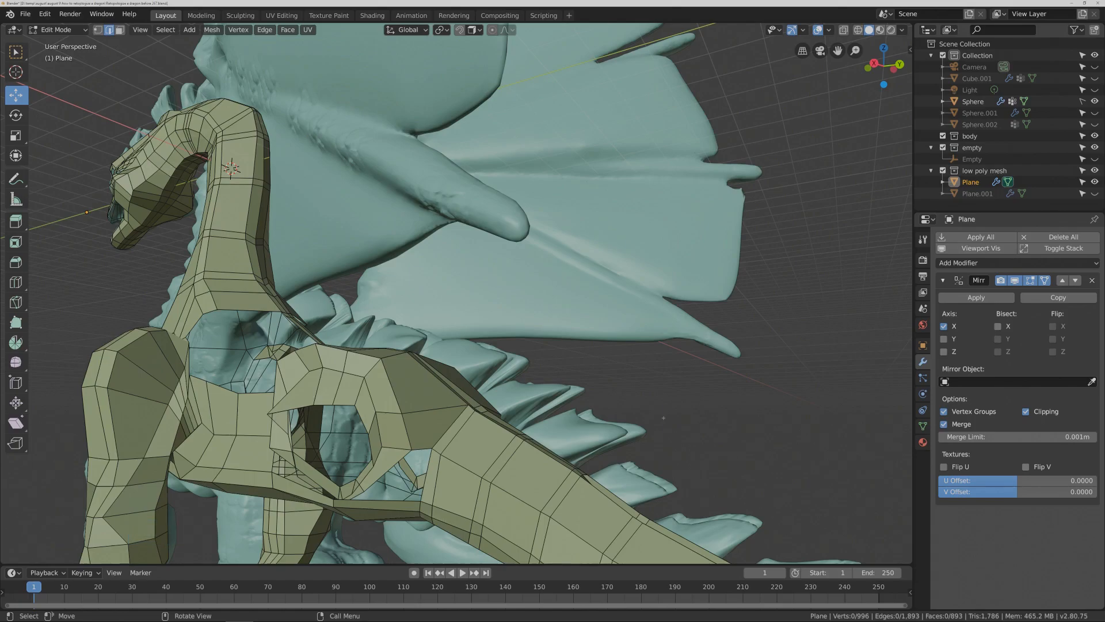
key("Pause")
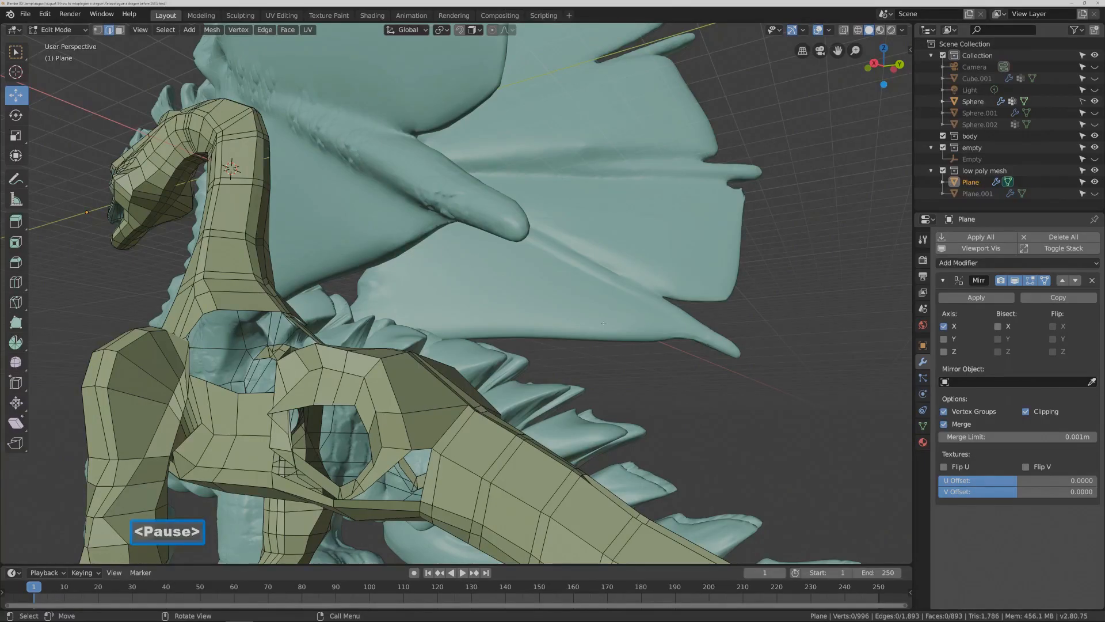
- Extrude two connected vertices from the corner above the front shoulder, following the lower edge of the neck base upward
middle_click_drag(602, 323, 488, 309)
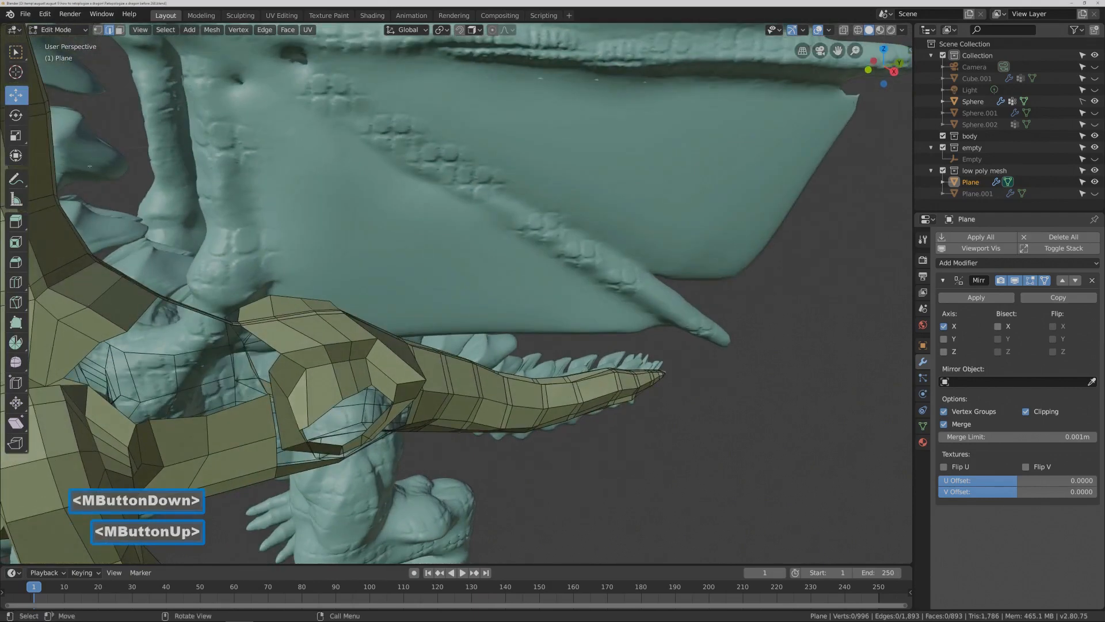
left_click(98, 29)
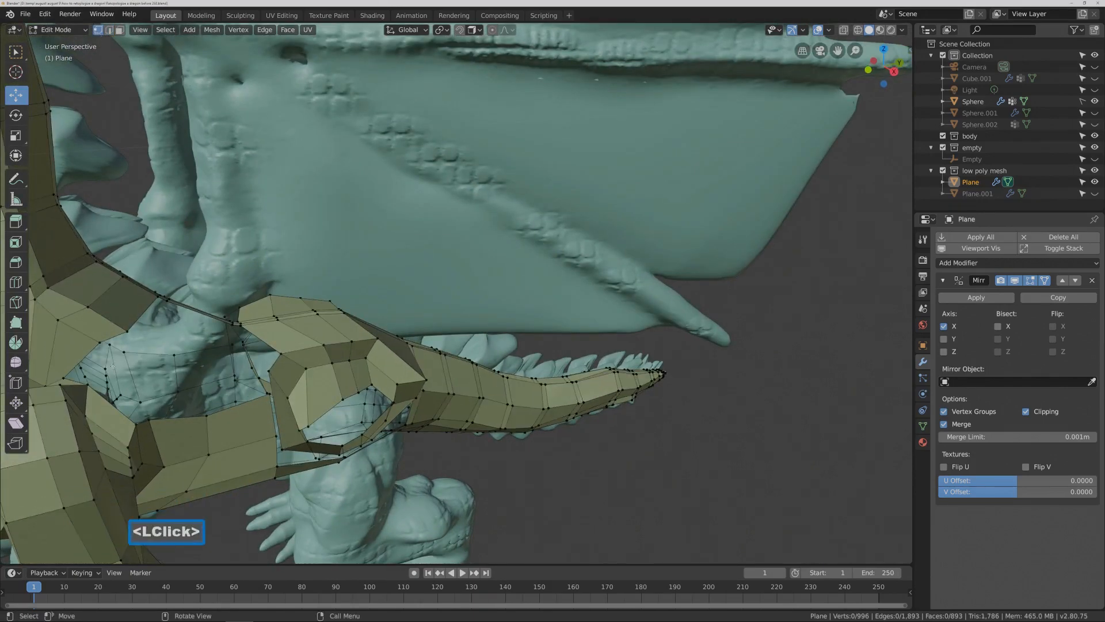
left_click(87, 383)
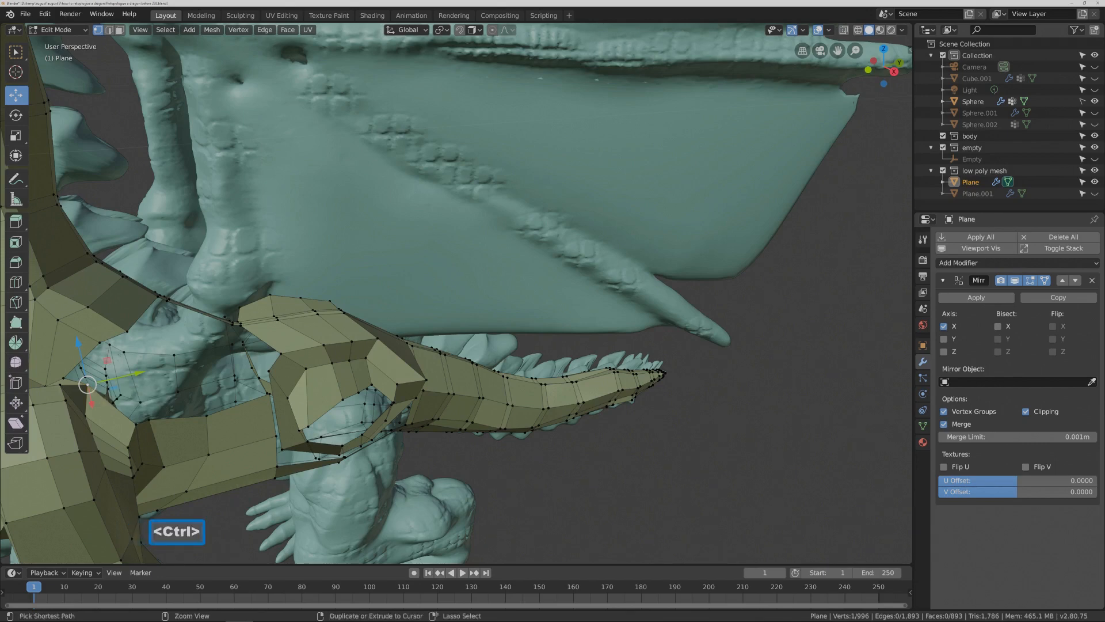
right_click(120, 354, "ctrl")
right_click(139, 341, "ctrl")
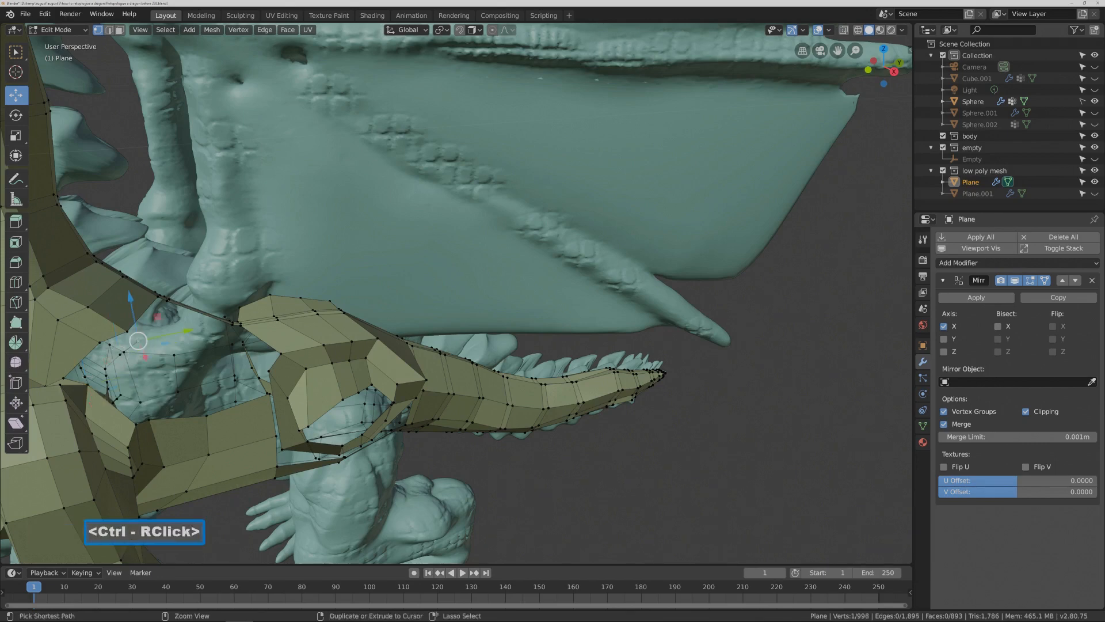
middle_click_drag(186, 318, 191, 312)
middle_click_drag(192, 304, 187, 316)
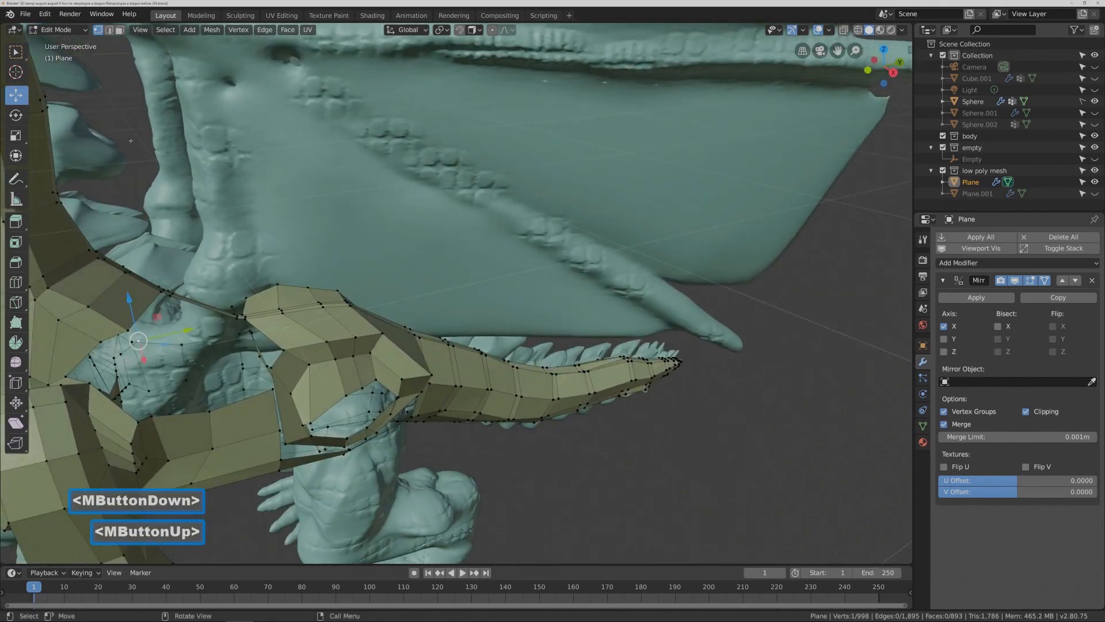
- Fill two faces between the newly extruded edges and the neck base edges above the front shoulder
left_click(109, 30)
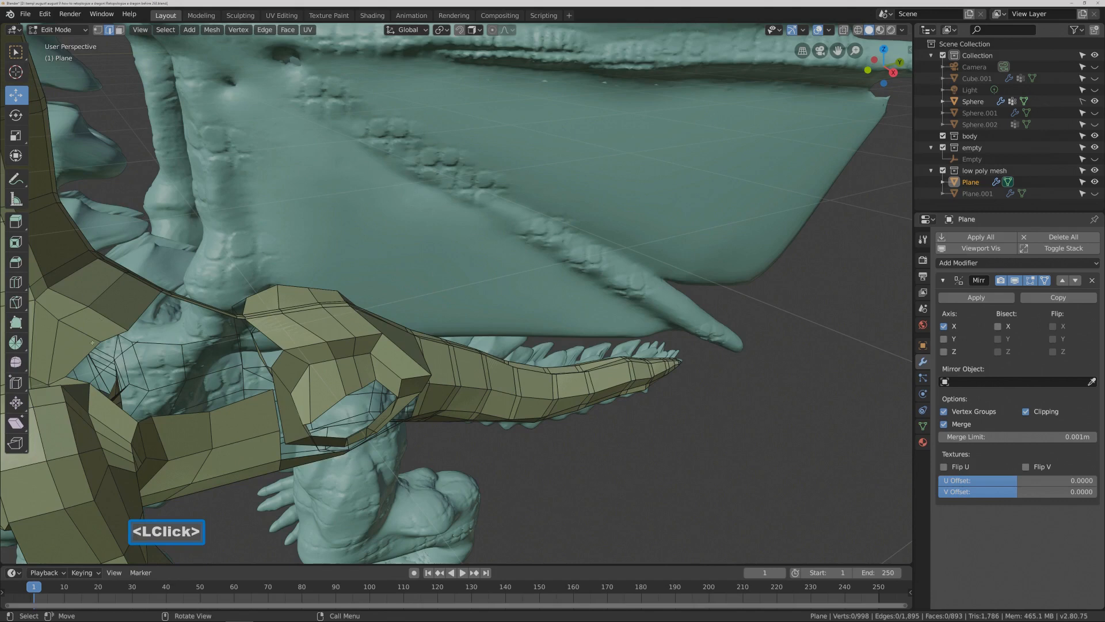
left_click(83, 536)
left_click(79, 387)
key("f")
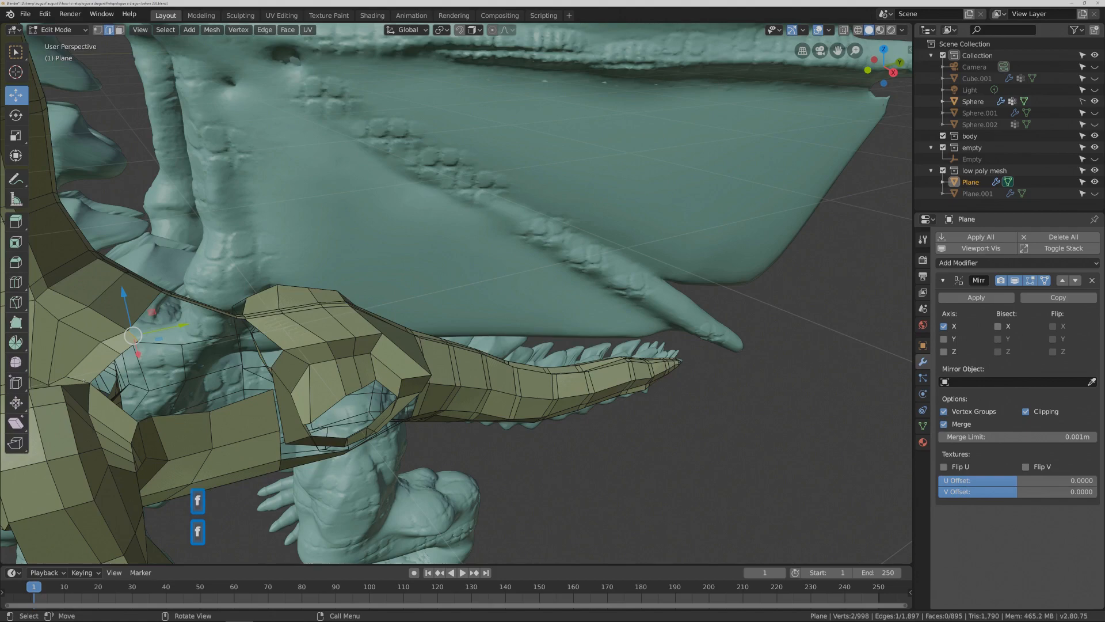
- Fill the remaining face along the rear edge of the neck base, joining the faces above the front shoulder to the spine strip
left_click(156, 297, "shift")
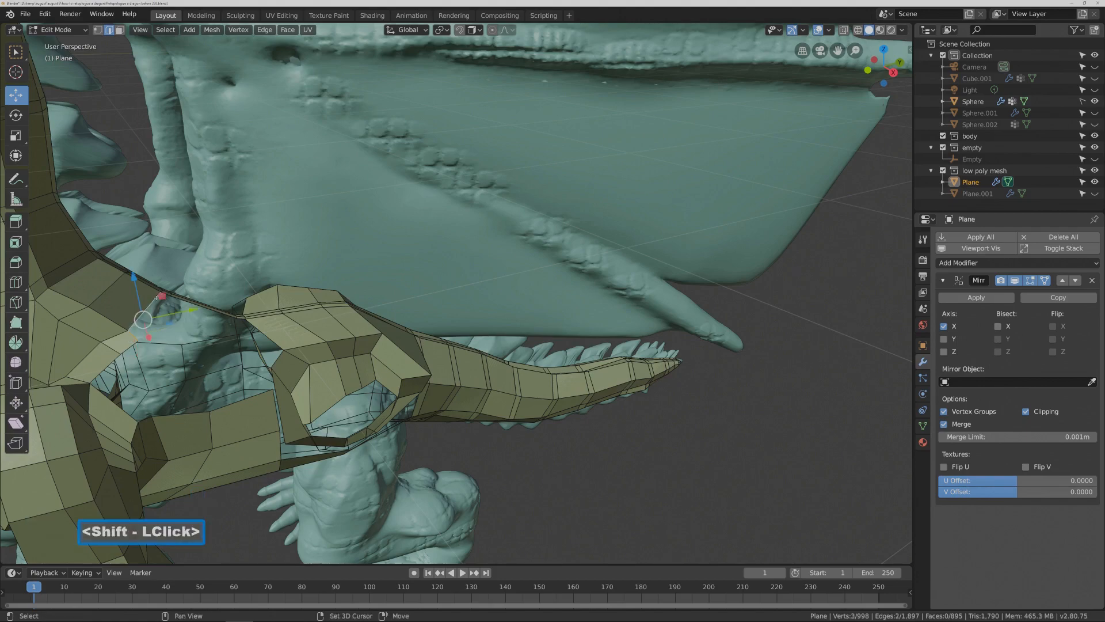
middle_click_drag(213, 323, 222, 325)
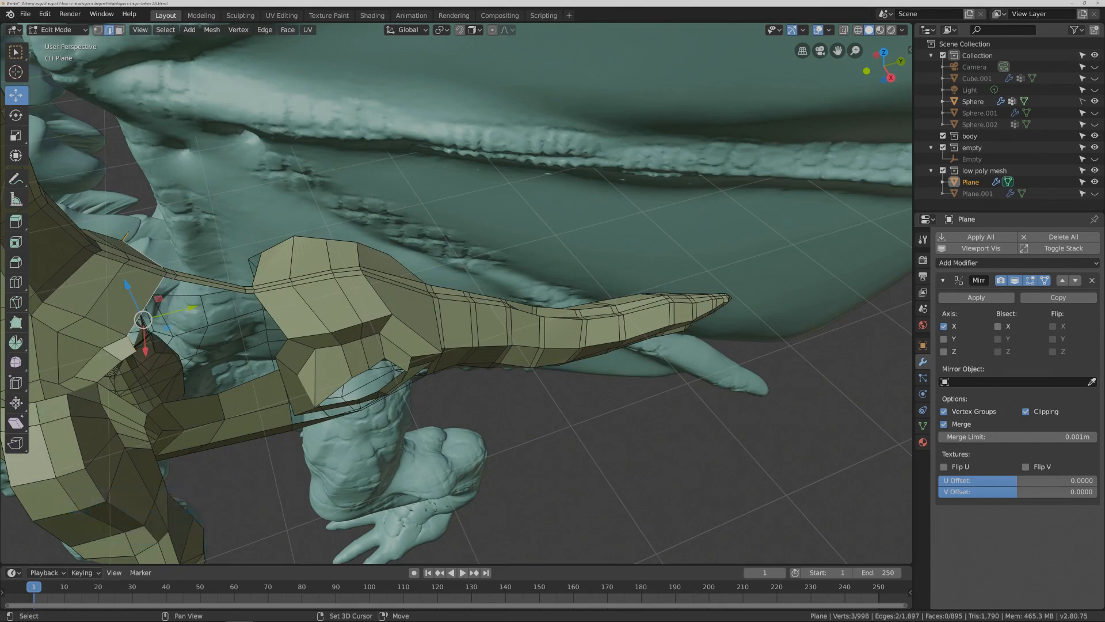
left_click(168, 283, "shift")
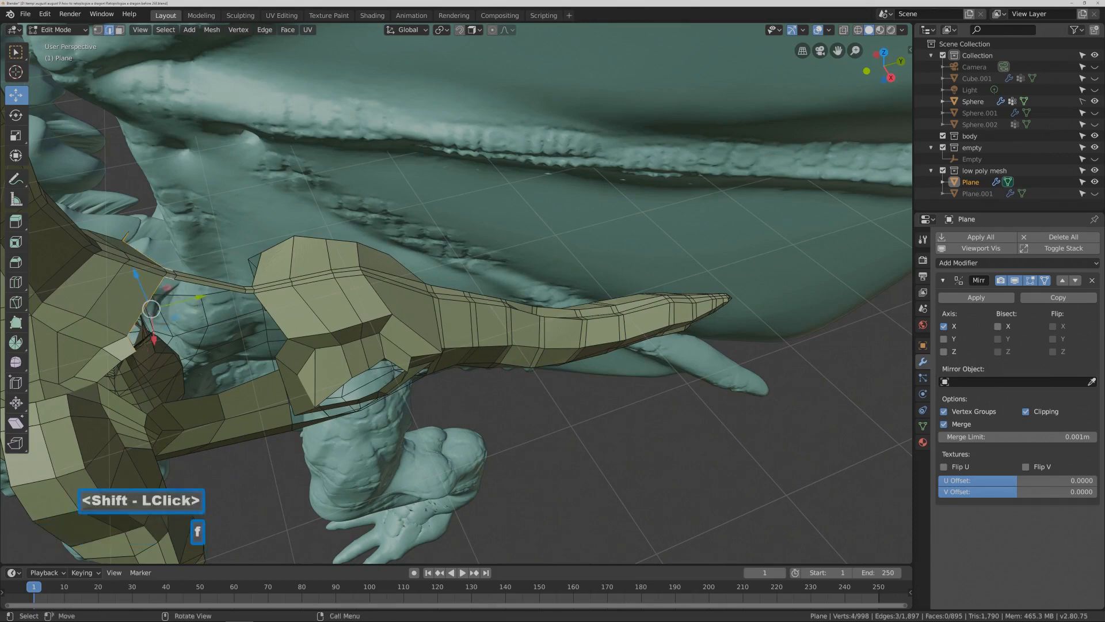
key("f")
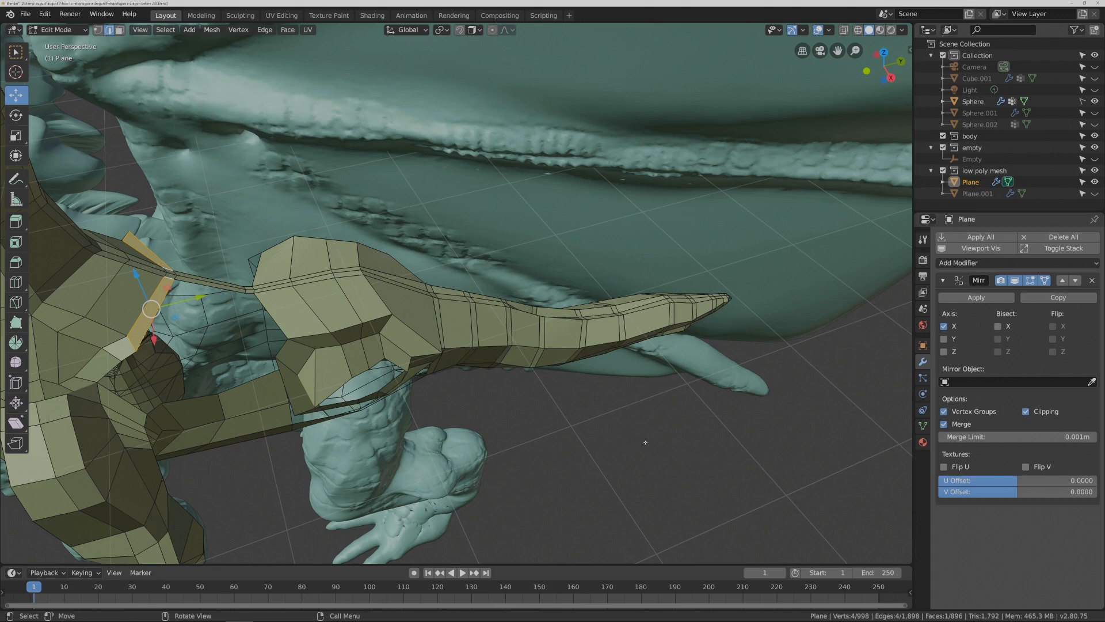
left_click(646, 442)
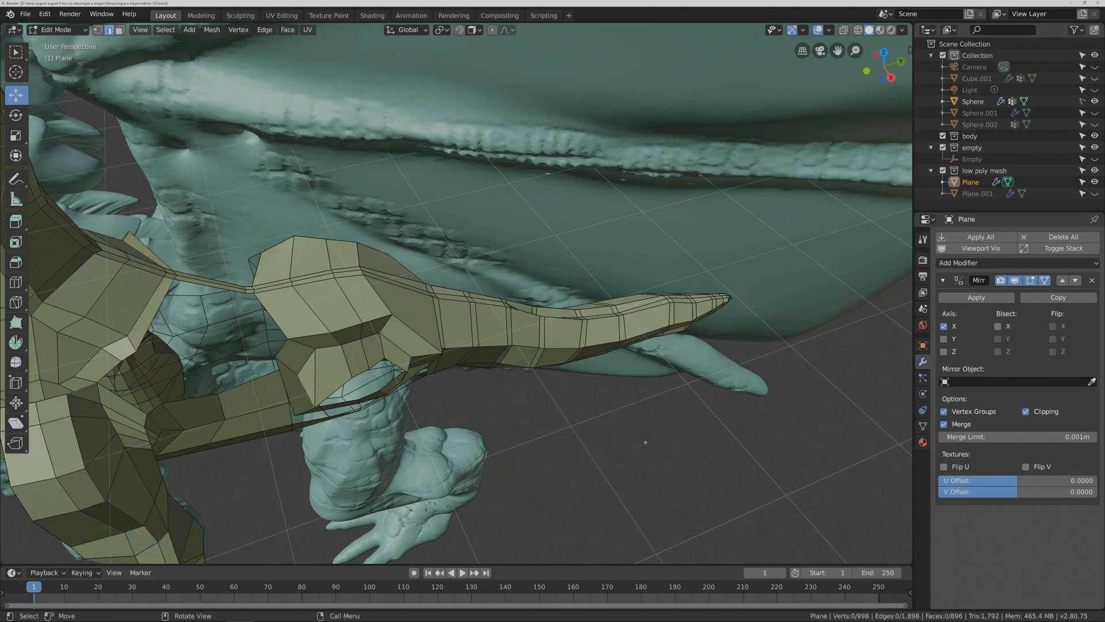
- Fill a face between the spine strip and the upper front edge of the hip
key("Pause")
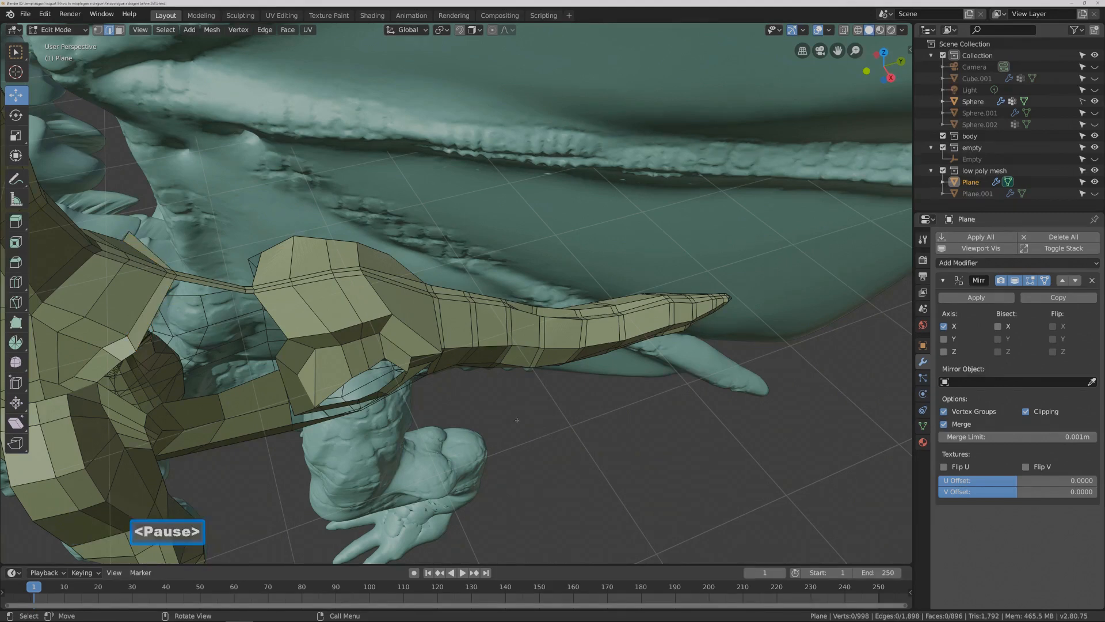
middle_click_drag(517, 420, 390, 481, "shift")
middle_click_drag(214, 328, 210, 325)
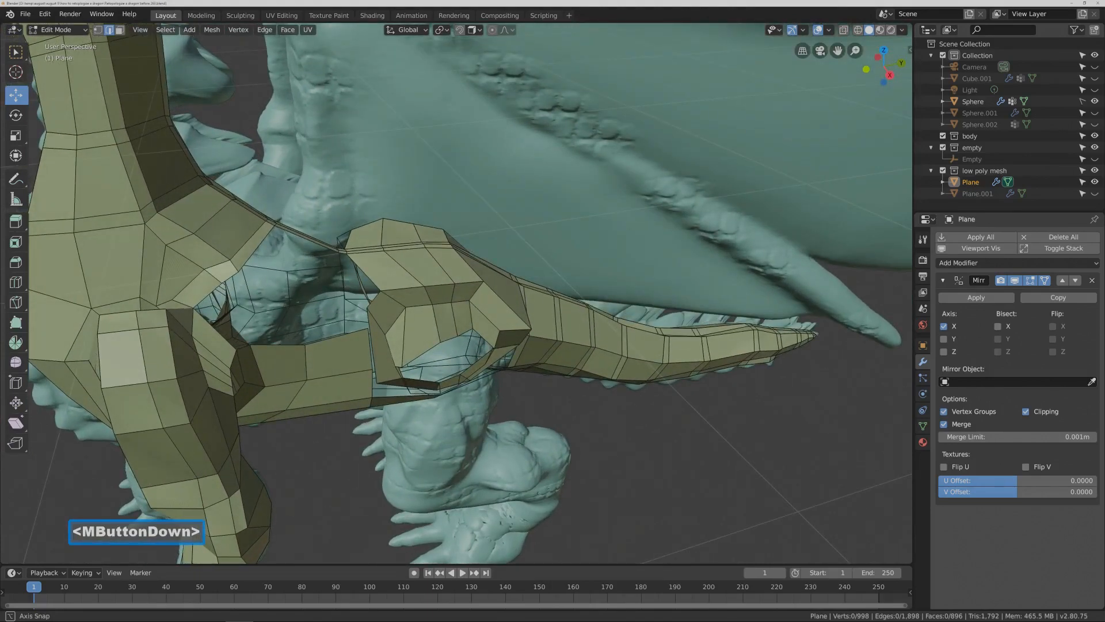
middle_click_drag(210, 326, 203, 315)
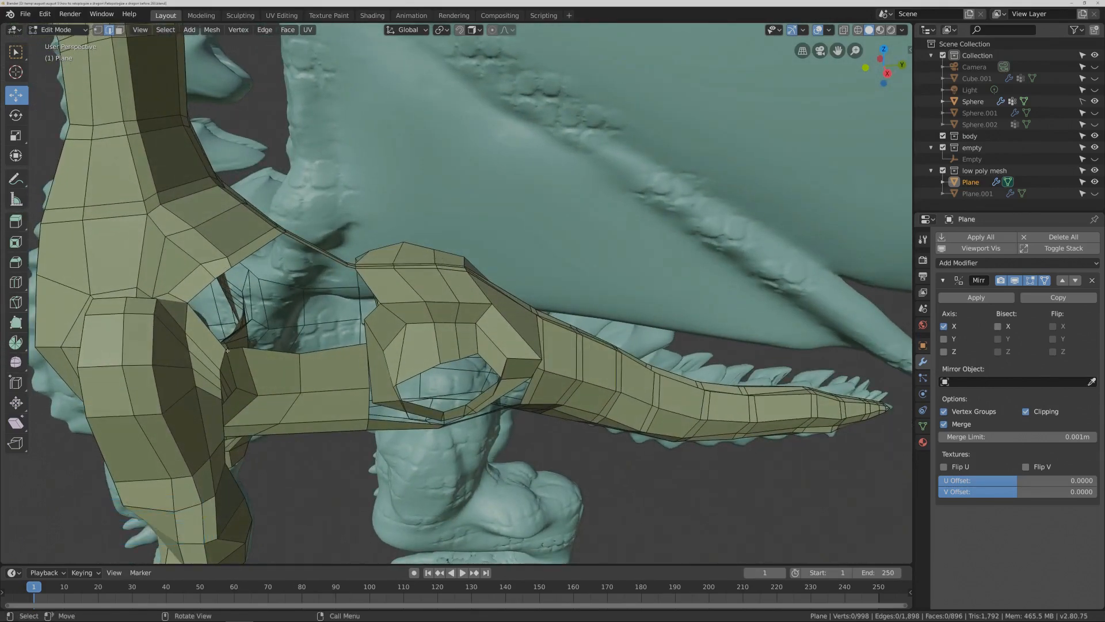
middle_click_drag(203, 315, 222, 304)
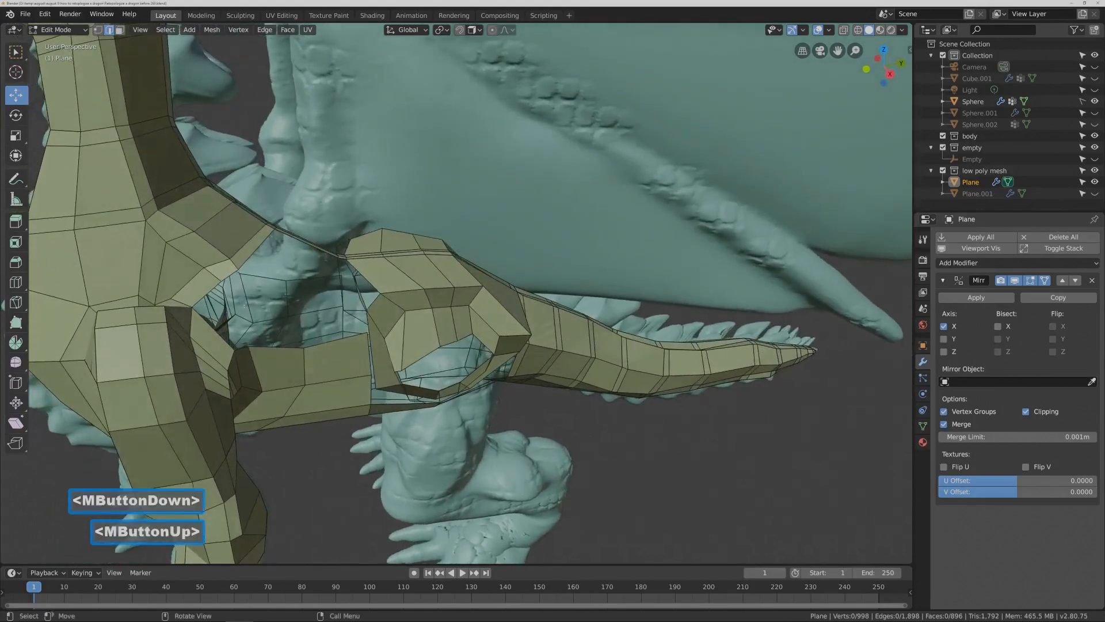
left_click(364, 284)
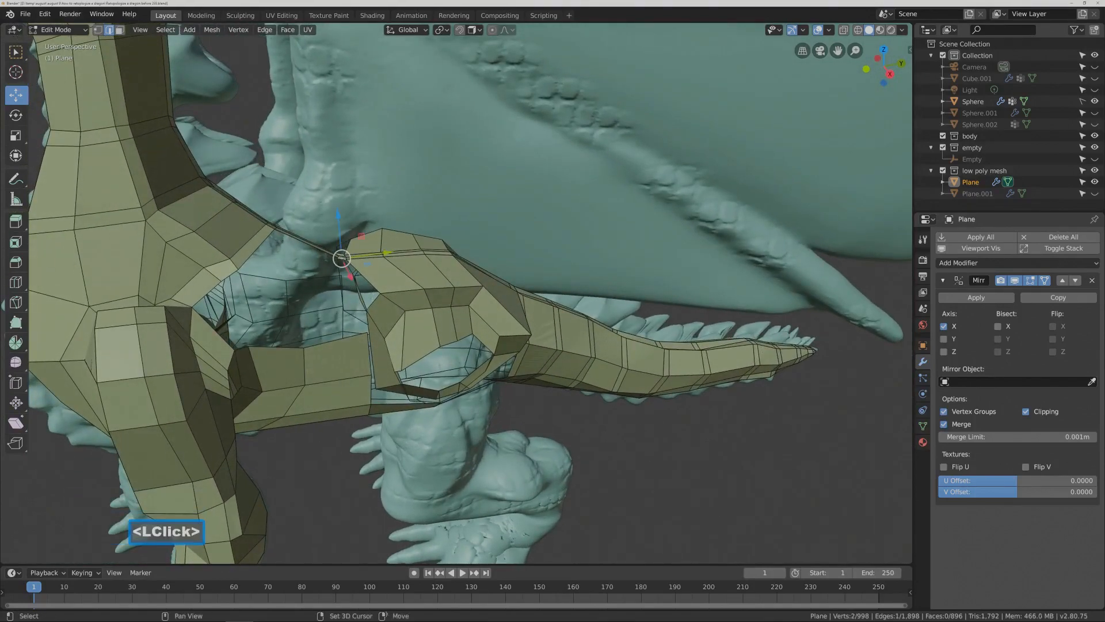
left_click(361, 291, "shift")
key("f")
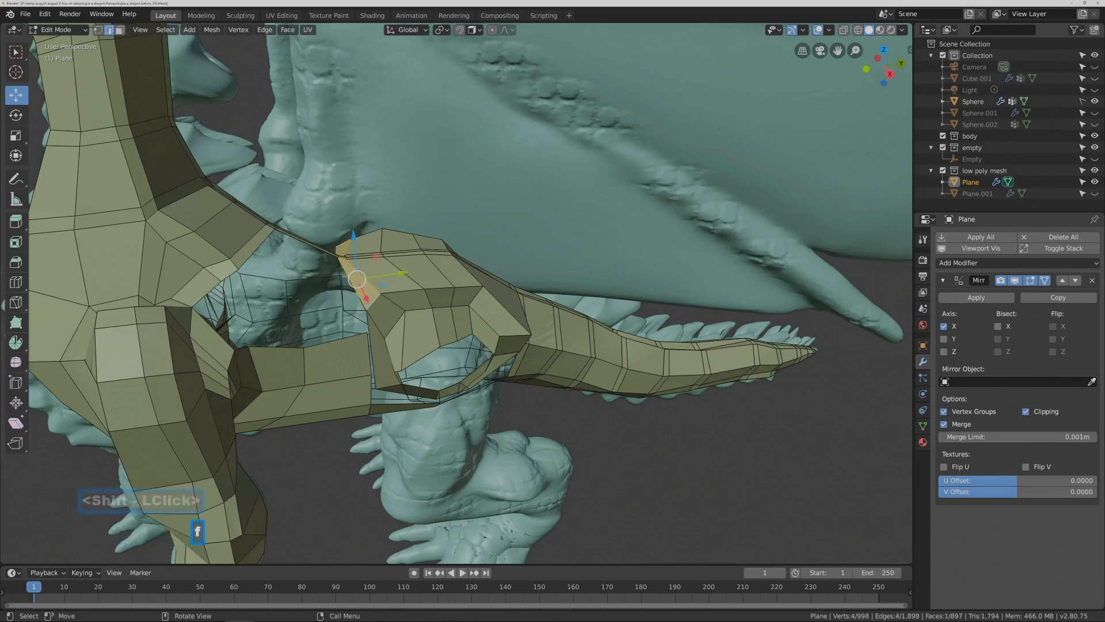
- Switch the mesh selection mode to vertices
mouse_move(361, 291)
middle_mouse_down()
mouse_move(377, 288)
mouse_move(345, 299)
mouse_move(357, 279)
mouse_move(374, 292)
middle_mouse_up()
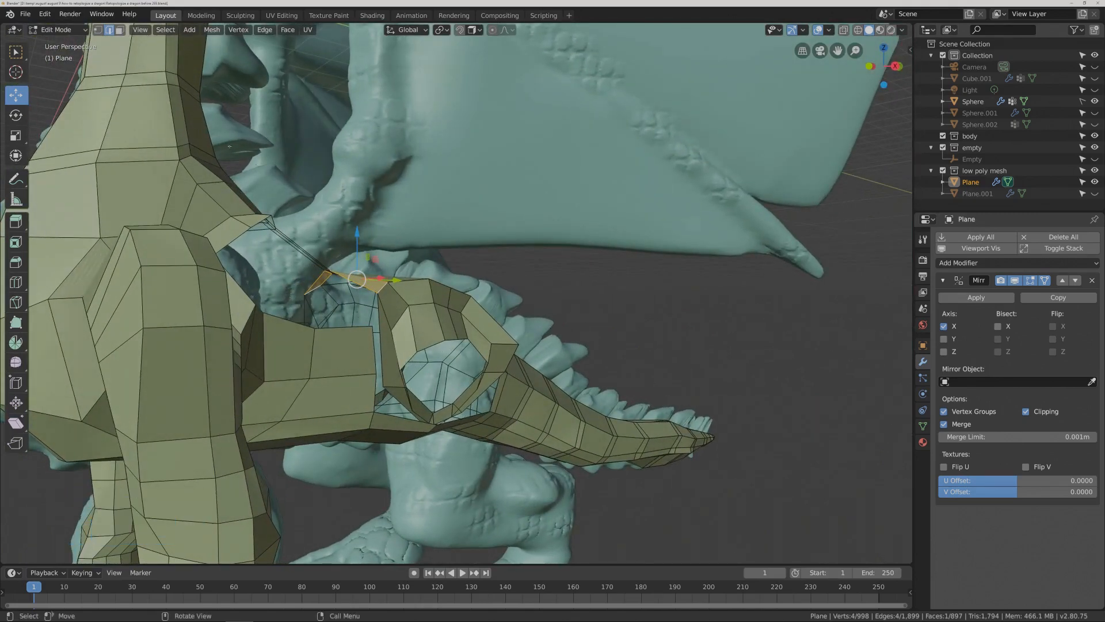
left_click(98, 30)
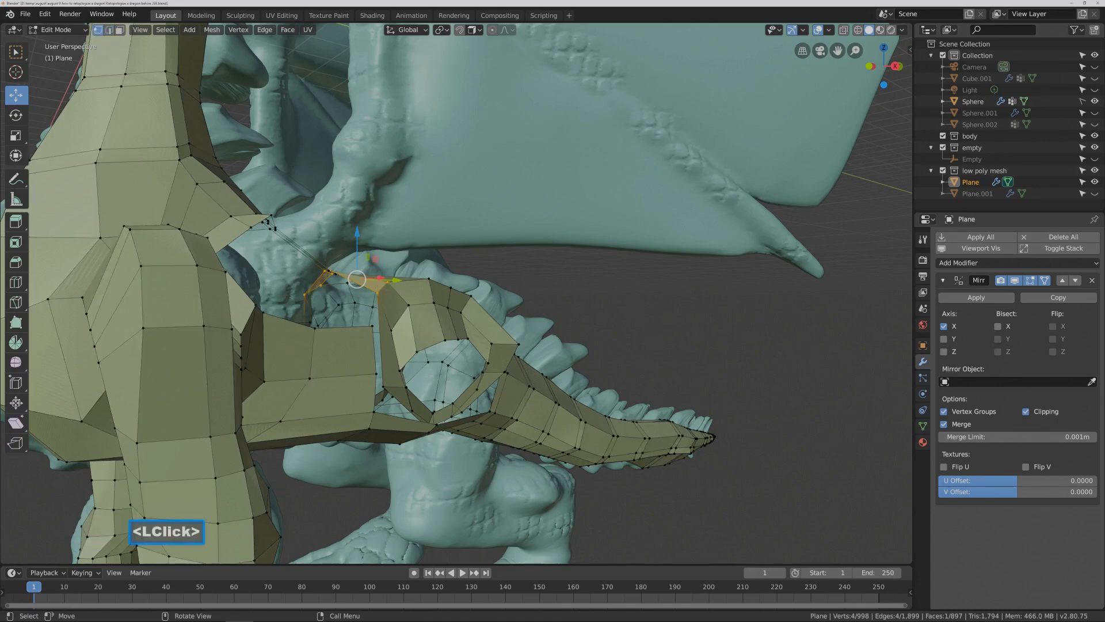
- Lower two vertices along the front edge of the hind-leg ring on the Z axis to align them with the body edge
left_click(377, 293)
left_click_drag(376, 254, 375, 288)
middle_click_drag(401, 383, 391, 386)
left_click(383, 387)
left_click_drag(383, 345, 381, 367)
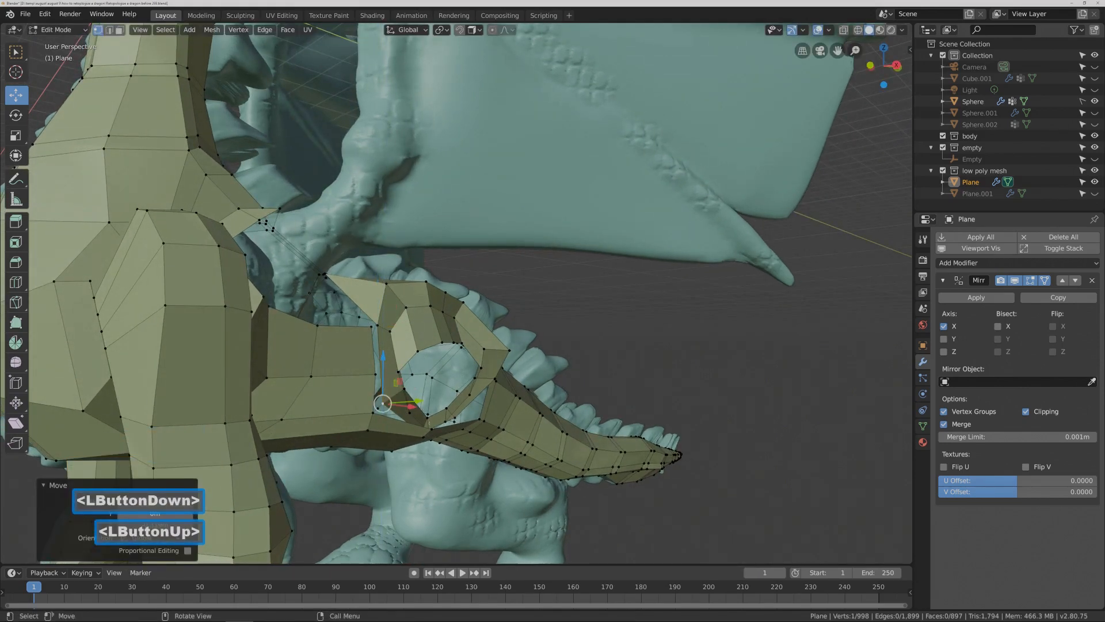
- Adjust the position of the vertices at the lower rim of the hind-leg ring
middle_click_drag(382, 403, 439, 423)
left_click(485, 415)
left_click(461, 425)
left_click_drag(464, 389, 494, 388)
left_click(485, 416)
left_click(496, 426)
- Raise the inner vertex at the bottom of the hind-leg ring slightly along the Z axis
middle_click_drag(550, 403, 425, 438)
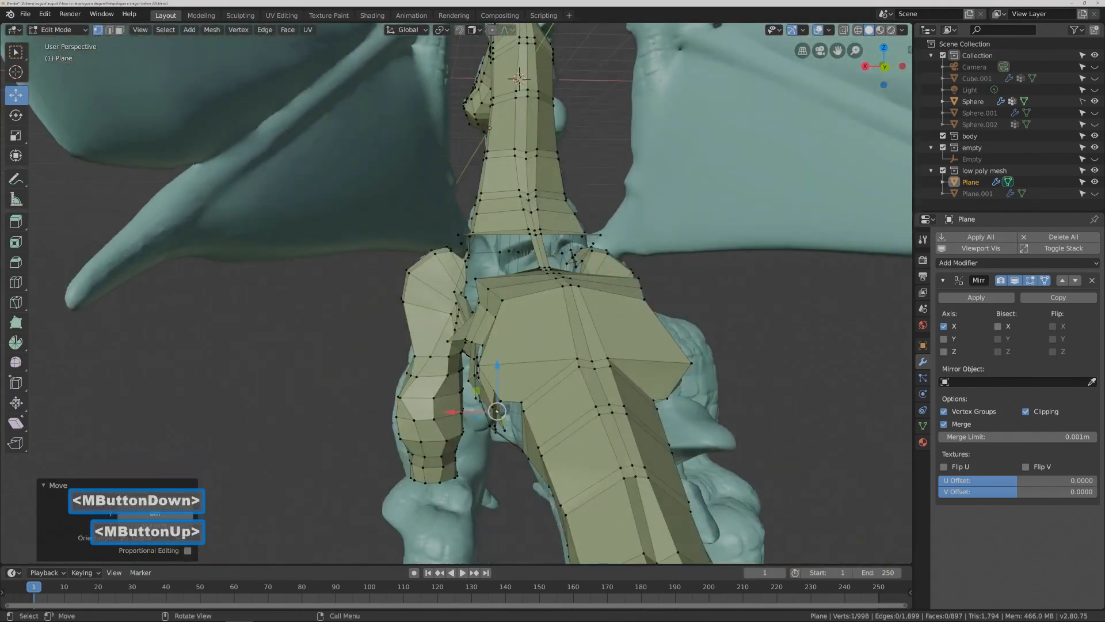
left_click(504, 430)
left_click(504, 430)
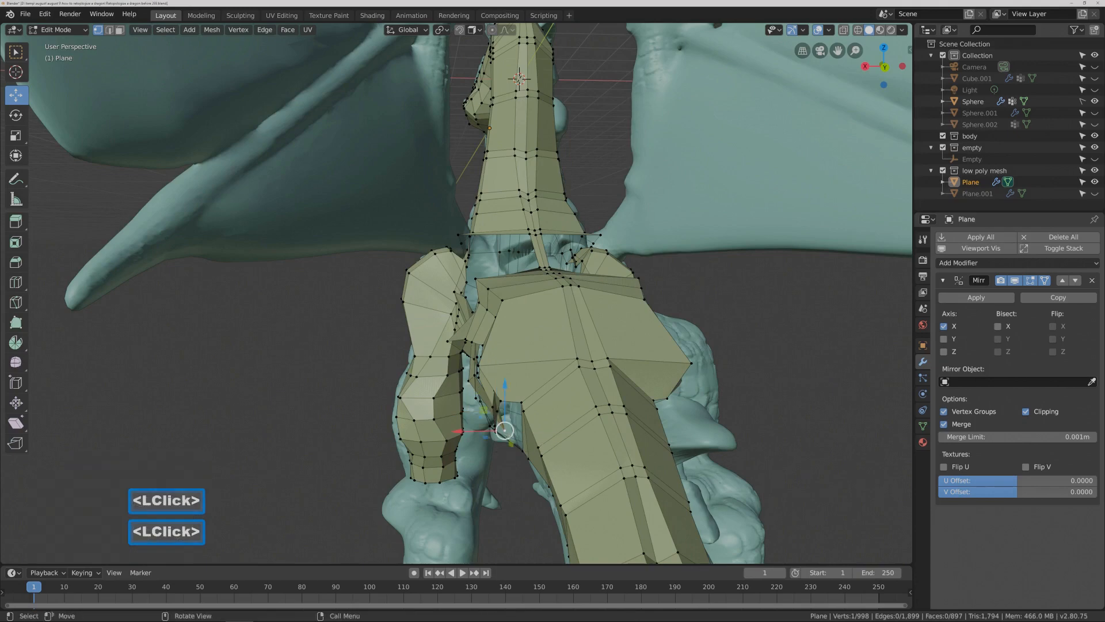
left_click_drag(504, 430, 504, 415)
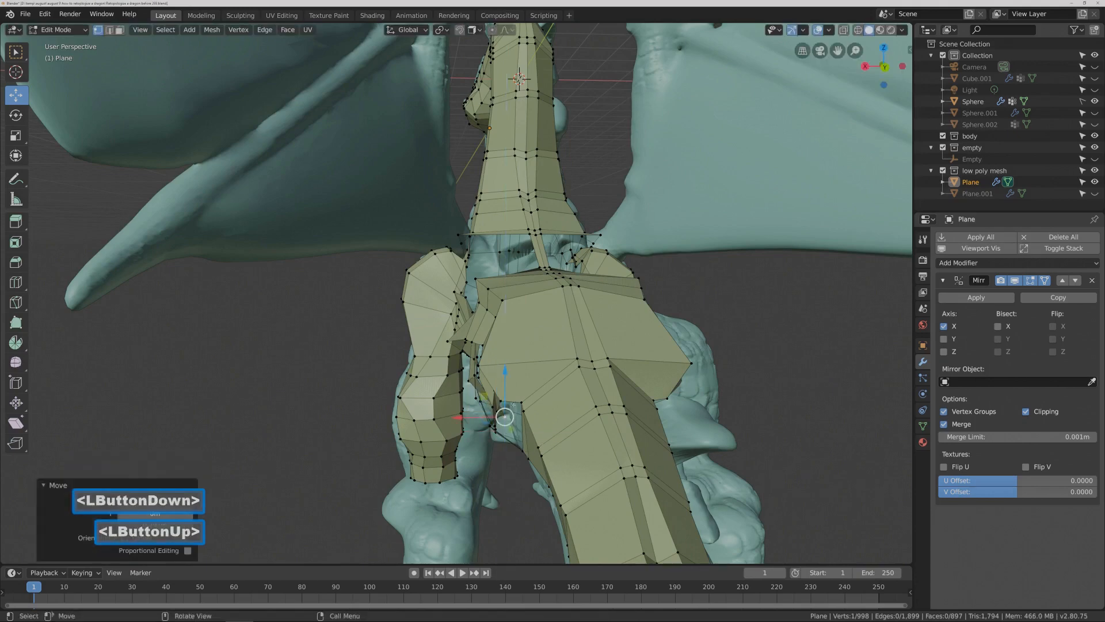
middle_click_drag(504, 416, 485, 416)
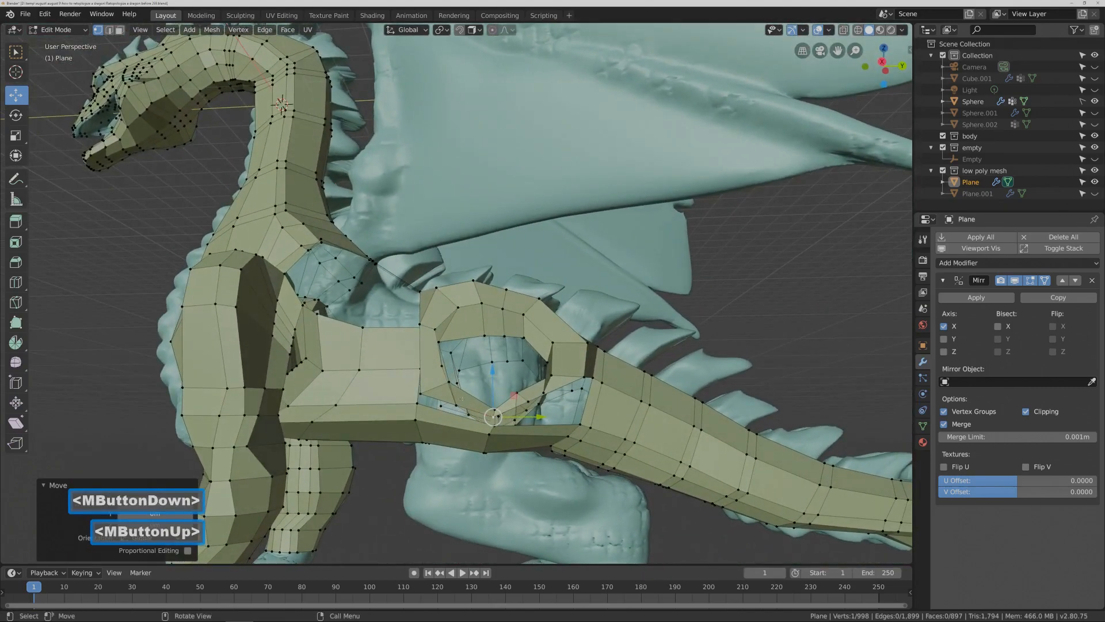
- Raise the lower front vertex and the bottom vertex of the hind-leg ring along the Z axis
left_click(456, 406)
left_click_drag(455, 378, 456, 375)
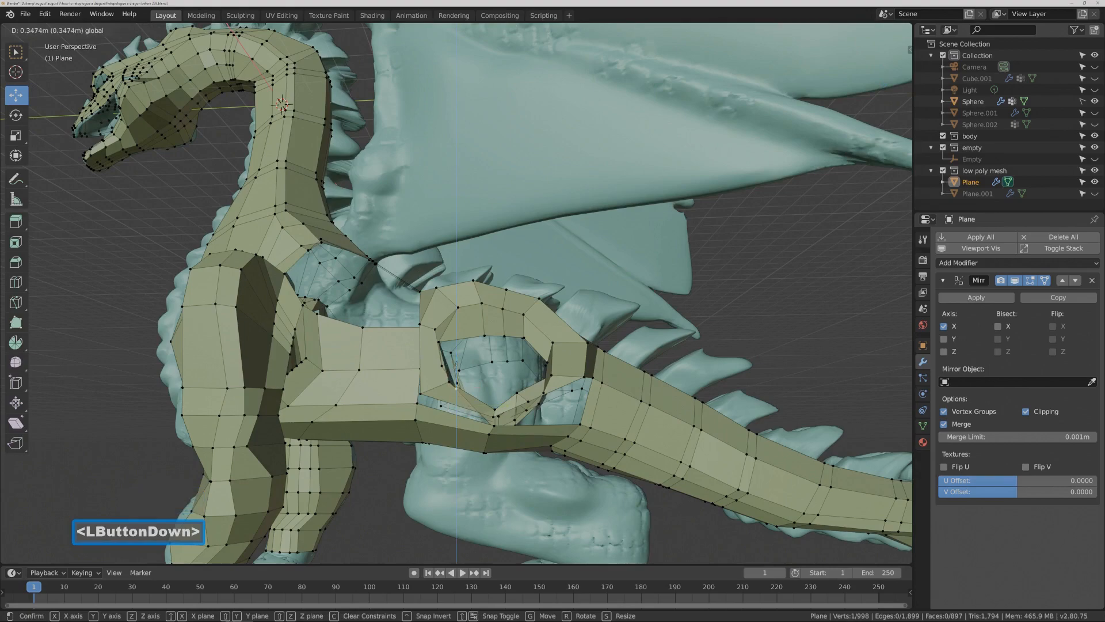
left_click_drag(454, 365, 454, 365)
middle_click_drag(500, 397, 474, 428)
left_click(496, 420)
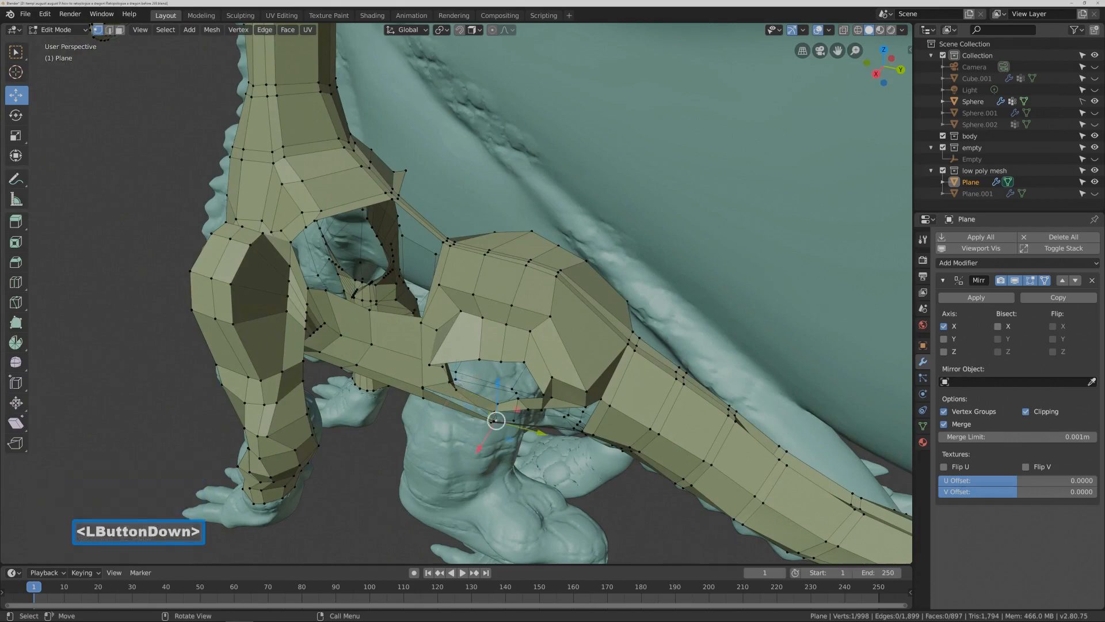
left_click_drag(498, 384, 498, 370)
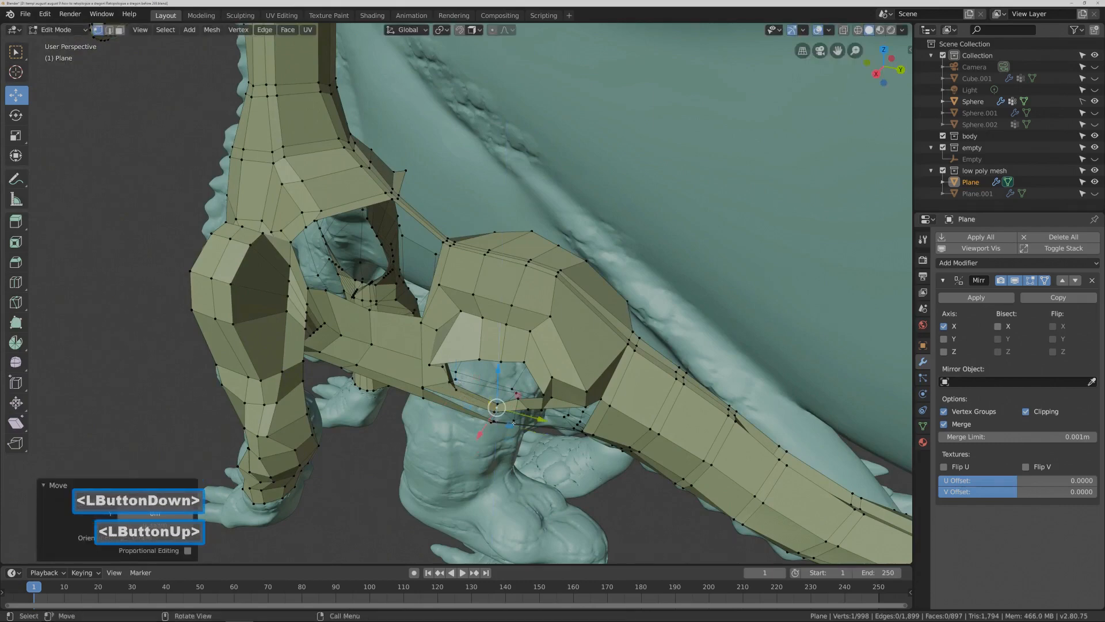
- Move the vertex just behind the bottom of the hind-leg ring up 0.182 m along Z
left_click(538, 405)
left_click(538, 405)
middle_click_drag(540, 405, 529, 381)
left_click(547, 383)
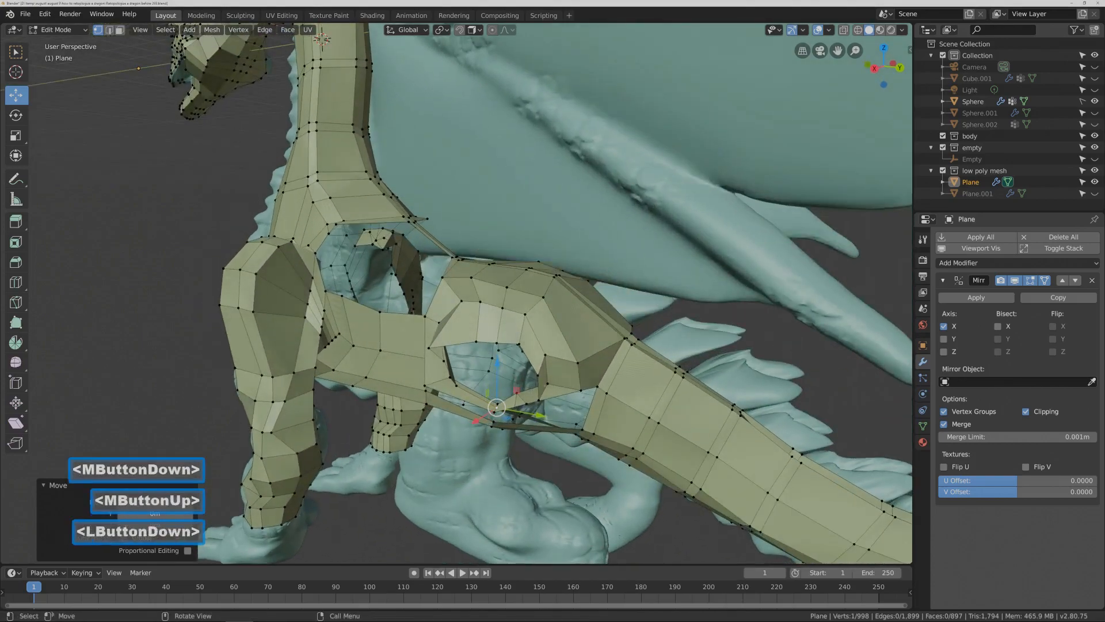
left_click(513, 419)
left_click_drag(513, 387, 513, 379)
middle_click_drag(505, 395, 537, 360)
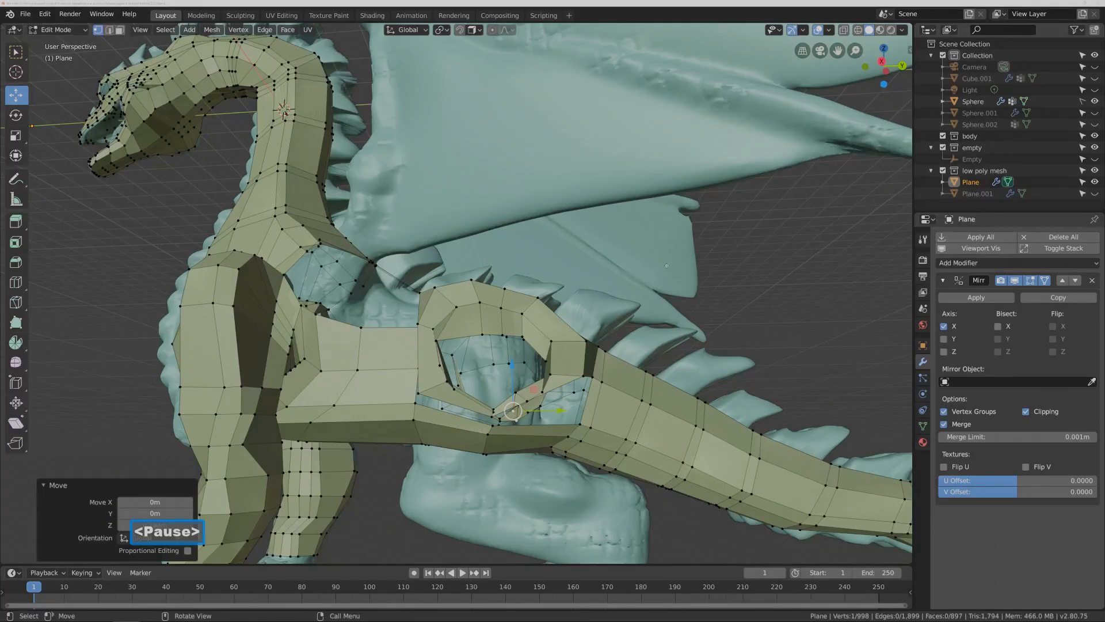
- Examine the hind-leg ring and the gaps separating it from the body and tail from several angles in face select mode
mouse_move(667, 265)
middle_mouse_down()
mouse_move(616, 268)
mouse_move(662, 280)
middle_mouse_up()
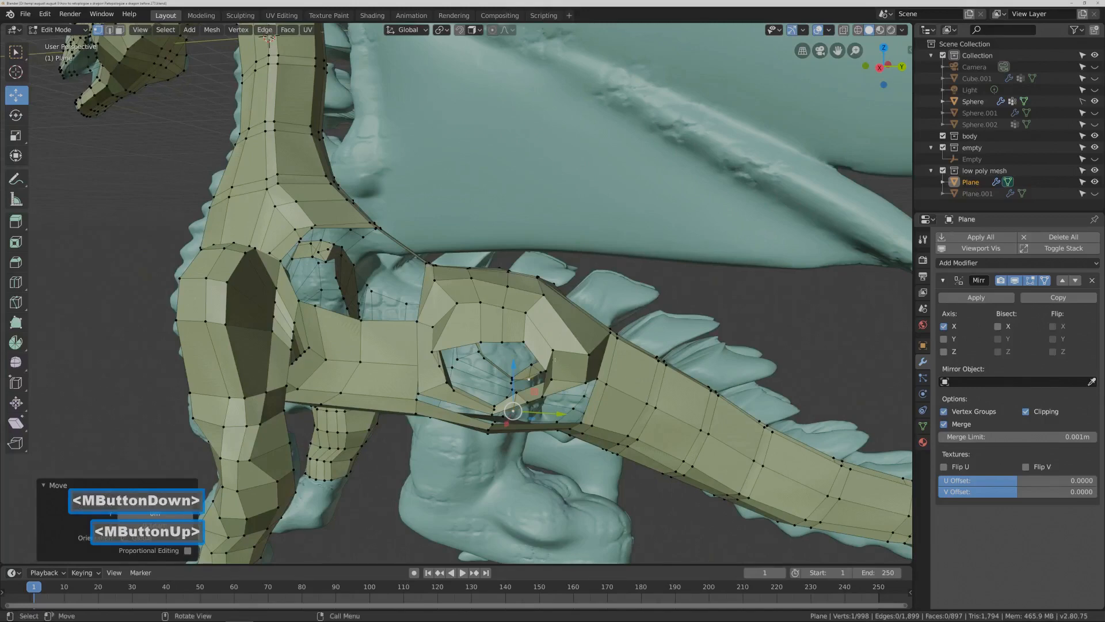
key("c")
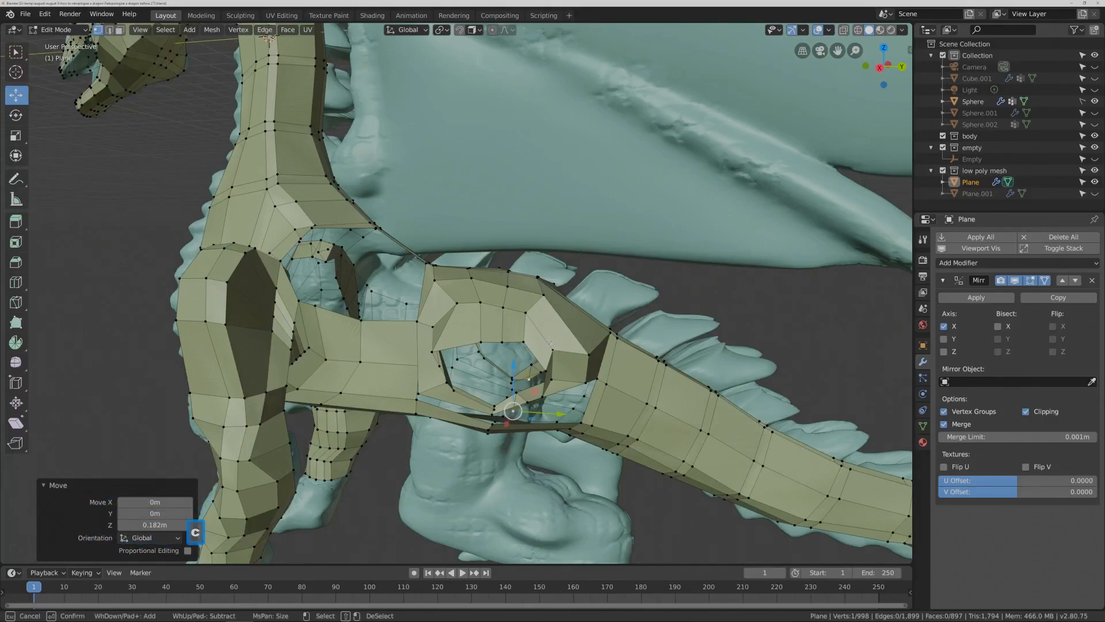
left_click(551, 344)
right_click(533, 381)
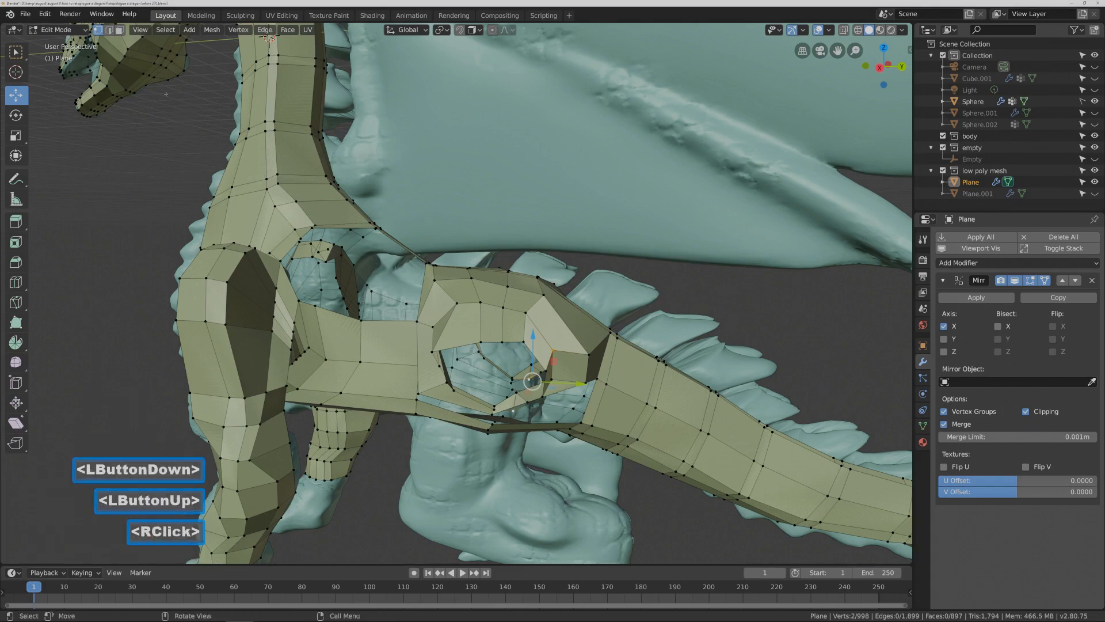
left_click(120, 29)
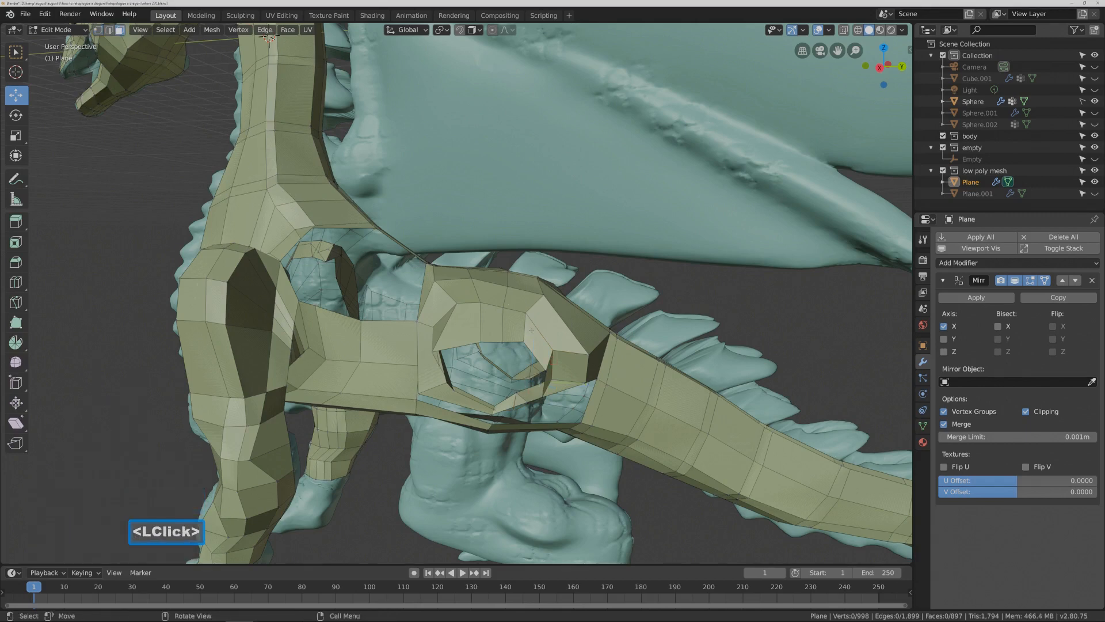
middle_click_drag(532, 331, 518, 317)
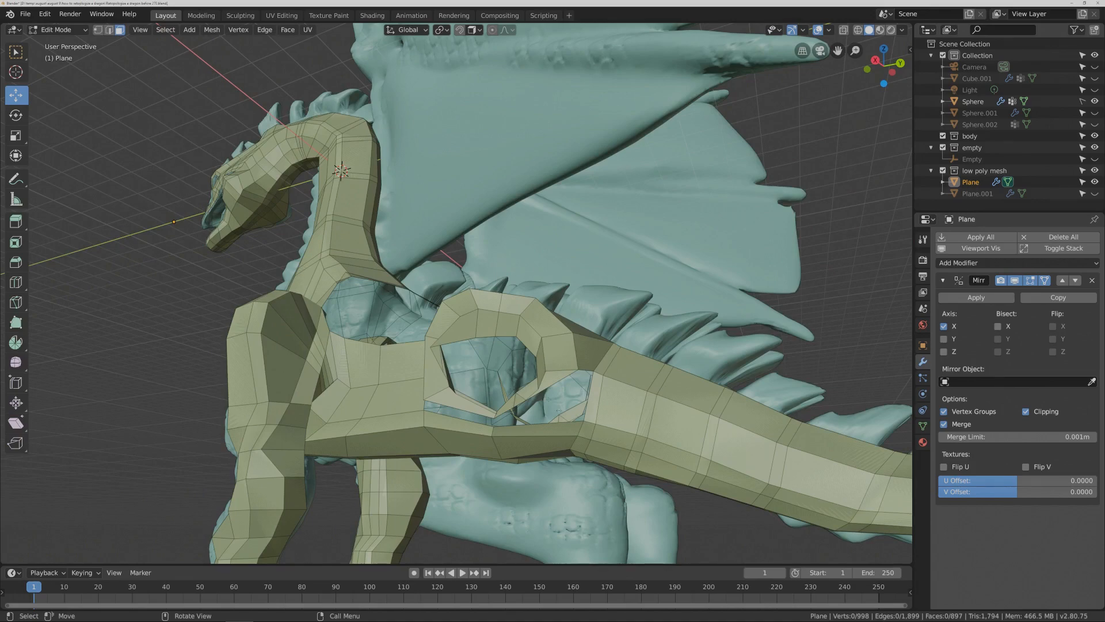
middle_click_drag(518, 316, 525, 315)
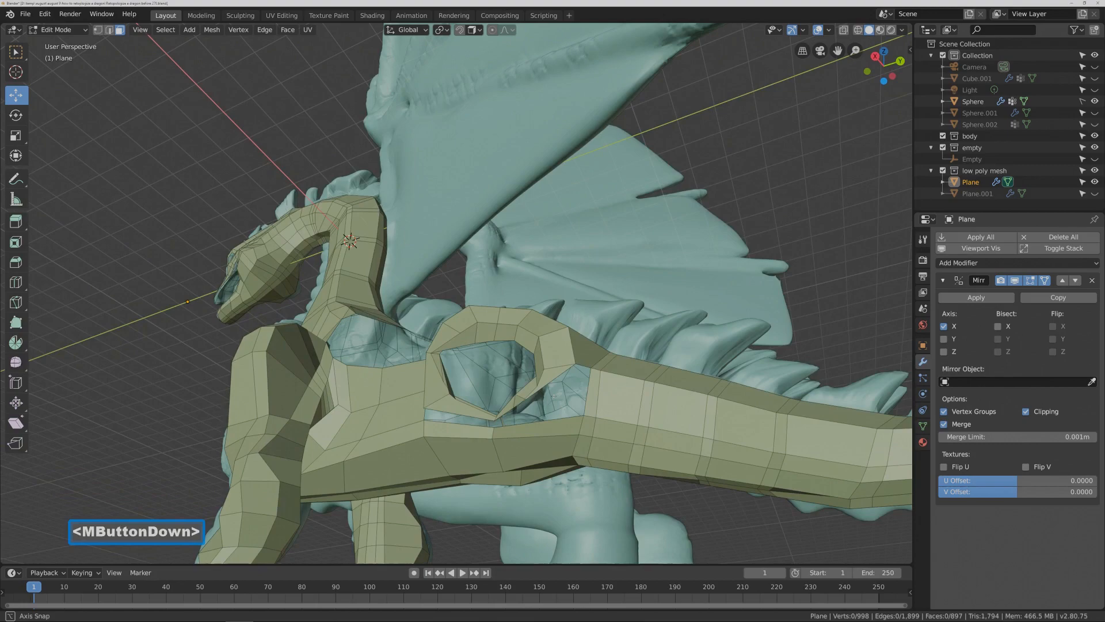
middle_click_drag(525, 314, 548, 307)
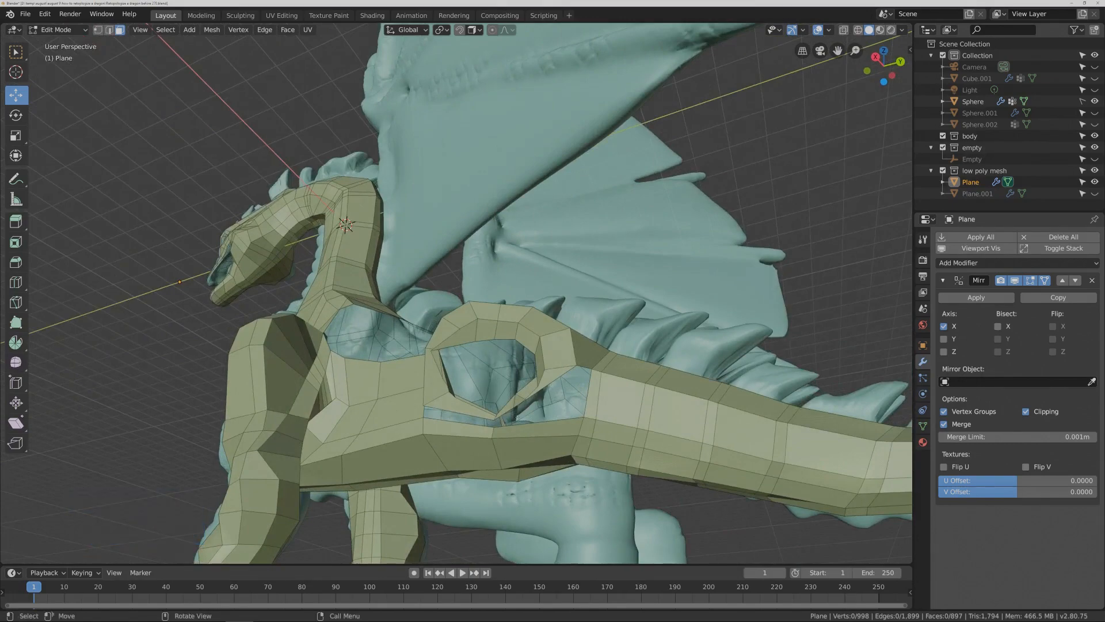
middle_click_drag(502, 418, 456, 362)
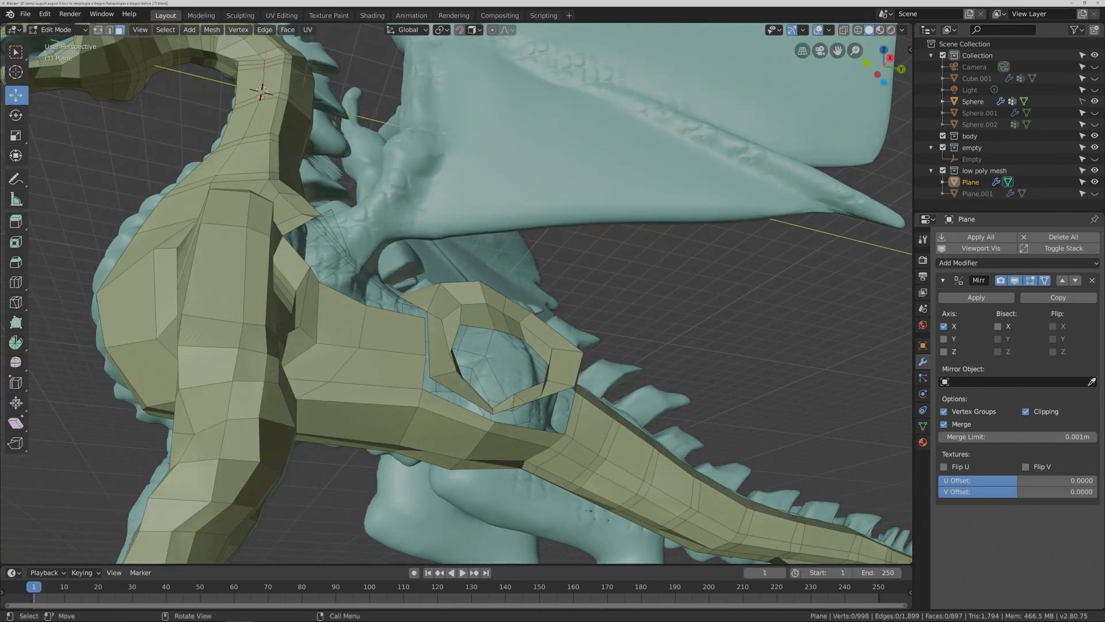
- In vertex select mode, merge the upper front vertex of the hind-leg ring with the adjacent upper corner vertex of the body
left_click(99, 30)
middle_click_drag(473, 320, 443, 313, "ctrl")
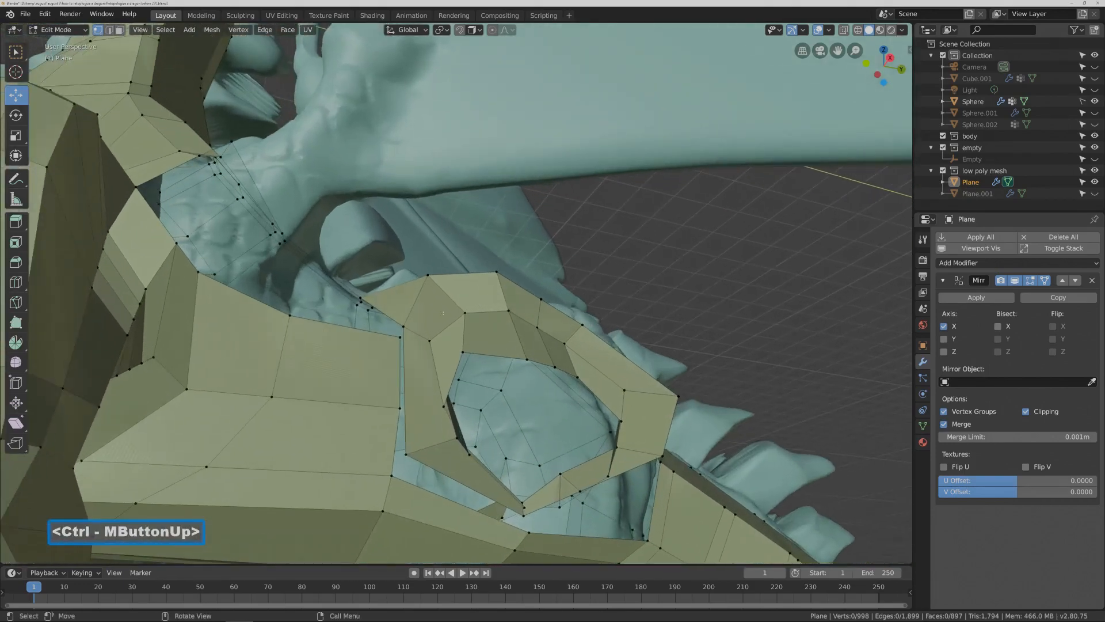
left_click(402, 323)
left_click(400, 337, "shift")
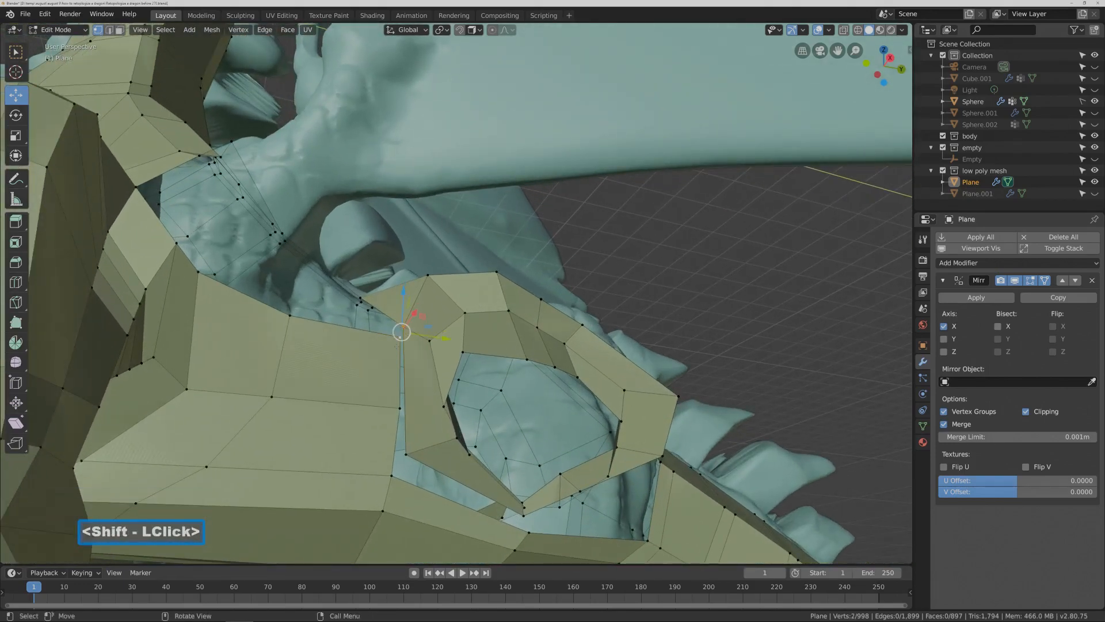
key("alt+m")
left_click(403, 346)
- Merge the lower front vertex of the hind-leg ring into the body vertex just above it
left_click(406, 454)
left_click(395, 408, "shift")
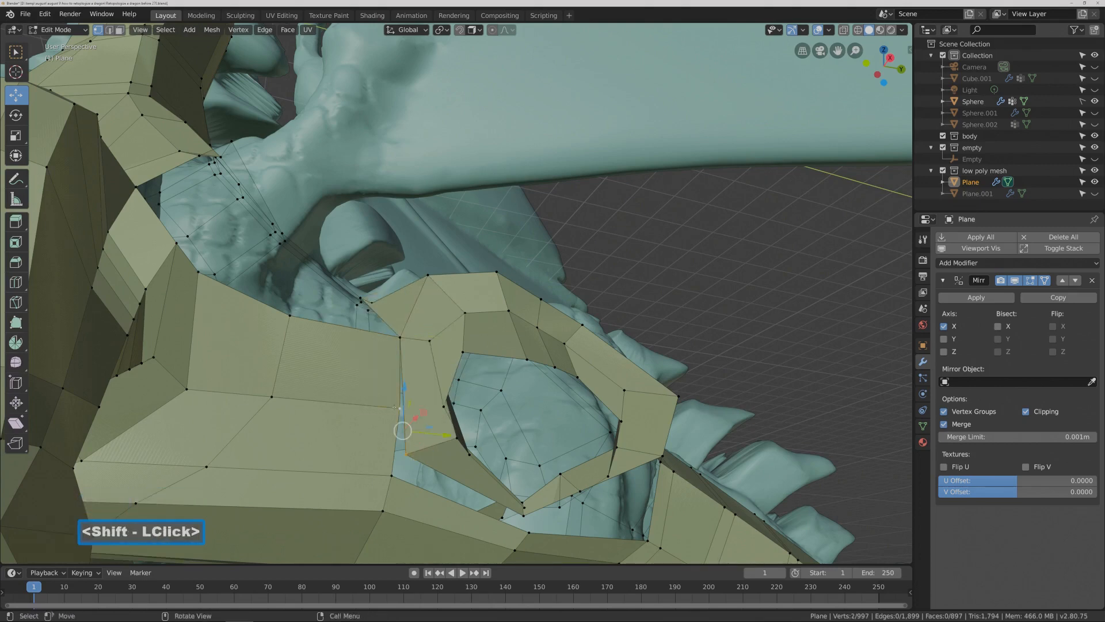
key("alt+m")
left_click(394, 407)
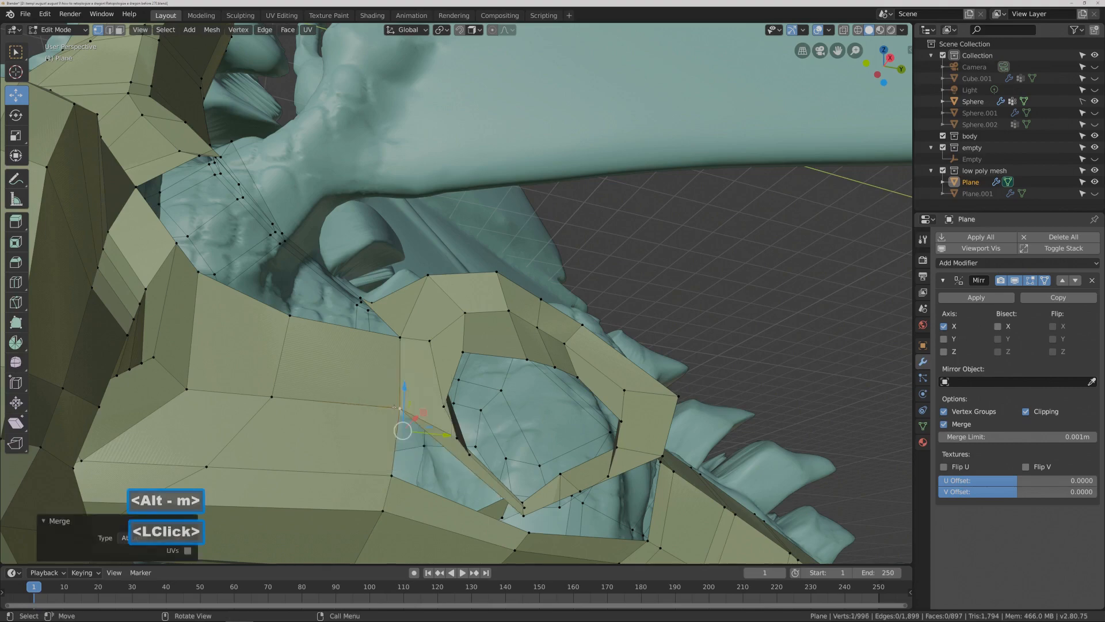
middle_click_drag(395, 407, 478, 473)
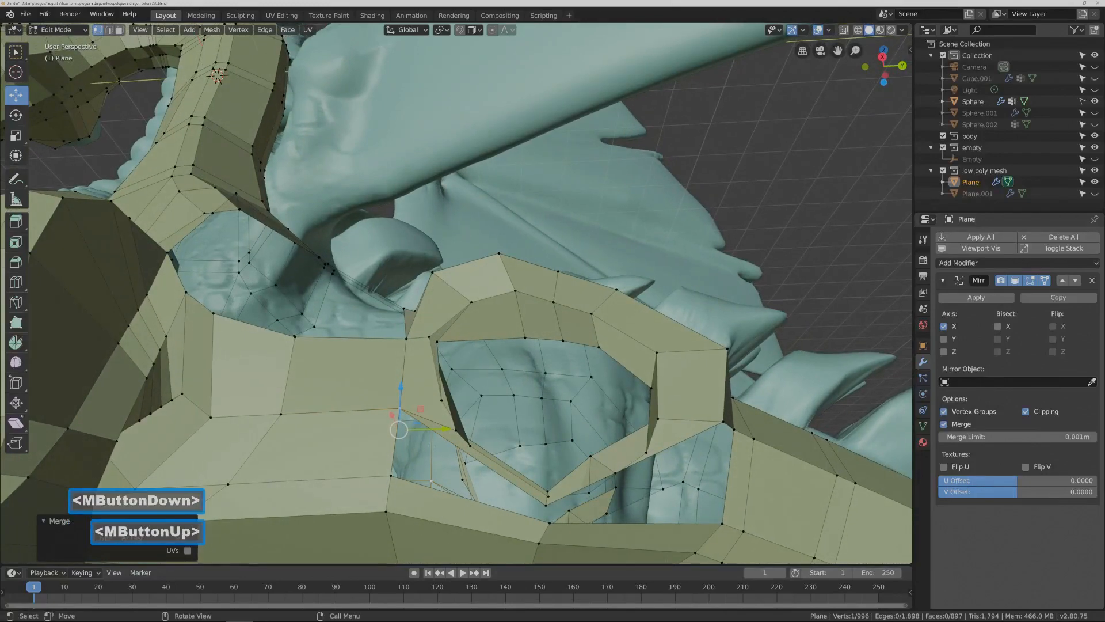
- In edge select mode, fill the gap between the front underside of the hind-leg ring and the belly with a face
left_click(109, 31)
left_click(395, 441)
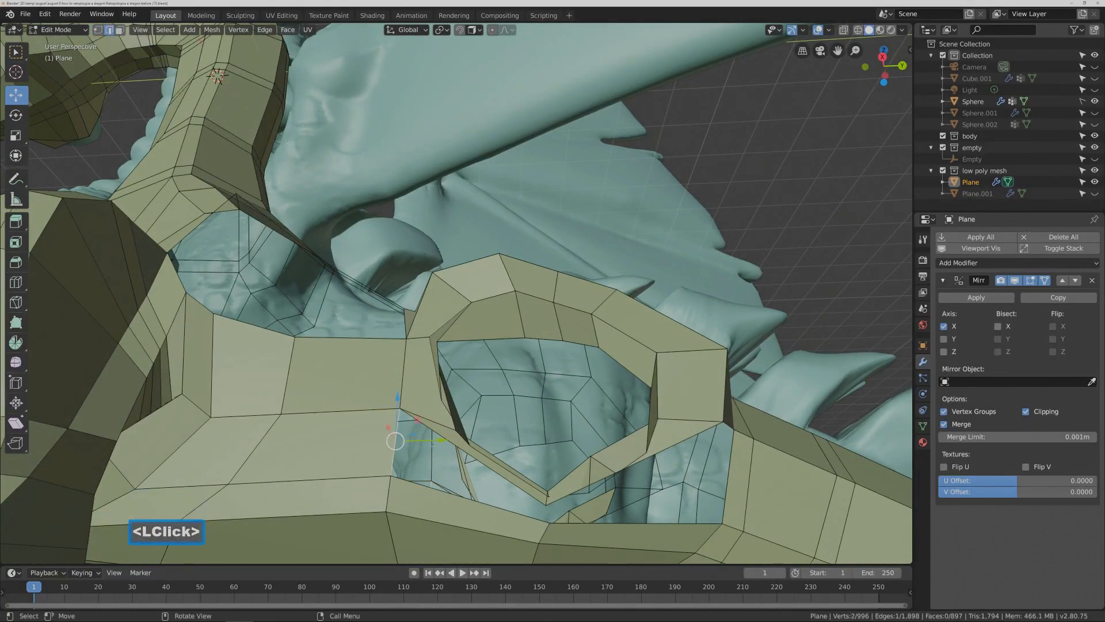
left_click(480, 339, "shift")
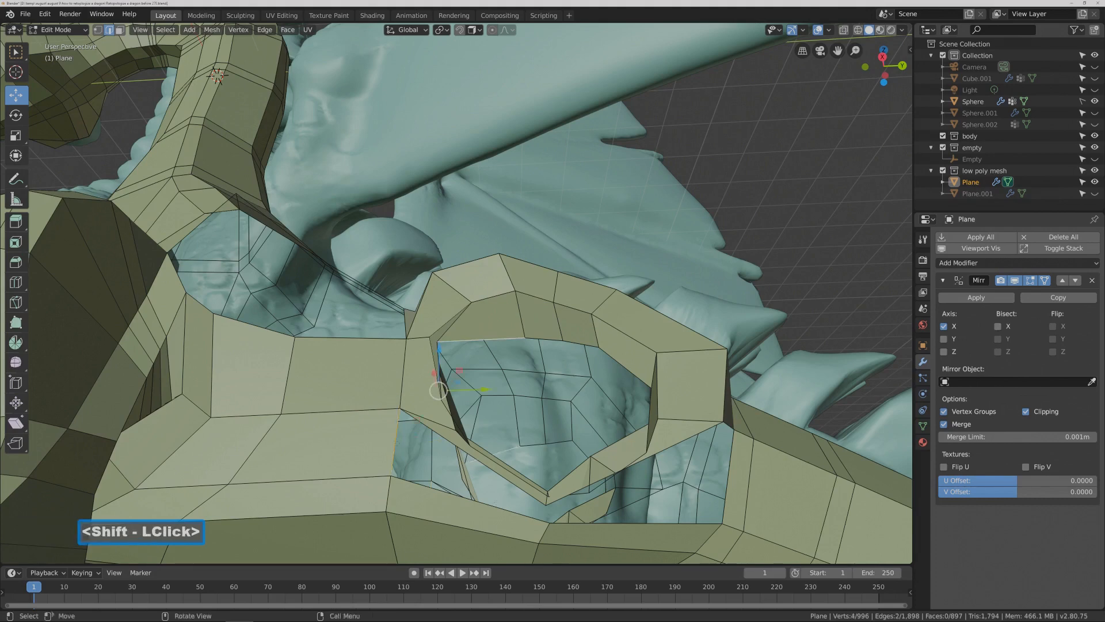
left_click(396, 437)
left_click(492, 495, "shift")
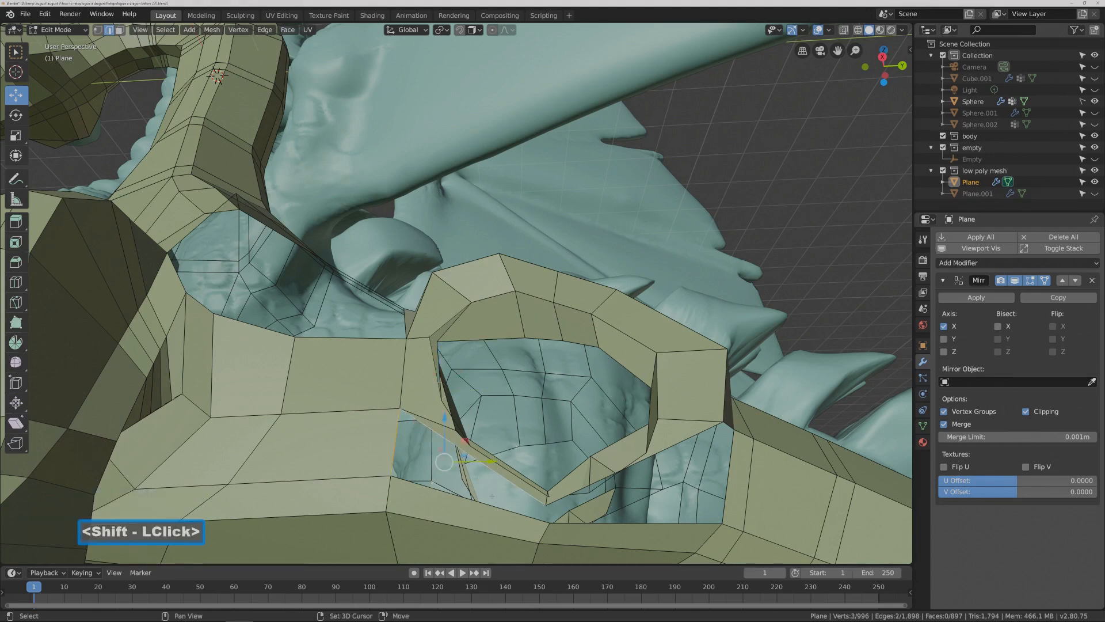
left_click(495, 508, "shift")
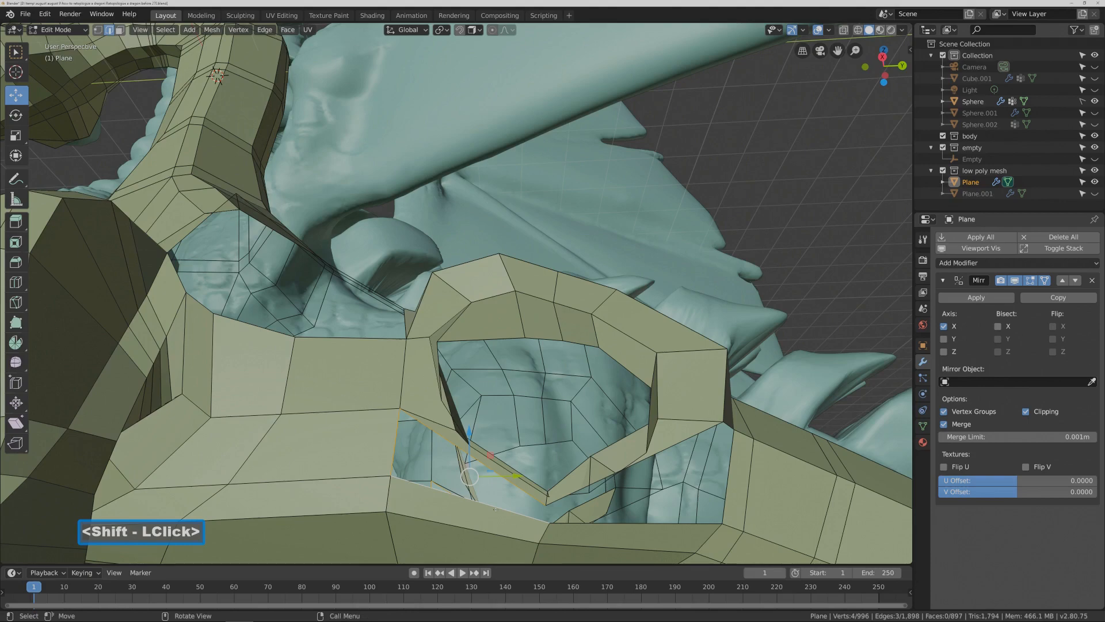
key("f")
mouse_move(582, 515)
middle_mouse_down()
mouse_move(593, 512)
mouse_move(575, 516)
middle_mouse_up()
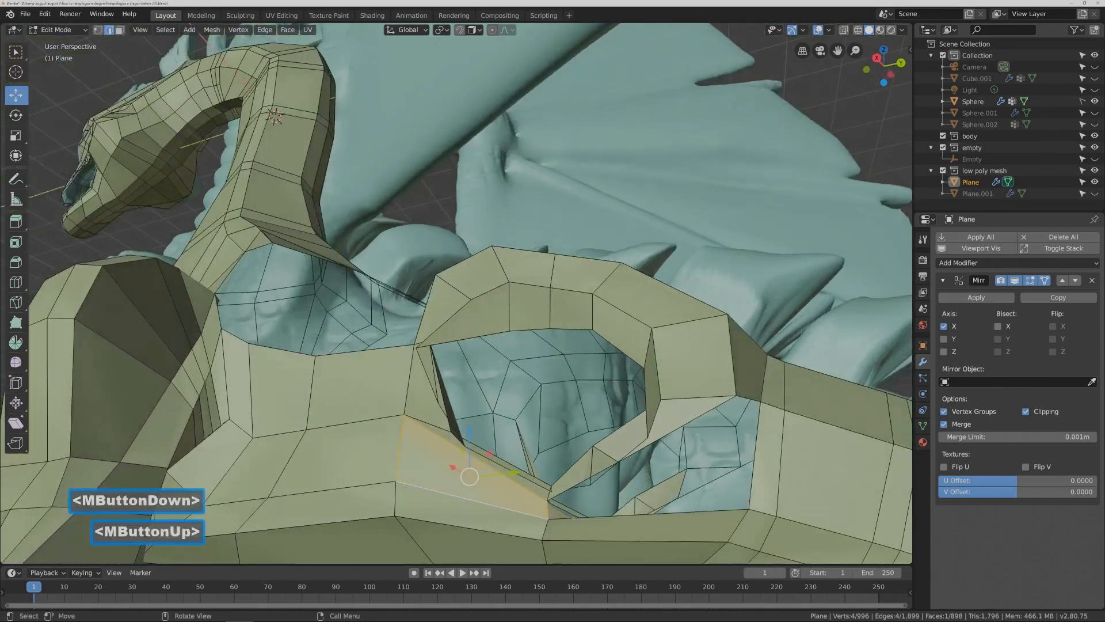
left_click(553, 510)
left_click(548, 509, "shift")
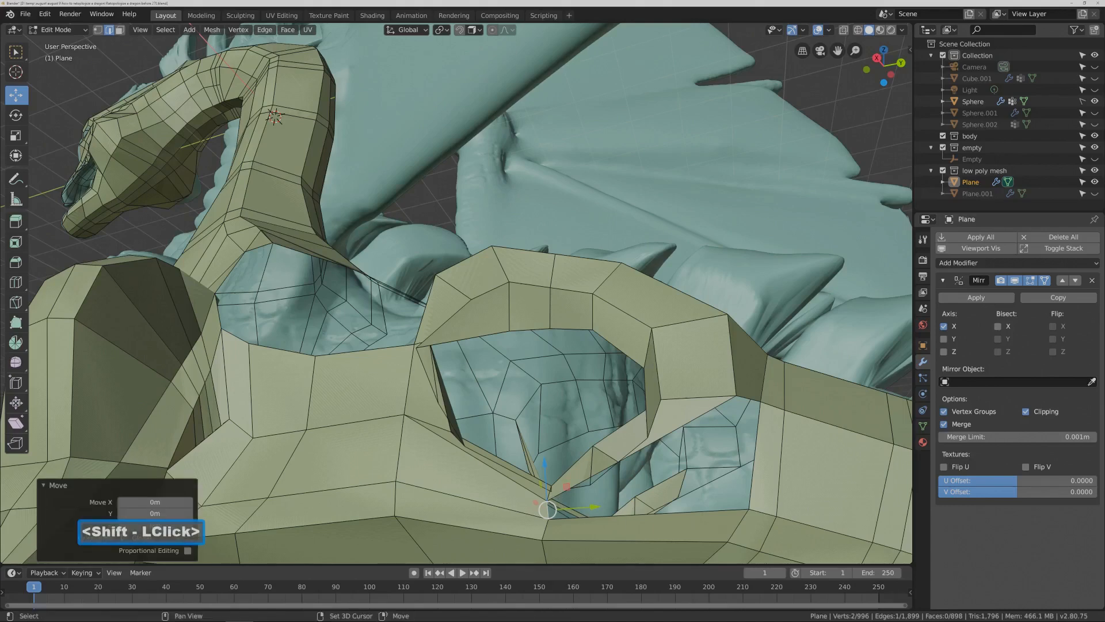
left_click(612, 509, "shift")
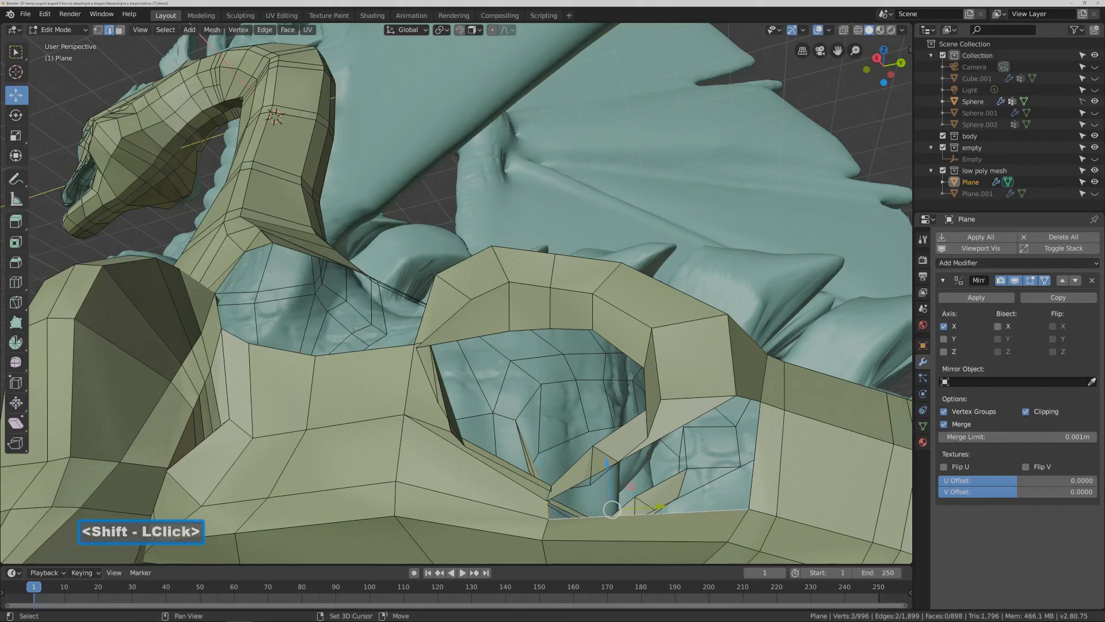
left_click(750, 453, "shift")
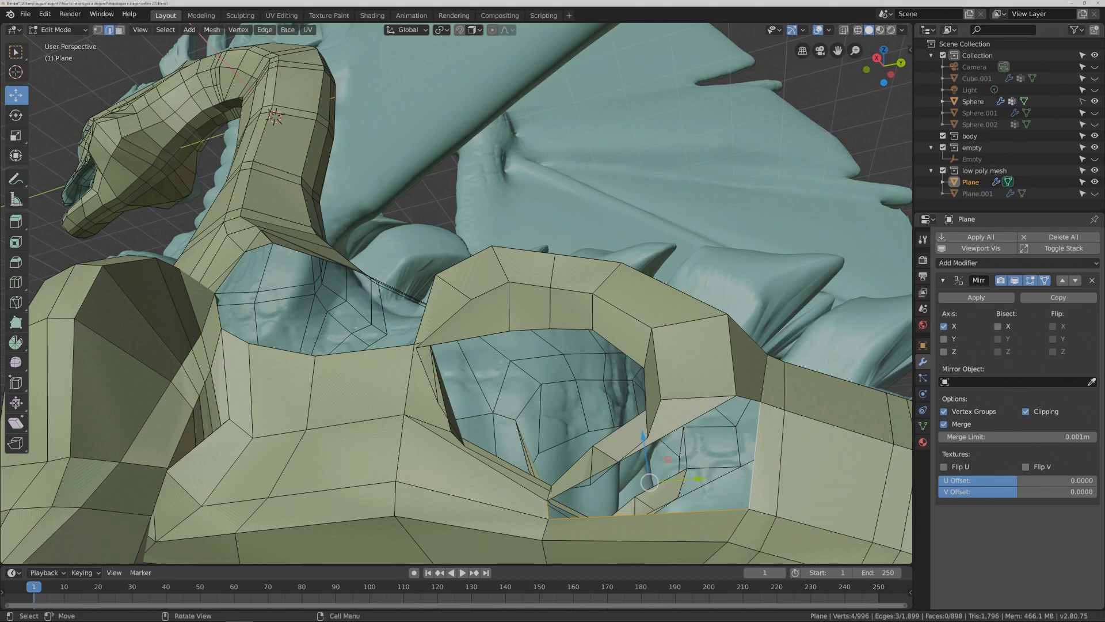
scroll(655, 523, "down", 4)
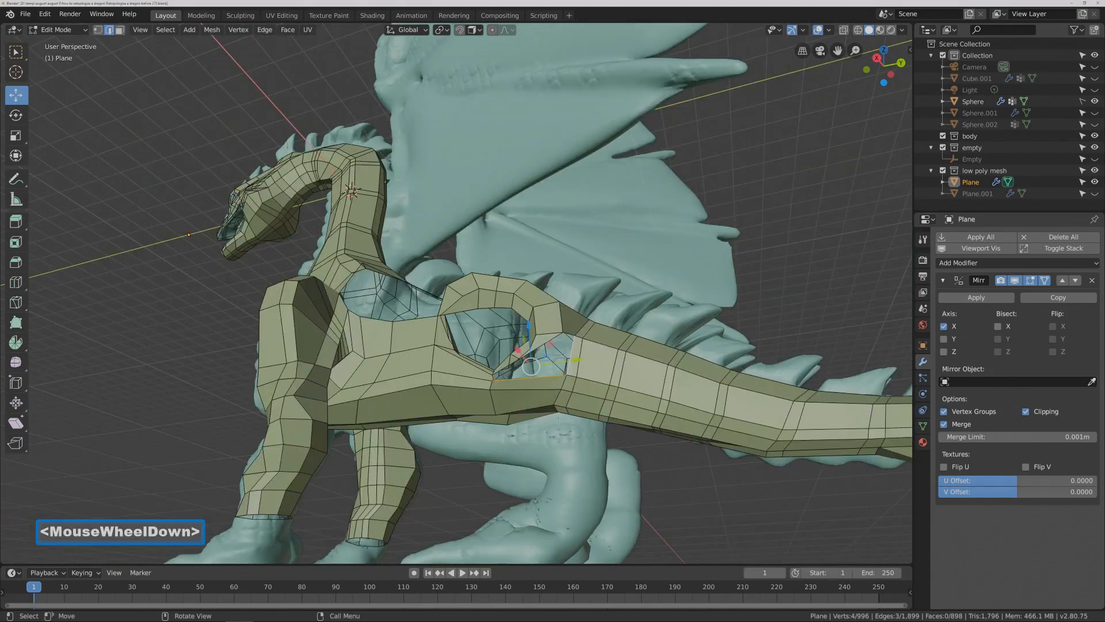
left_click(569, 432)
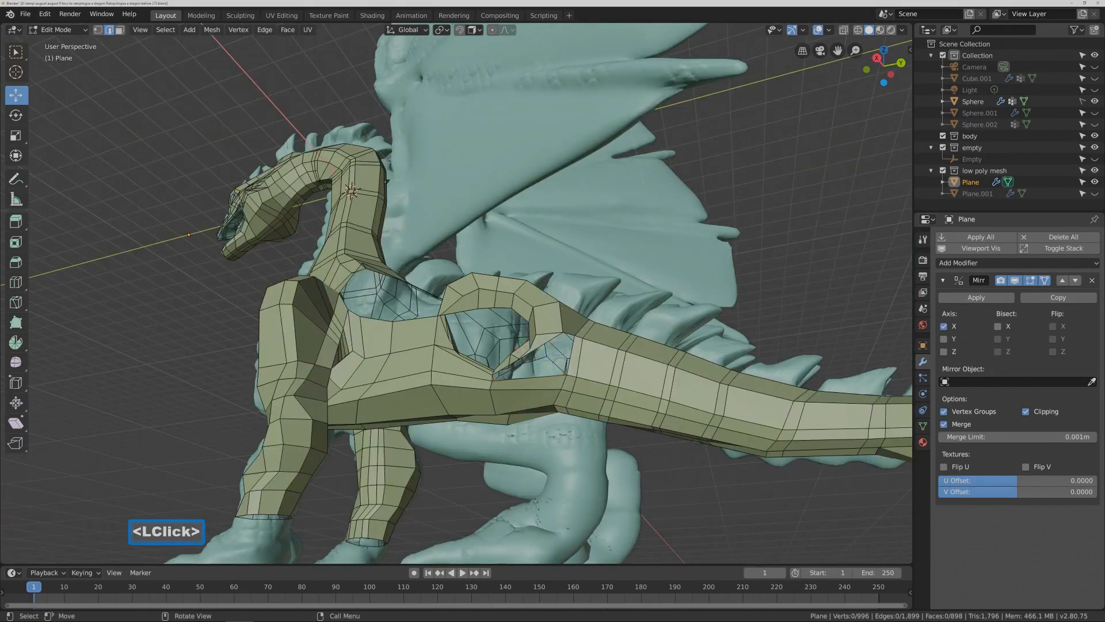
- Add a single loop cut across the belly faces below the rear gap of the hind-leg opening
key("ctrl")
key("ctrl")
key("ctrl+r")
left_click(527, 401)
left_click(527, 401)
middle_click_drag(528, 400, 552, 422, "ctrl")
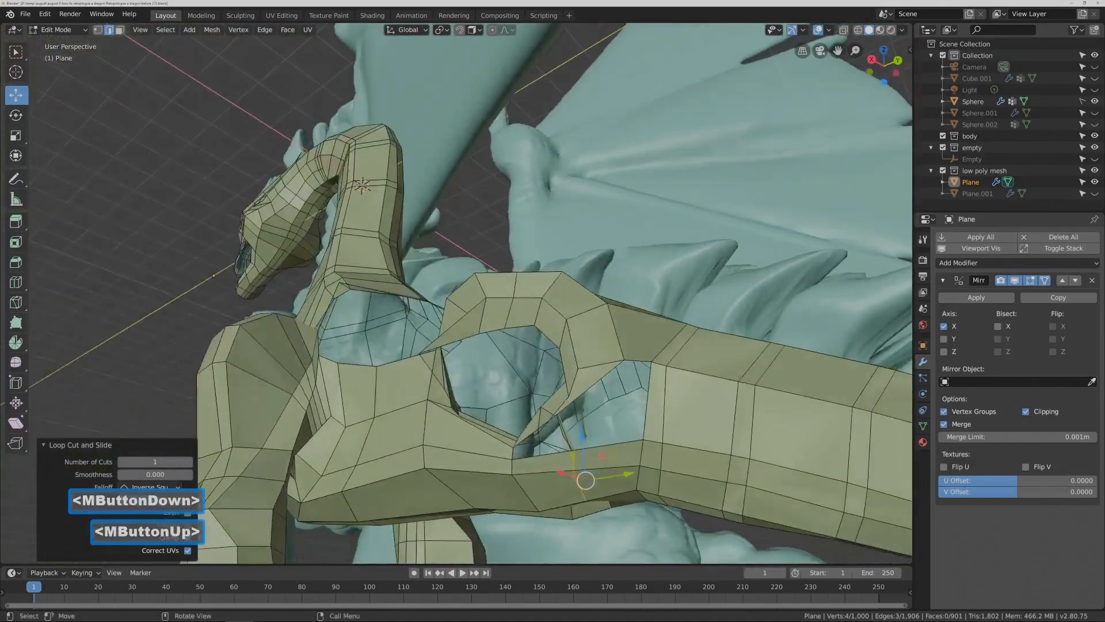
- Fill the narrow gap between the lowest part of the hind-leg ring and the belly with a face
left_click(524, 439)
left_click(526, 458, "shift")
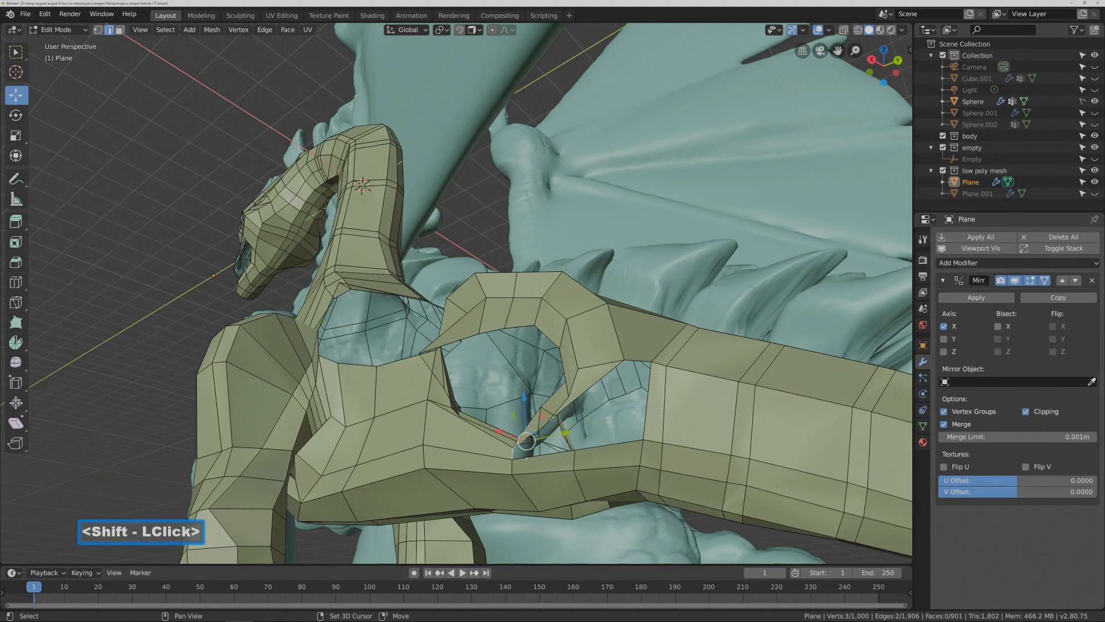
key("f")
mouse_move(553, 447)
middle_mouse_down()
mouse_move(530, 425)
mouse_move(557, 446)
middle_mouse_up()
- Add a loop cut through the underside faces between the newly filled face and the tail base
left_click(593, 391)
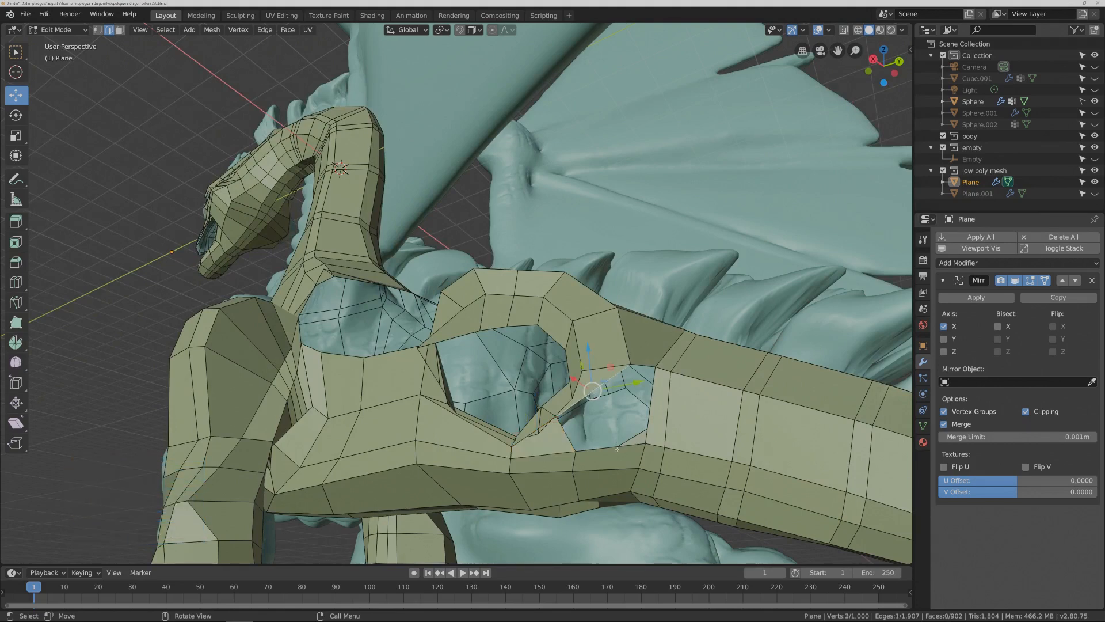
key("ctrl+r")
left_click(617, 449)
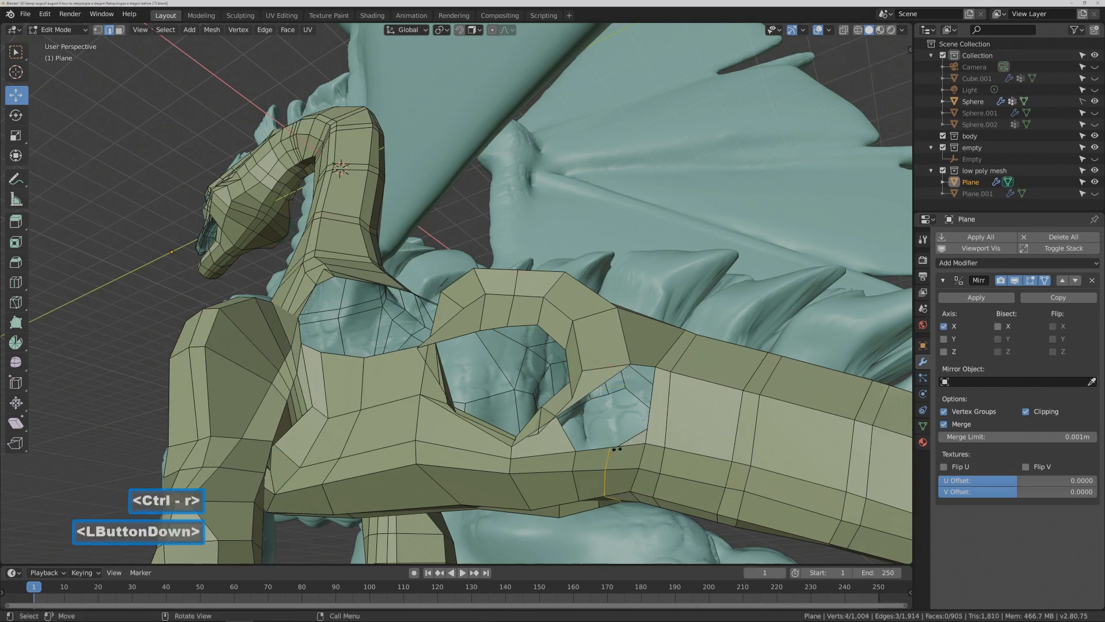
left_click(617, 449)
left_click(576, 394)
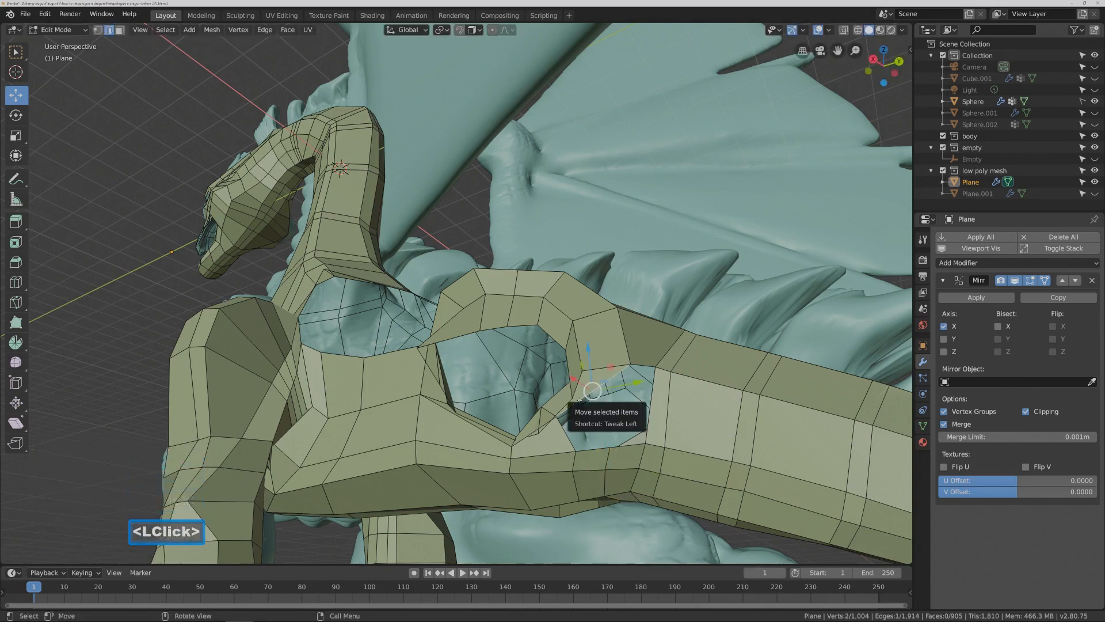
middle_click_drag(576, 394, 612, 397)
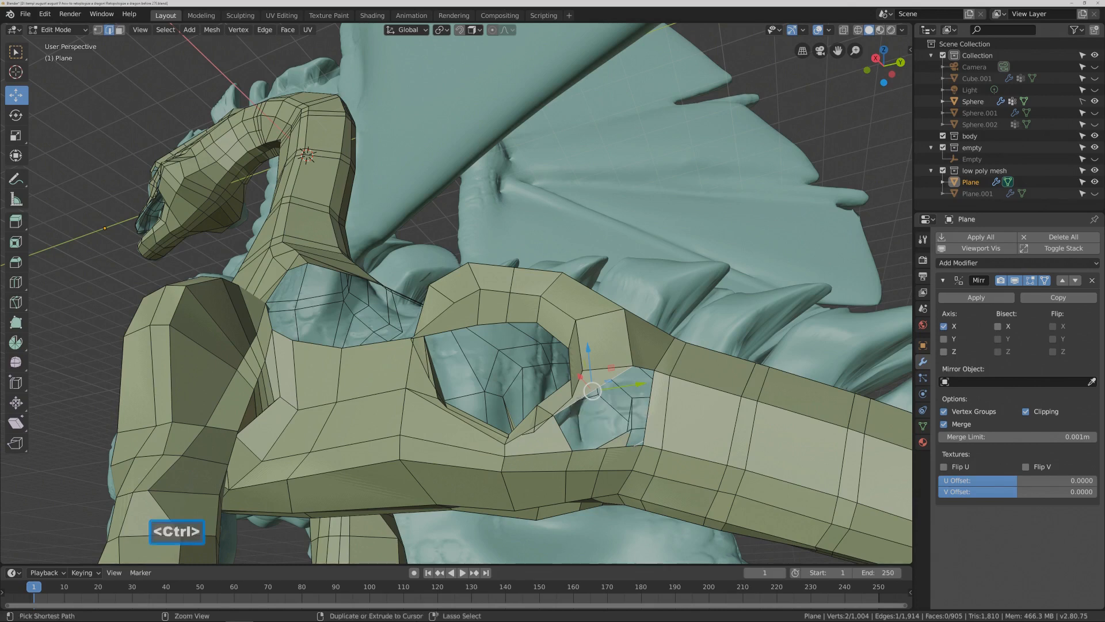
key("ctrl+r")
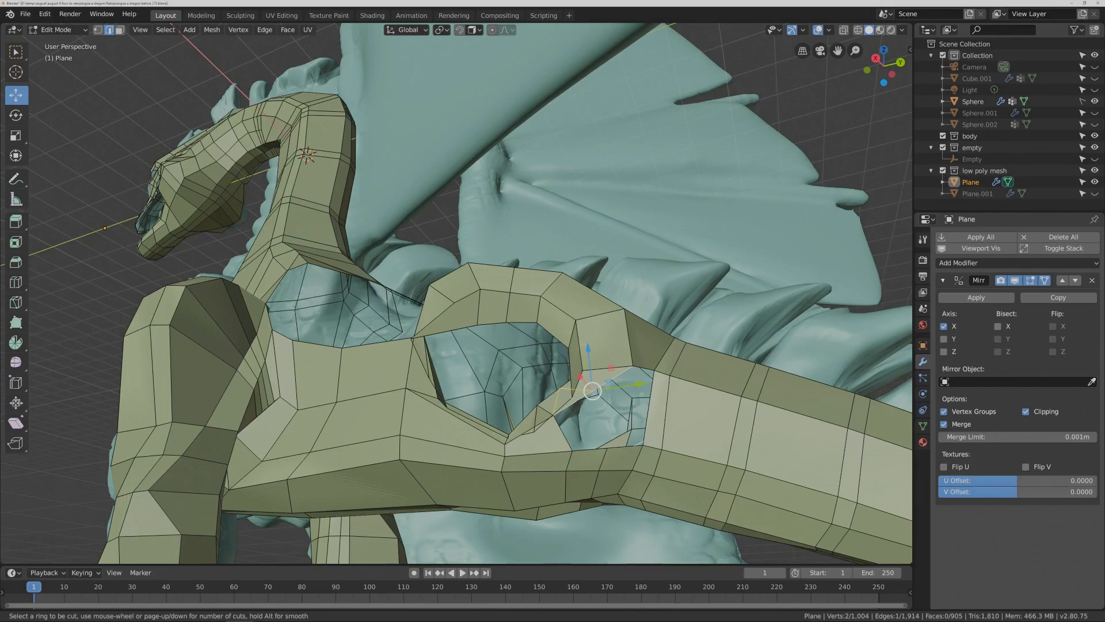
right_click(593, 430)
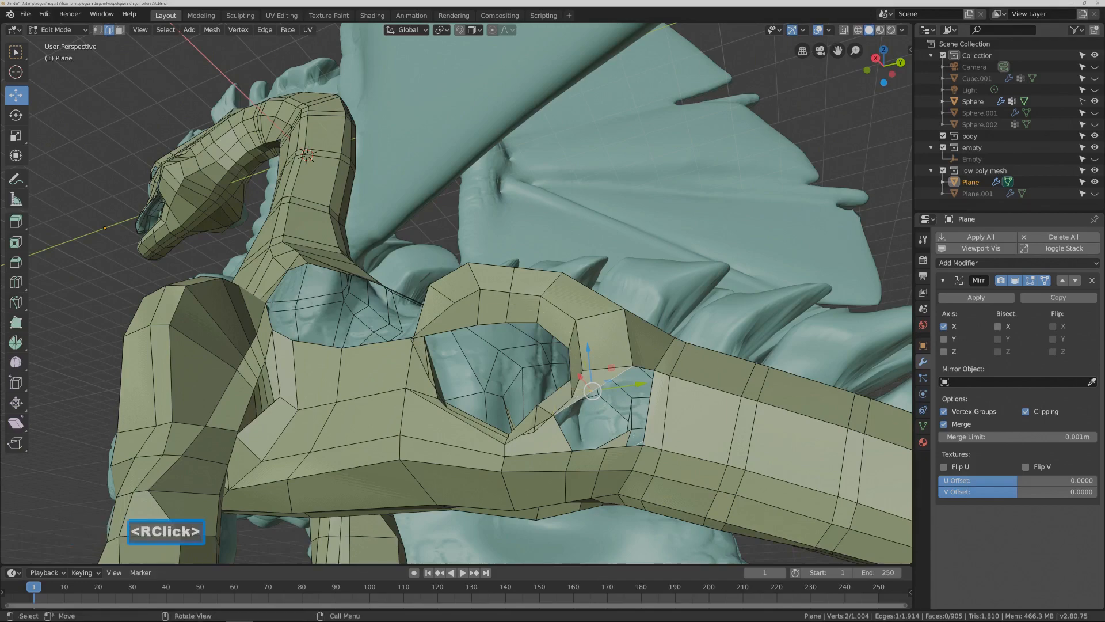
- Reveal the hidden wing and hind-leg geometry, then clear its selection
middle_click_drag(594, 431, 636, 428)
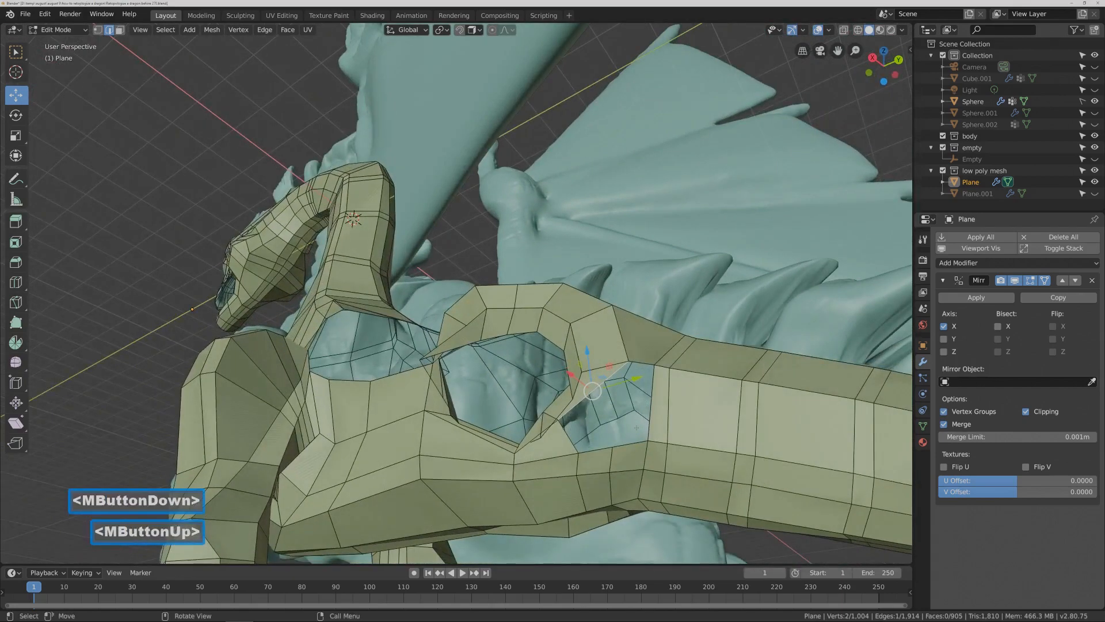
key("alt")
key("alt+h")
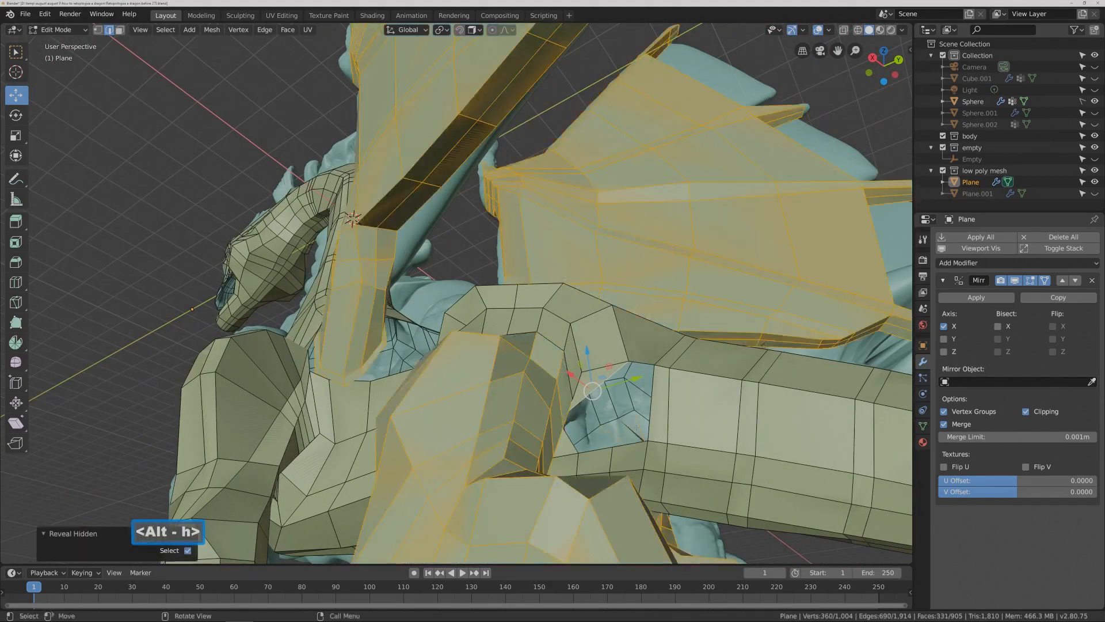
middle_click_drag(631, 430, 637, 423)
left_click(749, 508)
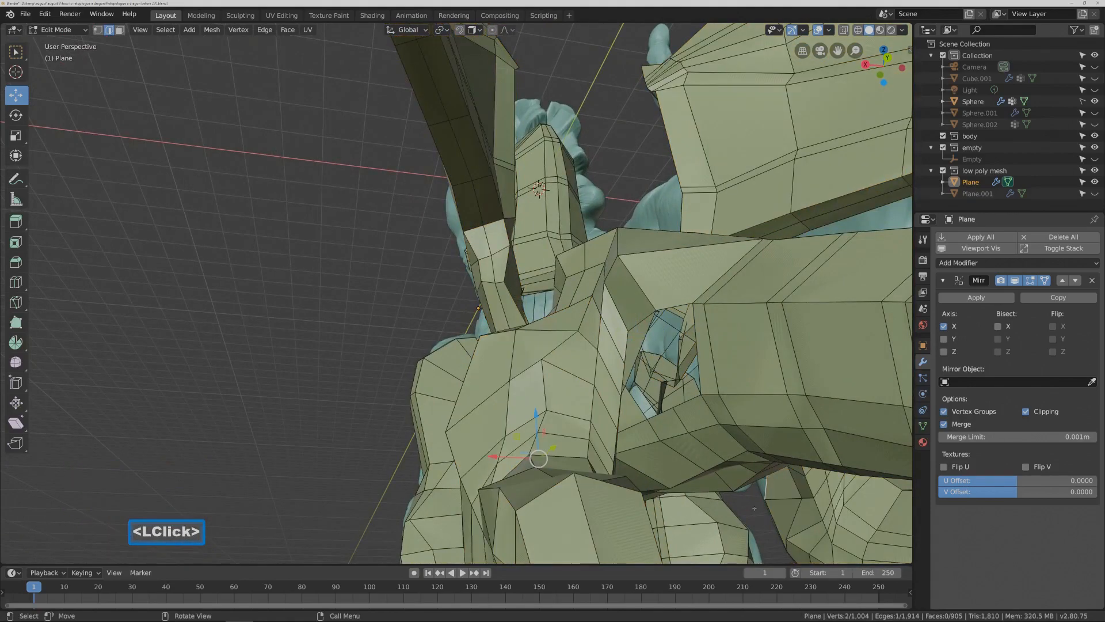
- Bridge the upper part of the gap between the hind-leg ring and the tail base with a face
middle_click_drag(748, 508, 732, 498)
middle_click_drag(678, 418, 686, 417)
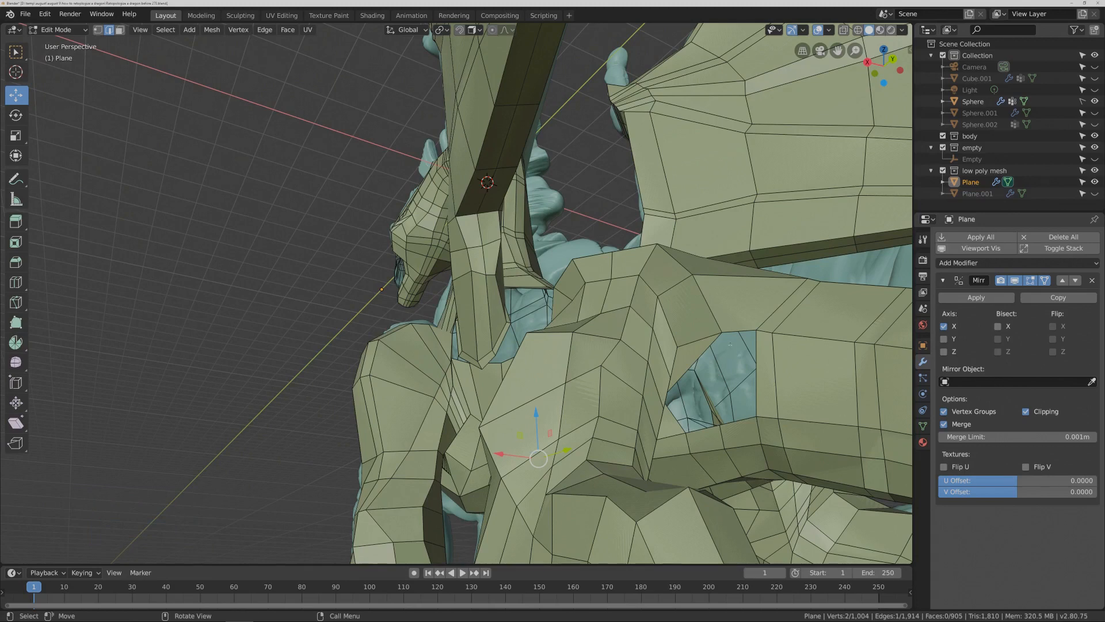
left_click(734, 332)
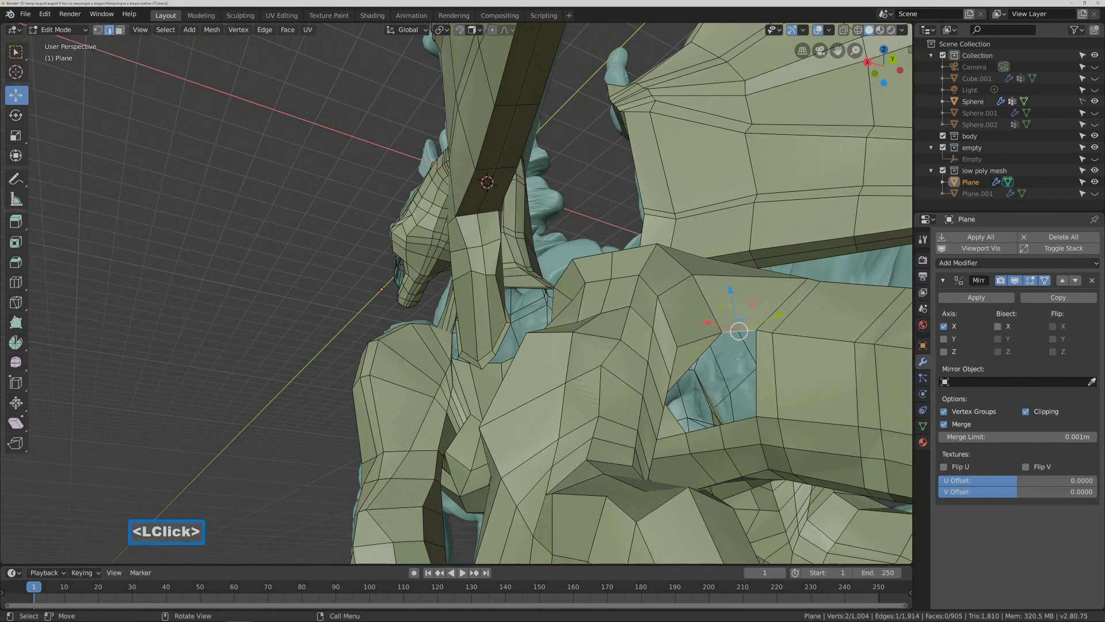
left_click(755, 383, "shift")
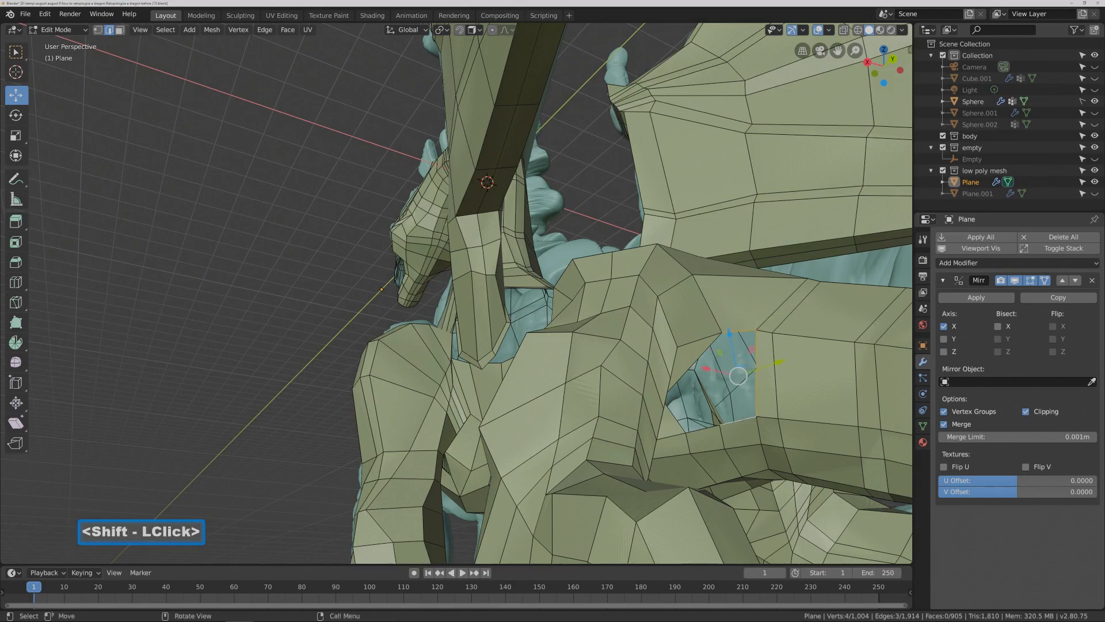
key("f")
- Select the four edges around the remaining hole between the hind-leg ring and the tail base and fill it
middle_click_drag(756, 382, 742, 374)
middle_click_drag(724, 412, 699, 397)
left_click(700, 397)
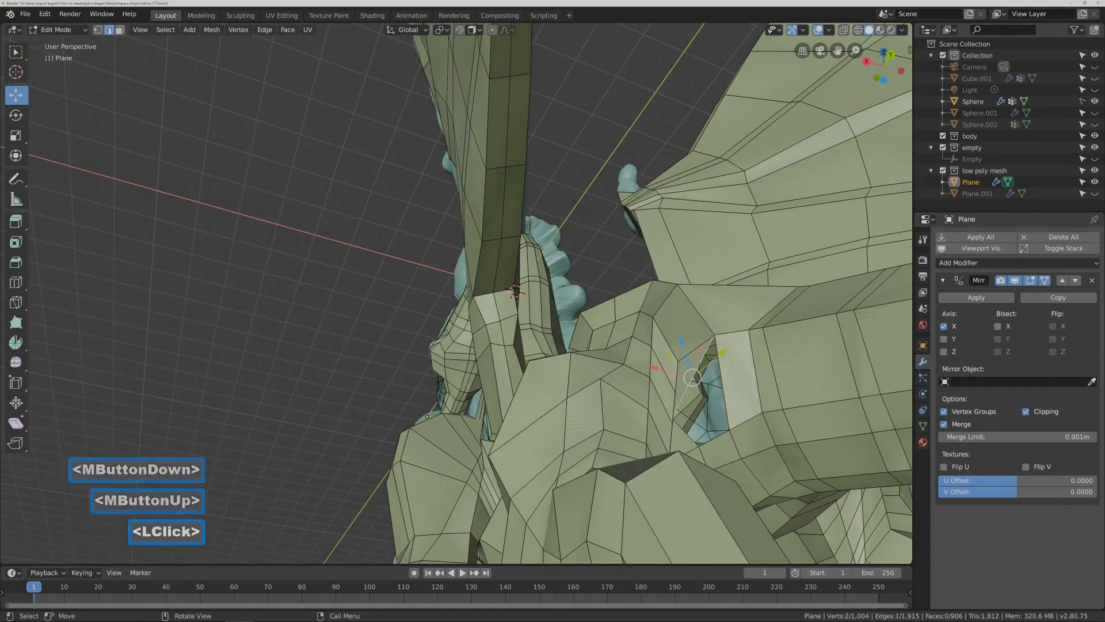
left_click(509, 368, "shift")
left_click(694, 375)
left_click(693, 439, "shift")
left_click(715, 435, "shift")
left_click(724, 394, "shift")
mouse_move(742, 396)
middle_mouse_down()
mouse_move(757, 411)
mouse_move(741, 409)
middle_mouse_up()
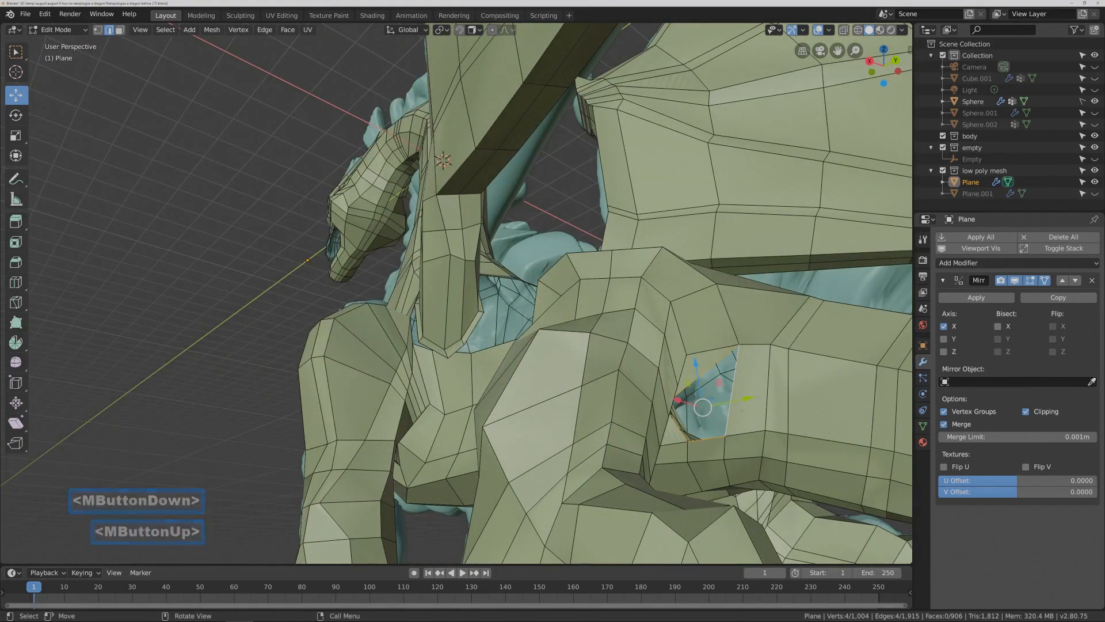
key("f")
- Clear the selection and hide the linked wing geometry to expose the shoulder and flank
middle_click_drag(742, 410, 736, 411)
scroll(736, 411, "down", 4)
left_click(745, 476)
middle_click_drag(744, 476, 757, 485)
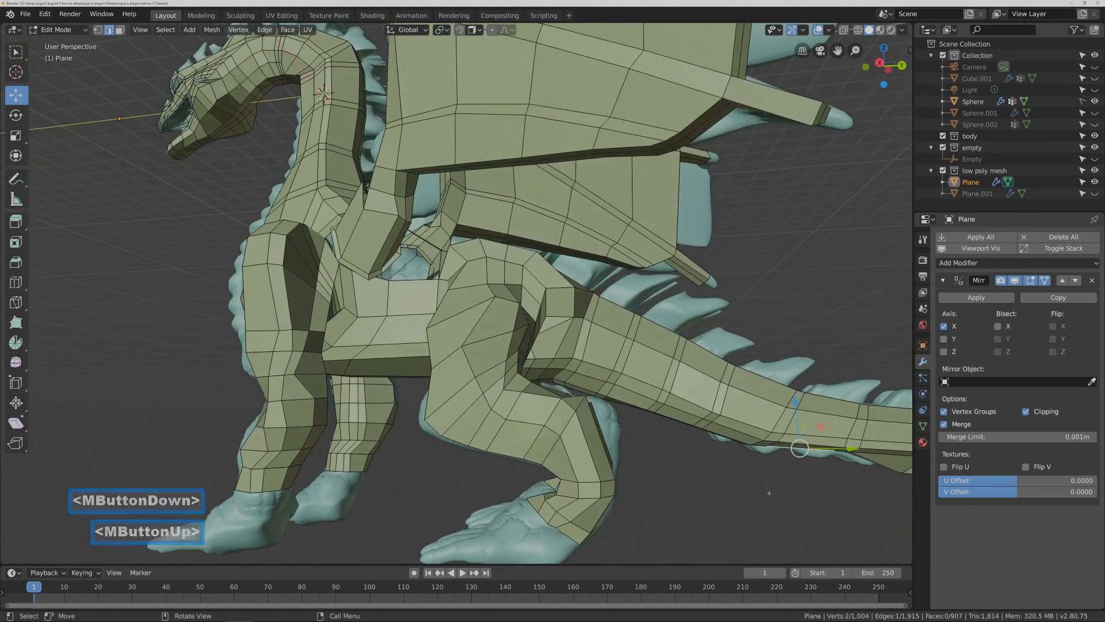
left_click(769, 493)
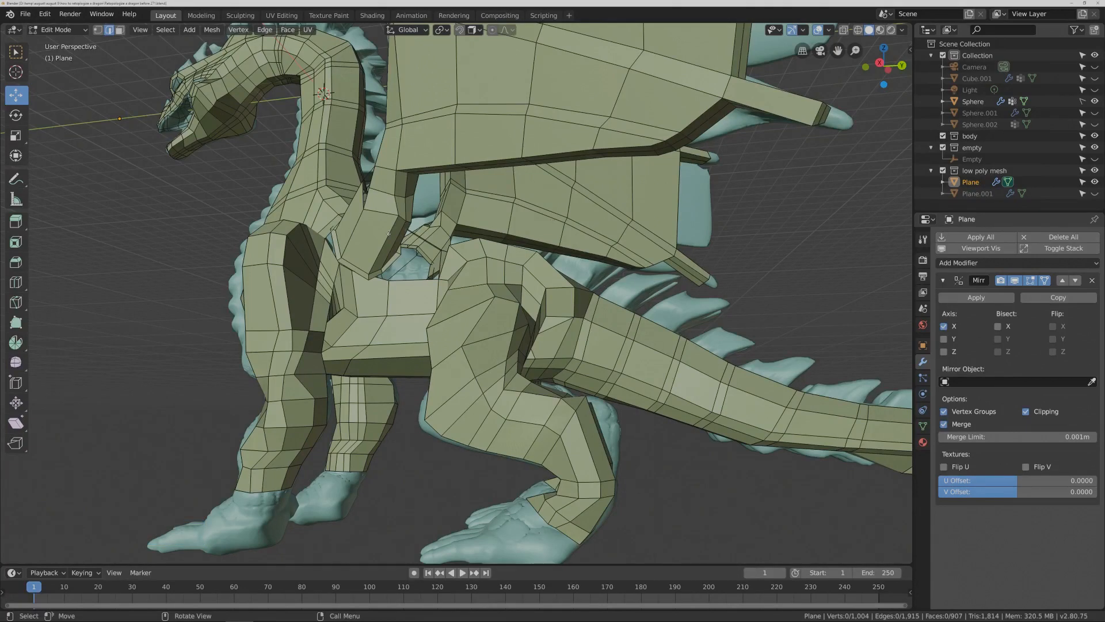
key("l")
key("h")
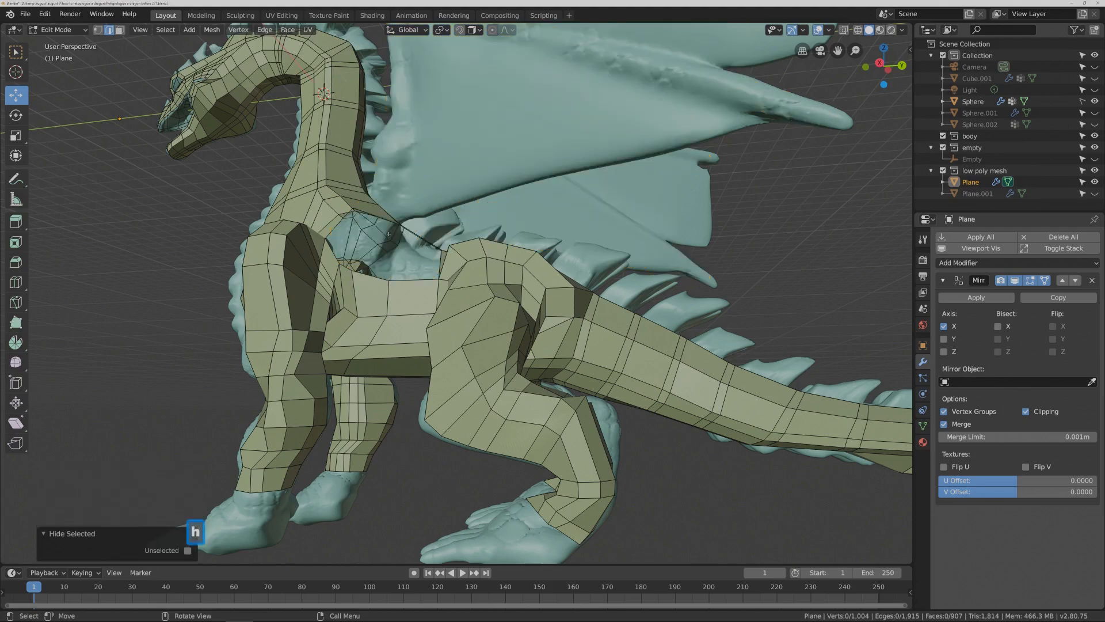
- Add a single centred loop cut along the hip faces beside the spine, running from the flank opening towards the tail
middle_click_drag(414, 253, 475, 298)
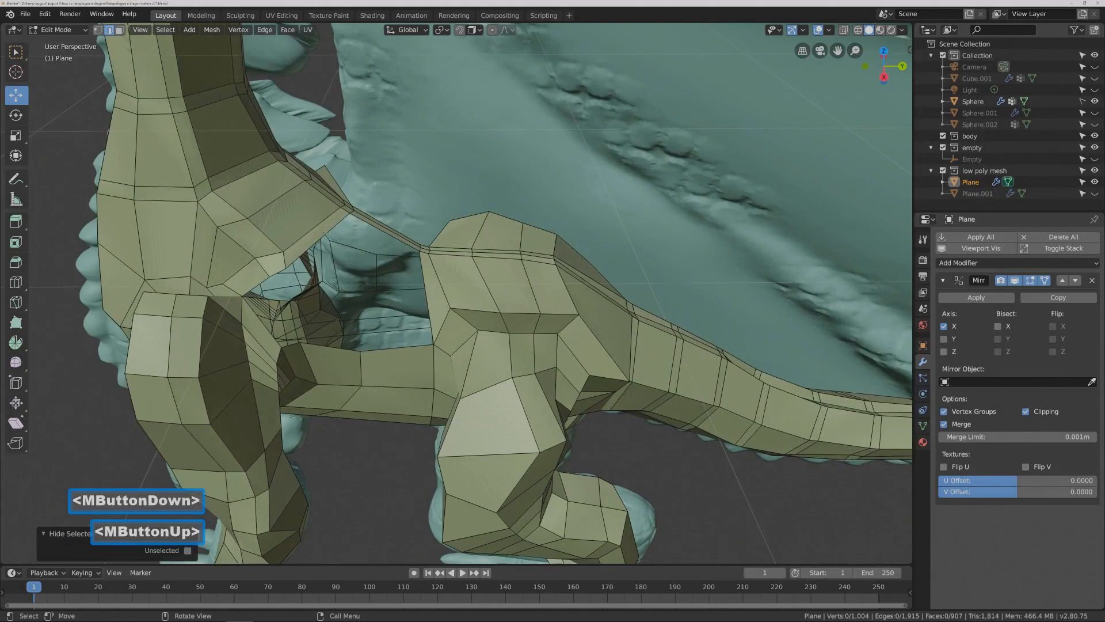
left_click(325, 233)
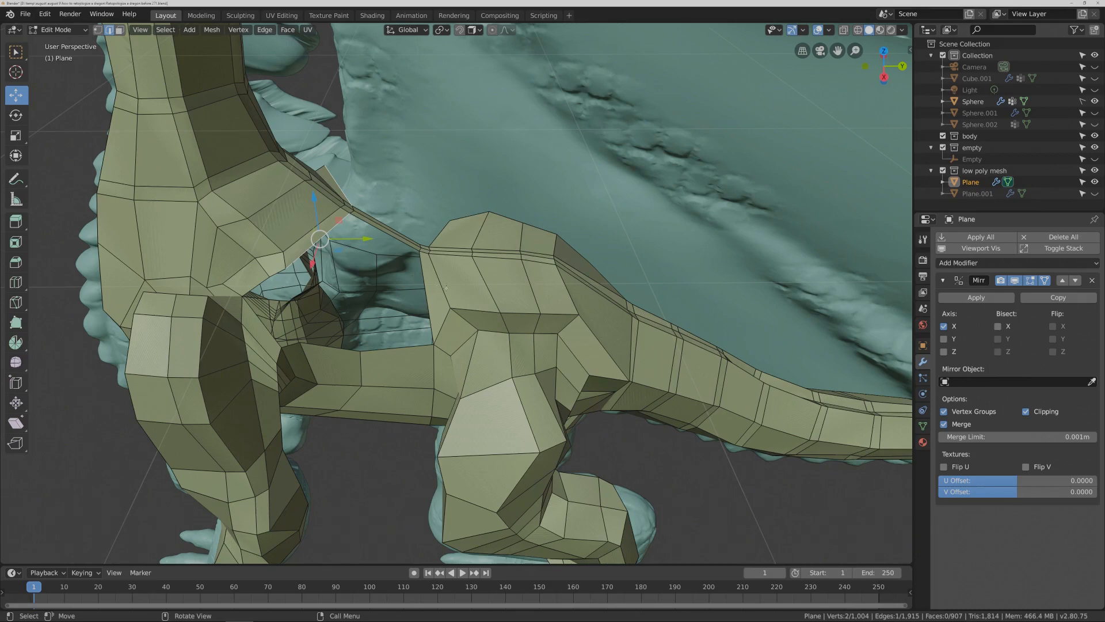
key("ctrl+r")
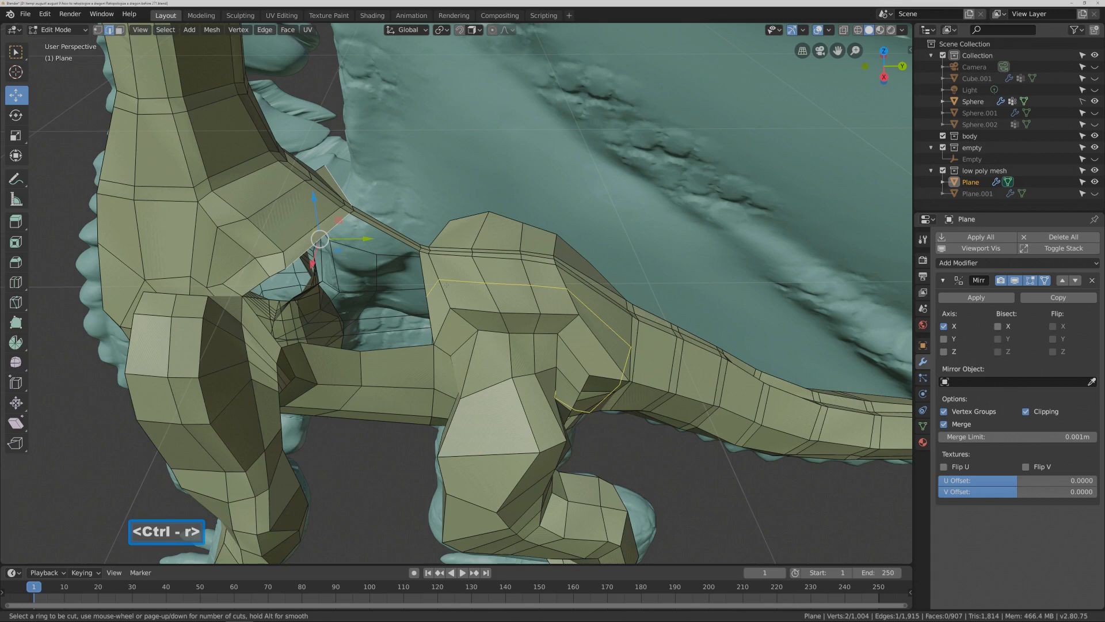
left_click(446, 283)
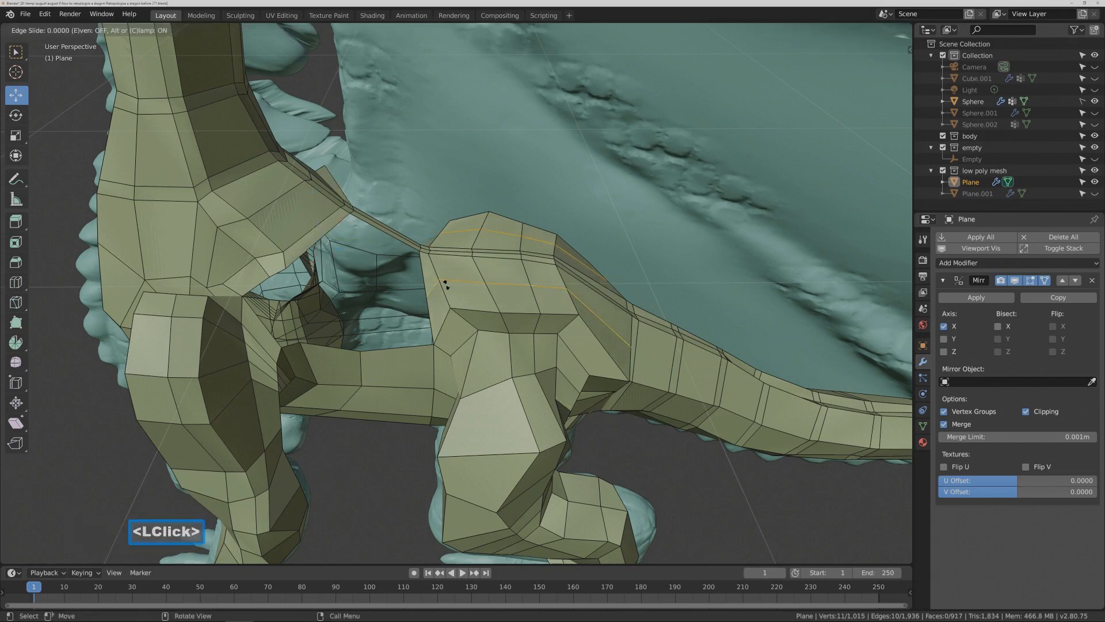
left_click(446, 287)
left_click(716, 439)
- Fill a face along the upper flank between the rear shoulder edge, the spine strip and the front hip edge
middle_click_drag(716, 439, 387, 292)
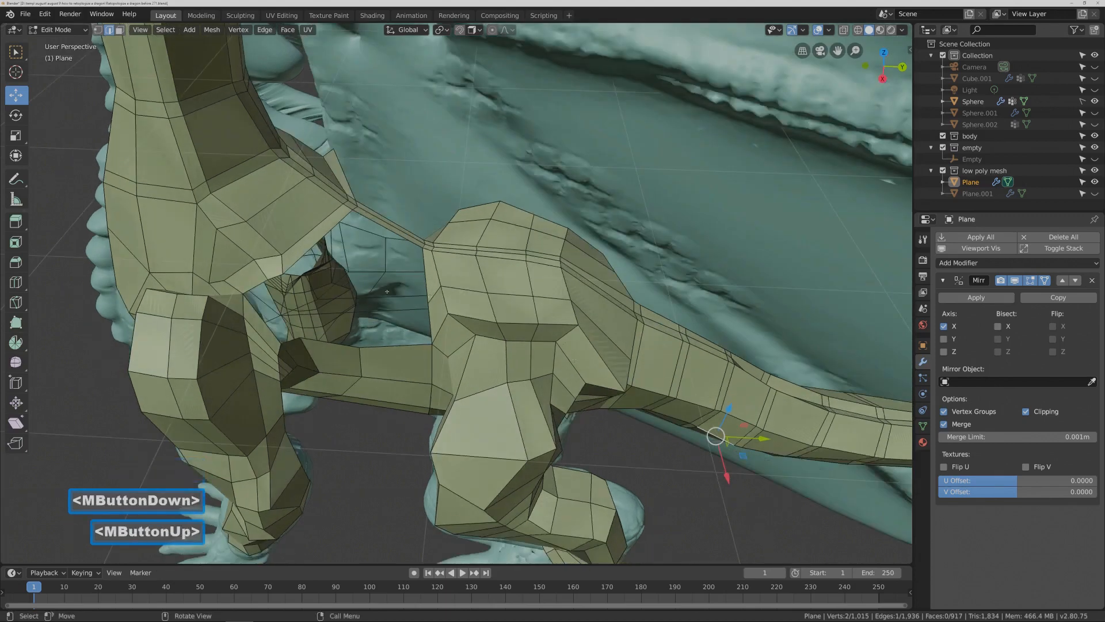
left_click(316, 239)
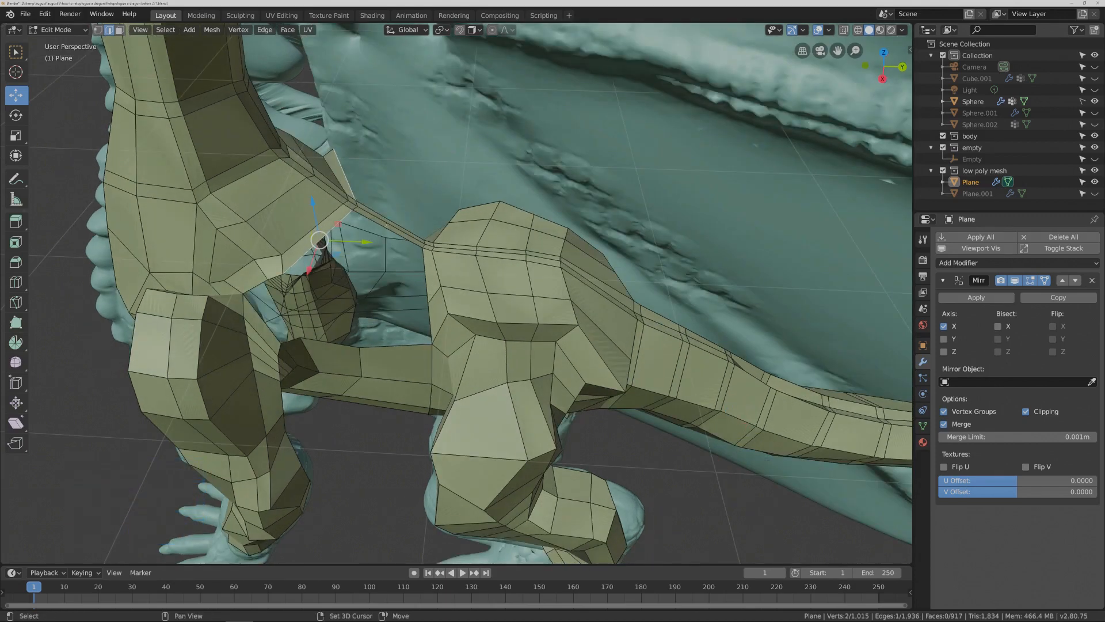
left_click(352, 204, "shift")
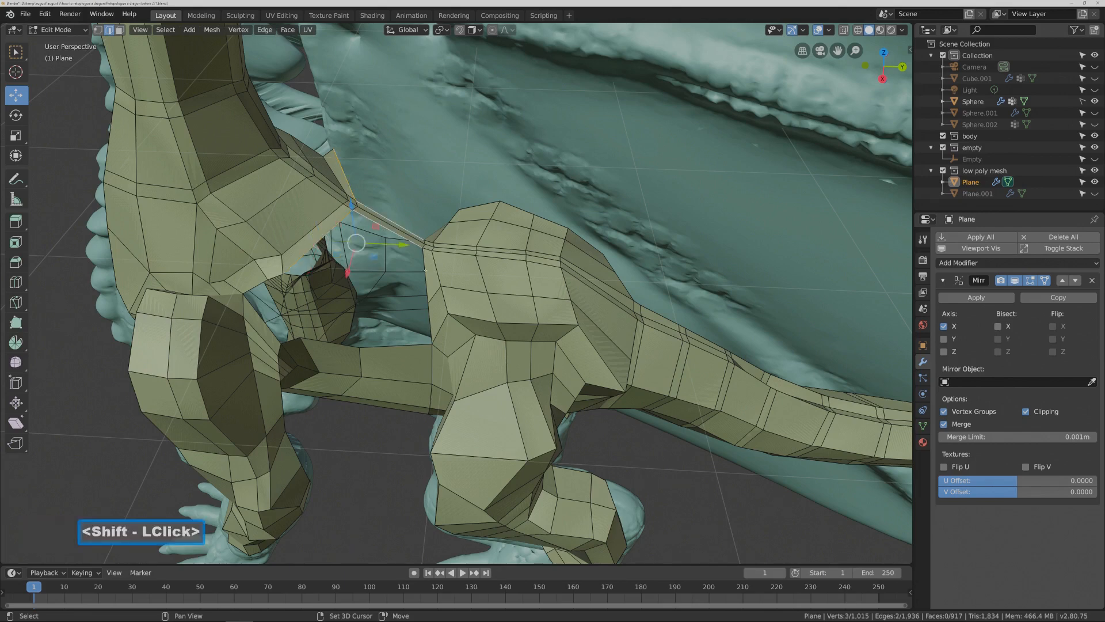
left_click(426, 302, "shift")
key("f")
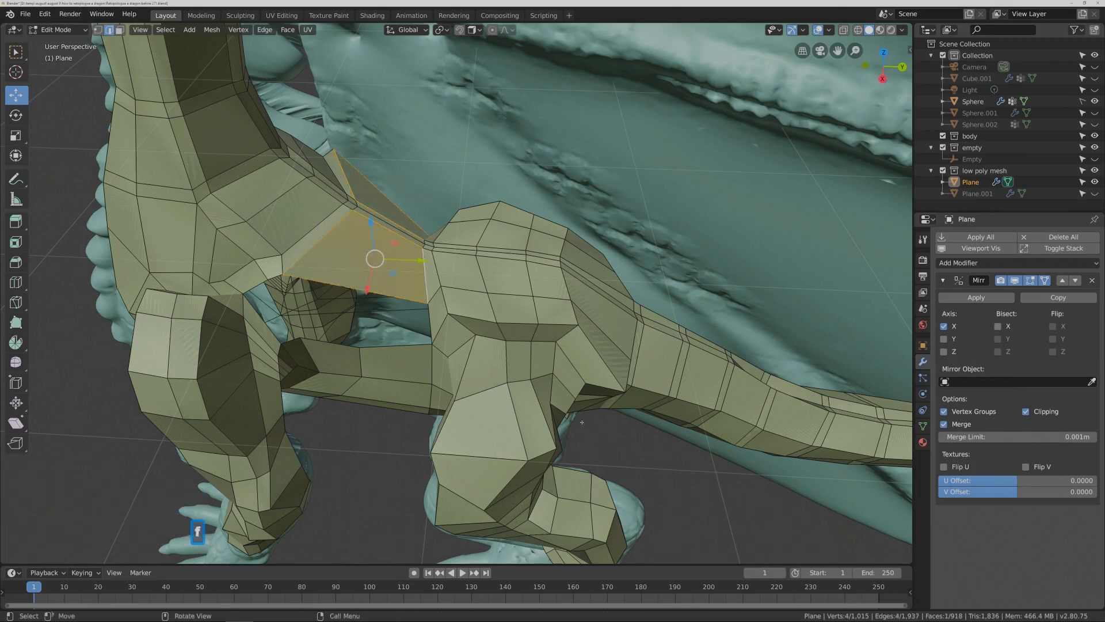
- Fill the corner gap behind the shoulder with a face joining the shoulder edges to the side of the body
left_click(649, 456)
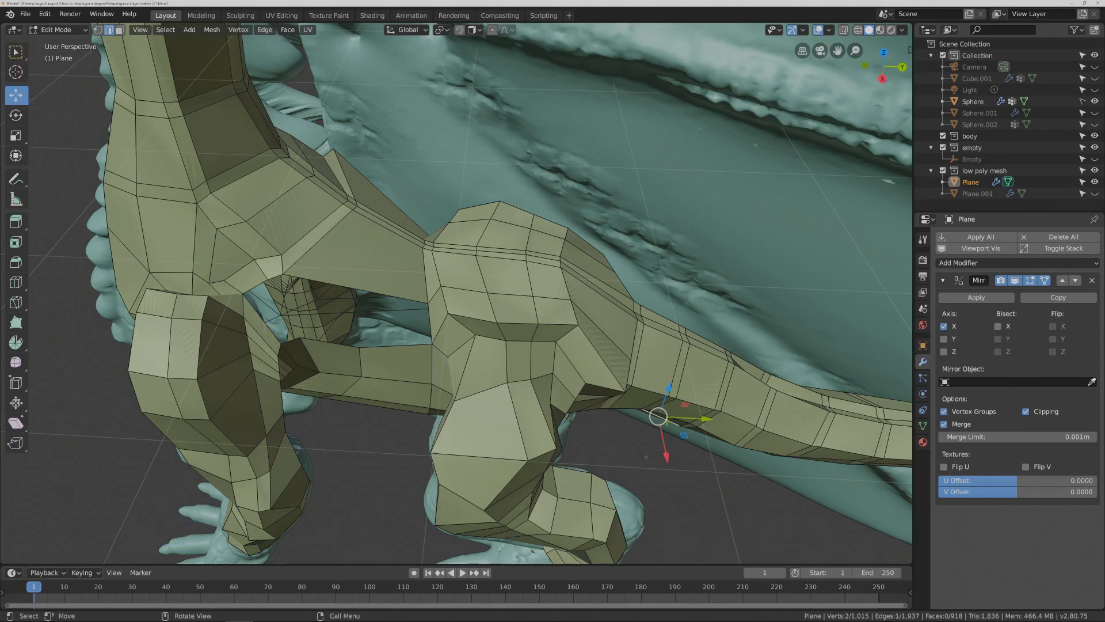
key("Pause")
middle_click_drag(680, 457, 485, 404)
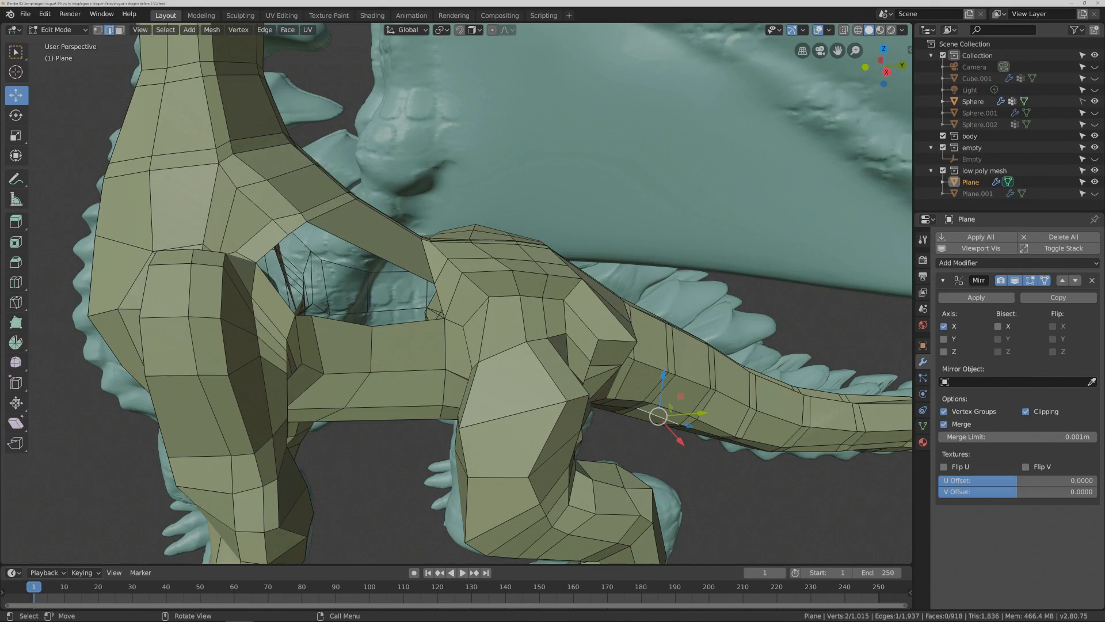
left_click(271, 247)
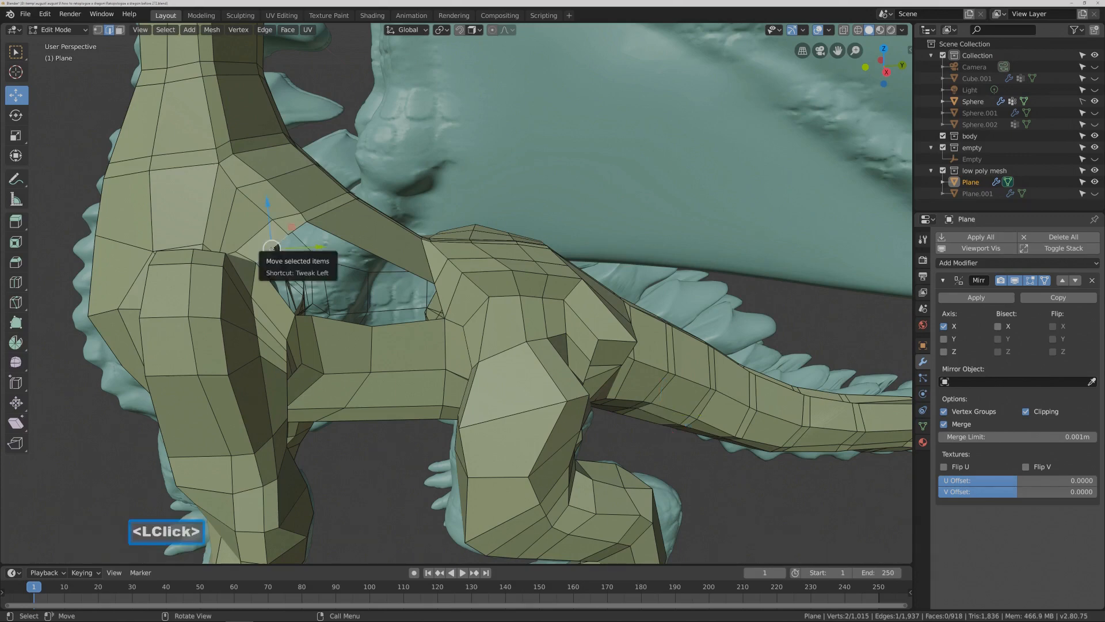
left_click(299, 315, "shift")
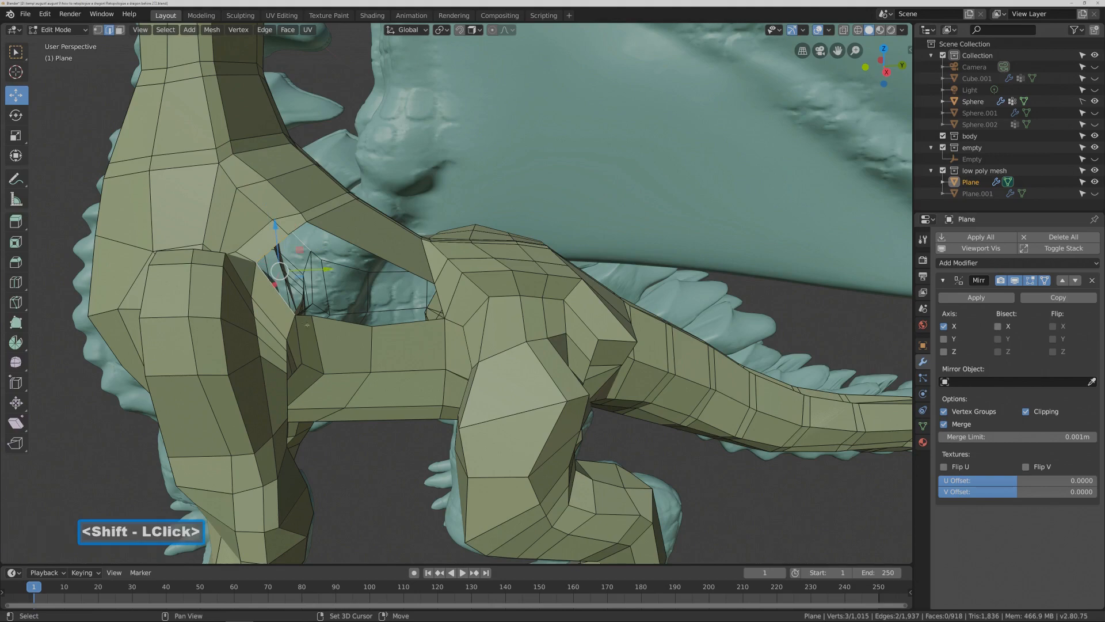
left_click(311, 315, "shift")
key("f")
- Add a single centred loop cut across the upper flank strip and select the lower edge of its rear half
middle_click_drag(329, 329, 367, 258)
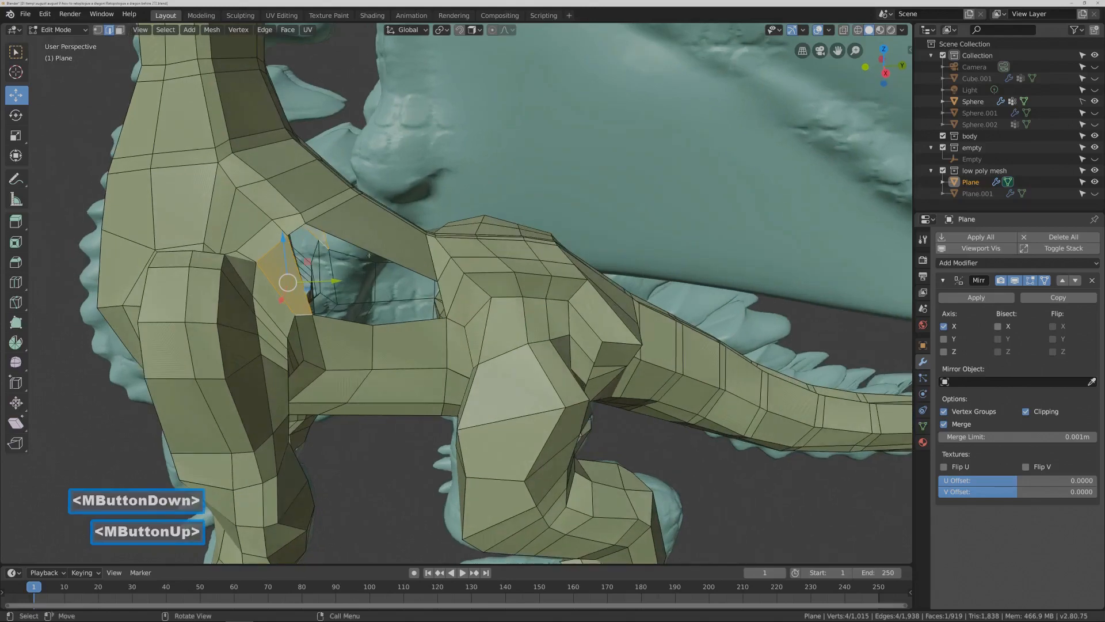
key("ctrl+r")
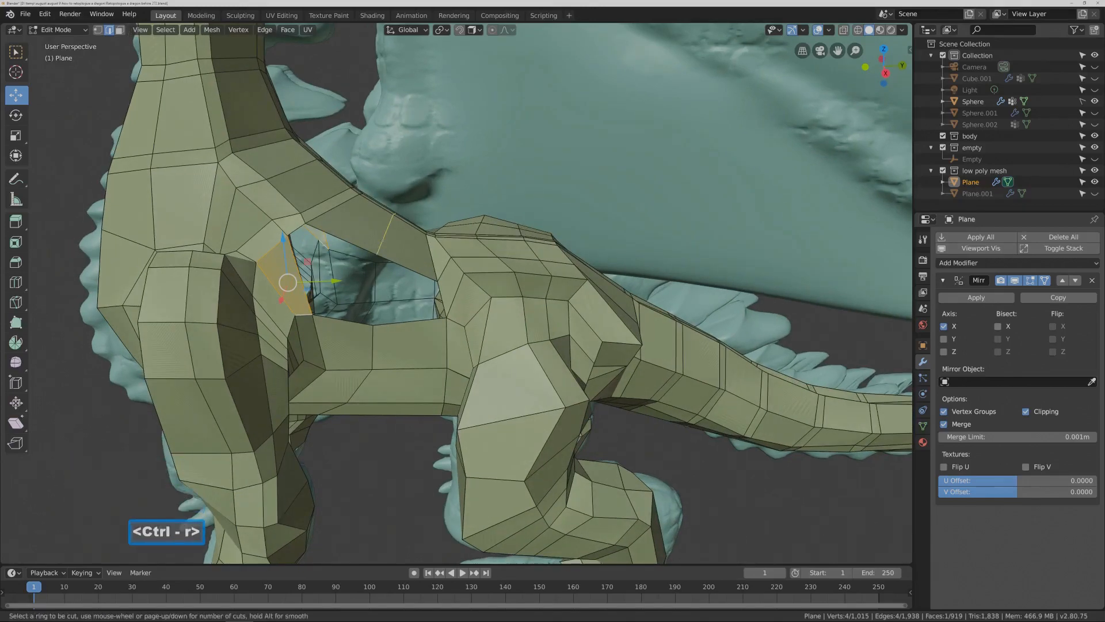
left_click(381, 240)
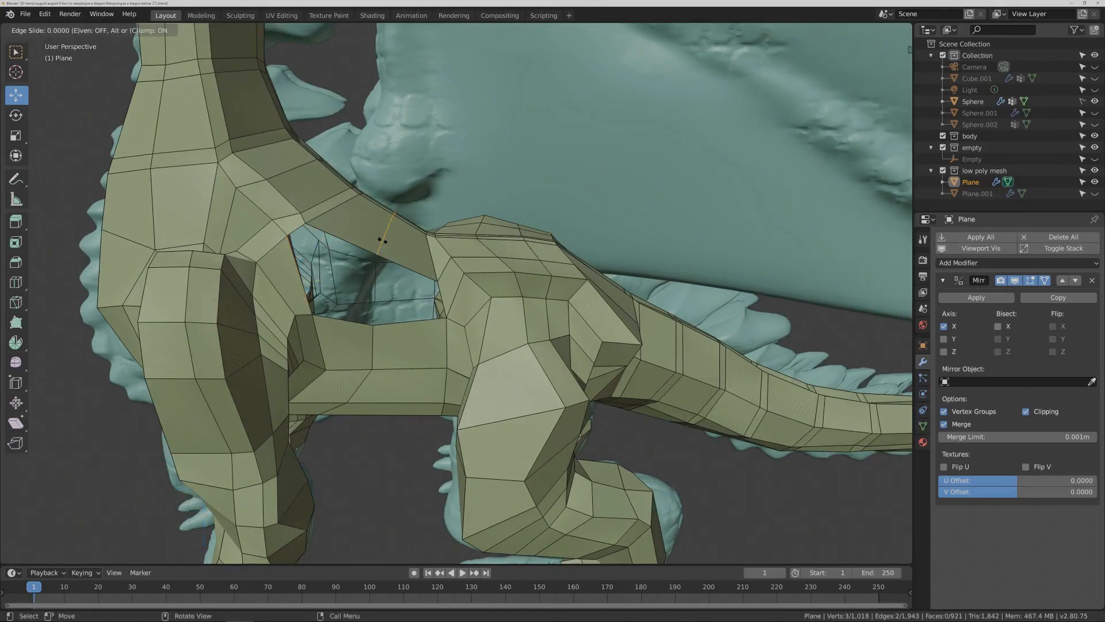
left_click(381, 241)
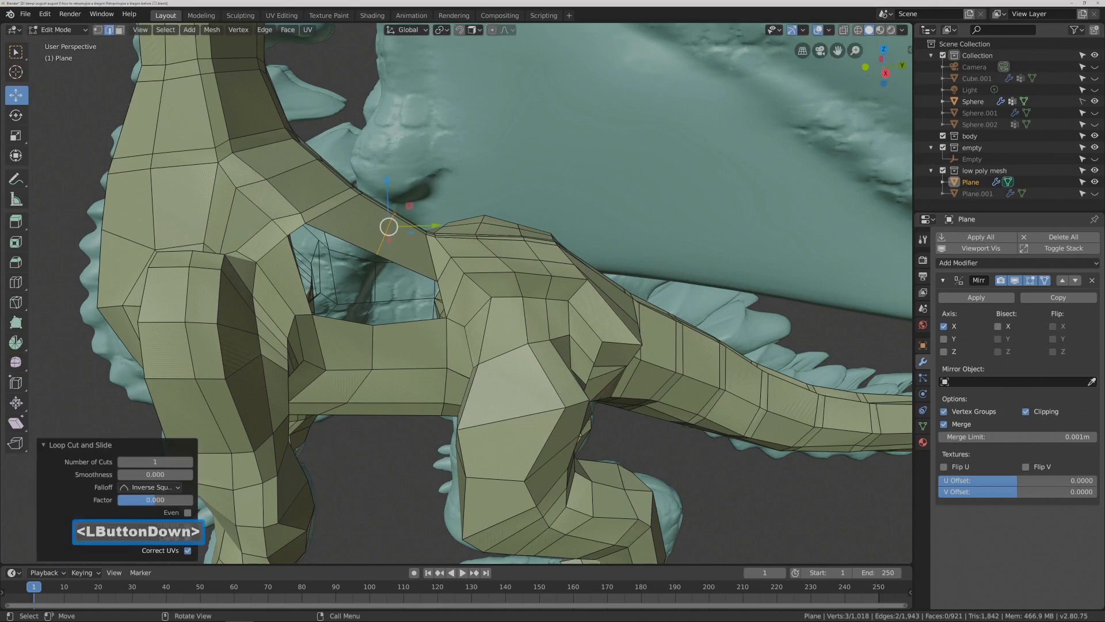
left_click(411, 245)
left_click(404, 259)
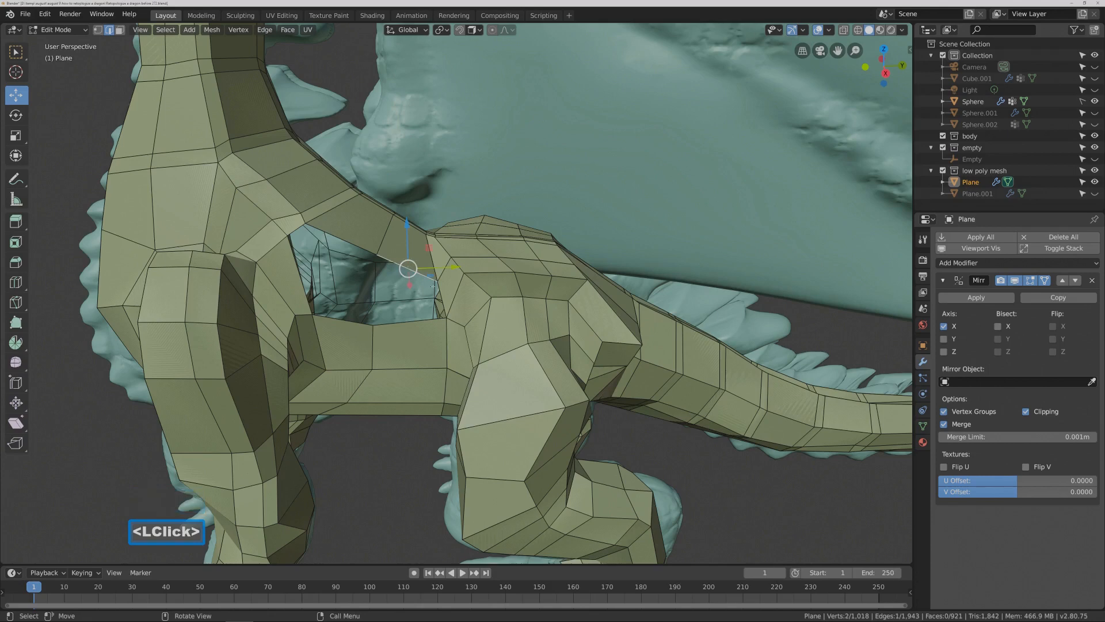
- Fill the rear half of the flank opening with a face, and add a single centred lengthwise loop cut through it and the hip
left_click(407, 271, "shift")
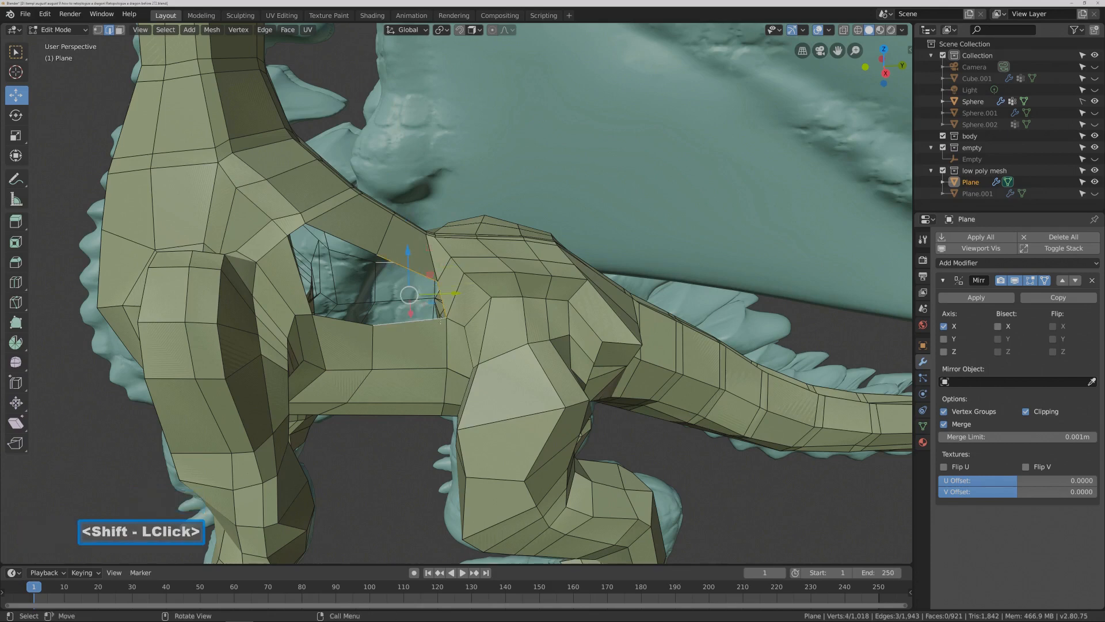
key("f")
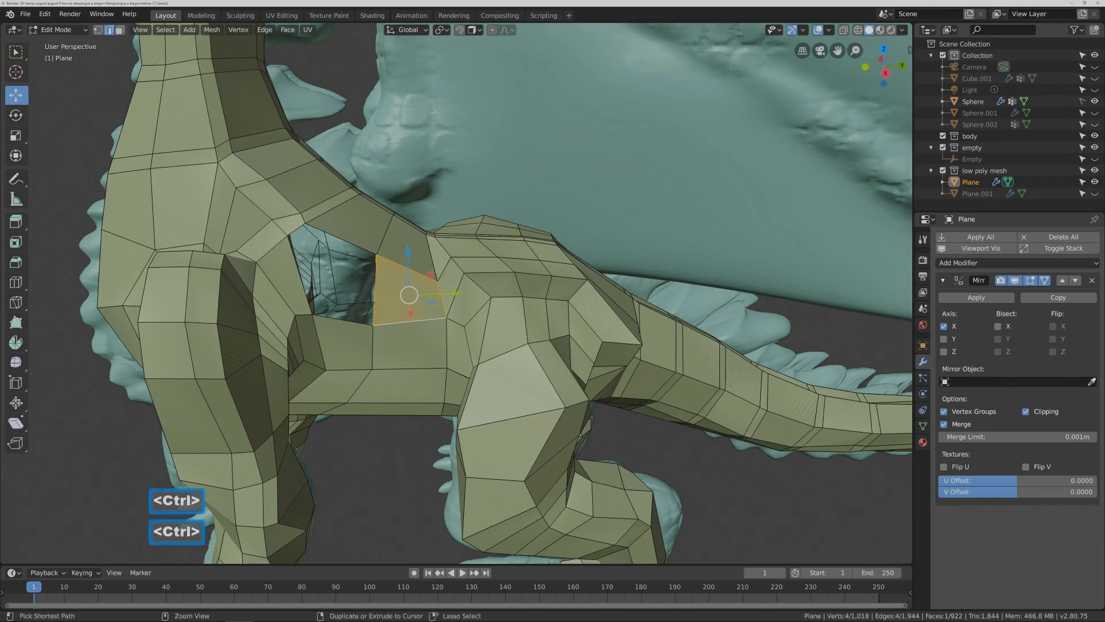
key("ctrl+r")
left_click(383, 288)
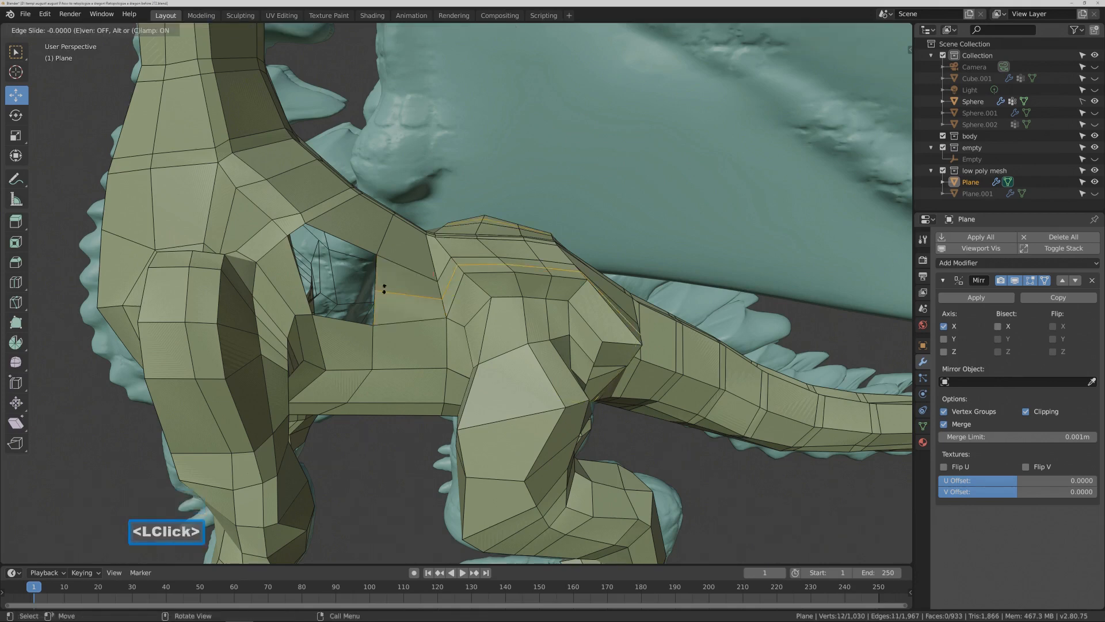
left_click(383, 288)
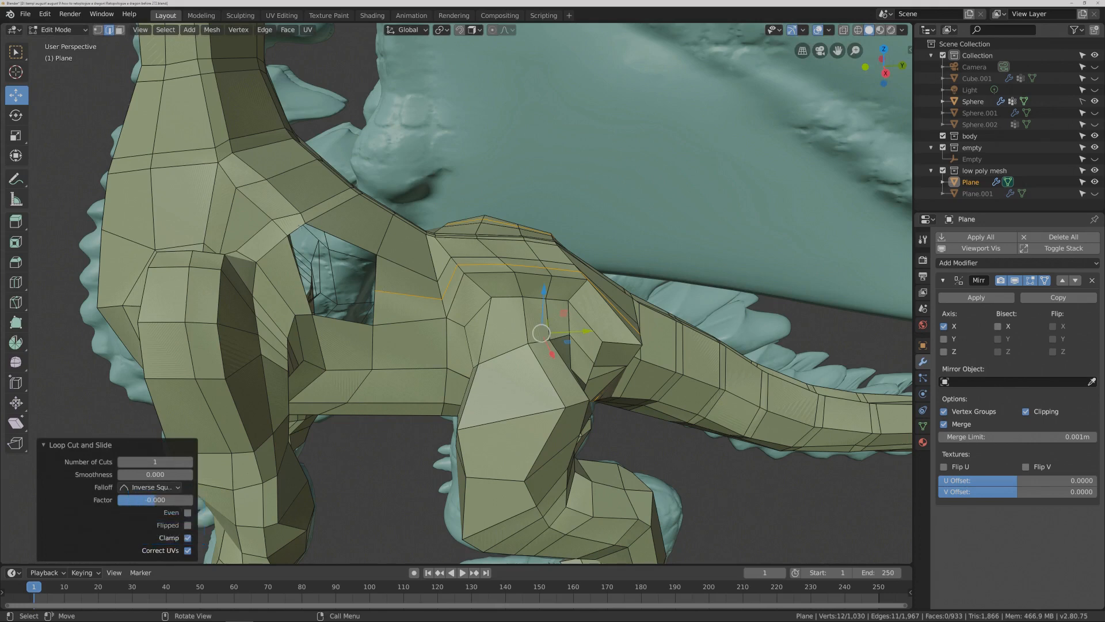
- Fill a face along the upper front of the flank opening, joining the shoulder edge to the new rear flank face
left_click(296, 229)
left_click(340, 239, "shift")
left_click(375, 272, "shift")
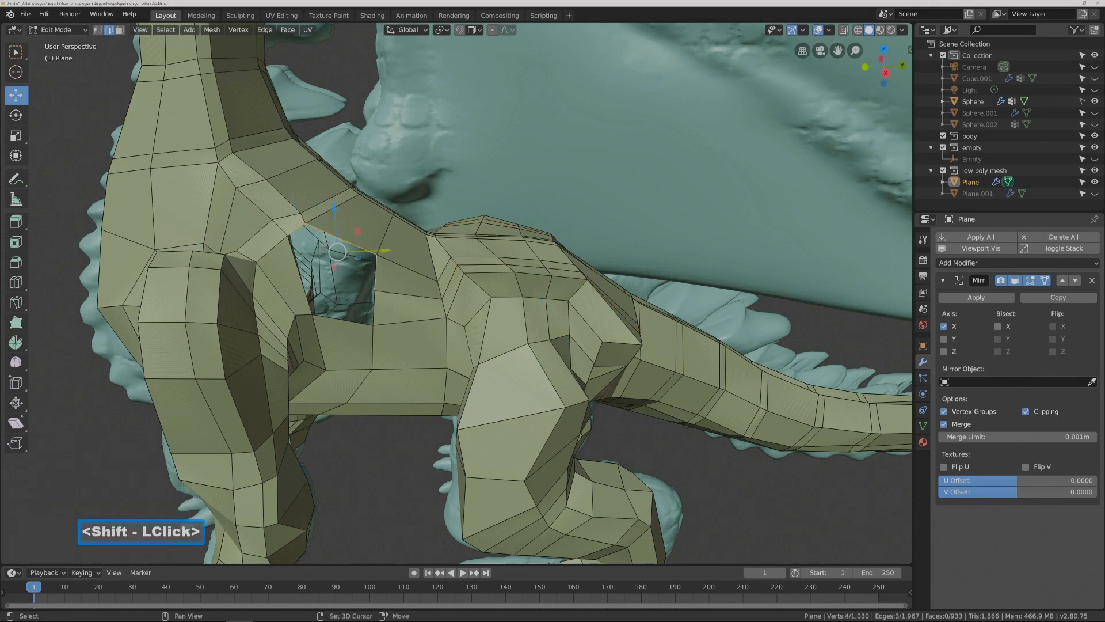
key("f")
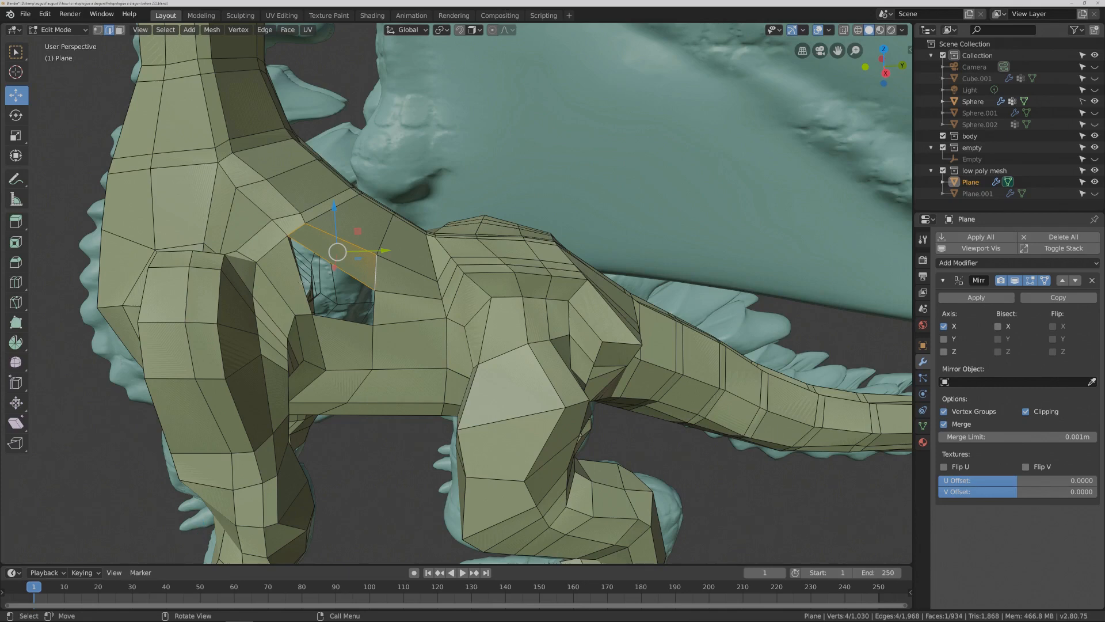
- Close the remaining gap in the flank behind the shoulder by filling its four border edges with a face
left_click(298, 271)
left_click(363, 313, "shift")
left_click(352, 278, "shift")
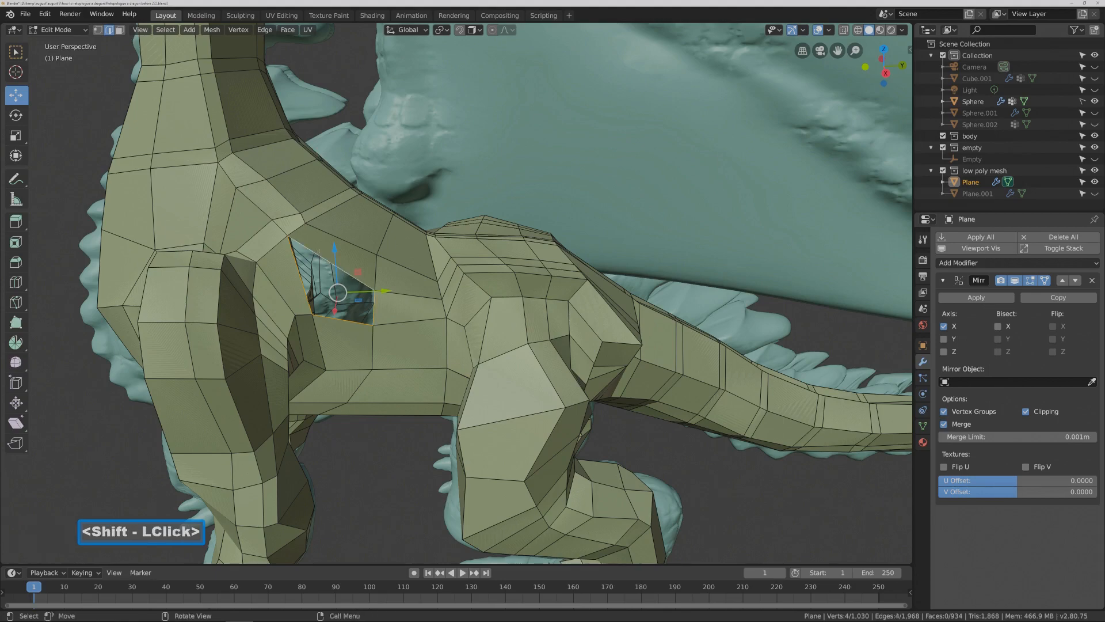
key("f")
scroll(499, 330, "down", 5)
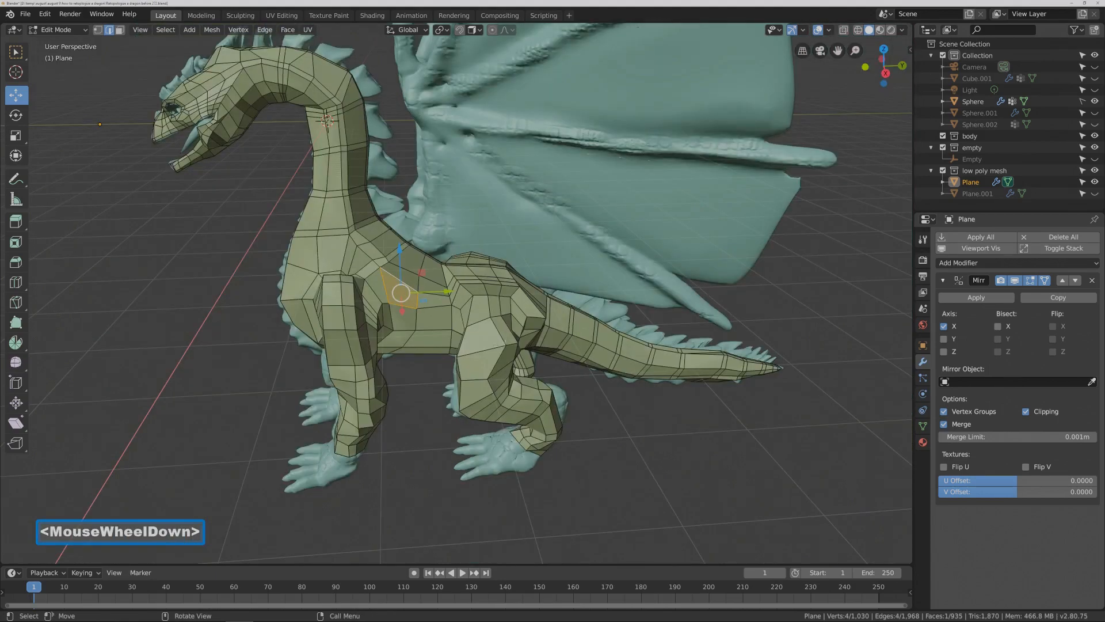
left_click(653, 373)
middle_click_drag(654, 373, 662, 429)
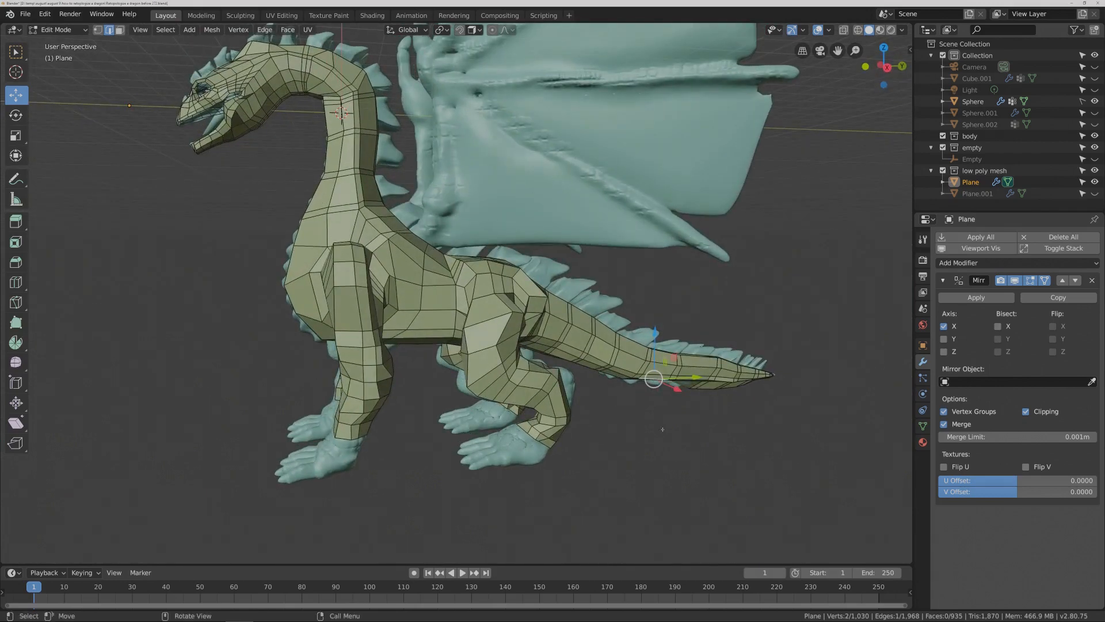
key("Pause")
- Extrude the edge loop around the eye opening and scale the new ring inward to about 0.554
middle_click_drag(508, 341, 469, 308, "shift")
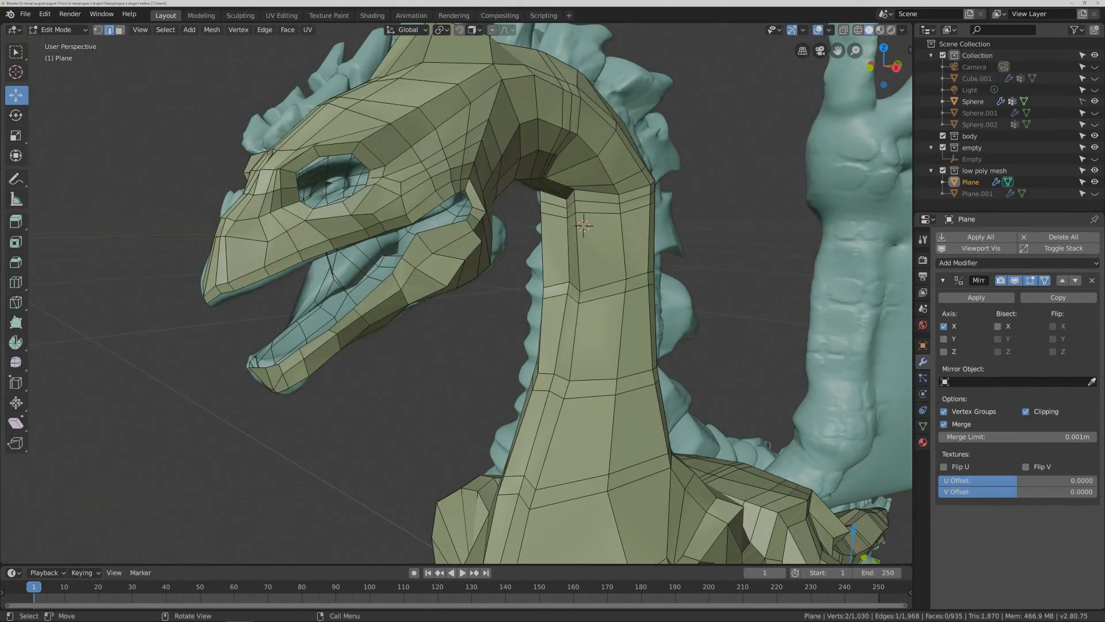
key("alt")
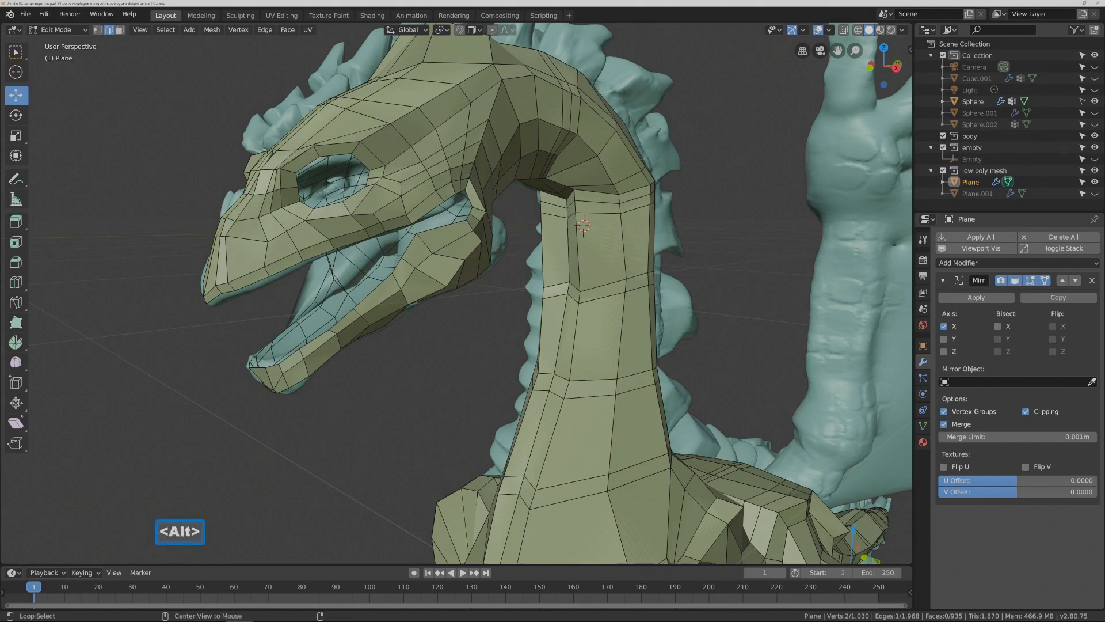
left_click(367, 173, "alt")
key("e")
right_click(458, 232)
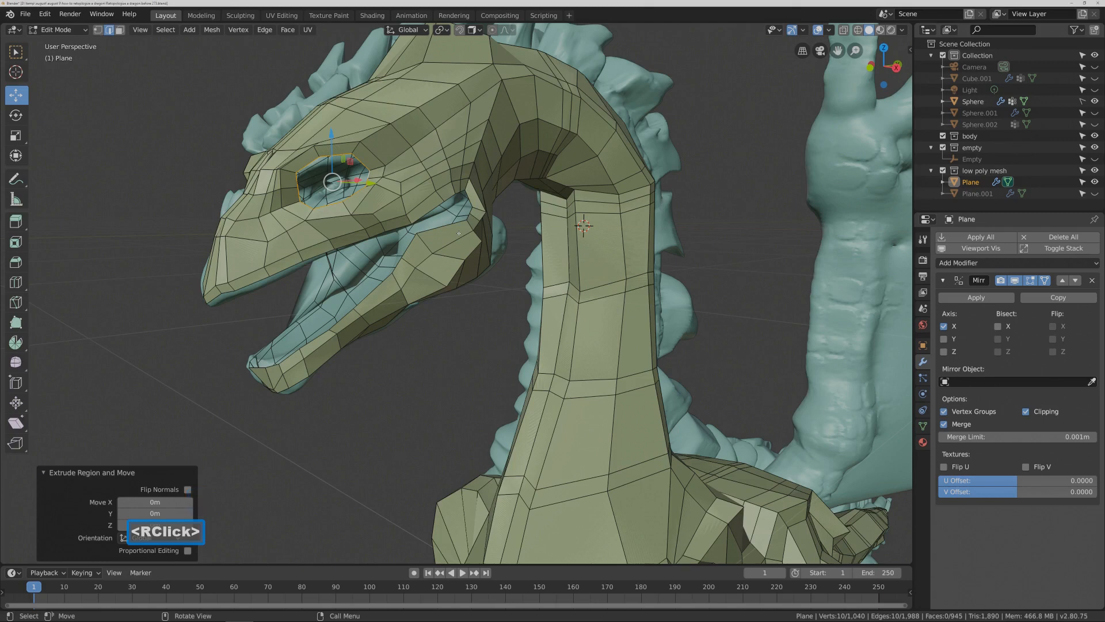
key("s")
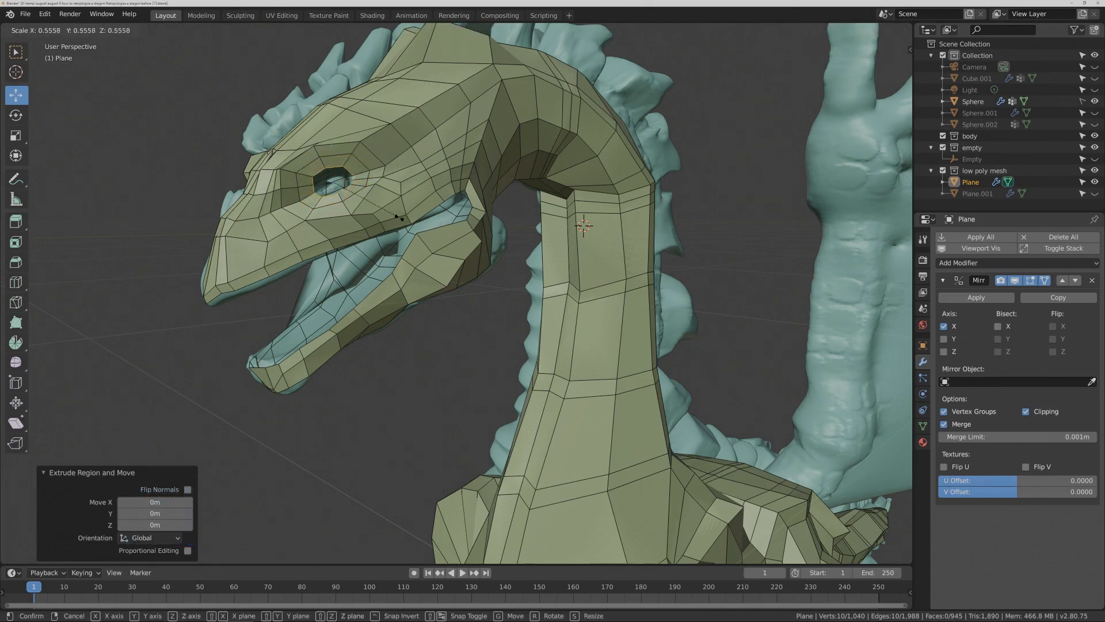
left_click(400, 217)
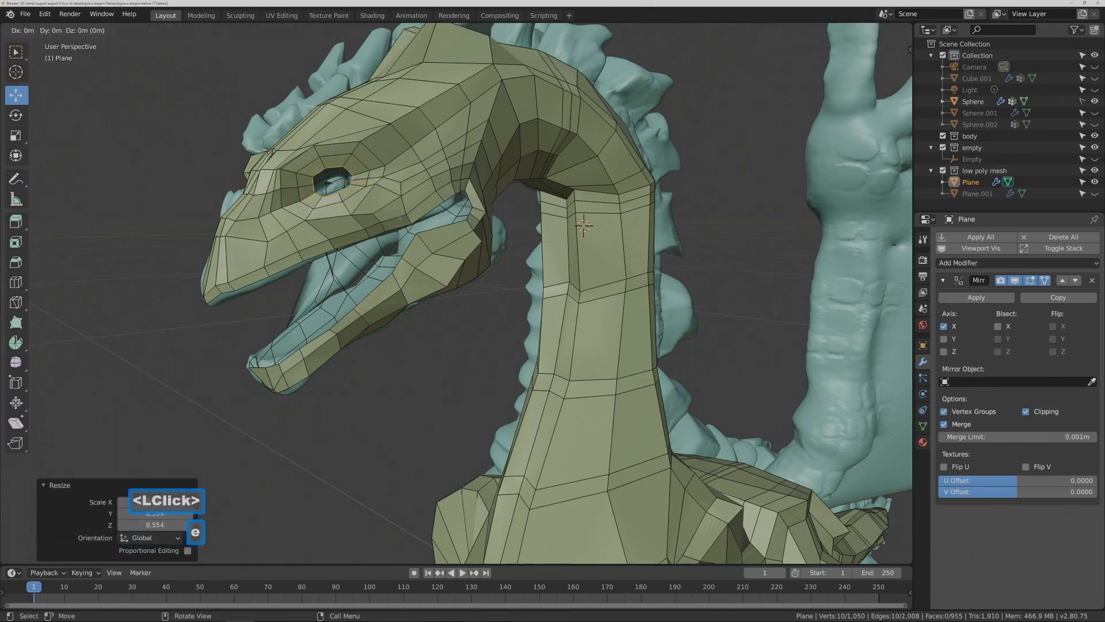
- Extrude the inner eye ring again, shrink it towards the eye's centre and move it -0.112 m along X into the head
key("e")
right_click(400, 218)
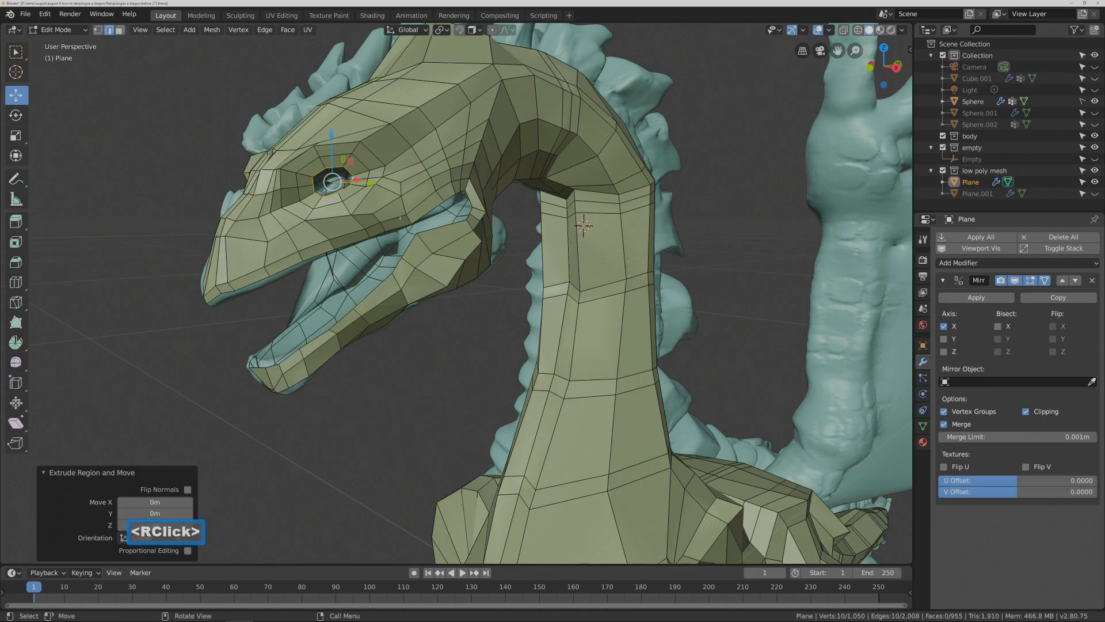
key("s")
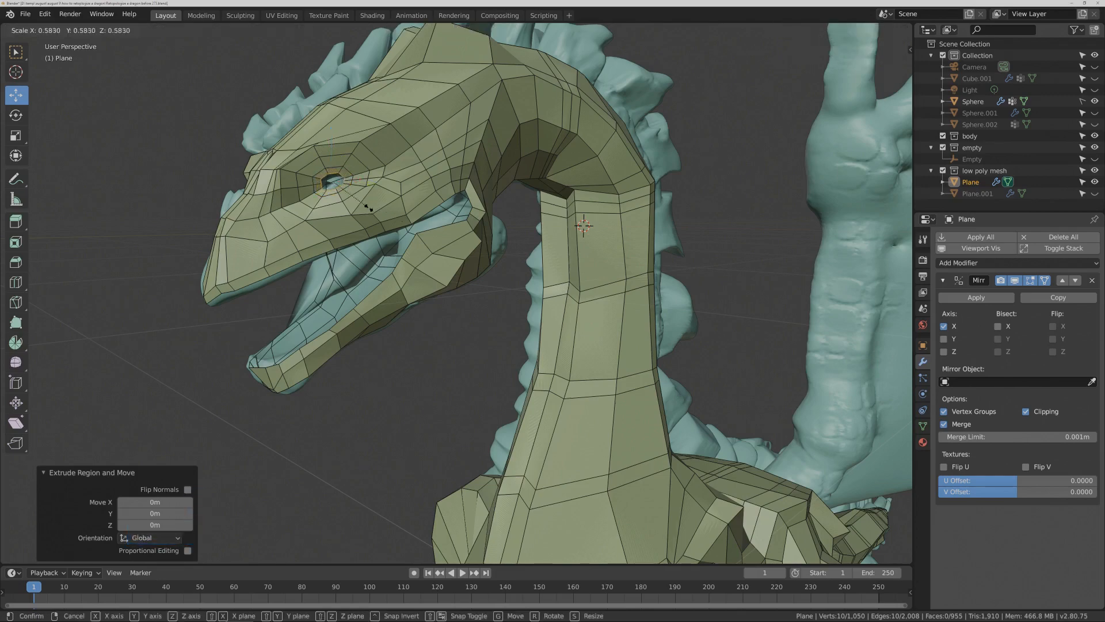
left_click(364, 205)
mouse_move(365, 205)
middle_mouse_down()
mouse_move(437, 210)
mouse_move(380, 207)
middle_mouse_up()
left_click_drag(377, 182, 366, 182)
- Close the small eye hole with a Grid Fill and clear the selection
middle_click_drag(407, 213, 389, 205)
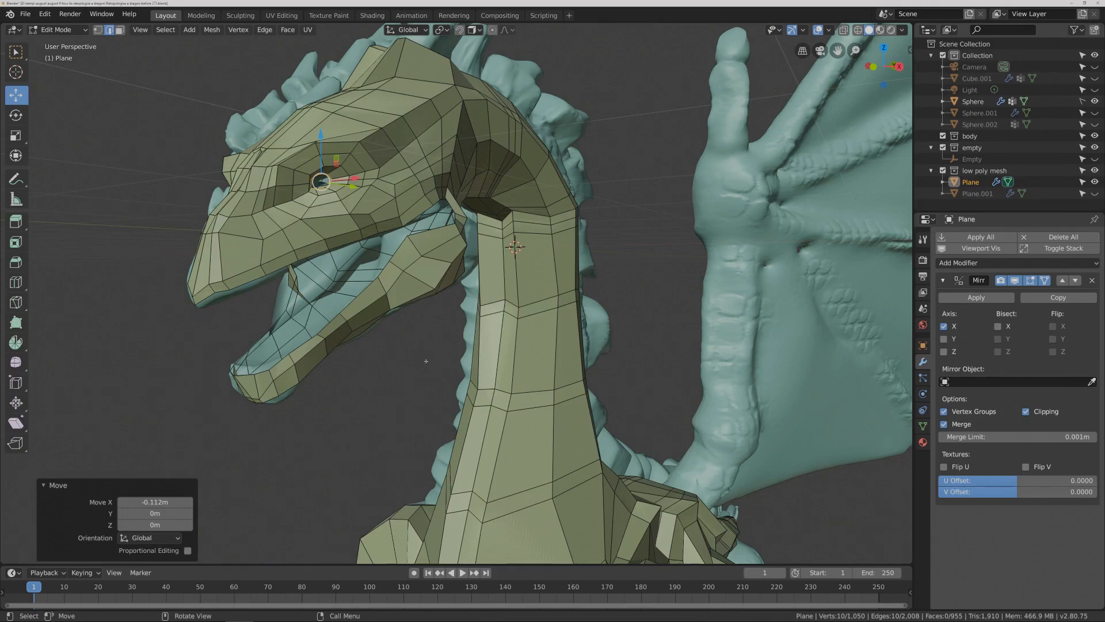
key("ctrl")
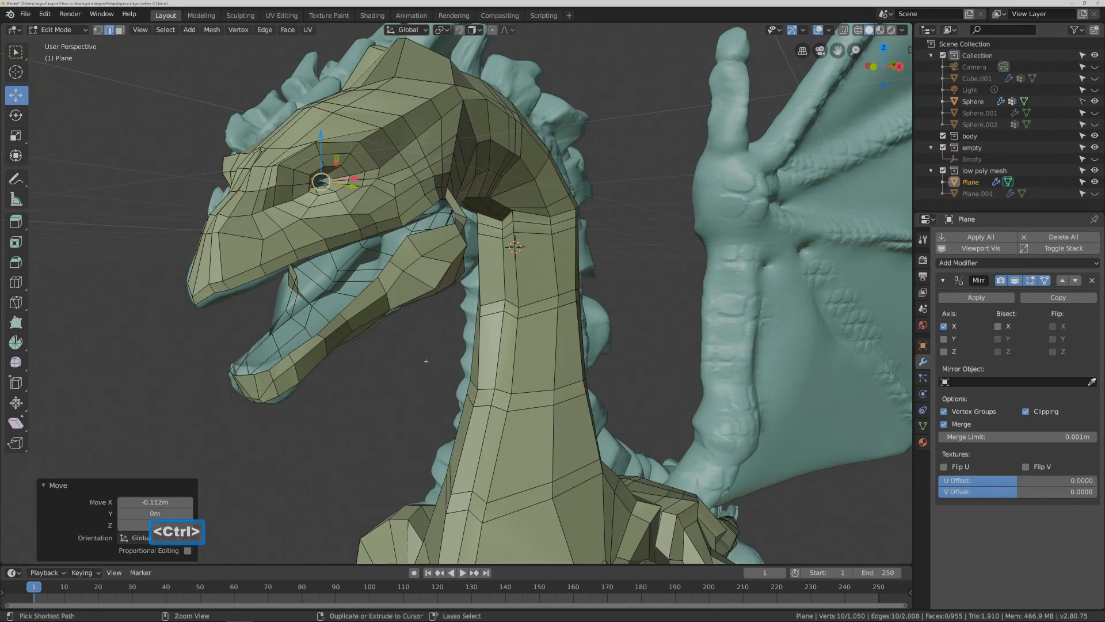
key("ctrl+f")
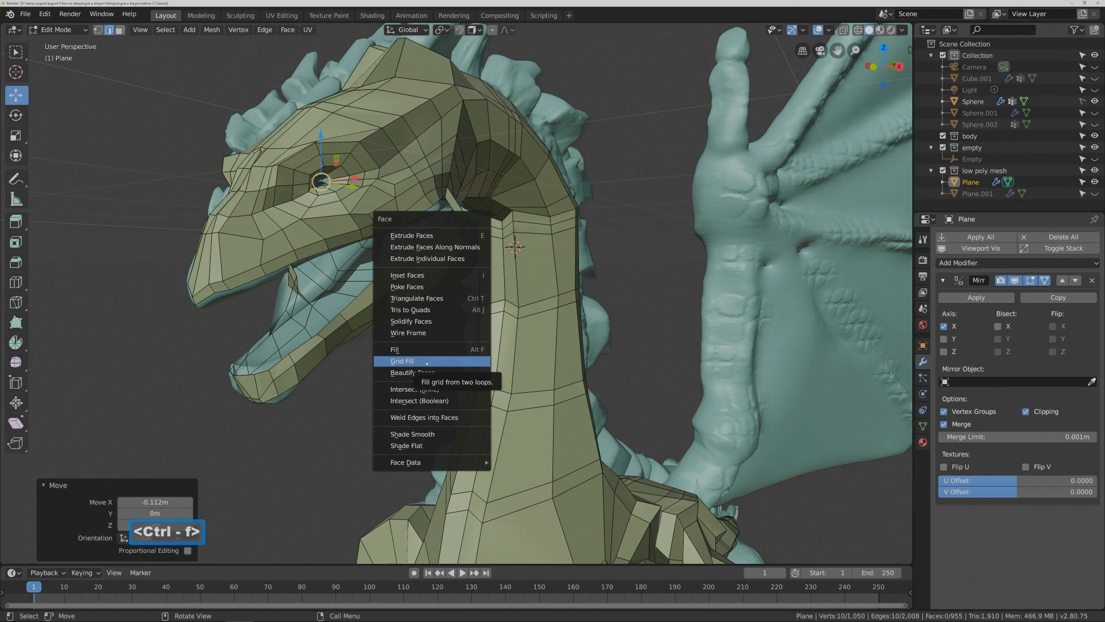
left_click(427, 361)
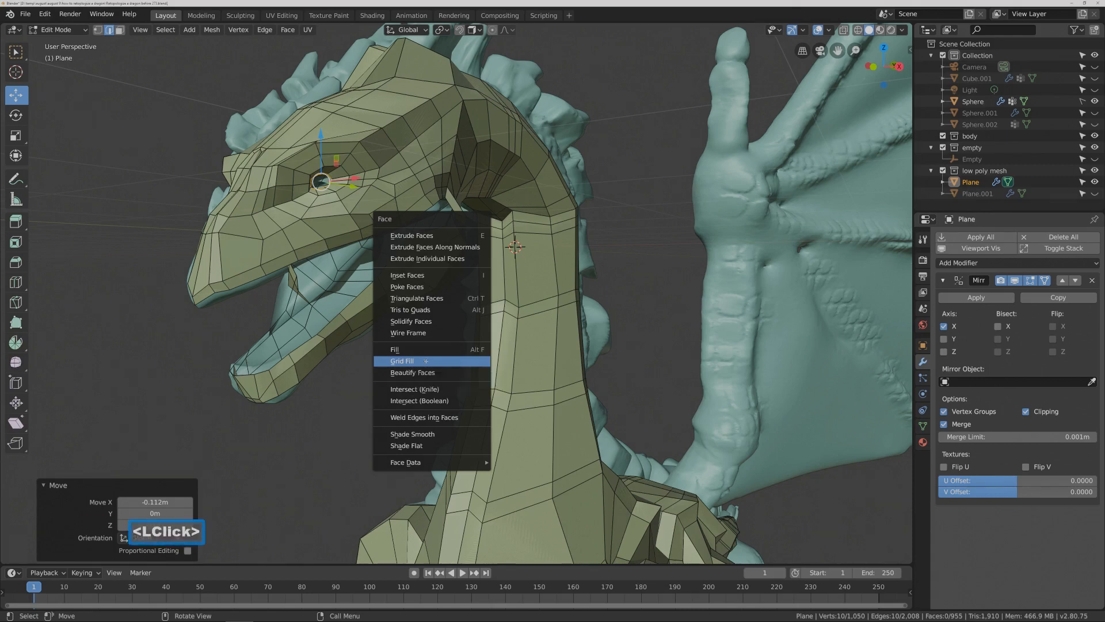
left_click(426, 361)
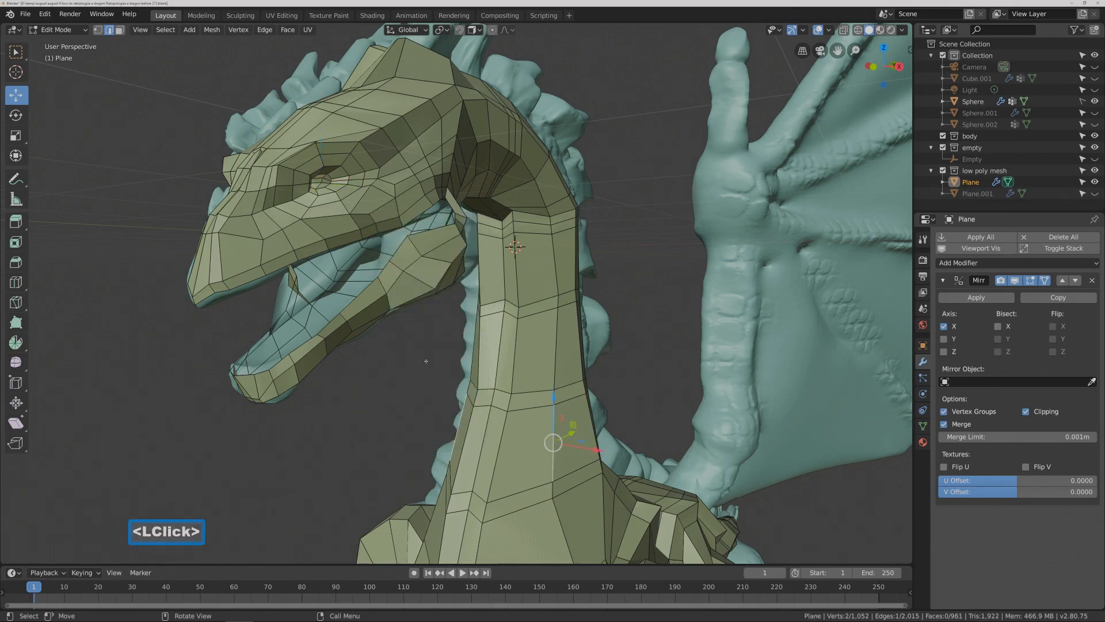
left_click(647, 294)
key("Pause")
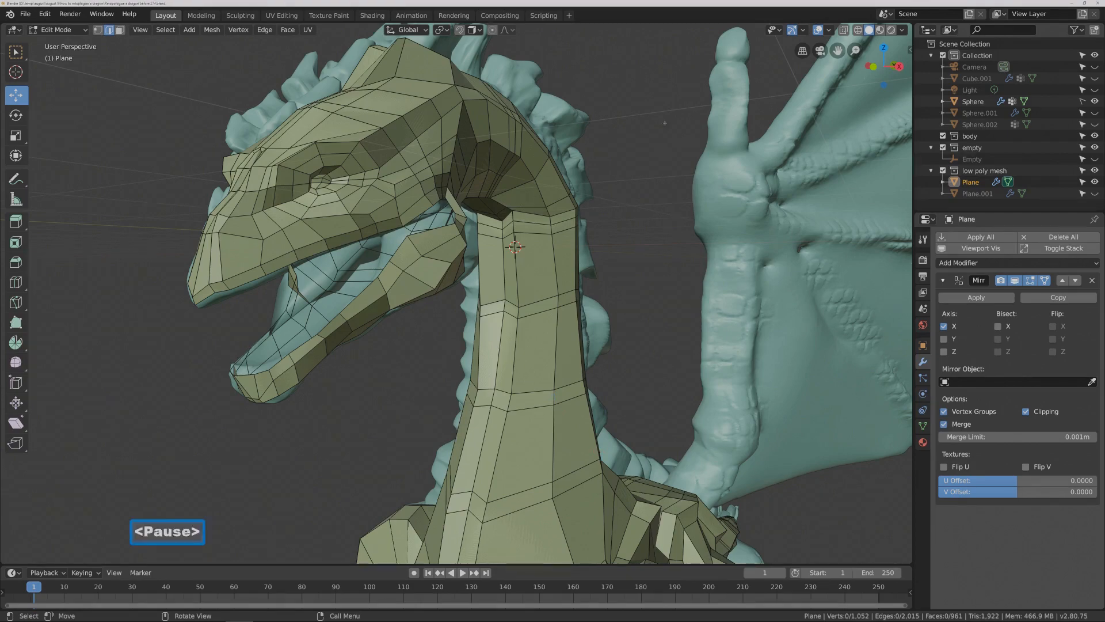
- Connect the upper lip vertex to the lower jaw vertex just below it with an edge across the mouth near its corner
middle_click_drag(665, 122, 644, 121)
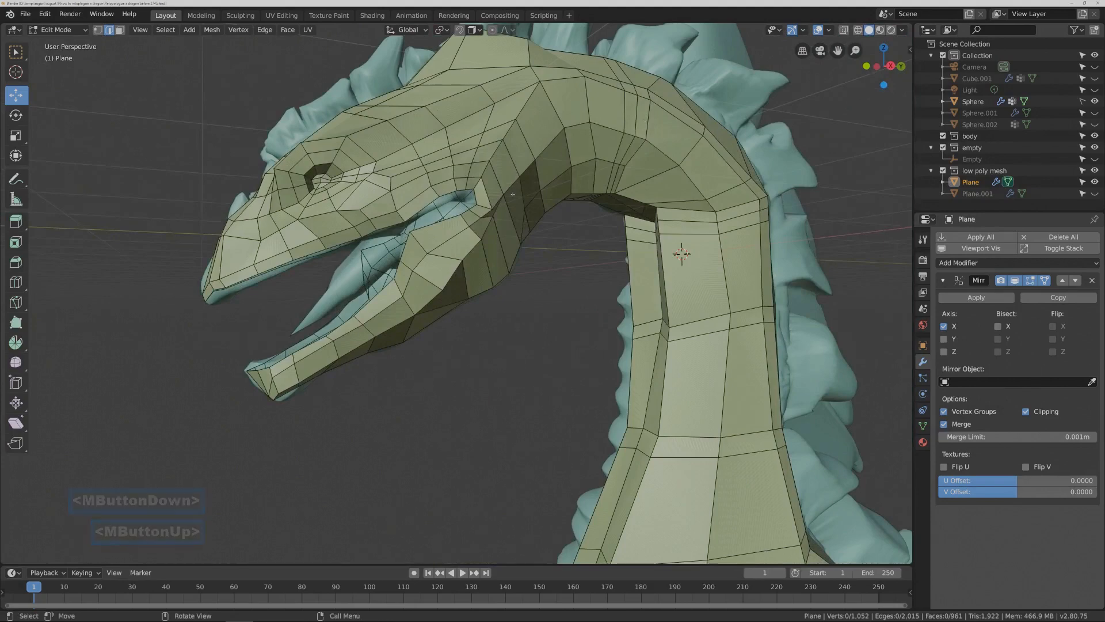
left_click(98, 30)
left_click(404, 221)
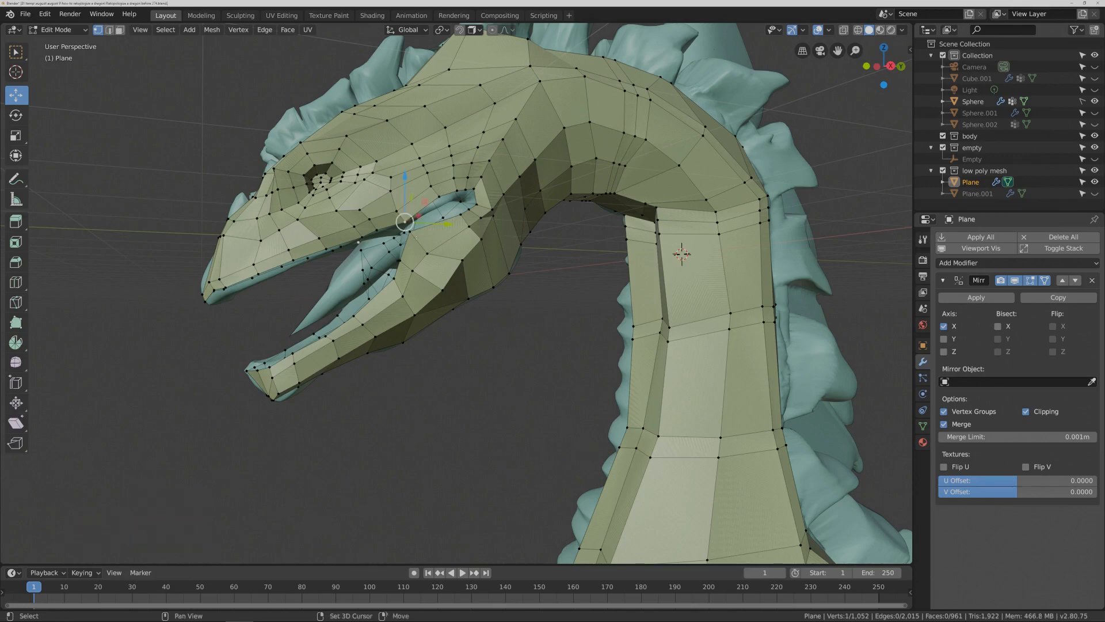
left_click(405, 222, "shift")
left_click(409, 230, "shift")
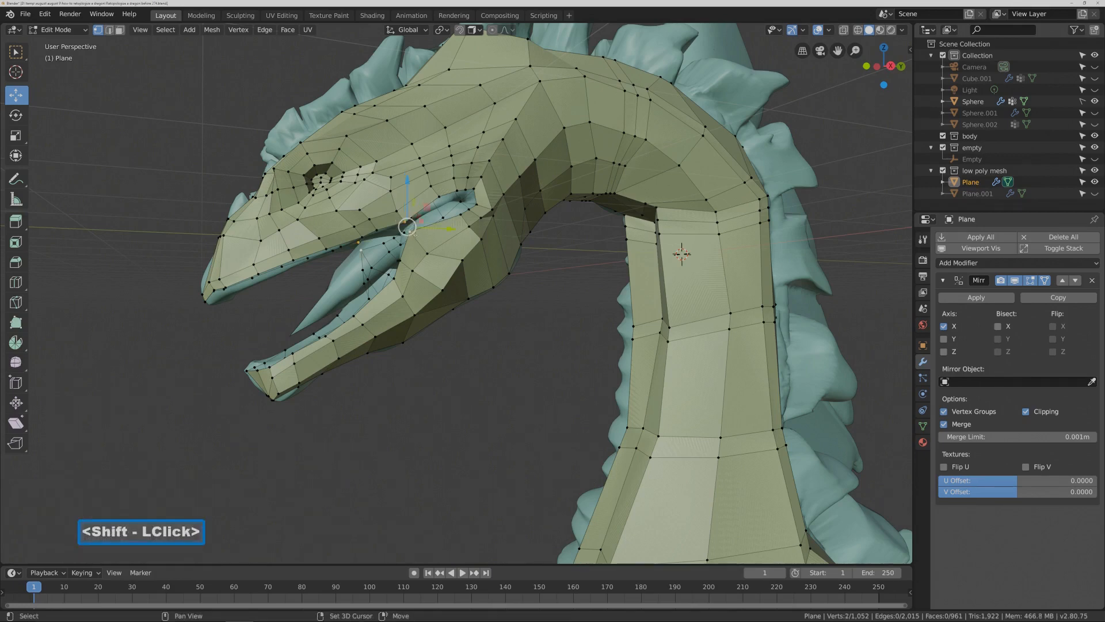
key("f")
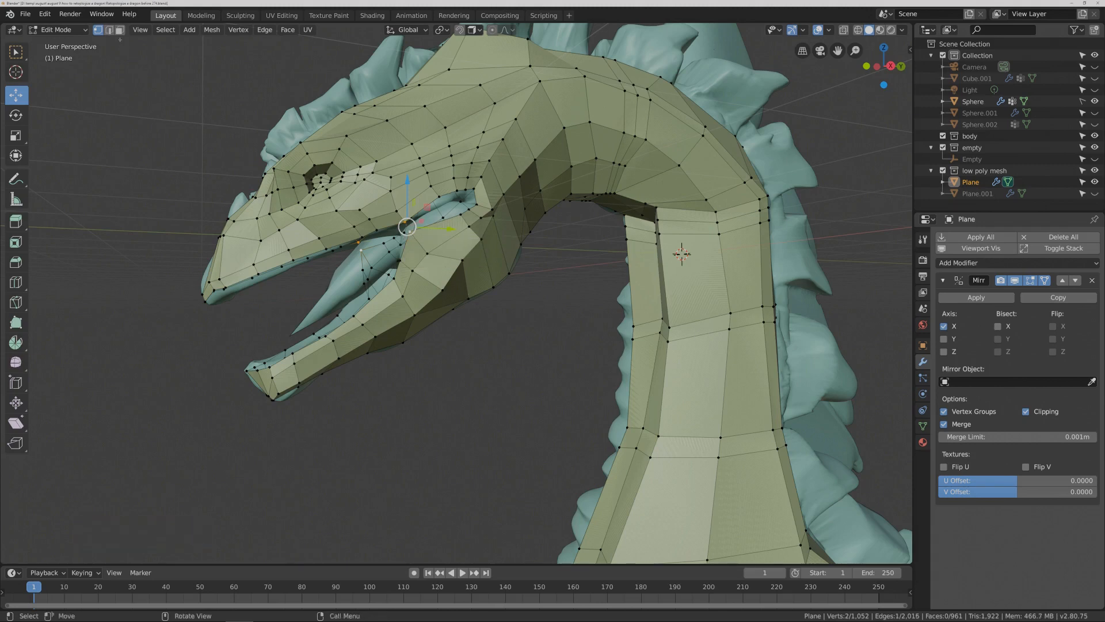
- Try to loop-select the border edges of the mouth corner opening in edge select mode
left_click(109, 29)
left_click(443, 220)
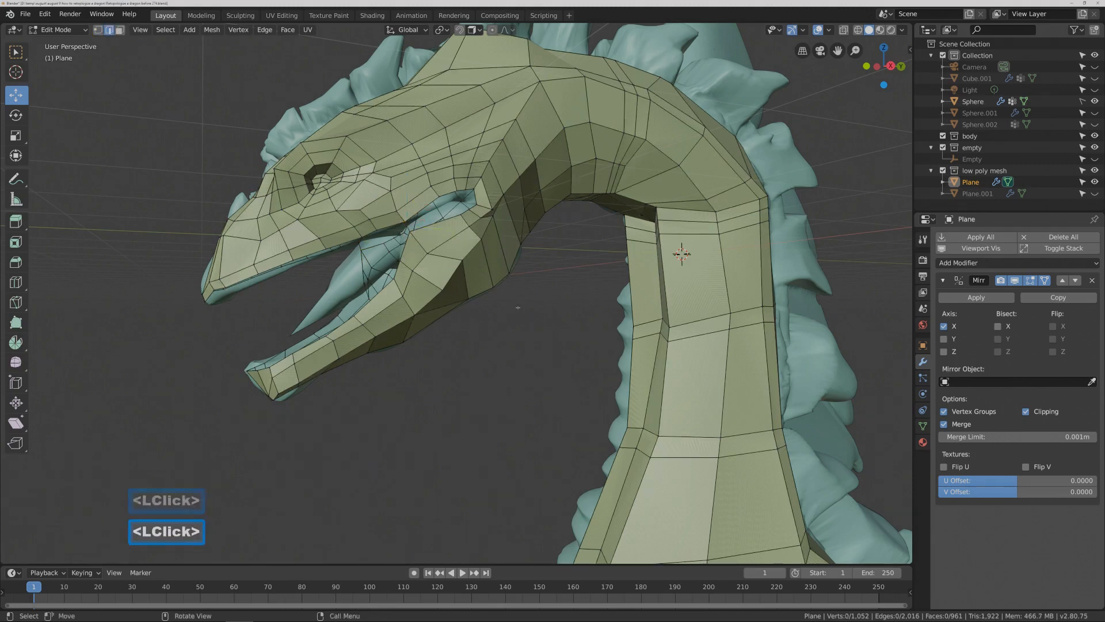
left_click(443, 221, "alt")
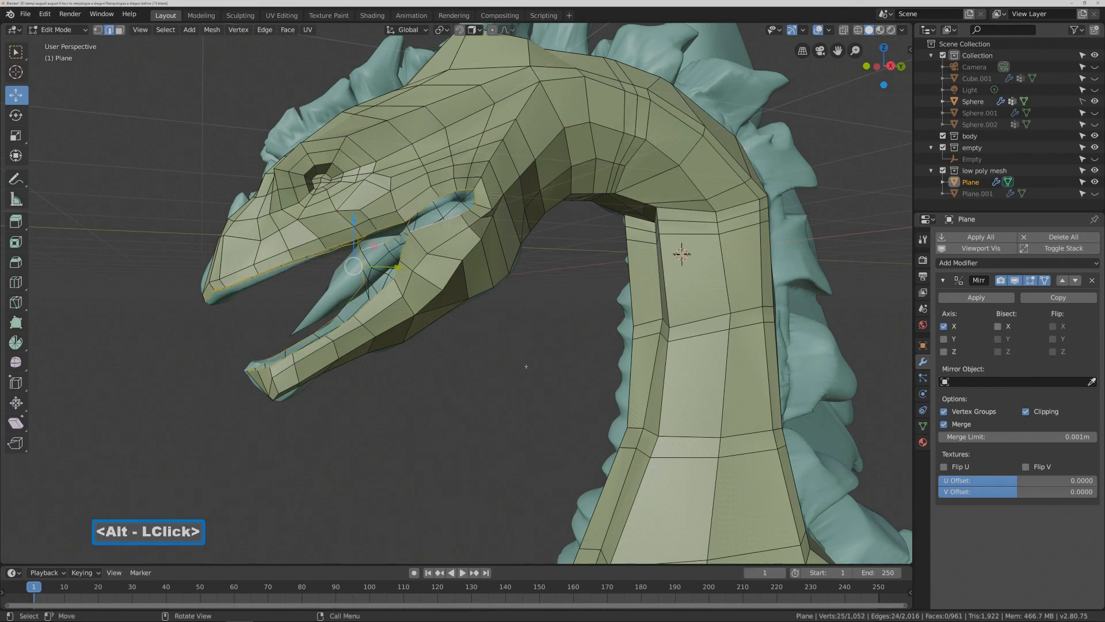
left_click(521, 313)
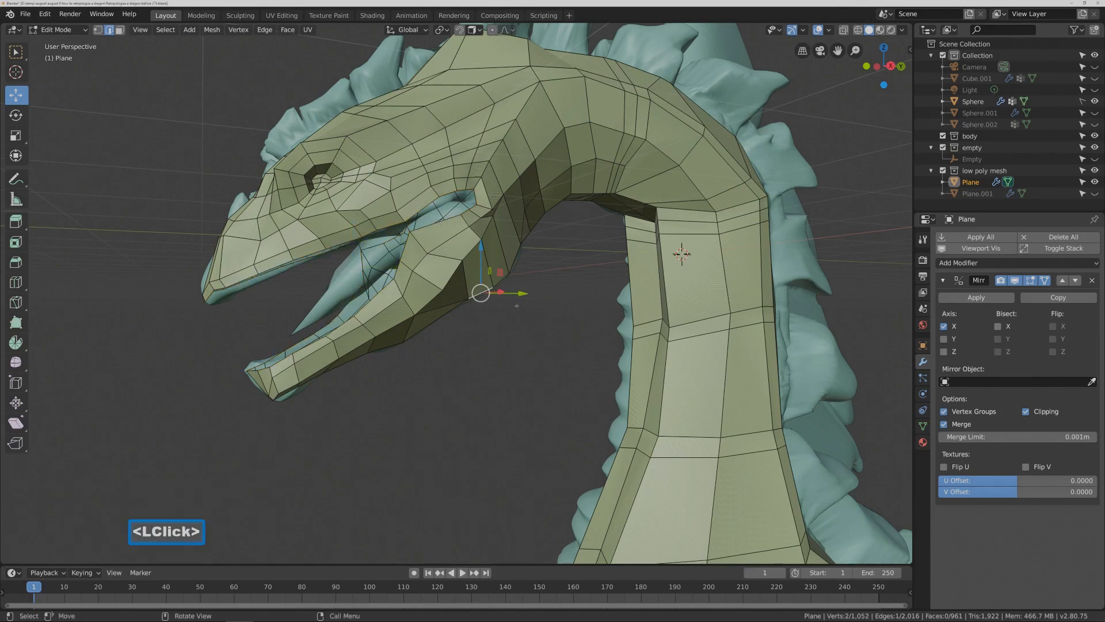
- Switch to the Select Box tool and try to select the mouth corner opening's border edges one by one
left_click(416, 217)
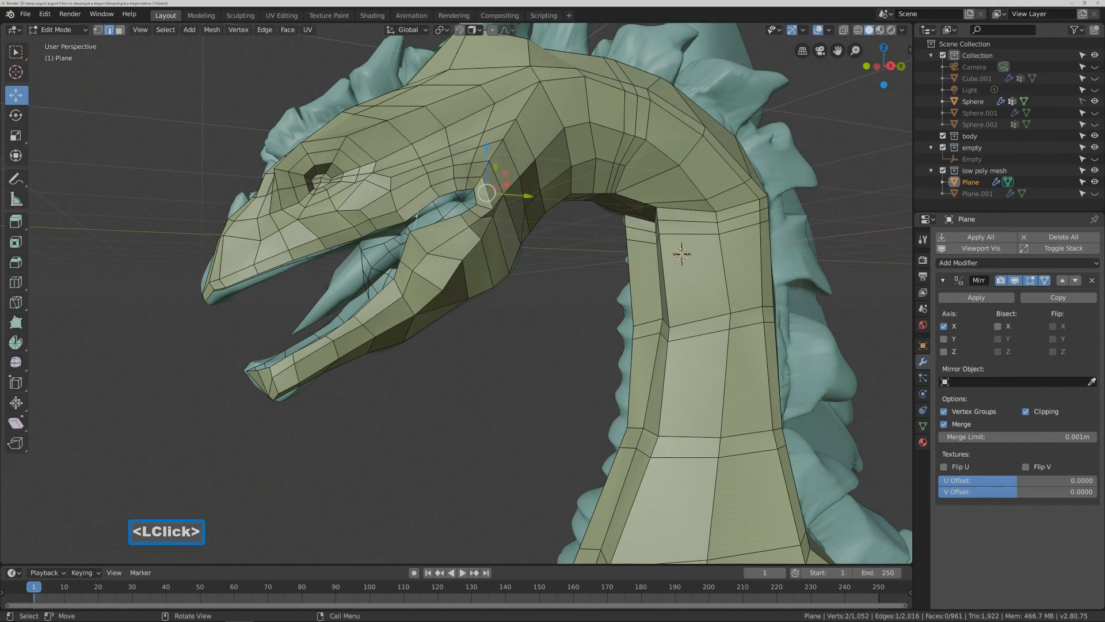
left_click(423, 209)
left_click(443, 223, "ctrl")
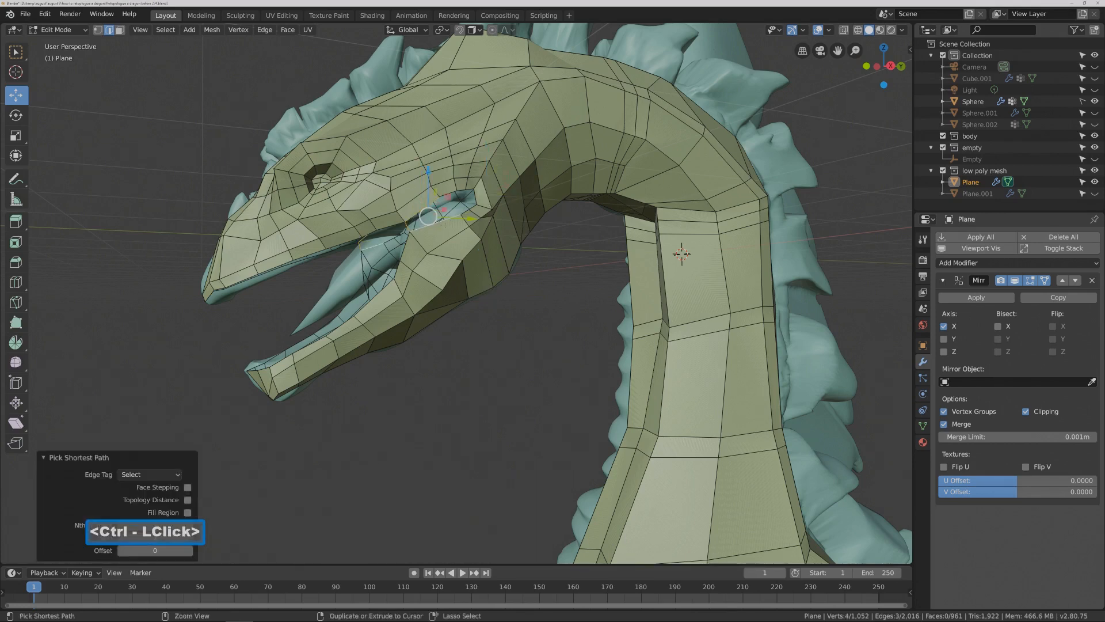
left_click(16, 52)
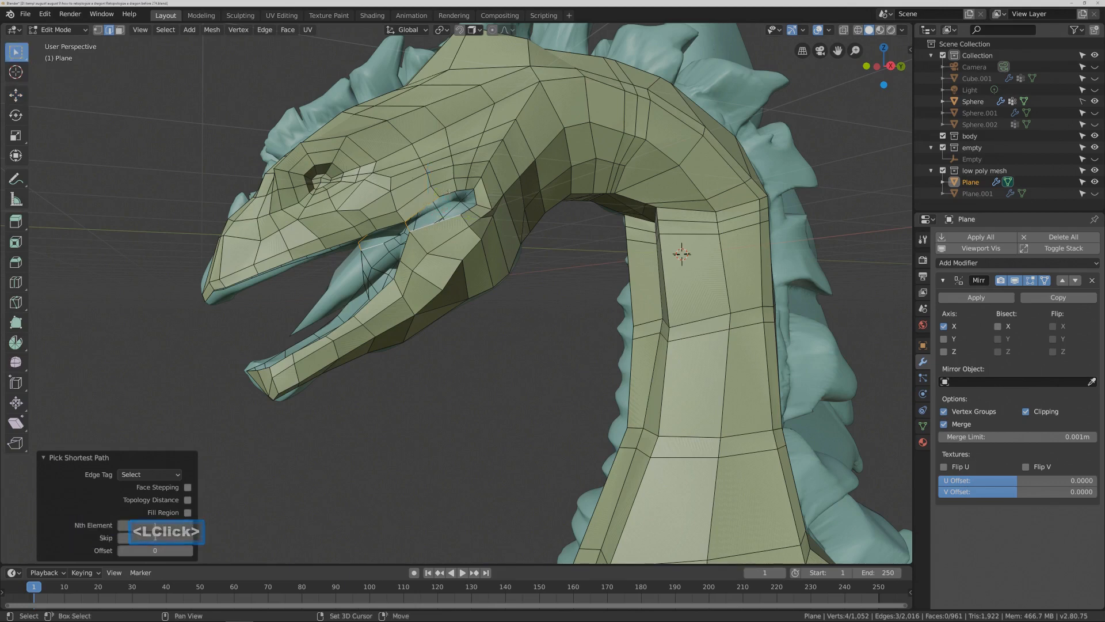
left_click(447, 193, "shift")
left_click(465, 190, "shift")
left_click(475, 196, "shift")
left_click(468, 210, "shift")
left_click(402, 233, "shift")
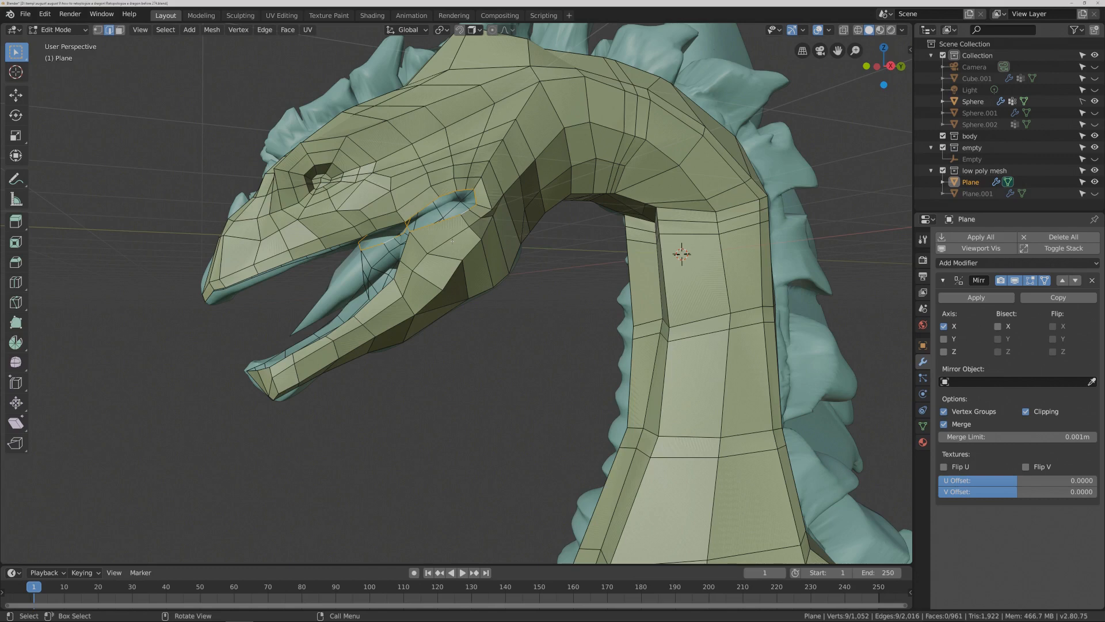
left_click(502, 293)
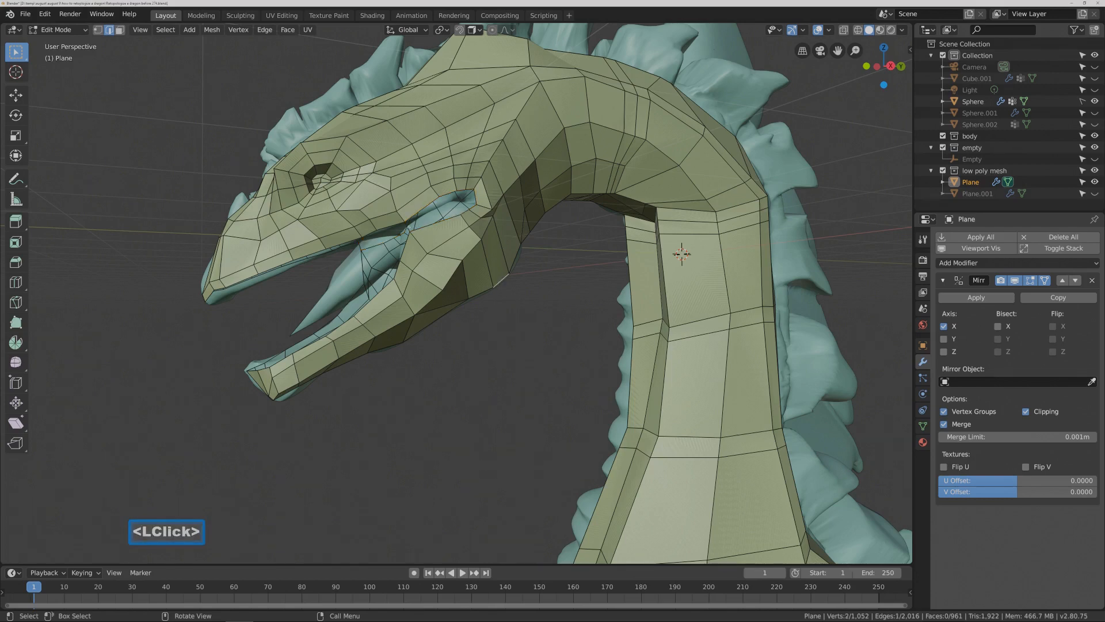
- Fill the front of the mouth corner opening with two adjoining faces between the upper lip and lower jaw edges
left_click(429, 217)
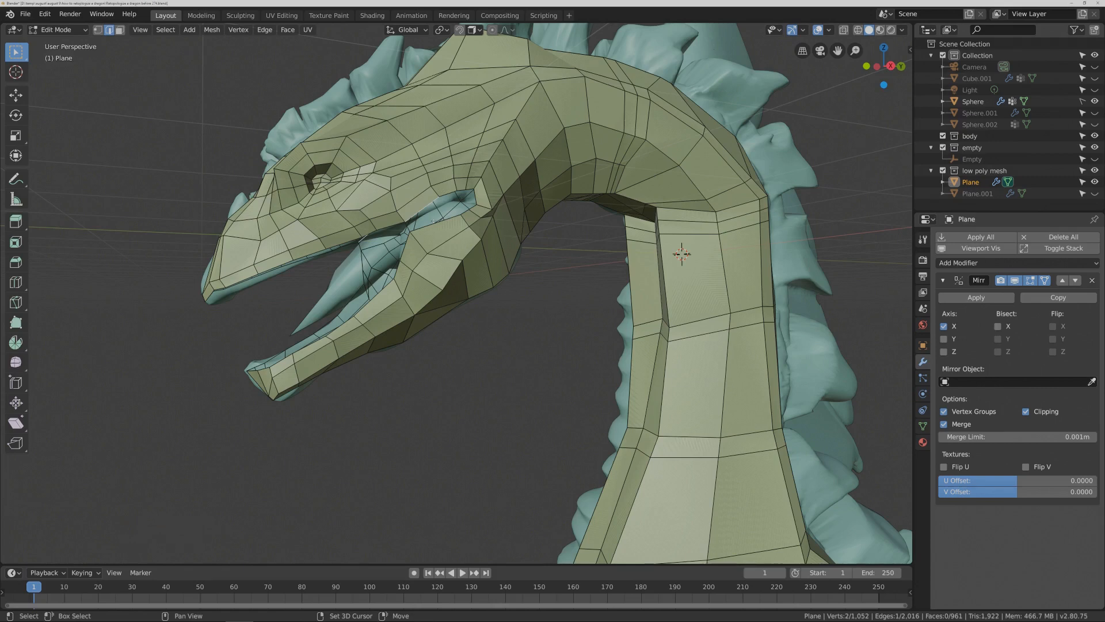
left_click(499, 203, "shift")
left_click(437, 220)
left_click(438, 223)
left_click(429, 224, "shift")
key("f")
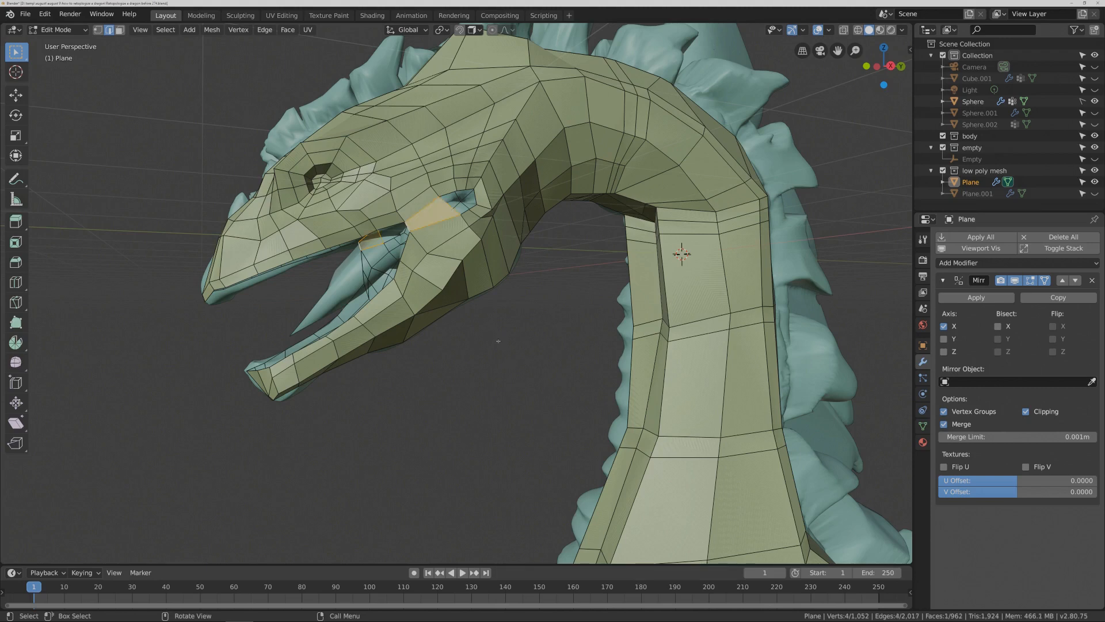
left_click(450, 206)
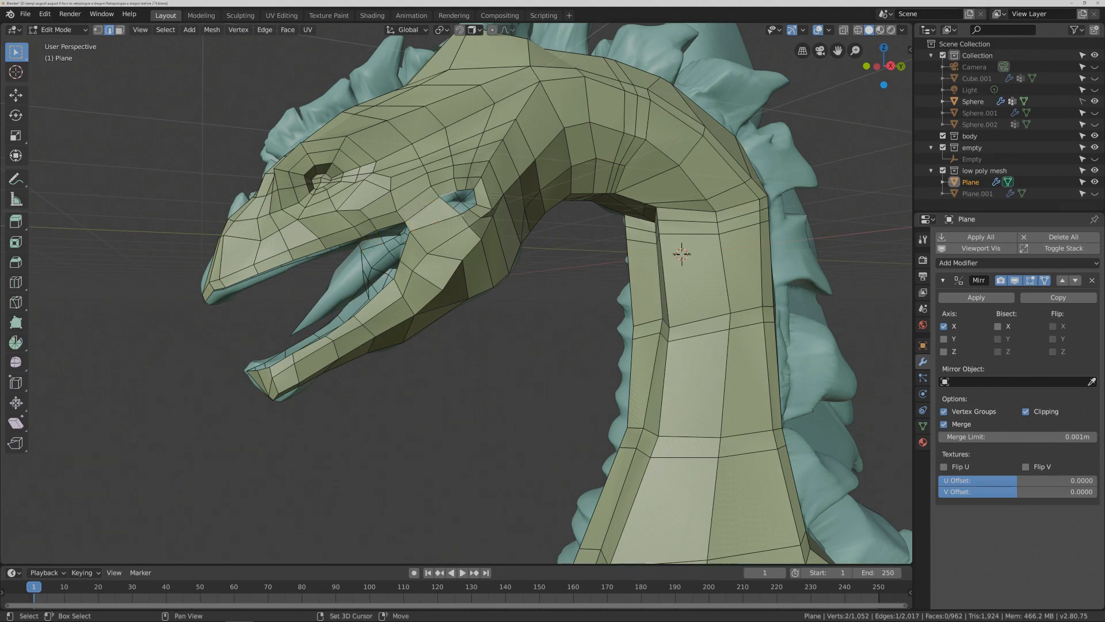
left_click(451, 193, "shift")
key("f")
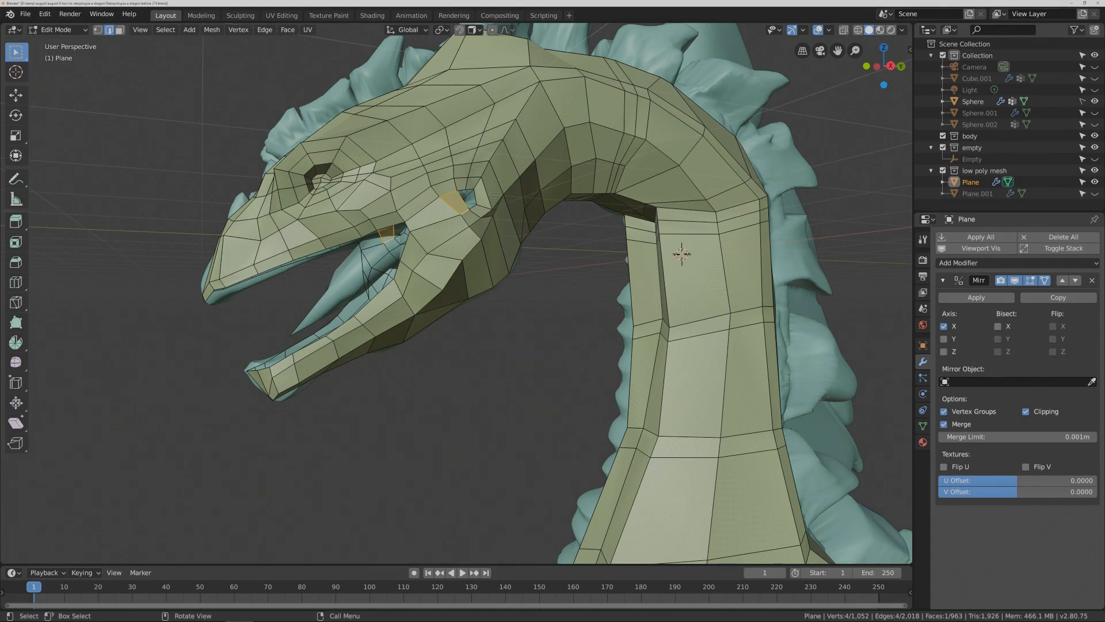
- Add one centred loop cut across the cheek faces behind the mouth corner opening
middle_click_drag(521, 253, 500, 270)
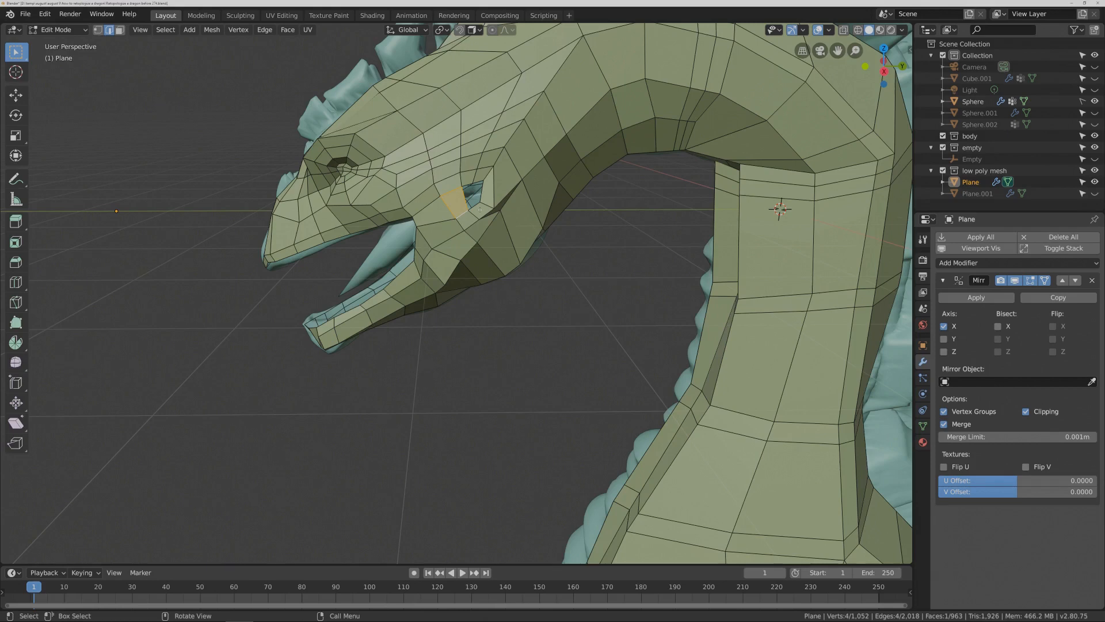
key("ctrl+r")
left_click(480, 209)
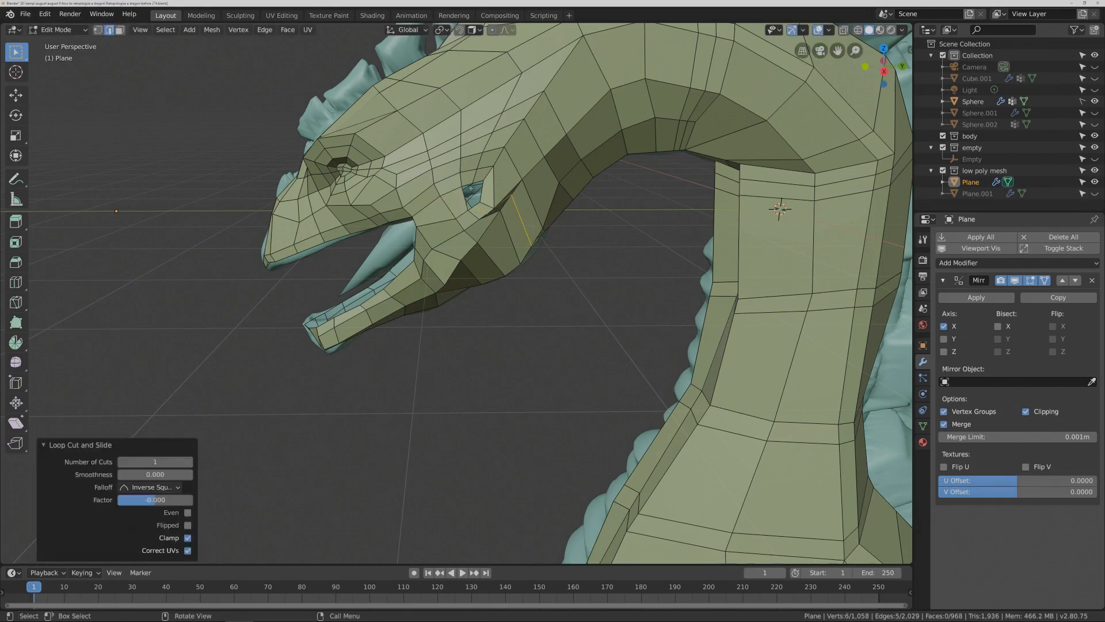
- Close the rest of the mouth corner opening with two faces built from its border edges
left_click(479, 211)
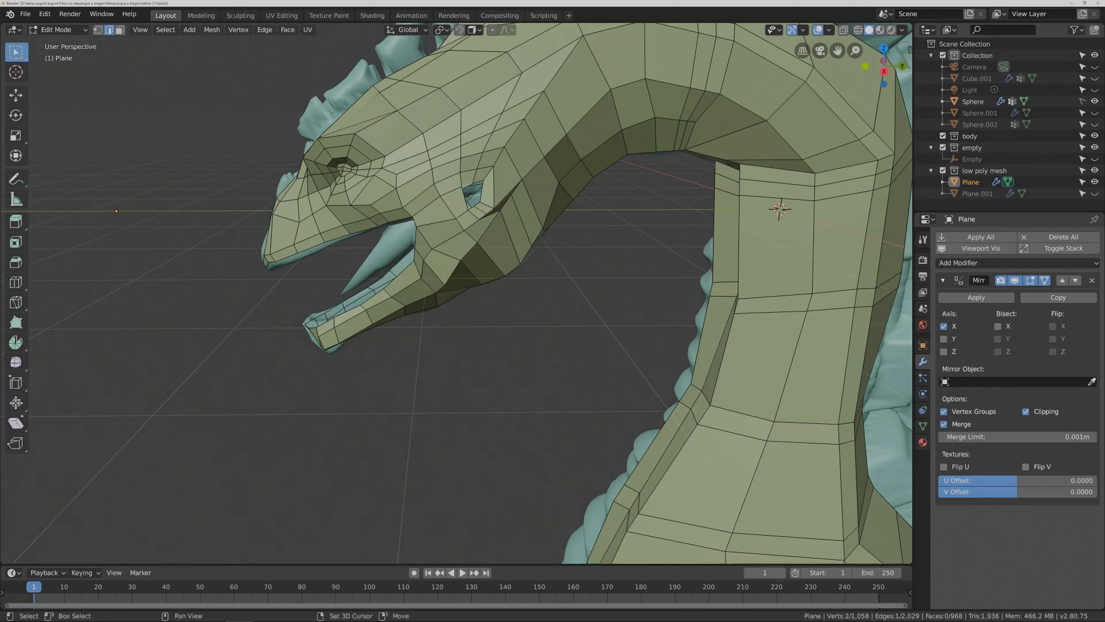
left_click(464, 190, "shift")
key("f")
left_click(520, 280)
left_click(476, 184, "shift")
left_click(475, 200, "shift")
left_click(480, 196, "shift")
key("f")
left_click(538, 299)
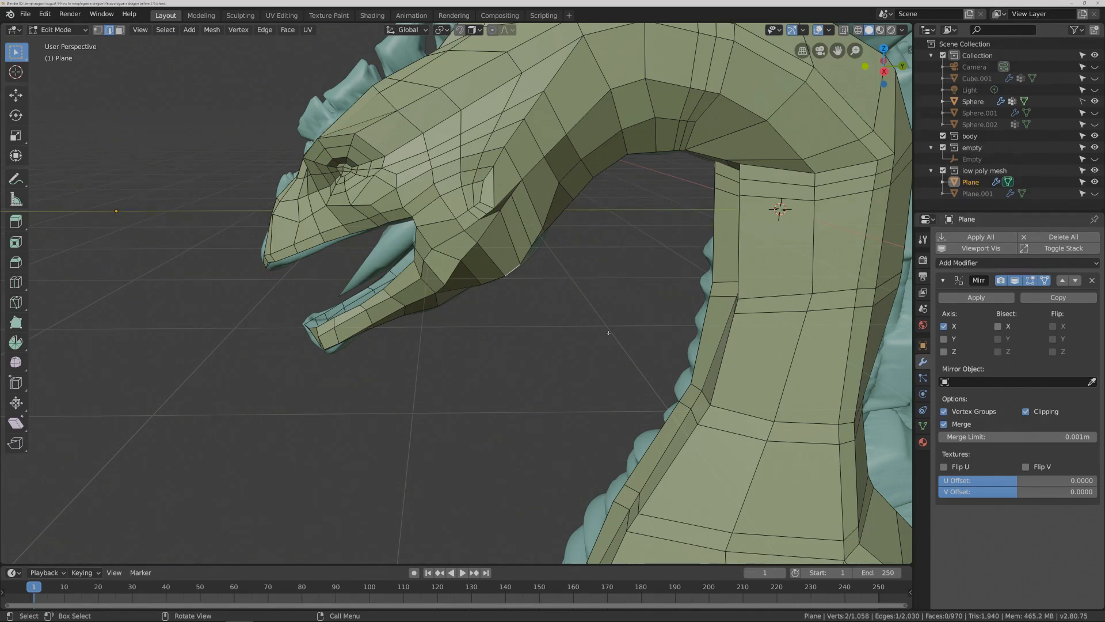
- Reveal the hidden wing geometry of the low-poly mesh
scroll(608, 332, "down", 5)
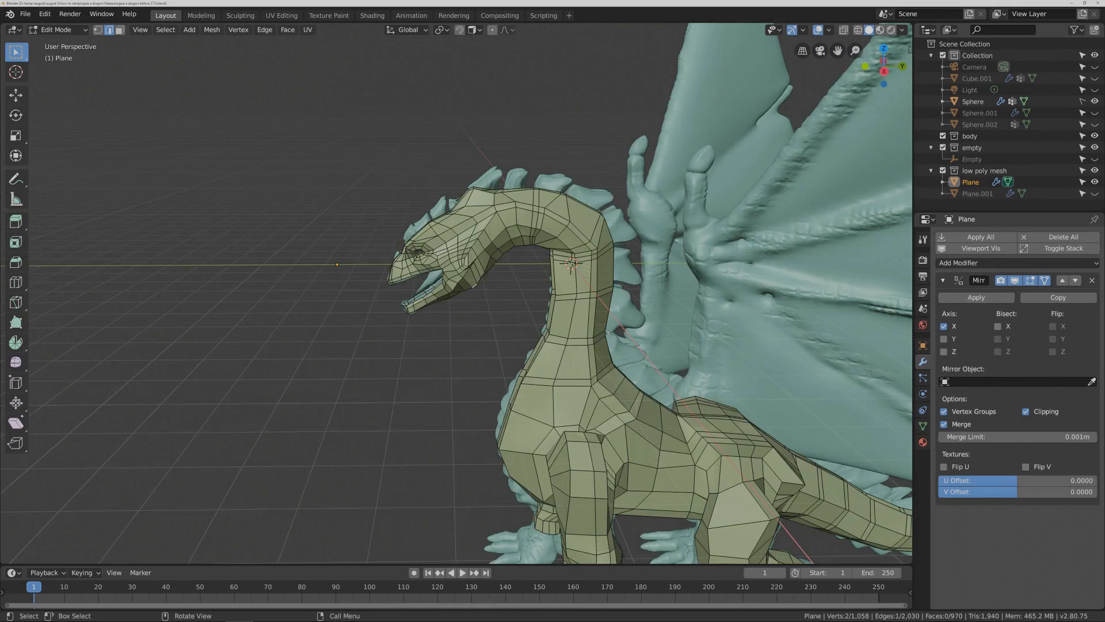
middle_click_drag(780, 413, 589, 321, "shift")
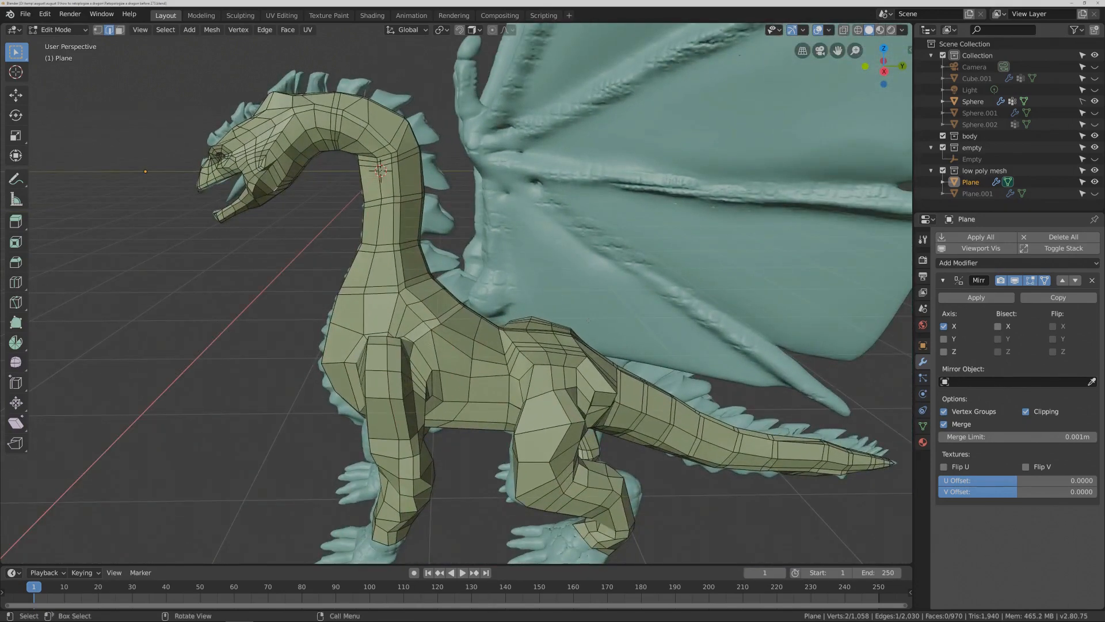
key("alt")
key("alt+h")
mouse_move(434, 313)
middle_mouse_down("alt")
mouse_move(374, 304)
mouse_move(431, 307)
middle_mouse_up("alt")
left_click(491, 333)
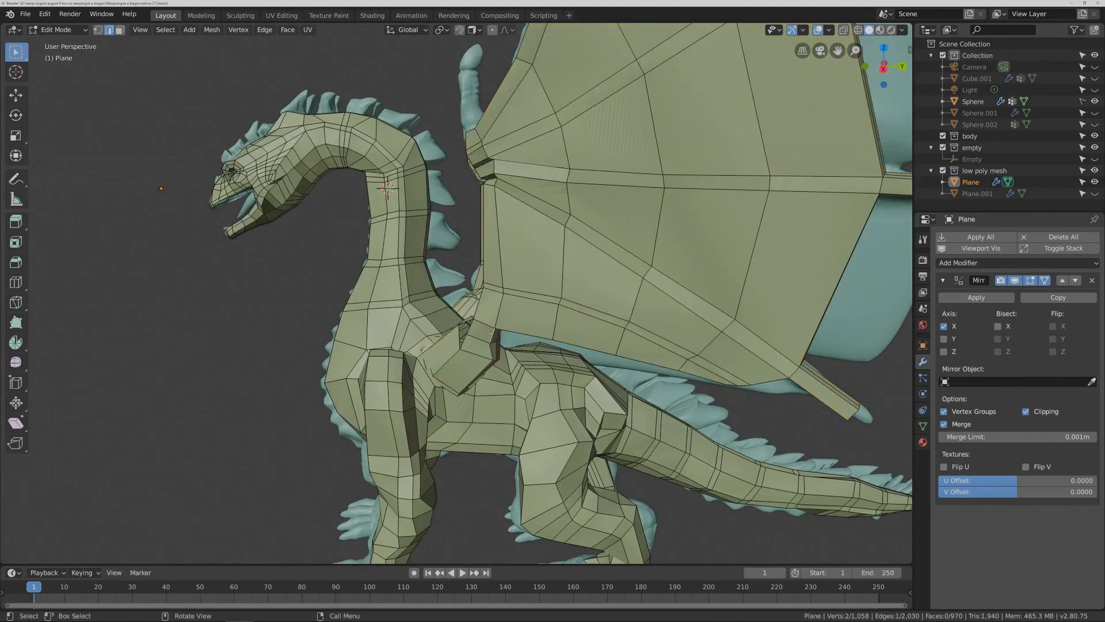
- Delete the face loop that joins the wing to the stub at its base in face select mode
middle_click_drag(512, 329, 454, 268)
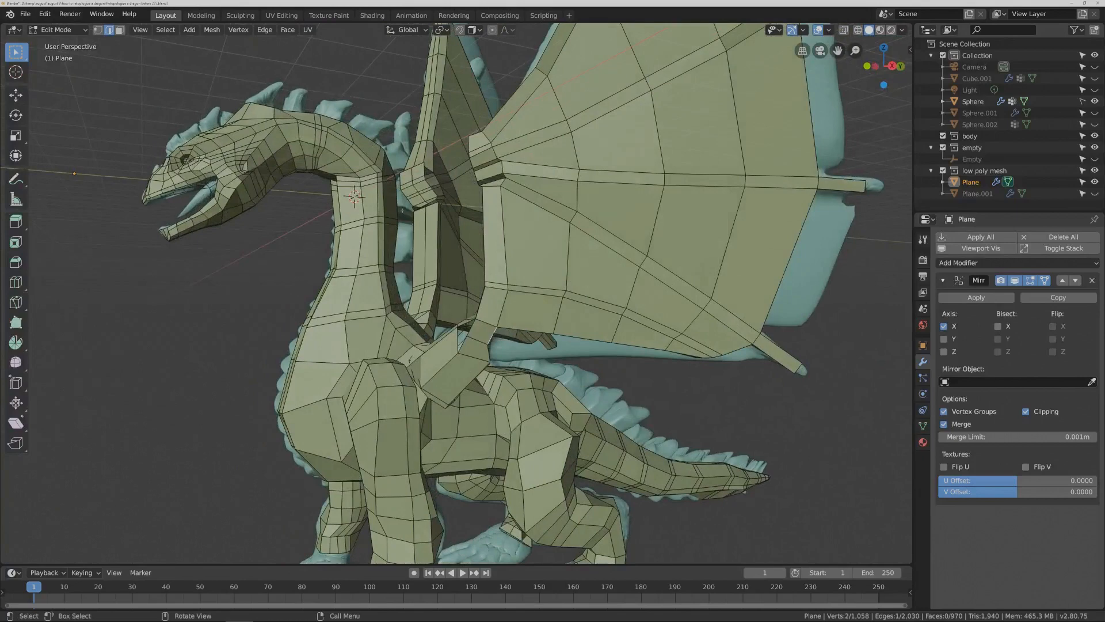
key("3")
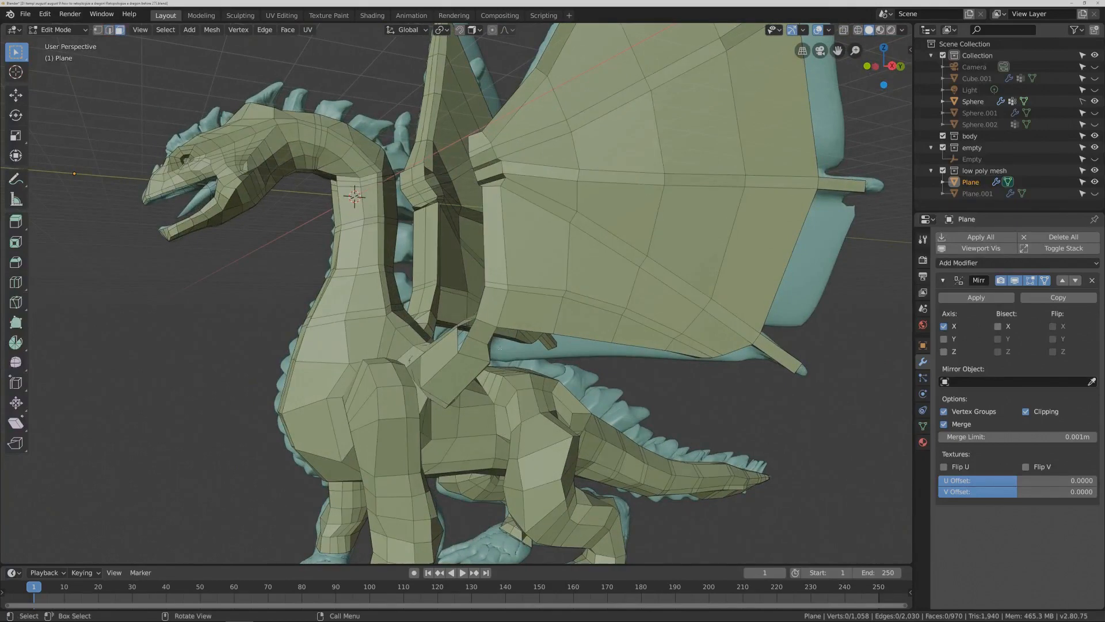
left_click(499, 349, "alt")
middle_click_drag(499, 349, 521, 349)
key("x")
left_click(511, 348)
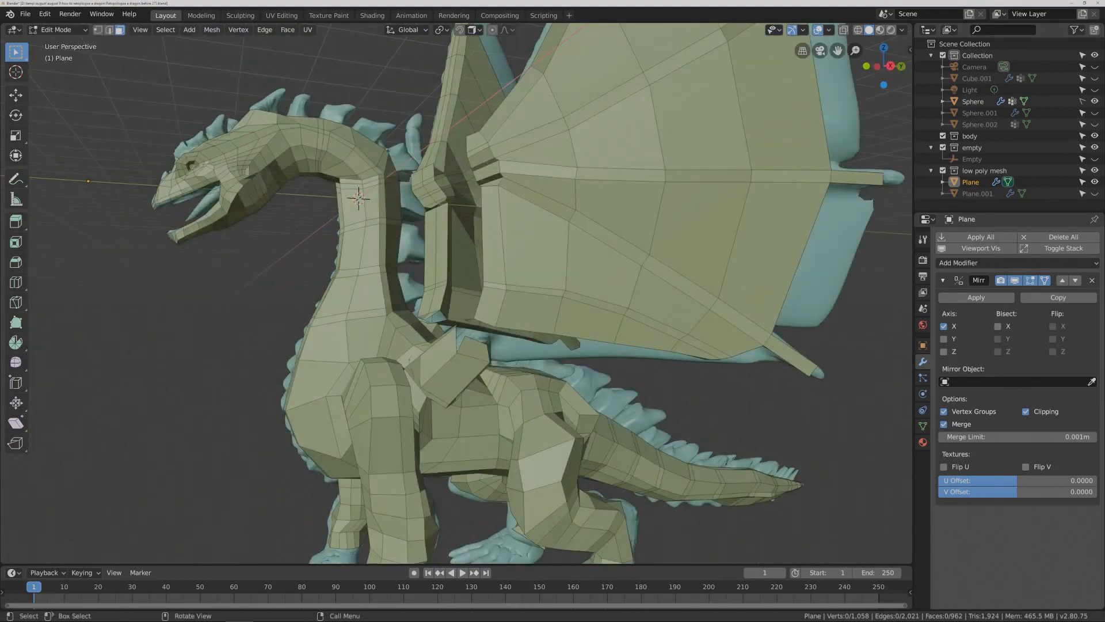
- Select the whole detached wing stub above the shoulder as linked geometry and delete its faces
middle_click_drag(455, 371, 435, 381)
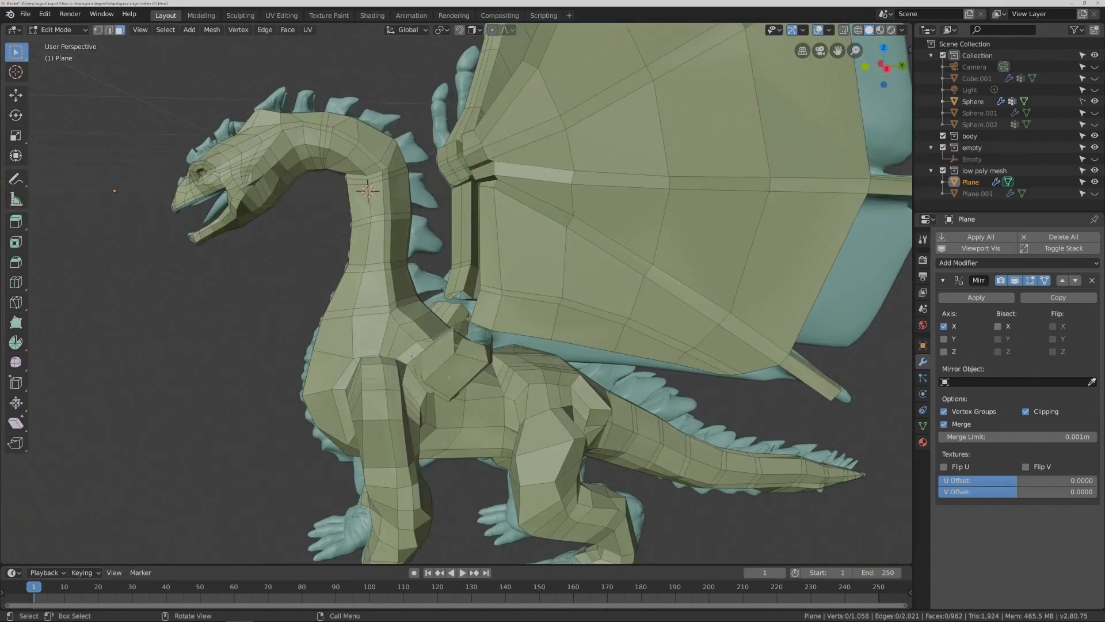
key("l")
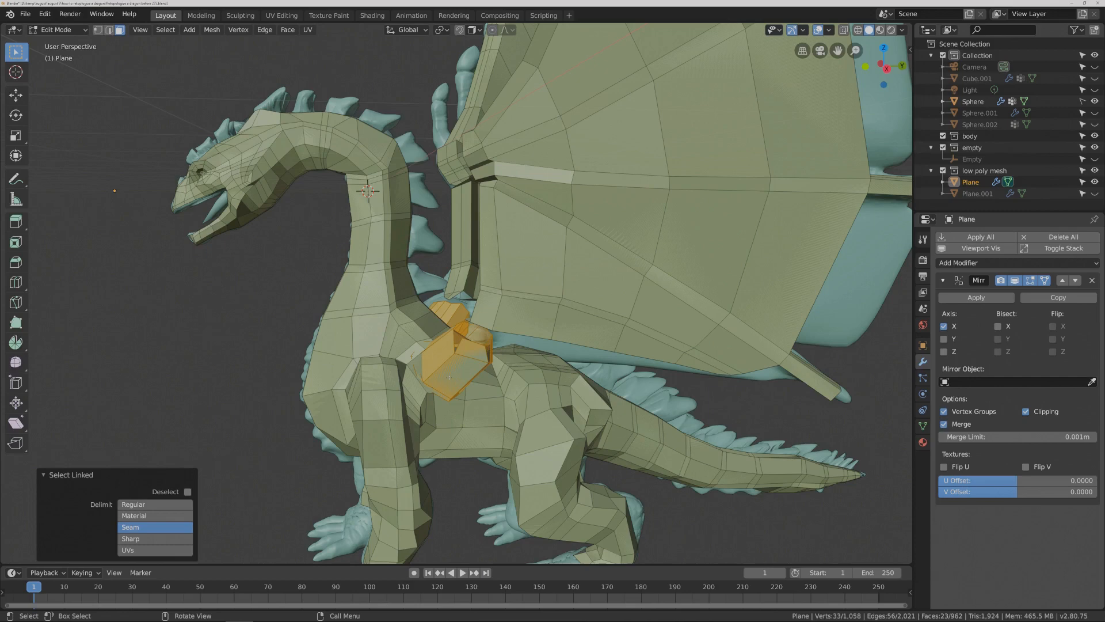
key("x")
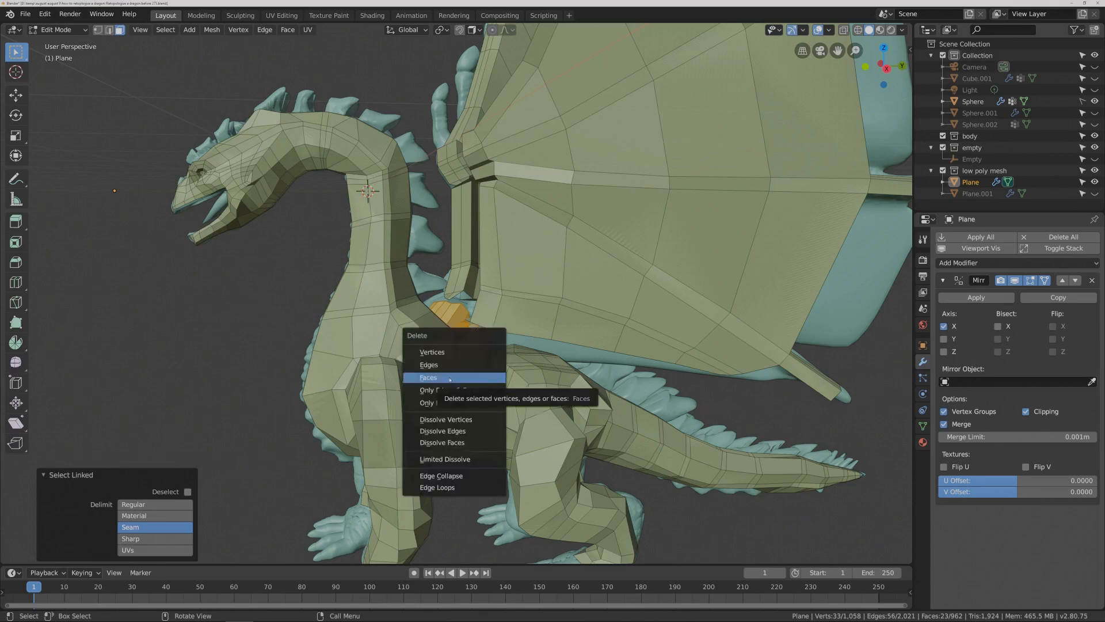
left_click(449, 378)
- Delete the three adjoining body faces behind the shoulder to open a hole where the wing attaches
left_click(452, 364)
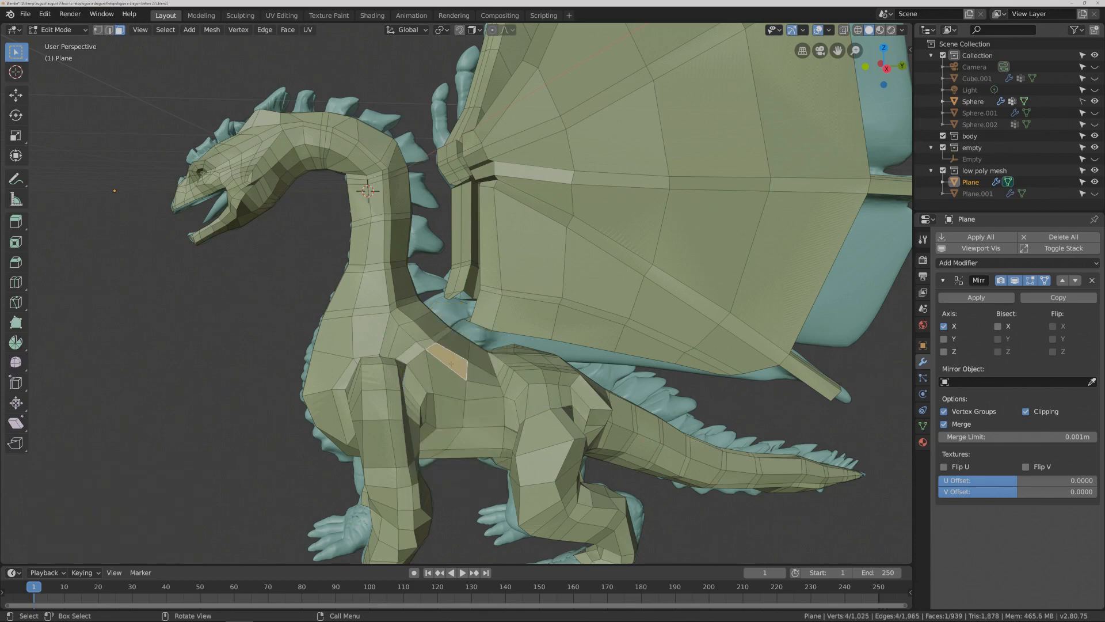
left_click(448, 384, "shift")
left_click(421, 375, "shift")
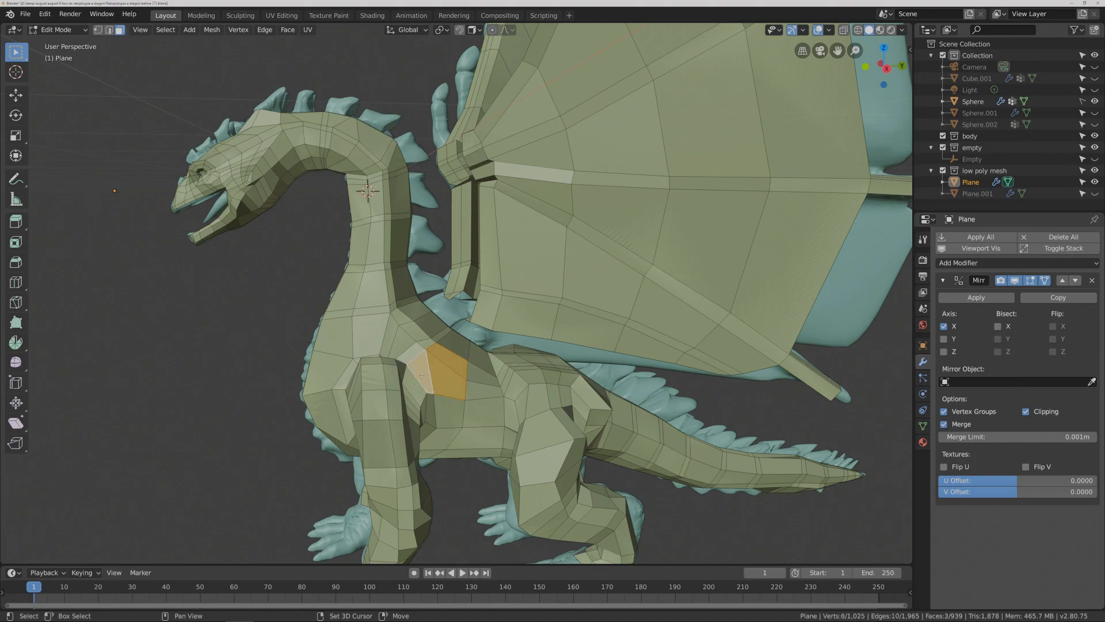
middle_click_drag(437, 381, 453, 382)
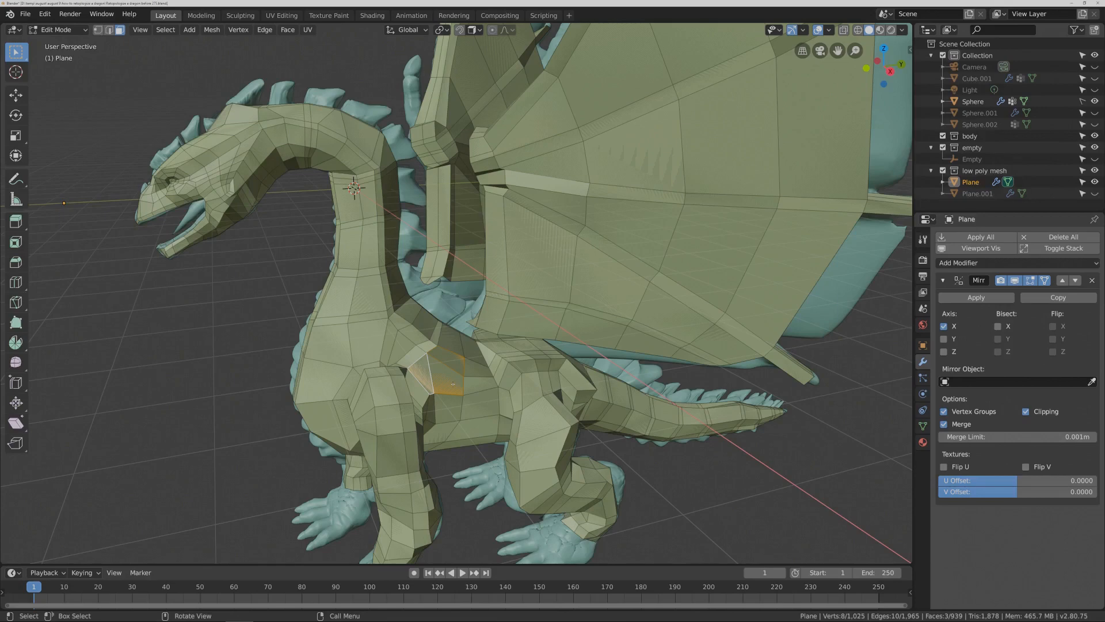
middle_click_drag(453, 382, 429, 382)
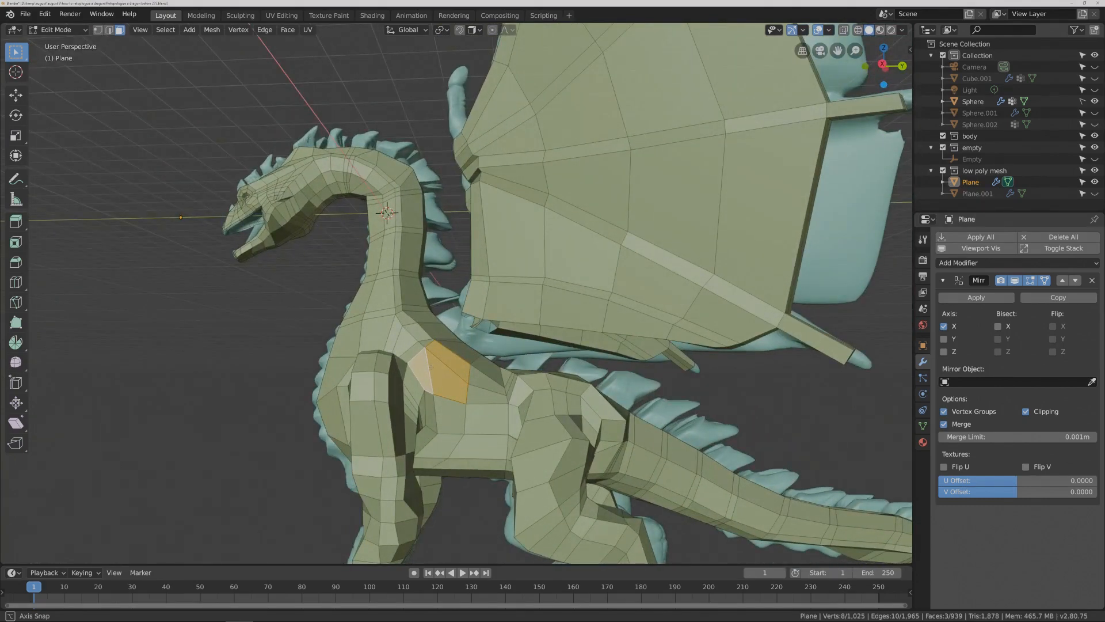
mouse_move(429, 382)
middle_mouse_down()
mouse_move(432, 370)
mouse_move(436, 380)
middle_mouse_up()
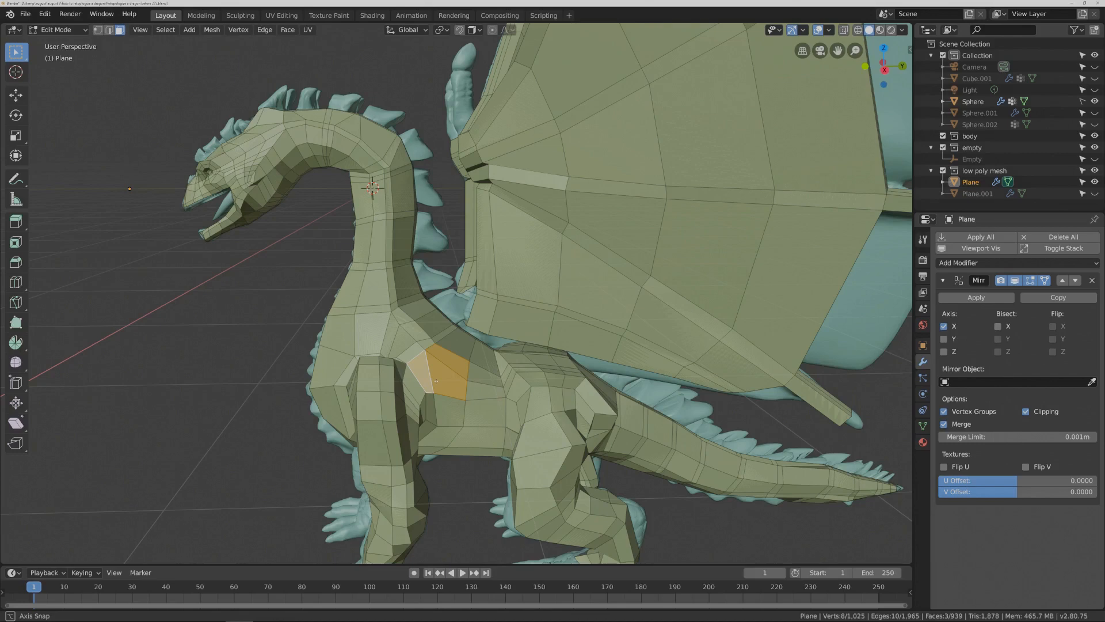
middle_click_drag(435, 381, 435, 380)
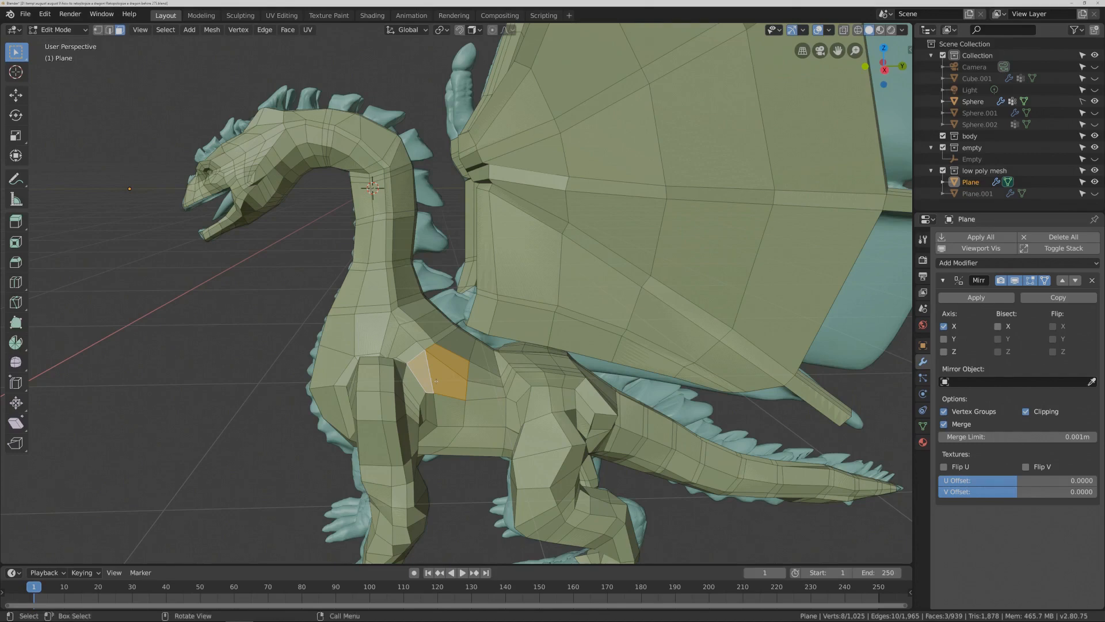
key("x")
left_click(436, 380)
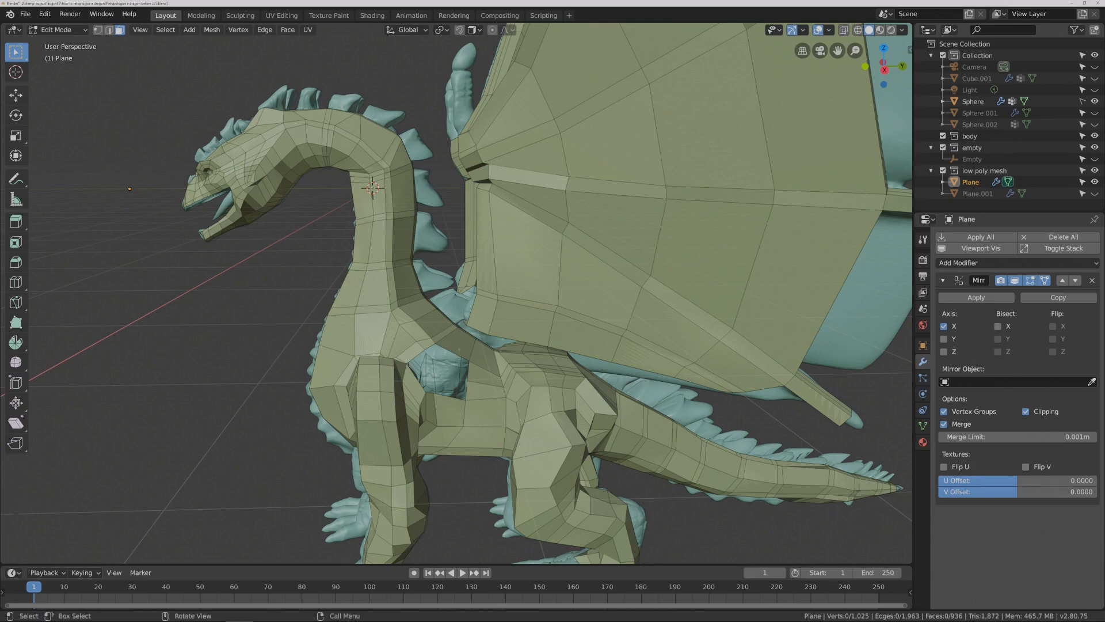
- Cut one centred loop through the body faces above the wing hole and extrude the hole's edge loop 0.4 m along X and 0.242 m up
key("ctrl+r")
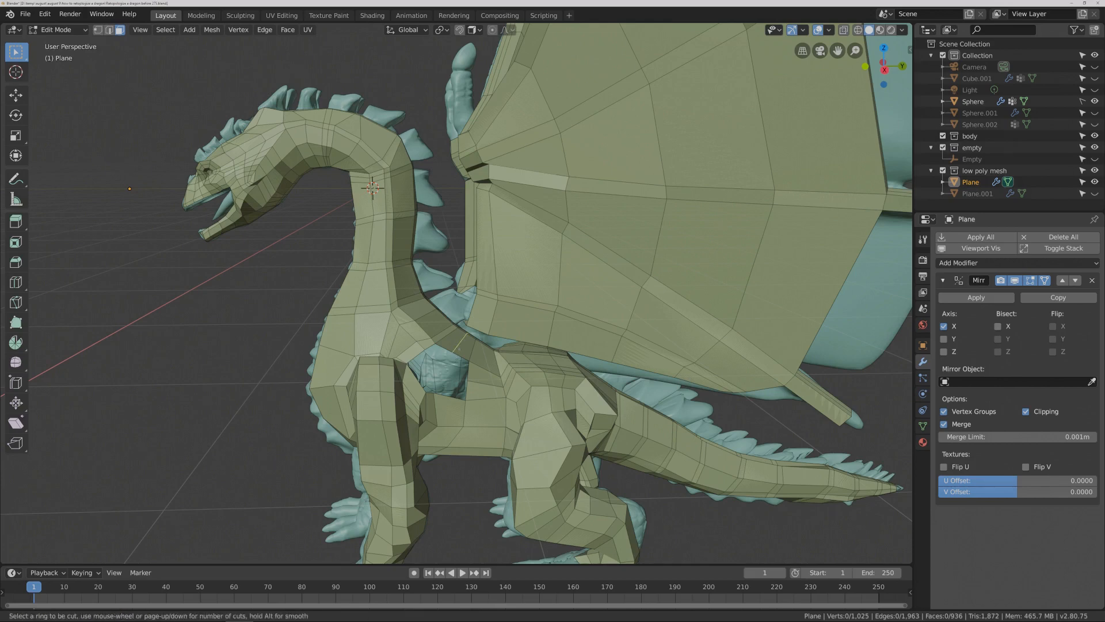
left_click(461, 342)
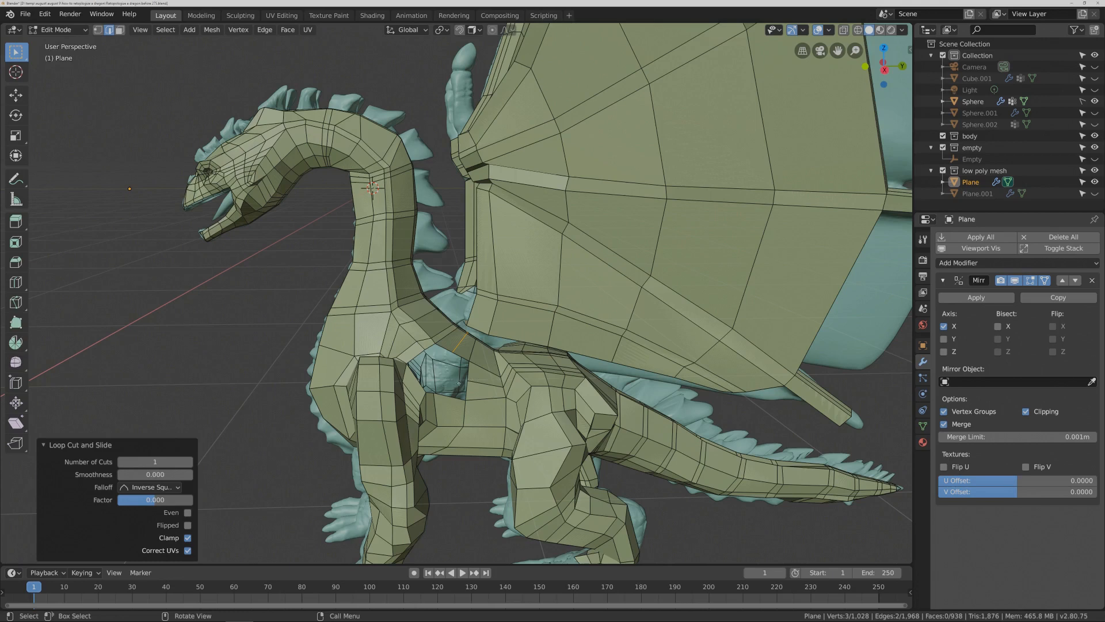
left_click(449, 396, "alt")
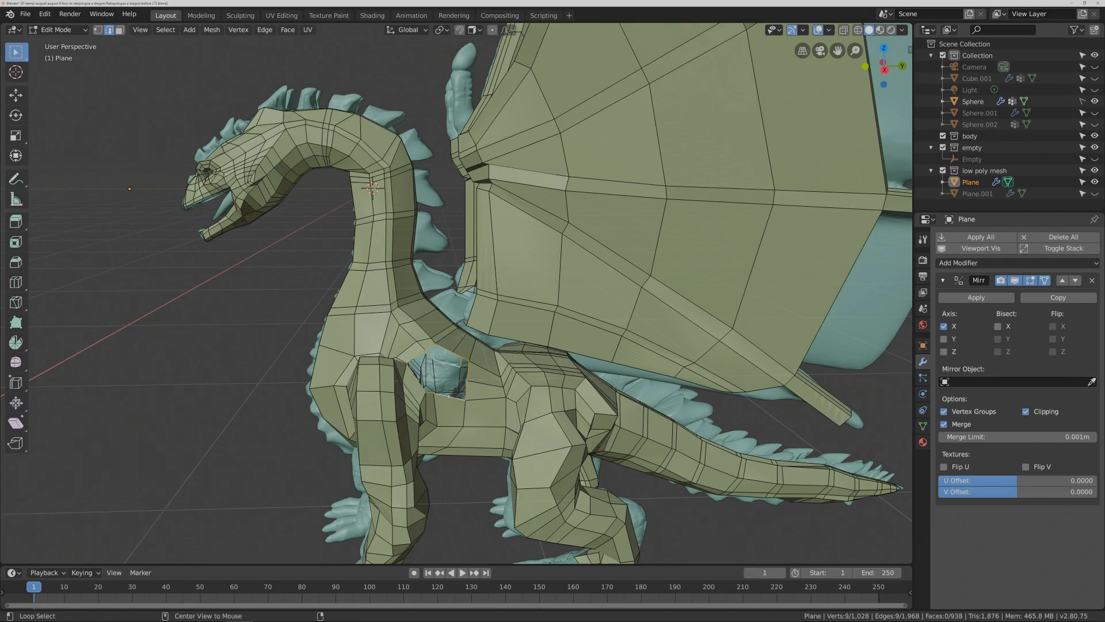
middle_click_drag(449, 396, 454, 398)
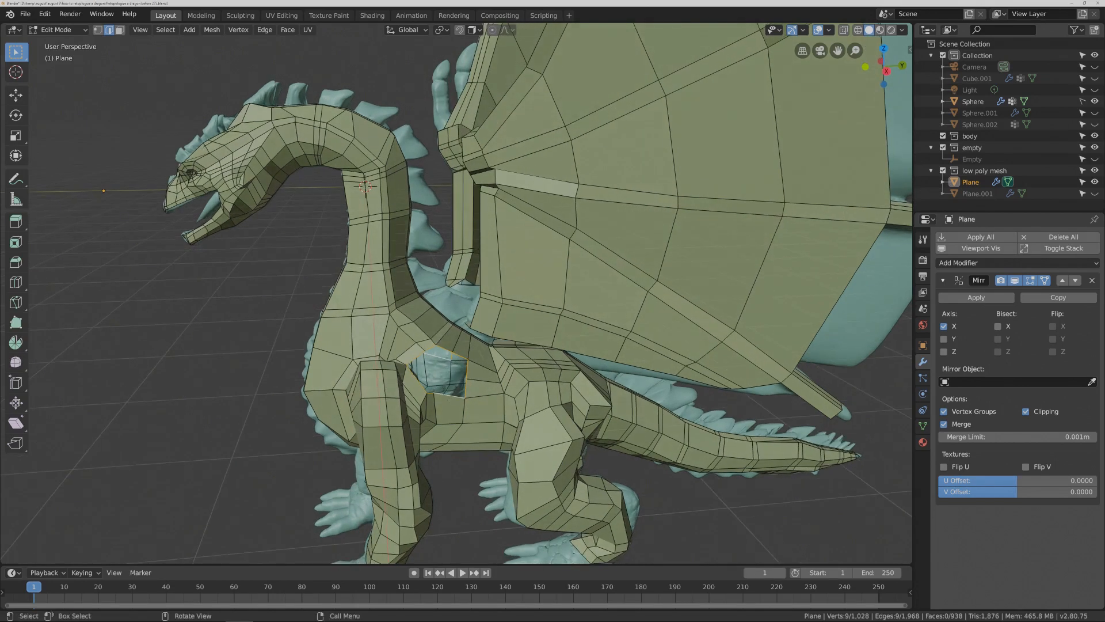
key("e")
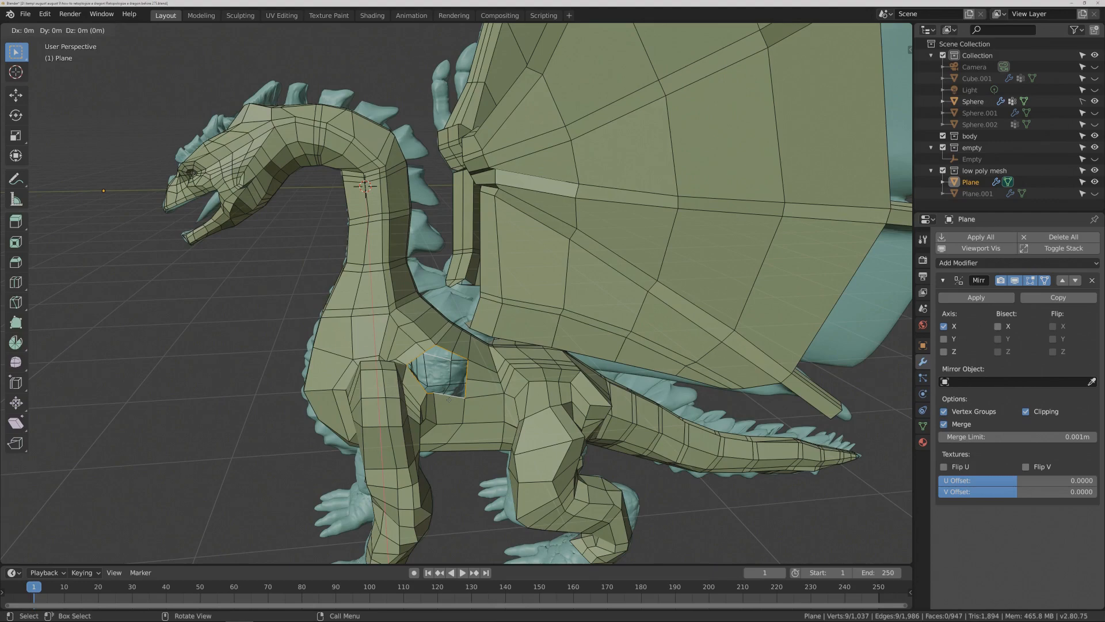
right_click(449, 398)
middle_click_drag(449, 399, 408, 385)
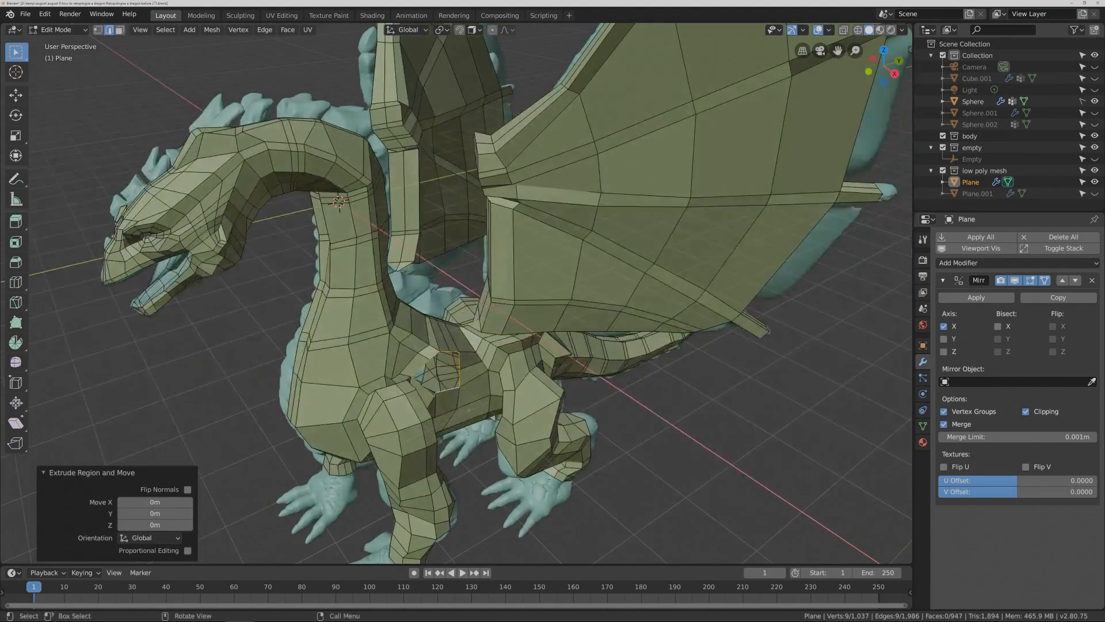
left_click(16, 95)
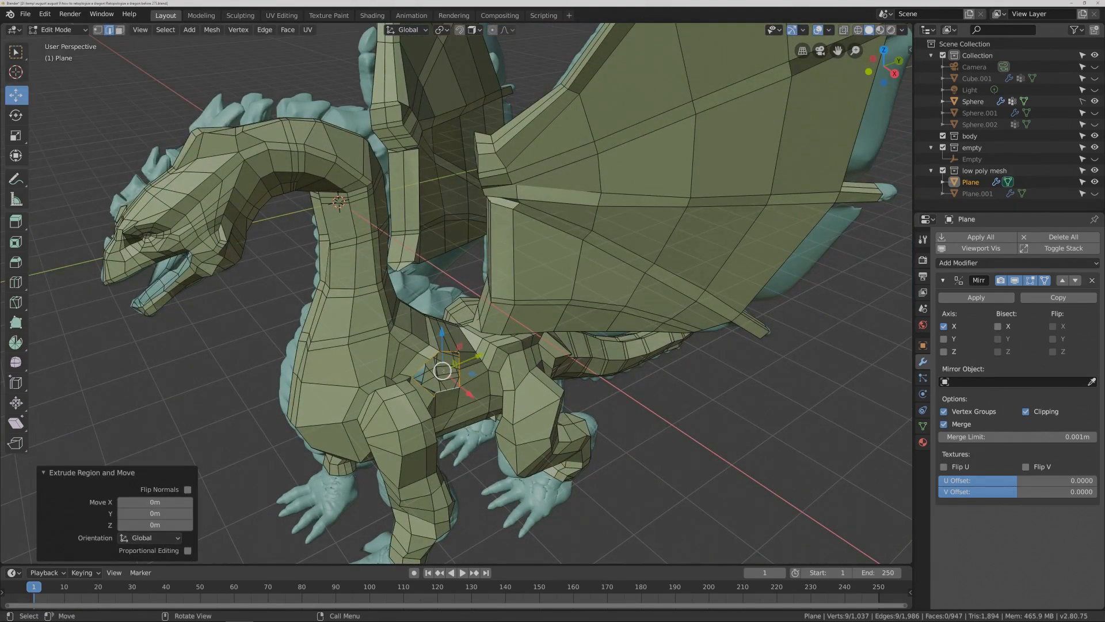
middle_click_drag(441, 372, 442, 369)
left_click_drag(442, 369, 450, 377)
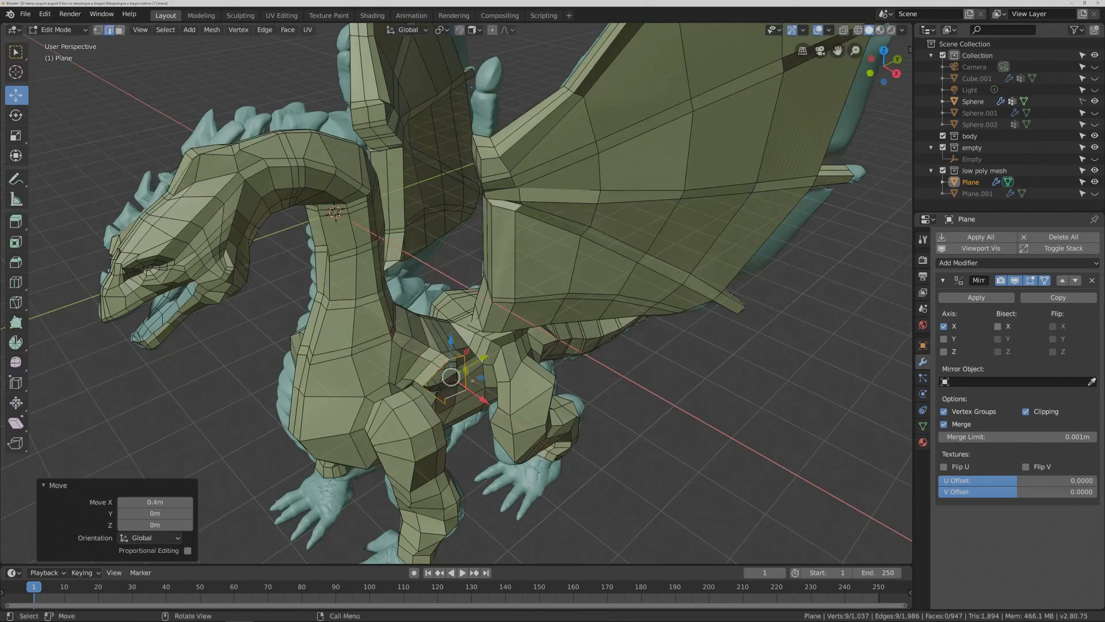
left_click_drag(452, 338, 451, 331)
mouse_move(478, 410)
middle_mouse_down()
mouse_move(478, 384)
mouse_move(518, 388)
mouse_move(489, 406)
middle_mouse_up()
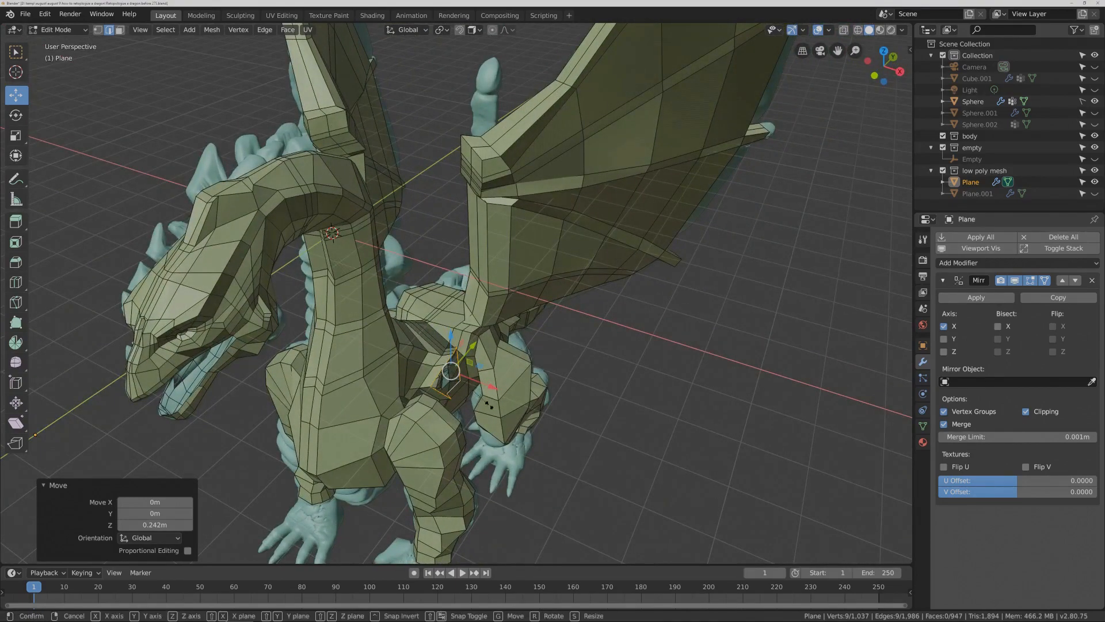
- Flatten the extruded edge loop by scaling it to 0 along the X axis
key("s")
type("x")
type("0")
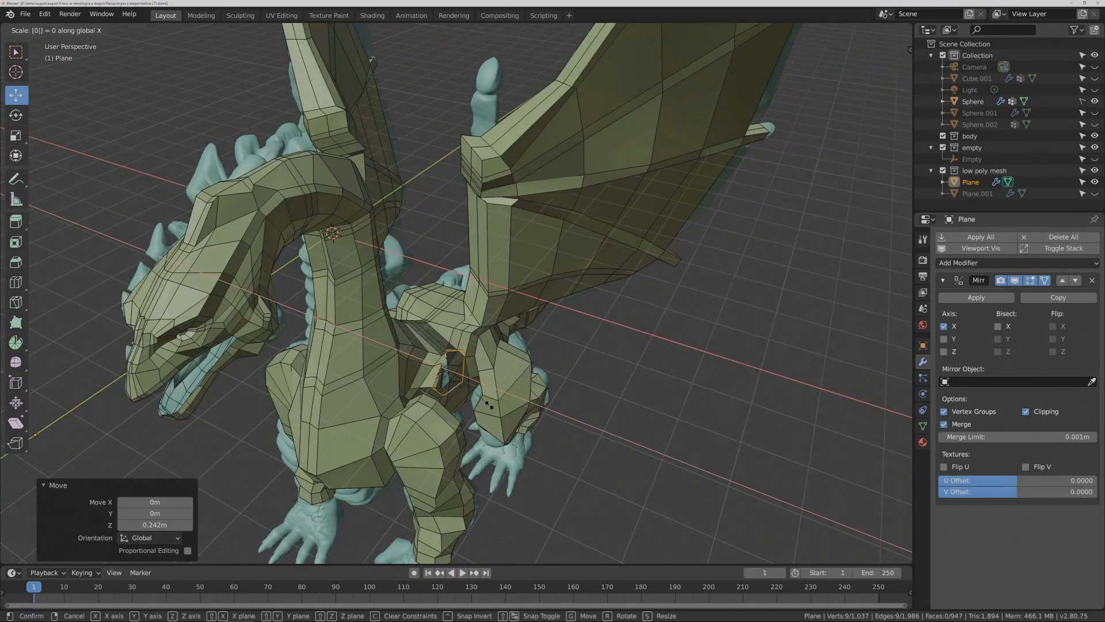
key("Return")
- Move the lowest vertex at the wing's base 0.231 m down and shift it sideways to follow the sculpted wing arm
middle_click_drag(488, 405, 524, 402)
middle_click_drag(451, 333, 593, 386)
middle_click_drag(363, 270, 380, 327)
scroll(404, 311, "up", 3)
key("1")
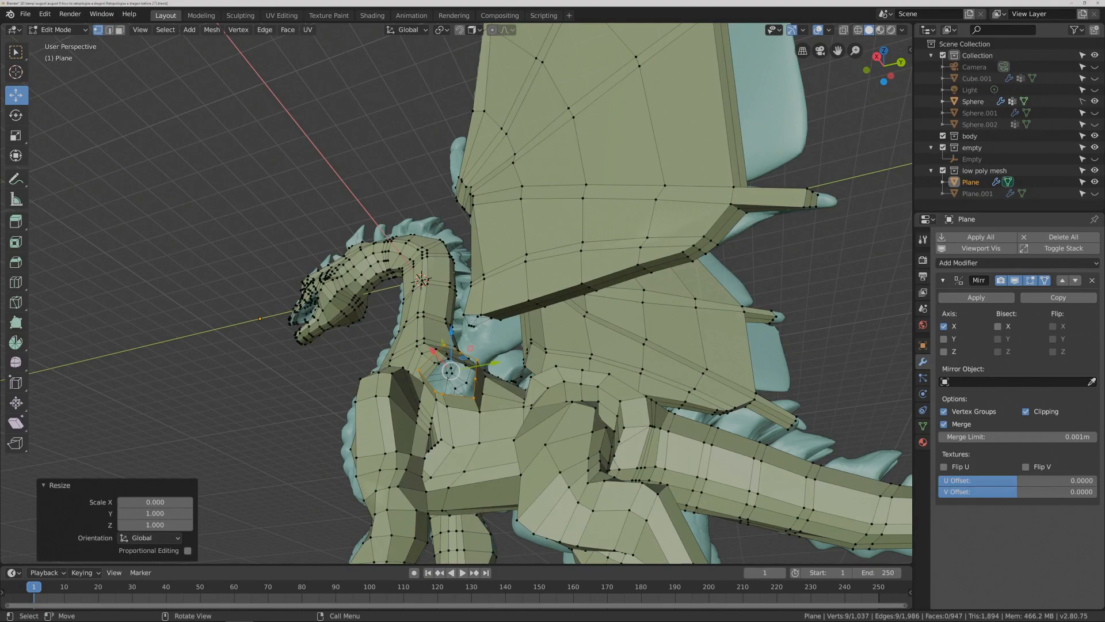
left_click(475, 327)
middle_click_drag(475, 327, 495, 299)
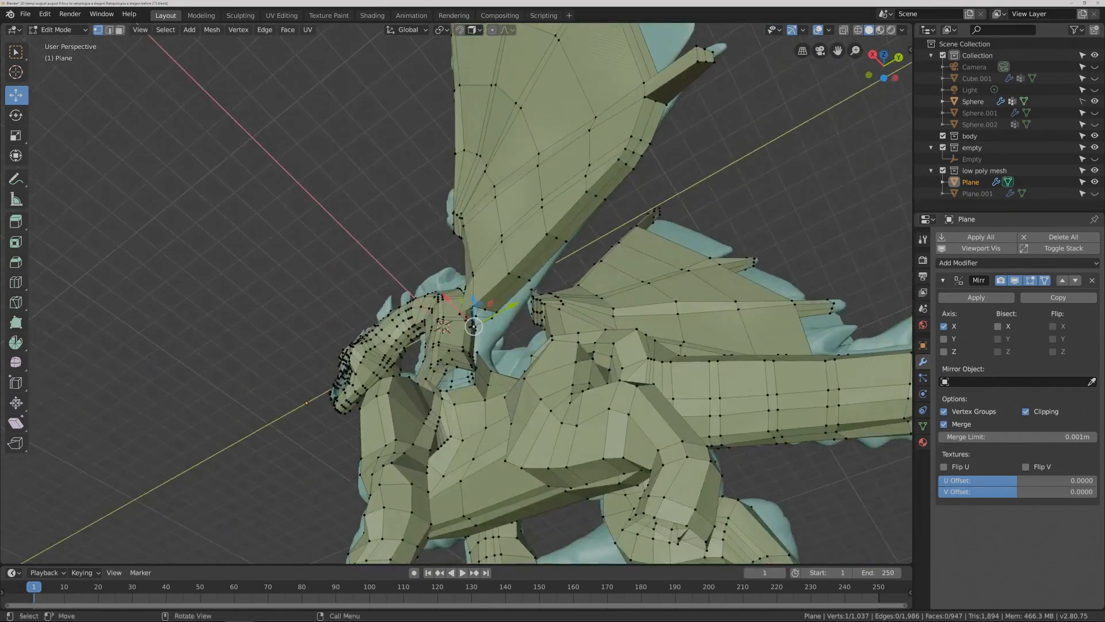
left_click_drag(473, 298, 473, 304)
middle_click_drag(490, 304, 562, 267)
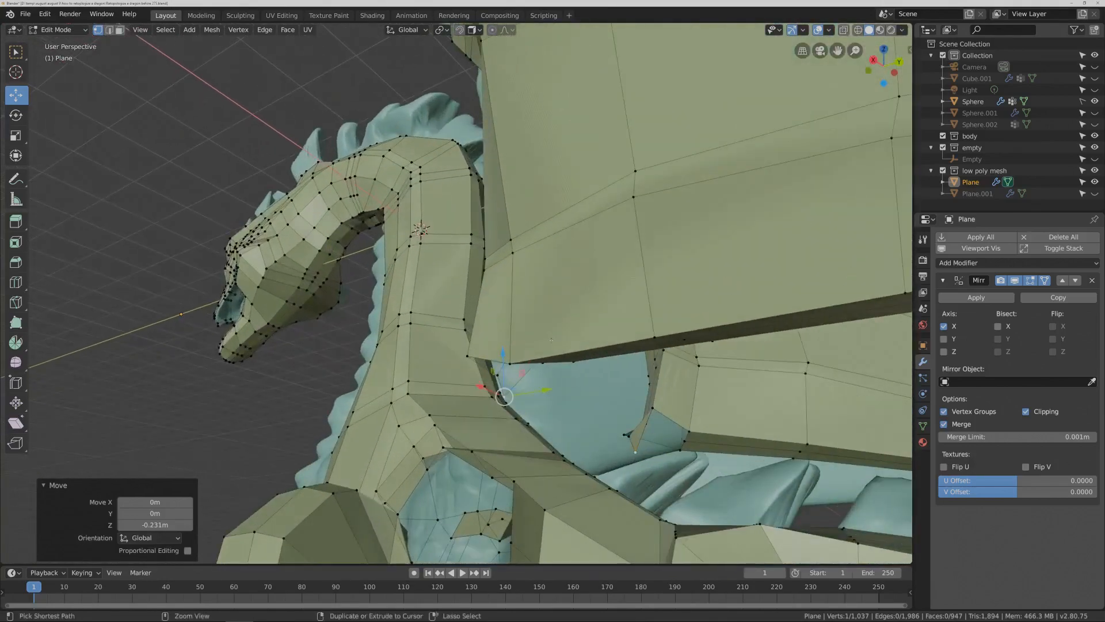
mouse_move(482, 387)
left_mouse_down()
mouse_move(491, 392)
mouse_move(511, 330)
left_mouse_up()
middle_click_drag(506, 360, 197, 38)
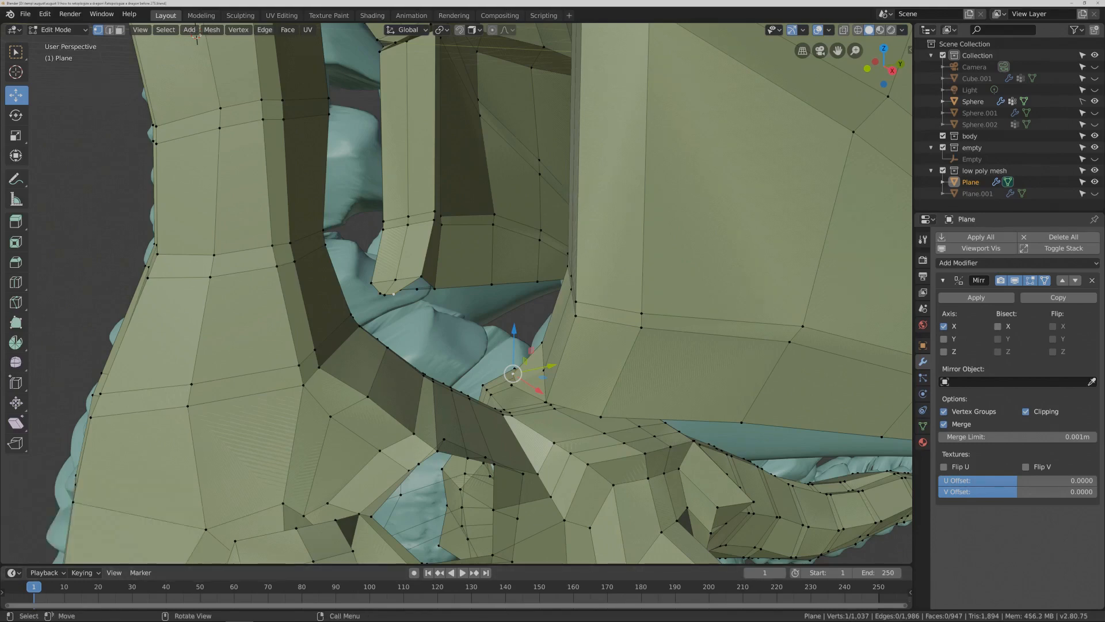
- Extrude the stub's open edge loop again, shifting it outward along X and 0.412 m up toward the wing
scroll(517, 421, "down", 10)
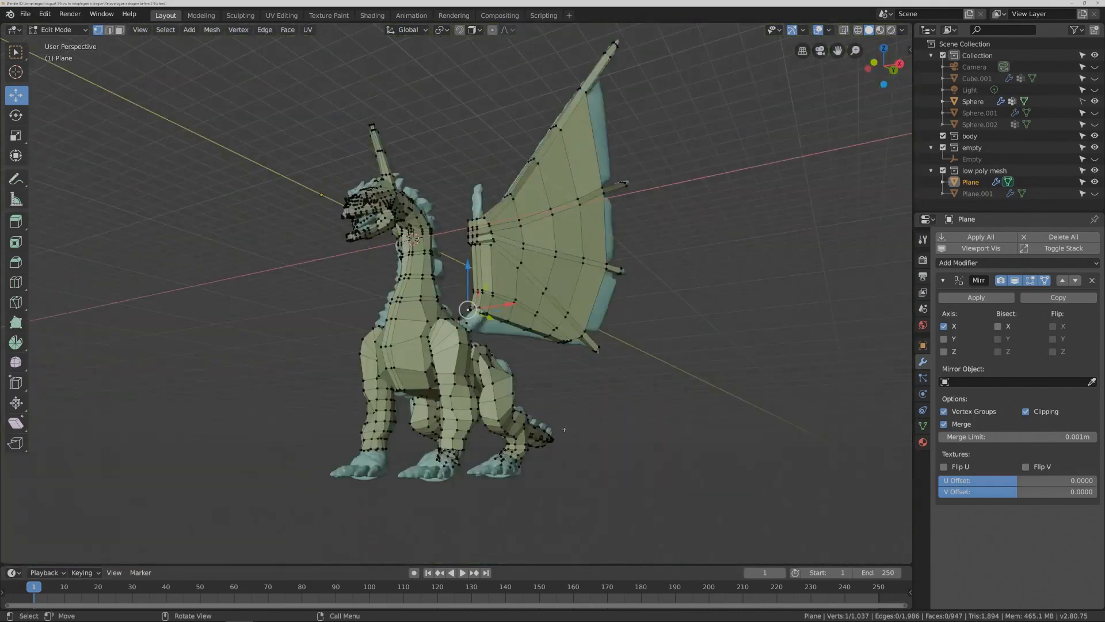
middle_click_drag(521, 417, 545, 425)
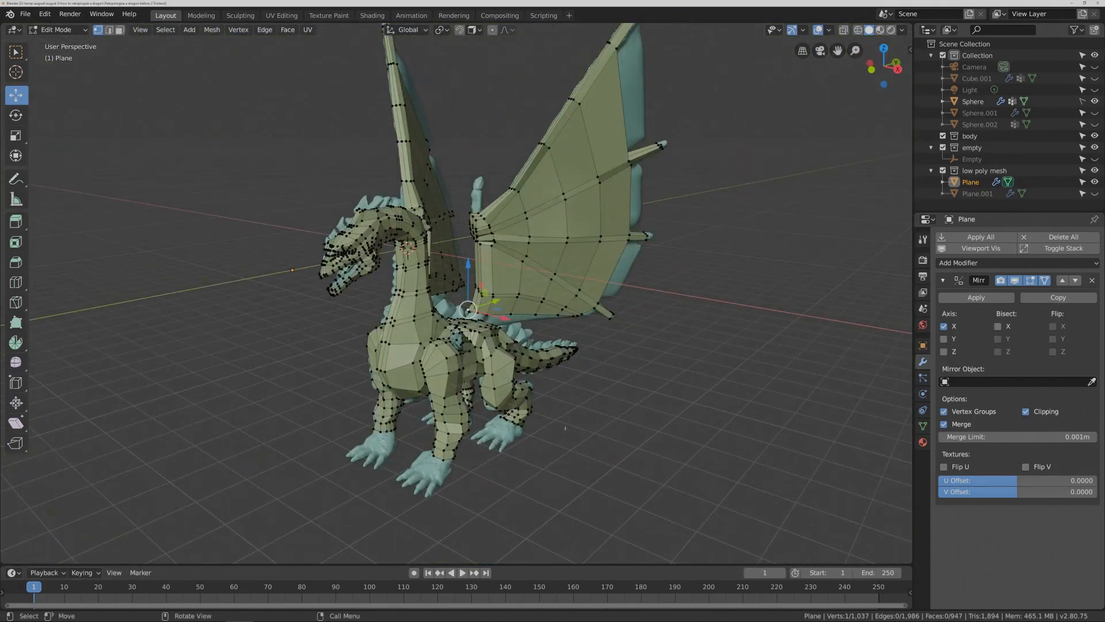
scroll(565, 428, "up", 4)
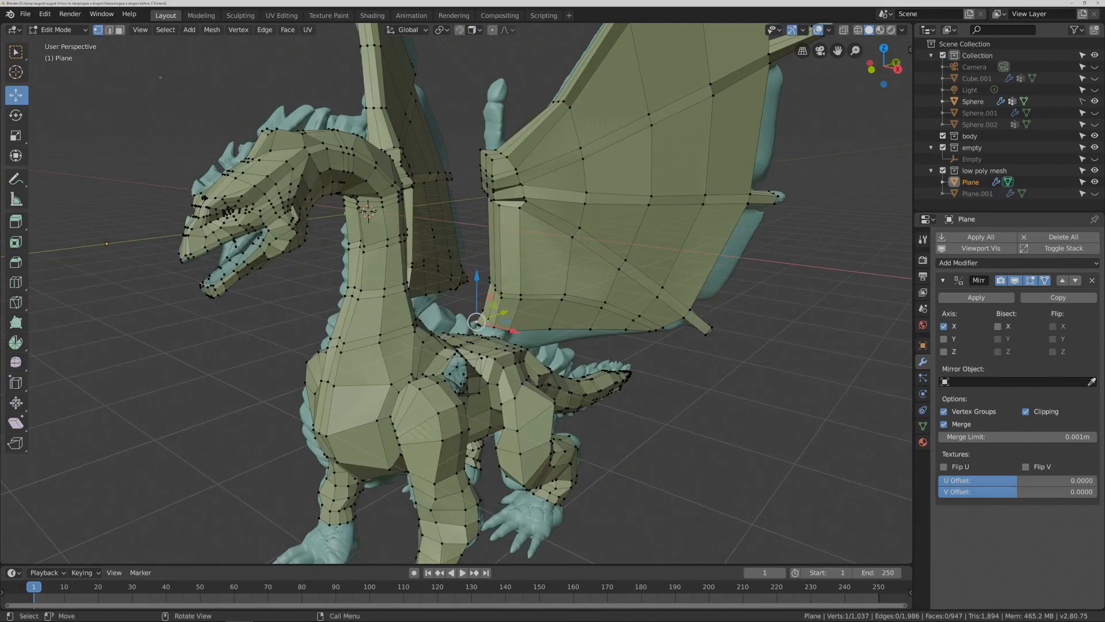
key("2")
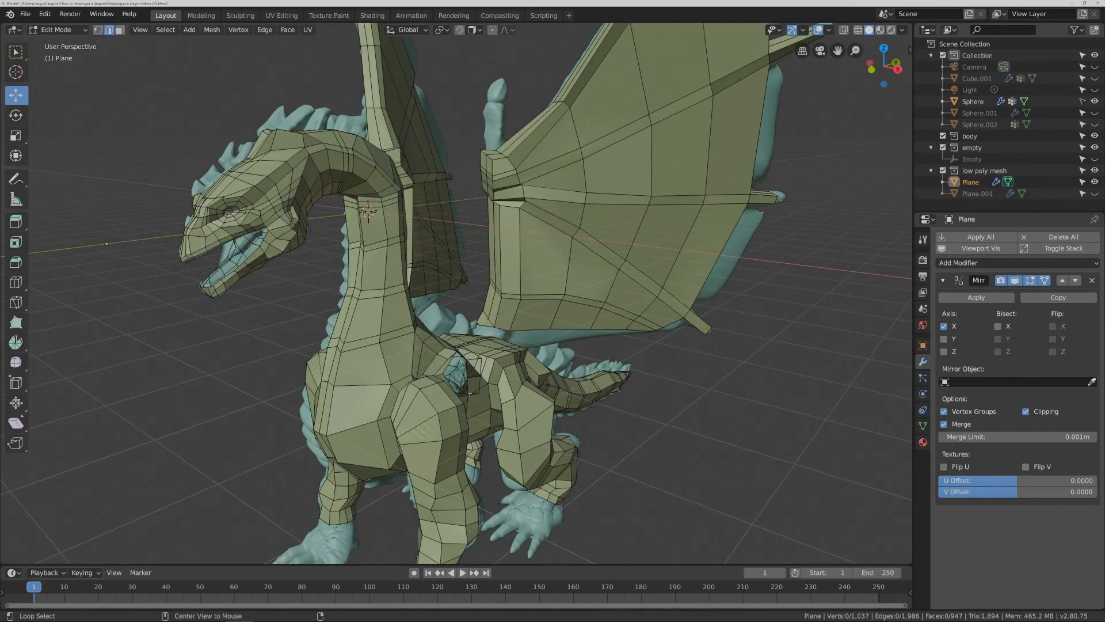
left_click(470, 393, "alt")
middle_click_drag(469, 393, 507, 384)
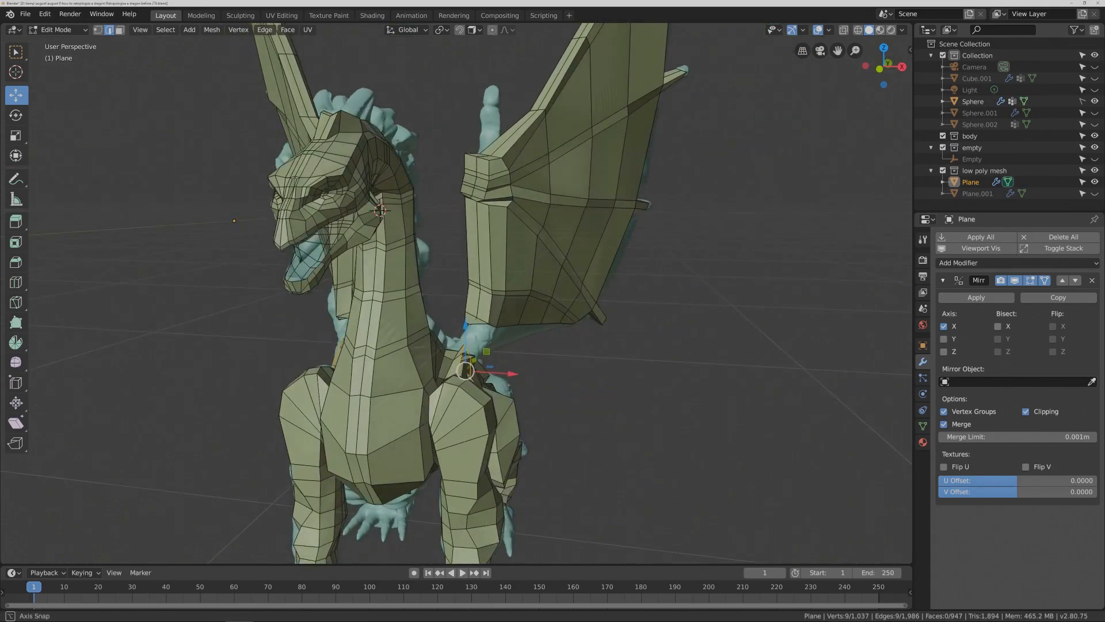
key("e")
right_click(510, 382)
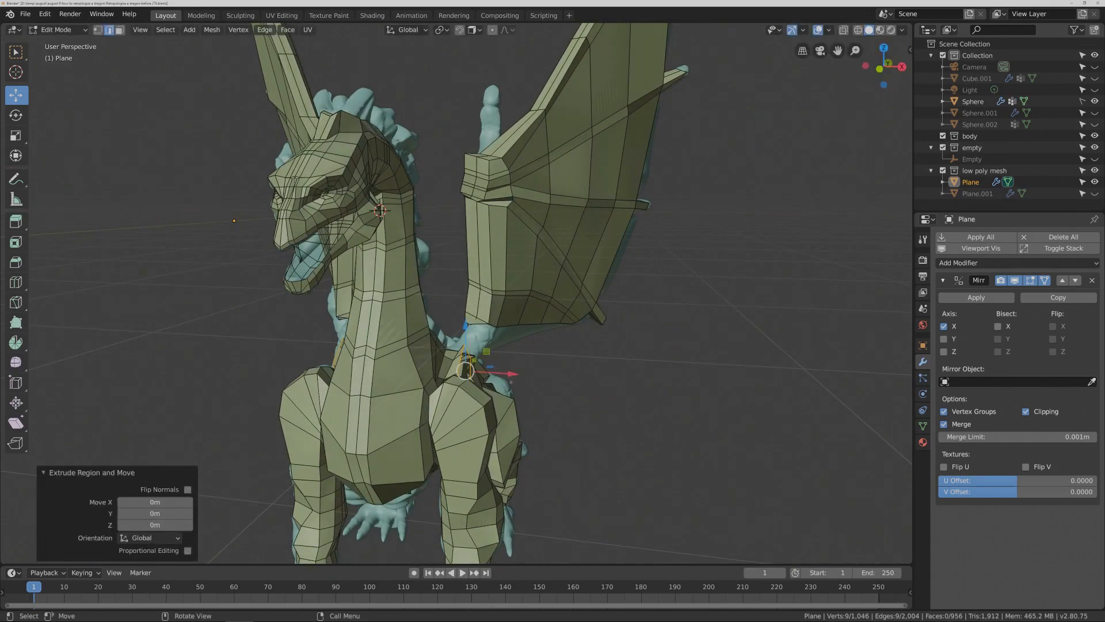
left_click_drag(513, 374, 521, 369)
left_click_drag(475, 335, 475, 323)
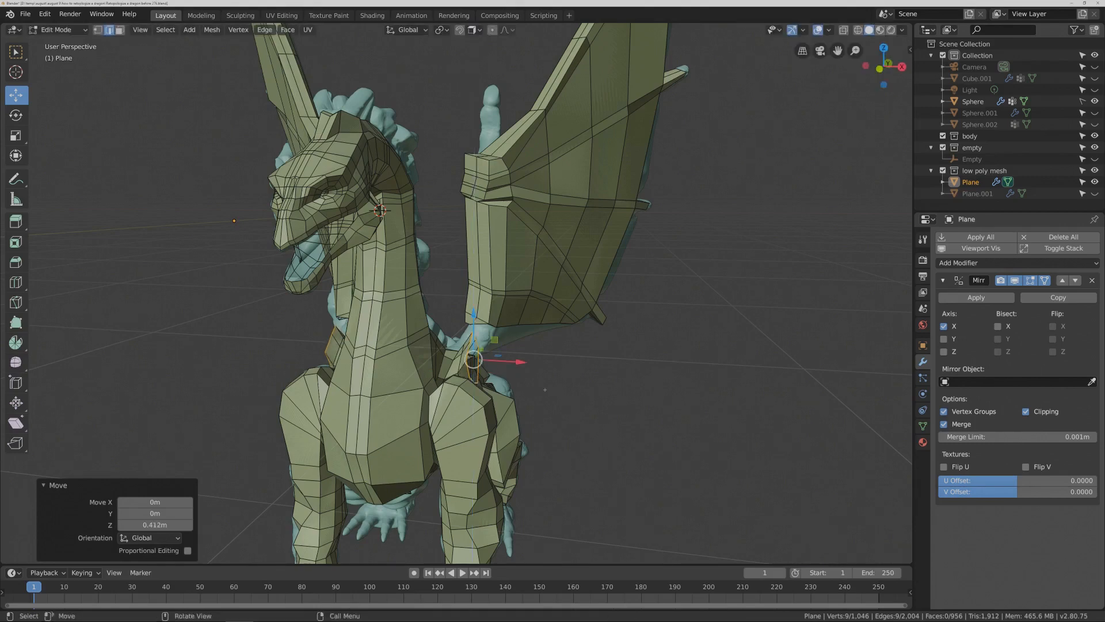
- Rotate the stub's end loop by -31.7° in the view and scale it down slightly
key("r")
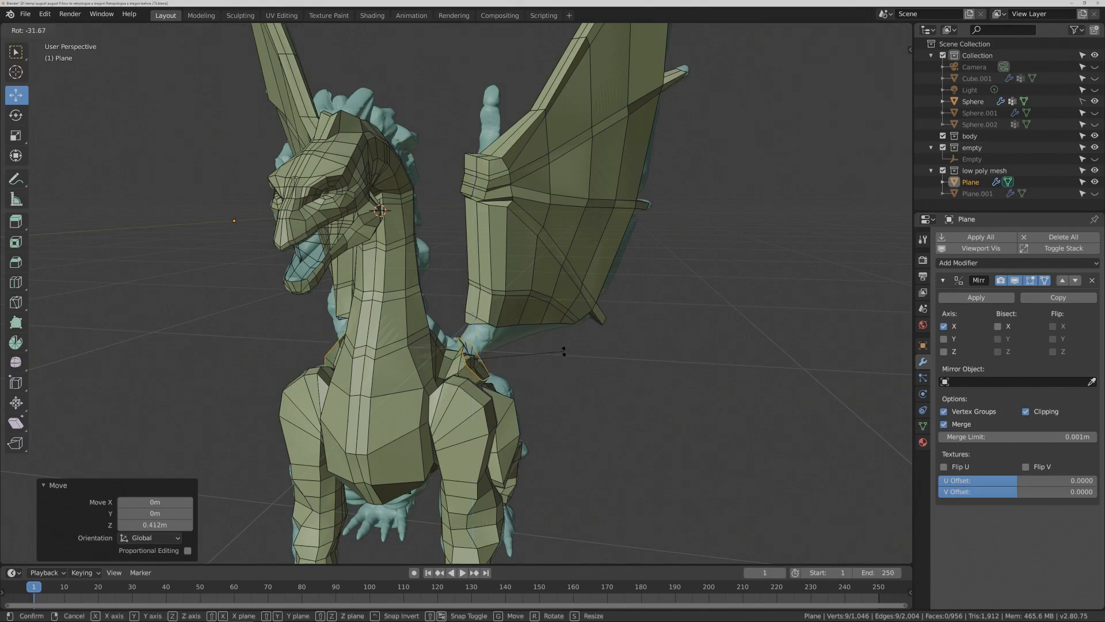
left_click(533, 358)
key("s")
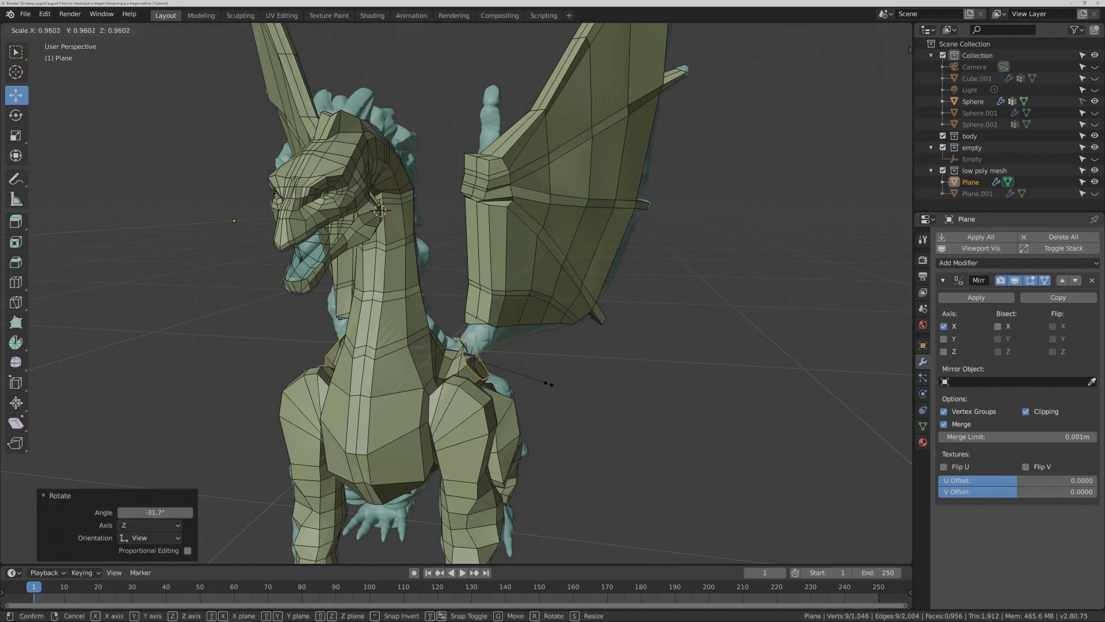
left_click(533, 383)
- Extrude another stub segment toward the wing base, shift its end loop -0.179 m in X and 0.631 m in Y, and tilt it to match the arm
key("g")
left_click(544, 366)
mouse_move(544, 367)
middle_mouse_down()
mouse_move(561, 364)
mouse_move(541, 361)
middle_mouse_up()
left_click_drag(533, 344, 526, 344)
key("r")
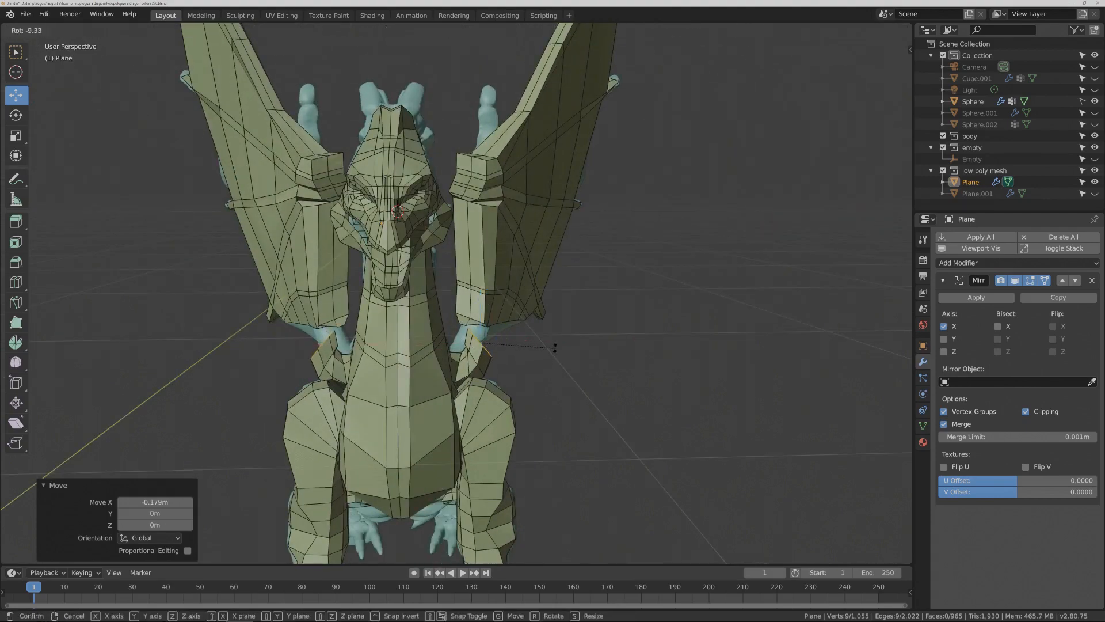
left_click(551, 319)
middle_click_drag(552, 319, 415, 338)
left_click_drag(517, 344, 545, 353)
middle_click_drag(545, 353, 640, 406)
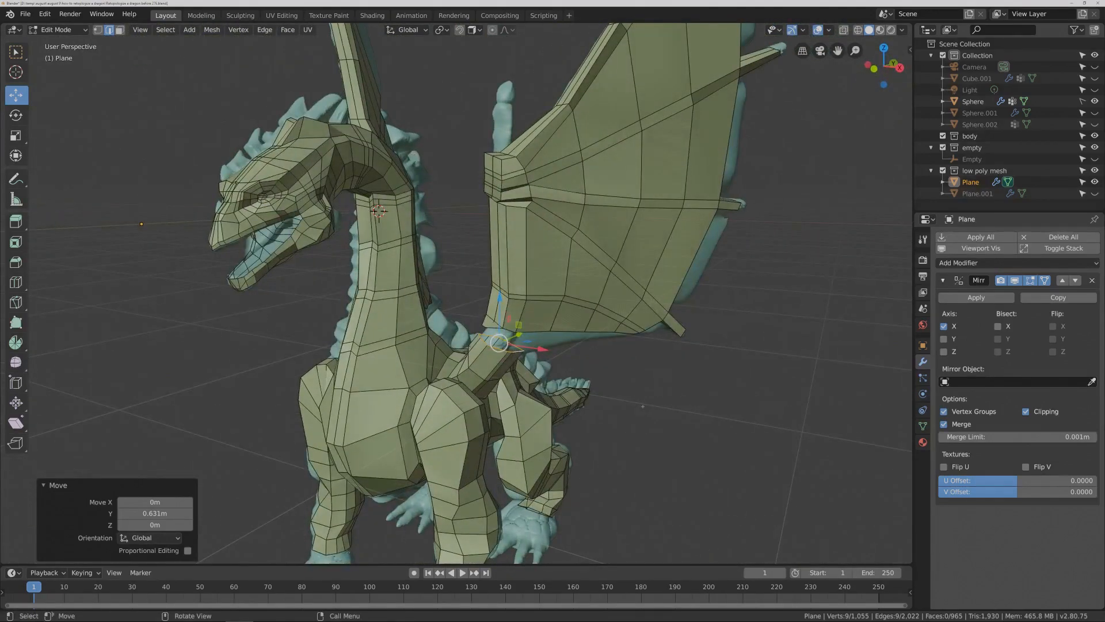
- Delete the two lowest faces at the front of the wing's base in face select mode
key("ctrl+alt+s")
middle_click_drag(721, 381, 723, 389)
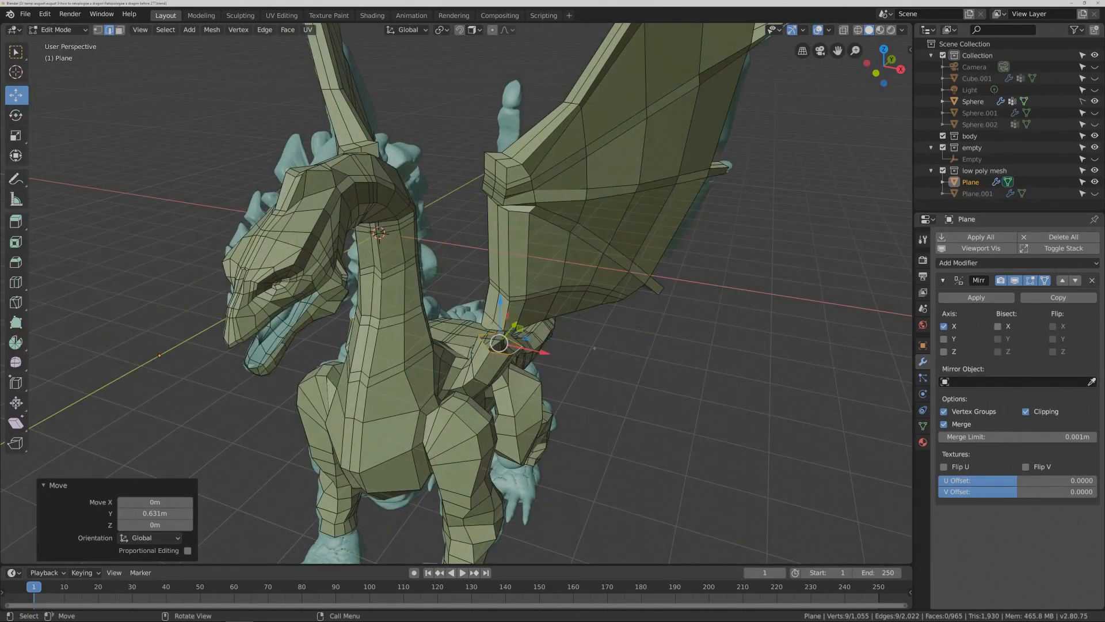
middle_click_drag(594, 348, 571, 343, "ctrl")
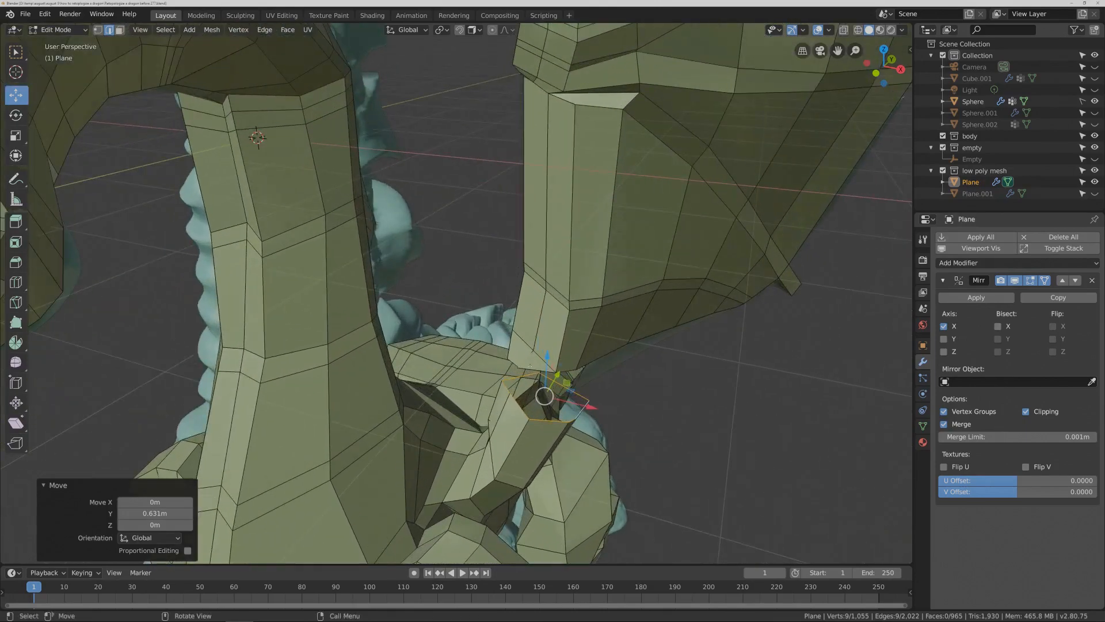
left_click(530, 365)
left_click(119, 30)
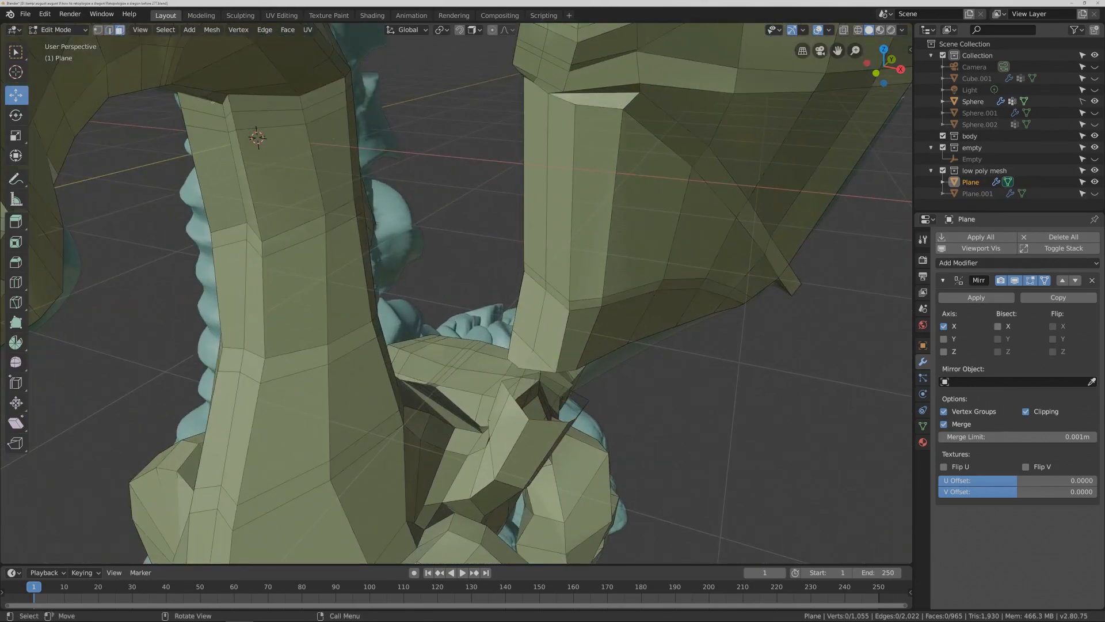
left_click(535, 363)
left_click(515, 344, "shift")
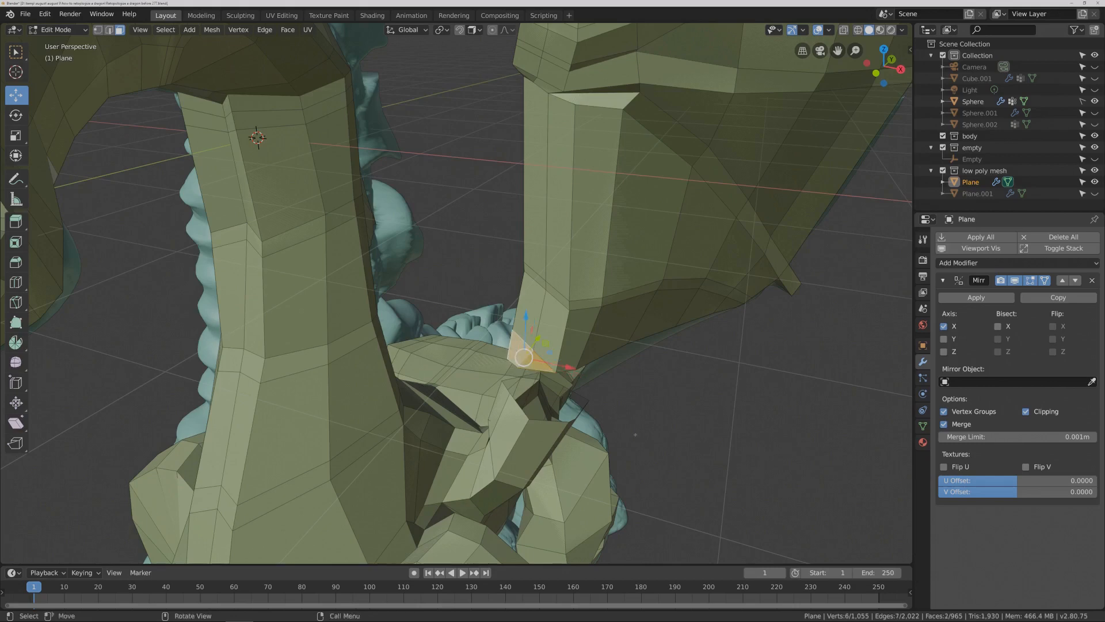
key("x")
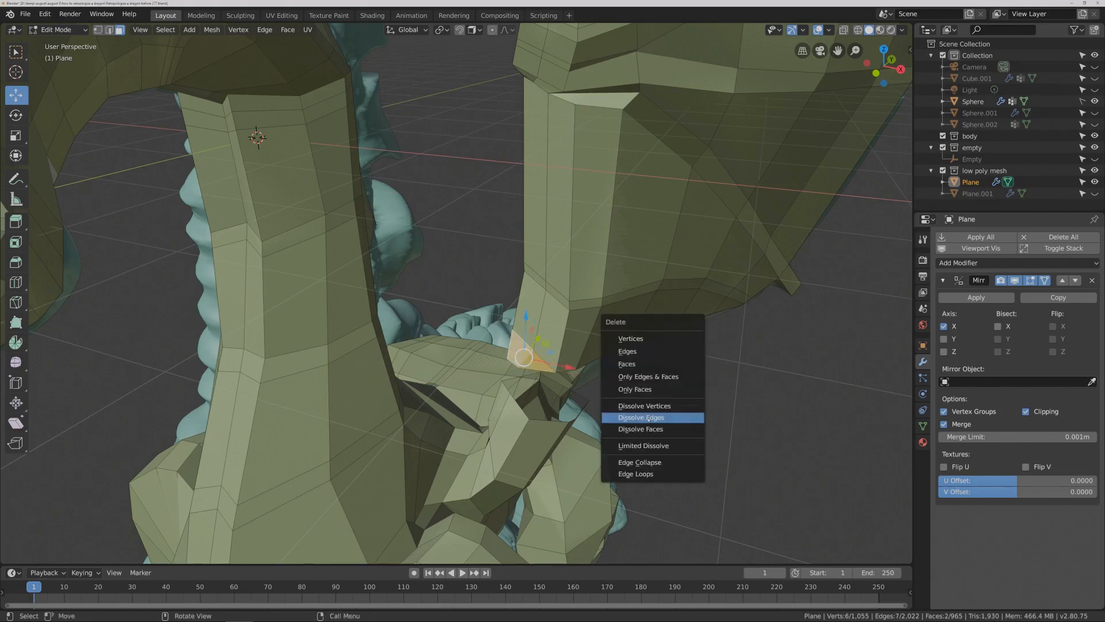
left_click(650, 377)
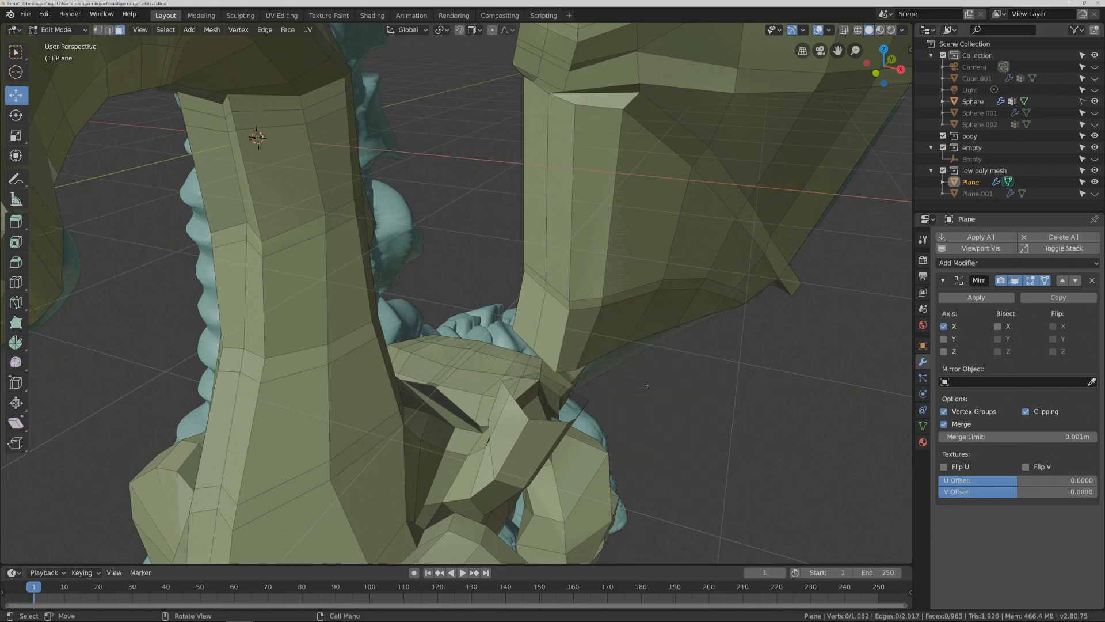
- Inspect the edge loops at the stub's open end and the wing's base in edge select mode, from several angles
middle_click_drag(615, 437, 461, 268)
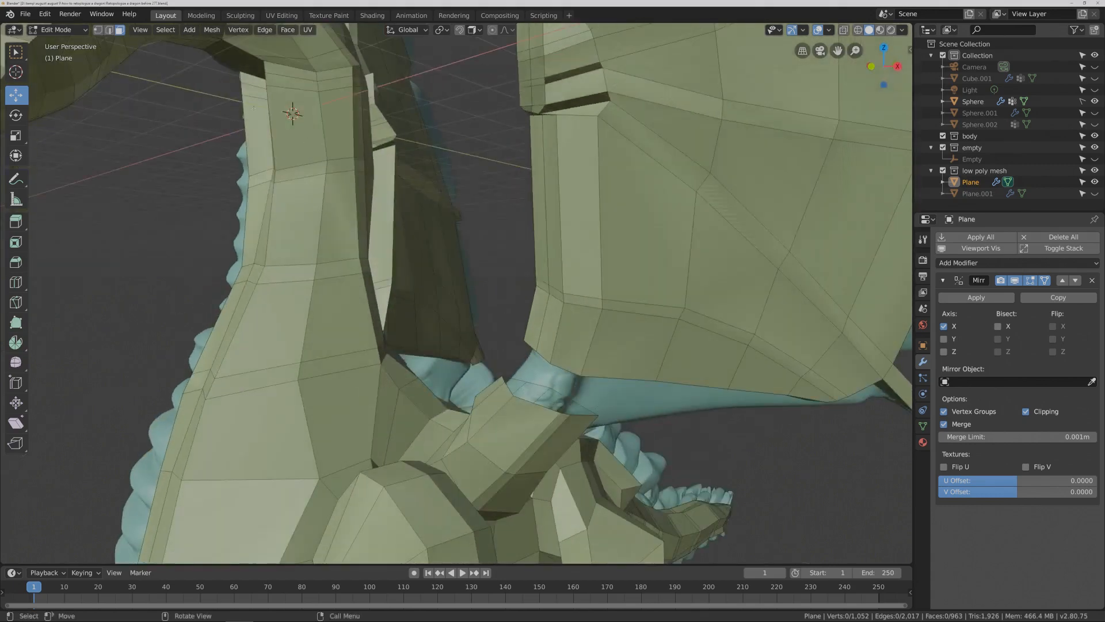
key("2")
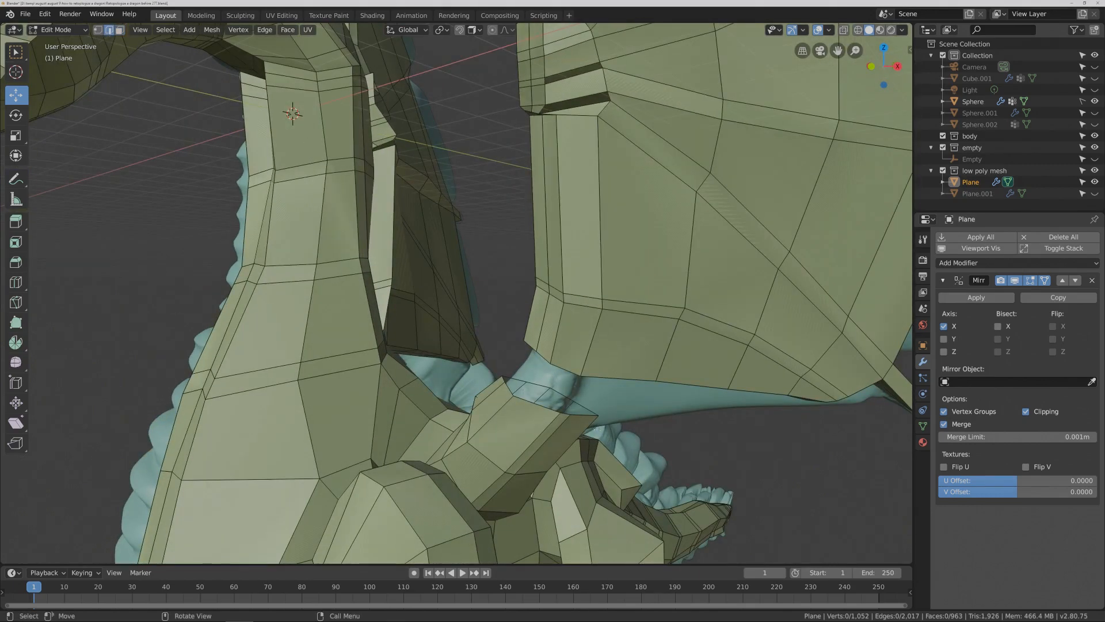
left_click(579, 415, "alt")
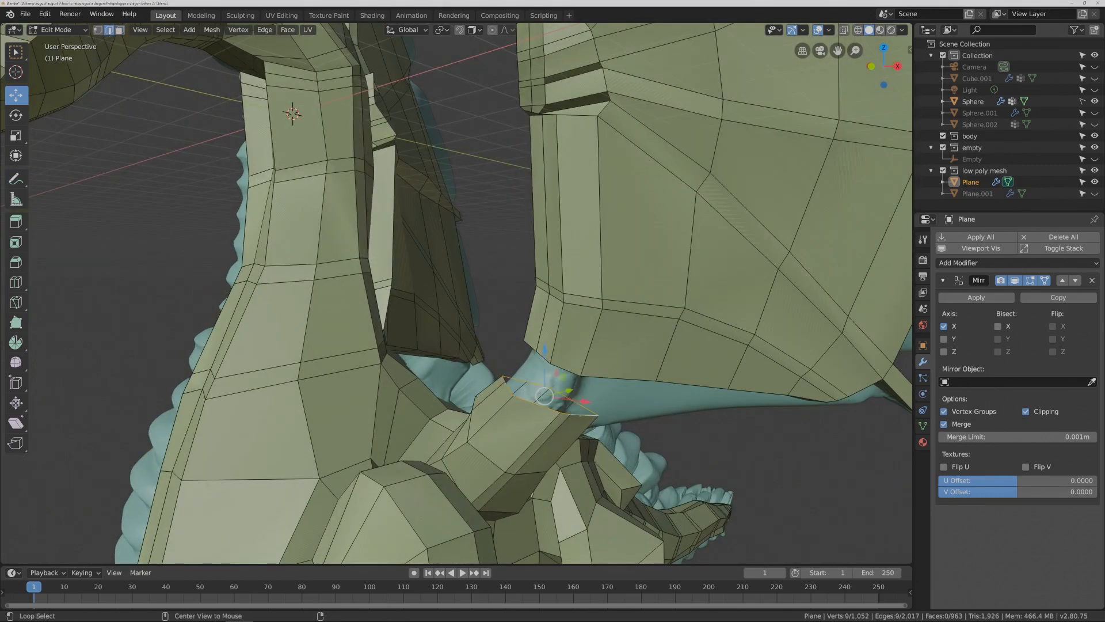
middle_click_drag(608, 403, 555, 361)
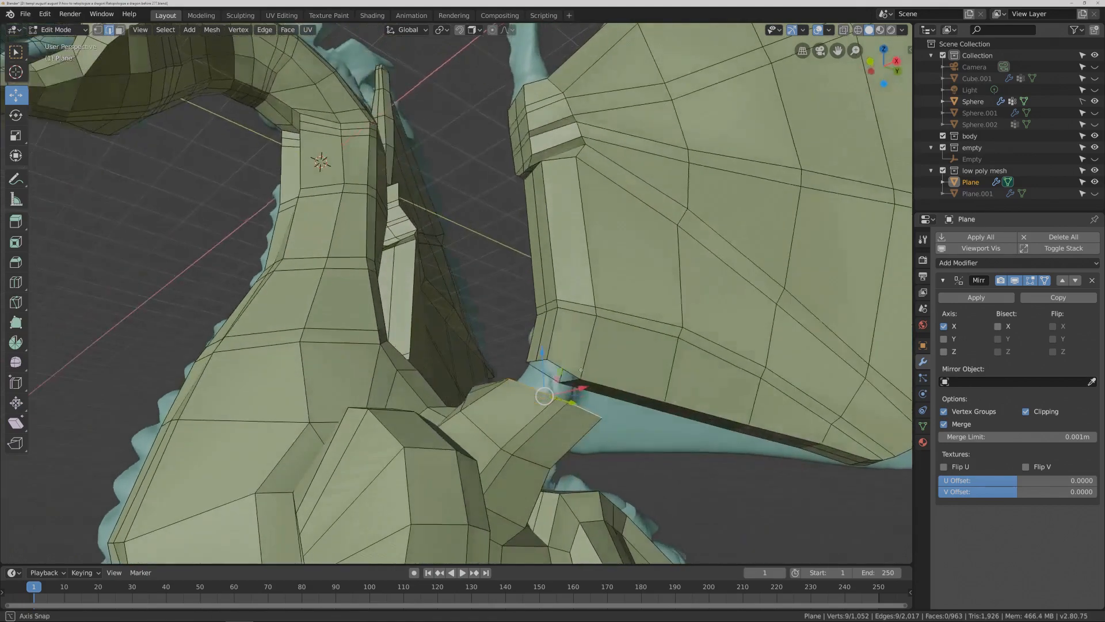
left_click(550, 361)
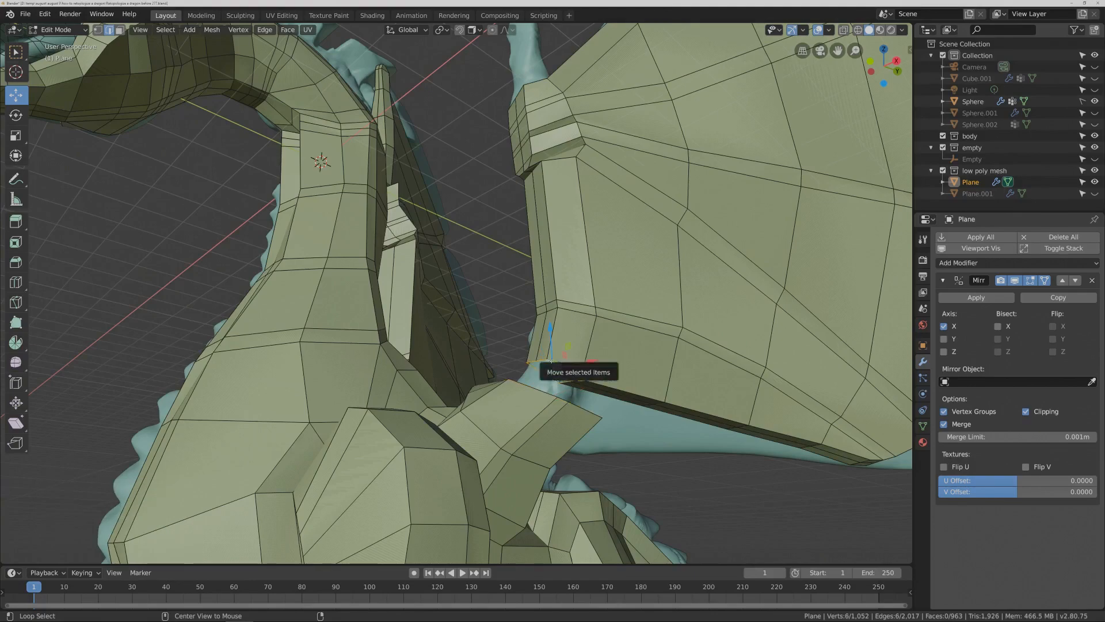
middle_click_drag(551, 362, 595, 387)
left_click(499, 423)
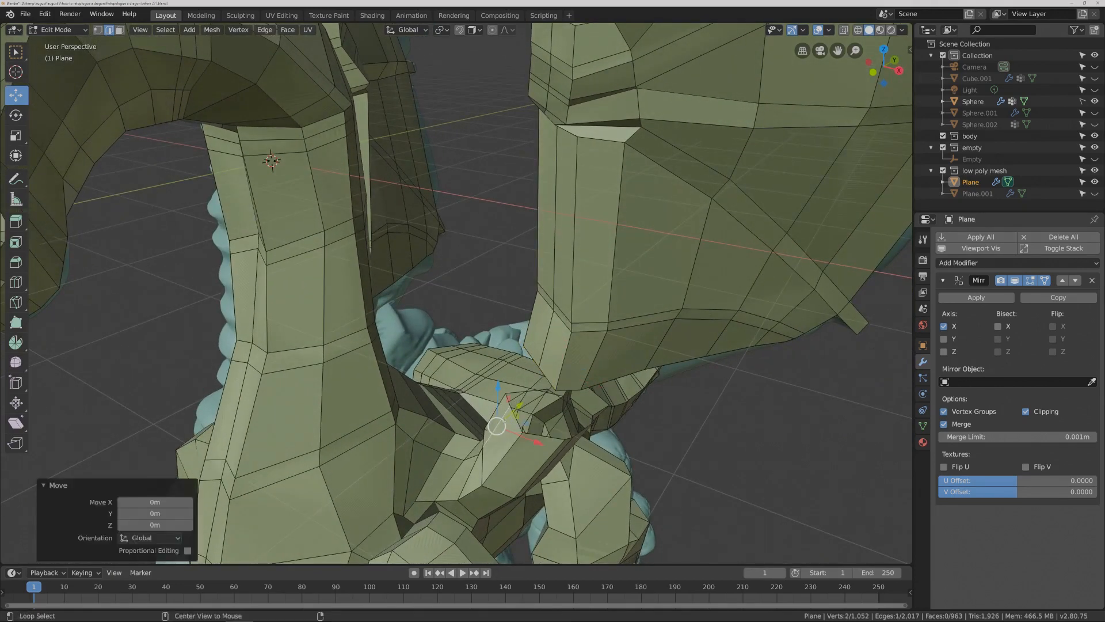
left_click(487, 440, "alt")
middle_click_drag(500, 454, 410, 429)
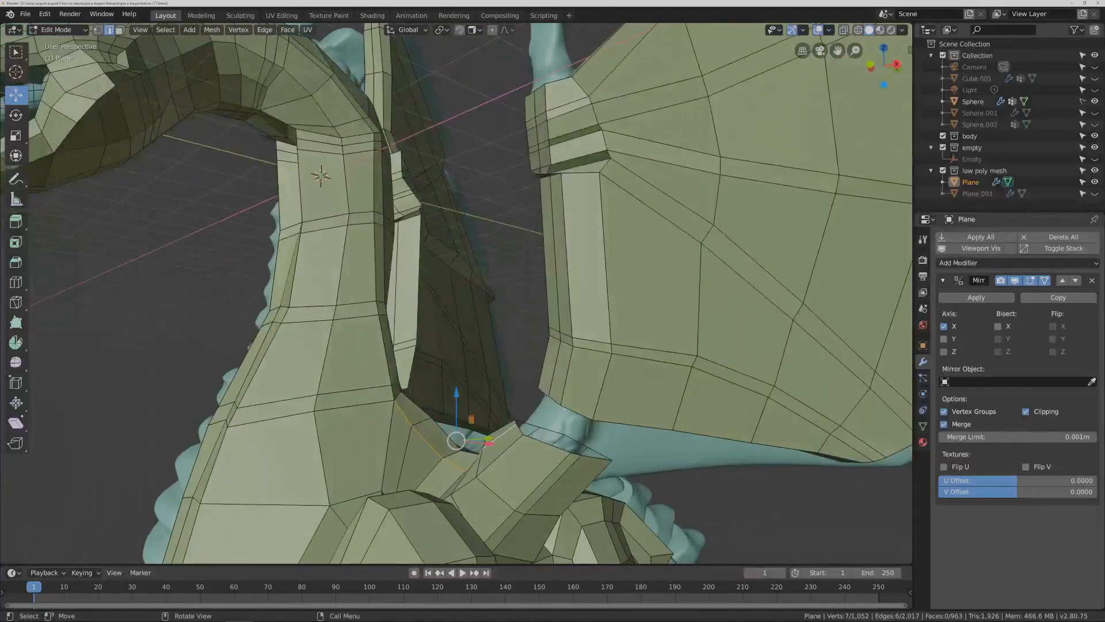
left_click(589, 396)
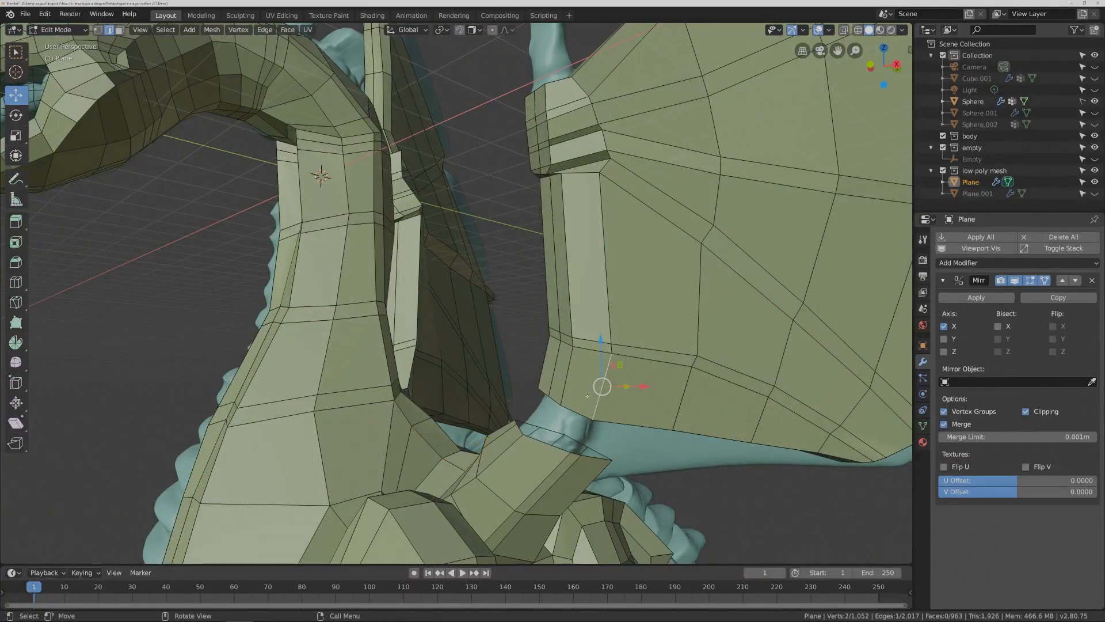
- Bridge two edges at the rear of the wing's base to the two matching edges on the stub's open end
middle_click_drag(588, 396, 608, 431)
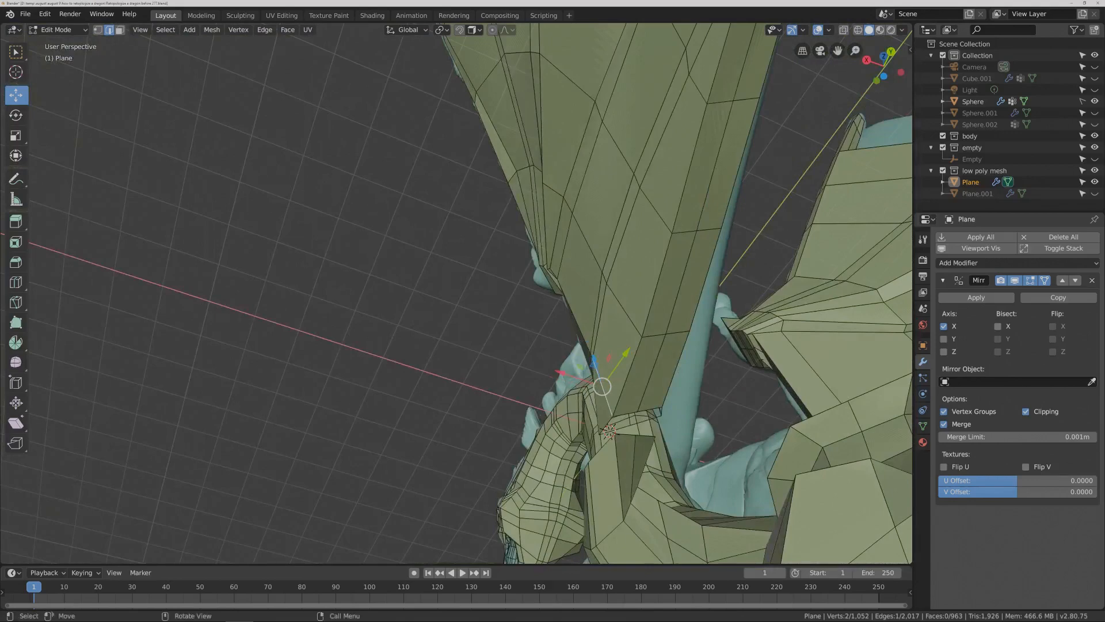
left_click_drag(602, 386, 650, 409)
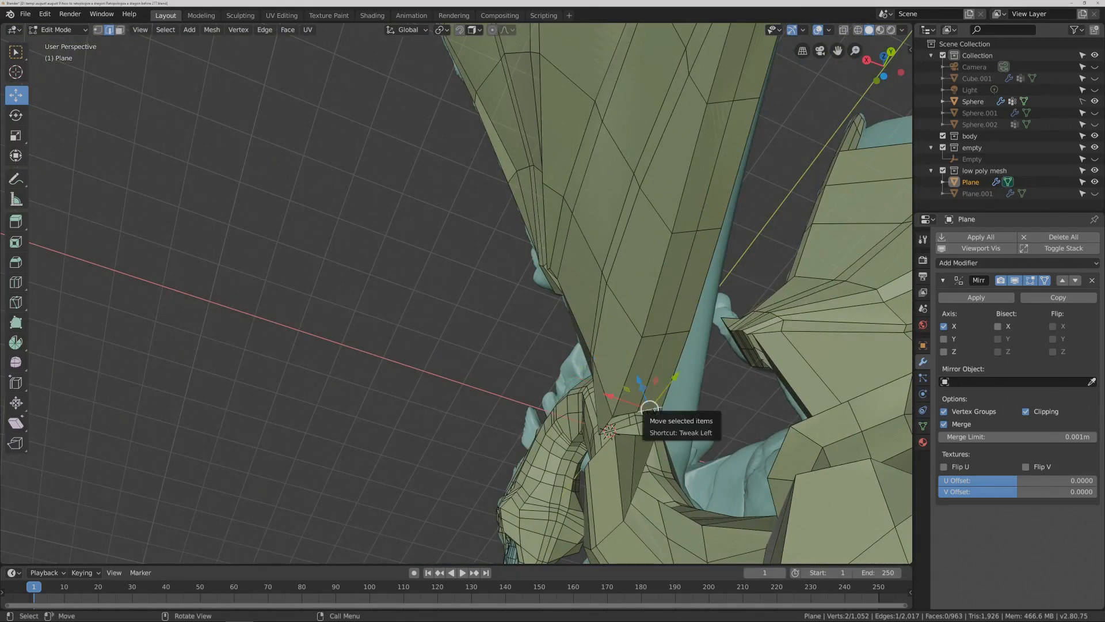
left_click(627, 413, "shift")
left_click(635, 436, "shift")
left_click(624, 435, "shift")
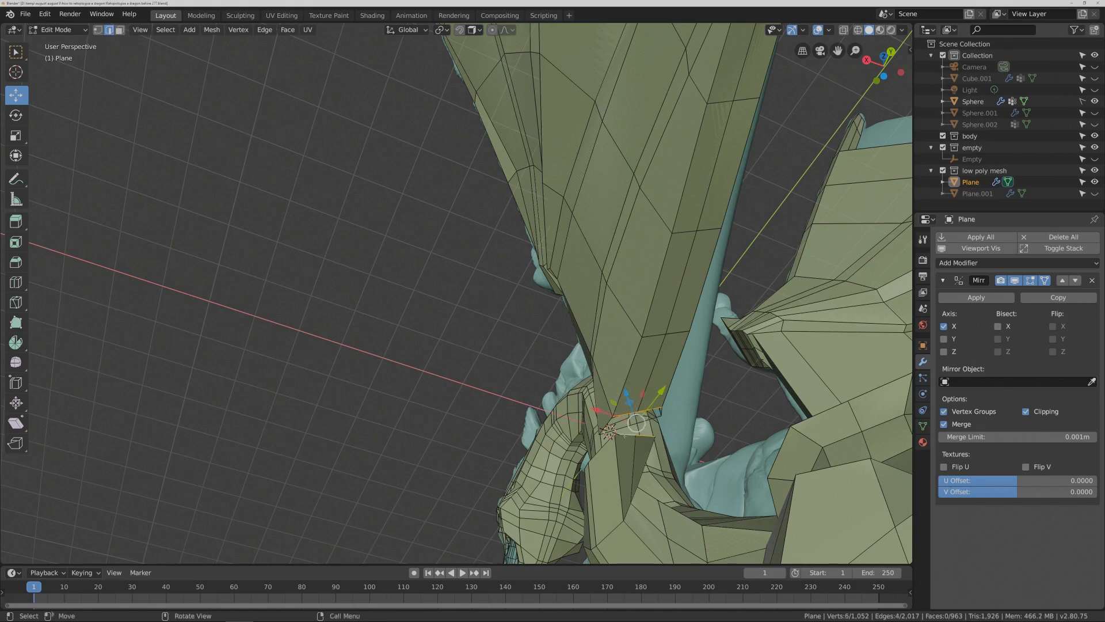
key("ctrl+e")
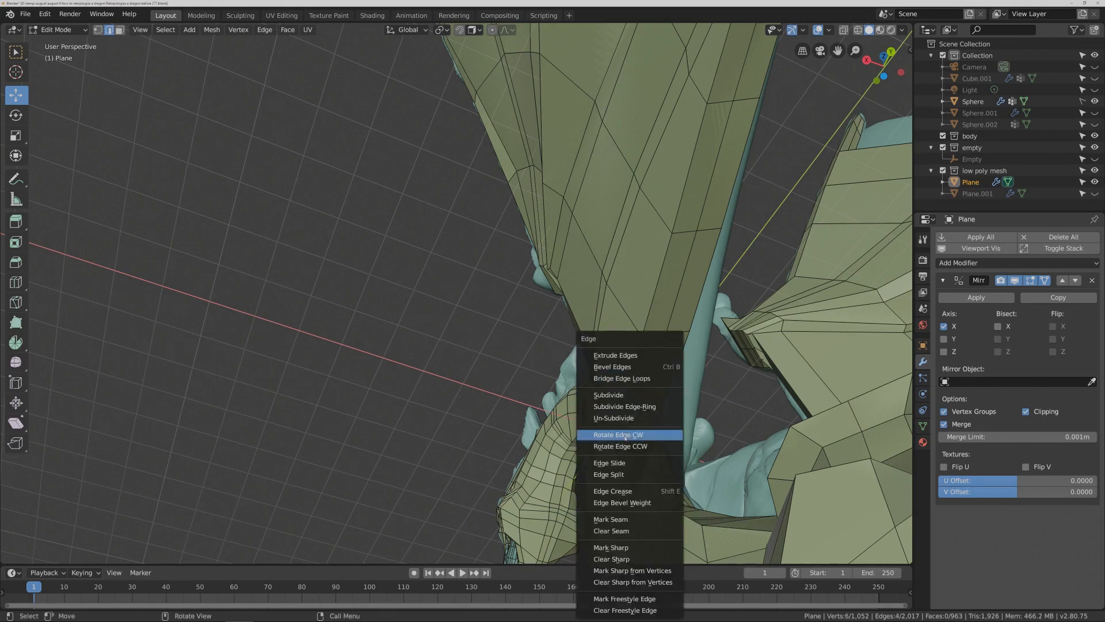
left_click(671, 378)
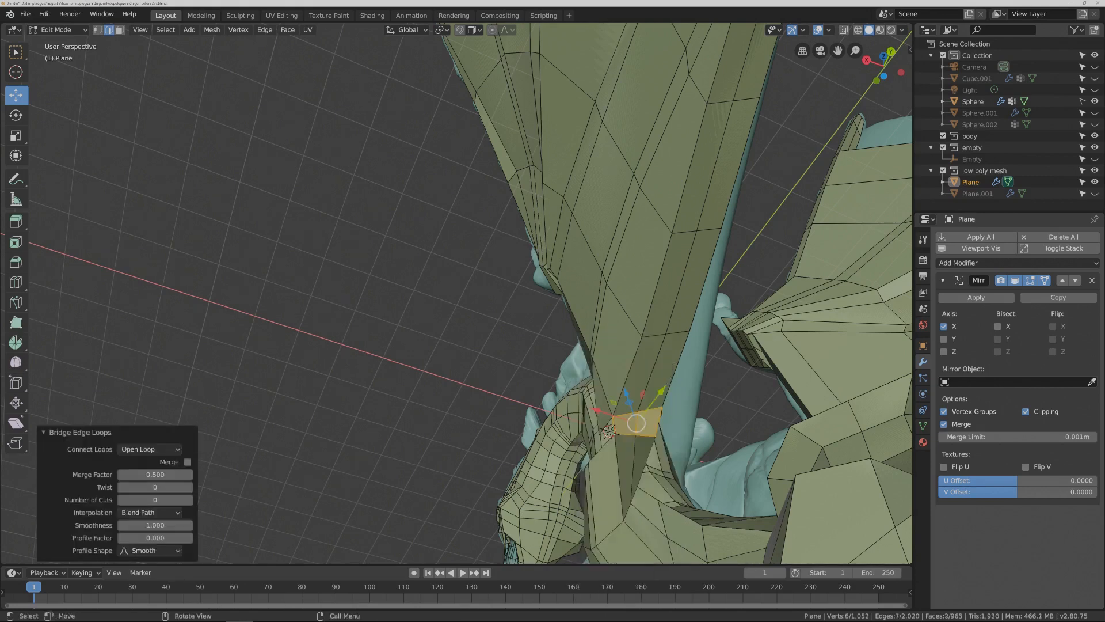
- Add two evenly spaced loop cuts running lengthwise down the wing arm's front strip without sliding them
middle_click_drag(671, 378, 771, 431)
middle_click_drag(611, 393, 633, 399)
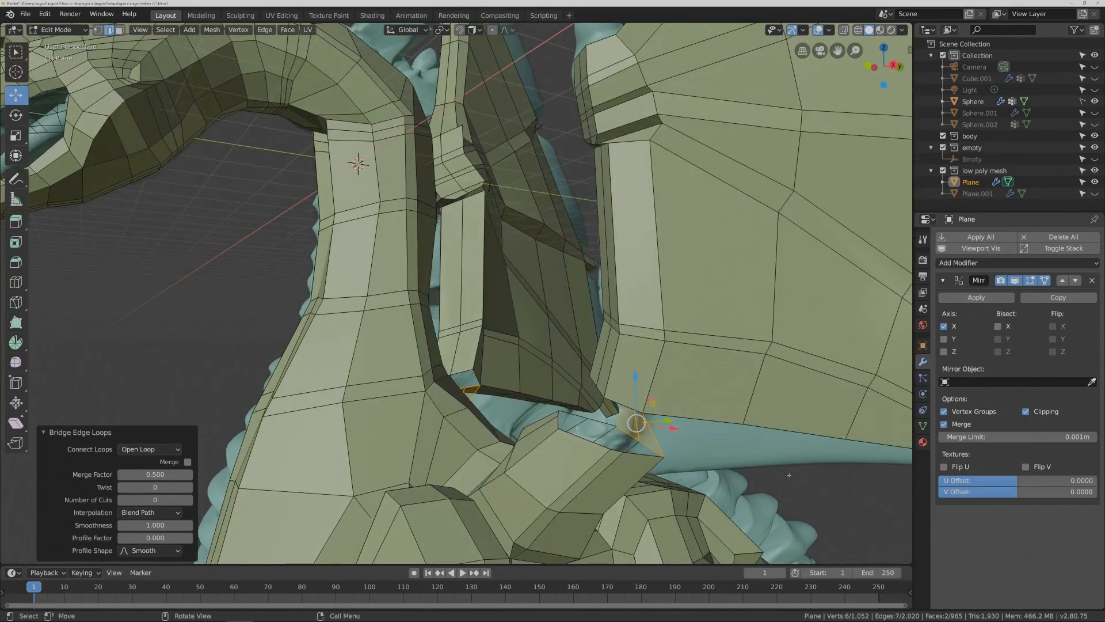
left_click(795, 430)
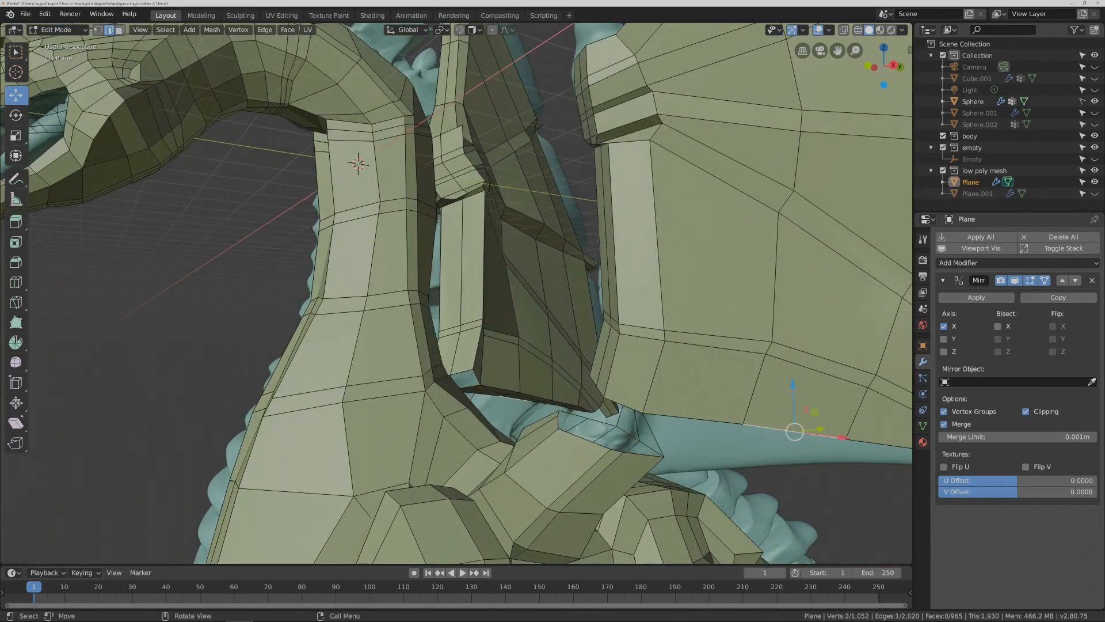
key("ctrl+r")
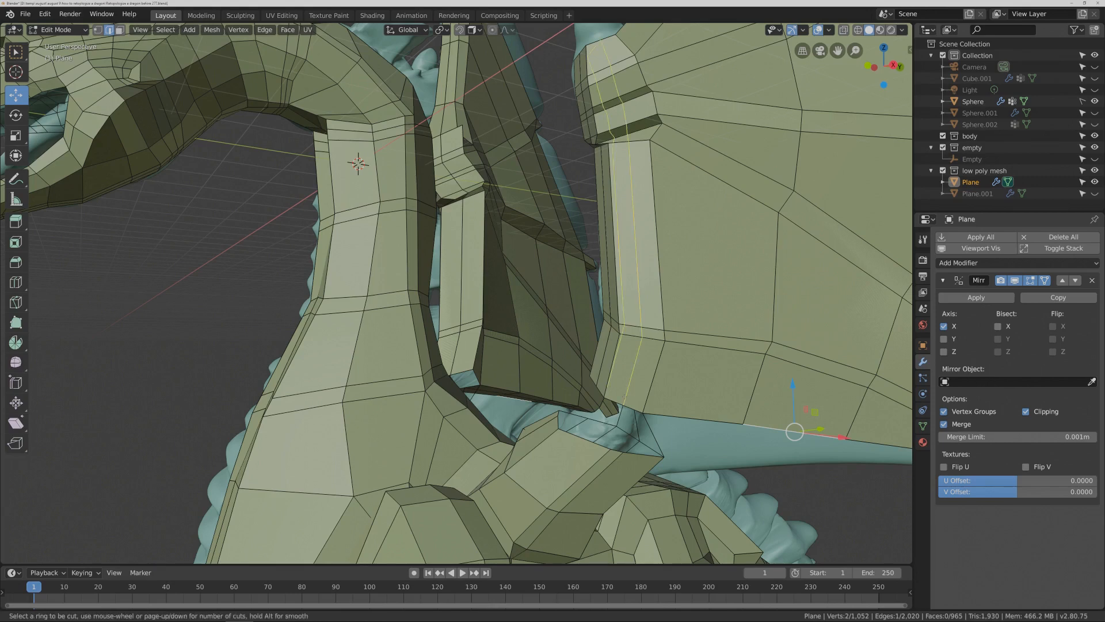
scroll(616, 259, "up", 1)
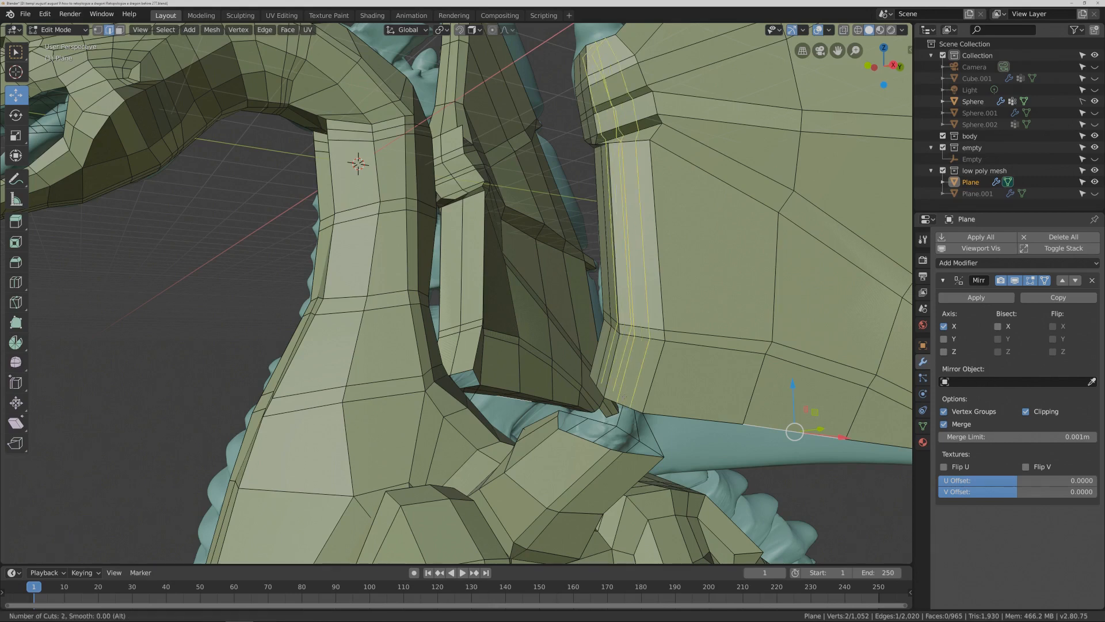
left_click(624, 396)
right_click(624, 397)
- Bridge two lower edges on the outer side of the wing's base to two matching edges on the stub's open end
left_click(623, 396)
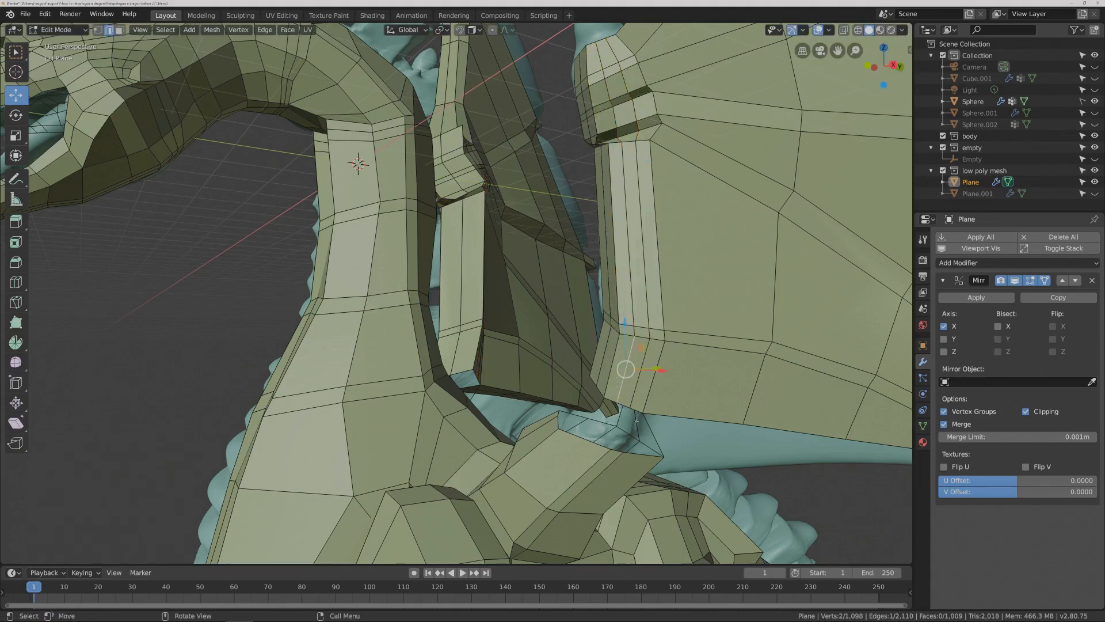
middle_click_drag(637, 420, 614, 405)
left_click(647, 410)
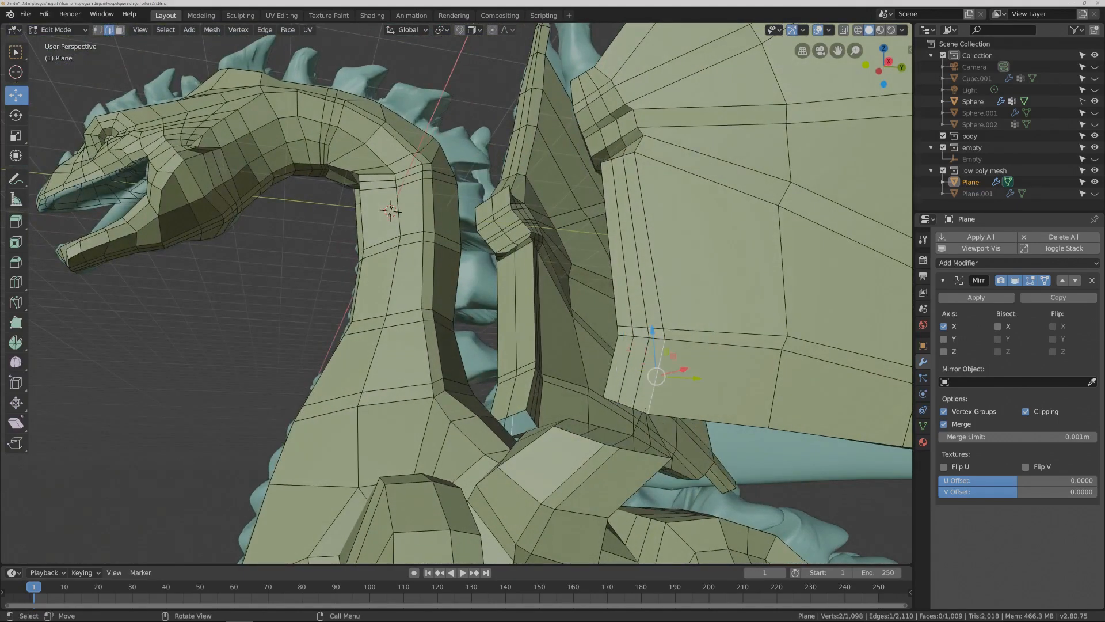
left_click(643, 408)
left_click(627, 405, "shift")
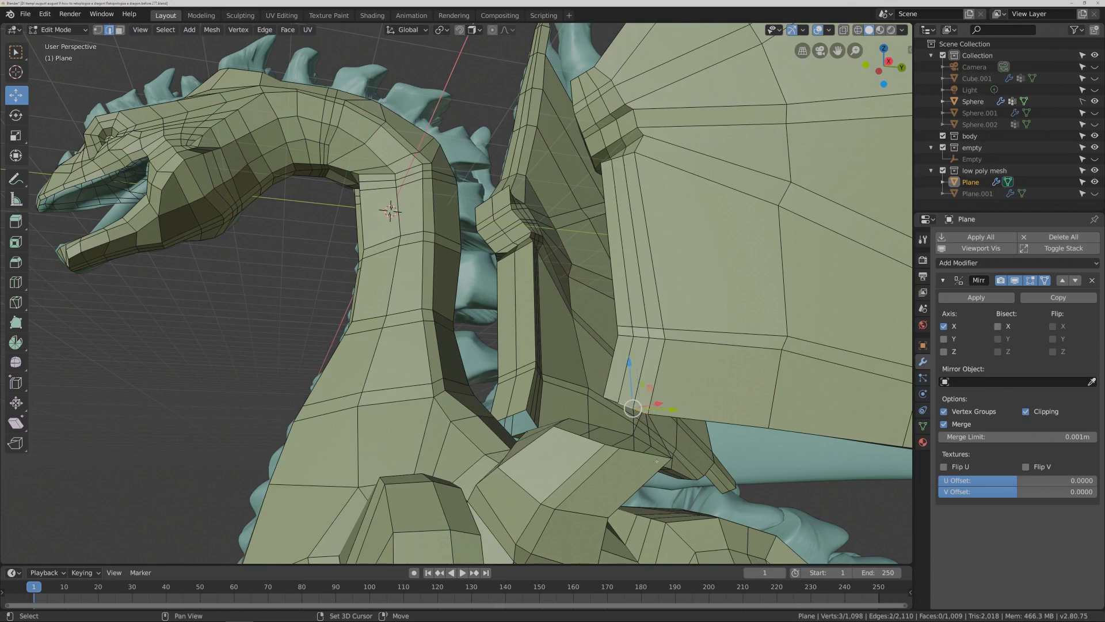
mouse_move(633, 407)
middle_mouse_down()
mouse_move(616, 402)
mouse_move(634, 417)
middle_mouse_up()
left_click(636, 422, "shift")
left_click(603, 438, "shift")
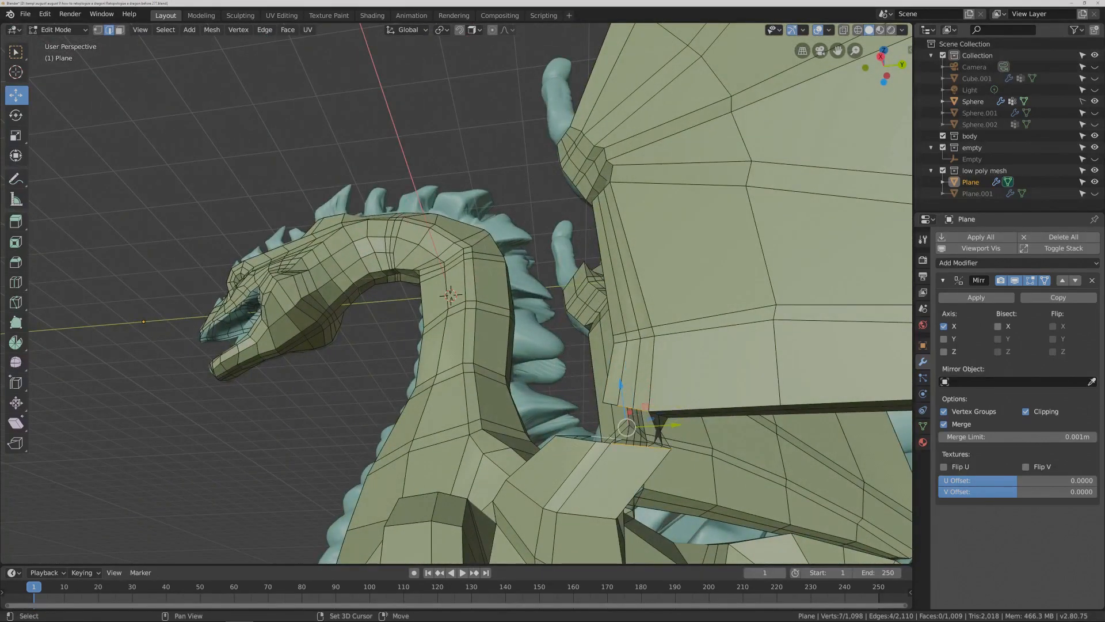
left_click(621, 397, "shift")
left_click(606, 437, "shift")
left_click(612, 436, "shift")
left_click(602, 443, "shift")
middle_click_drag(600, 445, 620, 458)
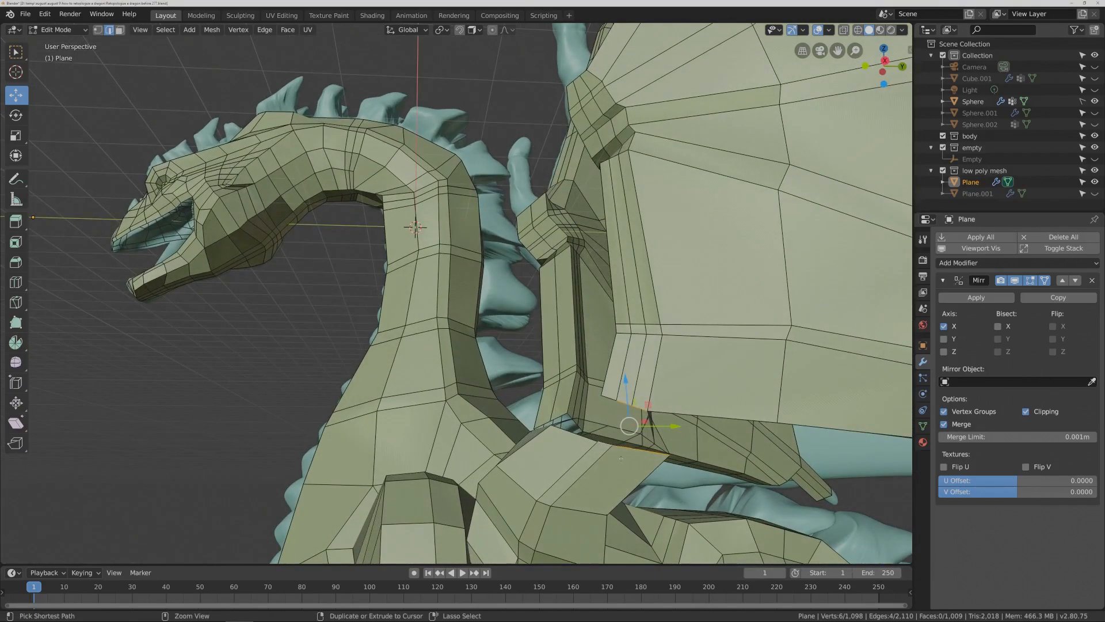
key("ctrl+e")
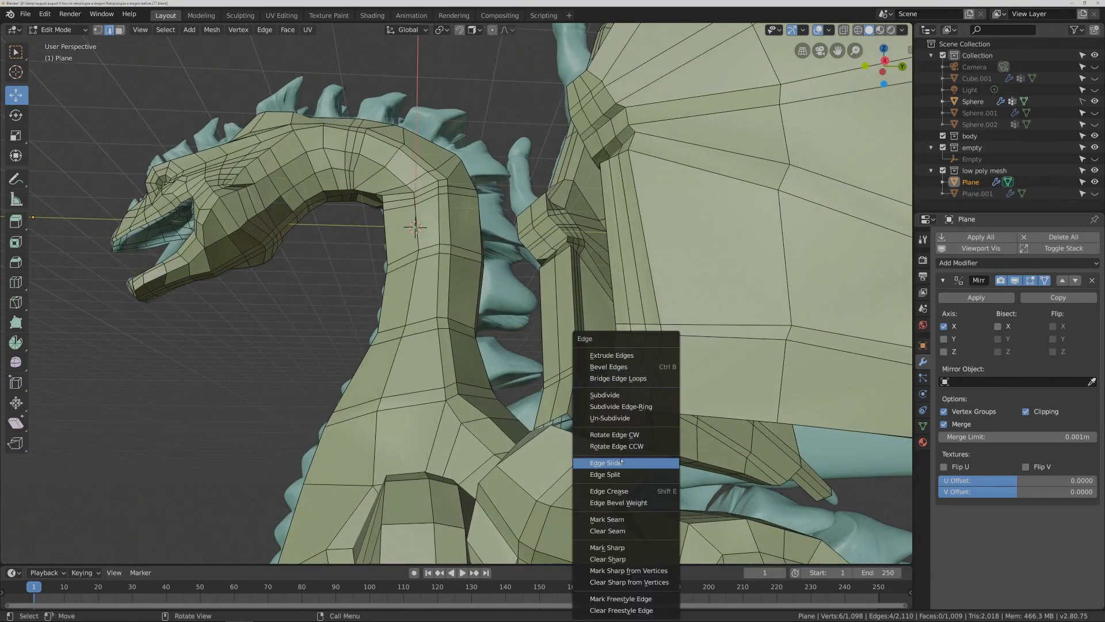
left_click(619, 379)
- Bridge the two lower edges at the front of the wing's base to the two stub edges directly beneath them
middle_click_drag(619, 380, 696, 414)
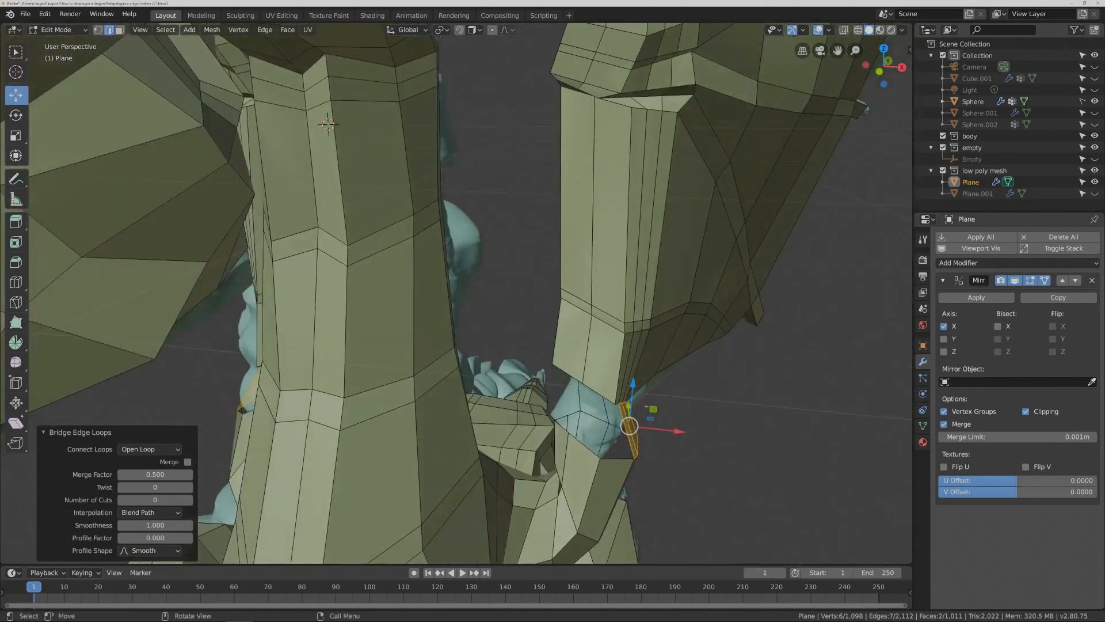
left_click(603, 398)
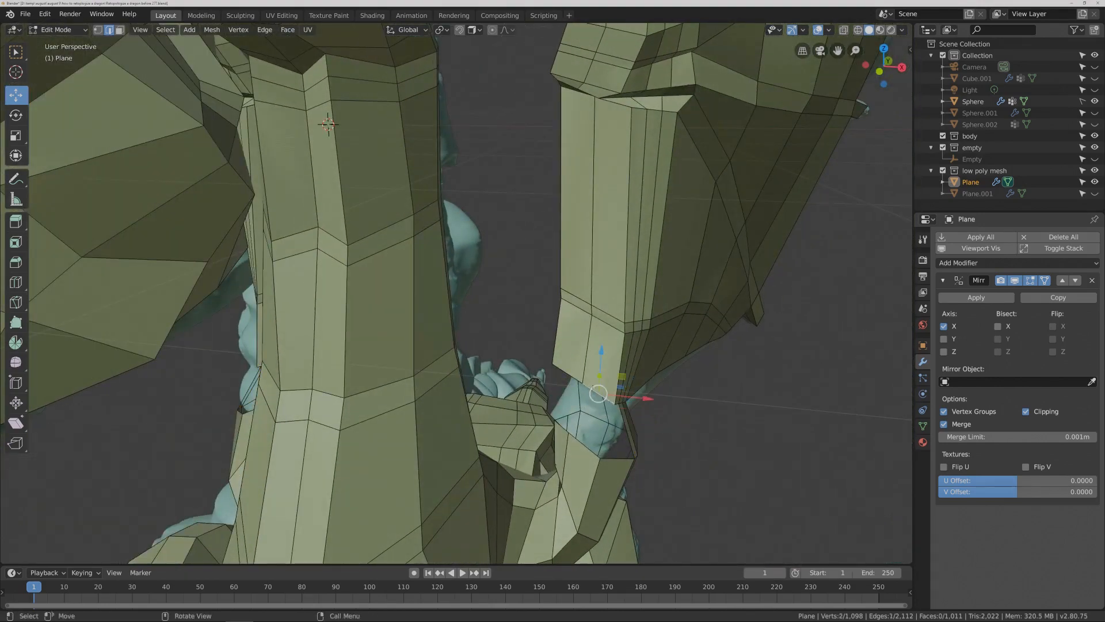
left_click(568, 374, "shift")
left_click(588, 448, "shift")
left_click(565, 430, "shift")
key("ctrl+e")
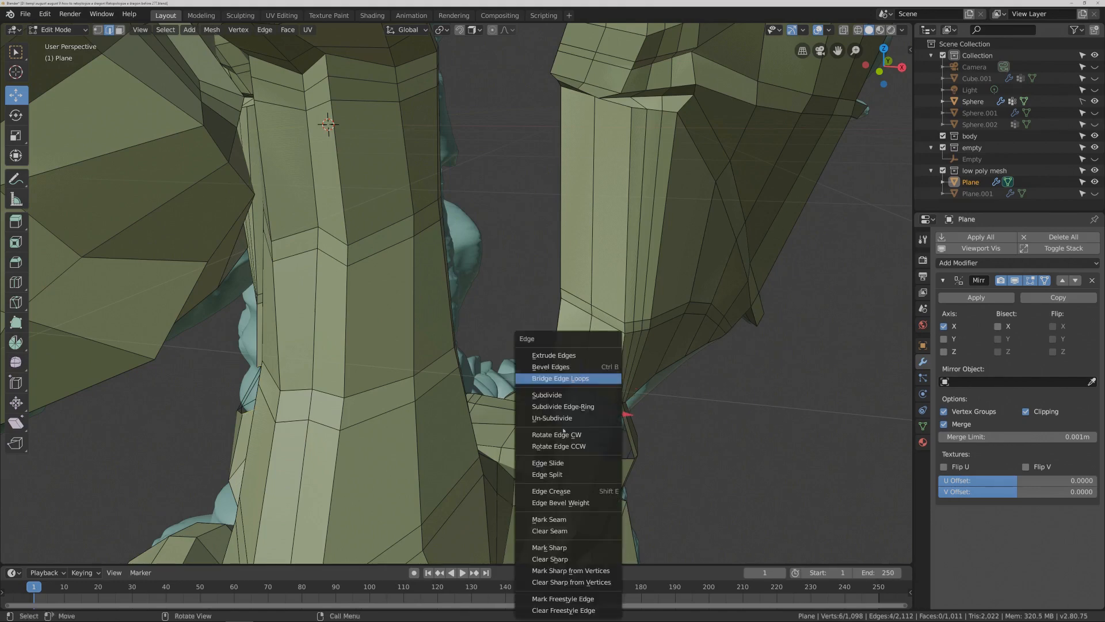
left_click(599, 381)
- Switch to the Select Box tool and fill the four-edged hole between the bridged patches at the joint's front with a face
middle_click_drag(609, 406, 620, 424)
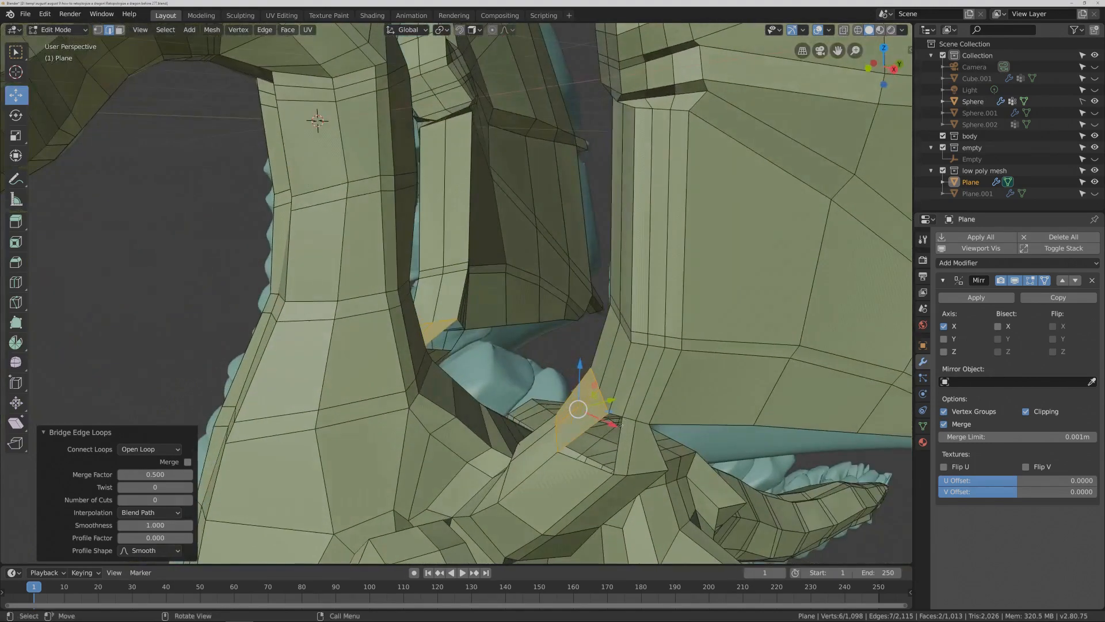
left_click(622, 446)
left_click(585, 460, "shift")
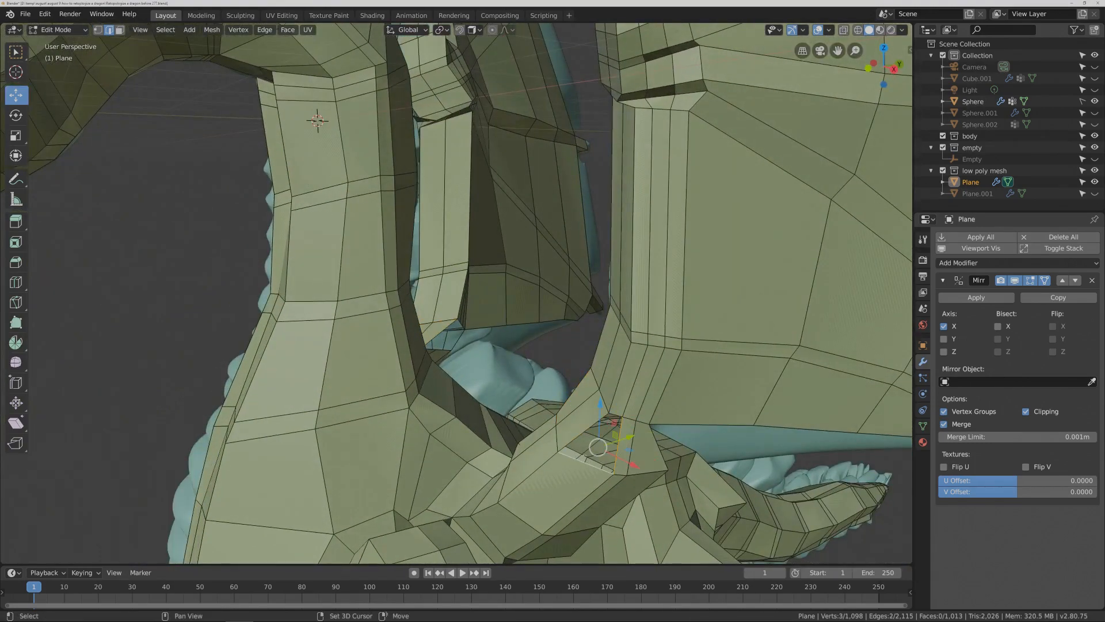
left_click(577, 440, "shift")
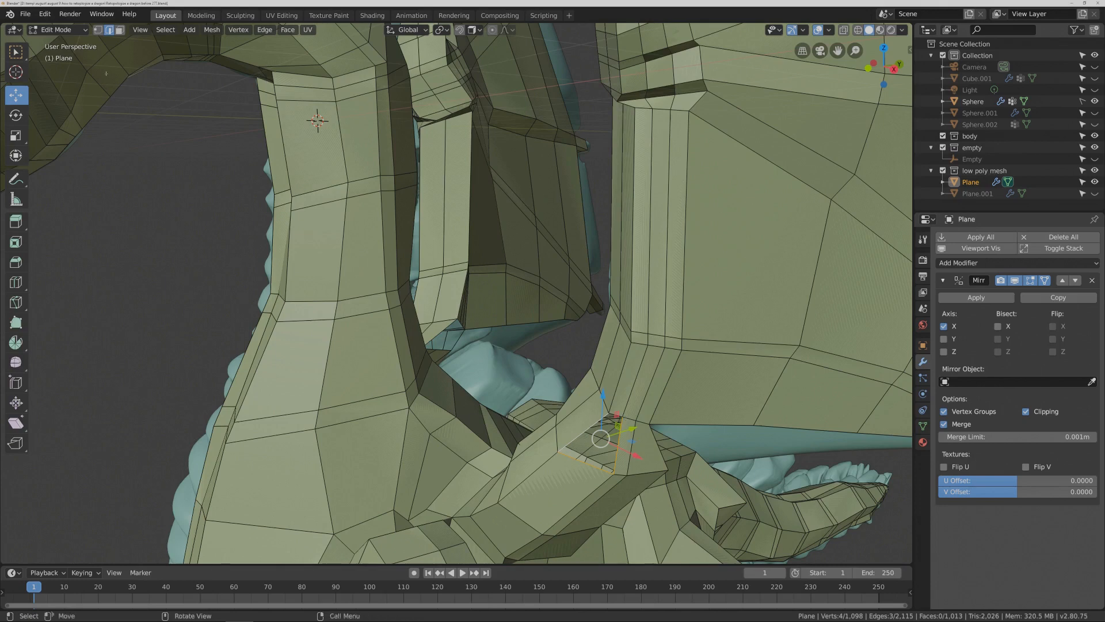
left_click(16, 51)
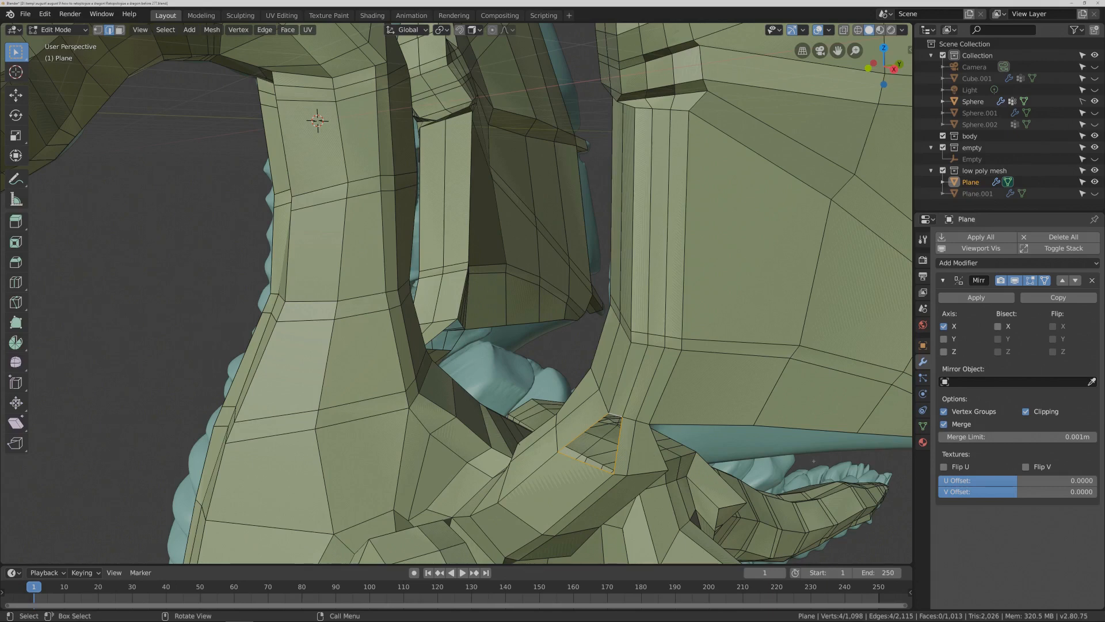
key("f")
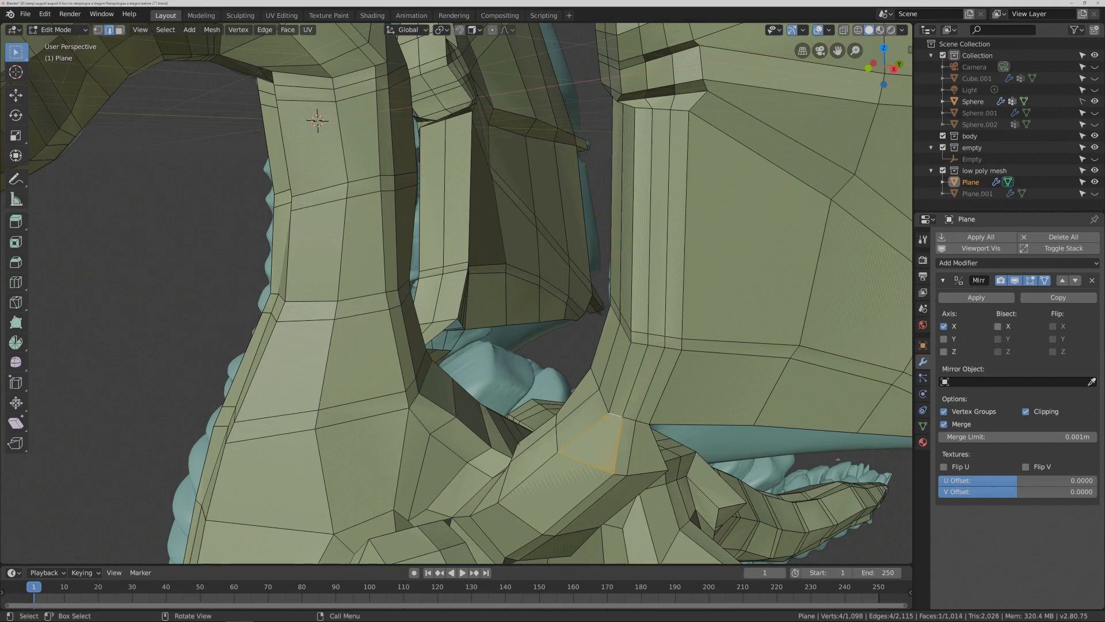
- Turn off the Mirror modifier's viewport display and bring the open back side of the wing joint into view
left_click(882, 459)
middle_click_drag(883, 460, 852, 437)
middle_click_drag(533, 342, 593, 345)
middle_click_drag(690, 405, 491, 375, "shift")
middle_click_drag(389, 324, 514, 383, "shift")
middle_click_drag(204, 289, 175, 331)
middle_click_drag(115, 271, 409, 285, "shift")
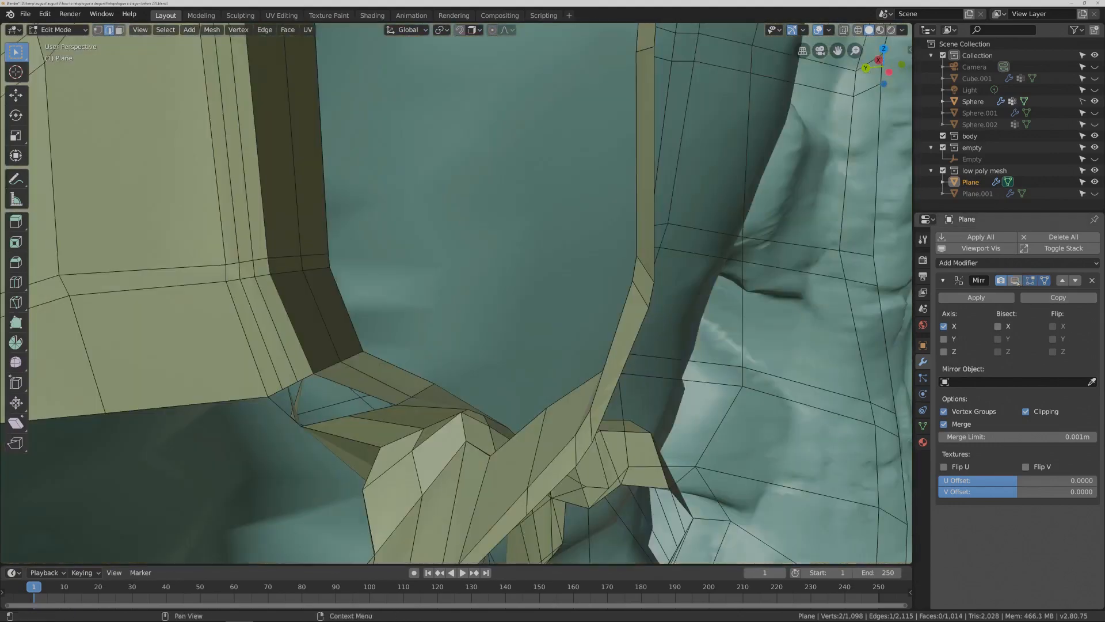
- Add one centered loop cut lengthwise along the stub's faces below the remaining gap
mouse_move(444, 387)
middle_mouse_down()
mouse_move(465, 375)
mouse_move(450, 365)
mouse_move(460, 349)
mouse_move(453, 365)
middle_mouse_up()
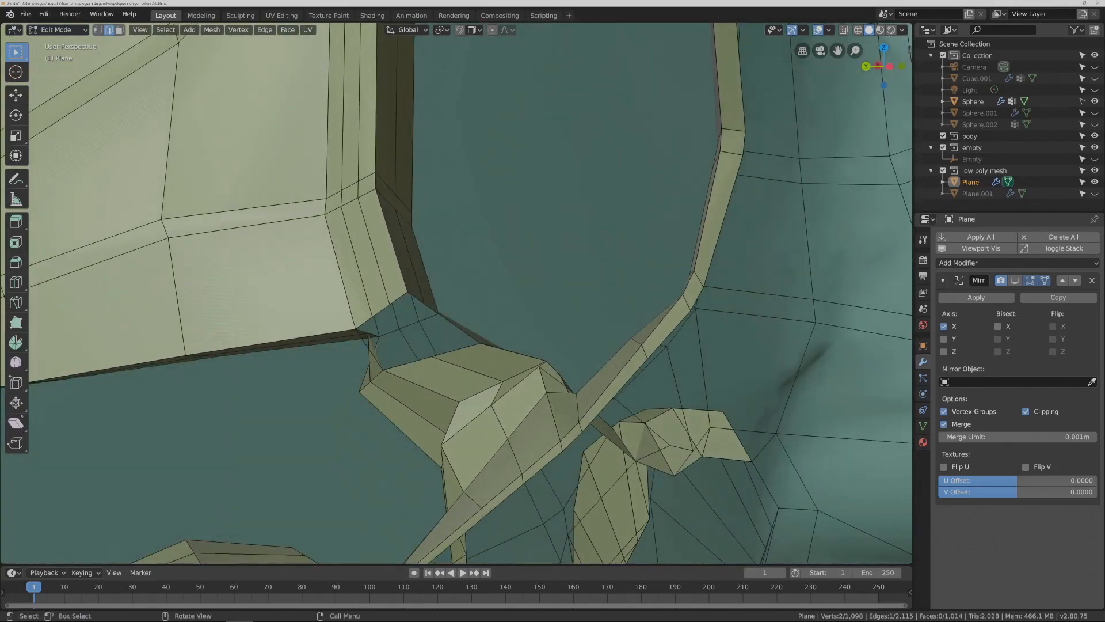
key("ctrl+r")
left_click(419, 365)
right_click(420, 365)
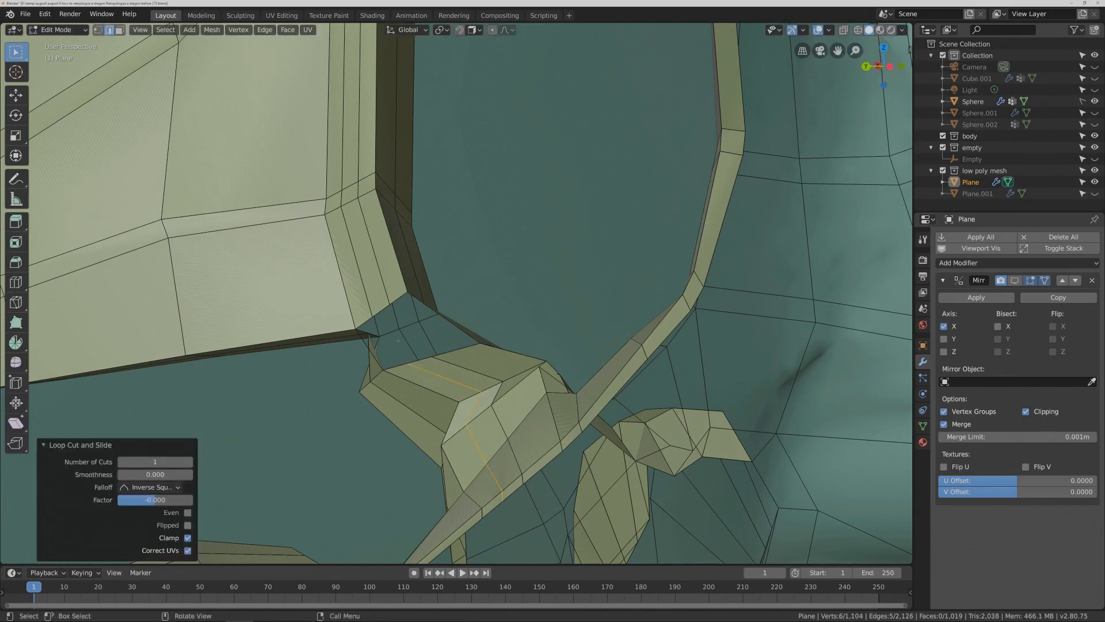
- Fill two adjoining faces across the open back gap of the wing joint, starting from its outer corner
left_click(366, 322)
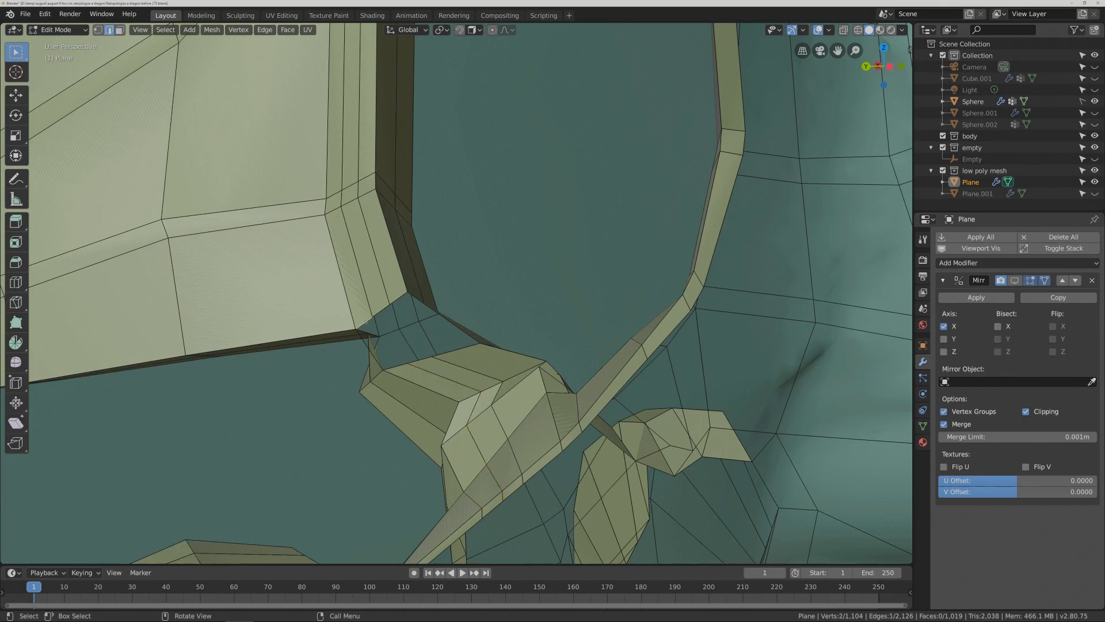
left_click(369, 349, "shift")
left_click(396, 364, "shift")
key("f")
left_click(504, 288)
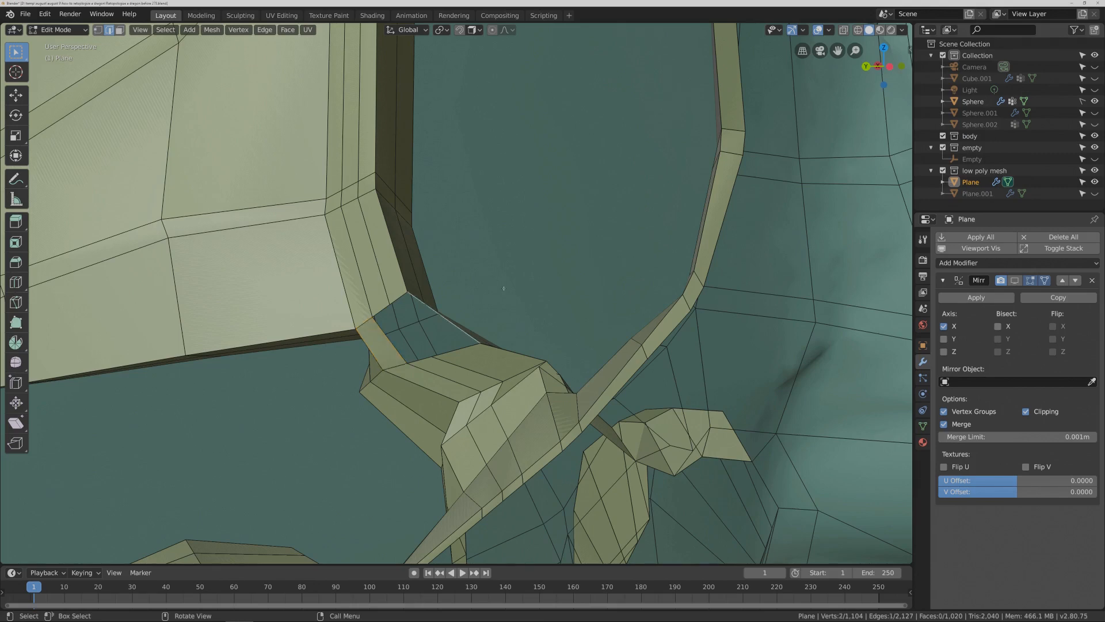
left_click(389, 339, "shift")
key("f")
- Close the rest of the gap at the wing joint with one more face
left_click(402, 298)
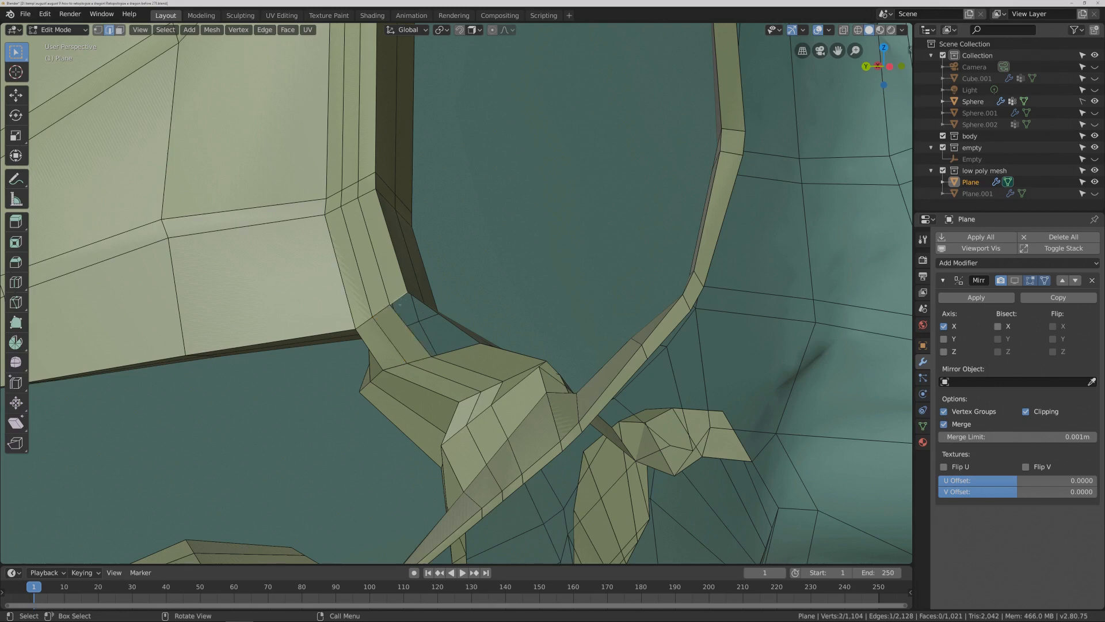
left_click(408, 328, "shift")
left_click(463, 339, "shift")
left_click(464, 334, "shift")
key("f")
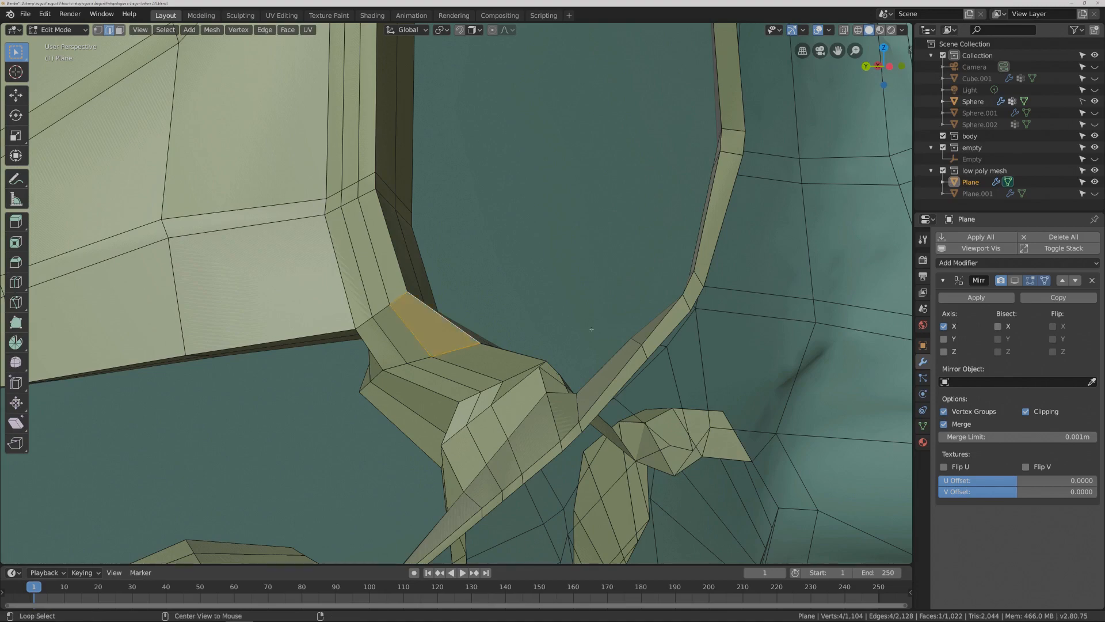
- Bring the whole dragon into view and turn the Mirror modifier's viewport display back on
key("alt+a")
key("Home")
middle_click_drag(638, 312, 659, 405)
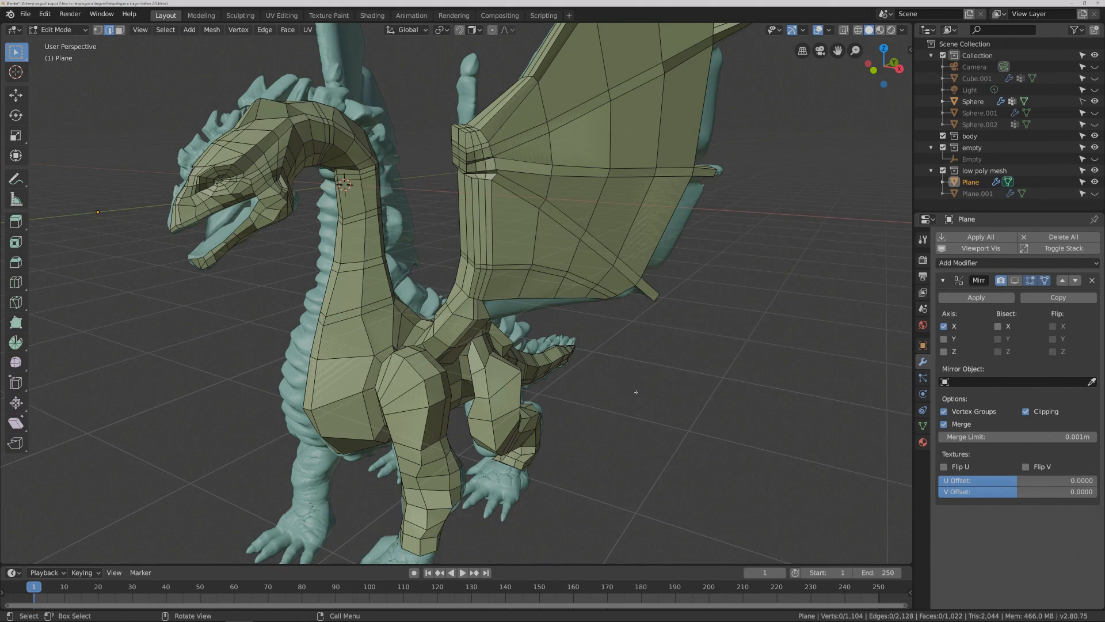
left_click(1015, 280)
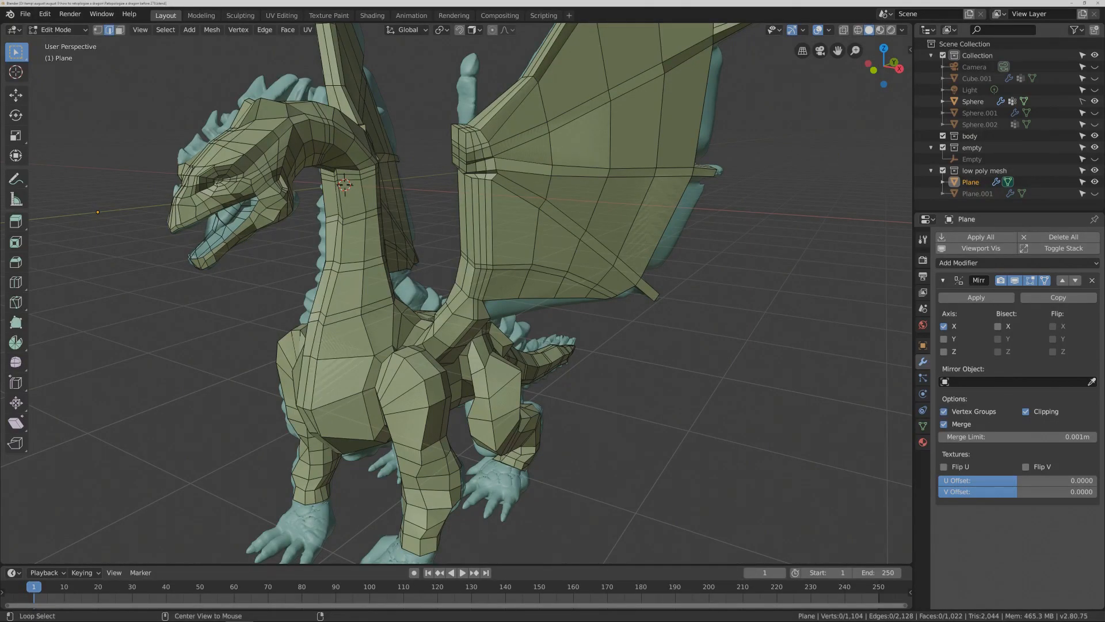
- Dissolve the lengthwise edge loop that runs from the wing's base up the arm to the wrist
left_click(479, 199, "alt")
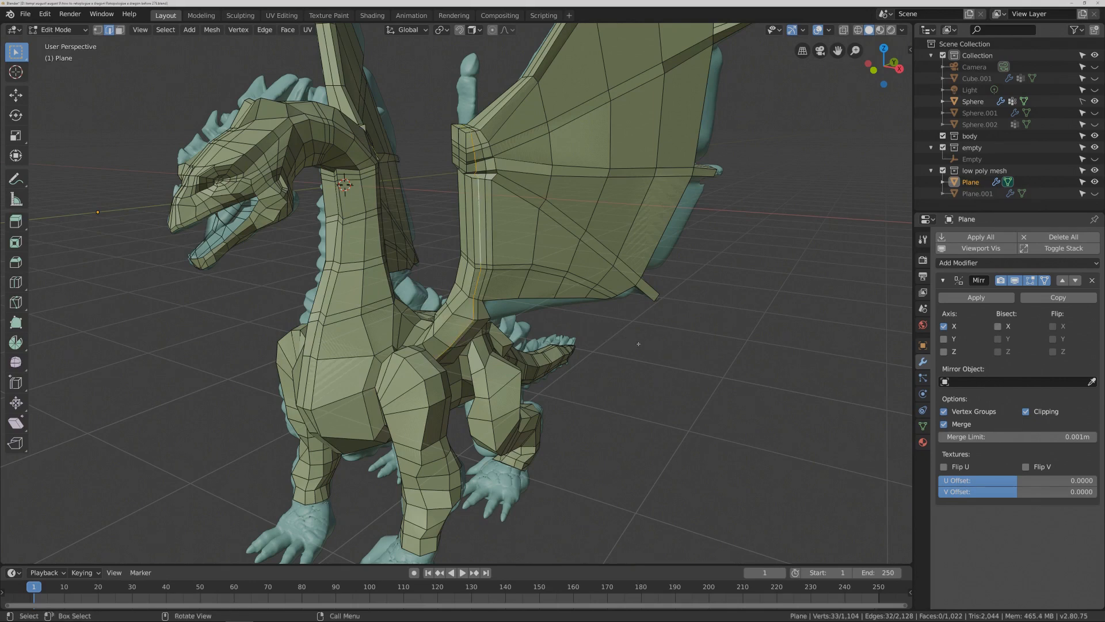
key("x")
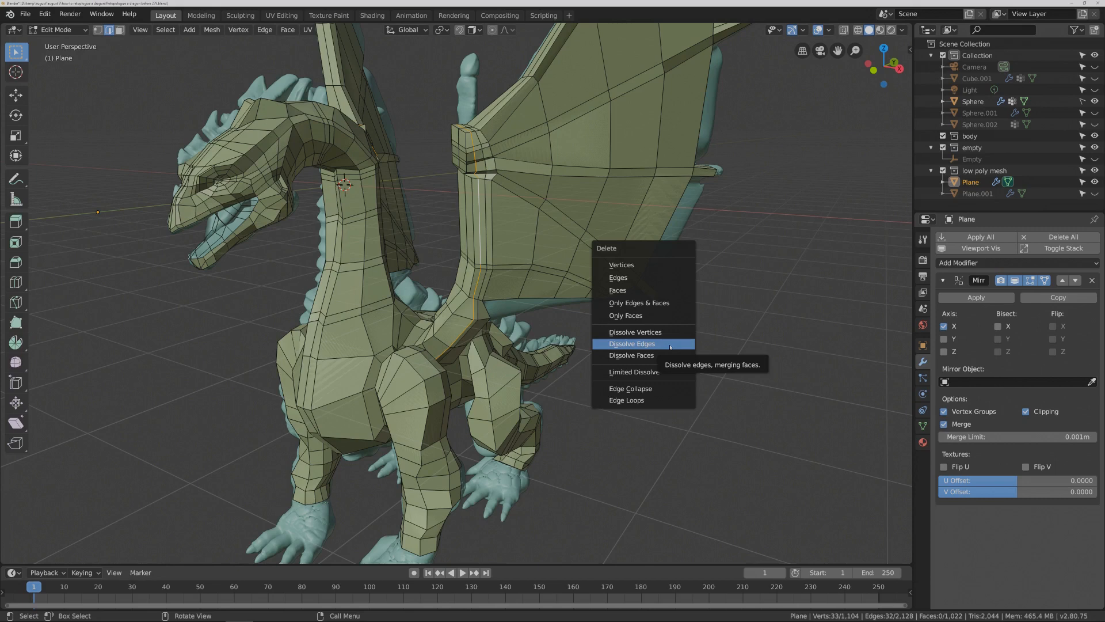
left_click(670, 344)
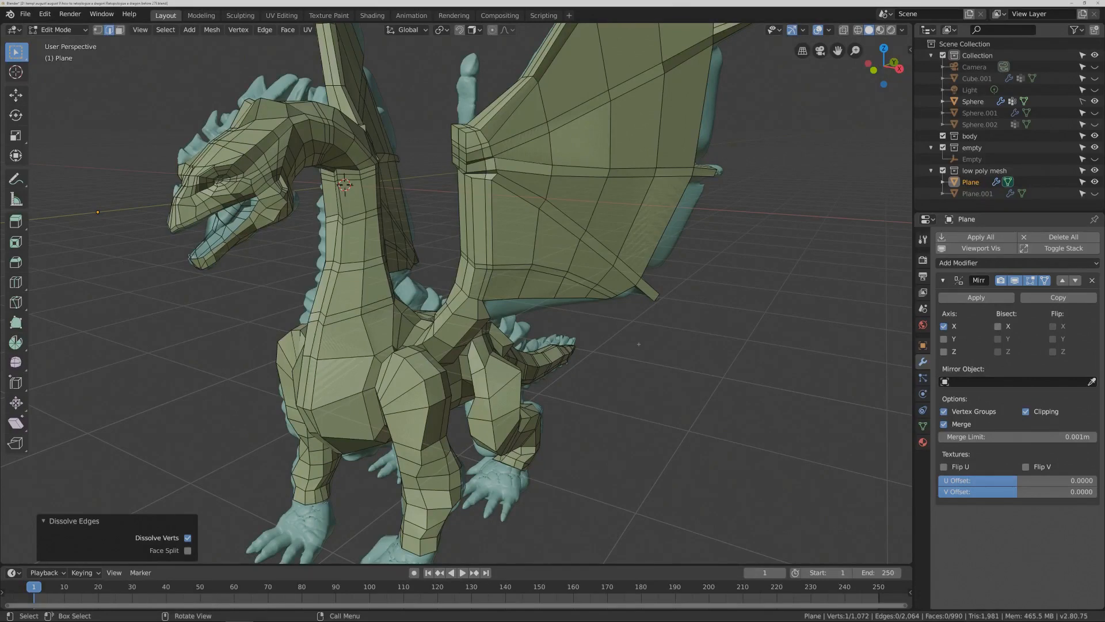
- Circle-select the four top faces of the wing's wrist and scale them by about 1.6 along the global Y axis
middle_click_drag(622, 107, 622, 315, "shift")
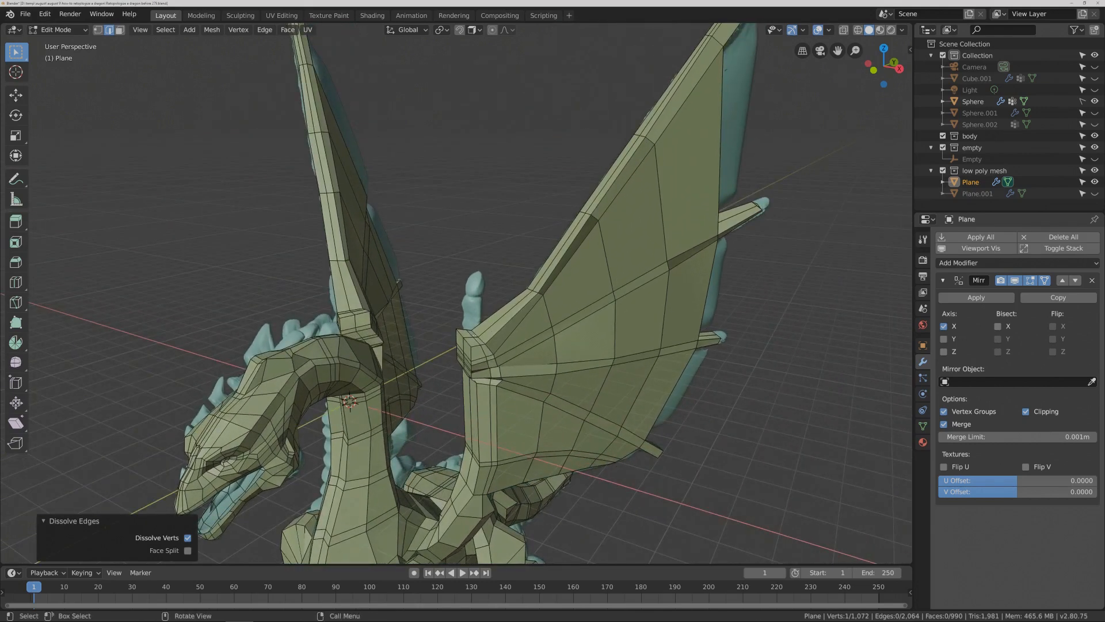
left_click(473, 332)
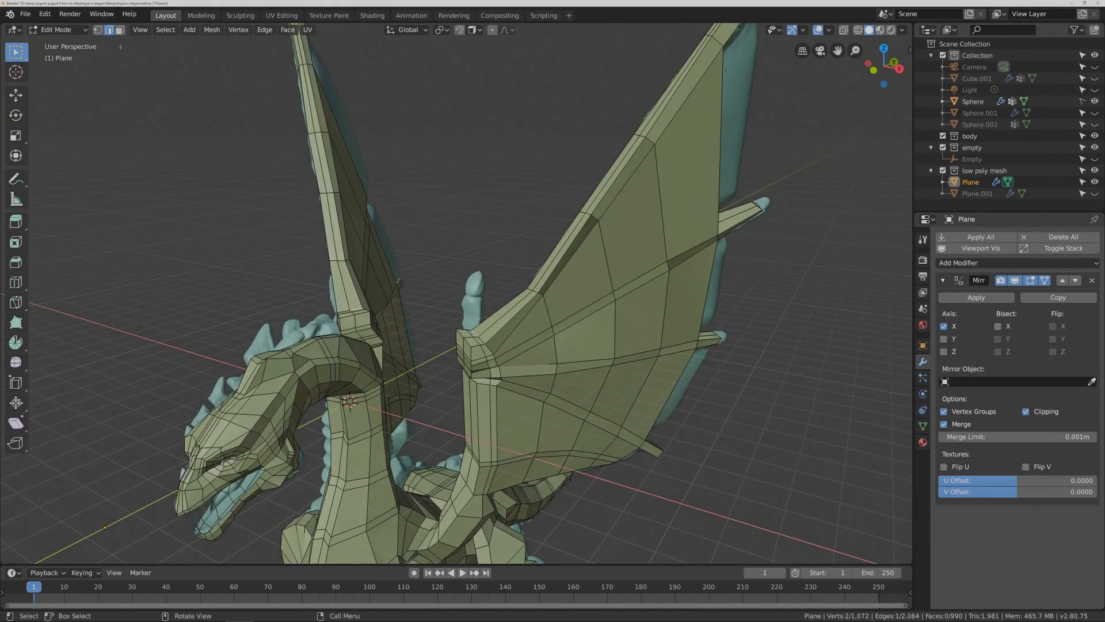
key("3")
key("c")
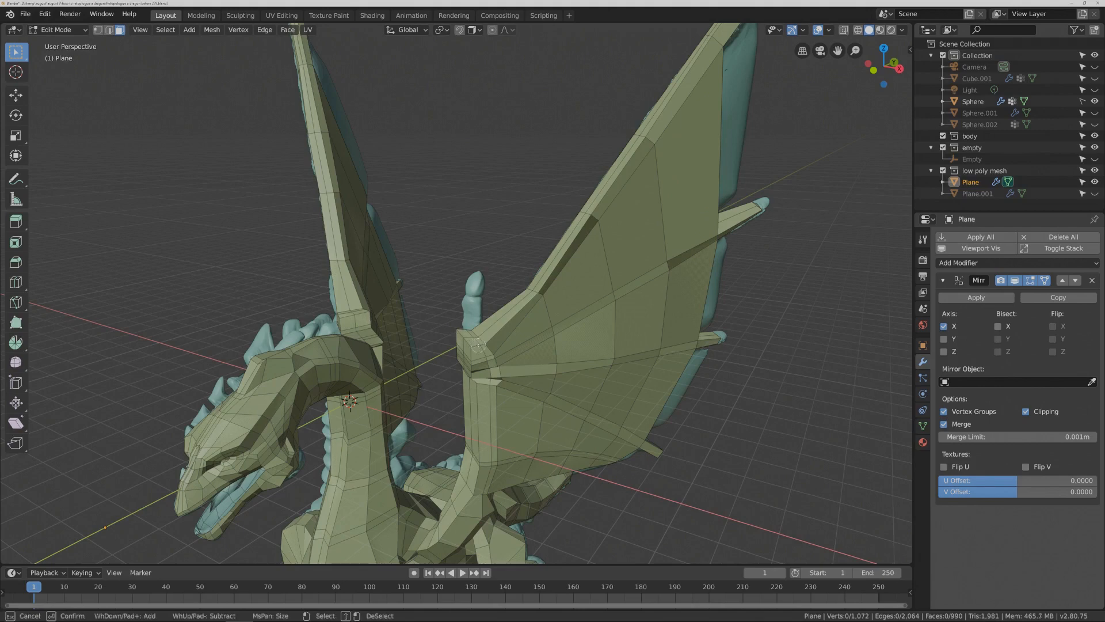
left_click_drag(469, 340, 521, 299)
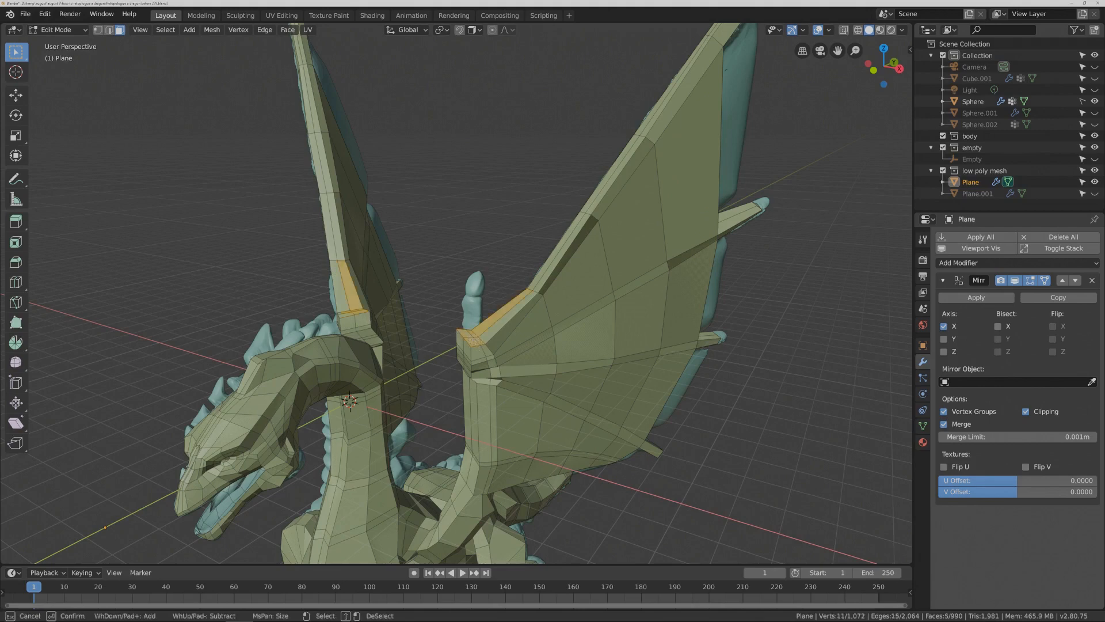
middle_click(487, 328)
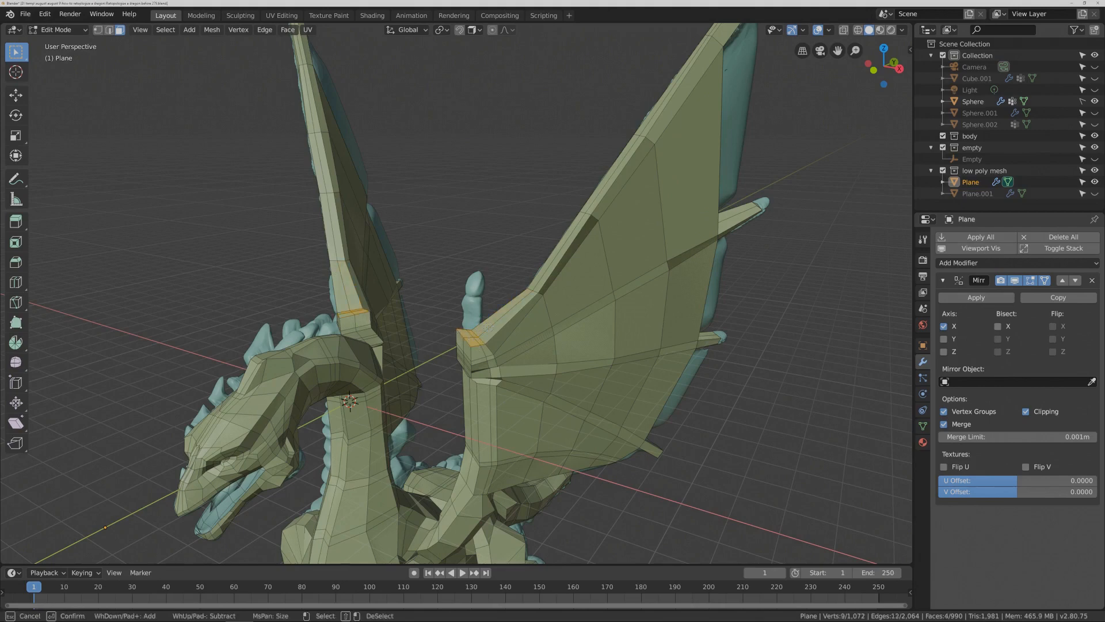
key("Escape")
middle_click_drag(484, 333, 470, 343)
key("s")
key("x")
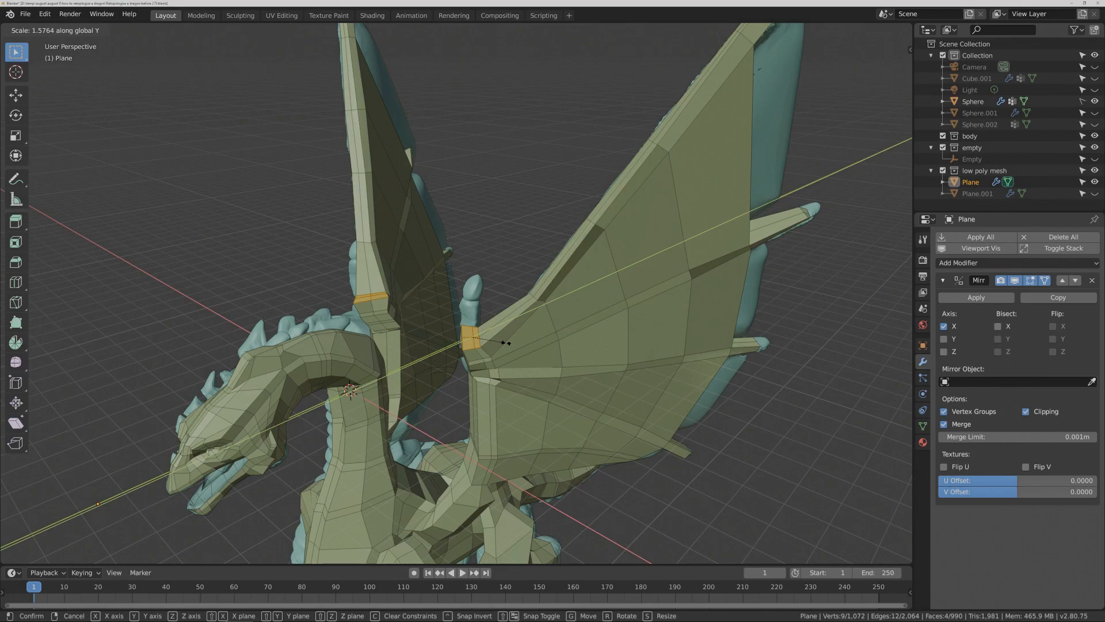
left_click(510, 341)
middle_click_drag(509, 342, 508, 317)
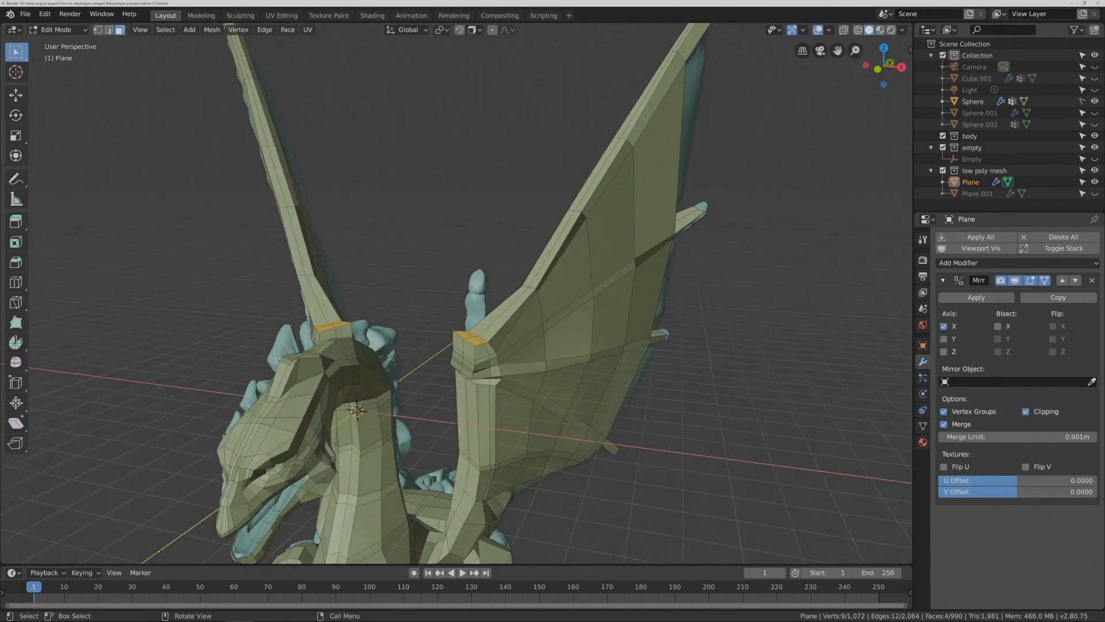
- Extrude the wrist's four top faces upward twice, by about 0.63 m and about 0.84 m, to start the wing claw
key("e")
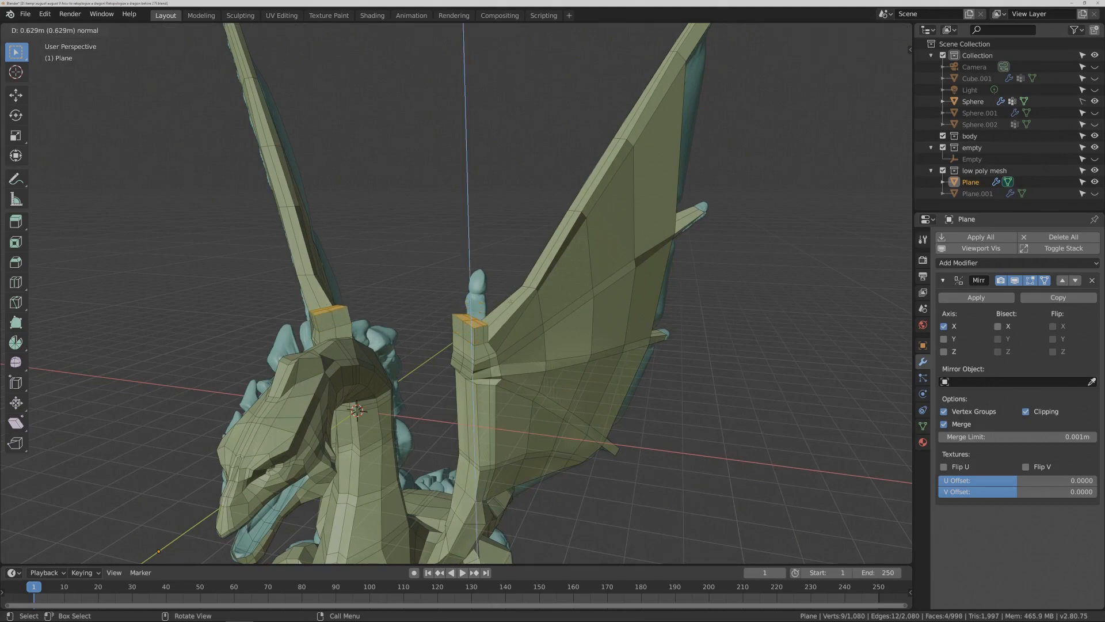
left_click(510, 301)
key("e")
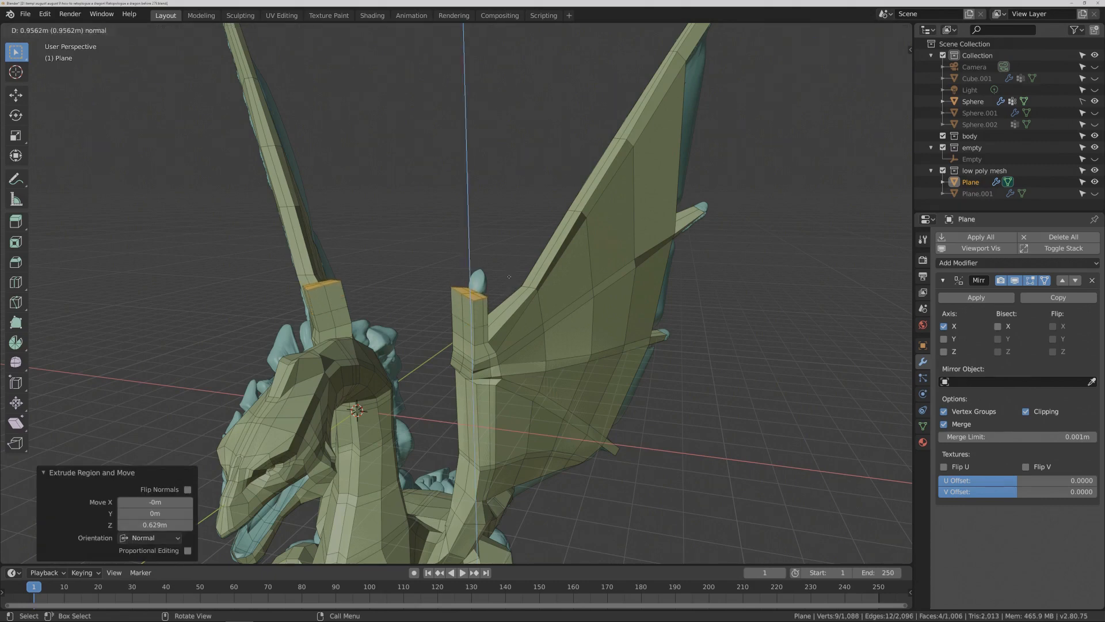
left_click(509, 278)
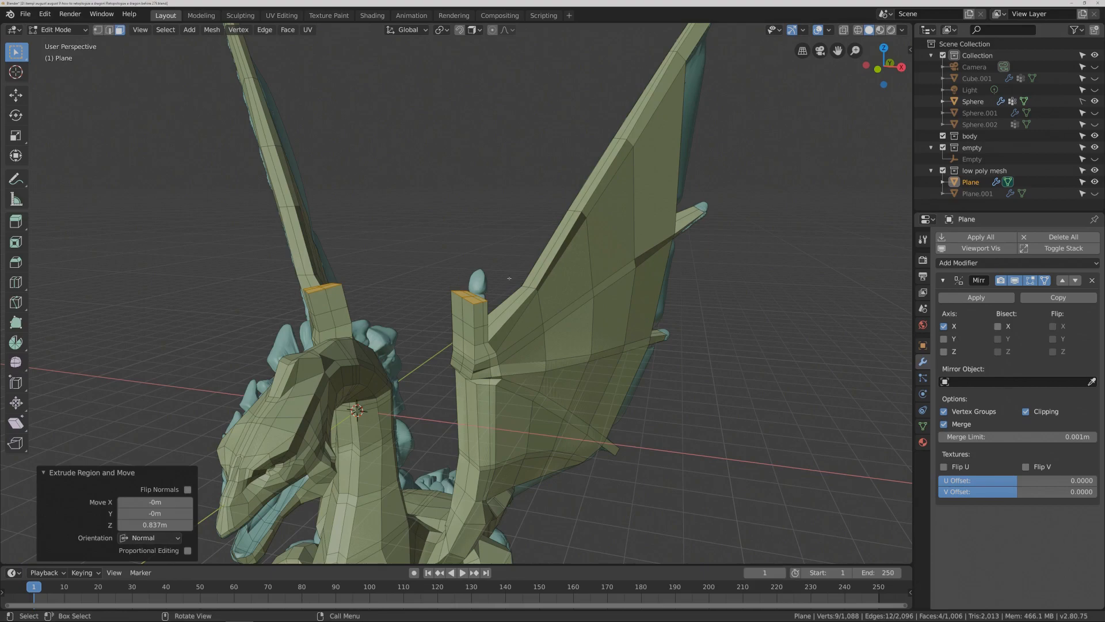
- Select the four faces on the back of the extruded claw and move them about 0.365 m along Y
middle_click_drag(538, 316, 495, 211)
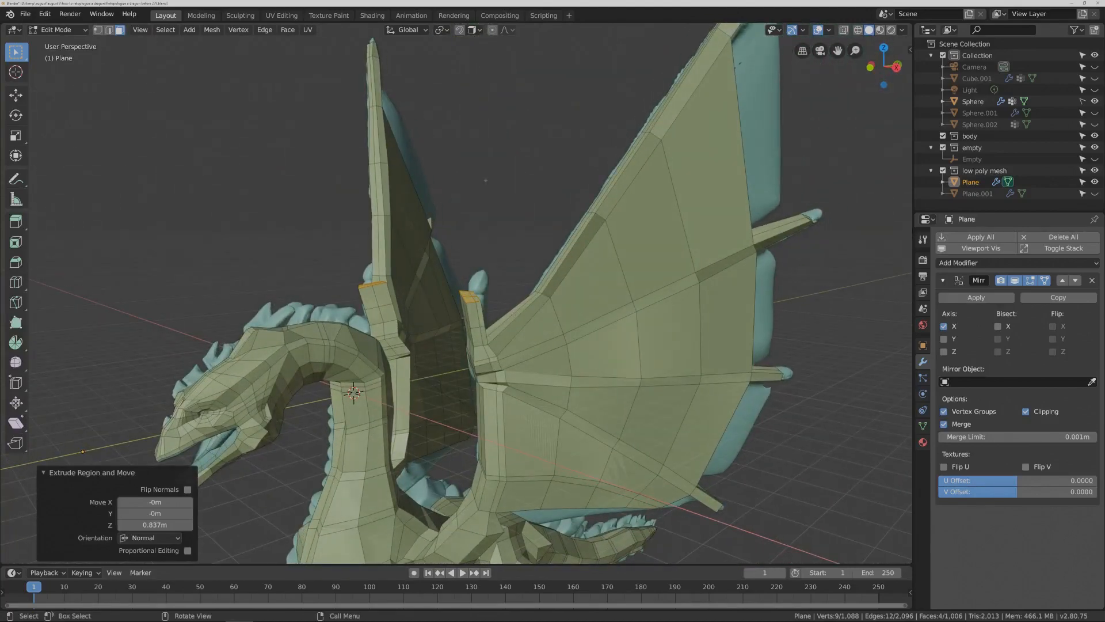
middle_click_drag(499, 280, 483, 303)
left_click(481, 305)
left_click(474, 311, "shift")
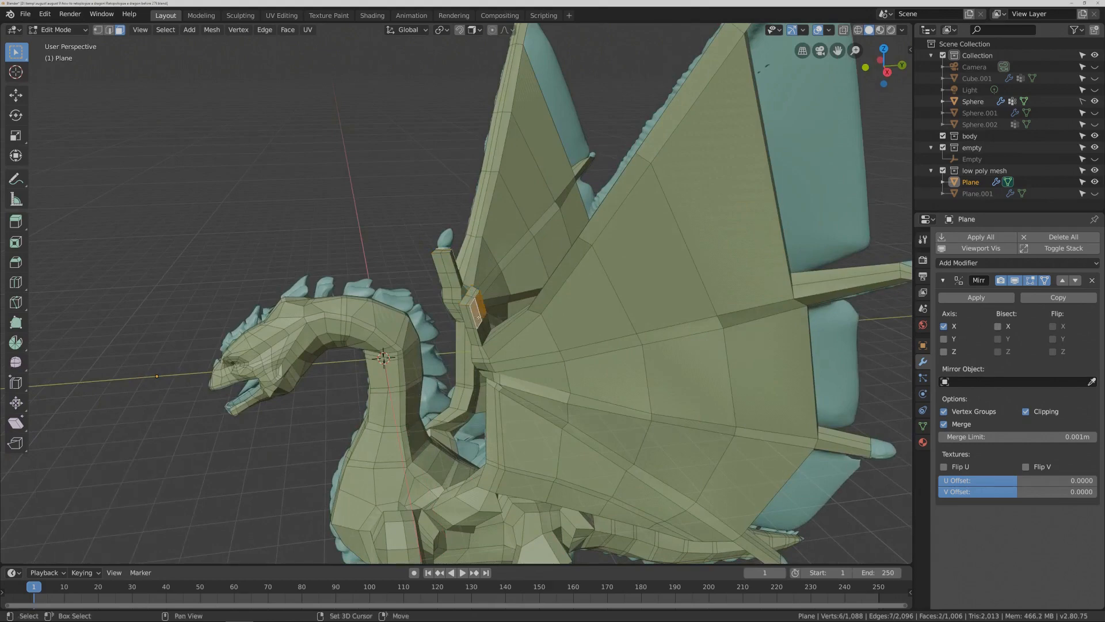
left_click(486, 317, "shift")
left_click(483, 333, "shift")
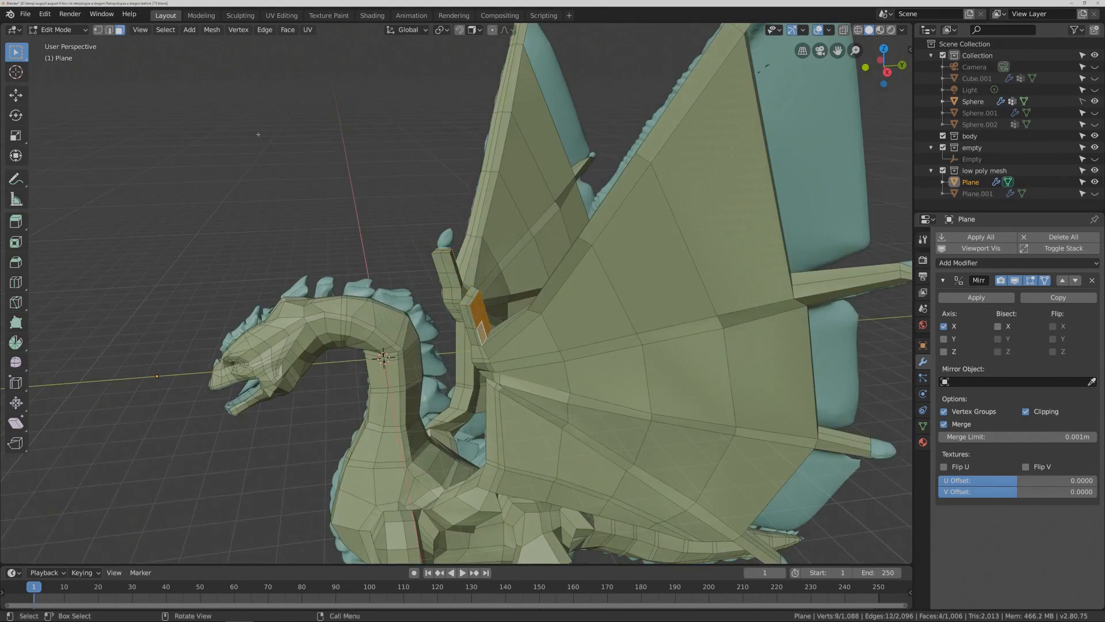
left_click(15, 95)
middle_click_drag(470, 321, 522, 284)
left_click_drag(510, 319, 525, 318)
middle_click_drag(526, 318, 501, 282)
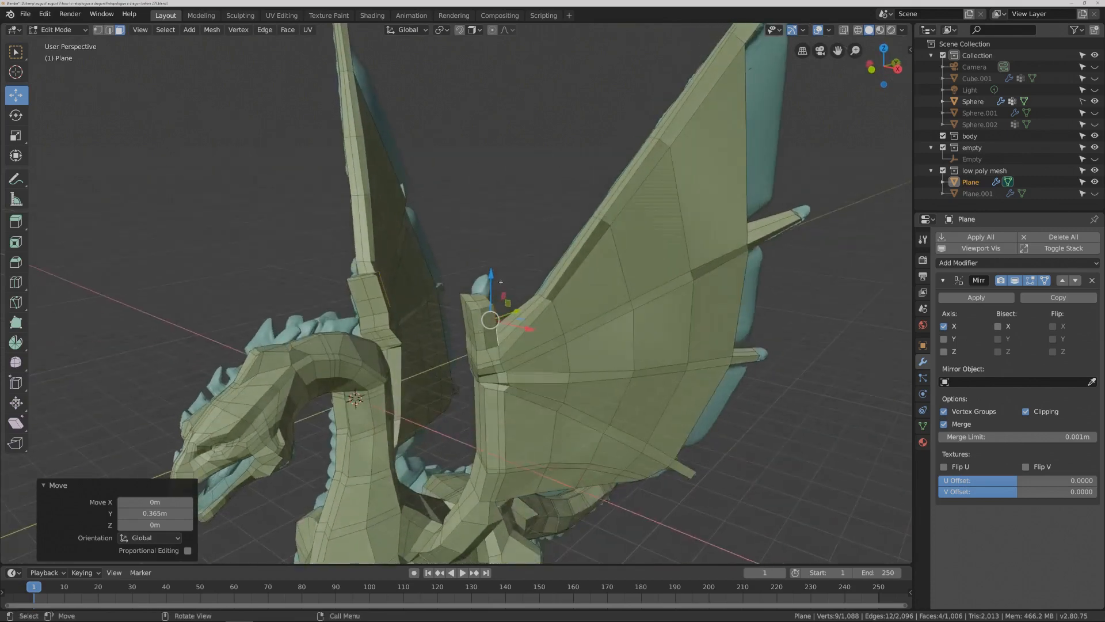
- Nudge the middle vertex of the claw's top slightly upward and return to face selection
left_click(98, 31)
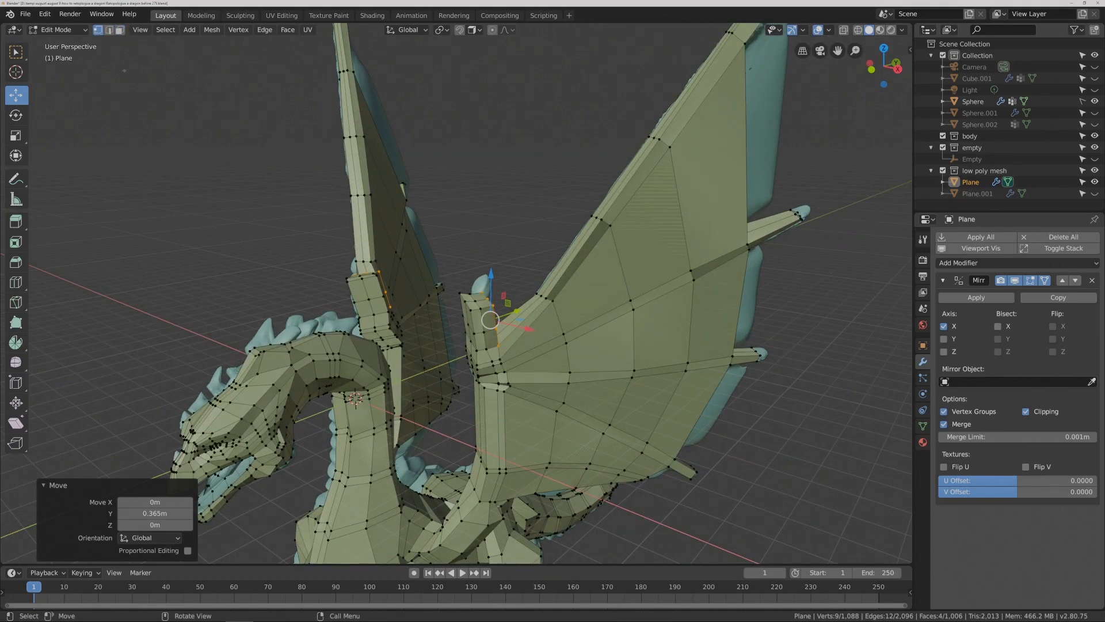
left_click(475, 293)
left_click_drag(482, 277, 484, 271)
left_click(201, 97)
left_click(125, 33)
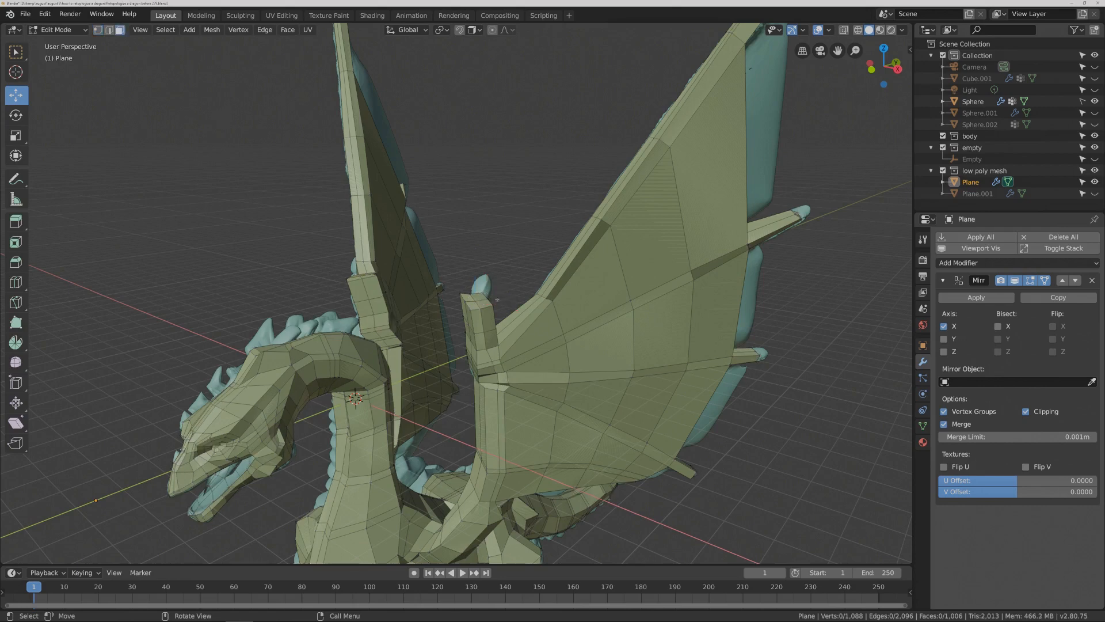
- Extrude the claw's four top faces and raise the new section toward the sculpted claw's tip
left_click(479, 297)
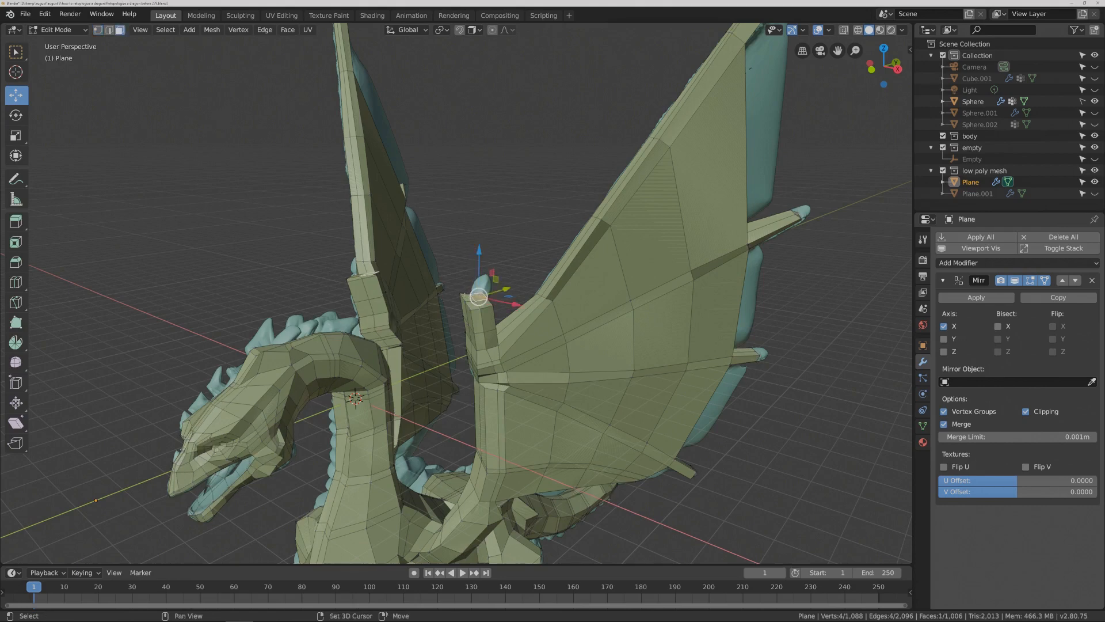
left_click(478, 297)
scroll(478, 297, "up", 3)
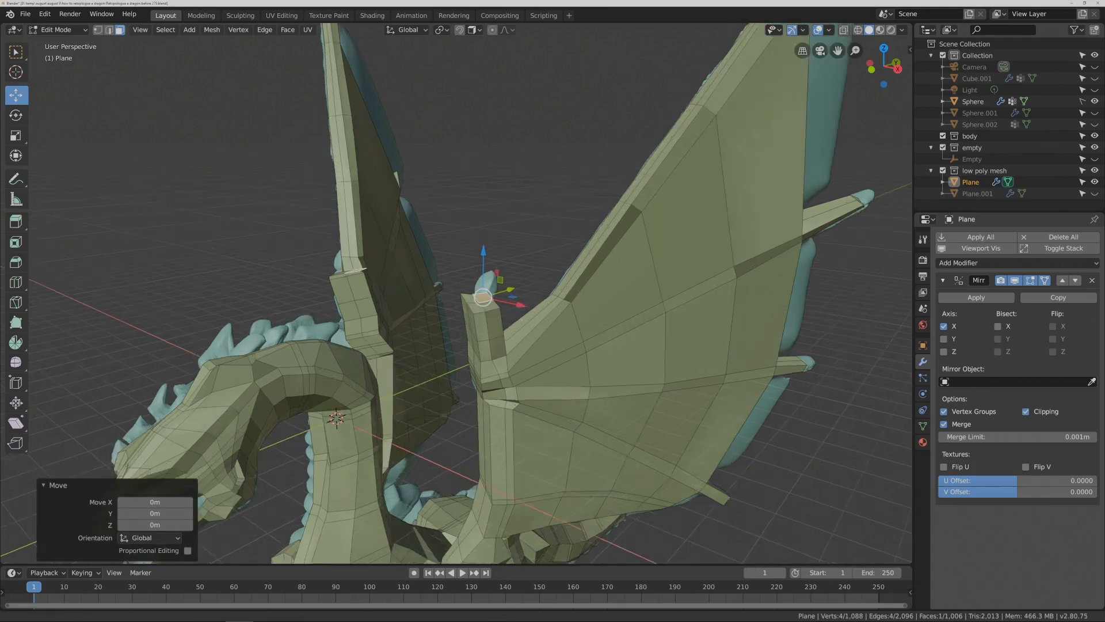
left_click(471, 297, "shift")
left_click(492, 306, "shift")
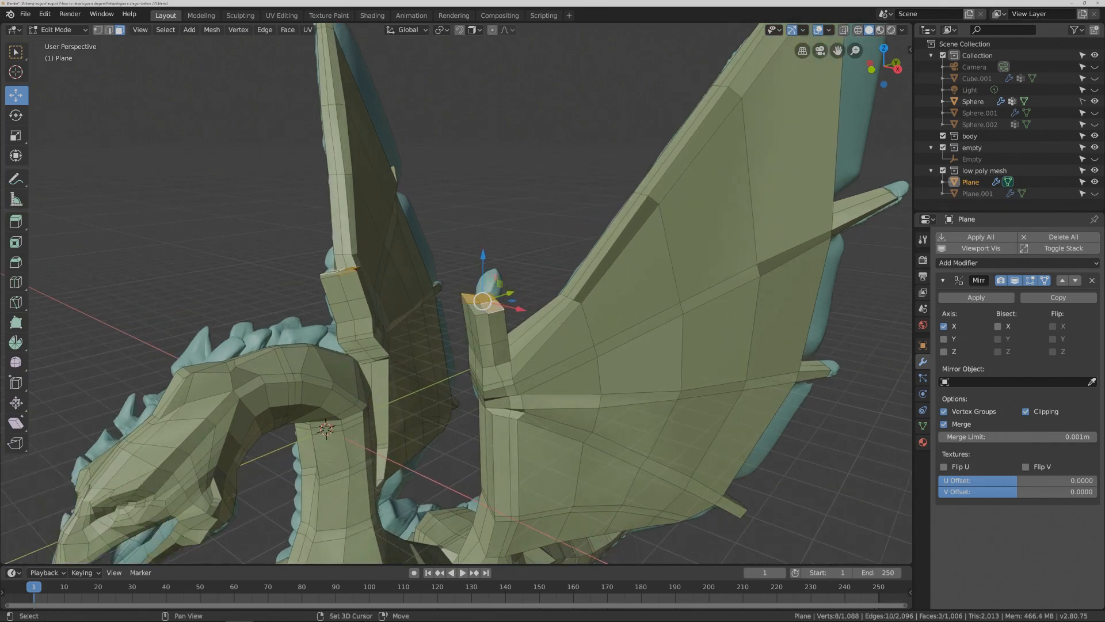
left_click(476, 311)
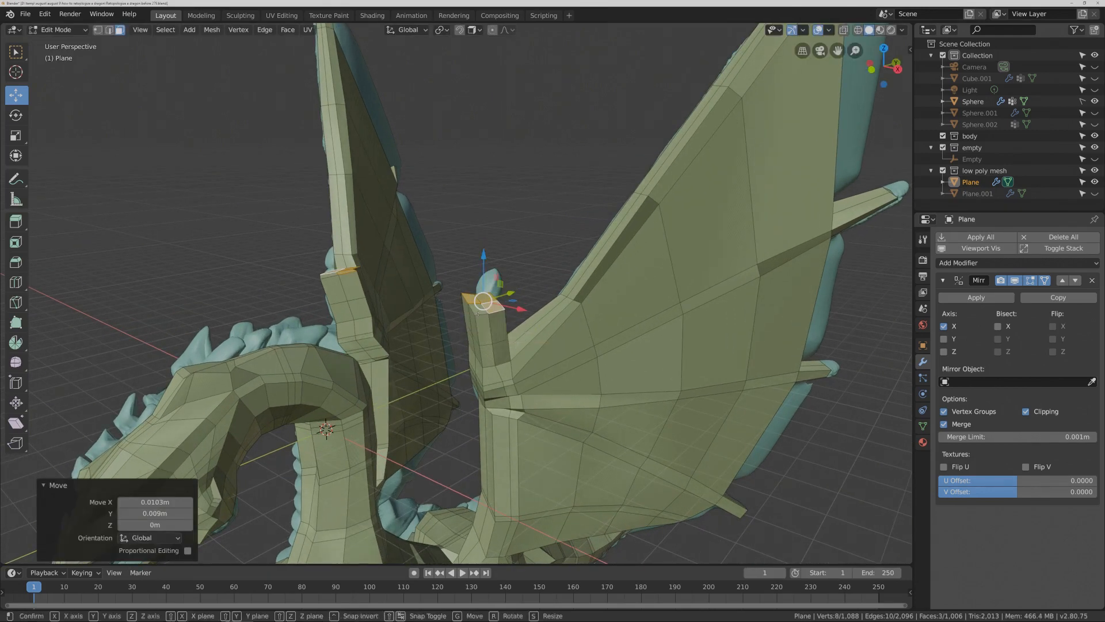
scroll(495, 328, "up", 3)
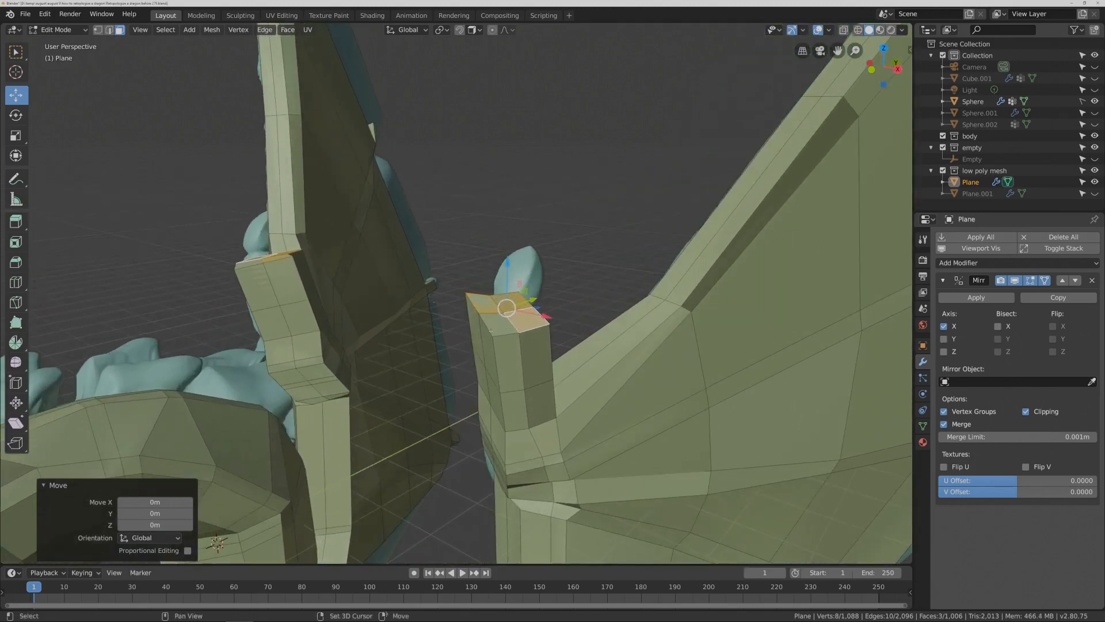
left_click(532, 327, "shift")
key("e")
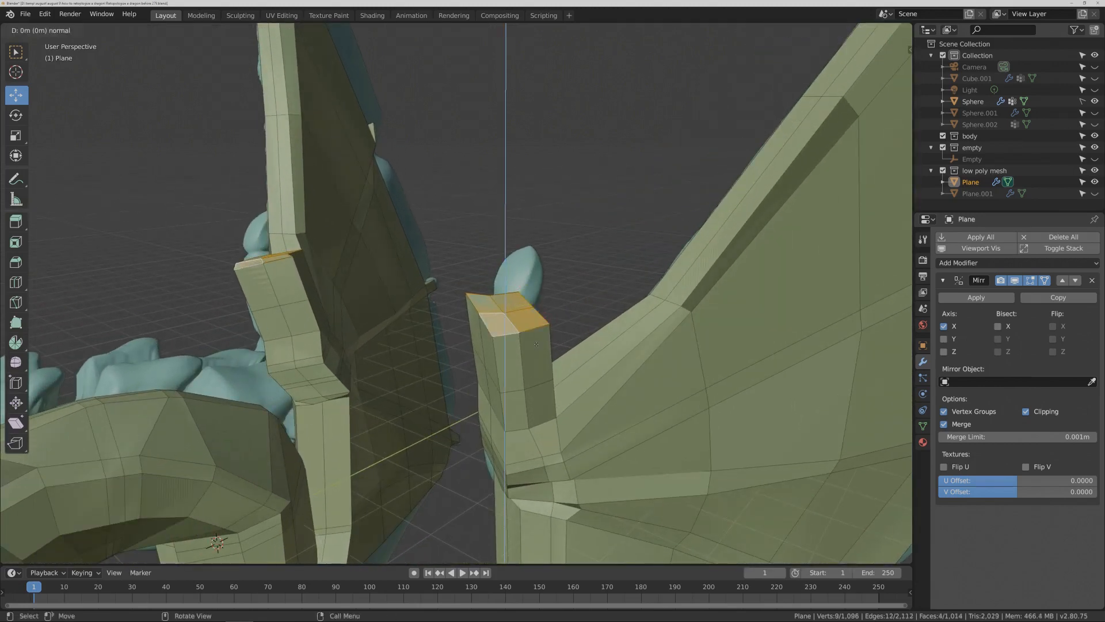
key("Escape")
left_click_drag(506, 282, 505, 225)
- Shift the claw's top faces slightly along Y and raise them a little further
middle_click_drag(609, 366, 556, 329)
left_click_drag(543, 261, 551, 262)
left_click_drag(514, 216, 516, 193)
middle_click_drag(515, 194, 536, 317)
- Shift the three stacked edges running down the back of the wing claw slightly along the X axis
left_click(546, 277)
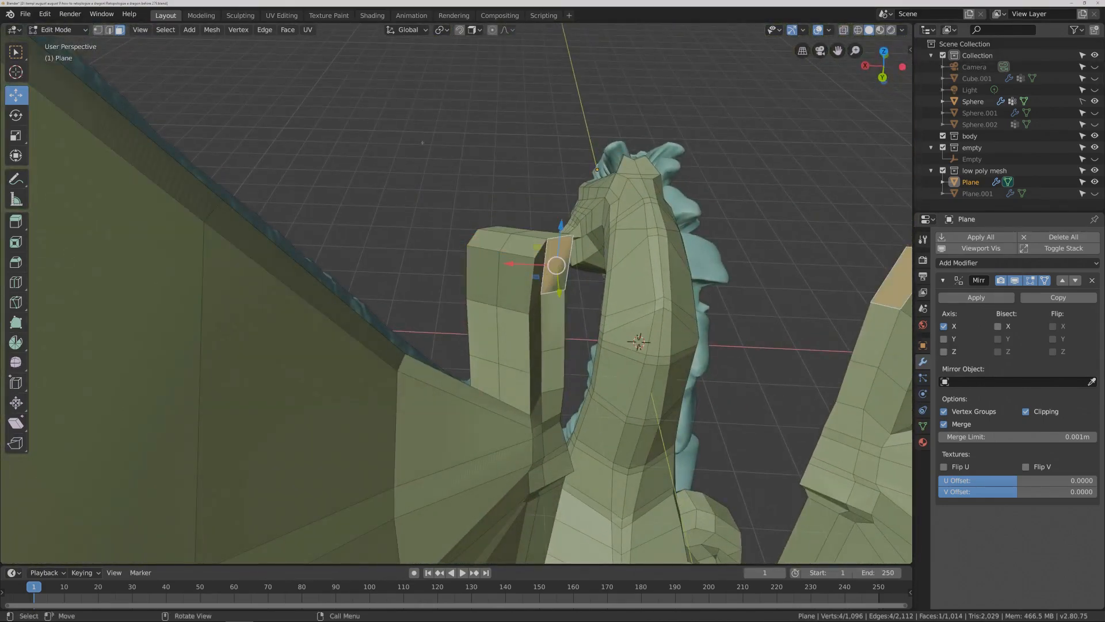
key("2")
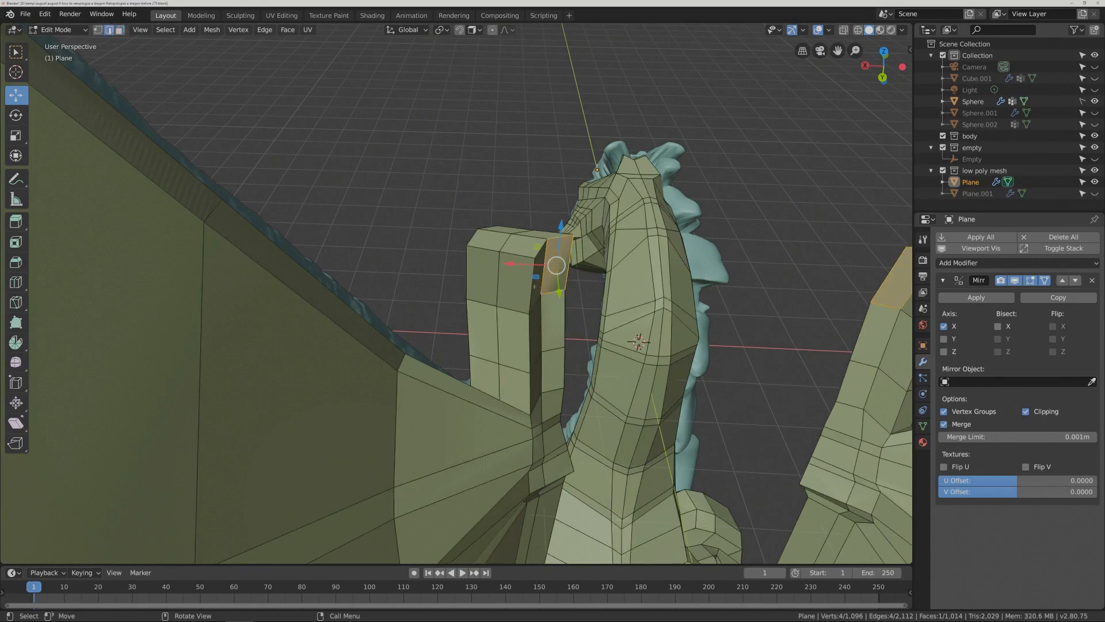
left_click(545, 382)
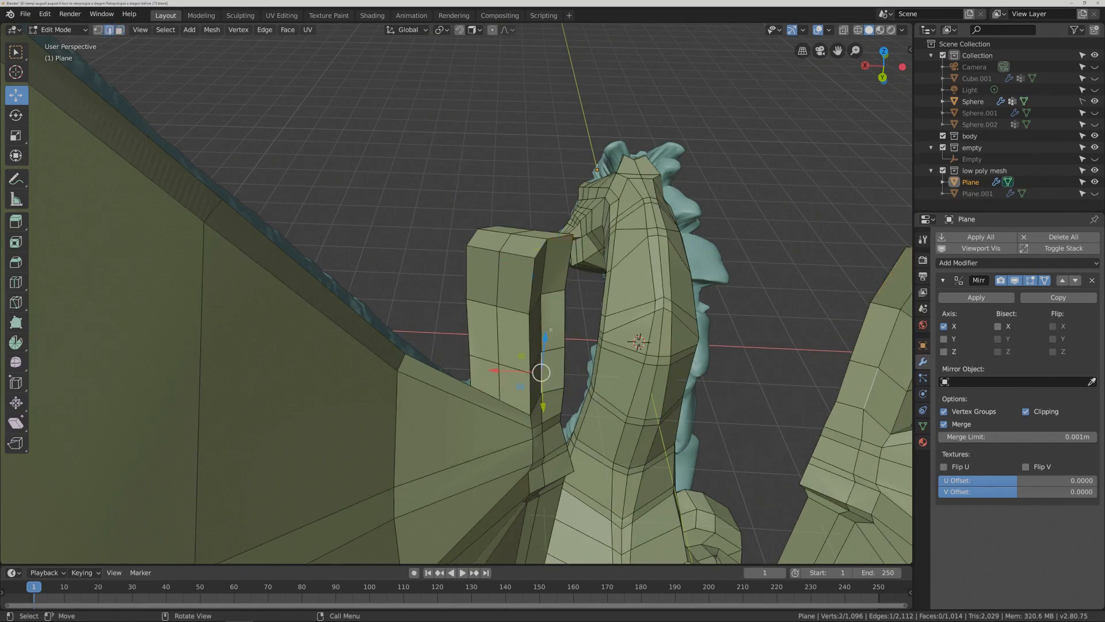
left_click(544, 326, "shift")
left_click(545, 266, "shift")
left_click_drag(510, 320, 521, 322)
left_click(432, 229)
middle_click_drag(399, 274, 665, 395)
key("alt+a")
key("ctrl+alt+s")
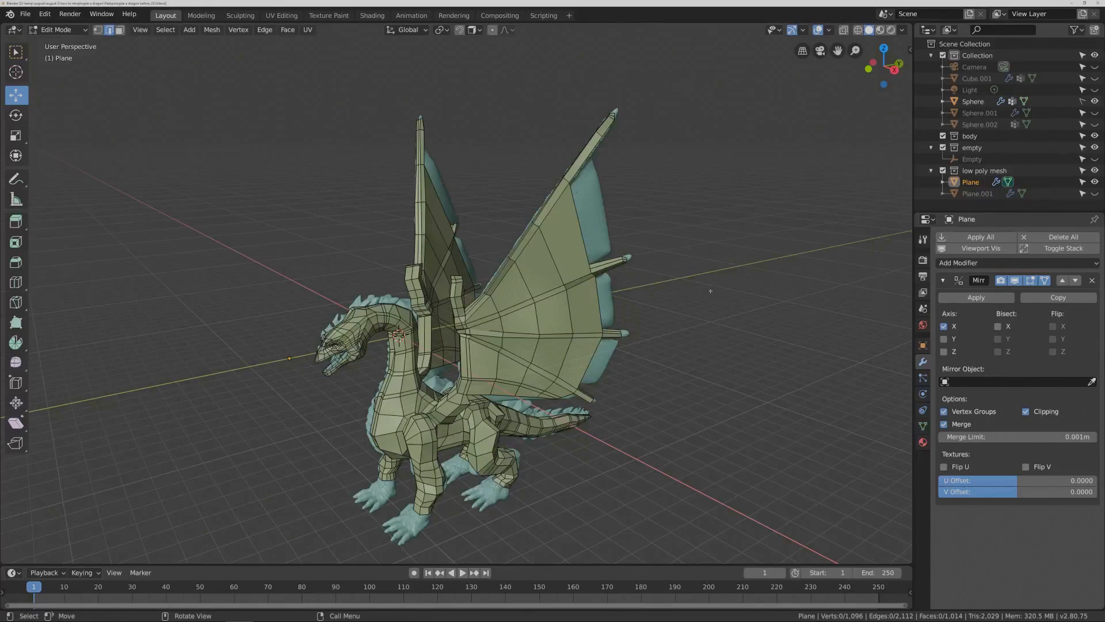
- Add one lengthwise loop cut down the middle of each of the three large wing membrane panels, from wrist to rear edge
key("ctrl+r")
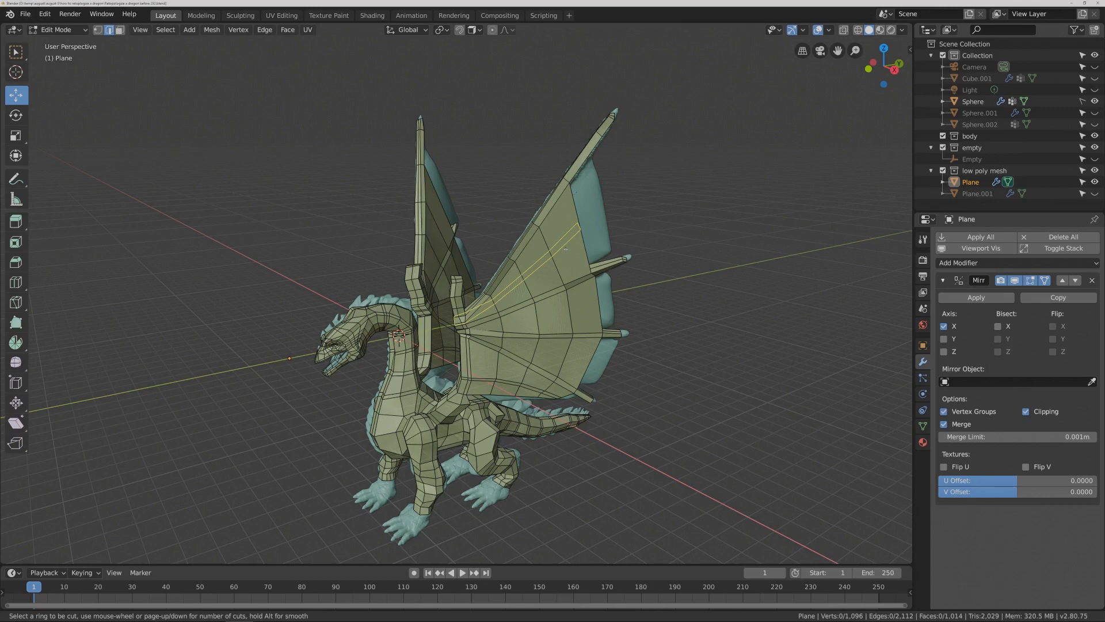
left_click(565, 248)
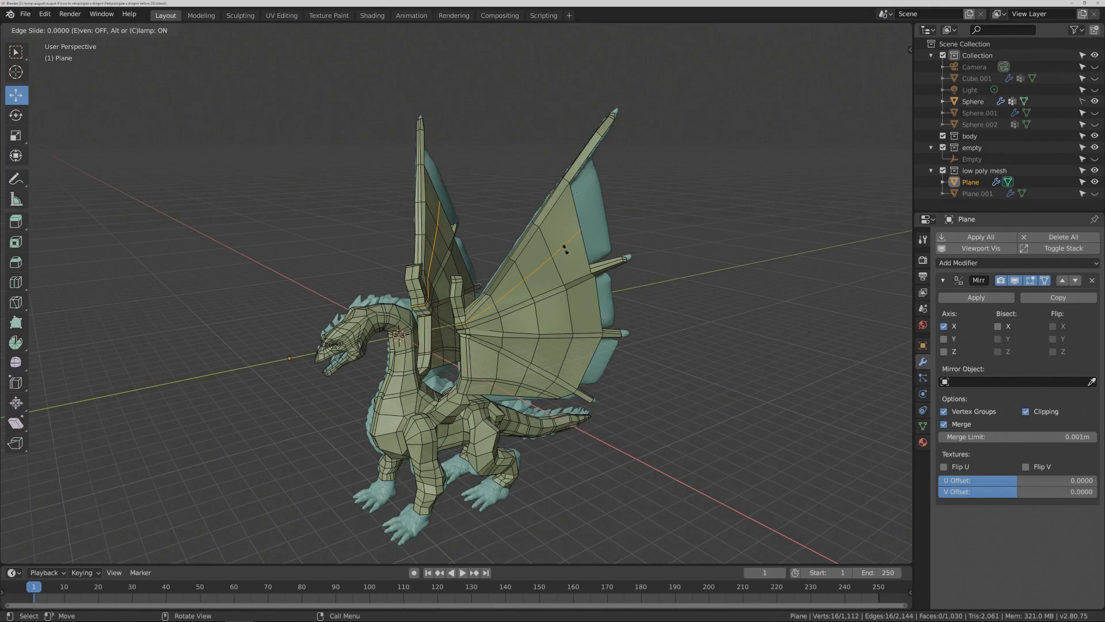
right_click(566, 248)
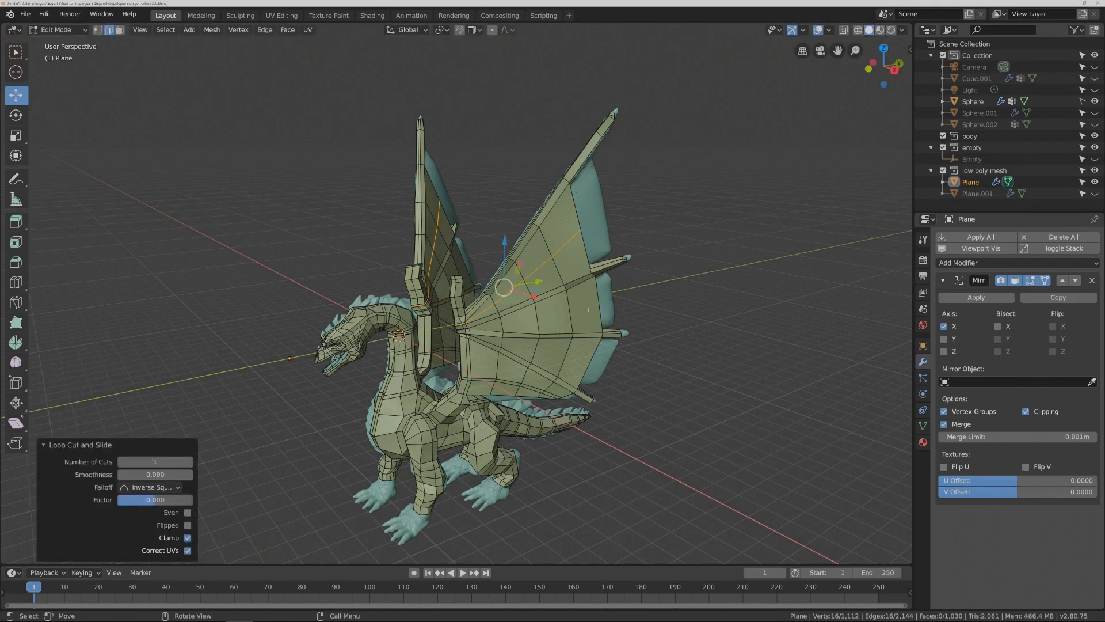
key("ctrl+r")
left_click(588, 309)
right_click(588, 309)
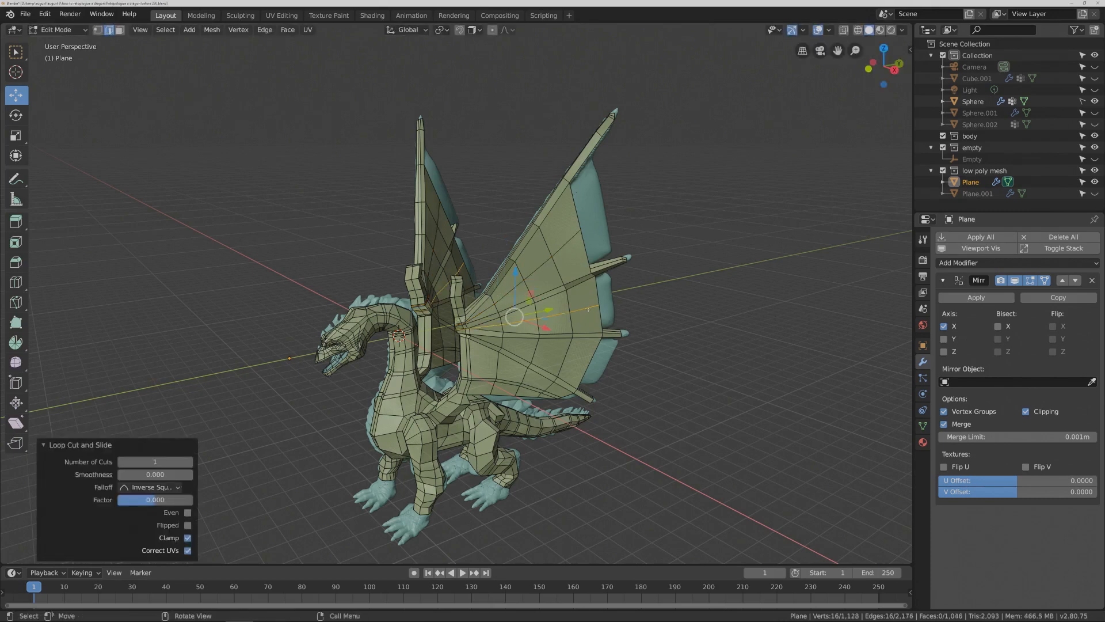
key("ctrl+r")
left_click_drag(581, 367, 581, 369)
- In Global orientation, pull the rim edges where the new loop meets the upper wing panel's rear border outward and 0.735 m up along Z
middle_click_drag(403, 345, 507, 345)
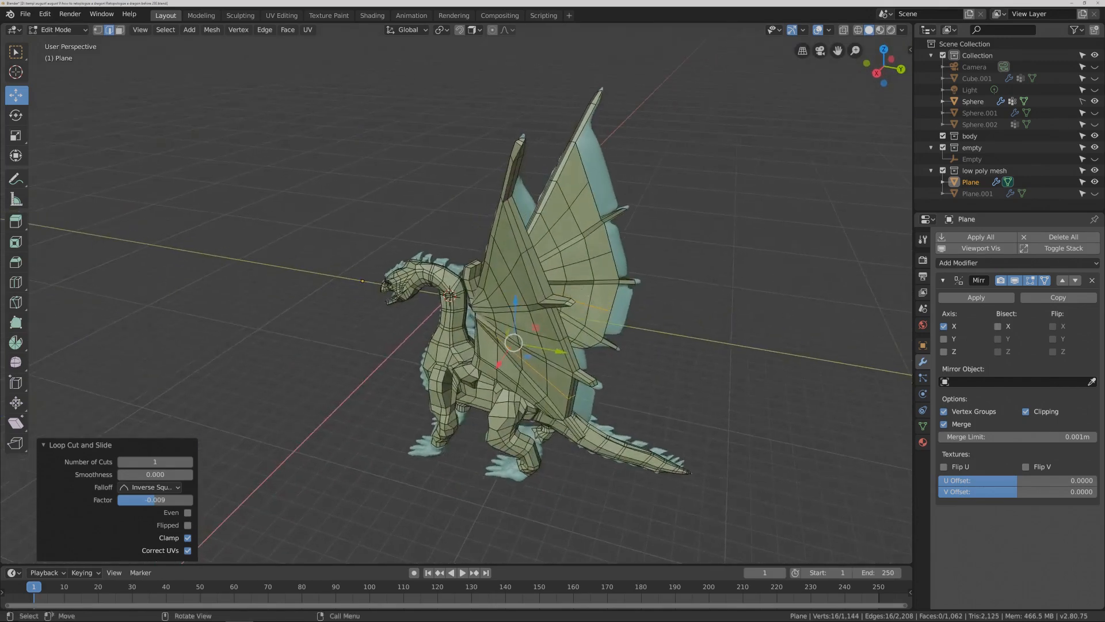
left_click(530, 248)
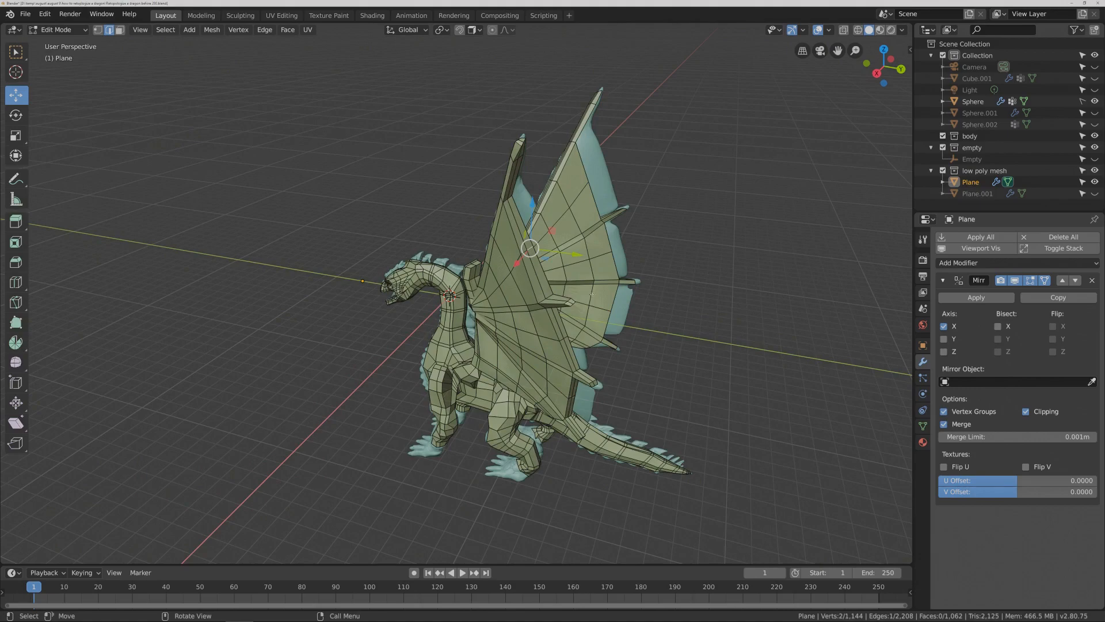
scroll(581, 267, "up", 5)
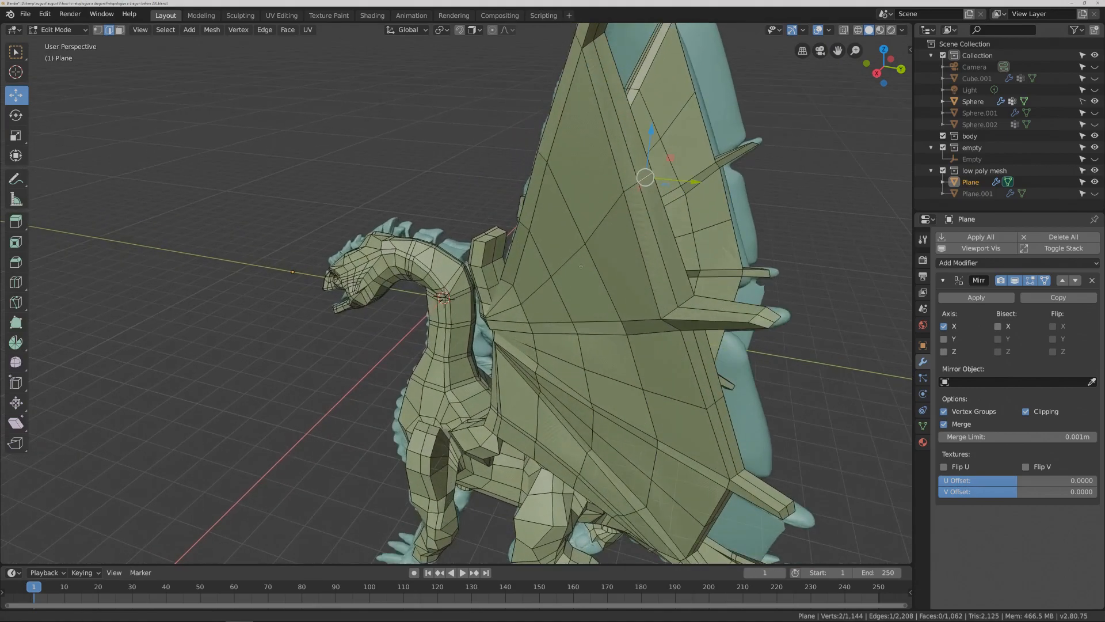
left_click(635, 211, "shift")
middle_click_drag(635, 211, 687, 202)
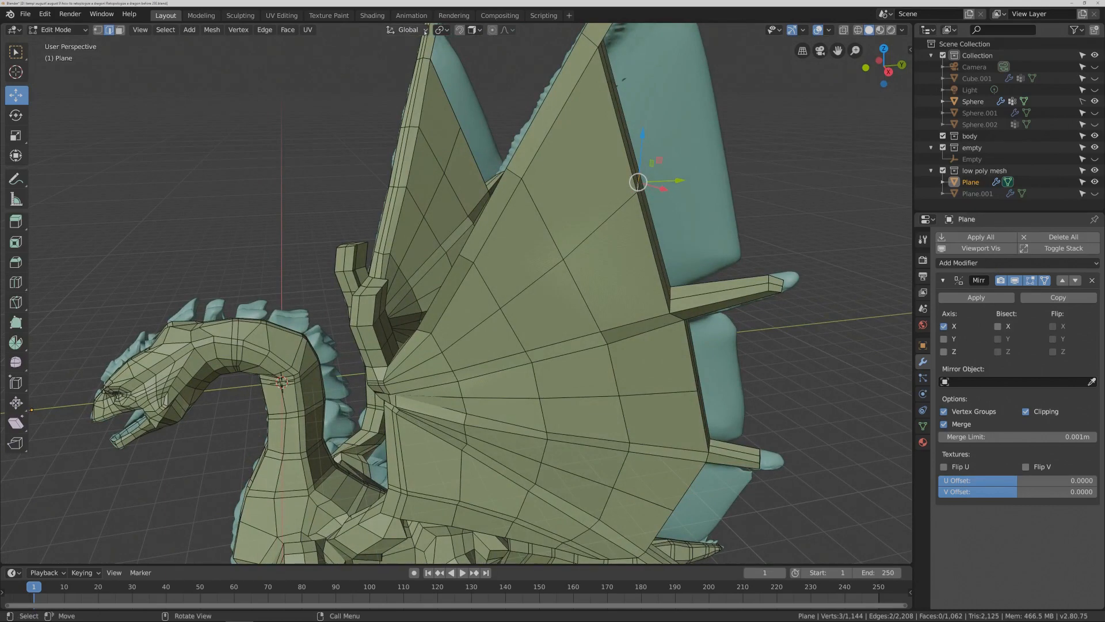
left_click(425, 31)
left_click(402, 89)
left_click(407, 29)
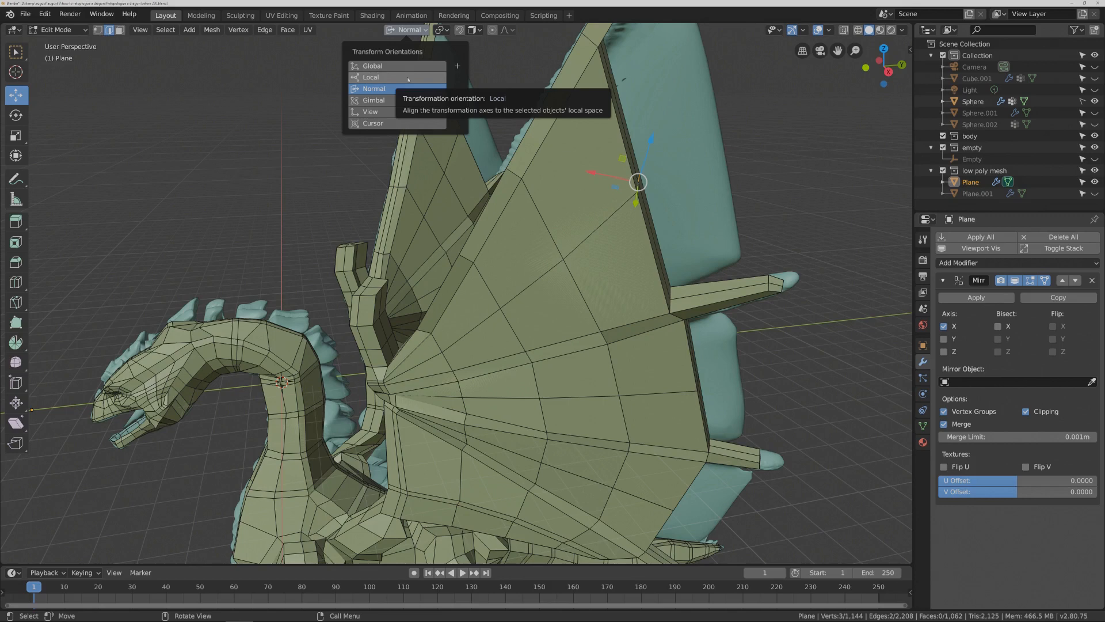
left_click(373, 65)
left_click_drag(637, 182, 731, 105)
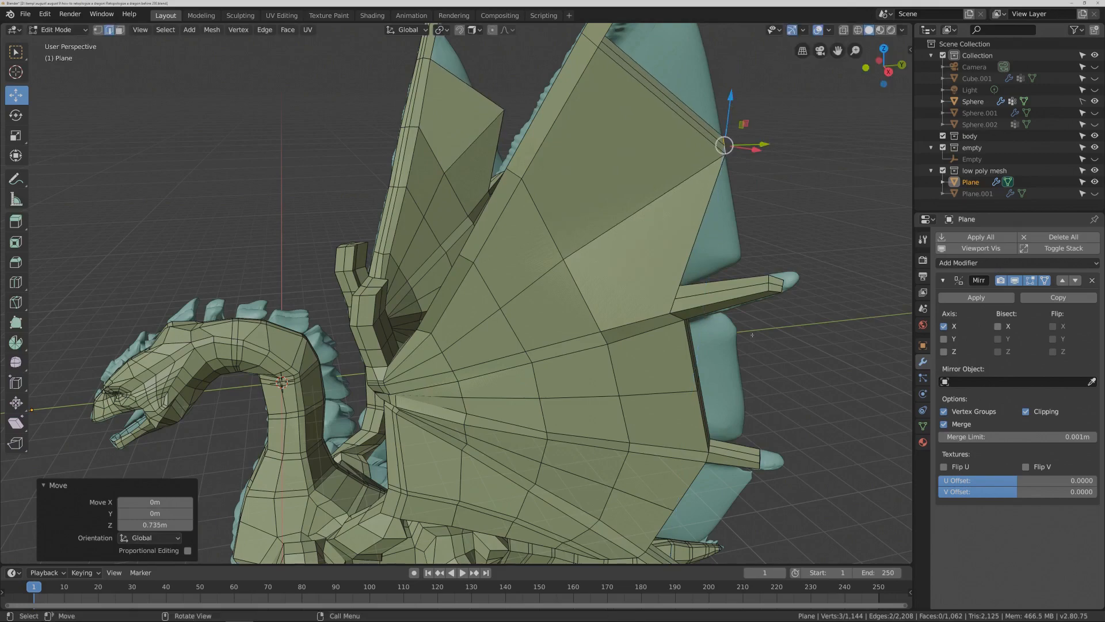
middle_click_drag(757, 378, 705, 362)
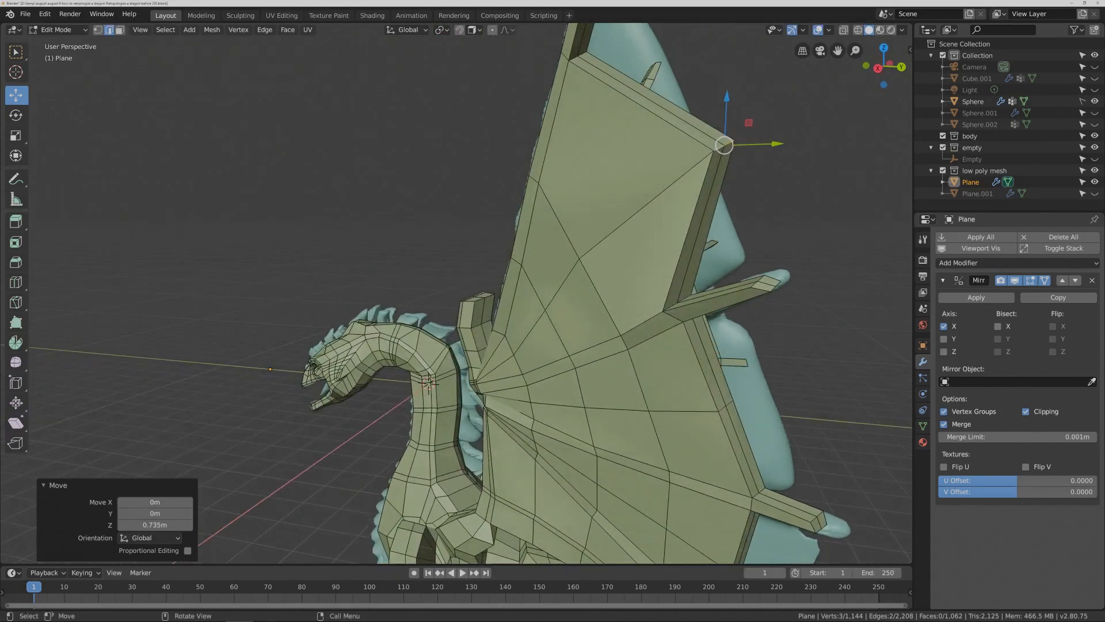
- Select the rim edges at the new loop's end on the middle wing panel and move them 1.15 m along Y
left_click(717, 355)
left_click(730, 404)
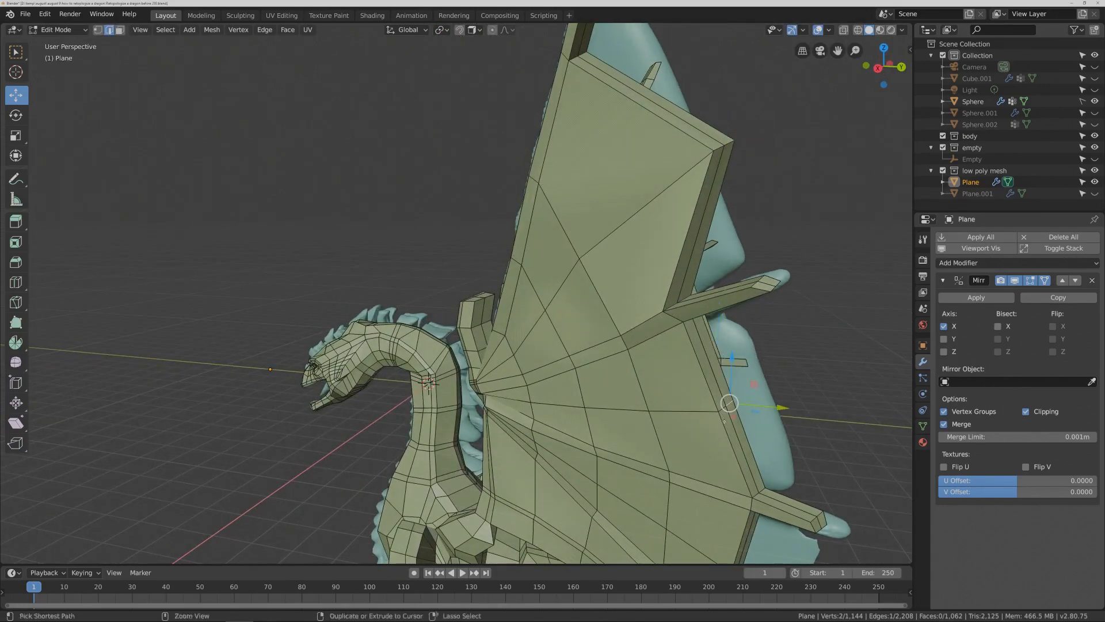
middle_click_drag(731, 403, 774, 432, "ctrl")
left_click(727, 432, "shift")
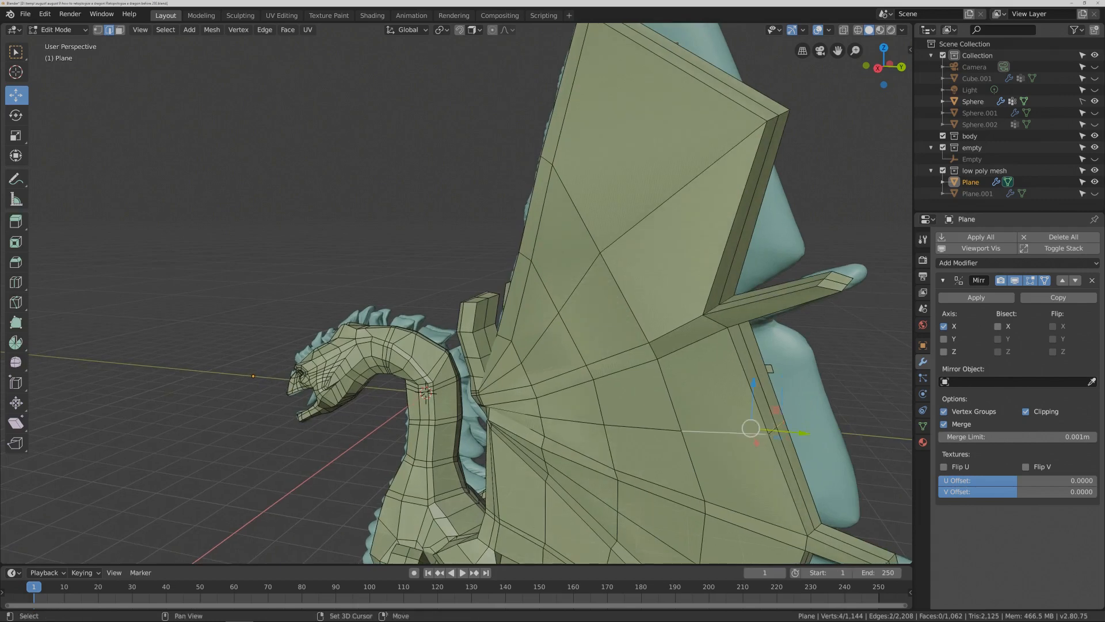
left_click_drag(845, 390, 848, 391)
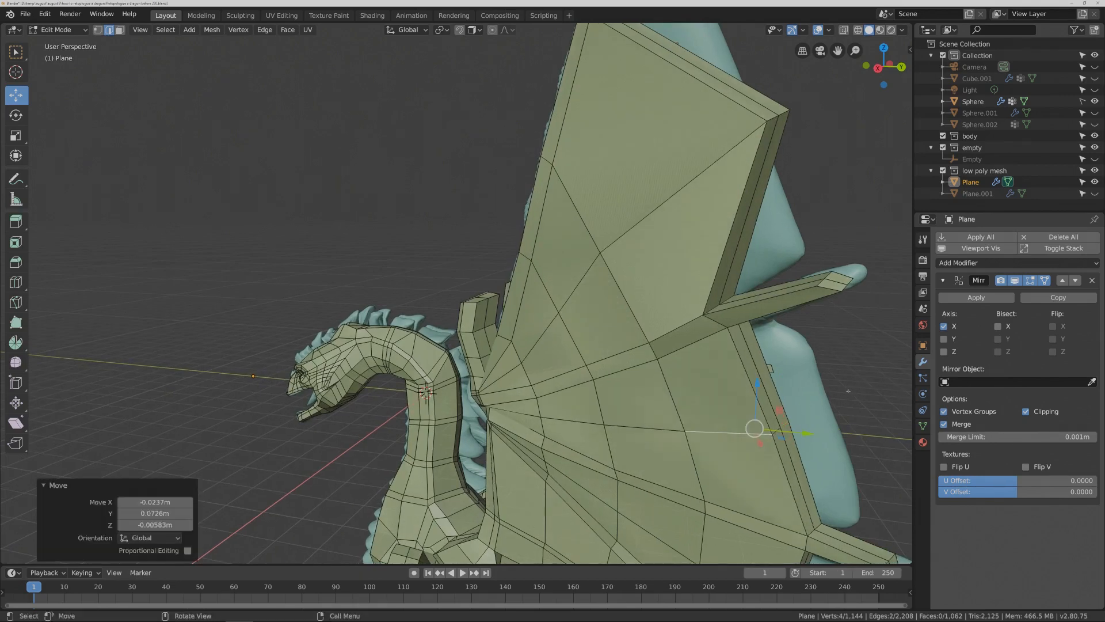
left_click(785, 424)
left_click_drag(774, 434, 774, 434, "ctrl")
middle_click_drag(774, 434, 634, 311, "shift")
middle_click_drag(761, 403, 761, 349, "ctrl")
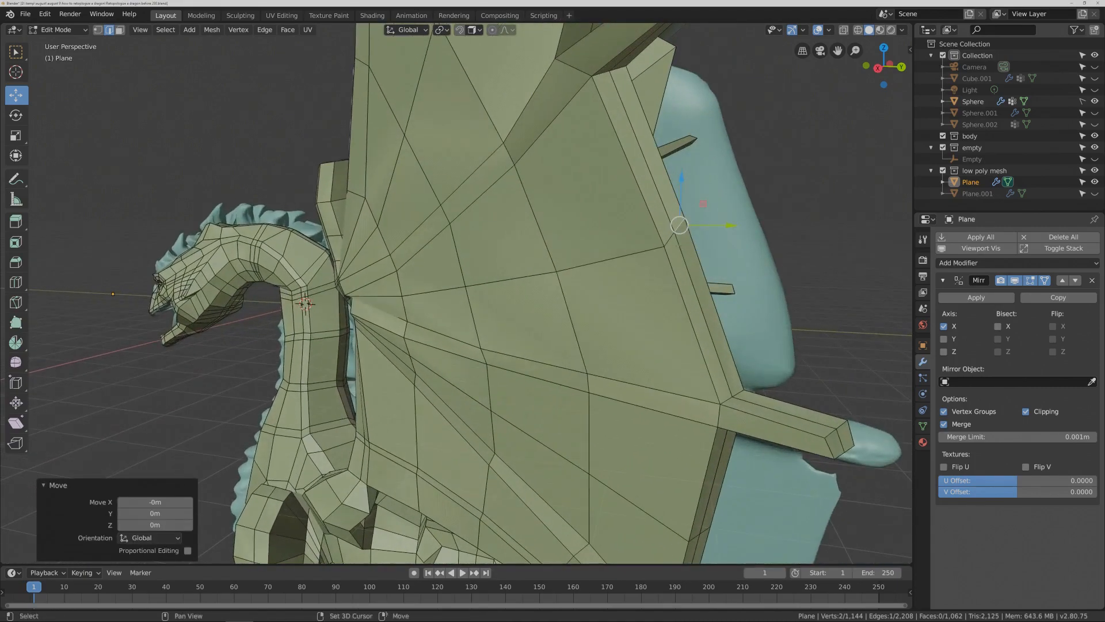
left_click(668, 242, "shift")
middle_click_drag(666, 244, 662, 306, "ctrl")
middle_click_drag(576, 281, 617, 269)
left_click_drag(593, 268, 625, 279)
- Select the rim edges at the new loop's end on the lower wing panel and move them 1.87 m along Y
middle_click_drag(650, 350, 593, 340)
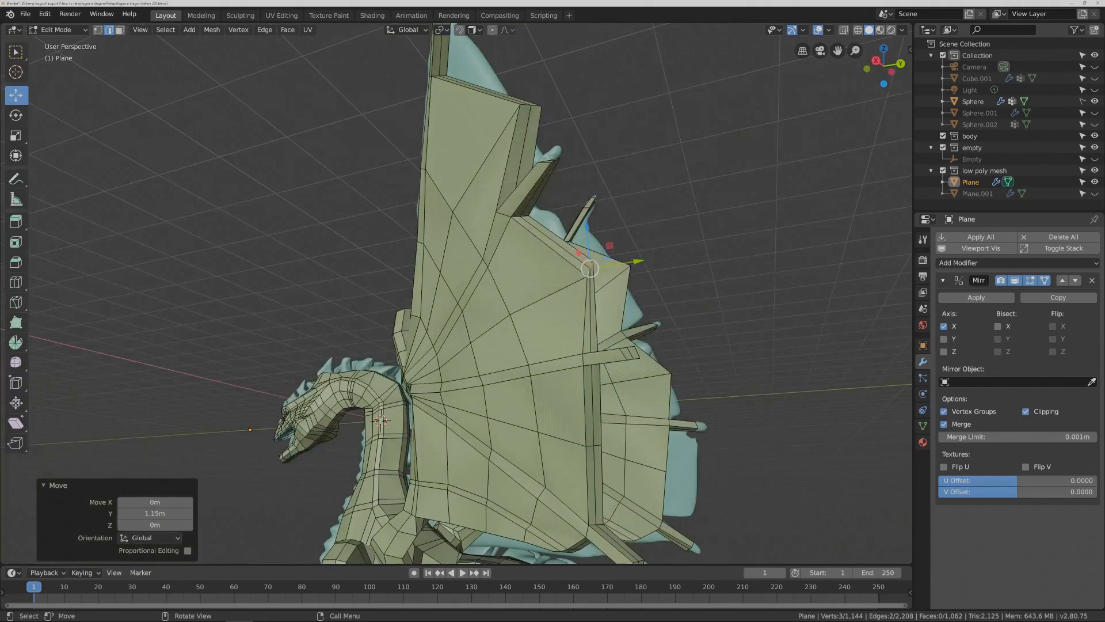
left_click(599, 444)
middle_click_drag(599, 444, 602, 415, "ctrl")
left_click(648, 499)
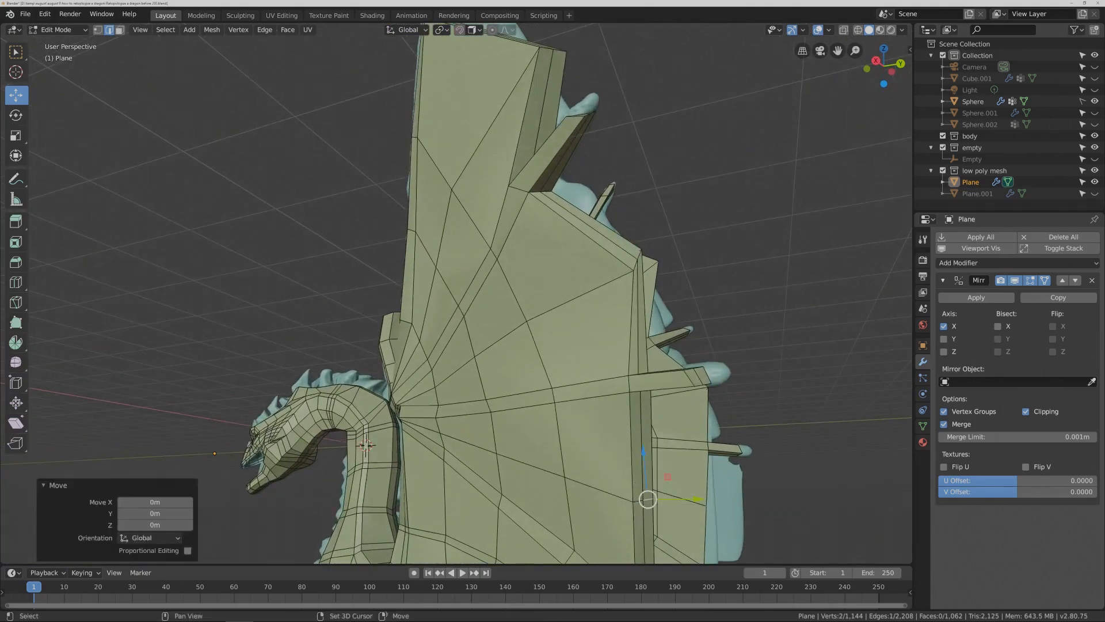
left_click(636, 500, "shift")
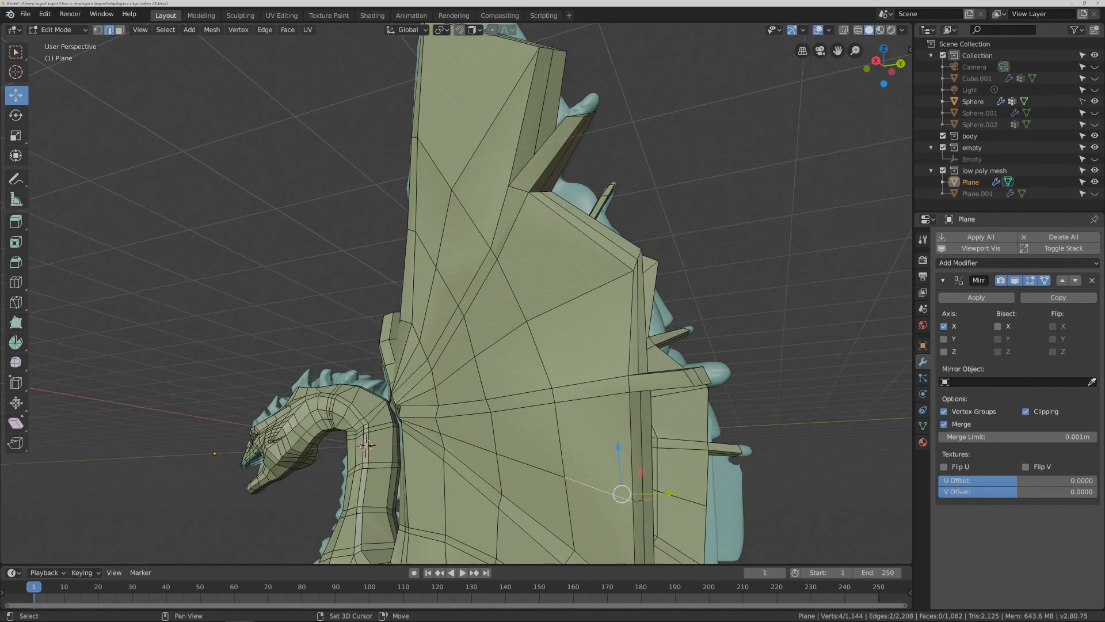
left_click(600, 488, "shift")
middle_click_drag(639, 455, 562, 340, "ctrl")
key("g")
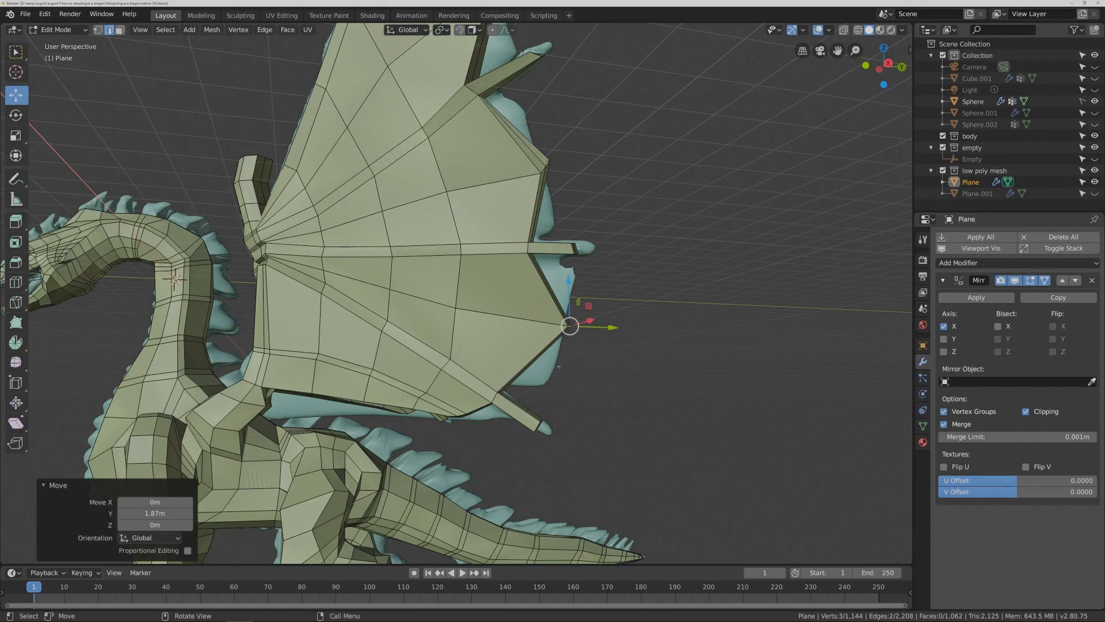
- Add another centred lengthwise loop cut in the upper wing panel, between the leading bone and the previous loop
scroll(455, 294, "down", 3)
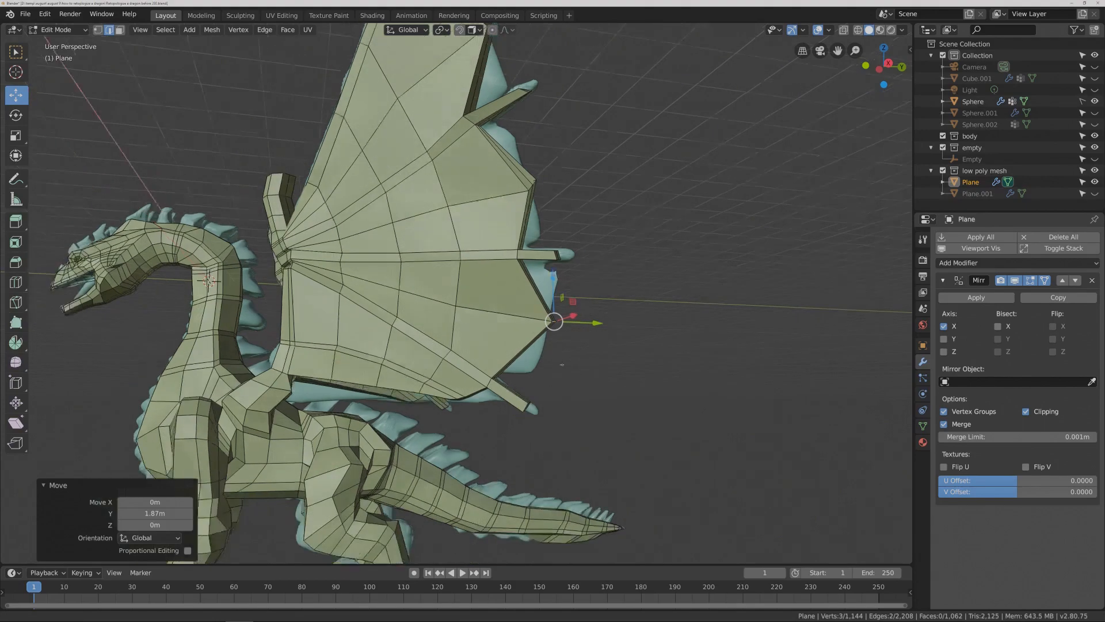
middle_click_drag(586, 242, 549, 210)
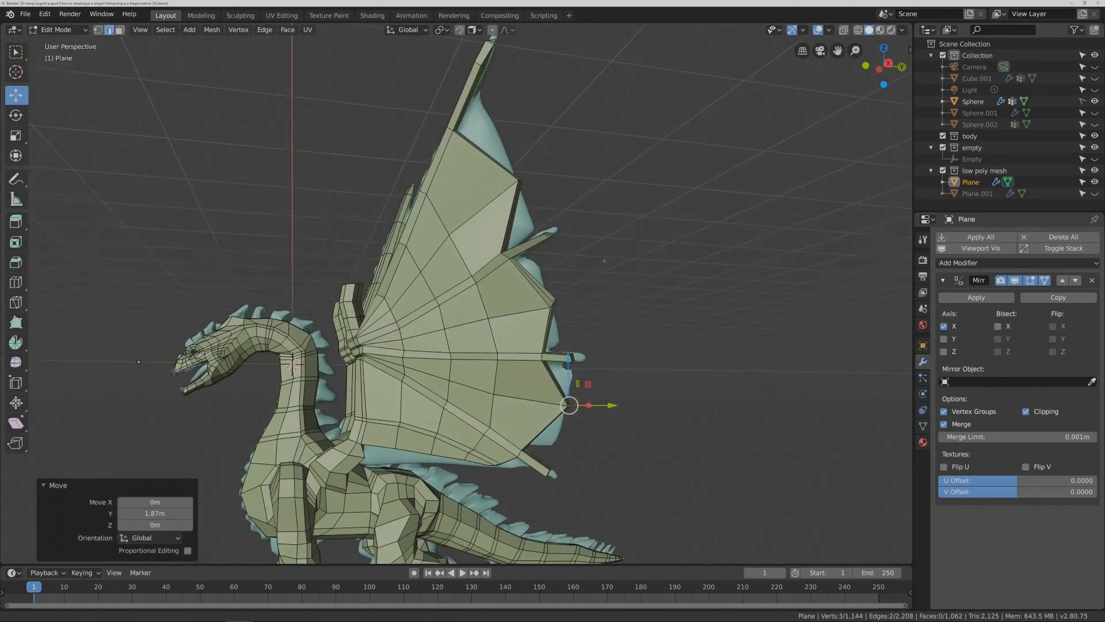
key("ctrl+r")
left_click(482, 176)
right_click(482, 176)
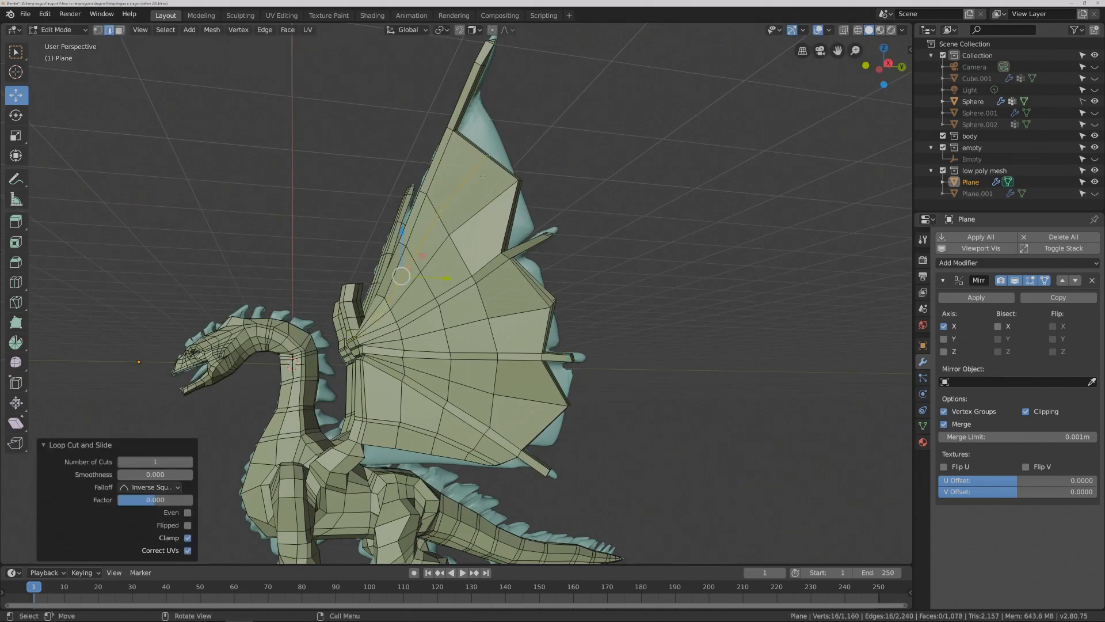
- Move the upper panel's rim edges at the newest loop 0.793 m up along Z and 0.558 m along Y toward the sculpted membrane
middle_click_drag(557, 154, 582, 151)
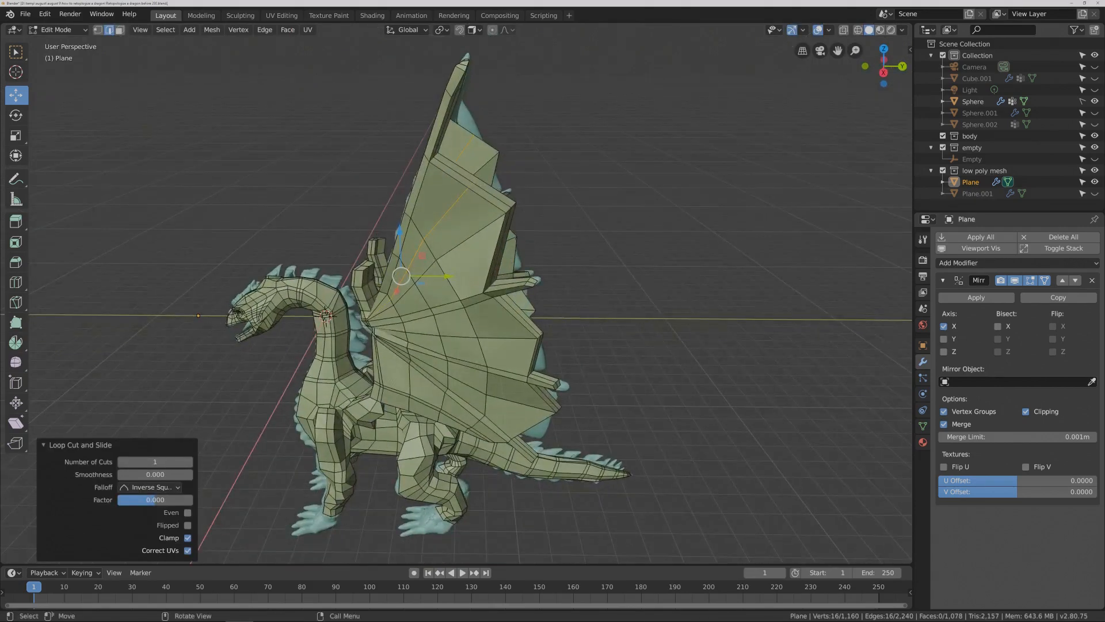
left_click(476, 179)
middle_click_drag(476, 179, 473, 104, "ctrl")
left_click(486, 95)
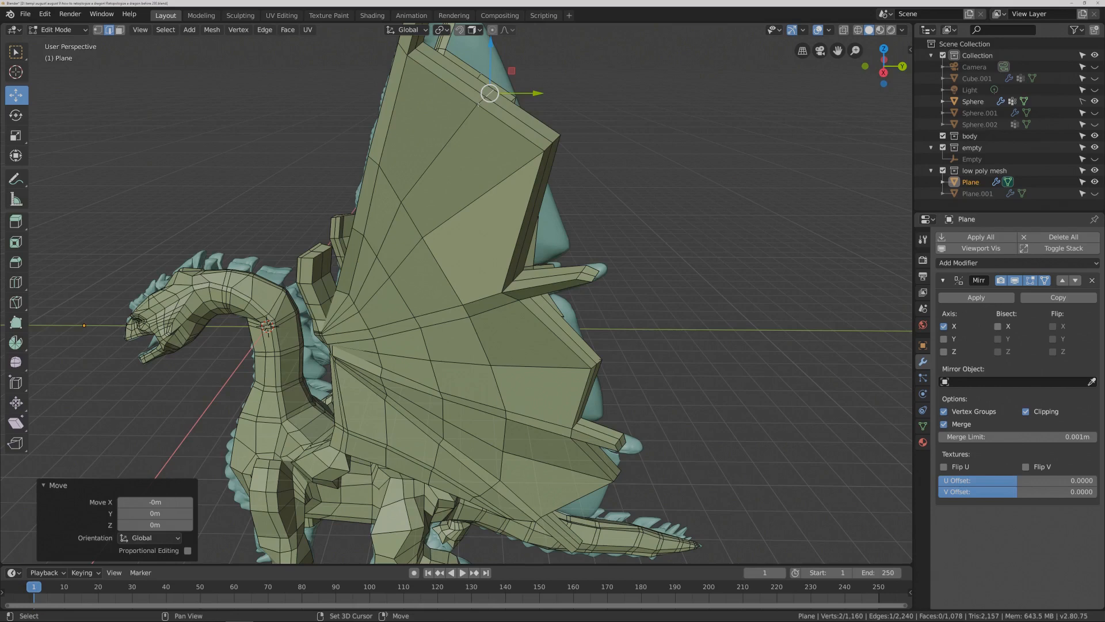
middle_click_drag(613, 130, 610, 126, "ctrl")
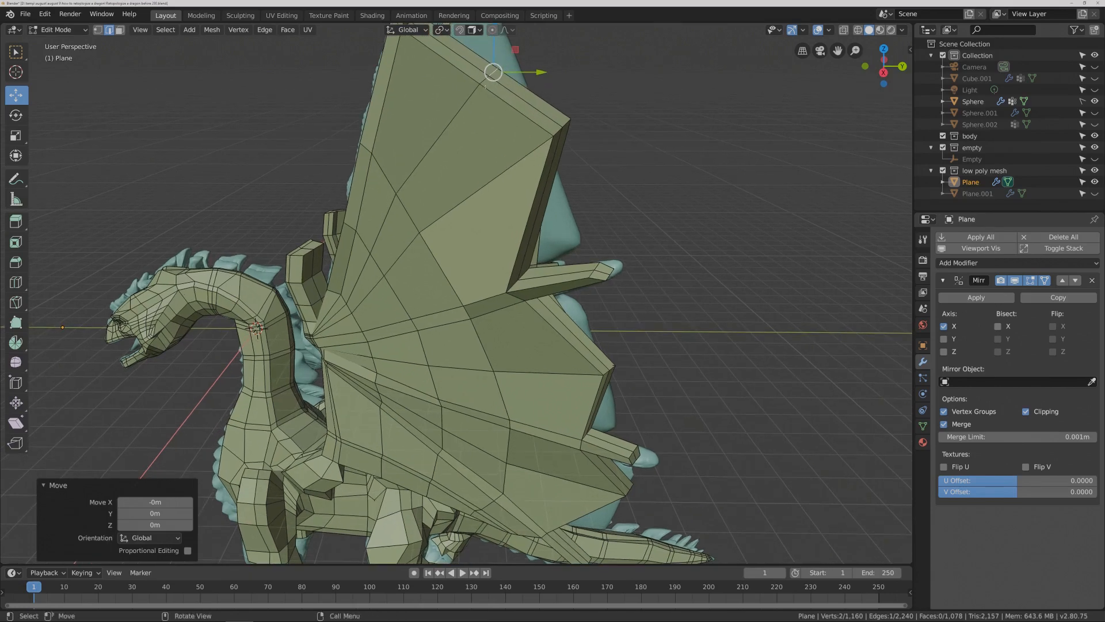
left_click(479, 81, "shift")
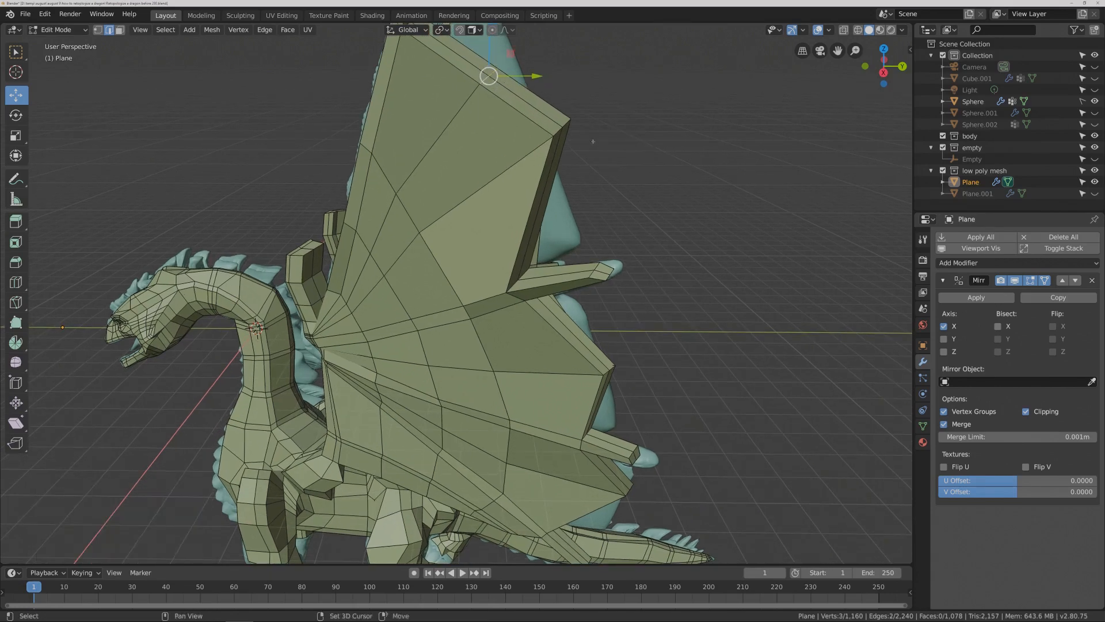
middle_click_drag(479, 81, 514, 168, "shift")
left_click_drag(517, 122, 518, 82)
middle_click_drag(614, 210, 616, 224, "ctrl")
middle_click_drag(555, 317, 599, 278)
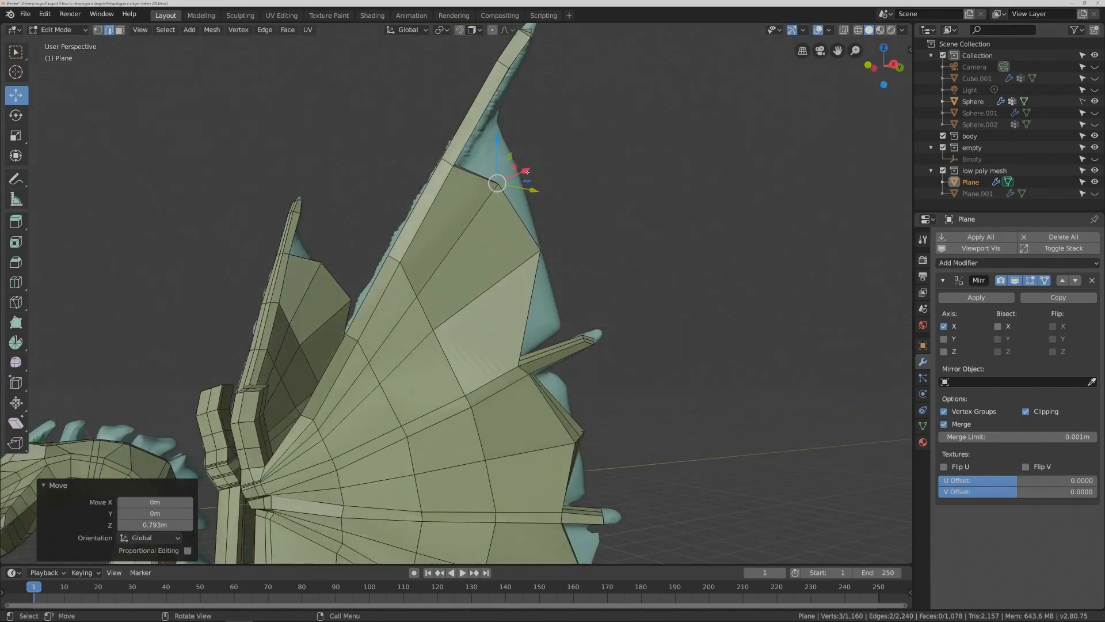
left_click_drag(527, 172, 549, 161)
middle_click_drag(655, 253, 598, 309, "ctrl")
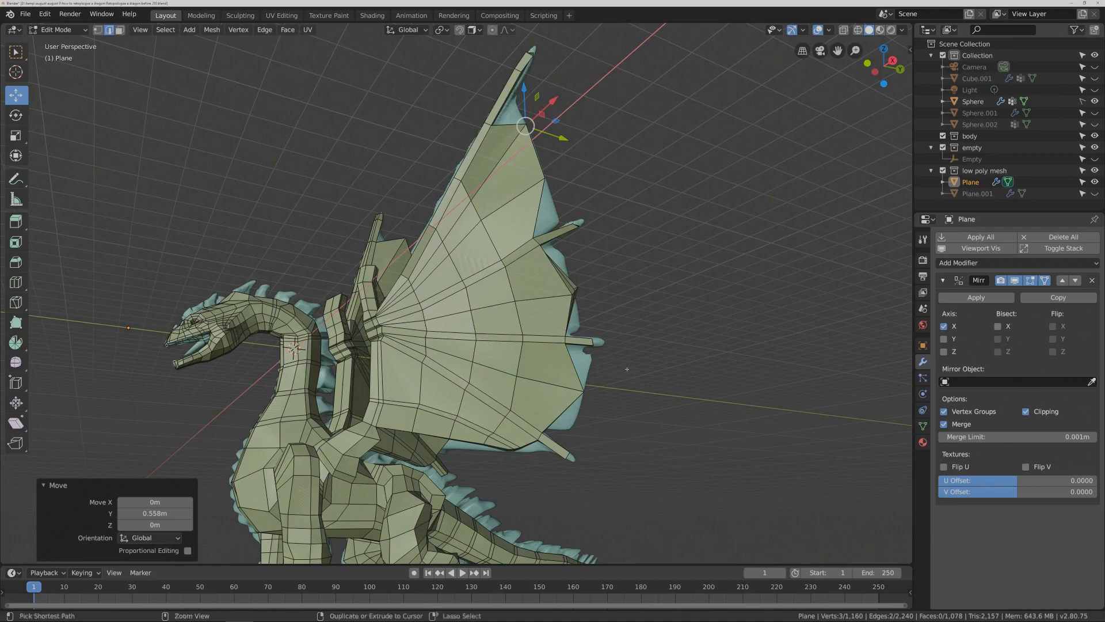
- Switch to vertex selection and duplicate in place a vertex on the bottom rim of the +X side front leg, above the foot
scroll(620, 368, "down", 4)
middle_click_drag(624, 362, 626, 361)
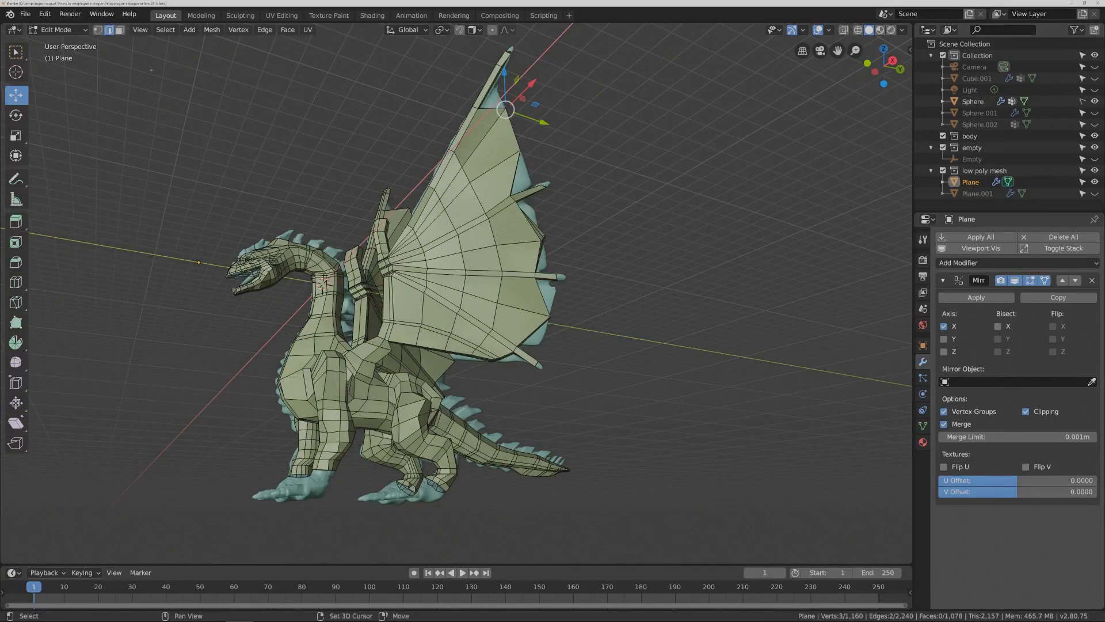
middle_click_drag(460, 322, 587, 168, "shift")
scroll(438, 313, "up", 5)
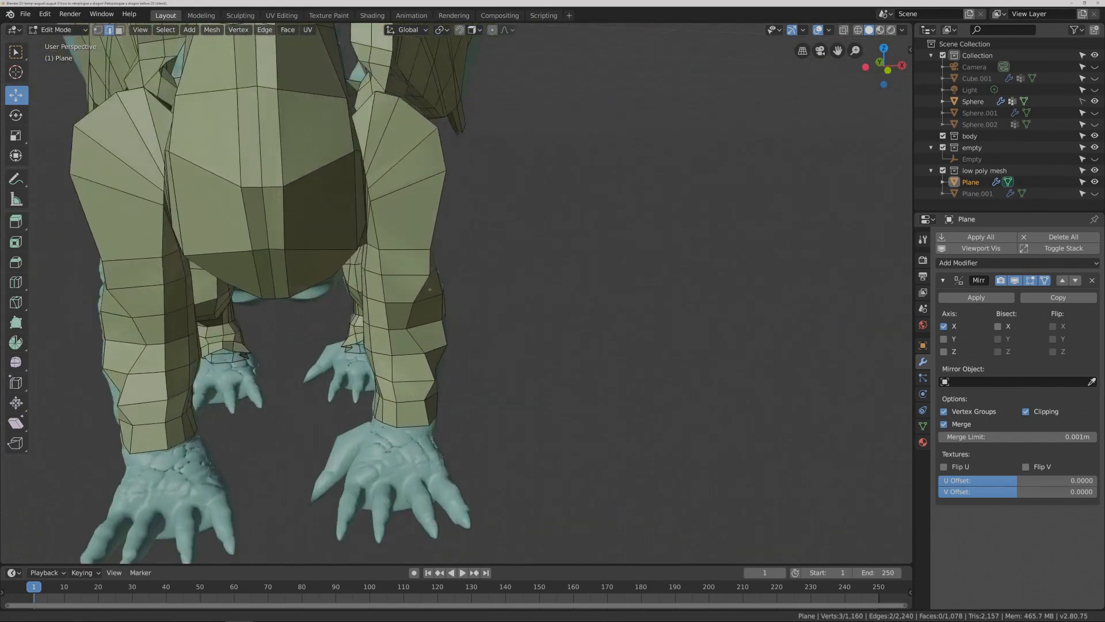
scroll(419, 302, "down", 3)
left_click(98, 30)
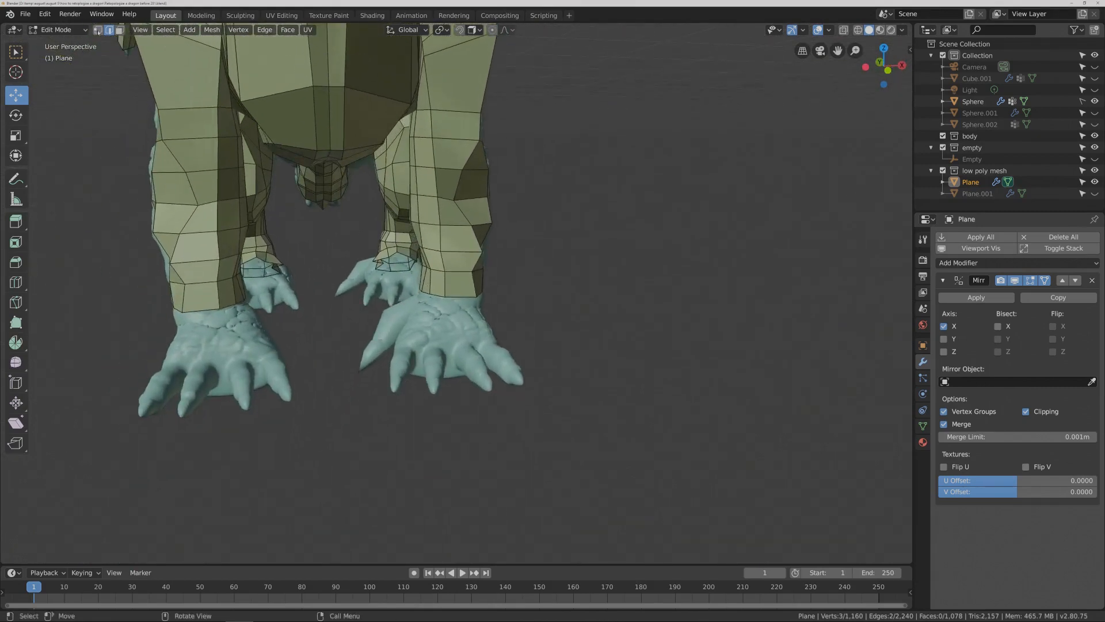
left_click(430, 294)
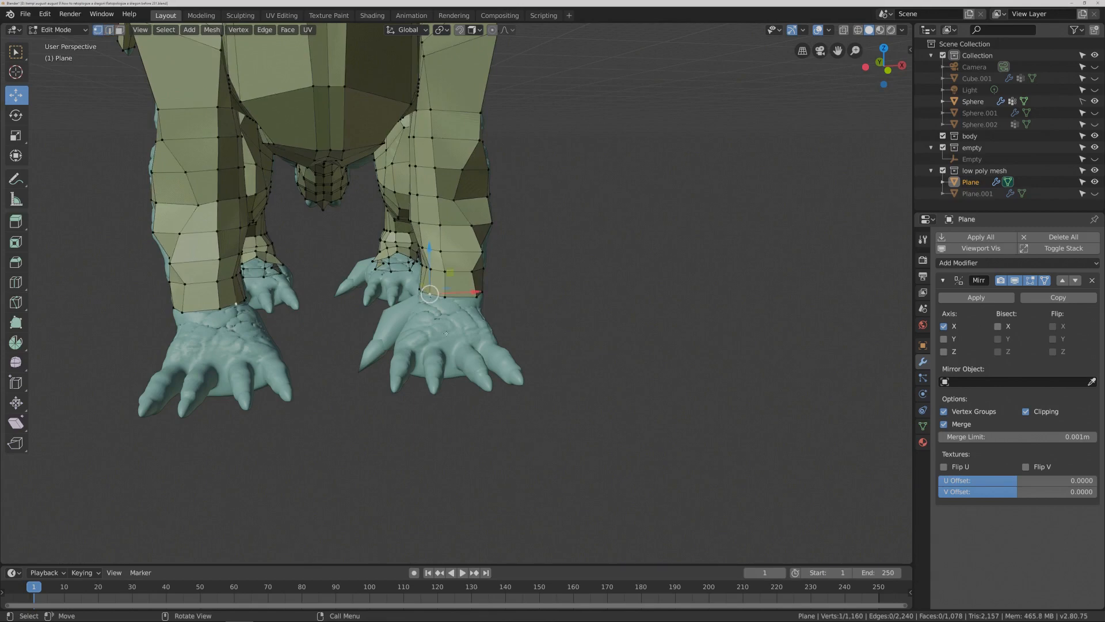
key("shift+d")
right_click(429, 294)
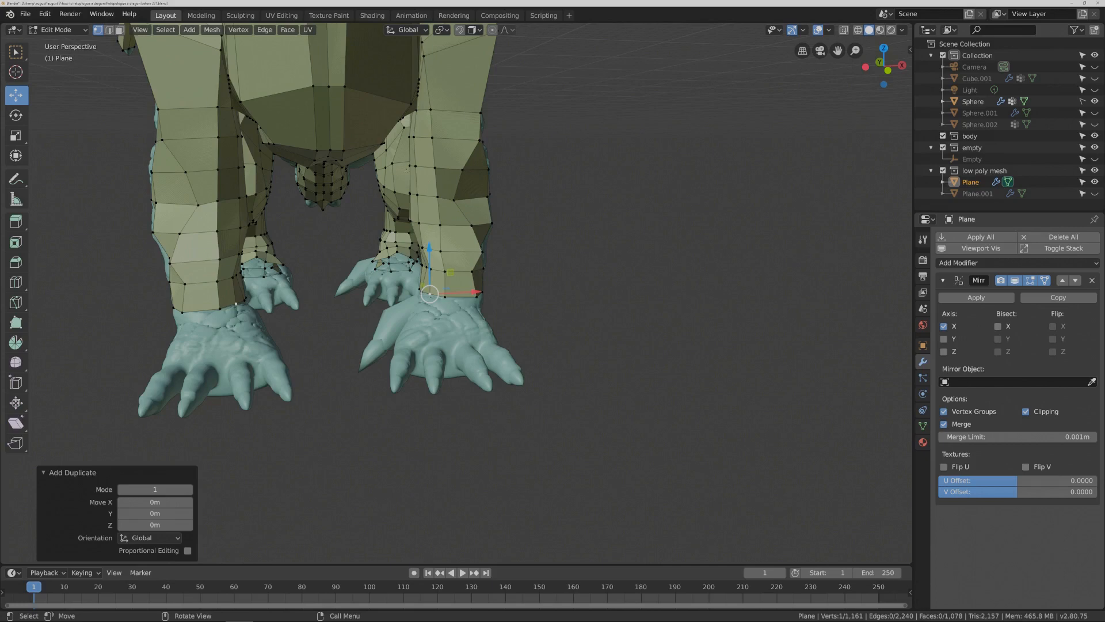
- Toggle snapping and move the duplicated vertex down along Z and sideways along X to the base of the front foot's inner toes
left_click(460, 29)
left_click_drag(430, 248, 430, 294)
left_click_drag(469, 339, 440, 347)
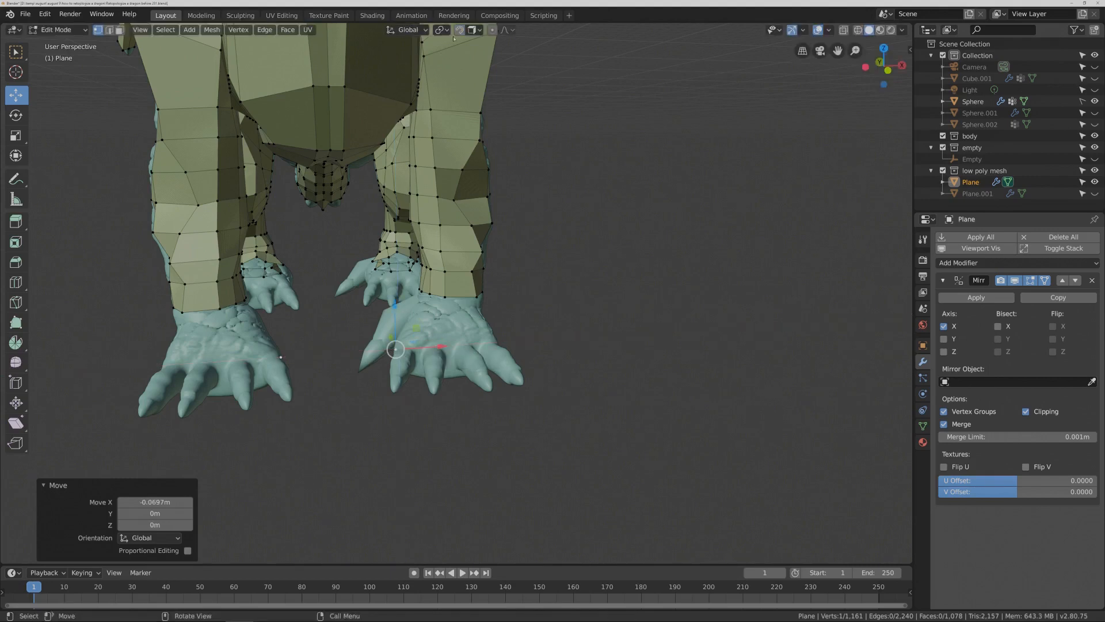
scroll(457, 291, "up", 4)
middle_click_drag(398, 519, 533, 440, "shift")
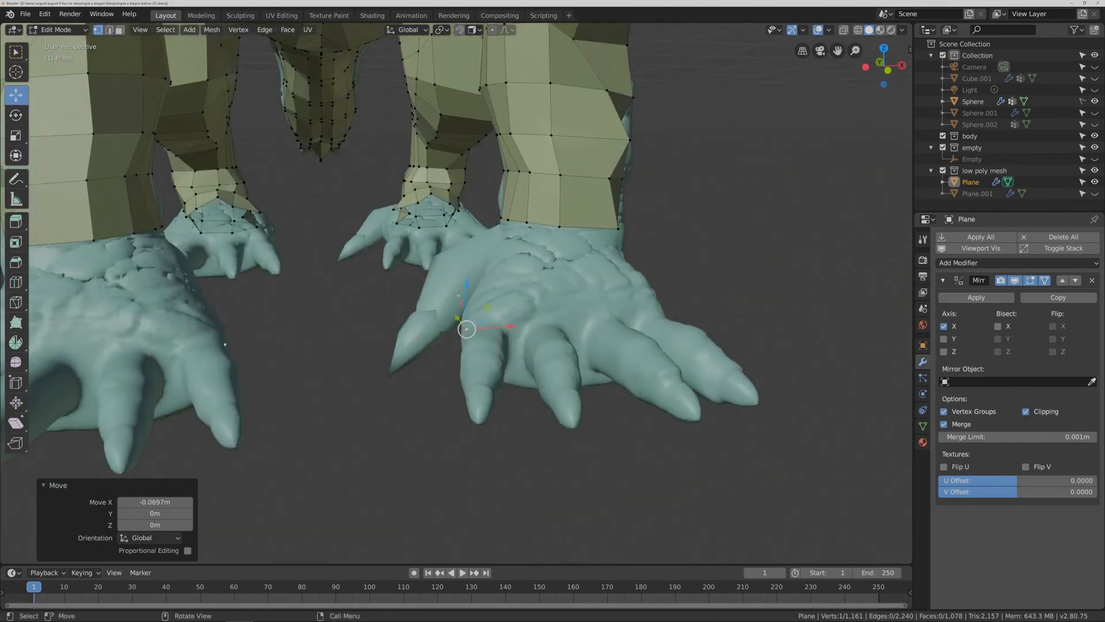
- Lower the duplicated vertex 0.0534 m along Z at the inner toe's base and switch to the front orthographic view of the foot
left_click_drag(467, 293, 467, 298)
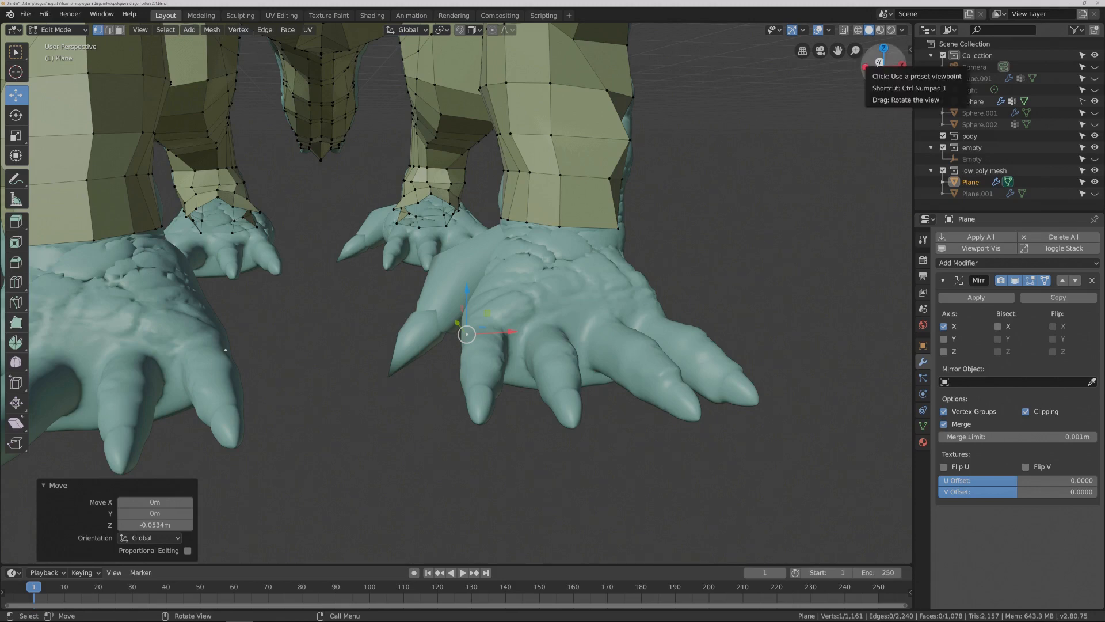
left_click(879, 61)
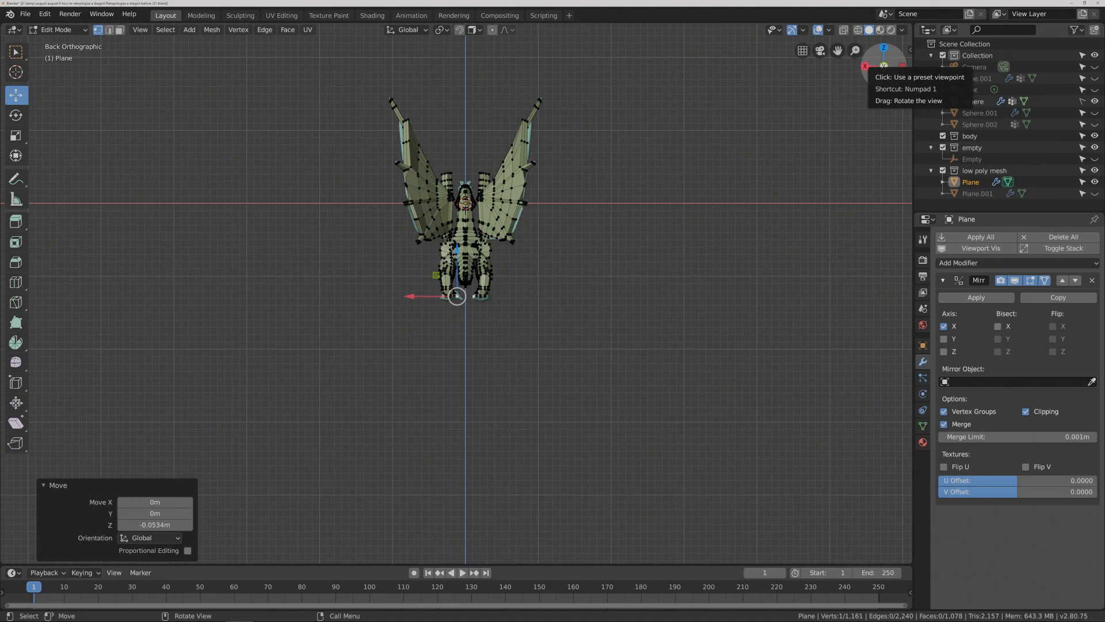
left_click(883, 65)
scroll(542, 212, "up", 3)
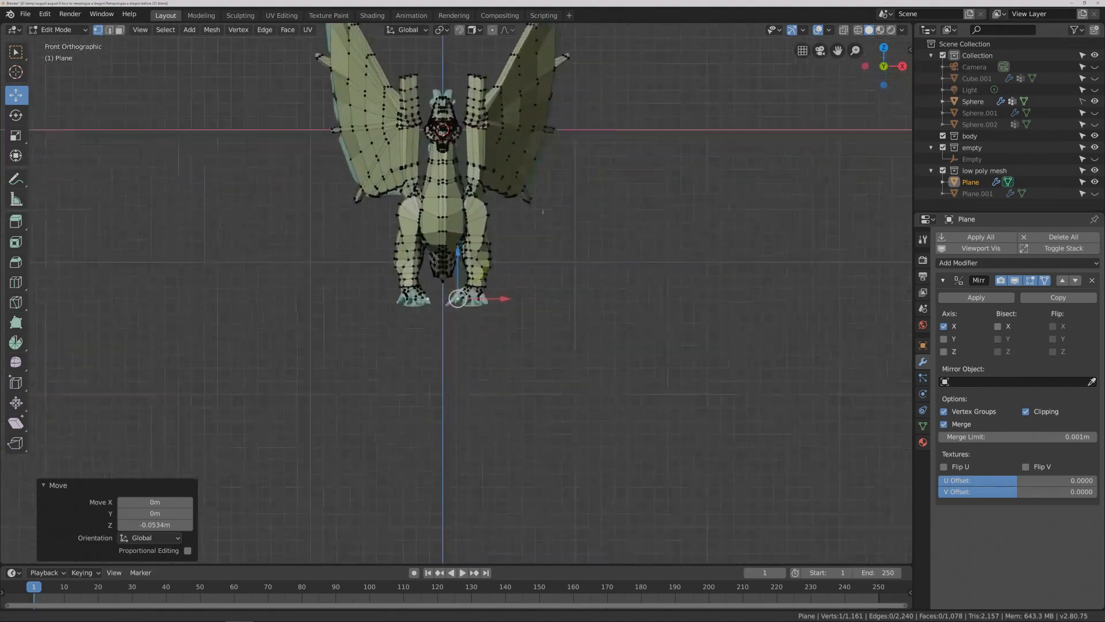
scroll(542, 212, "up", 10)
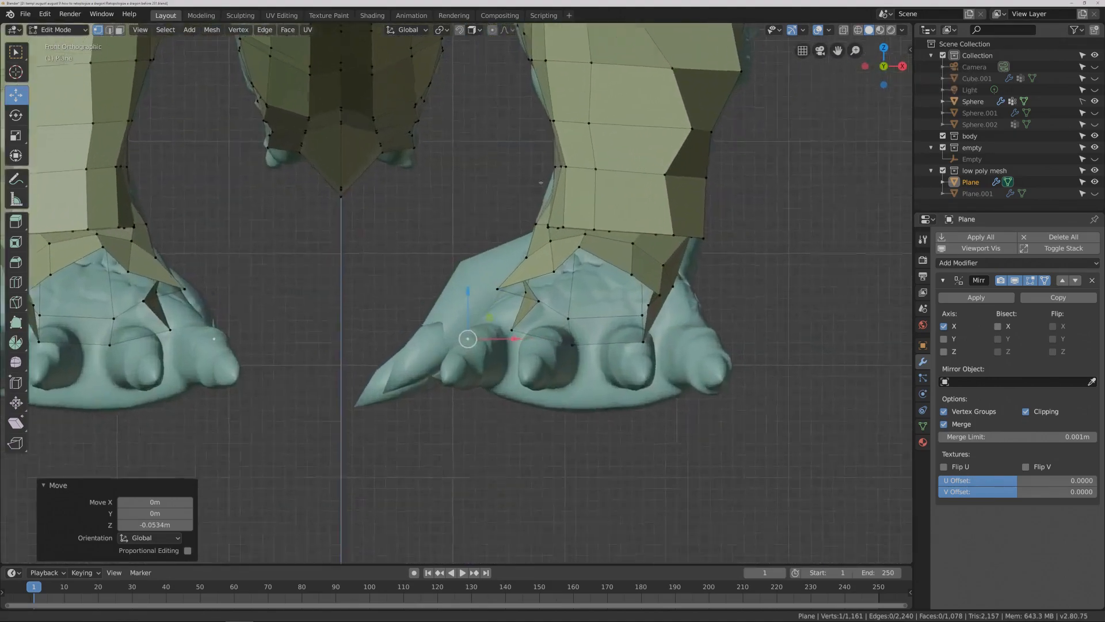
scroll(541, 183, "up", 4)
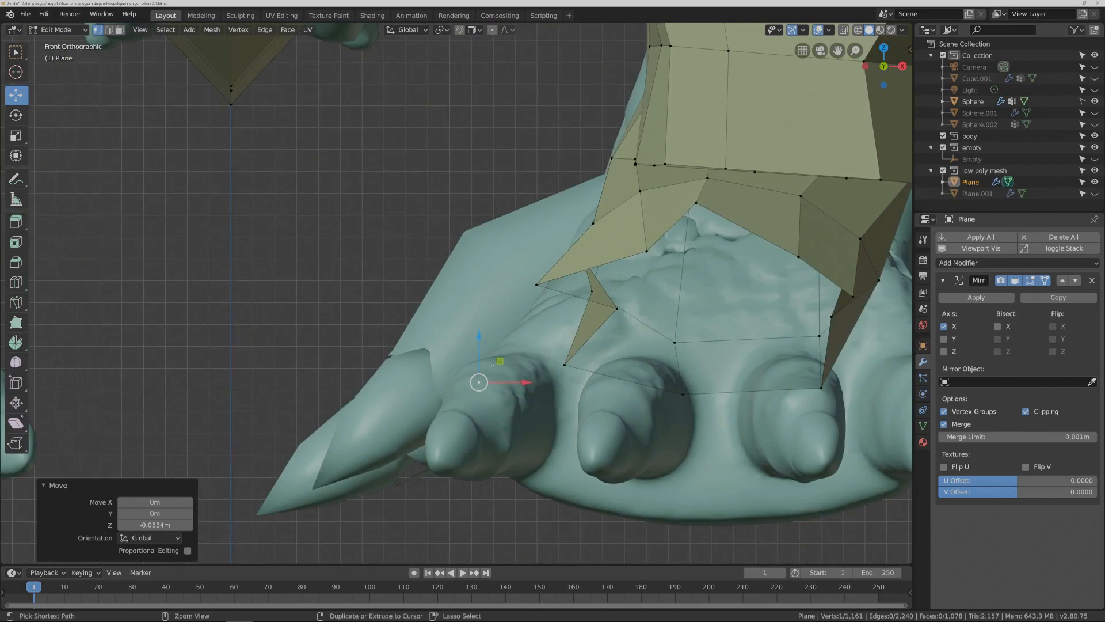
- Extrude seven more vertices around the innermost front toe of the +X foot and join the last to the first as a closed ring
right_click(492, 364, "ctrl")
right_click(514, 356, "ctrl")
right_click(542, 371, "ctrl")
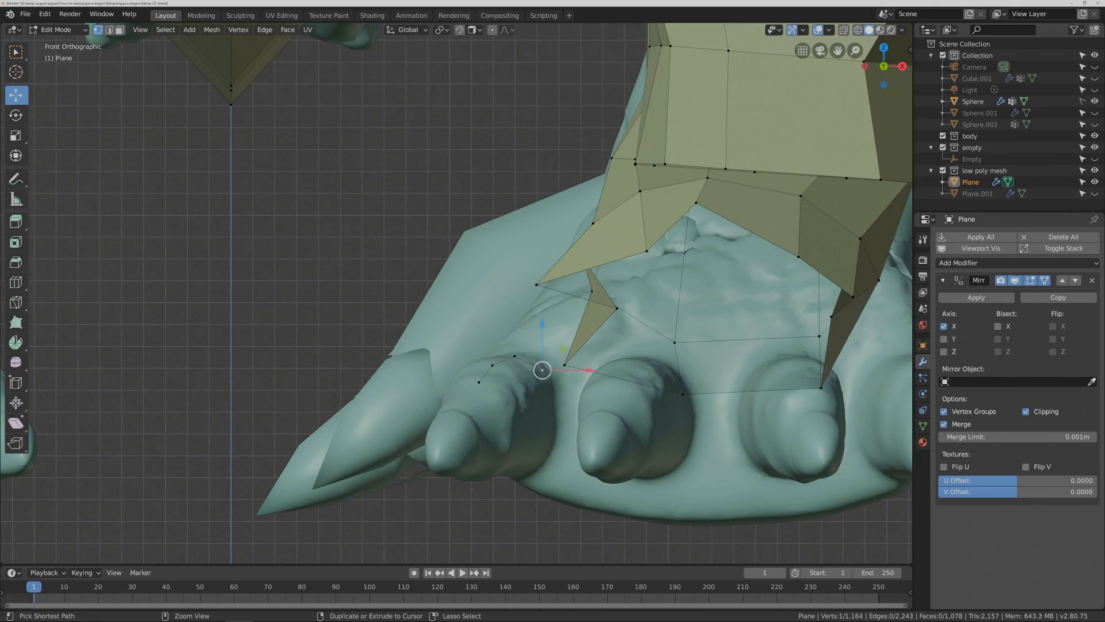
right_click(554, 388, "ctrl")
right_click(544, 413, "ctrl")
right_click(508, 424, "ctrl")
right_click(489, 413, "ctrl")
left_click(478, 382, "shift")
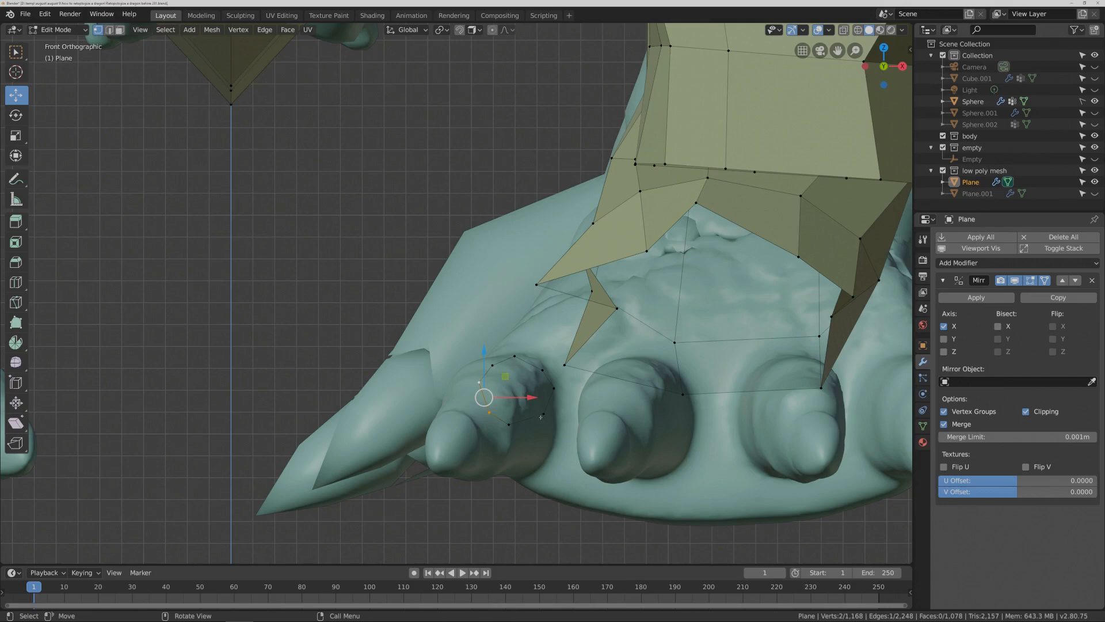
- Select the whole linked ring, shift it down and 0.146 m toward -X onto the toe, and scale it by 2.143
key("ctrl+l")
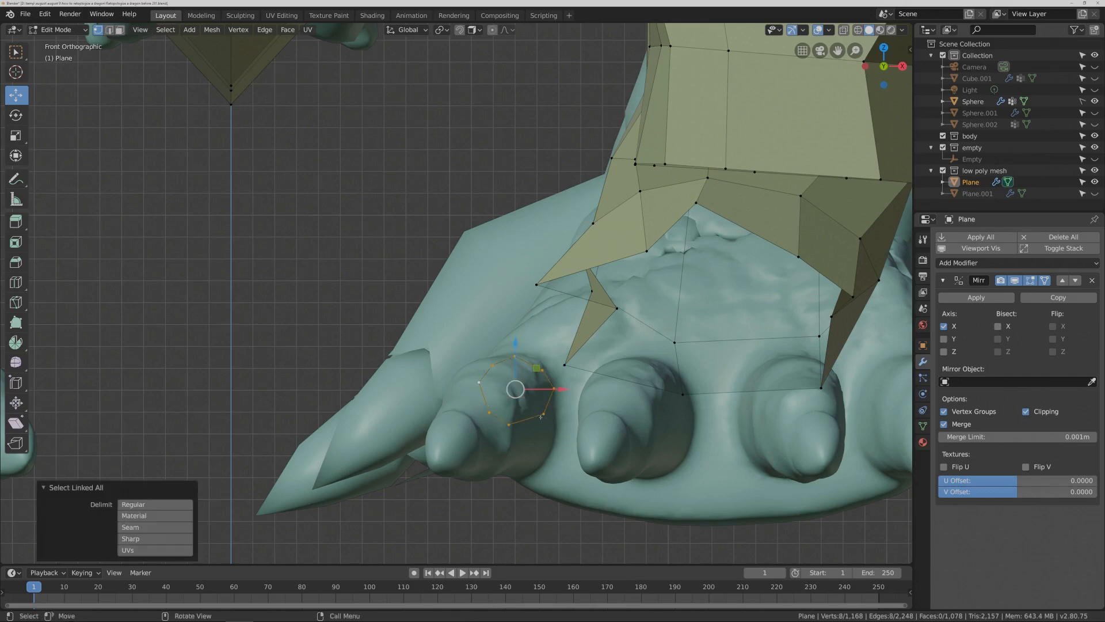
left_click_drag(515, 358, 515, 380)
left_click_drag(563, 412, 530, 401)
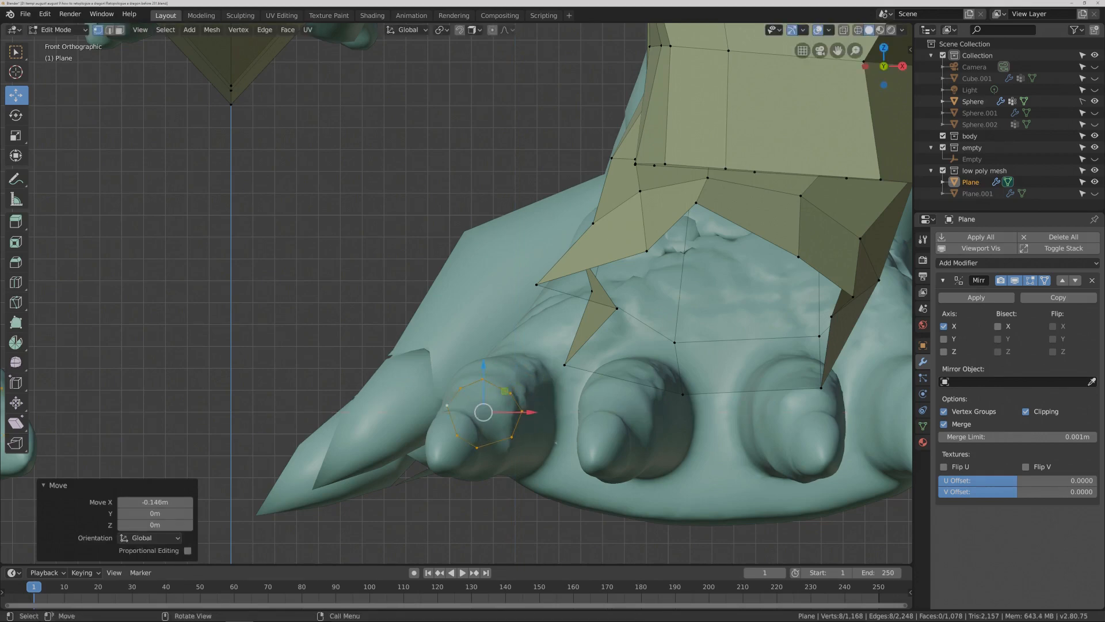
key("s")
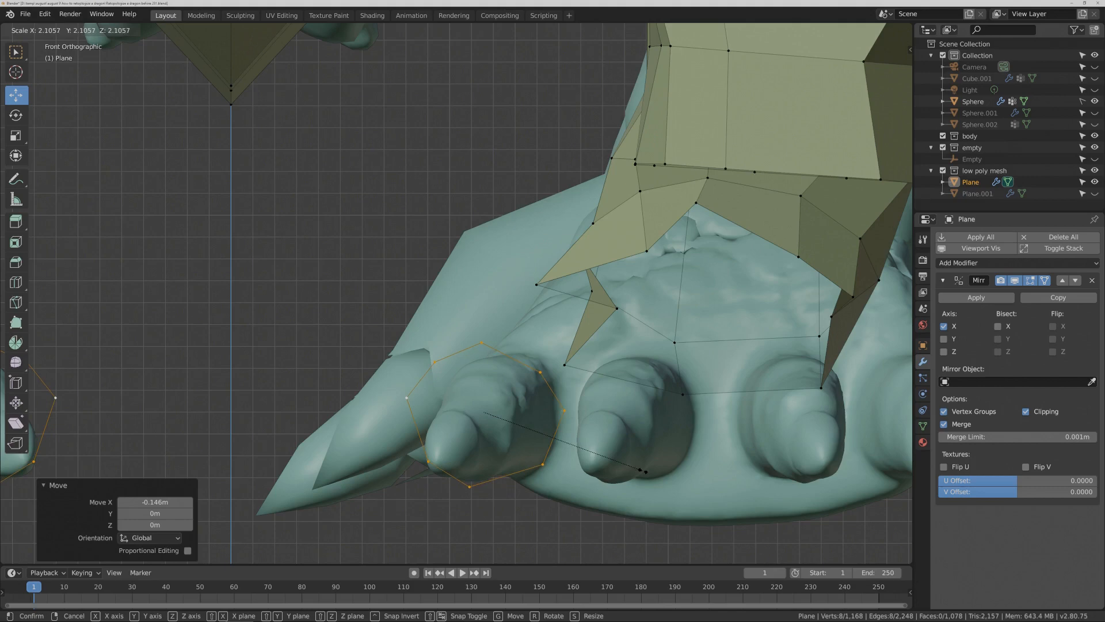
left_click(645, 471)
- Move the enlarged ring 0.224 m along X and 0.0872 m down along Z to centre it around the toe
middle_click_drag(481, 414, 603, 452)
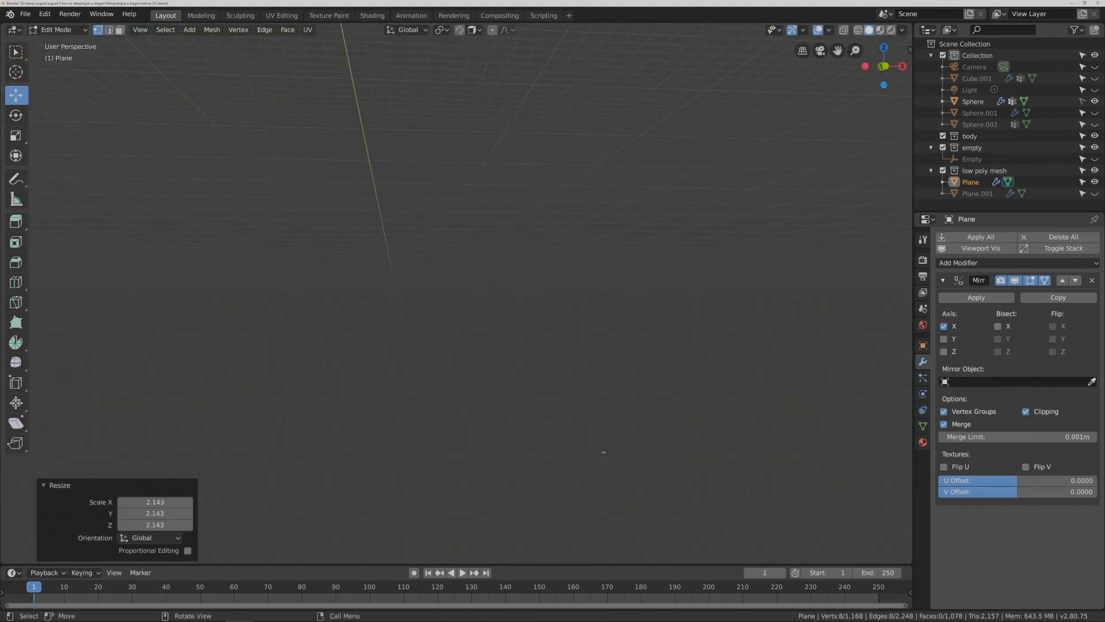
scroll(604, 451, "down", 5)
scroll(606, 442, "up", 8)
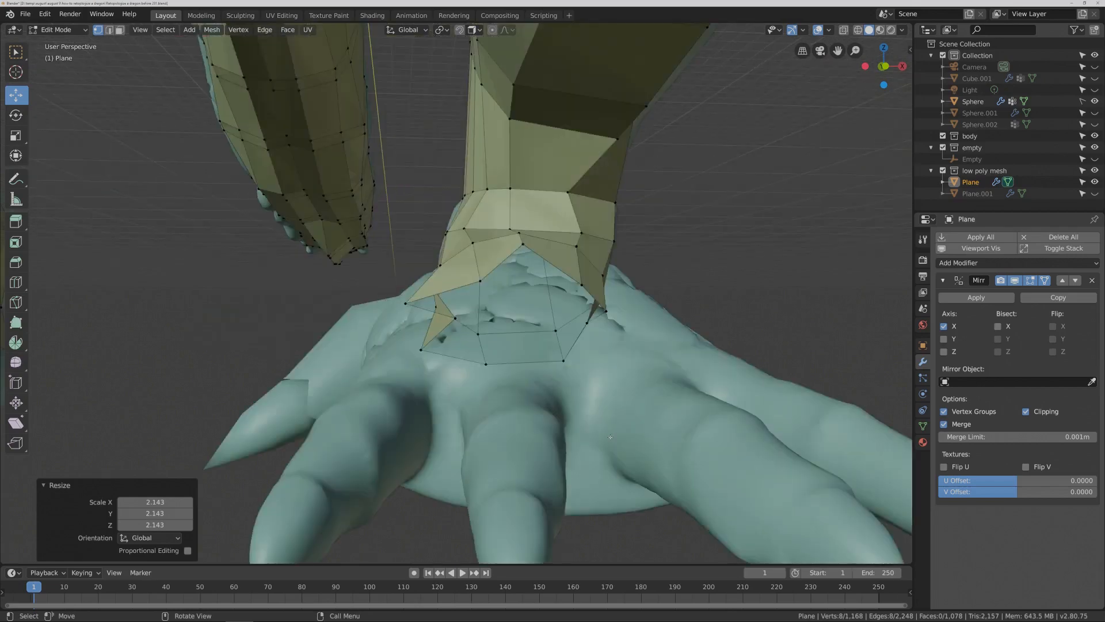
scroll(610, 437, "down", 3)
middle_click_drag(517, 367, 530, 367)
key("g")
key("x")
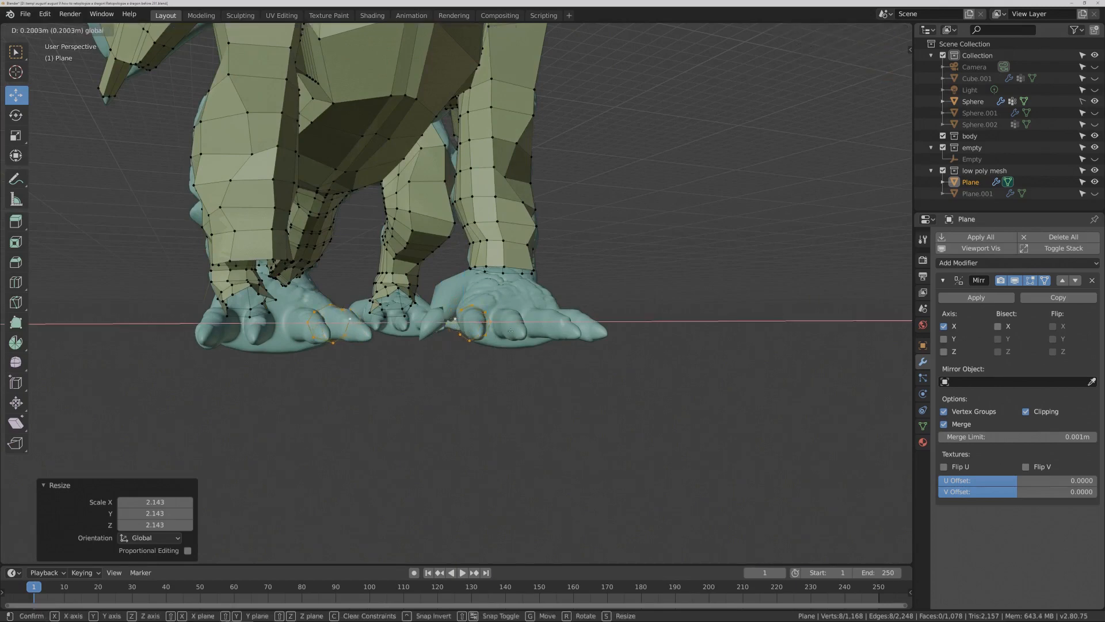
left_click(480, 296)
key("g")
key("z")
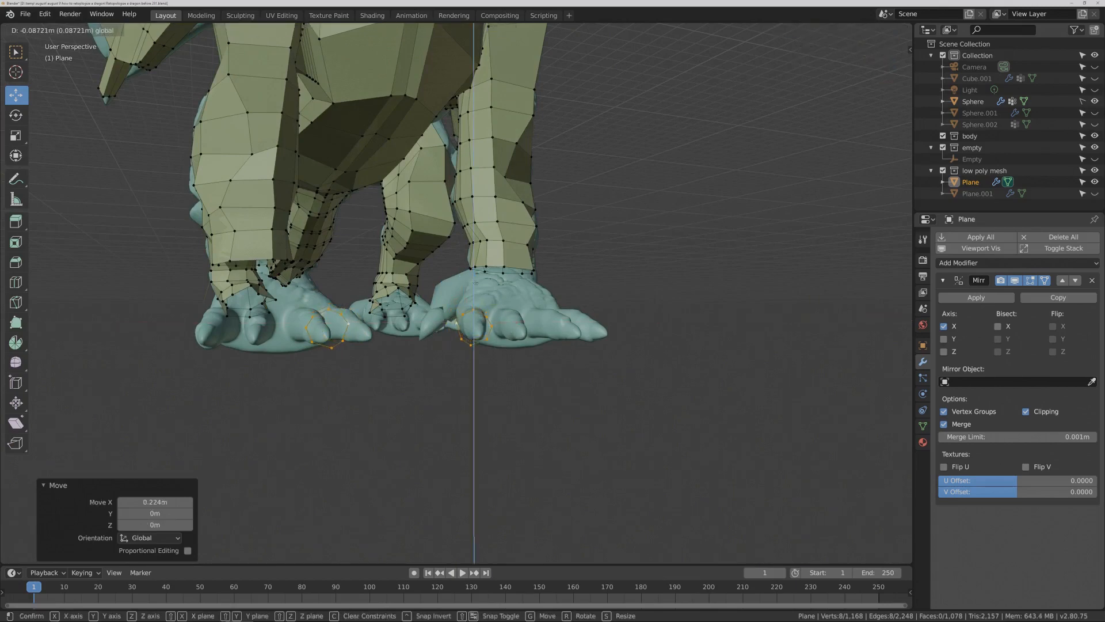
left_click(476, 283)
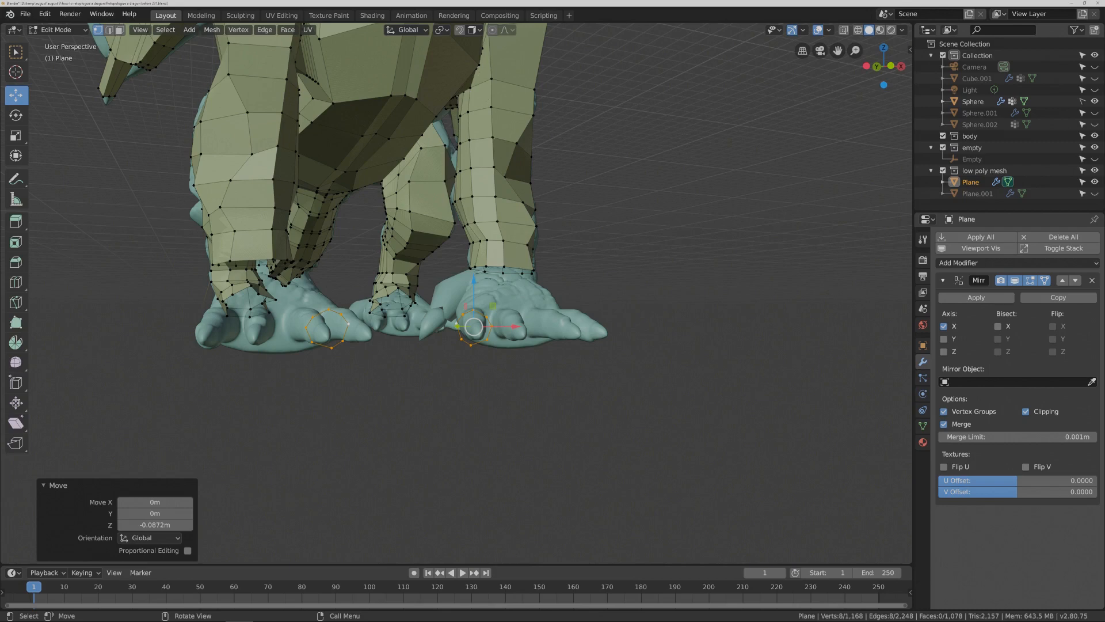
- Enable snapping and snap the ring's top vertex and its upper +X side vertex onto the sculpted toe
left_click(459, 30)
key("alt+a")
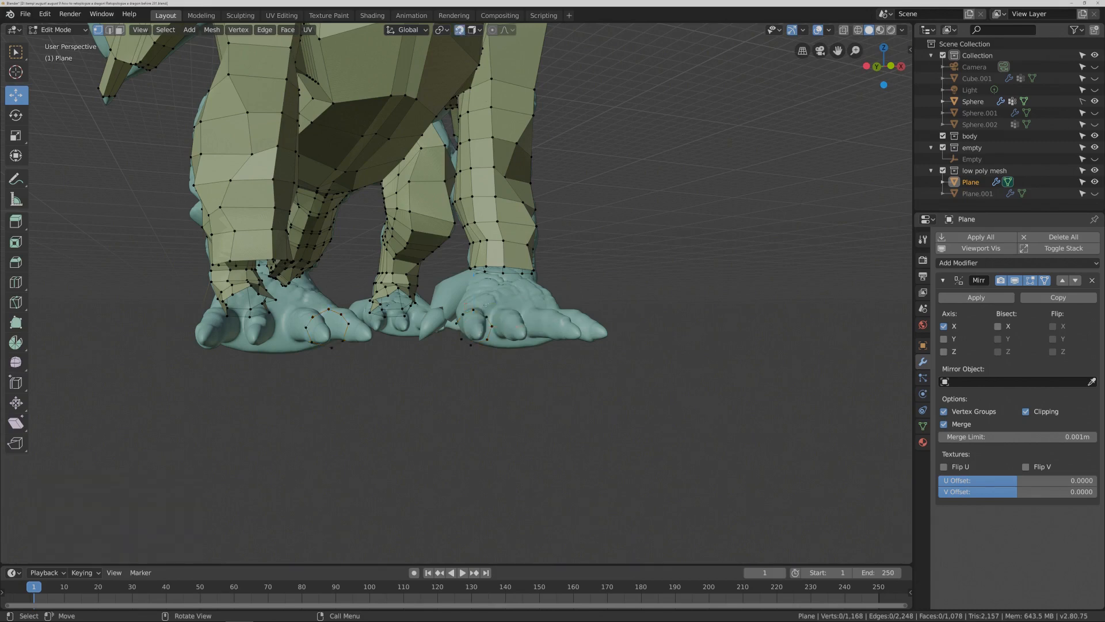
key("w")
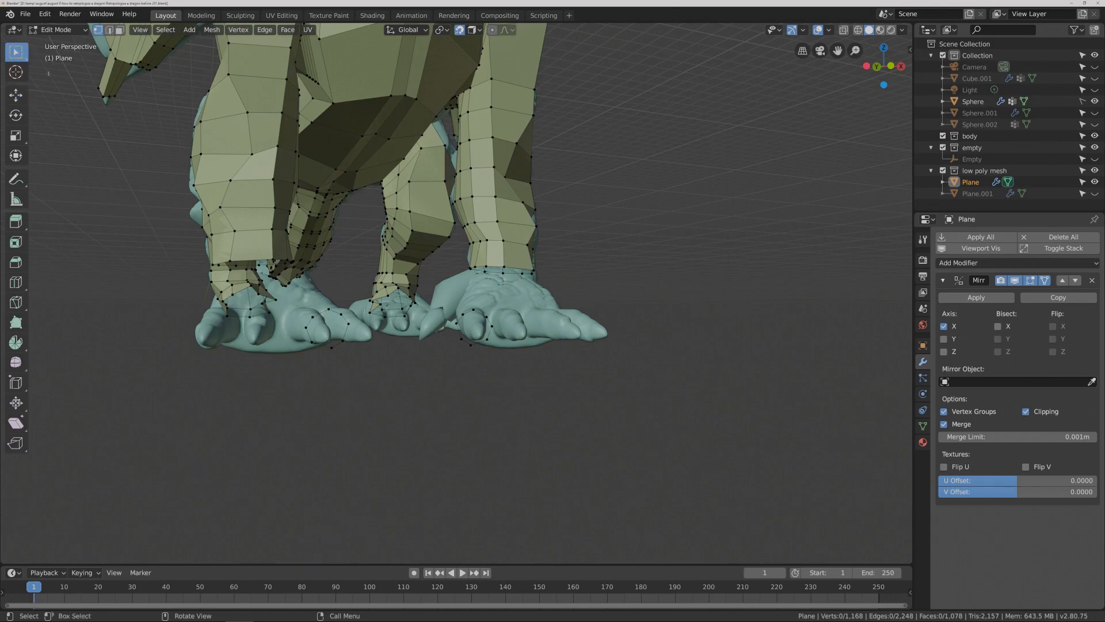
scroll(529, 384, "up", 4)
scroll(536, 380, "up", 3)
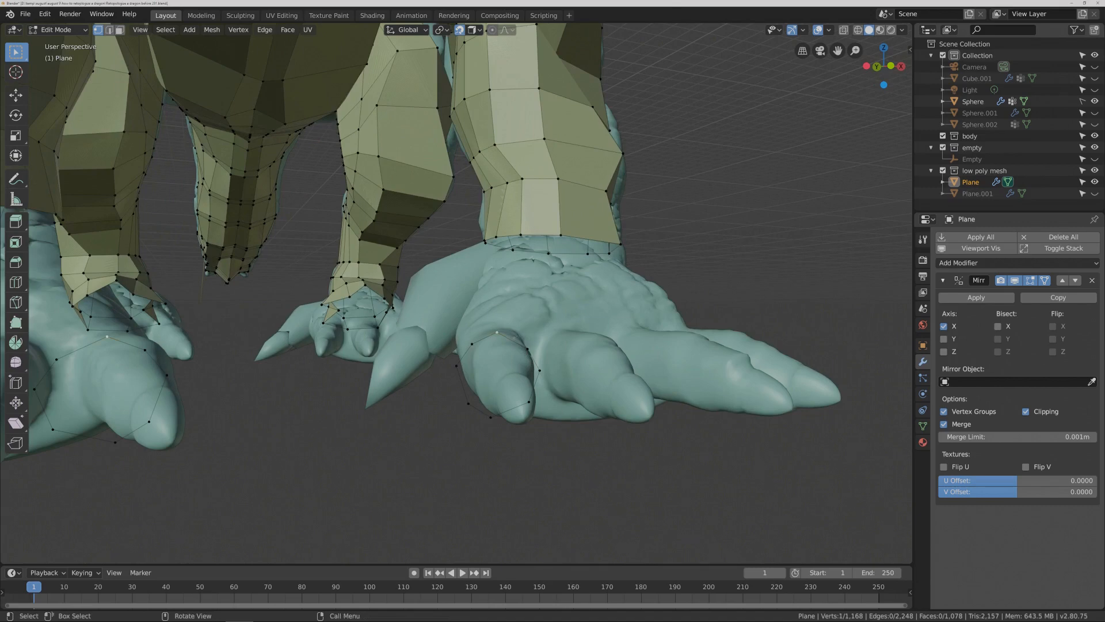
key("g")
left_click(500, 328)
left_click(527, 348)
key("g")
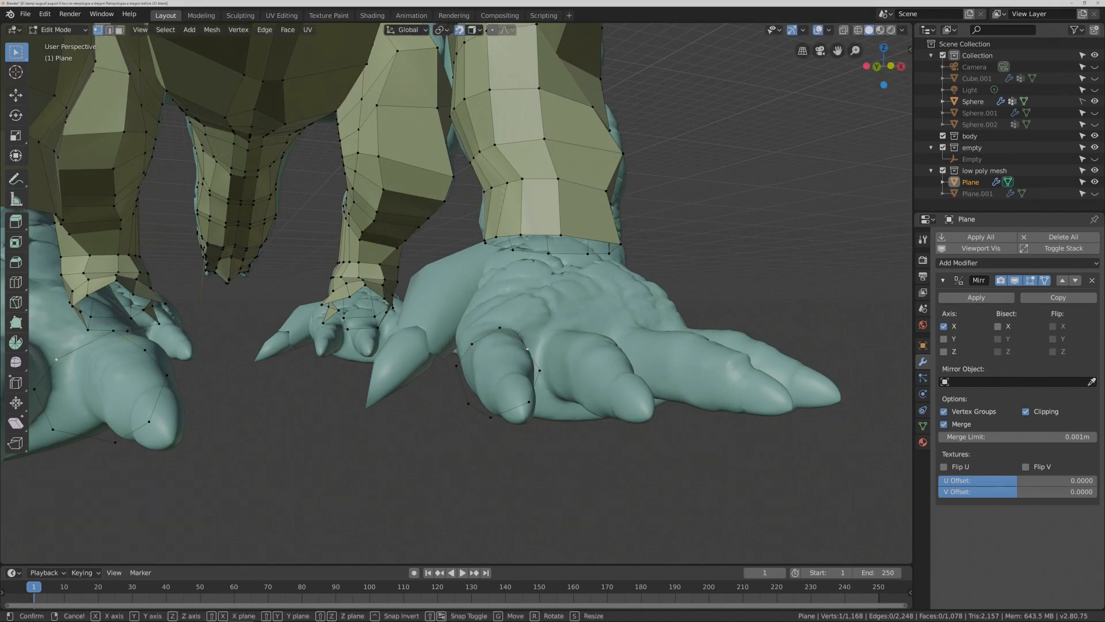
left_click(534, 337)
- Snap the ring's upper -X side vertex and its middle and lower +X side vertices onto the toe surface
left_click(472, 343)
key("g")
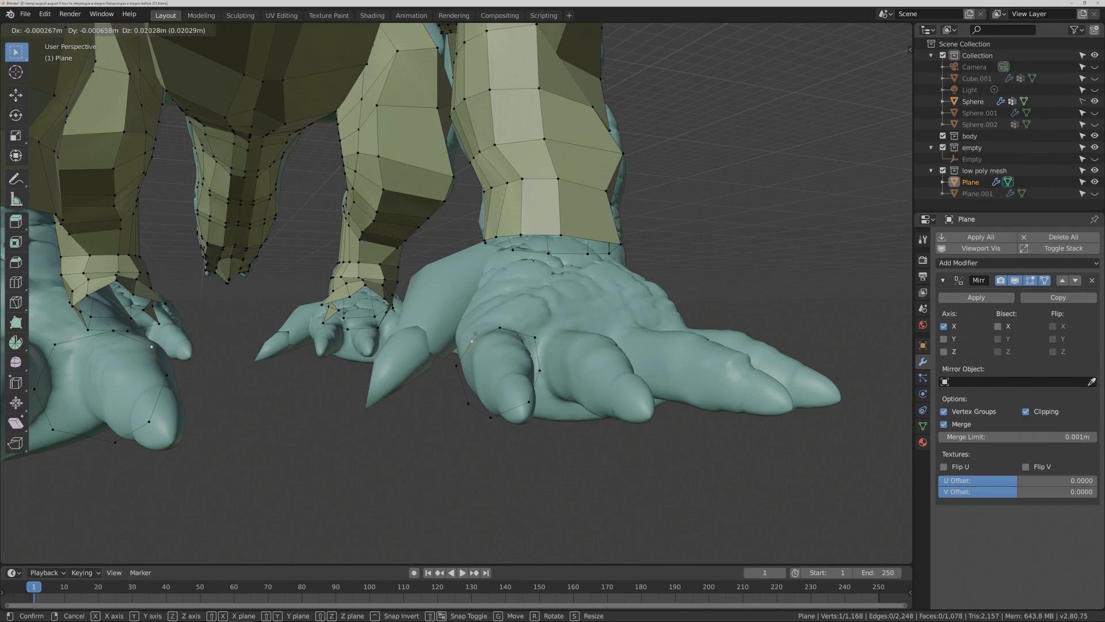
left_click(475, 333)
left_click(536, 366)
key("g")
left_click(538, 367)
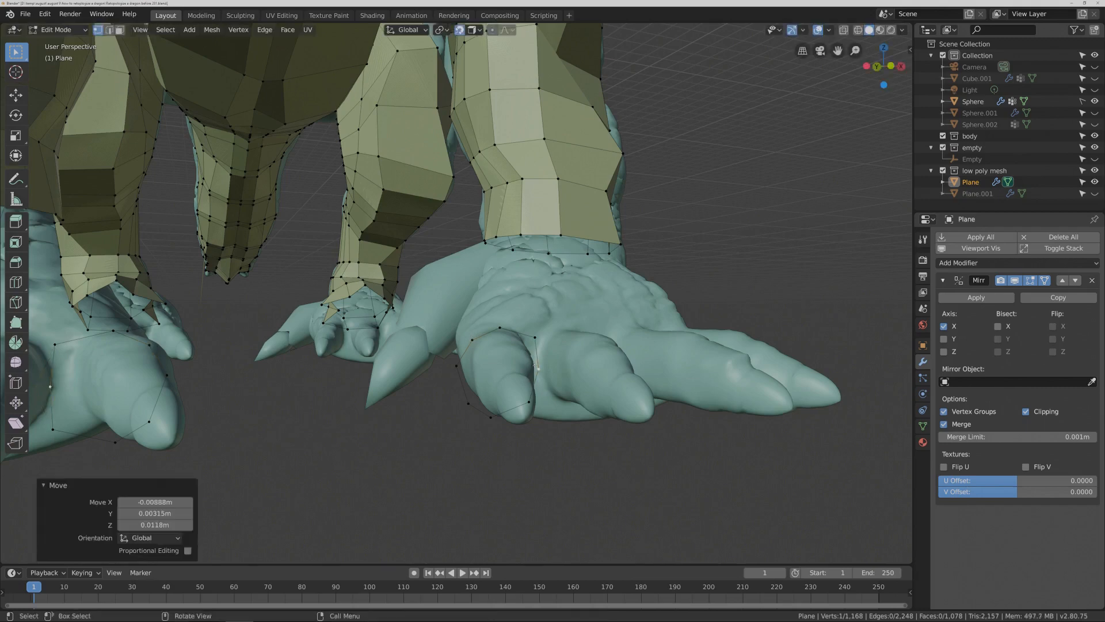
middle_click_drag(559, 404, 552, 399)
left_click(530, 405)
key("g")
left_click(530, 390)
- Snap the ring's bottom vertex and its lower and middle -X side vertices onto the underside and inner side of the toe
middle_click_drag(488, 428, 503, 411)
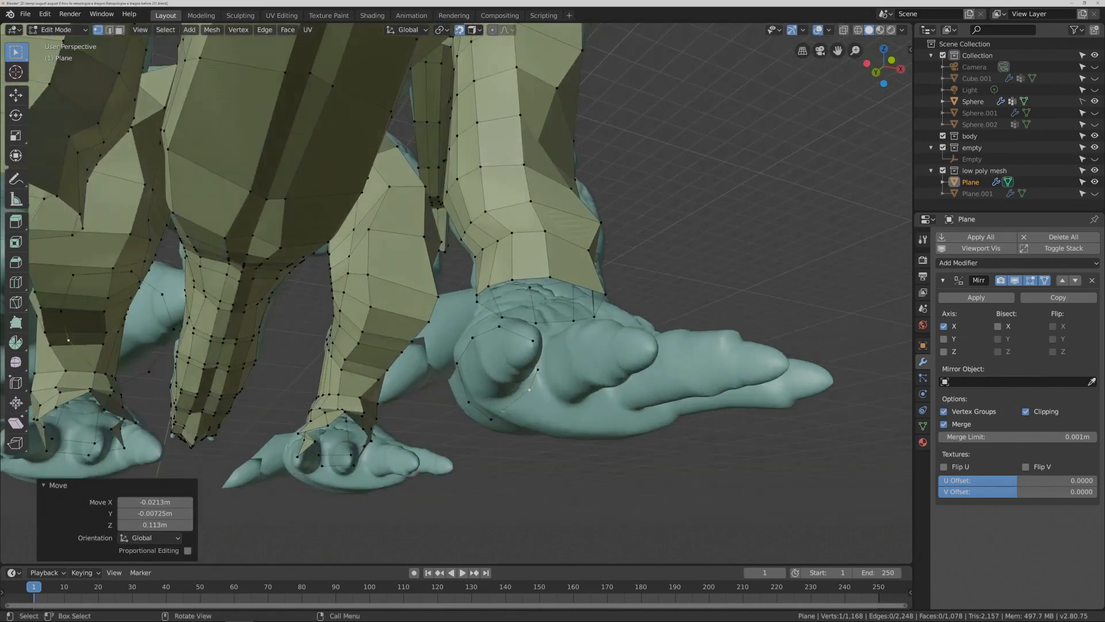
left_click(491, 420)
key("g")
left_click(495, 408)
left_click(470, 403)
key("g")
left_click(465, 389)
left_click(458, 362)
key("g")
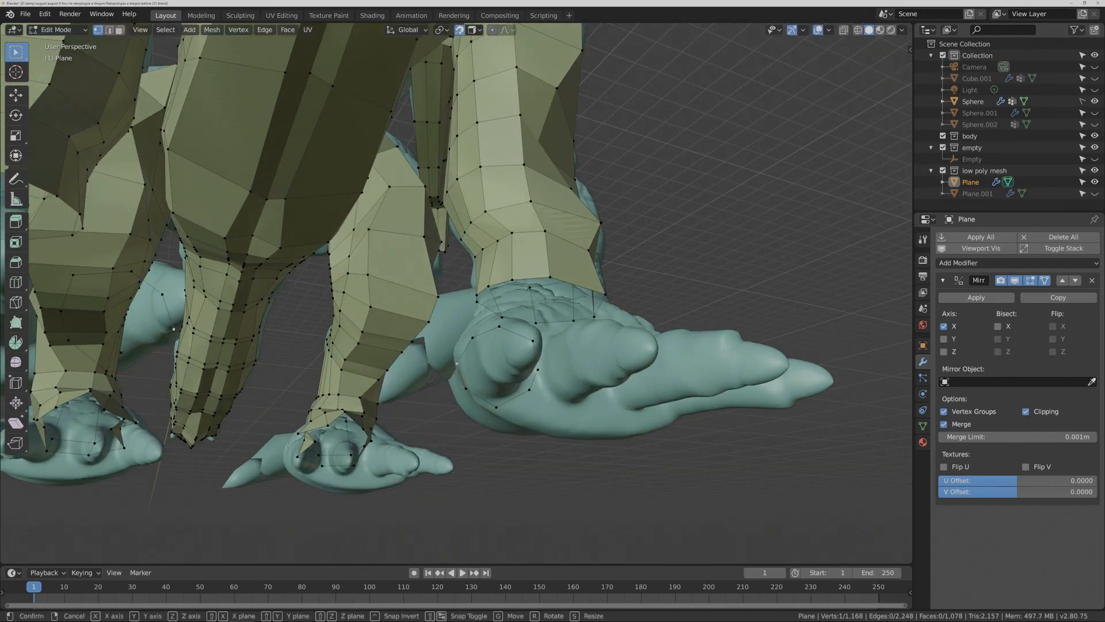
left_click(464, 366)
- Fit the ring's protruding -X side vertex to the toe with X and Z moves, and tuck in the vertices facing the neighbouring toe
middle_click_drag(593, 313, 590, 346)
left_click(445, 369)
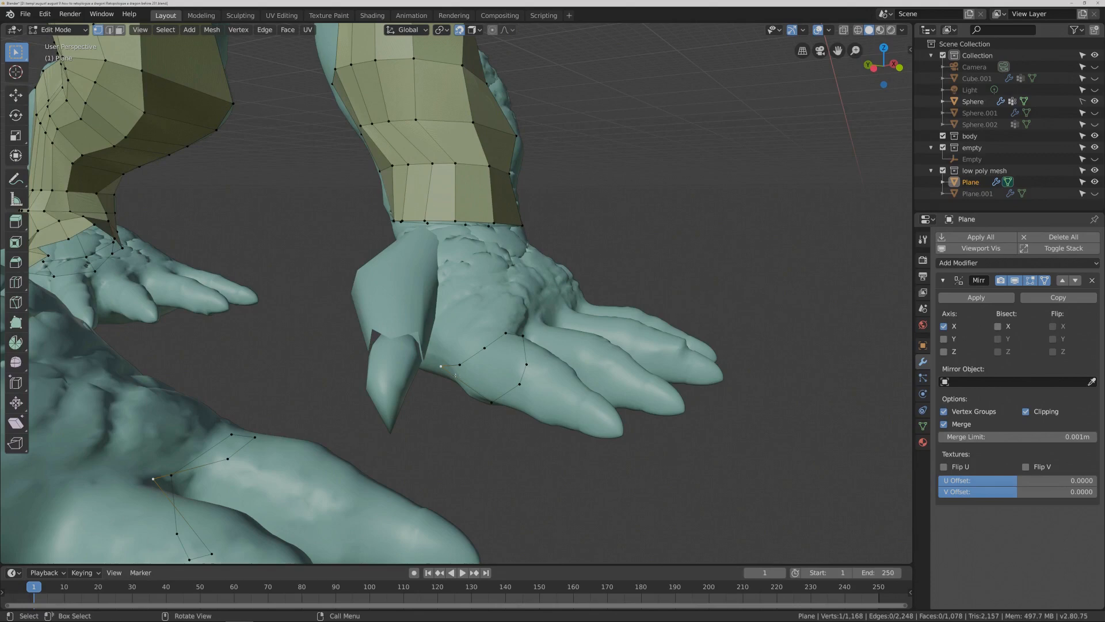
left_click(15, 94)
left_click_drag(413, 362, 426, 363)
left_click_drag(458, 323, 459, 333)
middle_click_drag(458, 334, 504, 367)
left_click_drag(410, 383, 420, 383)
left_click_drag(465, 337, 465, 344)
middle_click_drag(625, 381, 482, 394)
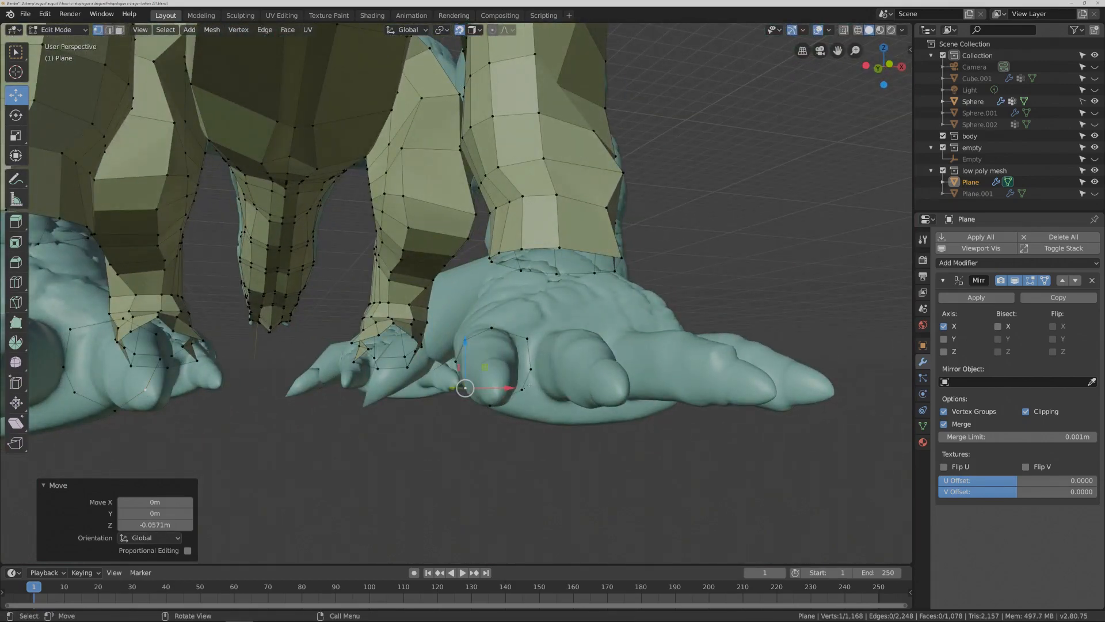
left_click(527, 369)
left_click_drag(526, 370, 521, 342)
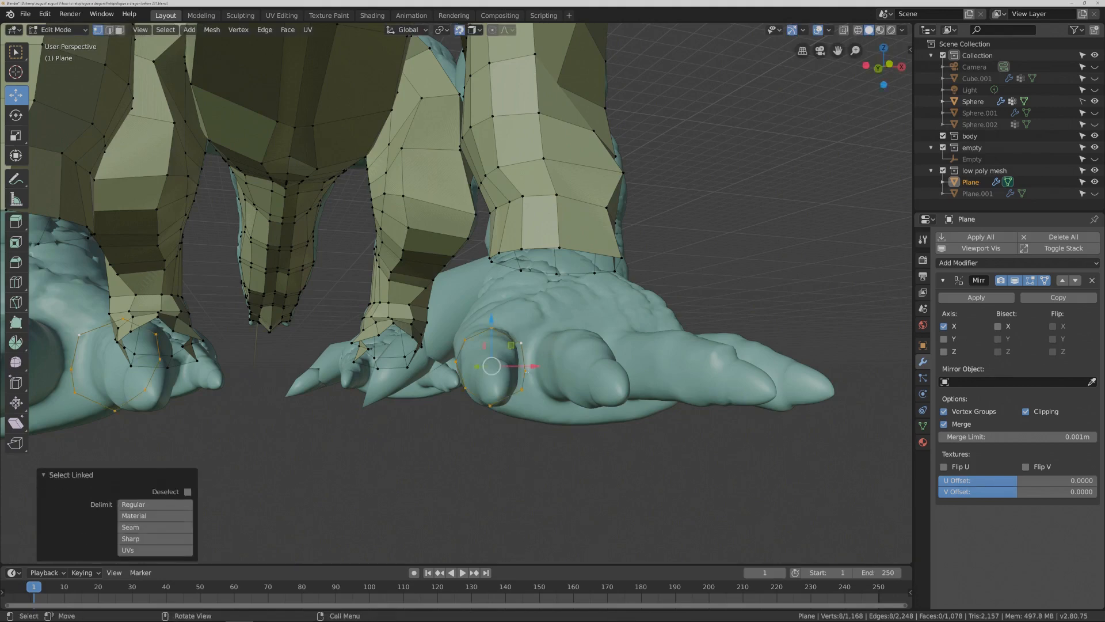
- Duplicate the whole toe ring in place, turn snapping off, and move the copy 0.741 m along X onto the second toe
key("shift+d")
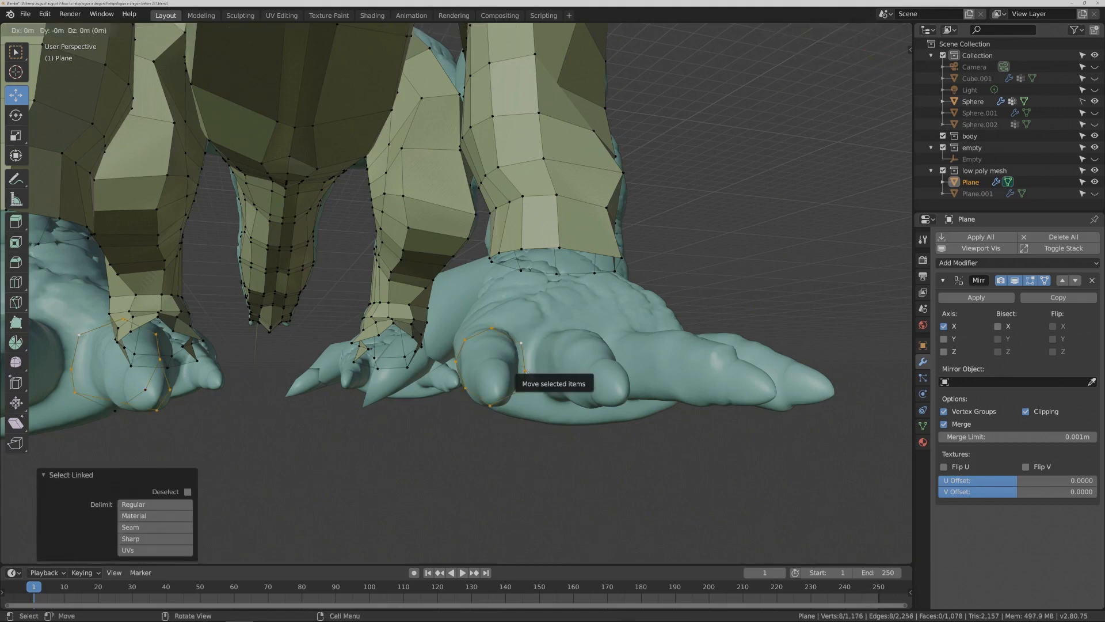
right_click(527, 370)
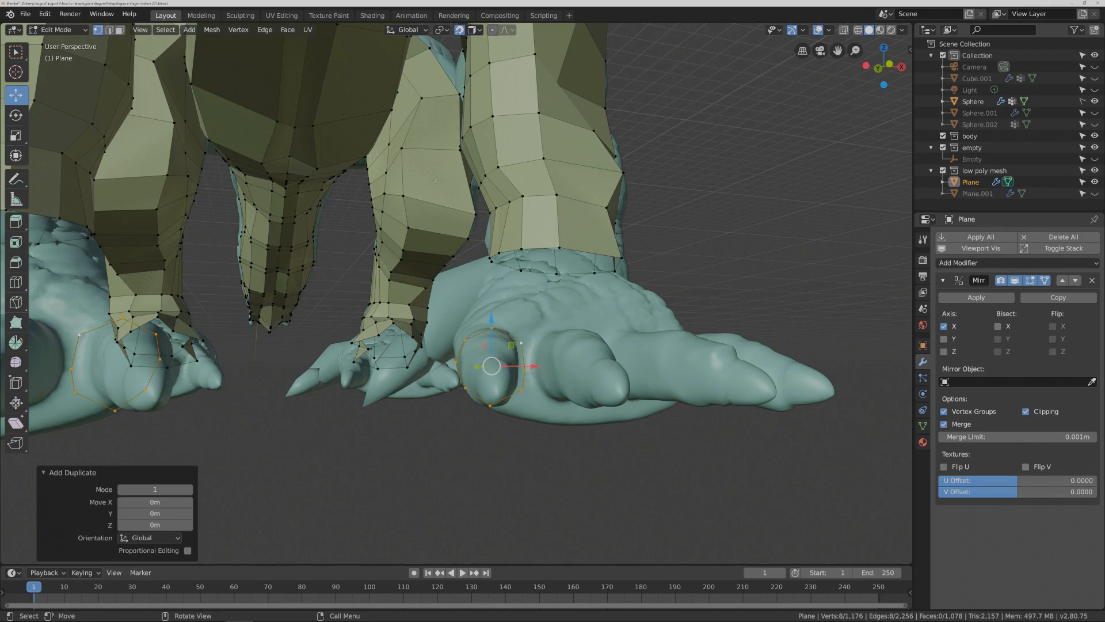
key("shift+Tab")
left_click_drag(530, 366, 614, 356)
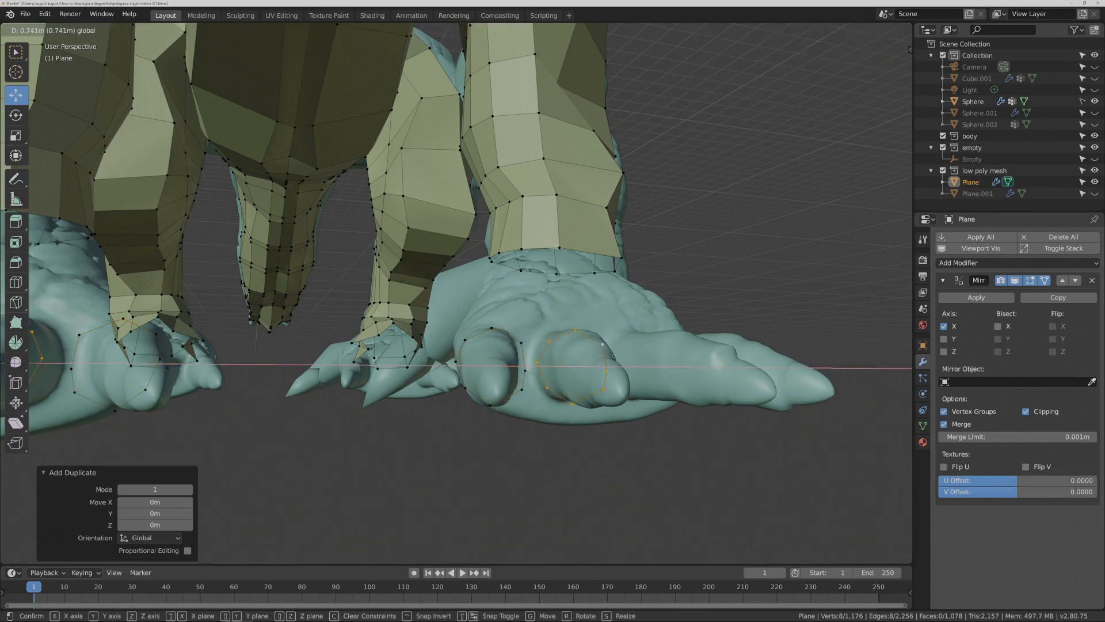
left_click(613, 355)
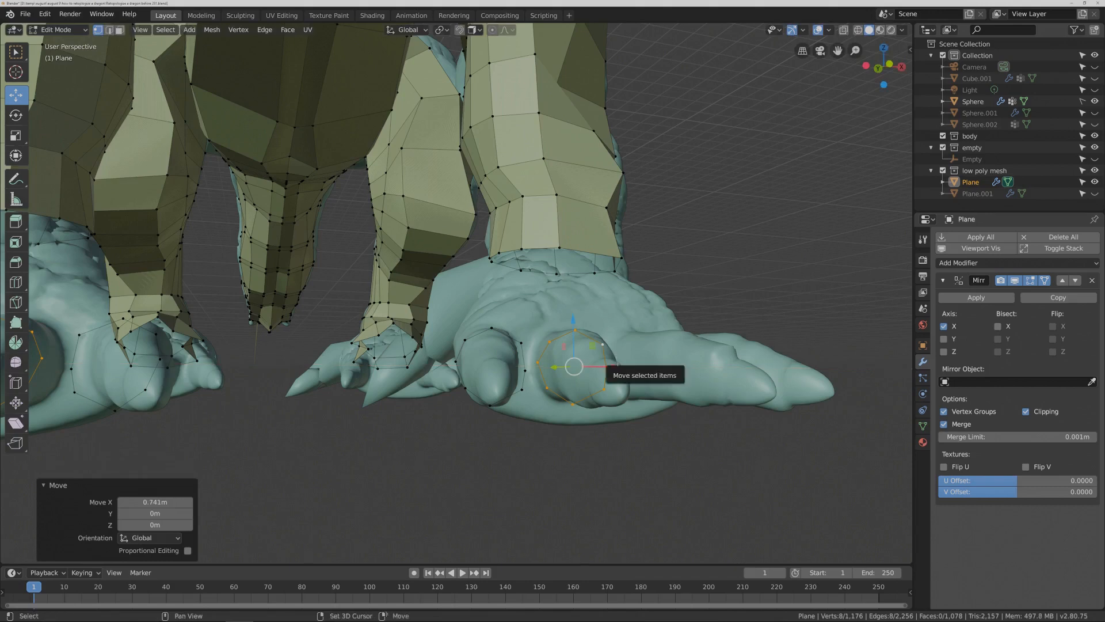
- Duplicate the second toe's ring and move the copy 0.841 m along X onto the third toe
key("shift+d")
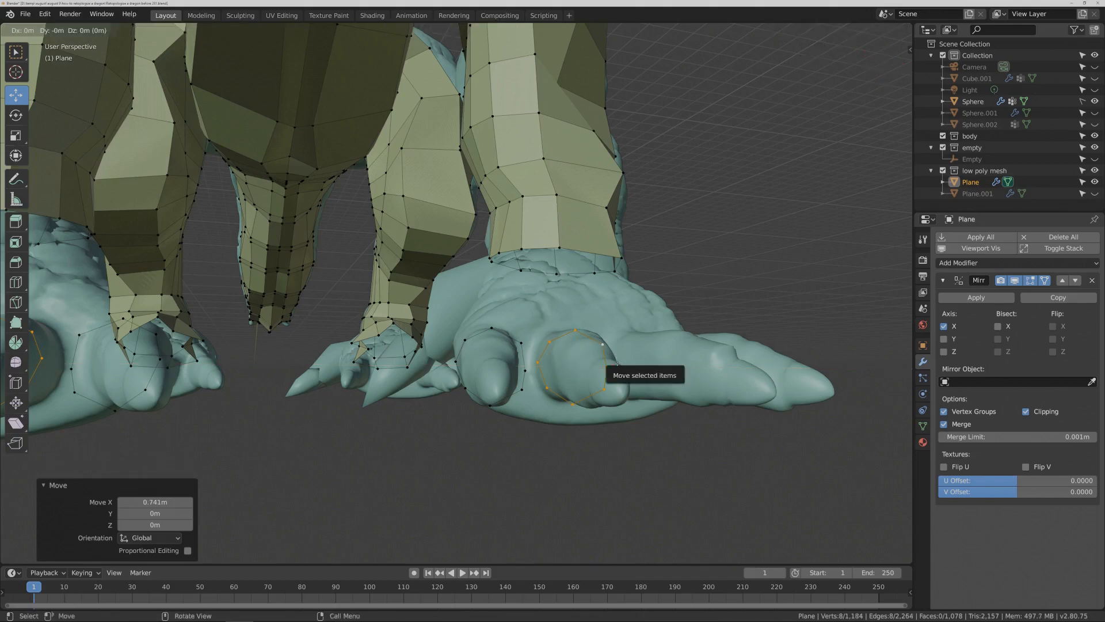
right_click(618, 363)
left_click_drag(620, 364, 702, 352)
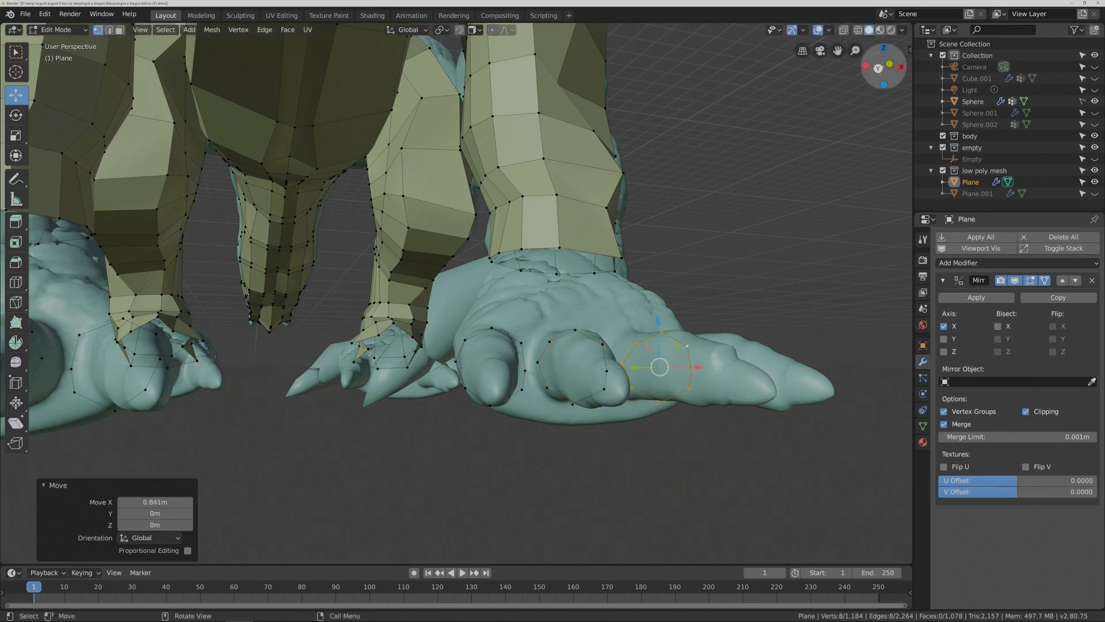
- Shift the third toe's ring back along X in front view to center it on the toe
left_click(878, 68)
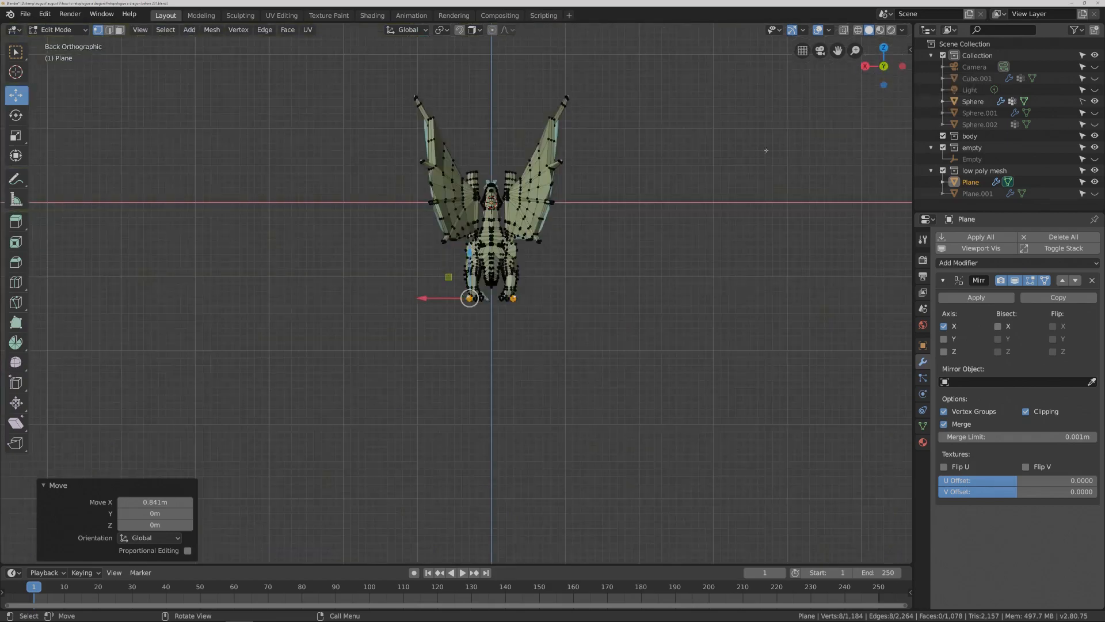
left_click(884, 66)
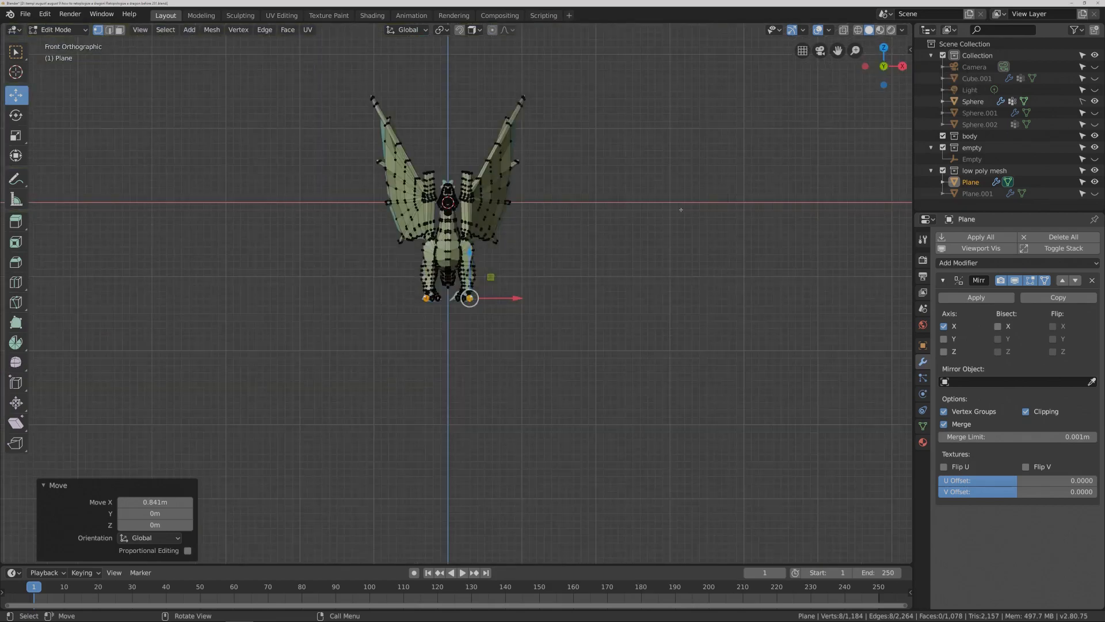
scroll(541, 356, "up", 10)
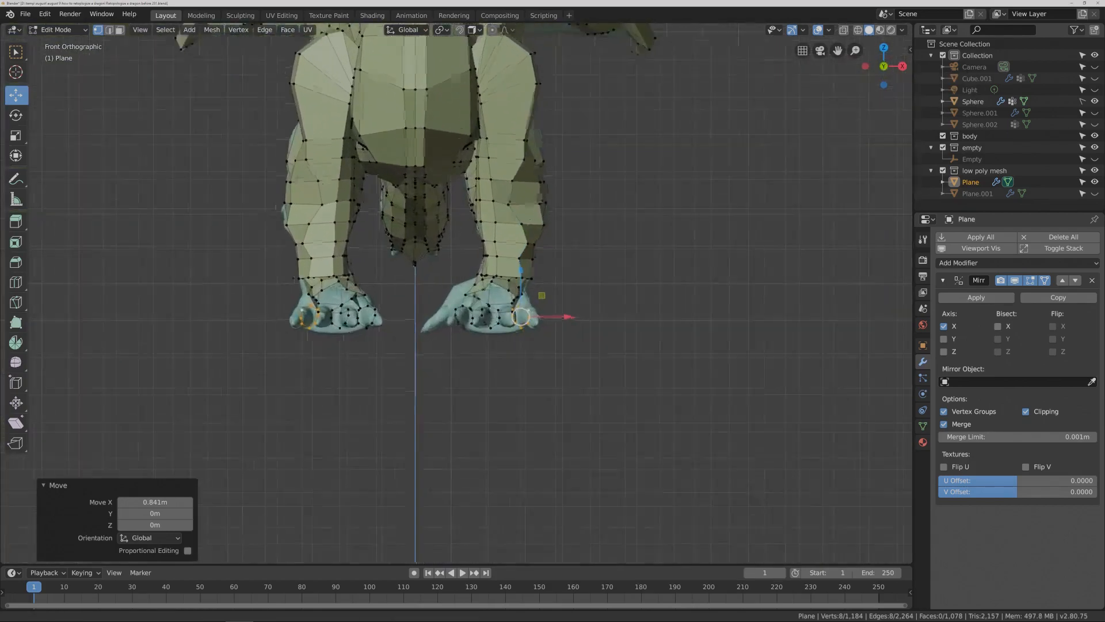
scroll(576, 306, "up", 3)
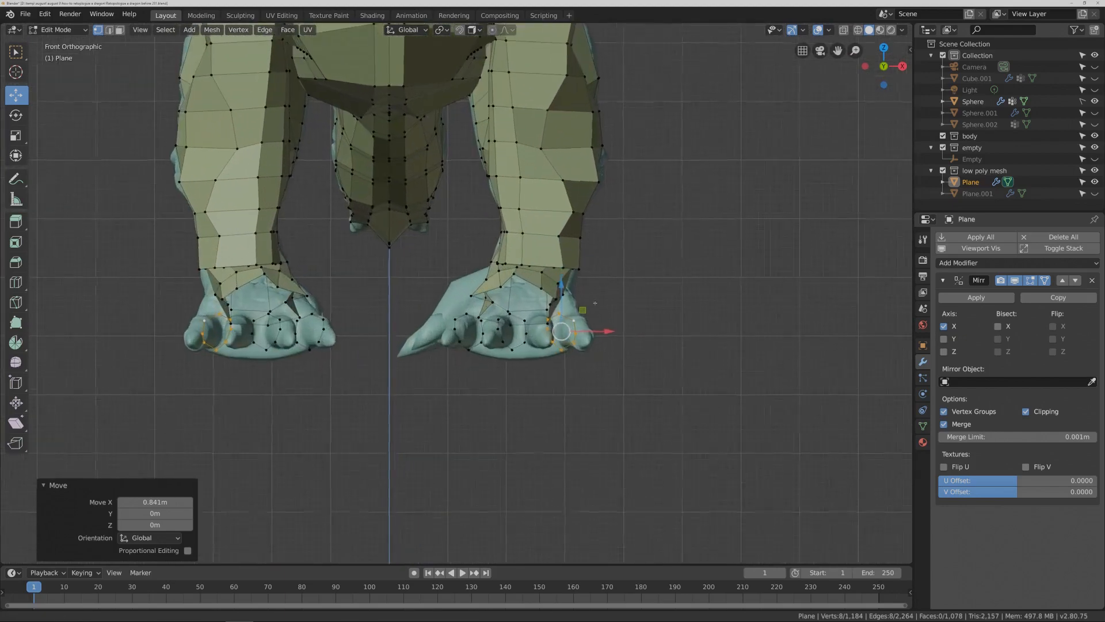
scroll(594, 288, "up", 2)
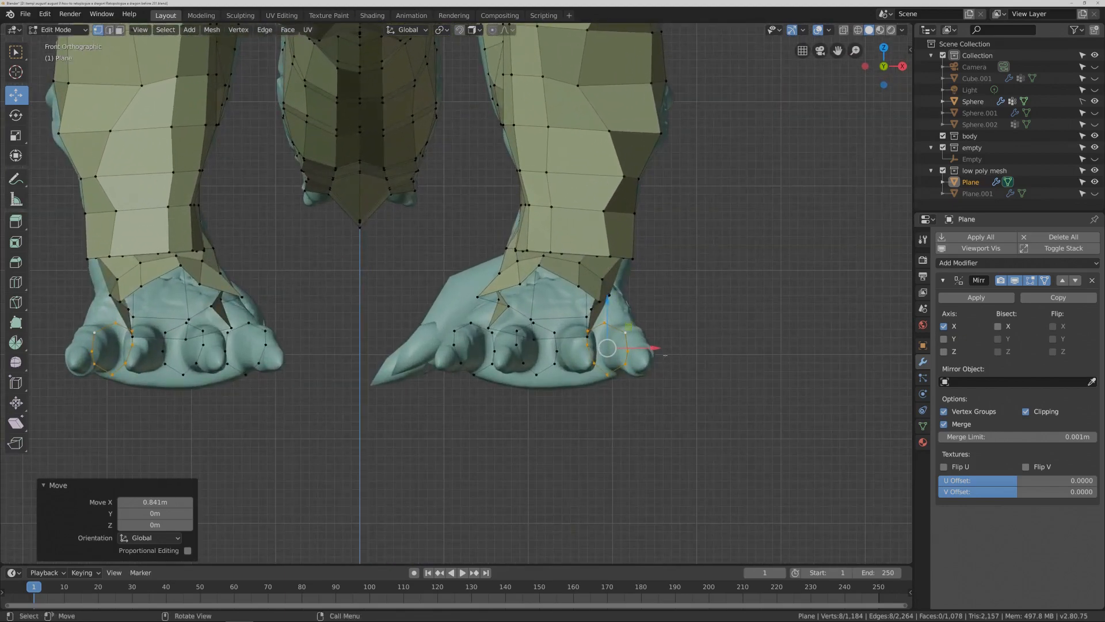
left_click_drag(656, 350, 630, 352)
- Duplicate the third toe's ring in place and move the copy 0.567 m along X onto the fourth toe
key("shift+d")
right_click(632, 352)
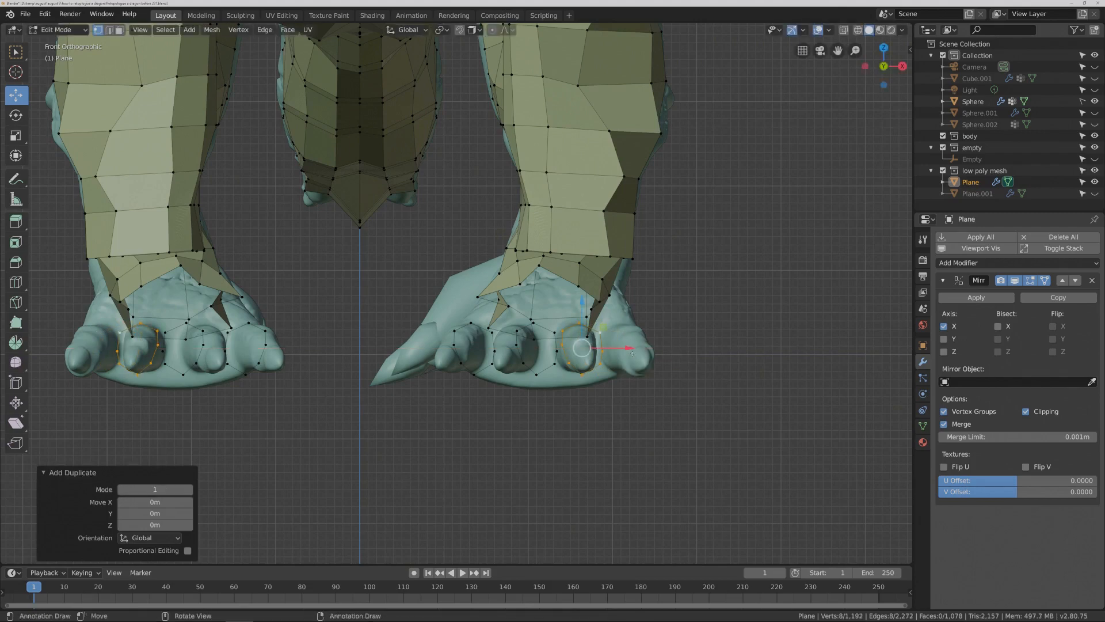
left_click_drag(630, 349, 676, 352)
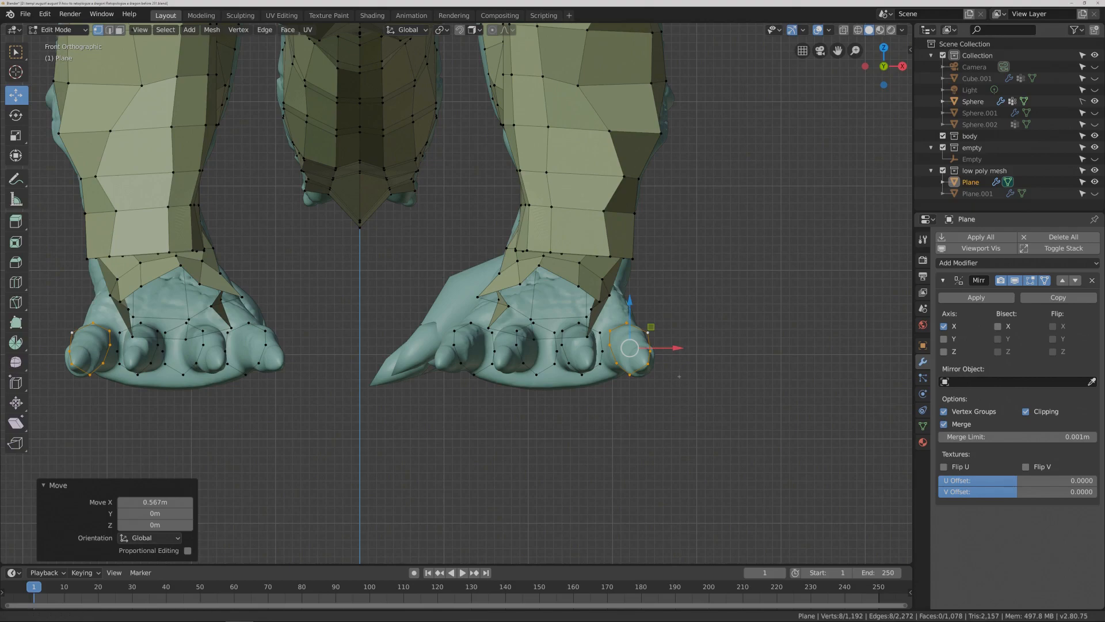
- Select the second toe's entire linked ring and move it -0.205 m along X to center it around the toe
scroll(681, 346, "up", 1)
scroll(680, 341, "up", 2)
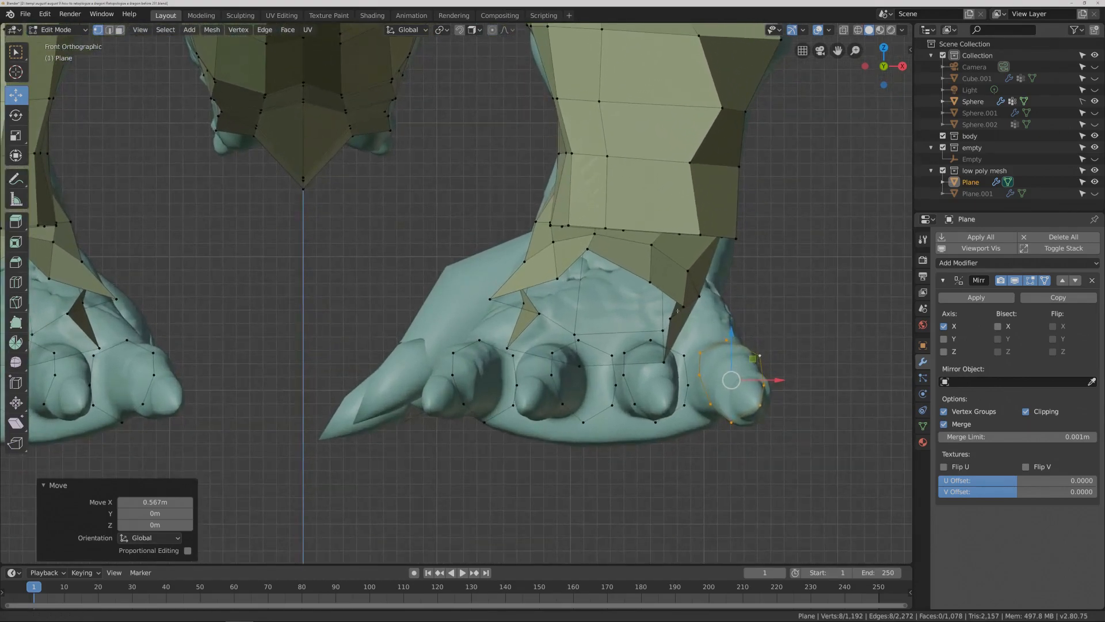
middle_click_drag(569, 377, 567, 381)
scroll(566, 380, "down", 8)
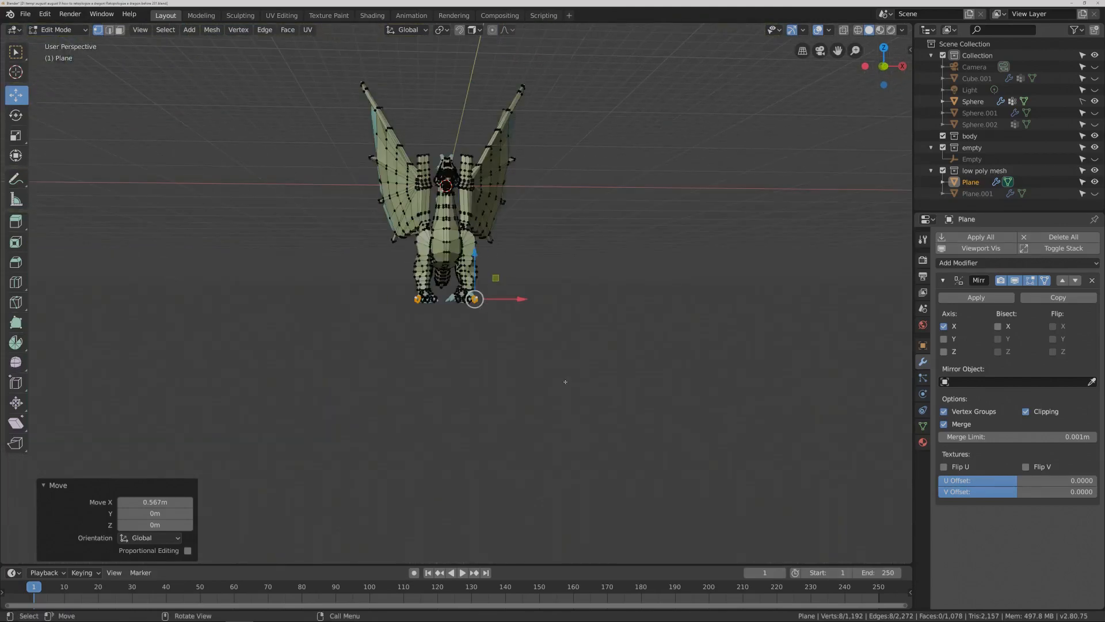
scroll(565, 380, "up", 8)
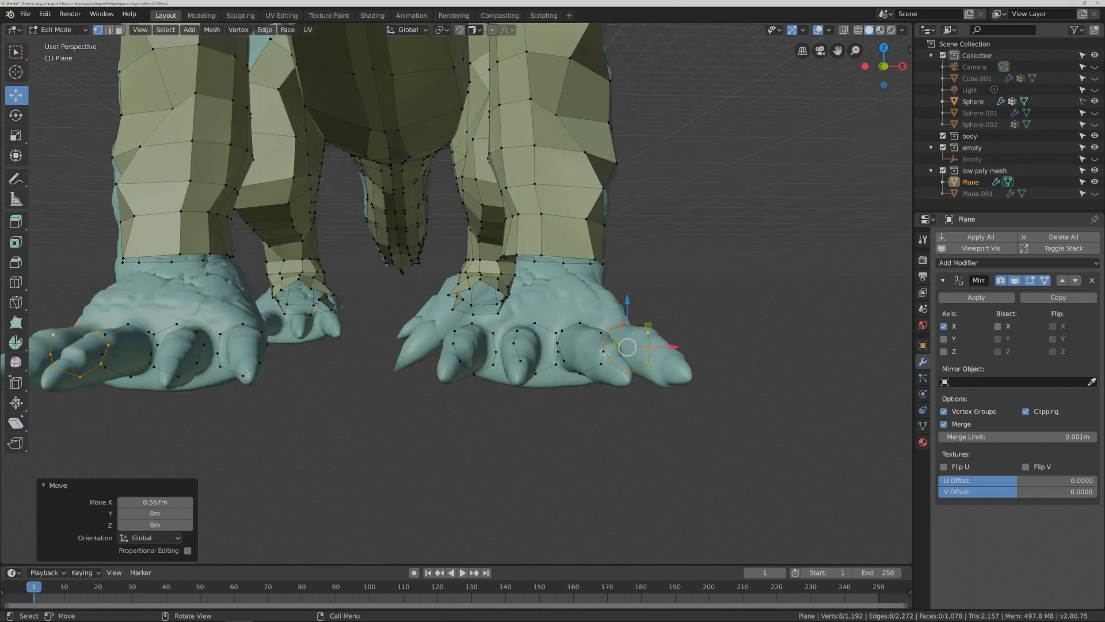
left_click(514, 343)
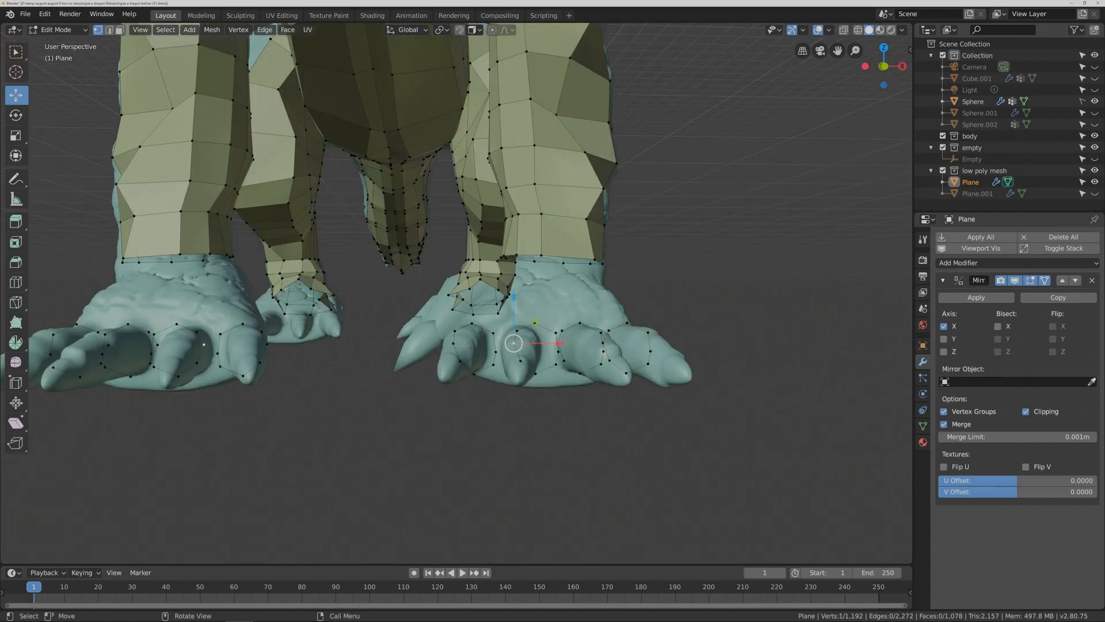
key("ctrl+l")
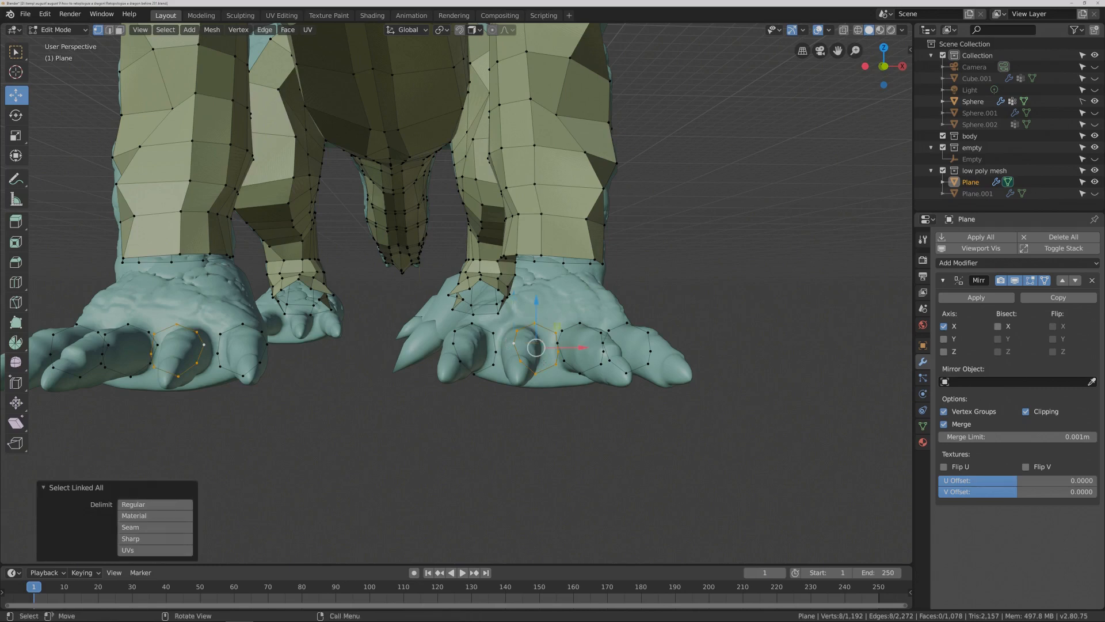
left_click_drag(581, 347, 565, 352)
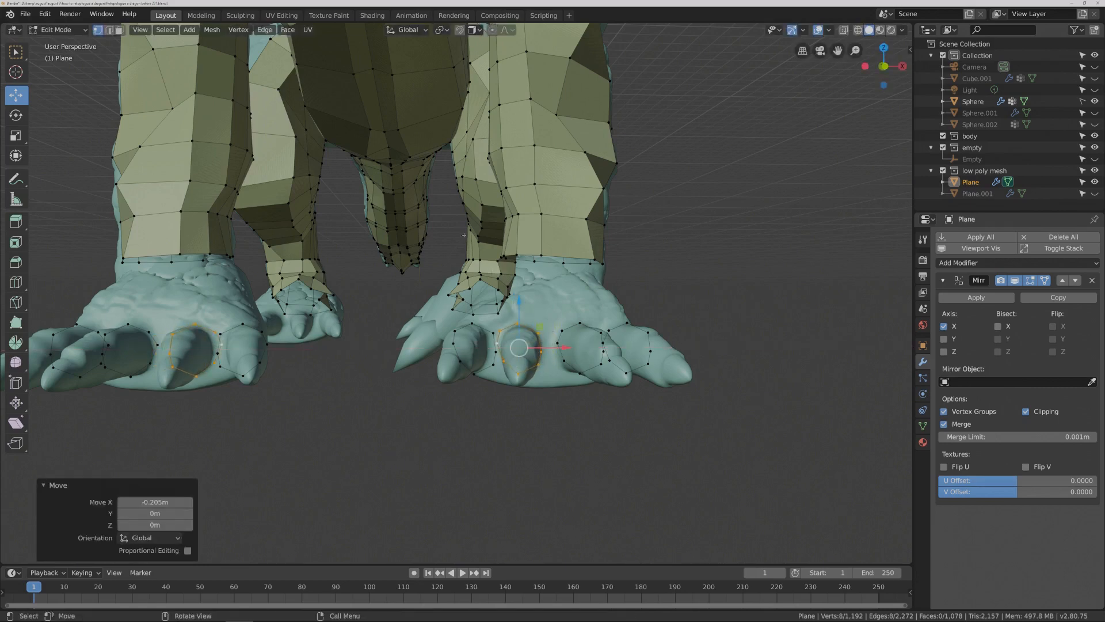
- Turn snapping on and snap the second toe ring's upper side and middle +X side vertices onto the sculpt
key("alt+a")
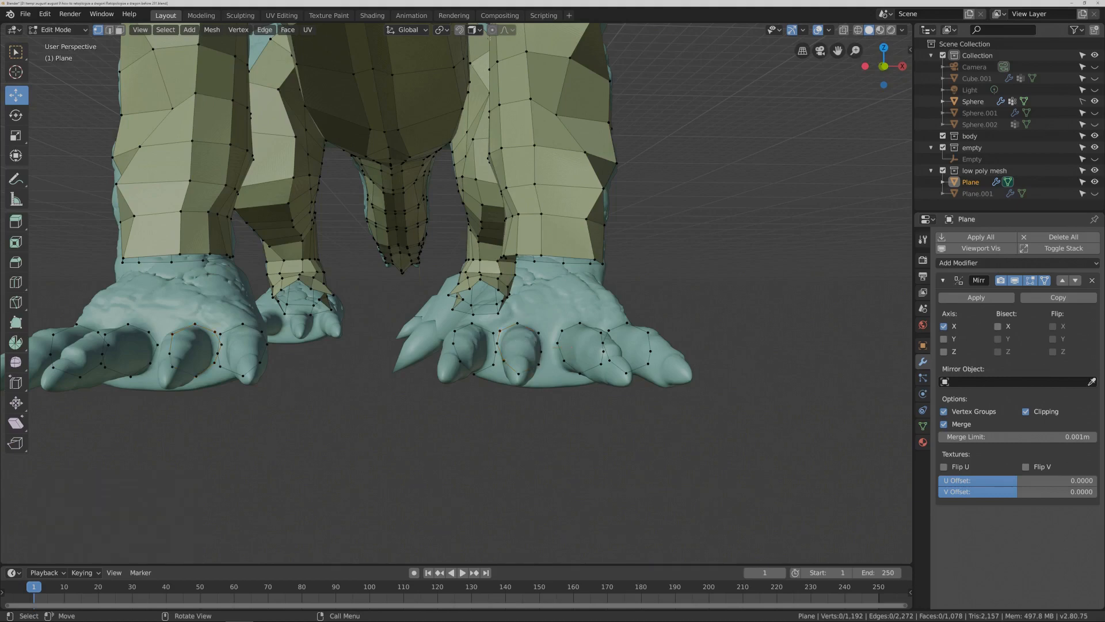
left_click(459, 29)
left_click(499, 331)
left_click_drag(500, 331, 542, 335)
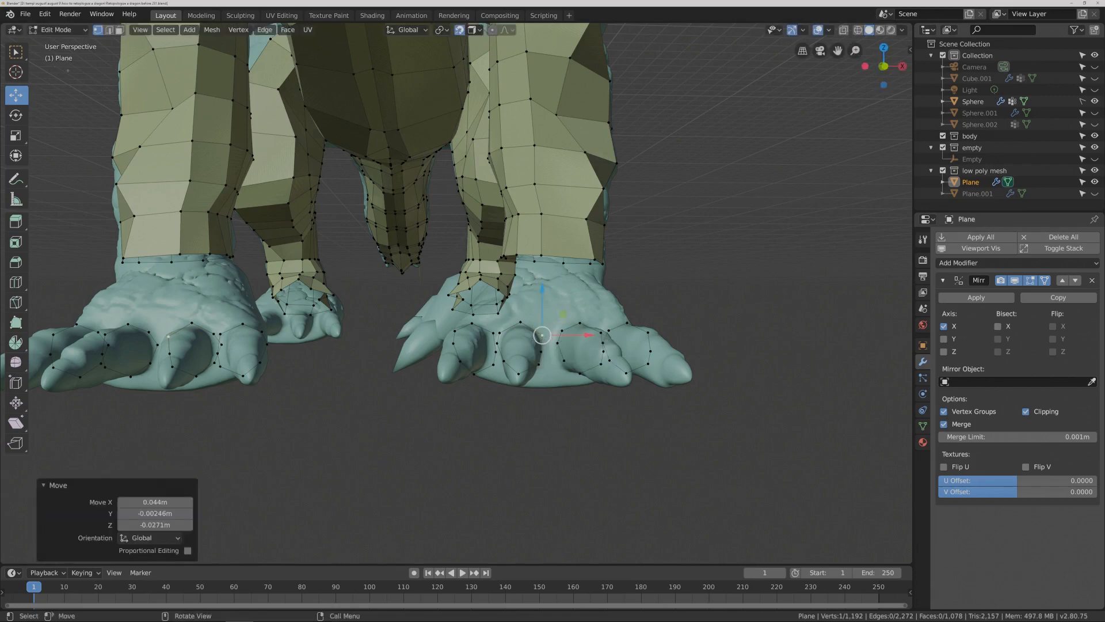
key("w")
left_click(542, 353)
key("g")
left_click(545, 354)
- Snap the second toe ring's lower +X side vertex and bottom vertex onto the toe
middle_click_drag(545, 379, 533, 373)
left_click(539, 365)
key("g")
left_click(541, 368)
left_click(520, 377)
key("g")
left_click(526, 378)
- Snap the second toe ring's lower and middle -X side vertices into the gap beside the first toe
middle_click_drag(525, 378, 507, 357)
key("g")
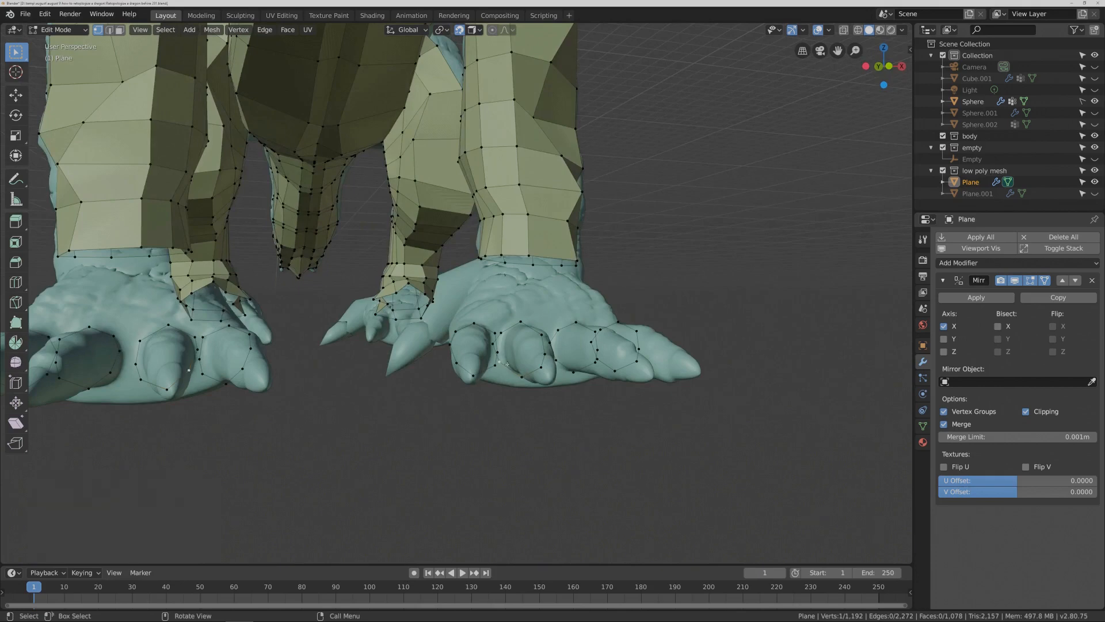
left_click(511, 368)
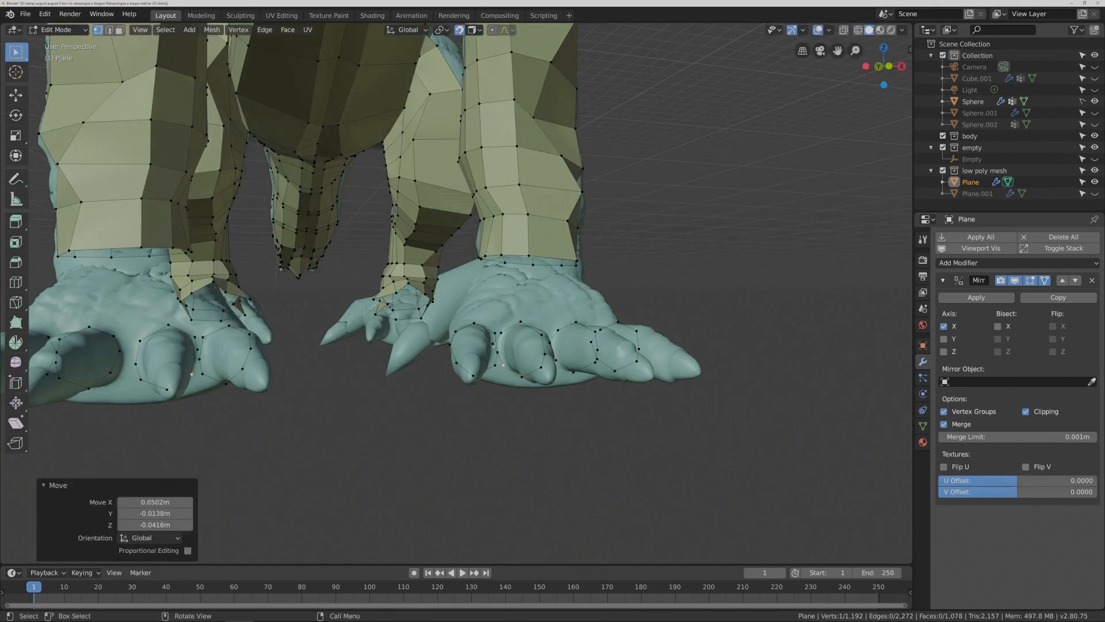
key("g")
key("g")
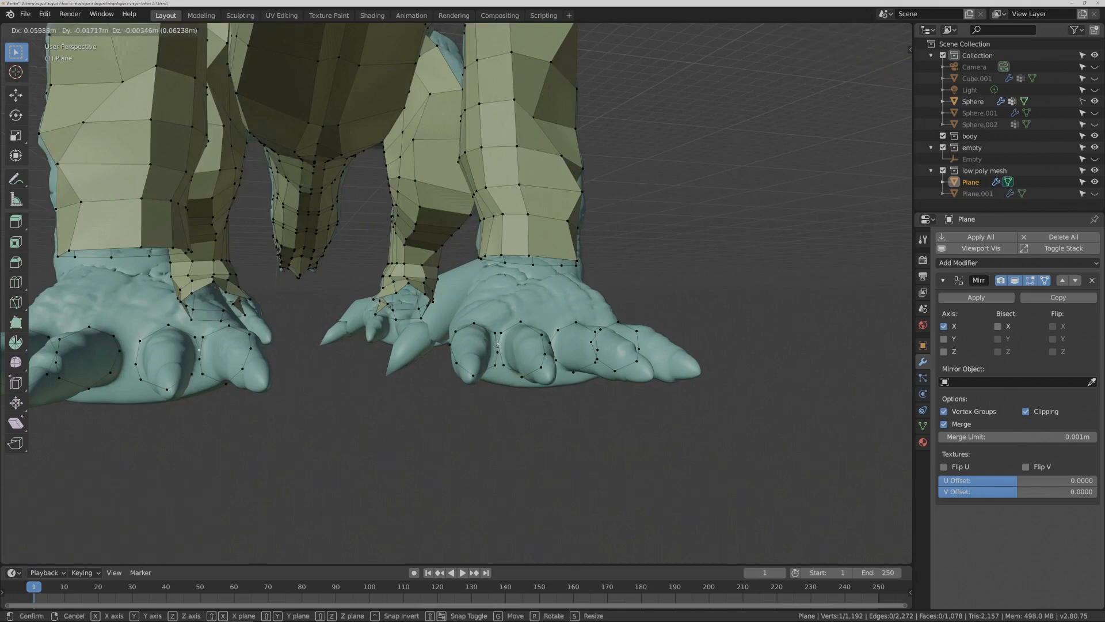
left_click(522, 348)
middle_click_drag(523, 348, 560, 346)
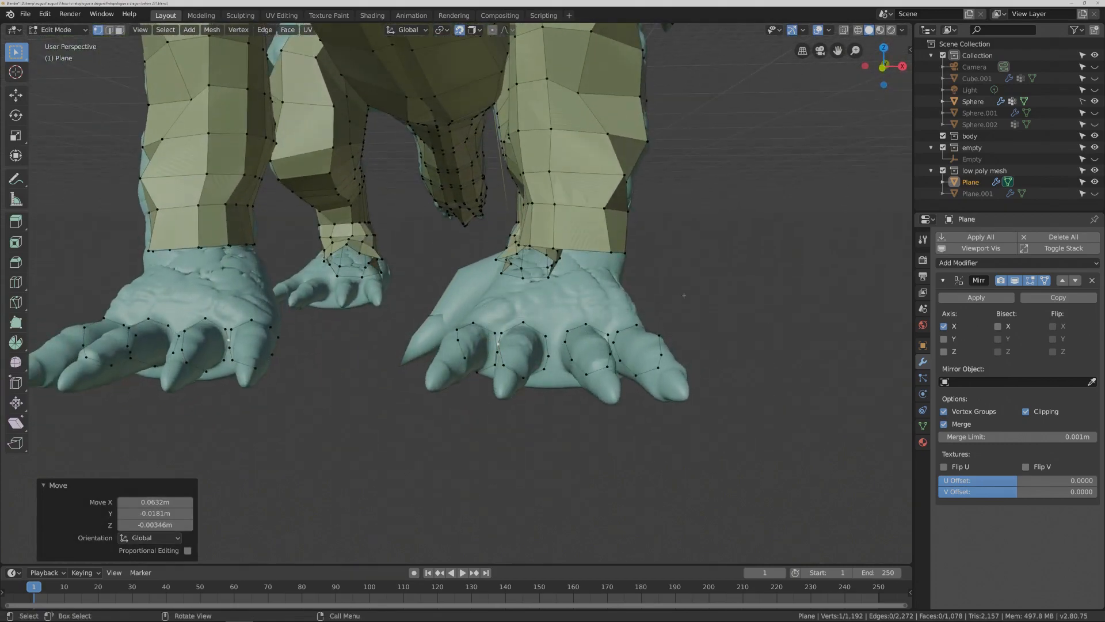
left_click(683, 295)
- Snap the third toe ring's top vertex and its upper, middle and lower -X side vertices onto the toe
left_click(585, 324)
key("g")
left_click(586, 321)
left_click(568, 331)
key("g")
left_click(566, 332)
key("g")
left_click(560, 351)
key("g")
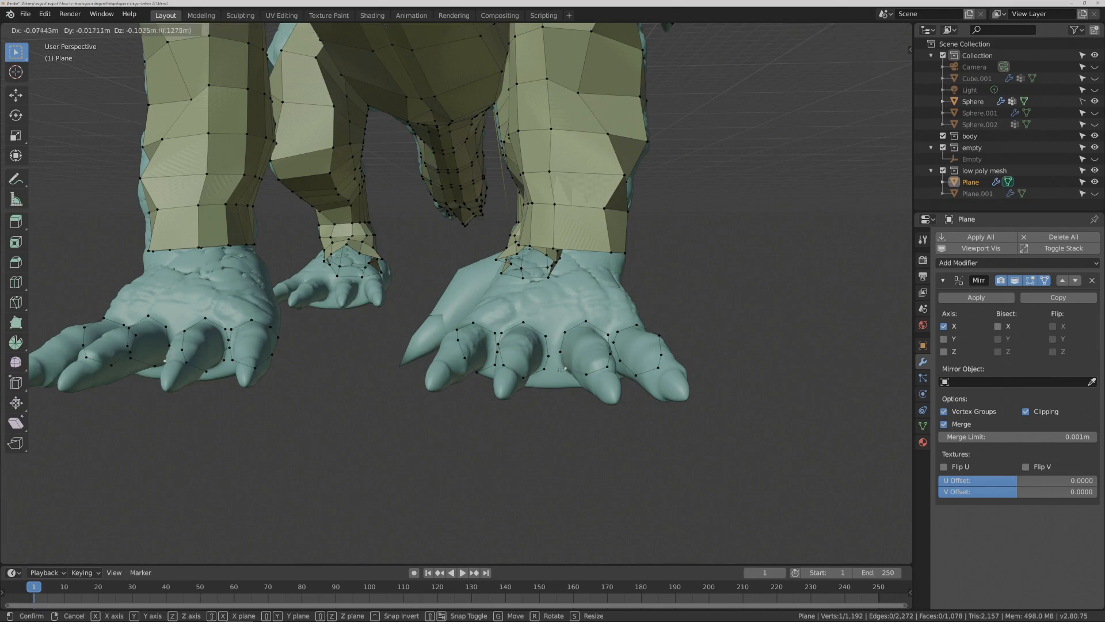
left_click(571, 379)
- Snap the third toe ring's bottom vertex and lower +X side vertex onto the toe's underside
mouse_move(604, 371)
middle_mouse_down()
mouse_move(594, 378)
mouse_move(620, 363)
middle_mouse_up()
key("g")
left_click(581, 378)
left_click(604, 365)
key("g")
left_click(606, 371)
- Snap the third toe ring's middle and upper +X side vertices onto the side facing the fourth toe
left_click(611, 353)
key("g")
left_click(607, 355)
left_click(608, 334)
key("g")
left_click(604, 330)
left_click(713, 352)
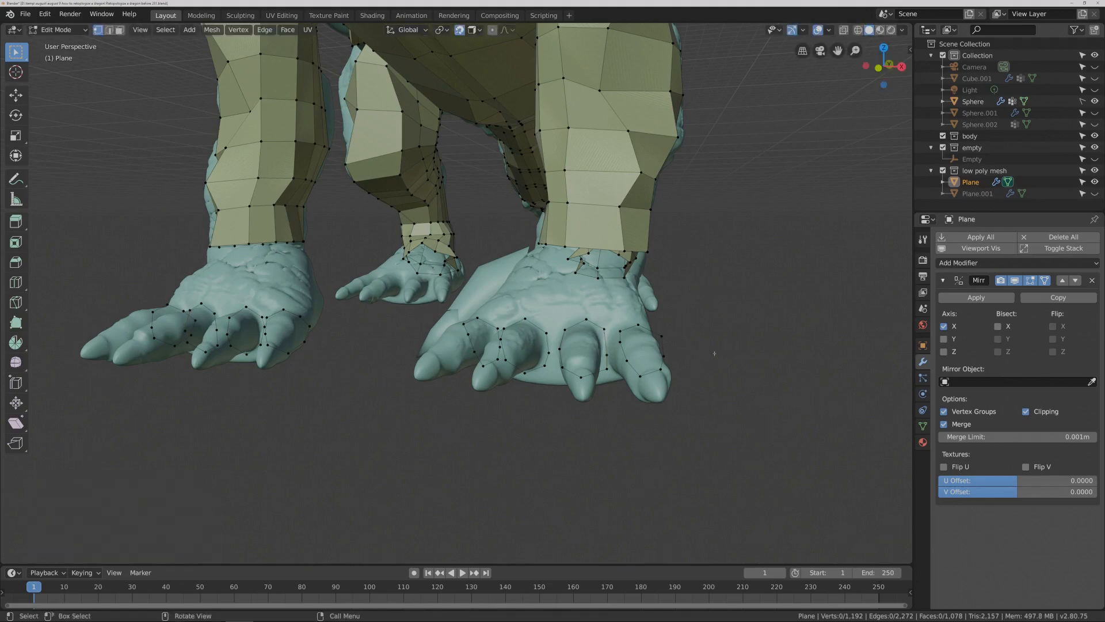
- Snap the fourth toe ring's top vertex and its upper and middle -X side vertices onto the toe
left_click(621, 331)
key("g")
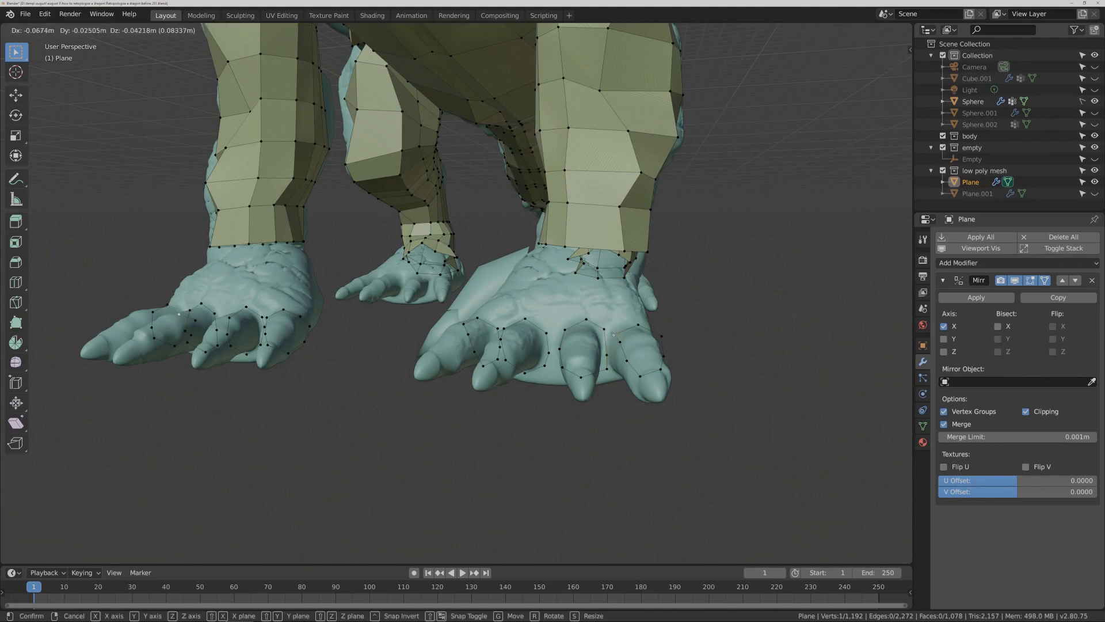
left_click(613, 335)
left_click(637, 324)
key("g")
left_click(639, 323)
left_click(620, 342)
key("g")
left_click(613, 351)
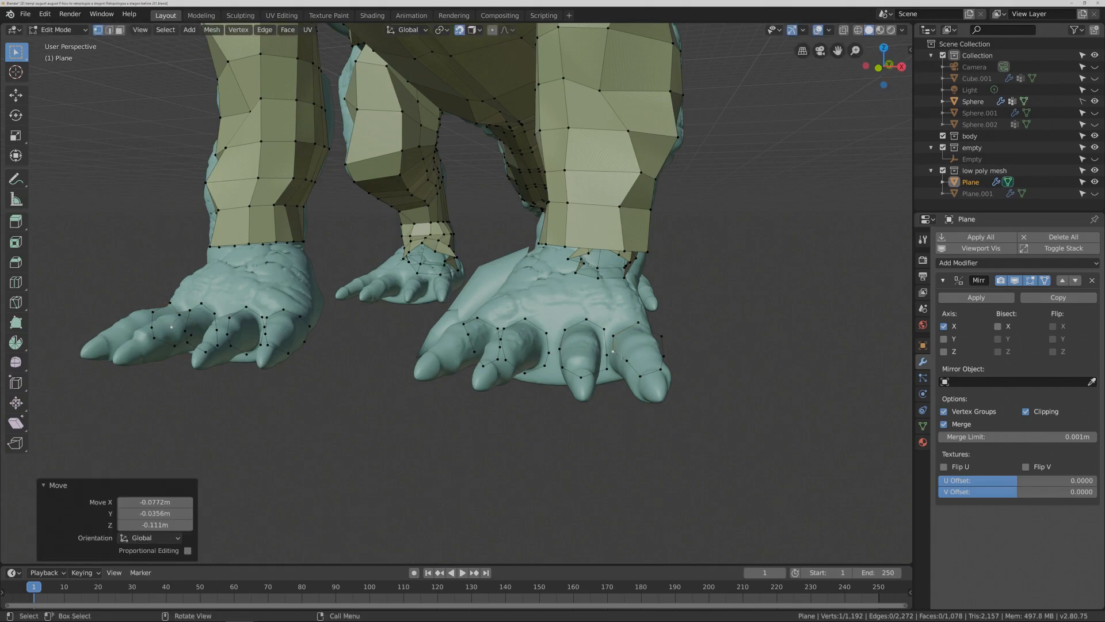
- Snap the fourth toe ring's lower -X side and bottom vertices onto the toe
key("g")
left_click(656, 380)
mouse_move(657, 380)
middle_mouse_down()
mouse_move(663, 345)
mouse_move(662, 368)
middle_mouse_up()
key("g")
left_click(601, 362)
- Snap the two middle vertices on the fourth toe ring's outer side onto the sculpt
middle_click_drag(740, 341, 629, 370)
left_click(654, 344)
key("g")
left_click(647, 344)
left_click(655, 360)
key("g")
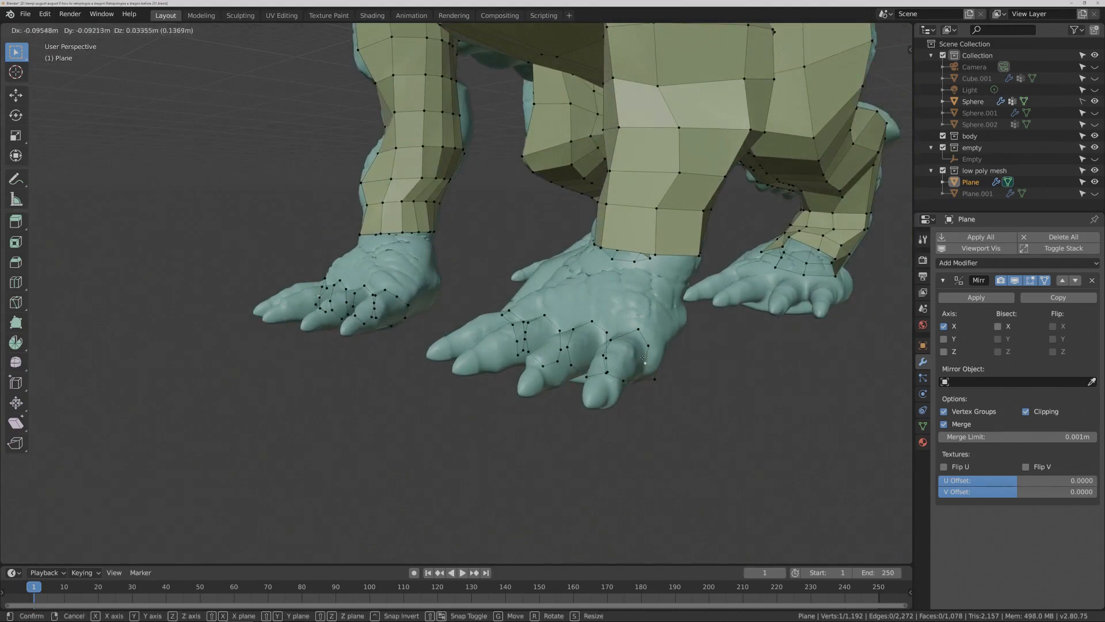
left_click(643, 359)
- Snap the lowest and uppermost outer side vertices of the fourth toe's ring onto the sculpt
left_click(653, 376)
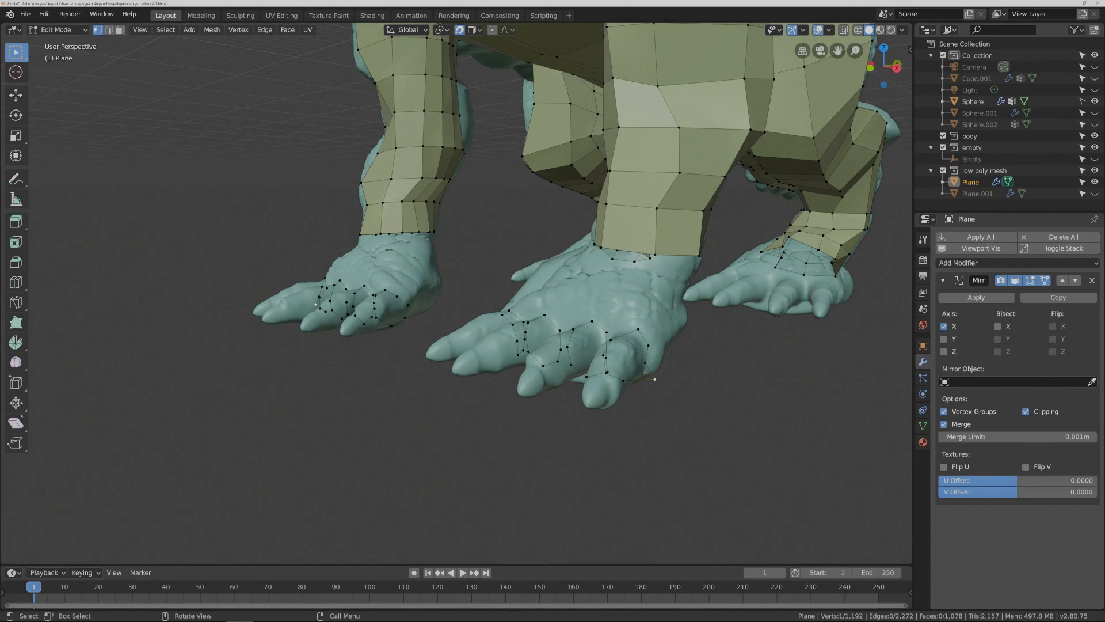
key("g")
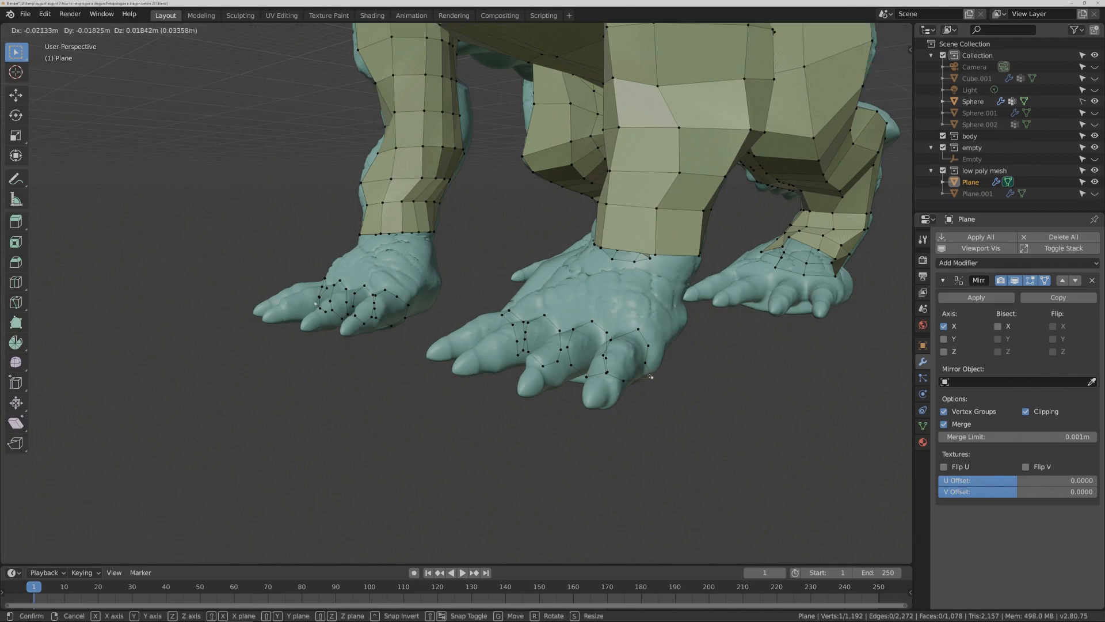
left_click(645, 375)
left_click(637, 328)
key("g")
left_click(631, 332)
left_click(690, 388)
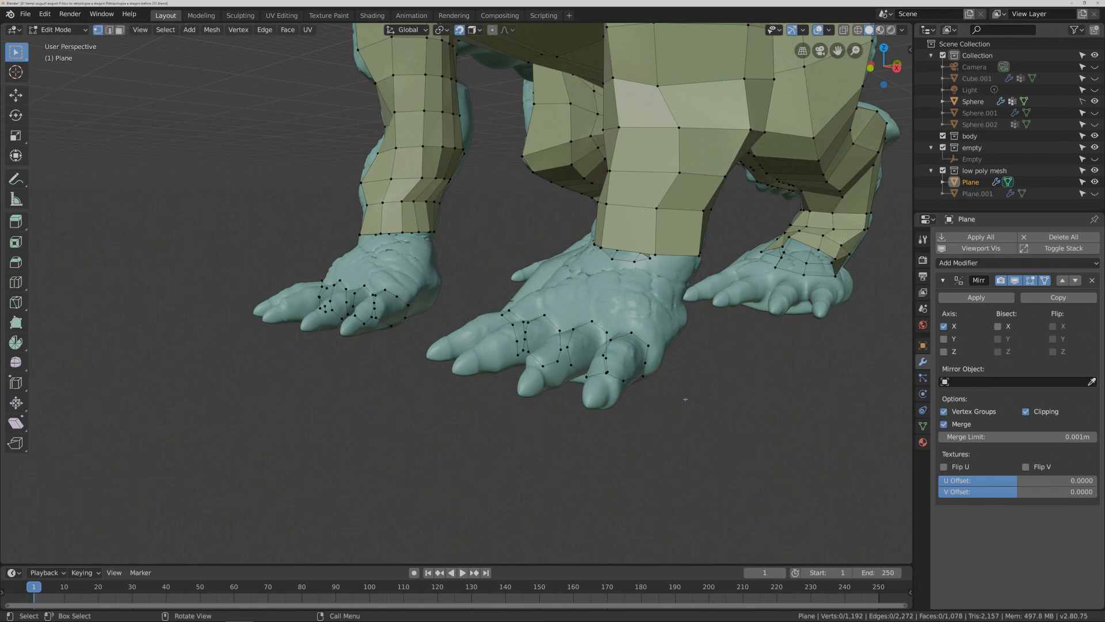
- Lower the second toe ring's middle -X side vertex to line up with the first toe ring's middle vertex
middle_click_drag(652, 403, 690, 408)
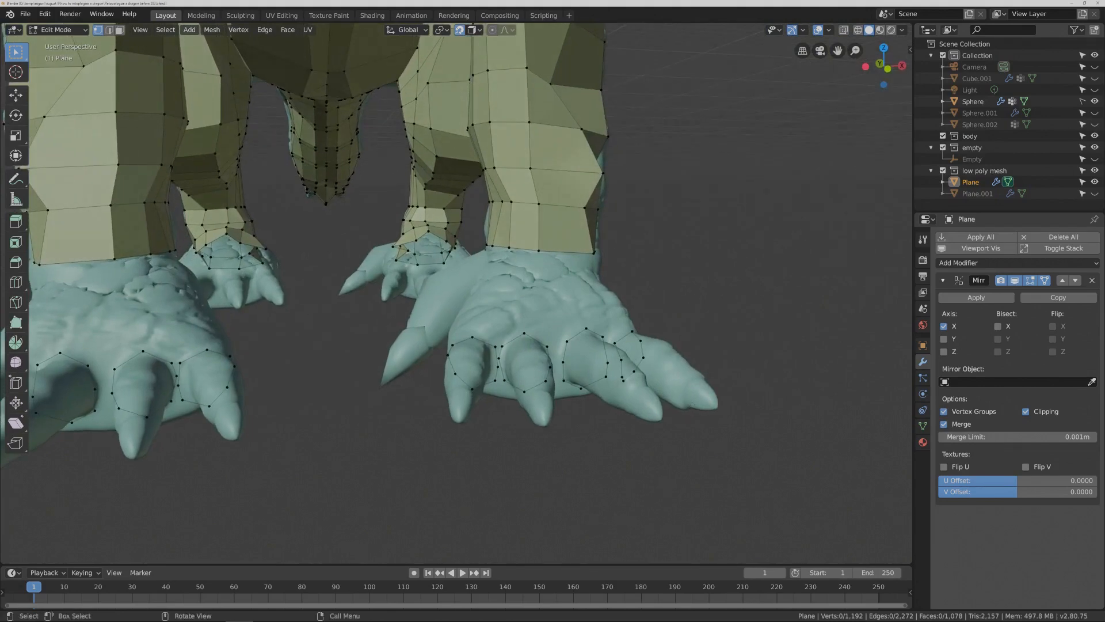
scroll(674, 410, "up", 5)
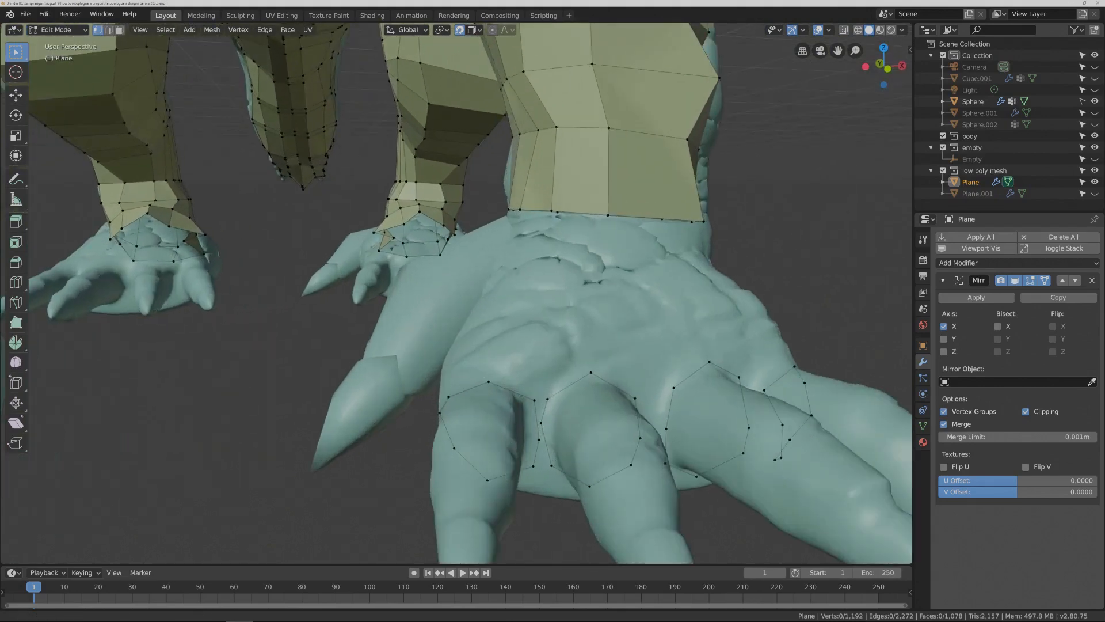
left_click(542, 424)
key("g")
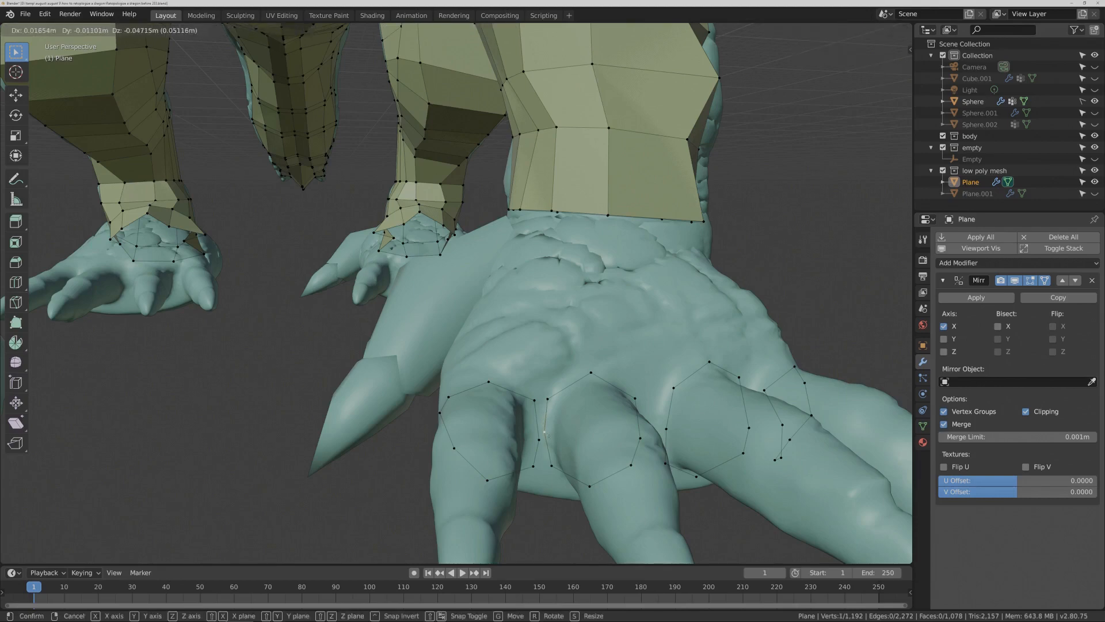
left_click(551, 440)
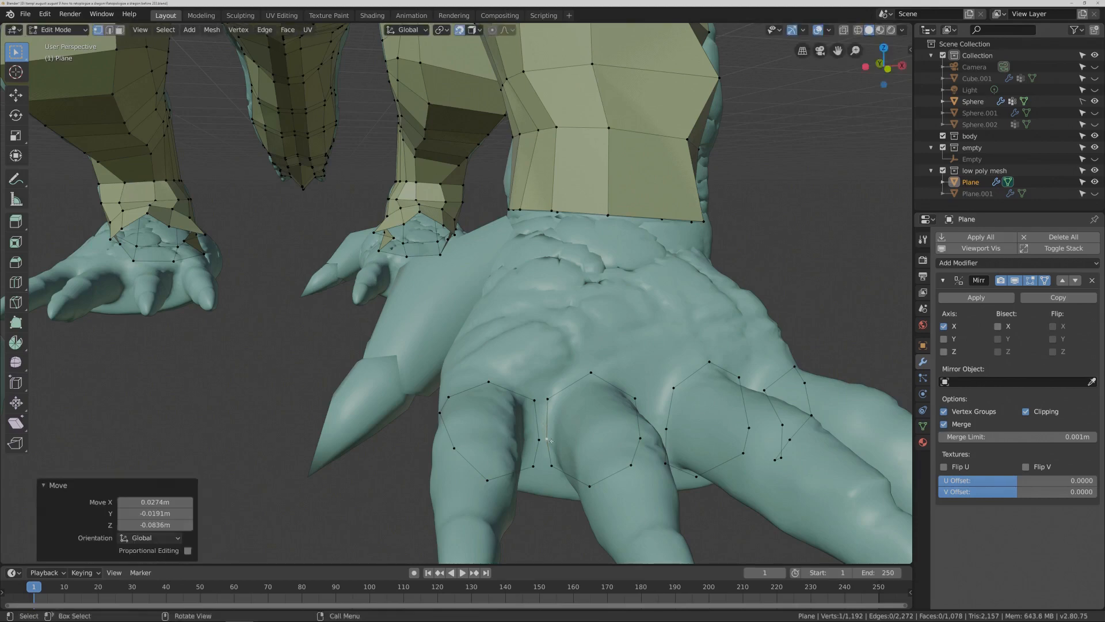
- Bridge the gap between the first and second toes' rings with two stacked faces
left_click(534, 400)
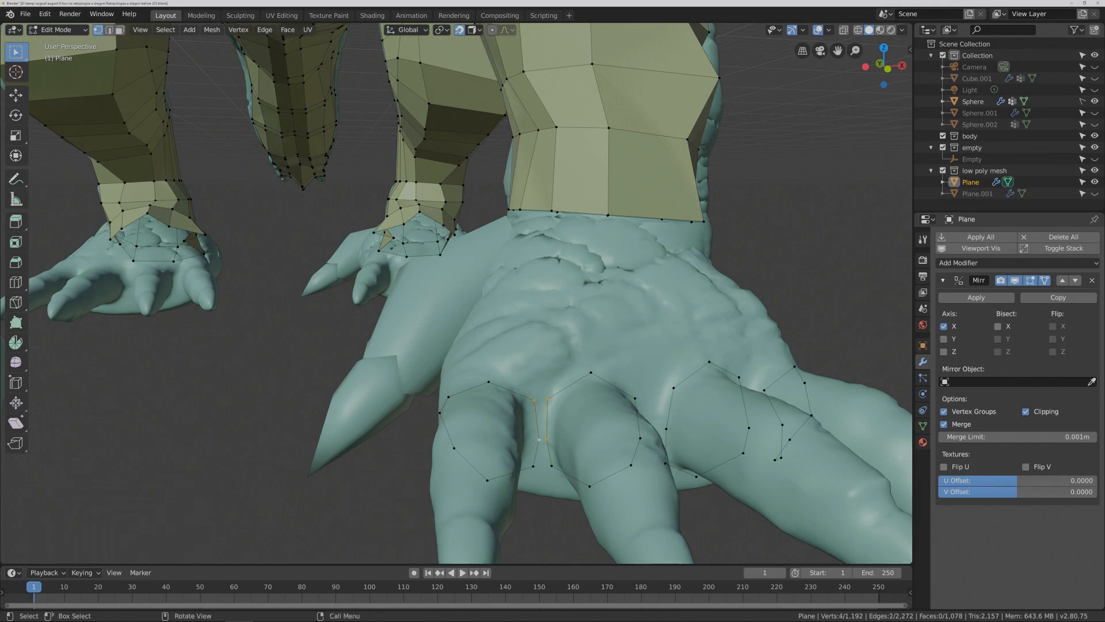
left_click(544, 440)
left_click(550, 464, "shift")
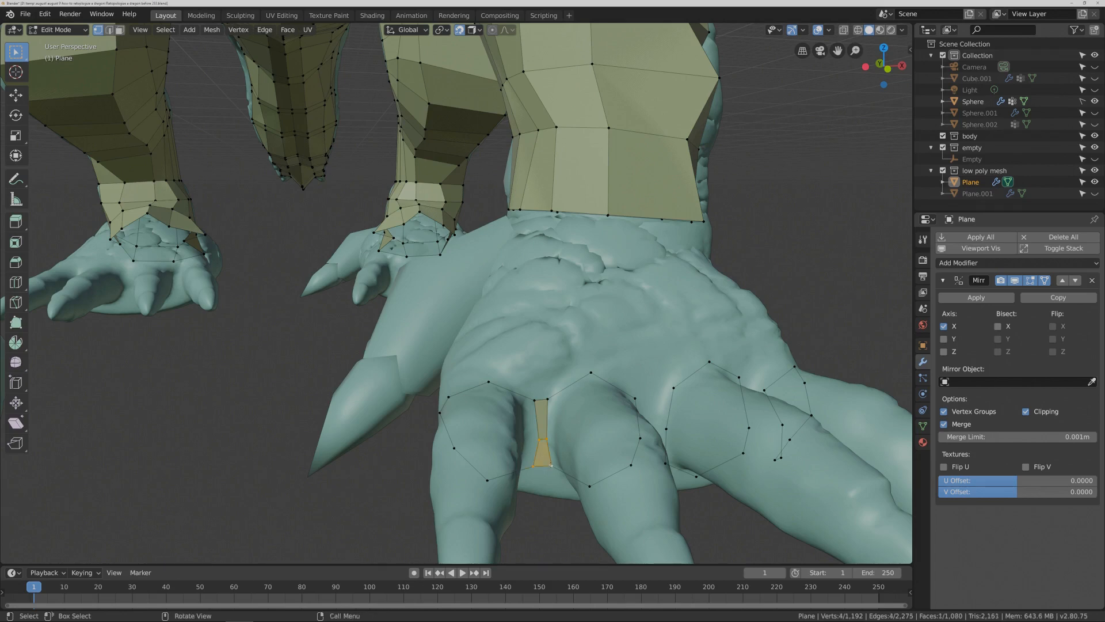
left_click(699, 510)
- Fill a face between the upper facing side edges of the second and third toes' rings
middle_click_drag(699, 510, 680, 512)
left_click(630, 392)
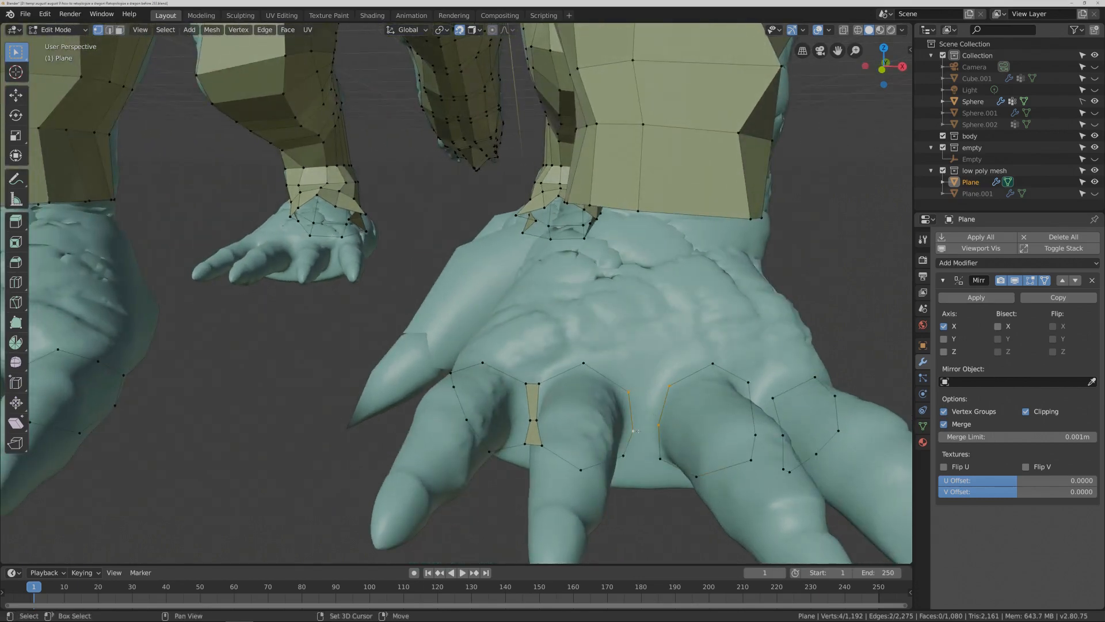
key("f")
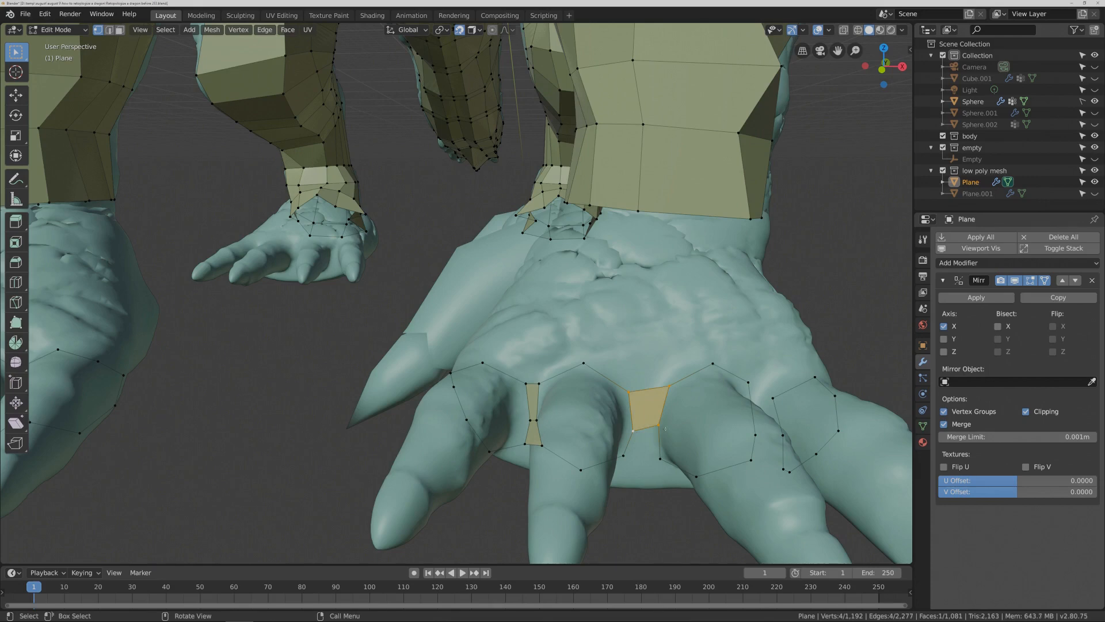
- Fill a second face below the existing one, between the lower facing side edges of the second and third toes' rings
left_click(668, 455, "shift")
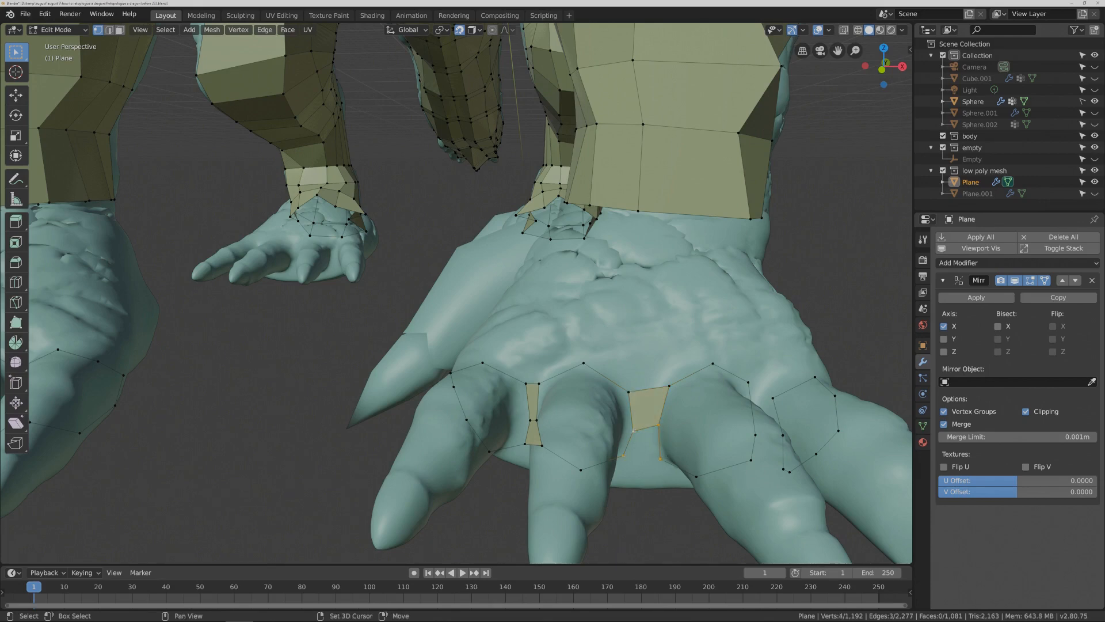
key("f")
key("alt+a")
- Bridge the gap between the third and fourth toes' rings with two stacked faces
middle_click_drag(665, 488, 624, 408)
left_click(566, 342, "shift")
left_click(562, 393, "shift")
left_click(597, 430)
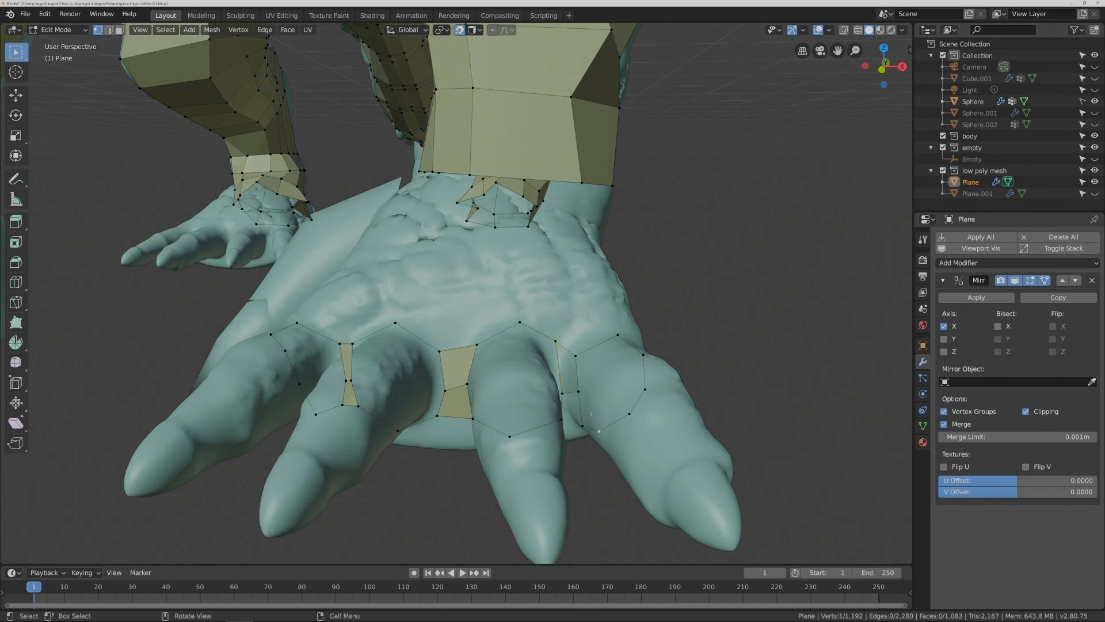
left_click(578, 391)
key("f")
key("alt+a")
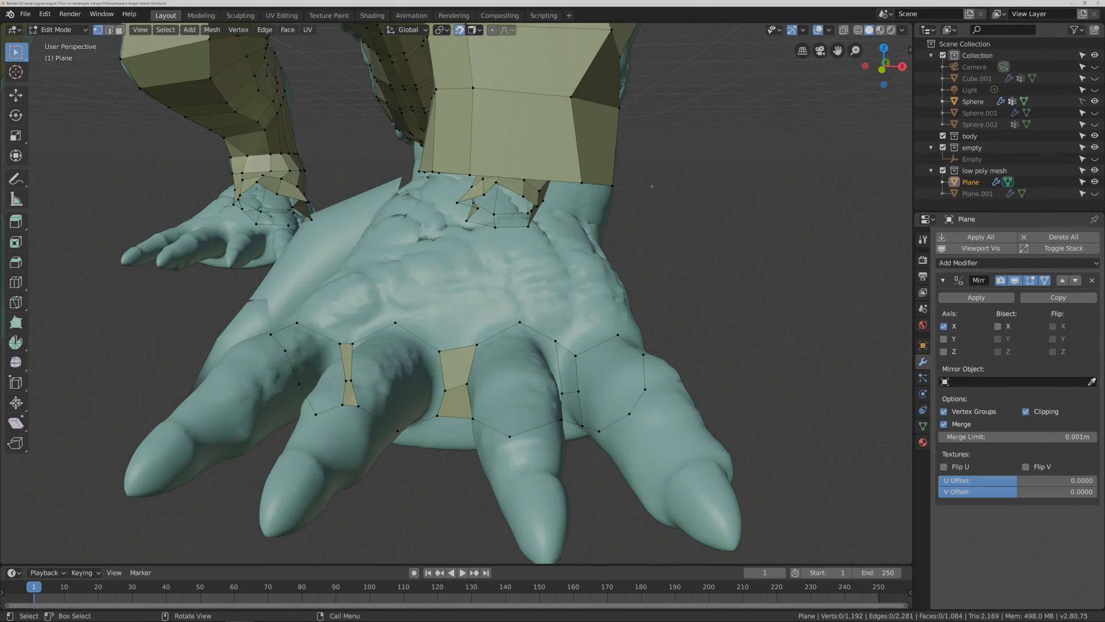
- Switch to edge selection and select all edges of the rings around the first and second toes
middle_click_drag(652, 186, 540, 275)
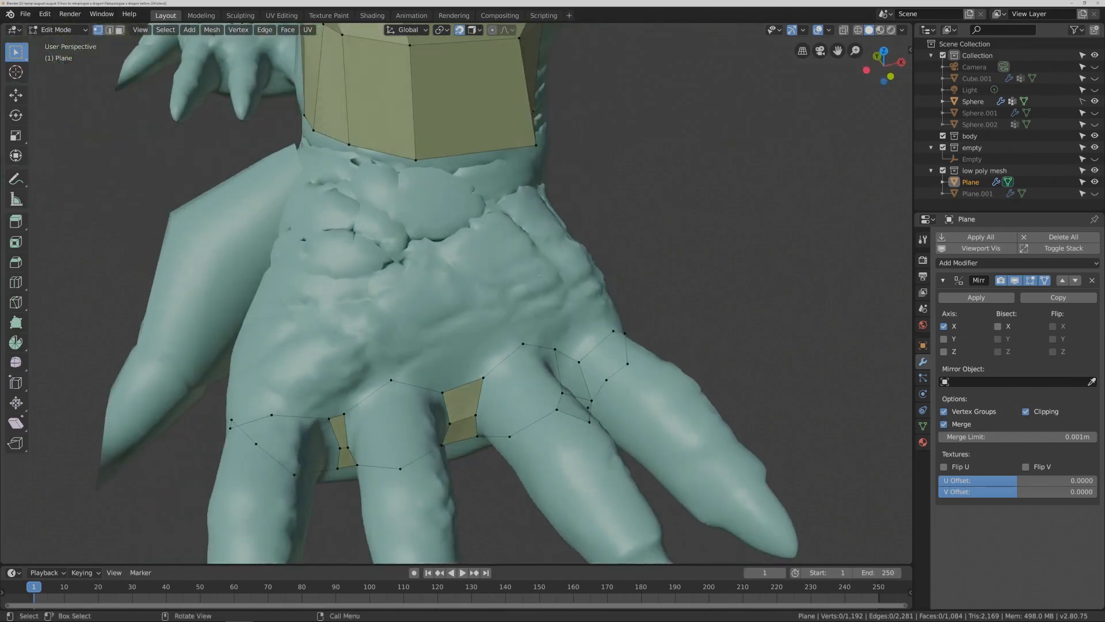
left_click(109, 29)
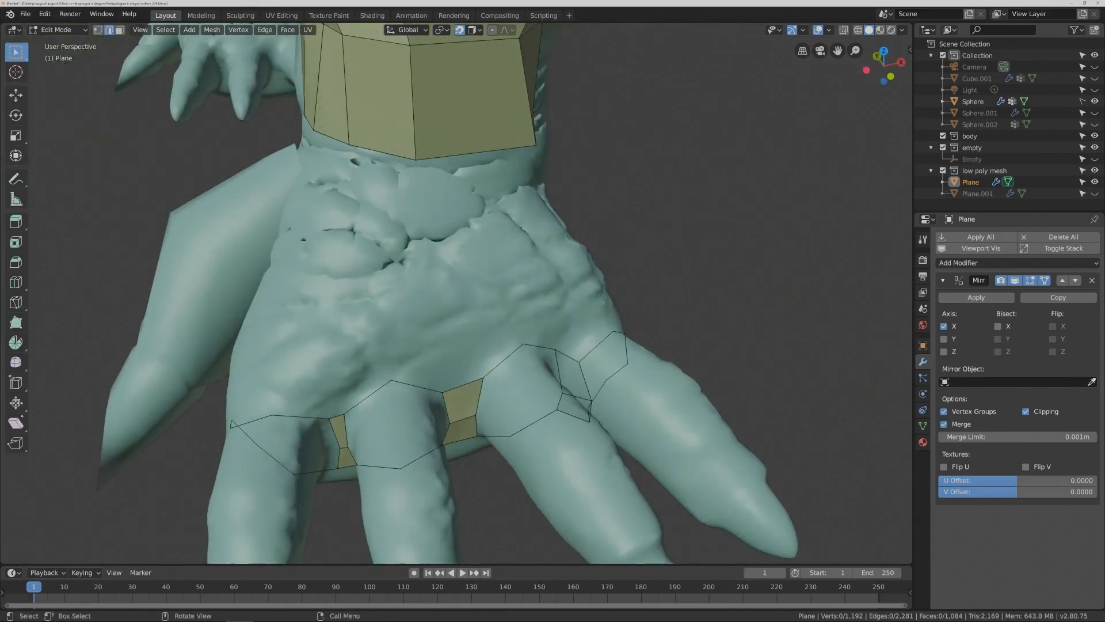
left_click(318, 419, "alt")
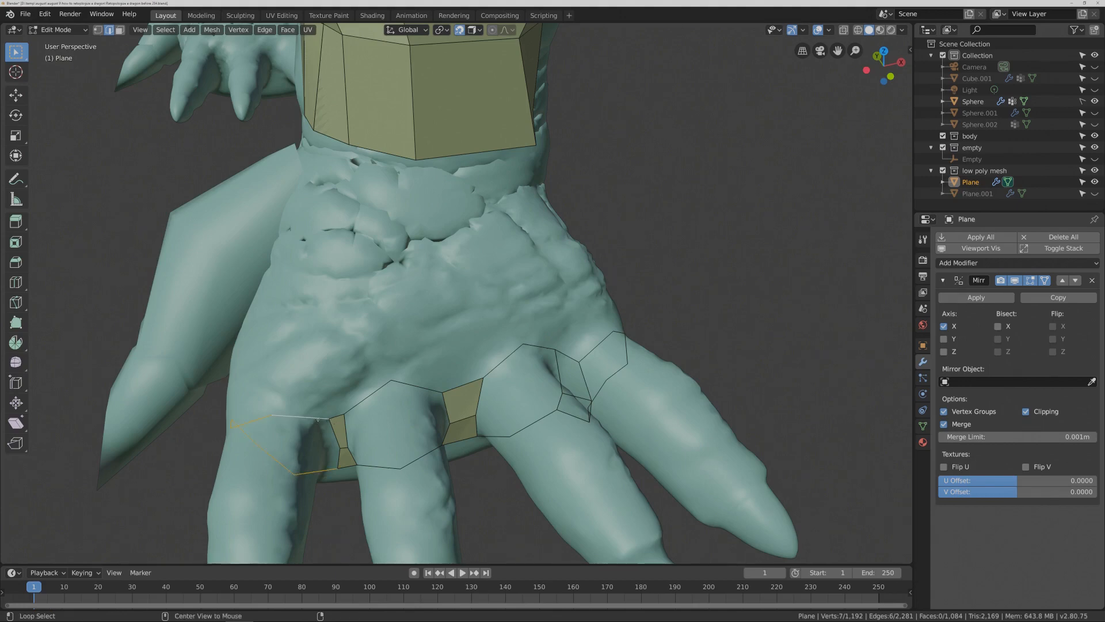
left_click(331, 442, "shift")
left_click(362, 403, "alt+shift")
left_click(348, 429, "alt+shift")
left_click(377, 464, "alt+shift")
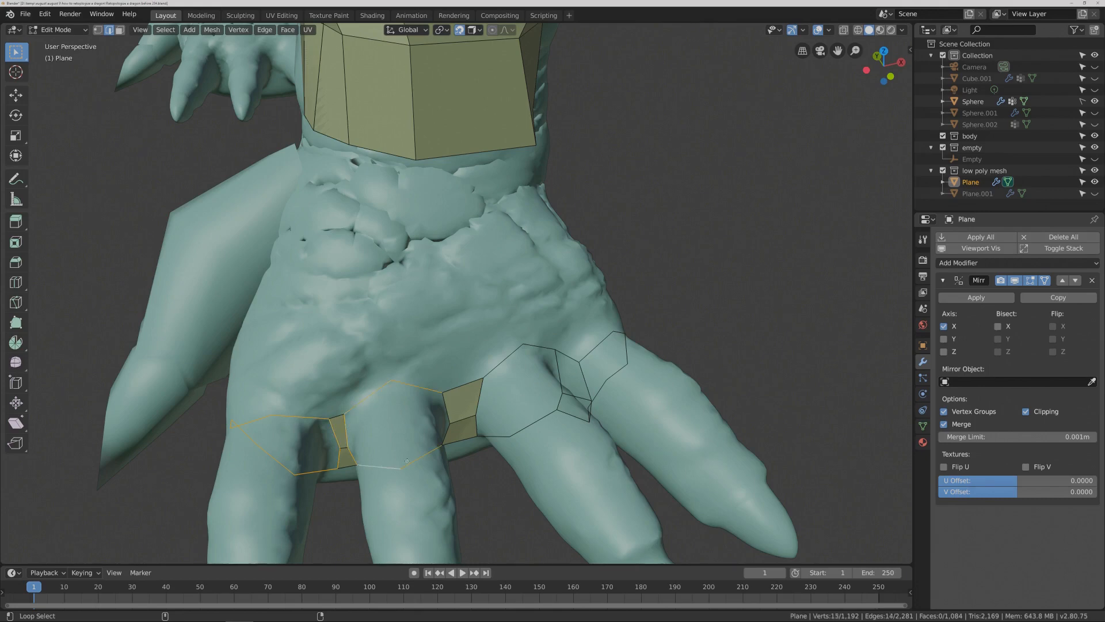
left_click(443, 435, "alt+shift")
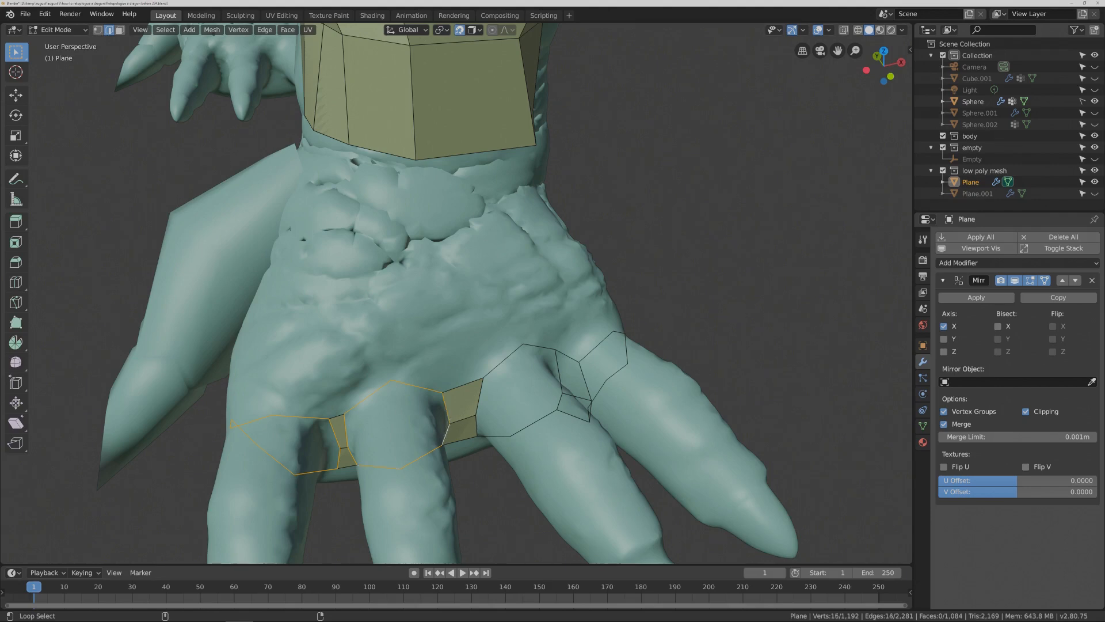
- Add all edges of the third and fourth toes' rings to the selection
left_click(481, 394, "alt+shift")
left_click(491, 436, "alt+shift")
left_click(564, 384, "alt+shift")
left_click(542, 348, "alt+shift")
middle_click_drag(592, 357, 647, 355)
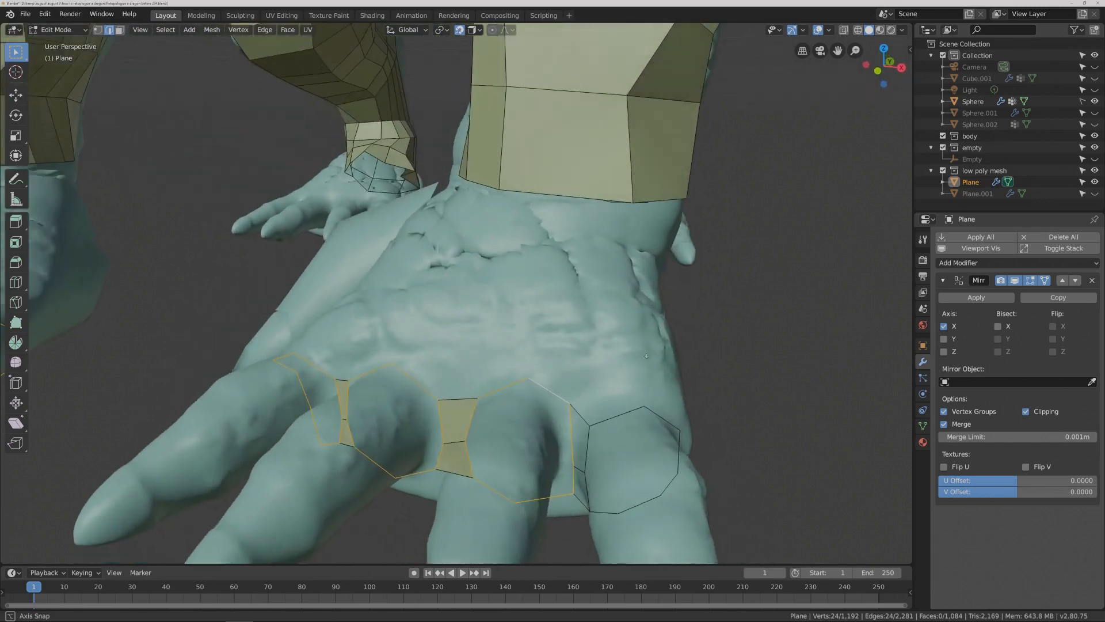
left_click(586, 442, "alt+shift")
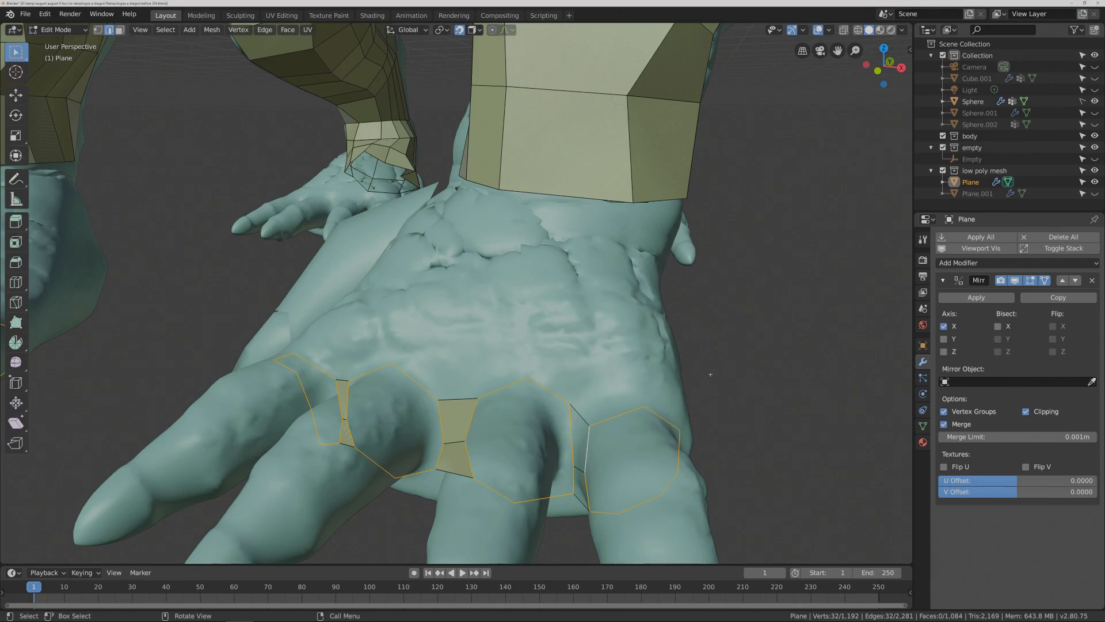
- Turn off snapping and extrude the four selected toe rings about 0.47 m forward along the toes
key("ctrl+alt+s")
scroll(788, 290, "down", 10)
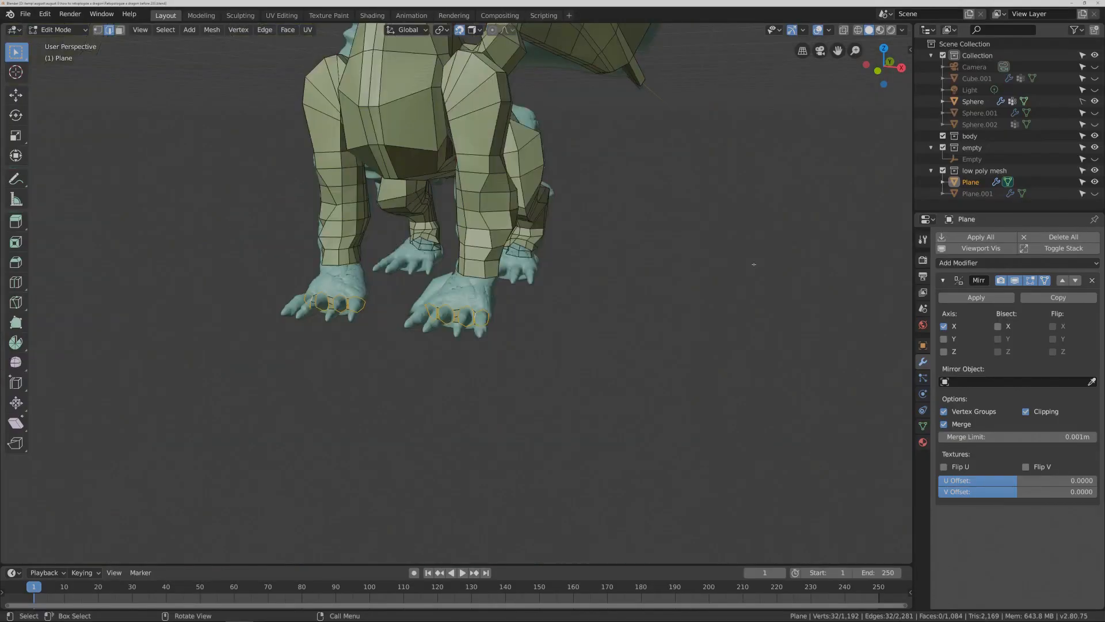
middle_click_drag(674, 281, 587, 283)
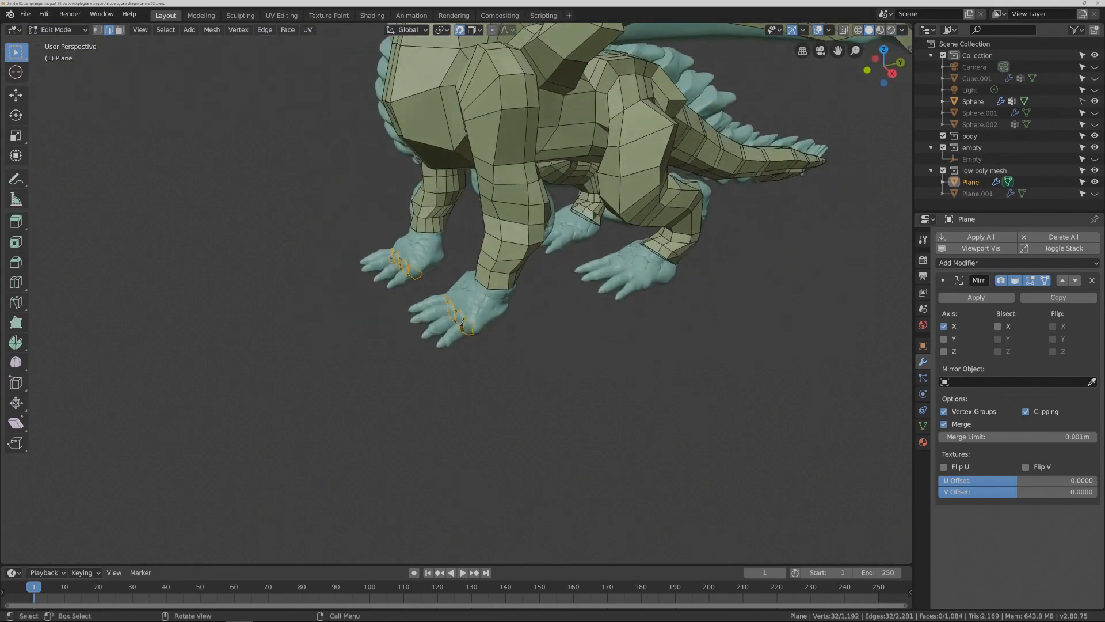
left_click(459, 31)
middle_click_drag(478, 214, 490, 283)
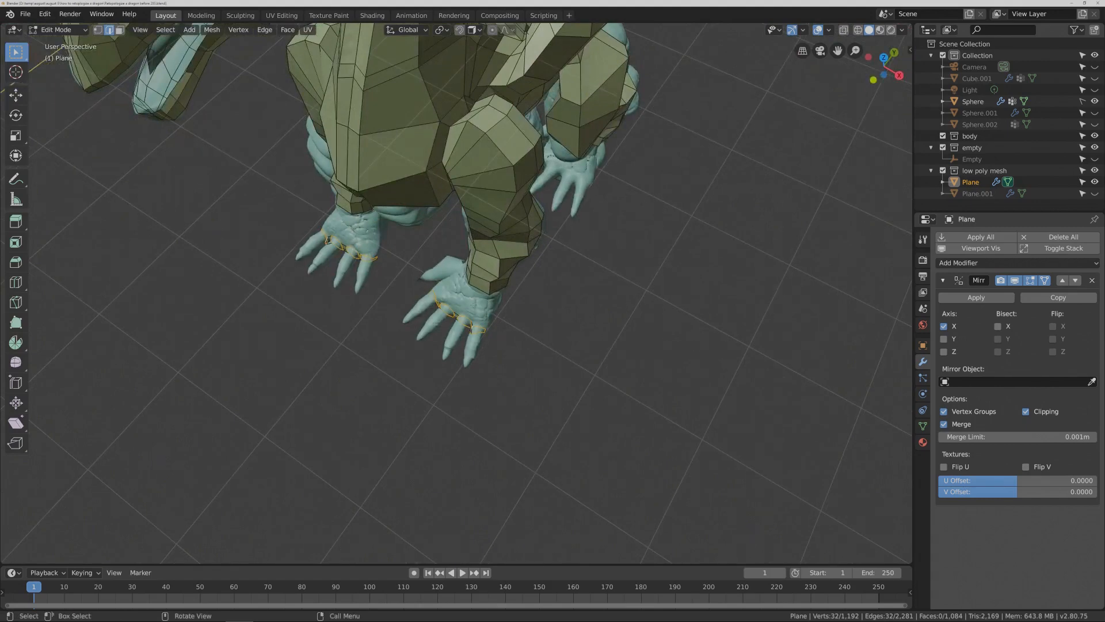
key("e")
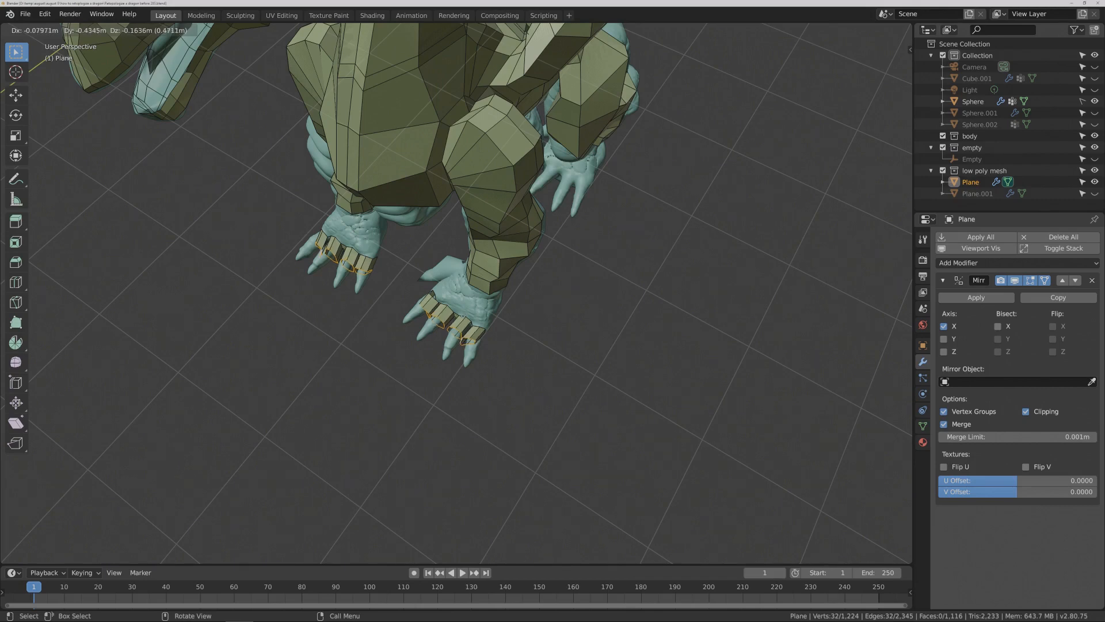
- Finish extruding the front foot's toe edge loops about 0.47 m, flatten them with a Y scale of 0, and save the file
key("Return")
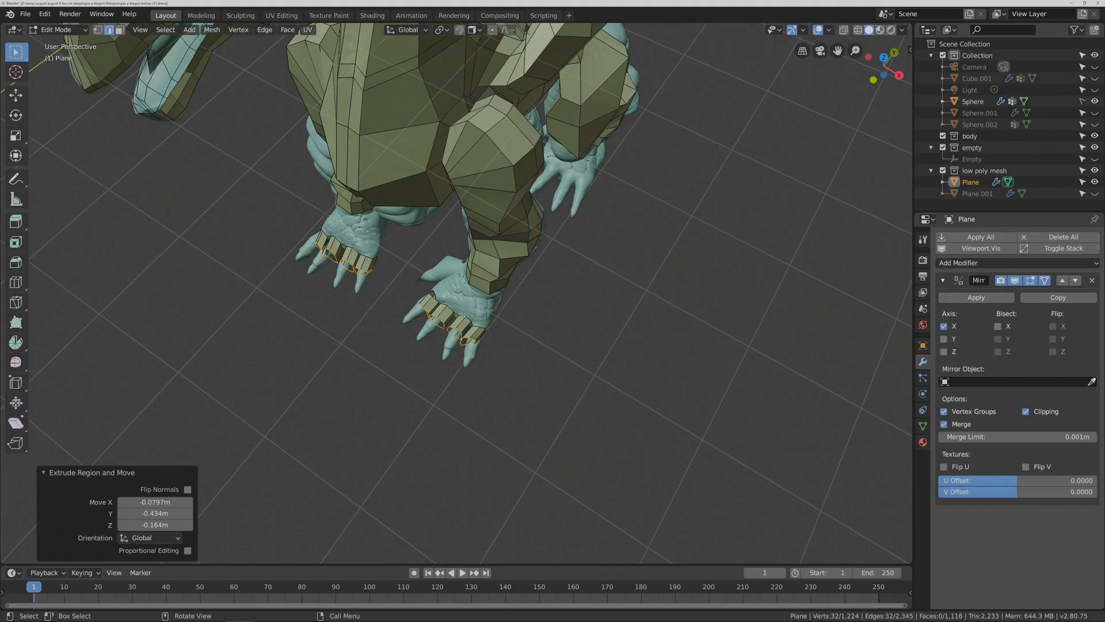
key("s")
key("y")
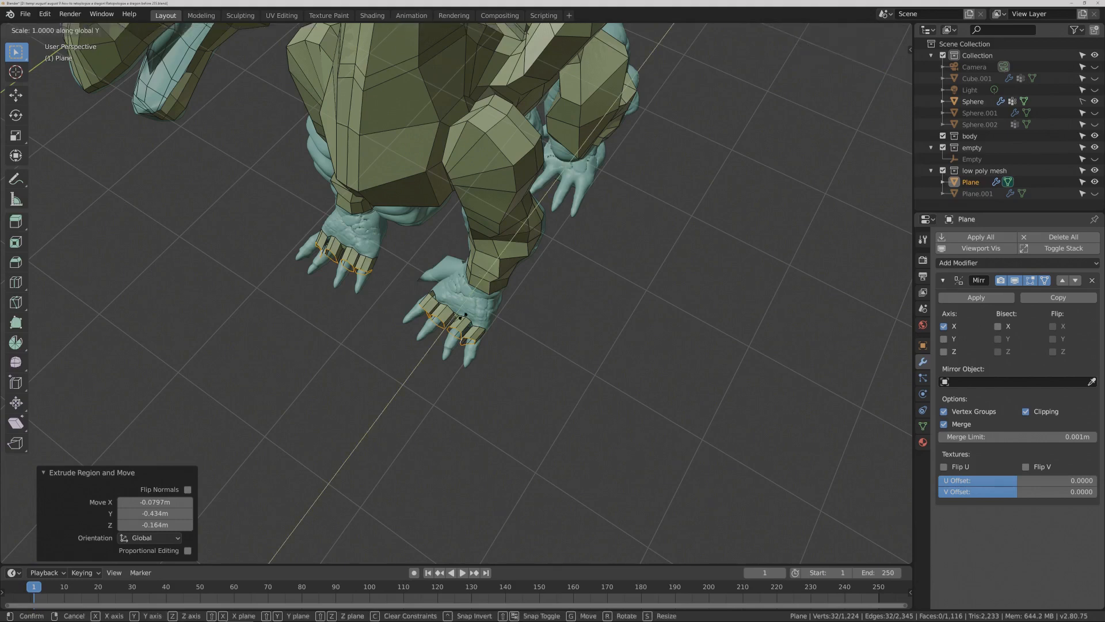
key("0")
key("Return")
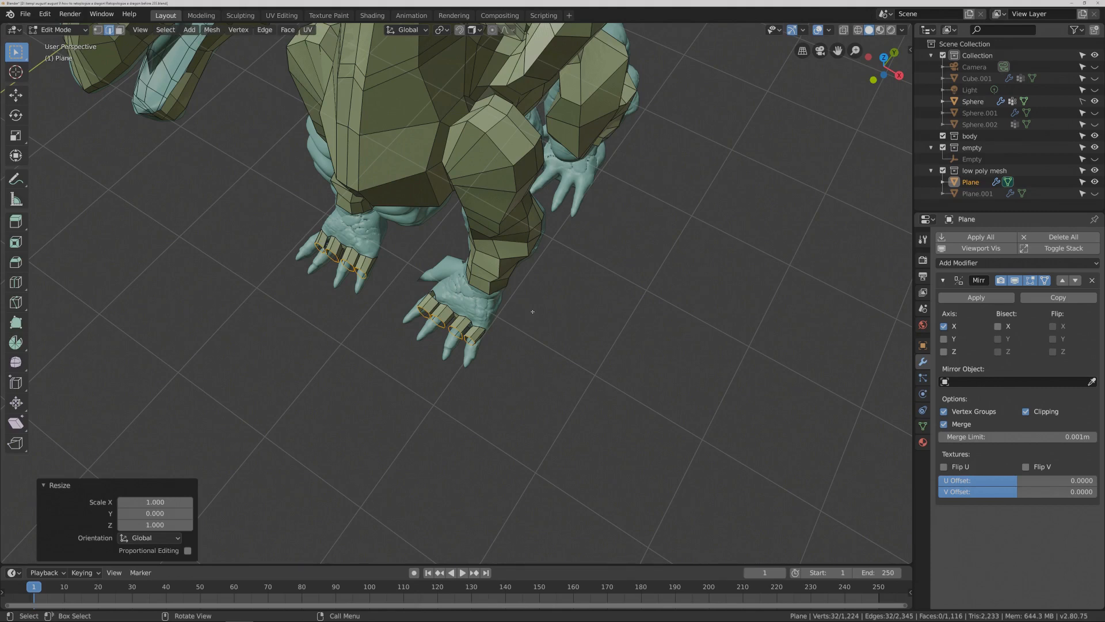
key("ctrl+s")
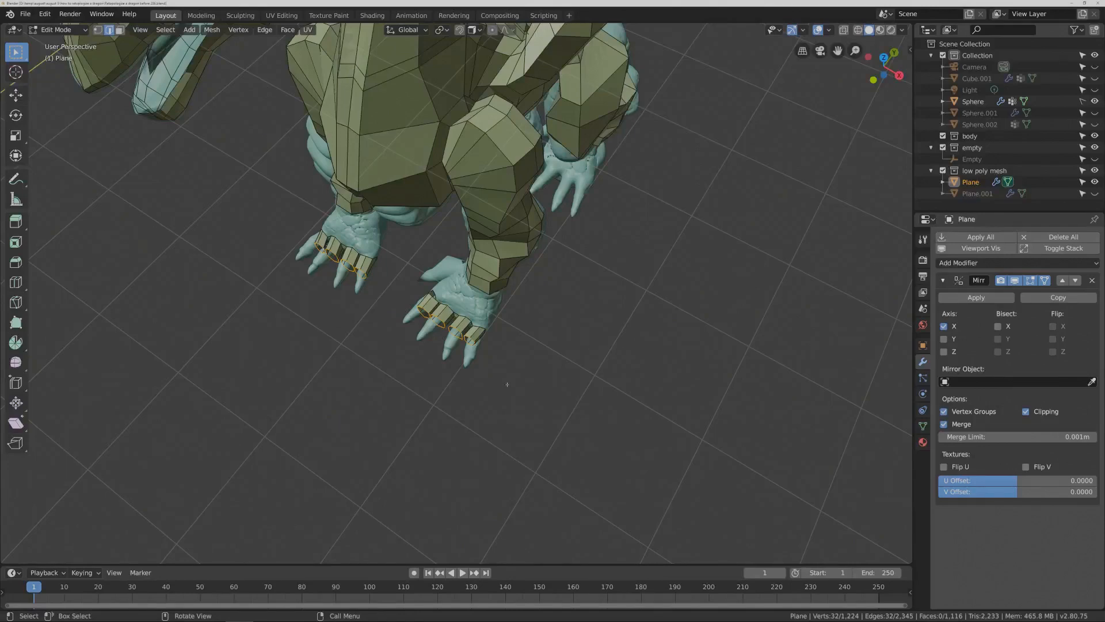
- Enable proportional editing with Connected Only and clear the edge selection on the front foot
middle_click_drag(533, 374, 581, 368, "ctrl")
left_click(492, 30)
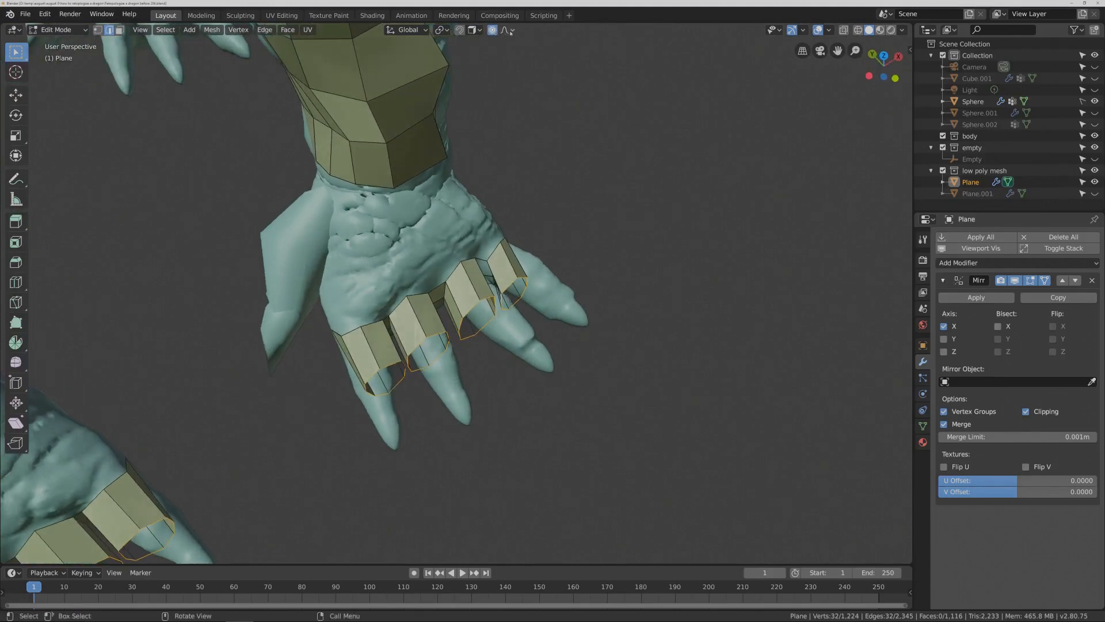
left_click(512, 31)
left_click(503, 51)
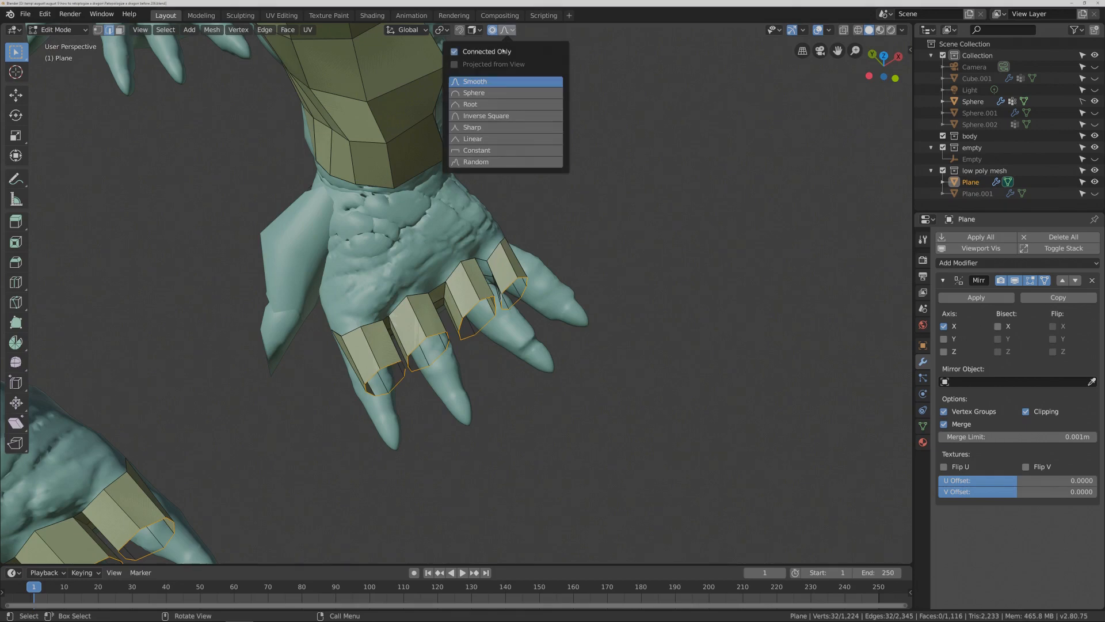
left_click(594, 206)
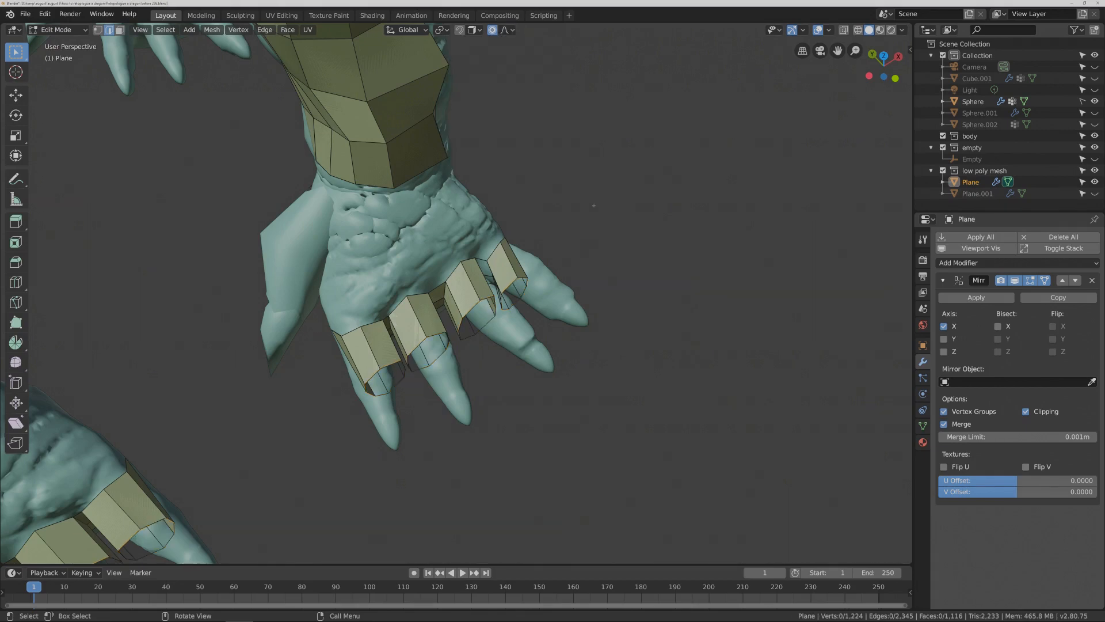
- Move the innermost toe's open end loop about 0.16 m to surround the sculpted toe with smooth proportional falloff, and save the file
left_click(392, 365, "alt")
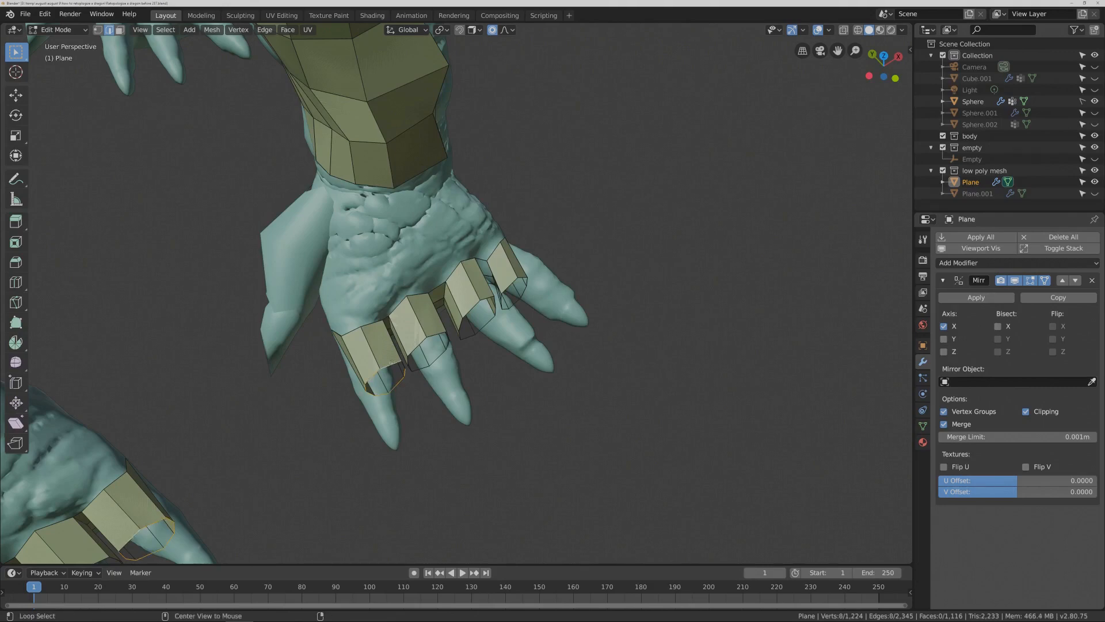
key("g")
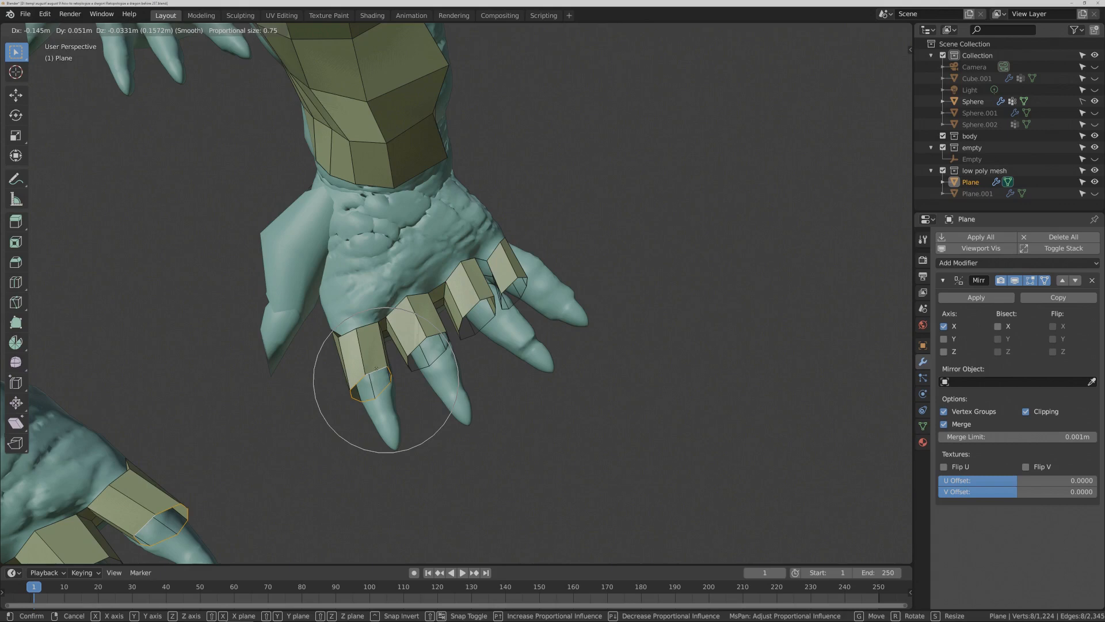
left_click(376, 368)
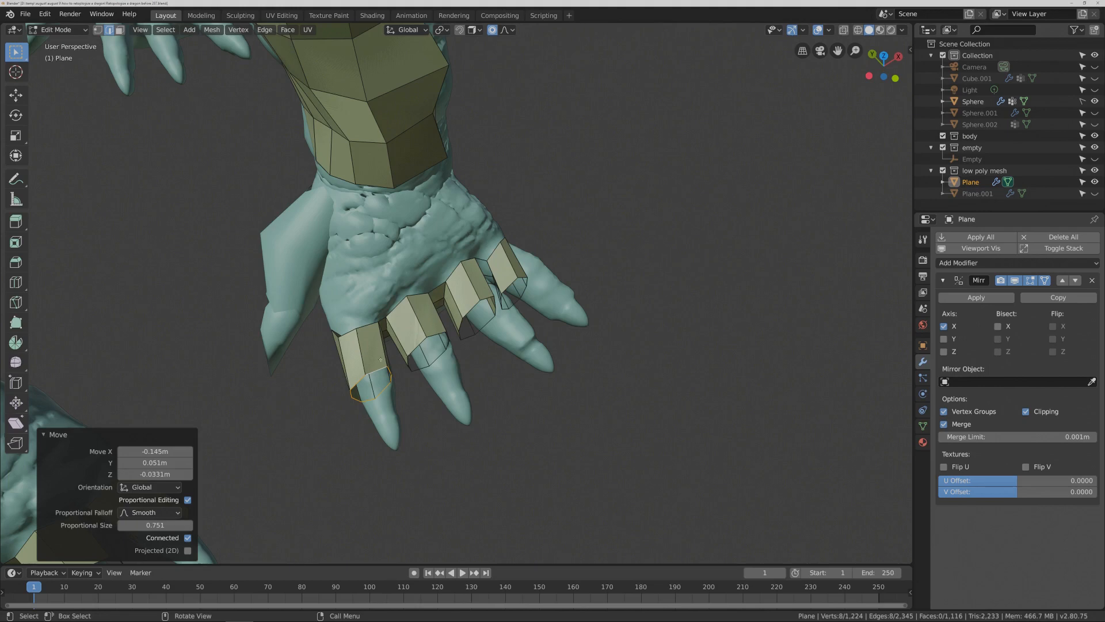
key("ctrl+s")
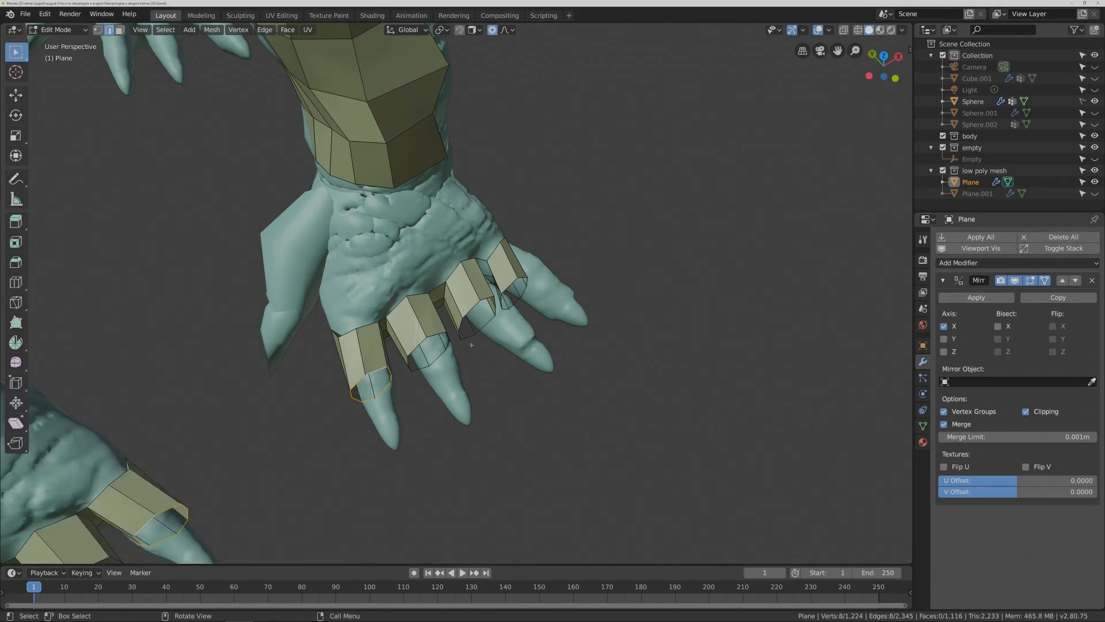
- Recalculate the normals outward on all linked toe geometry of the front foot and clear the selection
middle_click_drag(424, 380, 472, 355)
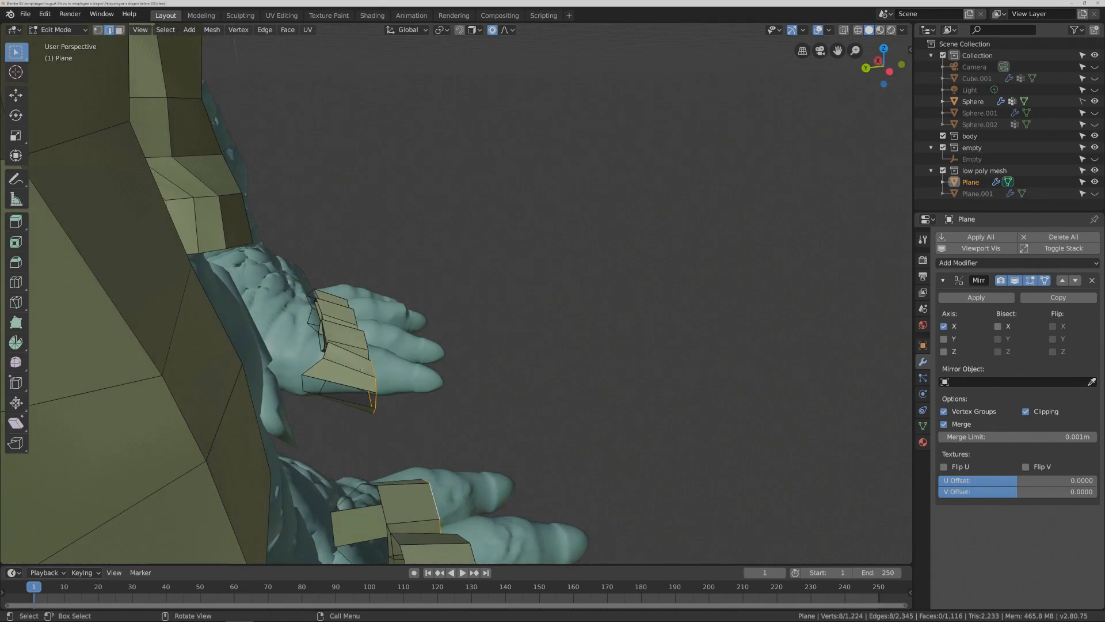
key("ctrl+l")
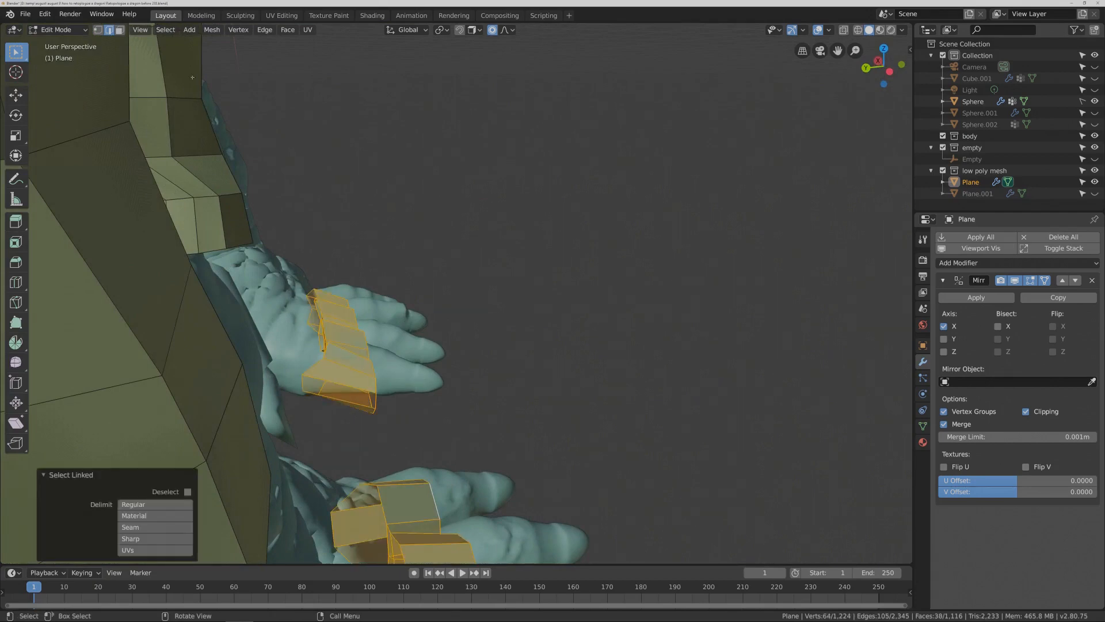
left_click(211, 30)
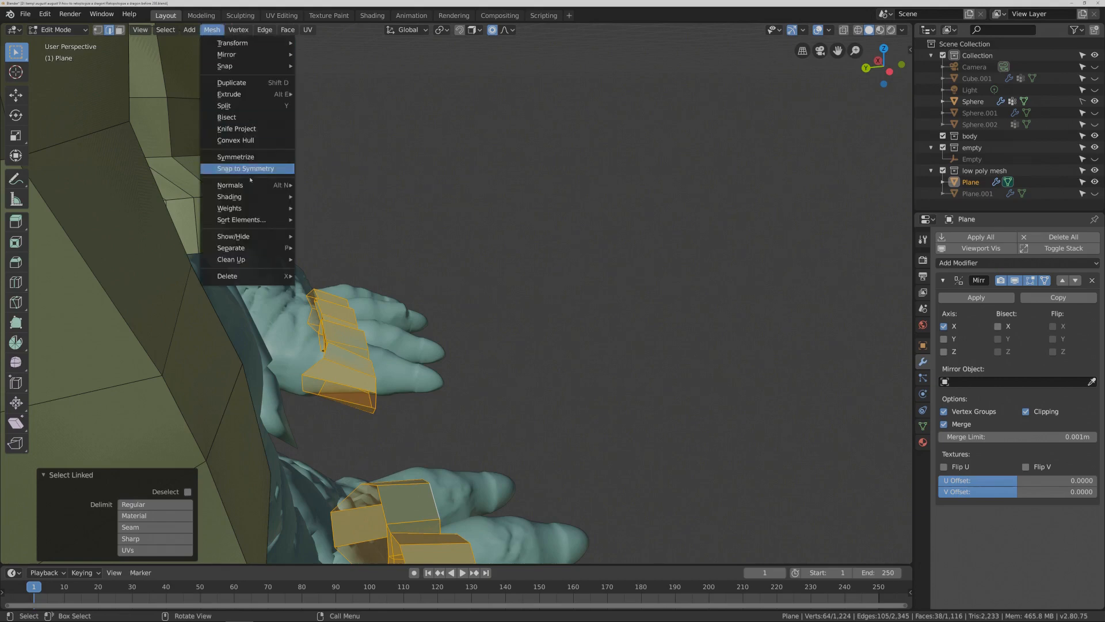
mouse_move(252, 183)
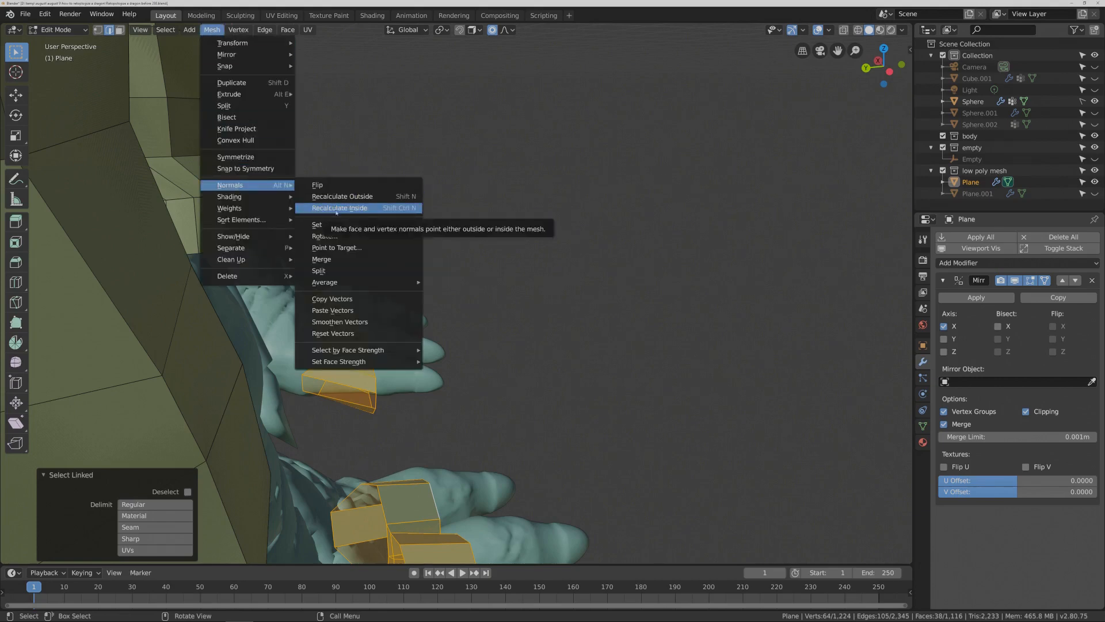
left_click(342, 196)
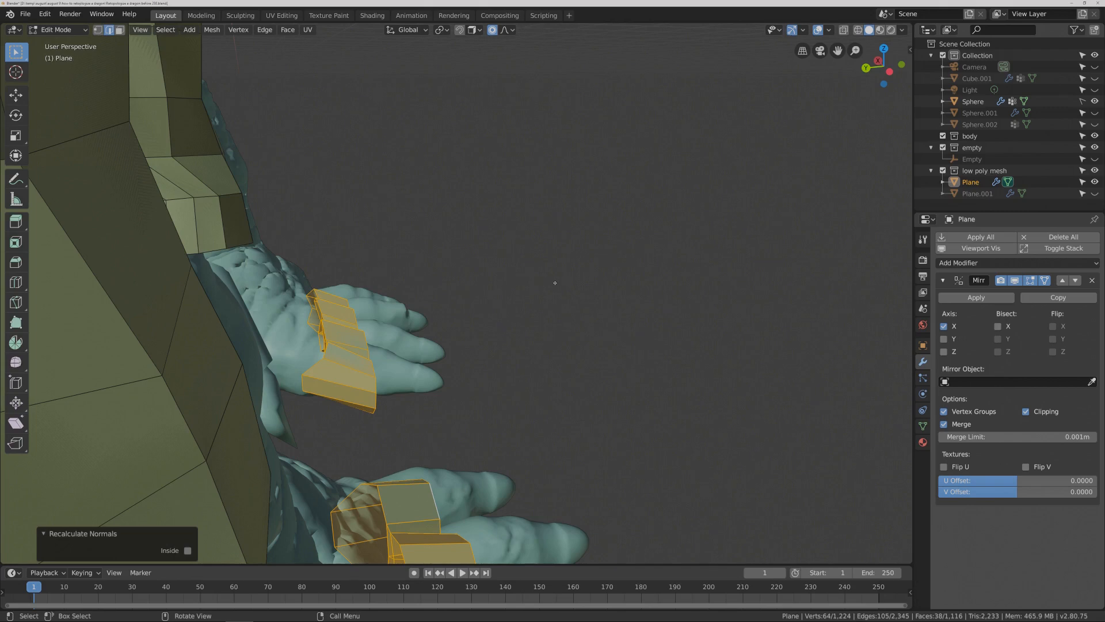
key("alt+a")
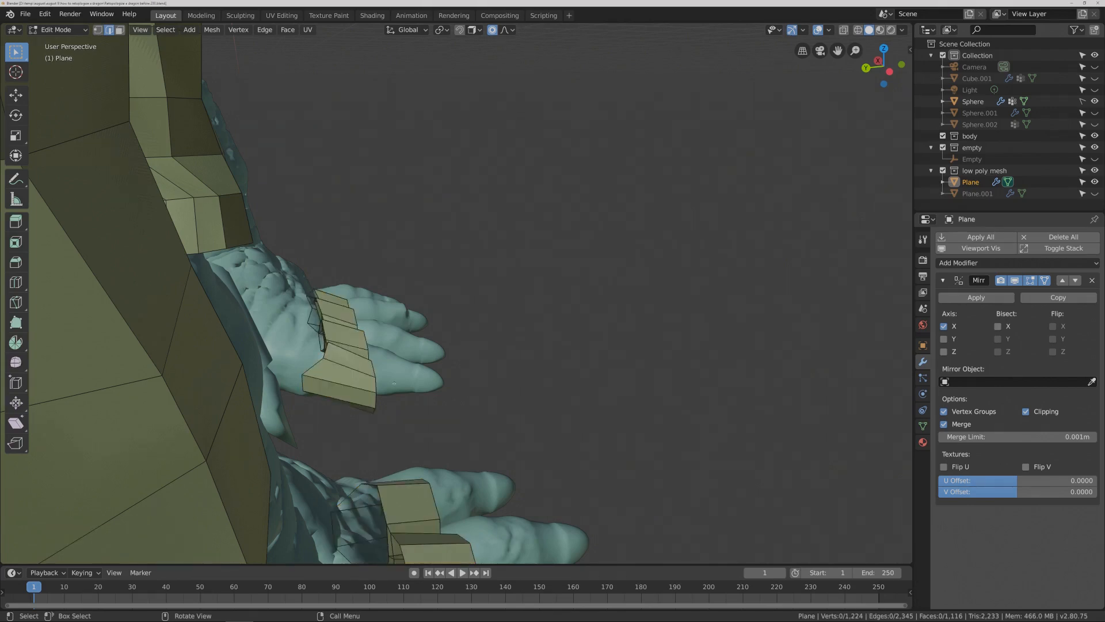
- Raise the innermost toe's end loop about 0.12 m onto the sculpt and extrude it twice along the toe, about 0.4 m and 0.3 m
left_click(376, 400, "alt")
key("g")
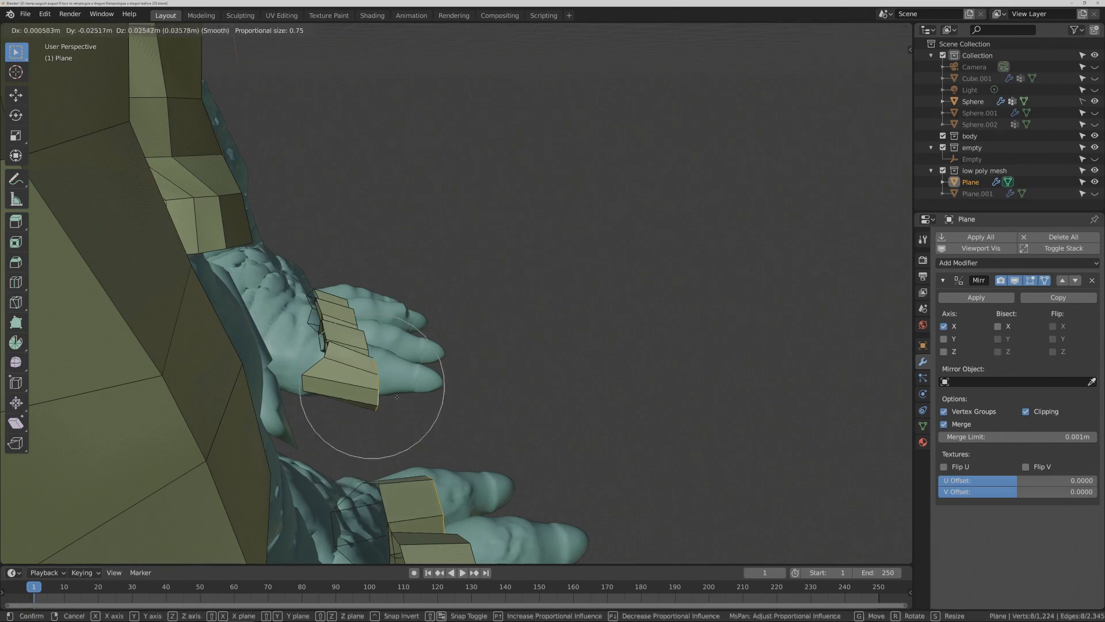
left_click(401, 392)
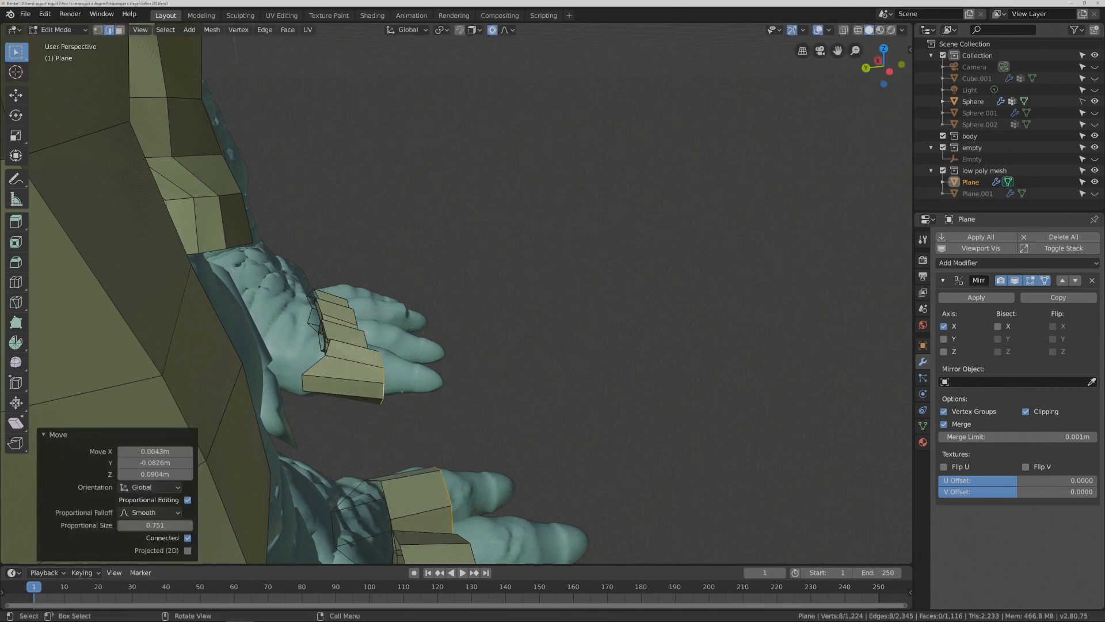
key("e")
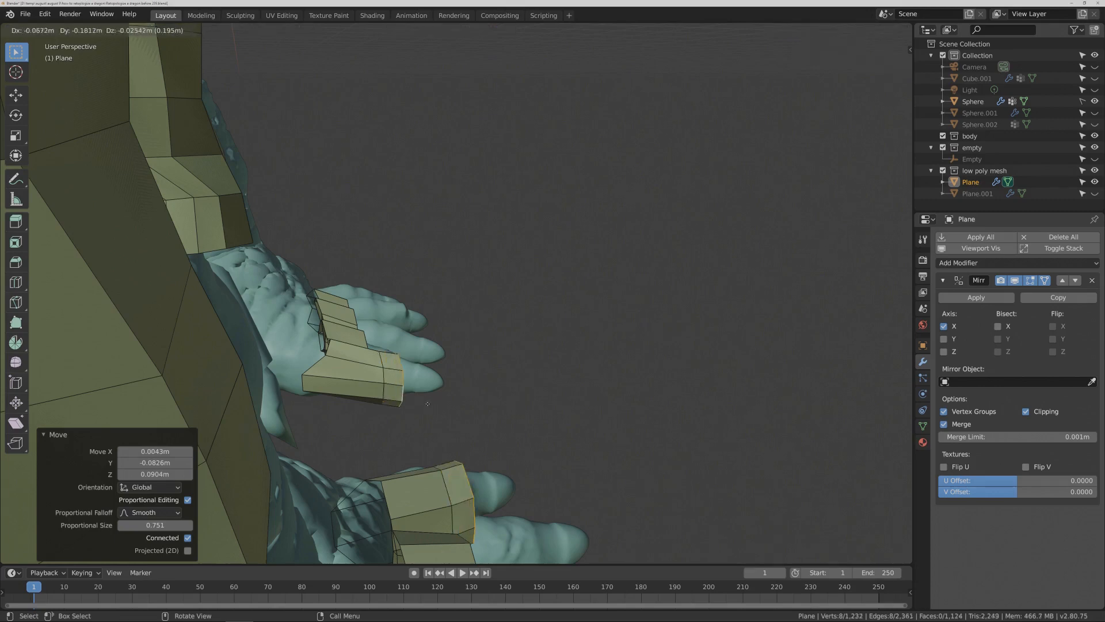
left_click(446, 406)
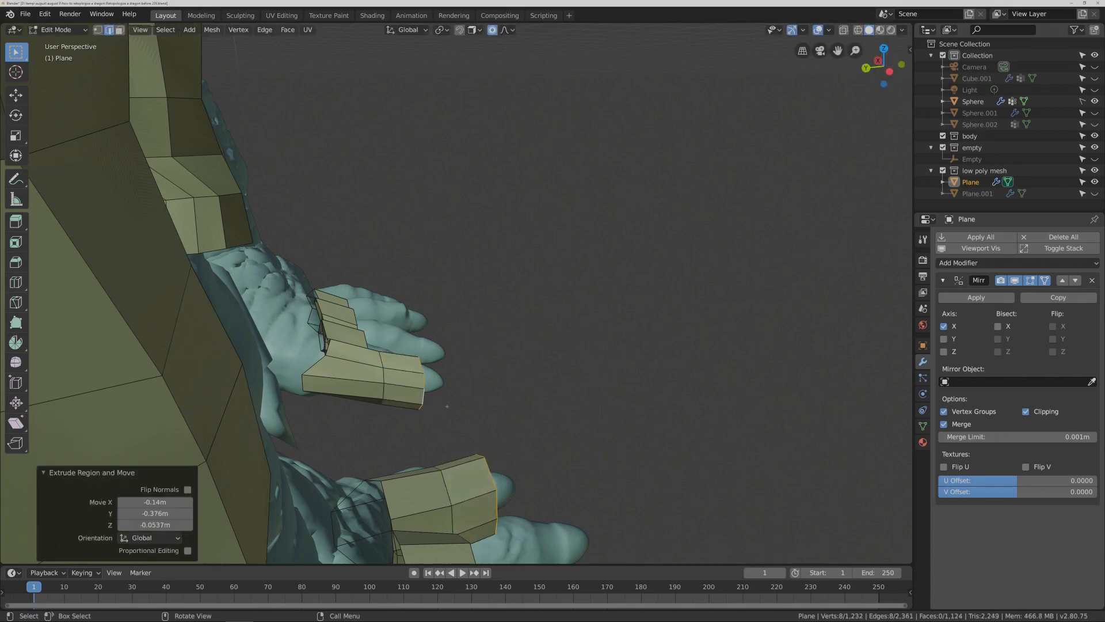
key("e")
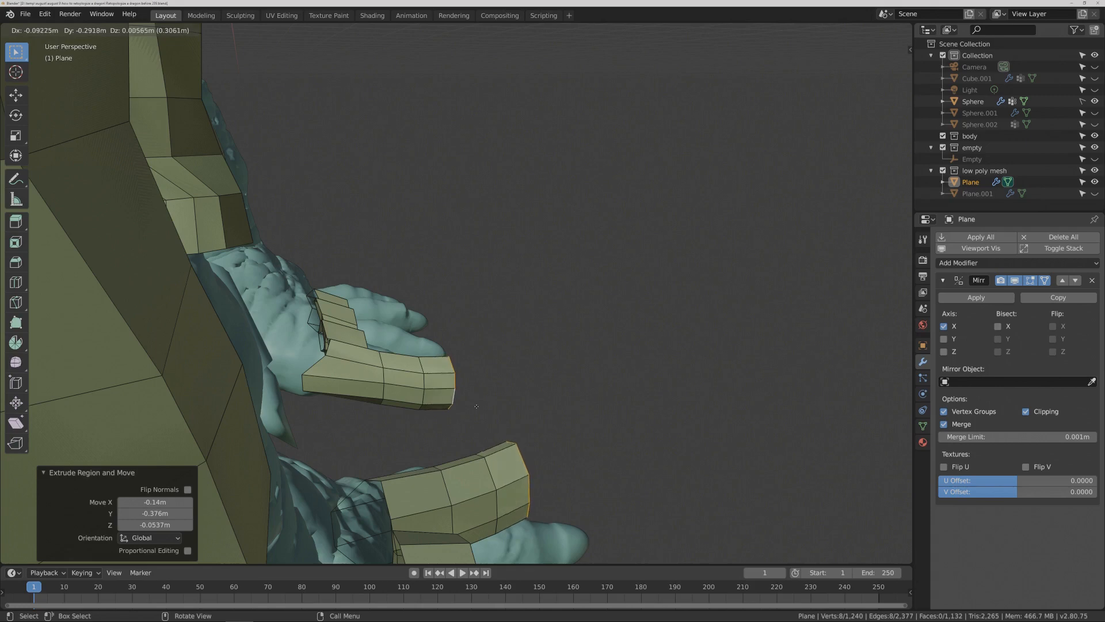
left_click(476, 407)
- Taper the innermost toe's tip by scaling its end loop to about 0.71 with proportional editing
middle_click_drag(507, 388, 471, 396)
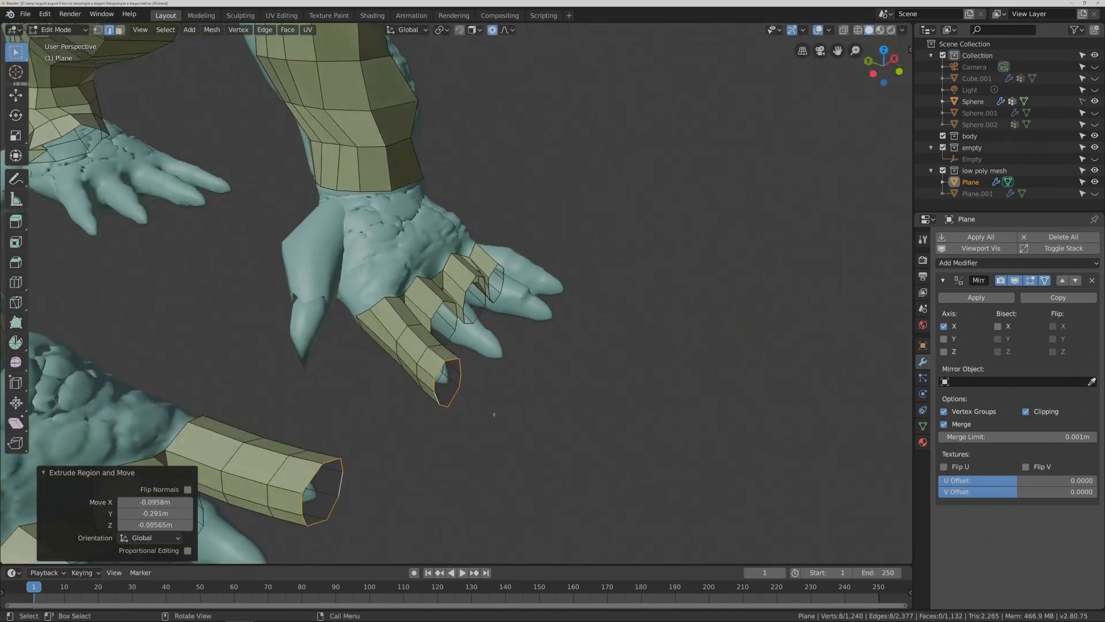
key("s")
scroll(485, 413, "up", 1)
left_click(476, 410)
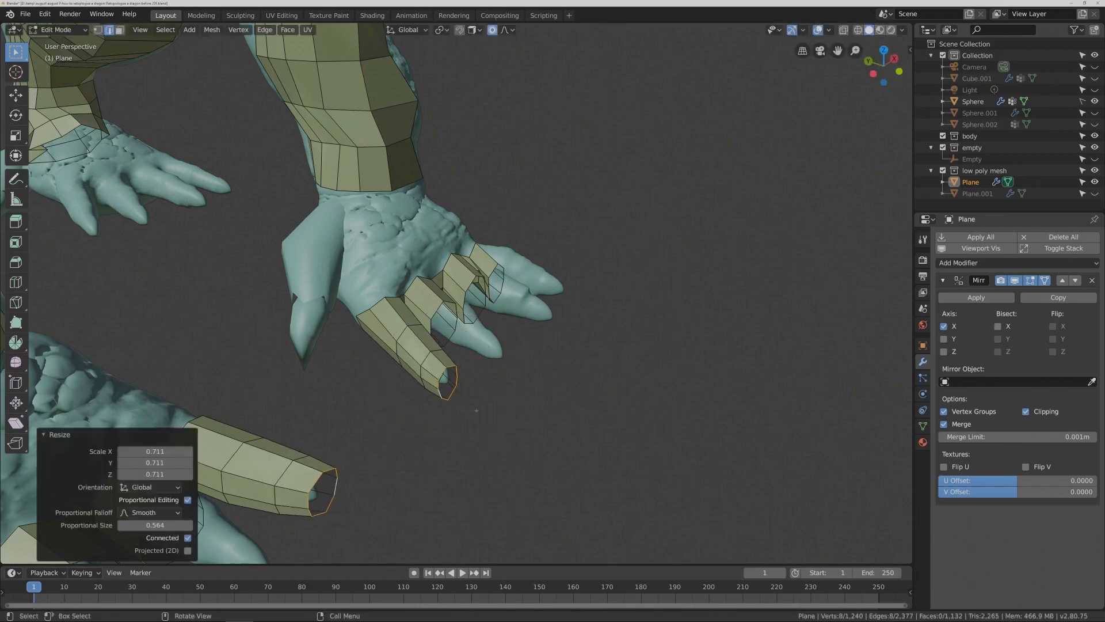
- Cap the innermost toe's open tip with a Grid Fill using span 2 and offset 3
right_click(476, 411)
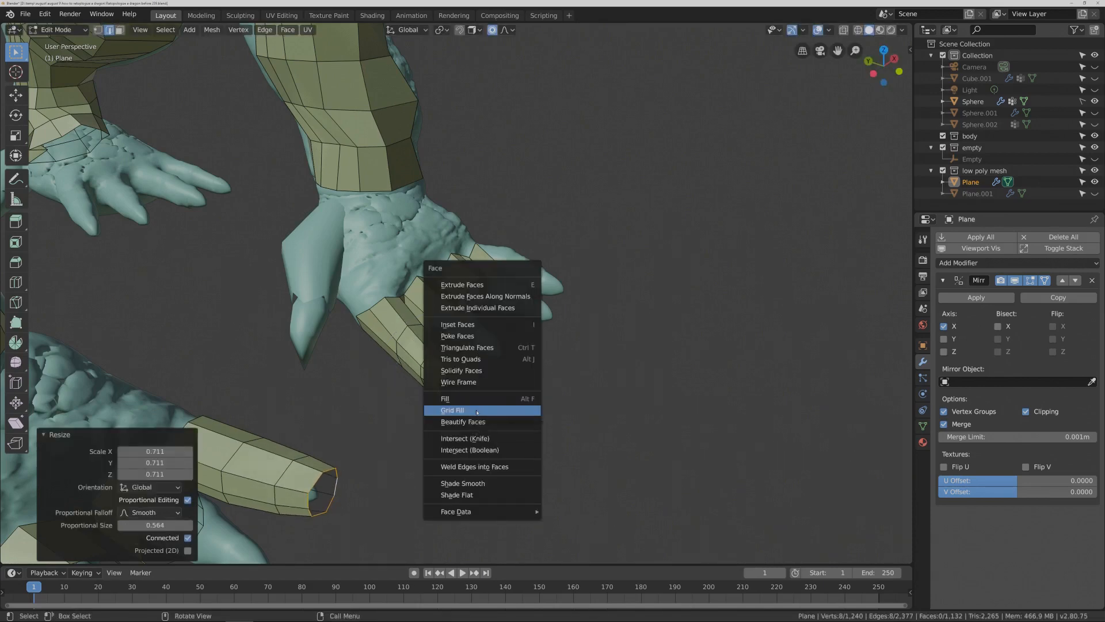
left_click(476, 410)
middle_click_drag(485, 400, 445, 385)
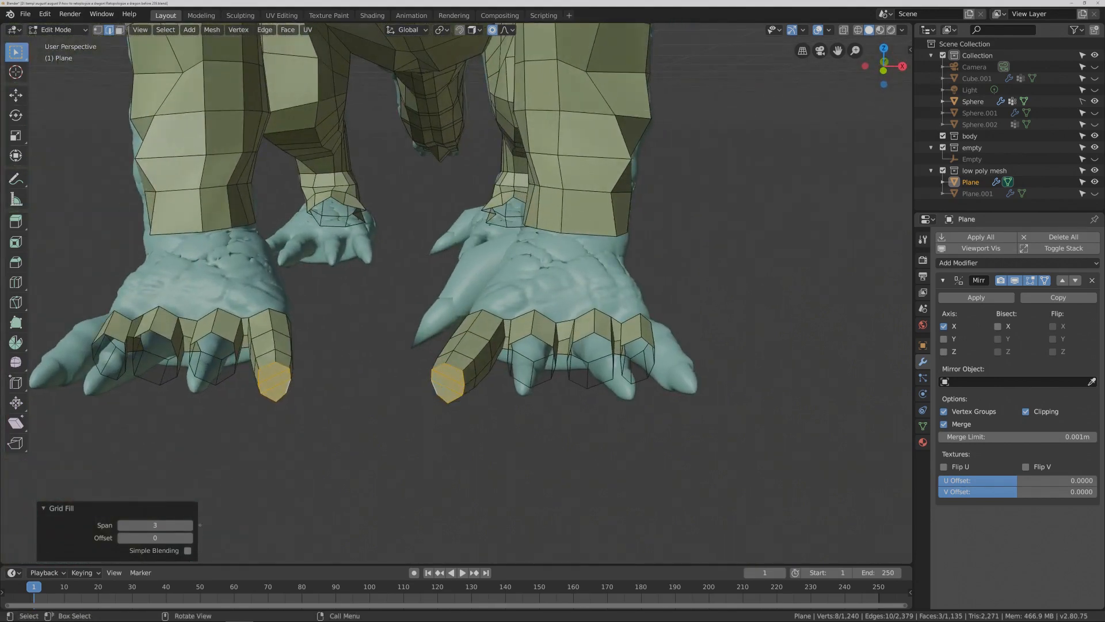
left_click(191, 539)
left_click(191, 538)
left_click(191, 539)
left_click(190, 538)
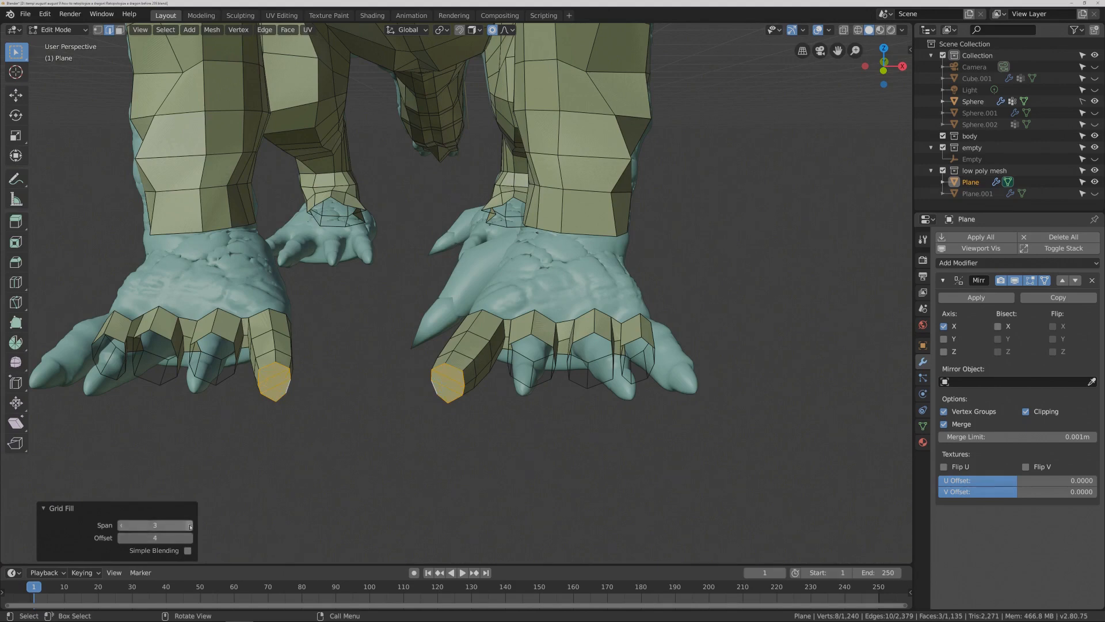
left_click(122, 526)
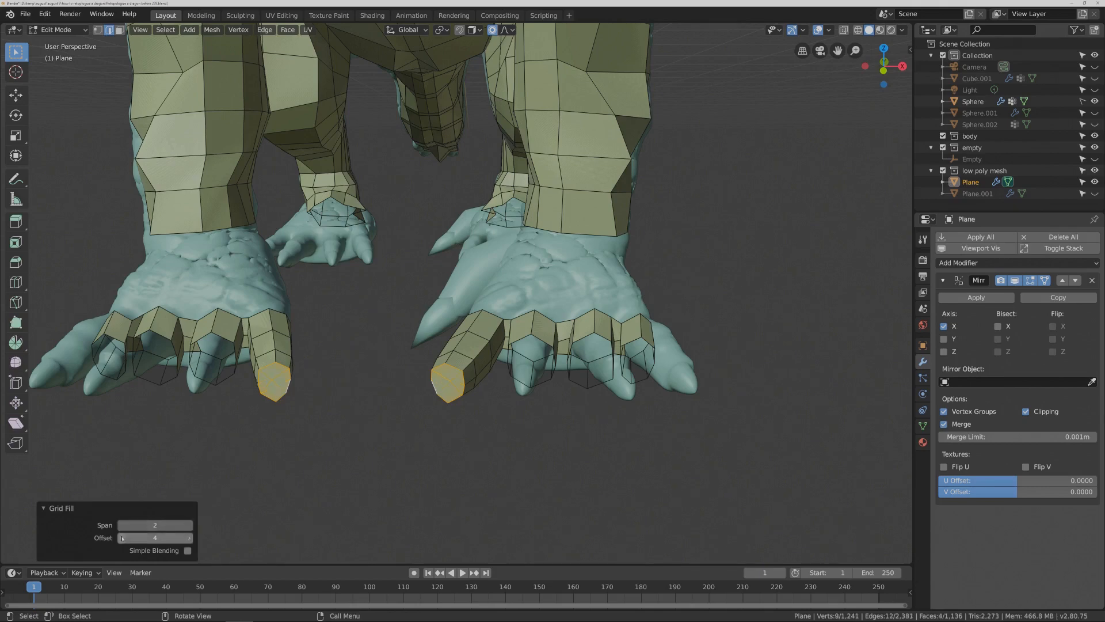
left_click(121, 538)
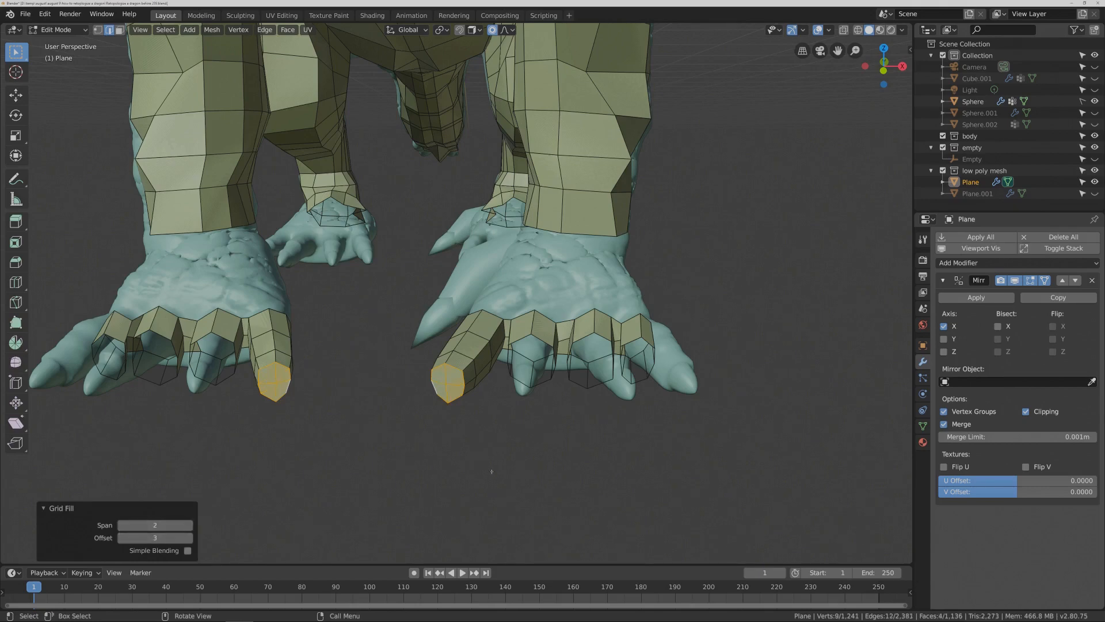
middle_click_drag(529, 432, 549, 459)
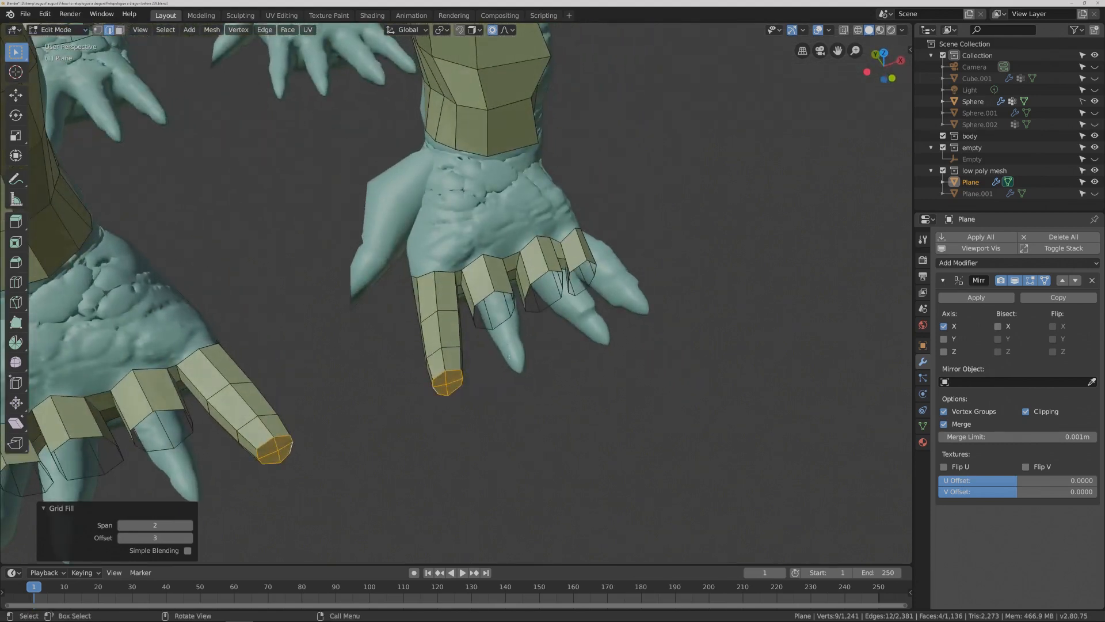
- Extrude the open end loop of the toe beside the innermost one about 0.5 m along the sculpted toe
left_click(505, 296)
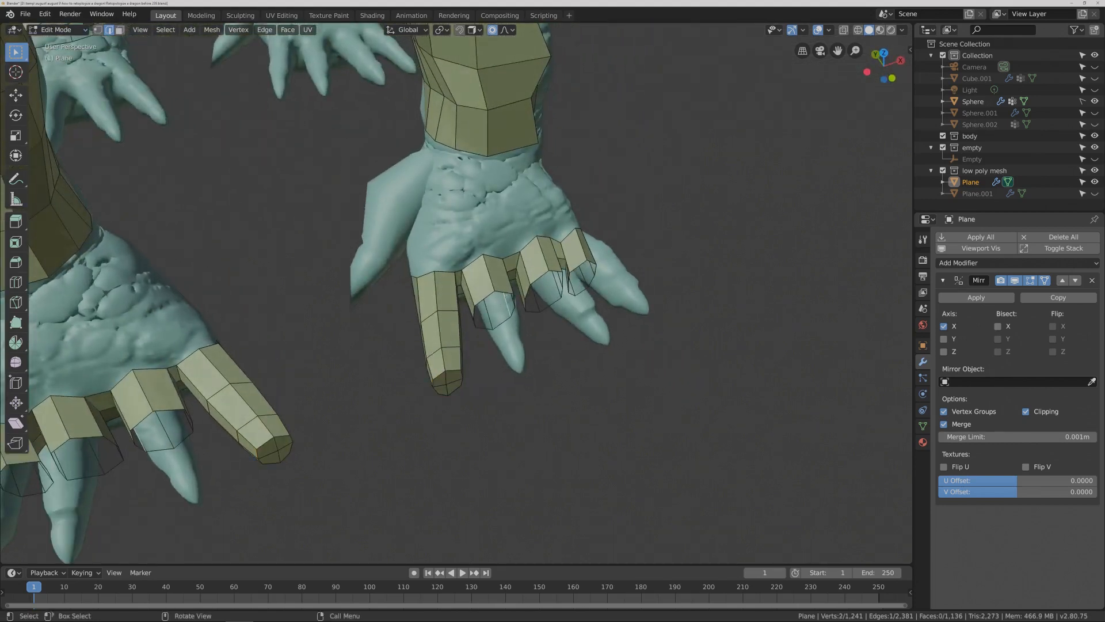
left_click(504, 294, "alt")
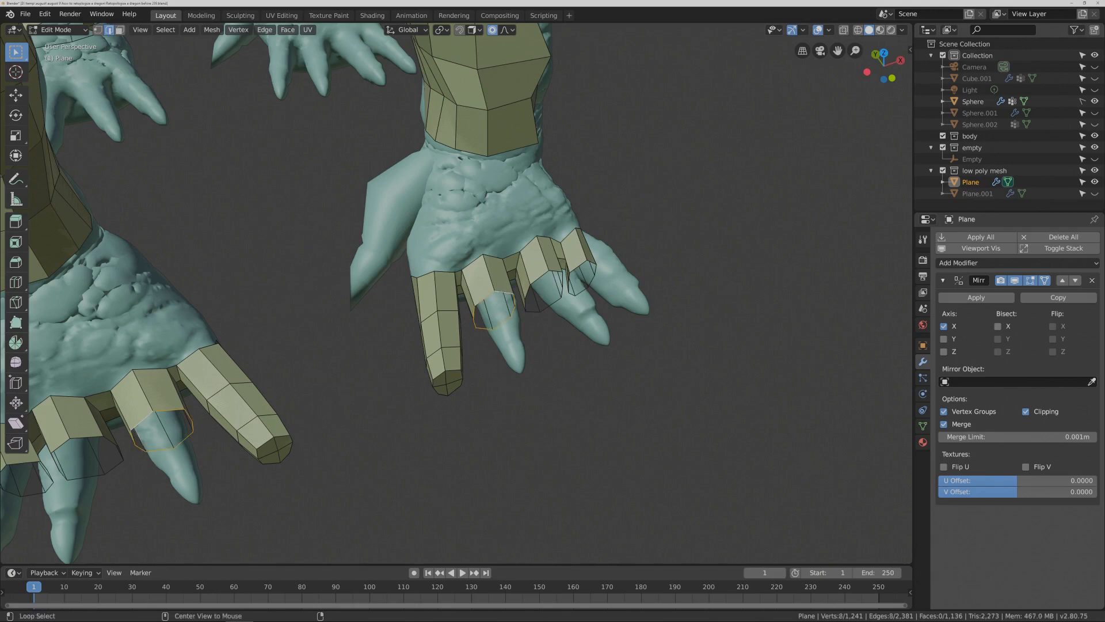
middle_click_drag(536, 331, 556, 351)
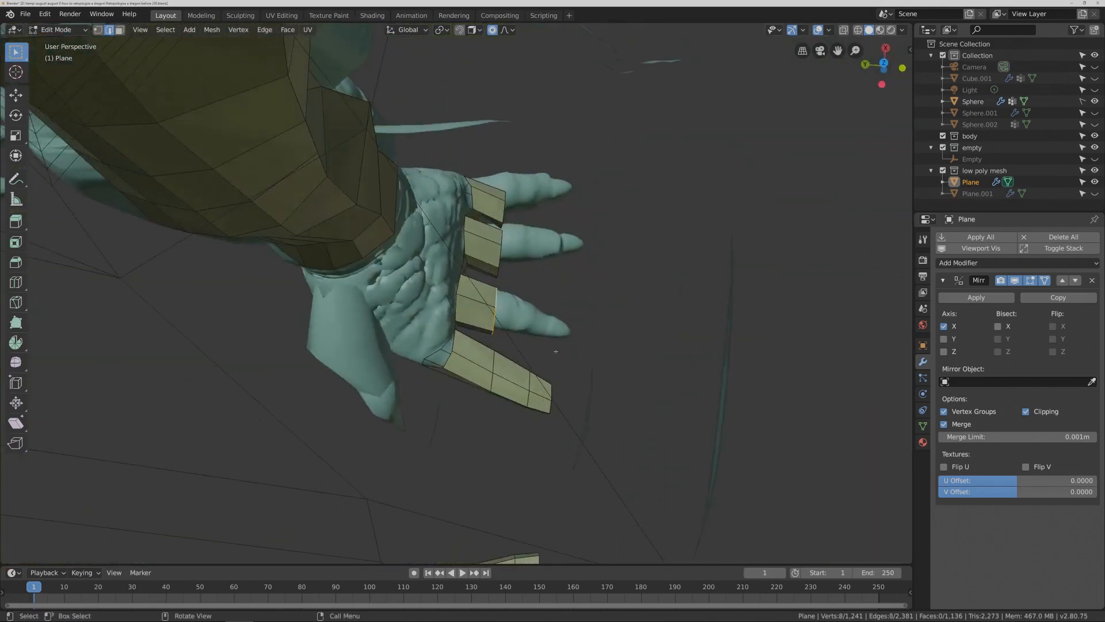
key("e")
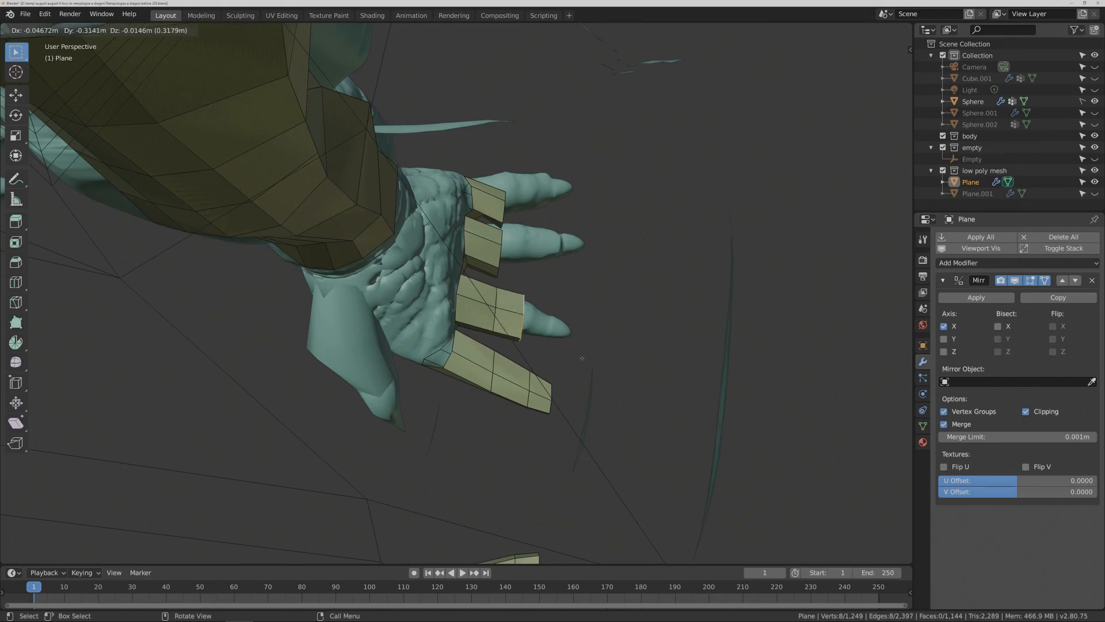
left_click(596, 363)
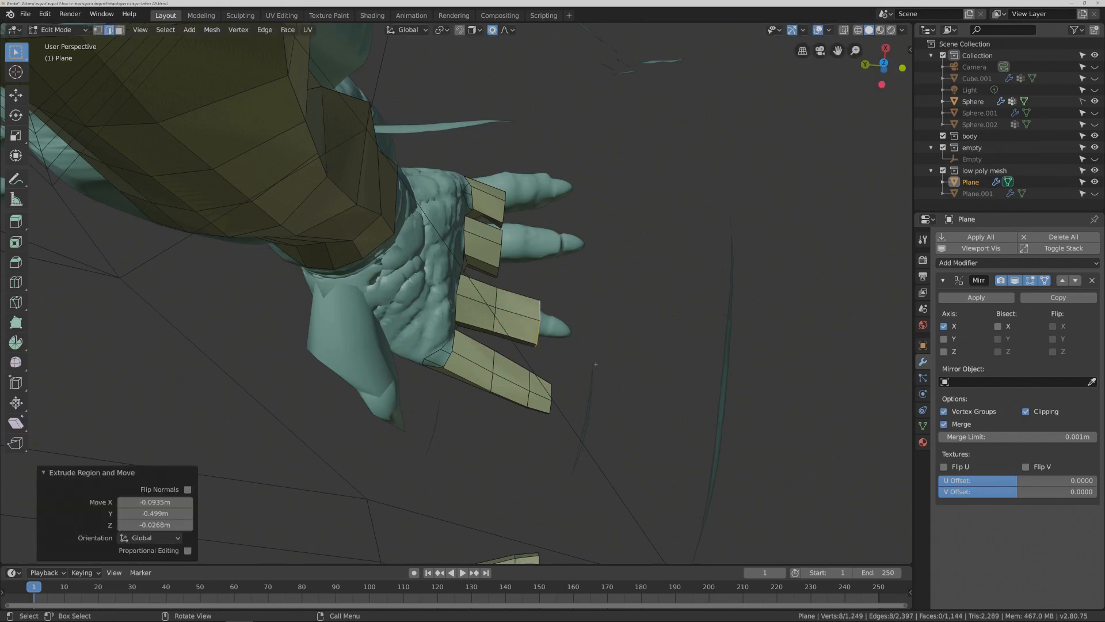
- Extrude the open end of the toe beside the innermost one about another 0.43 m along the sculpted toe
middle_click_drag(601, 372, 600, 345)
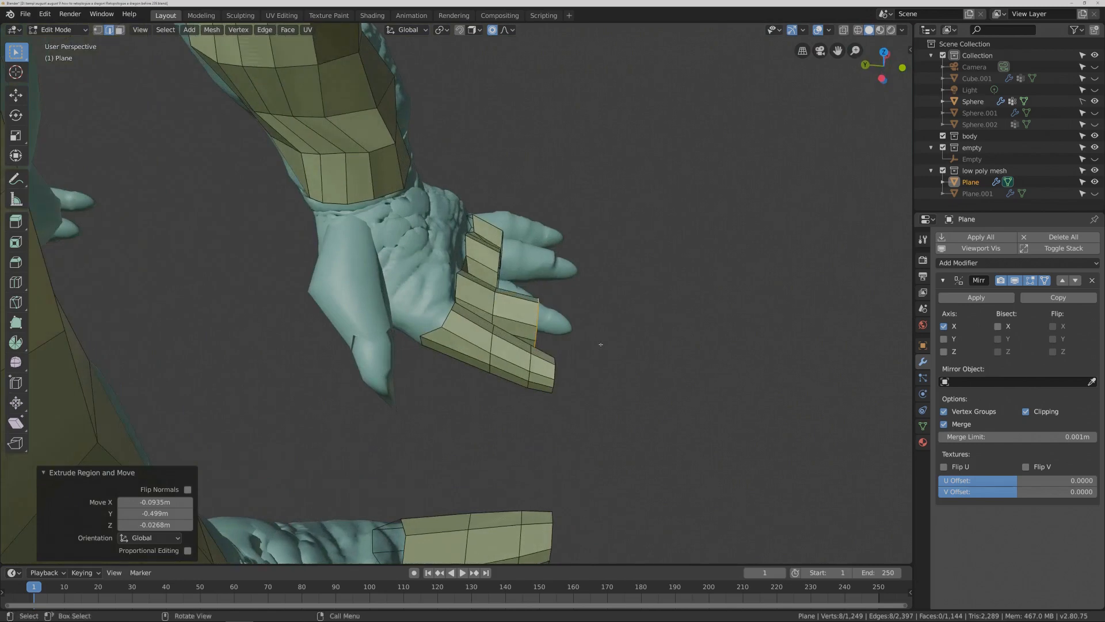
key("e")
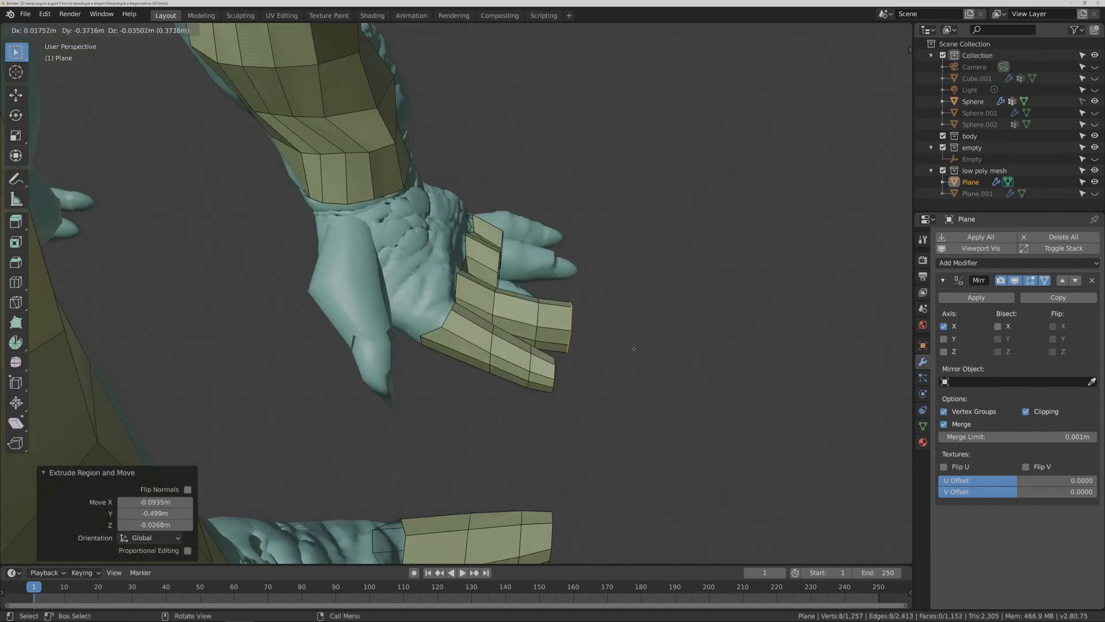
left_click(636, 346)
- Cap that toe's open tip with a Grid Fill using span 2 and shift the cap about 0.06 m onto the sculpt
middle_click_drag(636, 346, 608, 320)
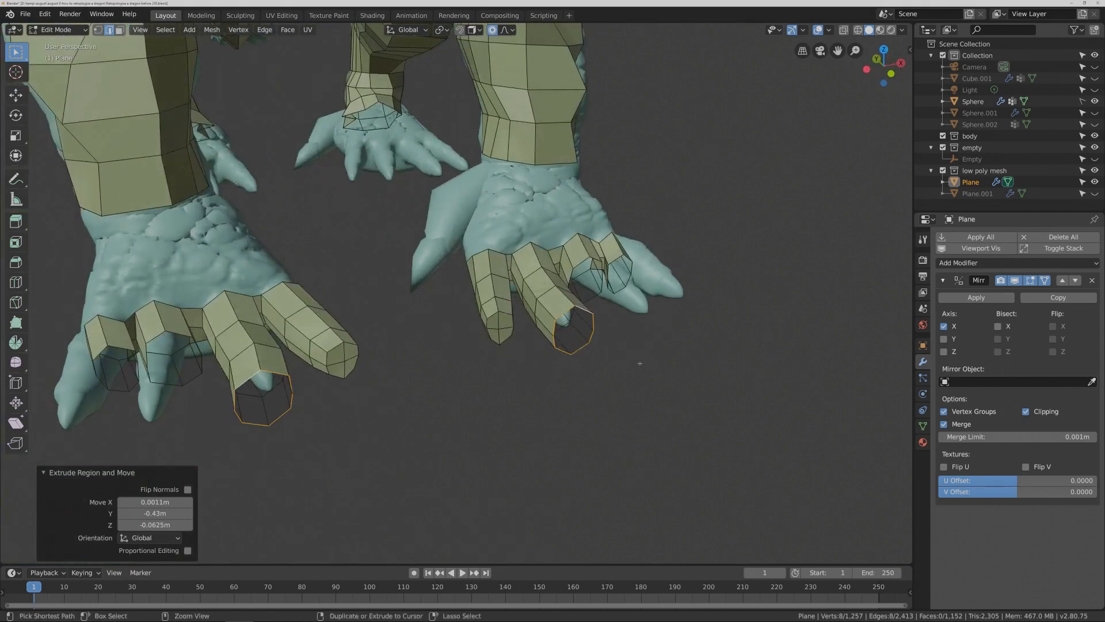
key("ctrl+g")
key("ctrl+f")
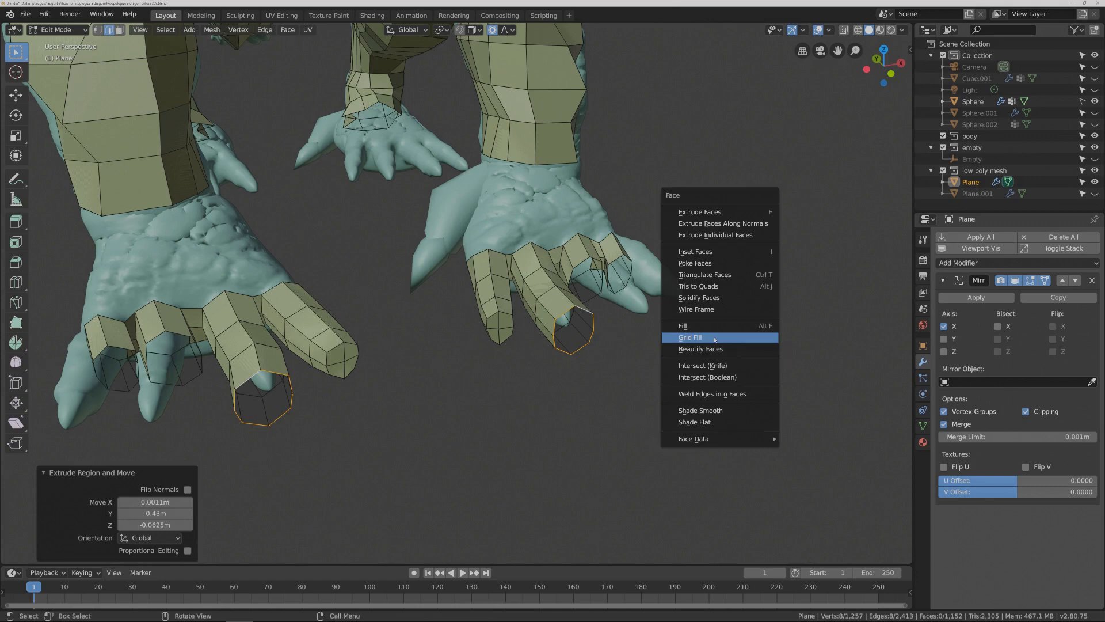
left_click(714, 339)
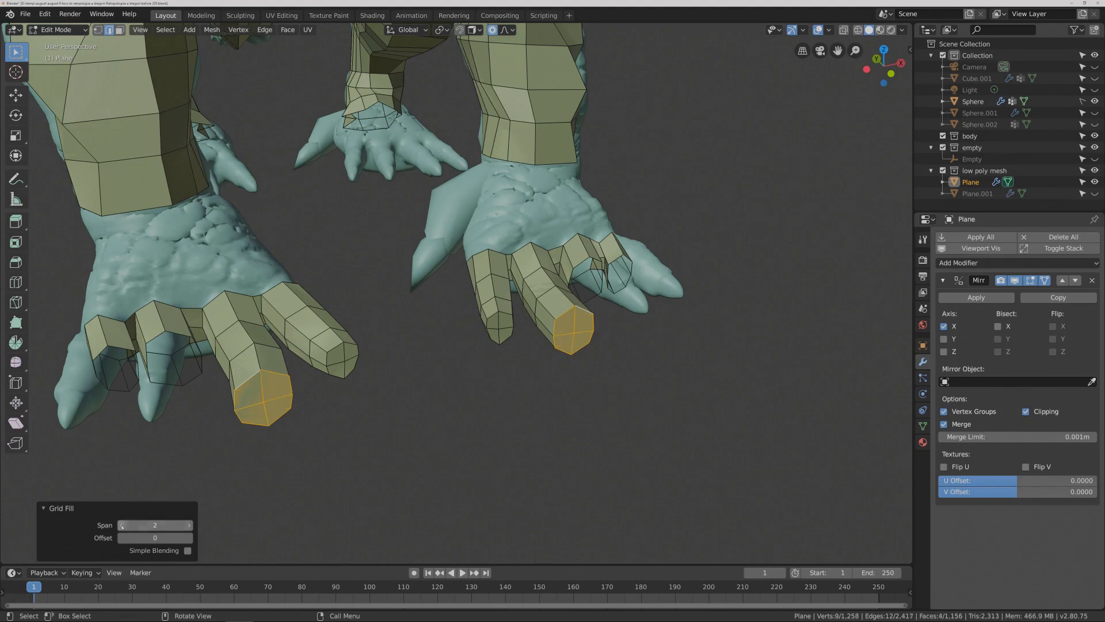
middle_click_drag(609, 411, 604, 392)
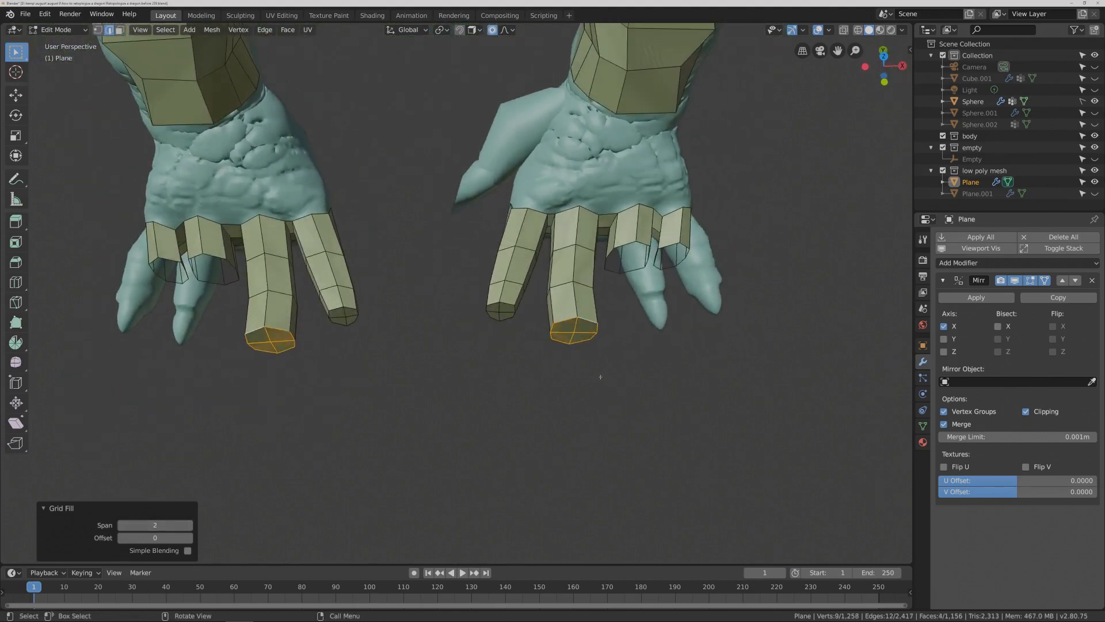
key("g")
left_click(596, 374)
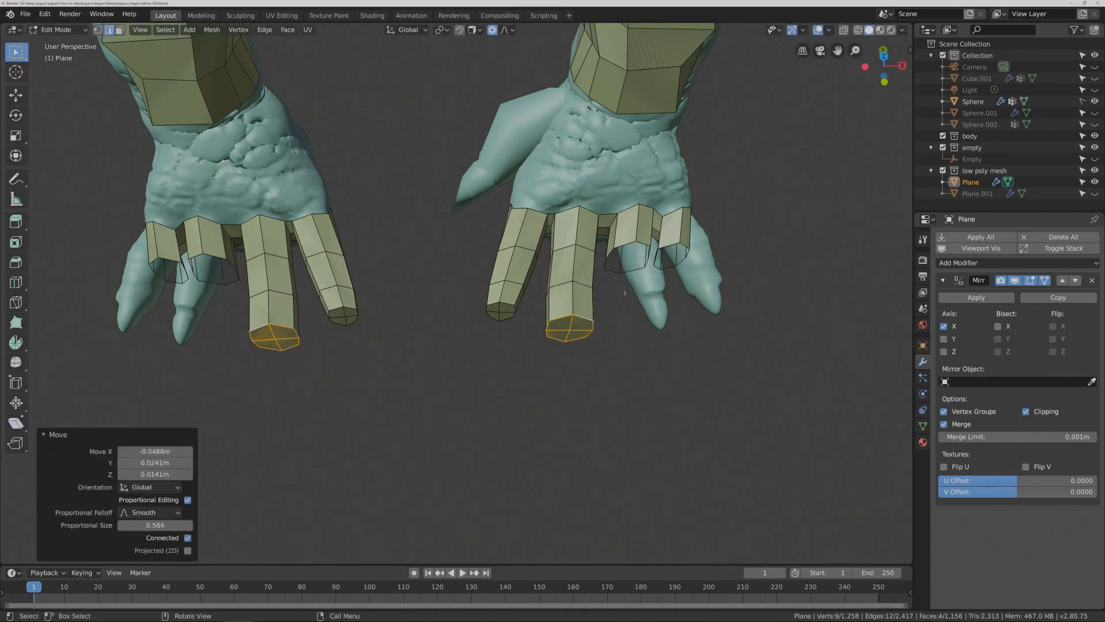
- Move the outermost toe's end loop about 0.24 m onto the sculpt and extrude it about 0.4 m along the toe
middle_click_drag(546, 292, 525, 324)
left_click(715, 271)
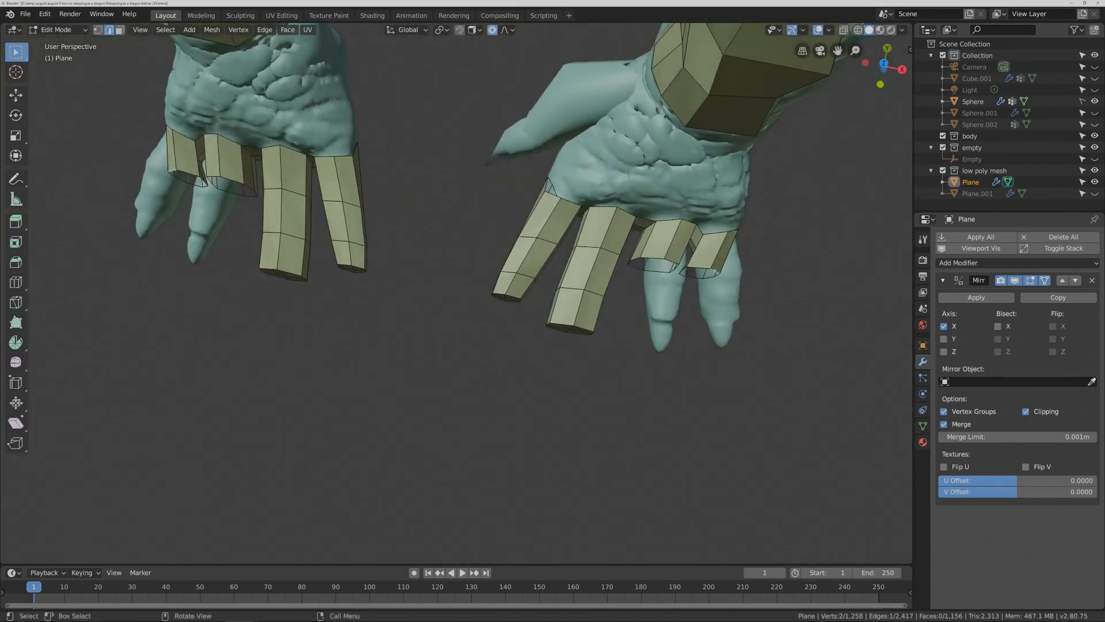
left_click(714, 270, "alt")
key("g")
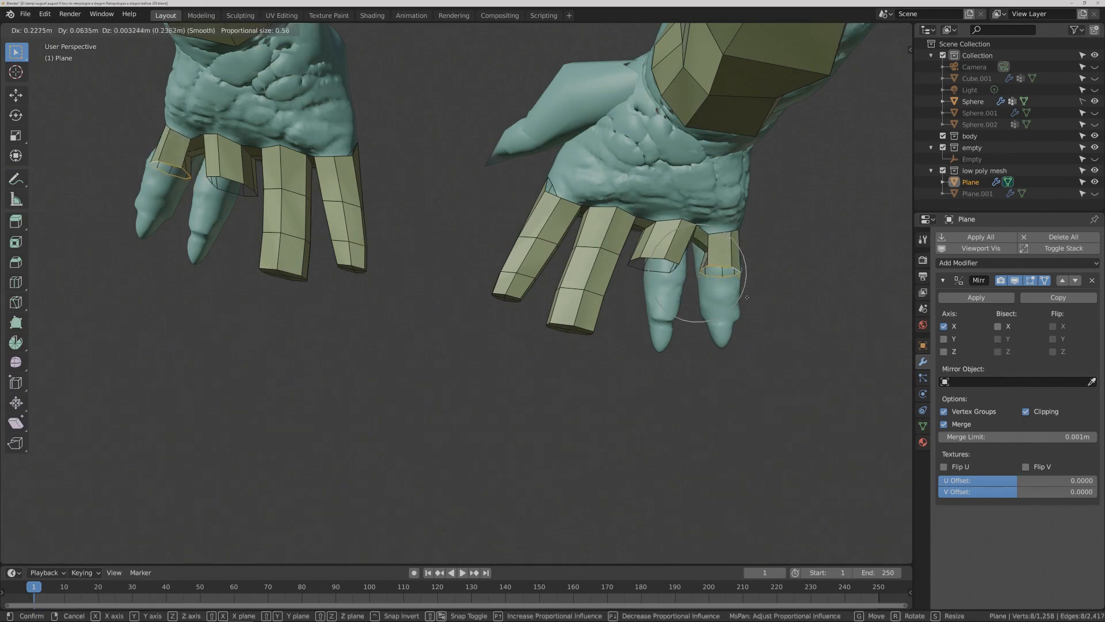
left_click(746, 294)
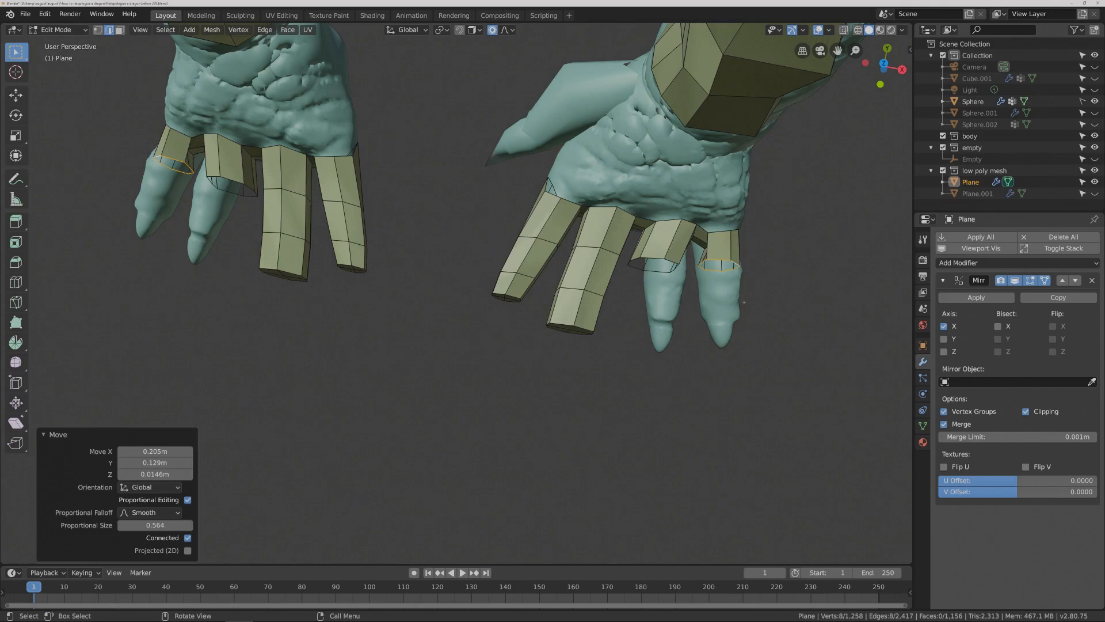
key("e")
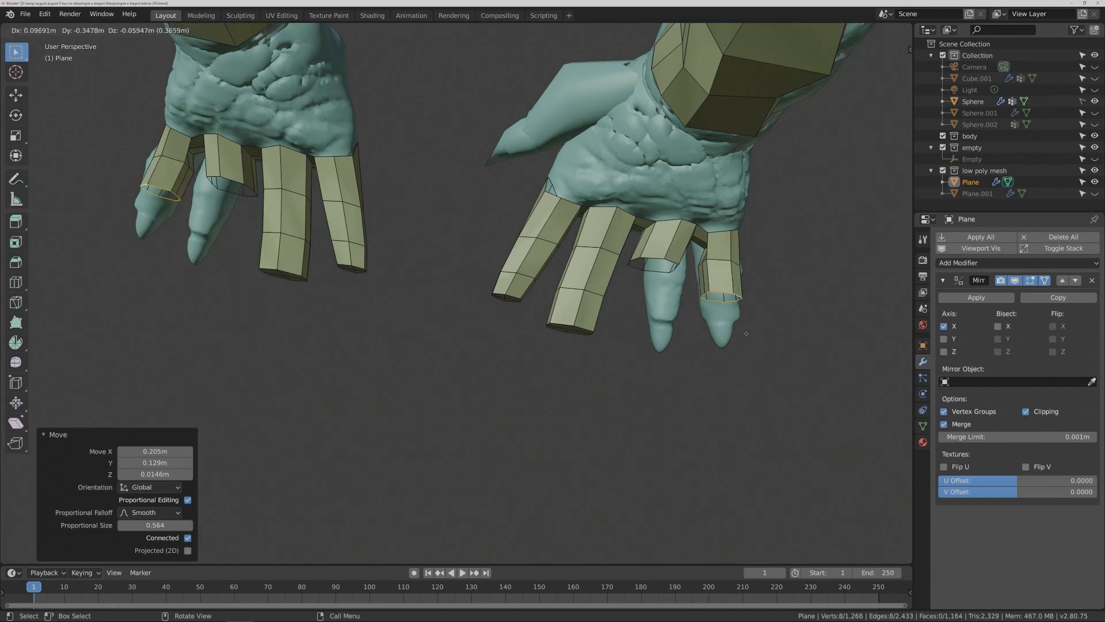
left_click(740, 337)
- Raise the outermost toe's new end loop about 0.05 m and extrude it about 0.37 m toward the toe tip
middle_click_drag(740, 337, 660, 301)
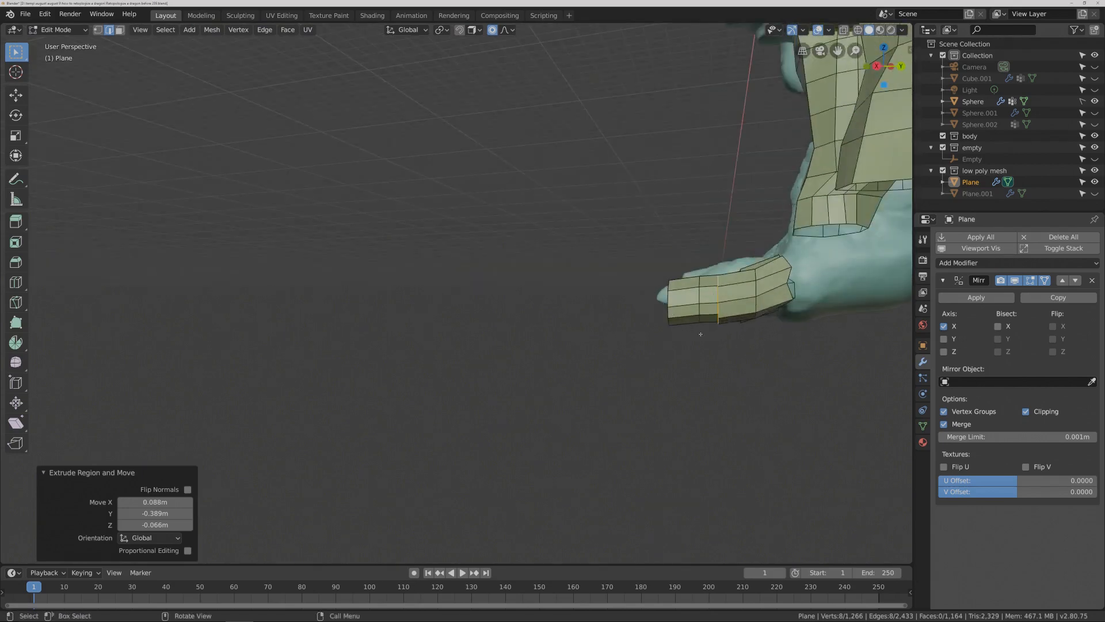
key("g")
left_click(698, 330)
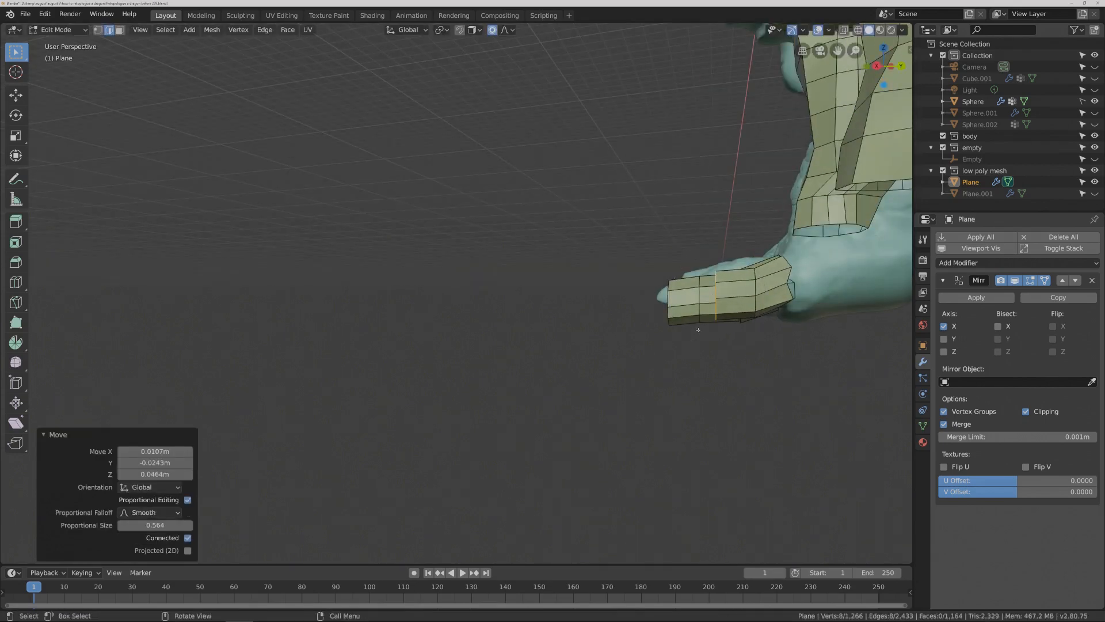
key("e")
left_click(670, 332)
- Shift the outermost toe's end loop about 0.19 m over the sculpted tip and cap it with a Grid Fill using span 2
middle_click_drag(671, 332, 724, 372)
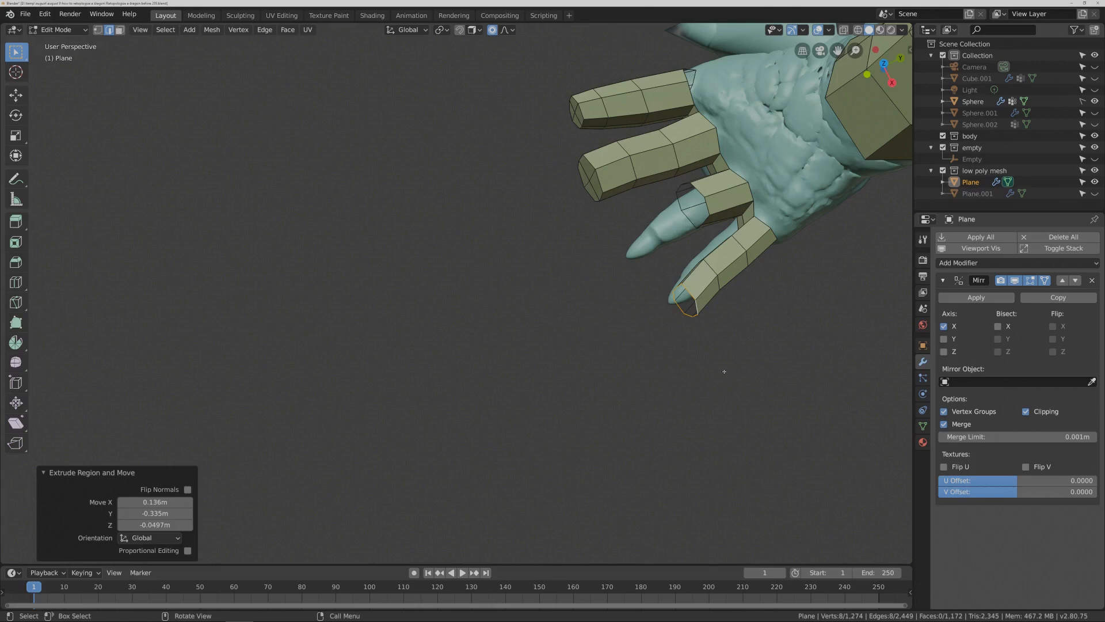
key("g")
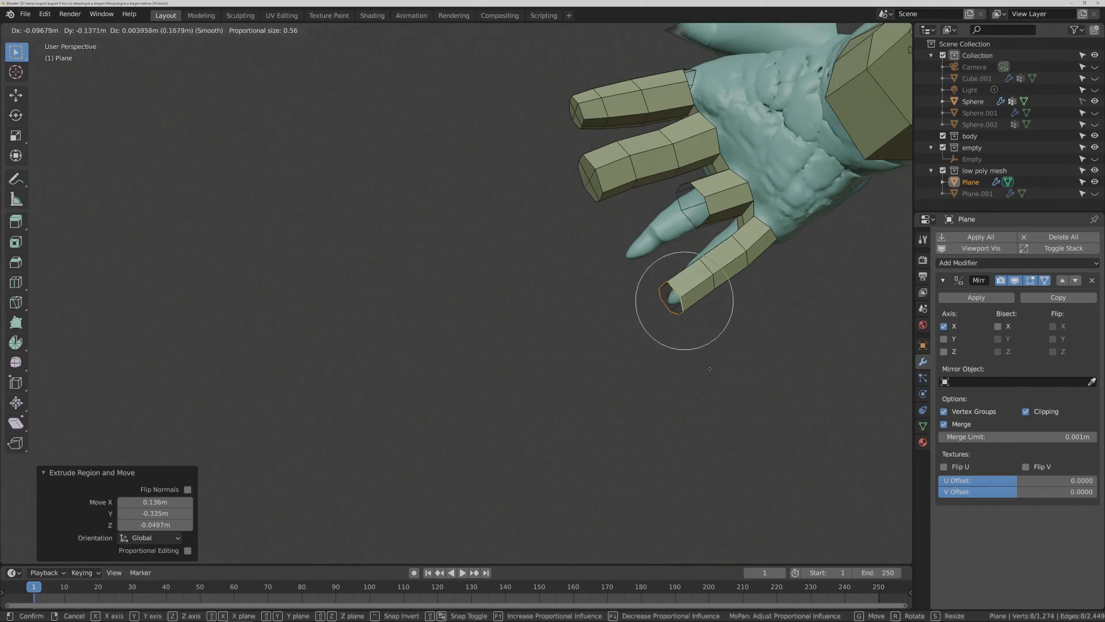
left_click(720, 351)
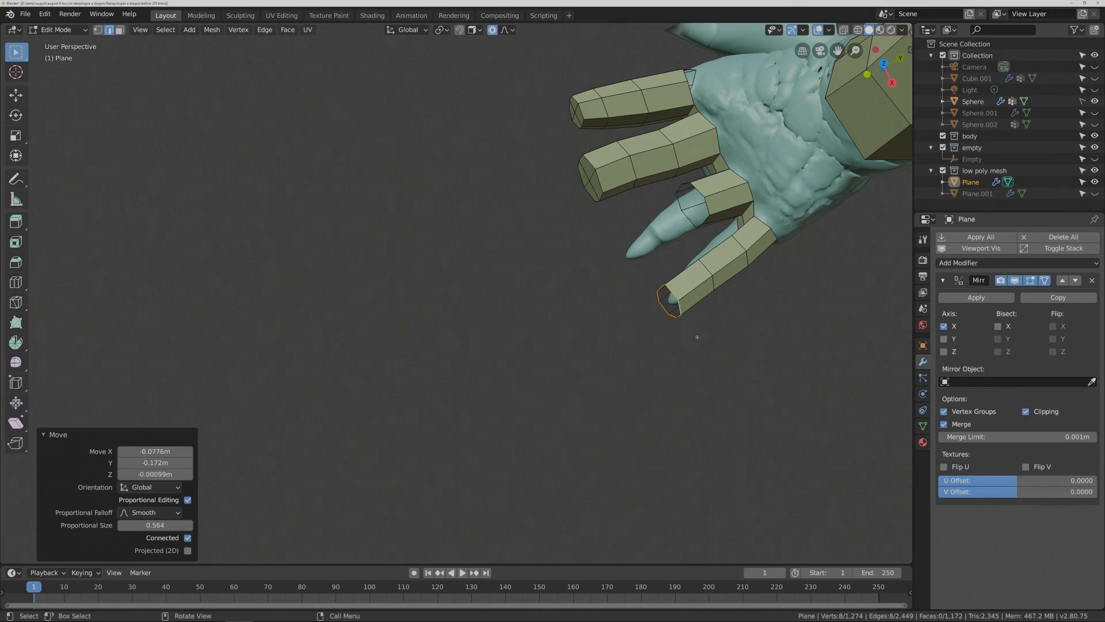
key("ctrl+f")
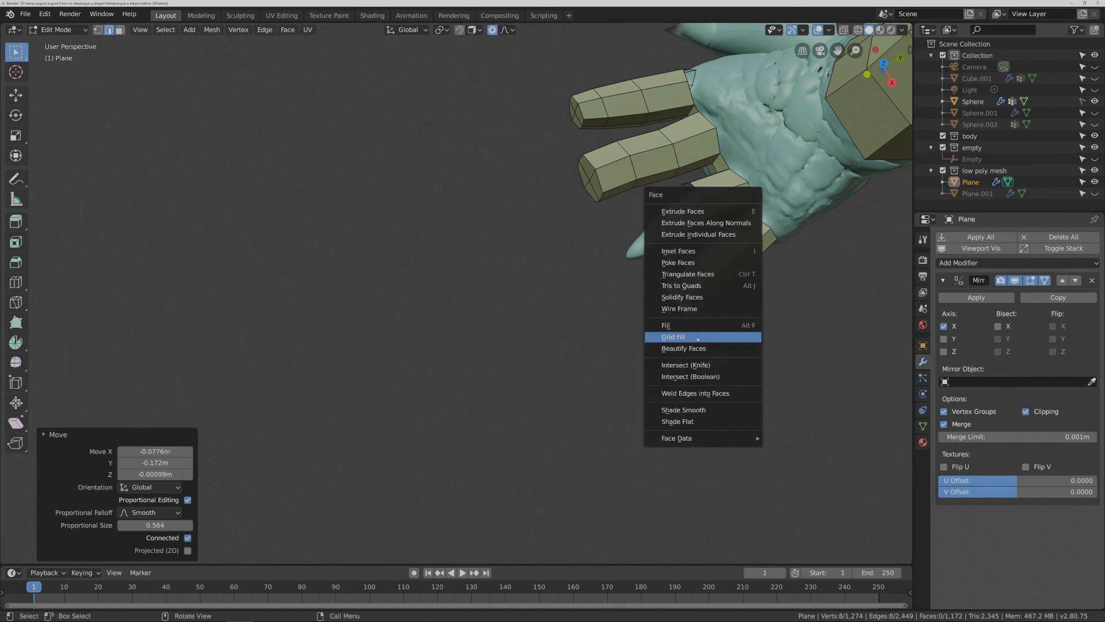
left_click(697, 336)
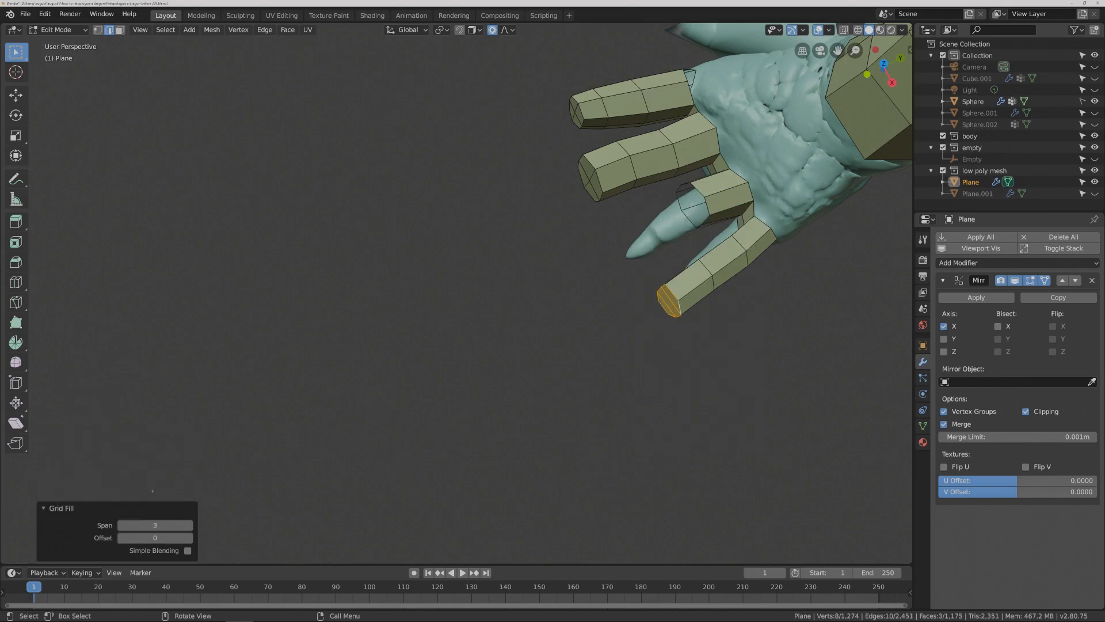
left_click(122, 526)
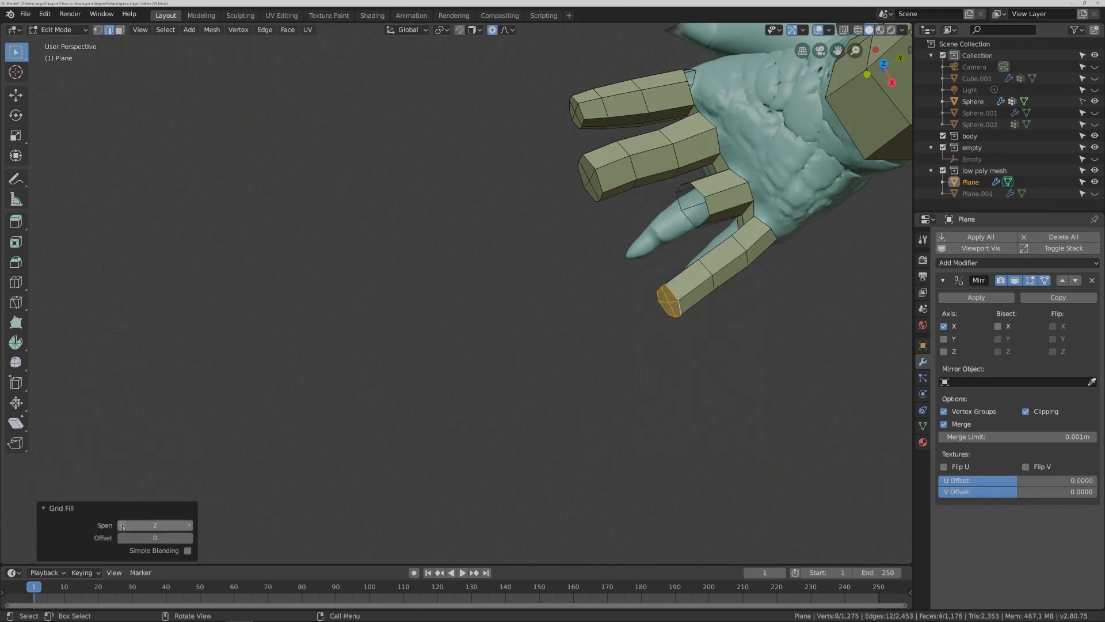
- Move the outermost toe's loop nearest the tip about 0.06 m and scale it to about 1.19 with proportional editing
middle_click_drag(610, 427, 631, 409)
left_click(682, 212)
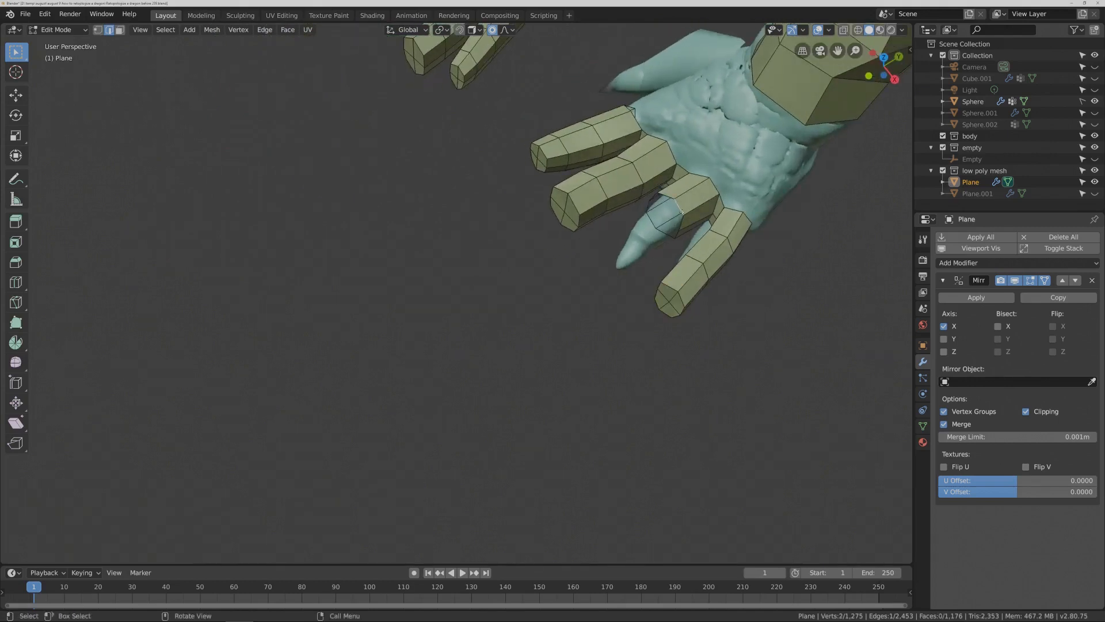
left_click(707, 268, "alt")
middle_click_drag(707, 269, 752, 271)
key("g")
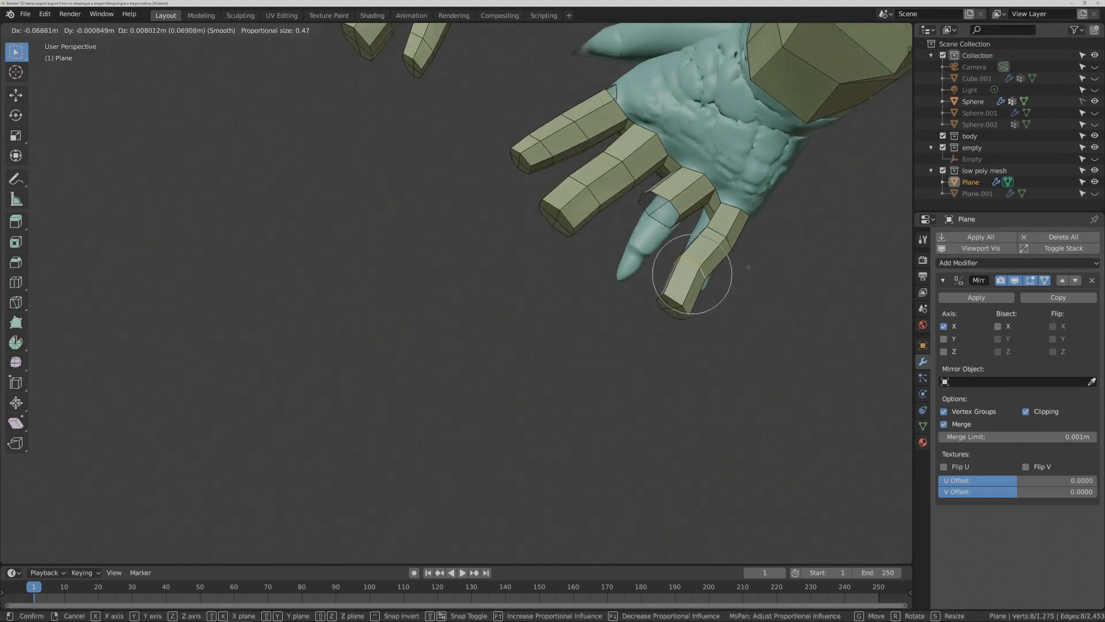
left_click(749, 267)
key("s")
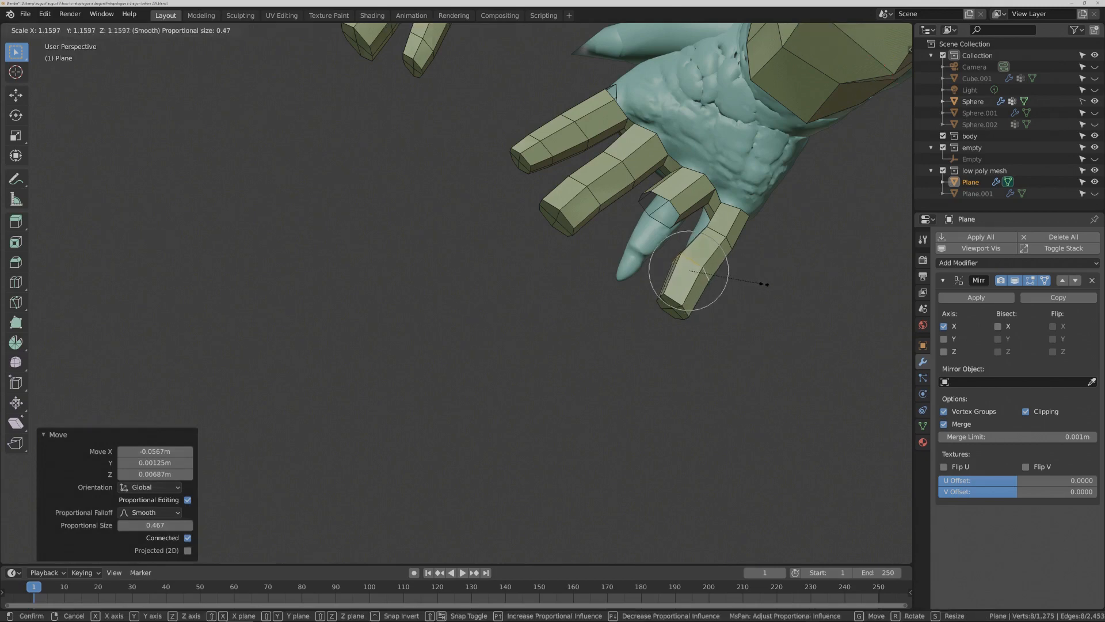
left_click(763, 284)
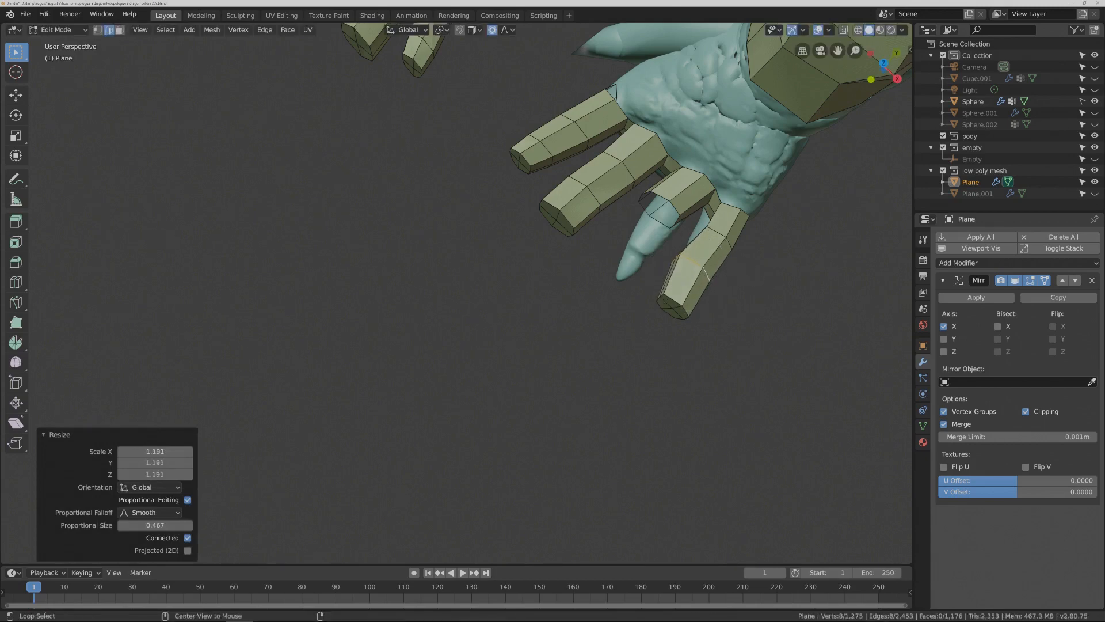
- Widen the outermost toe's next loop toward the foot by scaling it to roughly 1.5 with proportional editing
left_click(760, 275)
key("s")
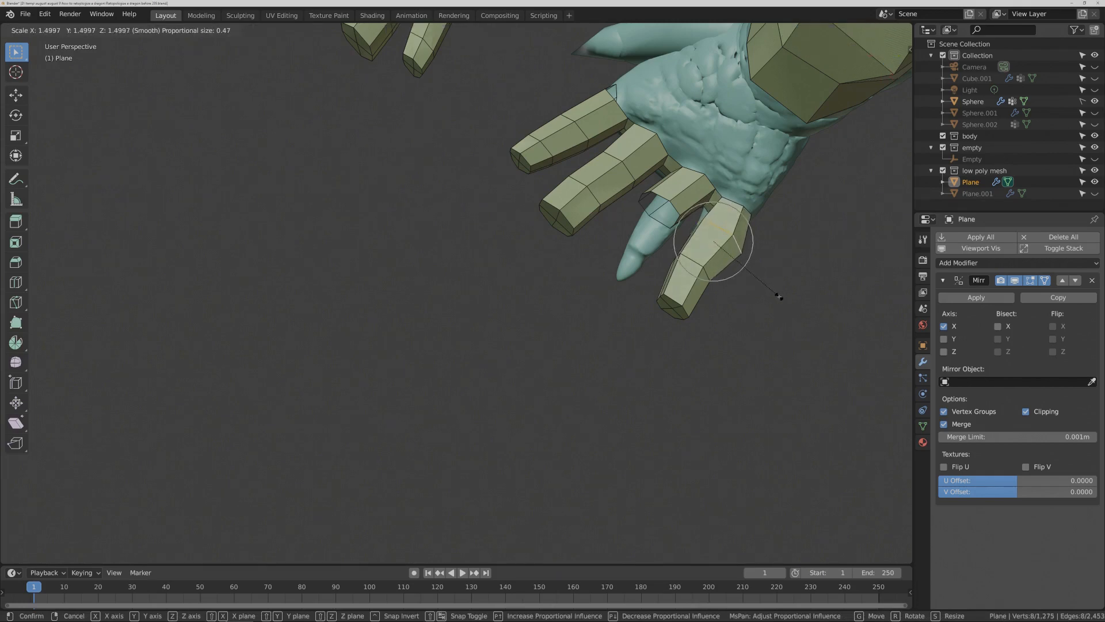
left_click(773, 294)
- Shift the last unfinished toe's end loop about 0.2 m sideways onto the sculpt and raise it about 0.04 m
middle_click_drag(740, 308, 693, 298)
left_click(667, 254, "alt")
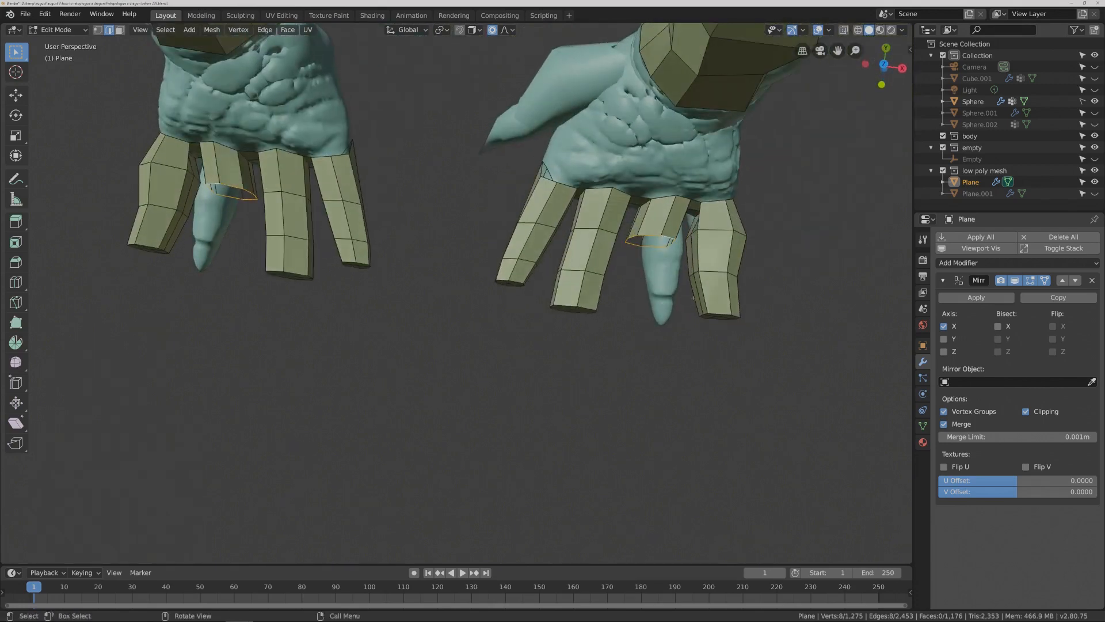
key("g")
left_click(710, 297)
middle_click_drag(710, 297, 643, 269)
key("g")
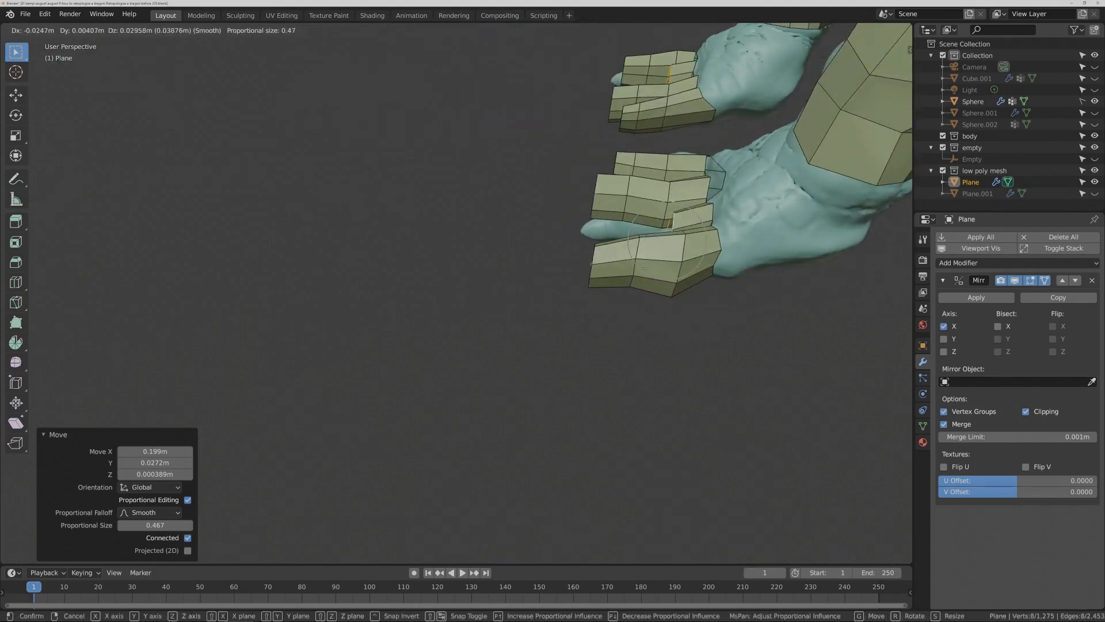
left_click(645, 267)
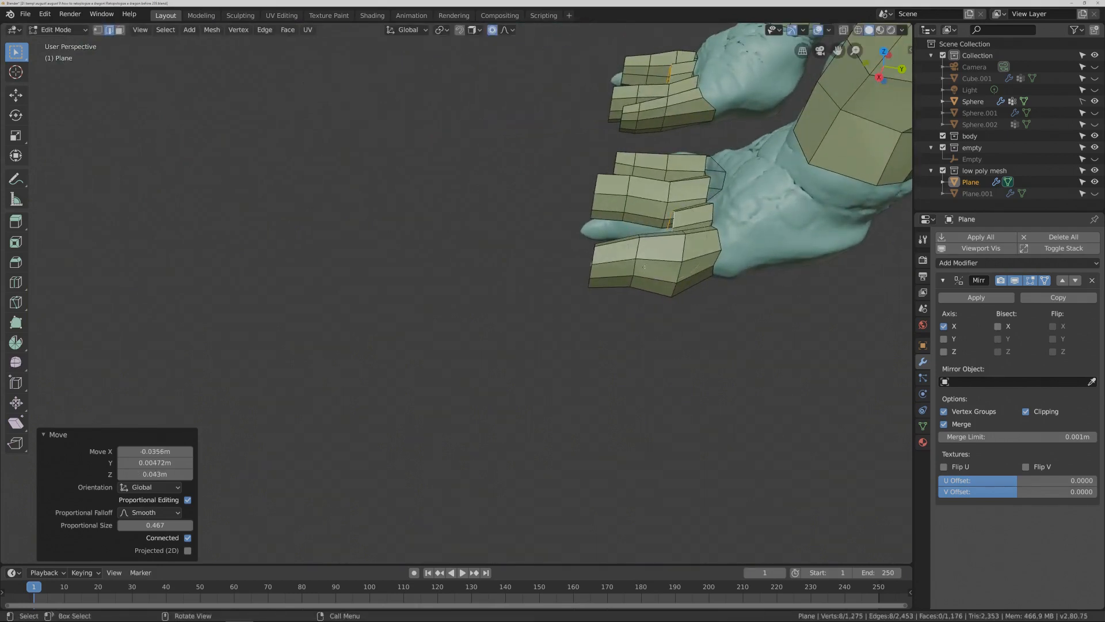
- Extrude the unfinished toe's end loop about 0.43 m along the sculpt and reposition it around the toe
key("e")
left_click(639, 260)
middle_click_drag(639, 261, 674, 294)
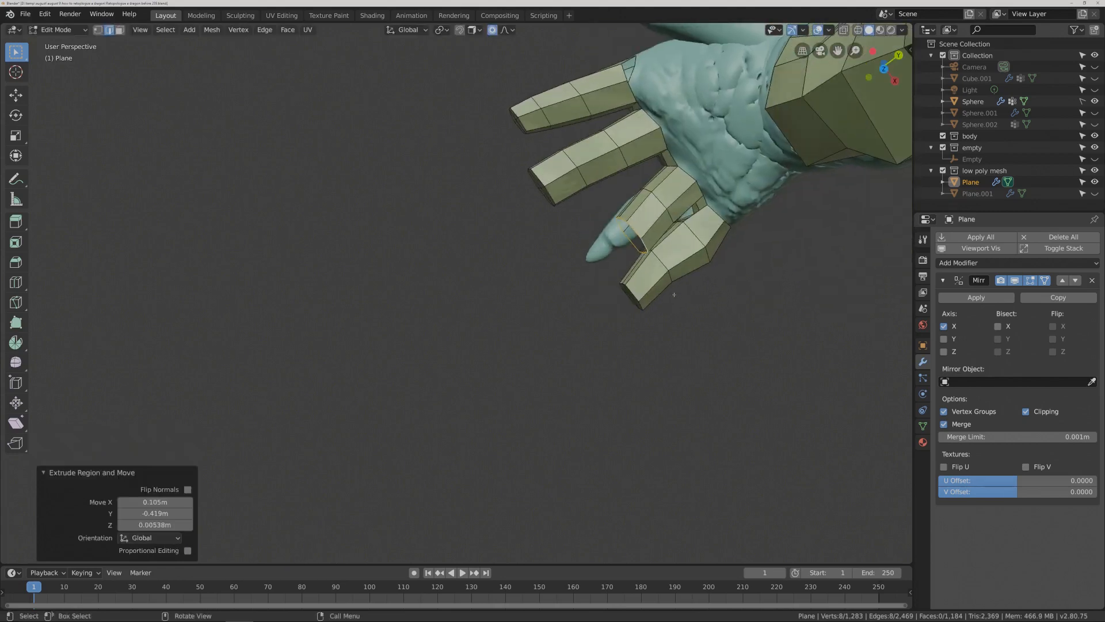
key("g")
left_click(668, 226)
- Shift the loop behind the unfinished toe's open end about 0.03 m to follow the sculpt
key("g")
left_click(673, 228)
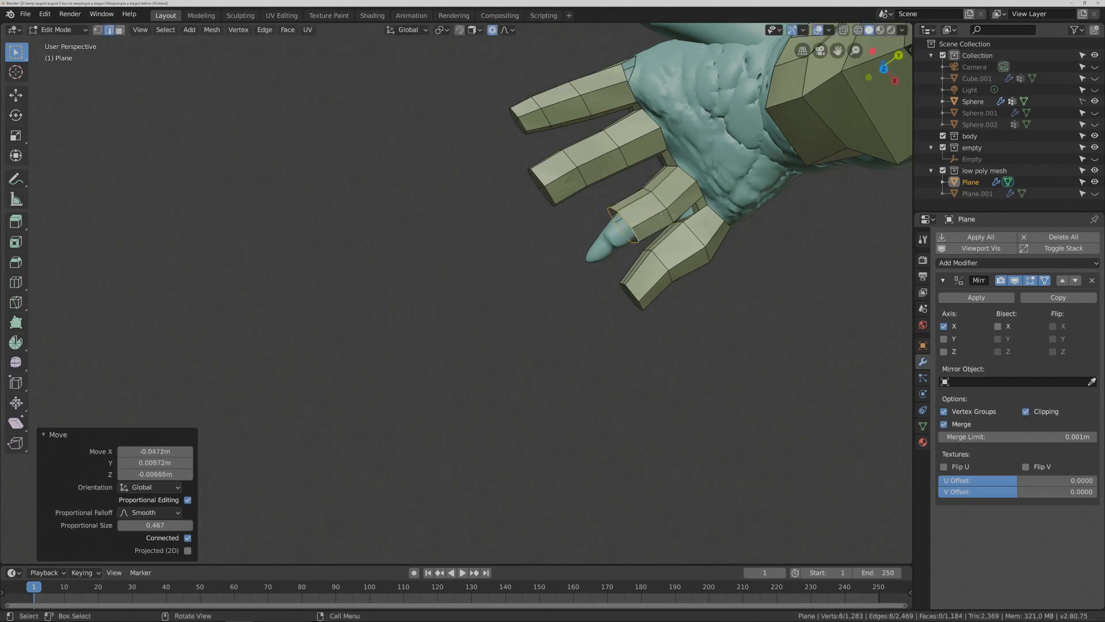
key("ctrl+z")
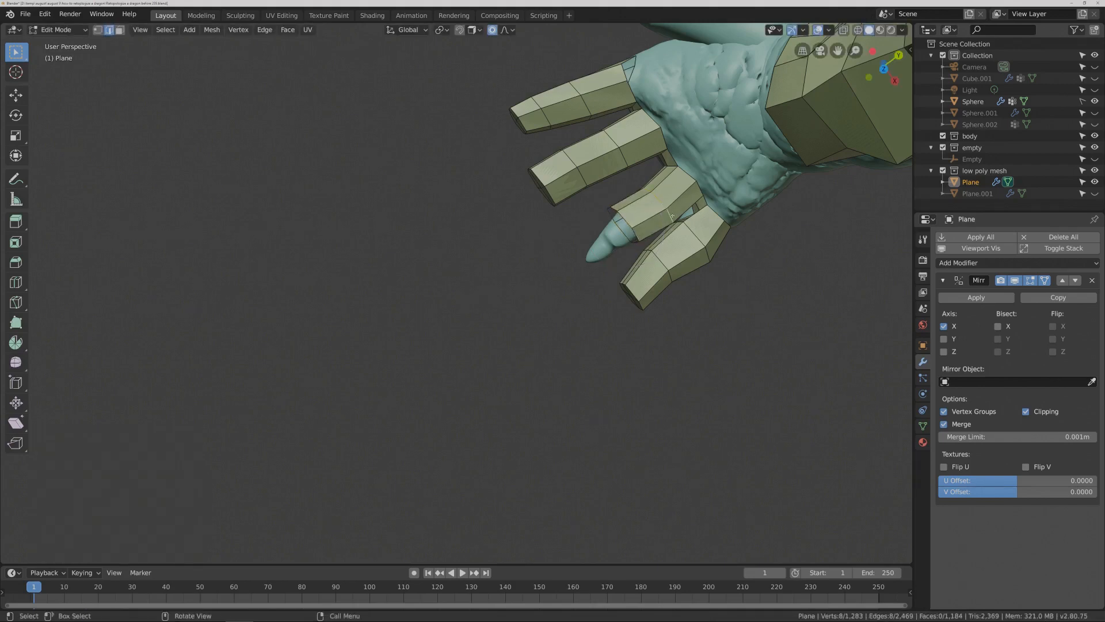
key("g")
left_click(670, 214)
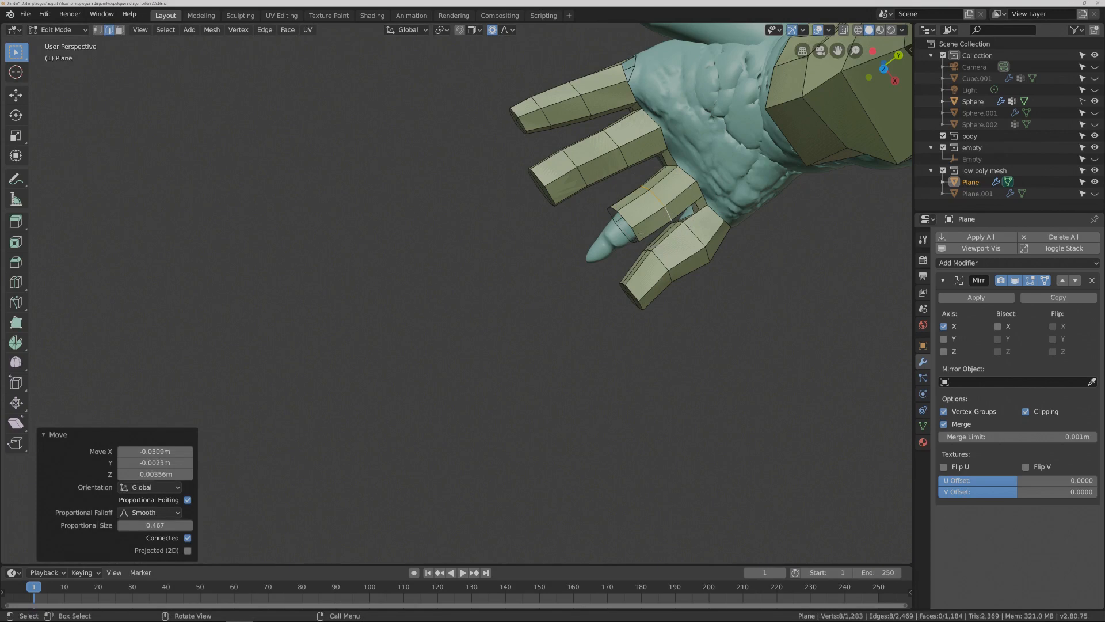
- Extrude the unfinished toe's open end loop about 0.68 m past the sculpted tip
left_click(624, 225, "alt")
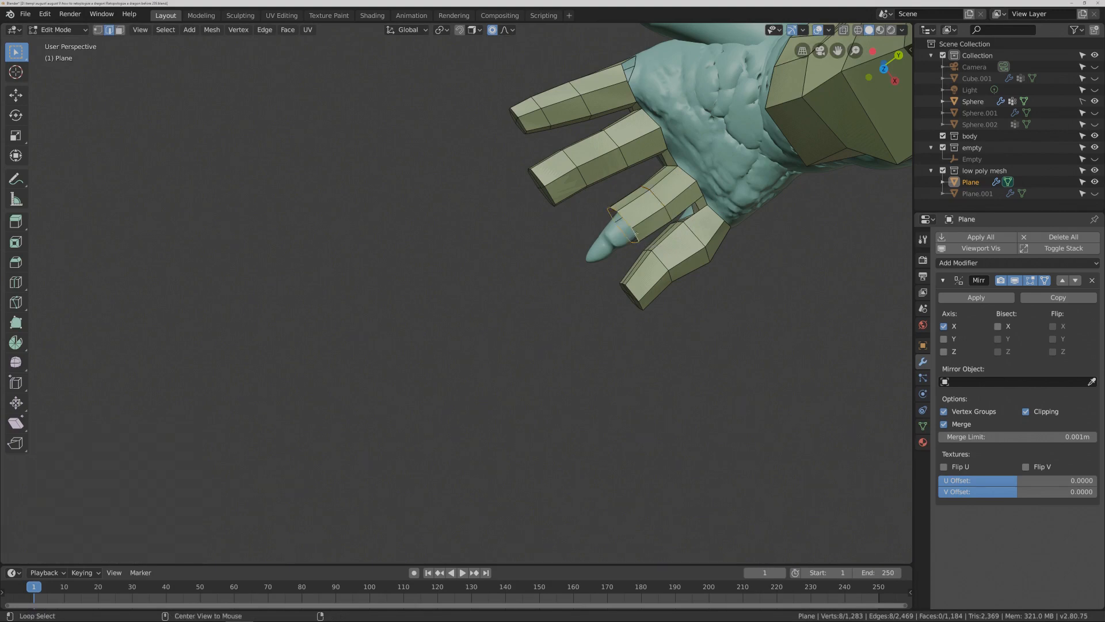
middle_click_drag(547, 266, 702, 195)
key("e")
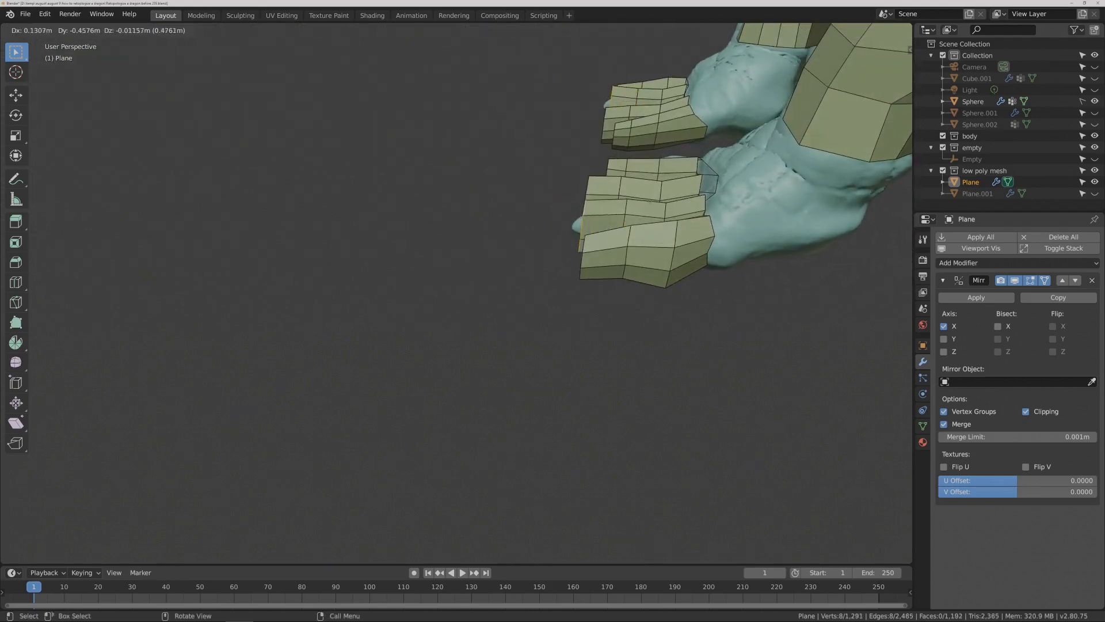
left_click(634, 199)
- Cap the newly extruded toe's open tip with a Grid Fill using span 2
middle_click_drag(634, 199, 668, 212)
key("ctrl+f")
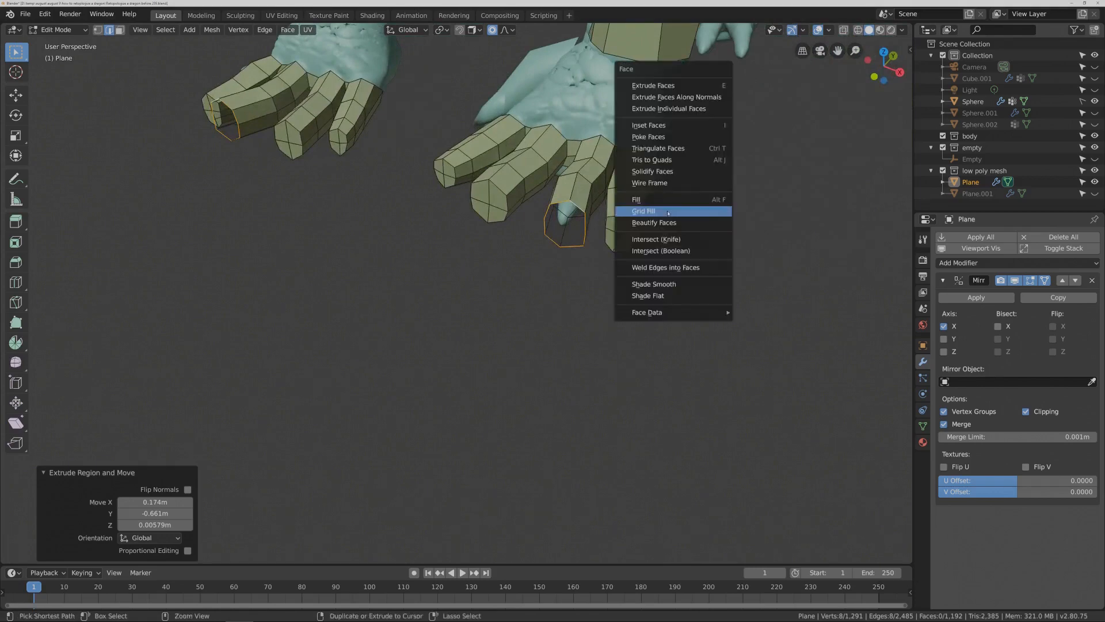
left_click(667, 211)
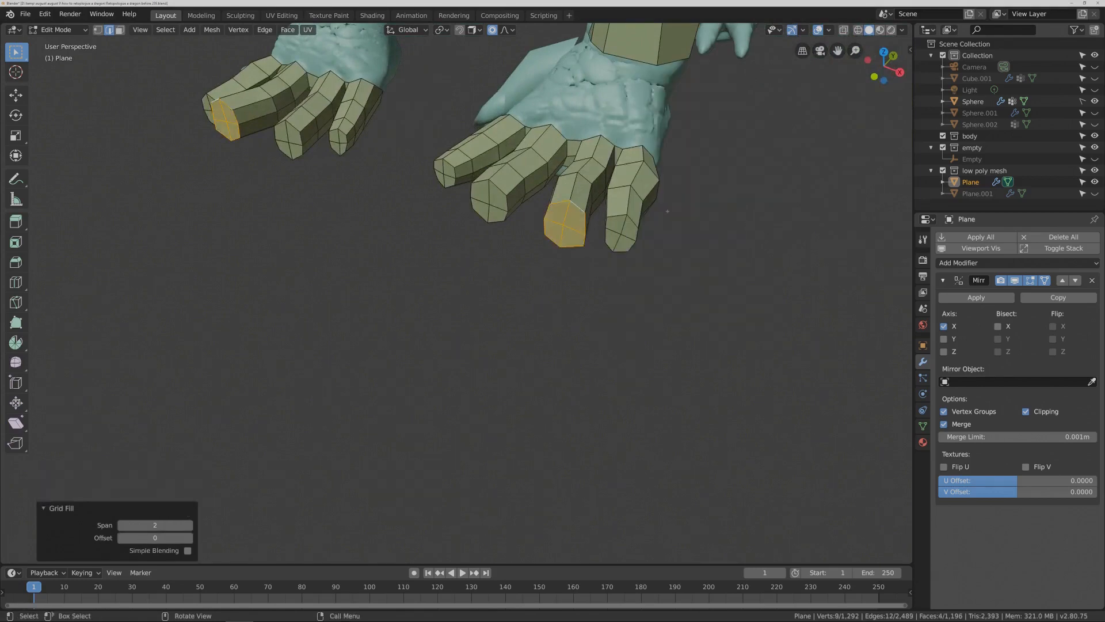
- Merge the two neighbouring upper base vertices between the front foot's inner toe and the toe beside it at their center
left_click(667, 211)
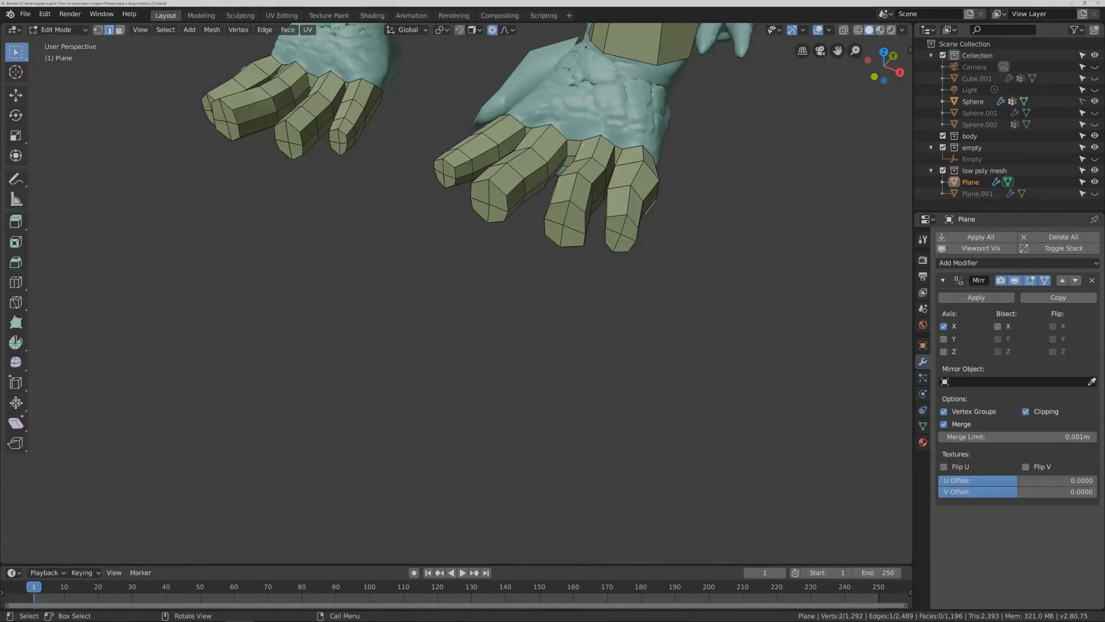
middle_click_drag(574, 147, 593, 160)
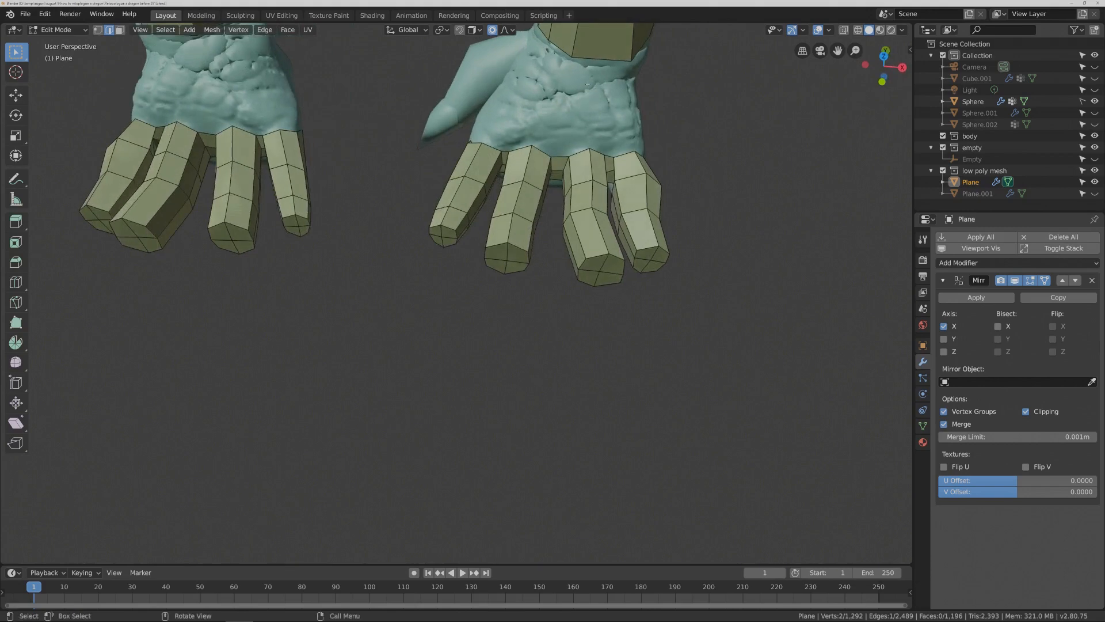
middle_click_drag(621, 111, 611, 133, "shift")
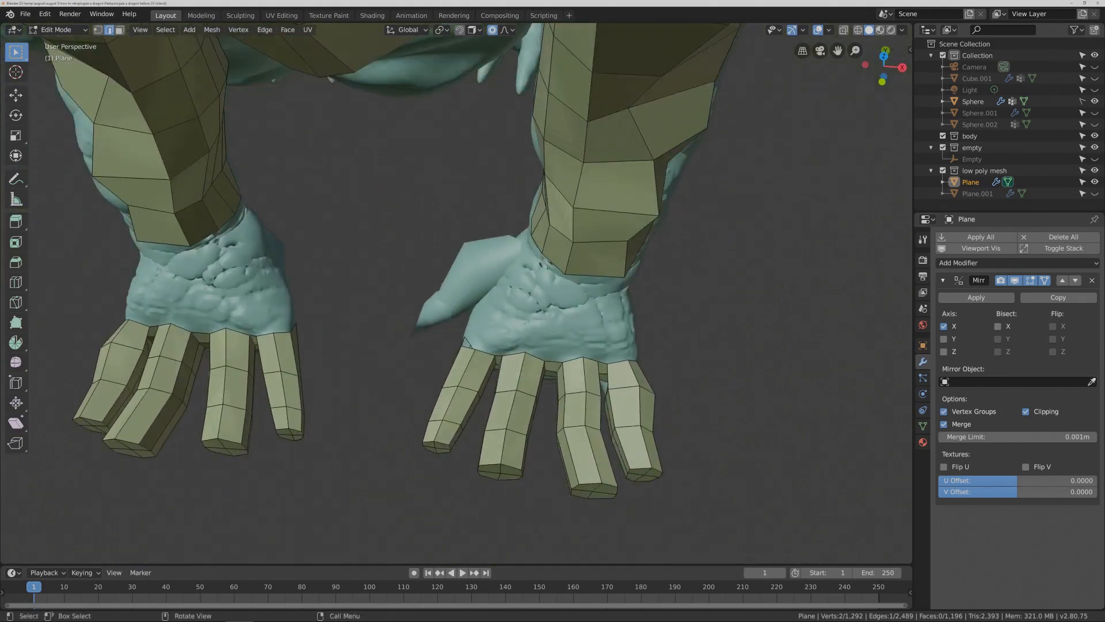
scroll(398, 168, "up", 3)
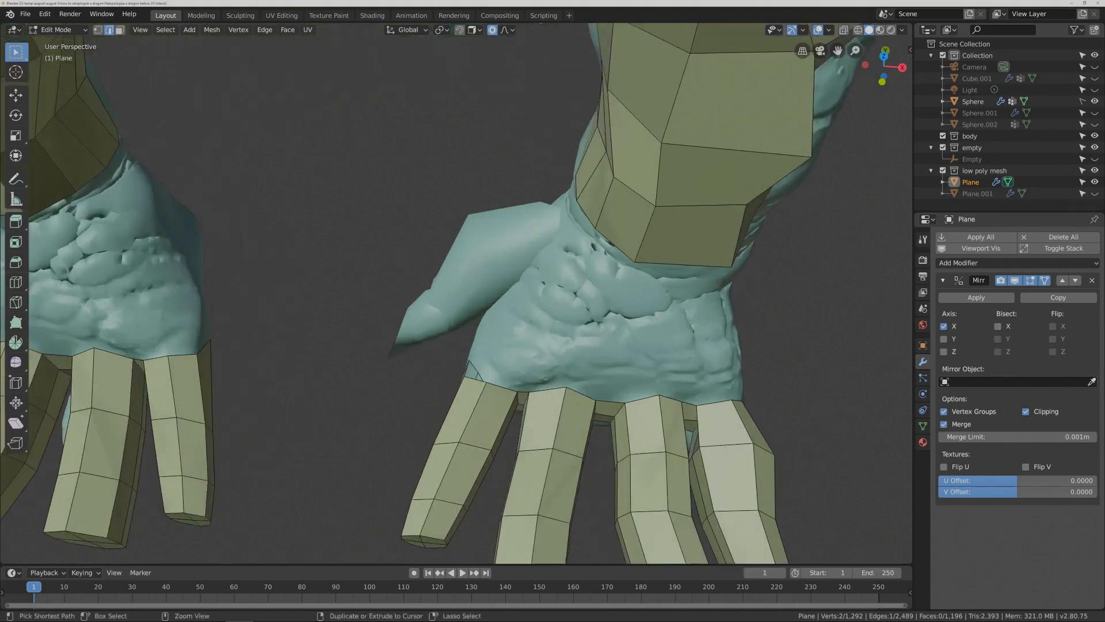
left_click(99, 30)
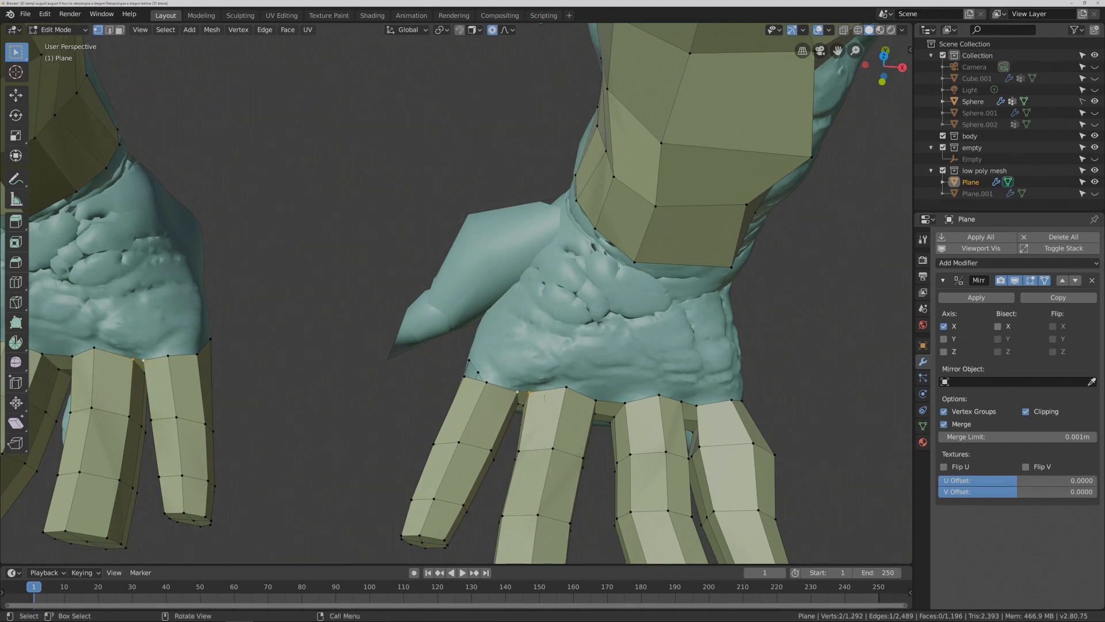
key("m")
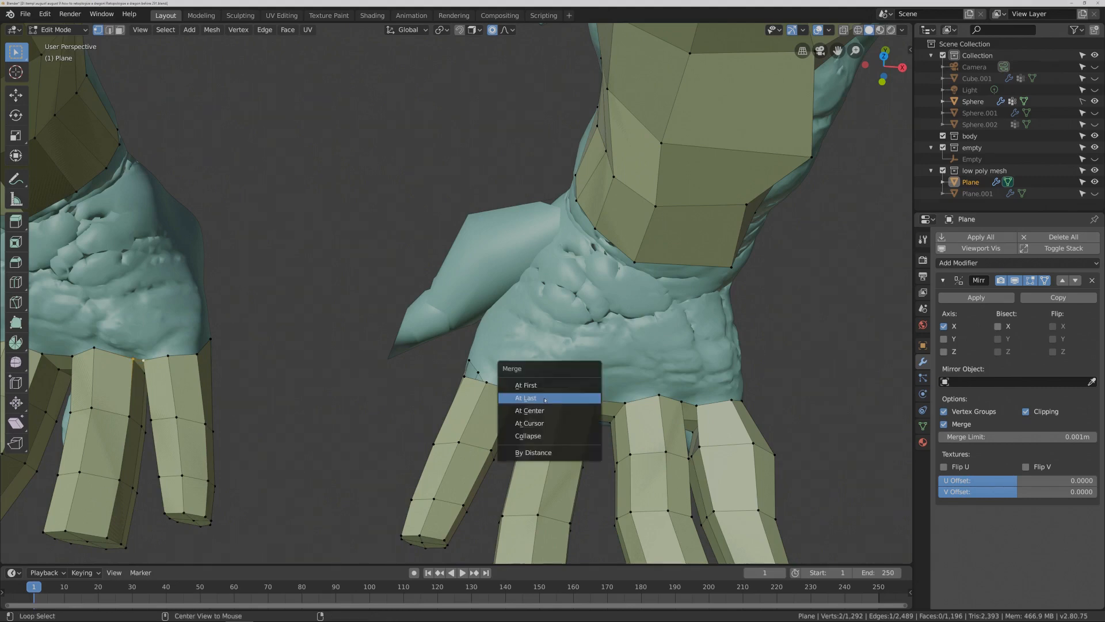
left_click(545, 410)
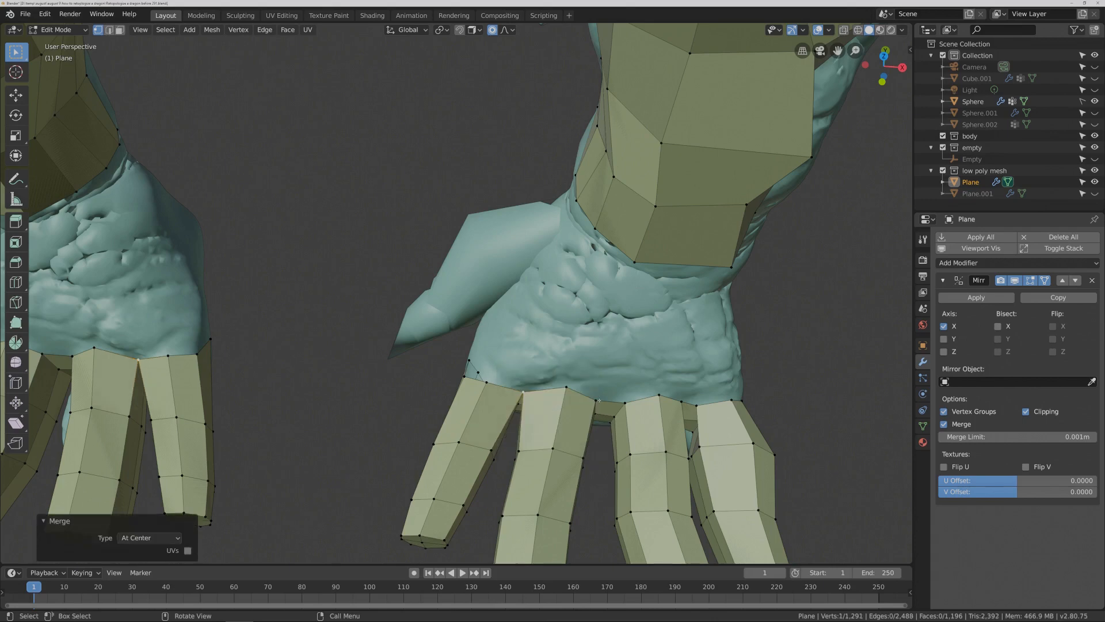
- Merge the neighbouring upper base vertices between the two middle toes at their center
left_click(598, 400)
left_click(626, 402, "shift")
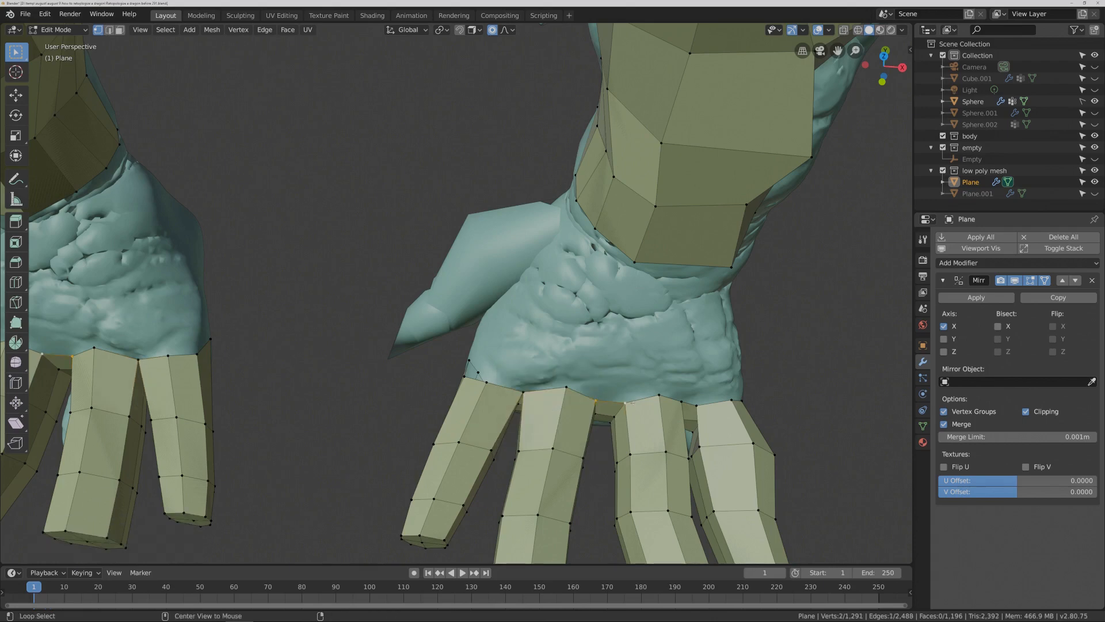
key("m")
left_click(631, 405)
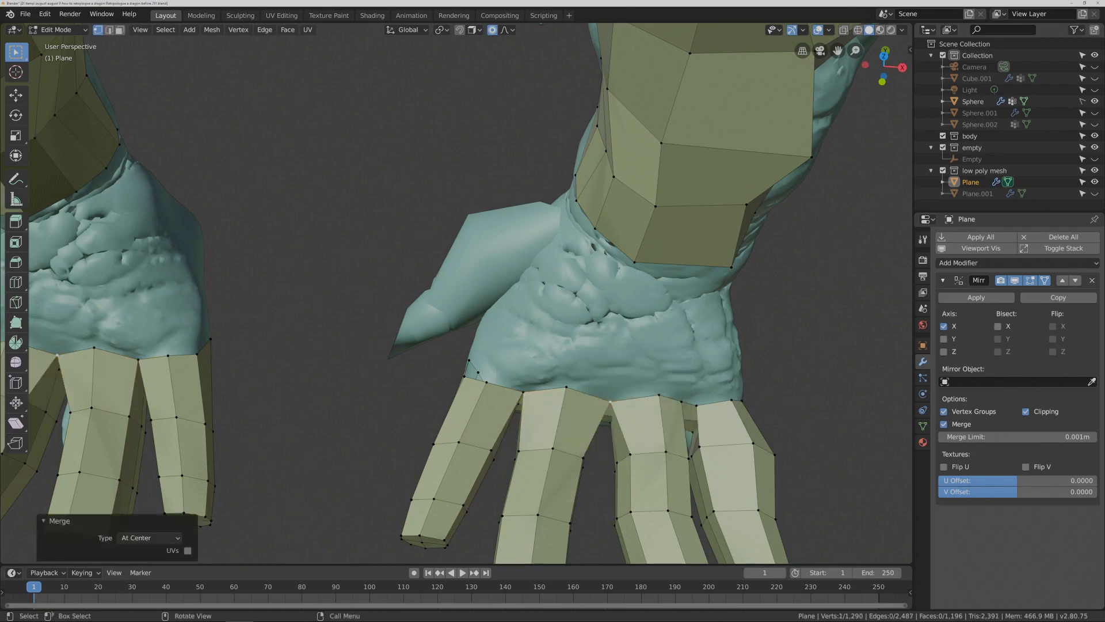
- Merge the neighbouring upper base vertices between the outermost toe and the toe beside it at their center
left_click(682, 402)
left_click(699, 407, "shift")
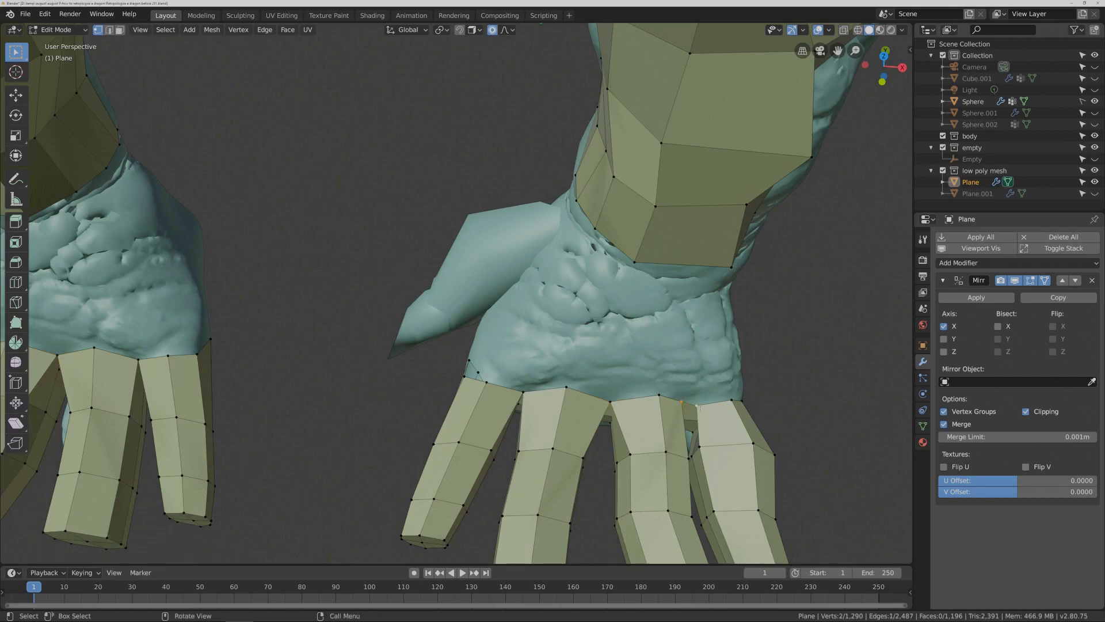
key("m")
left_click(700, 407)
middle_click_drag(739, 405, 758, 386)
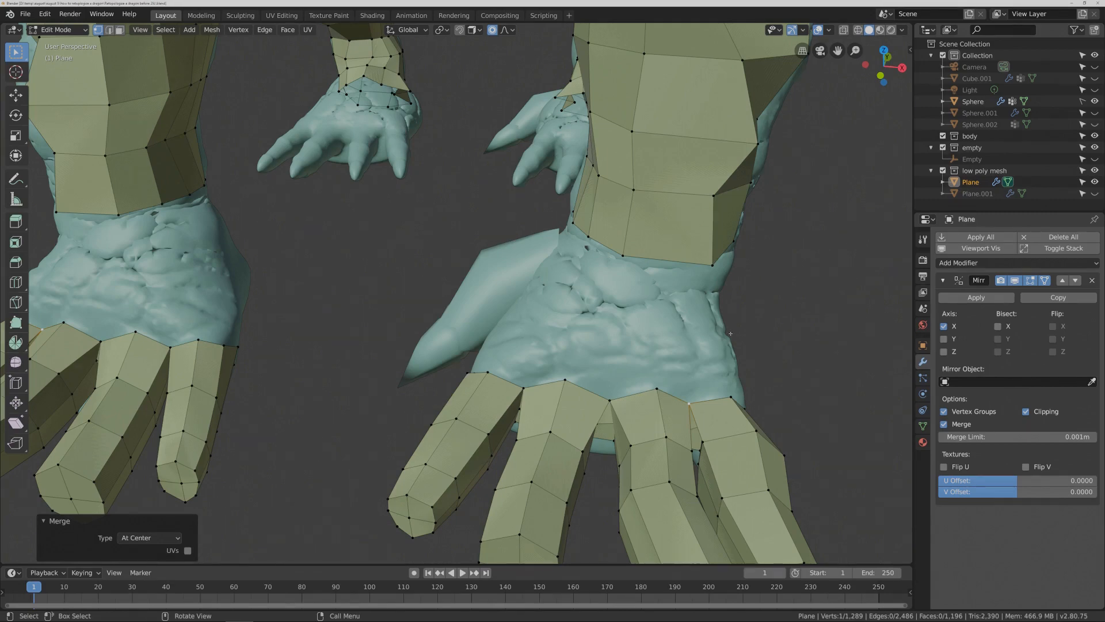
middle_click_drag(732, 333, 740, 345)
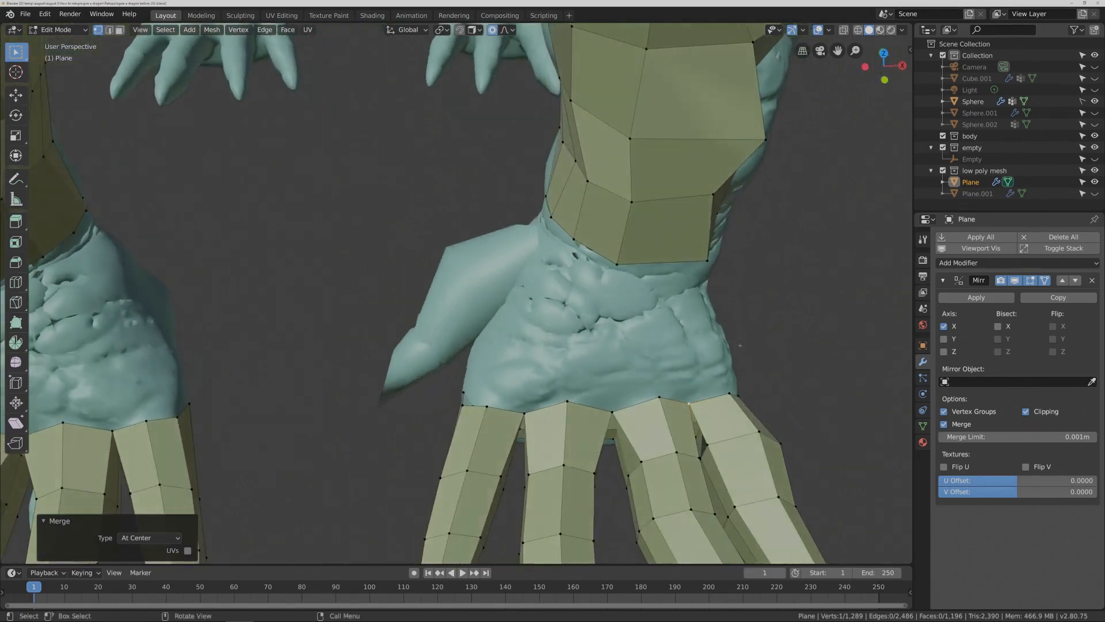
- Extrude the connected upper edge path across all four toe bases about 0.11 m toward the wrist
left_click(109, 30)
middle_click_drag(455, 416, 516, 379)
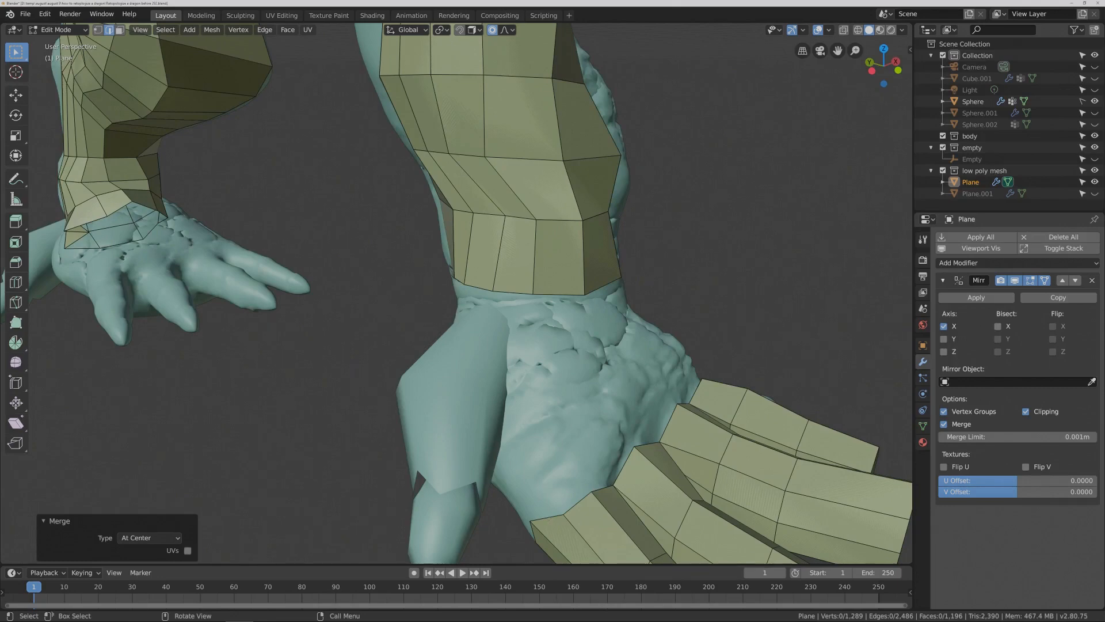
left_click(547, 517)
middle_click_drag(769, 516, 675, 473)
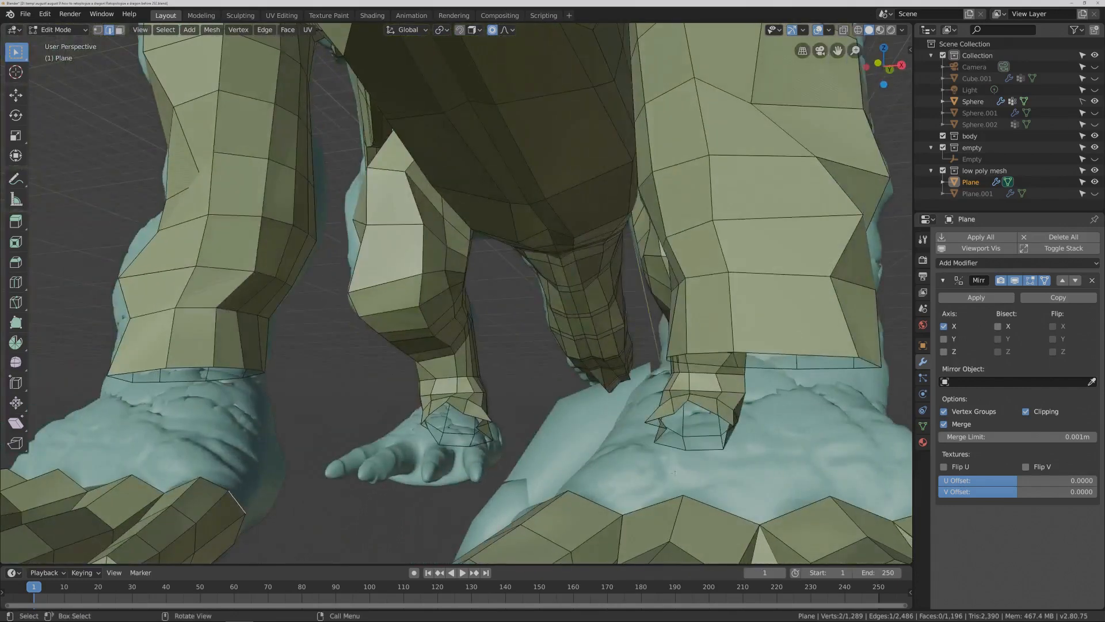
middle_click_drag(714, 406, 630, 369)
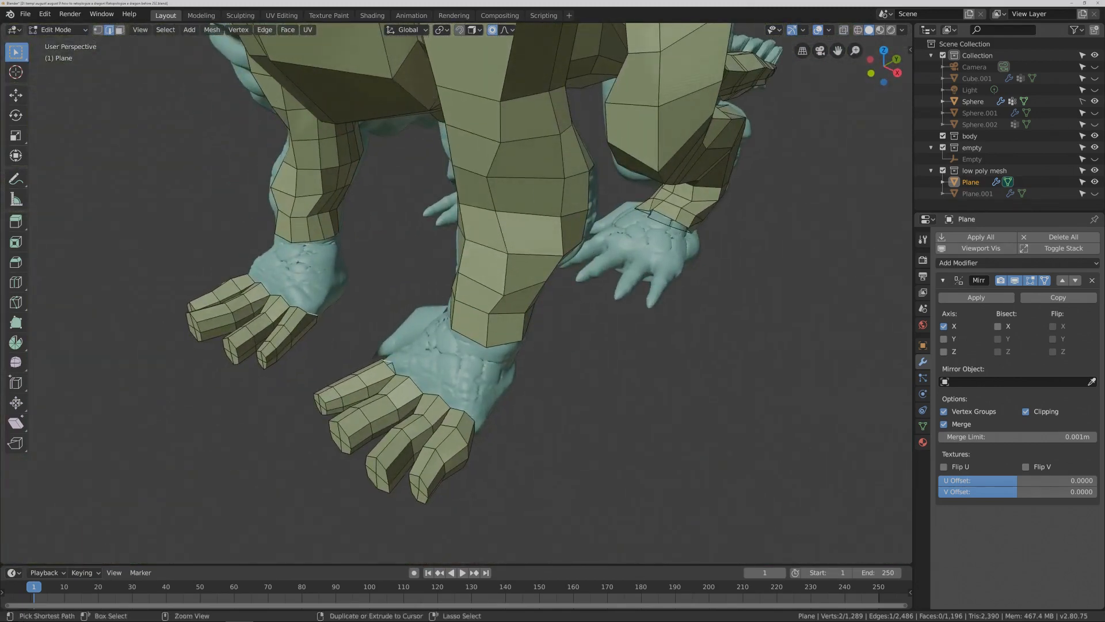
left_click(471, 415, "ctrl")
middle_click_drag(470, 416, 438, 397)
key("e")
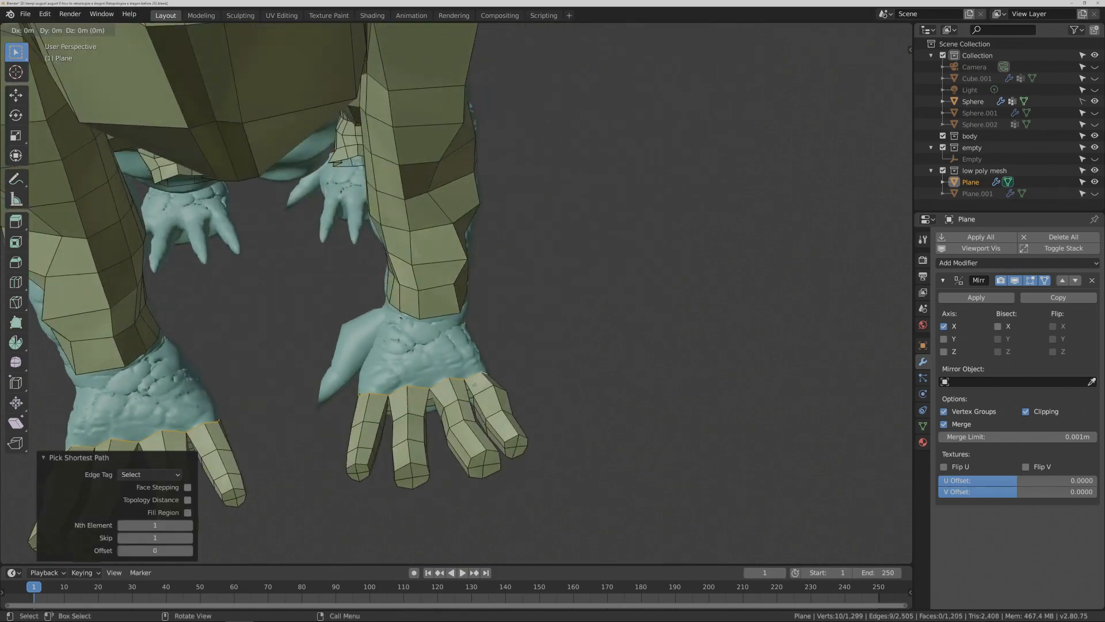
left_click(477, 375)
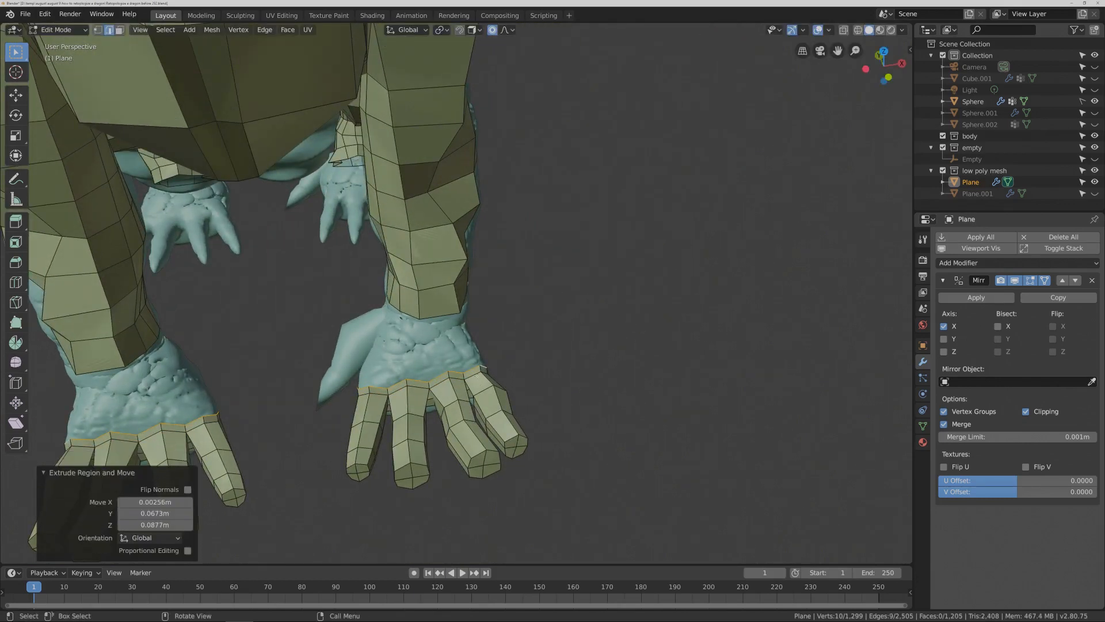
- Turn on snapping and extrude the strip's upper edge path about 0.72 m up the back of the foot toward the wrist
left_click(460, 31)
key("g")
key("Return")
mouse_move(510, 355)
middle_mouse_down()
mouse_move(506, 313)
mouse_move(510, 355)
mouse_move(498, 352)
middle_mouse_up()
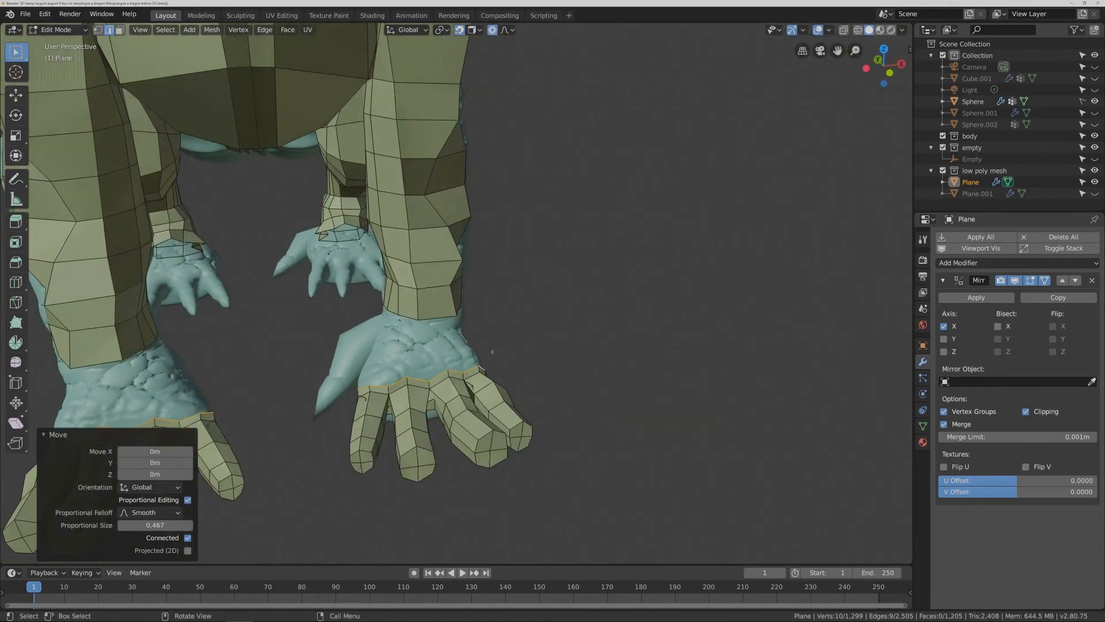
key("g")
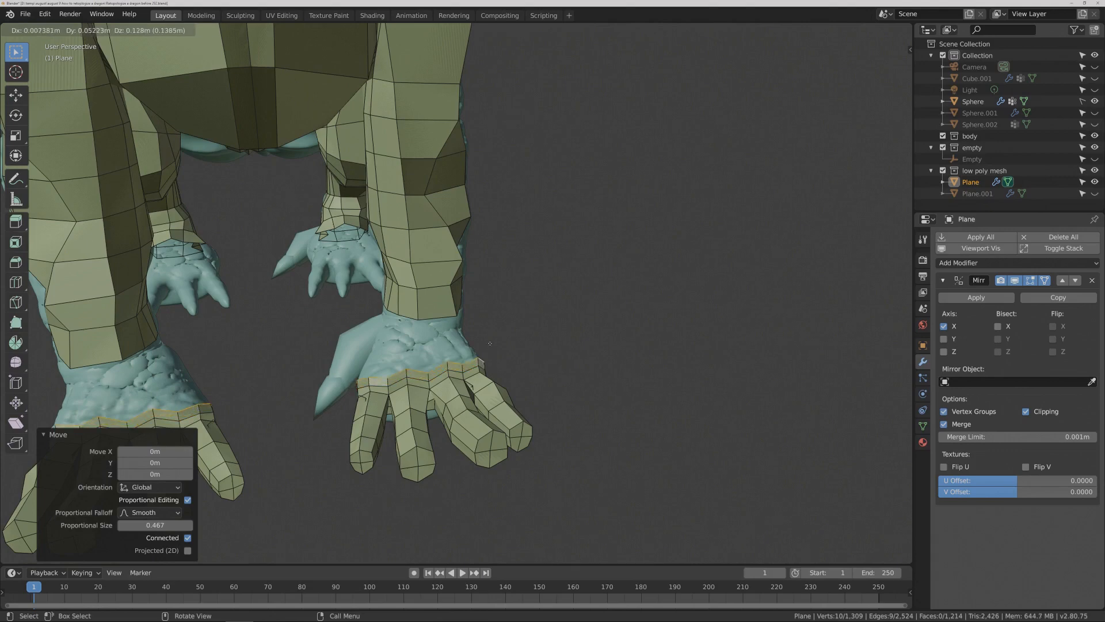
left_click(487, 311)
middle_click_drag(488, 311, 522, 337)
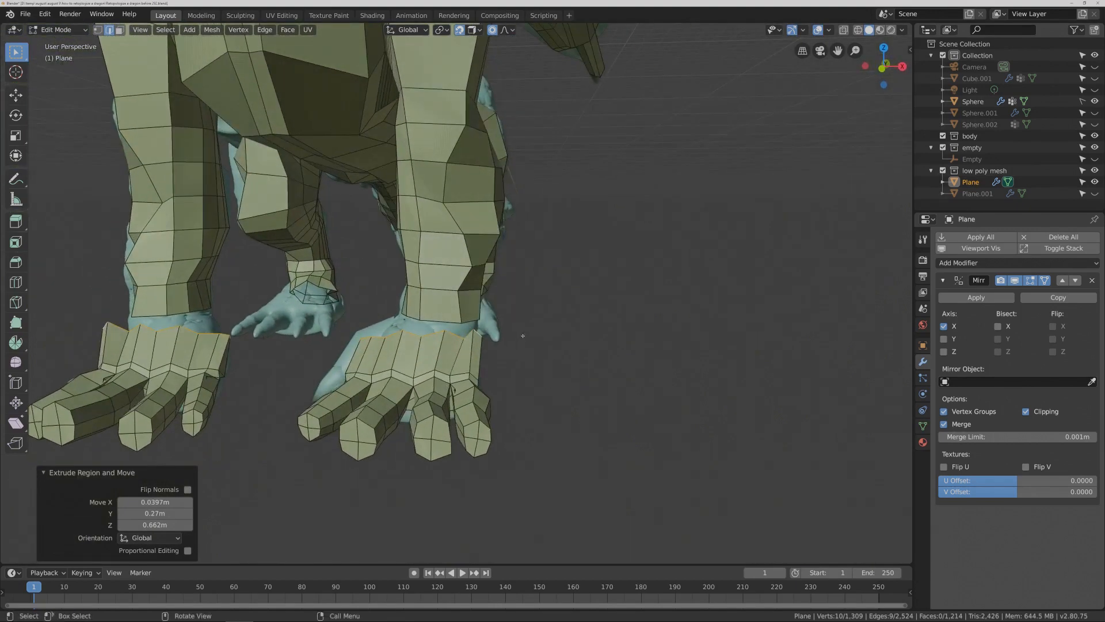
middle_click_drag(529, 337, 575, 340)
- Move the outer end edge of the back-of-foot strip about 0.37 m onto the sculpt, using smooth proportional editing about 0.2 in size
left_click(436, 334)
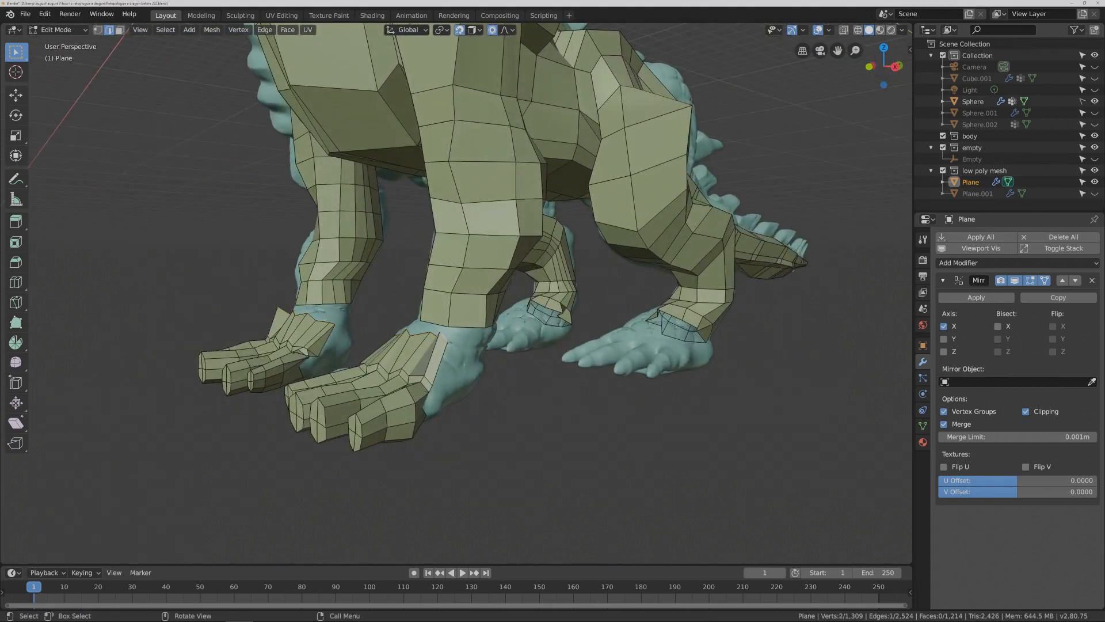
key("g")
scroll(453, 349, "up", 8)
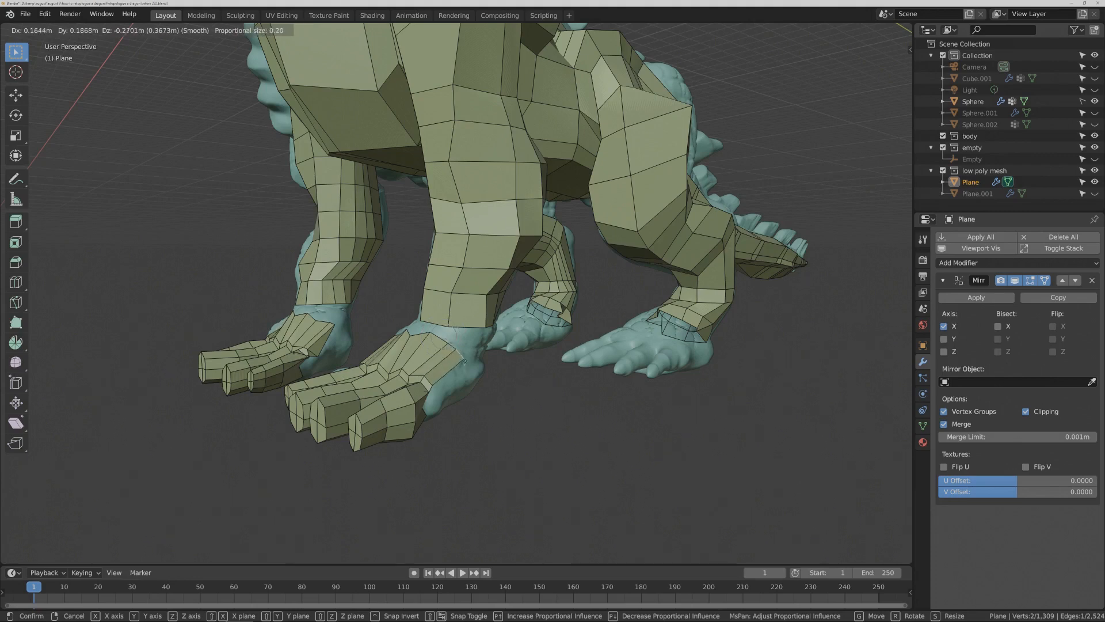
left_click(465, 362)
middle_click_drag(439, 374, 517, 390)
- Turn off proportional editing and move the edge in the gap between the two outermost toes about 0.16 m, mainly downward
left_click(494, 30)
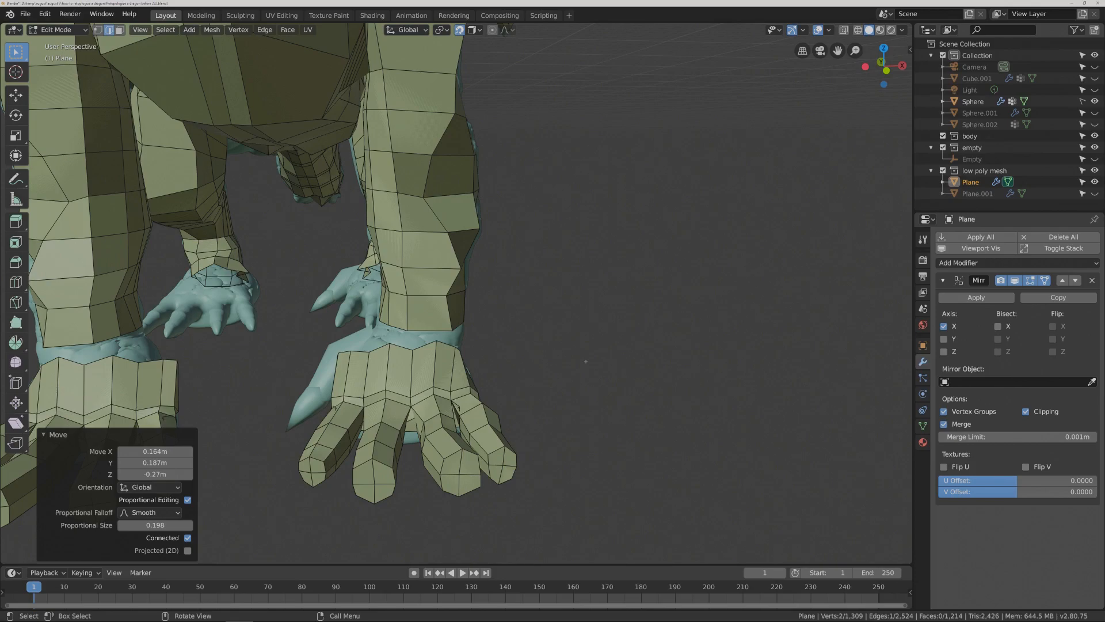
scroll(535, 319, "up", 5)
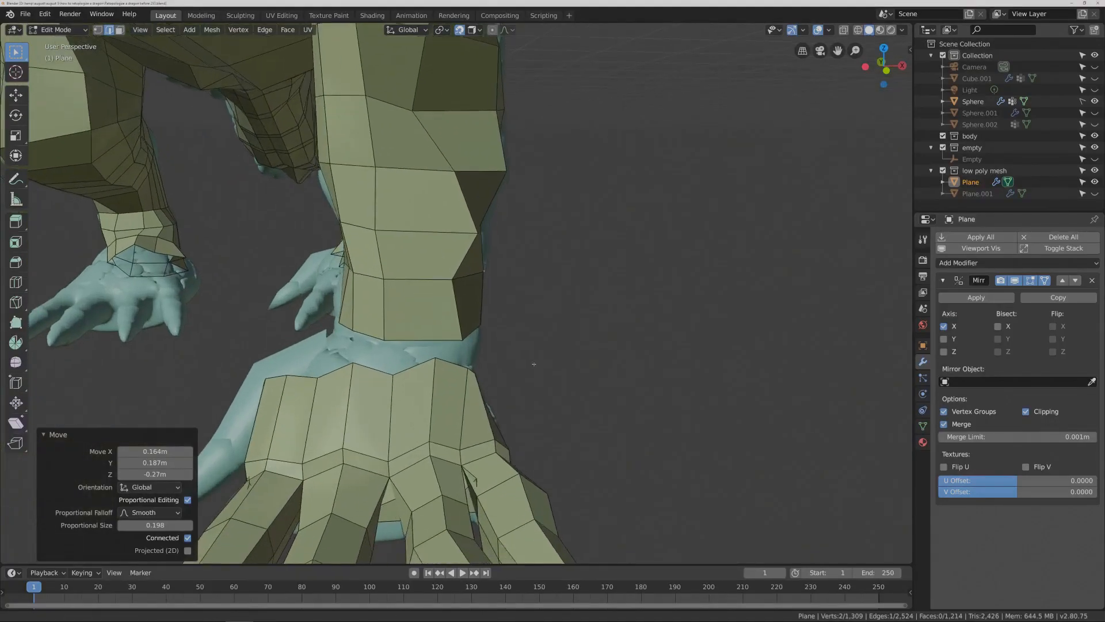
scroll(533, 364, "down", 2)
left_click(500, 406)
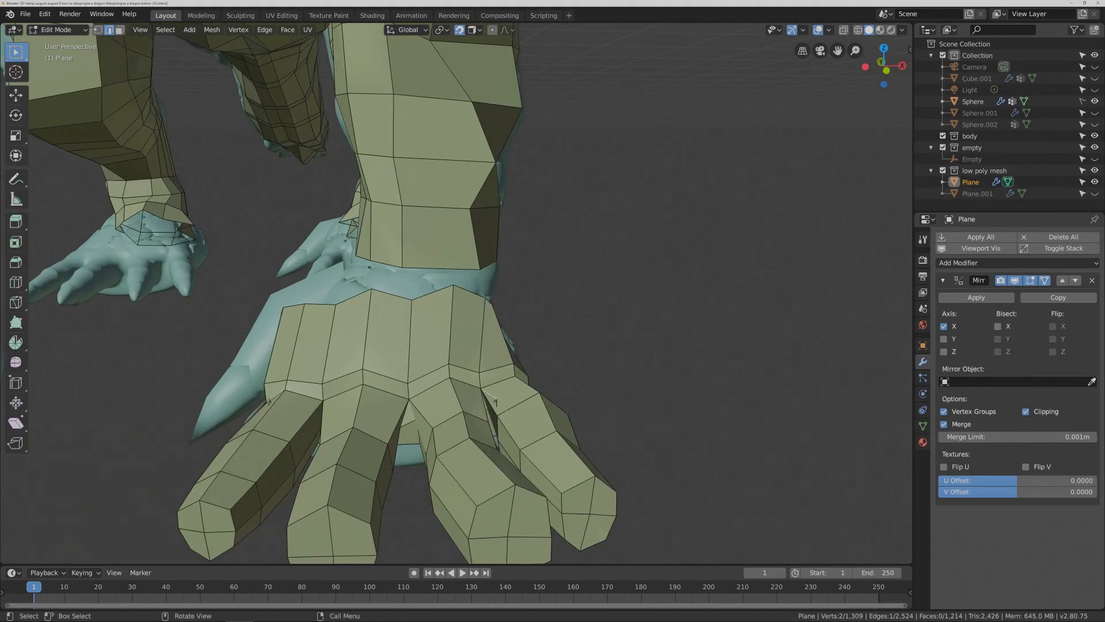
key("g")
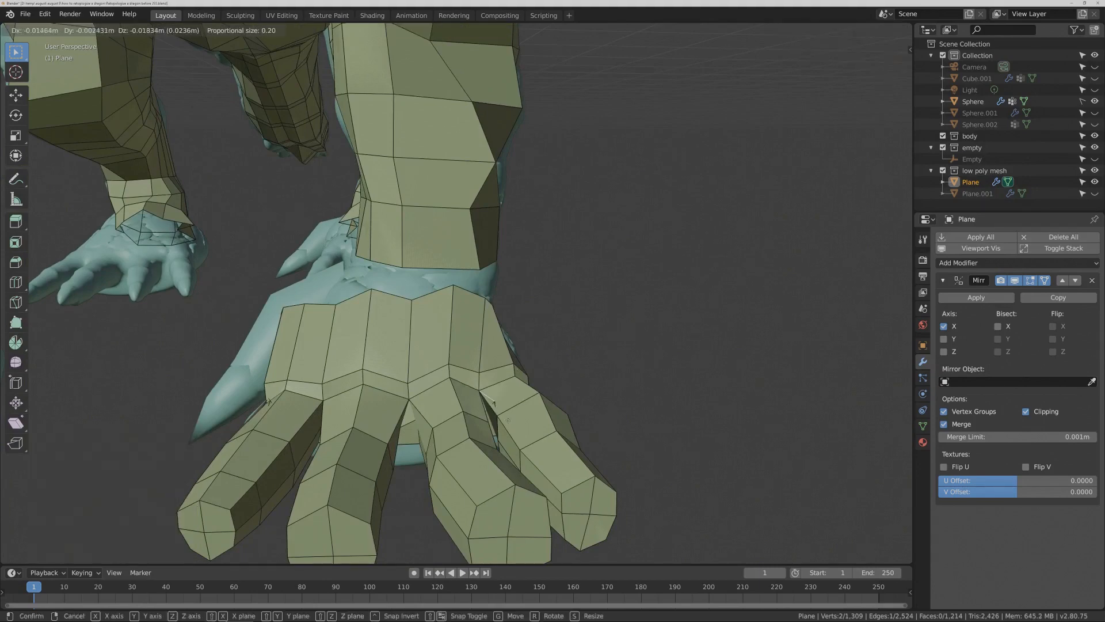
left_click(506, 435)
- Adjust the same edge between the two outermost toes by about 0.09 m, working from below the foot
middle_click_drag(506, 436, 508, 335)
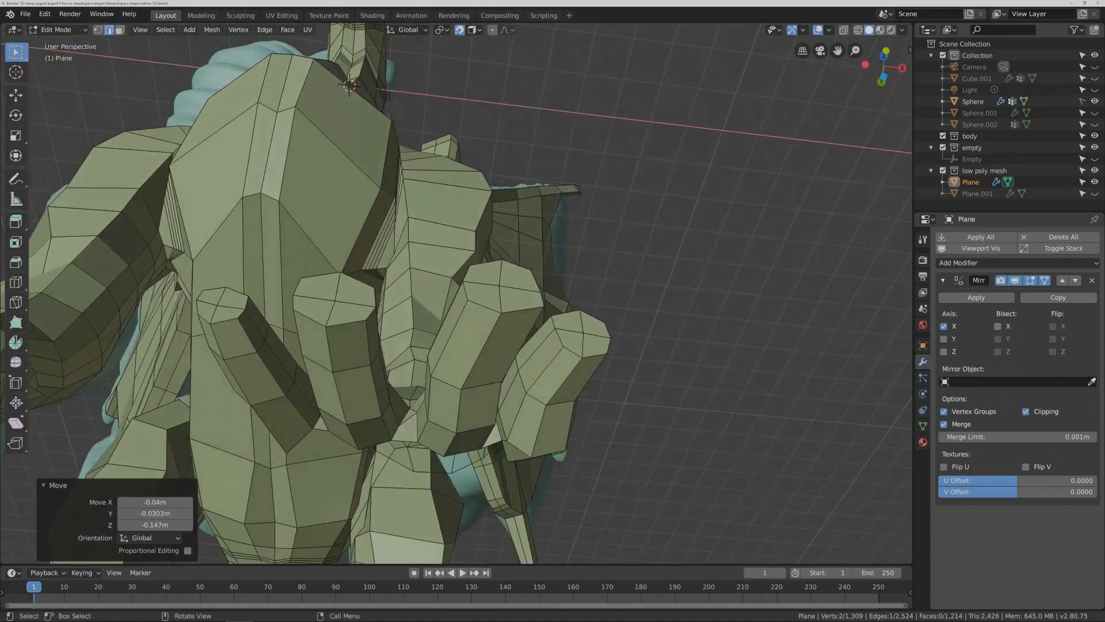
middle_click_drag(499, 429, 517, 433)
key("g")
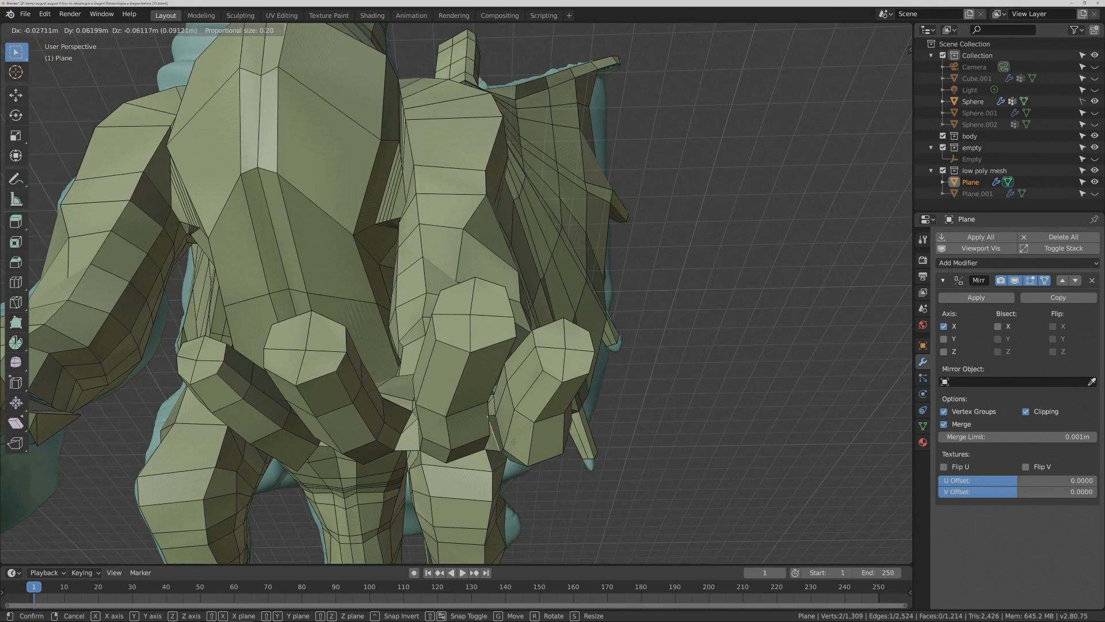
left_click(512, 441)
- Reposition a single vertex in the gap between the two outermost toes, finishing with a shift of about 0.06 m along X
middle_click_drag(513, 442, 545, 387)
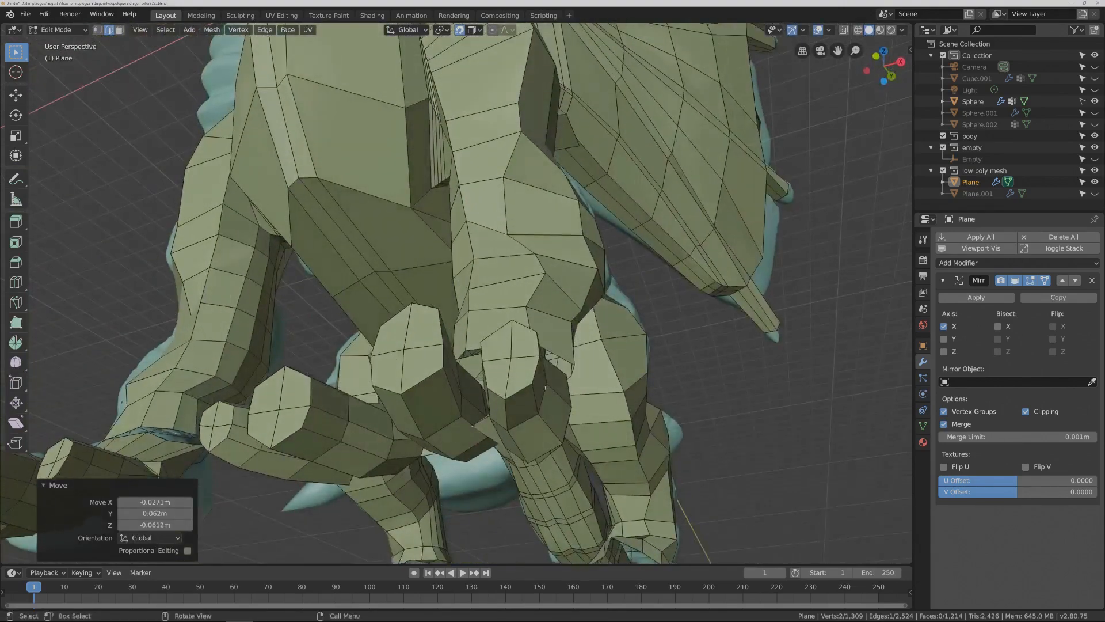
key("1")
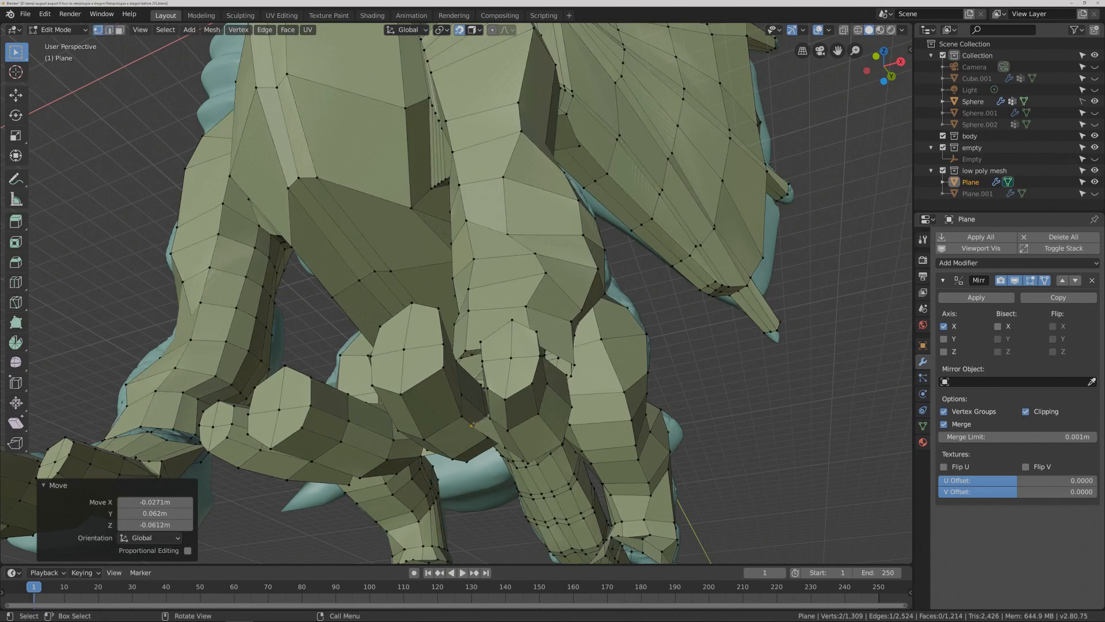
left_click(472, 425)
key("g")
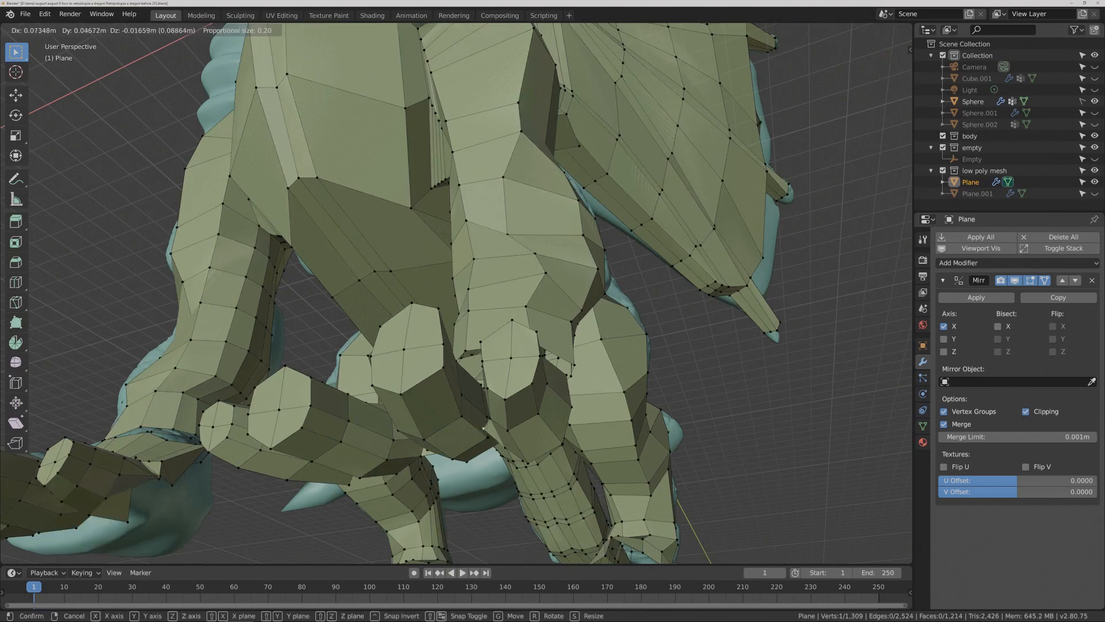
left_click(494, 433)
middle_click_drag(494, 433, 538, 451)
key("g")
left_click(518, 433)
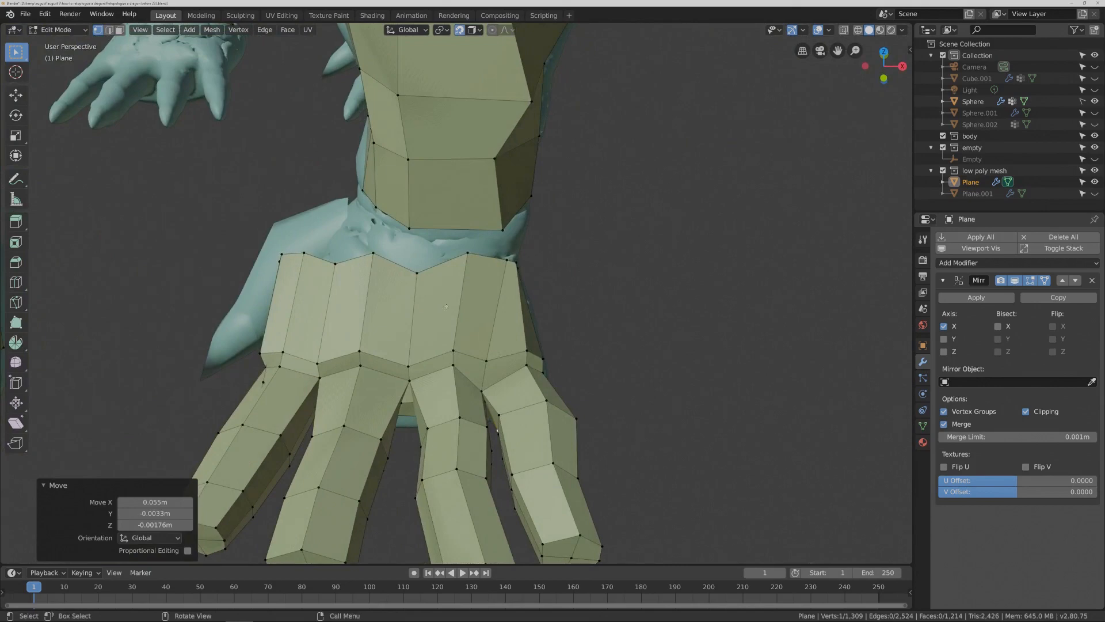
- Flatten the back-of-foot strip's open upper edge loop along Y by scaling it to 0
middle_click_drag(412, 305, 393, 299)
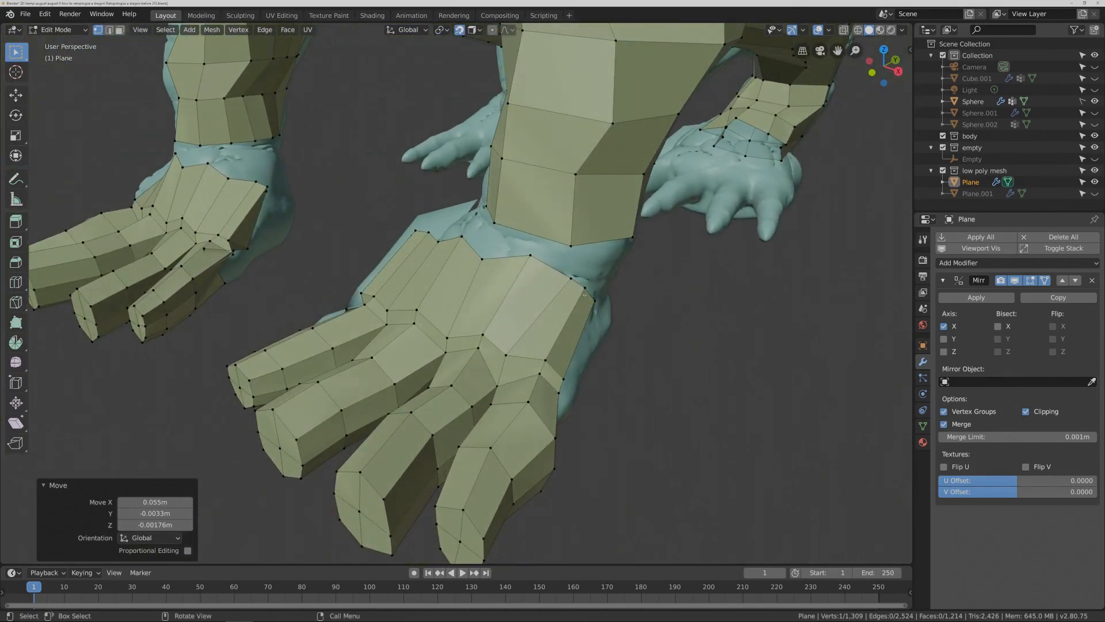
left_click(109, 29)
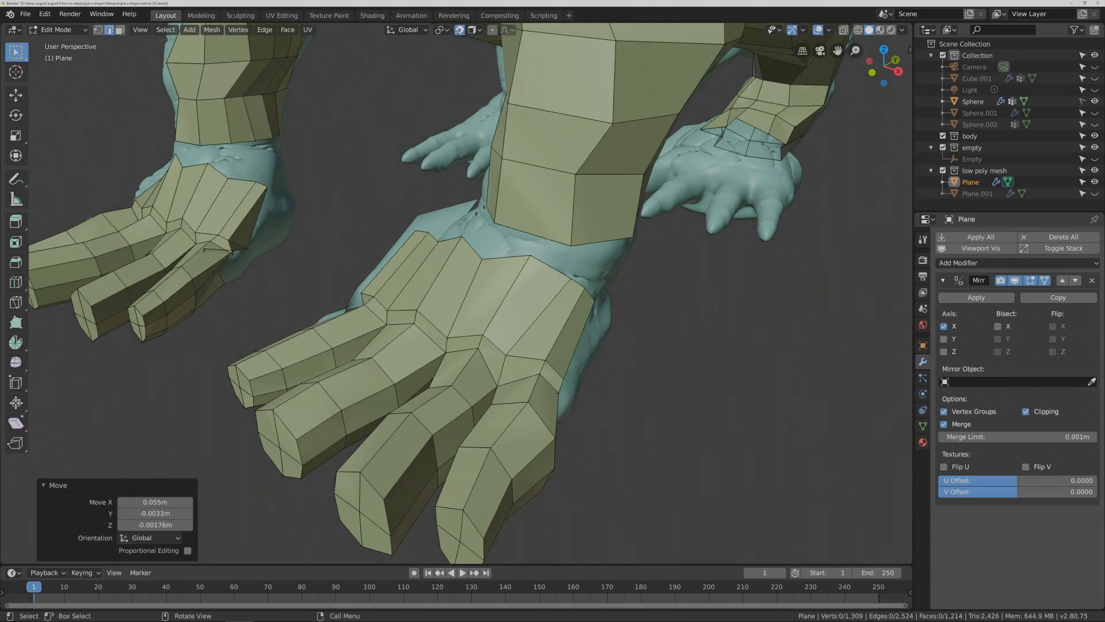
left_click(587, 288, "alt")
key("s")
key("y")
key("0")
key("Return")
middle_click_drag(677, 347, 632, 304)
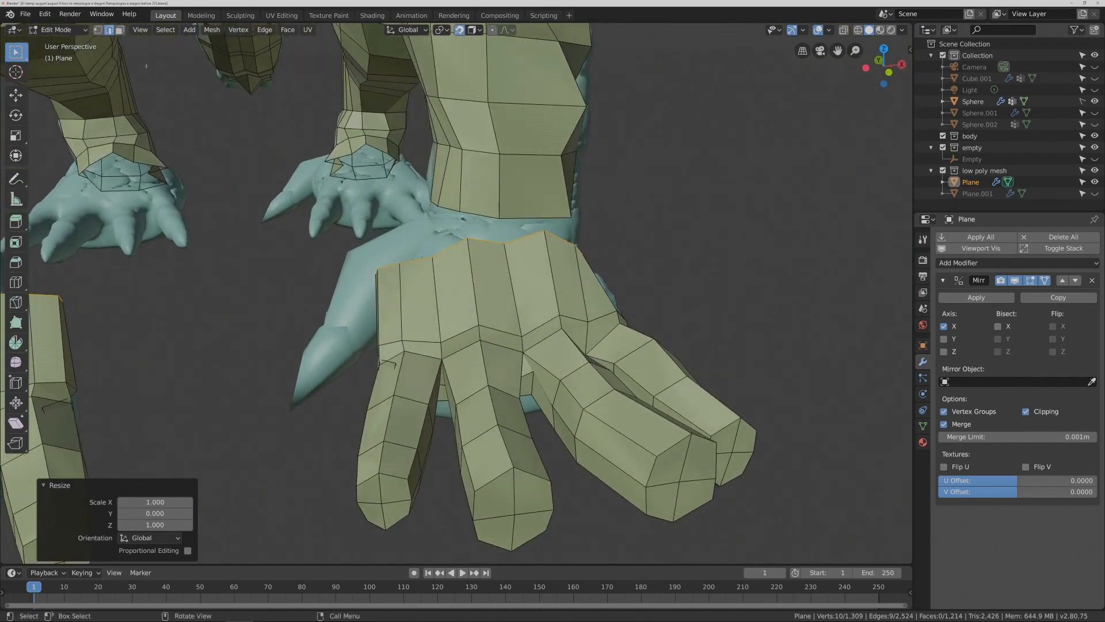
- Merge two pairs of neighbouring vertices at their centers along the strip's open upper edge, above the innermost and second toes
left_click(99, 32)
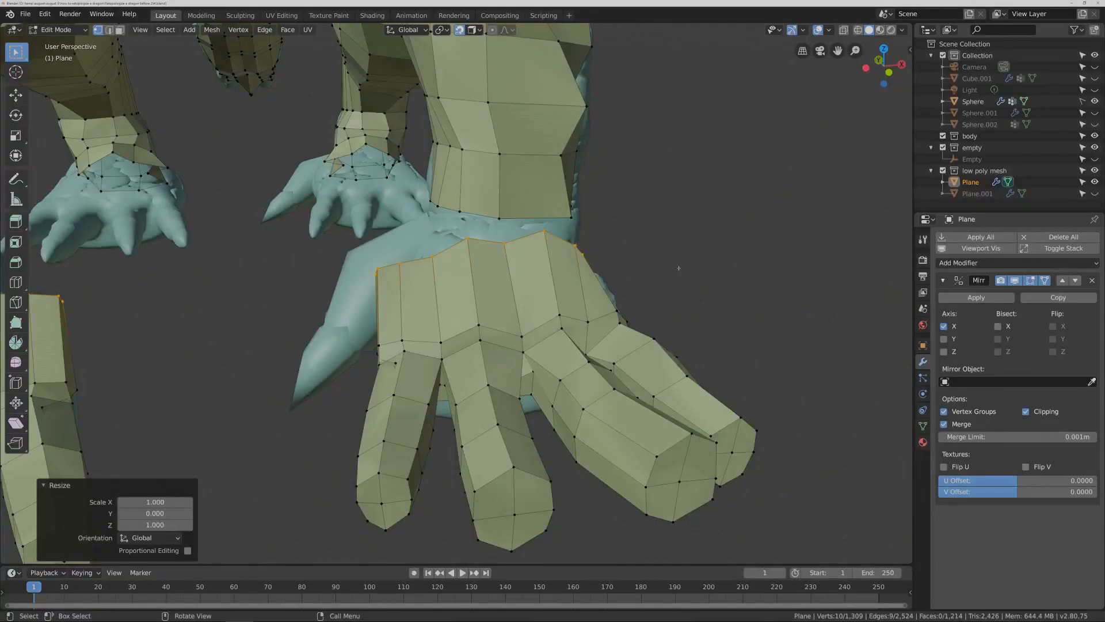
left_click(399, 262)
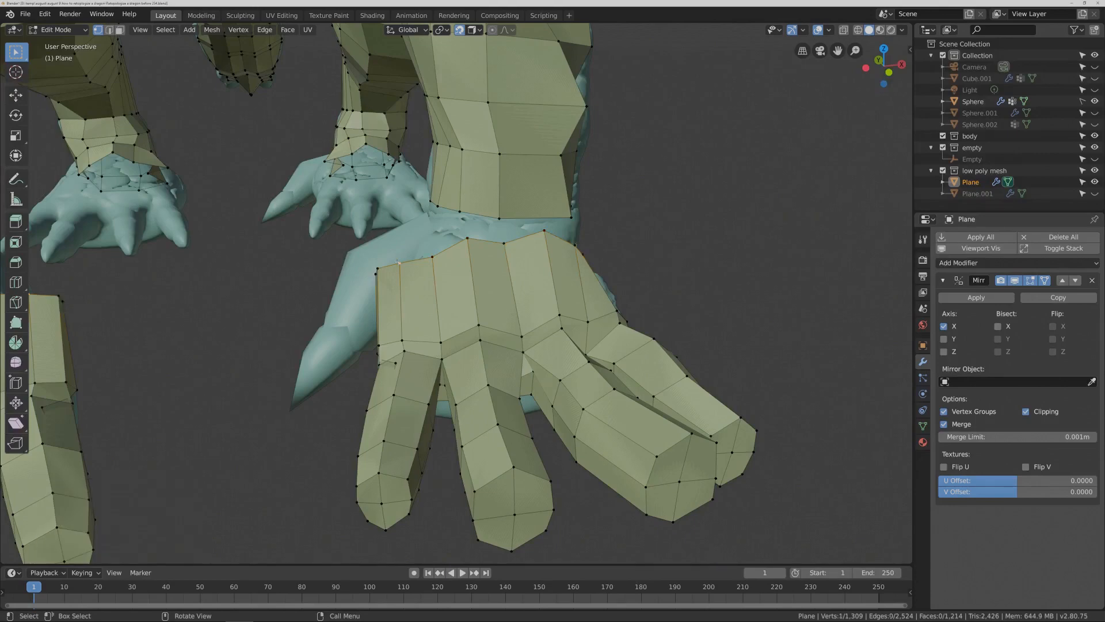
left_click(433, 256, "shift")
key("m")
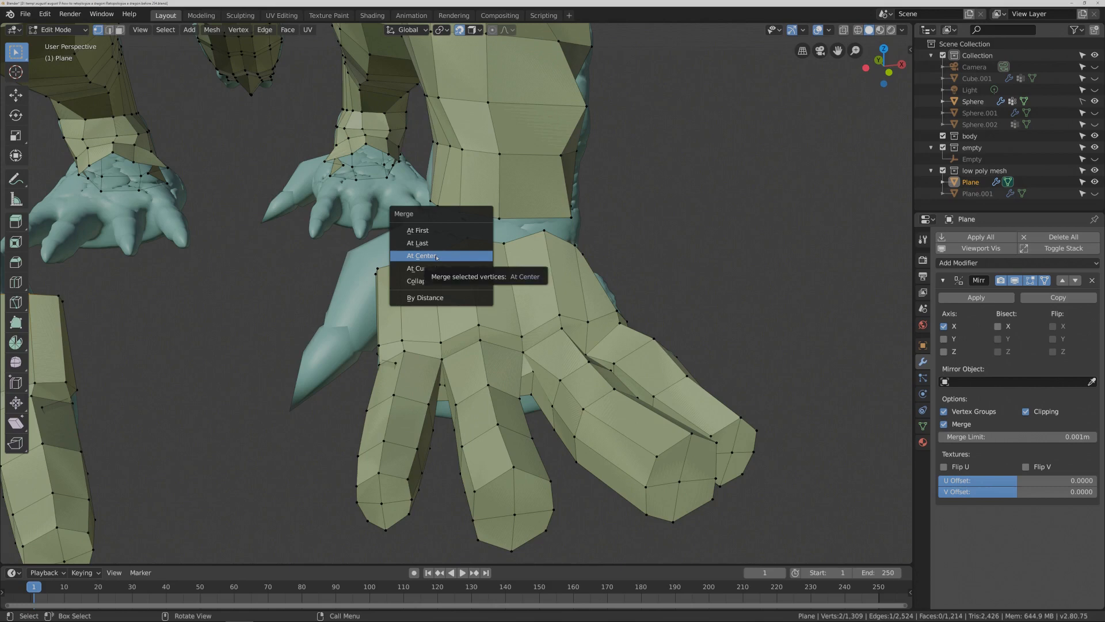
left_click(421, 255)
left_click(467, 238)
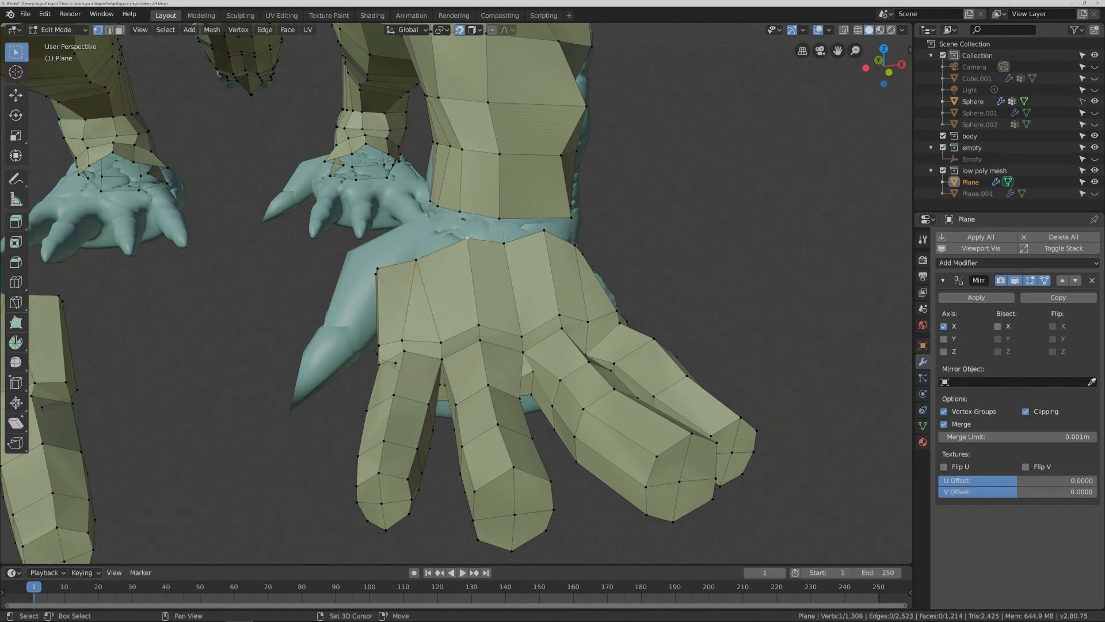
key("alt+m")
left_click(507, 242)
- Merge the pair of vertices near the outer end of the strip's open upper edge at center
middle_click_drag(508, 242, 561, 294)
left_click(550, 237)
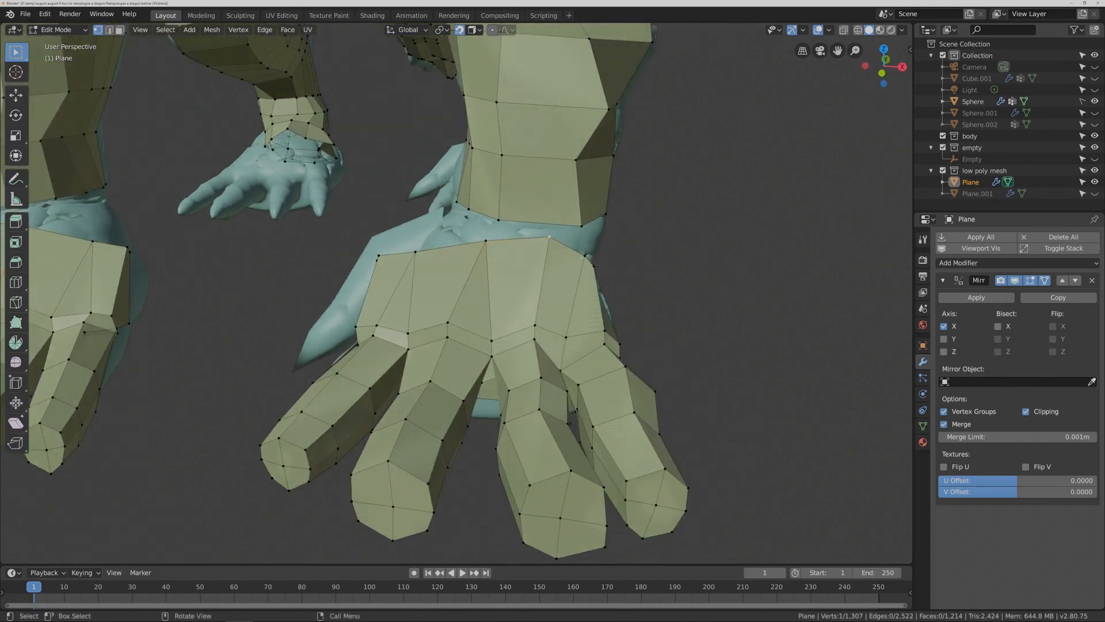
left_click(583, 256, "shift")
key("m")
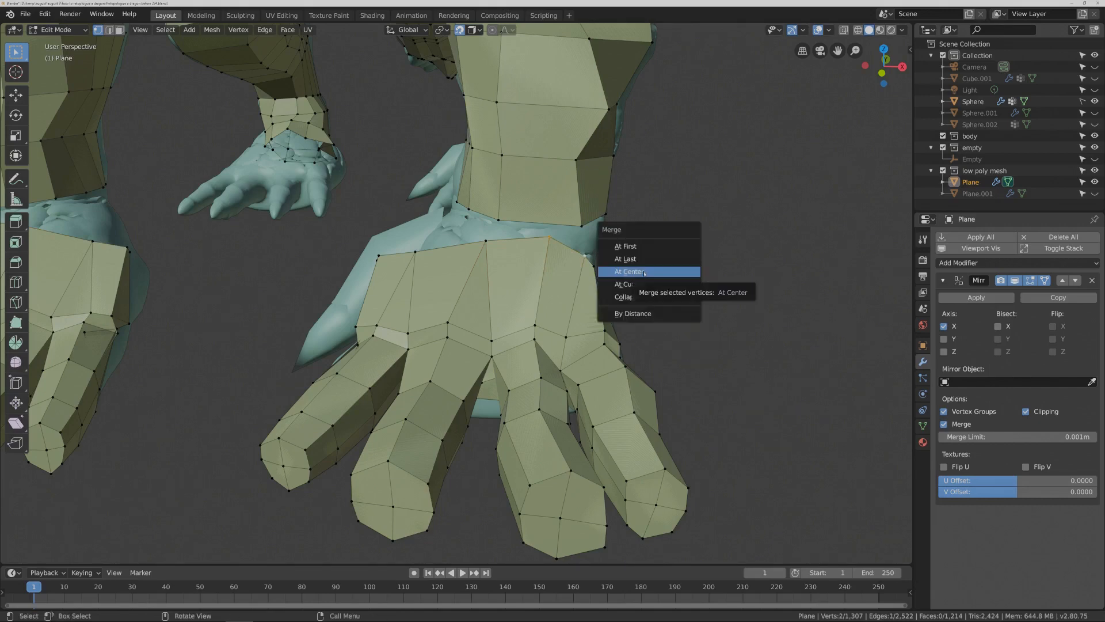
left_click(644, 273)
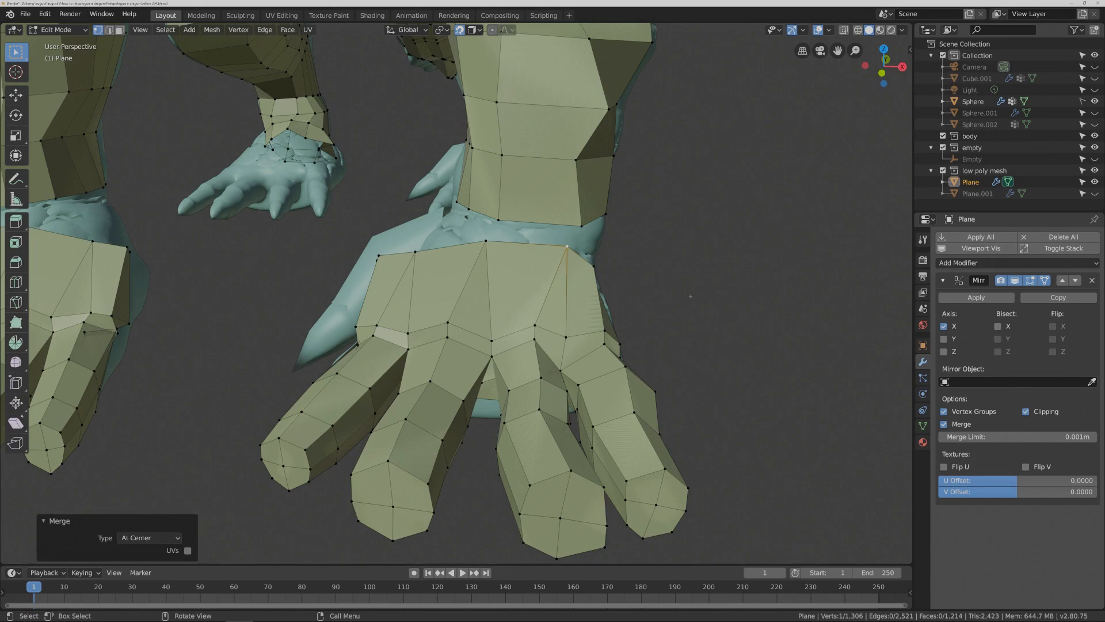
- Merge two vertex pairs at their centers along the strip's lower edge, above the innermost and second toes
mouse_move(699, 325)
middle_mouse_down()
mouse_move(662, 312)
mouse_move(711, 322)
middle_mouse_up()
left_click(396, 343)
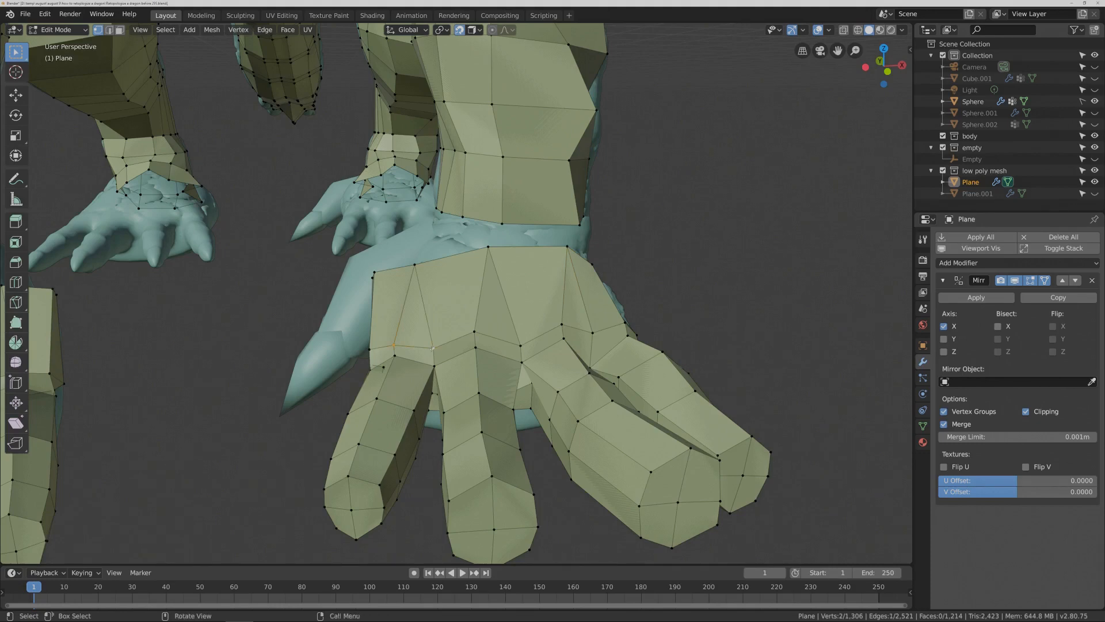
key("m")
left_click(432, 350)
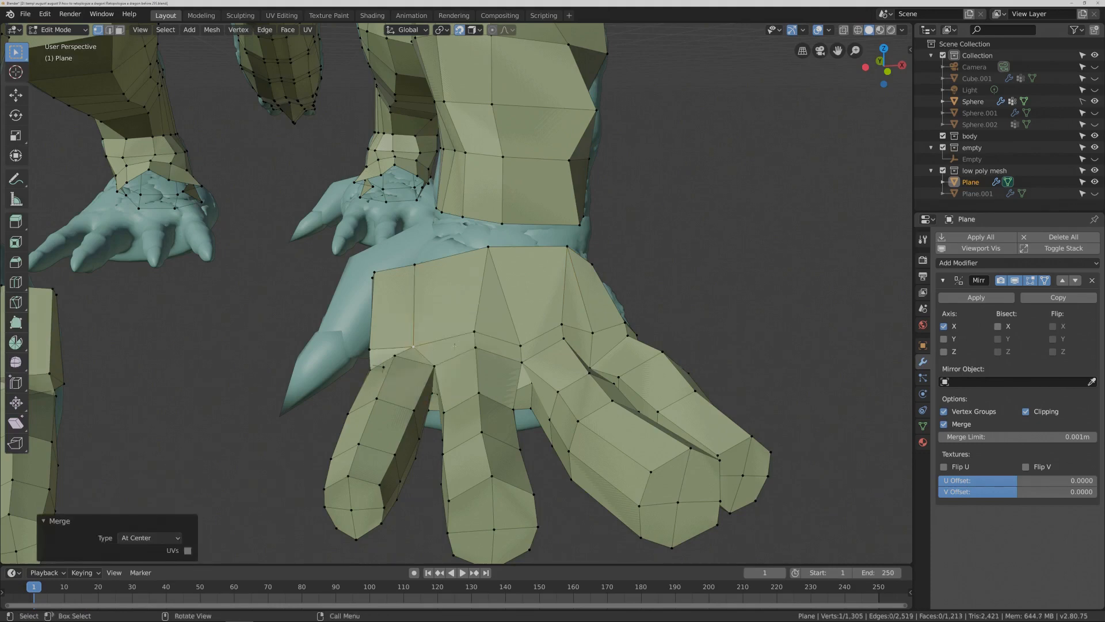
left_click(475, 331)
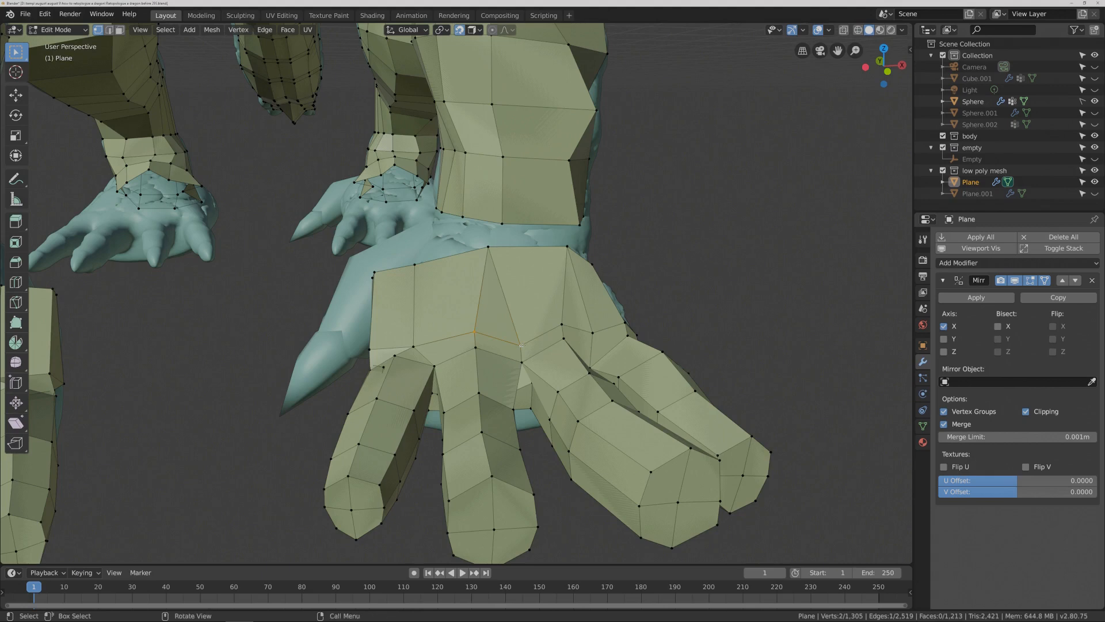
key("m")
left_click(558, 342)
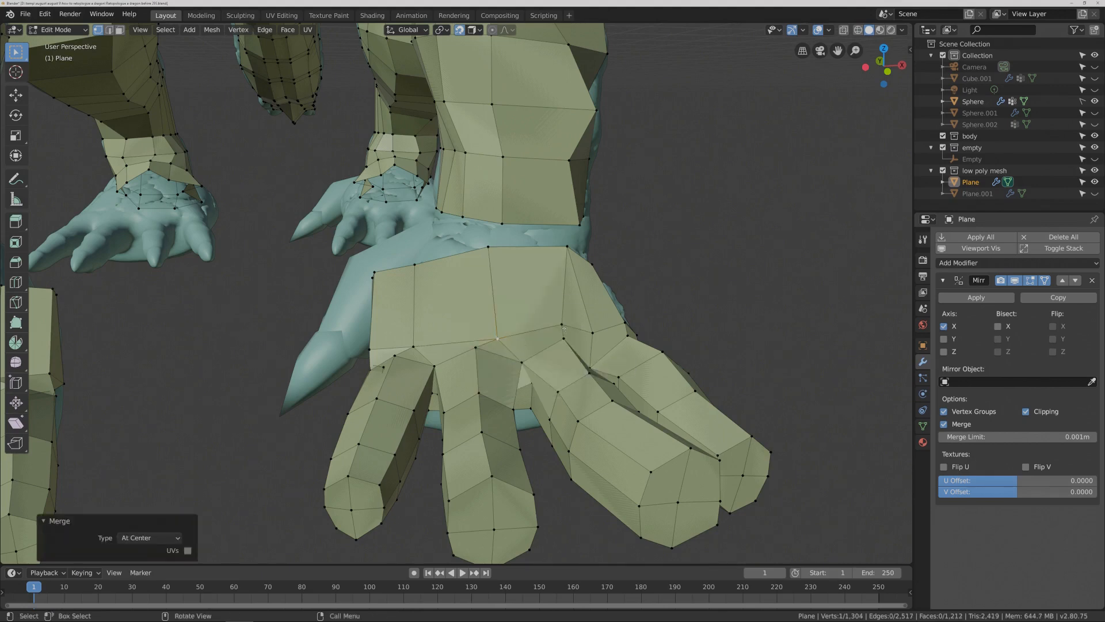
- Merge the vertex pair on the strip's lower edge above the two outermost toes at center
left_click(563, 326)
left_click(590, 333, "shift")
key("m")
left_click(615, 332)
left_click(592, 333, "shift")
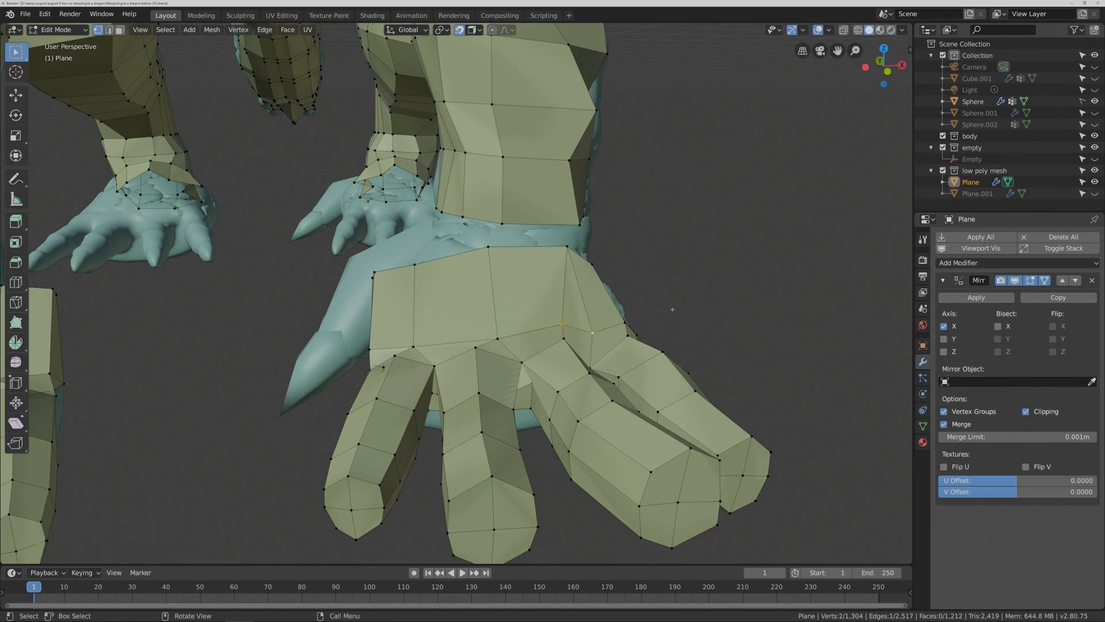
key("m")
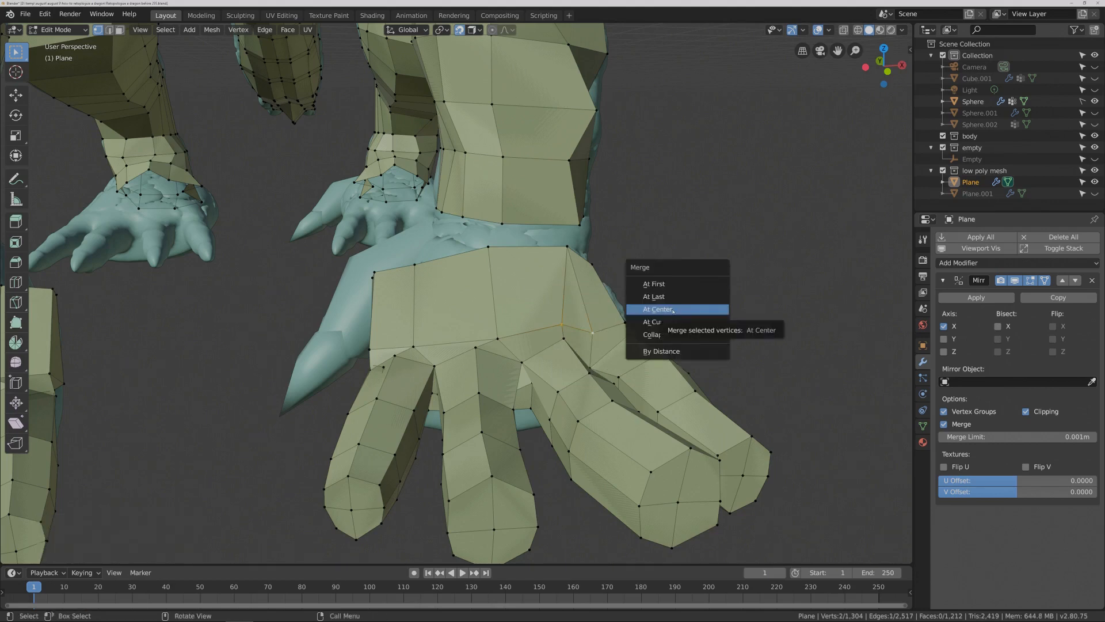
left_click(673, 310)
- Hide the linked body and leg mesh so only the foot pieces remain, and switch to vertex selection for the foot's underside
middle_click_drag(677, 309, 602, 260)
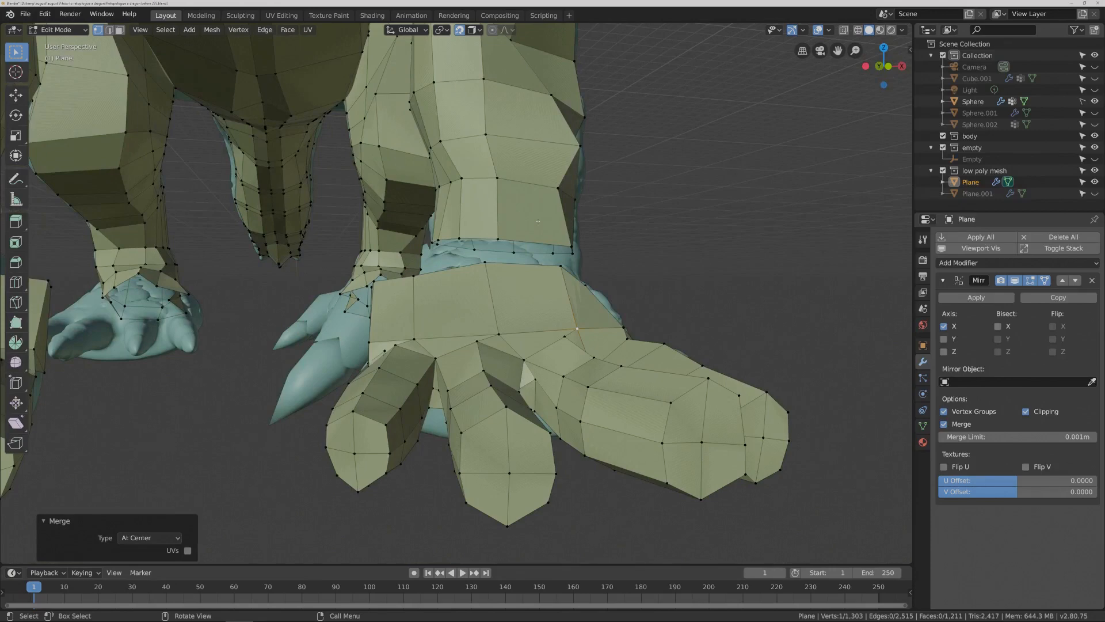
key("alt+a")
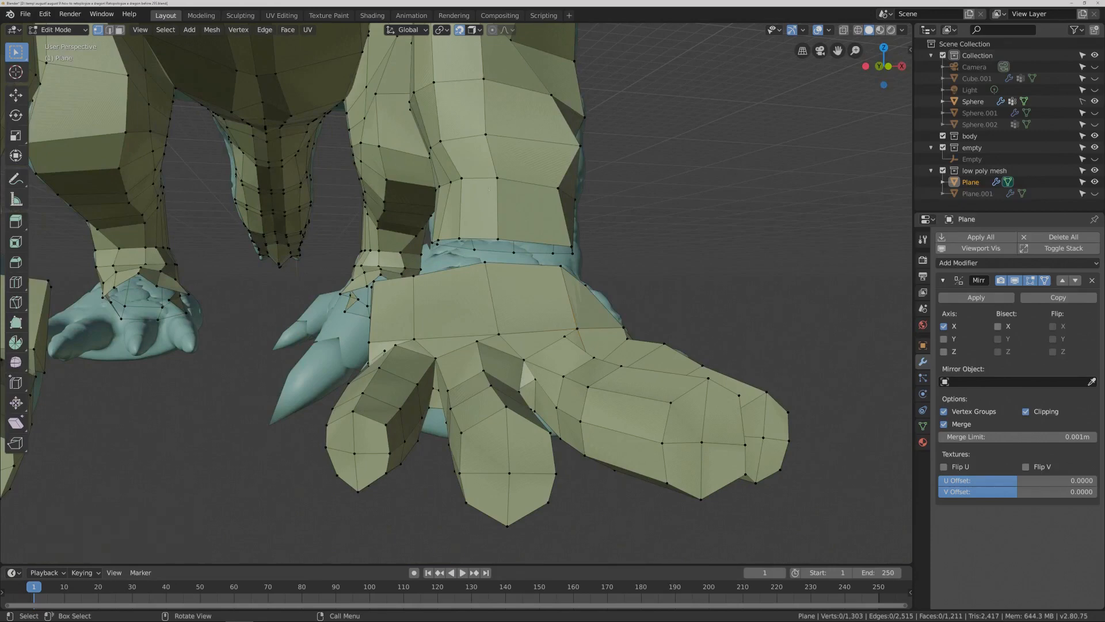
key("l")
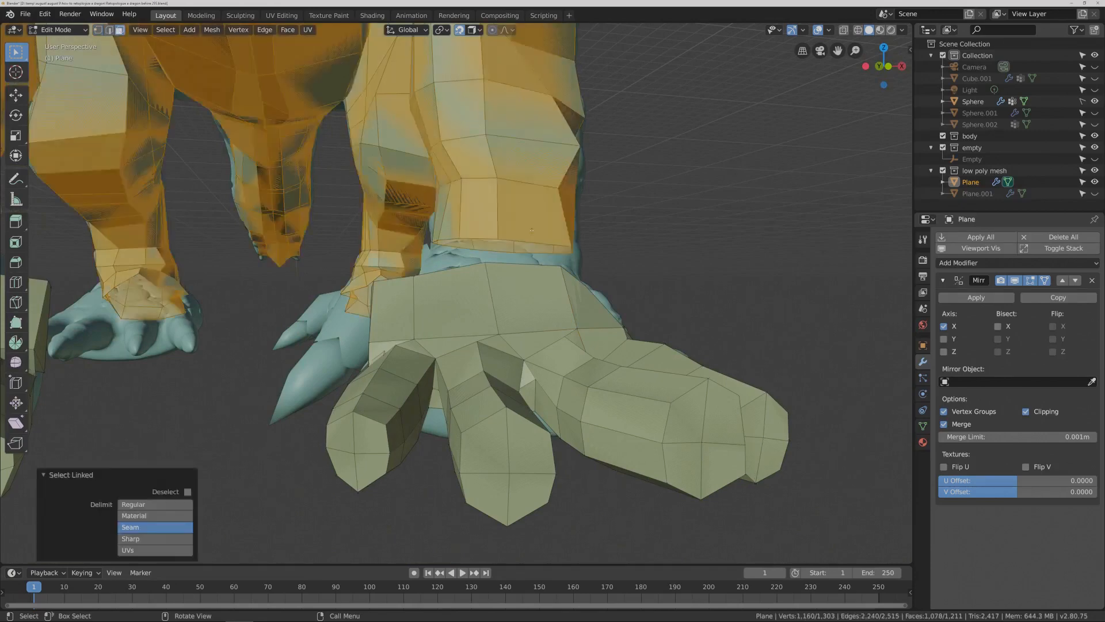
key("h")
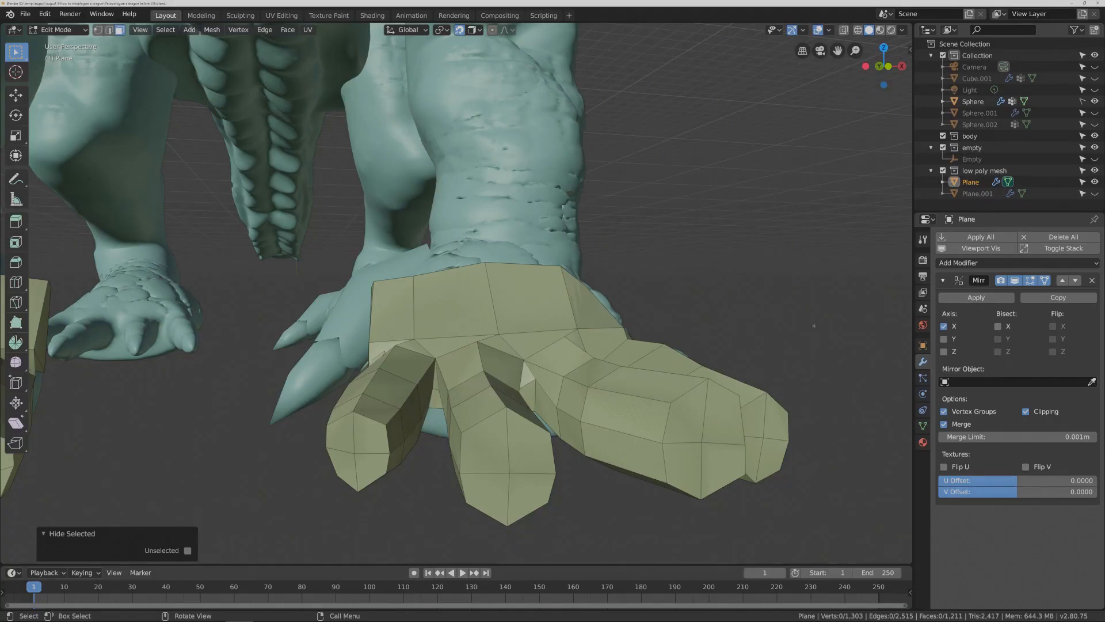
middle_click_drag(813, 326, 800, 265)
middle_click_drag(613, 333, 631, 324)
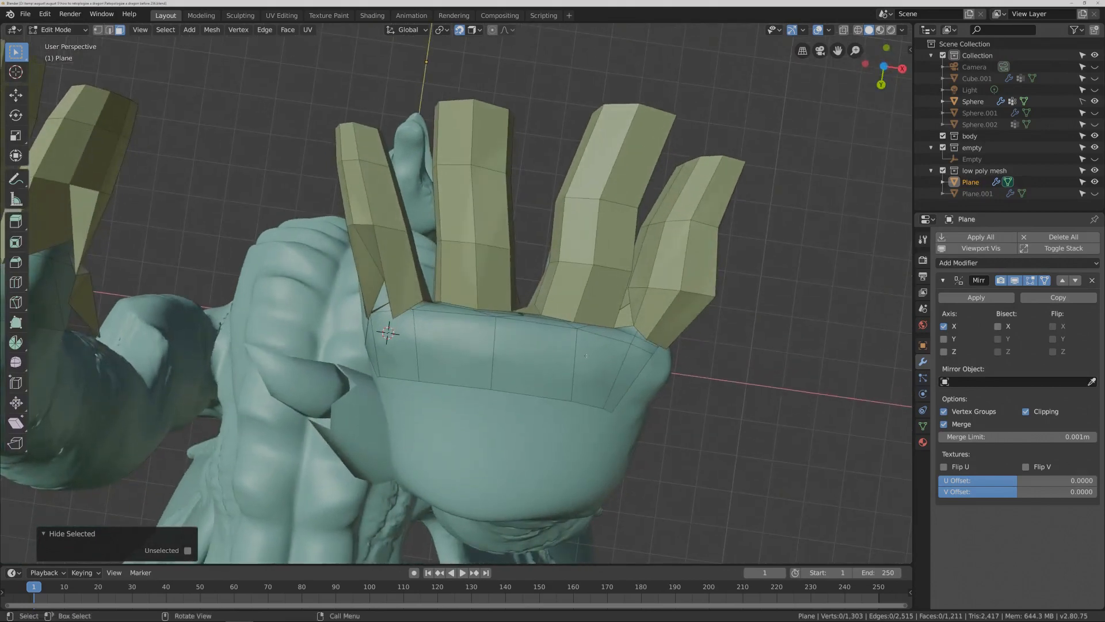
middle_click_drag(586, 356, 639, 344)
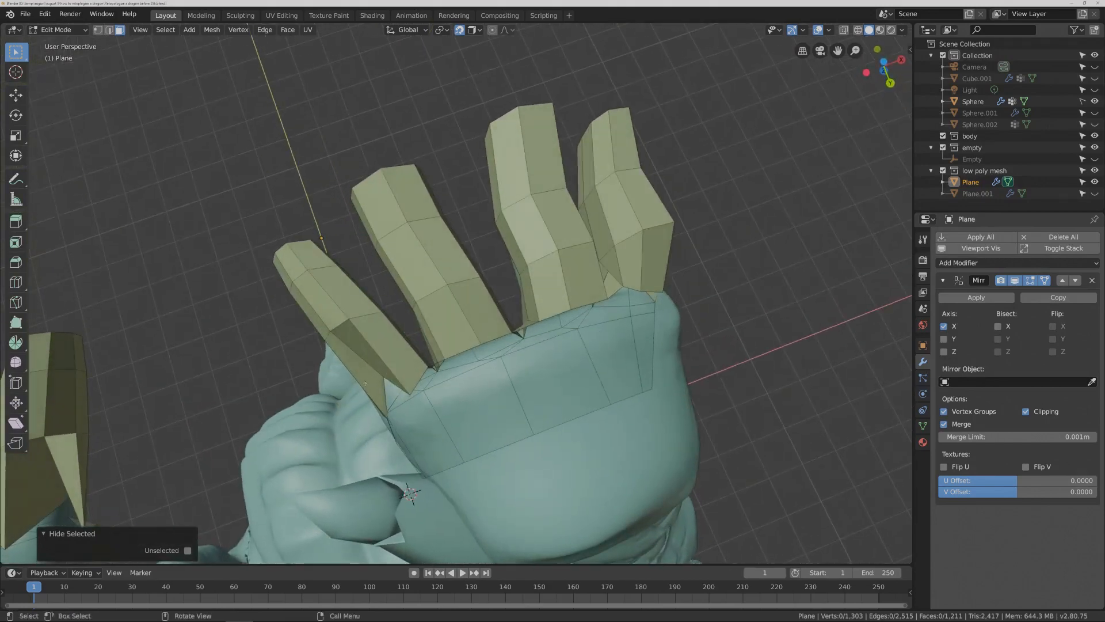
key("1")
left_click(402, 390)
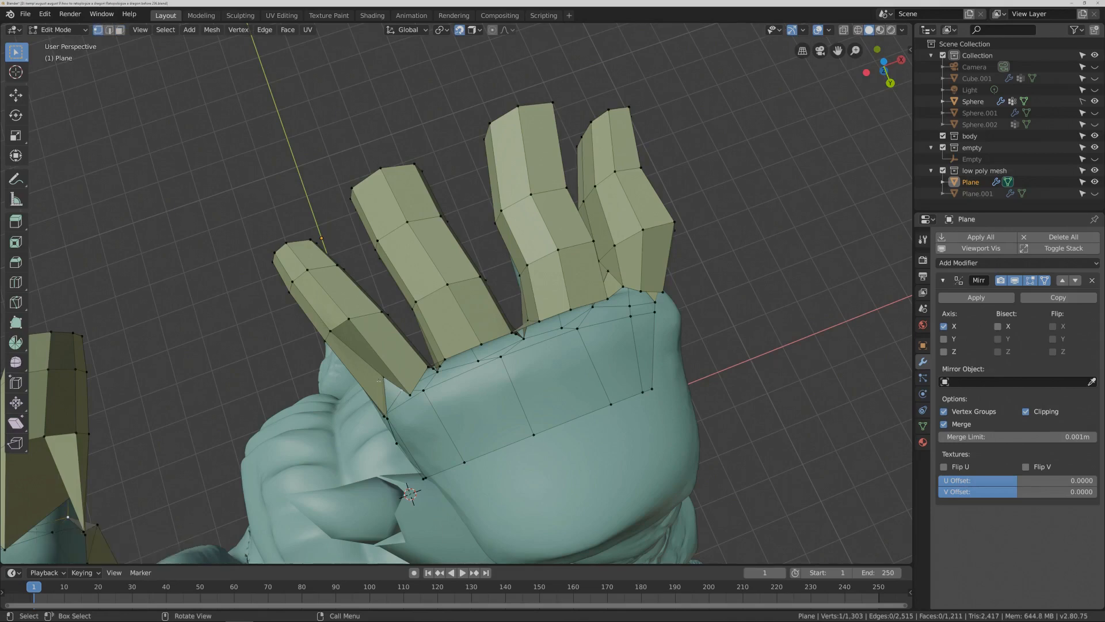
middle_click_drag(381, 381, 399, 377)
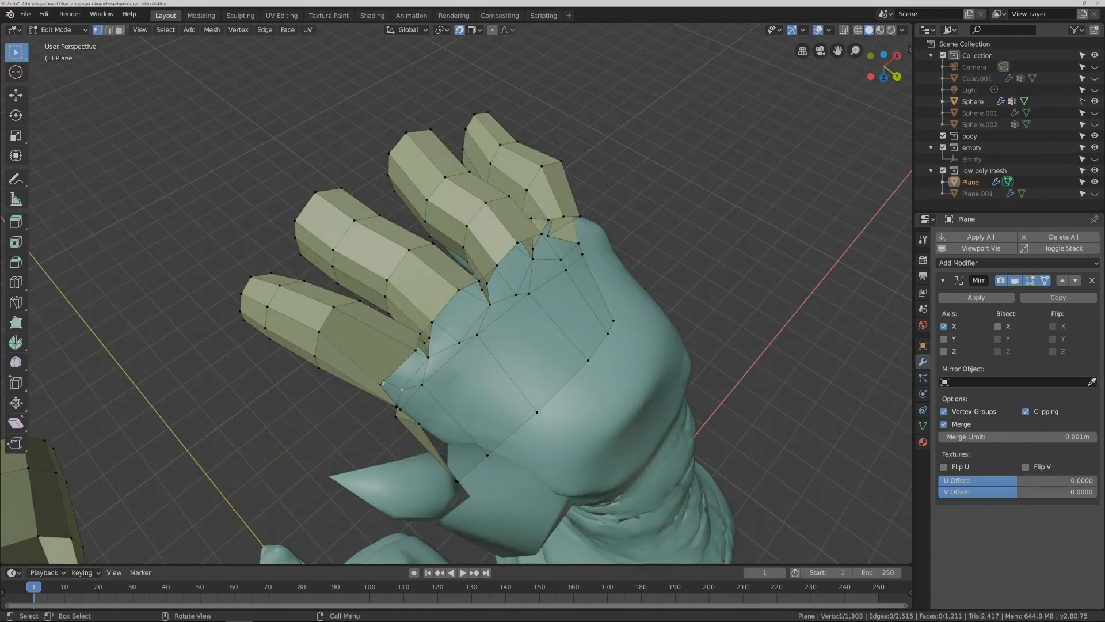
key("c")
key("Escape")
key("z")
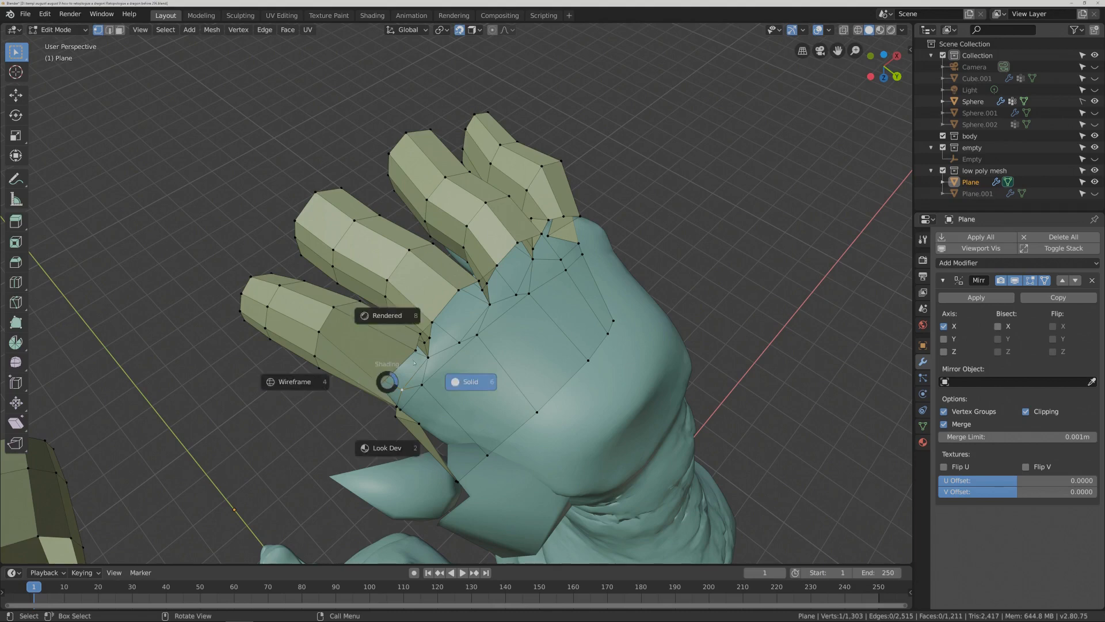
left_click(310, 382)
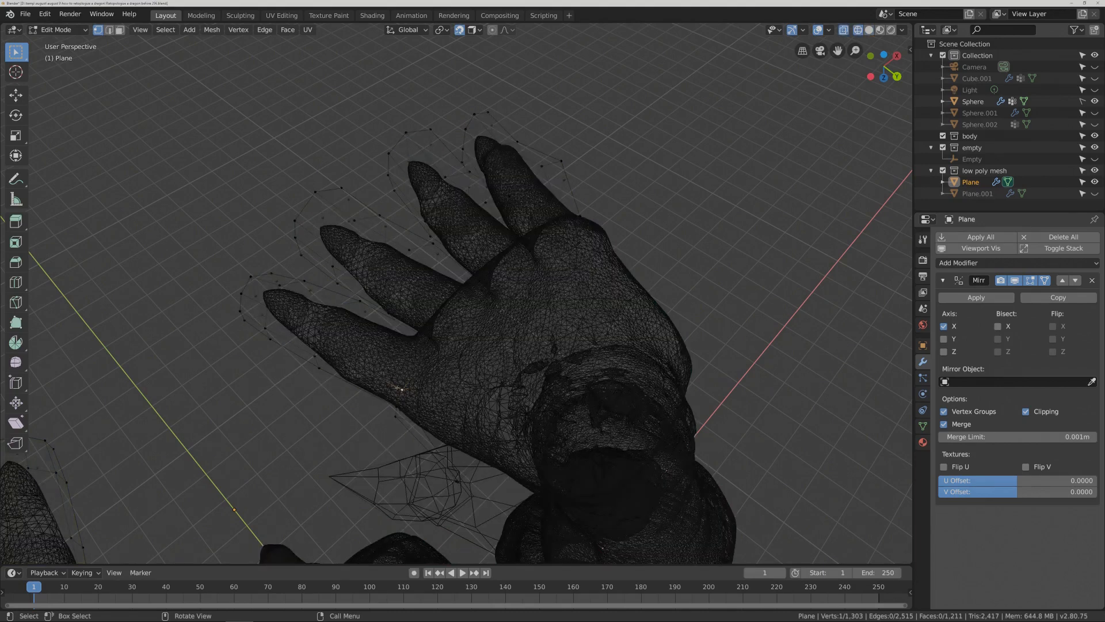
key("z")
key("6")
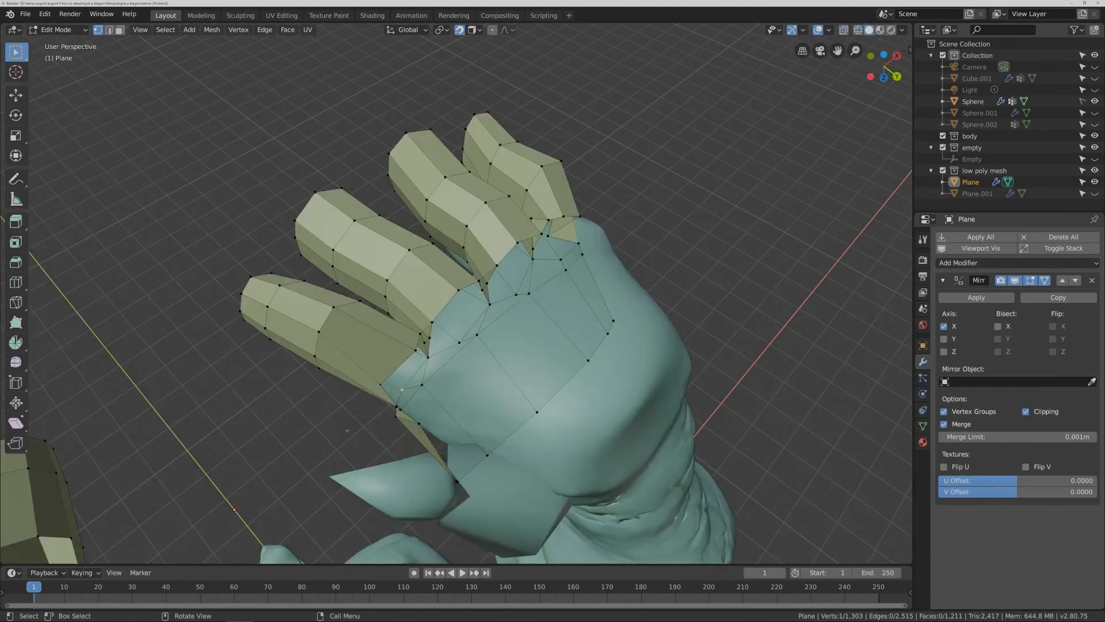
left_click(402, 389)
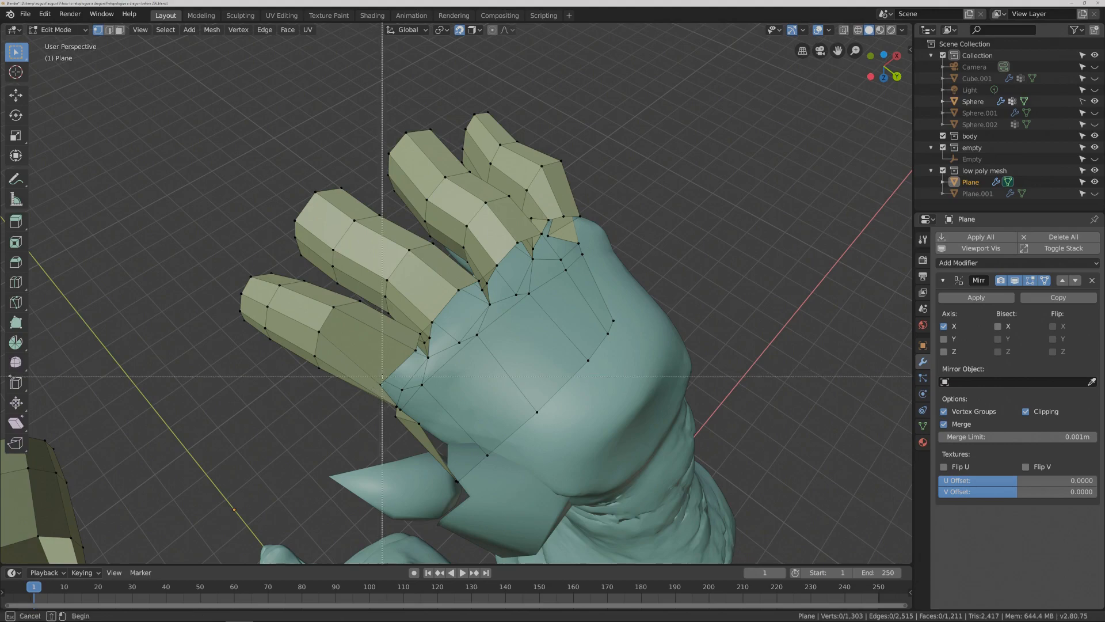
- Reposition the stray vertex at the underside base of the innermost toe, finishing with a shift of -0.359 m X, -0.248 m Y and -0.0515 m Z
middle_click_drag(401, 390, 393, 377)
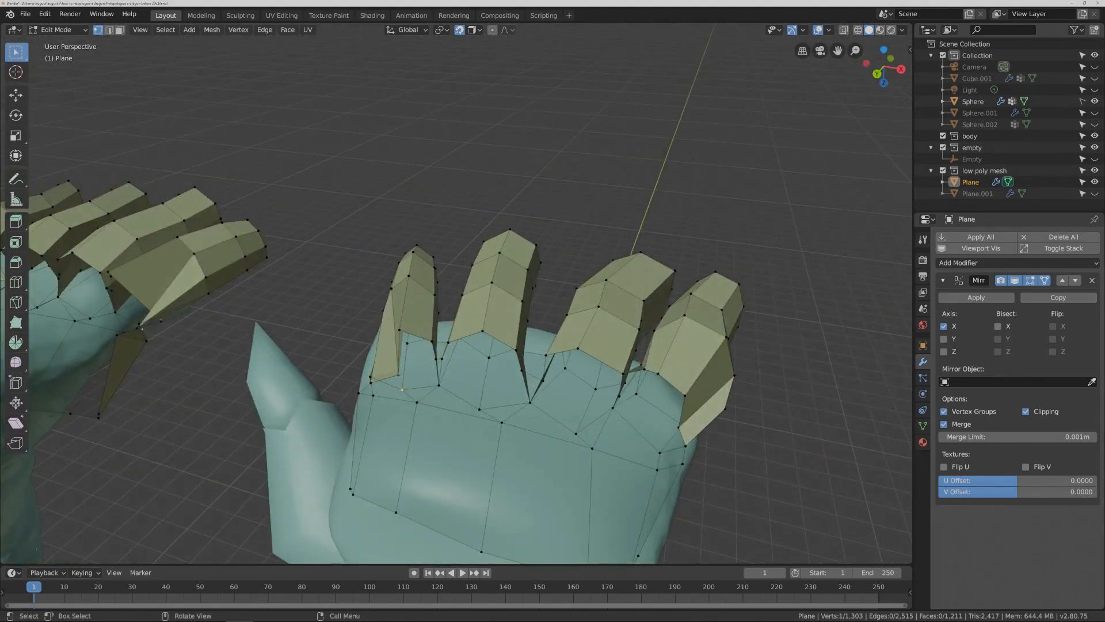
left_click(435, 390)
left_click(405, 347)
middle_click_drag(388, 364, 396, 385)
key("h")
left_click(406, 386)
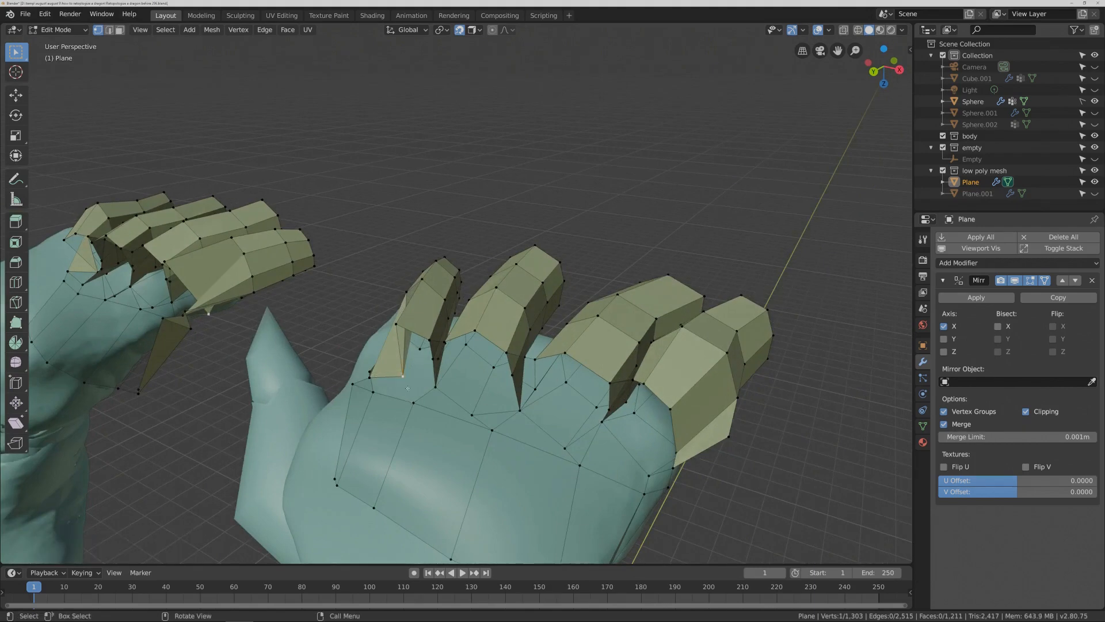
key("g")
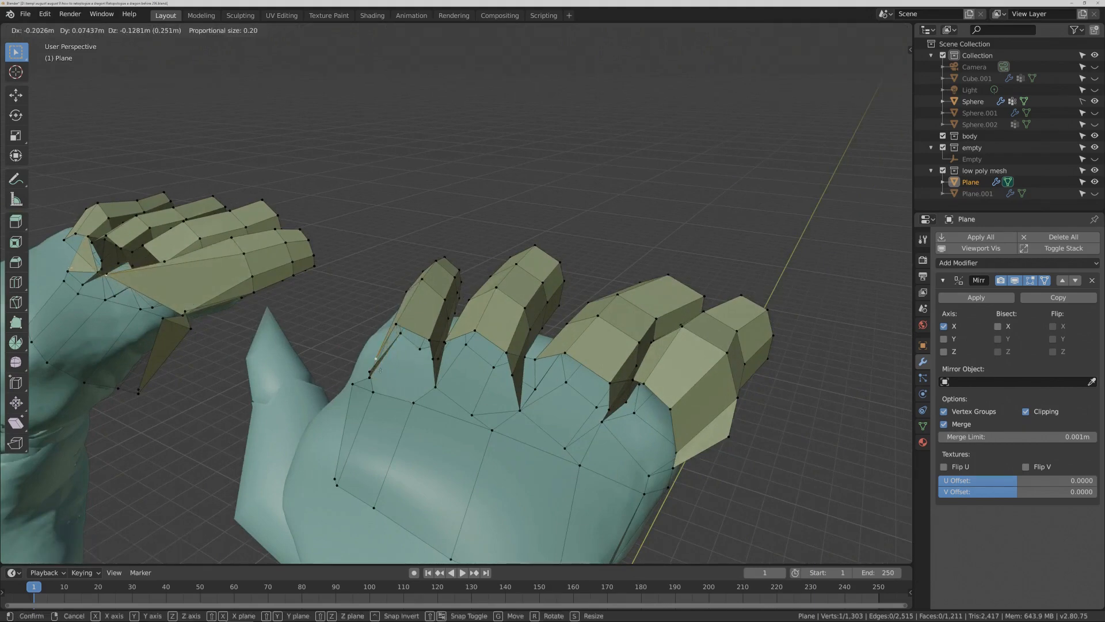
left_click(379, 371)
middle_click_drag(380, 372, 436, 379)
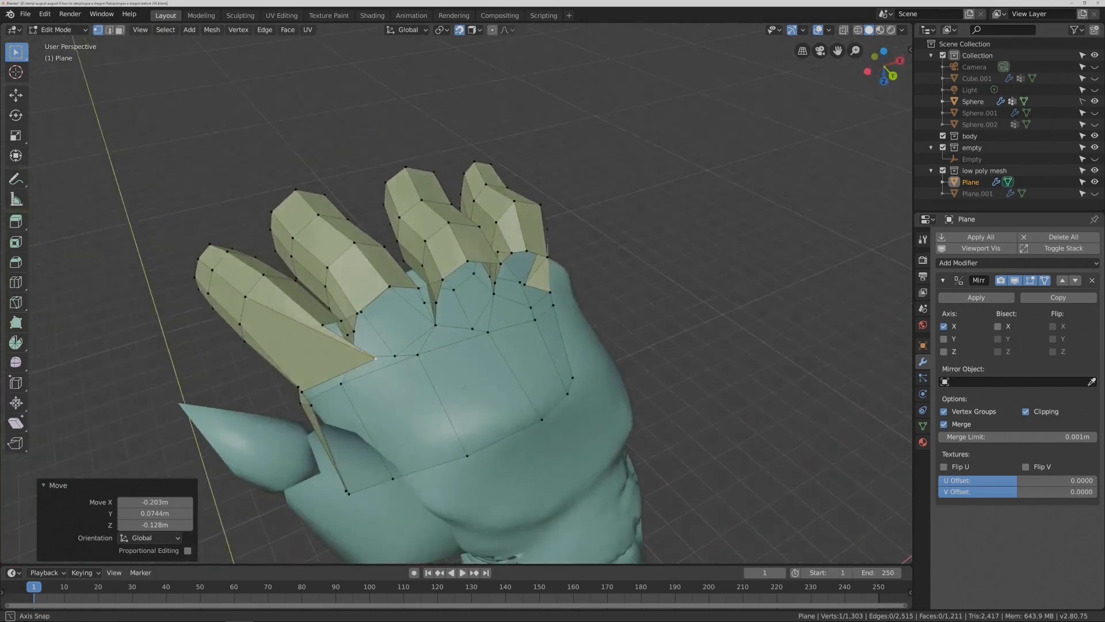
key("g")
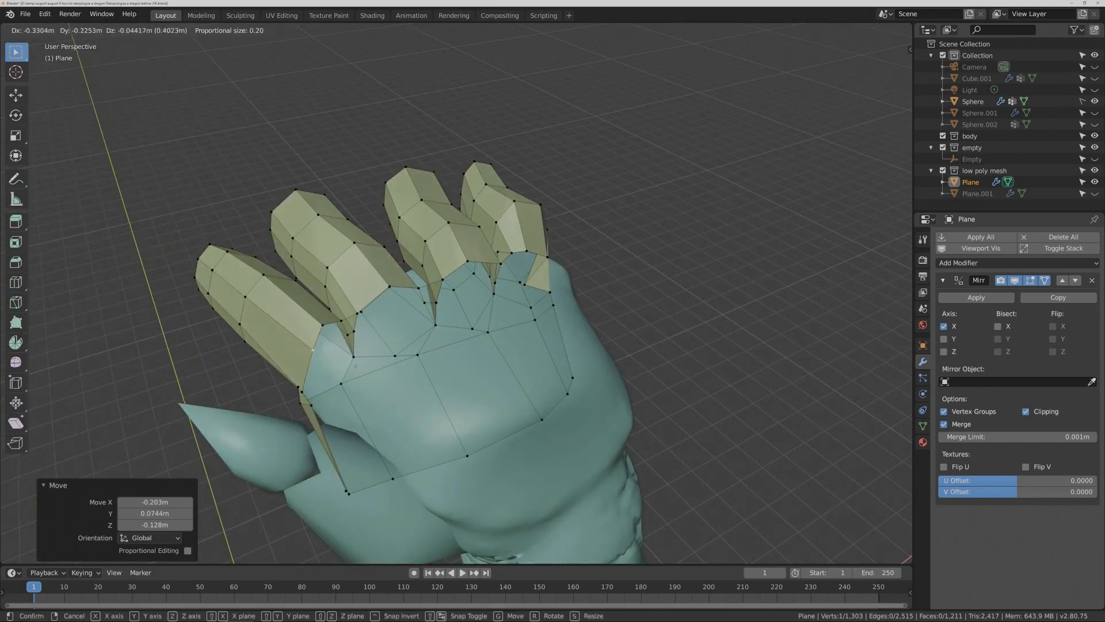
left_click(351, 365)
middle_click_drag(416, 391, 396, 387)
- Turn off snapping and extrude the edge path along the toes' underside bases about 0.575 m along Y toward the palm
key("shift+Tab")
middle_click_drag(390, 273, 403, 295)
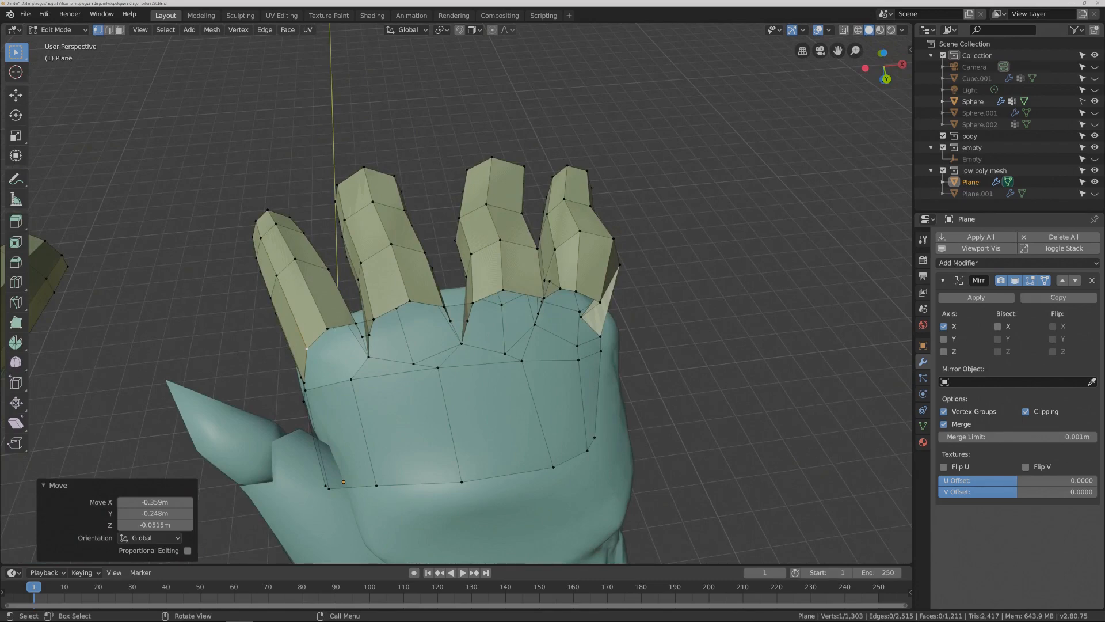
middle_click_drag(563, 335, 653, 405)
left_click(628, 366, "ctrl")
middle_click_drag(628, 366, 629, 390)
key("e")
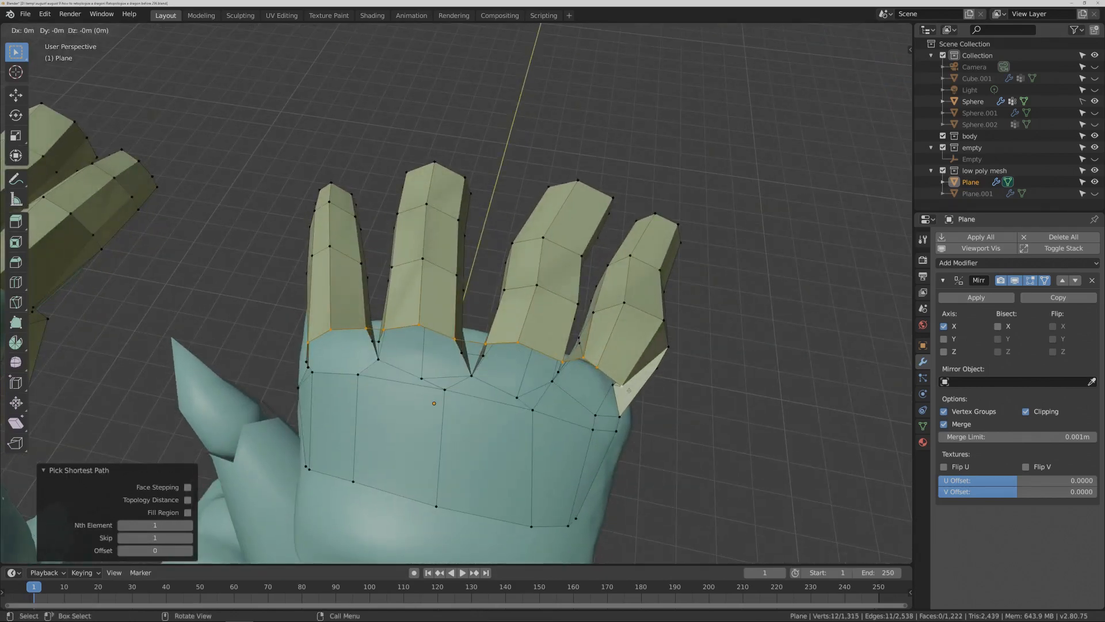
right_click(629, 390)
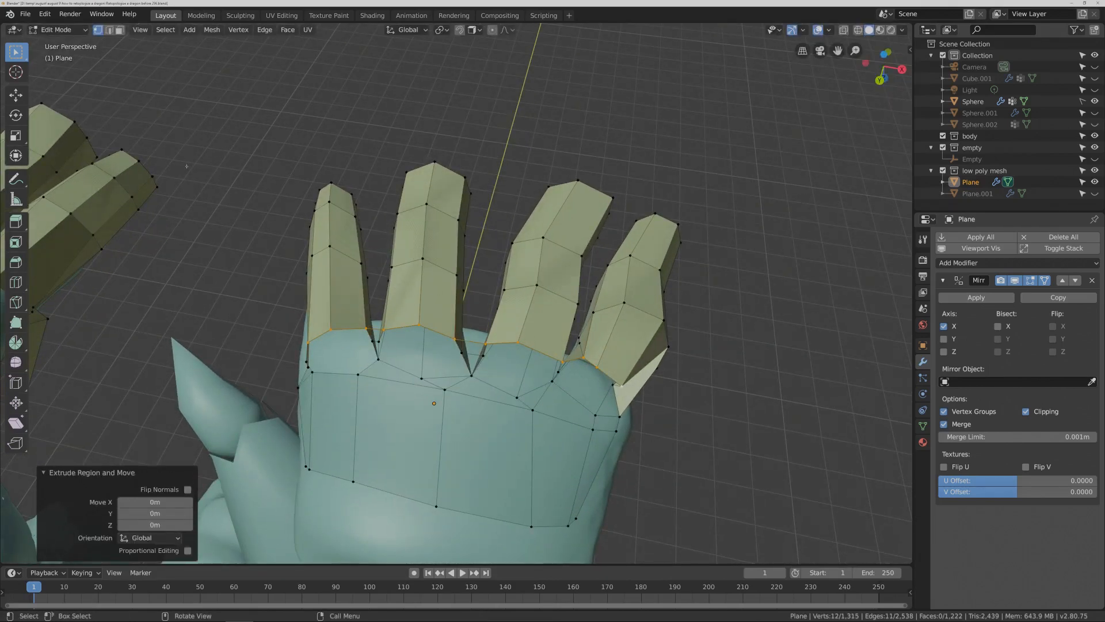
left_click(16, 95)
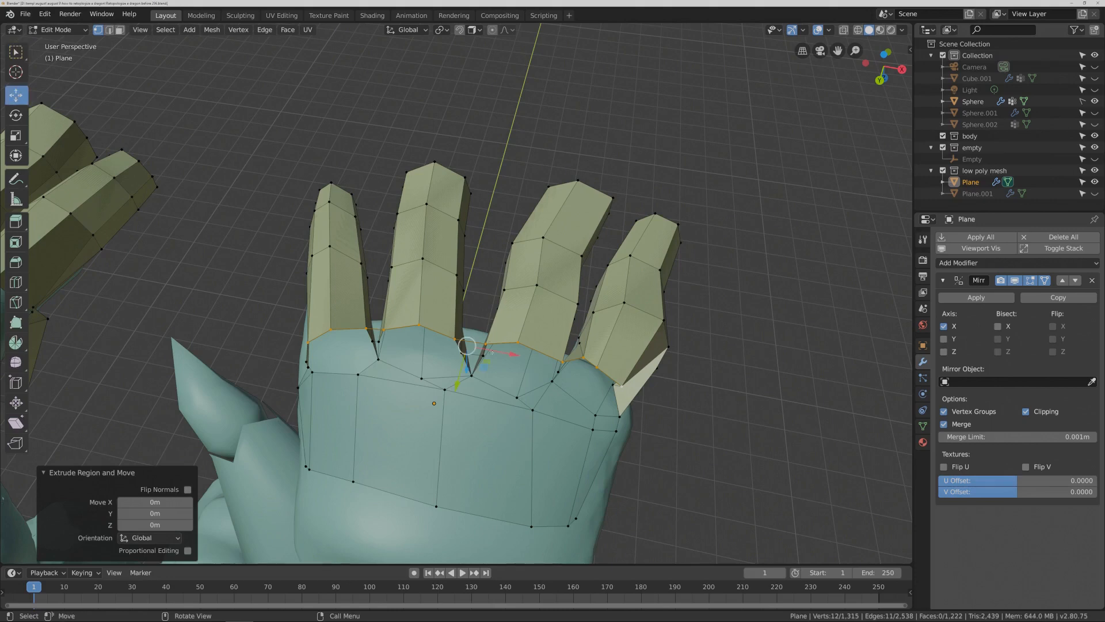
left_click_drag(467, 346, 447, 462)
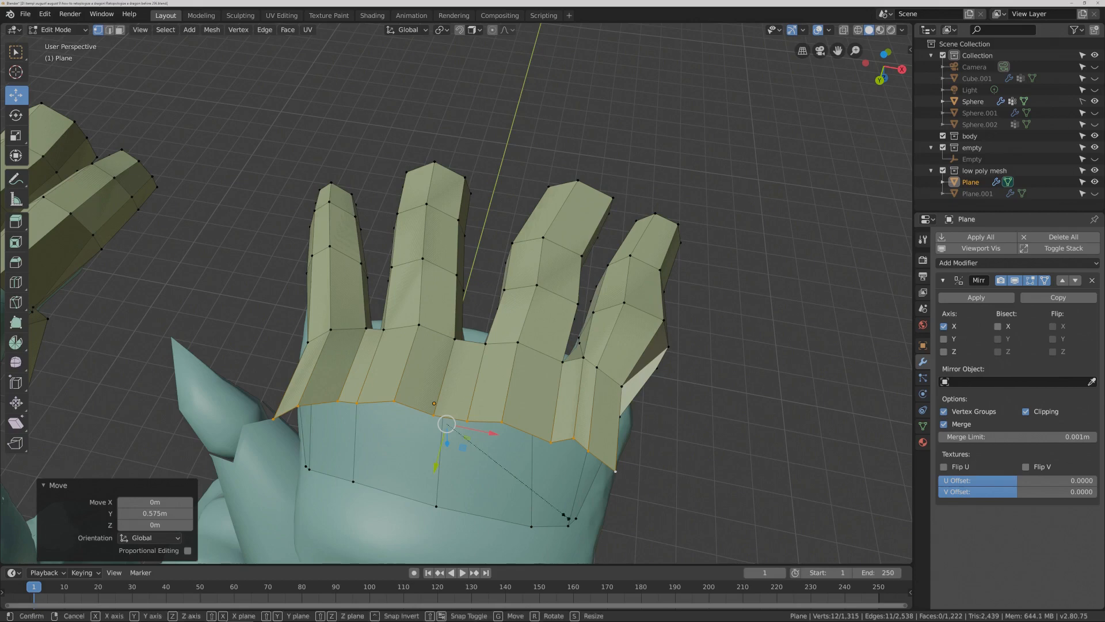
- Scale the extruded underside edge to 0.889 and save the file
key("s")
left_click(554, 506)
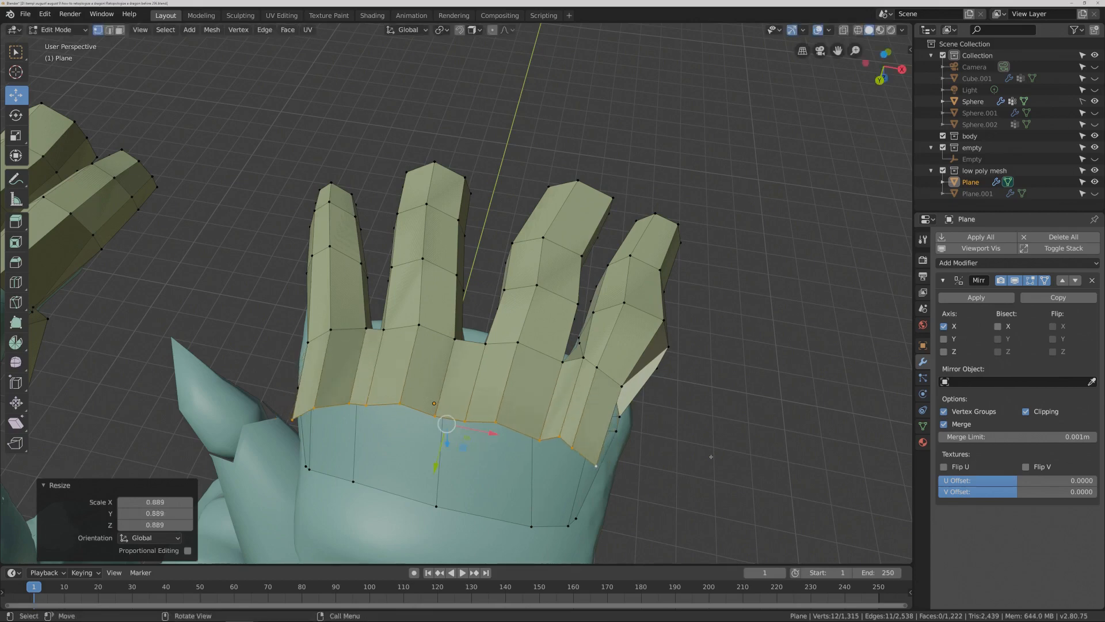
key("ctrl+s")
middle_click_drag(653, 325, 666, 328)
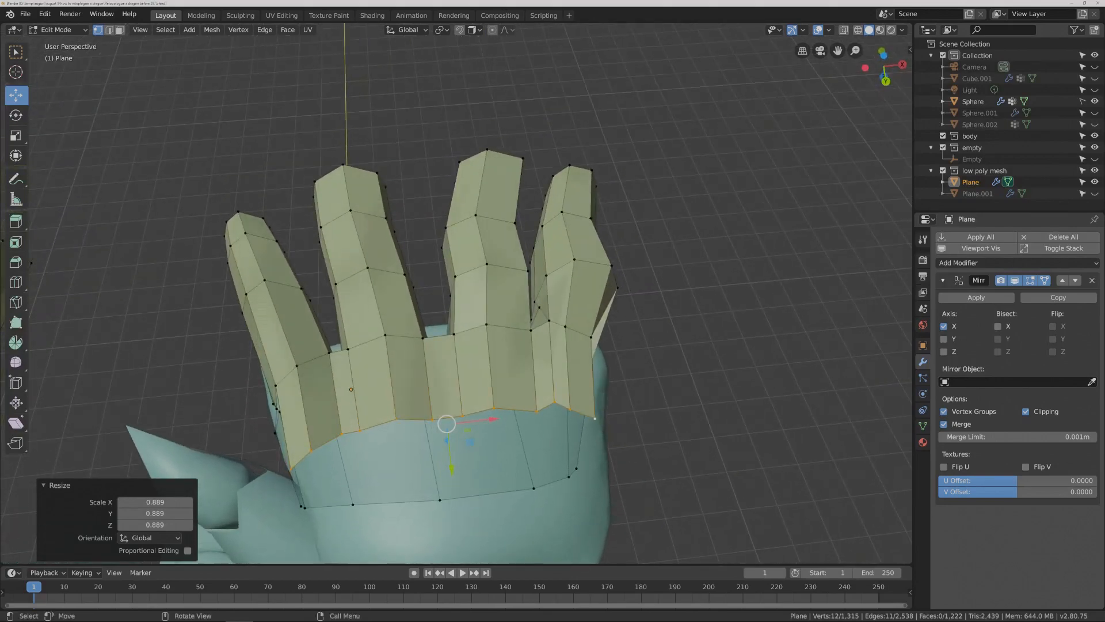
- Turn snapping on and settle the extruded edge onto the sculpted underside of the foot
key("shift+Tab")
key("g")
left_click(563, 312)
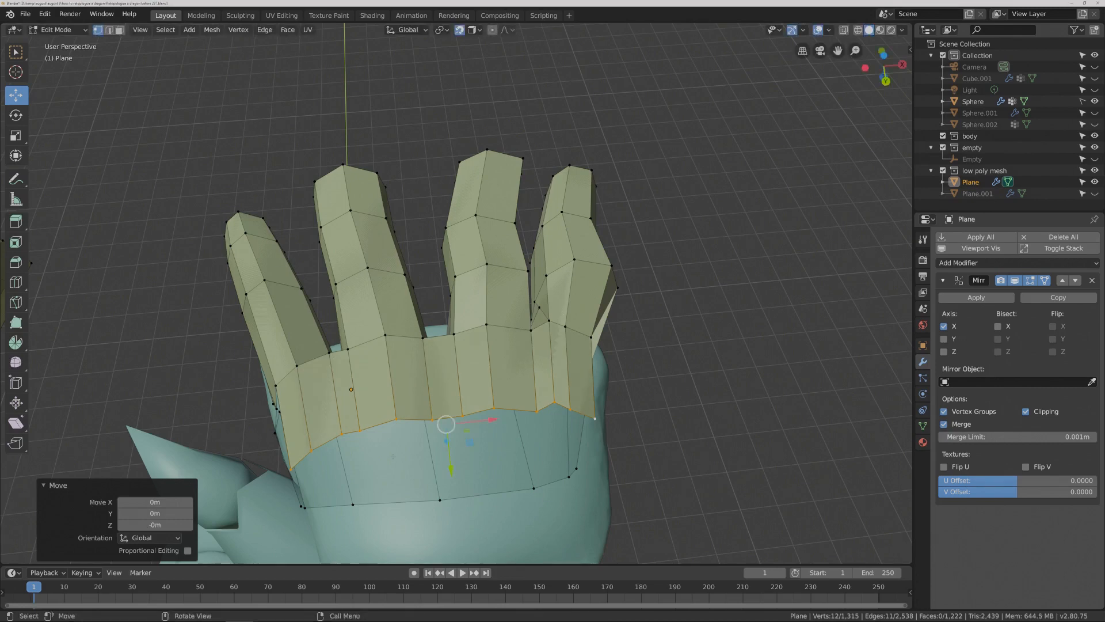
- Merge three vertex pairs along the new strip's lower edge at center, one below each gap between the toes
left_click(343, 432)
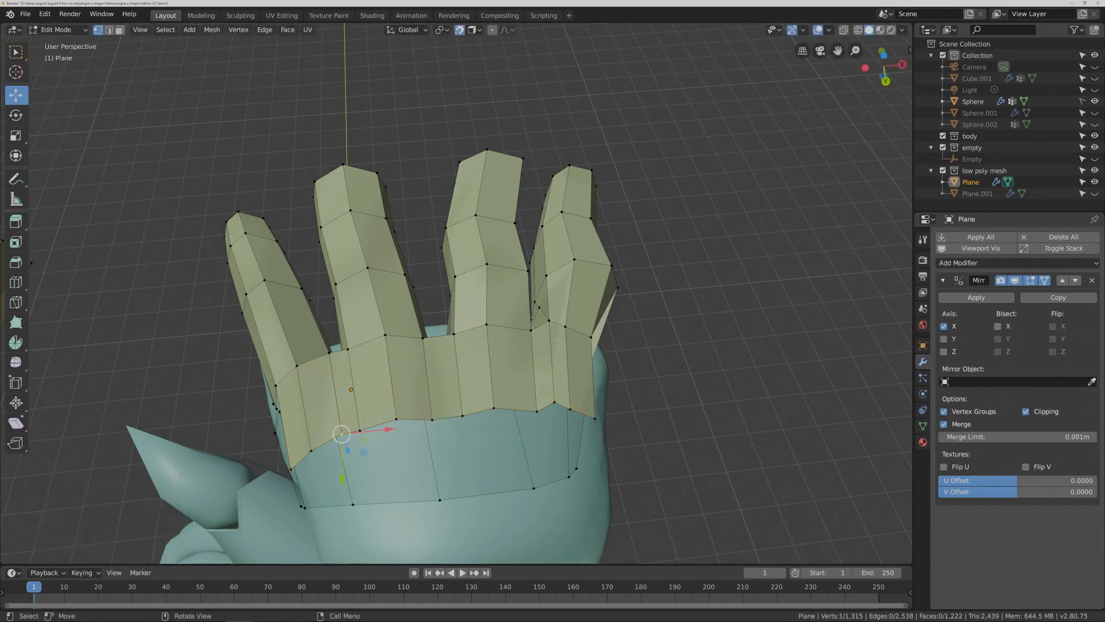
left_click(360, 431, "shift")
key("m")
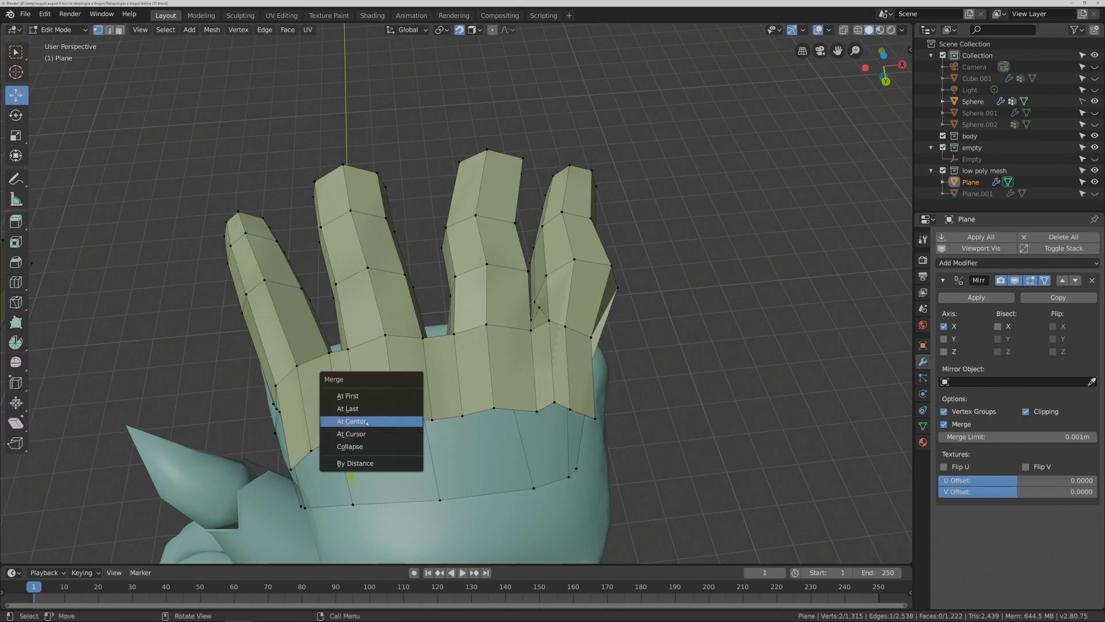
left_click(417, 423)
left_click(432, 419)
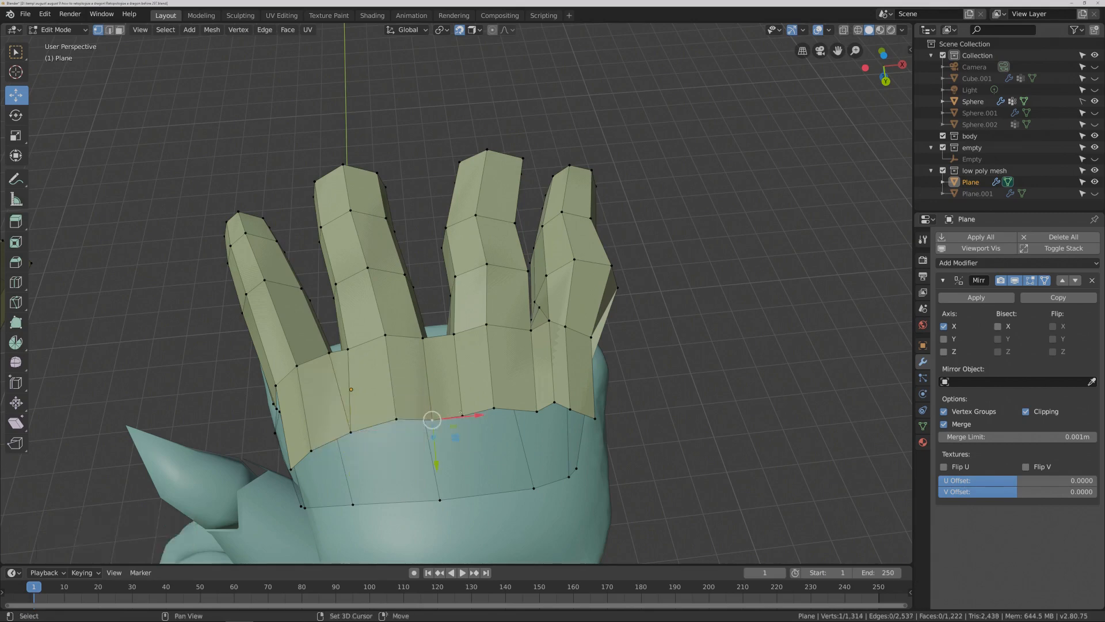
left_click(461, 407, "shift")
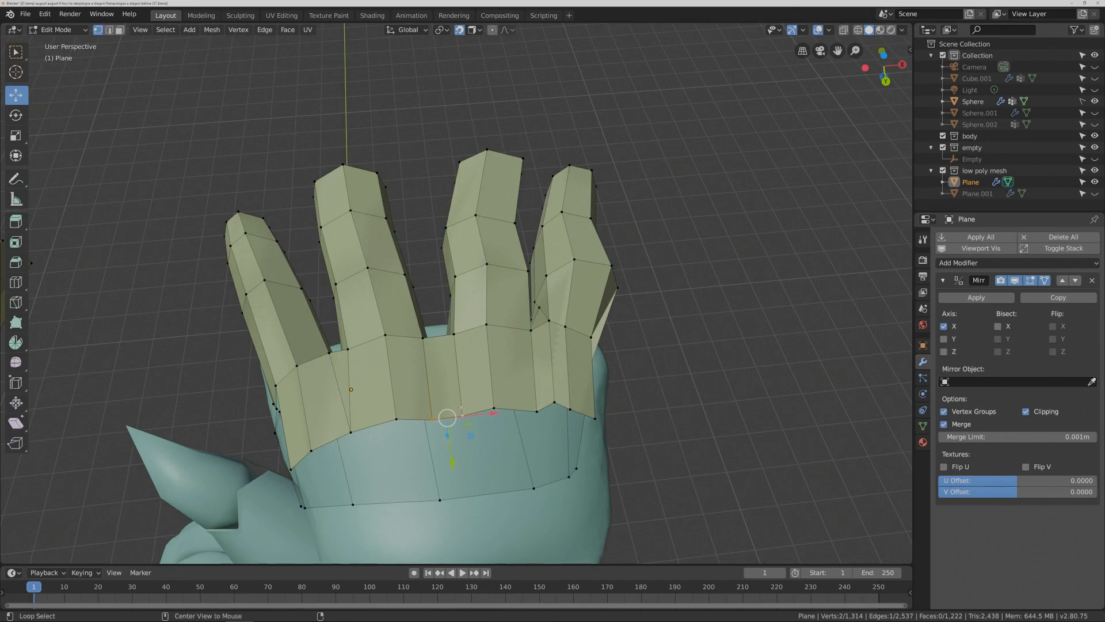
key("alt+m")
left_click(461, 407)
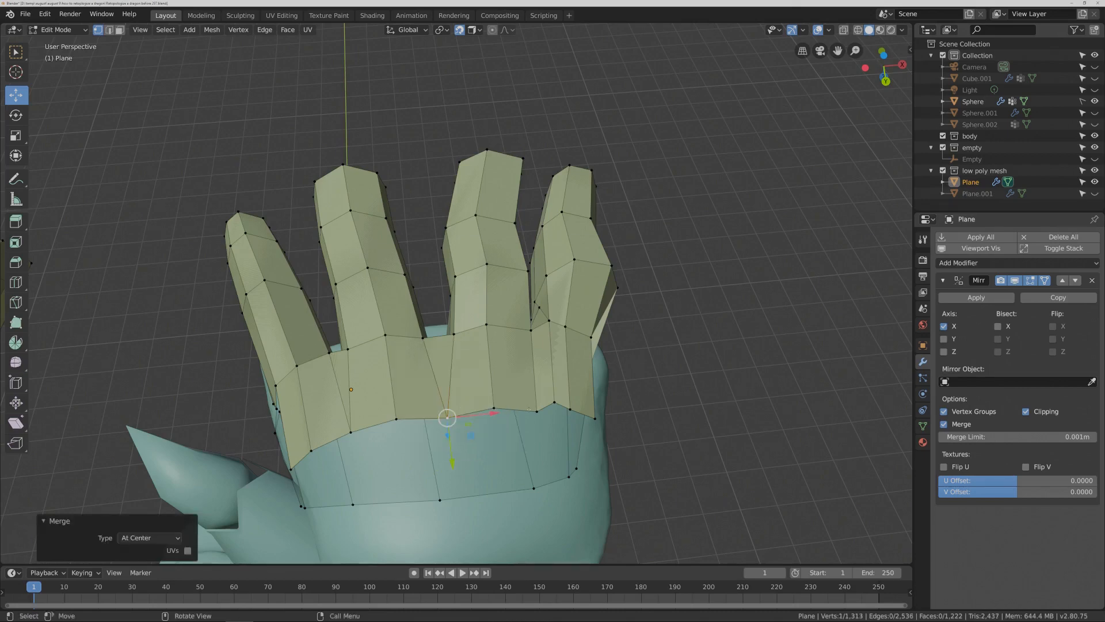
left_click(537, 411)
left_click(553, 403, "shift")
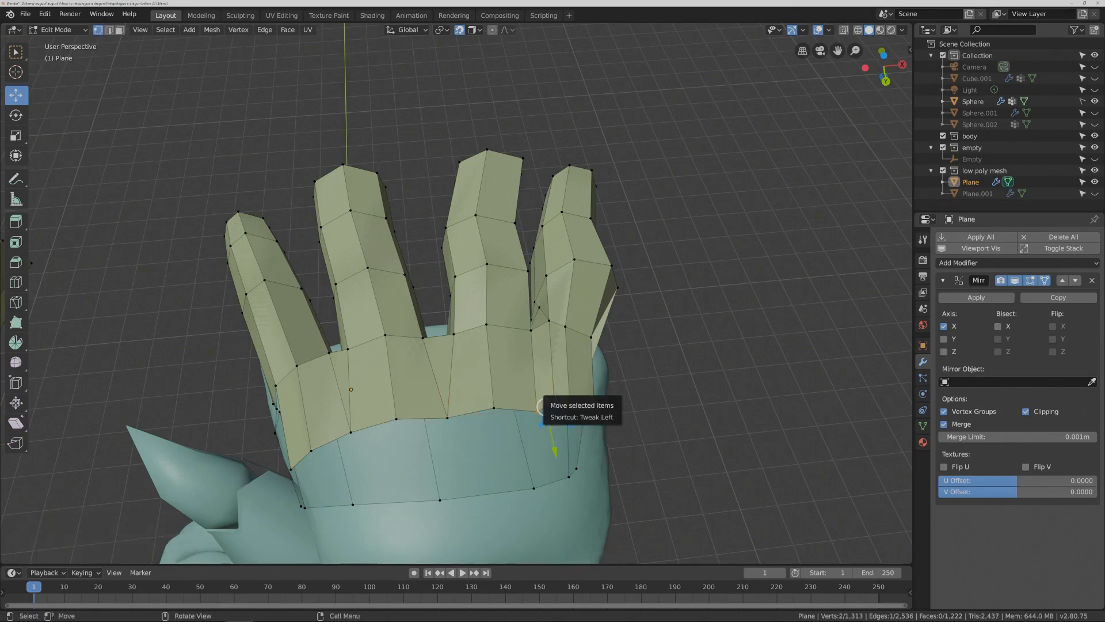
key("alt+m")
left_click(549, 400)
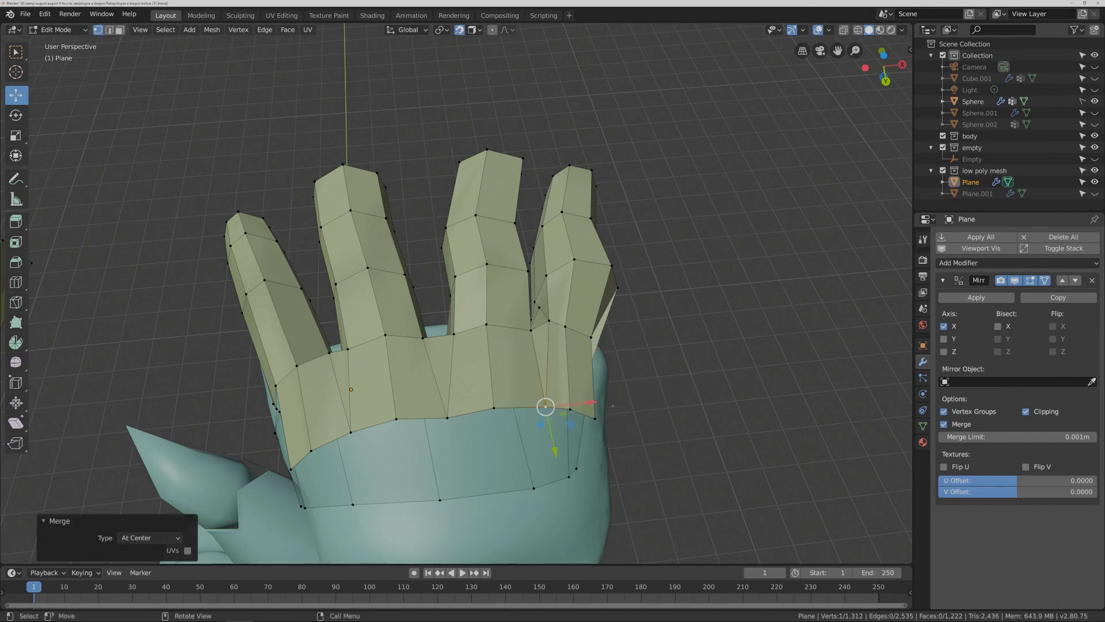
- Merge the vertex pair at the base of each of the three toe gaps at center, then save the file
middle_click_drag(607, 406, 584, 403)
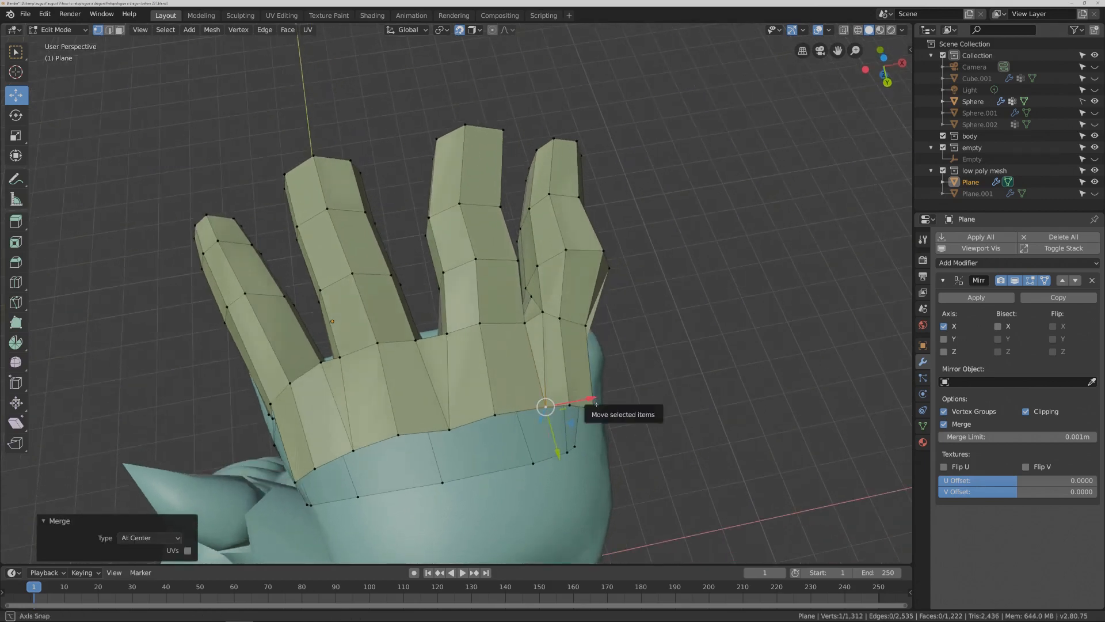
left_click(320, 362)
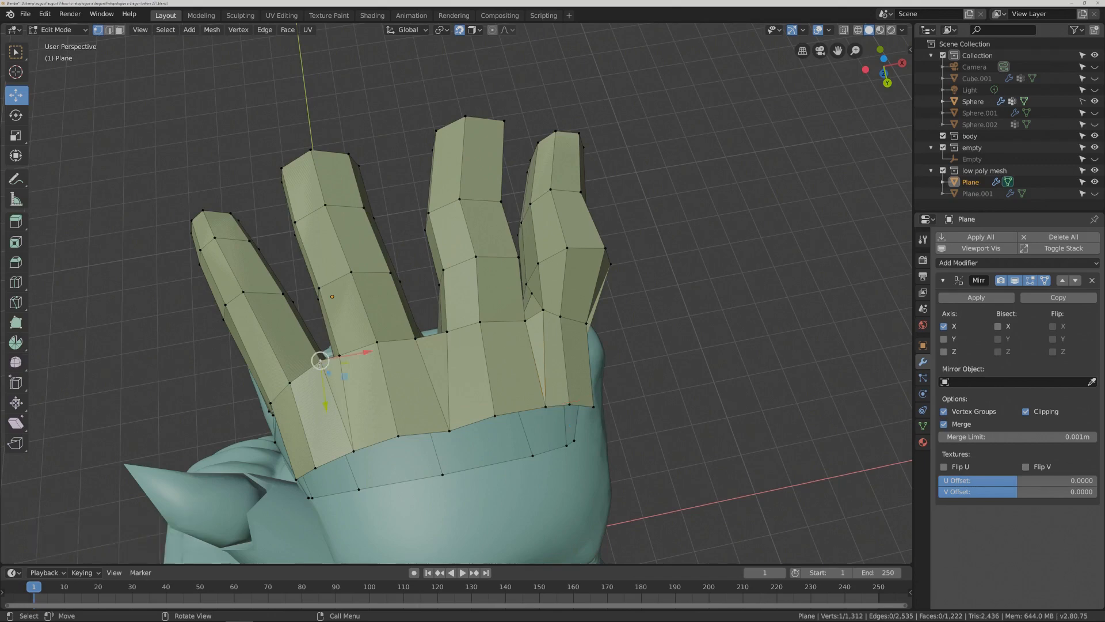
left_click(346, 344, "shift")
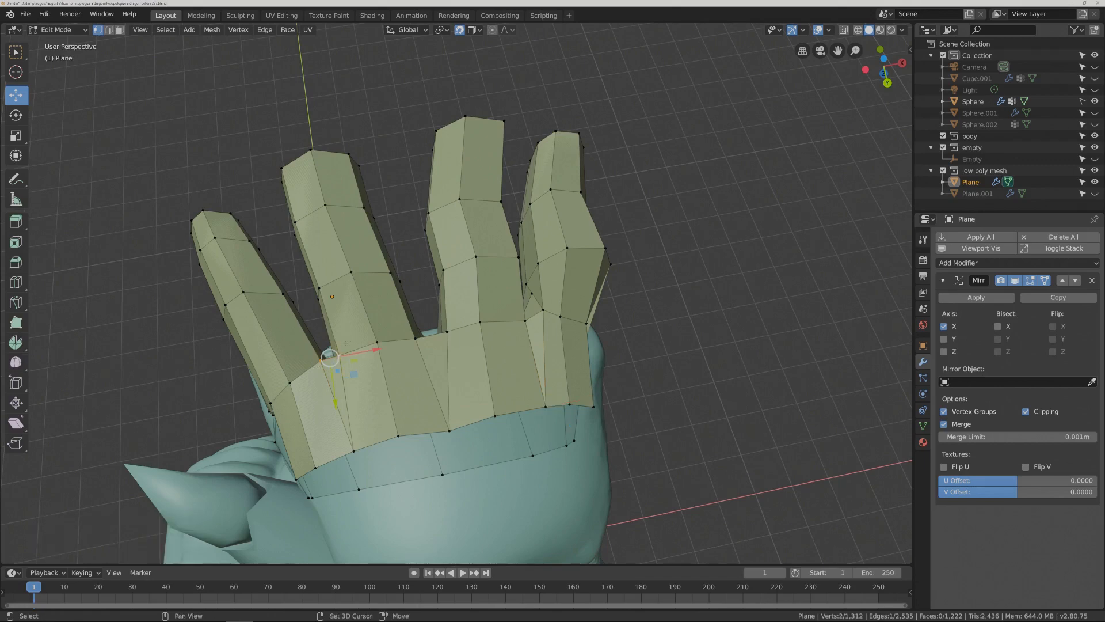
key("m")
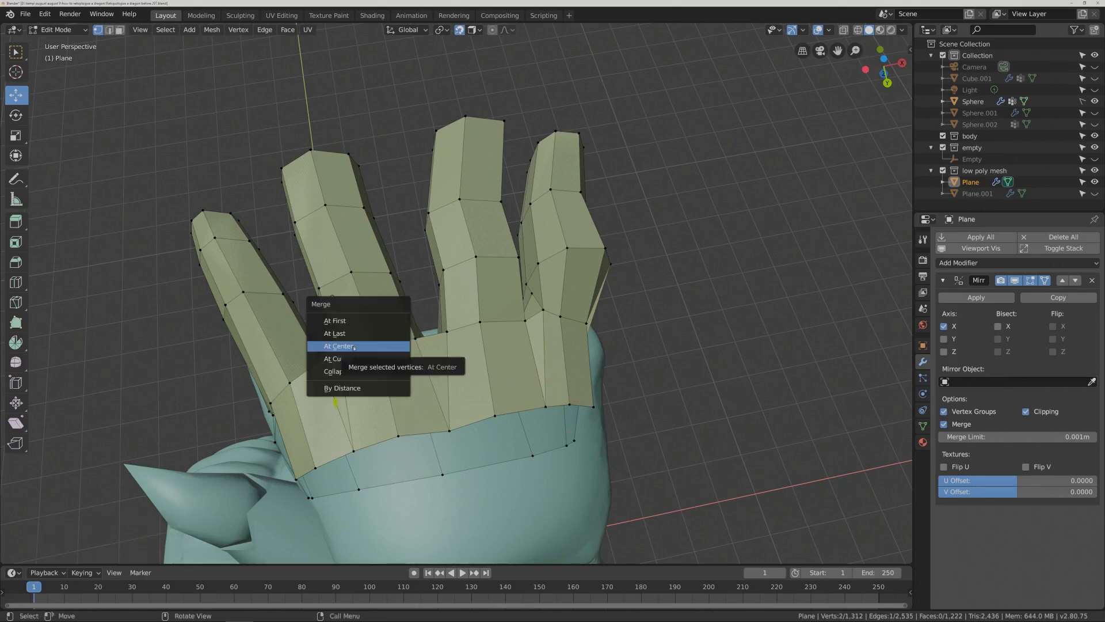
left_click(355, 352)
left_click(413, 339)
left_click(480, 322, "shift")
key("m")
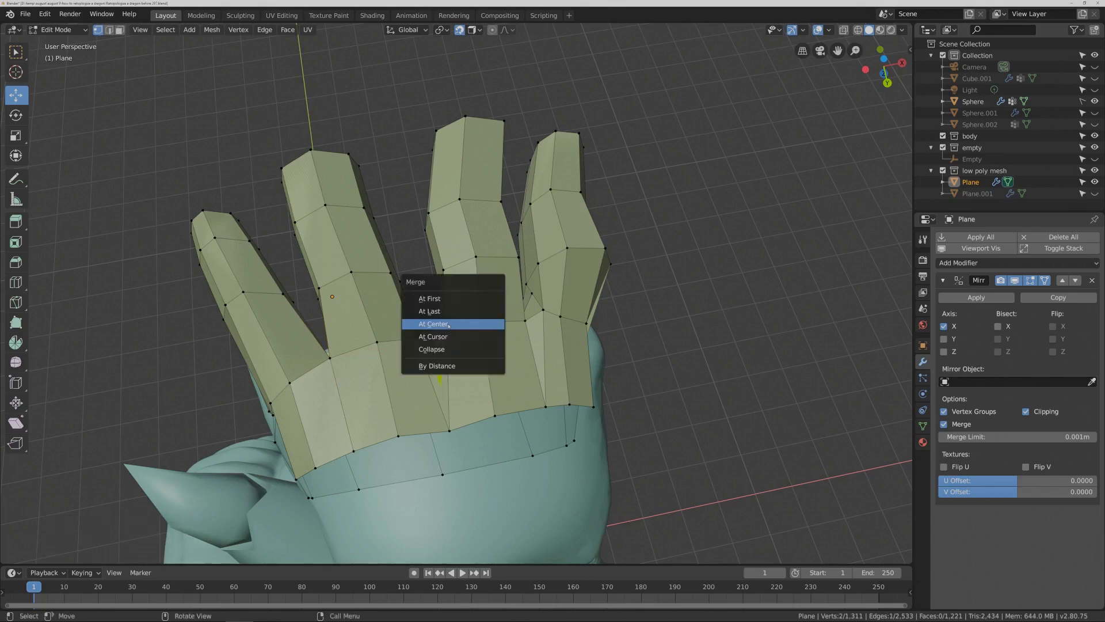
left_click(448, 324)
left_click(524, 320)
left_click(543, 309, "shift")
key("m")
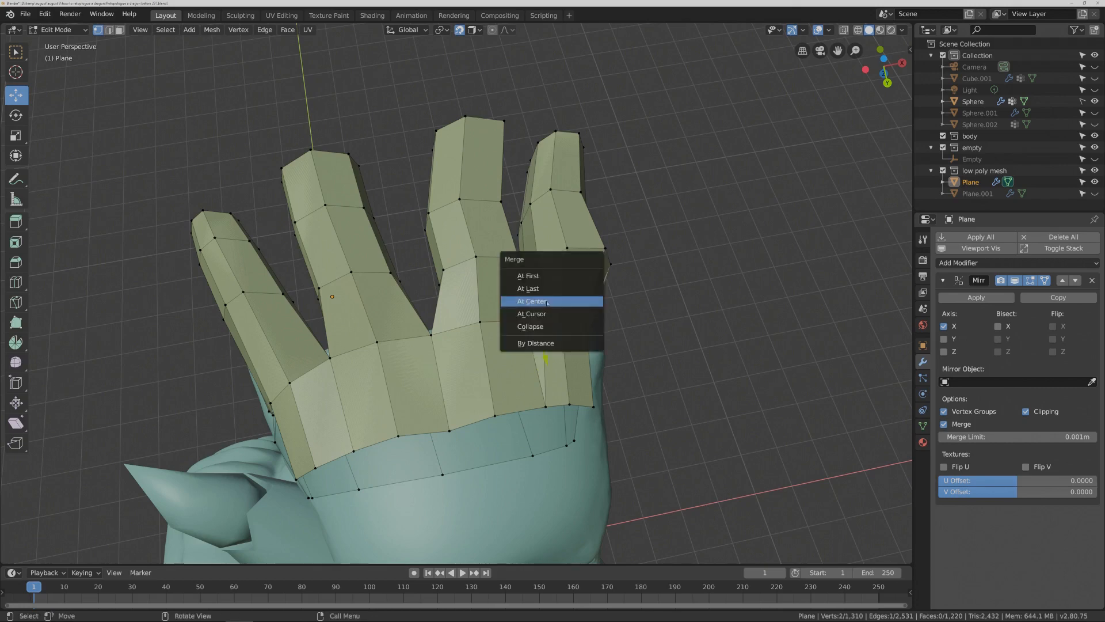
left_click(546, 300)
left_click(655, 361)
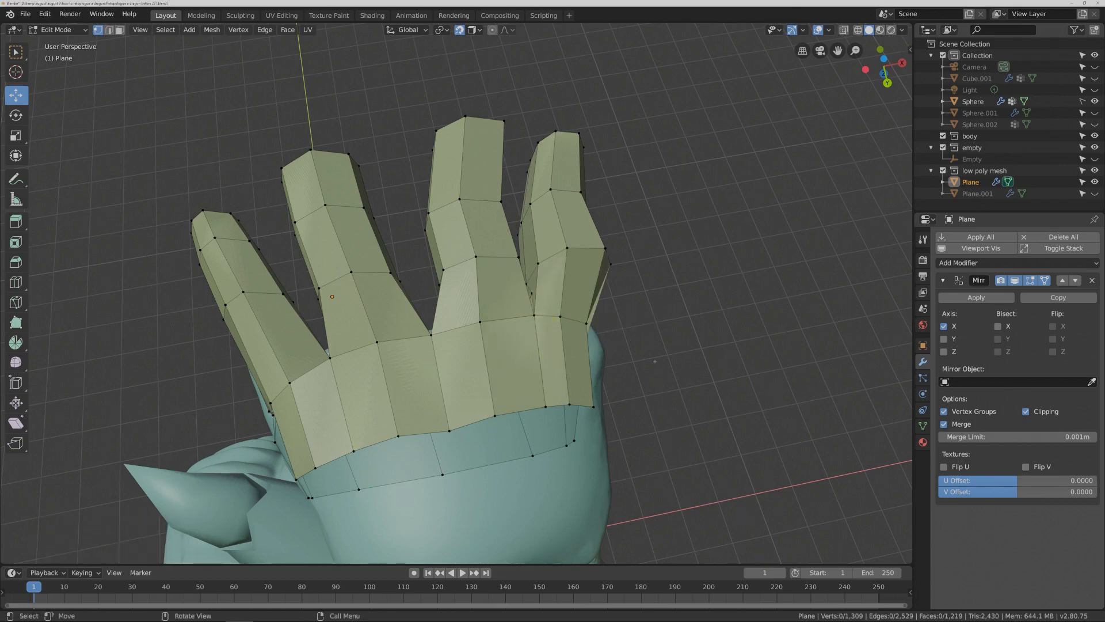
key("ctrl+alt+s")
- Move the strip's entire lower edge path 0.106 m along Y toward the wrist and scale it to 0.95
middle_click_drag(726, 520, 777, 403, "shift")
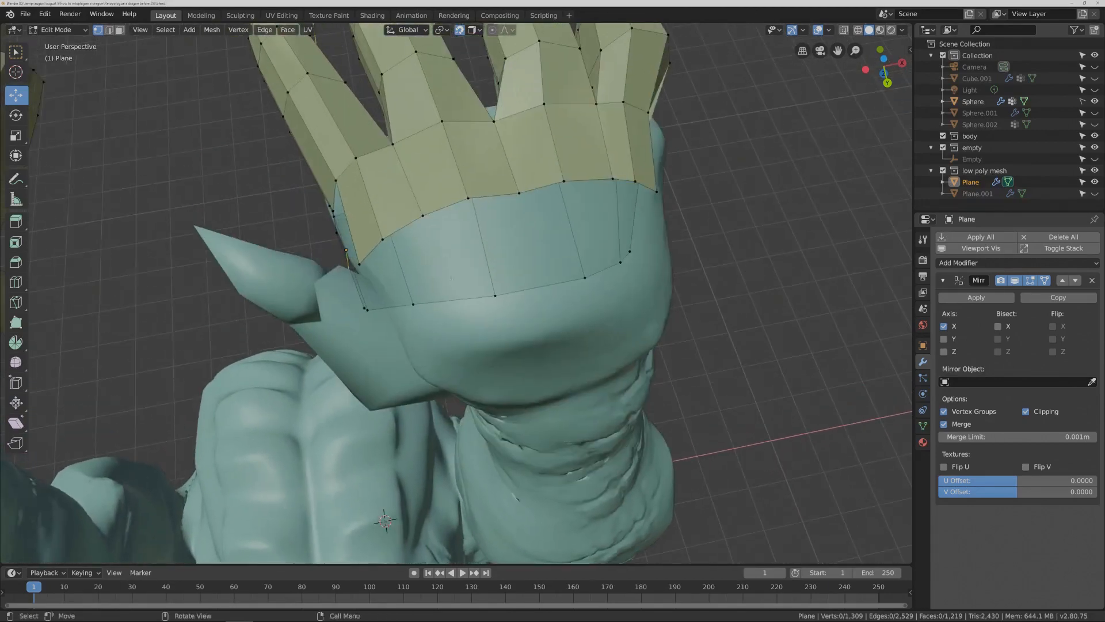
left_click(360, 264)
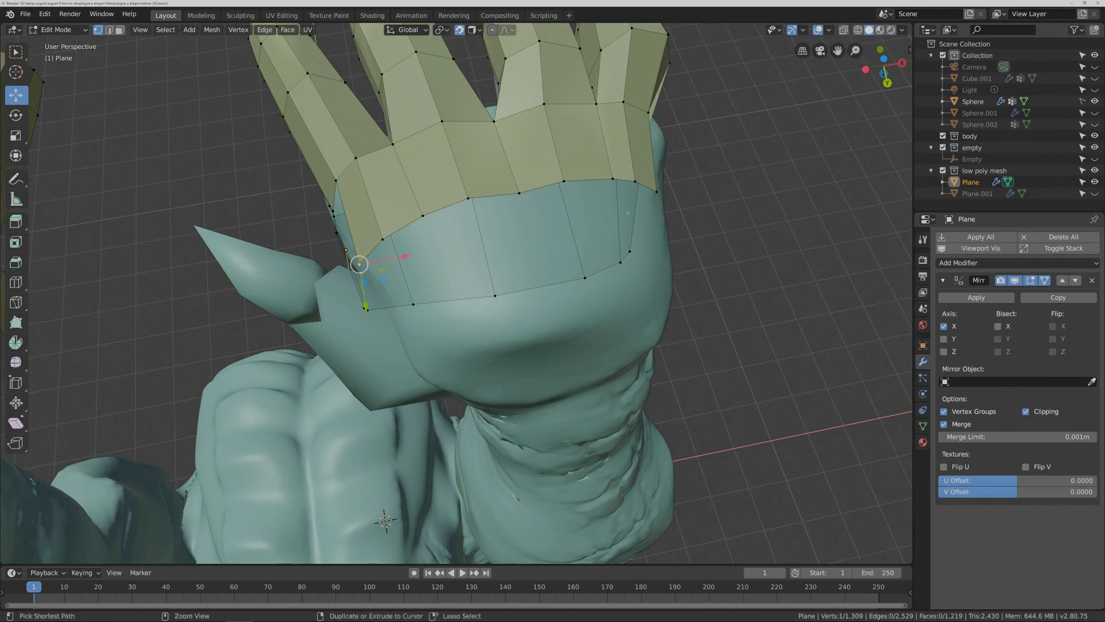
left_click(656, 193, "ctrl")
middle_click_drag(655, 193, 627, 277)
left_click_drag(536, 245, 544, 259)
middle_click_drag(544, 258, 615, 292)
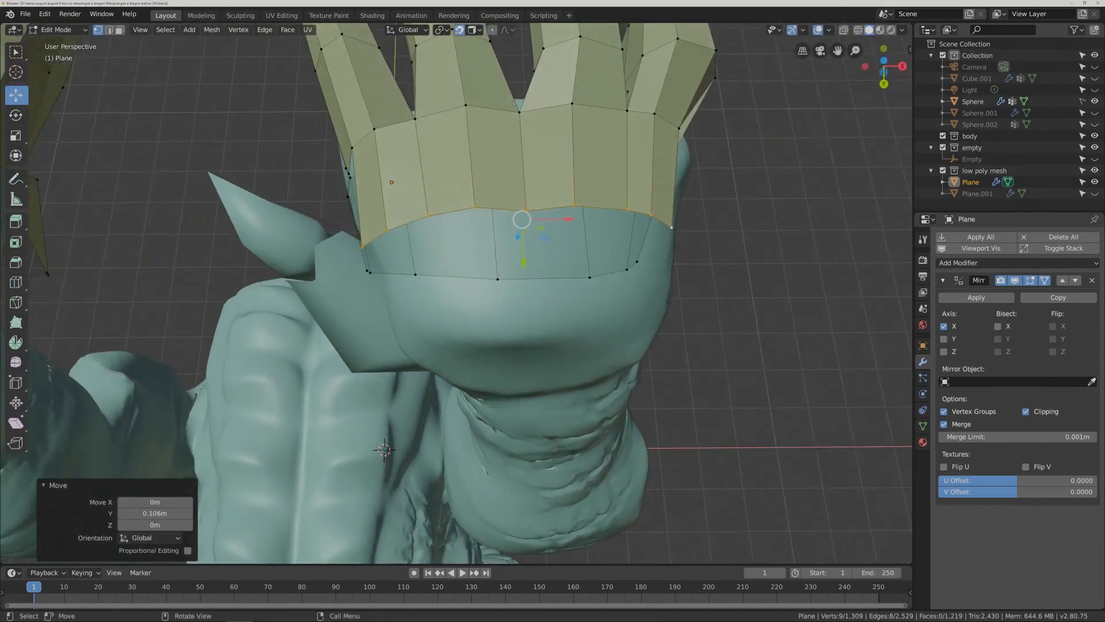
type("s.95")
key("Return")
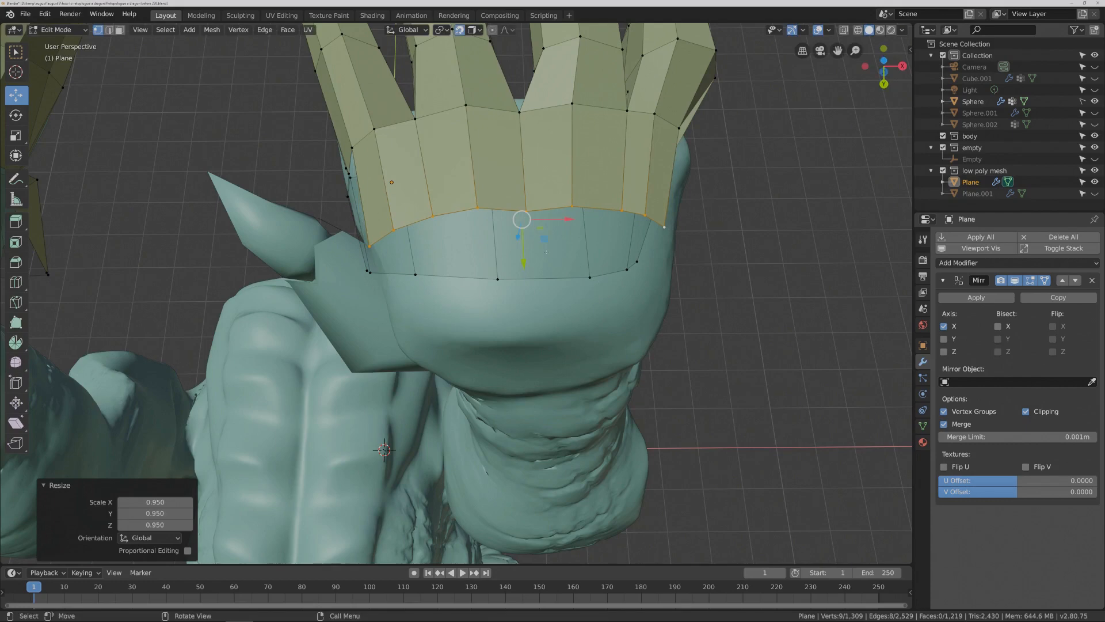
- Move the same edge path about 0.222 m along Y, scale it to 0.835 and shift it another 0.302 m along Y
key("g")
key("y")
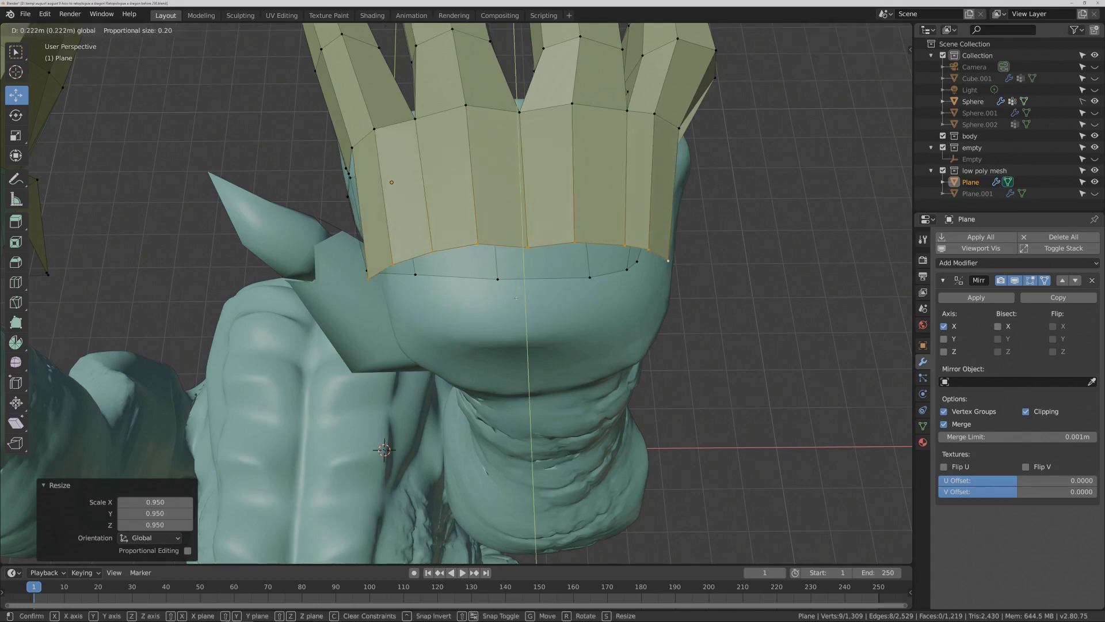
left_click(609, 318)
key("s")
left_click(595, 307)
key("g")
key("y")
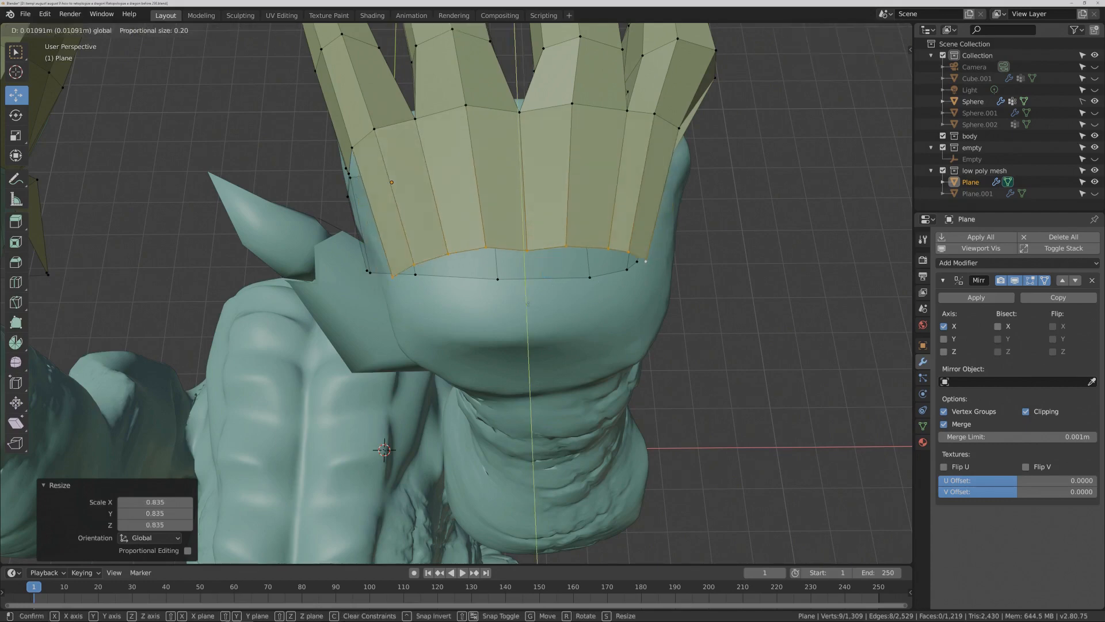
left_click(528, 348)
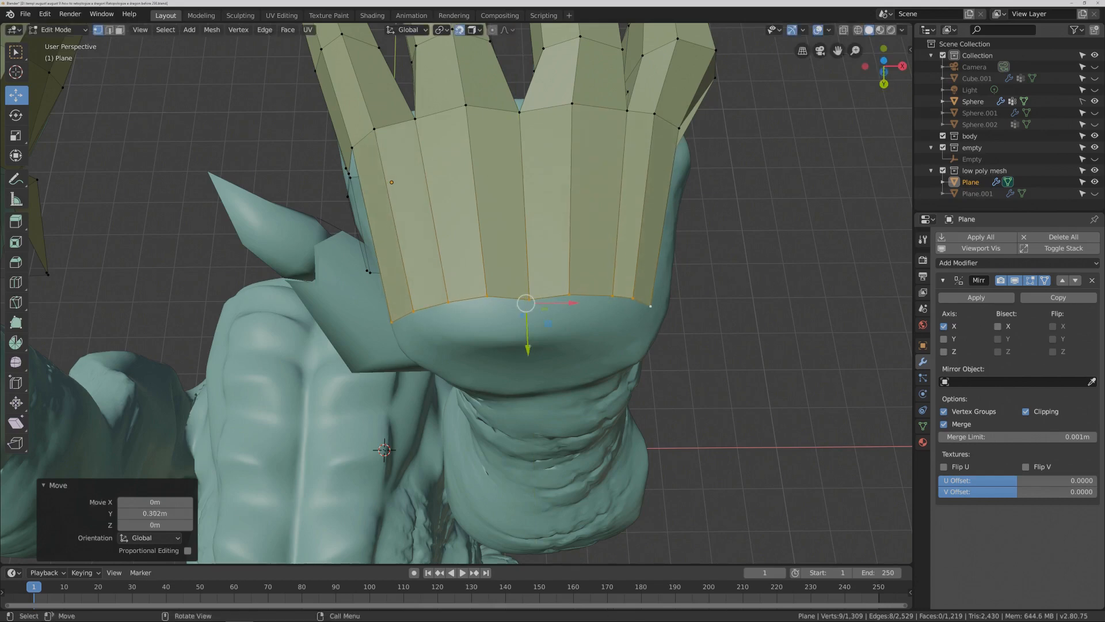
- Merge three vertex pairs along the lengthened strip's lower edge at center: near the thumb side, in the middle and near the opposite side
left_click(415, 311)
left_click(449, 300, "shift")
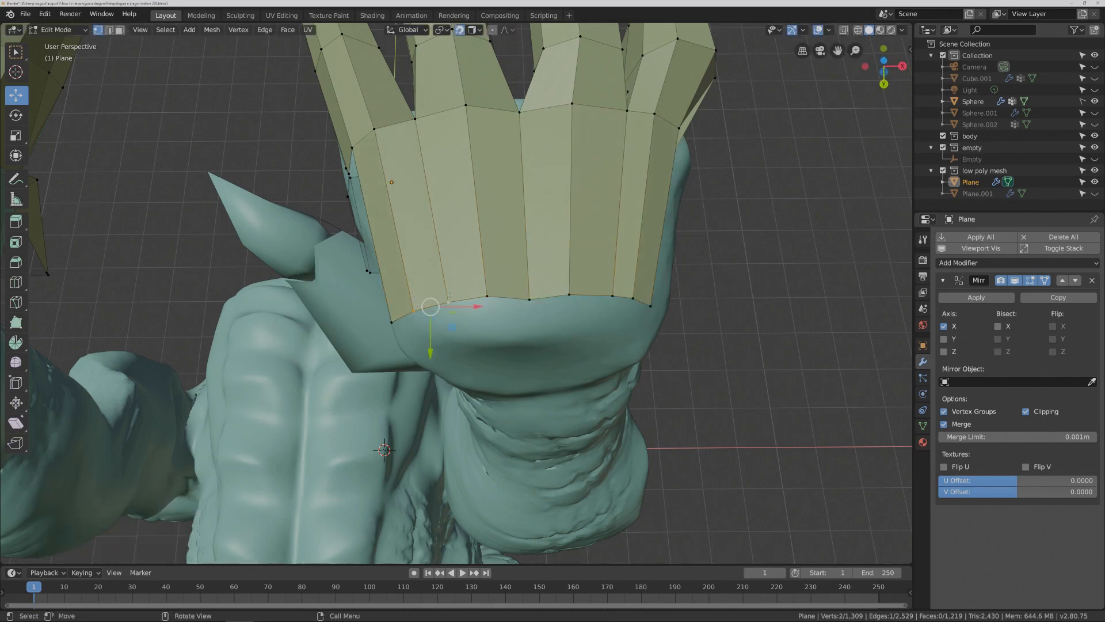
key("alt+m")
left_click(451, 296)
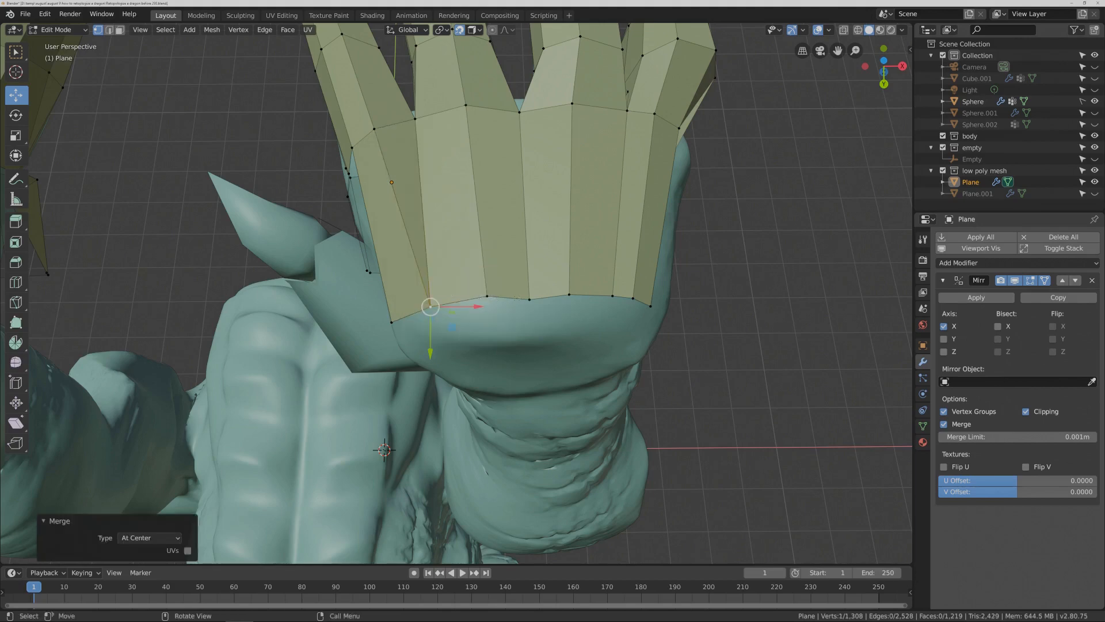
left_click(529, 299)
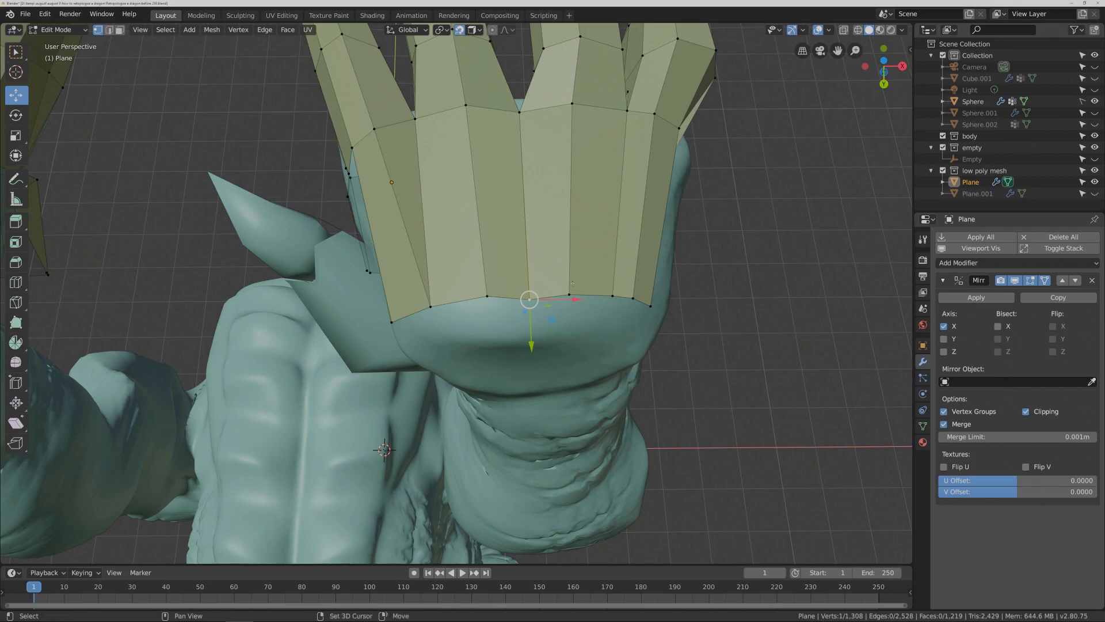
left_click(572, 283, "shift")
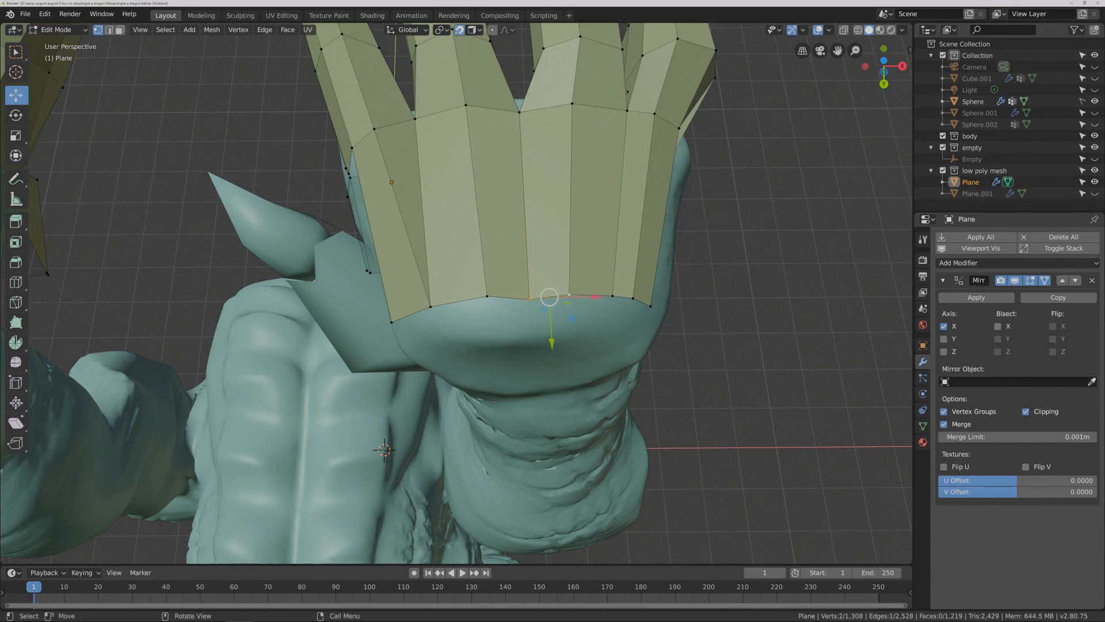
key("m")
left_click(572, 284)
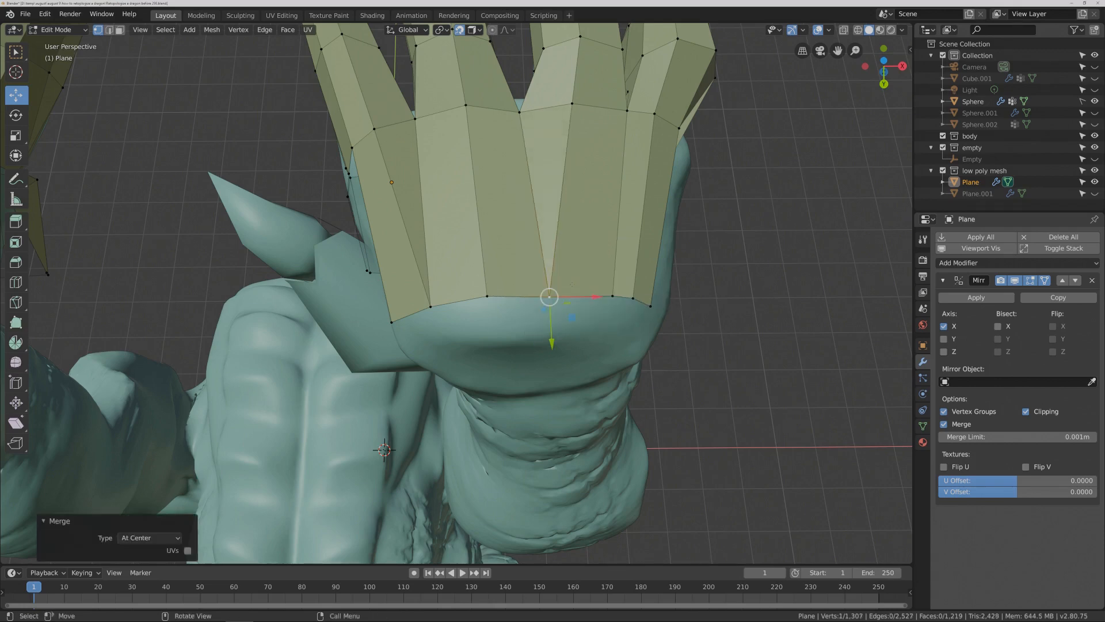
left_click(613, 296)
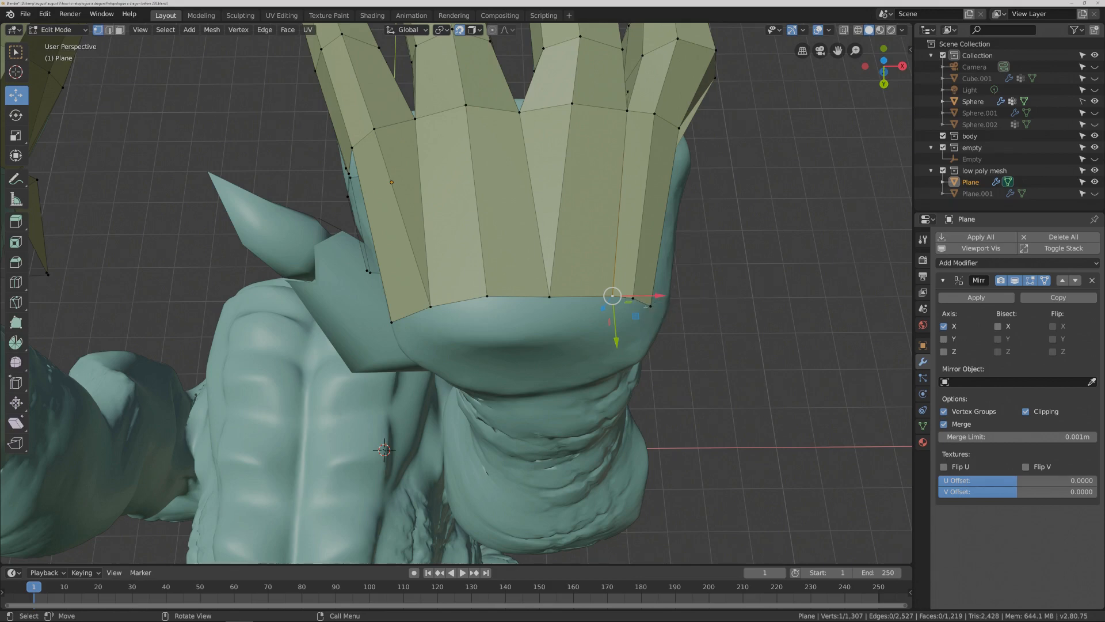
left_click(636, 301, "shift")
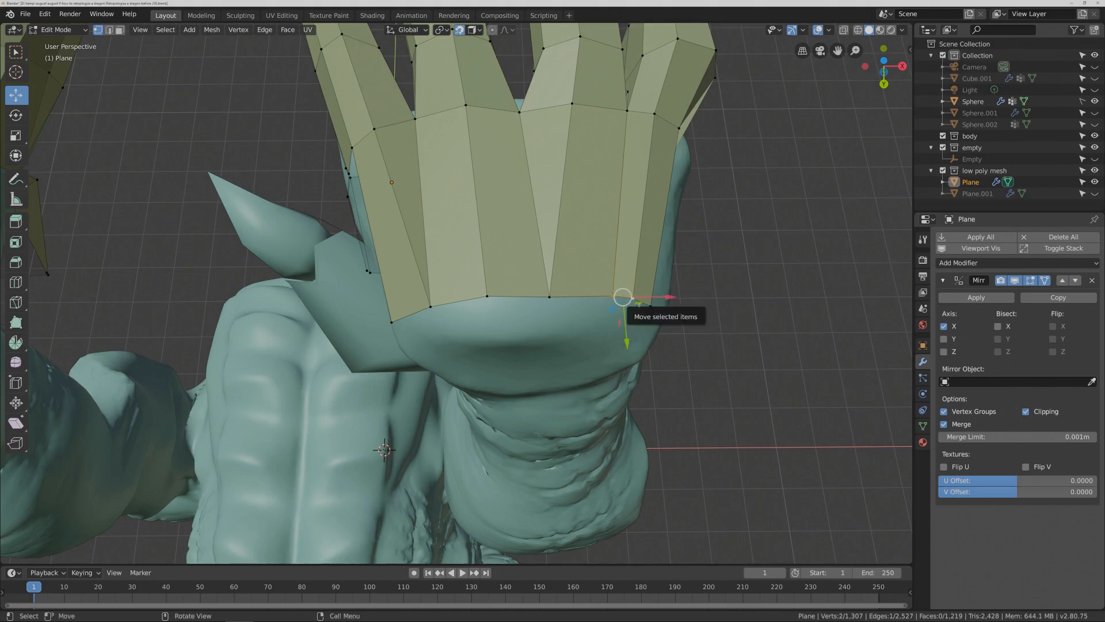
key("m")
left_click(633, 306)
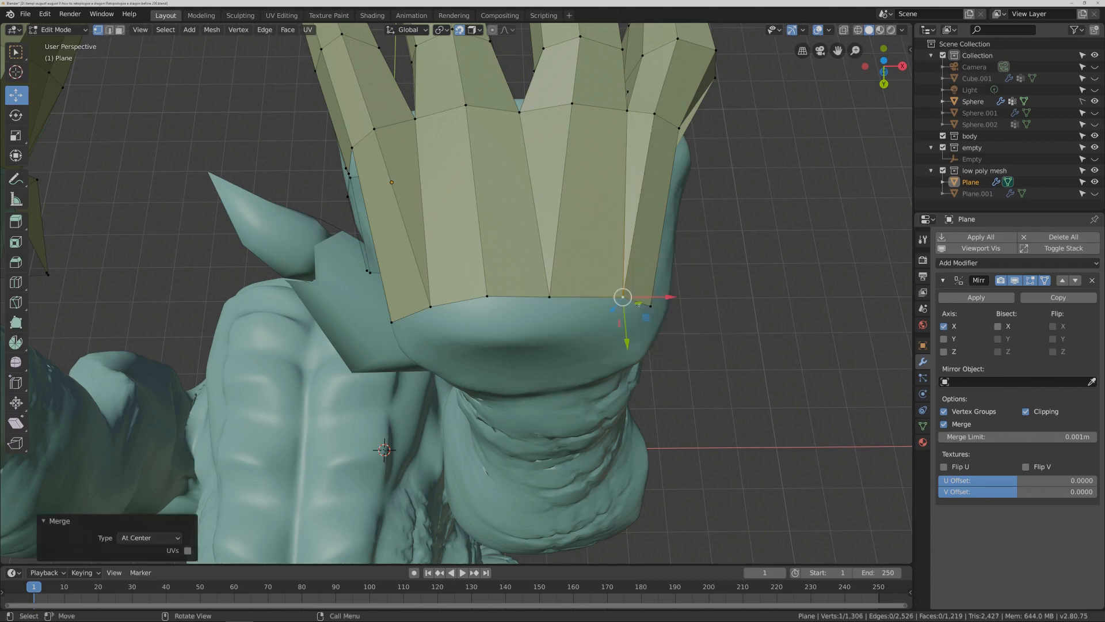
- Merge three vertex pairs along the underside strip's toe-side edge at center: near the thumb side, in the middle and near the opposite side
left_click(374, 129)
left_click(414, 118, "shift")
key("m")
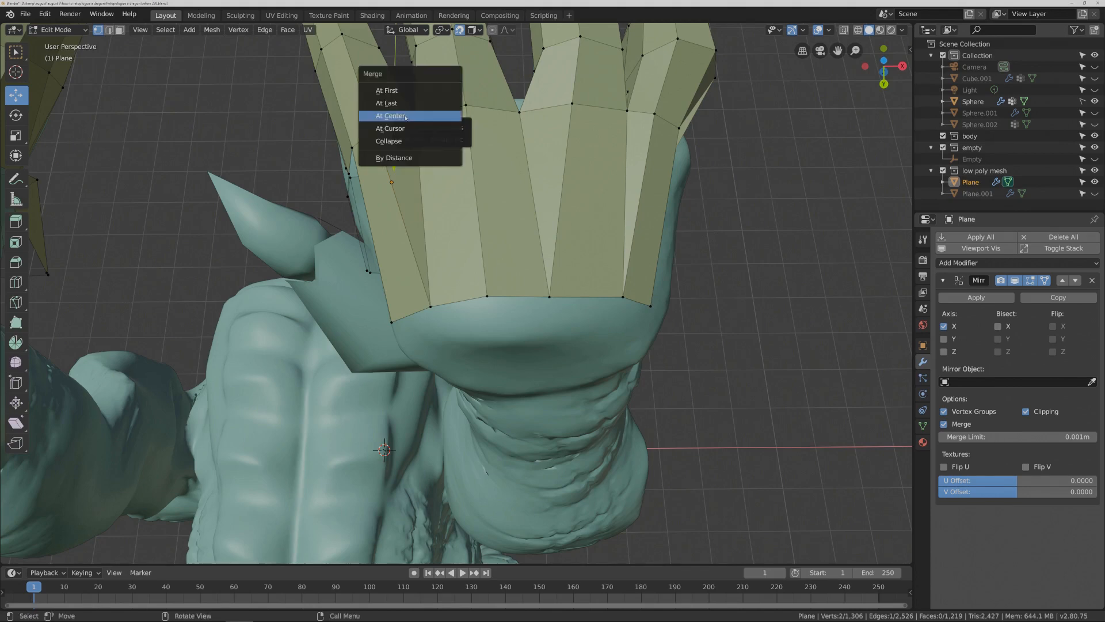
left_click(455, 115)
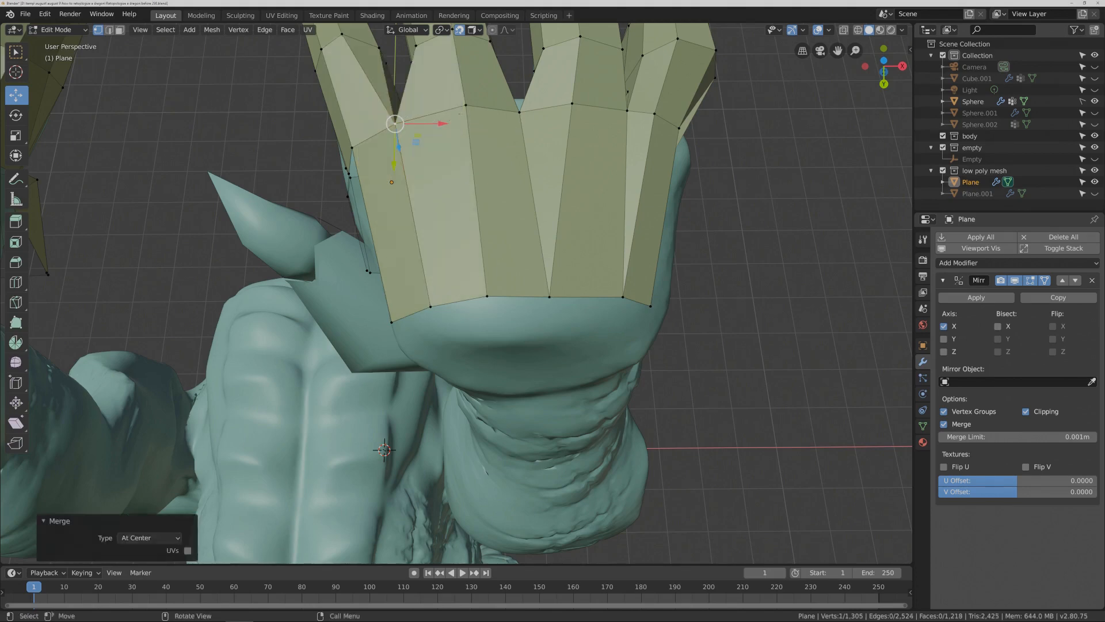
left_click(519, 112)
left_click(571, 104, "shift")
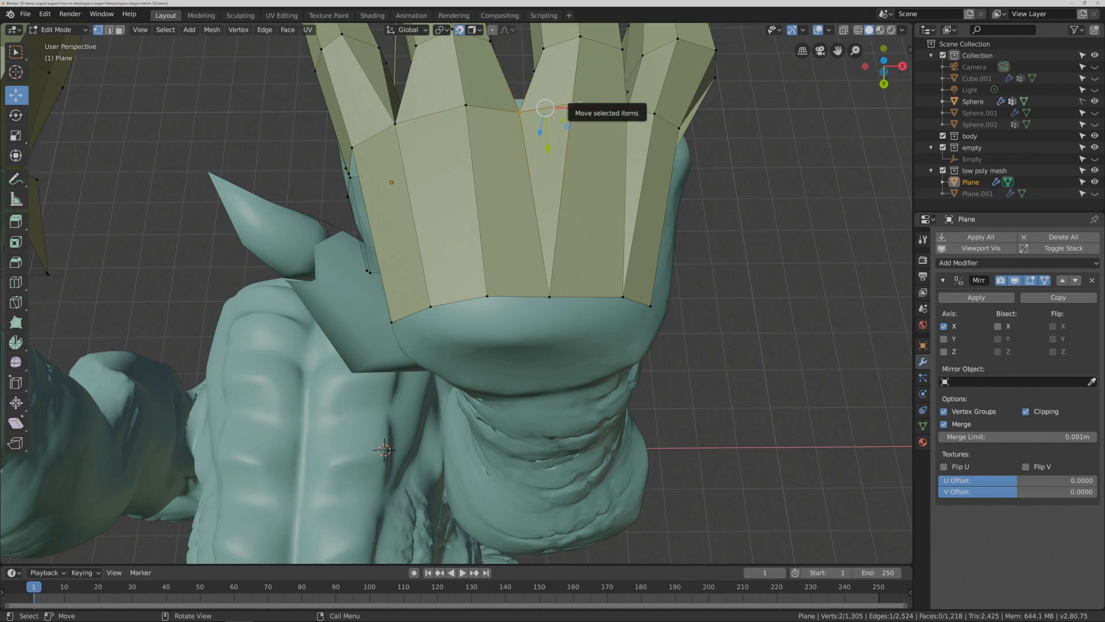
key("m")
left_click(580, 102)
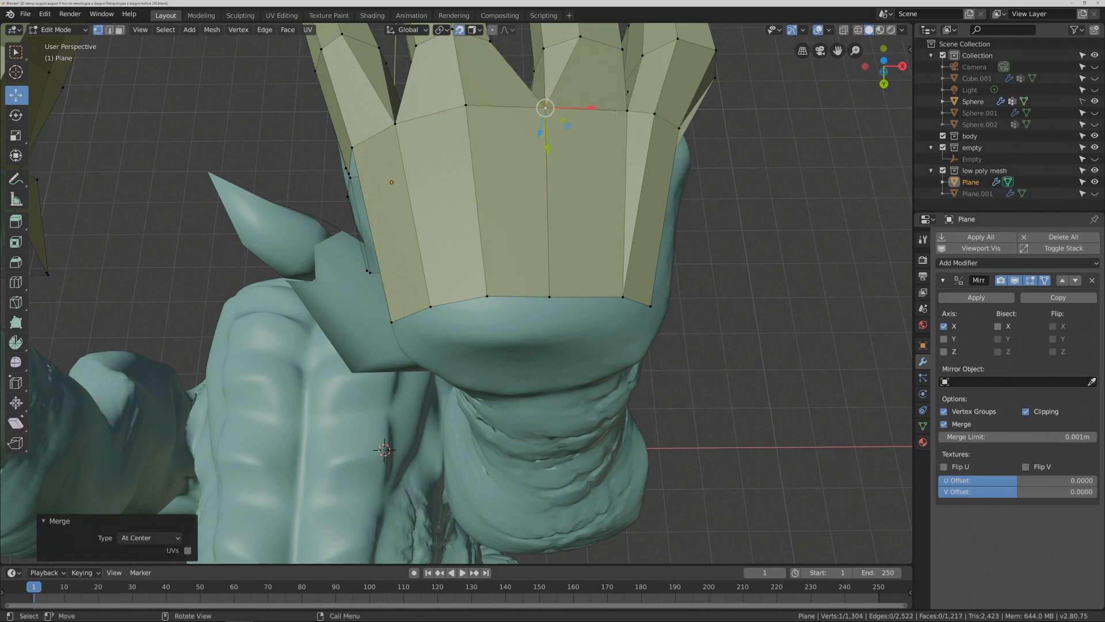
left_click(627, 110)
left_click(655, 113, "shift")
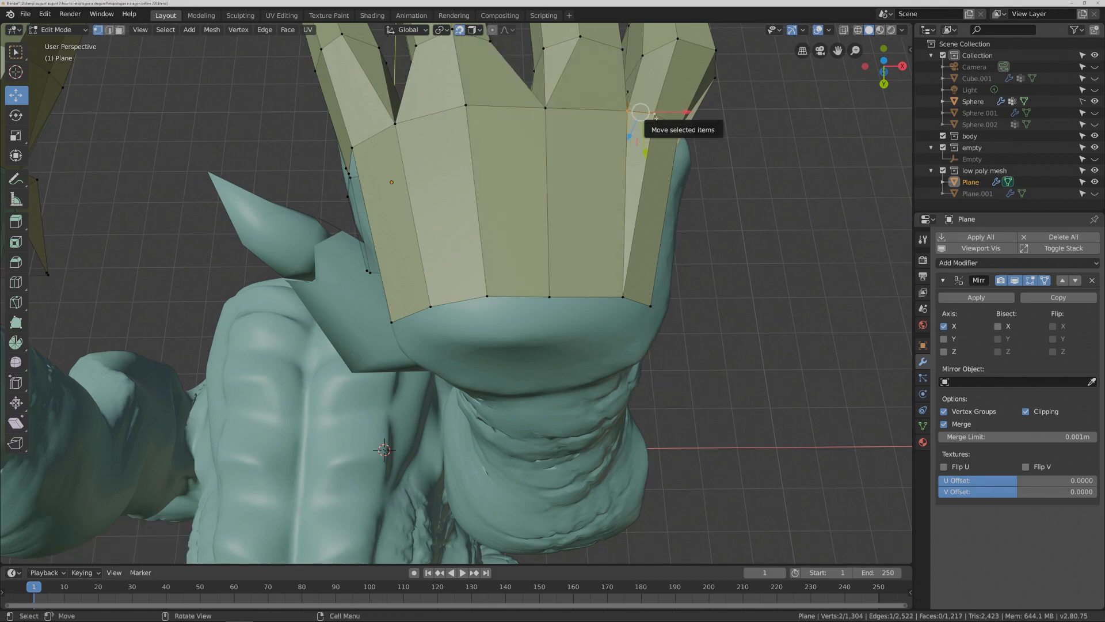
key("m")
left_click(656, 115)
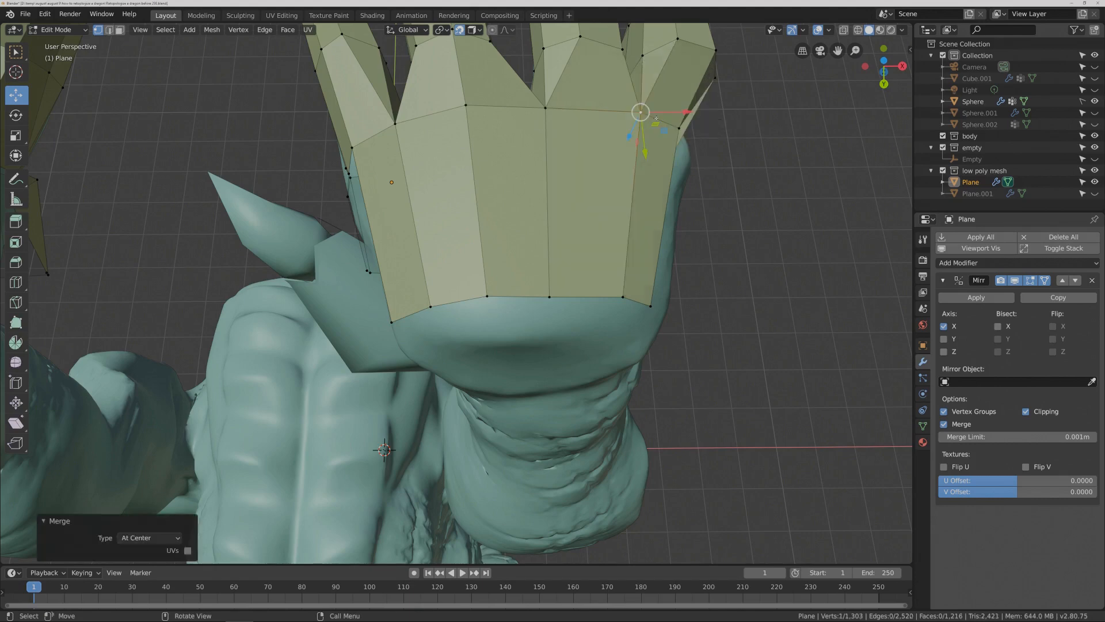
left_click(742, 191)
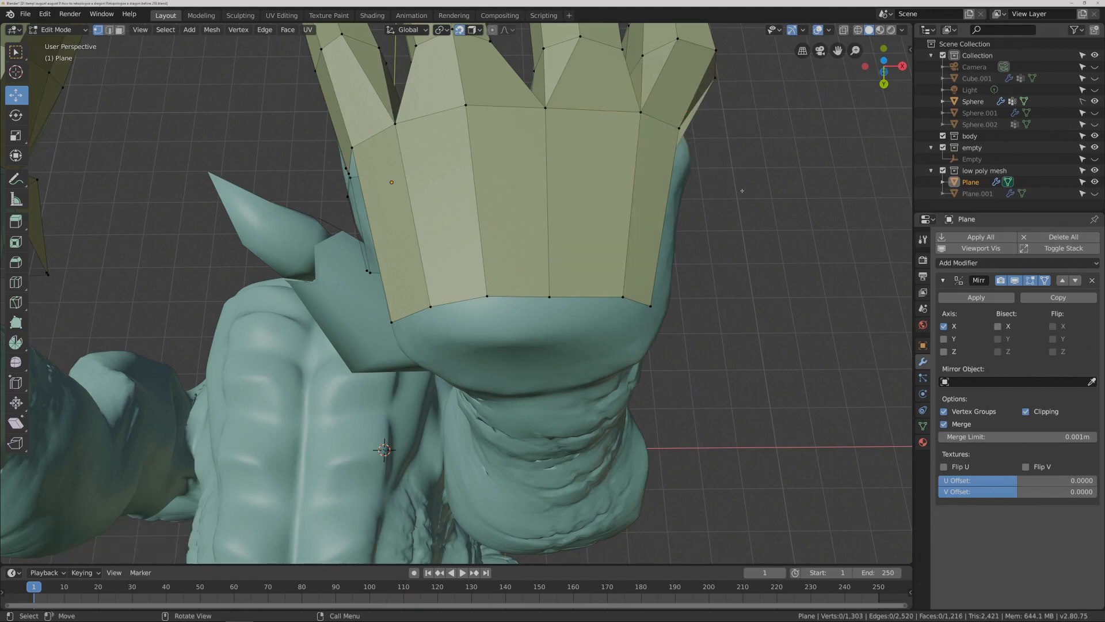
- Turn off snapping and move the vertex at the palm corner beside the thumb-side toe up 0.113 m along Z
middle_click_drag(740, 206, 492, 372)
left_click(469, 353)
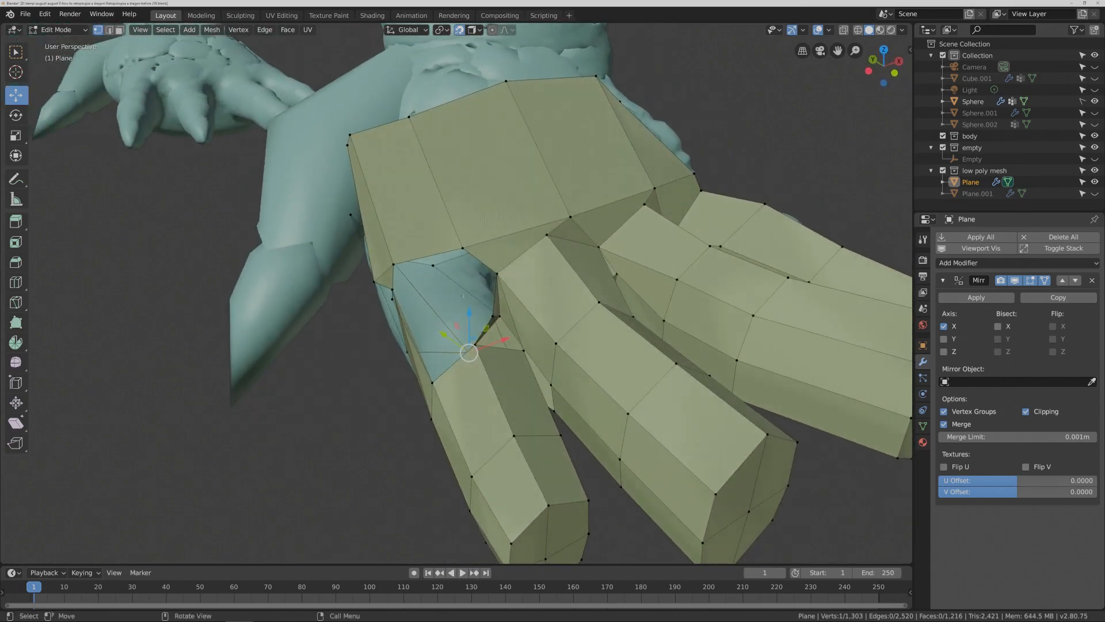
middle_click_drag(463, 295, 510, 283)
left_click(461, 294)
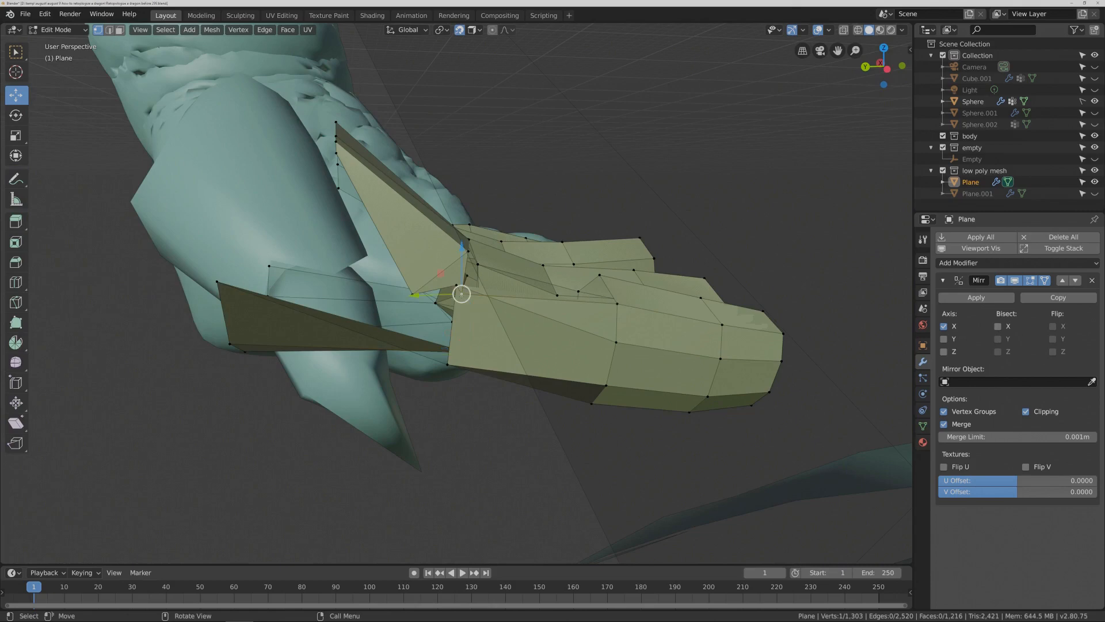
key("g")
key("z")
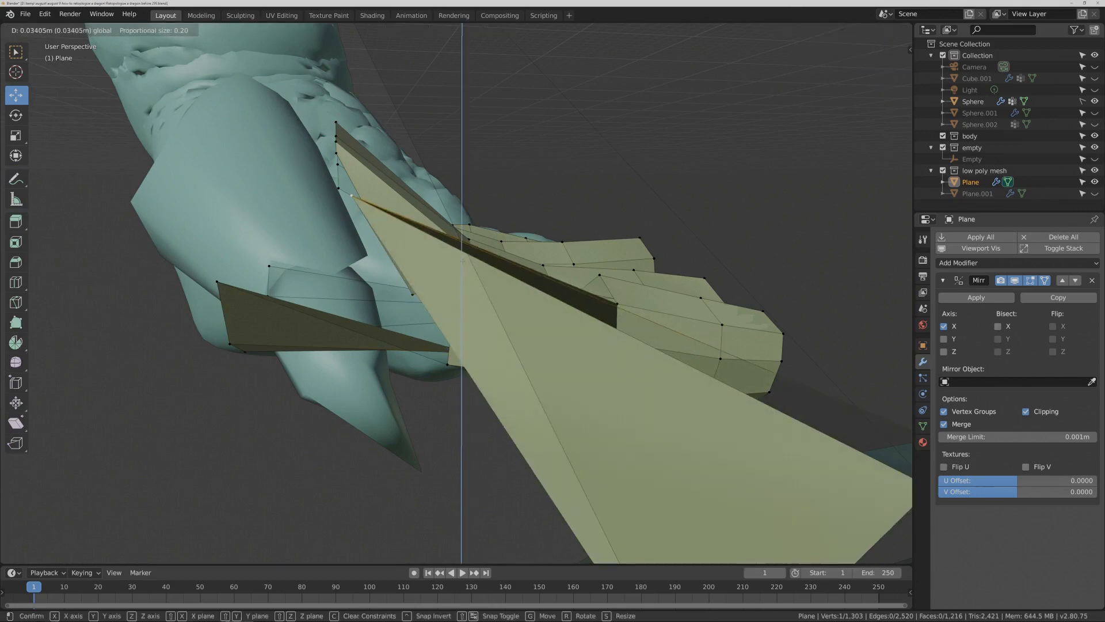
key("Escape")
key("shift+Tab")
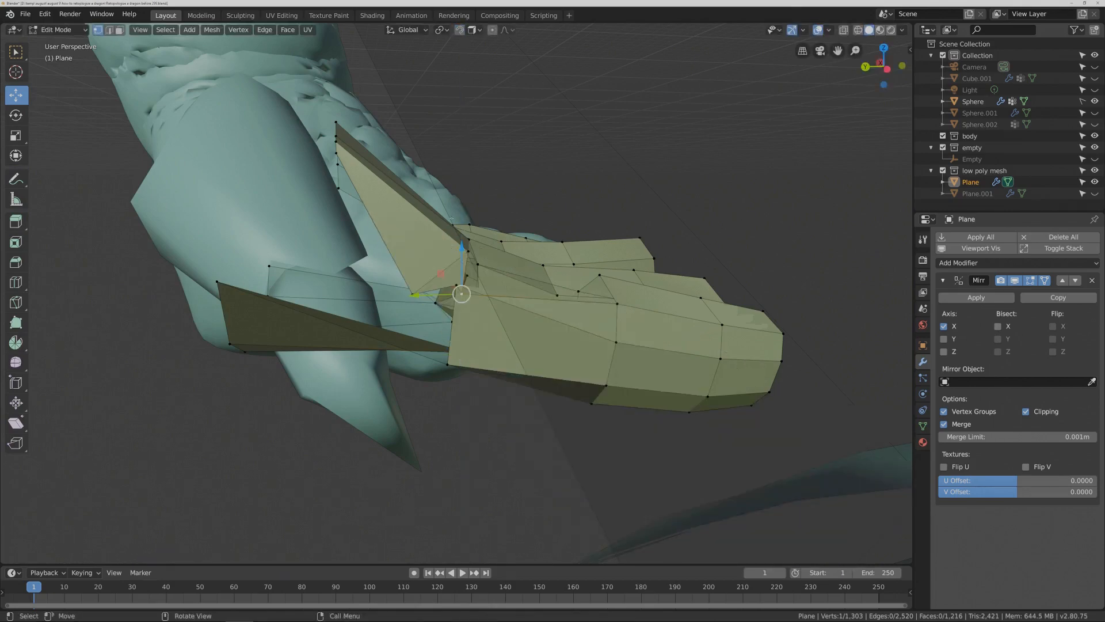
key("g")
key("z")
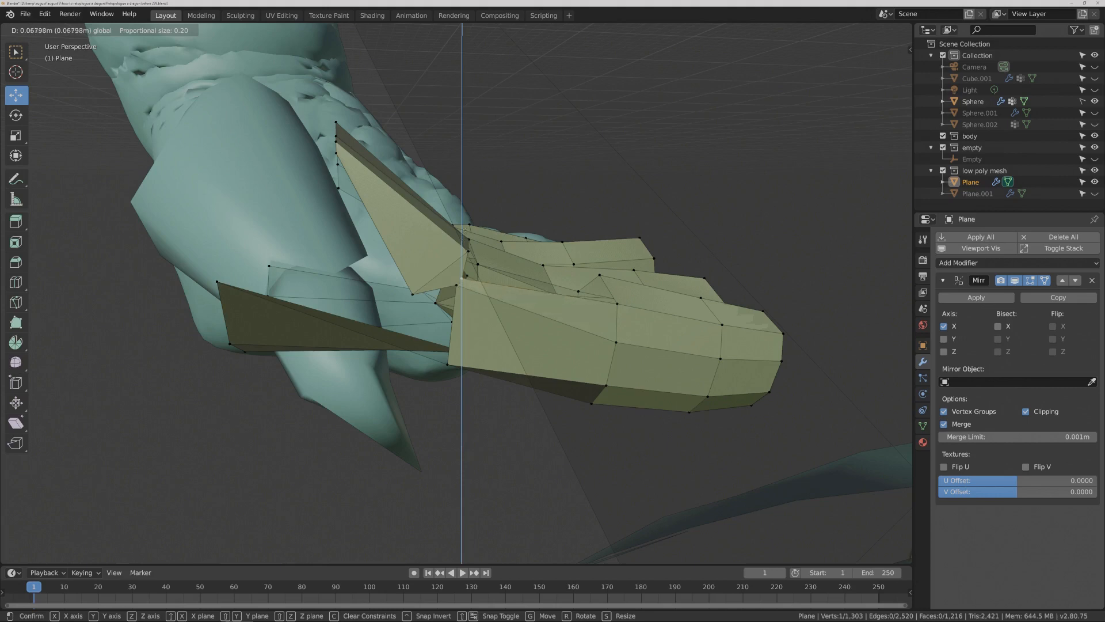
left_click(466, 219)
- Fill a face between the thumb-side toe's base, the neighbouring toe's base vertex and the palm edge
middle_click_drag(507, 220, 465, 252)
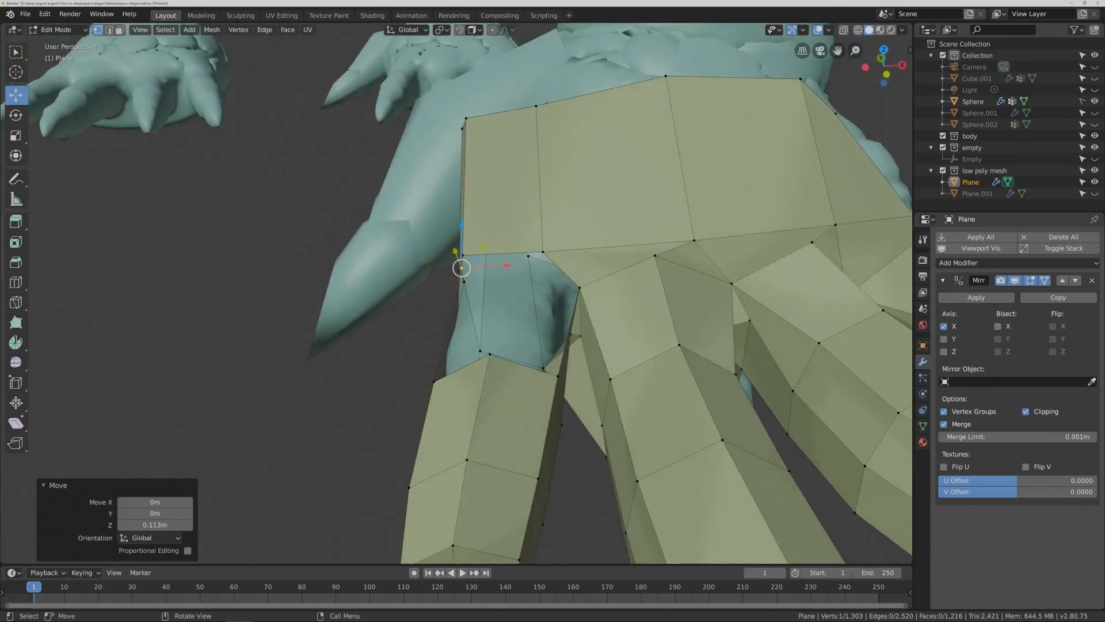
left_click(489, 353)
left_click(557, 376, "shift")
left_click(580, 287, "shift")
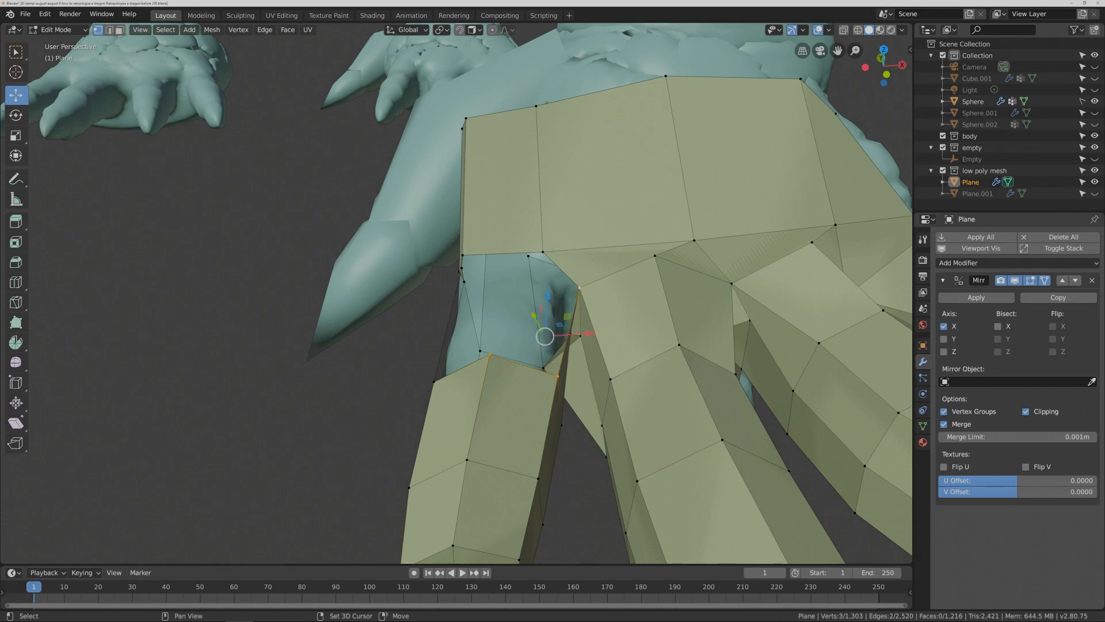
left_click(544, 252, "shift")
key("f")
- Merge the two close vertices at the palm's thumb-side corner at center, and fill the quad between the palm edge and toe base
middle_click_drag(546, 254, 570, 262)
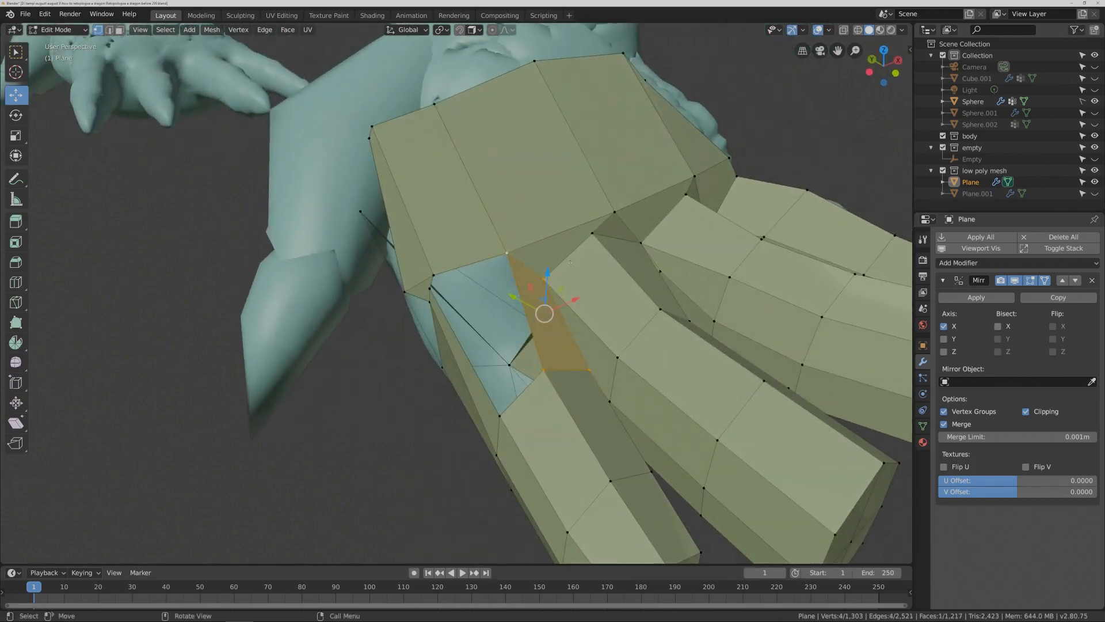
left_click(433, 275)
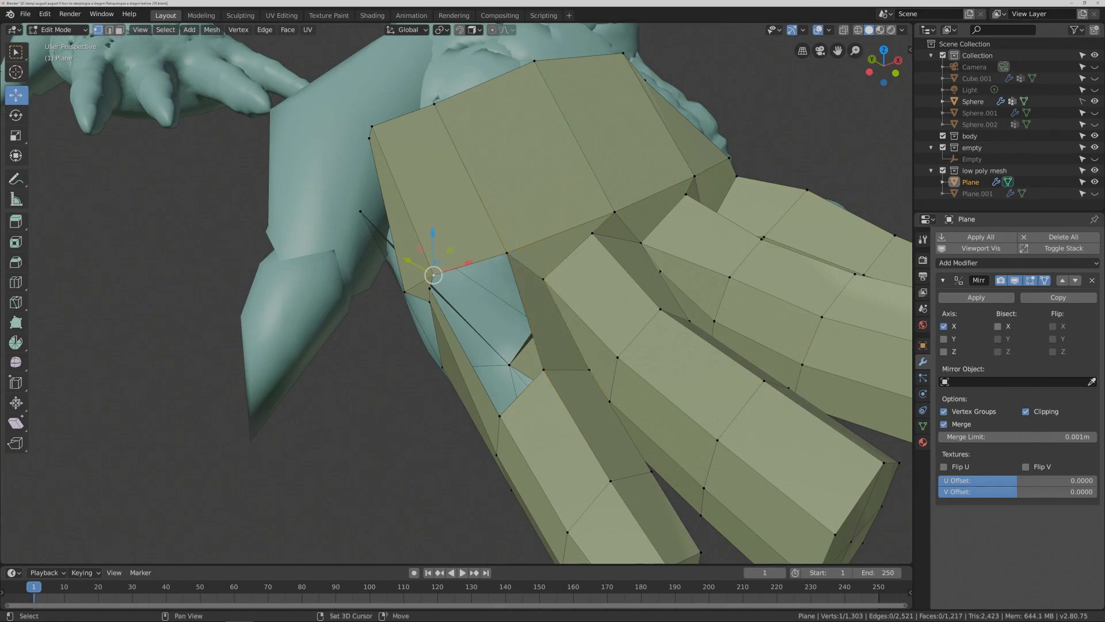
left_click(429, 288, "shift")
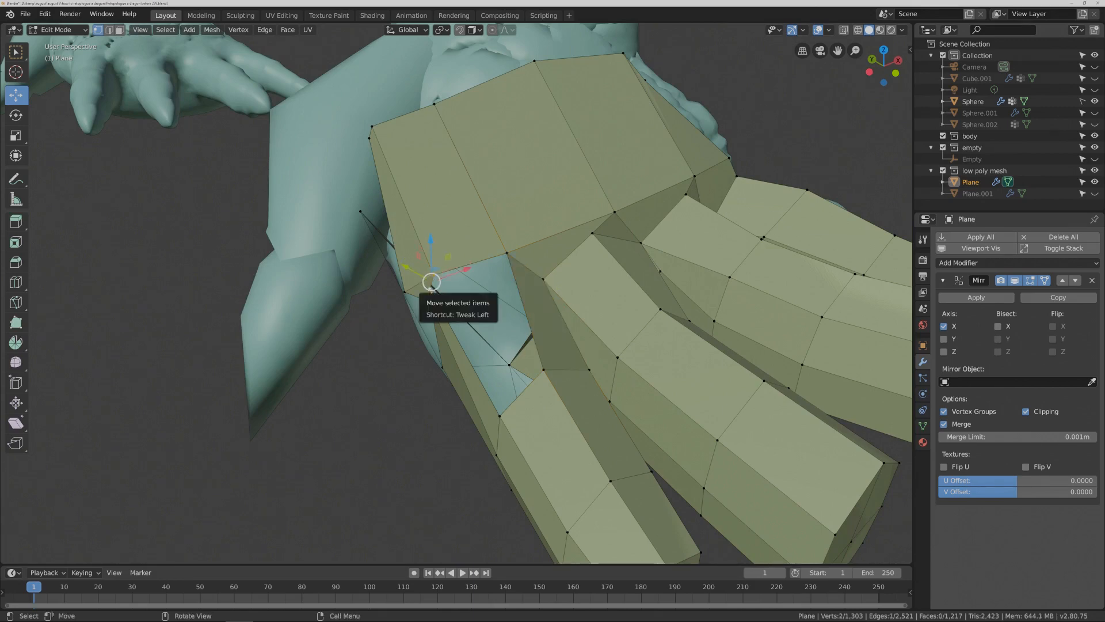
key("m")
left_click(431, 282)
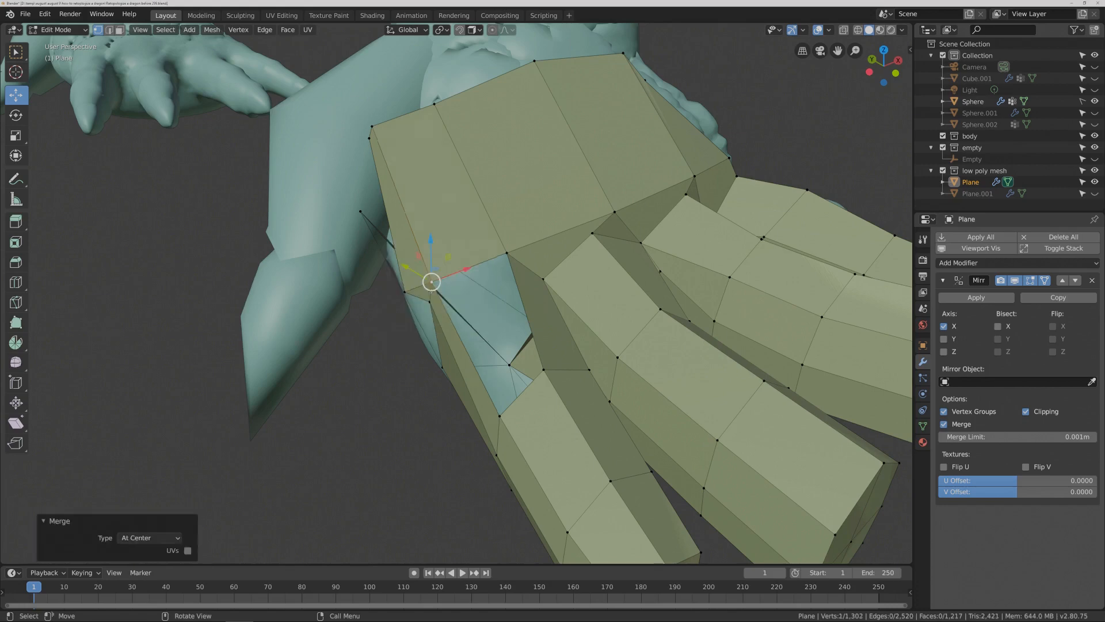
left_click(505, 254, "shift")
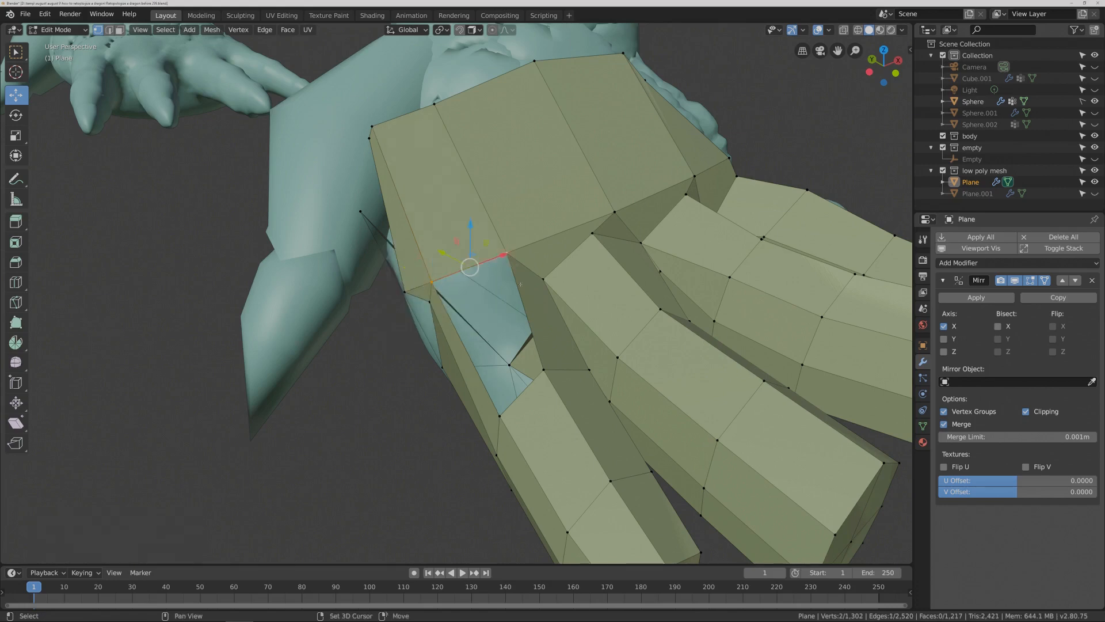
left_click(542, 369, "shift")
key("f")
- Move the vertex on the outer side of the thumb-side toe's base down 0.357 m along Z
scroll(624, 387, "down", 10)
middle_click_drag(564, 342, 461, 346)
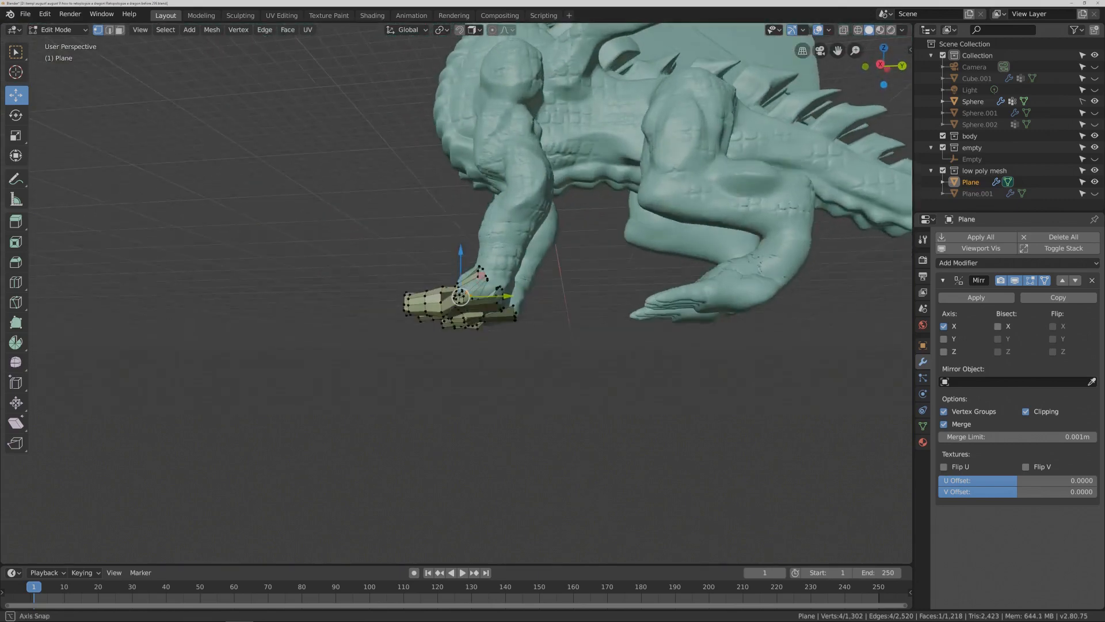
scroll(518, 323, "up", 4)
middle_click_drag(518, 322, 332, 288)
mouse_move(251, 327)
middle_mouse_down()
mouse_move(242, 327)
mouse_move(261, 317)
middle_mouse_up()
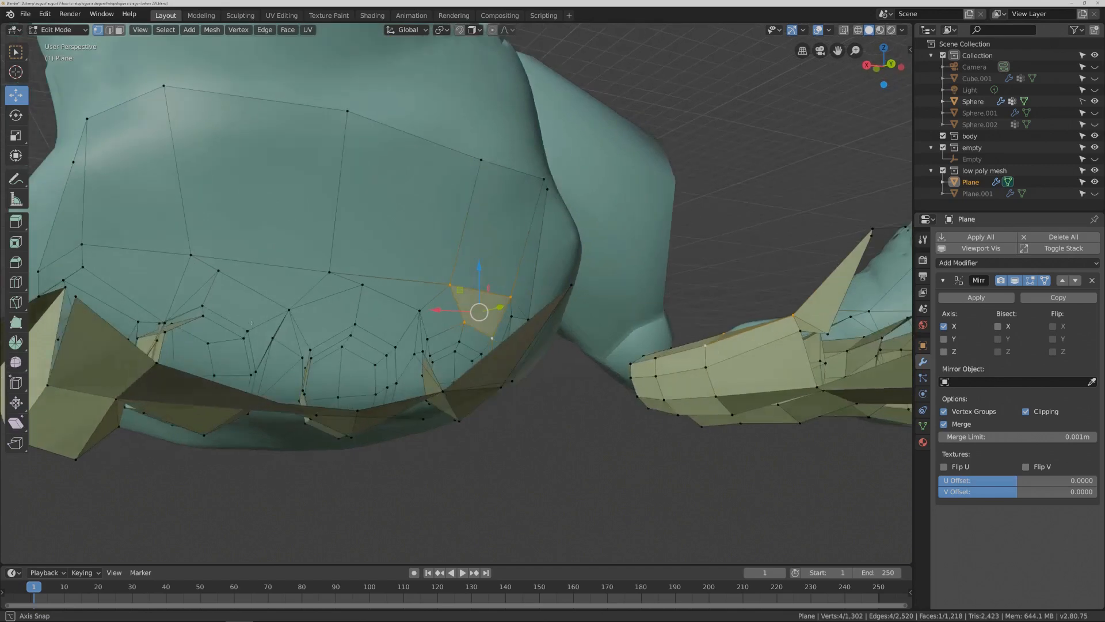
left_click(65, 288)
middle_click_drag(65, 287, 109, 304)
left_click_drag(61, 251, 64, 326)
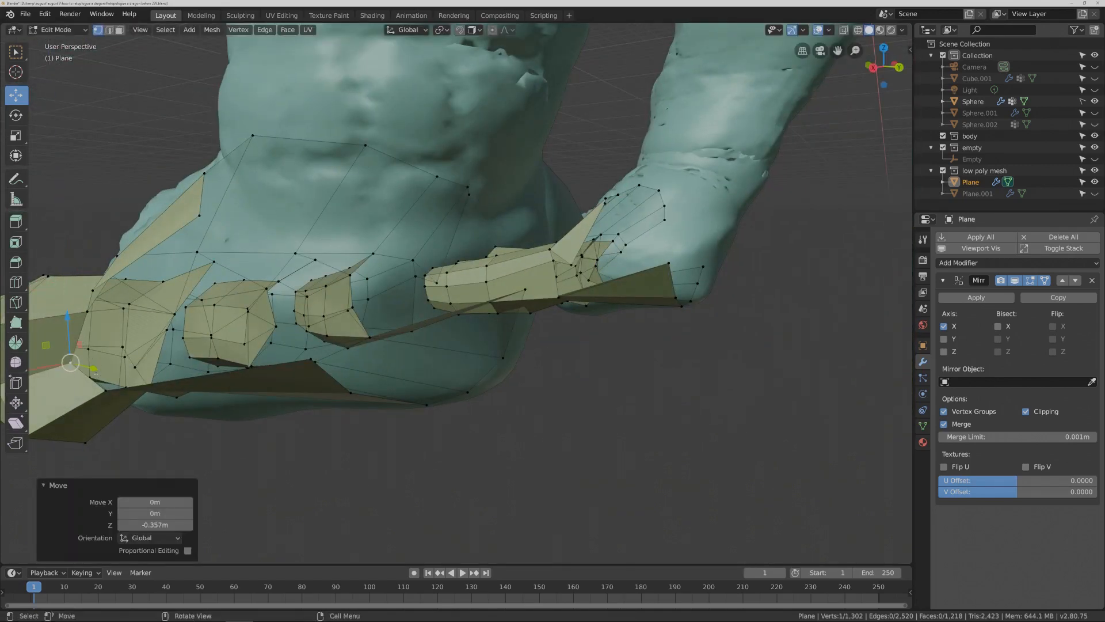
- Shift the same toe-base vertex toward the wrist along Y, refine it by another 0.0463 m, and raise it 0.0722 m along Z
middle_click_drag(100, 356, 524, 429, "shift")
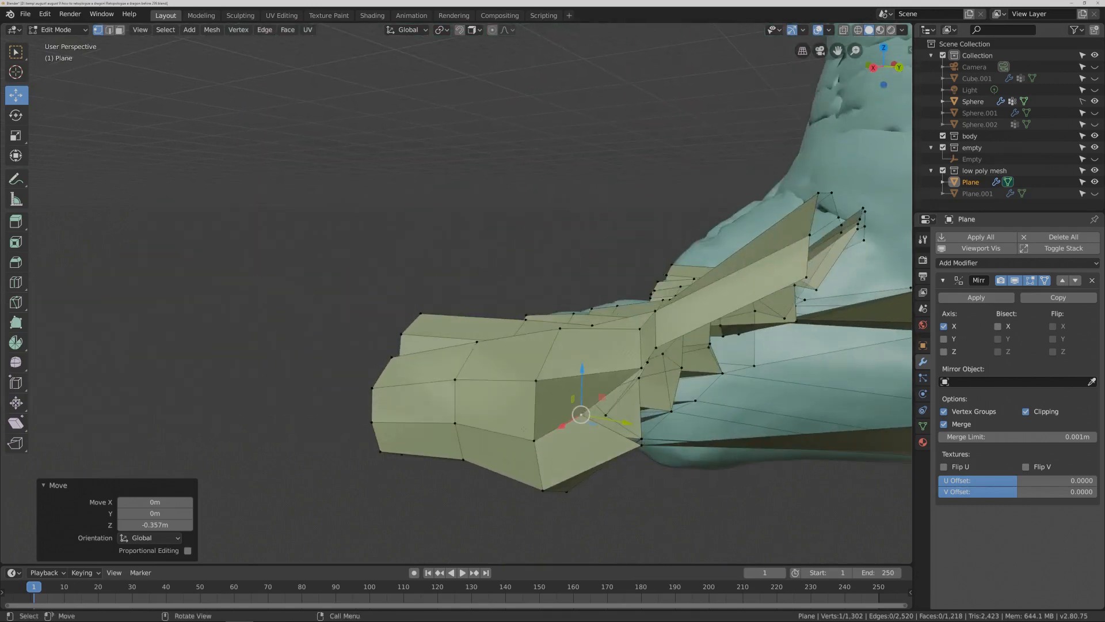
left_click_drag(627, 423, 680, 433)
middle_click_drag(703, 434, 731, 394)
left_click_drag(683, 420, 694, 421)
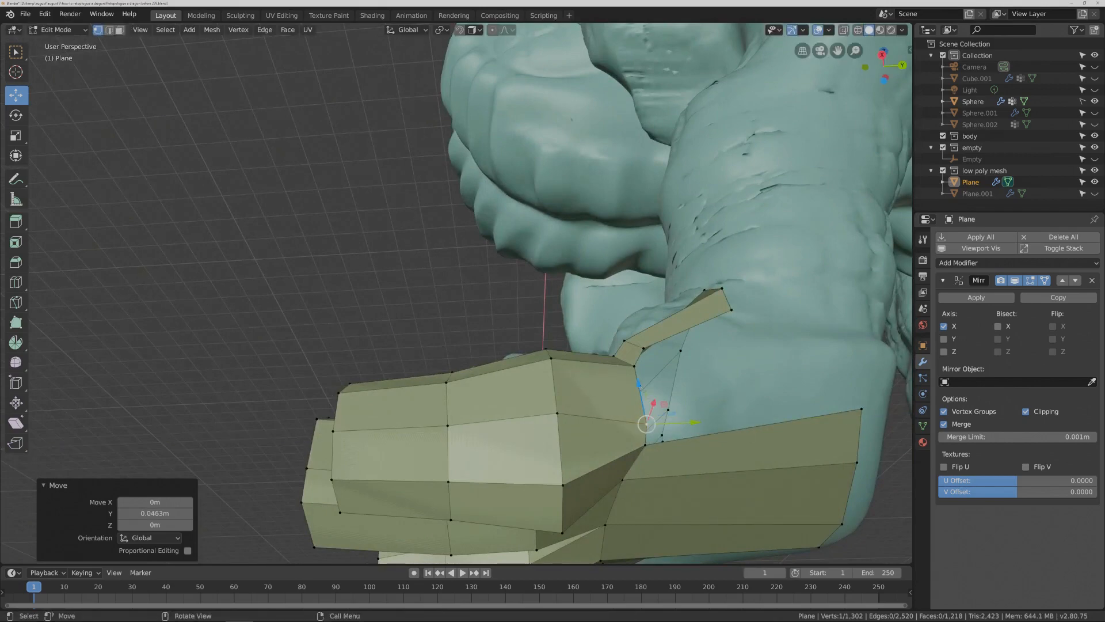
key("g")
left_click(637, 371)
middle_click_drag(638, 371, 698, 376)
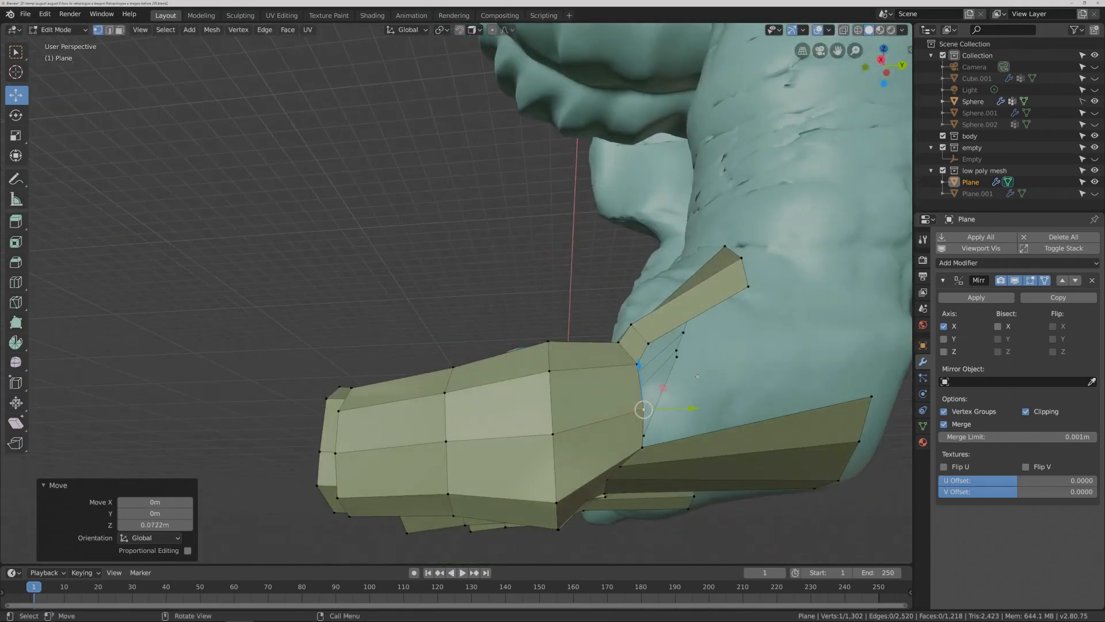
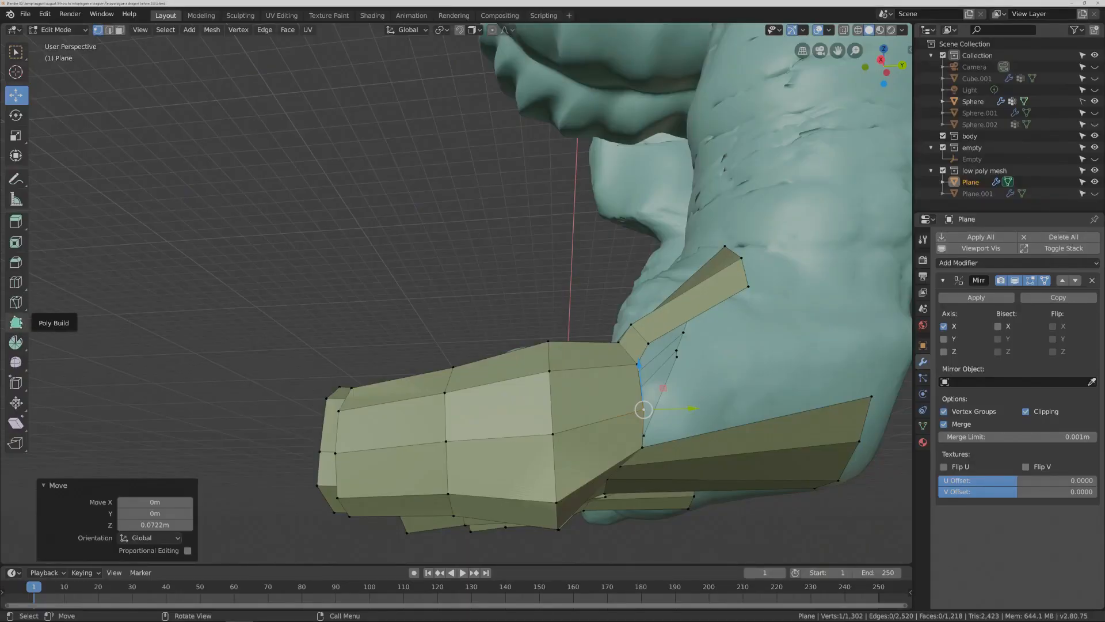
- Extend two faces from the thumb-side toe's base along the foot's side with Poly Build, and fill the gap to the underside strip
left_click(16, 323)
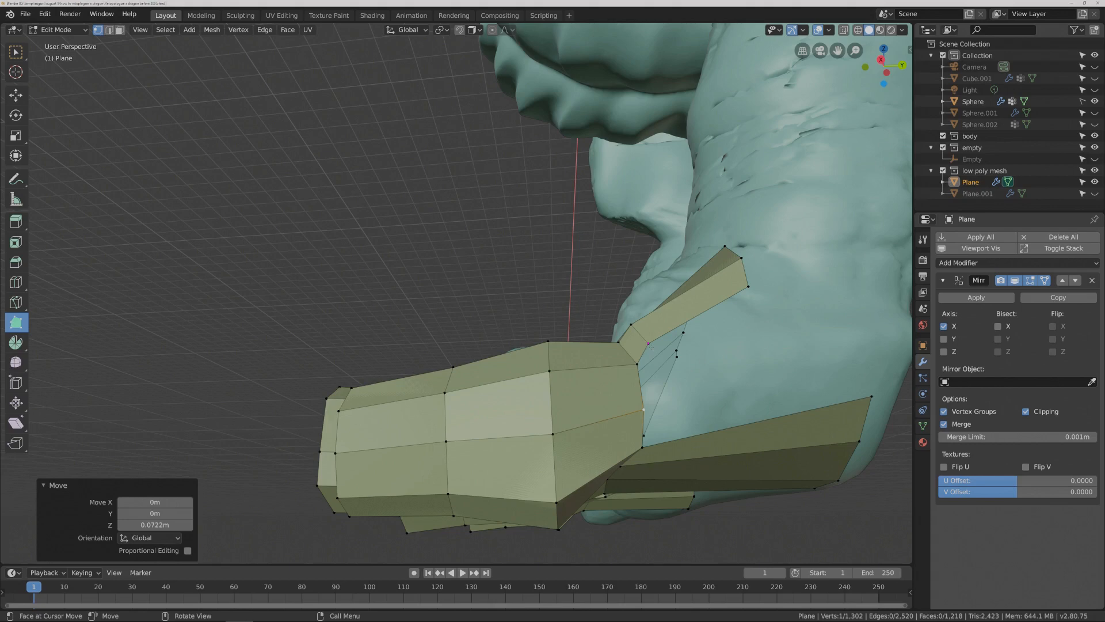
left_click_drag(649, 344, 797, 369)
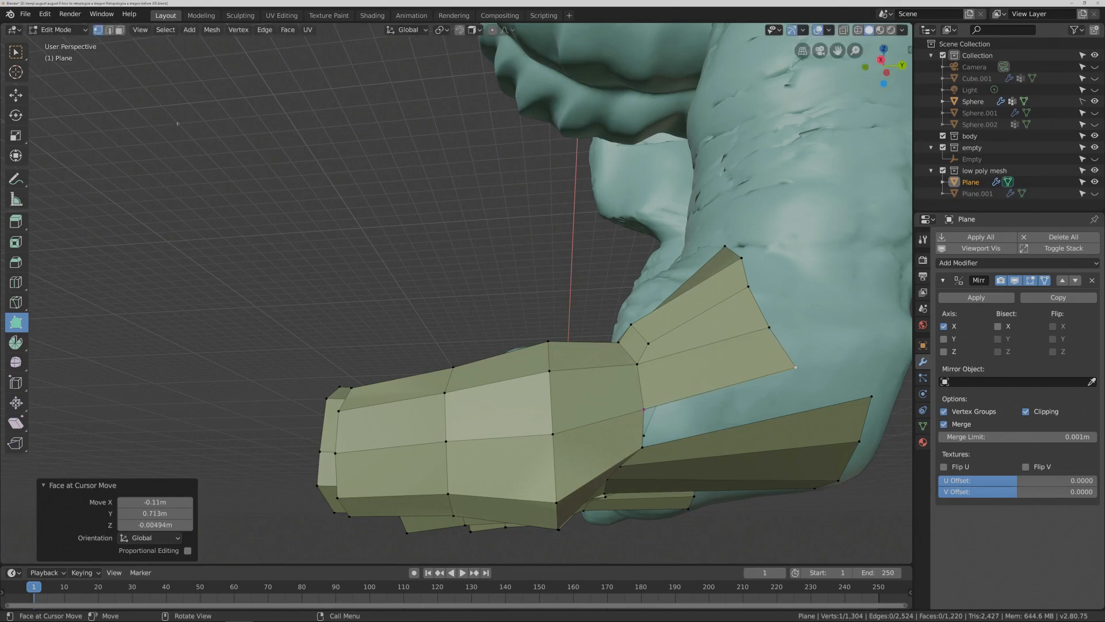
left_click(16, 51)
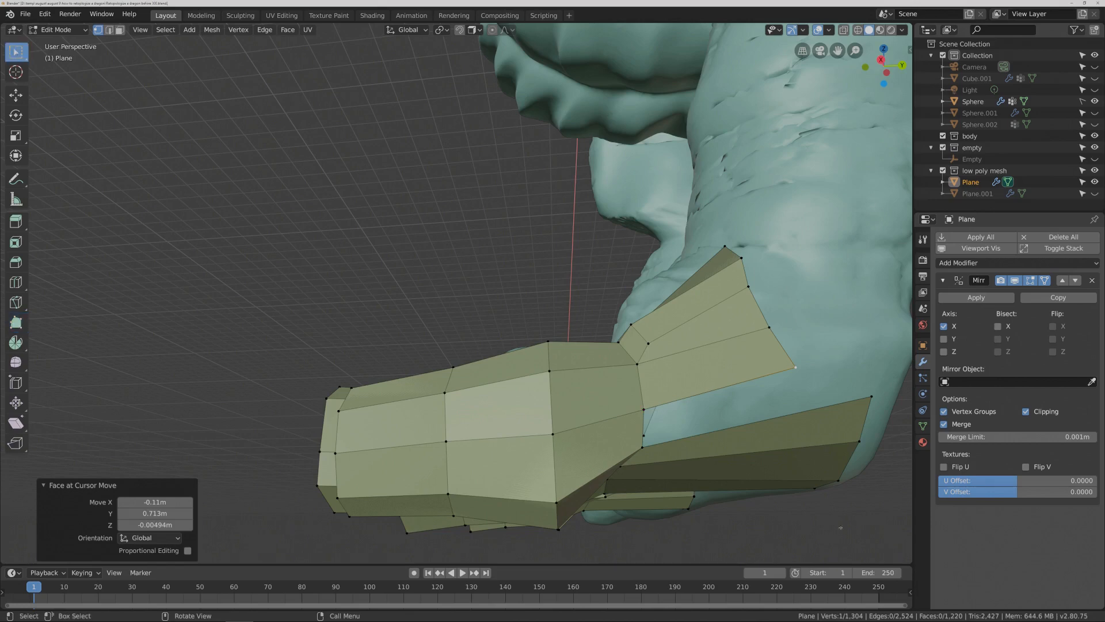
left_click(815, 457)
left_click(796, 366)
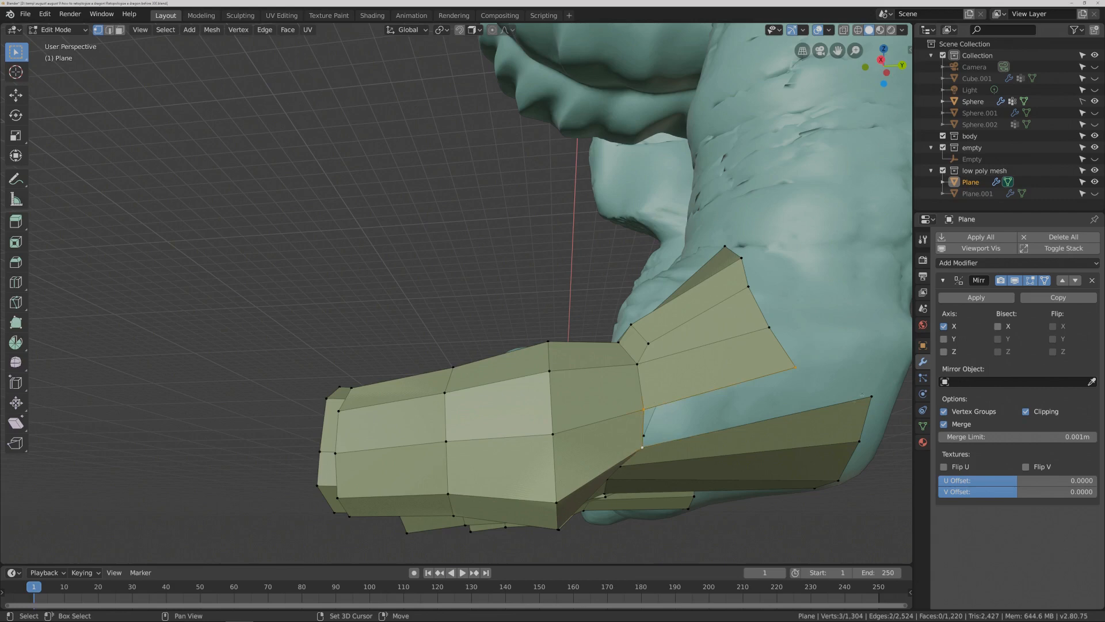
left_click(871, 397, "shift")
key("f")
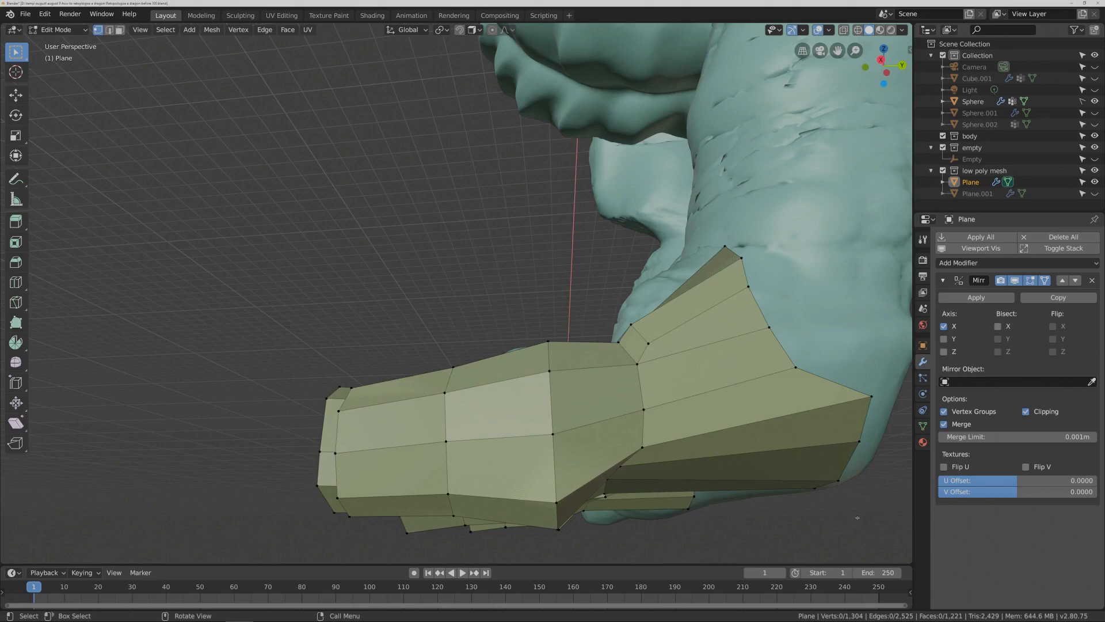
- Select the path of vertices along the palm underside's wrist-side edge and move it toward the toes along Y
middle_click_drag(704, 359, 671, 449, "ctrl")
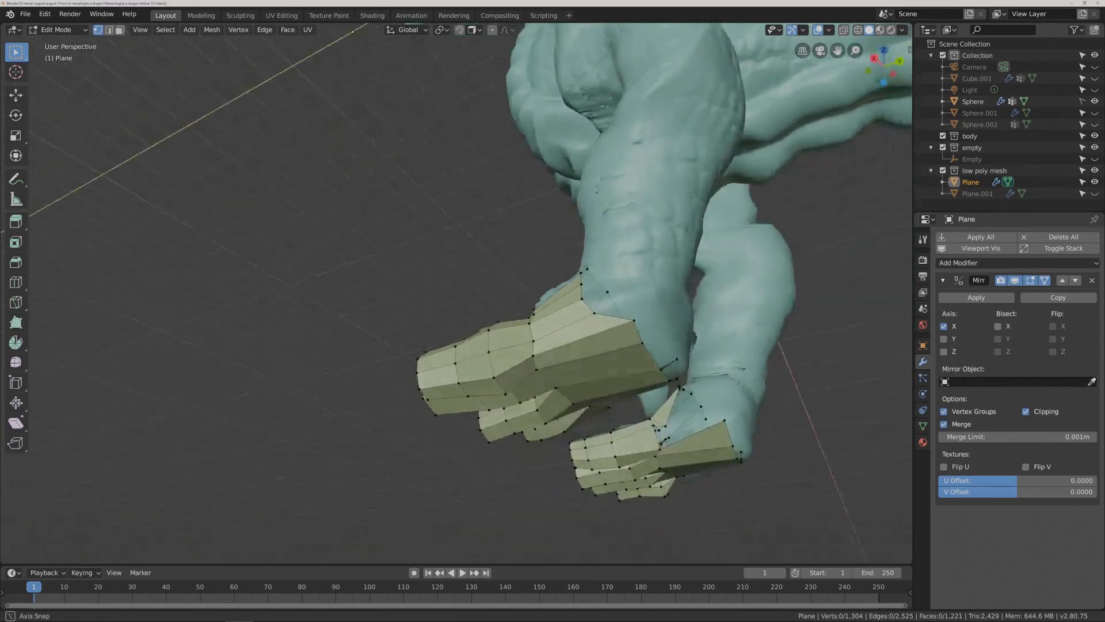
middle_click_drag(384, 307, 677, 296)
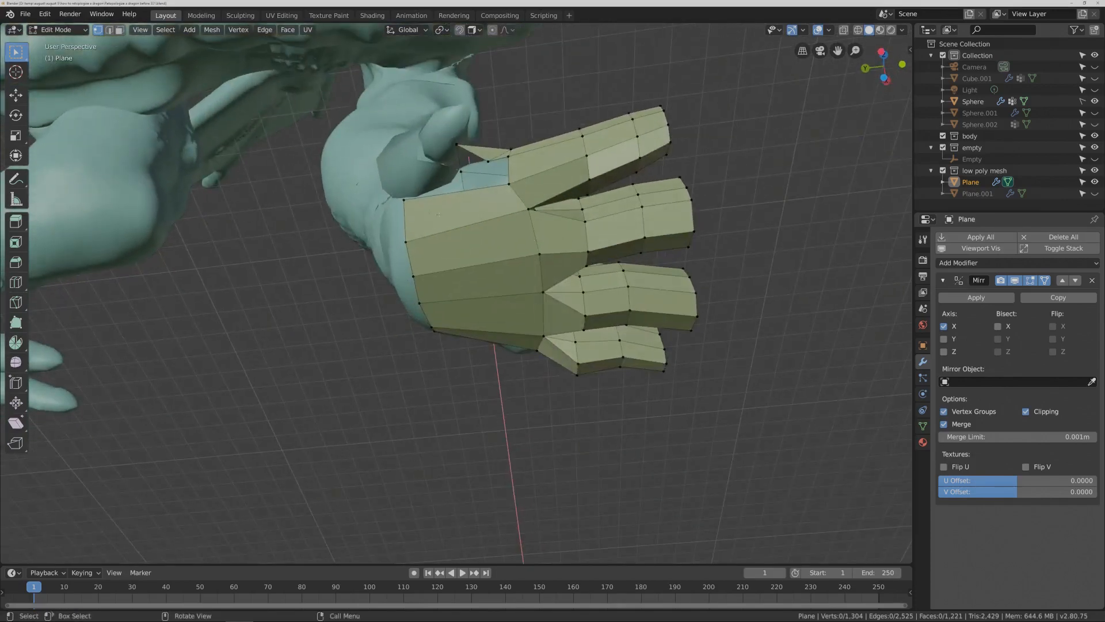
middle_click_drag(422, 250, 458, 159)
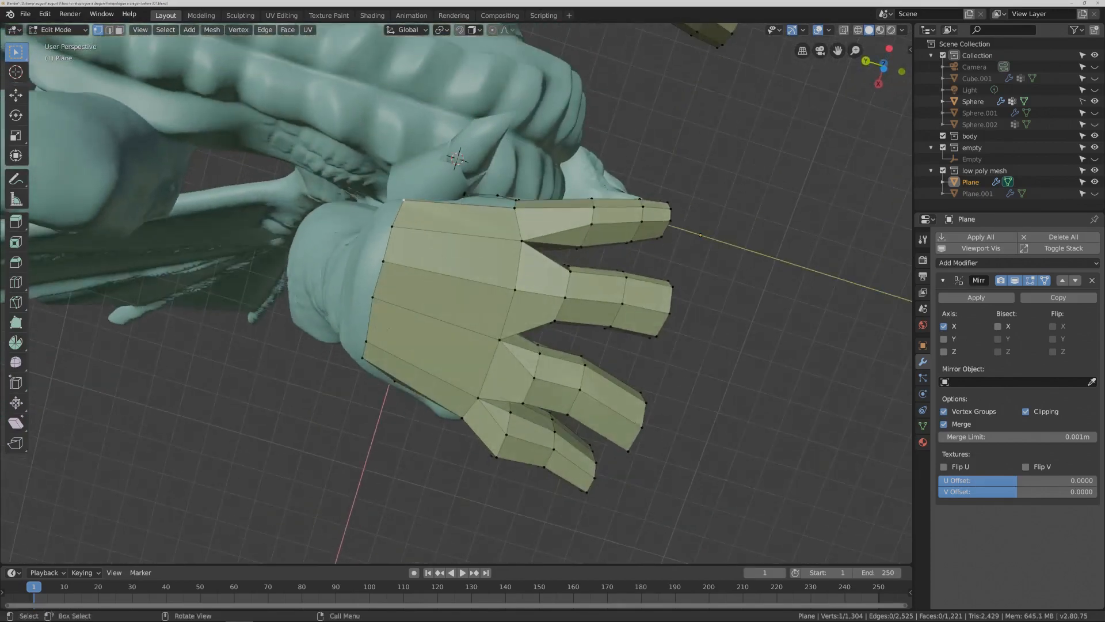
left_click(362, 360, "ctrl")
middle_click_drag(361, 360, 416, 408)
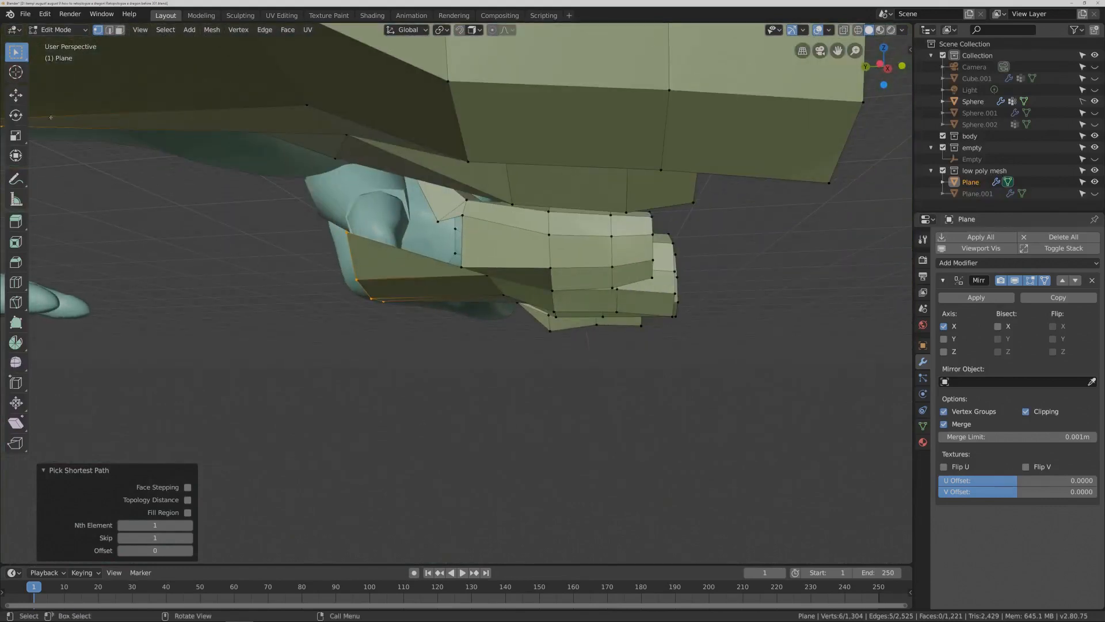
left_click(16, 95)
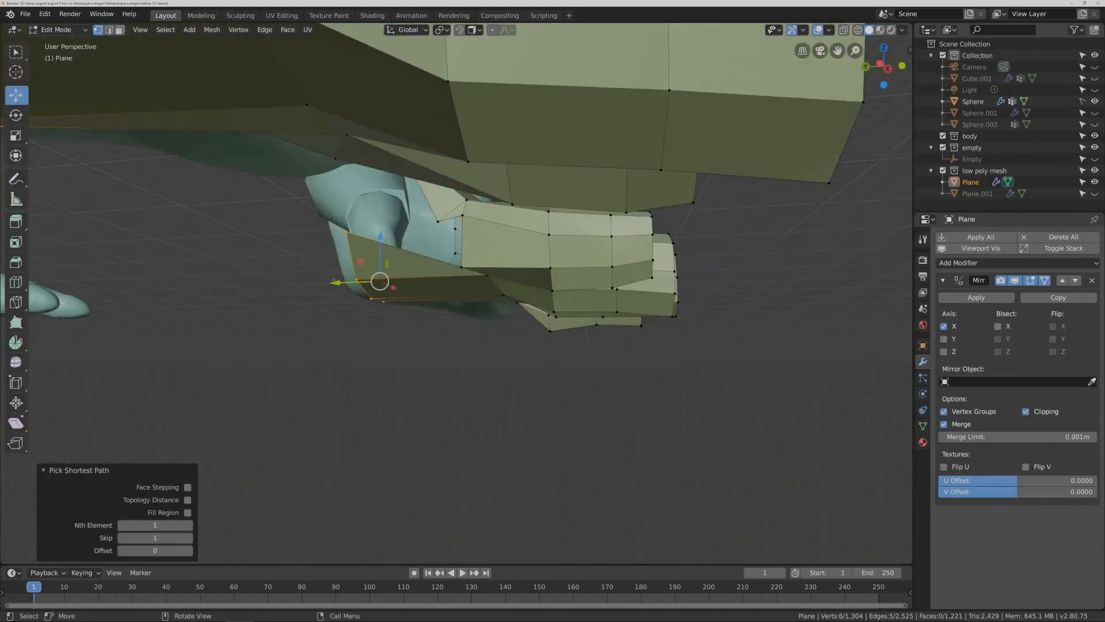
left_click_drag(335, 282, 388, 280)
- Fill the four-vertex gap between the thumb-side toe's base, the palm strip's corner and the side faces
left_click(458, 215)
left_click(459, 265, "shift")
left_click(436, 220, "shift")
left_click(461, 266)
left_click(407, 228, "shift")
left_click(437, 220, "shift")
left_click(462, 215, "shift")
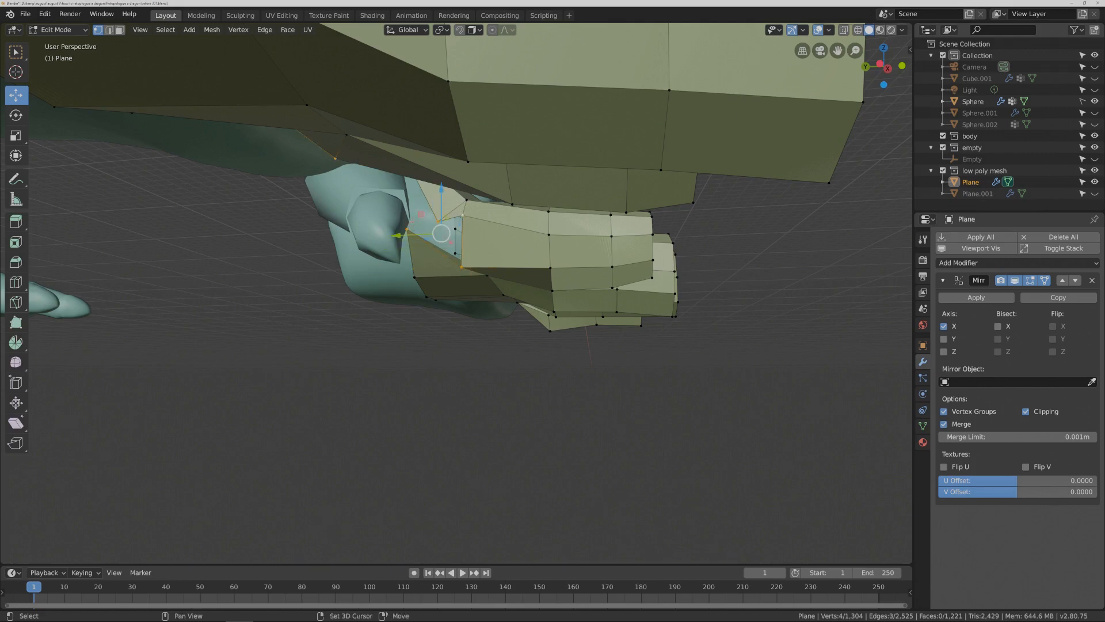
key("f")
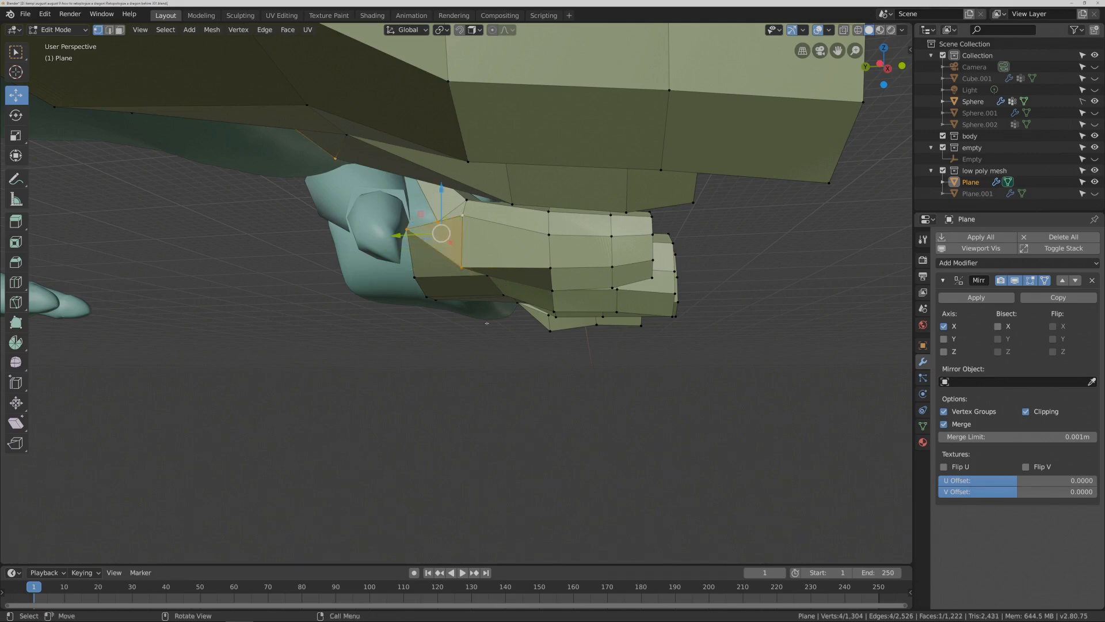
- Move the palm strip's thumb-side corner vertex -0.191 m along Y
middle_click_drag(487, 324, 429, 262)
left_click(401, 227)
key("g")
key("y")
left_click(424, 226)
middle_click_drag(456, 313, 426, 299)
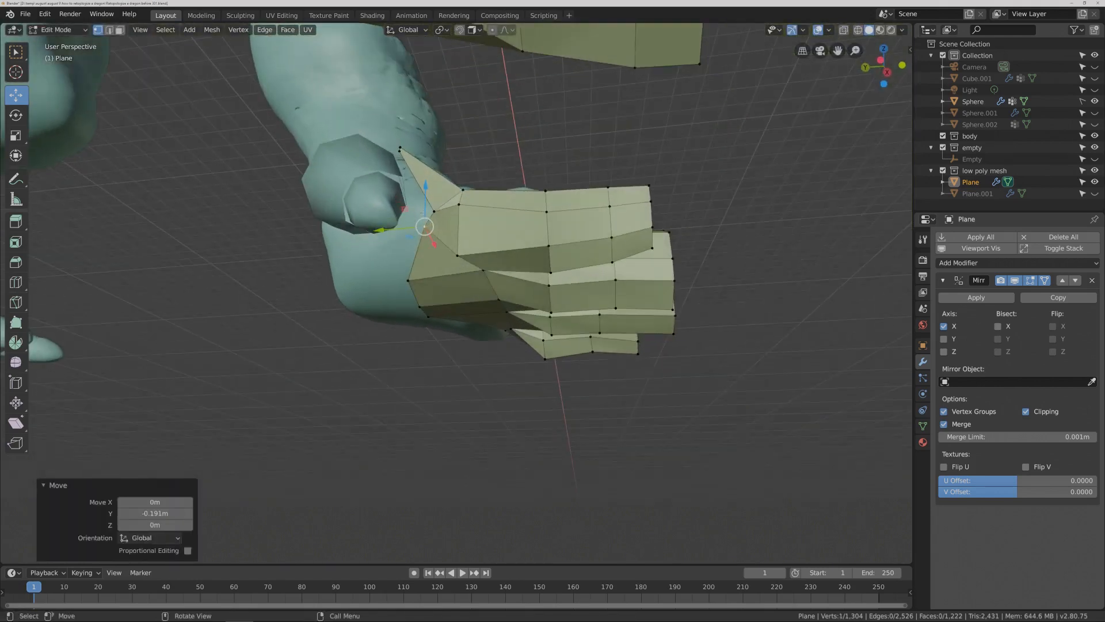
- Lower the same thumb-side corner vertex 0.26 m along Z
key("g")
key("z")
left_click(424, 259)
middle_click_drag(424, 259, 458, 265)
middle_click_drag(489, 415, 407, 206)
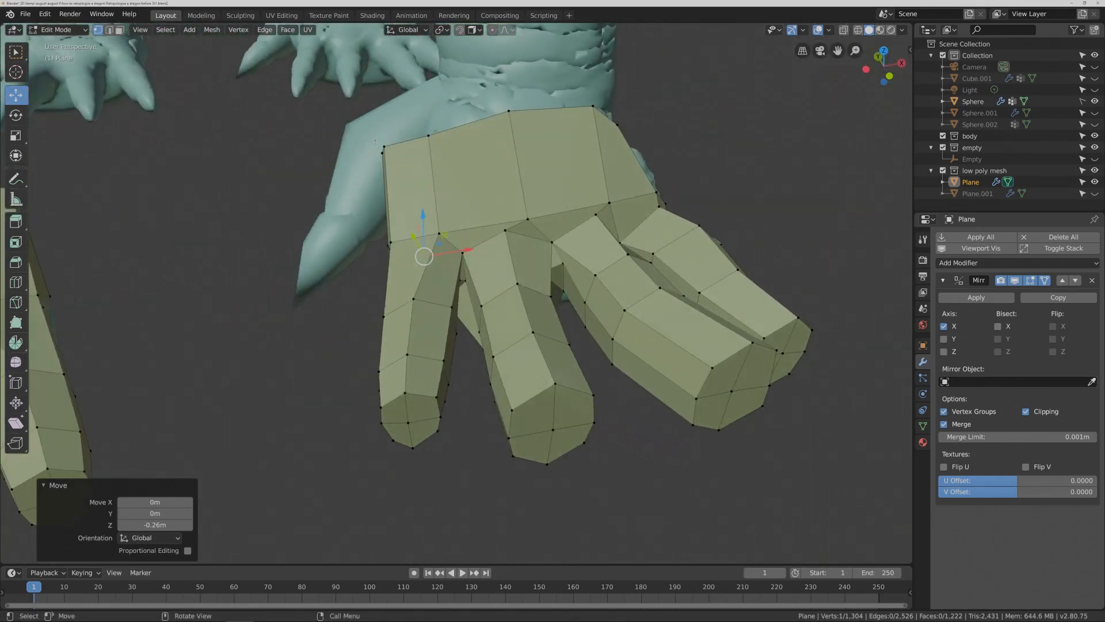
- Move the wrist-side corner vertex on the thumb side of the foot's top 0.0819 m along X
middle_click_drag(374, 142, 397, 134)
left_click(381, 150)
key("g")
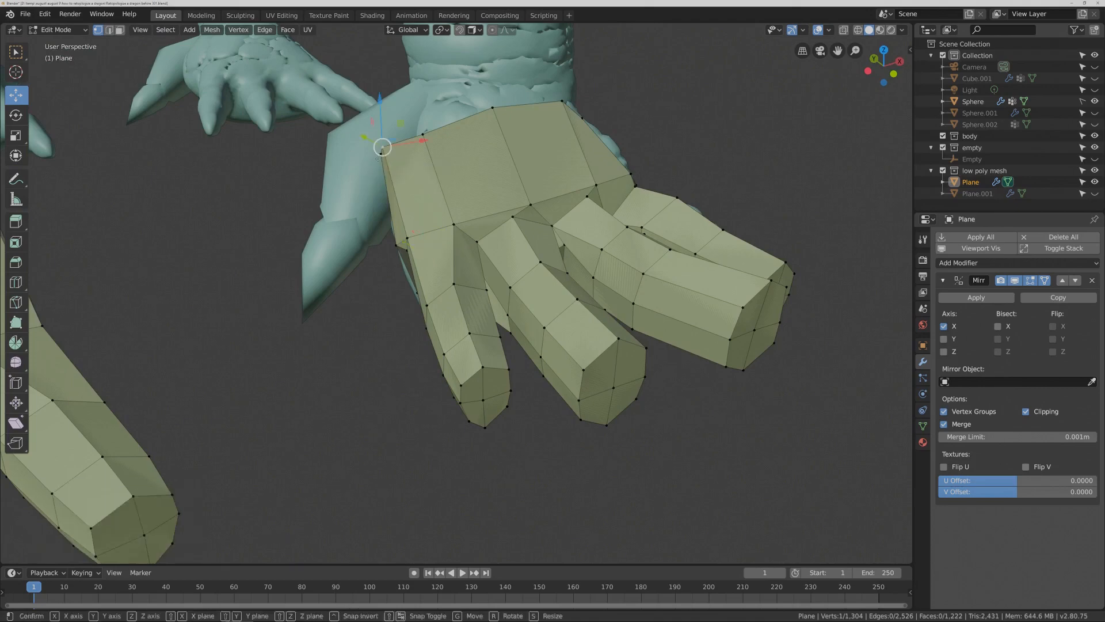
left_click(378, 158)
left_click_drag(422, 140, 433, 138)
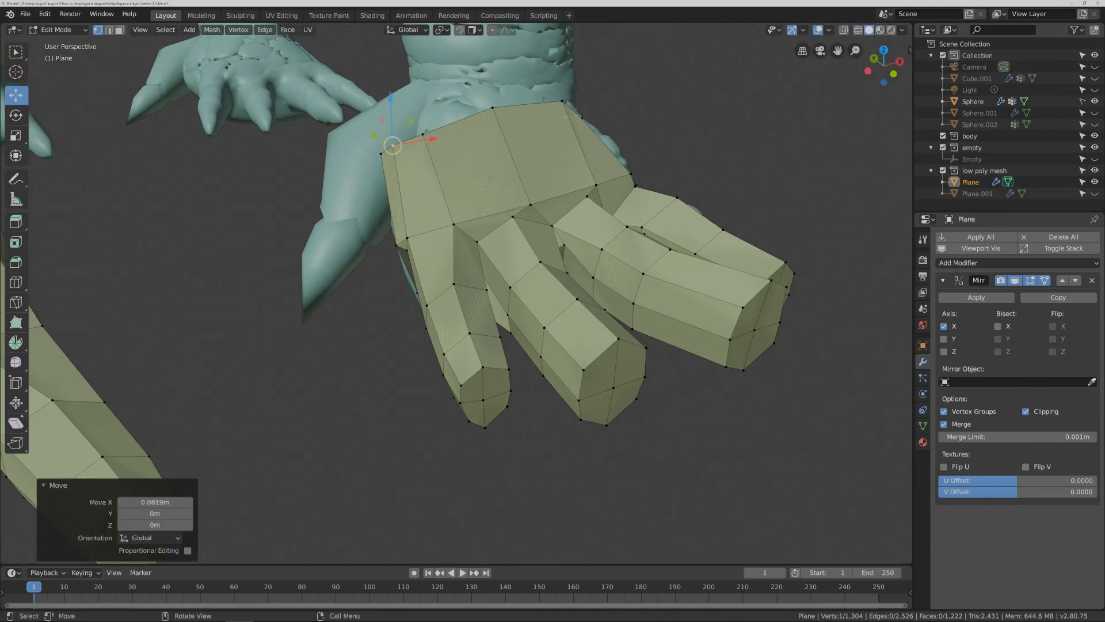
- In wireframe shading and face mode, circle-select the faces of the front foot's palm and toes through the mesh
scroll(737, 339, "down", 4)
left_click(730, 348)
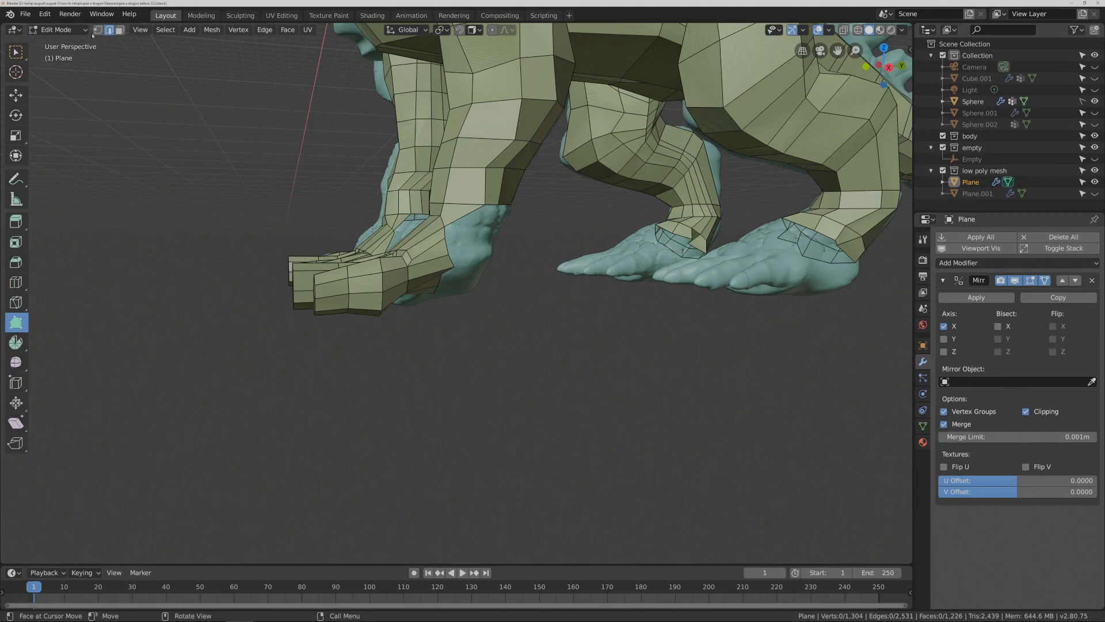
left_click(18, 51)
middle_click_drag(183, 193, 271, 264)
key("z")
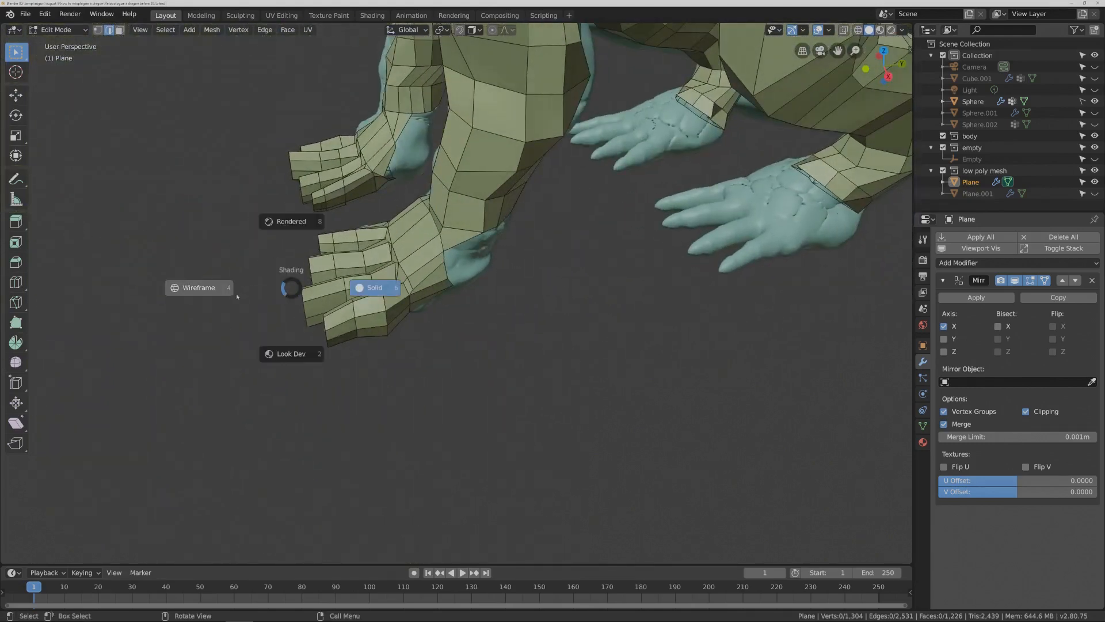
left_click(217, 291)
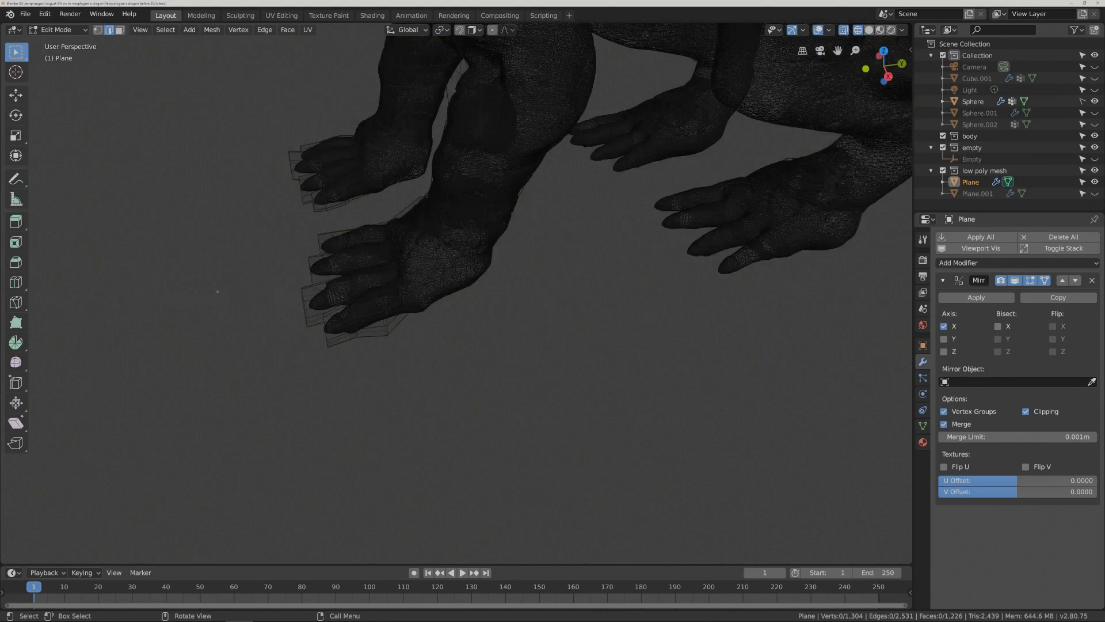
left_click(120, 30)
key("c")
mouse_move(362, 261)
left_mouse_down()
mouse_move(370, 224)
mouse_move(407, 279)
left_mouse_up()
mouse_move(393, 230)
left_mouse_down()
mouse_move(397, 311)
mouse_move(306, 313)
mouse_move(334, 298)
mouse_move(325, 292)
mouse_move(370, 320)
mouse_move(344, 242)
mouse_move(383, 250)
mouse_move(469, 353)
mouse_move(397, 342)
mouse_move(401, 320)
left_mouse_up()
right_click(475, 357)
- Return to solid shading and add the missed faces on the foot's top and toe tips to the selection
key("z")
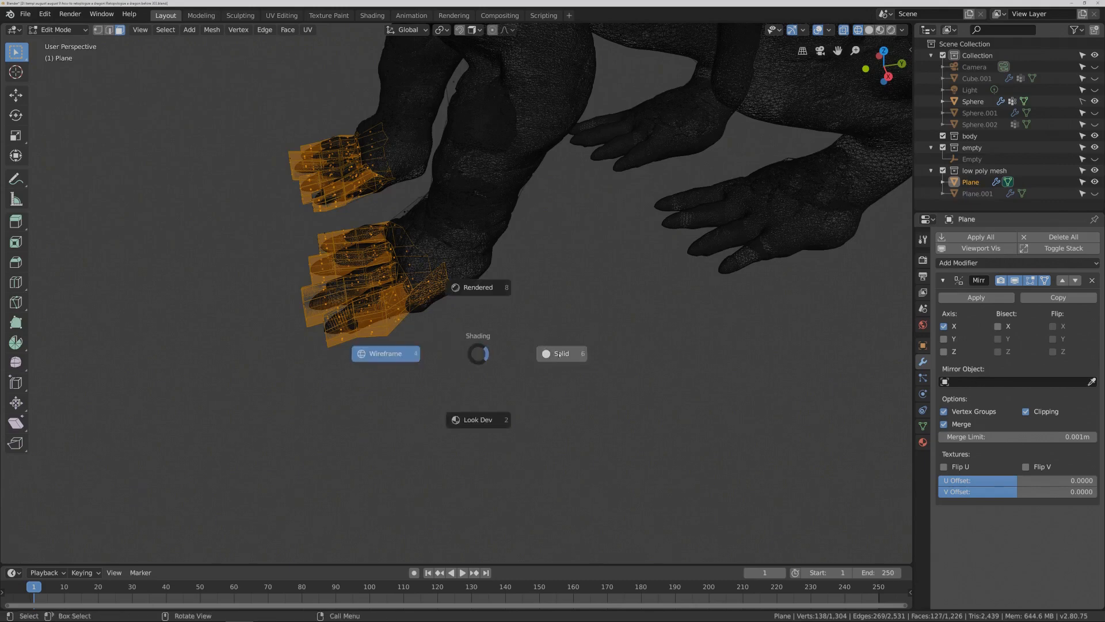
left_click(558, 354)
key("c")
left_click_drag(387, 216, 411, 268)
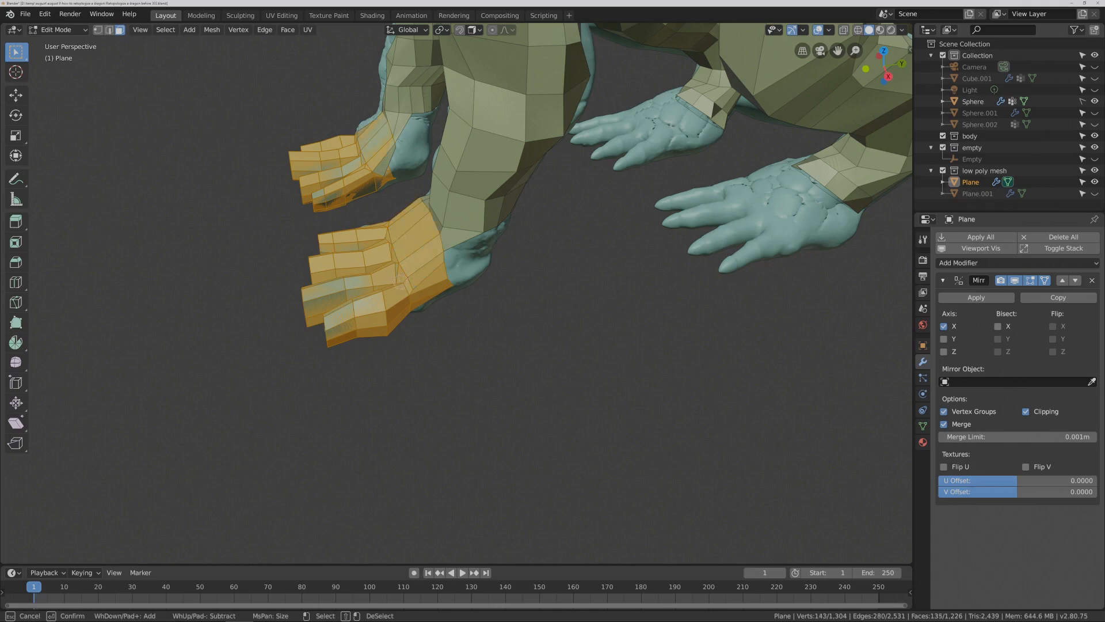
right_click(388, 236)
mouse_move(388, 236)
middle_mouse_down()
mouse_move(427, 290)
mouse_move(575, 355)
middle_mouse_up()
key("c")
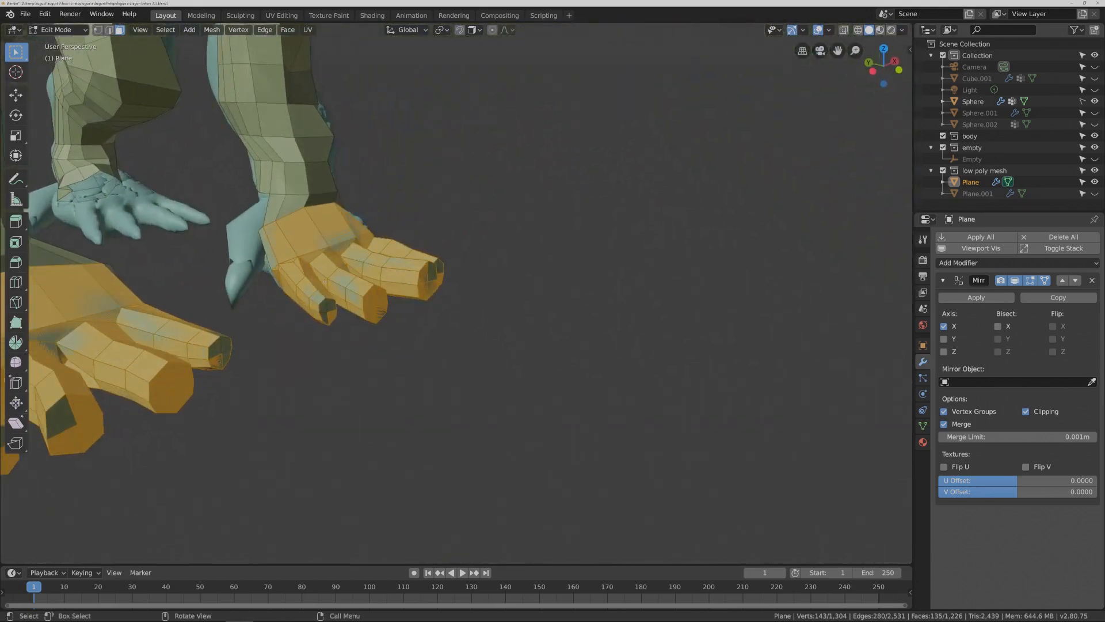
left_click_drag(273, 260, 329, 319)
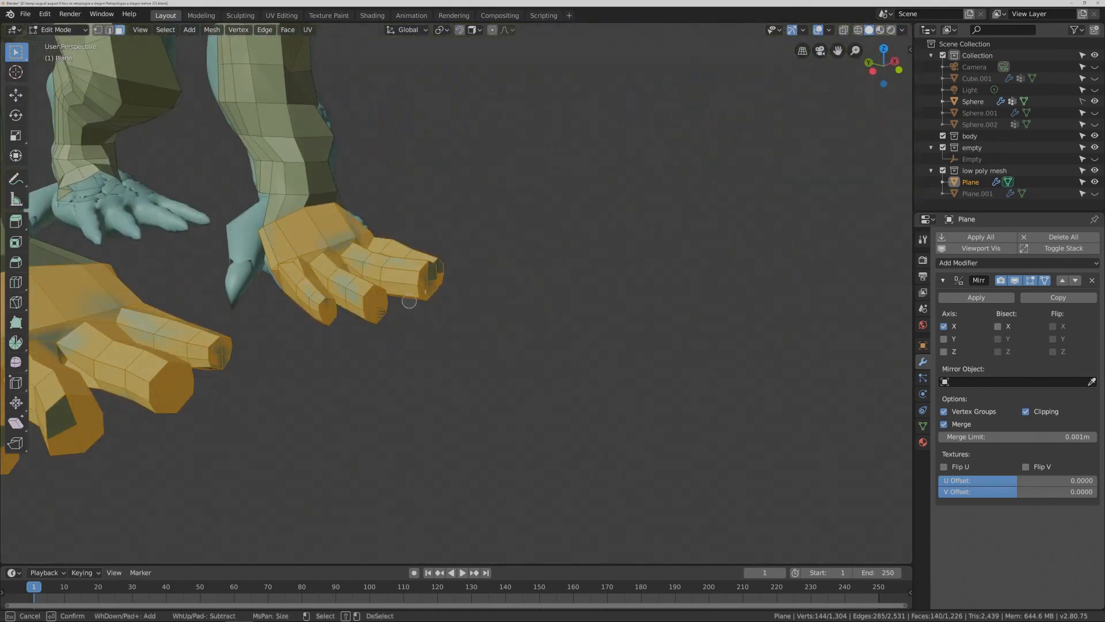
left_click_drag(425, 291, 443, 271)
right_click(483, 280)
- Duplicate the selected front foot faces in place and move the copy along Y onto the hind foot
mouse_move(489, 281)
middle_mouse_down()
mouse_move(464, 257)
mouse_move(472, 276)
mouse_move(417, 306)
mouse_move(341, 279)
mouse_move(362, 292)
middle_mouse_up()
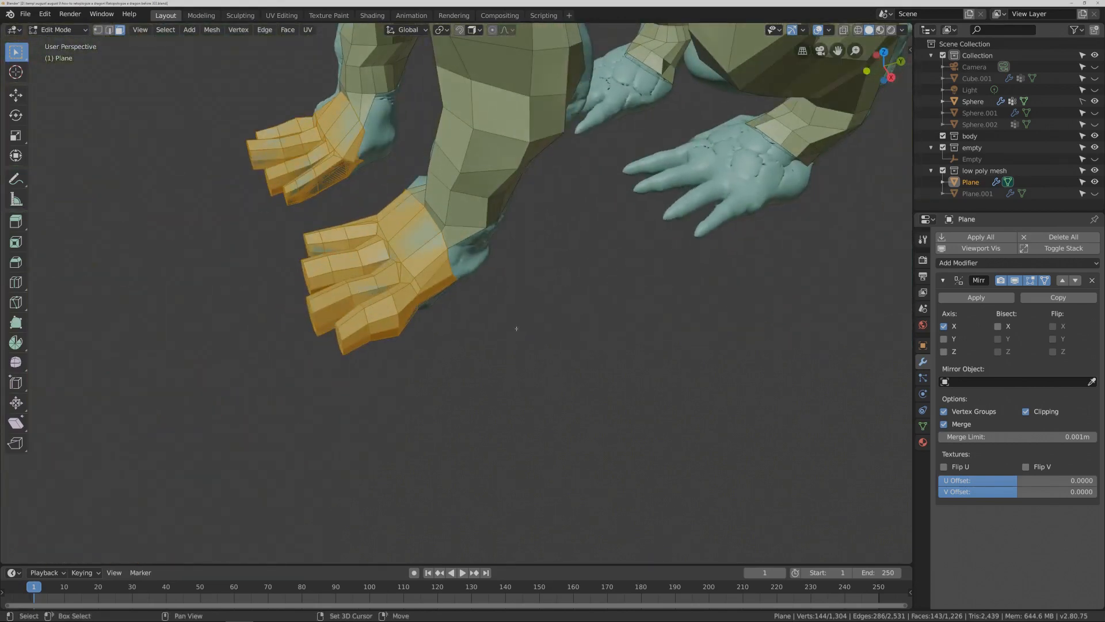
key("shift+d")
right_click(332, 214)
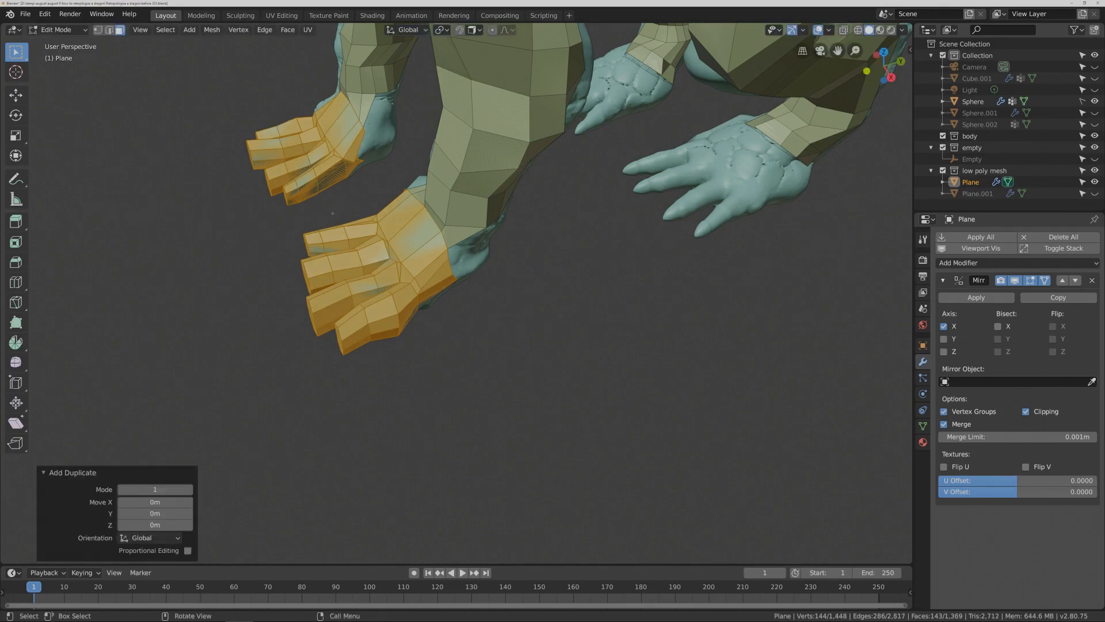
left_click(16, 95)
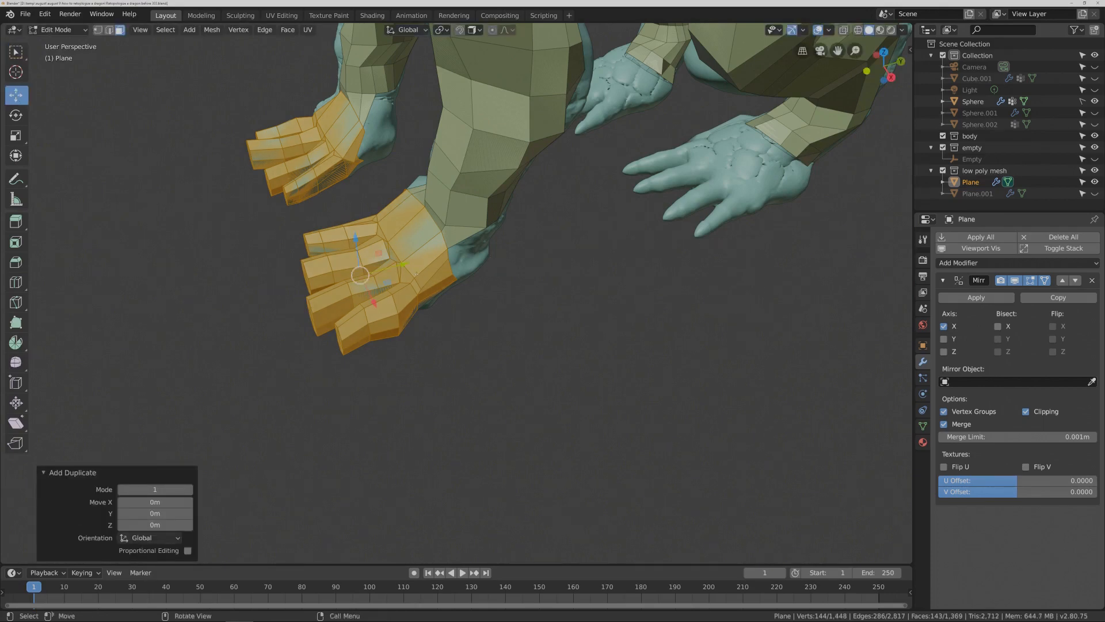
left_click_drag(405, 264, 730, 187)
mouse_move(686, 345)
middle_mouse_down()
mouse_move(654, 324)
mouse_move(690, 330)
middle_mouse_up()
left_click(738, 345)
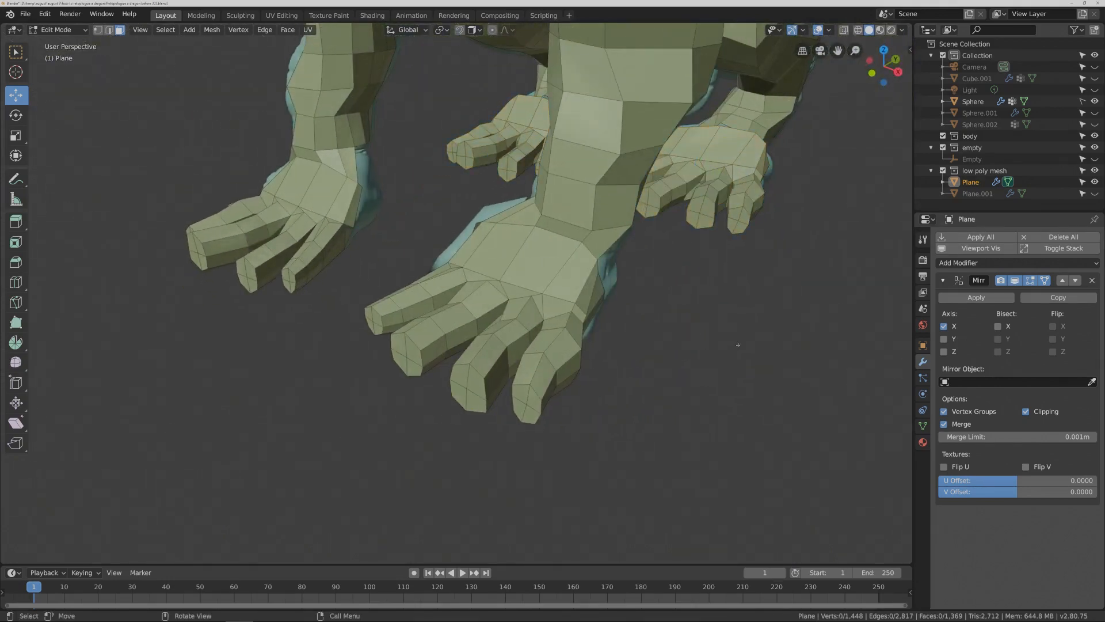
- Turn on snapping for work on the back of the front wrist
middle_click_drag(710, 378, 633, 323)
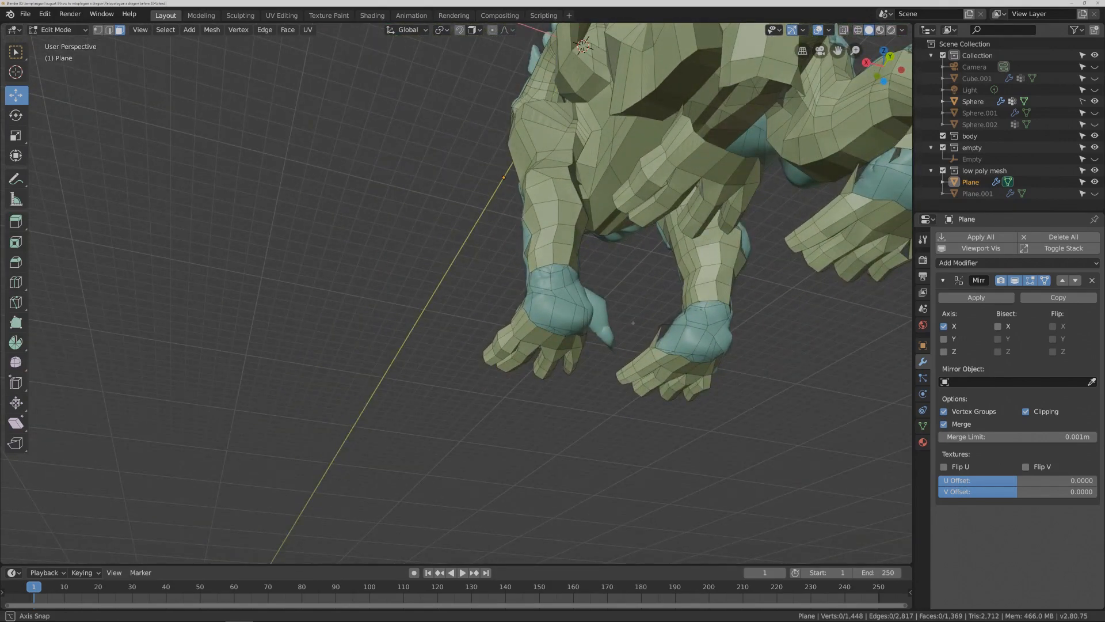
middle_click_drag(633, 322, 615, 324)
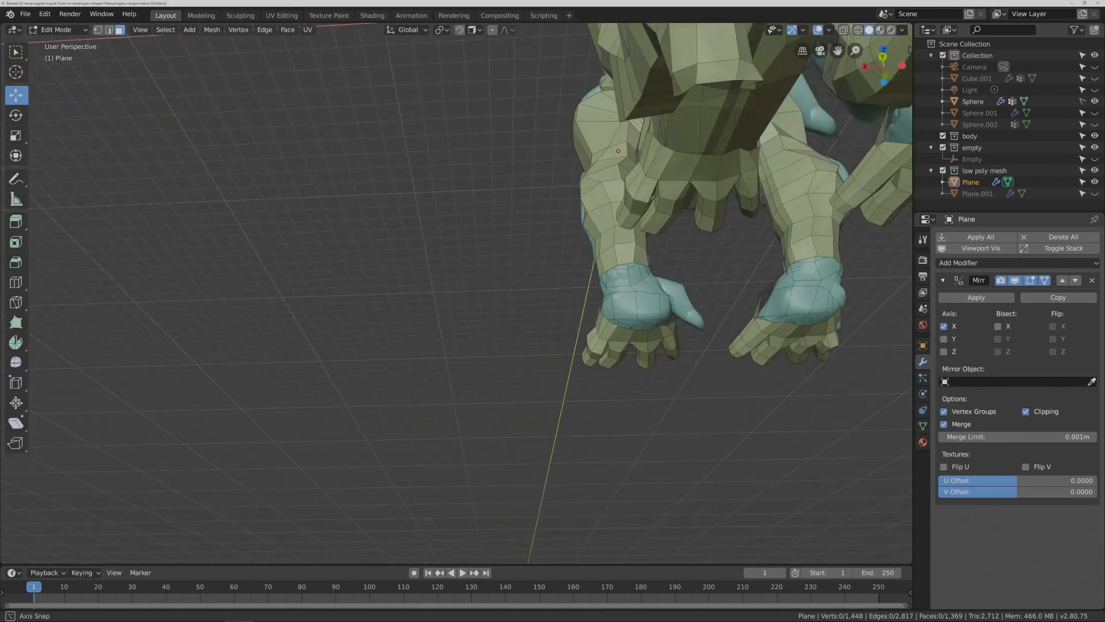
middle_click_drag(615, 325, 654, 336)
middle_click_drag(665, 341, 619, 319)
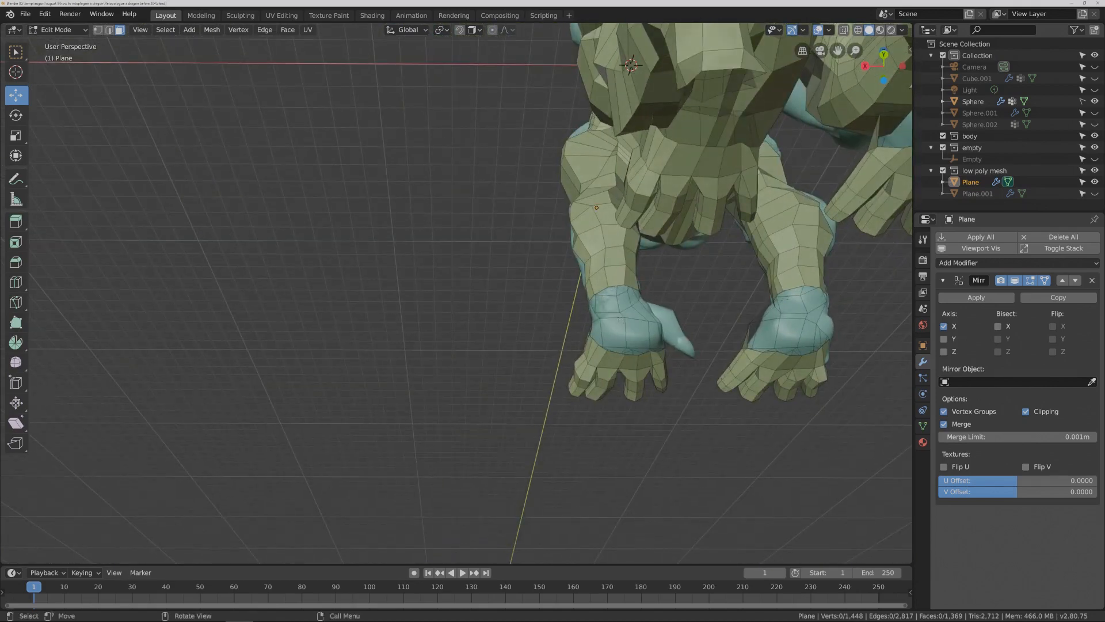
middle_click_drag(622, 329, 619, 327)
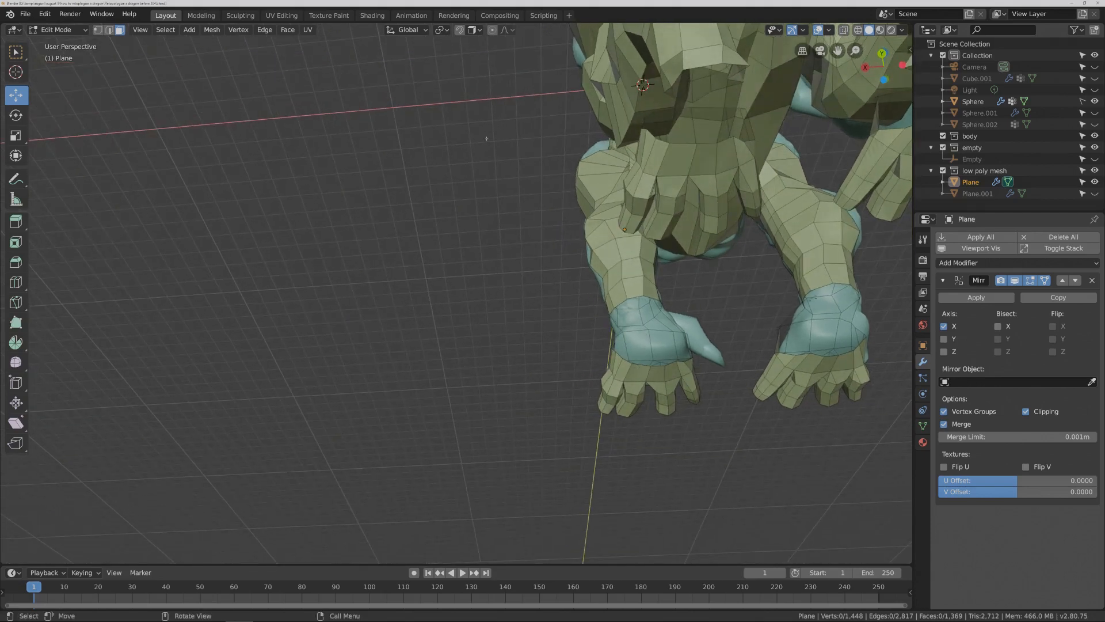
middle_click_drag(550, 203, 546, 202)
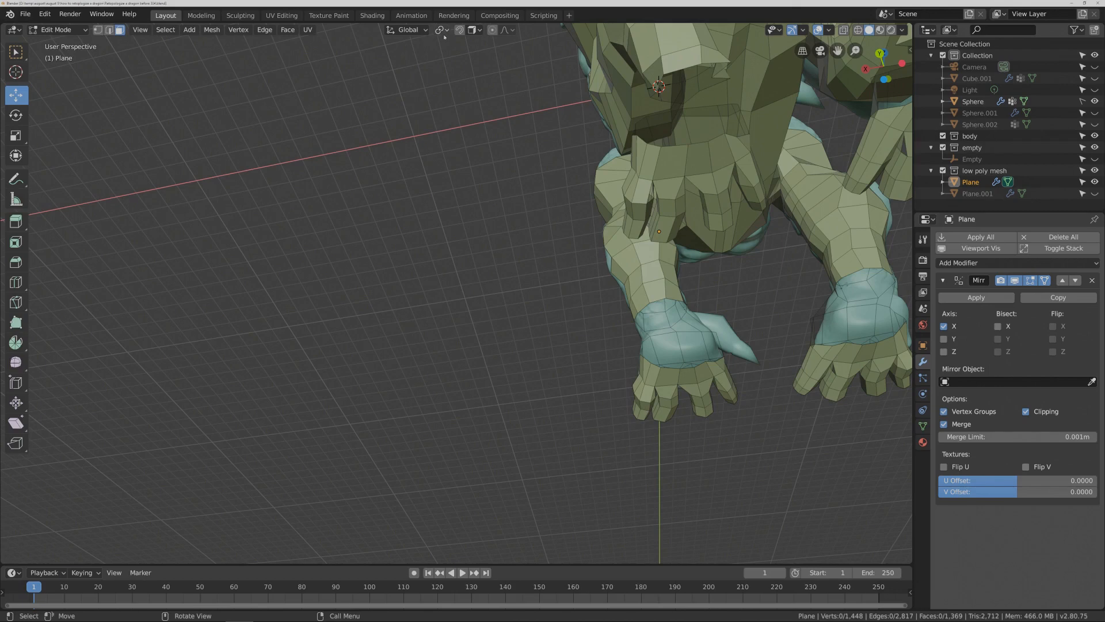
left_click(458, 32)
left_click(652, 305)
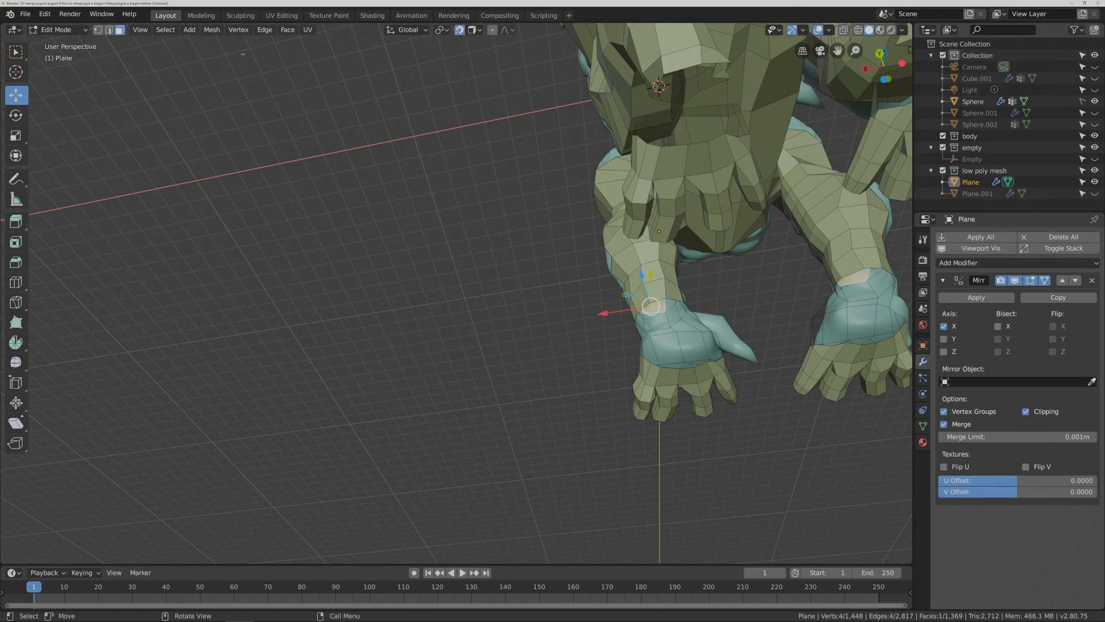
- In edge mode, bridge the three edges at the back of the foreleg's wrist with the palm's rear edges
left_click(110, 31)
left_click(712, 301)
left_click(644, 306)
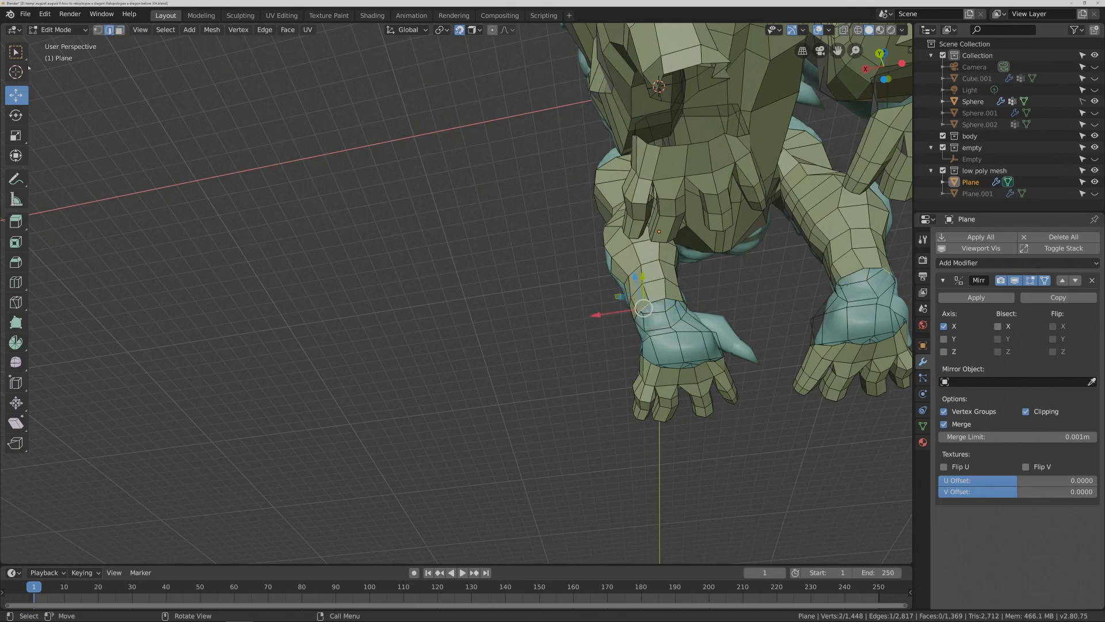
left_click(16, 52)
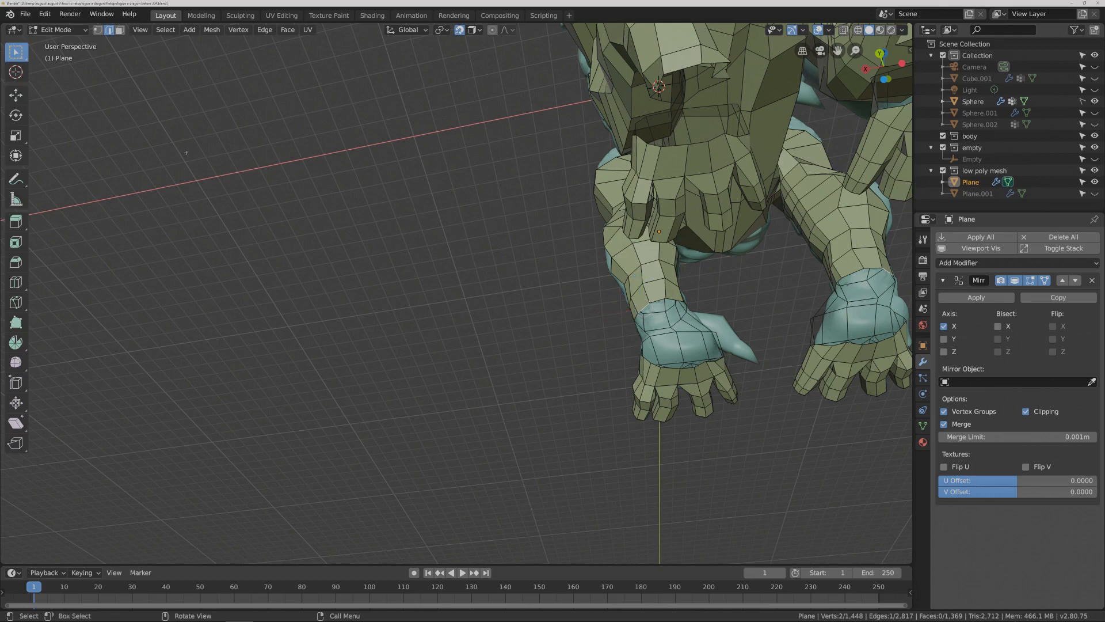
left_click(657, 300, "shift")
left_click(675, 299, "shift")
left_click(679, 369, "shift")
left_click(689, 367, "shift")
key("ctrl+e")
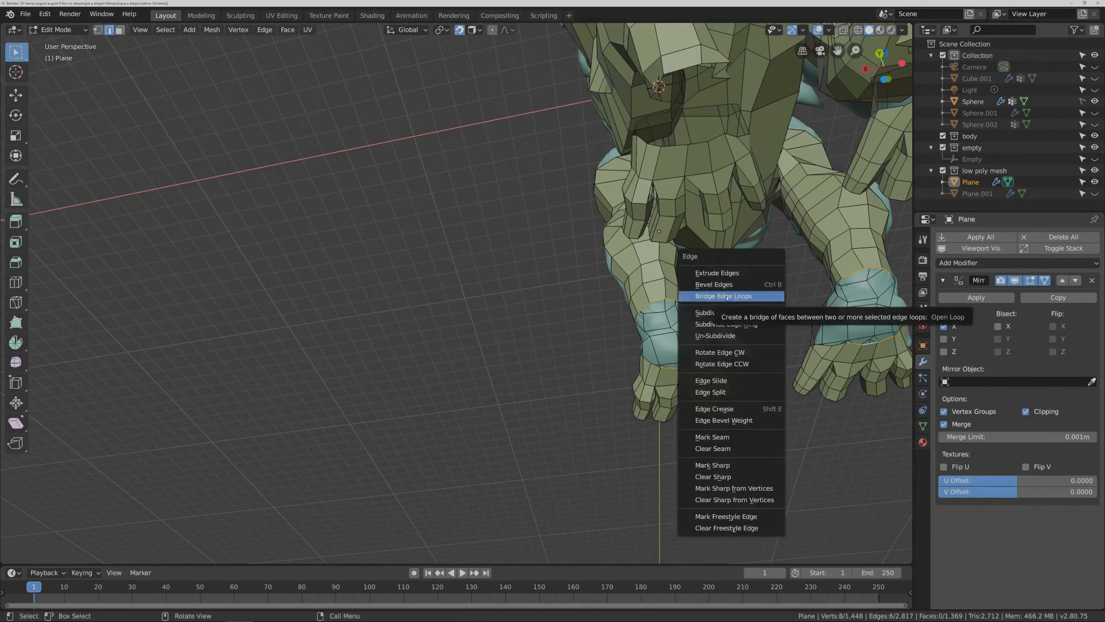
left_click(756, 297)
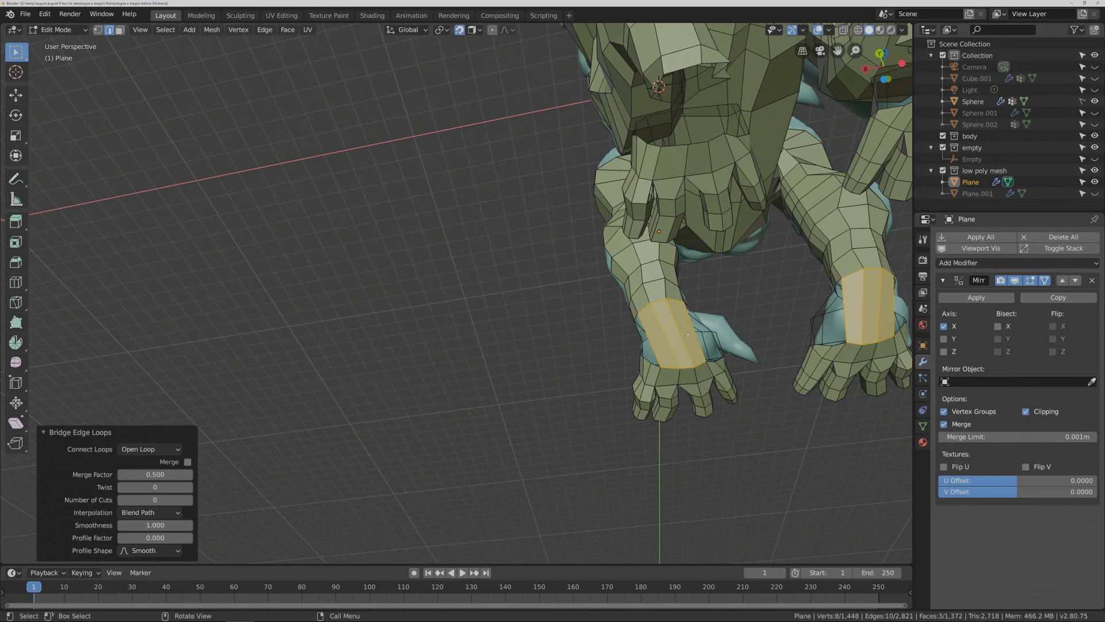
- Examine the bridged faces behind the wrist from the side of the foreleg
middle_click_drag(687, 334, 711, 339)
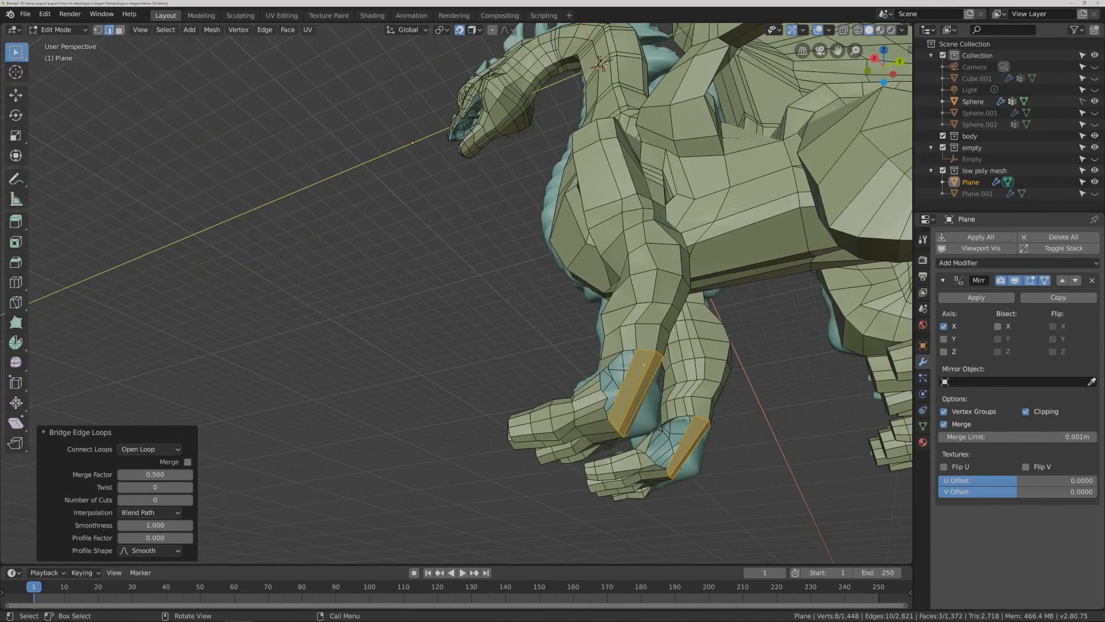
mouse_move(643, 360)
middle_mouse_down()
mouse_move(543, 368)
mouse_move(534, 435)
mouse_move(567, 438)
mouse_move(535, 518)
mouse_move(610, 487)
mouse_move(651, 370)
middle_mouse_up()
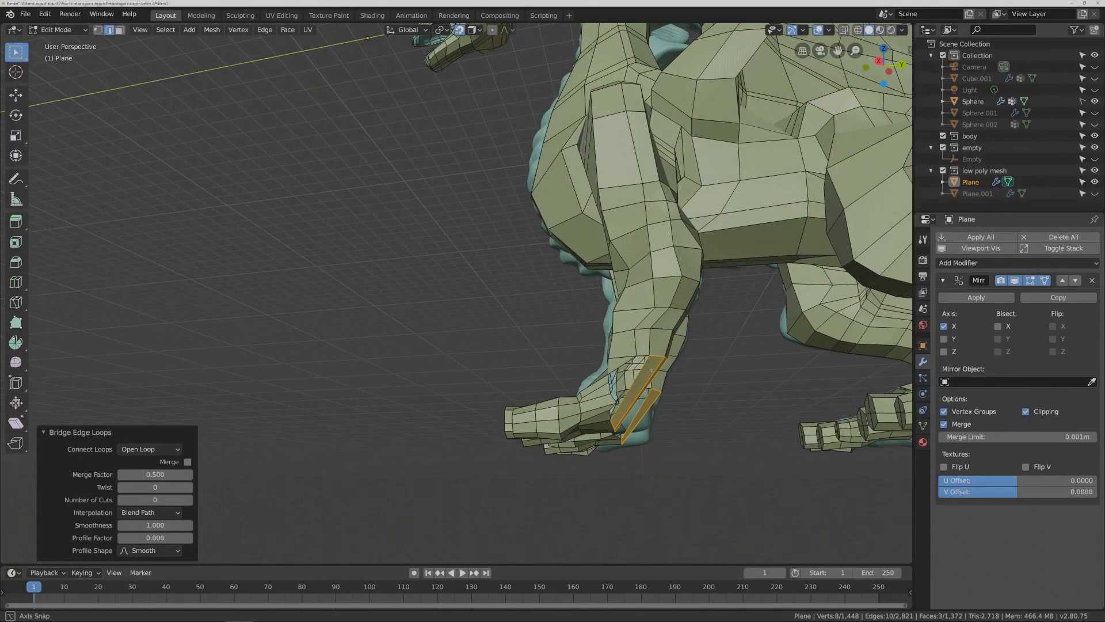
middle_click_drag(651, 370, 725, 397)
left_click(691, 395)
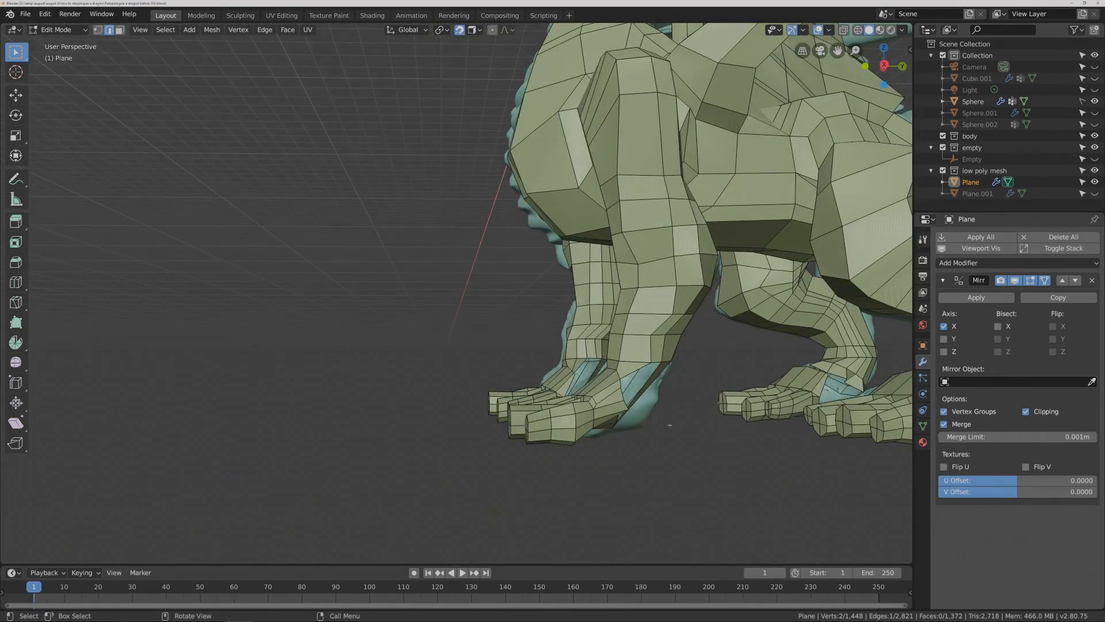
- In vertex mode with snapping off, merge the paired vertices near the bottom corner of the front wrist gap at their center
middle_click_drag(683, 421, 560, 321)
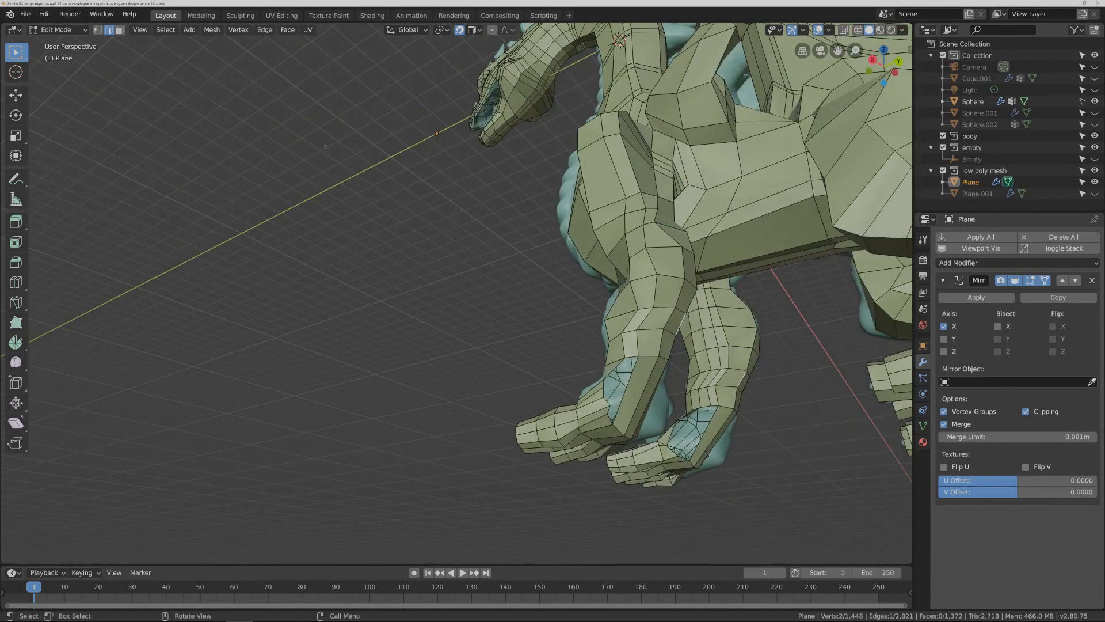
key("1")
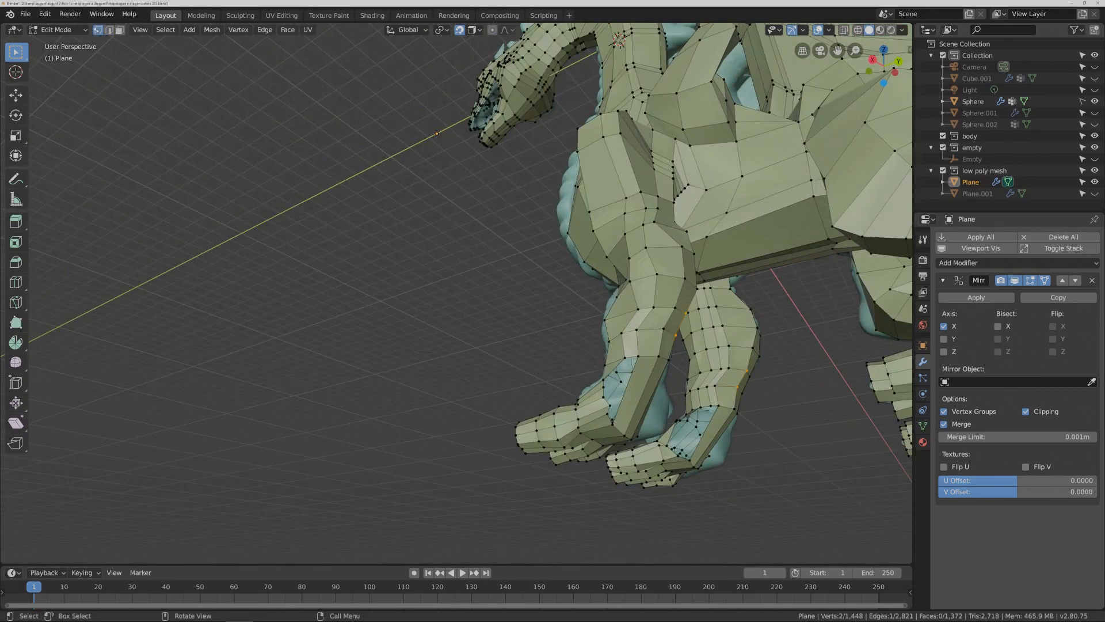
key("shift+Tab")
scroll(645, 395, "up", 5)
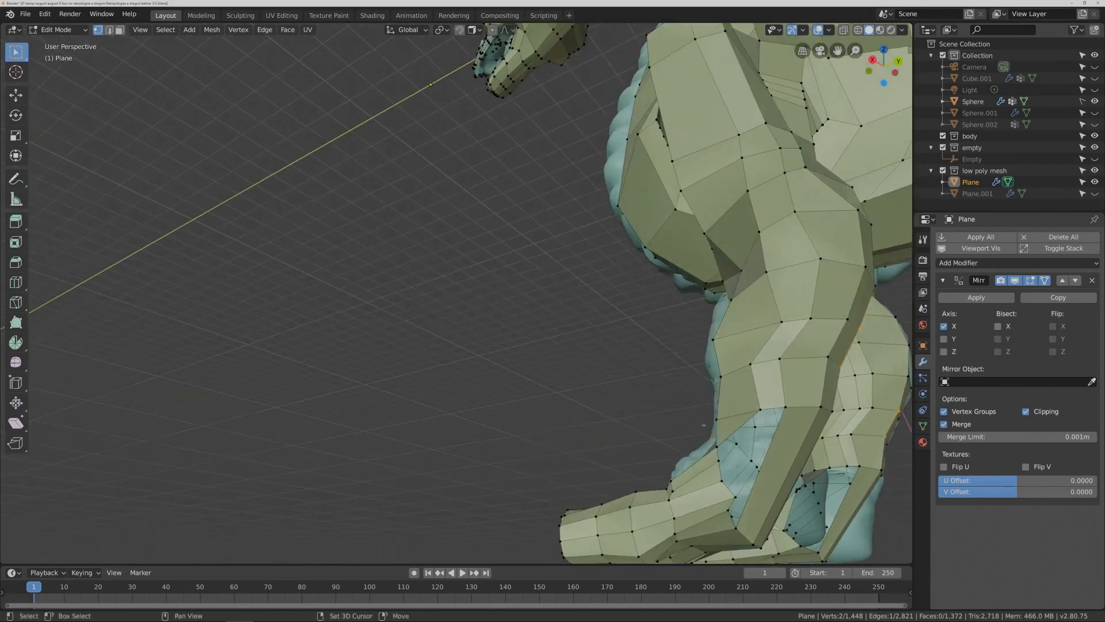
middle_click_drag(695, 420, 633, 396, "shift")
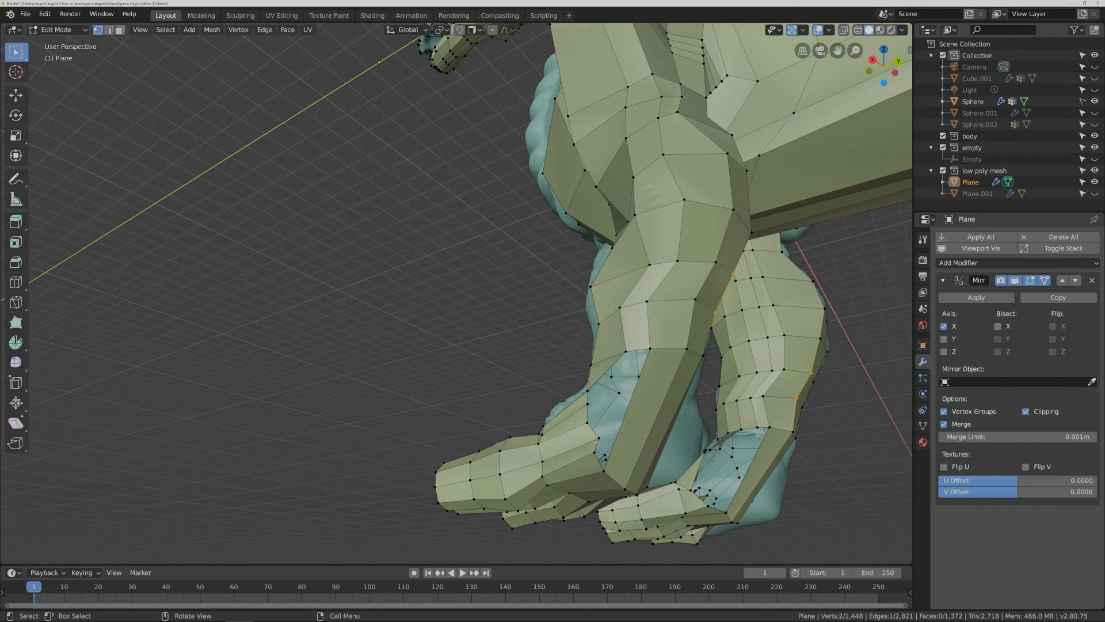
left_click(593, 451, "shift")
key("m")
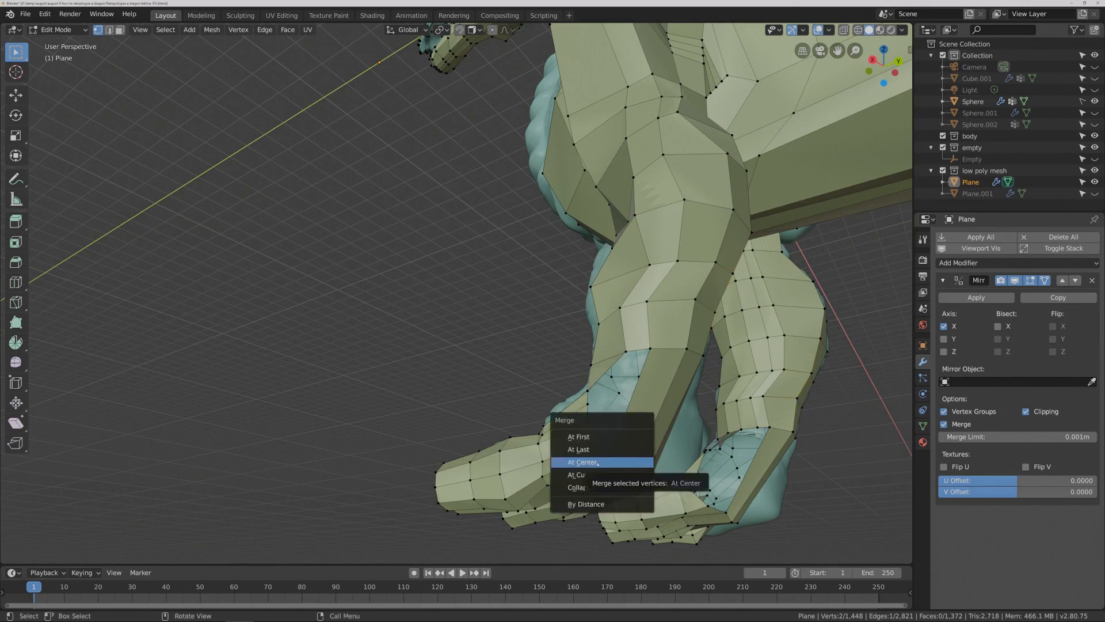
left_click(582, 462)
- Merge the pair of vertices at the front edge of the wrist gap at their center
mouse_move(599, 449)
middle_mouse_down()
mouse_move(625, 449)
mouse_move(615, 443)
middle_mouse_up()
left_click(586, 403)
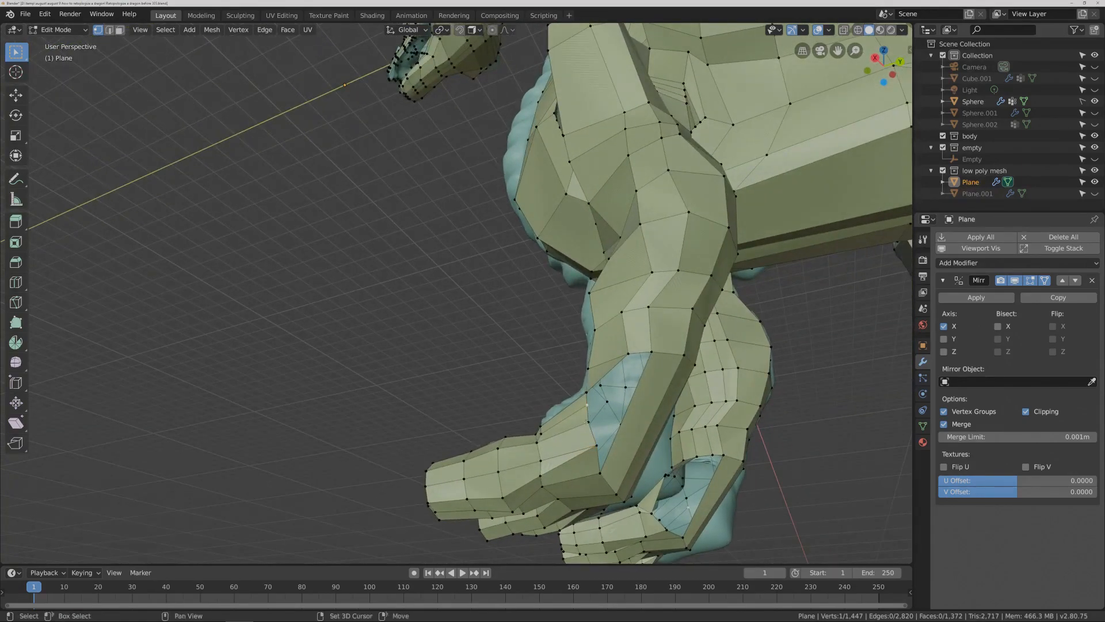
key("m")
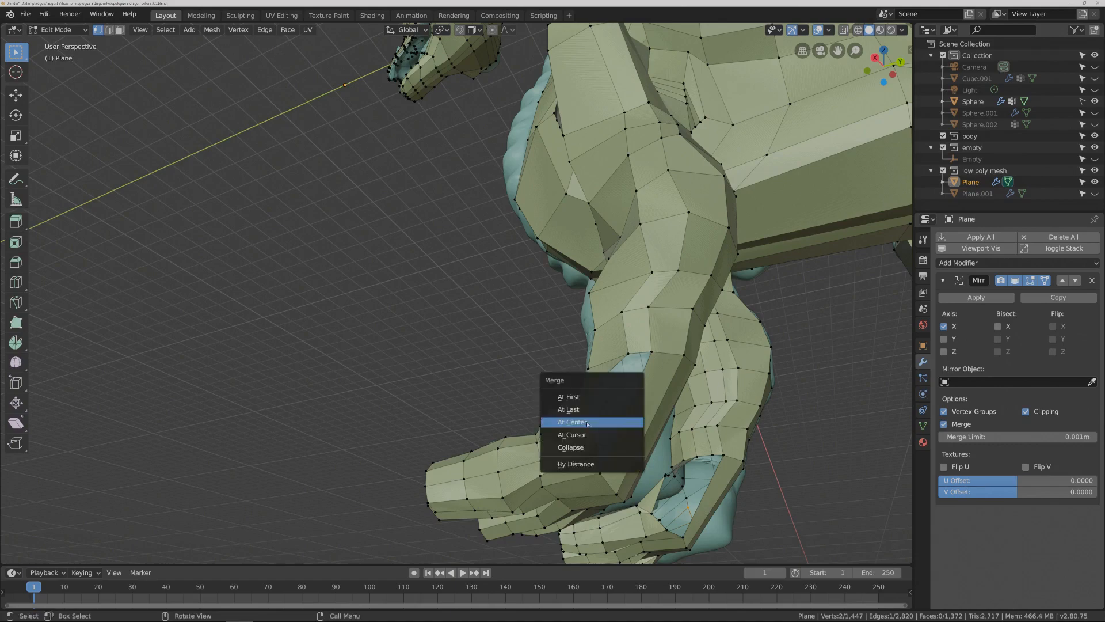
left_click(587, 421)
- Add a centered lengthwise loop cut down the side of the foreleg and fill a face along the front edge of the wrist gap
middle_click_drag(587, 422, 677, 440)
middle_click_drag(569, 413, 577, 412)
key("ctrl+r")
left_click(640, 324)
right_click(640, 318)
middle_click_drag(640, 316, 599, 374)
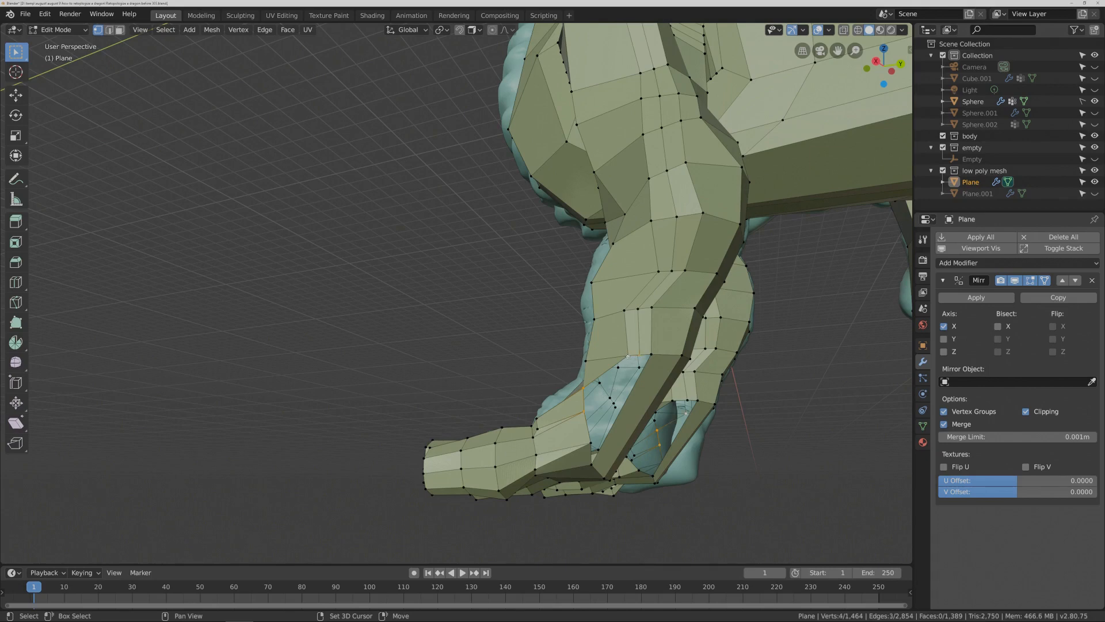
key("f")
- Add a centered loop cut across the bridged strip behind the front wrist
middle_click_drag(587, 412, 624, 424)
key("ctrl+r")
left_click(628, 422)
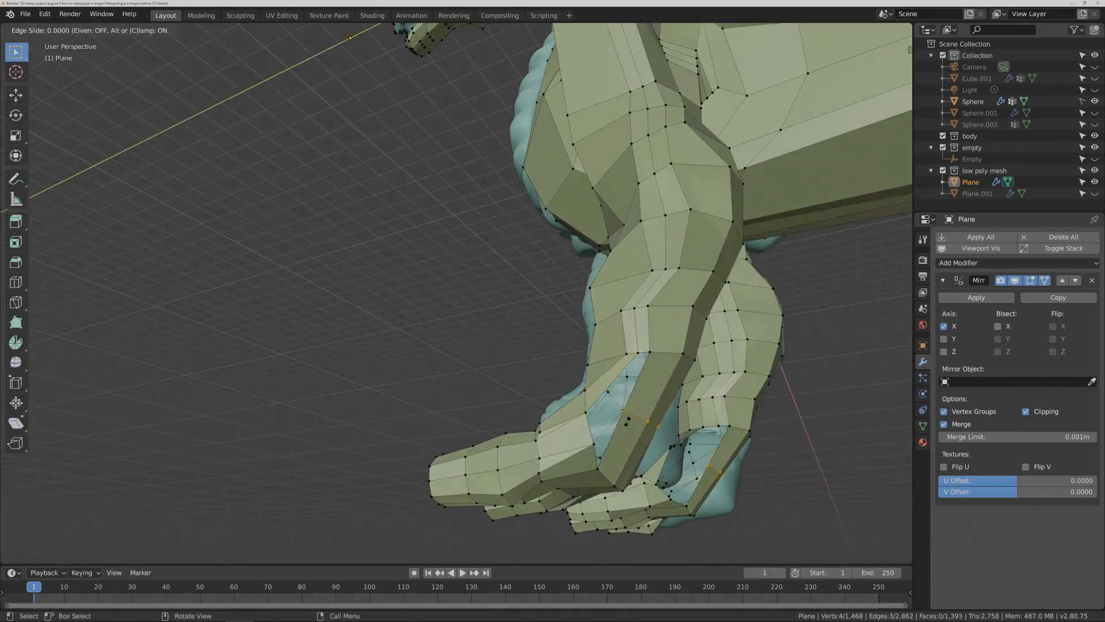
right_click(630, 382)
left_click(638, 353)
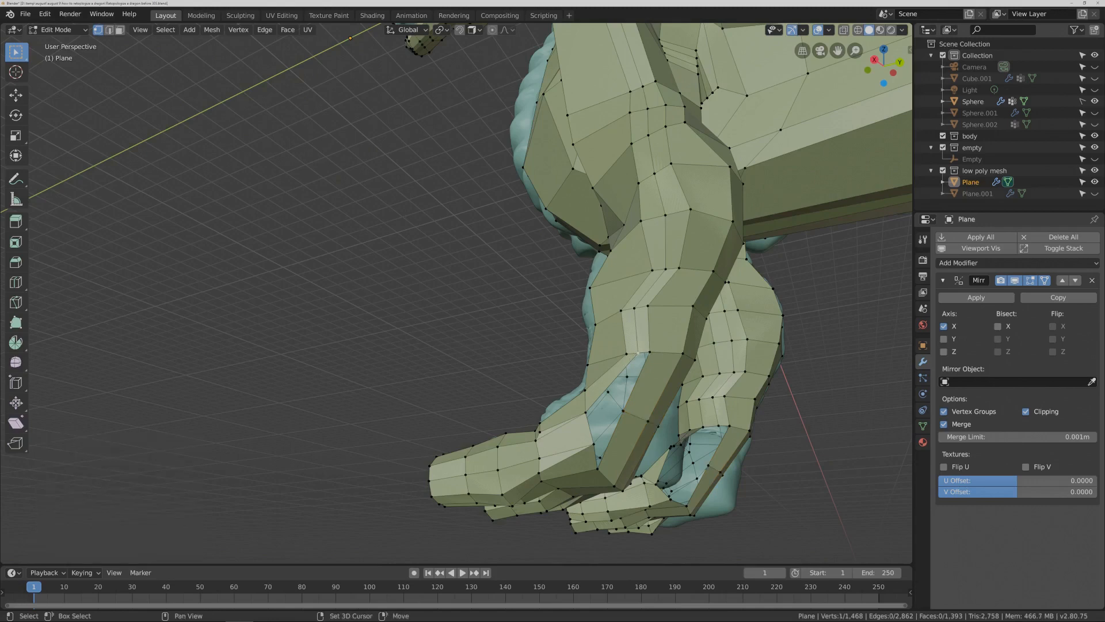
left_click(673, 445, "shift")
left_click(638, 353)
- Add a centered loop cut through the face in front of the wrist gap and fill a face at the gap's upper end
middle_click_drag(626, 423, 697, 438)
key("ctrl+r")
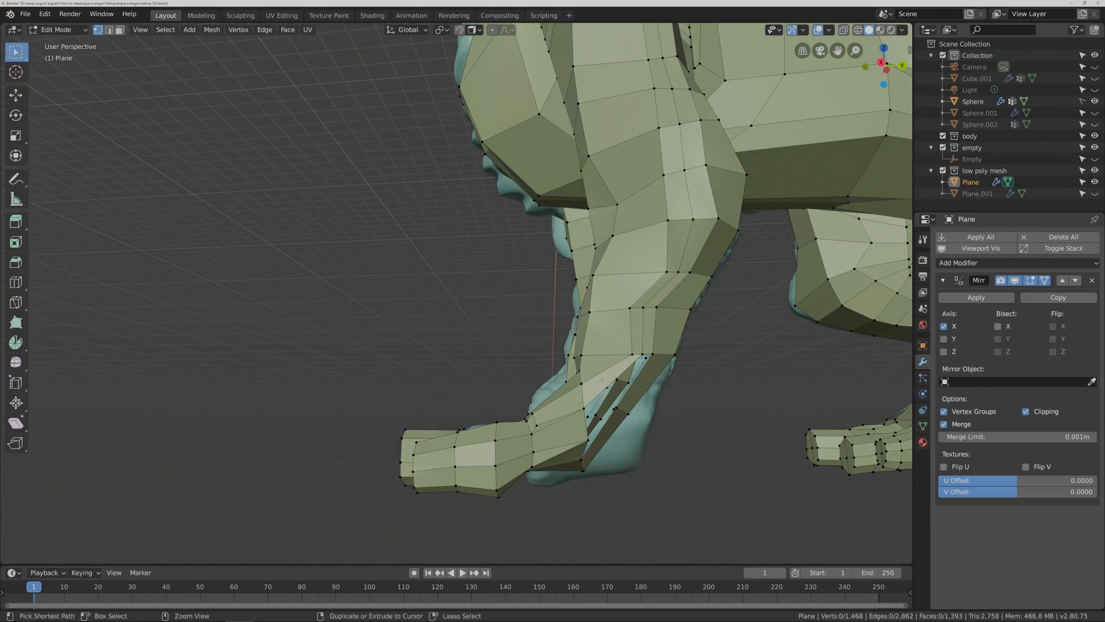
left_click(602, 380)
right_click(601, 380)
middle_click_drag(670, 407, 705, 411)
left_click(600, 366)
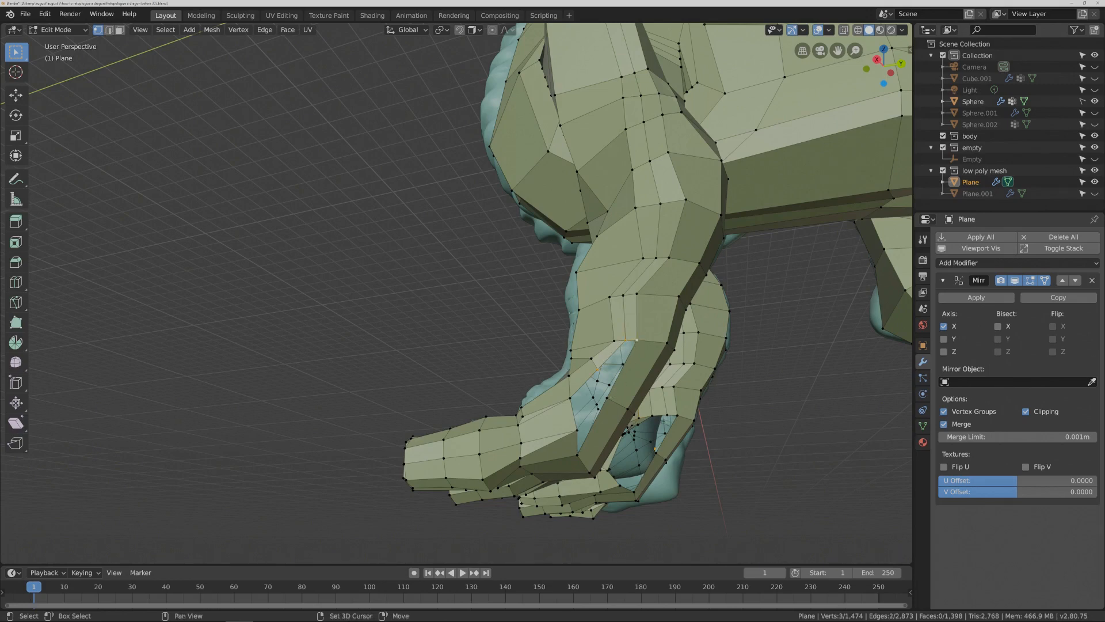
key("f")
- Add two centered loop cuts, one across the lower bridged strip behind the wrist and one through the faces in front of the gap
mouse_move(628, 411)
middle_mouse_down()
mouse_move(645, 406)
mouse_move(624, 407)
middle_mouse_up()
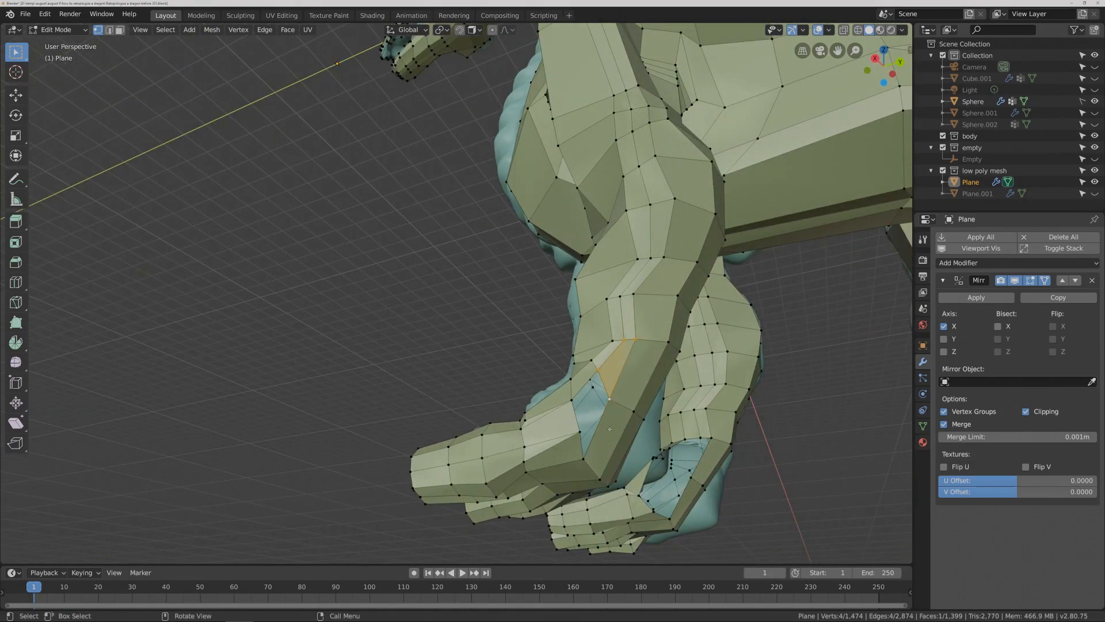
key("ctrl+r")
left_click(610, 429)
right_click(610, 429)
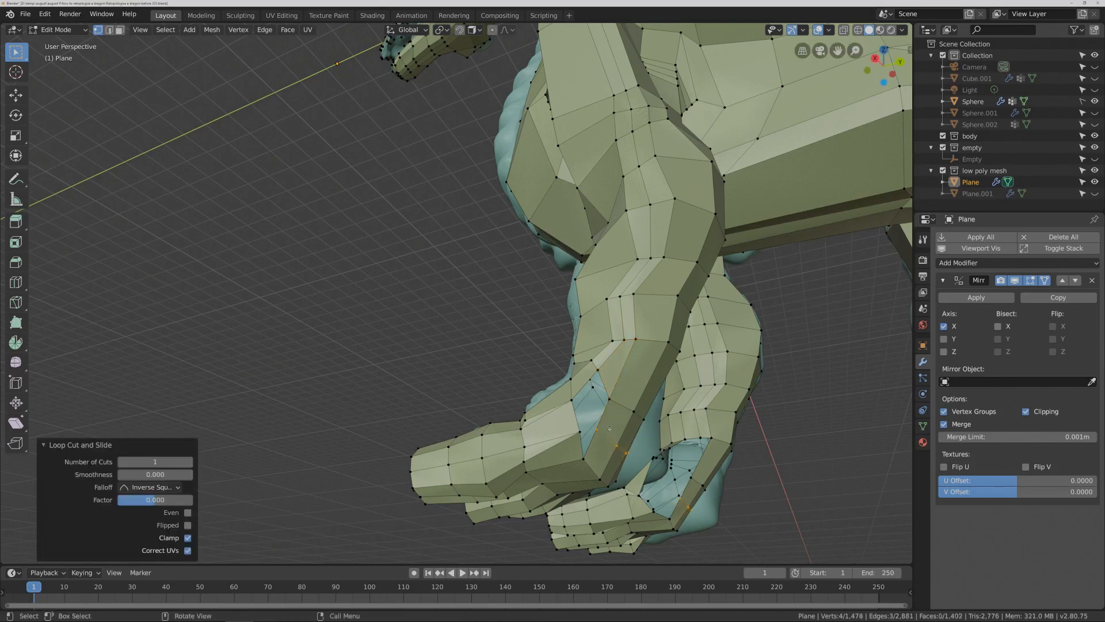
key("ctrl+r")
left_click(580, 379)
right_click(580, 380)
- Fill a four-sided face between the bridged strip and the front side in the middle of the wrist gap
left_click(584, 384)
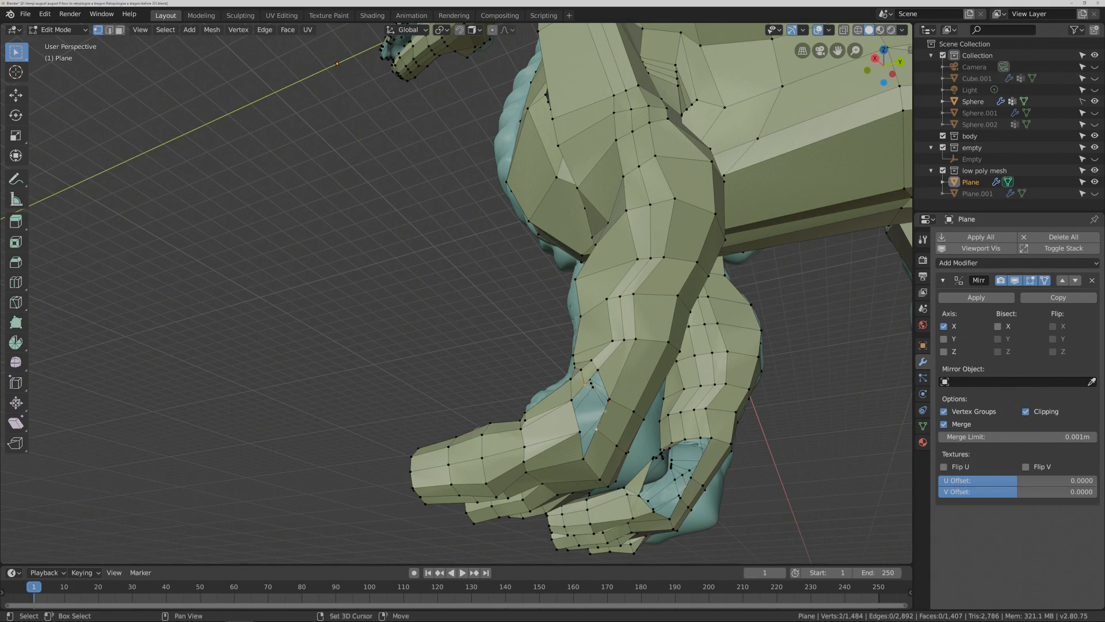
left_click(597, 370, "shift")
key("f")
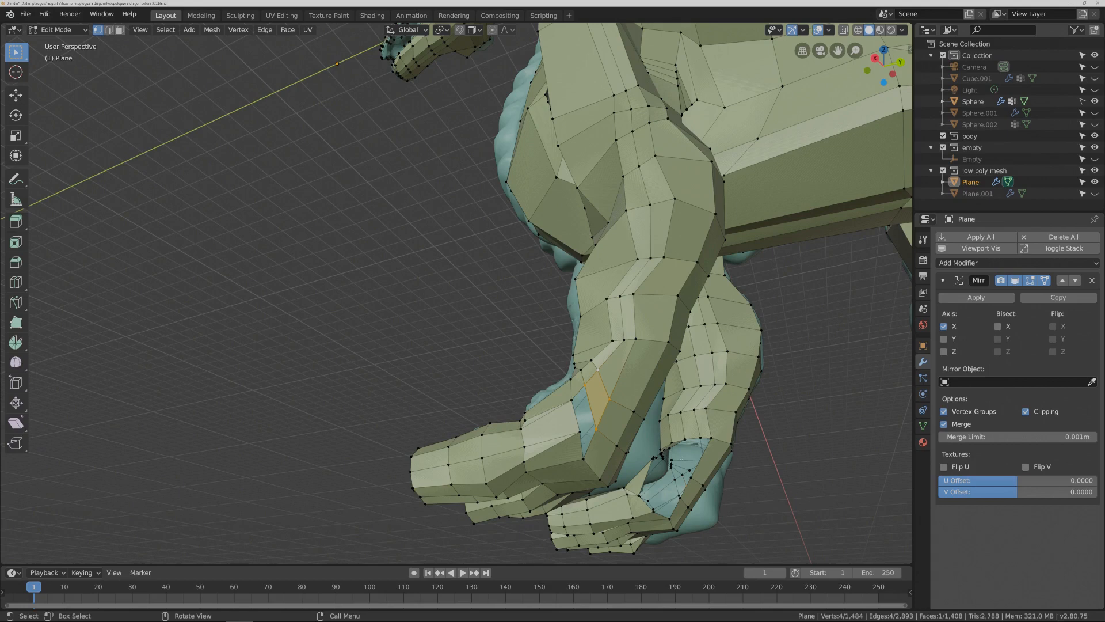
- Merge the vertices at the lower end of the wrist gap and fill the remaining opening with a face
middle_click_drag(605, 424, 610, 426)
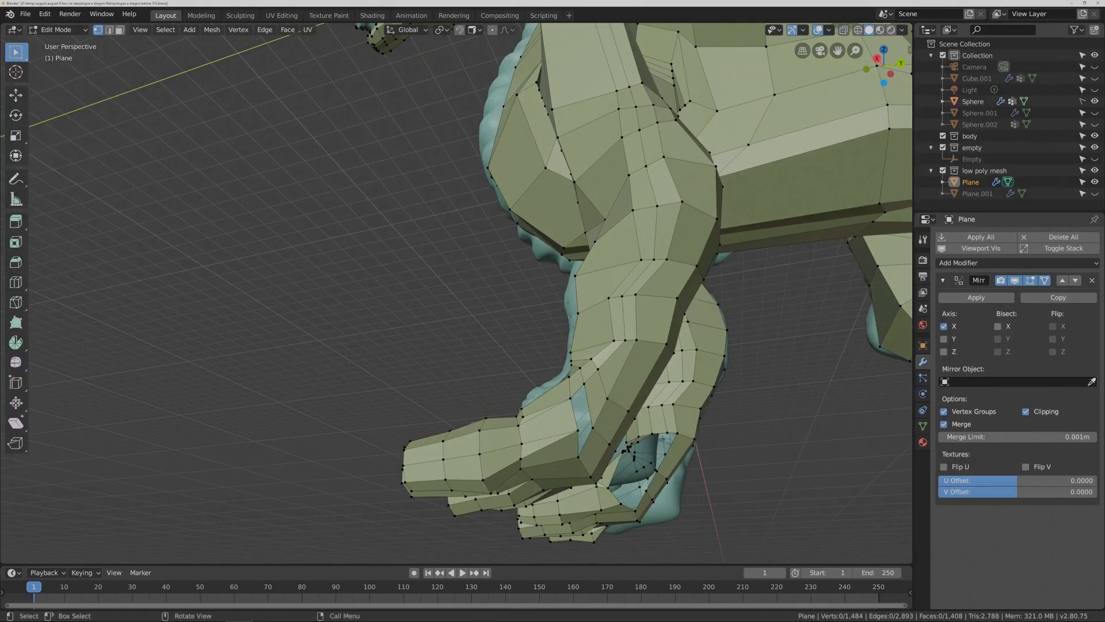
left_click(579, 457, "shift")
key("m")
left_click(579, 434)
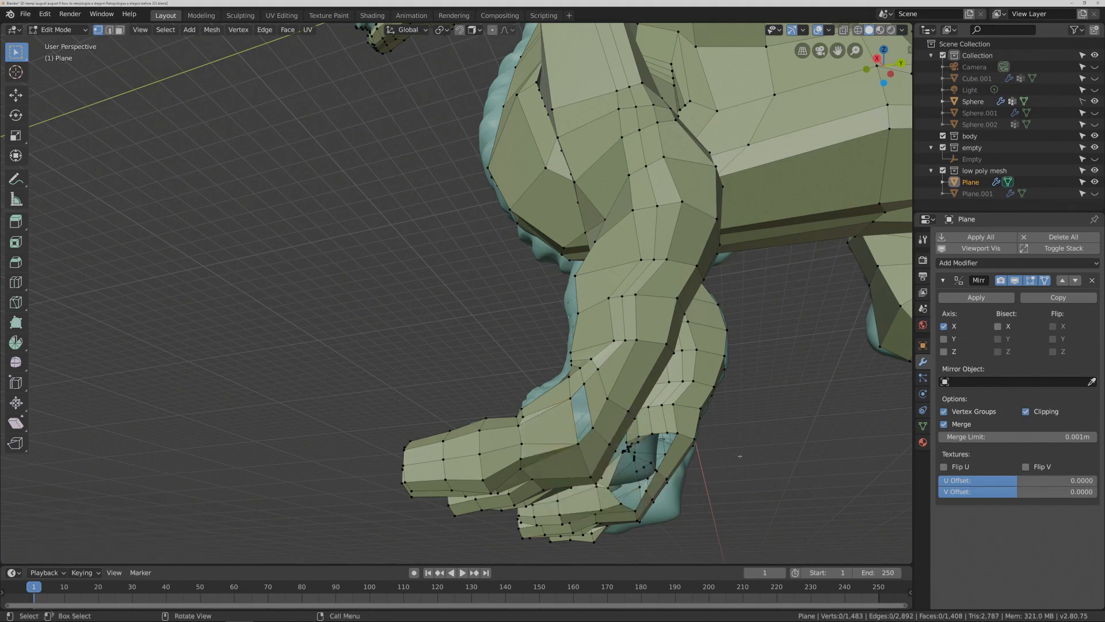
left_click(577, 443, "shift")
key("f")
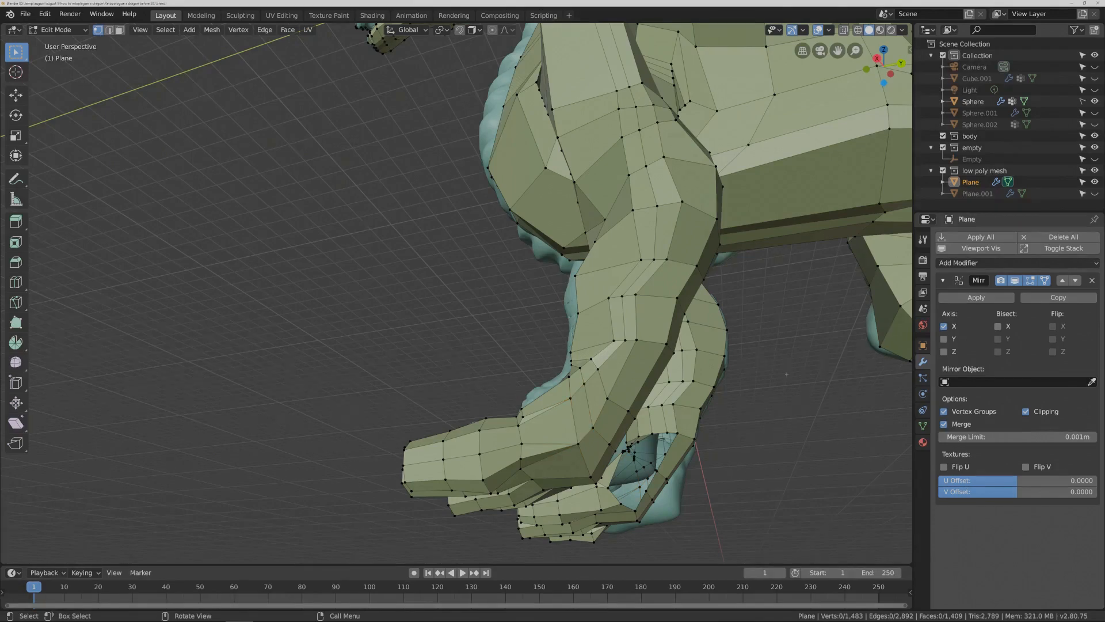
- Select the row of vertices across the back of the front wrist and snap it onto the sculpt with snapping turned on
middle_click_drag(786, 373, 768, 310)
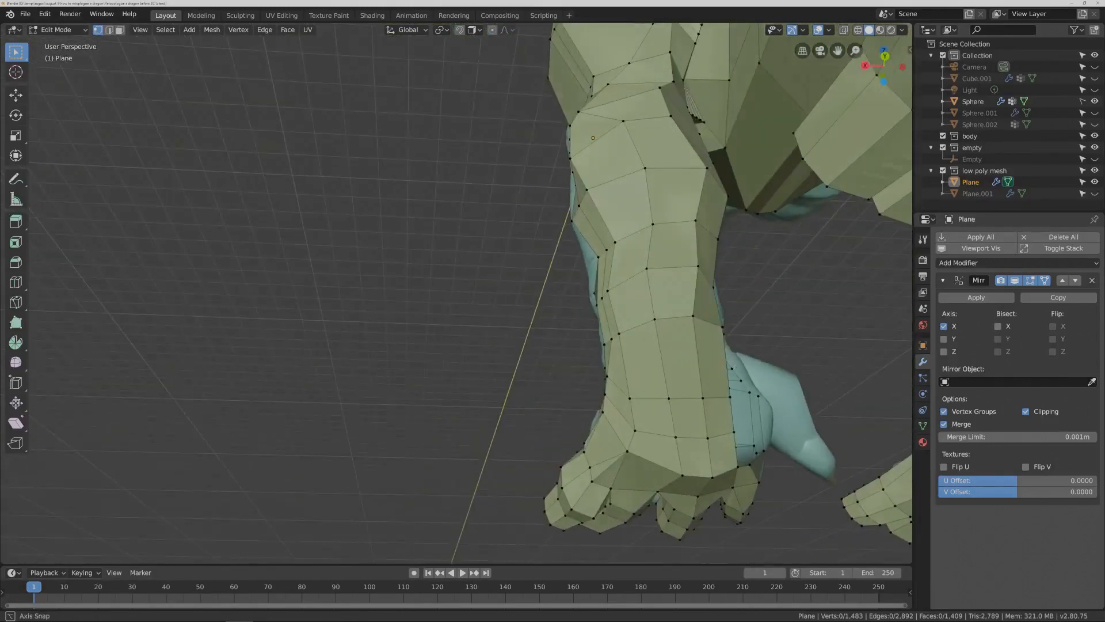
left_click(734, 431)
key("shift")
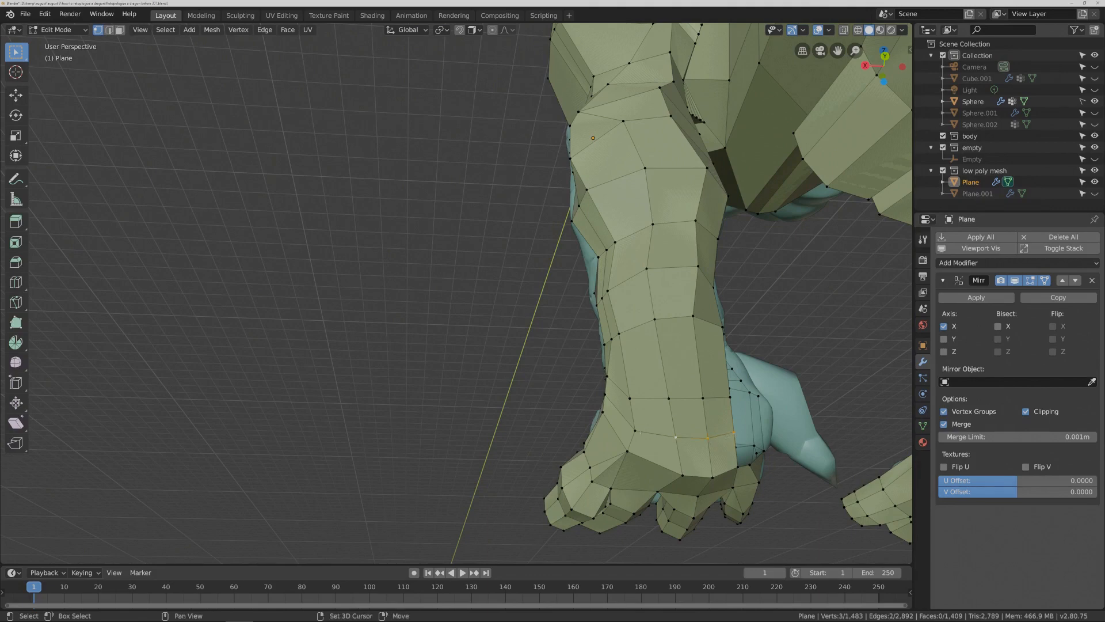
middle_click_drag(649, 434, 745, 415)
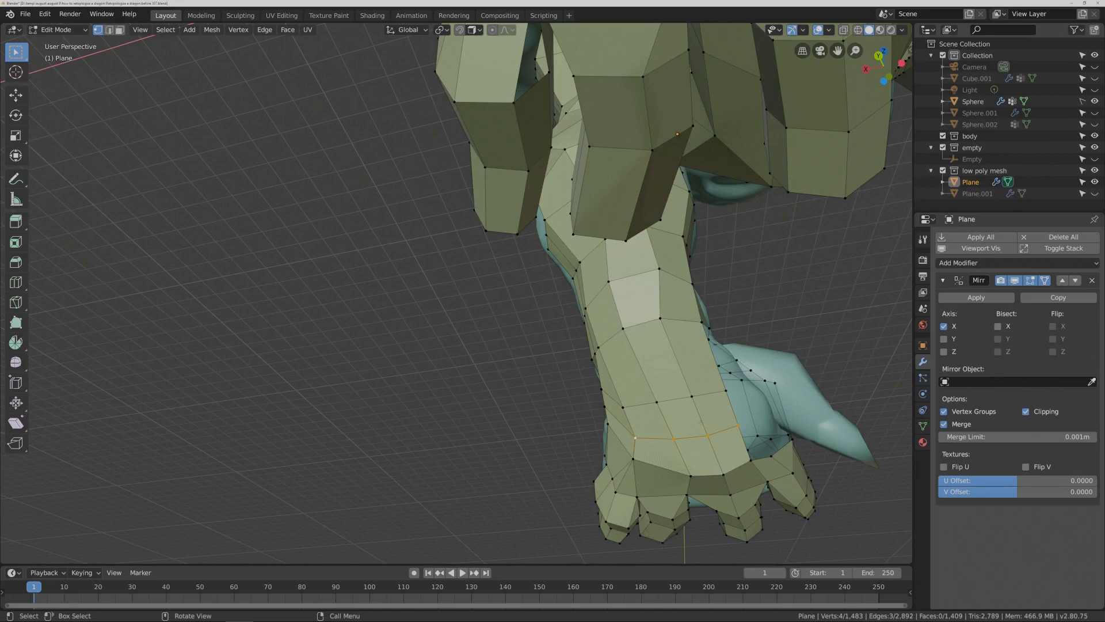
key("shift+Tab")
key("g")
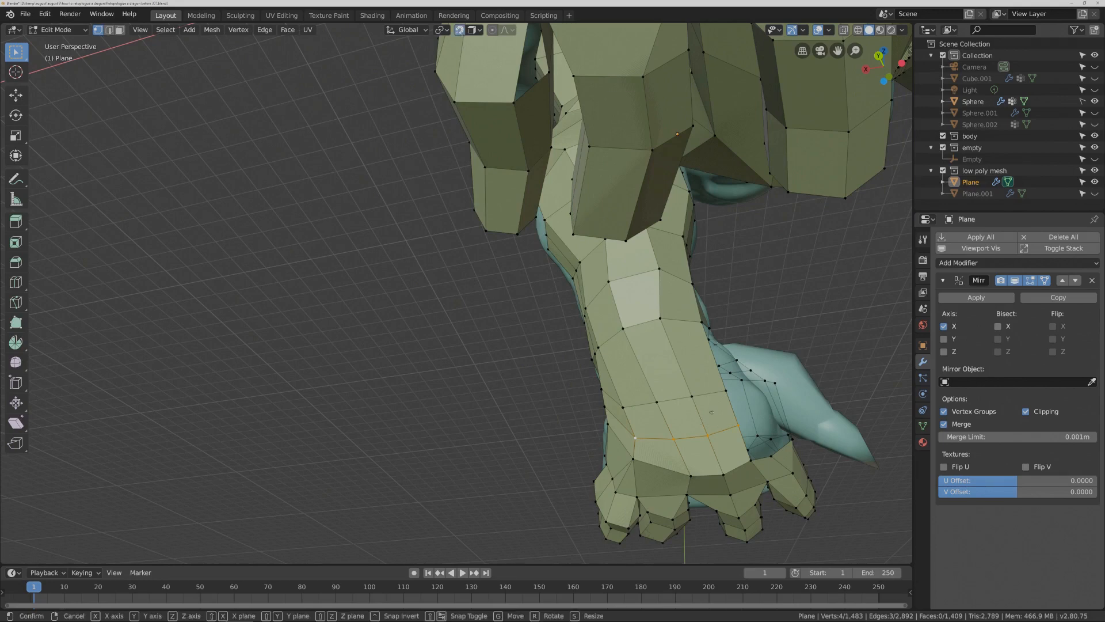
left_click(711, 411)
- Snap the selected vertices at the outer end of the wrist's back row onto the sculpt and clear the selection
middle_click_drag(680, 402, 718, 386)
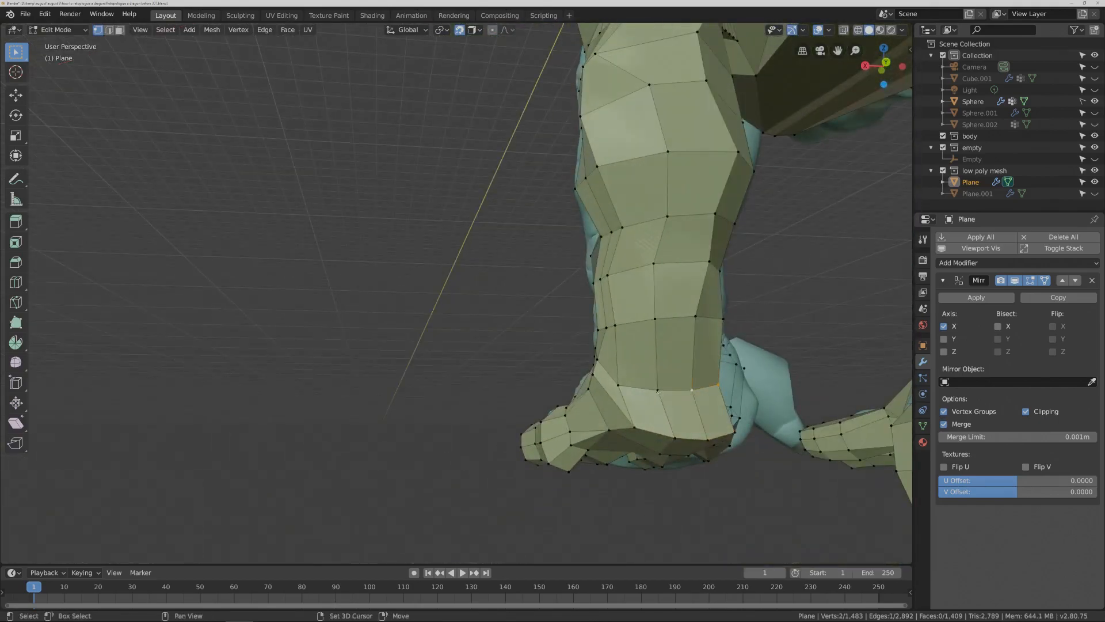
middle_click_drag(624, 385, 529, 408)
key("g")
left_click(686, 416)
middle_click_drag(774, 419, 809, 427)
key("alt+a")
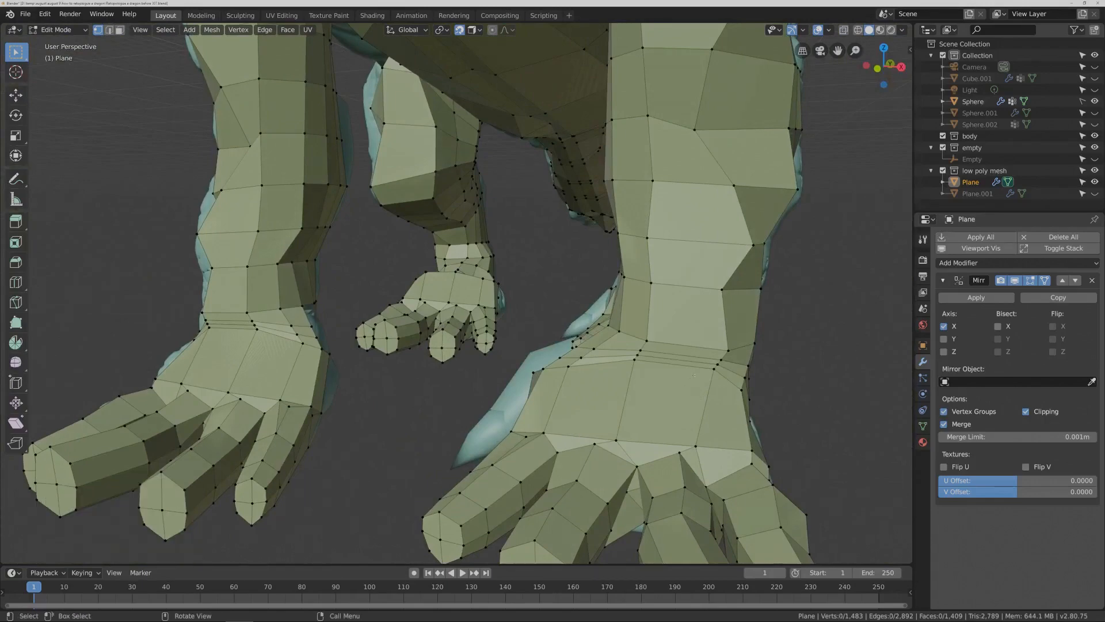
- Circle-select the narrow band of faces across the top of the front wrist and snap it onto the sculpt
key("c")
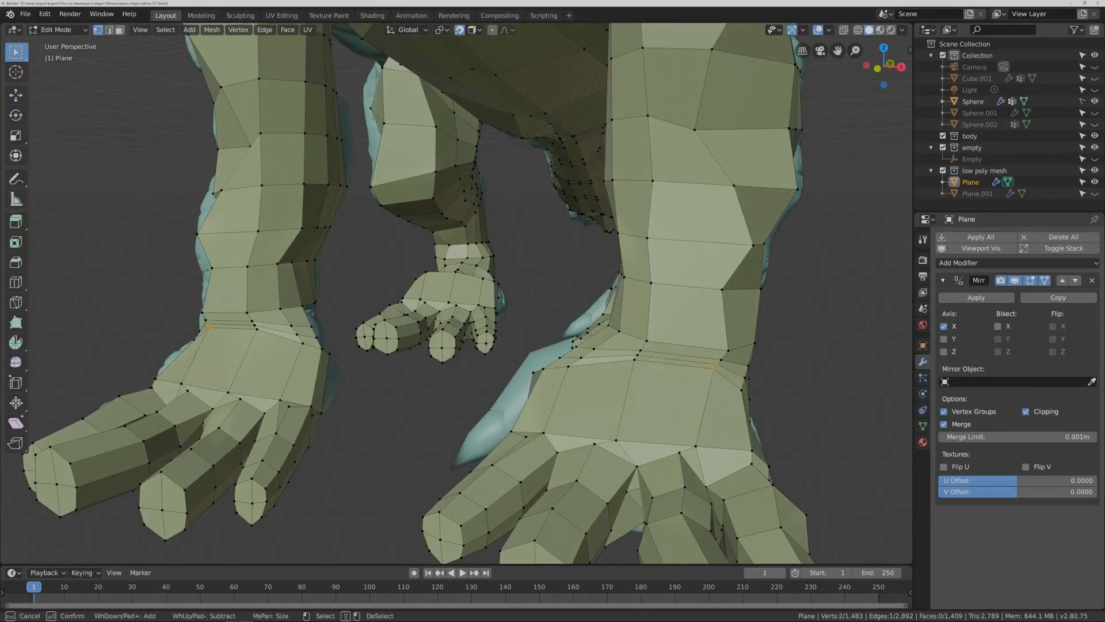
left_click_drag(579, 370, 721, 363)
right_click(700, 379)
key("g")
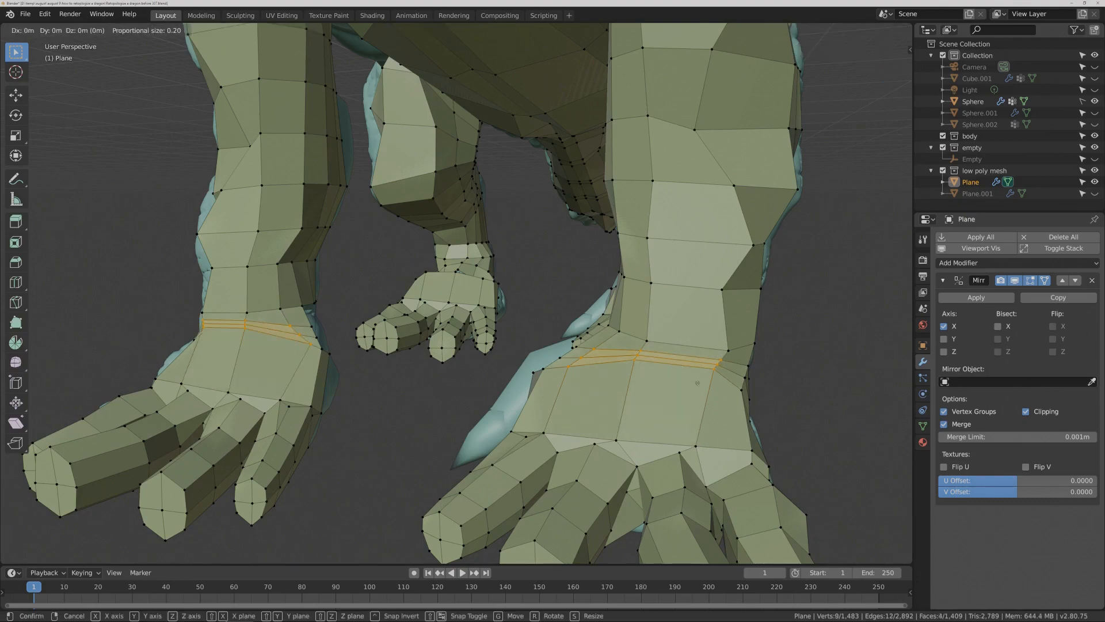
left_click(698, 382)
- Circle-select the row of vertices across the underside of the front palm, snap it onto the sculpt and clear the selection
middle_click_drag(748, 381, 685, 440)
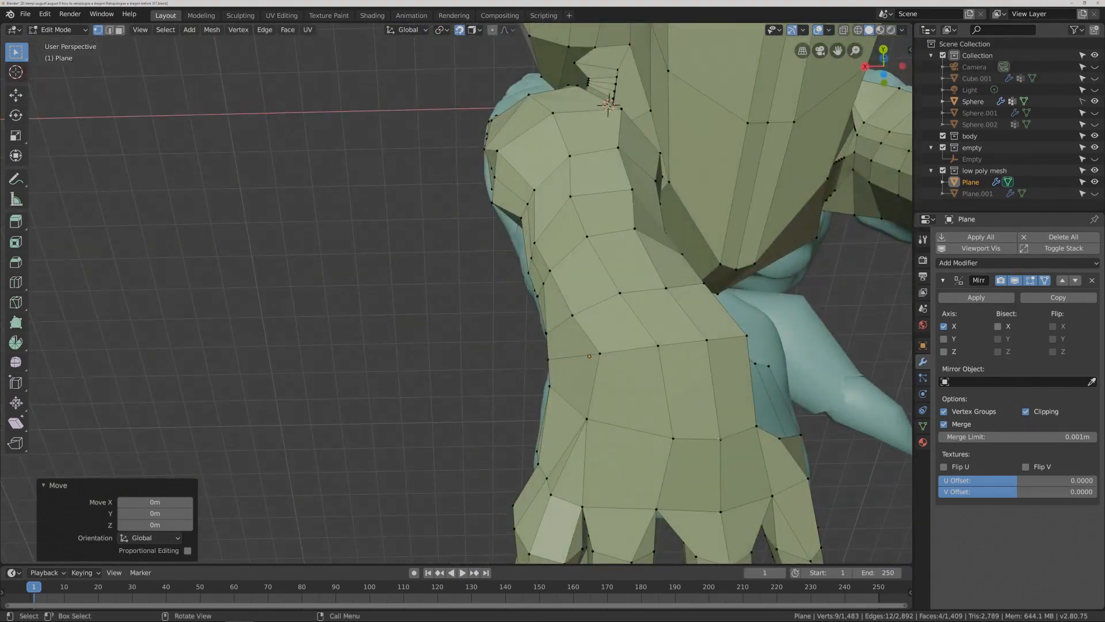
scroll(719, 438, "down", 3)
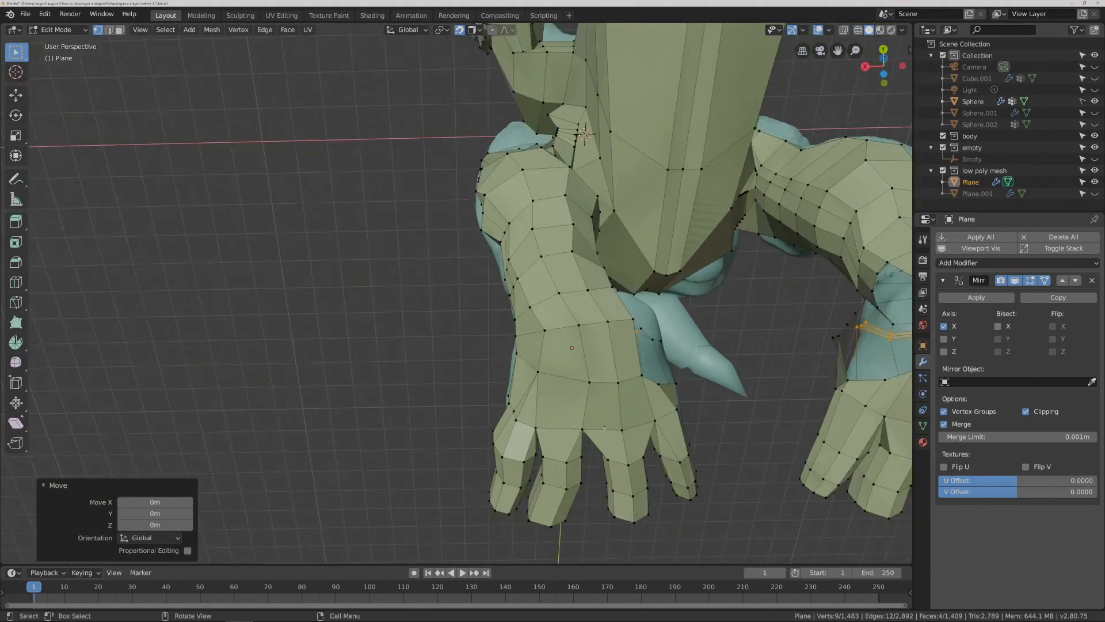
left_click(613, 407)
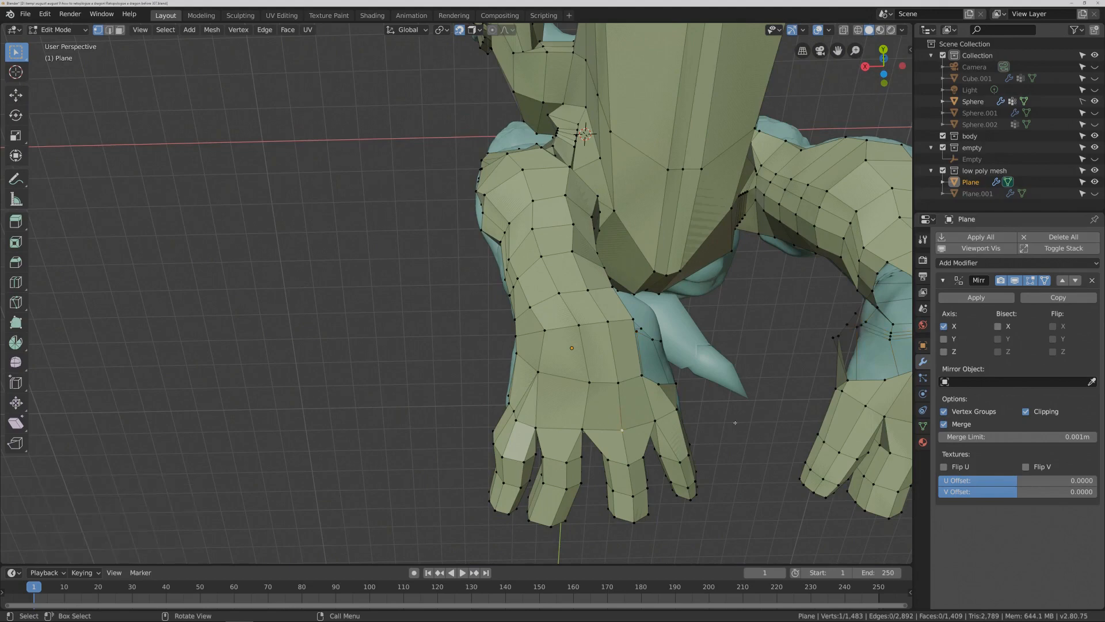
key("c")
left_click_drag(643, 380, 586, 385)
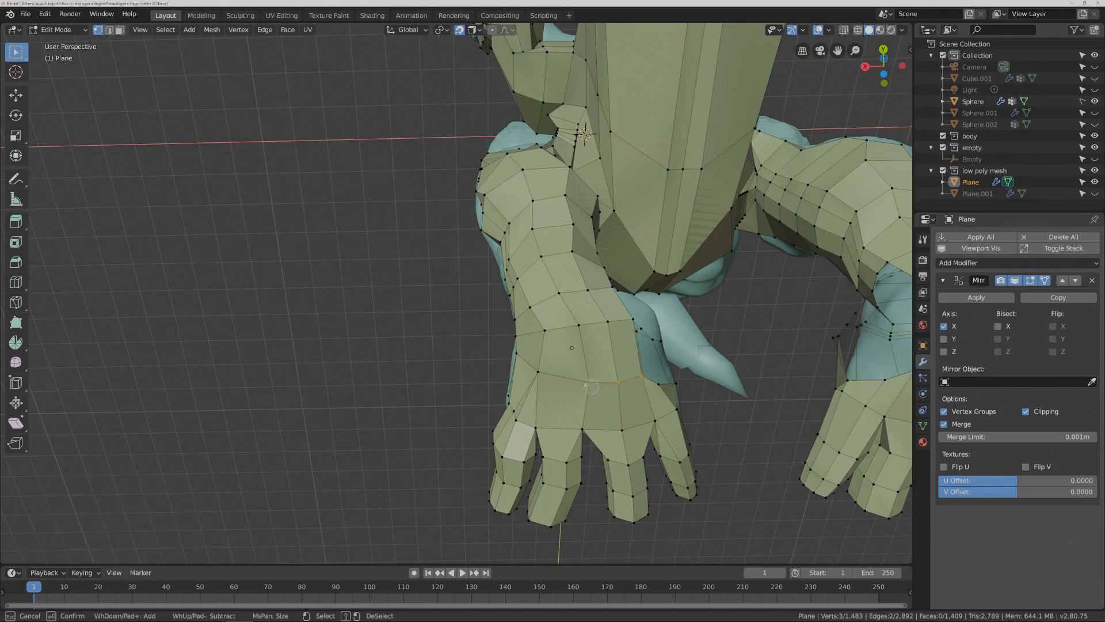
right_click(730, 412)
key("g")
left_click(732, 423)
middle_click_drag(731, 423, 683, 453)
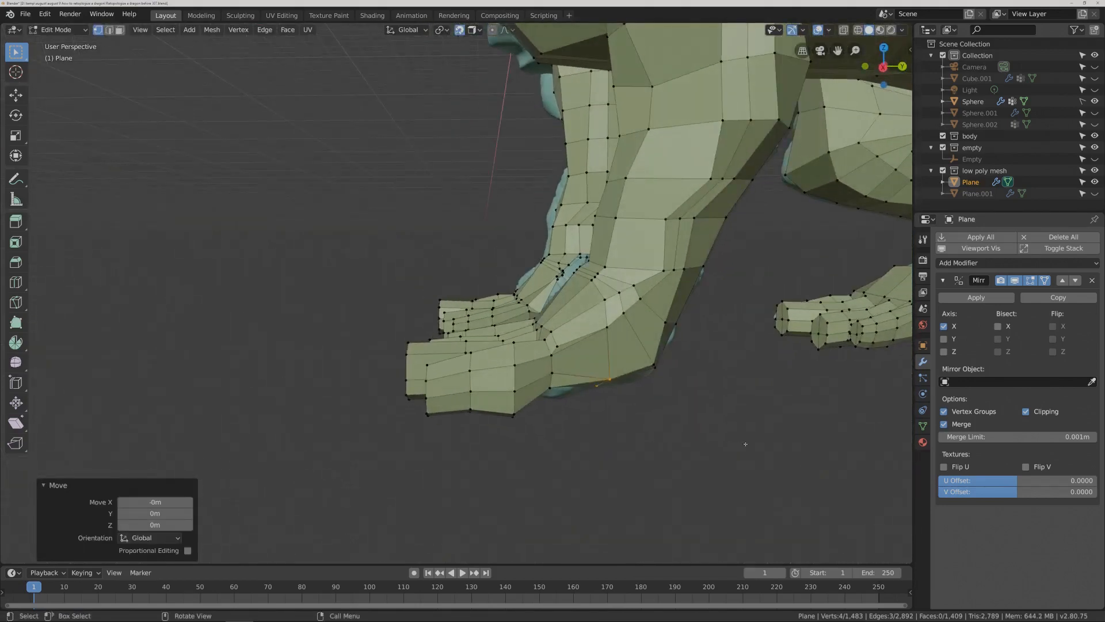
key("alt+a")
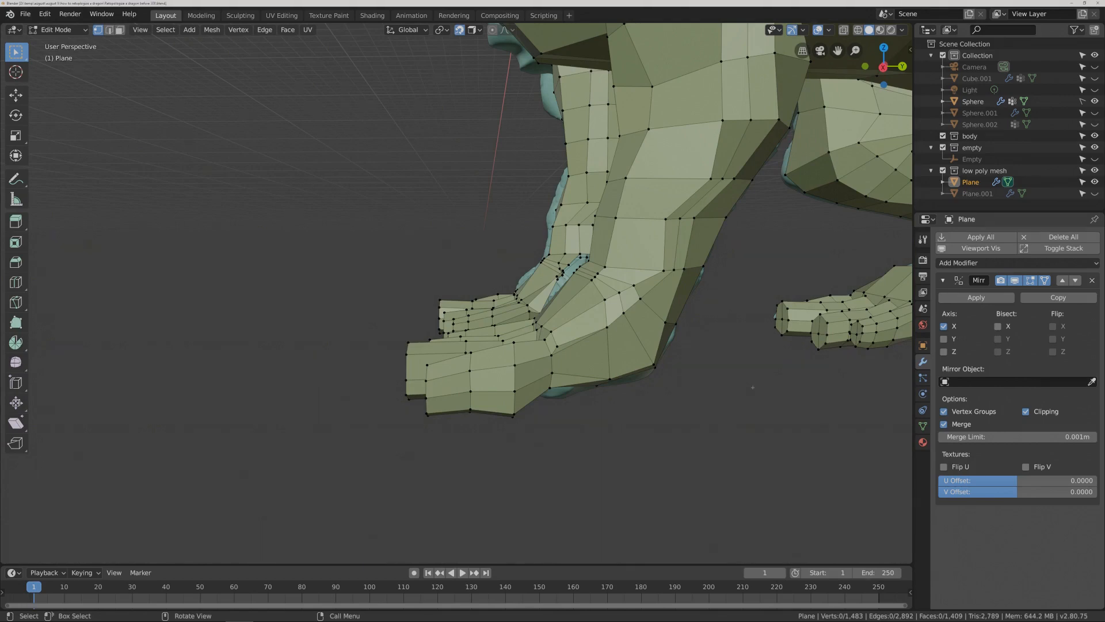
- Examine the low-poly dragon as a whole and its front and hind legs from the side
scroll(753, 387, "down", 10)
middle_click_drag(754, 386, 685, 351)
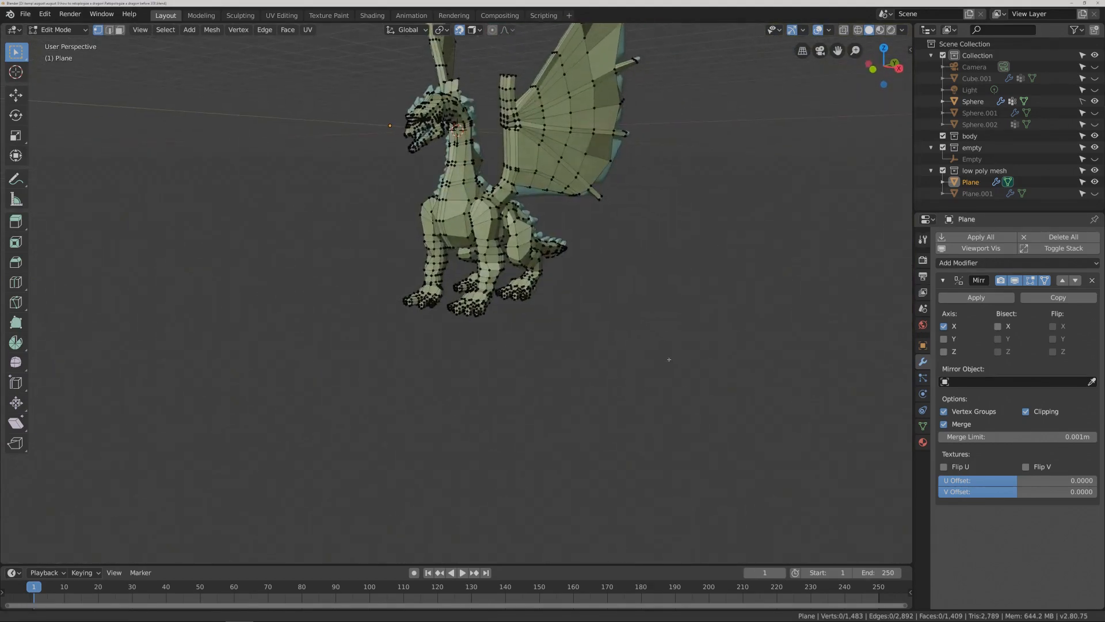
scroll(682, 349, "up", 4)
middle_click_drag(668, 343, 663, 322)
scroll(664, 322, "up", 3)
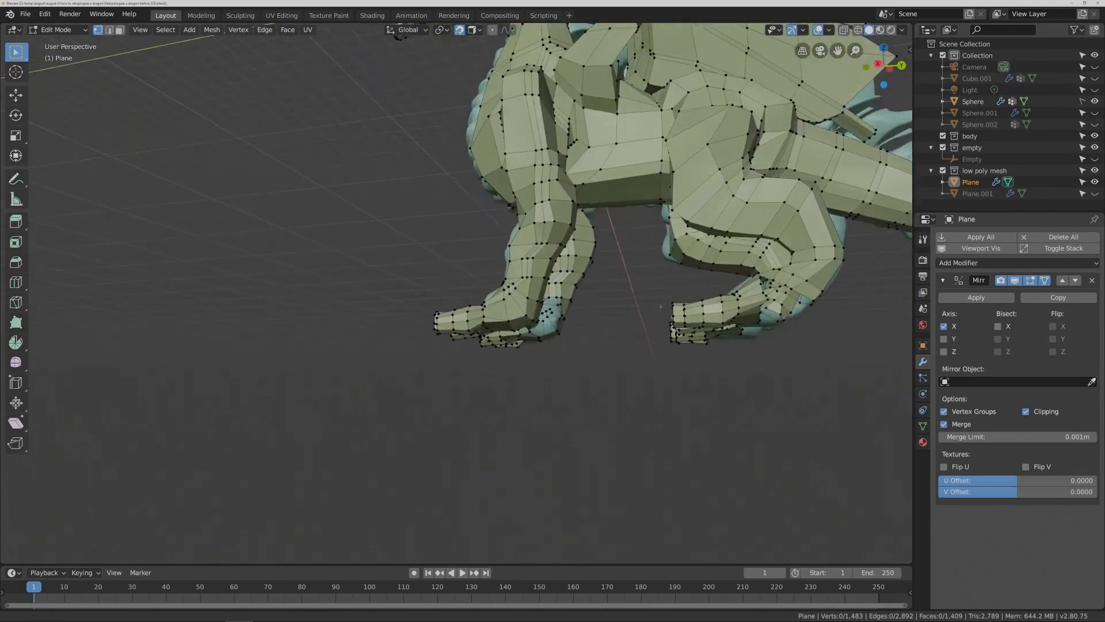
- Isolate the hind foot by hiding the face loop around the lower hind leg and the linked body mesh beyond it
middle_click_drag(824, 318, 708, 352, "shift")
scroll(698, 353, "up", 3)
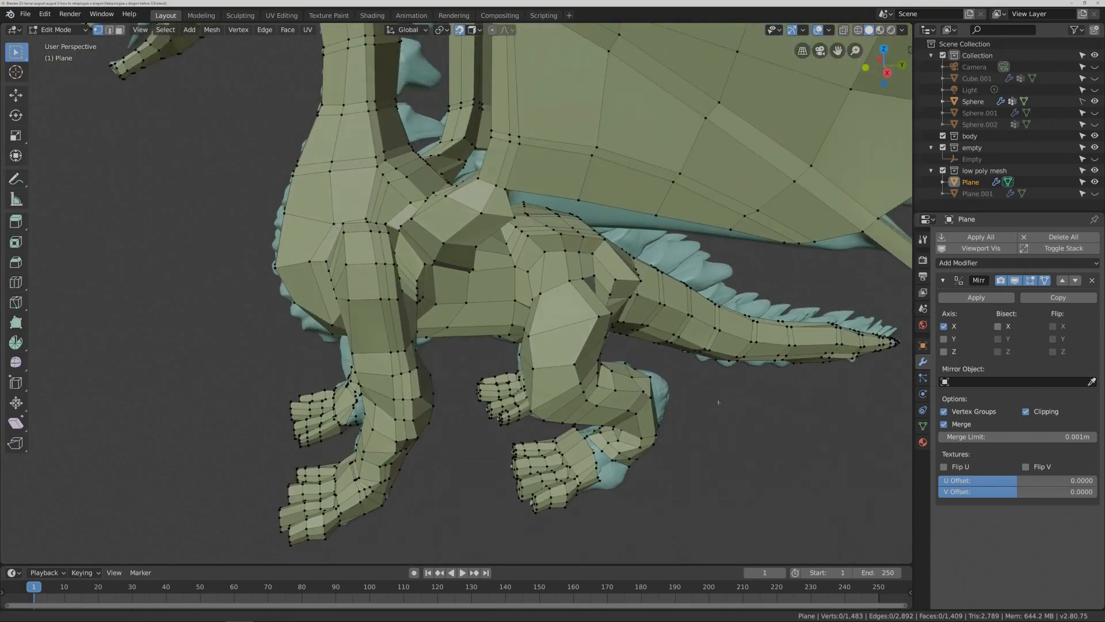
scroll(698, 353, "up", 5)
middle_click_drag(719, 395, 694, 362, "shift")
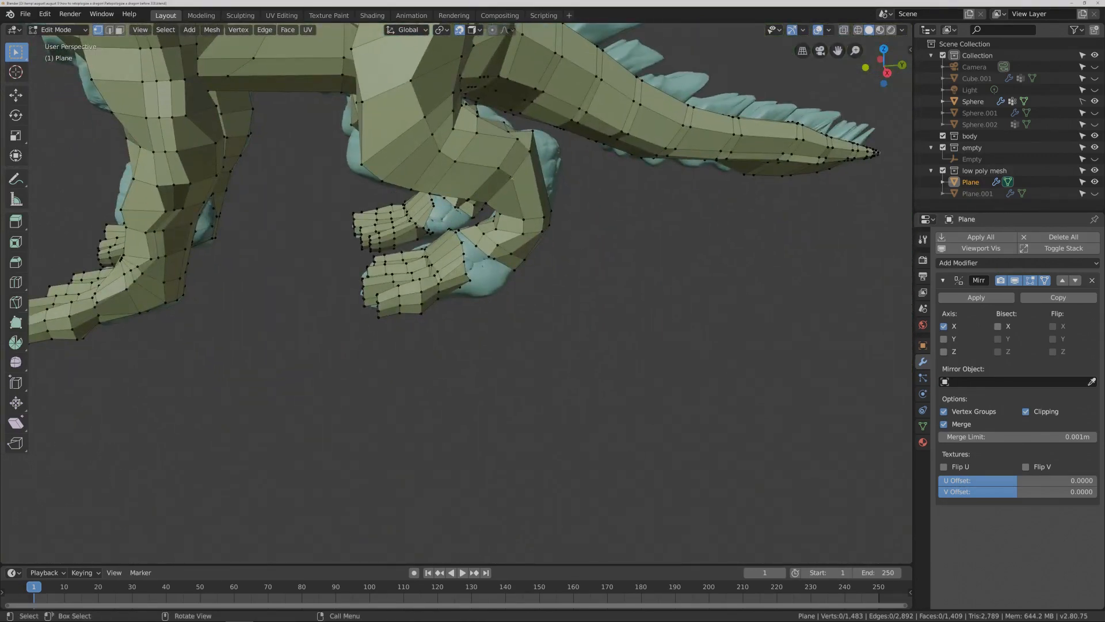
left_click(119, 30)
left_click(506, 173, "alt")
key("h")
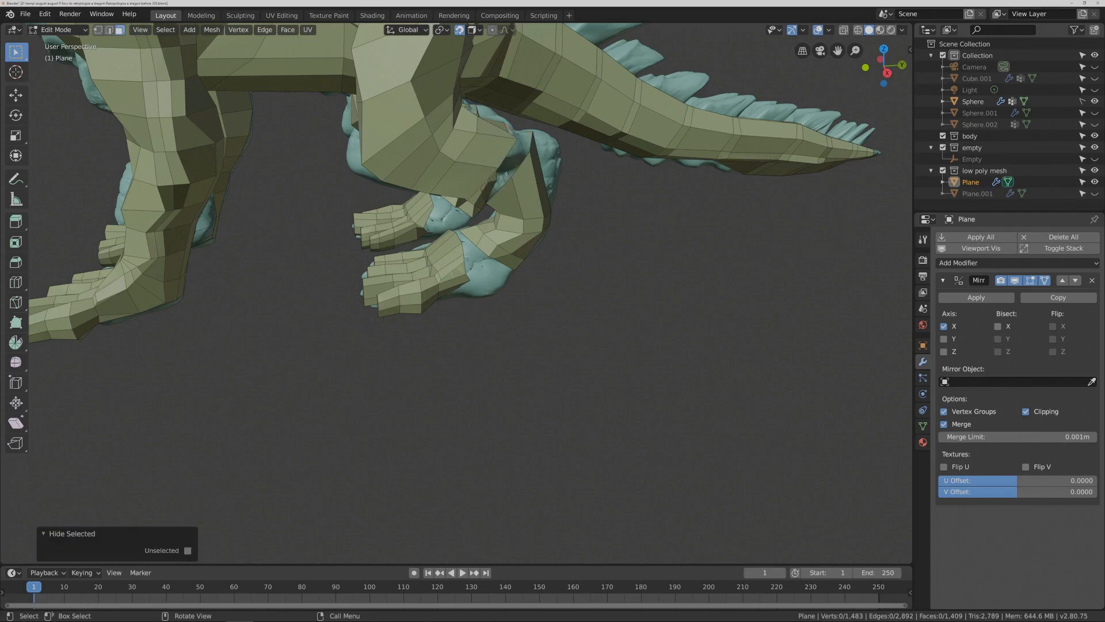
key("l")
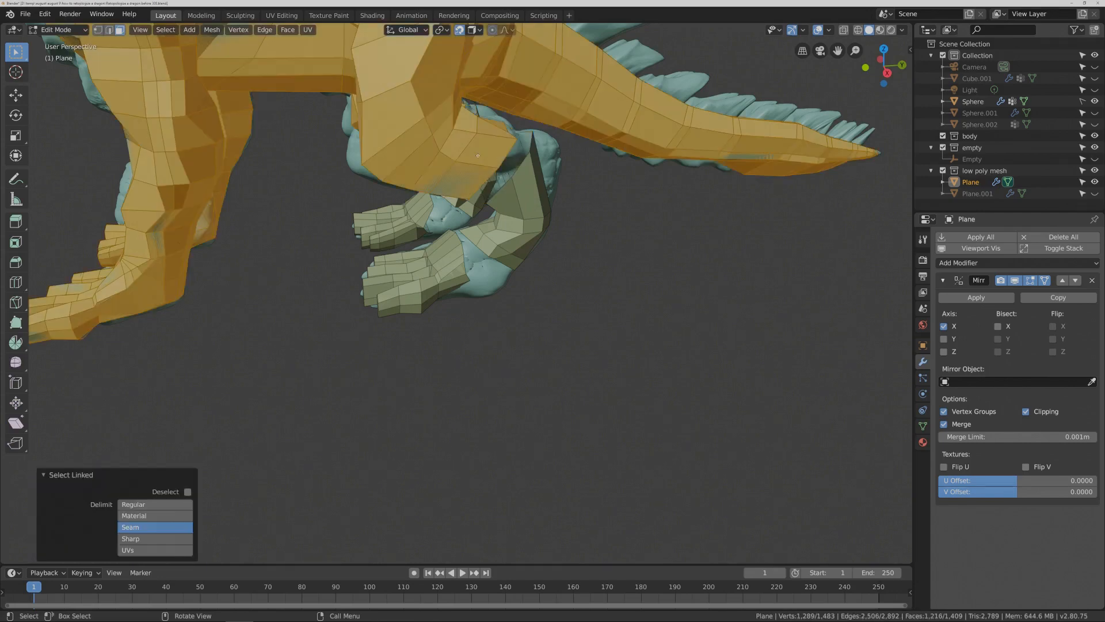
key("h")
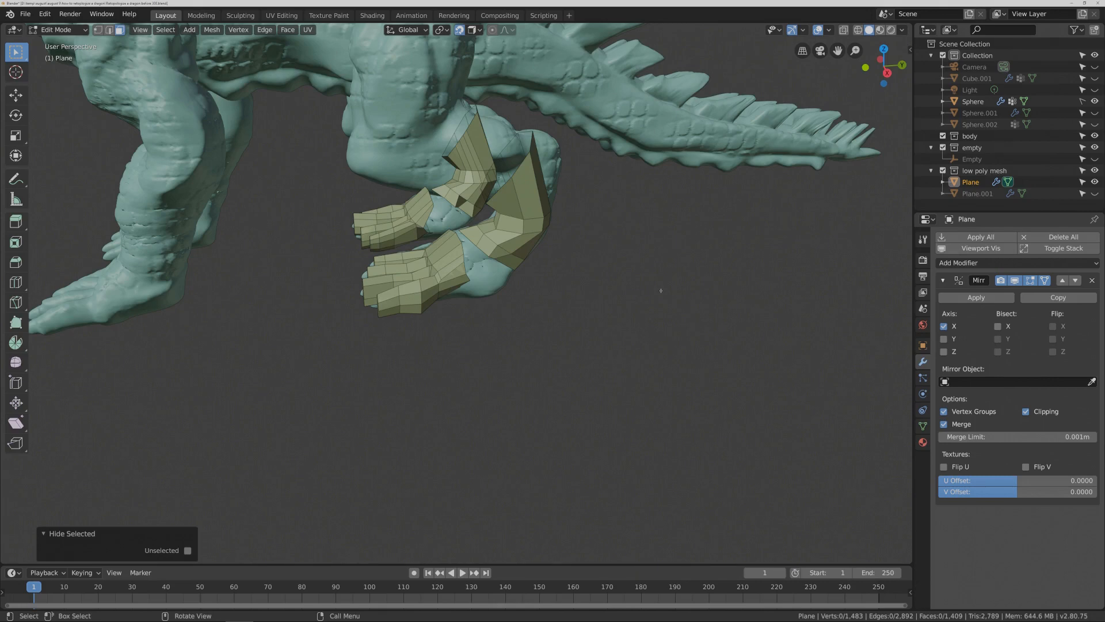
- Bridge the four edges at the top back of the hind foot to the four facing ankle edges and clear the selection
middle_click_drag(577, 225, 595, 350)
middle_click_drag(464, 365, 491, 333, "shift")
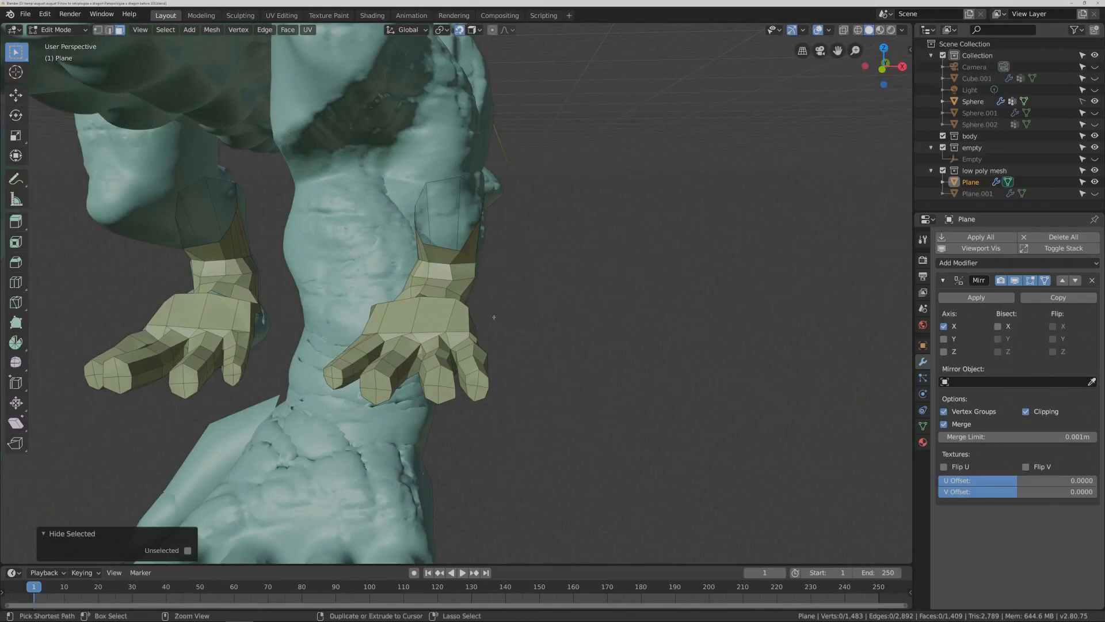
scroll(495, 318, "down", 1)
middle_click_drag(495, 318, 537, 309)
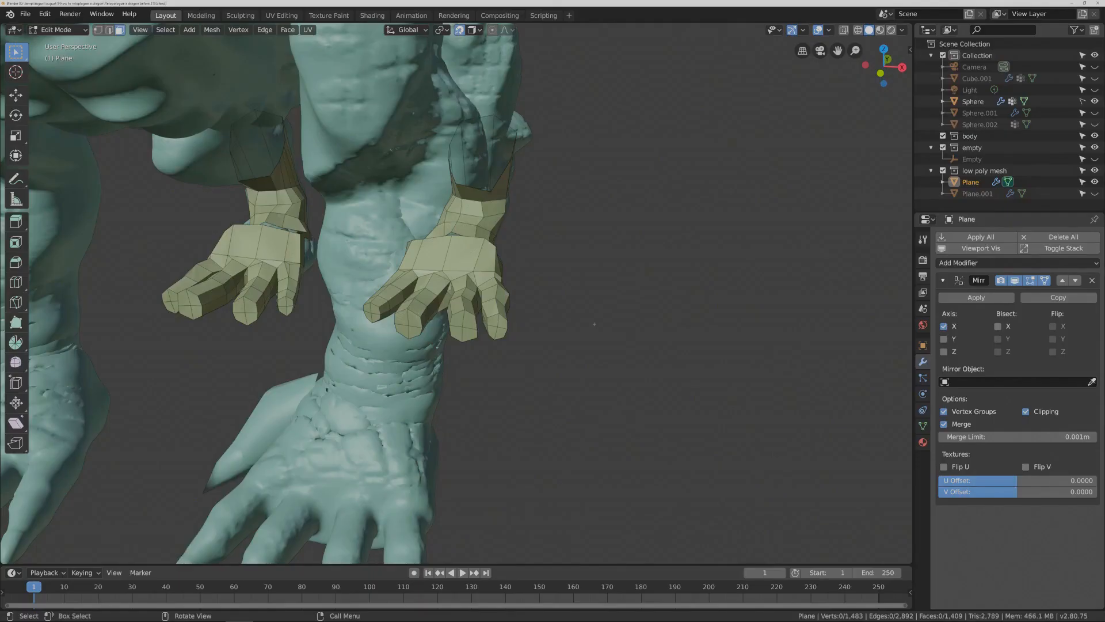
middle_click_drag(595, 324, 584, 296)
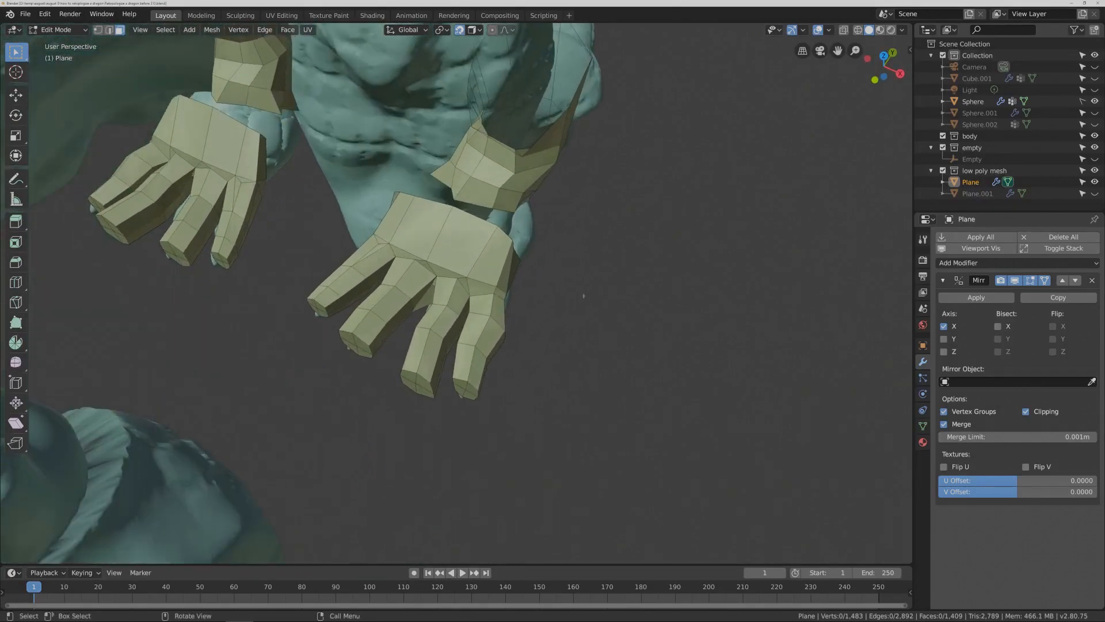
left_click(109, 29)
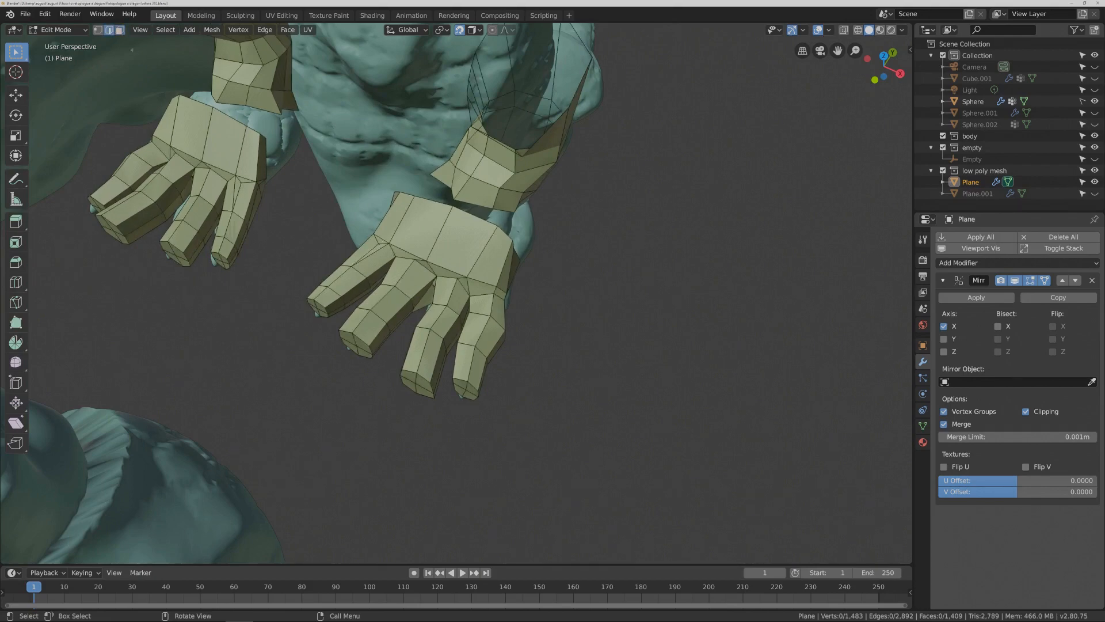
left_click(410, 197)
left_click(440, 203, "shift")
left_click(481, 220, "shift")
left_click(505, 236, "shift")
left_click(448, 188, "shift")
left_click(451, 194, "shift")
left_click(473, 204, "shift")
left_click(500, 210, "shift")
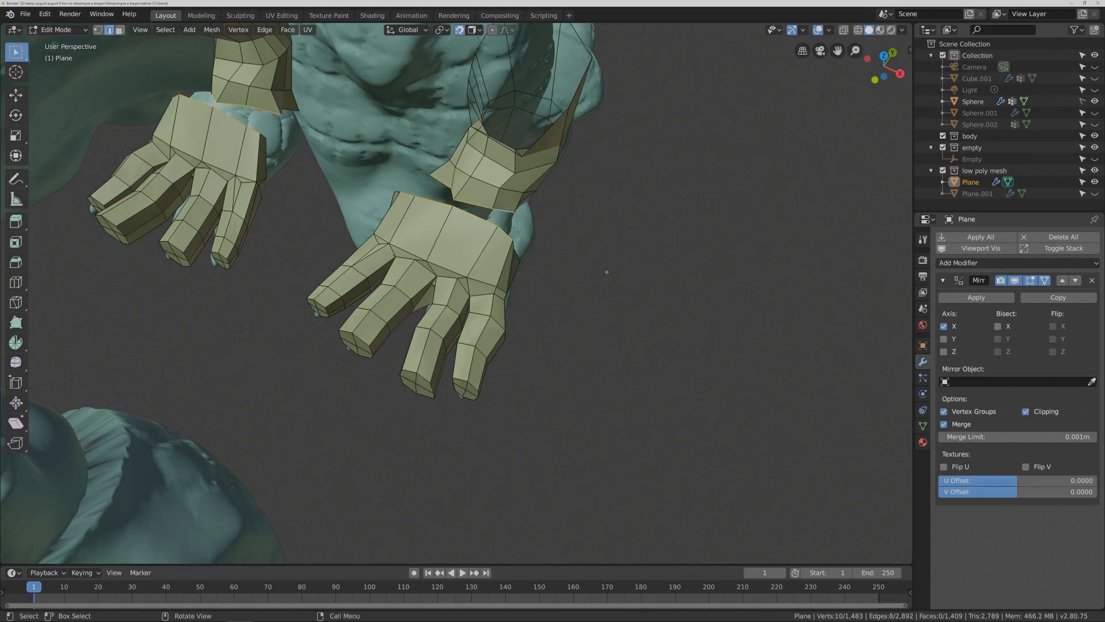
key("ctrl+e")
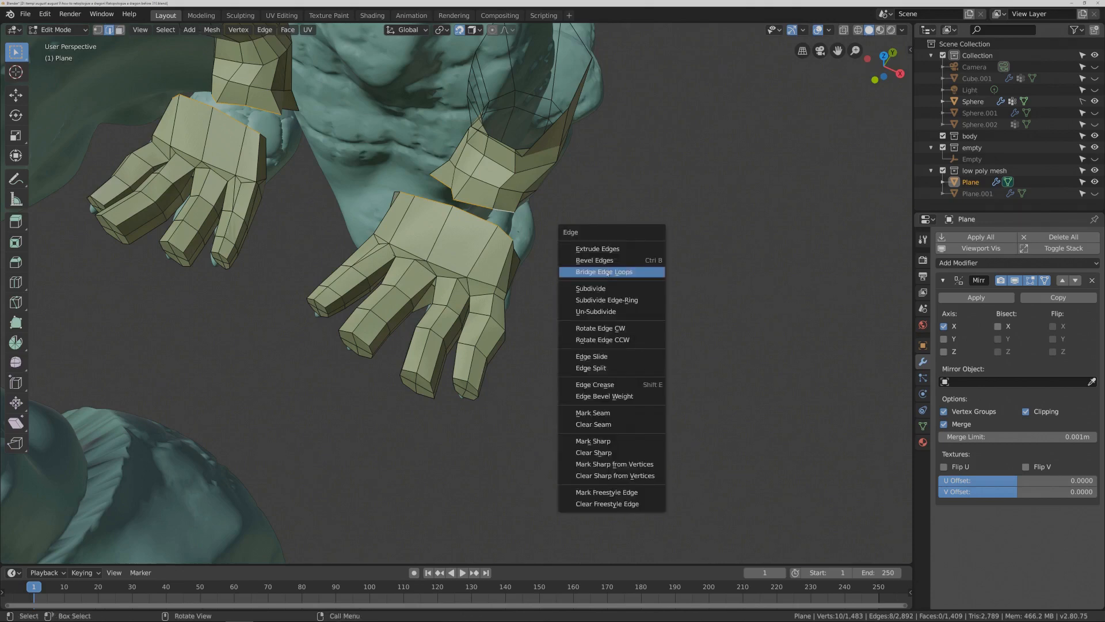
left_click(634, 270)
key("alt+a")
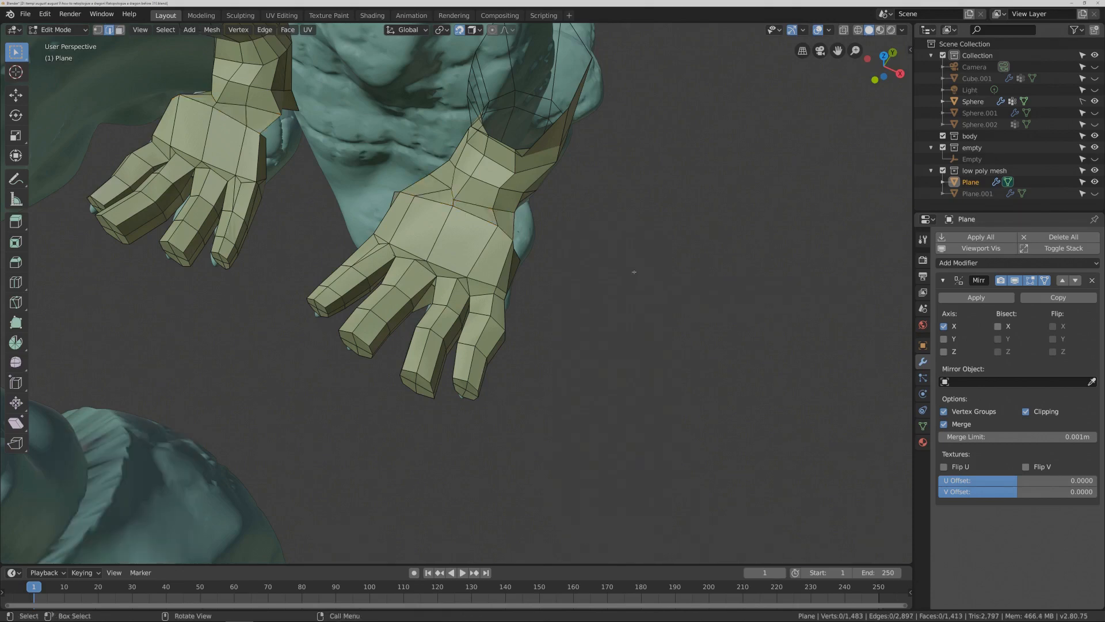
- Reveal the hidden parts of the low-poly mesh
key("ctrl+alt+s")
middle_click_drag(654, 254, 540, 311)
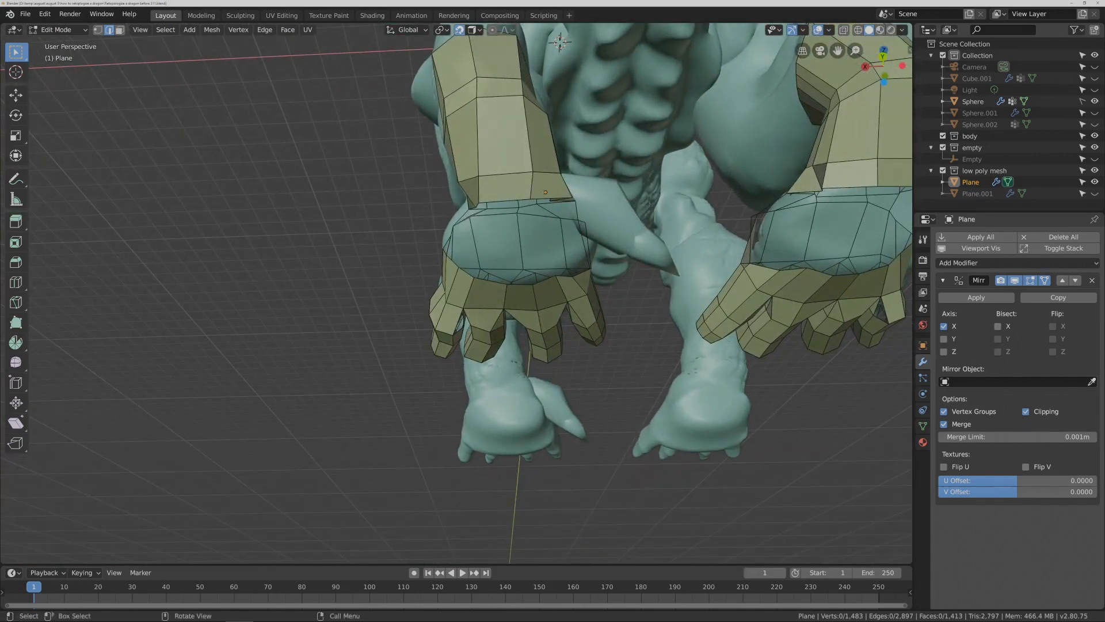
middle_click_drag(558, 209, 554, 207)
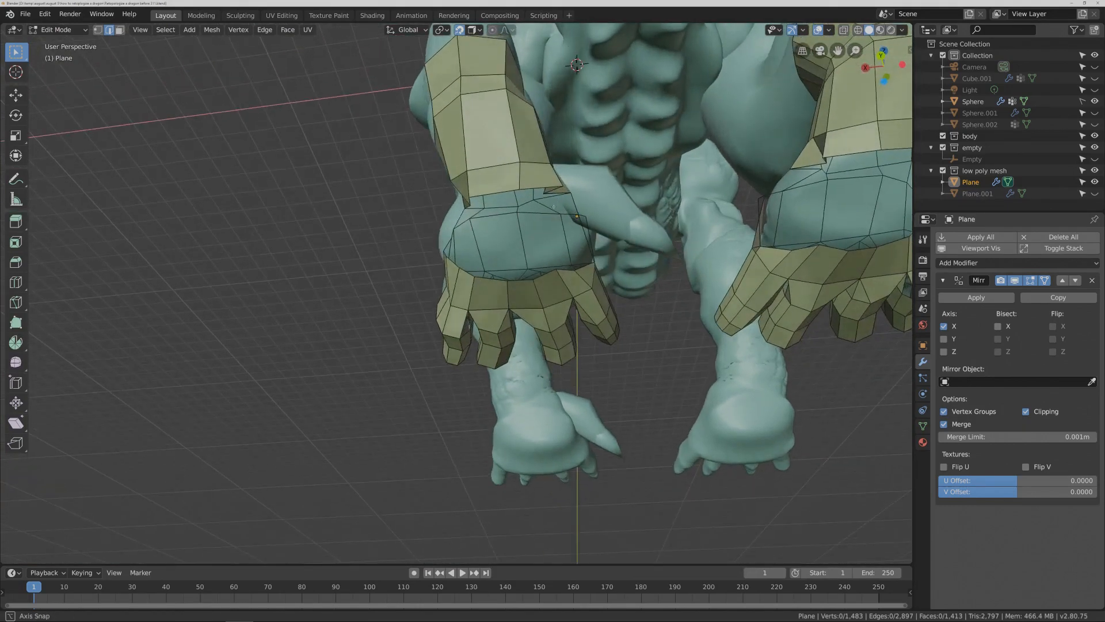
middle_click_drag(626, 336, 568, 287)
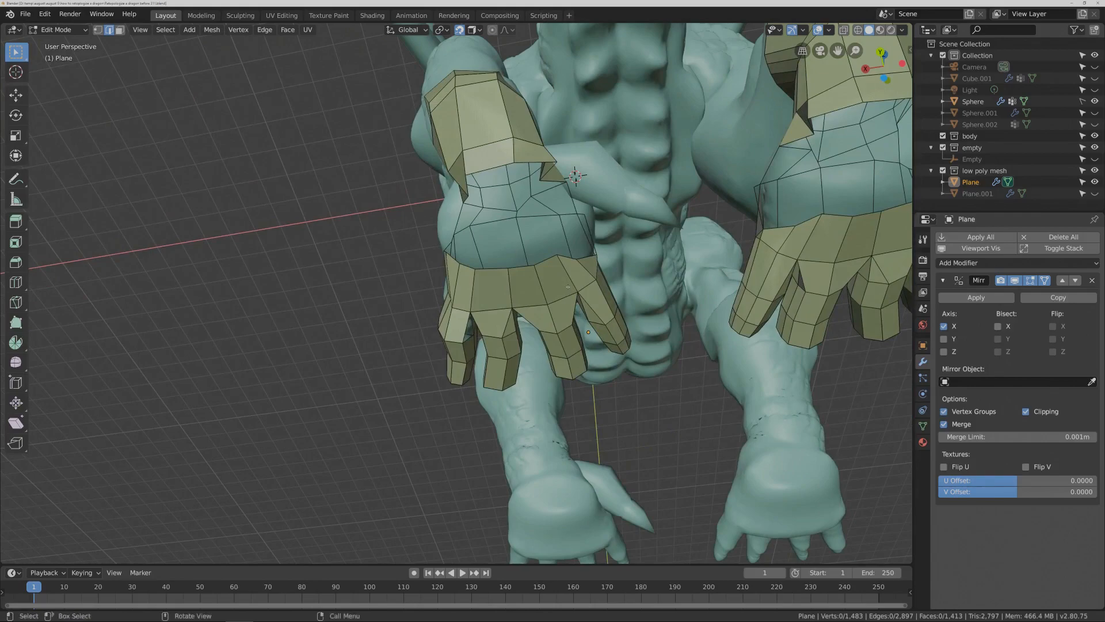
key("alt+h")
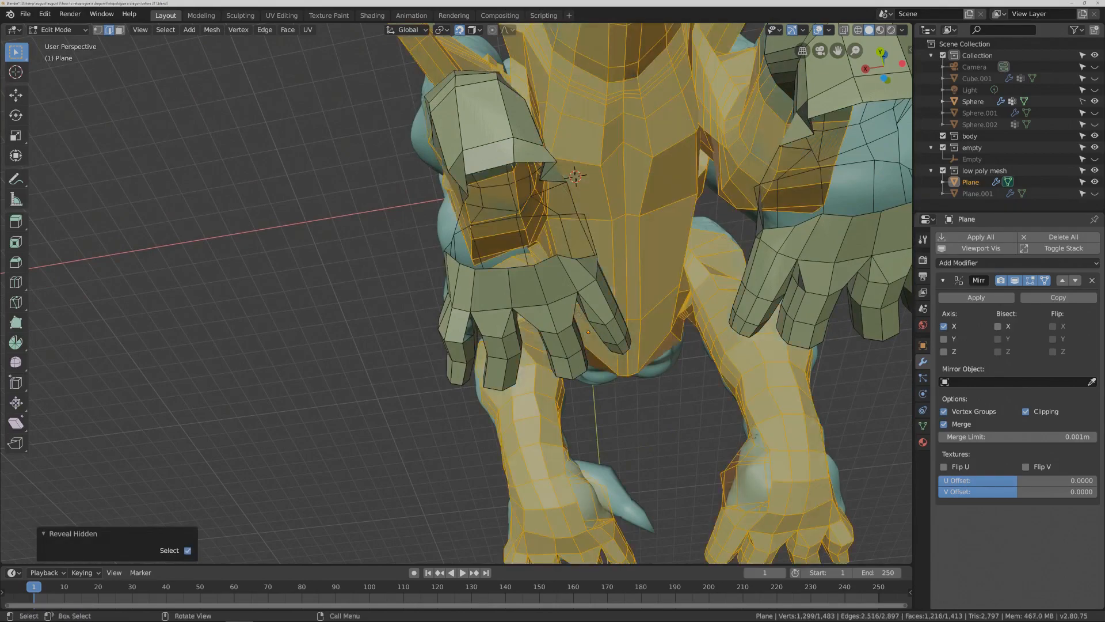
- Cut a centred edge loop lengthwise along the back of the lower hind leg
middle_click_drag(579, 312, 558, 242)
left_click(548, 221)
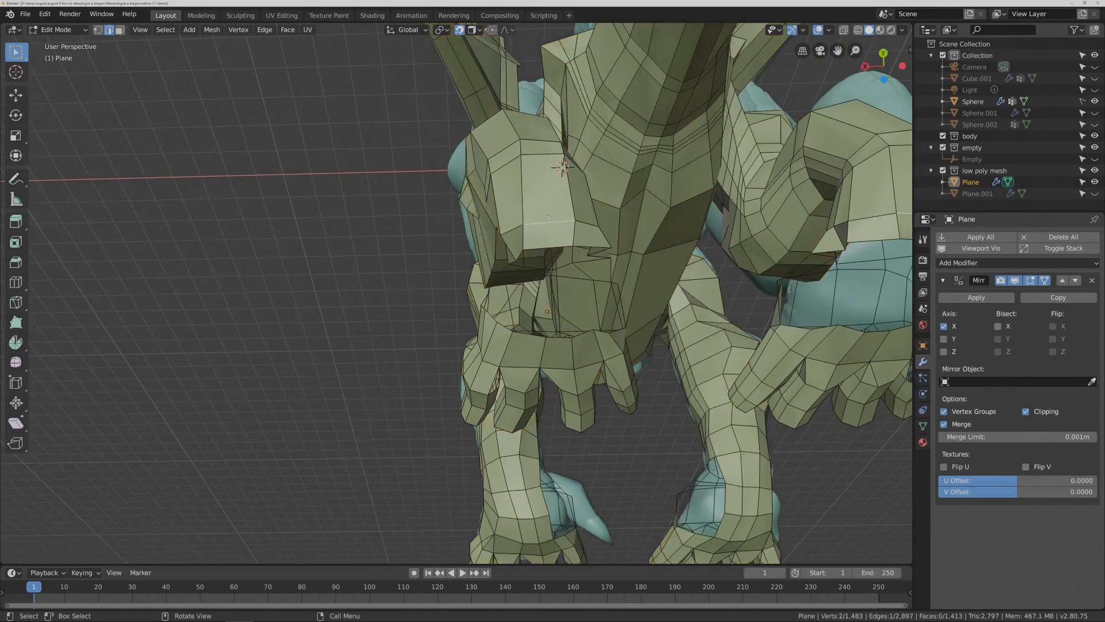
key("ctrl+r")
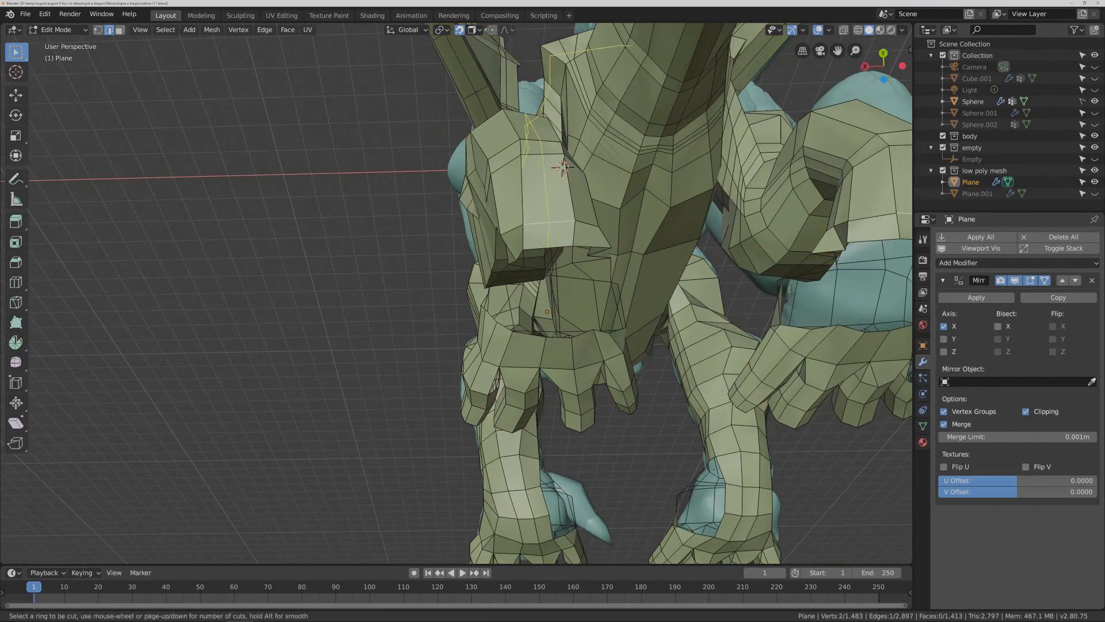
left_click(547, 219)
right_click(548, 219)
- Hide the face loop above the hind ankle and the linked body mesh, leaving the foot and ankle band
middle_click_drag(536, 222, 479, 191)
left_click(499, 180)
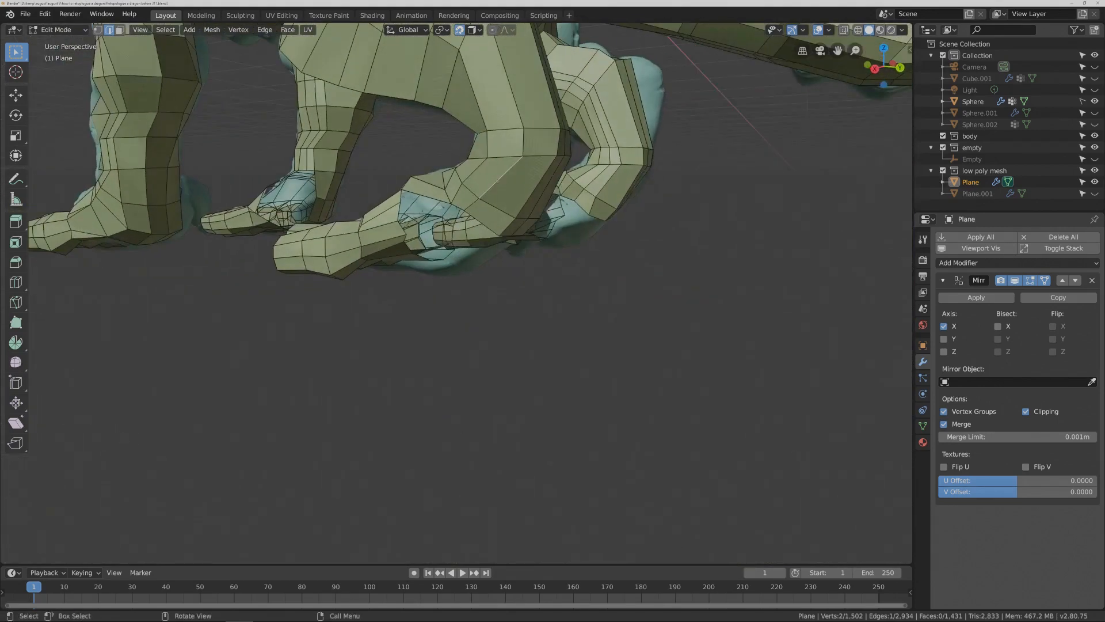
key("3")
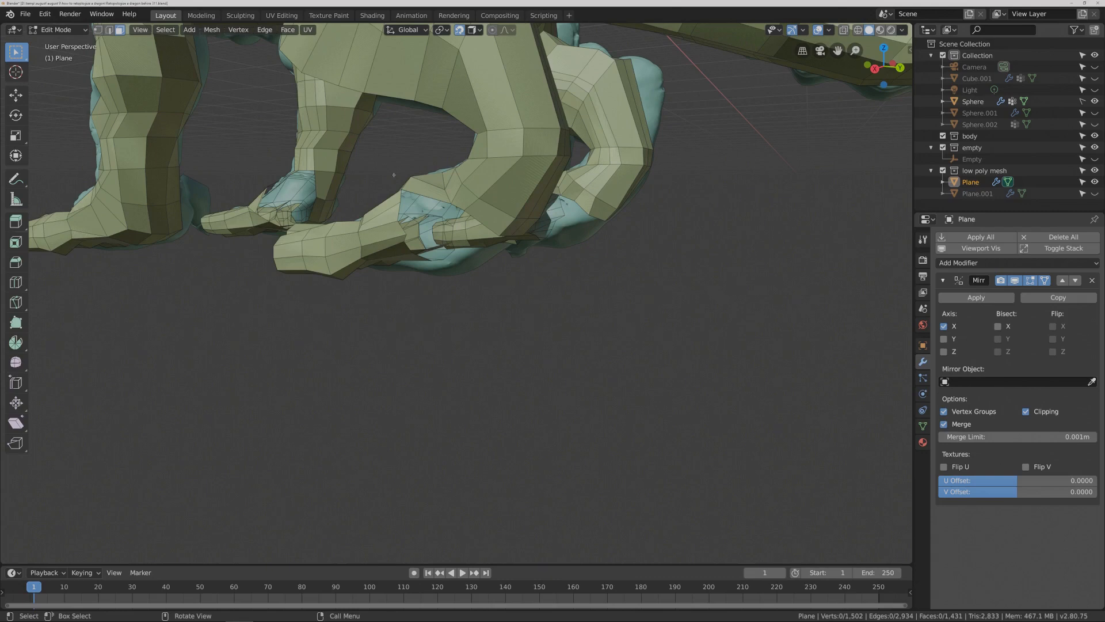
left_click(505, 178, "alt")
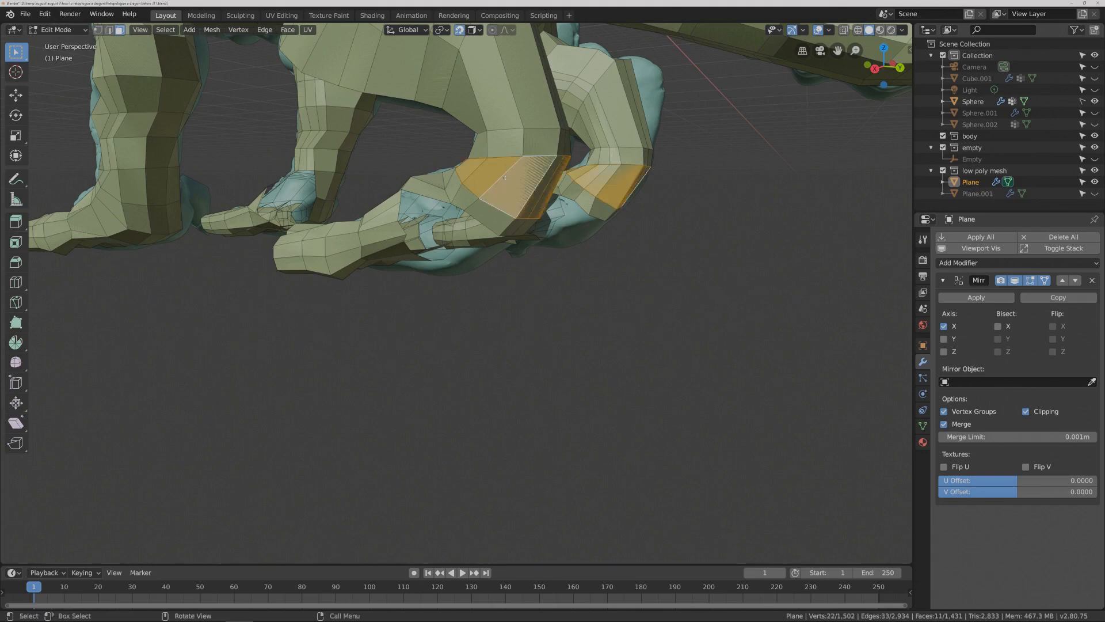
key("h")
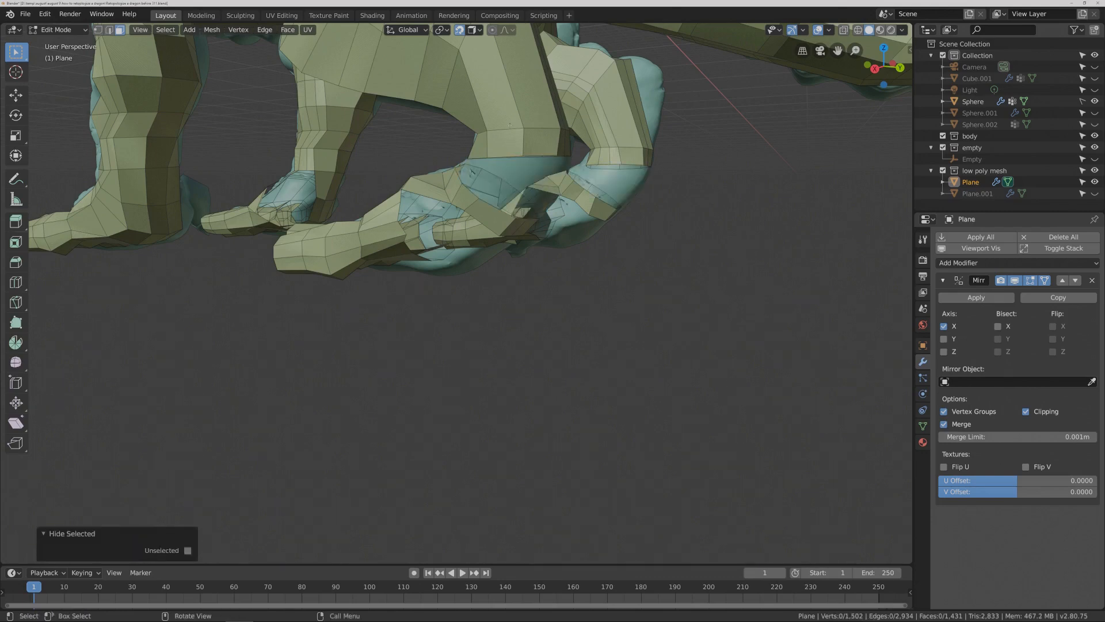
key("l")
key("h")
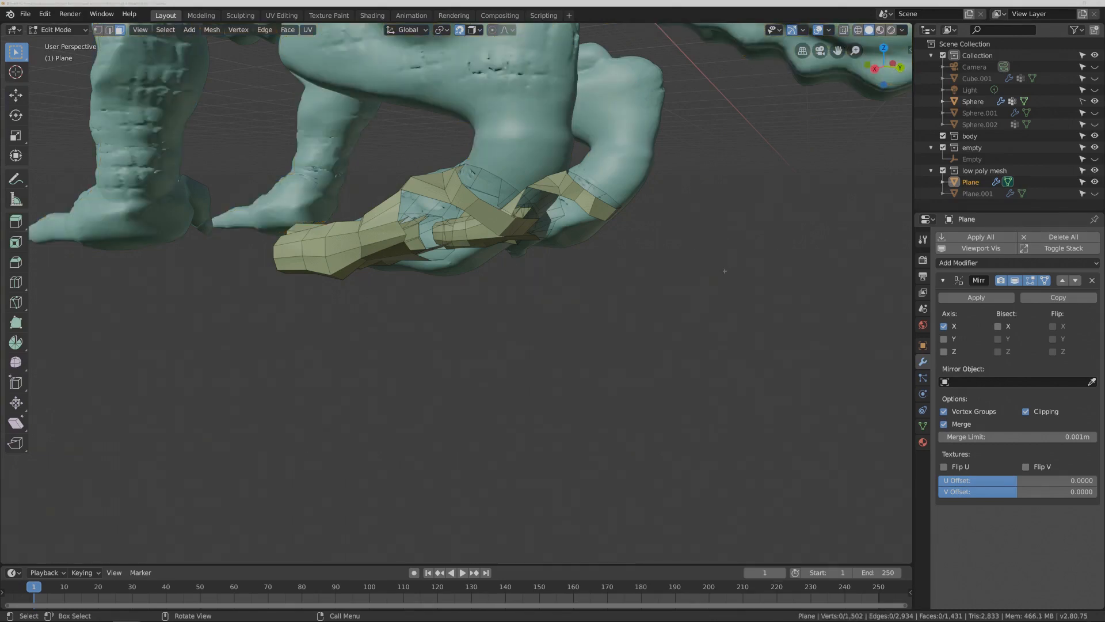
- Bridge the three edges at the back of the hind foot's underside to the three ankle edges and clear the selection
middle_click_drag(725, 271, 677, 227)
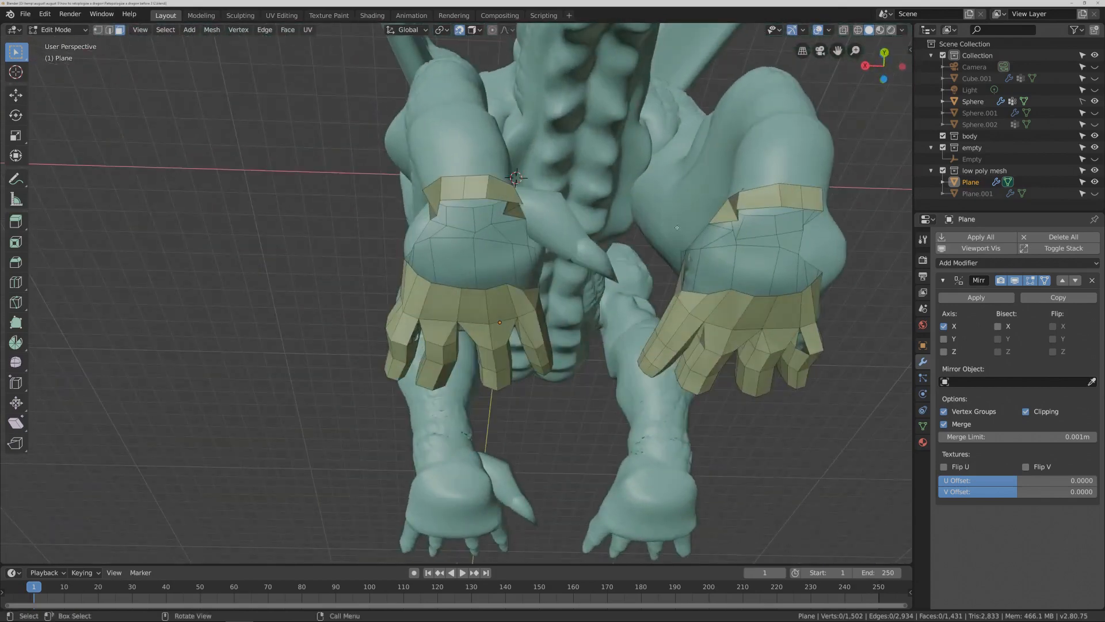
left_click(451, 197)
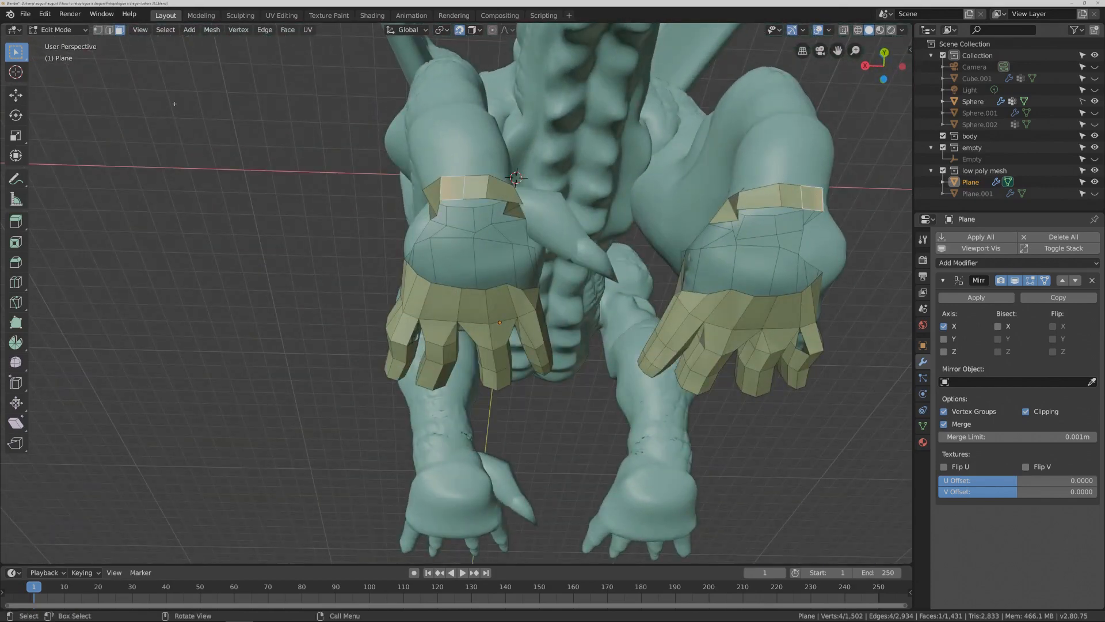
left_click(109, 30)
left_click(148, 257)
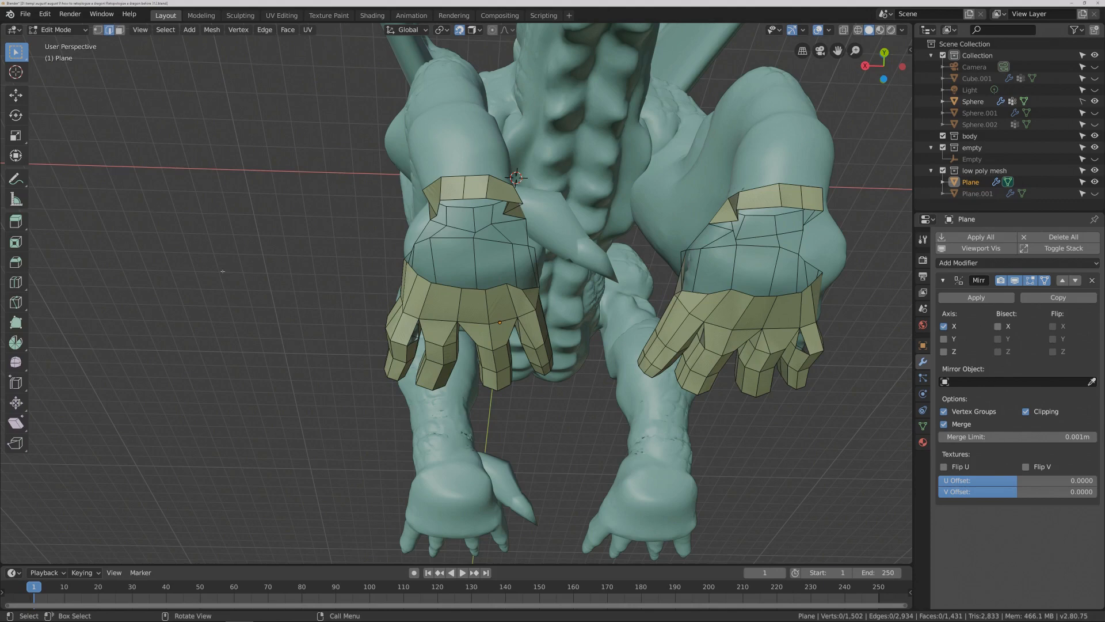
left_click(443, 286)
left_click(473, 289, "shift")
left_click(498, 287, "shift")
left_click(500, 194, "shift")
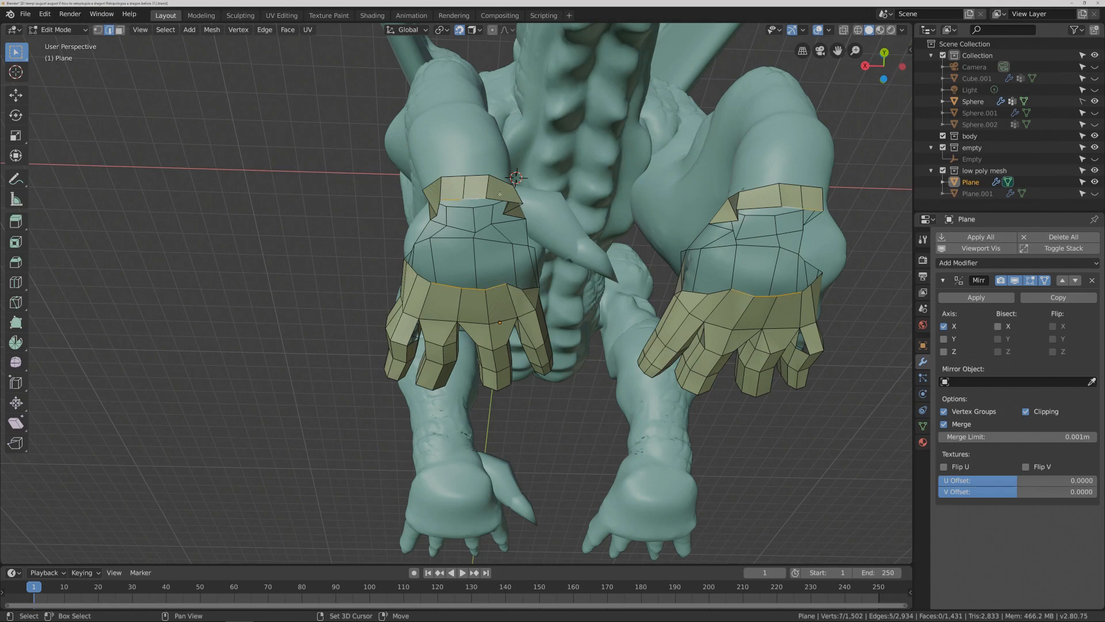
left_click(505, 201, "shift")
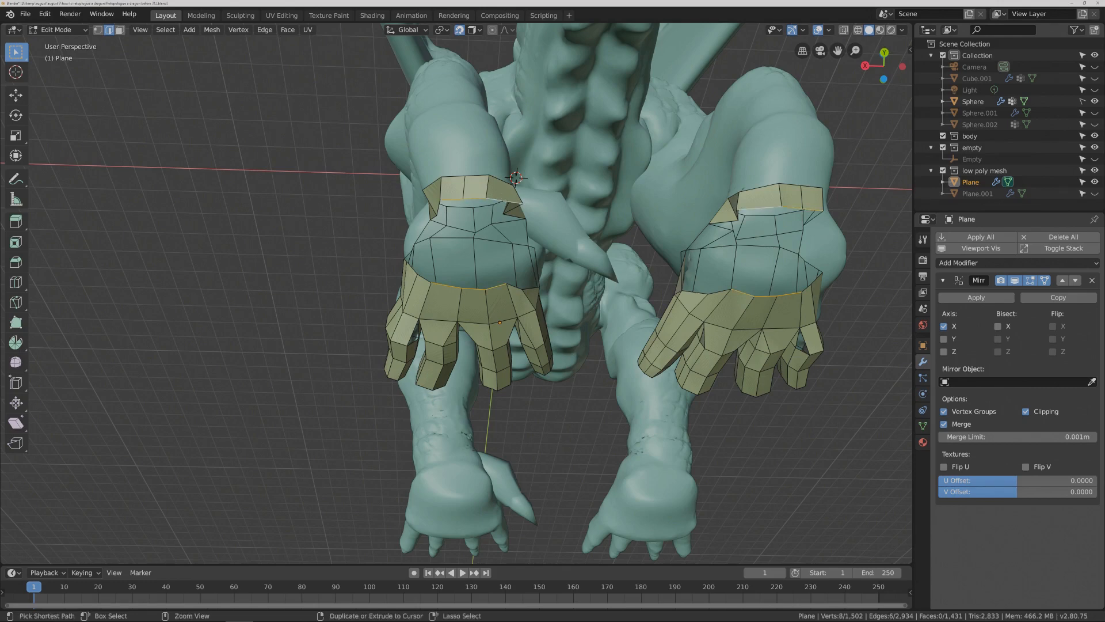
key("ctrl+e")
left_click(536, 200)
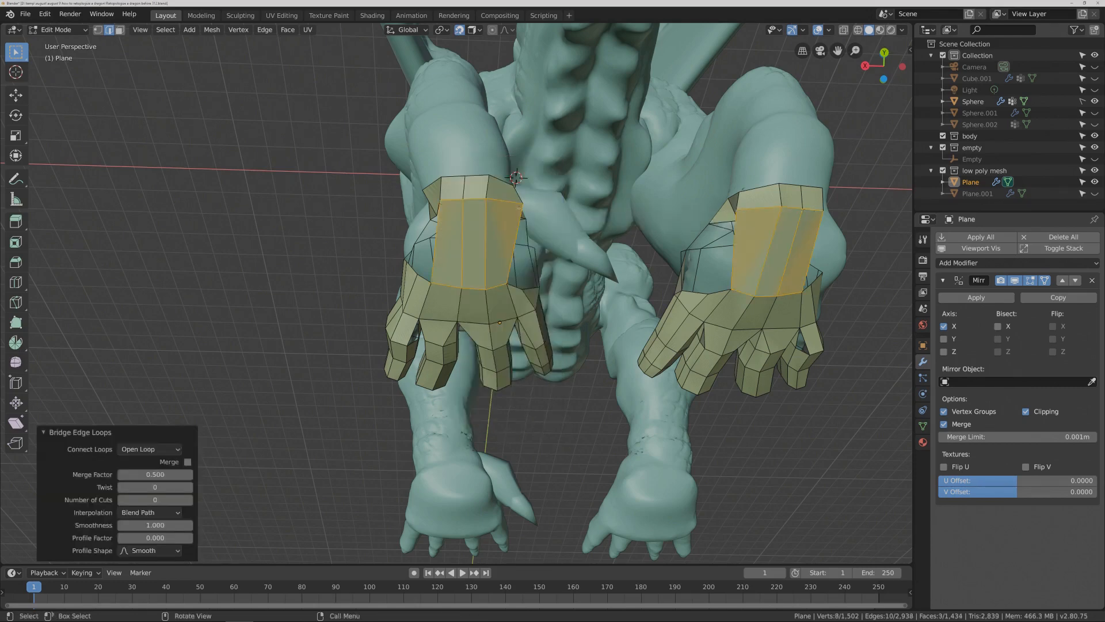
left_click(775, 416)
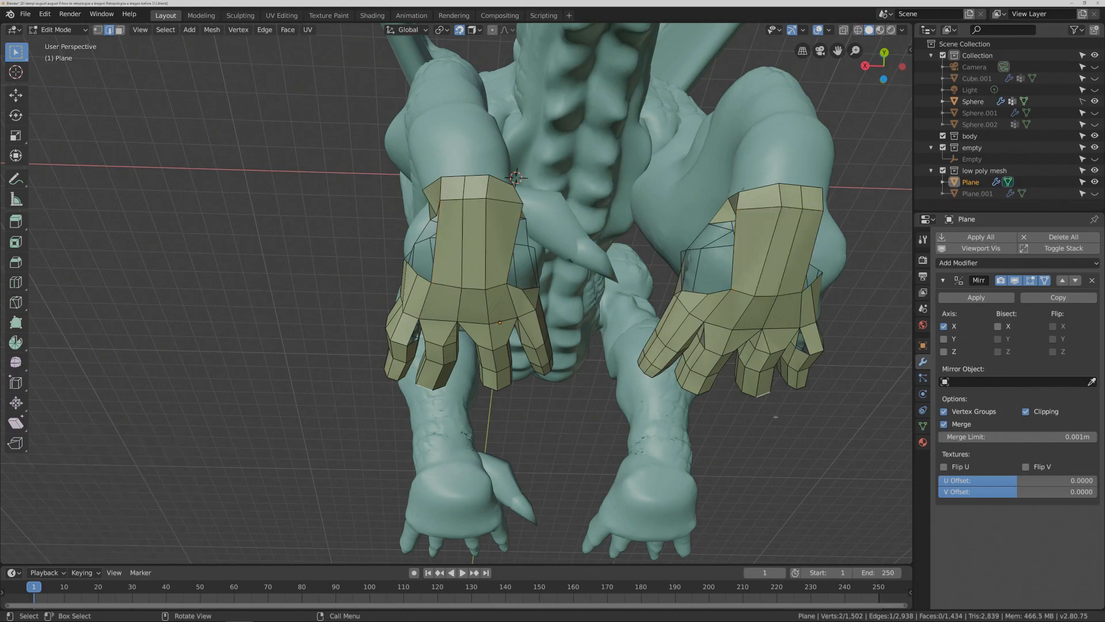
- Bridge the remaining open edges on the outer side between the hind foot and ankle, and clear the selection
middle_click_drag(497, 229, 548, 342)
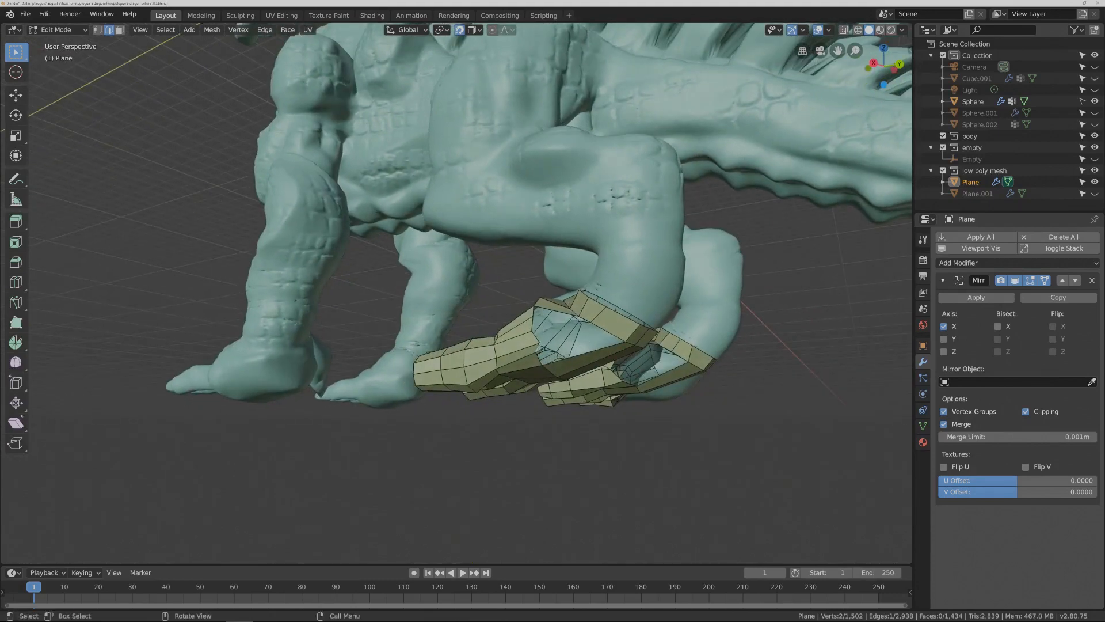
key("shift")
left_click(547, 357, "shift")
left_click(606, 331, "shift")
key("ctrl+e")
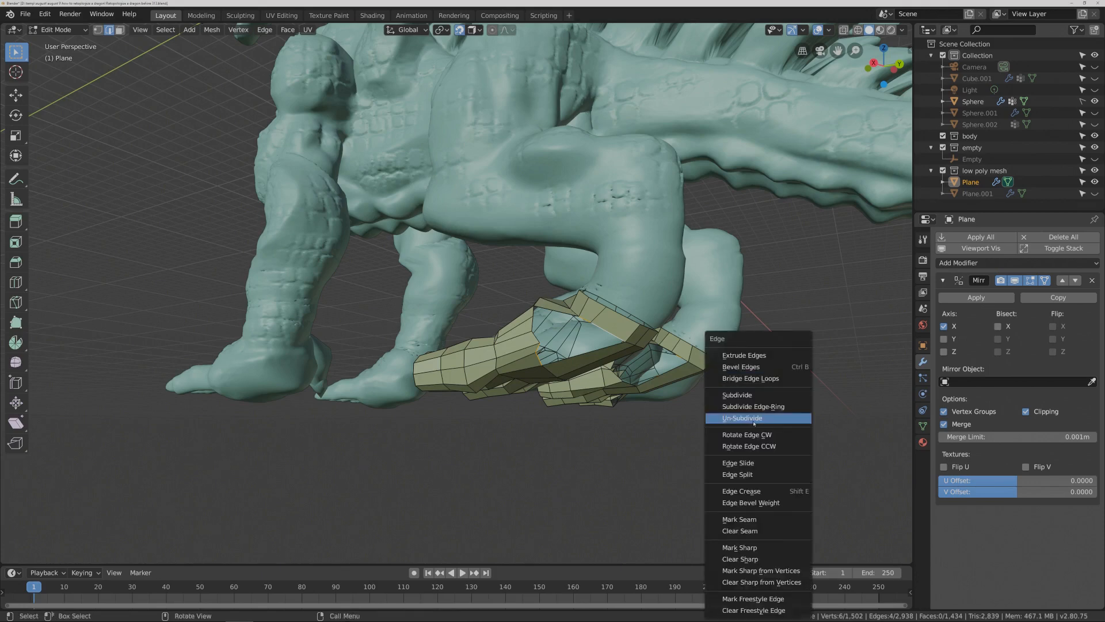
left_click(789, 379)
middle_click_drag(650, 340, 672, 377)
left_click(683, 387)
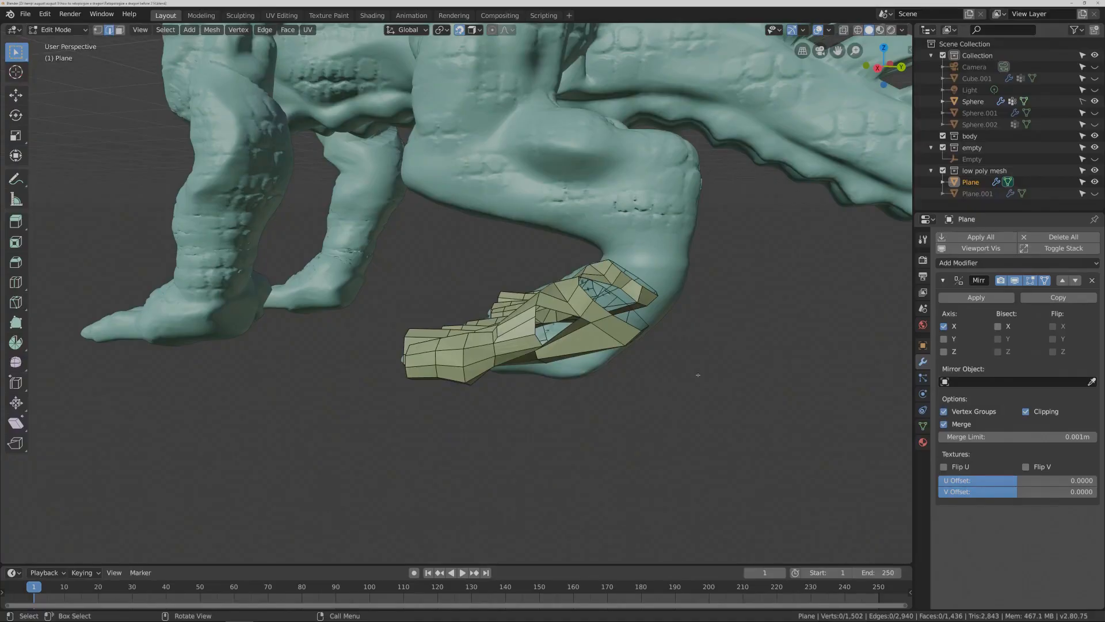
- Cut an edge loop across the bridged faces under the hind foot, slid by a factor of 0.305, and clear the loop selection
middle_click_drag(697, 375, 645, 340)
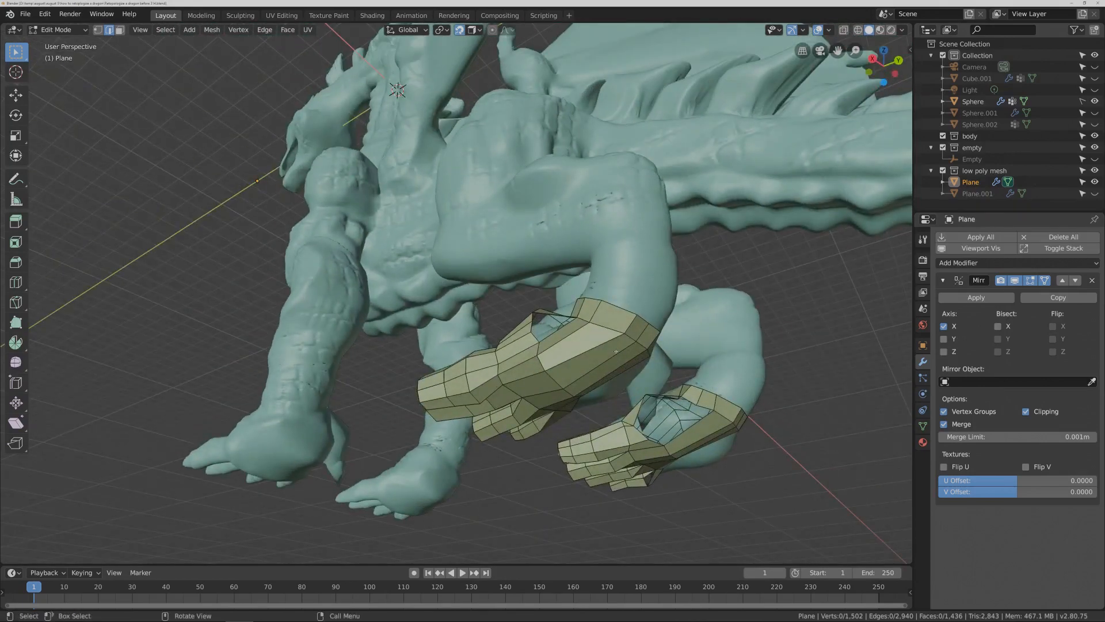
key("ctrl+r")
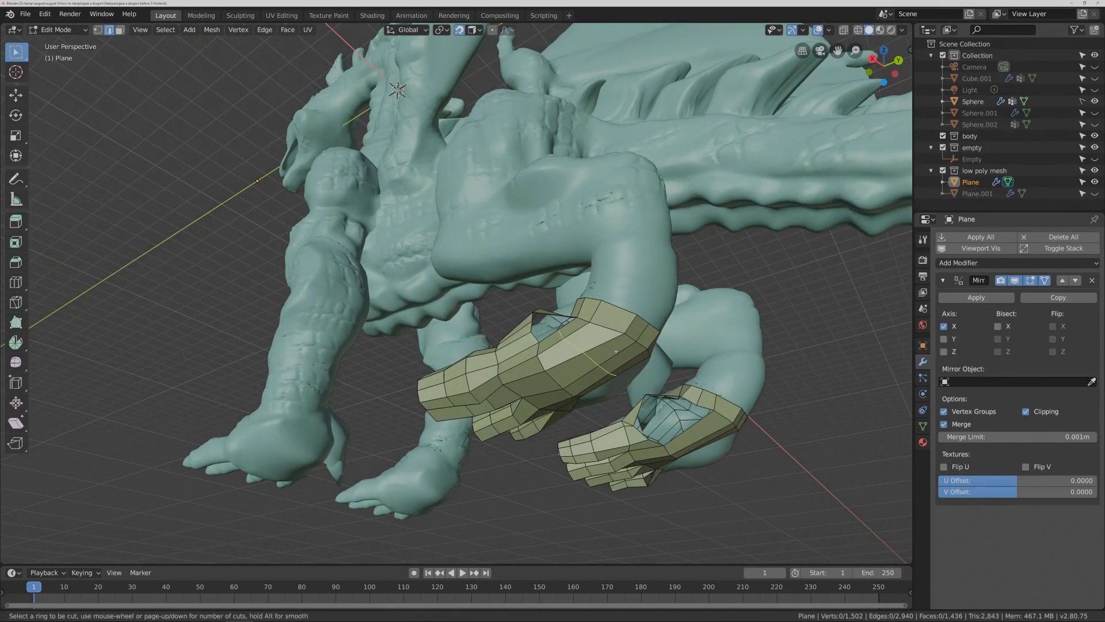
left_click(616, 351)
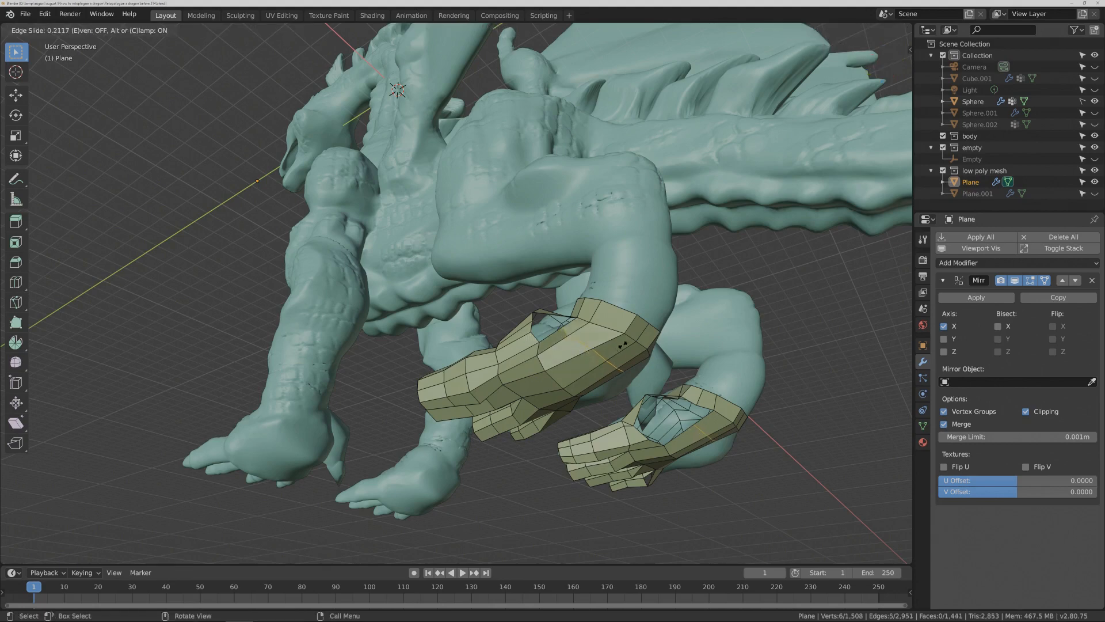
left_click(626, 342)
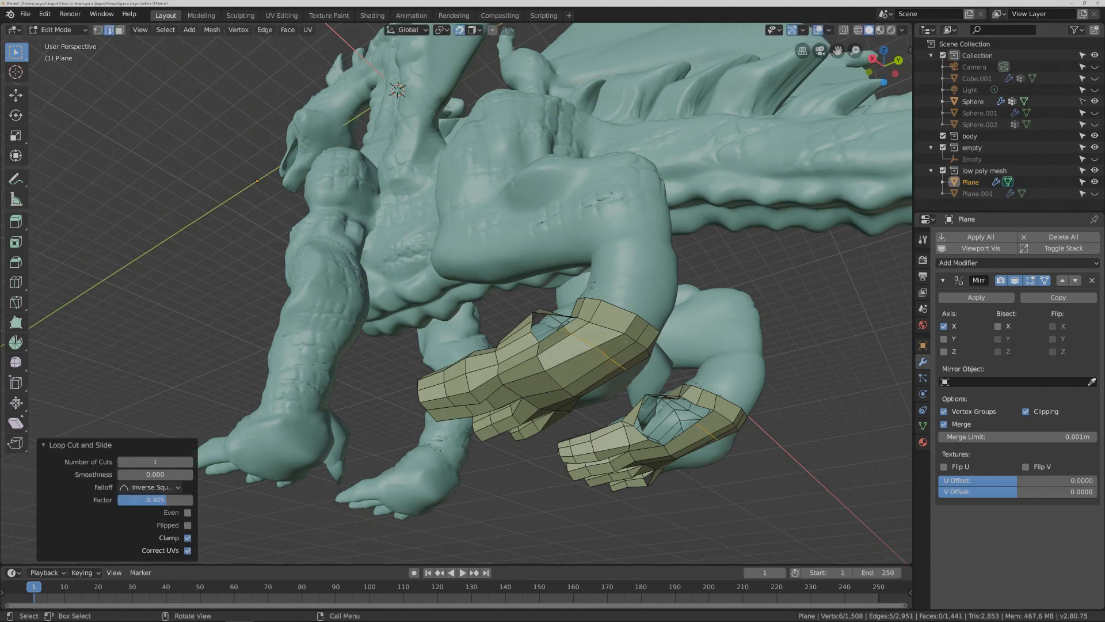
left_click(788, 401)
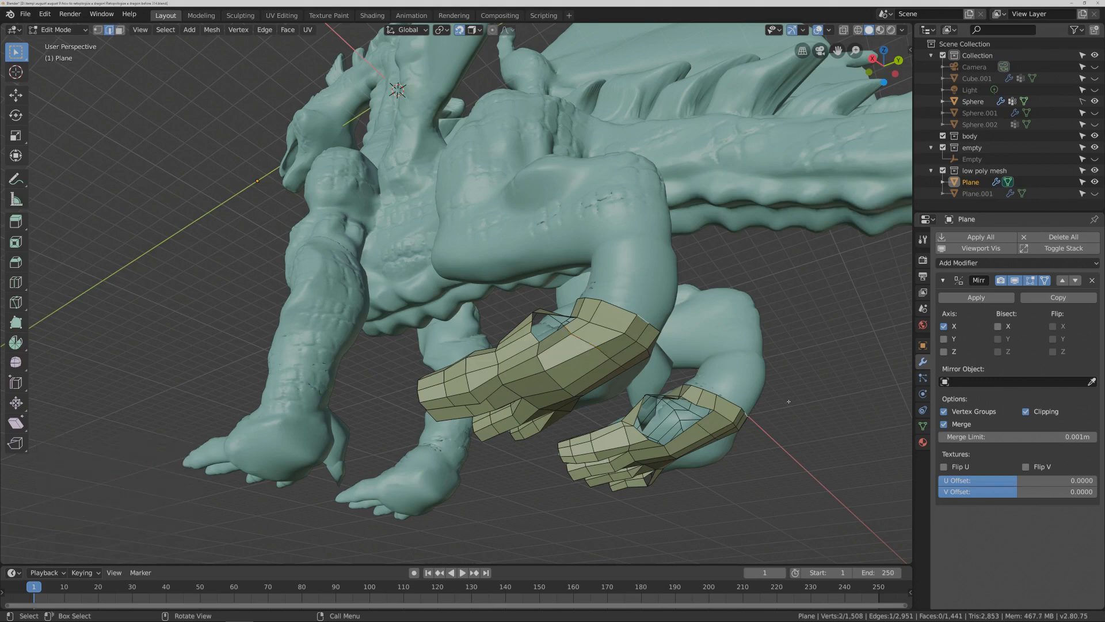
key("ctrl+alt+s")
- Fill part of the gap on the outer side between the hind foot and ankle with a new face
middle_click_drag(733, 291, 741, 313)
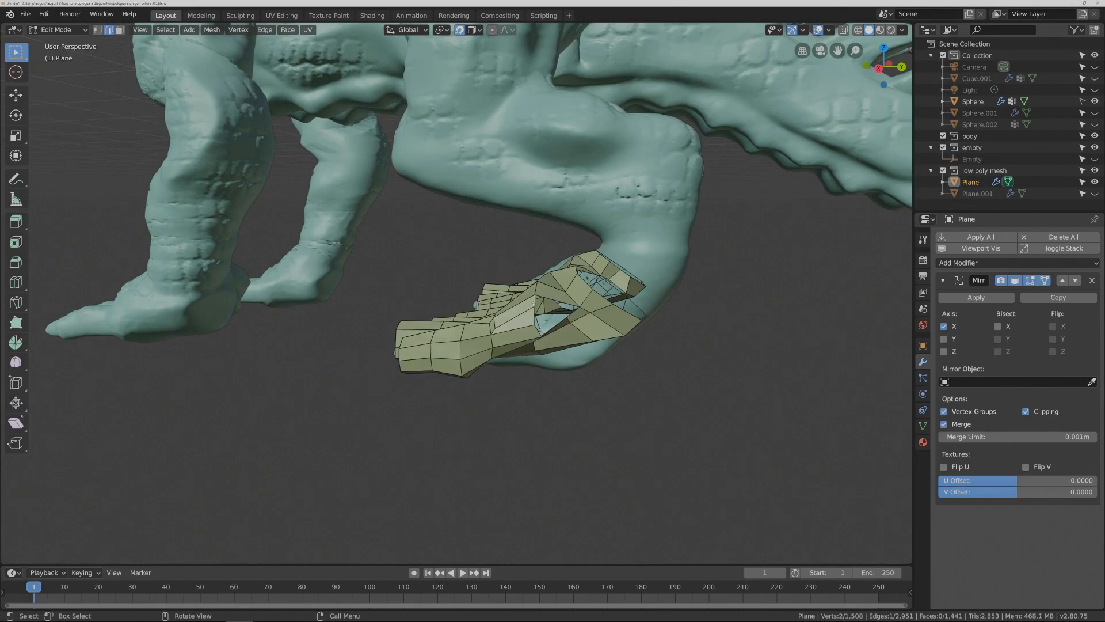
key("shift")
left_click(547, 298, "shift")
key("shift")
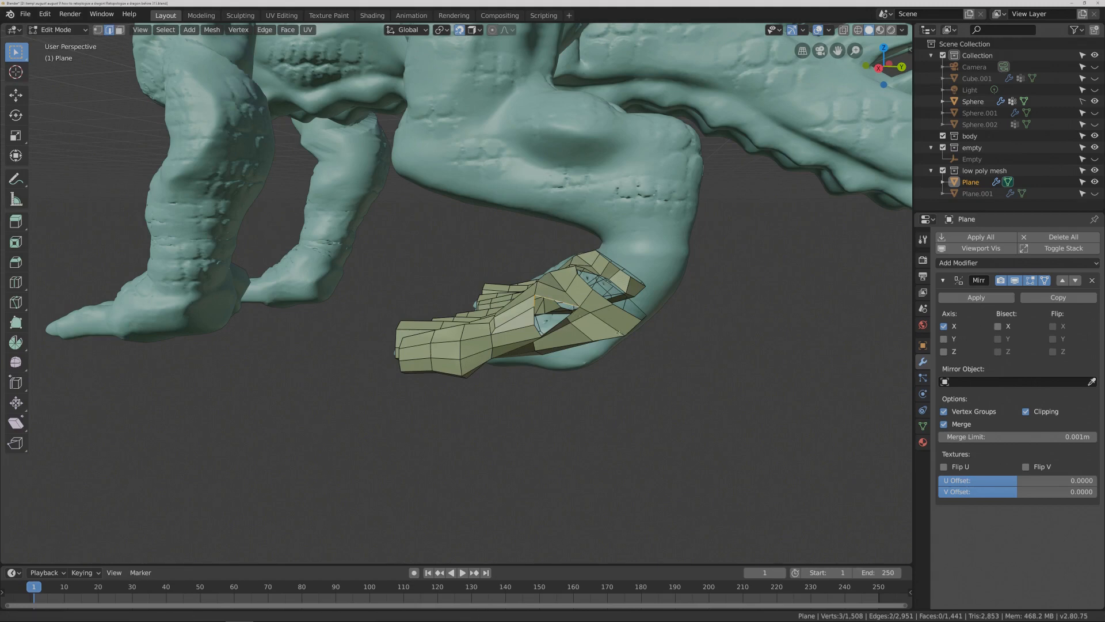
scroll(457, 304, "up", 5)
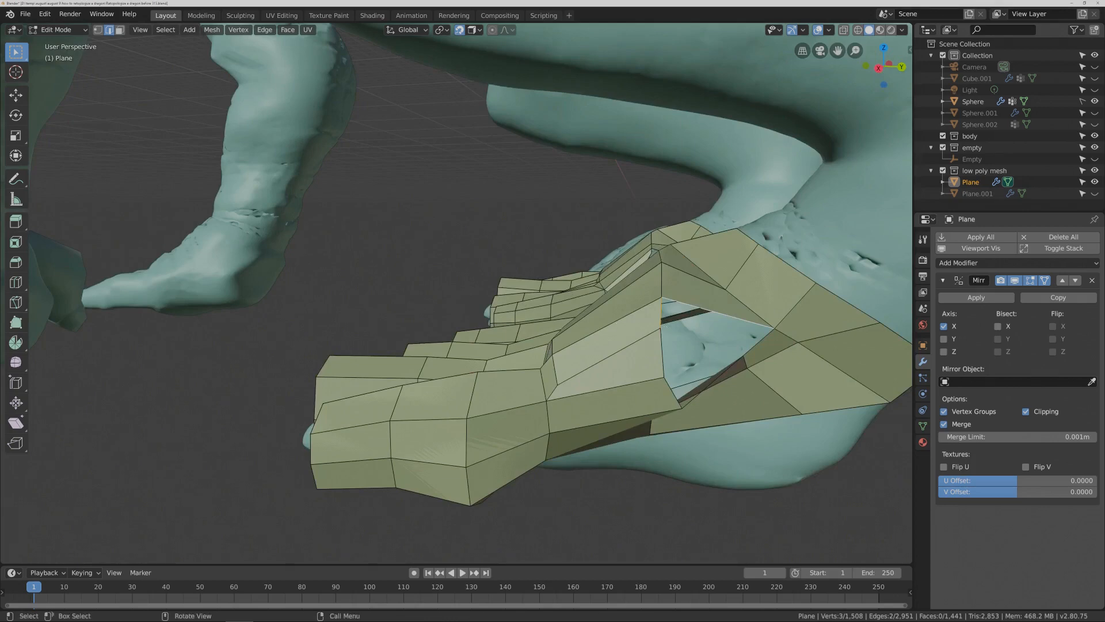
left_click(727, 336, "shift")
left_click(754, 345, "shift")
key("f")
- Fill the remaining hole on the hind foot's outer side with a face from its surrounding edges and clear the selection
middle_click_drag(754, 345, 698, 334)
left_click(661, 353)
left_click(698, 349, "shift")
left_click(709, 375, "shift")
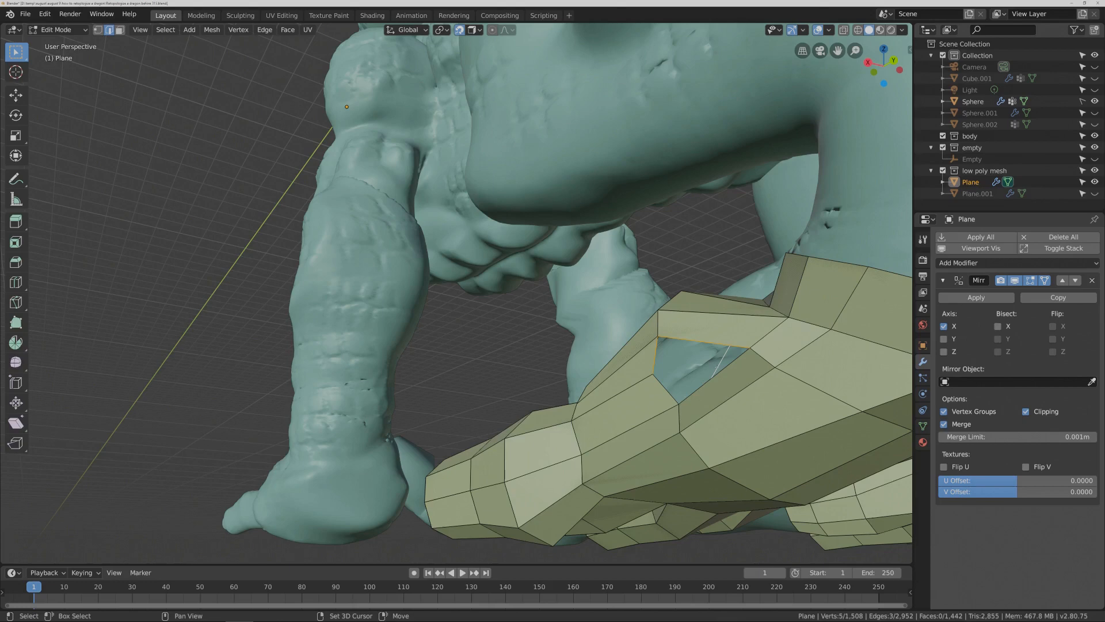
left_click(721, 360, "shift")
left_click(703, 384, "shift")
key("f")
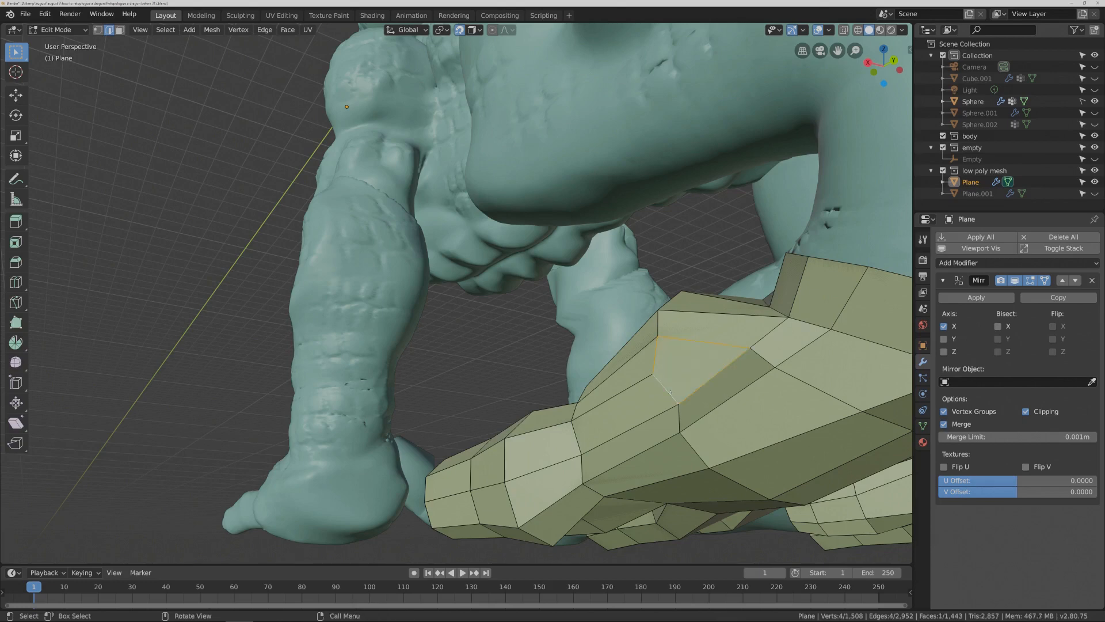
middle_click_drag(633, 190, 705, 358, "ctrl")
left_click(705, 357)
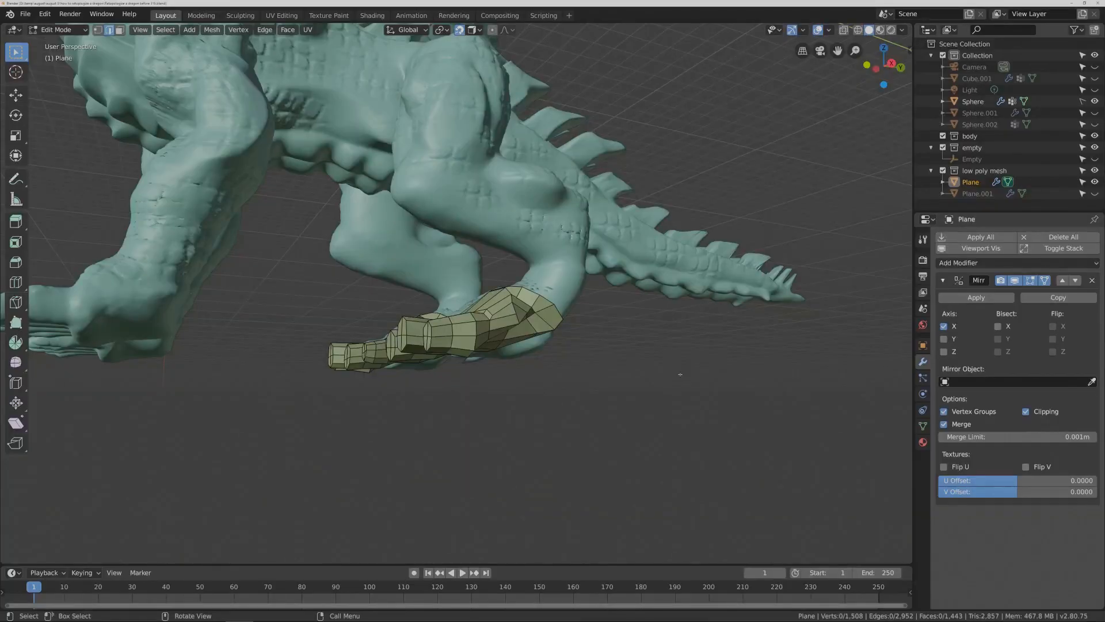
- Cut a centred edge loop across the underside of the hind foot, between the sole and the ankle
middle_click_drag(714, 375, 582, 358)
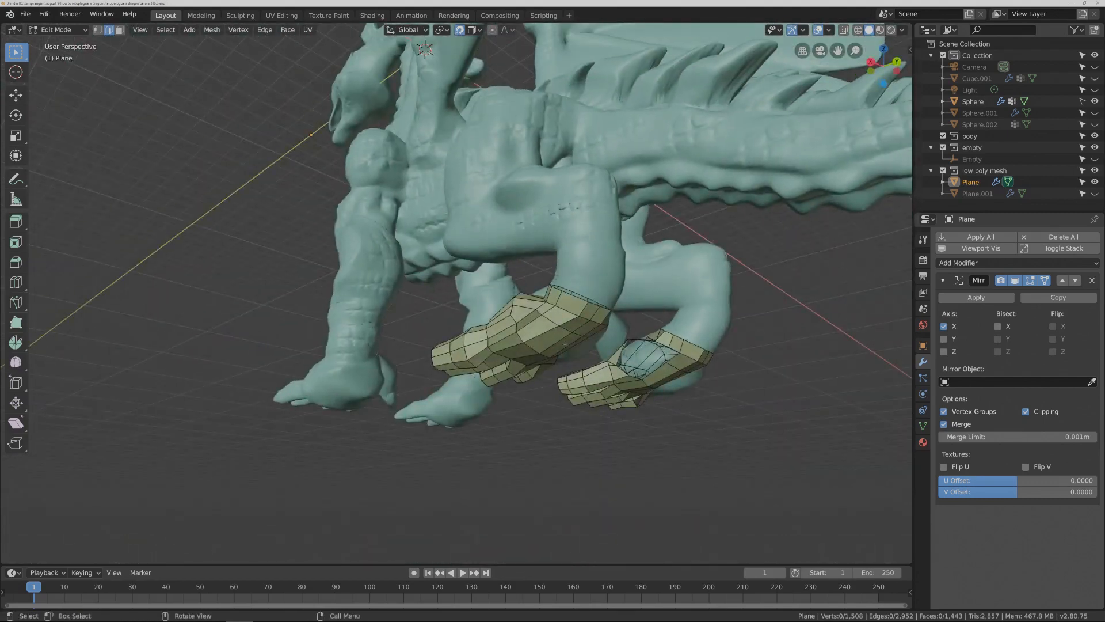
key("ctrl")
key("ctrl+r")
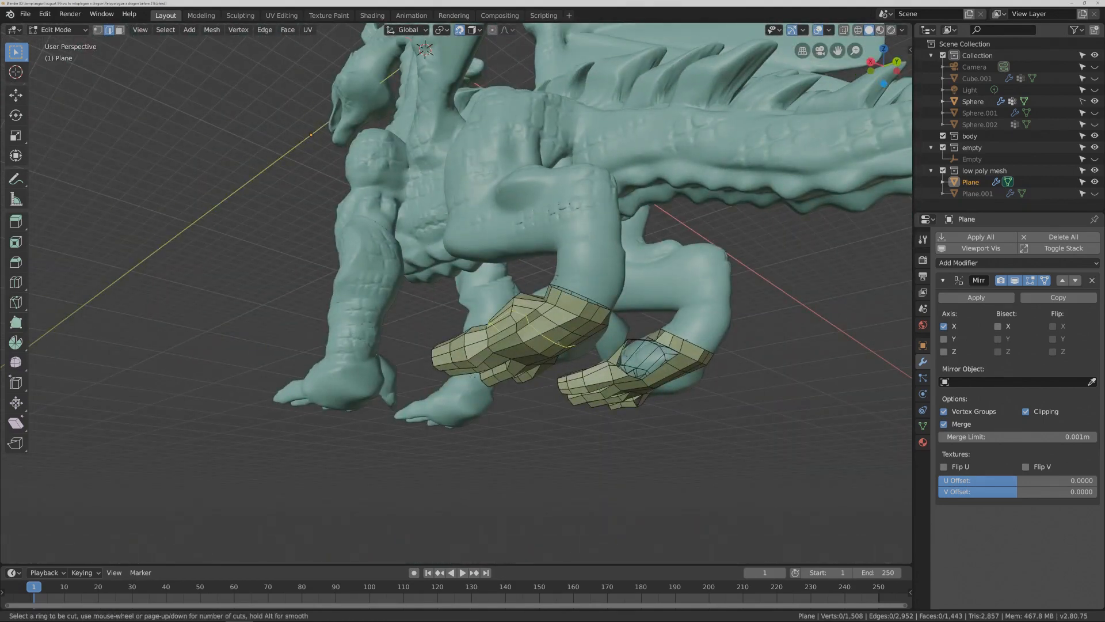
left_click(558, 344)
right_click(559, 344)
left_click(558, 343)
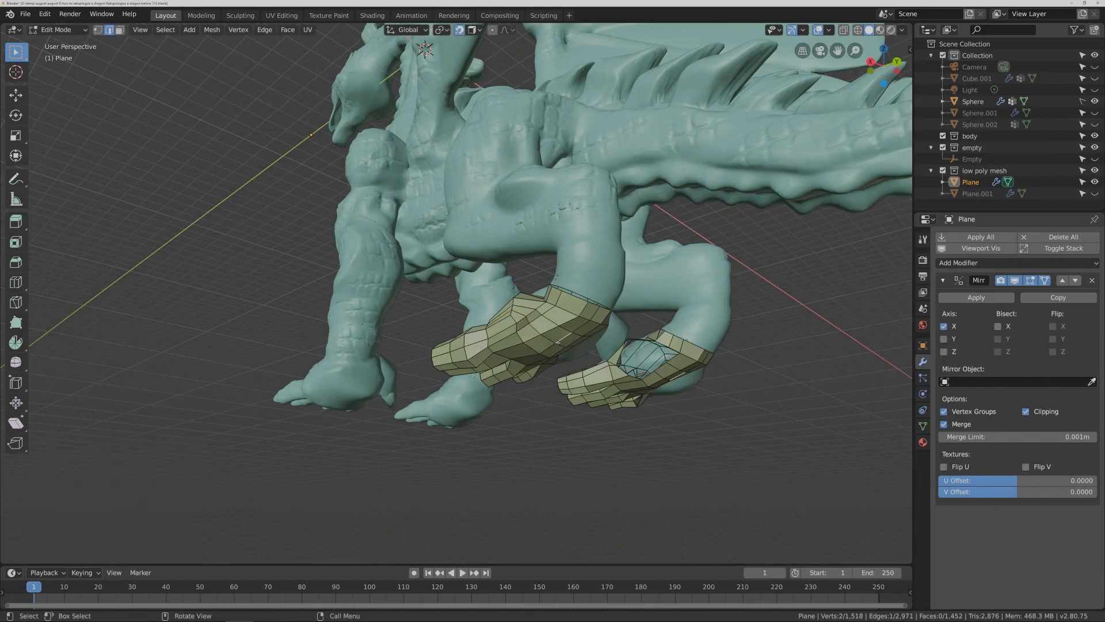
- Select the row of edges across the middle of the hind foot's heel and snap it onto the sculpt
middle_click_drag(558, 342, 714, 313)
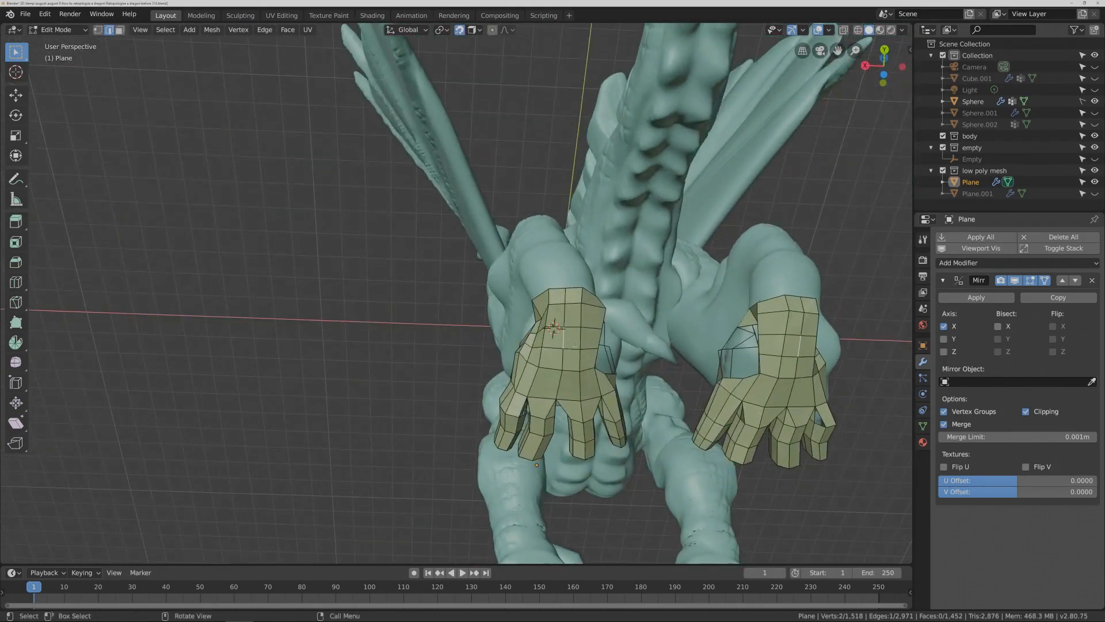
left_click(586, 348)
left_click(574, 348, "shift")
left_click(552, 347, "shift")
left_click(527, 344, "shift")
key("g")
left_click(526, 343)
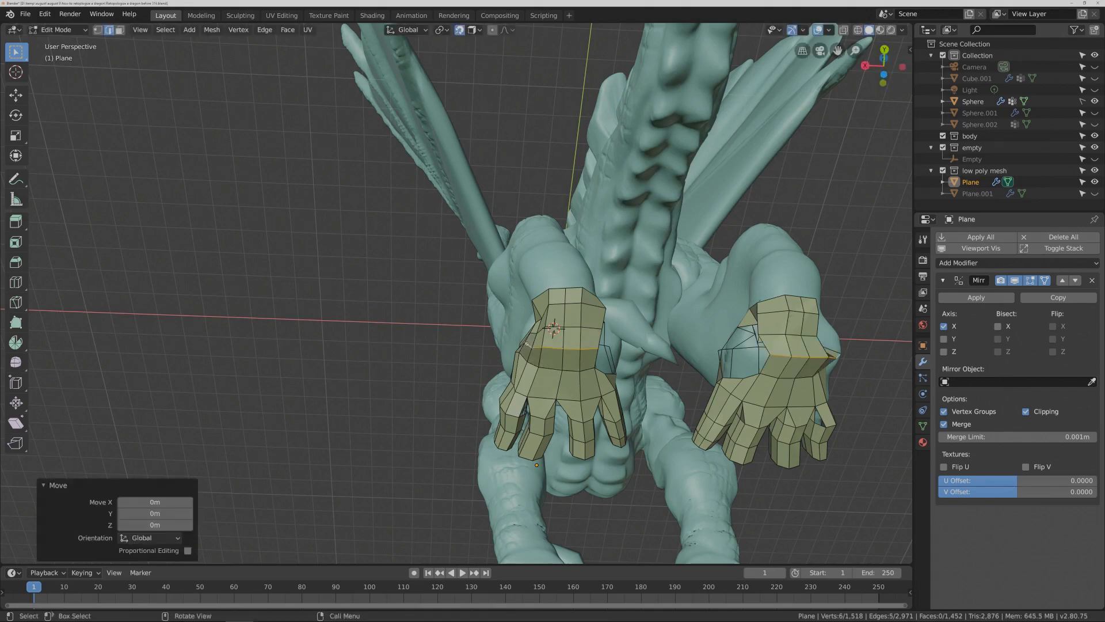
- Select the row of edges across the heel closer to the ankle and snap it onto the sculpt
middle_click_drag(560, 360, 708, 207)
left_click(594, 328)
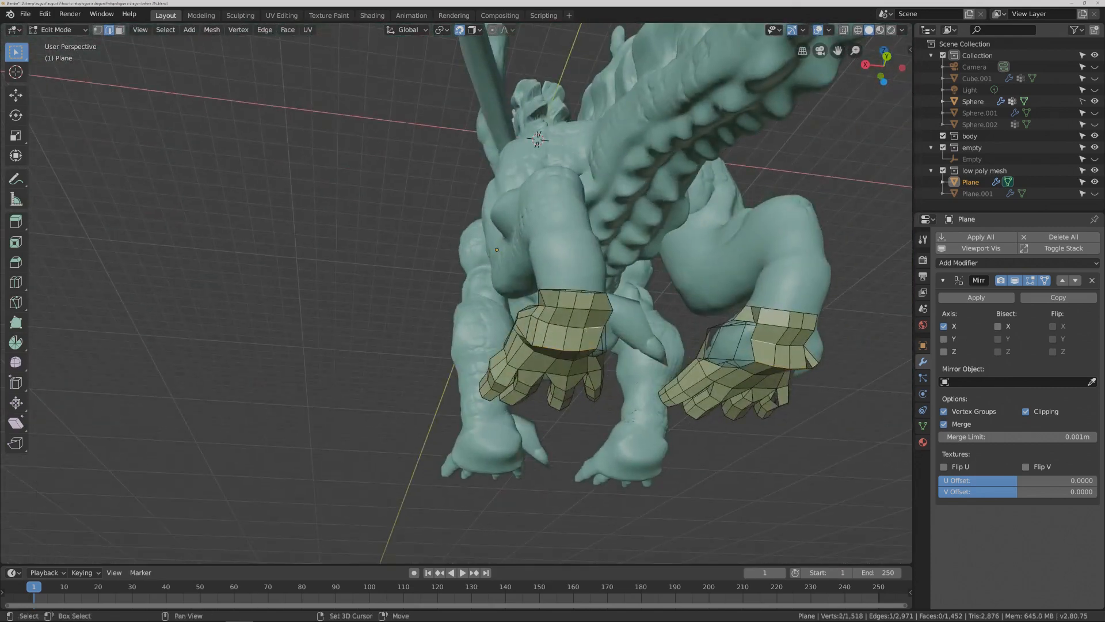
left_click(577, 328, "shift")
left_click(557, 325, "shift")
left_click(540, 321, "shift")
key("g")
key("Return")
- Select the path of edges across the sole behind the toes, snap it onto the sculpt and clear the selection
middle_click_drag(582, 350, 596, 326)
left_click(565, 378)
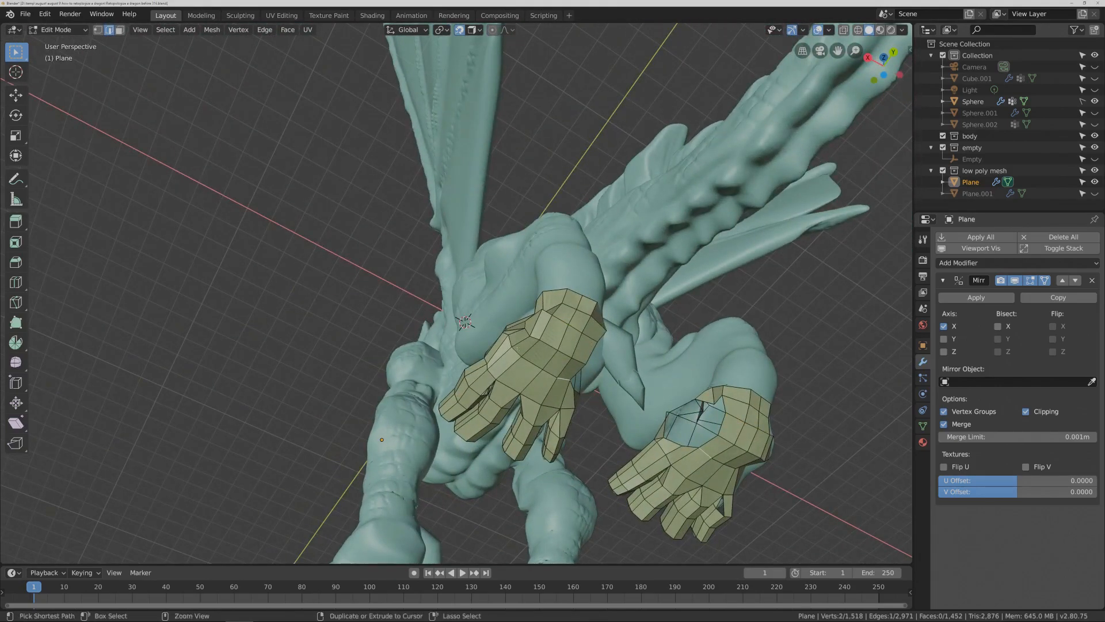
left_click(522, 359, "ctrl")
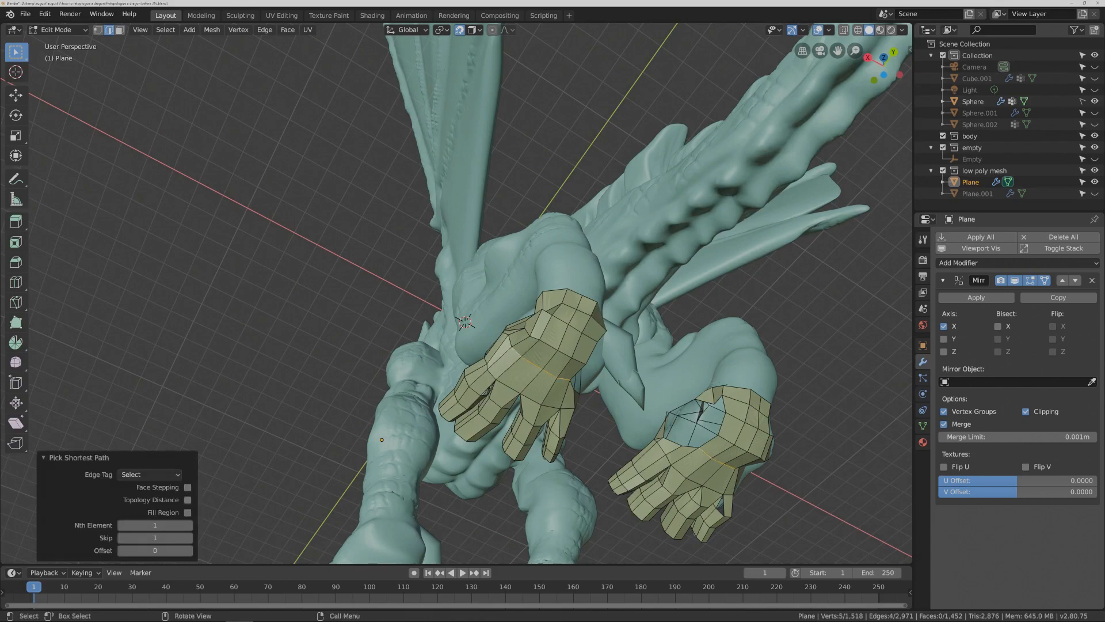
key("g")
left_click(541, 372)
middle_click_drag(472, 293, 610, 394)
left_click(612, 395)
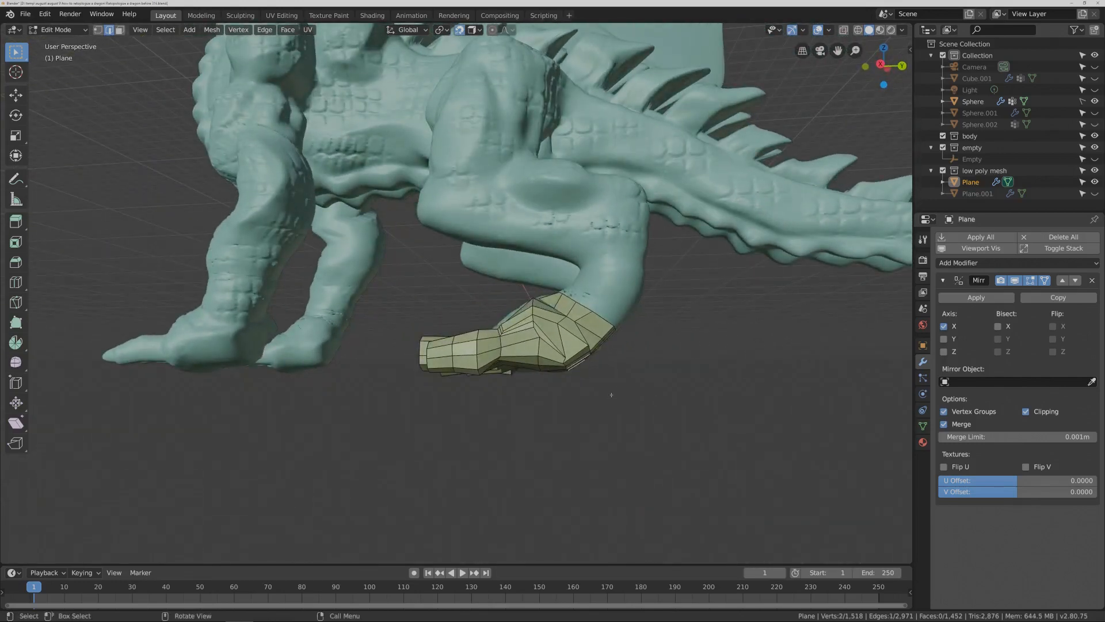
- Reveal the hidden body mesh, clear its selection and turn snapping off
key("alt+h")
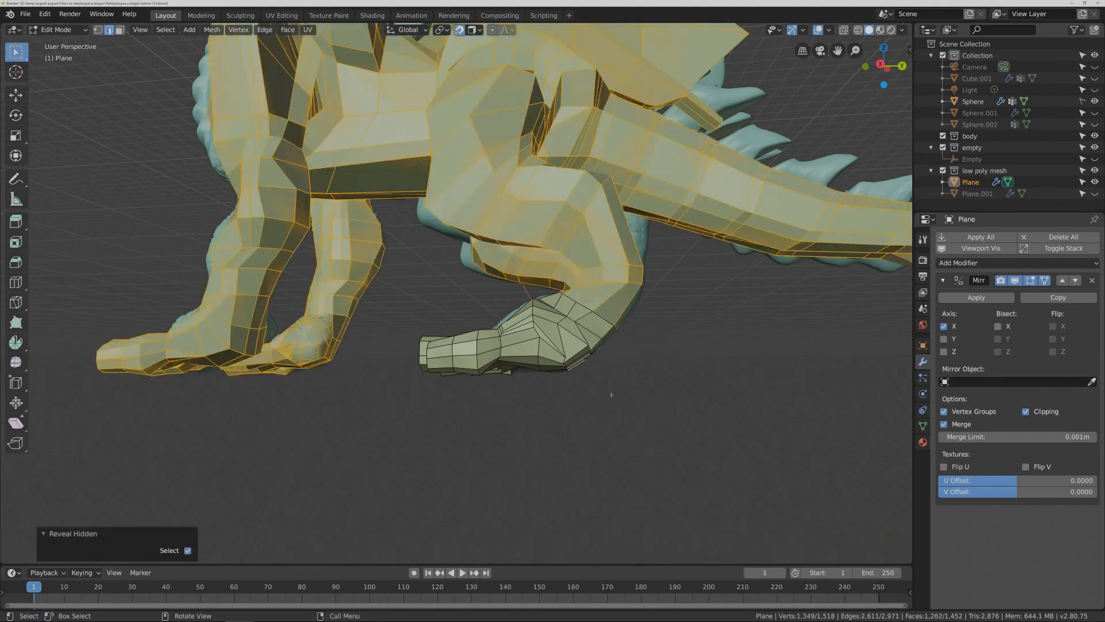
left_click(611, 395)
mouse_move(613, 393)
middle_mouse_down()
mouse_move(619, 408)
mouse_move(615, 395)
middle_mouse_up()
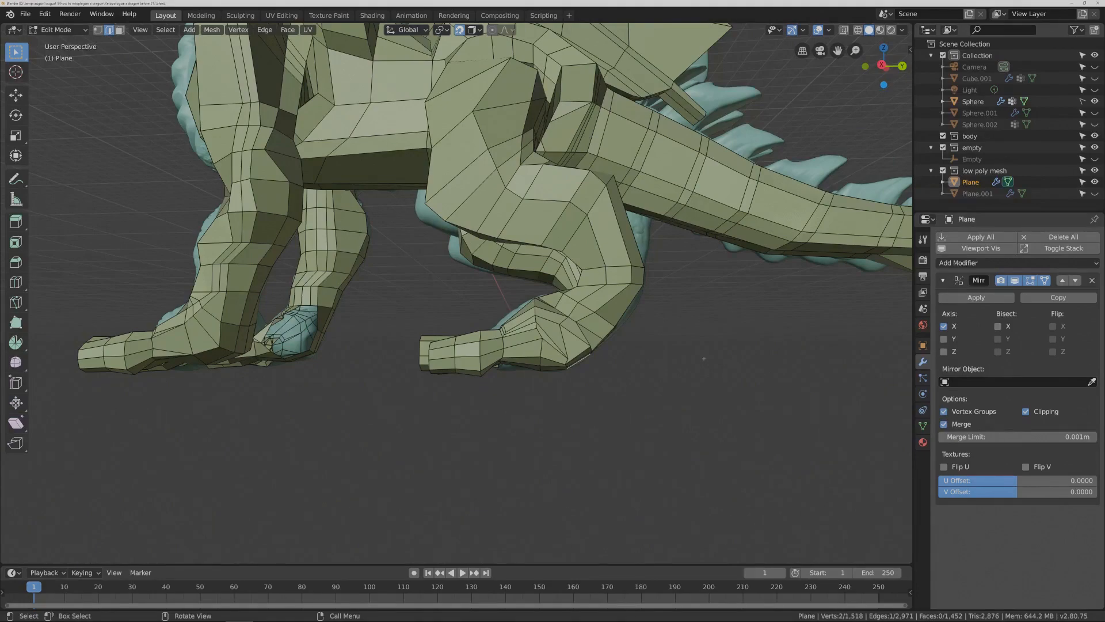
middle_click_drag(703, 358, 690, 344)
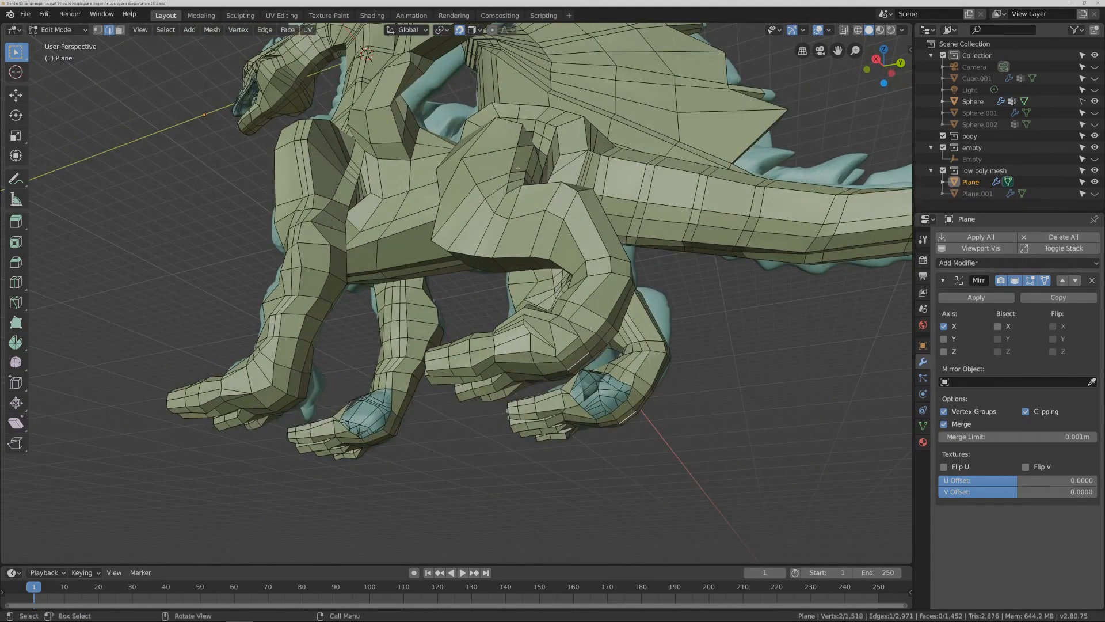
key("shift+Tab")
- Circle-select the eight distorted faces on the outer side of the hind heel and ankle and delete them
middle_click_drag(613, 254, 622, 286)
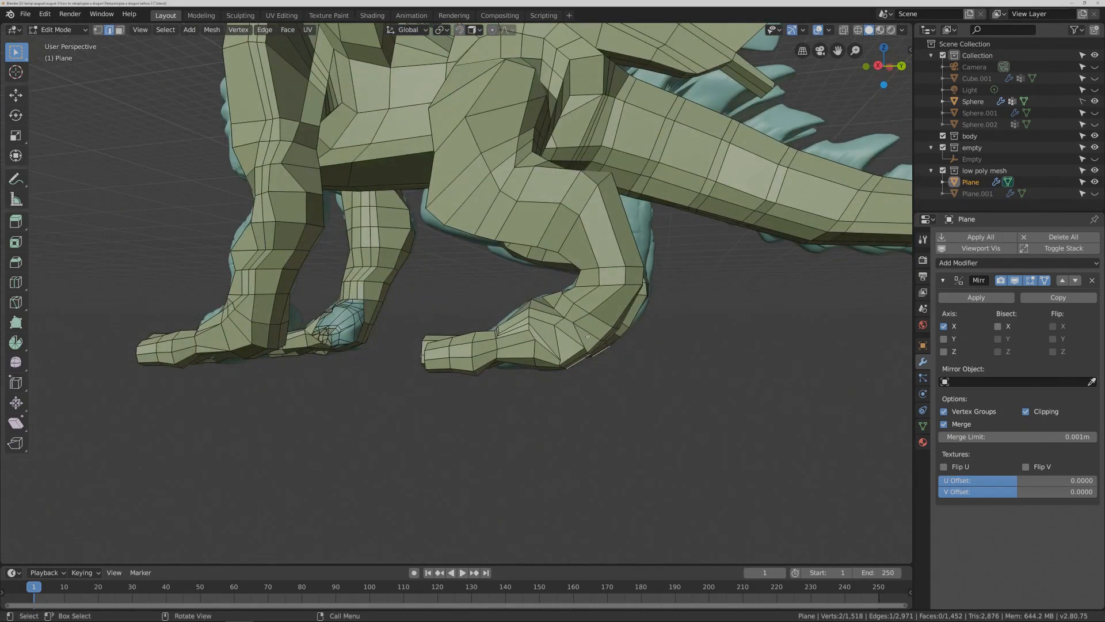
key("c")
left_click(581, 333)
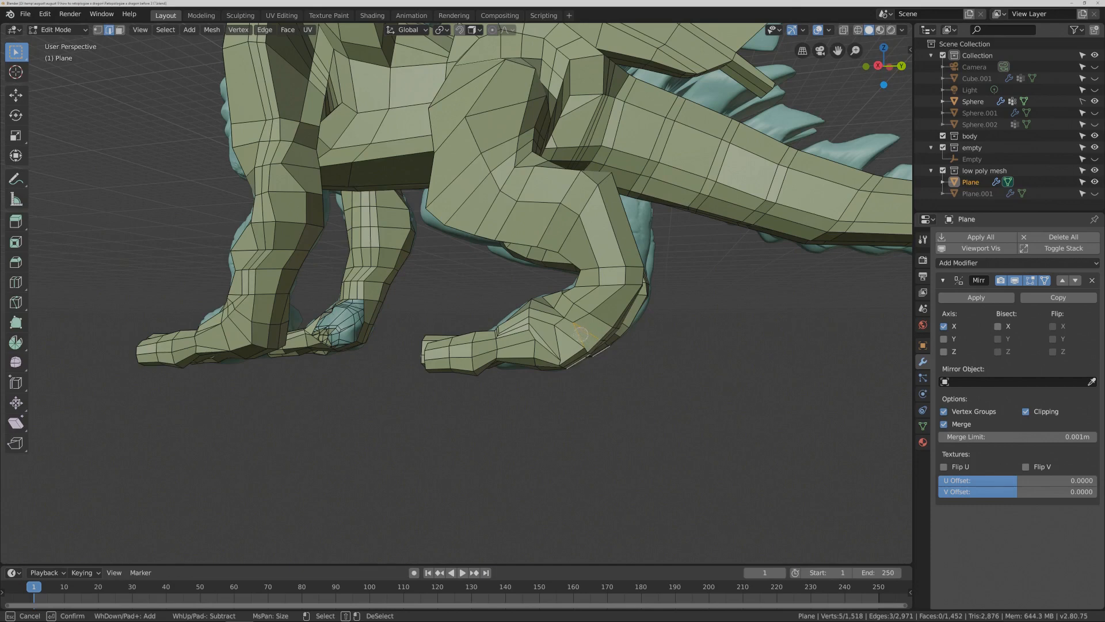
key("Escape")
key("3")
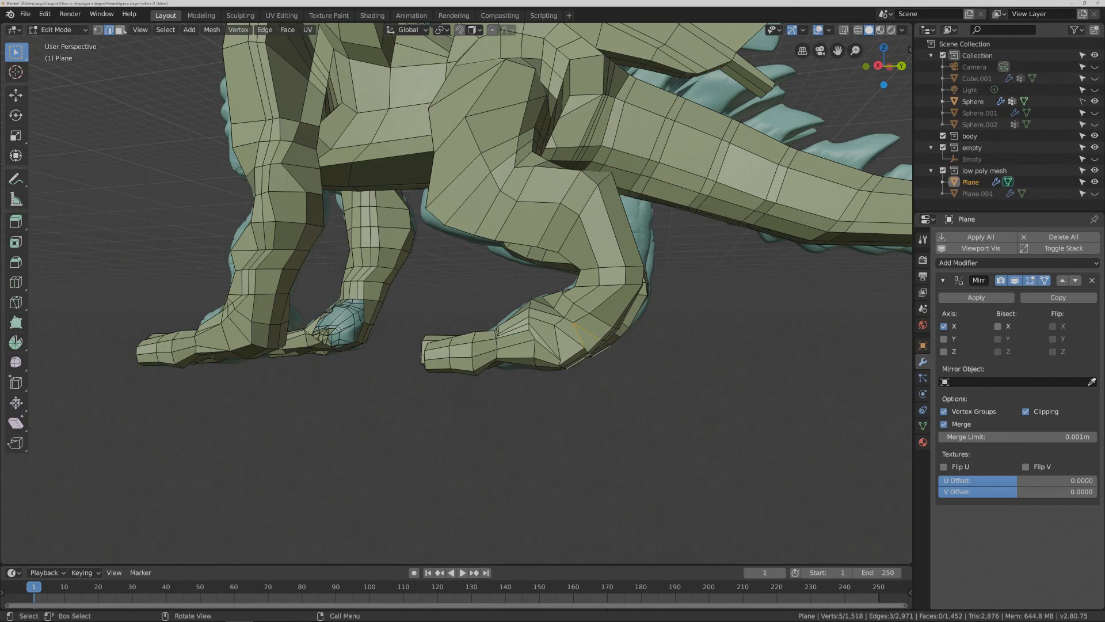
key("c")
left_click(593, 328)
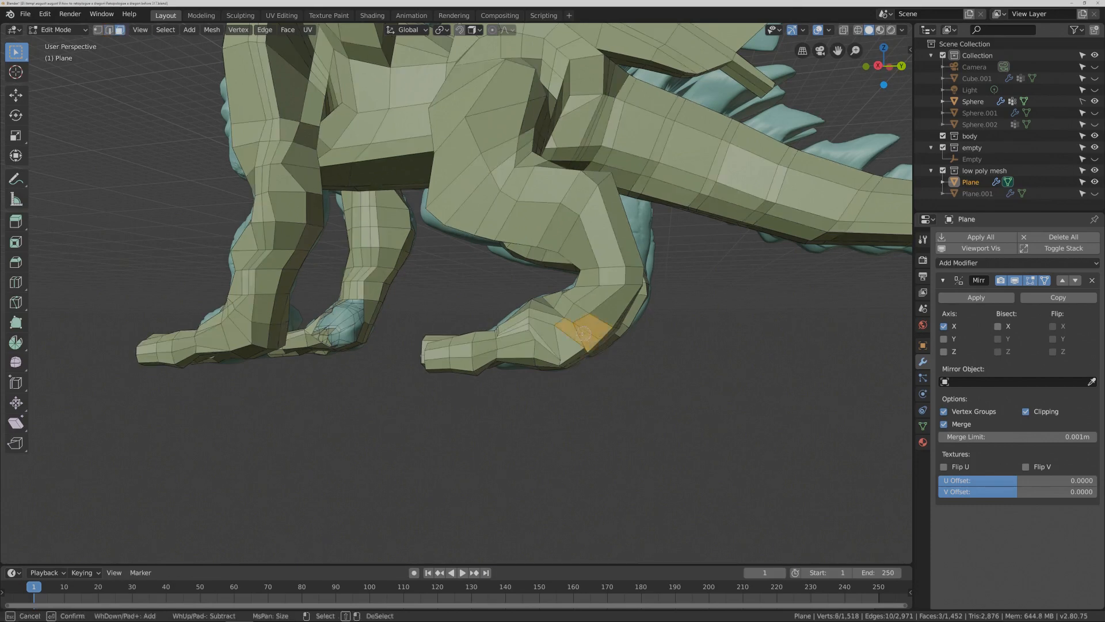
left_click(552, 348)
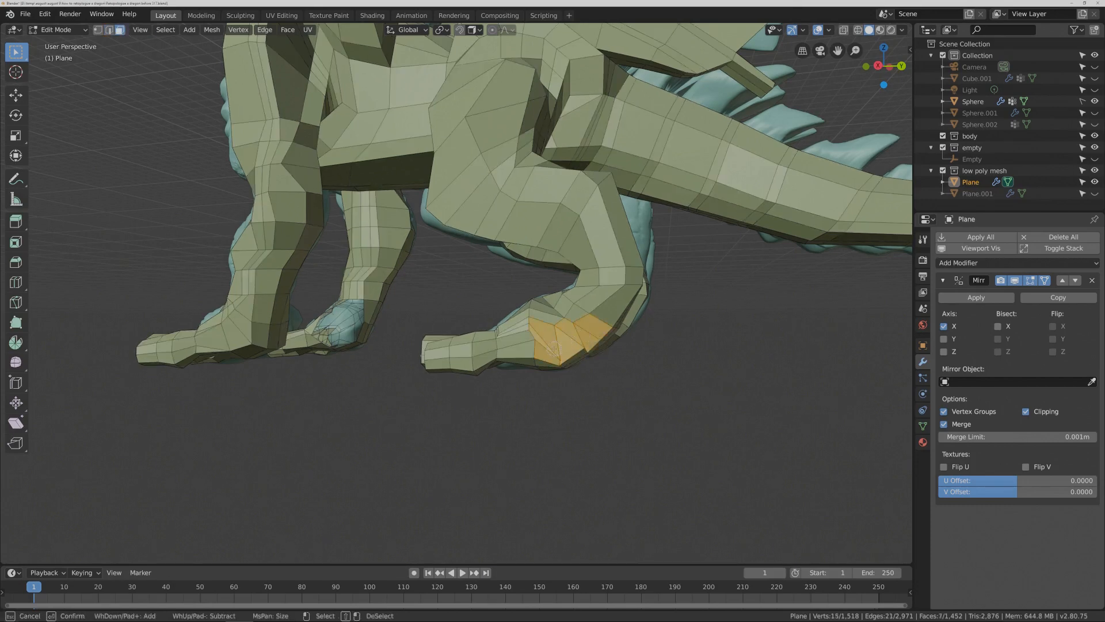
left_click(577, 327)
right_click(716, 405)
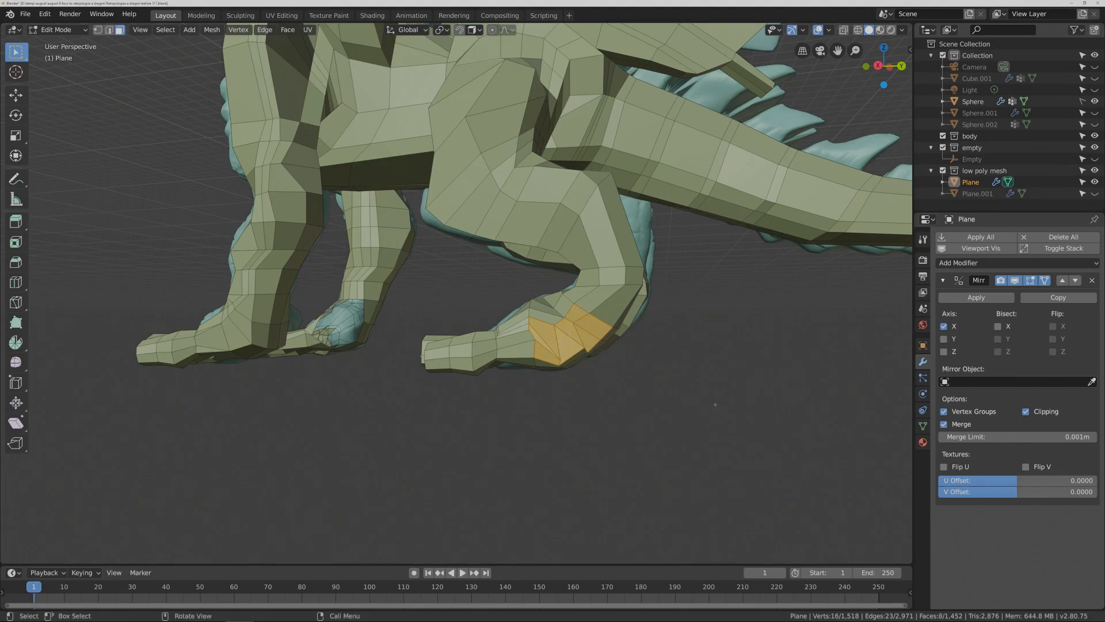
key("x")
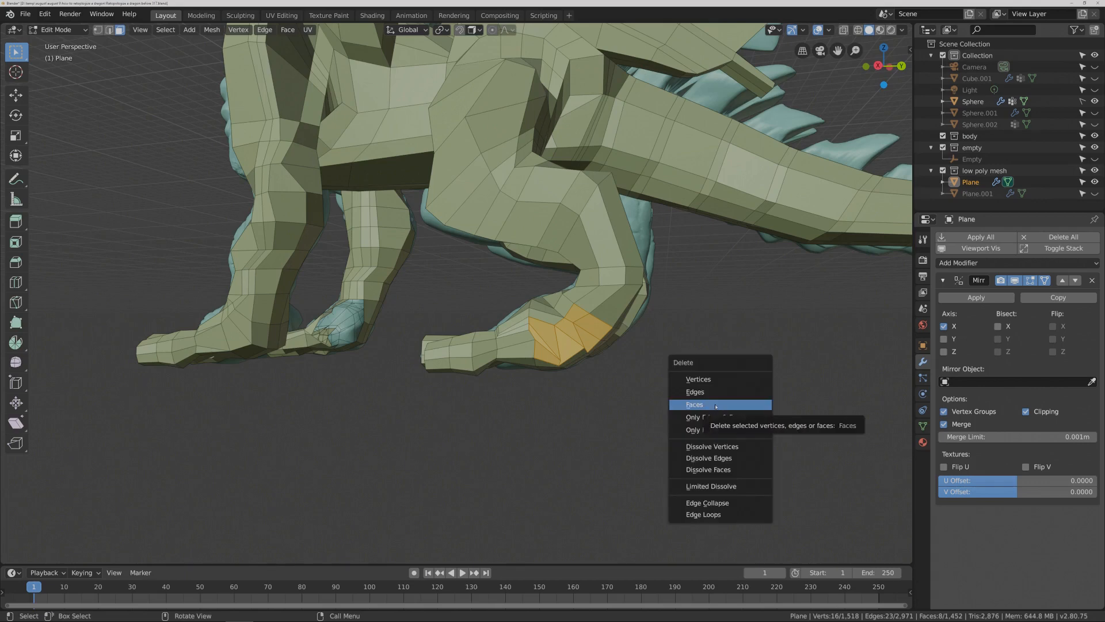
left_click(715, 405)
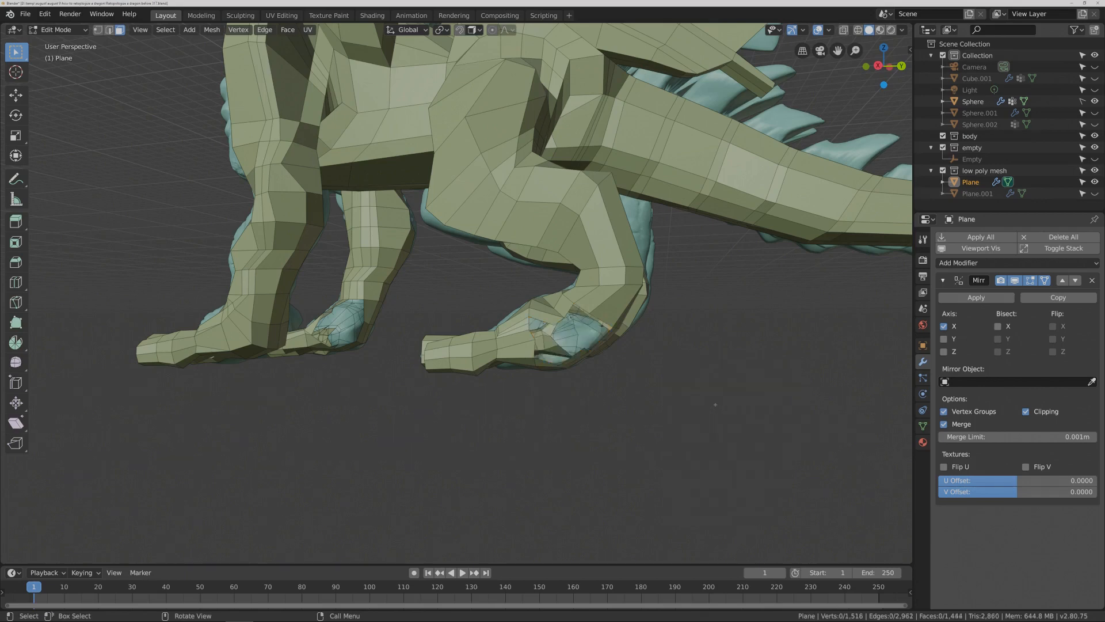
- Turn snapping back on and disable the Mirror modifier's display in the viewport
mouse_move(696, 396)
middle_mouse_down()
mouse_move(692, 381)
mouse_move(690, 391)
middle_mouse_up()
left_click(459, 29)
middle_click_drag(668, 306, 682, 312)
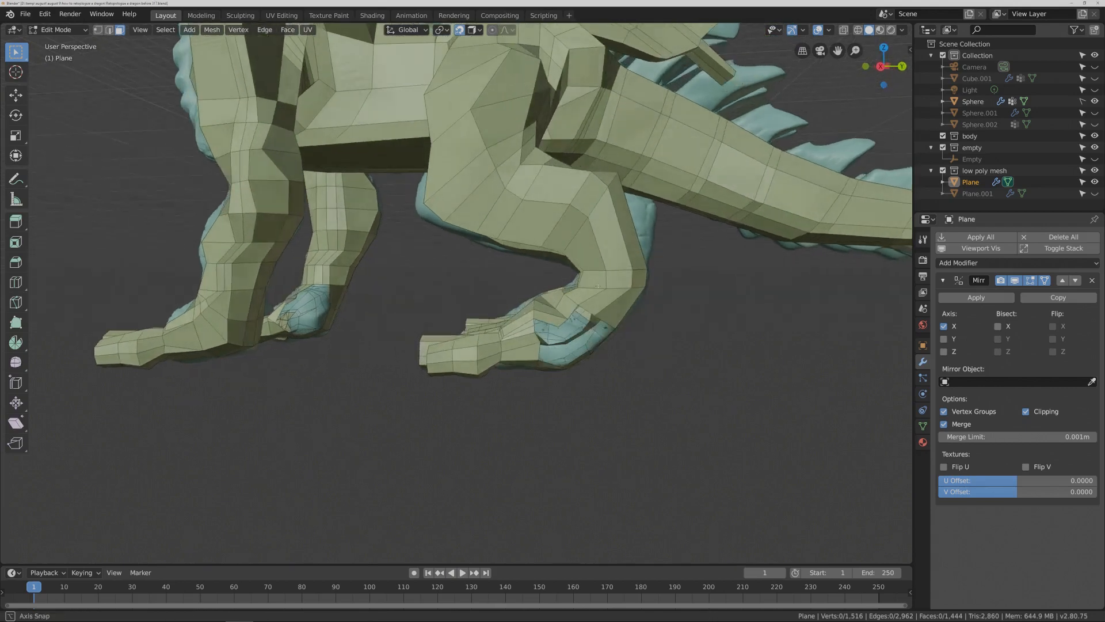
middle_click_drag(743, 369, 756, 363)
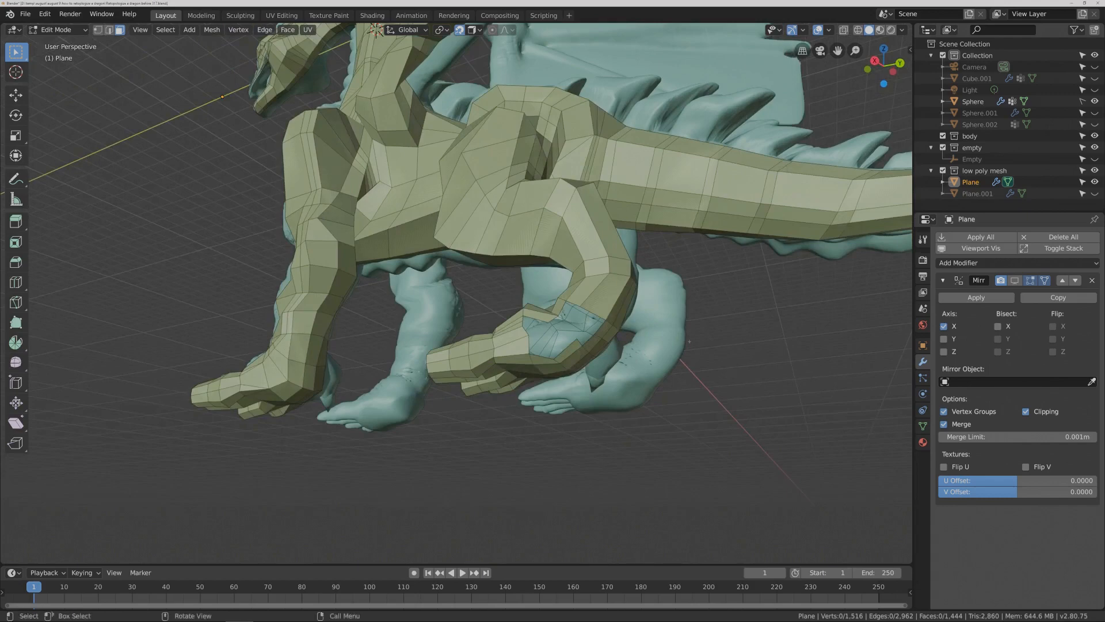
- Cut a centred edge loop lengthwise along the back of the hind leg, and select an edge on the rim of the ankle gap
key("ctrl+r")
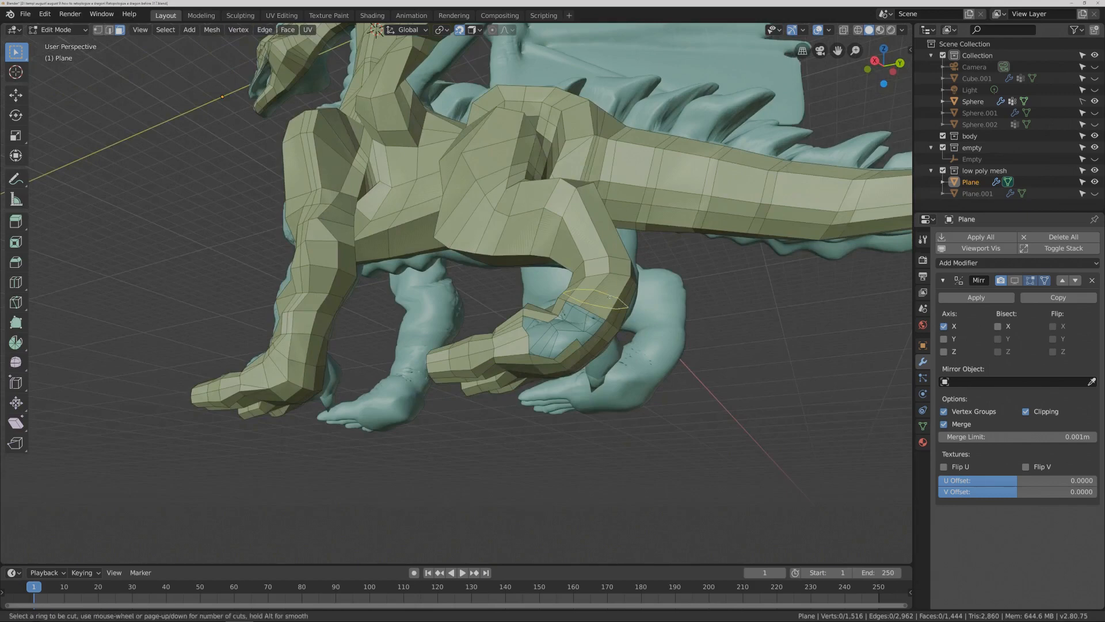
left_click(615, 272)
right_click(615, 271)
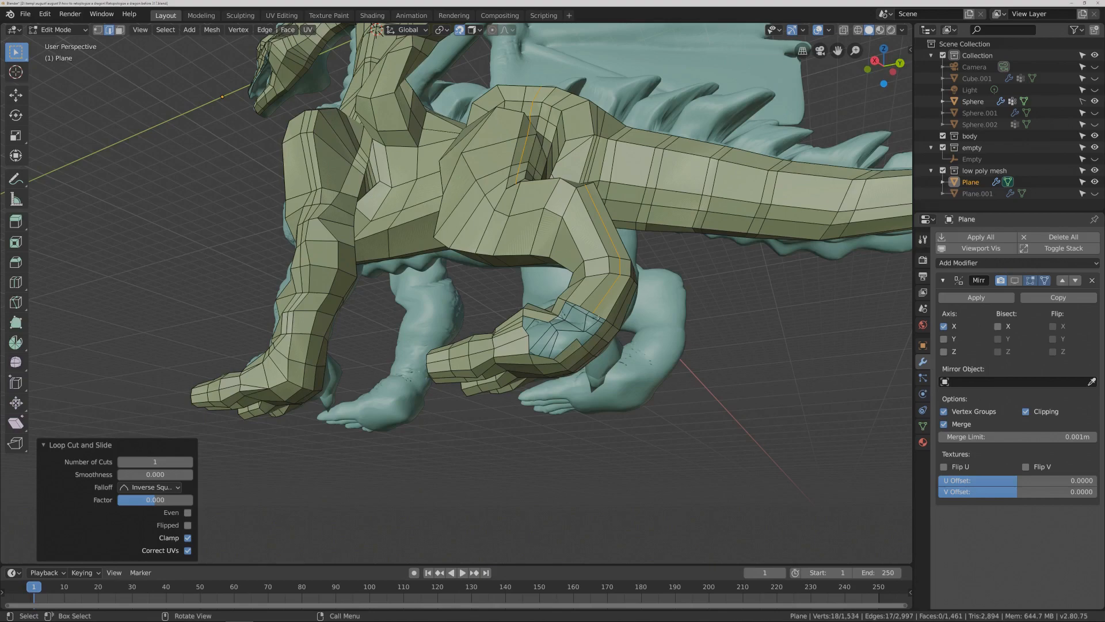
left_click(598, 317)
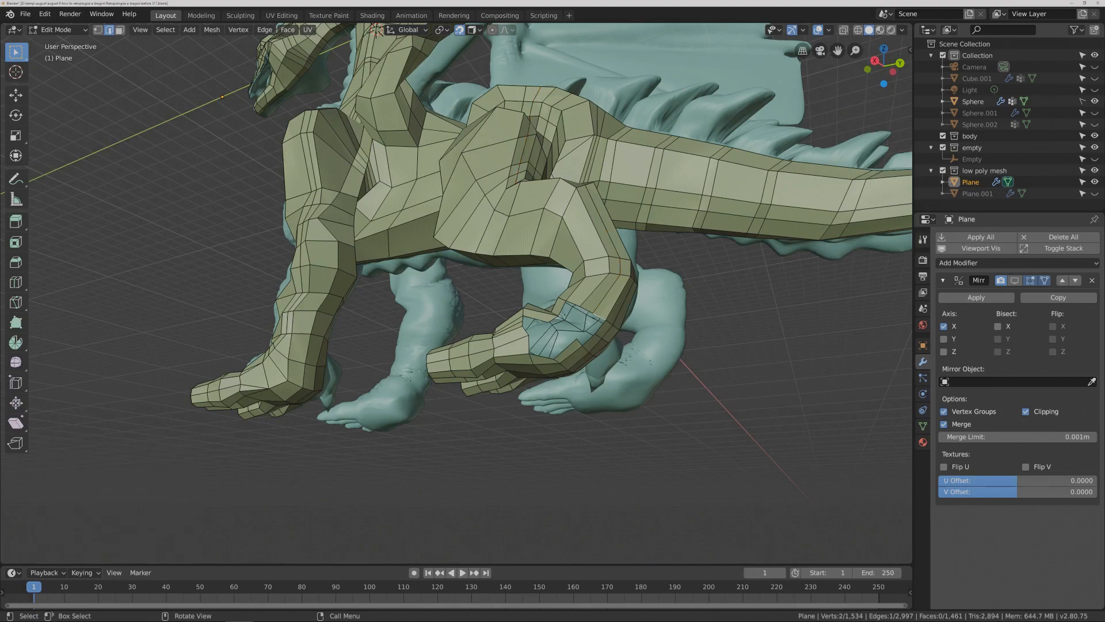
scroll(628, 355, "up", 3)
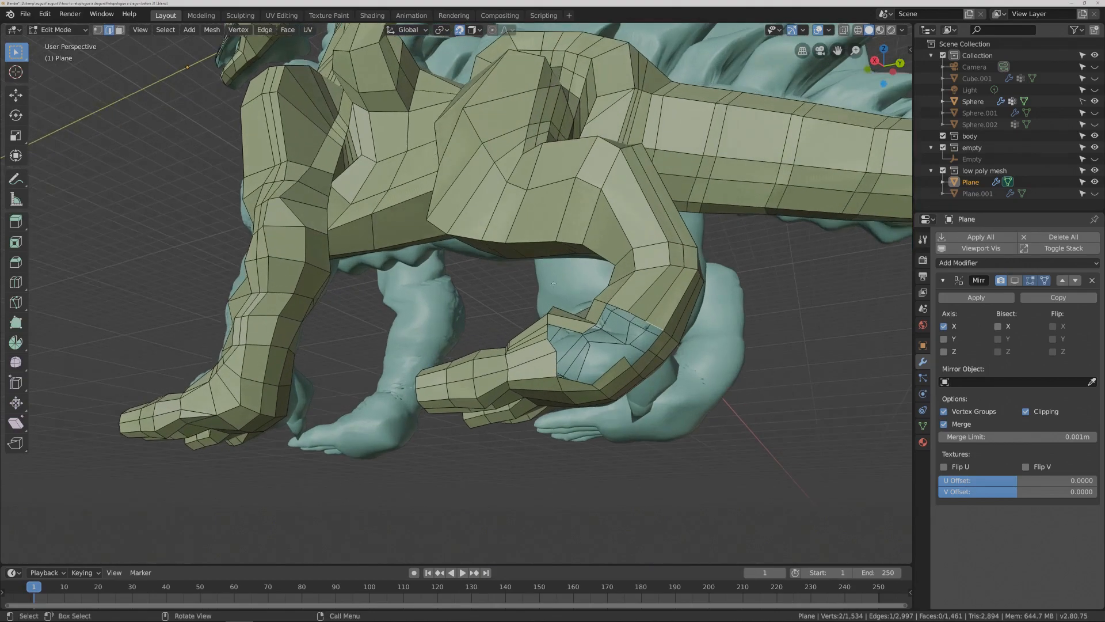
- Switch to vertex selection and build a new face at the ankle end of the hind-foot hole with Poly Build
left_click(98, 30)
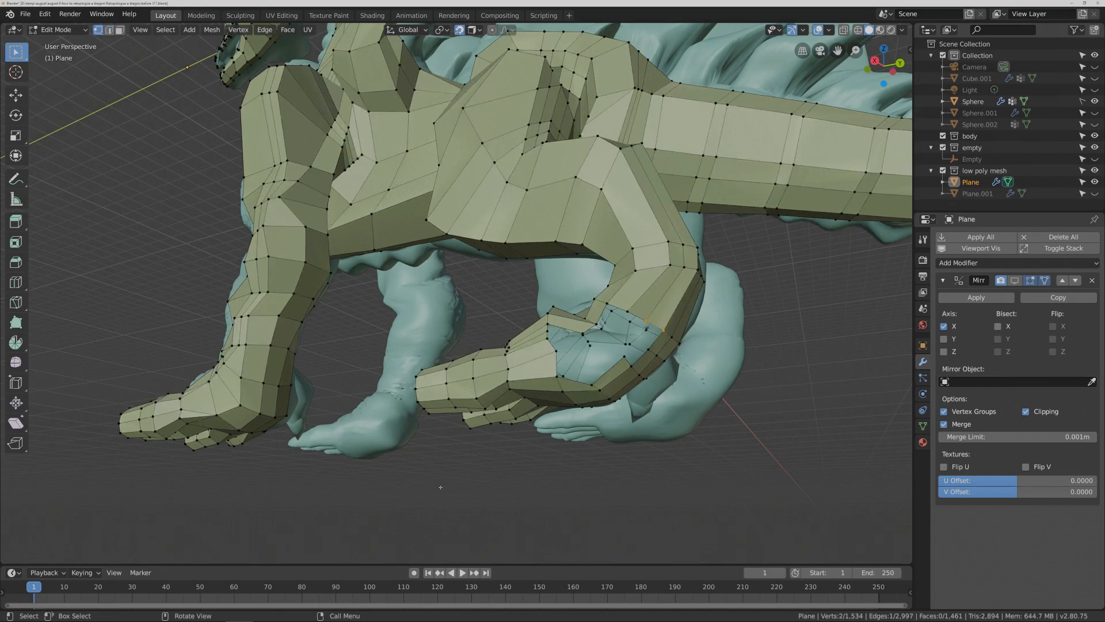
left_click(16, 322)
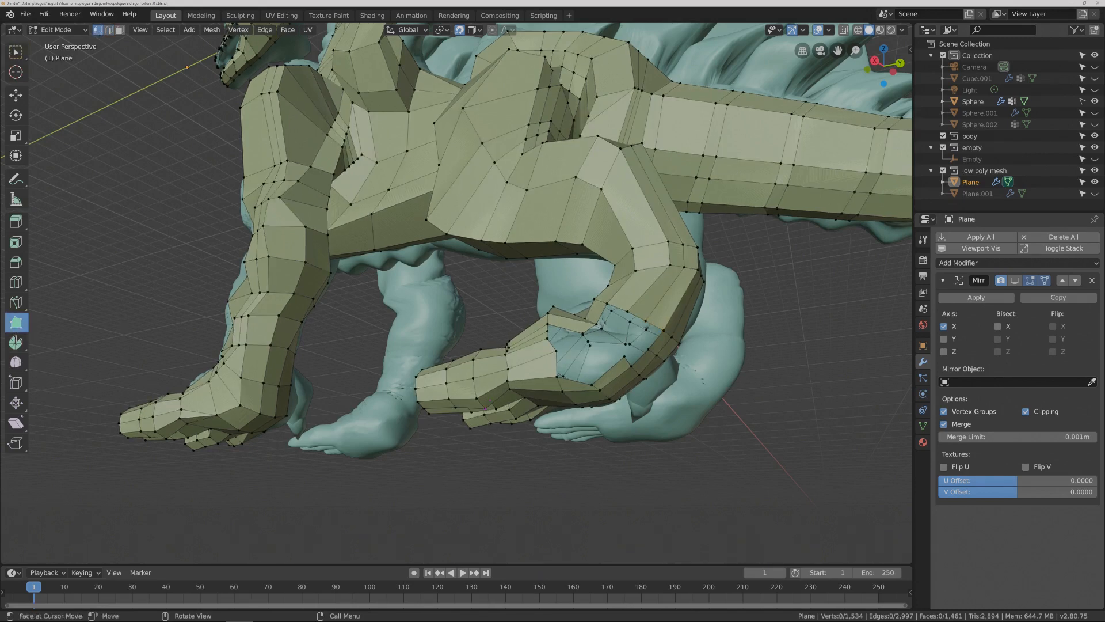
left_click_drag(664, 330, 633, 339)
left_click_drag(633, 340, 633, 340)
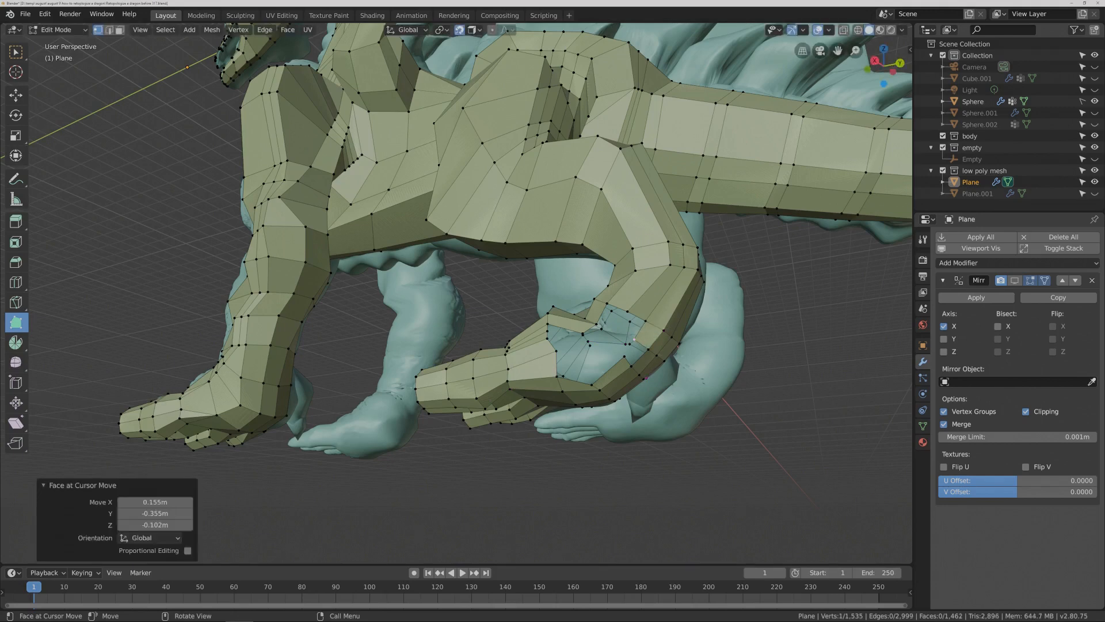
- Fill a face between the new Poly Build vertex and the heel edge, and clear the selection
key("w")
left_click(648, 349, "shift")
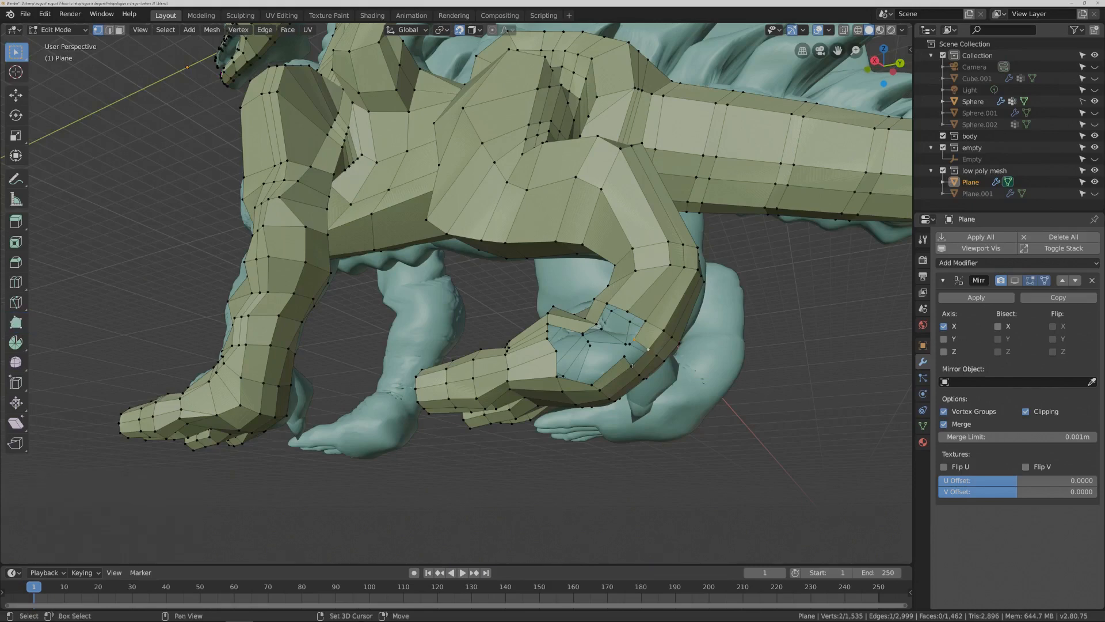
left_click(633, 340)
key("f")
middle_click_drag(734, 453, 776, 406)
key("alt+a")
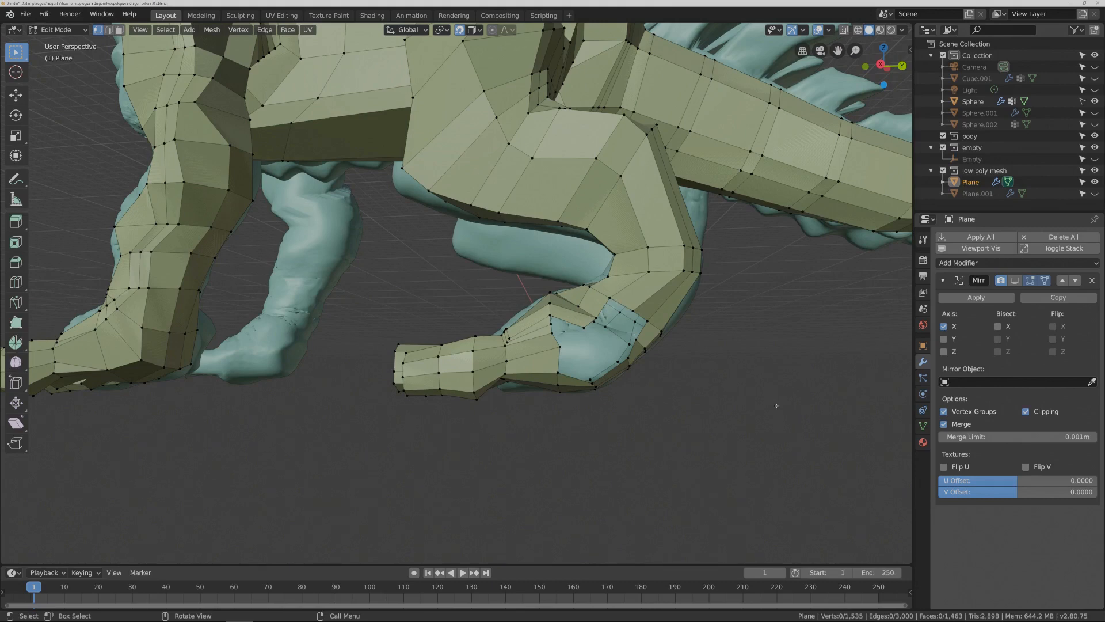
- Build more faces along the lower edge of the hind-foot hole up to the heel with Poly Build, and save the file
mouse_move(727, 393)
middle_mouse_down()
mouse_move(731, 449)
mouse_move(743, 432)
mouse_move(712, 389)
middle_mouse_up()
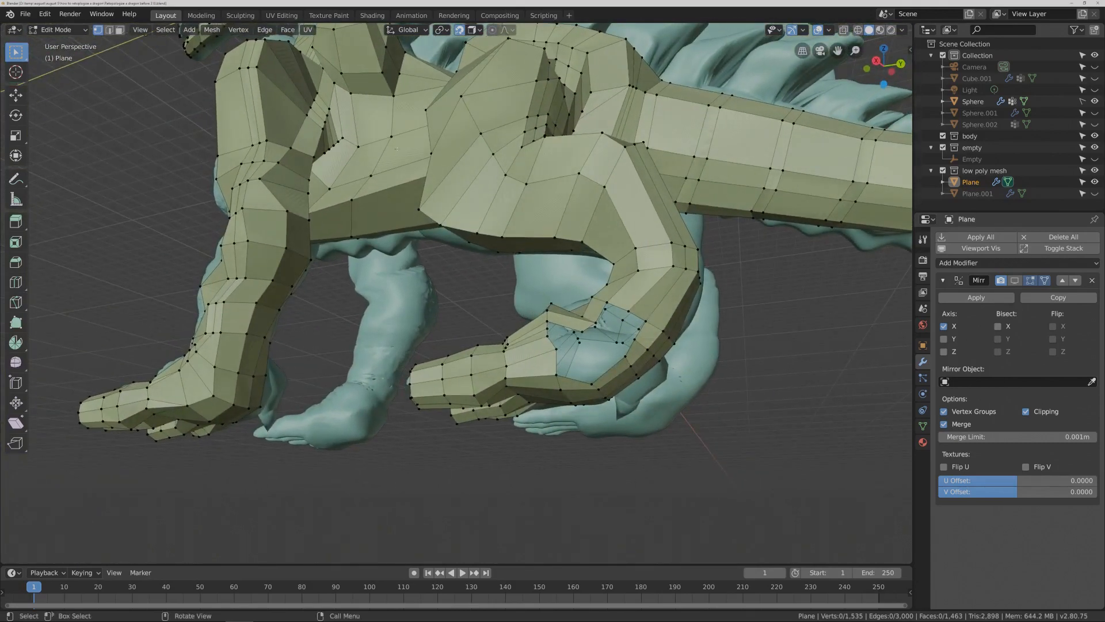
left_click(15, 322)
left_click_drag(556, 374, 592, 354)
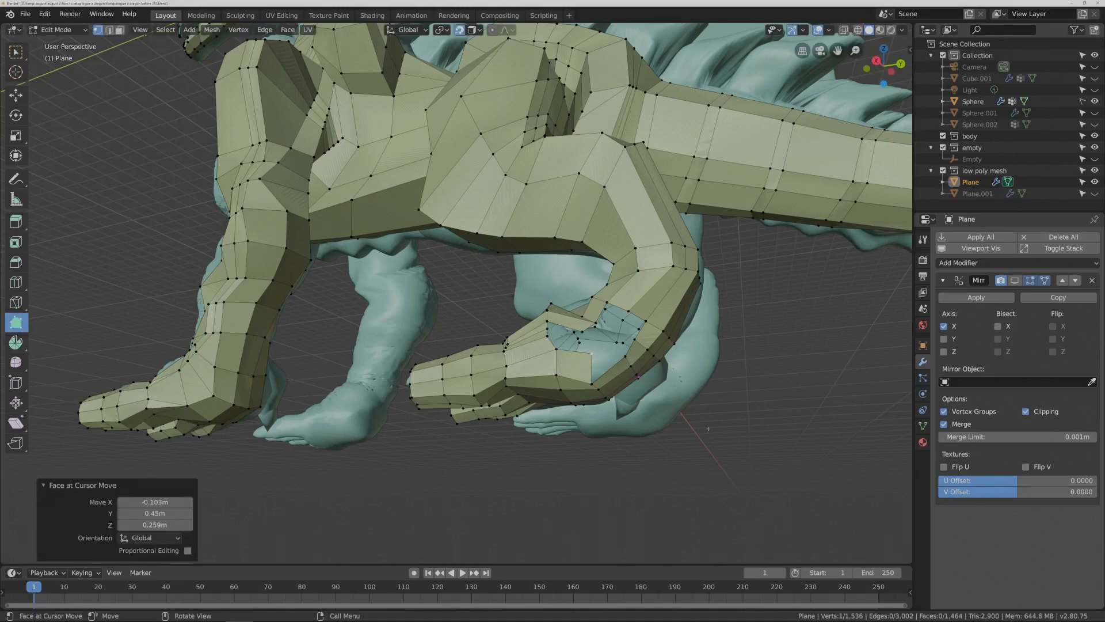
key("ctrl+s")
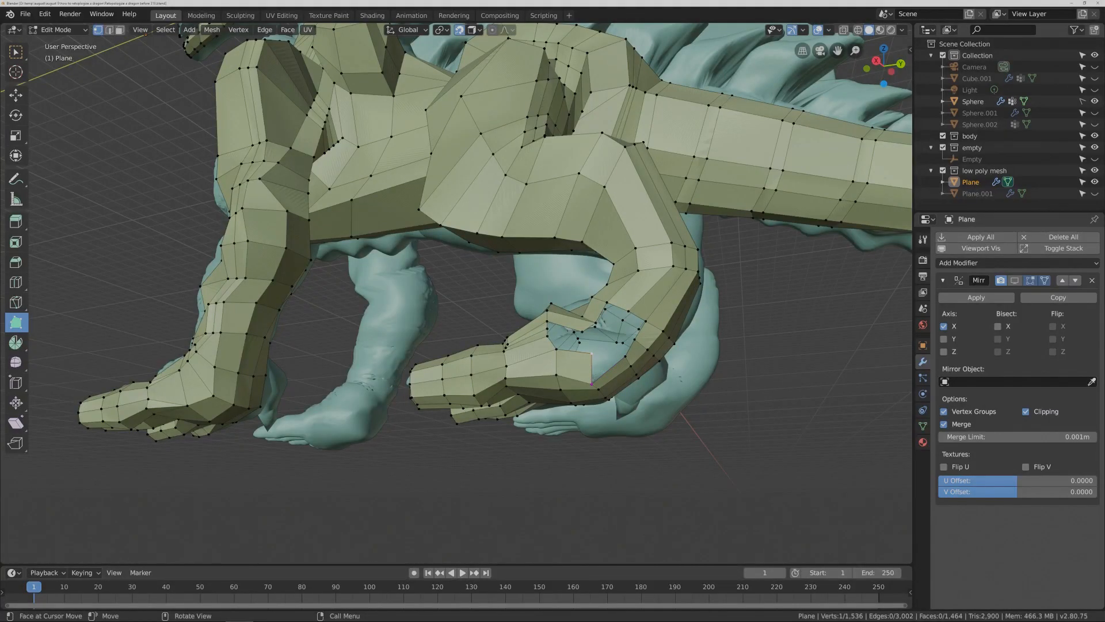
left_click_drag(591, 381, 621, 329)
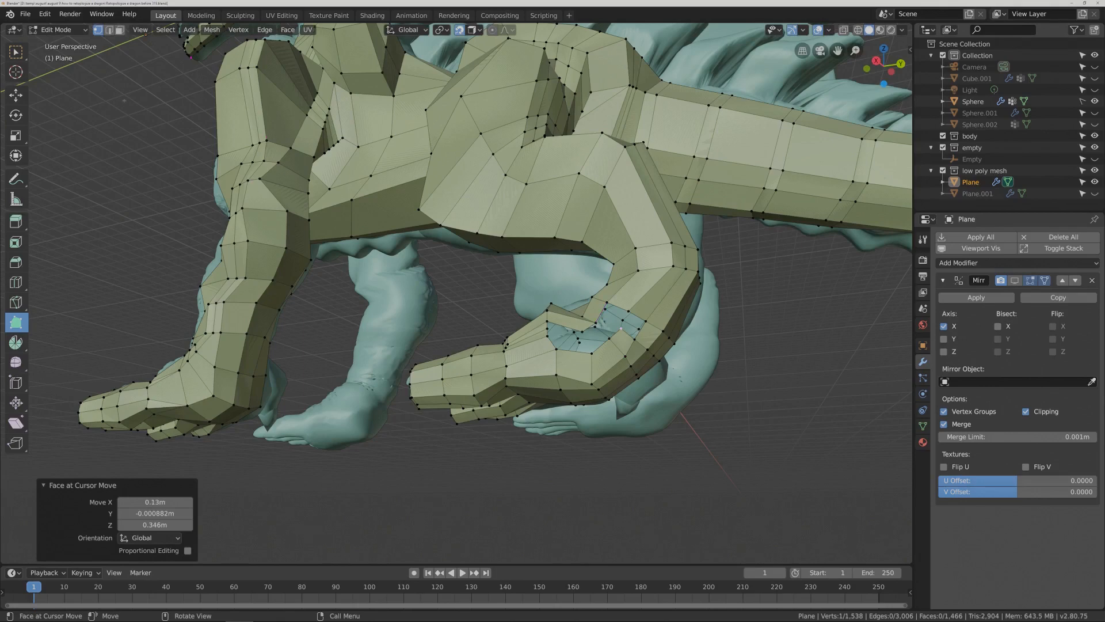
key("w")
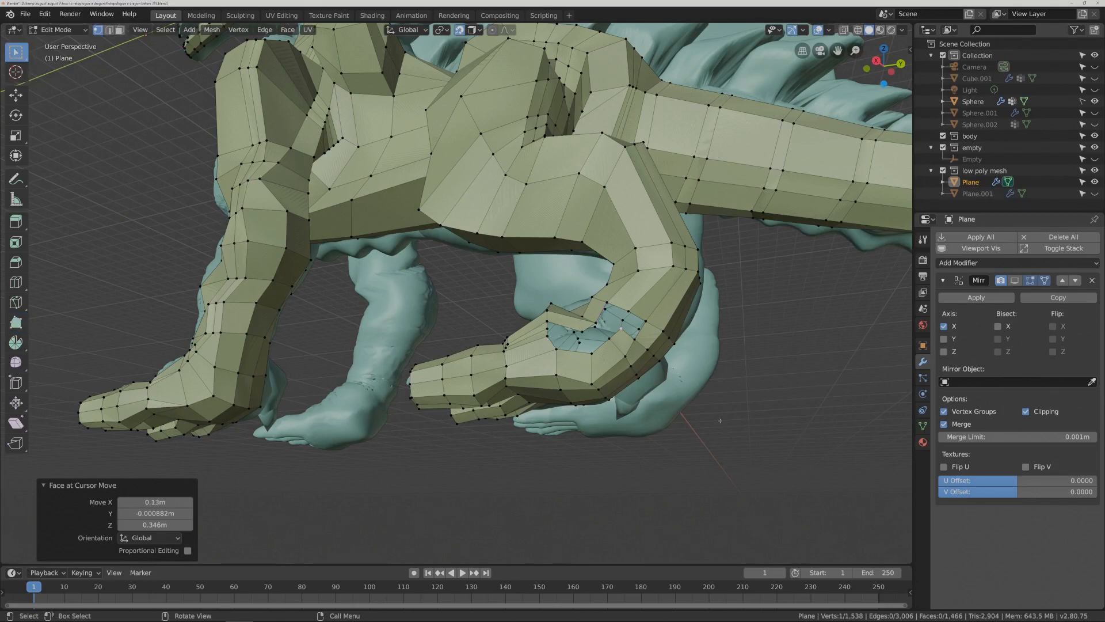
key("ctrl+s")
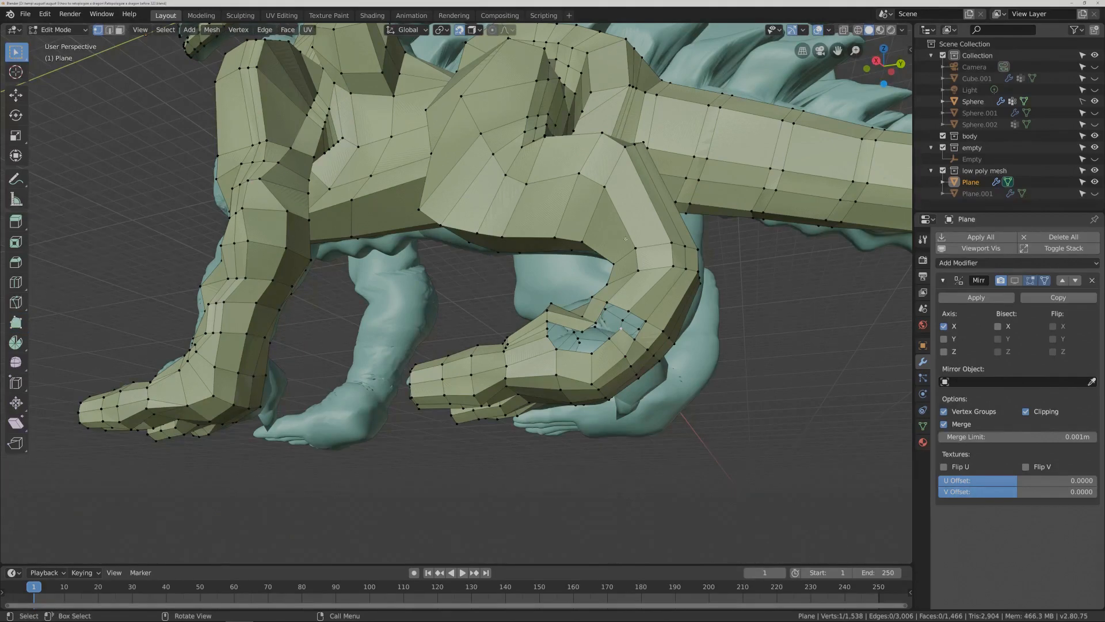
- Fill the three remaining faces across the ankle end of the hind-foot hole and clear the selection
middle_click_drag(621, 328, 628, 268)
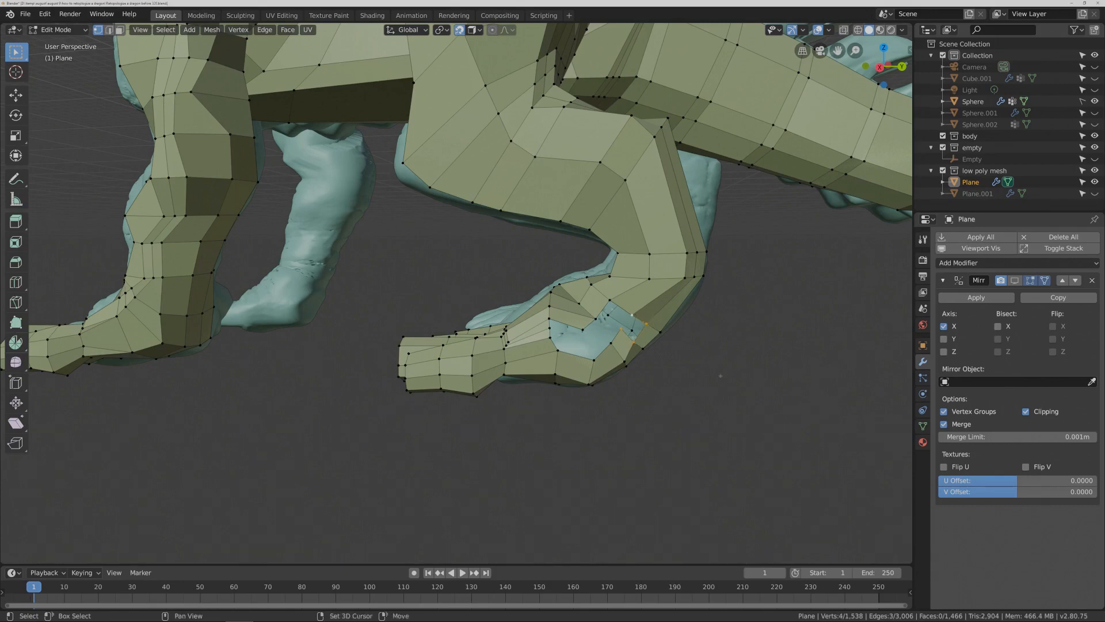
key("f")
key("c")
key("Escape")
scroll(722, 377, "up", 2)
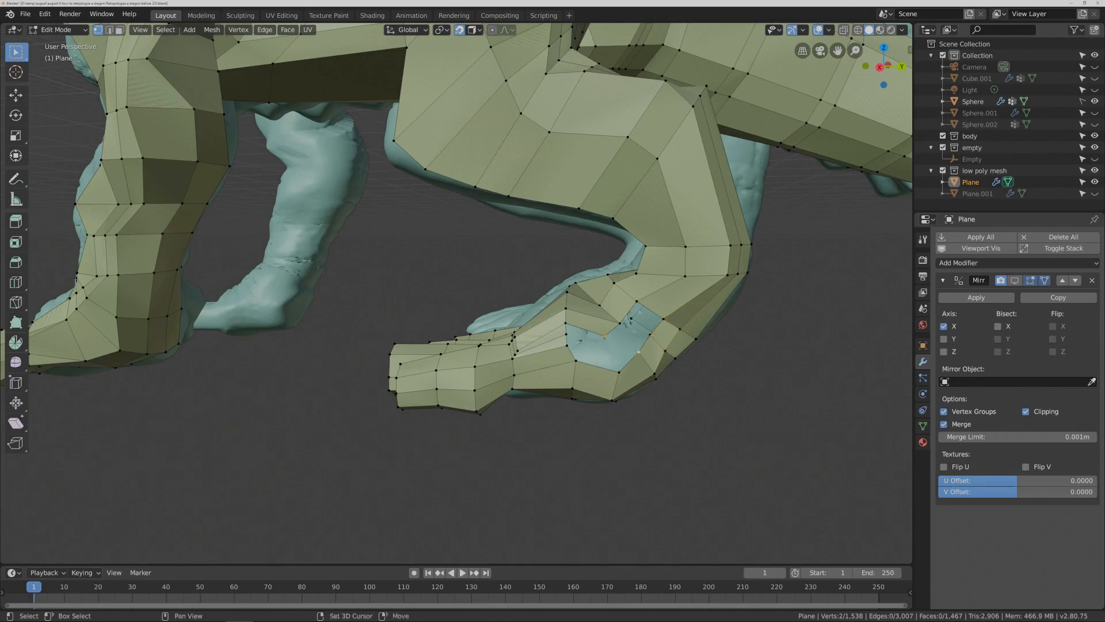
key("f")
left_click(620, 323)
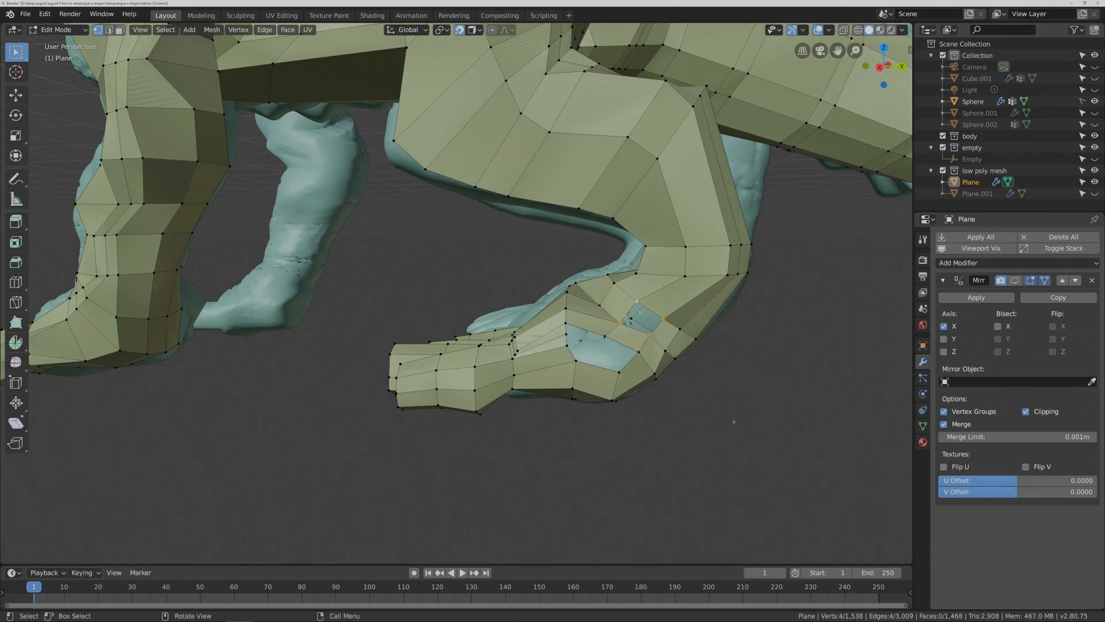
key("f")
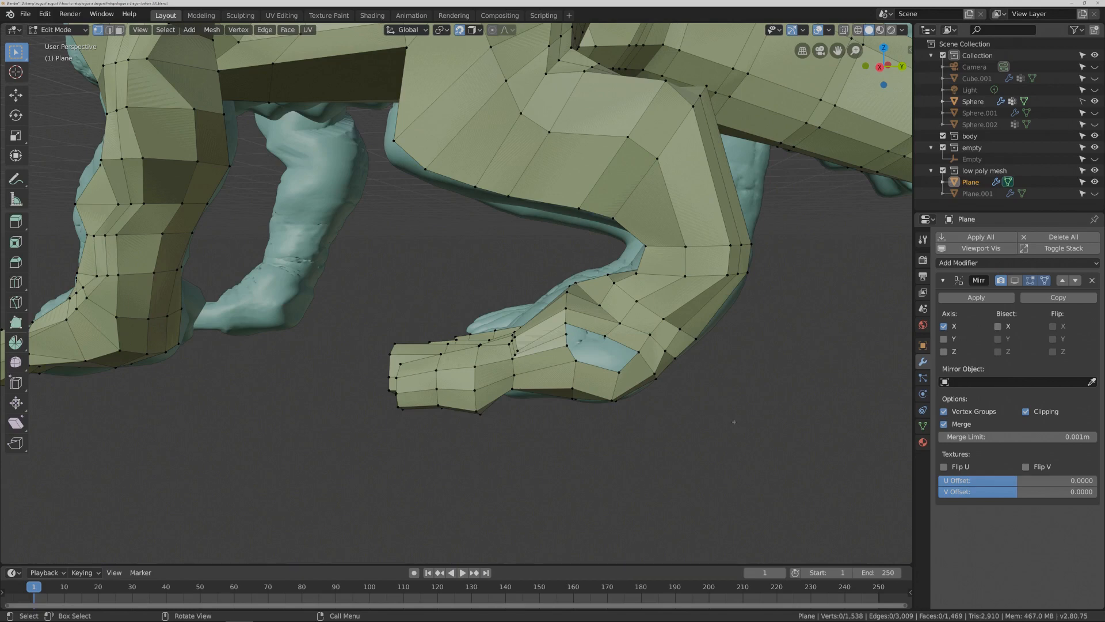
key("ctrl+alt+s")
- Merge the neighbouring vertices behind the middle toes on top of the hind foot into a single vertex at center
middle_click_drag(751, 377, 593, 263)
left_click(450, 330)
left_click(463, 328, "shift")
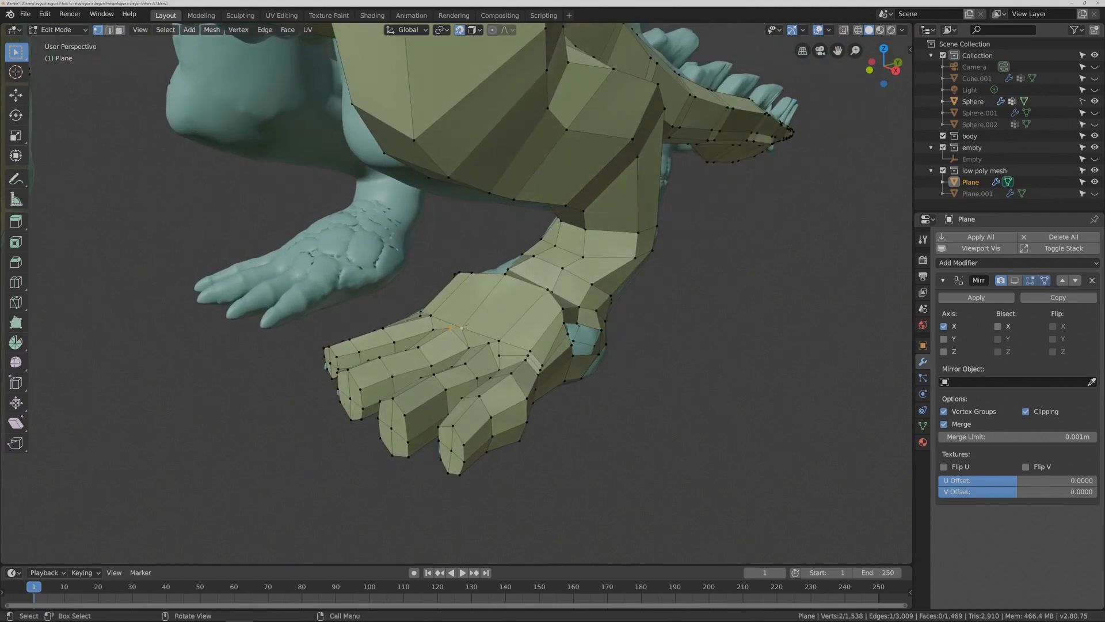
key("m")
left_click(466, 327)
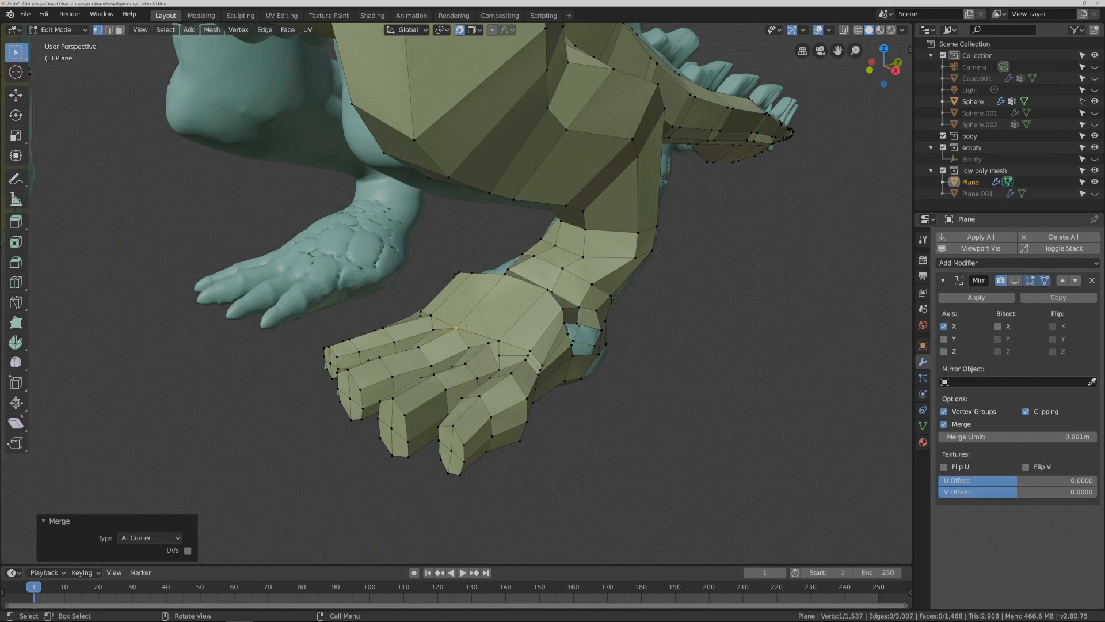
left_click(489, 344, "ctrl")
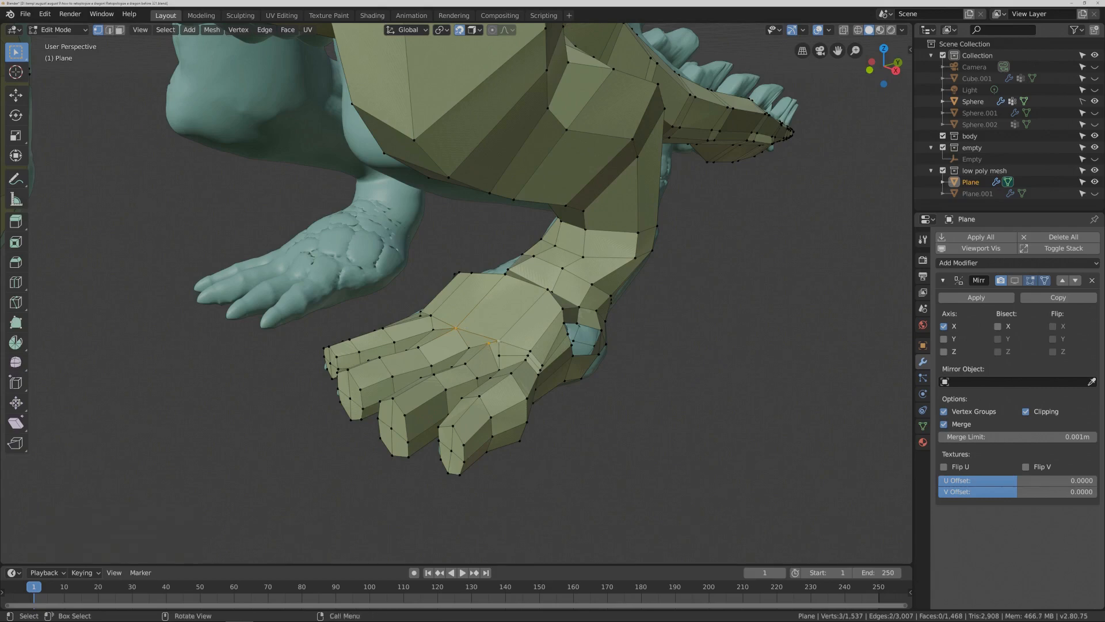
key("m")
left_click(499, 342)
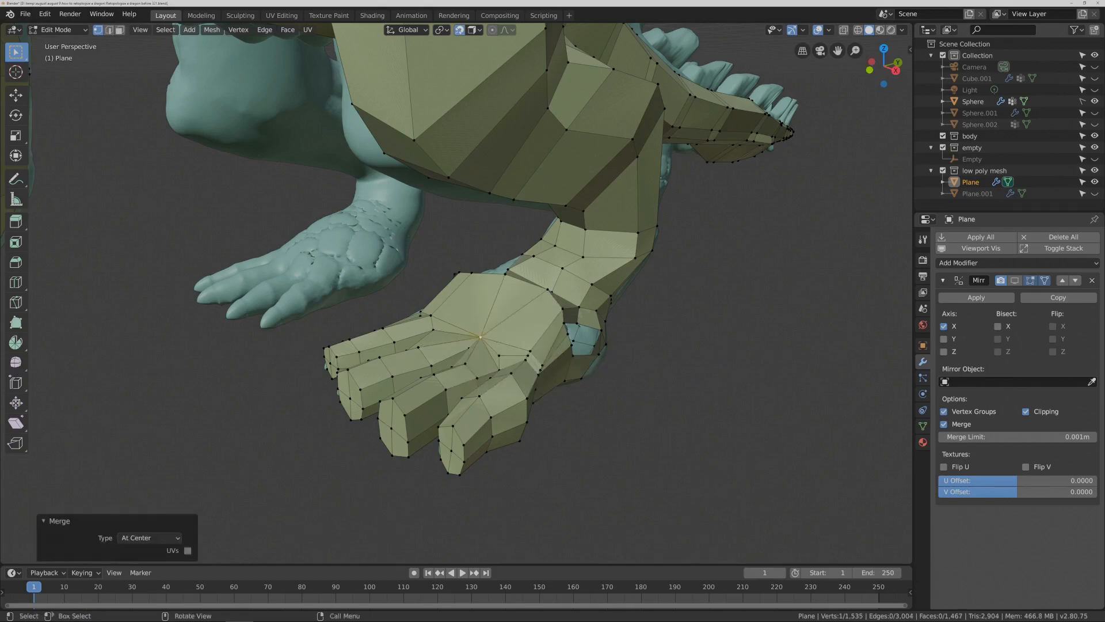
- Merge the two neighbouring vertices on the toe-side edge of the hind-foot hole at center
middle_click_drag(620, 379, 587, 355)
left_click(575, 354)
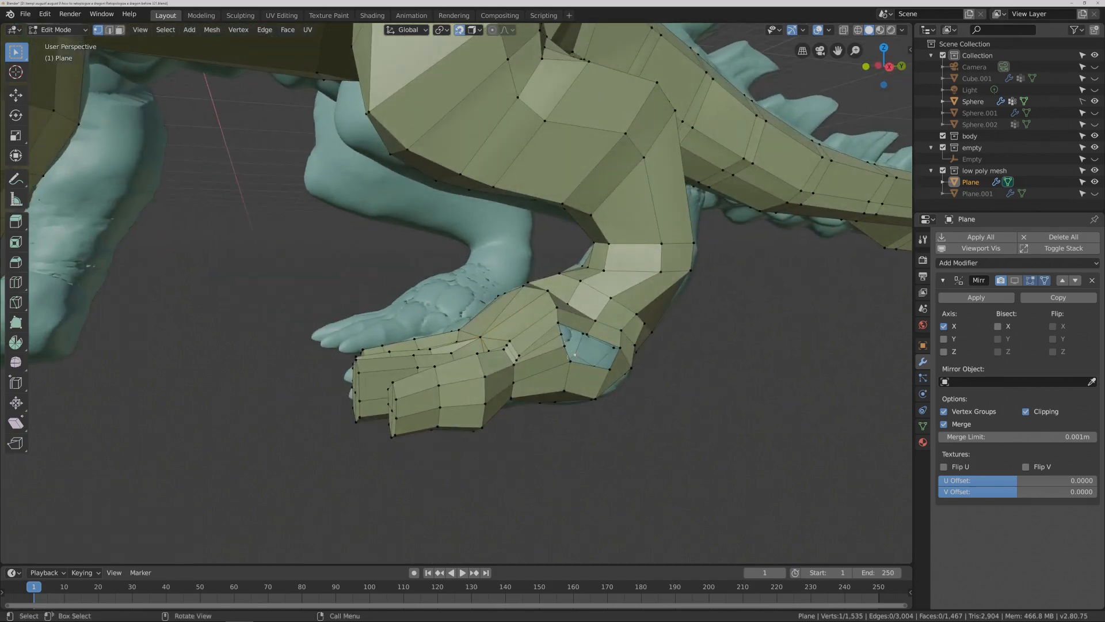
left_click(561, 334, "shift")
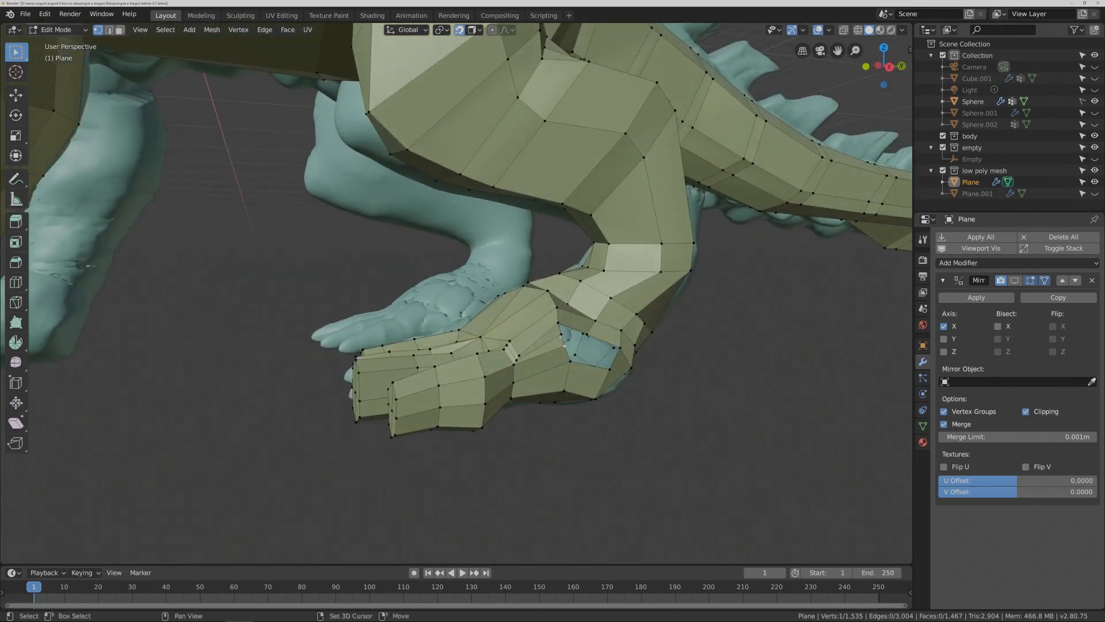
key("m")
left_click(673, 387)
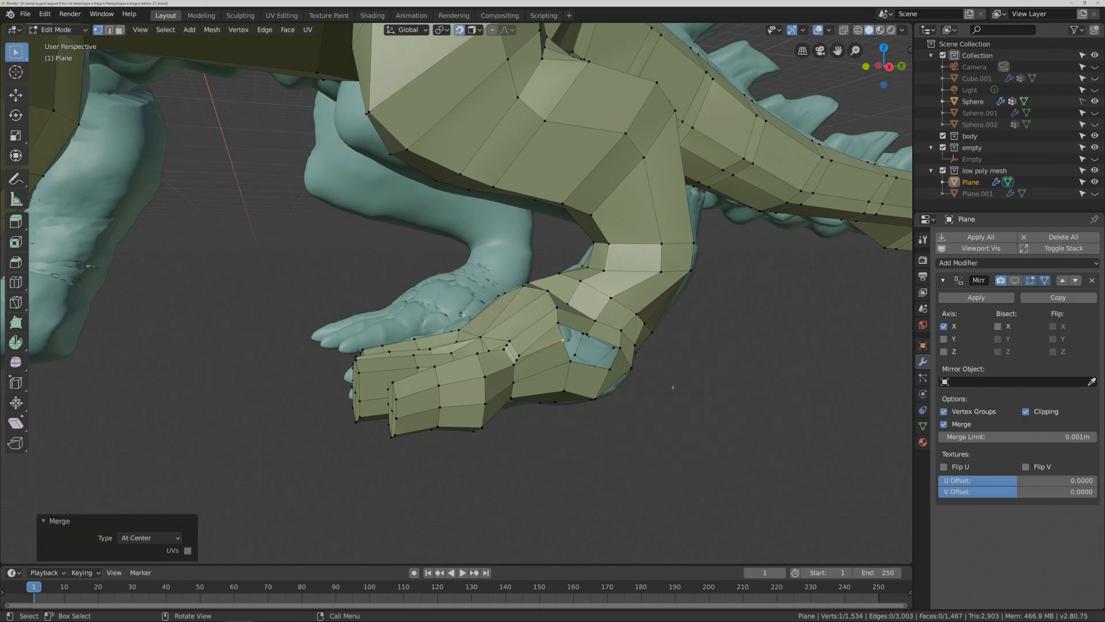
- Merge two close vertex pairs at the base of the outer toe, each at center
scroll(540, 386, "up", 2)
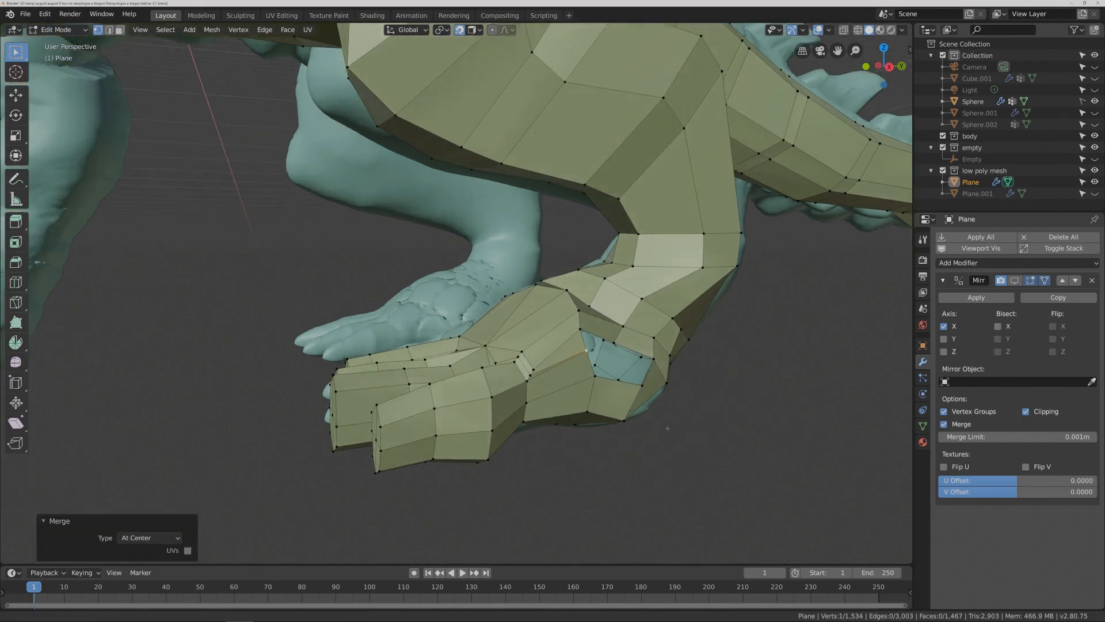
left_click(530, 384)
left_click(527, 375, "shift")
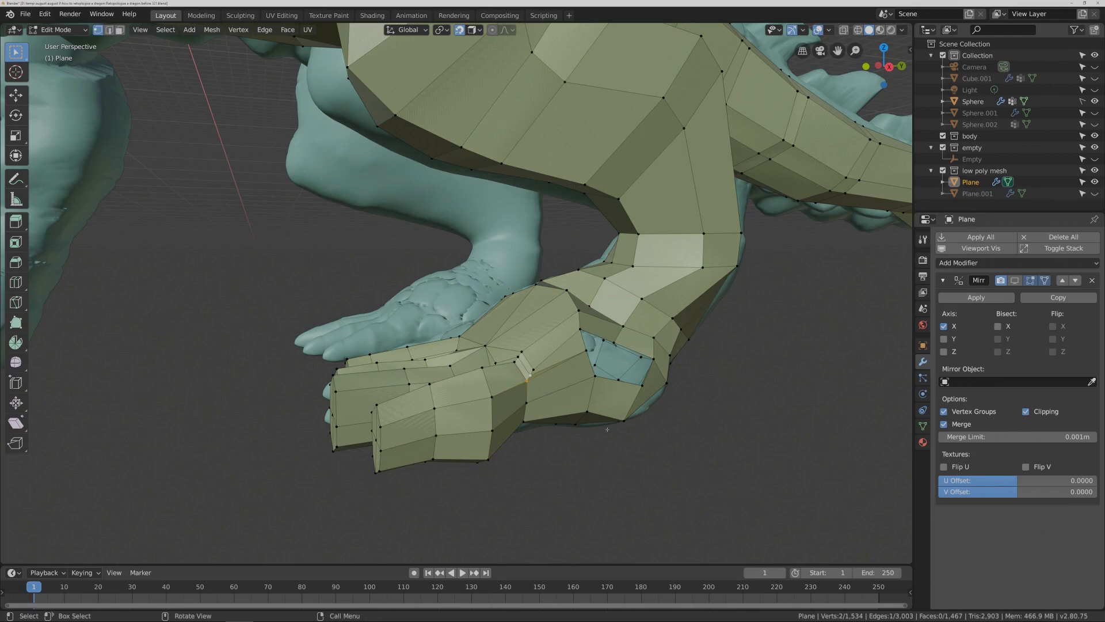
key("m")
left_click(675, 457)
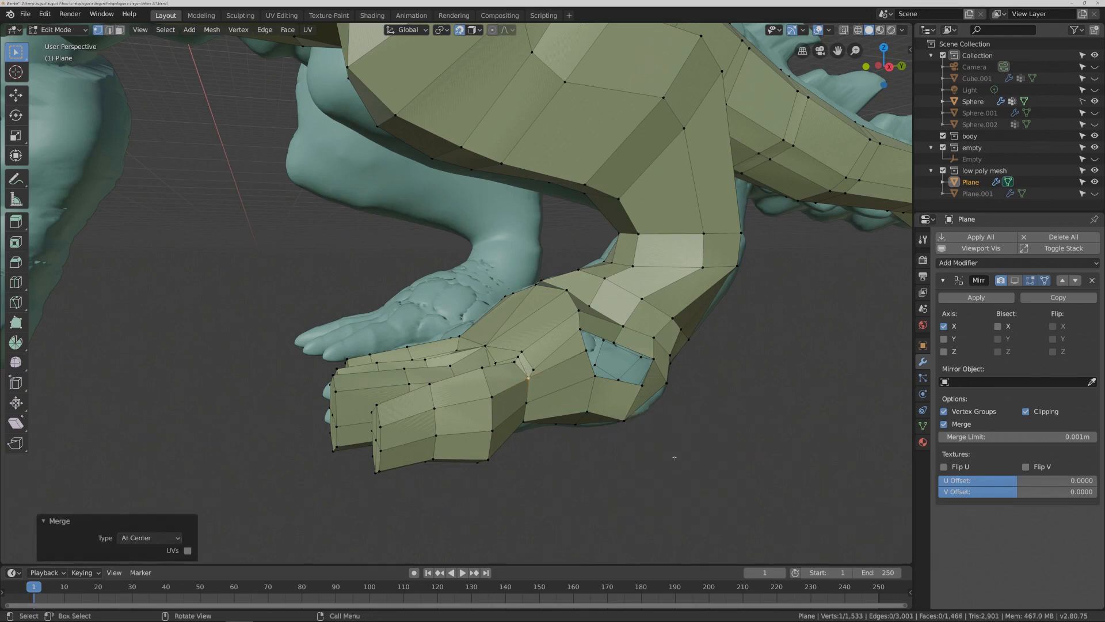
middle_click_drag(612, 410, 629, 421)
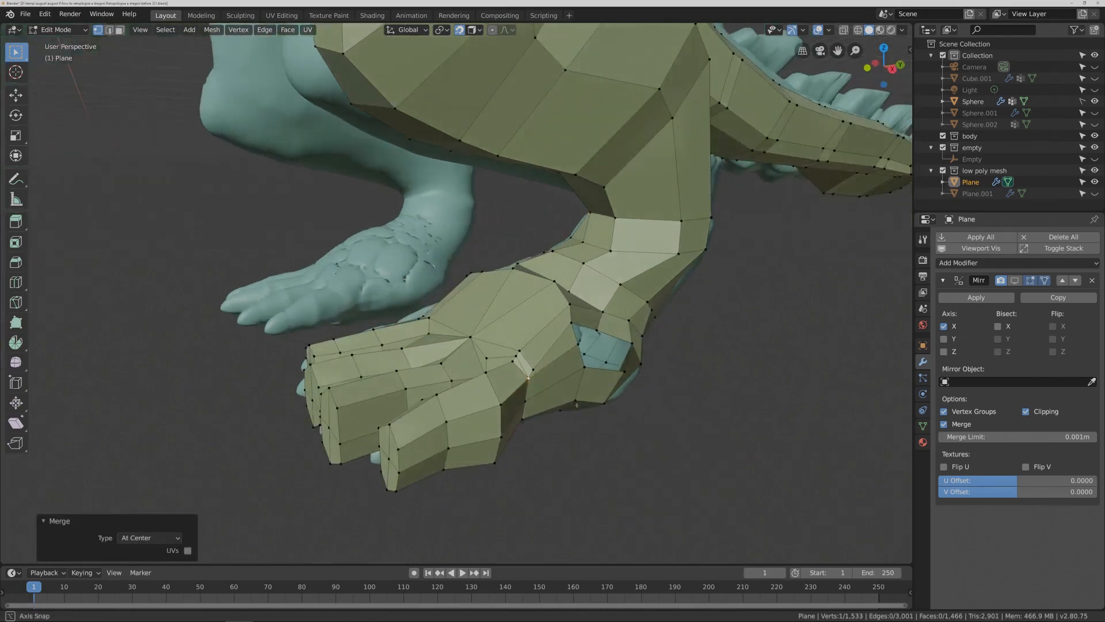
left_click(514, 361)
left_click(514, 359, "shift")
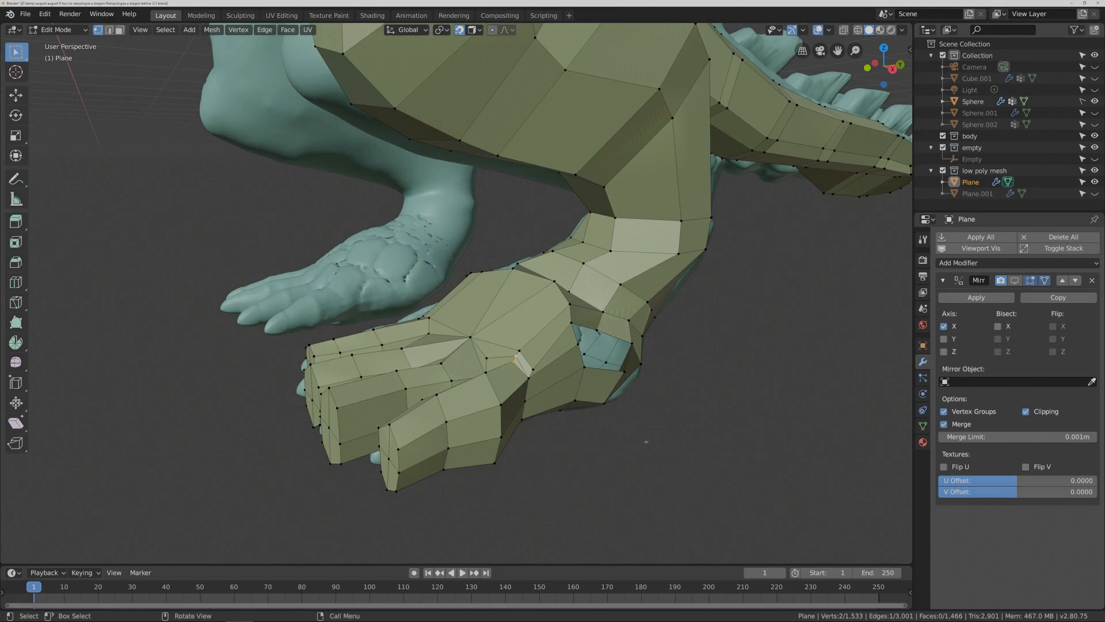
key("m")
left_click(646, 442)
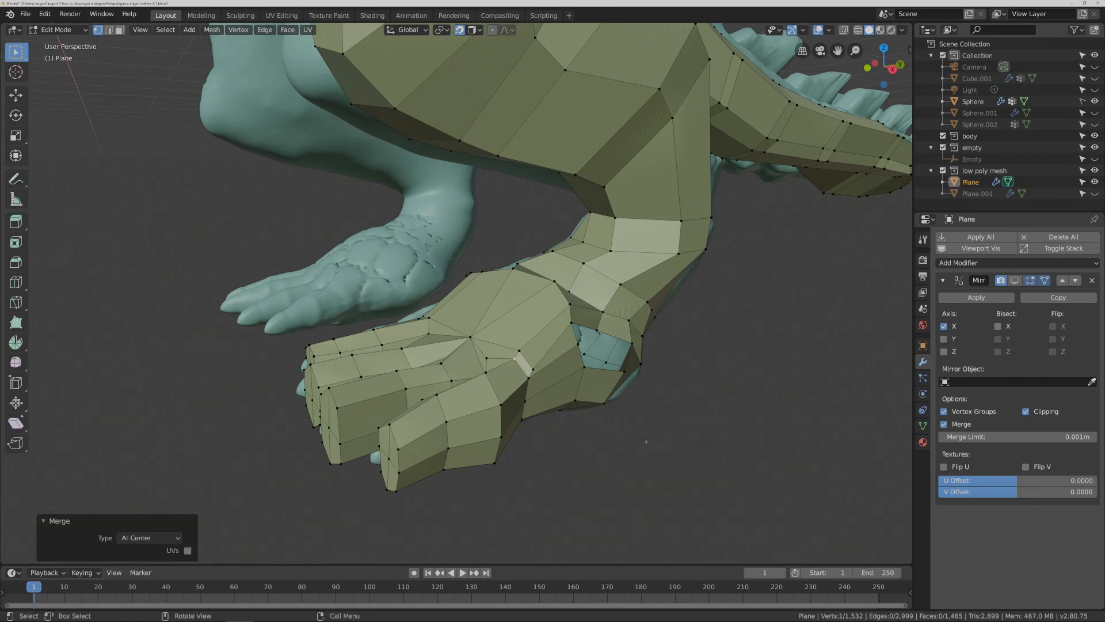
- Extrude the vertex on the toe-side edge of the hole to a new point in the middle of the opening
middle_click_drag(740, 359, 715, 347)
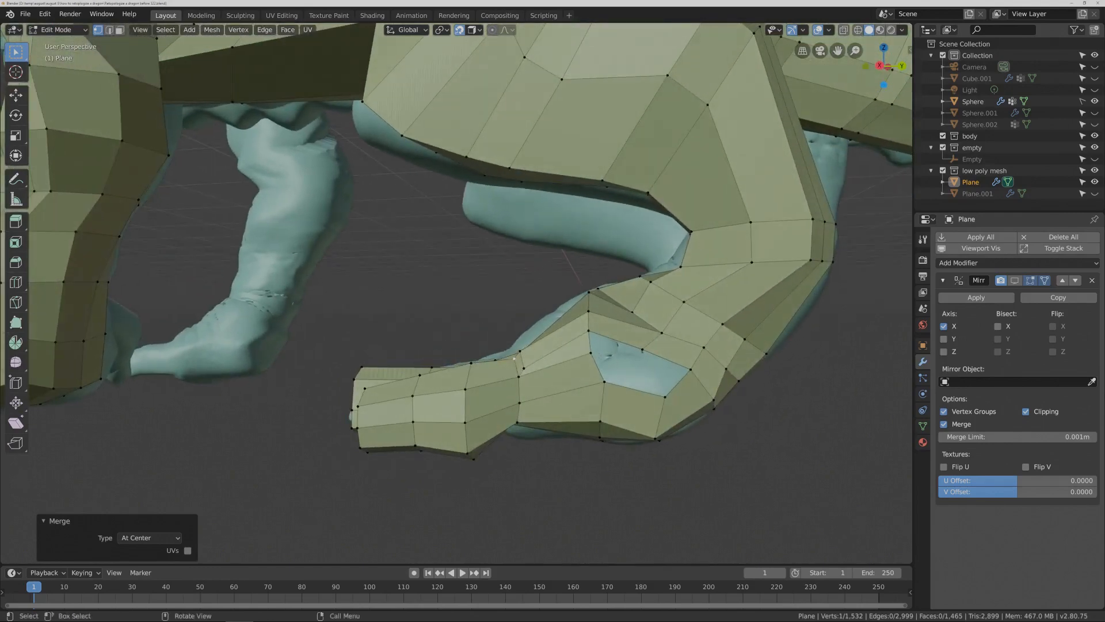
left_click(594, 354)
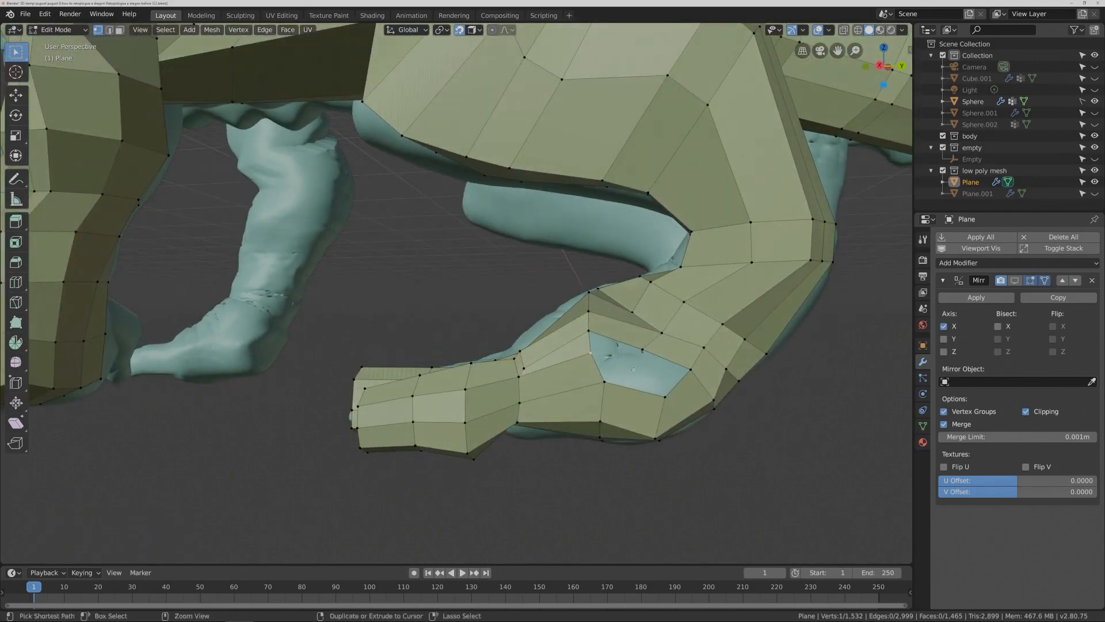
left_click(642, 349, "ctrl")
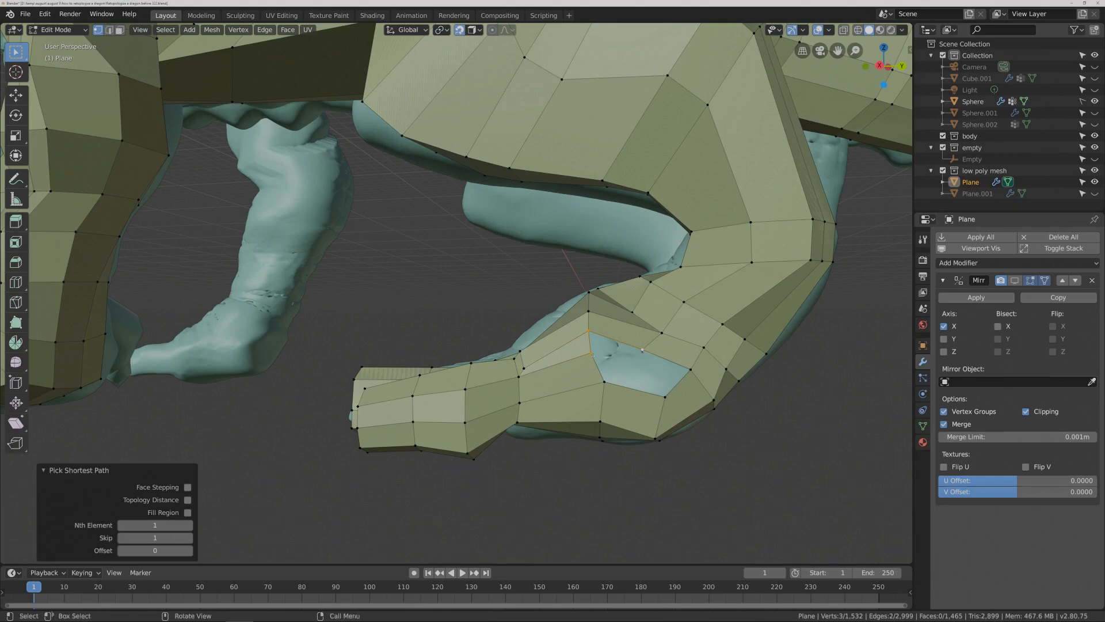
key("ctrl+z")
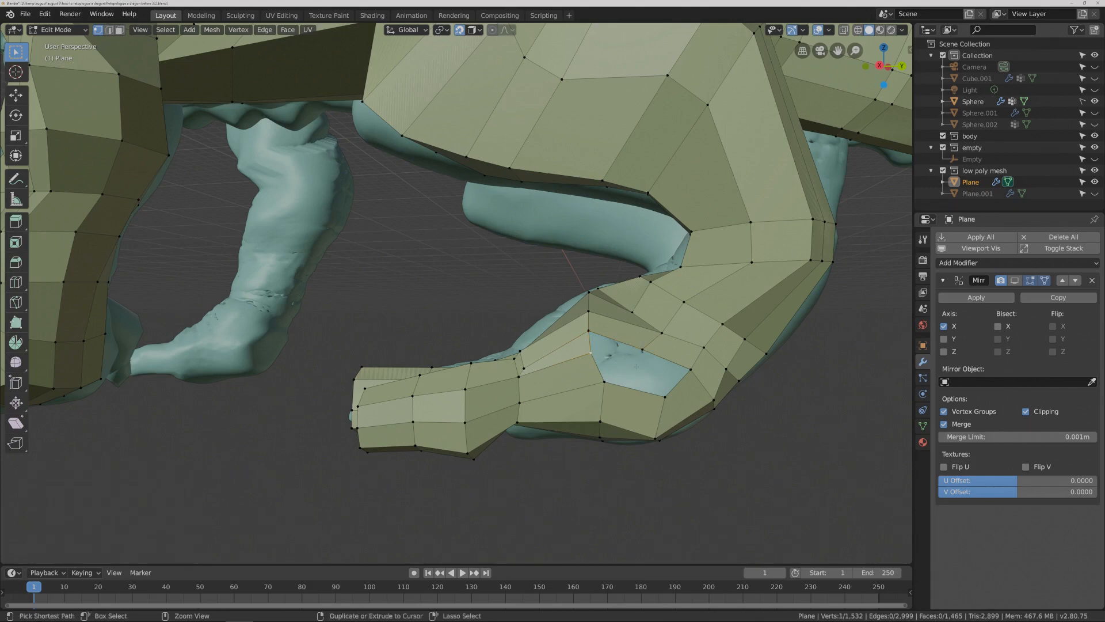
right_click(636, 366, "ctrl")
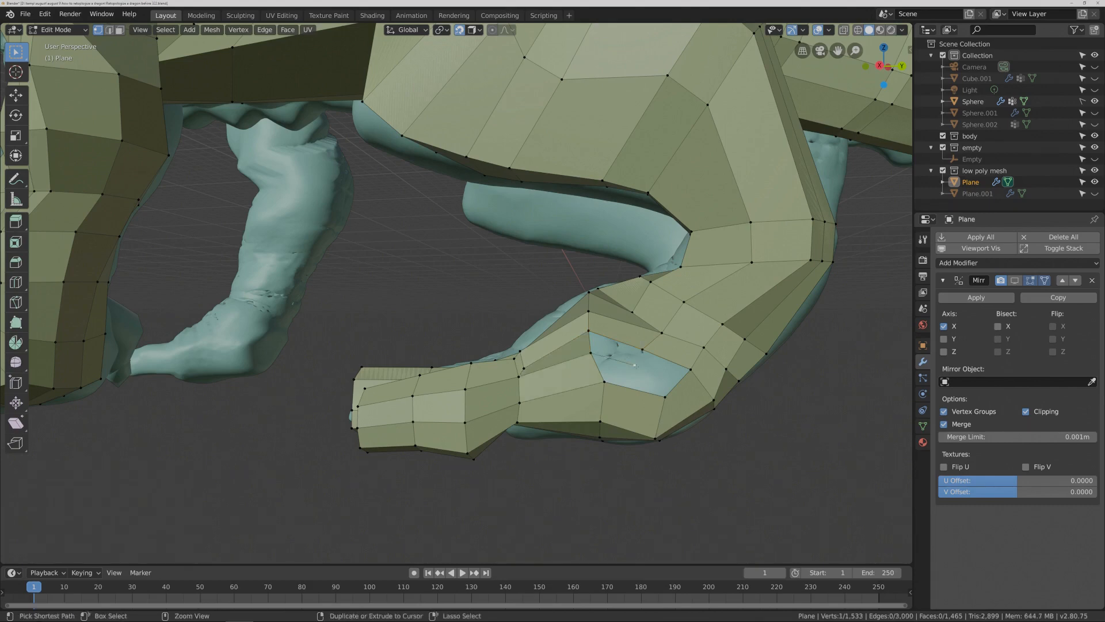
- Add a centred loop cut through the faces directly below the hind-foot hole and clear the selection
key("ctrl+r")
left_click(636, 402)
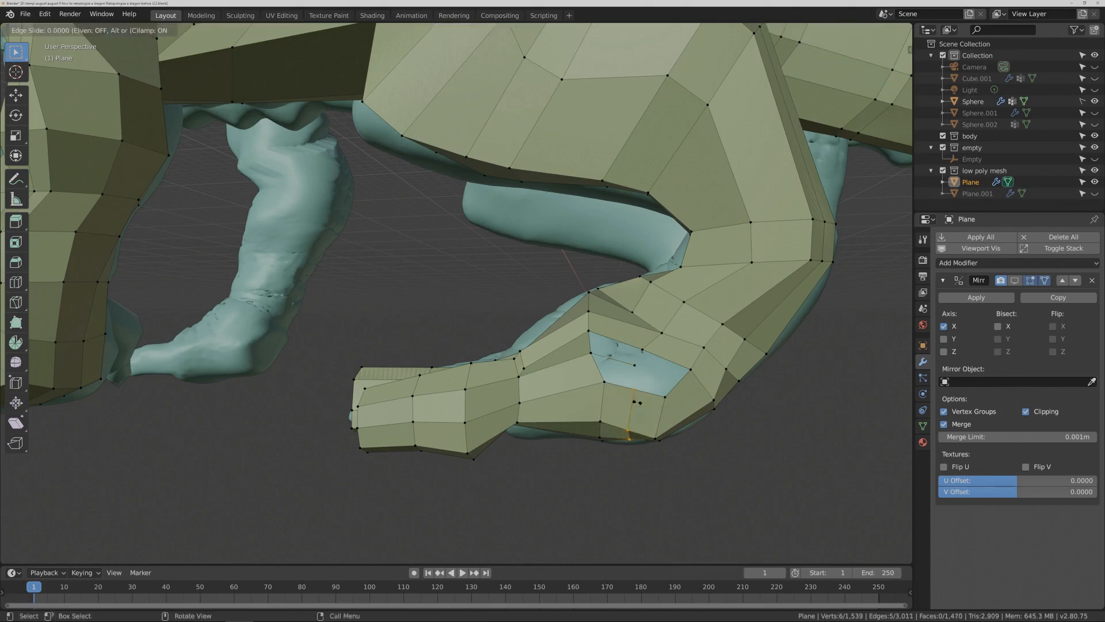
right_click(636, 402)
left_click(746, 447)
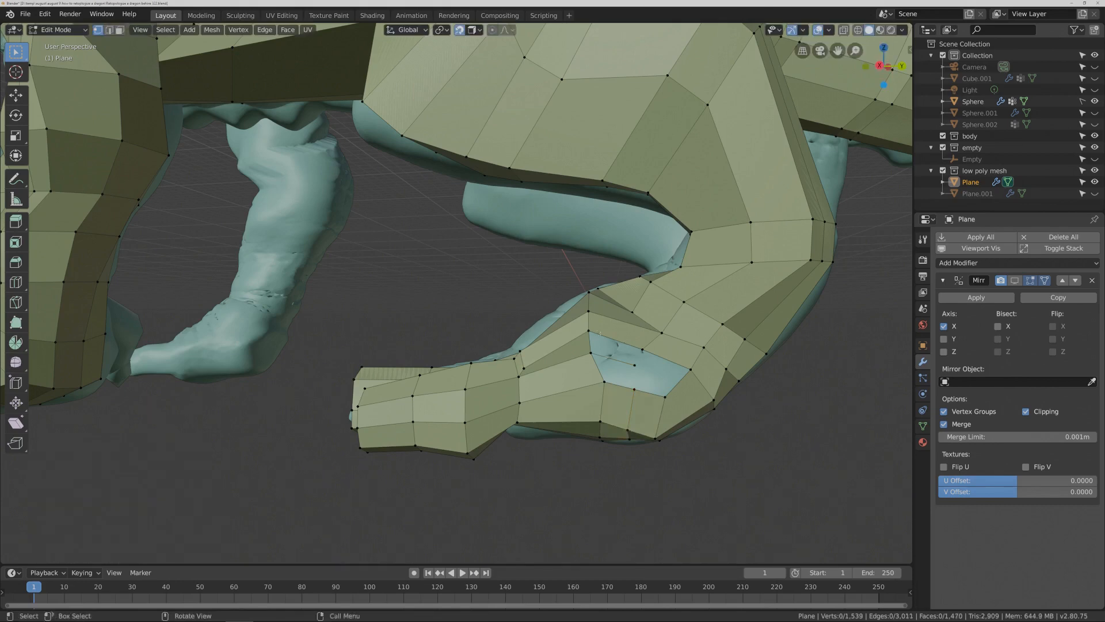
- Fill the toe-side half of the hind-foot hole with a four-sided face using the extruded middle vertex
left_click(642, 350, "shift")
key("f")
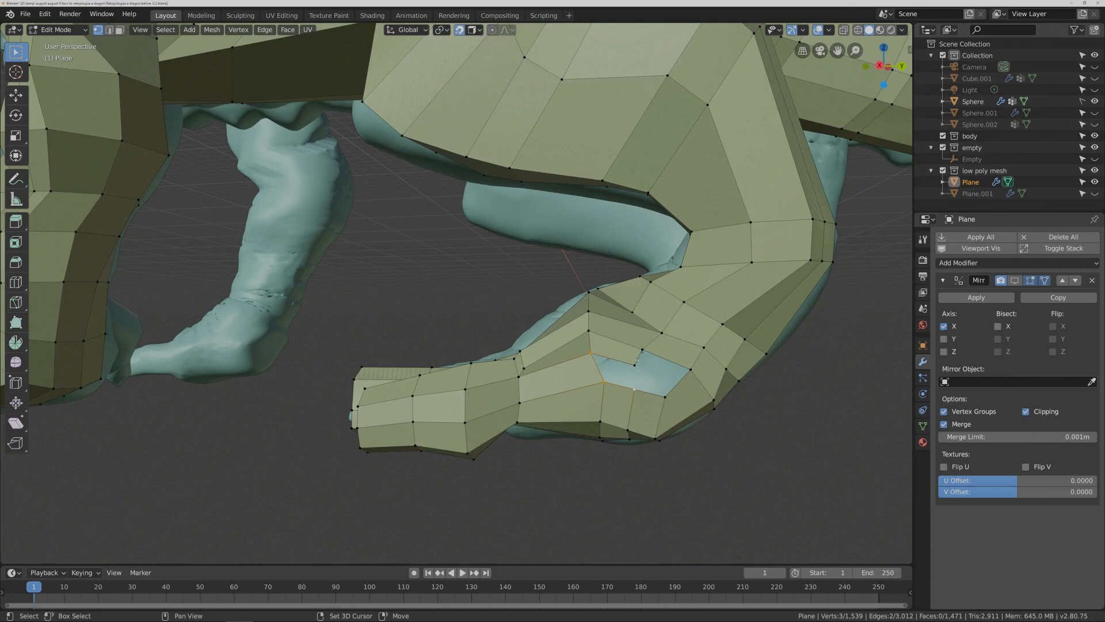
key("f")
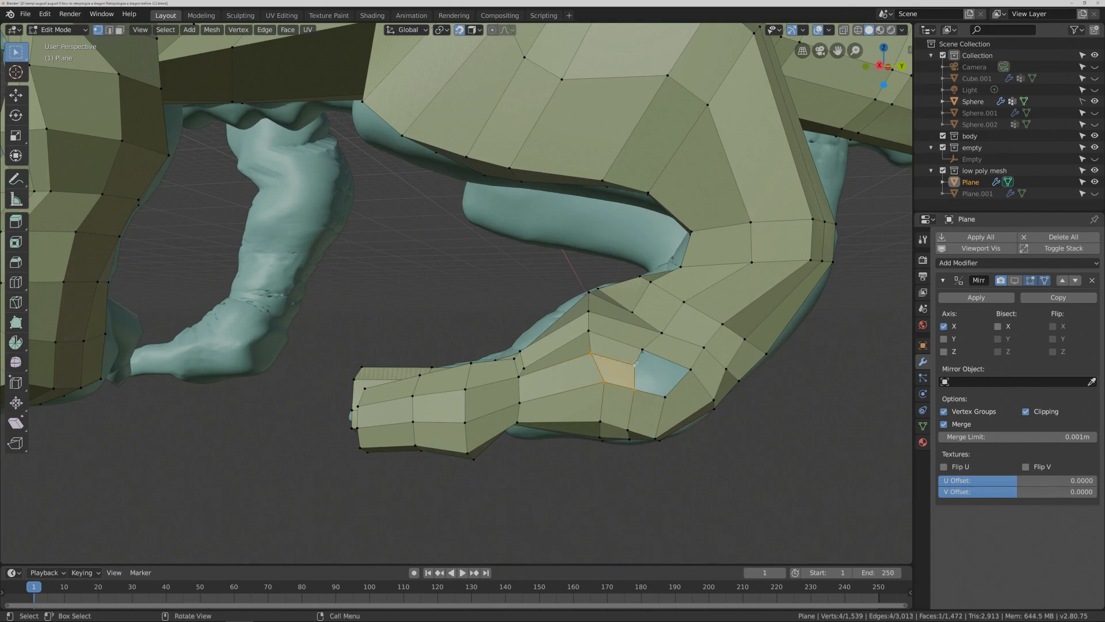
- Add a centred loop cut through the faces below the remaining hole on its heel side and clear the selection
key("ctrl+r")
left_click(683, 396)
right_click(683, 398)
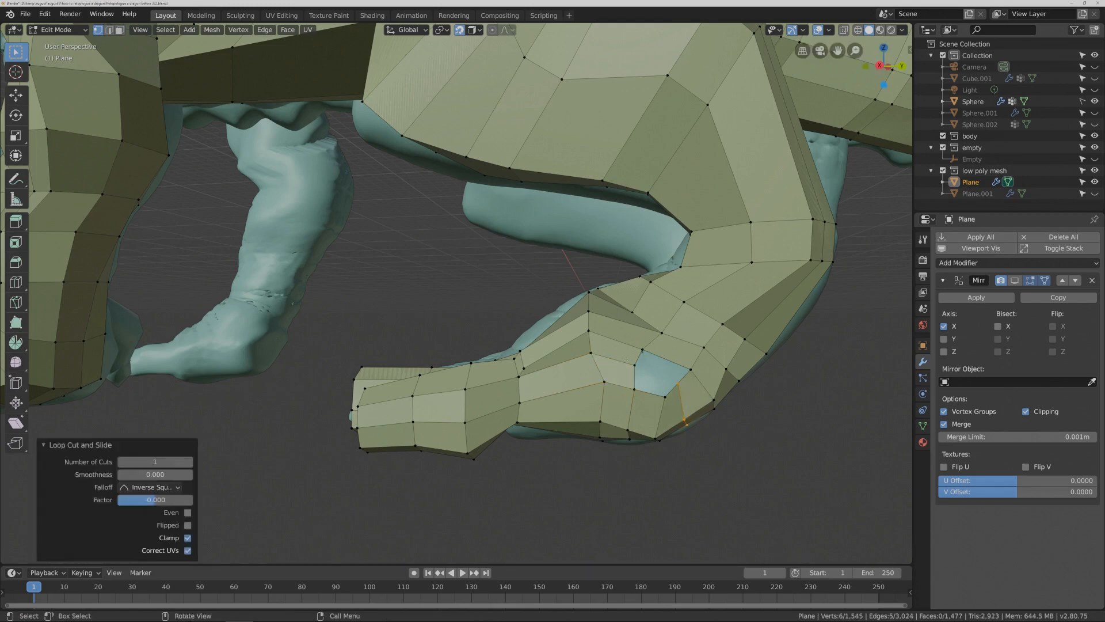
left_click(633, 363)
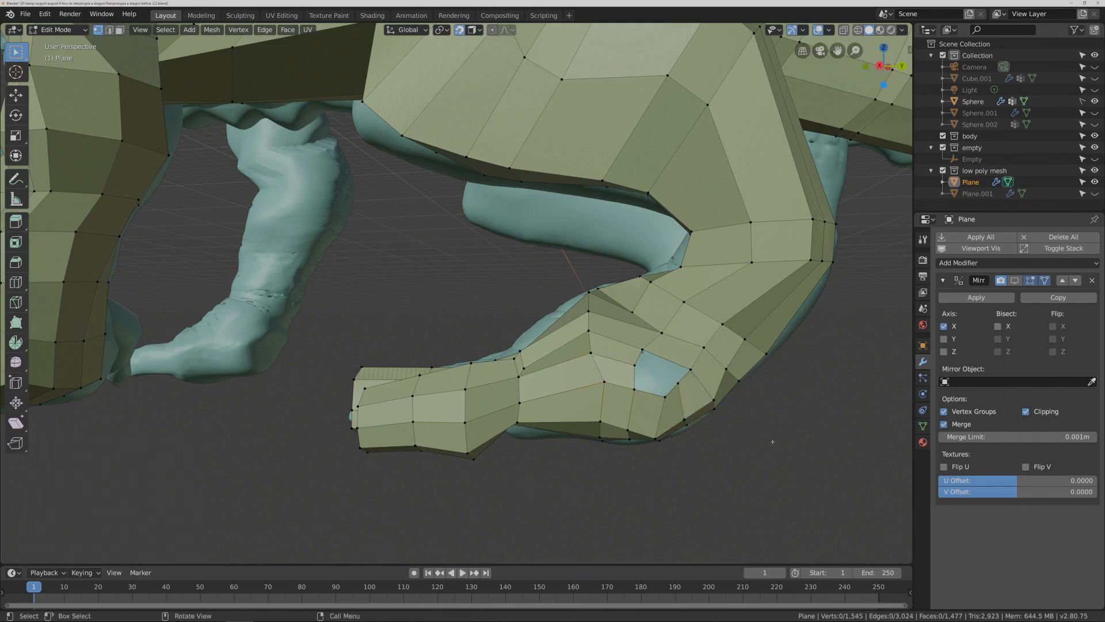
- Close the rest of the hind-foot hole with two four-sided faces
left_click(633, 364)
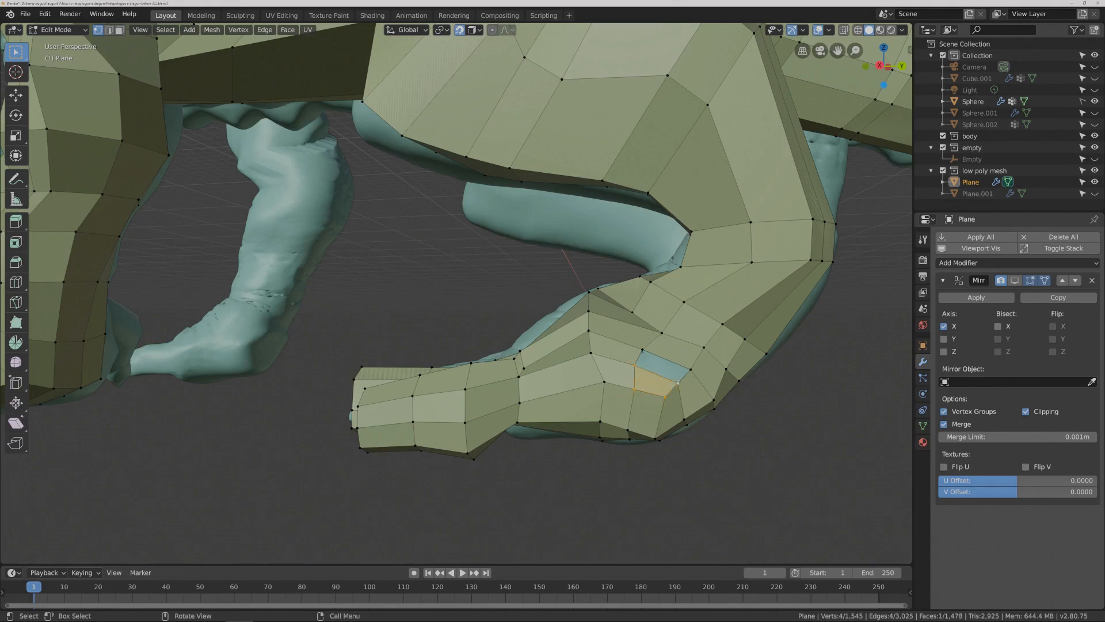
left_click(643, 350)
left_click(690, 369, "shift")
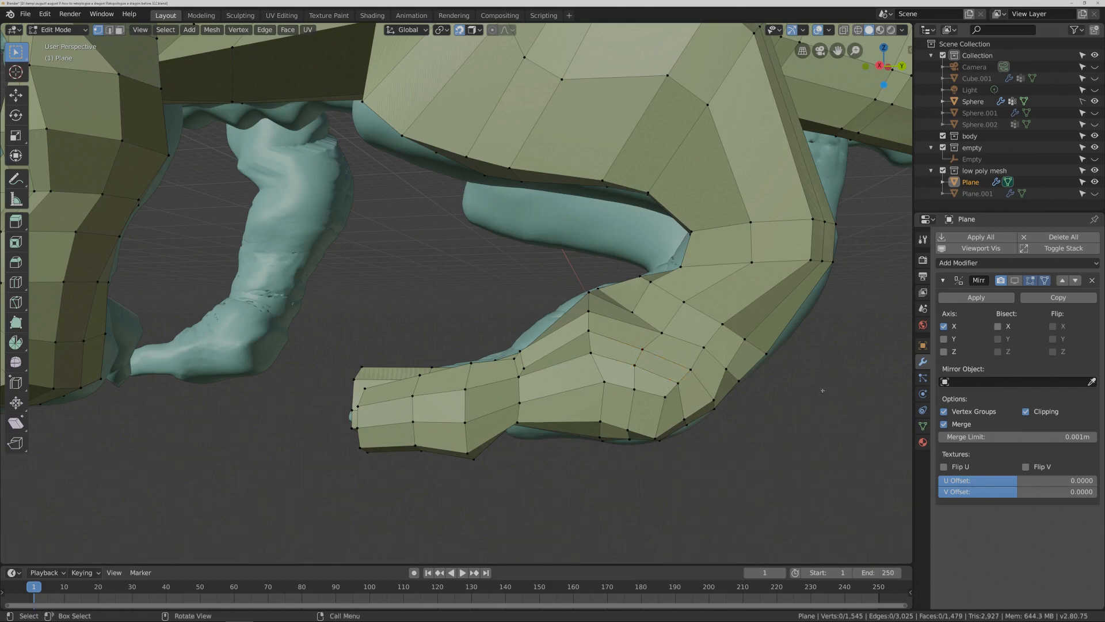
- Add one centred loop cut around the lower hind leg just above the ankle
key("ctrl+alt+s")
key("ctrl+r")
left_click(785, 309)
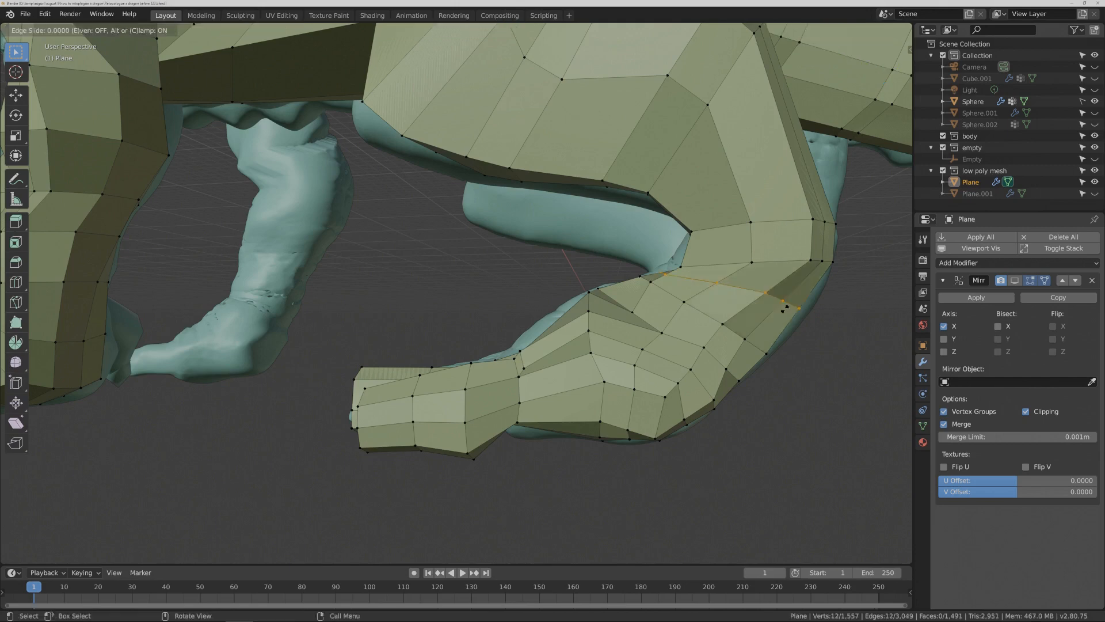
right_click(785, 309)
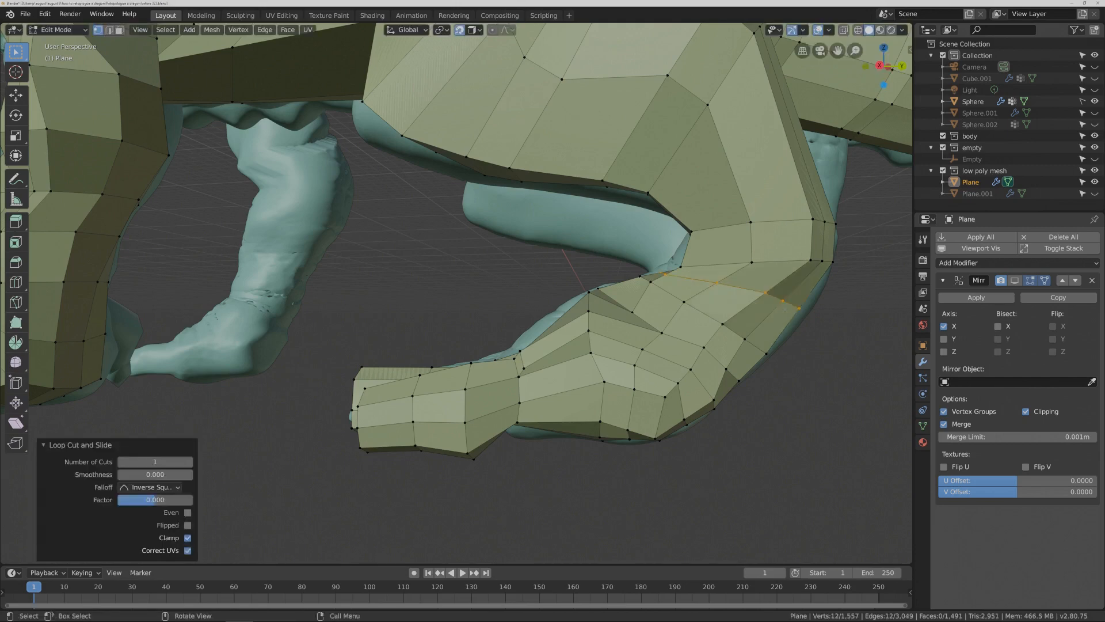
- Select two neighbouring edges of the new loop on the back of the lower leg and move them onto the sculpt surface
left_click(811, 365)
middle_click_drag(810, 364, 786, 317)
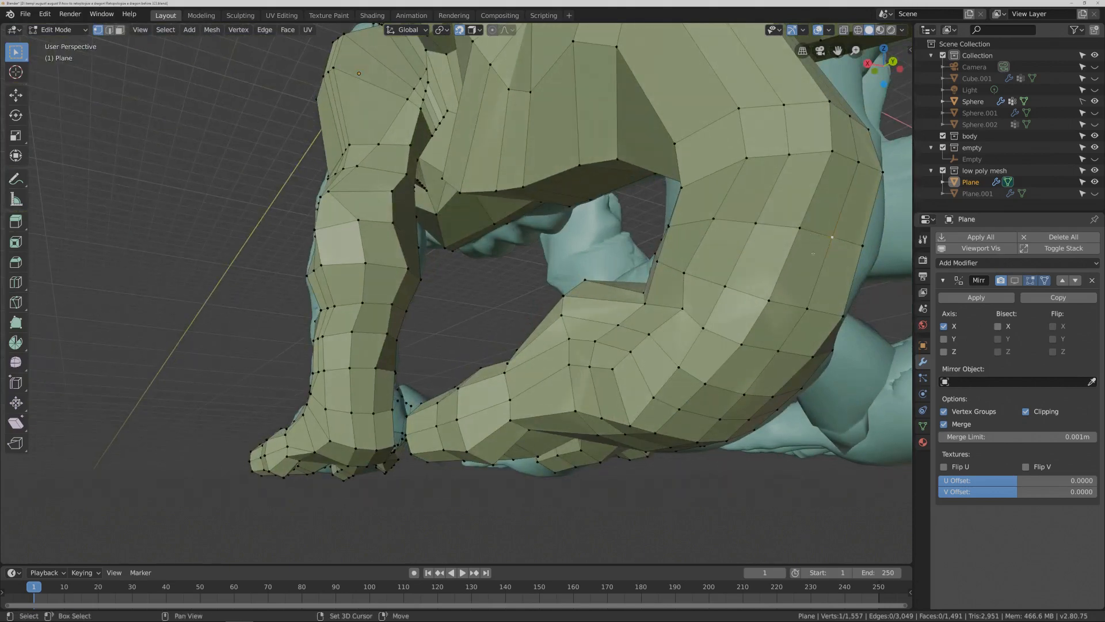
left_click(109, 29)
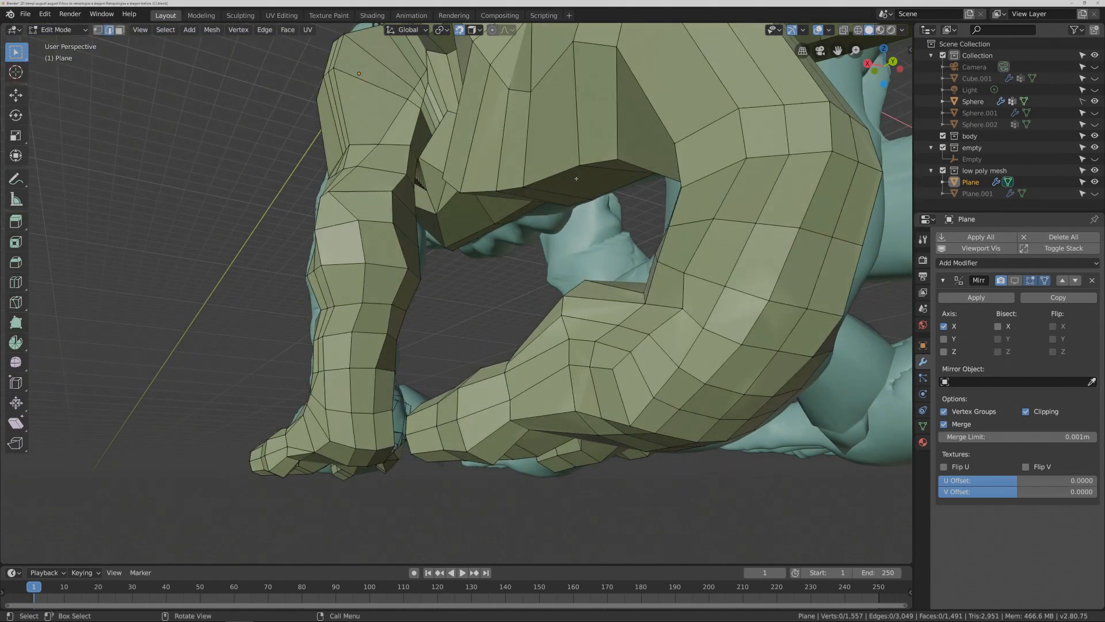
left_click(846, 241)
left_click(817, 233, "shift")
middle_click_drag(846, 236, 799, 233)
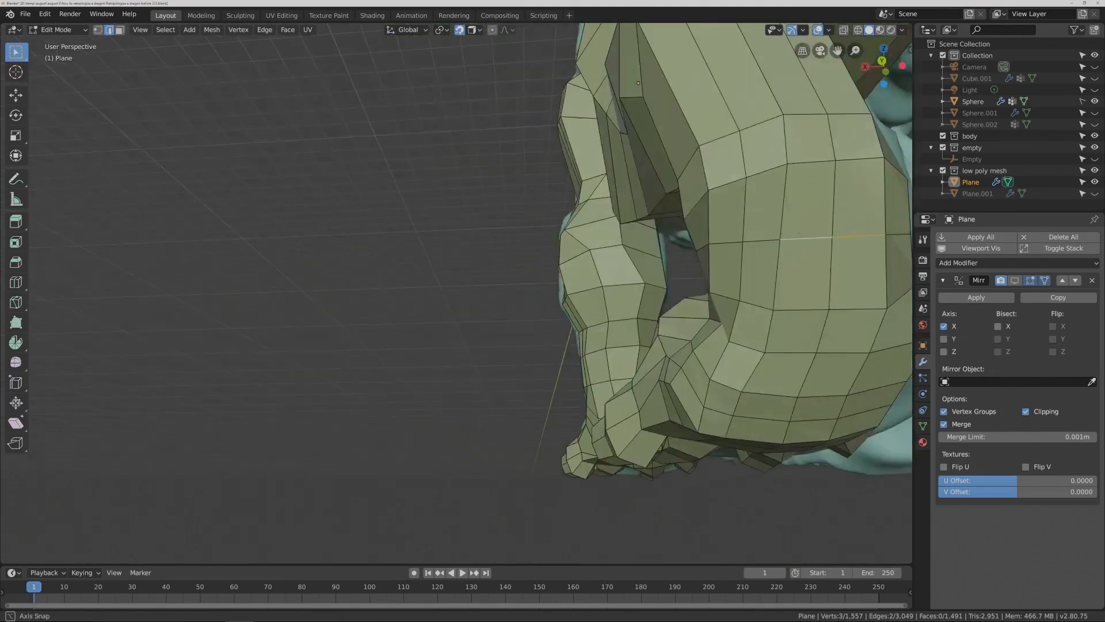
key("g")
left_click(854, 268)
- Circle-select the band of faces across the top of the foot between the ankle and the toes and delete those faces
middle_click_drag(854, 269, 911, 305)
mouse_move(810, 156)
middle_mouse_down("ctrl")
mouse_move(811, 262)
mouse_move(588, 255)
mouse_move(605, 257)
mouse_move(599, 271)
mouse_move(586, 266)
mouse_move(593, 257)
mouse_move(604, 268)
mouse_move(640, 245)
mouse_move(621, 256)
mouse_move(554, 244)
middle_mouse_up("ctrl")
middle_click_drag(461, 288, 460, 345)
middle_click_drag(590, 275, 494, 318)
left_click(118, 30)
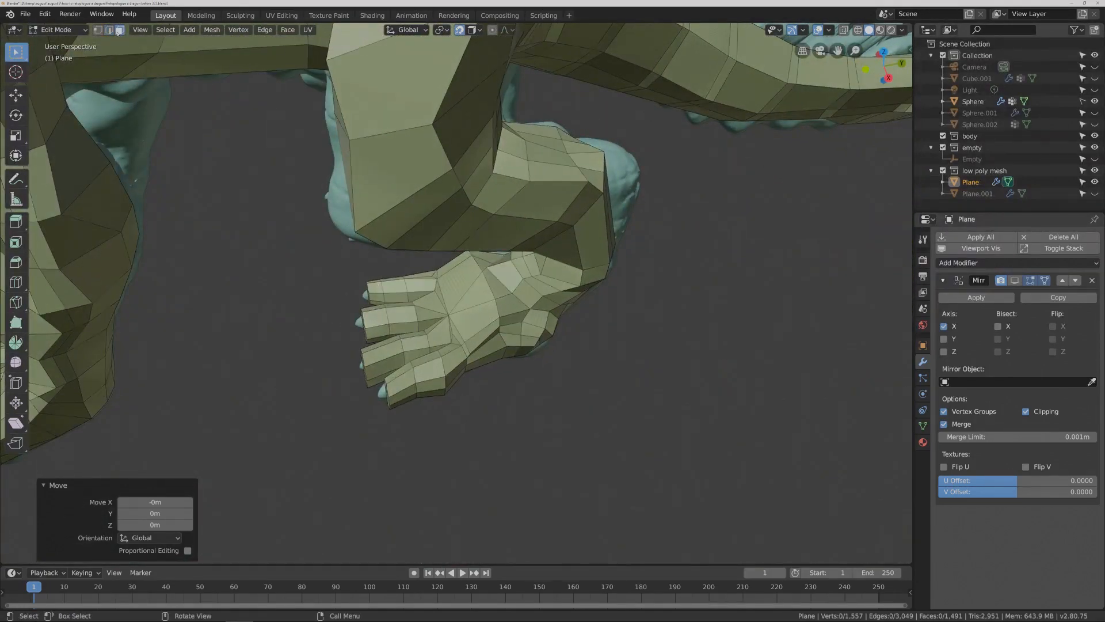
key("c")
mouse_move(450, 261)
left_mouse_down()
mouse_move(494, 340)
mouse_move(485, 359)
left_mouse_up()
key("Escape")
middle_click_drag(560, 390, 532, 381)
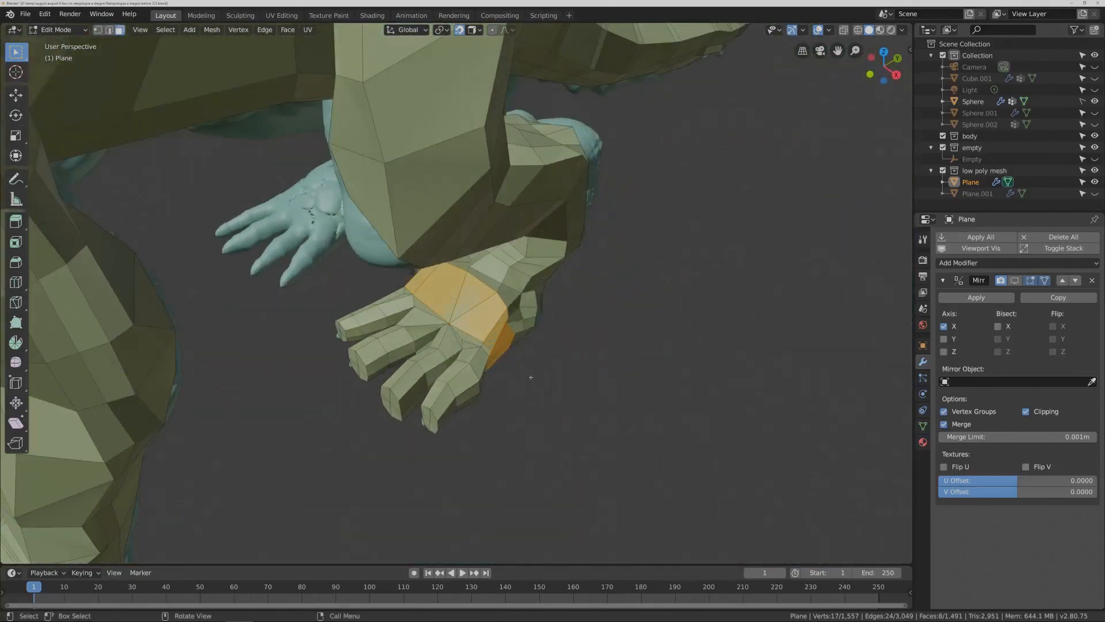
key("x")
left_click(531, 377)
- Delete the leftover faces around the base of the second toe from the thumb side
middle_click_drag(531, 379, 441, 329)
left_click(437, 332)
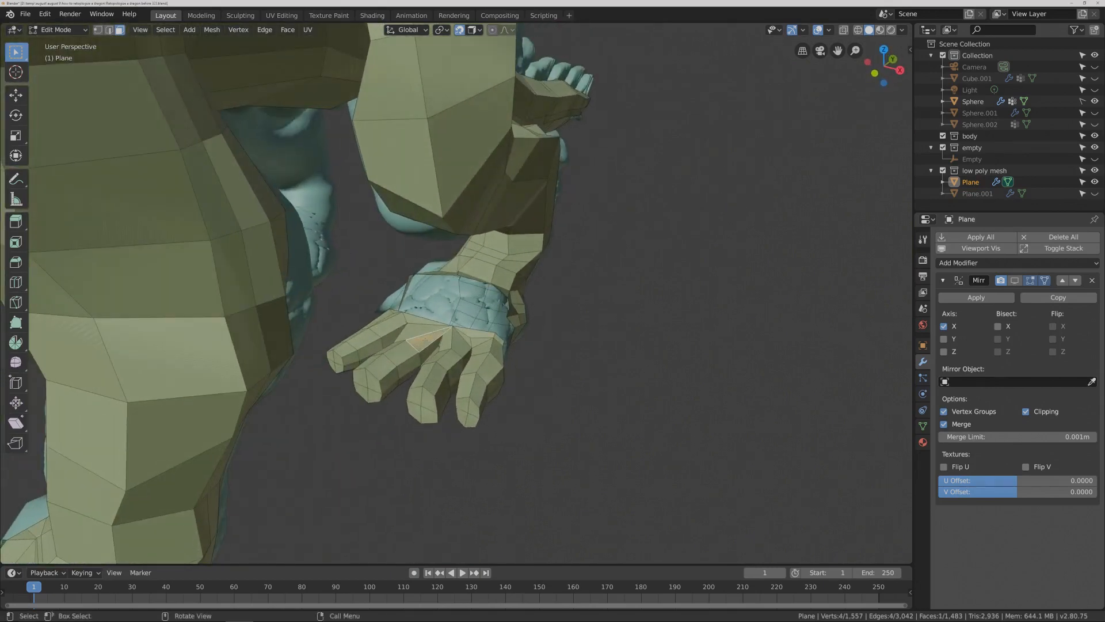
key("x")
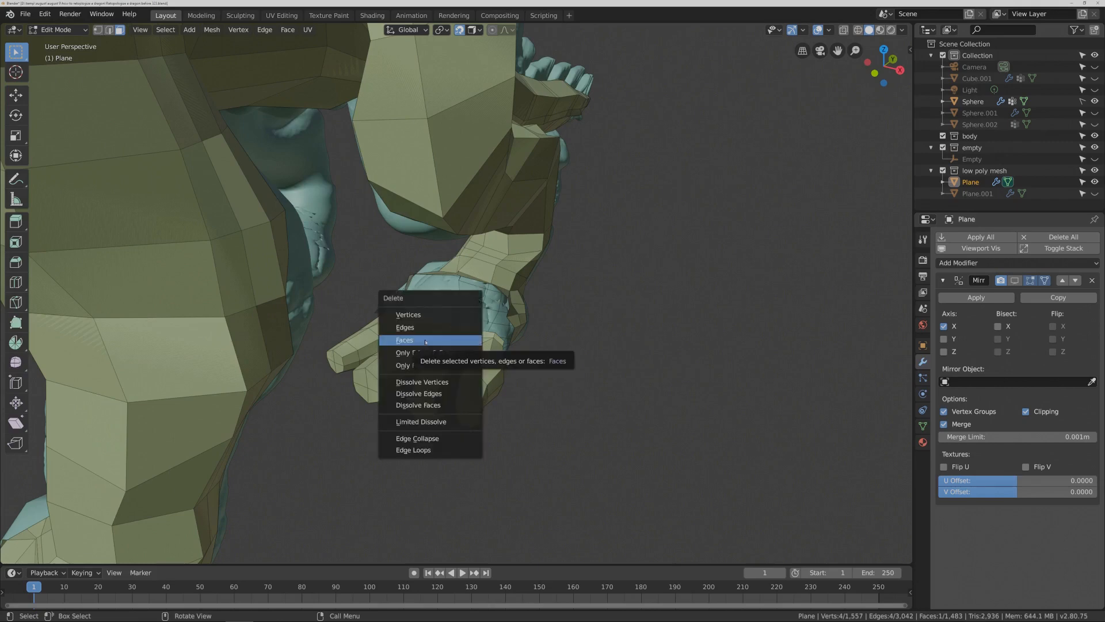
left_click(478, 334)
middle_click_drag(478, 334, 489, 337)
middle_click_drag(419, 333, 417, 341)
key("x")
left_click(418, 338)
key("x")
left_click(423, 324)
middle_click_drag(439, 358, 499, 371)
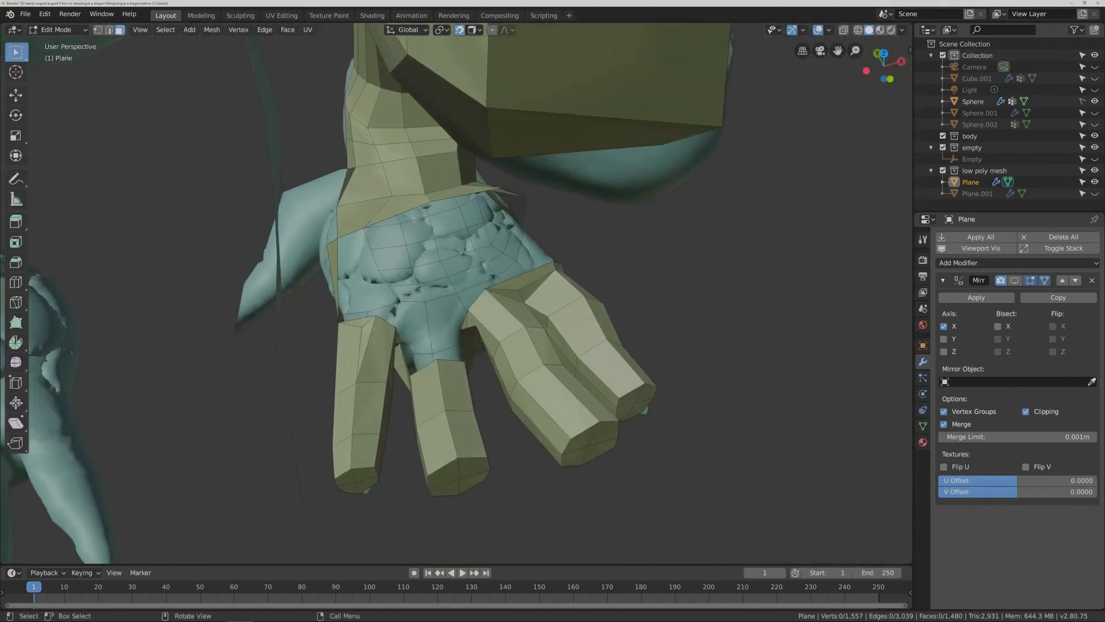
left_click(360, 321)
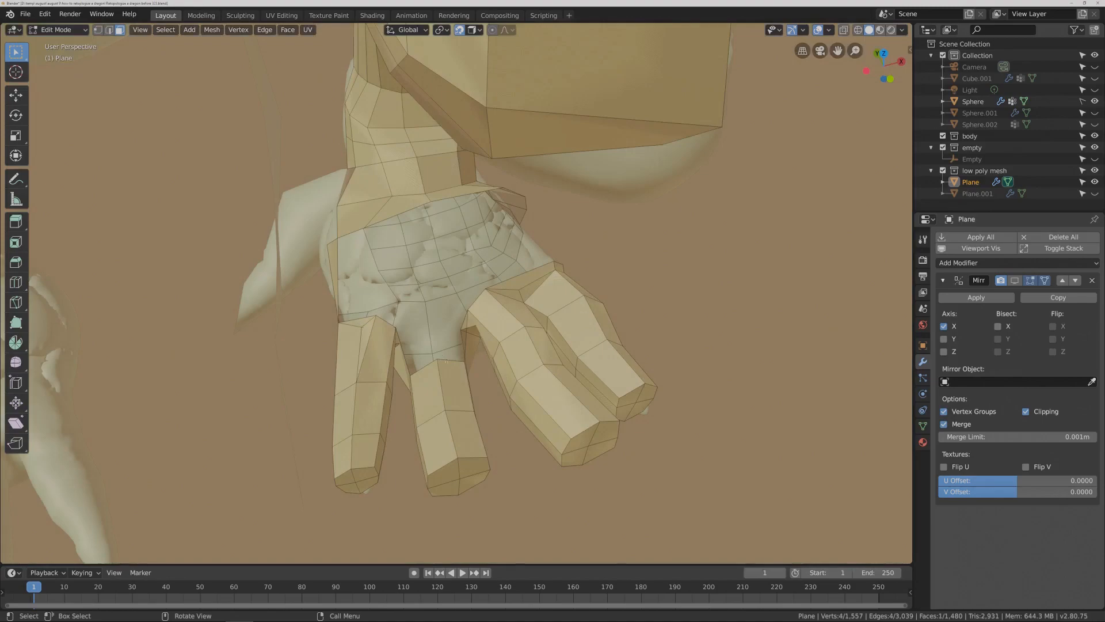
- Delete two faces at the base of the toe nearest the thumb
scroll(446, 361, "down", 6)
middle_click_drag(385, 416, 463, 368)
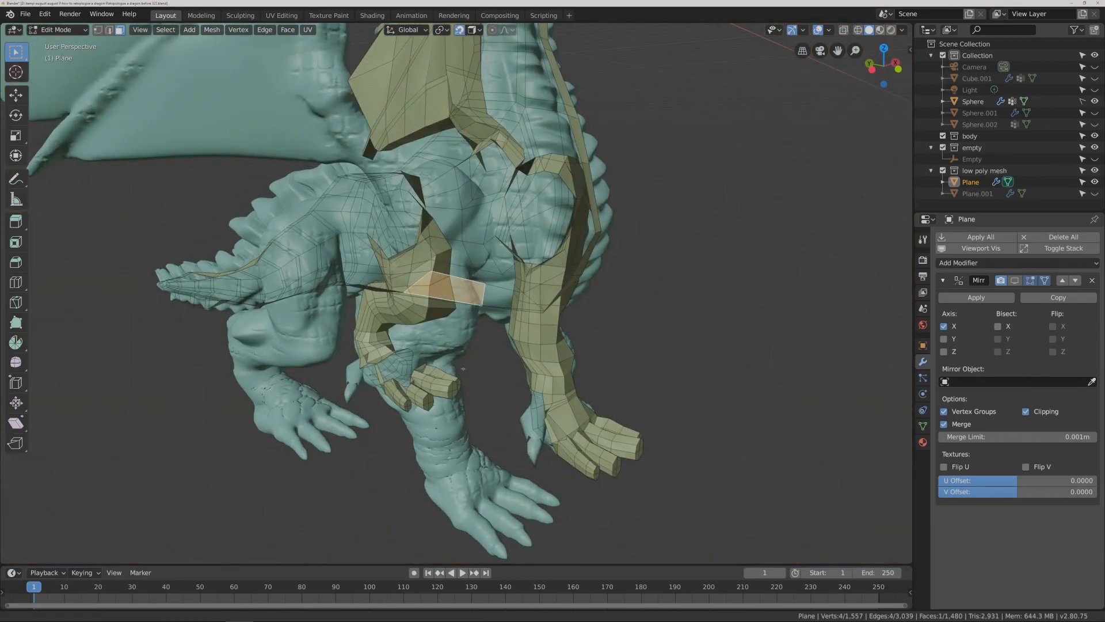
scroll(463, 368, "up", 8)
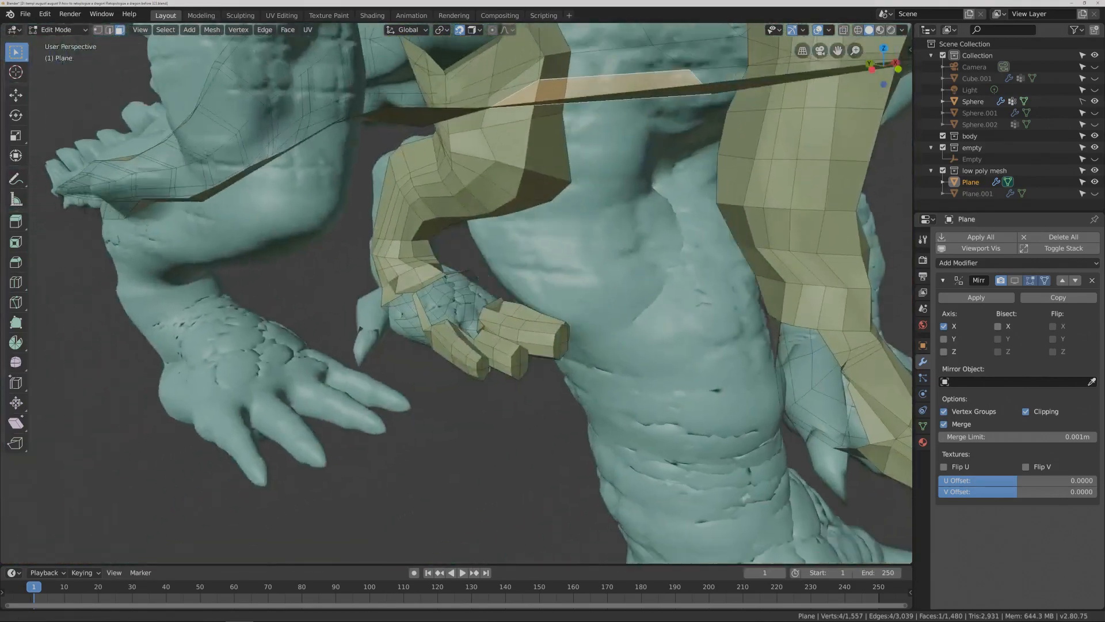
scroll(465, 349, "up", 8)
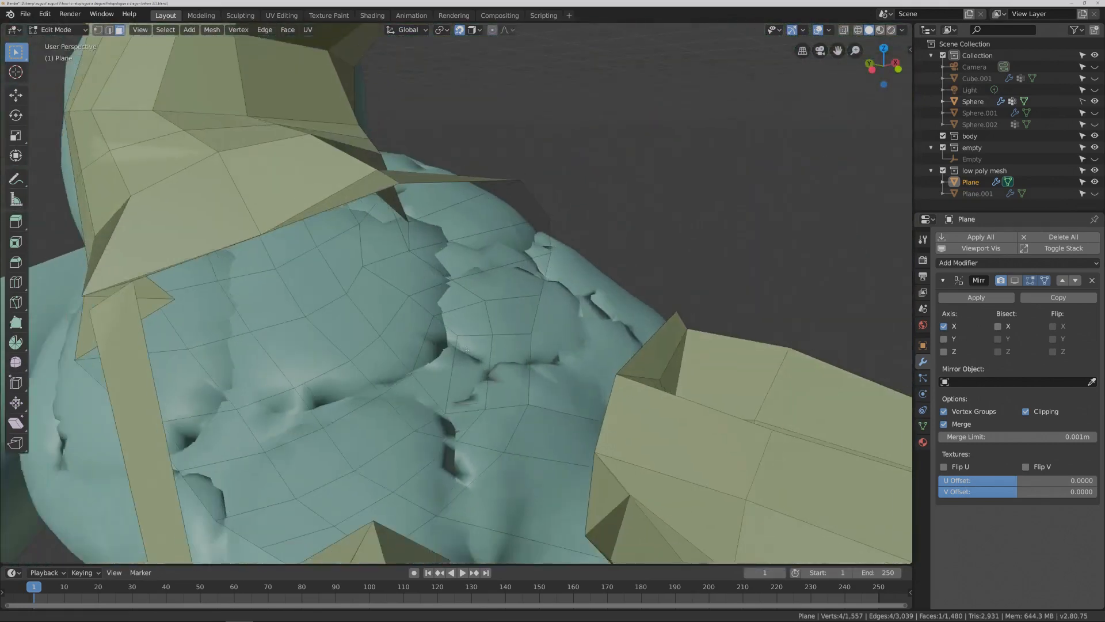
scroll(466, 349, "down", 8)
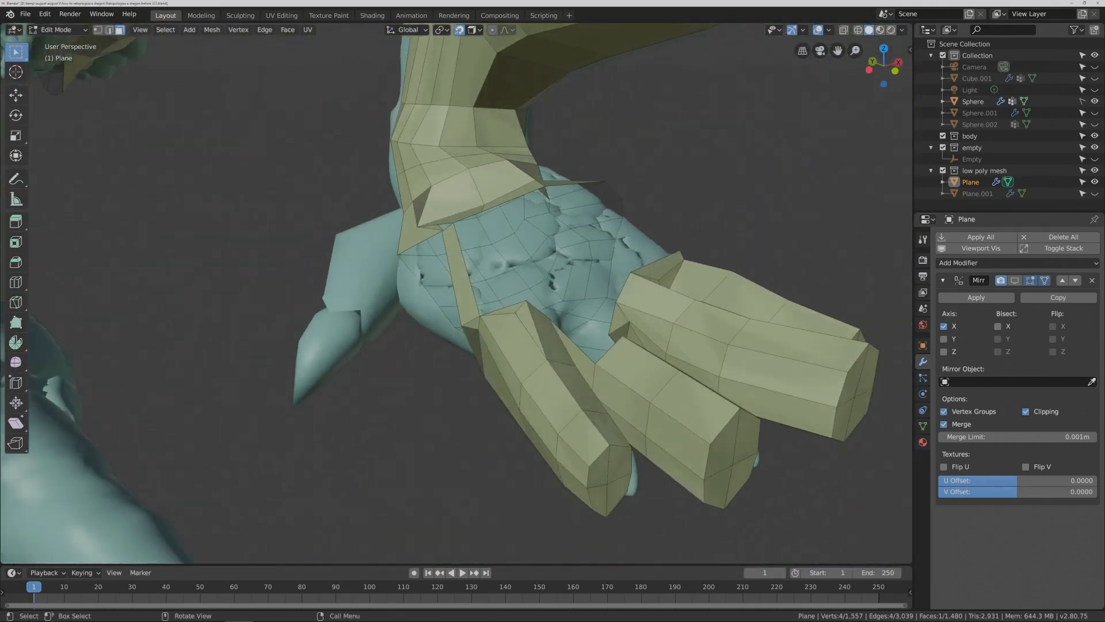
middle_click_drag(621, 349, 513, 400)
left_click(559, 271)
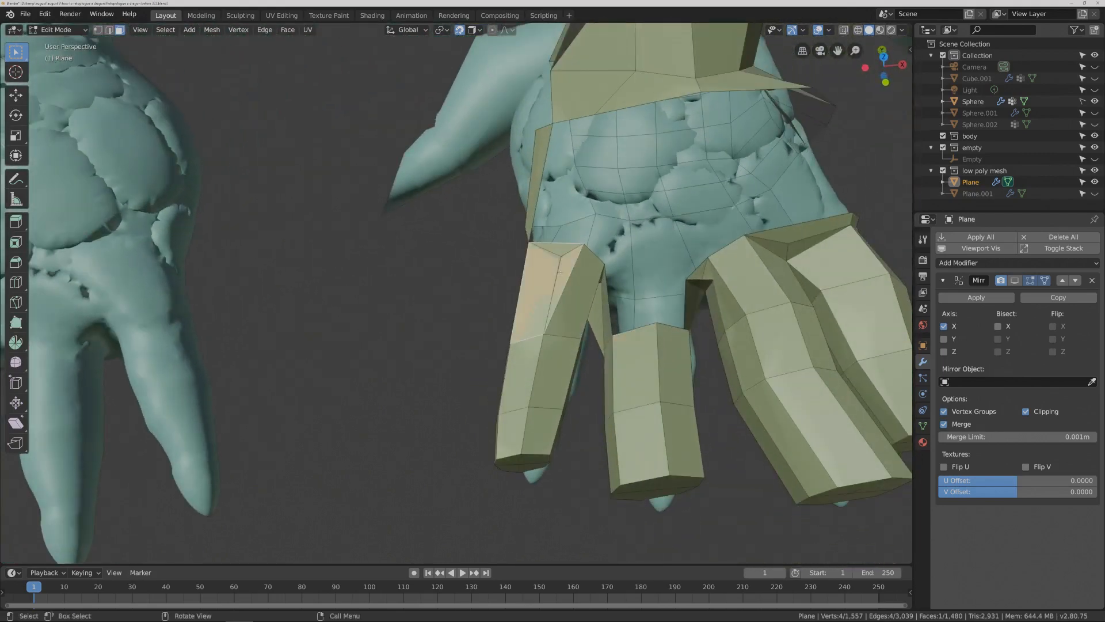
key("x")
left_click(558, 271)
middle_click_drag(599, 294, 574, 311)
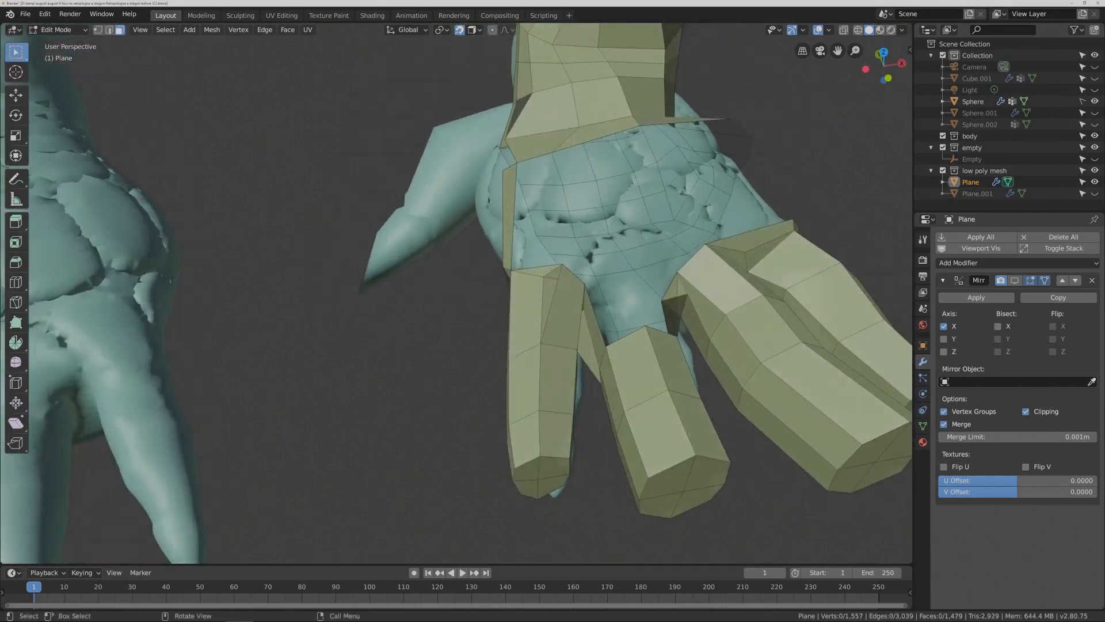
left_click(574, 311)
key("x")
left_click(574, 312)
- Extrude the middle vertex at the base of the second toe to a new point further up the foot
middle_click_drag(574, 311, 513, 296)
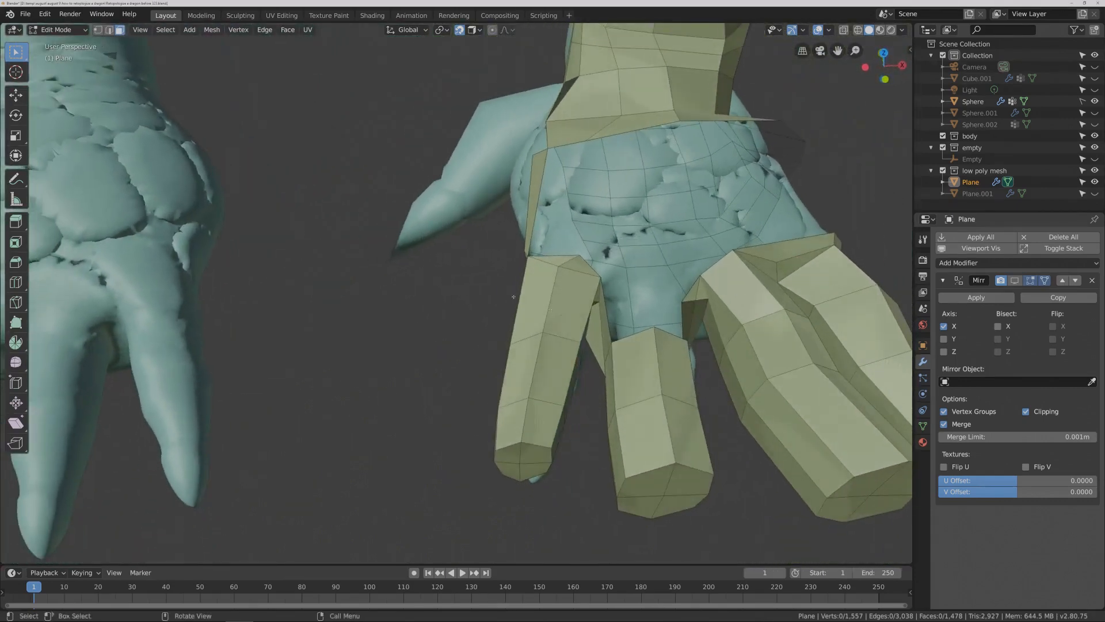
key("1")
left_click(654, 326)
middle_click_drag(712, 306, 685, 322)
right_click(653, 265, "ctrl")
- Fill a four-sided face between the extruded vertex, the second toe's base and the neighbouring thumb-side toe
left_click(617, 263)
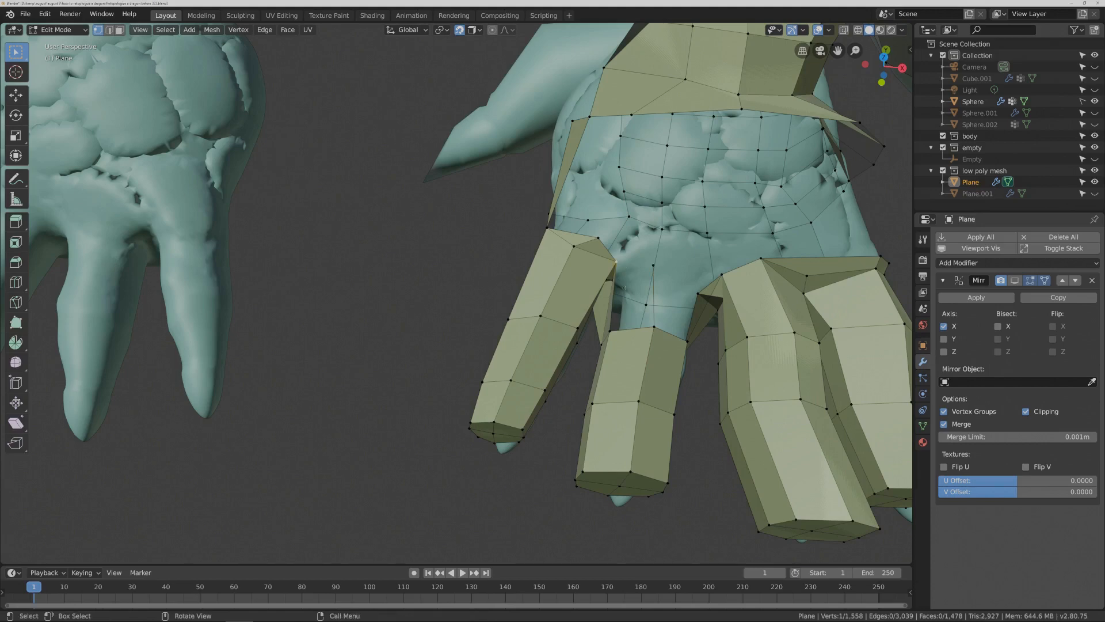
left_click(611, 331, "shift")
left_click(655, 267, "shift")
key("f")
- Fill a four-sided face between the second toe's base and the third toe, then clear the selection from it
left_click(653, 265)
left_click(687, 338, "shift")
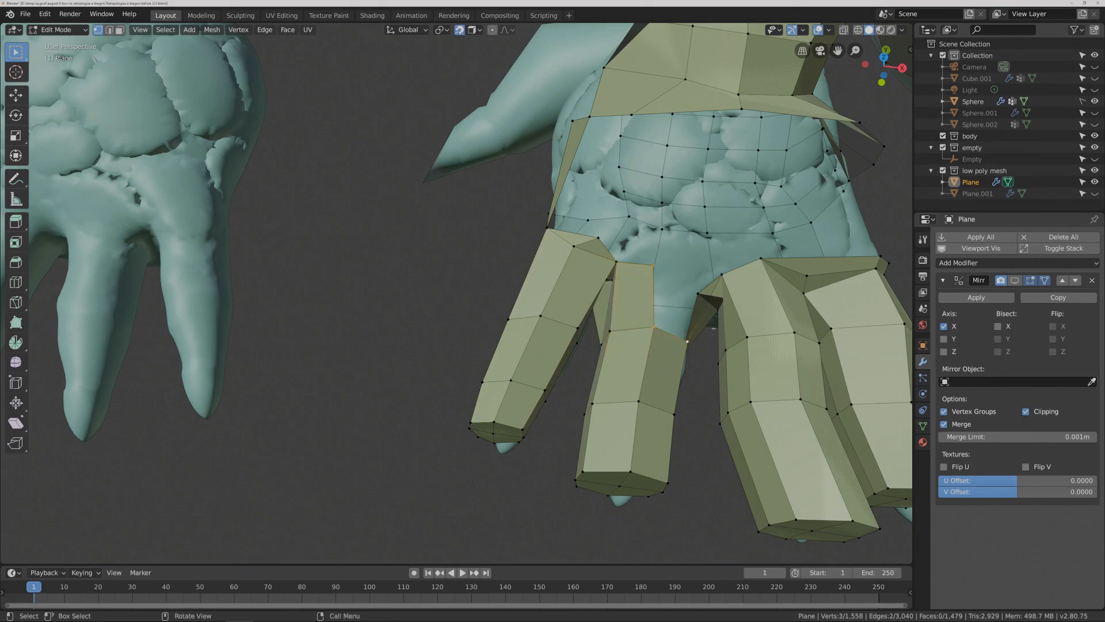
middle_click_drag(687, 338, 686, 349)
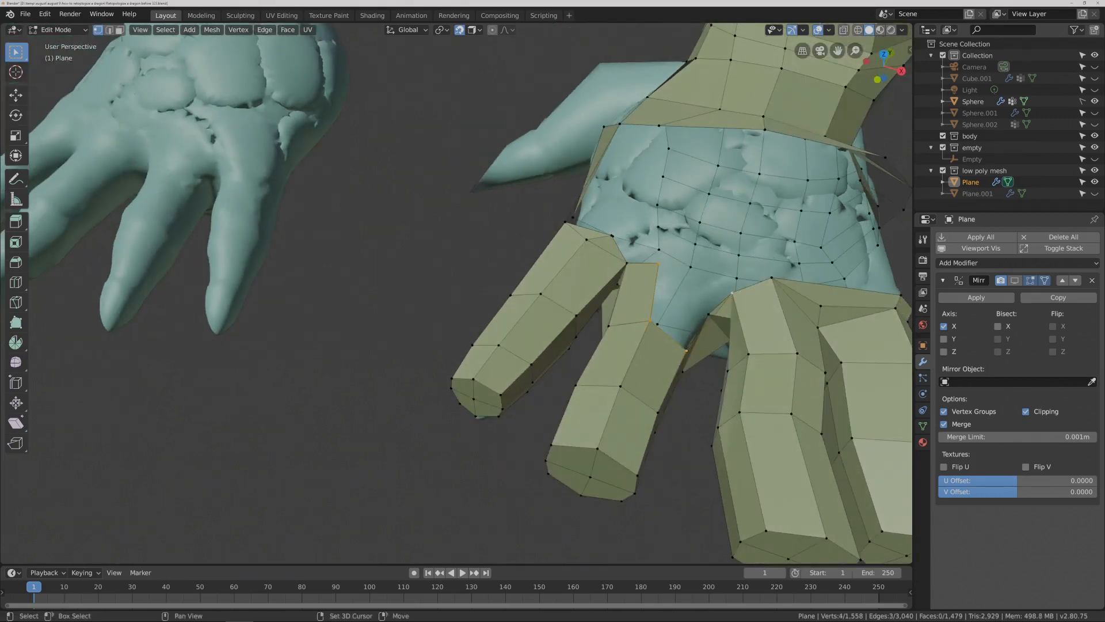
key("f")
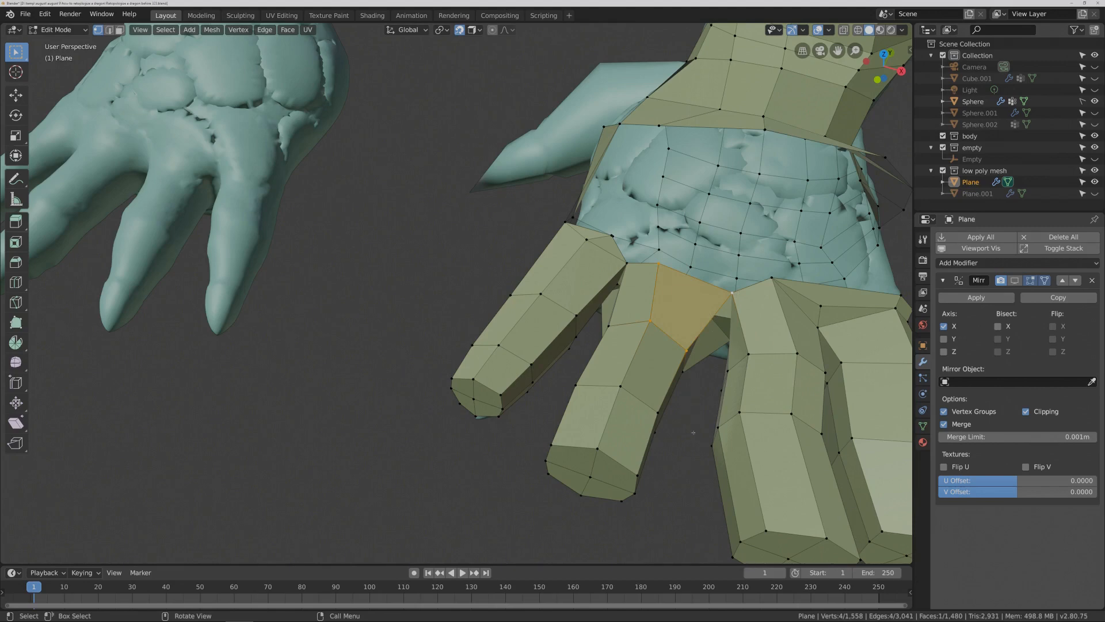
left_click(696, 439)
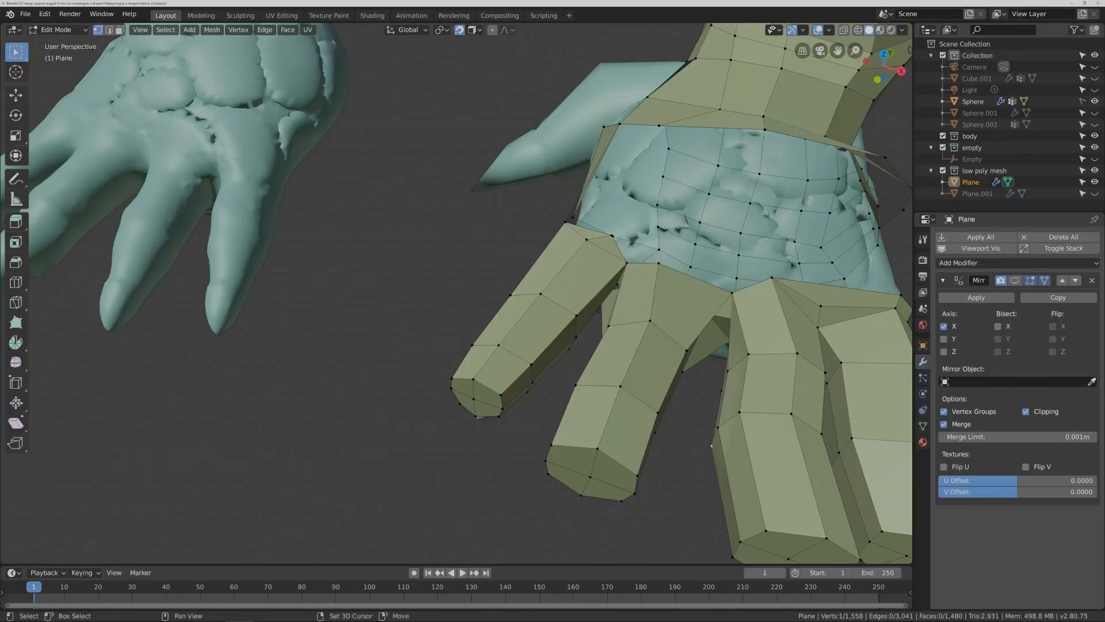
- Delete the three faces bridging the bases of the third and fourth toes
middle_click_drag(907, 272, 784, 275, "shift")
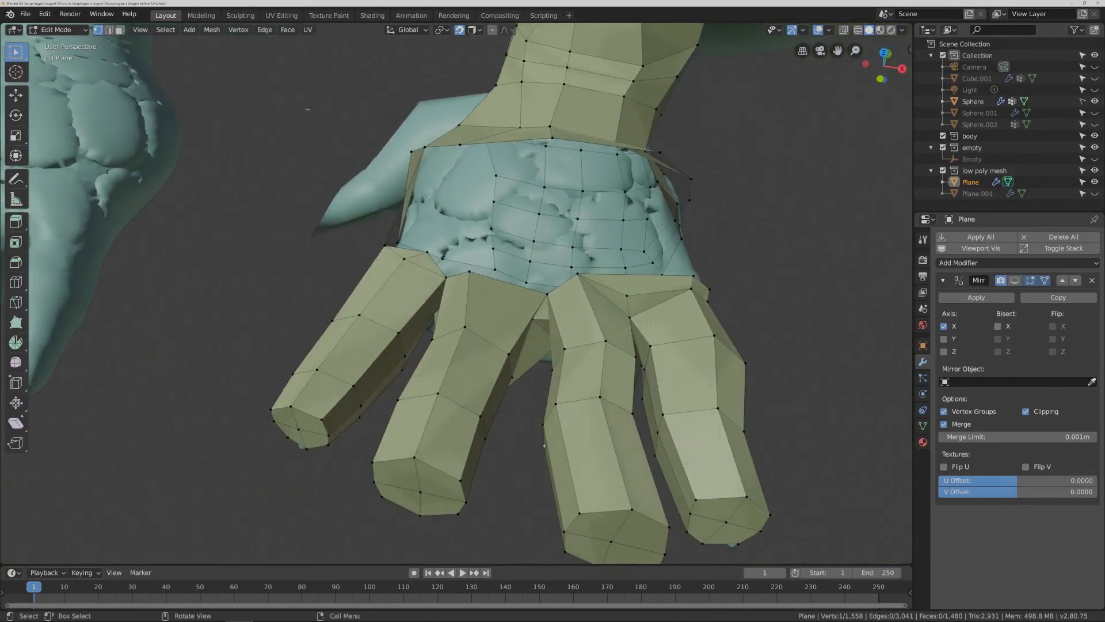
key("3")
left_click(667, 283)
left_click(652, 301, "shift")
left_click(625, 303, "shift")
key("x")
left_click(627, 301)
- Delete the two small faces on the upper edge of the thumb-side toe's base
middle_click_drag(626, 302, 533, 293)
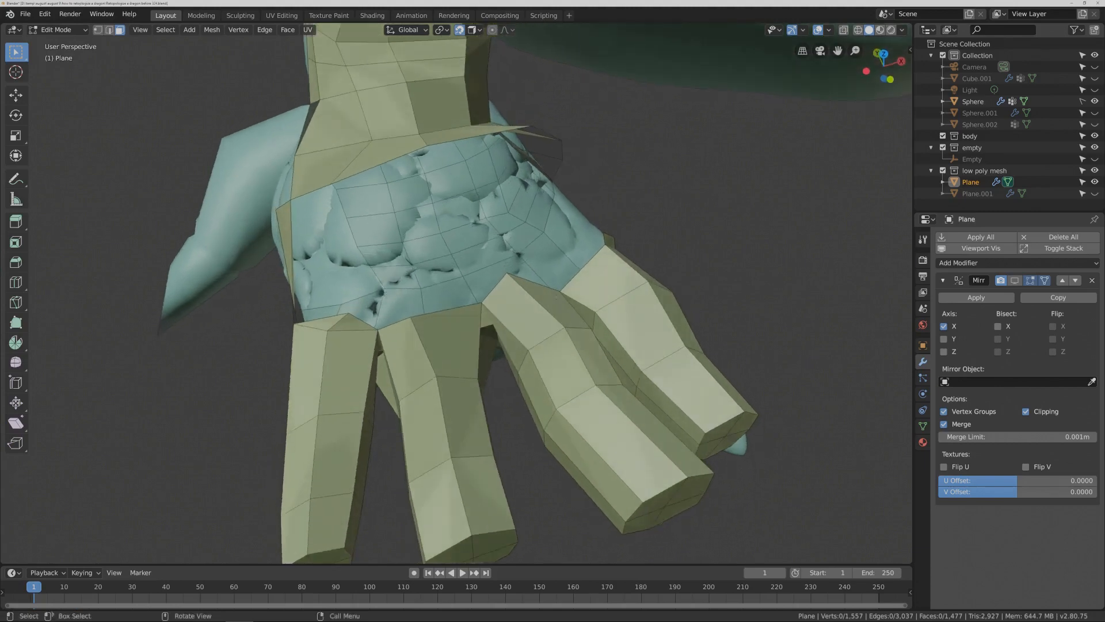
left_click(356, 326)
left_click(327, 320, "shift")
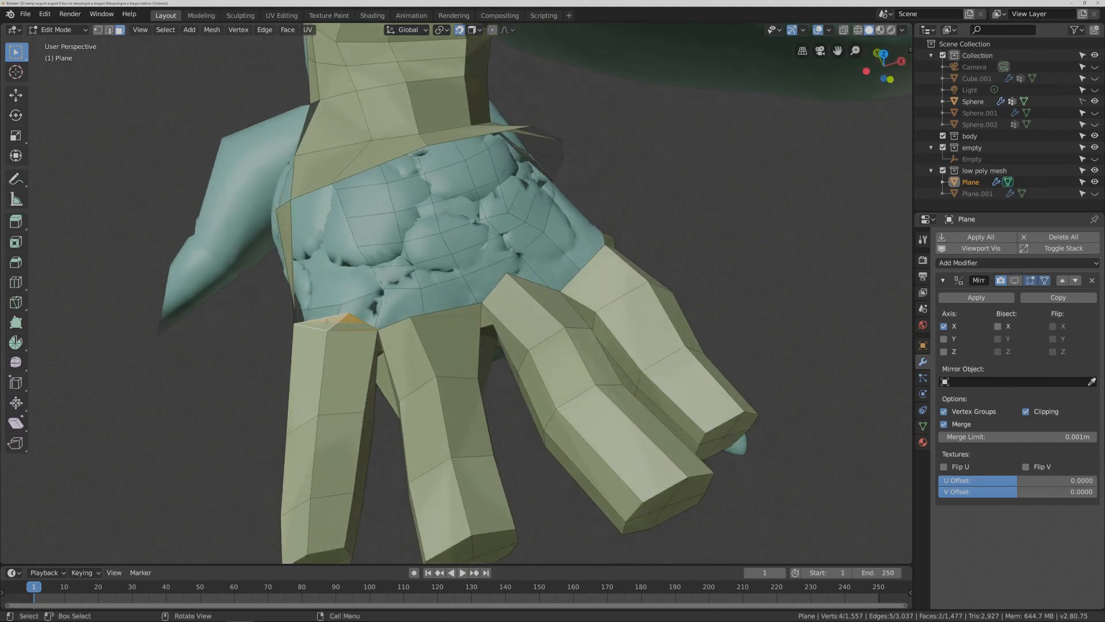
key("x")
left_click(331, 316)
middle_click_drag(331, 316, 361, 307)
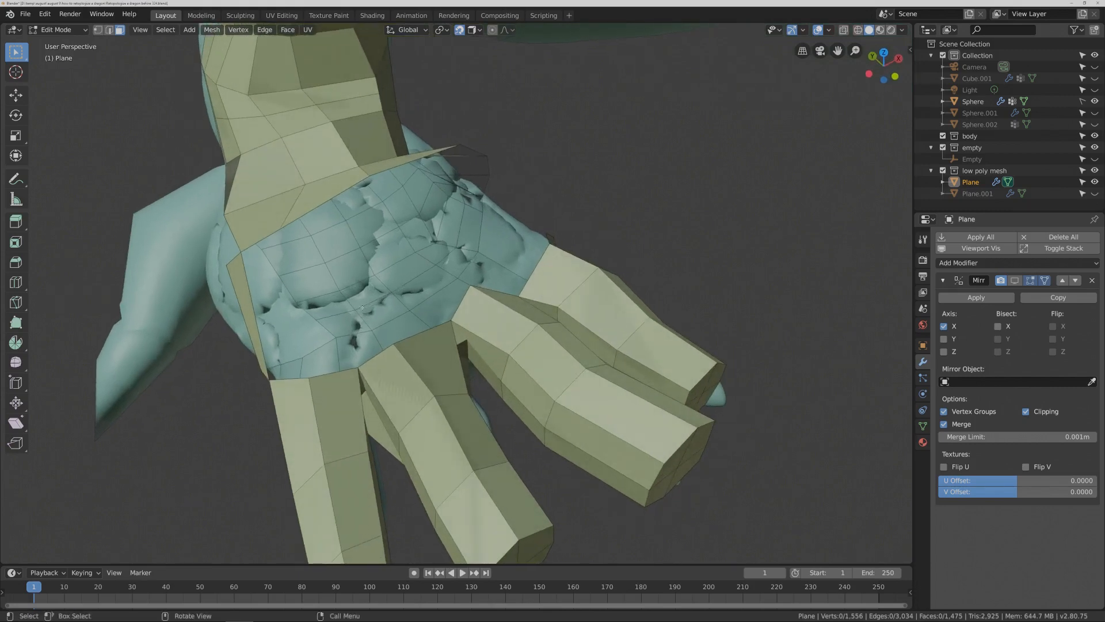
- Delete the small face on the upper edge of the outermost toe's base
middle_click_drag(389, 264, 373, 267)
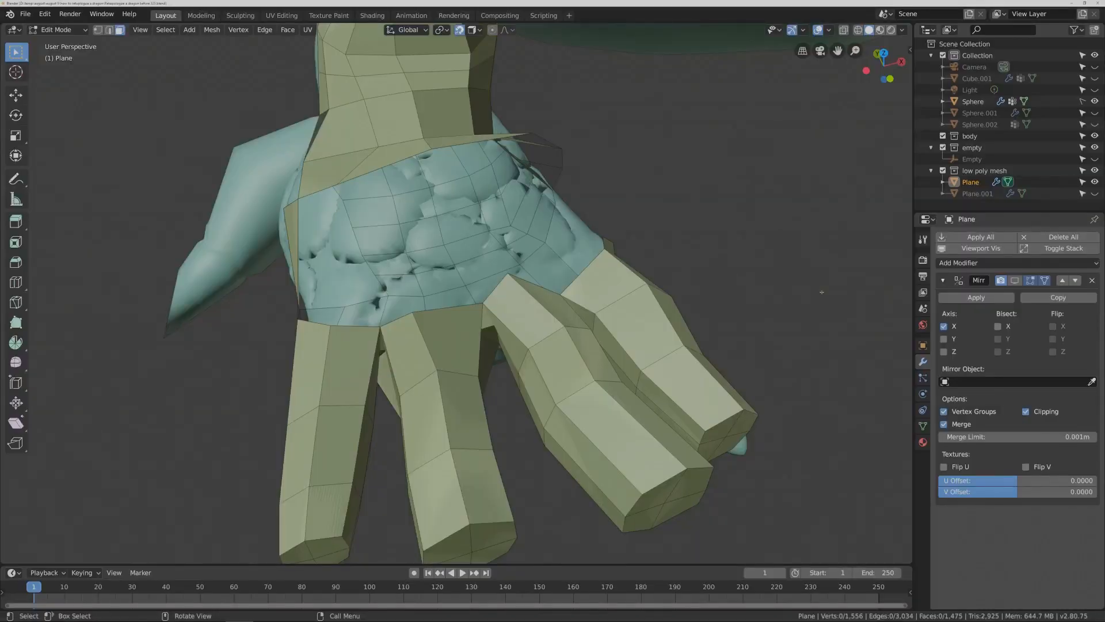
middle_click_drag(812, 293, 630, 198)
left_click(777, 366)
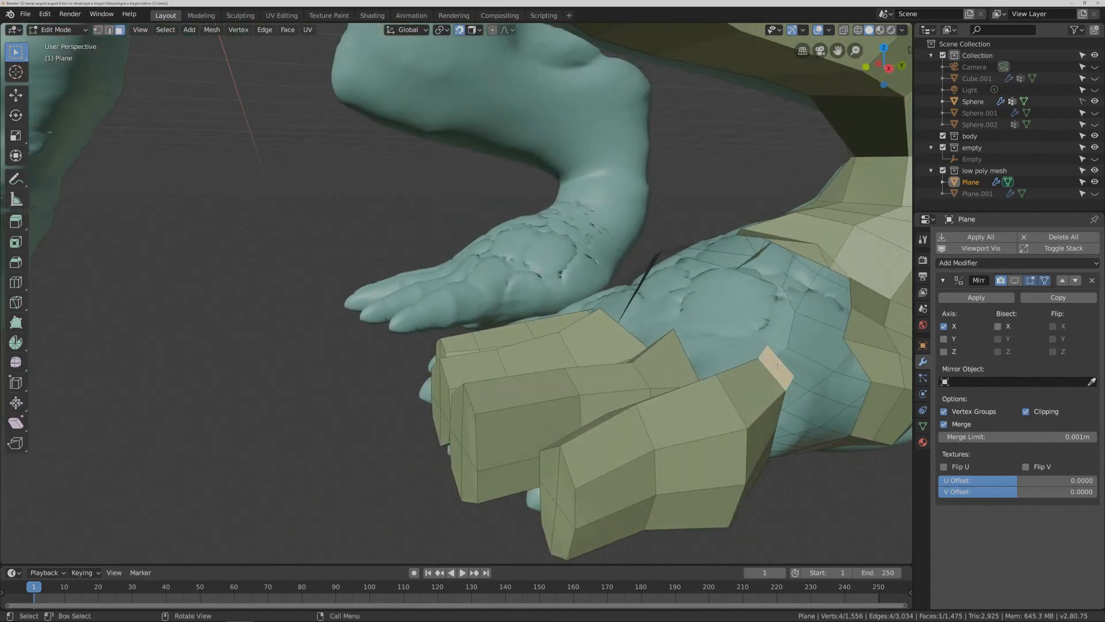
key("x")
left_click(777, 365)
middle_click_drag(777, 365, 742, 346)
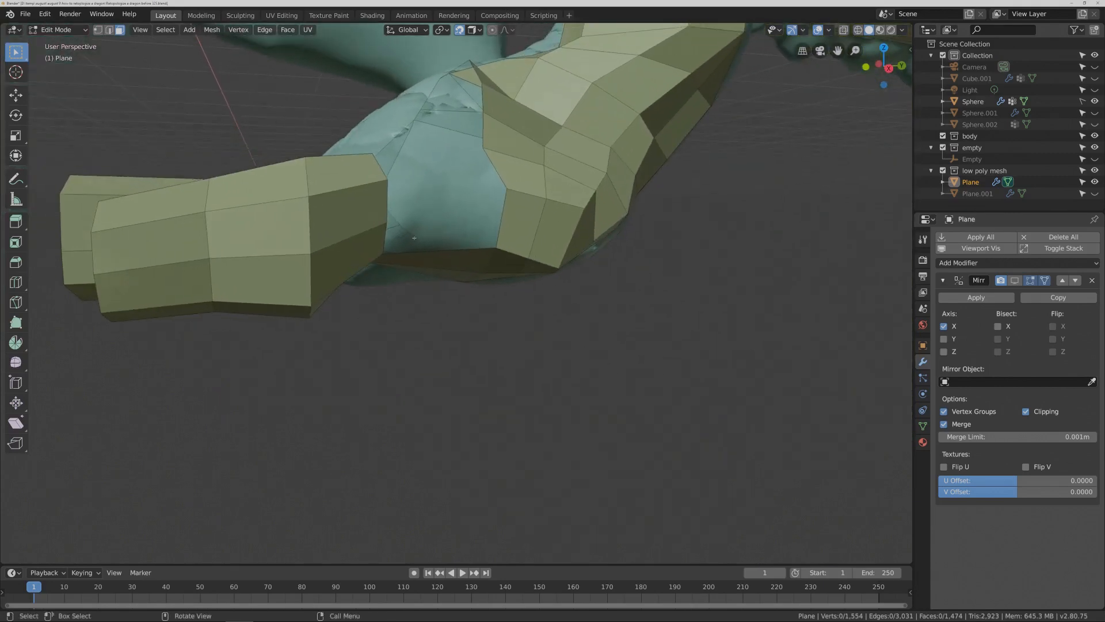
- Add one centred loop cut through the side faces of the heel, continuing up around the ankle
left_click(386, 241)
middle_click_drag(386, 241, 497, 207)
left_click(516, 183)
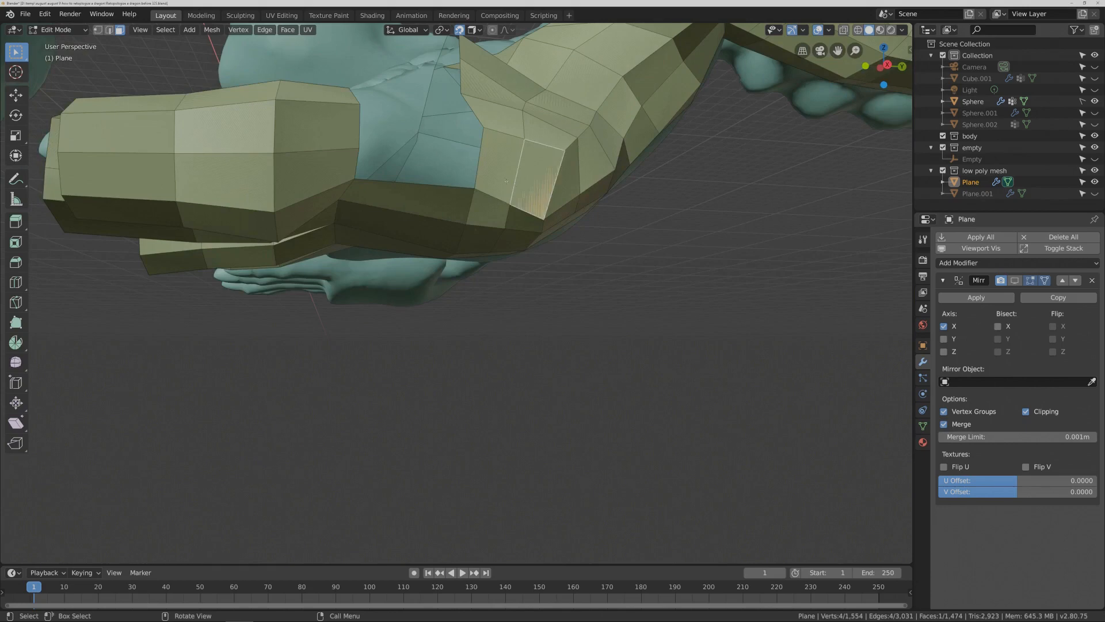
key("alt+a")
key("ctrl+r")
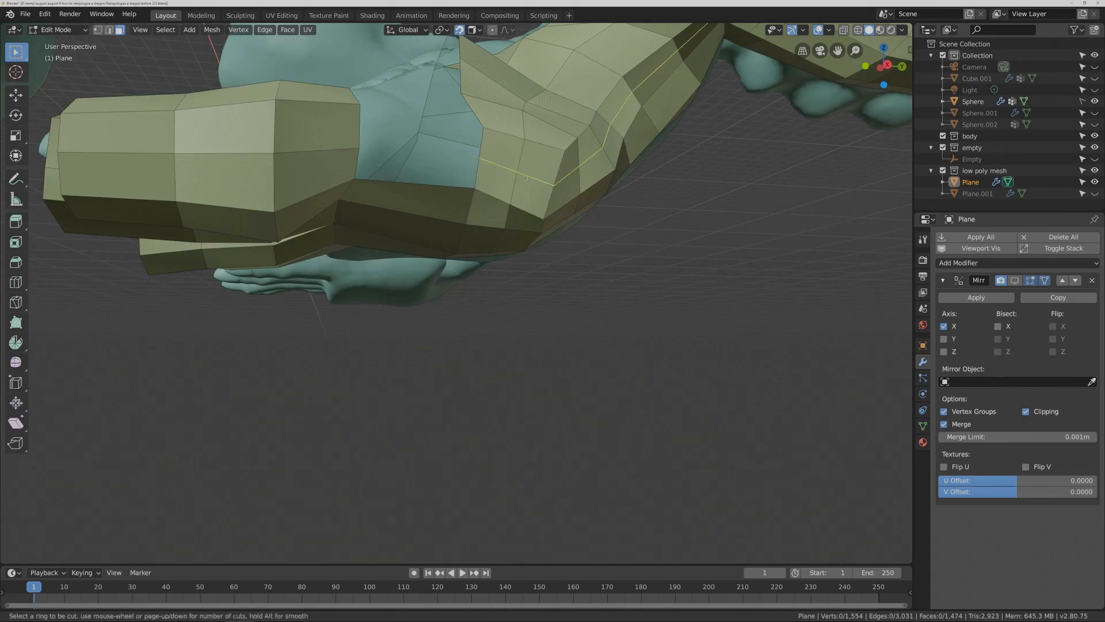
left_click(527, 178)
right_click(526, 178)
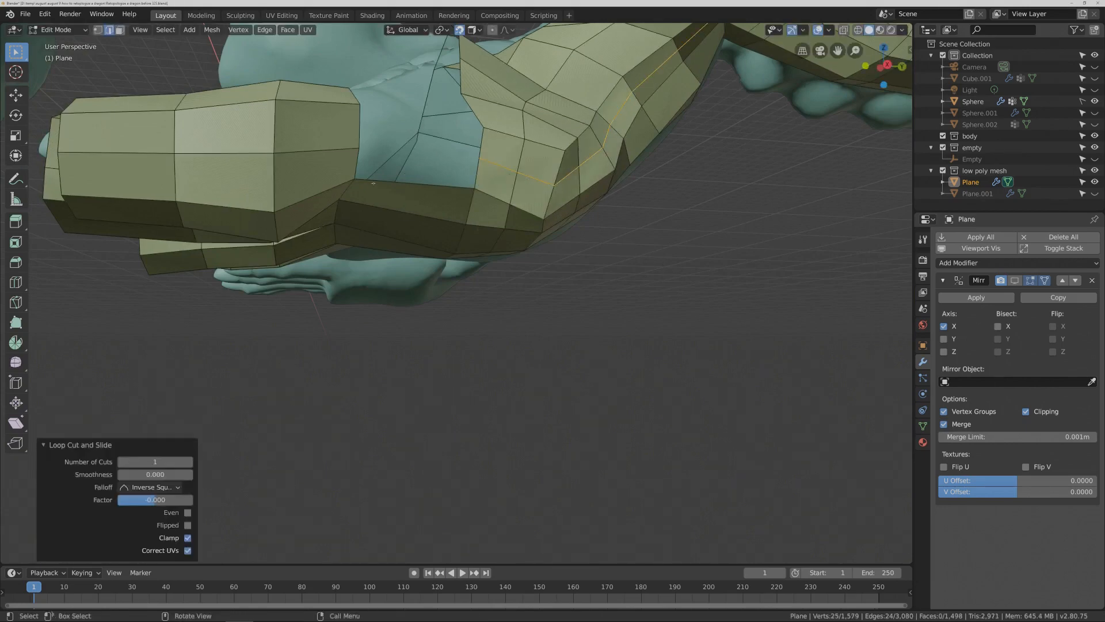
- Fill two stacked four-sided faces along the foot's outer side, bridging the outermost toe's base and the heel
left_click(357, 164)
left_click(443, 187, "shift")
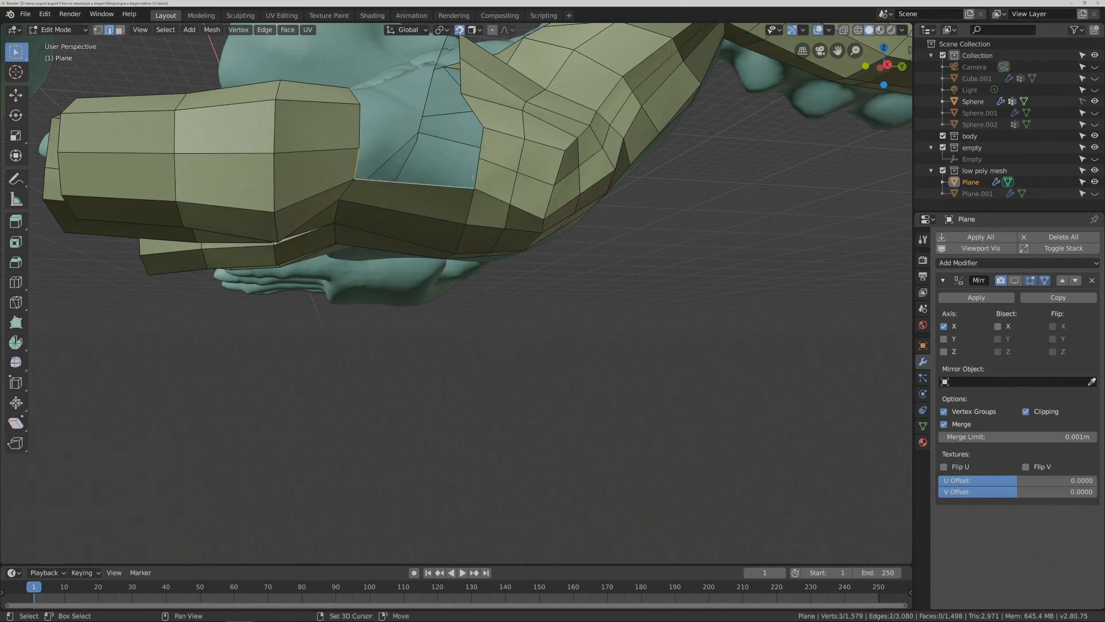
key("f")
middle_click_drag(443, 188, 448, 202)
left_click(363, 127)
middle_click_drag(364, 127, 442, 139)
left_click(468, 126, "shift")
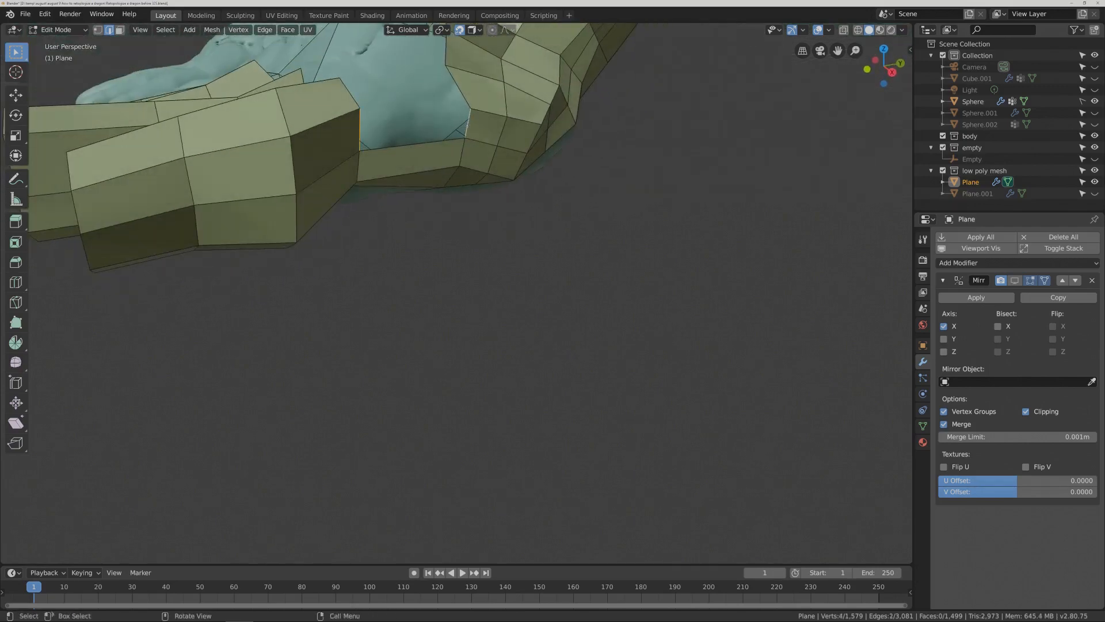
key("f")
- Save the current file
middle_click_drag(403, 30, 483, 166, "shift")
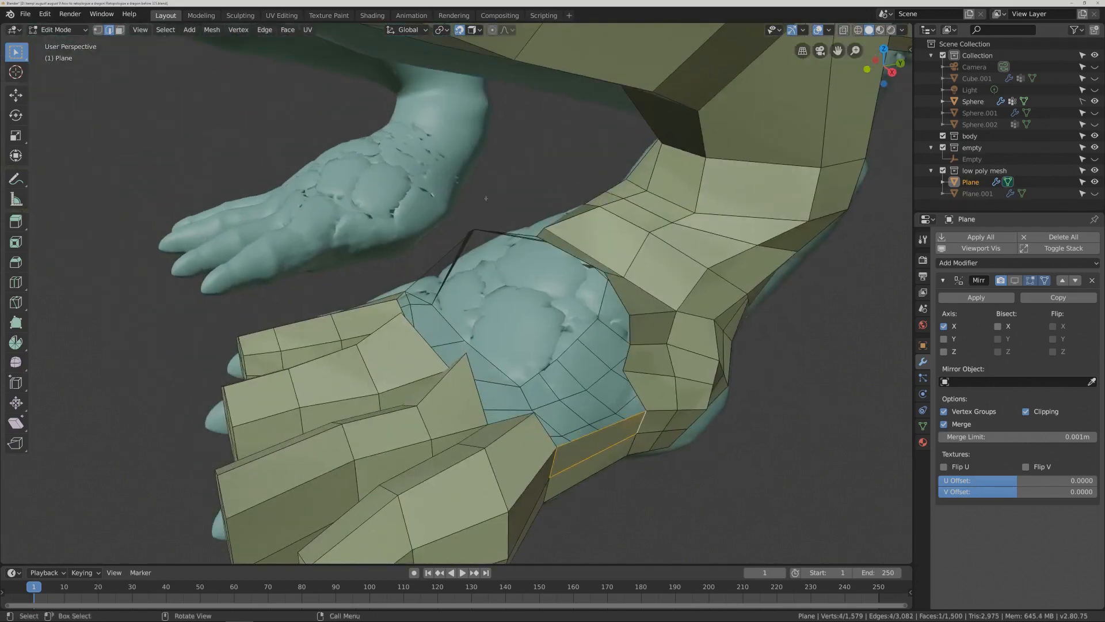
middle_click_drag(545, 428, 432, 417)
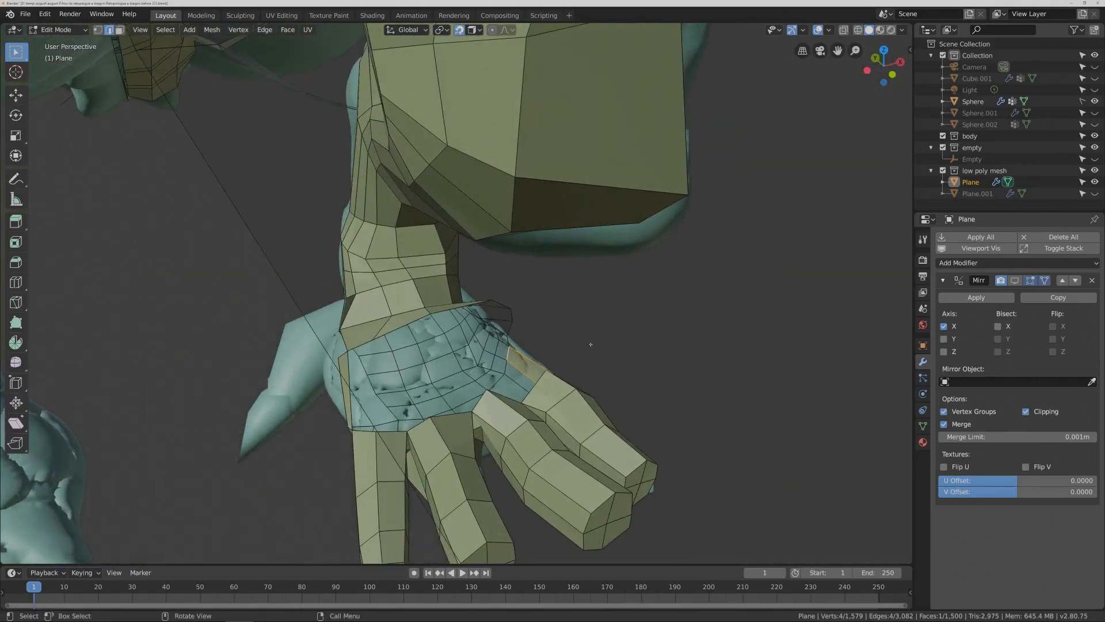
key("ctrl+s")
- Try to extrude a vertex from the middle of the thumb-side toe's upper base edge and move it with snapping off
middle_click_drag(638, 361, 604, 385)
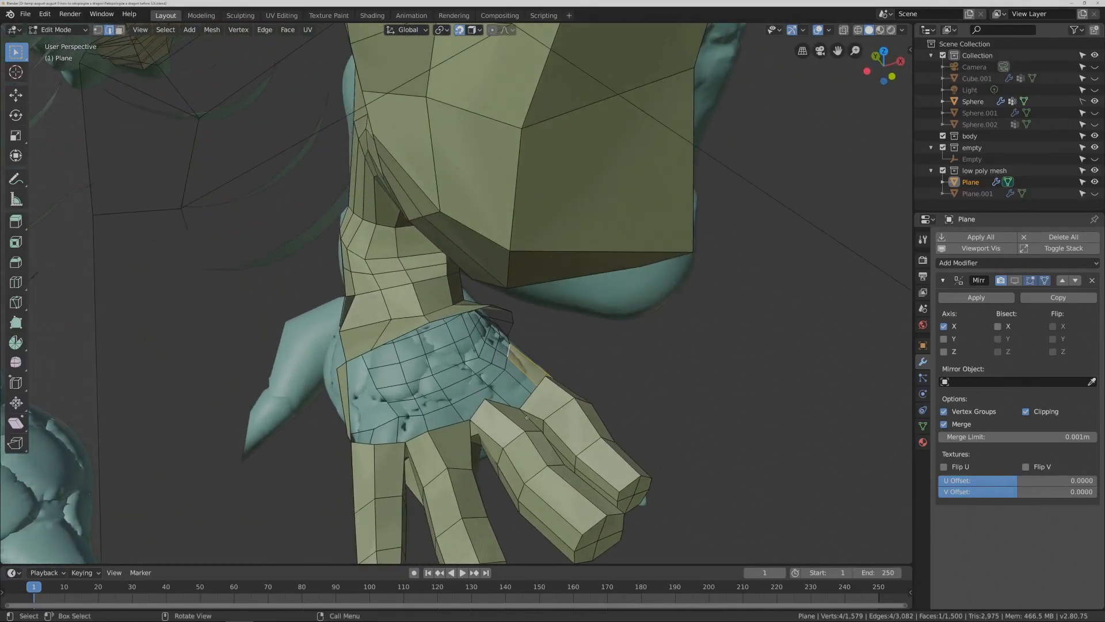
left_click(98, 29)
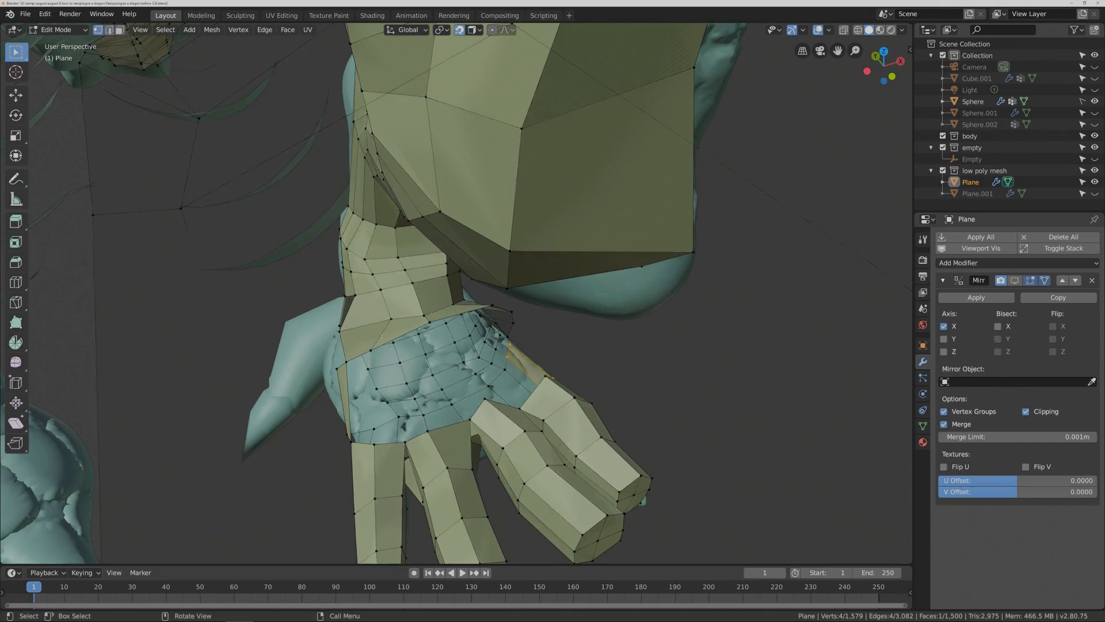
key("alt+a")
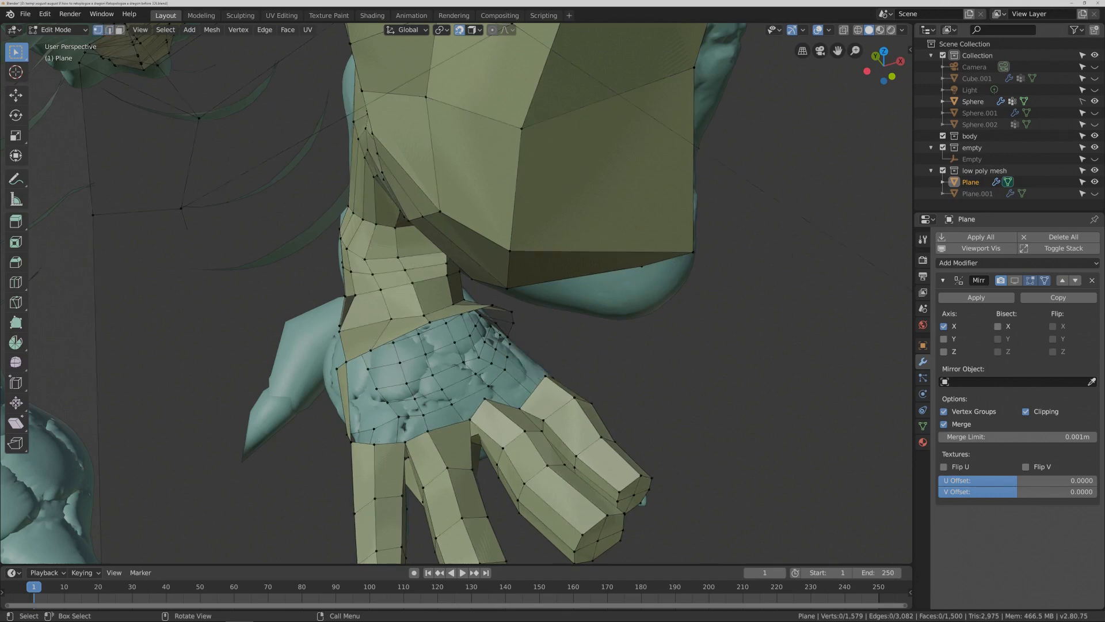
left_click(460, 33)
middle_click_drag(489, 316, 482, 301)
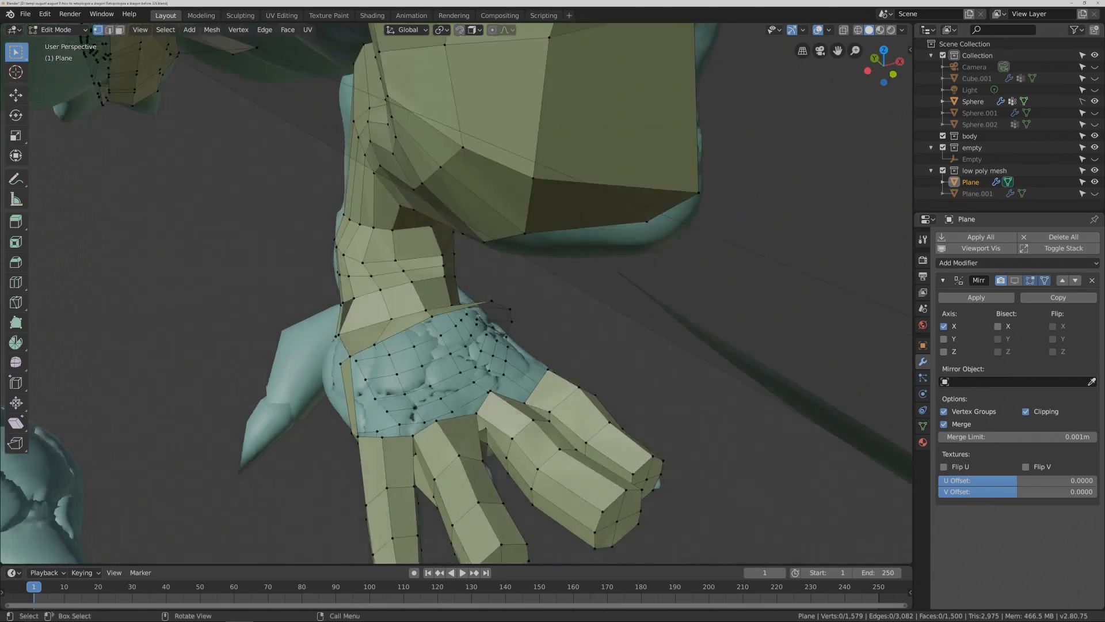
key("shift+Tab")
left_click(382, 437)
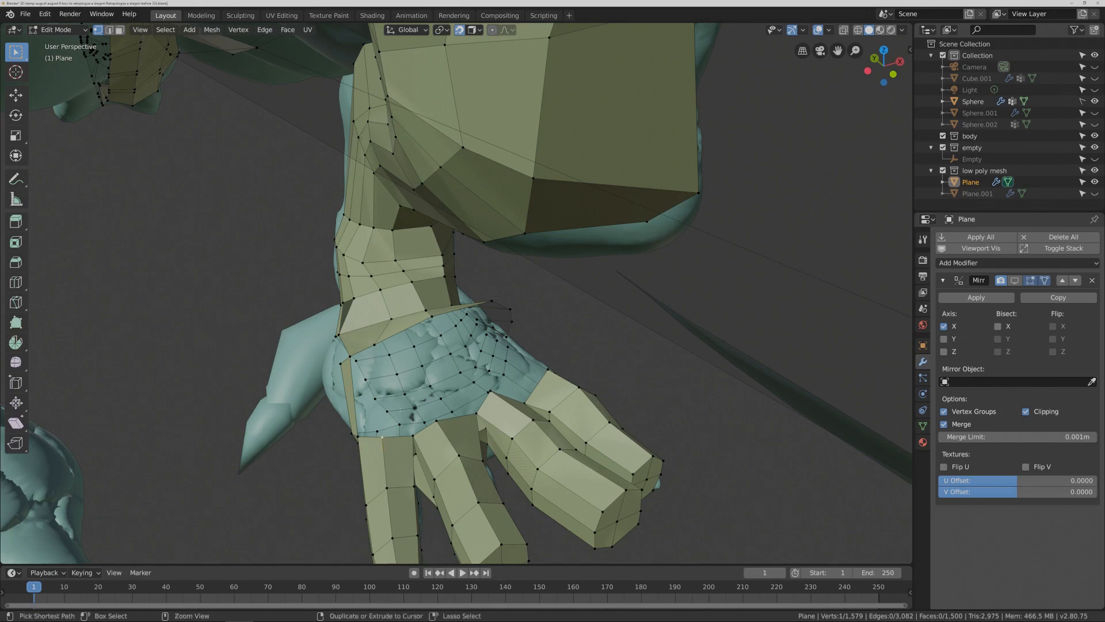
right_click(421, 422, "ctrl")
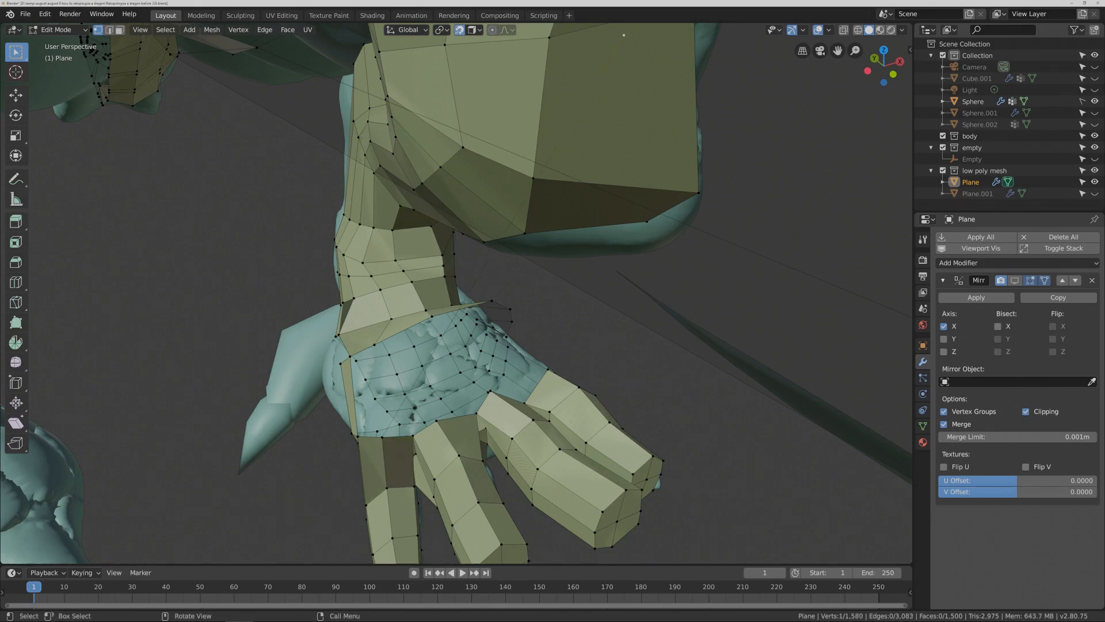
key("shift+Tab")
key("g")
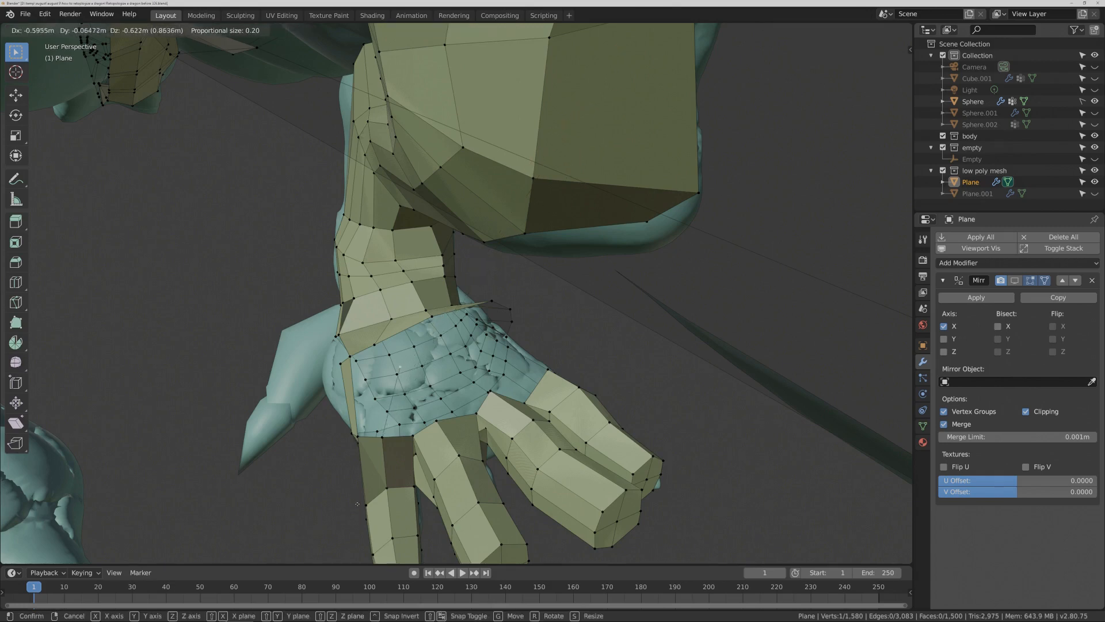
left_click(410, 459)
middle_click_drag(410, 459, 433, 445)
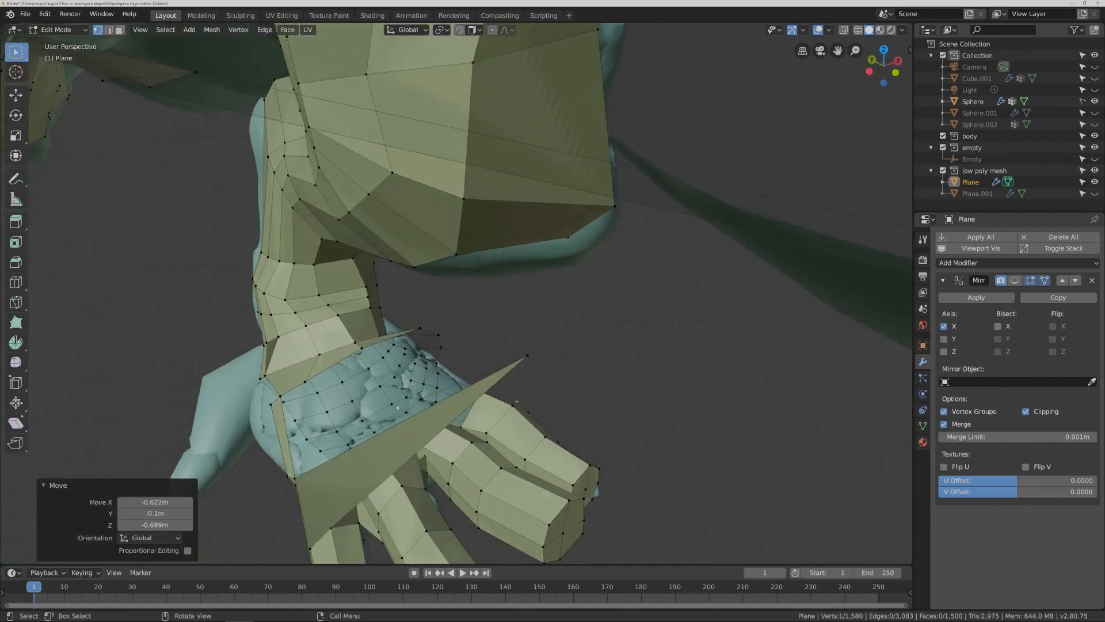
- Reopen the last saved version from the recent files, discarding the unsaved changes
left_click(25, 13)
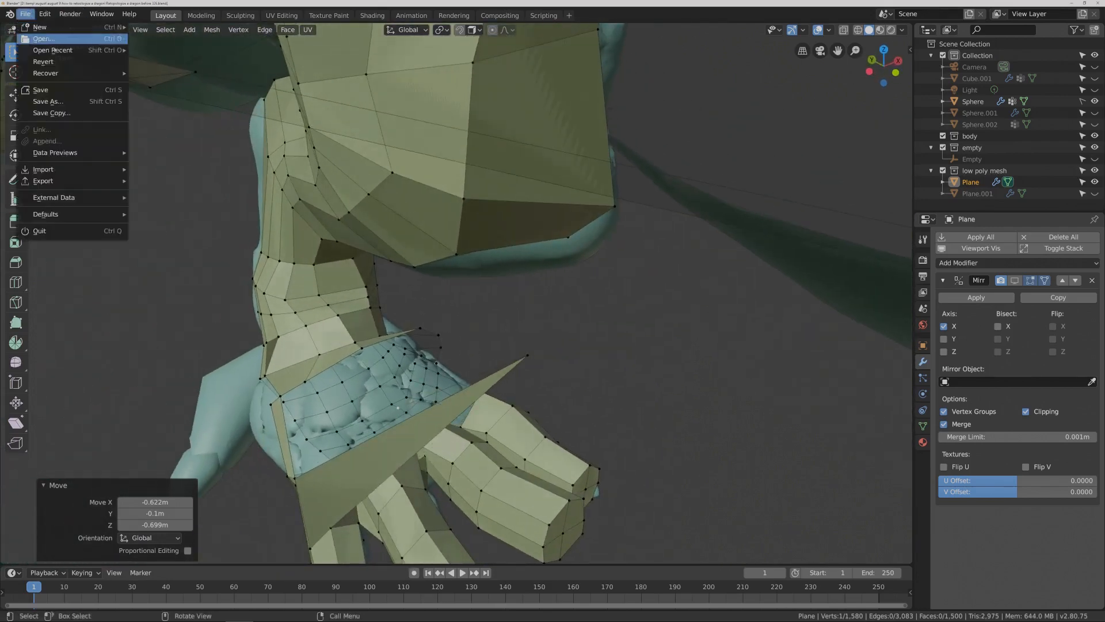
mouse_move(52, 50)
left_click(196, 50)
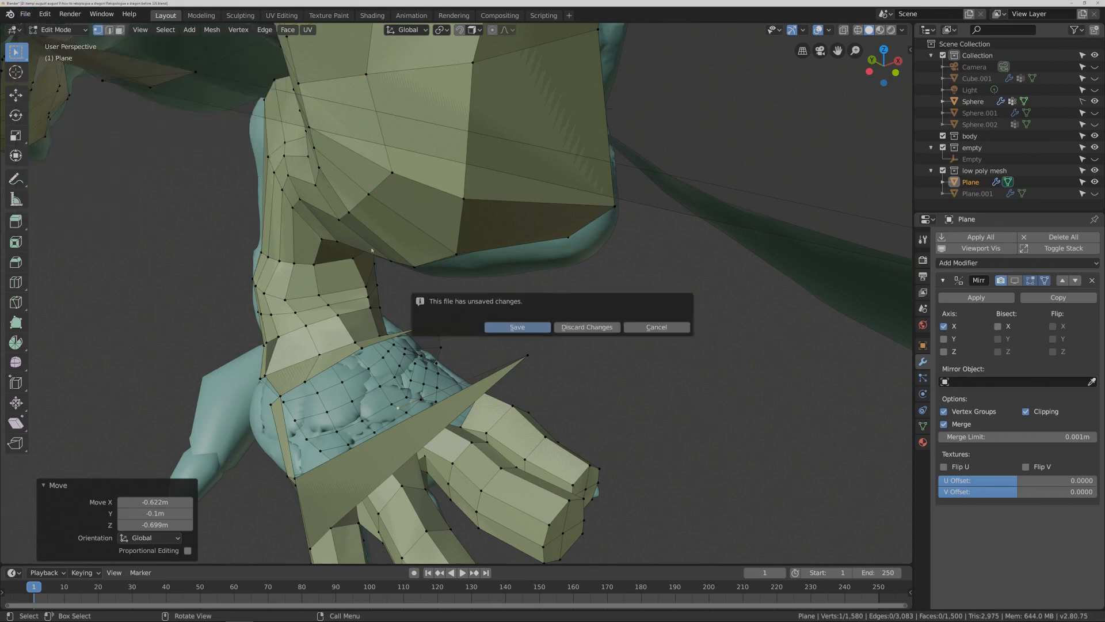
left_click(558, 327)
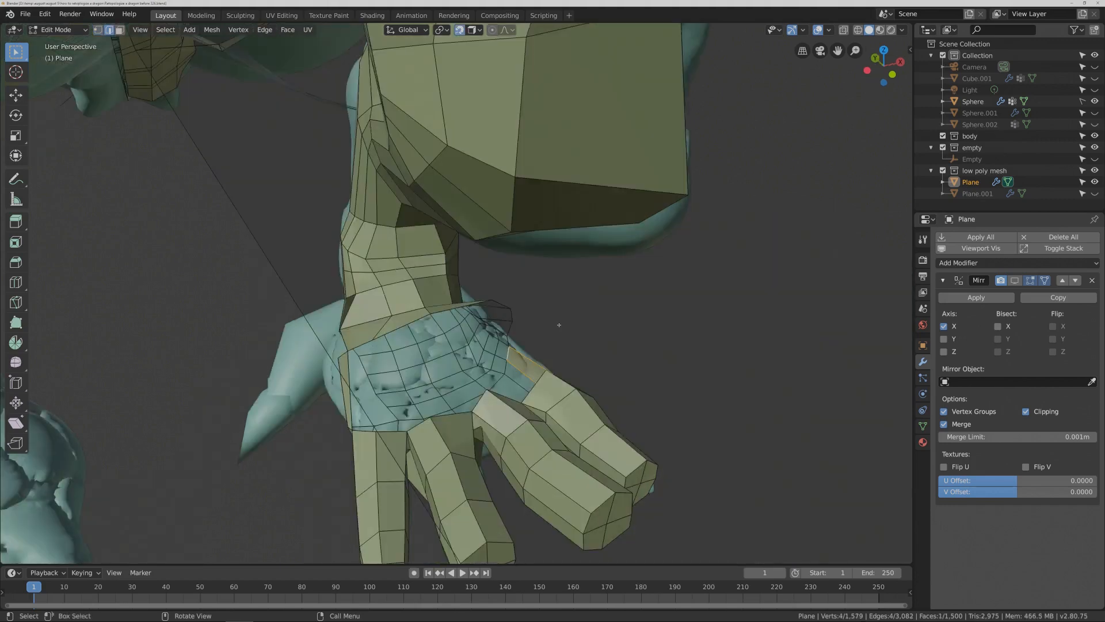
- Turn off snapping, extrude a vertex from the thumb-side toe's base, and fill a four-sided face between it and the second toe
left_click(459, 30)
left_click(98, 30)
left_click(376, 431)
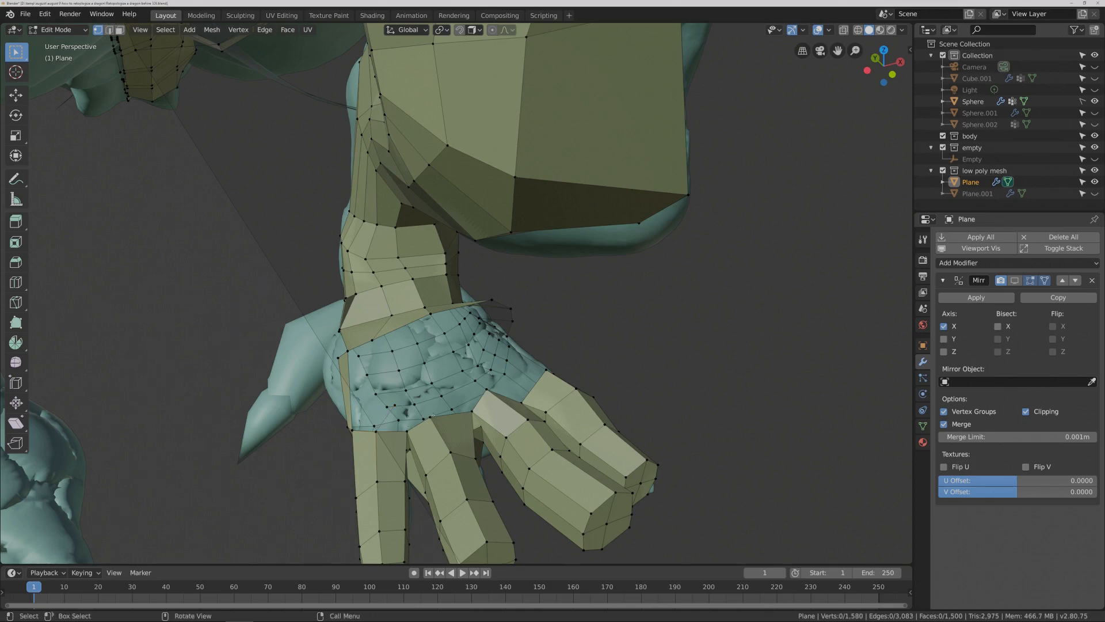
middle_click_drag(458, 427, 367, 489)
middle_click_drag(306, 458, 279, 455)
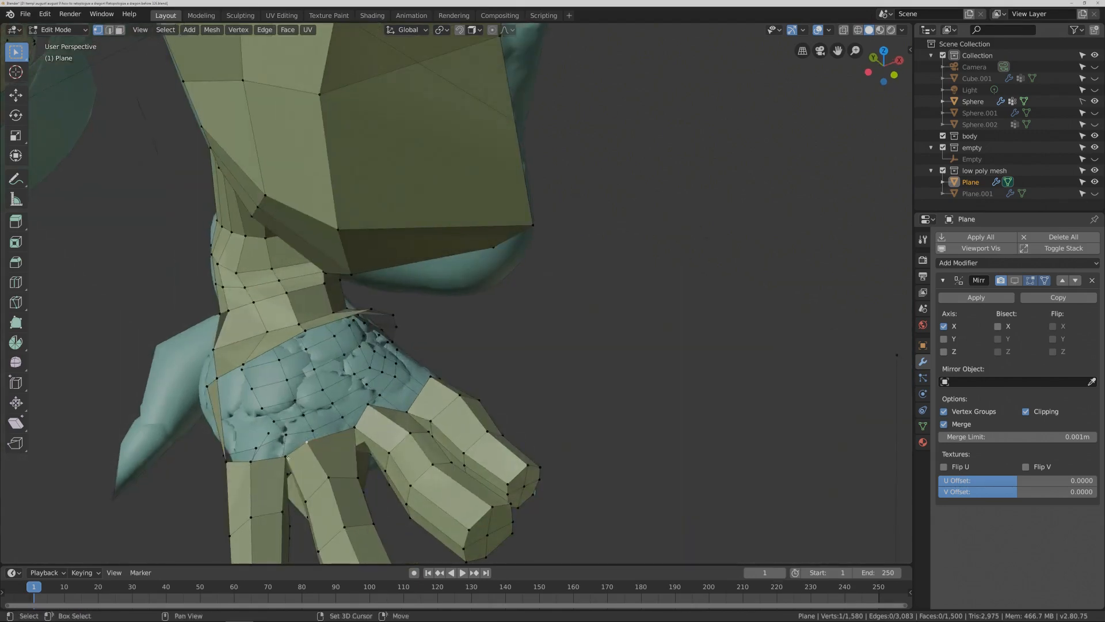
middle_click_drag(284, 458, 385, 431)
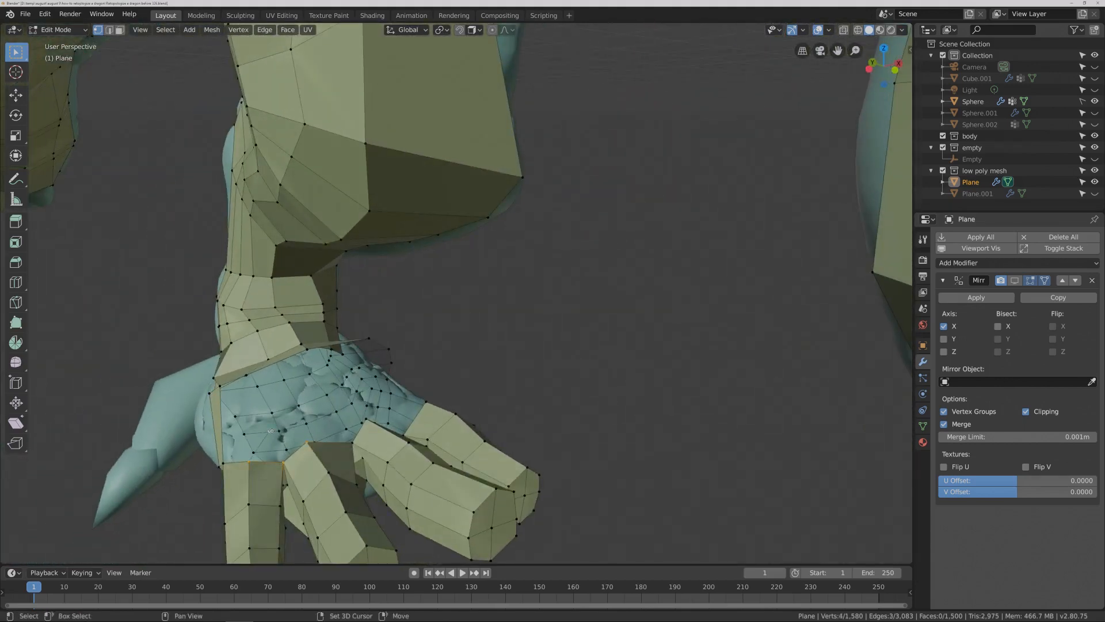
key("f")
middle_click_drag(323, 454, 384, 447)
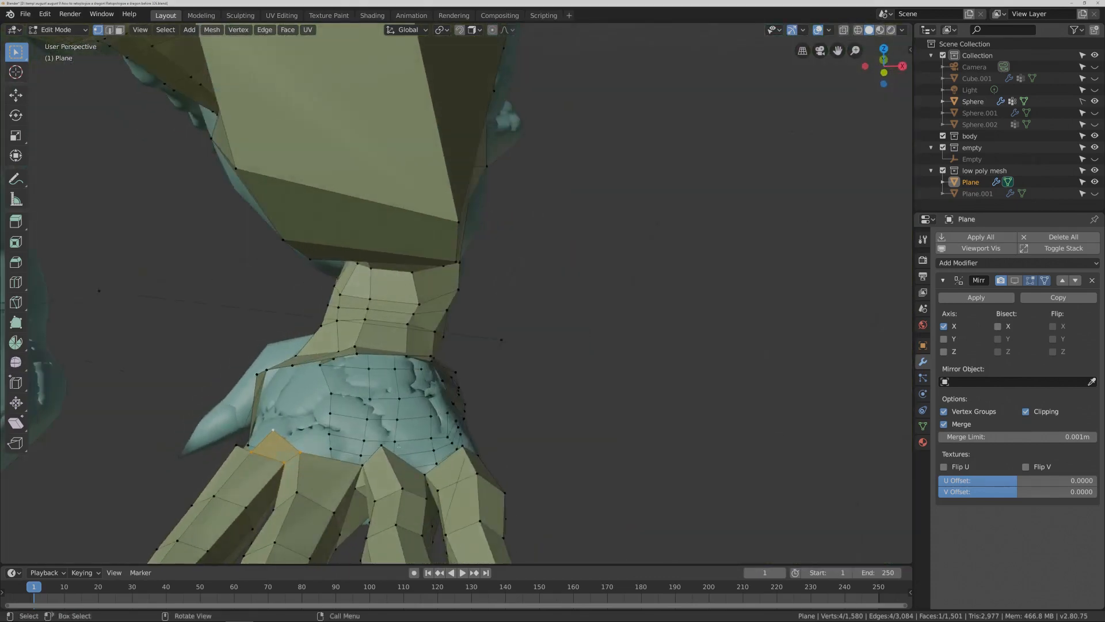
key("alt+a")
- Delete the four-sided face between the bases of the thumb-side toe and the second toe
middle_click_drag(370, 449, 218, 301)
left_click(119, 30)
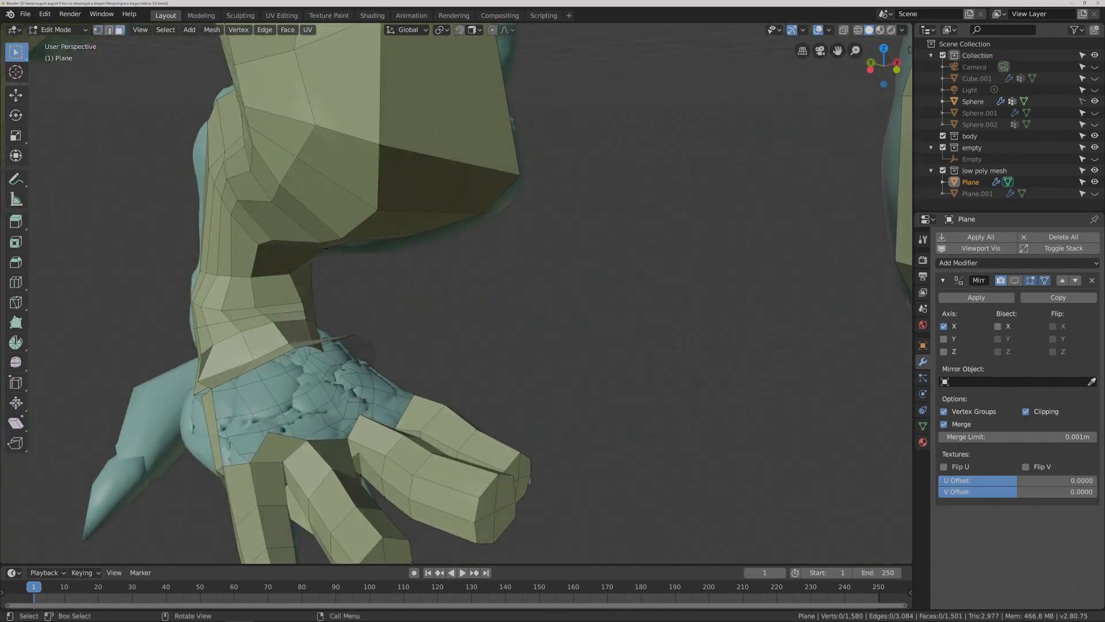
left_click(279, 448)
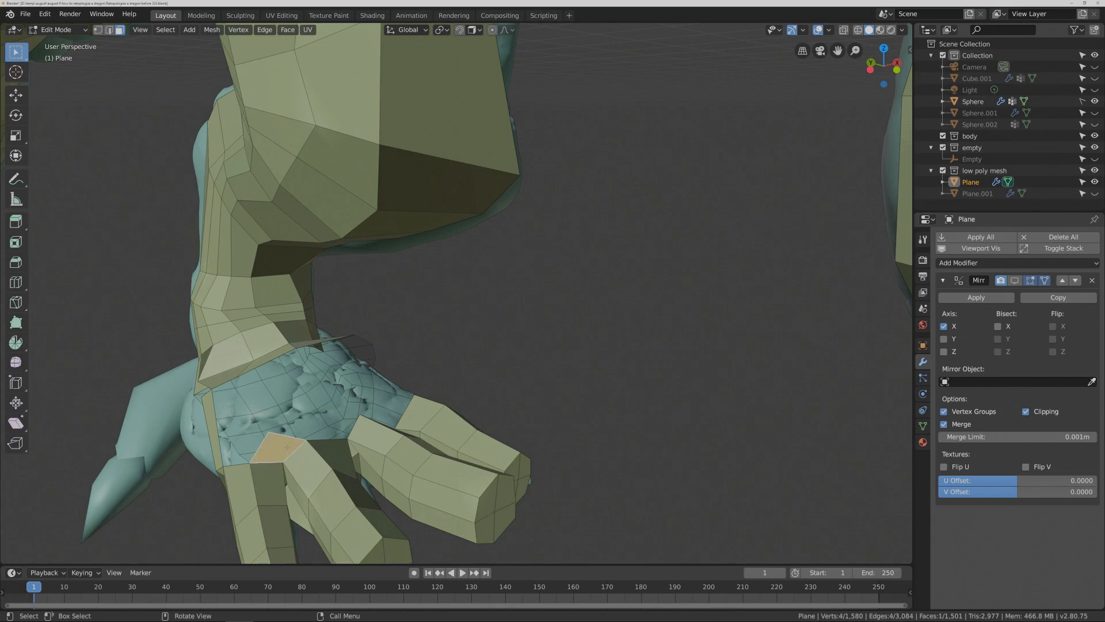
key("x")
left_click(286, 448)
middle_click_drag(287, 448, 450, 456)
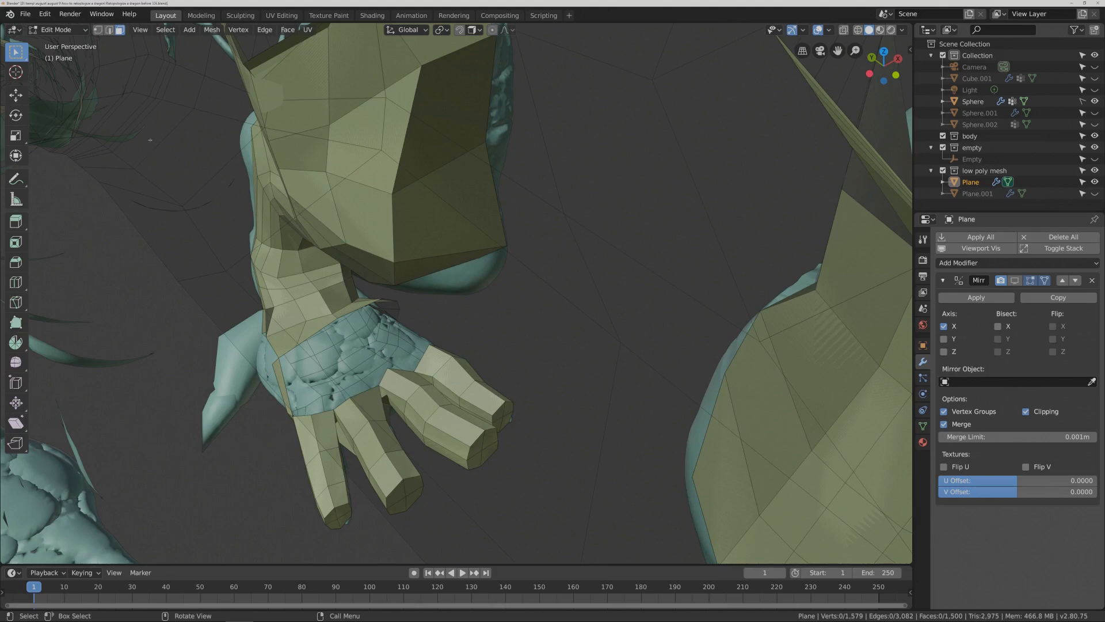
key("2")
left_click(318, 420)
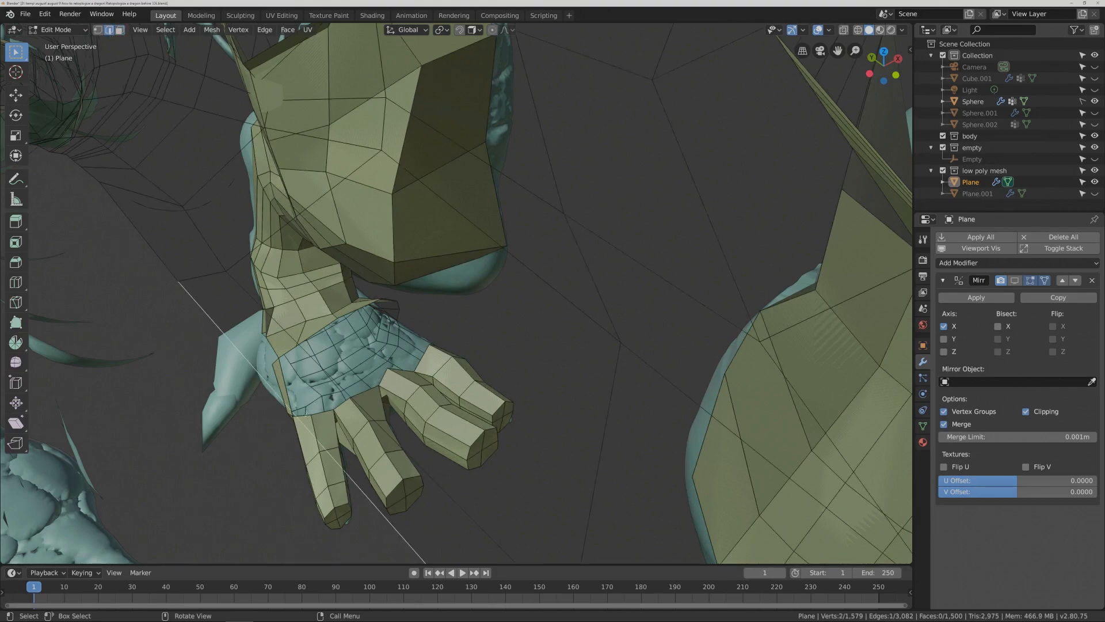
left_click(305, 414, "ctrl")
key("ctrl+z")
- Hide the ring of faces just above the ankle and the connected leg and body mesh beyond it, isolating the foot
middle_click_drag(322, 413, 343, 397)
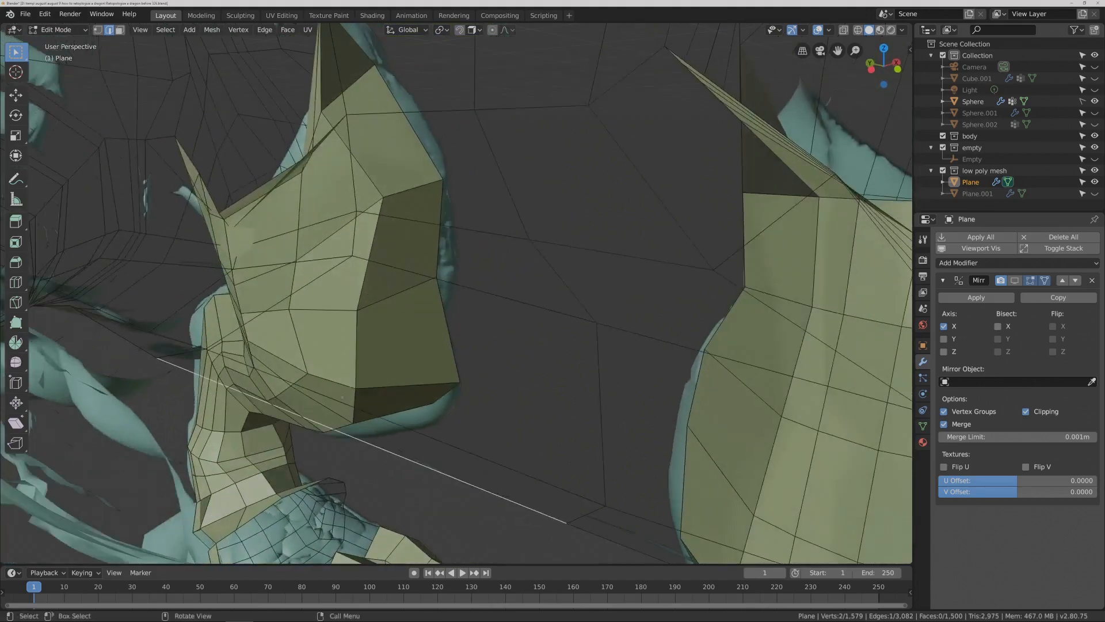
middle_click_drag(410, 502, 365, 404)
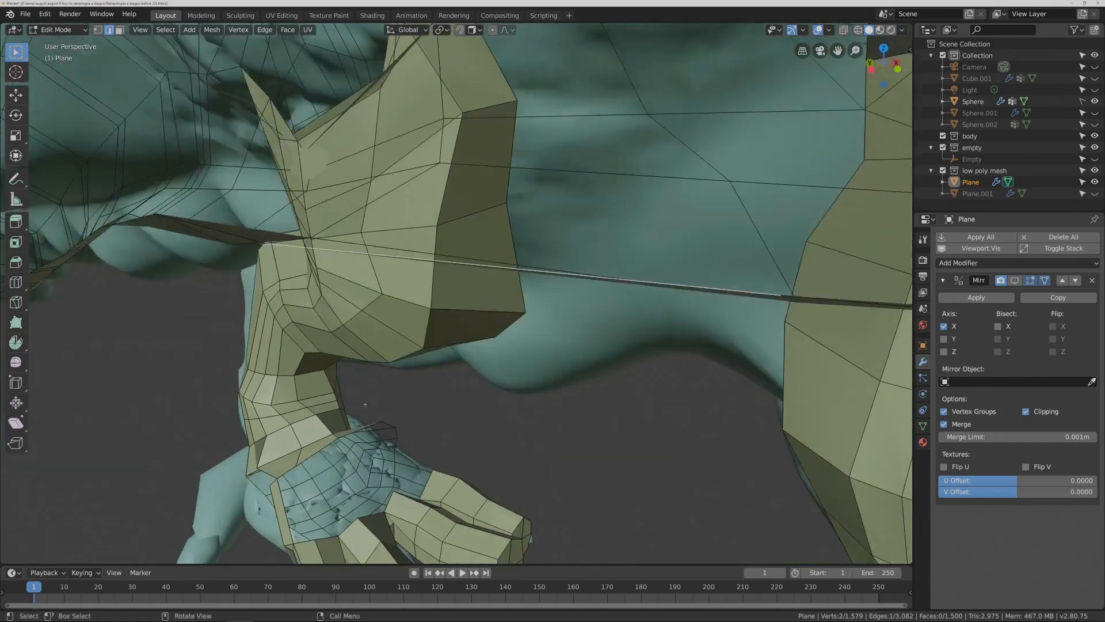
left_click(277, 340)
key("3")
left_click(280, 352, "alt")
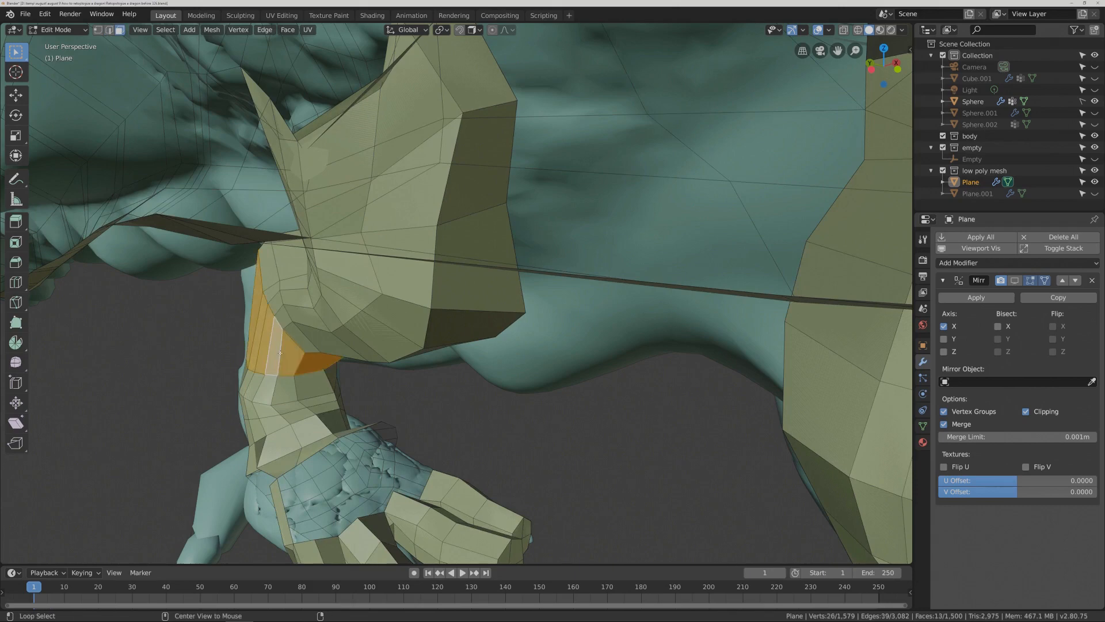
key("h")
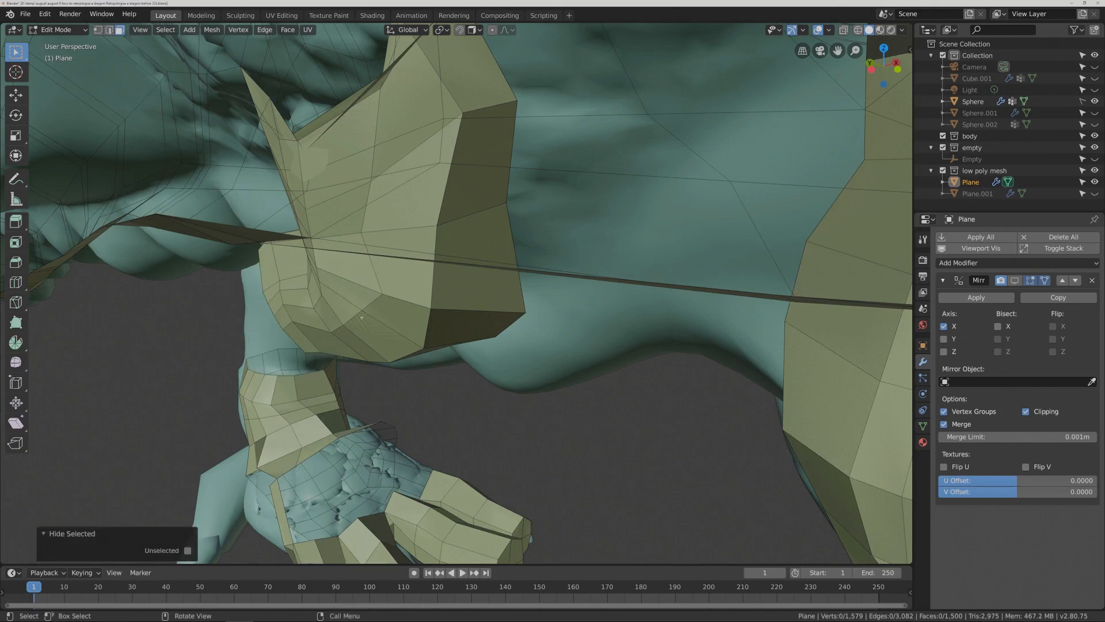
key("l")
key("h")
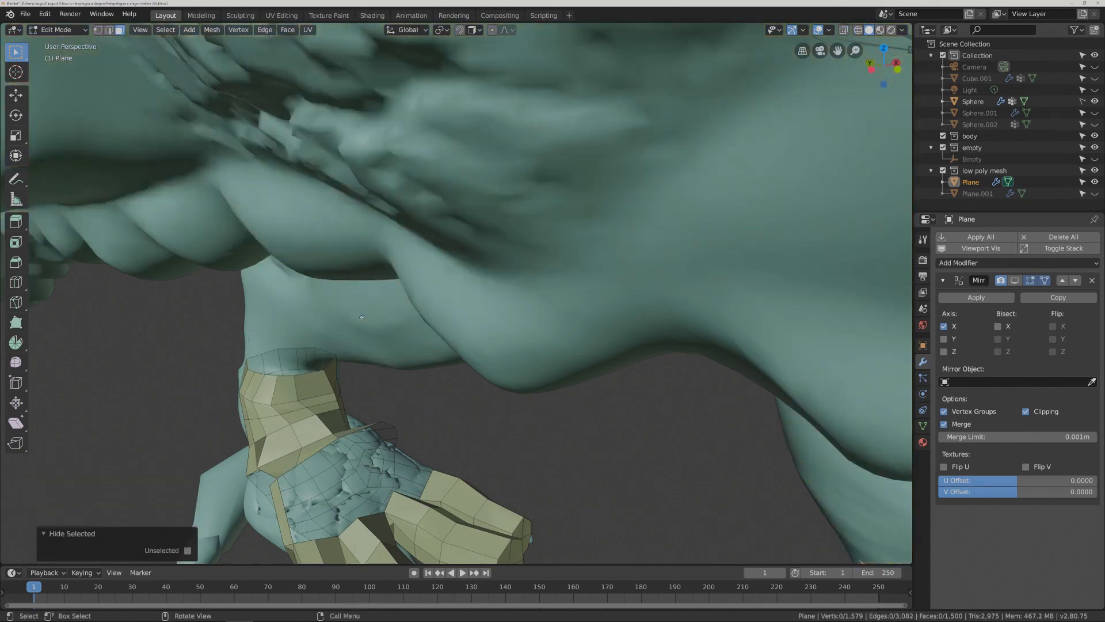
middle_click_drag(362, 317, 393, 397)
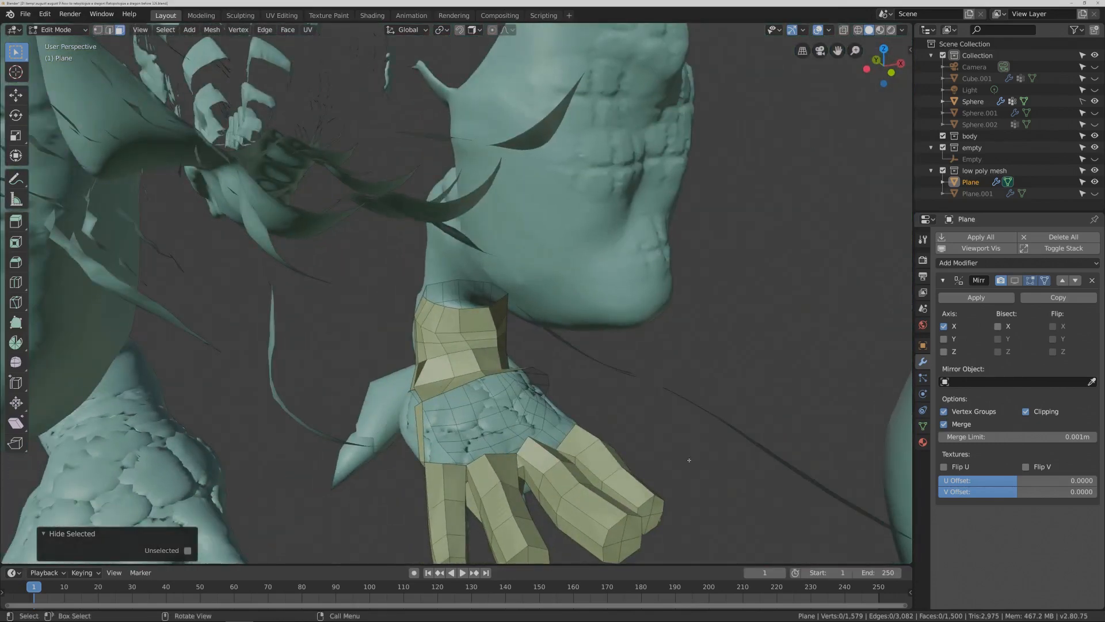
- Extrude the edges running along the tops of the four toe bases and move them 0.572 m along Y toward the ankle
middle_click_drag(685, 461, 537, 444)
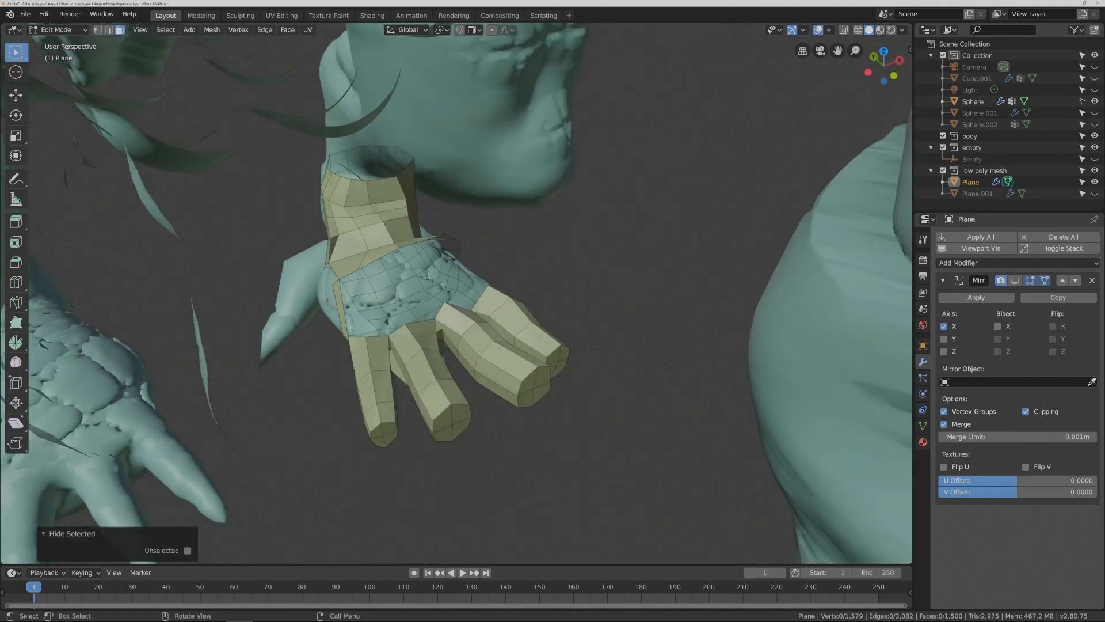
left_click(362, 334)
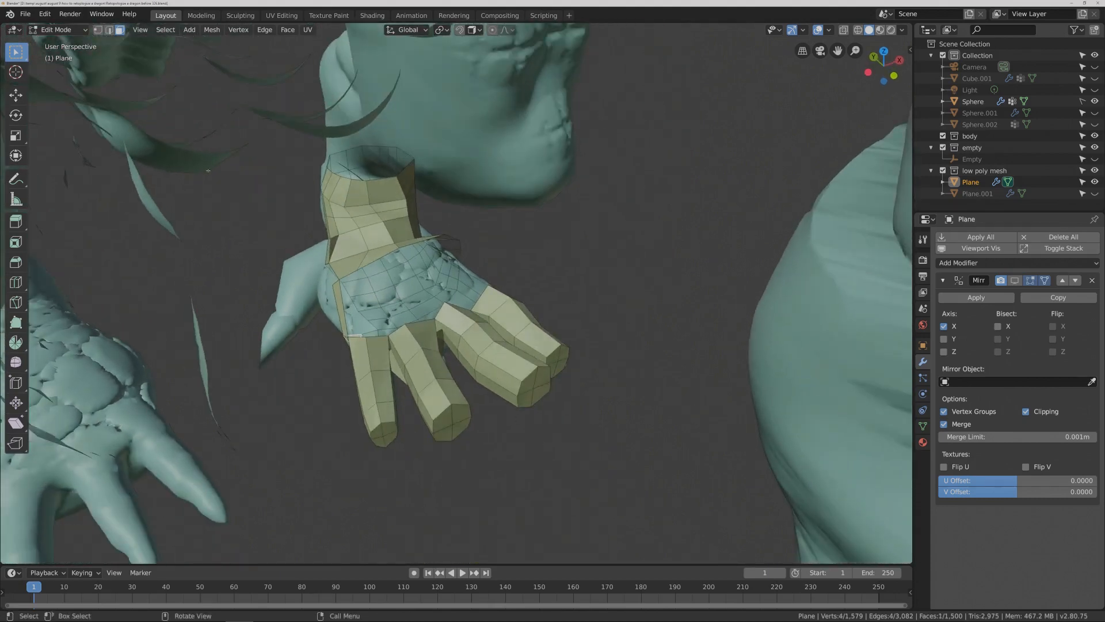
left_click(110, 32)
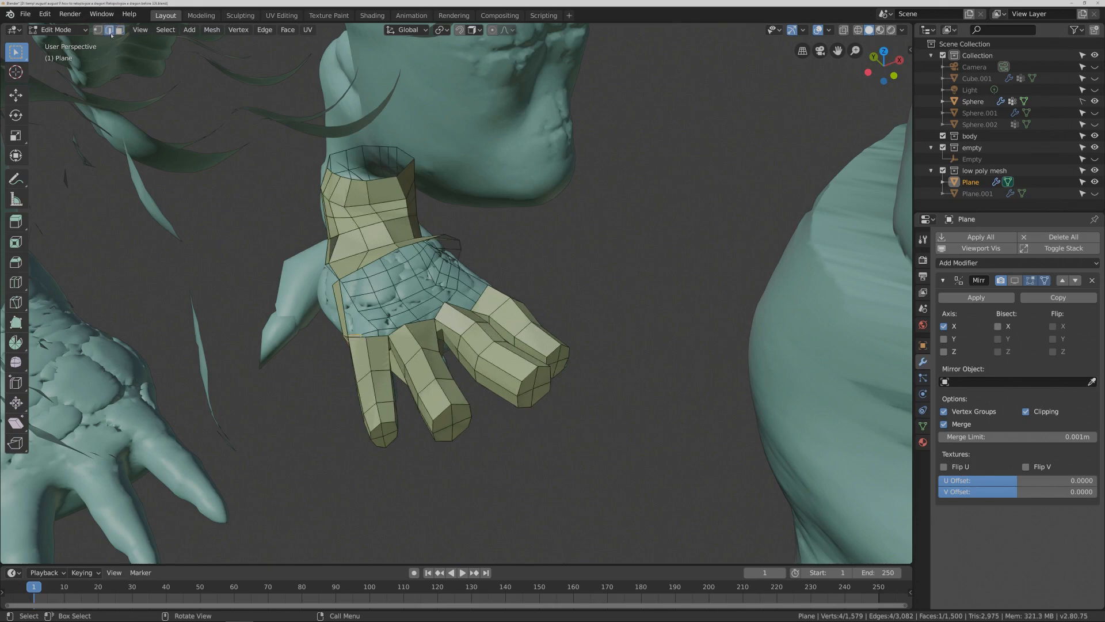
left_click(357, 337)
middle_click_drag(361, 338, 256, 320)
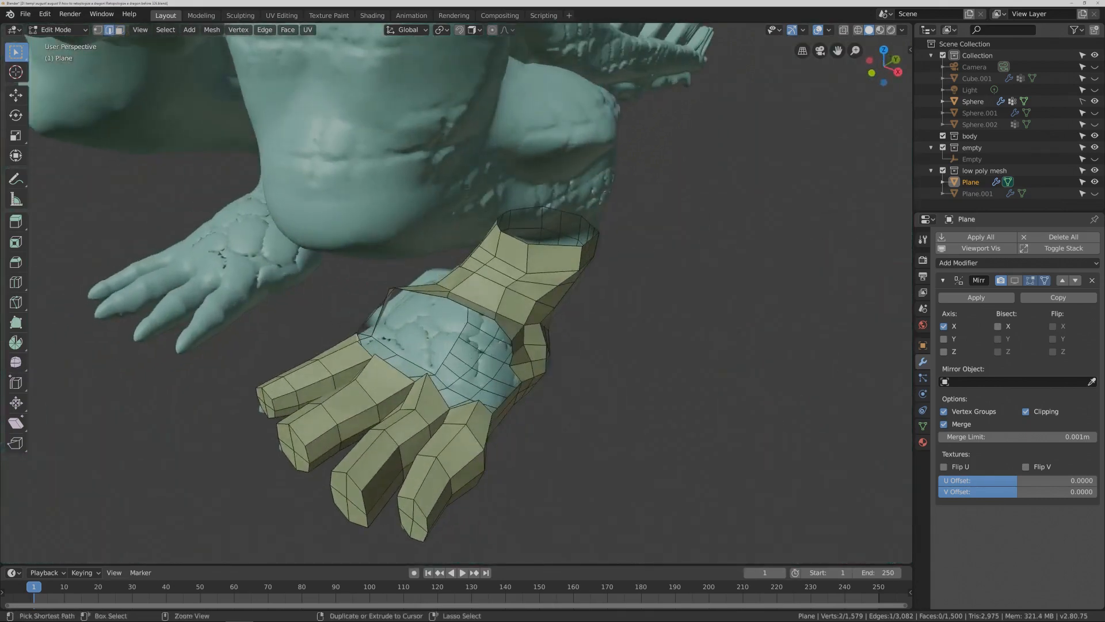
left_click(485, 405, "ctrl")
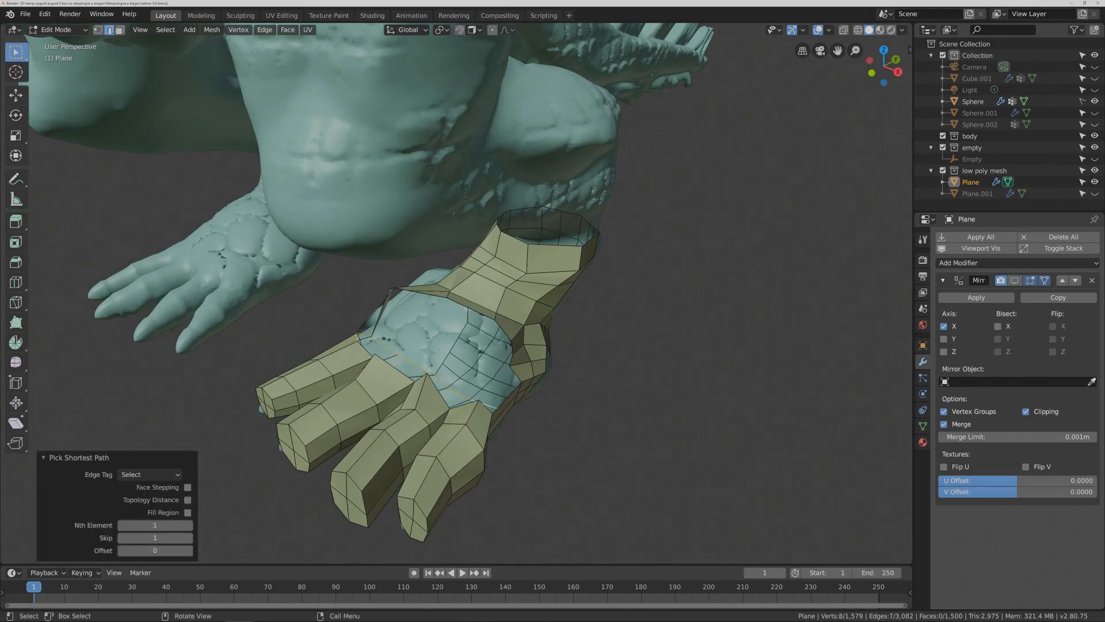
key("ctrl+z")
left_click(366, 345, "shift")
middle_click_drag(369, 358, 458, 352)
left_click(458, 353, "ctrl")
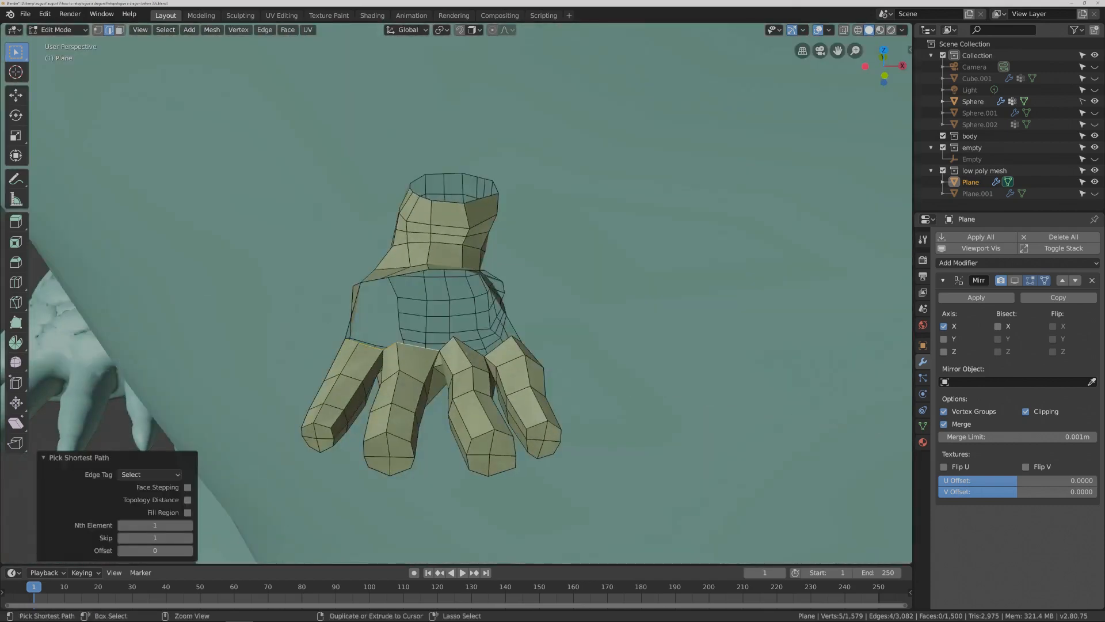
left_click(470, 350, "ctrl")
left_click(502, 347, "ctrl")
middle_click_drag(565, 374, 502, 375)
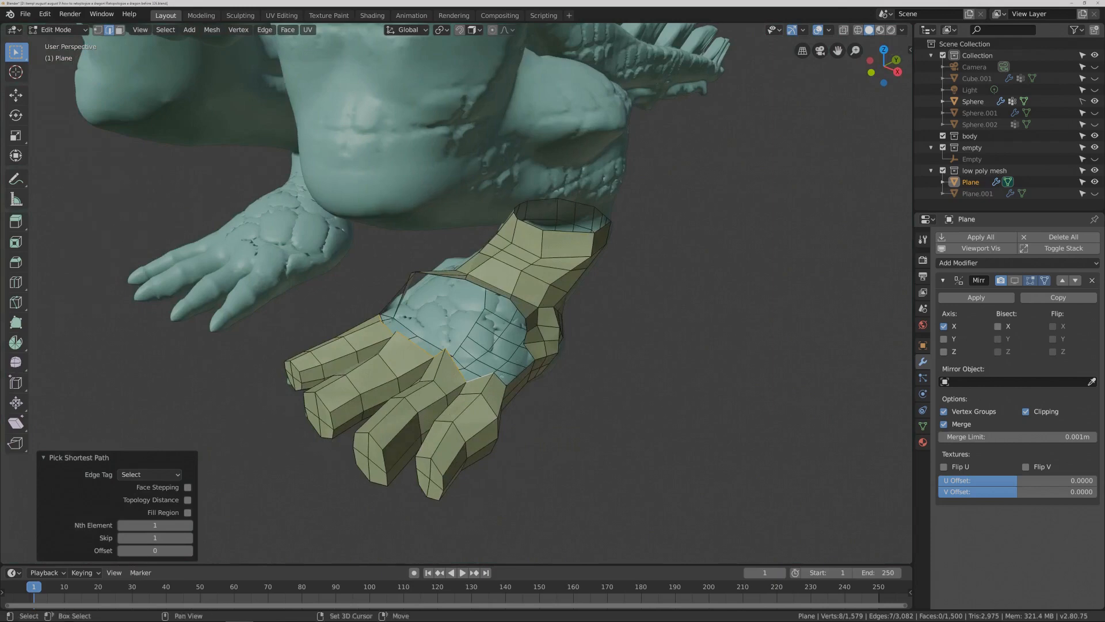
left_click(500, 378, "shift")
middle_click_drag(358, 368, 486, 367)
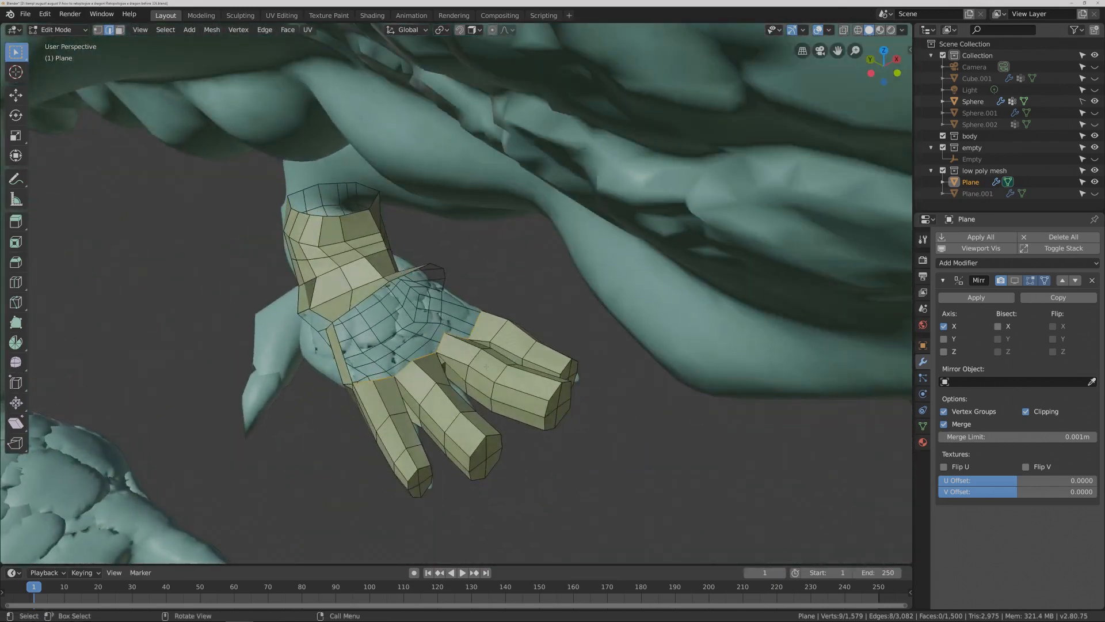
key("e")
right_click(447, 338)
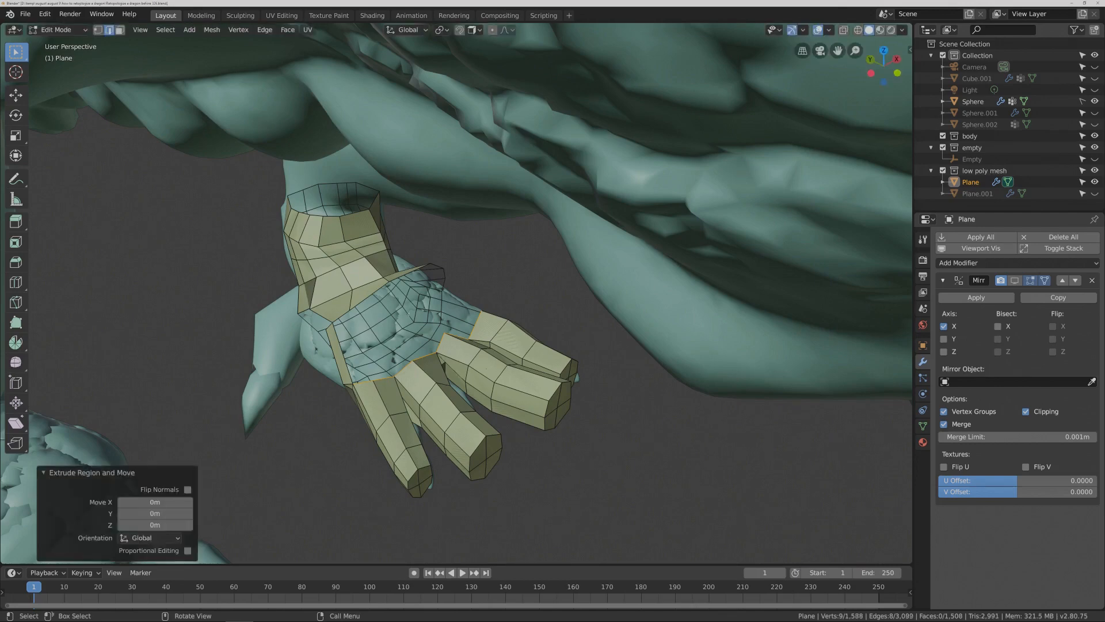
left_click(16, 95)
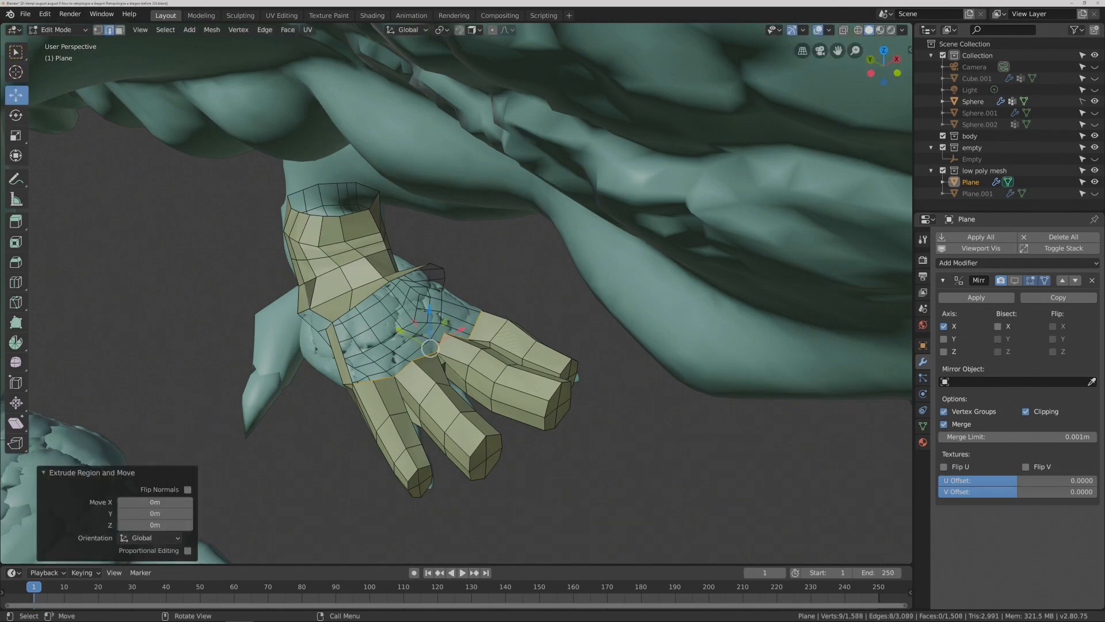
left_click_drag(402, 332, 370, 315)
- Scale the extruded row of edges down to about 0.8 and raise it 0.333 m along Z
key("s")
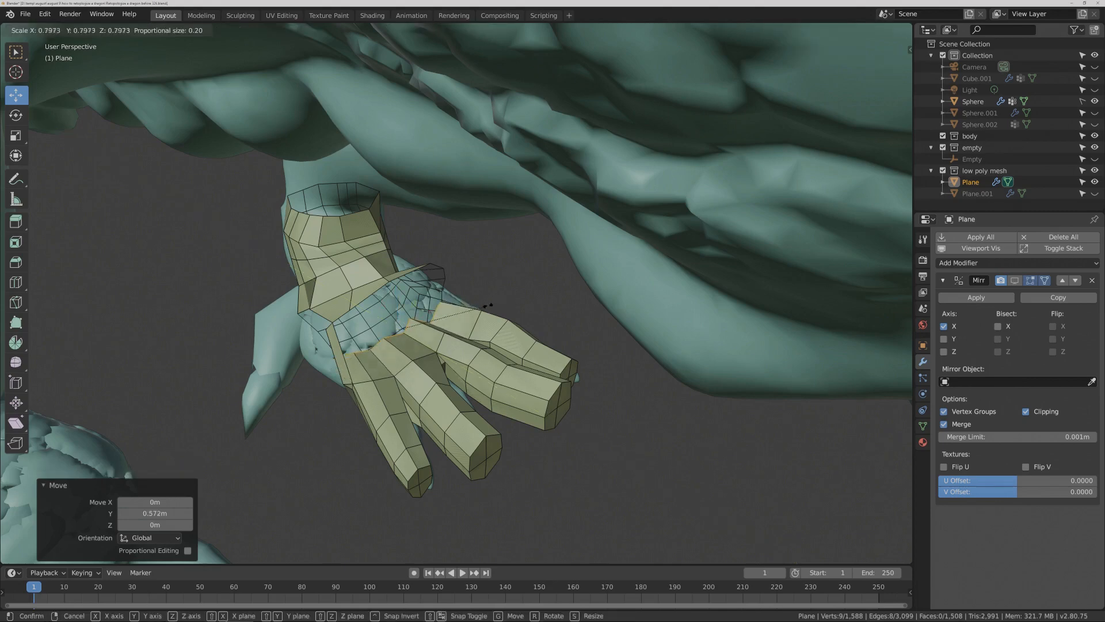
left_click(482, 304)
middle_click_drag(483, 304, 467, 301)
left_click_drag(396, 291, 395, 267)
mouse_move(469, 299)
middle_mouse_down()
mouse_move(474, 289)
mouse_move(471, 309)
middle_mouse_up()
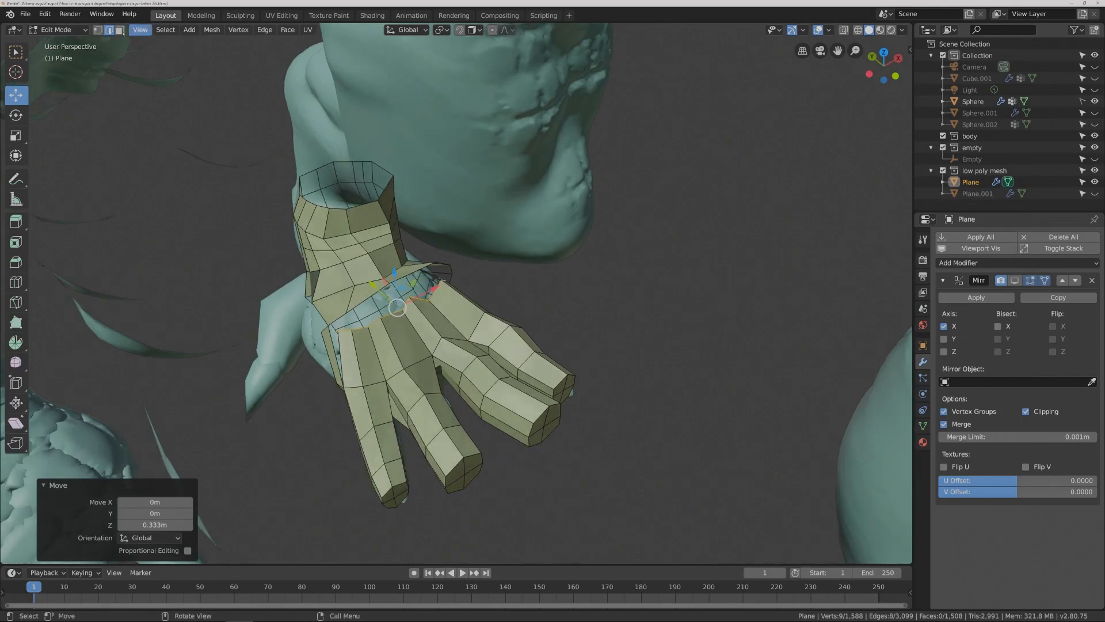
- Merge the extruded row's end vertex above the thumb-side toe with the neighbouring side-strip vertex at their center
left_click(98, 29)
left_click(338, 331)
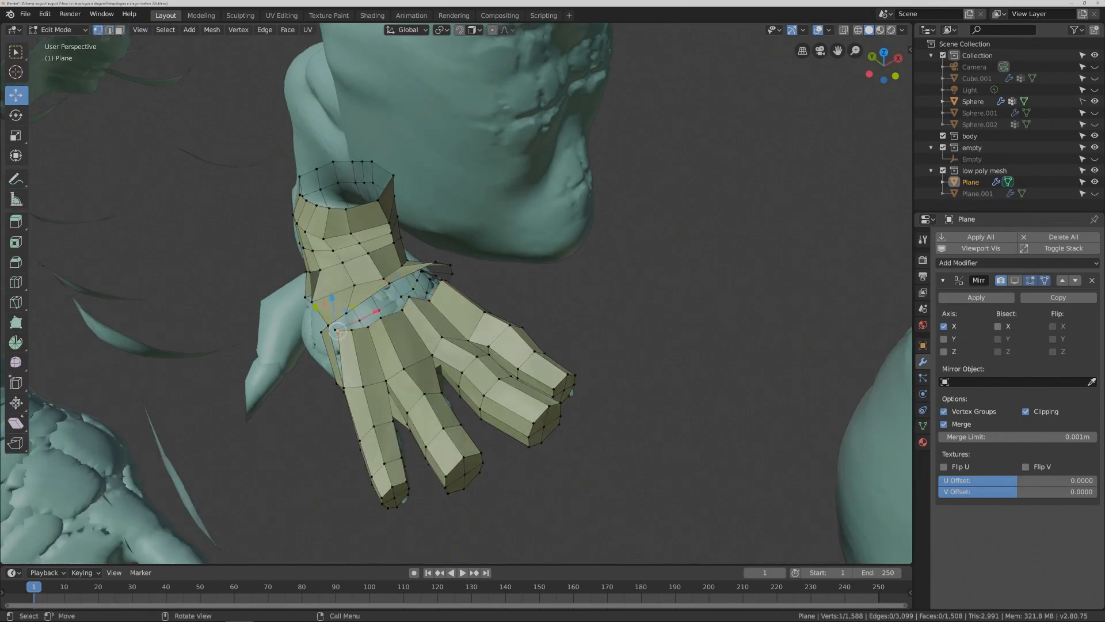
middle_click_drag(397, 355, 397, 328, "ctrl")
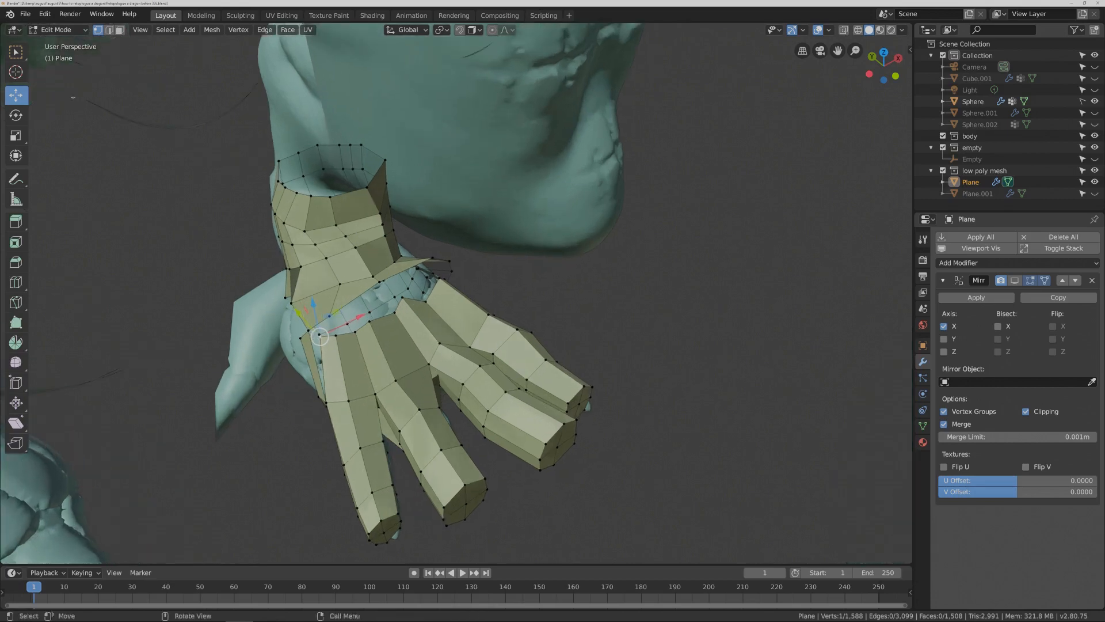
left_click(16, 52)
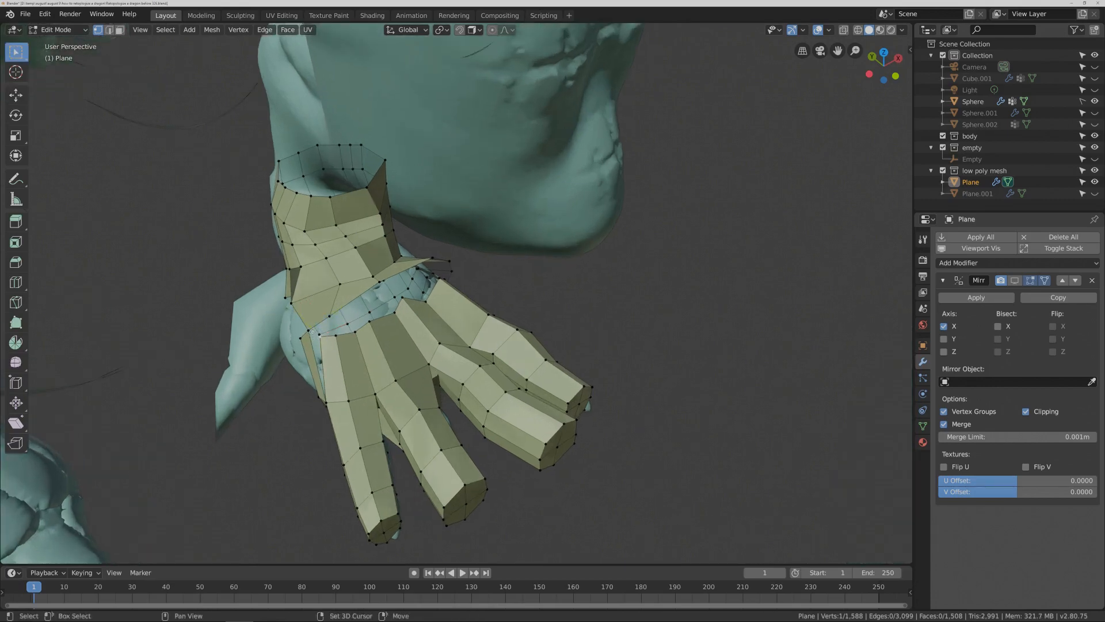
key("m")
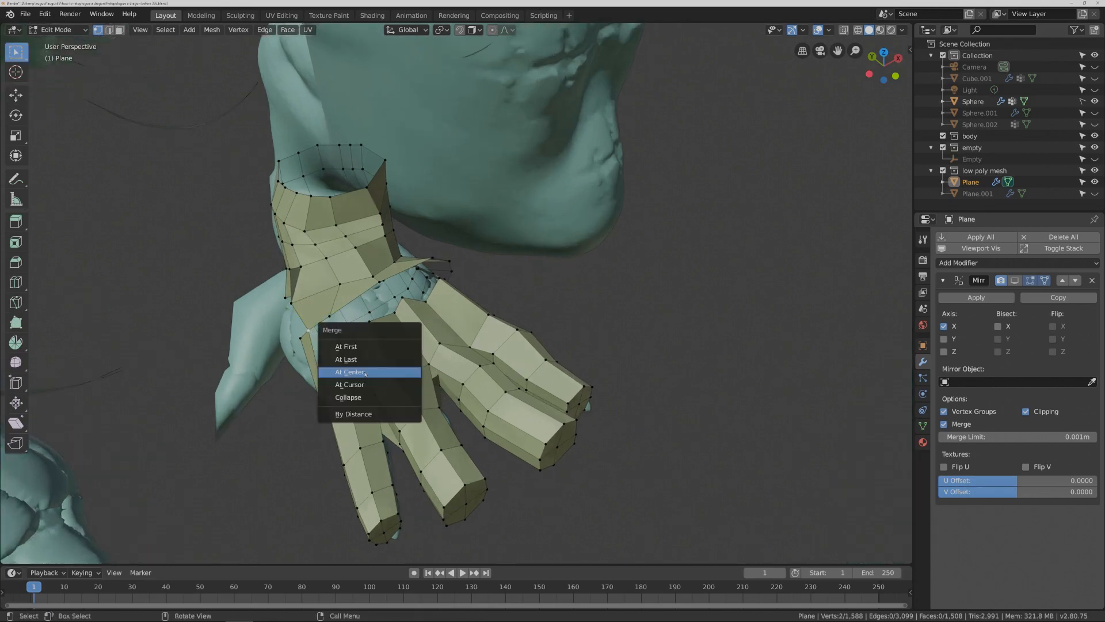
left_click(365, 373)
middle_click_drag(364, 373, 367, 340)
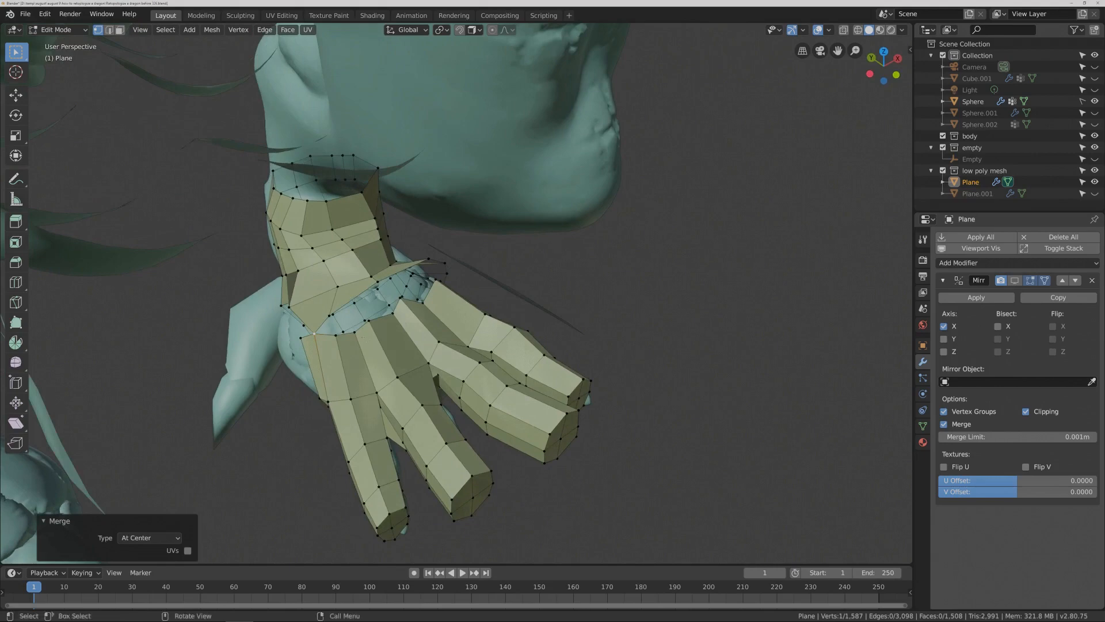
- Fill a four-sided face between the top of the thumb-side toe's strip and the ankle mesh
left_click(356, 331)
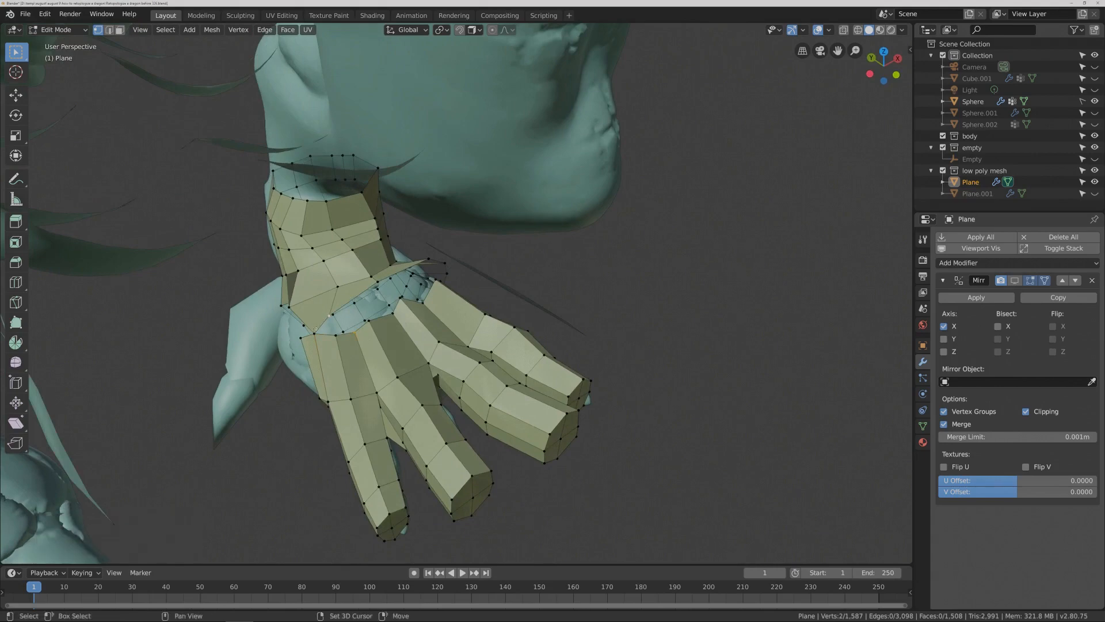
left_click(336, 335, "shift")
key("f")
middle_click_drag(336, 335, 402, 352)
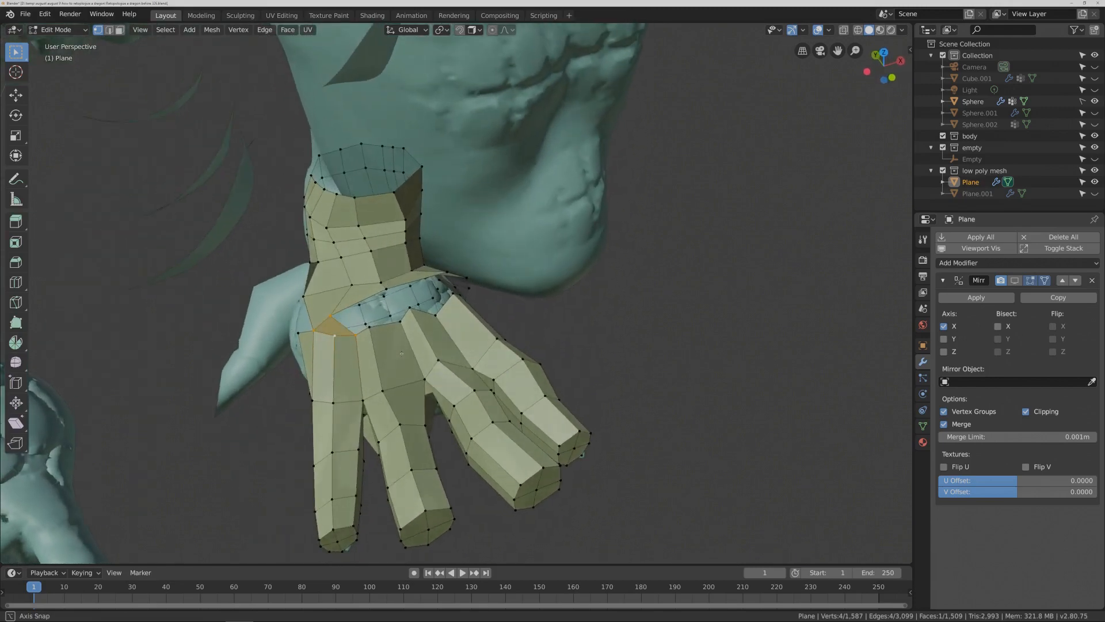
mouse_move(402, 352)
middle_mouse_down()
mouse_move(286, 336)
mouse_move(403, 349)
middle_mouse_up()
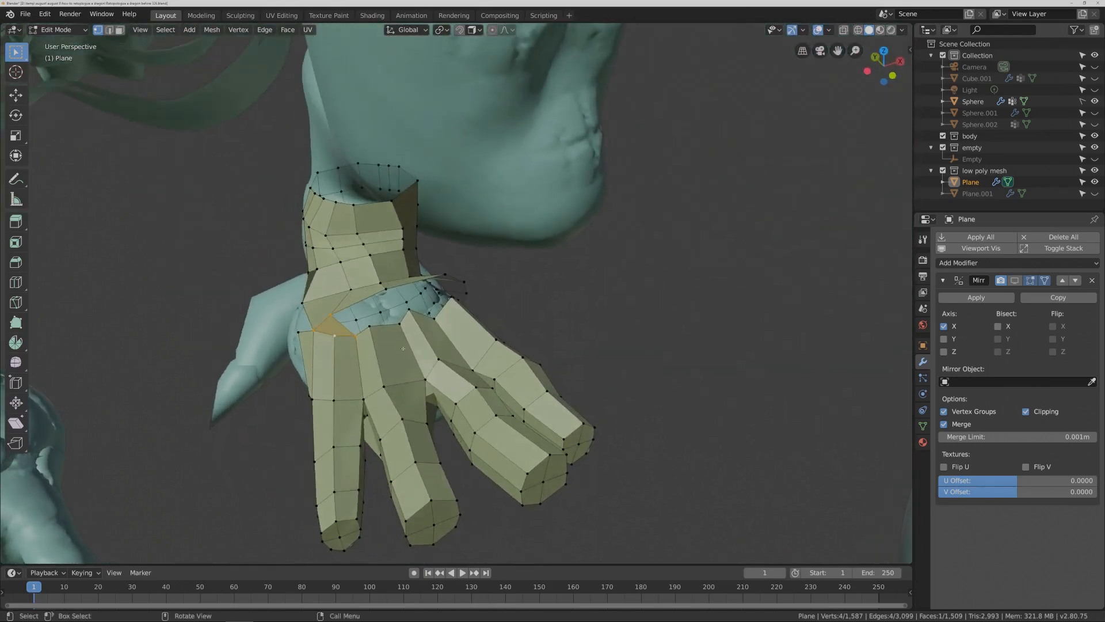
- Add one centered loop cut running down the ankle faces above the thumb-side toe
key("ctrl")
key("ctrl+r")
left_click(335, 336)
right_click(335, 335)
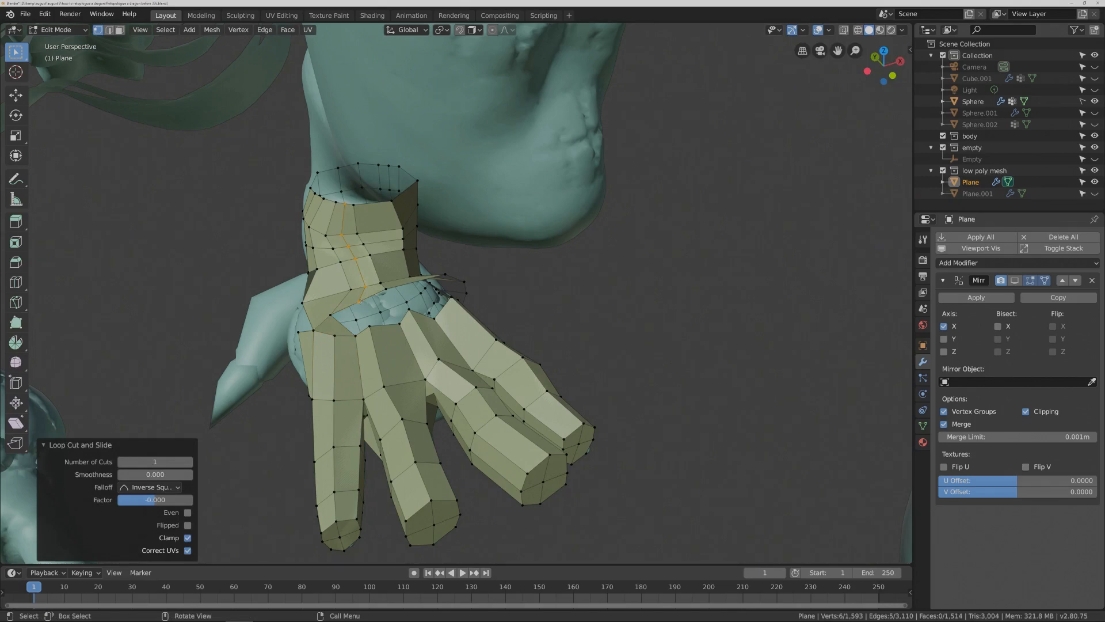
- Fill two adjoining four-sided faces joining the new ankle loop to the extruded row above the second toe
left_click(359, 301)
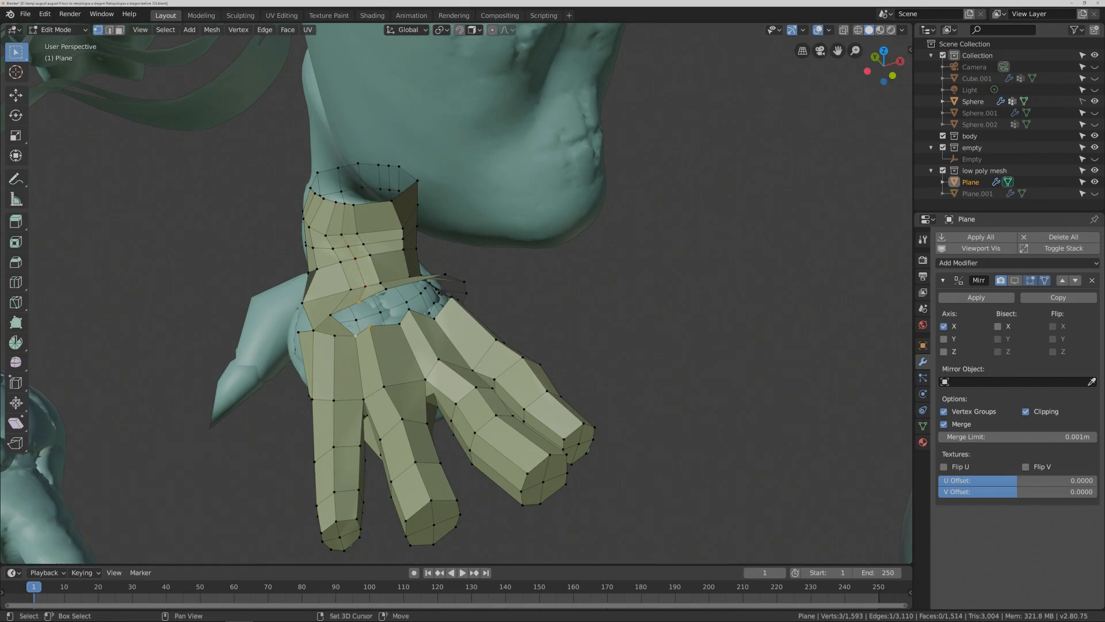
key("f")
left_click(360, 301)
left_click(371, 327, "shift")
key("f")
middle_click_drag(376, 334, 411, 338)
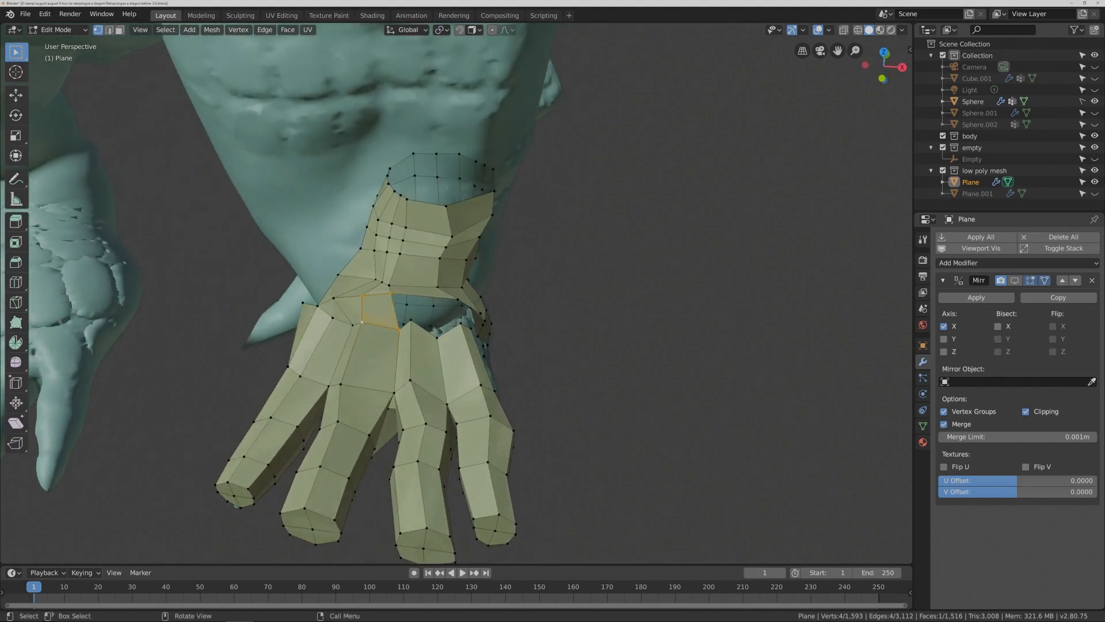
- Add a centered loop cut down the middle of the ankle front and fill the face below it to the third toe's strip
key("ctrl+r")
left_click(418, 292)
right_click(419, 293)
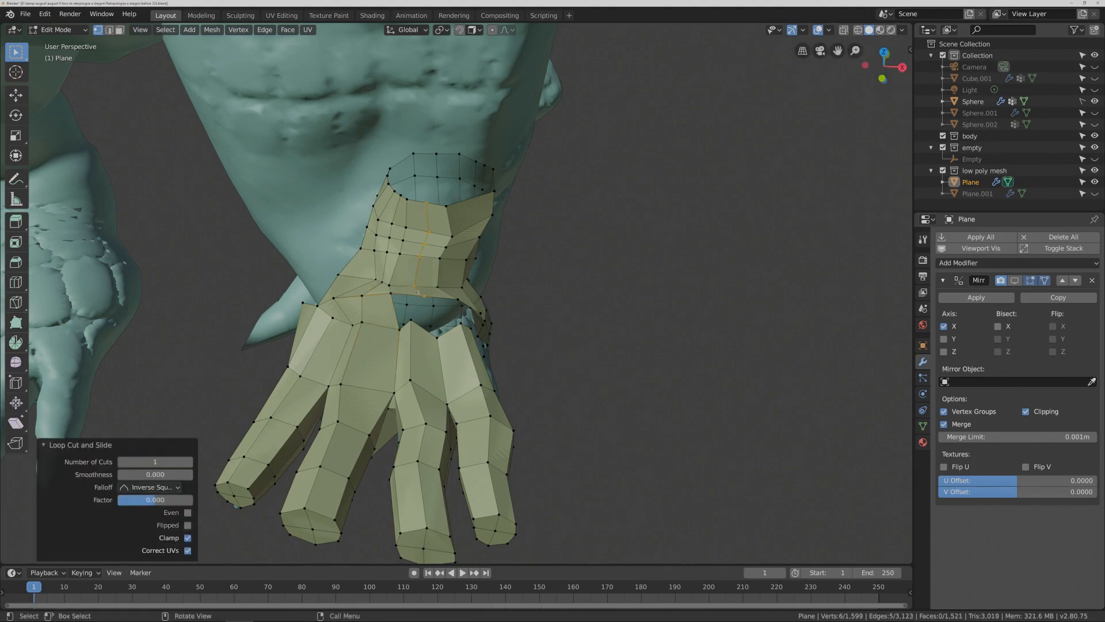
left_click(424, 296)
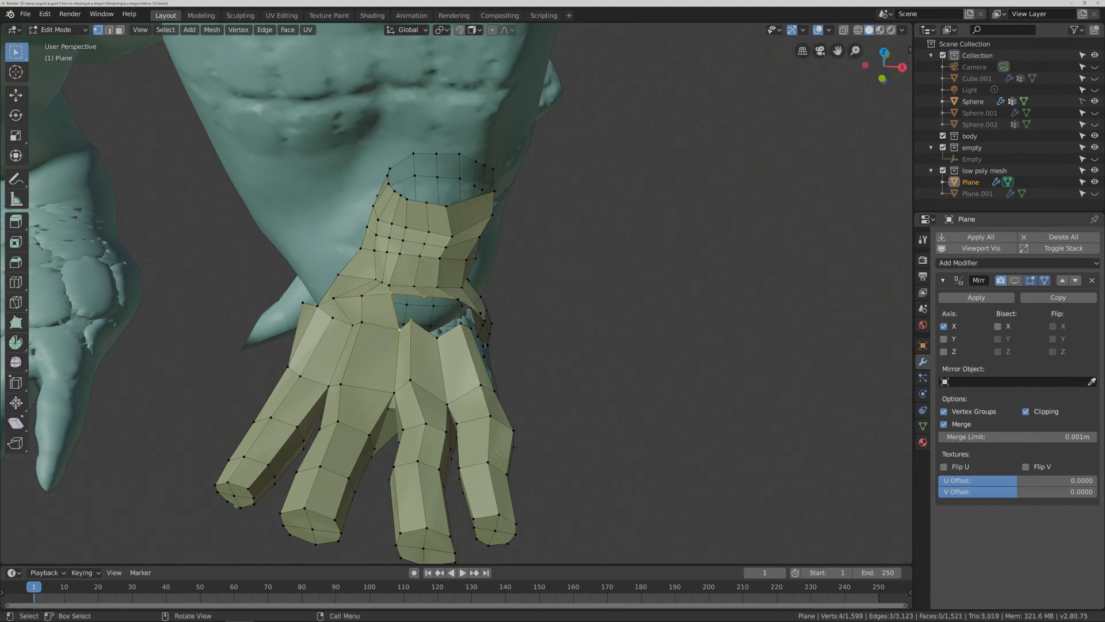
key("f")
mouse_move(431, 326)
middle_mouse_down()
mouse_move(469, 333)
mouse_move(447, 341)
middle_mouse_up()
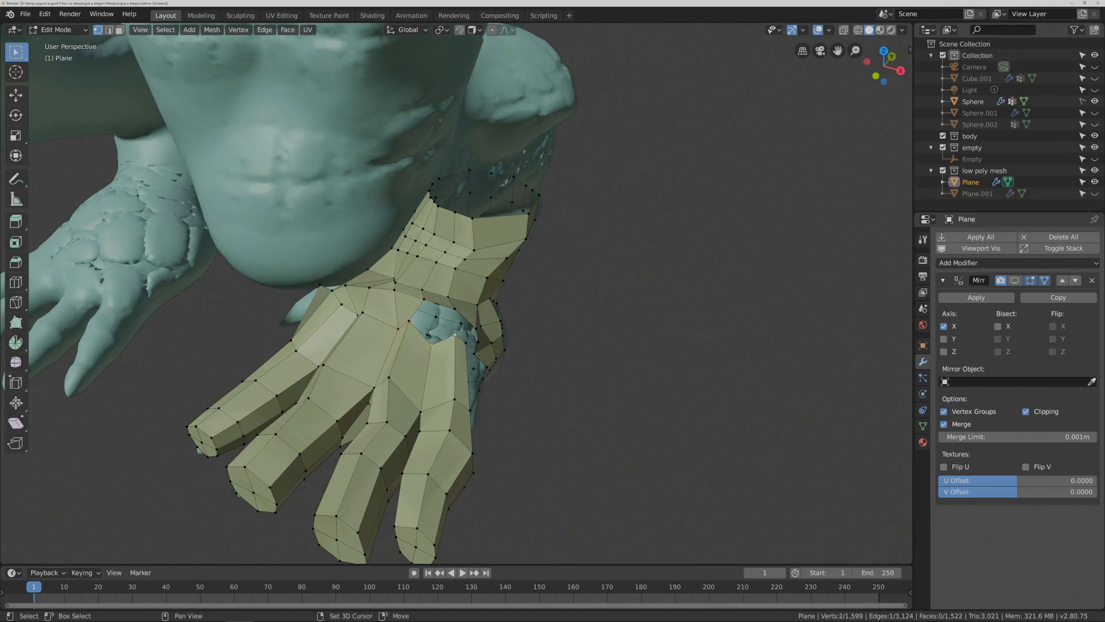
- Merge the two adjacent extruded-row vertices beside the remaining gap on top of the foot at their center
key("m")
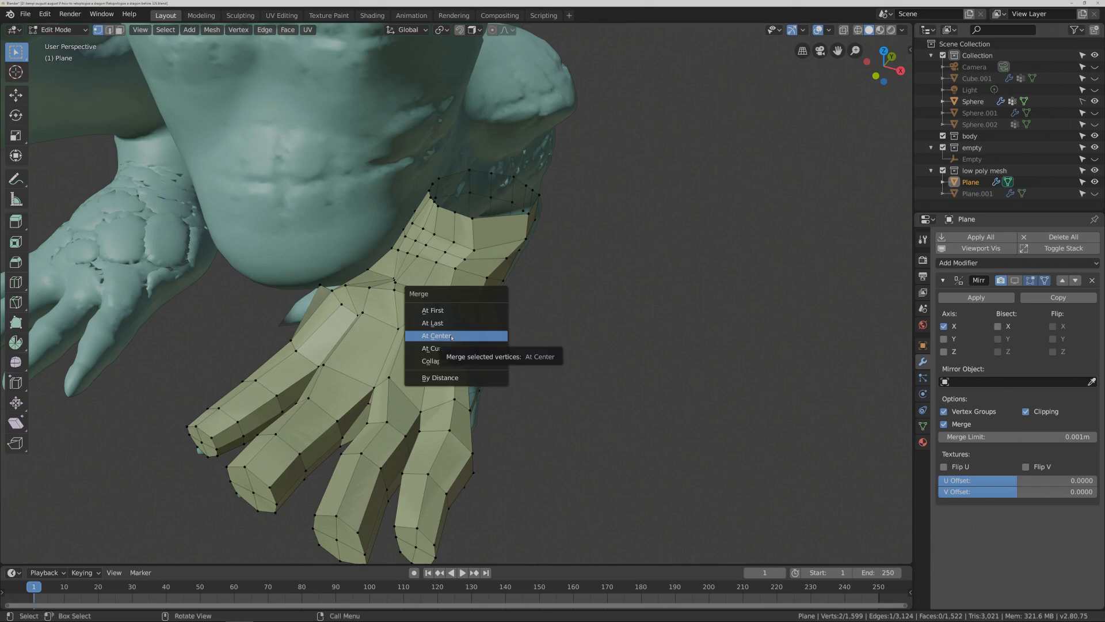
left_click(452, 337)
mouse_move(457, 339)
middle_mouse_down()
mouse_move(415, 341)
mouse_move(453, 335)
middle_mouse_up()
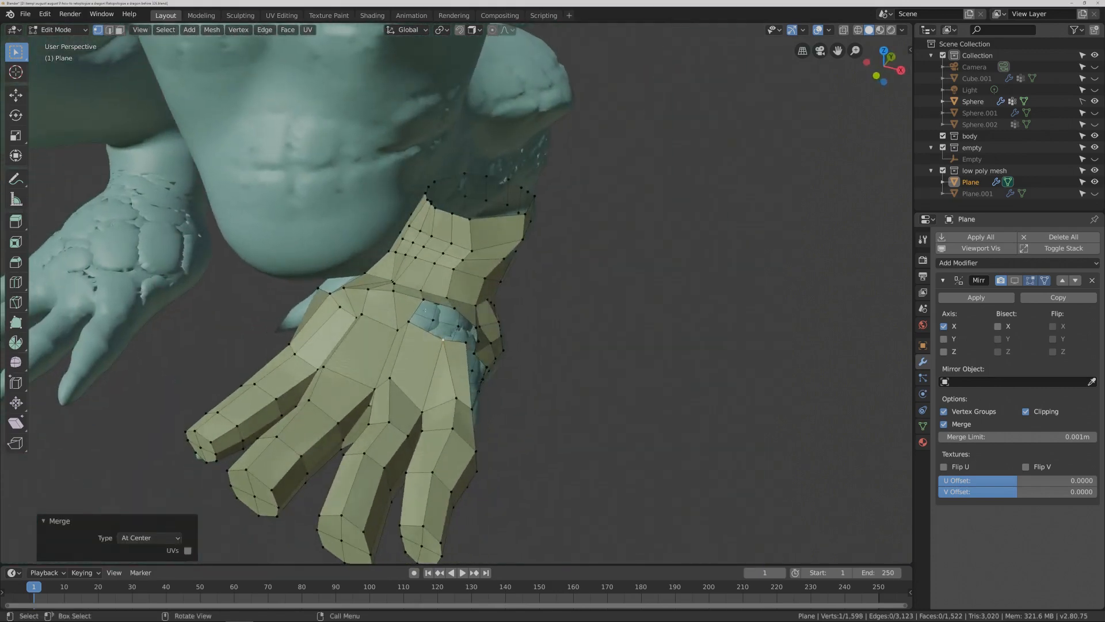
- Fill a four-sided face between the merged vertex, the outermost toe's strip and the ankle edge
left_click(423, 299)
left_click(409, 323, "shift")
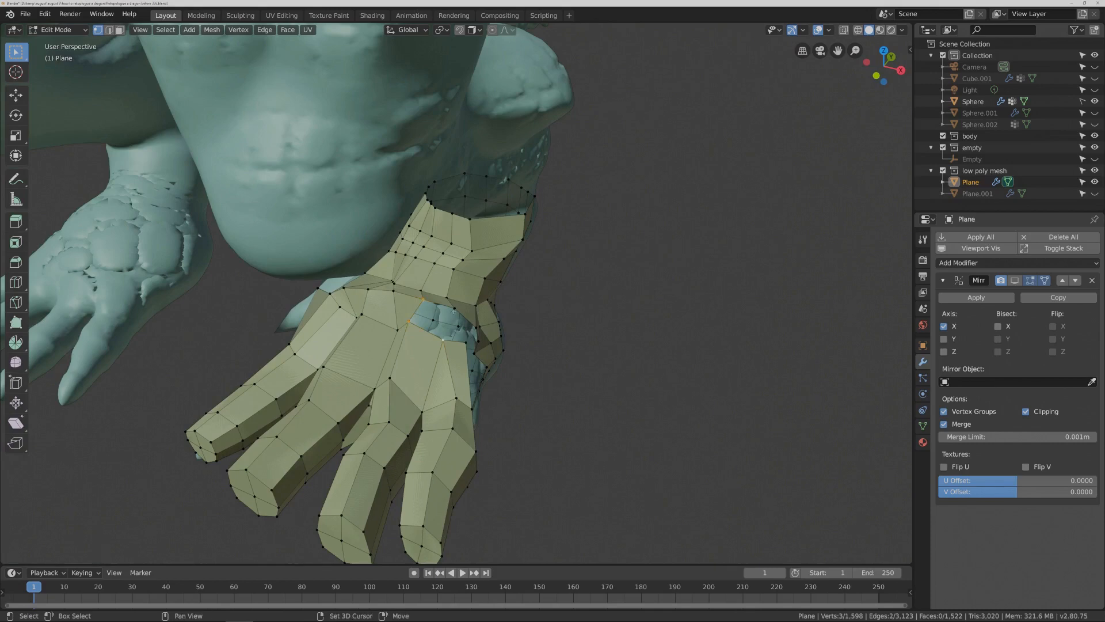
key("f")
middle_click_drag(453, 310, 452, 306)
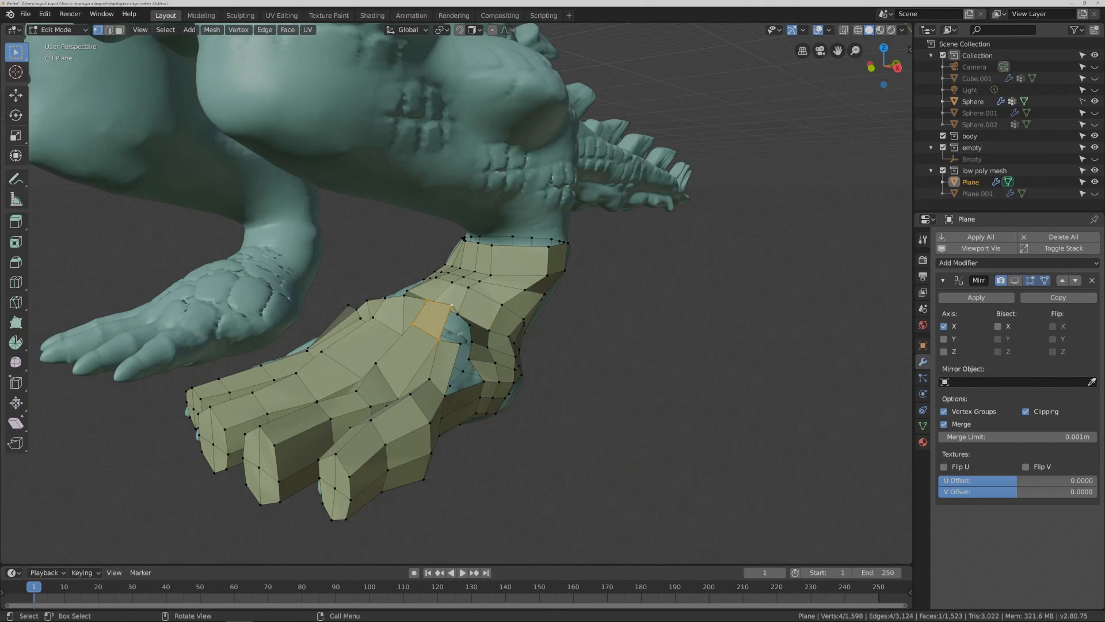
middle_click_drag(457, 344, 439, 359)
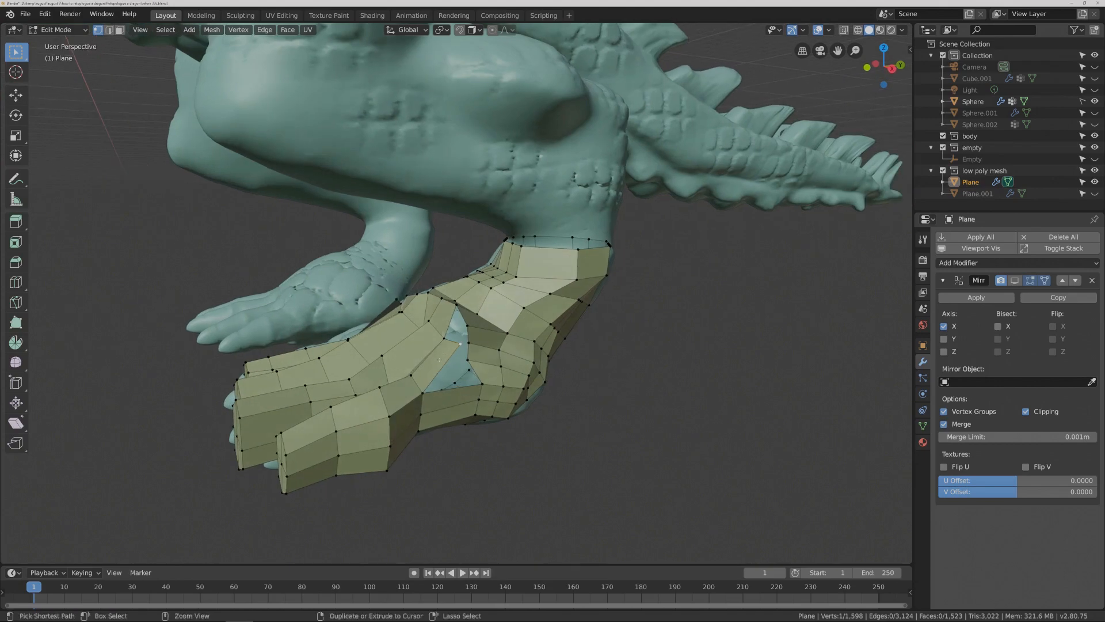
- Add a loop cut across the upper side face of the outermost toe's strip and fill a four-sided face across the lower side gap
key("ctrl+r")
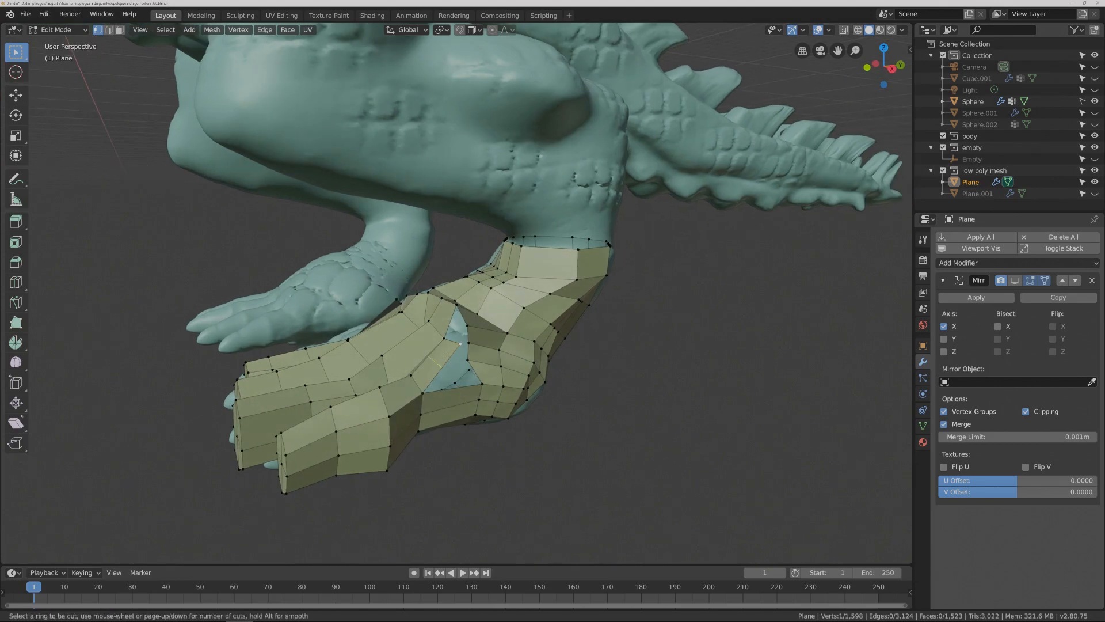
left_click(444, 355)
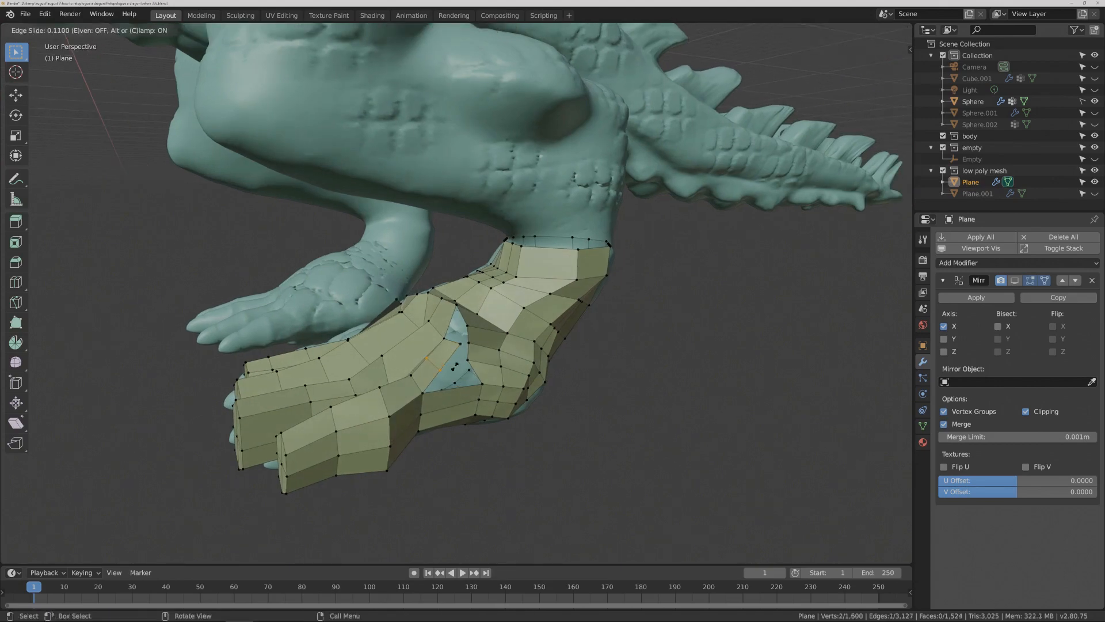
left_click(454, 366)
left_click(440, 370)
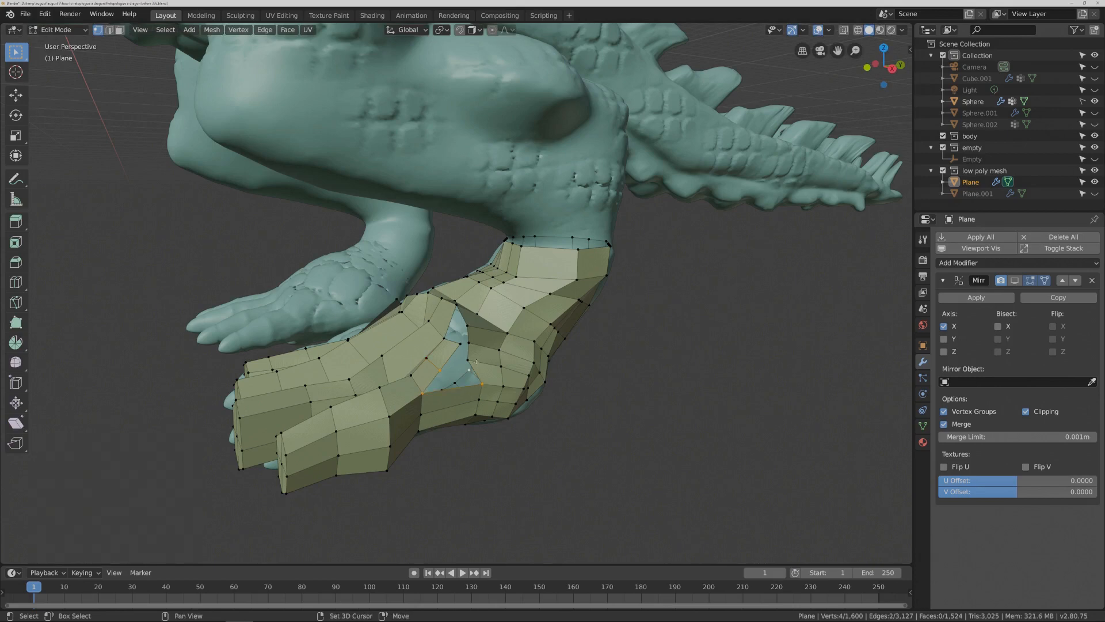
left_click(423, 393, "shift")
left_click(468, 360, "shift")
key("f")
left_click(460, 344)
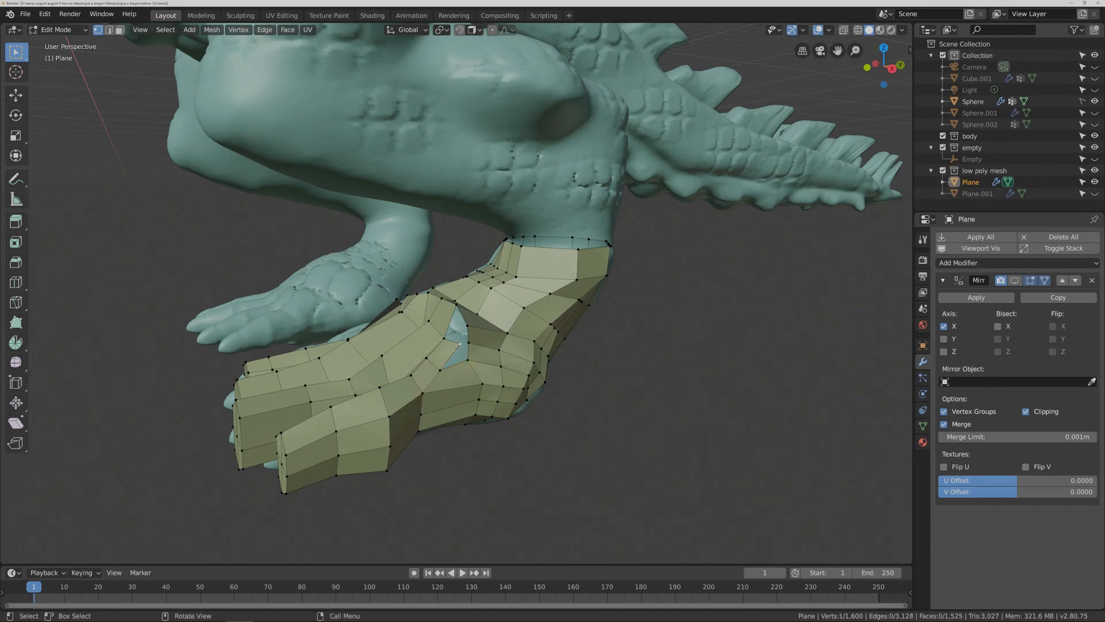
- Fill a face at the side gap on the foot and add a centered loop cut from the gap up through the ankle
left_click(472, 344, "shift")
key("f")
middle_click_drag(472, 343, 473, 311)
key("ctrl+r")
left_click(479, 305)
right_click(479, 305)
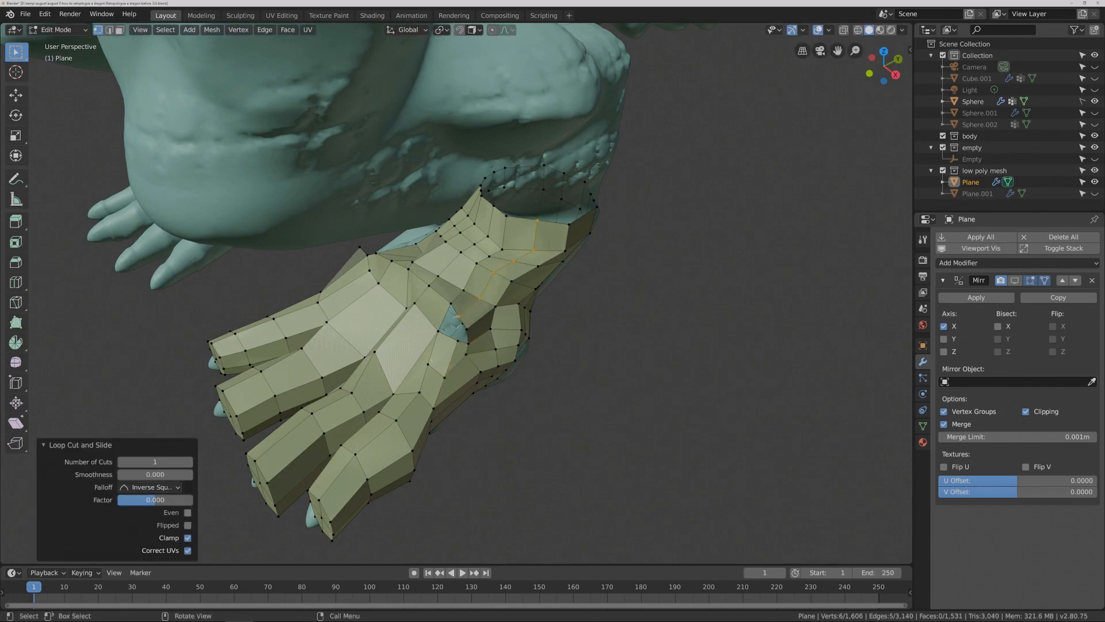
- Close the remaining gap on top of the foot by filling two faces between the new loop cut and the outermost toe's strip
left_click(458, 316)
left_click(467, 343, "shift")
left_click(467, 331, "shift")
key("f")
left_click(450, 303)
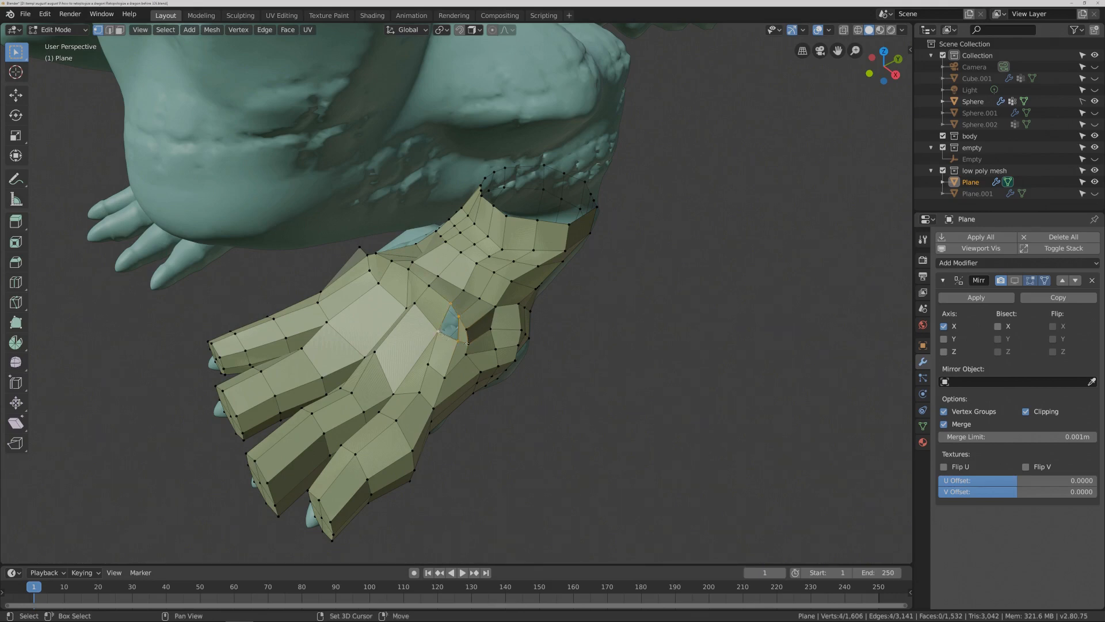
key("f")
- Reveal the hidden parts of the low-poly dragon mesh and clear their selection
middle_click_drag(553, 348, 605, 313)
scroll(605, 314, "down", 5)
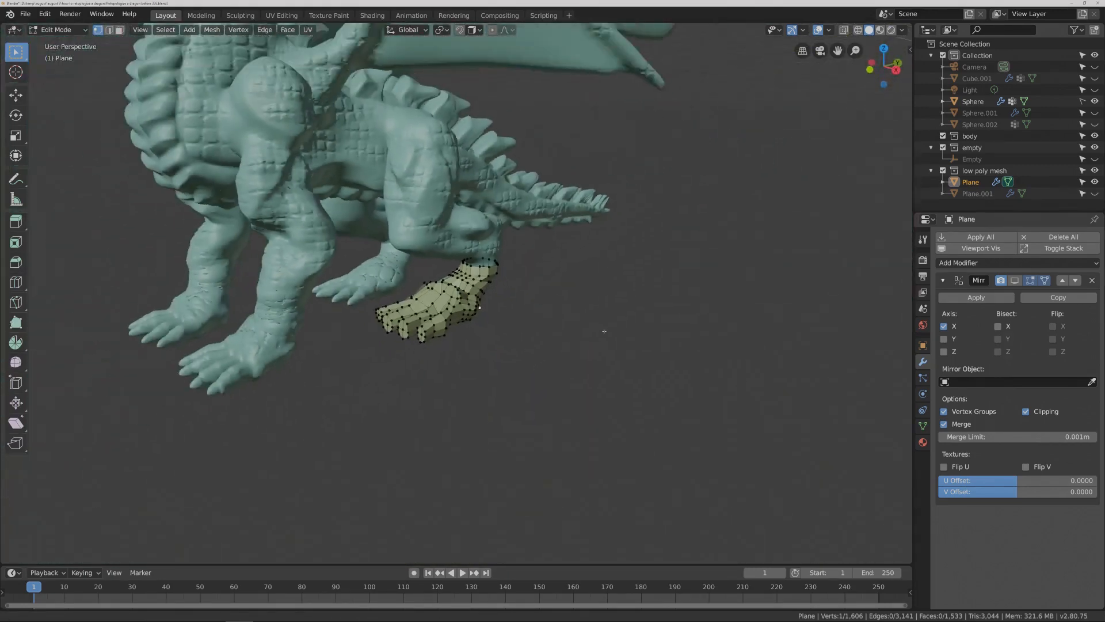
scroll(553, 308, "up", 1)
key("alt")
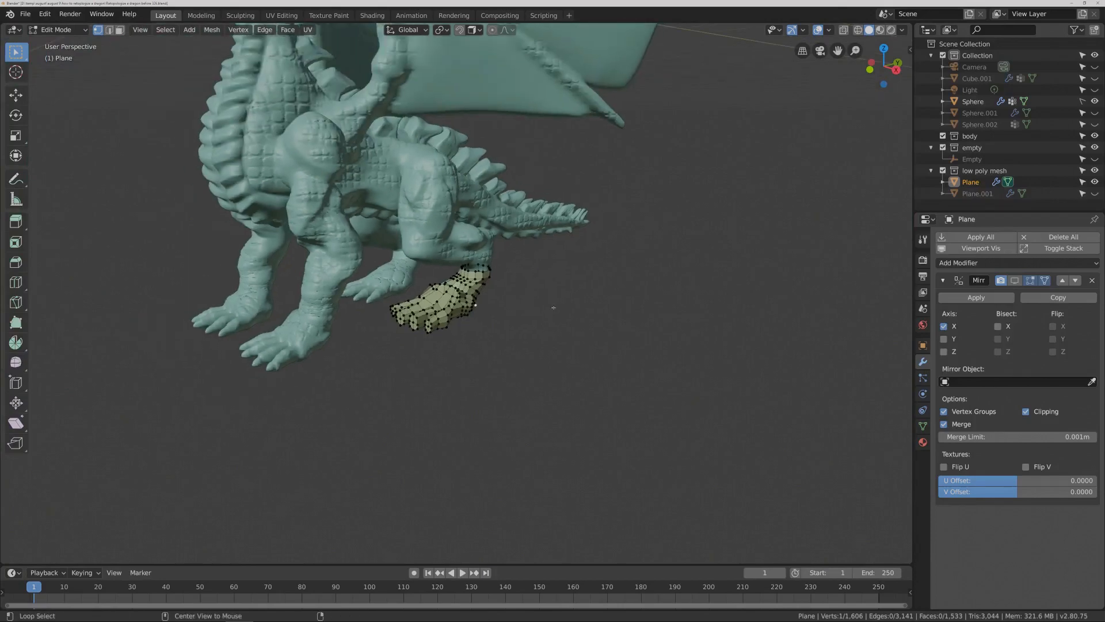
key("alt+h")
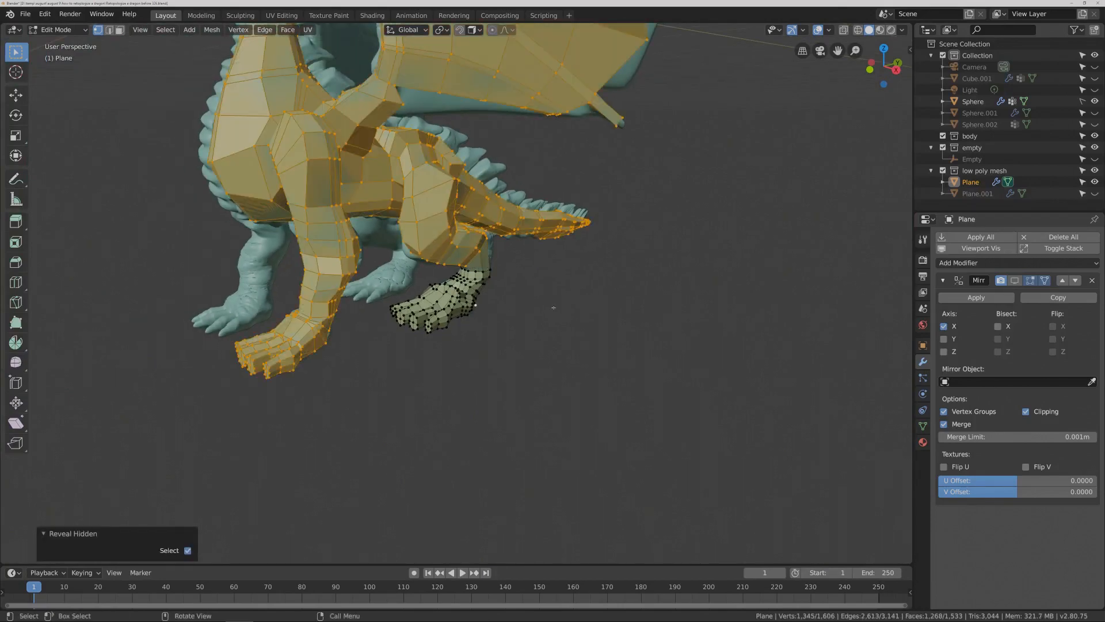
scroll(553, 308, "up", 8)
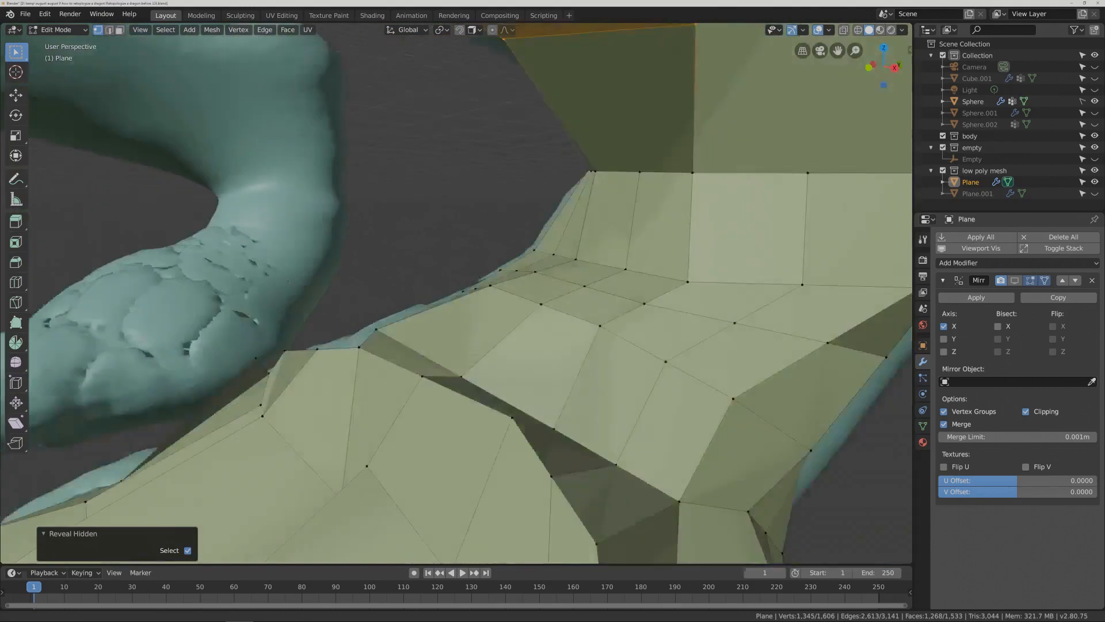
scroll(584, 216, "down", 5)
left_click(568, 223)
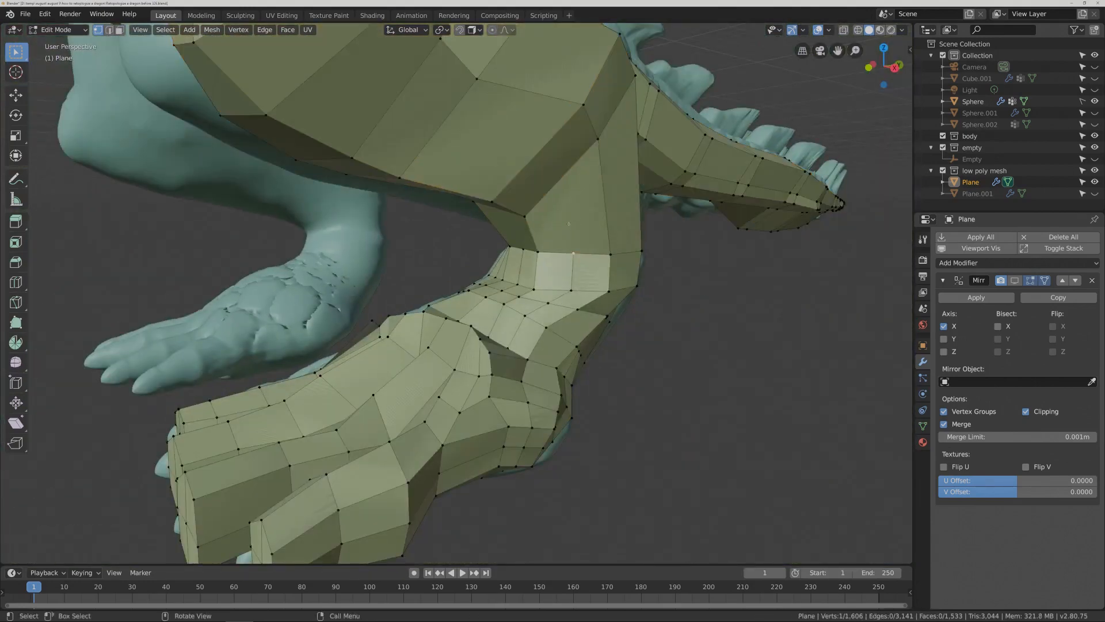
- Add a centered loop cut down the thigh, ending at the large face above the ankle
key("ctrl+r")
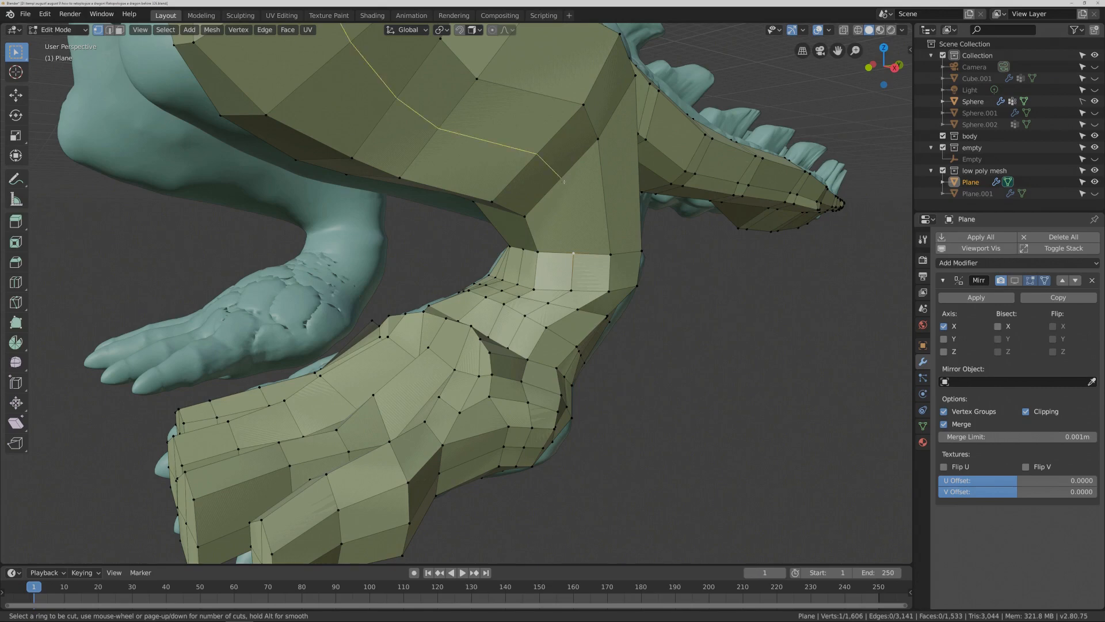
left_click(564, 182)
right_click(564, 182)
middle_click_drag(564, 182, 575, 205)
key("alt+a")
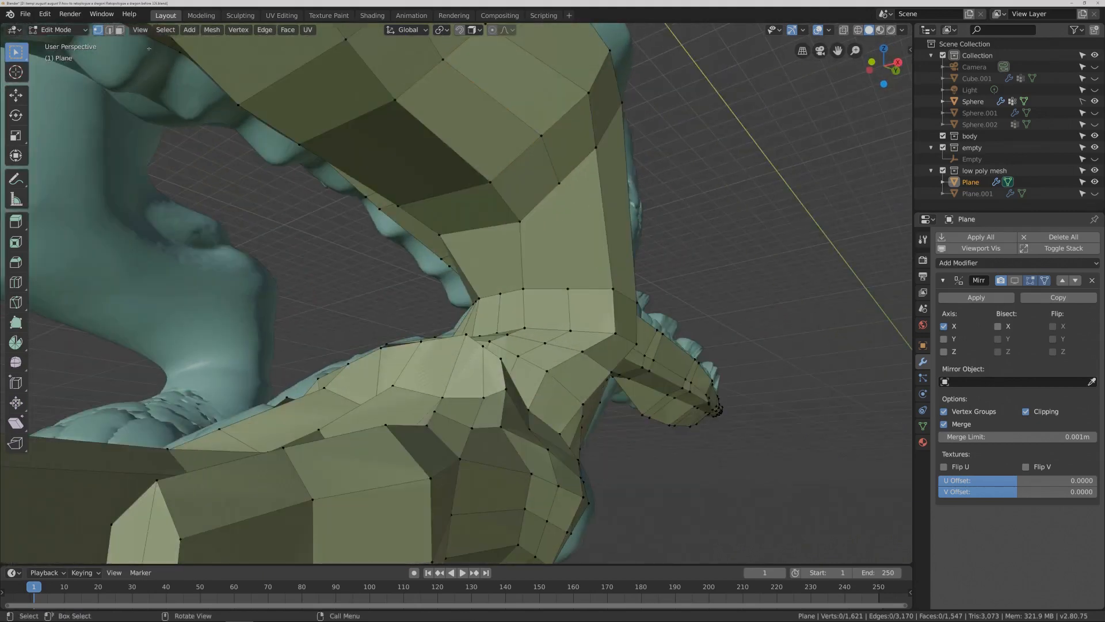
- Delete the large face on the lower leg between the end of the thigh's loop cut and the ankle
key("3")
left_click(550, 261)
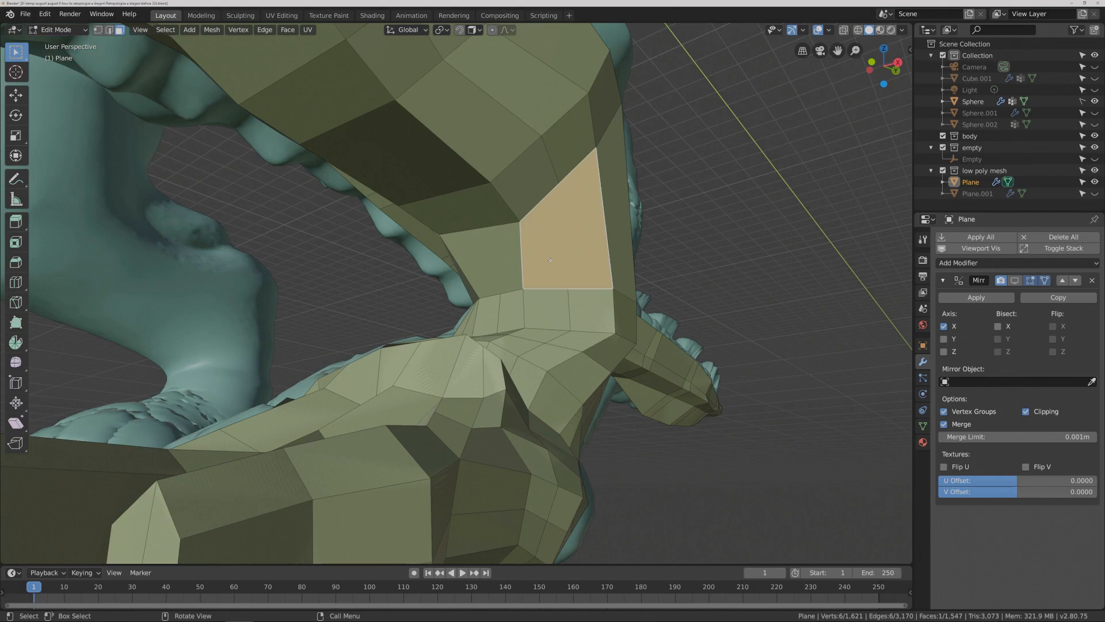
key("x")
left_click(550, 262)
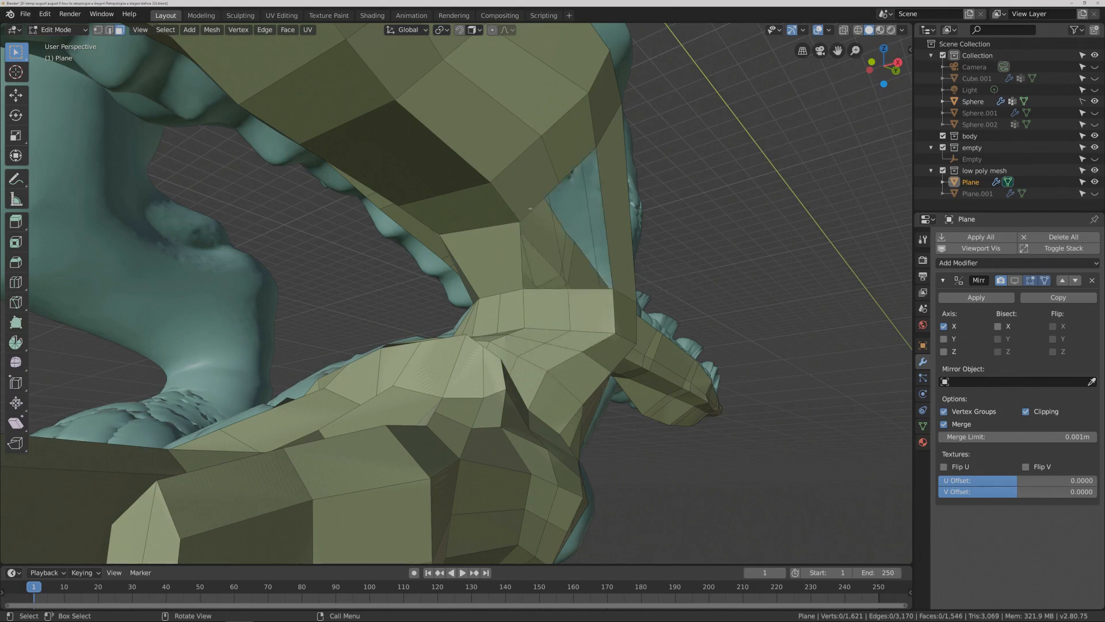
- Fill the lower-leg hole with two side-by-side faces that connect the thigh's split edges to the ankle's edges
left_click(109, 29)
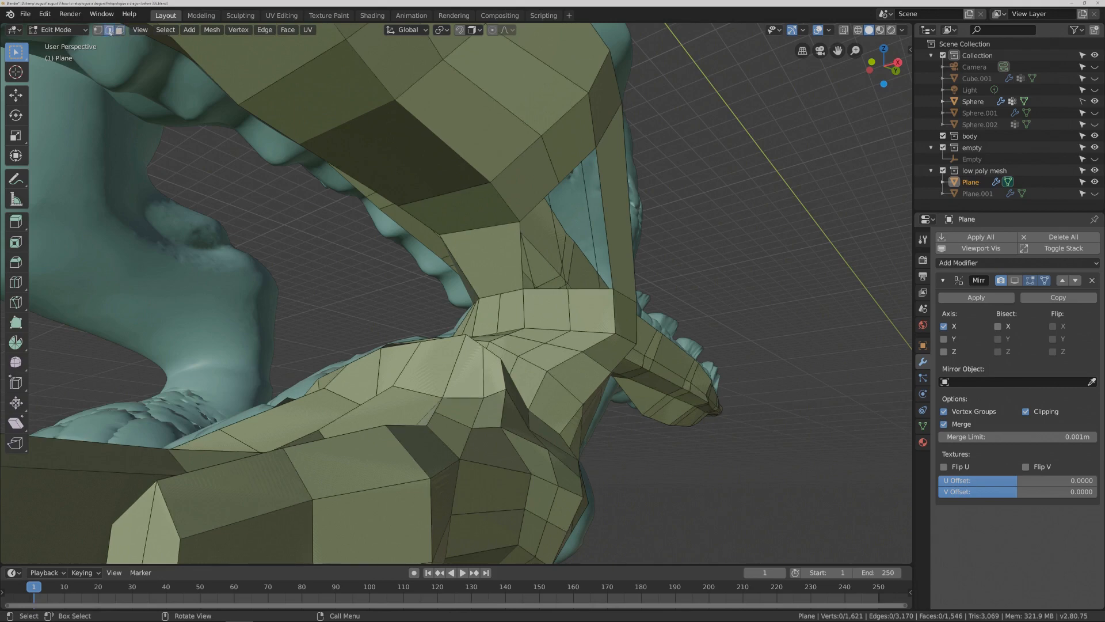
left_click(530, 212)
left_click(525, 259, "shift")
key("f")
left_click(660, 206)
left_click(587, 164)
left_click(604, 219, "shift")
left_click(588, 290, "shift")
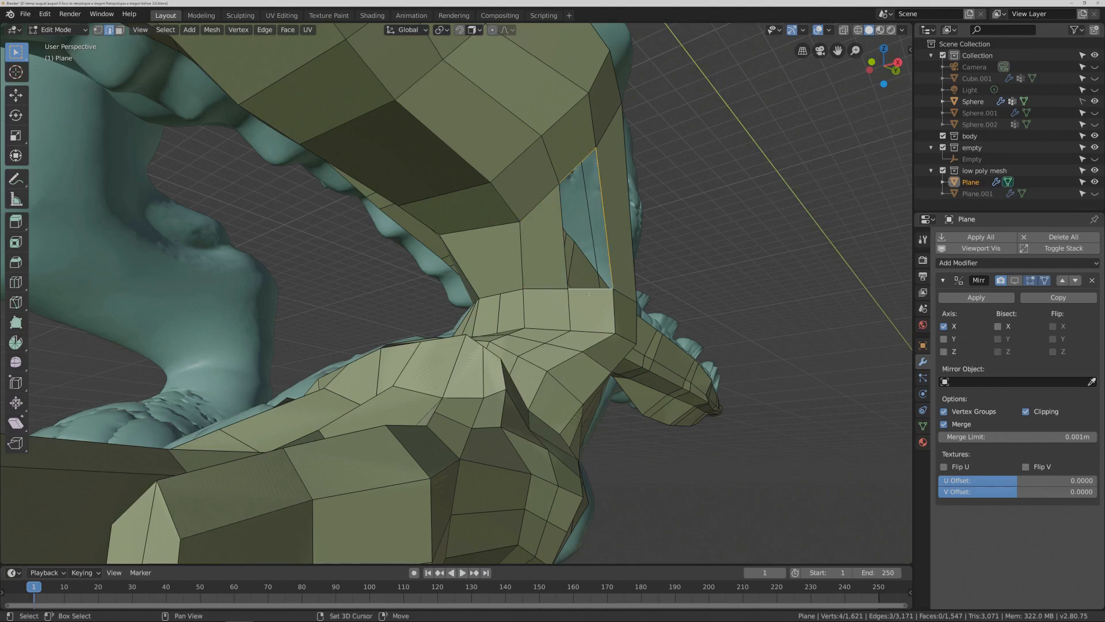
key("f")
left_click(711, 294)
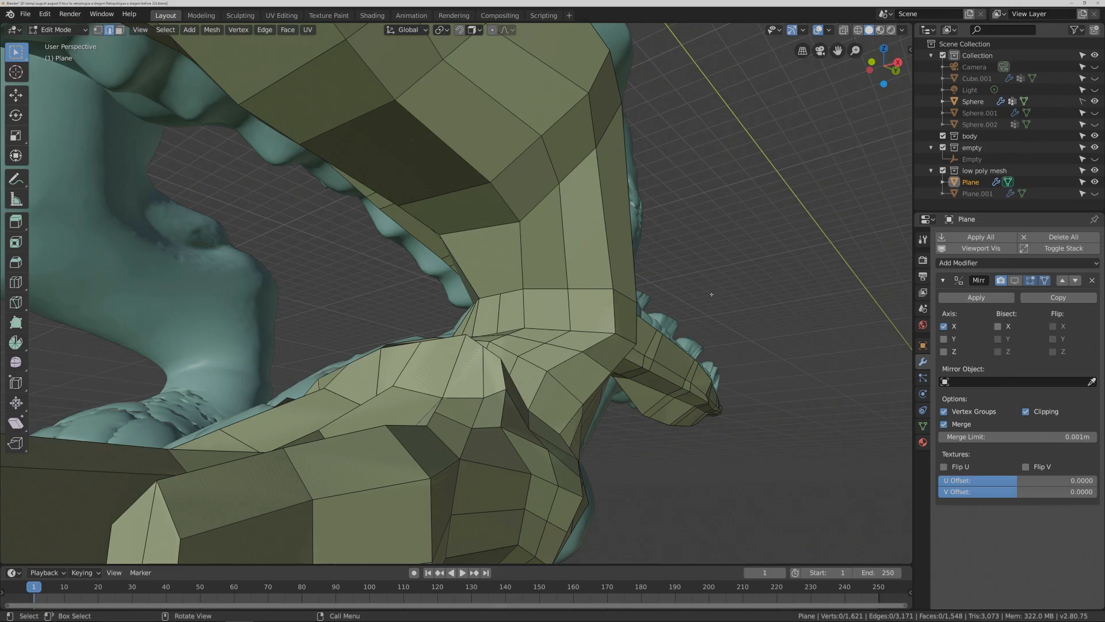
- Turn on the Mirror modifier's viewport display to show both halves of the low-poly dragon
key("Pause")
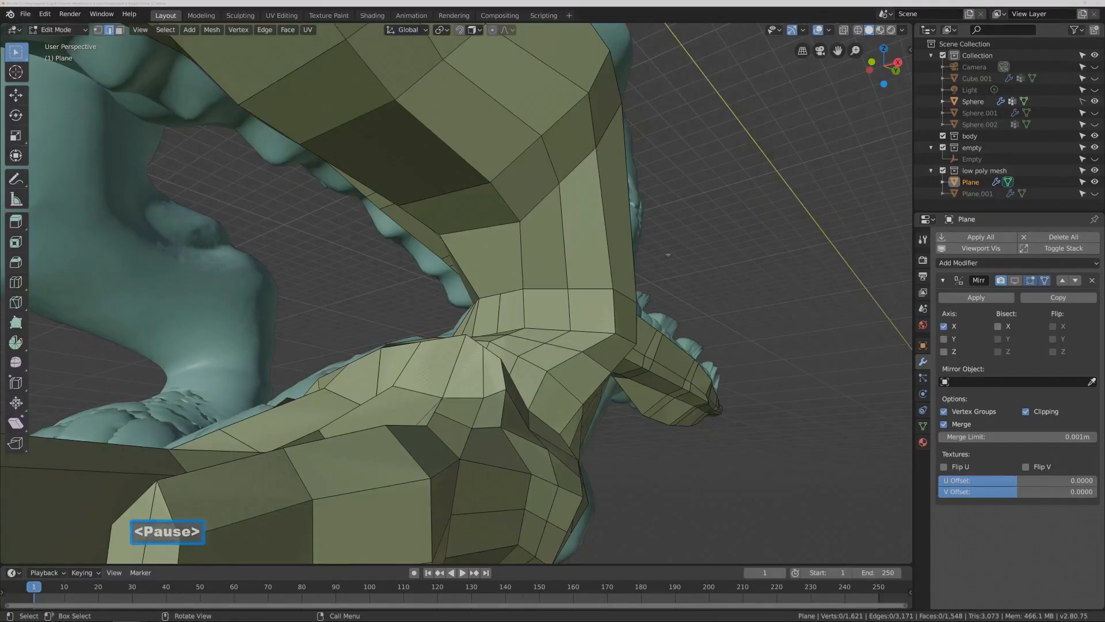
scroll(668, 255, "down", 3)
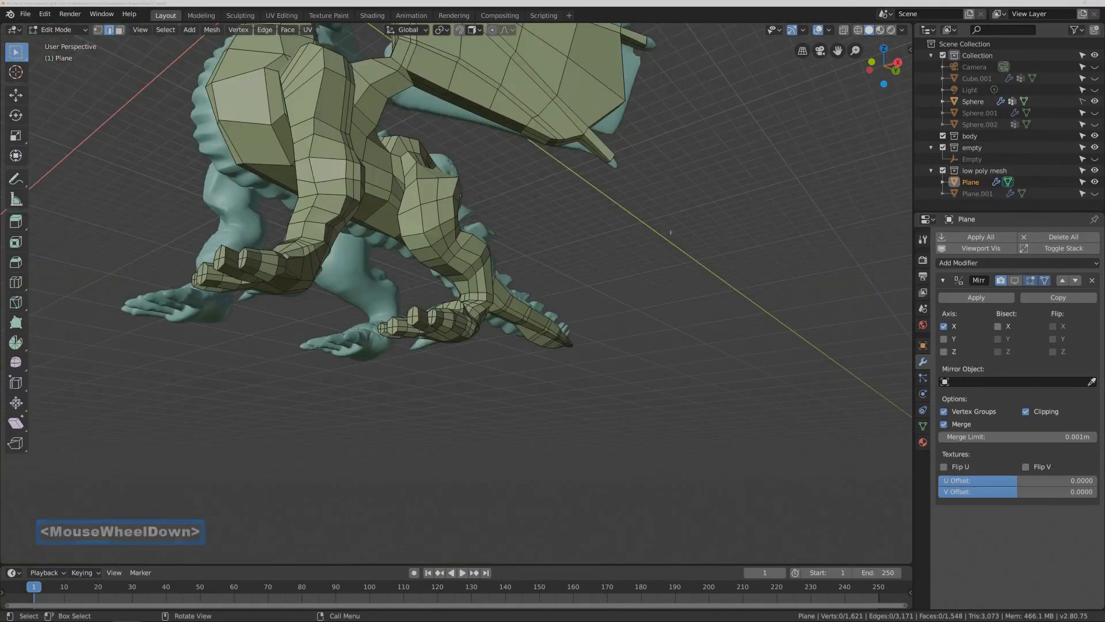
middle_click_drag(668, 254, 653, 221)
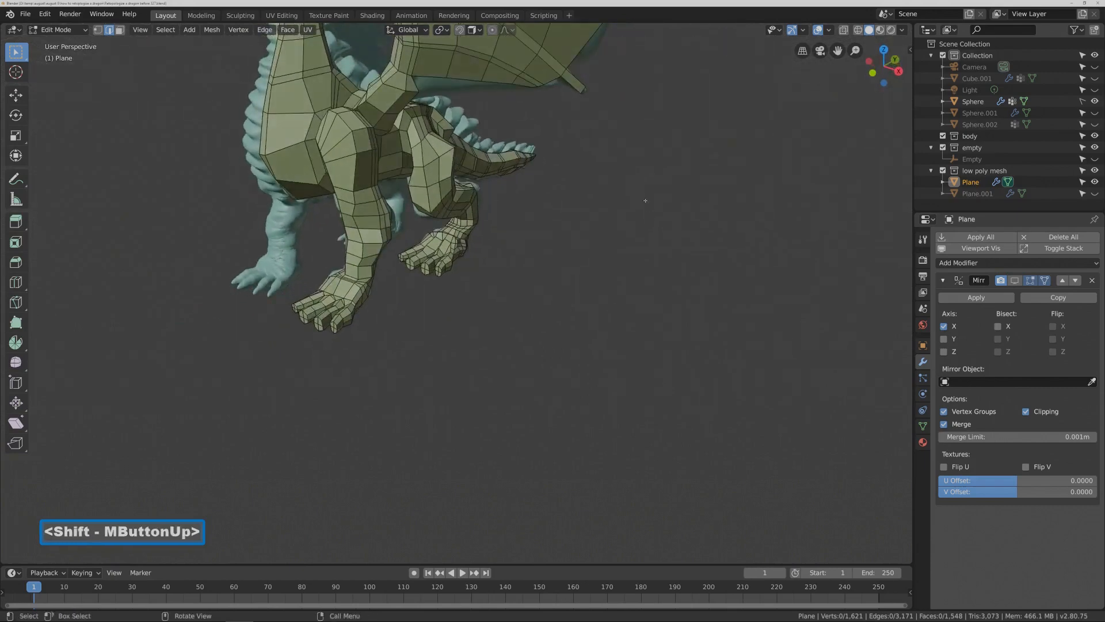
middle_click_drag(624, 138, 633, 181, "shift")
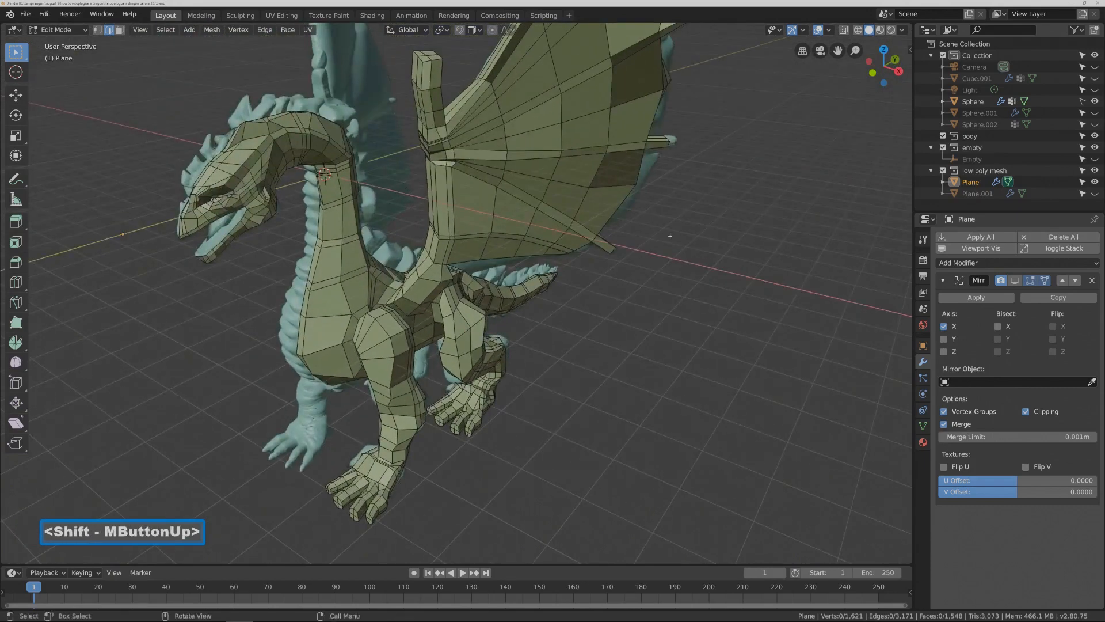
left_click(1015, 280)
middle_click_drag(507, 332, 543, 293)
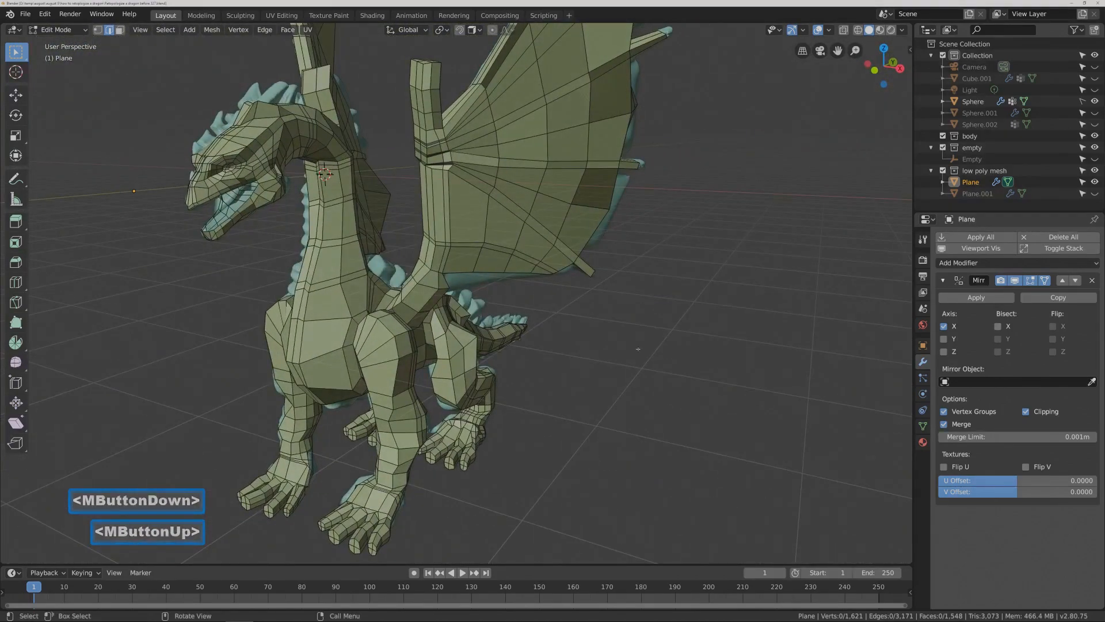
- Switch to Object Mode and hide the low-poly mesh so only the sculpt shows
key("Pause")
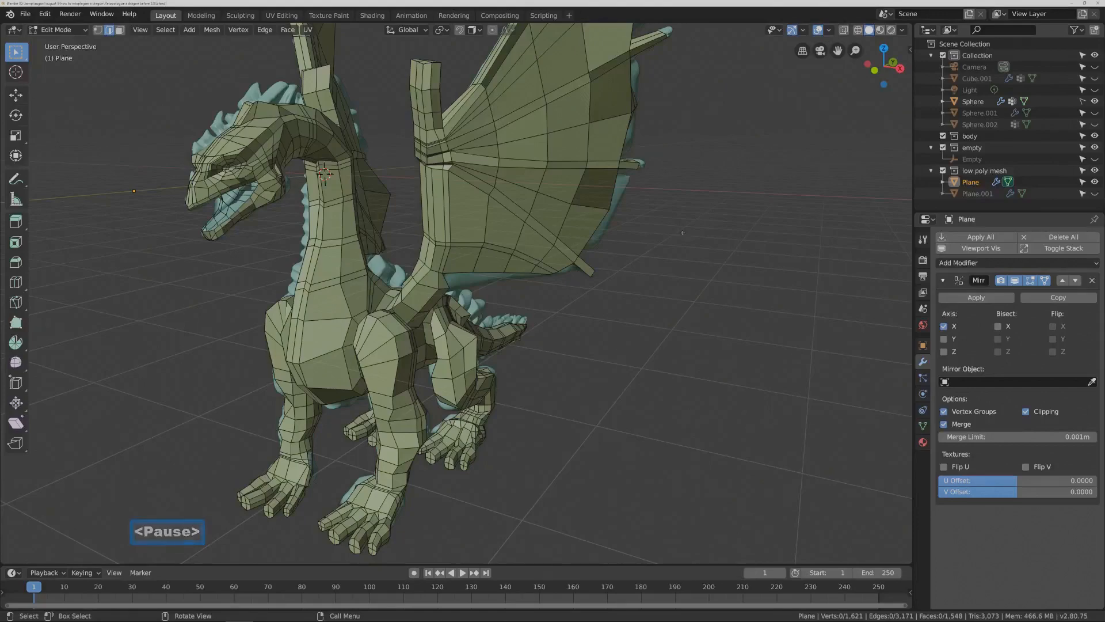
middle_click_drag(649, 206, 466, 200, "shift")
middle_click_drag(466, 199, 391, 202)
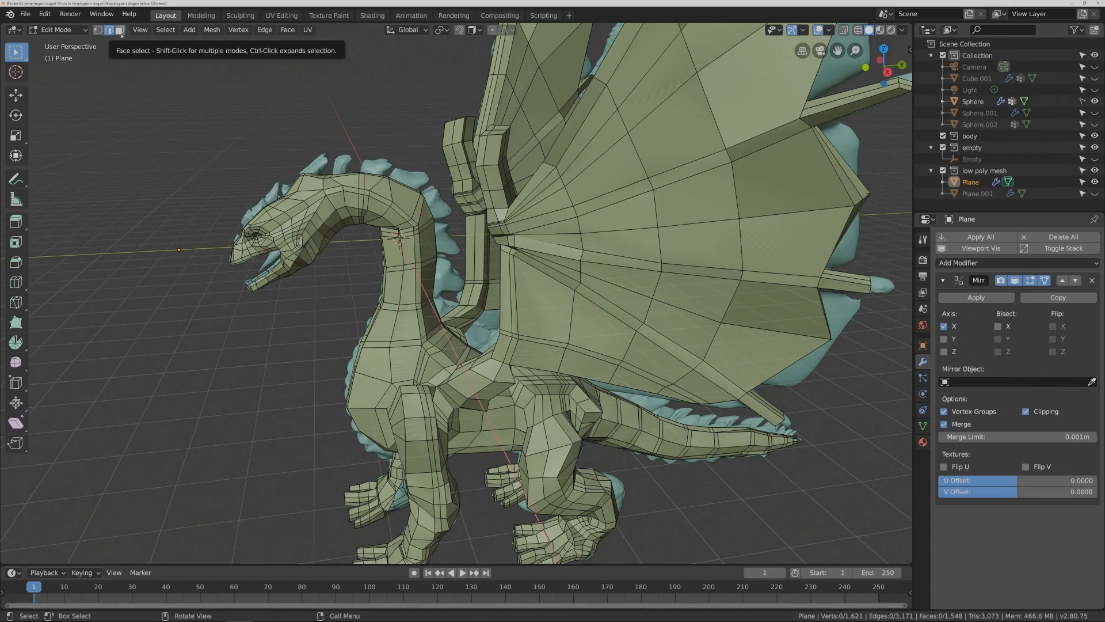
left_click(81, 30)
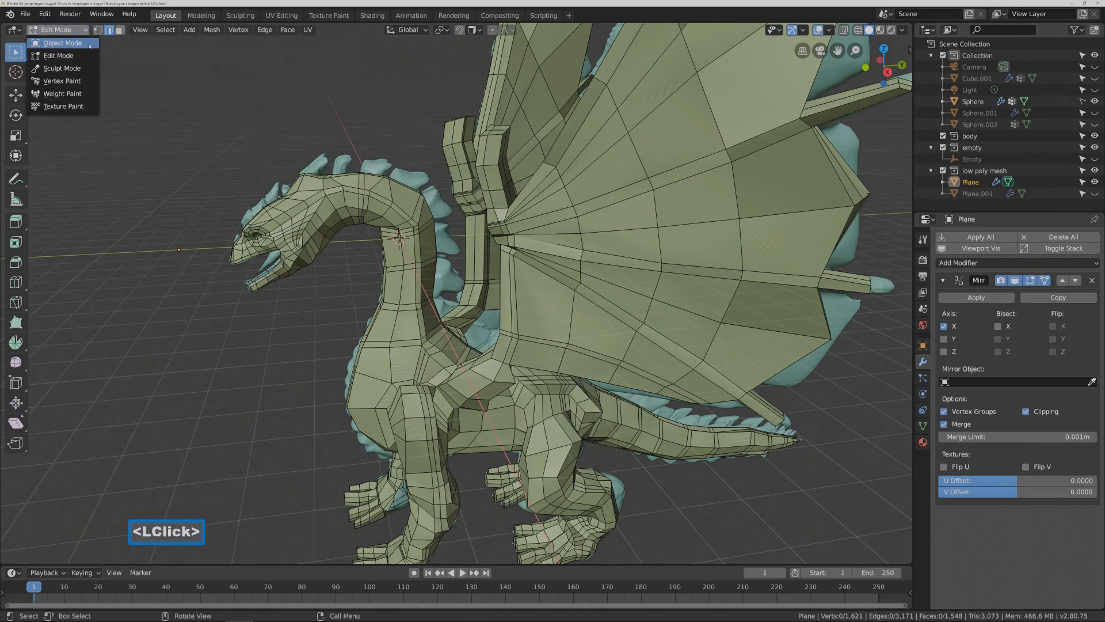
left_click(90, 43)
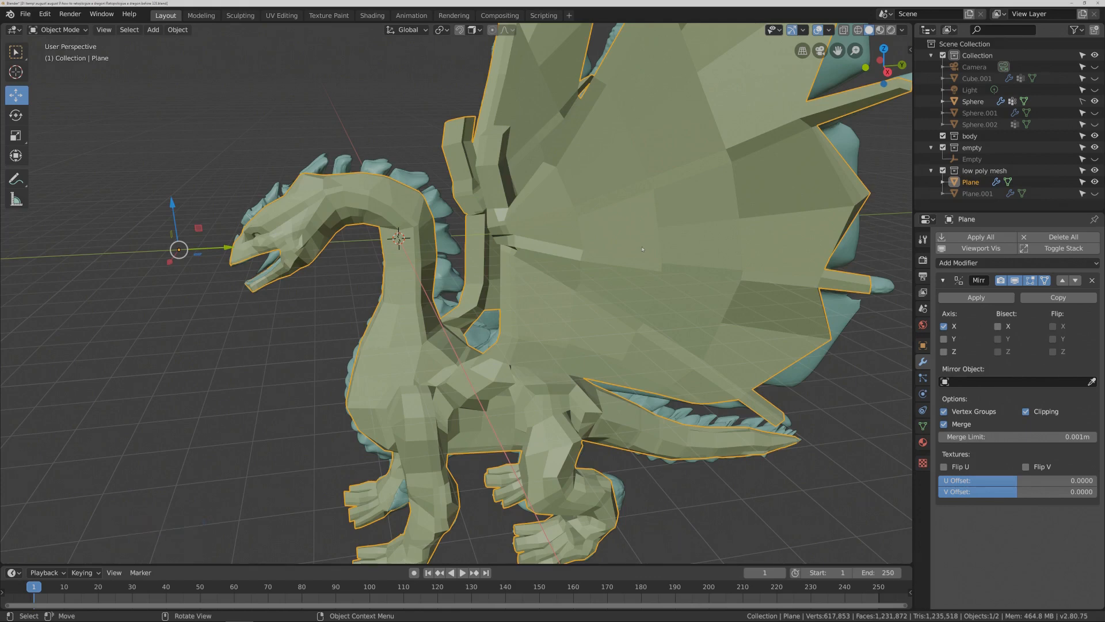
key("h")
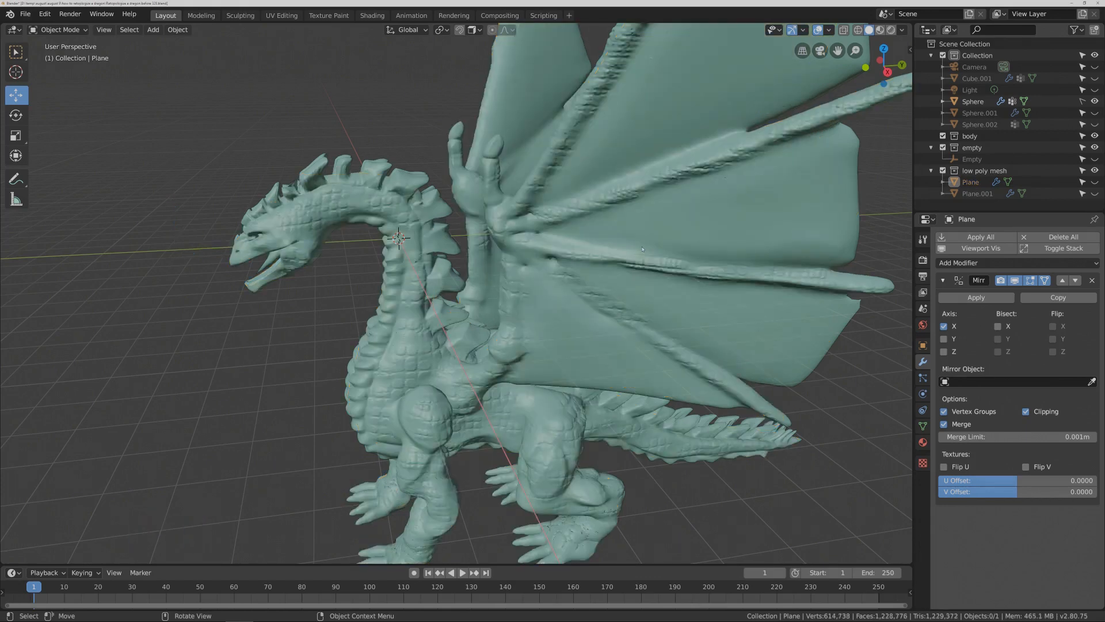
- Place the 3D cursor on top of the dragon's head at the horns and add a cylinder mesh there
key("Pause")
mouse_move(381, 225)
middle_mouse_down()
mouse_move(368, 221)
mouse_move(378, 218)
middle_mouse_up()
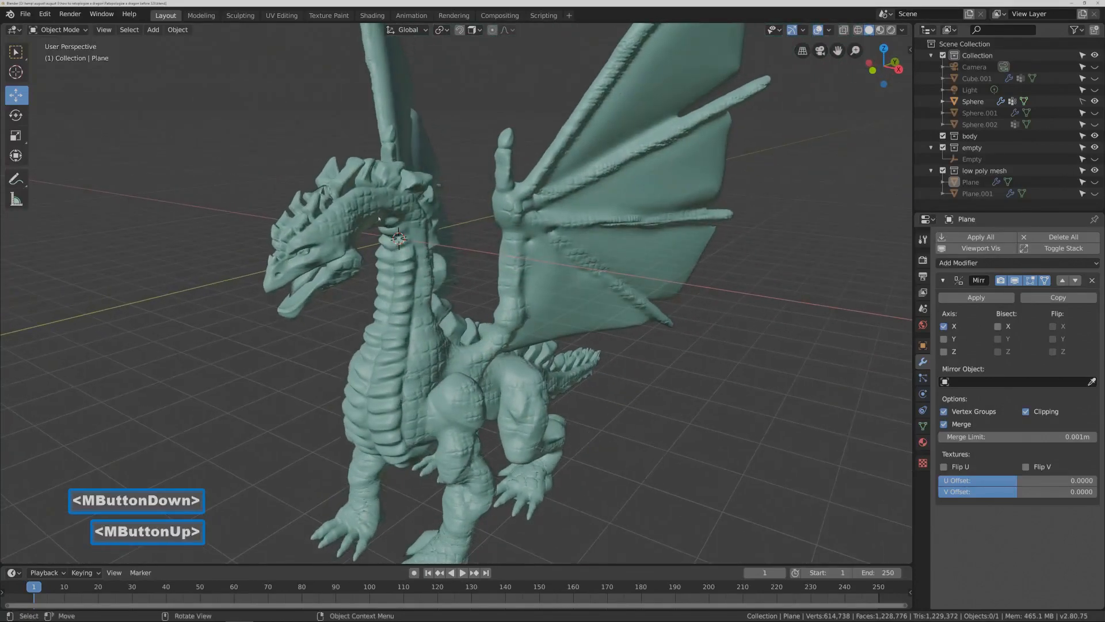
key("shift")
right_click(313, 203, "shift")
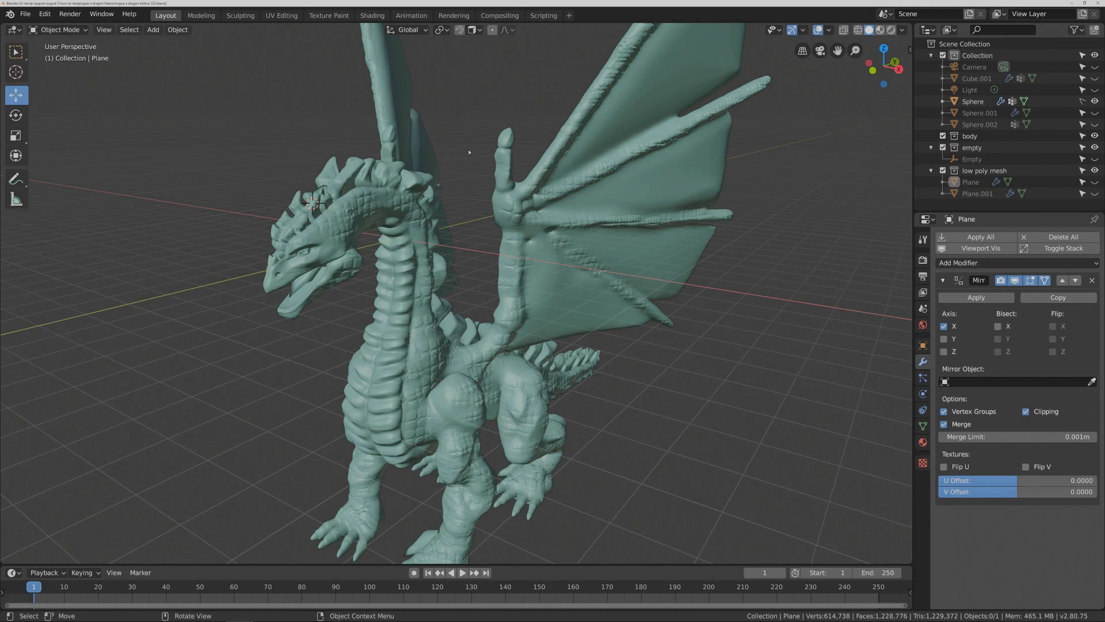
key("shift+a")
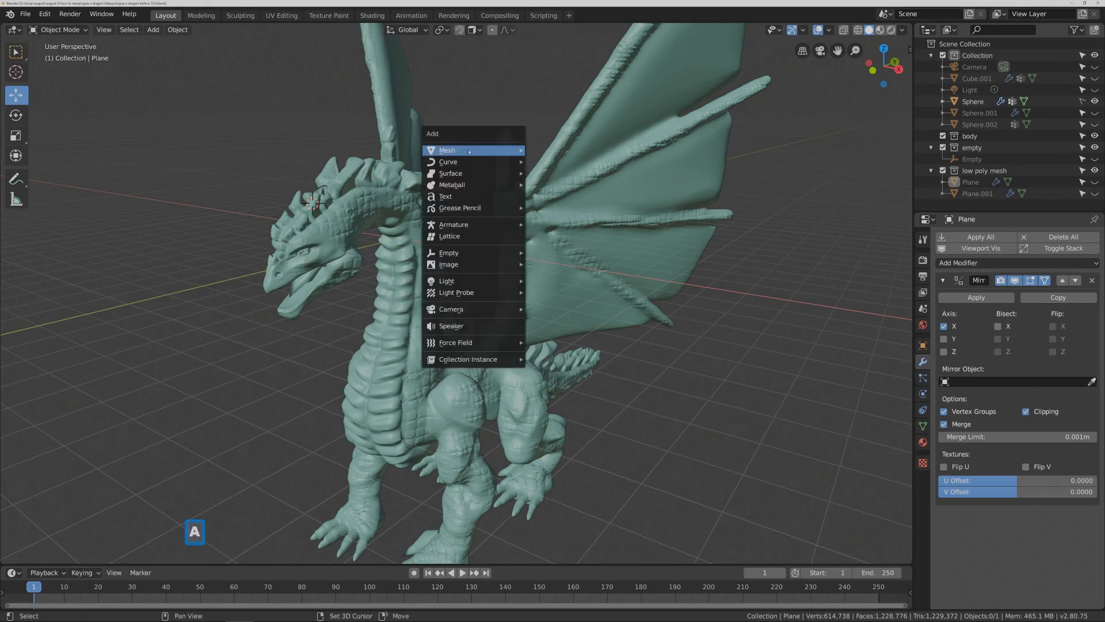
mouse_move(470, 151)
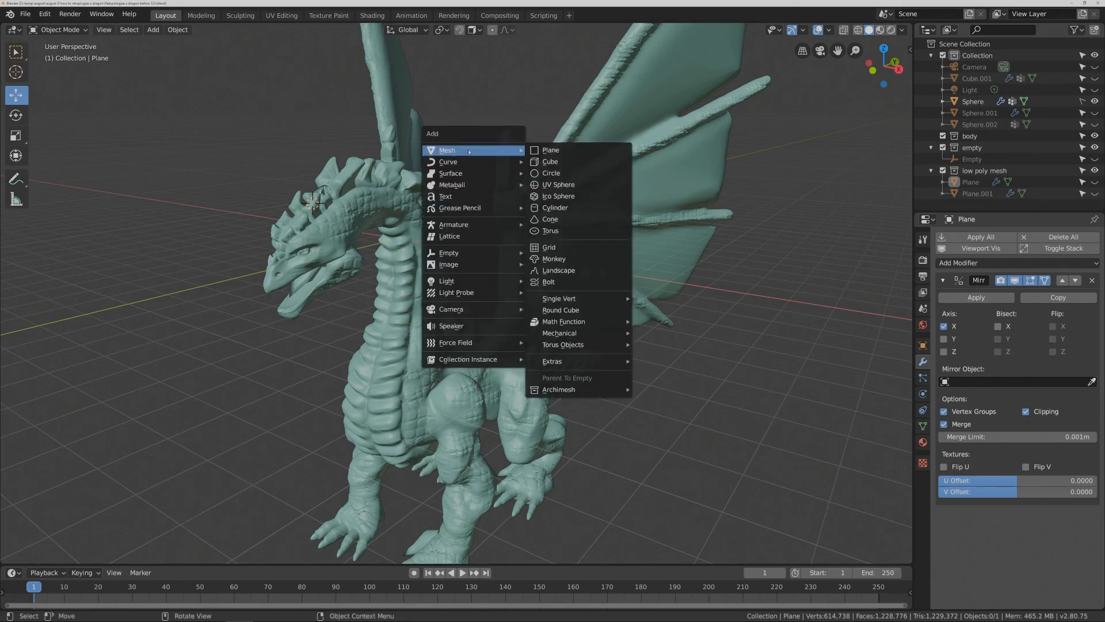
left_click(593, 208)
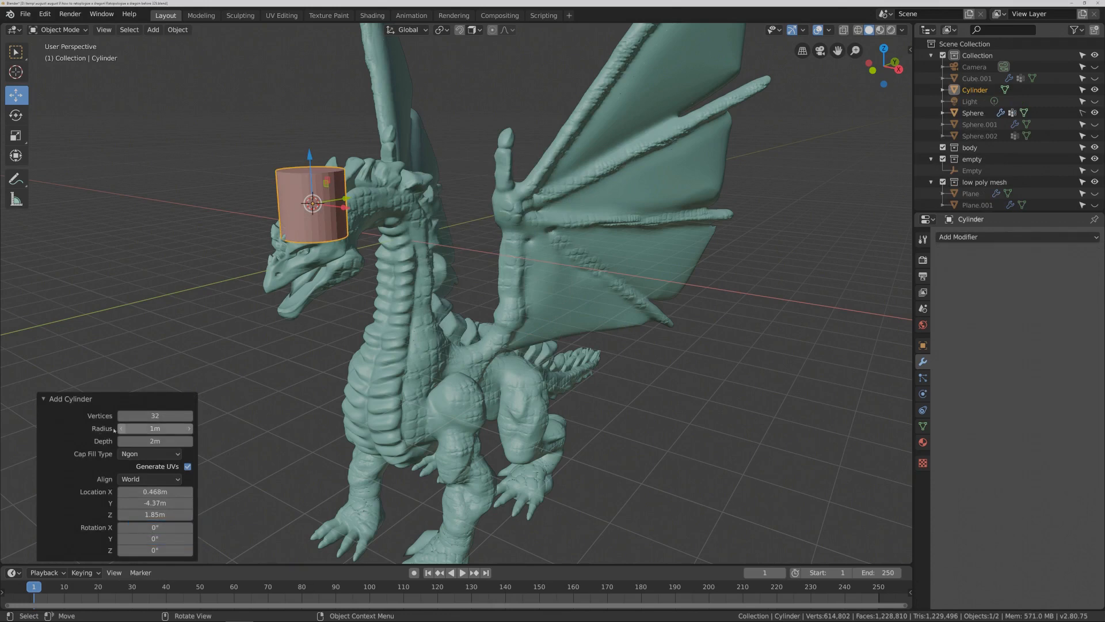
- Set the new cylinder to 12 vertices with its cap fill type as Nothing, and deselect it
left_click(158, 416)
type("12")
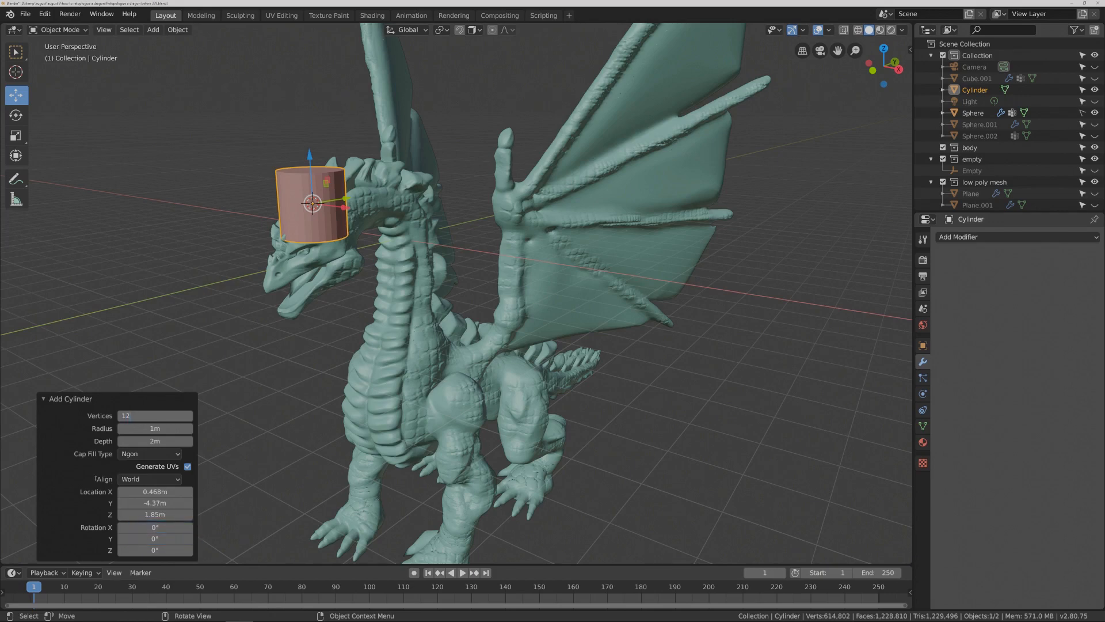
key("Return")
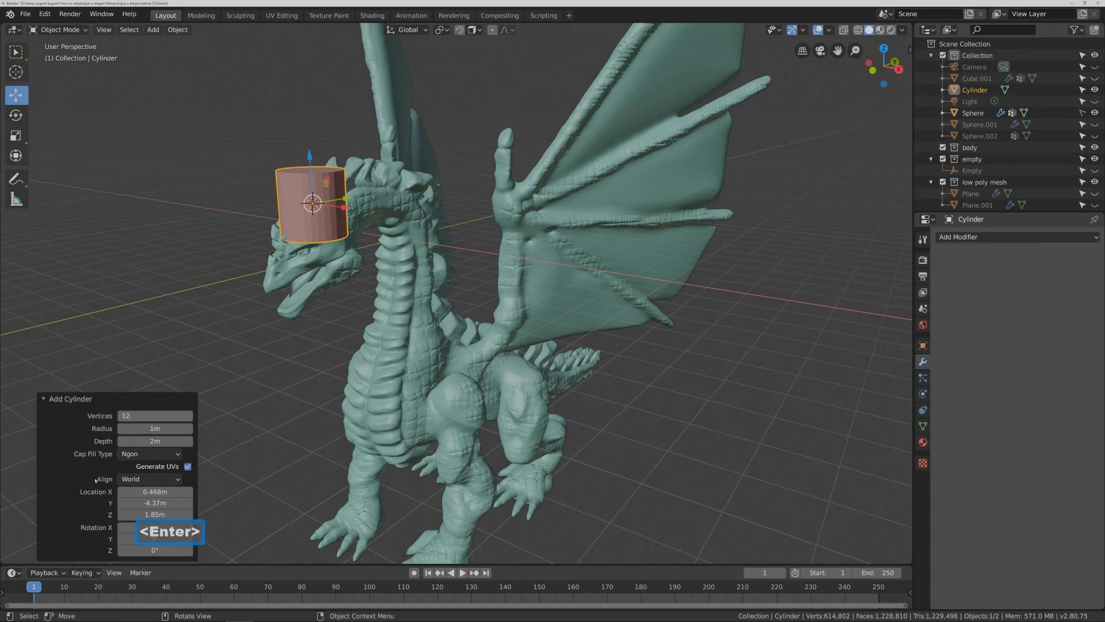
left_click(180, 455)
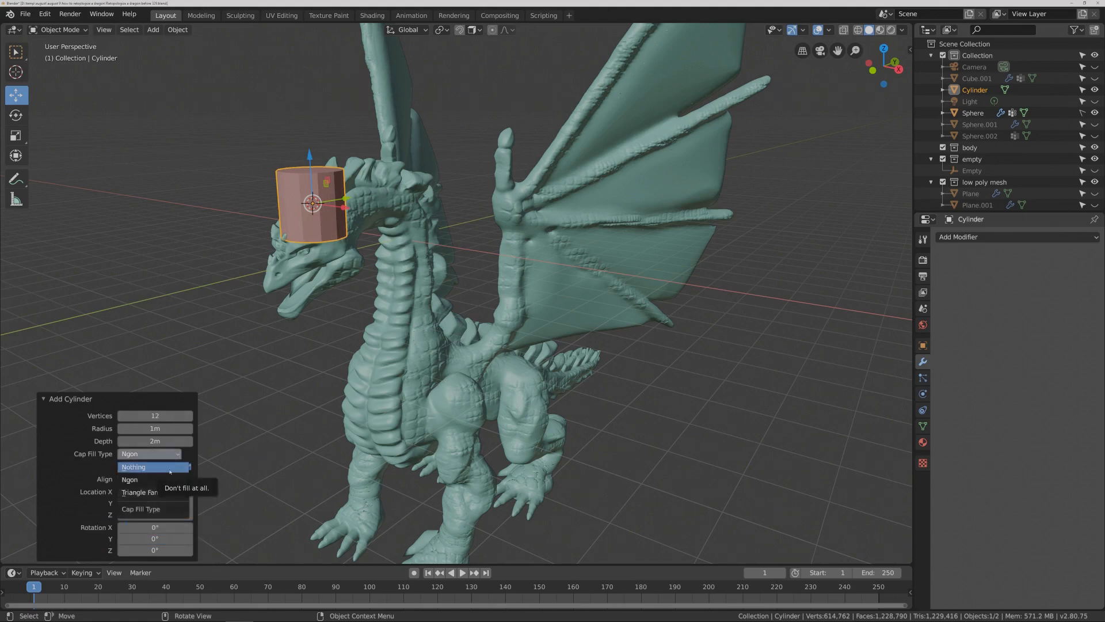
left_click(170, 469)
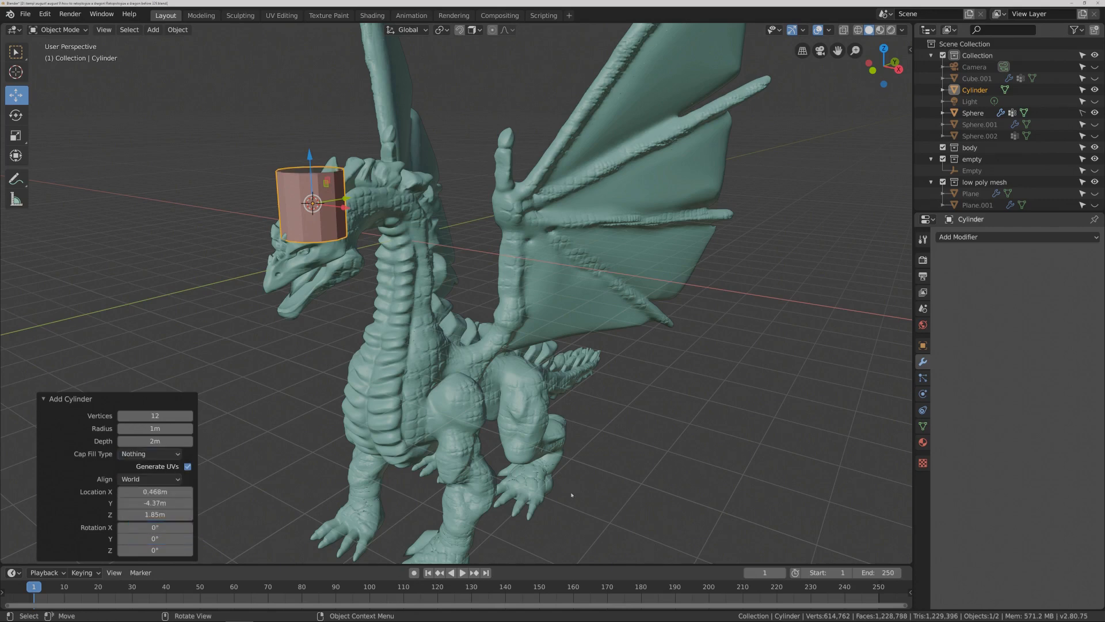
left_click(639, 396)
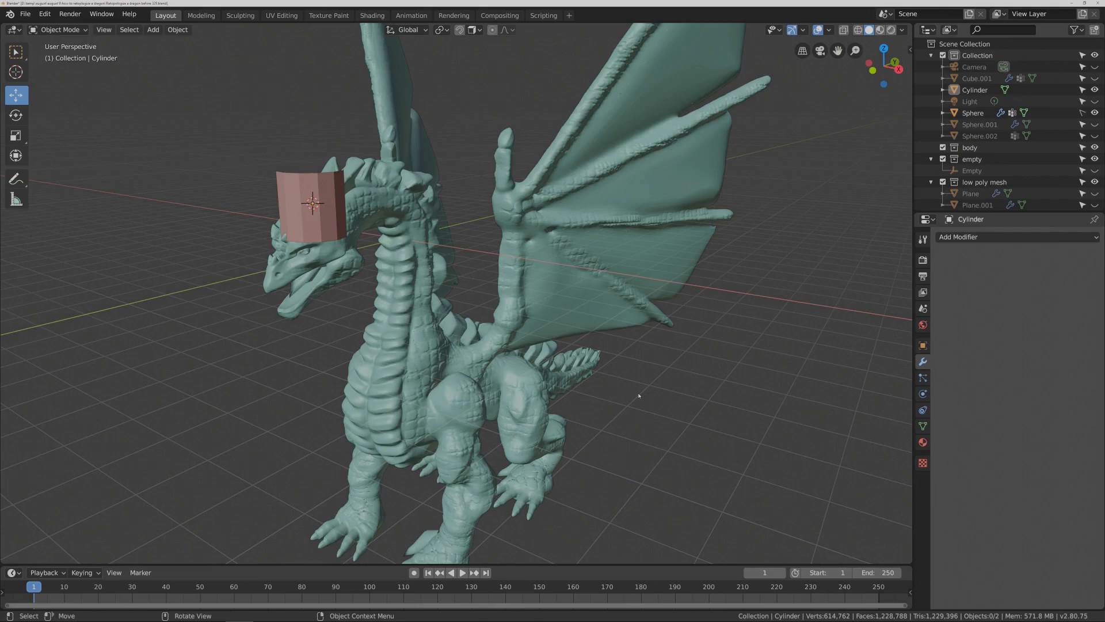
- Close the cylinder's open top with a Grid Fill in Edit Mode, and deselect the result
key("Pause")
middle_click_drag(453, 164, 403, 248)
left_click(405, 284)
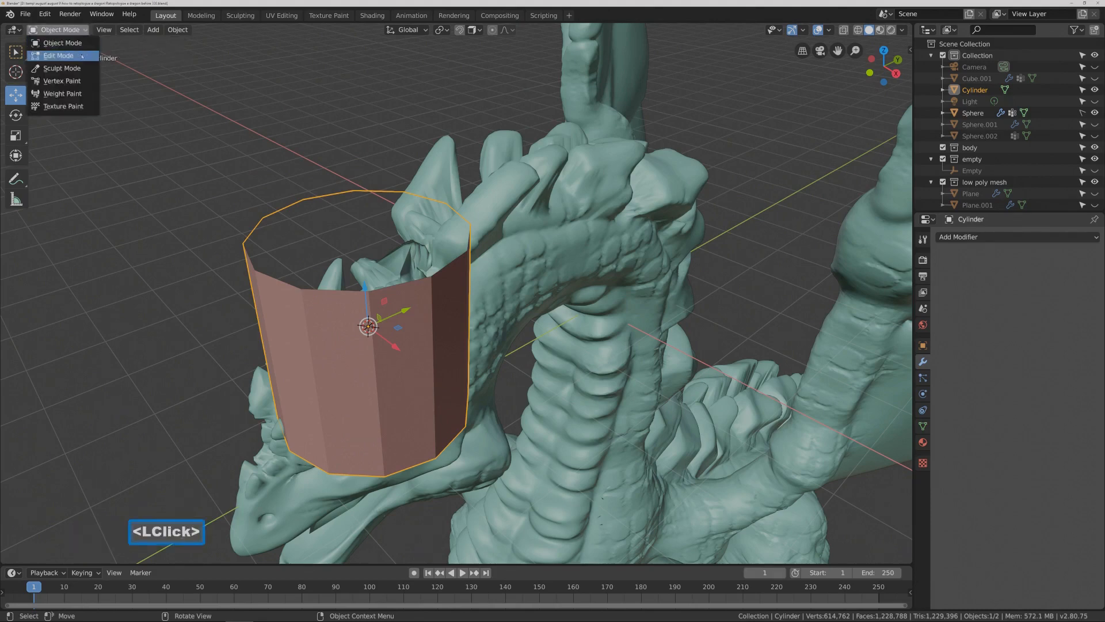
left_click(58, 55)
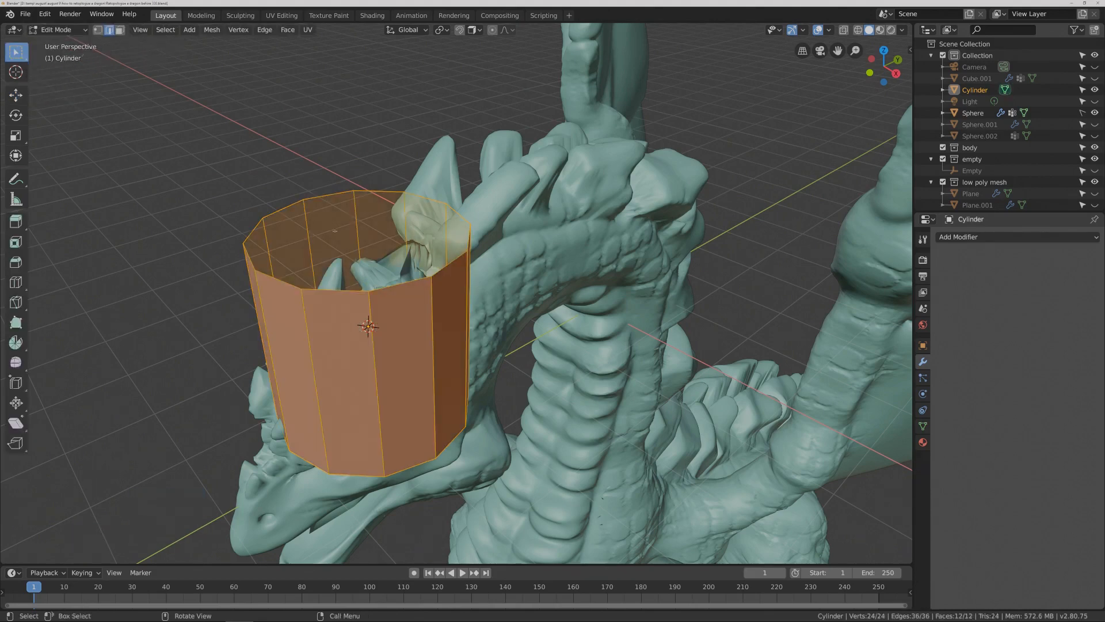
left_click(416, 116)
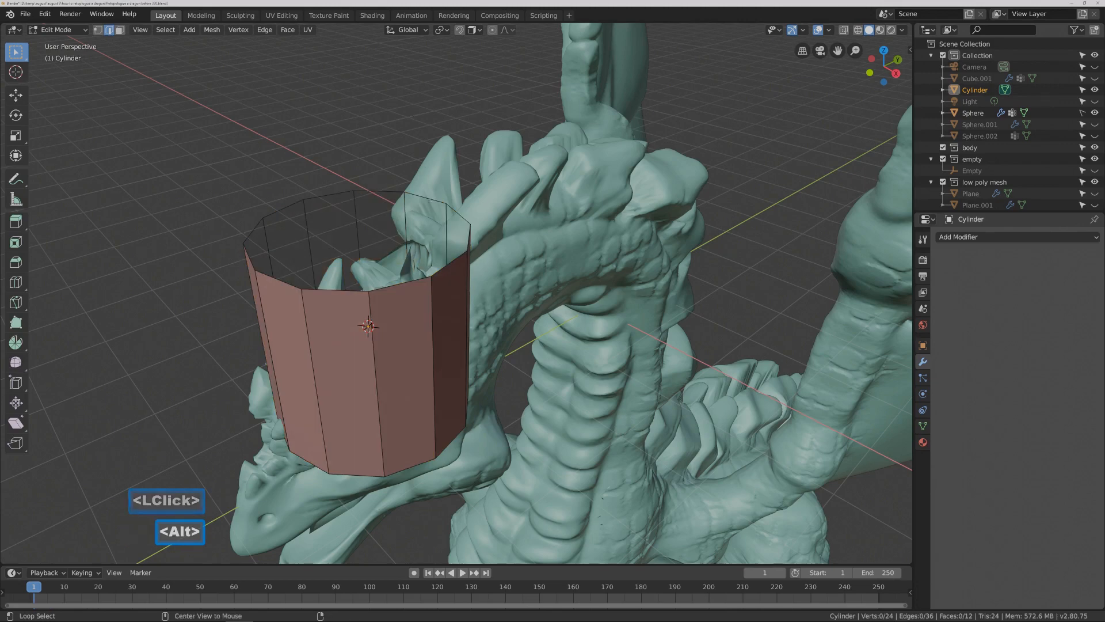
left_click(422, 280, "alt")
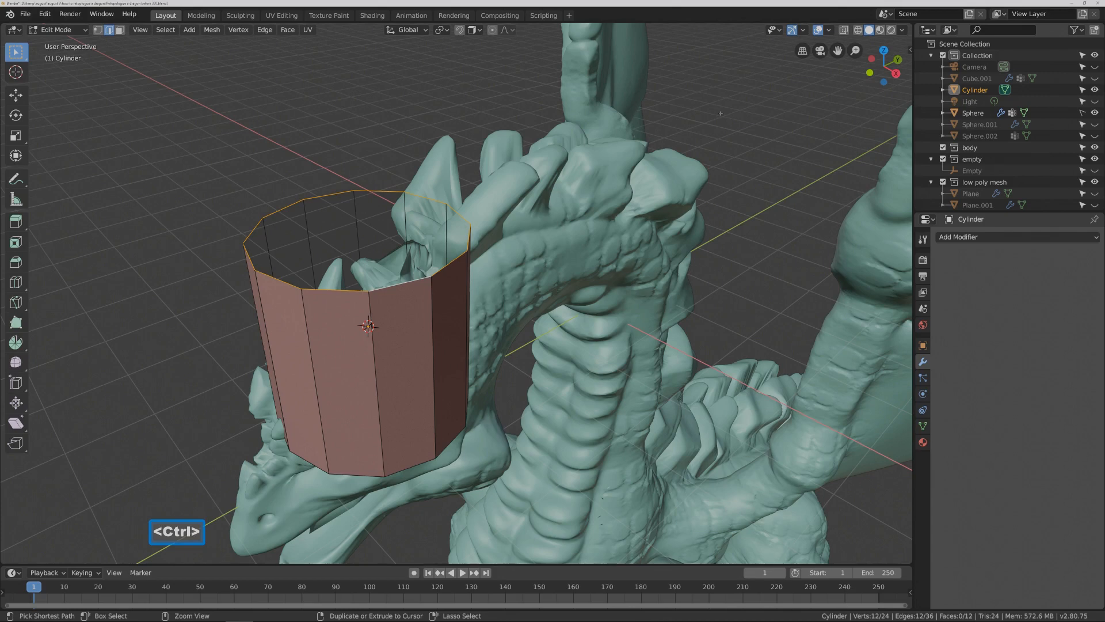
key("ctrl+f")
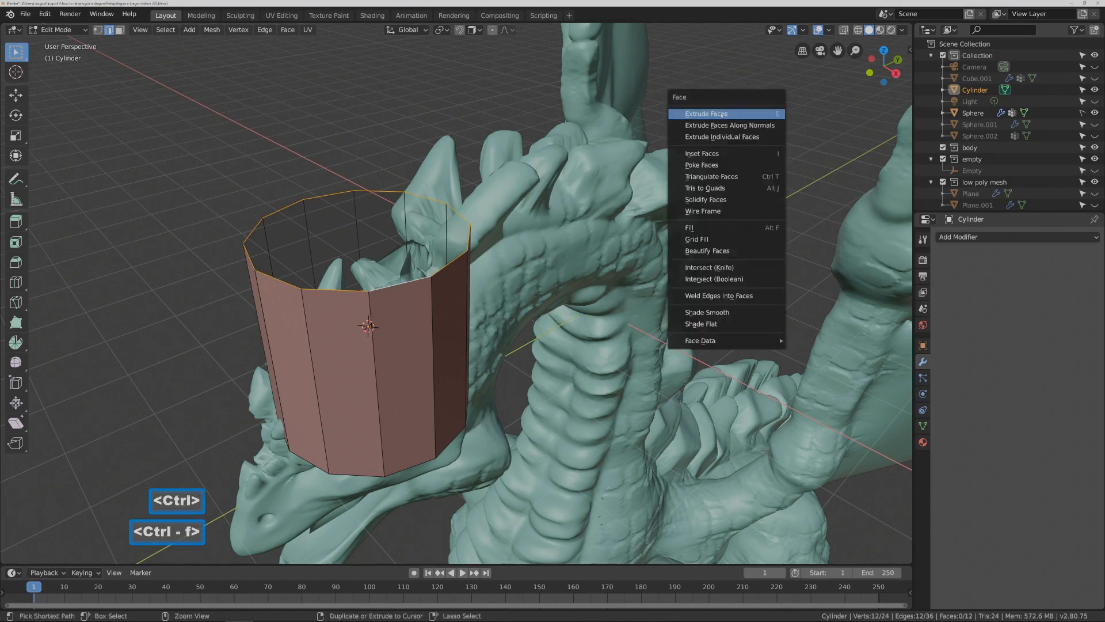
left_click(728, 239)
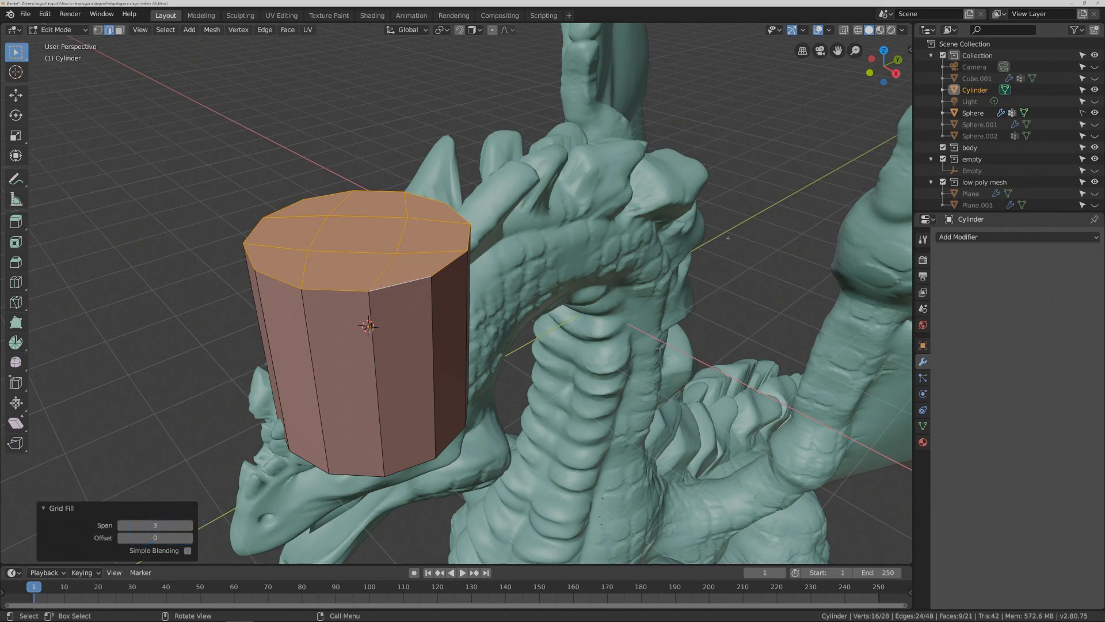
left_click(764, 176)
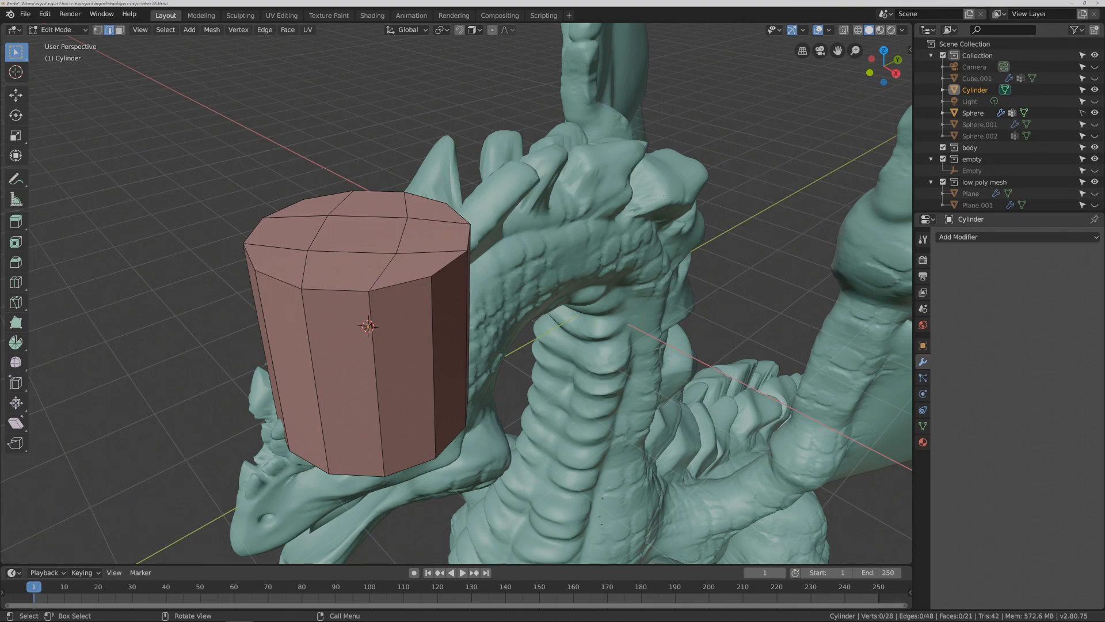
- Scale the whole cylinder mesh down to 0.197 so it is about the size of a head horn
middle_click_drag(506, 296, 743, 249)
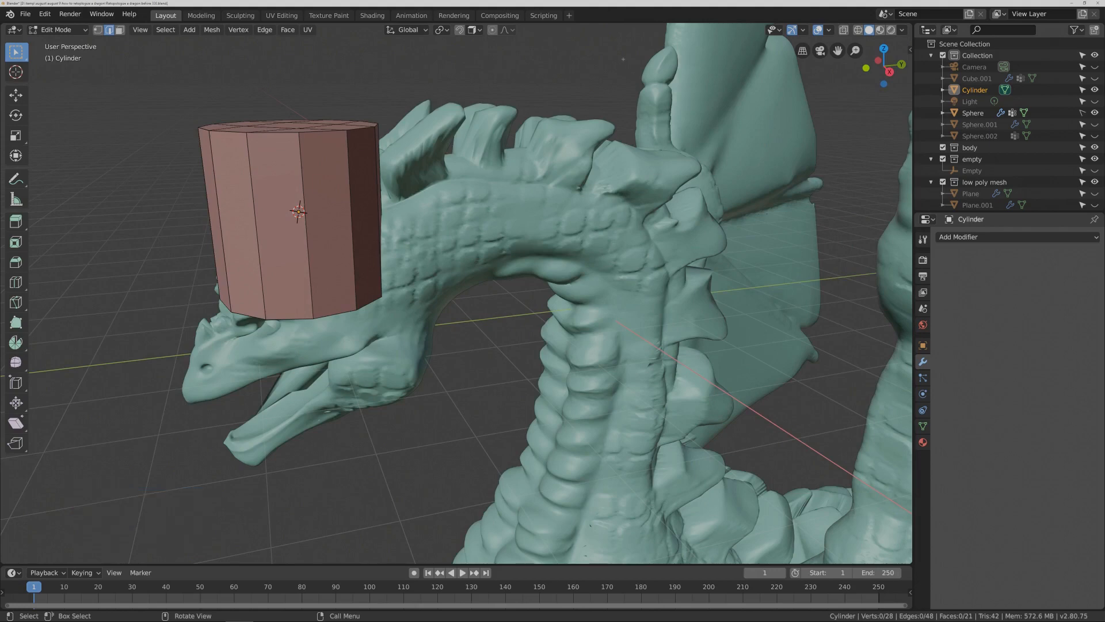
key("Pause")
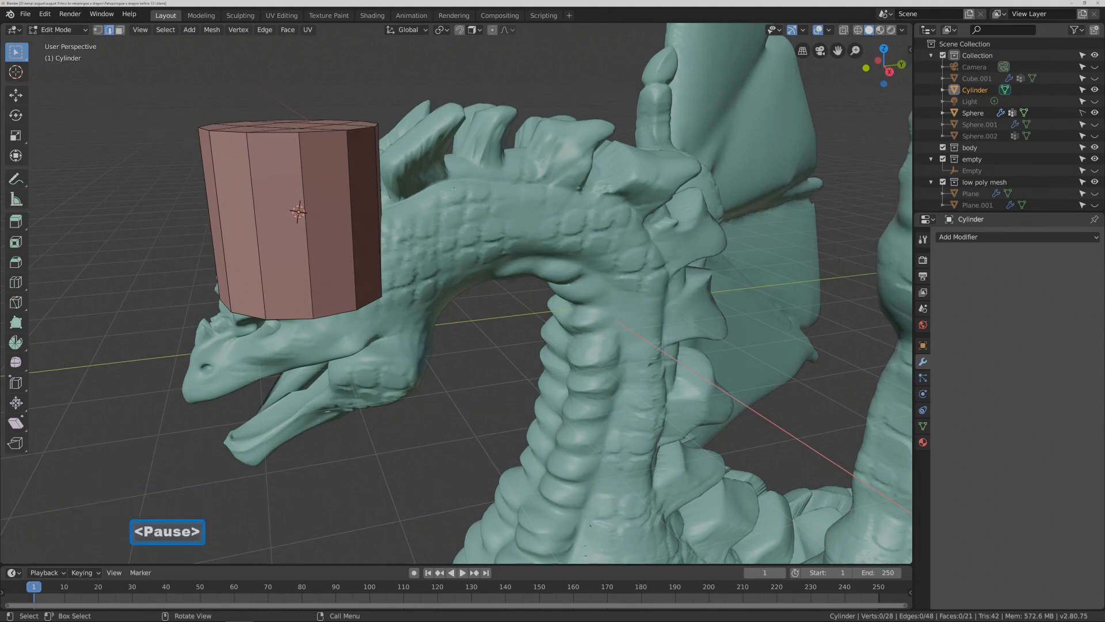
key("a")
key("s")
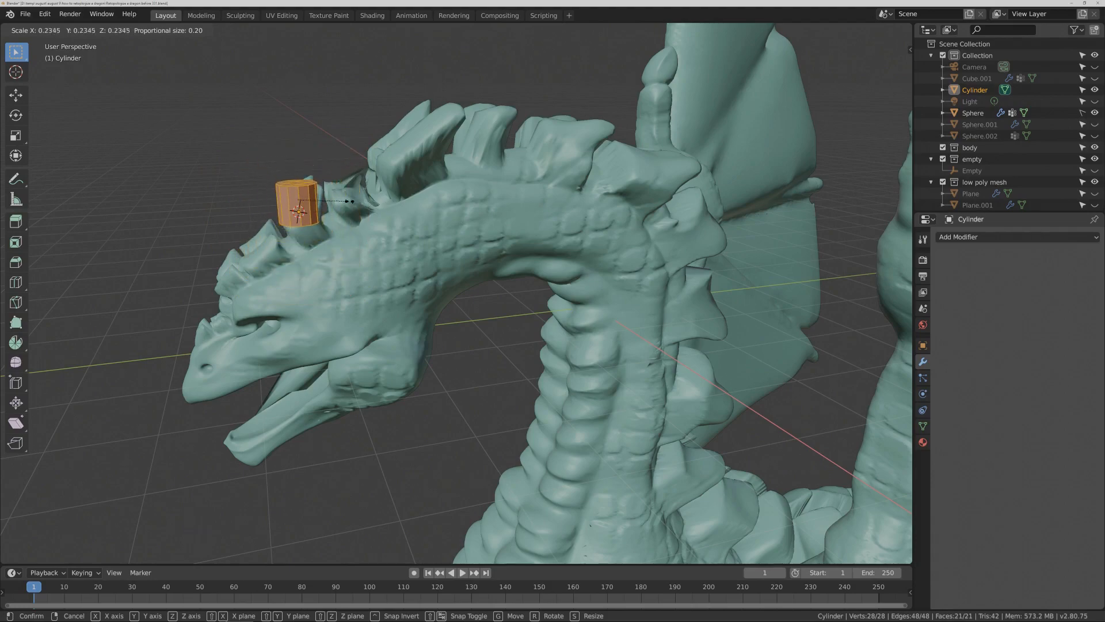
left_click(343, 206)
- Rotate the cylinder about the Z axis by -57.8°, with a further small Z rotation to align it with the head
mouse_move(343, 206)
middle_mouse_down()
mouse_move(360, 204)
mouse_move(342, 203)
middle_mouse_up()
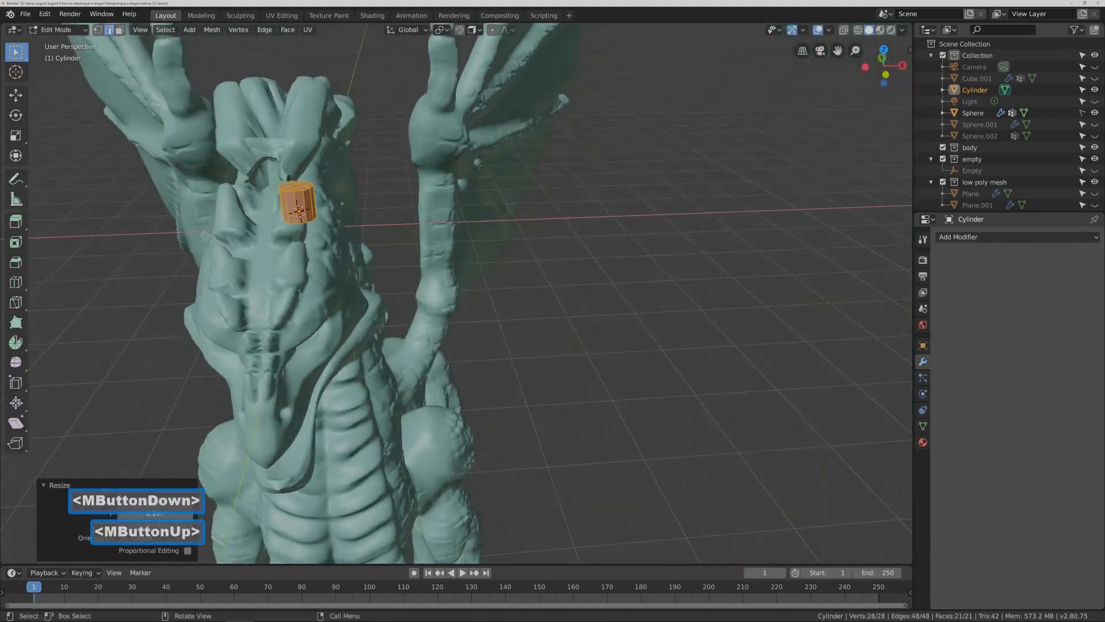
left_click(15, 94)
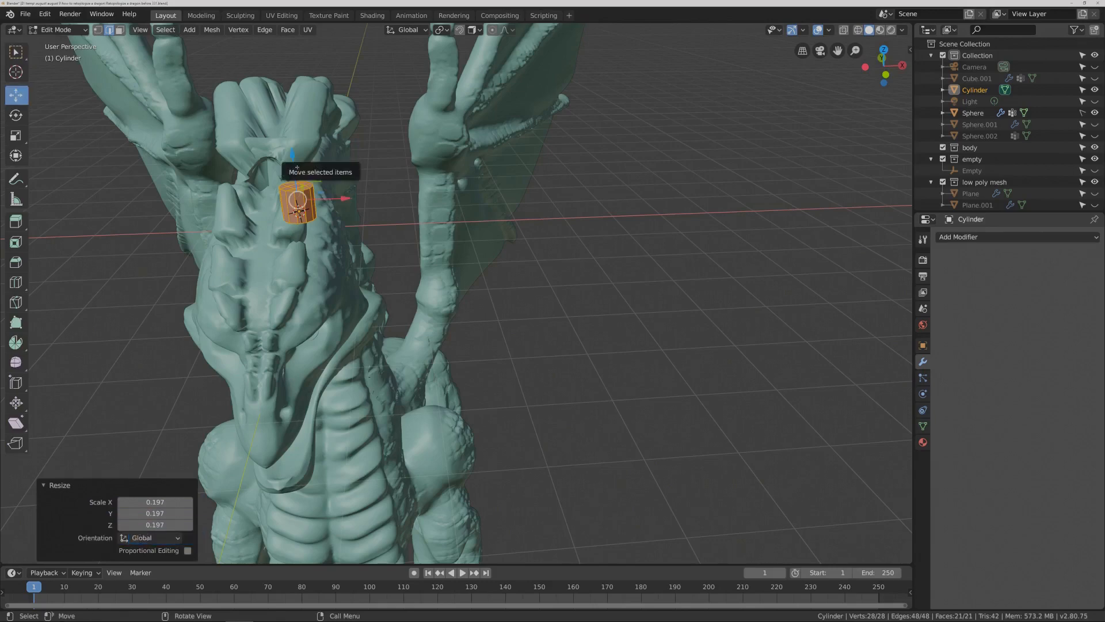
key("r")
key("z")
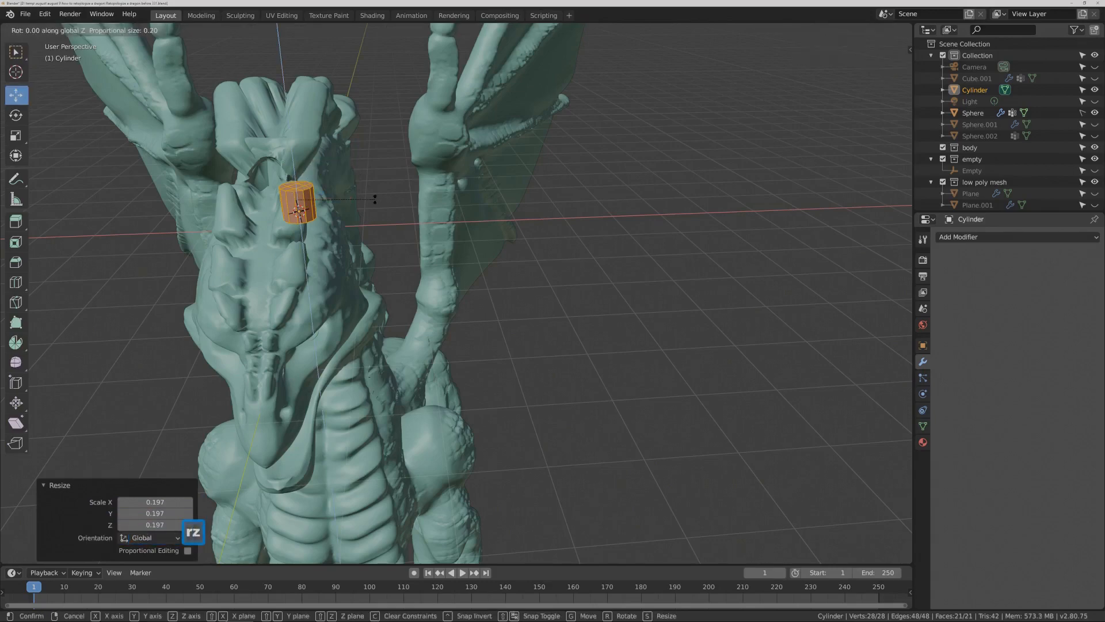
left_click(315, 224)
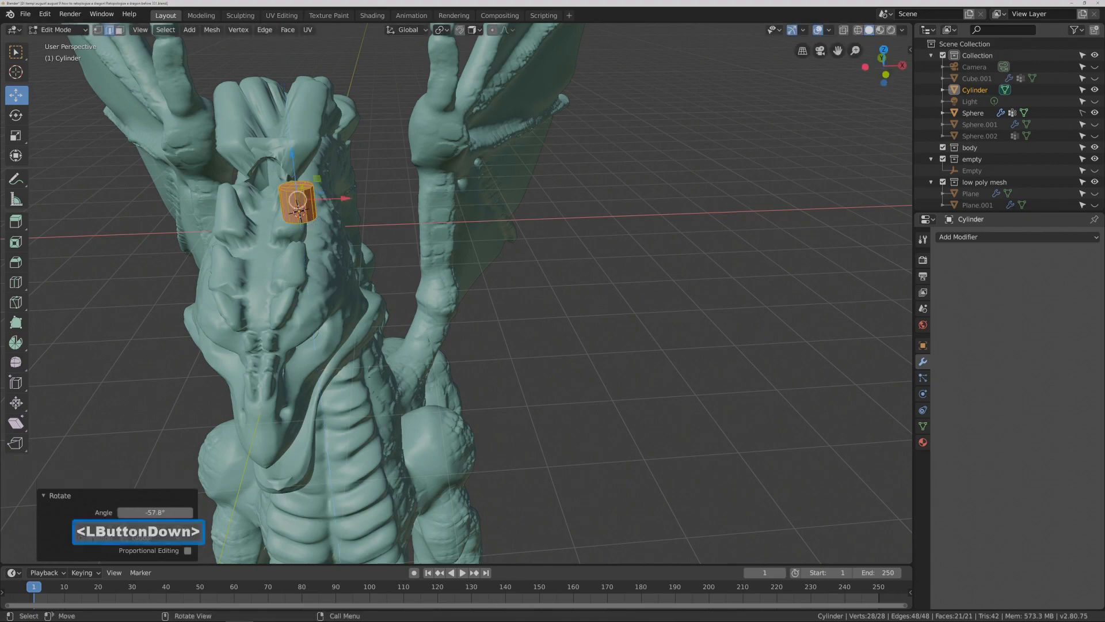
middle_click_drag(322, 222, 363, 252)
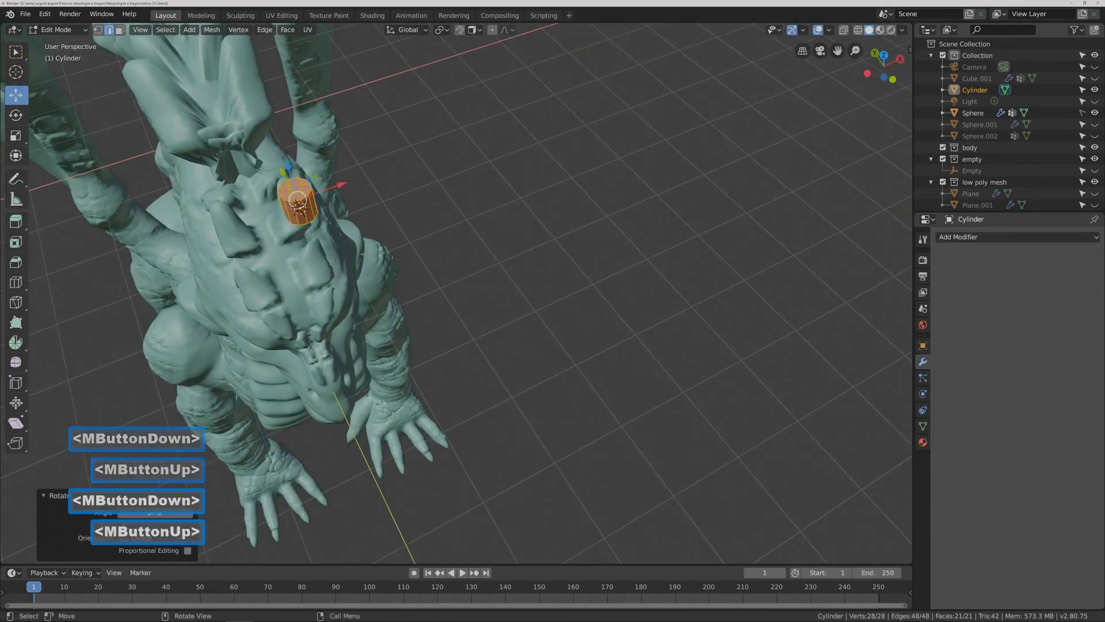
key("r")
key("z")
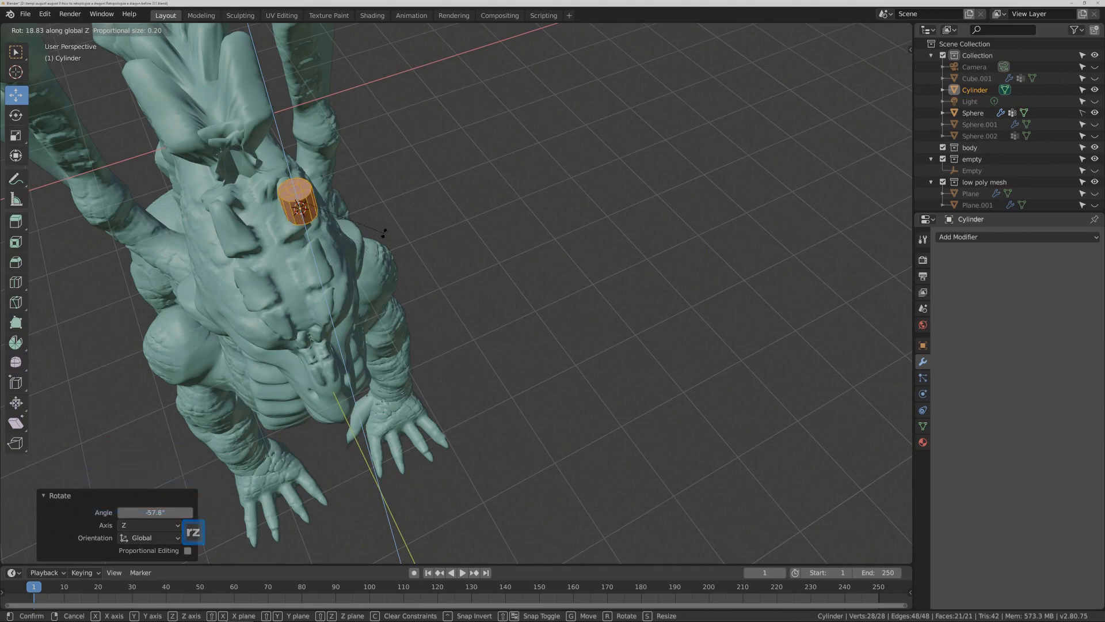
left_click(381, 235)
- Lower the cylinder onto the dragon's head and shift it -0.16 m along X to the horn
middle_click_drag(374, 245, 304, 164)
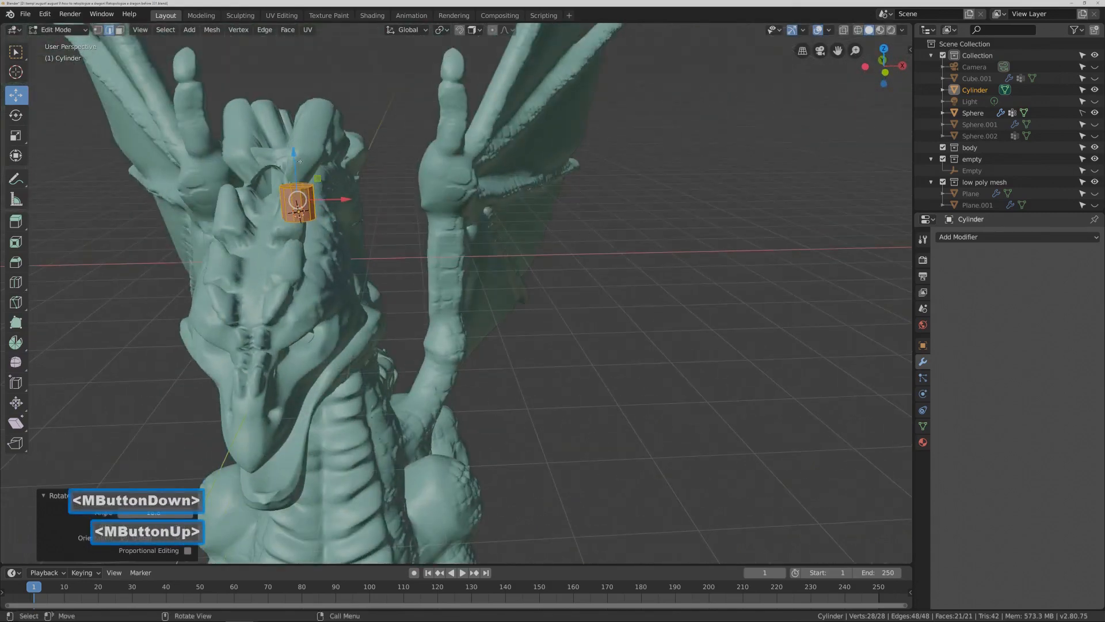
left_click_drag(294, 155, 294, 176)
middle_click_drag(442, 259, 360, 258)
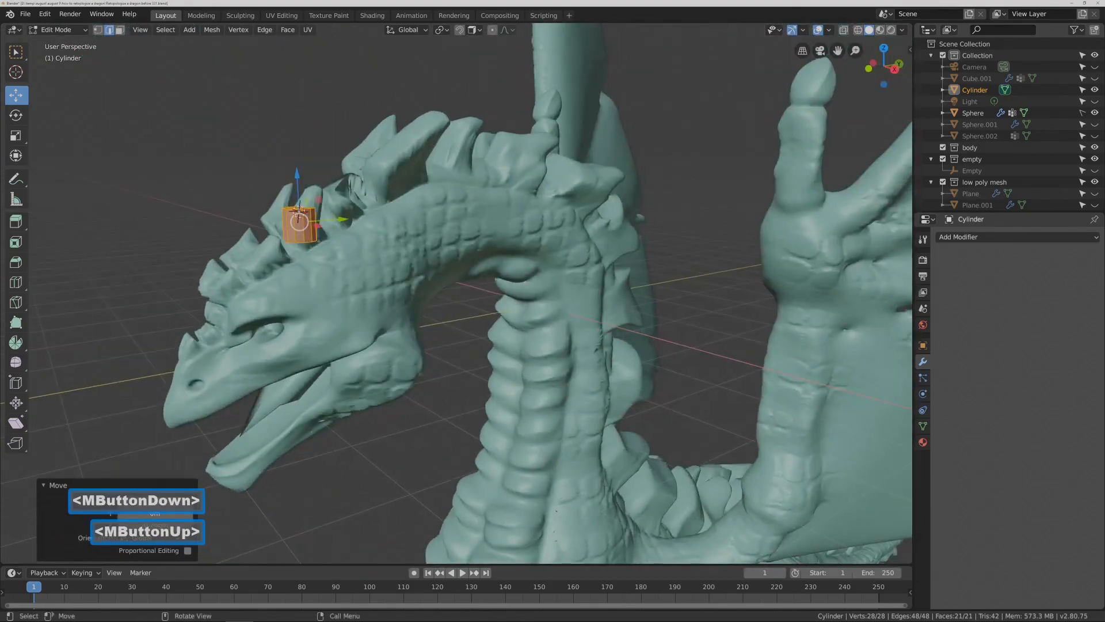
key("Pause")
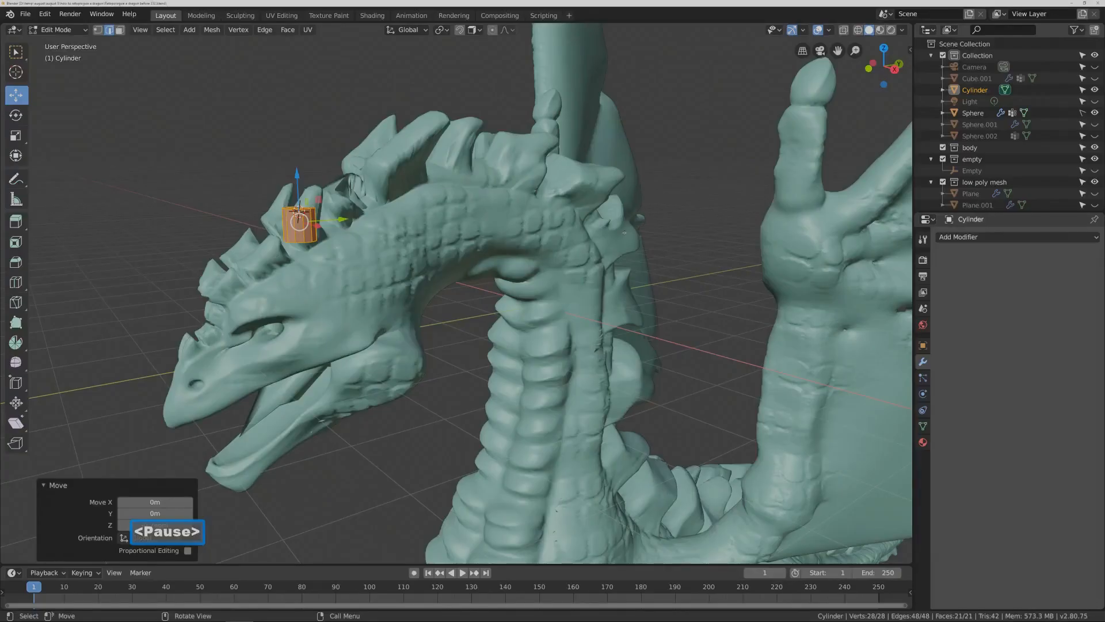
middle_click_drag(624, 232, 438, 309)
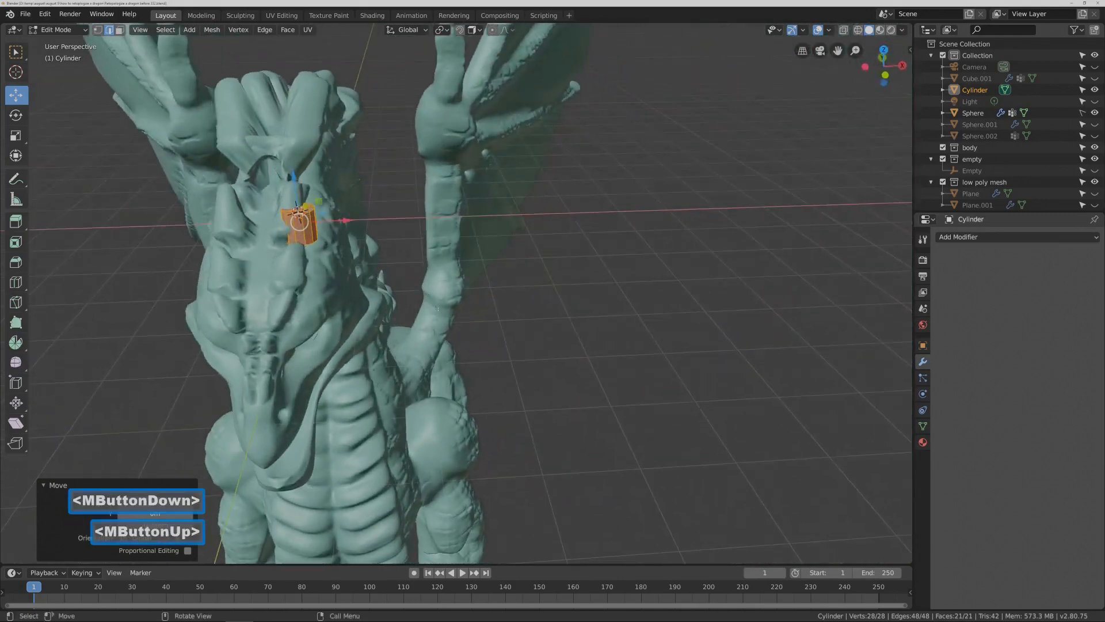
left_click_drag(300, 221, 286, 221)
- Scale the cylinder down further and move it 0.0489 m along Y to fit inside the head horn
key("s")
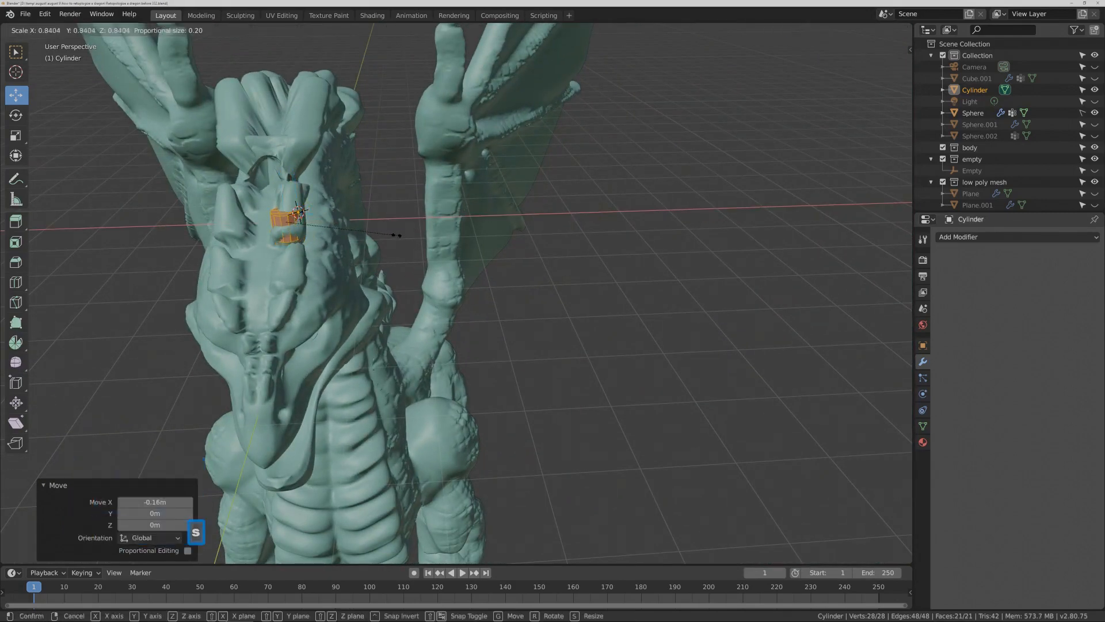
left_click(369, 234)
middle_click_drag(369, 234, 287, 247)
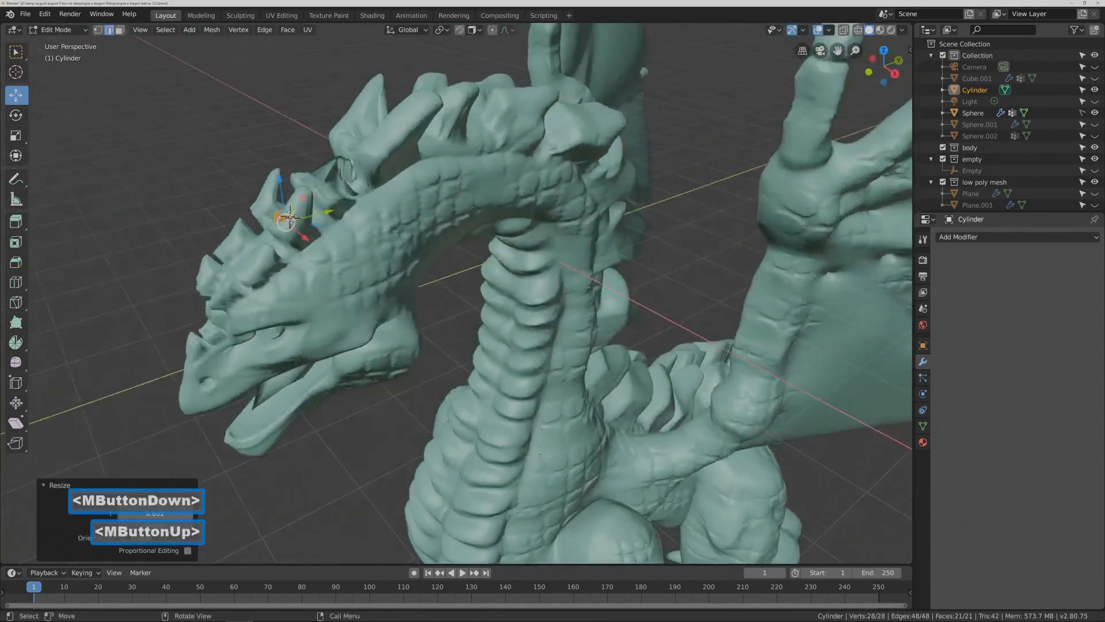
left_click_drag(289, 214, 331, 216)
- Show the dragon's head and neck in the right orthographic view with wireframe shading
middle_click_drag(331, 217, 311, 207)
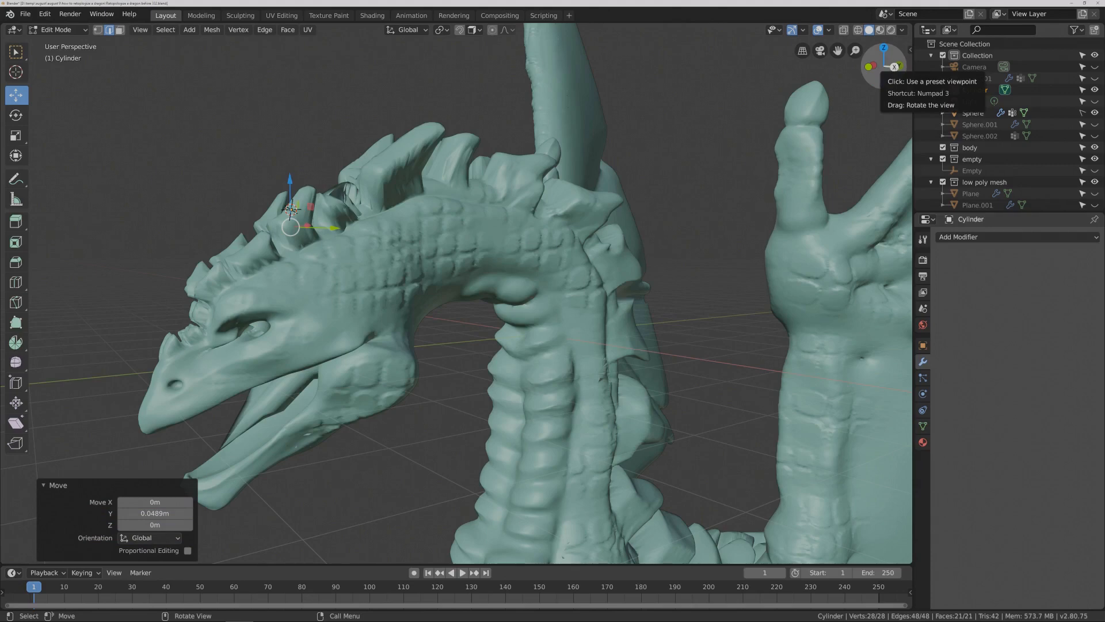
left_click(894, 67)
middle_click_drag(601, 322, 635, 211, "ctrl")
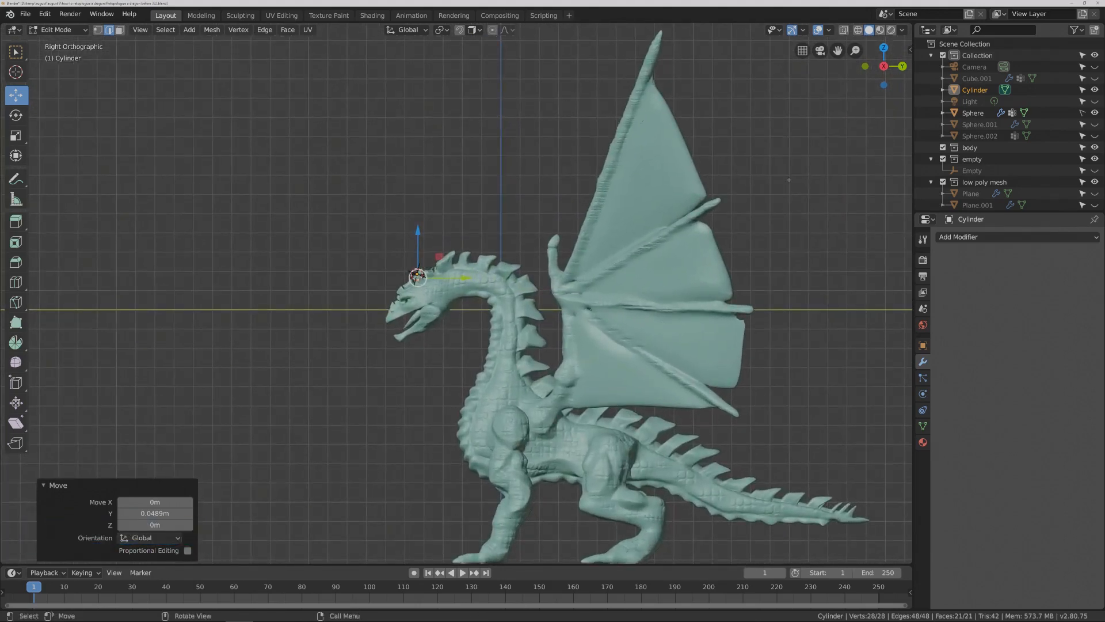
key("Pause")
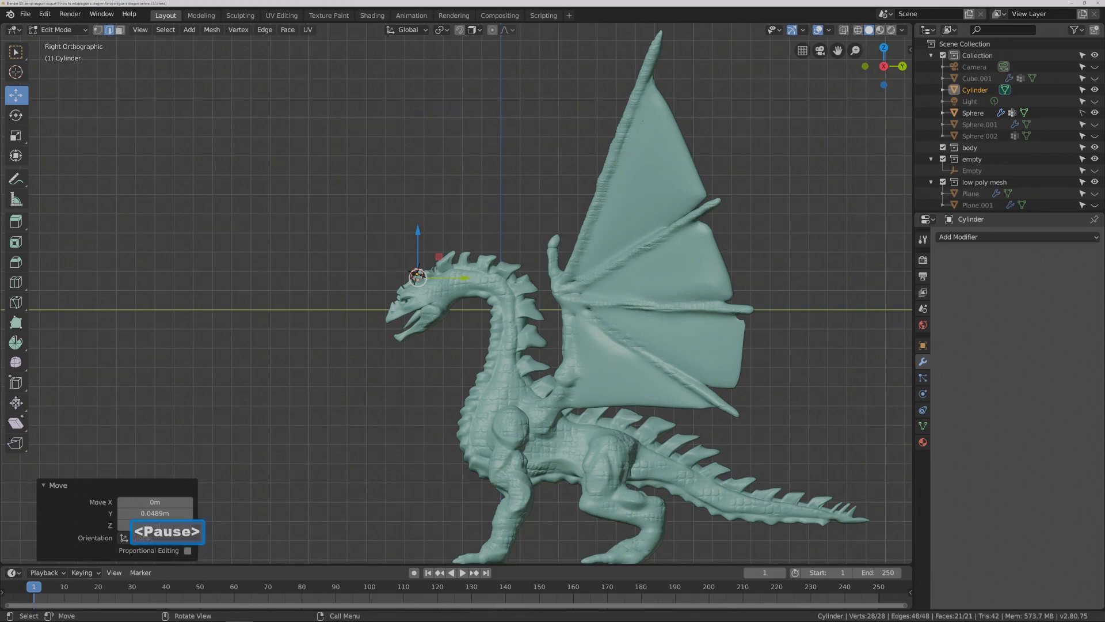
middle_click_drag(636, 327, 698, 321, "ctrl")
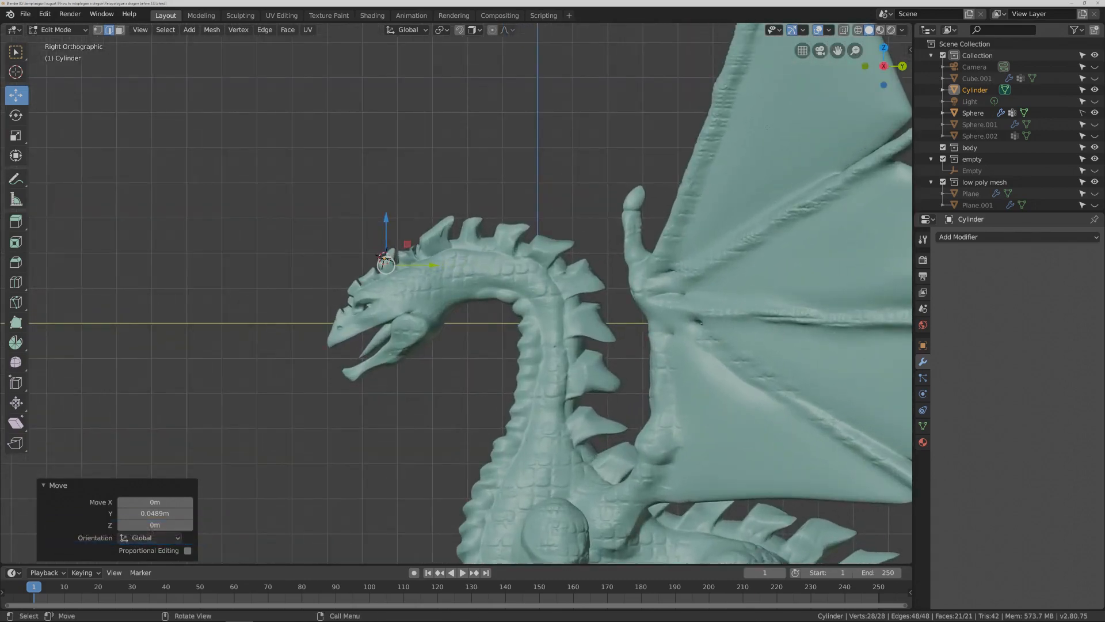
left_click(383, 257)
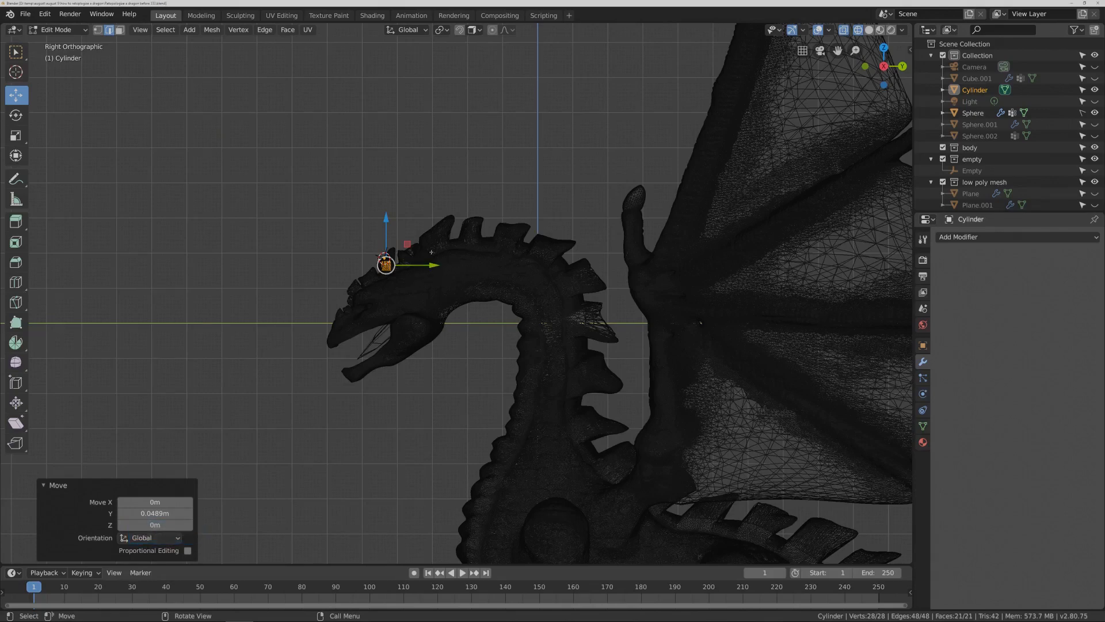
- Duplicate the cylinder and place the copy at the base of the large horn at the back of the head
key("shift+d")
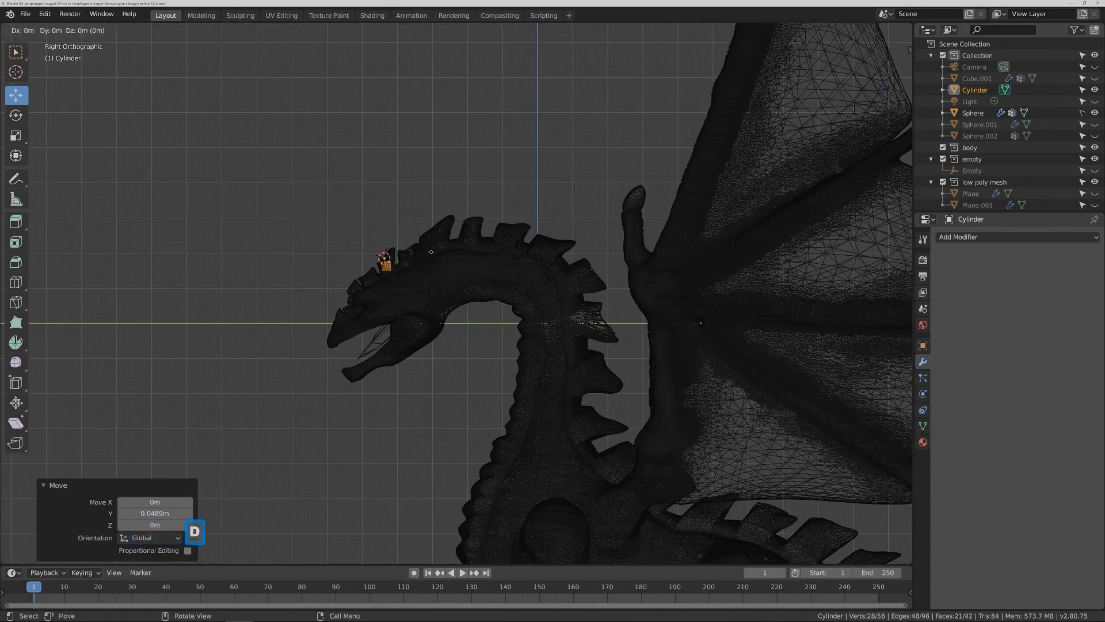
right_click(431, 252)
left_click_drag(432, 265, 485, 263)
left_click_drag(431, 226, 431, 204)
left_click_drag(477, 245, 486, 246)
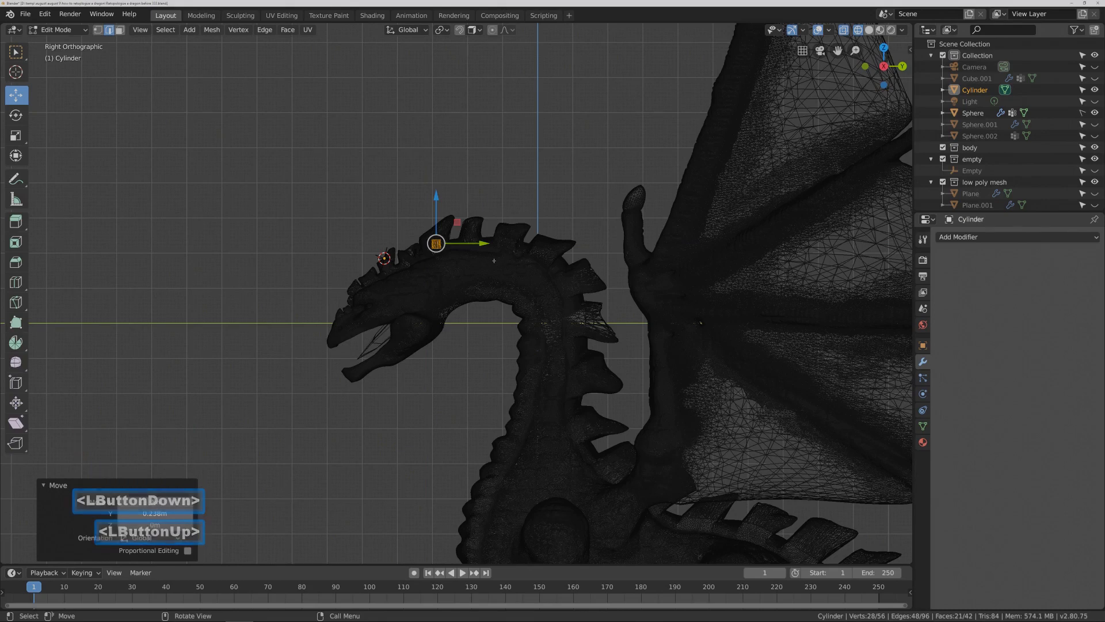
- Duplicate the cylinder again and place this copy in the first neck spike behind the large horn
key("shift+d")
right_click(485, 262)
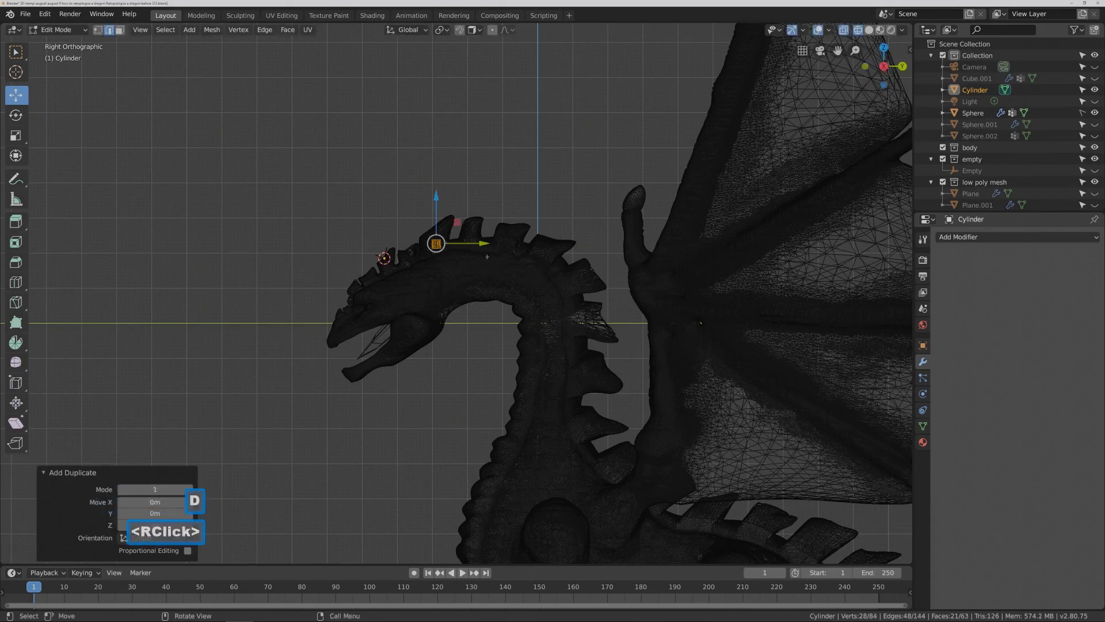
left_click_drag(484, 244, 517, 244)
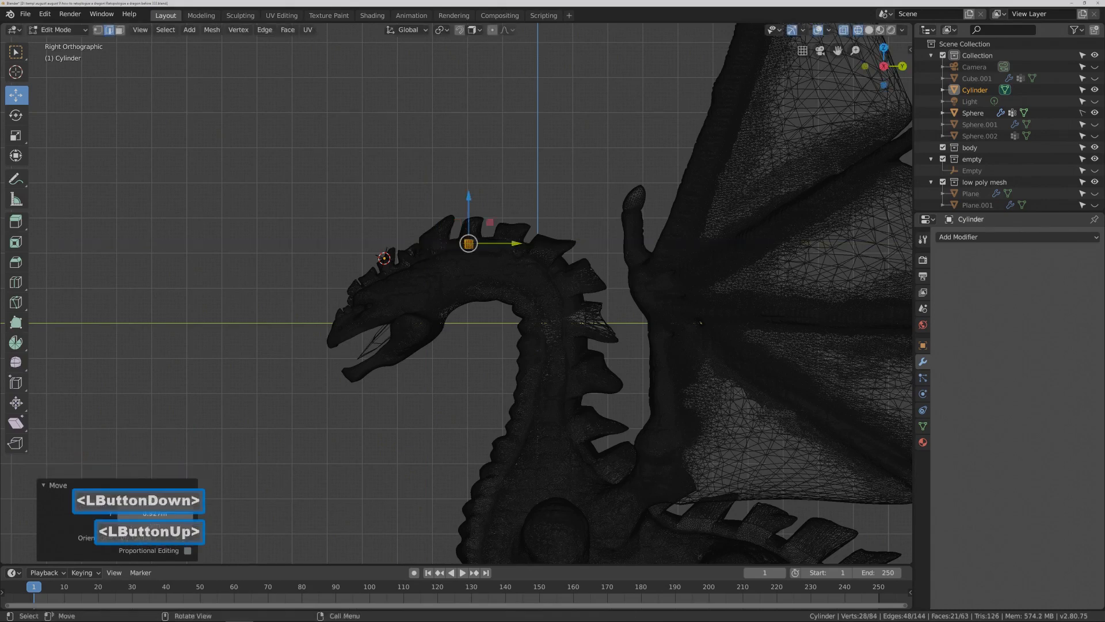
left_click_drag(468, 199, 469, 196)
- Add another cylinder copy and move it along Y into the second neck spike
key("shift+d")
right_click(502, 230)
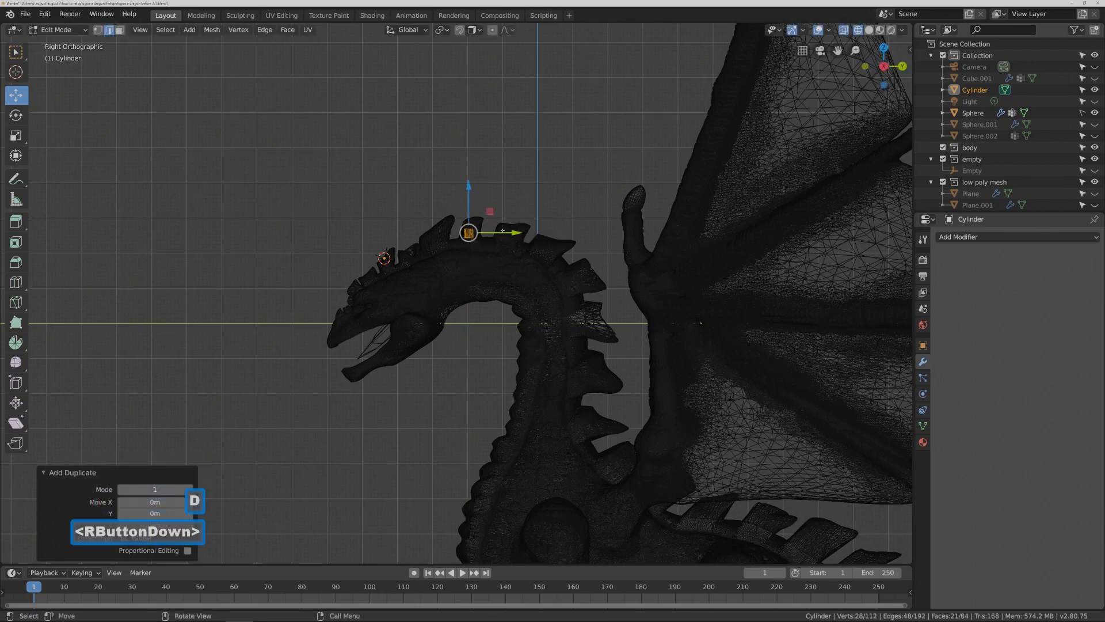
left_click_drag(503, 231, 547, 232)
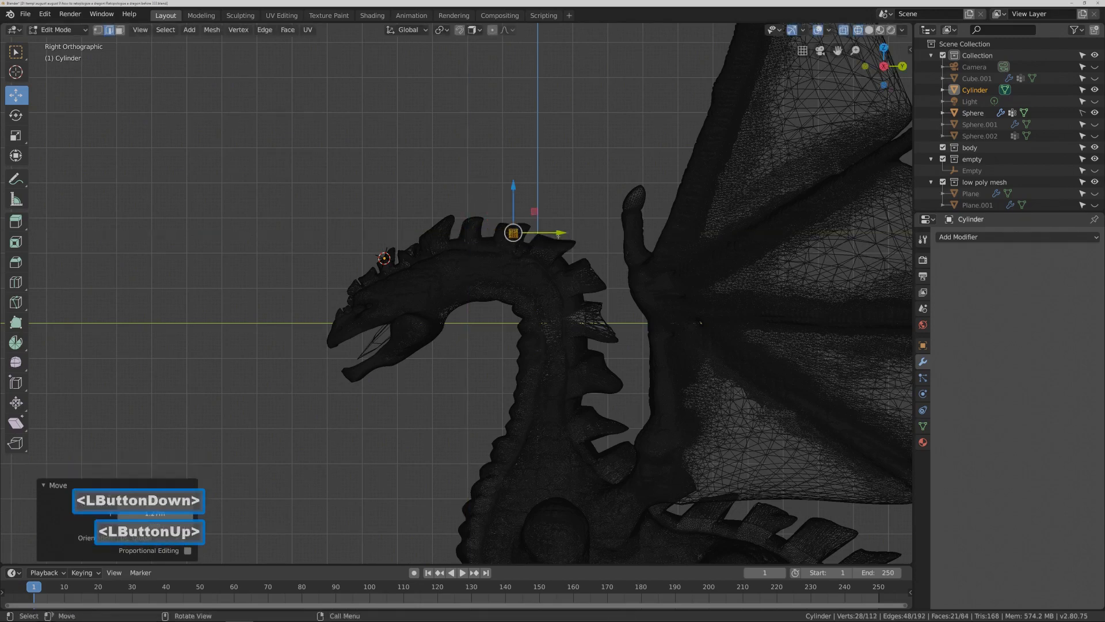
- Place a cylinder copy in the third neck spike, slightly lower than the last, and rotate it to follow the spike's slope
middle_click_drag(578, 255, 484, 242, "shift")
key("shift+d")
right_click(484, 242)
left_click_drag(431, 217, 464, 217)
left_click_drag(435, 173, 487, 190)
key("r")
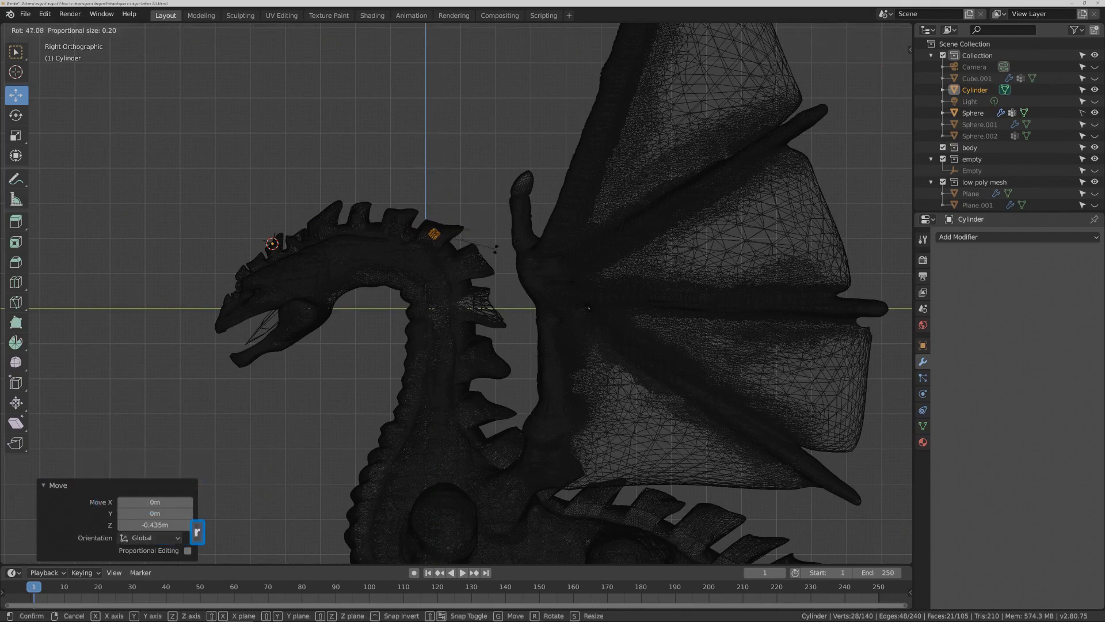
left_click(488, 241)
- Duplicate the rotated cylinder and move the copy back and down into the fourth neck spike
key("shift+d")
right_click(488, 242)
left_click_drag(481, 233, 508, 233)
left_click_drag(462, 199, 512, 266)
left_click_drag(473, 230, 473, 224)
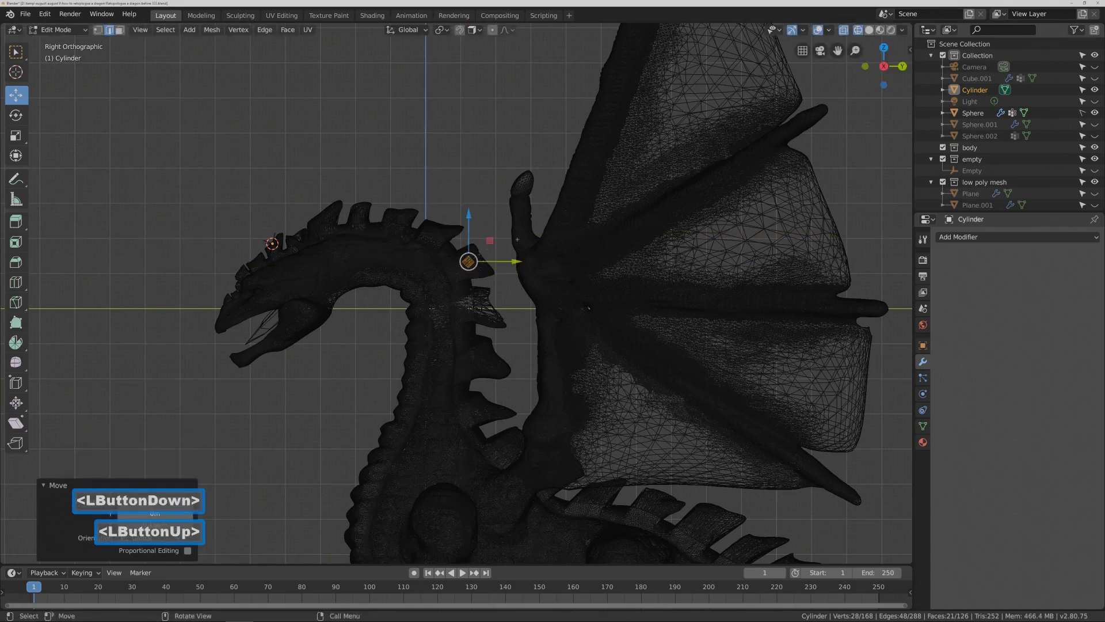
- Rotate the fourth neck spike's cylinder about 43.4°, and place a duplicate of it lower down in the fifth neck spike
key("r")
left_click(515, 277)
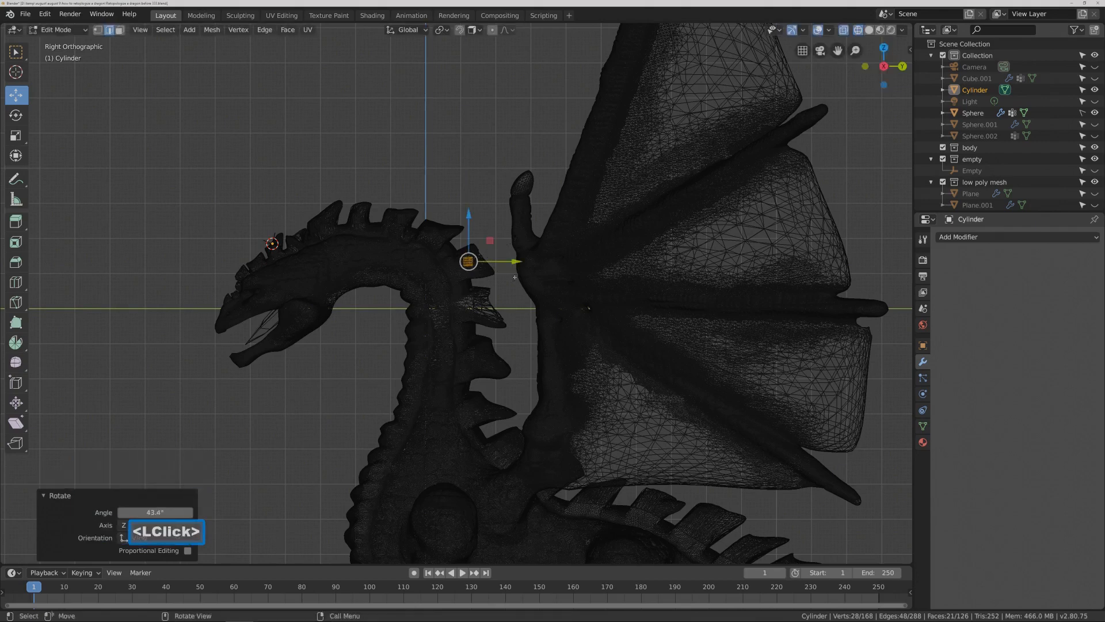
key("shift+d")
right_click(469, 222)
left_click_drag(468, 222, 469, 263)
left_click_drag(515, 302, 570, 282)
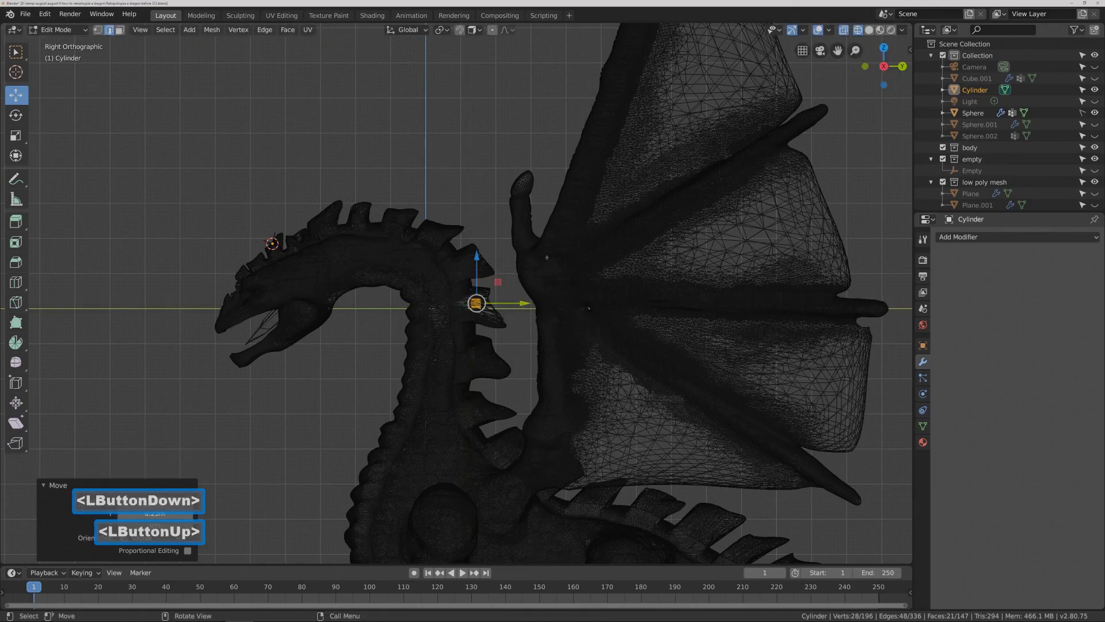
- Select the fifth spike's whole cylinder, duplicate it, and move the copy about 1.67 m down along Z into the sixth neck spike
left_click(499, 229)
key("a")
key("a")
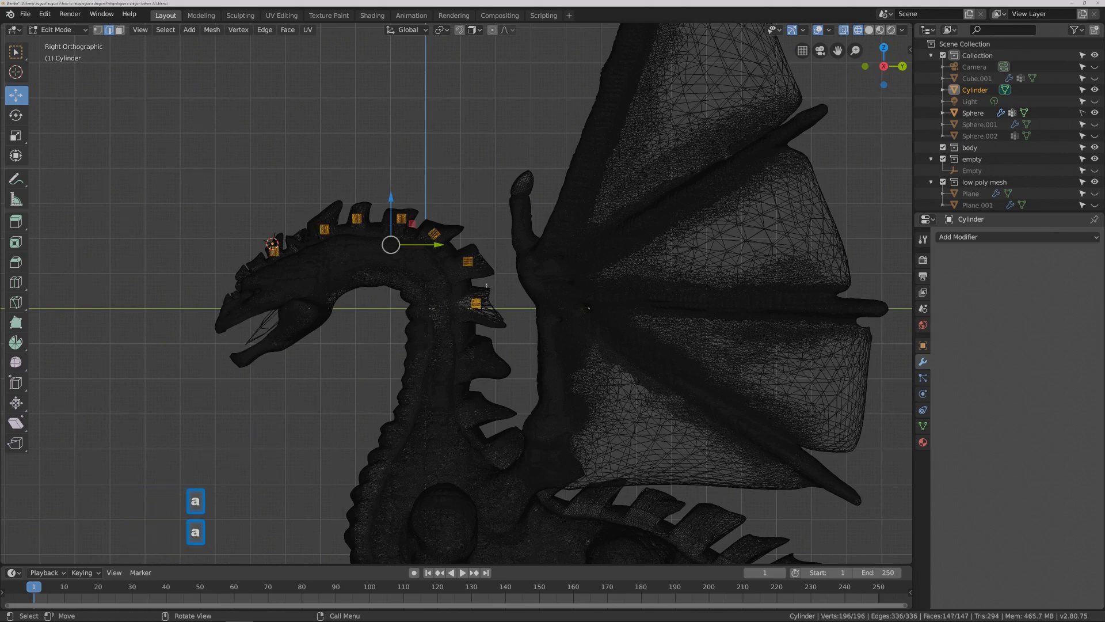
left_click(480, 303)
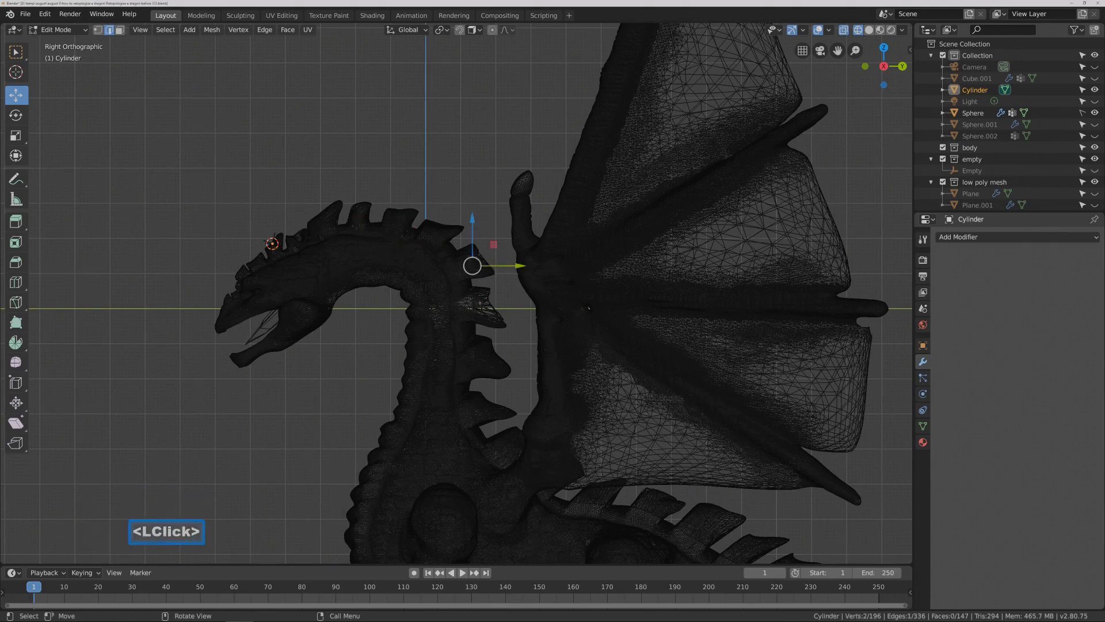
key("l")
key("shift+d")
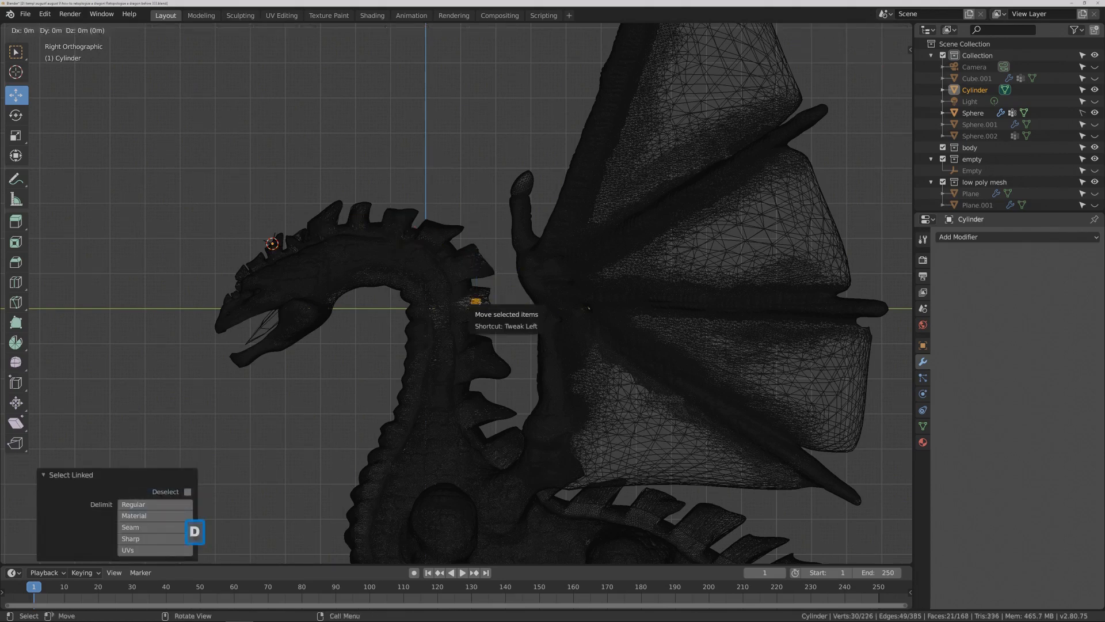
right_click(476, 301)
left_click_drag(479, 259, 499, 338)
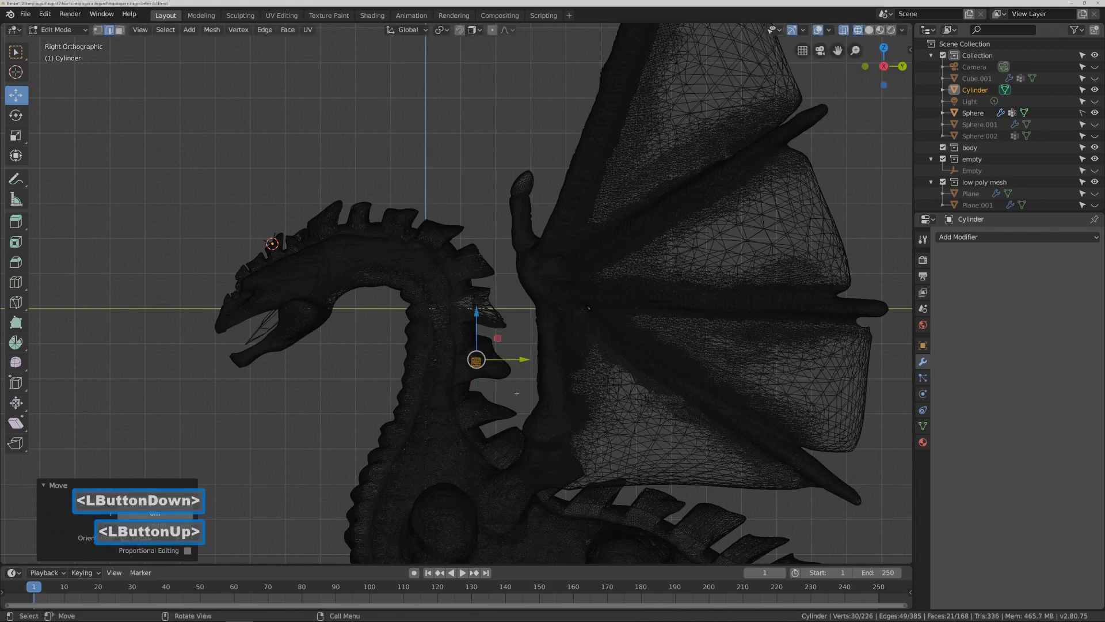
key("Pause")
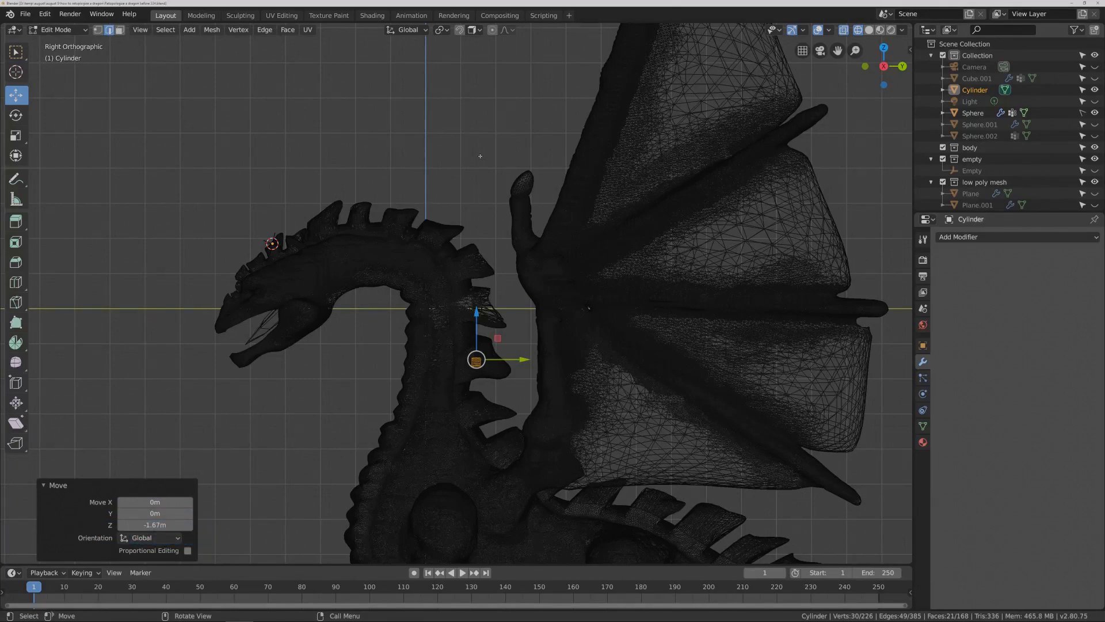
- Place a cylinder copy in the seventh neck spike and rotate it to follow the spike's slope
key("shift+d")
right_click(469, 257)
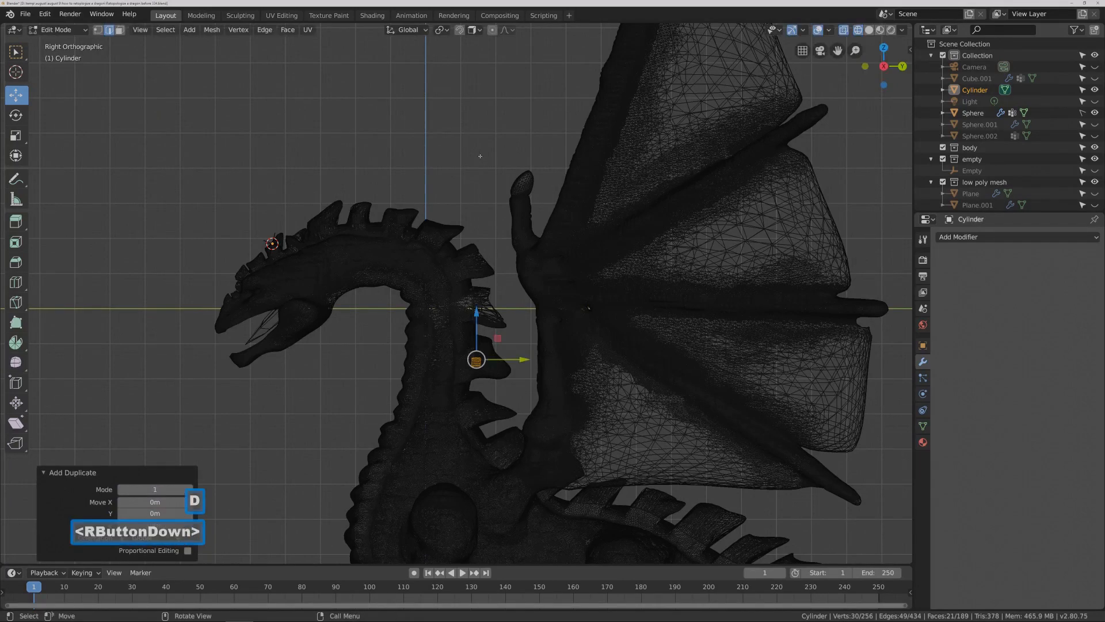
left_click_drag(476, 311, 489, 354)
left_click_drag(519, 403, 522, 403)
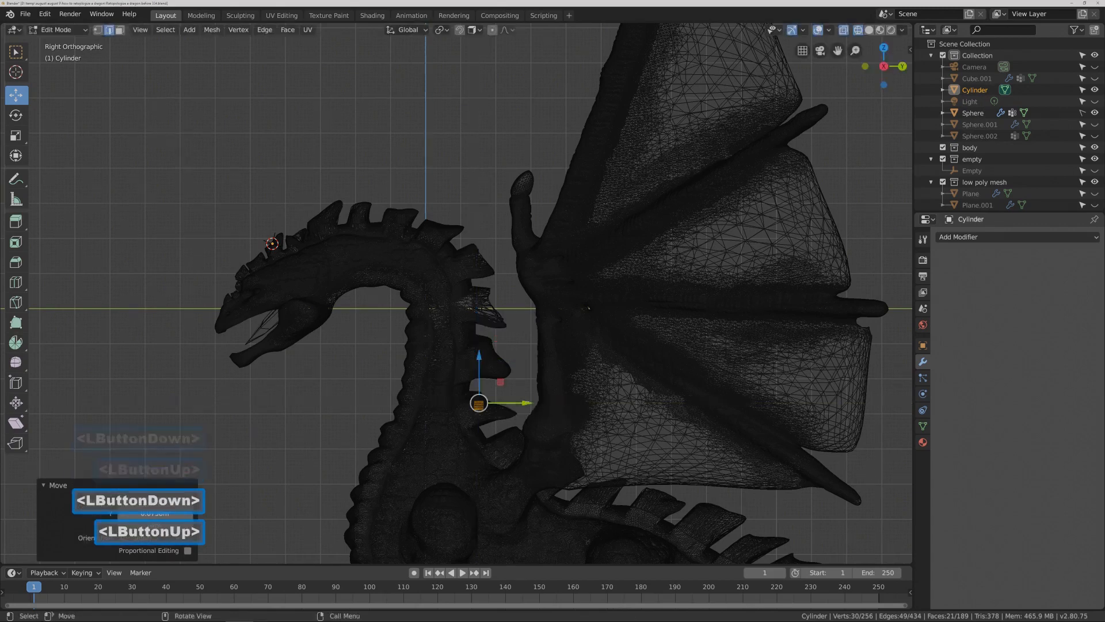
key("r")
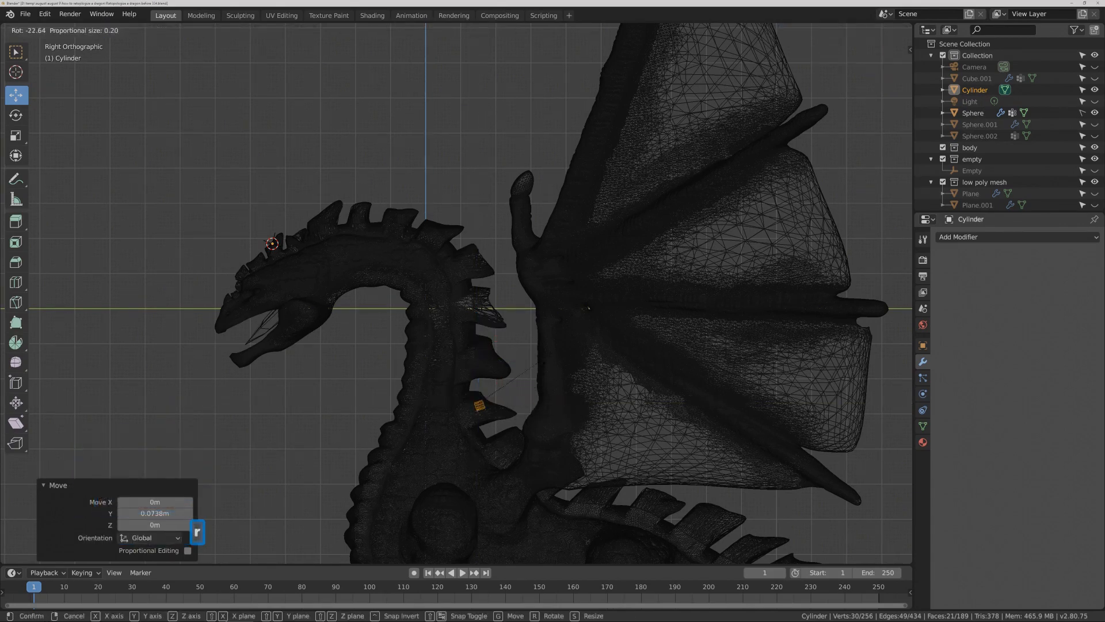
left_click(494, 360)
- Duplicate the tilted cylinder and position the copy in the eighth spike, at the base of the neck
left_click_drag(481, 355, 493, 408)
key("shift+d")
right_click(518, 365)
left_click_drag(523, 452, 542, 451)
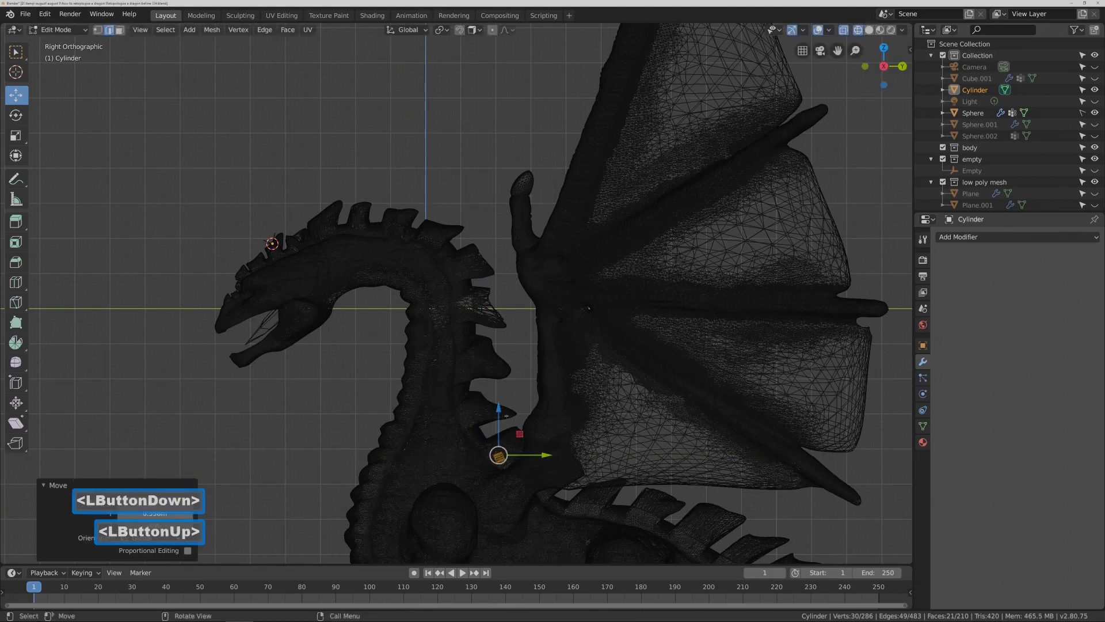
left_click_drag(500, 413, 501, 405)
left_click_drag(543, 447, 550, 448)
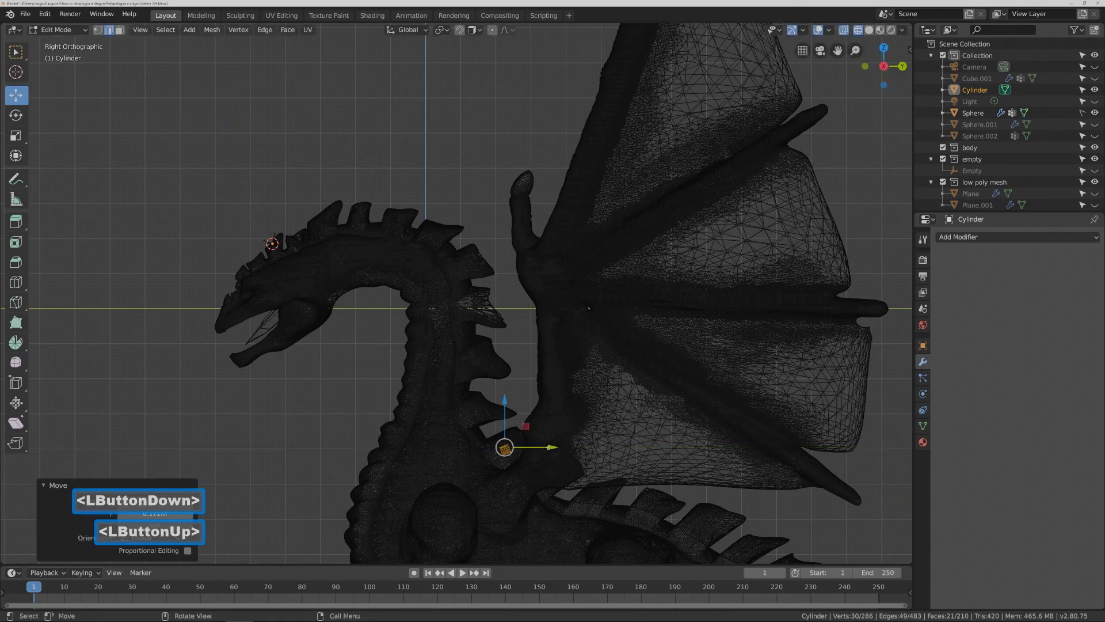
- Duplicate the cylinder into the first back spike behind the wing base, lowering it about 1.31 m and rotating it about -50.6°
key("shift+d")
right_click(568, 415)
left_click_drag(547, 446, 641, 447)
left_click_drag(602, 407, 644, 448)
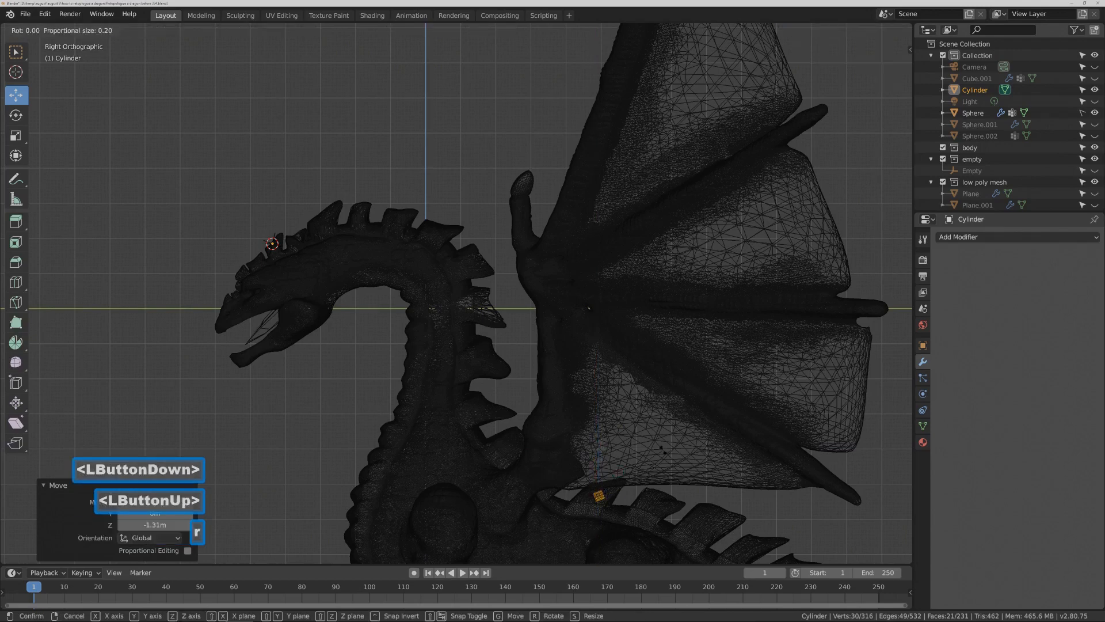
key("r")
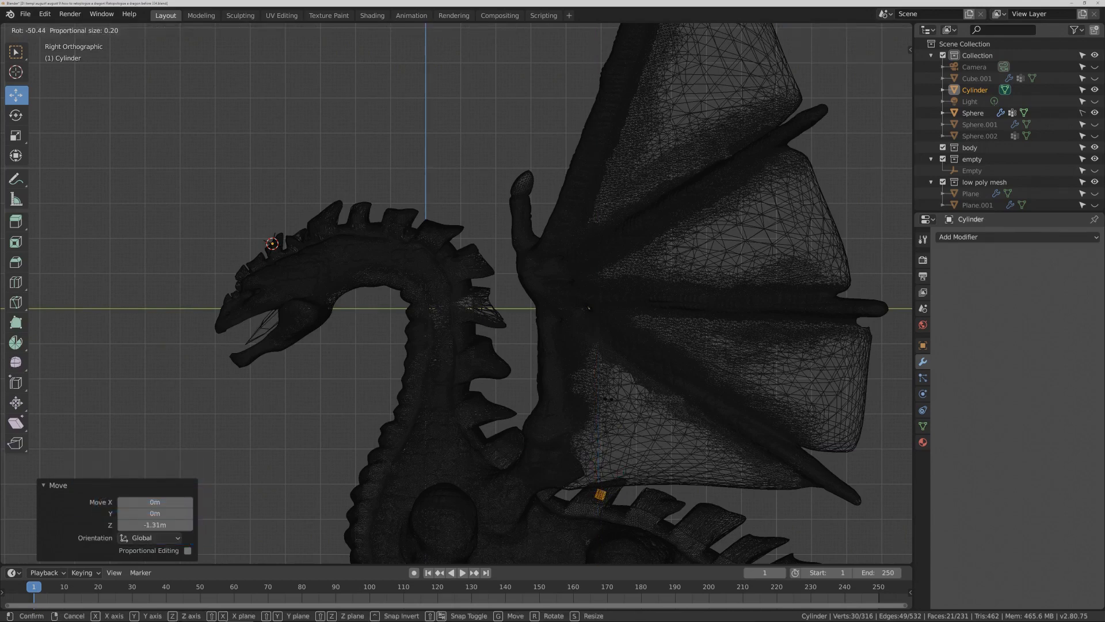
left_click(599, 437)
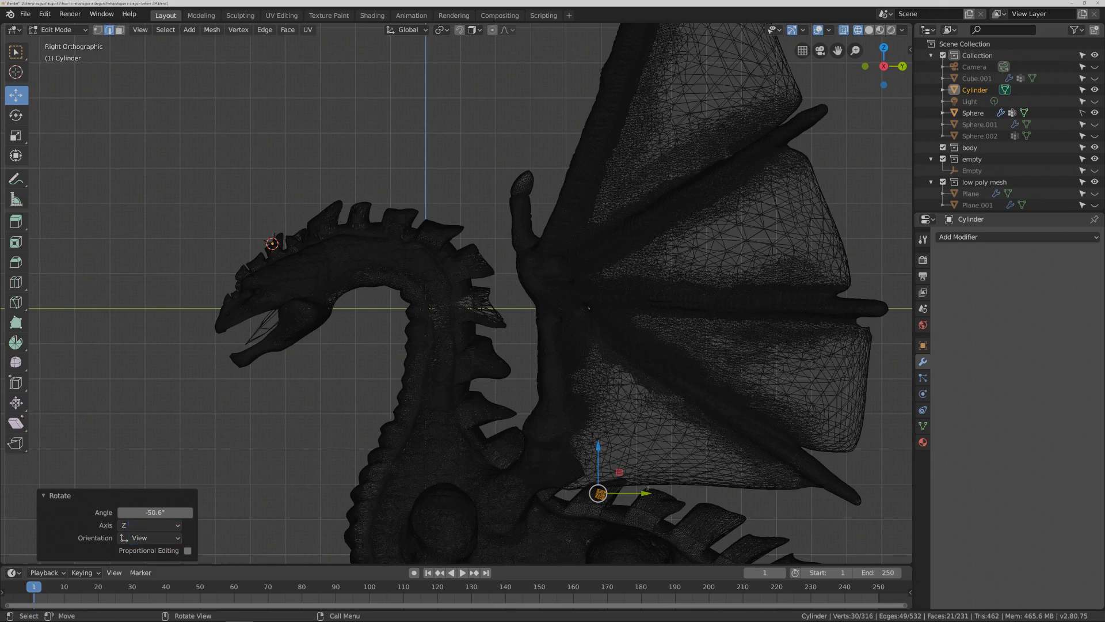
- Duplicate the first back spike's cylinder and move the copy back and slightly down into the second back spike
key("shift+d")
right_click(661, 473)
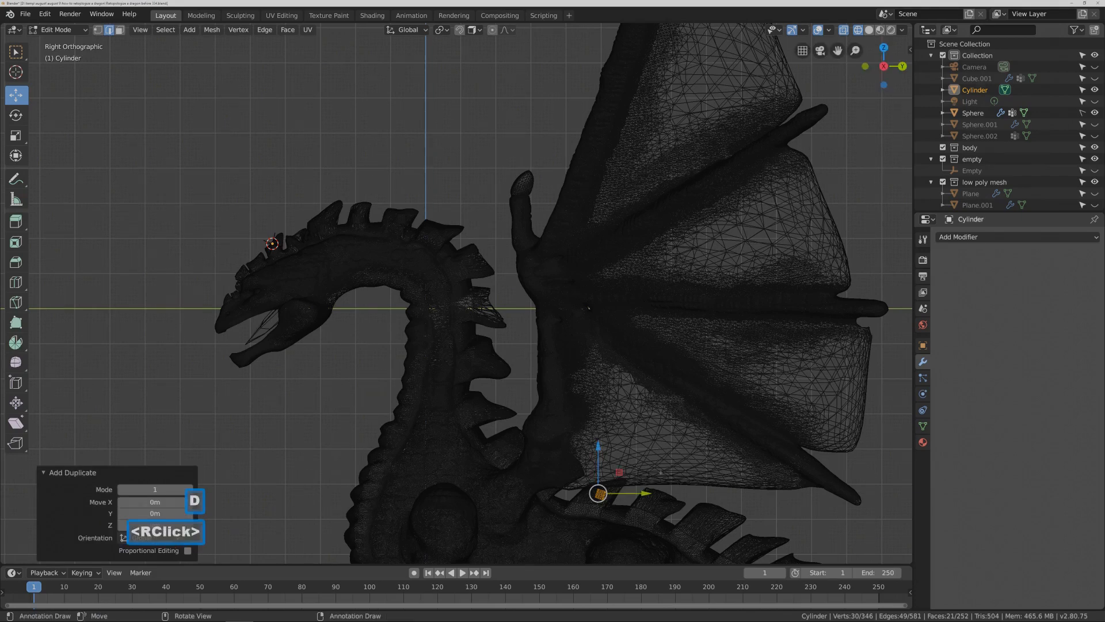
left_click_drag(644, 493, 696, 500)
left_click_drag(656, 464, 656, 474)
- Delete the vertices of the stray edge floating between the first and second back spikes
left_click(608, 467)
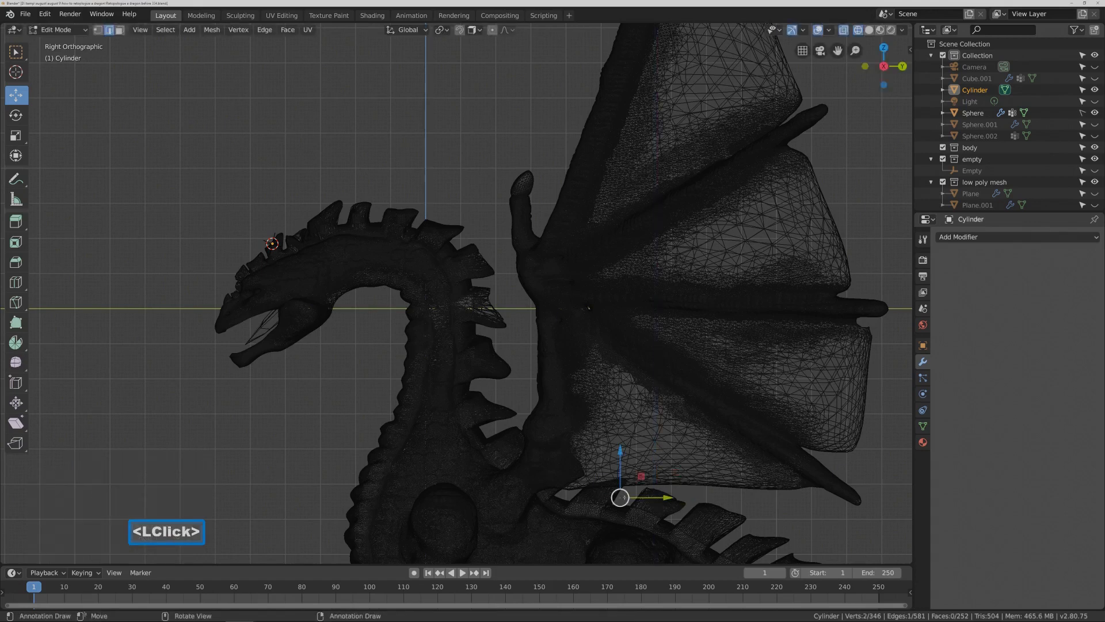
key("shift+b")
left_click_drag(597, 452, 633, 513)
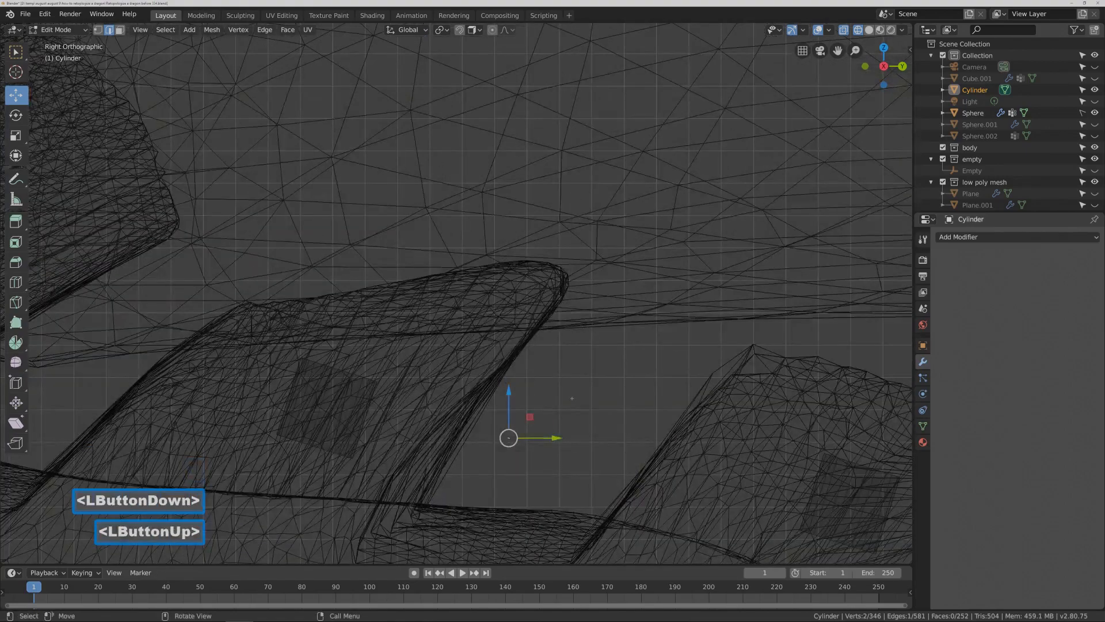
left_click(533, 418)
key("b")
left_click_drag(505, 424, 526, 467)
key("x")
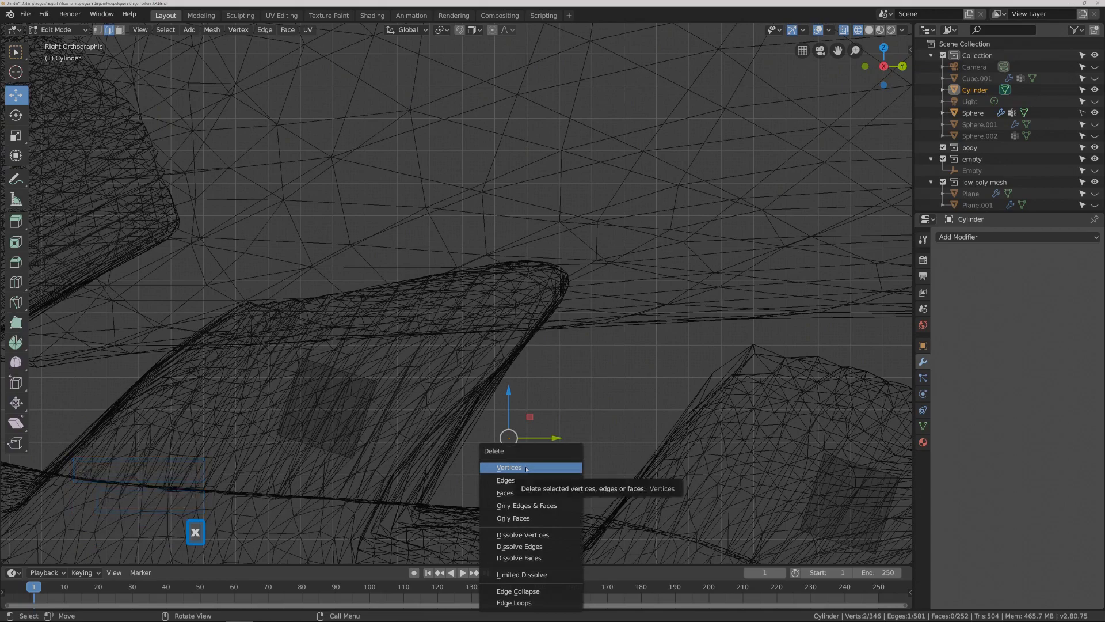
left_click(526, 467)
- Duplicate the second back spike's cylinder into the third back spike and rotate the copy about 20.4°
middle_click_drag(685, 450, 716, 477, "ctrl")
middle_click_drag(727, 279, 587, 360, "ctrl")
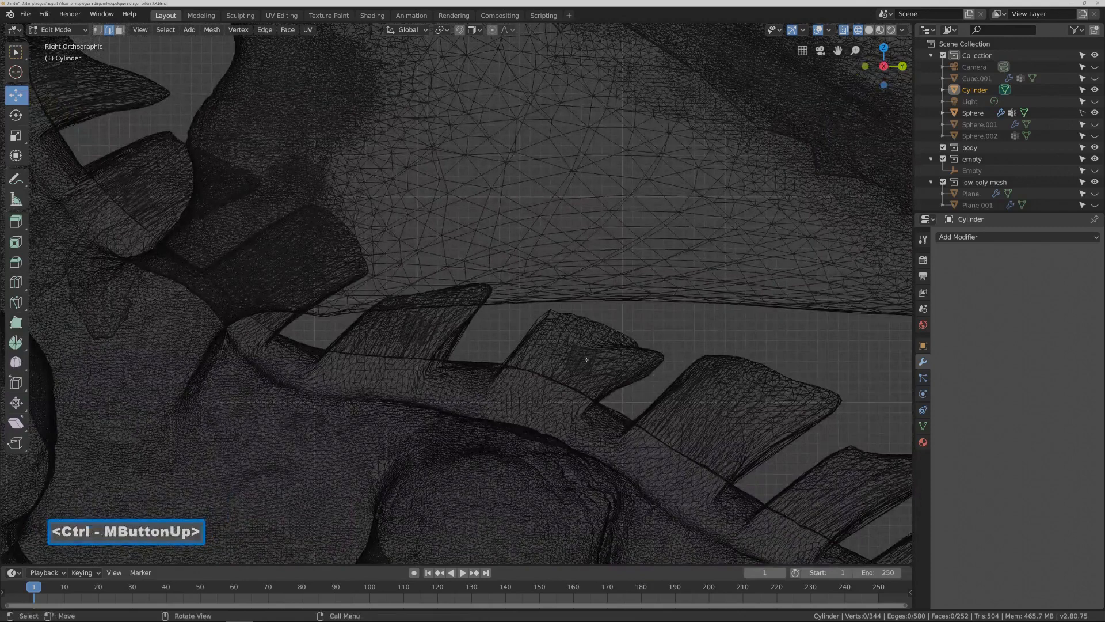
key("l")
key("shift+d")
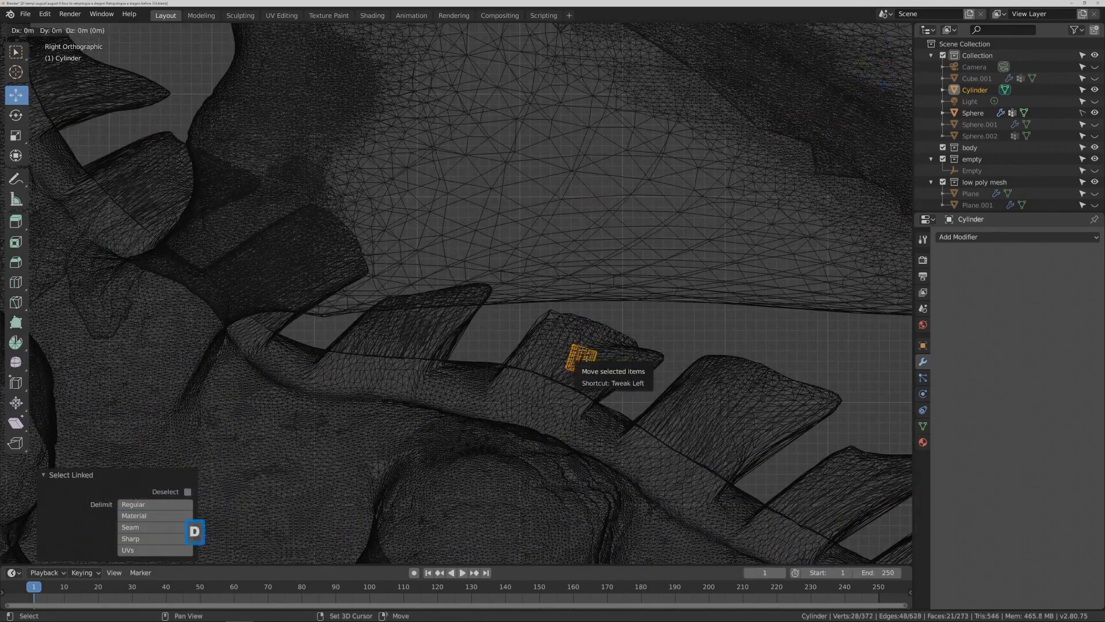
right_click(581, 357)
left_click_drag(625, 358, 781, 358)
left_click_drag(746, 316, 729, 373)
key("r")
left_click(798, 388)
- Add a cylinder copy in the fourth back spike, rotated about 8.12° to match its slope
middle_click_drag(798, 389, 622, 314, "shift")
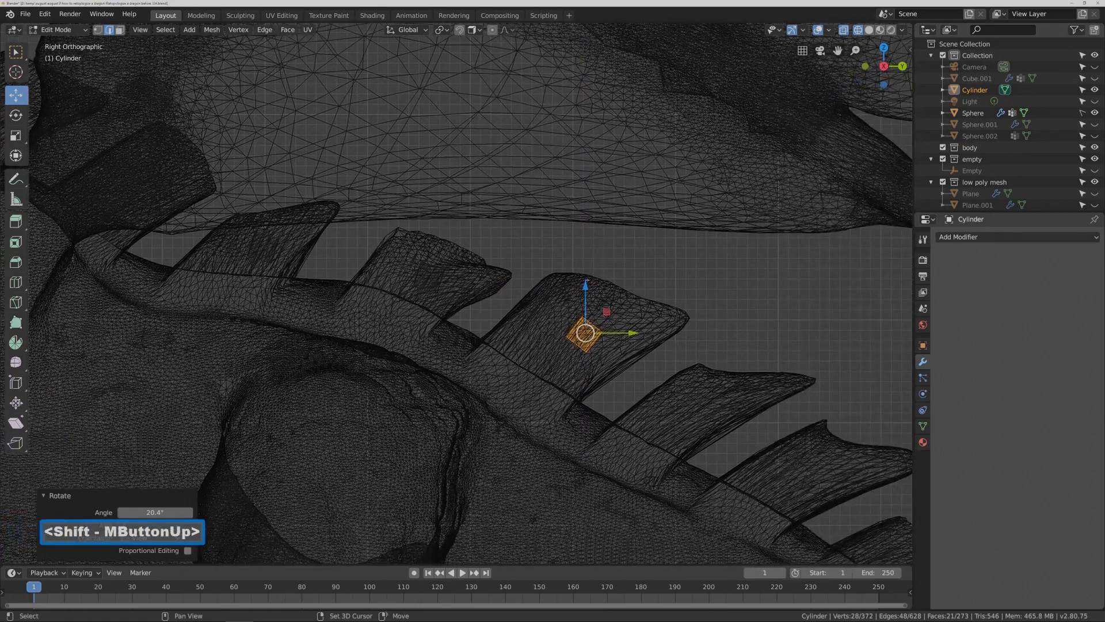
key("shift+d")
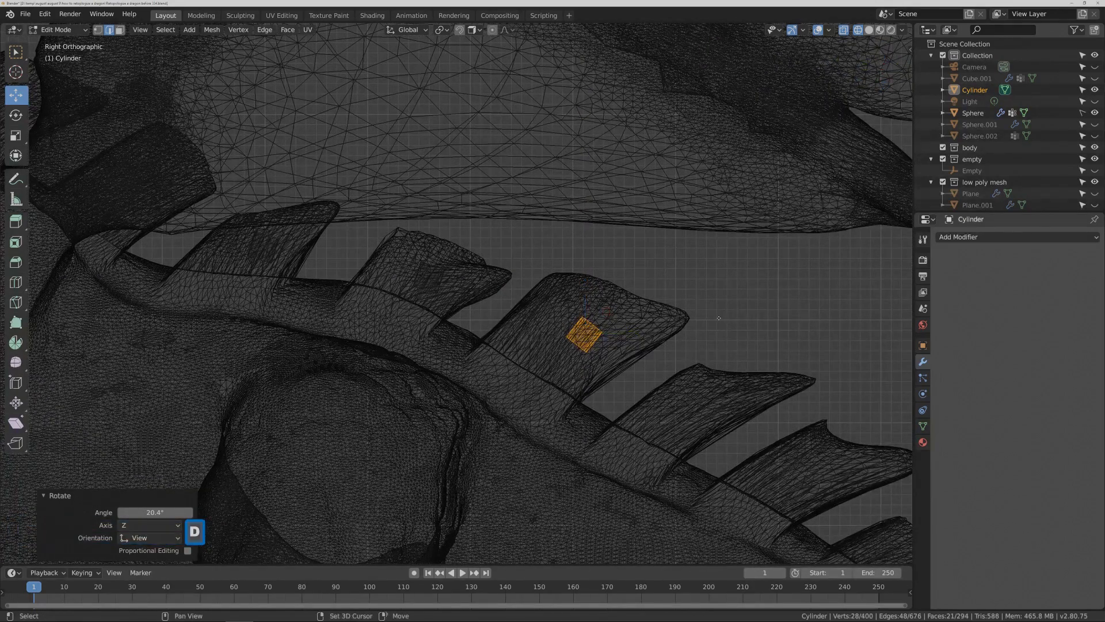
right_click(719, 318)
left_click_drag(608, 324, 691, 363)
key("r")
left_click(741, 350)
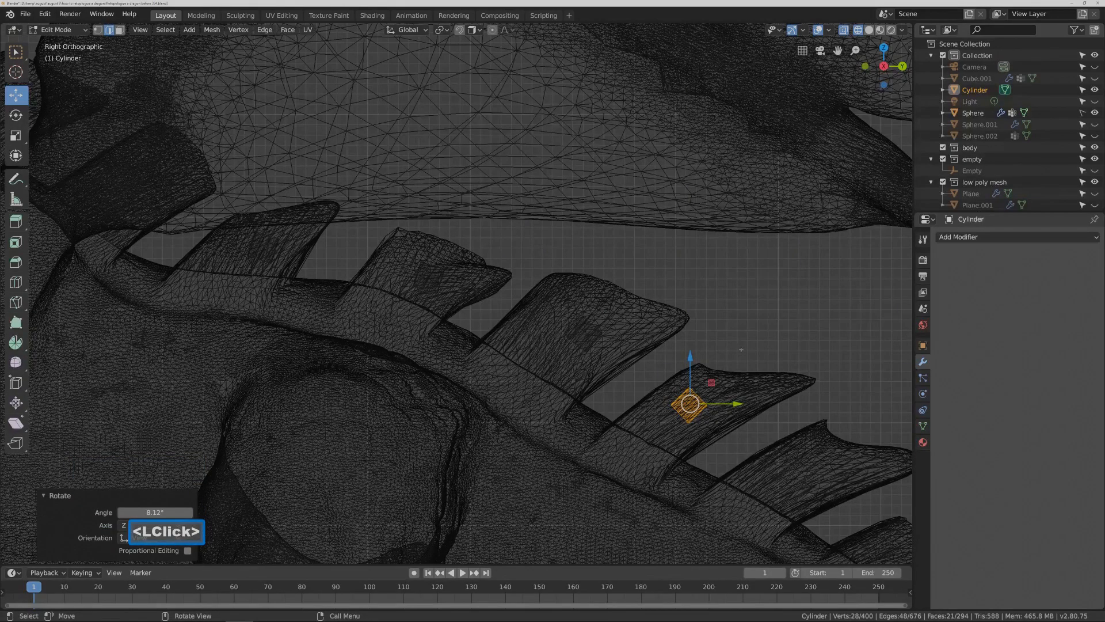
- Duplicate the cylinder again, center the copy in the fifth back spike, and rotate it to align with the spike
middle_click_drag(793, 320, 599, 231, "shift")
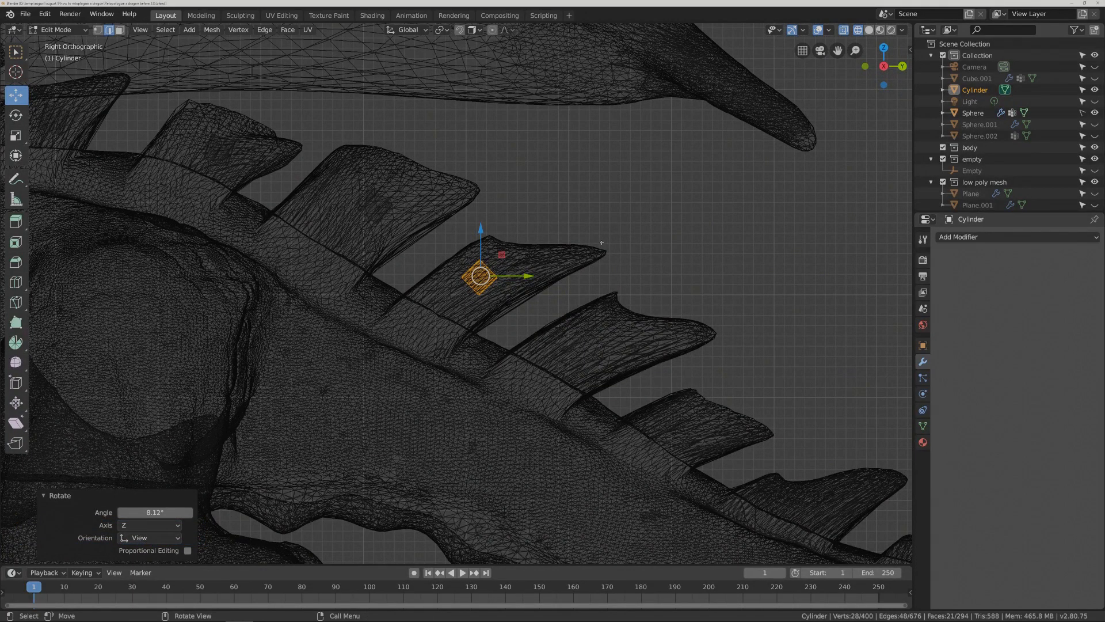
key("shift+d")
right_click(540, 262)
left_click_drag(525, 276, 669, 277)
left_click_drag(623, 243, 623, 303)
left_click_drag(671, 339, 652, 339)
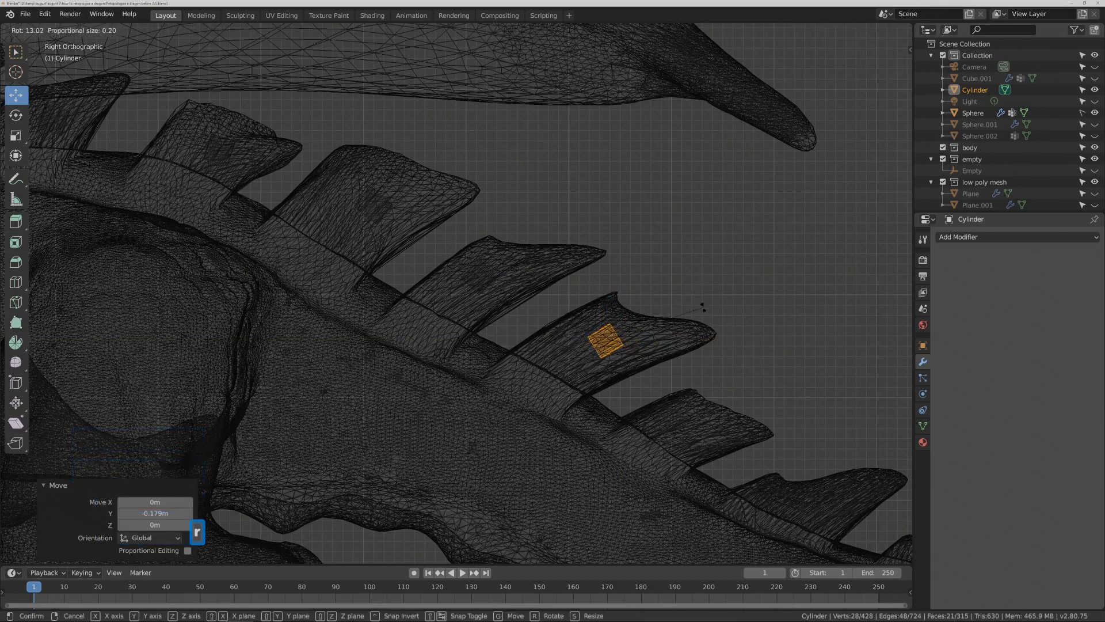
key("r")
left_click(704, 312)
- Place a cylinder copy in the sixth back spike and rotate it about -11°
key("shift+d")
right_click(704, 311)
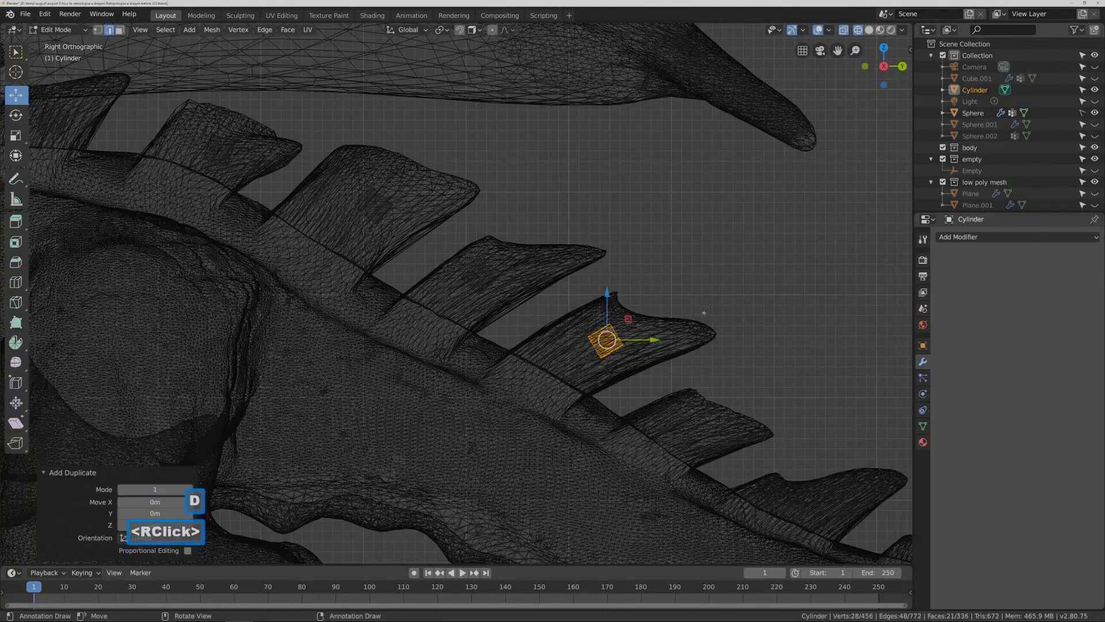
left_click_drag(653, 340, 759, 339)
left_click_drag(713, 296, 714, 386)
left_click_drag(751, 428, 735, 429)
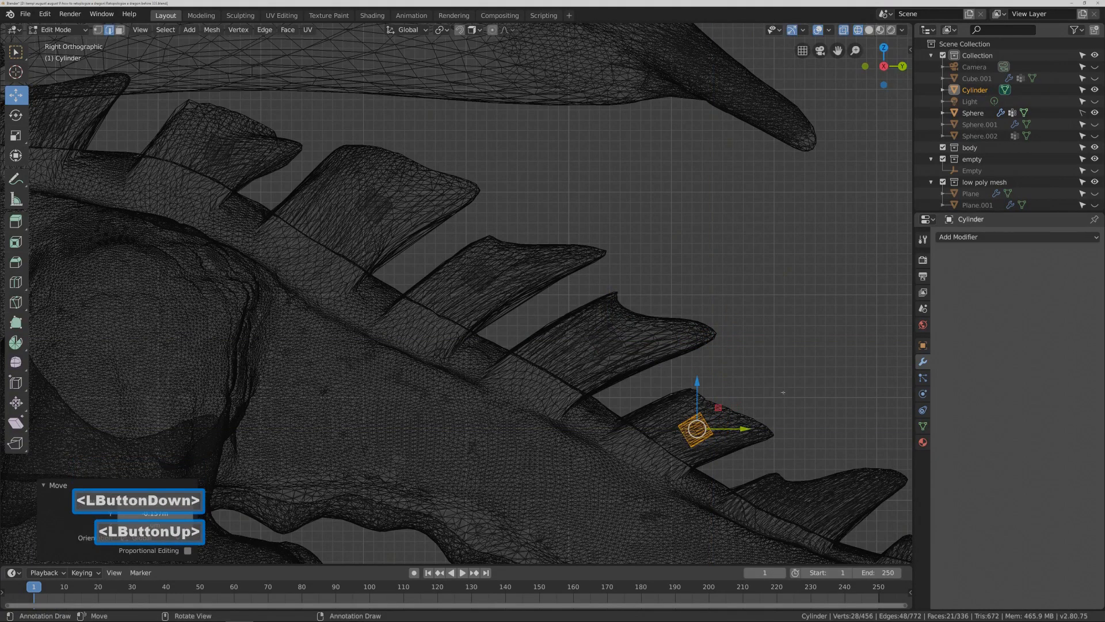
key("r")
left_click(786, 376)
- Duplicate the sixth back spike's cylinder and position the copy in the seventh back spike without rotating it
middle_click_drag(822, 415, 610, 289, "shift")
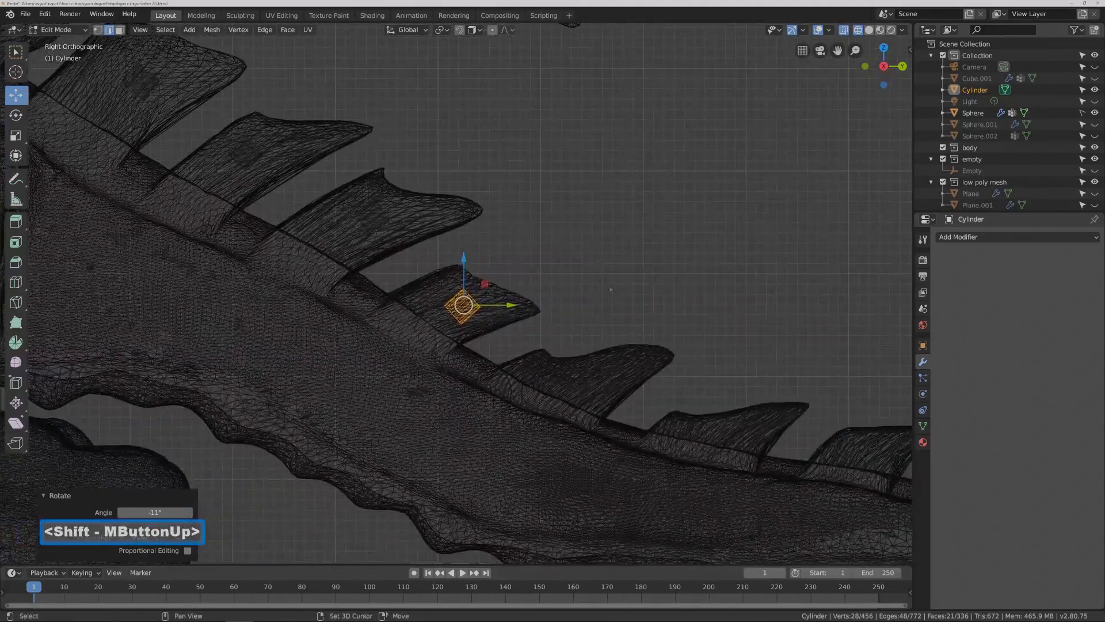
key("shift+d")
right_click(610, 289)
left_click_drag(504, 304, 641, 298)
left_click_drag(599, 266, 597, 336)
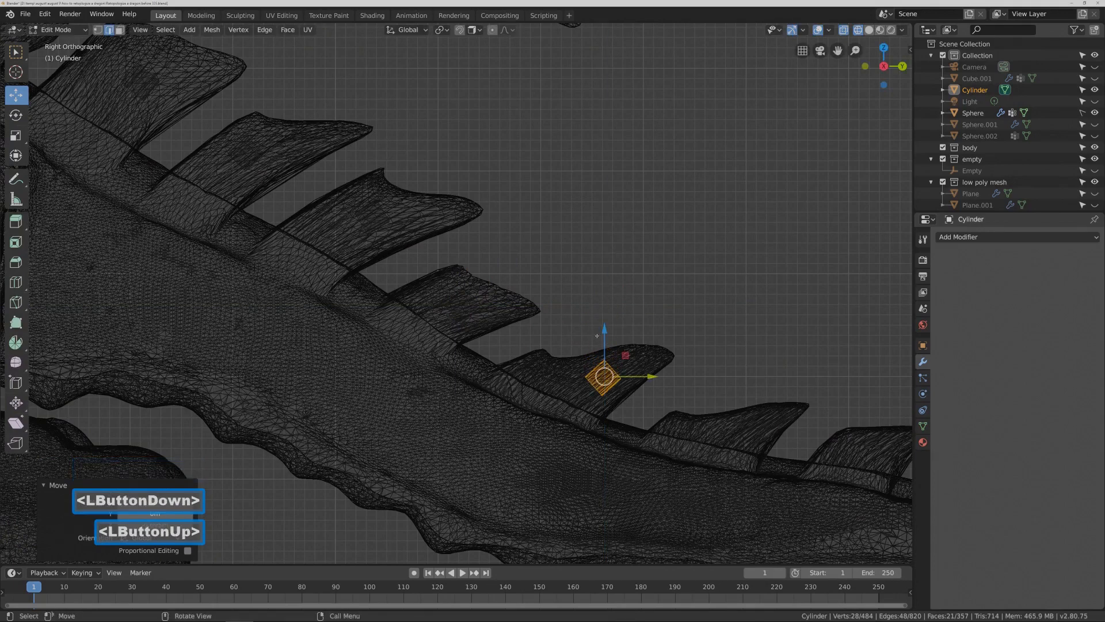
left_click_drag(649, 376, 636, 377)
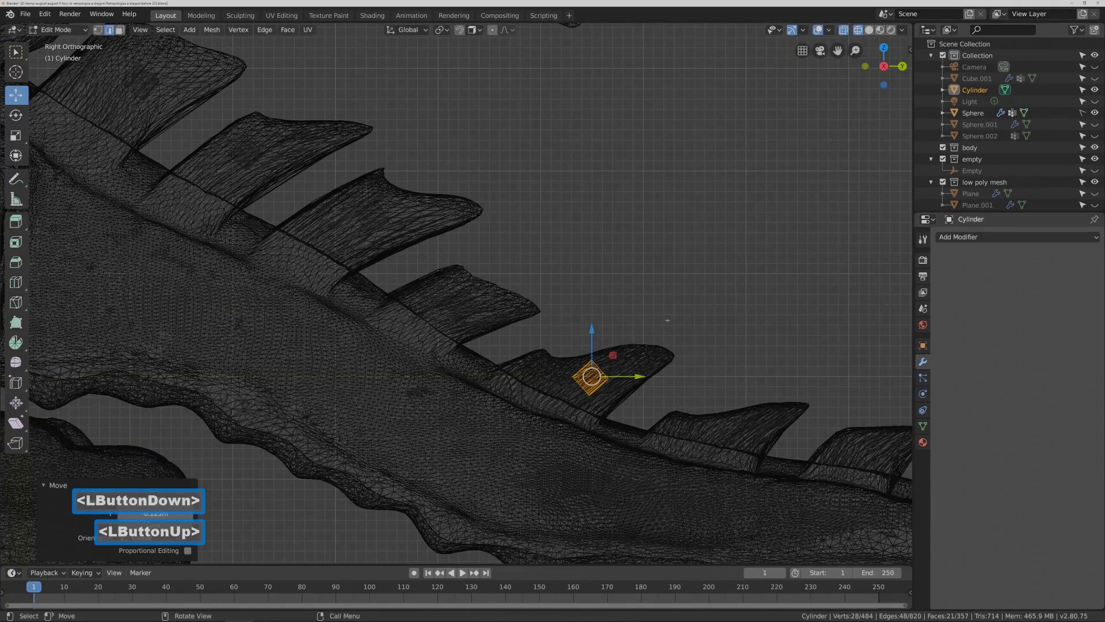
- Place a cylinder copy in the eighth back spike, rotate it nearly upright, and lower it slightly toward the spike's base
key("shift+d")
right_click(659, 348)
left_click_drag(639, 376, 781, 376)
left_click_drag(737, 336, 737, 388)
key("r")
left_click(760, 351)
left_click_drag(735, 381, 742, 391)
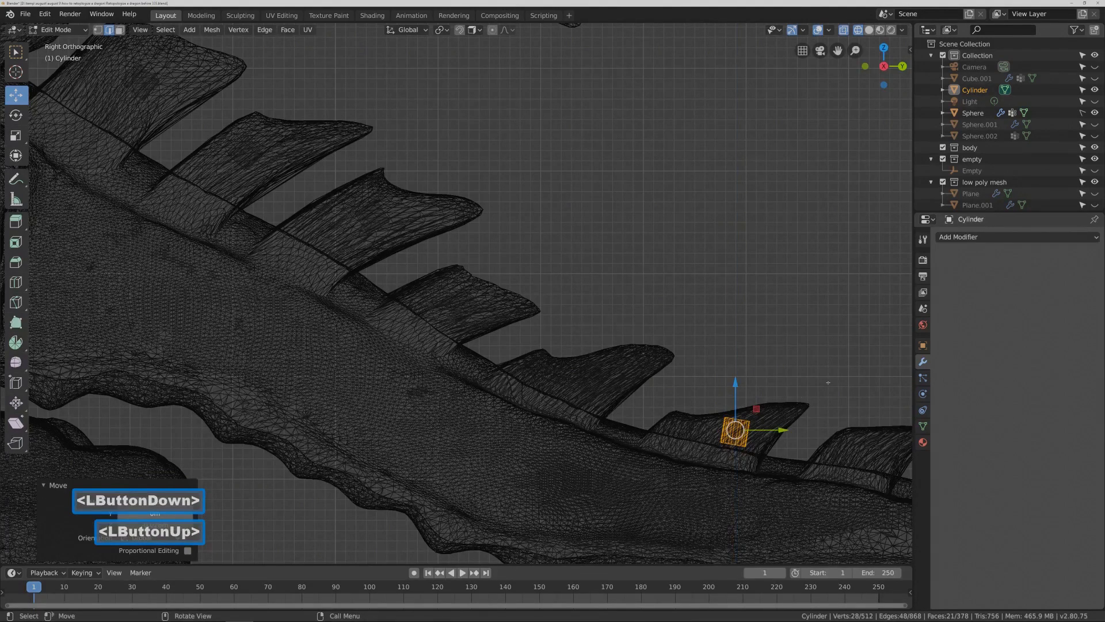
- Duplicate the eighth back spike's cylinder and move the copy along Y and slightly down into the ninth back spike
middle_click_drag(828, 383, 598, 282, "shift")
key("shift+d")
right_click(538, 332)
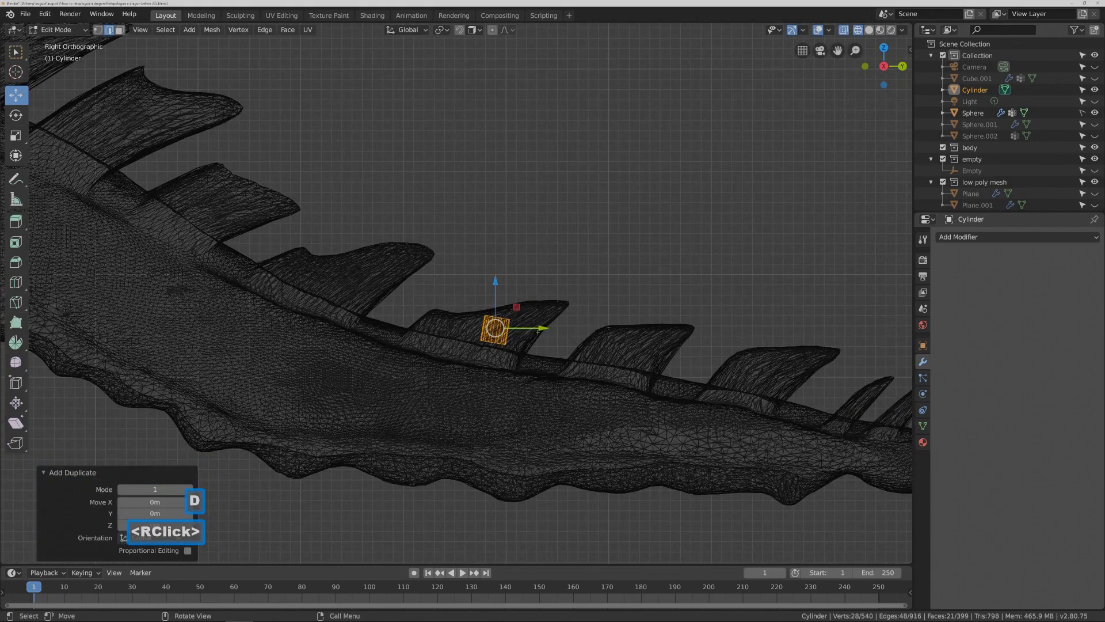
left_click_drag(538, 331, 676, 332)
left_click_drag(640, 279, 640, 297)
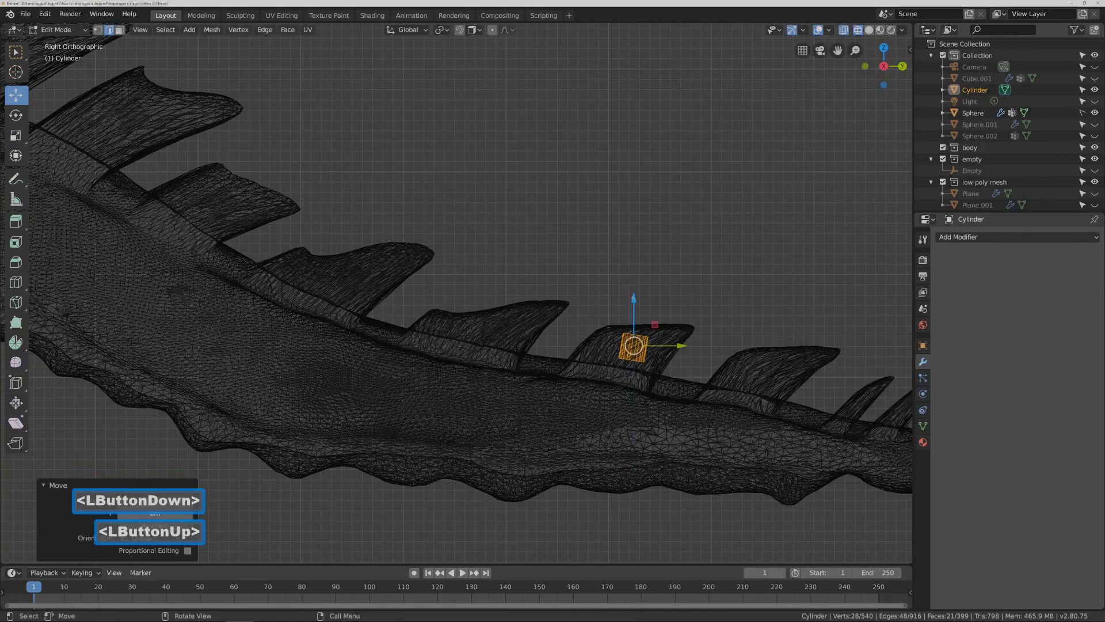
- Duplicate the ninth back spike's cylinder, move the copy along Y and slightly down into the tenth spike, and rotate it, finishing with about 5°
key("shift+d")
right_click(697, 316)
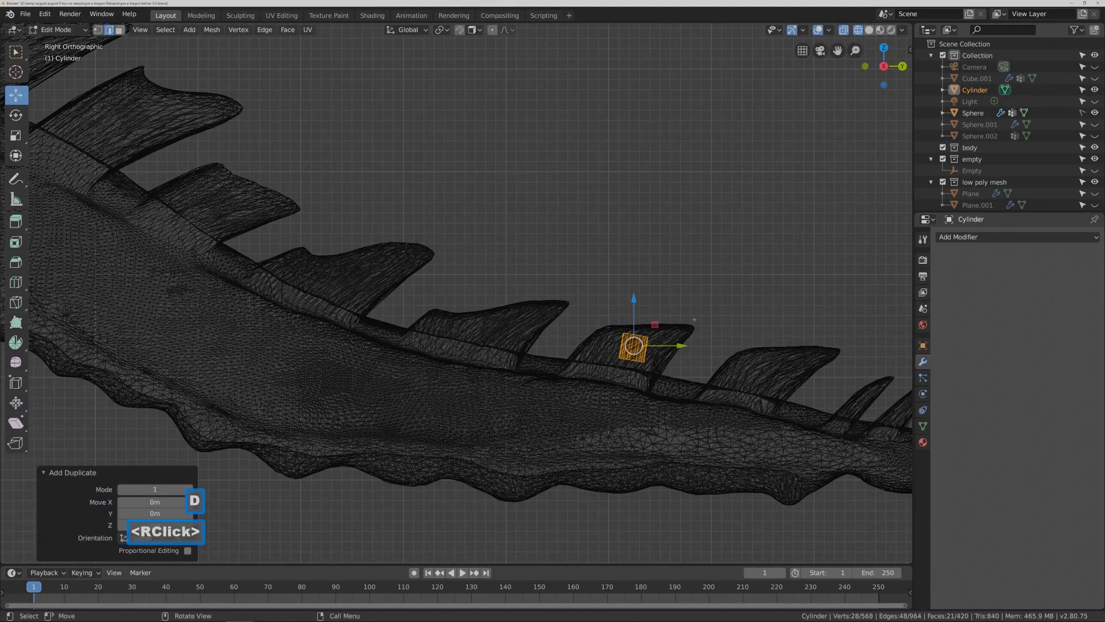
left_click_drag(676, 344, 808, 343)
left_click_drag(767, 302, 767, 324)
key("r")
left_click(826, 318)
key("r")
left_click(827, 324)
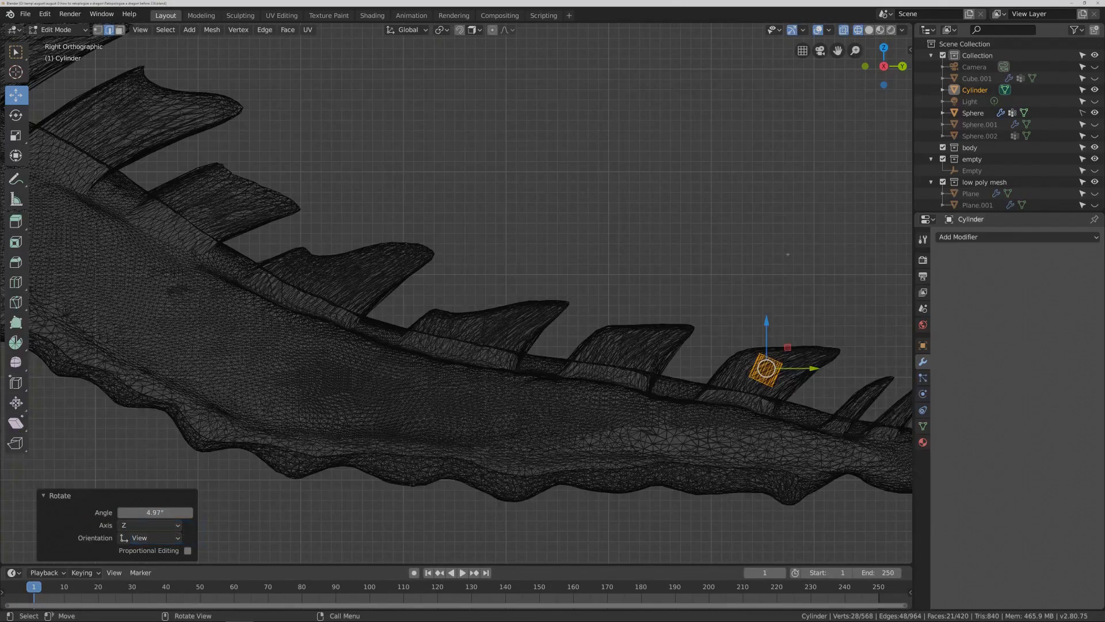
- Switch to solid shading and shift the tenth back spike's cylinder slightly along X to center it inside the spike
key("z")
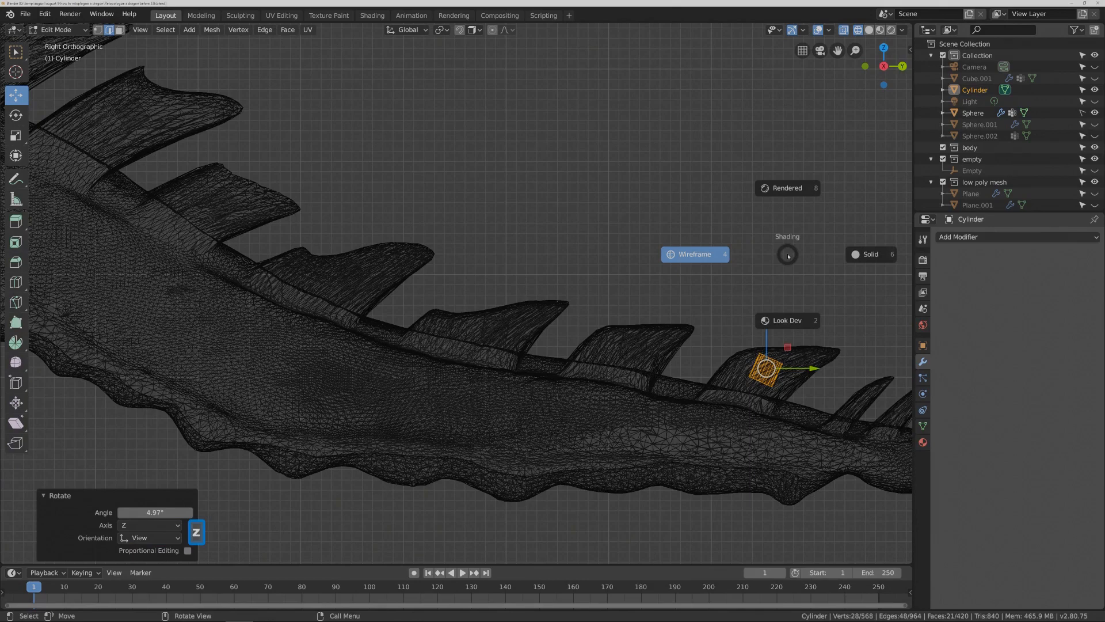
left_click(862, 255)
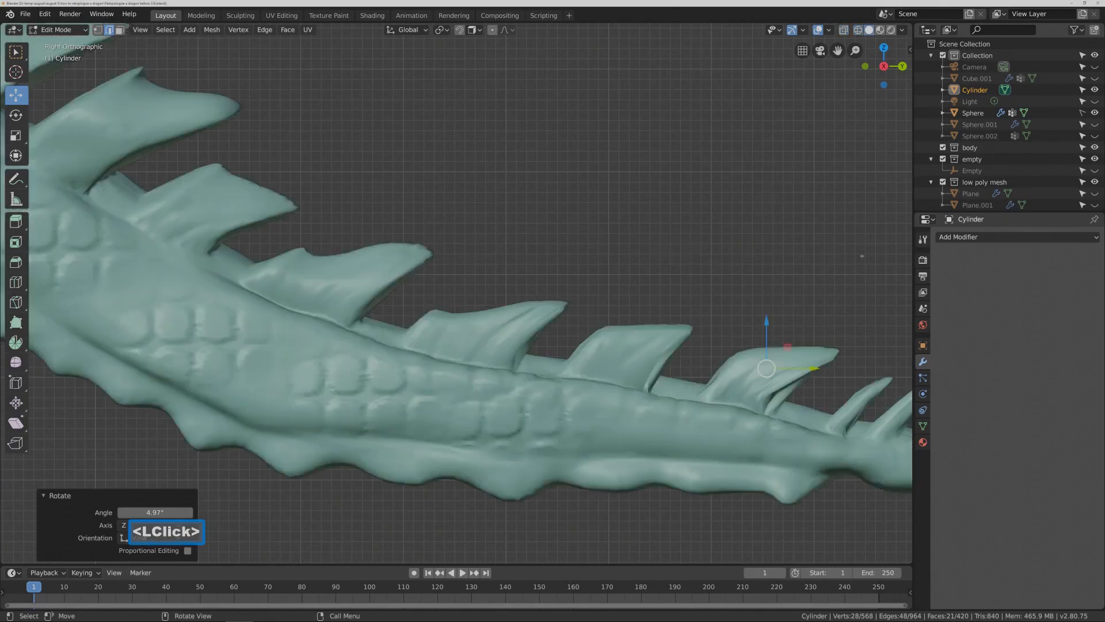
scroll(791, 240, "down", 6)
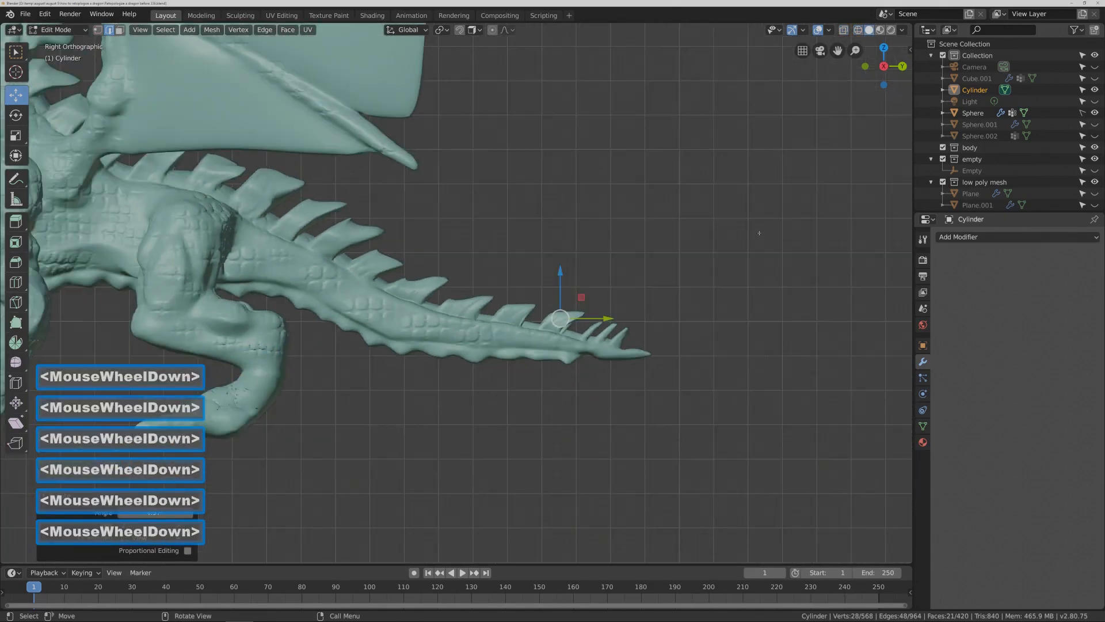
scroll(395, 274, "down", 2)
middle_click_drag(394, 274, 311, 226)
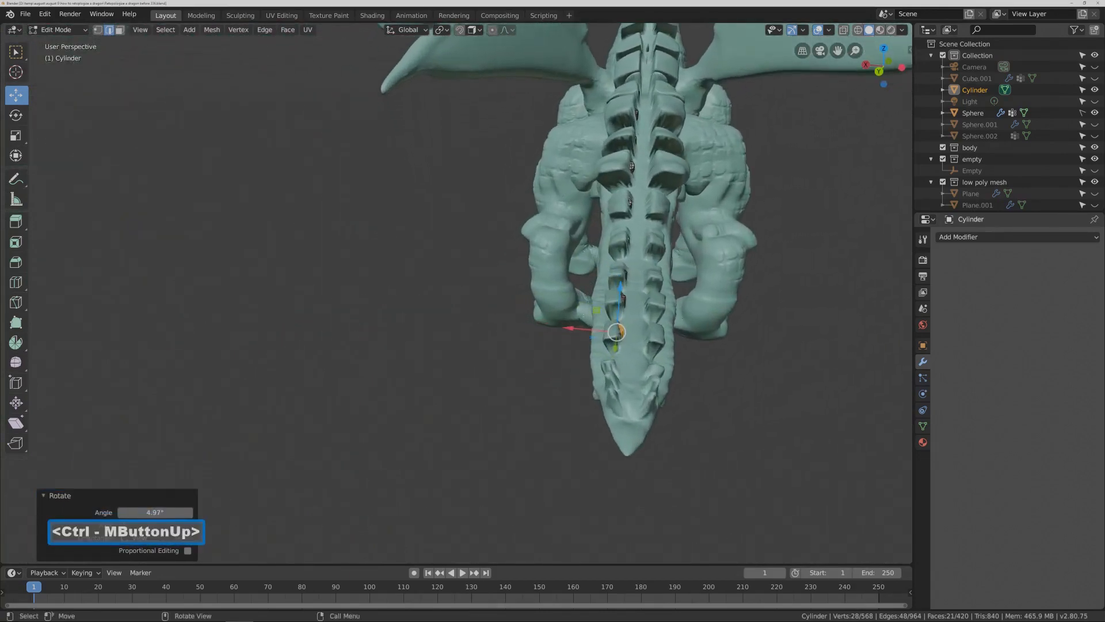
left_click_drag(567, 331, 565, 328)
left_click(566, 327)
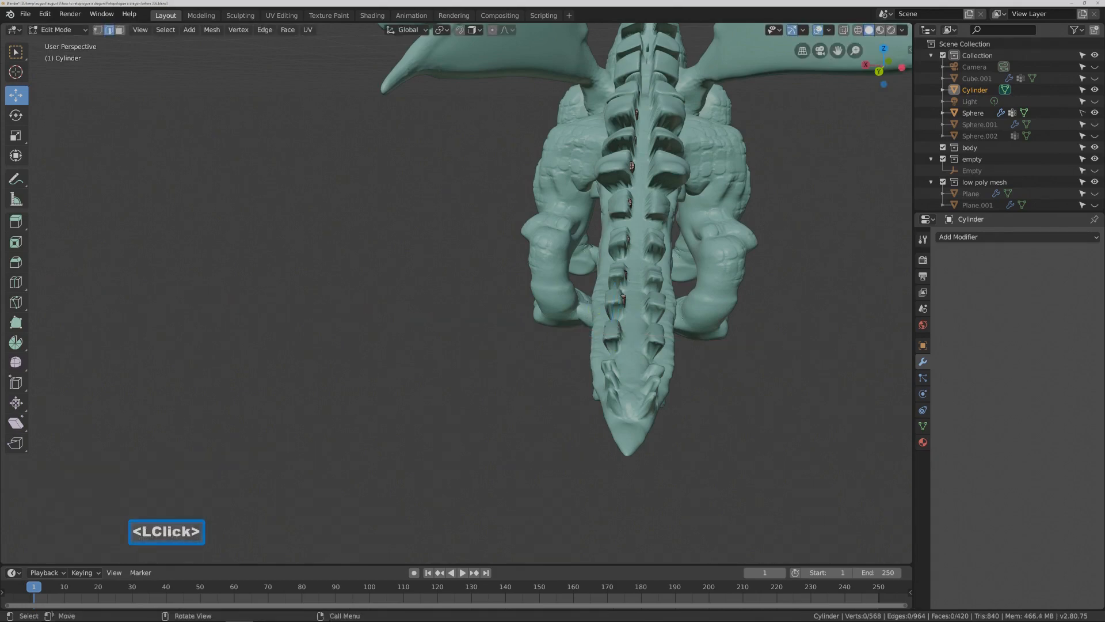
- Shift the cylinders of the ninth and eighth back spikes one at a time outward along X into the middle of their spikes
key("l")
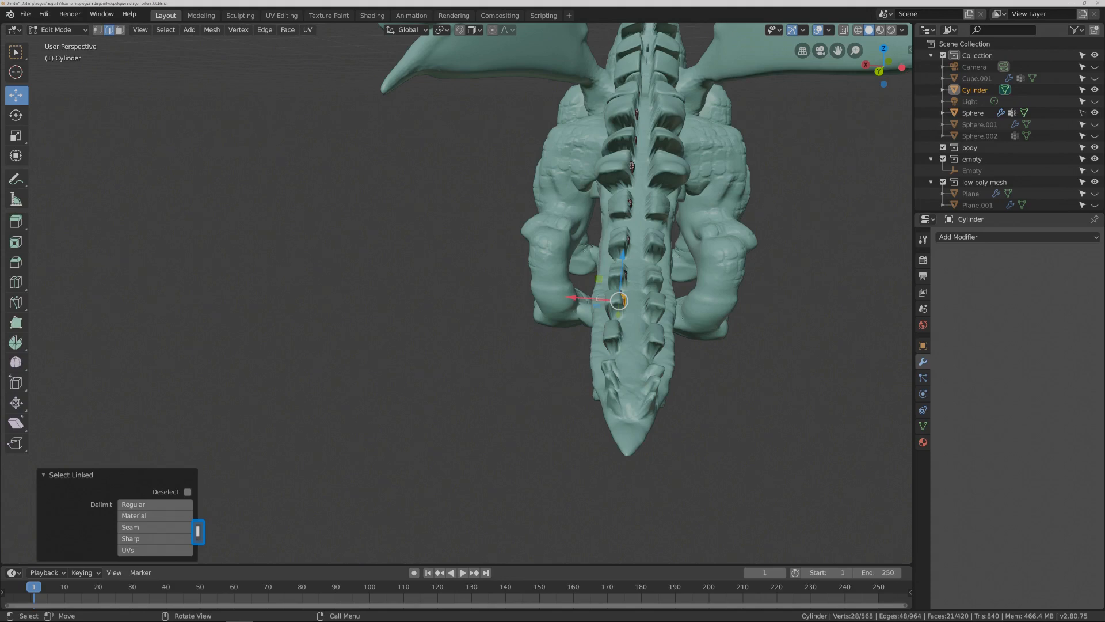
left_click_drag(591, 300, 587, 300)
left_click(803, 315)
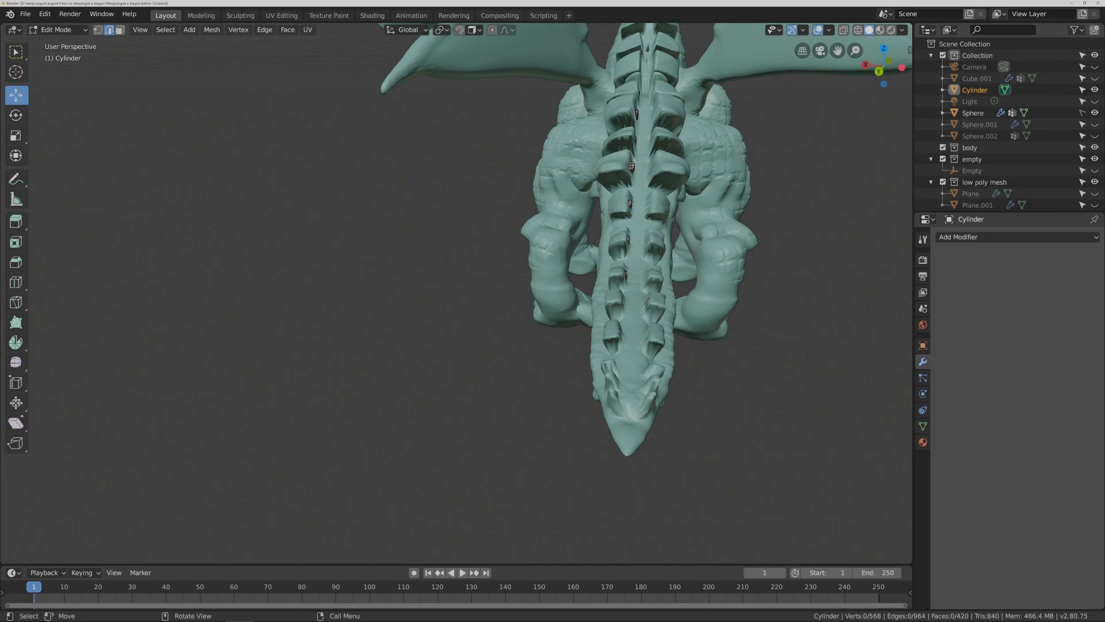
key("alt")
key("alt+a")
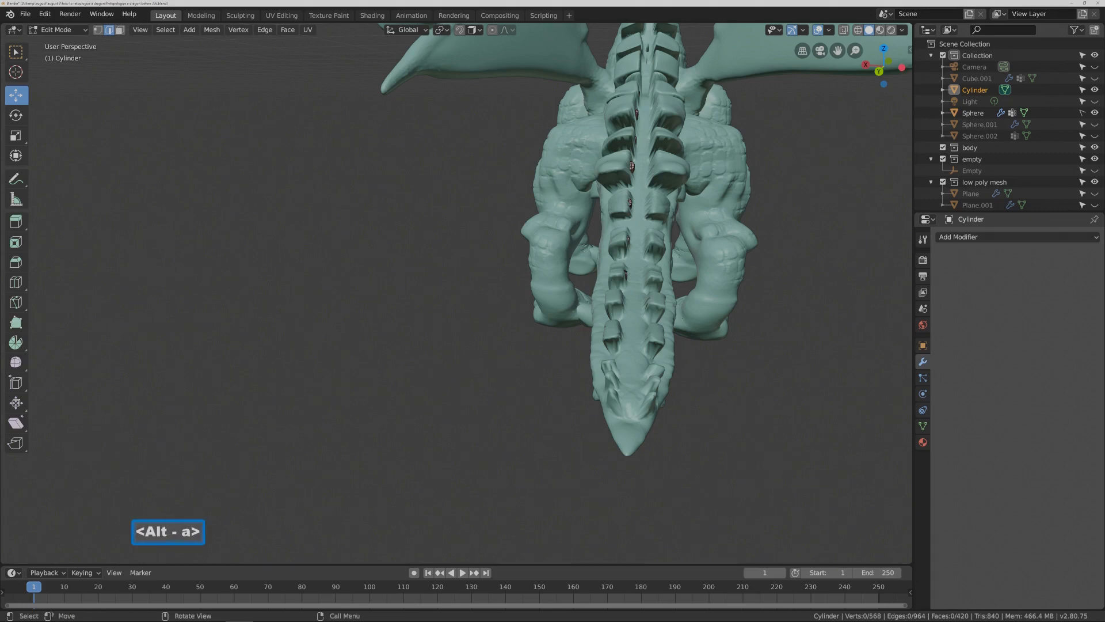
key("l")
left_click_drag(585, 271, 578, 273)
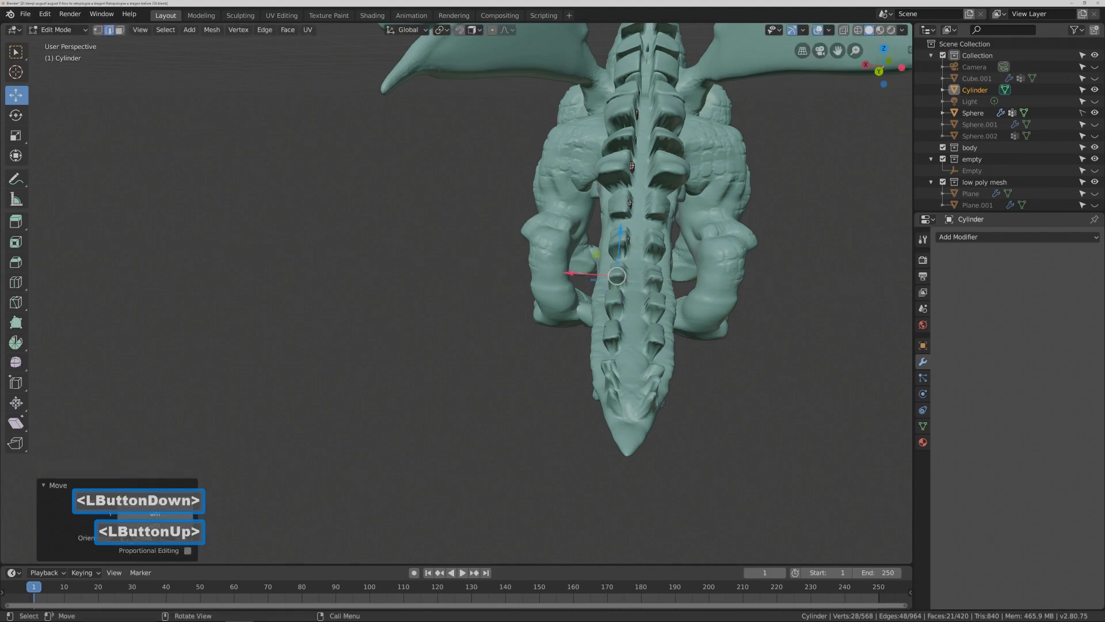
key("alt+a")
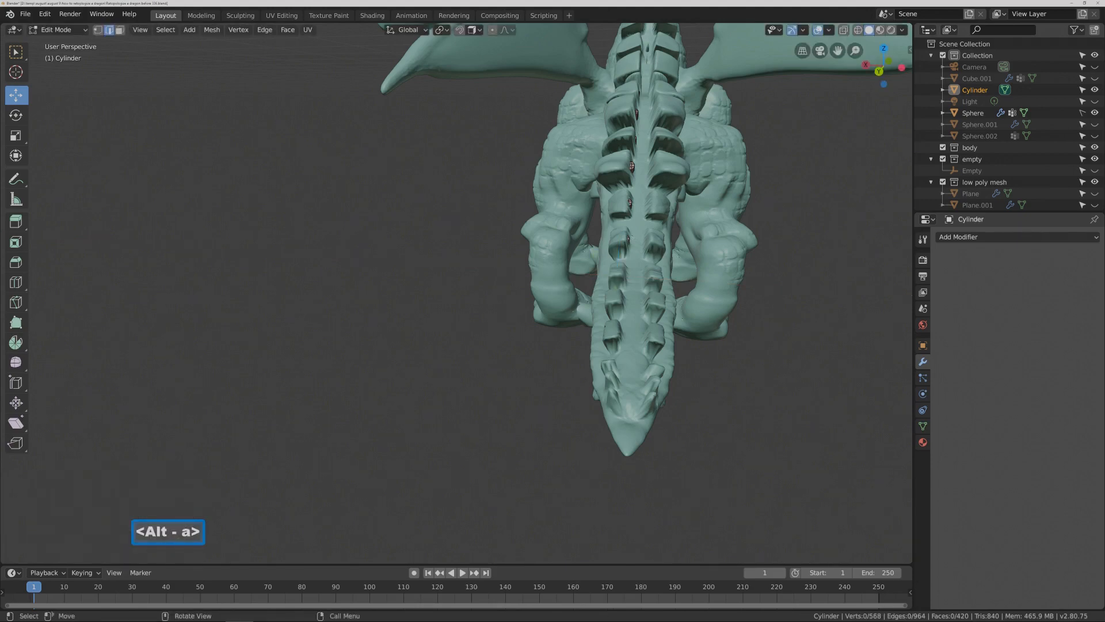
- Move the seventh and sixth back spikes' cylinders outward into their spikes, and nudge the seventh one slightly back inward
key("l")
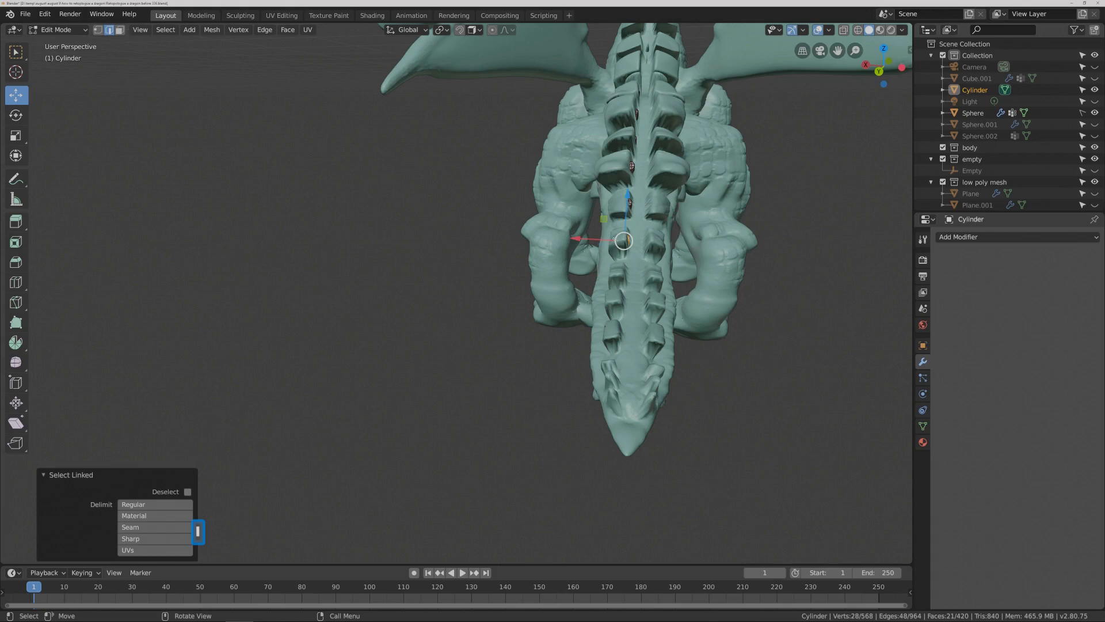
left_click_drag(602, 240, 599, 241)
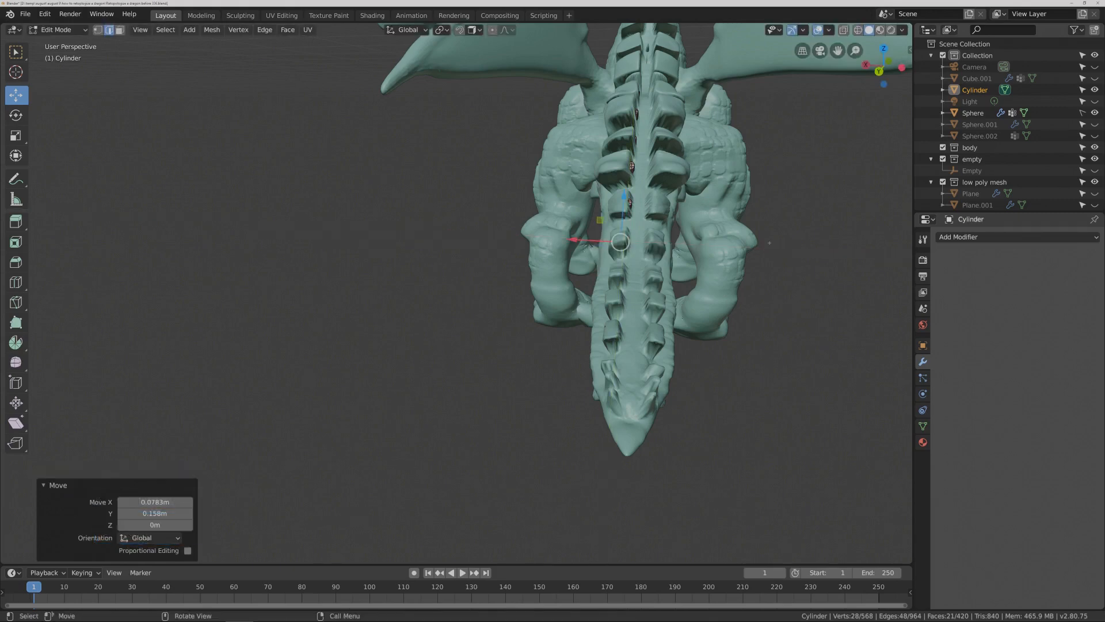
key("Pause")
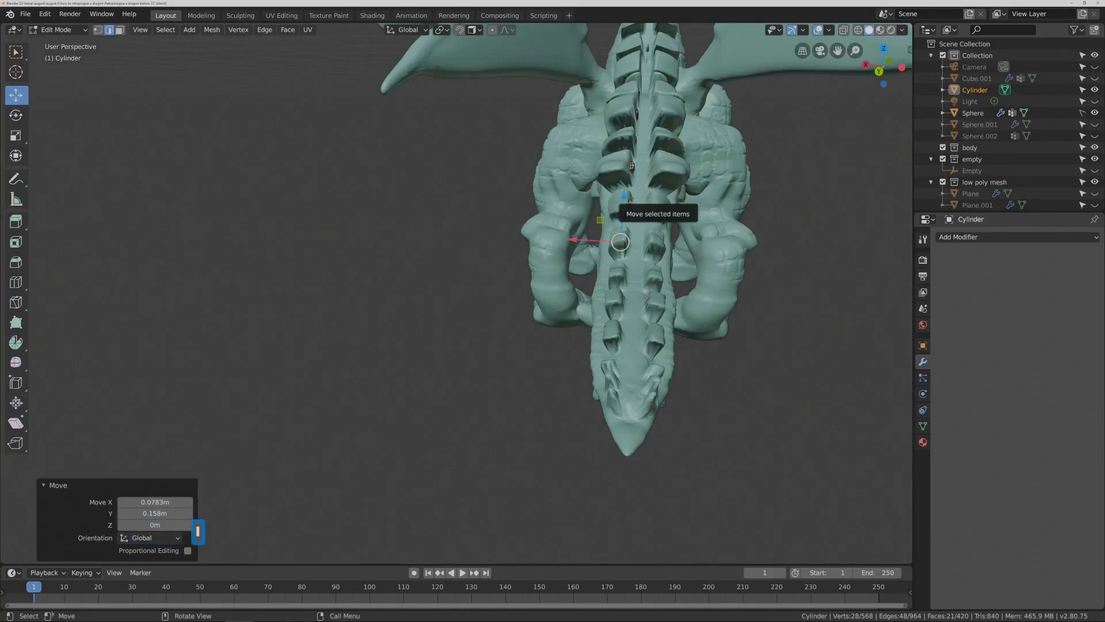
key("l")
left_click_drag(592, 221, 595, 221)
key("alt+a")
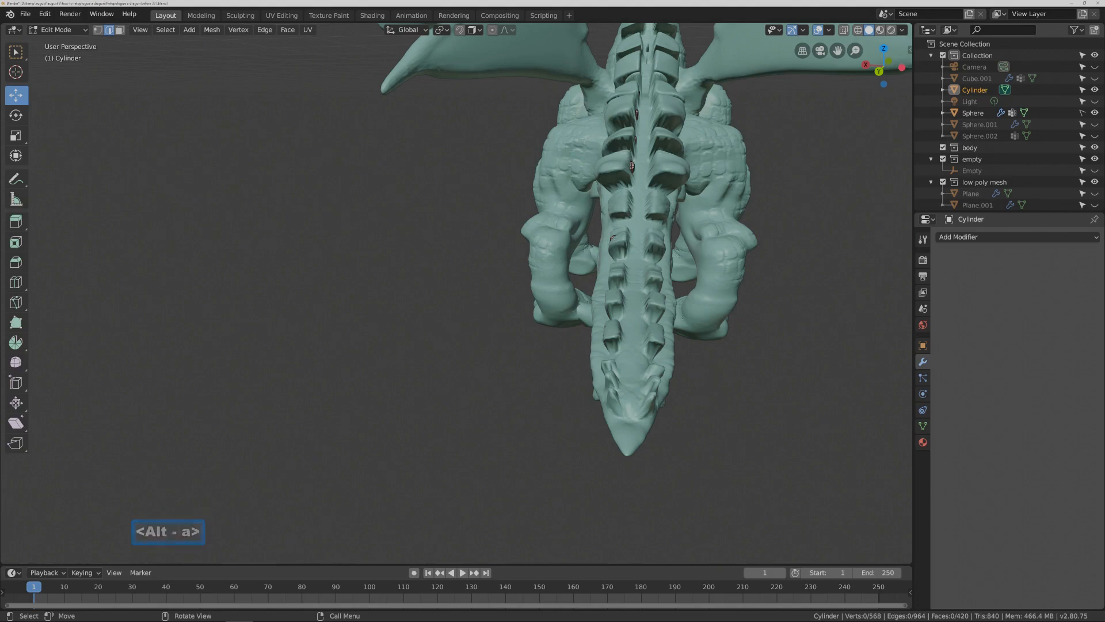
key("l")
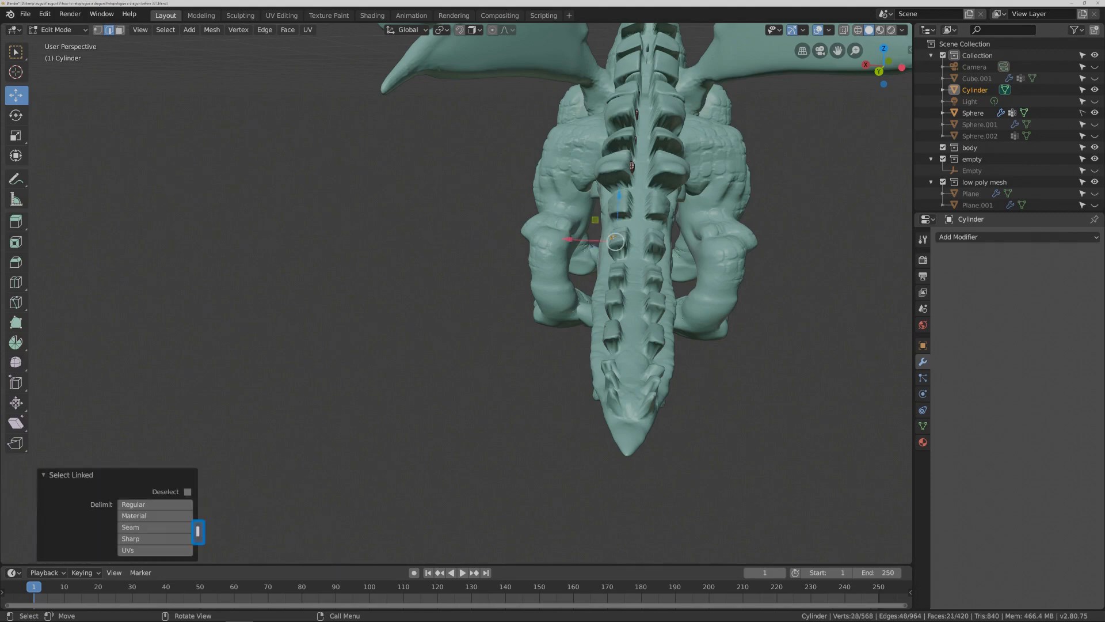
left_click_drag(615, 242, 620, 241)
key("alt+a")
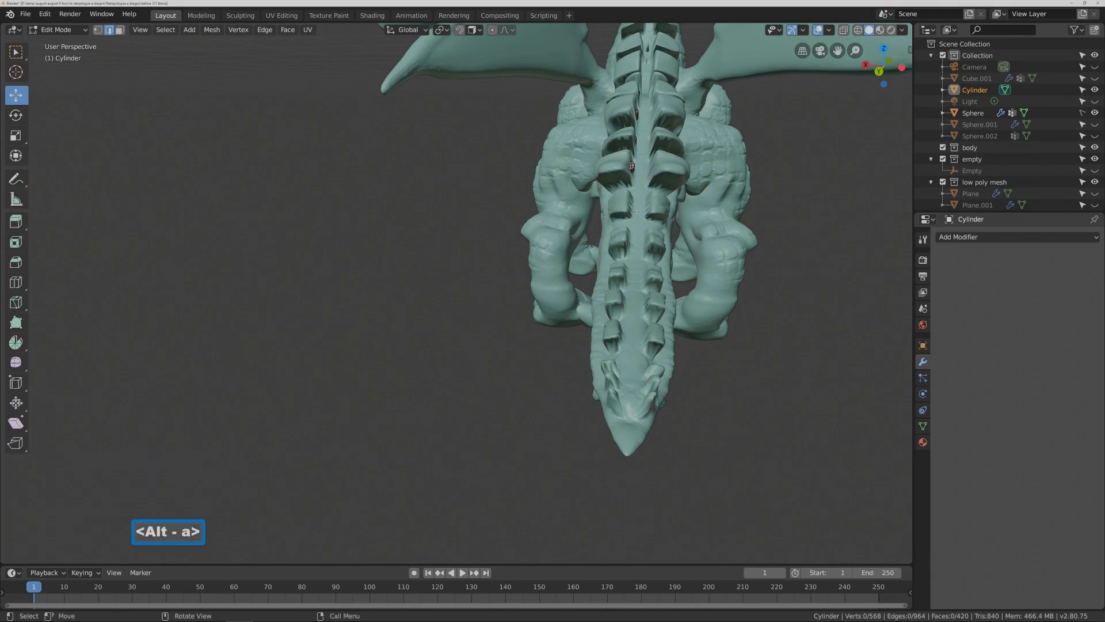
- Shift the fifth back spike's cylinder outward along X into its spike, and the fourth one by about 0.1 m
key("l")
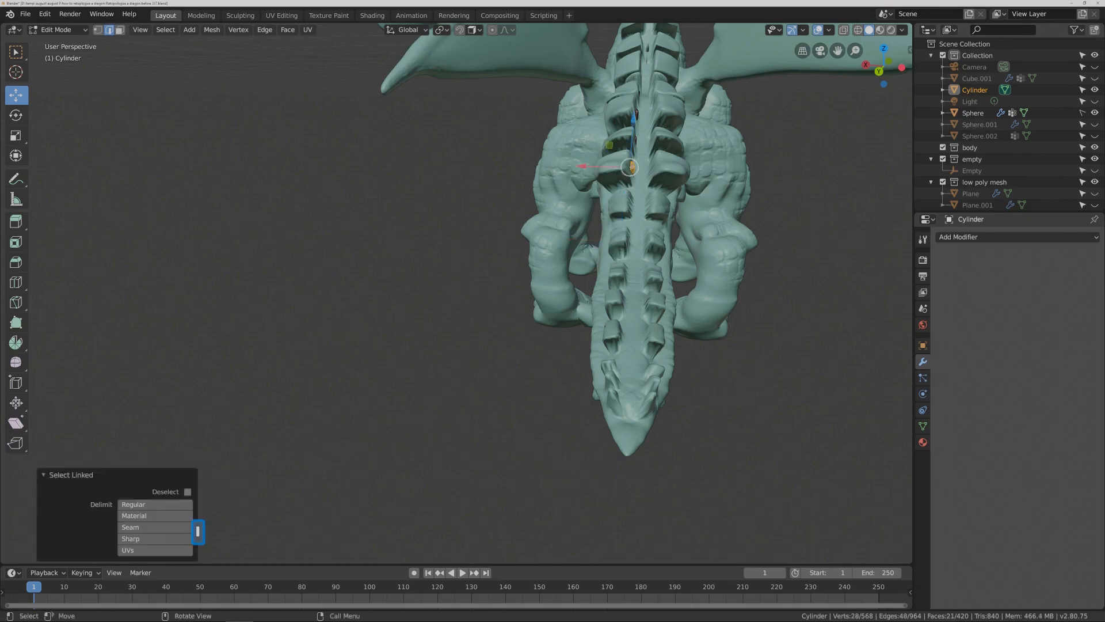
left_click_drag(616, 166, 604, 166)
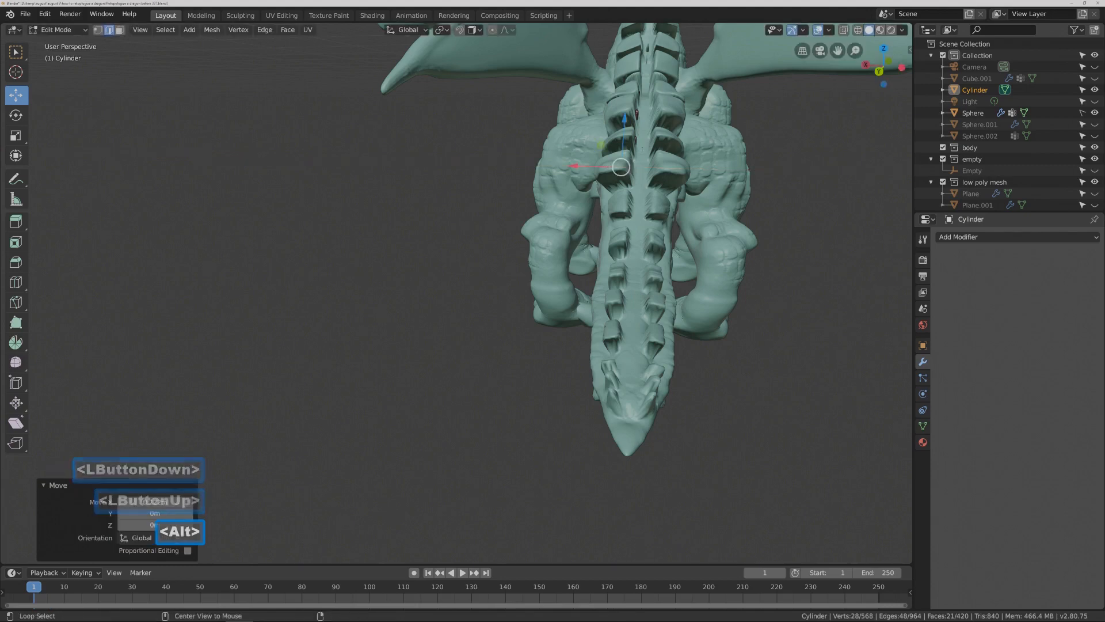
key("alt+a")
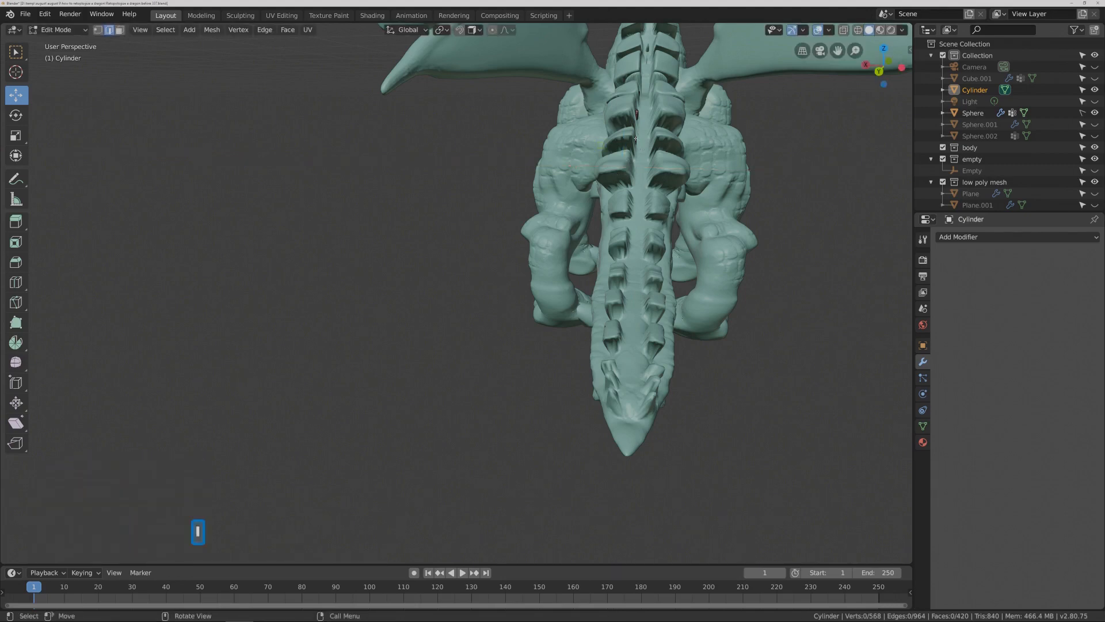
double_click(633, 140)
left_click_drag(604, 140, 615, 140)
key("alt+a")
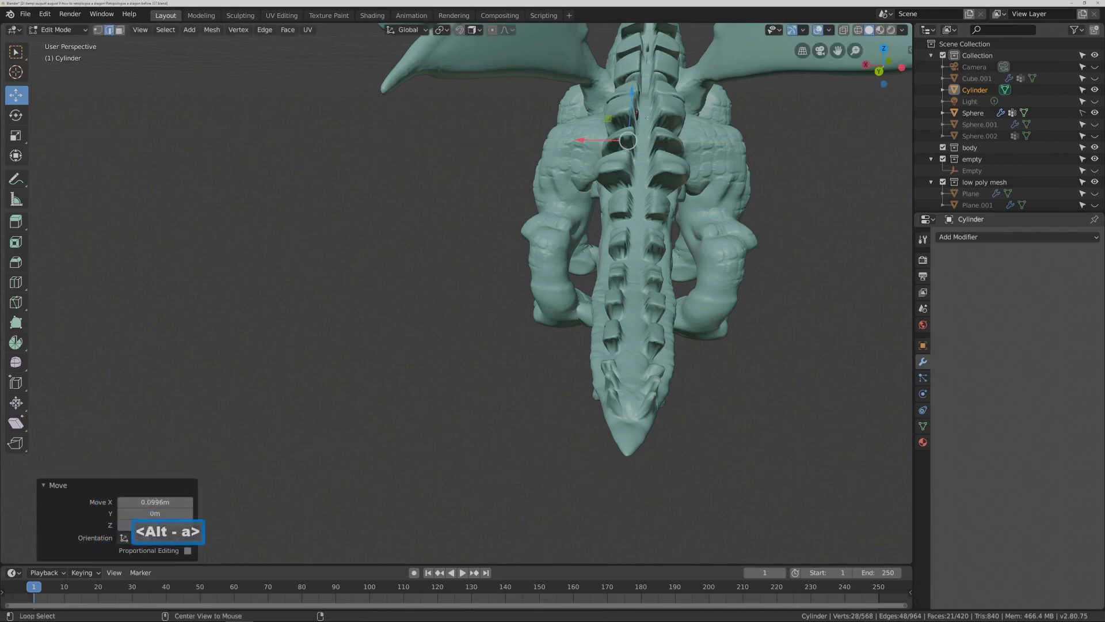
- Move the third back spike's cylinder about 0.2 m along X into its spike and clear the selection
double_click(637, 113)
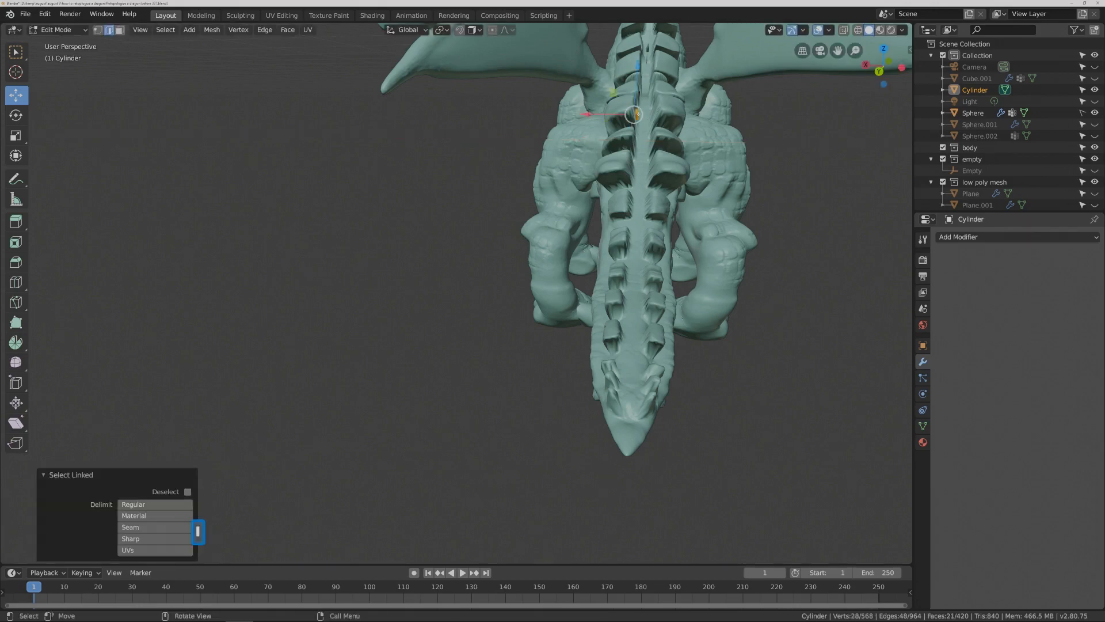
left_click_drag(623, 114, 618, 116)
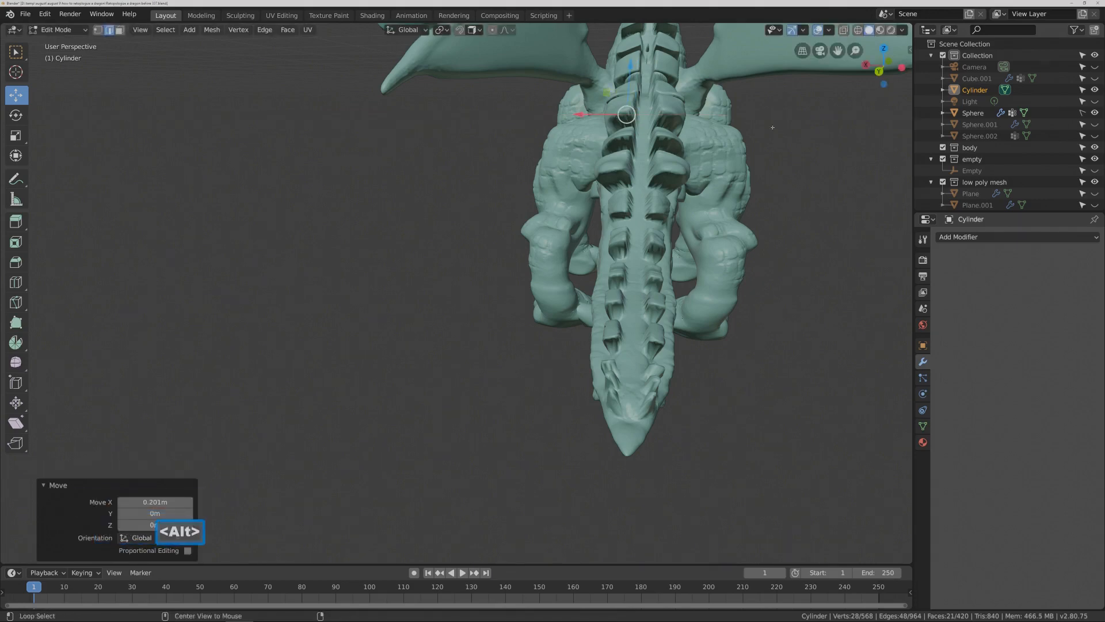
key("alt+a")
key("Pause")
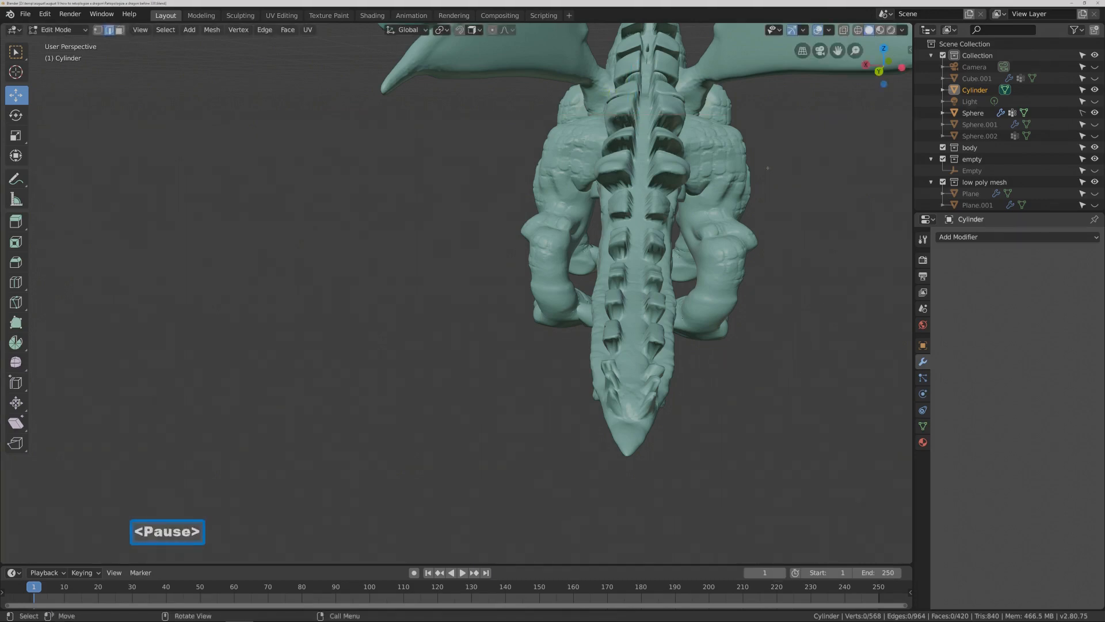
- Shift the cylinder in the upper-back spike between the wing roots about 0.06 m along X into its spike
middle_click_drag(768, 168, 625, 329, "shift")
middle_click_drag(589, 230, 564, 285, "shift")
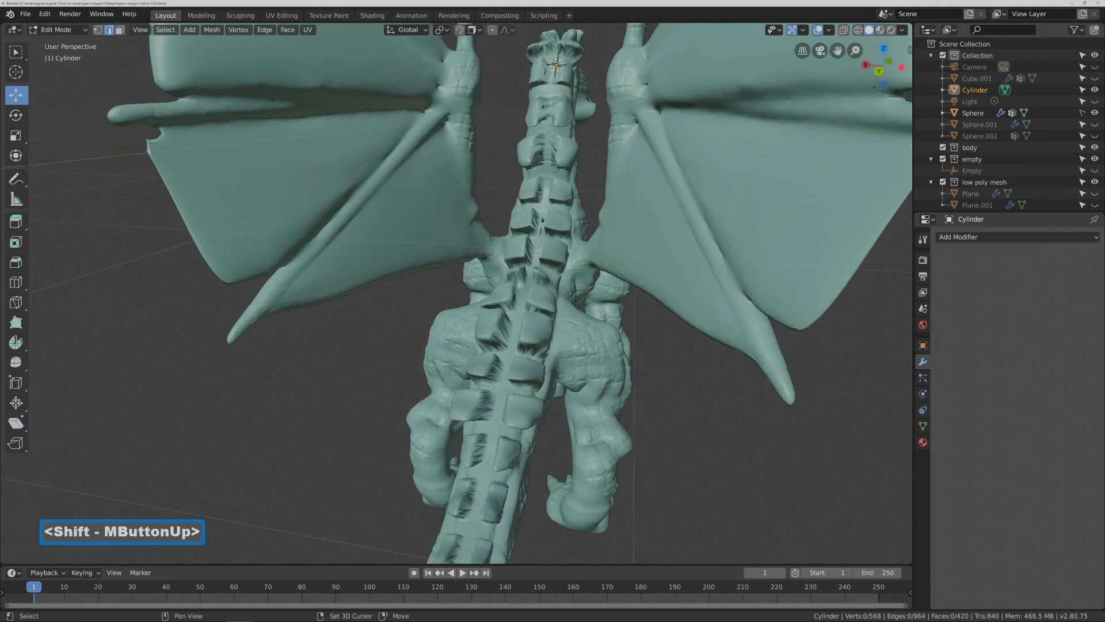
middle_click_drag(596, 165, 553, 257)
middle_click_drag(587, 132, 557, 163, "shift")
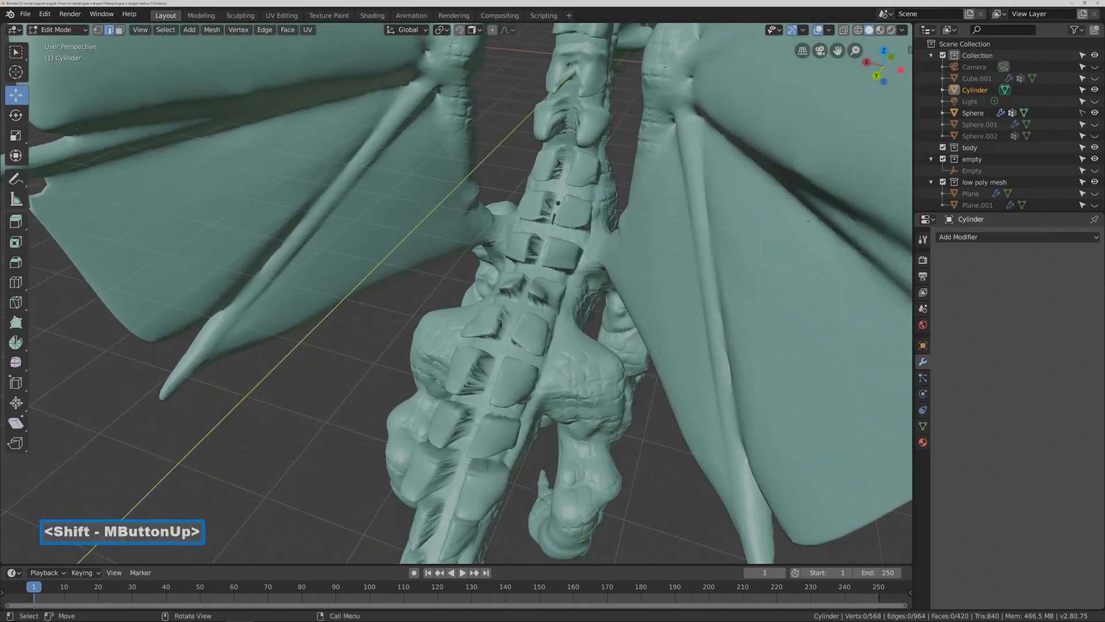
key("alt+a")
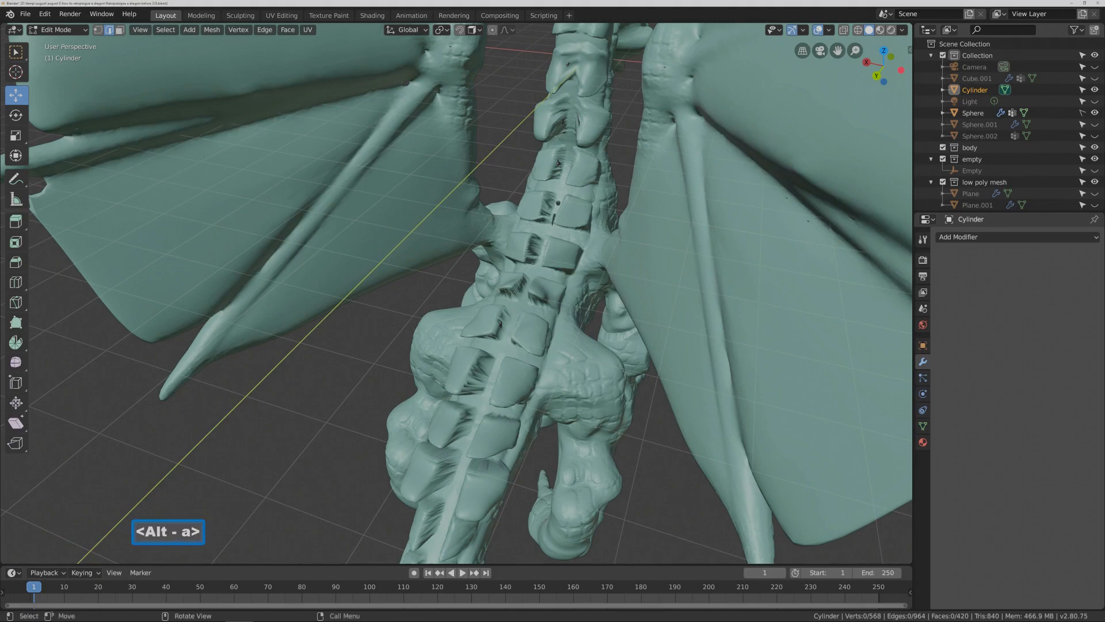
key("l")
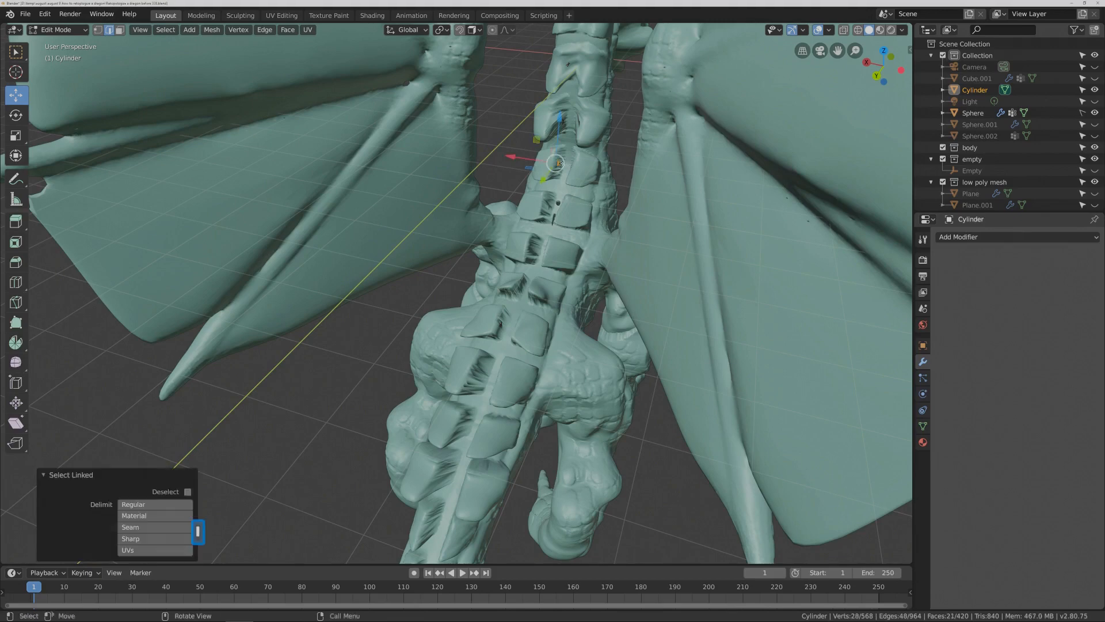
left_click_drag(555, 163, 553, 163)
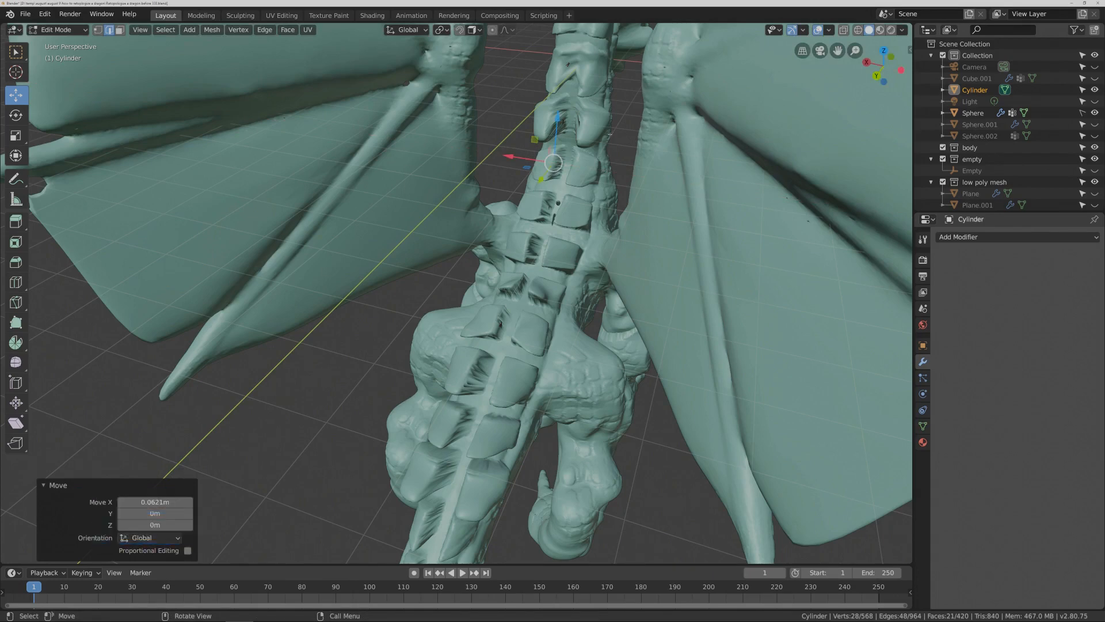
key("alt+a")
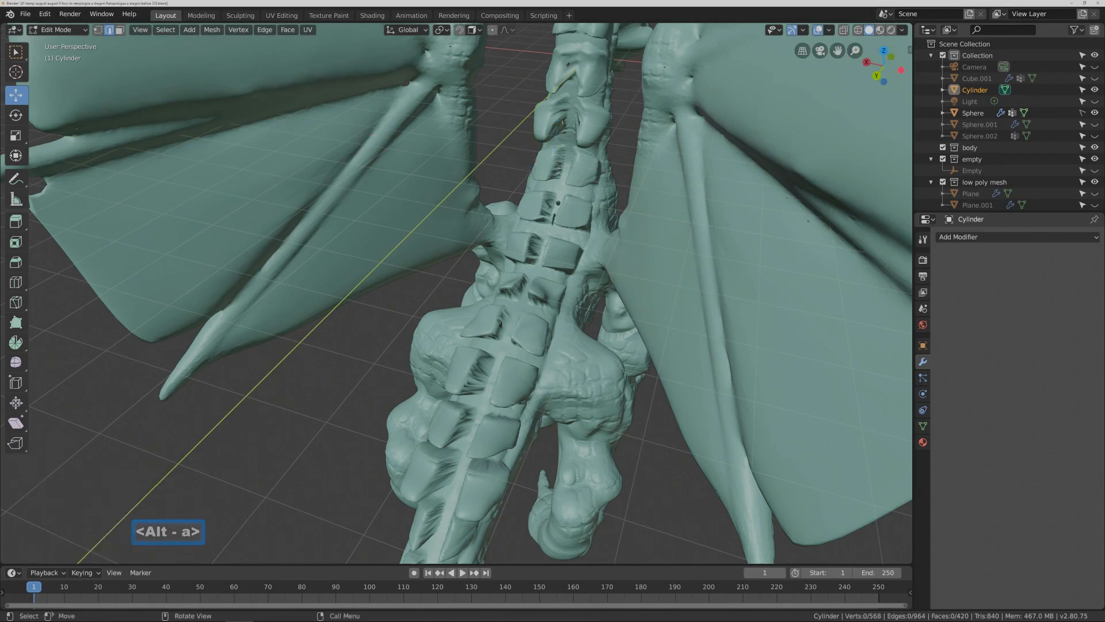
- Shift the lowest neck spike's cylinder along X into its spike, and the next one up by about 0.08 m
key("l")
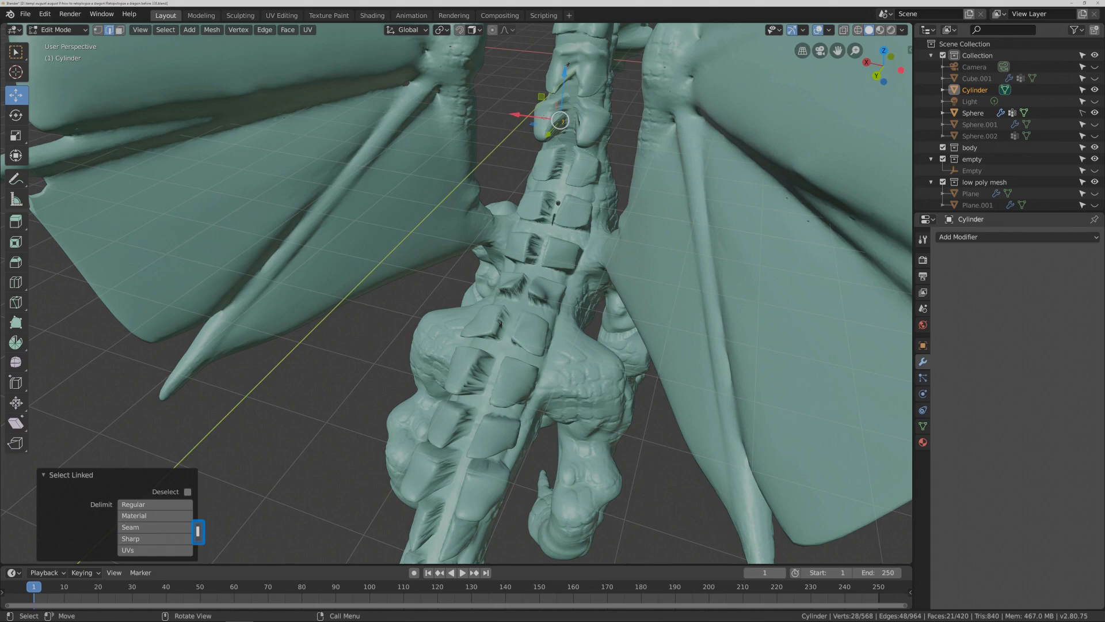
left_click_drag(560, 120, 541, 117)
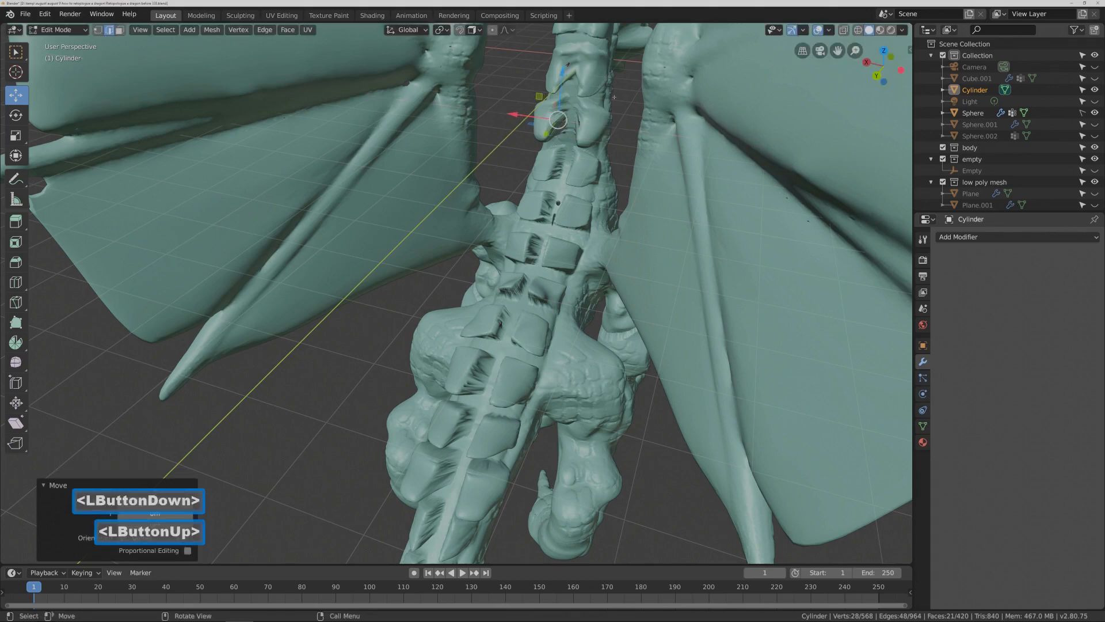
left_click(568, 64)
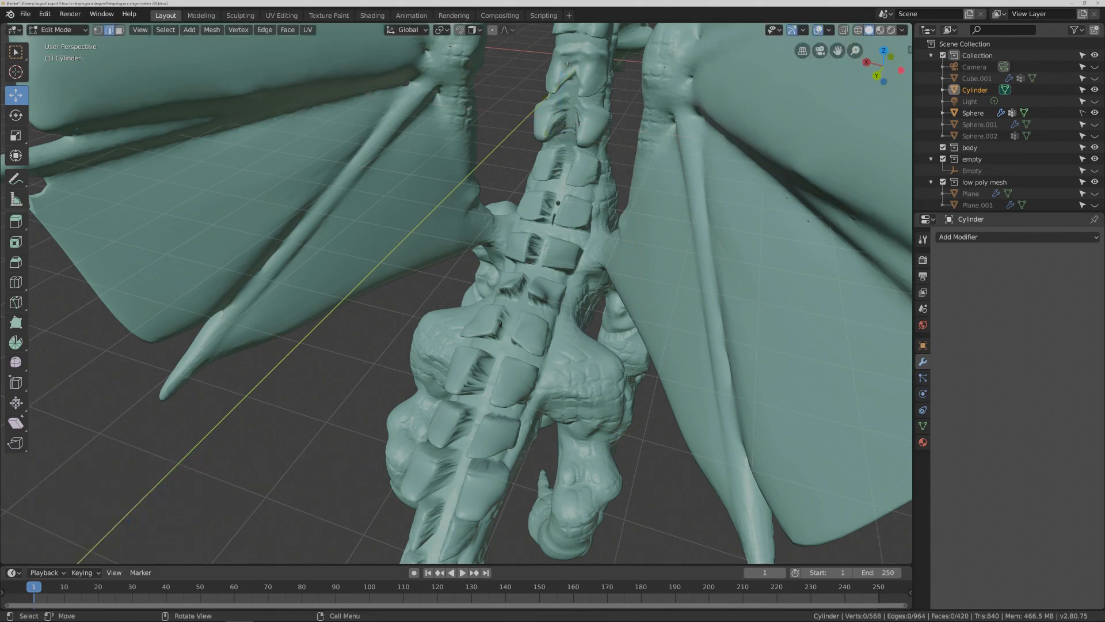
key("l")
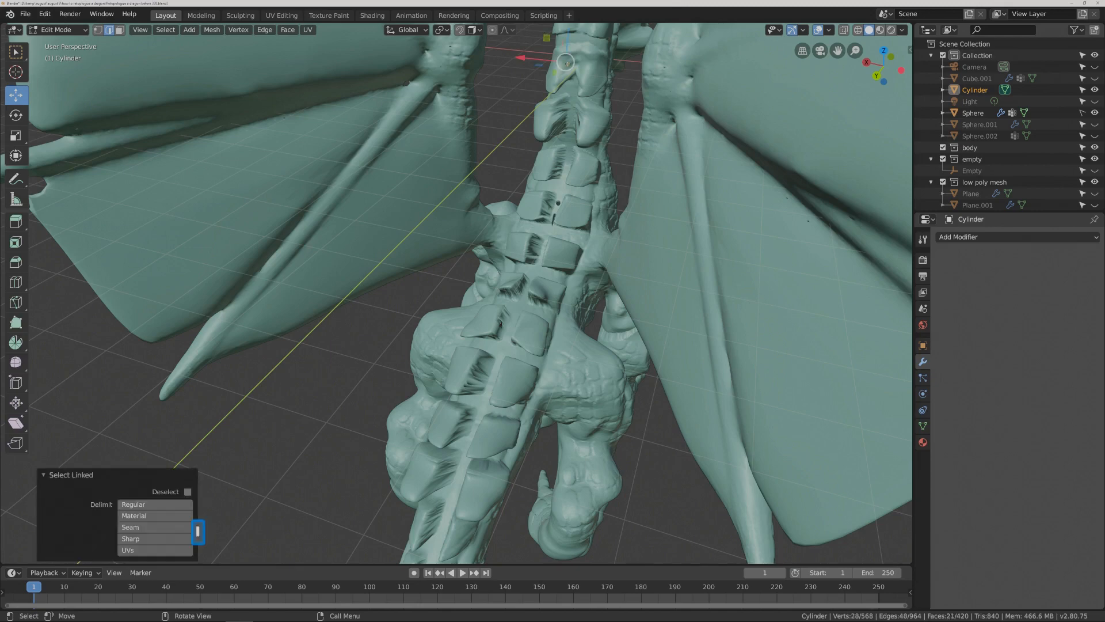
left_click_drag(521, 58, 534, 58)
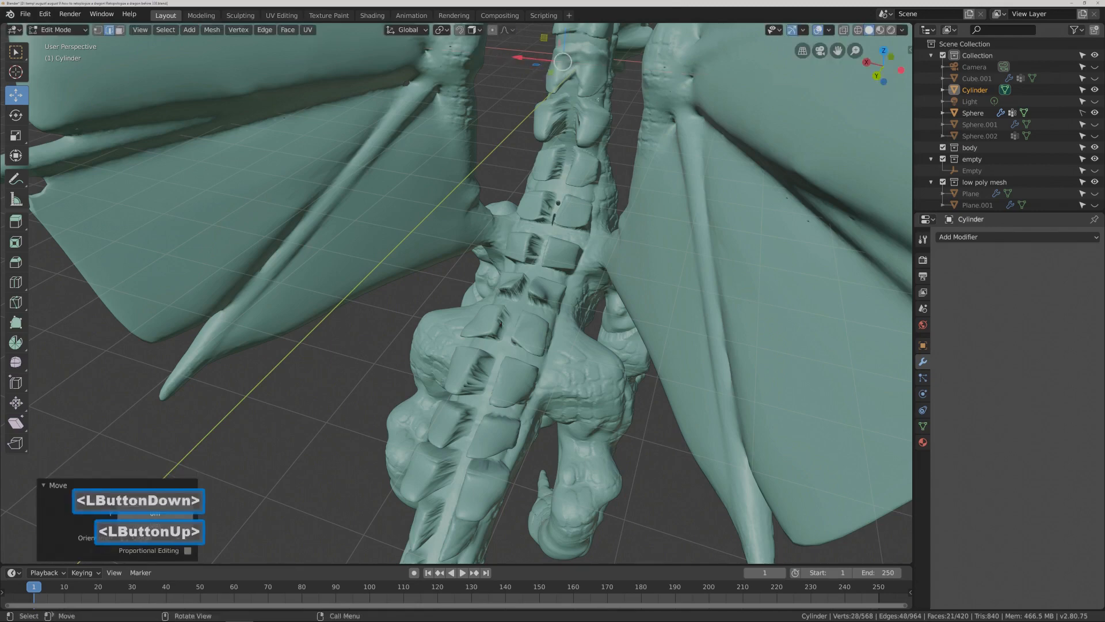
middle_click_drag(591, 98, 603, 200, "shift")
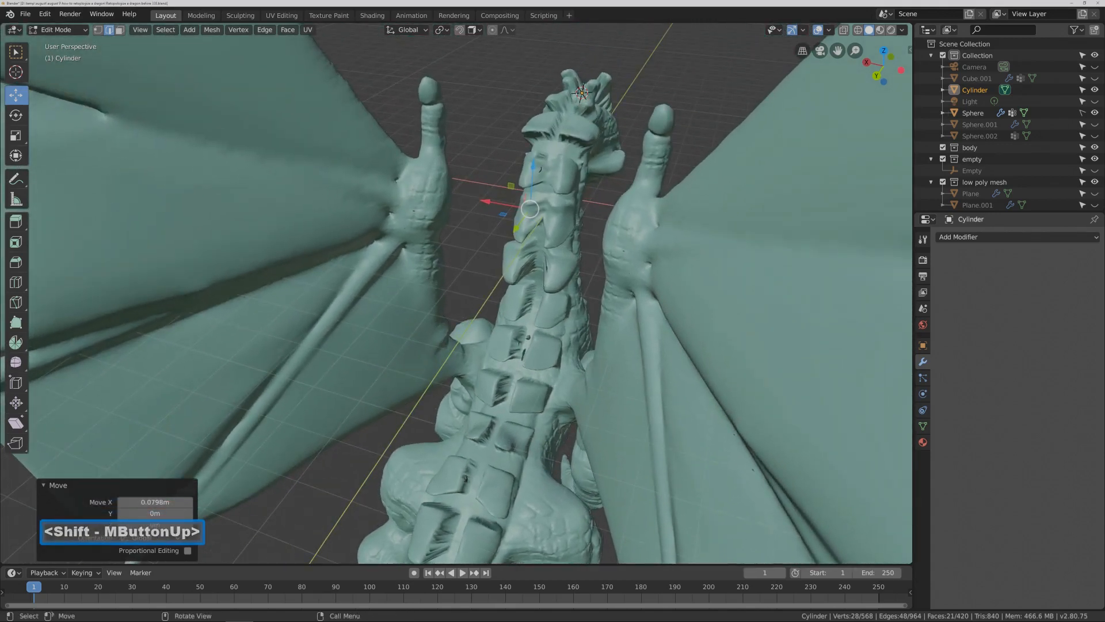
key("alt+a")
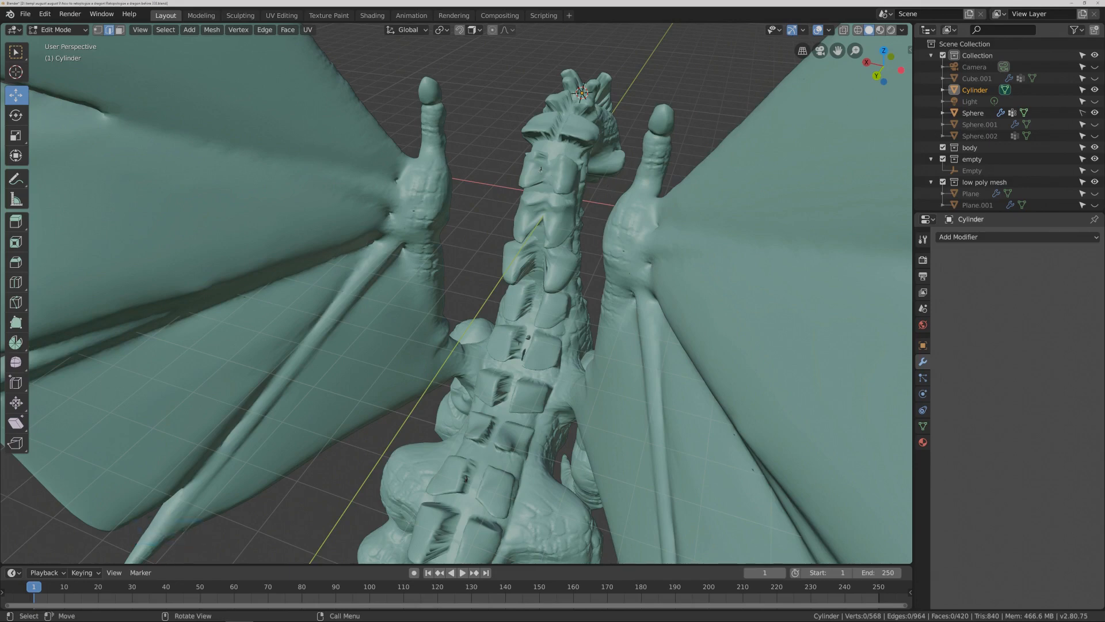
- Move the cylinder in the neck spike just behind the head about 0.06 m along X and clear the selection
key("l")
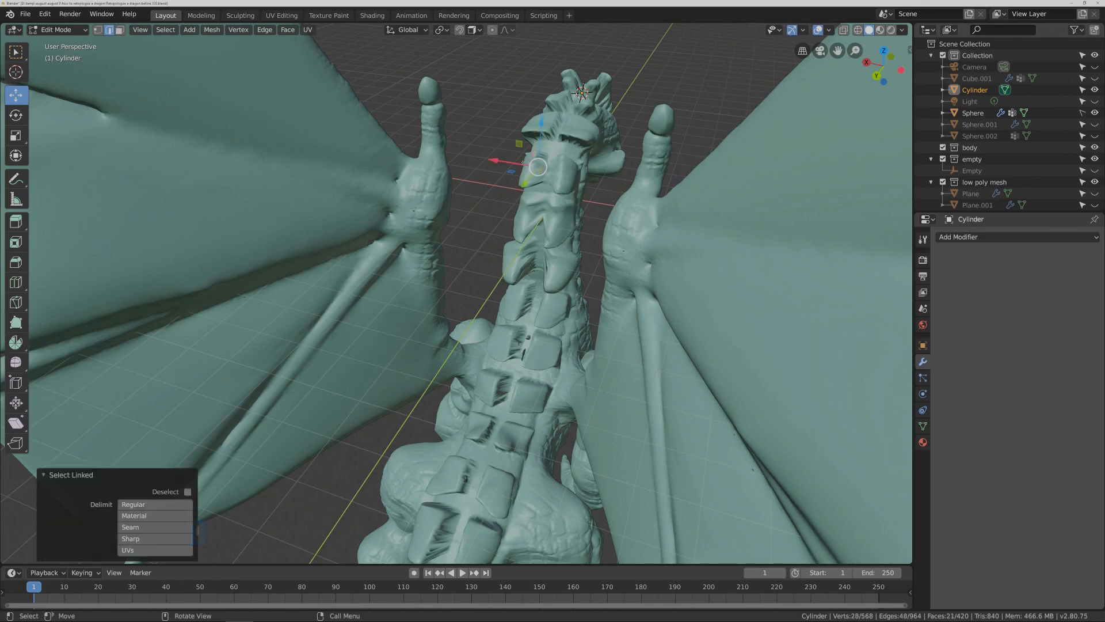
left_click_drag(522, 163, 518, 163)
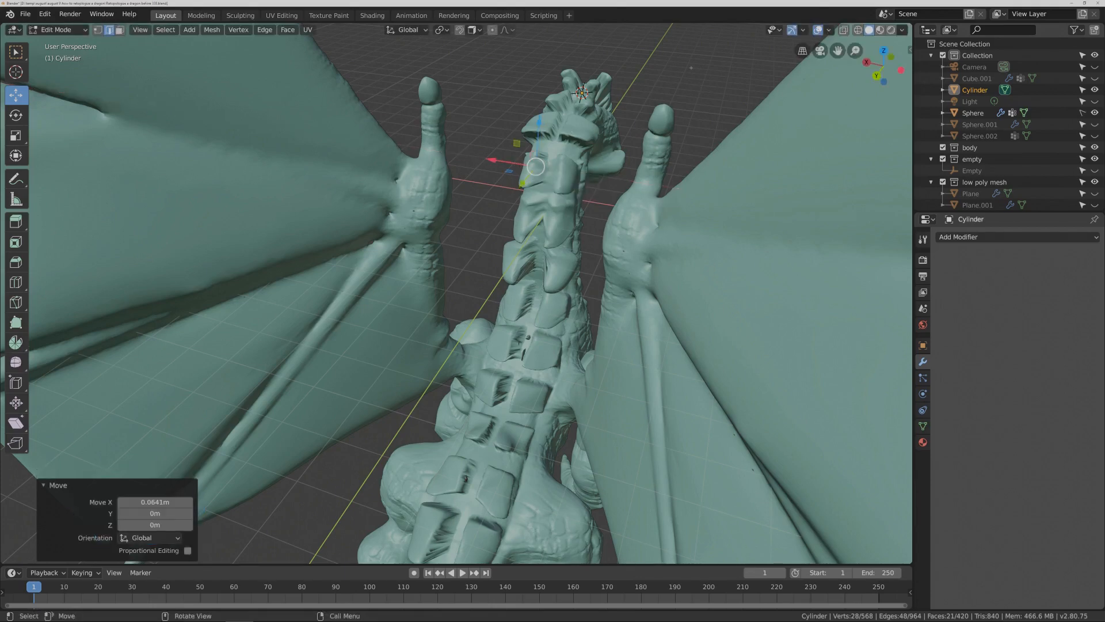
key("Pause")
key("alt+a")
- Nudge the lower-back spike's cylinder outward along X, and the one in the spike between the wings by about 0.08 m
key("l")
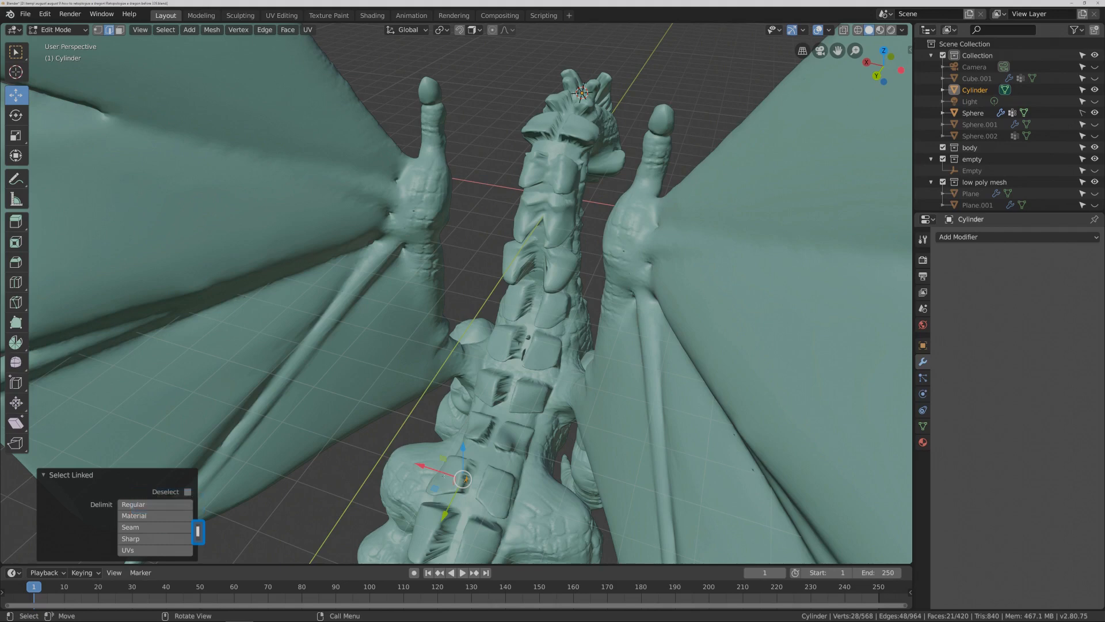
left_click_drag(463, 479, 459, 478)
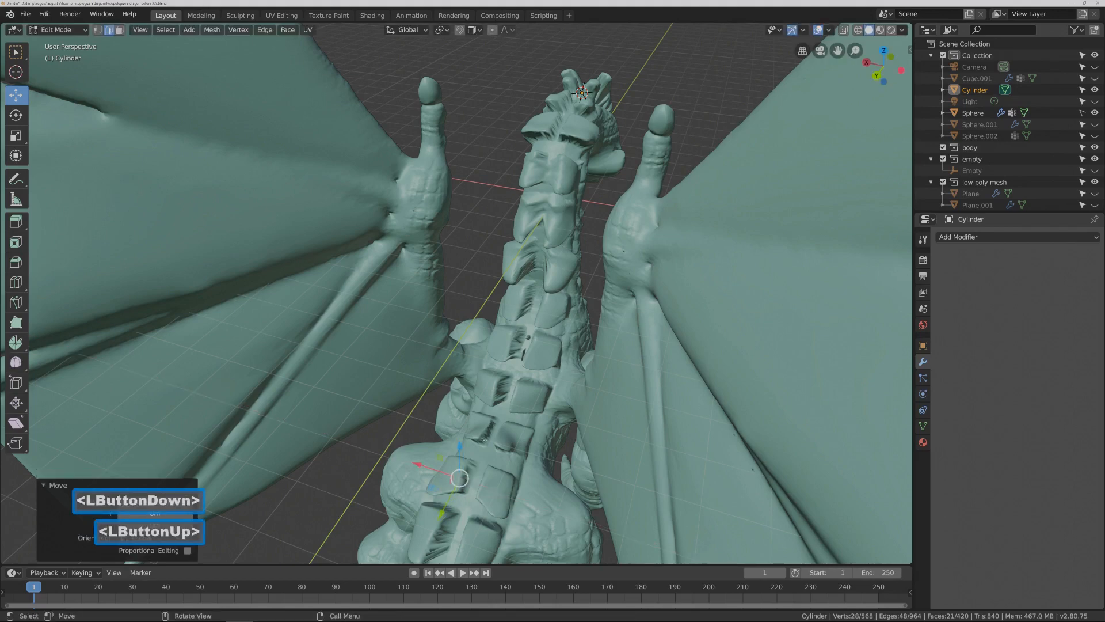
left_click(753, 469)
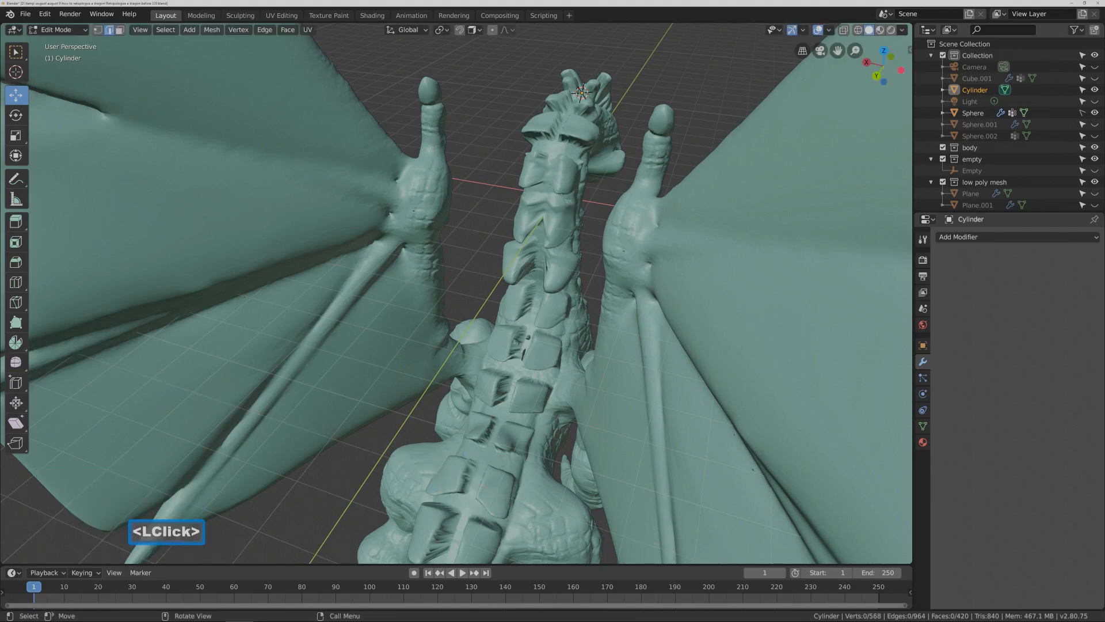
key("l")
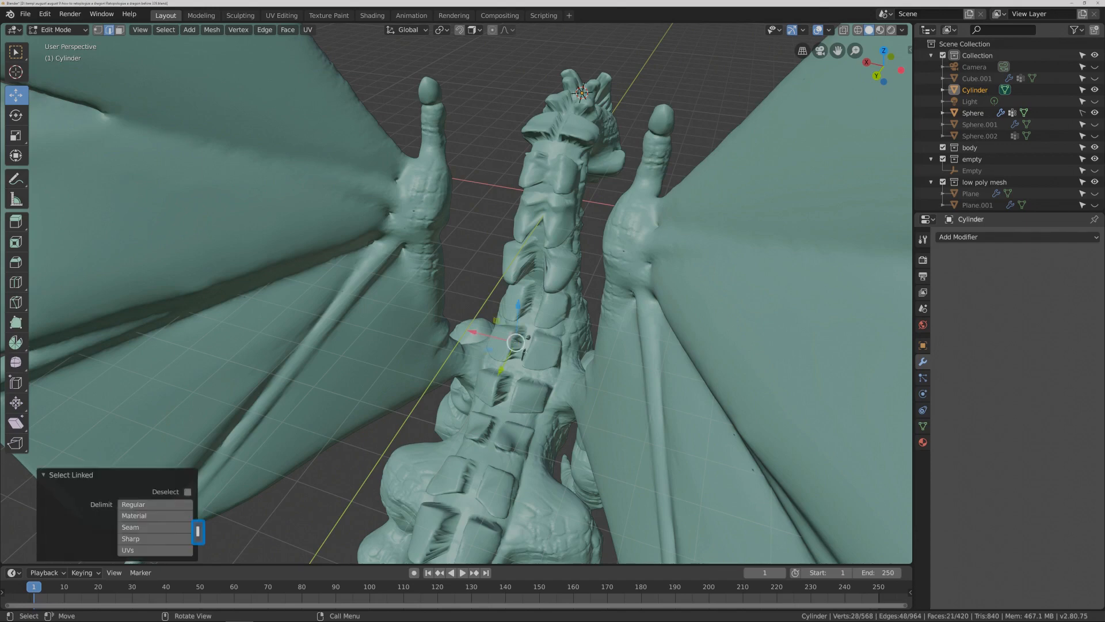
left_click_drag(473, 332, 495, 336)
left_click(709, 76)
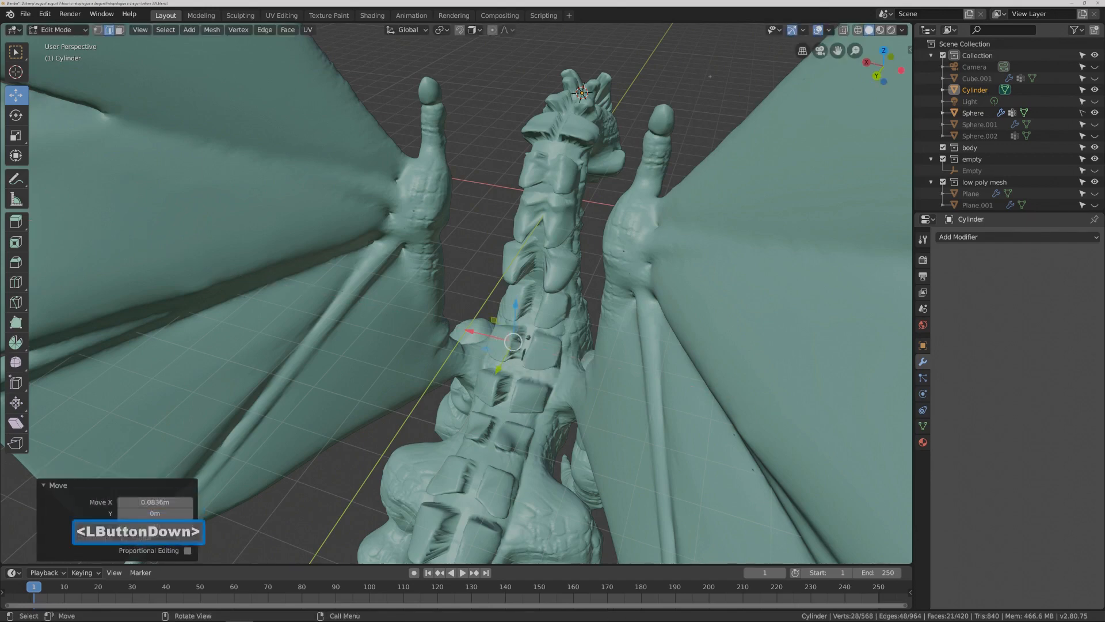
key("alt+a")
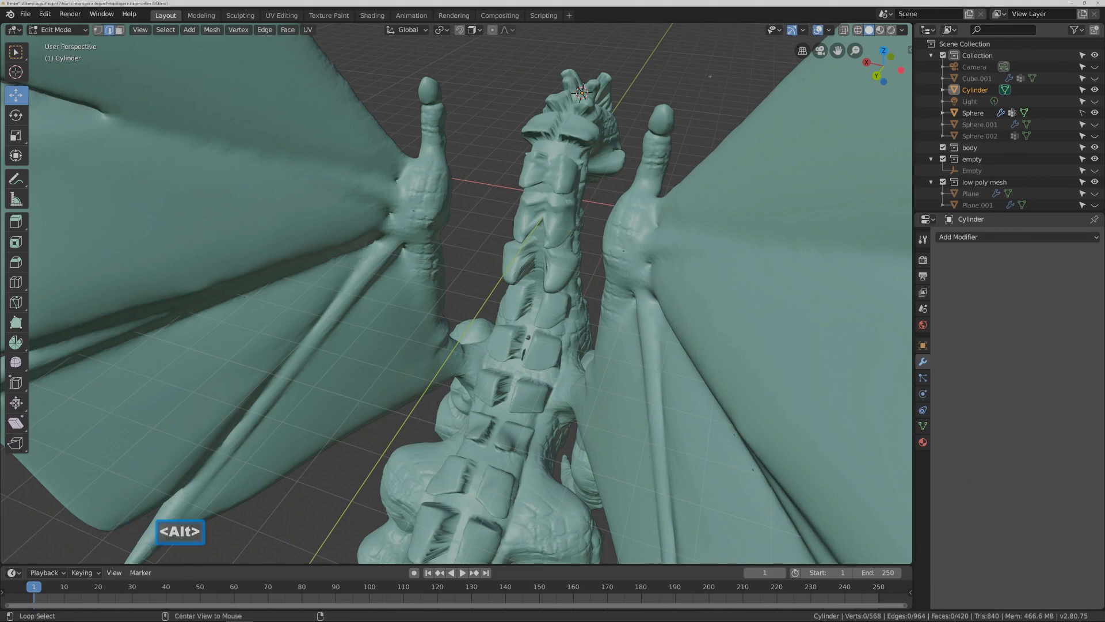
- Return the finished cylinders to Object Mode and make the Cylinder object the active one
key("Pause")
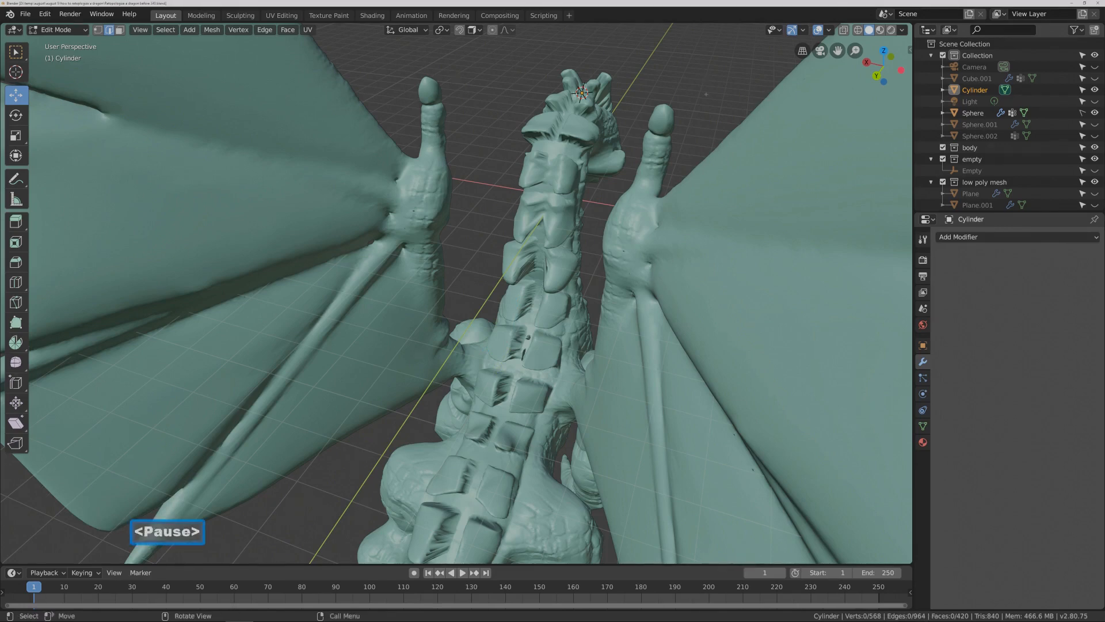
middle_click_drag(706, 93, 521, 294, "ctrl")
middle_click_drag(521, 294, 587, 239, "shift")
middle_click_drag(353, 344, 397, 327)
middle_click_drag(323, 364, 377, 235, "shift")
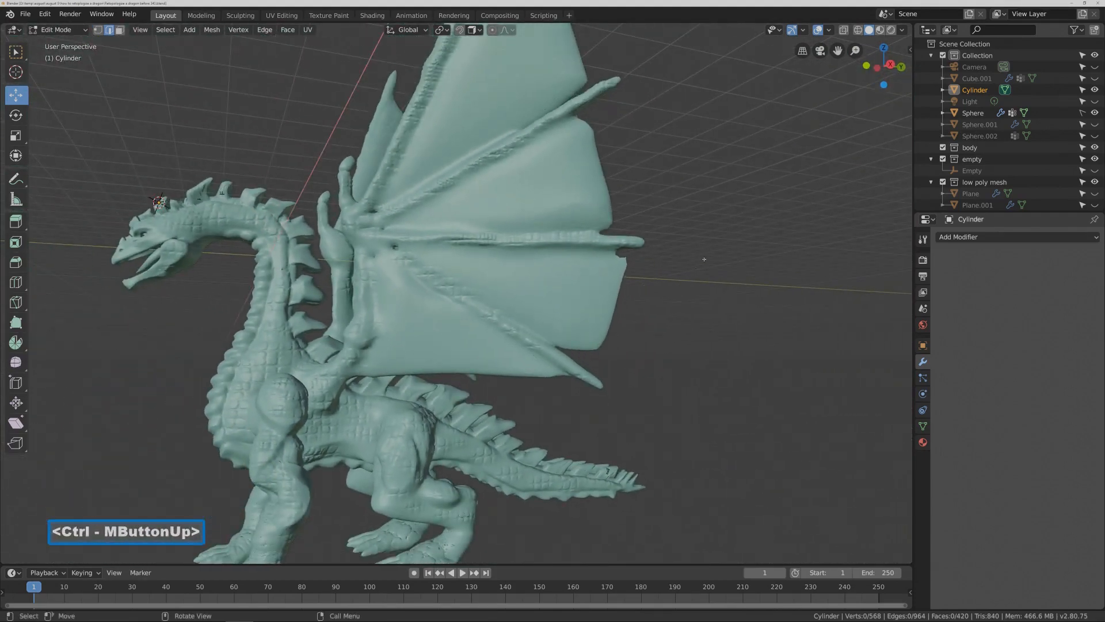
left_click(85, 30)
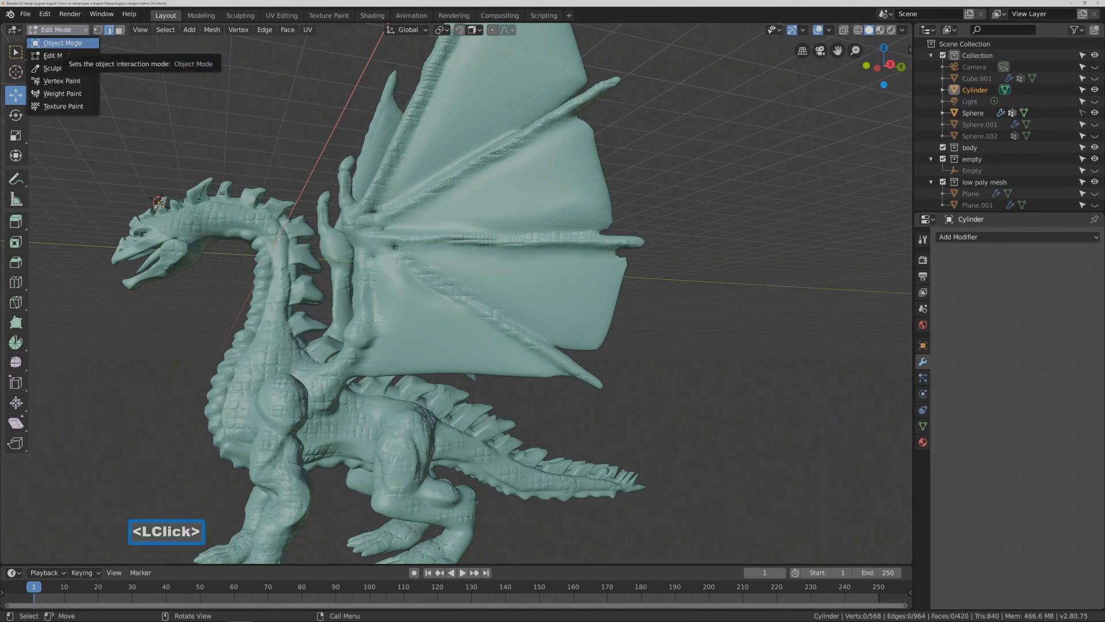
left_click(76, 45)
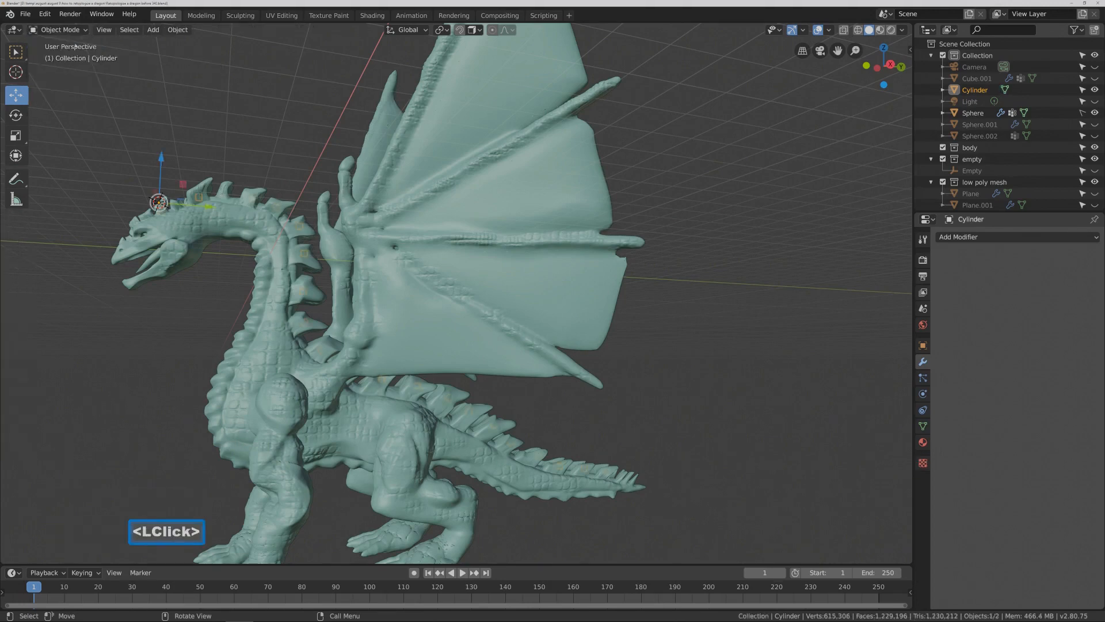
left_click(975, 91)
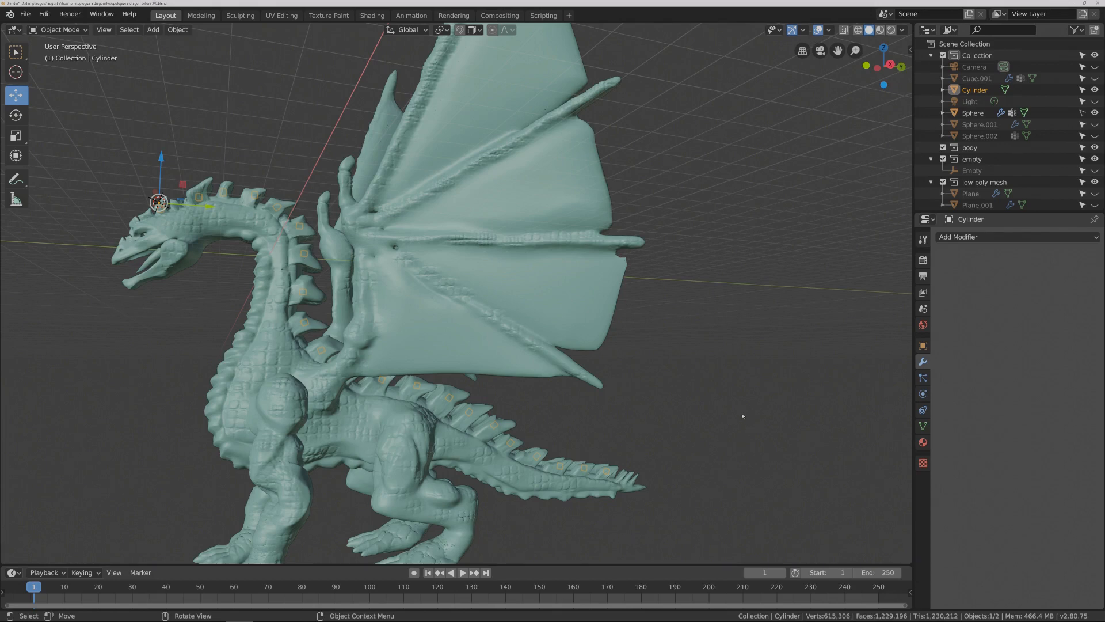
key("Pause")
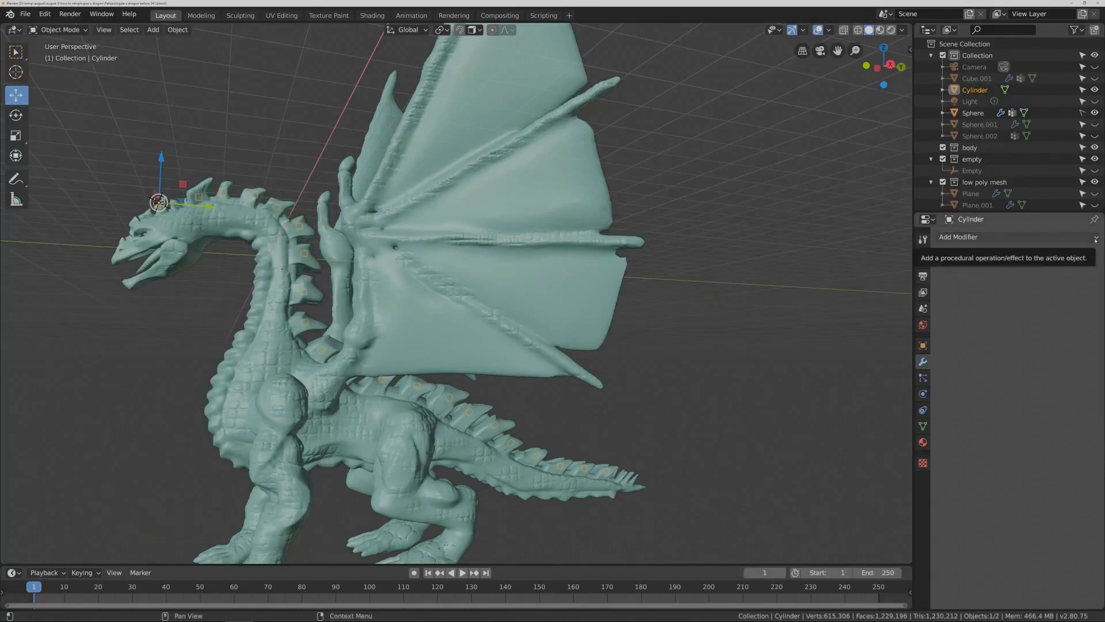
- Add a Shrinkwrap modifier to the Cylinder object and set its mode to Project
left_click(958, 236)
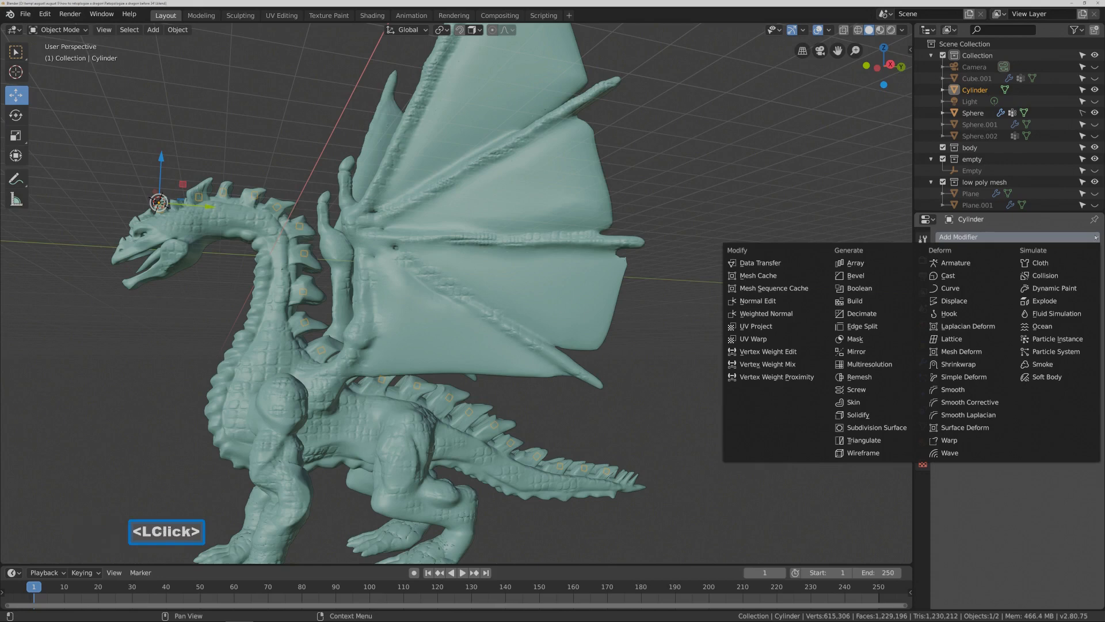
left_click(997, 364)
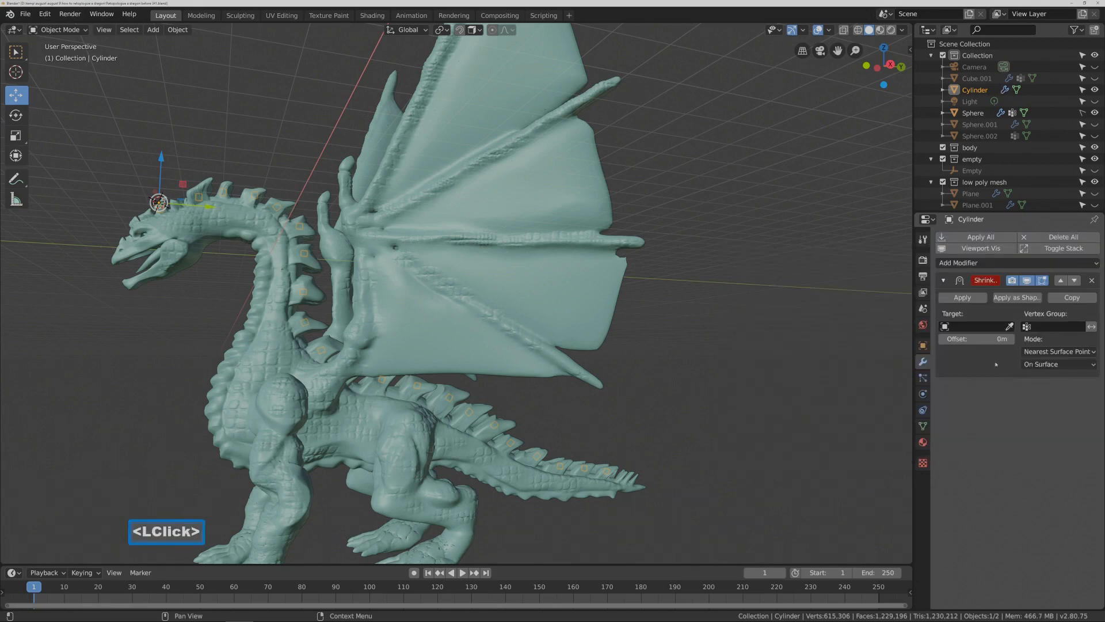
left_click(1090, 352)
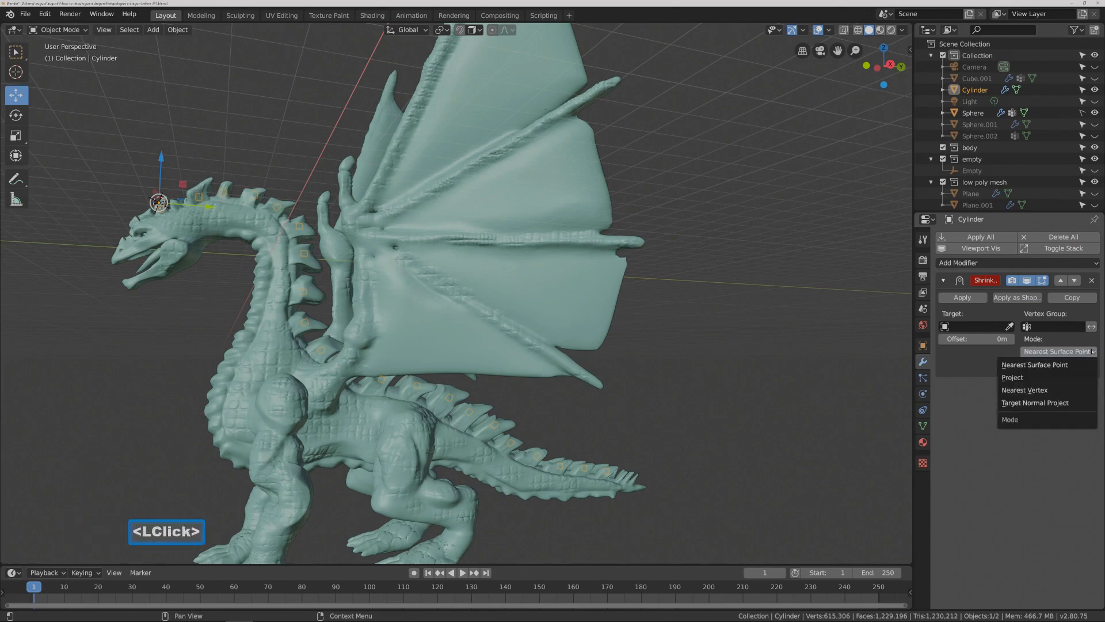
left_click(1072, 377)
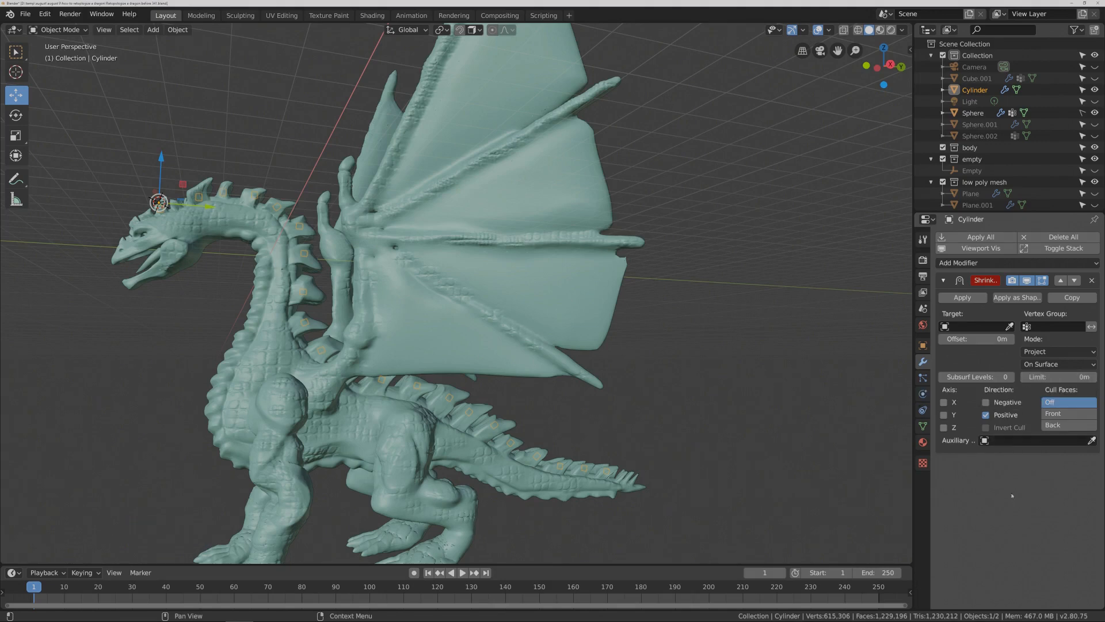
- Make the Sphere dragon sculpt selectable and pick it as the Shrinkwrap modifier's target
left_click(882, 497)
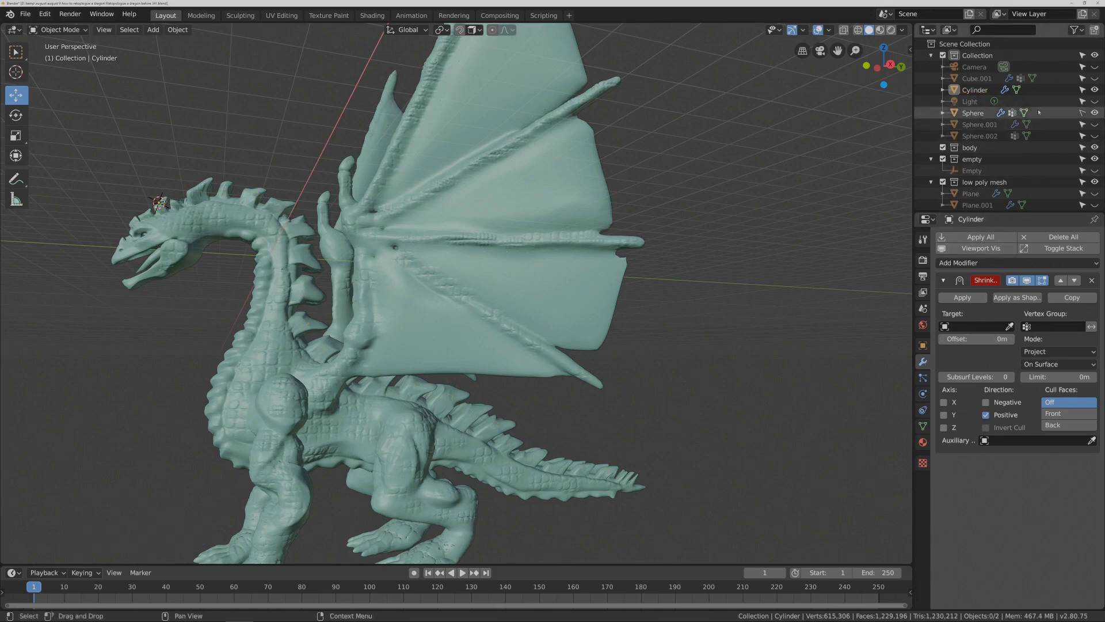
left_click(1083, 112)
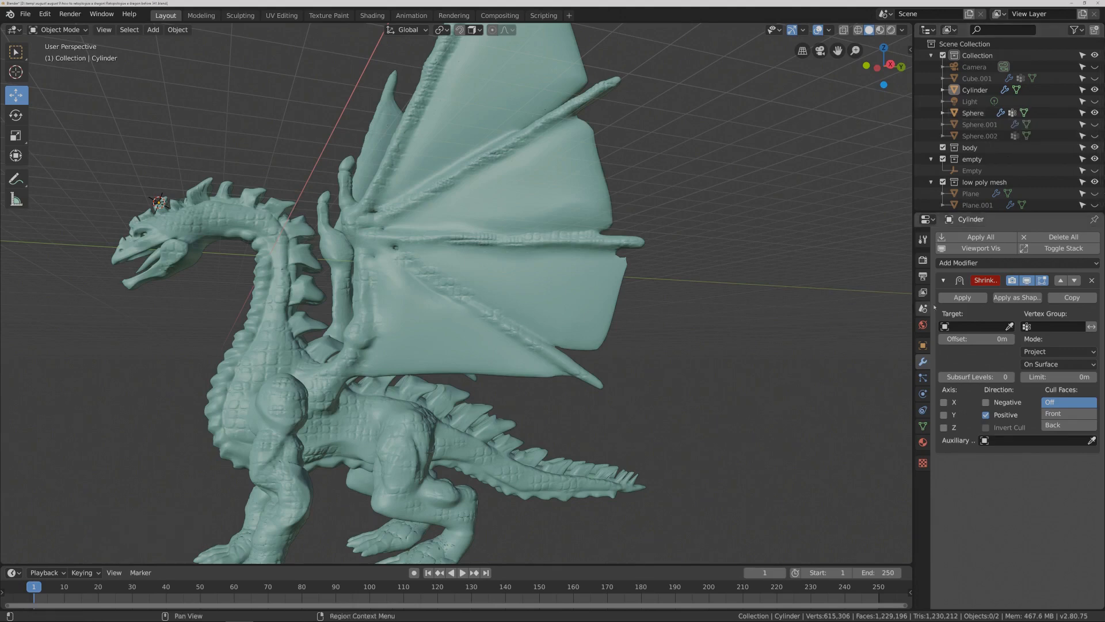
left_click(1009, 326)
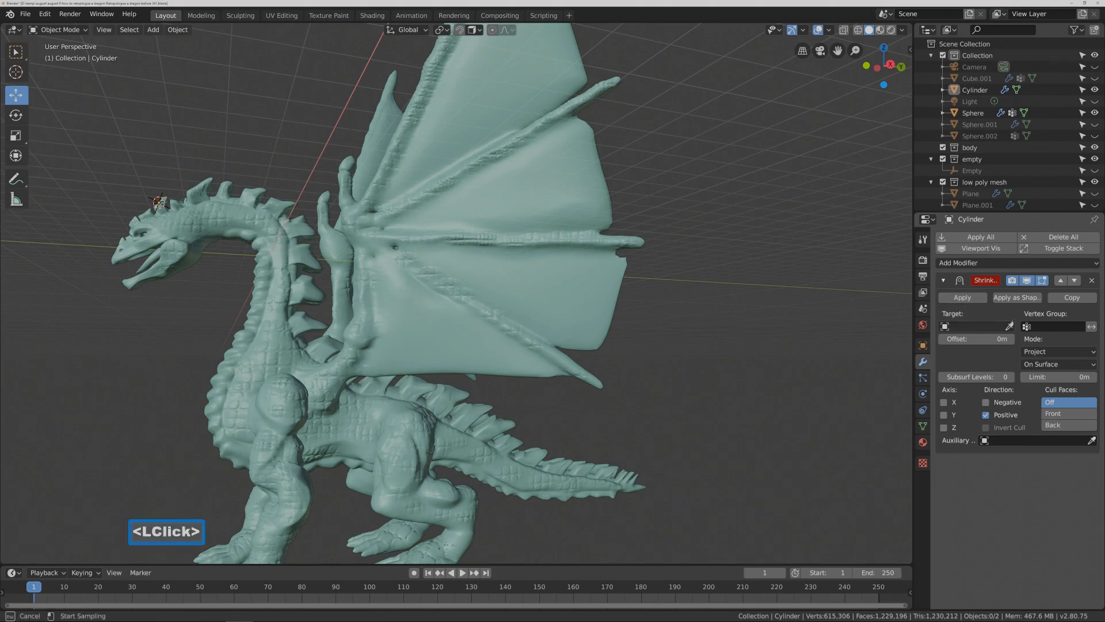
left_click(535, 90)
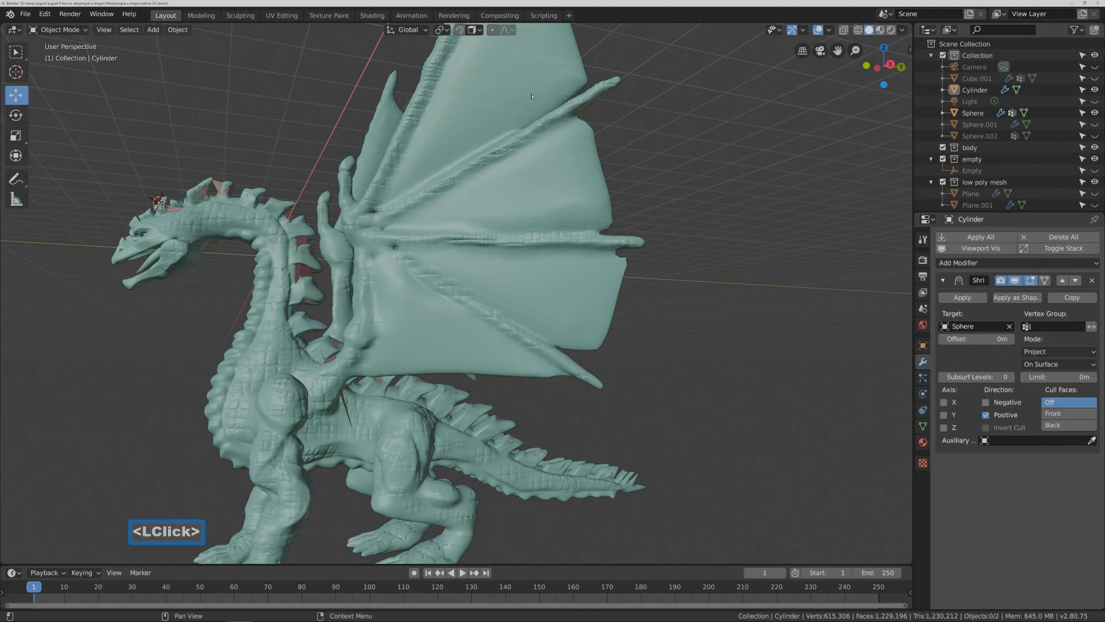
- Put the Cylinder object in Edit Mode, display it as wireframe and select all of its geometry
middle_click_drag(483, 237, 415, 246)
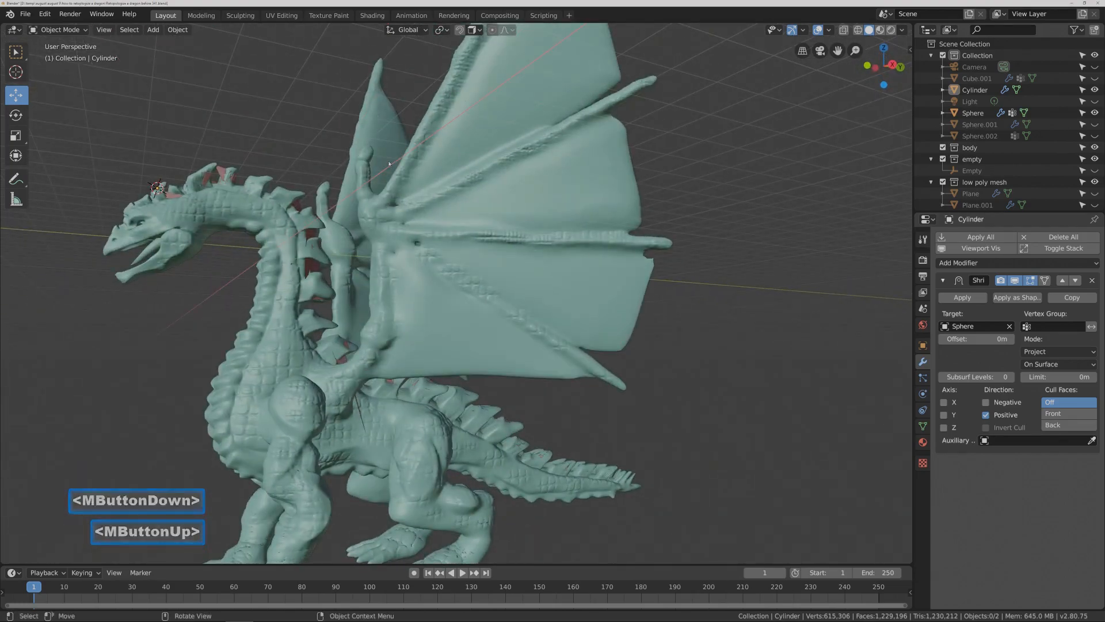
left_click(80, 30)
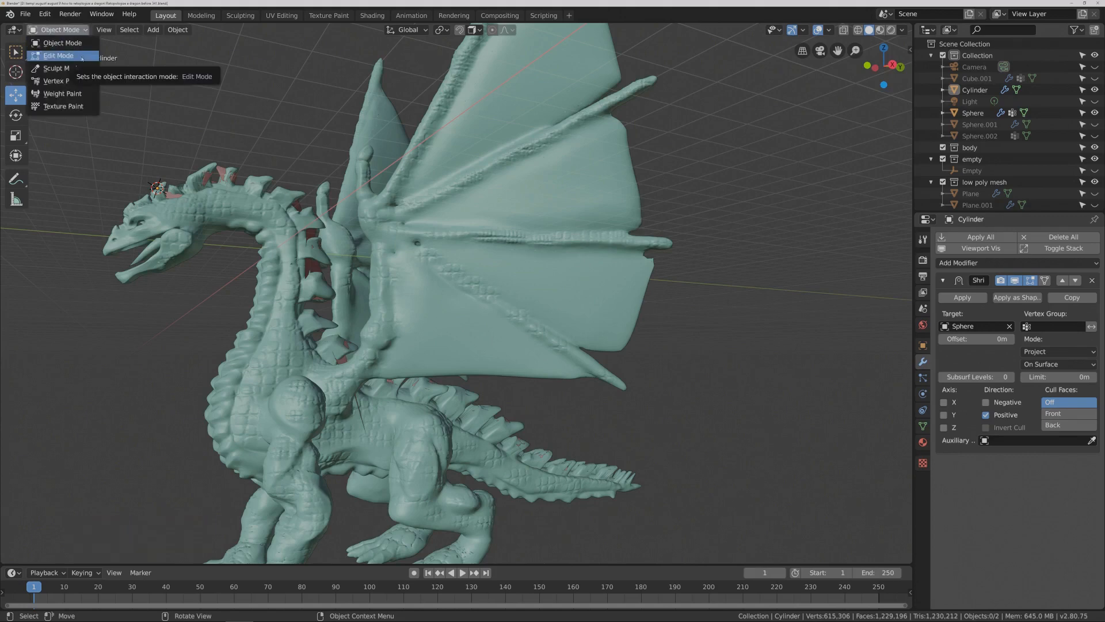
left_click(83, 57)
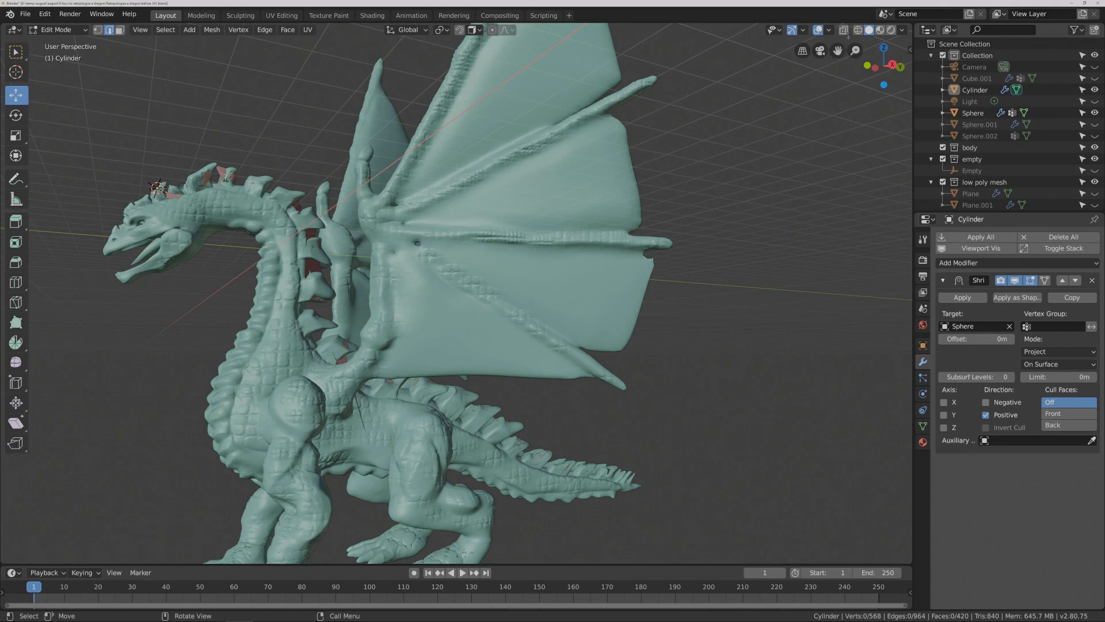
left_click(859, 31)
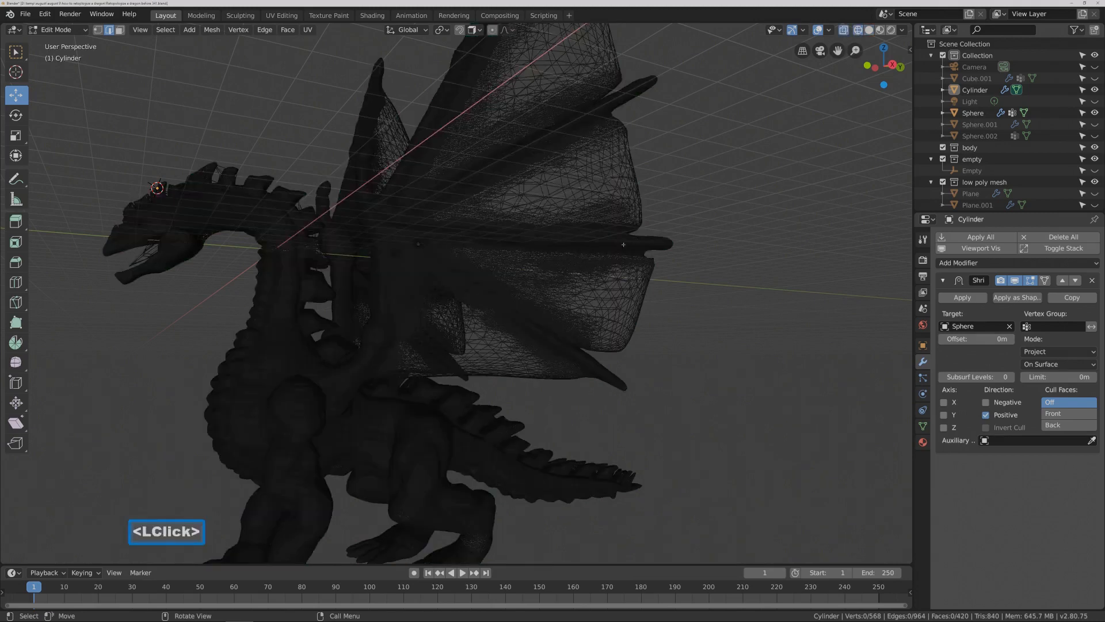
middle_click_drag(623, 244, 621, 245)
key("a")
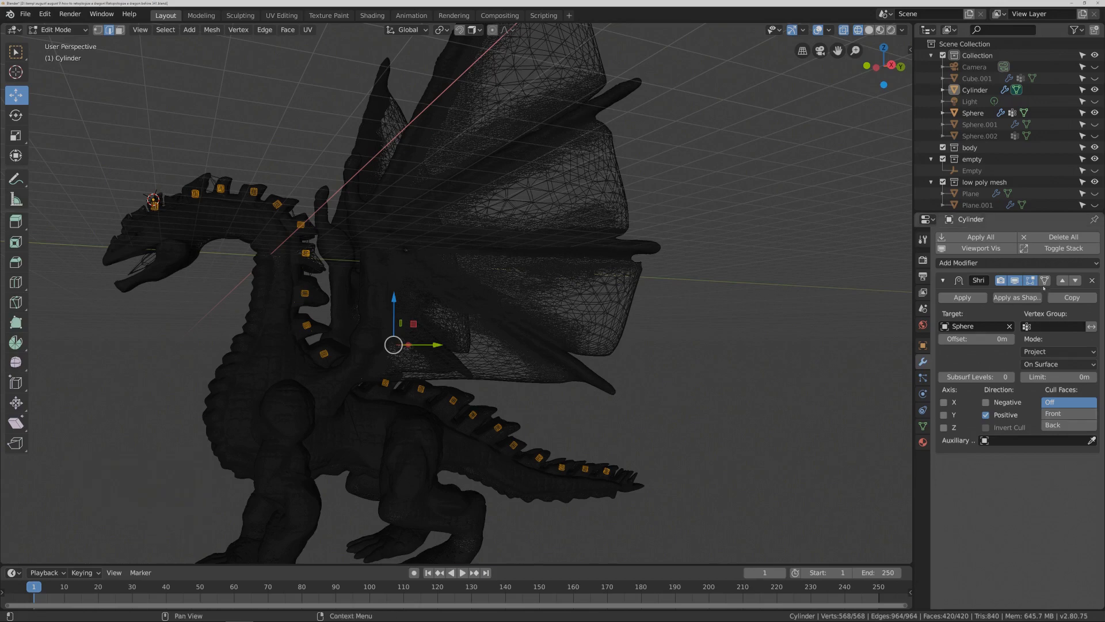
- Show the Shrinkwrap result on the cylinders' edit cage and check the projected meshes along the neck, back and tail
left_click(1044, 280)
middle_click_drag(616, 413, 647, 417)
middle_click_drag(545, 444, 549, 431)
middle_click_drag(441, 387, 549, 397, "shift")
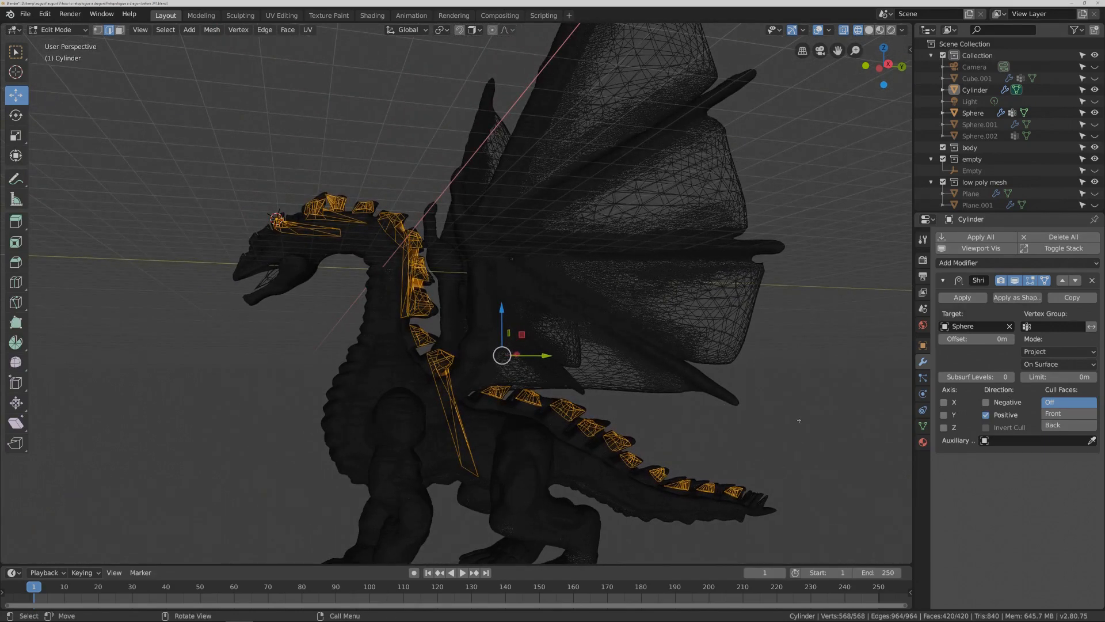
- Select the whole cylinder in the spike at the neck's base, scale it by about 0.706 and move it about -0.087 m along Y
key("Pause")
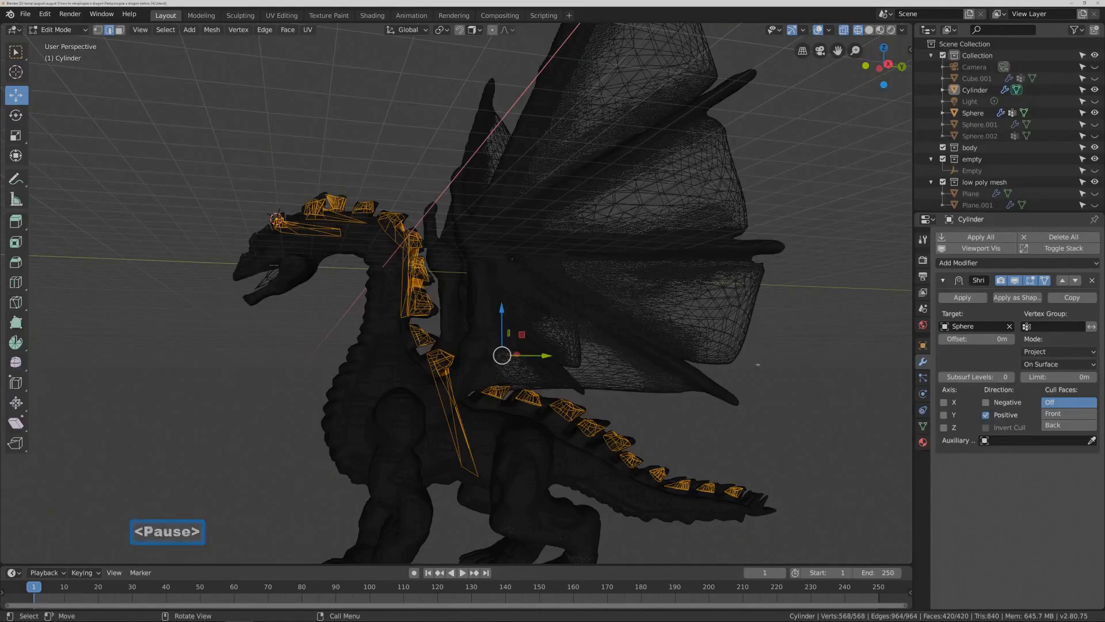
left_click(408, 366)
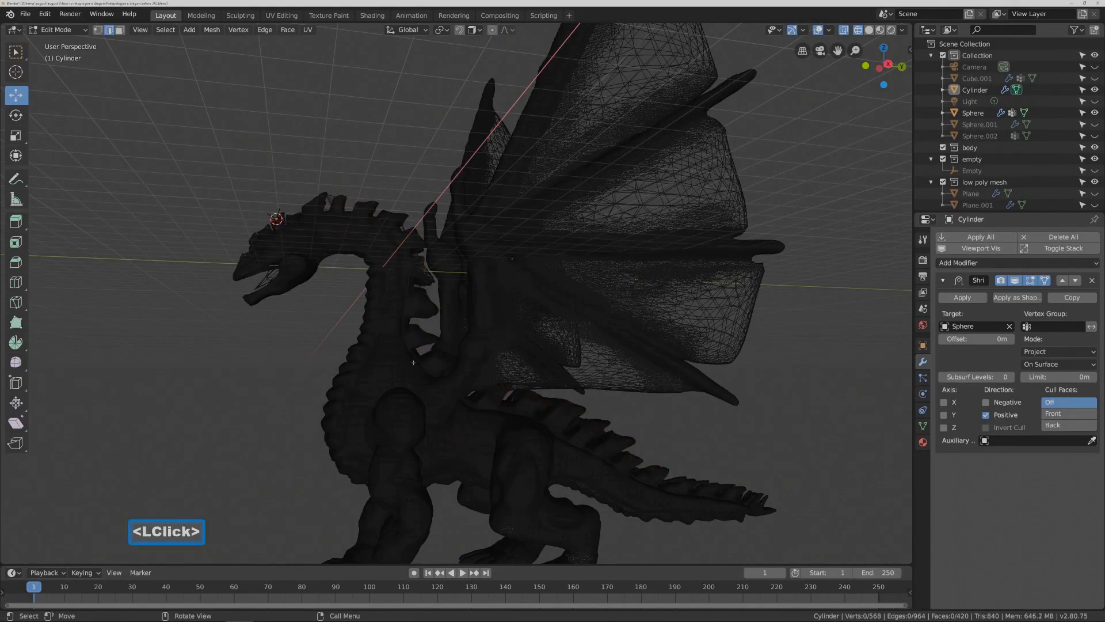
key("l")
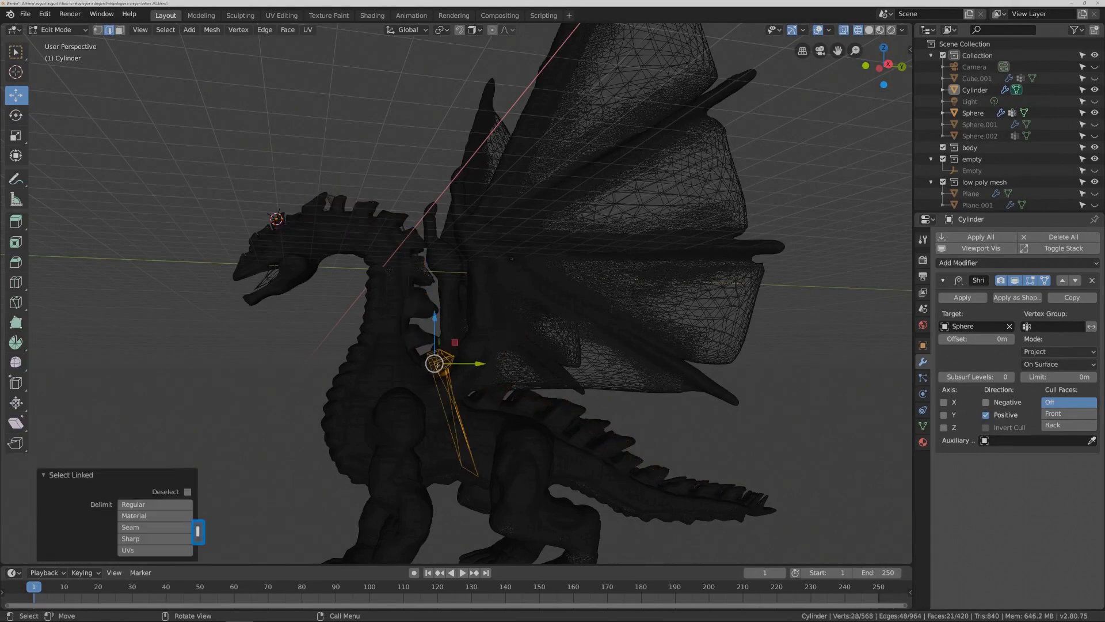
key("s")
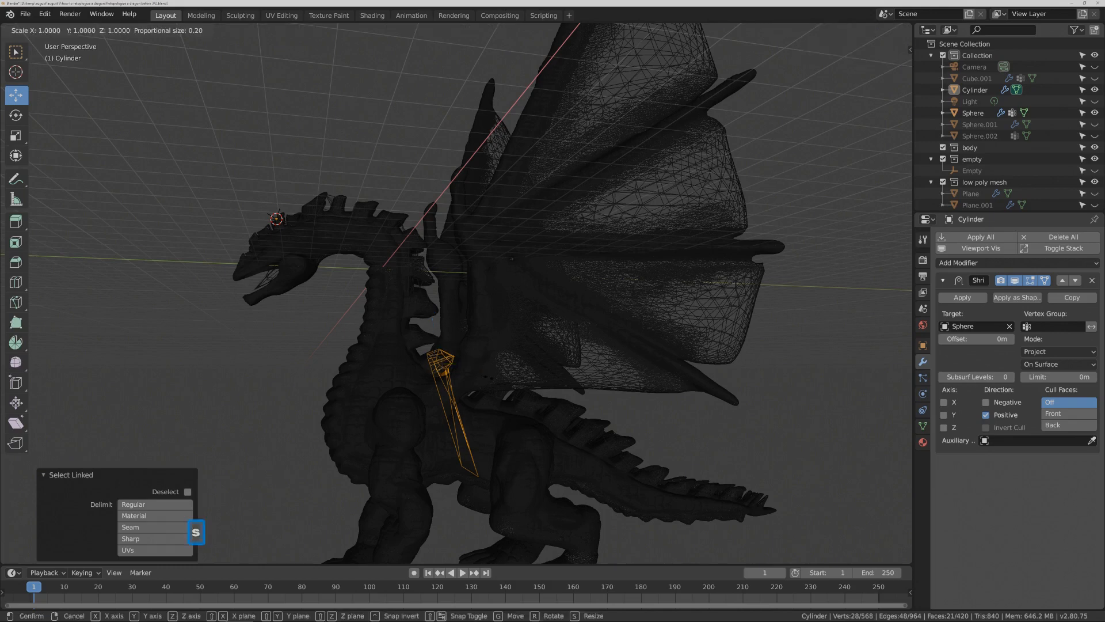
left_click(455, 342)
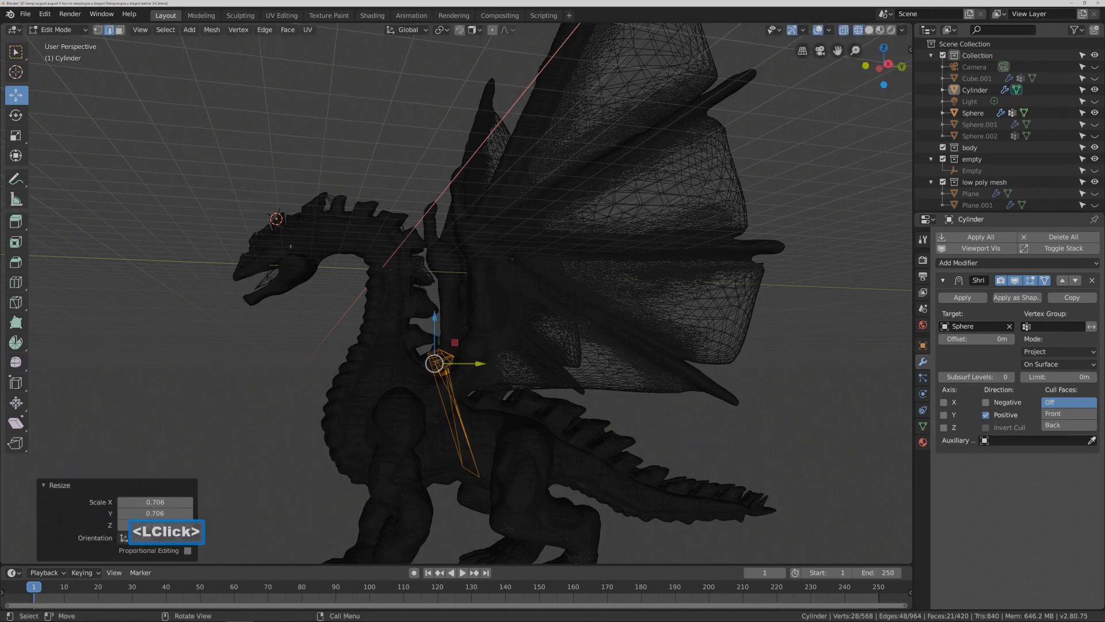
left_click_drag(460, 363, 459, 364)
key("b")
left_click_drag(378, 310, 577, 481)
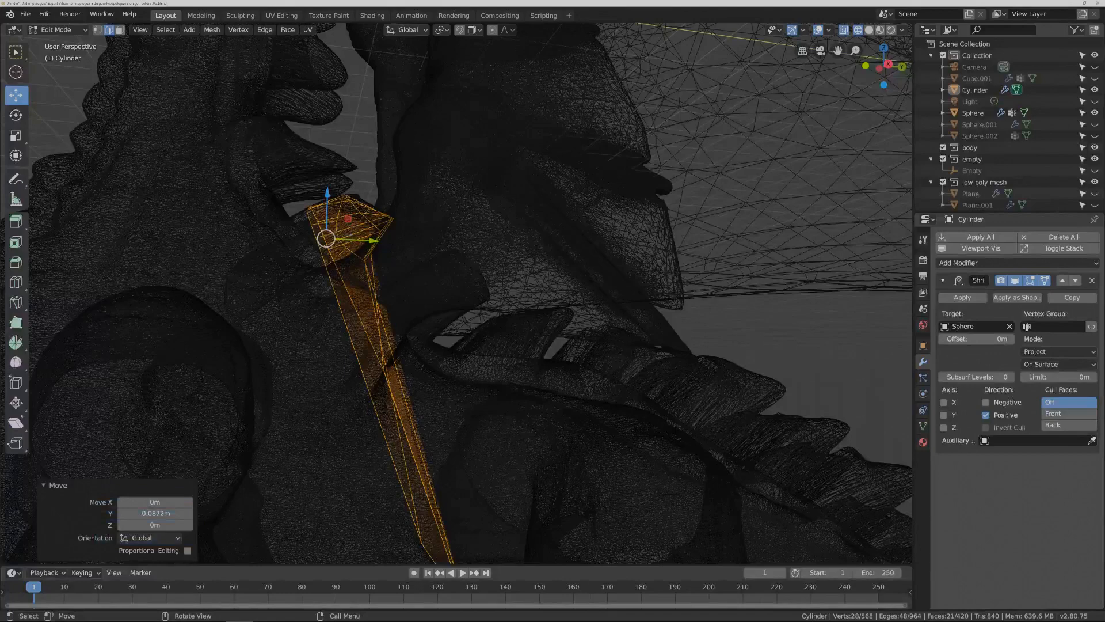
- Rotate the neck-base spike's cylinder by about -16.4° in the view and scale it by about 0.199
key("r")
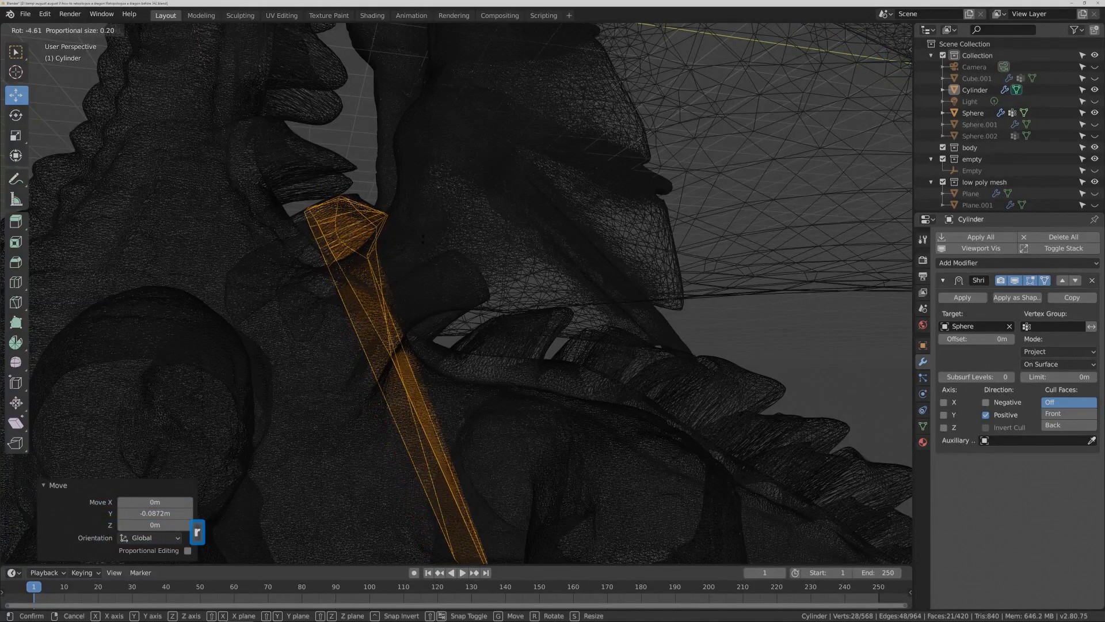
left_click(431, 218)
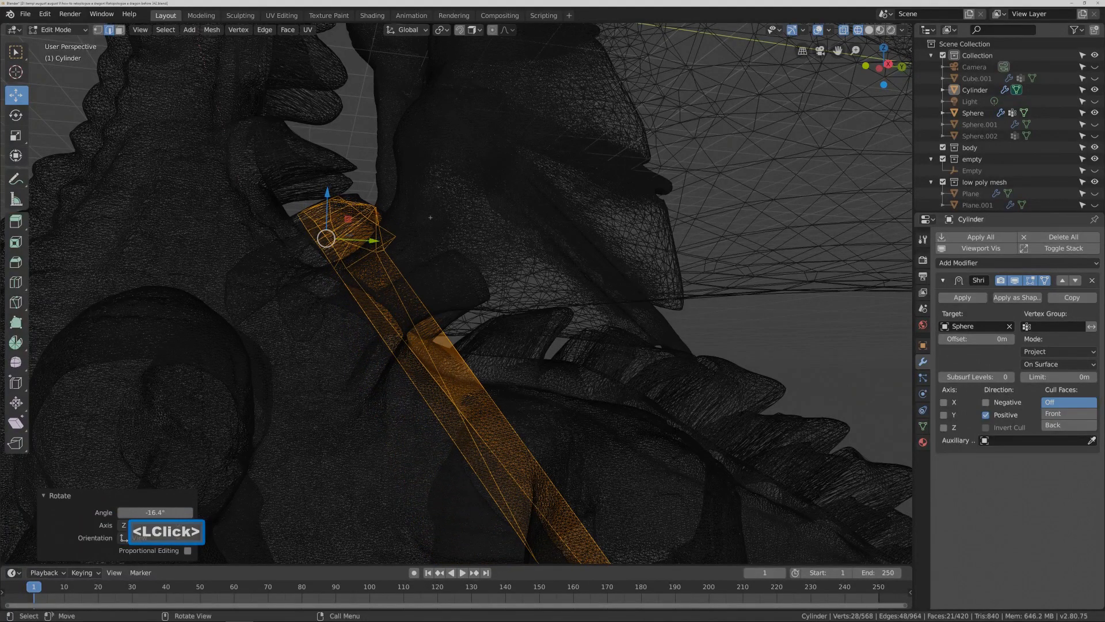
key("s")
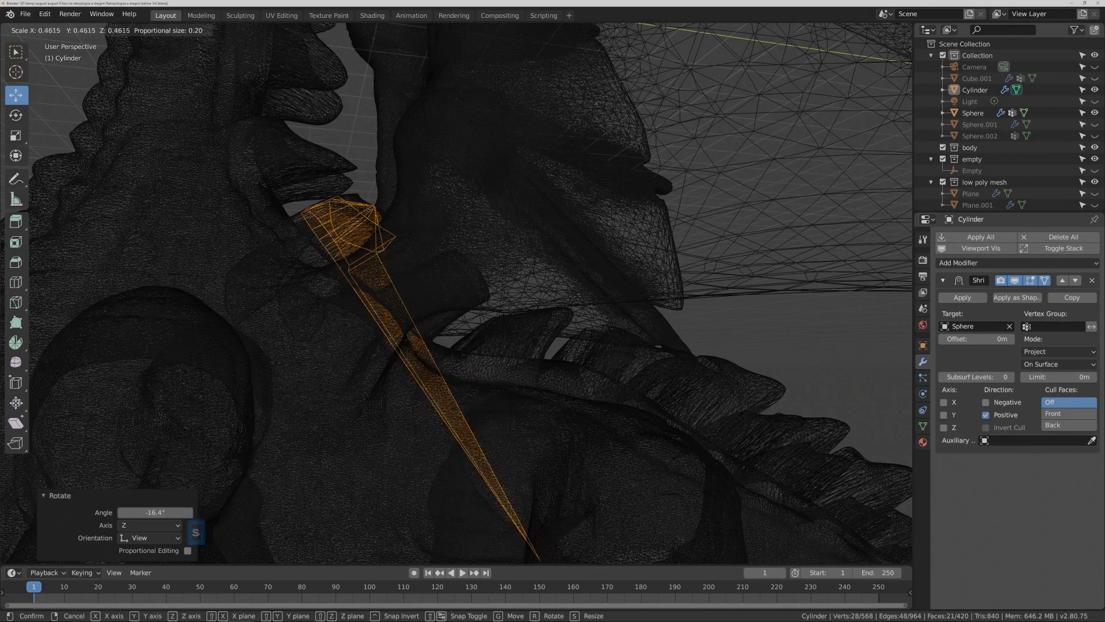
left_click(437, 256)
middle_click_drag(442, 254, 485, 331, "ctrl")
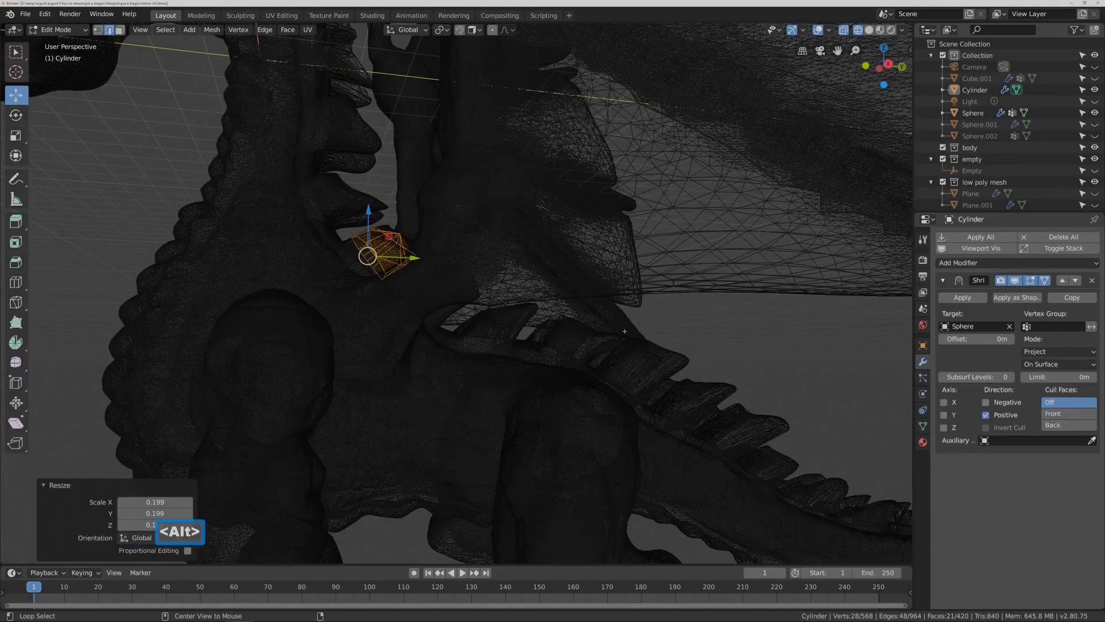
- Select all cylinders and check the projected meshes along the back, neck and head for stretched faces
key("alt+a")
key("a")
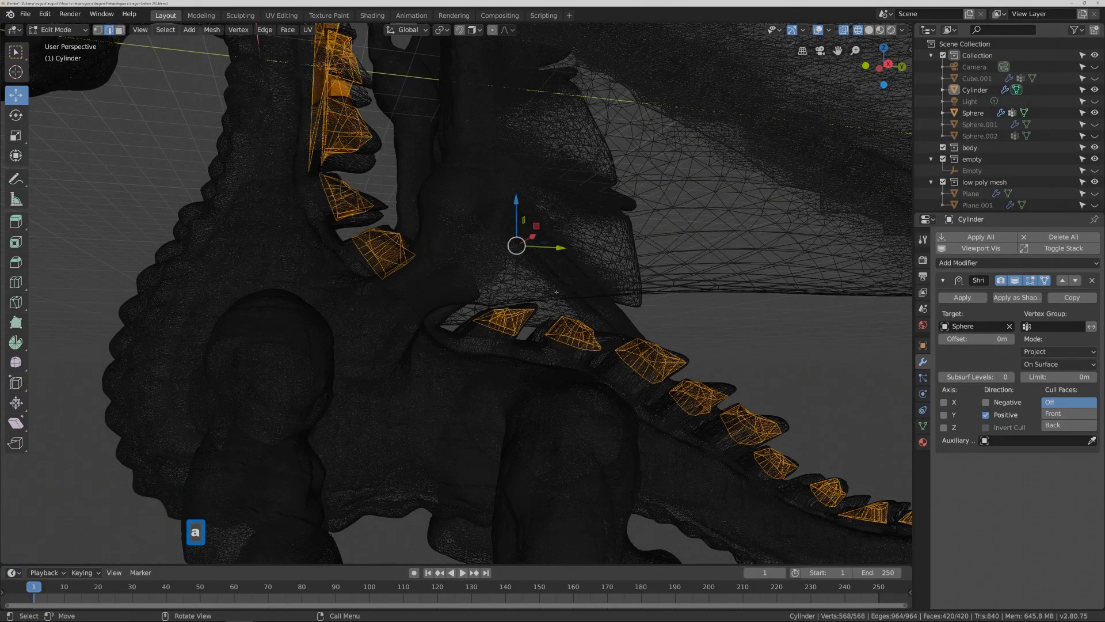
middle_click_drag(624, 331, 574, 374, "shift")
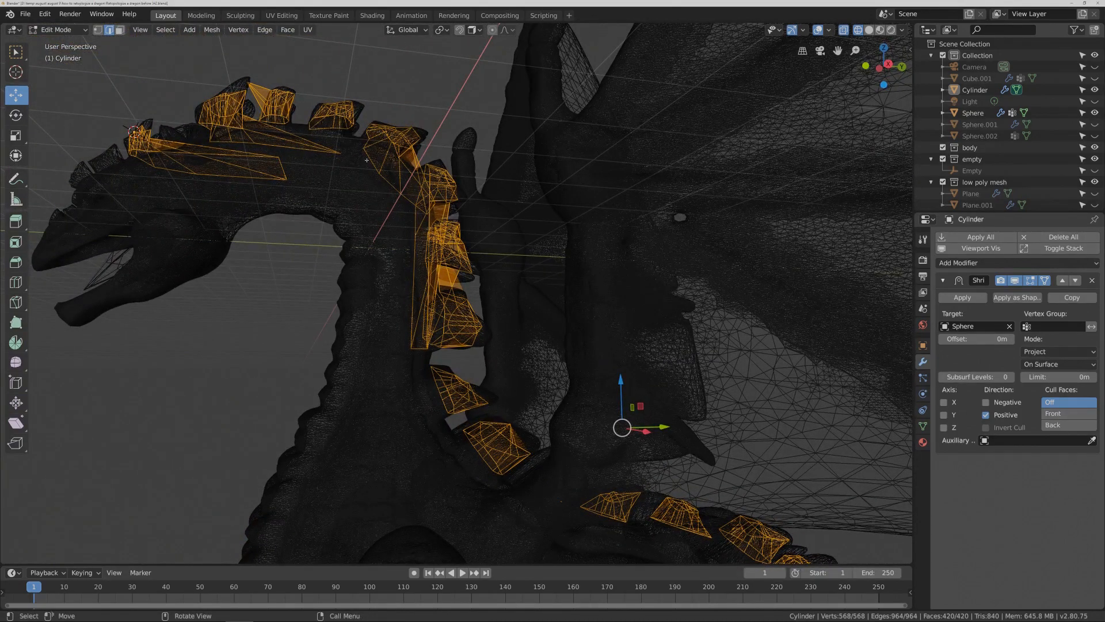
key("Pause")
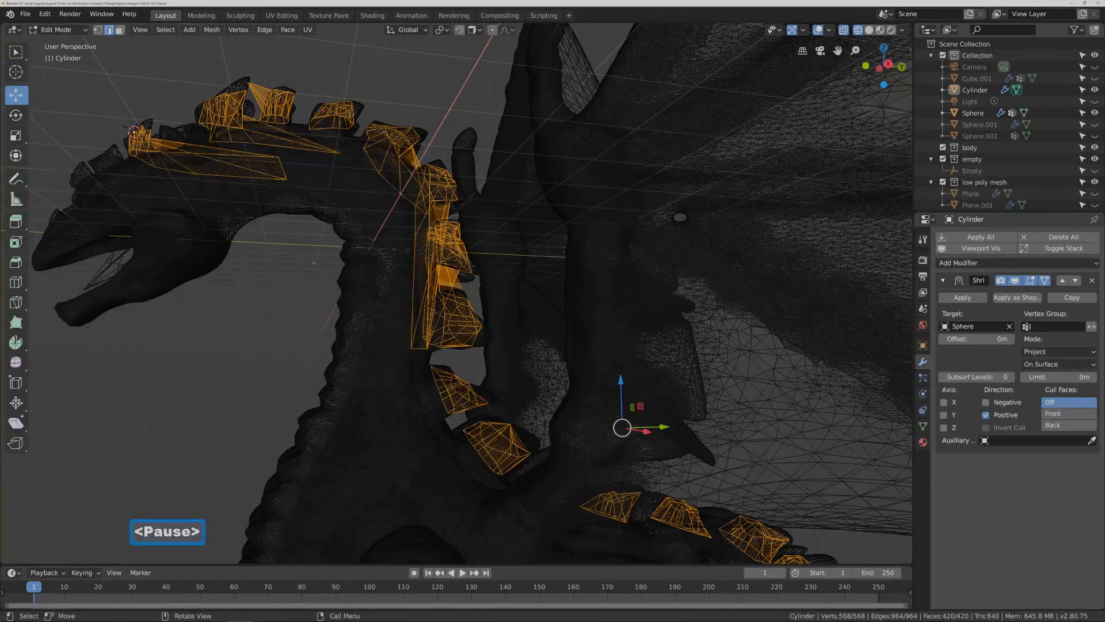
- Select the whole cylinder in the small spike on the head and scale it by about 0.26
left_click(196, 104)
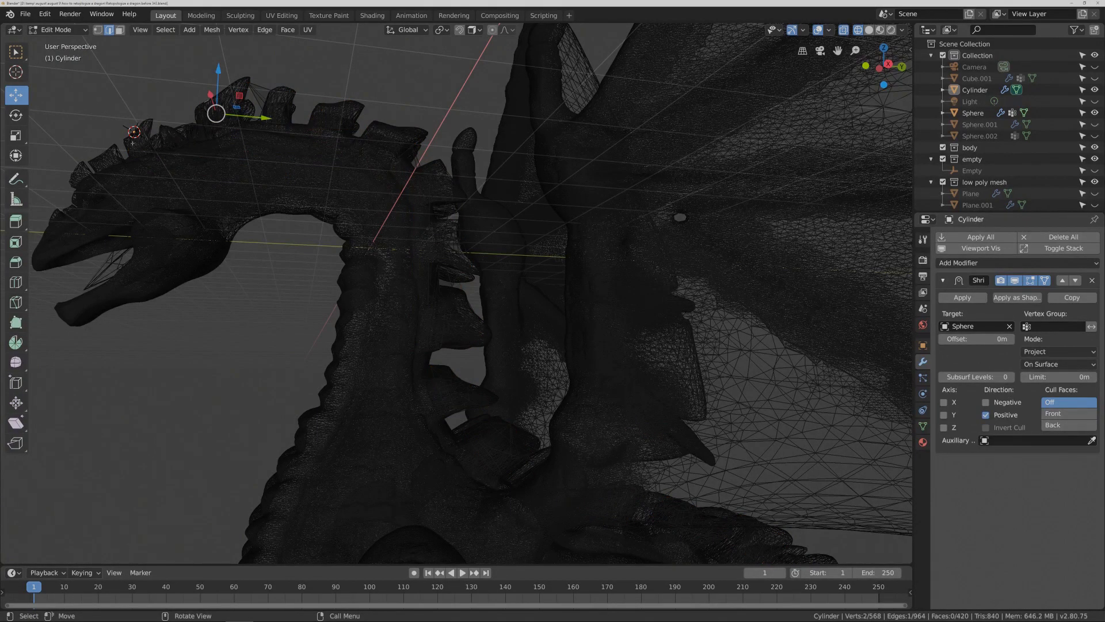
key("l")
key("s")
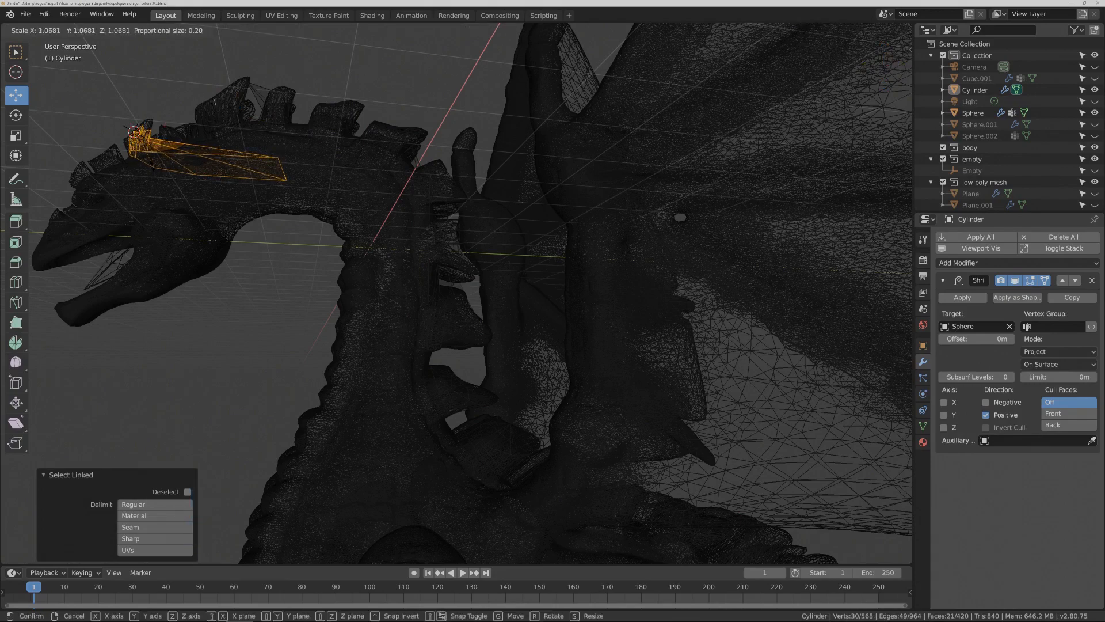
right_click(156, 165)
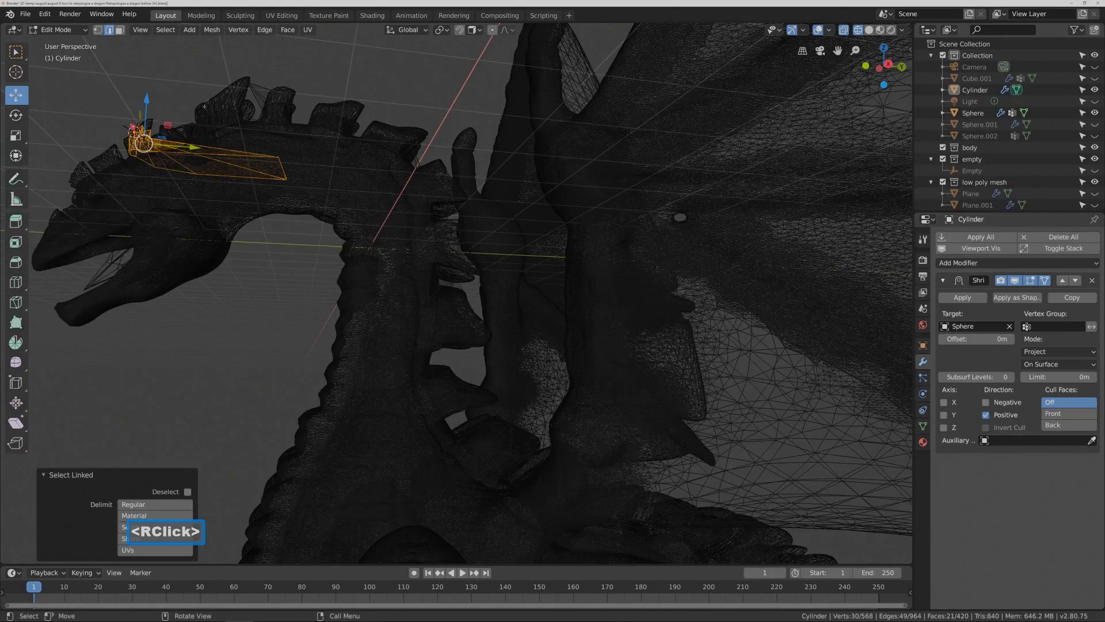
key("s")
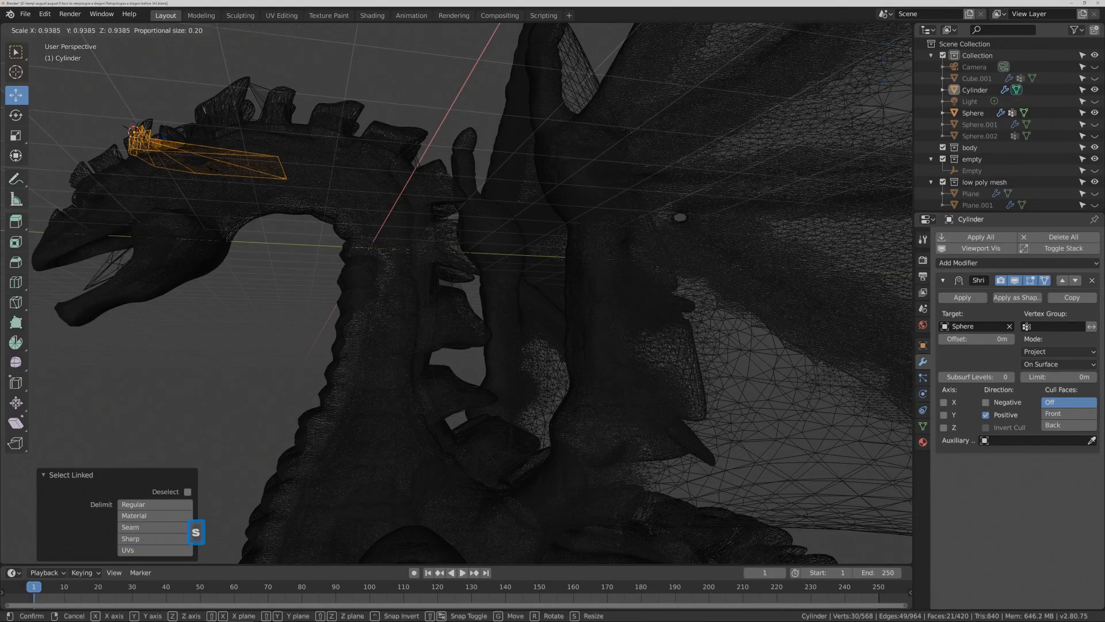
left_click(169, 154)
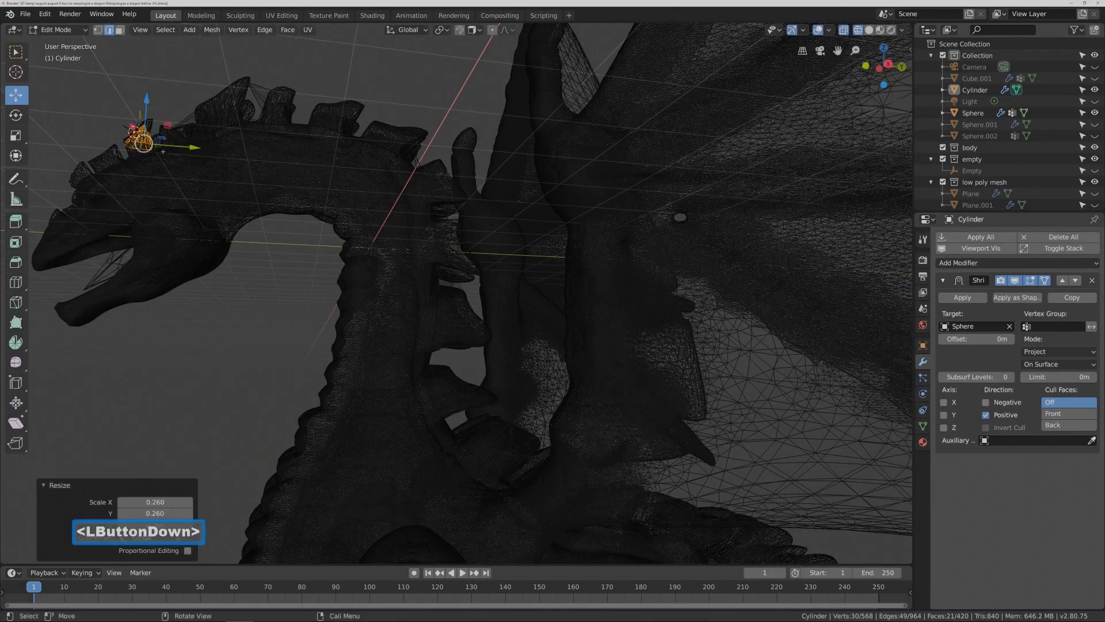
- Select the whole cylinder in the large spike on top of the head and scale it by about 0.261
left_click(204, 73)
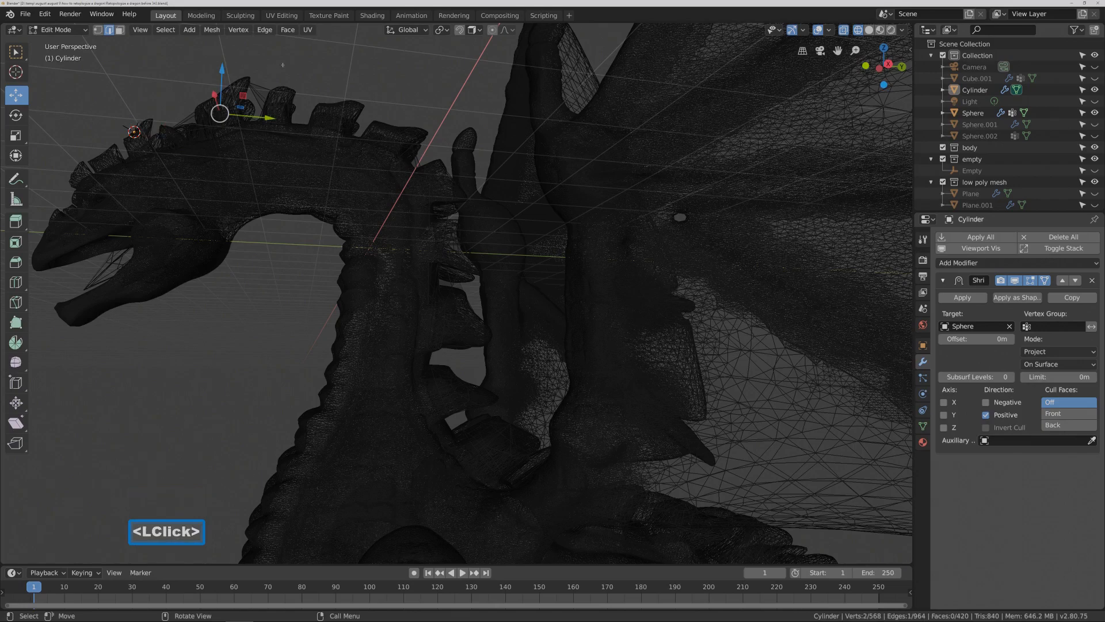
key("Pause")
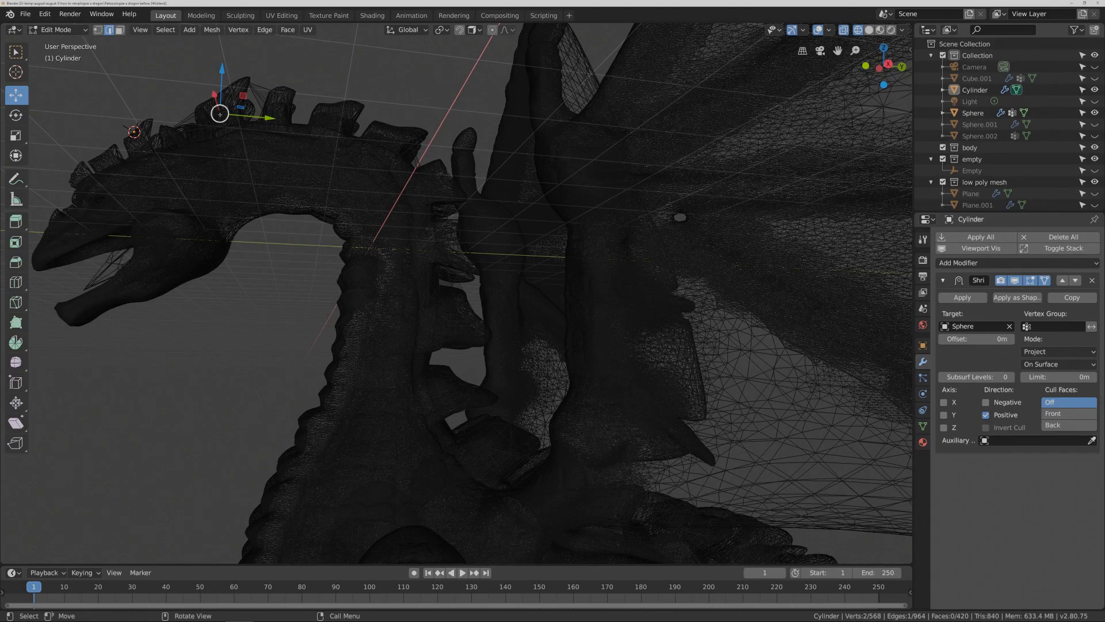
key("a")
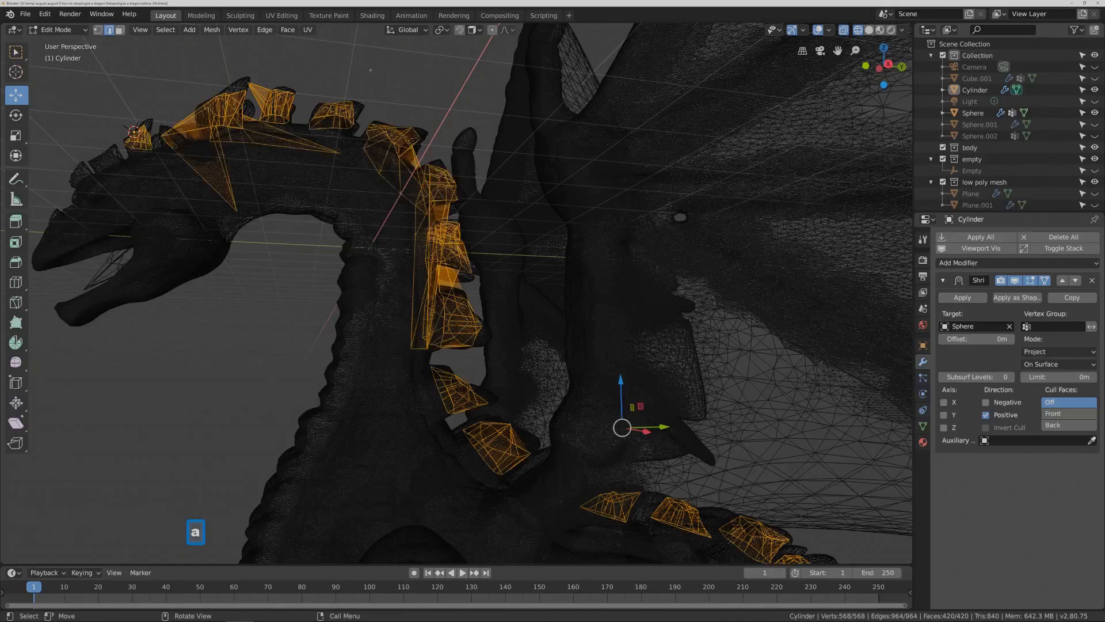
left_click(300, 74)
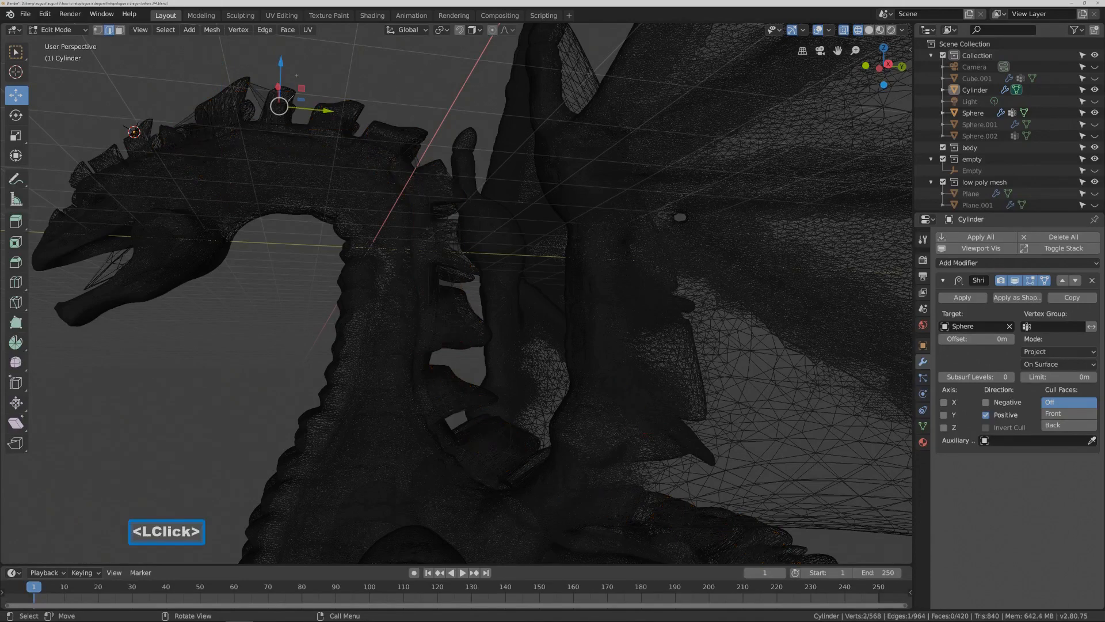
key("l")
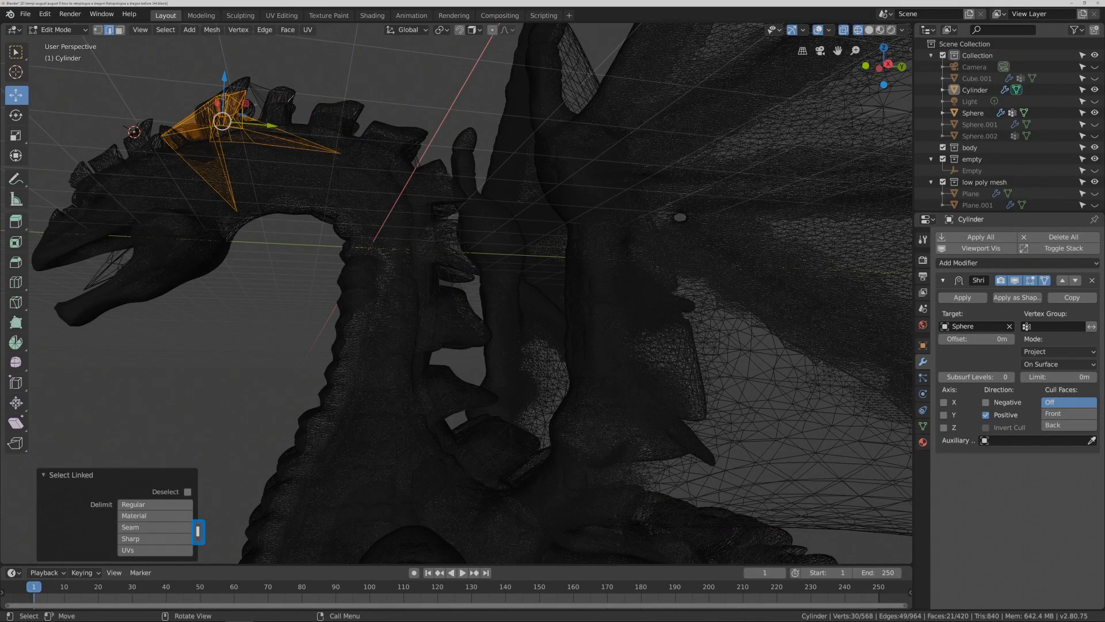
key("s")
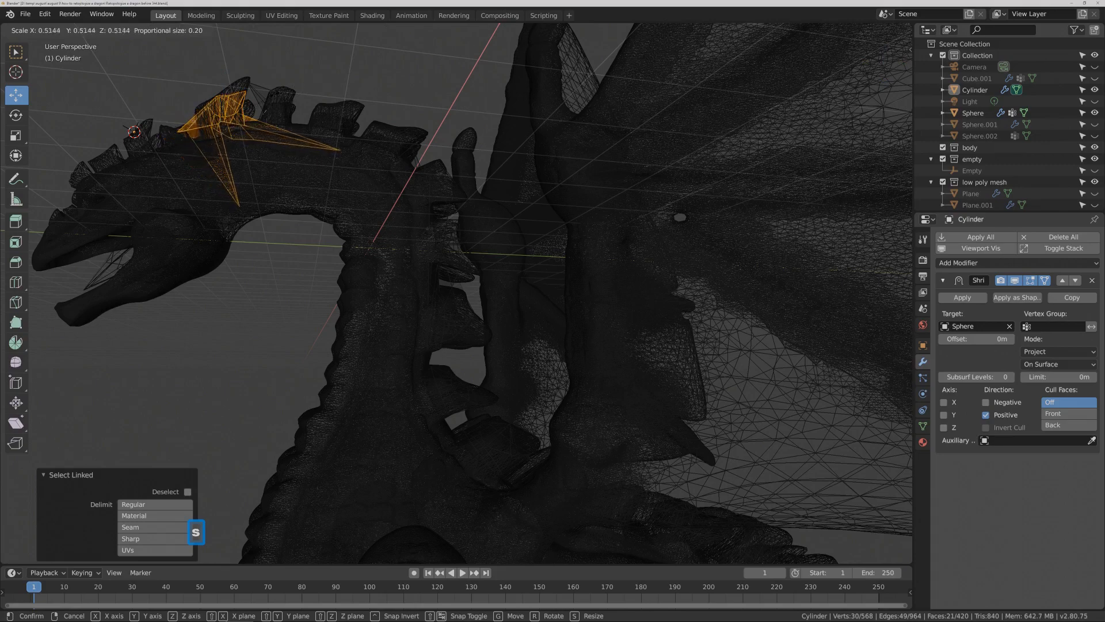
left_click(242, 115)
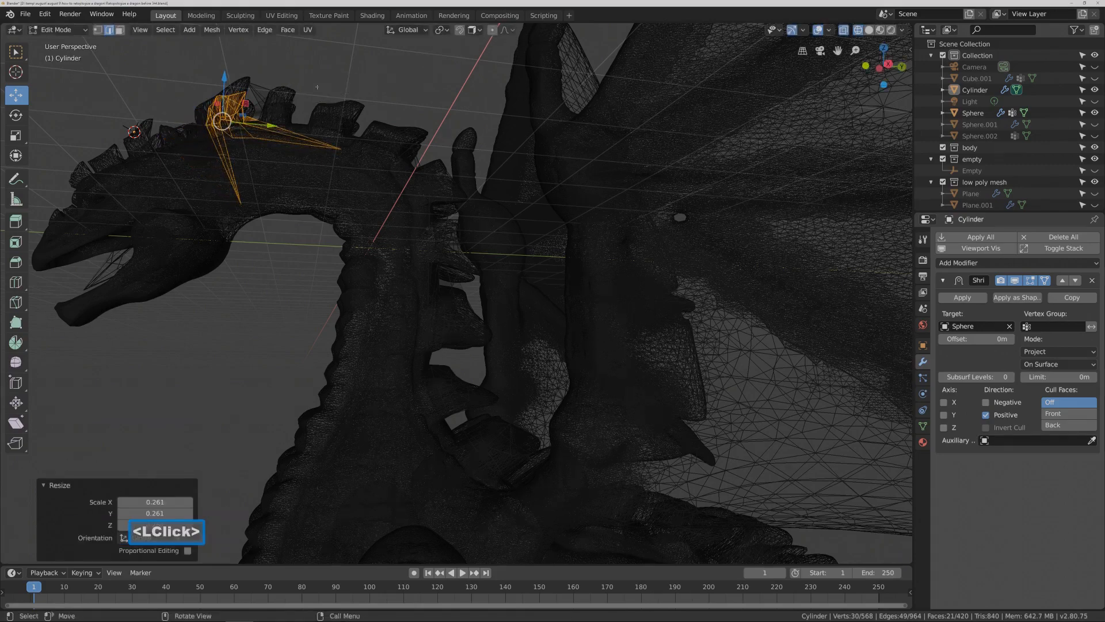
- Rescale the large head spike's cylinder by about -0.183 and again by about 1.448
key("s")
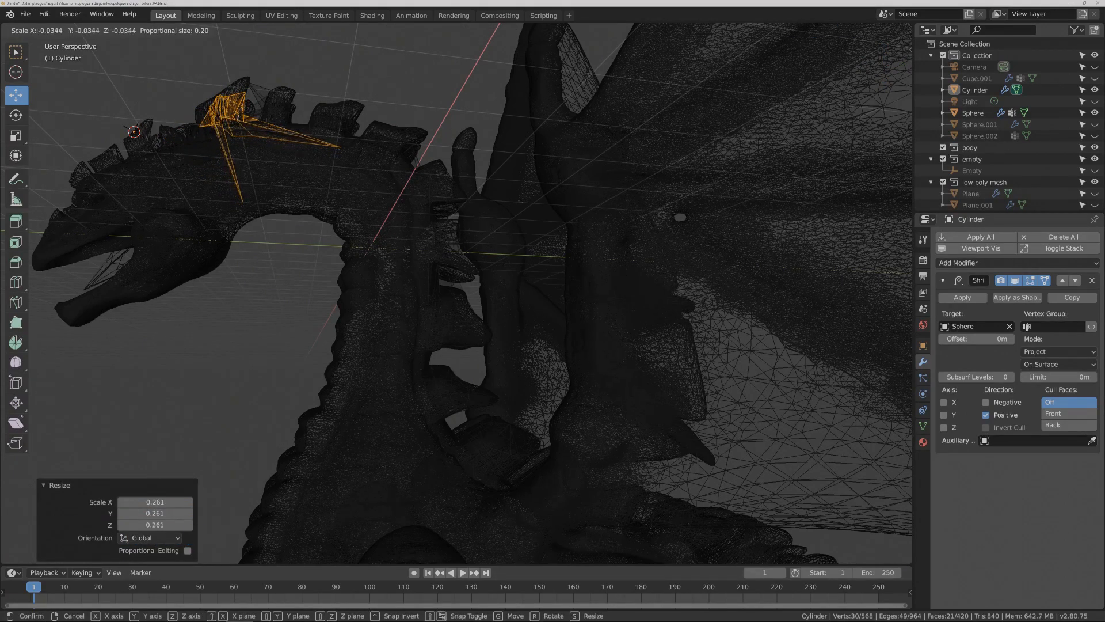
left_click(208, 128)
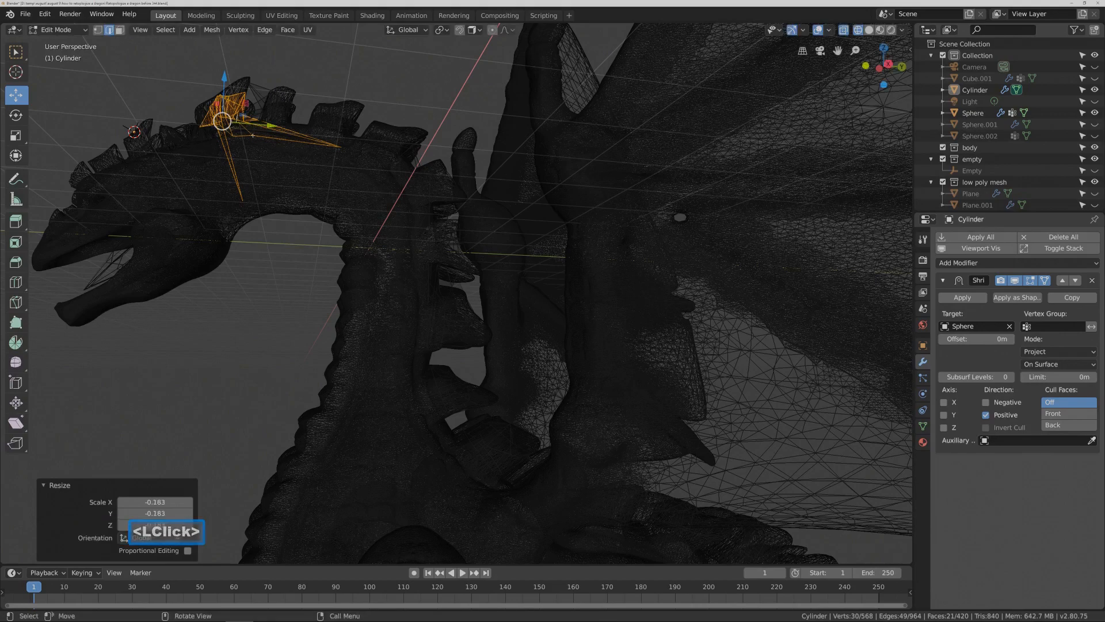
key("s")
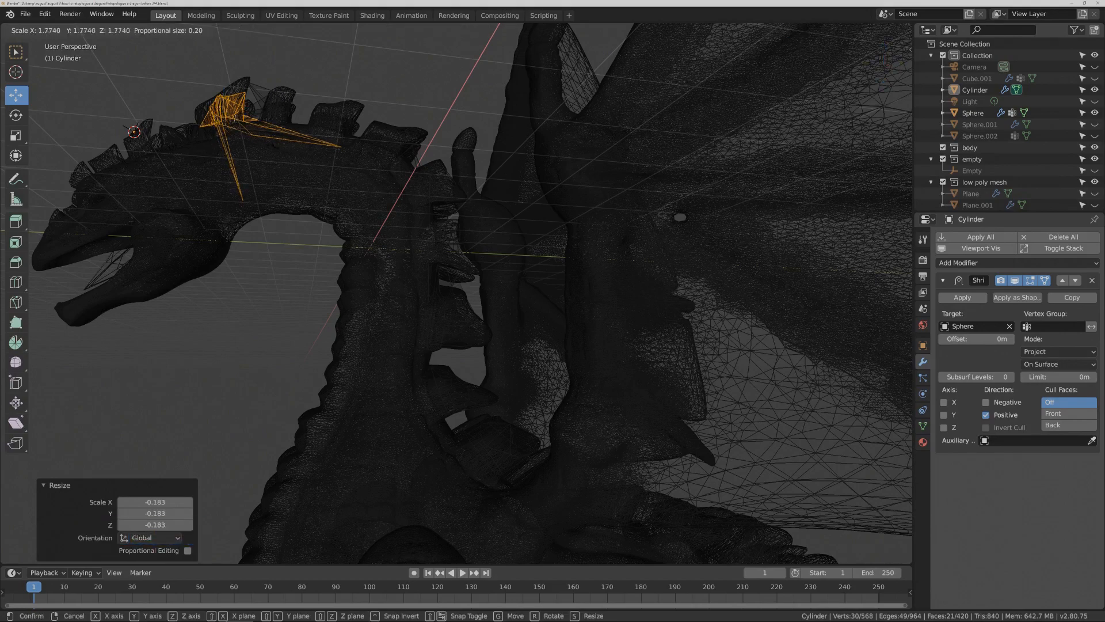
left_click(247, 118)
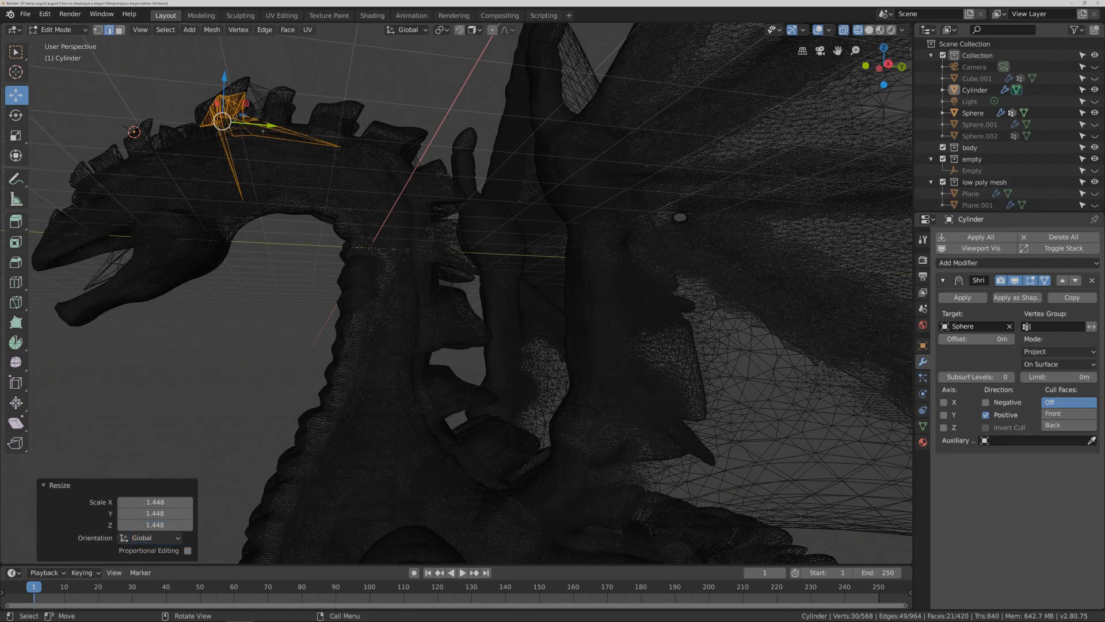
- Rotate the large head spike's cylinder by about -12° in the view and scale it along Z
key("r")
left_click(236, 120)
key("s")
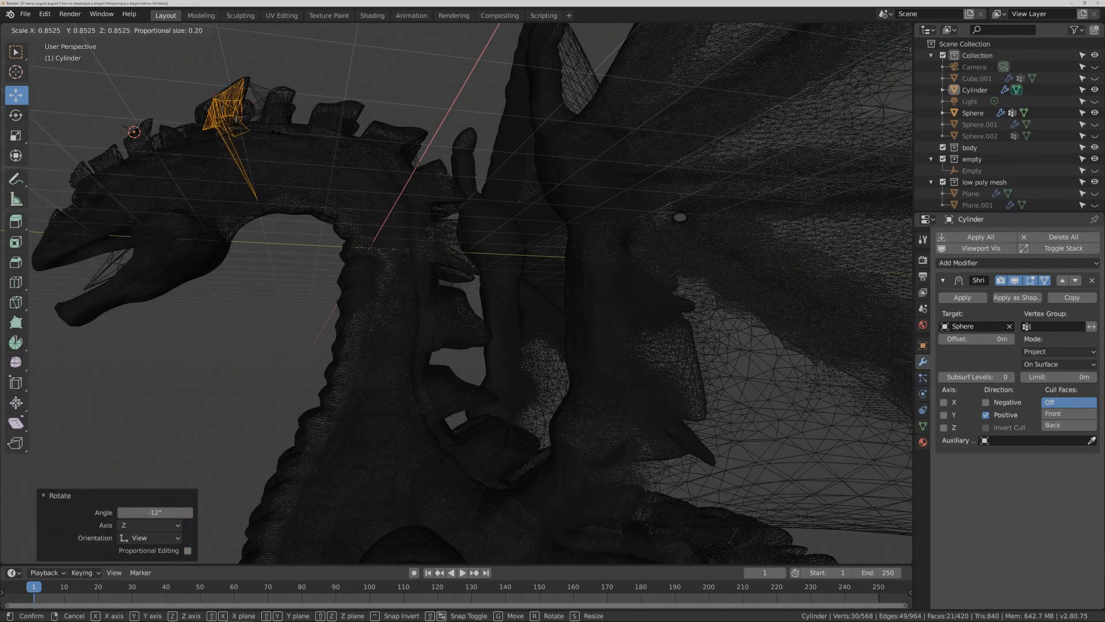
key("z")
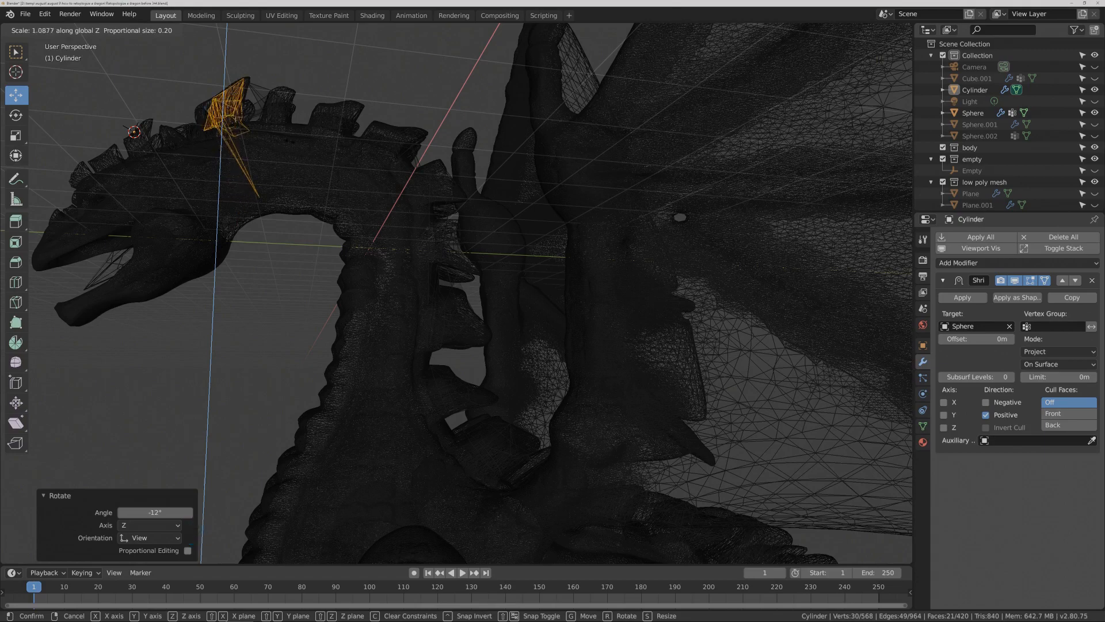
left_click(291, 141)
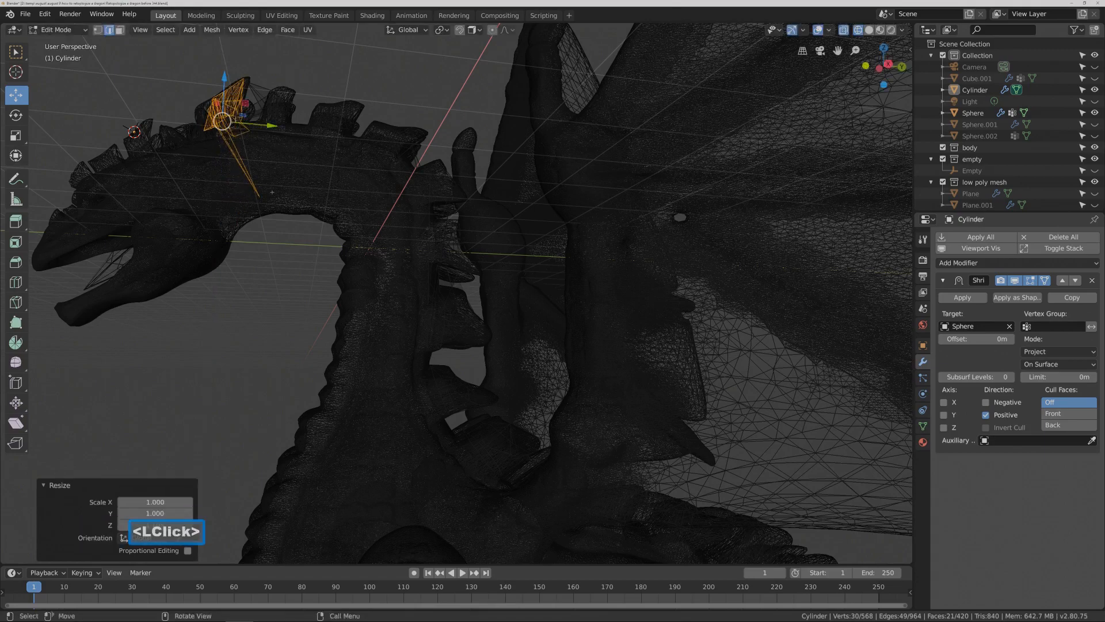
- In vertex selection, move the stray vertex beneath the large head spike up into the spike and select its linked mesh
left_click(98, 30)
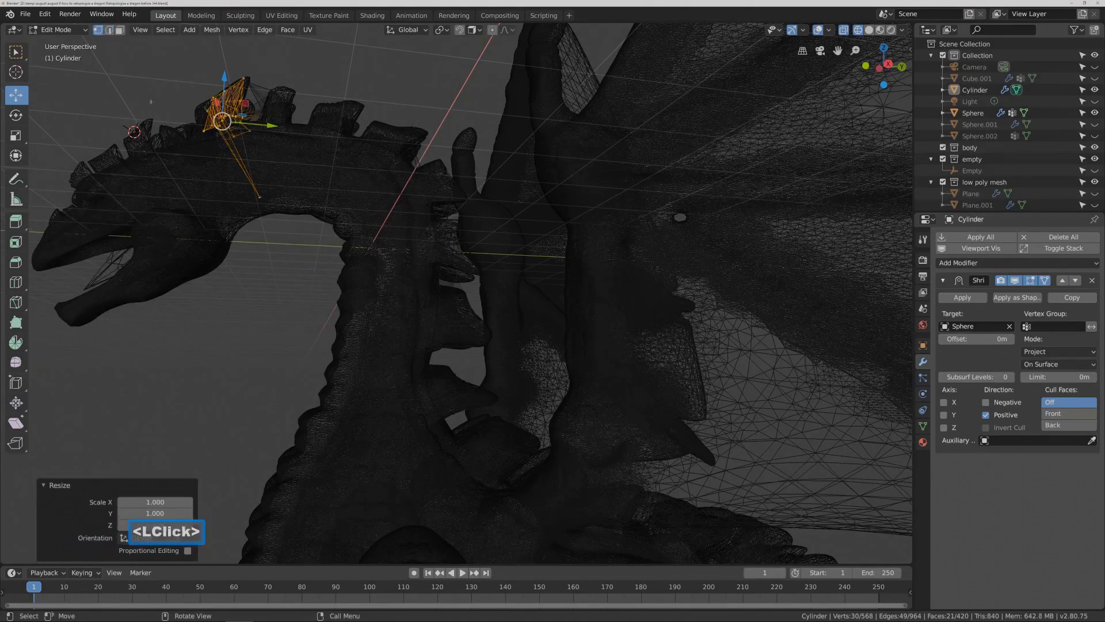
left_click(260, 196)
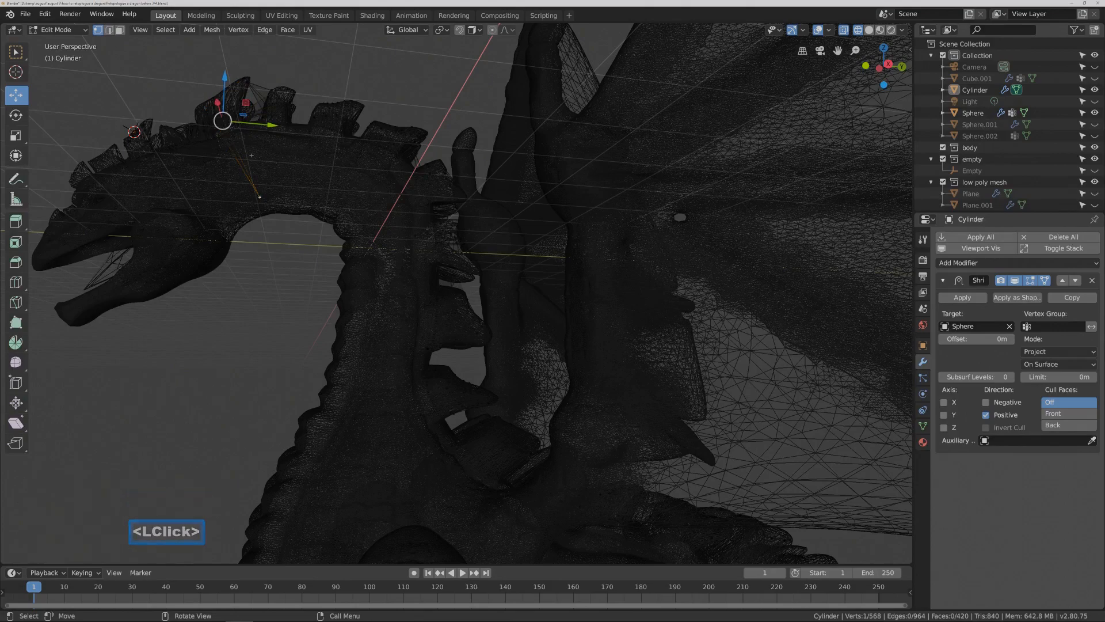
key("g")
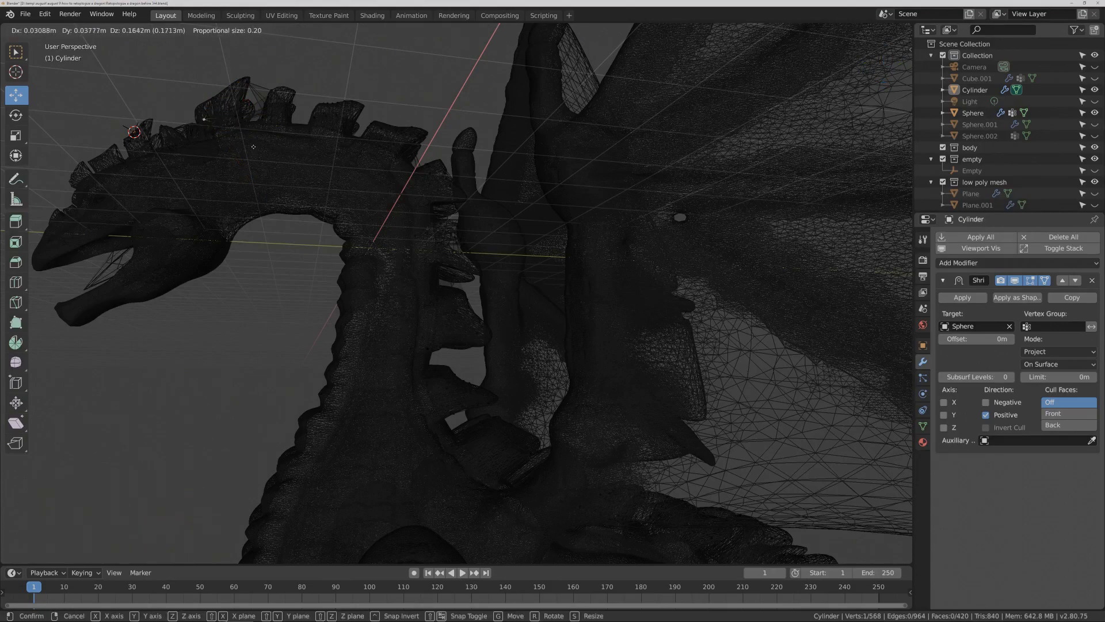
left_click(207, 122)
key("l")
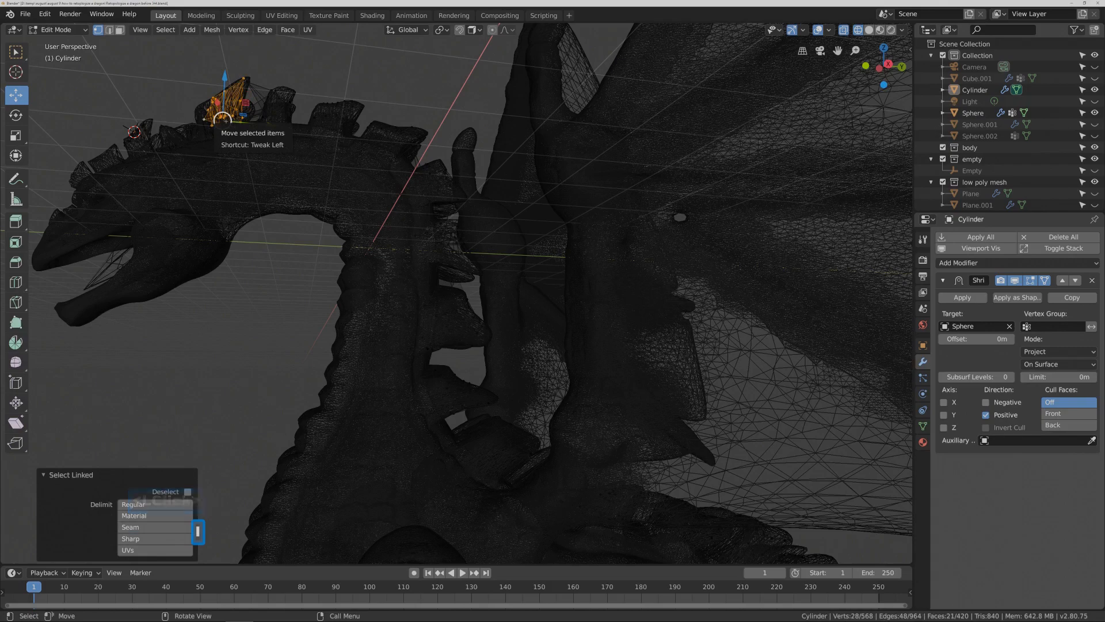
- Select the whole linked spike mesh just behind the head's first large spike, scale it down and move it onto its sculpted spike
left_click(279, 88)
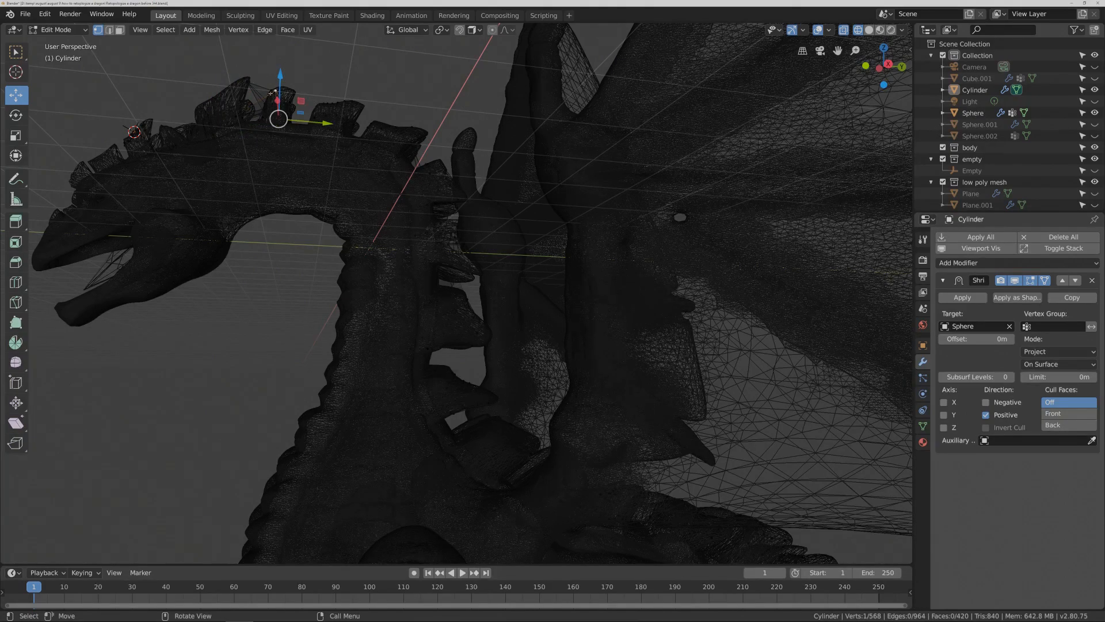
middle_click_drag(306, 82, 269, 109)
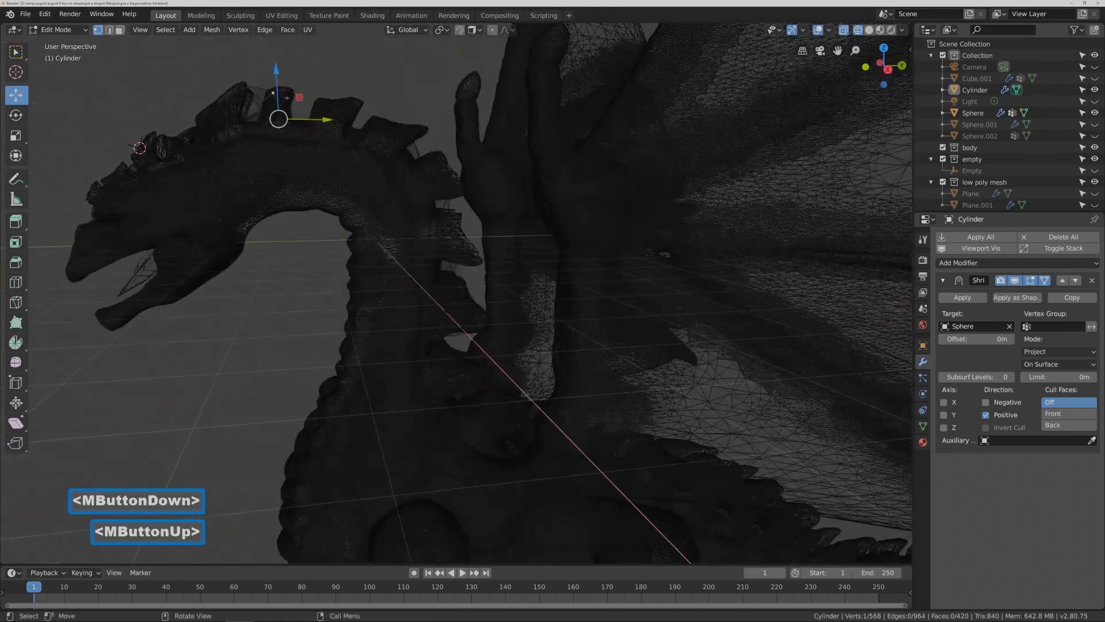
key("ctrl+l")
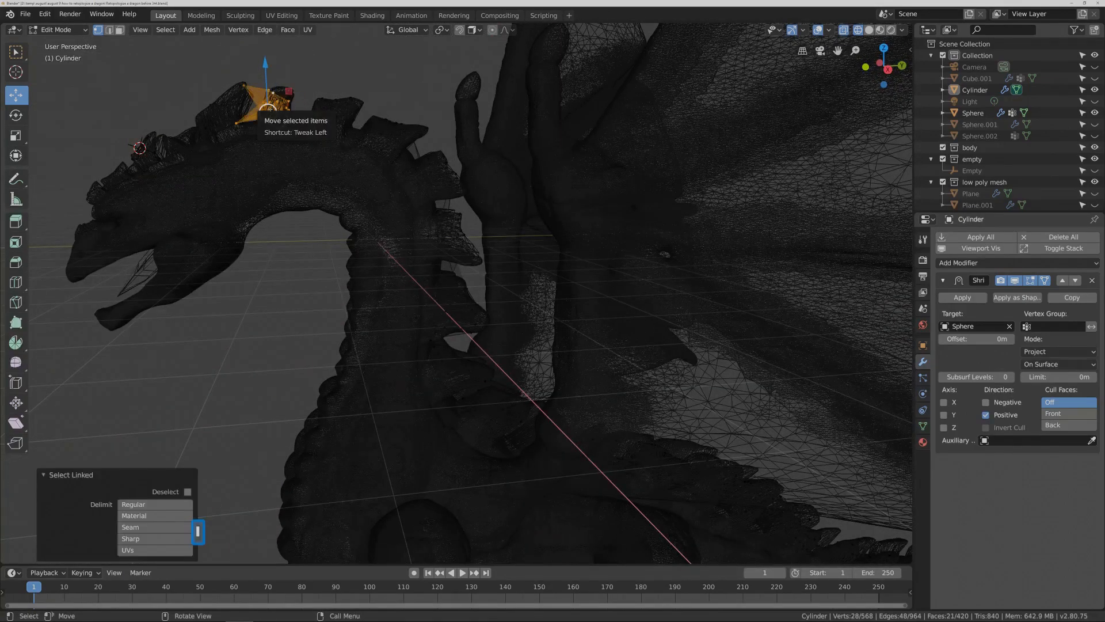
key("s")
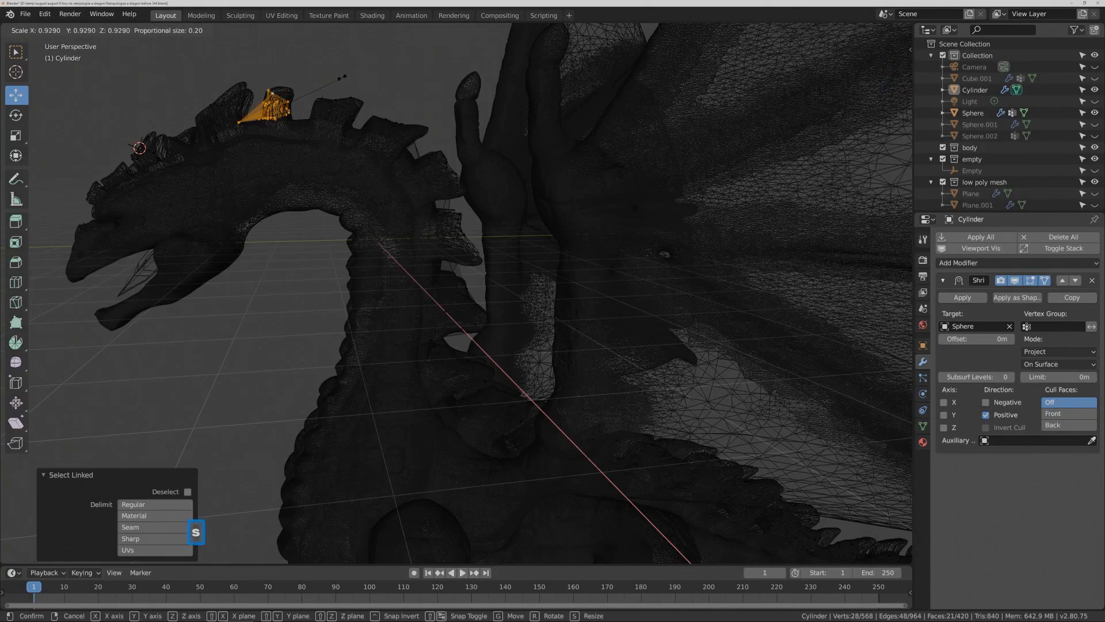
left_click(309, 92)
left_click_drag(310, 112, 313, 113)
left_click(329, 114)
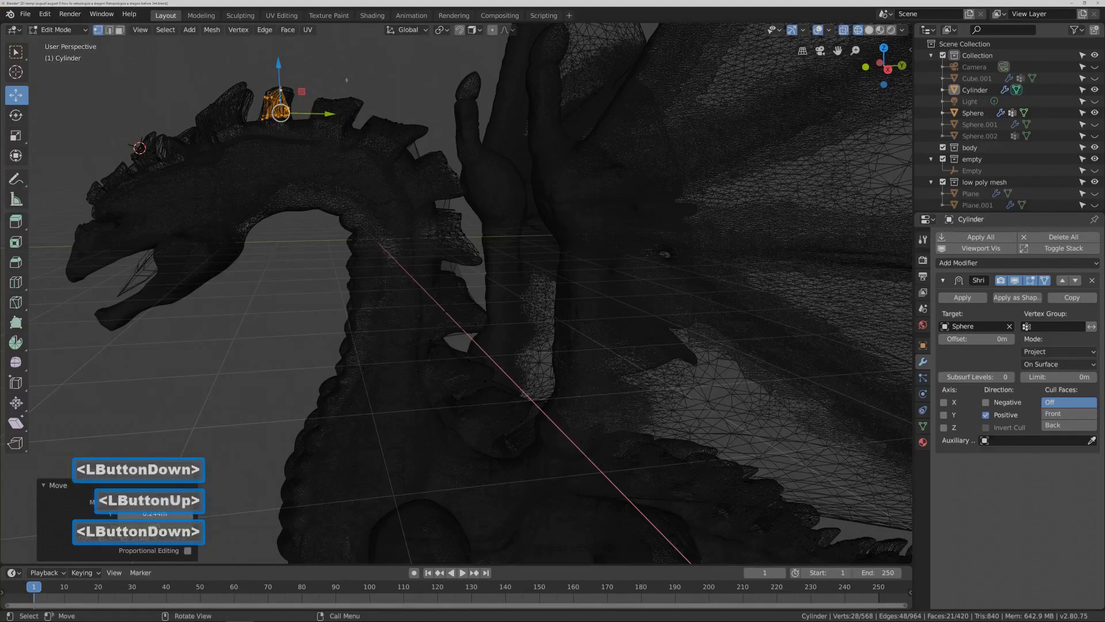
key("s")
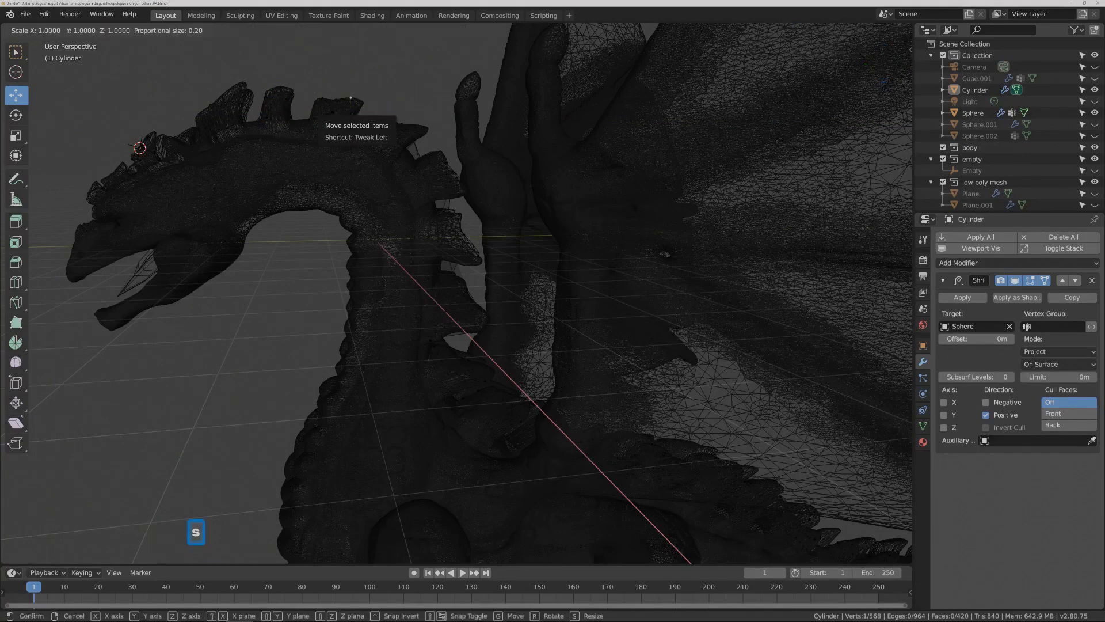
right_click(351, 99)
- Select the linked spike mesh at the upper bend of the neck, scale it to 0.425 and rotate it -23.2°
key("a")
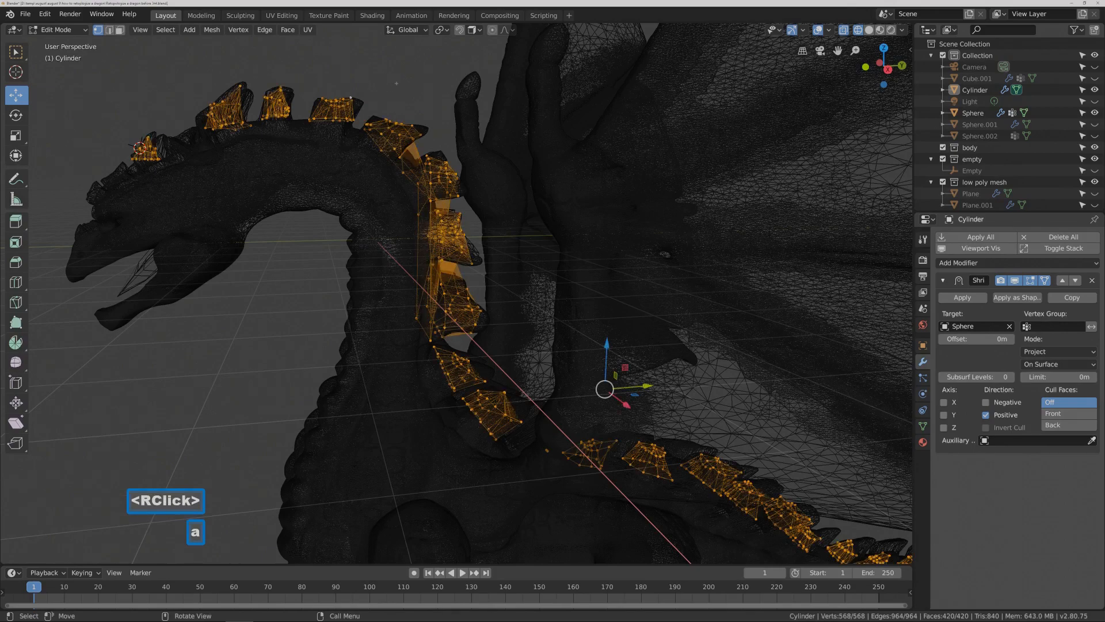
left_click(387, 132)
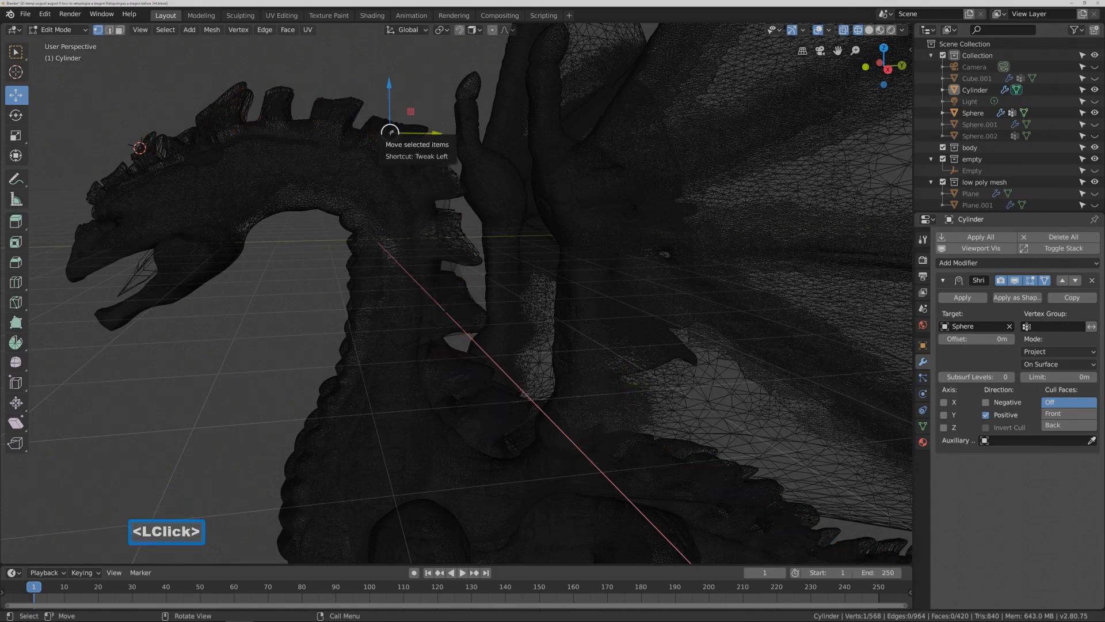
key("l")
key("s")
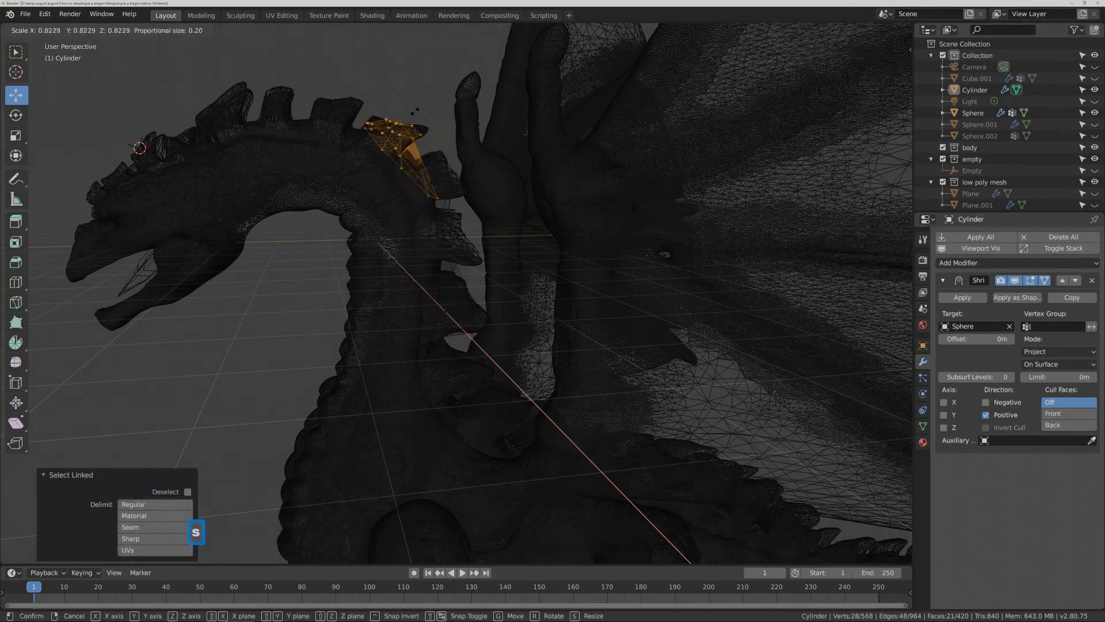
left_click(418, 112)
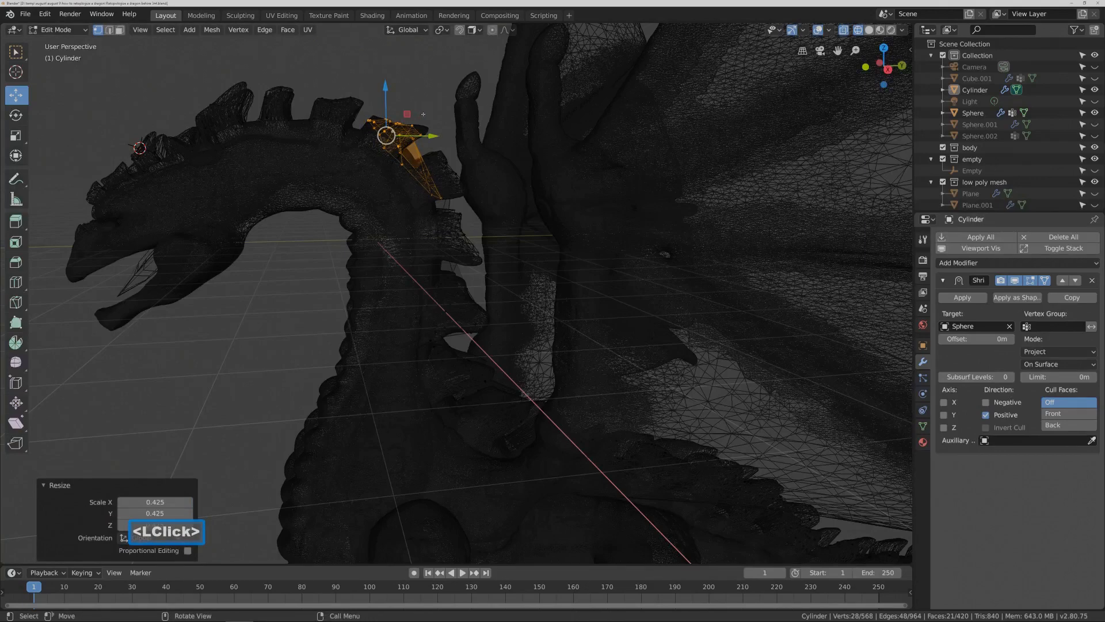
key("r")
left_click(432, 151)
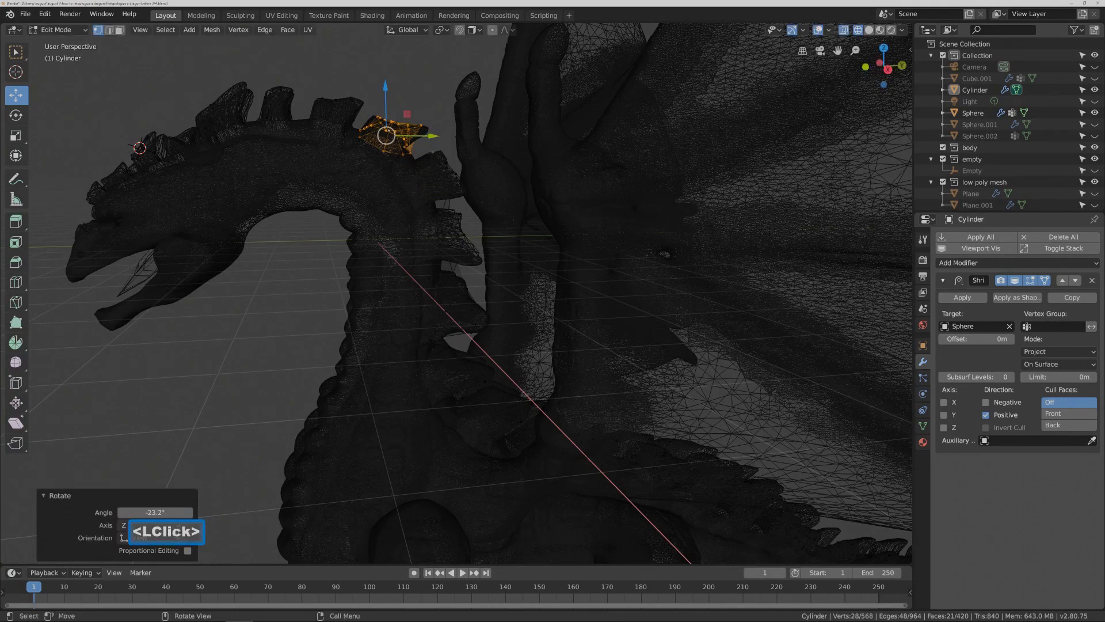
left_click(439, 101)
key("Pause")
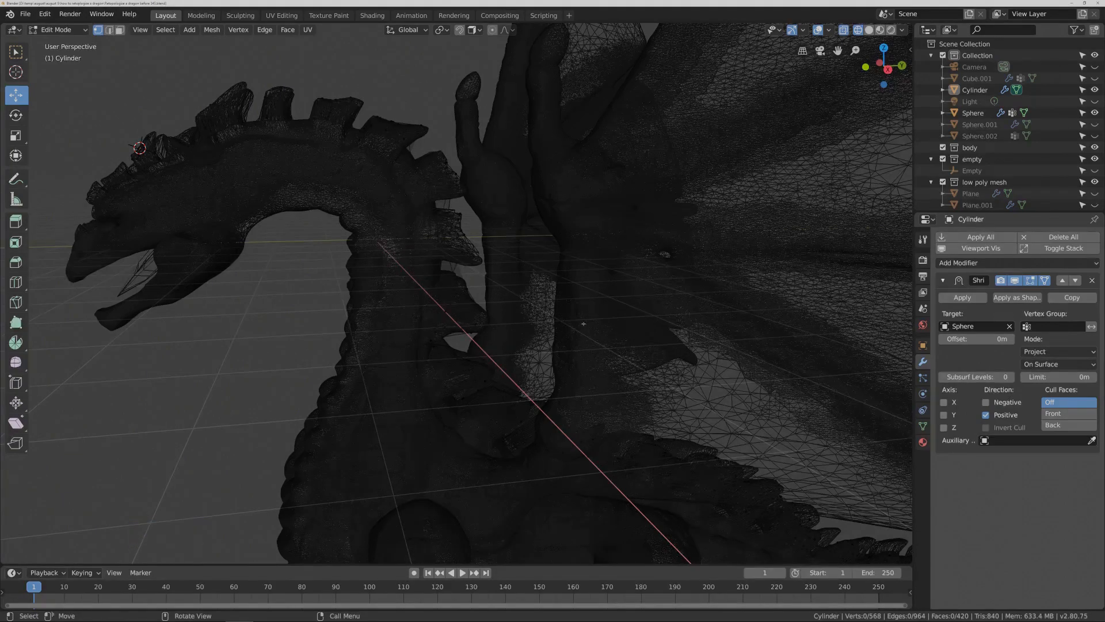
- Select the linked spike mesh just below the neck's upper bend and rotate it about -23.5° to match the sculpt
key("a")
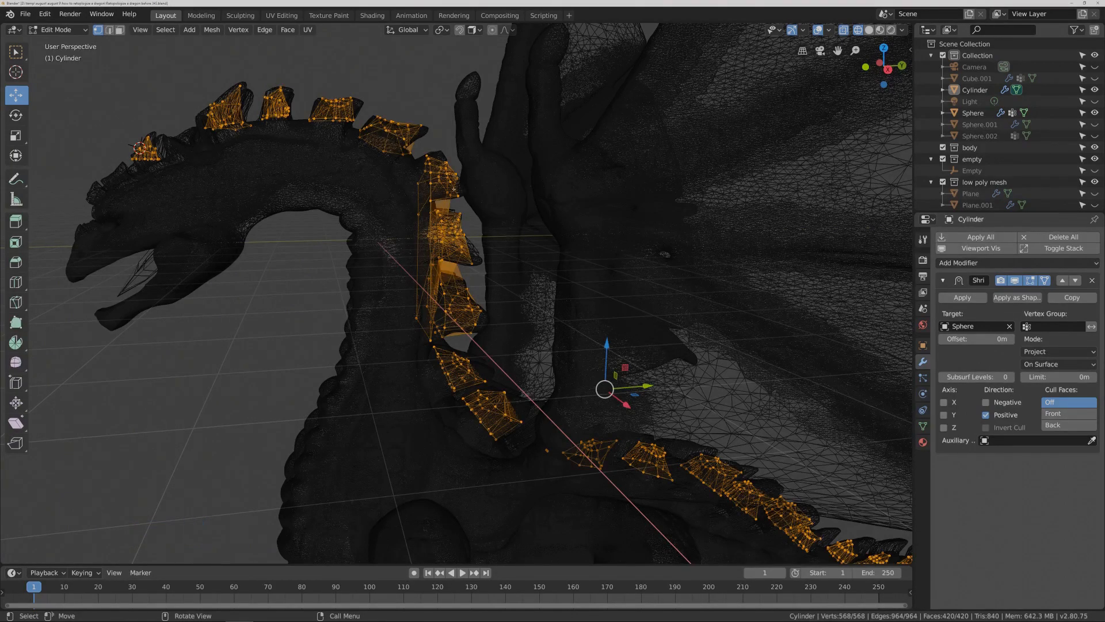
left_click(456, 181)
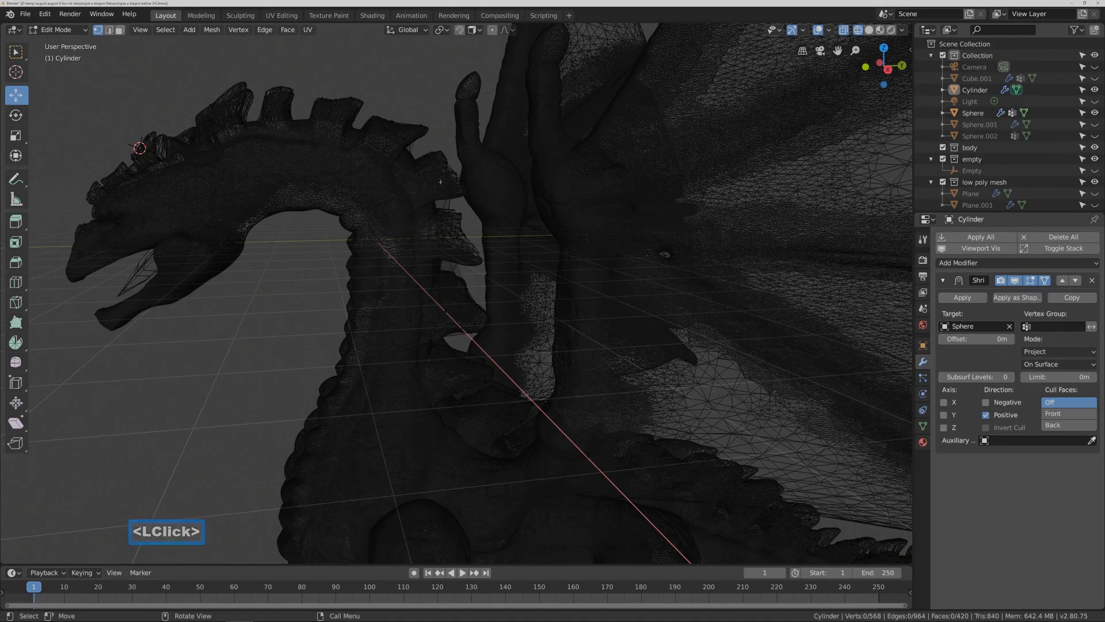
key("l")
key("r")
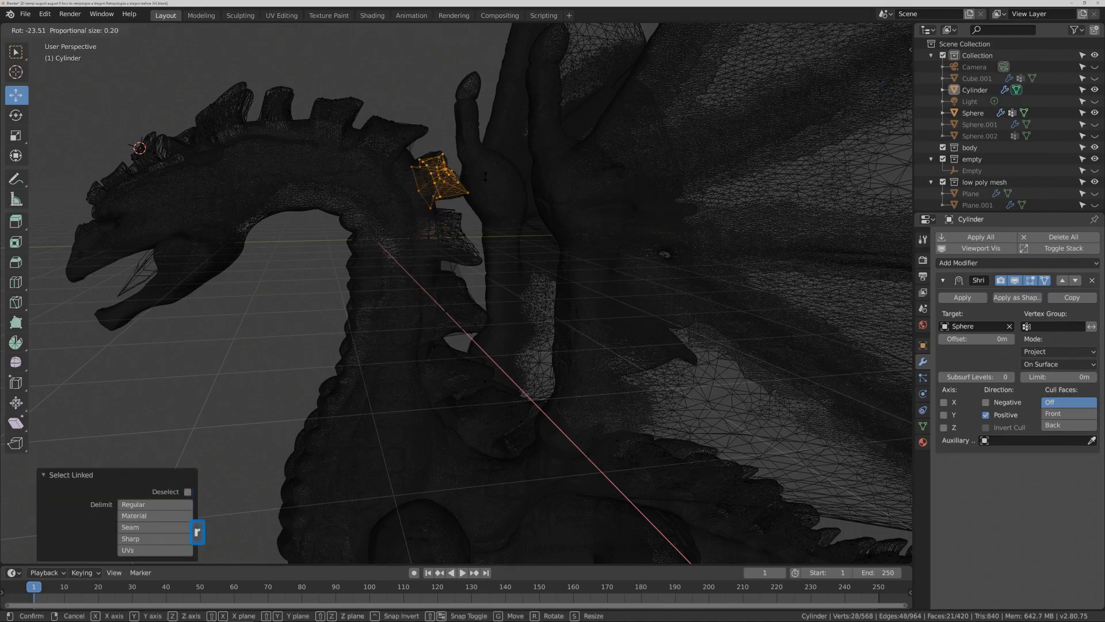
left_click(451, 113)
left_click(452, 113)
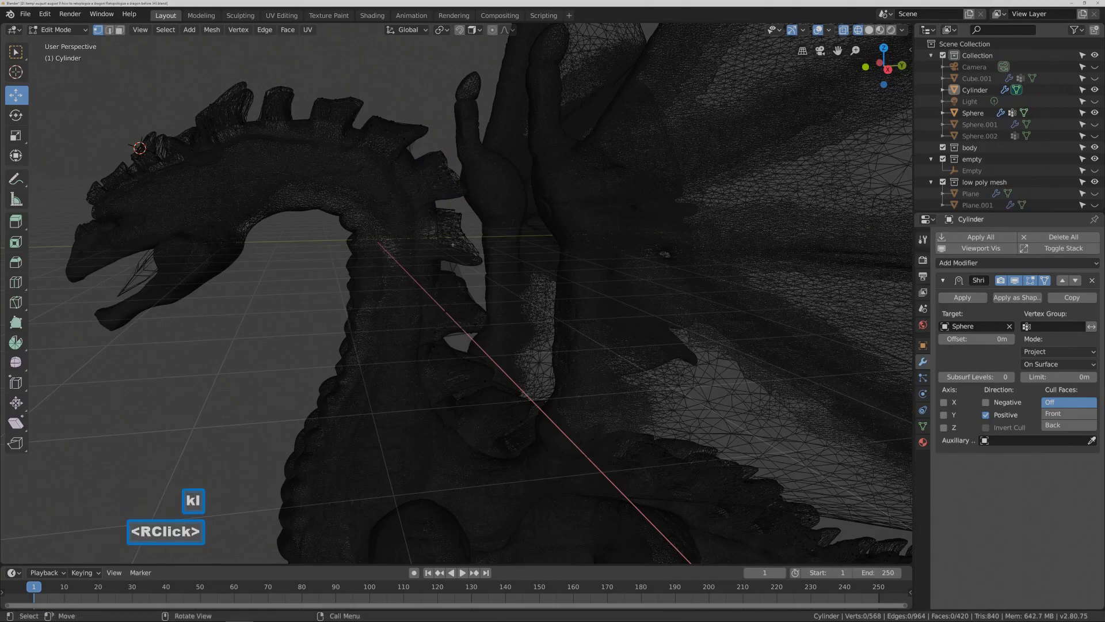
- Select the next linked spike mesh down the back of the neck, rotate it -11.3° and scale it to about 0.24
key("l")
key("r")
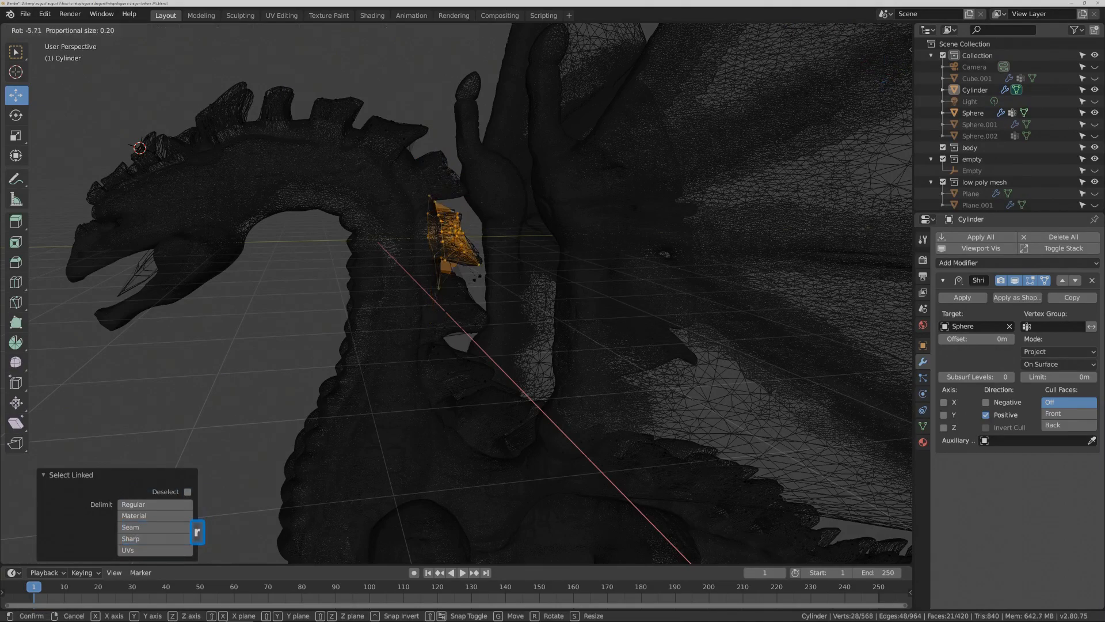
left_click(487, 280)
key("s")
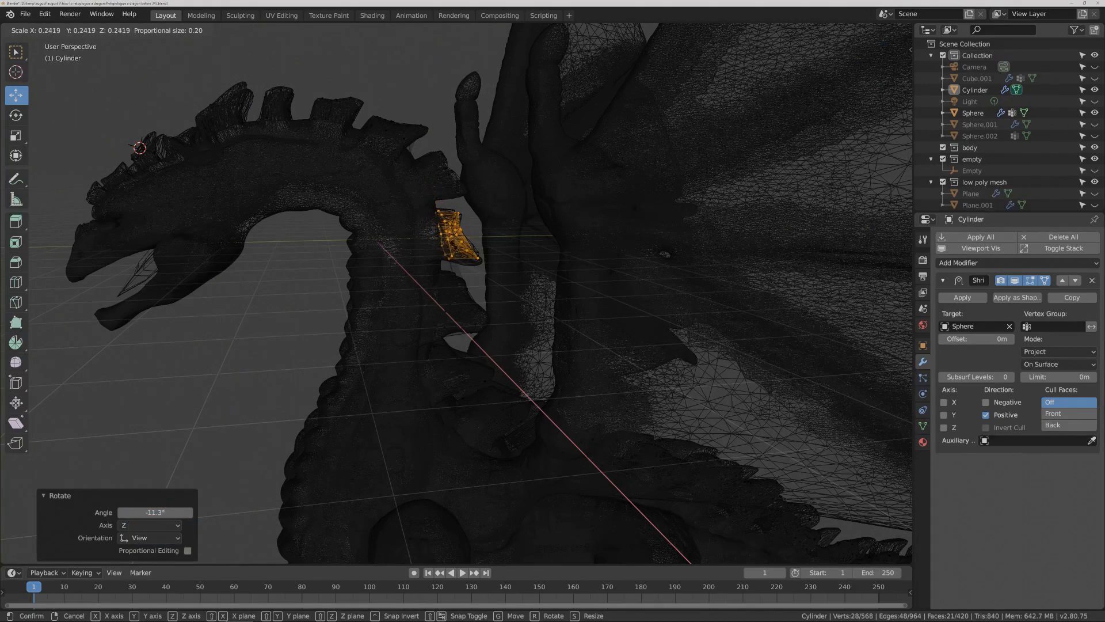
left_click(451, 258)
- Select the stretched linked spike mesh at the middle of the neck's back and rotate it 4.26° onto its sculpted spike
left_click(467, 308)
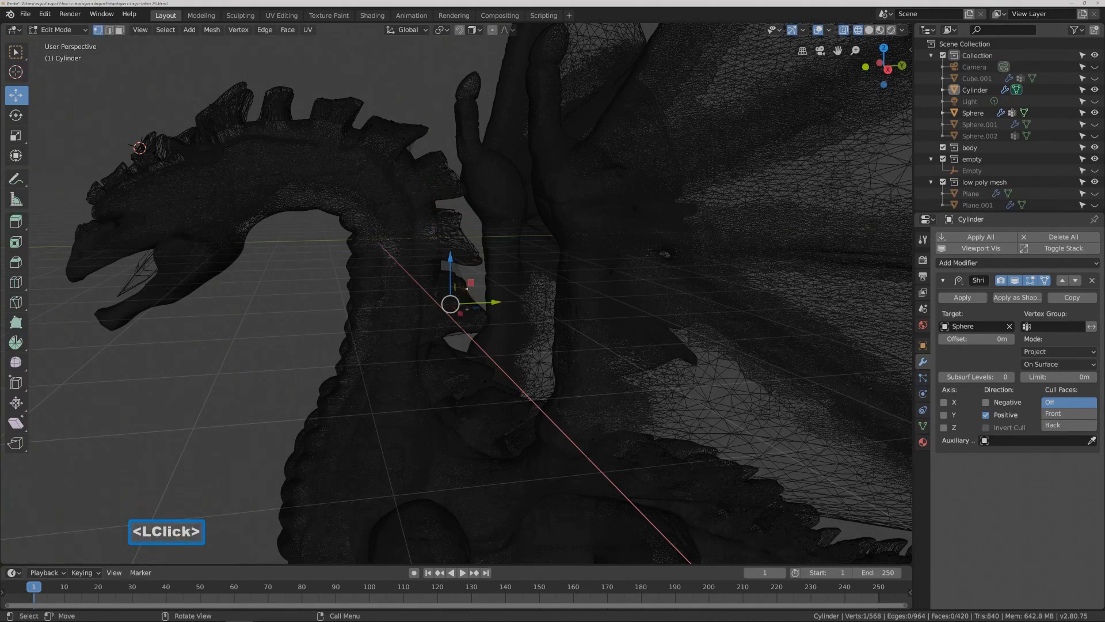
key("alt+a")
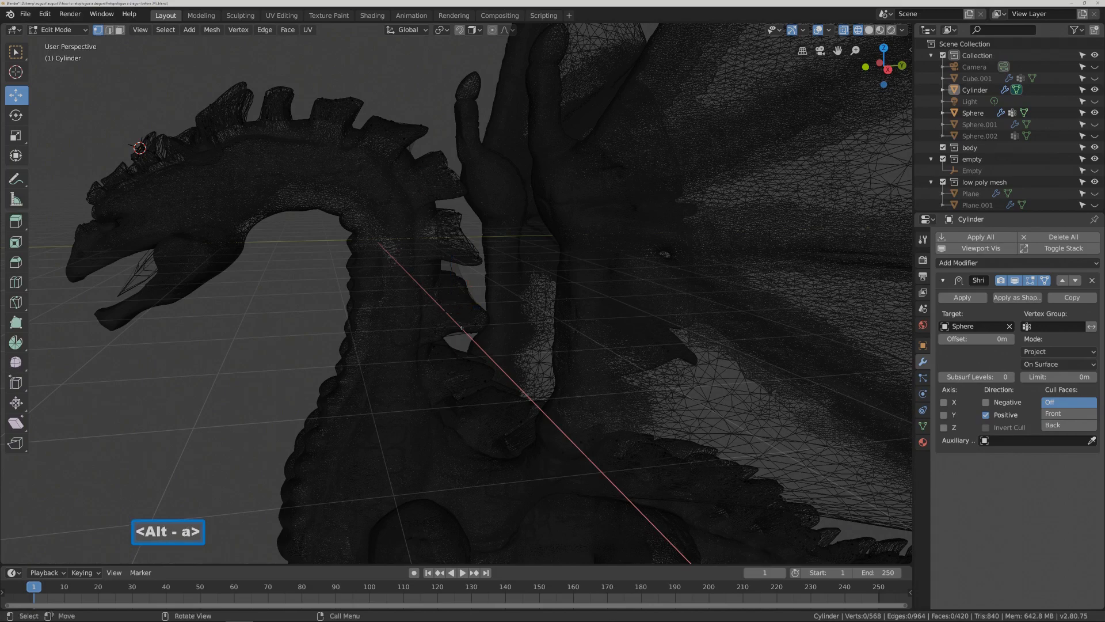
key("a")
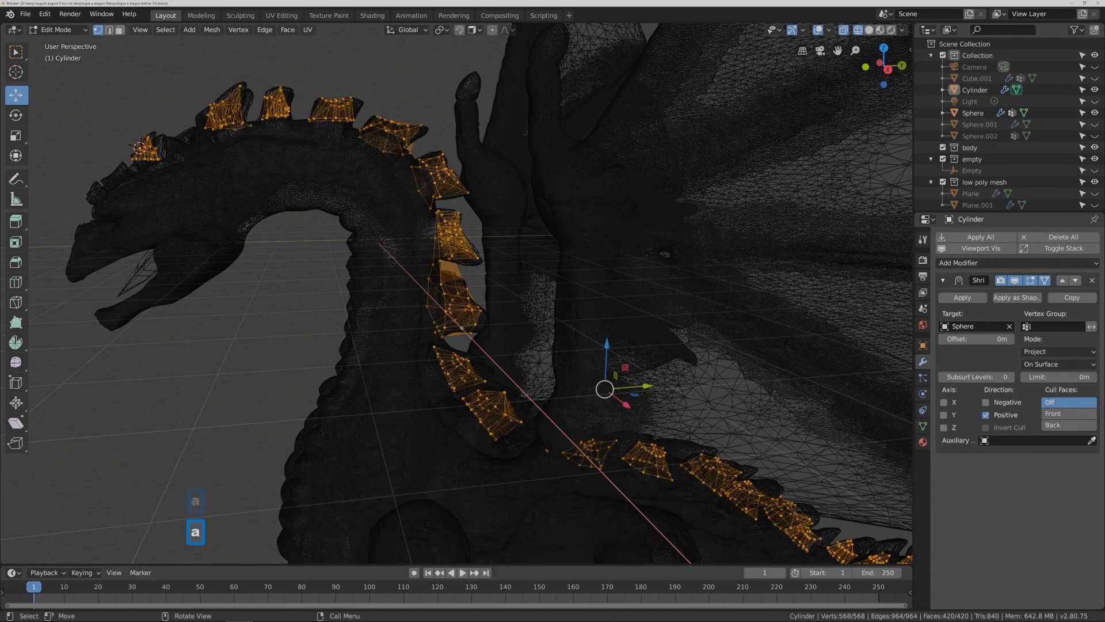
left_click(308, 355)
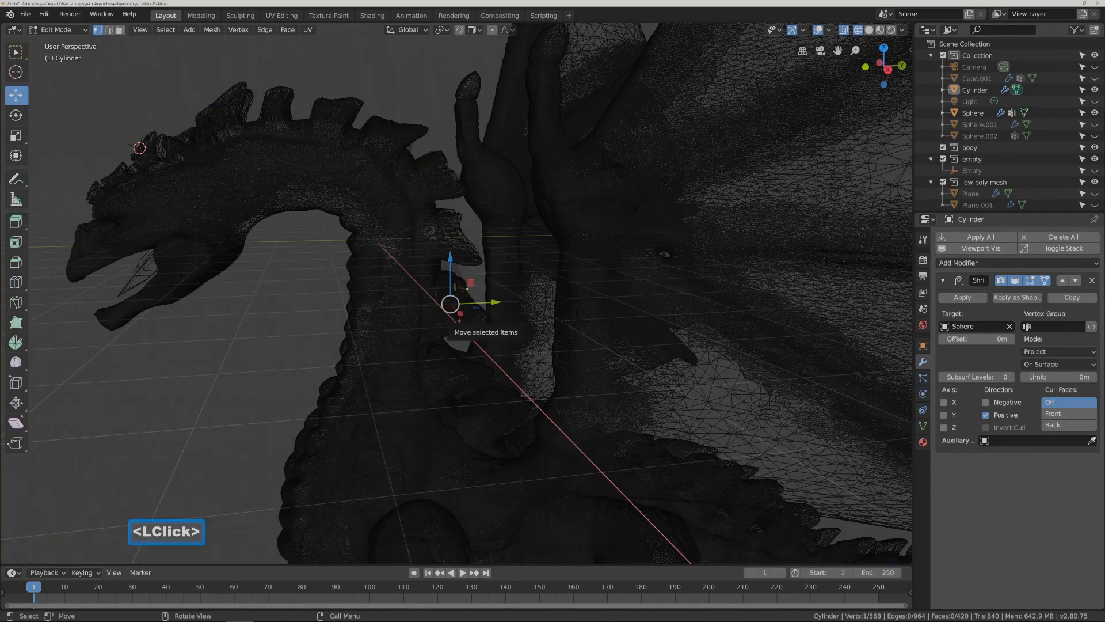
key("l")
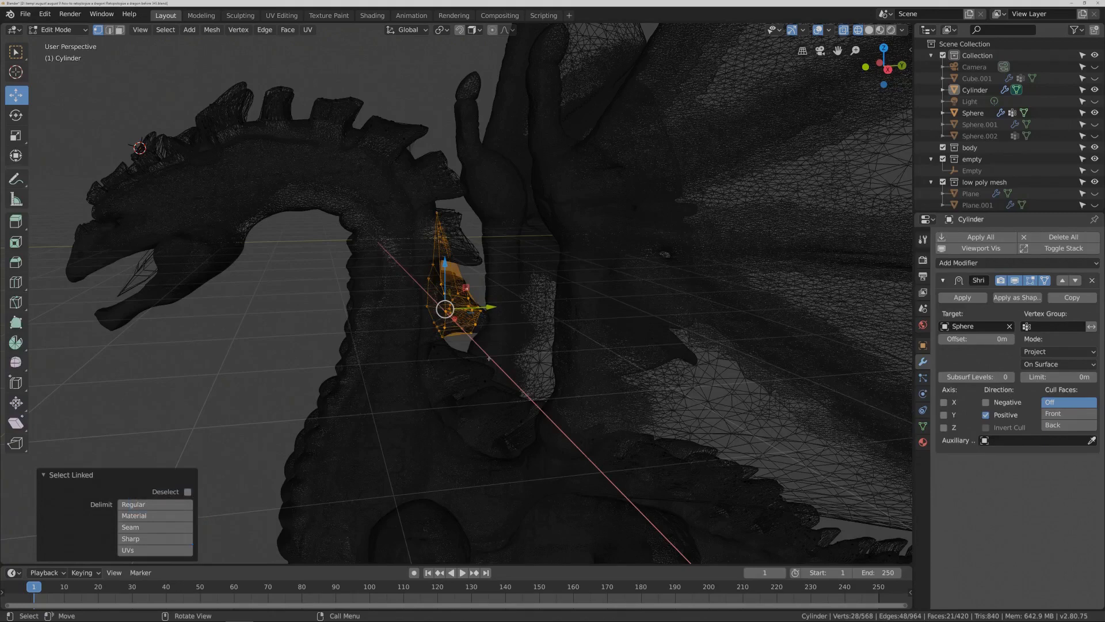
key("r")
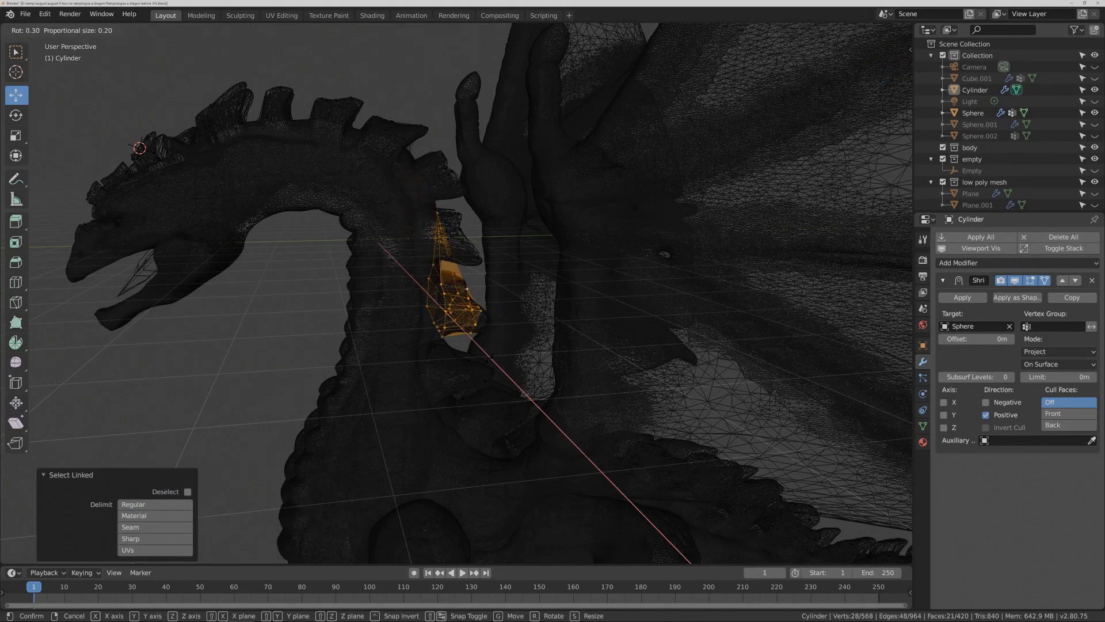
left_click(486, 363)
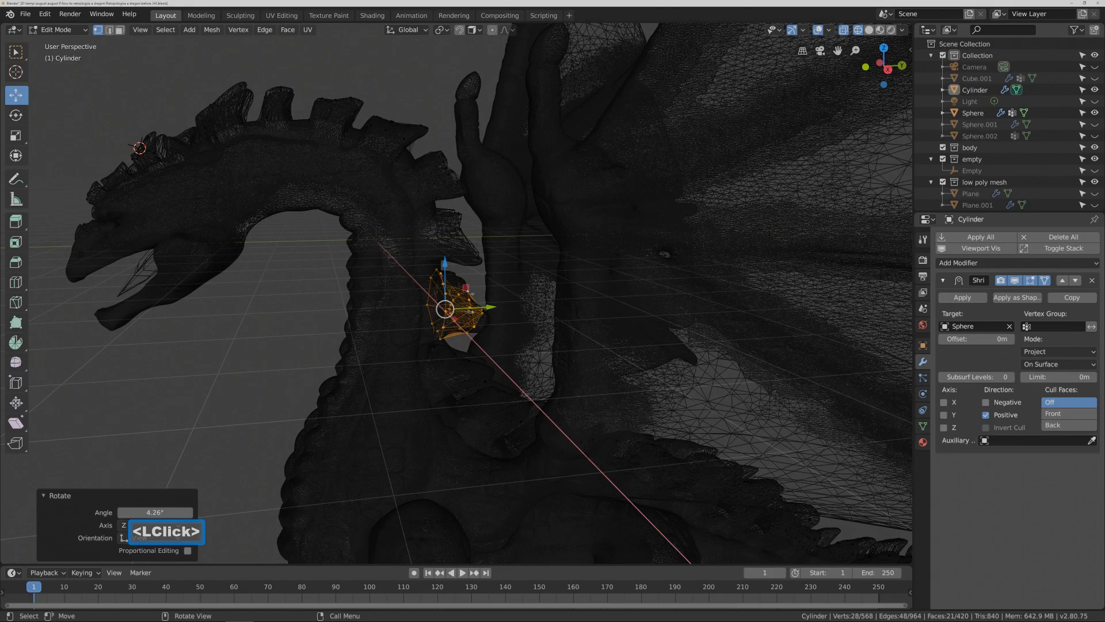
left_click(478, 313)
- Check the fit of all the spike meshes, clear the selection and display the dragon in solid shading
key("a")
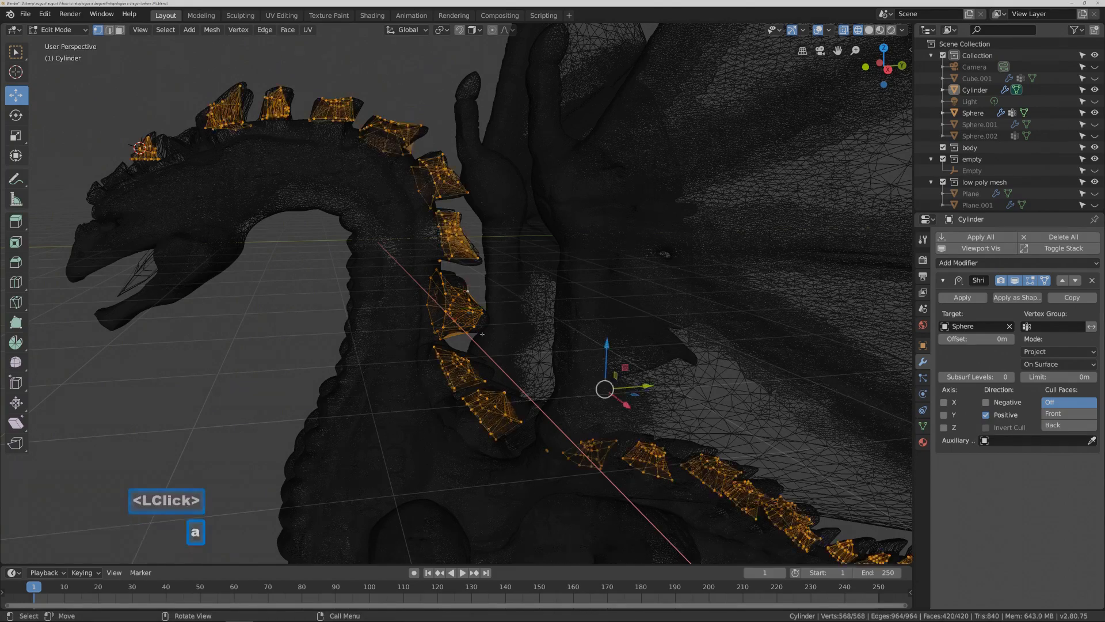
scroll(520, 414, "down", 5)
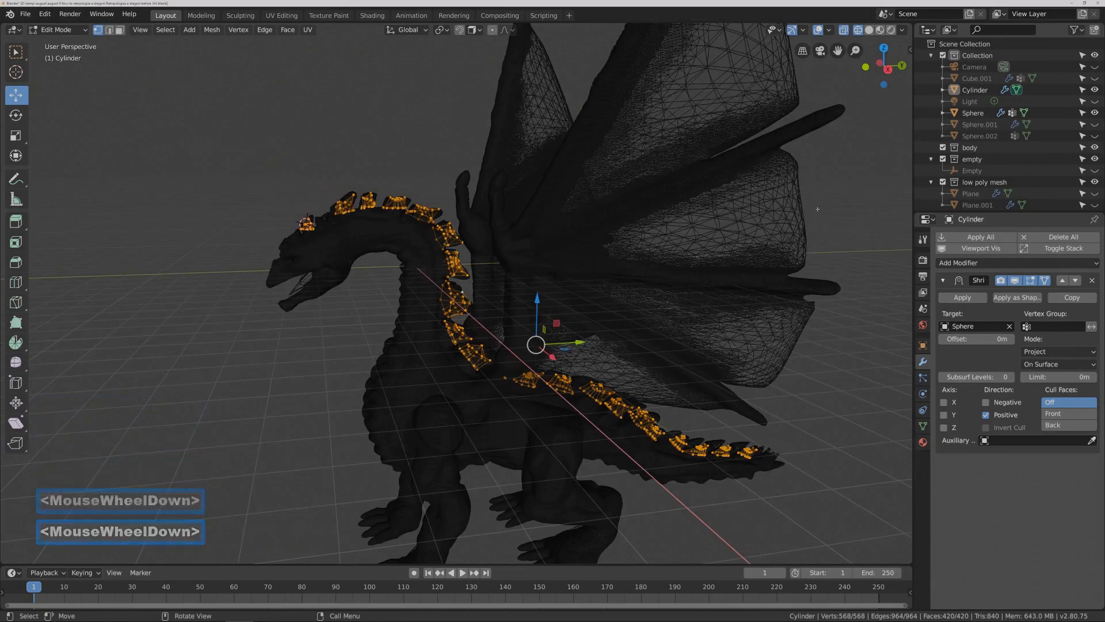
left_click(848, 165)
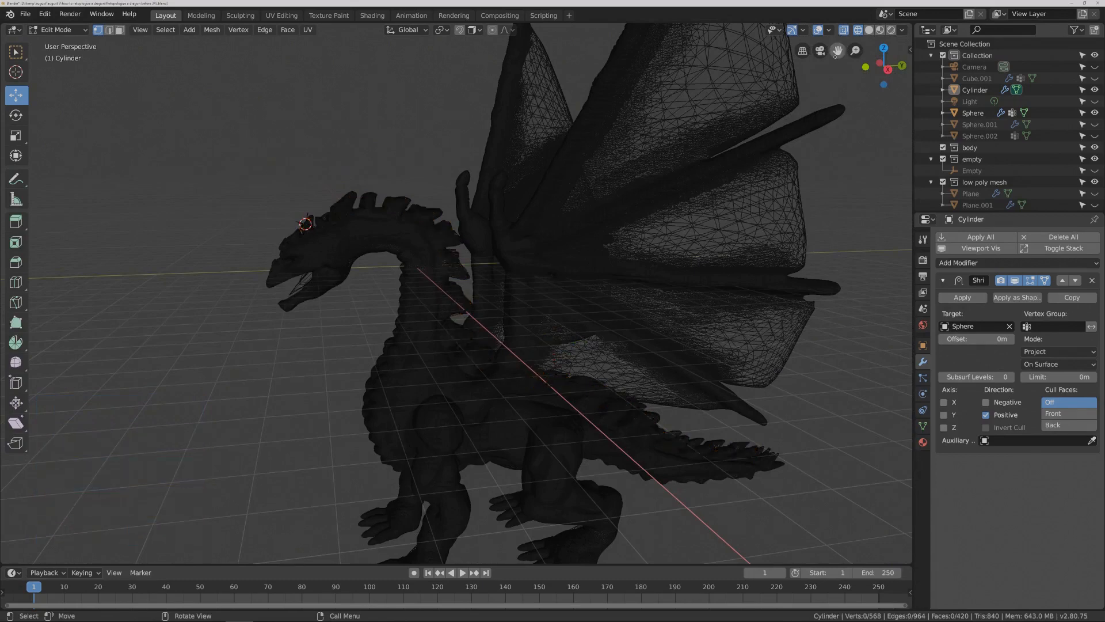
left_click(869, 29)
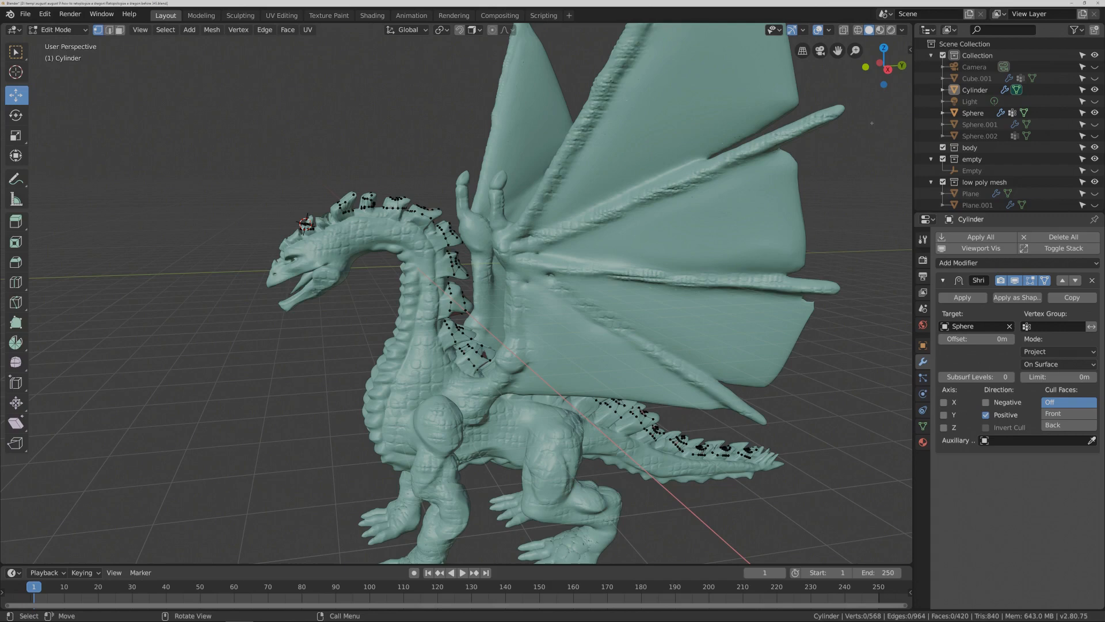
key("Pause")
- Return to Object Mode and apply the Shrinkwrap modifier on the Cylinder spike mesh
left_click(58, 29)
left_click(64, 43)
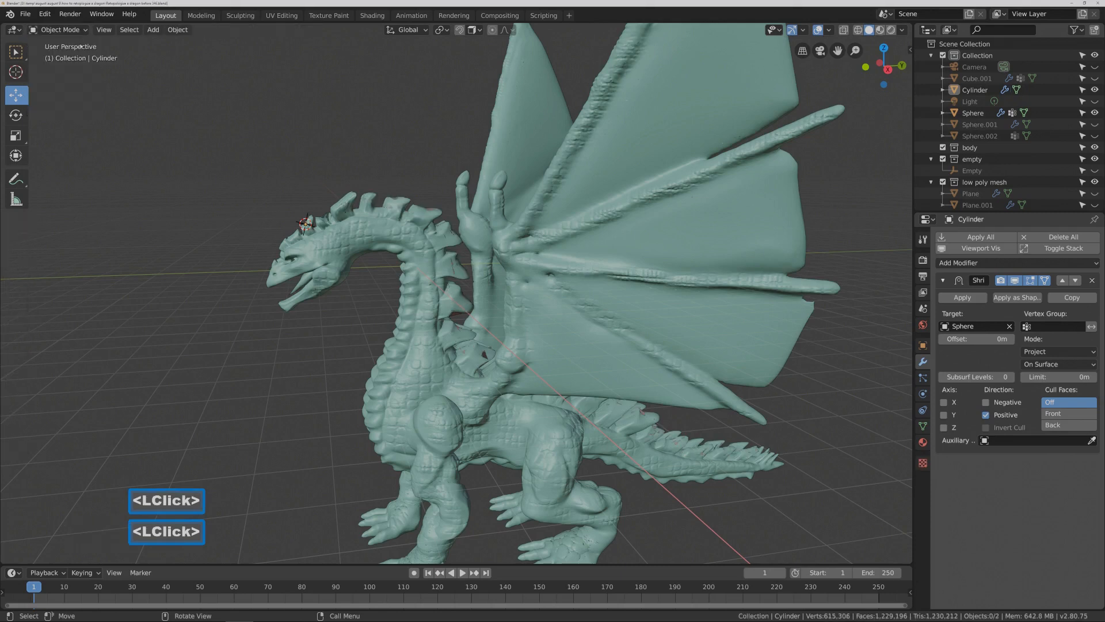
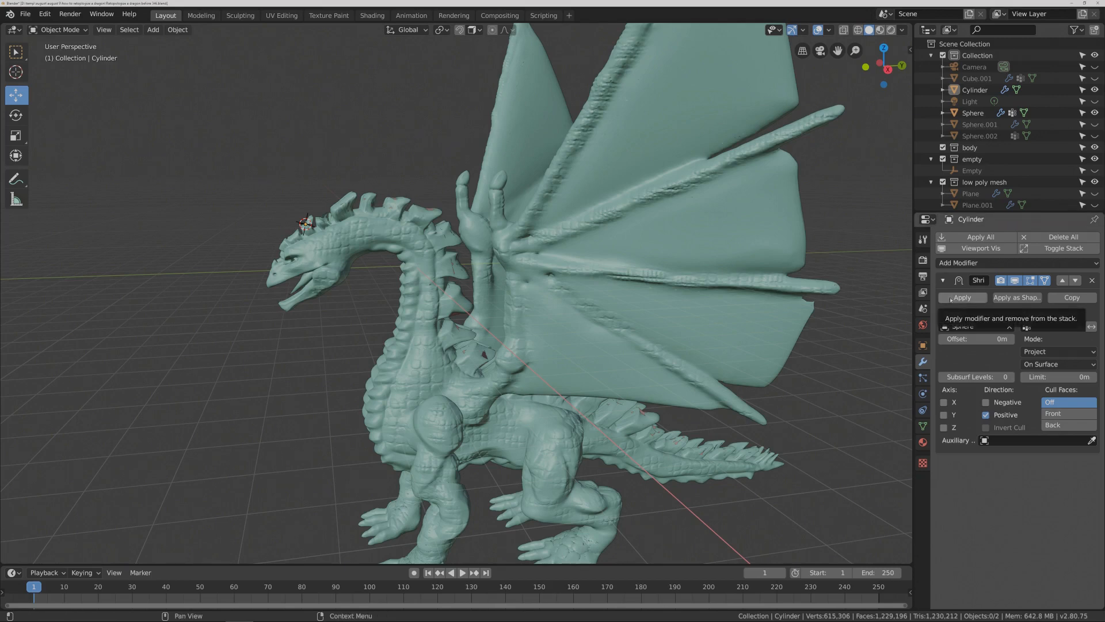
left_click(962, 297)
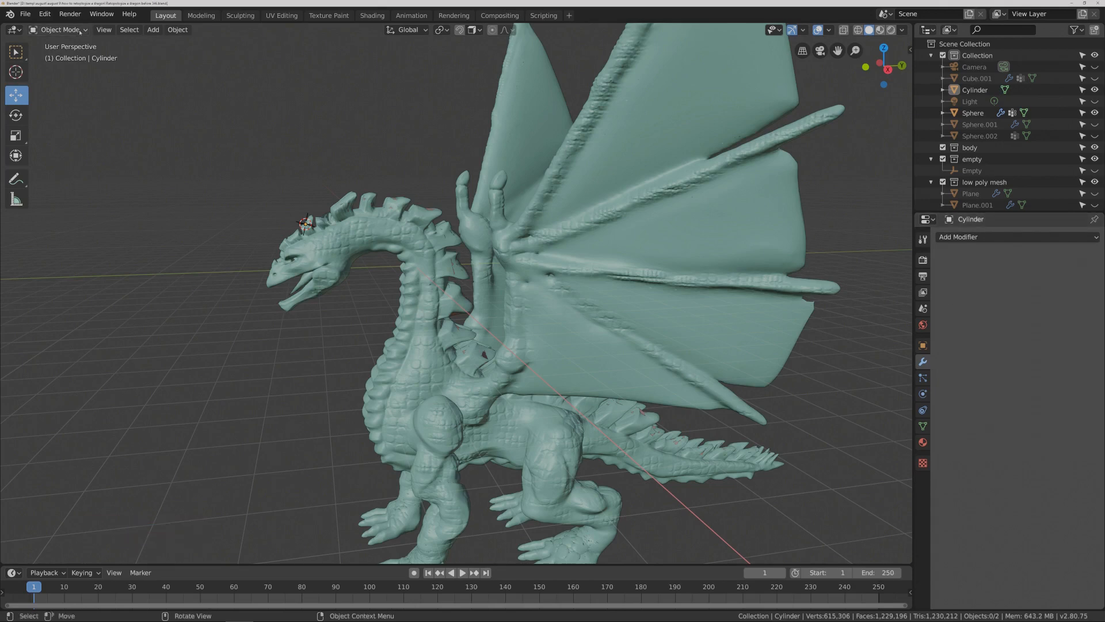
- Hide the high-poly dragon sculpt so that only the low-poly spikes remain, and inspect them along the spine
left_click(58, 29)
left_click(392, 230)
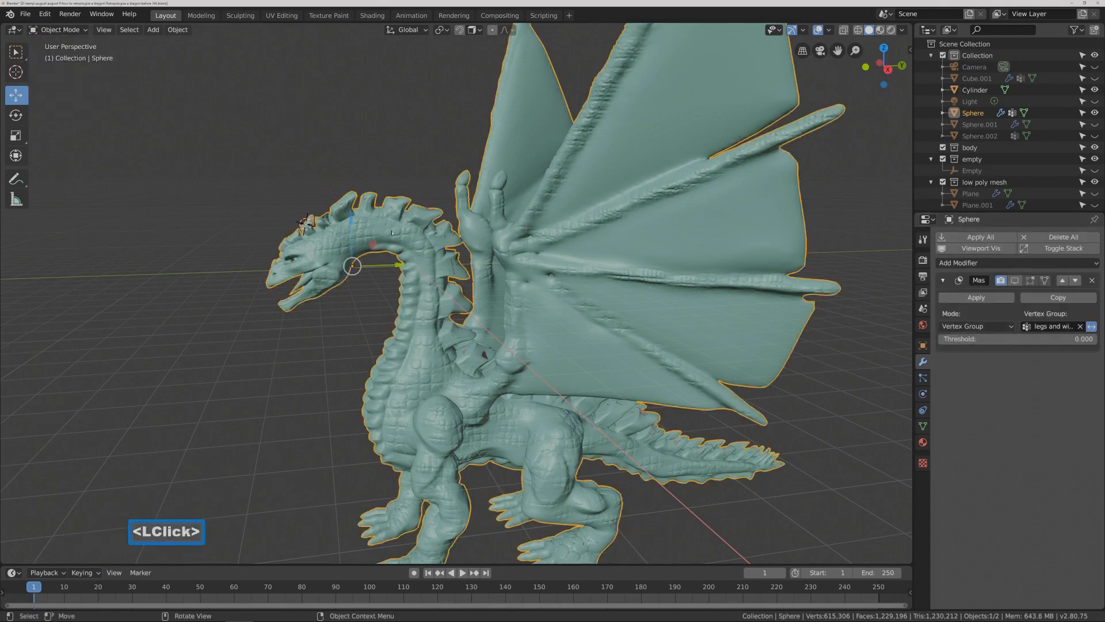
key("h")
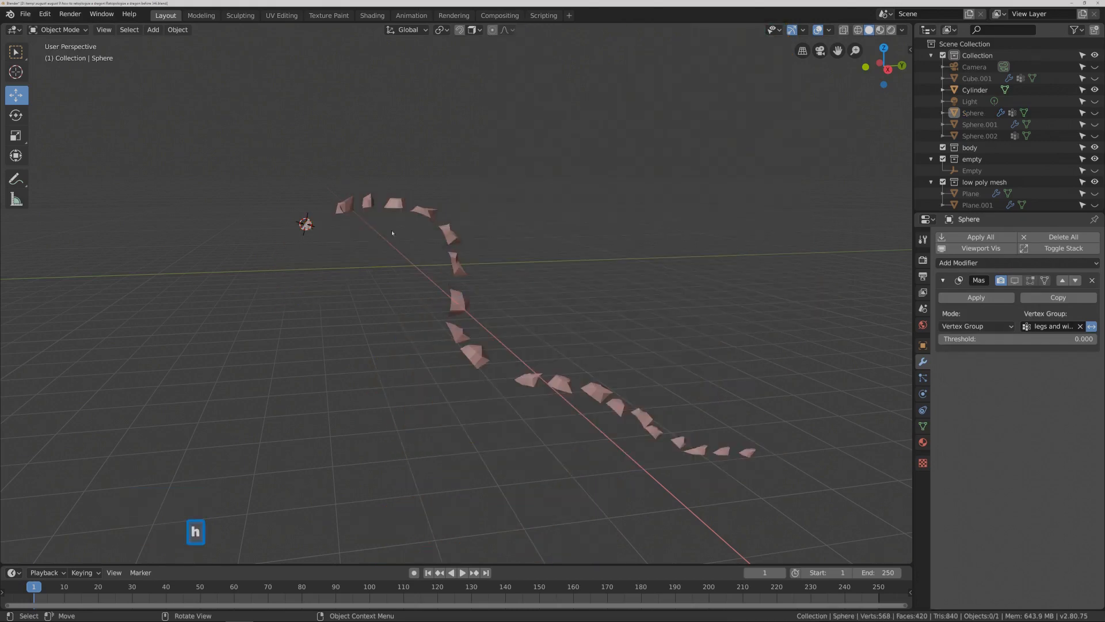
middle_click_drag(472, 237, 604, 285)
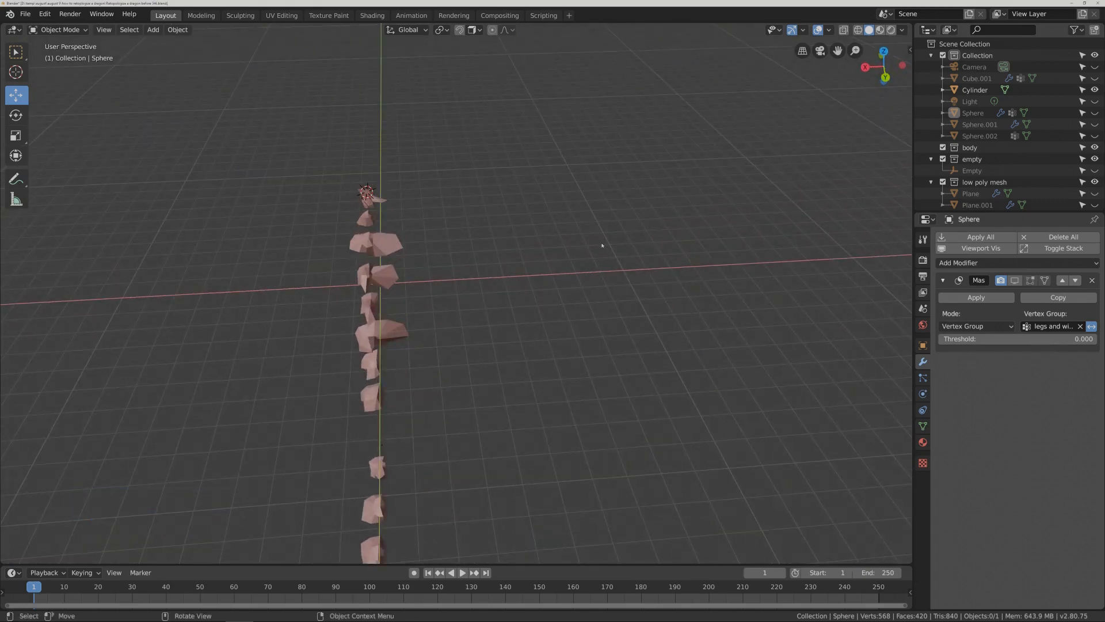
- Unhide all objects and delete the Plane.001 strip mesh along the dragon's neck and tail
key("alt")
key("alt+h")
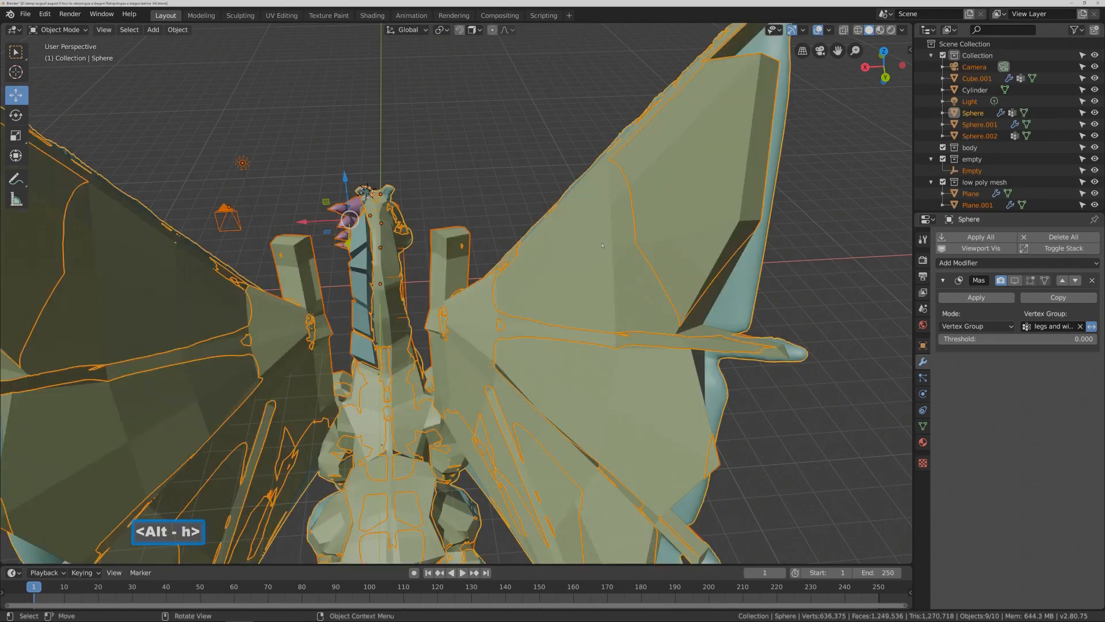
middle_click_drag(599, 247, 656, 243)
left_click(730, 467)
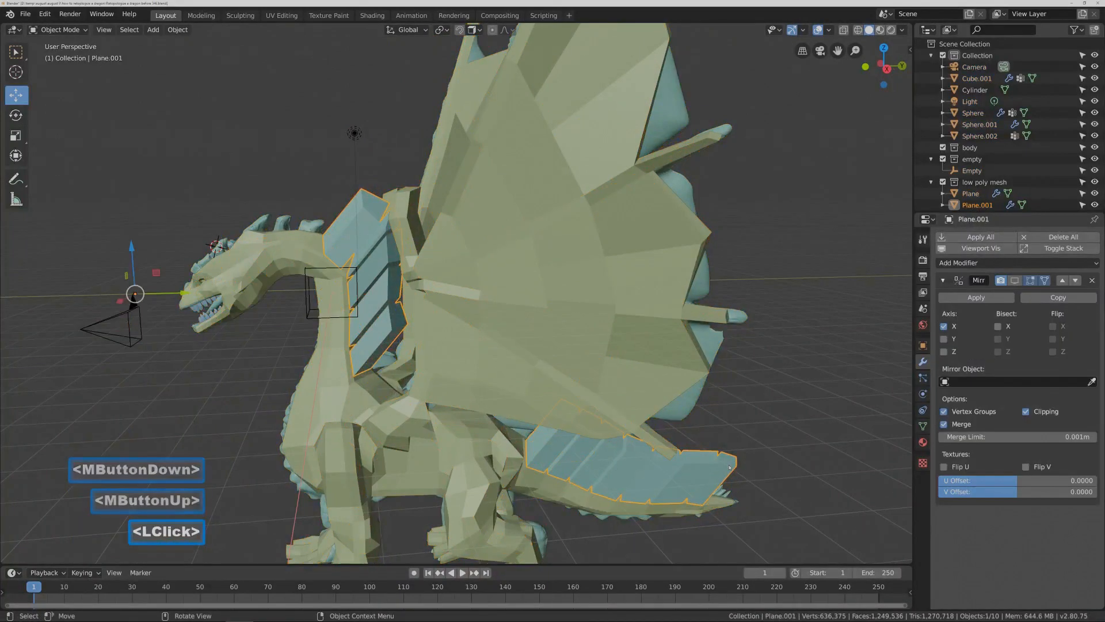
key("x")
left_click(729, 468)
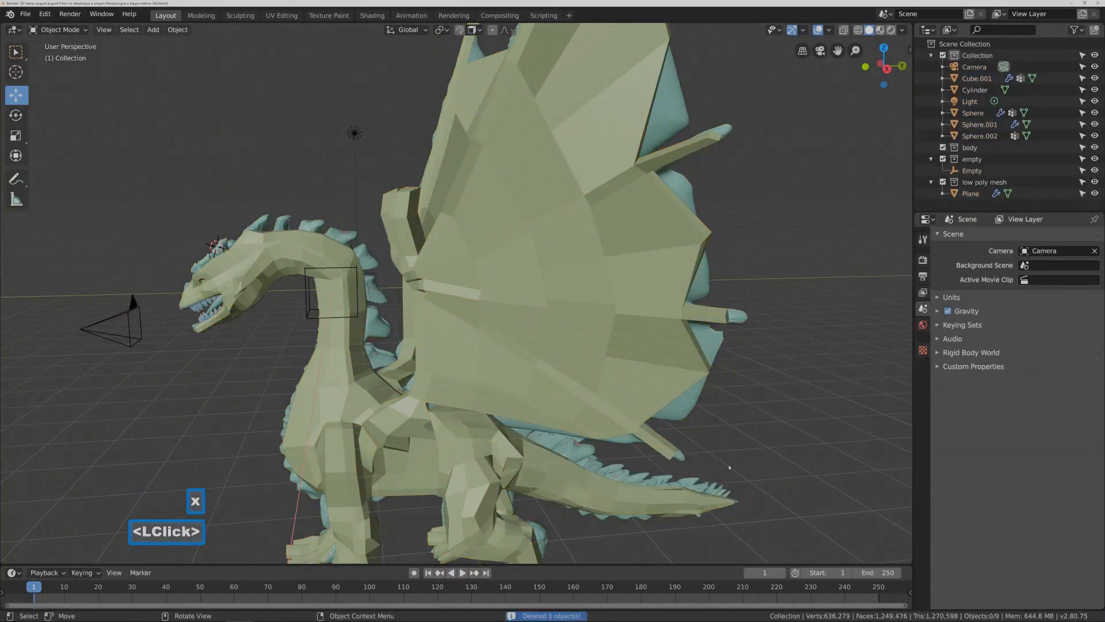
- Hide the low-poly Plane body, select the Cylinder spikes and hide every other object to isolate them
middle_click_drag(730, 467, 397, 323)
left_click(535, 403)
key("h")
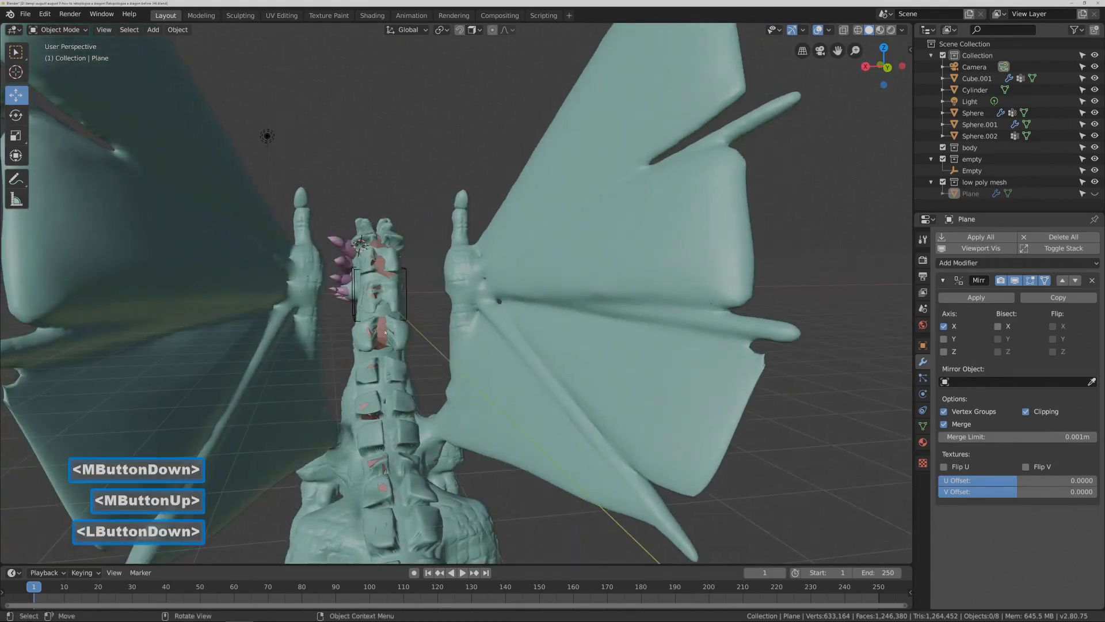
left_click(385, 332)
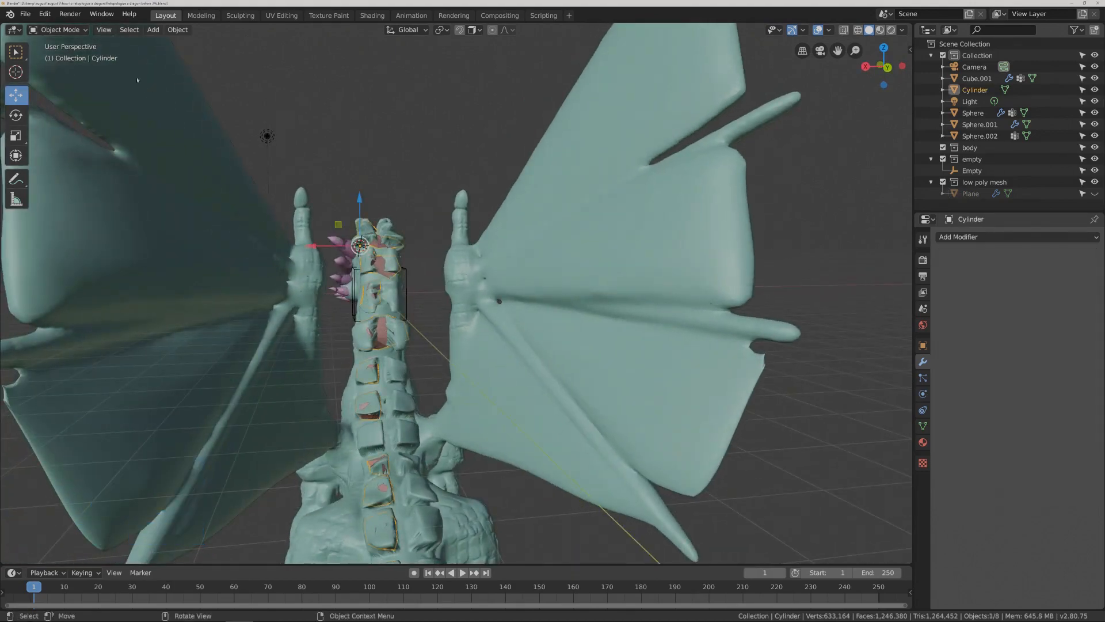
key("shift")
key("shift+h")
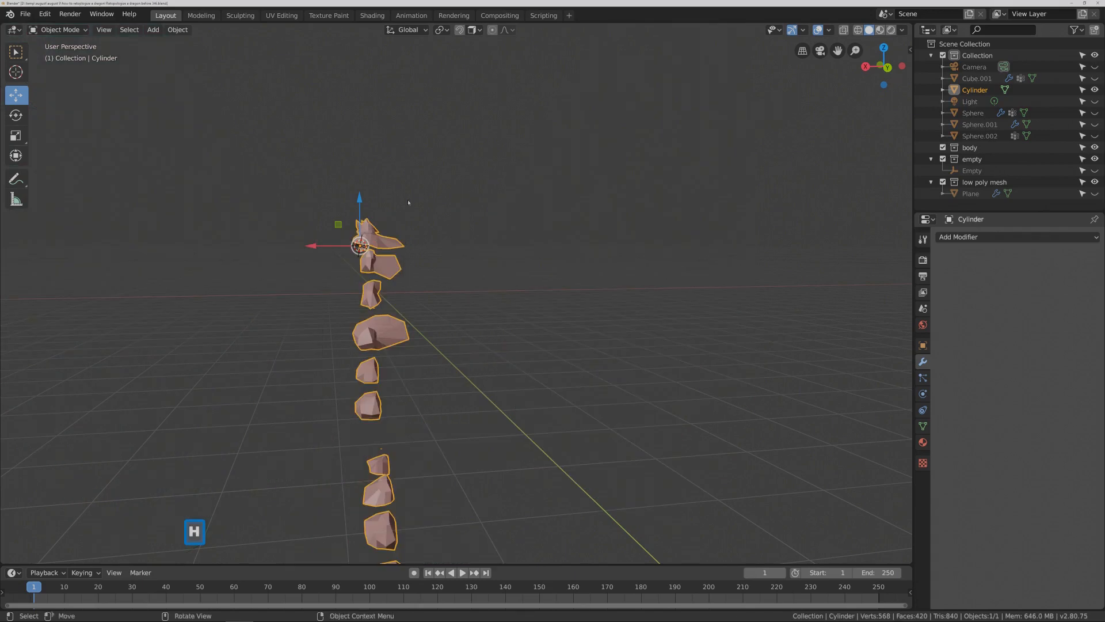
- In Edit Mode, pull the two outer vertices of the widest stretched neck spike toward the spine using smooth proportional editing at size 1.61
left_click(57, 29)
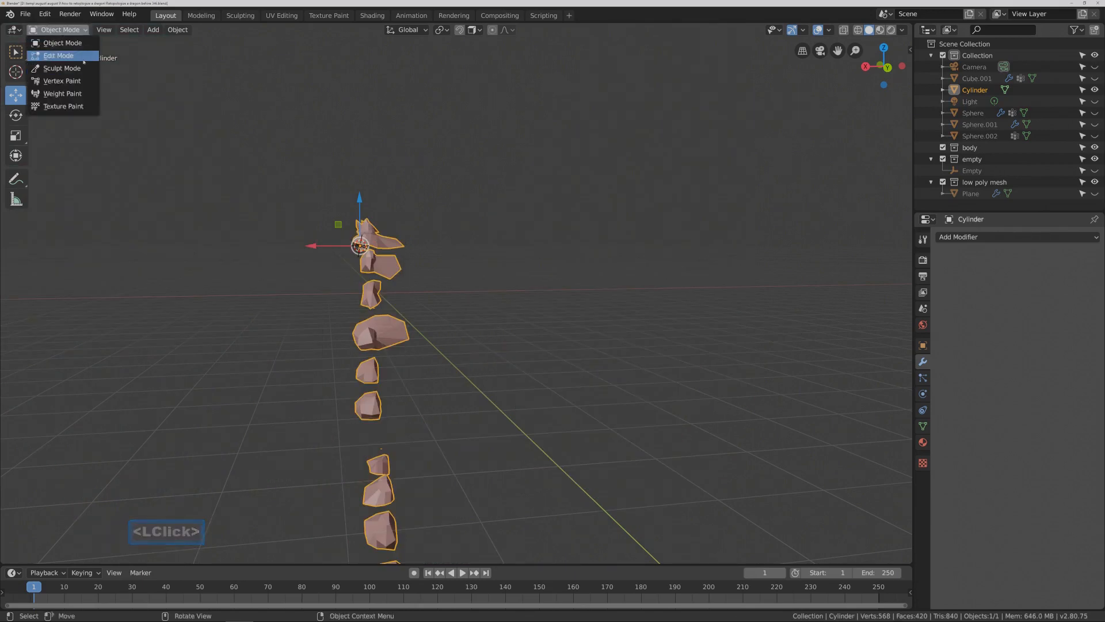
left_click(82, 59)
left_click(404, 320)
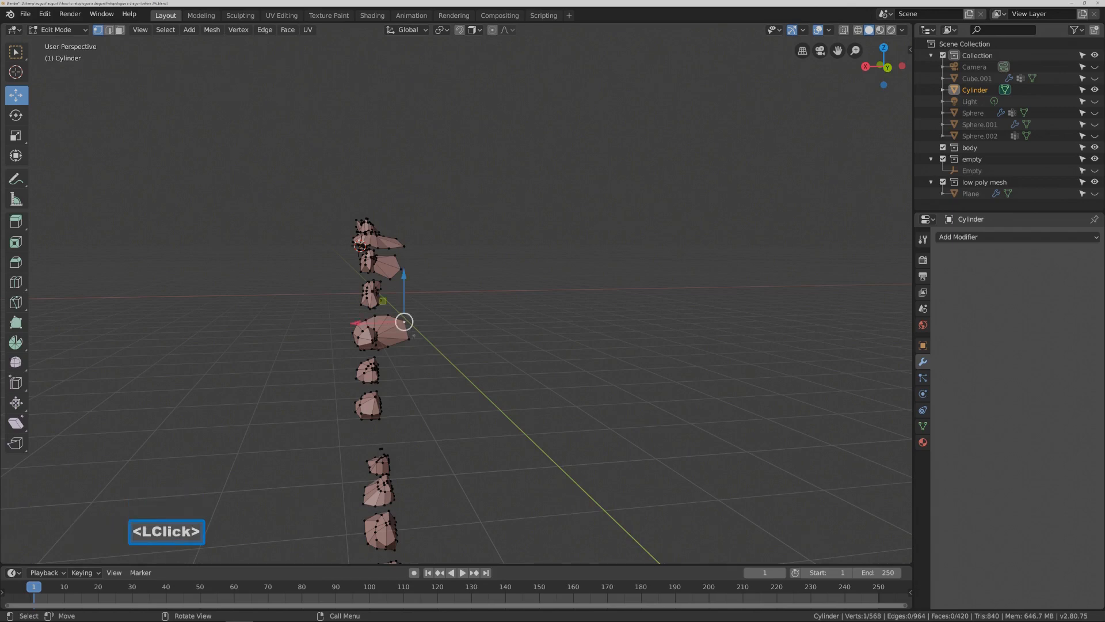
left_click(412, 342, "shift")
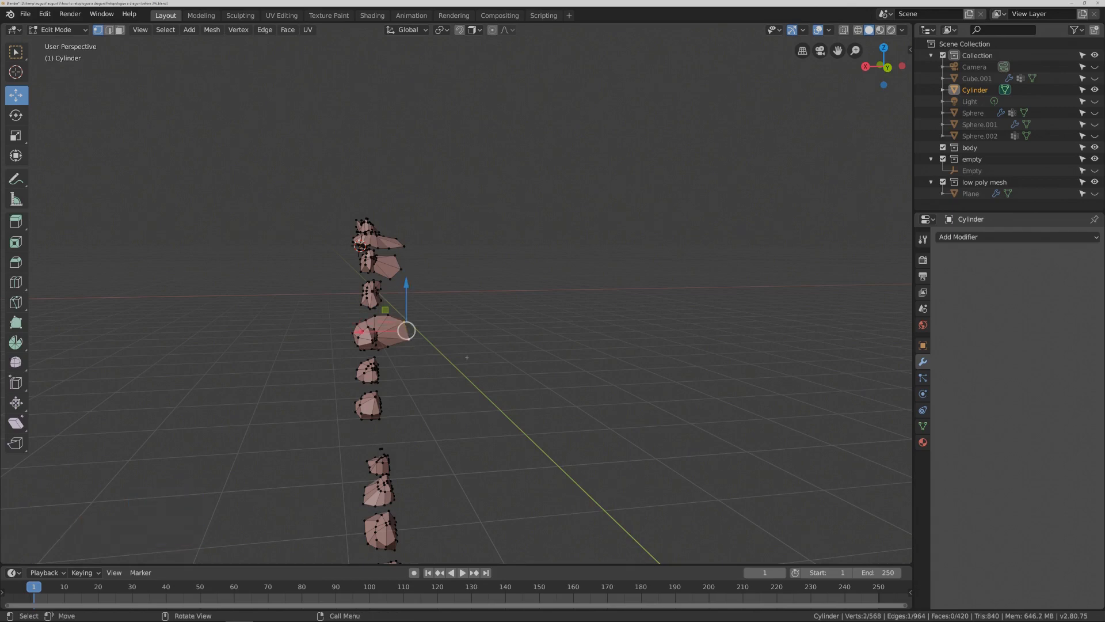
key("o")
left_click(508, 29)
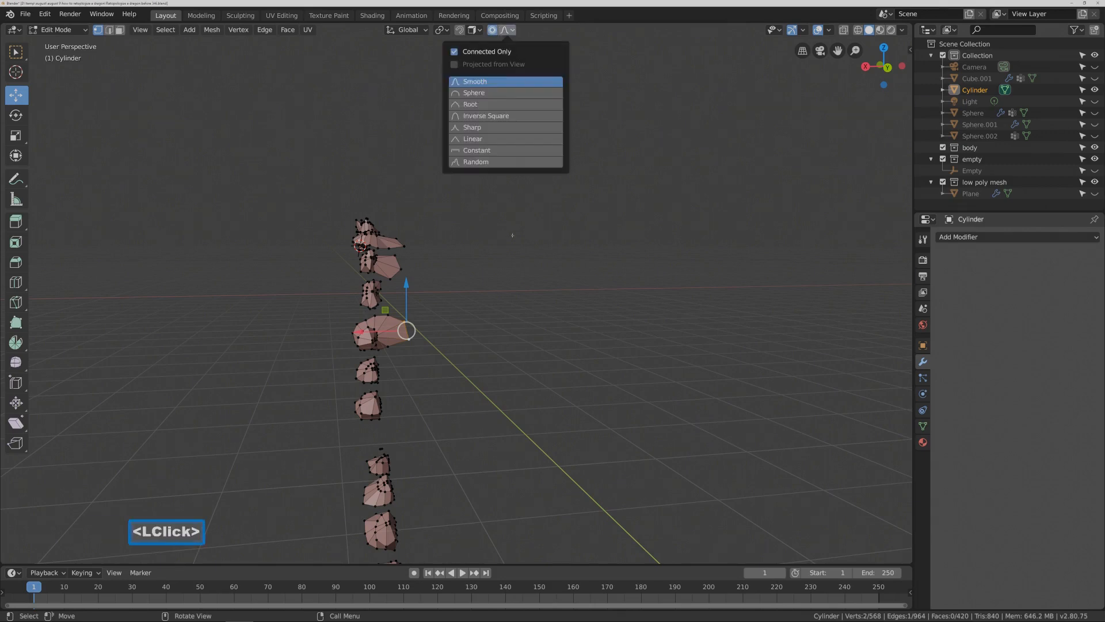
left_click(489, 282)
key("c")
left_click_drag(408, 331, 416, 350)
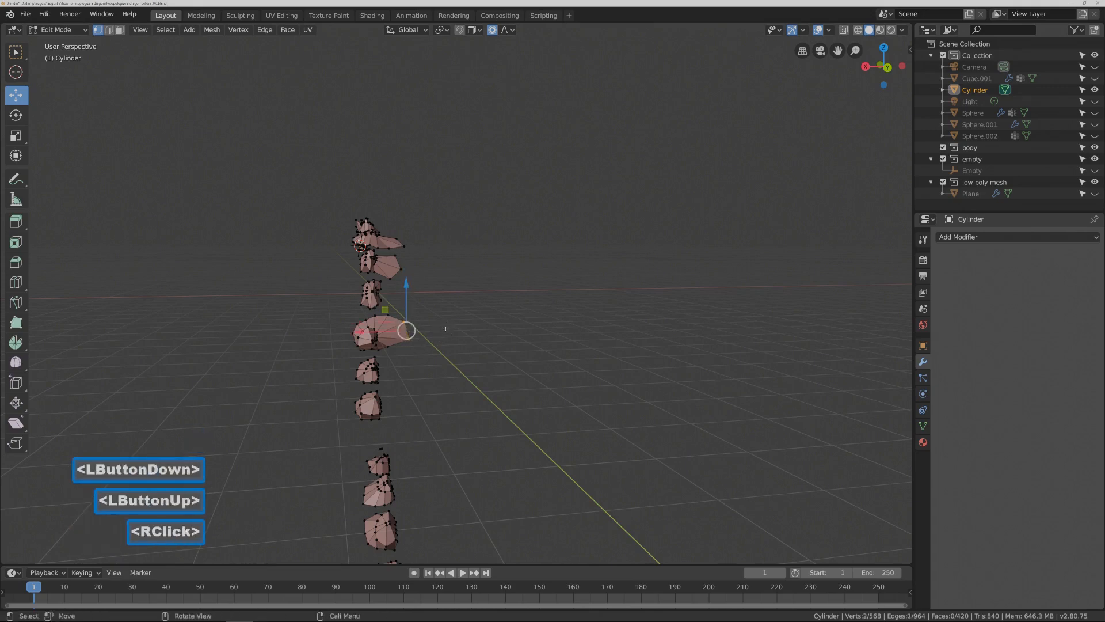
key("g")
scroll(437, 333, "down", 10)
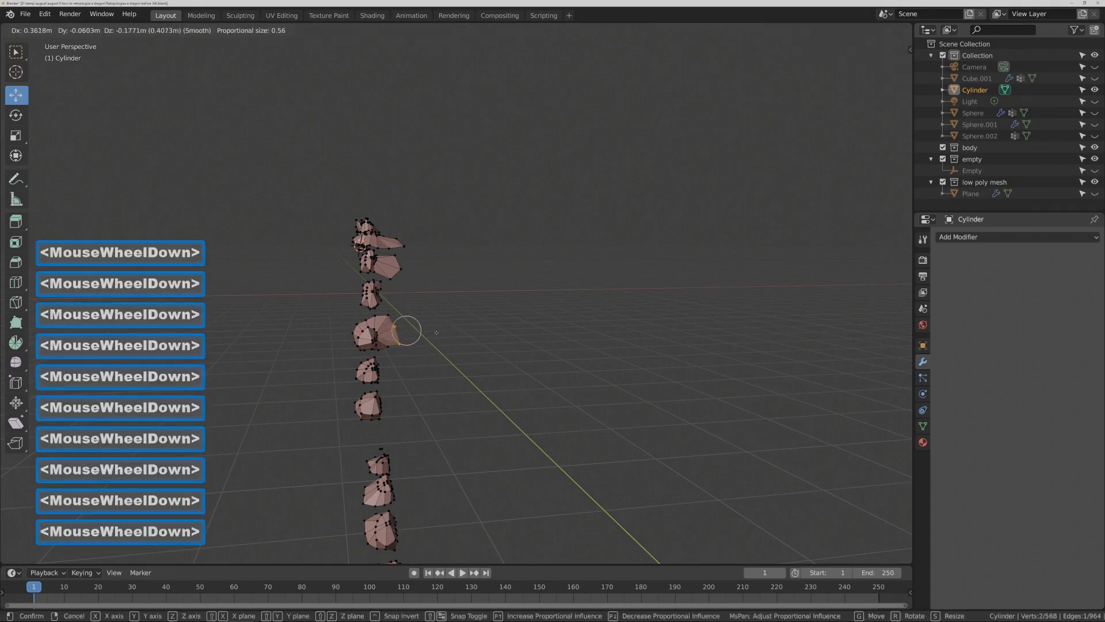
scroll(436, 332, "down", 8)
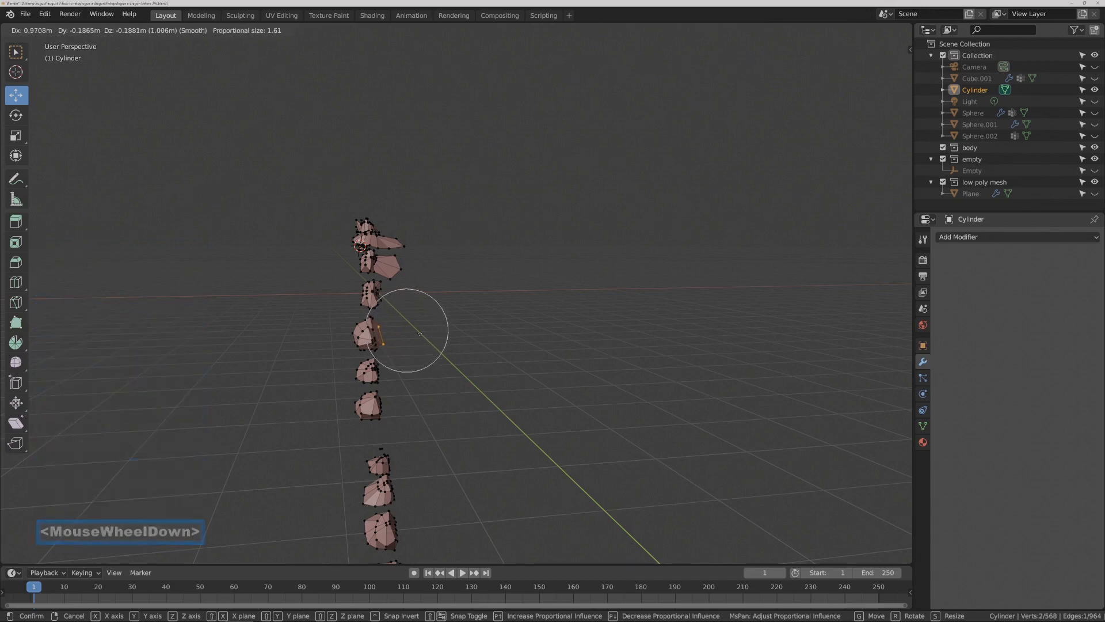
left_click(429, 296)
- Pull the stray outer vertices of the two stretched spikes near the head toward the spine with proportional editing at size 1.46
left_click(414, 264)
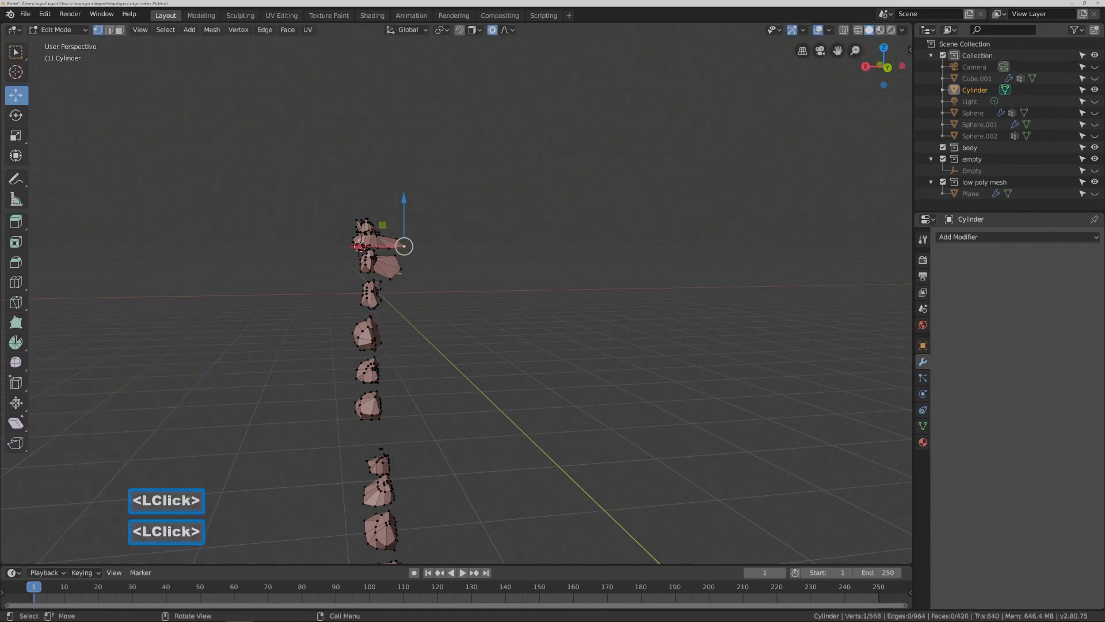
key("g")
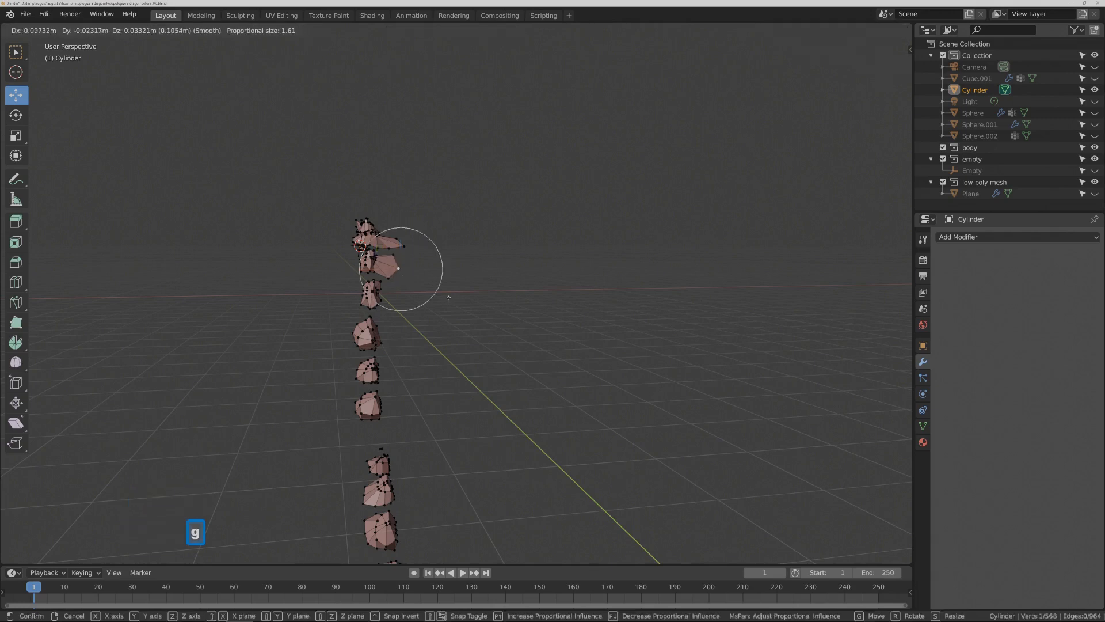
scroll(438, 294, "up", 2)
scroll(429, 294, "down", 1)
left_click(428, 294)
left_click(404, 246)
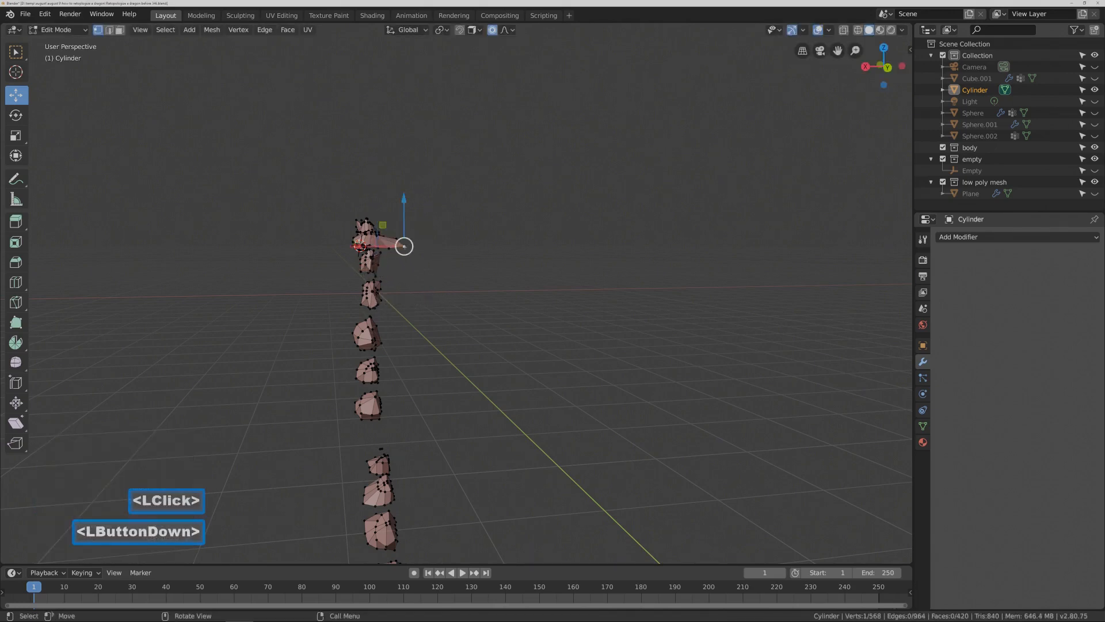
key("g")
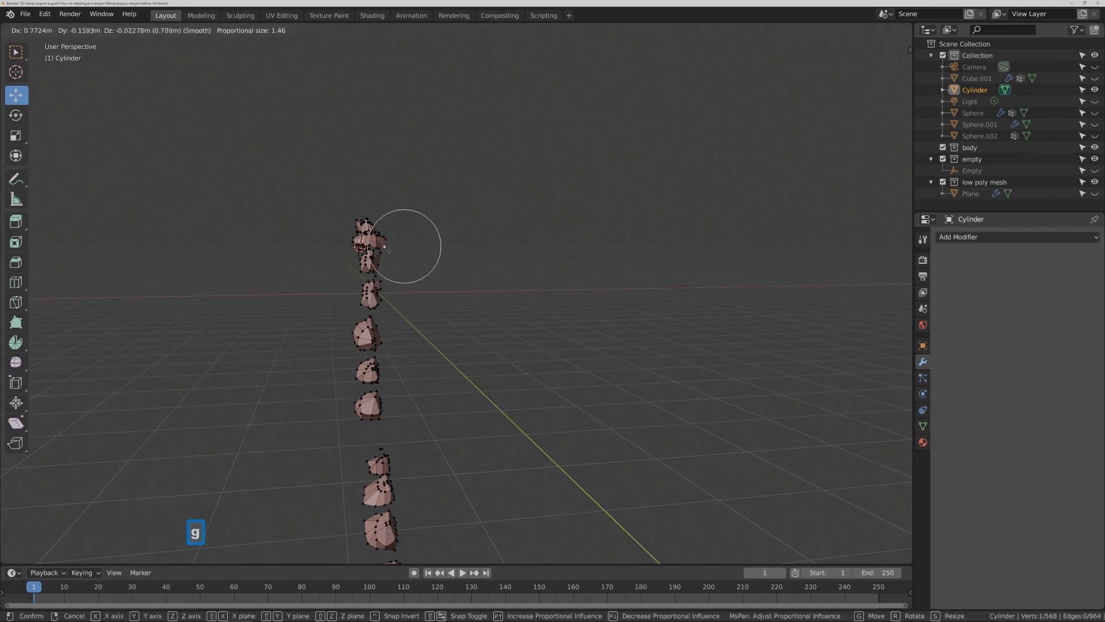
left_click(382, 247)
- Select the entire linked spike mesh second from the head end and delete it
middle_click_drag(409, 332, 294, 255)
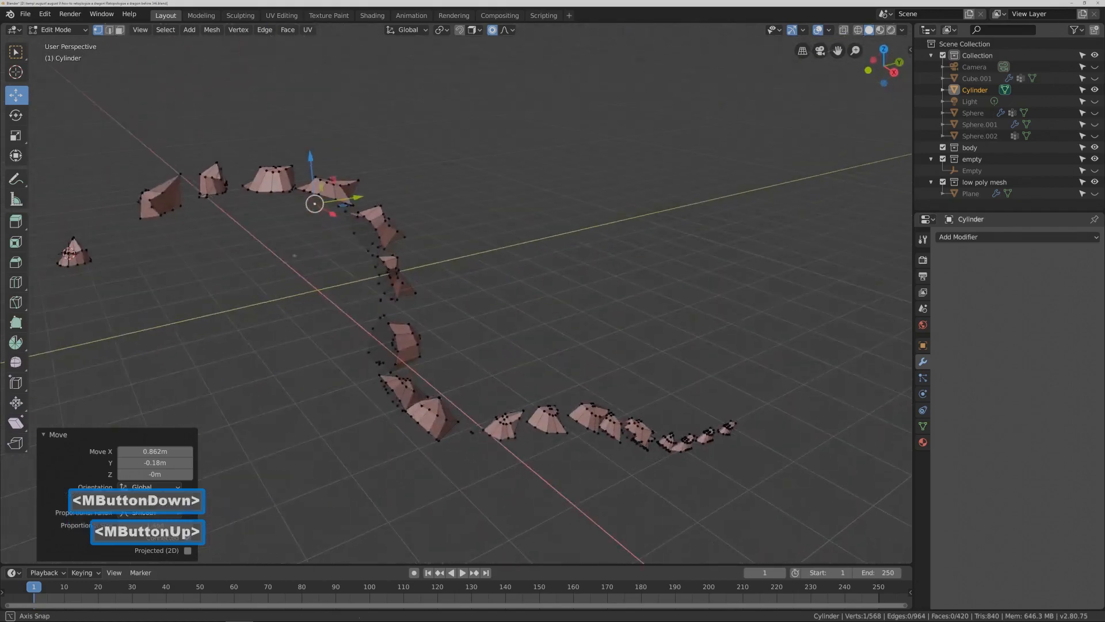
key("l")
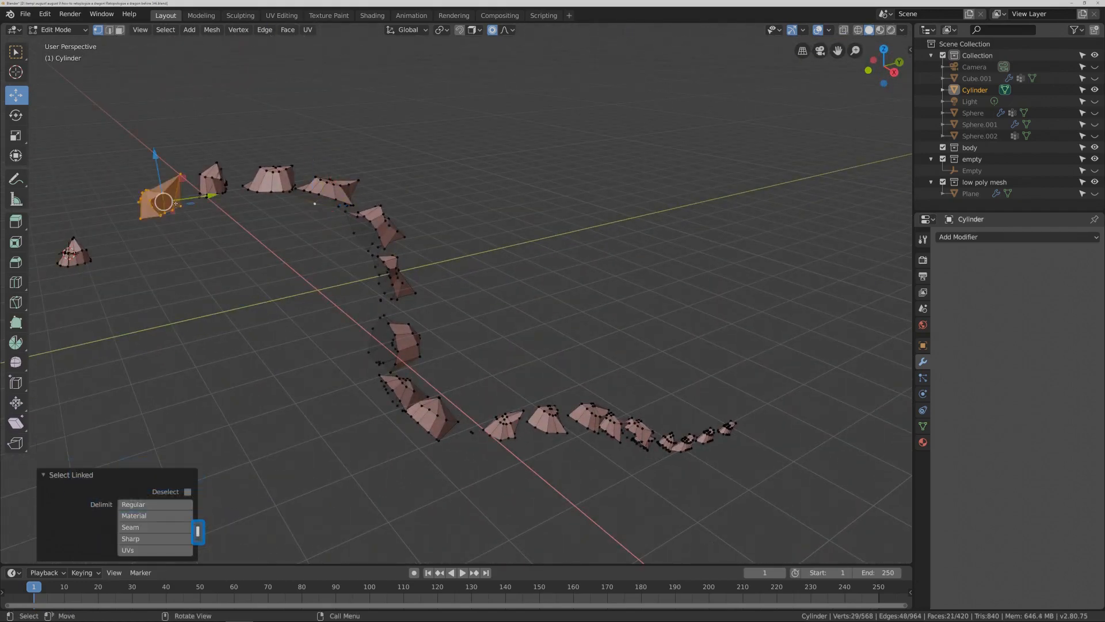
key("x")
left_click(177, 204)
- Turn off proportional editing and reposition stray vertices one by one on the neck spikes
middle_click_drag(176, 205, 313, 202)
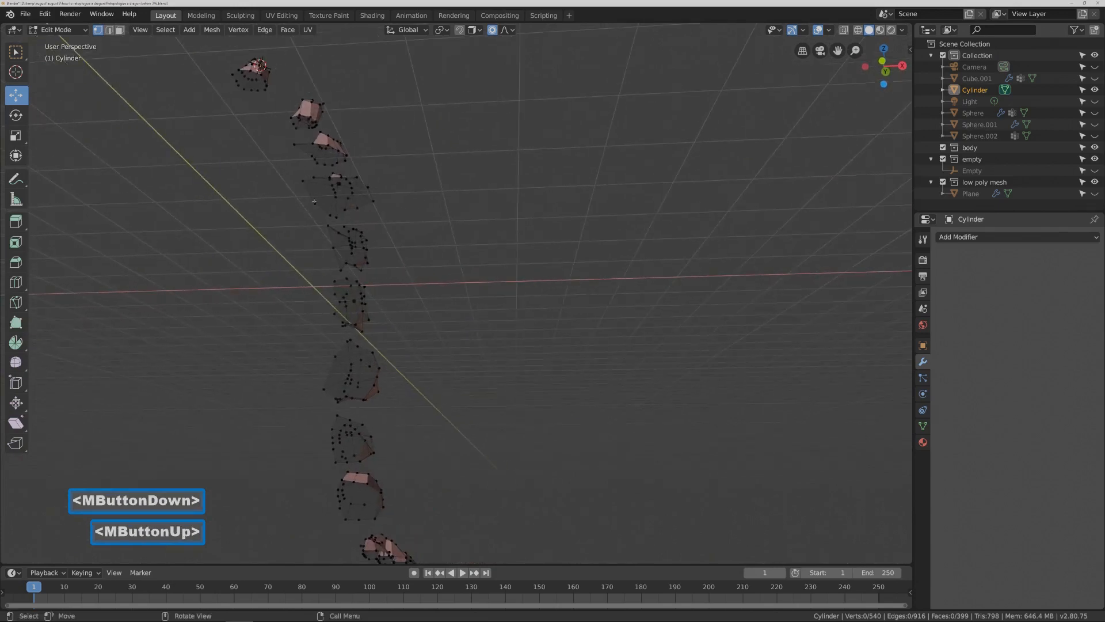
left_click(340, 232)
left_click_drag(339, 210, 340, 196)
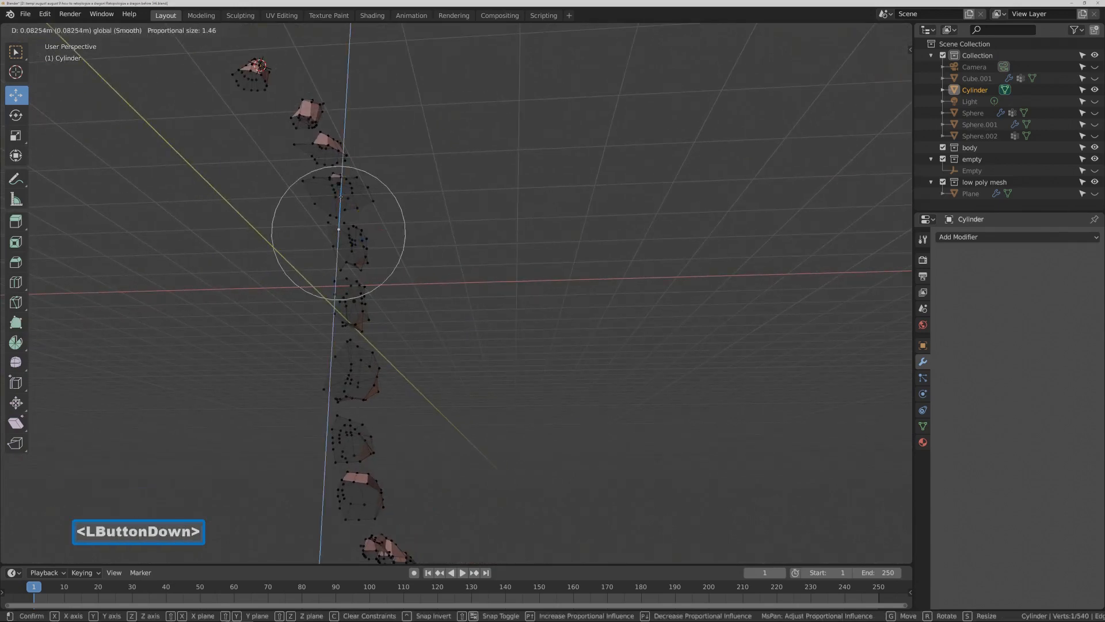
right_click(340, 196)
key("o")
left_click_drag(340, 196, 342, 196)
left_click(341, 269)
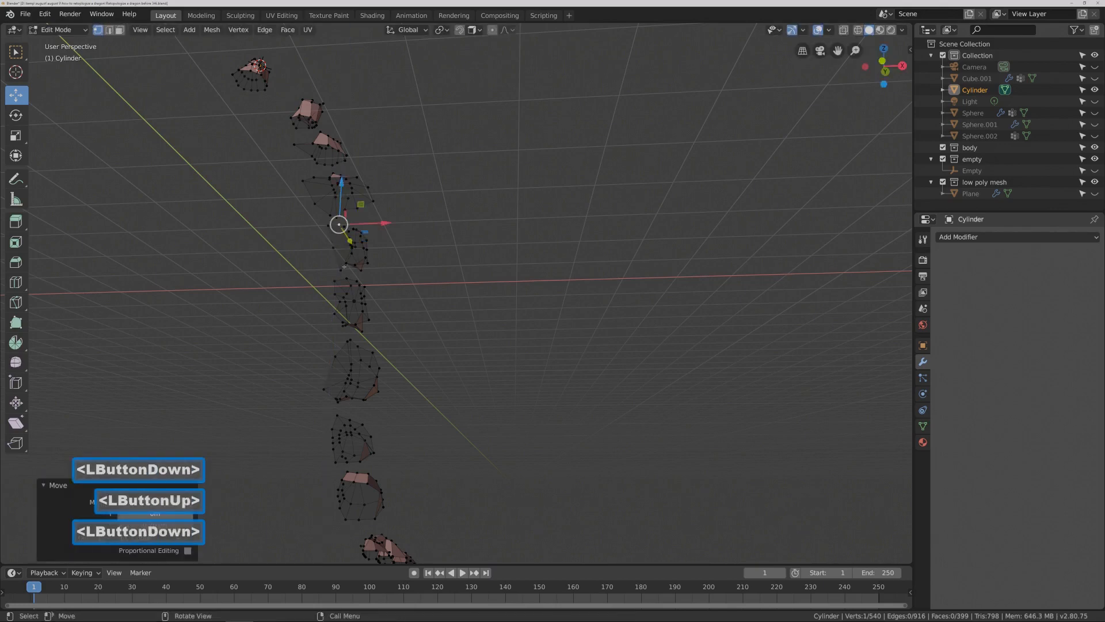
left_click_drag(343, 235, 345, 237)
middle_click_drag(408, 265, 322, 219, "ctrl")
left_click(306, 207)
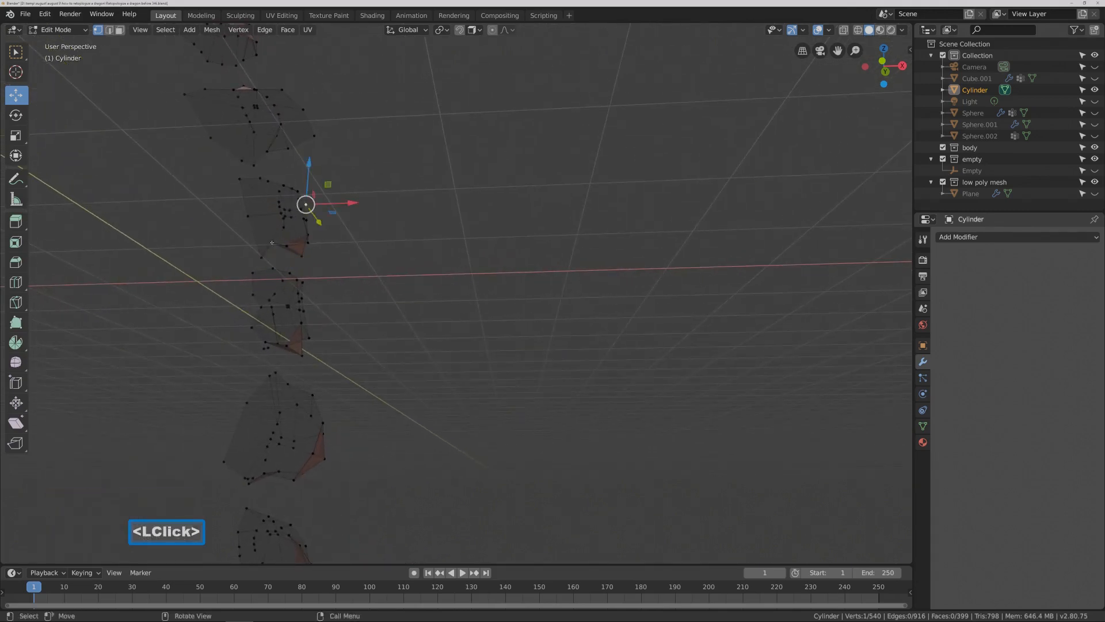
left_click_drag(279, 201, 272, 215)
- Select the two loose vertices floating in the gap between the neck and back spikes and delete them
middle_click_drag(273, 214, 201, 188)
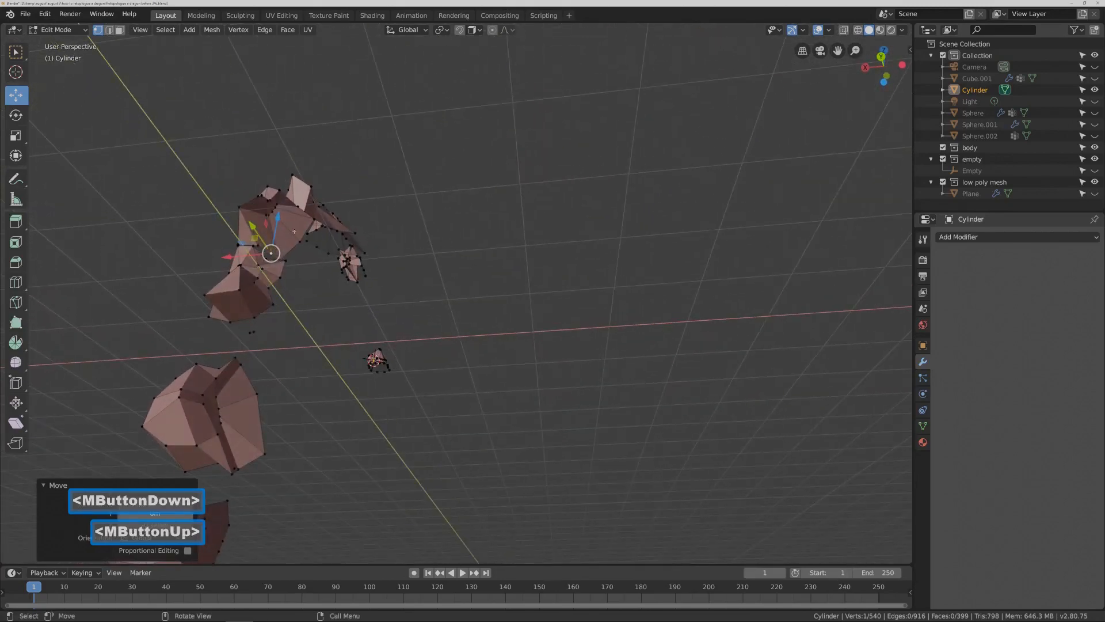
middle_click_drag(315, 240, 473, 202, "ctrl")
left_click(314, 507)
key("c")
right_click(391, 506)
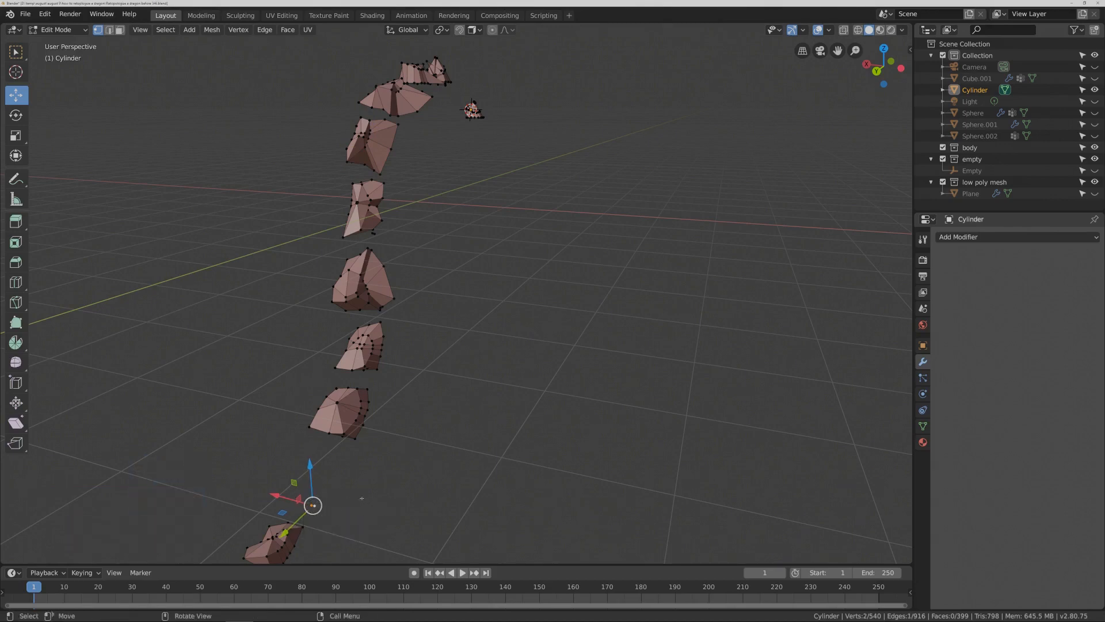
key("x")
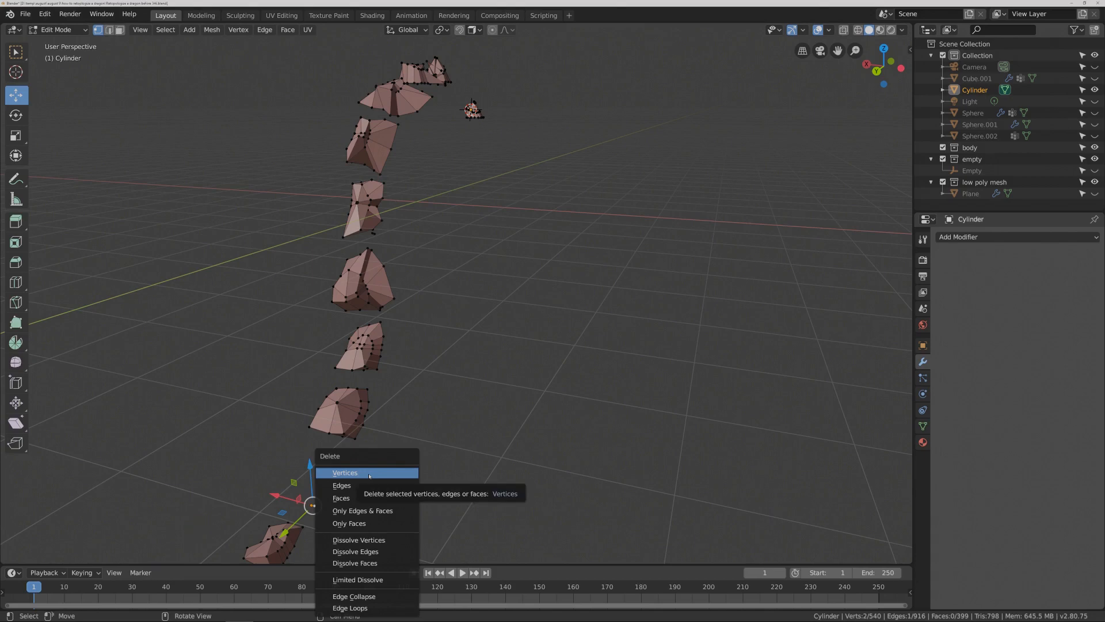
left_click(369, 474)
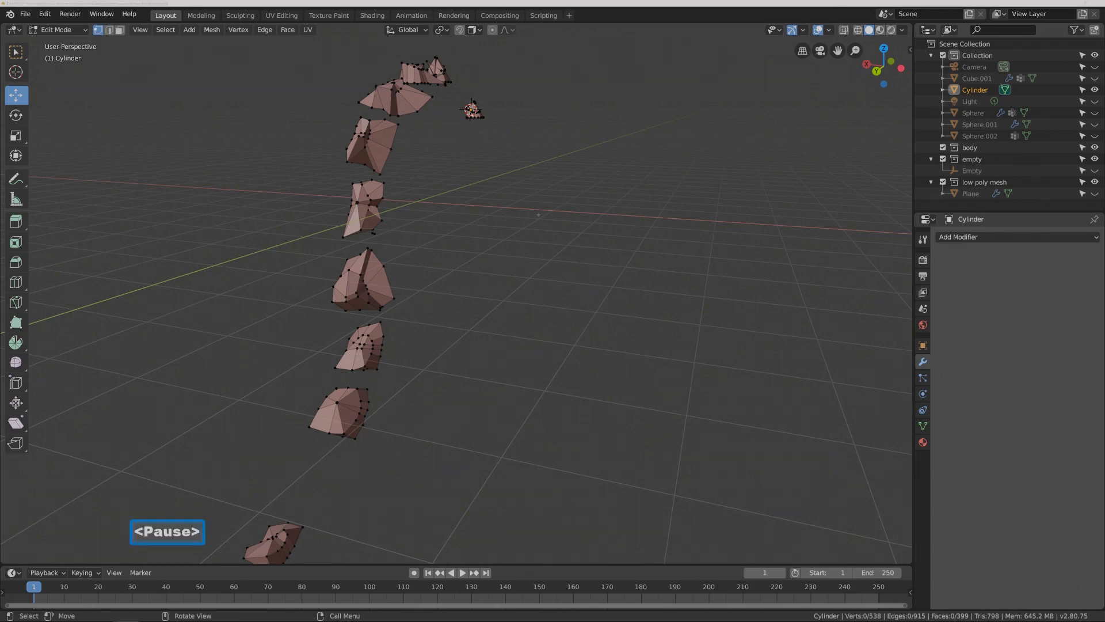
- Return the Cylinder spikes to Object Mode and unhide all the dragon's objects
middle_click_drag(551, 203, 640, 213)
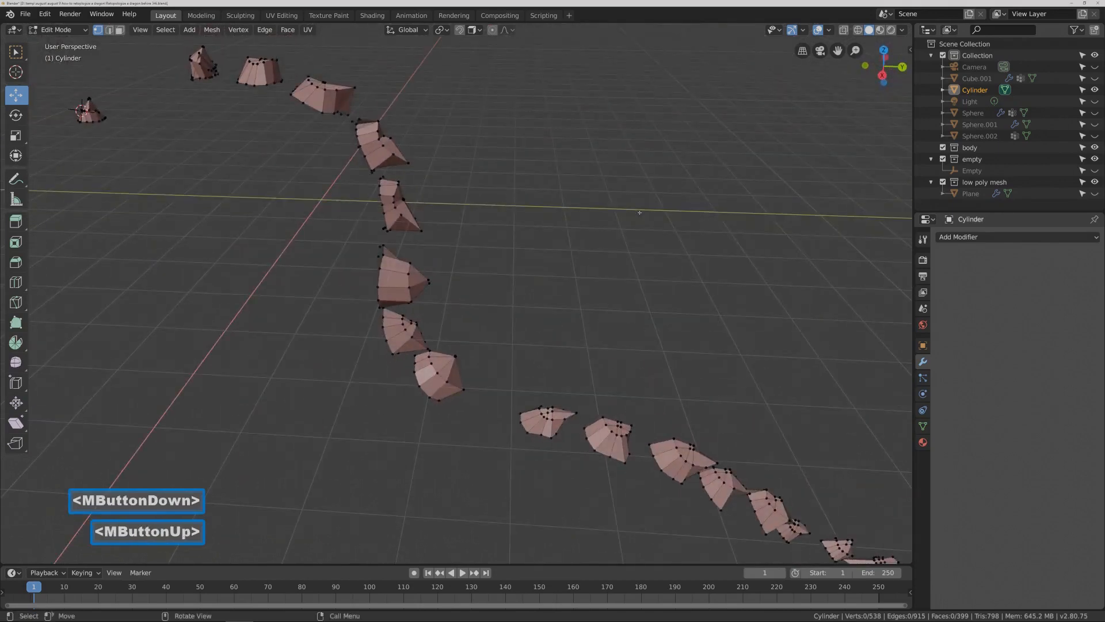
key("alt+h")
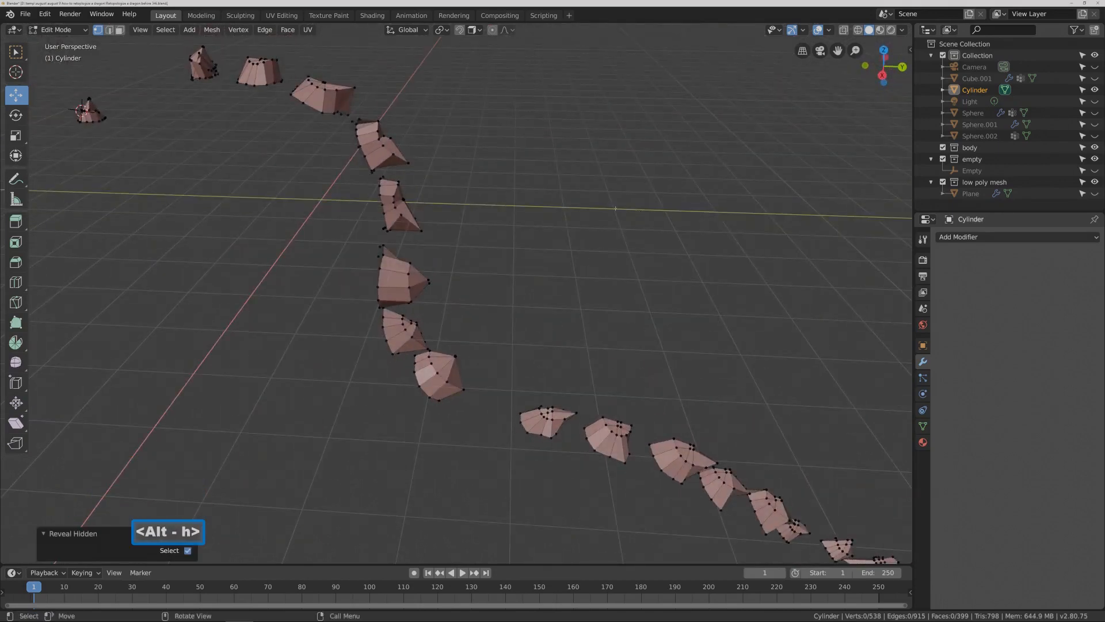
left_click(78, 32)
left_click(95, 46)
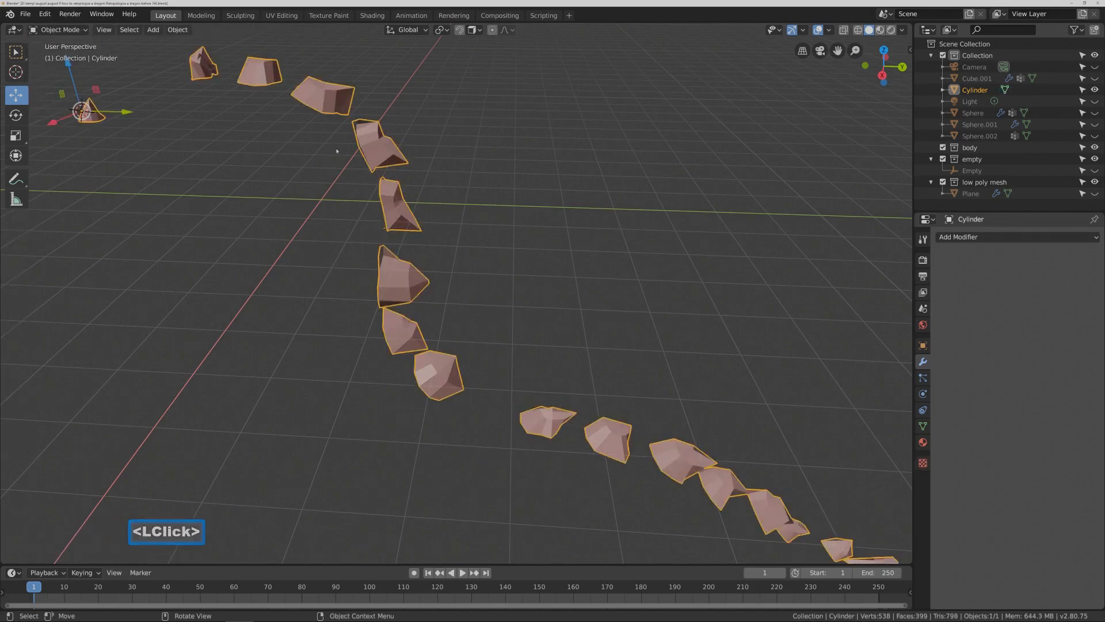
key("alt+h")
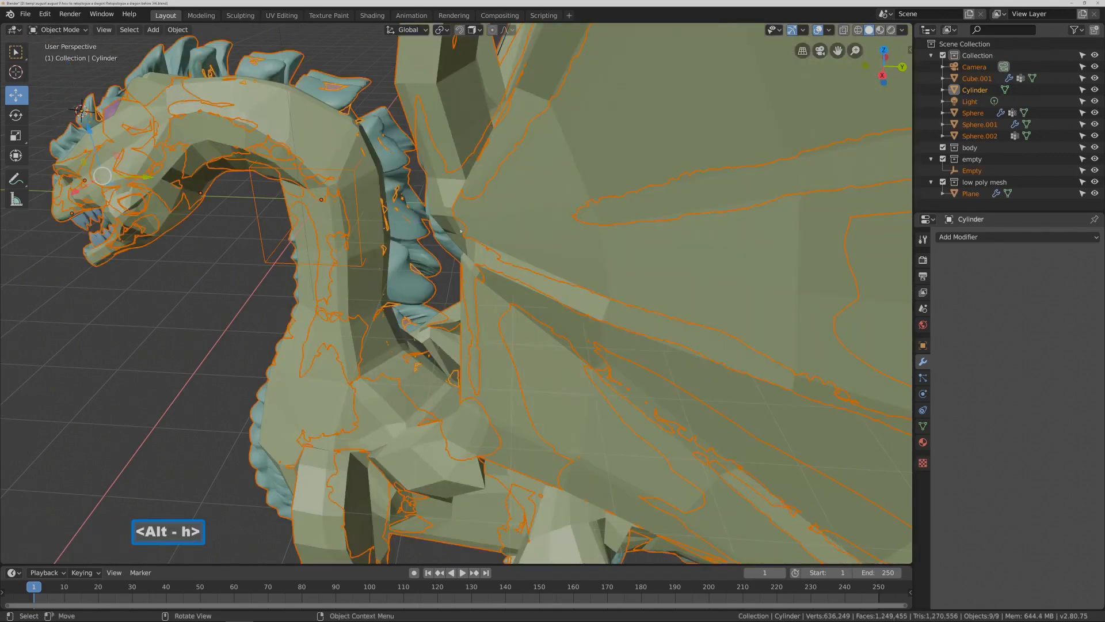
- Clear the selection and hide the purple Sphere.002 object behind the dragon's head
scroll(461, 231, "down", 3)
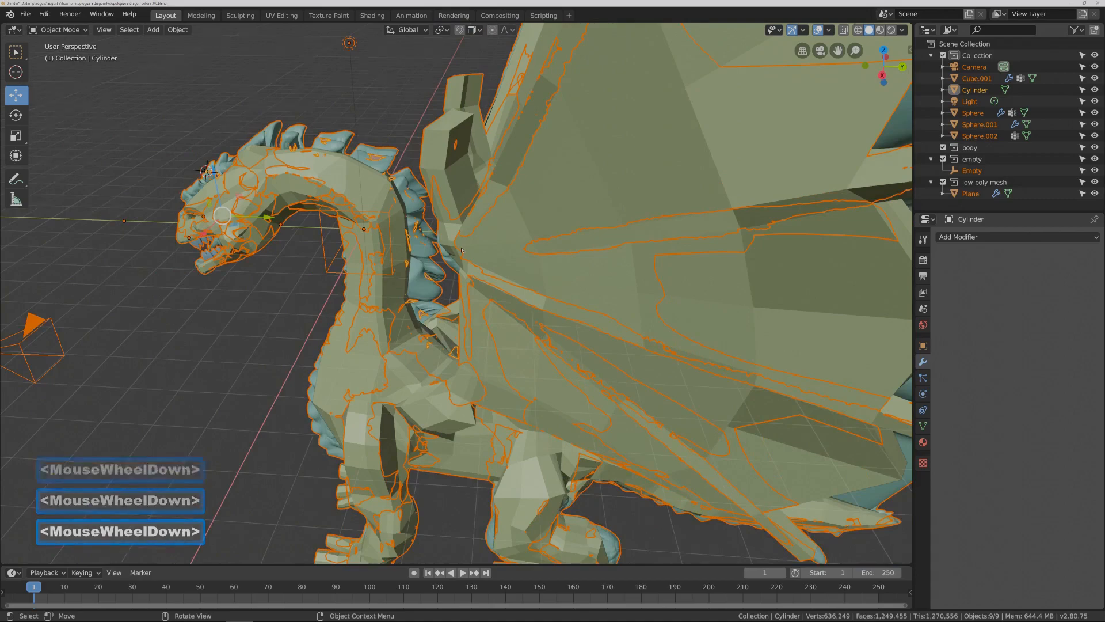
scroll(461, 250, "down", 2)
middle_click_drag(461, 249, 485, 234)
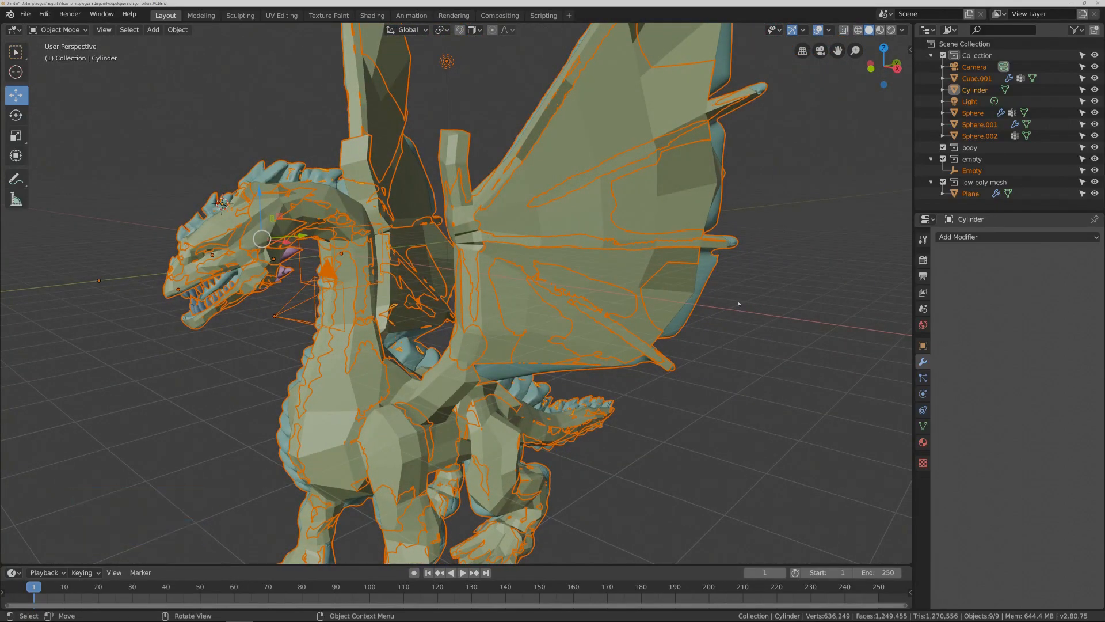
left_click(776, 255)
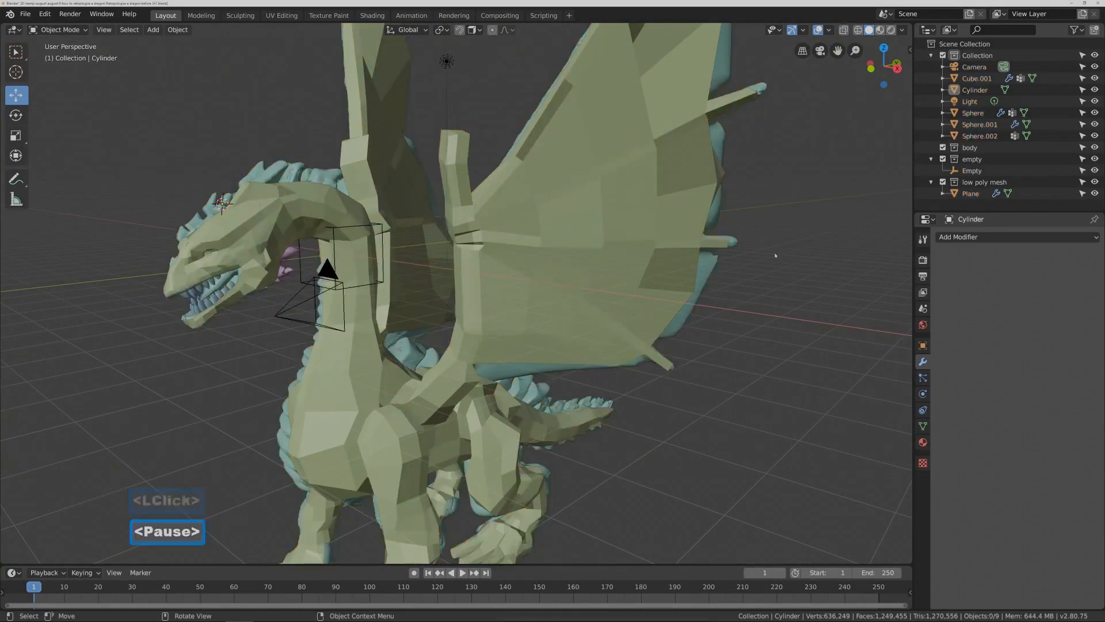
left_click(294, 256)
key("h")
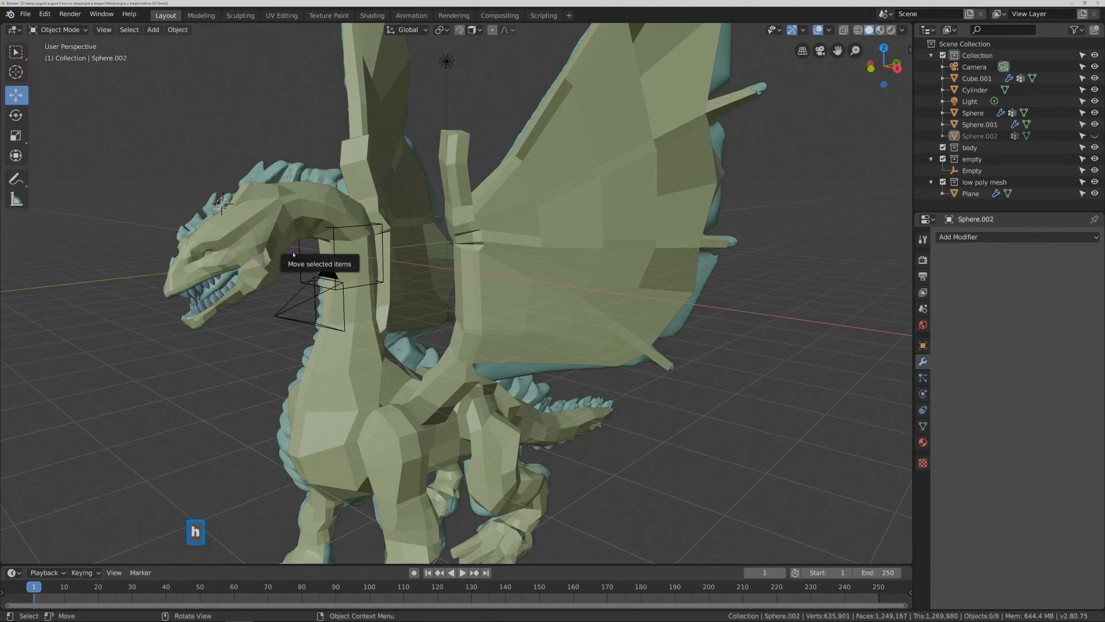
- Make the sculpted Sphere unselectable and join the Cylinder spikes into the low-poly Plane mesh
mouse_move(605, 414)
middle_mouse_down()
mouse_move(576, 415)
mouse_move(610, 412)
mouse_move(597, 415)
middle_mouse_up()
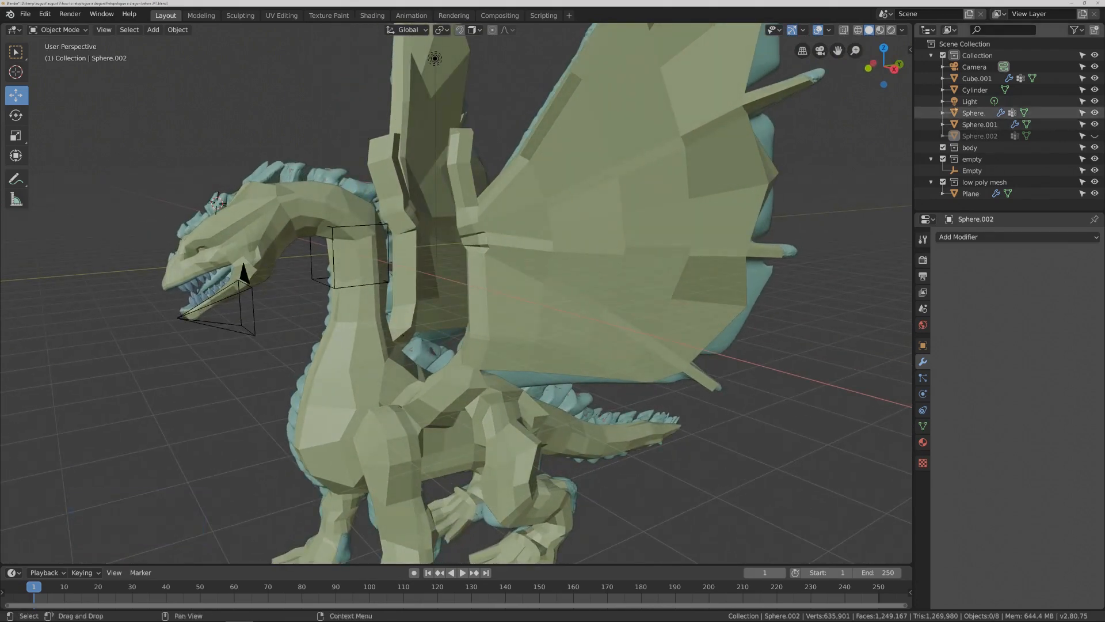
left_click(1082, 112)
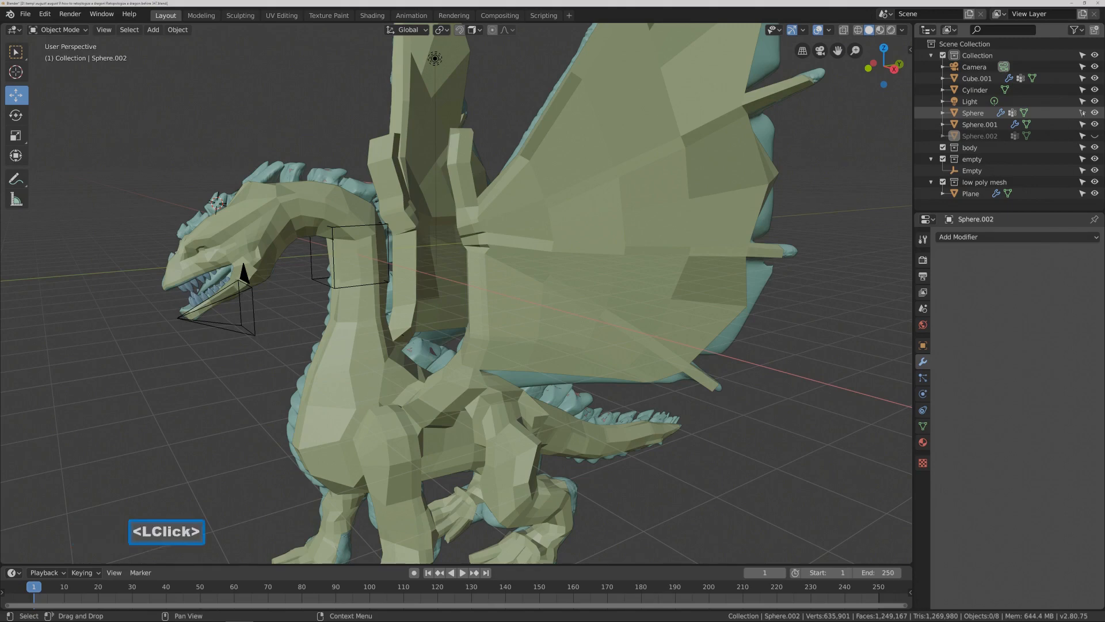
left_click(340, 174)
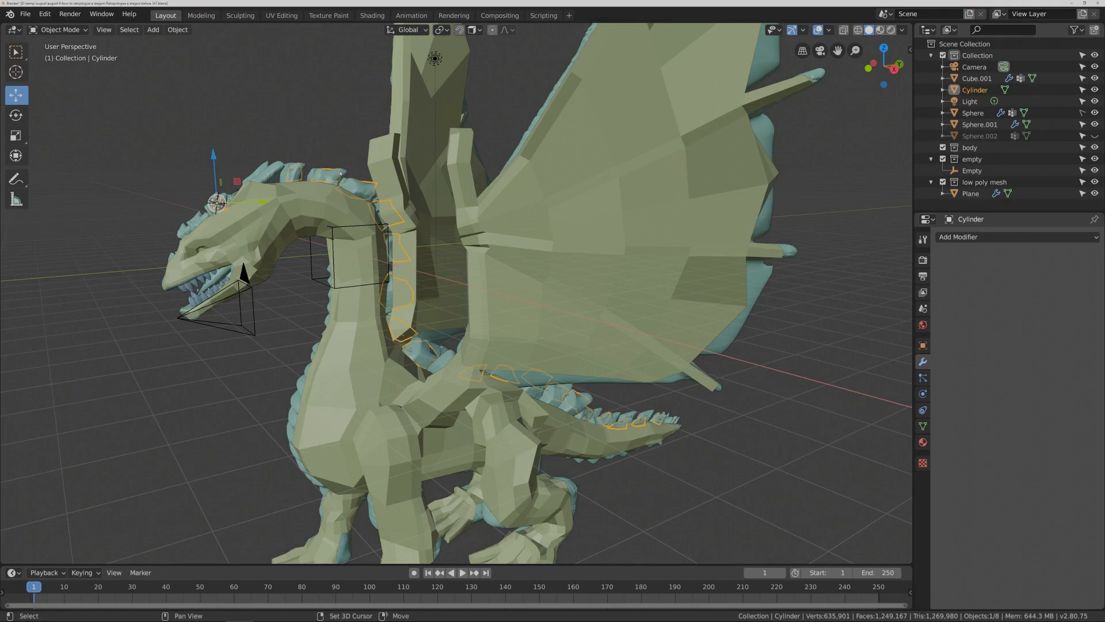
left_click(363, 320, "shift")
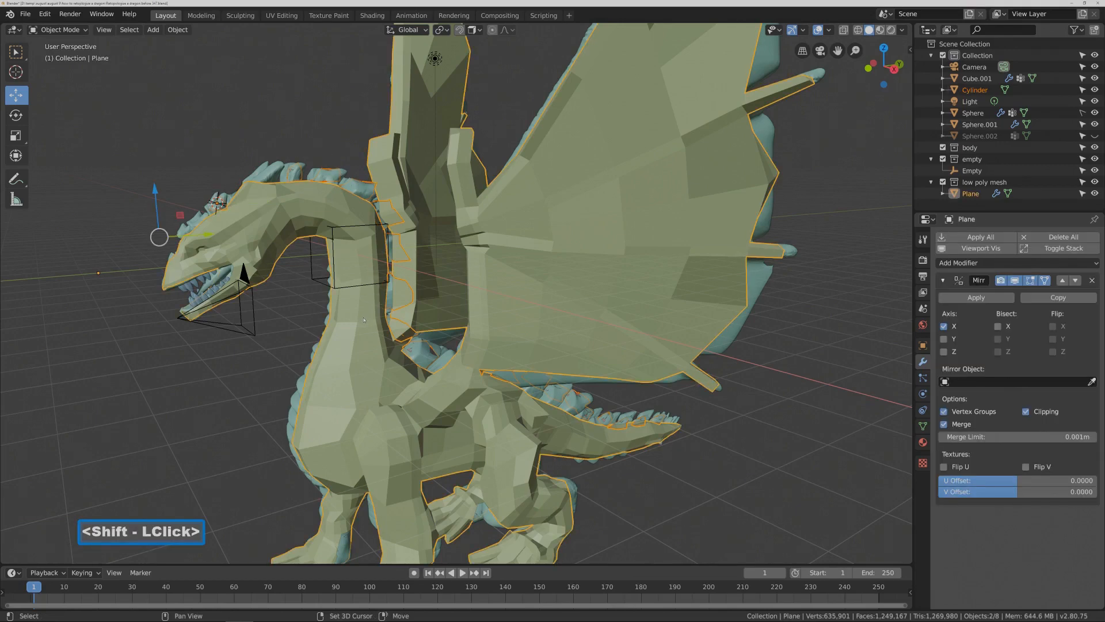
key("ctrl")
key("ctrl+j")
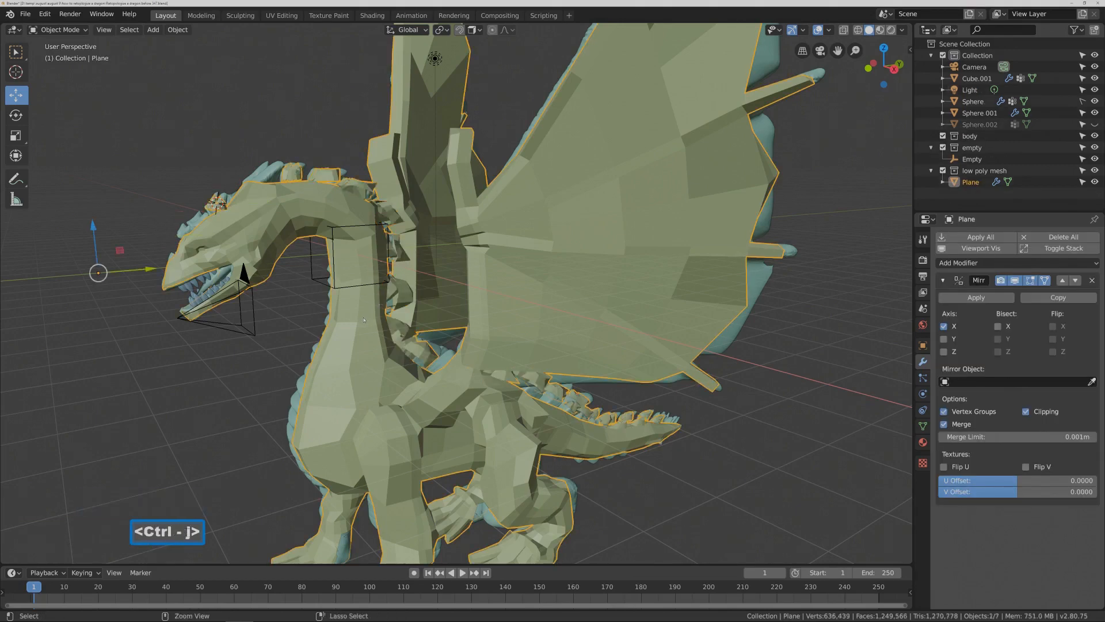
- Enter Edit Mode on the joined Plane mesh and switch to edge selection
middle_click_drag(364, 320, 401, 338)
middle_click_drag(533, 300, 508, 292)
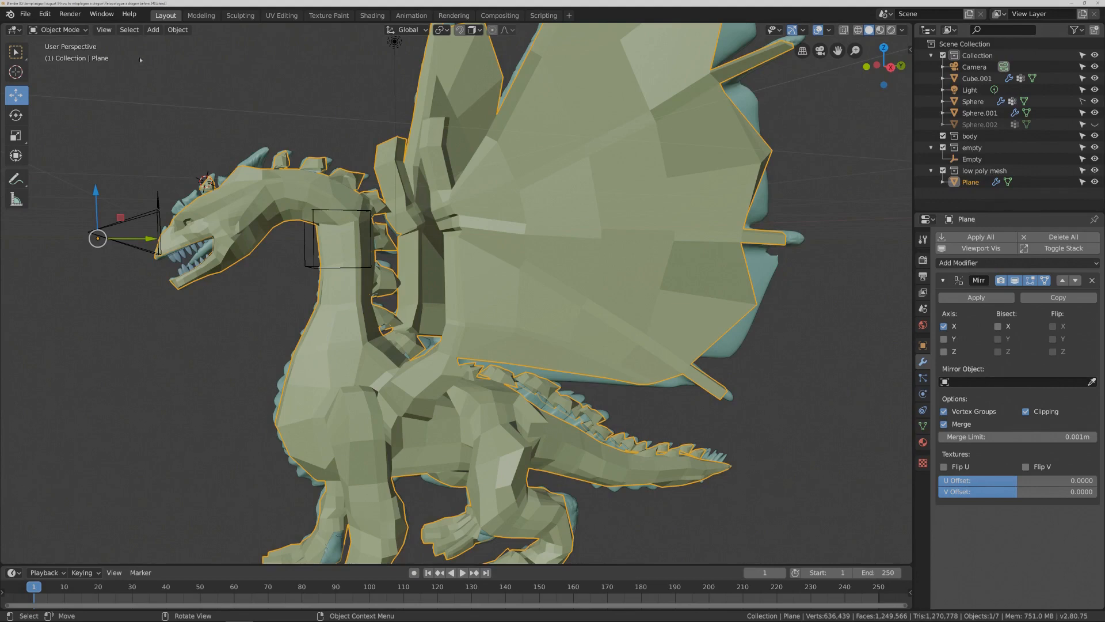
left_click(86, 32)
left_click(54, 49)
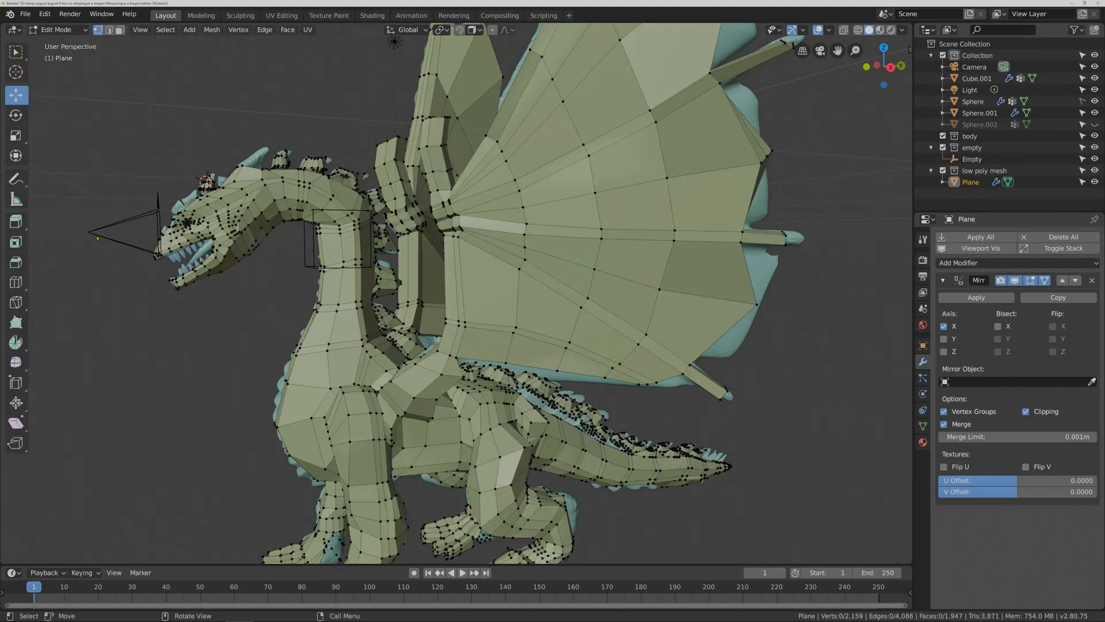
middle_click_drag(597, 345, 598, 334, "ctrl")
middle_click_drag(591, 374, 601, 333, "shift")
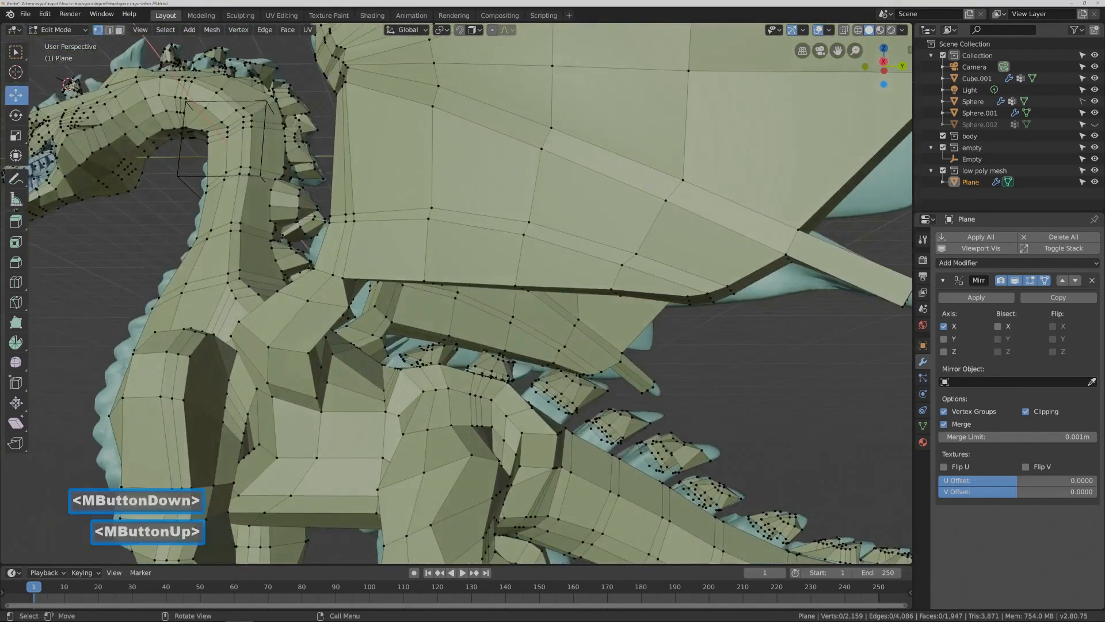
left_click(109, 30)
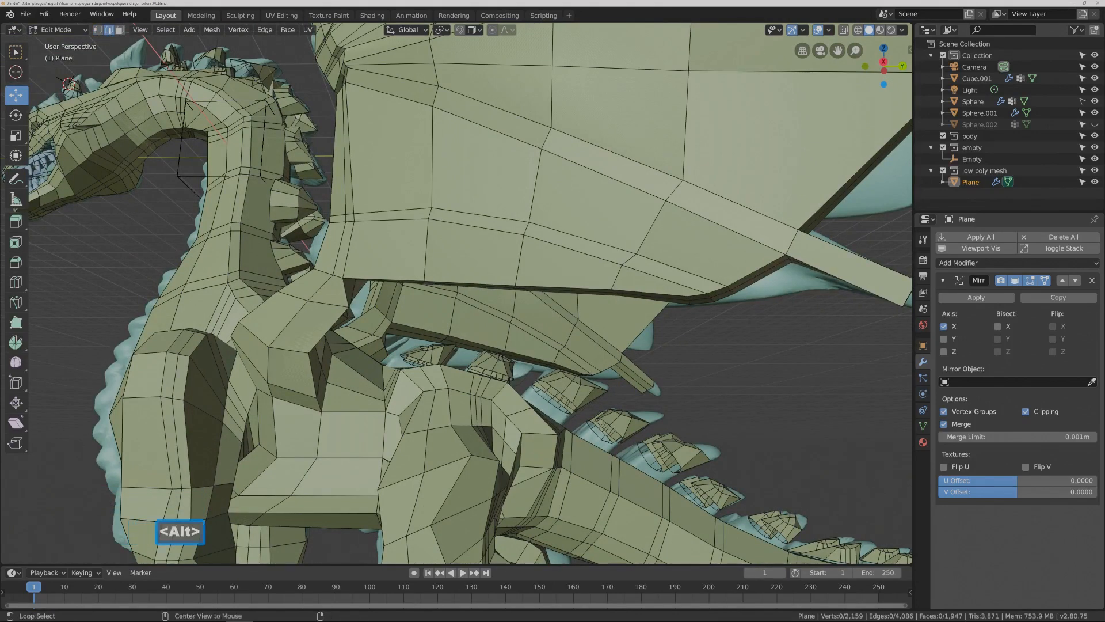
- Using Normal transform orientation, move the base edge loop of the large spike above the hip down into the back
mouse_move(561, 396)
middle_mouse_down()
mouse_move(570, 419)
mouse_move(550, 426)
mouse_move(561, 418)
middle_mouse_up()
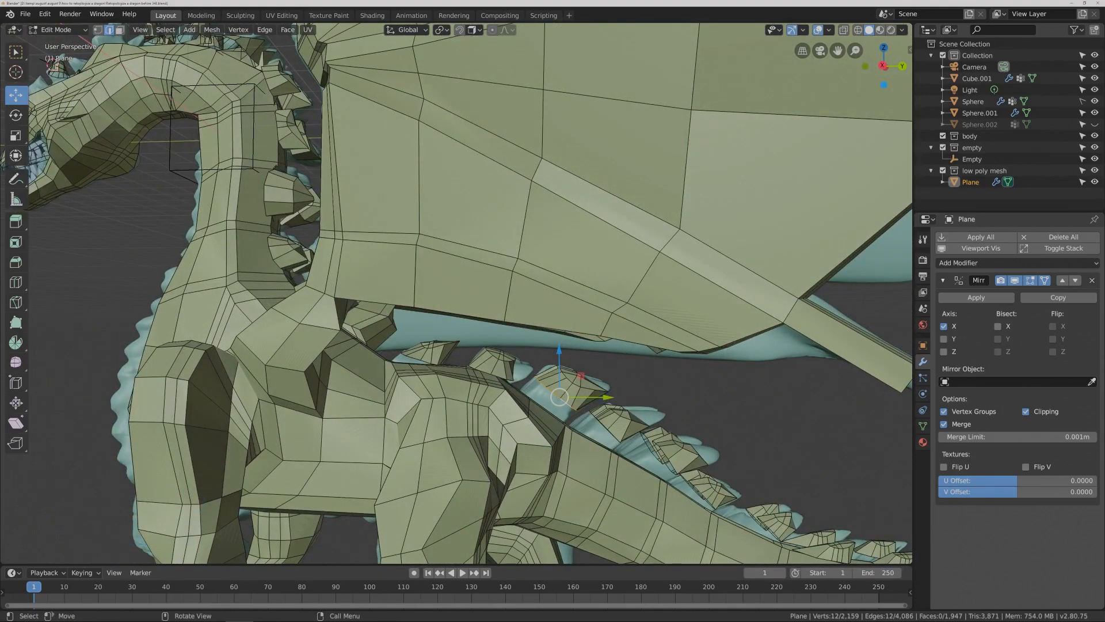
left_click(424, 31)
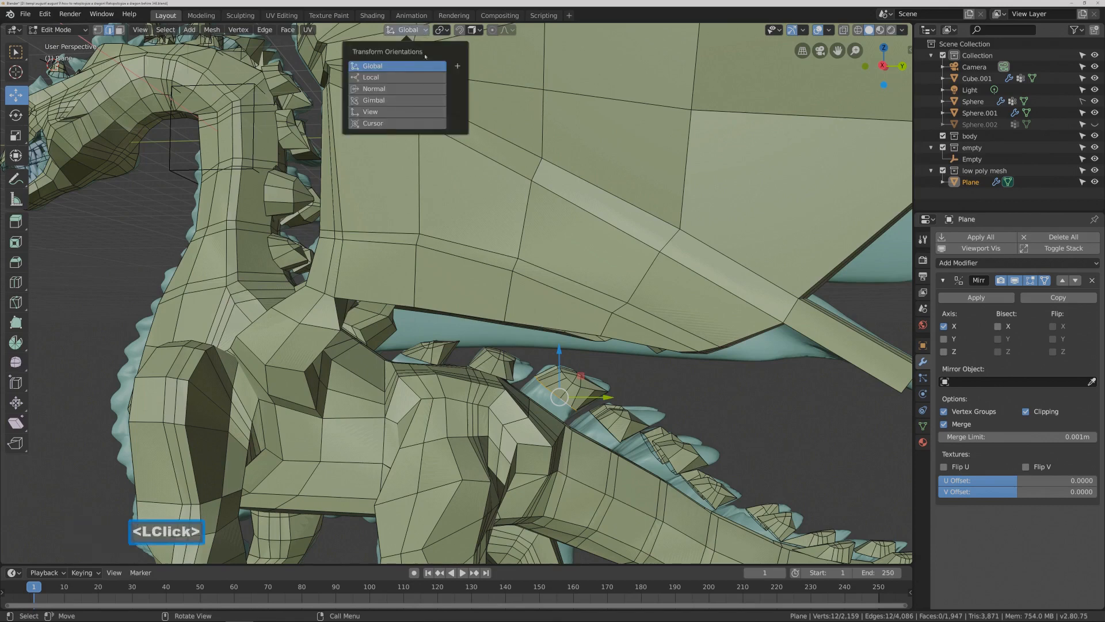
left_click(419, 89)
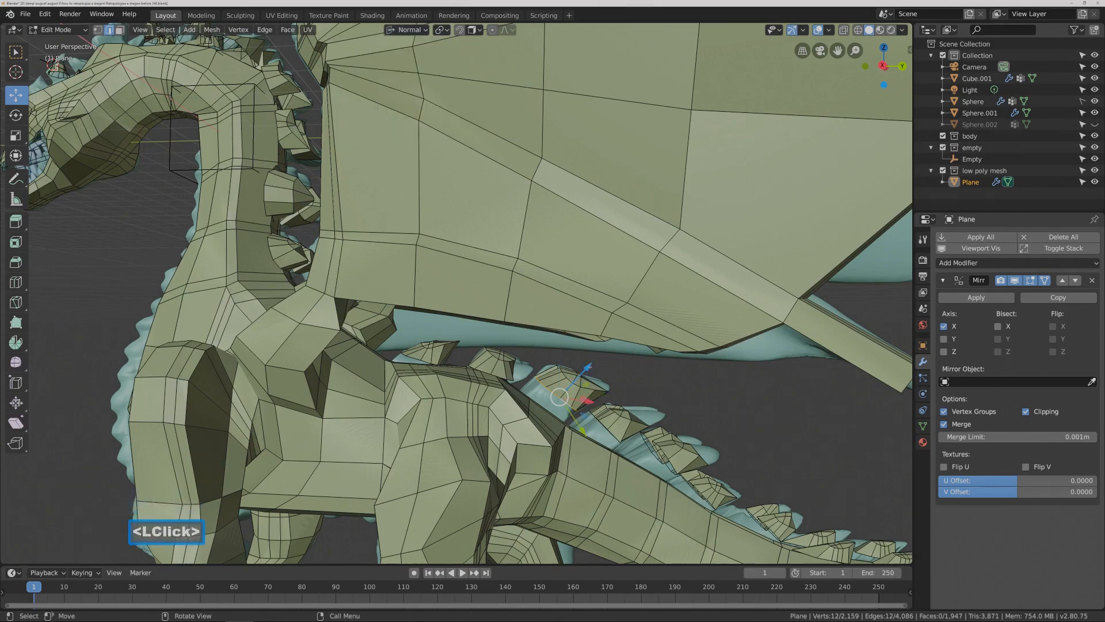
left_click_drag(586, 367, 570, 388)
middle_click_drag(570, 388, 449, 317)
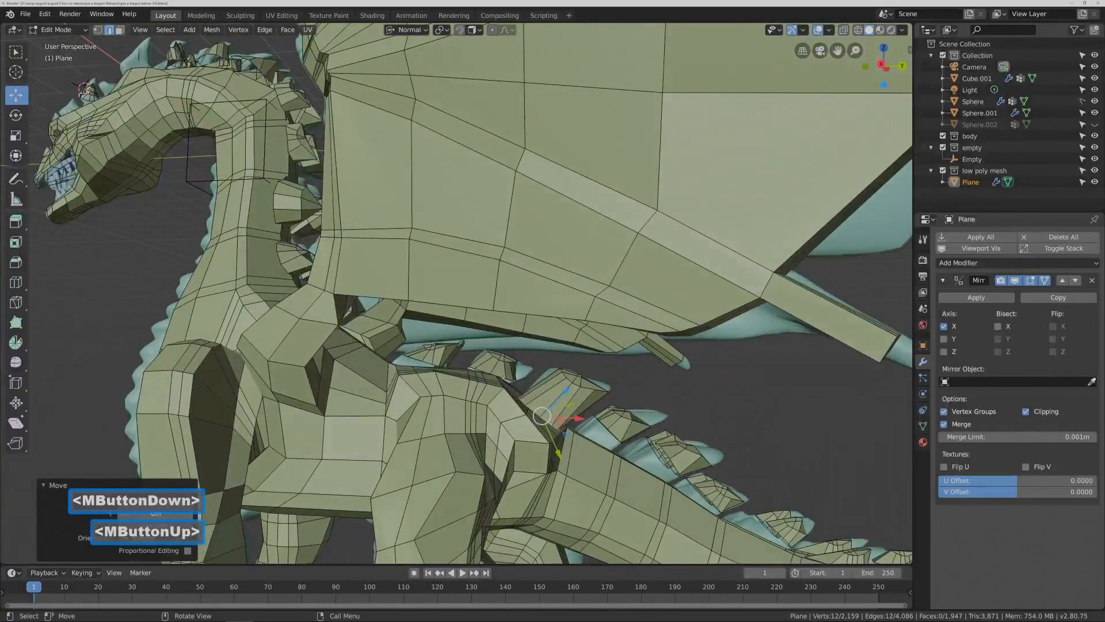
- Sink the base edge loops of the two neighbouring spikes toward the wings into the dragon's back
left_click(502, 378, "alt")
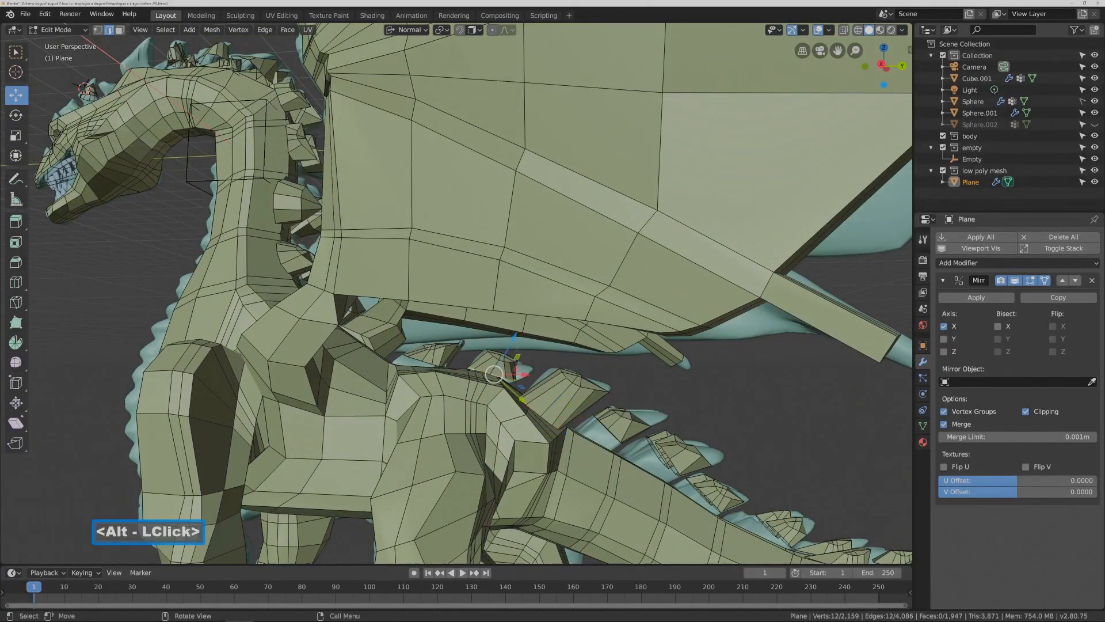
left_click_drag(513, 341, 486, 388)
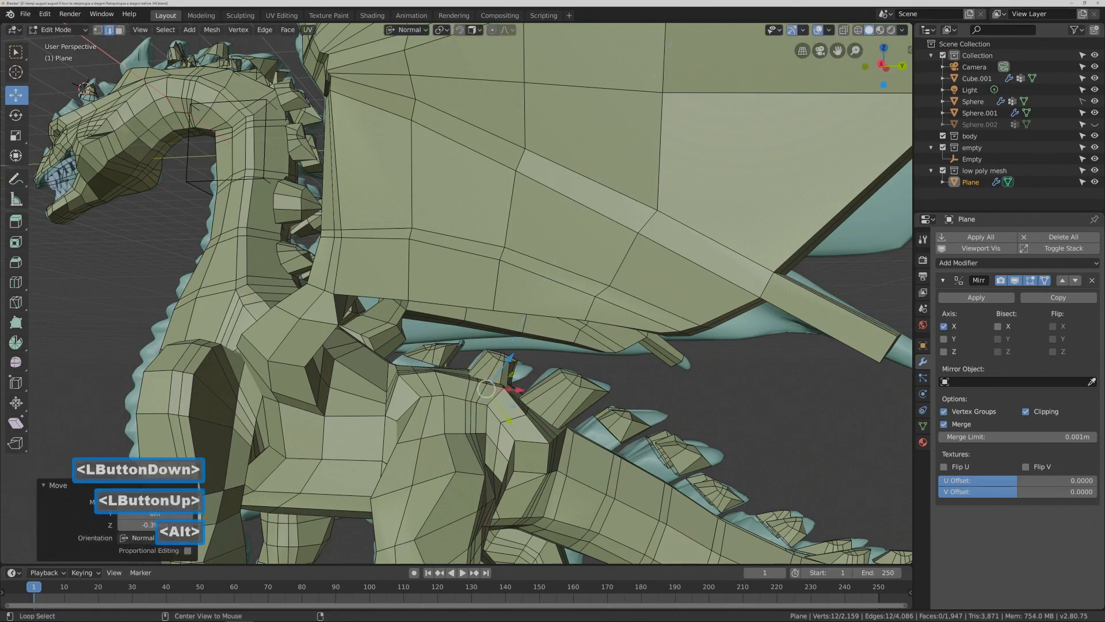
left_click(425, 362, "alt")
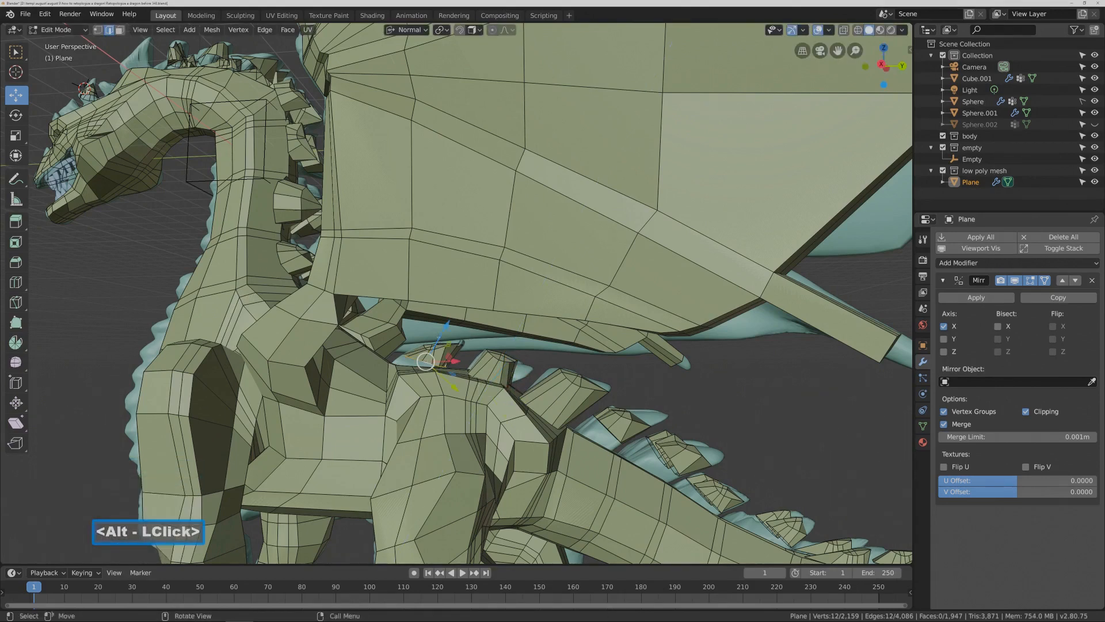
left_click_drag(447, 326, 434, 341)
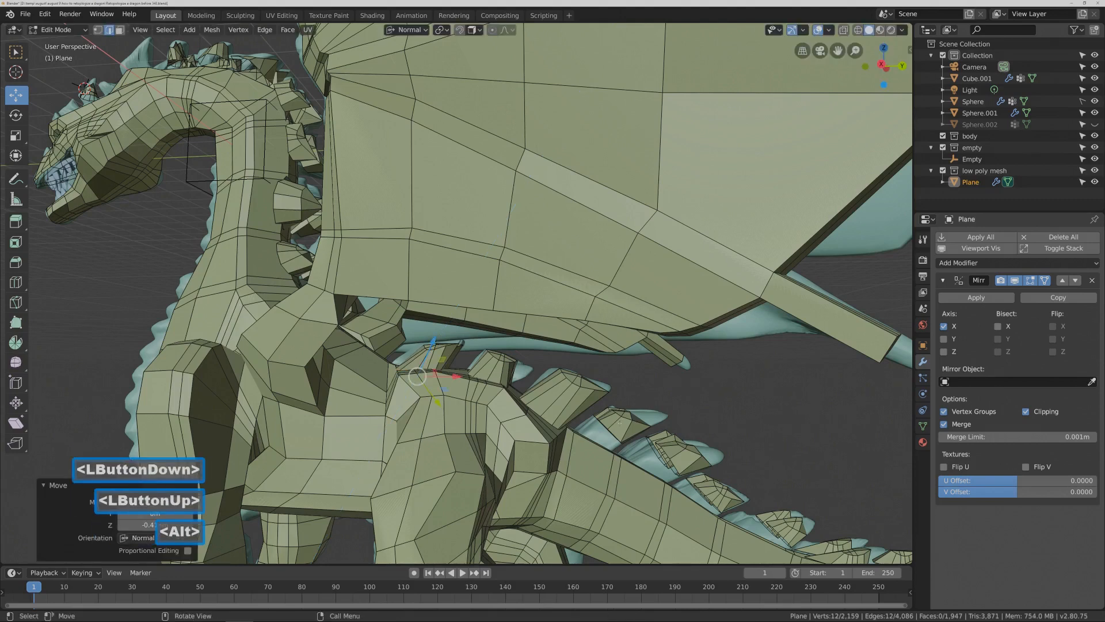
- Move the base edge loop of the first spike behind the hip down into the start of the tail
left_click(609, 430, "alt")
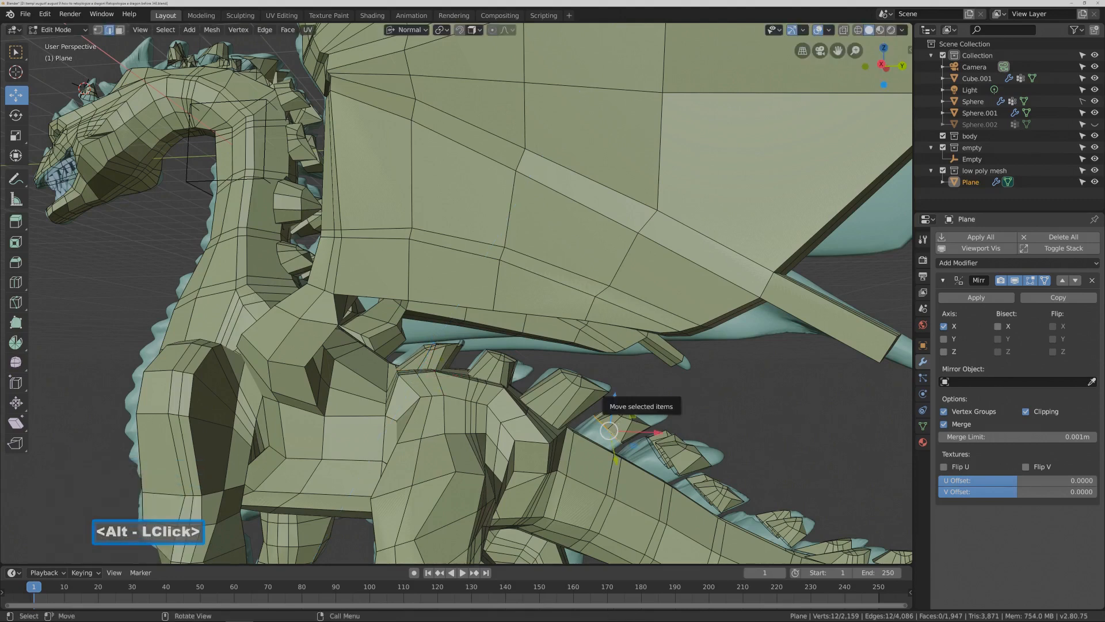
left_click_drag(609, 430, 596, 444)
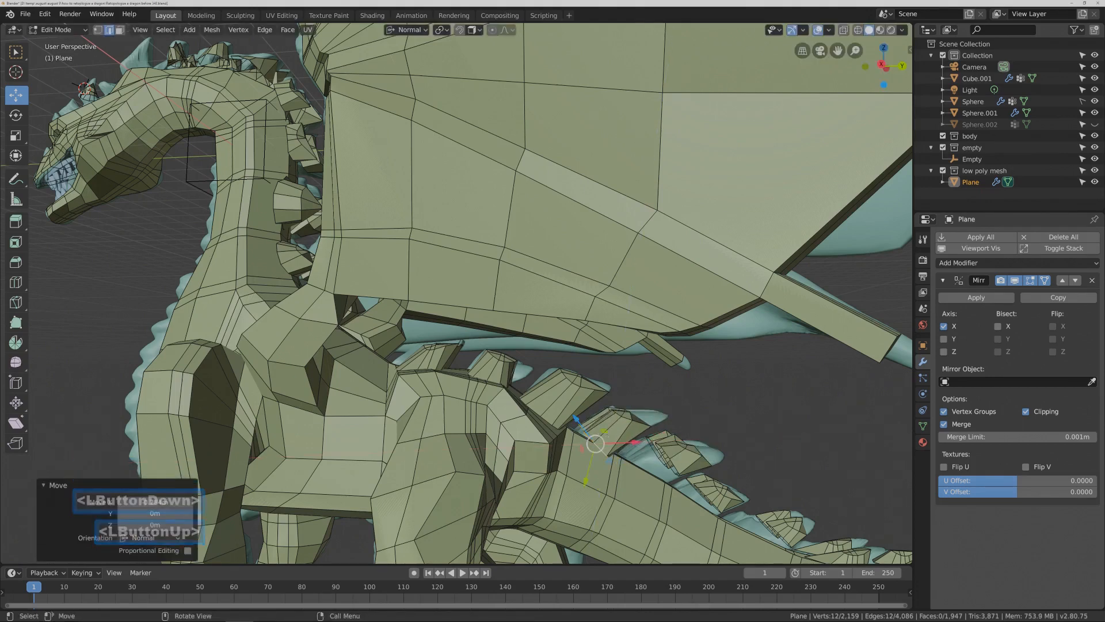
left_click_drag(586, 478, 581, 492)
left_click(581, 492)
middle_click_drag(582, 492, 608, 441)
left_click(607, 440)
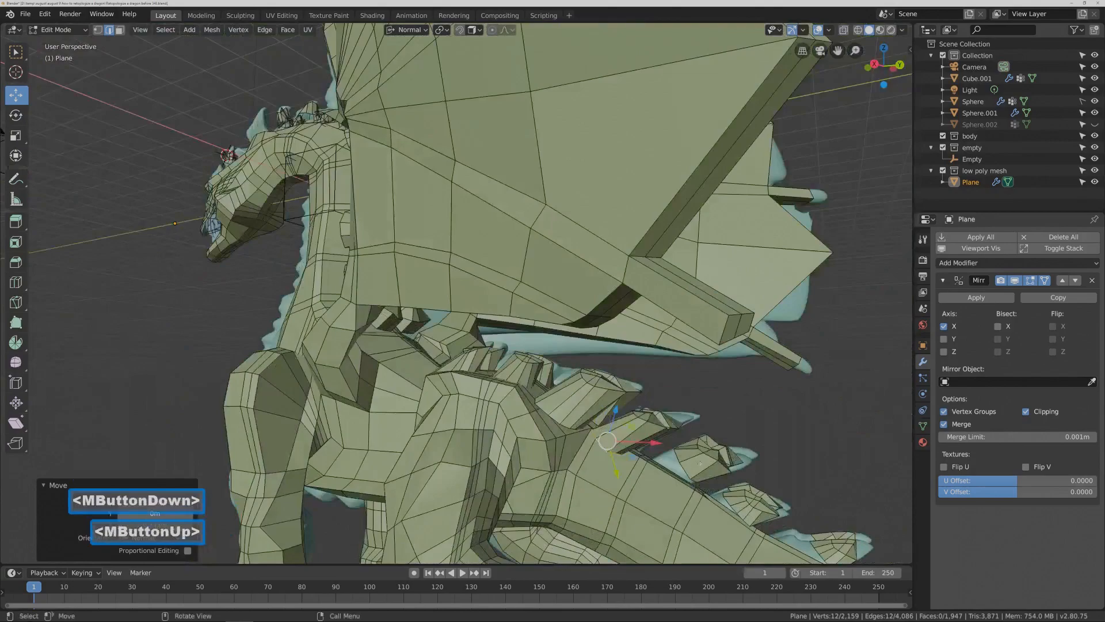
- Switch to Global transform orientation and move the next tail spike's base edge loop forward and down toward the tail
key("alt")
left_click(687, 468, "alt")
mouse_move(686, 468)
middle_mouse_down()
mouse_move(715, 483)
mouse_move(688, 463)
middle_mouse_up()
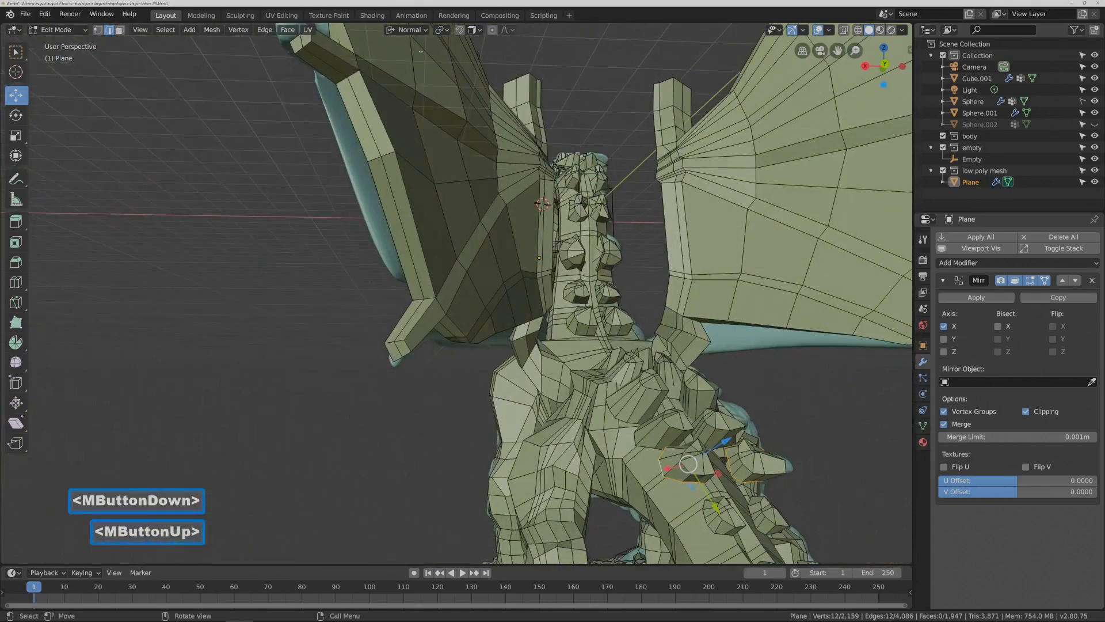
left_click(425, 30)
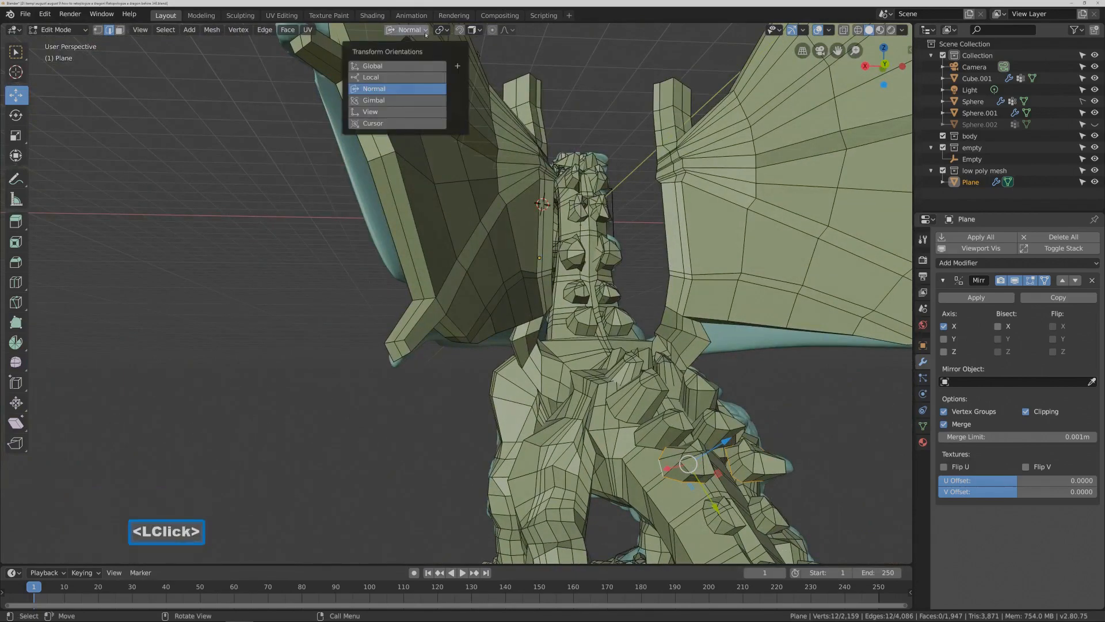
left_click(413, 67)
middle_click_drag(566, 452, 696, 454)
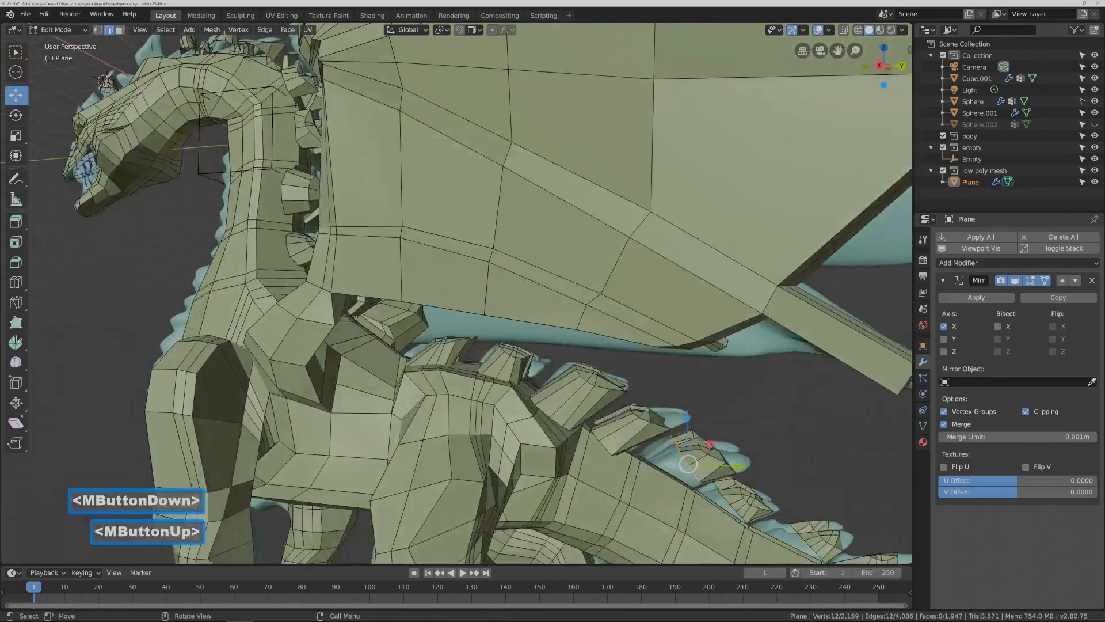
left_click_drag(688, 463, 663, 462)
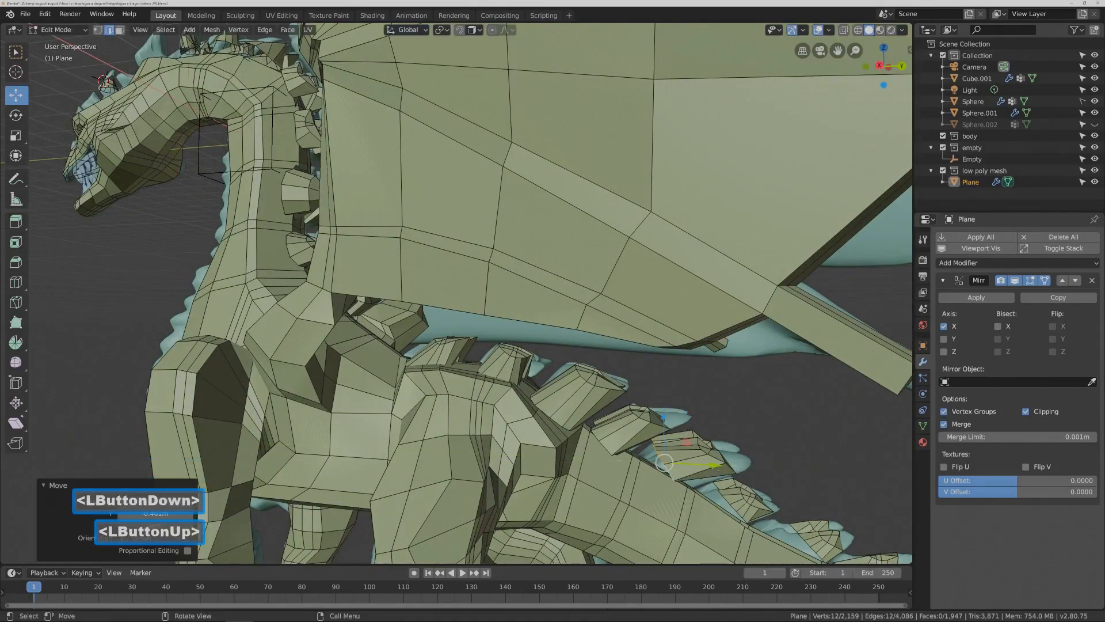
left_click_drag(664, 424, 663, 449)
- Fine-tune the height and sideways position of the same spike's base loop so it sits in the tail
middle_click_drag(791, 461, 726, 449)
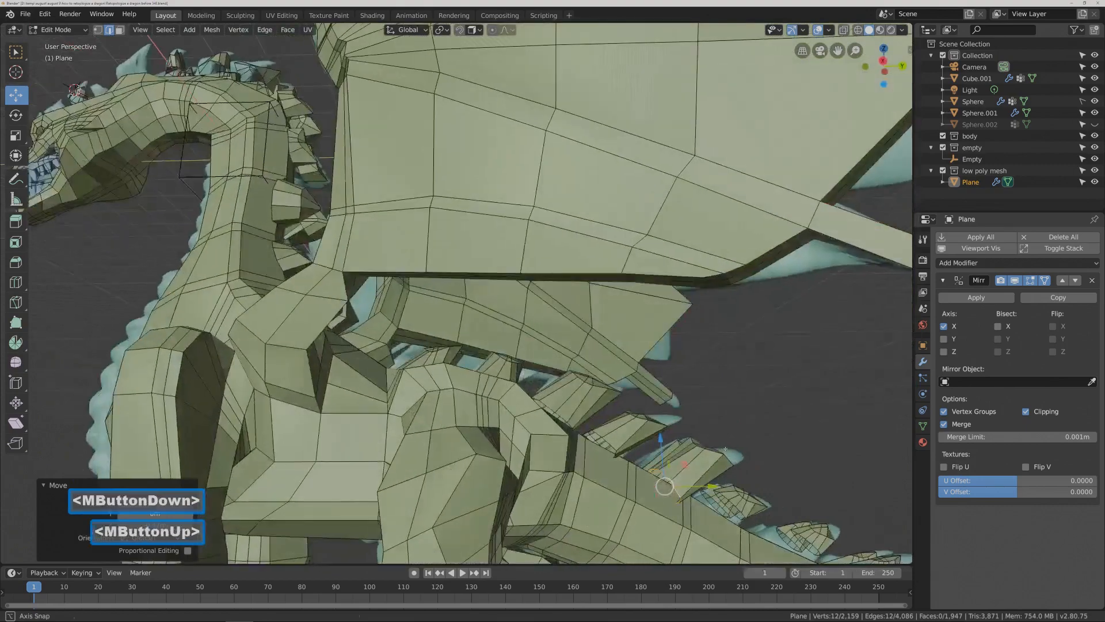
left_click_drag(662, 444, 663, 452)
middle_click_drag(789, 447, 643, 476)
left_click_drag(624, 488, 637, 491)
middle_click_drag(637, 491, 676, 493)
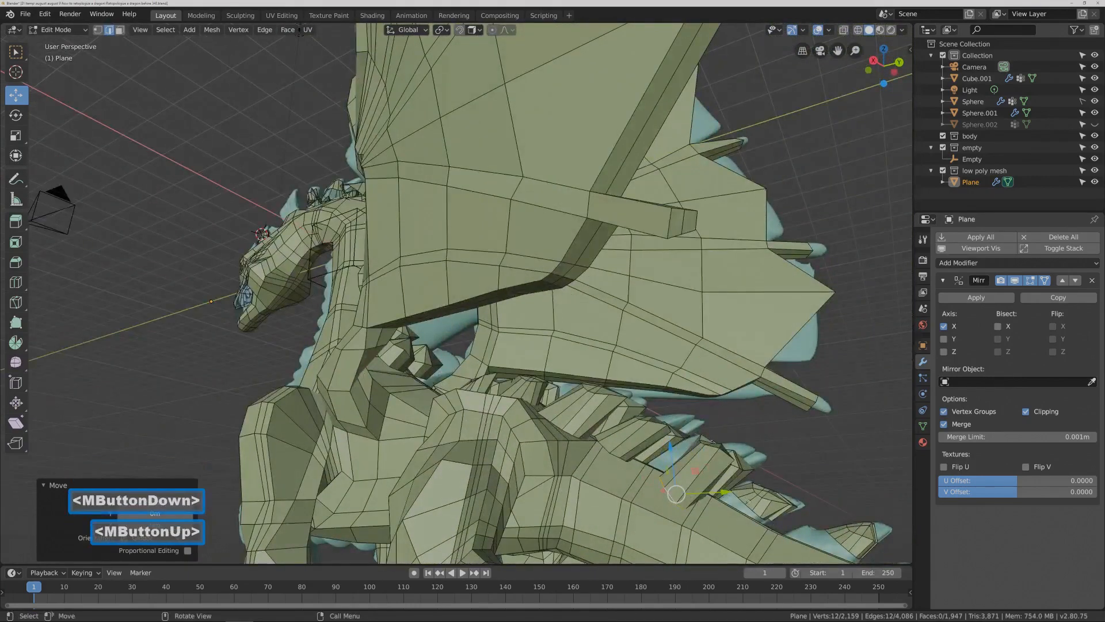
- Select the base edge loop of the following tail spike, lower it into the tail and shift it slightly sideways
left_click(762, 499, "alt")
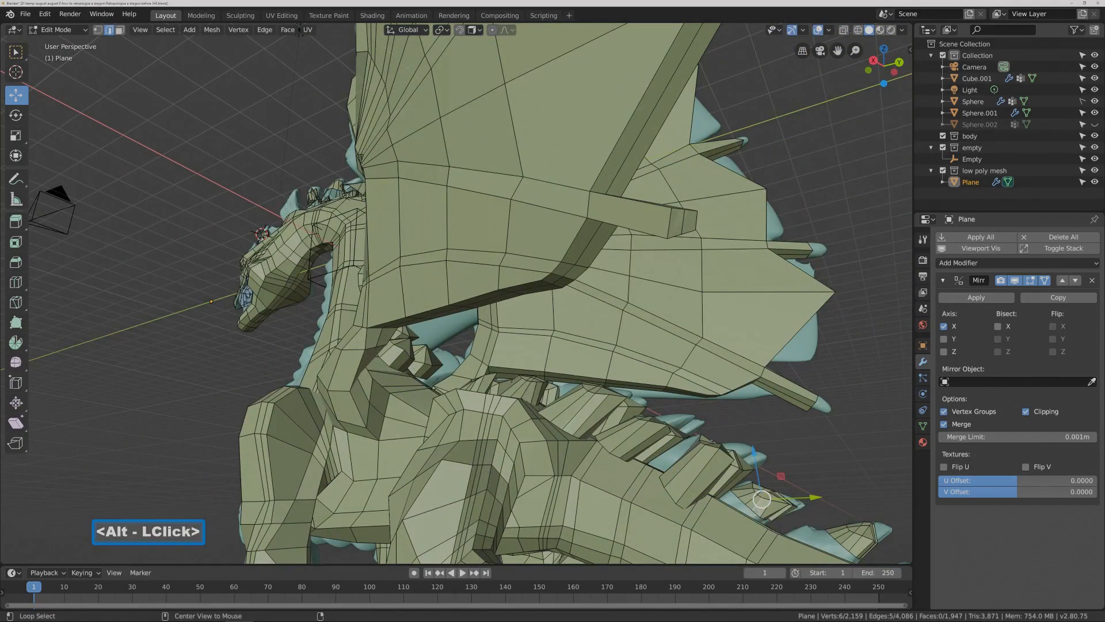
left_click(762, 499)
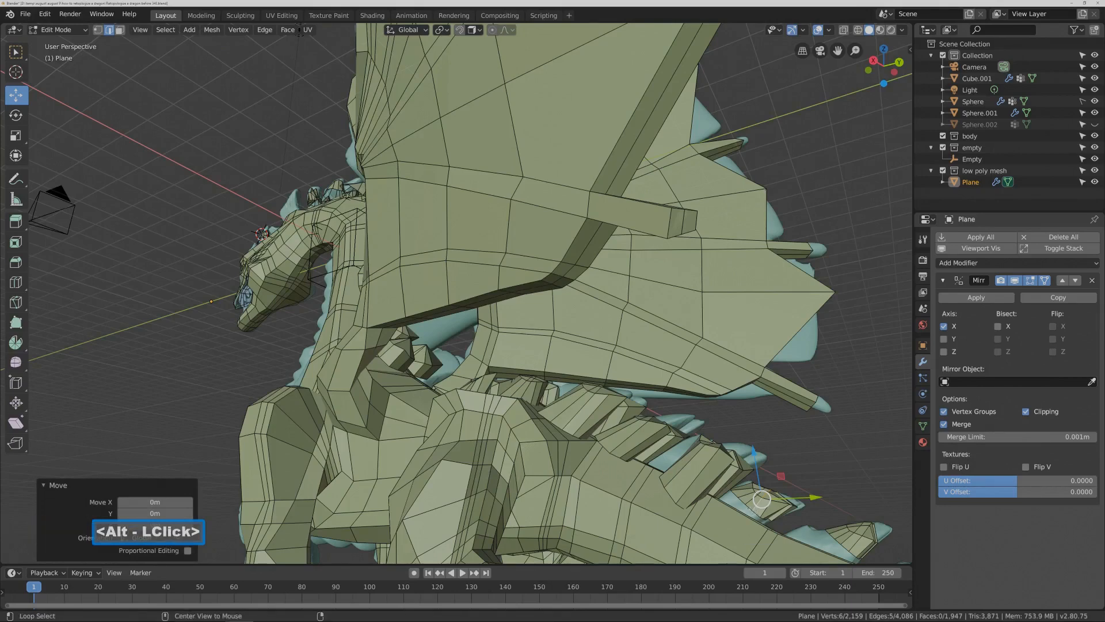
left_click(748, 505, "alt")
left_click_drag(749, 505, 751, 529)
middle_click_drag(751, 528, 731, 482)
left_click_drag(699, 519, 705, 519)
middle_click_drag(731, 483, 760, 415, "shift")
- Refine this spike's base loop along all three axes to seat it in the tail surface
middle_click_drag(695, 447, 703, 452)
middle_click_drag(702, 452, 668, 402, "shift")
middle_click_drag(668, 402, 738, 375)
middle_click(738, 375)
left_click_drag(664, 415, 664, 420)
middle_click_drag(664, 421, 539, 422)
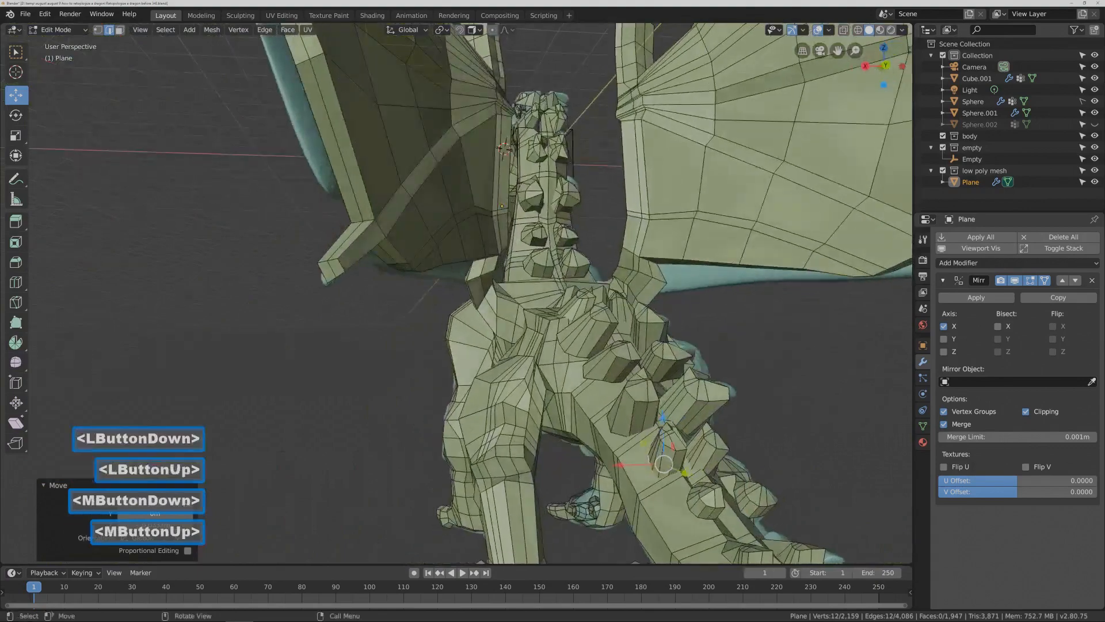
left_click_drag(622, 465, 624, 464)
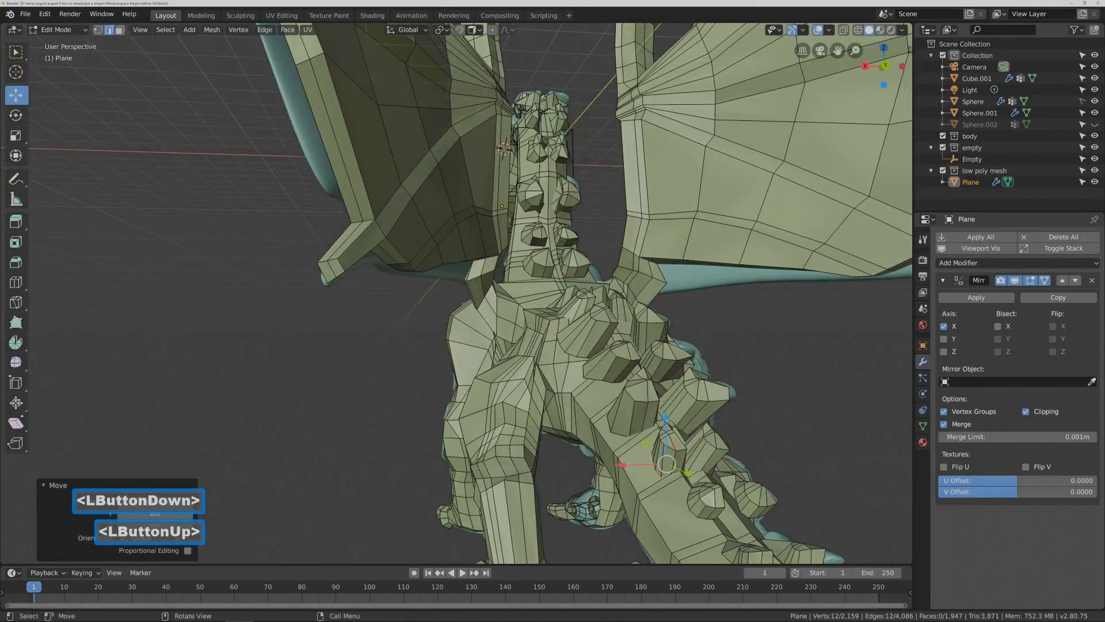
mouse_move(708, 423)
middle_mouse_down()
mouse_move(633, 421)
mouse_move(712, 423)
middle_mouse_up()
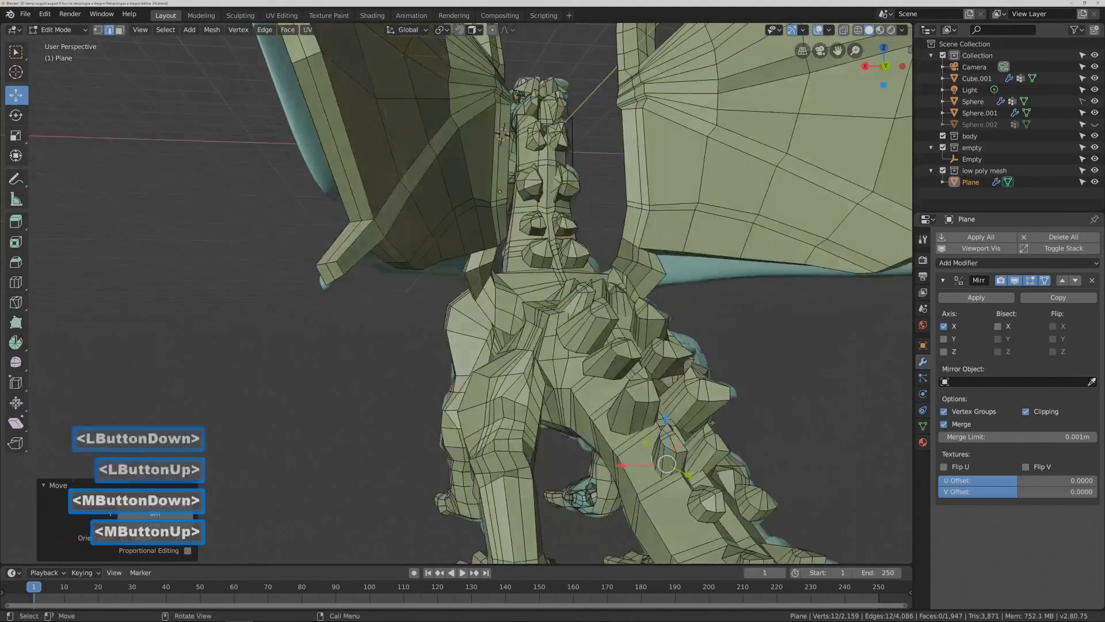
left_click_drag(666, 425, 666, 429)
left_click_drag(691, 481, 685, 478)
- Lower the base edge loop of the next spike down the tail and shift it into the tail mesh
middle_click_drag(499, 315, 614, 305)
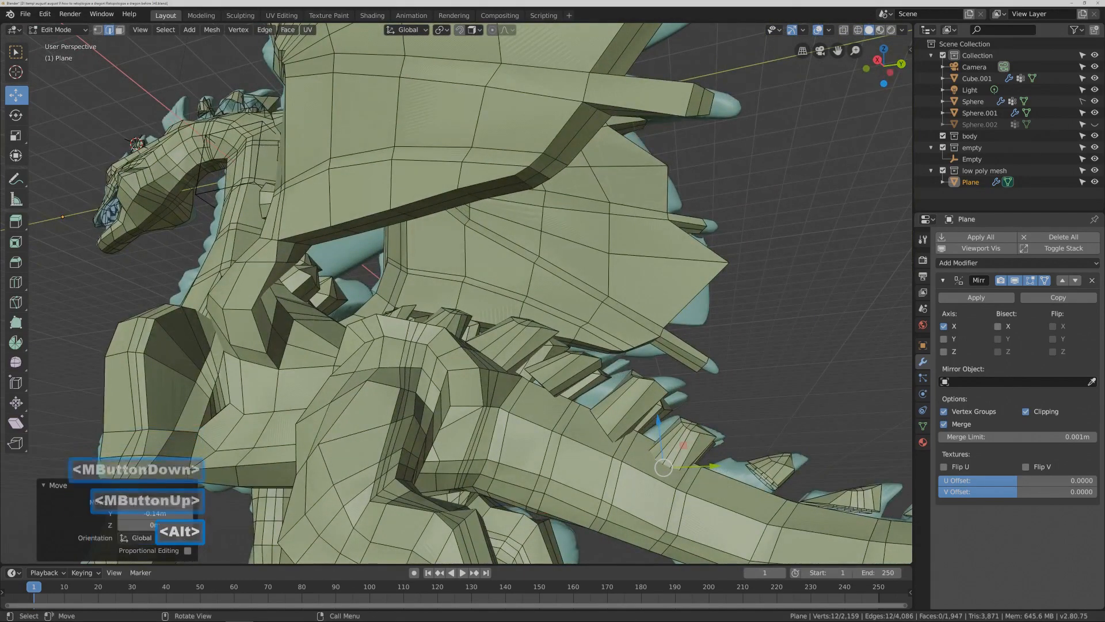
left_click(768, 468, "alt")
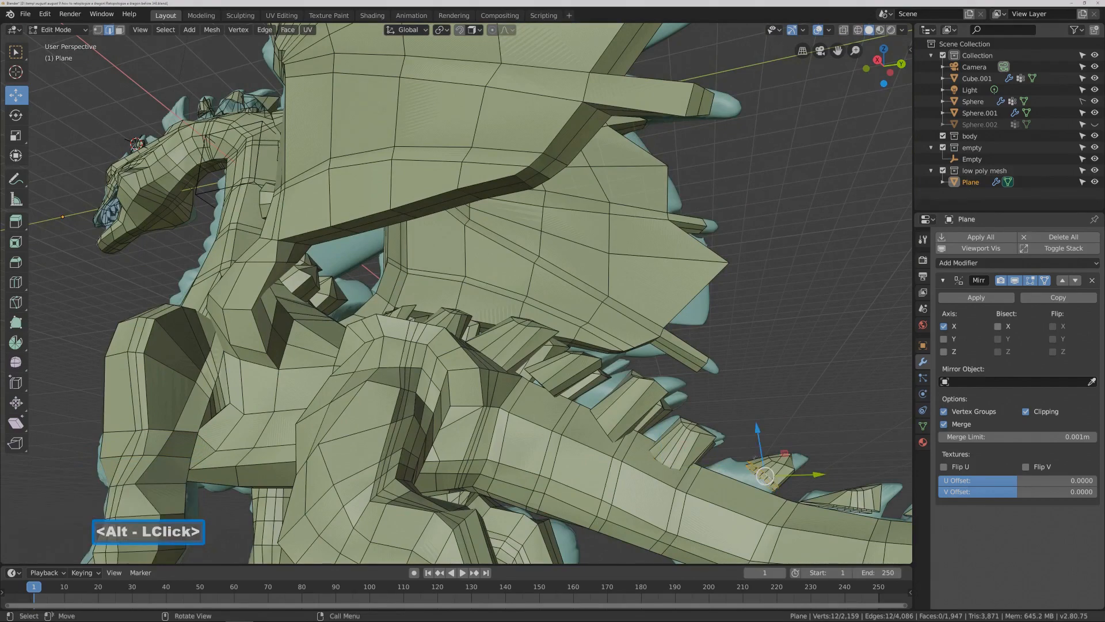
middle_click_drag(755, 459, 752, 486)
left_click_drag(764, 431, 765, 447)
middle_click_drag(765, 492, 751, 490)
left_click_drag(708, 492, 716, 491)
- Select the base edge loop of the next spike toward the tail tip and lower it into the tail mesh
middle_click_drag(716, 491, 694, 407)
middle_click_drag(685, 348, 776, 331)
middle_click_drag(776, 331, 735, 365, "shift")
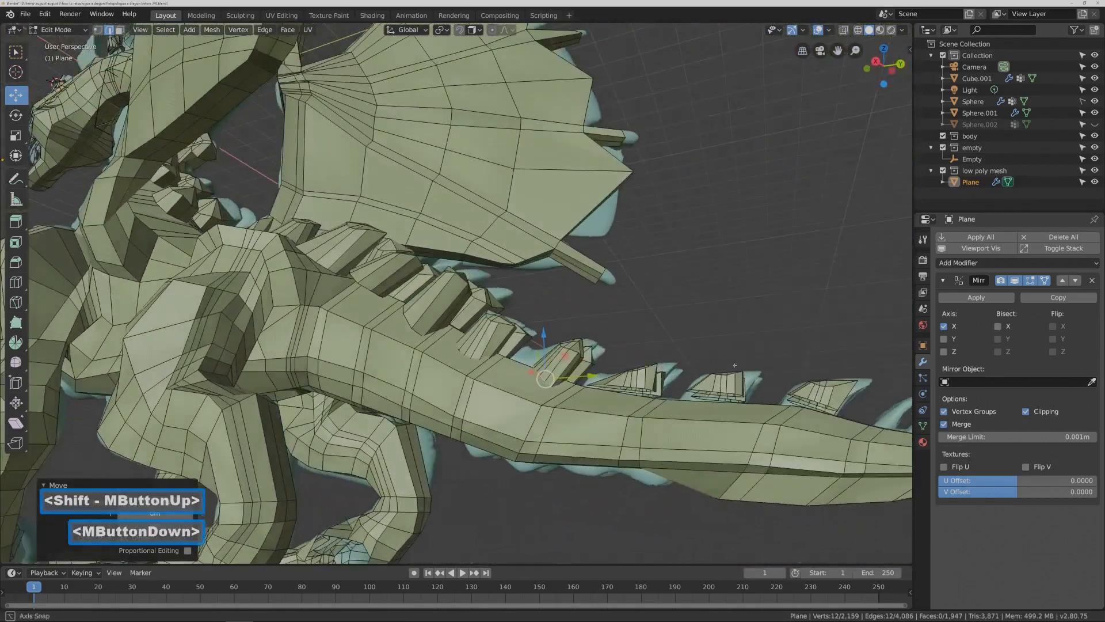
left_click(720, 392, "alt")
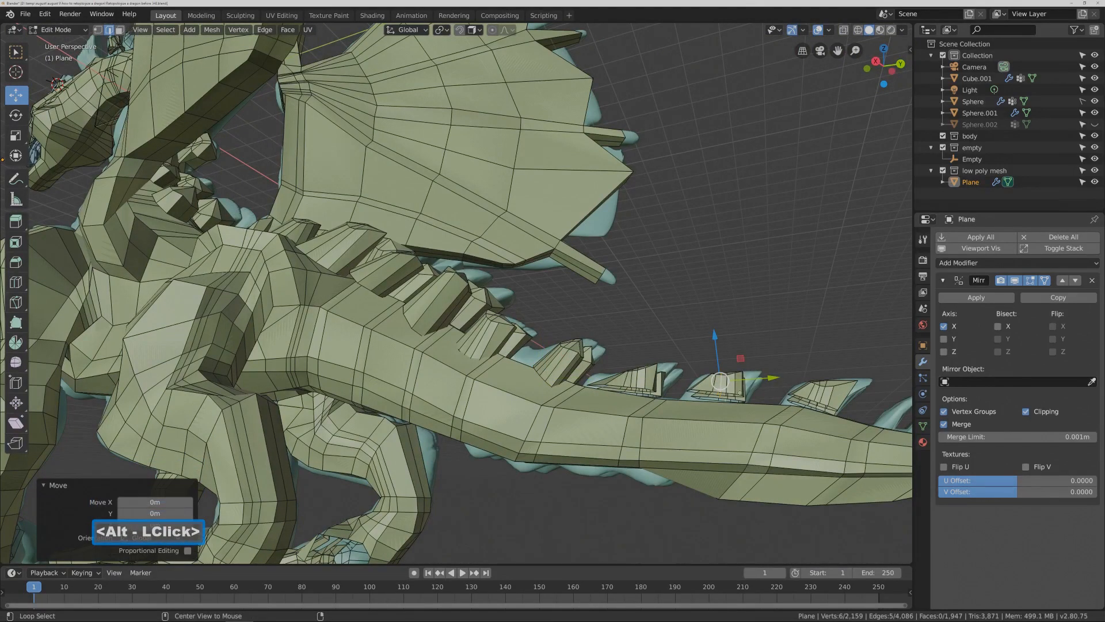
left_click(720, 394, "alt")
left_click_drag(715, 351, 714, 366)
middle_click_drag(714, 366, 671, 400)
left_click_drag(679, 402, 679, 402)
middle_click_drag(678, 402, 743, 396)
- Select the base edge loop of the last spike near the tail tip and sink it into the tail surface
left_click(834, 429, "alt")
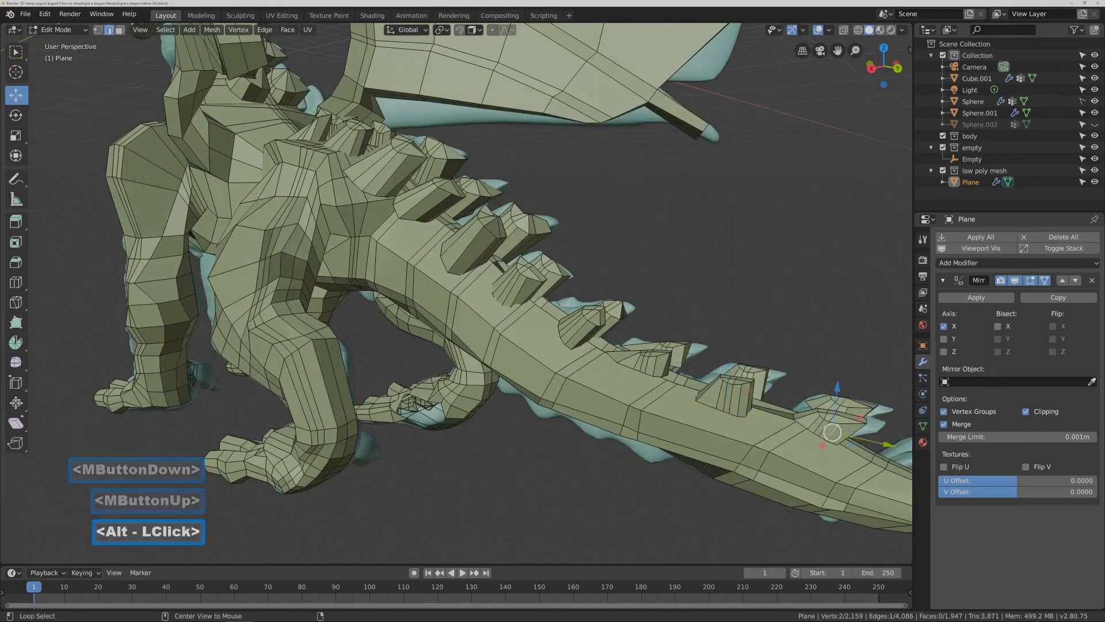
middle_click_drag(821, 439, 829, 434)
left_click(815, 438, "alt")
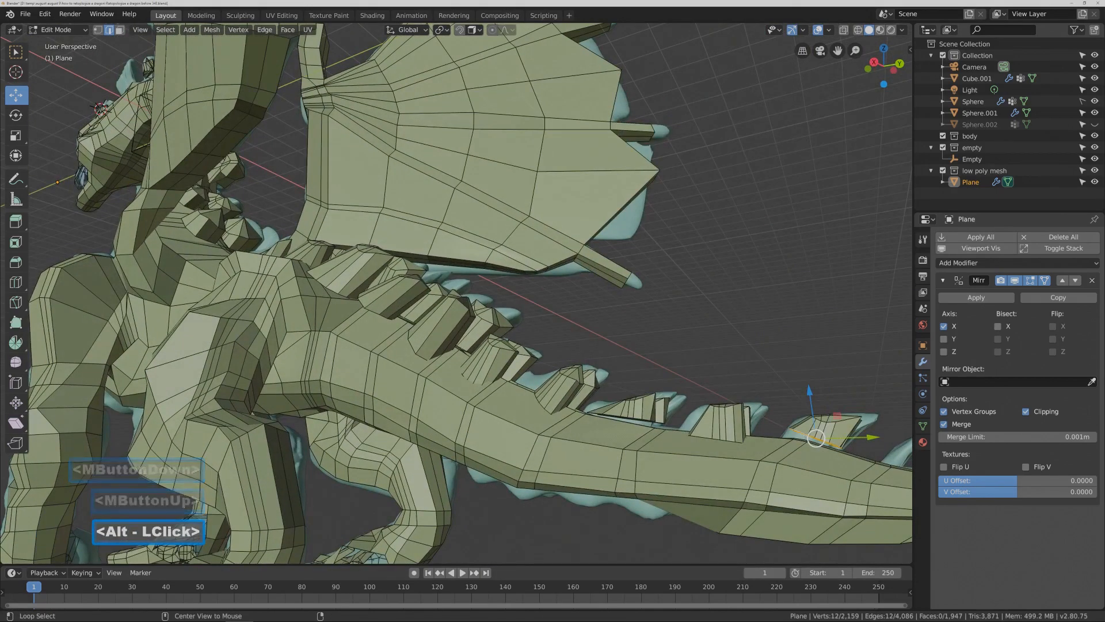
left_click_drag(816, 438, 818, 454)
left_click(818, 454)
middle_click_drag(818, 453, 726, 323)
left_click(766, 450)
- Compare the low-poly mesh with the sculpt from behind by toggling the Plane object's visibility in Object Mode, and return to Edit Mode
middle_click_drag(727, 322, 519, 314)
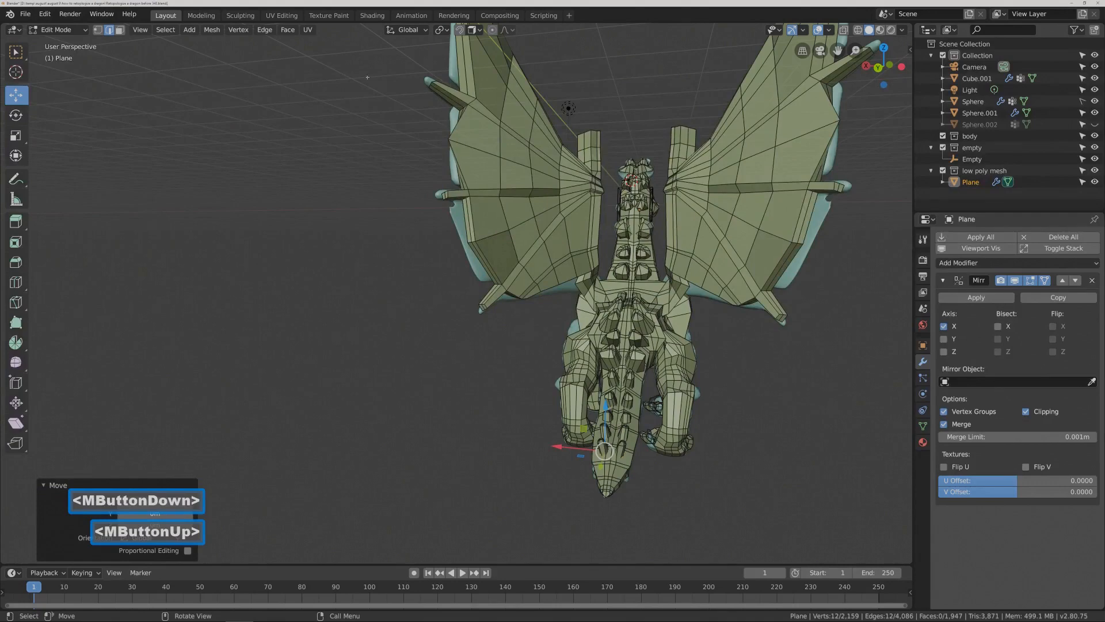
left_click(76, 31)
left_click(62, 43)
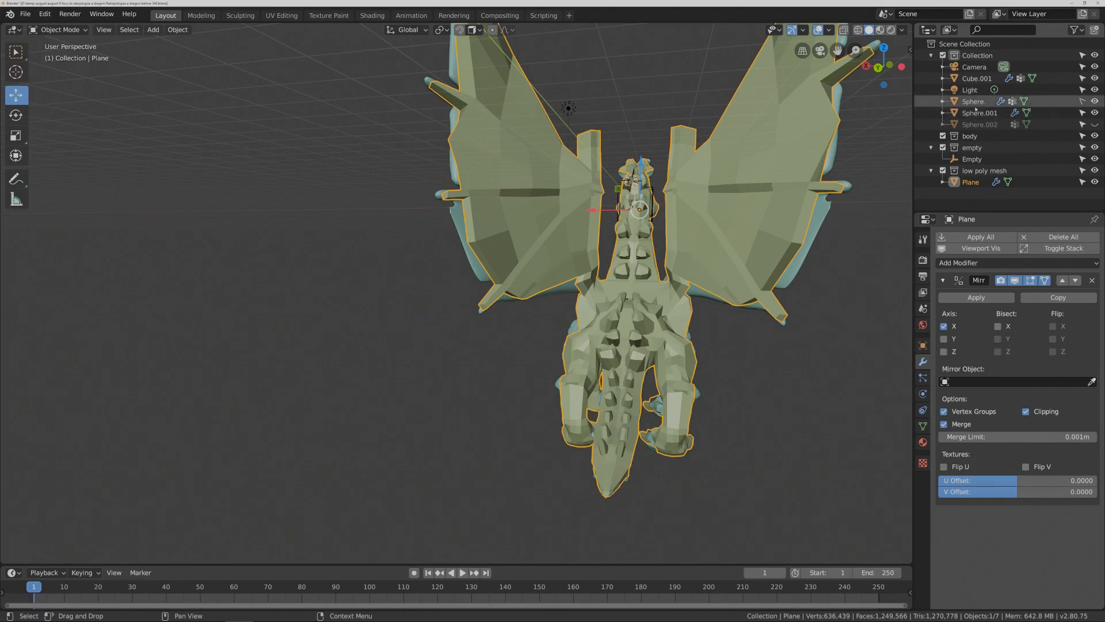
left_click(1094, 183)
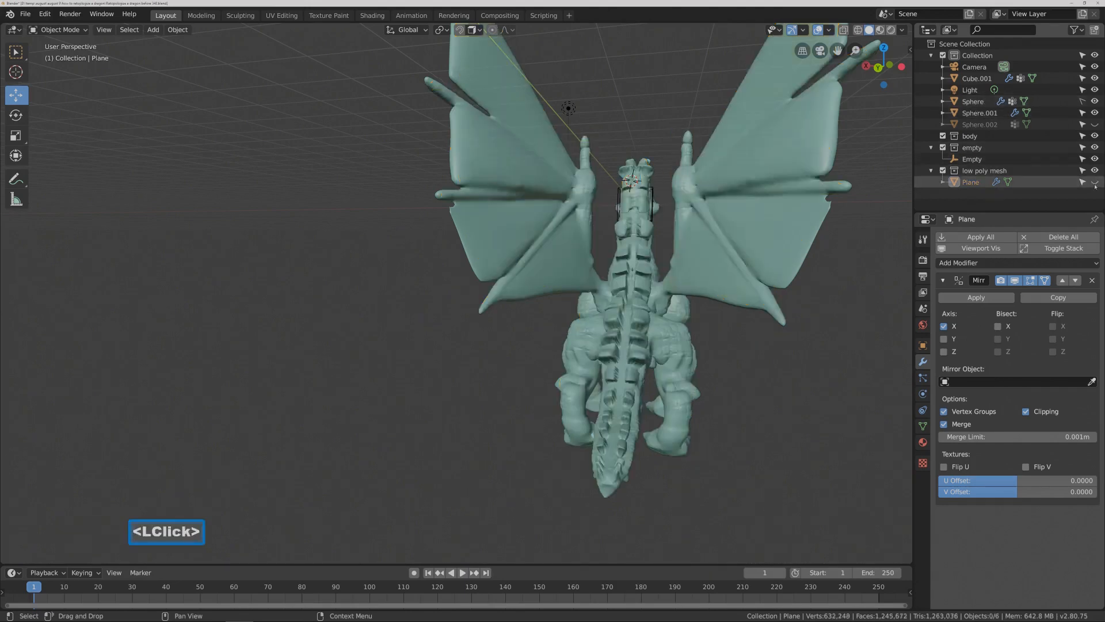
left_click(1095, 183)
left_click(1095, 183)
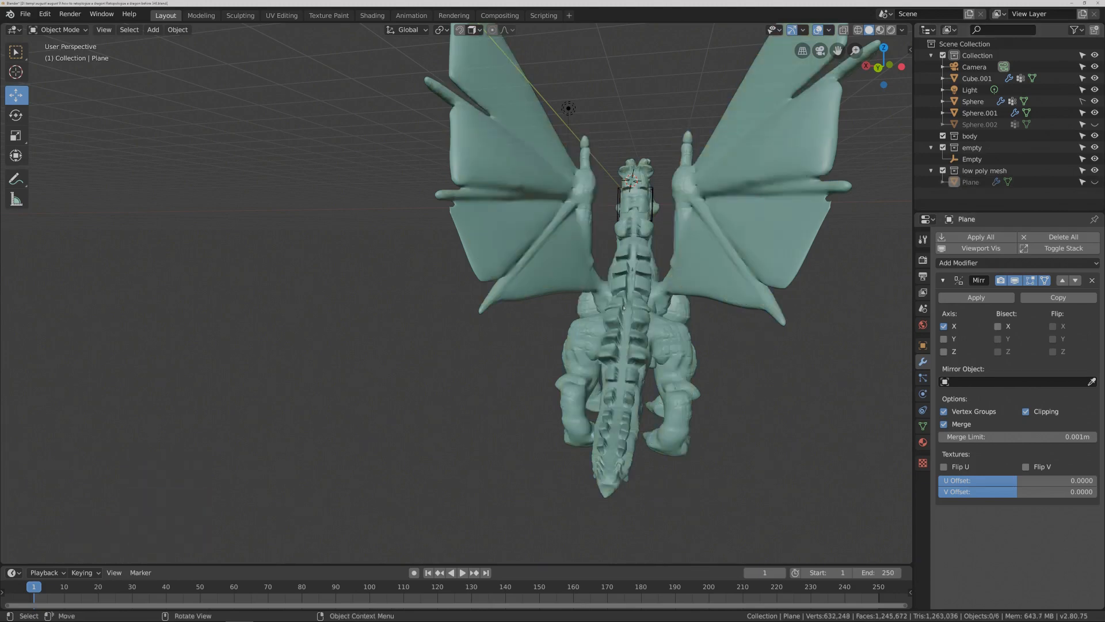
left_click(1095, 184)
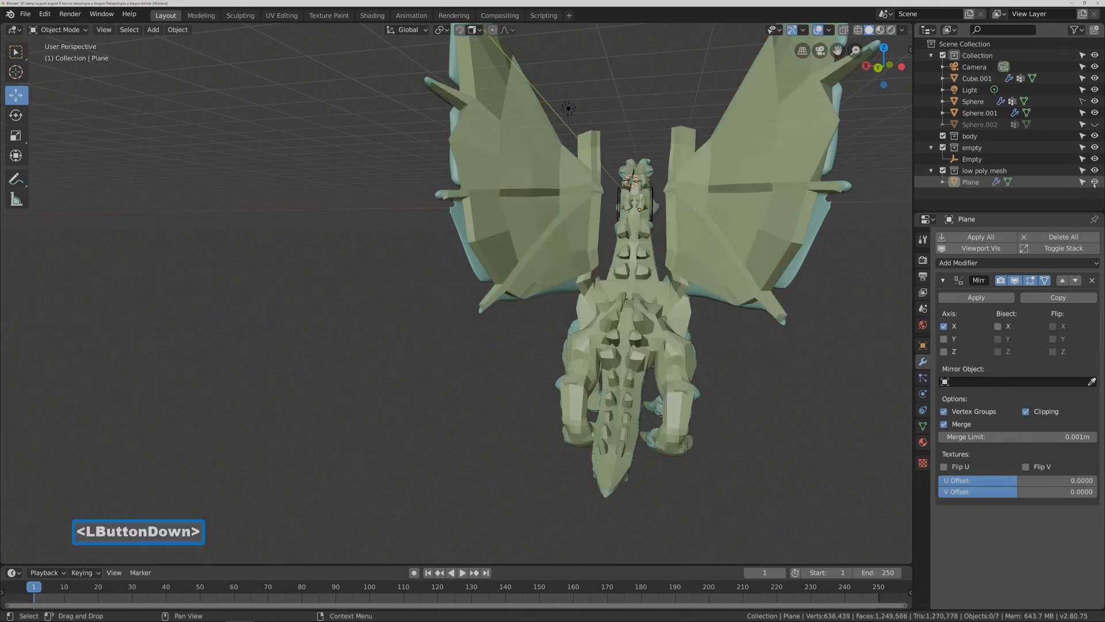
left_click(611, 322)
left_click(57, 30)
left_click(63, 44)
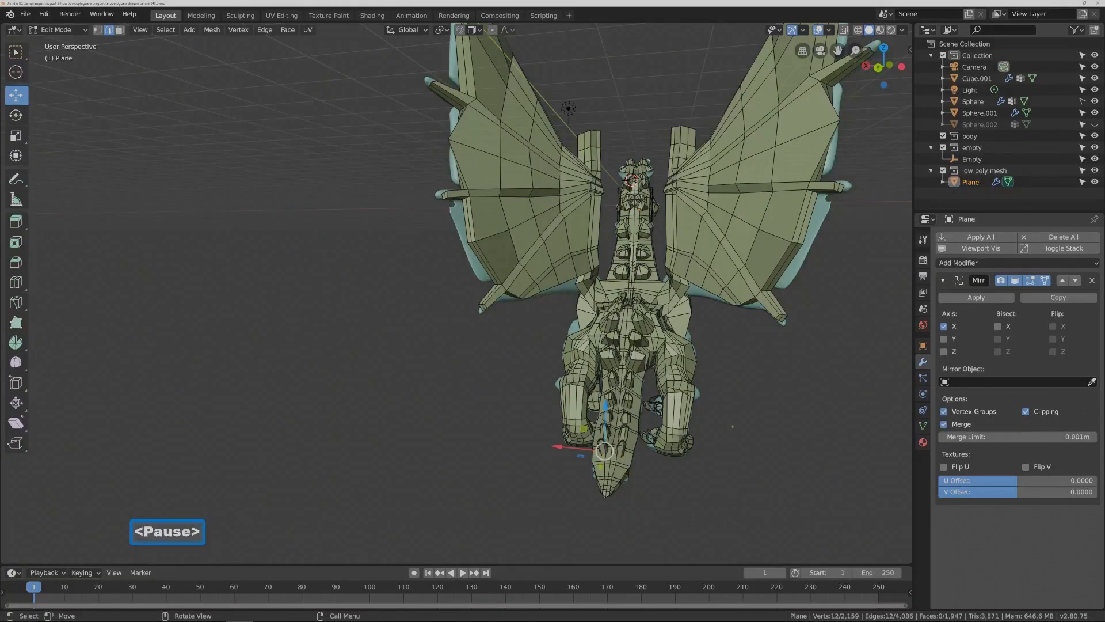
- Select the base edge loop of the large spike on the hips and shift it along X toward the body's midline
middle_click_drag(721, 425, 702, 265, "ctrl")
middle_click_drag(752, 359, 746, 356)
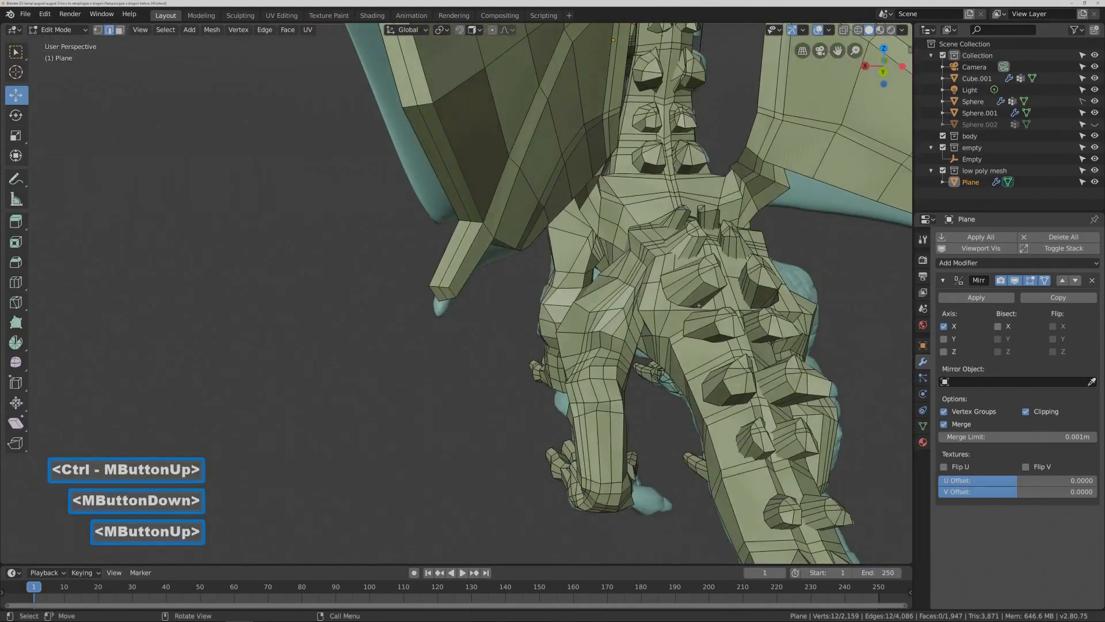
left_click(667, 296, "alt")
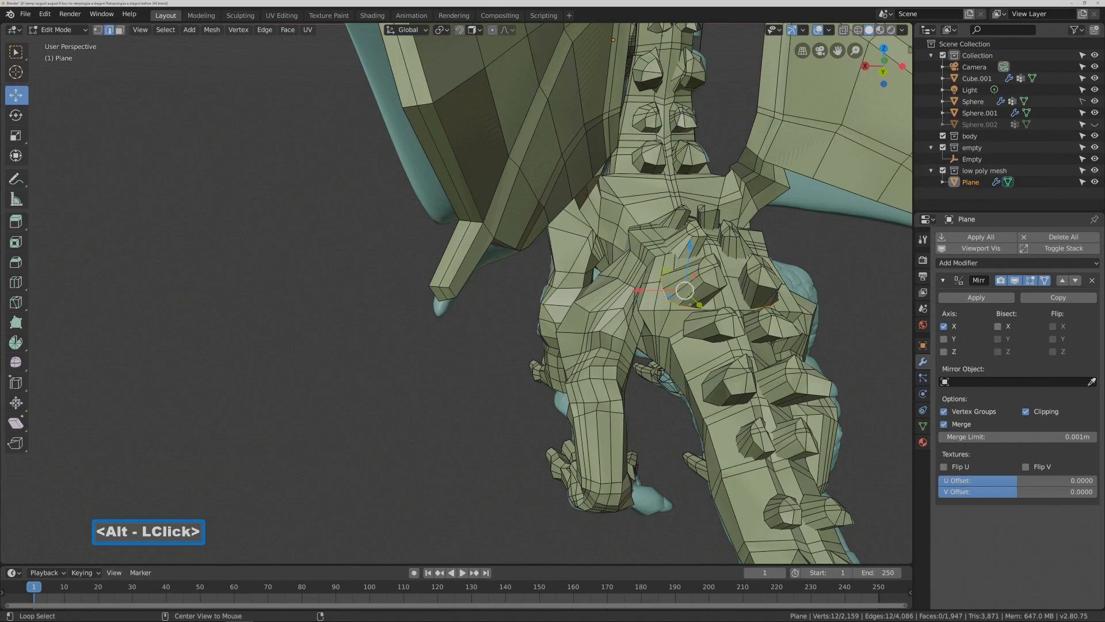
left_click_drag(639, 290, 688, 290)
middle_click_drag(687, 291, 637, 291)
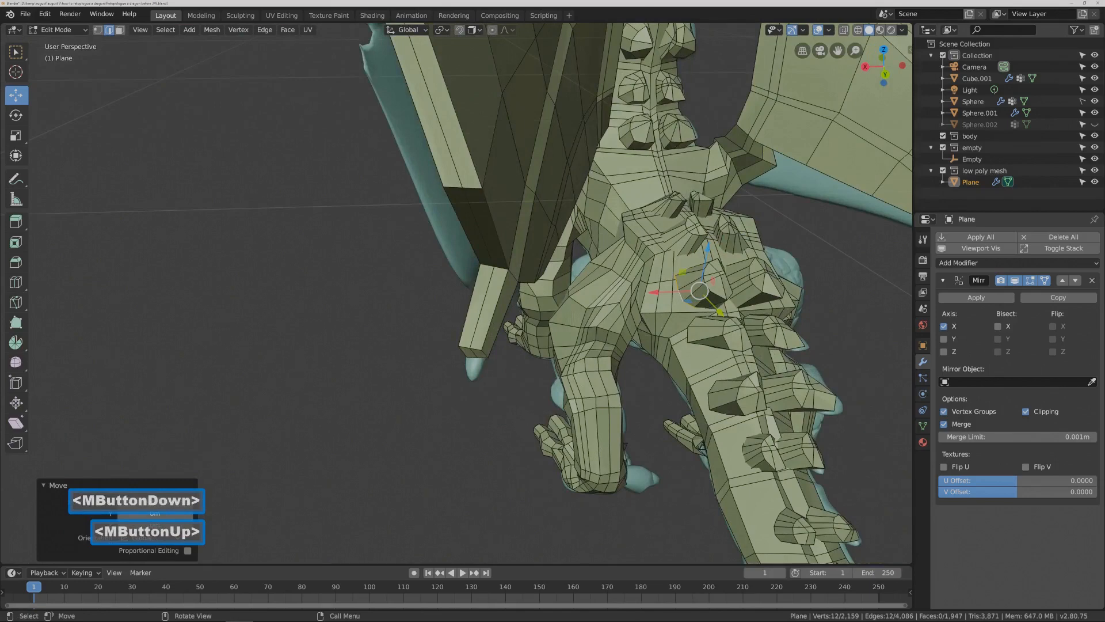
- Isolate the spike just ahead of it on the hips by hiding all unselected geometry, and select its base edge loop
key("l")
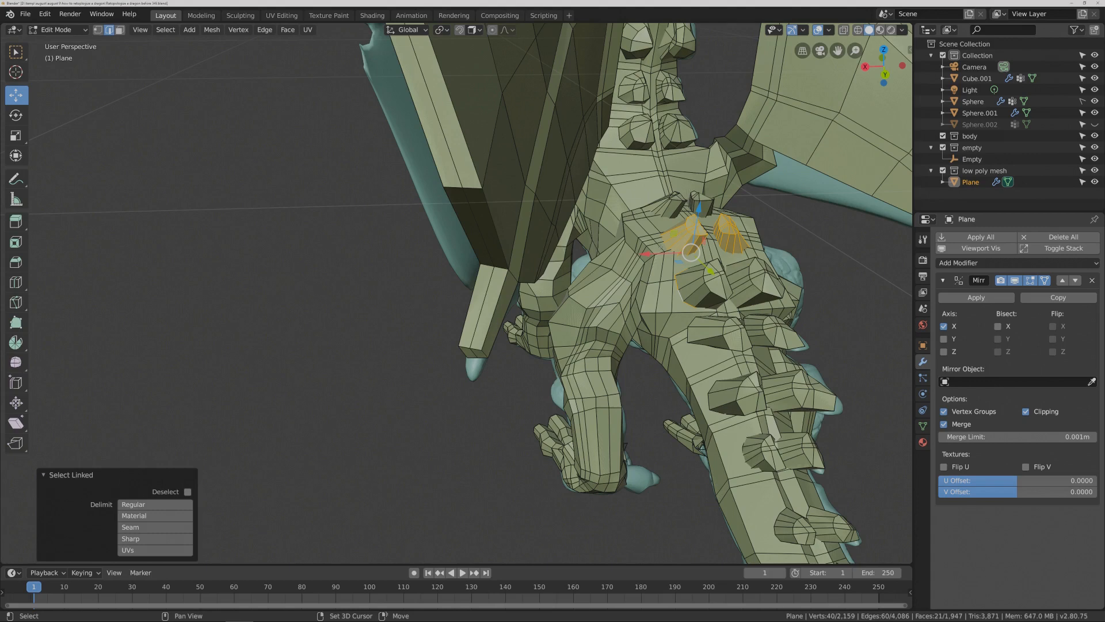
key("shift+h")
left_click(767, 240)
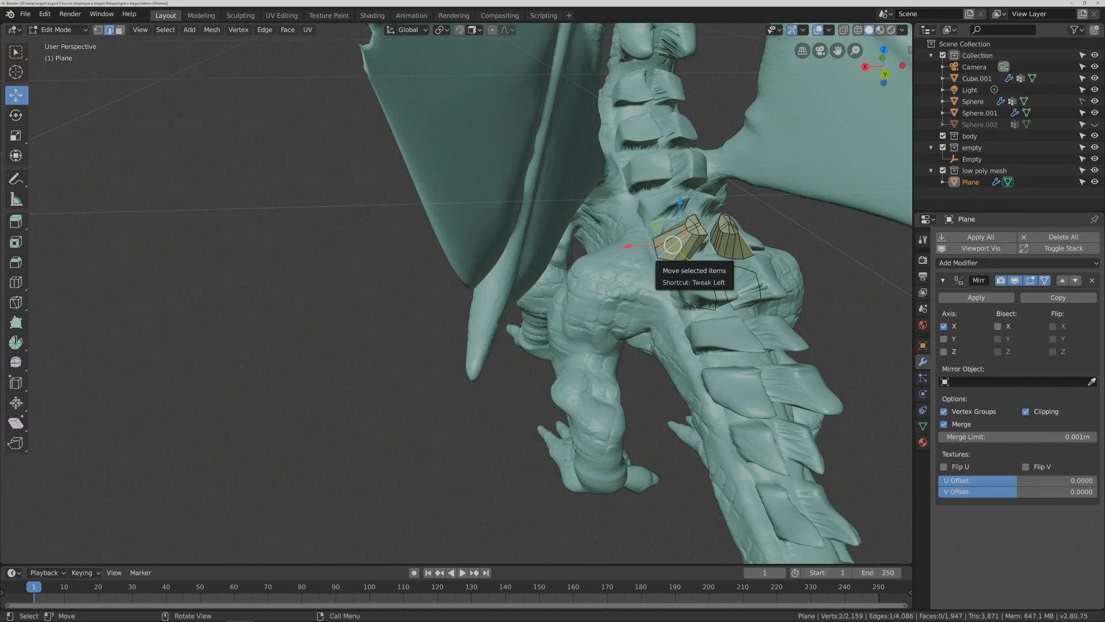
left_click(672, 244, "alt")
left_click(672, 244, "alt")
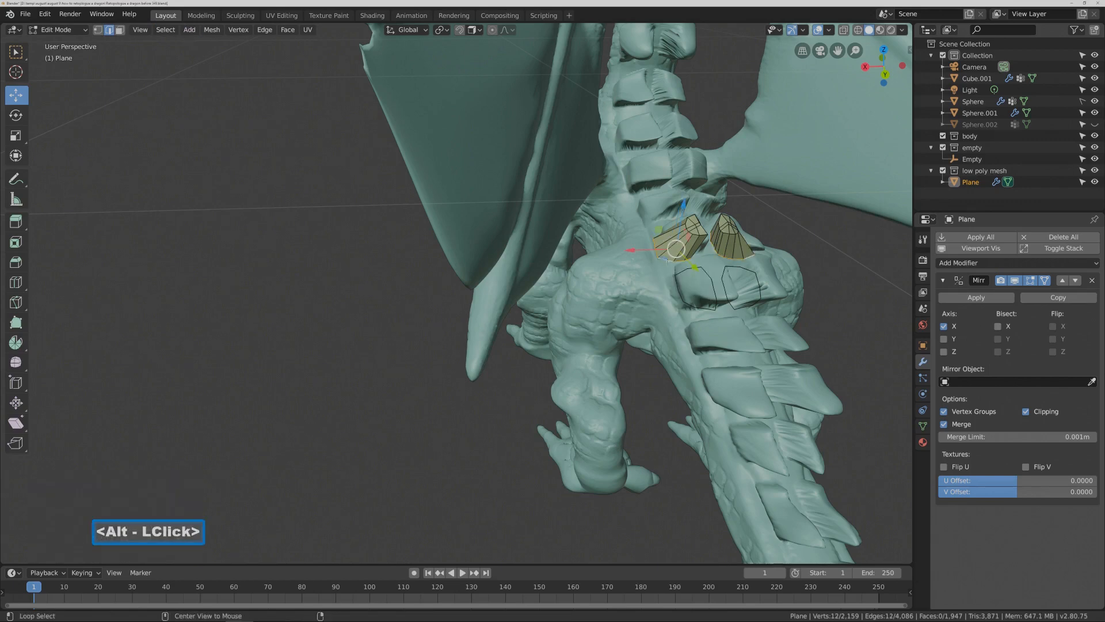
- Shift the isolated spike's base loop slightly inward along X and check its position from the side
left_click_drag(635, 248, 642, 248)
middle_click_drag(708, 264, 649, 258)
left_click_drag(640, 249, 645, 251)
mouse_move(645, 250)
middle_mouse_down()
mouse_move(774, 243)
mouse_move(644, 253)
mouse_move(643, 270)
middle_mouse_up()
middle_click_drag(672, 213, 656, 214)
middle_click_drag(750, 208, 741, 212)
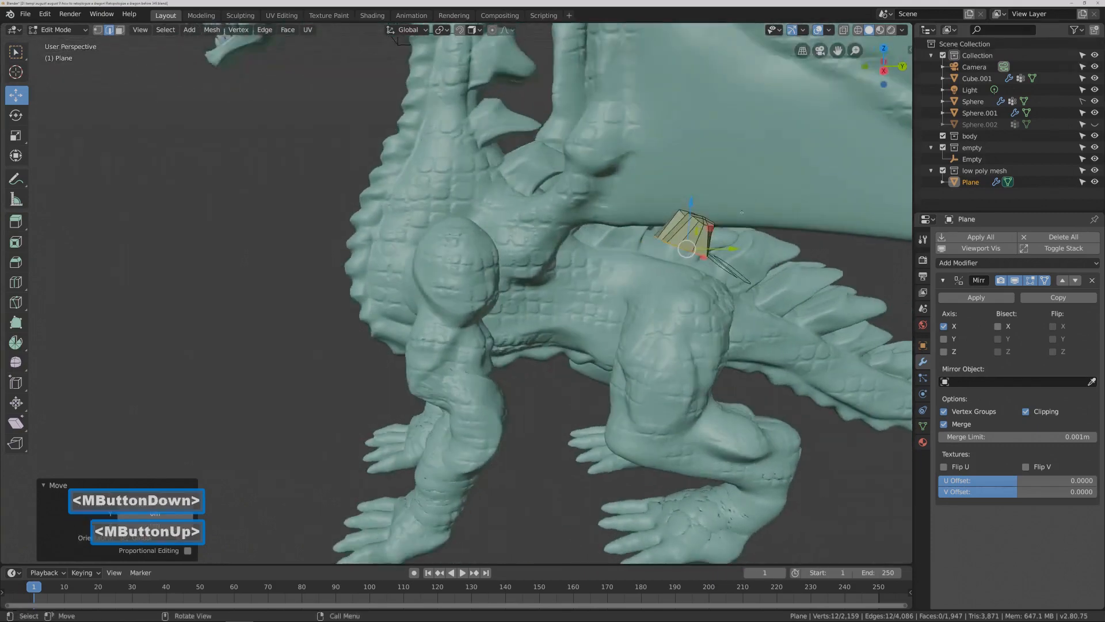
- Reveal all hidden geometry of the low-poly mesh and clear the selection
key("alt+h")
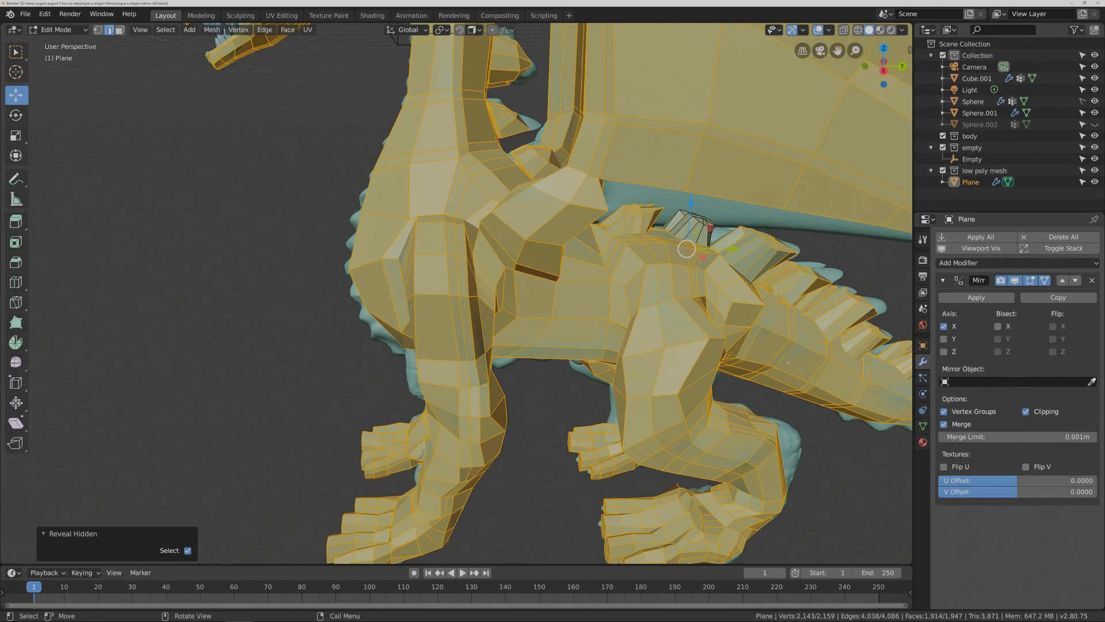
scroll(774, 268, "down", 3)
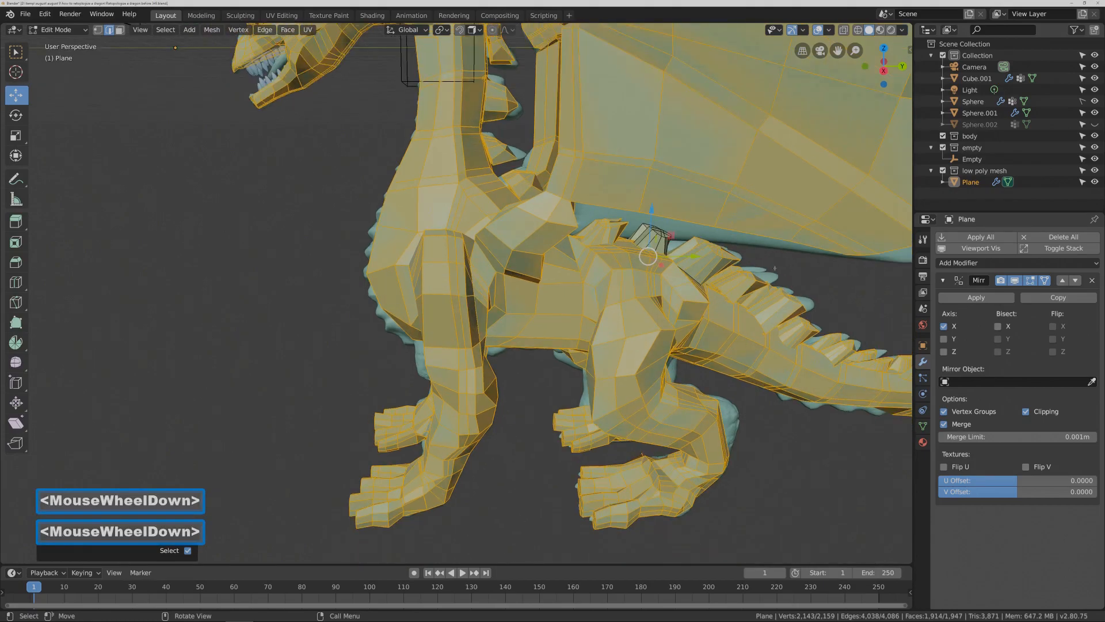
middle_click_drag(754, 263, 644, 102)
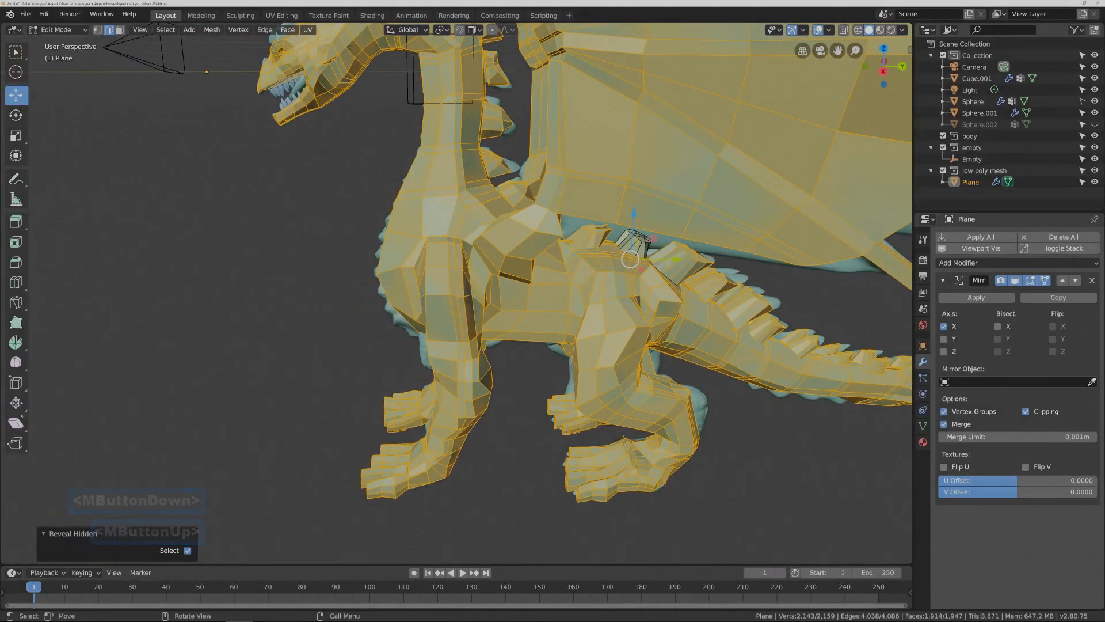
left_click(309, 183)
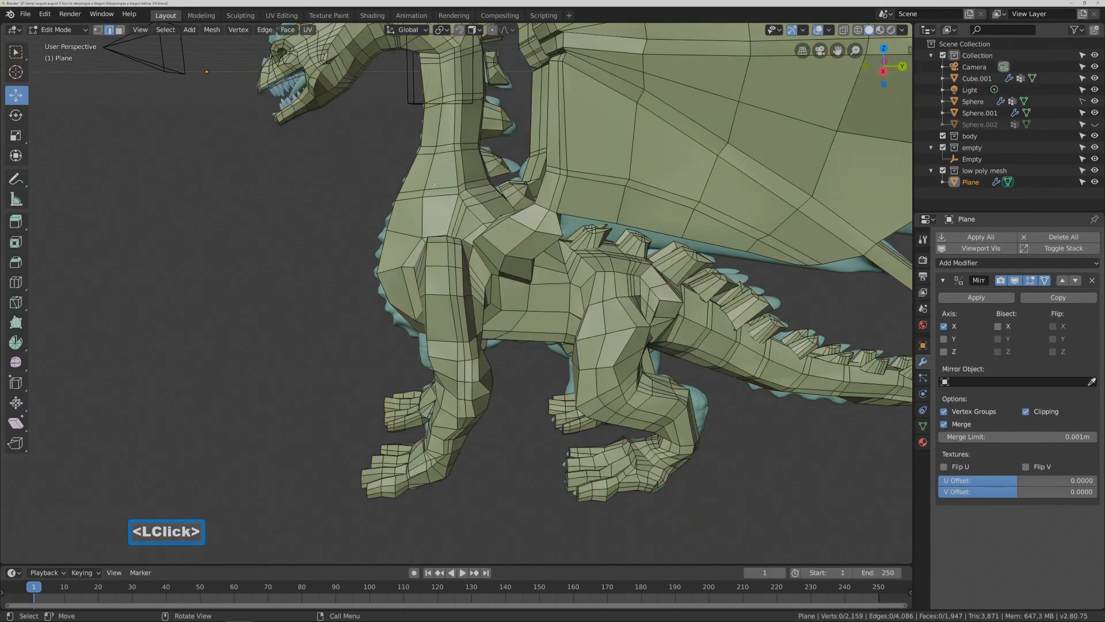
- Select the entire linked spike at the base of the neck and move it -0.138 m along Y in right orthographic view
key("l")
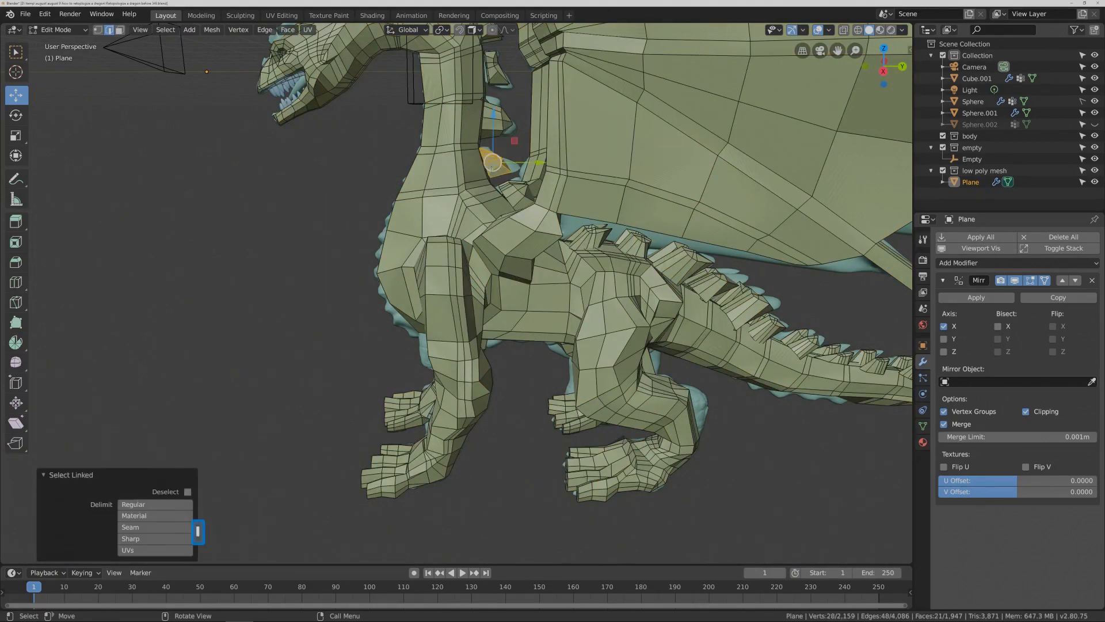
left_click(884, 71)
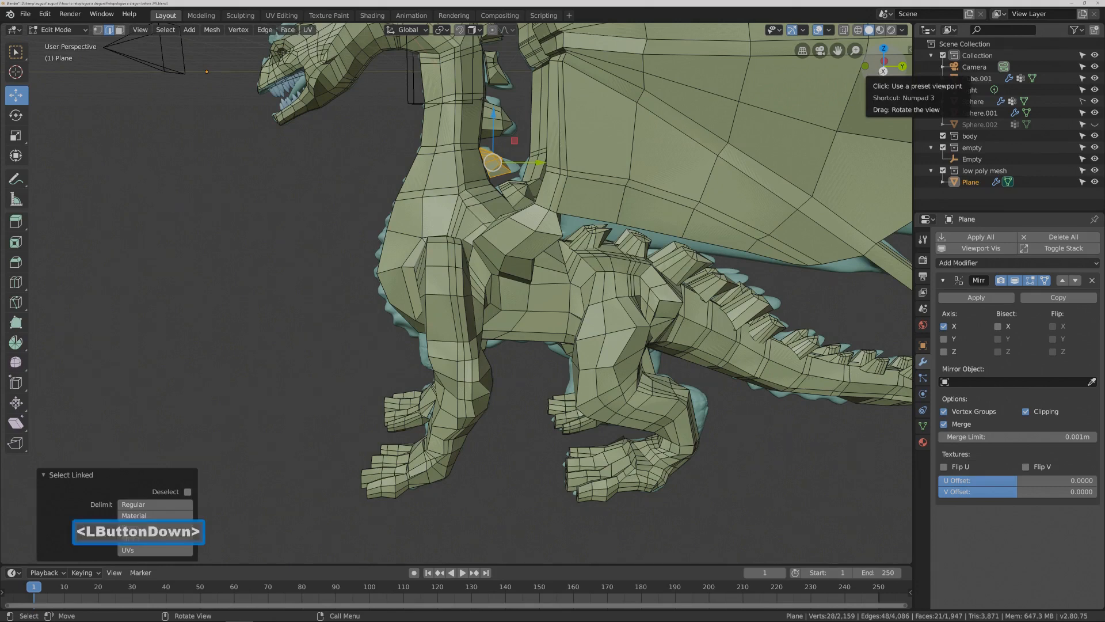
left_click_drag(564, 81, 557, 84)
- Select the whole spike two places higher on the neck, move it -0.225 m along Y, and add the spike above it to the selection
middle_click_drag(557, 84, 504, 156, "shift")
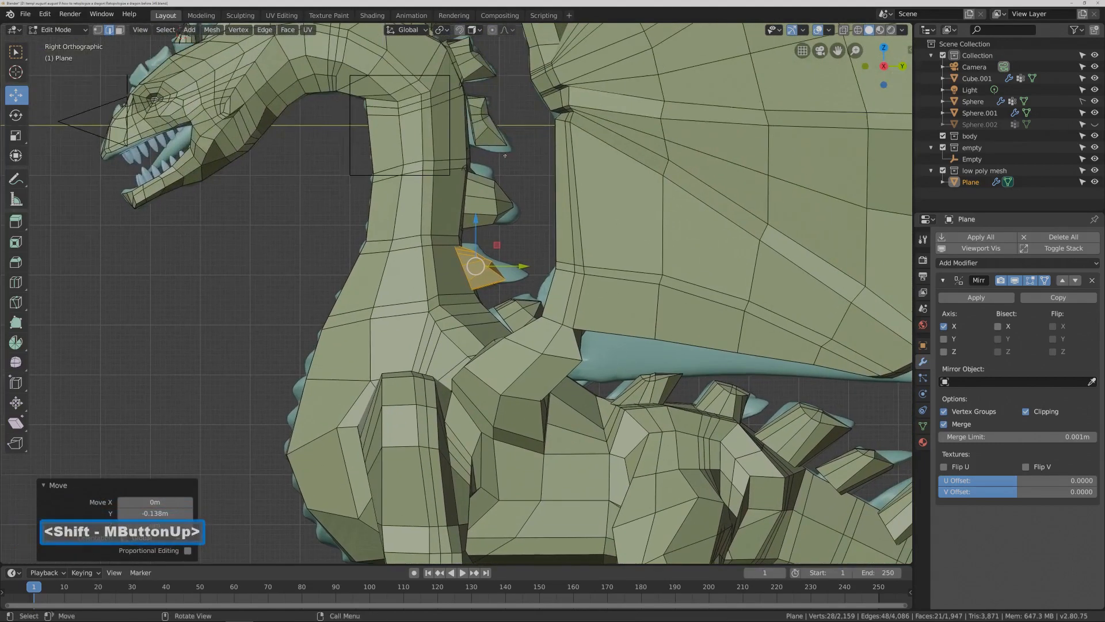
left_click(498, 131)
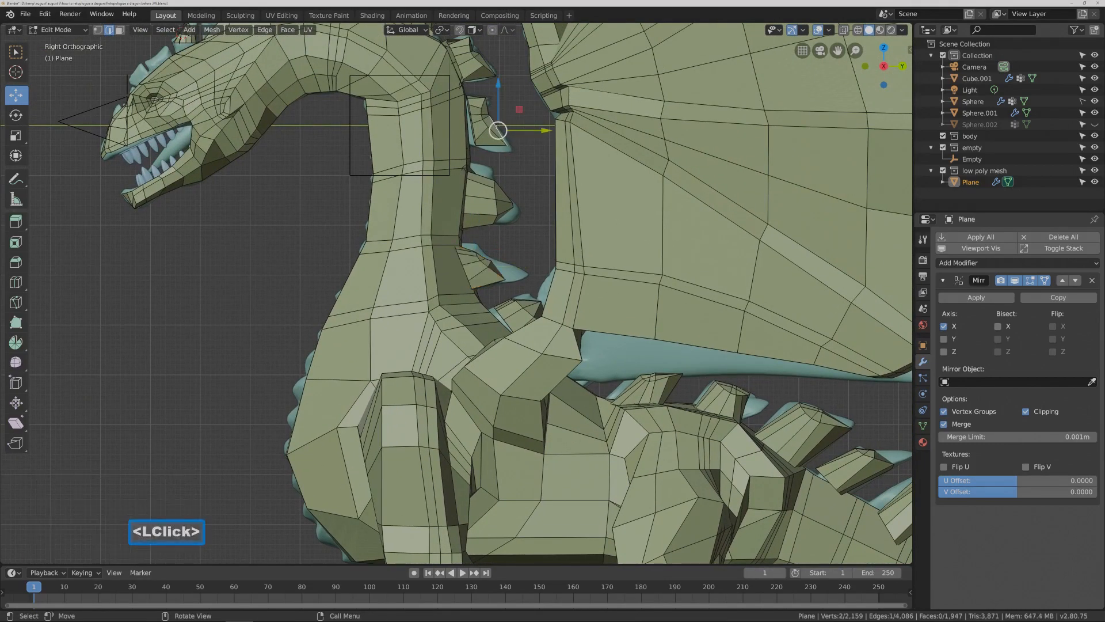
key("l")
left_click_drag(525, 118, 515, 123)
middle_click_drag(514, 123, 352, 276)
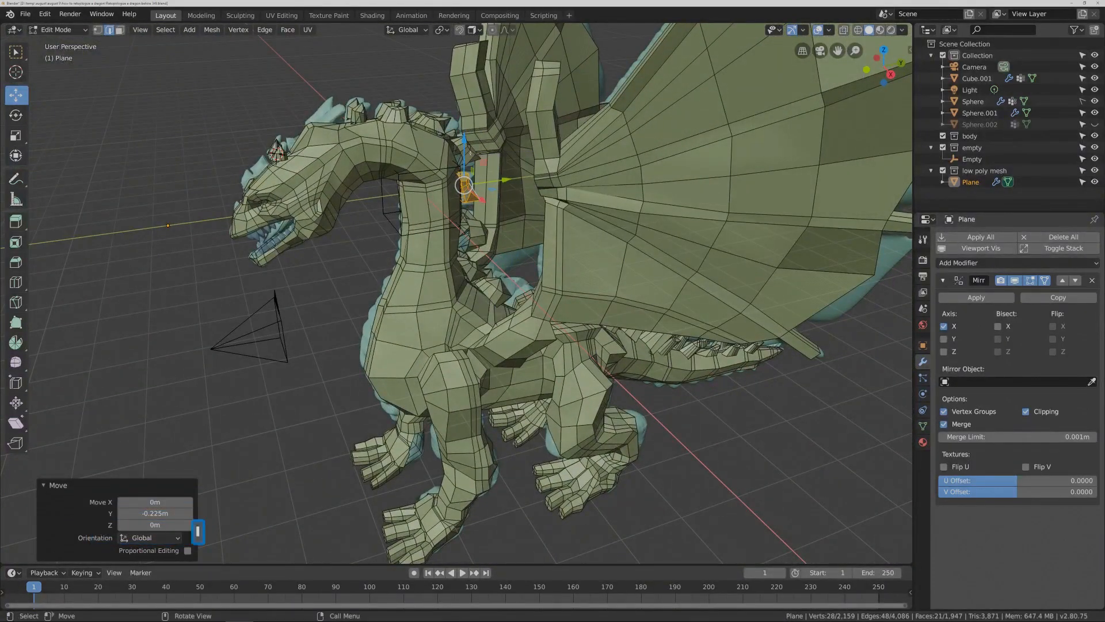
key("ctrl+l")
middle_click_drag(470, 151, 371, 199)
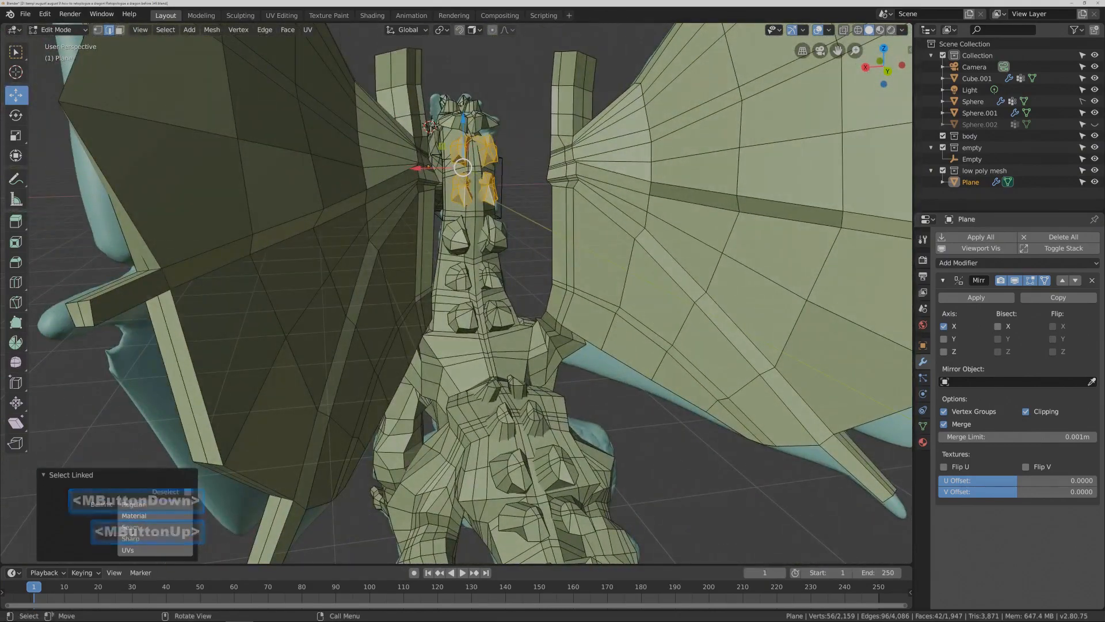
key("r")
key("z")
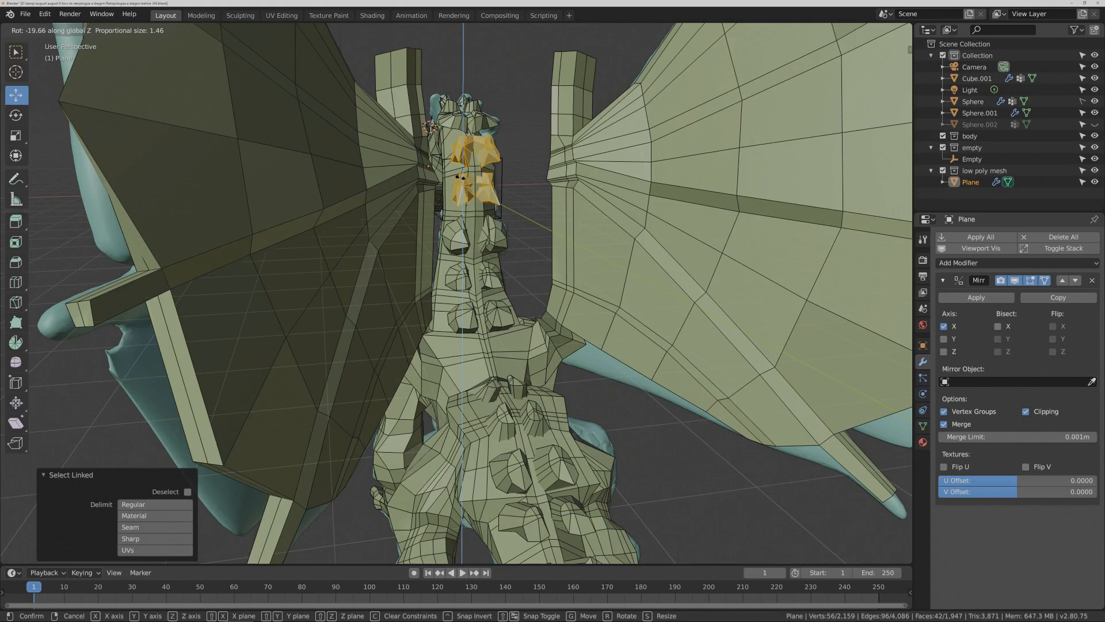
right_click(461, 177)
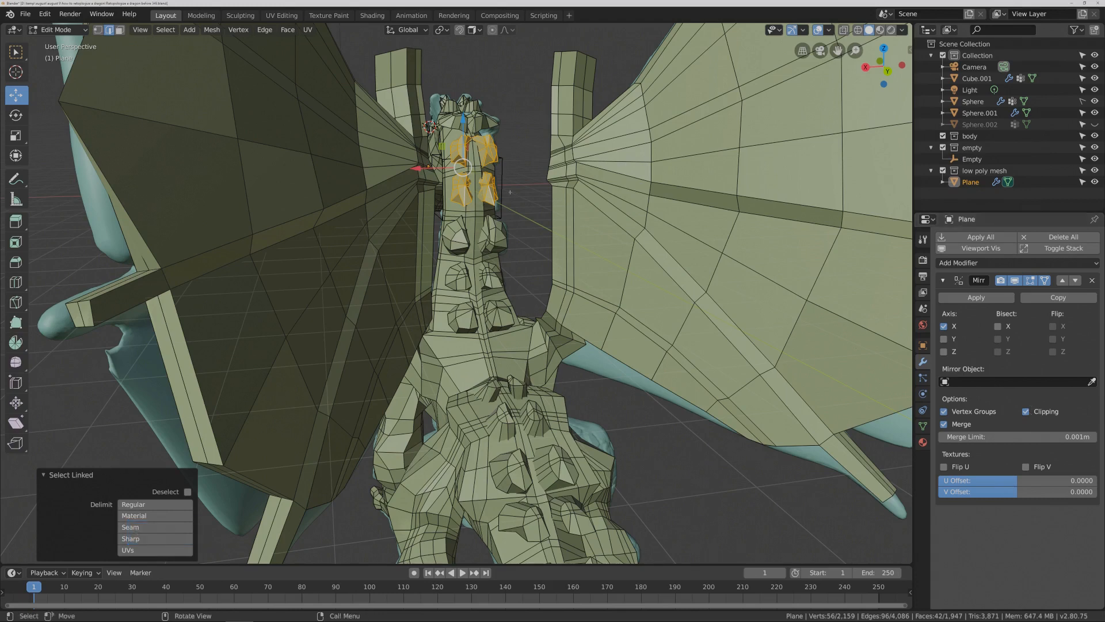
- Rotate the two selected neck spikes slightly around the global Z axis
key("r")
key("z")
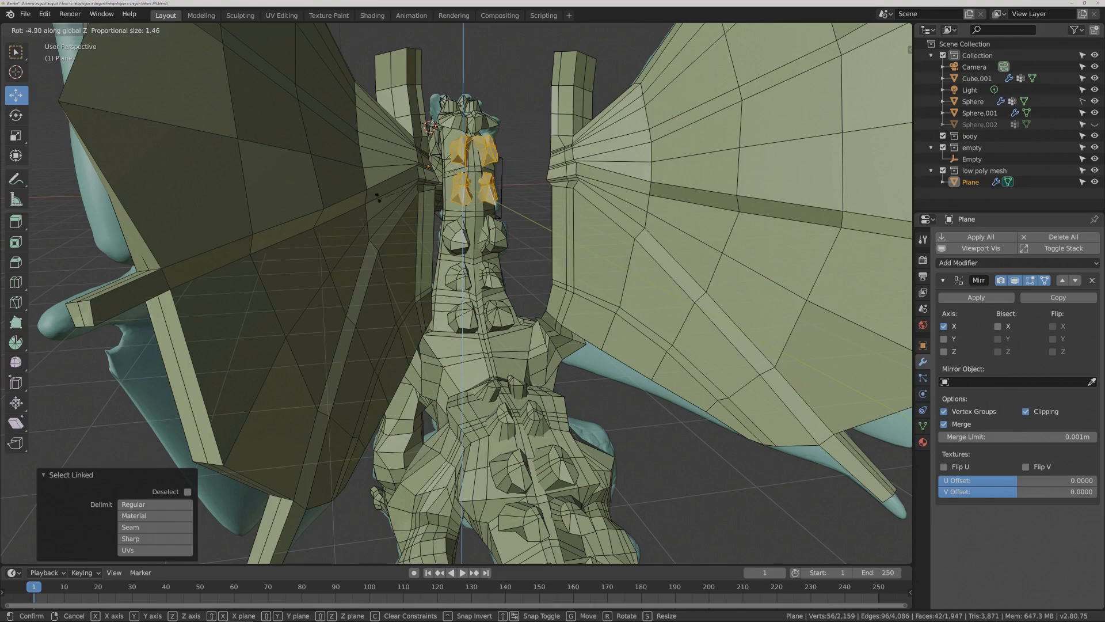
left_click(385, 63, "shift")
middle_click_drag(384, 63, 331, 68)
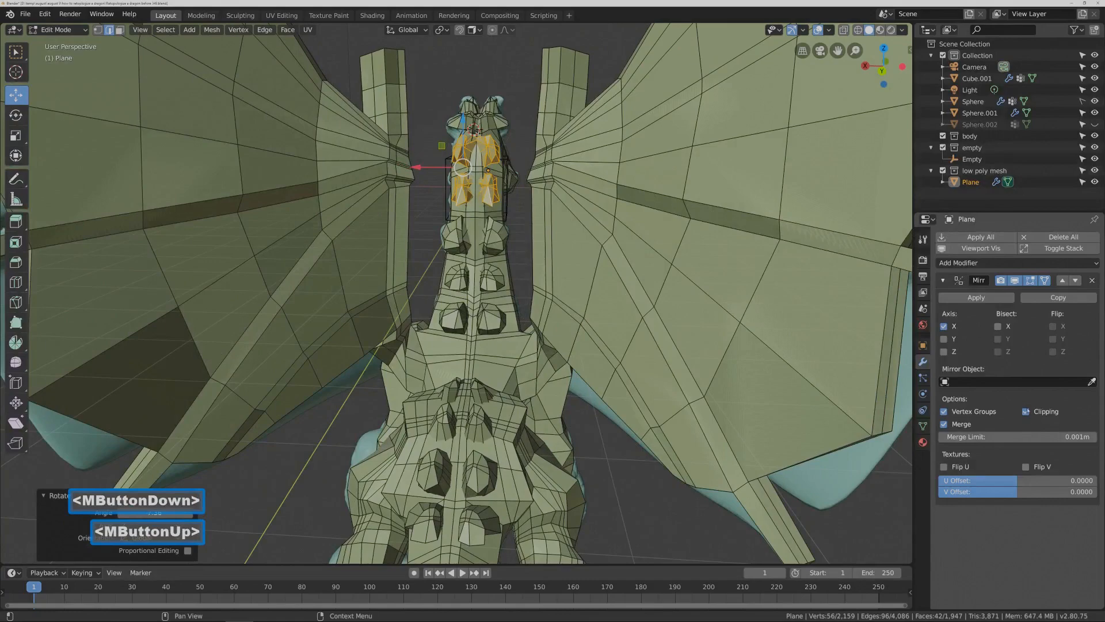
- Turn off Clipping in the Mirror modifier and nudge the two selected neck spikes along X
left_click(1026, 411)
left_click_drag(426, 167, 430, 168)
middle_click_drag(430, 168, 530, 190)
left_click_drag(504, 167, 495, 167)
middle_click_drag(559, 214, 533, 246)
- Turn on proportional editing, move the edge at the upper back of the neck -0.299 m in X, -0.23 m in Y and -0.157 m in Z, and deselect it
left_click(441, 152)
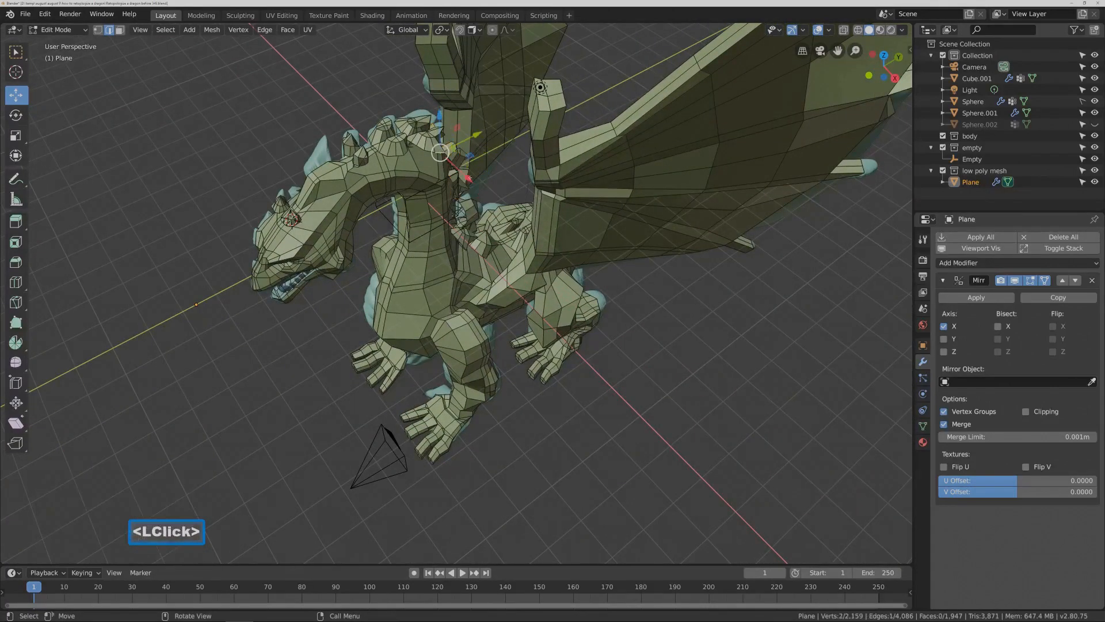
middle_click_drag(537, 228, 484, 135, "ctrl")
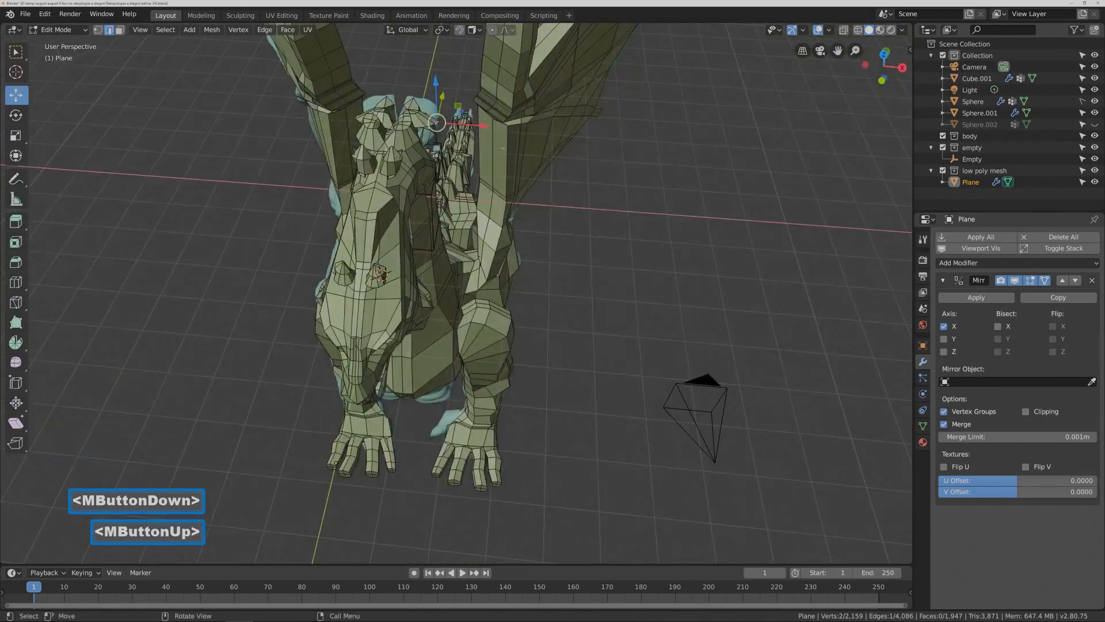
key("o")
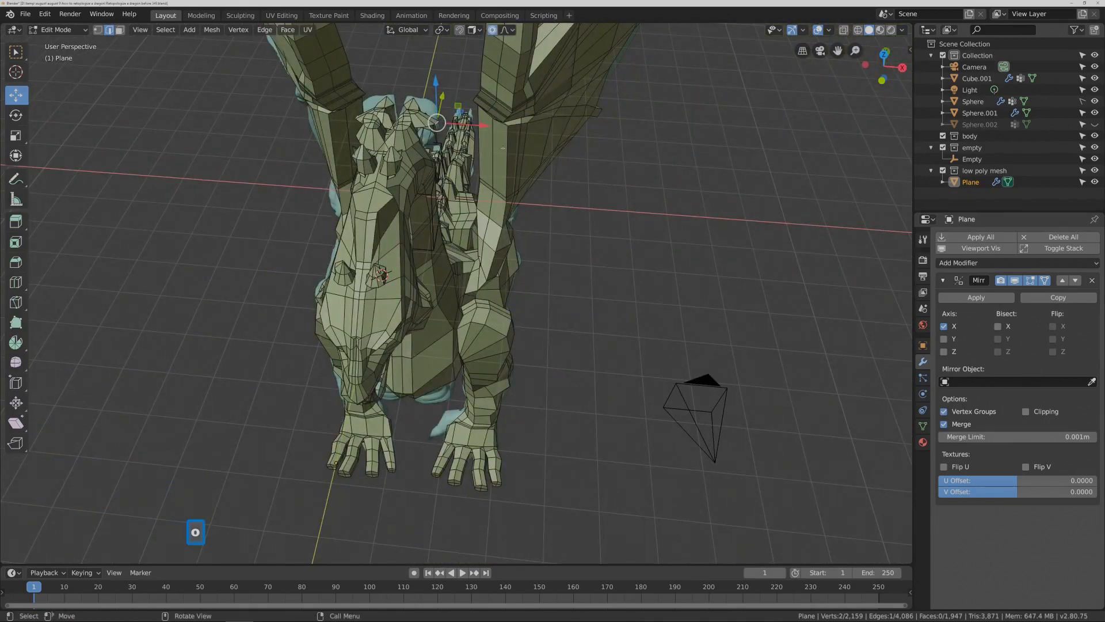
key("g")
scroll(509, 150, "up", 5)
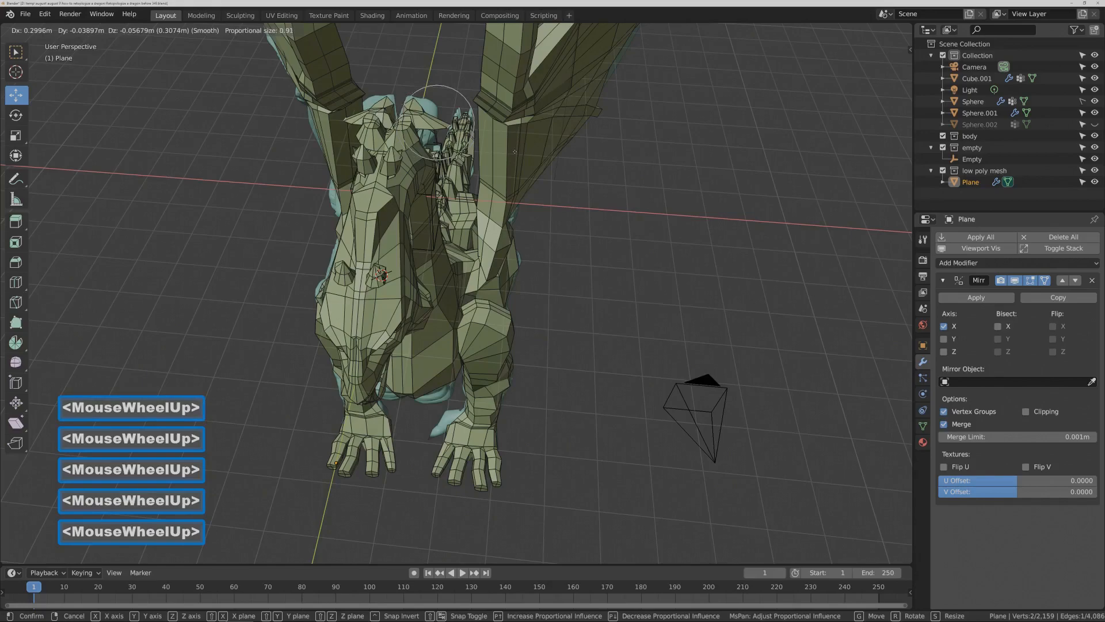
scroll(495, 156, "up", 2)
scroll(495, 154, "up", 1)
left_click(474, 166)
middle_click_drag(577, 241, 816, 420)
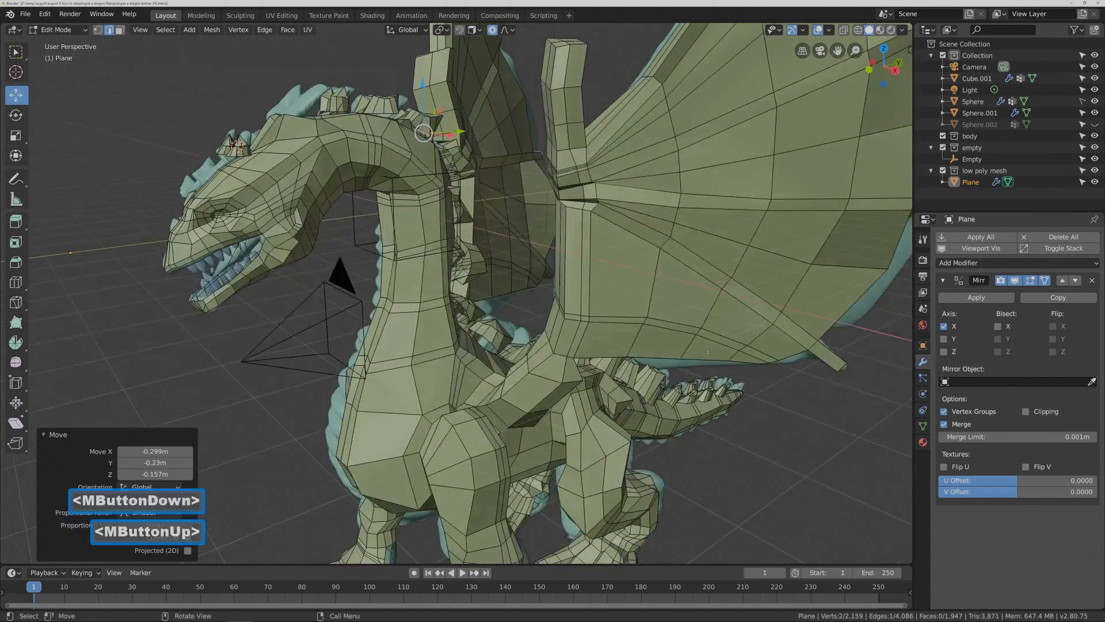
left_click(817, 419)
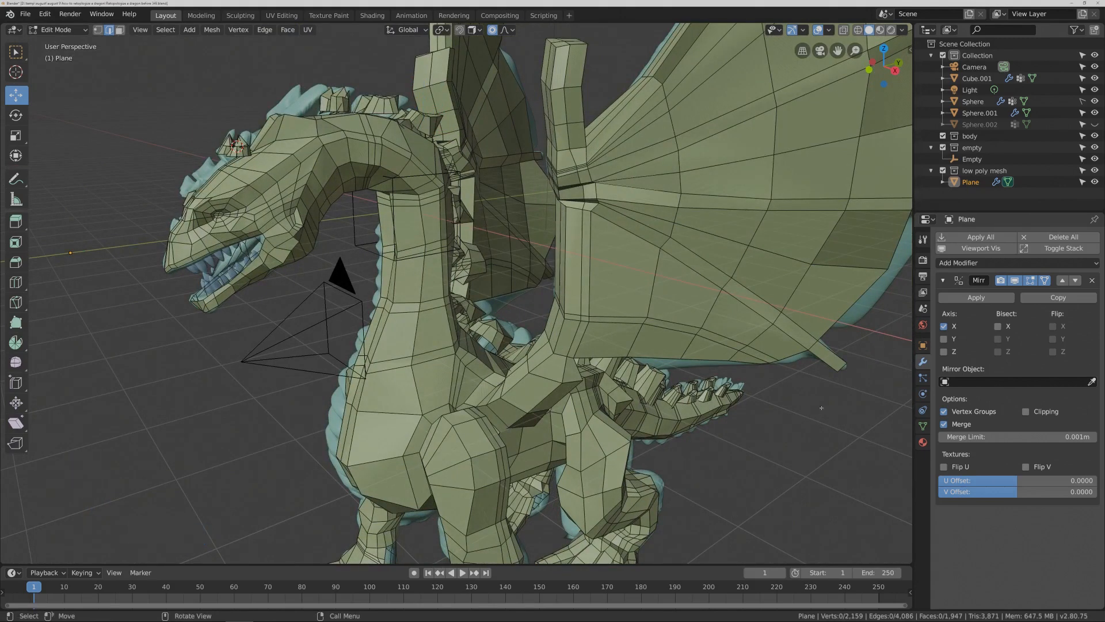
- Select the whole linked spike on top of the head and move it -0.344 m along Z
middle_click_drag(824, 393, 824, 374, "ctrl")
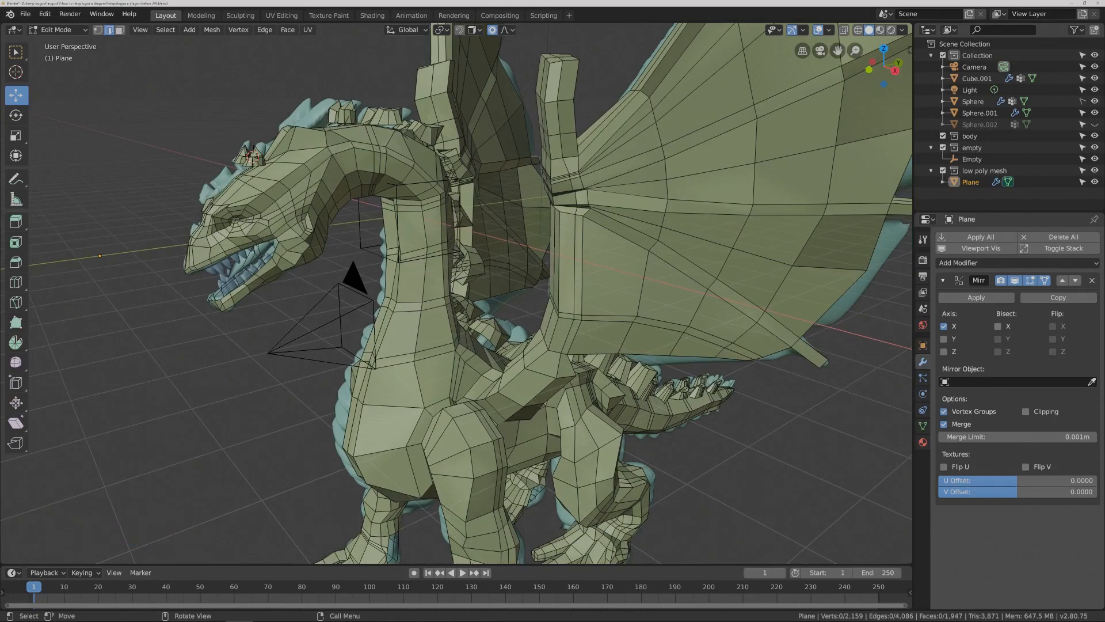
key("l")
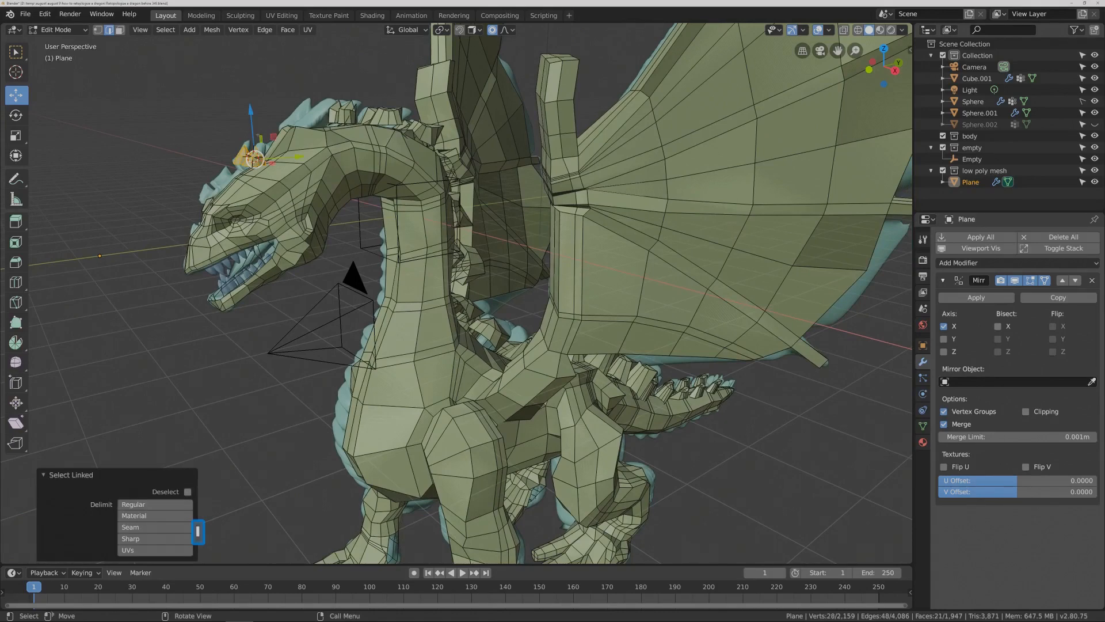
left_click_drag(251, 112, 251, 157)
- Enlarge the head spike, raise it 0.159 m along Z, and scale it by a further 1.158
middle_click_drag(252, 156, 327, 197)
key("s")
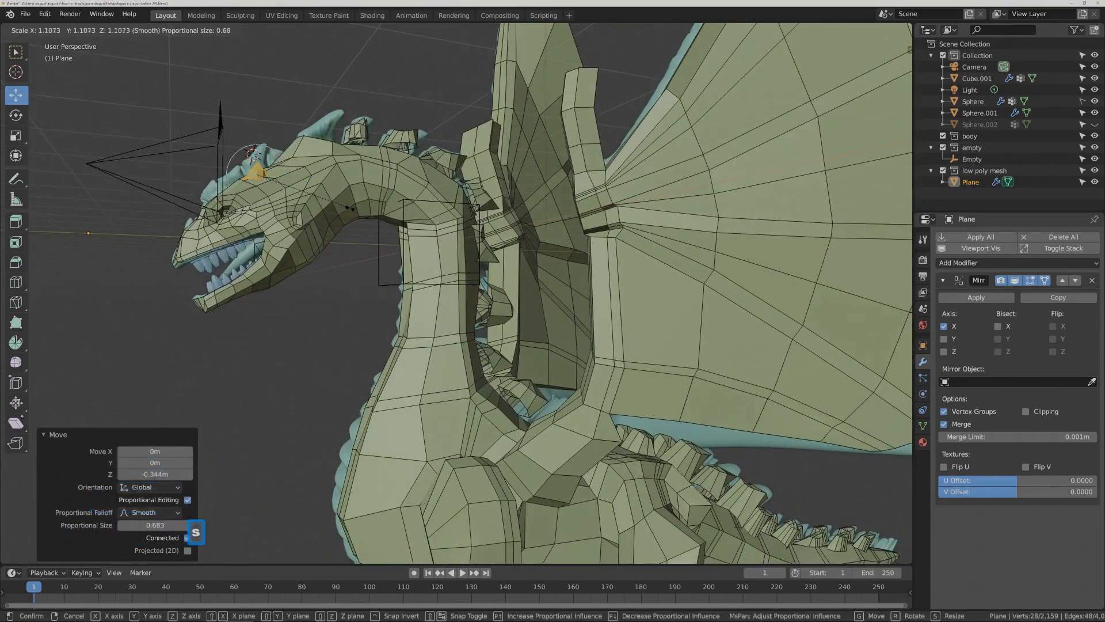
left_click(385, 226)
left_click_drag(260, 135, 260, 128)
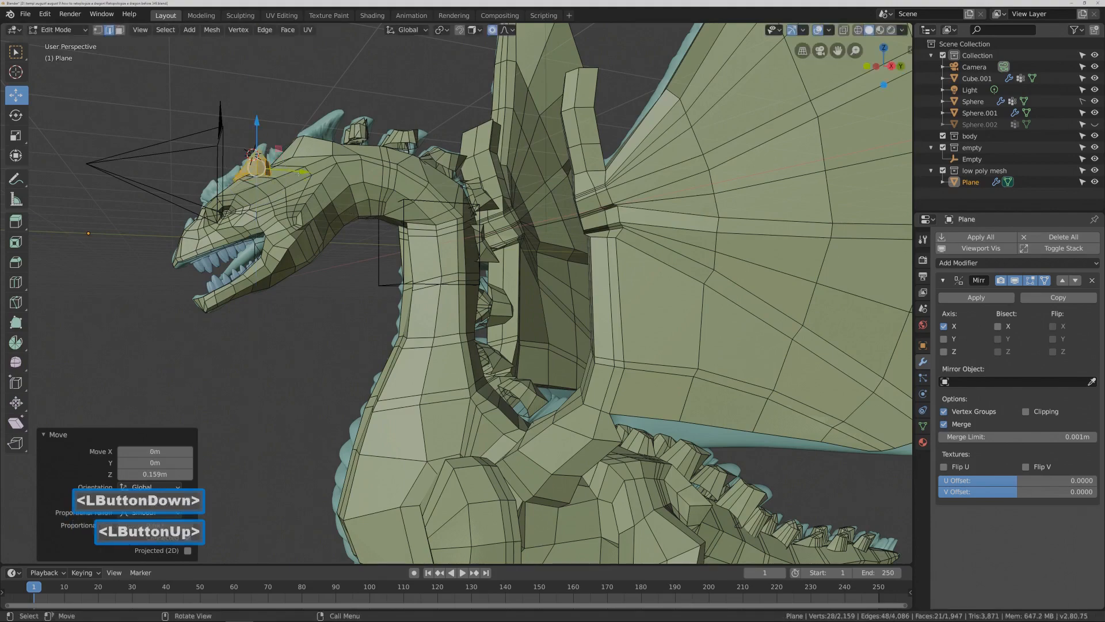
key("s")
left_click(313, 196)
- Nudge the head spike along X, scale it on the X axis only, and clear the selection
middle_click_drag(314, 197, 845, 422)
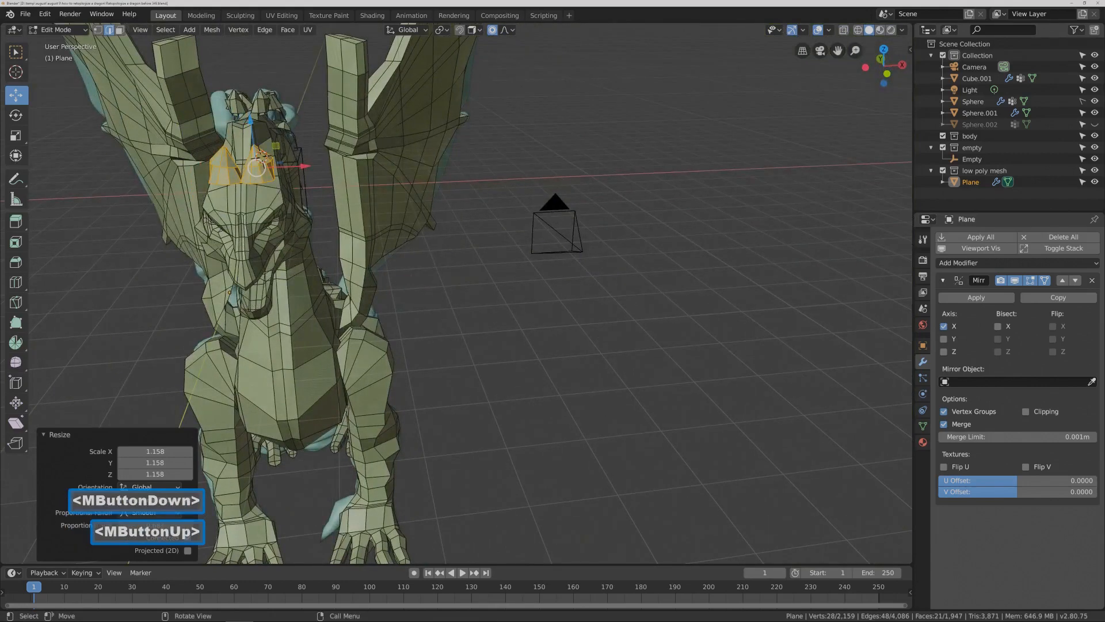
left_click_drag(305, 166, 304, 170)
key("s")
key("x")
left_click(324, 187)
middle_click_drag(324, 186, 72, 138)
left_click(824, 398)
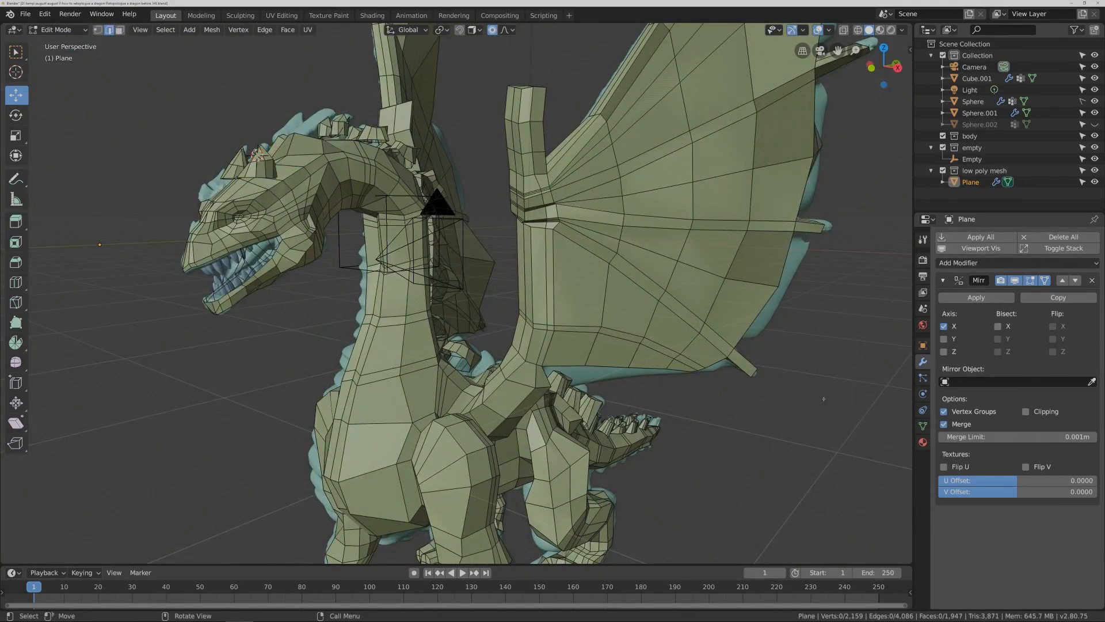
- Switch the low-poly mesh to Object Mode and make the high-poly Sphere object selectable
key("Pause")
left_click(58, 30)
left_click(58, 43)
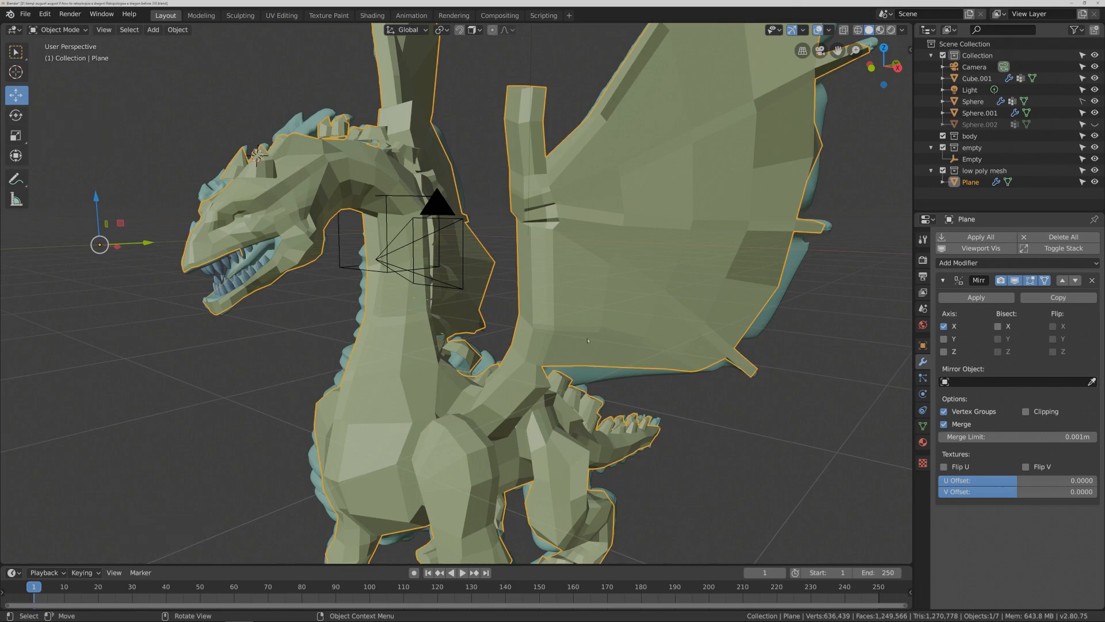
middle_click_drag(660, 287, 688, 315, "ctrl")
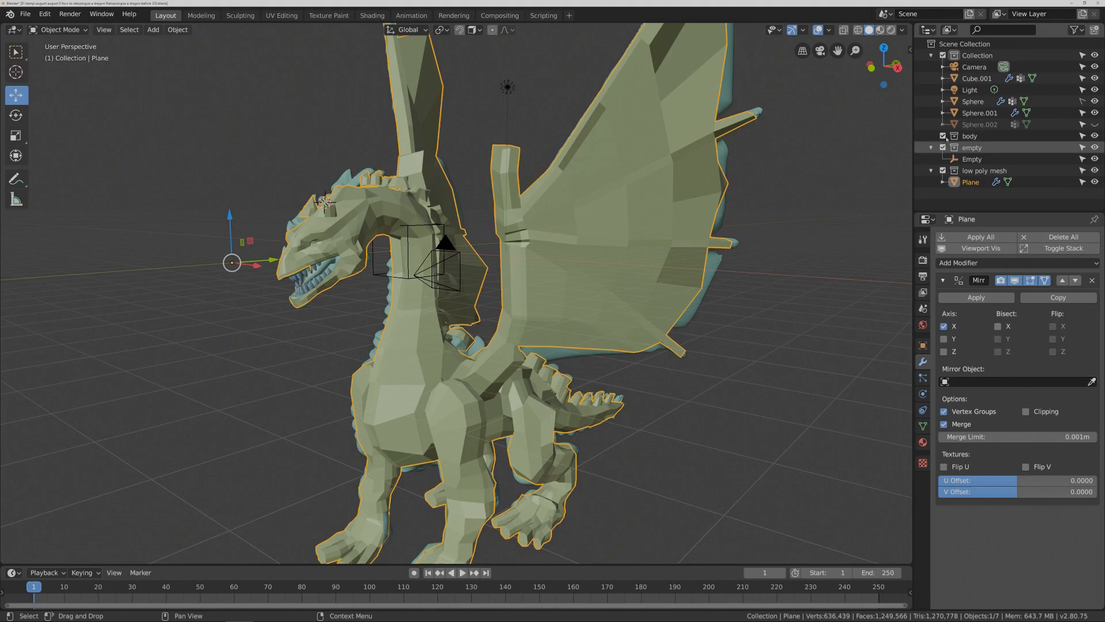
left_click(1078, 102)
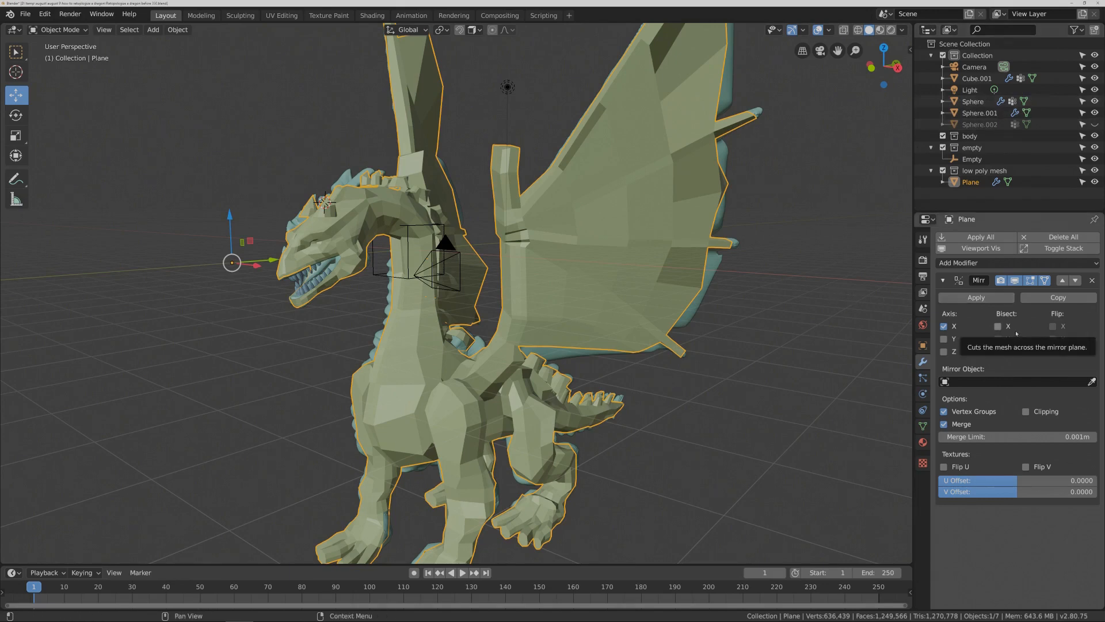
- Add a Subdivision Surface modifier and a Shrinkwrap modifier to the low-poly mesh after the Mirror modifier
left_click(1095, 263)
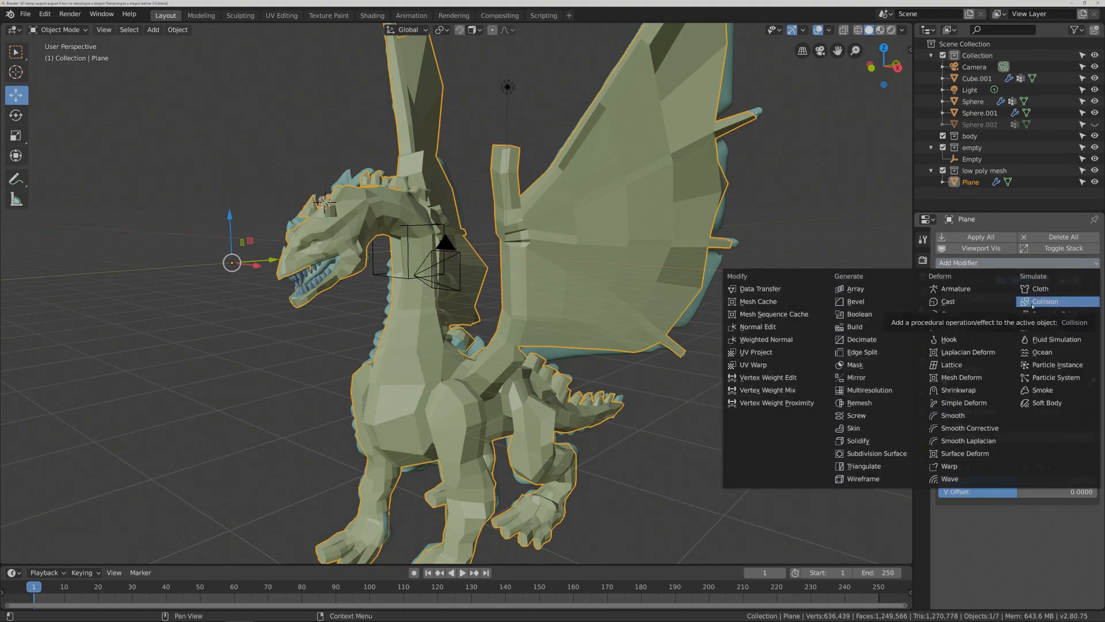
left_click(914, 454)
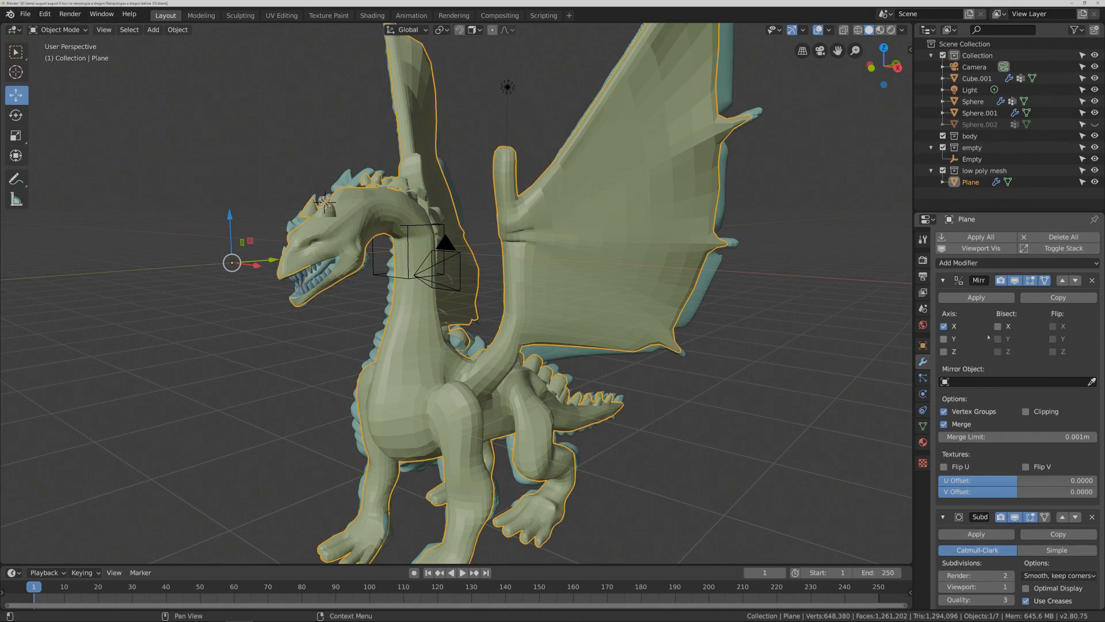
left_click(1097, 263)
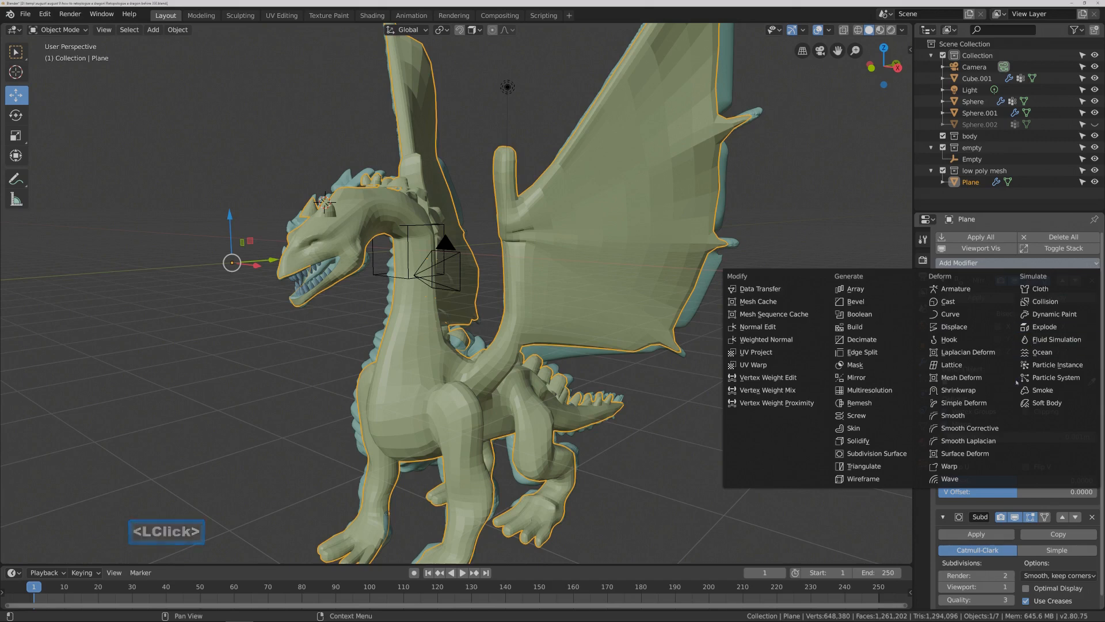
left_click(1003, 393)
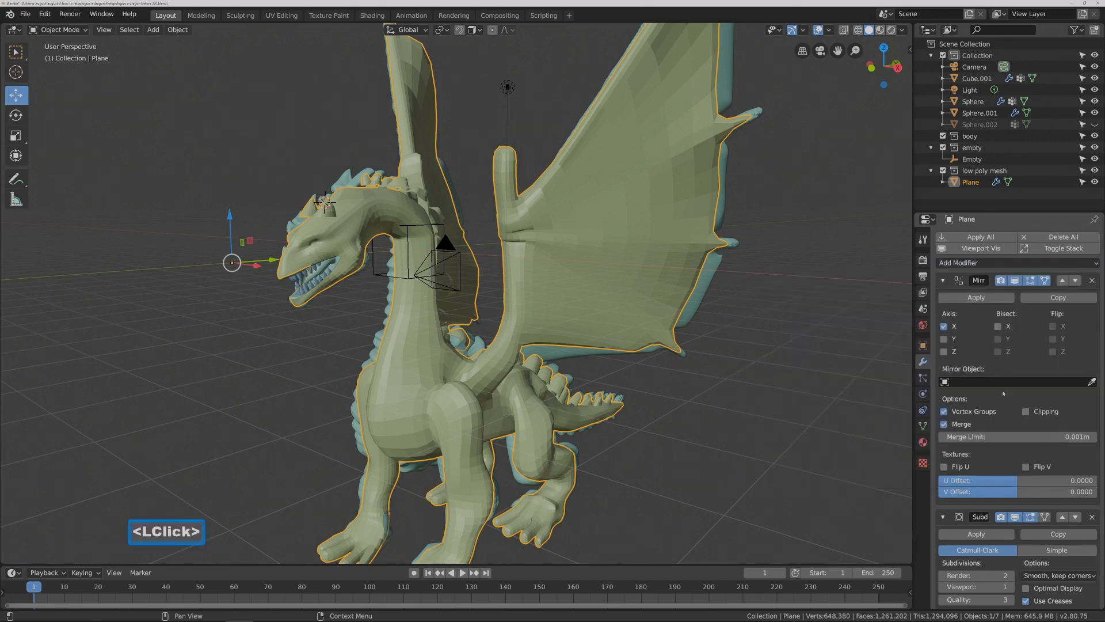
scroll(1008, 409, "down", 10)
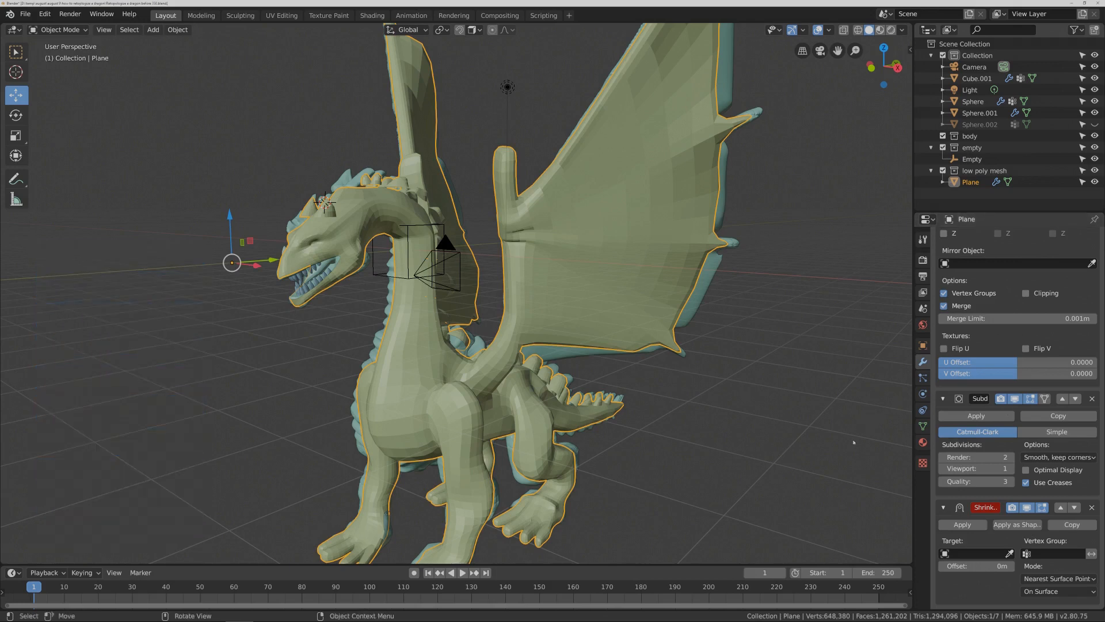
key("Pause")
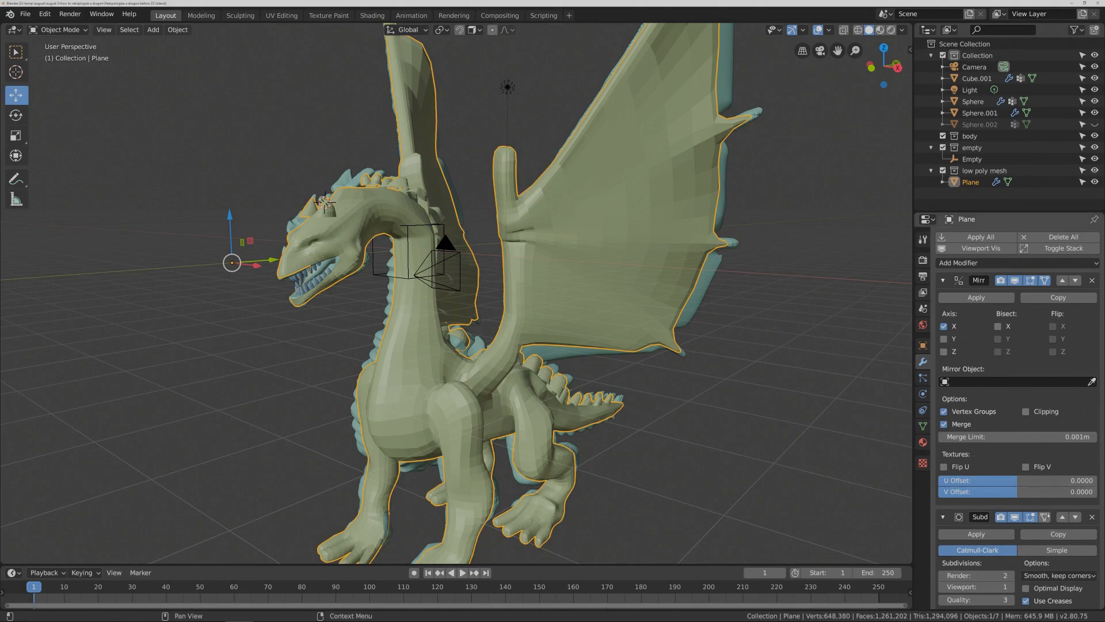
- Enable on-cage display for the Subdivision Surface modifier and set the high-poly Sphere as the Shrinkwrap target
scroll(1047, 515, "down", 5)
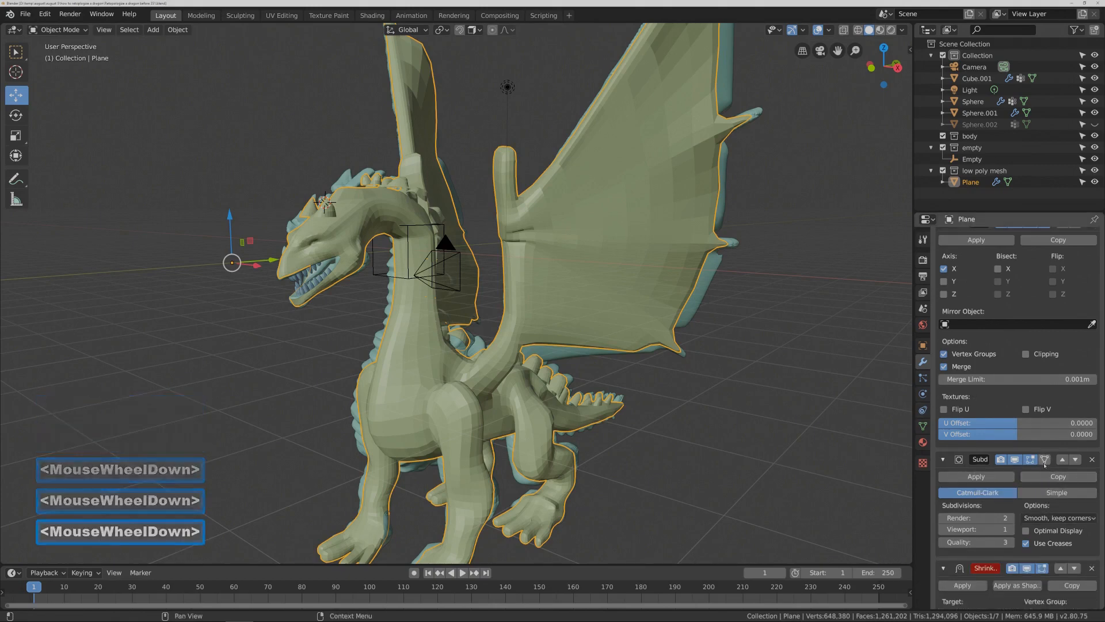
left_click(1044, 460)
scroll(1045, 464, "down", 7)
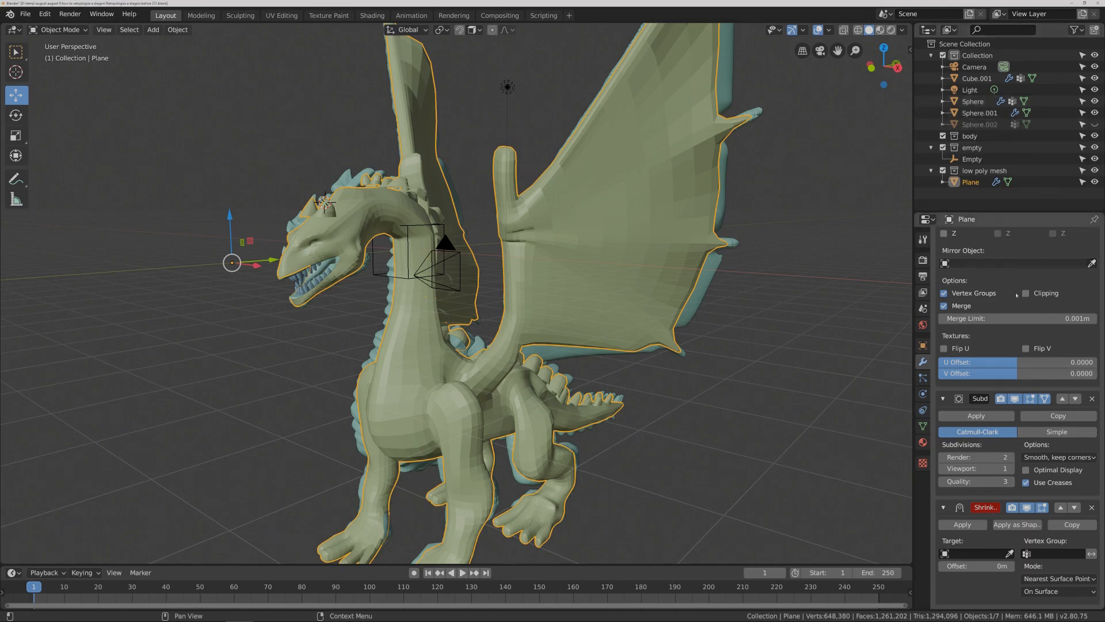
left_click(1009, 553)
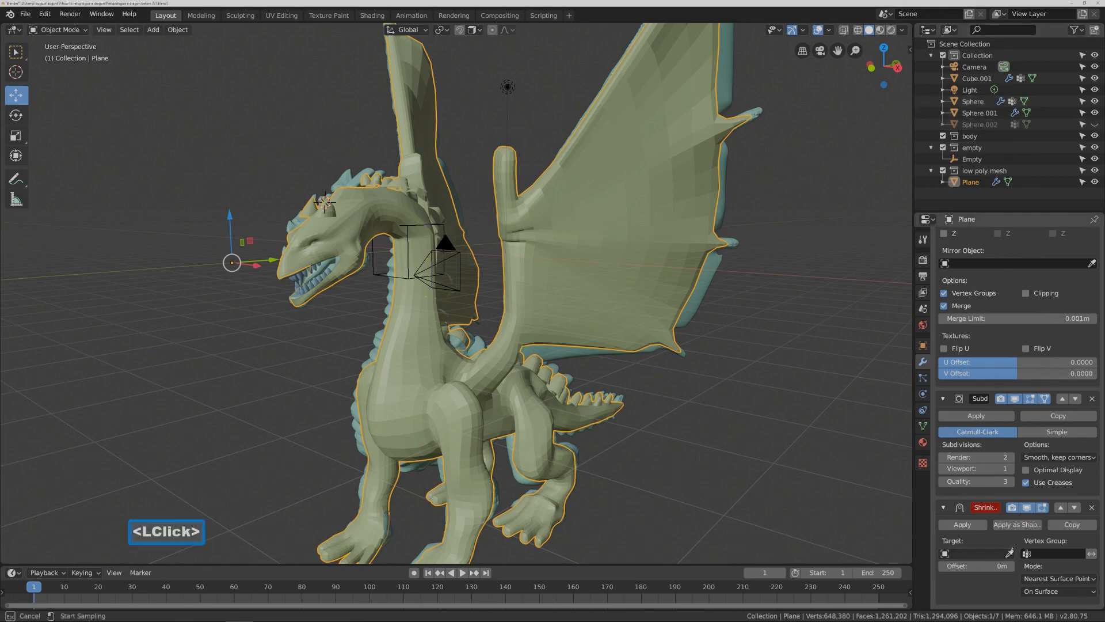
left_click(710, 274)
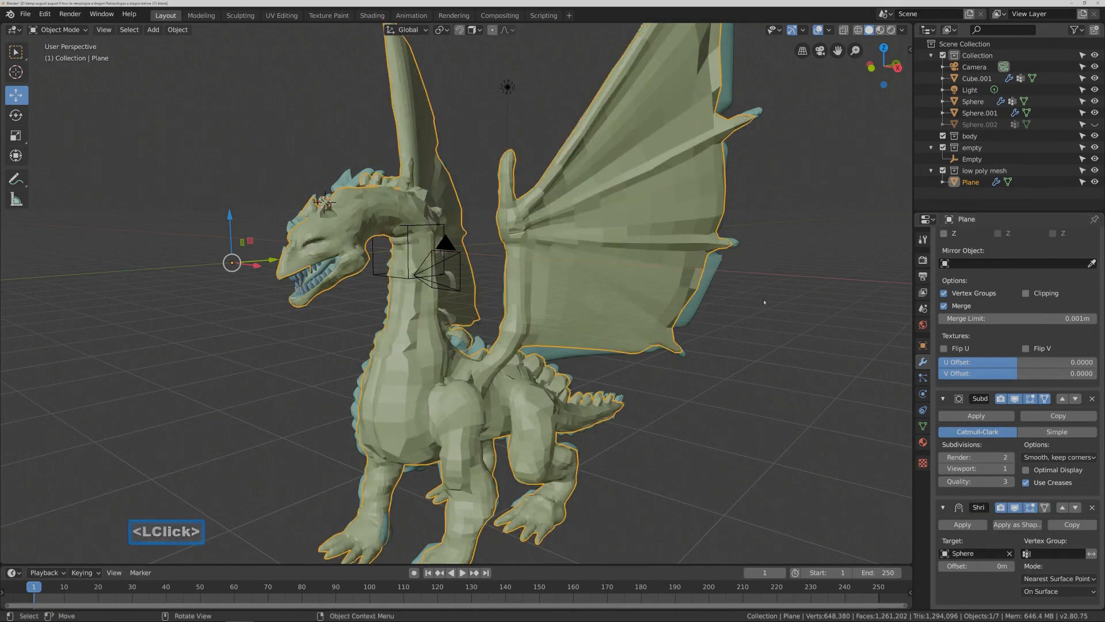
- Enter Edit Mode on the low-poly mesh and enable on-cage display for the Shrinkwrap modifier
key("Pause")
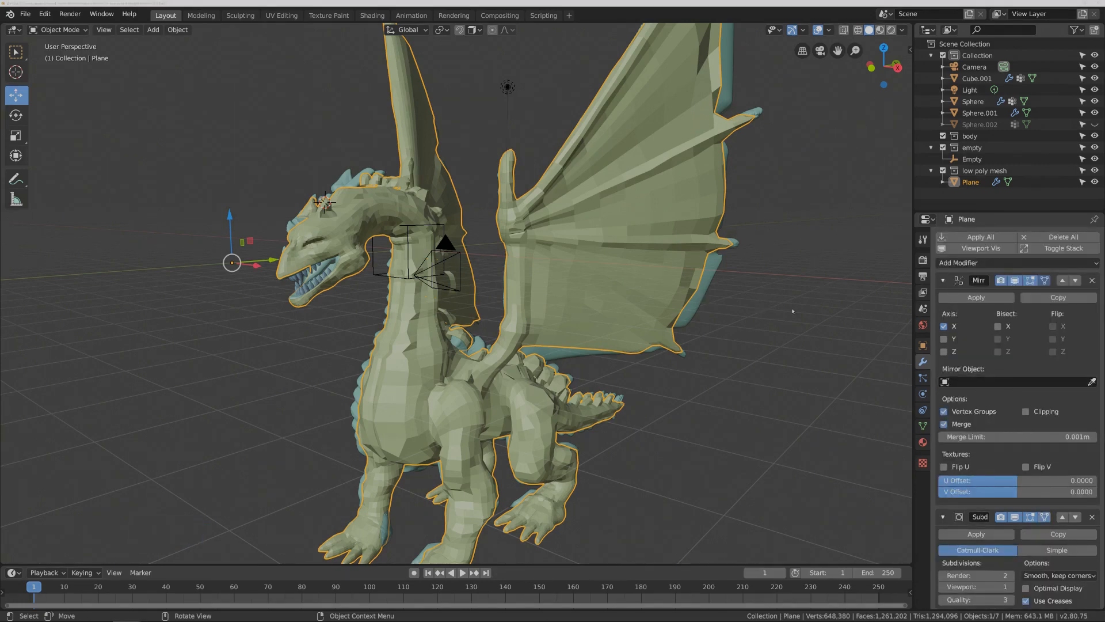
left_click(81, 30)
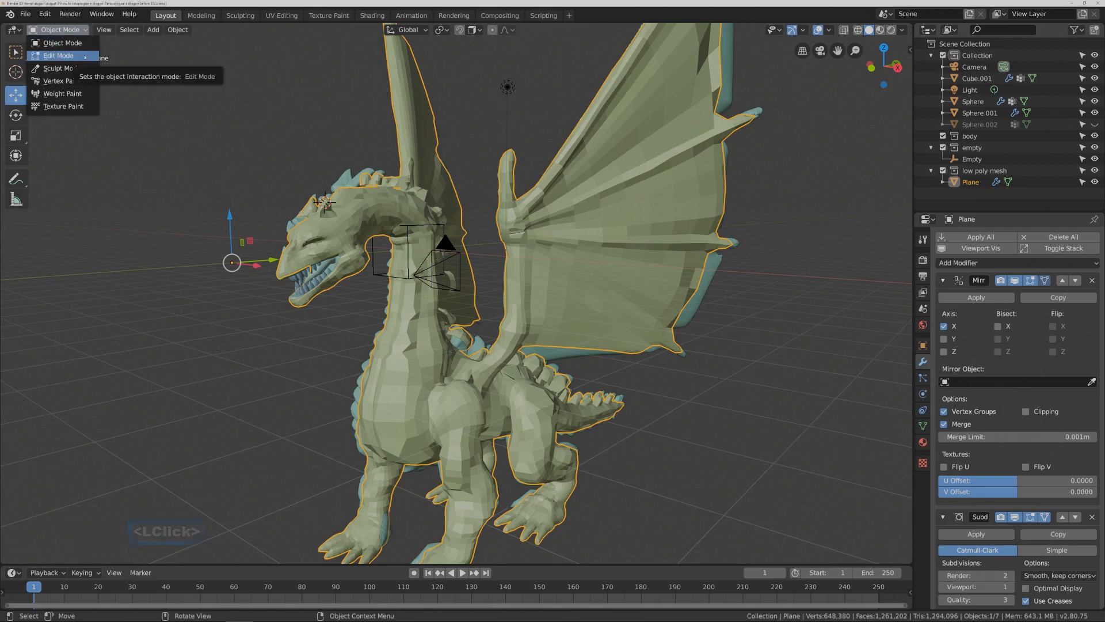
left_click(85, 56)
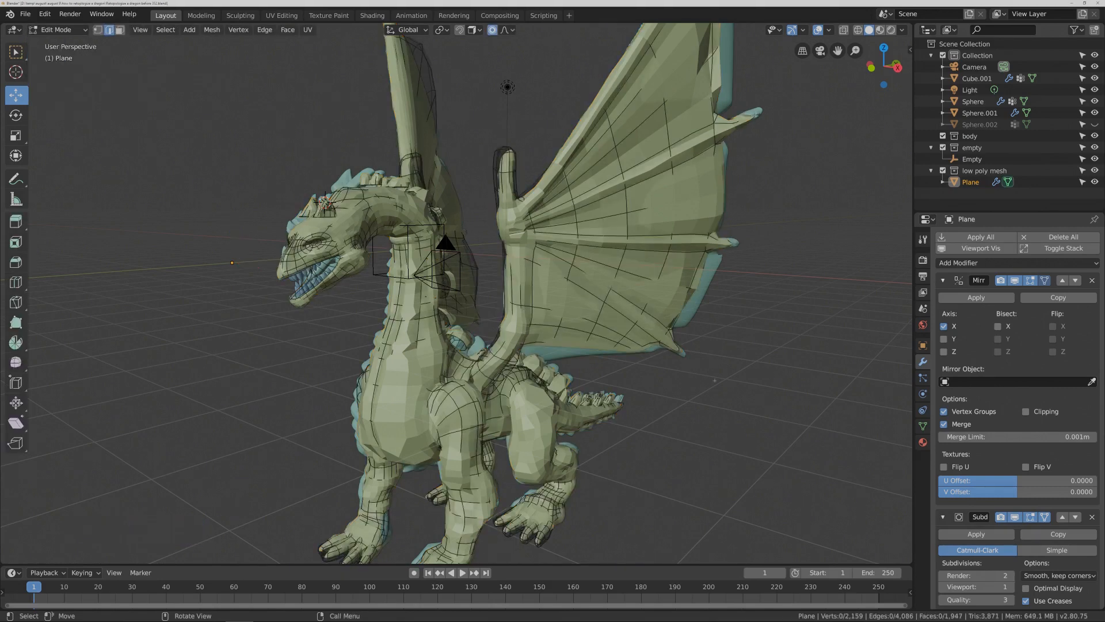
scroll(1064, 500, "down", 10)
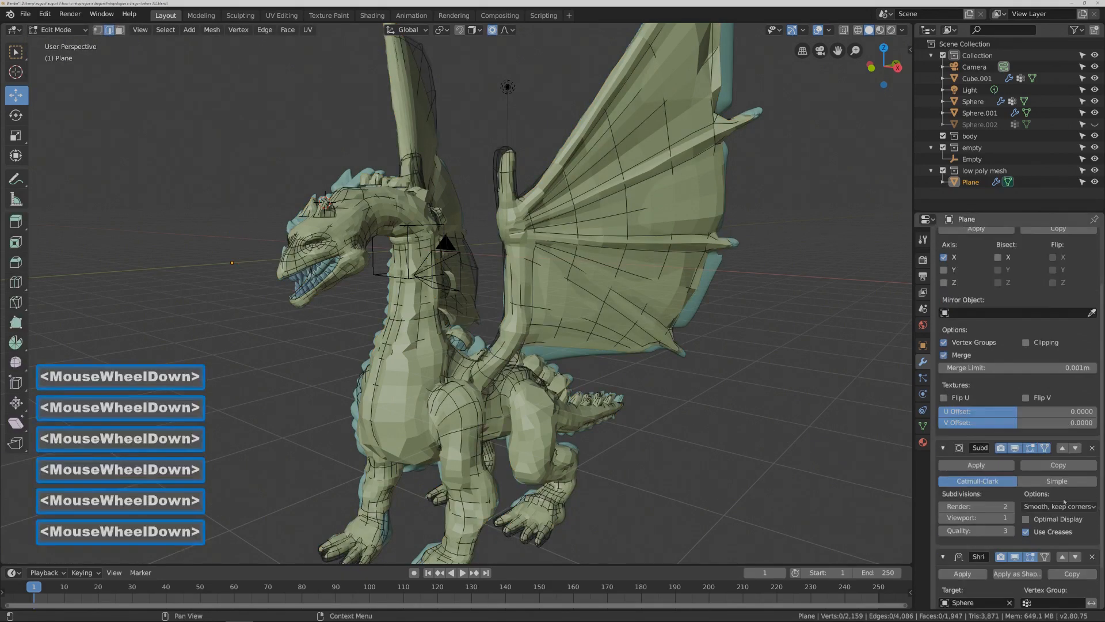
left_click(1045, 507)
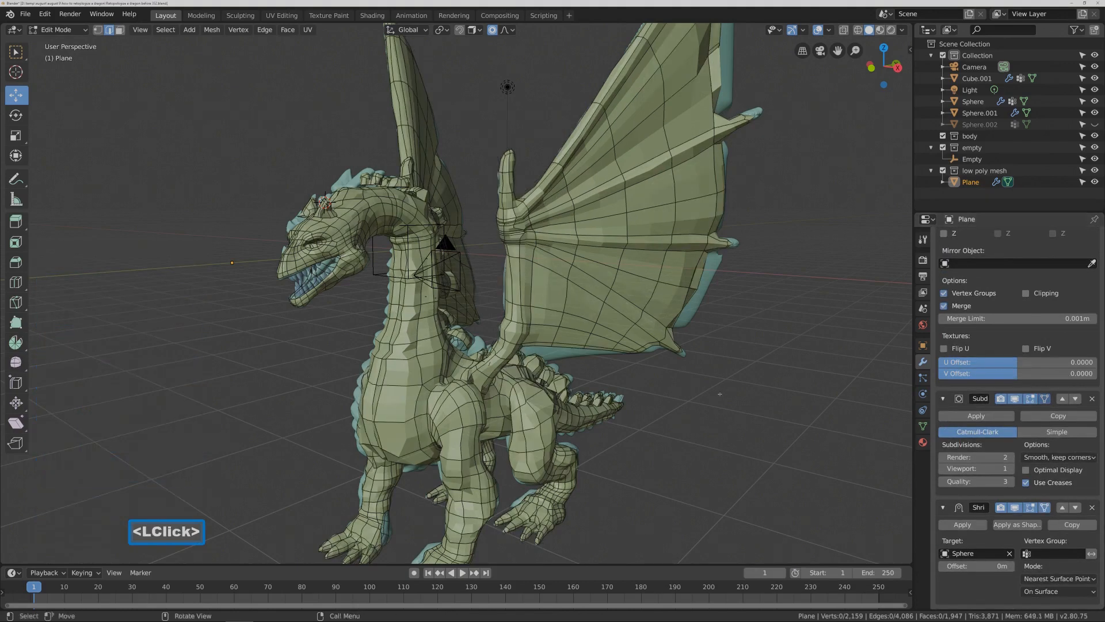
- Select all vertices of the low-poly mesh and clean them up with Merge by Distance
left_click(98, 29)
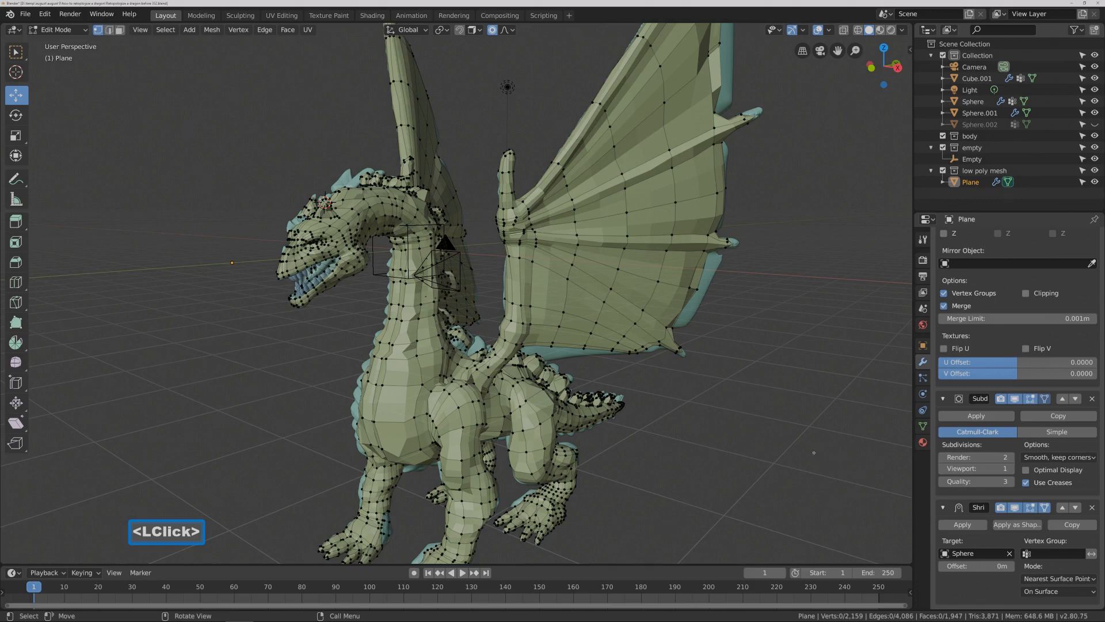
key("a")
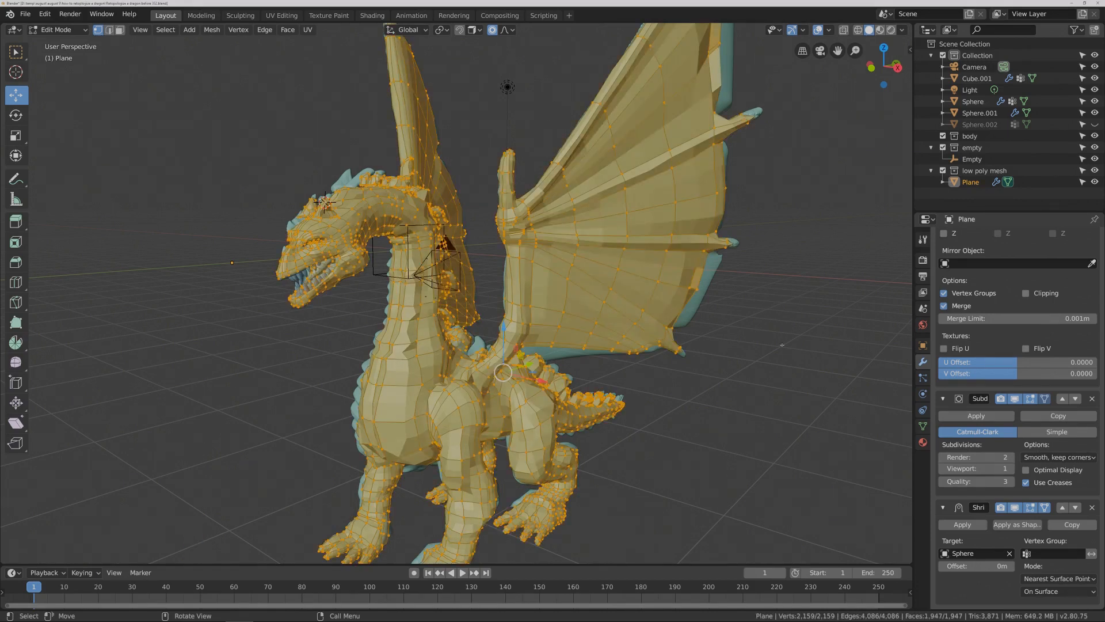
middle_click_drag(794, 371, 763, 277, "shift")
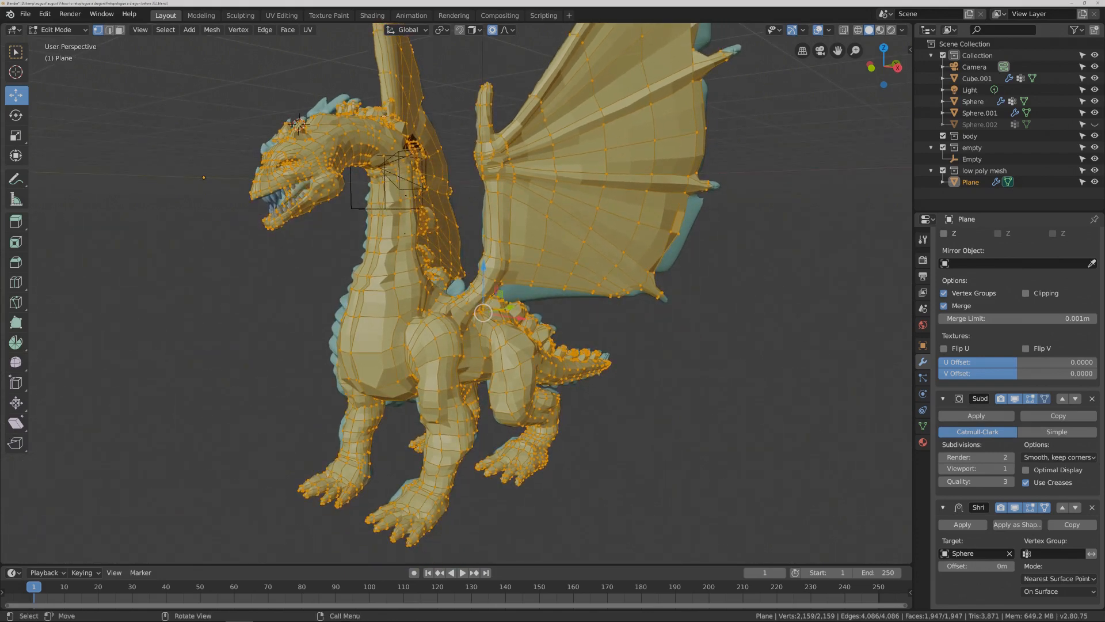
left_click(212, 29)
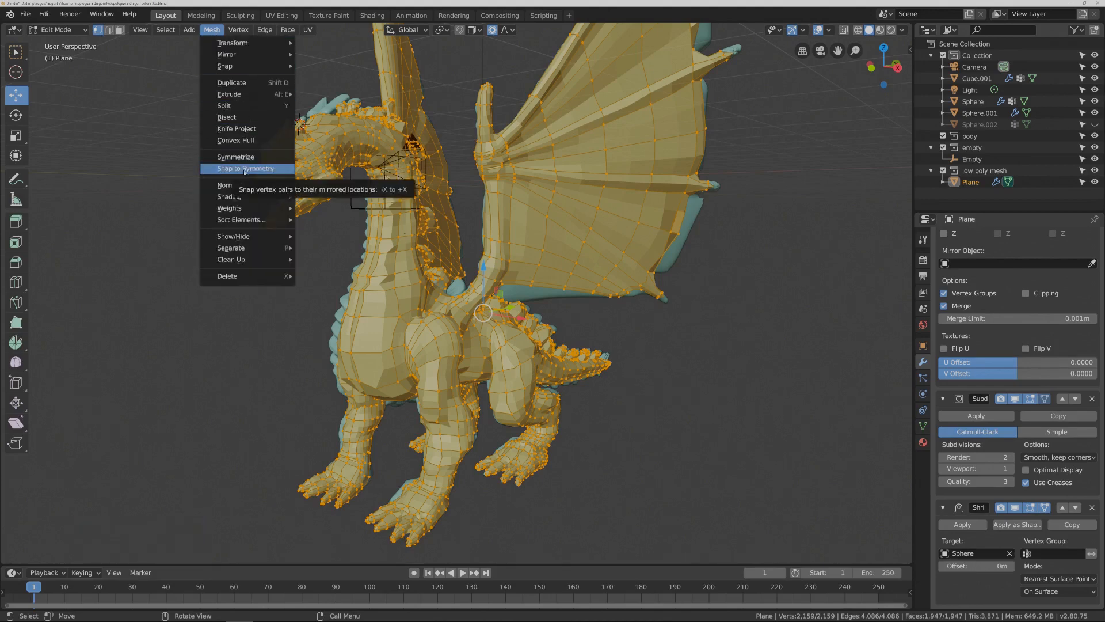
mouse_move(236, 260)
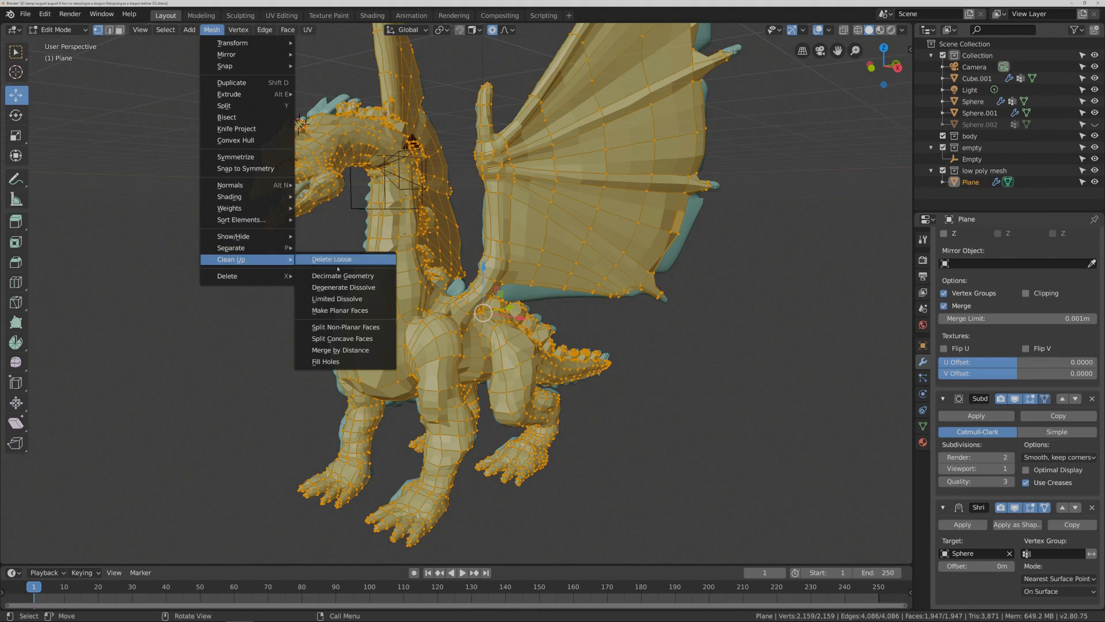
left_click(378, 349)
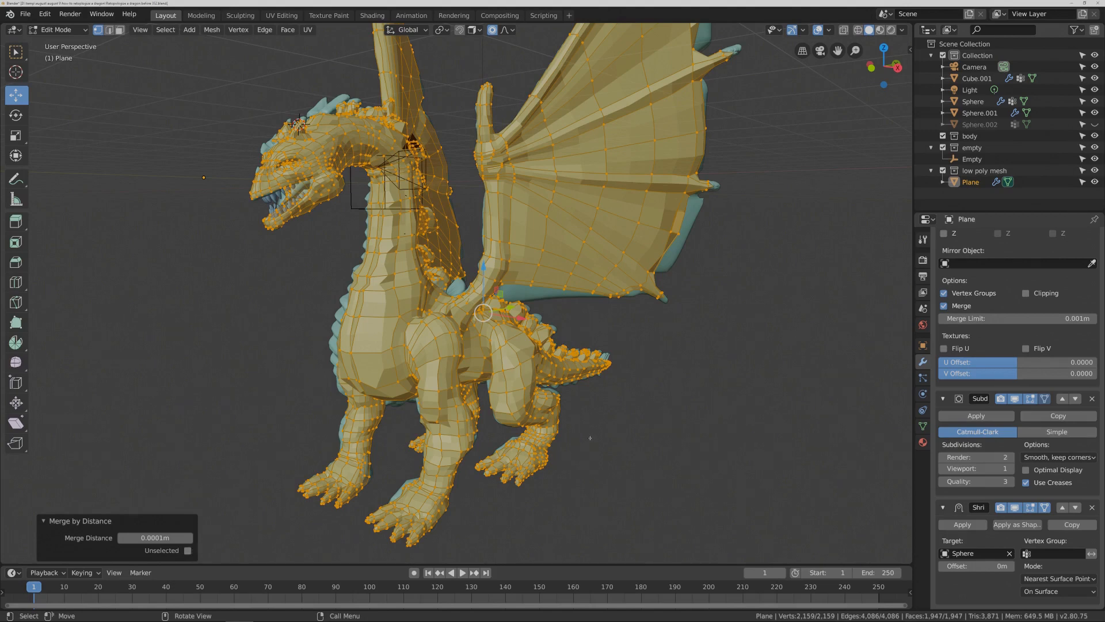
- Turn off the Shrinkwrap modifier's viewport display while viewing the dragon's tail from below
middle_click_drag(483, 313, 460, 167)
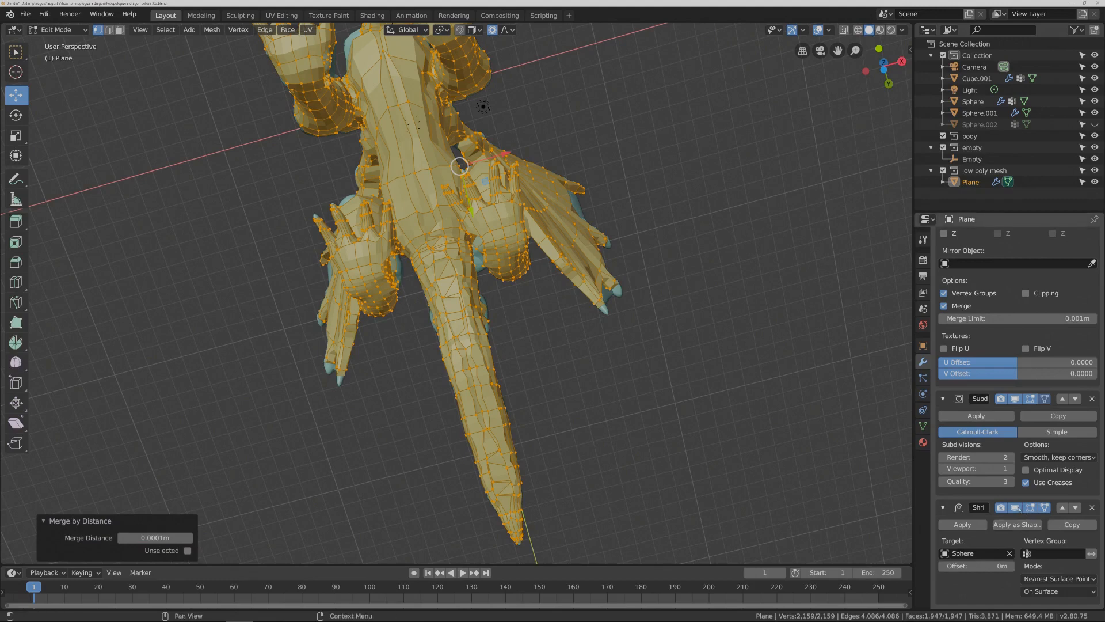
left_click(1015, 507)
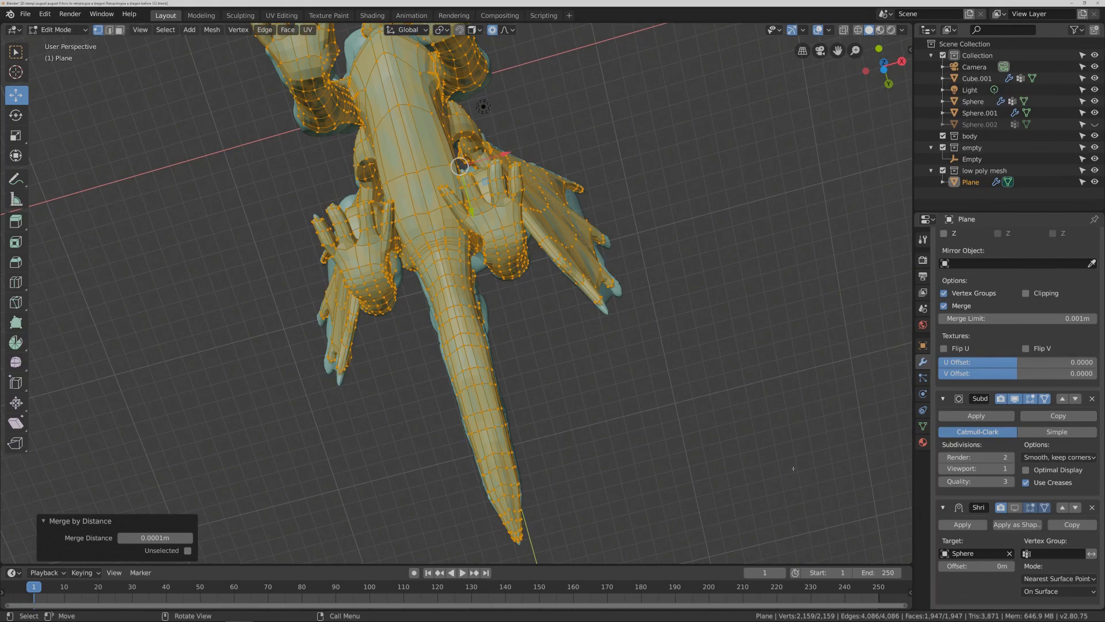
key("Pause")
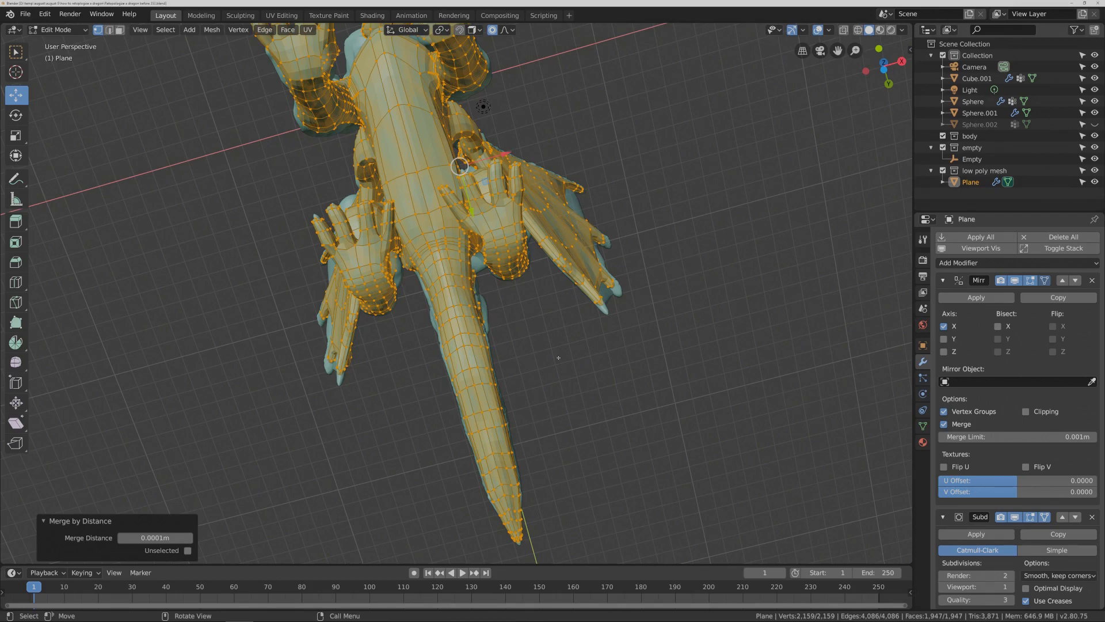
- Circle-select the vertices along the underside of the tail, from its base to the tip
left_click(559, 358)
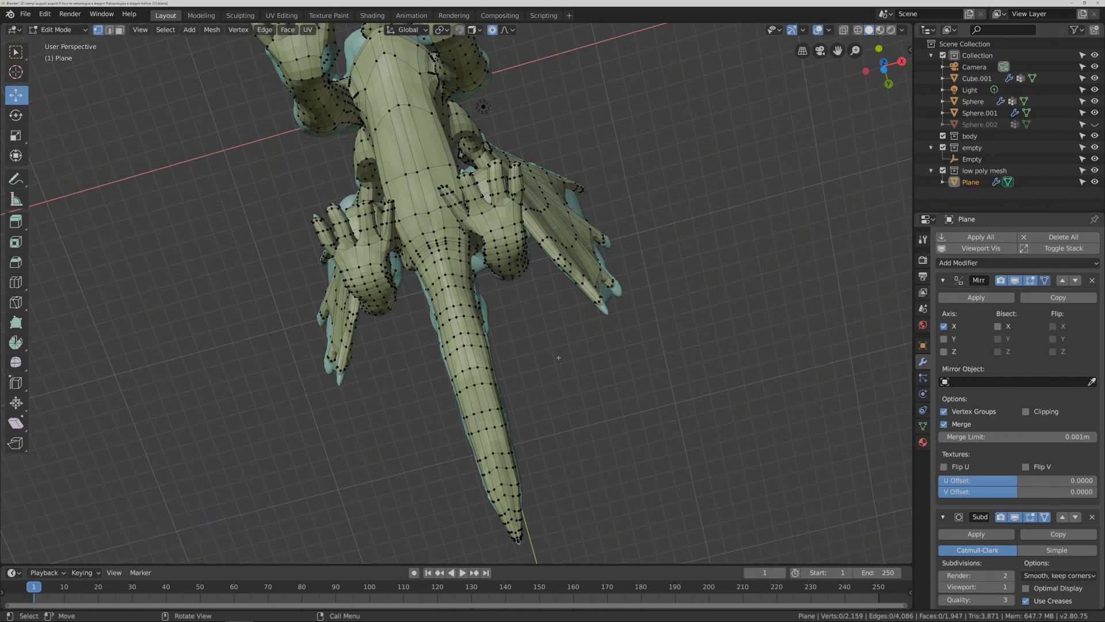
key("c")
left_click(440, 240)
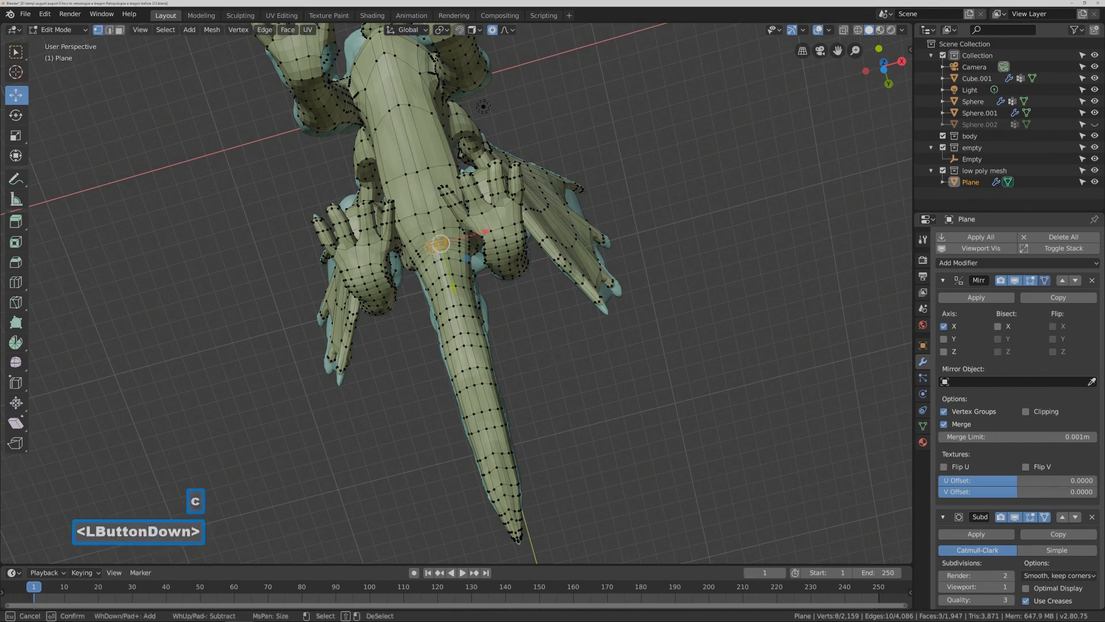
mouse_move(440, 241)
left_mouse_down()
mouse_move(496, 406)
mouse_move(515, 518)
mouse_move(511, 451)
mouse_move(504, 484)
mouse_move(521, 541)
mouse_move(451, 328)
left_mouse_up()
left_click_drag(489, 404, 486, 390)
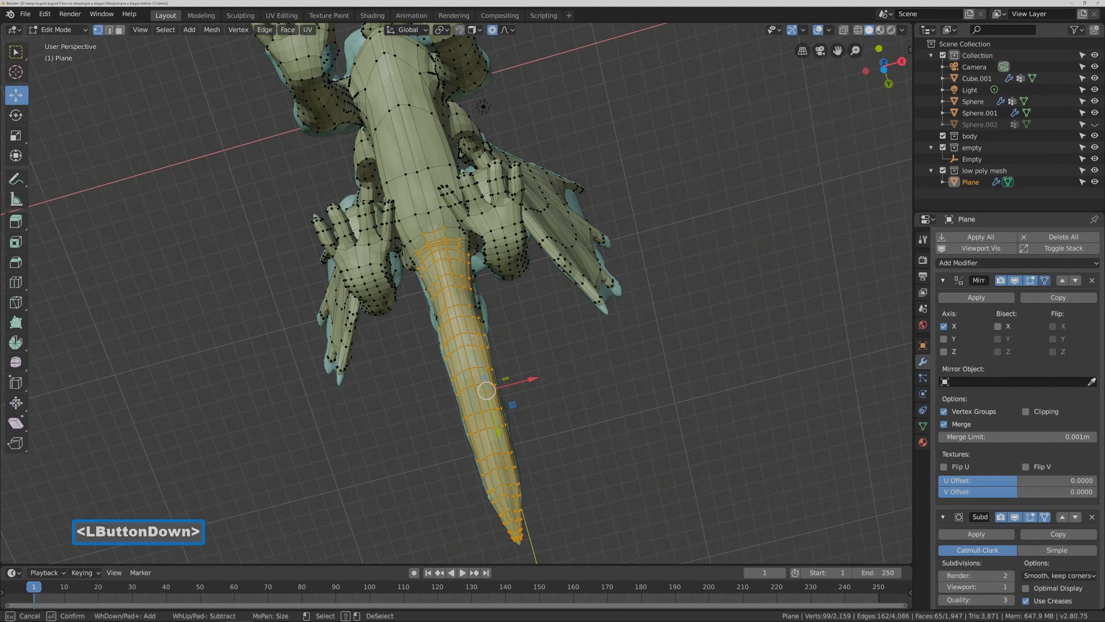
left_click_drag(487, 391, 486, 390)
right_click(596, 379)
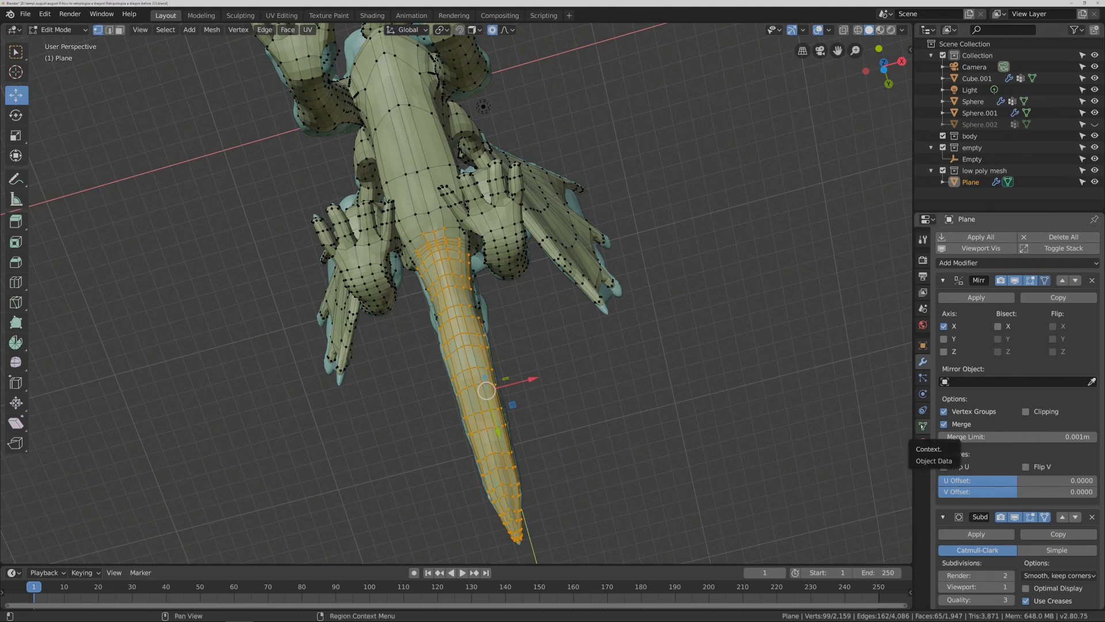
- Create a vertex group on the low-poly mesh and assign the selected tail vertices to it
left_click(922, 426)
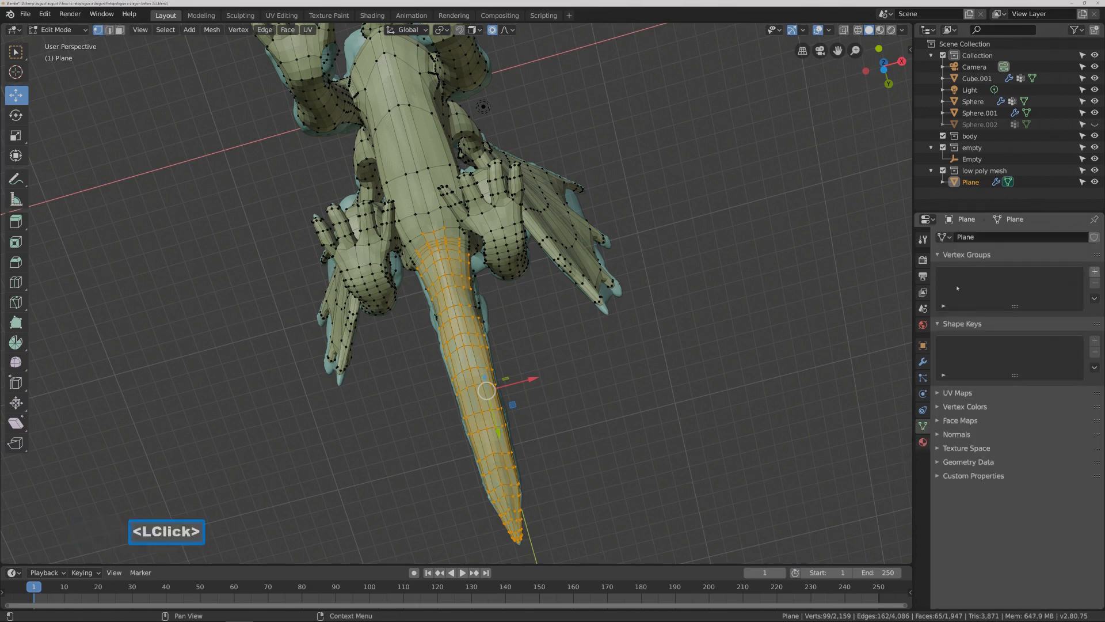
left_click(1094, 272)
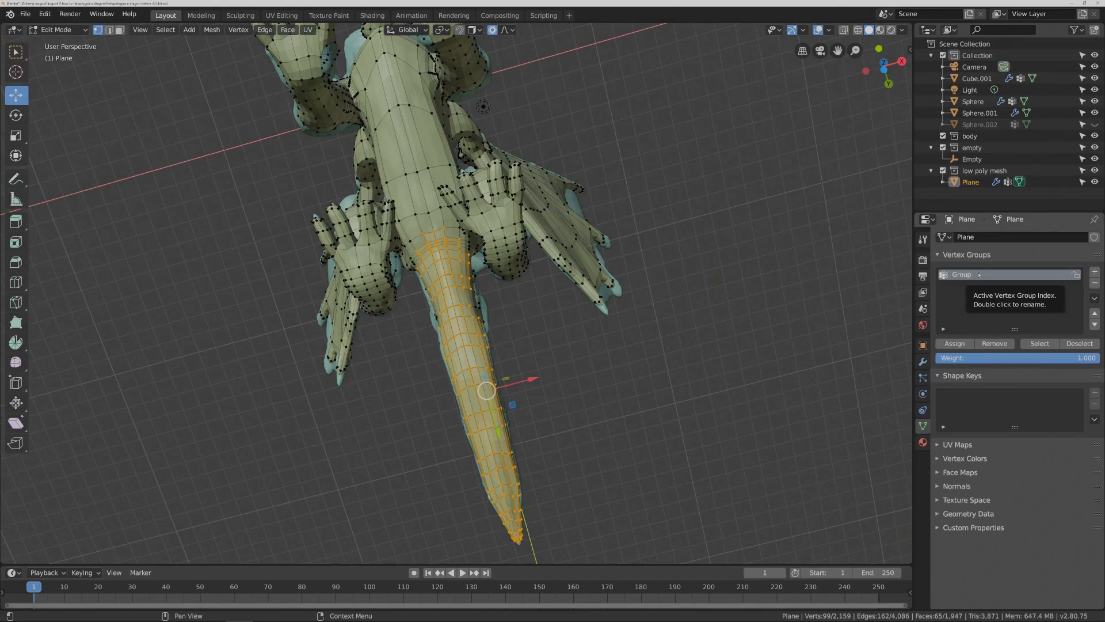
left_click(969, 344)
- Check the vertex group by clearing the selection, selecting the group's vertices, and deselecting them again
left_click(844, 348)
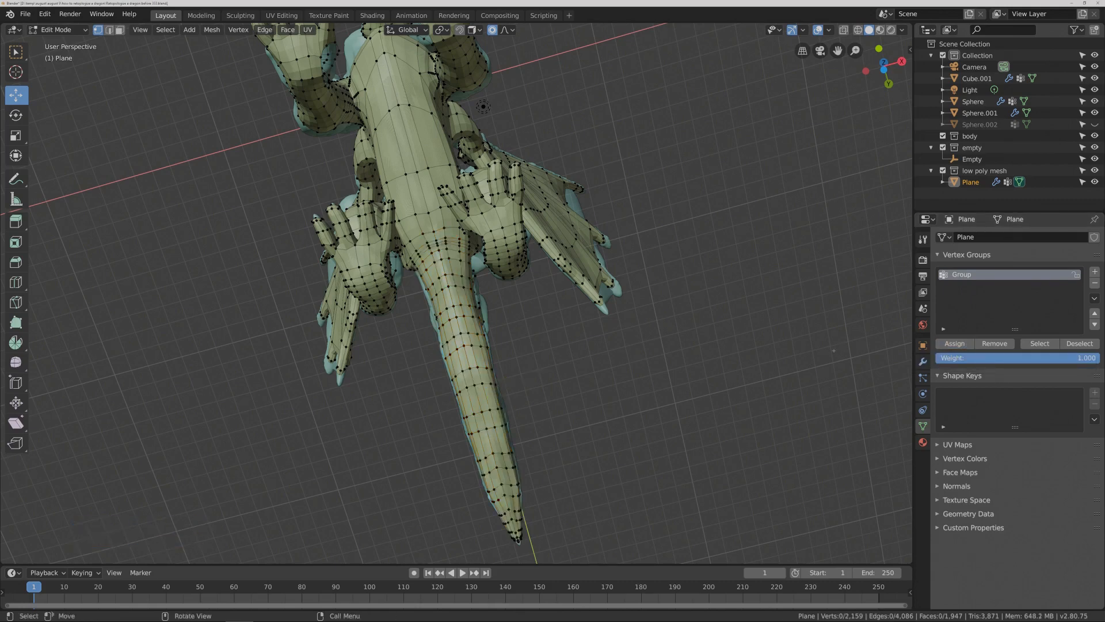
left_click(1039, 344)
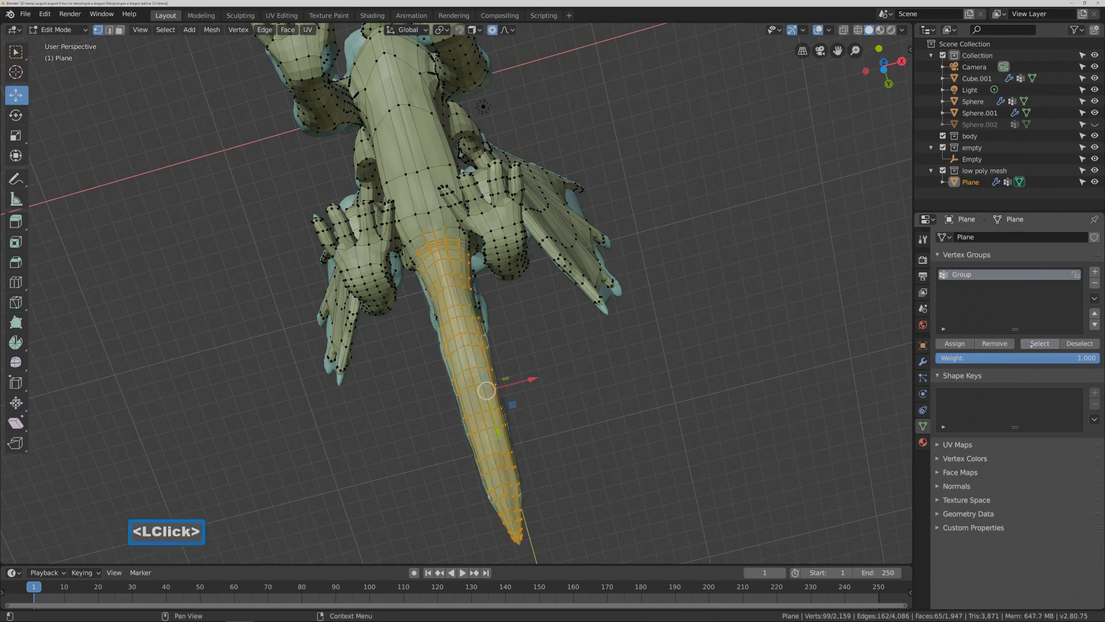
left_click(854, 341)
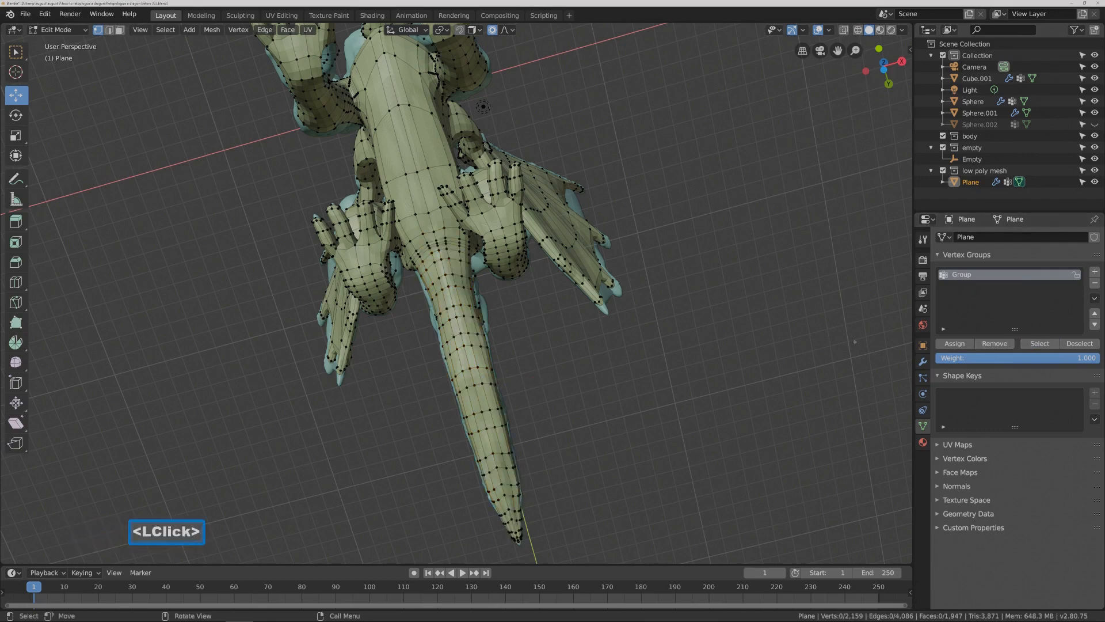
key("Pause")
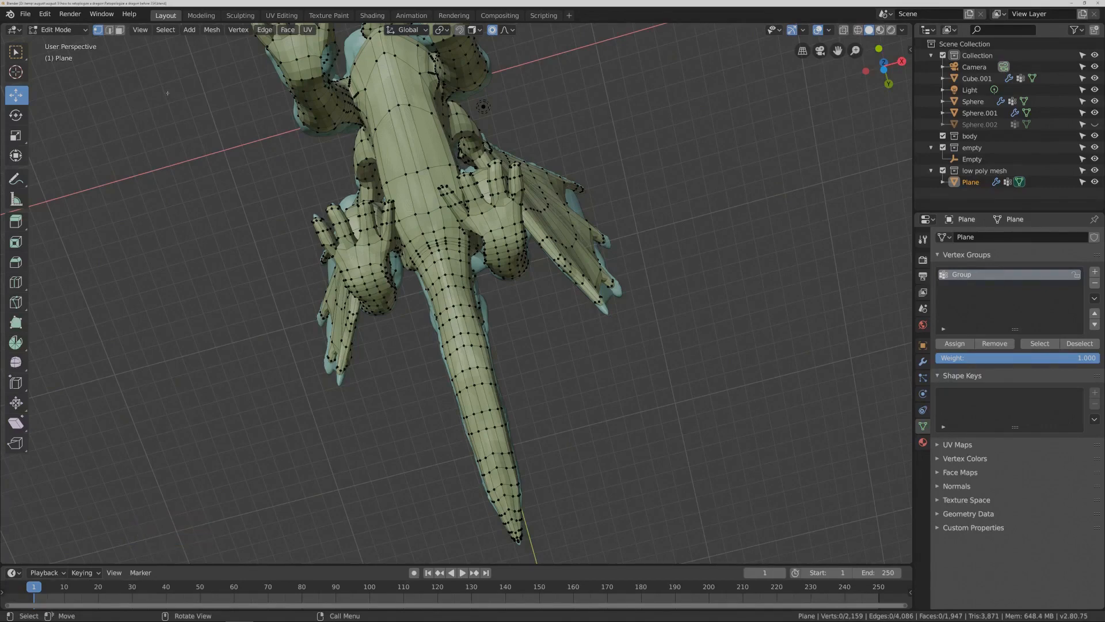
- Switch the low-poly mesh to Object Mode and turn the Shrinkwrap modifier's viewport display back on
left_click(81, 30)
left_click(88, 43)
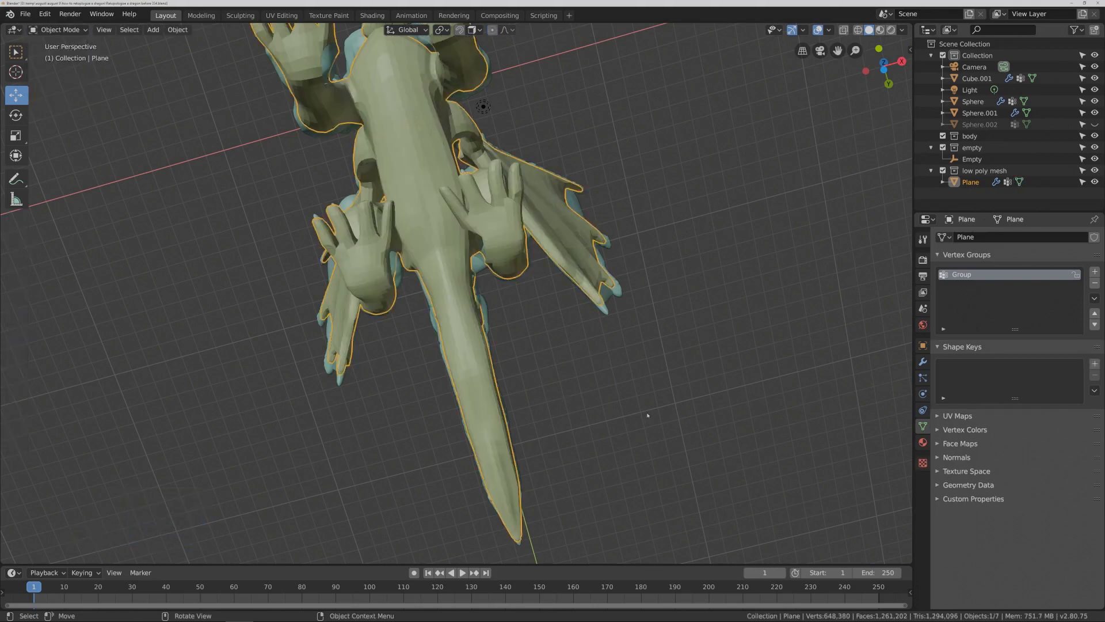
left_click(922, 363)
scroll(979, 504, "down", 10)
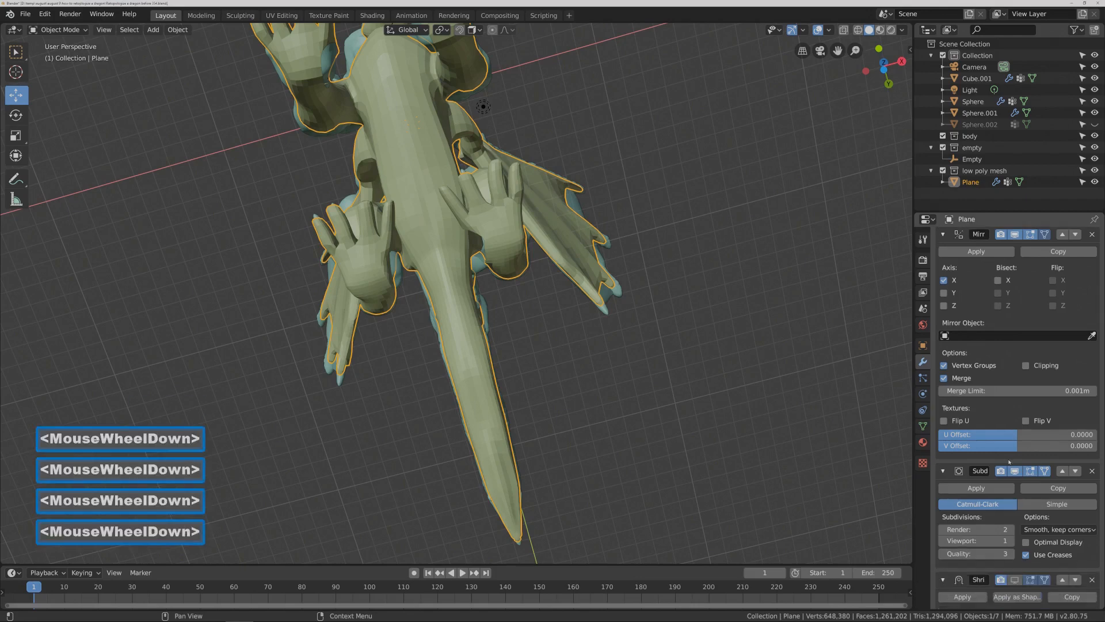
left_click(1014, 507)
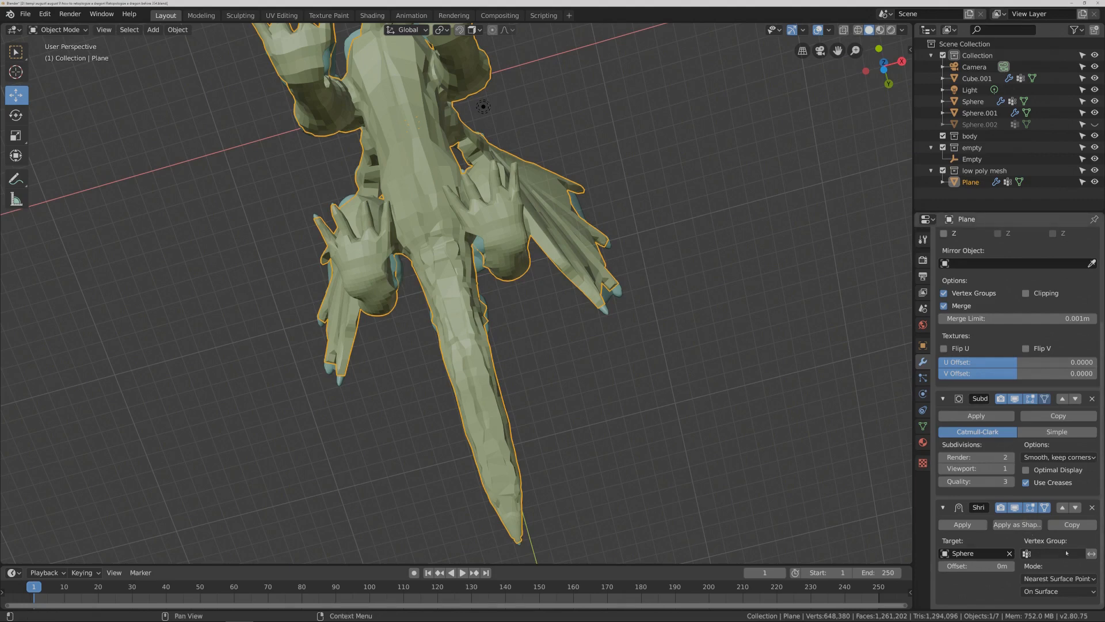
- Set the Shrinkwrap vertex group to Group, invert its influence, and return the low-poly mesh to Edit Mode
left_click(1028, 554)
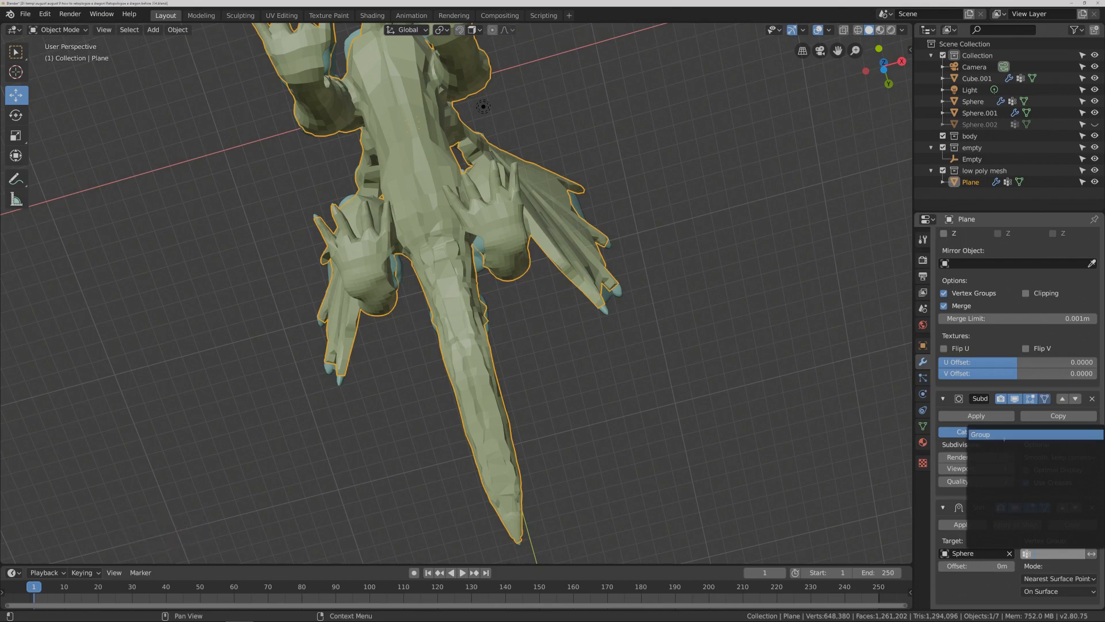
left_click(1006, 437)
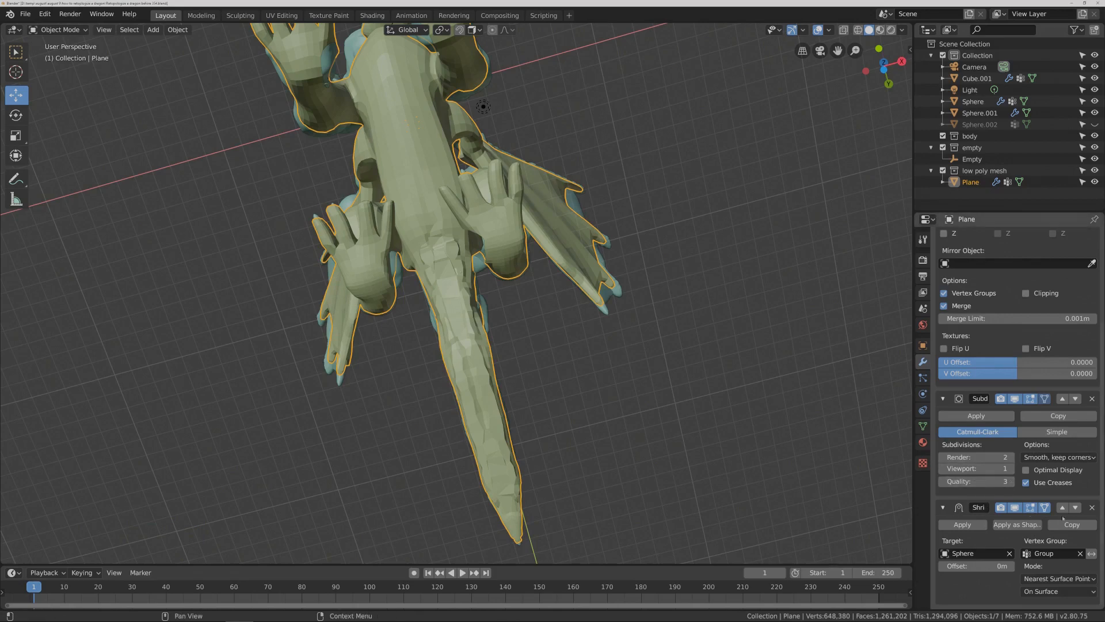
left_click(1091, 553)
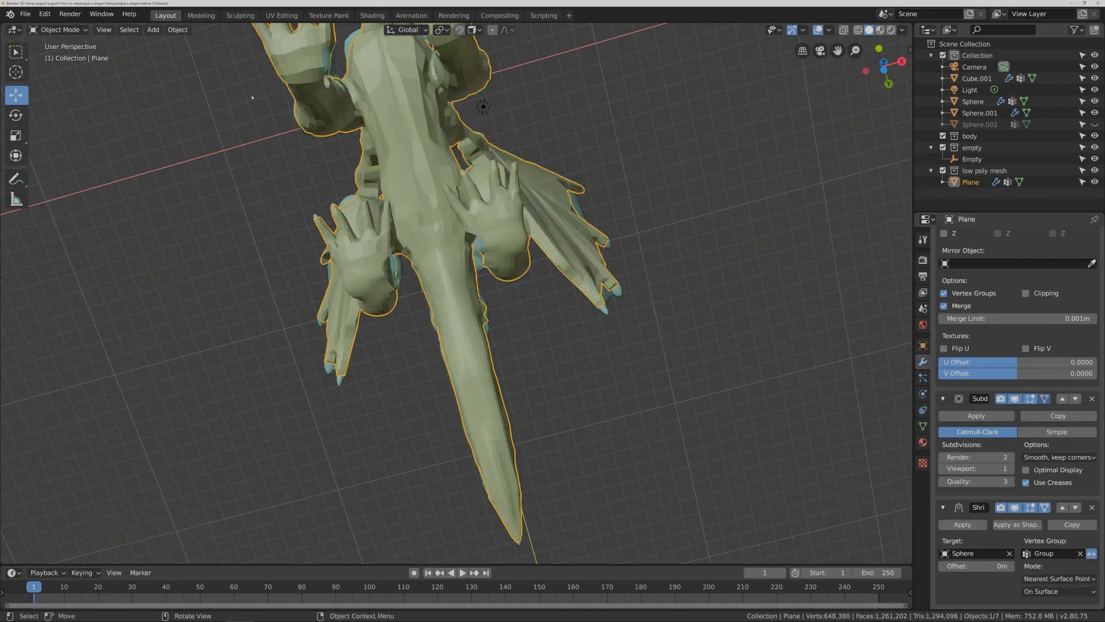
left_click(80, 30)
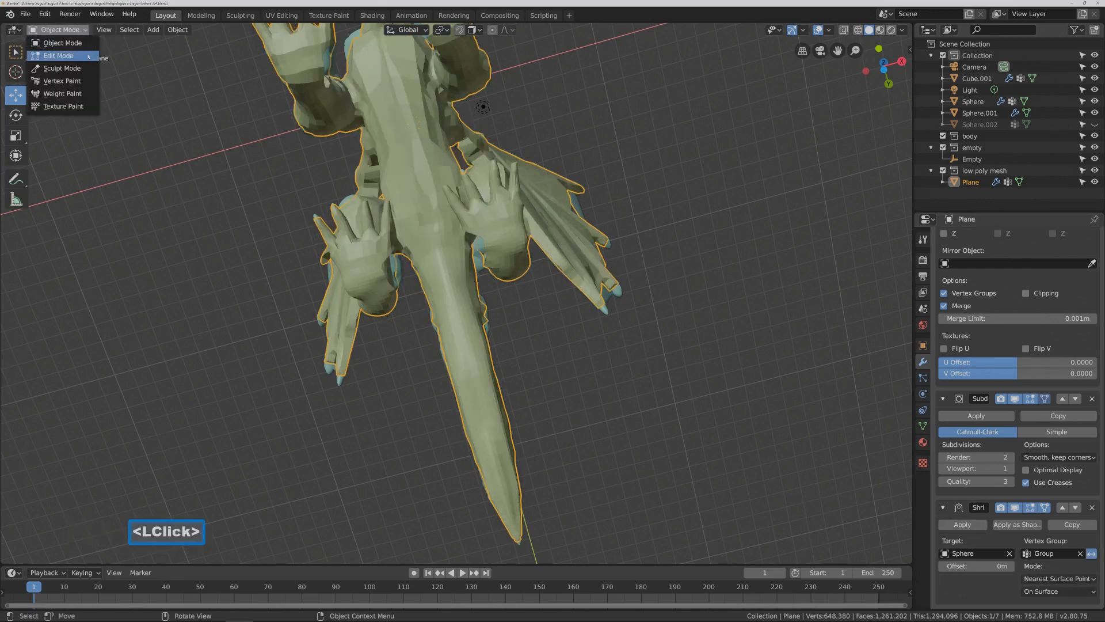
left_click(89, 56)
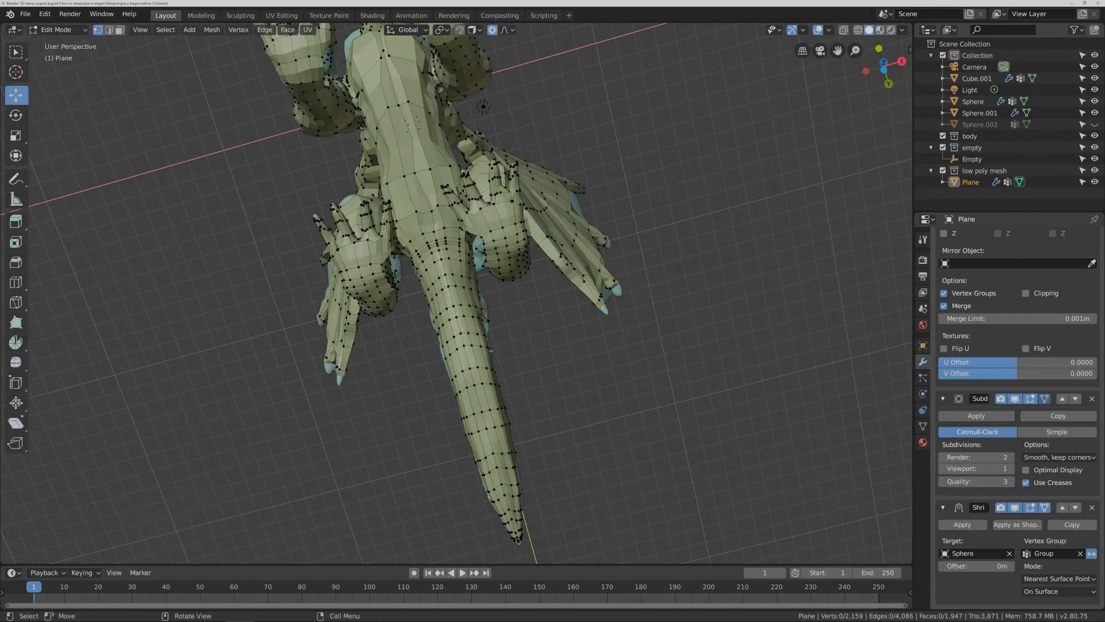
- Examine the shrinkwrapped low-poly mesh from the side and below, including the belly, legs and tail
middle_click_drag(655, 337, 626, 314)
middle_click_drag(602, 271, 642, 348, "shift")
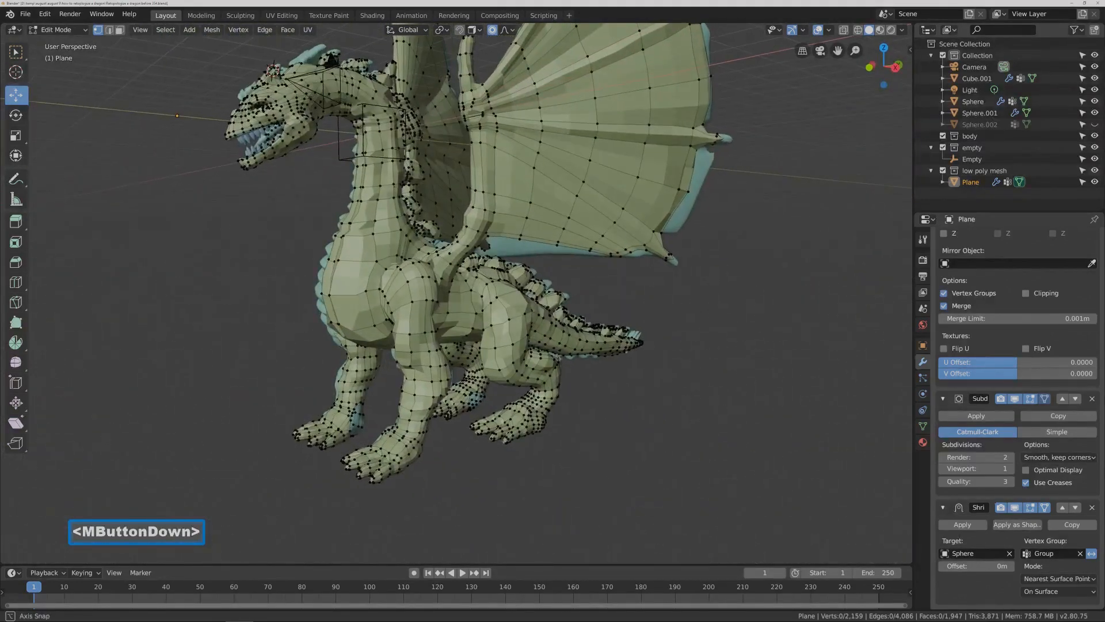
middle_click_drag(294, 433, 294, 434)
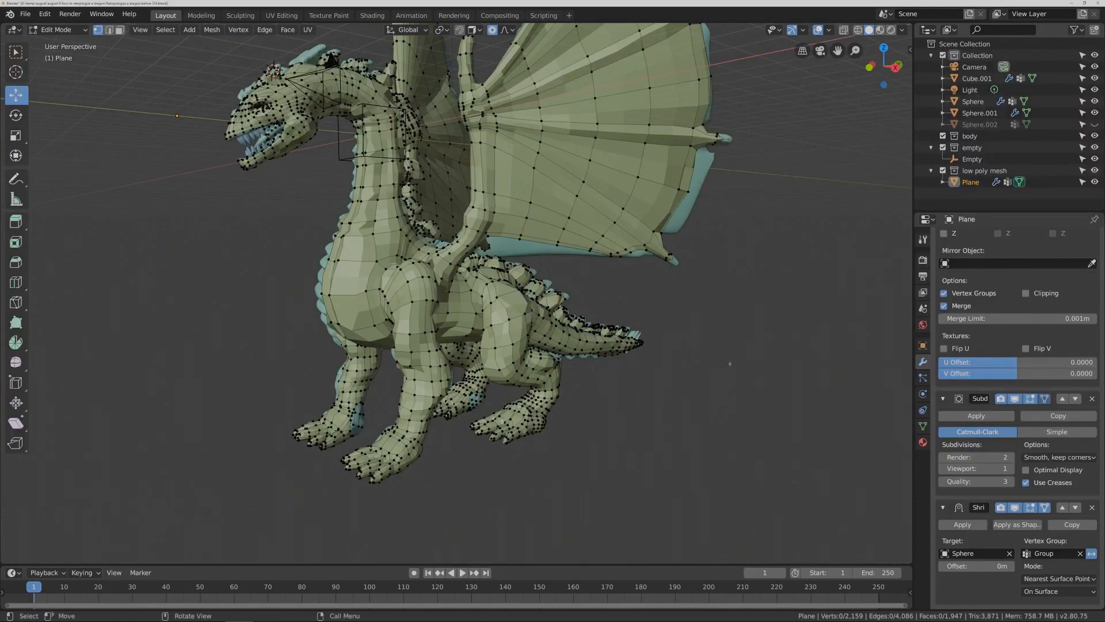
key("Pause")
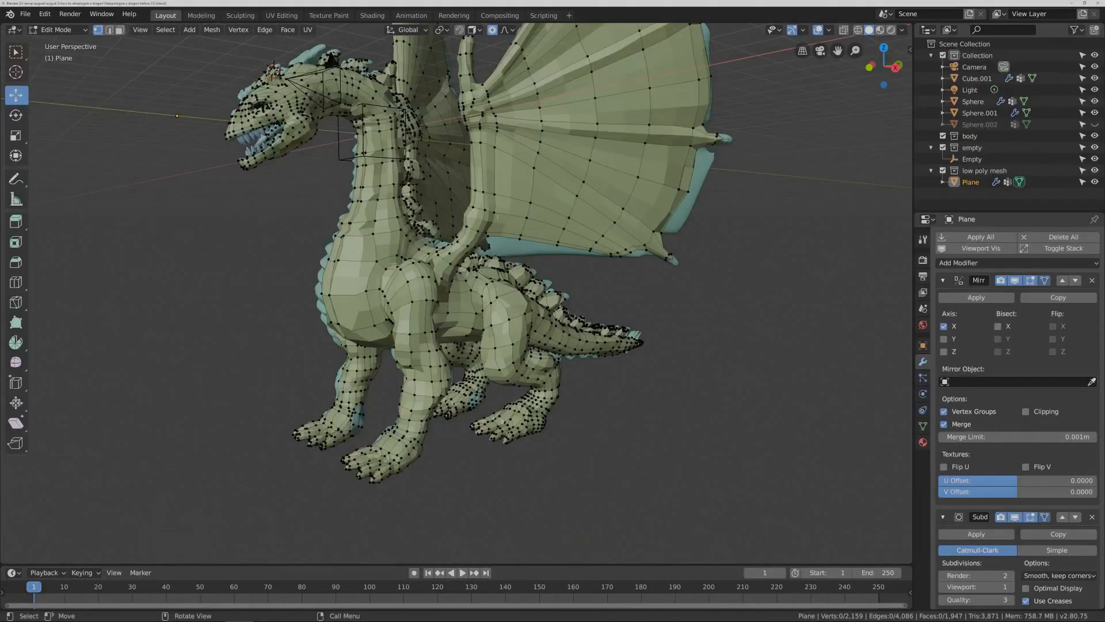
middle_click_drag(497, 217, 481, 247)
middle_click_drag(435, 412, 423, 332)
middle_click_drag(605, 346, 561, 363, "ctrl")
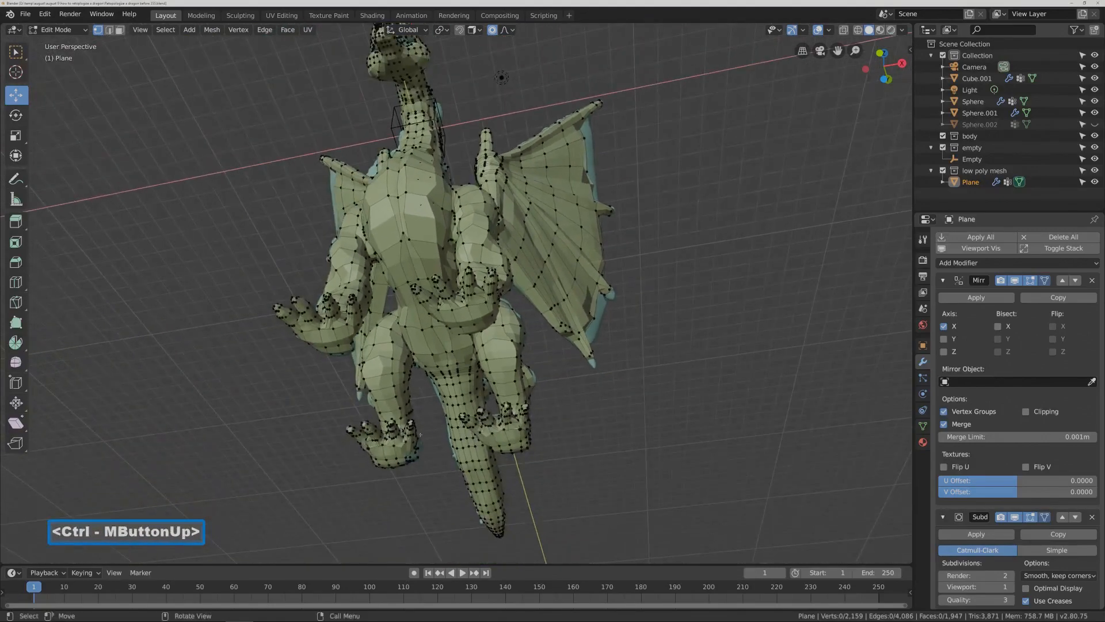
middle_click_drag(433, 380, 476, 465)
middle_click_drag(535, 409, 518, 409)
middle_click_drag(593, 380, 543, 375)
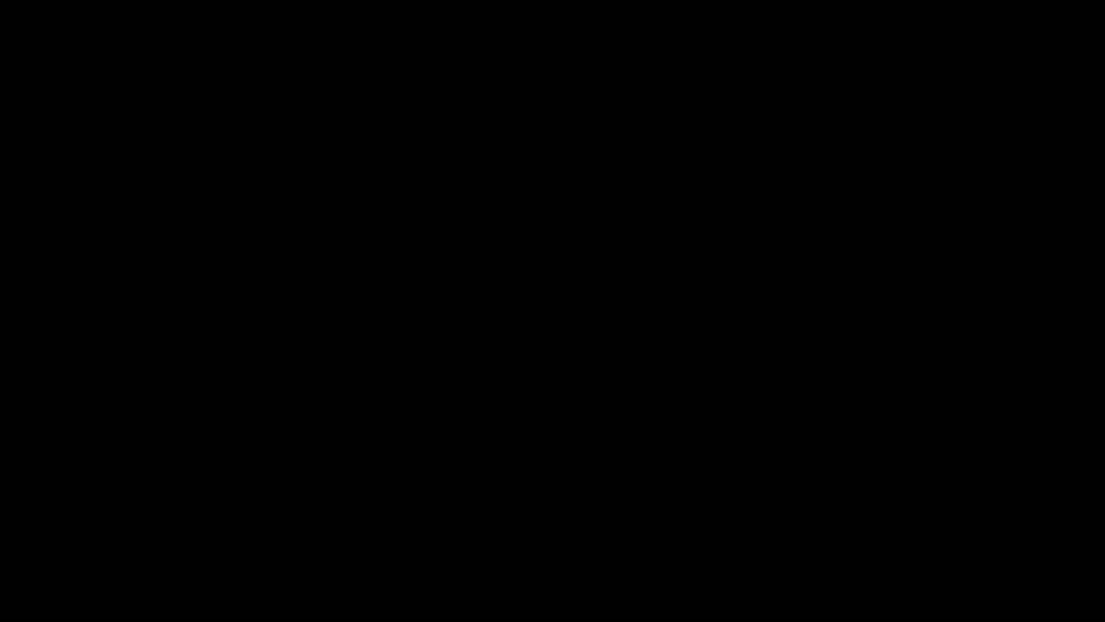
key("Pause")
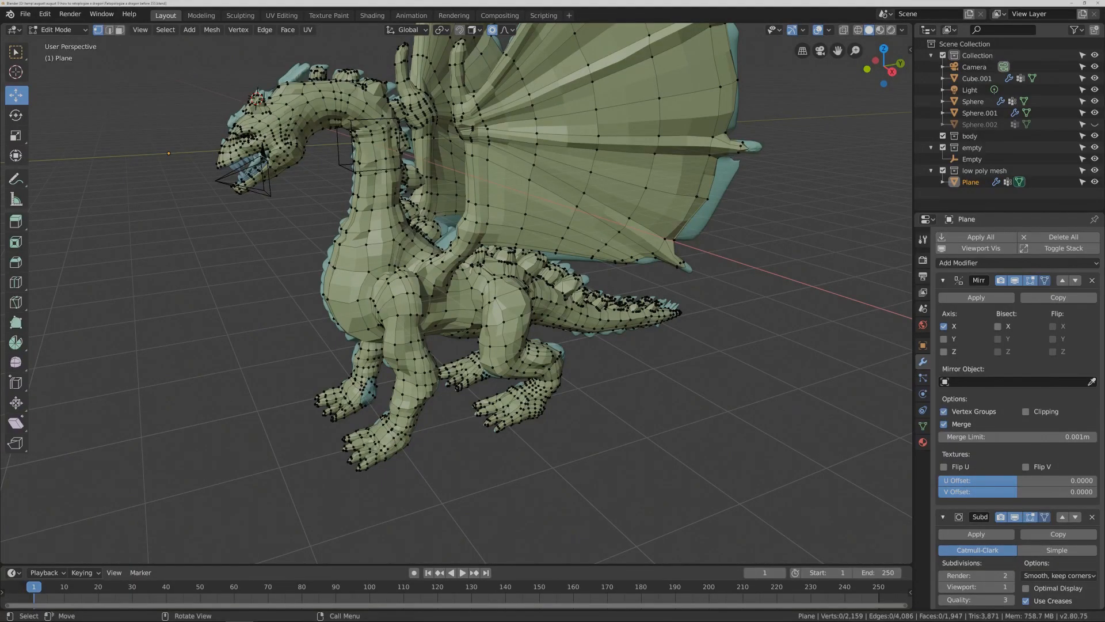
middle_click_drag(543, 375, 520, 219)
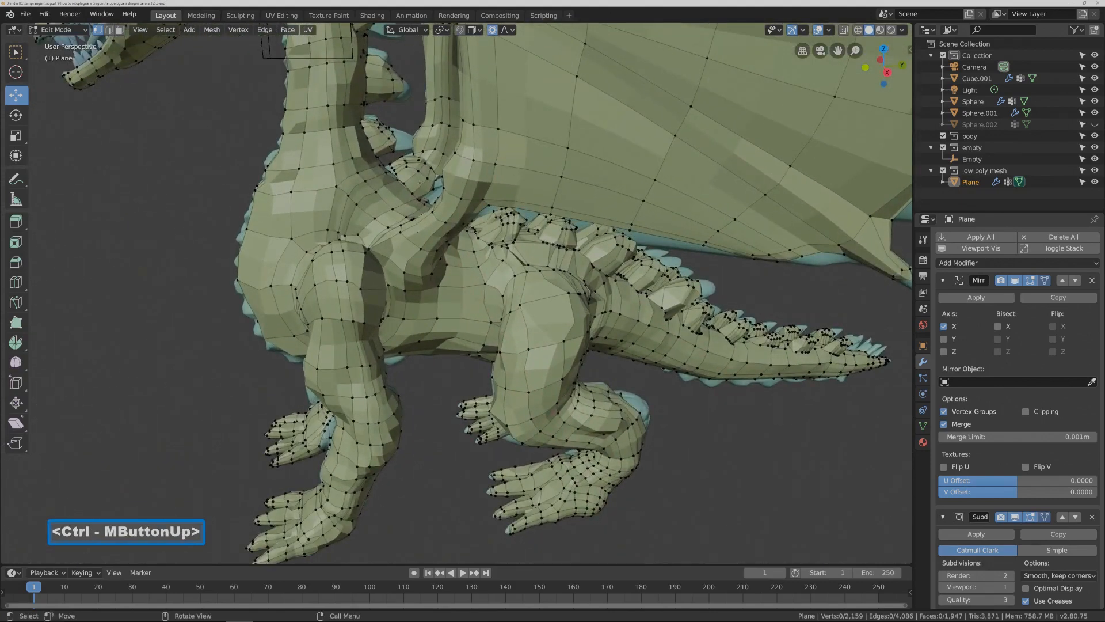
- Switch to edge selection, turn proportional editing off, and move the base edge loop of the spike between the wing roots into the body
key("alt")
left_click(109, 30)
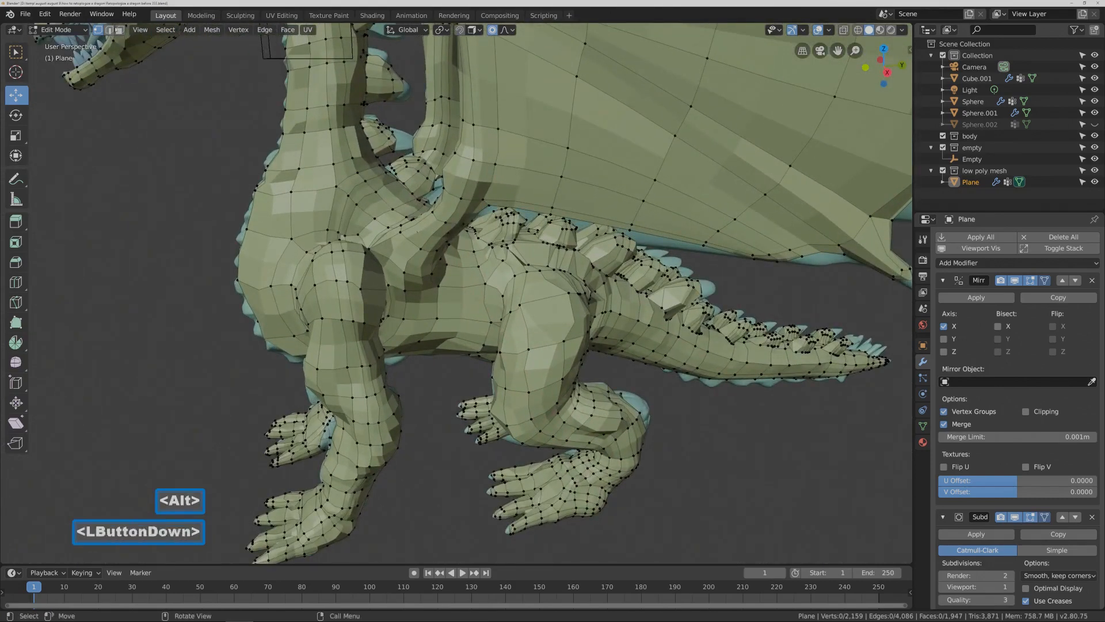
key("alt")
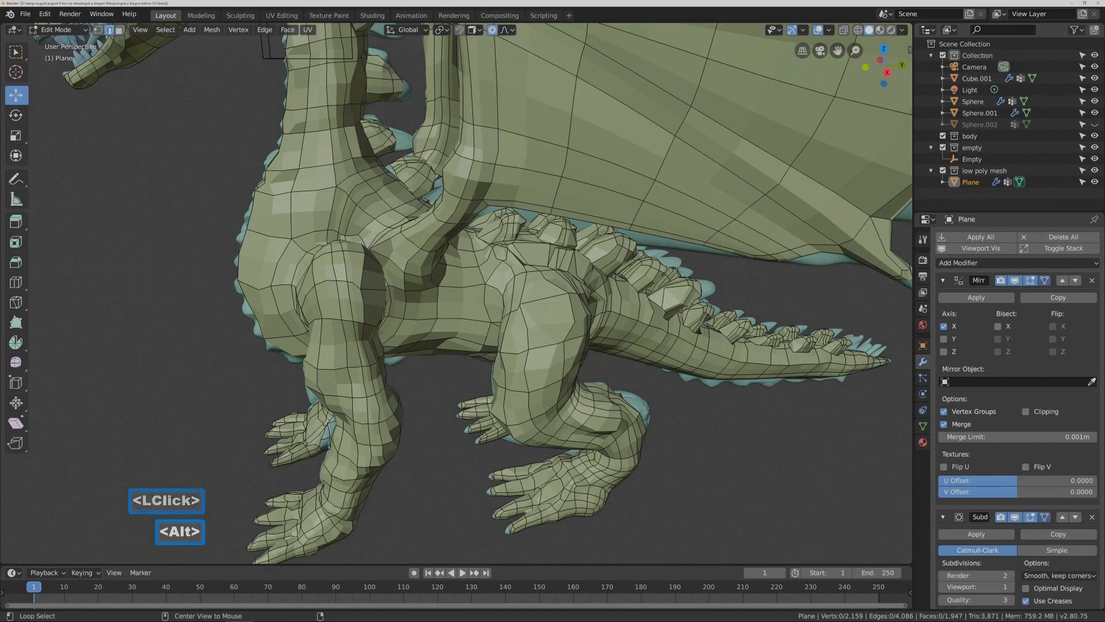
left_click(409, 189, "alt")
left_click_drag(404, 138, 398, 148)
right_click(398, 147)
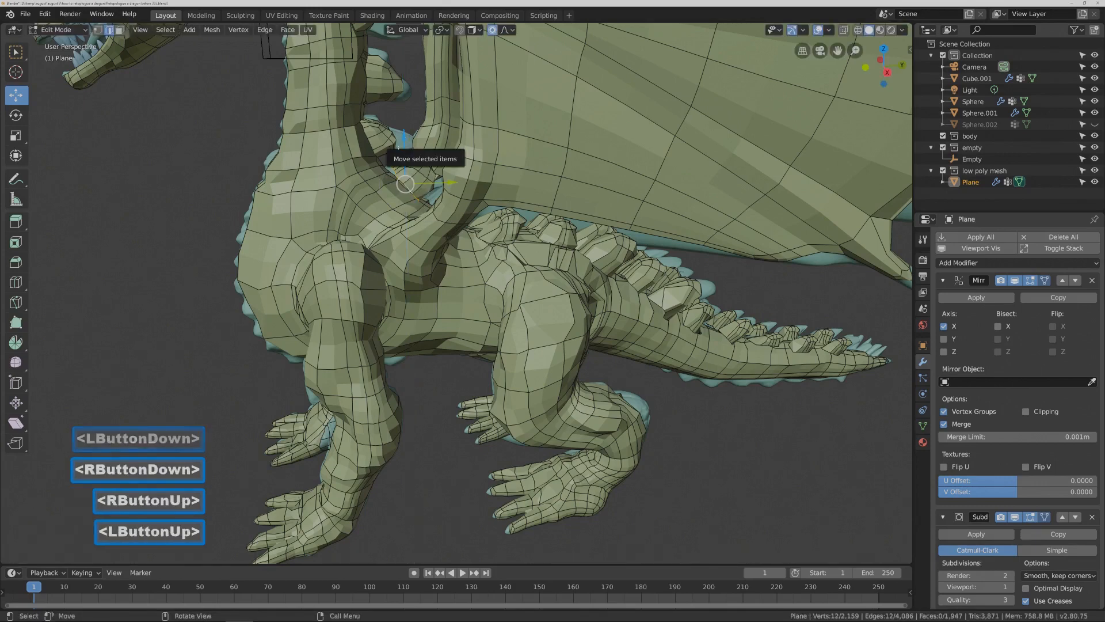
key("0")
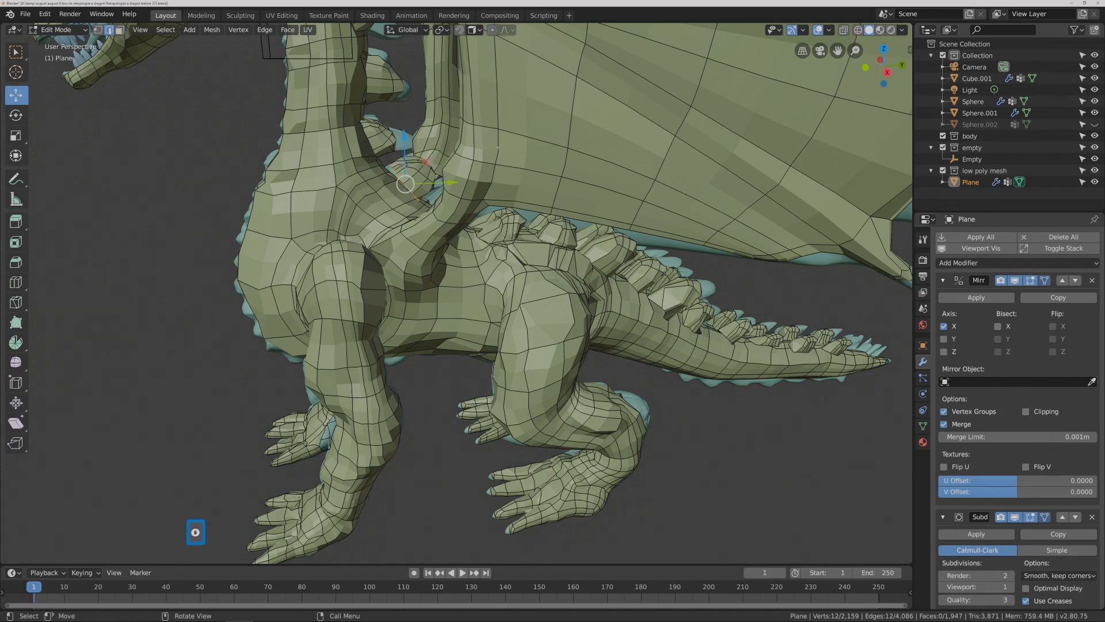
left_click_drag(405, 184, 435, 194)
middle_click_drag(633, 299, 671, 300)
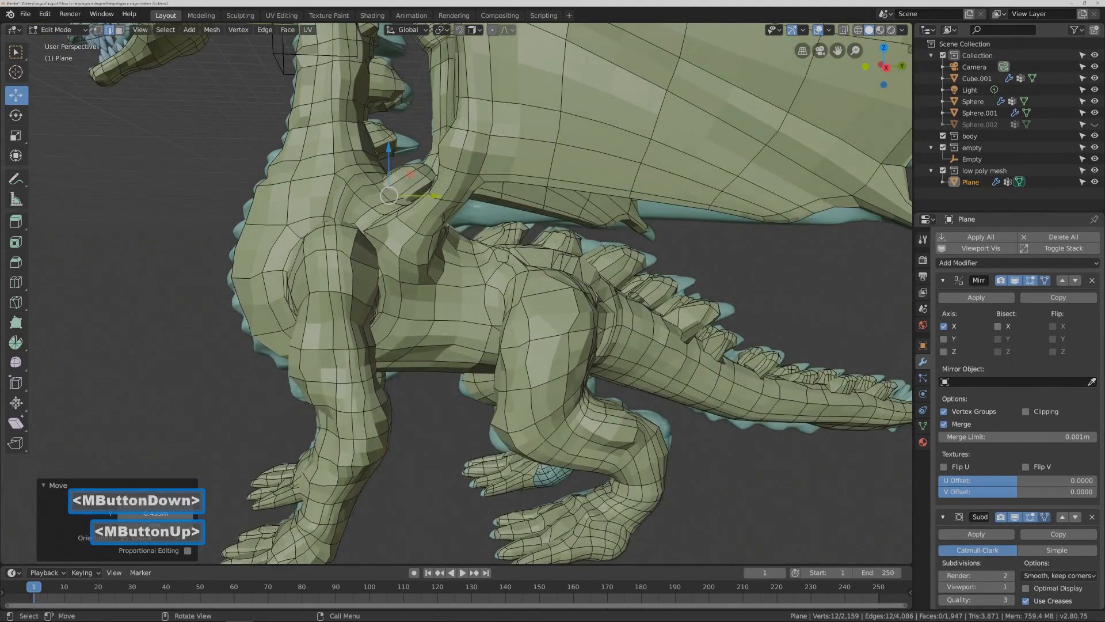
- Lower the base edge loops of two tail spikes into the tail, one near the tail's root and one closer to its tip
left_click(653, 288, "alt")
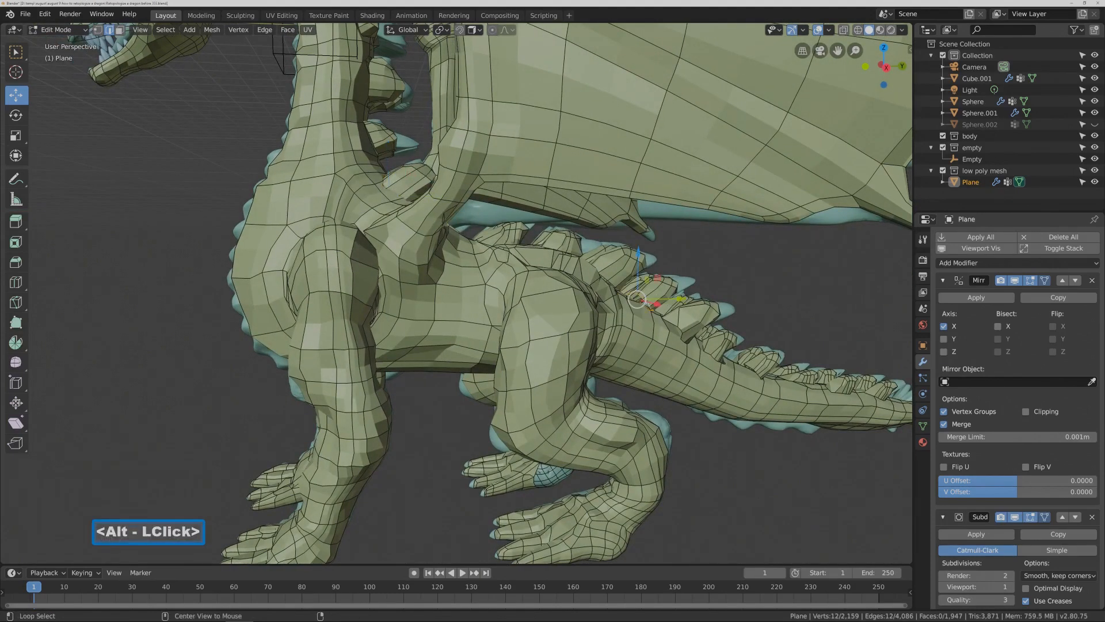
left_click_drag(638, 262, 636, 270)
middle_click_drag(637, 270, 567, 275)
middle_click_drag(818, 339, 745, 333, "shift")
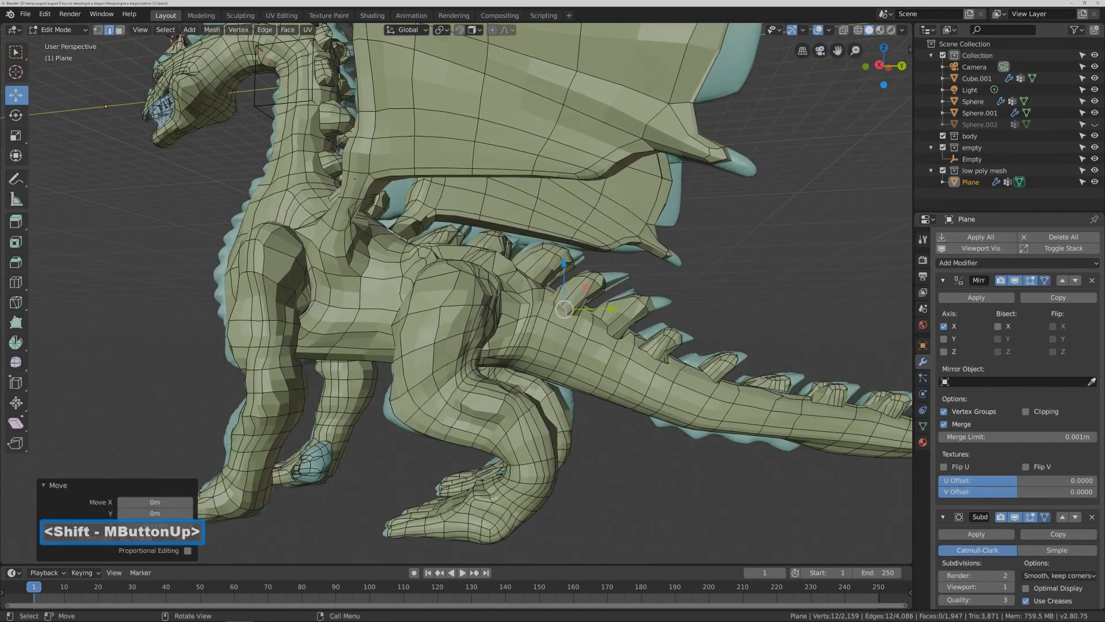
left_click(774, 387, "alt")
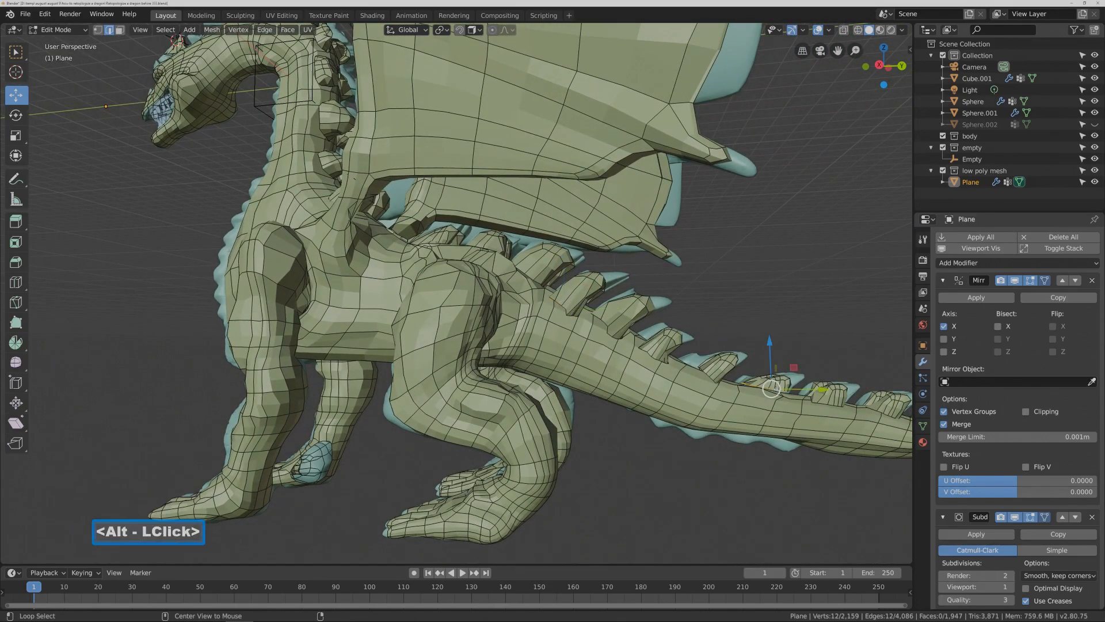
left_click_drag(770, 345, 770, 355)
middle_click_drag(850, 328, 760, 327, "shift")
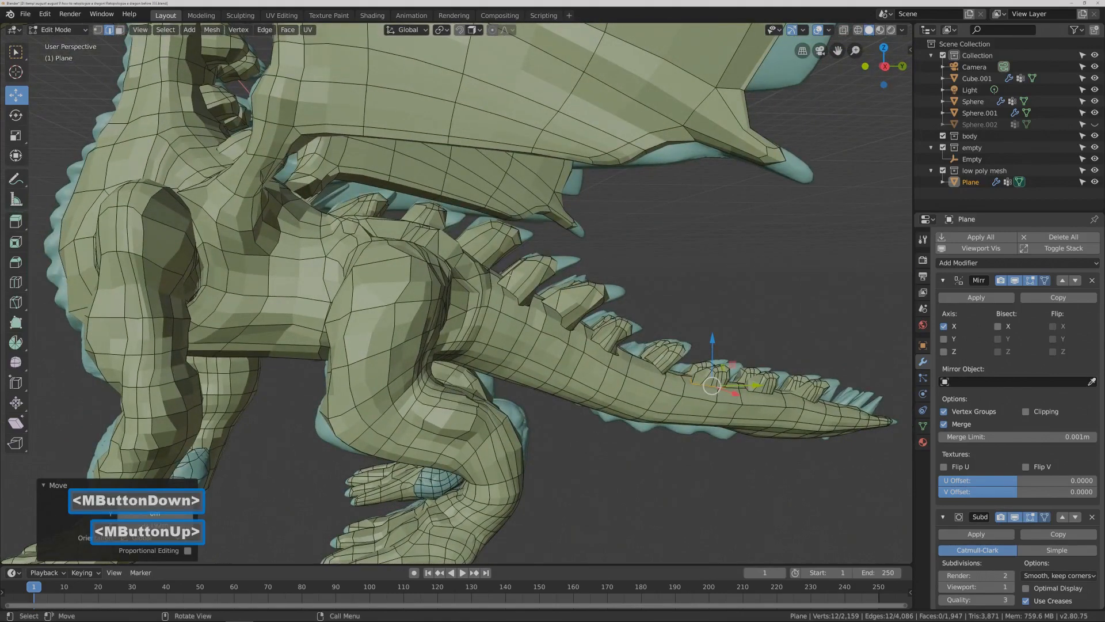
- Lower the base edge loop of the large spike above the hip and shift it slightly forward into the back
left_click(479, 258, "alt")
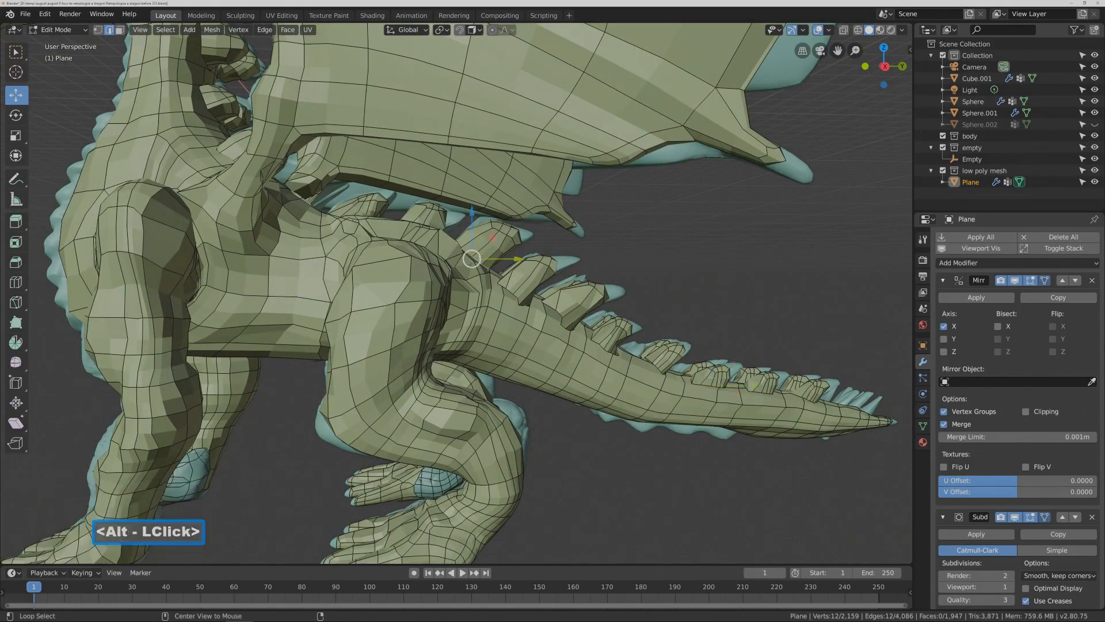
left_click_drag(471, 214, 468, 223)
left_click_drag(518, 266, 511, 266)
middle_click_drag(535, 269, 412, 299, "shift")
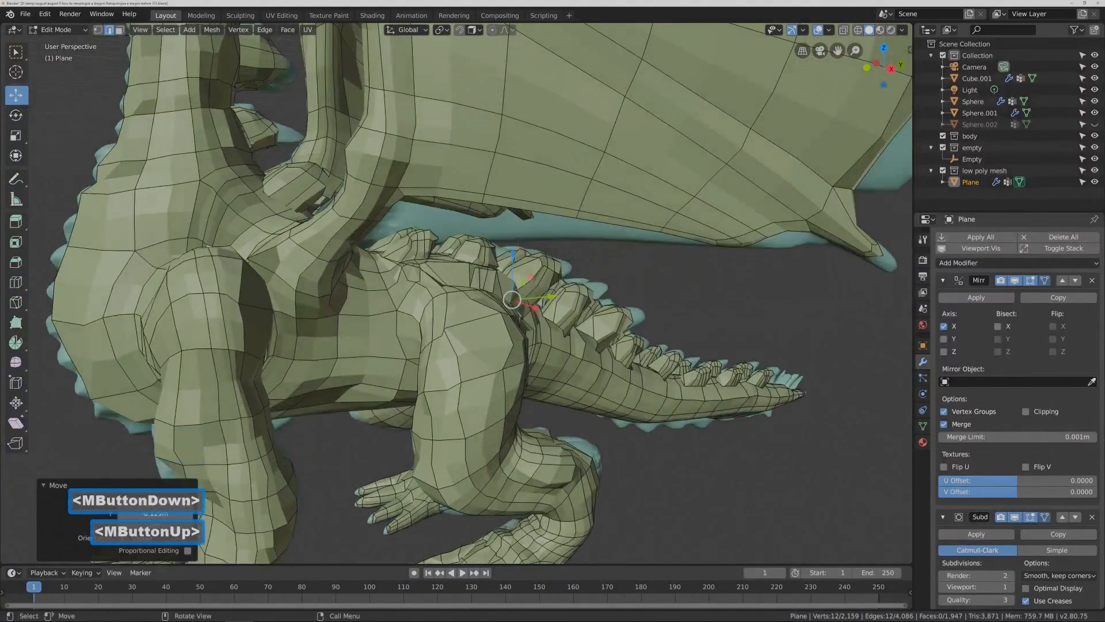
- Move the base edge loop of the lowest neck spike about -0.234 m along Y, into the neck
key("alt")
left_click(251, 140, "alt")
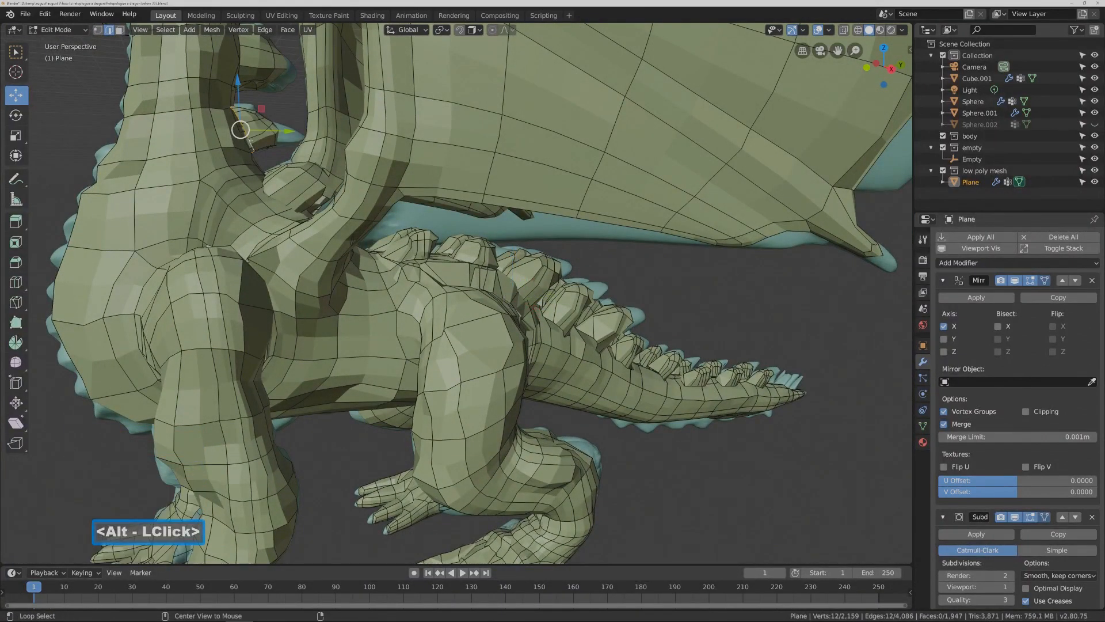
left_click_drag(240, 130, 276, 140)
middle_click_drag(369, 150, 337, 233)
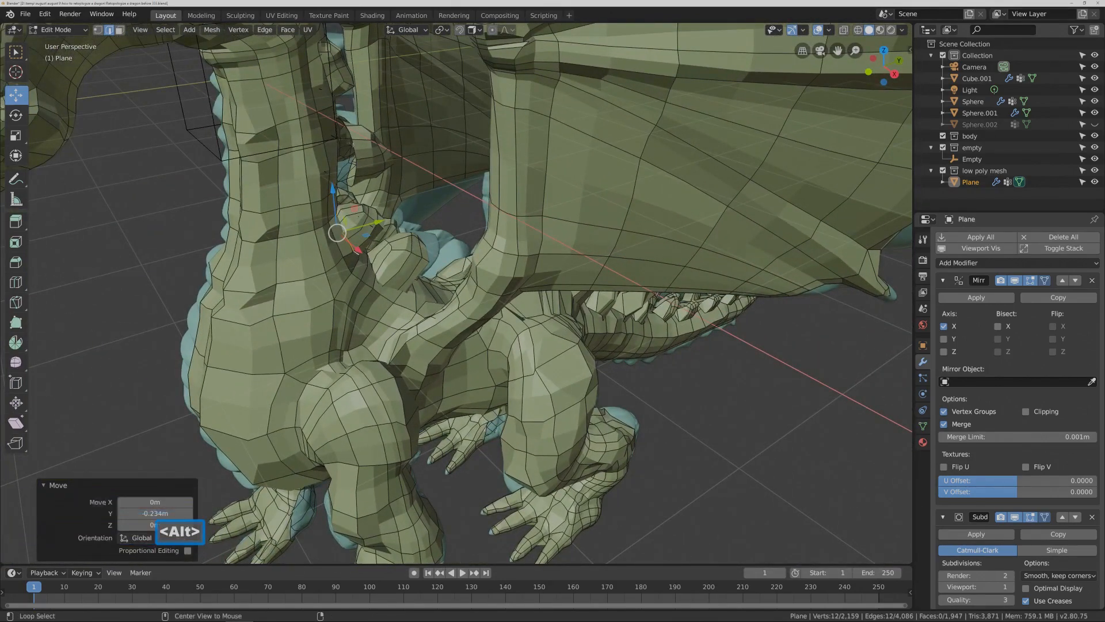
- Move the base edge loop of the next neck spike up along Y so its base sinks into the neck
left_click(358, 163, "alt")
middle_click_drag(394, 177, 368, 154)
left_click_drag(368, 154, 360, 156)
middle_click_drag(376, 134, 439, 276, "shift")
middle_click_drag(438, 276, 462, 245)
middle_click_drag(418, 160, 405, 190)
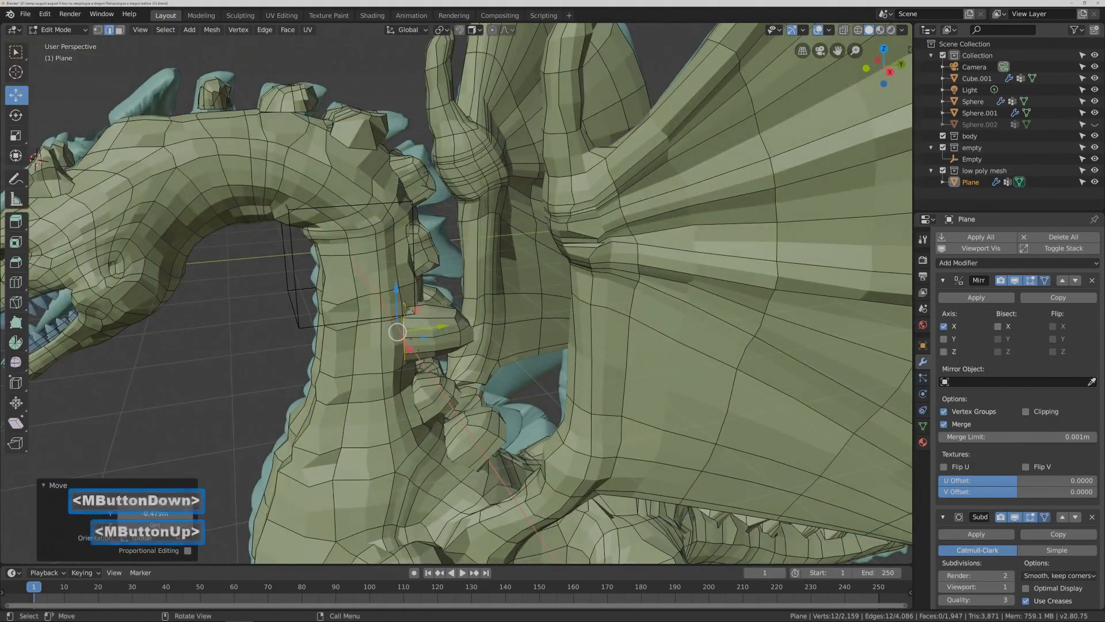
- Pull the base edge loop of the spike on the upper back of the neck forward into the neck surface
key("alt")
left_click(429, 172, "alt")
left_click(427, 175, "alt")
left_click(405, 192, "alt")
left_click_drag(438, 179, 426, 181)
- Lower the base edge loops of the two spikes along the top of the neck, the rear one about -0.381 m in Z
left_click(358, 145, "alt")
middle_click_drag(356, 170, 364, 159)
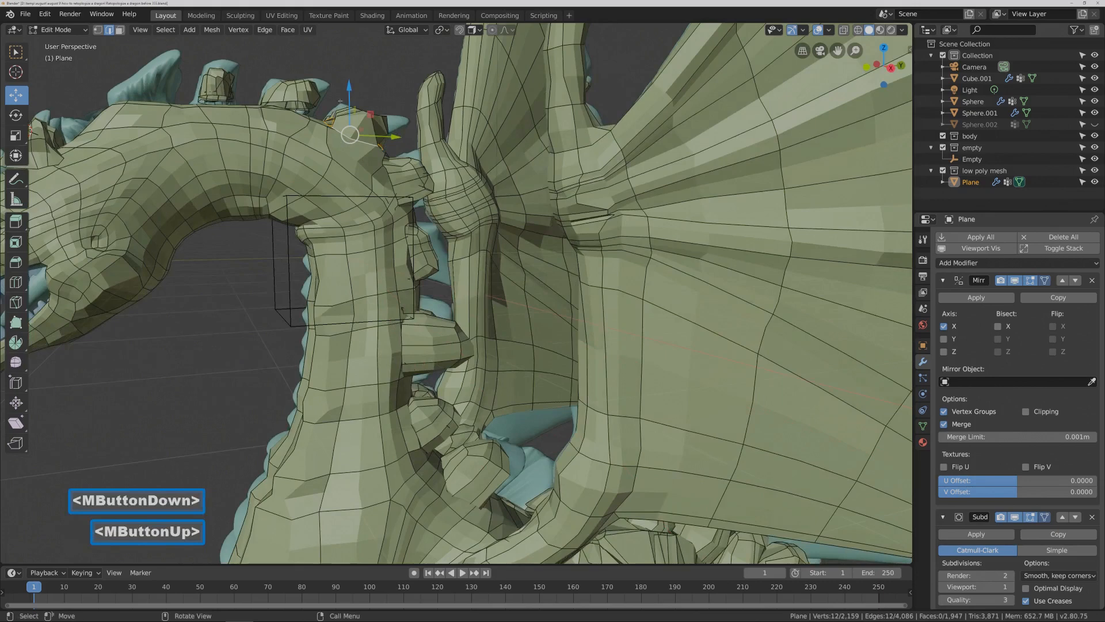
left_click(293, 104, "alt")
left_click_drag(291, 60, 282, 81)
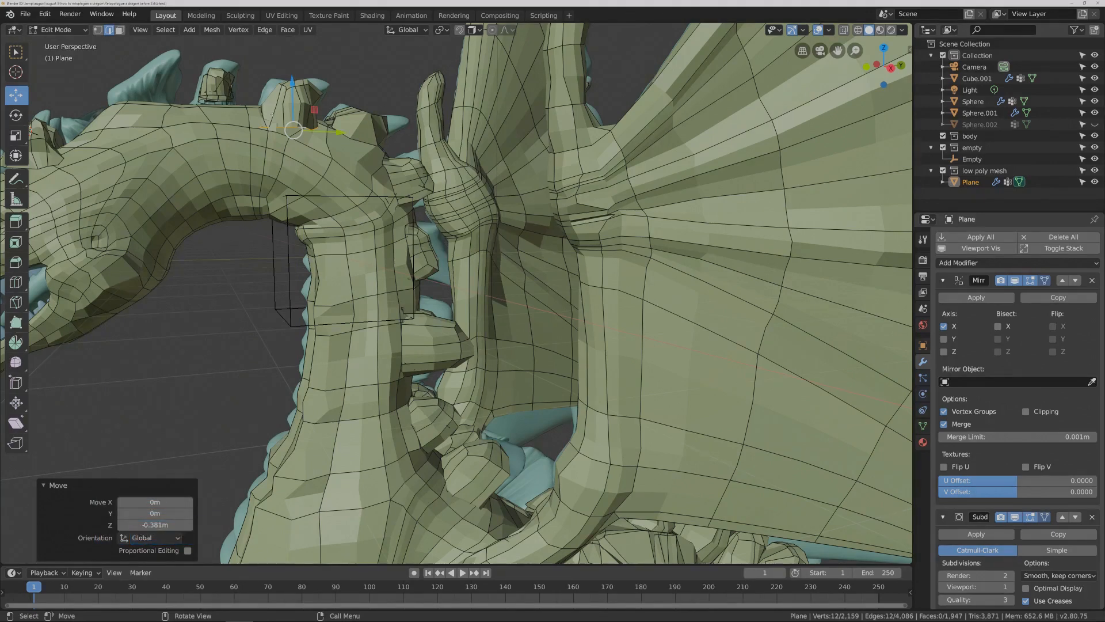
left_click(221, 93, "alt")
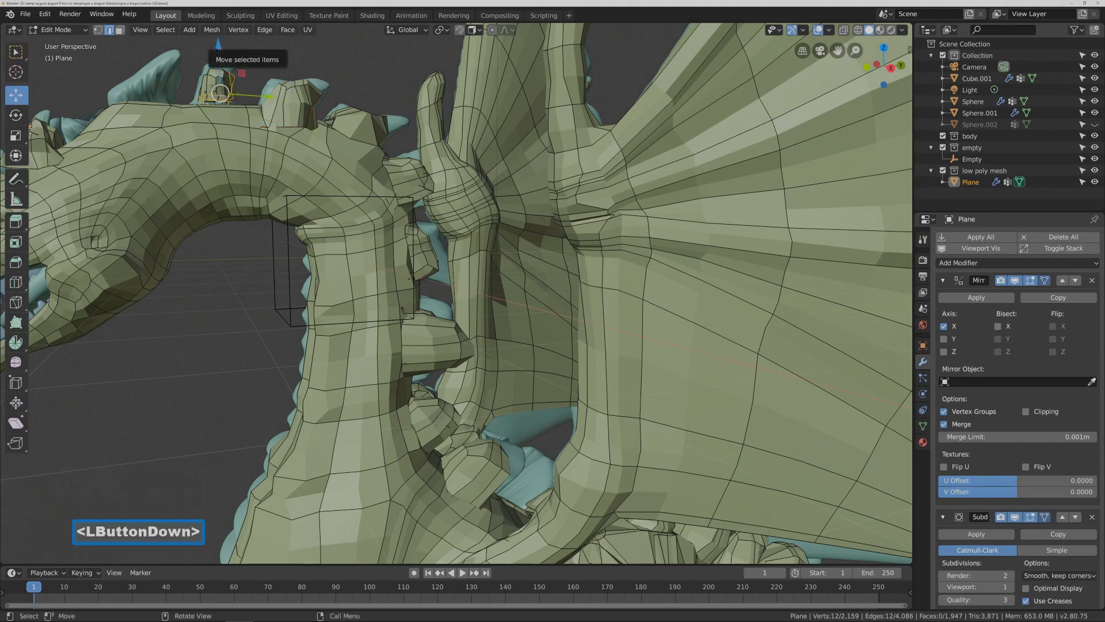
left_click_drag(220, 51, 218, 57)
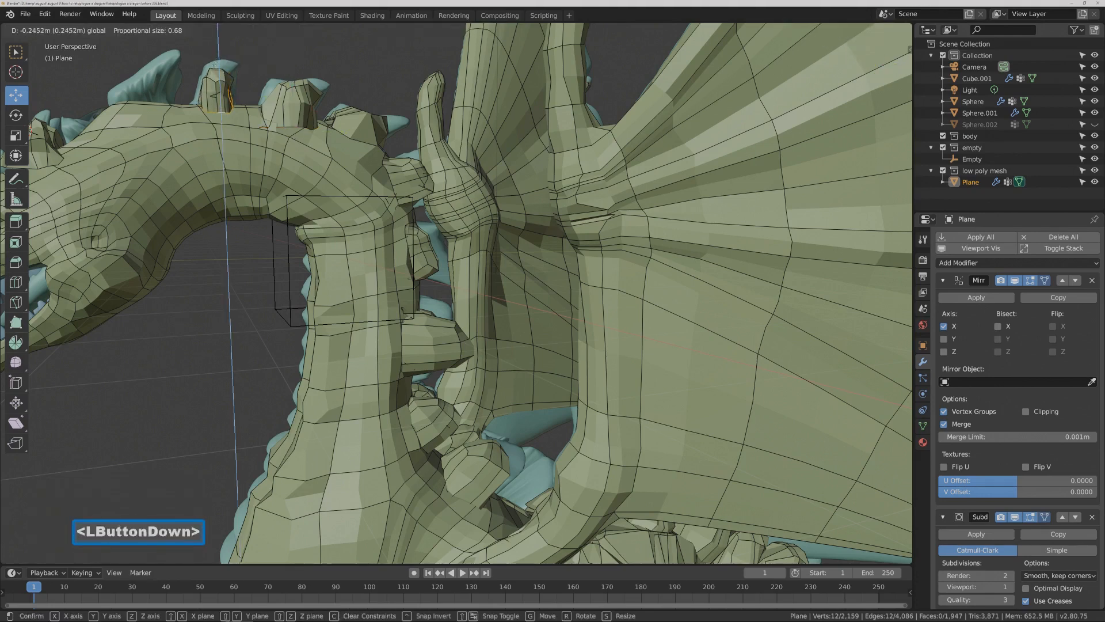
left_click_drag(214, 68, 212, 69)
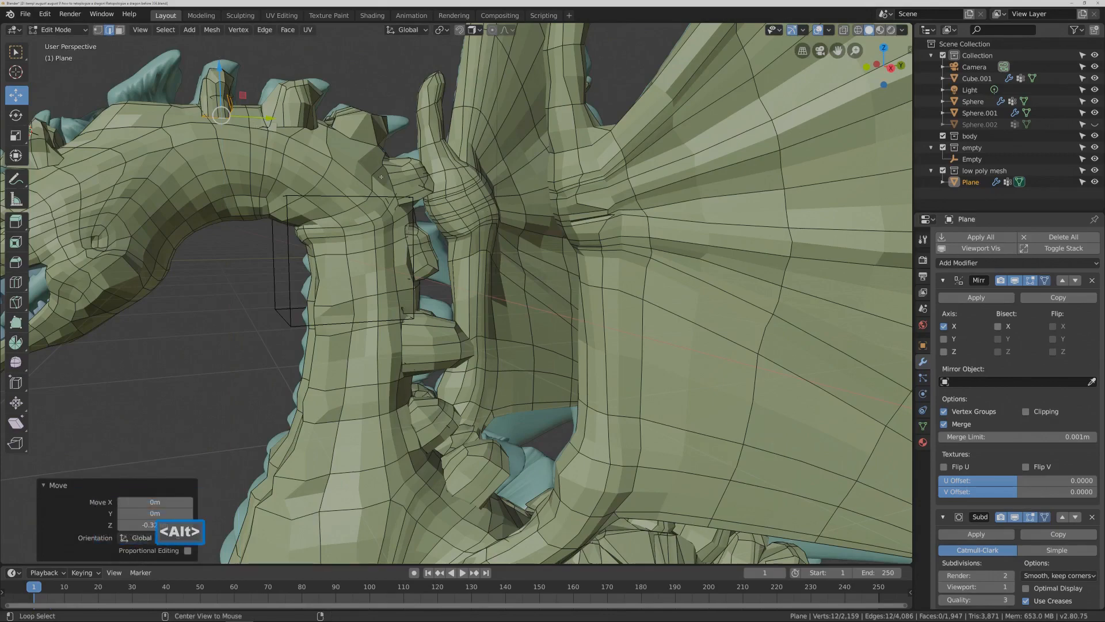
- Lower the base edge loop of the spike on top of the head into the skull, and clear the selection
key("alt+a")
middle_click_drag(395, 247, 478, 252)
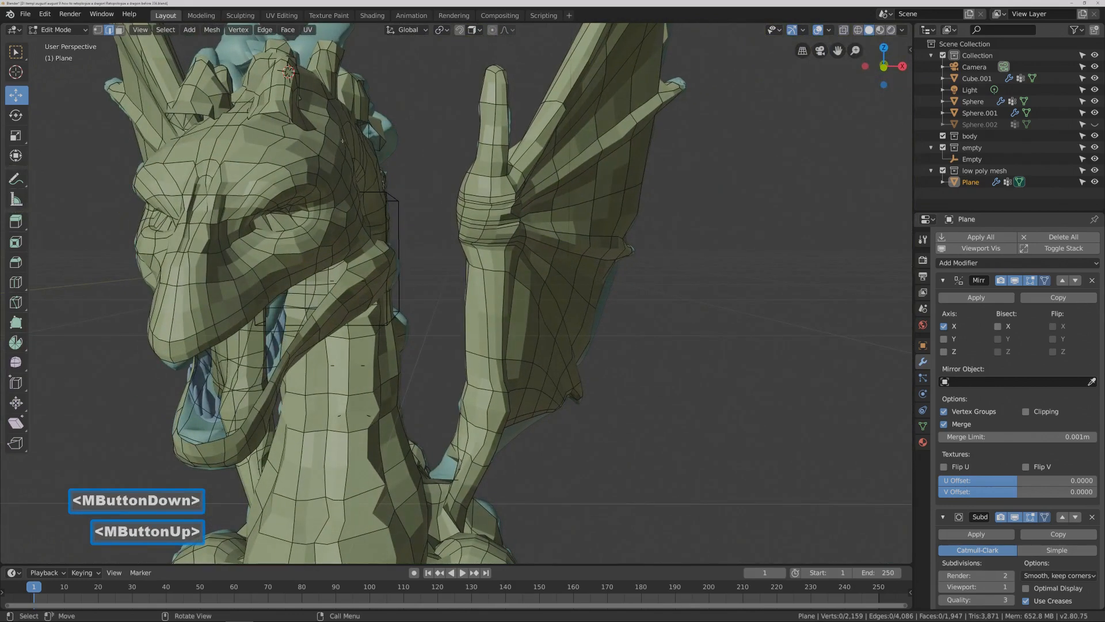
left_click(306, 121, "alt")
left_click_drag(283, 86, 282, 105)
middle_click_drag(282, 104, 322, 110)
middle_click_drag(361, 184, 736, 260)
left_click(851, 272)
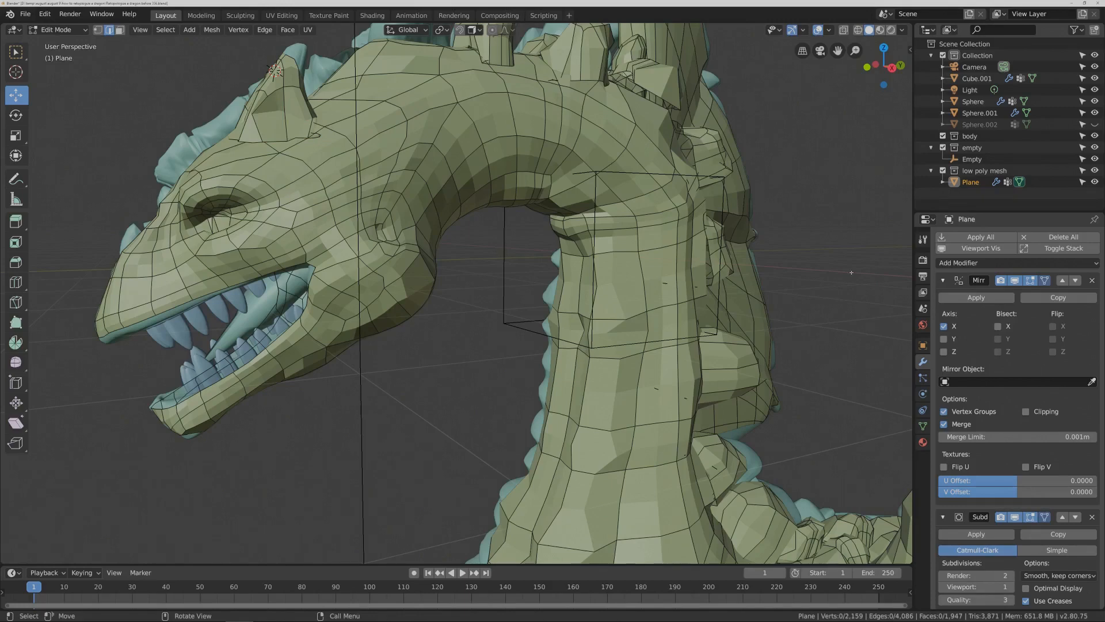
key("Pause")
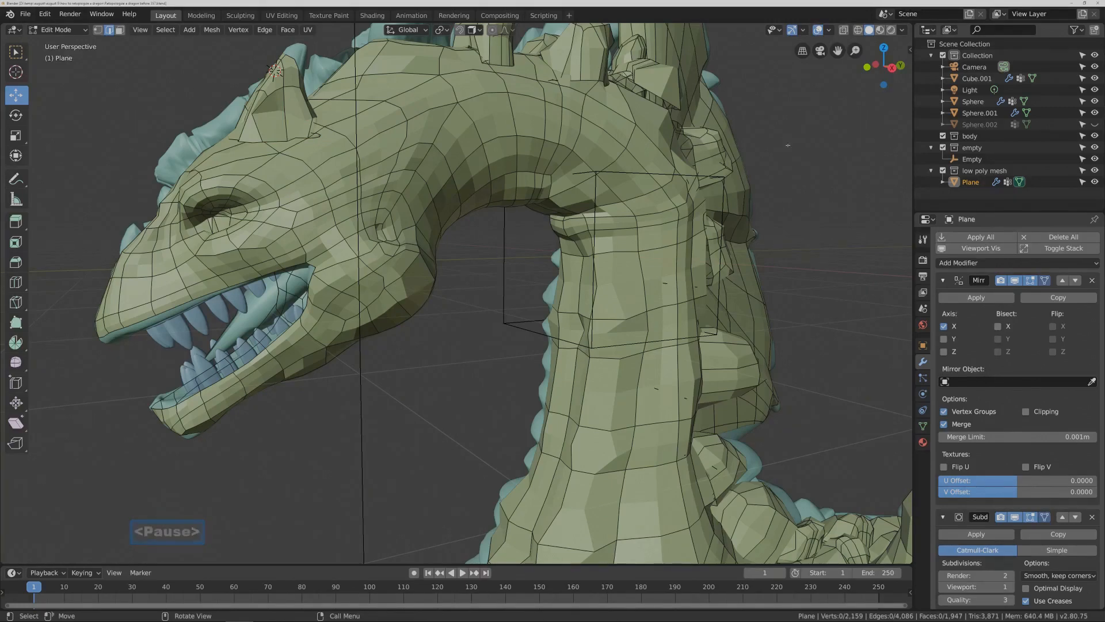
- Lower the base edge loop of the spike at the top of the neck's bend into the neck
key("alt")
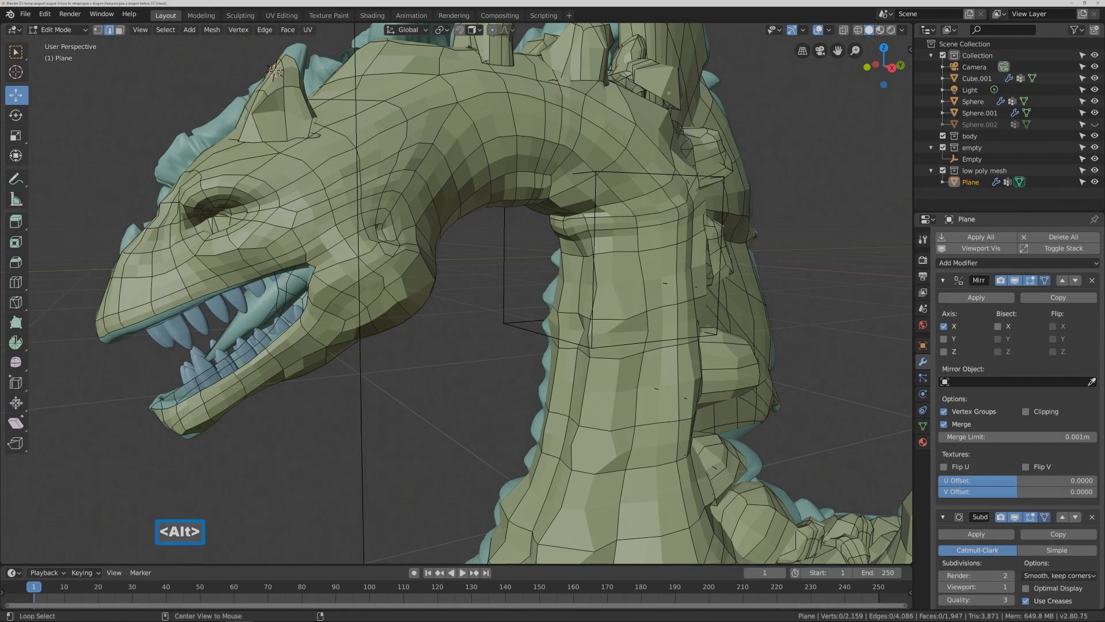
left_click(668, 98, "alt")
left_click_drag(633, 46, 633, 66)
middle_click_drag(633, 66, 694, 151)
key("alt")
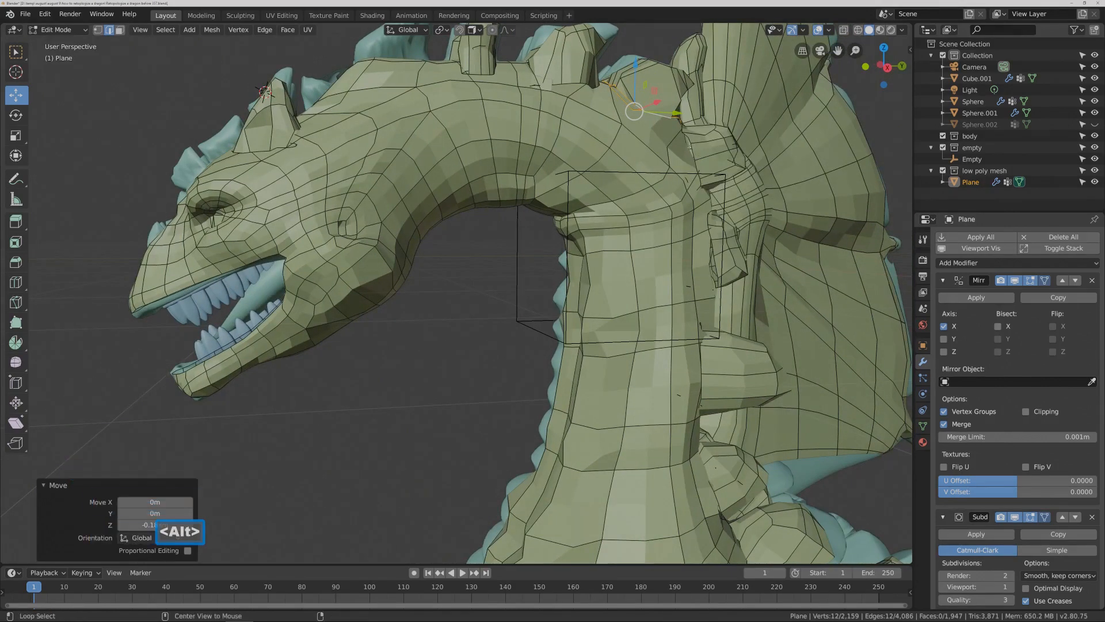
- Pull the base edge loops of the next two spikes down the neck forward in Y, about -0.138 m and -0.119 m
left_click(694, 151, "alt")
left_click_drag(735, 158, 713, 161)
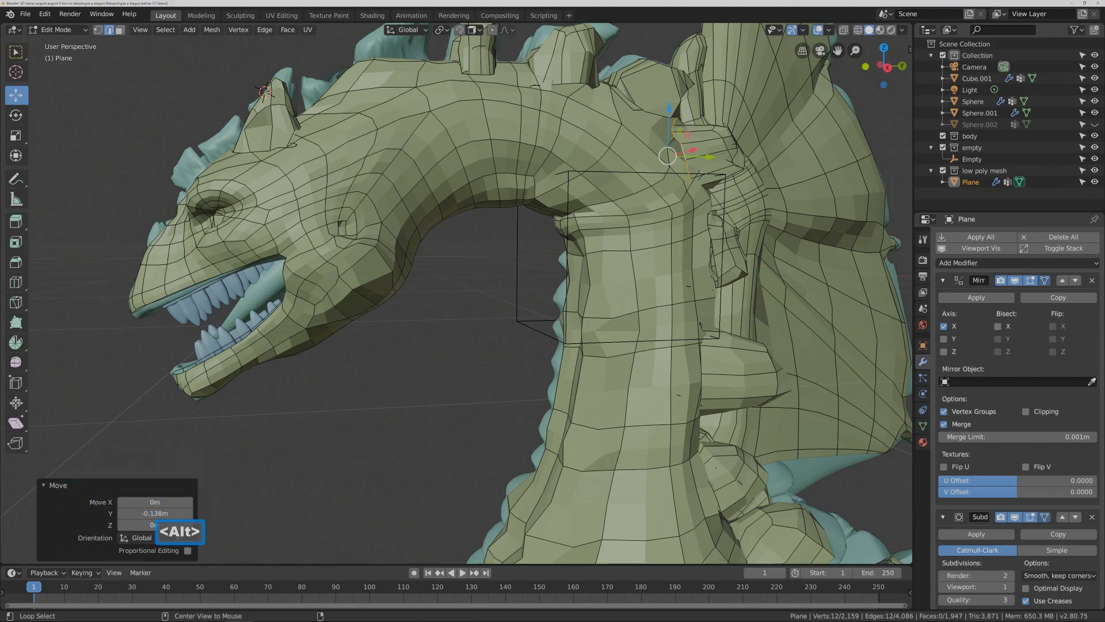
left_click(717, 269, "alt")
left_click_drag(741, 246, 733, 248)
- Lower the base edge loop of the spike midway along the tail into the tail, and clear the selection
middle_click_drag(785, 332, 628, 251, "shift")
middle_click_drag(870, 438, 484, 248, "shift")
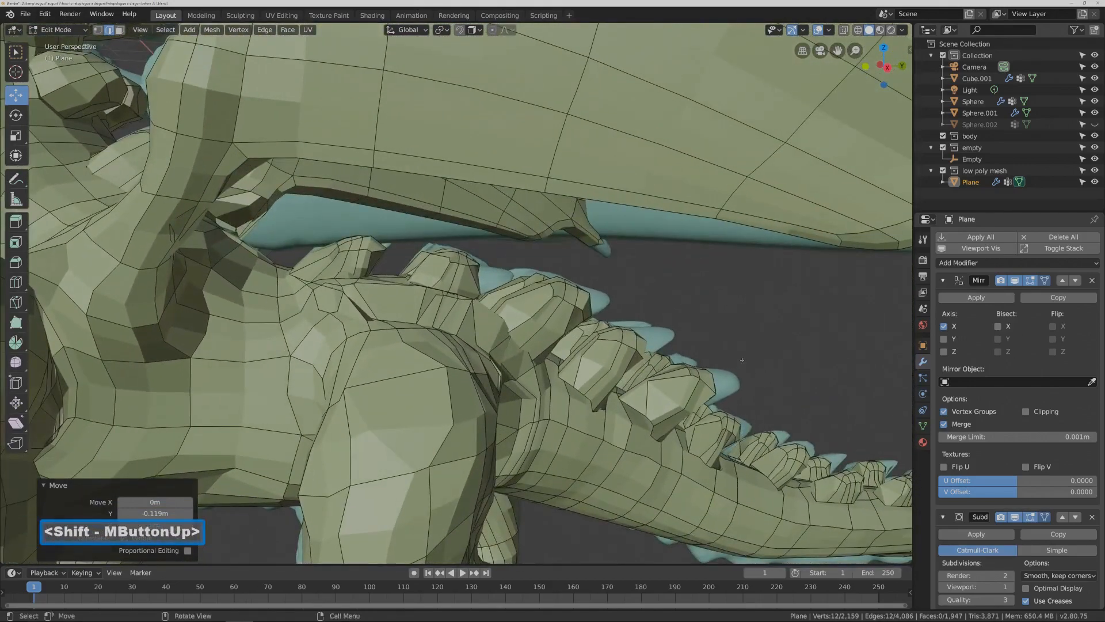
middle_click_drag(766, 397, 703, 411)
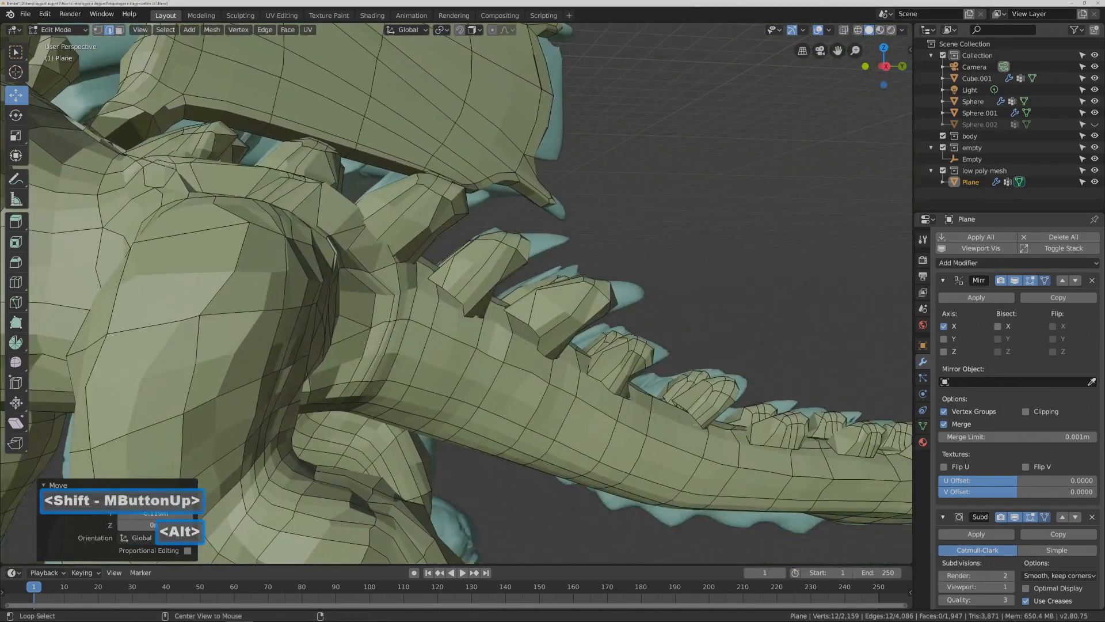
left_click(699, 415, "alt")
left_click(680, 405, "alt")
left_click_drag(689, 371, 689, 387)
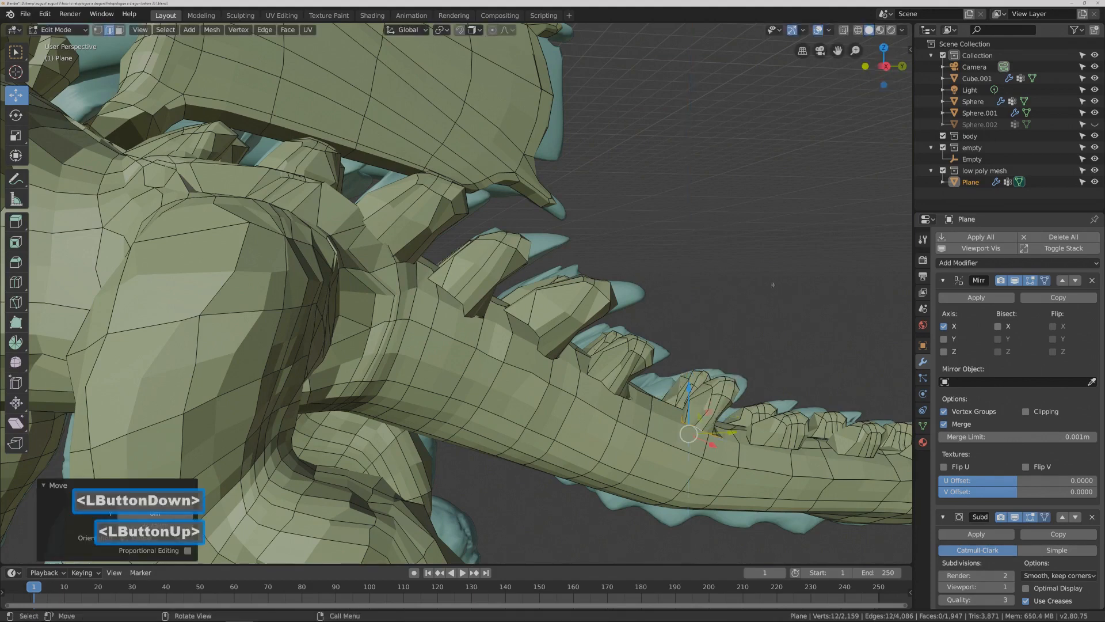
left_click(782, 292)
key("Pause")
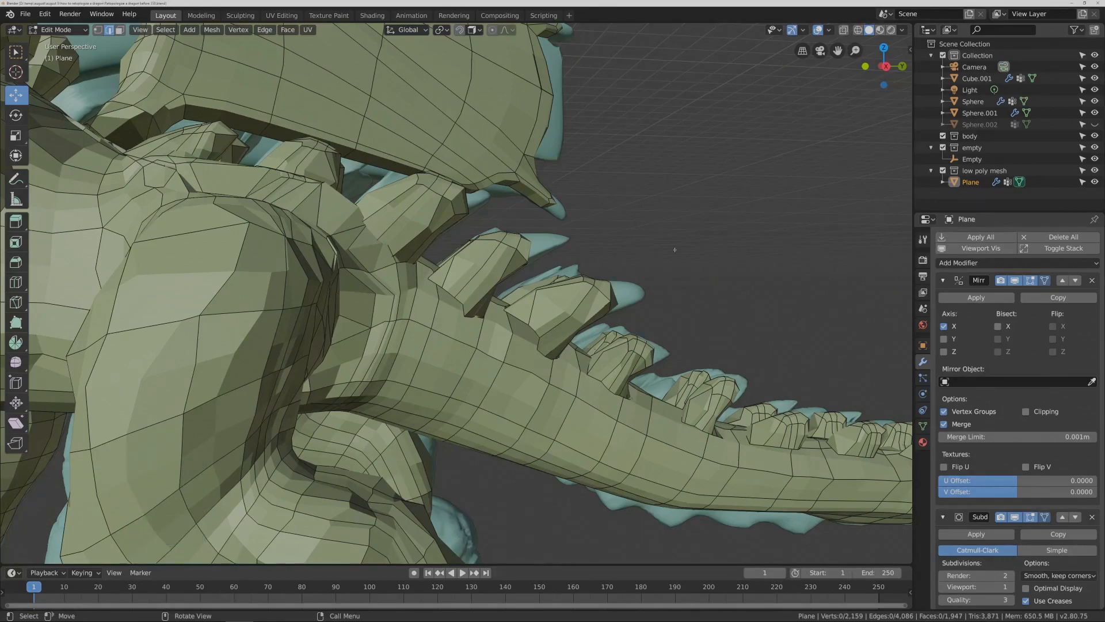
- Switch the low-poly dragon mesh to Object Mode and apply Shade Smooth to it
scroll(674, 249, "down", 4)
scroll(674, 250, "down", 5)
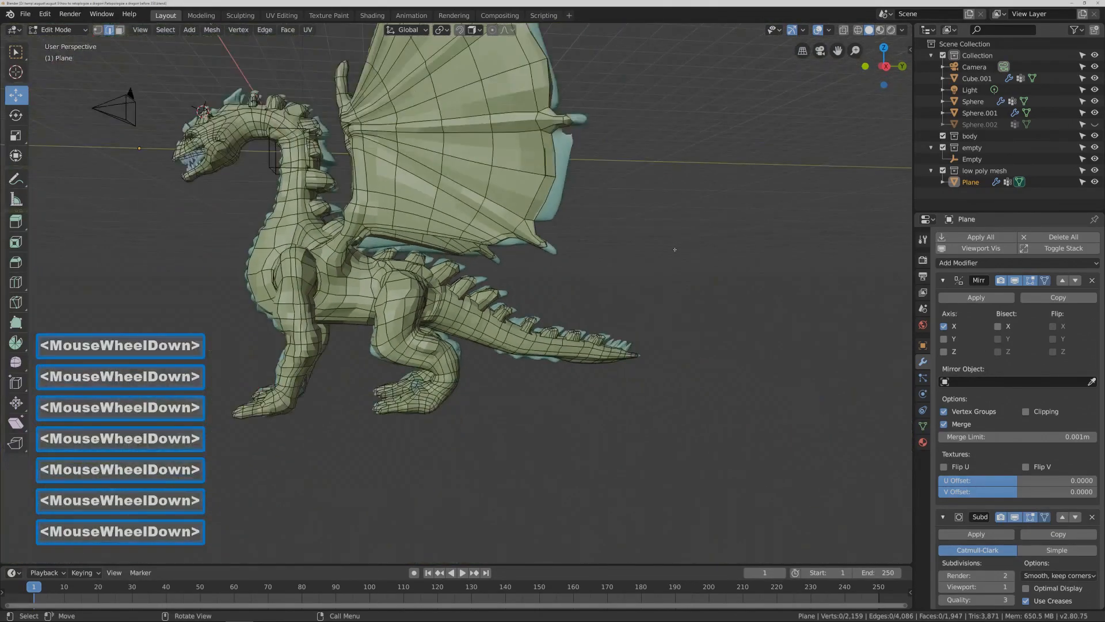
left_click(56, 29)
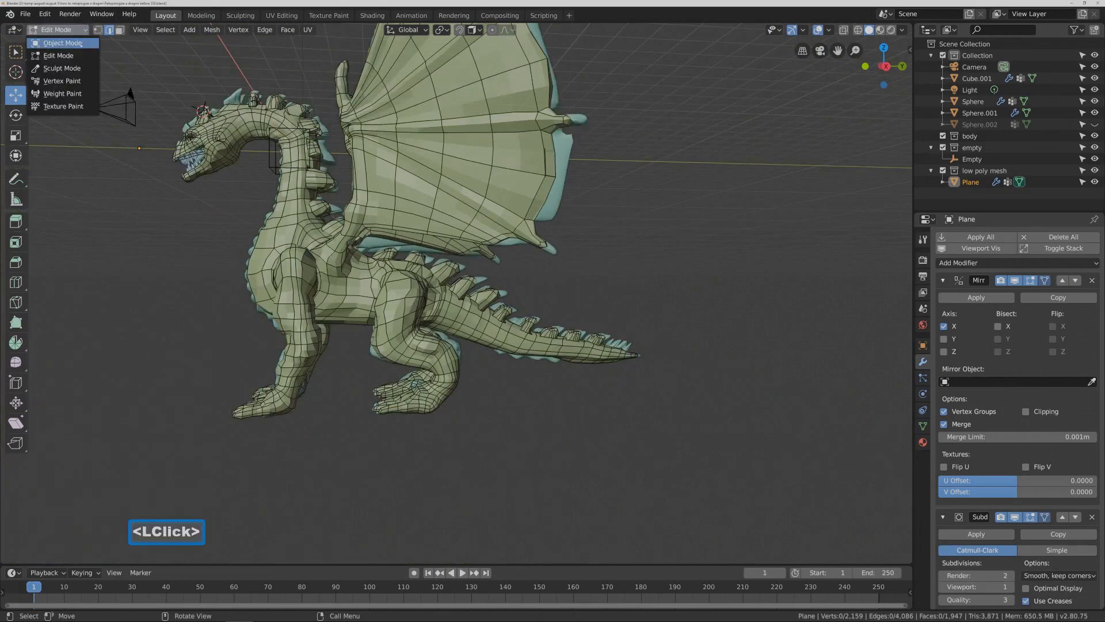
left_click(58, 42)
middle_click_drag(317, 241, 357, 246)
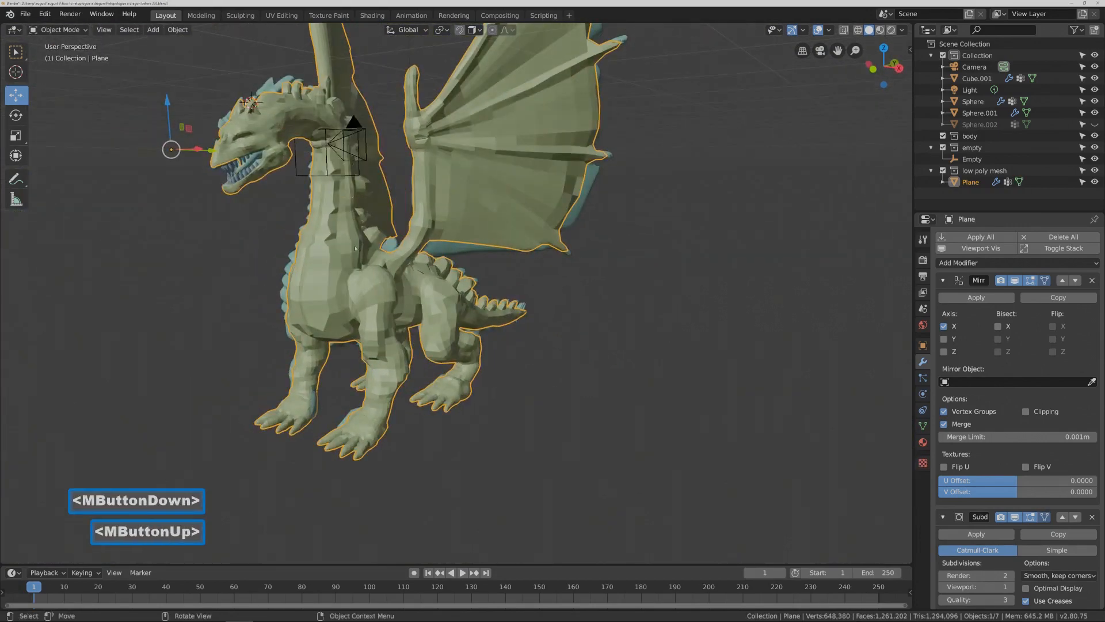
right_click(357, 245)
left_click(357, 246)
middle_click_drag(357, 248, 469, 187)
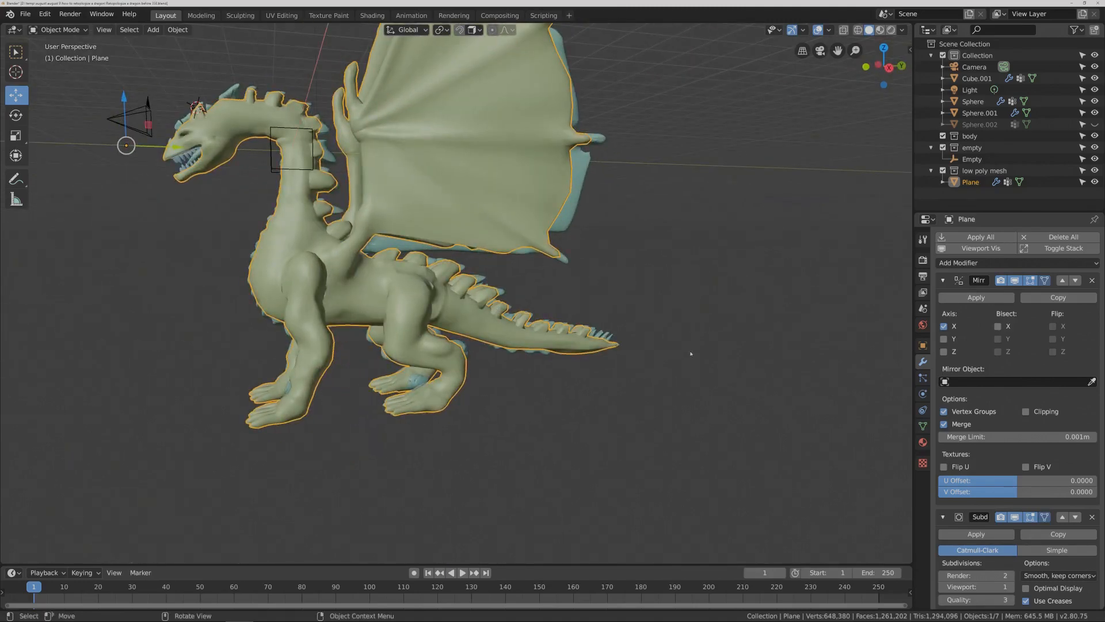
- Hide the effect of the Shrinkwrap and Subdivision modifiers in the viewport and switch the low-poly dragon mesh to Edit Mode
scroll(972, 438, "down", 7)
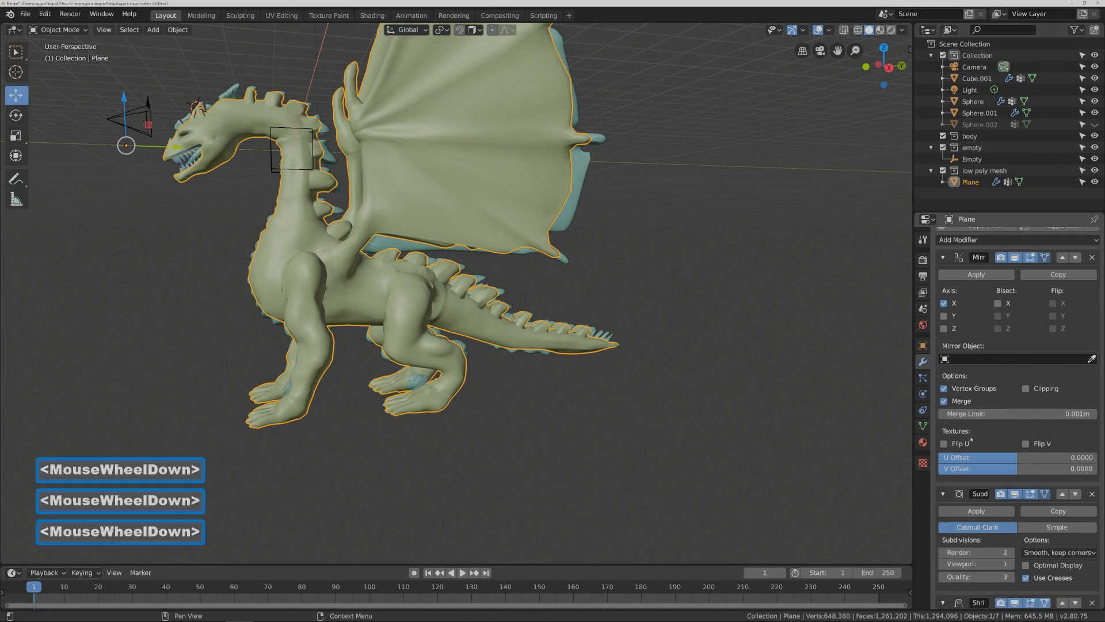
scroll(972, 438, "down", 3)
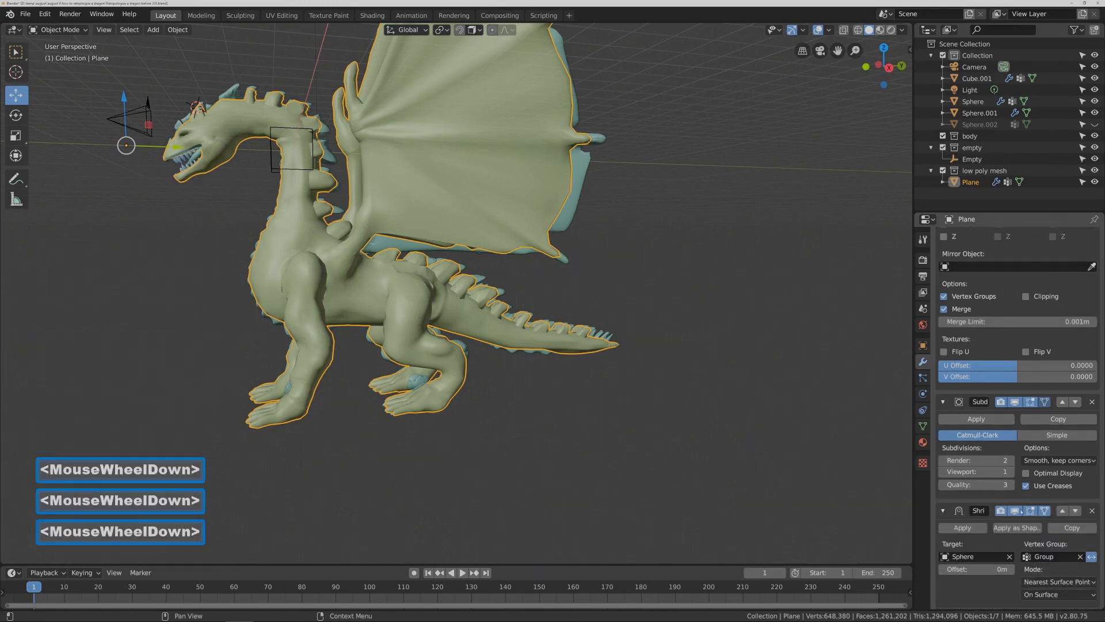
left_click(1017, 512)
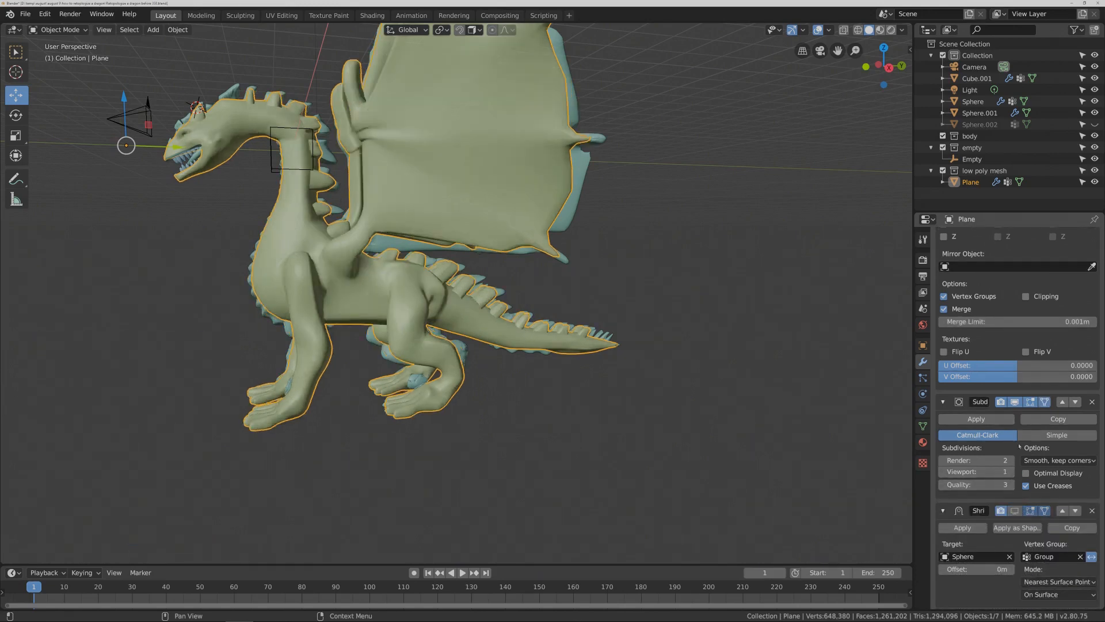
left_click(1015, 402)
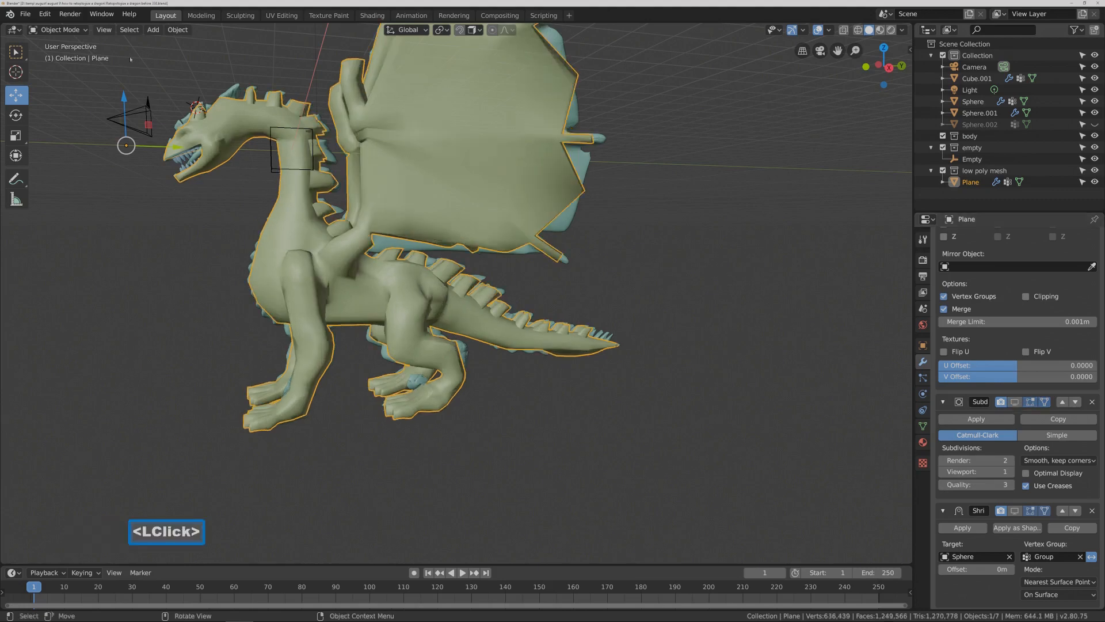
left_click(57, 30)
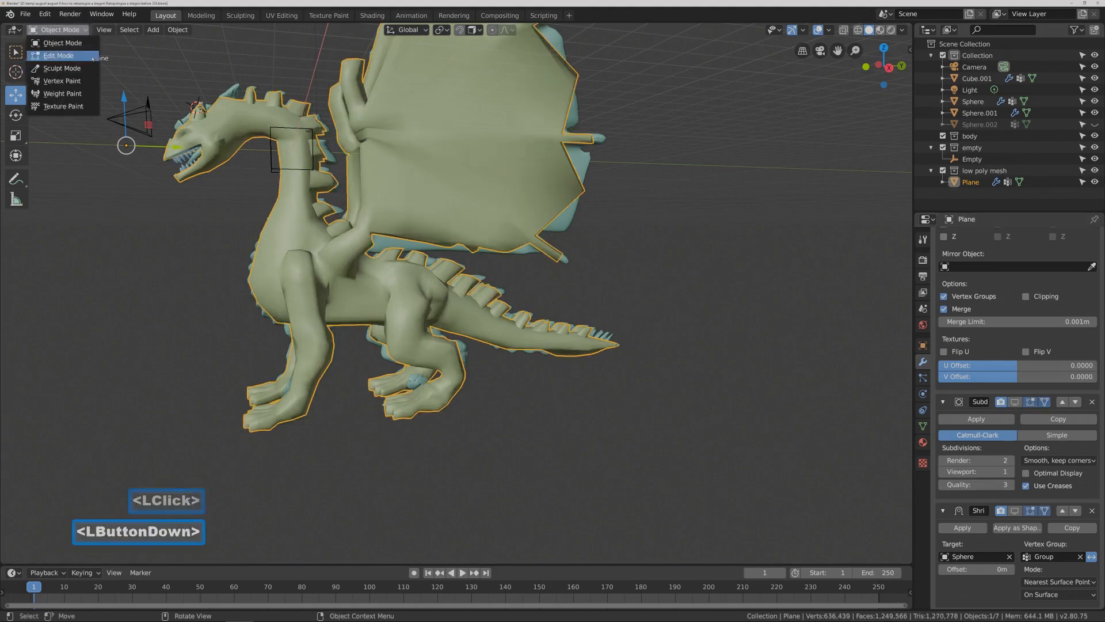
left_click(63, 55)
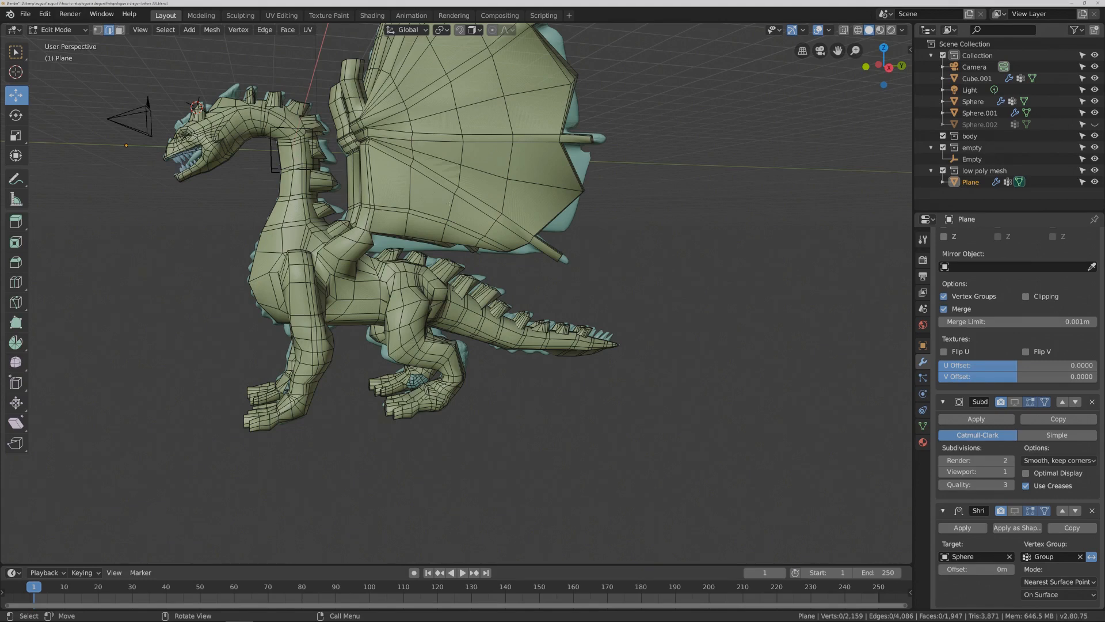
- Bevel the edge loops along both sides of the wing's finger bones with one segment, about 0.036 m wide, and clear the selection
key("alt")
left_click(489, 217, "alt")
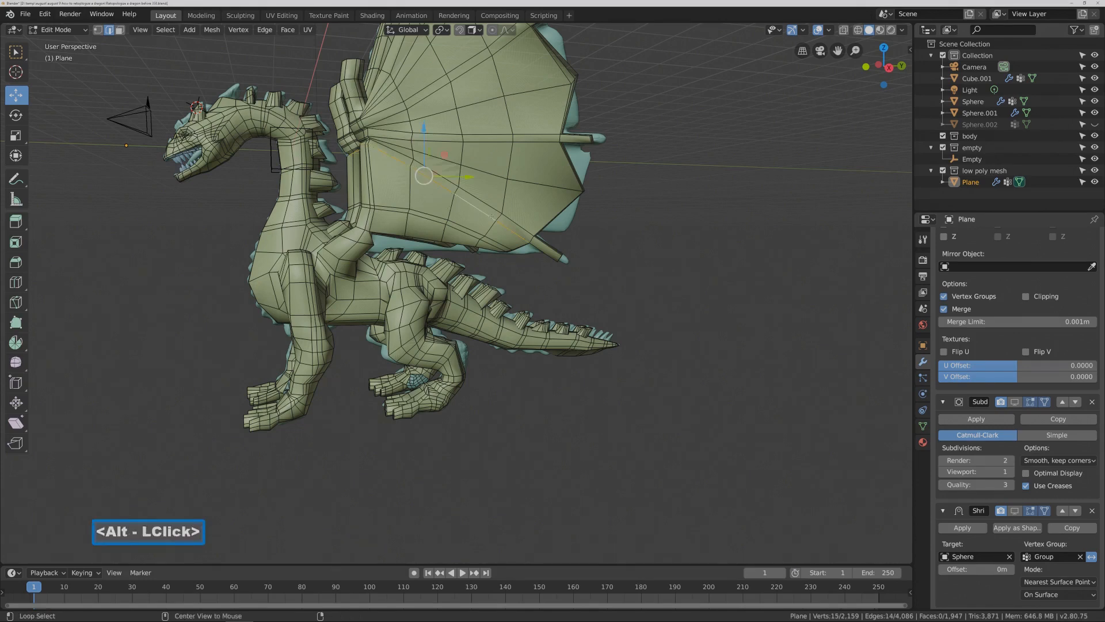
left_click(490, 206, "alt+shift")
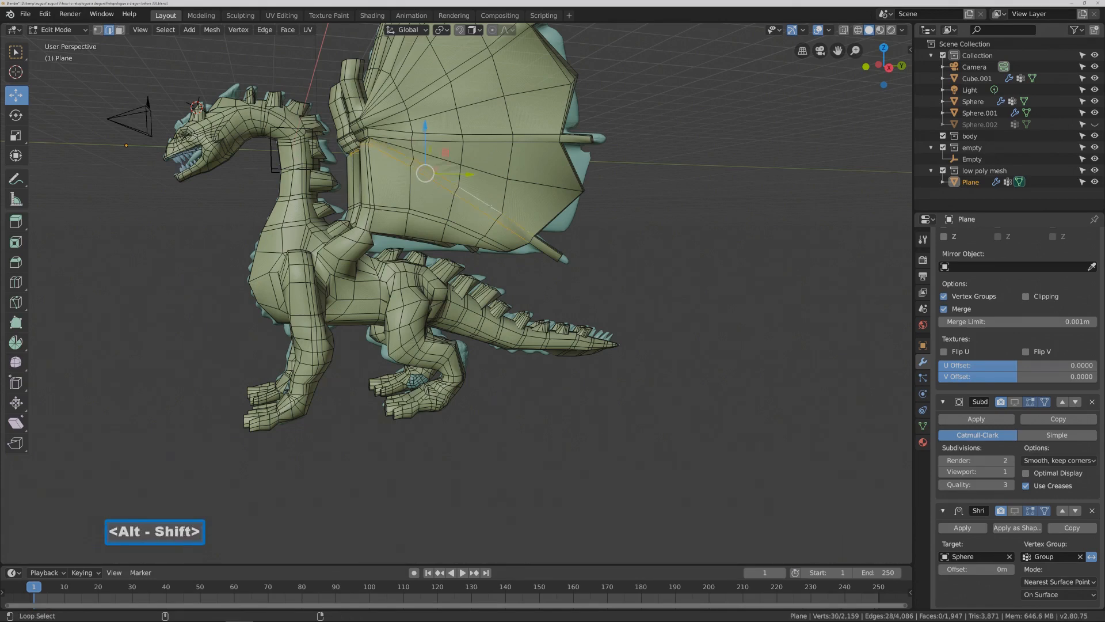
left_click(499, 138, "alt+shift")
left_click(497, 133, "alt+shift")
left_click(470, 73, "alt+shift")
left_click(467, 65, "alt+shift")
middle_click_drag(467, 64, 516, 217, "shift")
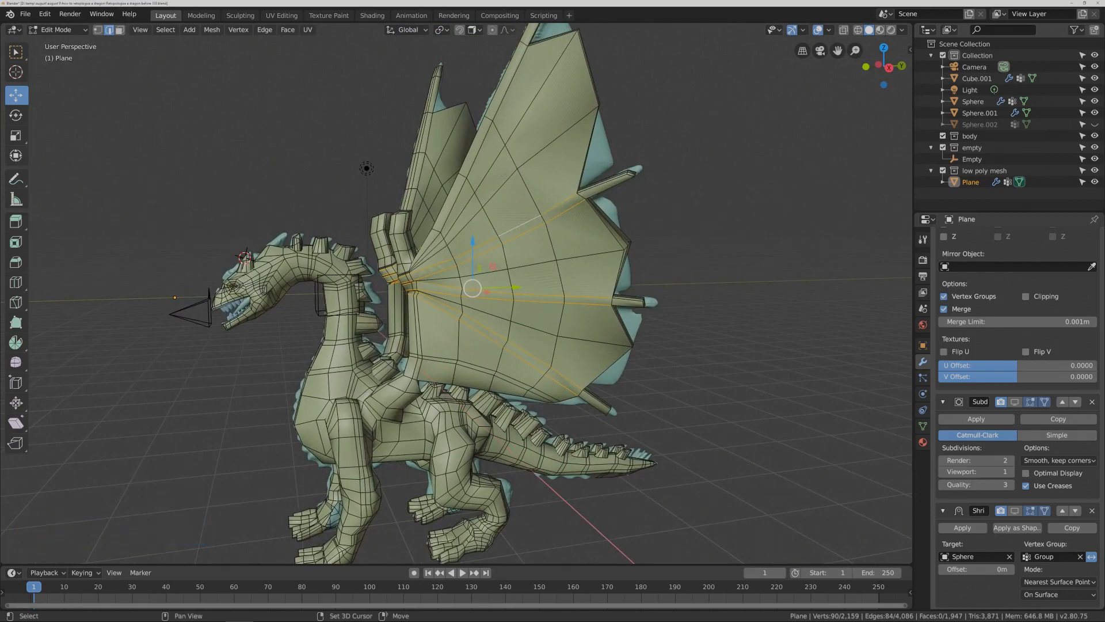
left_click(480, 154, "alt+shift")
left_click(470, 151, "alt+shift")
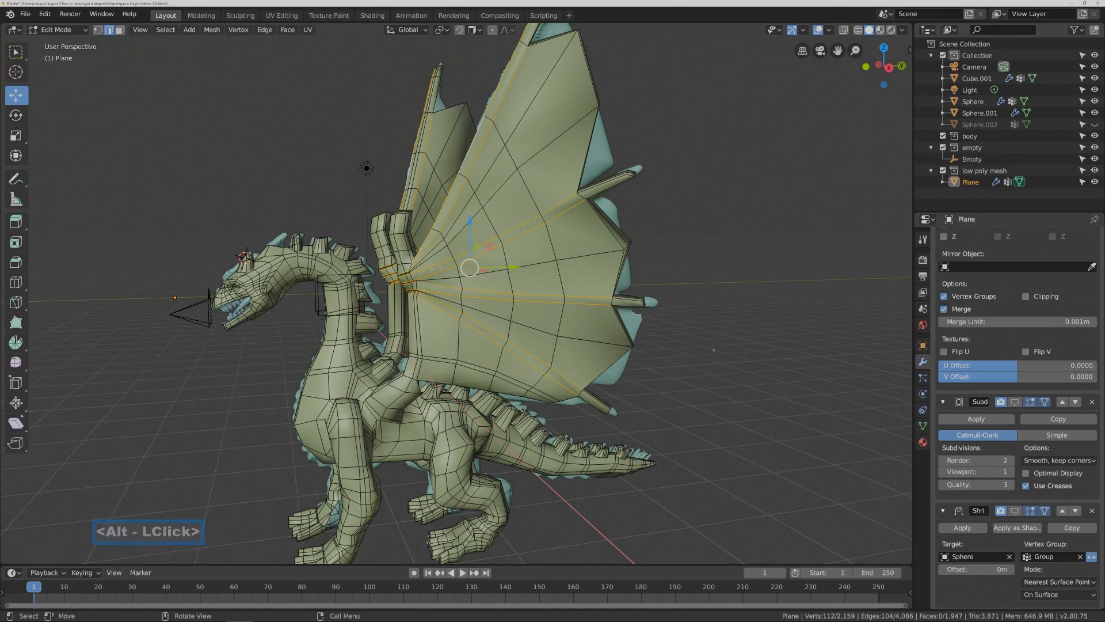
key("ctrl+b")
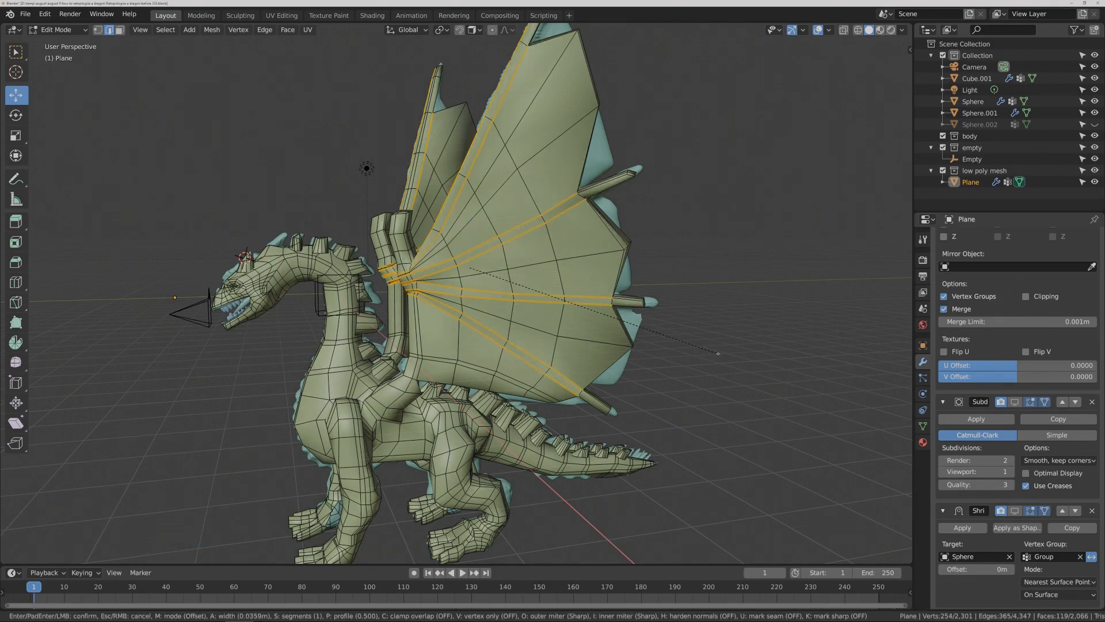
left_click(718, 353, "shift")
left_click(754, 356)
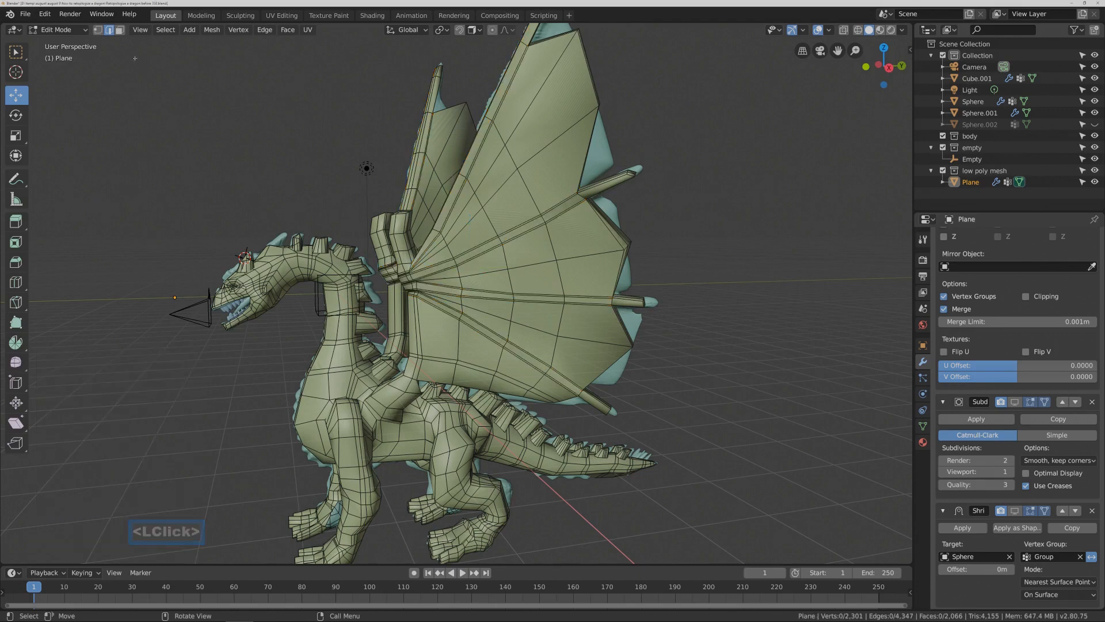
- Return to Object Mode and show the Subdivision and Shrinkwrap modifiers in the viewport to inspect the beveled wing
left_click(72, 30)
double_click(76, 43)
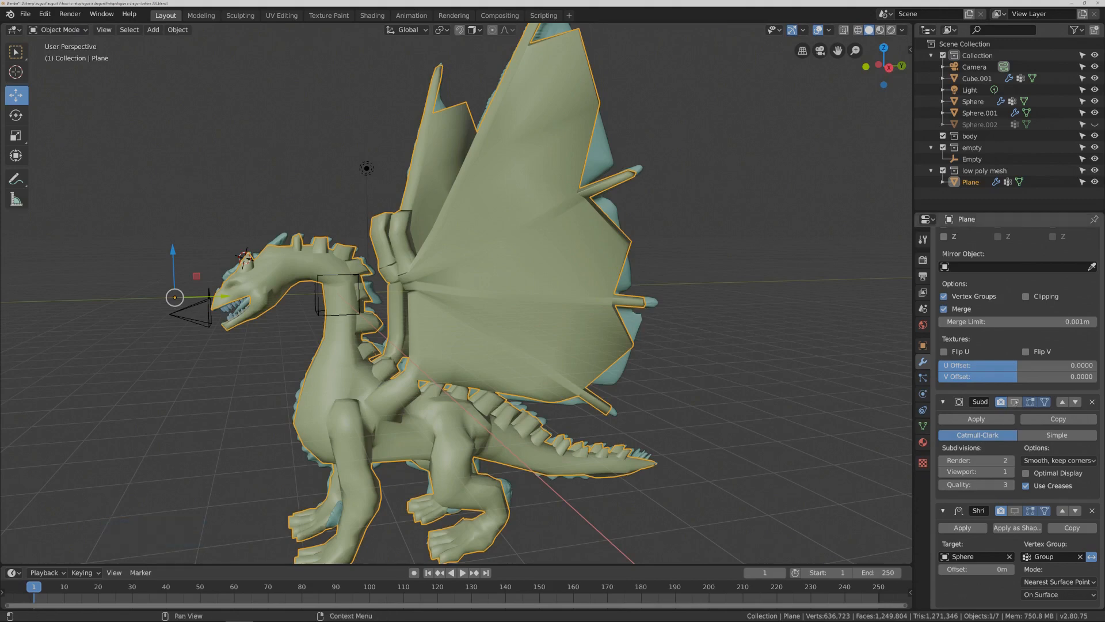
left_click(1015, 401)
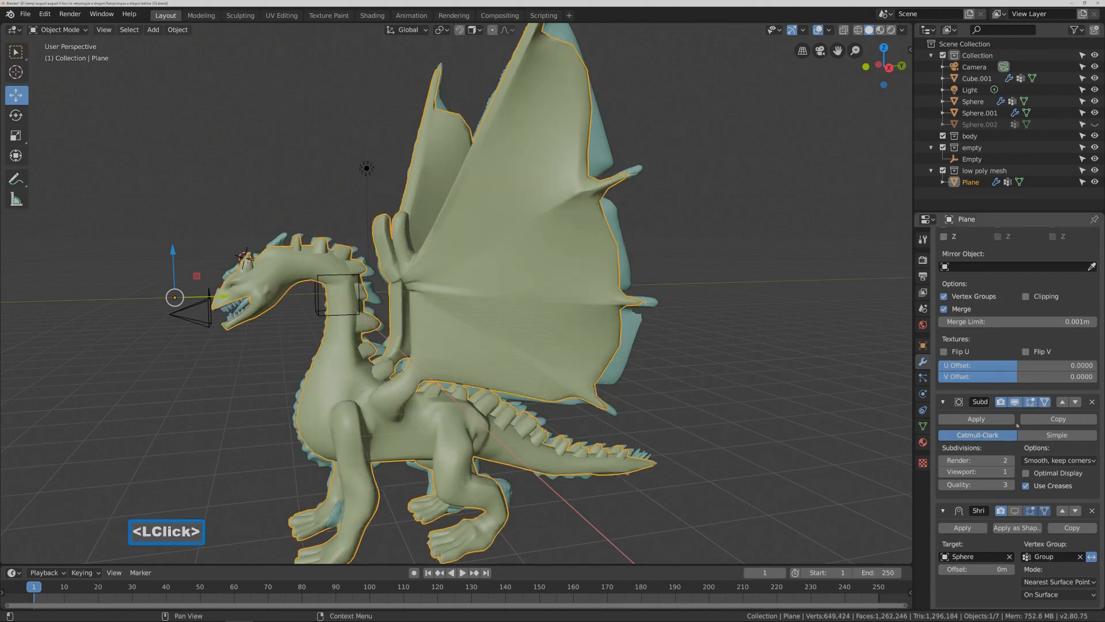
left_click(1016, 510)
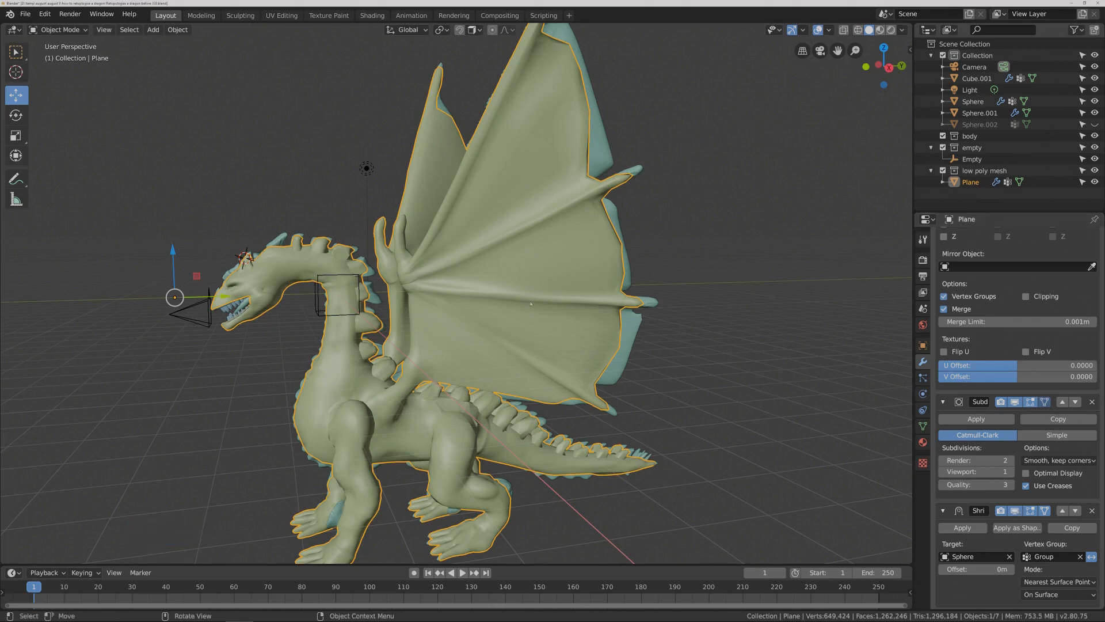
middle_click_drag(542, 339, 536, 285)
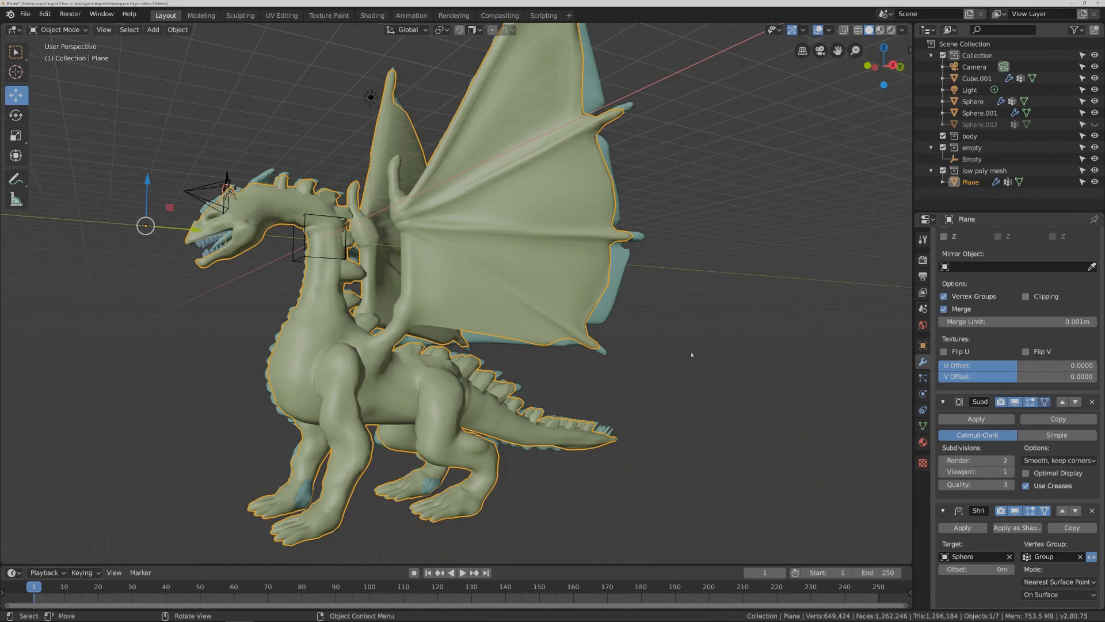
- Turn off viewport display of the Subdivision and Shrinkwrap modifiers again and reopen the low-poly mesh in Edit Mode
key("Pause")
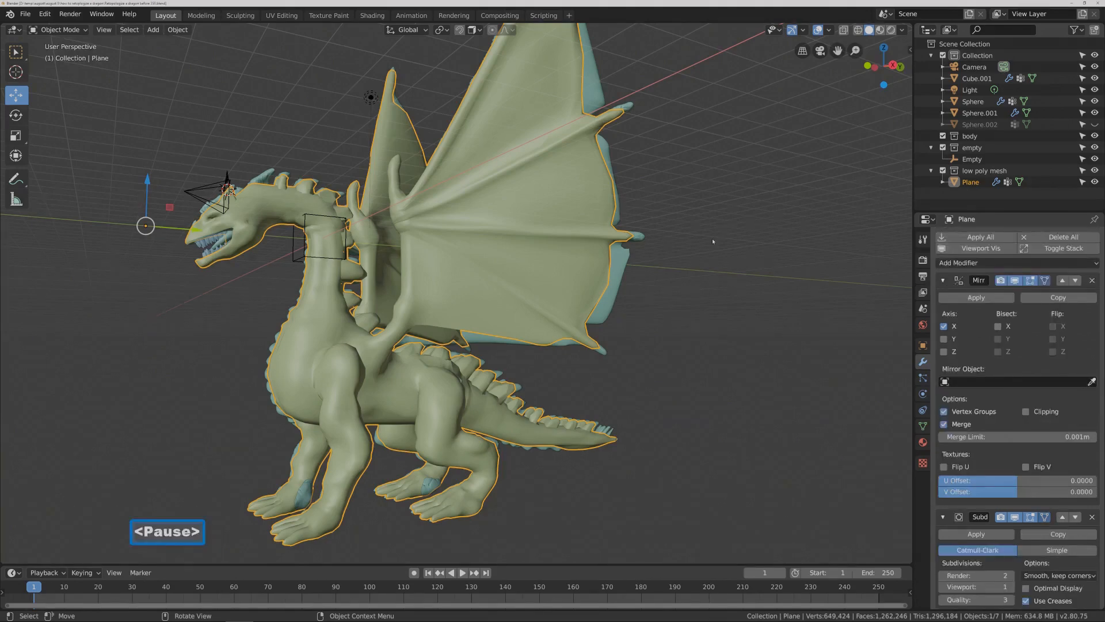
left_click(1015, 517)
scroll(1015, 517, "down", 8)
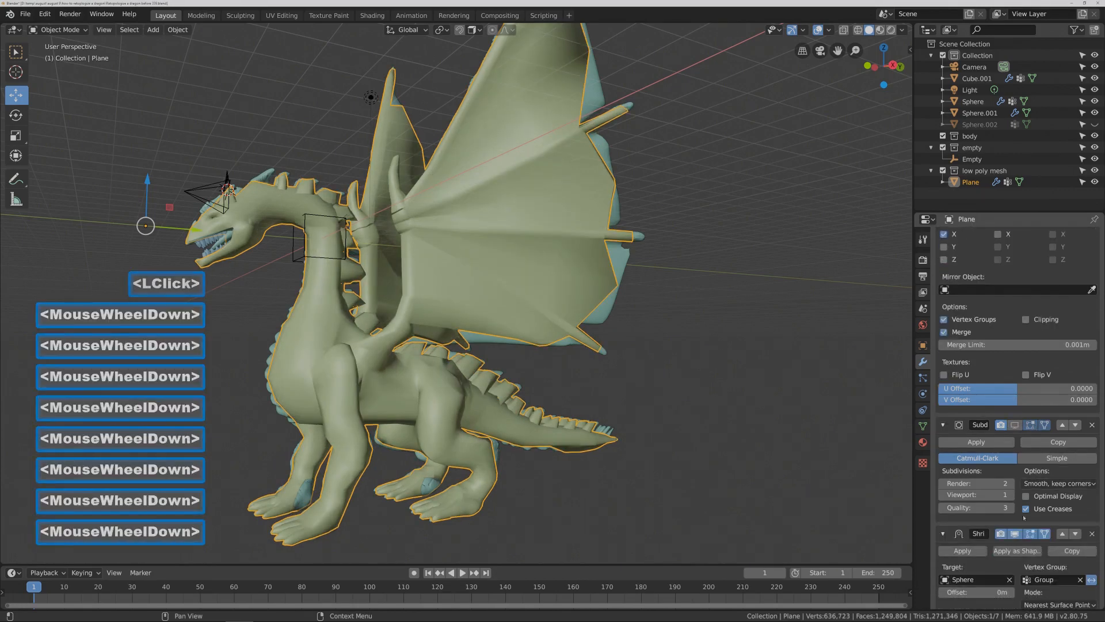
left_click(1015, 534)
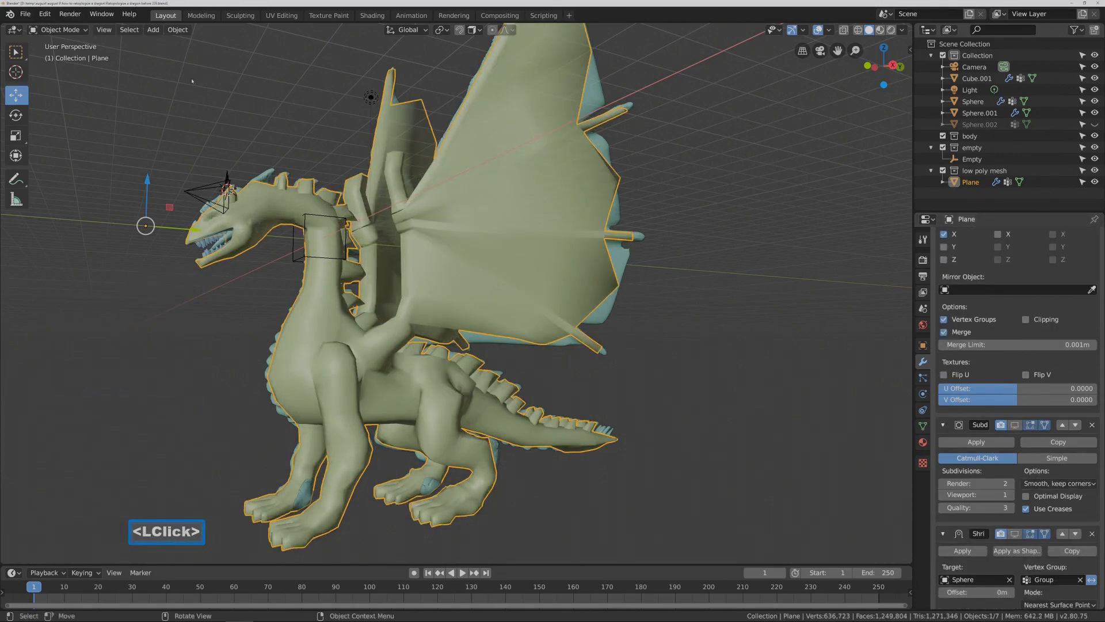
left_click(83, 31)
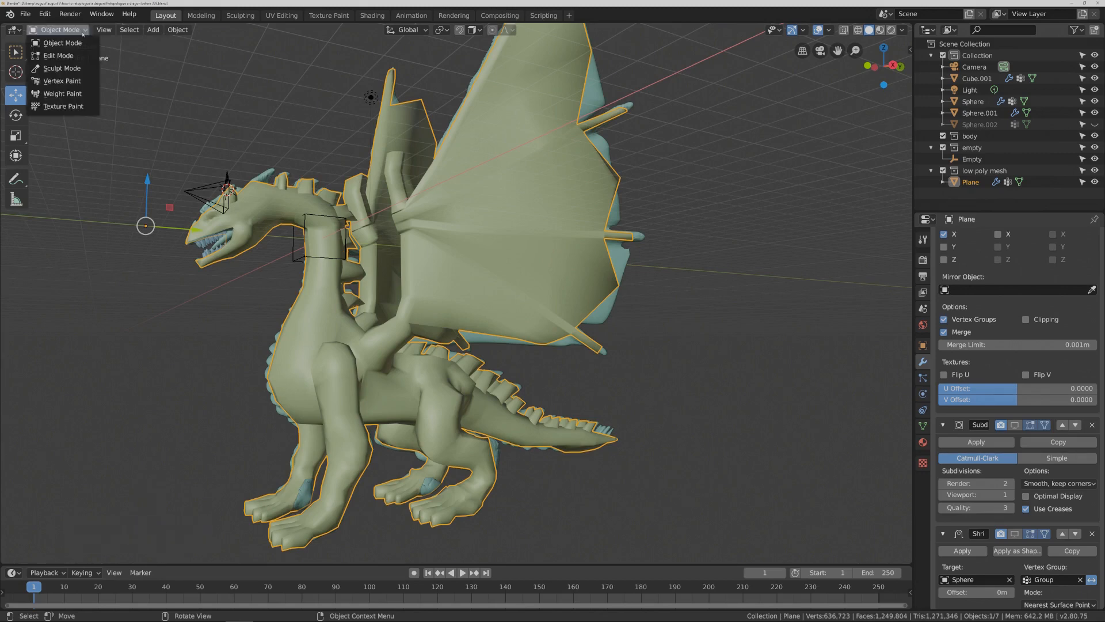
left_click(58, 55)
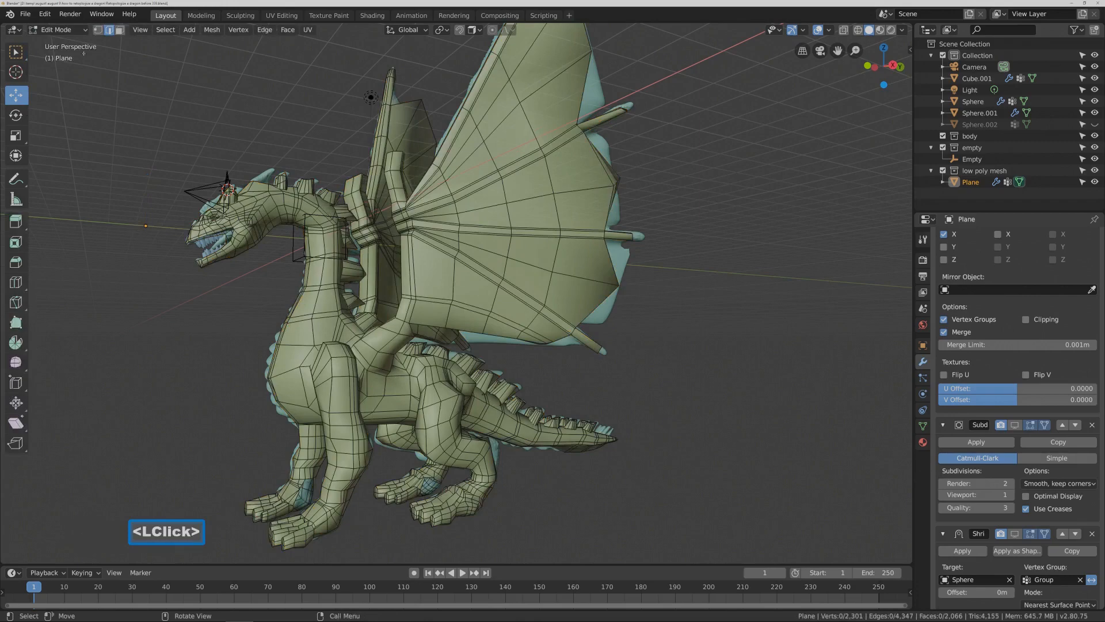
- Mark the edge loop running along the dragon's mirrored centre line as a seam
middle_click_drag(371, 97, 526, 38)
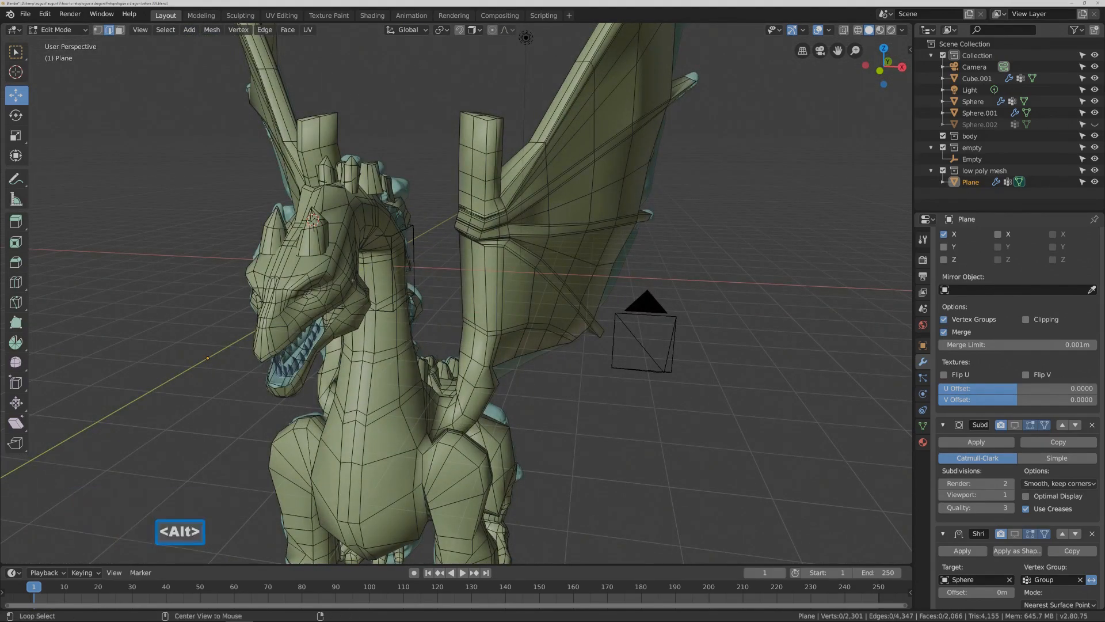
left_click(446, 335, "alt")
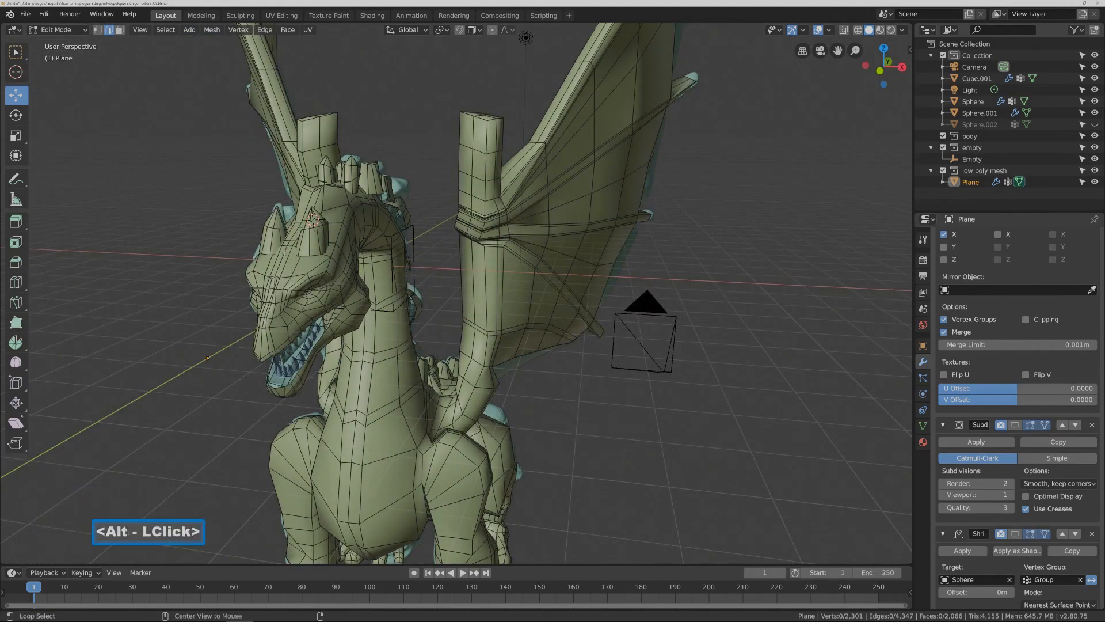
middle_click_drag(446, 335, 358, 350)
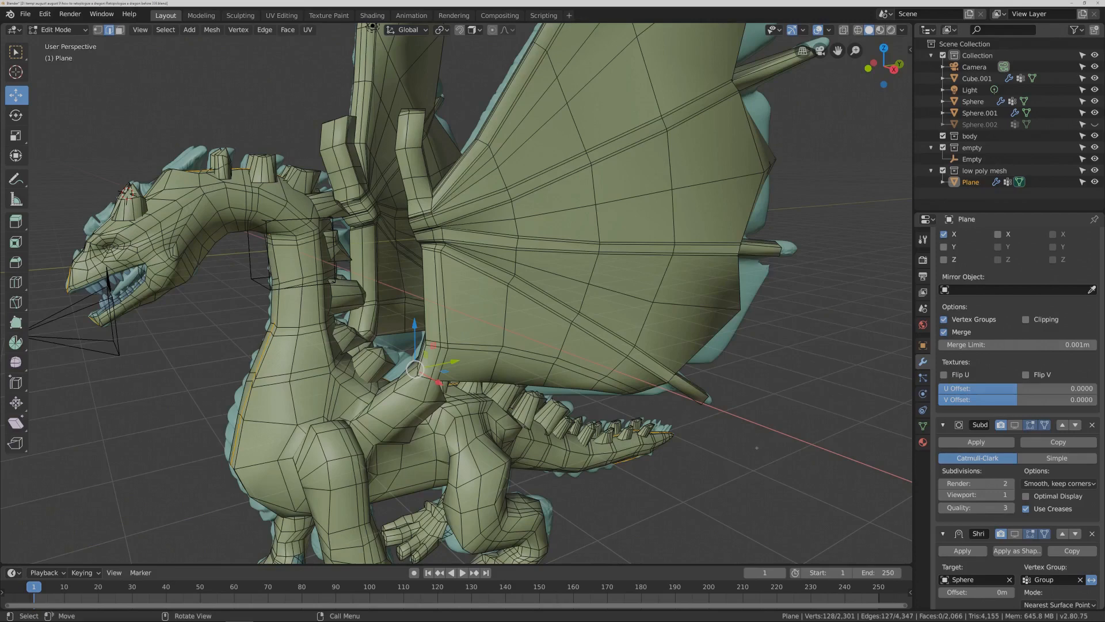
key("Pause")
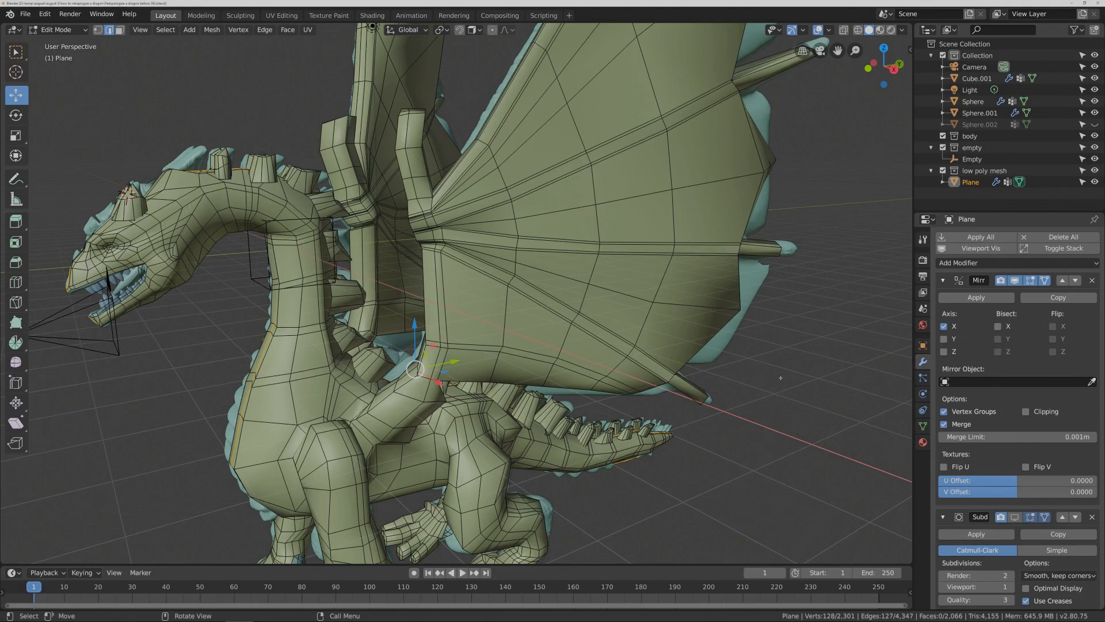
key("ctrl")
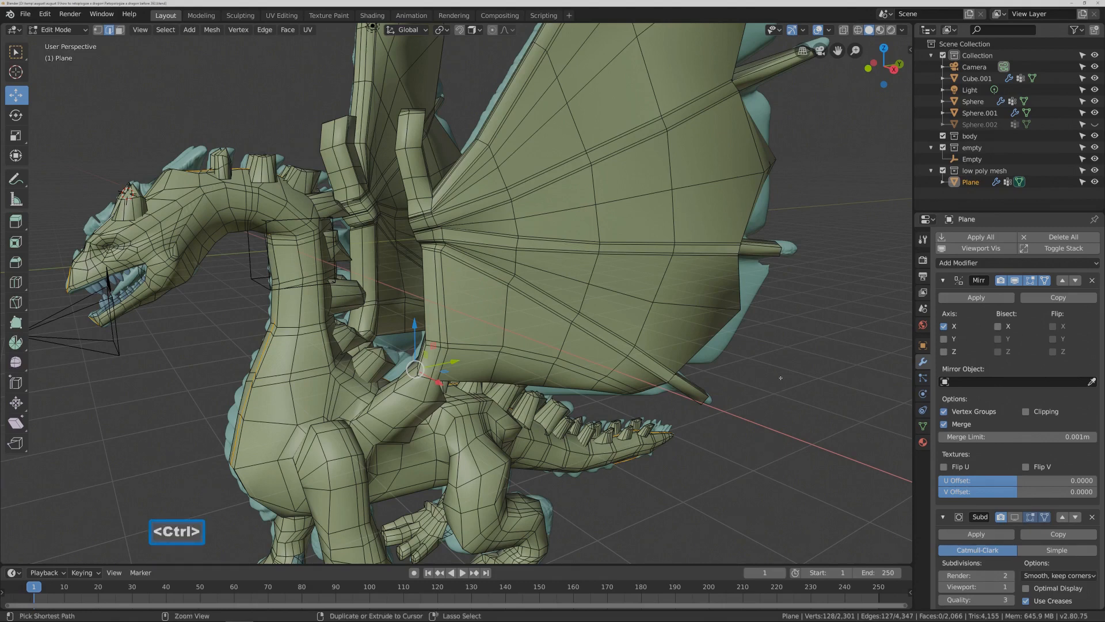
key("ctrl+e")
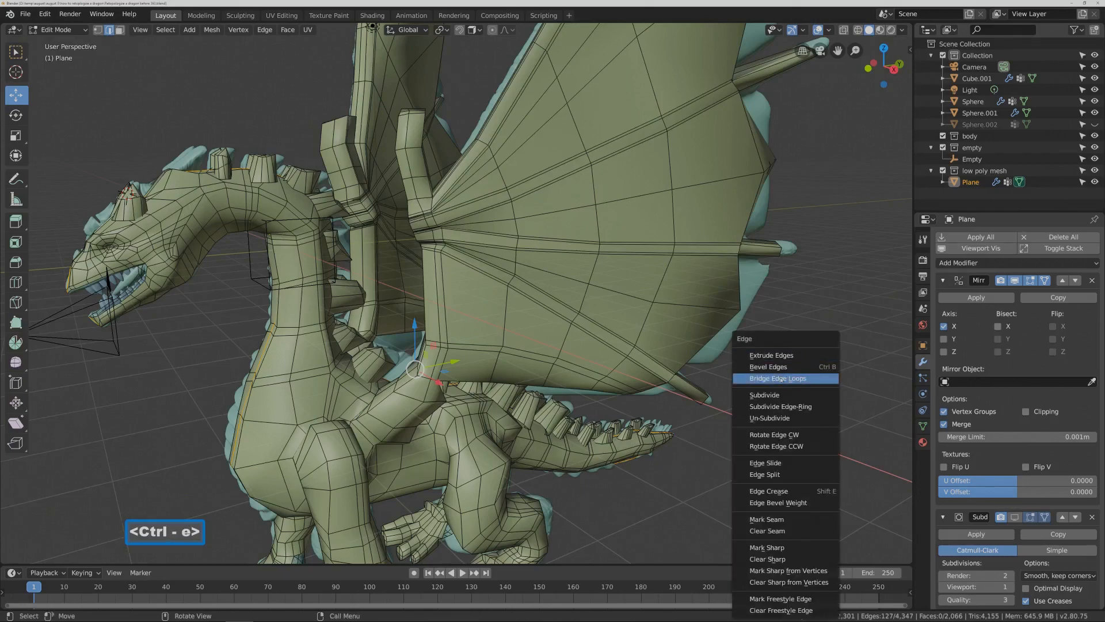
left_click(809, 520)
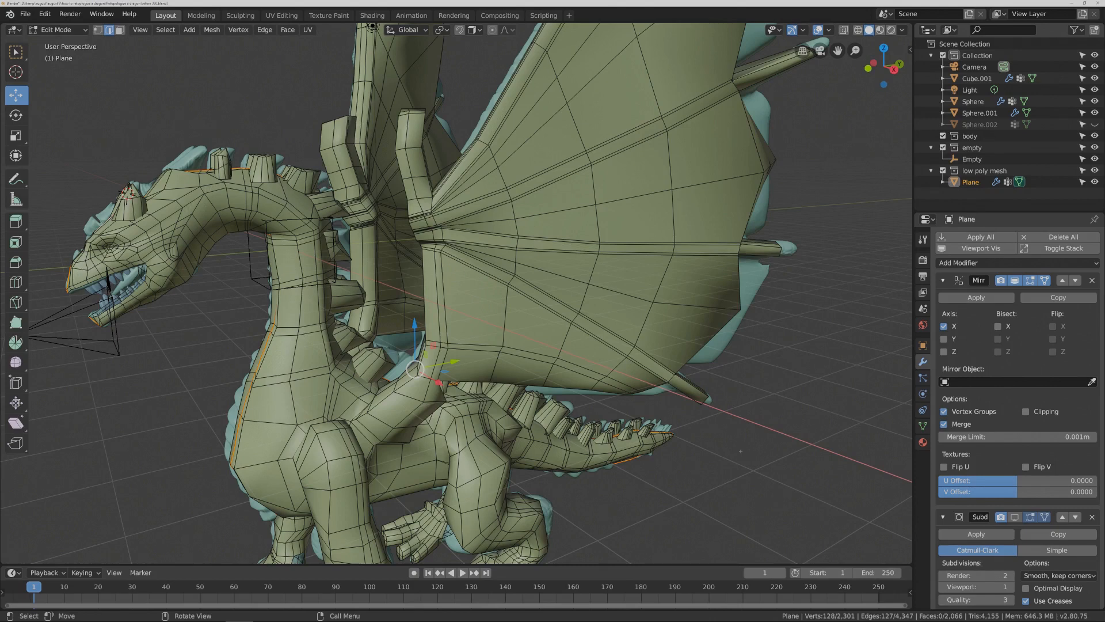
- Mark the edge loop around the lower part of the neck as a seam
key("Pause")
middle_click_drag(297, 330, 320, 331)
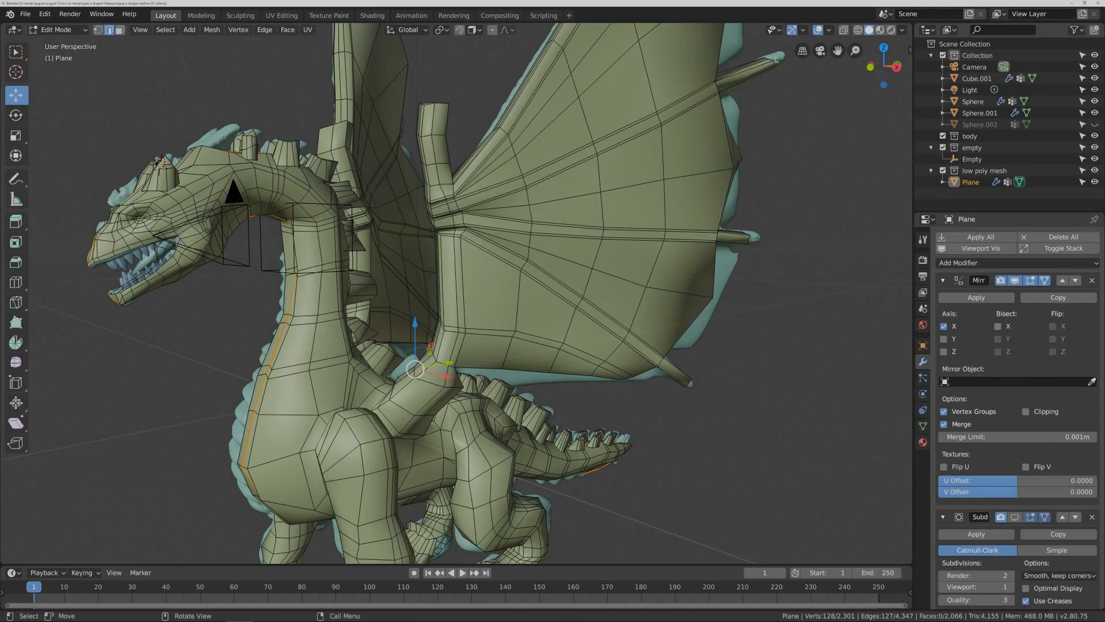
key("alt")
left_click(300, 316, "alt")
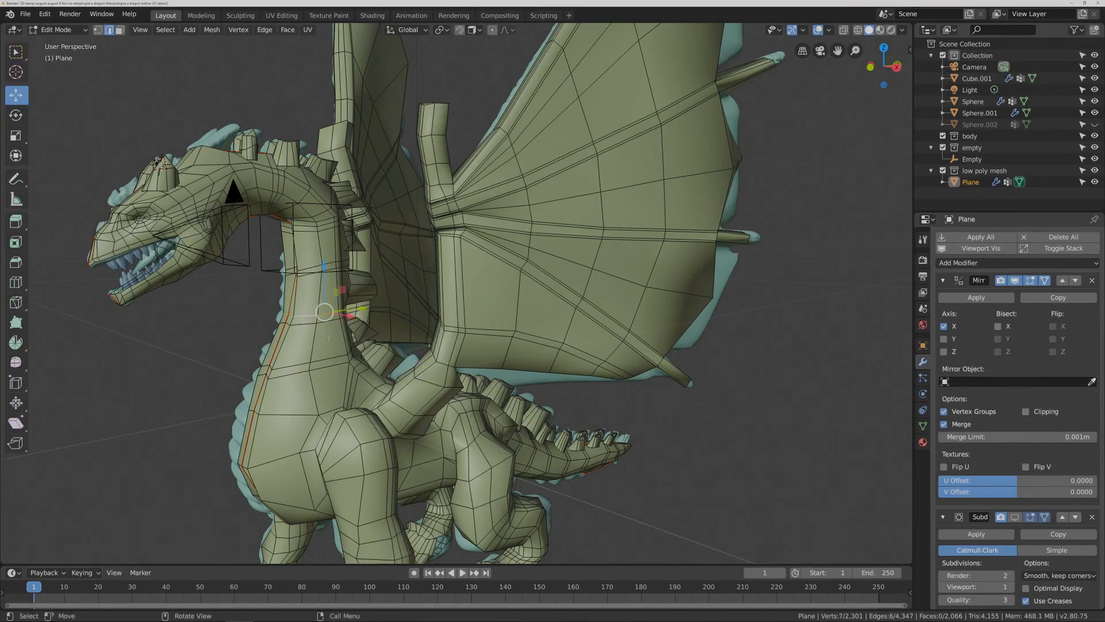
key("ctrl+e")
left_click(675, 422)
- Mark the edge loop around the base of the wing arm, where it joins the body, as a seam
key("alt")
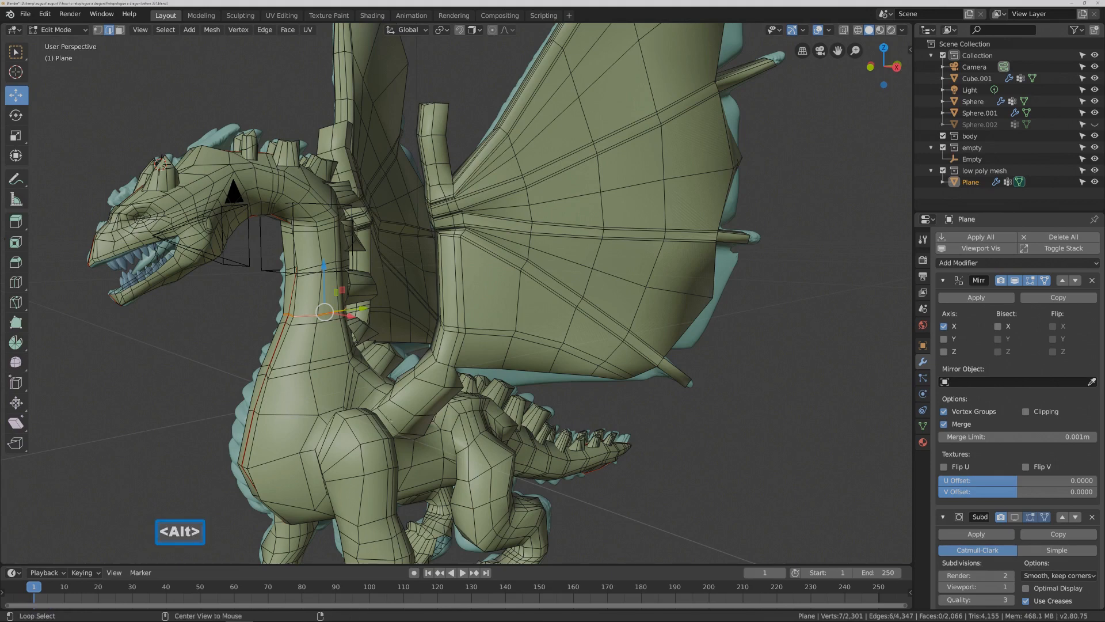
left_click(317, 315, "alt")
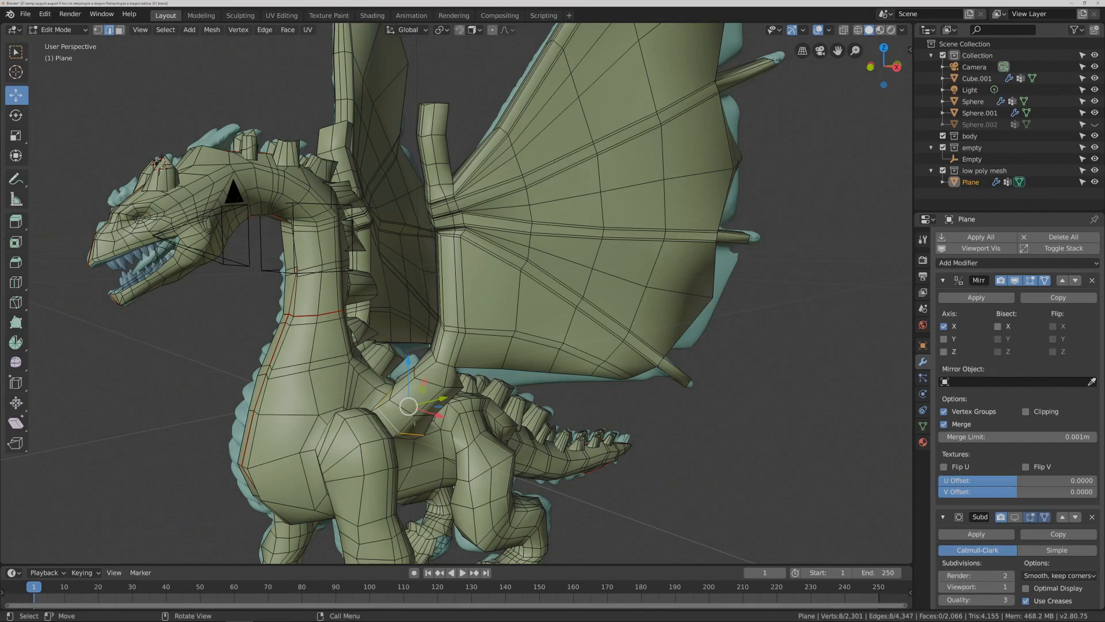
middle_click_drag(436, 428, 469, 431)
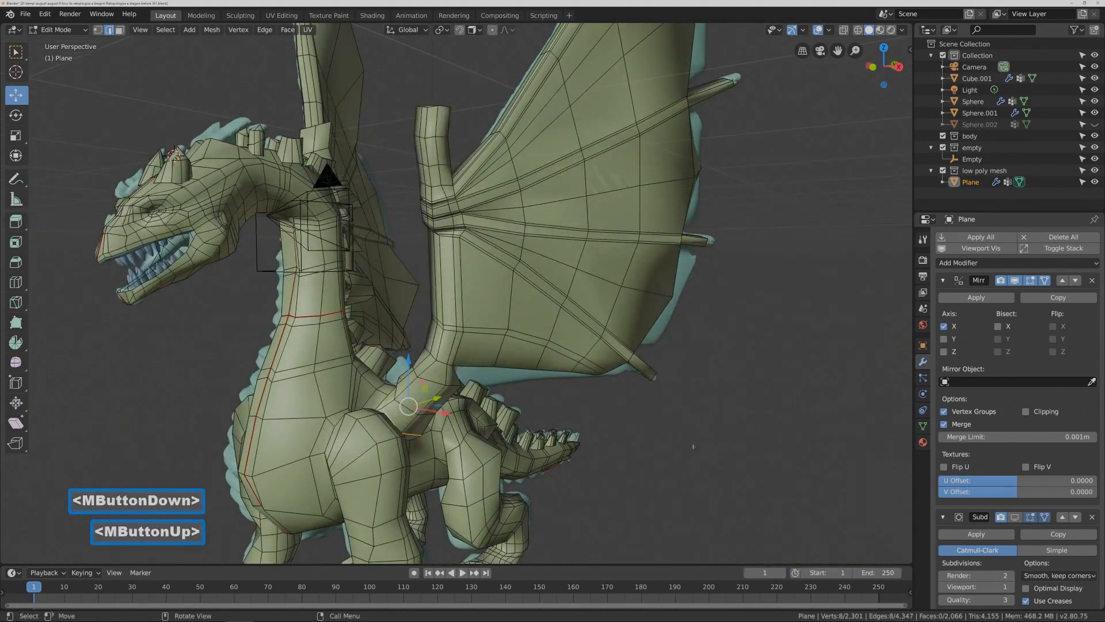
key("ctrl+e")
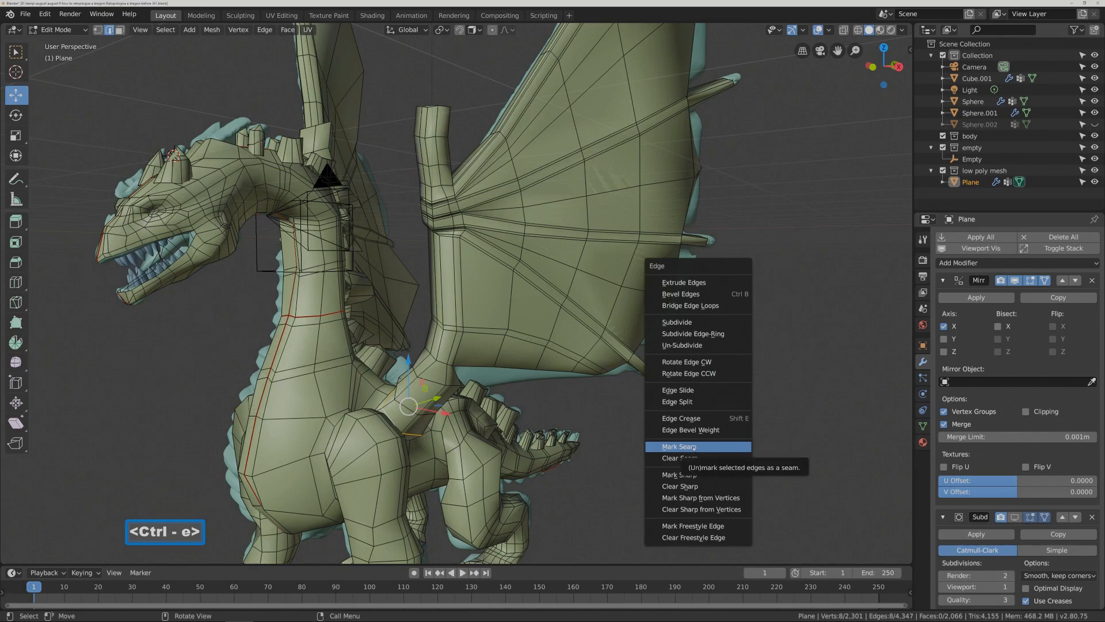
left_click(680, 446)
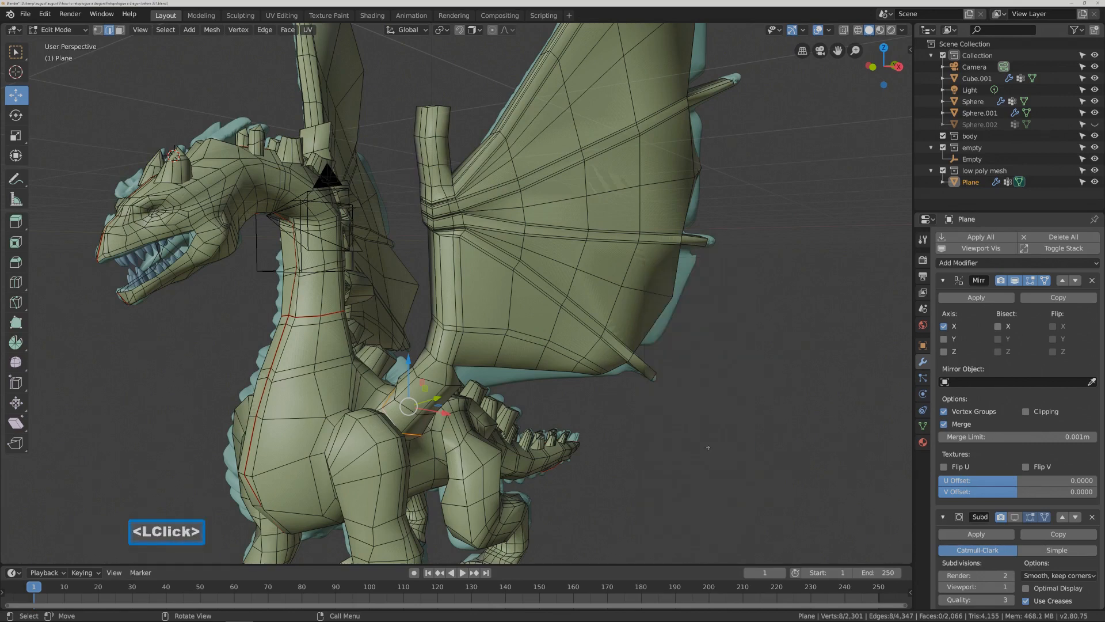
- Mark the edge loop around the top of the front leg, where it joins the chest, as a seam
middle_click_drag(708, 447, 365, 386, "shift")
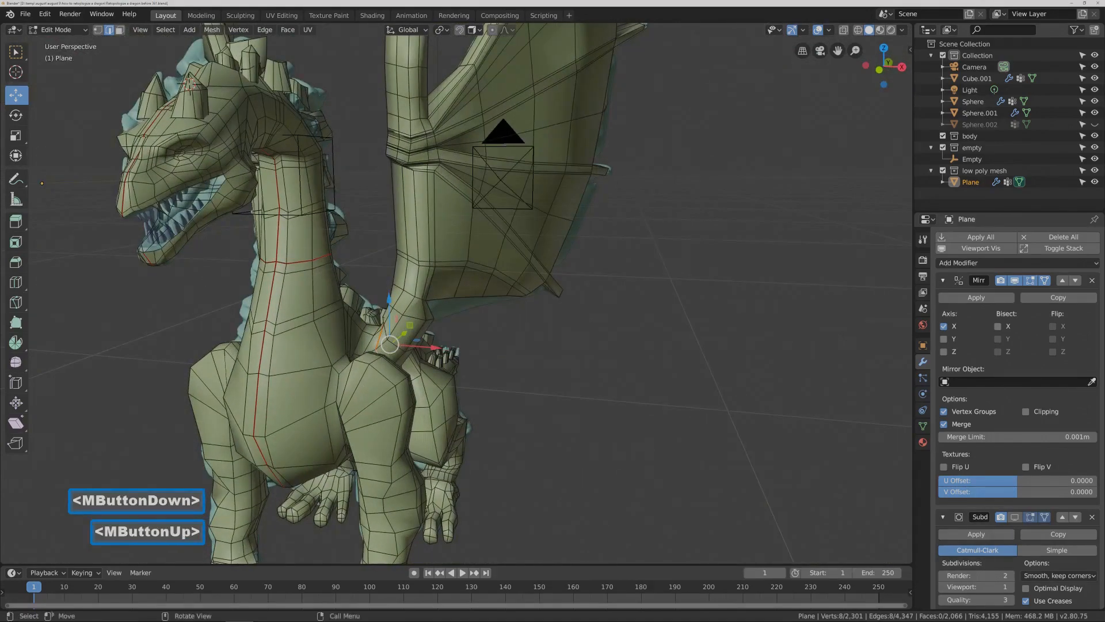
left_click(338, 391, "alt")
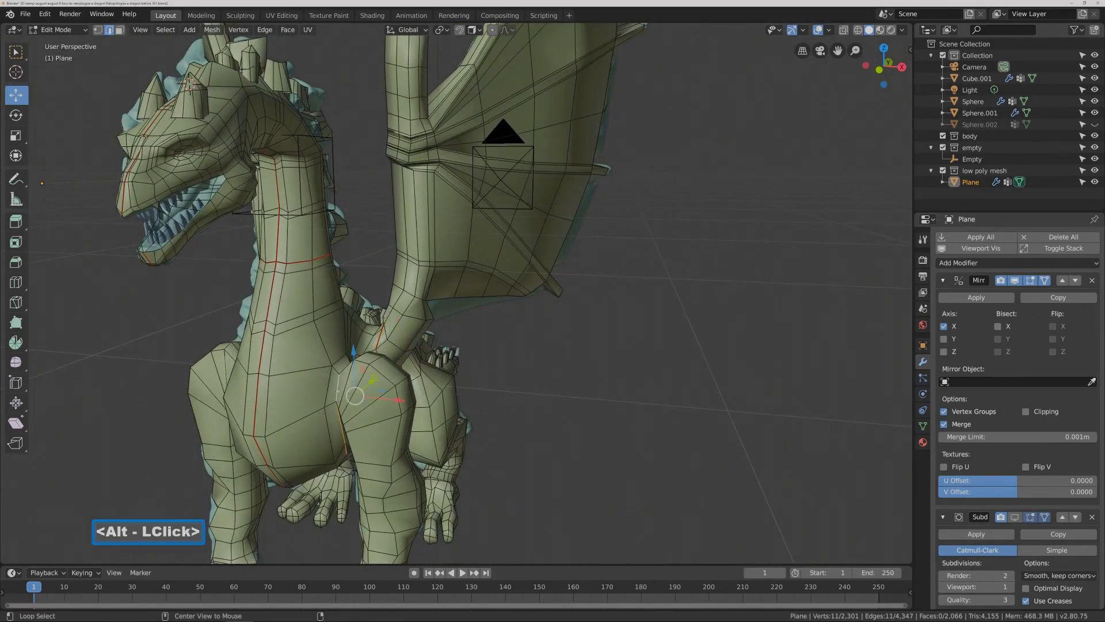
middle_click_drag(338, 391, 575, 418)
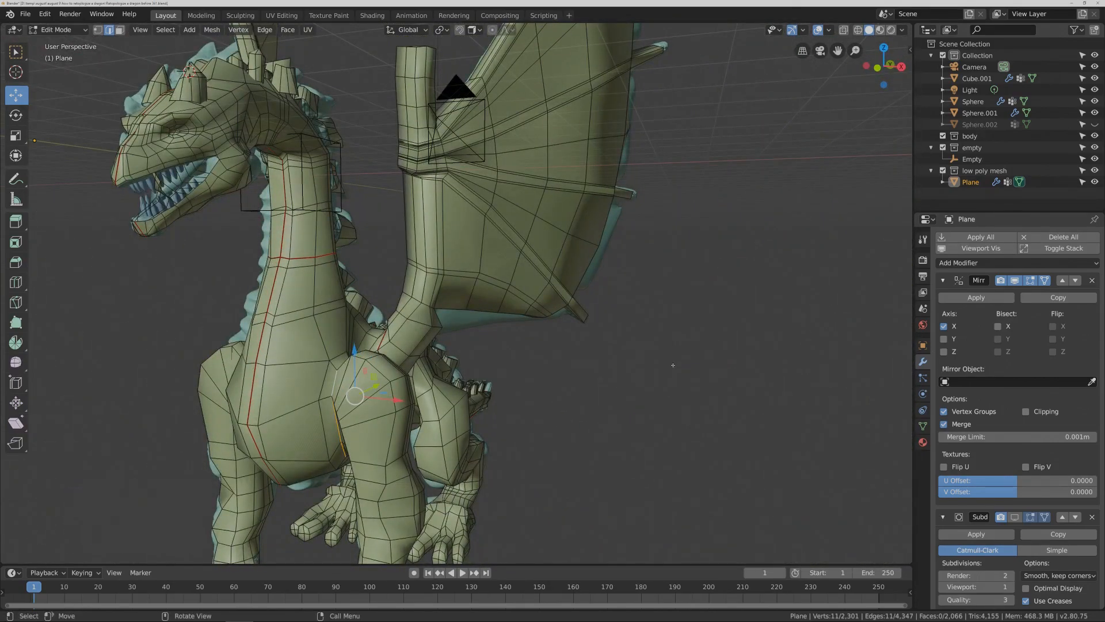
key("ctrl")
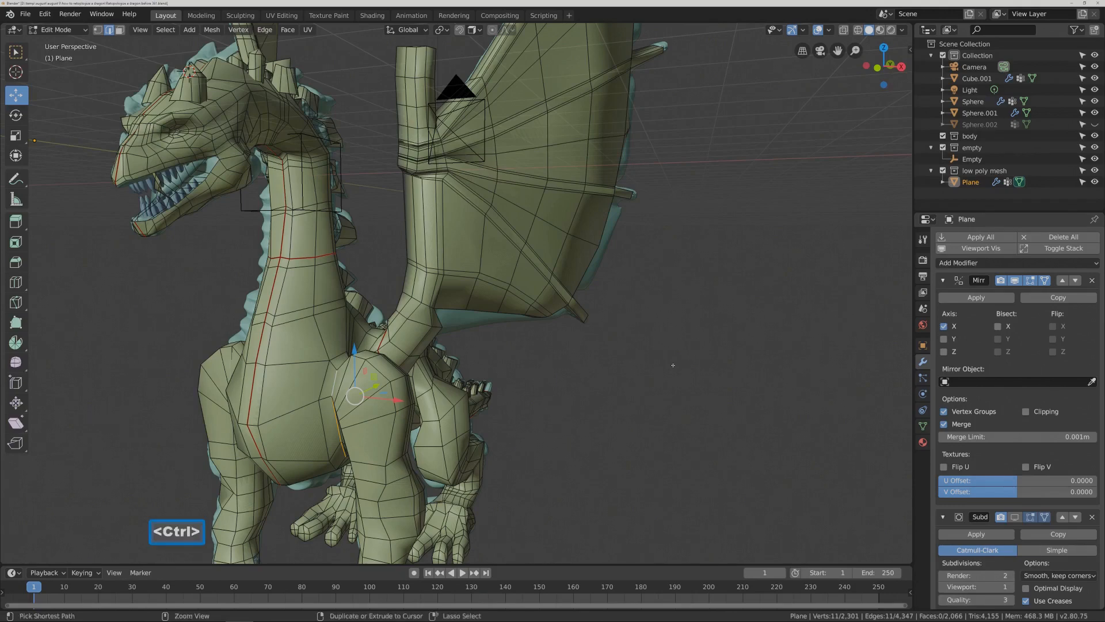
key("ctrl+e")
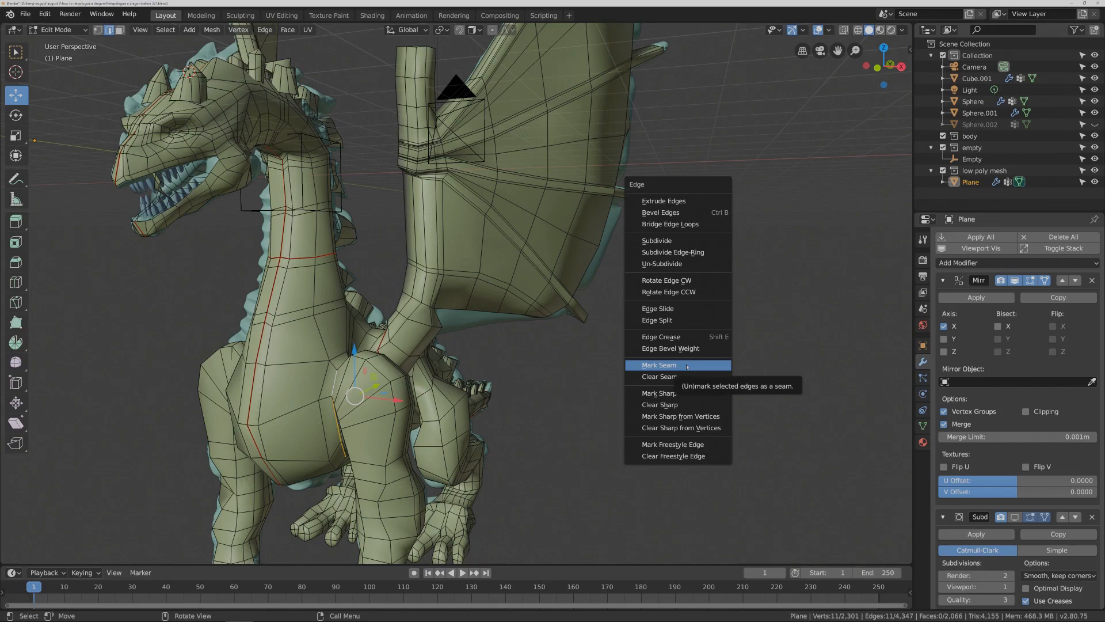
left_click(659, 365)
key("Pause")
- Mark the edge loop around the top of the hind leg, plus the adjoining edge on the thigh, as a seam
middle_click_drag(652, 338, 625, 328)
middle_click_drag(656, 412, 586, 399)
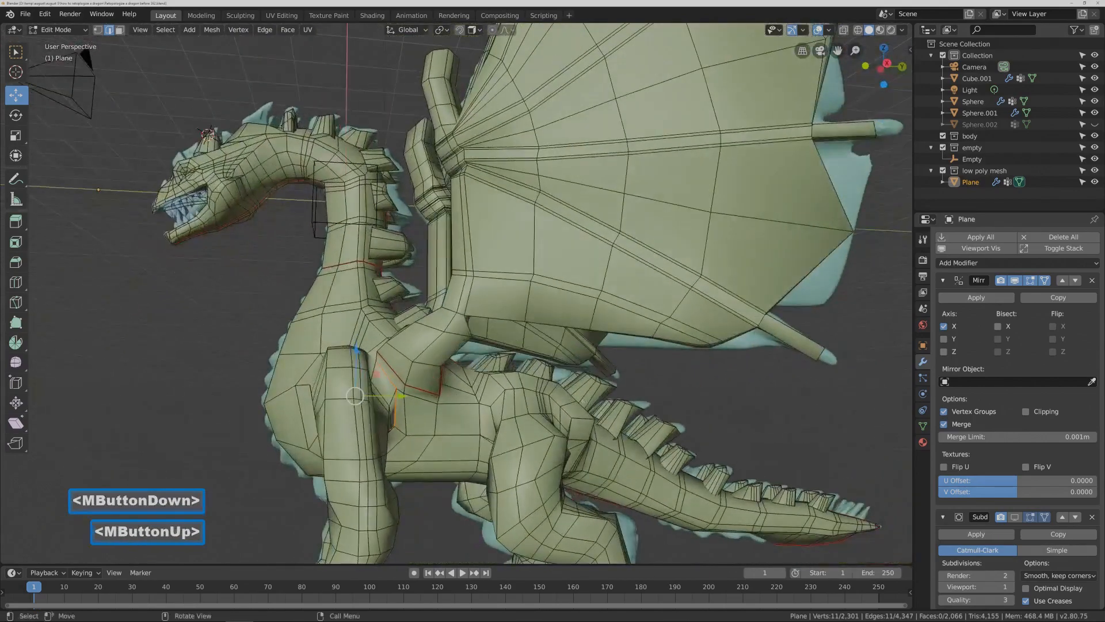
key("alt")
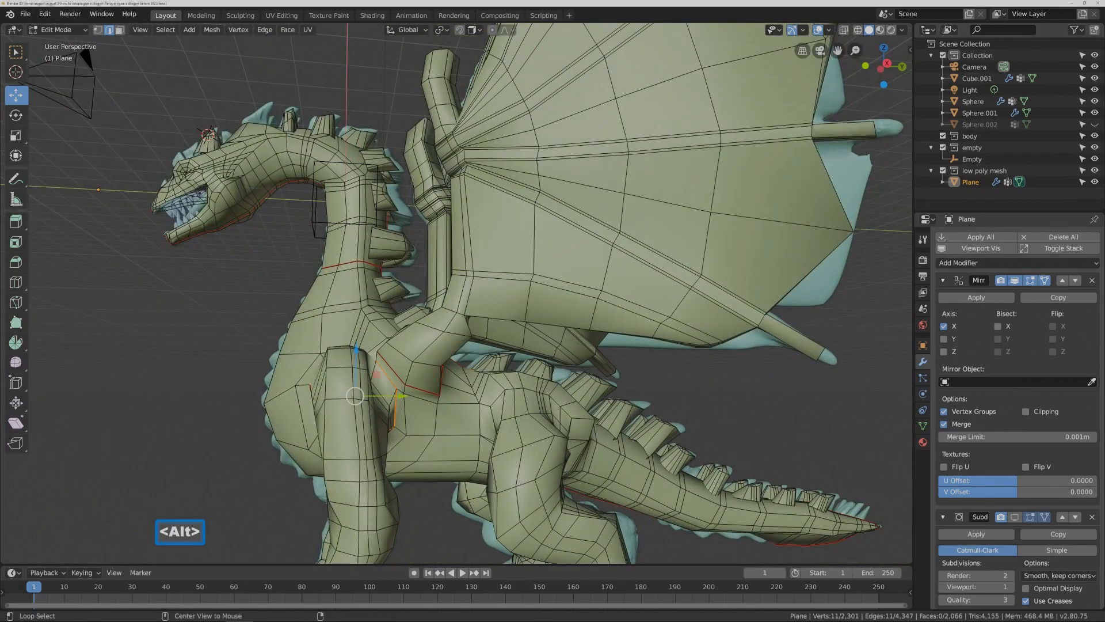
left_click(550, 397, "alt")
middle_click_drag(555, 420, 517, 417)
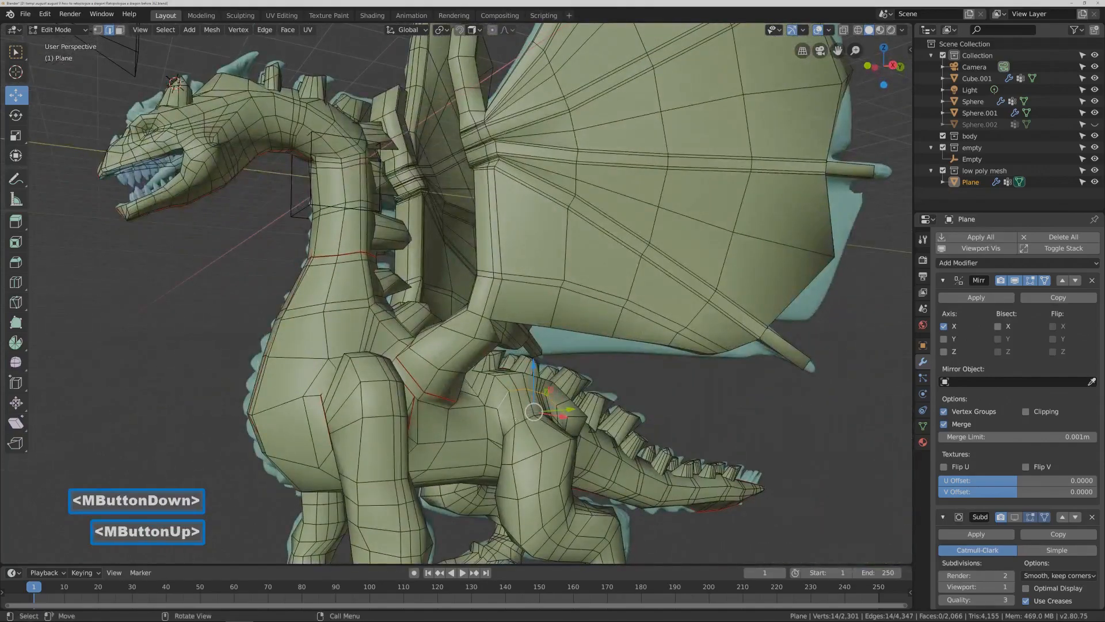
left_click(500, 423, "shift")
middle_click_drag(540, 433, 380, 403)
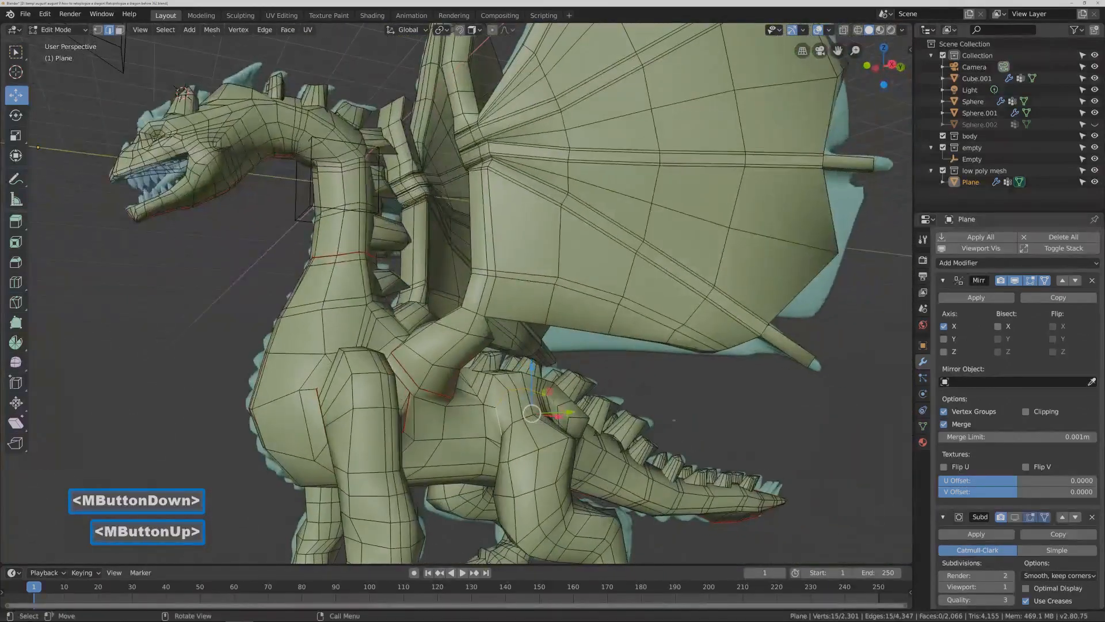
key("ctrl")
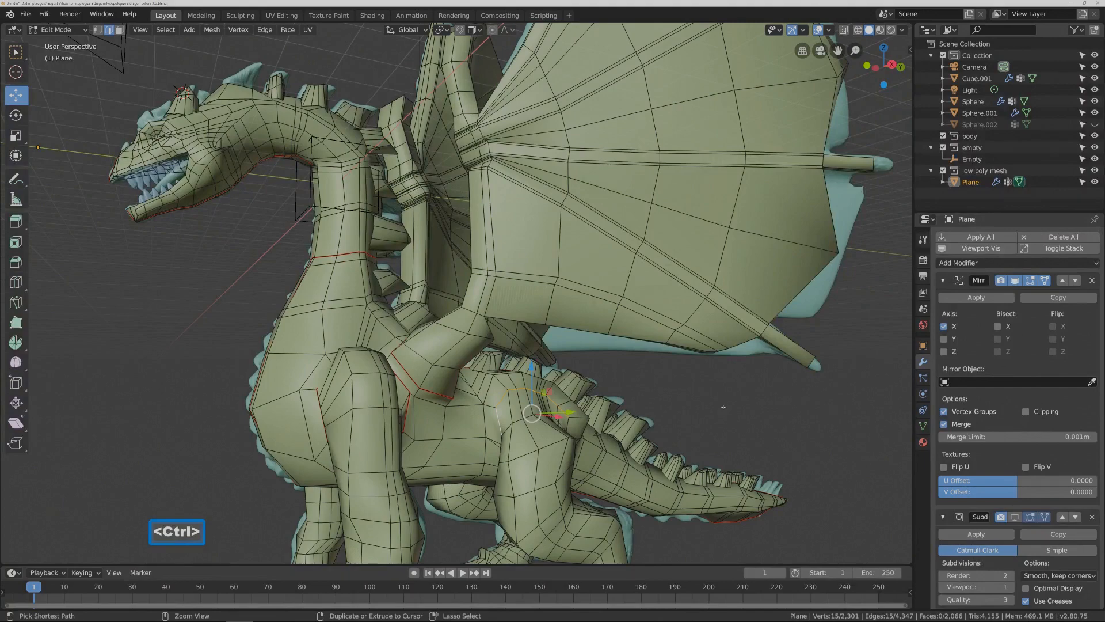
key("ctrl+e")
left_click(743, 407)
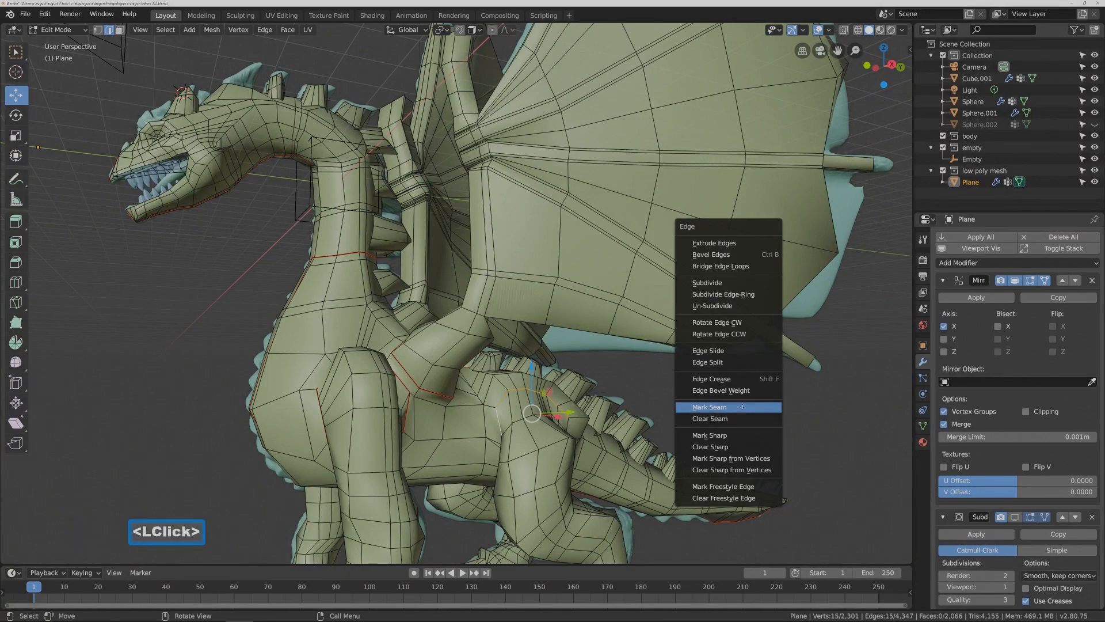
- In face selection mode, hide the face loop around the hind leg's knee and all the linked lower-leg faces
middle_click_drag(719, 415, 453, 243)
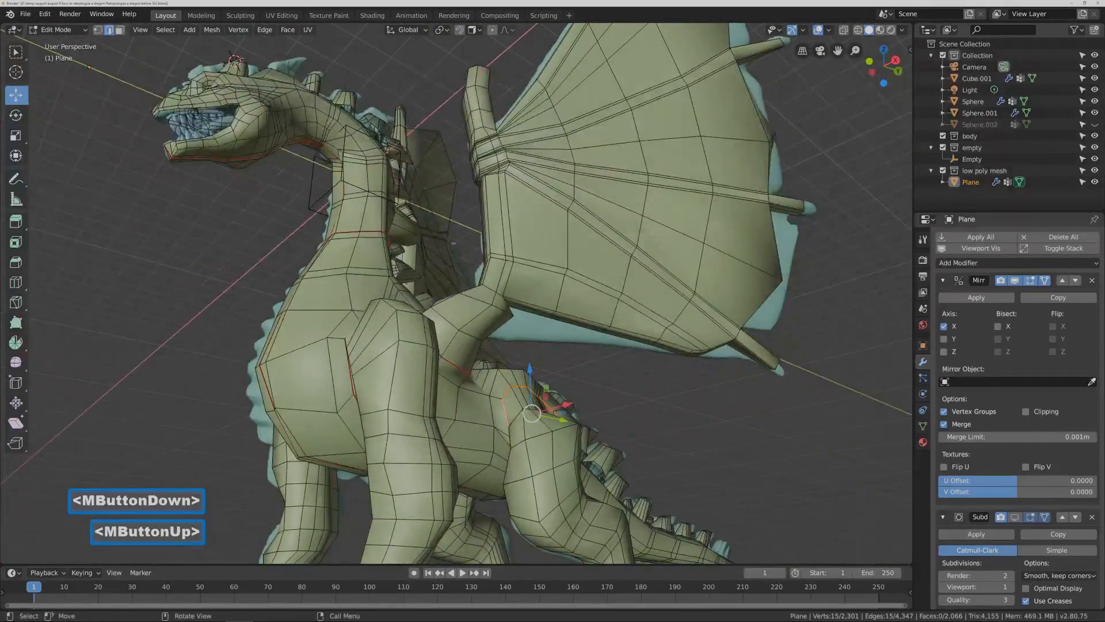
left_click(119, 29)
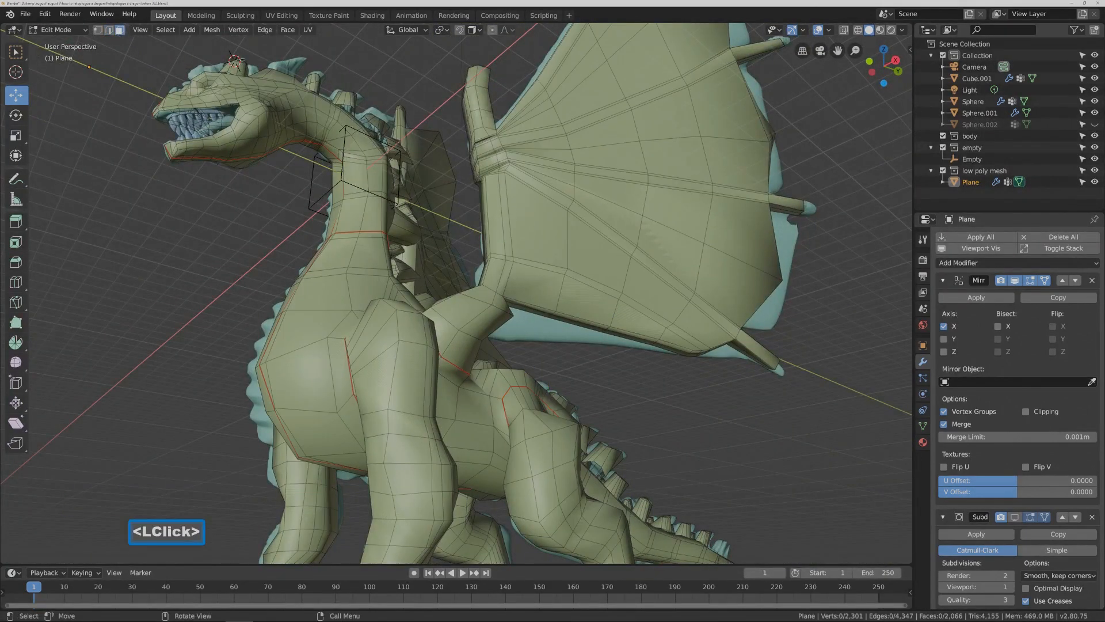
key("alt")
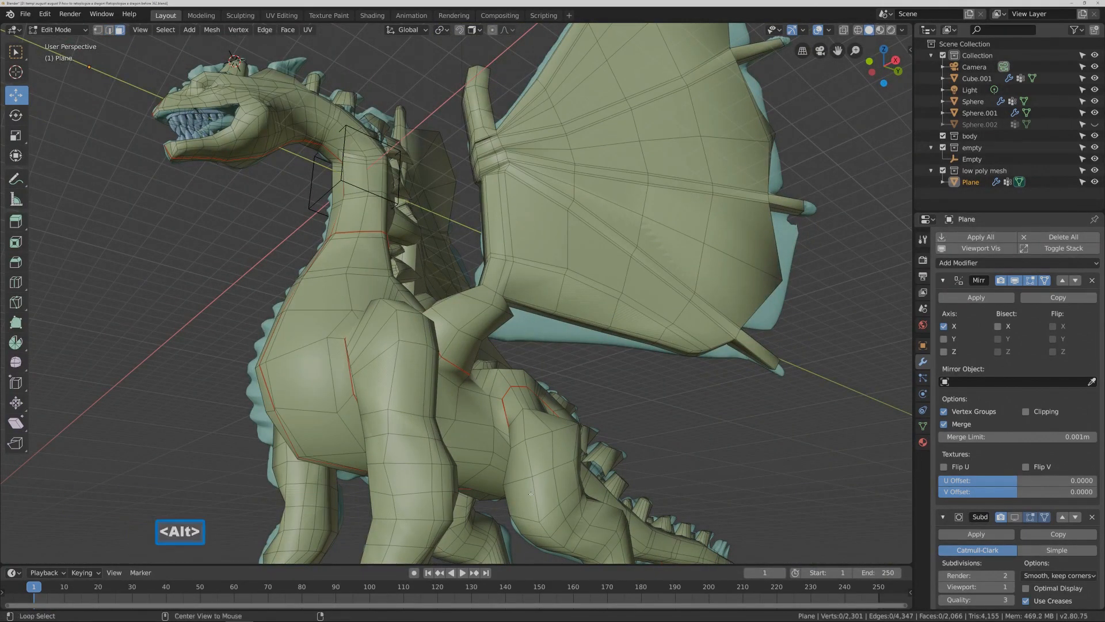
left_click(536, 495, "alt")
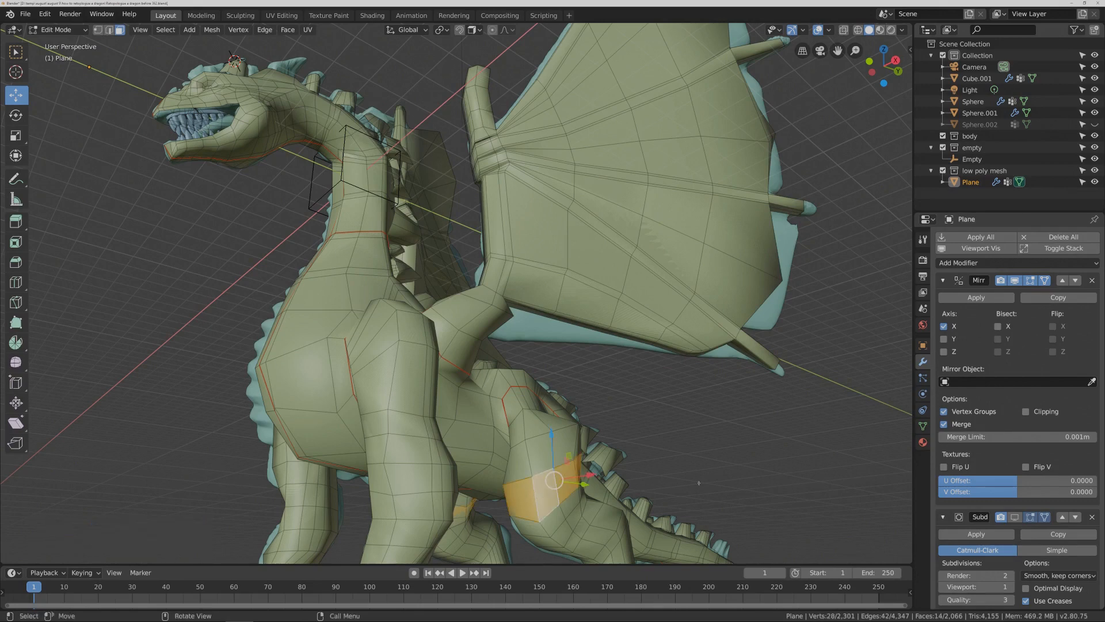
key("h")
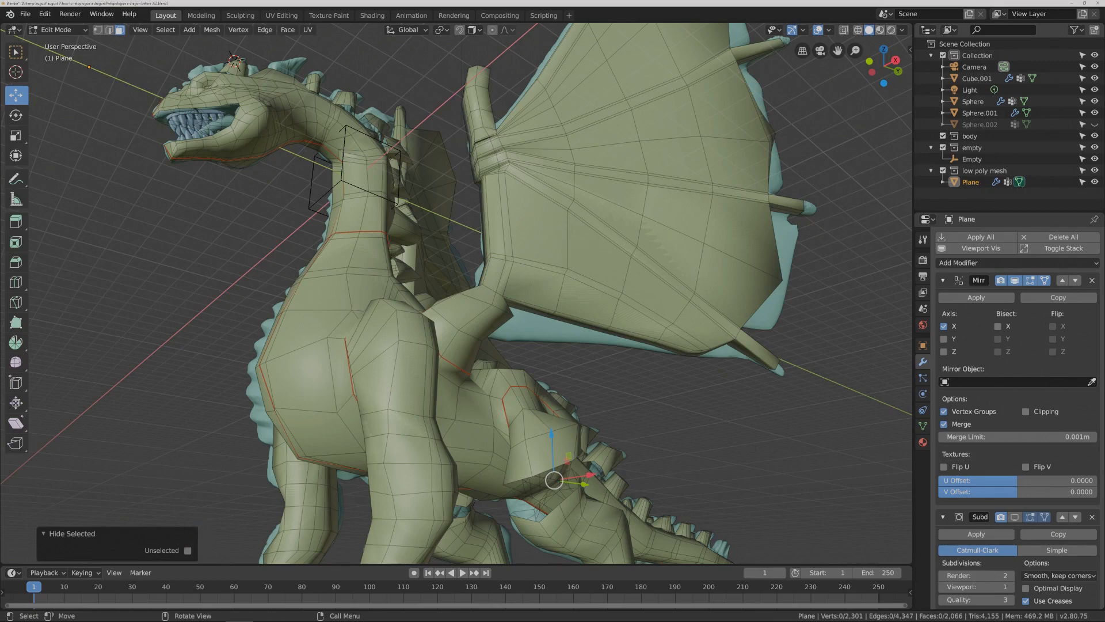
key("l")
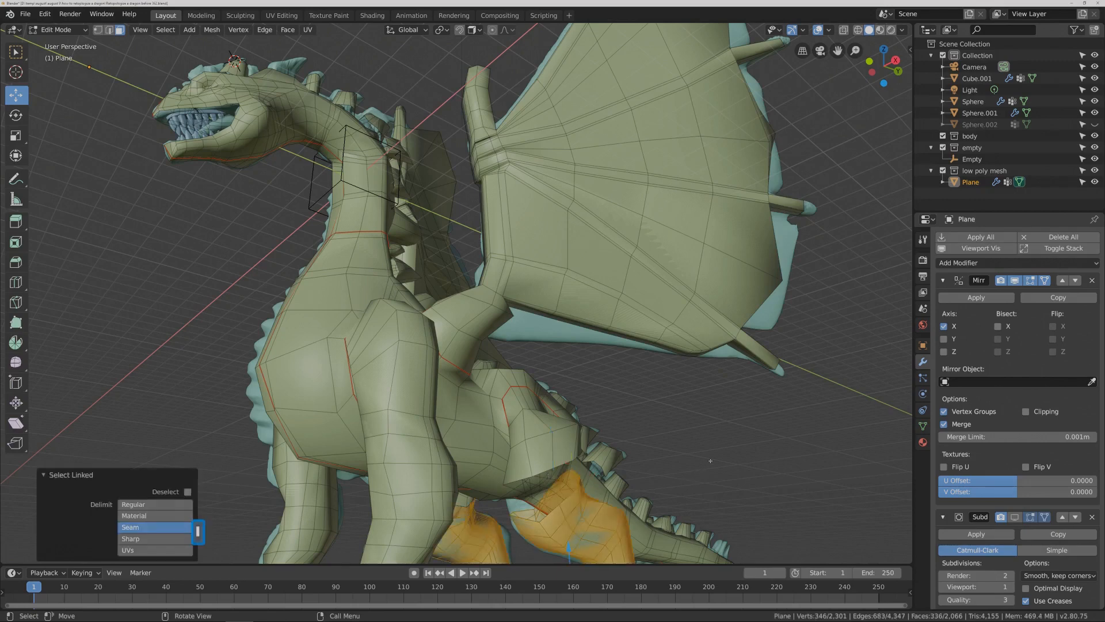
key("h")
- Hide the next two face loops up the hind leg's thigh, towards the hip seam
middle_click_drag(652, 493, 555, 462)
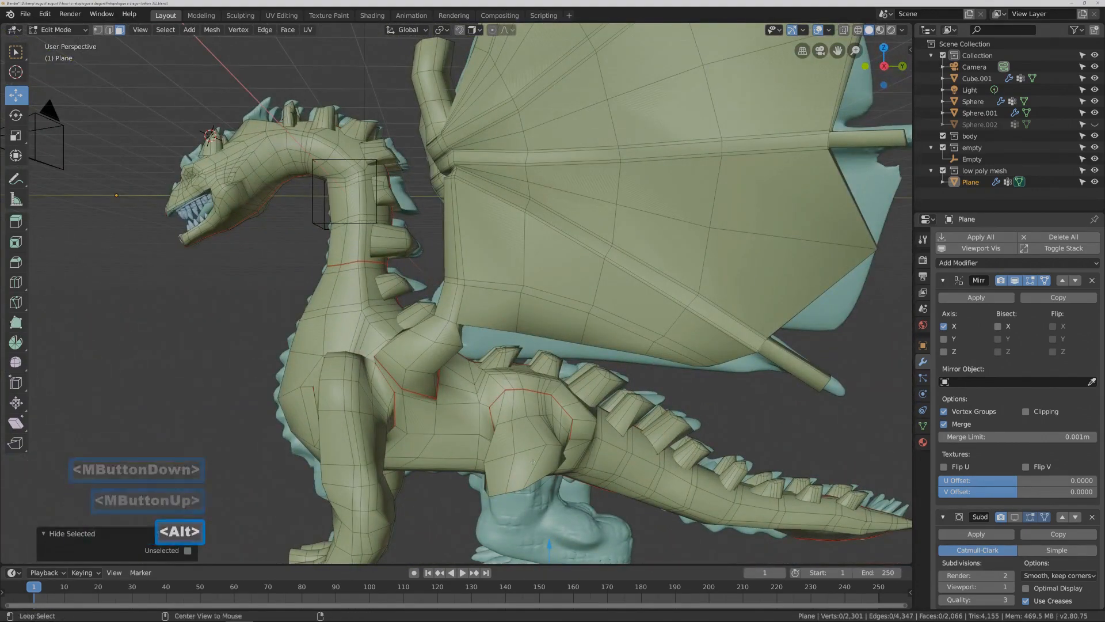
left_click(549, 454, "alt")
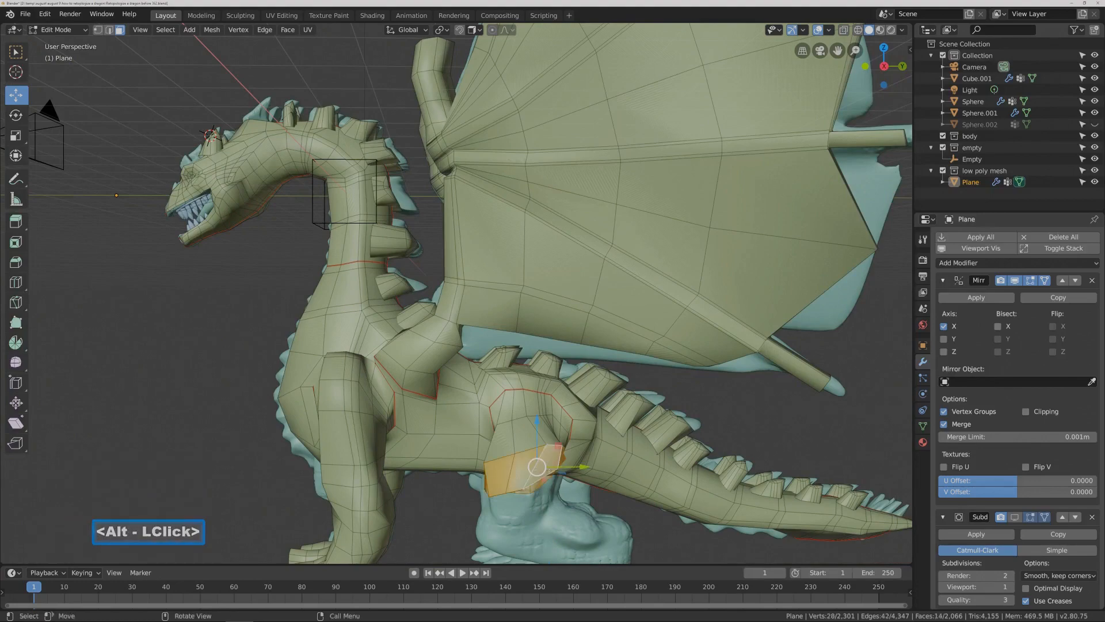
key("h")
middle_click_drag(532, 464, 360, 230)
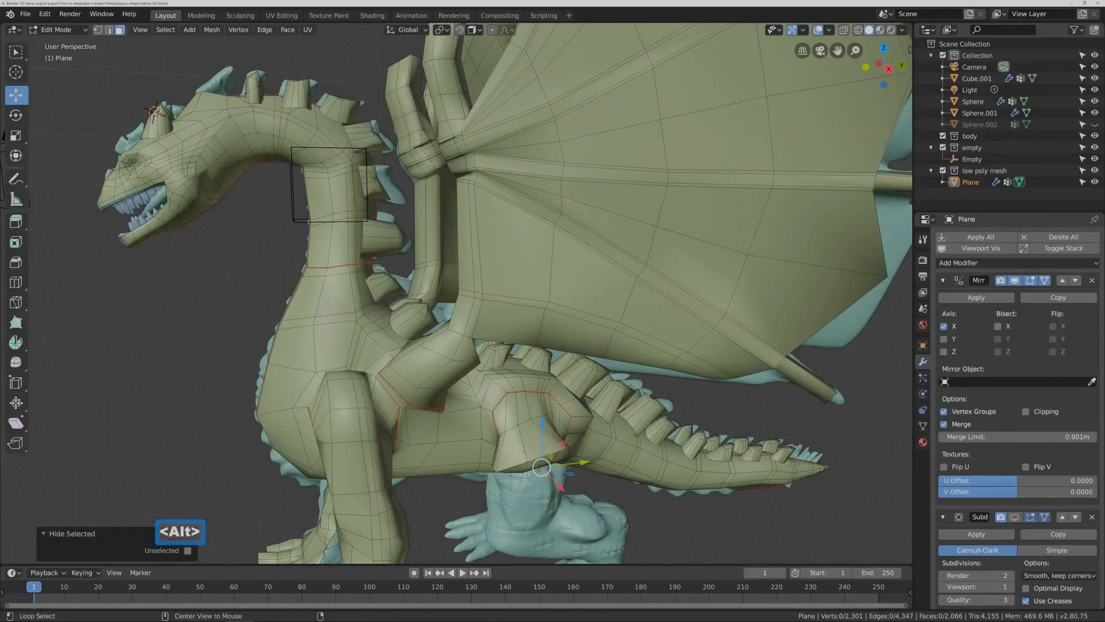
left_click(547, 455, "alt")
key("h")
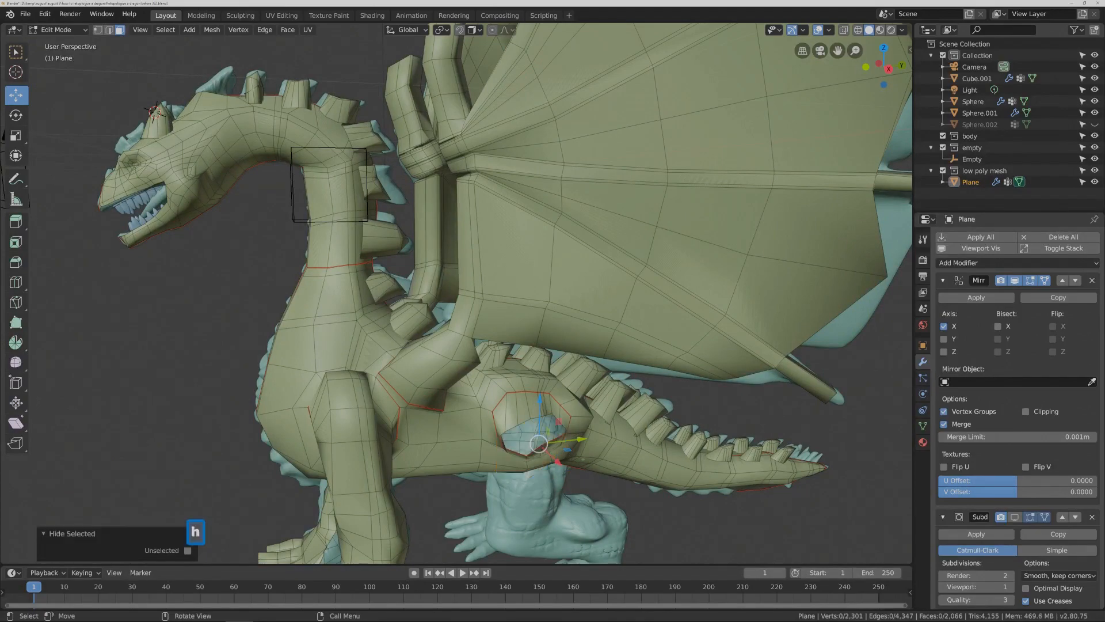
- Reveal all the hidden hind leg faces and clear the selection
middle_click_drag(590, 462, 736, 444)
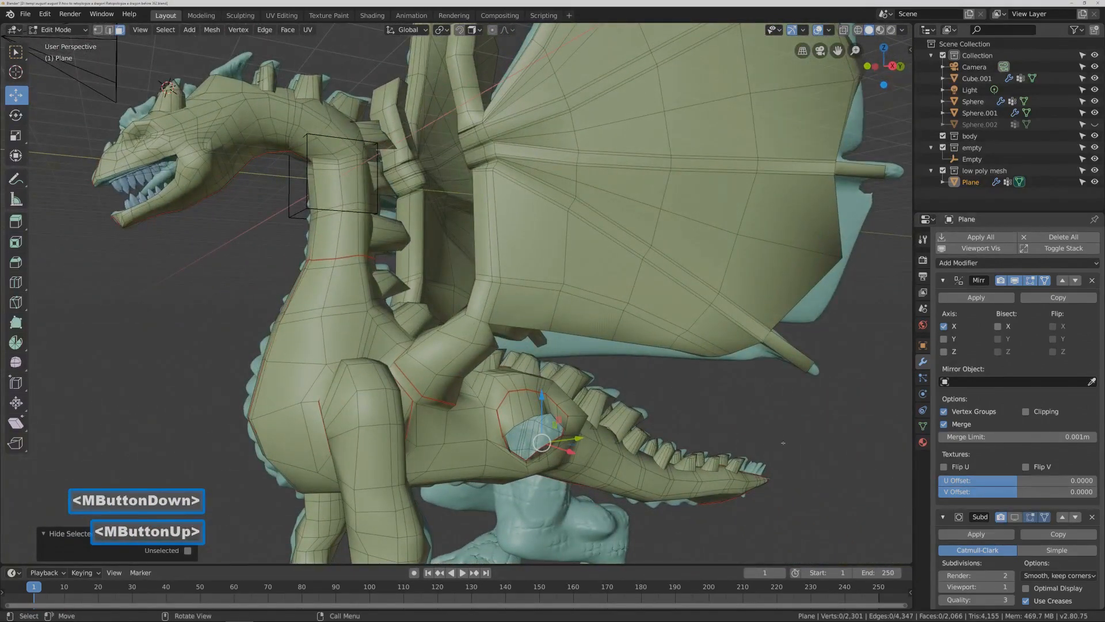
key("alt")
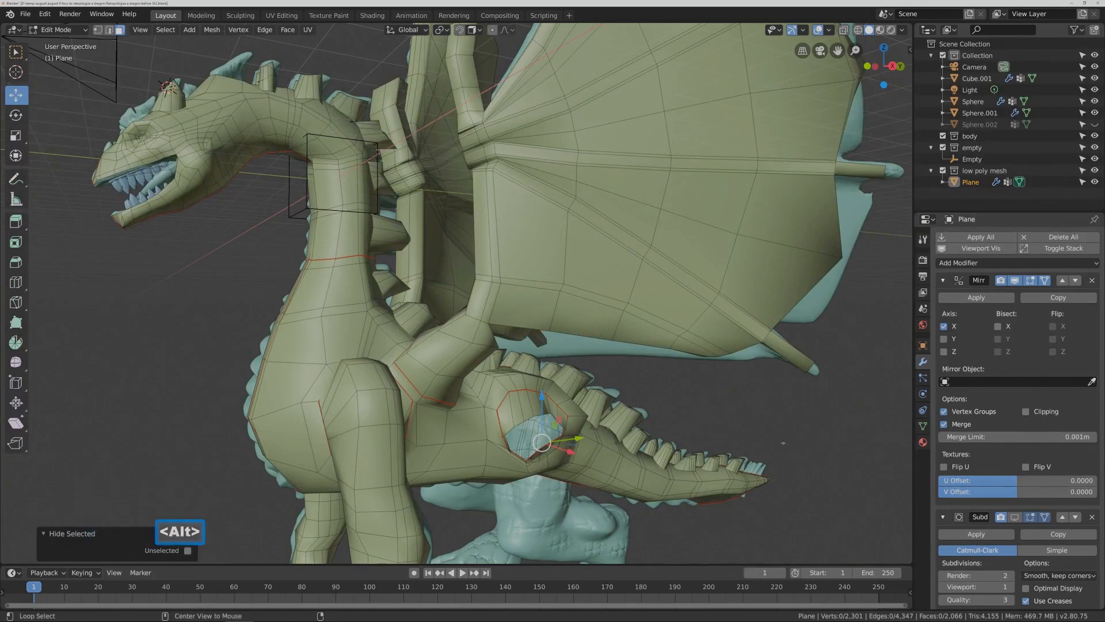
key("alt+h")
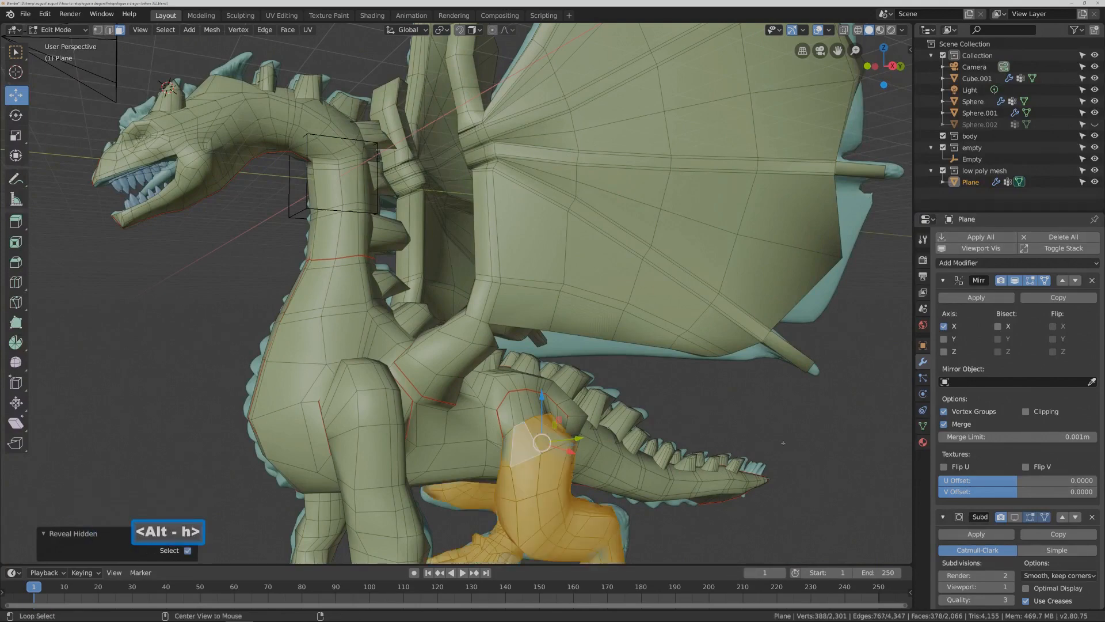
left_click(800, 436)
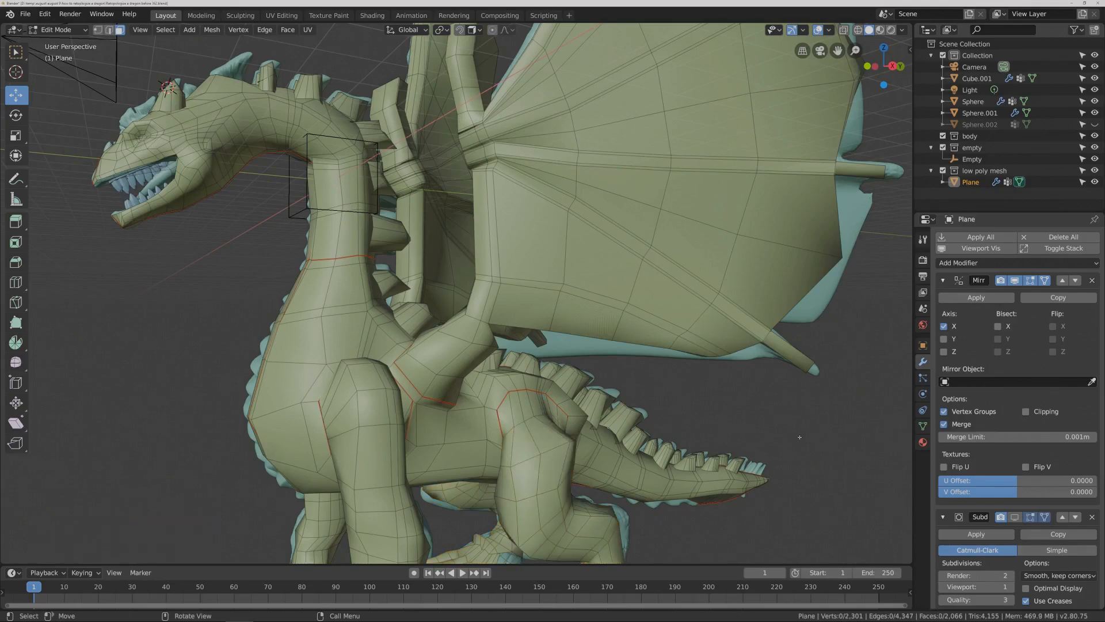
key("Pause")
- In edge selection mode, mark the edge loop around the dragon's mouth as a seam
middle_click_drag(727, 396, 699, 371, "shift")
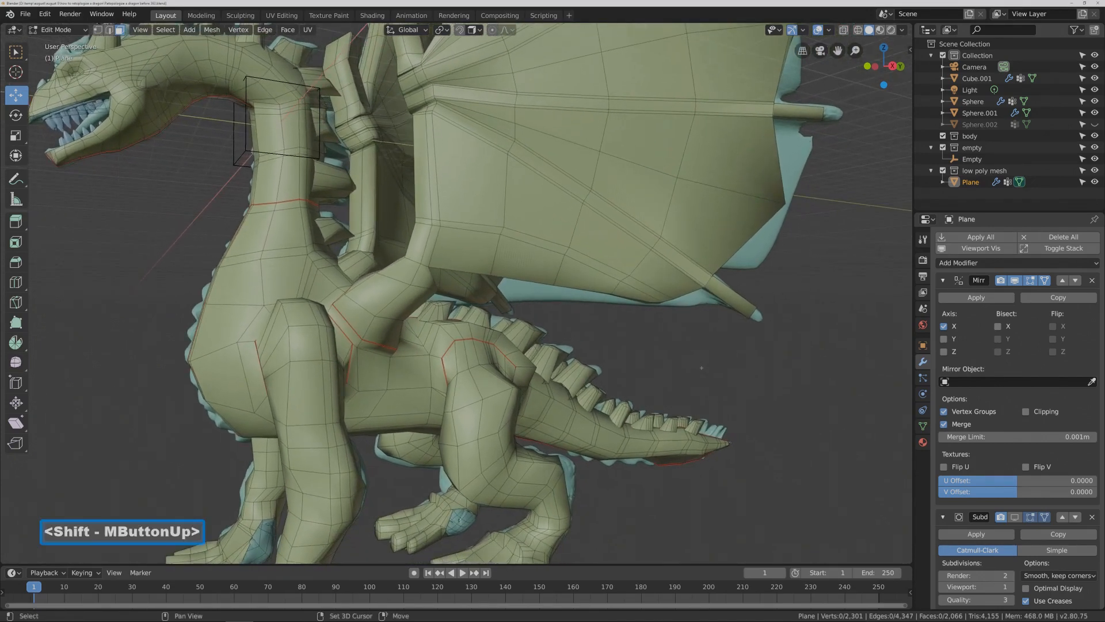
middle_click_drag(520, 291, 419, 335, "shift")
key("alt")
left_click(464, 205, "alt")
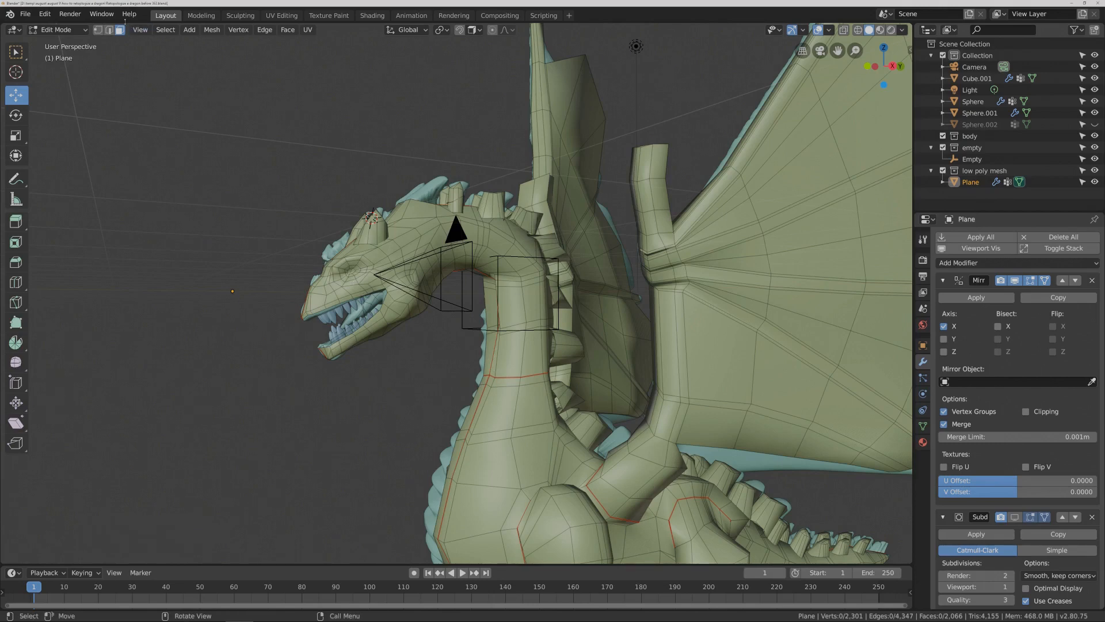
left_click(109, 30)
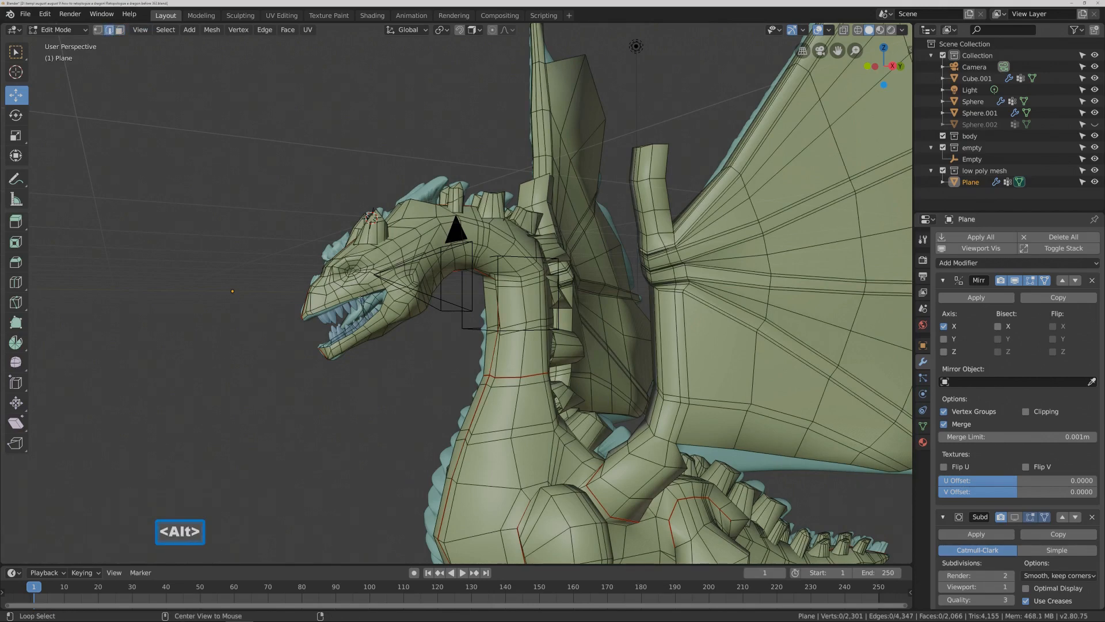
left_click(354, 297, "alt")
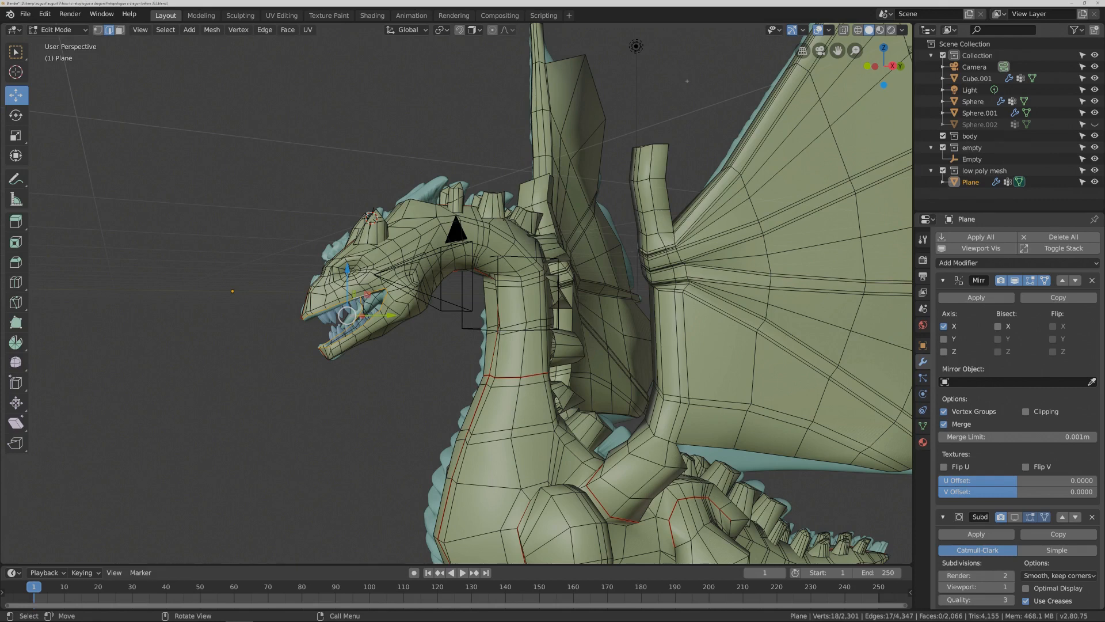
key("ctrl+e")
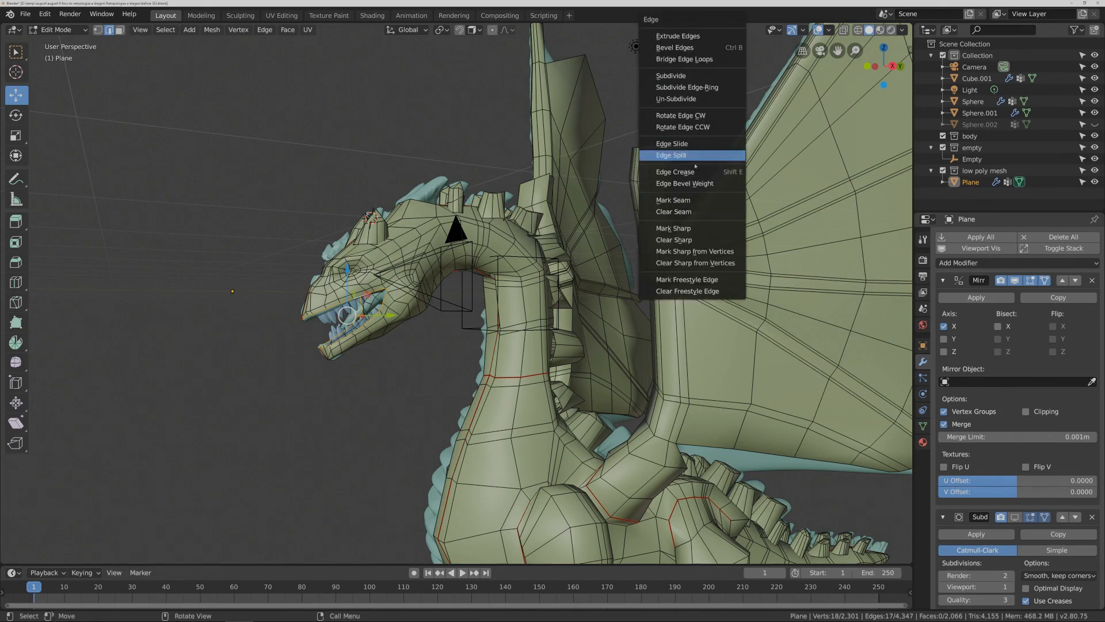
left_click(714, 201)
key("Pause")
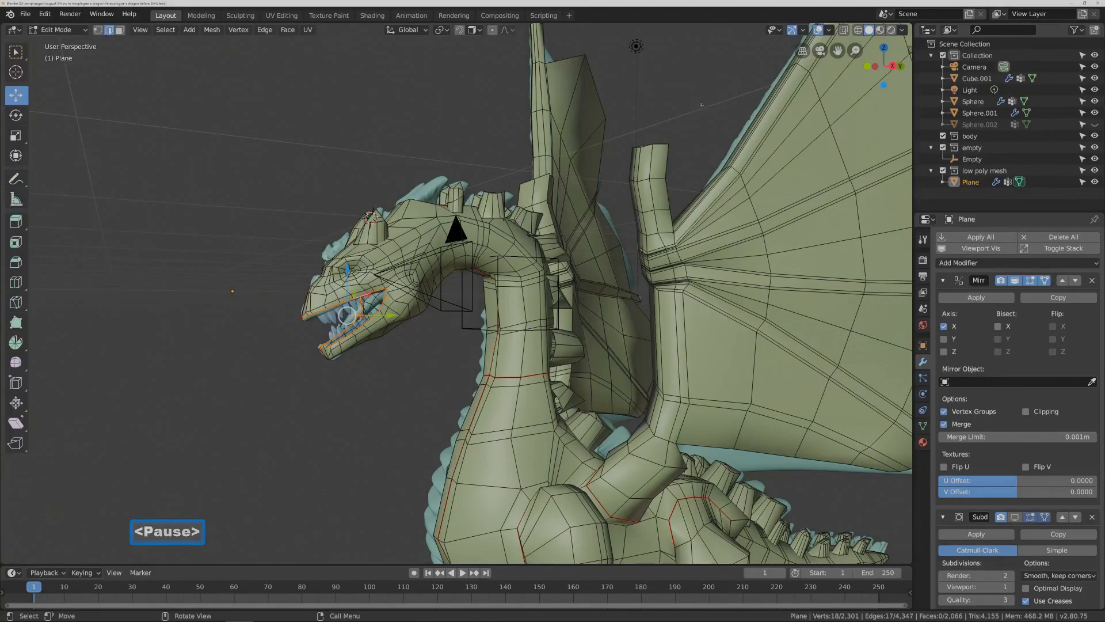
- In face selection mode, select all linked wing faces delimited by seams and hide the rest of the mesh
middle_click_drag(460, 288, 253, 247, "shift")
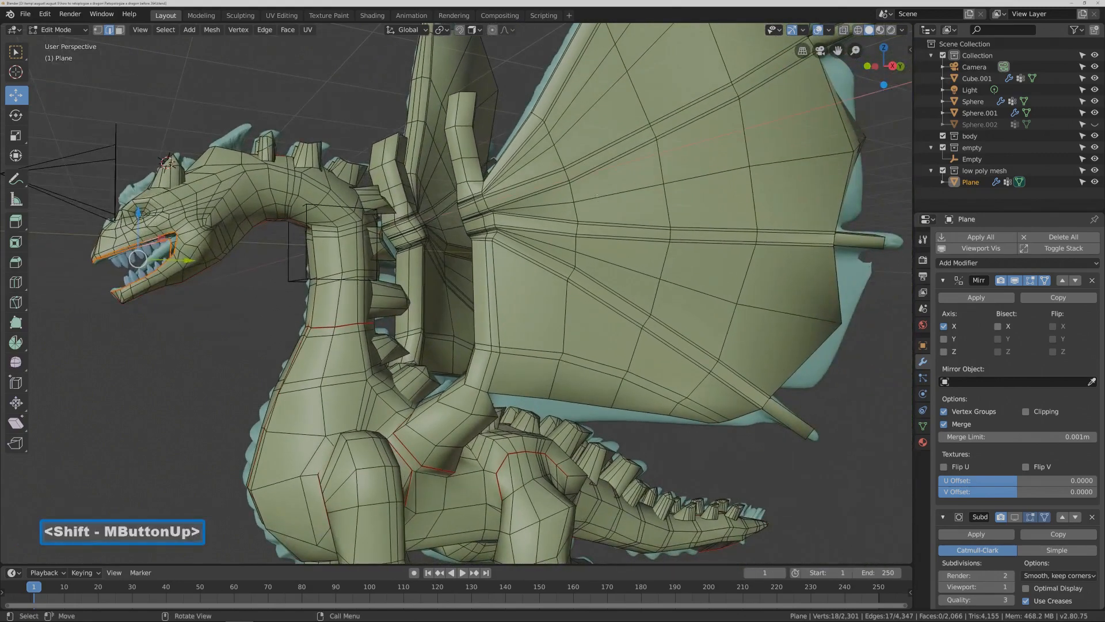
left_click(120, 29)
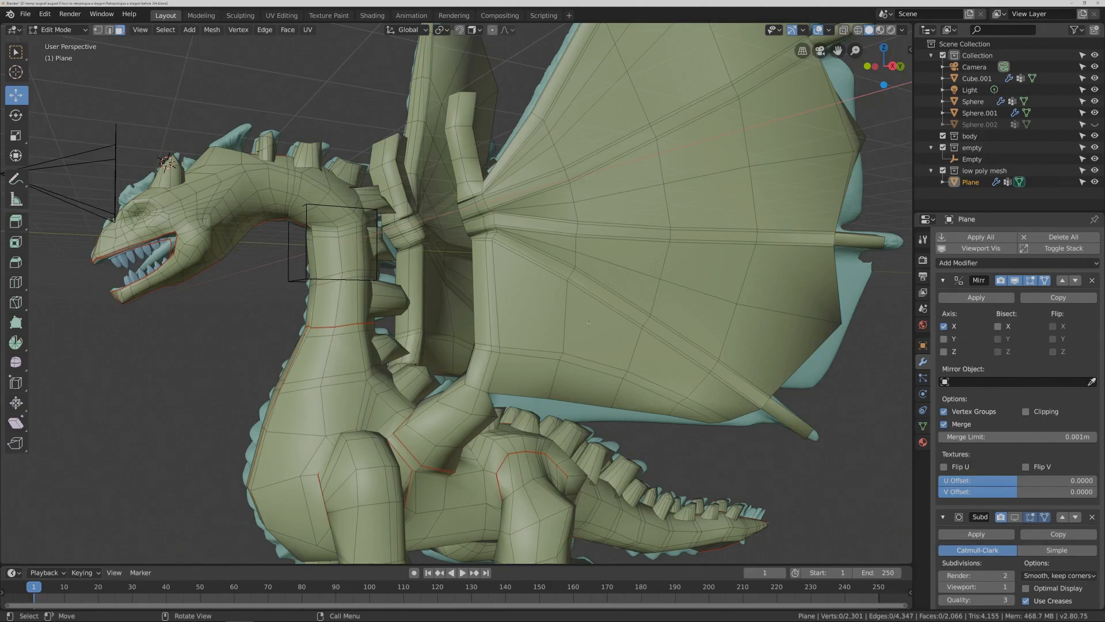
key("l")
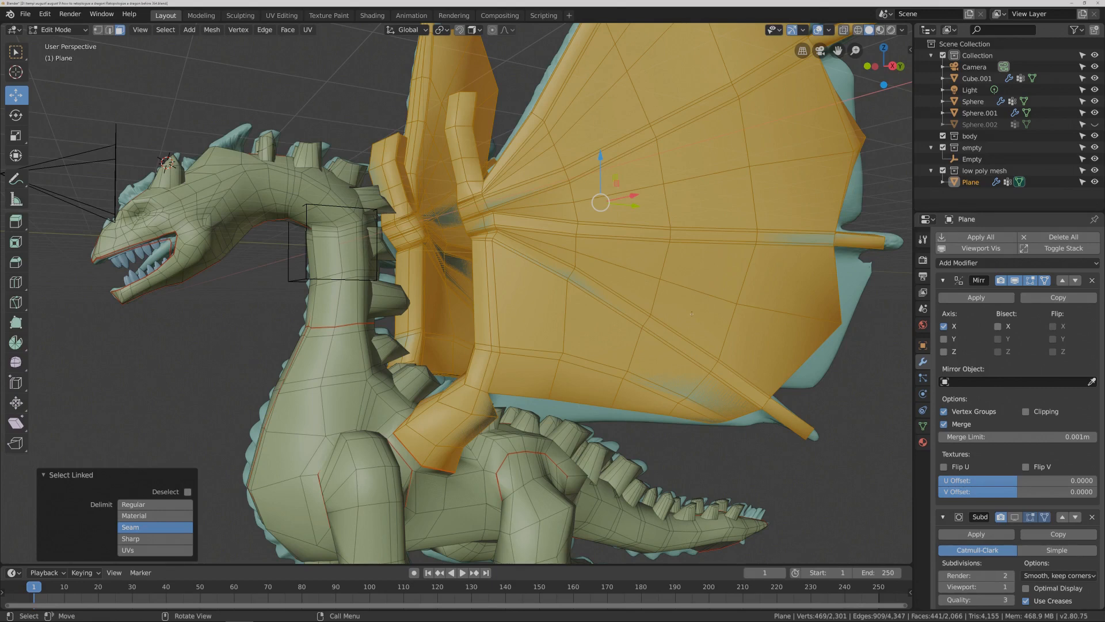
key("shift+h")
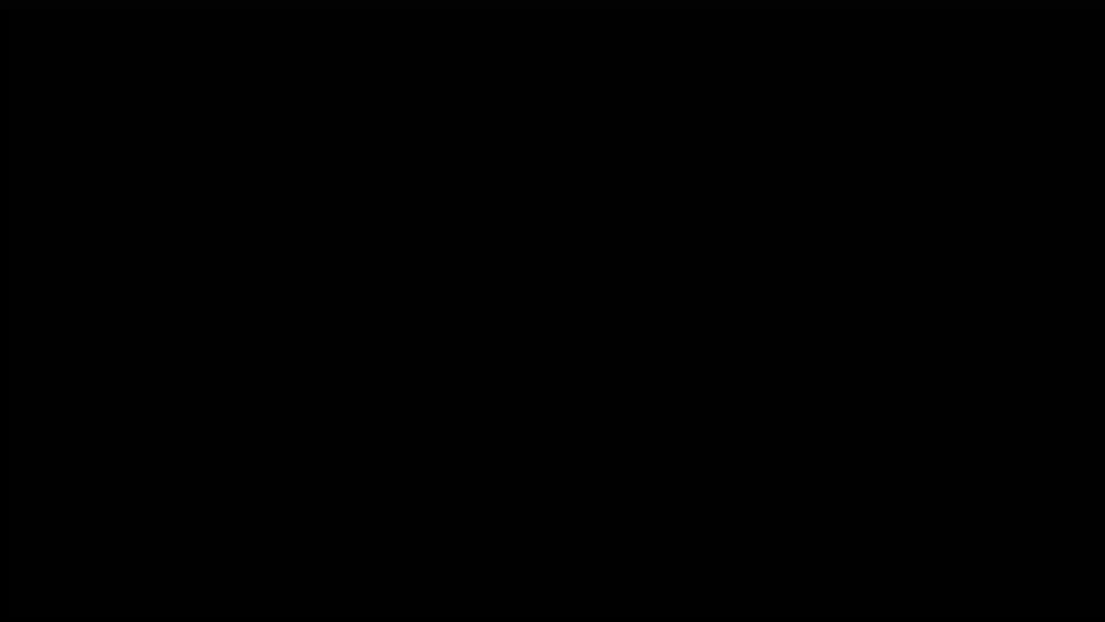
- In edge selection mode, mark the edge loop running along the front of the wing's arm and outer edge as a seam
key("Pause")
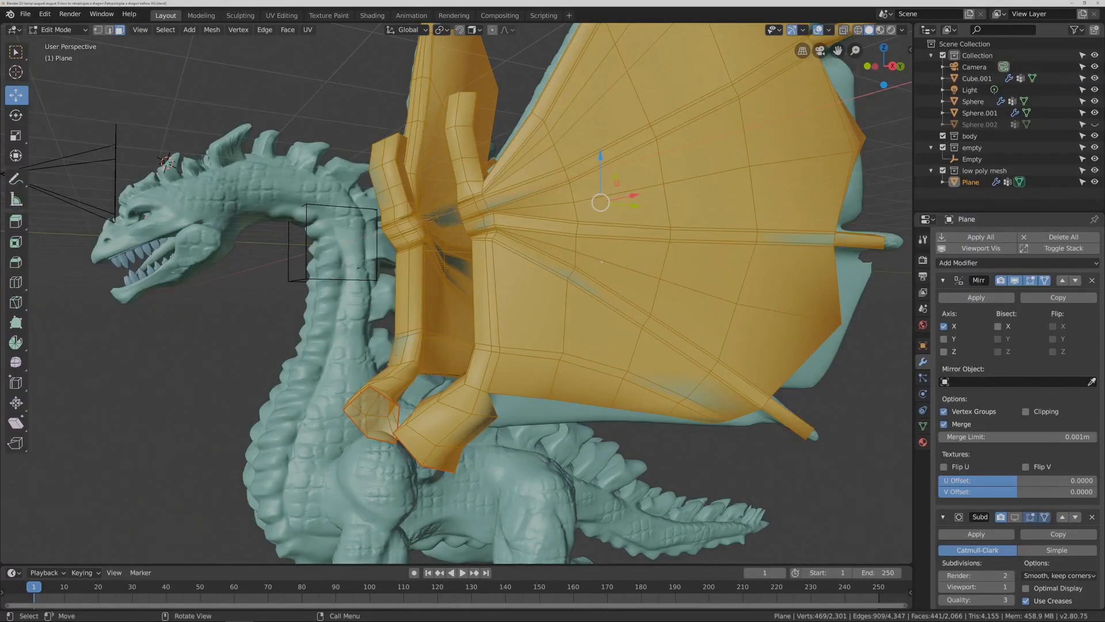
middle_click_drag(607, 266, 627, 268)
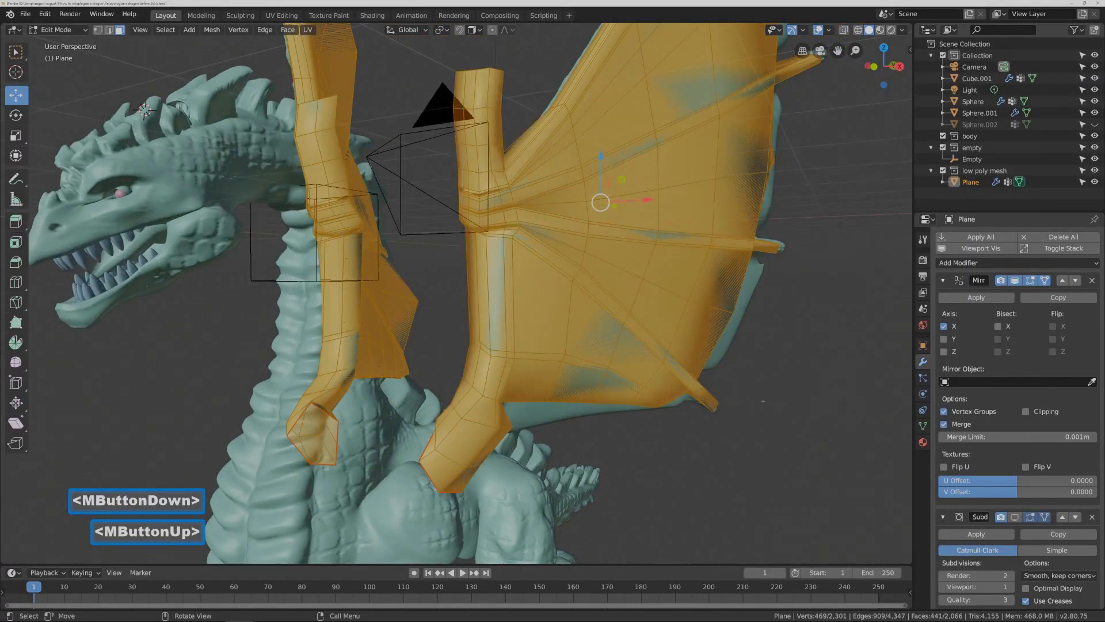
left_click(749, 396)
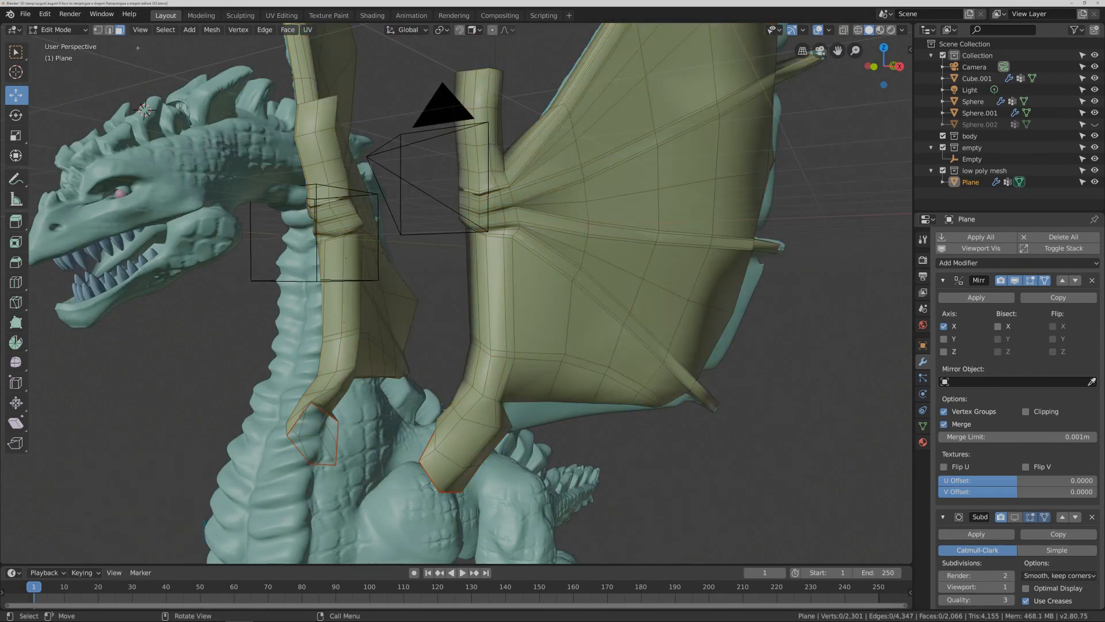
left_click(109, 30)
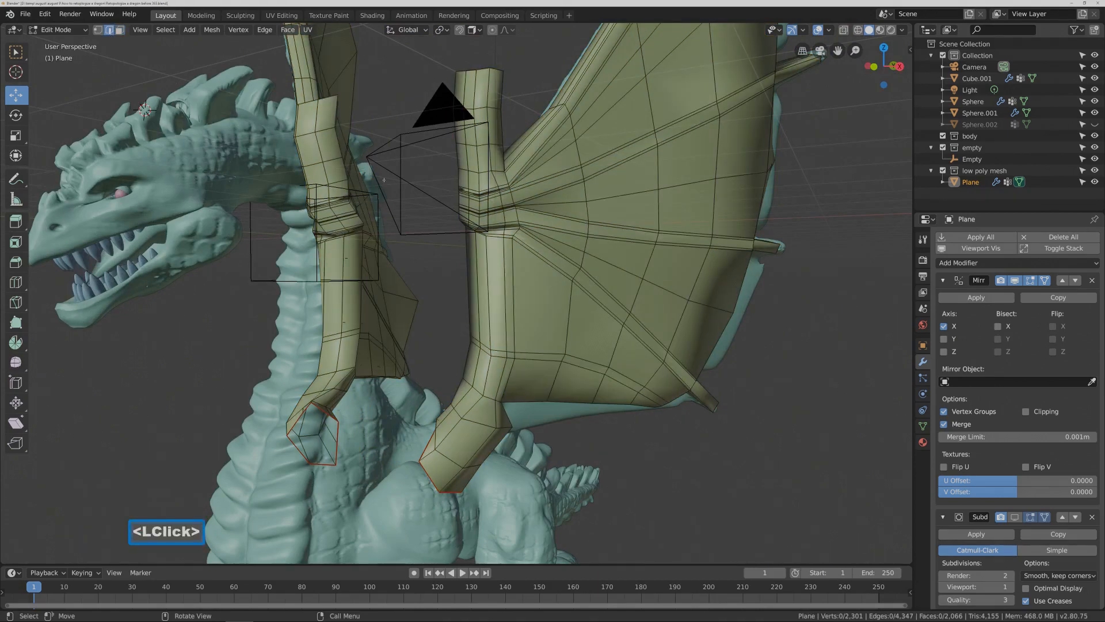
left_click(569, 340, "alt")
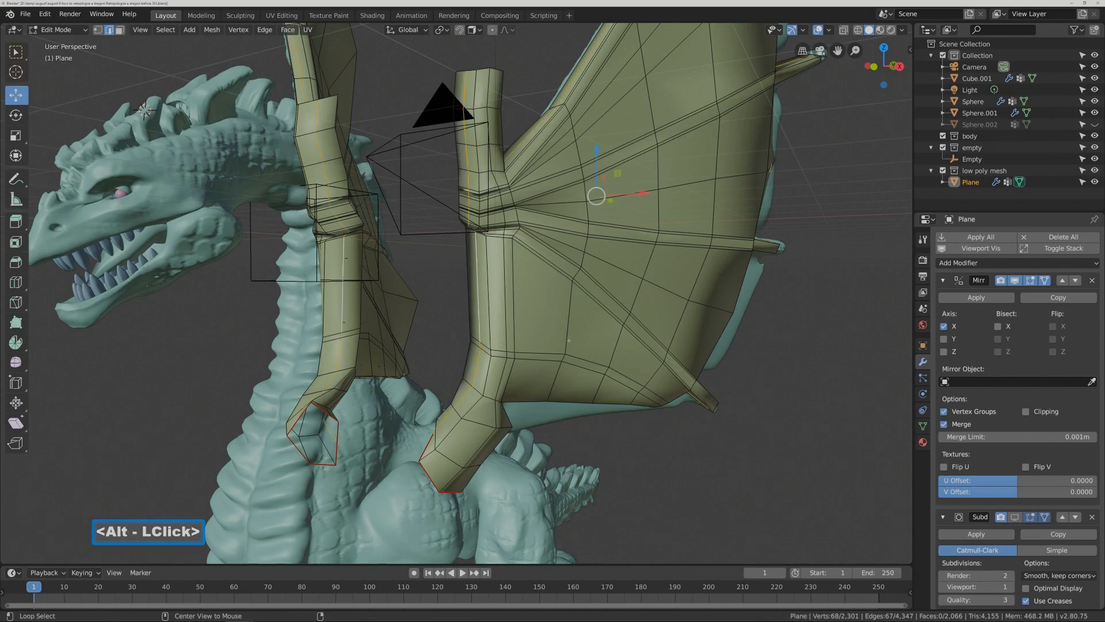
key("ctrl")
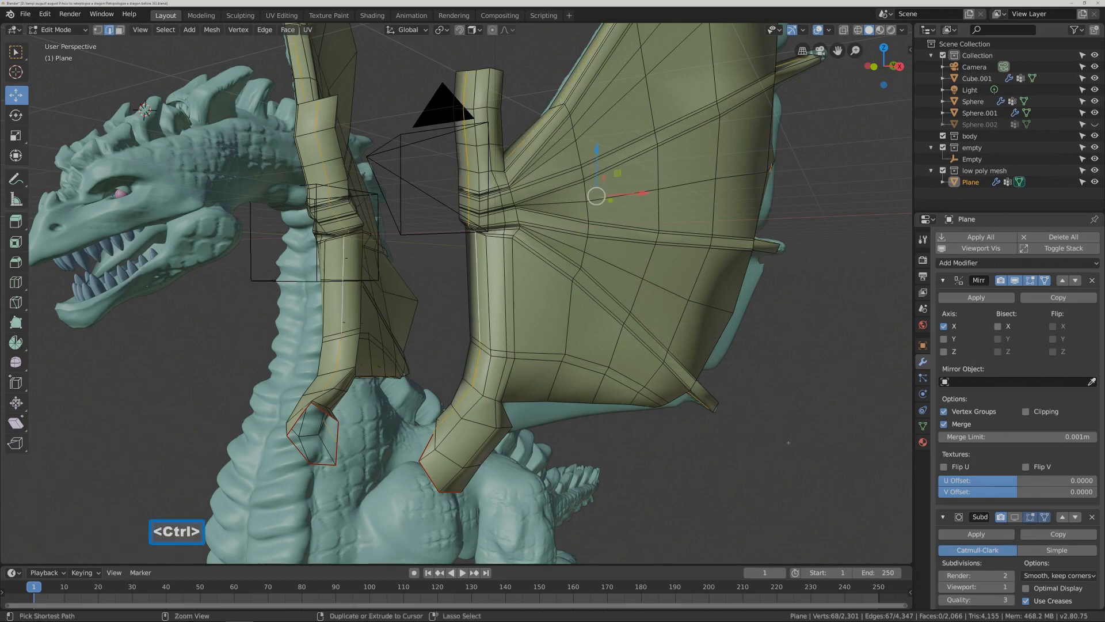
key("ctrl+e")
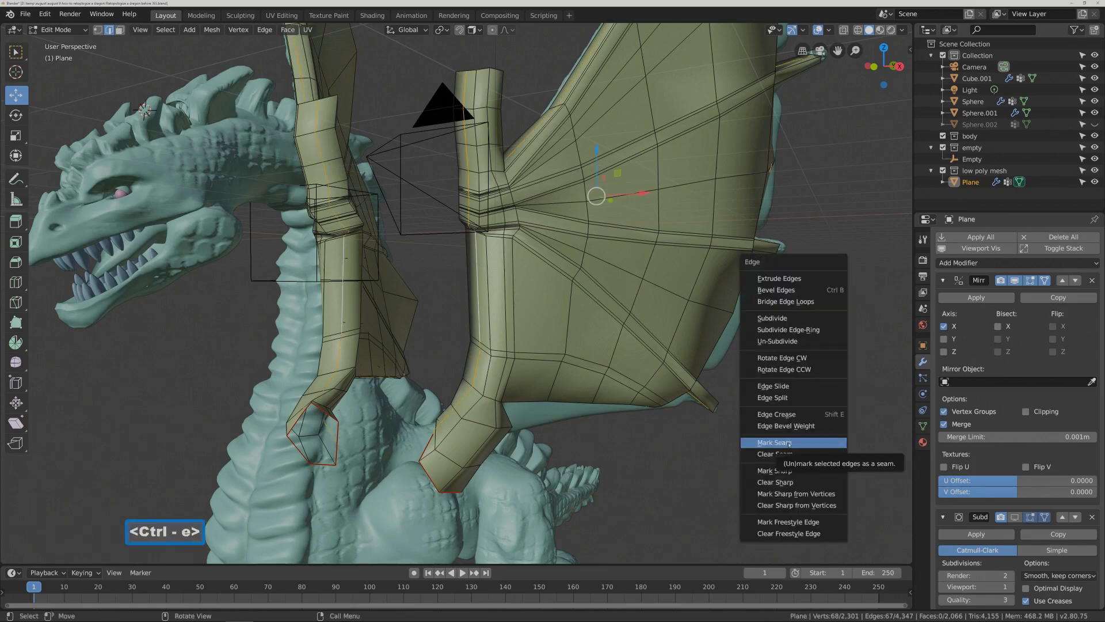
left_click(806, 445)
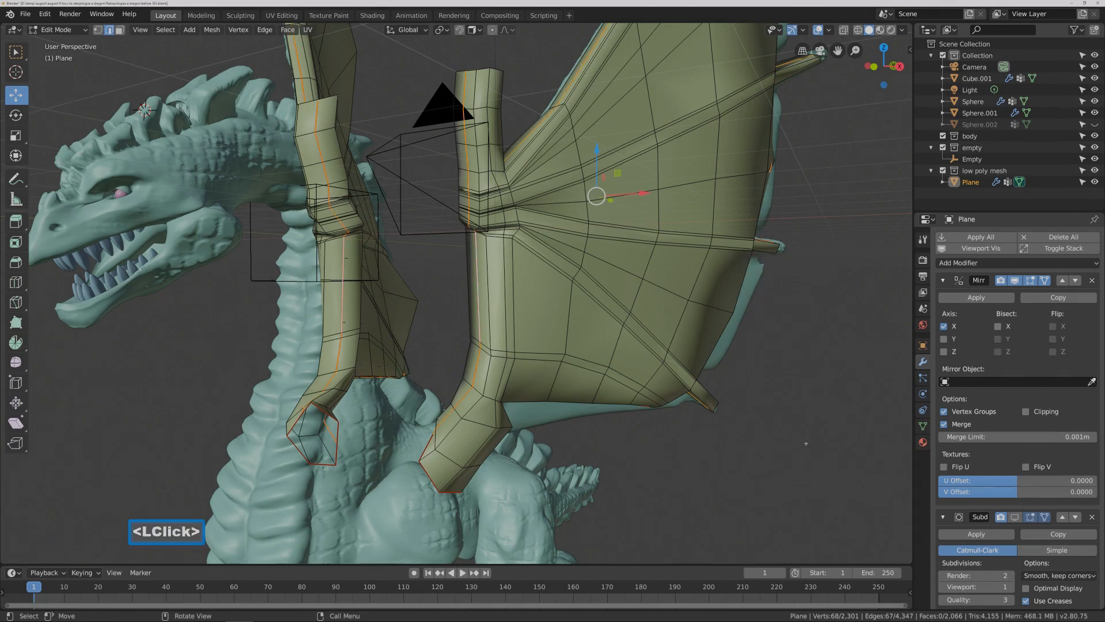
left_click(805, 443)
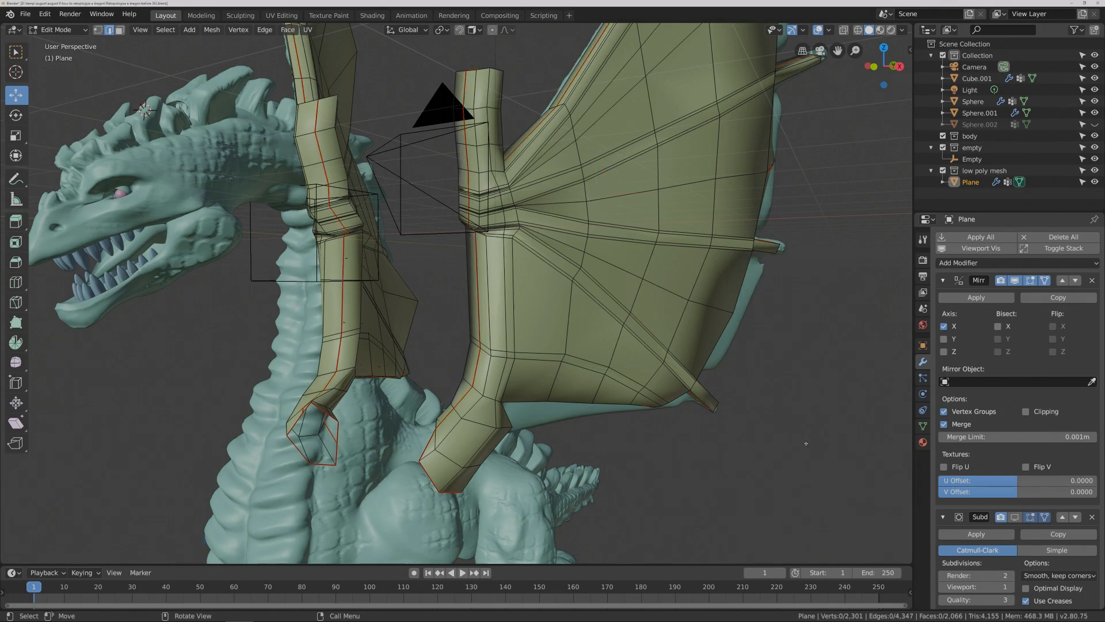
key("Pause")
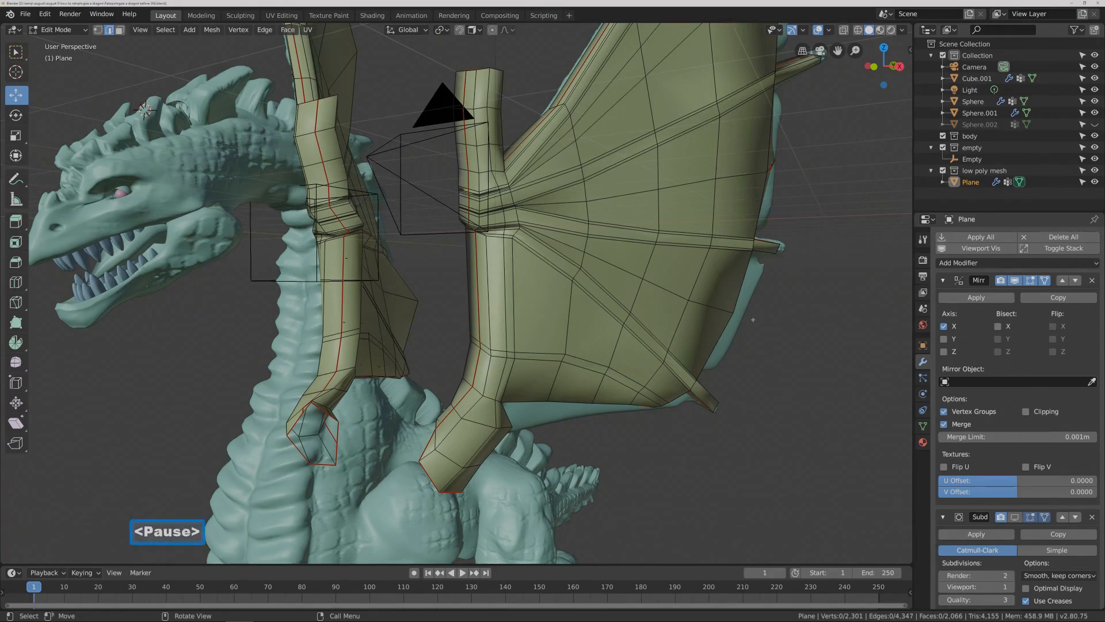
- Reveal the hidden parts of the dragon mesh and clear the selection
scroll(753, 319, "down", 4)
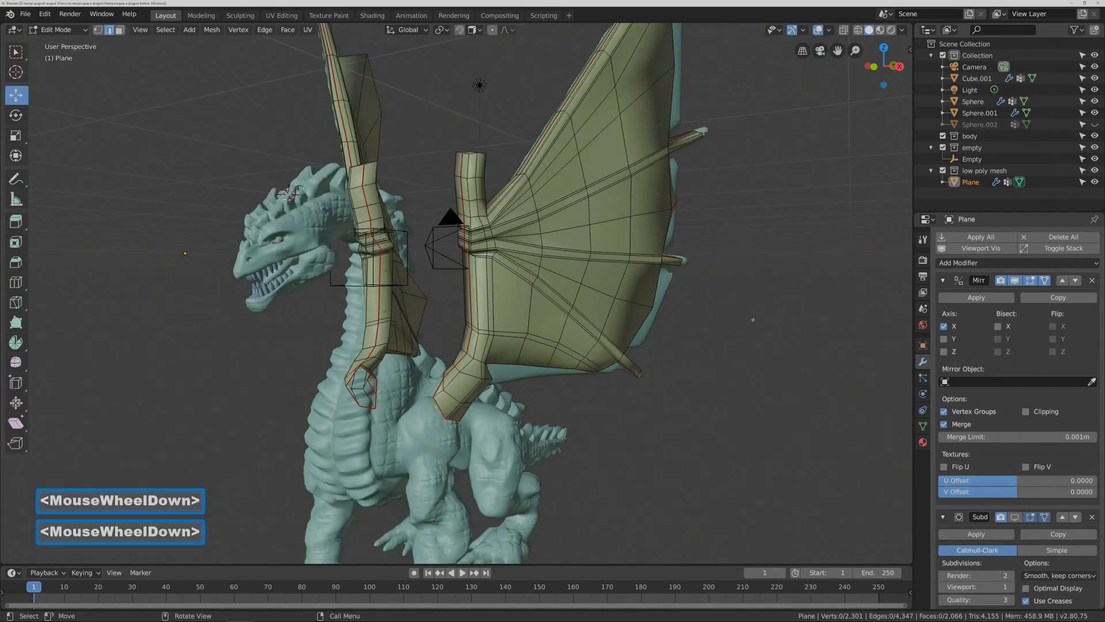
key("alt")
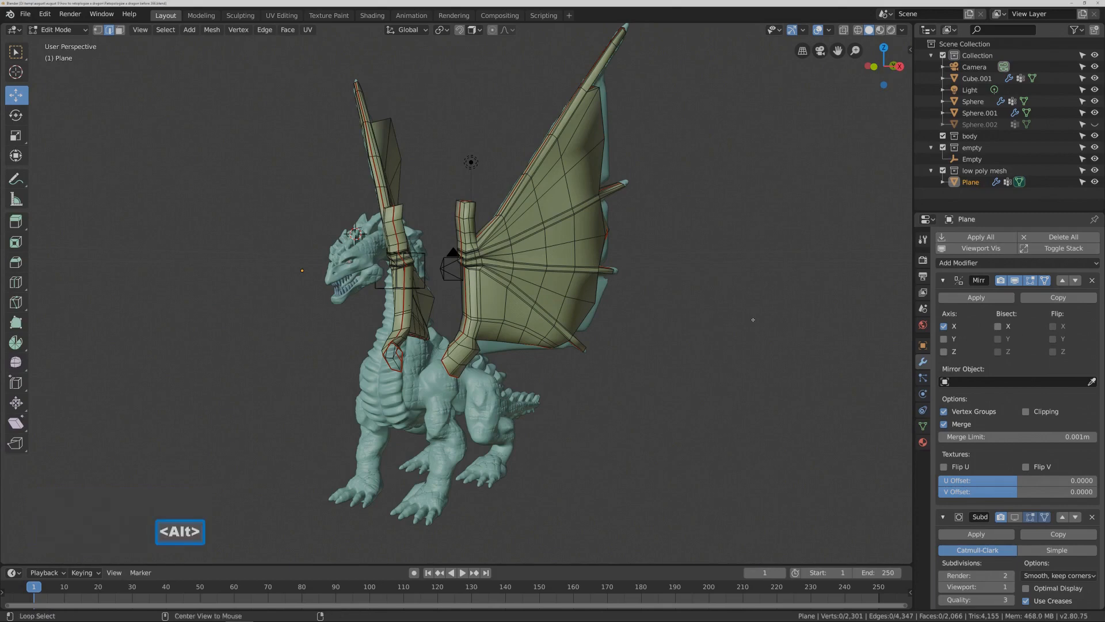
key("alt+h")
left_click(753, 320)
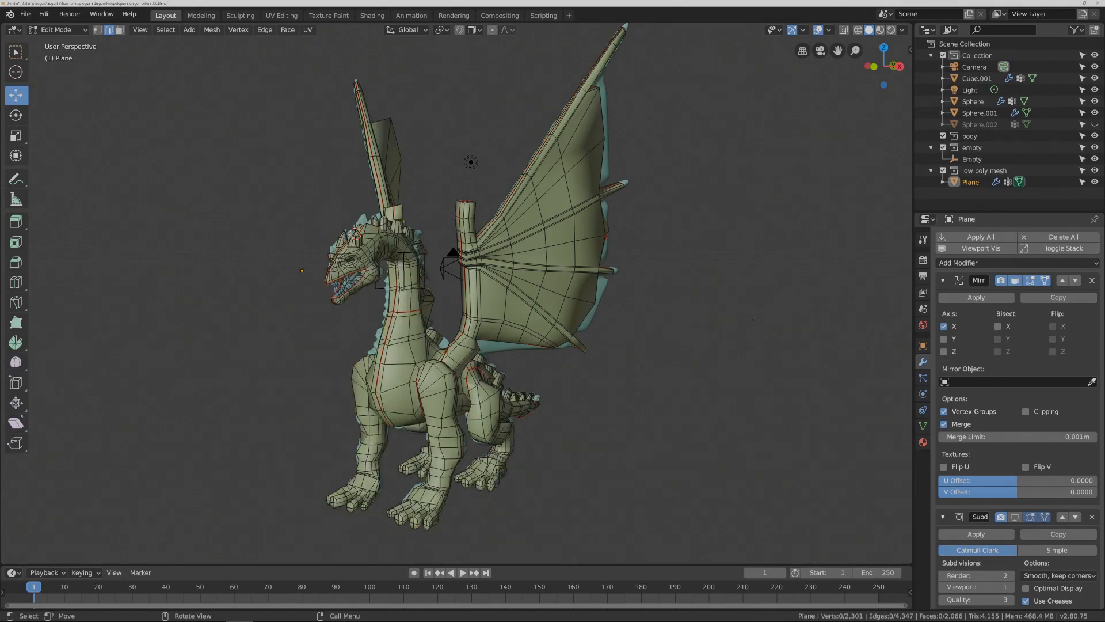
key("Pause")
- Mark the edge loop around the front leg's ankle as a seam
middle_click_drag(464, 464, 599, 452)
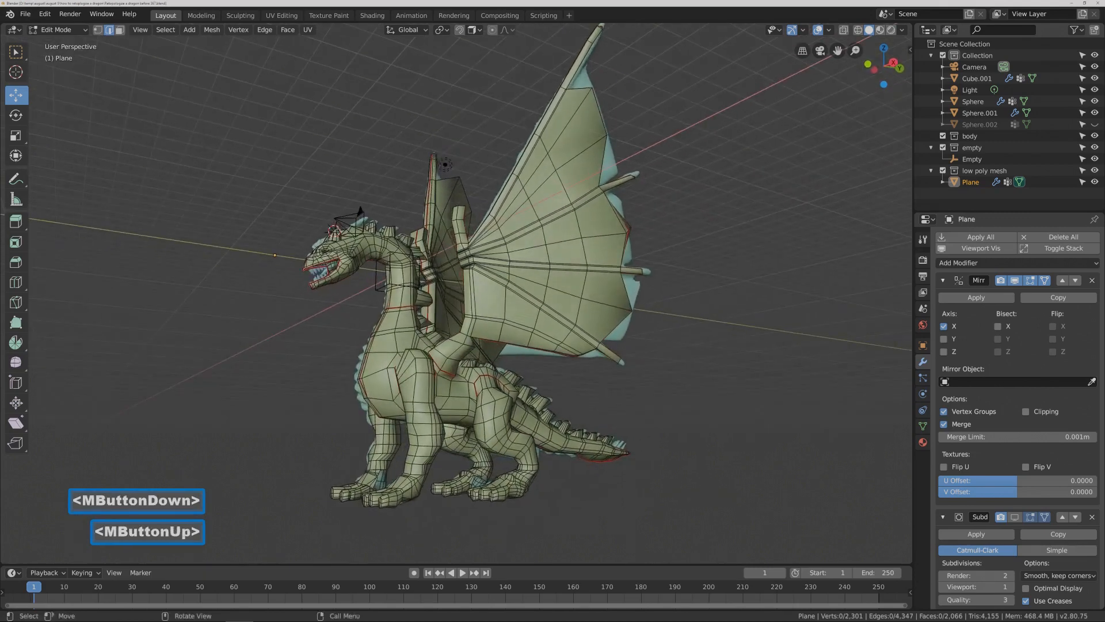
key("alt")
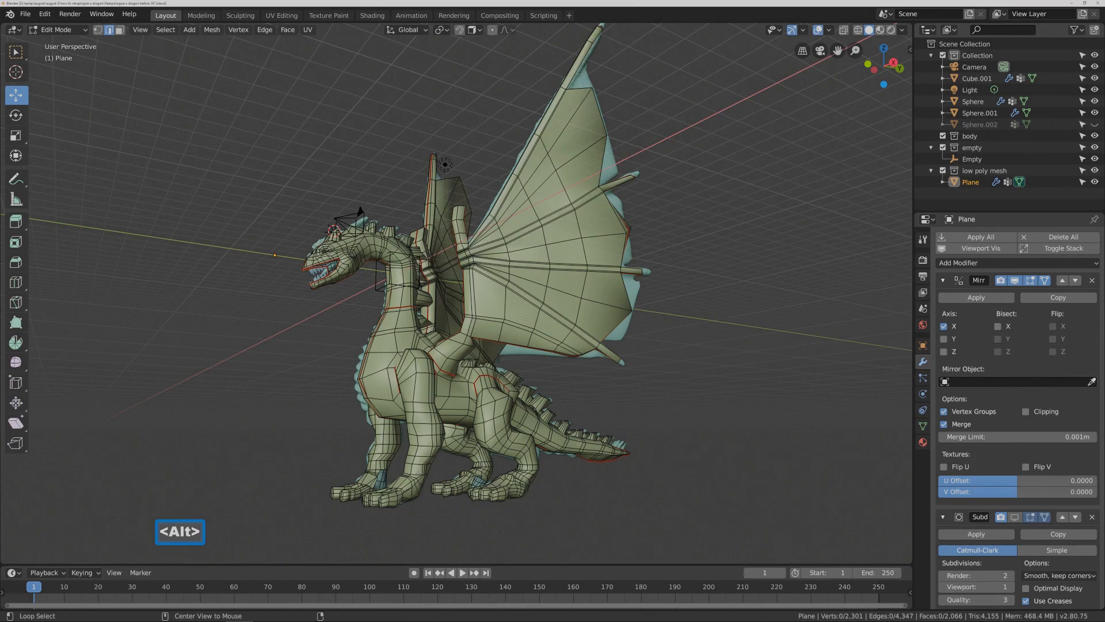
left_click(417, 473, "alt")
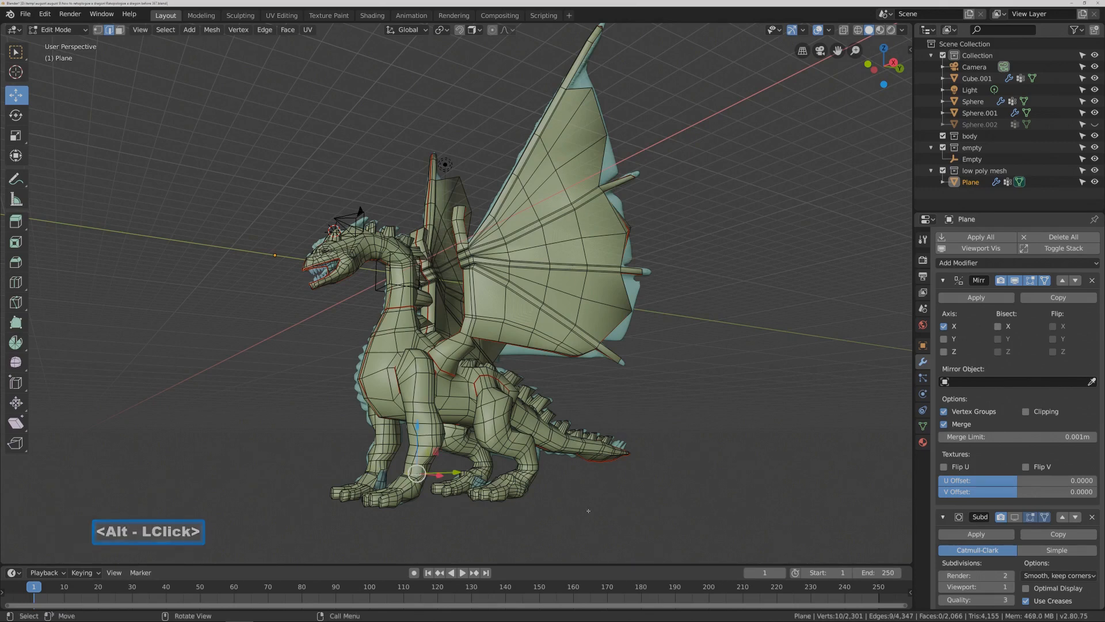
key("ctrl+e")
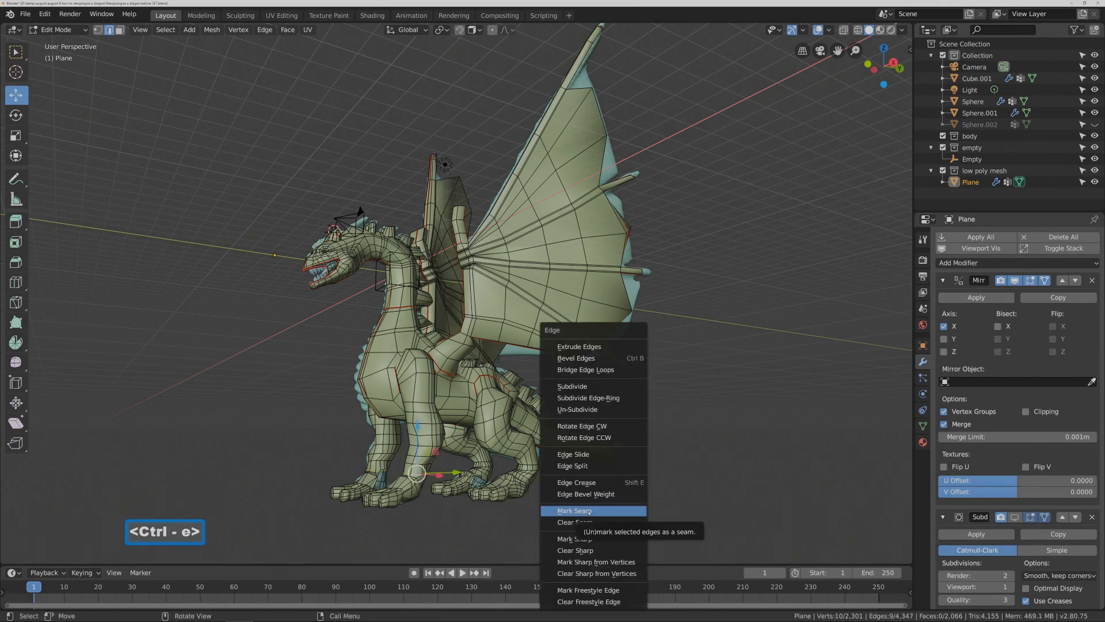
left_click(592, 511)
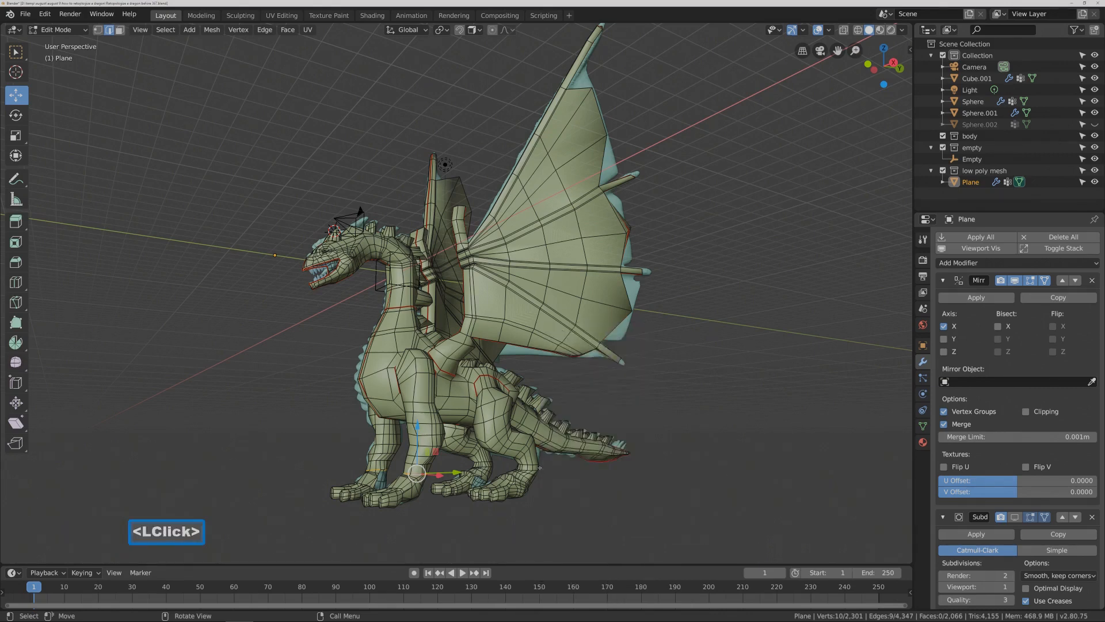
- Mark the edge loop around the hind leg's ankle as a seam
key("alt")
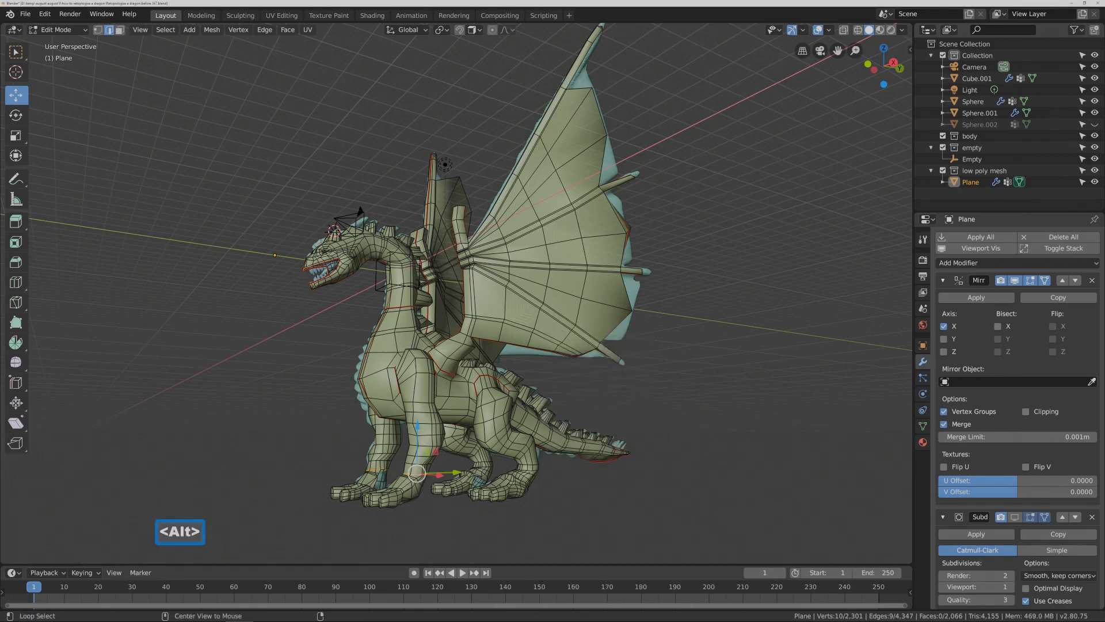
left_click(526, 469, "alt")
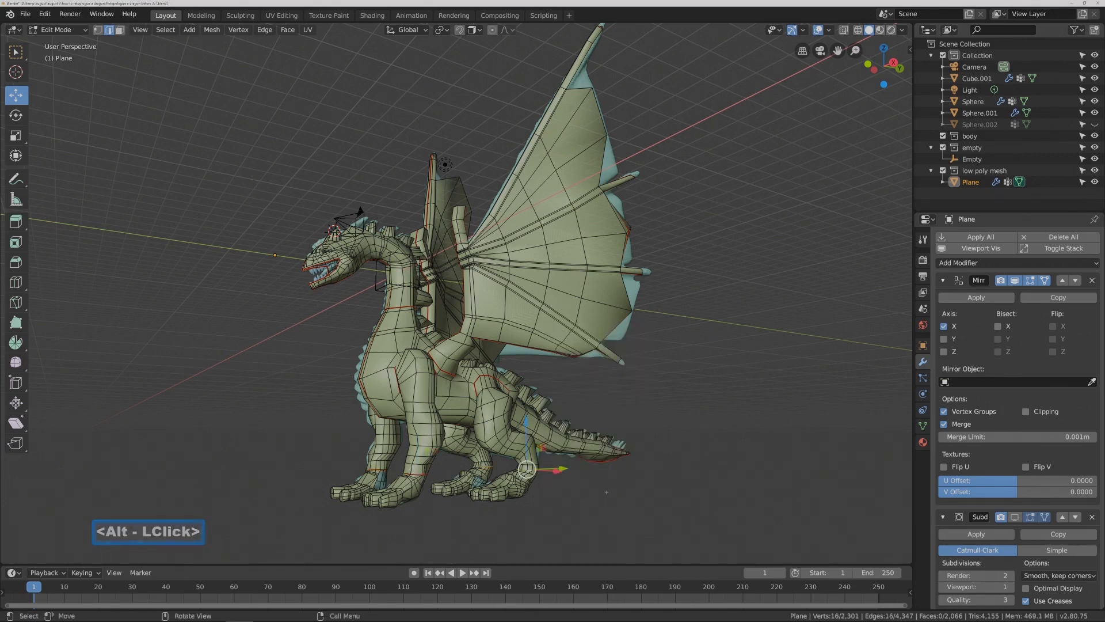
key("ctrl+e")
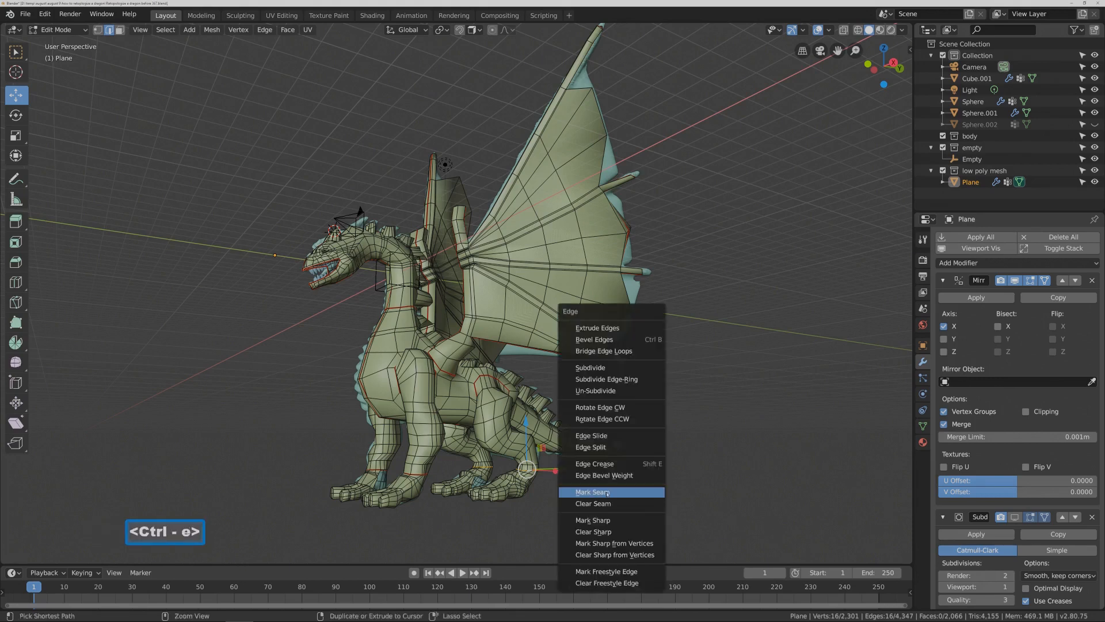
left_click(619, 493)
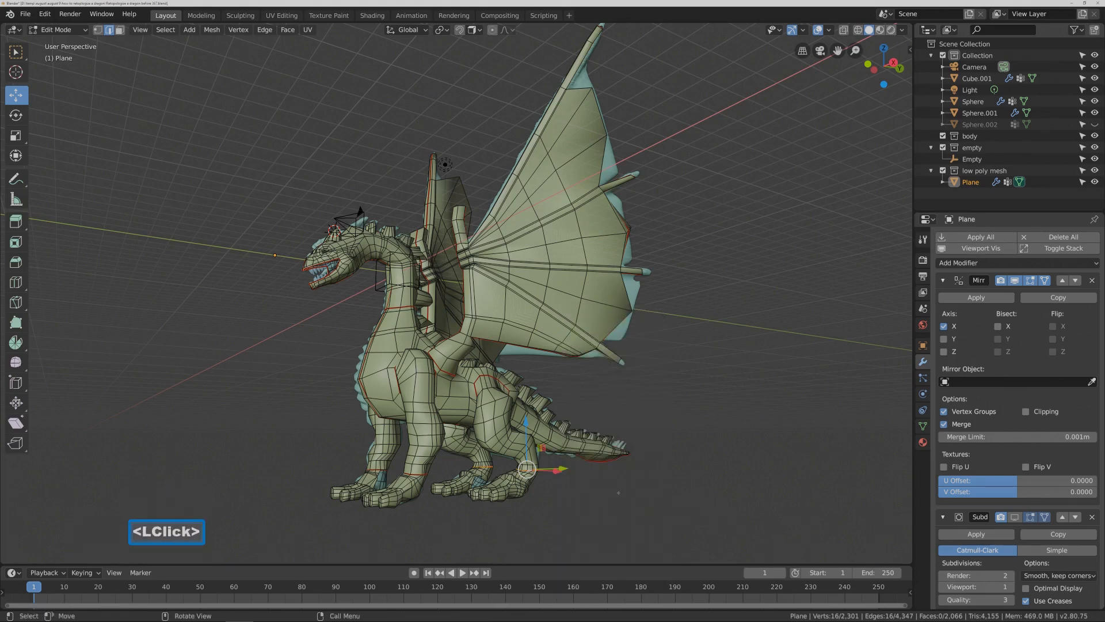
left_click(646, 488)
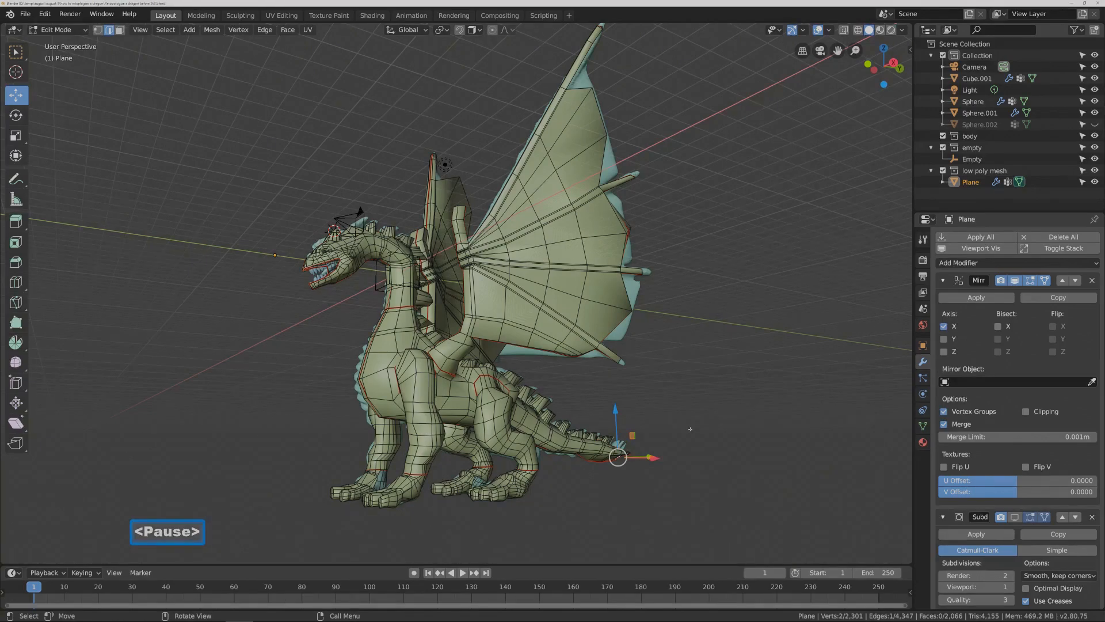
middle_click_drag(657, 421, 575, 314, "shift")
middle_click_drag(485, 254, 446, 219)
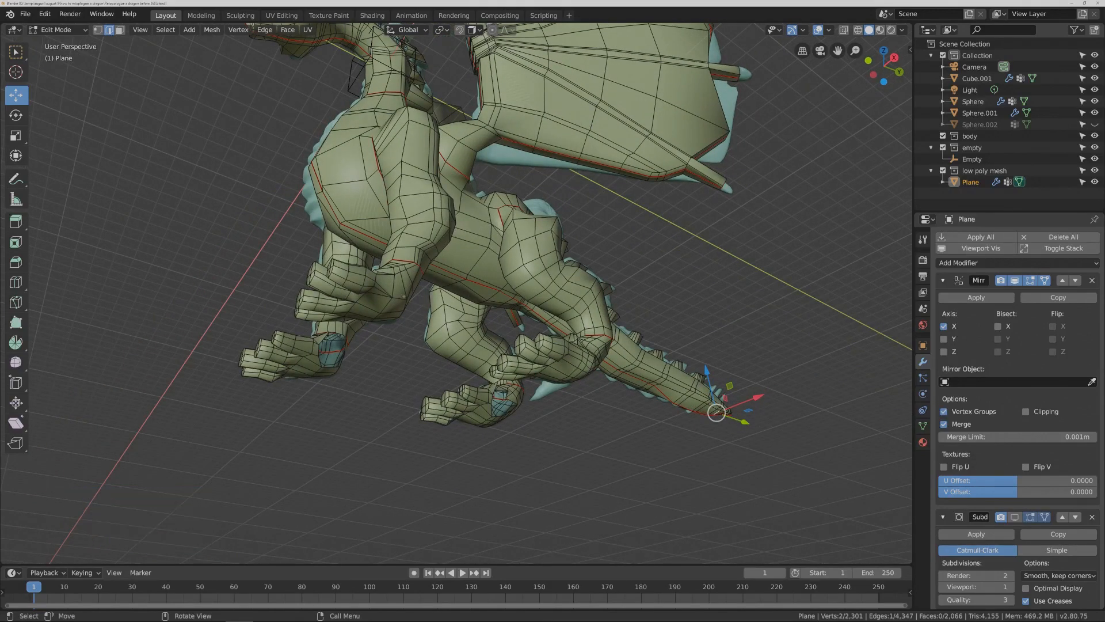
left_click(385, 282)
left_click(391, 292, "ctrl")
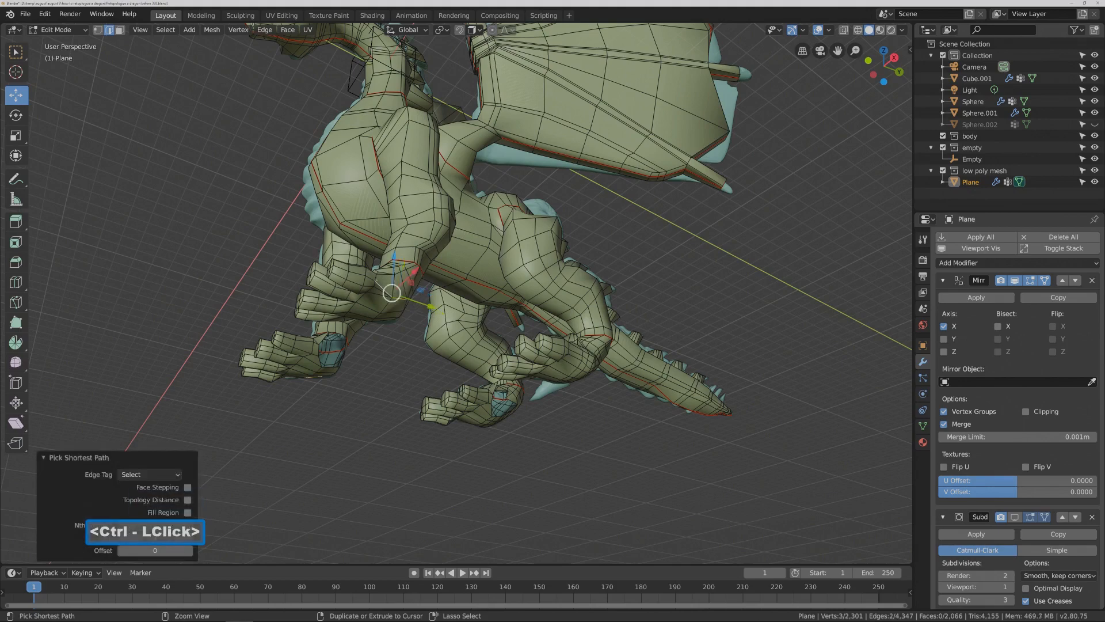
left_click(349, 268, "ctrl")
middle_click_drag(349, 268, 425, 259)
middle_click_drag(448, 176, 454, 98)
left_click(633, 297)
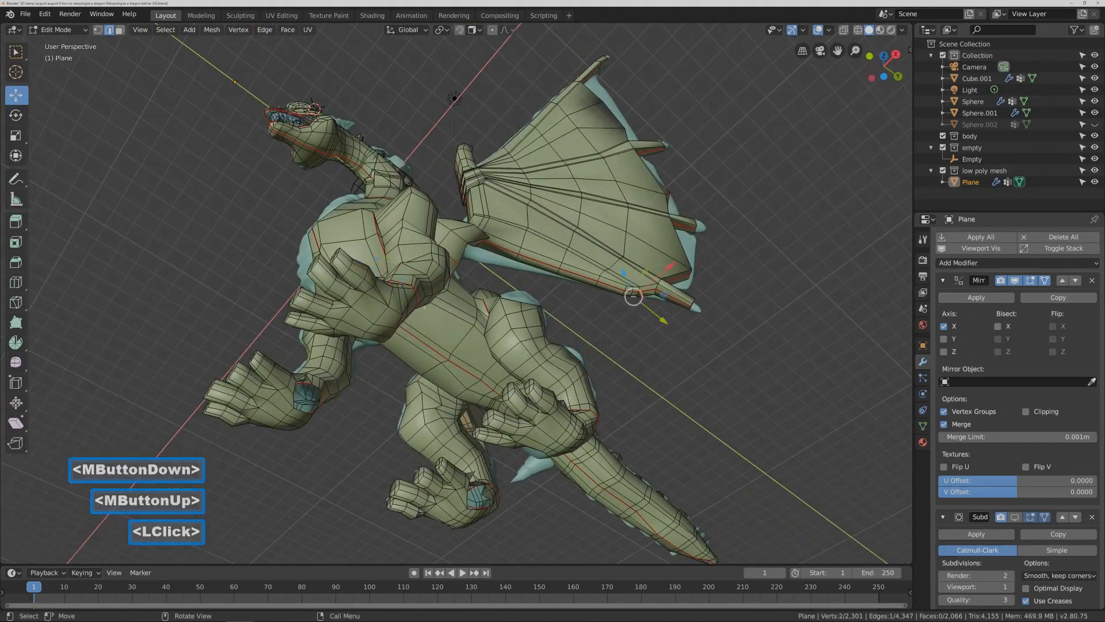
- Select an edge path from the front foot's ankle seam along the side of the palm and up the outer toe
left_click(402, 304)
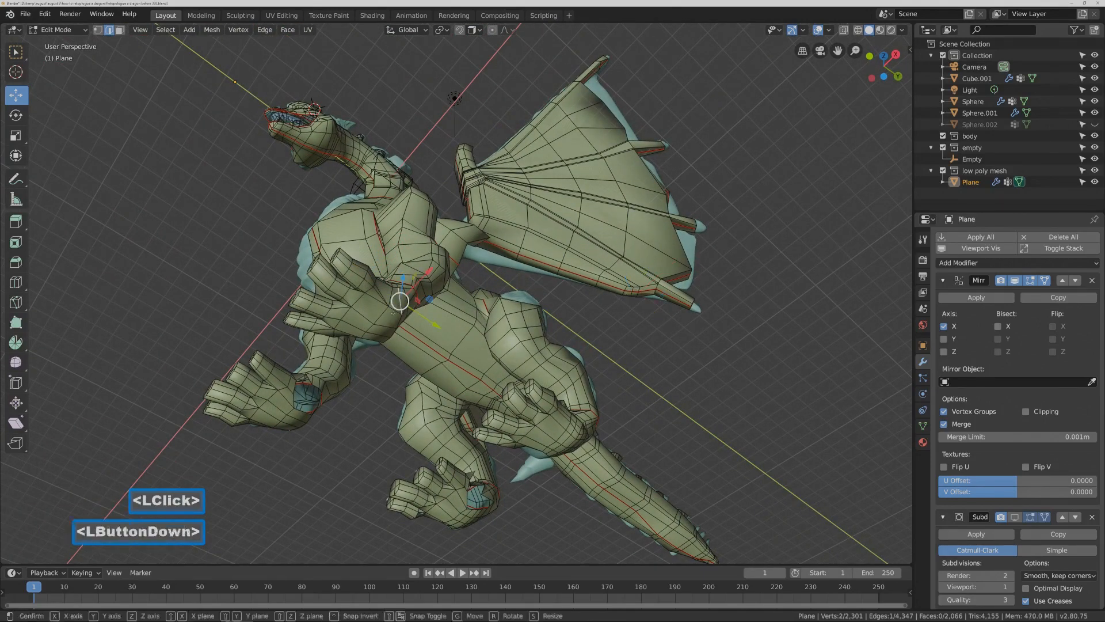
left_click(401, 301)
middle_click_drag(400, 302, 400, 270, "ctrl")
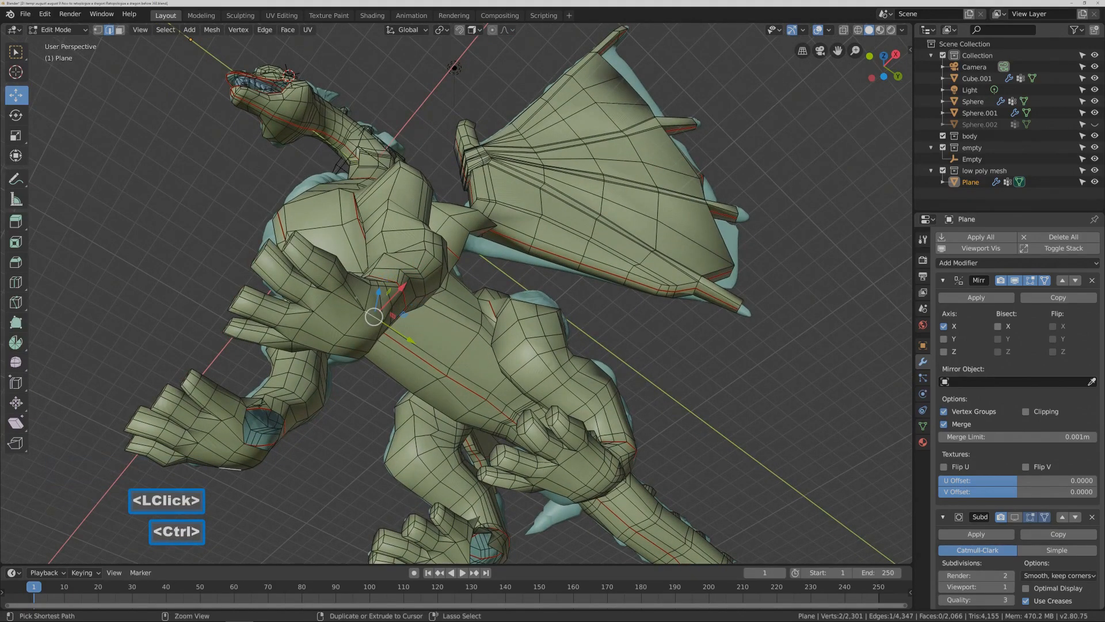
left_click(344, 285, "ctrl")
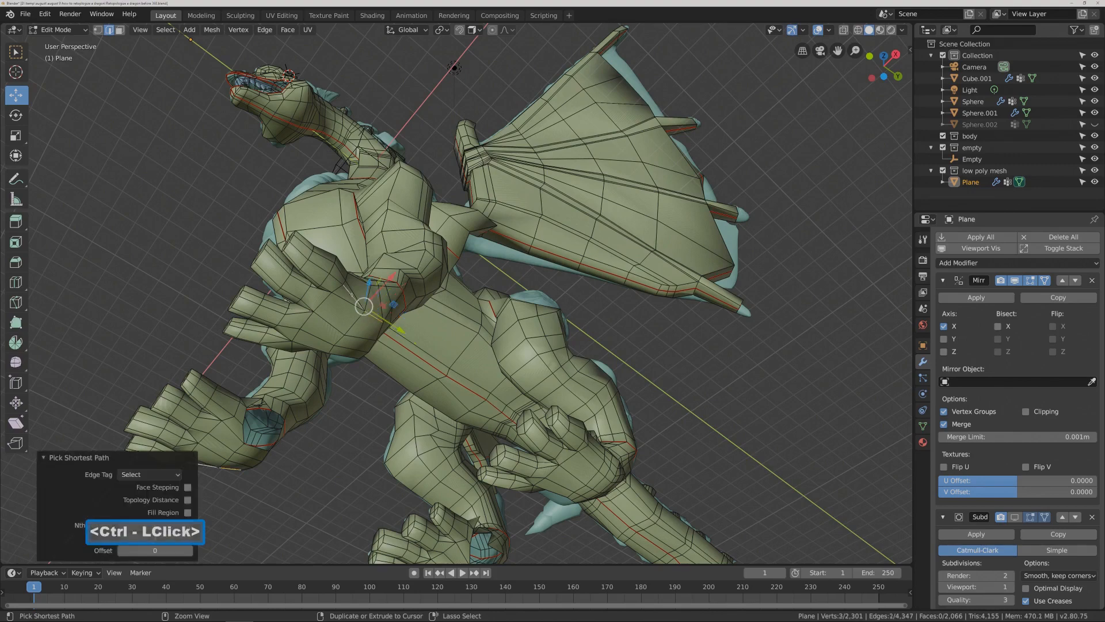
left_click(299, 249, "ctrl")
middle_click_drag(299, 248, 353, 236)
left_click(315, 238, "ctrl")
key("ctrl")
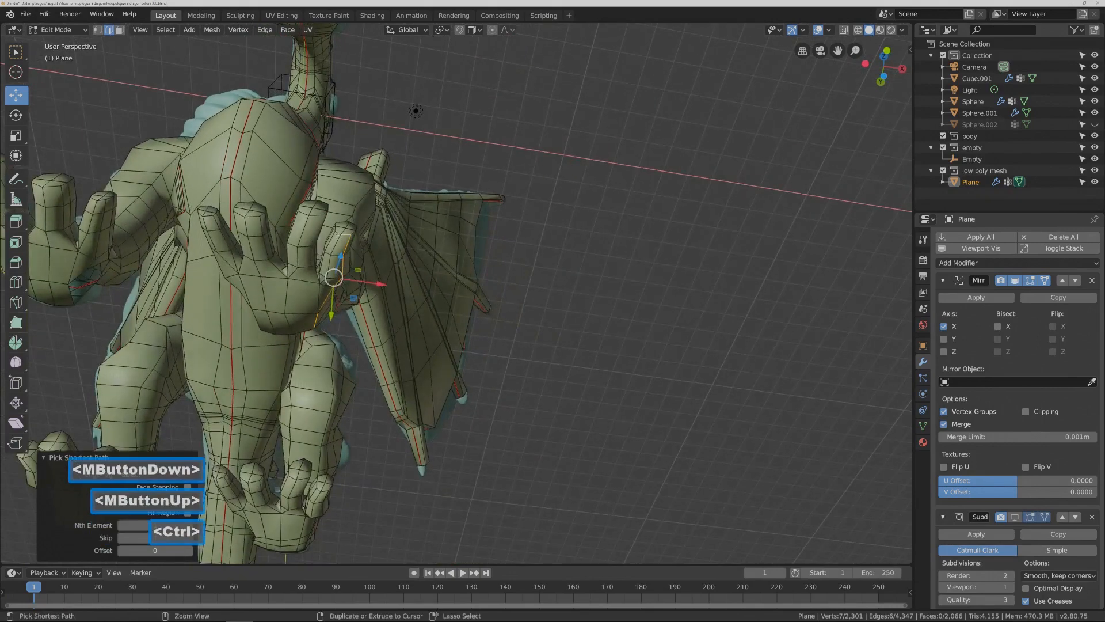
left_click(348, 235, "ctrl")
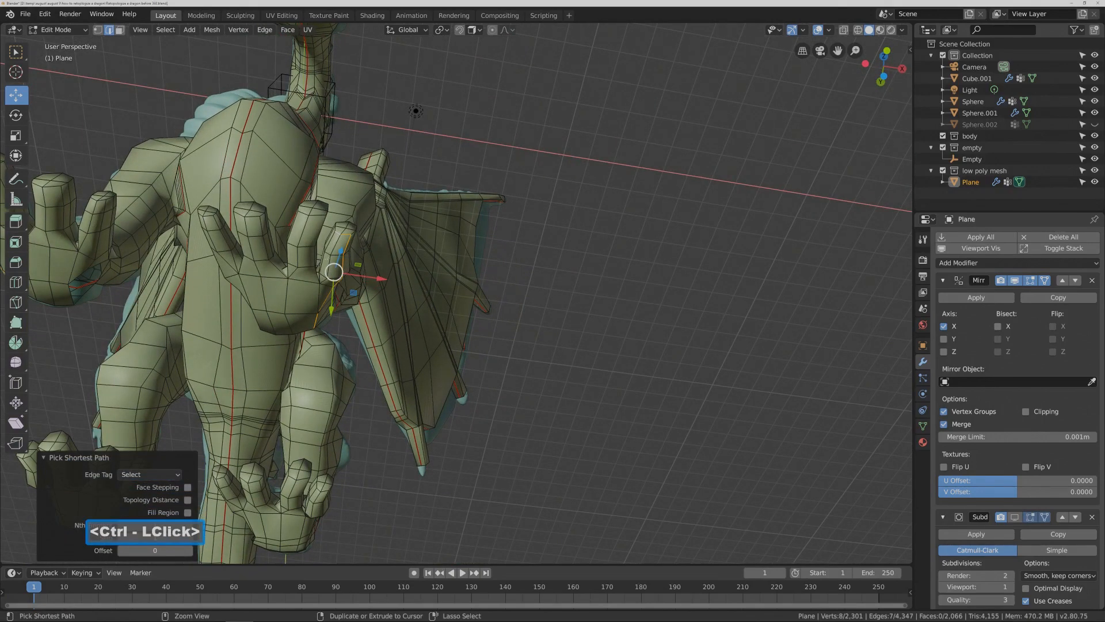
left_click(333, 272, "ctrl")
- Extend the edge selection over the front foot's outer toe tip, down its inner side and toward the neighbouring toe
mouse_move(334, 271)
middle_mouse_down()
mouse_move(357, 230)
mouse_move(330, 271)
middle_mouse_up()
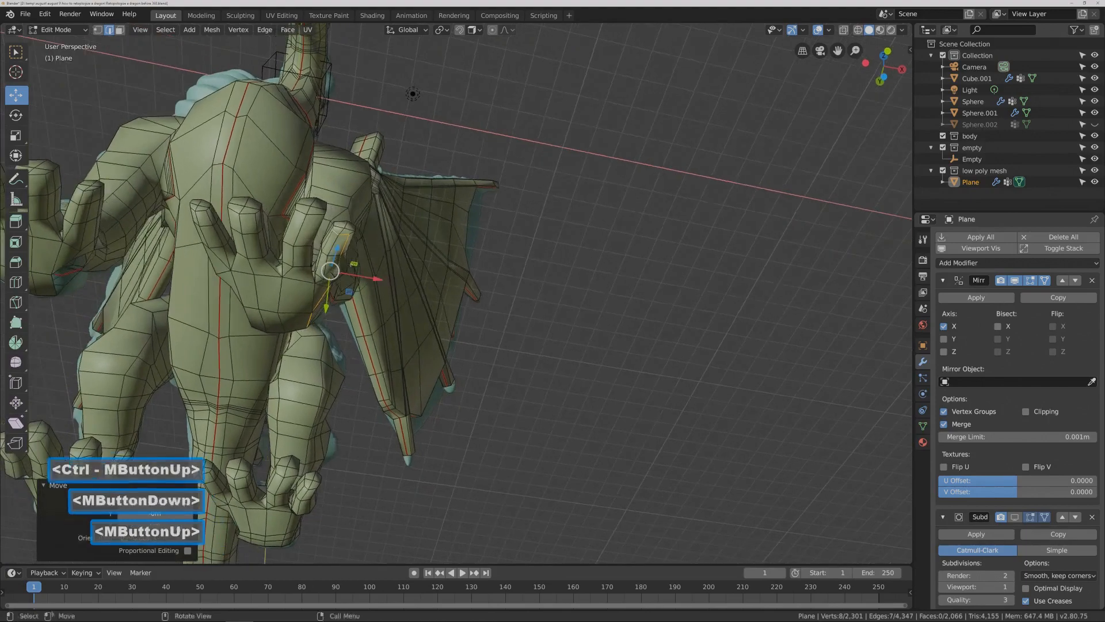
left_click(331, 271, "ctrl")
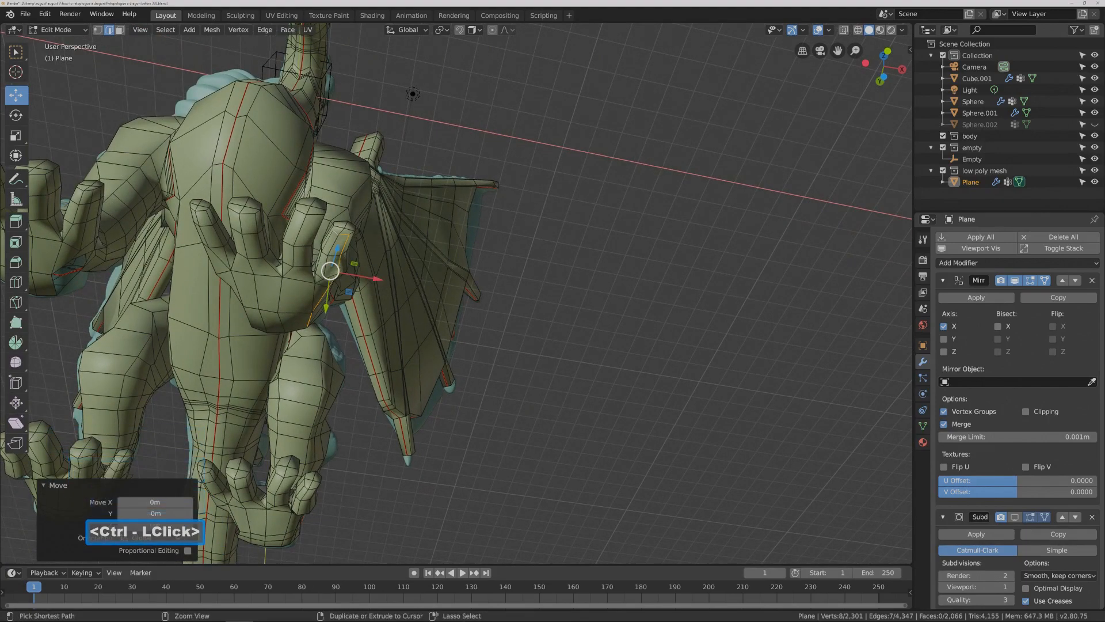
middle_click_drag(331, 271, 334, 260, "ctrl")
middle_click_drag(334, 260, 339, 251)
left_click(339, 250, "shift")
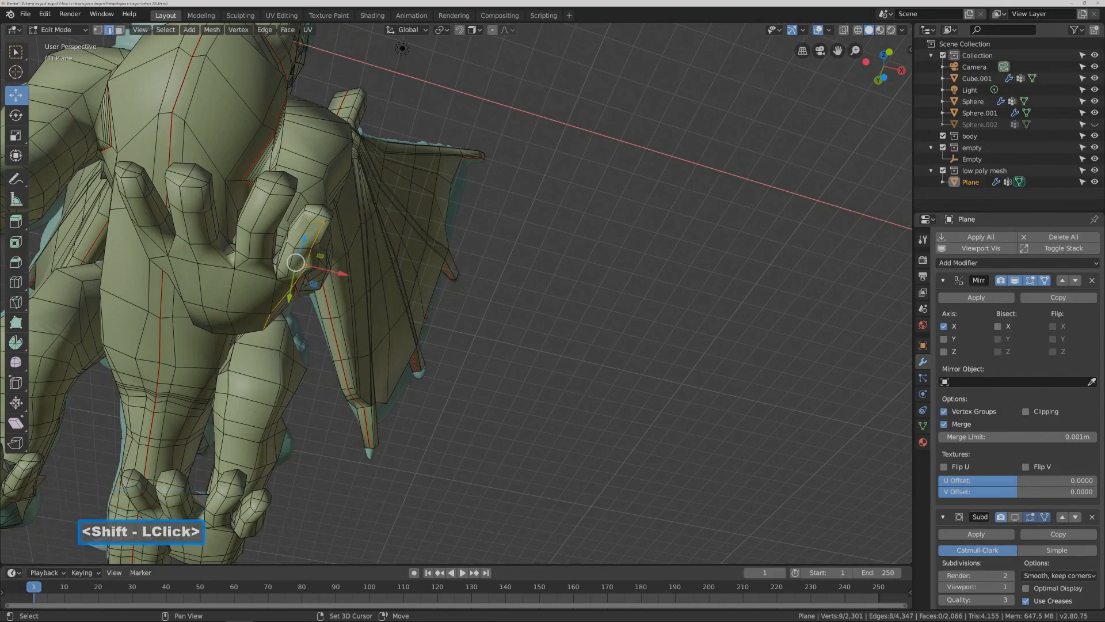
left_click(290, 257, "shift")
middle_click_drag(291, 256, 257, 267)
left_click(297, 267, "shift")
left_click(267, 232, "ctrl")
middle_click_drag(267, 231, 272, 249)
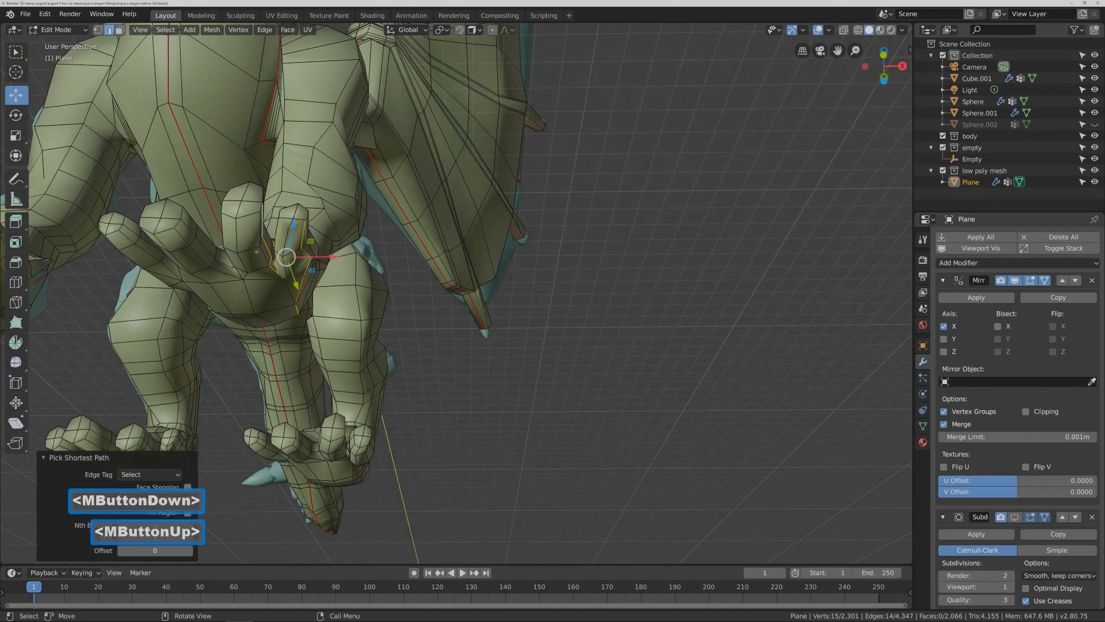
- Remove the unwanted path edges beside the second toe from the selection with Circle Select
key("c")
middle_click(255, 260)
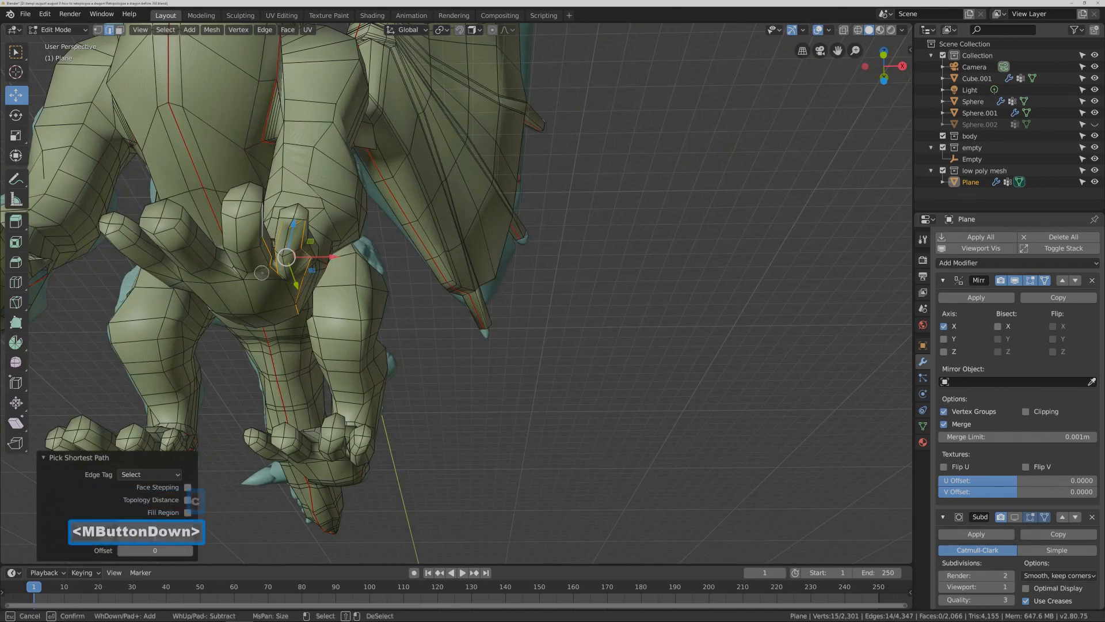
middle_click_drag(260, 249, 268, 259)
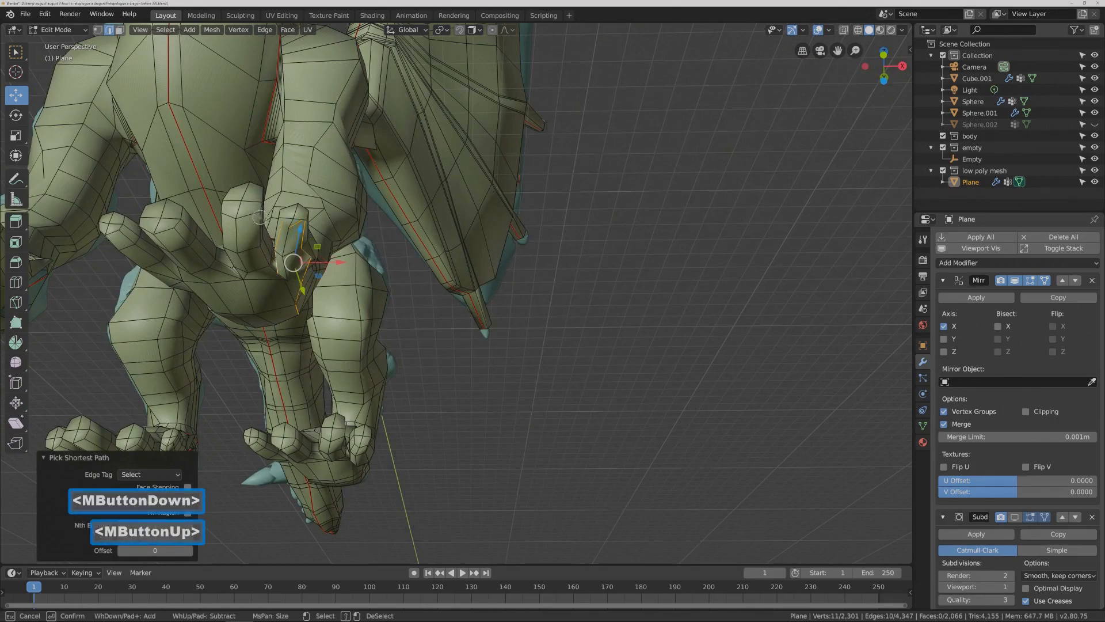
right_click(270, 269)
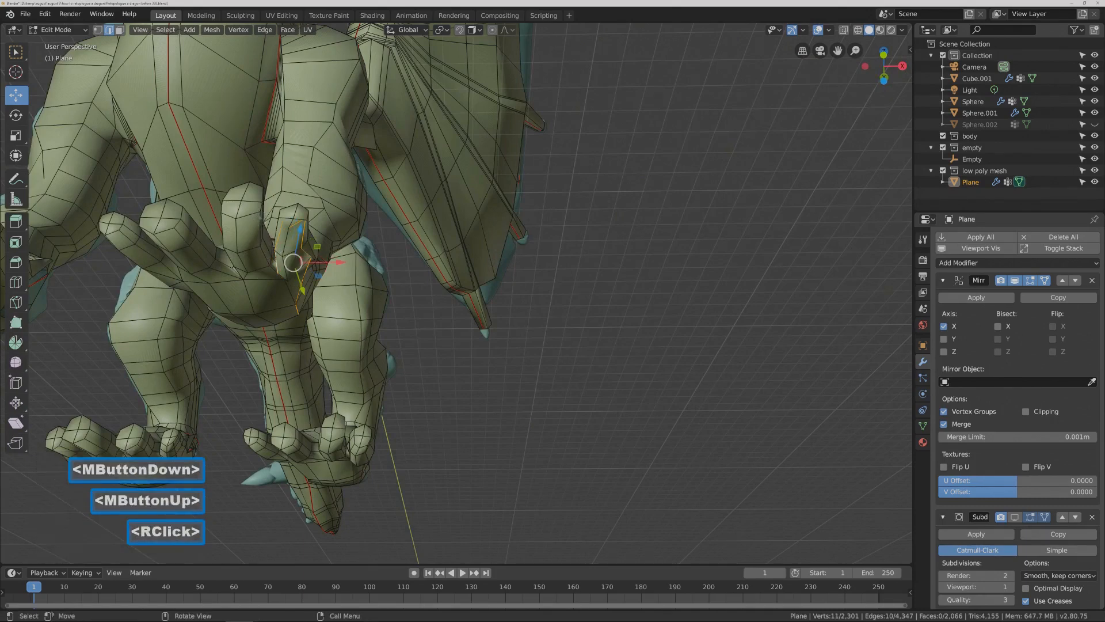
- Add the edges along the second toe's side, across its tip and through the next gap up the third toe's side to the selection
left_click(273, 268, "shift")
left_click(257, 215, "shift")
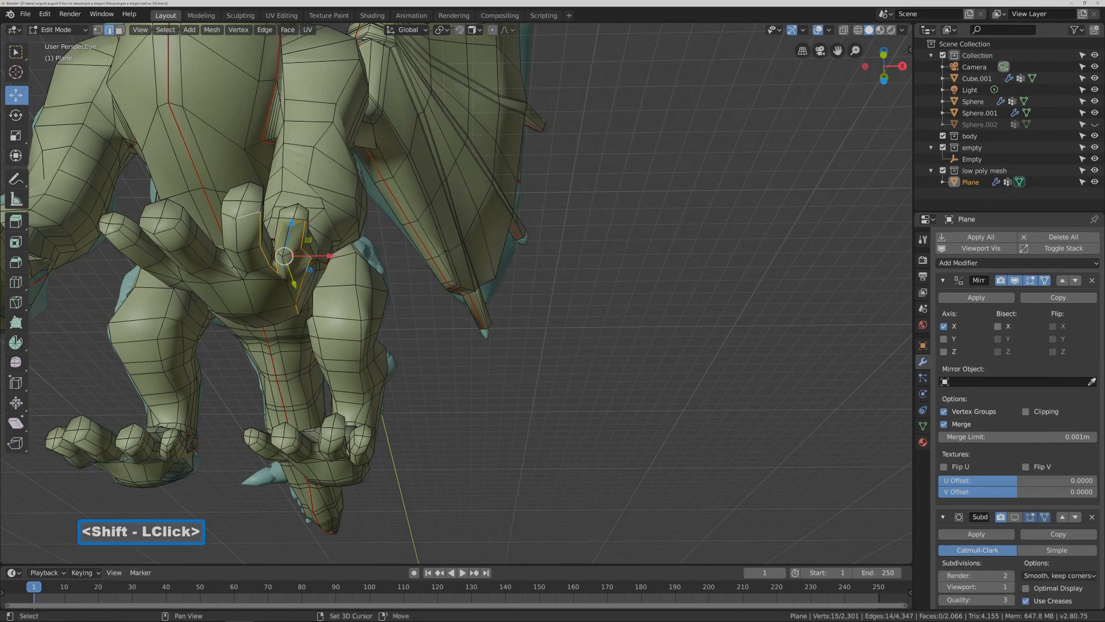
middle_click_drag(280, 253, 253, 230)
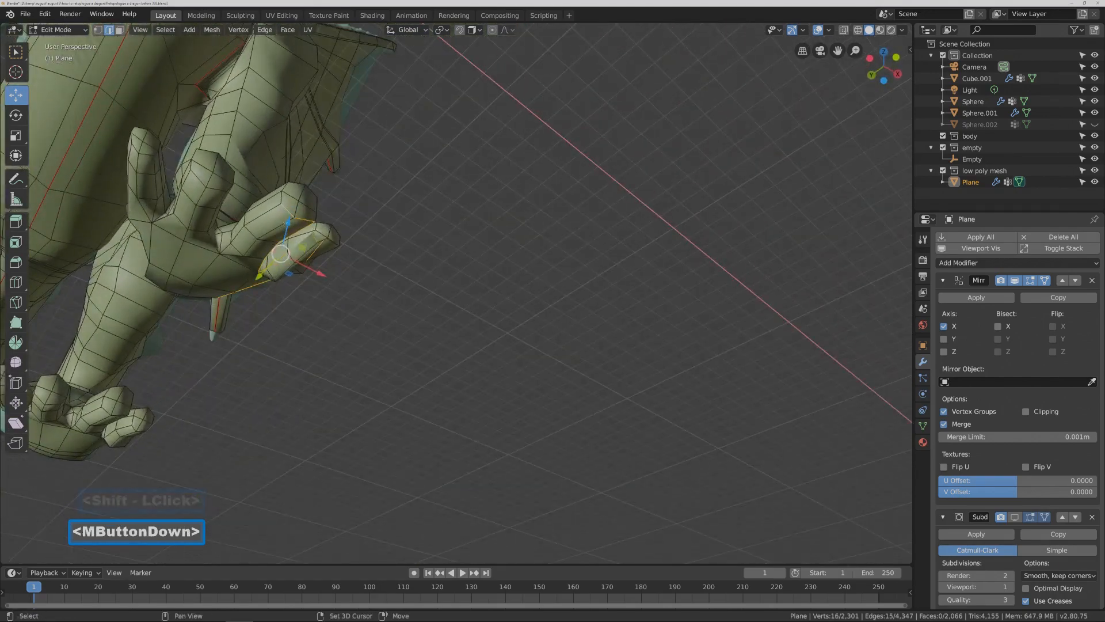
left_click(279, 252, "shift")
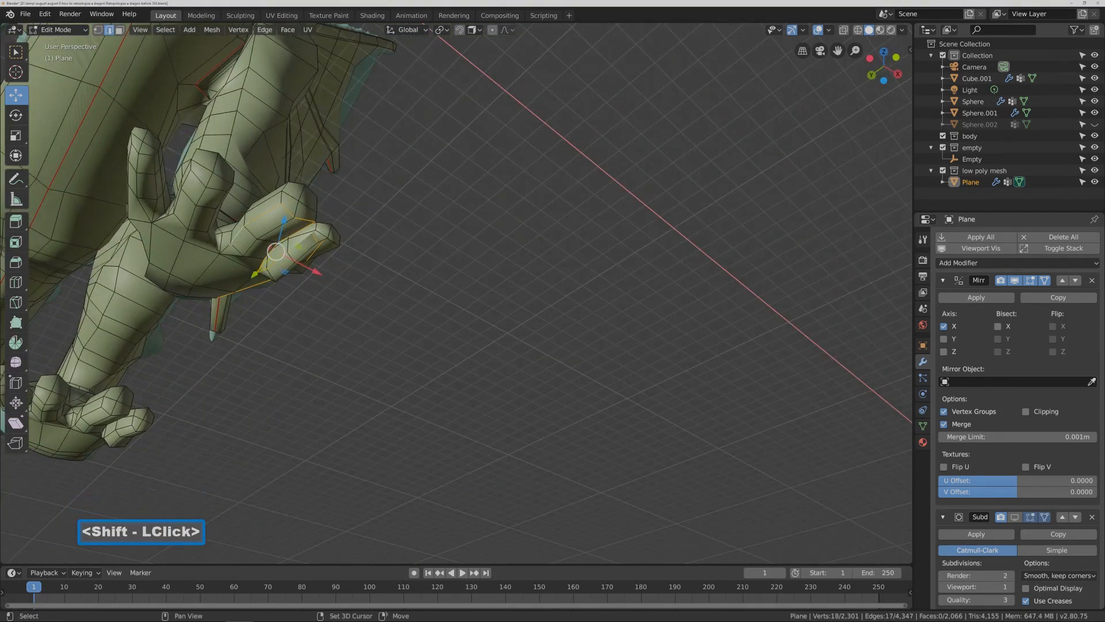
left_click(219, 249, "shift")
left_click(211, 227, "shift")
left_click(224, 193, "shift")
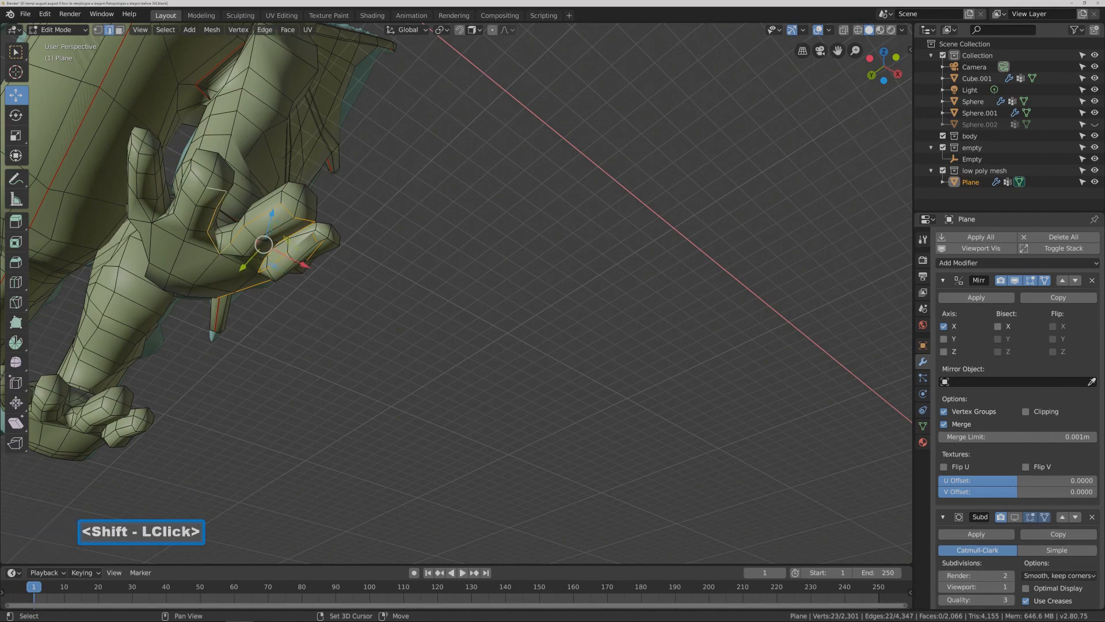
- Extend the edge selection around the tip of the front hand's third finger and along the side and tip of the fourth finger
middle_click_drag(224, 192, 254, 173)
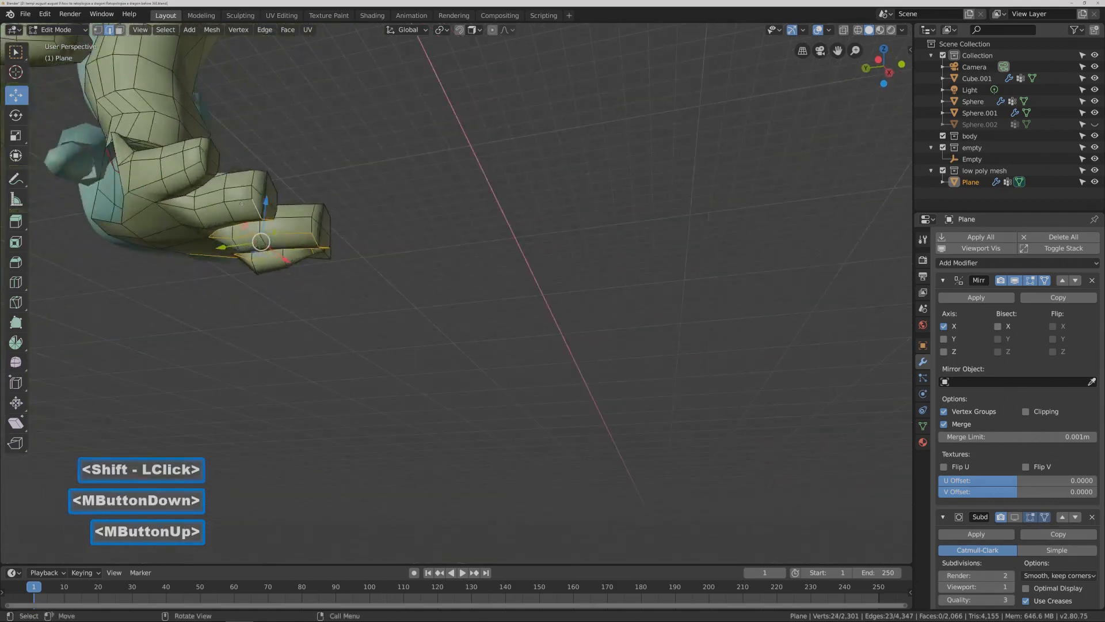
left_click(188, 214, "shift")
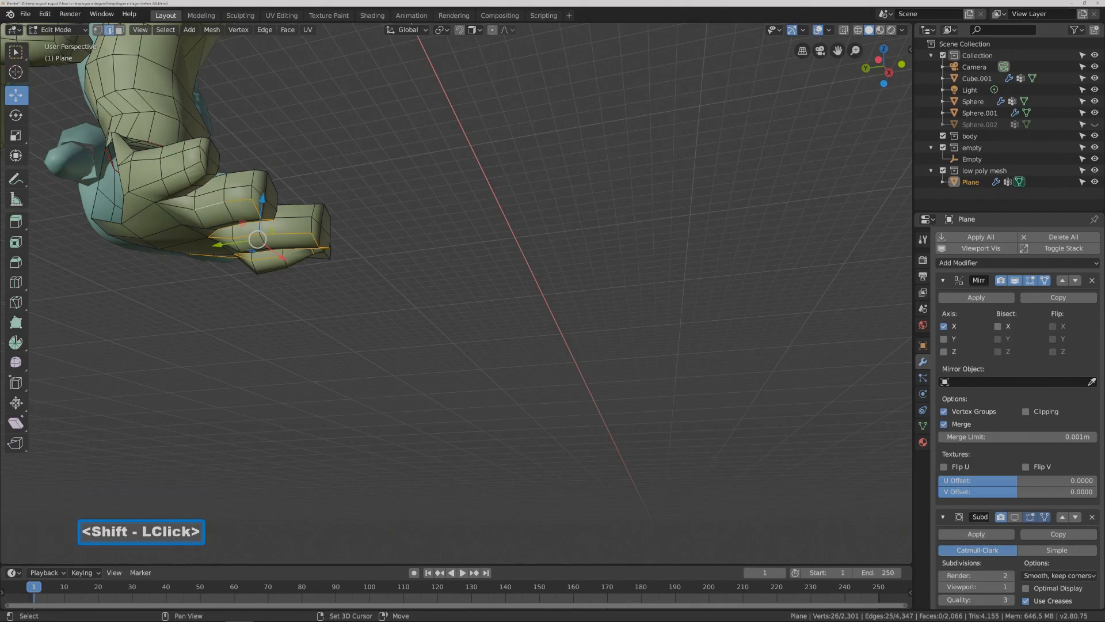
middle_click_drag(214, 232, 236, 218)
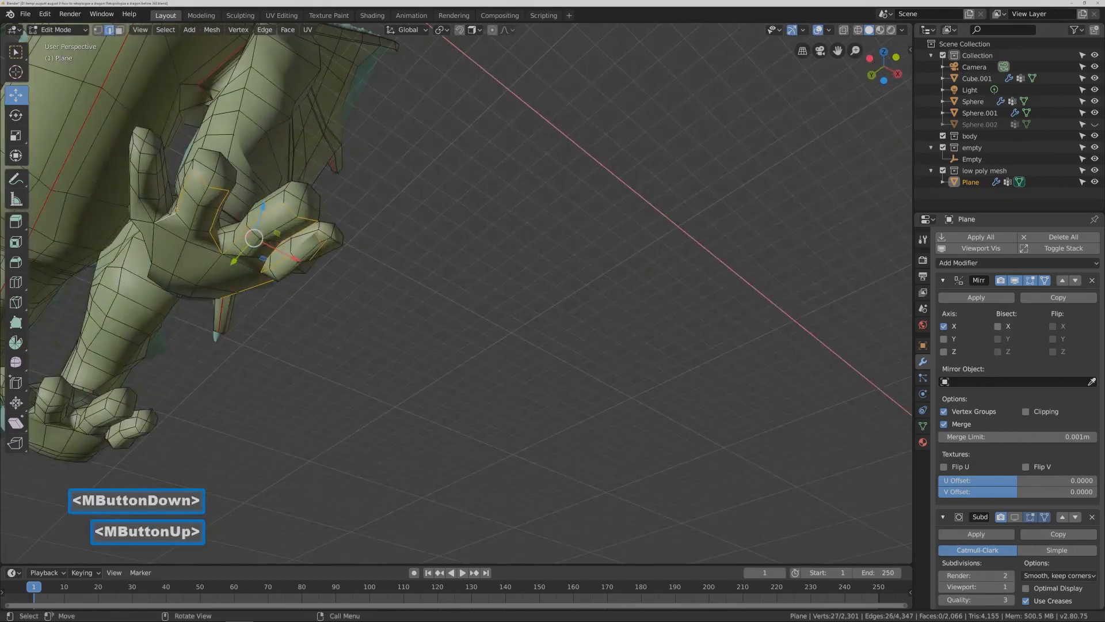
middle_click_drag(171, 208, 161, 208)
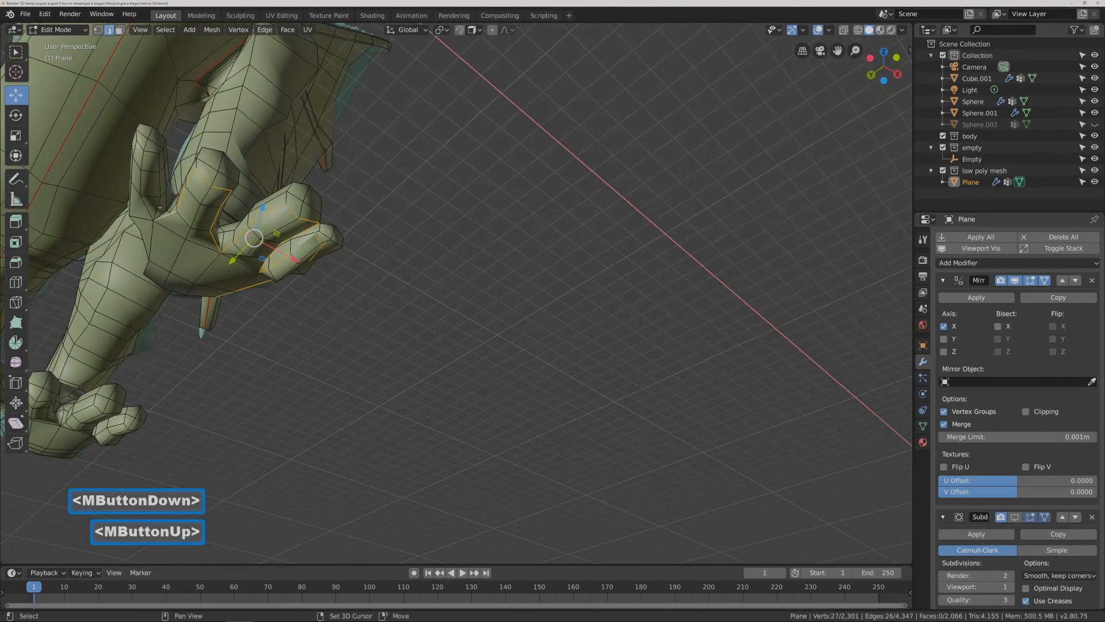
left_click(156, 185, "shift")
left_click(153, 154, "shift")
left_click(140, 149, "shift")
middle_click_drag(151, 169, 219, 186)
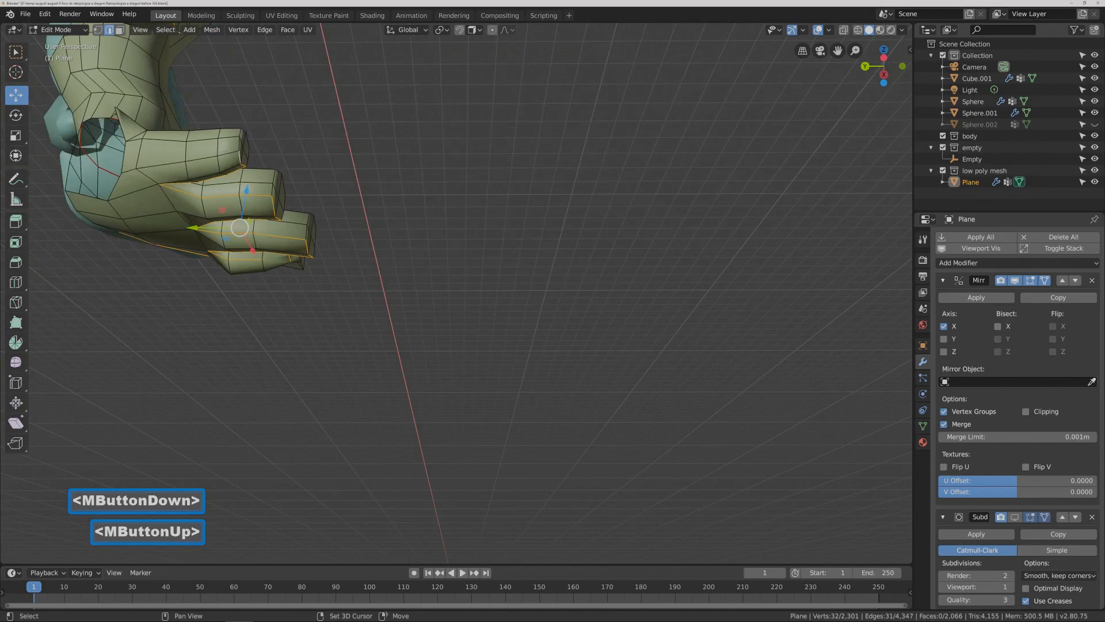
left_click(228, 153, "shift")
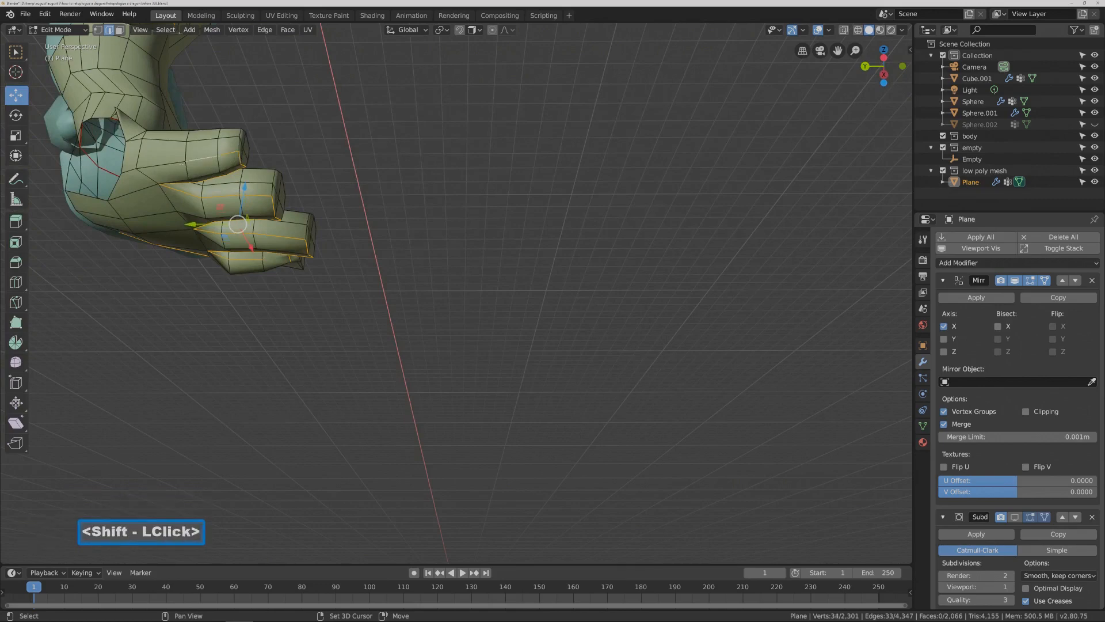
left_click(149, 175, "shift")
- Add the remaining edges across the back of the front hand to the selection and mark the selected loop as a seam
middle_click_drag(141, 191, 234, 168)
left_click(230, 218, "shift")
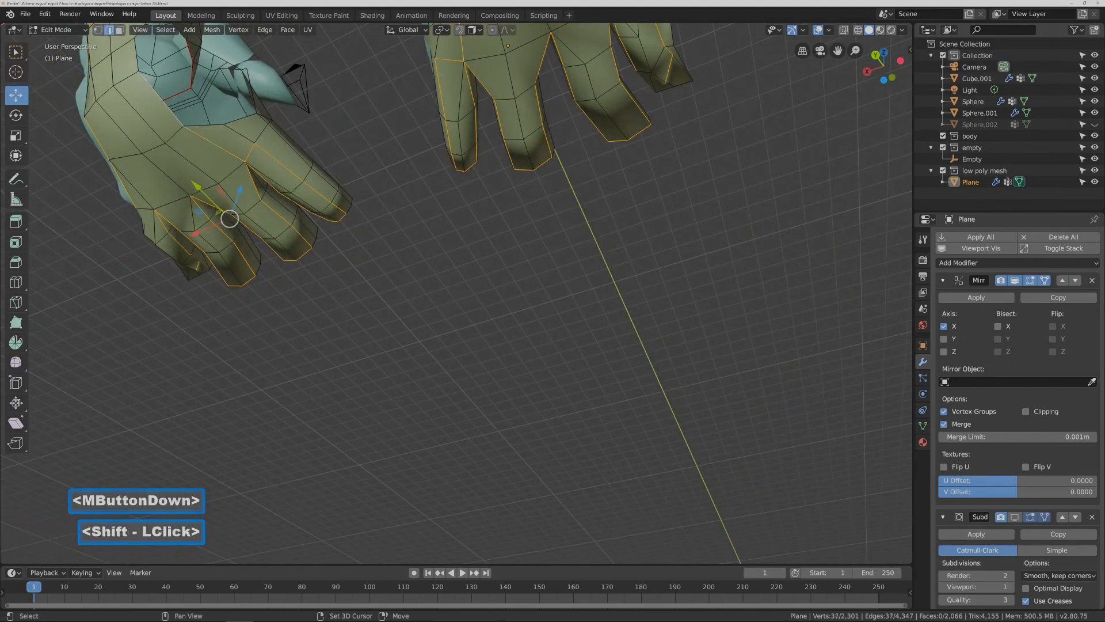
left_click(227, 215, "shift")
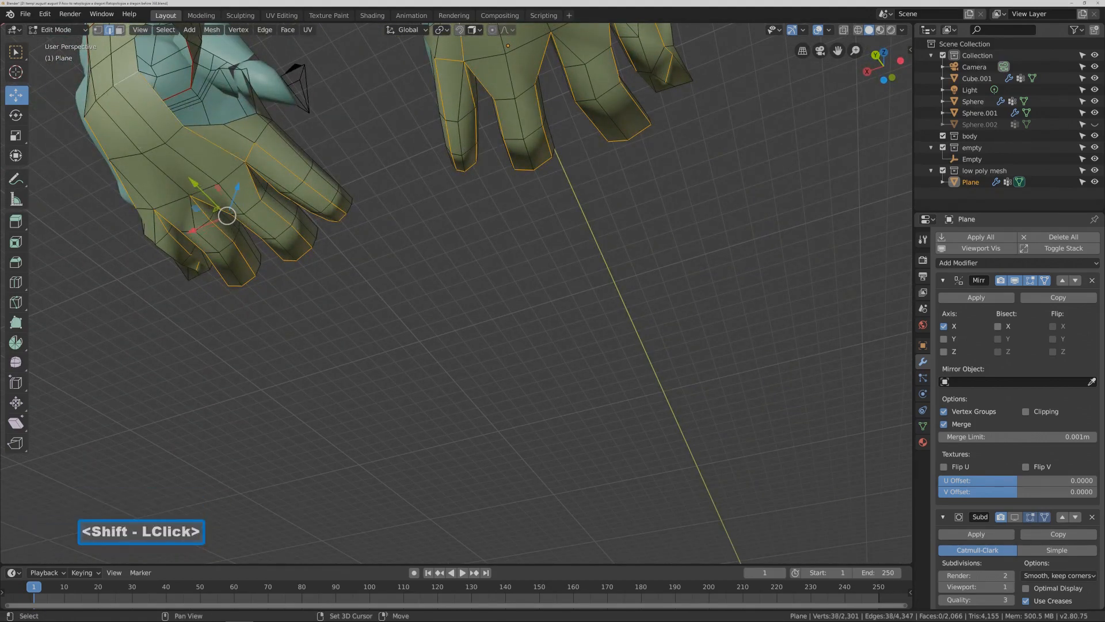
left_click(225, 213, "shift")
middle_click_drag(225, 213, 224, 213)
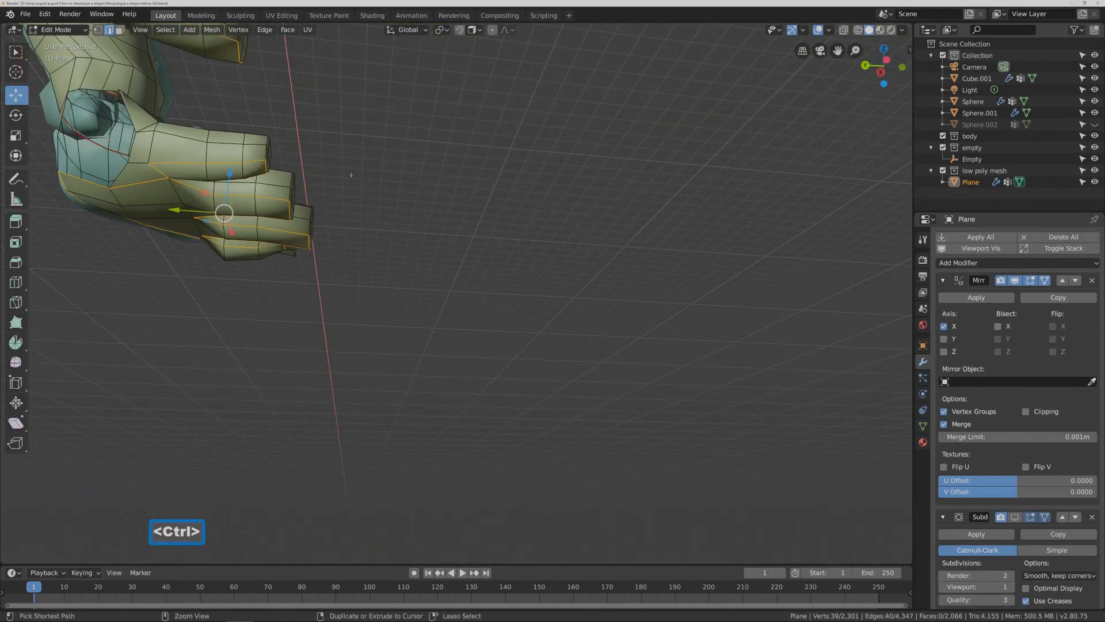
key("ctrl+e")
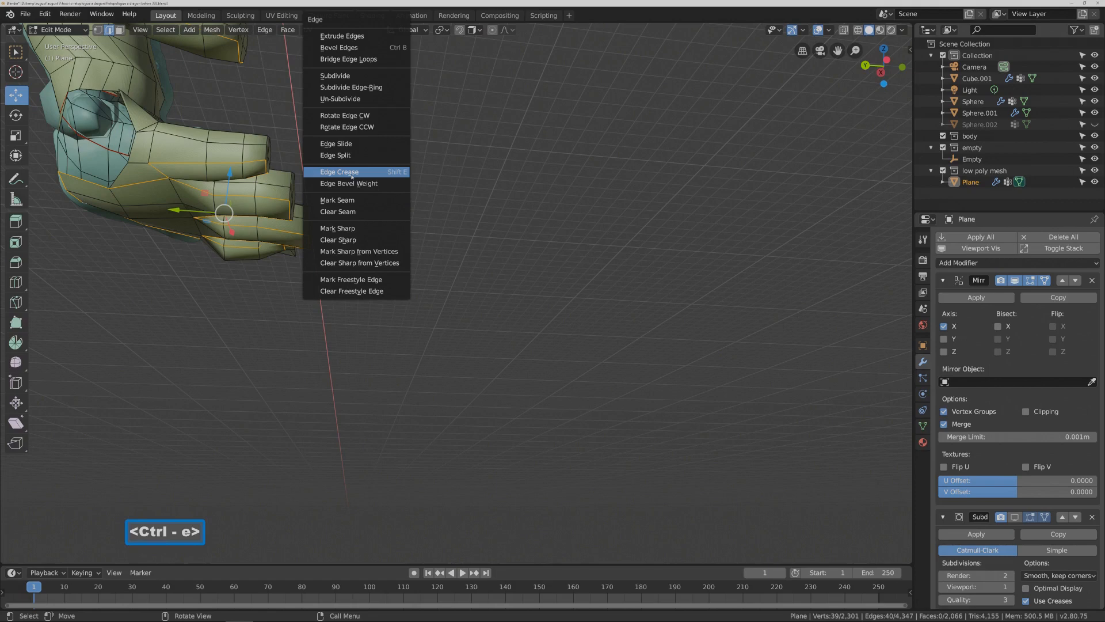
left_click(373, 199)
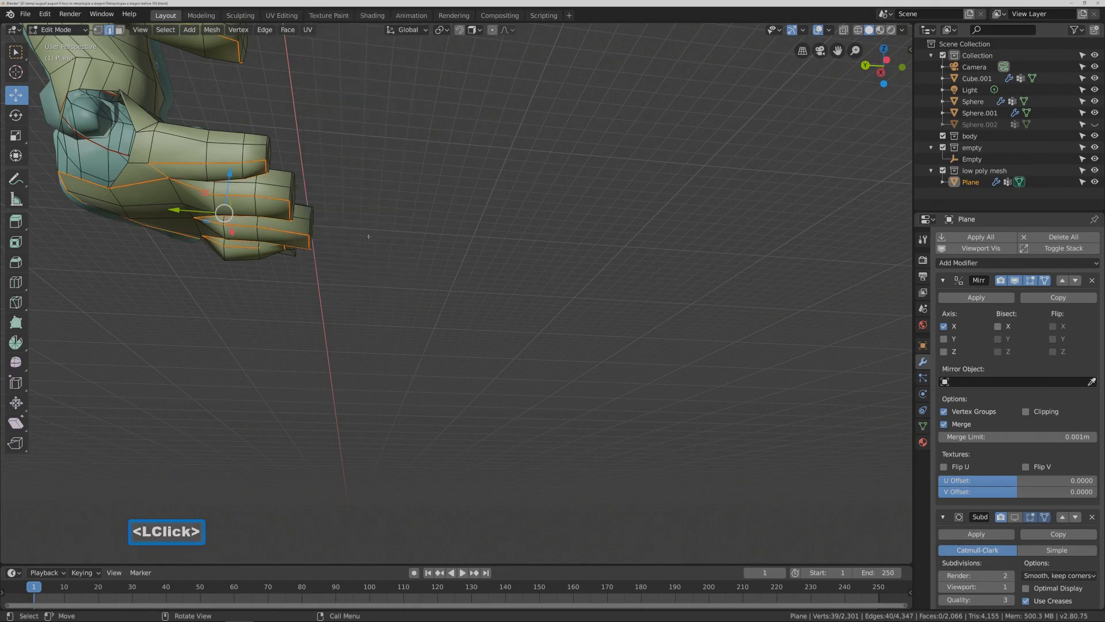
left_click(428, 202)
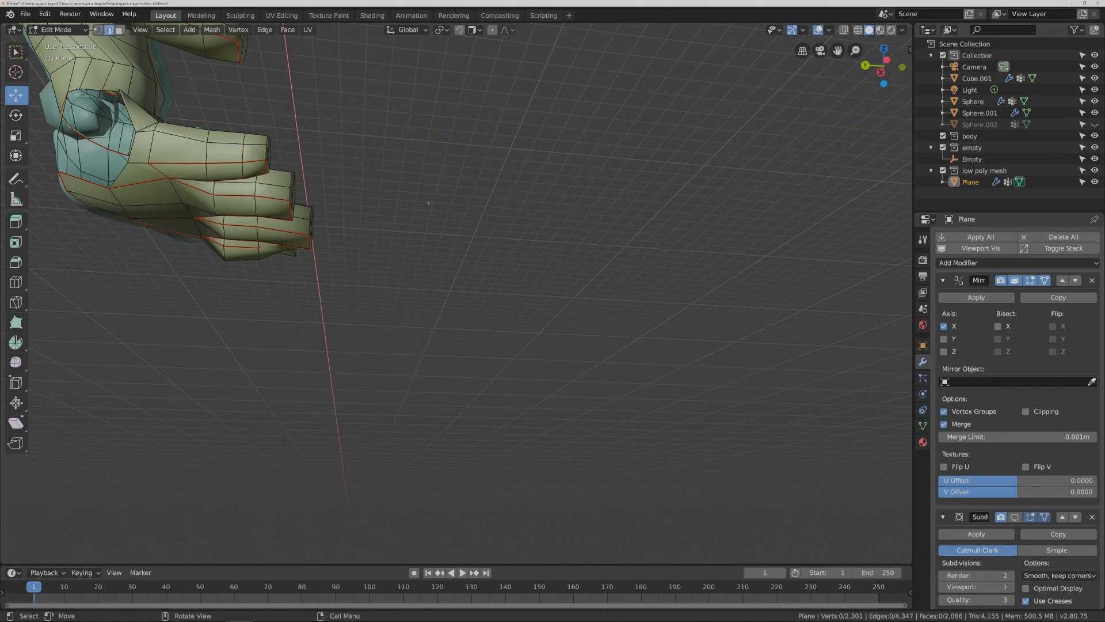
key("Pause")
- In vertex select mode, lower a single vertex beside the front hand's finger by about 0.3 m along Z and deselect it
middle_click_drag(265, 299, 190, 300)
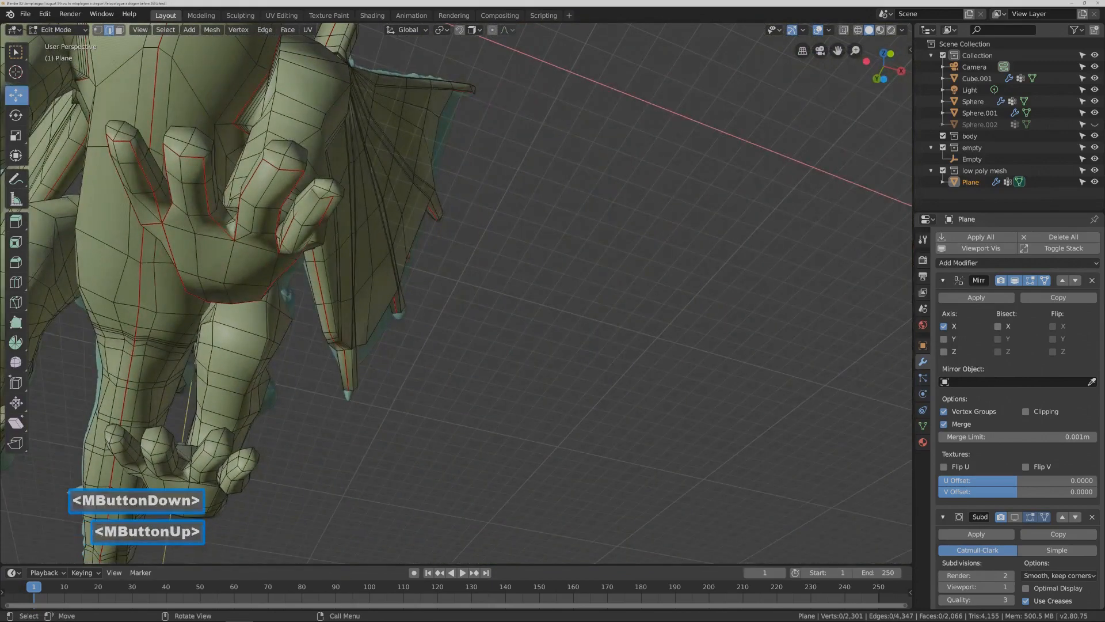
left_click(98, 30)
middle_click_drag(288, 190, 501, 109)
left_click(304, 144)
middle_click_drag(392, 118, 316, 180)
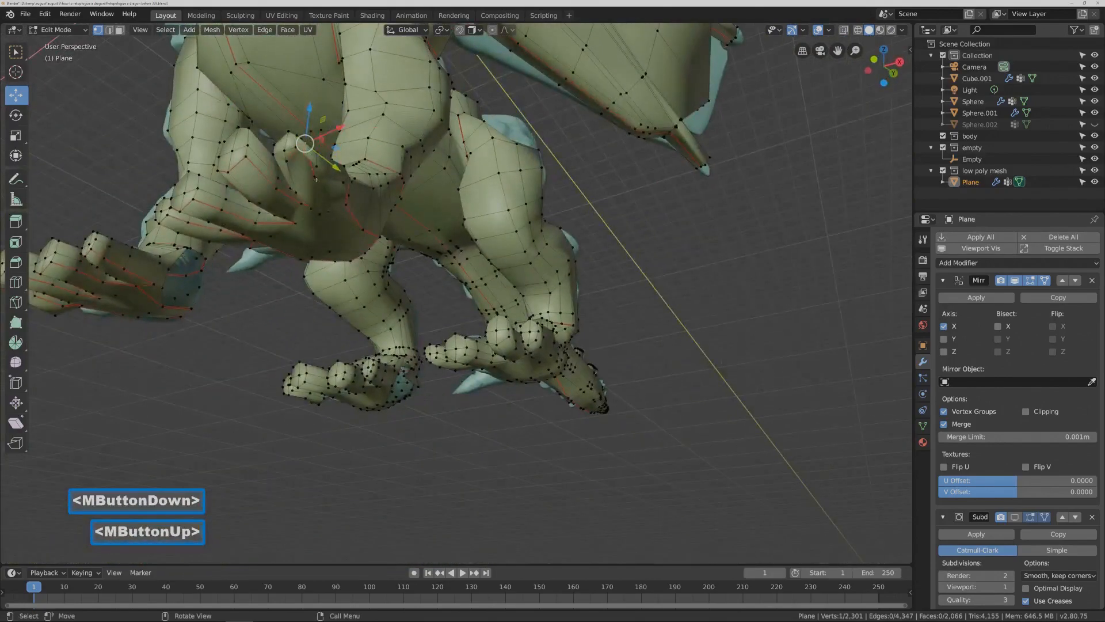
left_click_drag(303, 112, 306, 125)
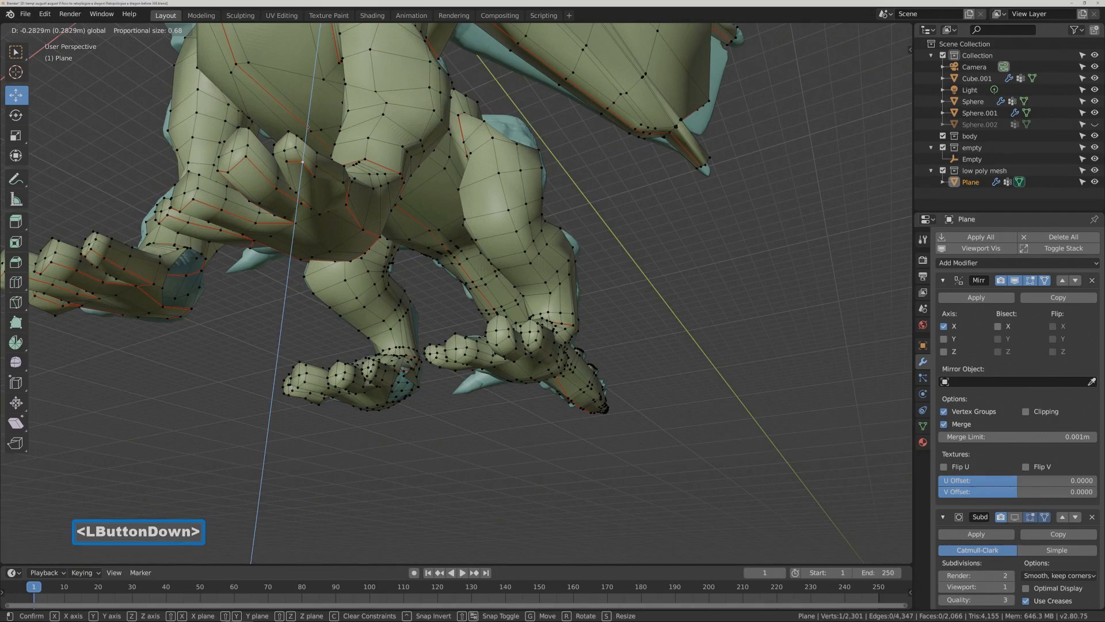
left_click_drag(309, 125, 309, 128)
middle_click_drag(308, 128, 303, 160)
left_click(612, 223)
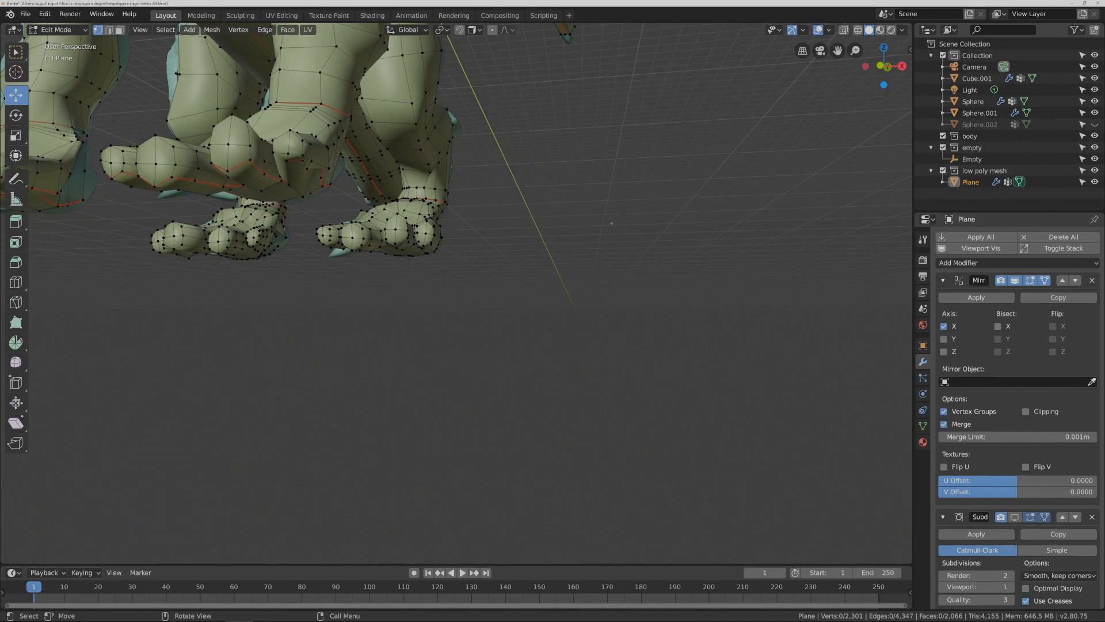
key("Pause")
- In edge select mode, select the edges running from the hind foot's heel along the outer side of its outermost toe
middle_click_drag(553, 329, 517, 314)
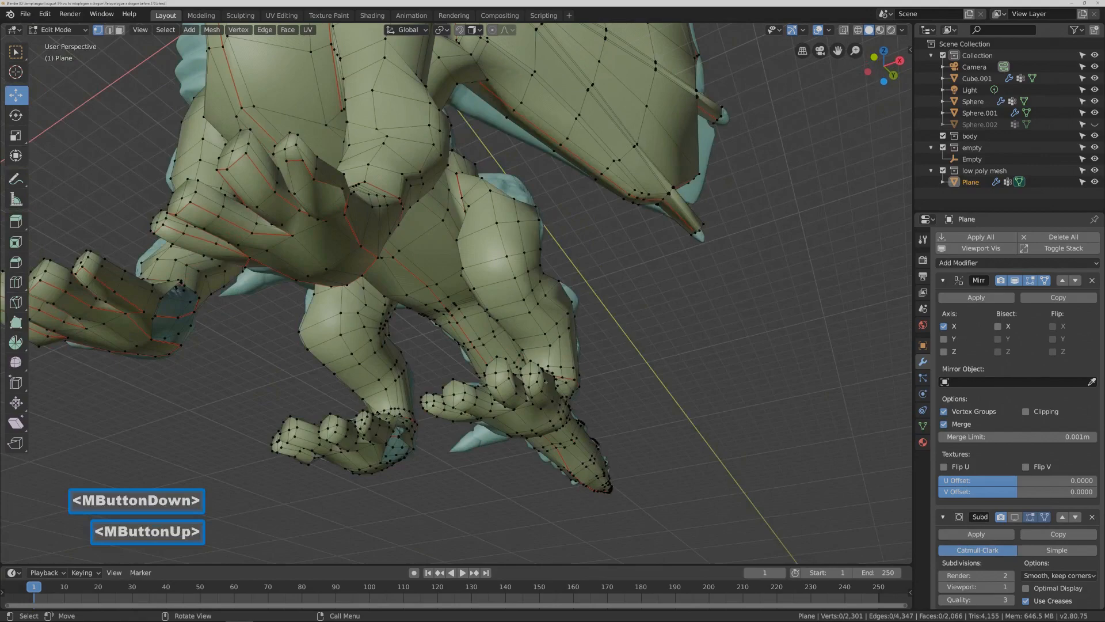
middle_click_drag(534, 348, 361, 163, "shift")
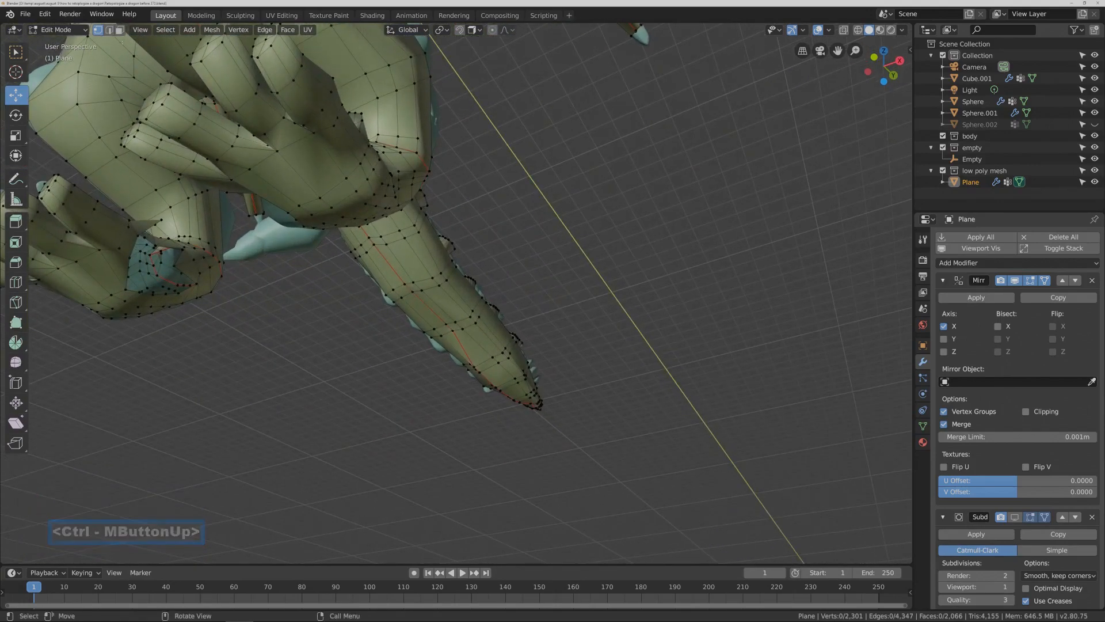
left_click(109, 30)
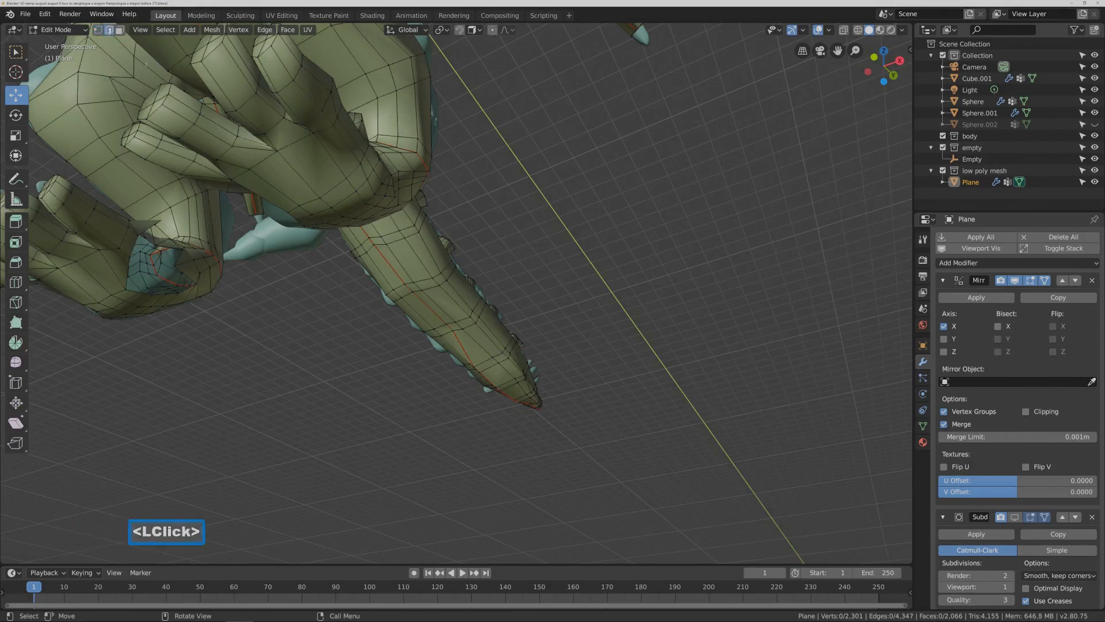
left_click(371, 187)
left_click(278, 53, "ctrl")
left_click(266, 50, "shift")
middle_click_drag(266, 49, 343, 68)
left_click(335, 67, "shift")
left_click(335, 67, "shift")
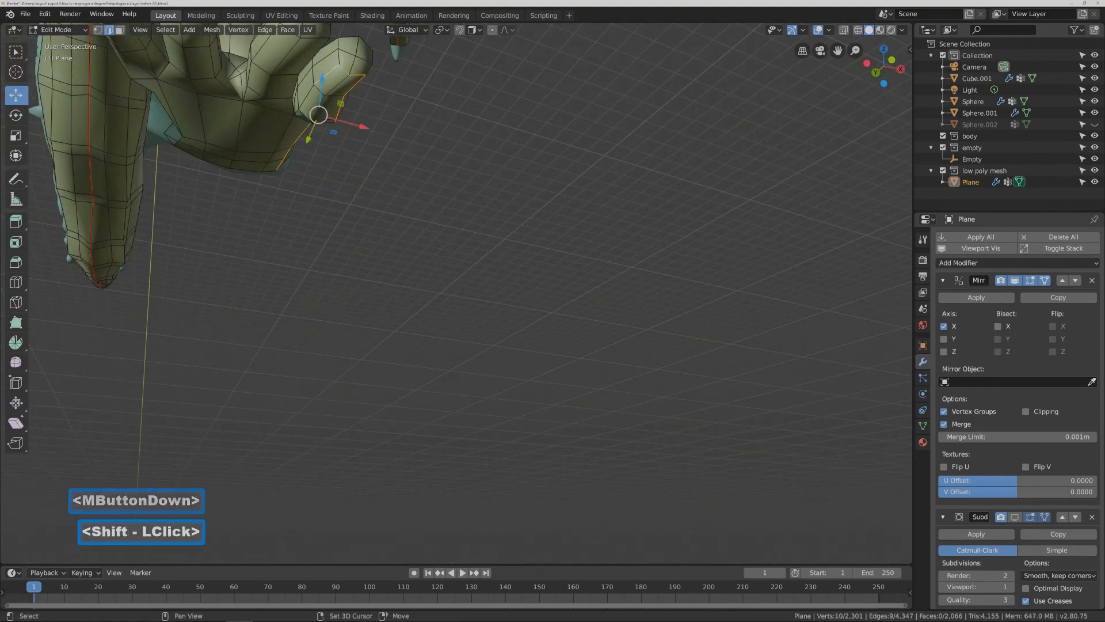
- Extend the edge selection down the inner side of the outermost toe and up the facing side of the second toe
left_click(295, 113, "shift")
middle_click_drag(295, 112, 299, 112)
middle_click_drag(298, 111, 295, 110)
left_click(287, 109, "shift")
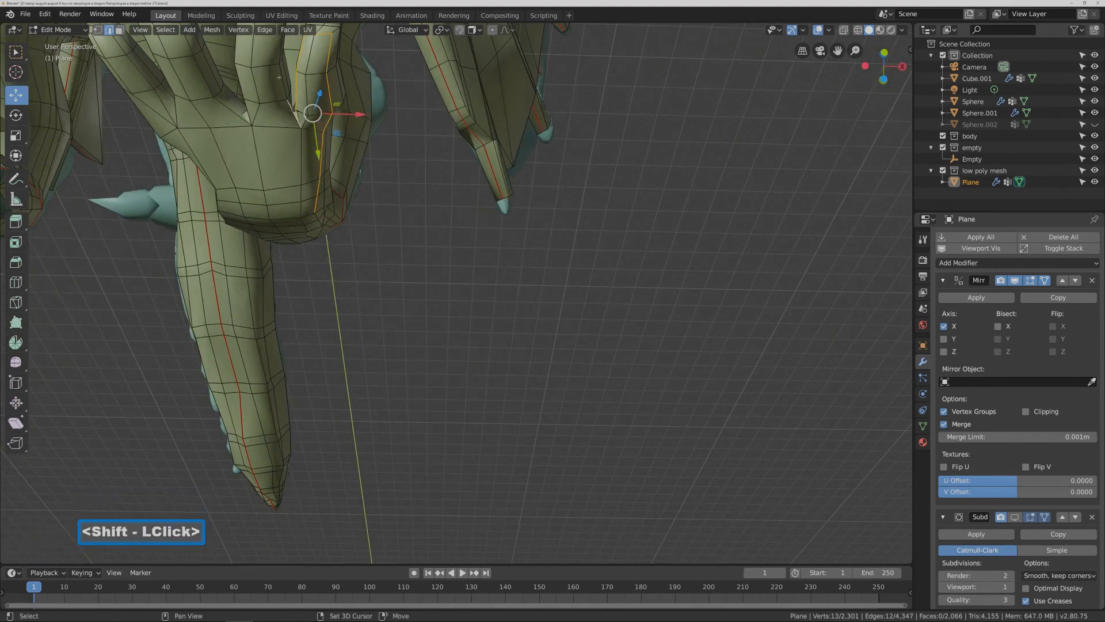
middle_click_drag(300, 104, 266, 134, "shift")
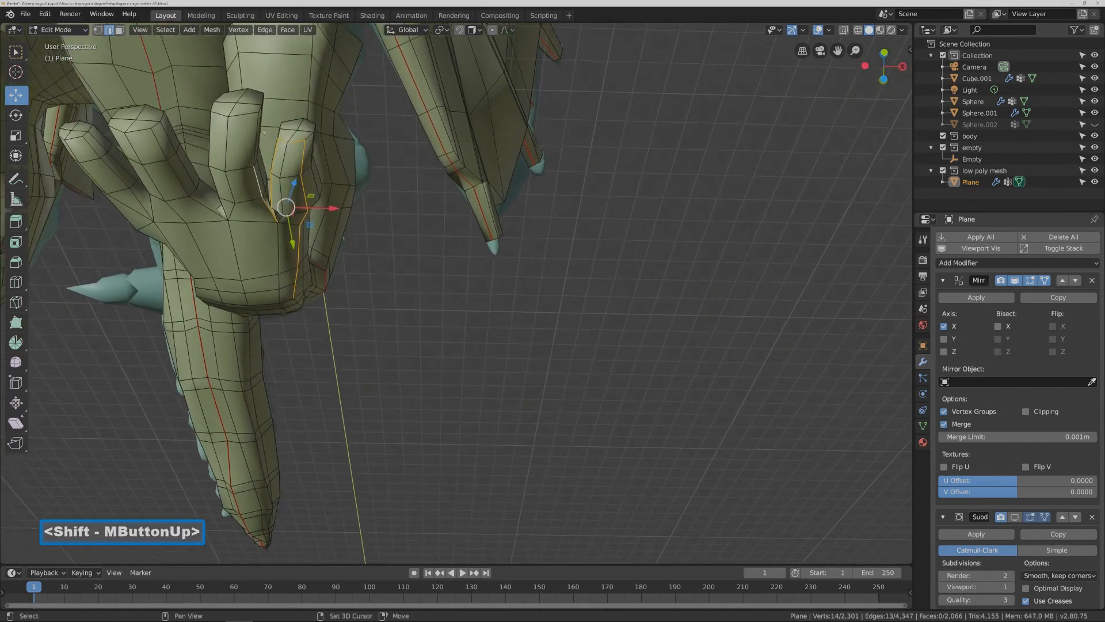
left_click(256, 130, "shift")
left_click(244, 114, "shift")
left_click(221, 115, "shift")
- Extend the edge selection down the far side of the second toe and around the side and tip of the third toe
middle_click_drag(221, 115, 236, 92)
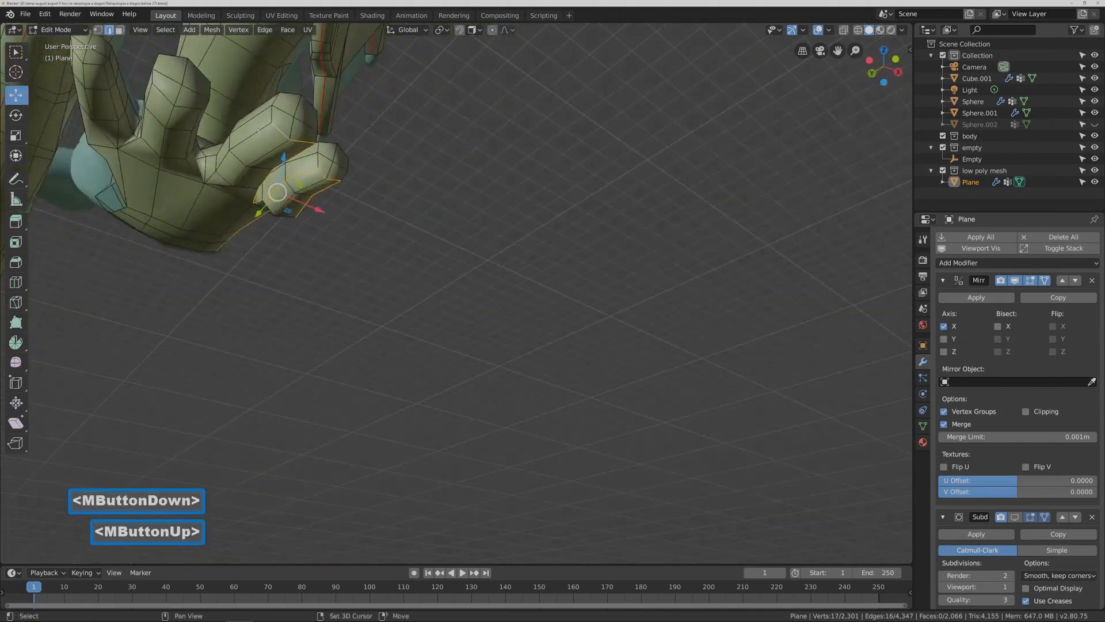
left_click(247, 138, "shift")
left_click(209, 176, "shift")
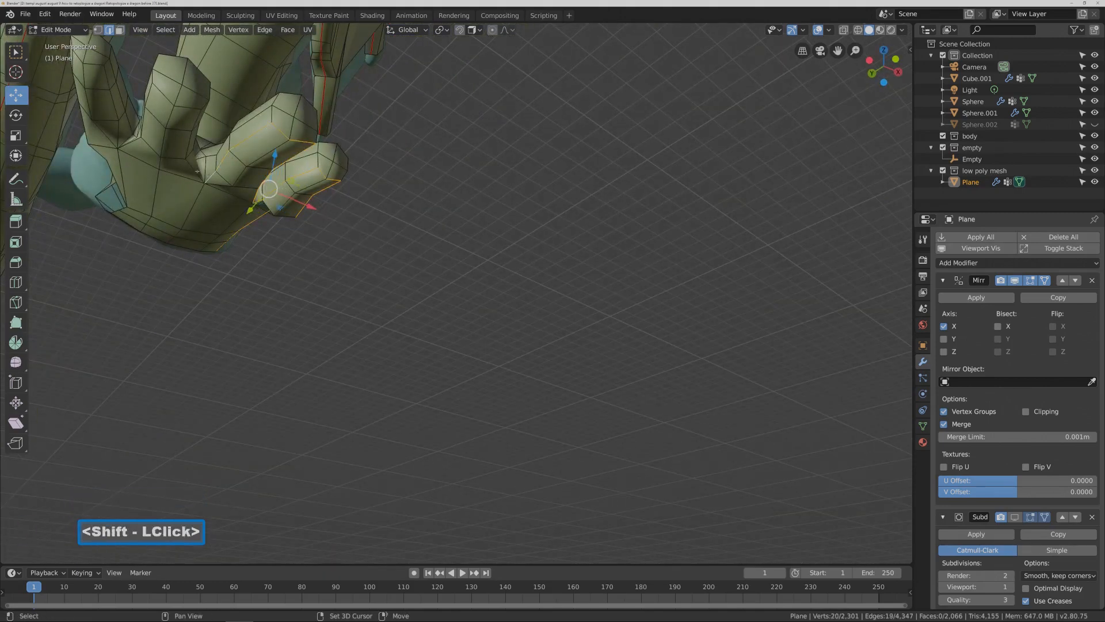
left_click(189, 139, "shift")
left_click(193, 107, "shift")
left_click(163, 106, "shift")
middle_click_drag(162, 106, 193, 112)
left_click(195, 90, "shift")
left_click(168, 108, "shift")
left_click(139, 117, "shift")
- Add the edges along the inner side and across the tip of the hind foot's fourth toe to the selection
middle_click_drag(174, 133, 122, 131)
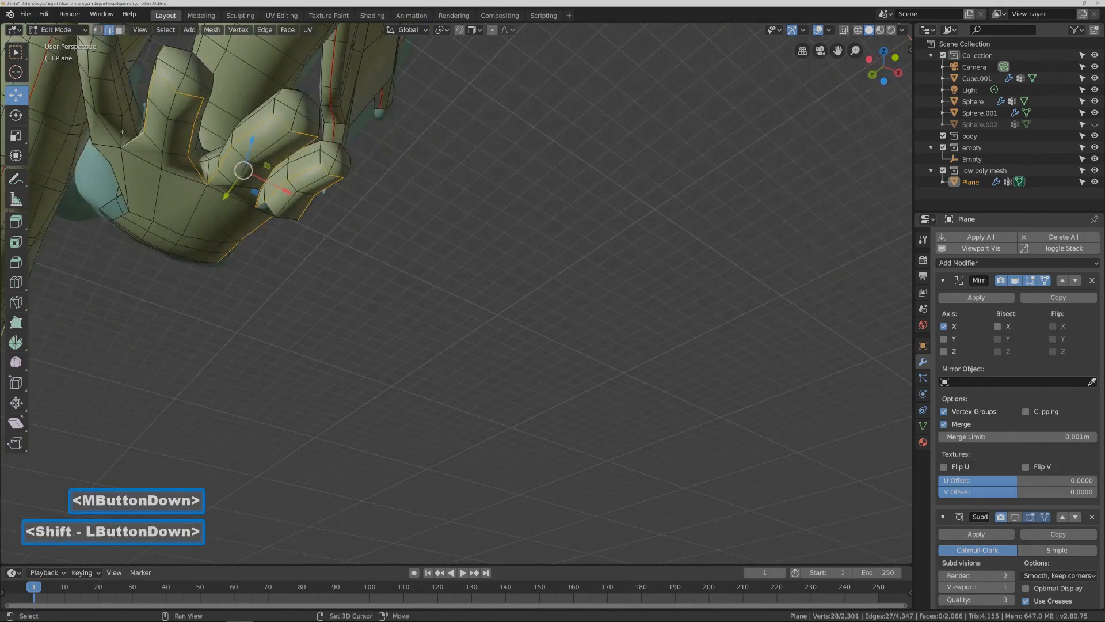
left_click(122, 132, "shift")
left_click(119, 99, "shift")
left_click(112, 69, "shift")
middle_click_drag(157, 119, 176, 149, "shift")
left_click(138, 129, "shift")
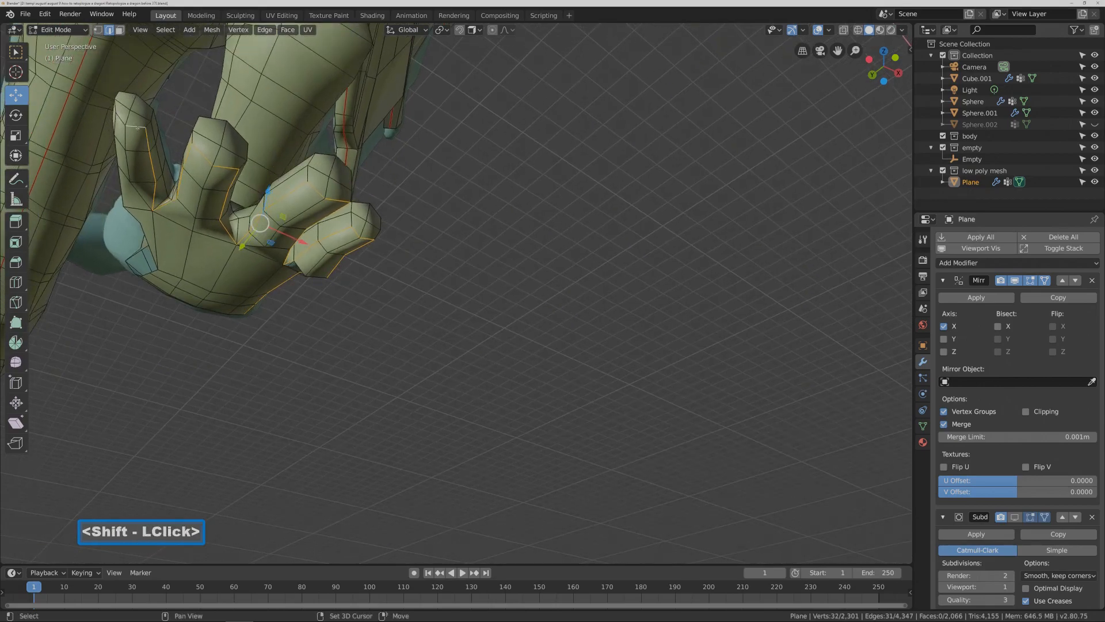
left_click(122, 118, "shift")
- Extend the edge selection along the far side of the fourth toe up to the hole in the hind foot
middle_click_drag(123, 118, 188, 154)
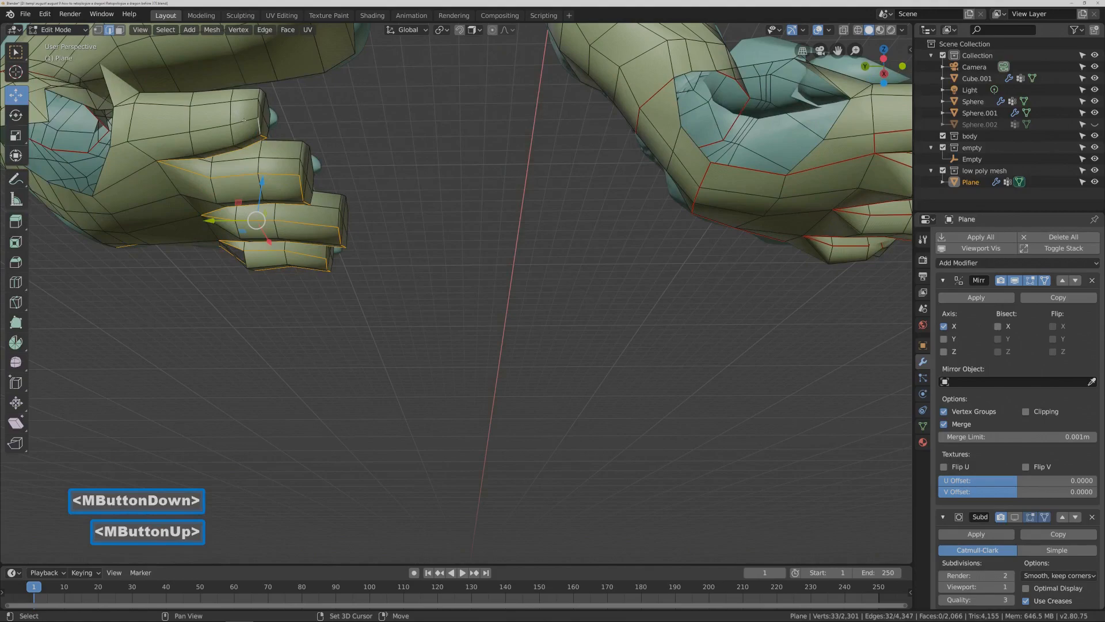
left_click(244, 119, "shift")
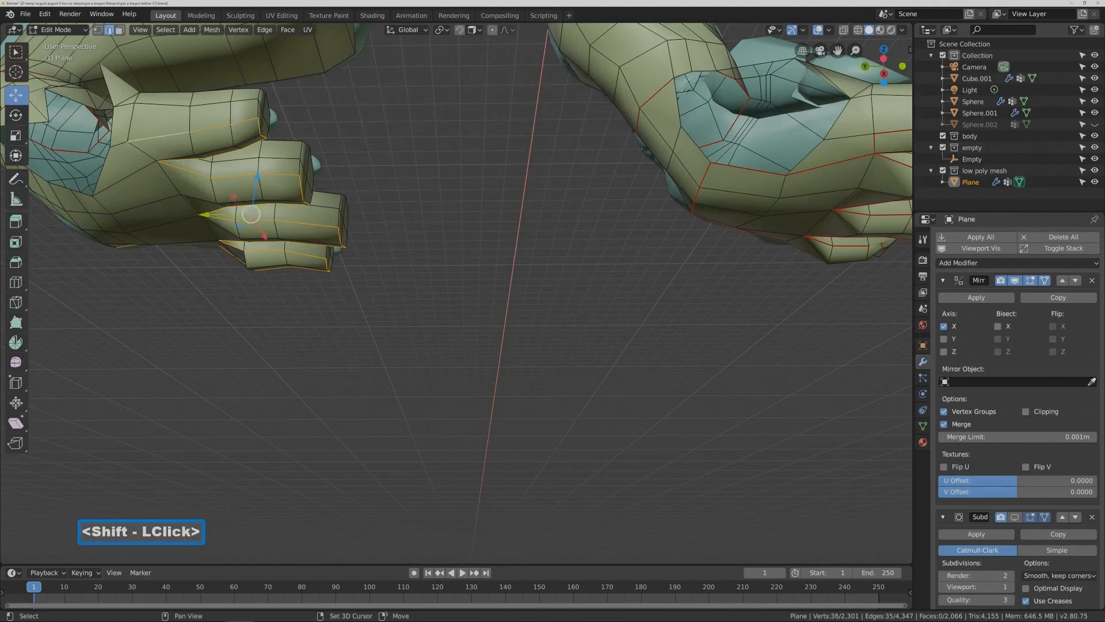
middle_click_drag(108, 172, 158, 222)
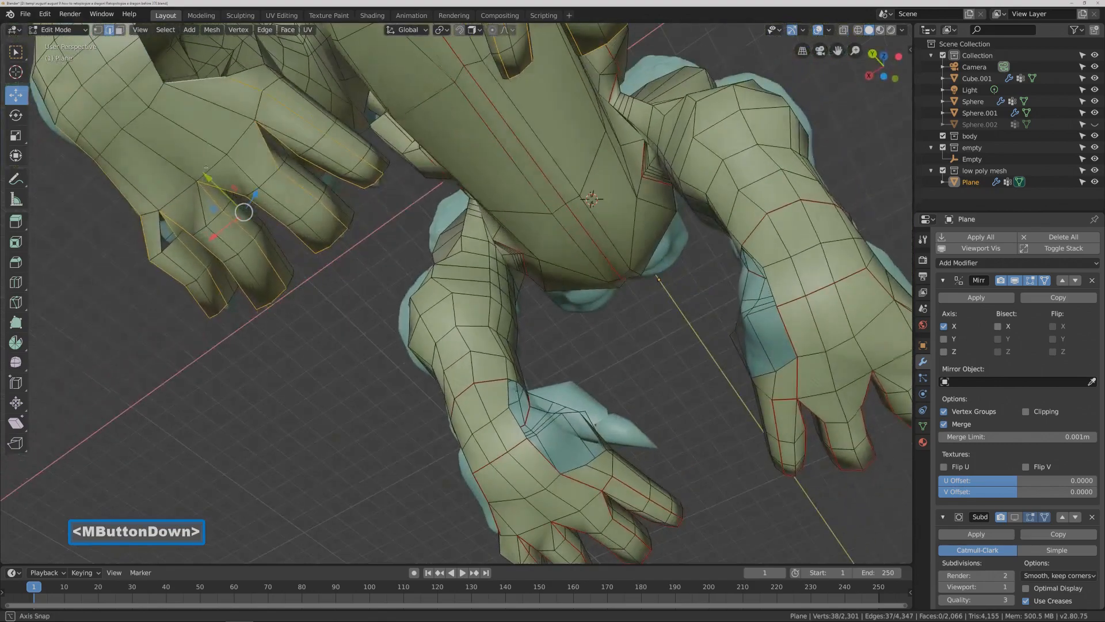
middle_click_drag(205, 167, 250, 234, "shift")
left_click(247, 206, "shift")
left_click(235, 186, "shift")
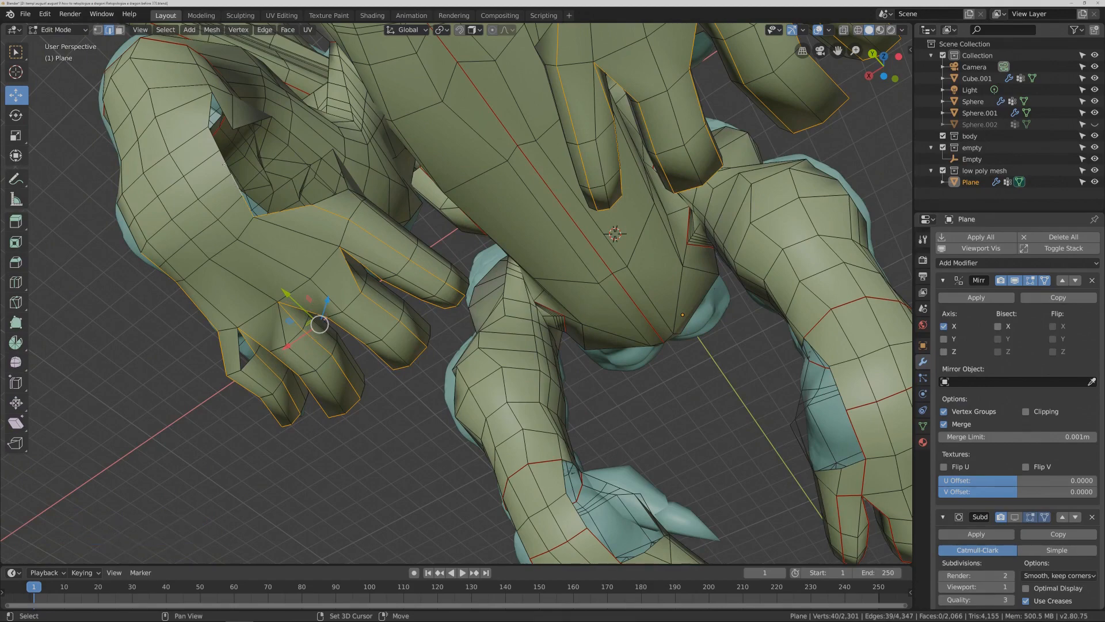
- Extend the edge selection from the hole across the heel of the hind foot, mark the whole selection as a seam and deselect it
middle_click_drag(223, 165, 218, 198)
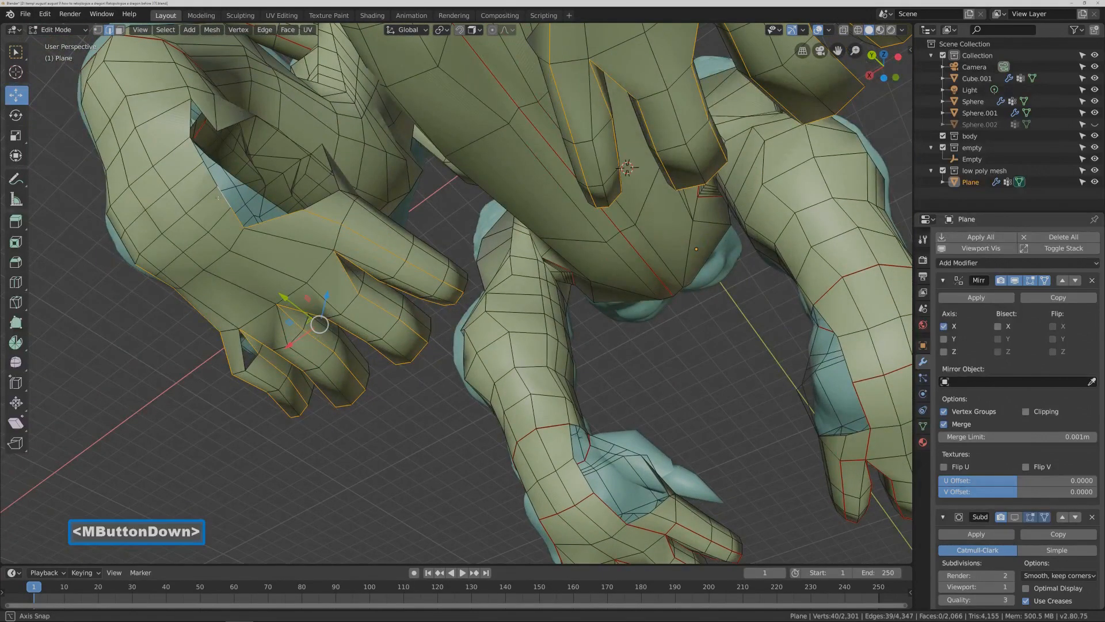
middle_click_drag(218, 197, 217, 197)
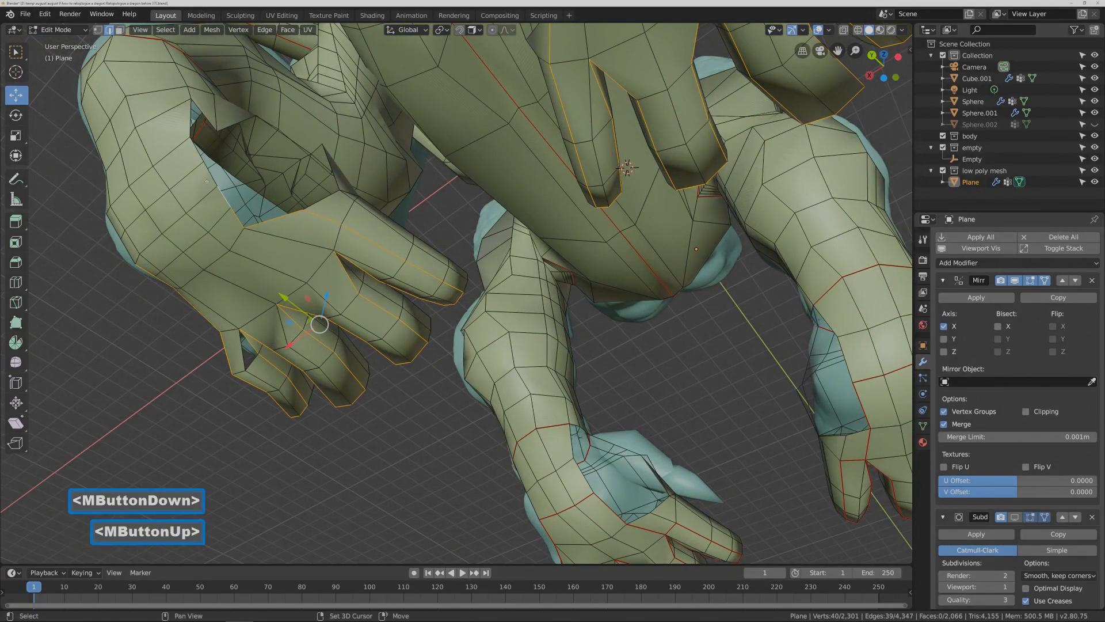
left_click(203, 170, "shift")
left_click(183, 179, "shift")
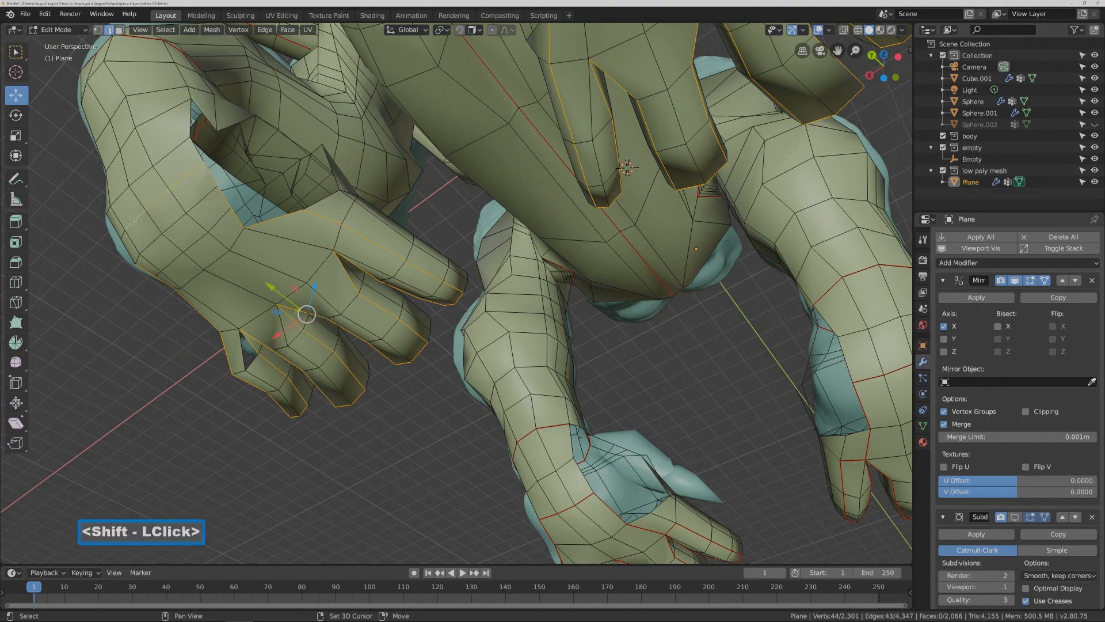
left_click(124, 242, "shift")
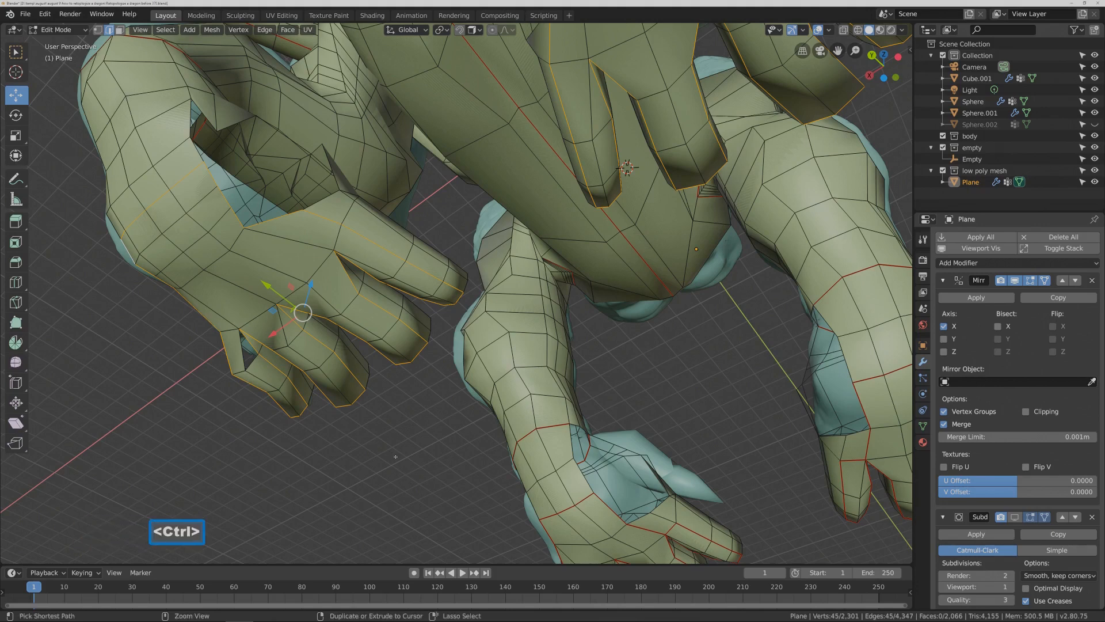
key("ctrl+e")
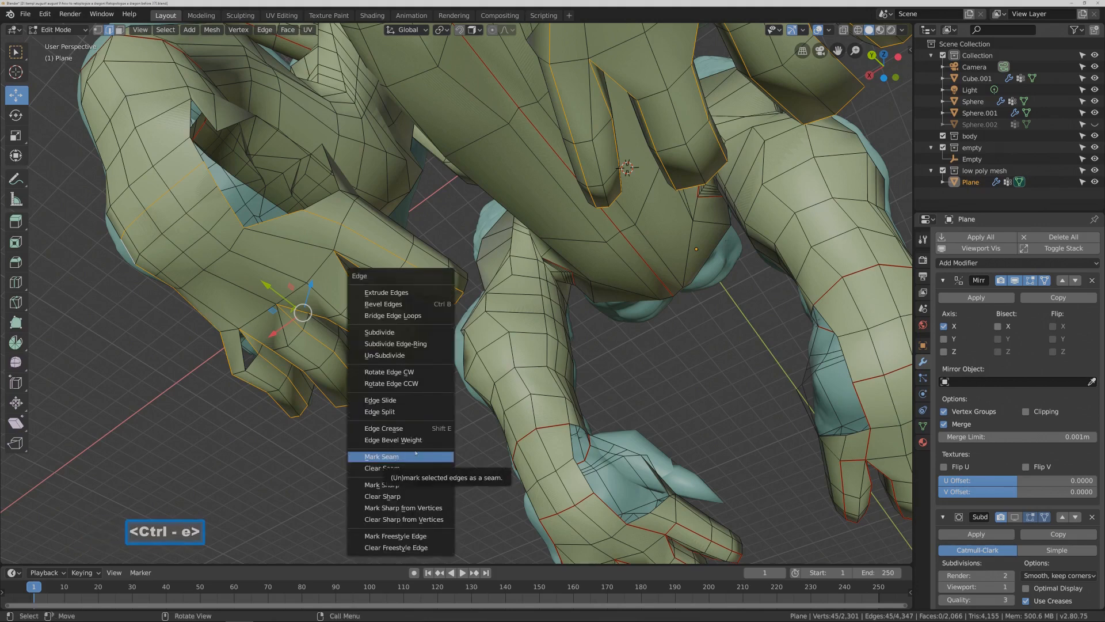
left_click(416, 455)
left_click(706, 421)
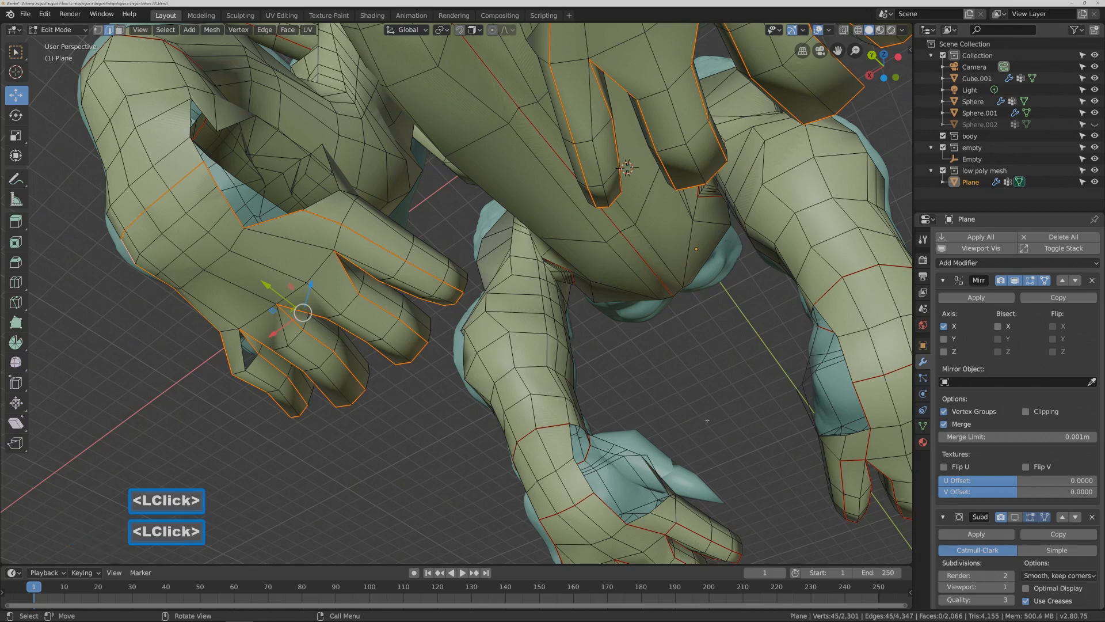
- Select the lengthwise edge loop of the horn on the dragon's head and mark it as a seam
middle_click_drag(715, 413, 494, 369, "ctrl")
middle_click_drag(535, 331, 594, 296, "ctrl")
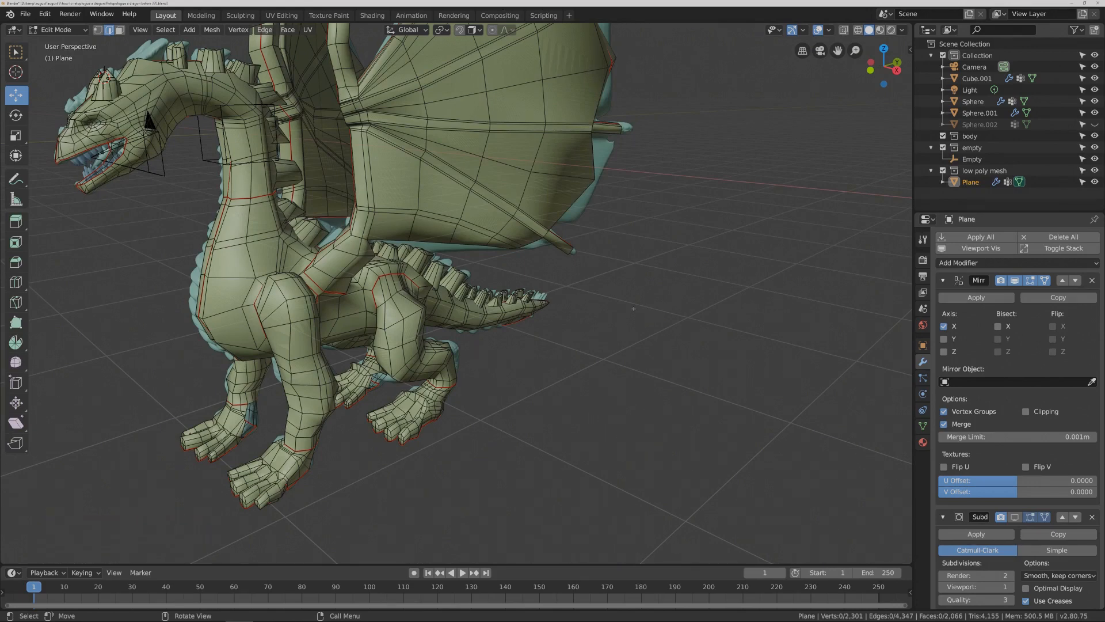
key("Pause")
middle_click_drag(336, 204, 510, 346, "shift")
middle_click_drag(445, 380, 777, 535)
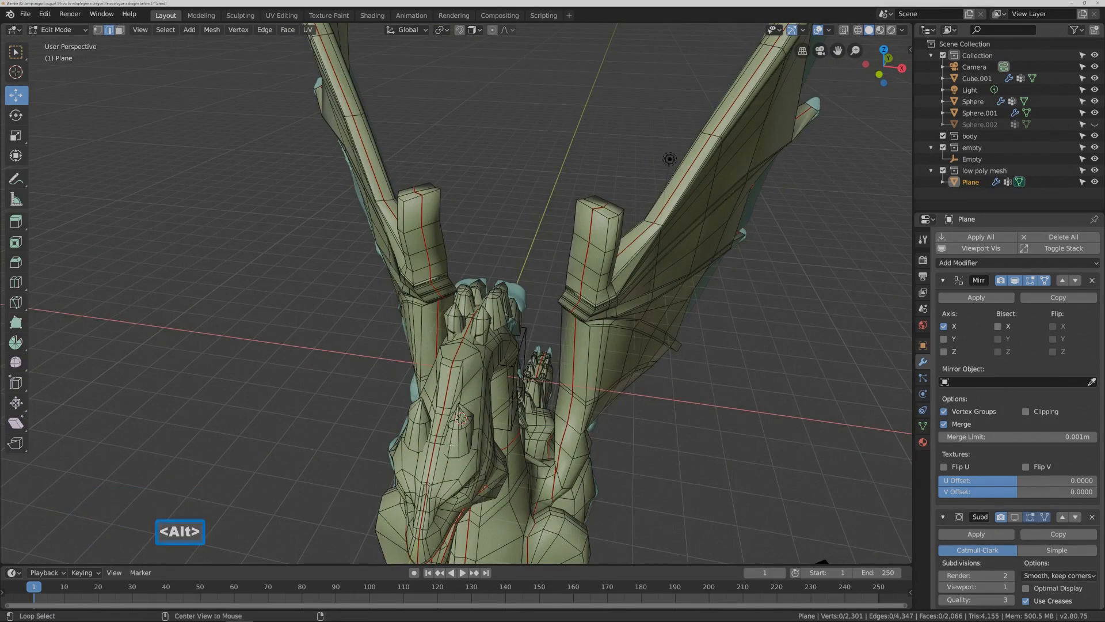
left_click(454, 426, "alt")
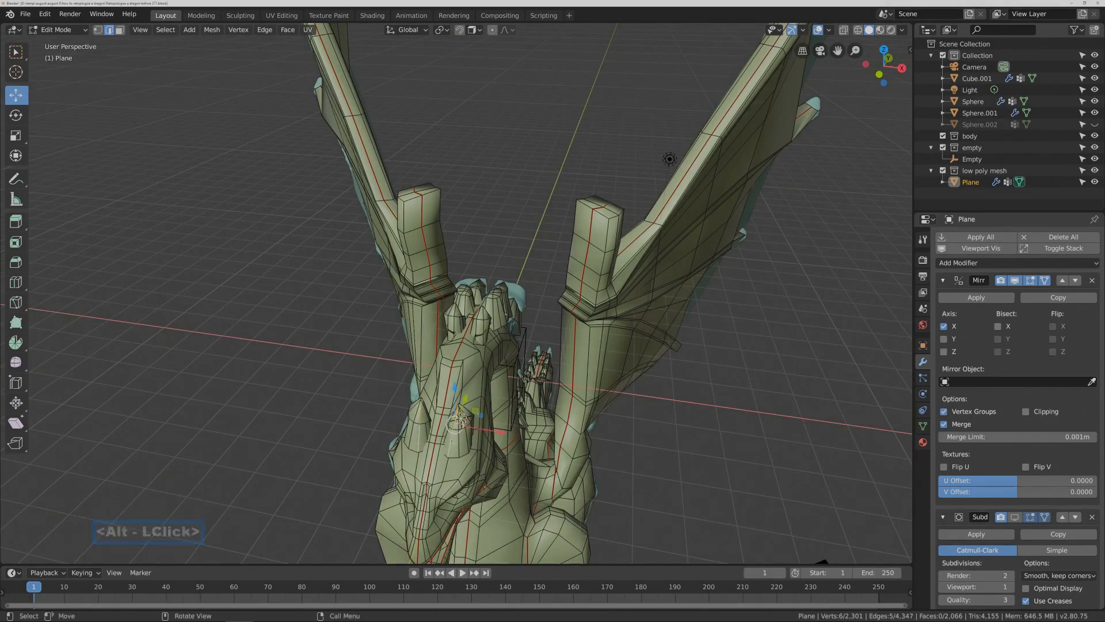
key("ctrl+e")
left_click(452, 443)
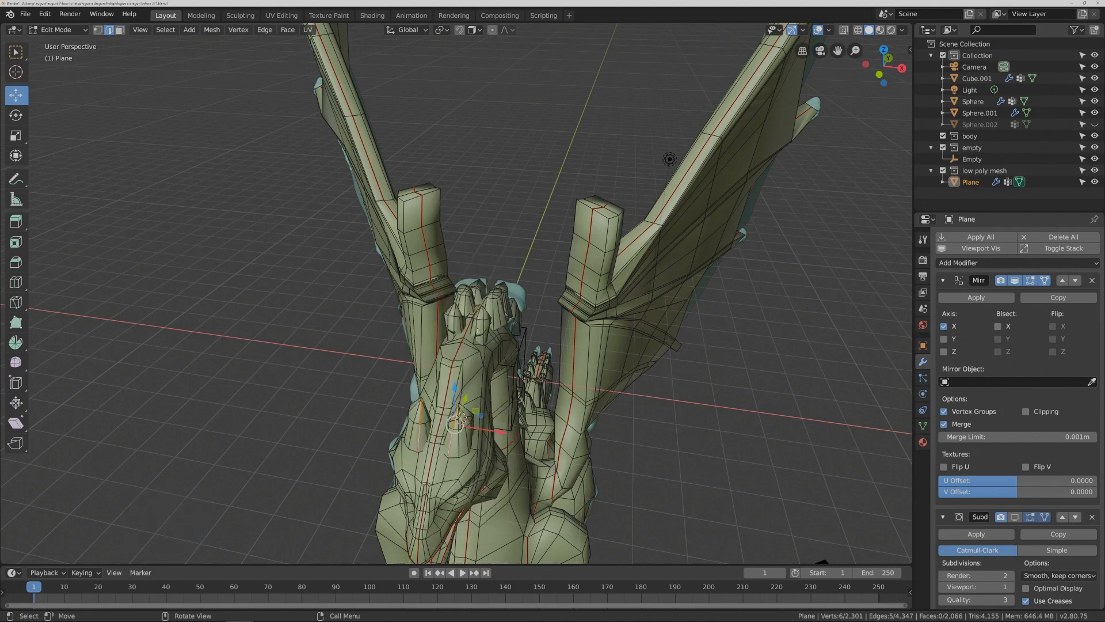
- Select the lengthwise edge loop of a spike on top of the neck behind the head and mark it as a seam
left_click(477, 330, "alt")
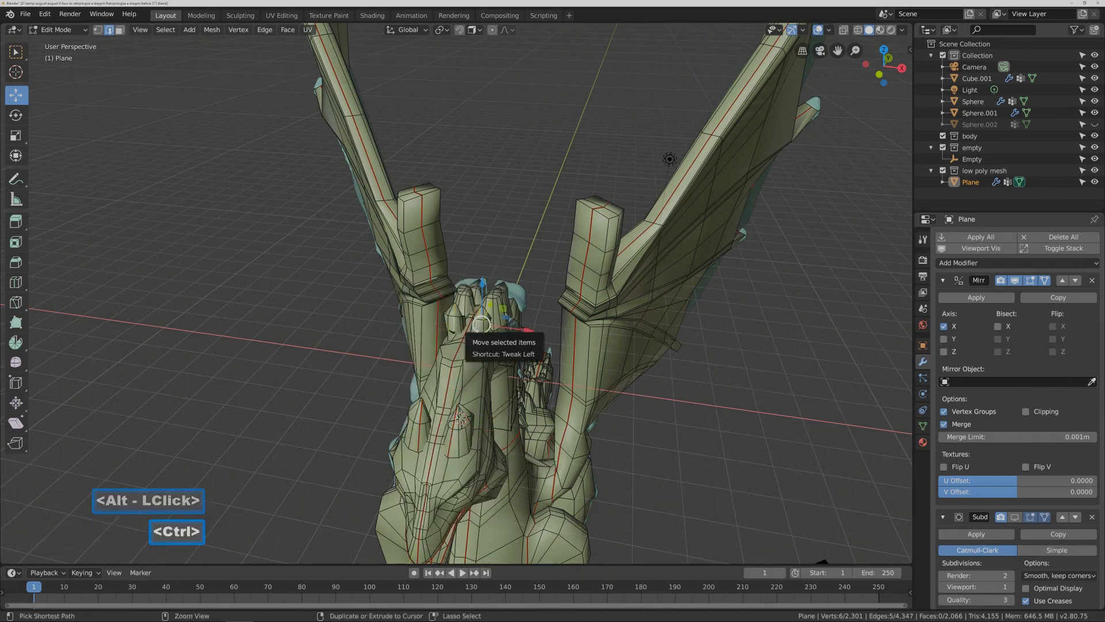
key("ctrl+e")
left_click(477, 337)
left_click(481, 325)
middle_click_drag(482, 325, 481, 326)
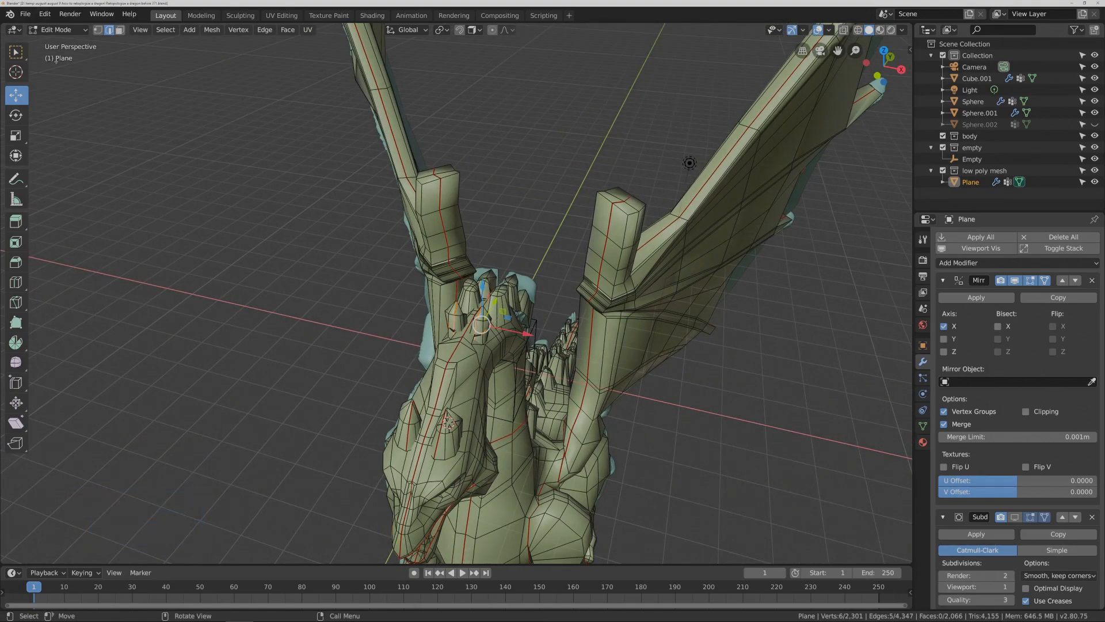
- Switch to the box selection tool and mark the edge loop of the next spike along the top of the neck as a seam
left_click(16, 52)
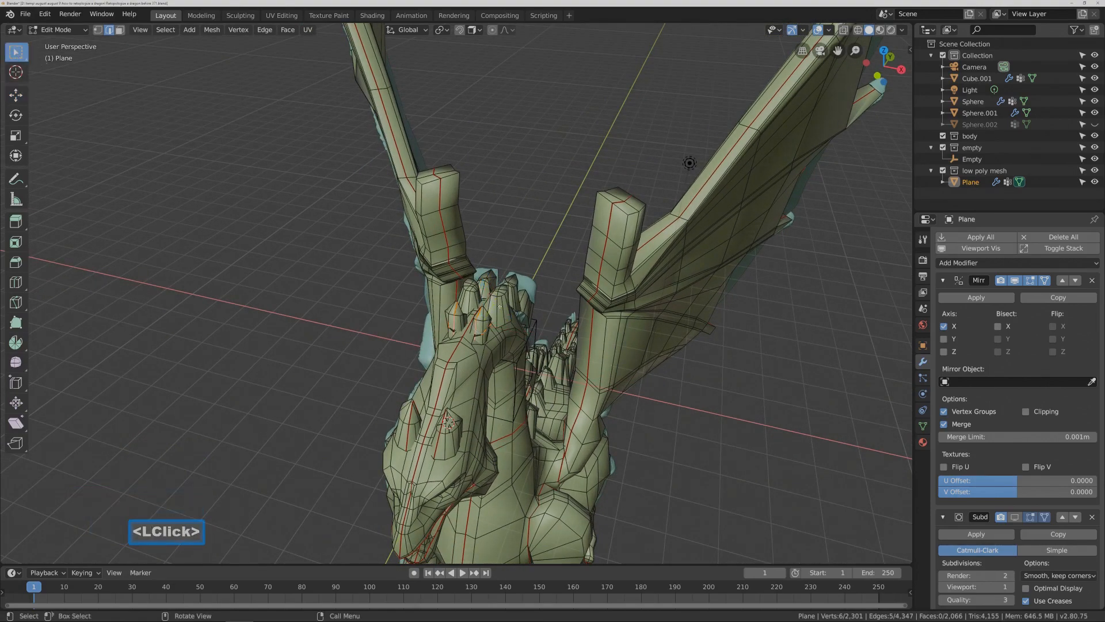
key("alt")
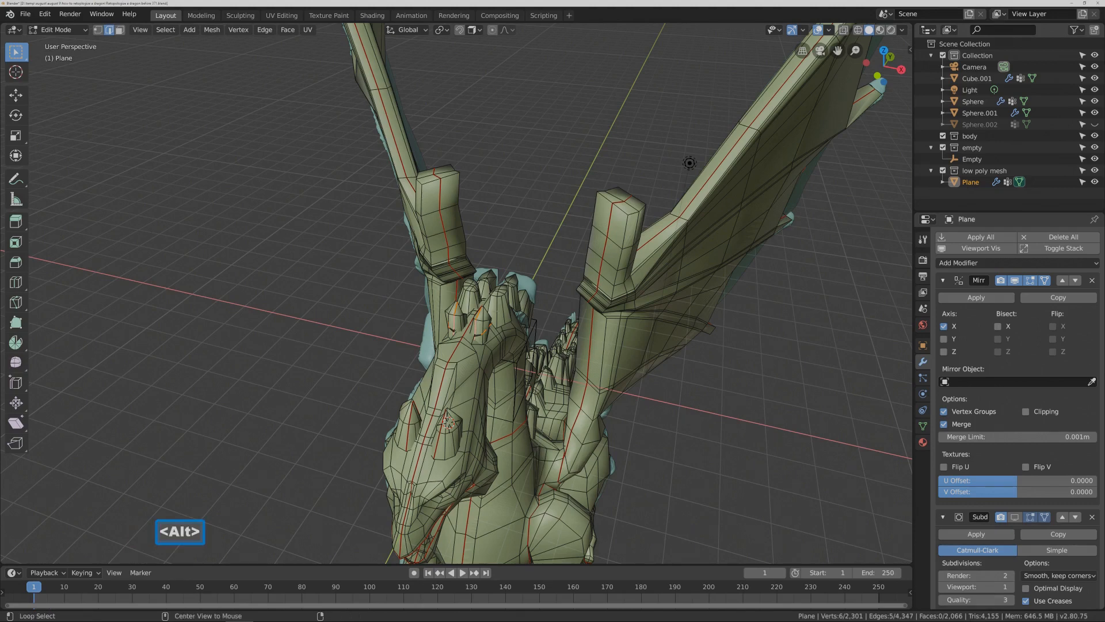
left_click(446, 422, "alt")
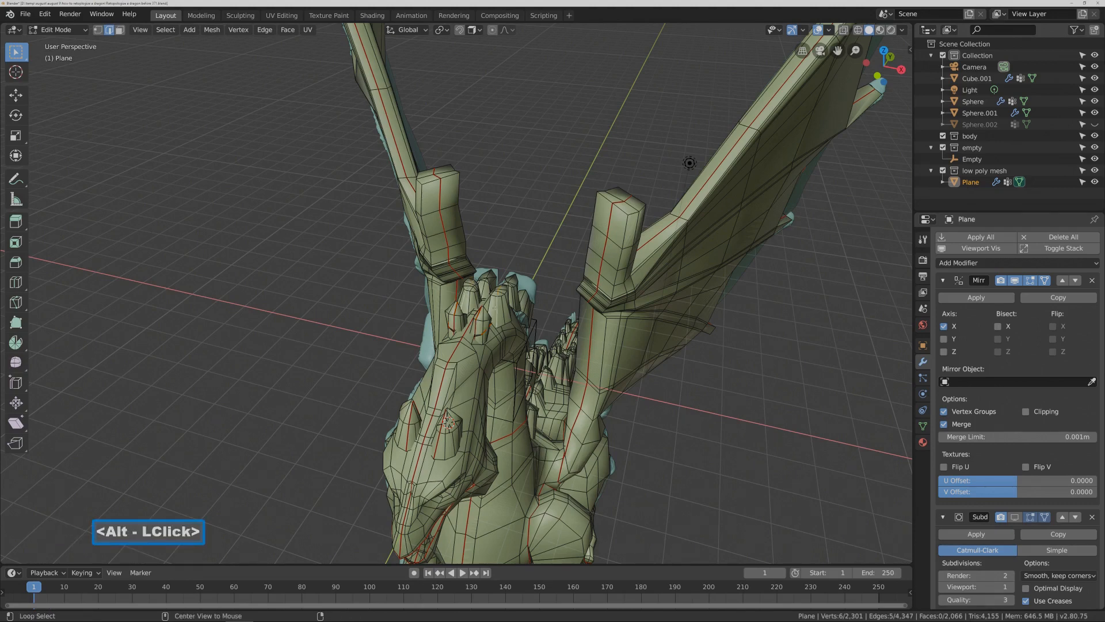
key("ctrl")
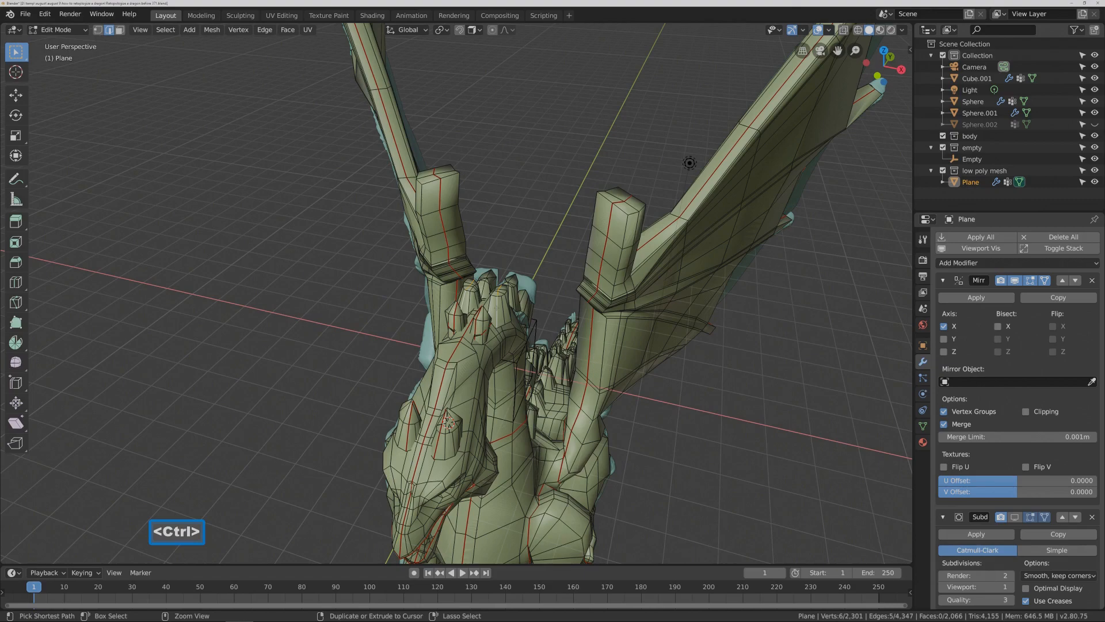
key("ctrl+e")
left_click(501, 326)
- Mark the lengthwise edge loop of the spike at the highest bend of the neck as a seam
middle_click_drag(500, 326, 385, 399)
left_click(518, 297, "alt")
key("ctrl+e")
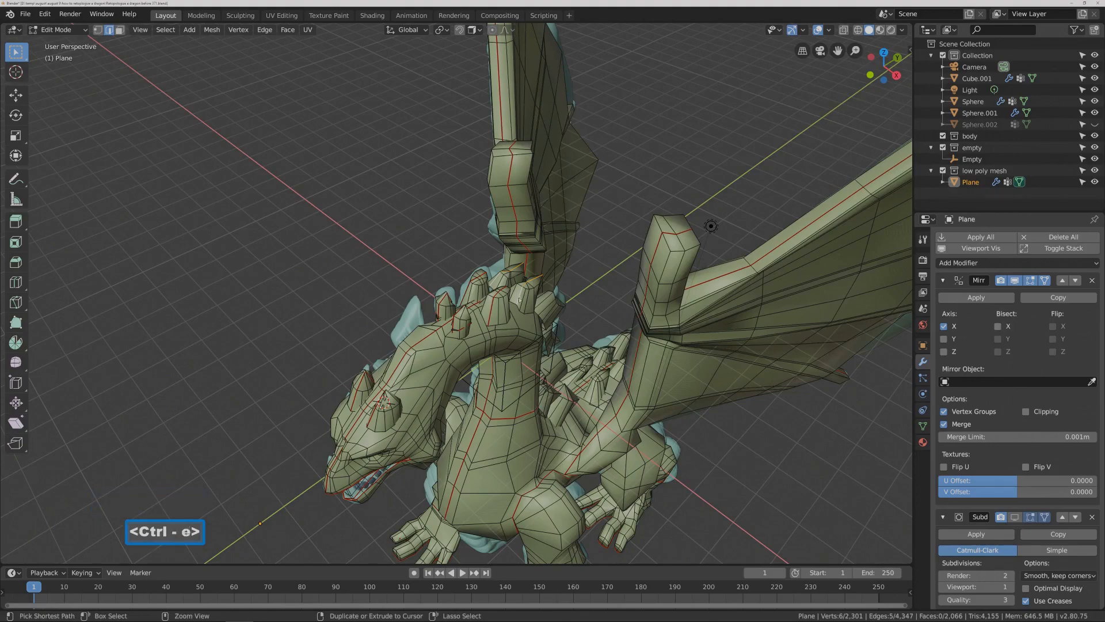
left_click(519, 298)
- Mark the edge loop of the spike where the back of the neck turns downward as a seam
middle_click_drag(519, 297, 501, 311)
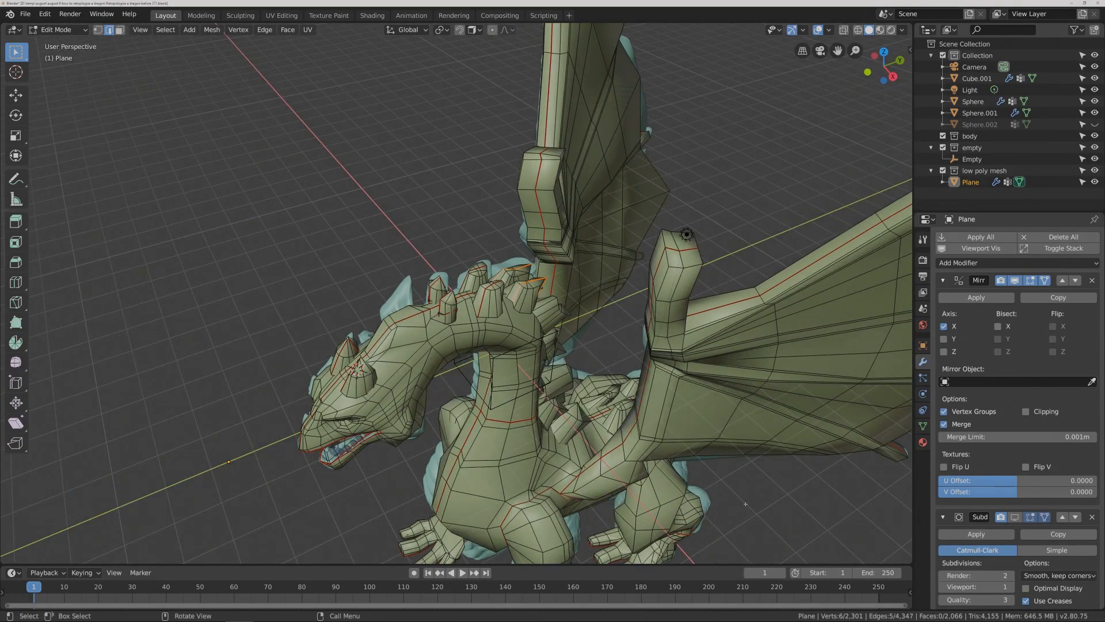
key("Pause")
key("alt")
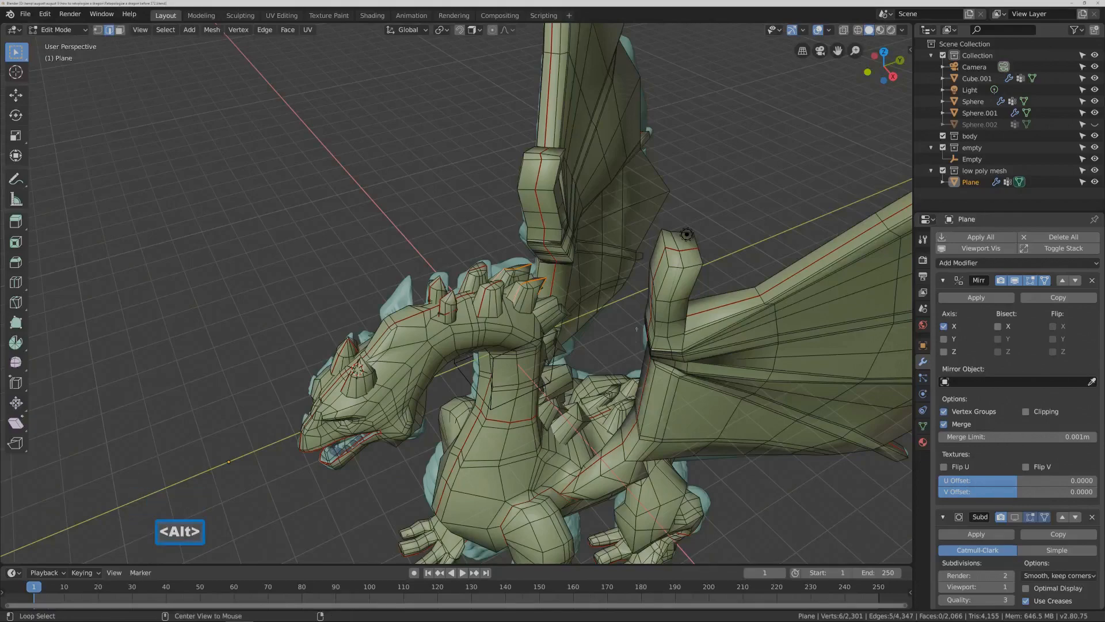
left_click(547, 303, "alt")
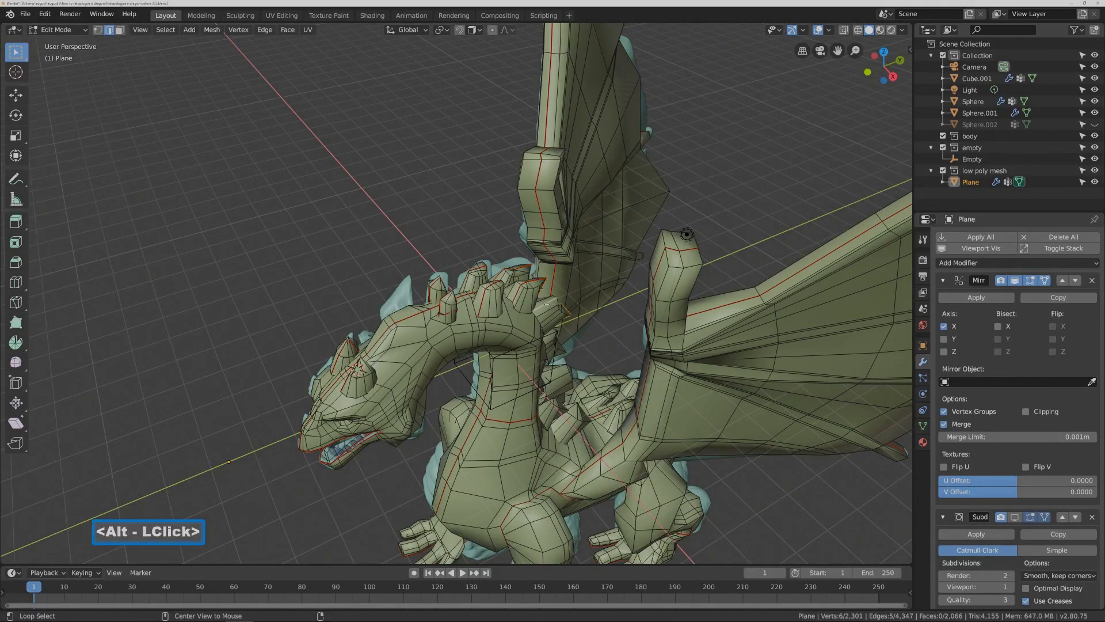
key("ctrl+e")
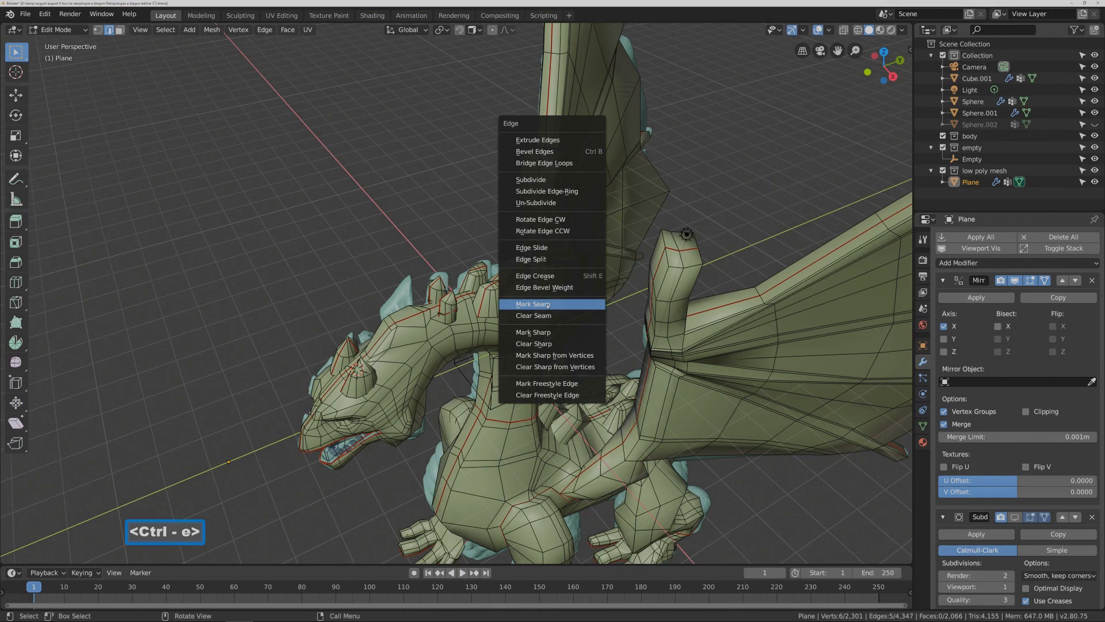
left_click(546, 304)
- Mark the edge loop of the next spike down the back of the neck as a seam
middle_click_drag(547, 303, 556, 344)
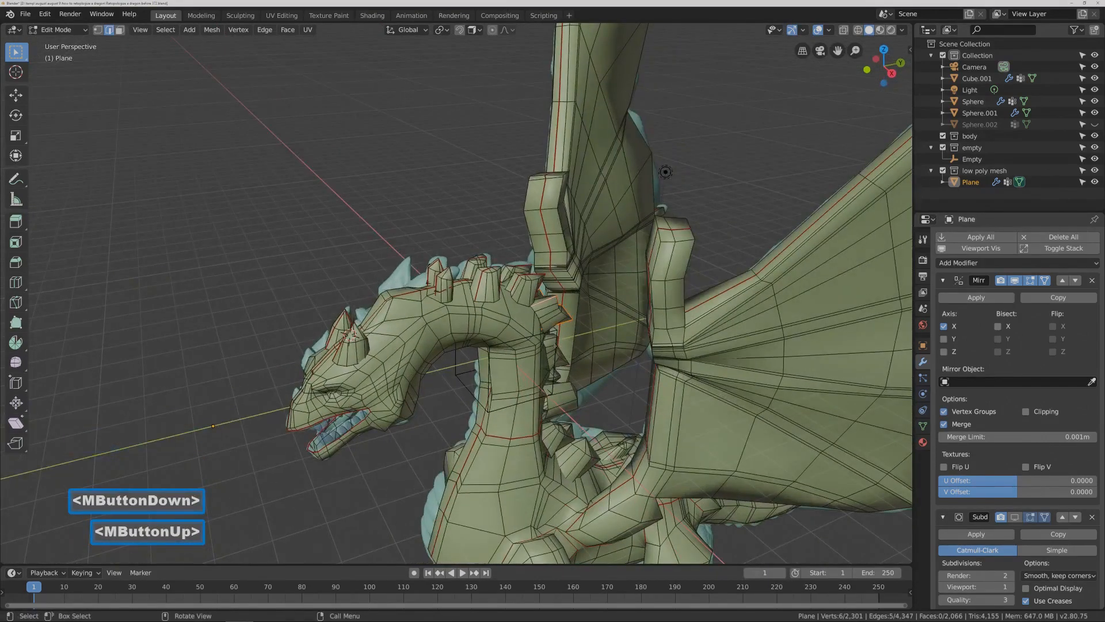
left_click(556, 348, "alt")
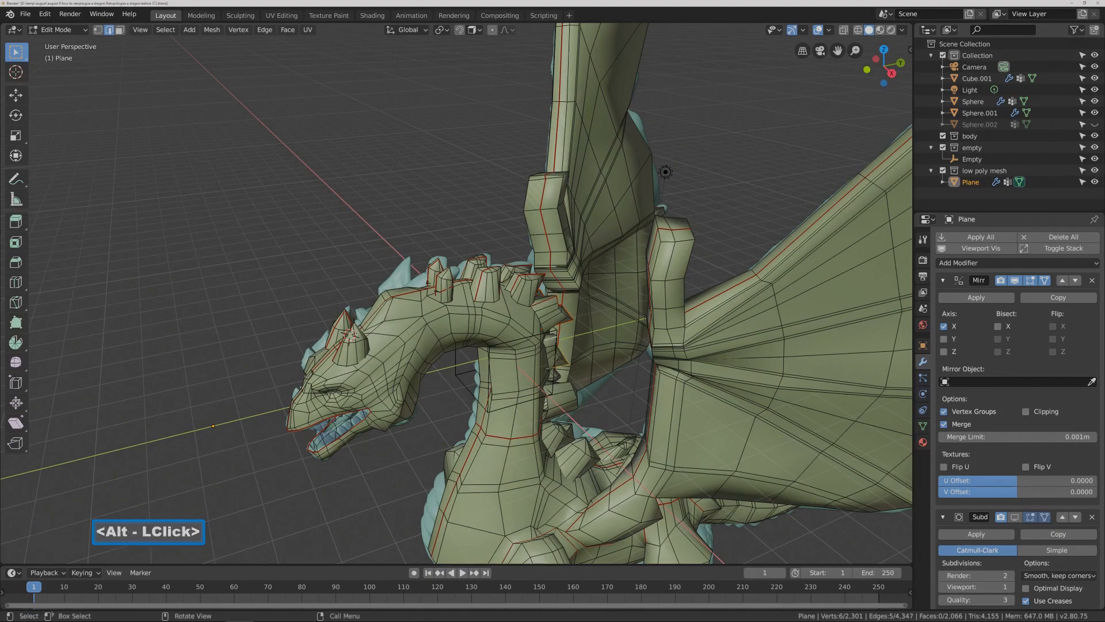
key("ctrl+e")
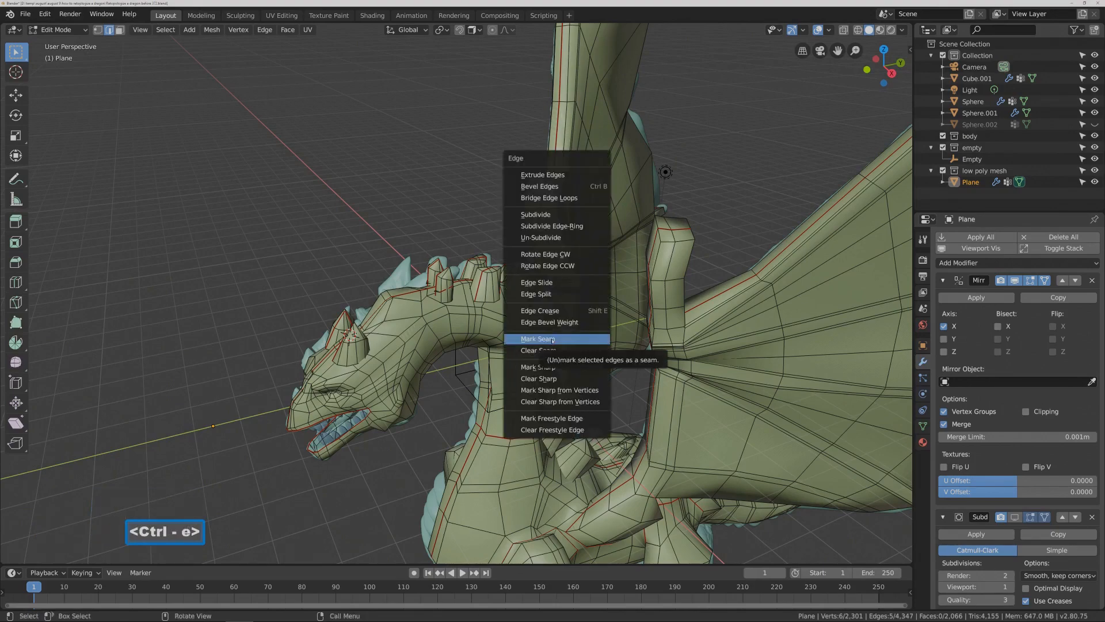
left_click(560, 338)
- Select the edge loop of the spike on the lower back of the neck, just above the neck's seam ring, and mark it as a seam
middle_click_drag(666, 172, 671, 208)
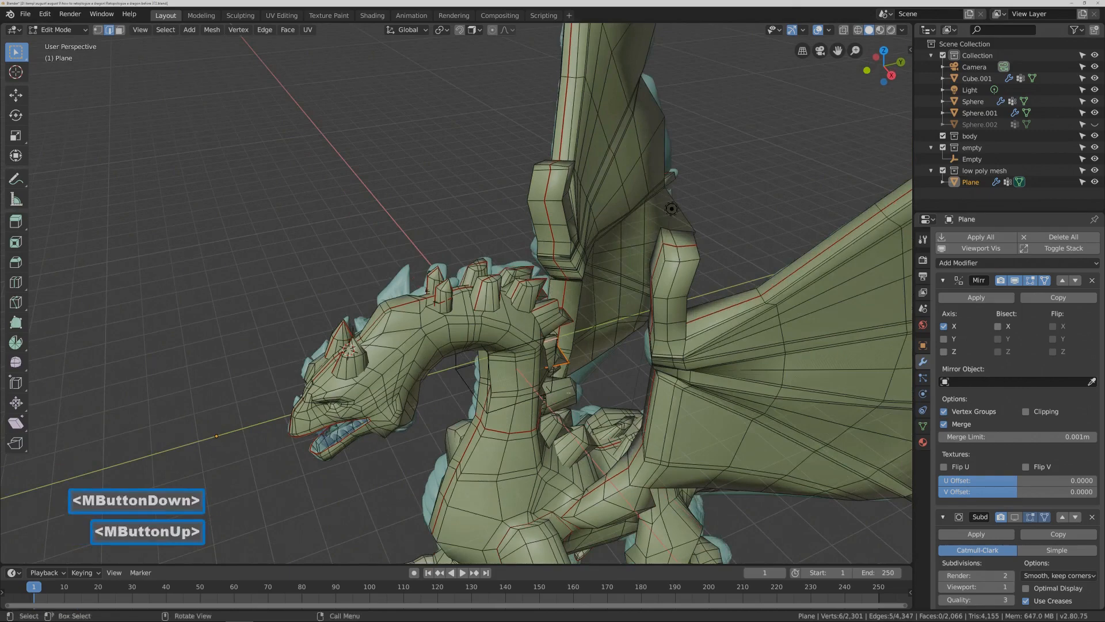
left_click(568, 386, "alt")
middle_click_drag(671, 208, 550, 217)
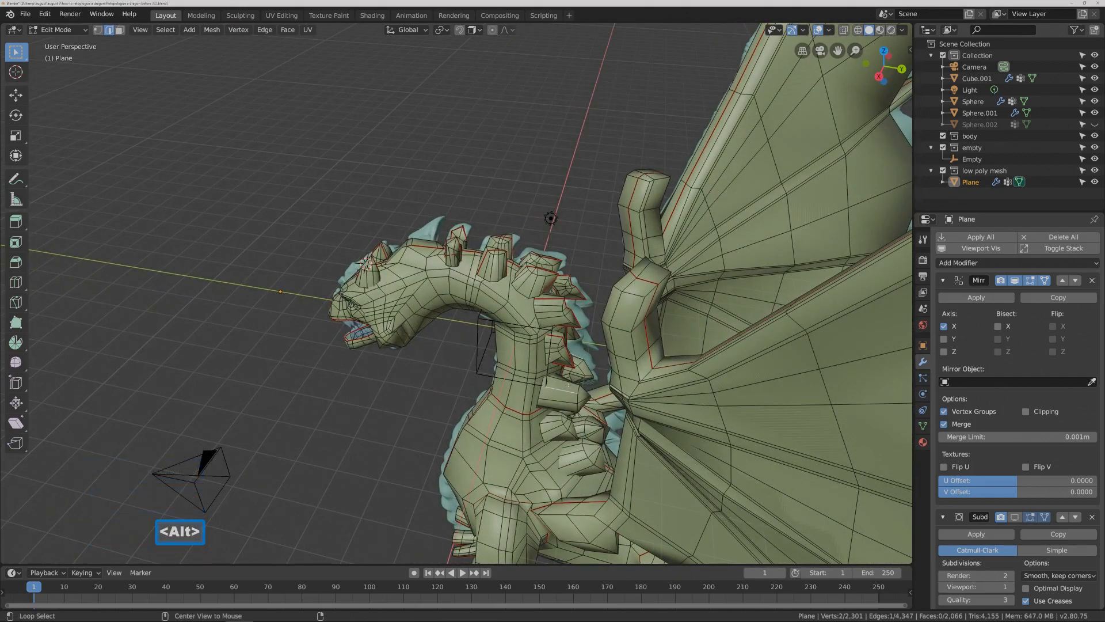
left_click(568, 385, "alt")
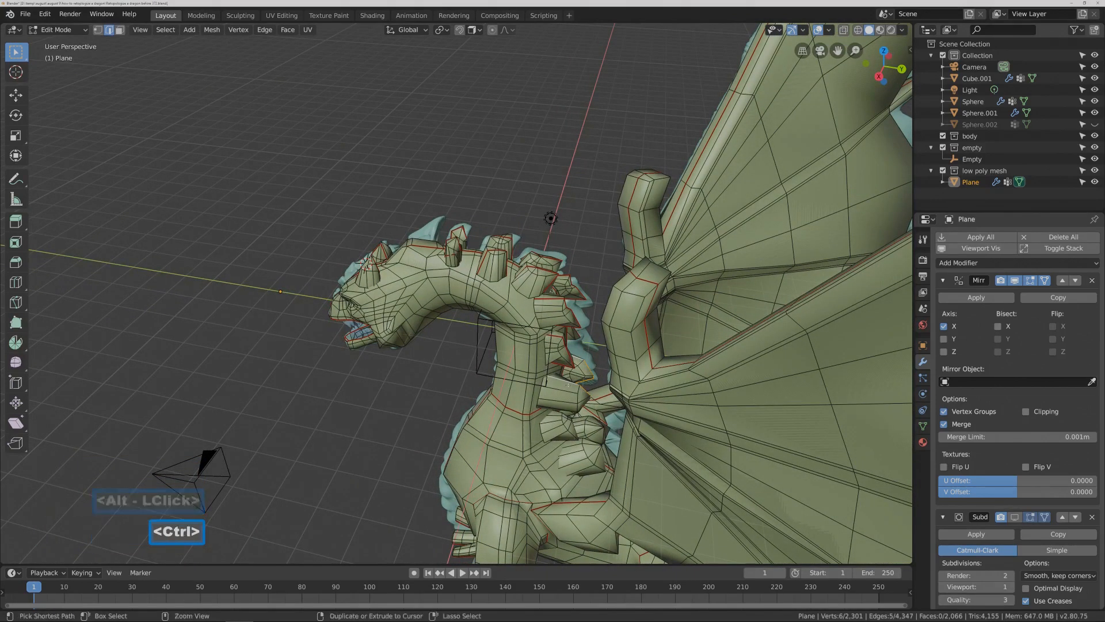
key("ctrl+e")
left_click(588, 386)
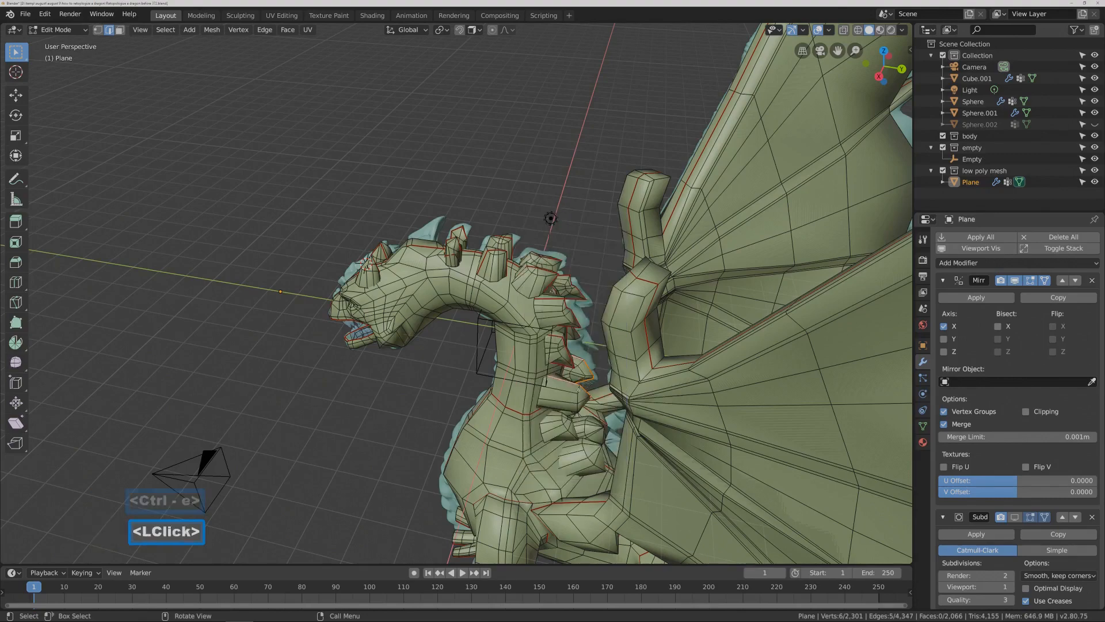
- Select the edge loop of the spike at the base of the neck, level with the neck's seam ring, and mark it as a seam
middle_click_drag(574, 421, 593, 415)
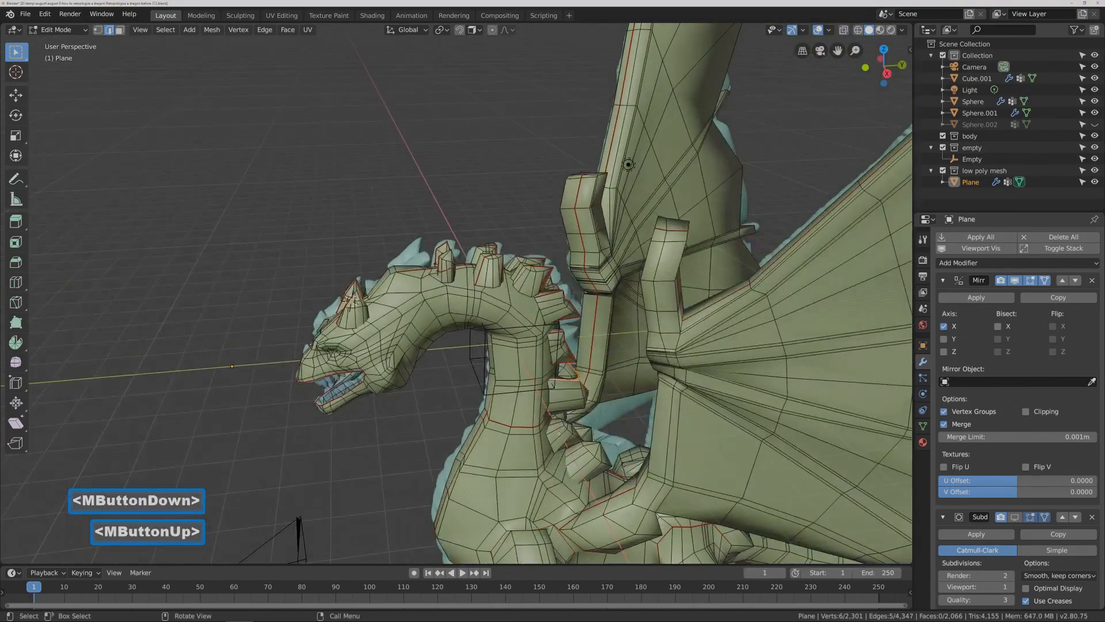
left_click(465, 419)
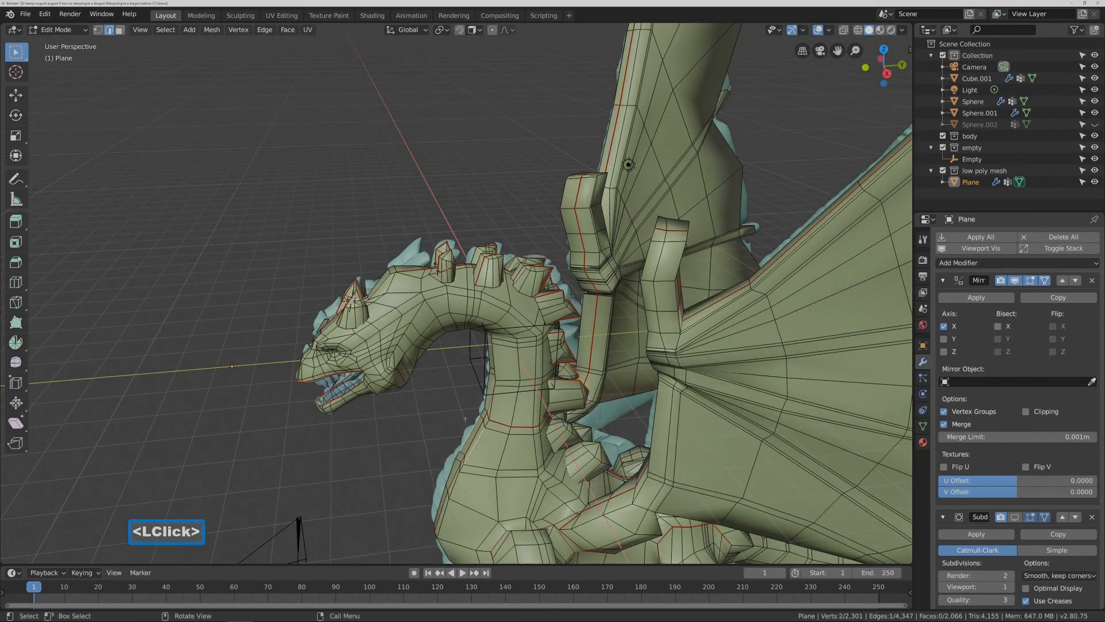
key("alt")
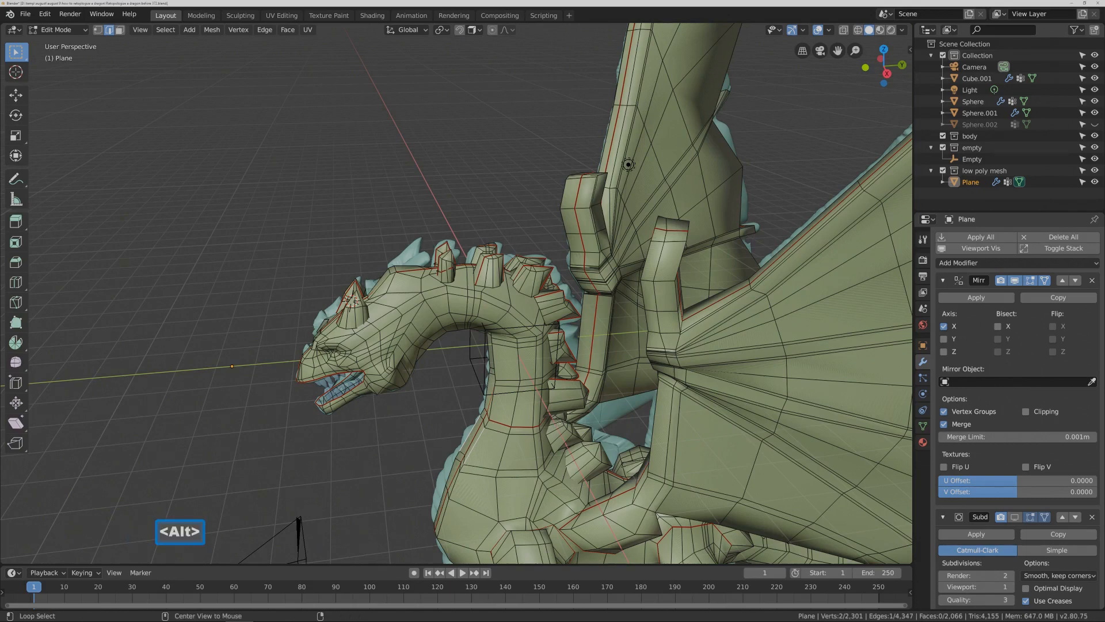
left_click(557, 424, "alt")
key("ctrl")
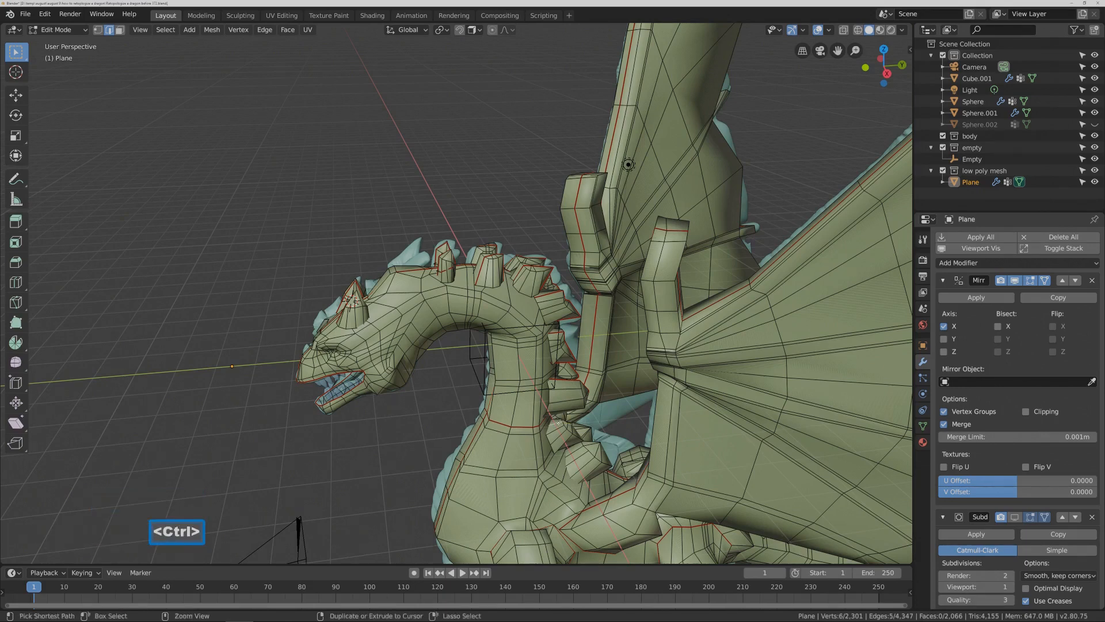
key("ctrl+e")
left_click(558, 423)
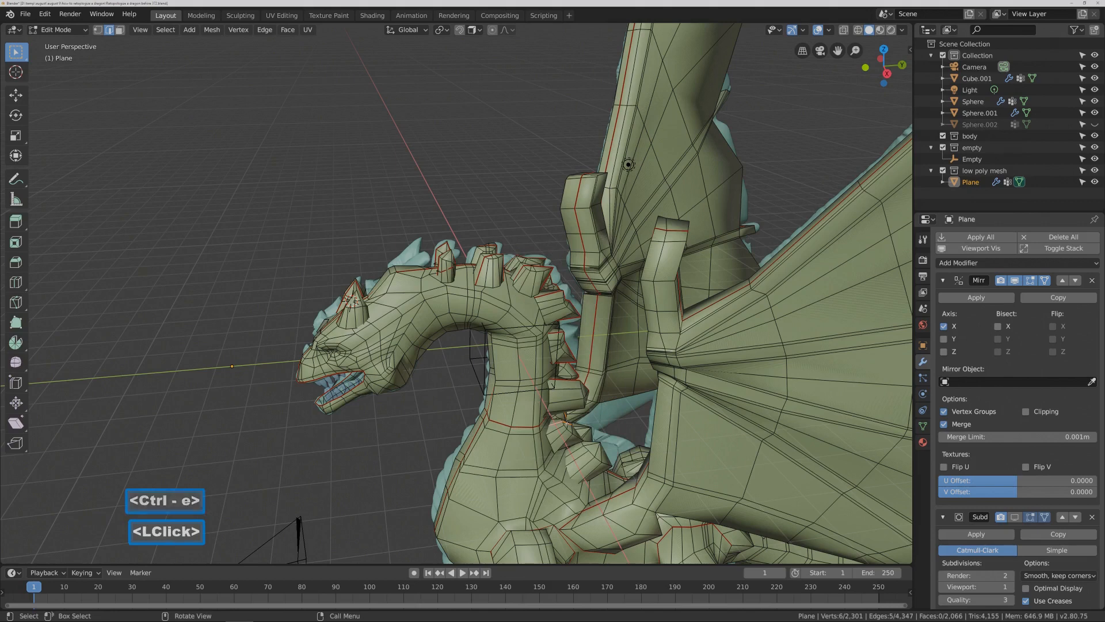
- Mark the edge loop of the spike just below the neck's seam ring, where the neck meets the back, as a seam
left_click(576, 449, "alt")
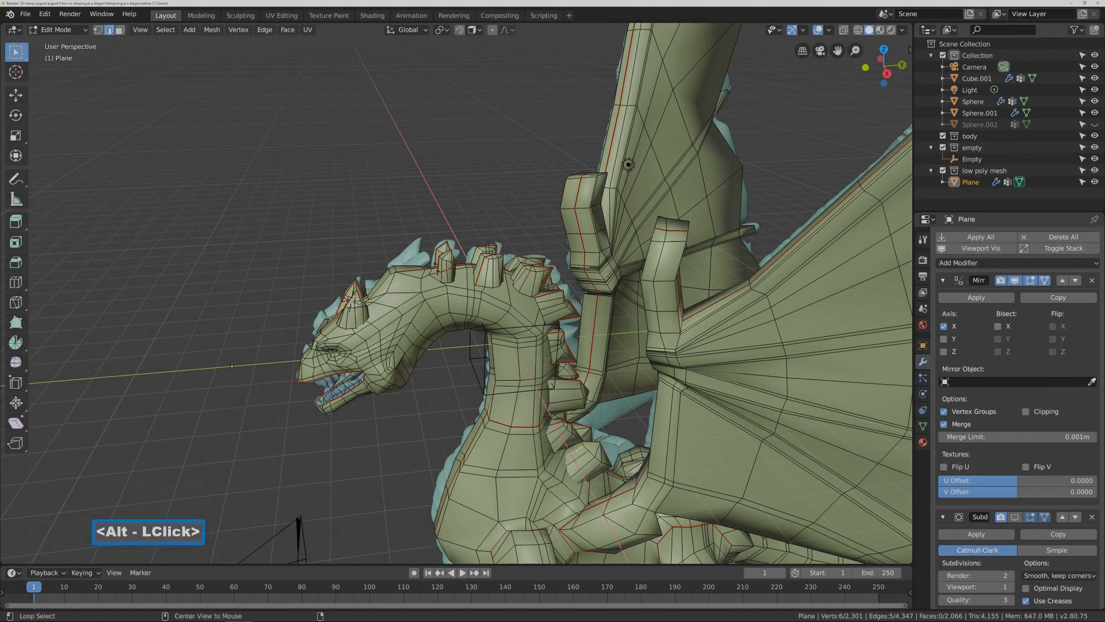
key("ctrl+e")
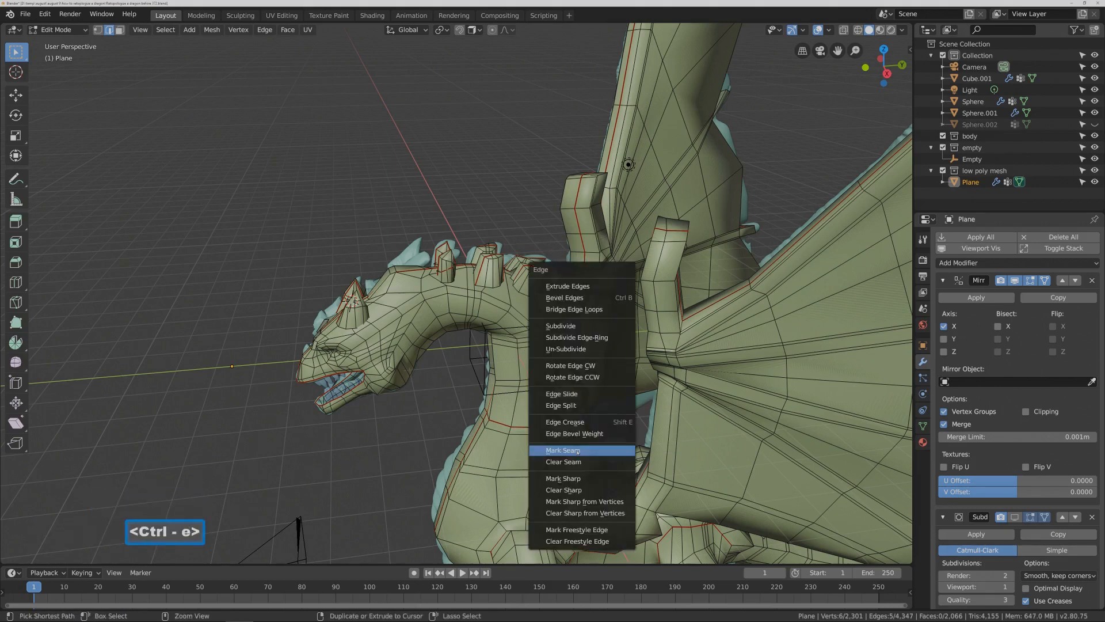
left_click(586, 452)
- Select the edge loop of the first spike on the back behind the wing's shoulder and mark it as a seam
middle_click_drag(629, 165, 545, 106)
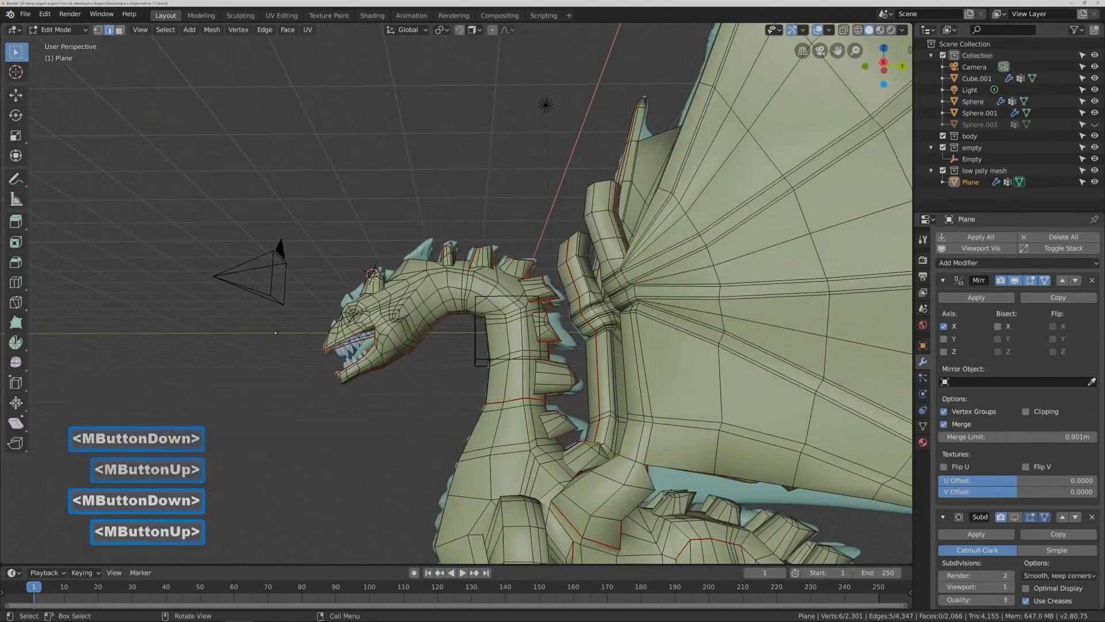
left_click(546, 106, "alt")
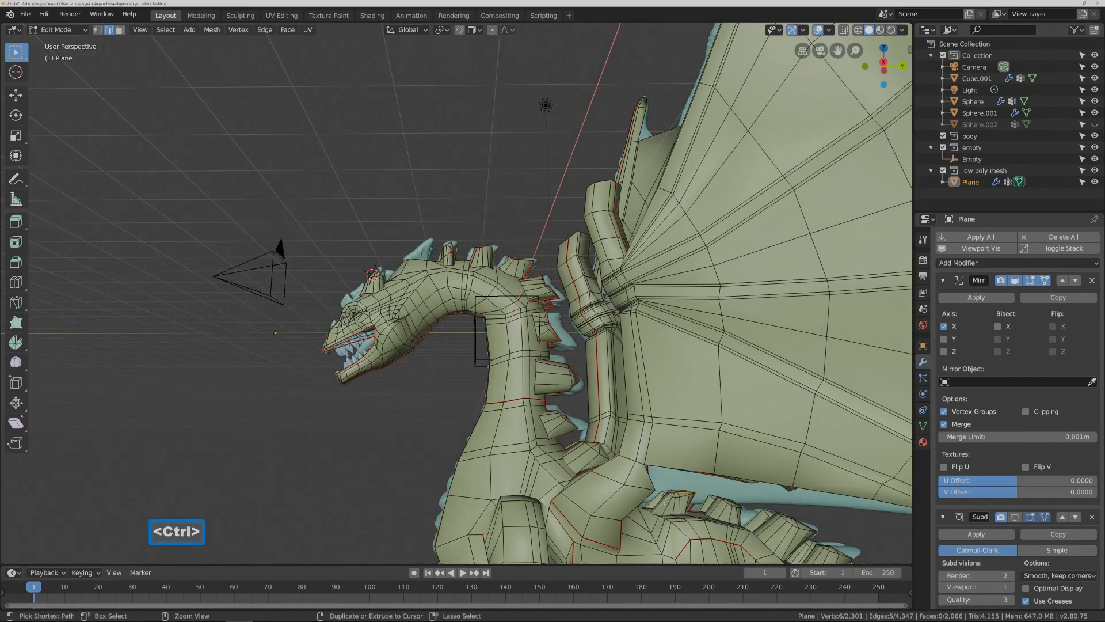
key("ctrl+e")
left_click(665, 503)
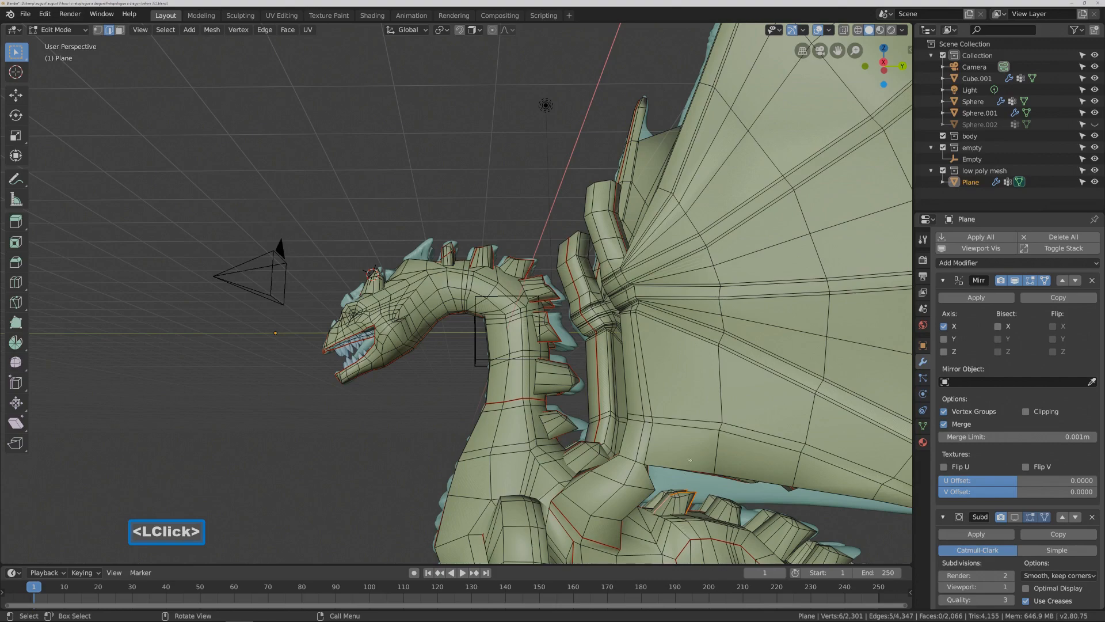
- Select the edge loop of the second back spike behind the wing's shoulder, above the hind leg, and mark it as a seam
middle_click_drag(699, 446, 581, 380, "shift")
middle_click_drag(581, 380, 612, 435)
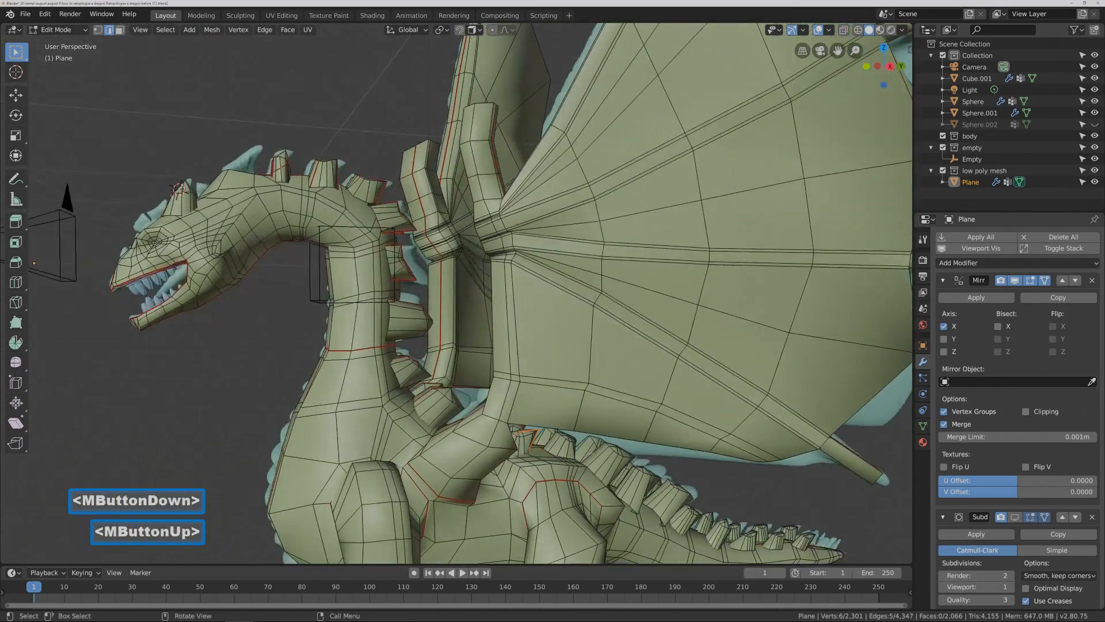
left_click(521, 431)
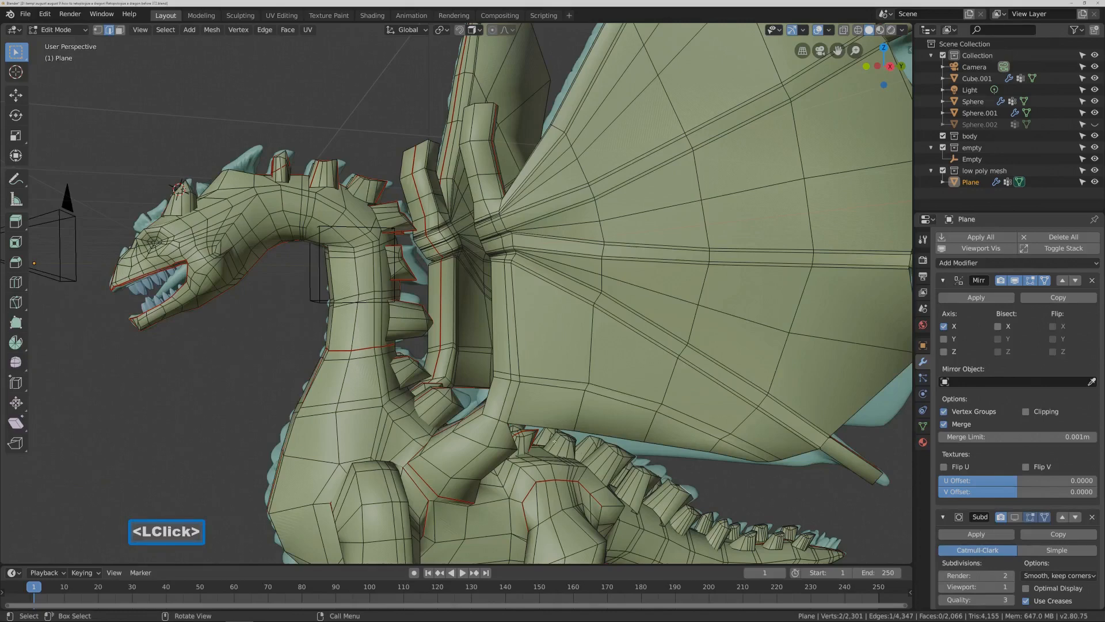
key("ctrl")
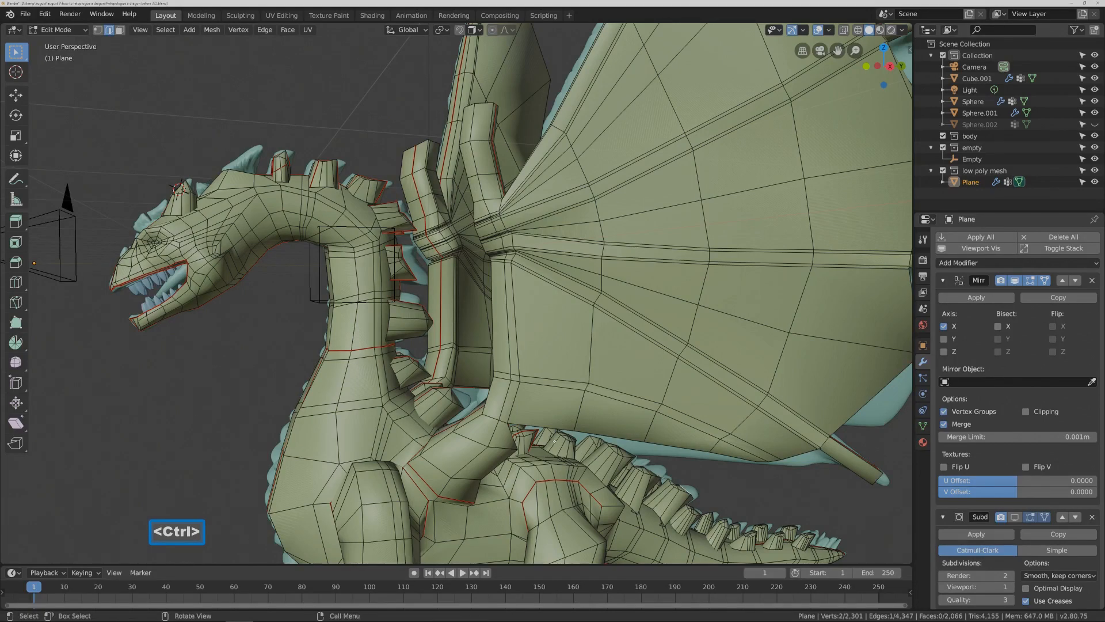
left_click(555, 441, "alt")
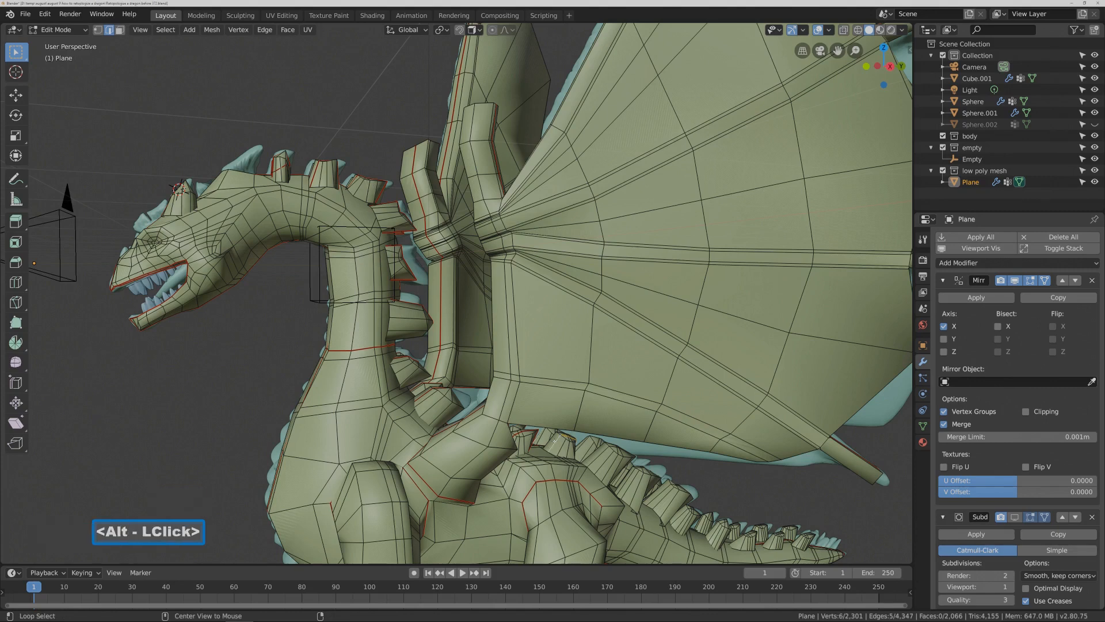
key("ctrl+e")
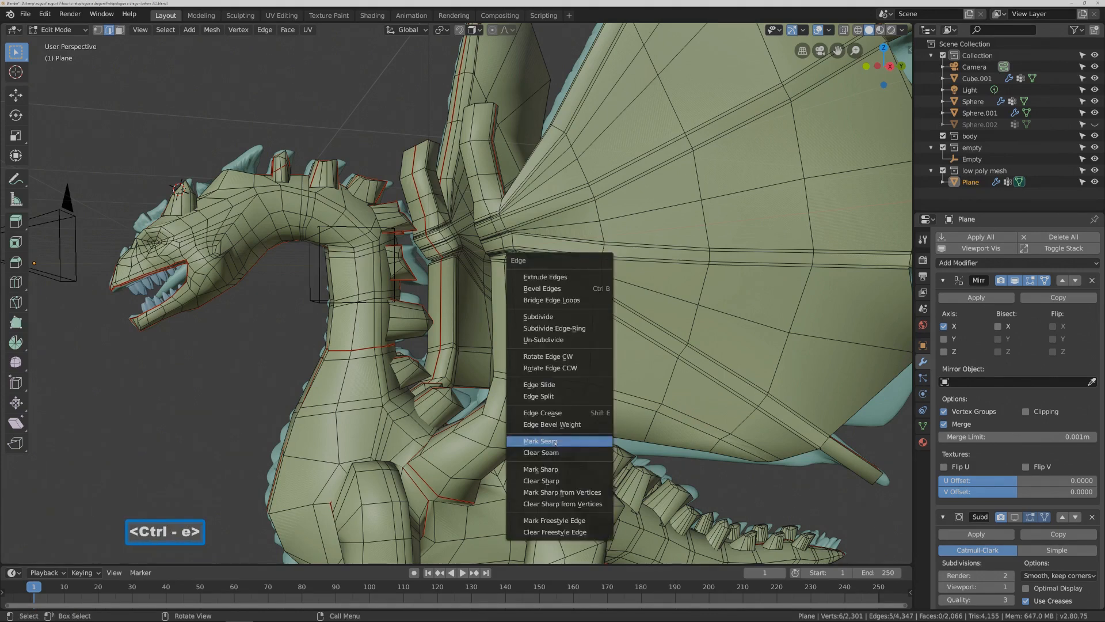
left_click(541, 441)
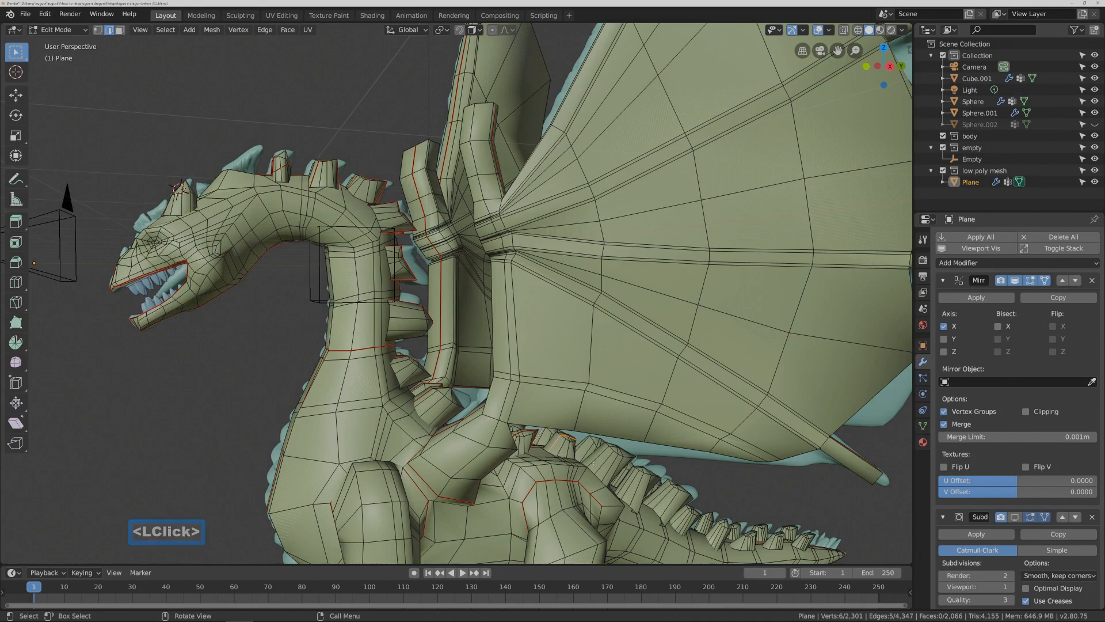
- Mark the edge loops of the next two spikes, running down from the hips toward the tail, as seams
left_click(593, 462, "alt")
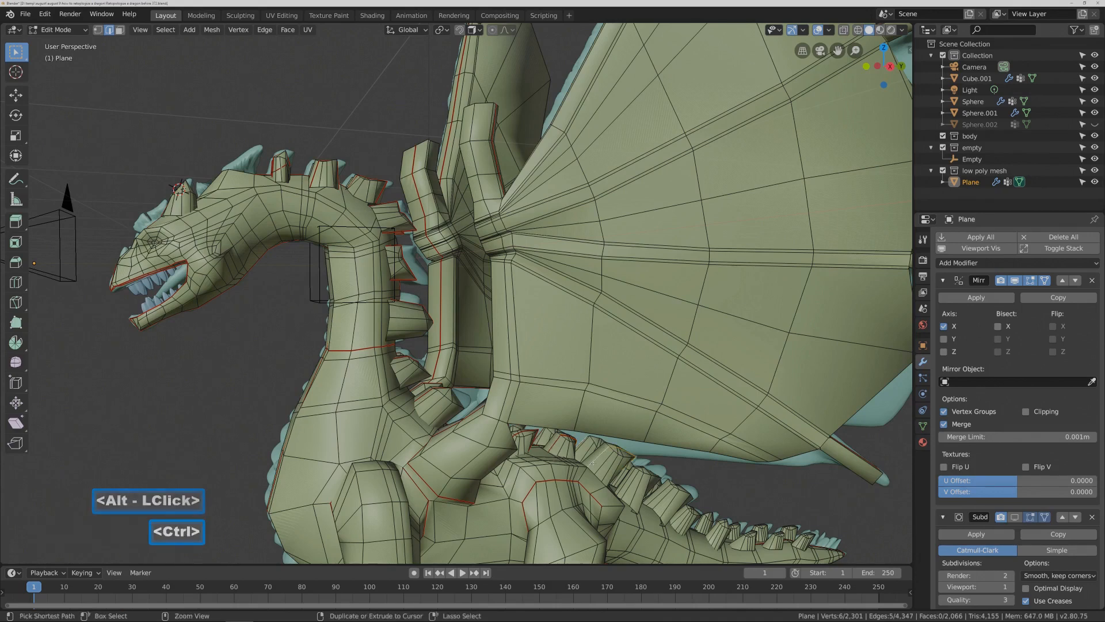
key("ctrl+e")
left_click(602, 462)
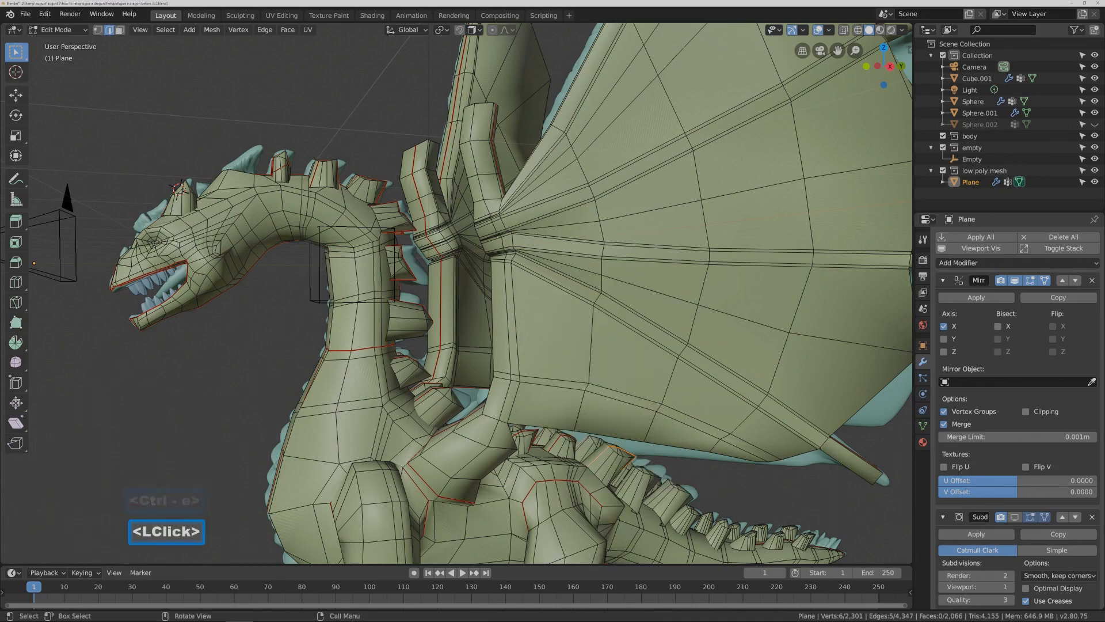
left_click(626, 486, "alt")
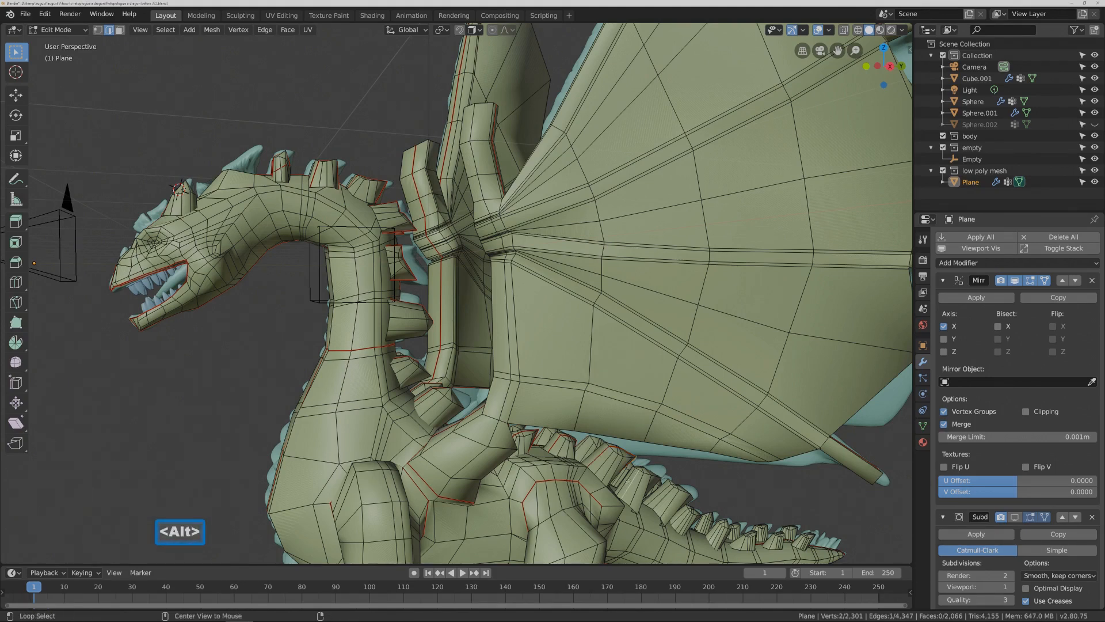
left_click(628, 479, "ctrl")
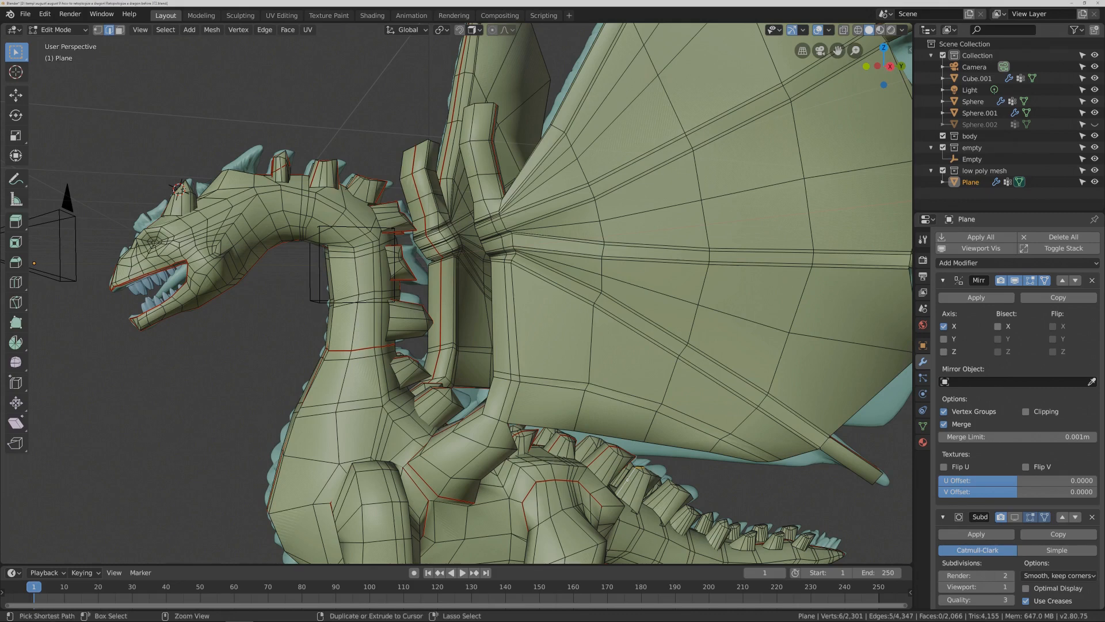
key("ctrl+e")
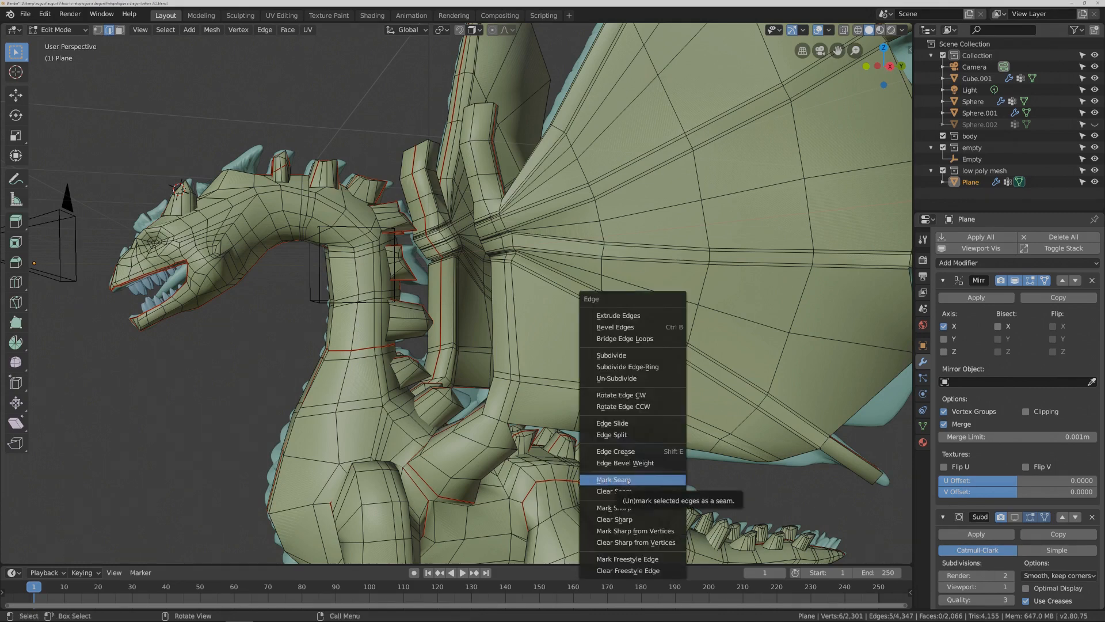
left_click(643, 484)
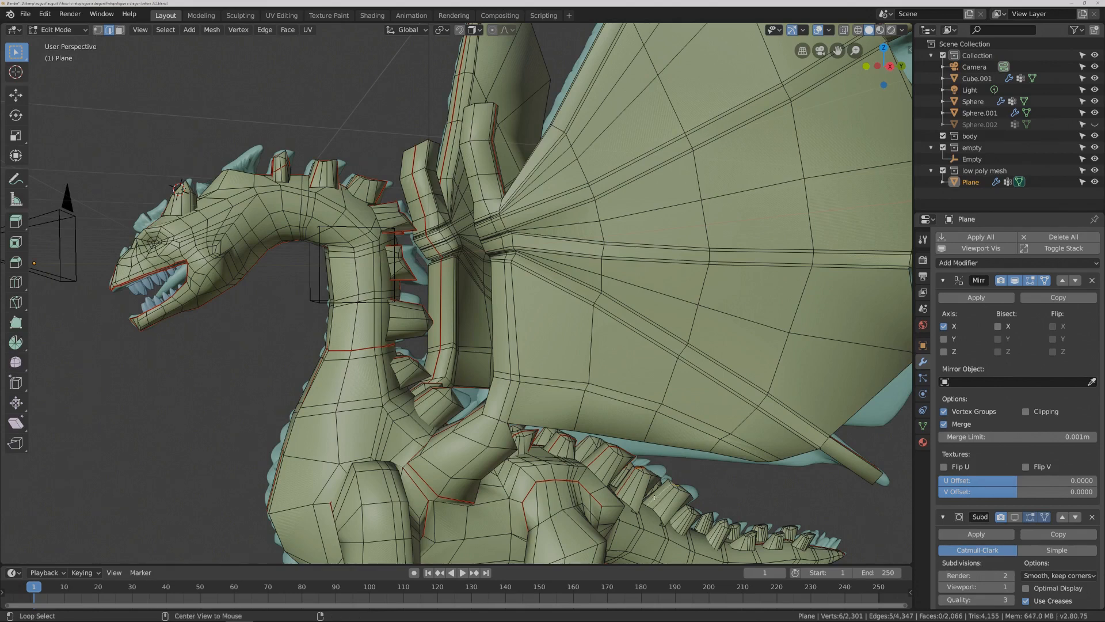
- Mark the edge loops of the following two spikes along the base of the tail as seams
key("ctrl+e")
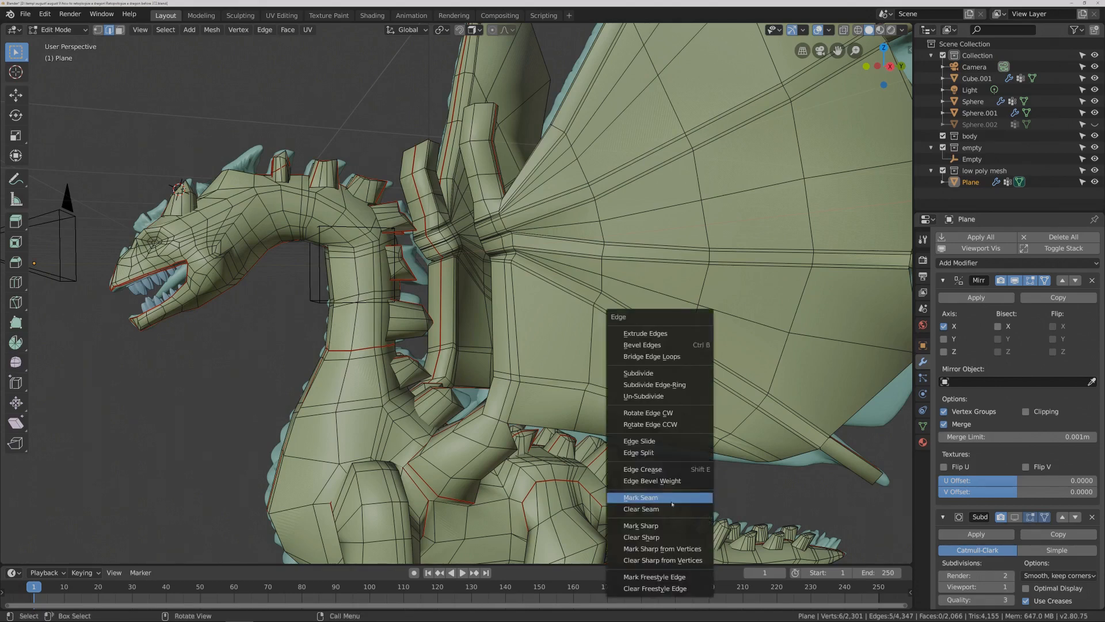
left_click(674, 499)
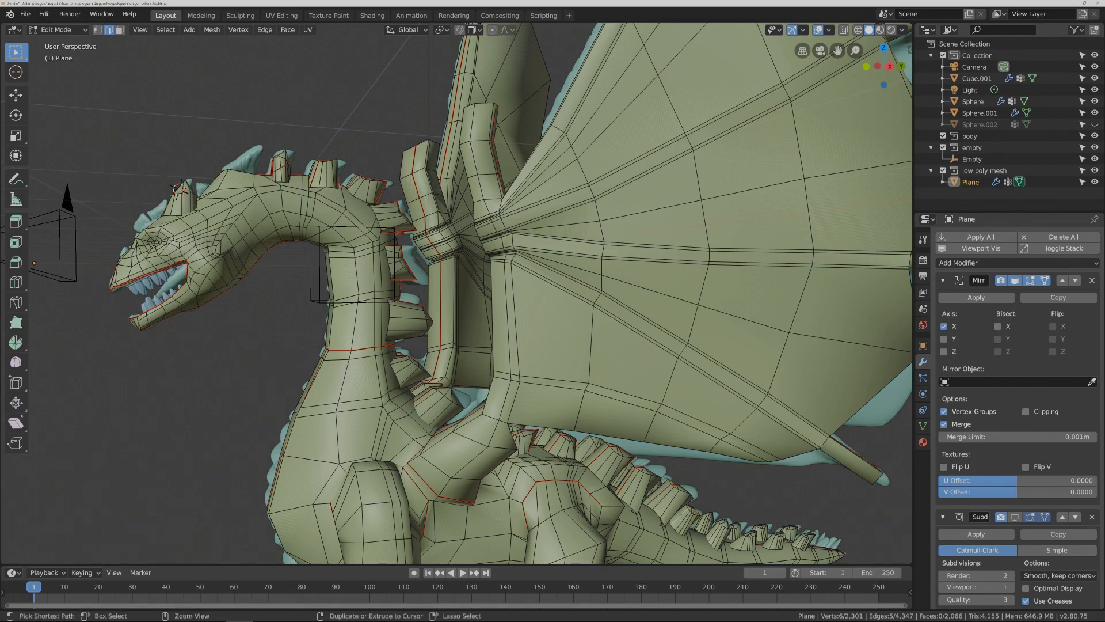
key("ctrl+e")
left_click(707, 520)
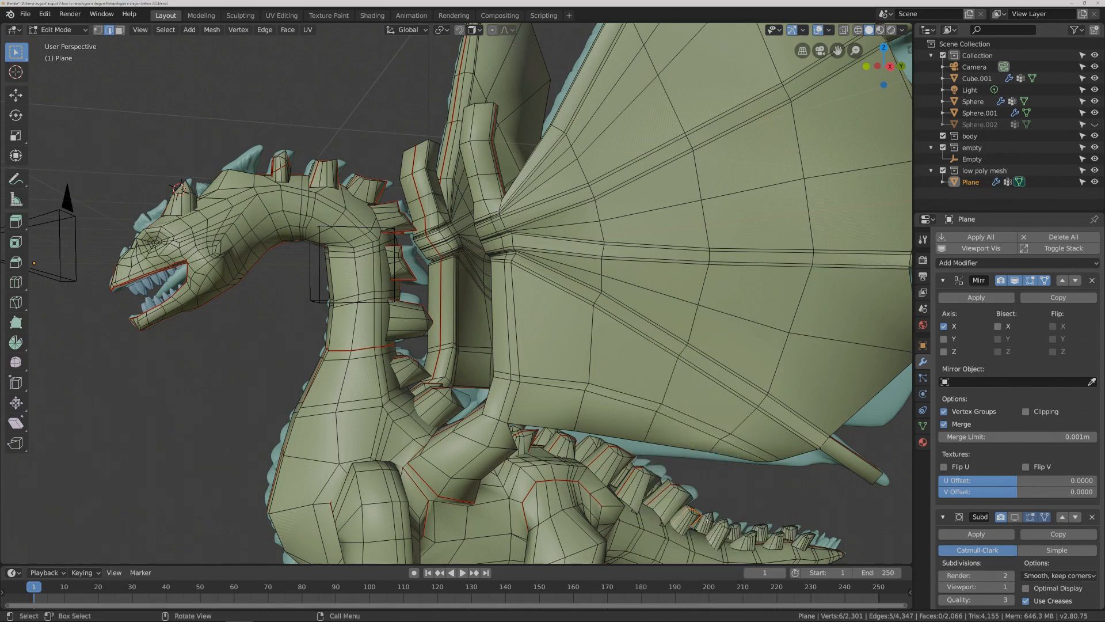
- Select the edge loop of the first of the smaller tail spikes and mark it as a seam
mouse_move(722, 522)
middle_mouse_down()
mouse_move(687, 529)
mouse_move(705, 529)
middle_mouse_up()
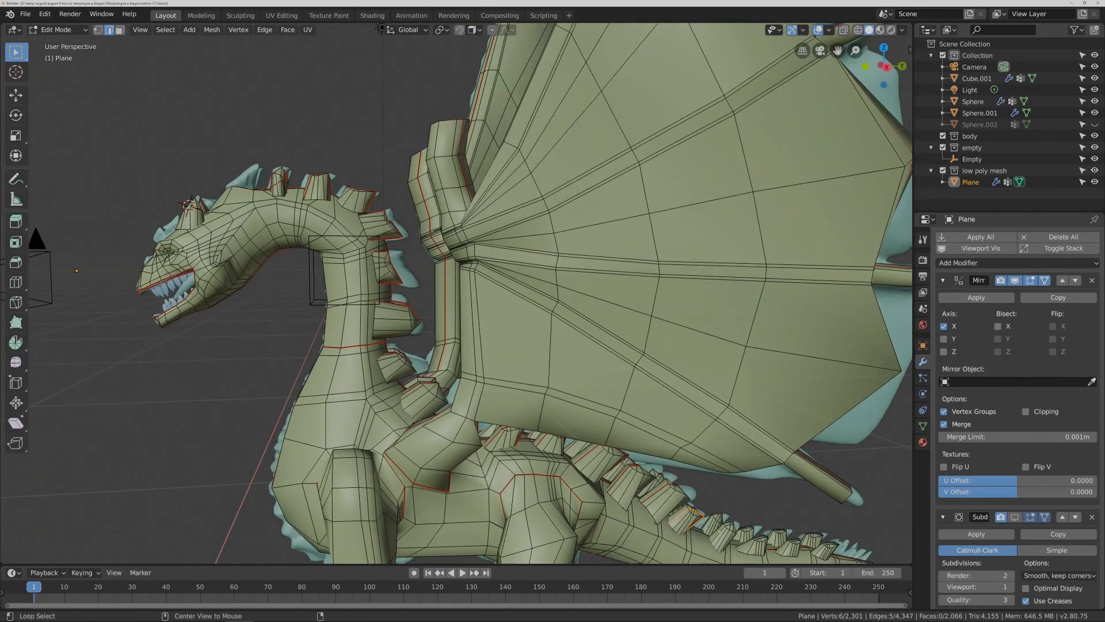
key("ctrl+e")
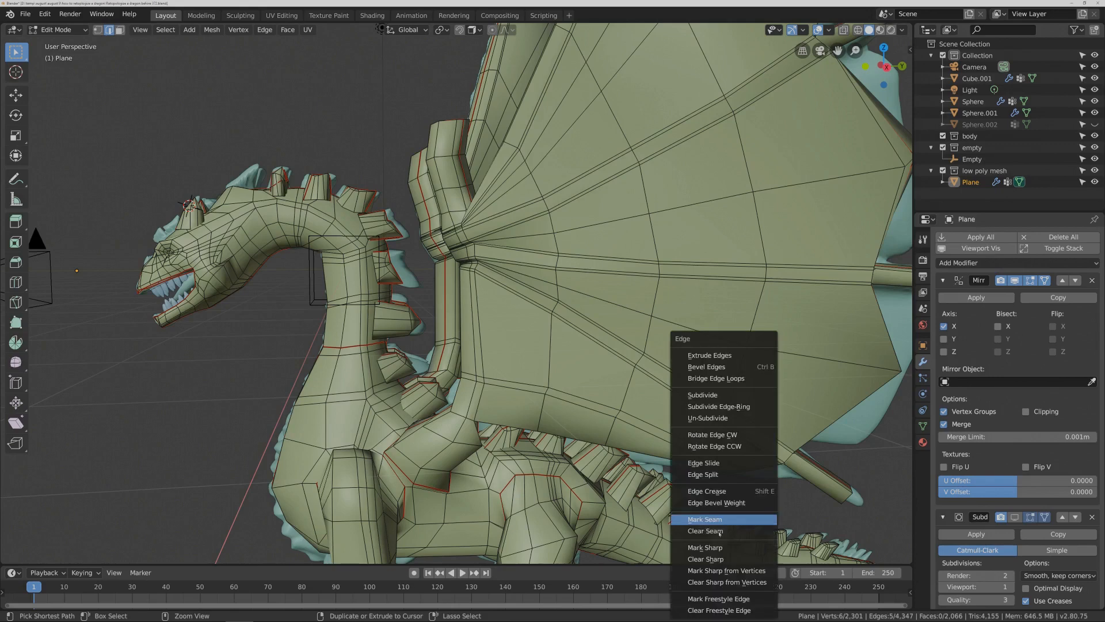
left_click(739, 524)
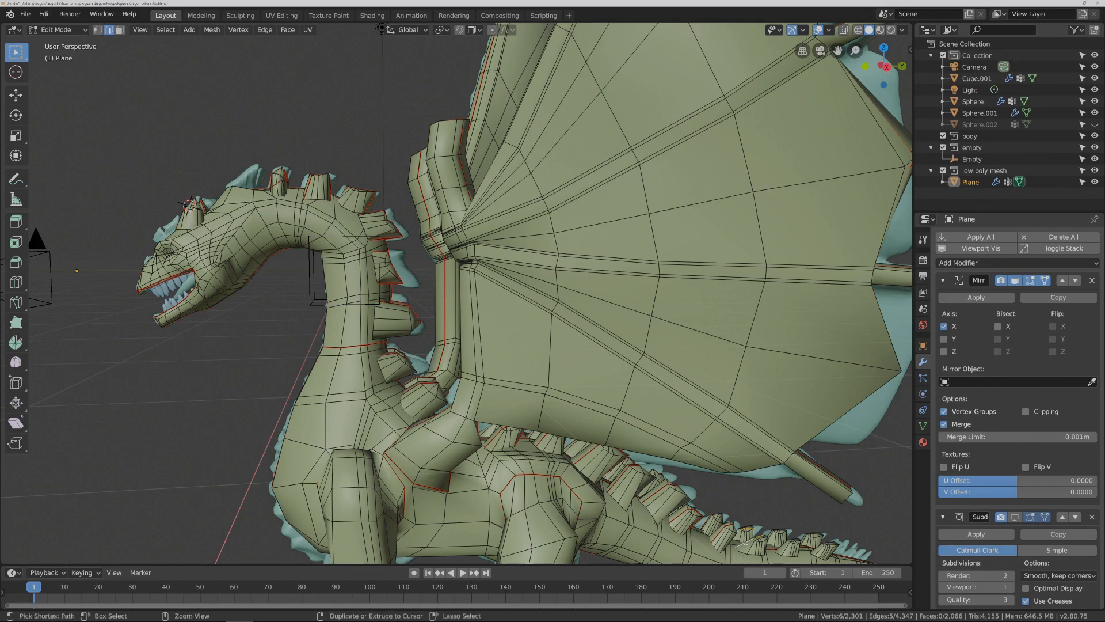
- Try to mark the edge loop of the next small tail spike with Mark Sharp
key("ctrl+e")
left_click(746, 548)
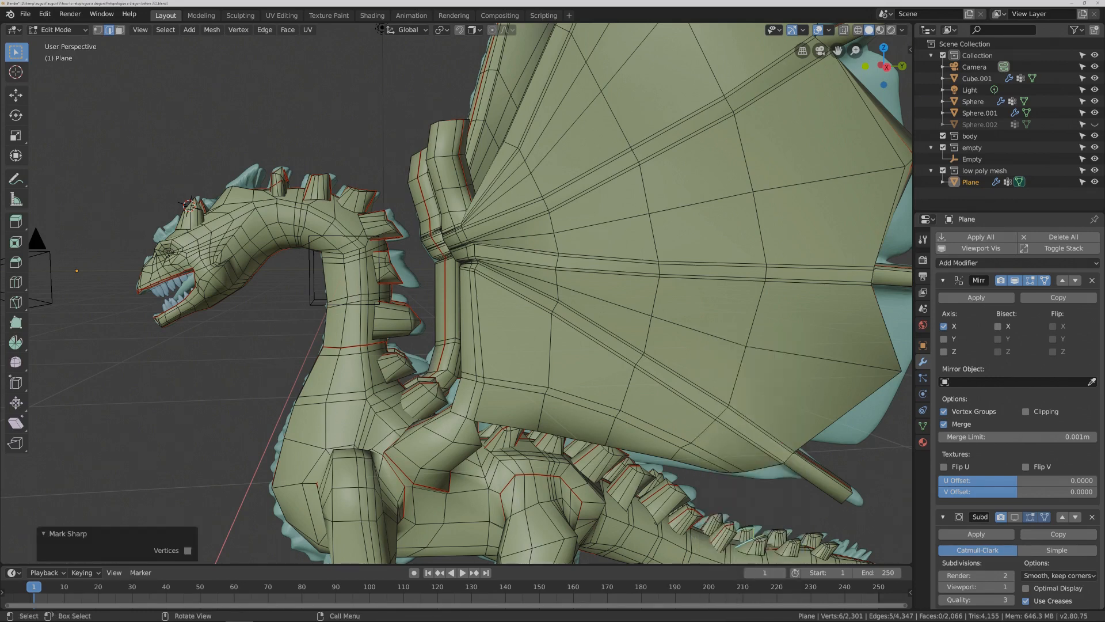
middle_click_drag(765, 533, 770, 536)
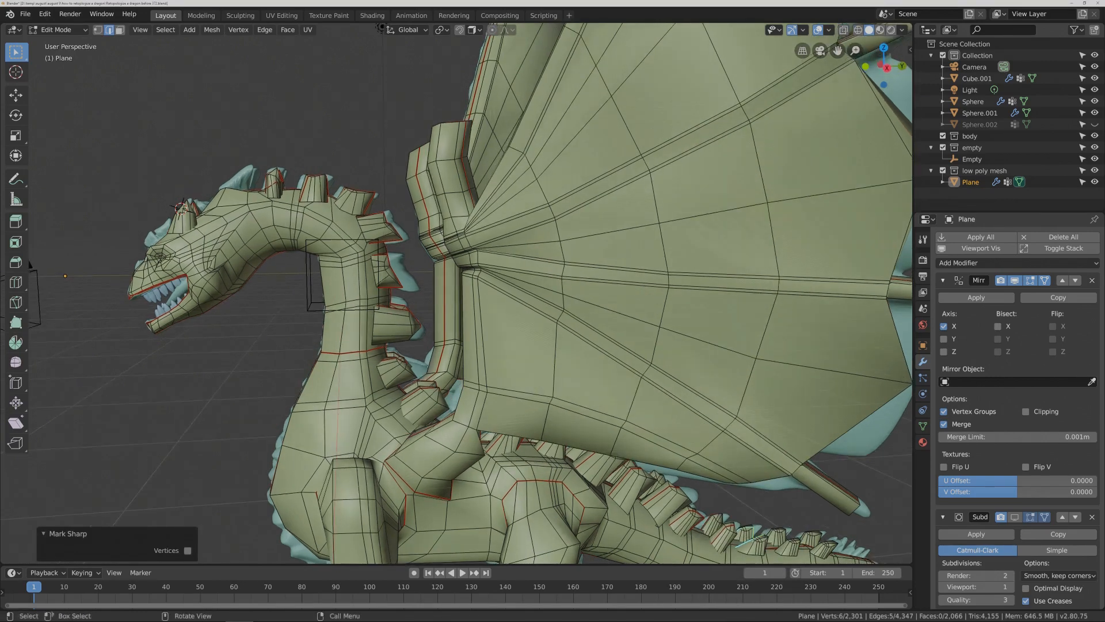
left_click(750, 541, "alt")
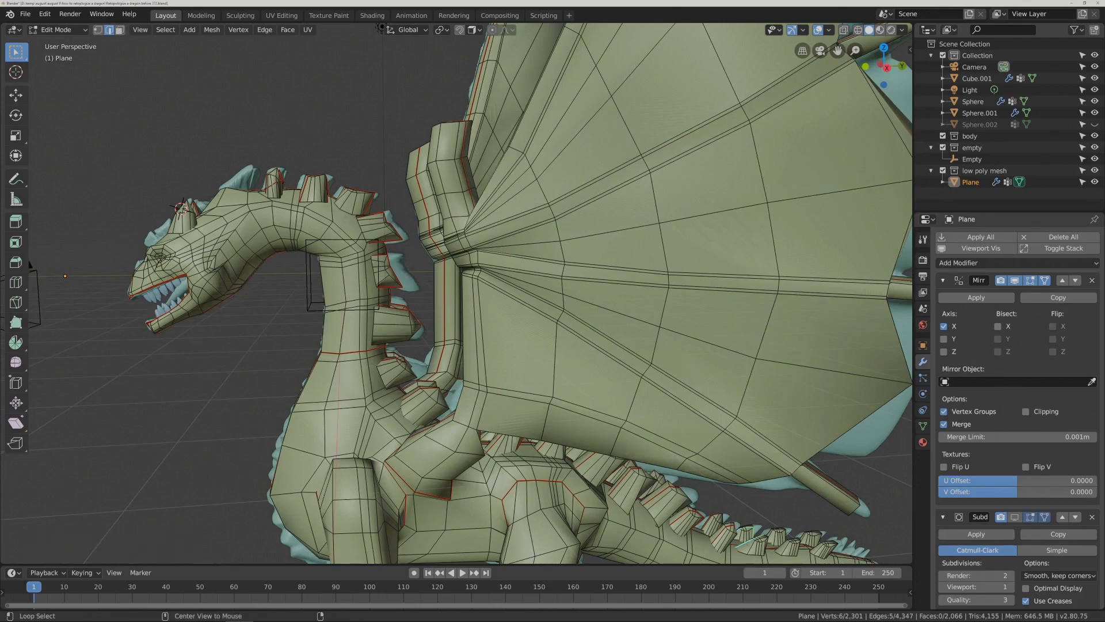
middle_click_drag(750, 541, 656, 397)
left_click(739, 544)
middle_click_drag(739, 541, 737, 551)
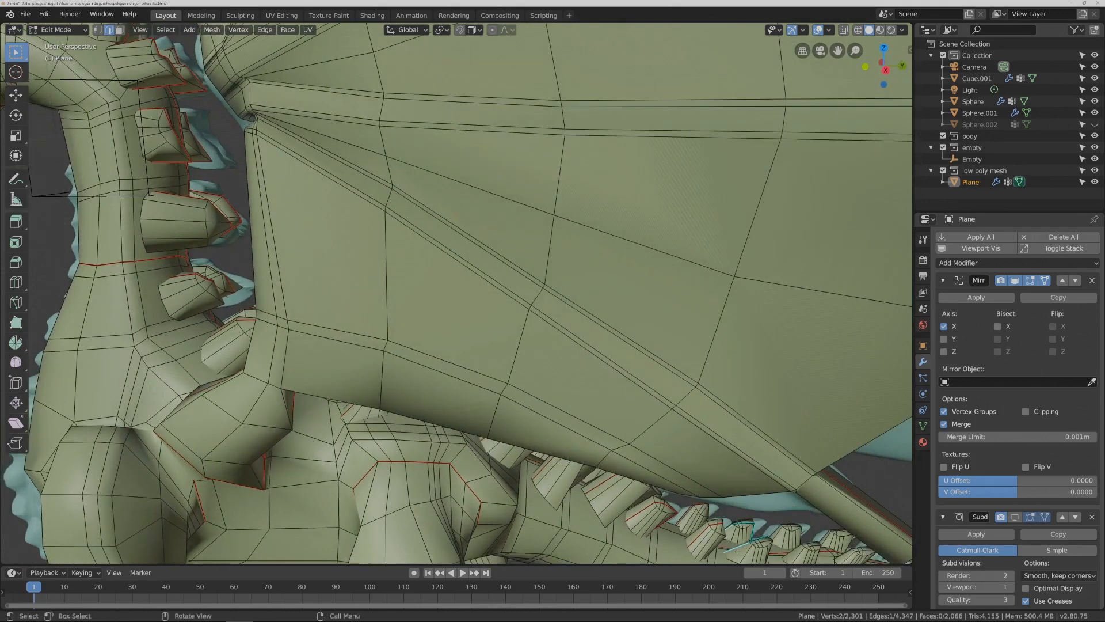
left_click(738, 544, "alt")
key("ctrl+e")
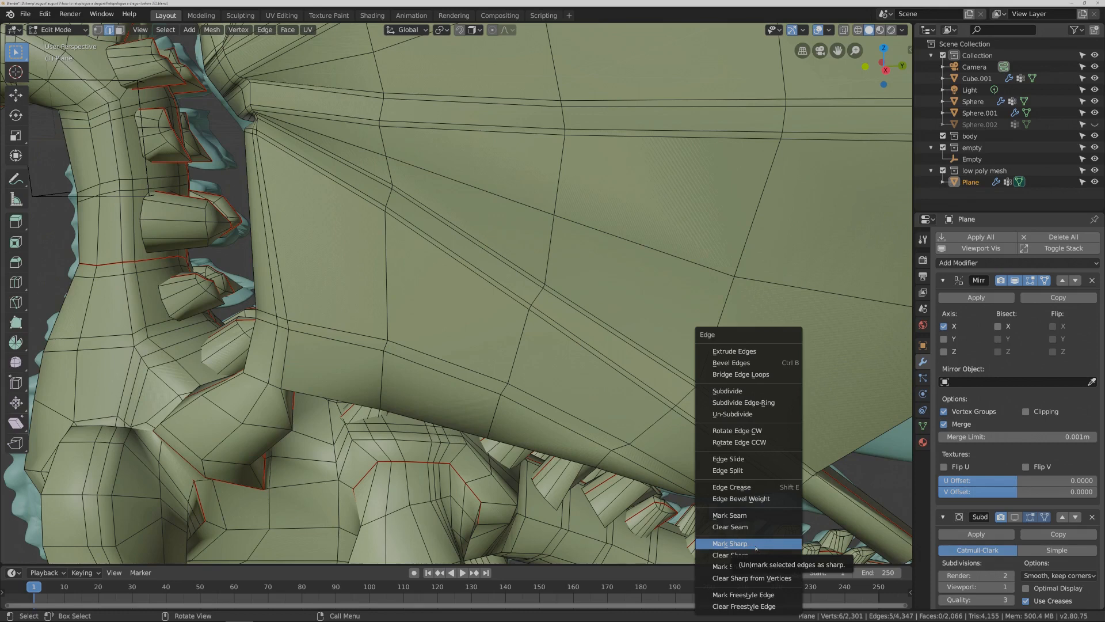
left_click(756, 545)
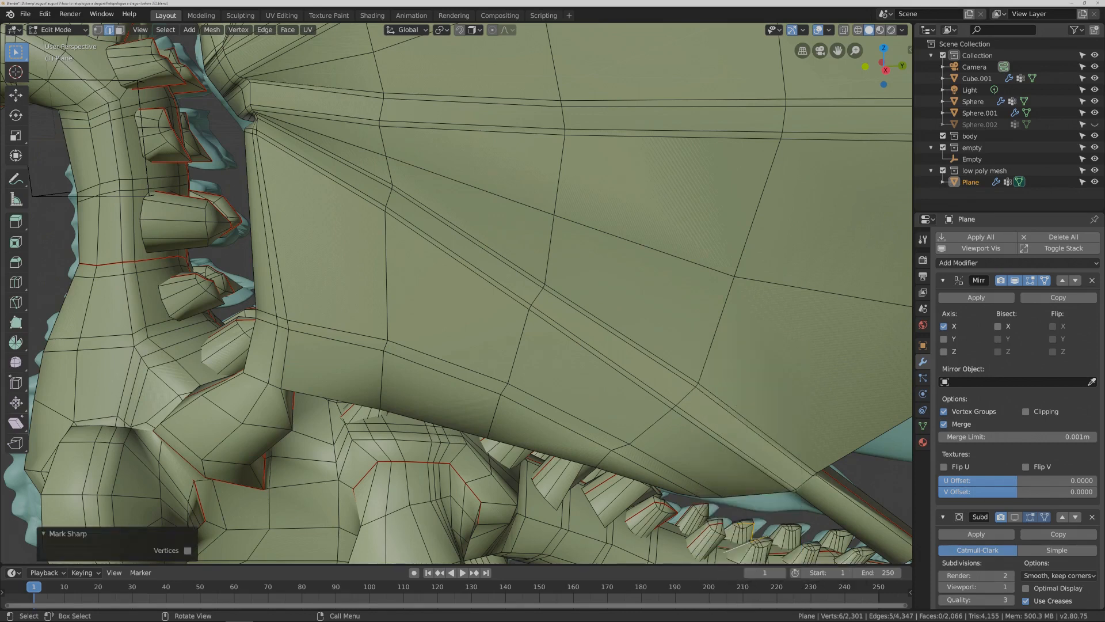
- Select the edge loop of the small tail spike again and mark it as a seam
left_click(788, 520)
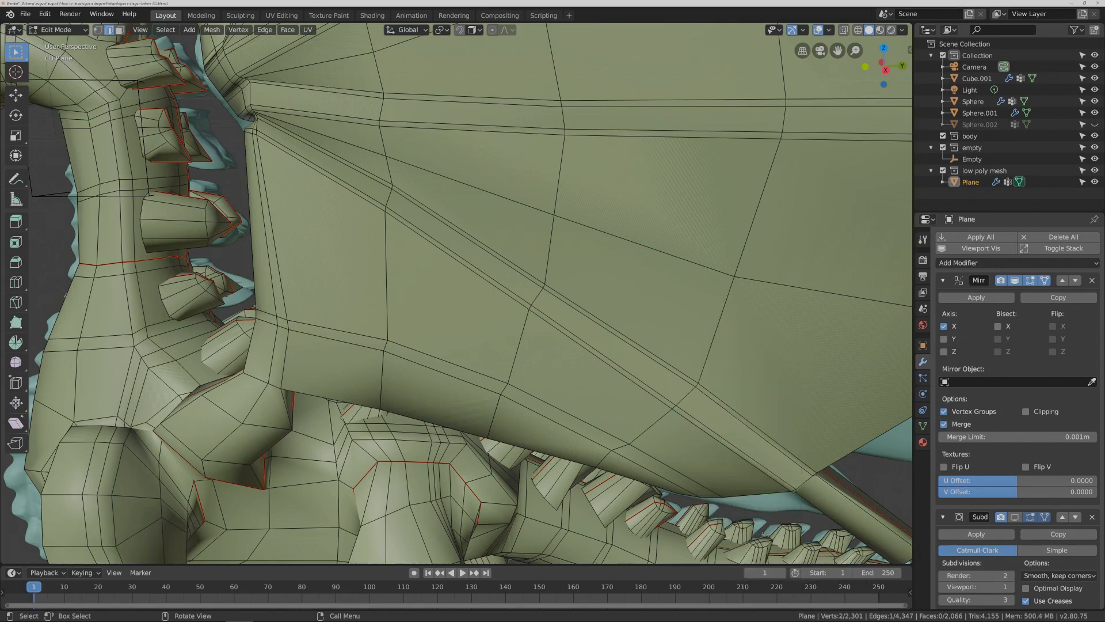
left_click(816, 519)
left_click(743, 539, "alt")
key("ctrl+e")
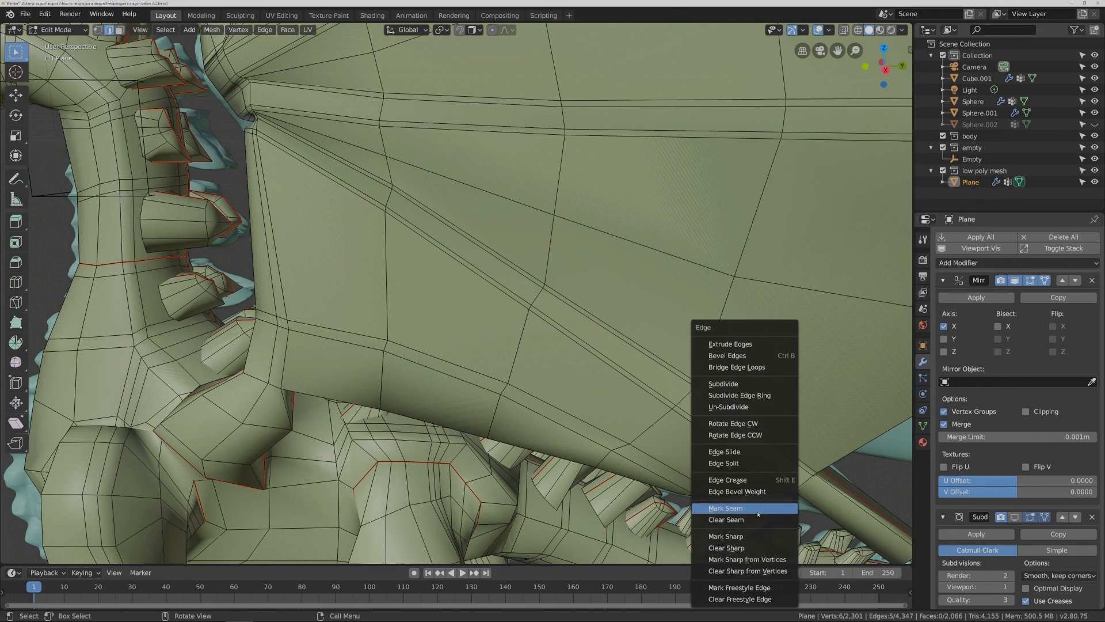
left_click(726, 508)
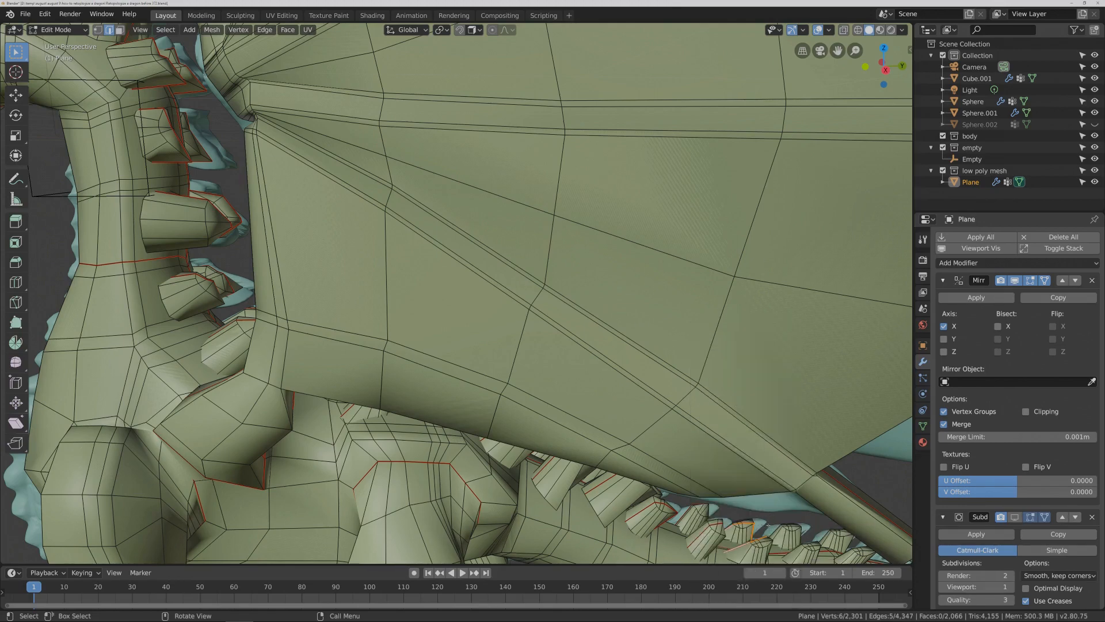
- Select the edge loop of the next small spike along the tail and mark it as a seam
middle_click_drag(768, 525, 700, 456, "shift")
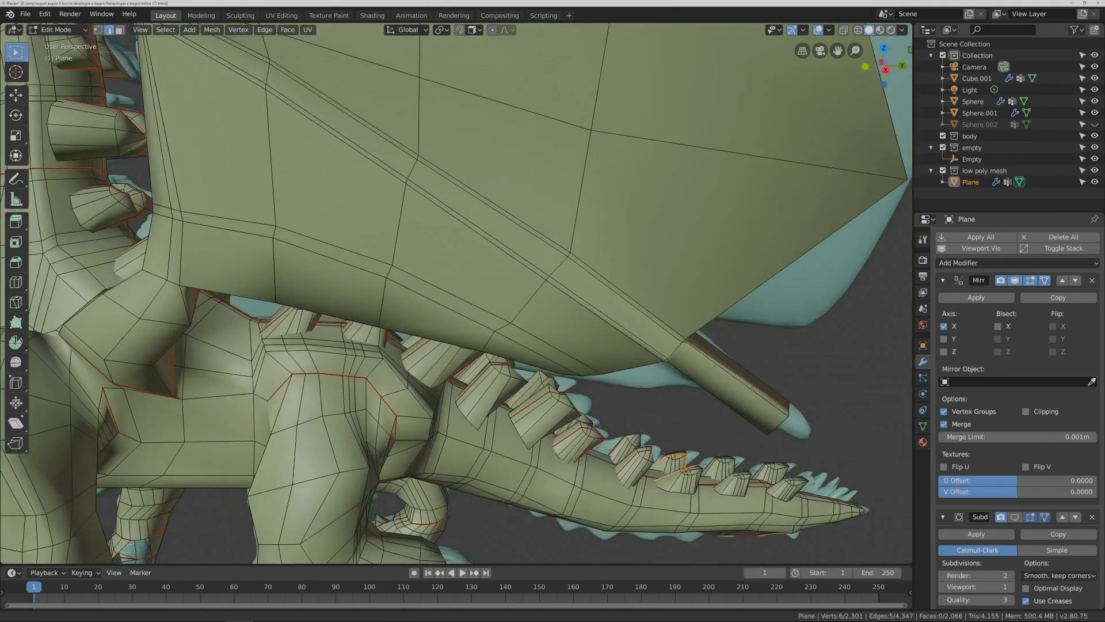
left_click(800, 471)
middle_click_drag(799, 470, 812, 479)
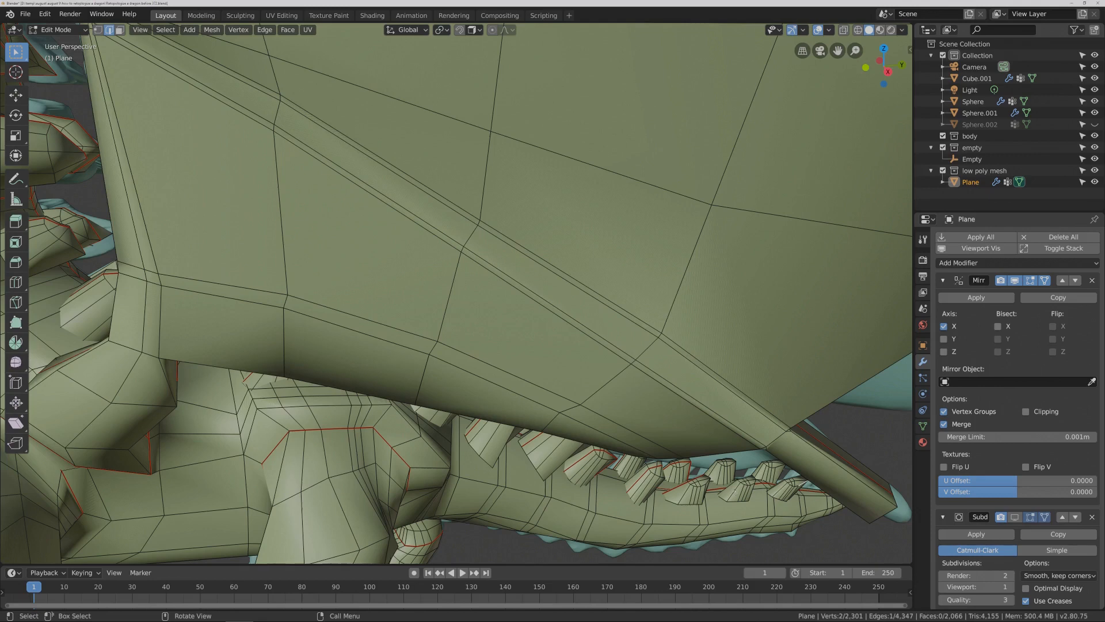
left_click(729, 487, "alt+shift")
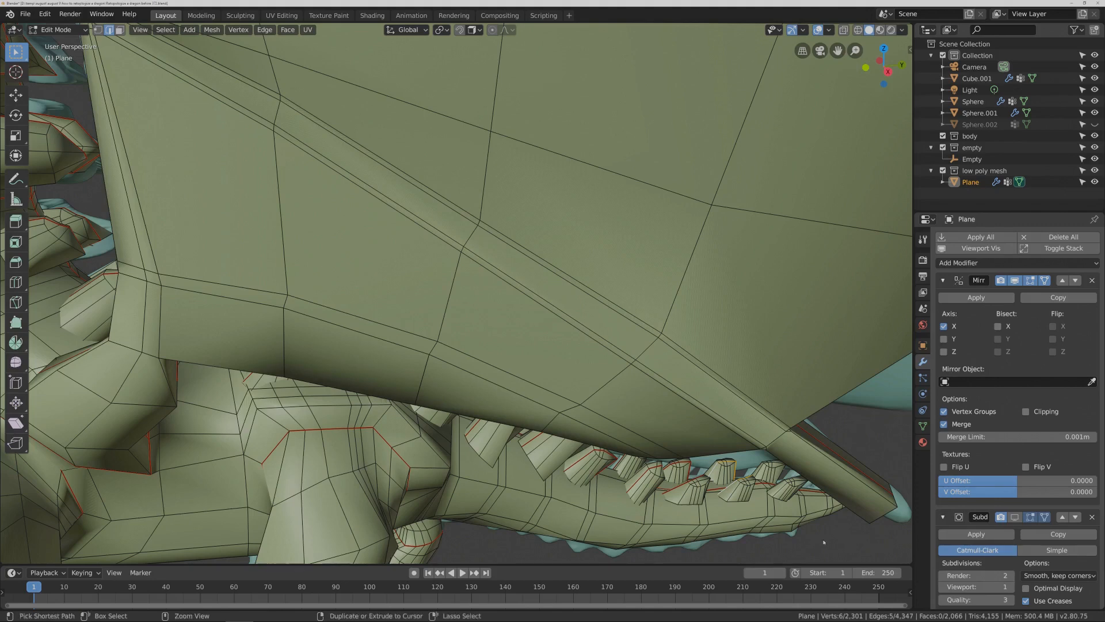
key("ctrl+e")
left_click(843, 522)
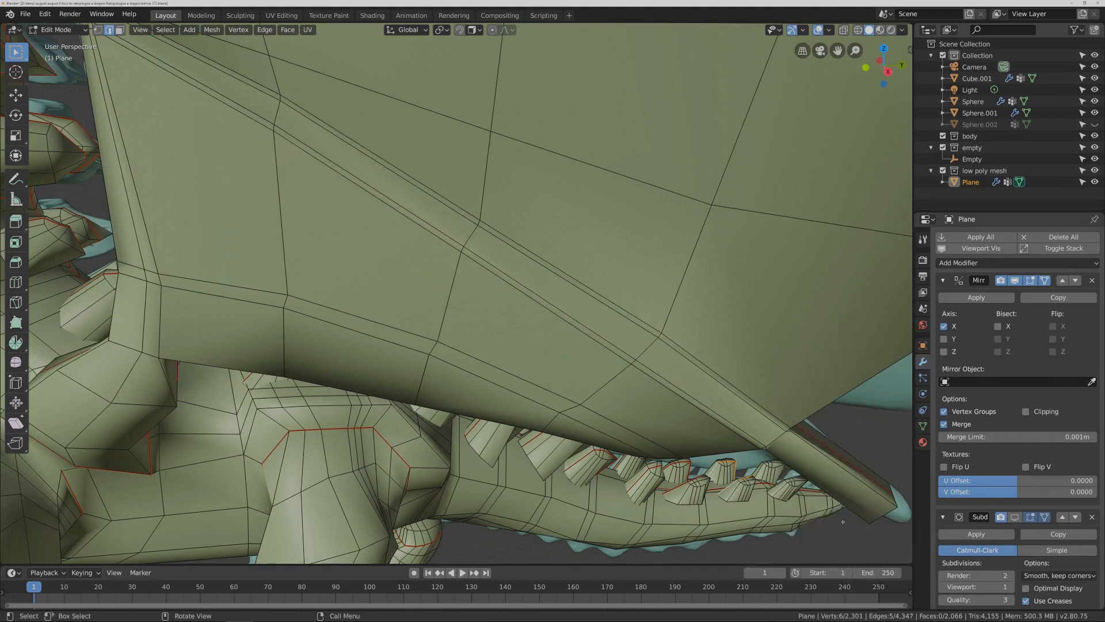
left_click(823, 528)
middle_click_drag(810, 544, 810, 527)
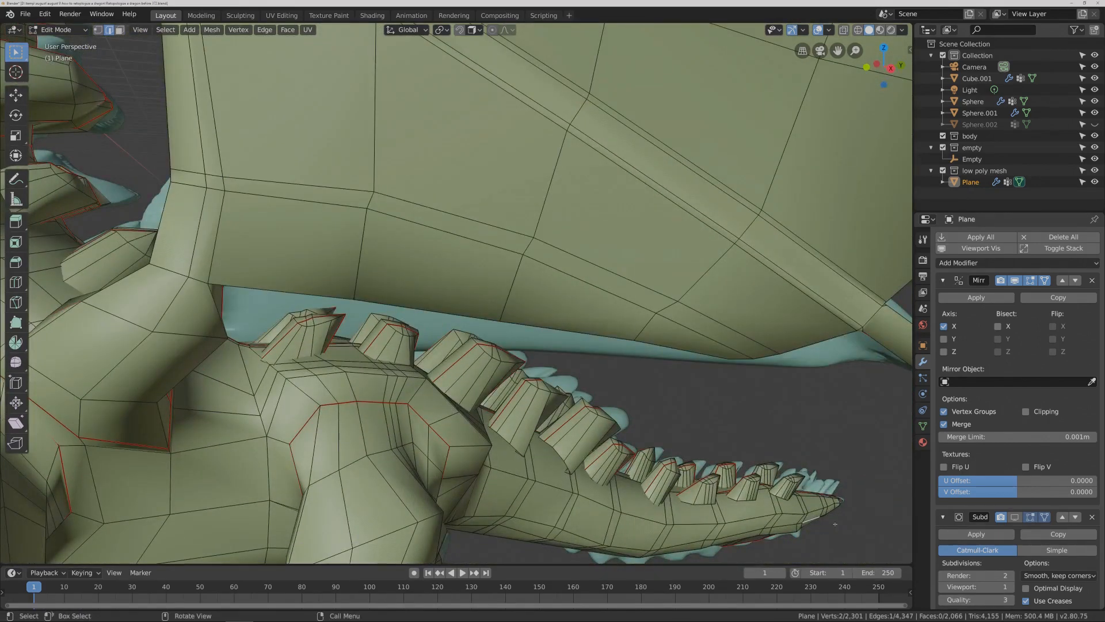
- Clear the selection and mark the edge loop of the following spike towards the tail tip as a seam
key("alt+a")
middle_click_drag(780, 497, 786, 502)
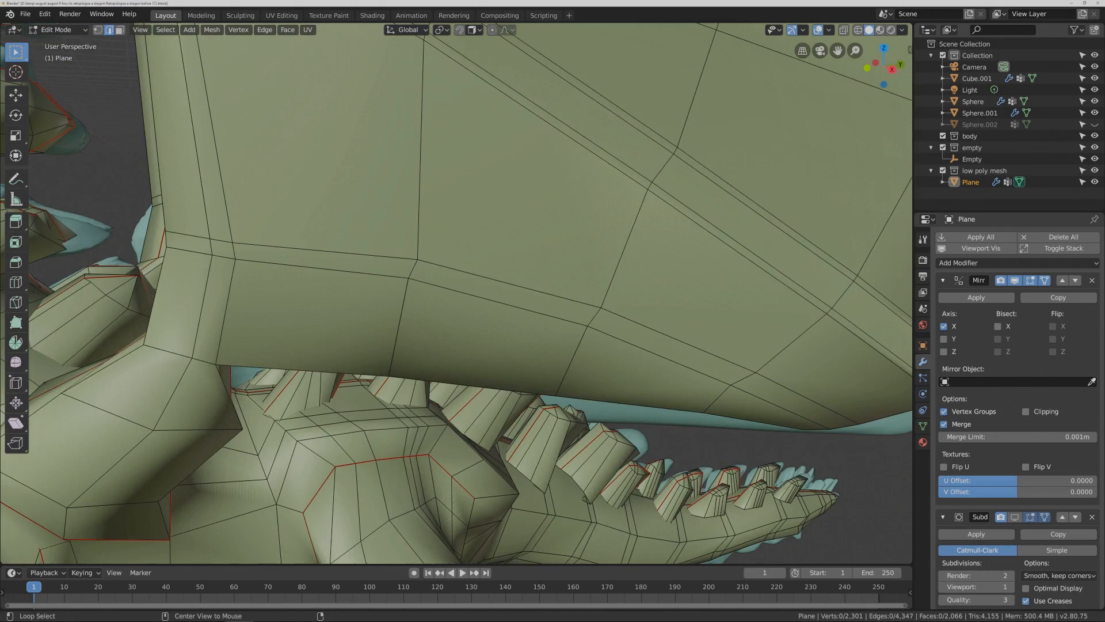
left_click(770, 473, "alt")
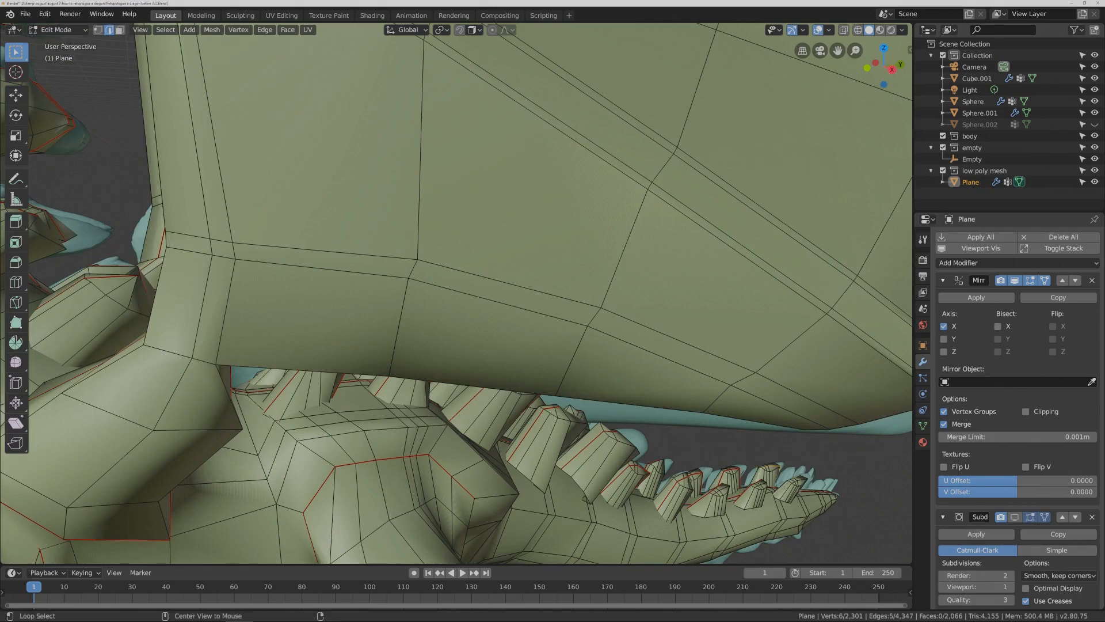
right_click(860, 490)
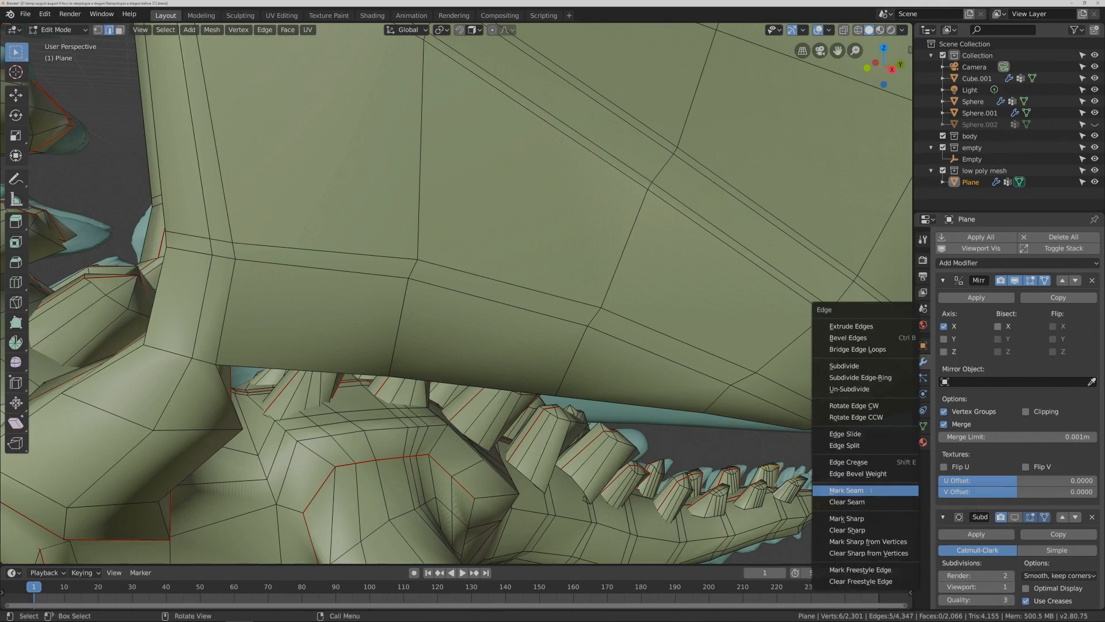
left_click(869, 491)
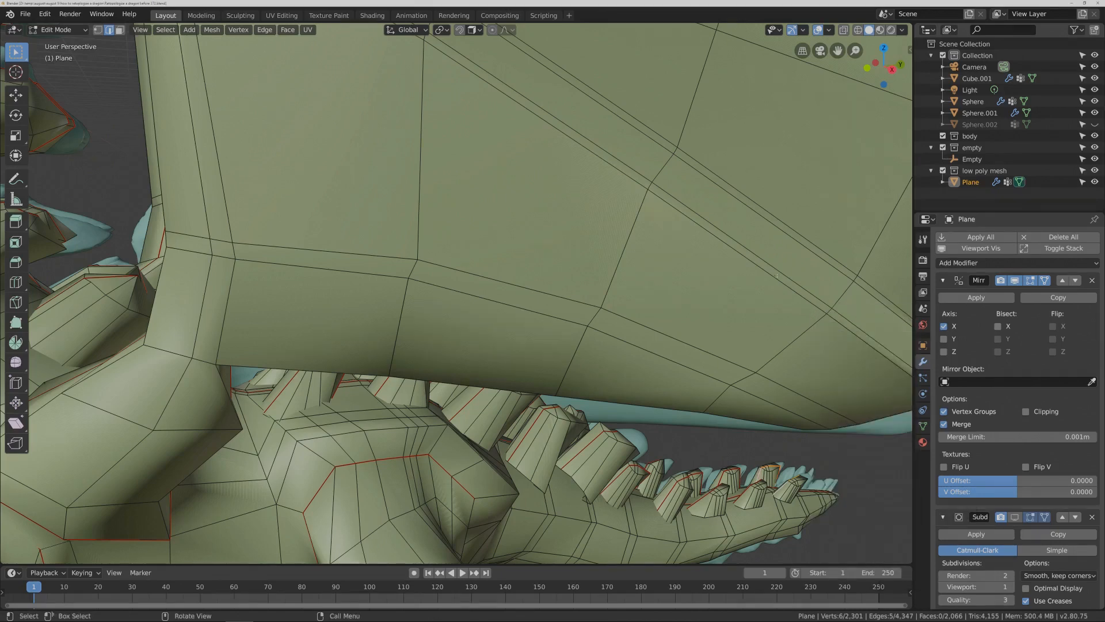
- Apply the Mirror, Subdivision and Shrinkwrap modifiers of the dragon mesh in Object Mode
scroll(675, 308, "down", 10)
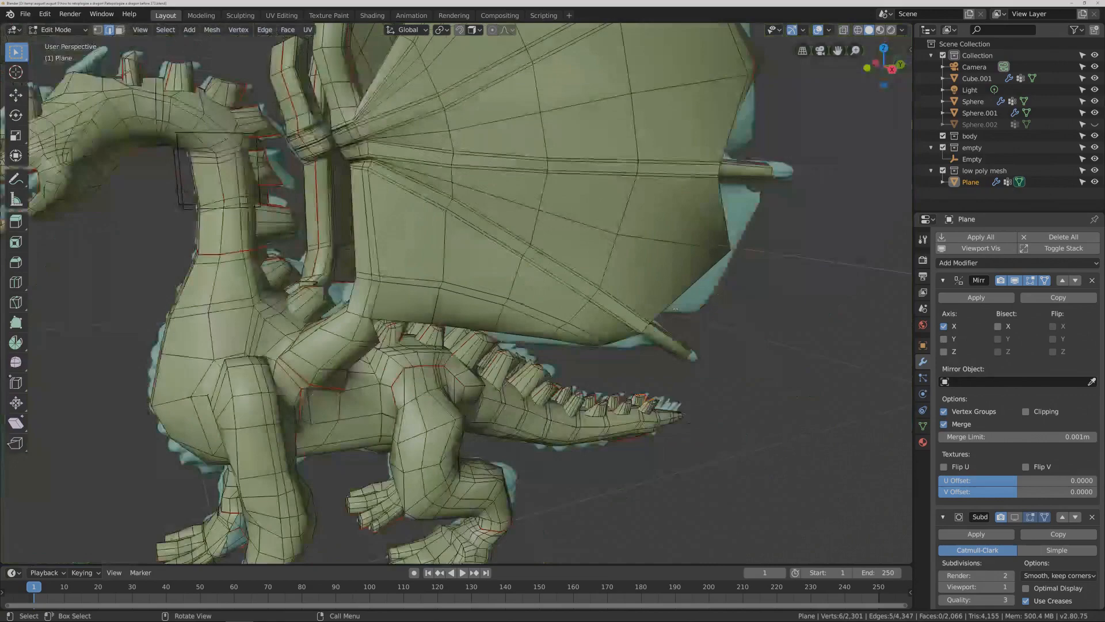
scroll(675, 308, "down", 2)
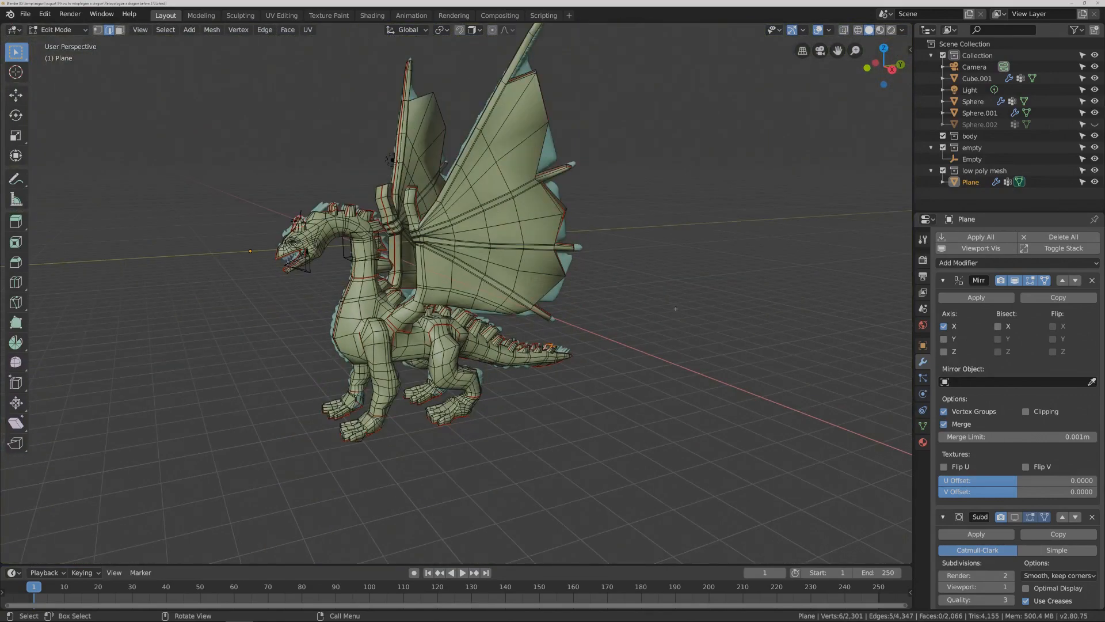
middle_click_drag(634, 299, 535, 261)
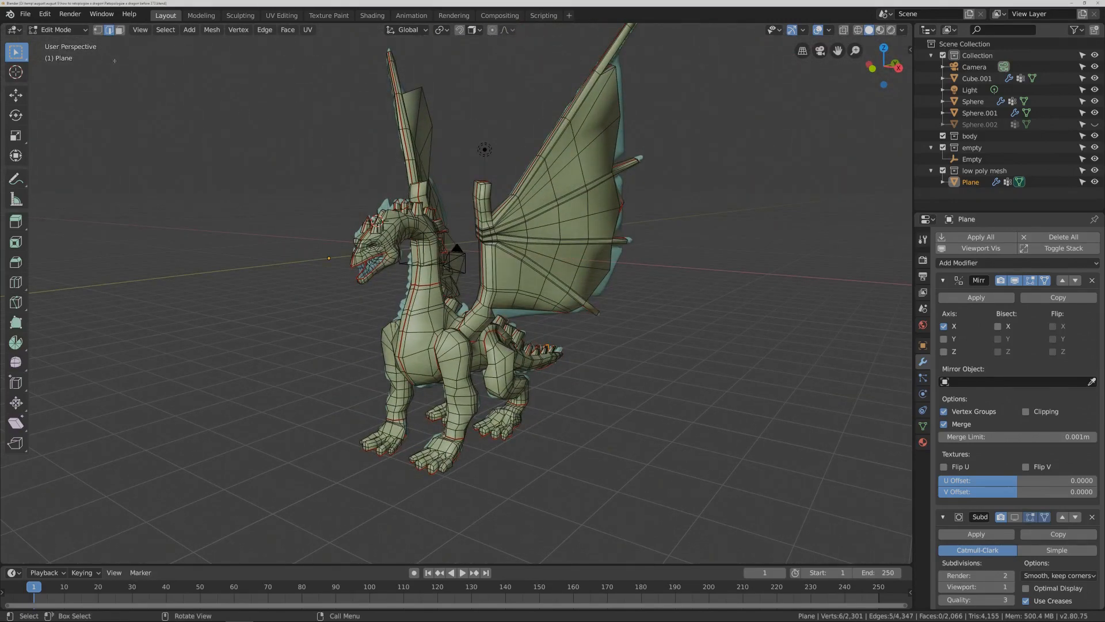
key("alt")
key("alt+a")
left_click(87, 31)
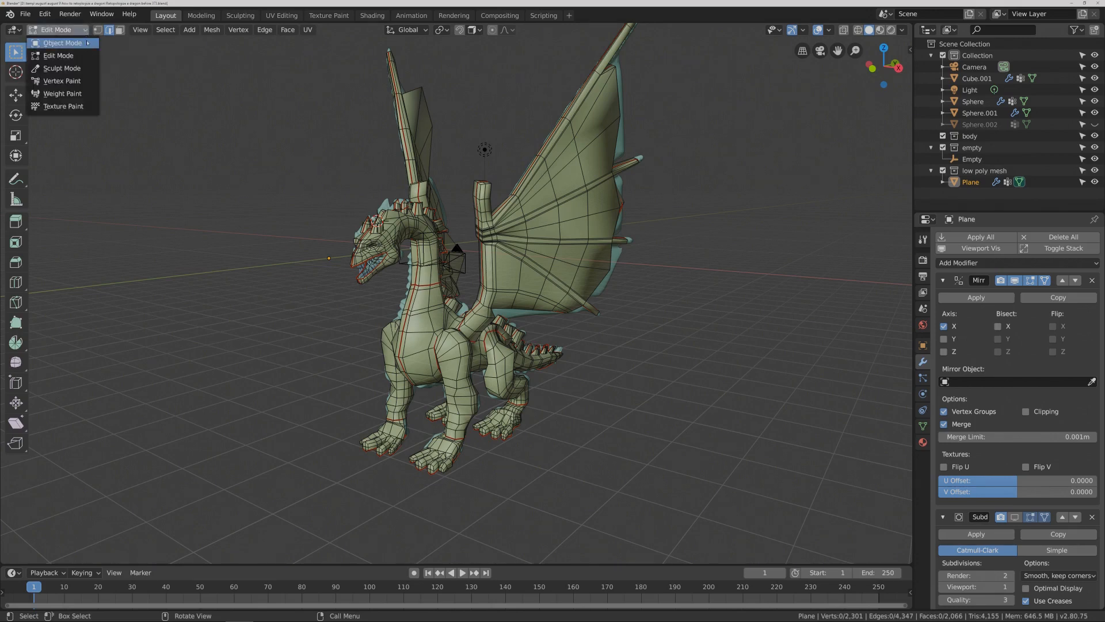
left_click(88, 43)
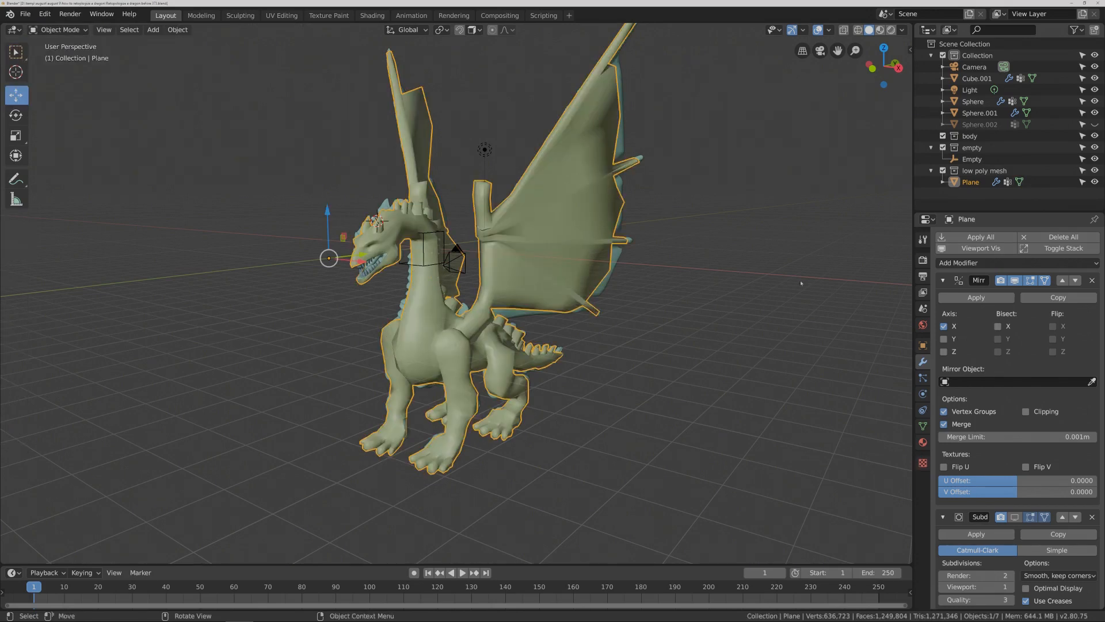
left_click(962, 298)
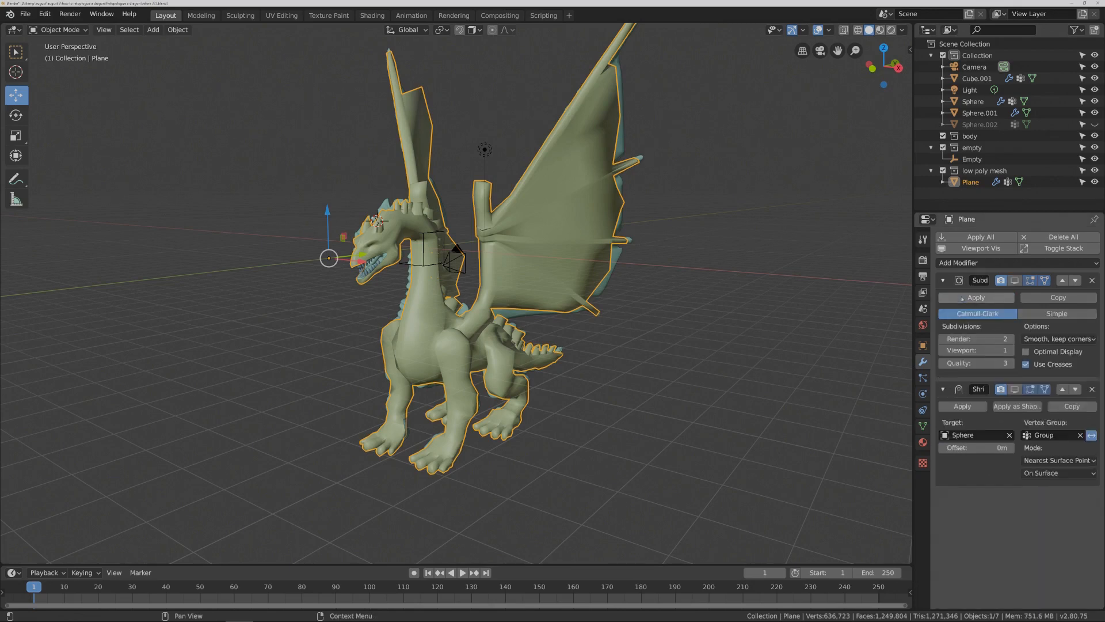
left_click(962, 298)
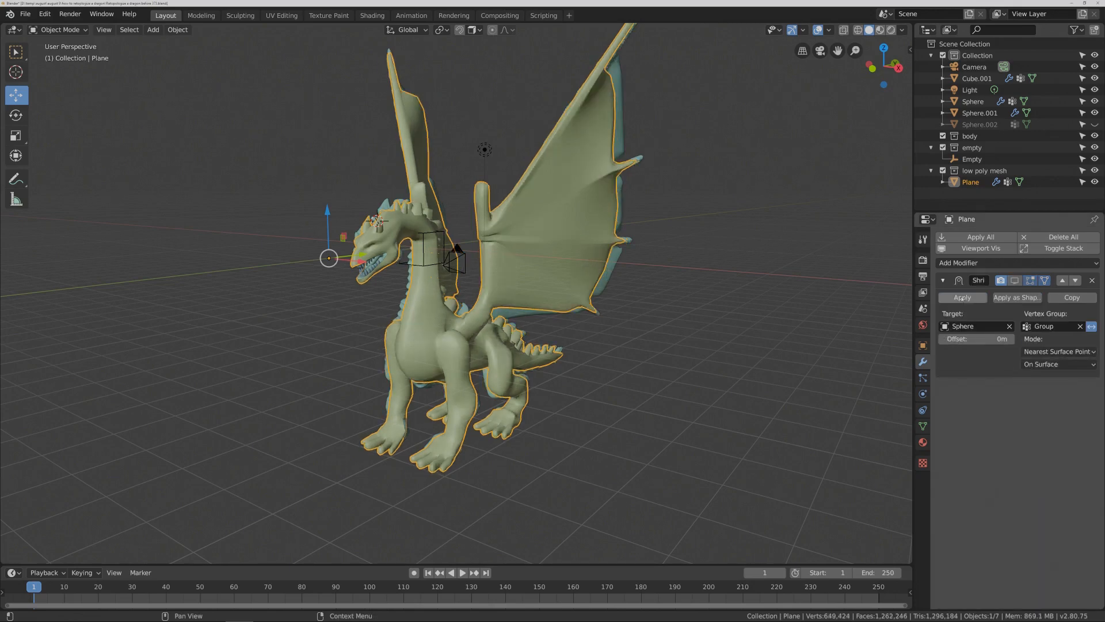
left_click(962, 297)
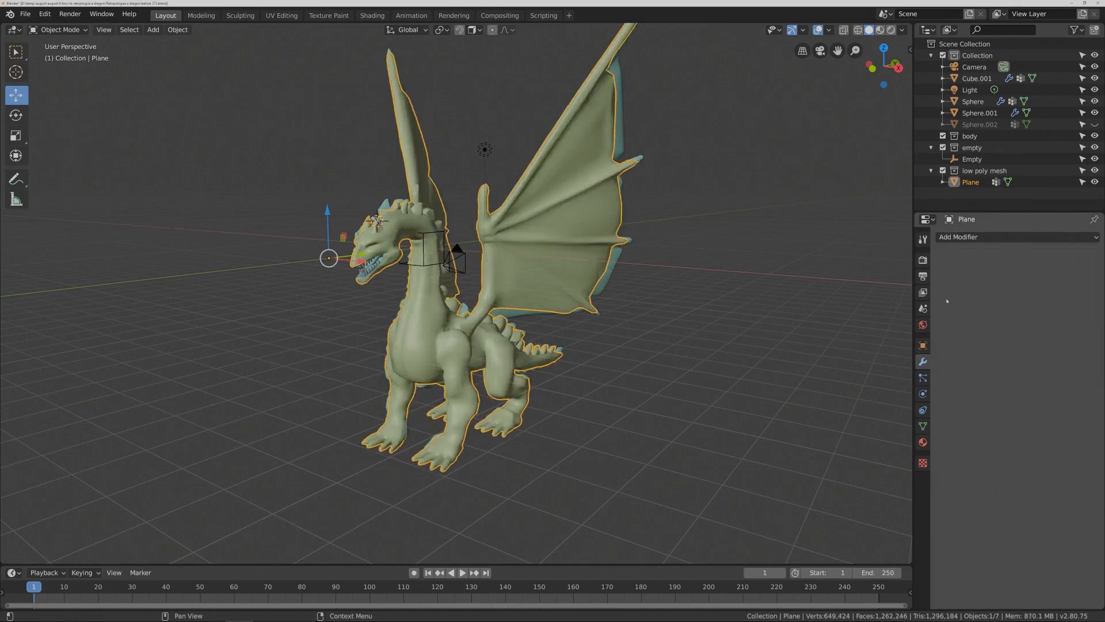
- Inspect the topology and seams of the whole dragon mesh in Edit Mode and return to Object Mode
left_click(75, 30)
left_click(59, 56)
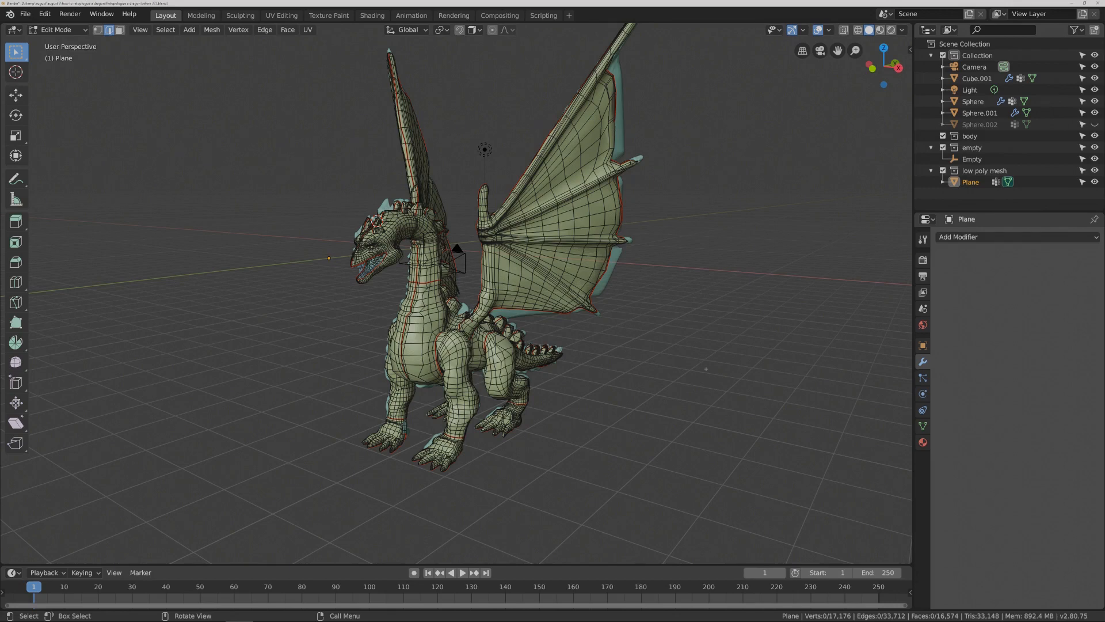
key("a")
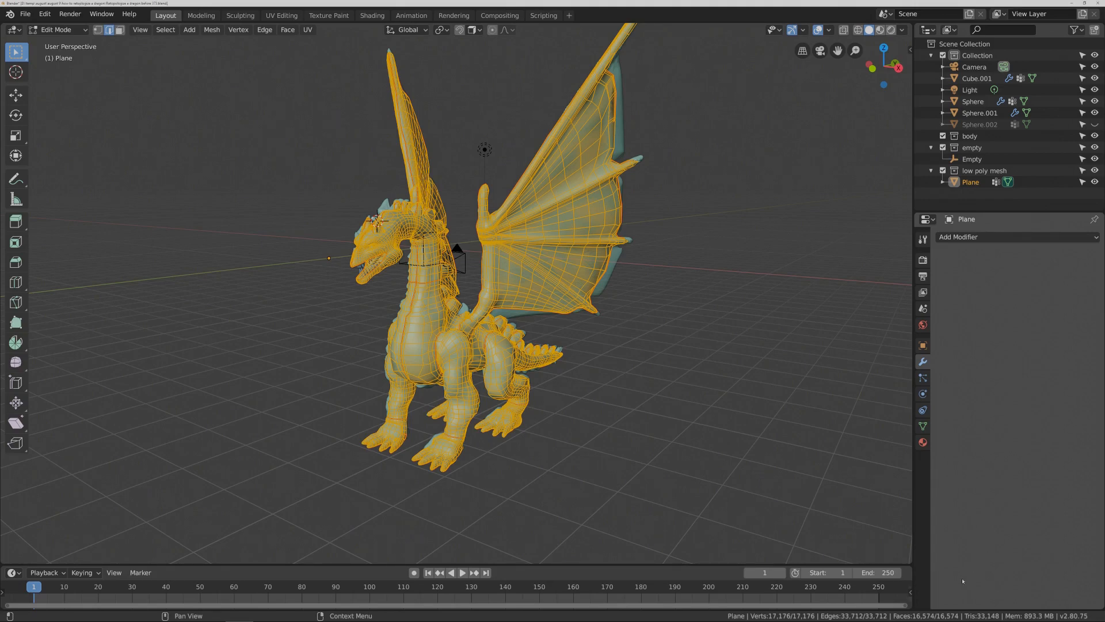
key("alt+a")
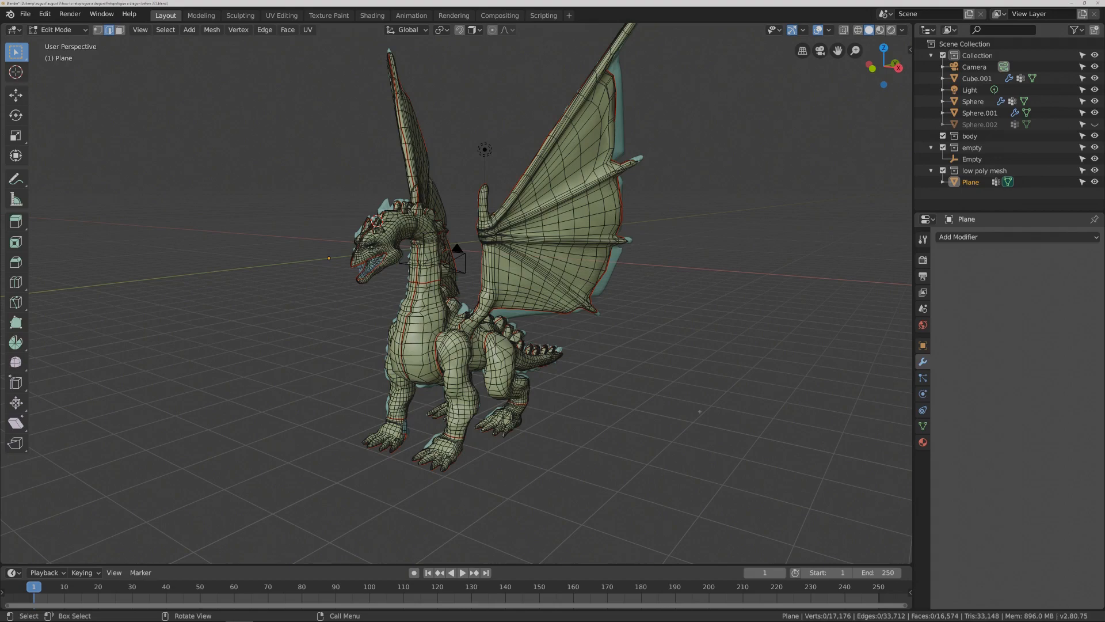
mouse_move(700, 411)
middle_mouse_down()
mouse_move(659, 402)
mouse_move(689, 416)
middle_mouse_up()
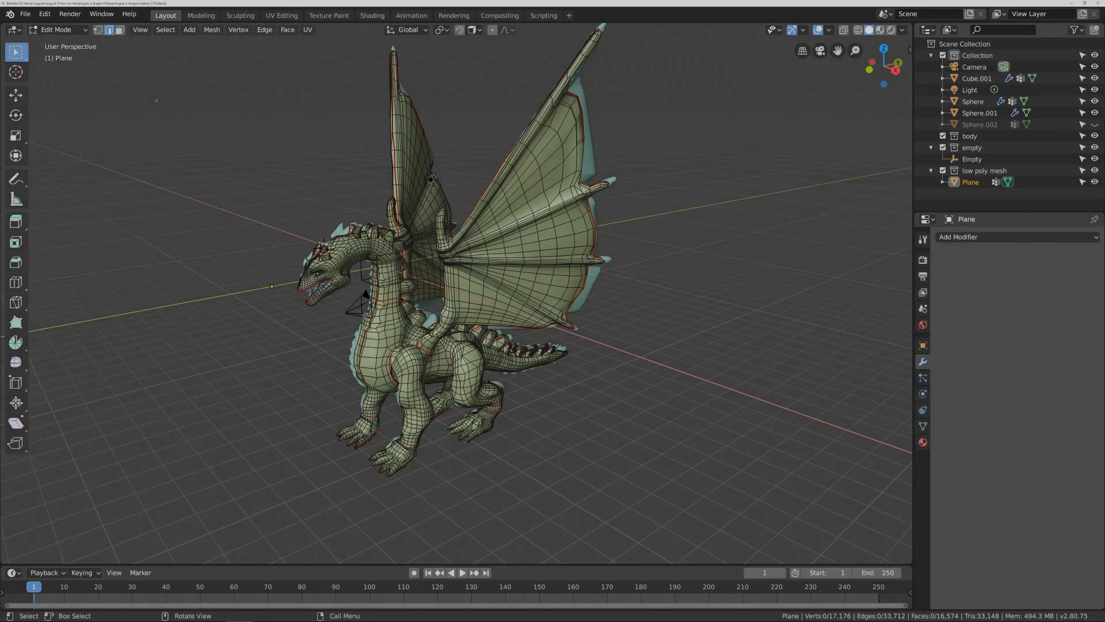
left_click(75, 30)
left_click(52, 41)
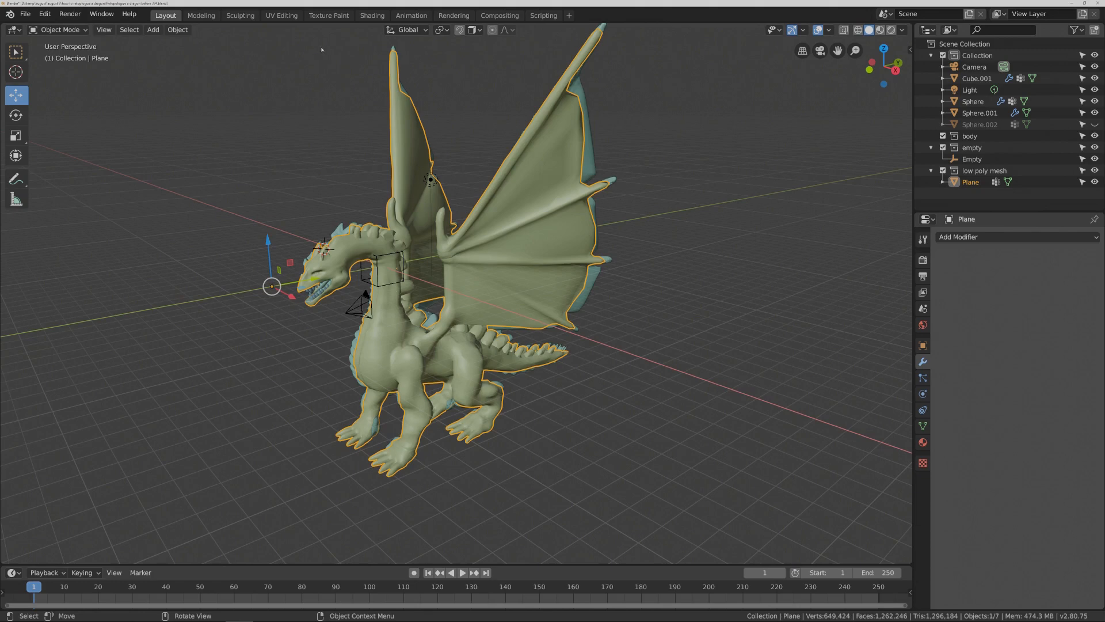
- Select all faces of the dragon in face select mode in the UV Editing workspace and unwrap them
left_click(281, 16)
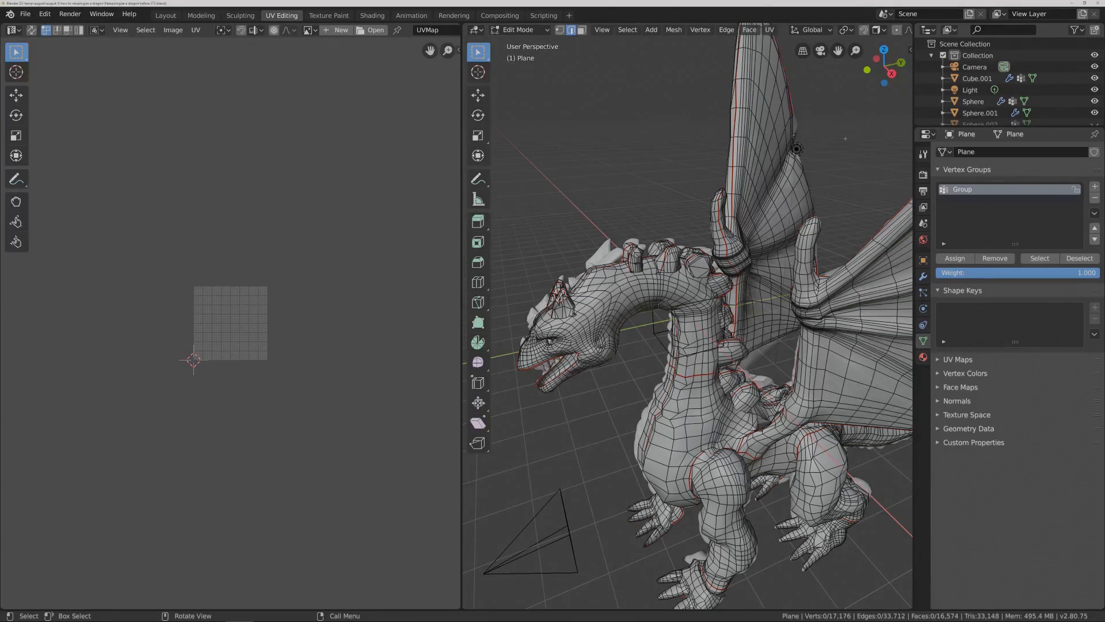
left_click(581, 32)
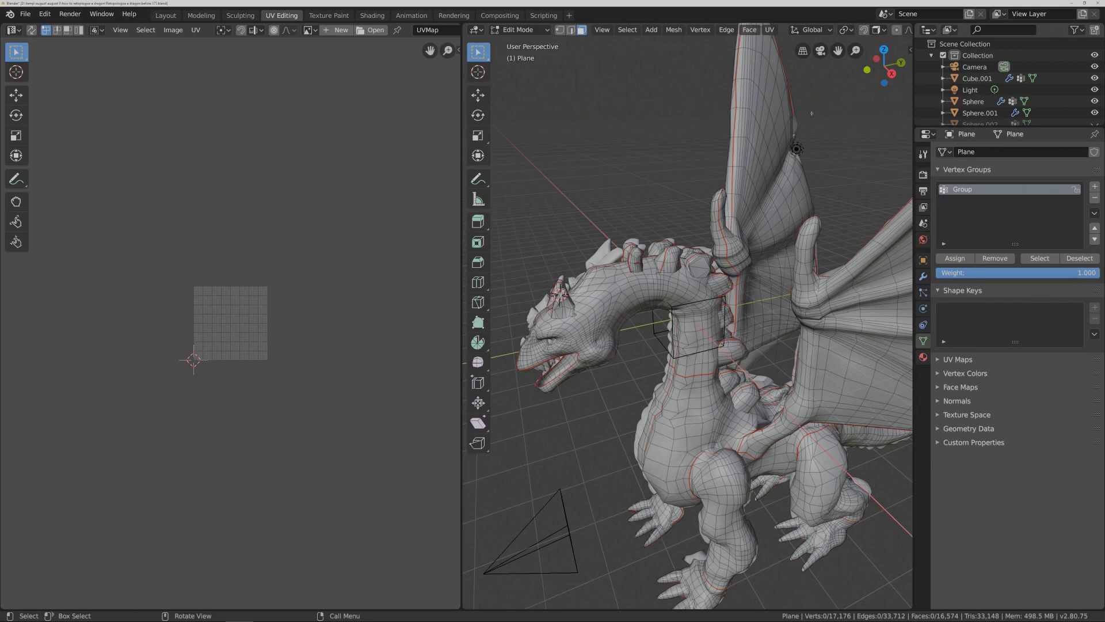
key("a")
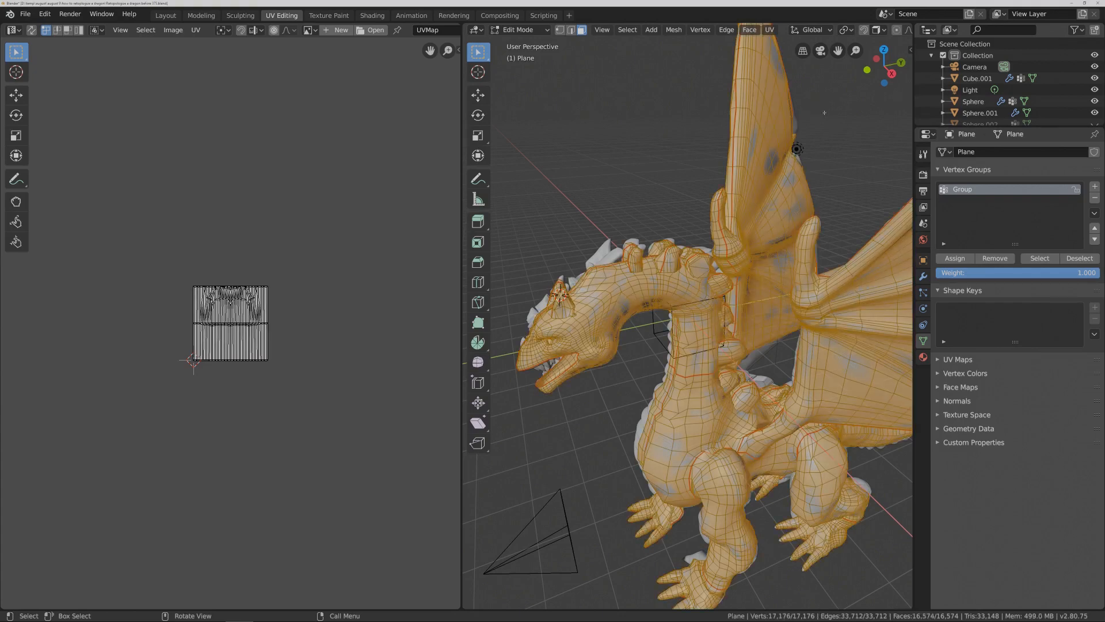
key("u")
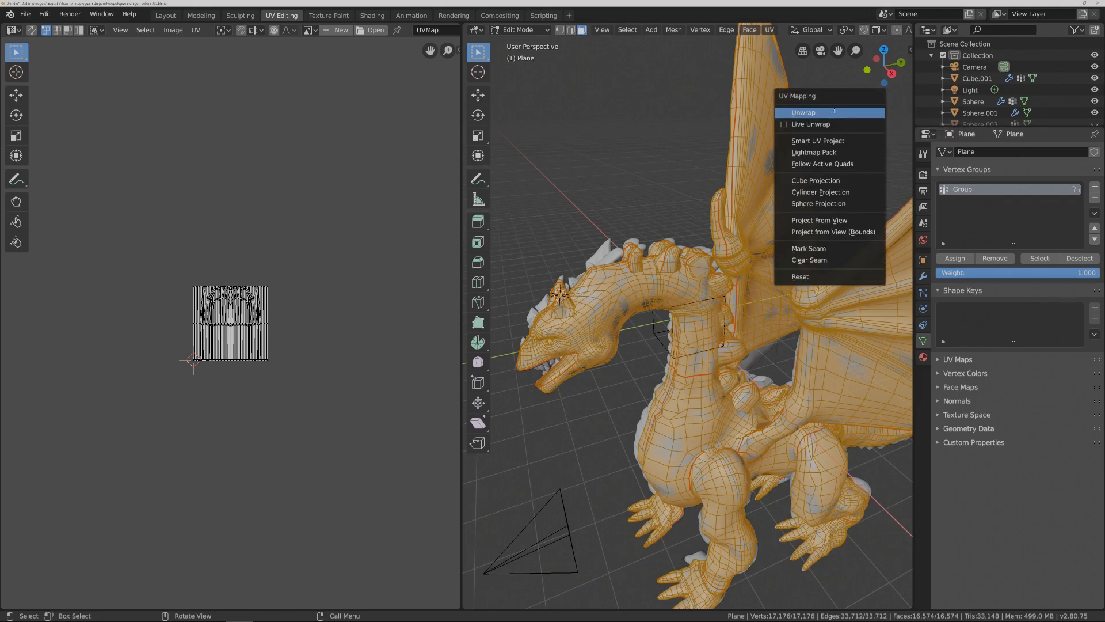
left_click(834, 112)
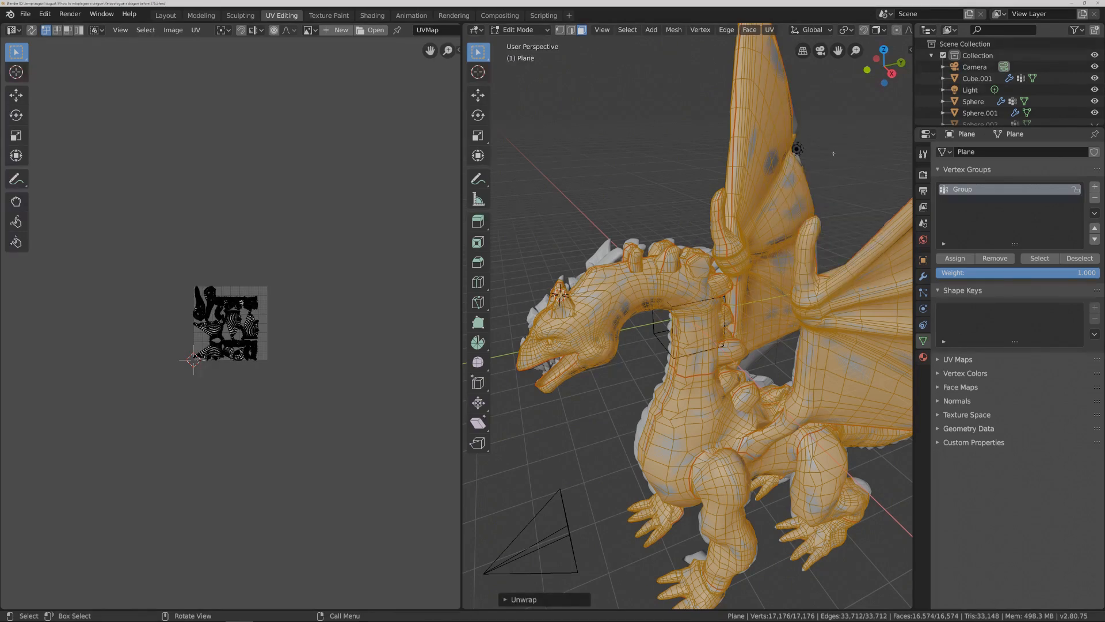
- Select all UV islands of the dragon and apply Minimize Stretch to them
scroll(340, 326, "up", 5)
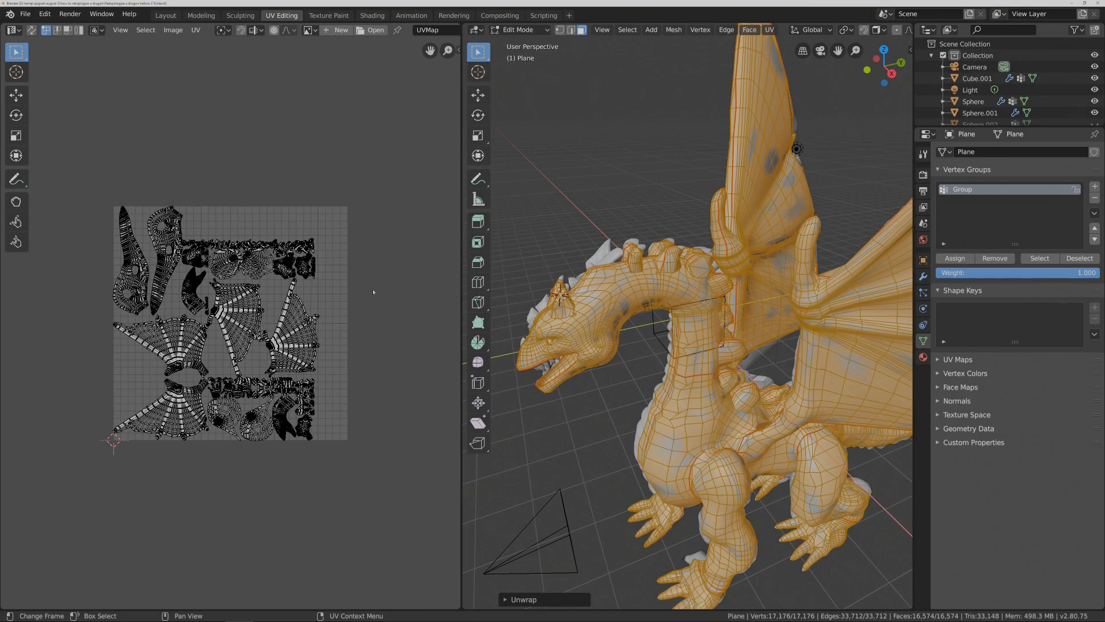
scroll(373, 291, "up", 1)
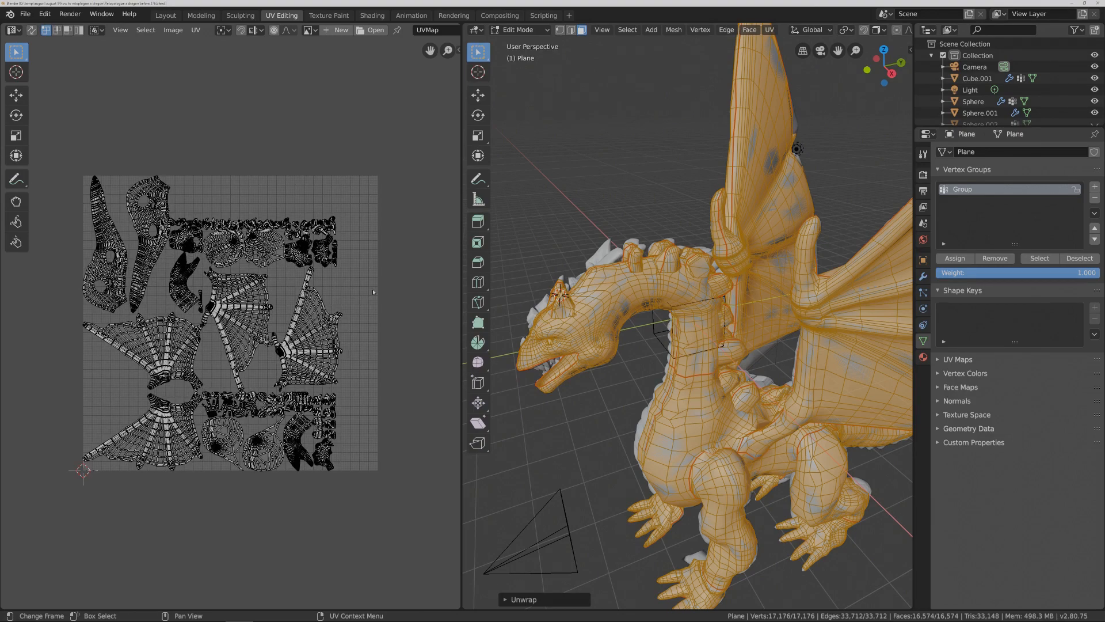
key("a")
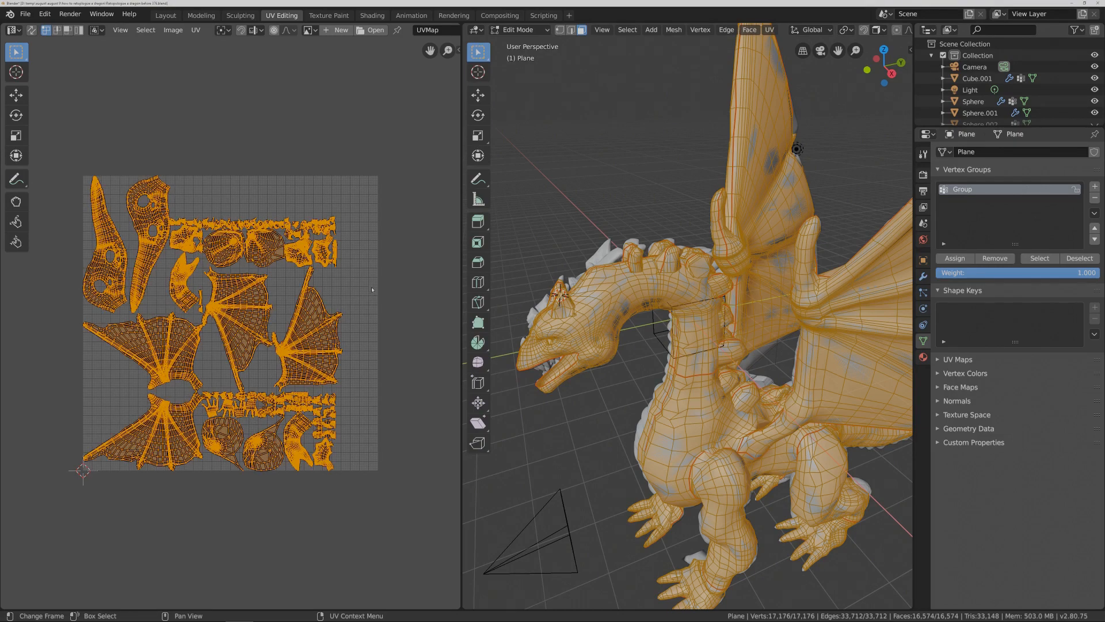
left_click(197, 31)
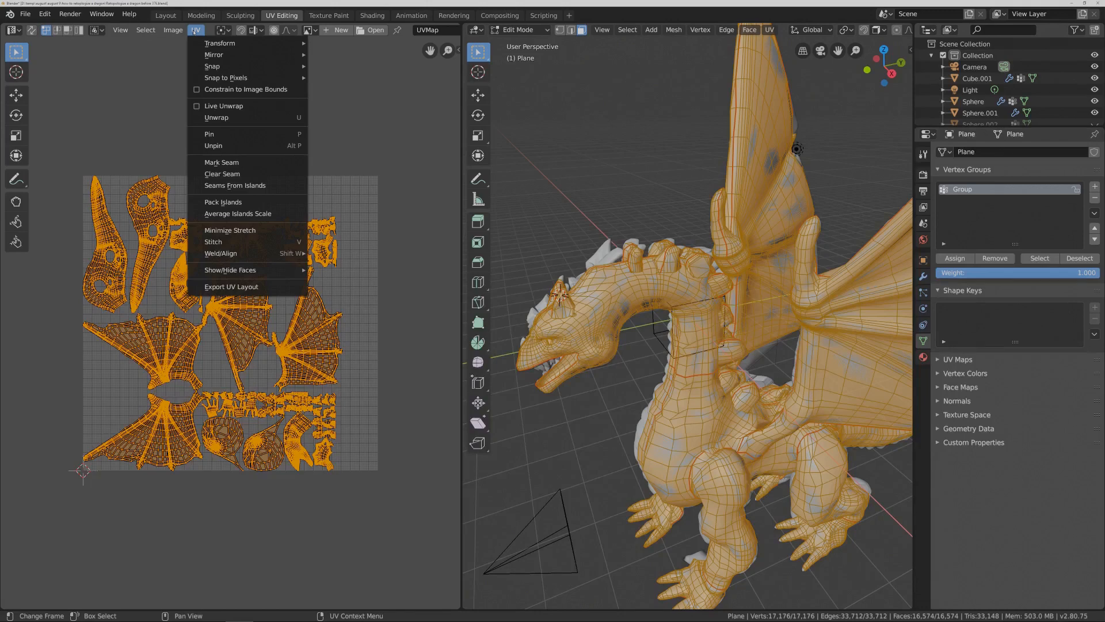
left_click(278, 231)
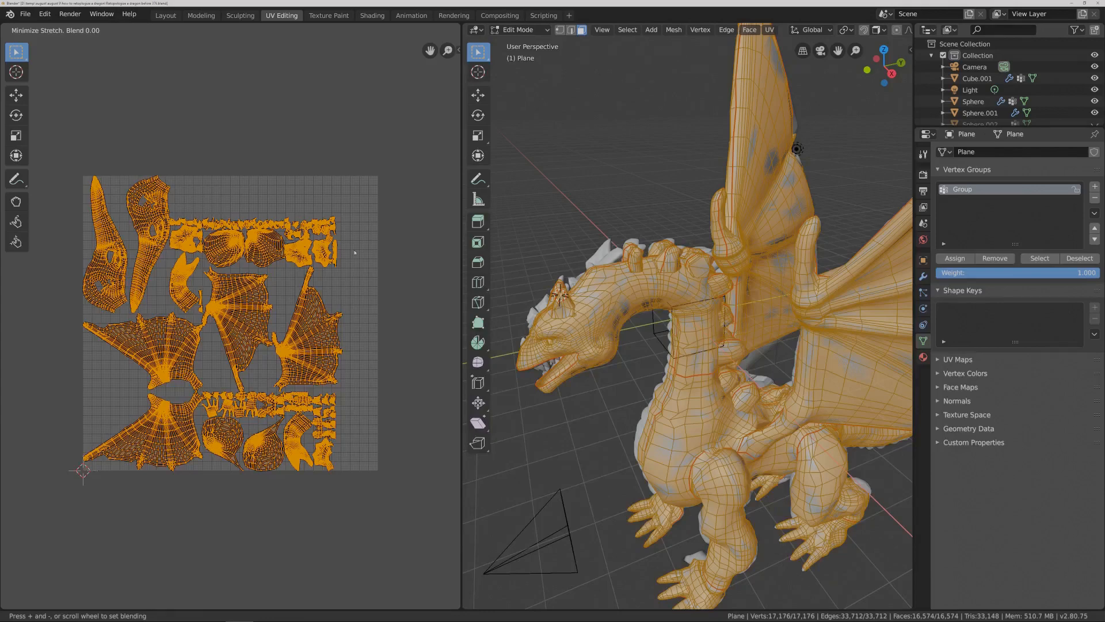
key("Return")
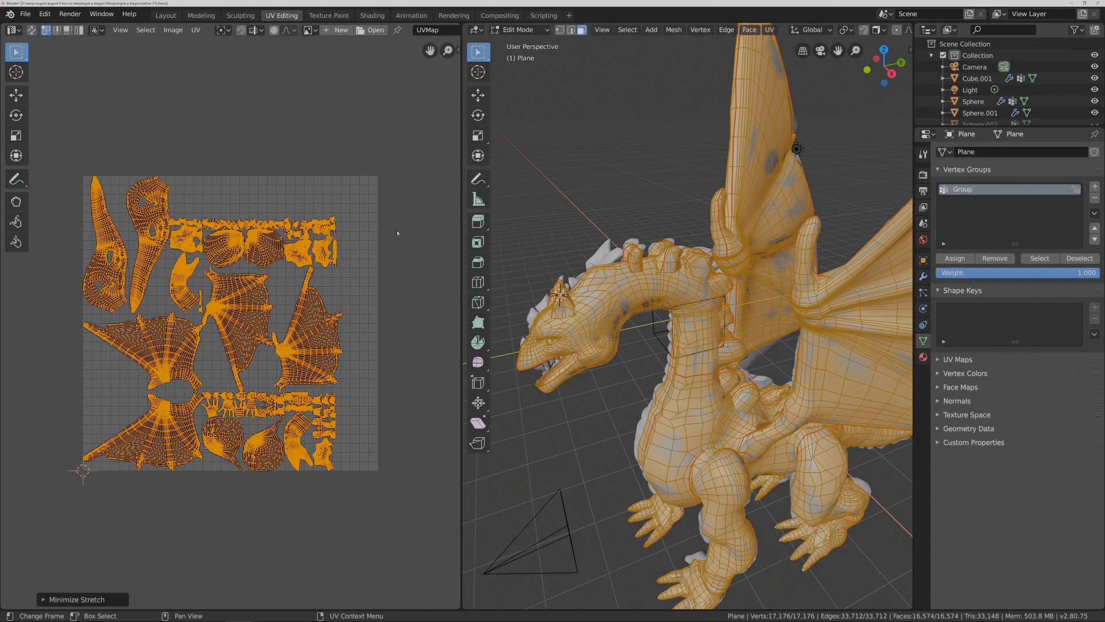
- Start a new image for the dragon's UV layout and set its width and height to 4096 px
key("ctrl+alt+s")
left_click(173, 31)
left_click(178, 31)
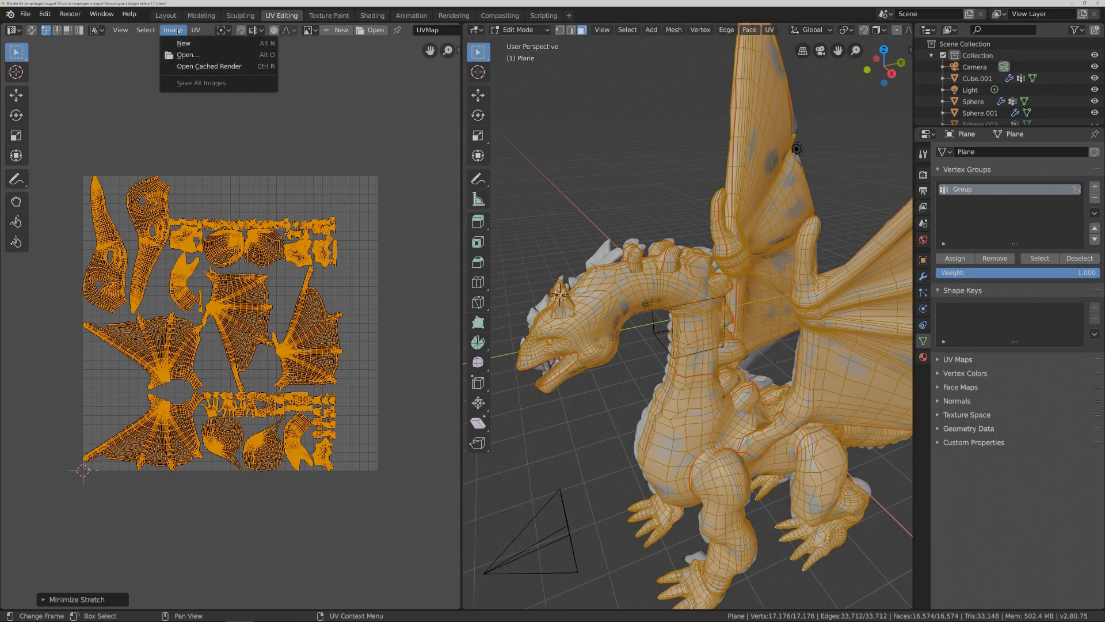
left_click(203, 45)
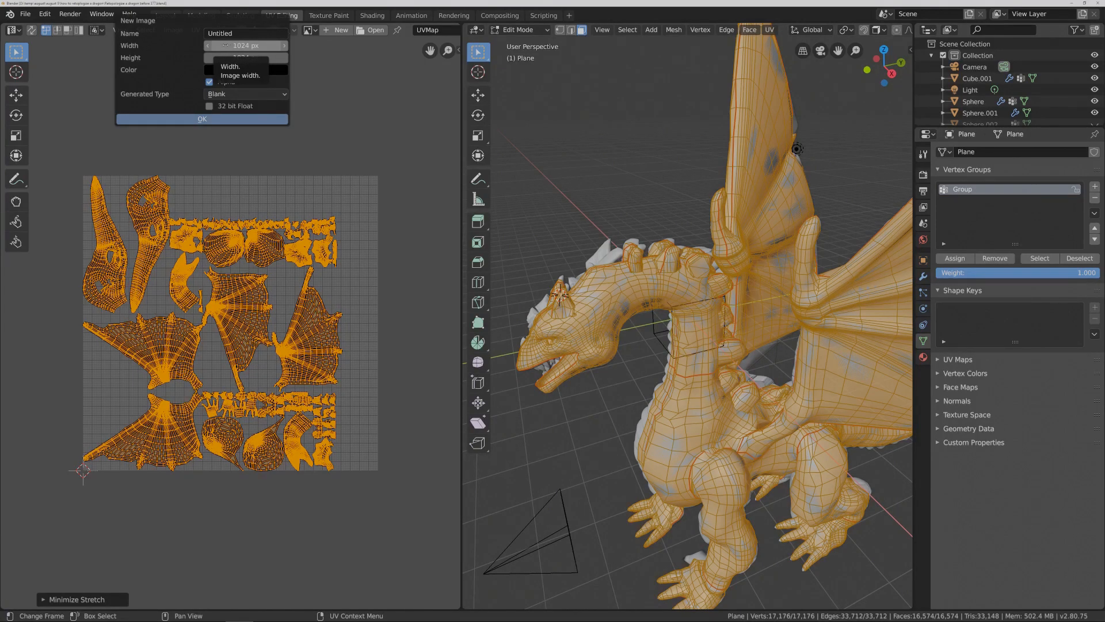
left_click(224, 45)
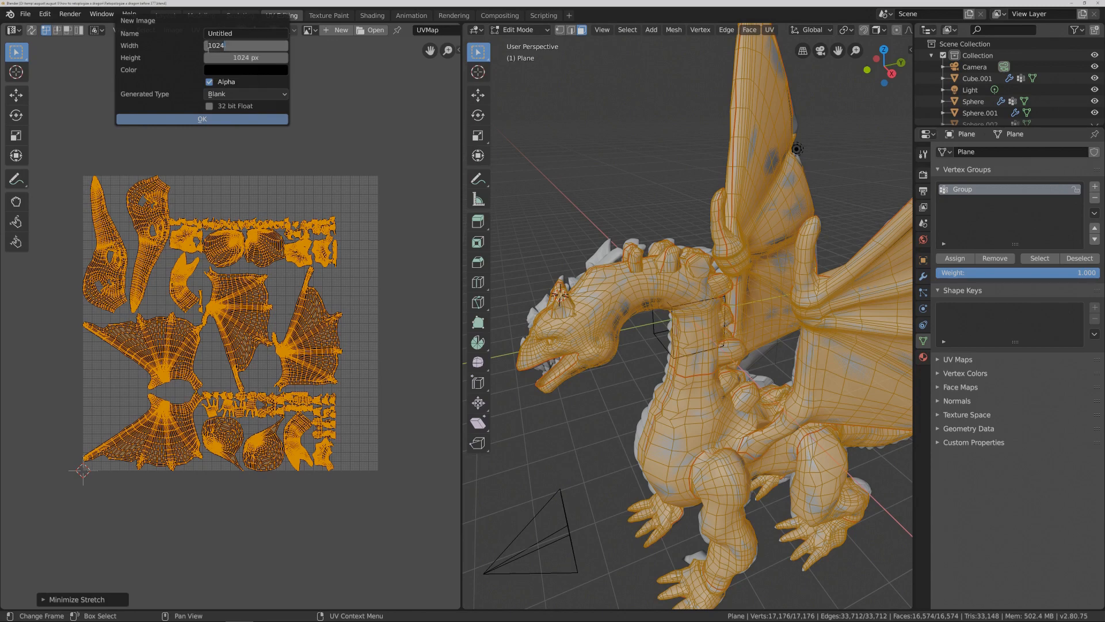
left_click(208, 46)
type("4*")
key("Return")
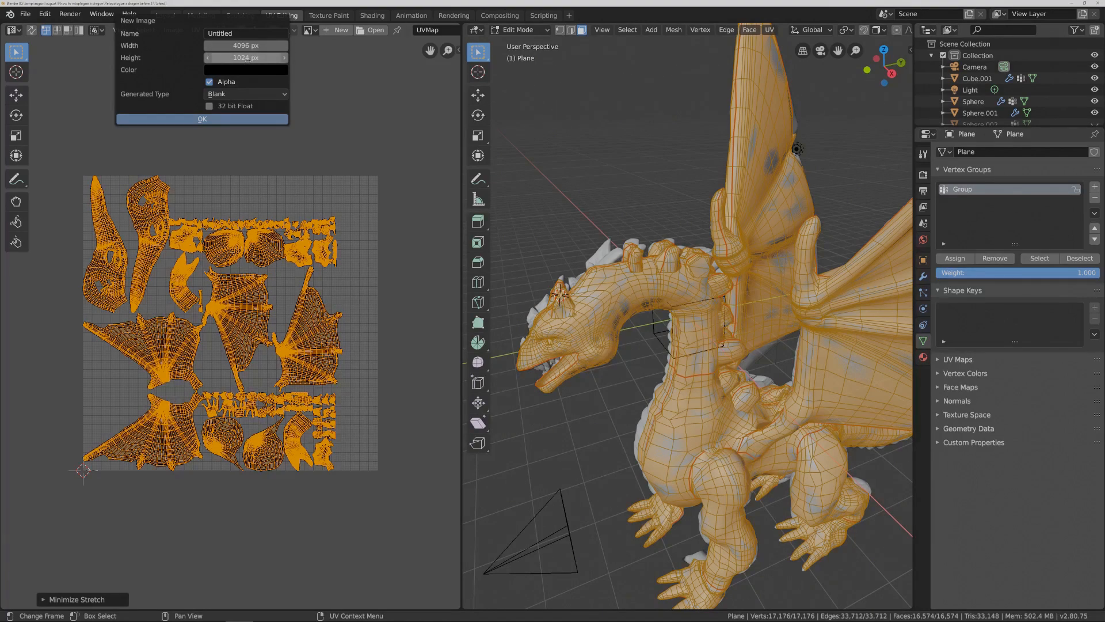
left_click(229, 58)
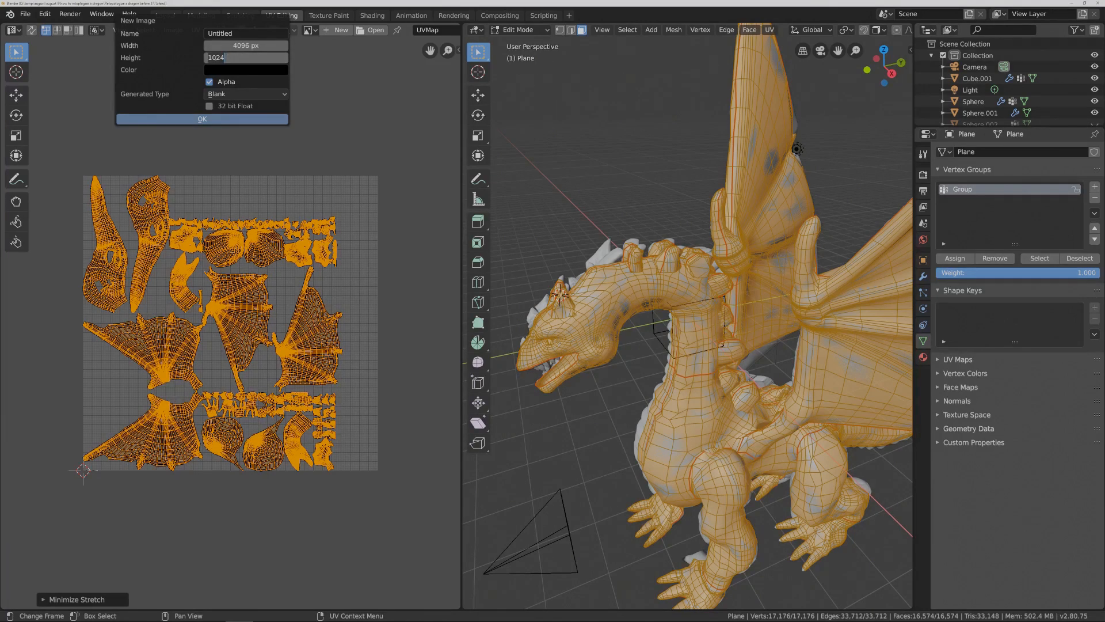
key("Home")
type("4*")
key("Return")
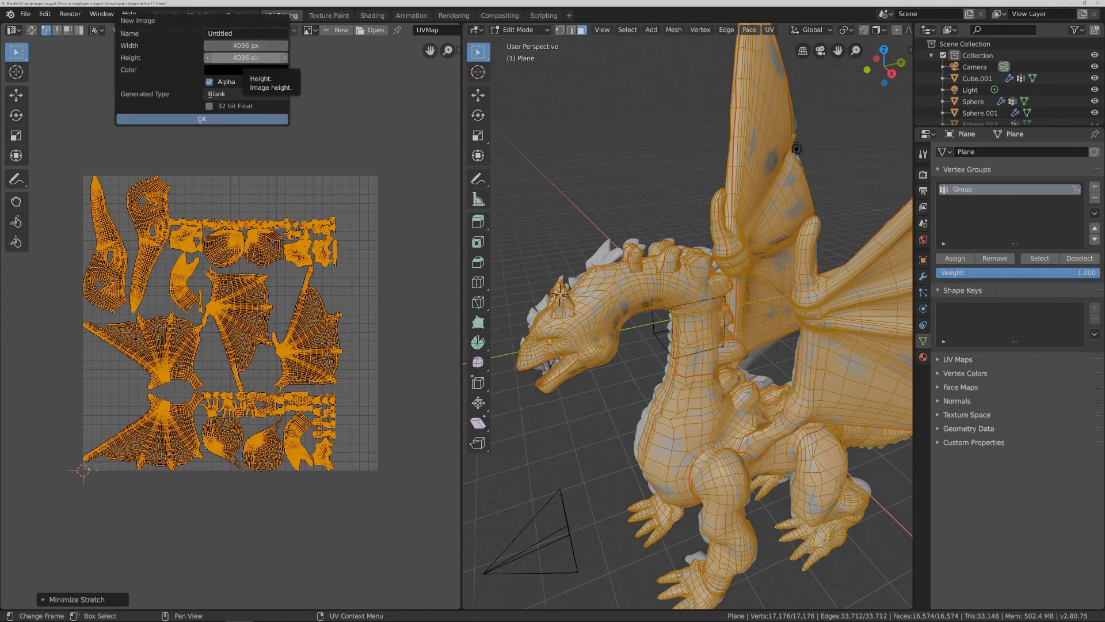
- Name the new image "Normal map" and create it with the blank generated type
left_click(237, 35)
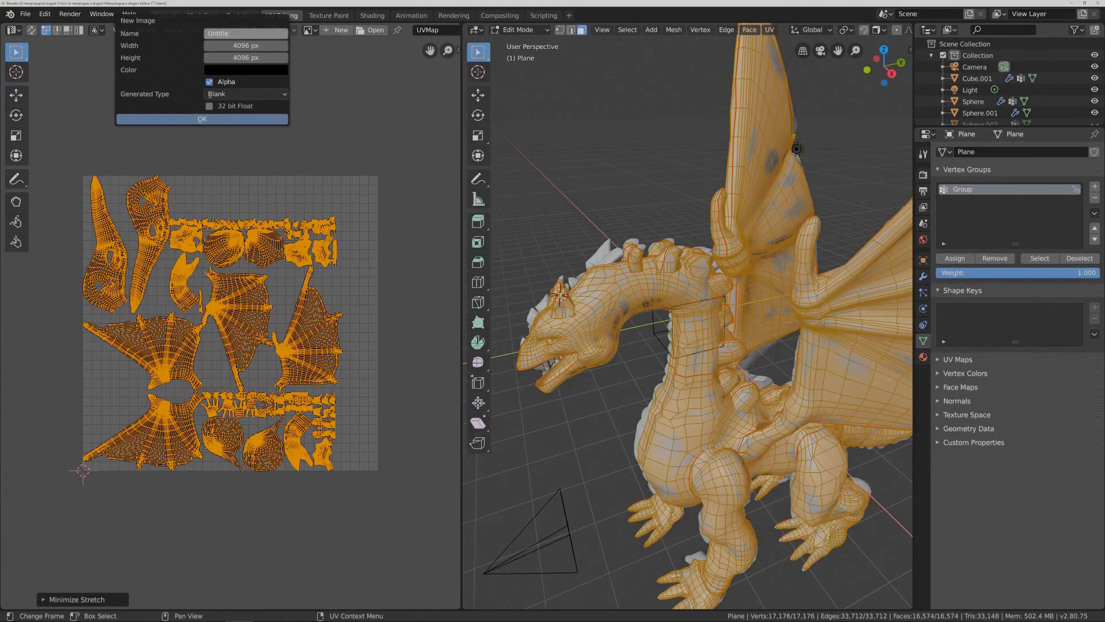
key("BackSpace")
key("BackSpace")
type("Normal ma")
left_click(249, 118)
scroll(271, 141, "down", 10)
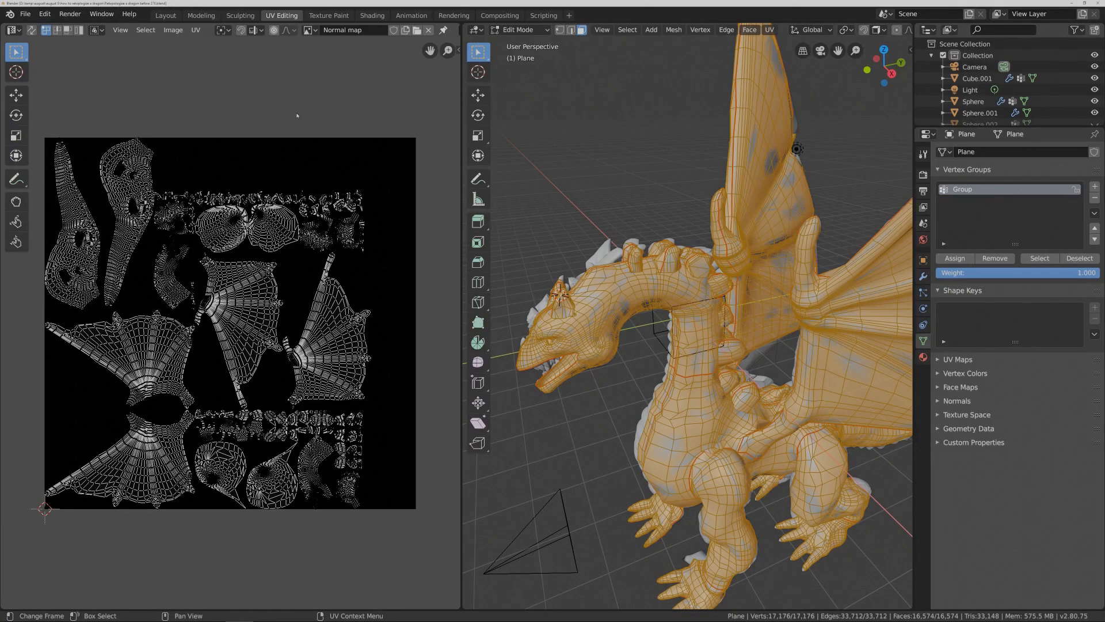
- Start saving the Normal map image as a file and browse to the folder D:\temp\august
left_click(179, 29)
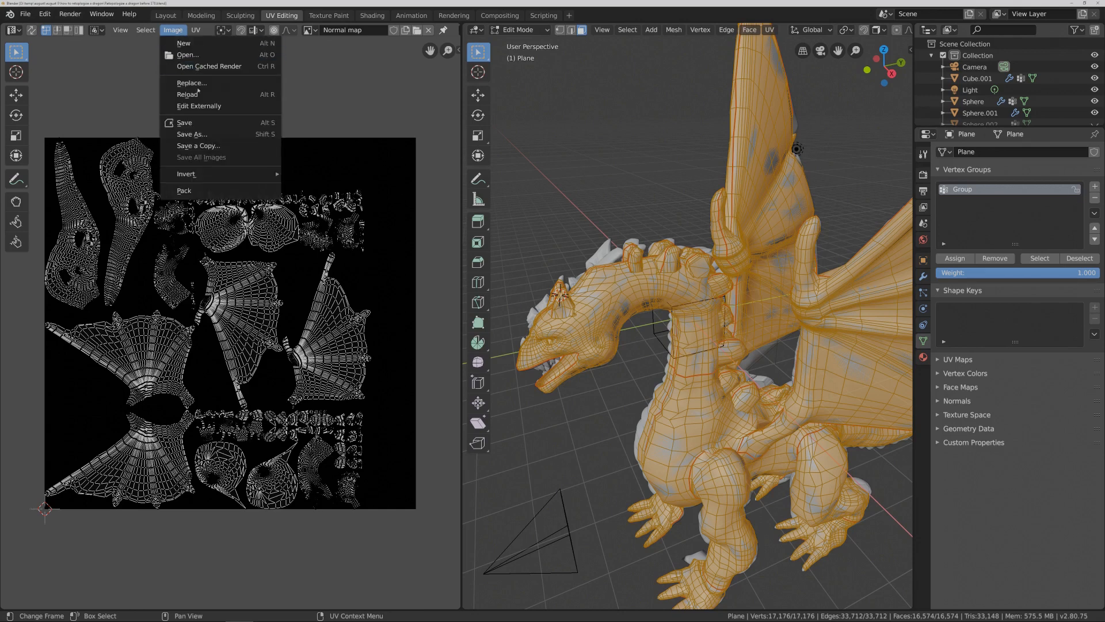
left_click(224, 134)
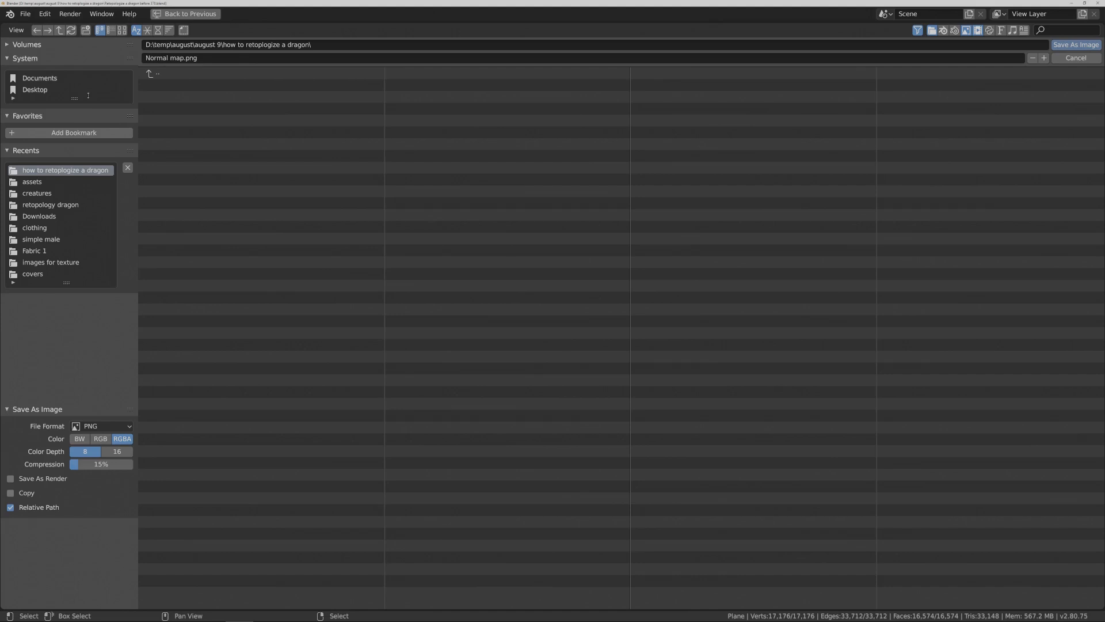
left_click(26, 44)
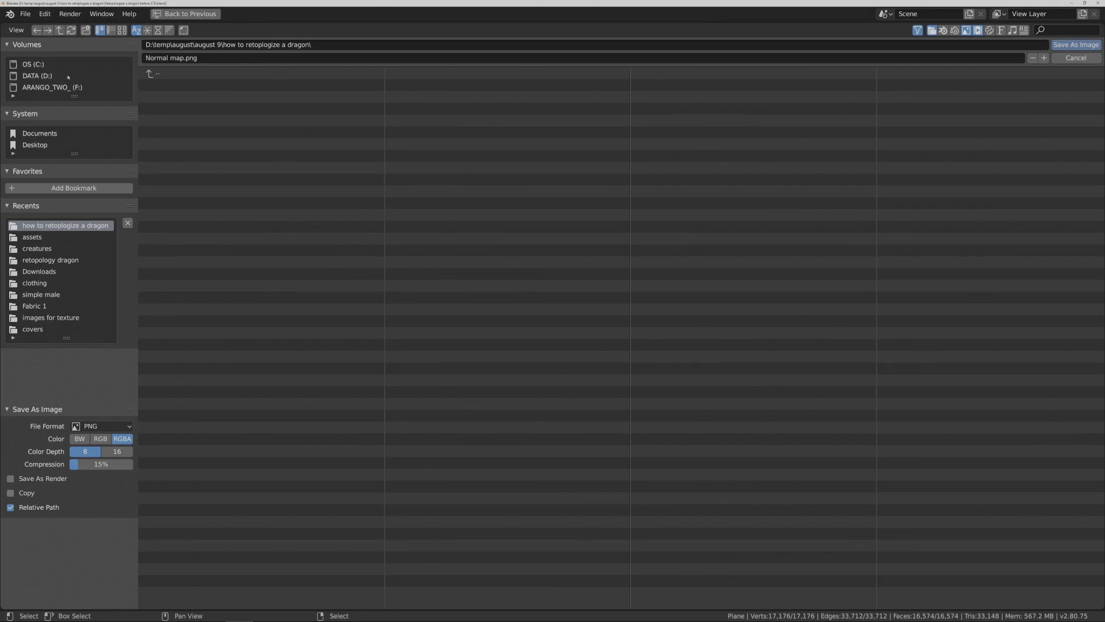
left_click(46, 75)
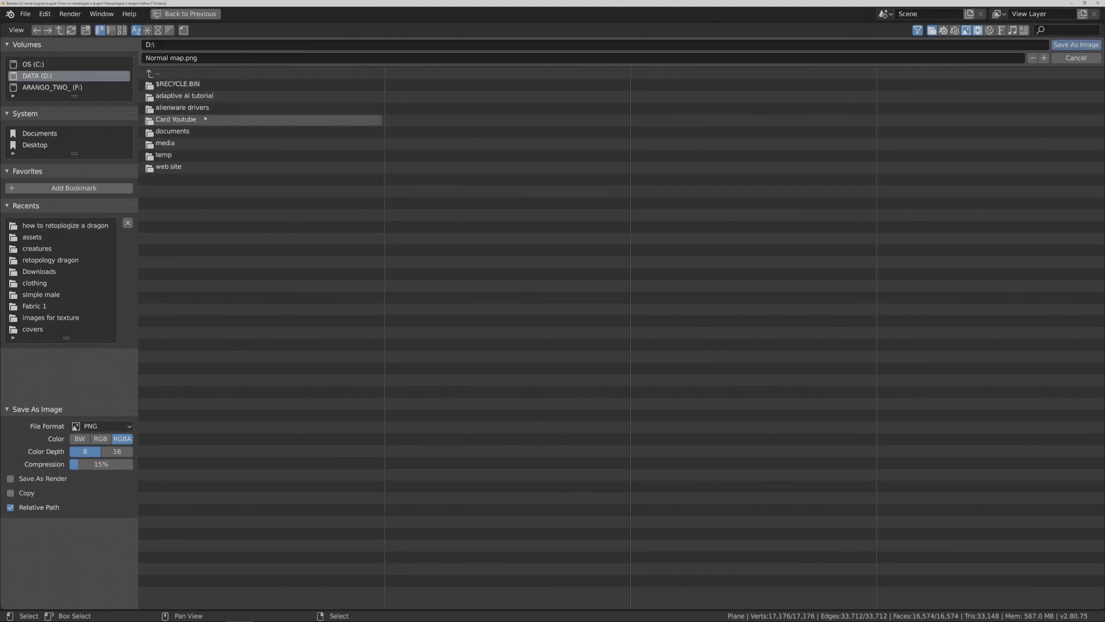
left_click(195, 157)
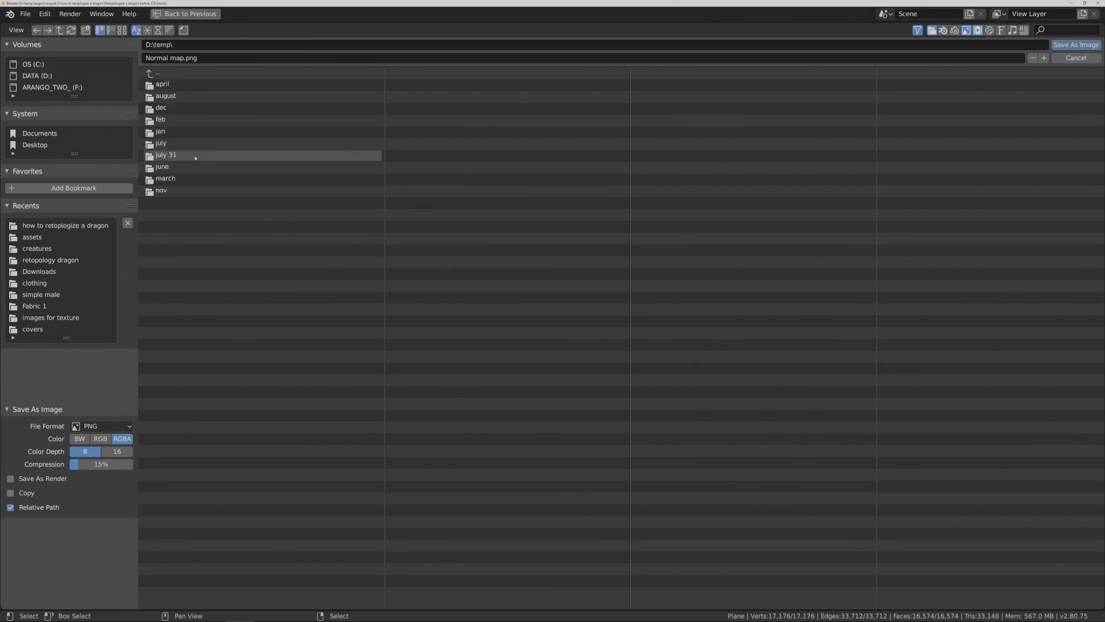
left_click(203, 97)
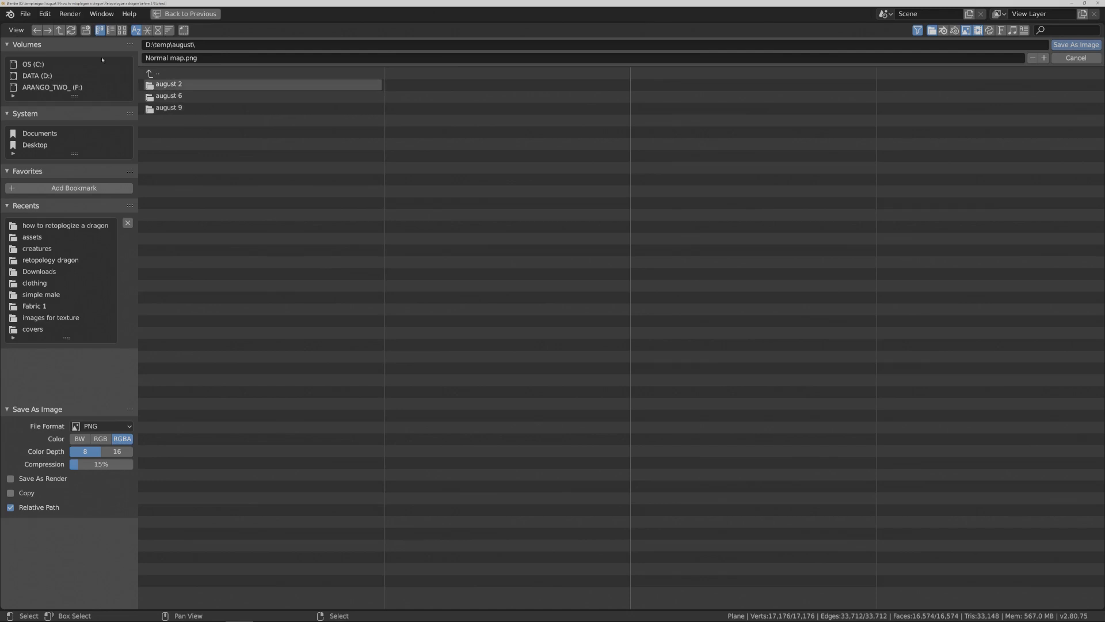
- Create a folder named "august 23" inside the august folder and open it
left_click(85, 31)
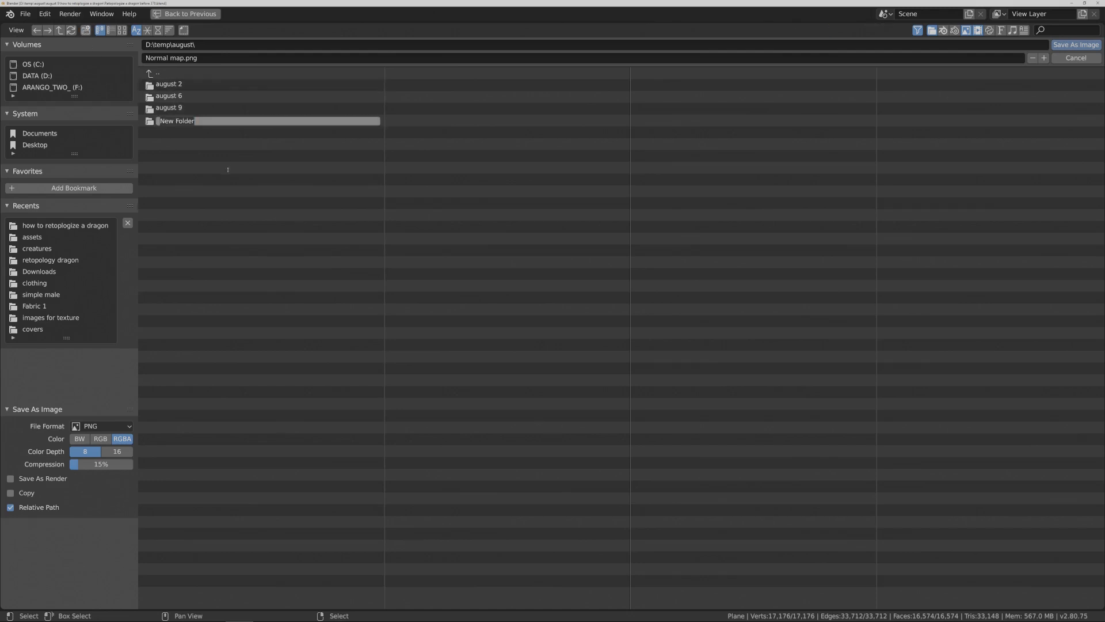
type("august 23")
key("Return")
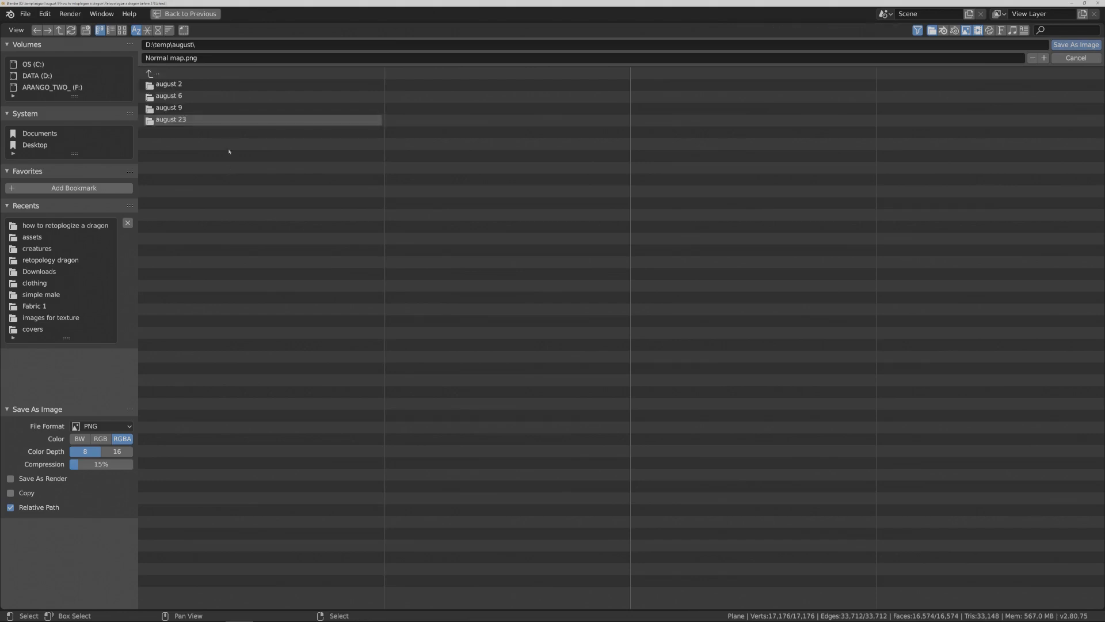
left_click(231, 122)
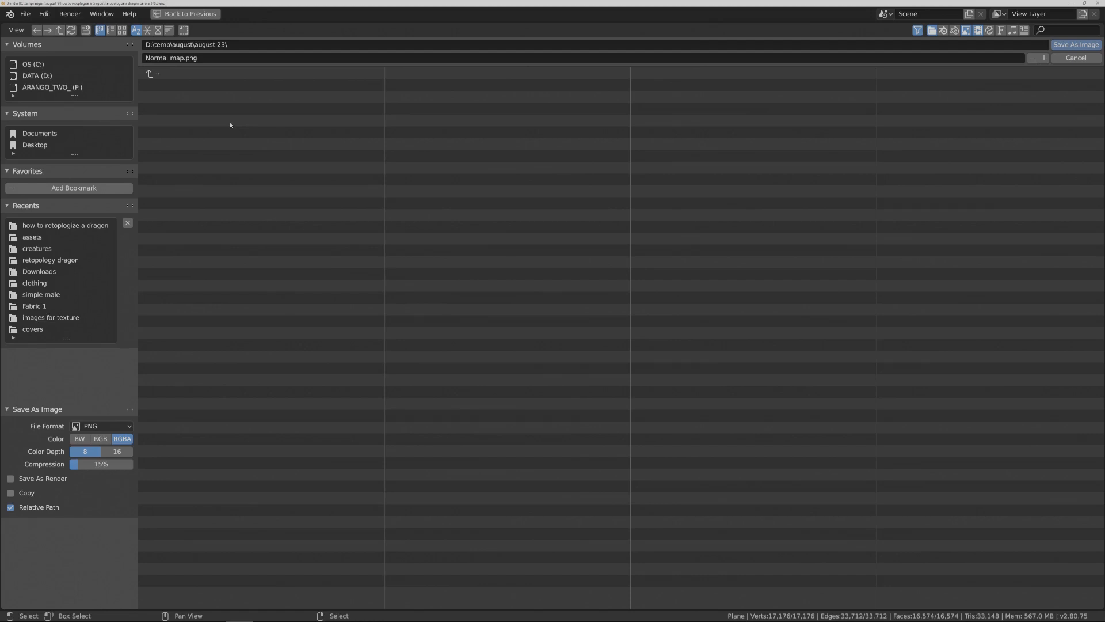
- Create a "maps" folder inside august 23 and save the image there as Normal map.png
left_click(86, 30)
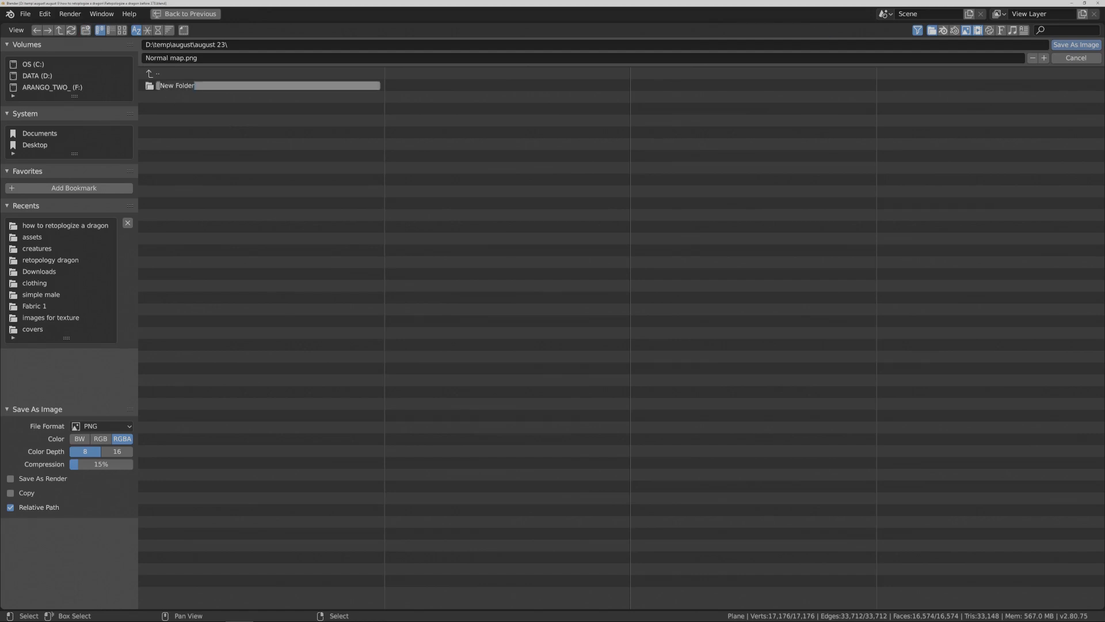
type("maps")
key("Return")
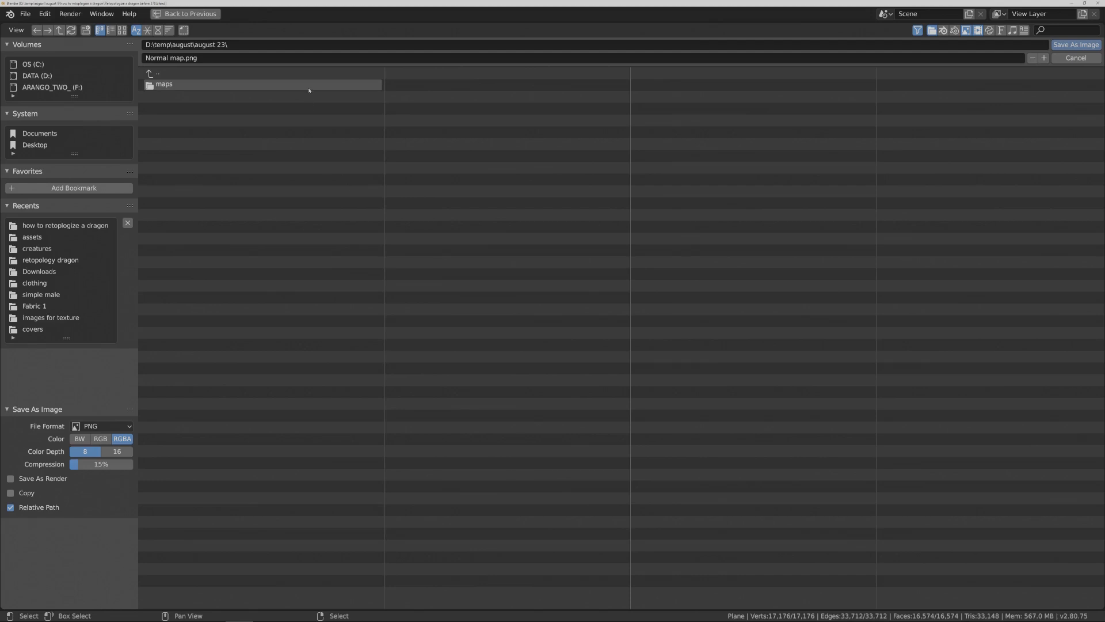
left_click(309, 85)
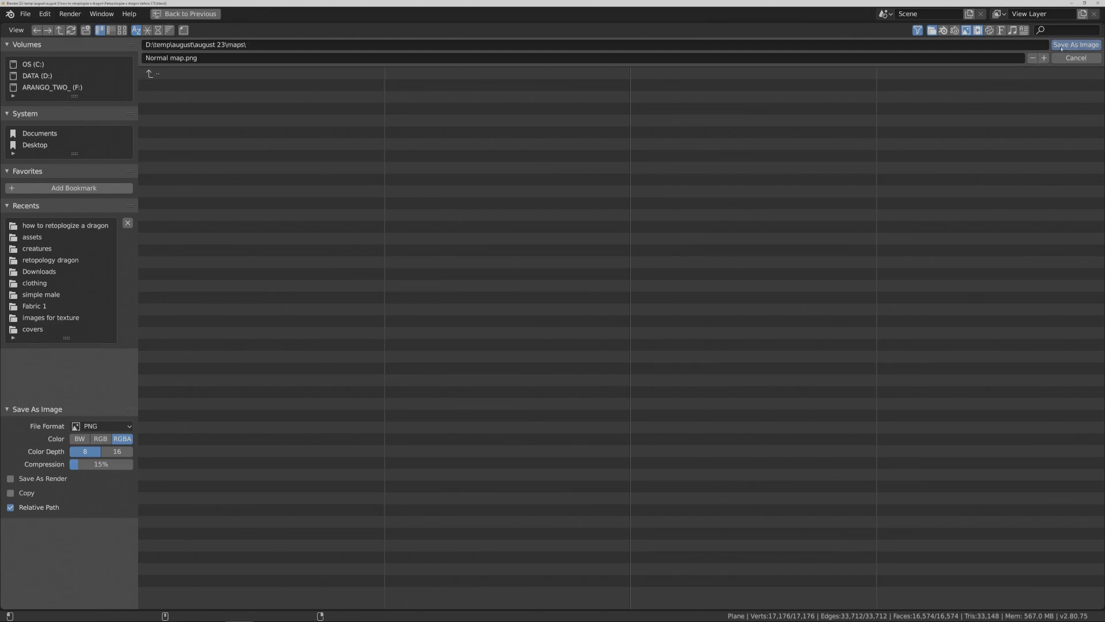
key("Return")
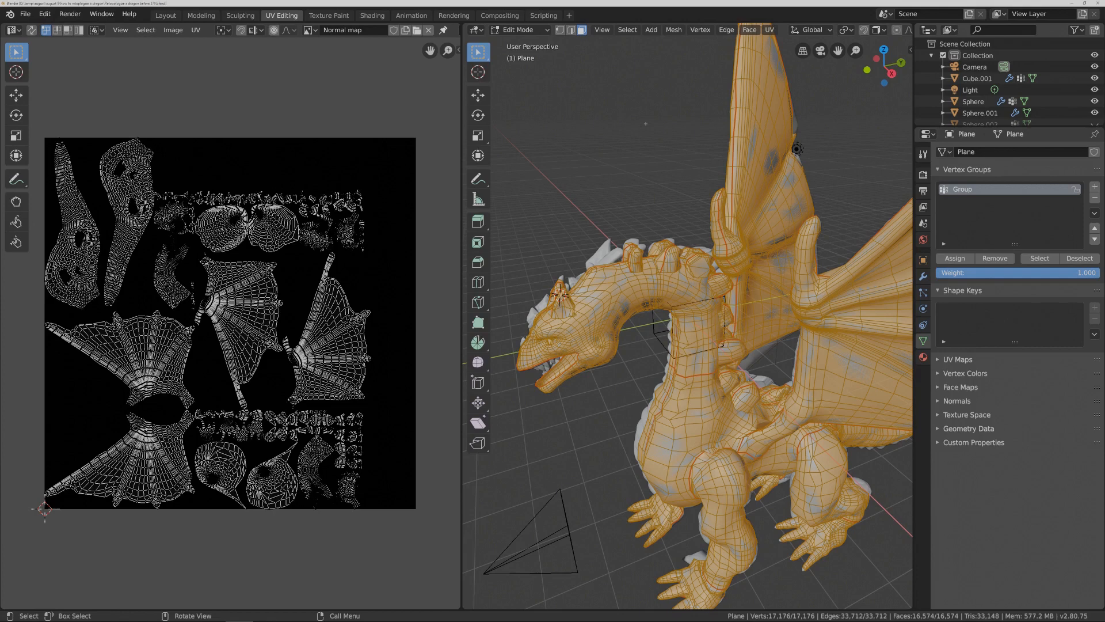
- Deselect the dragon's faces, give the mesh a new material in the Shading workspace and save the file
key("alt+a")
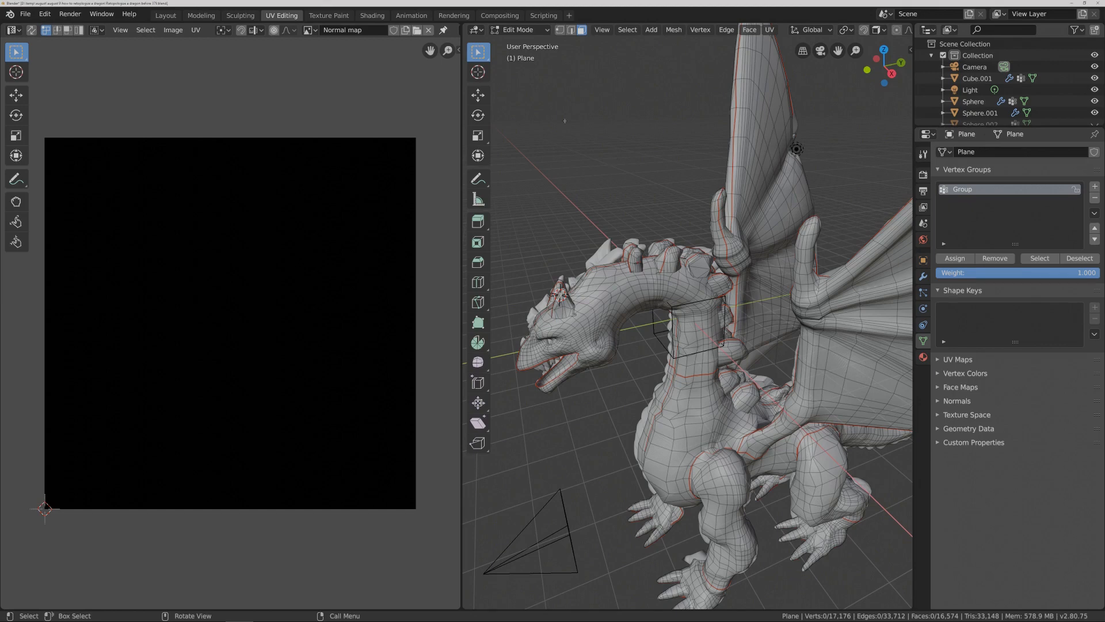
left_click(373, 15)
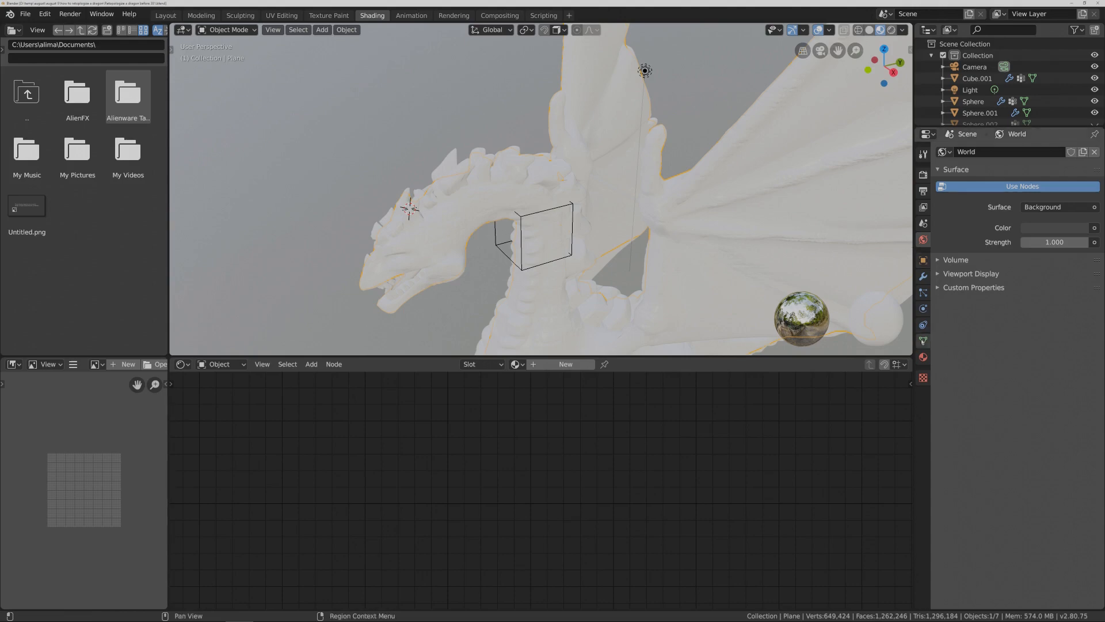
left_click(925, 357)
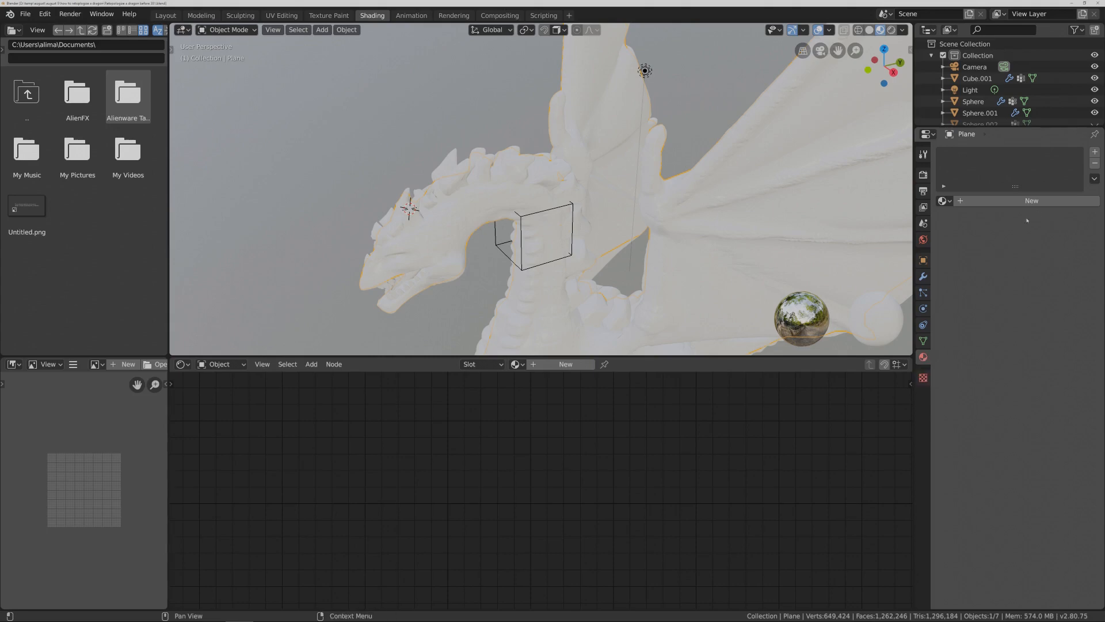
left_click(1047, 201)
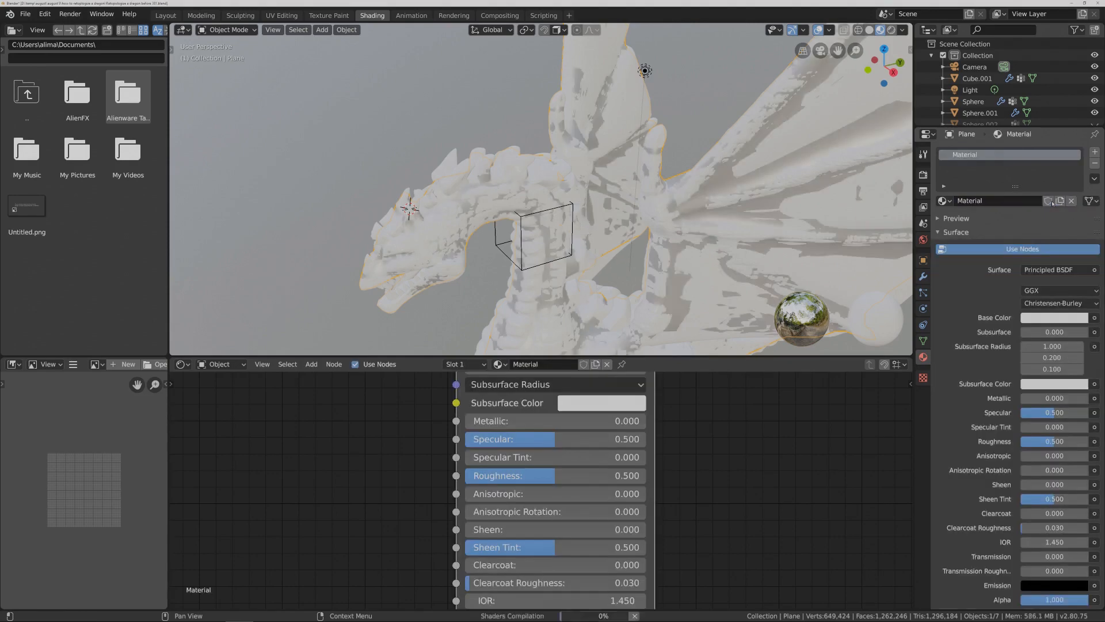
scroll(771, 416, "down", 6)
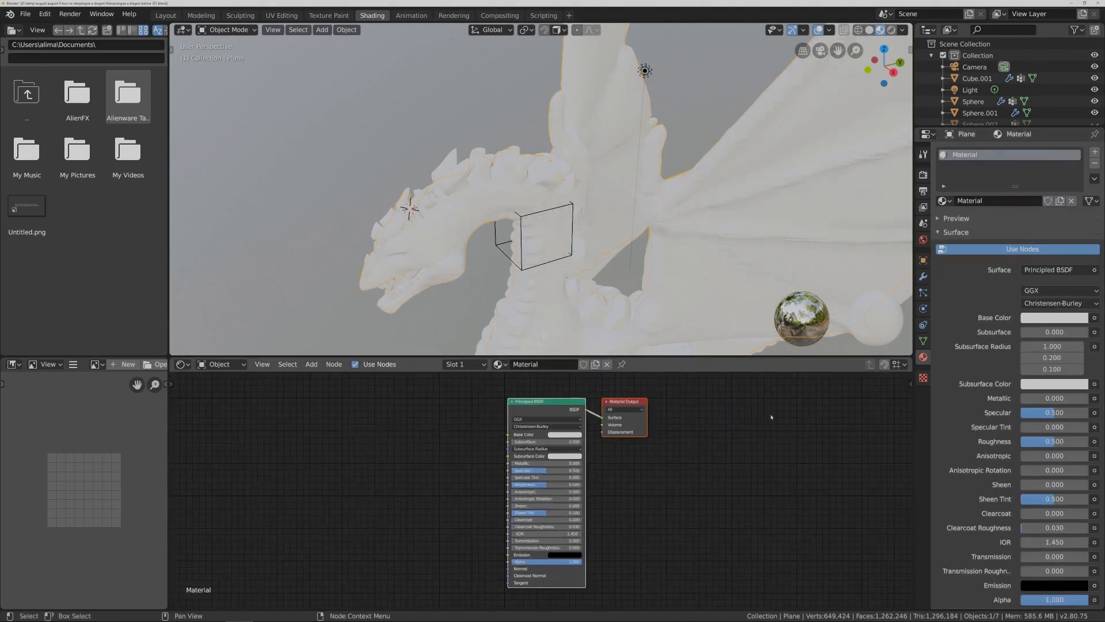
key("ctrl+s")
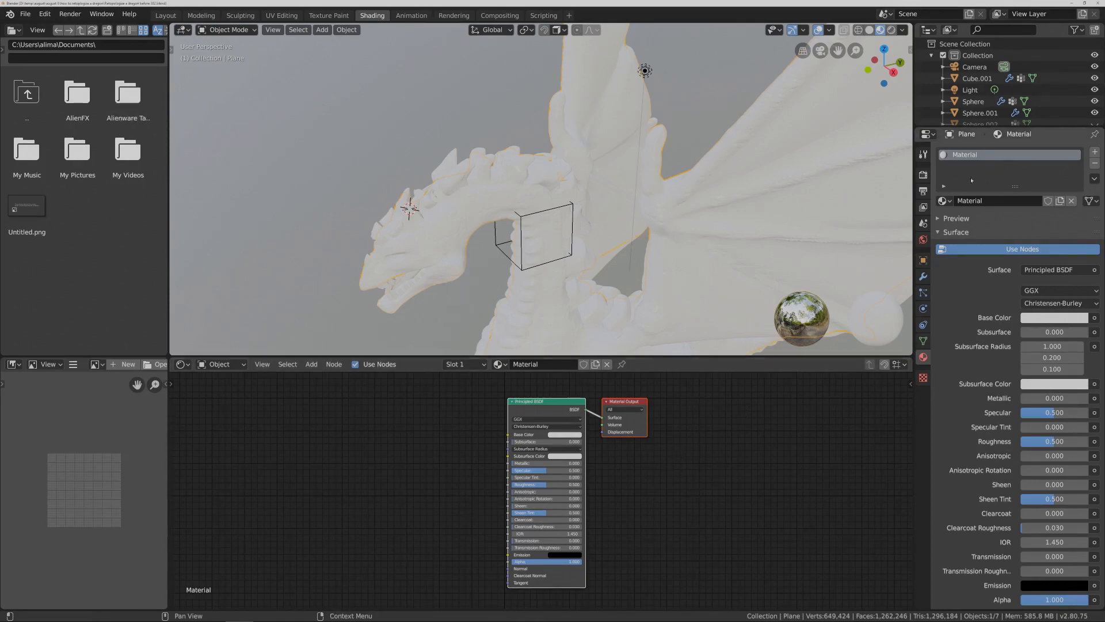
- Enlarge the outliner and rename the Plane object in the low poly mesh collection as "retopology mesh"
left_click_drag(1027, 127, 1032, 250)
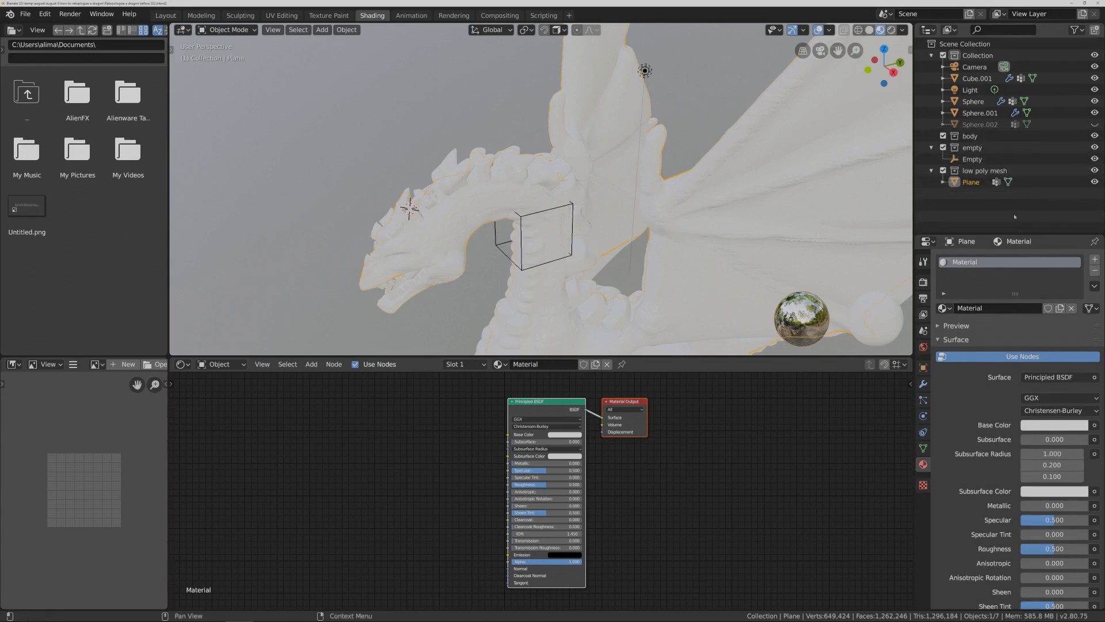
double_click(975, 183)
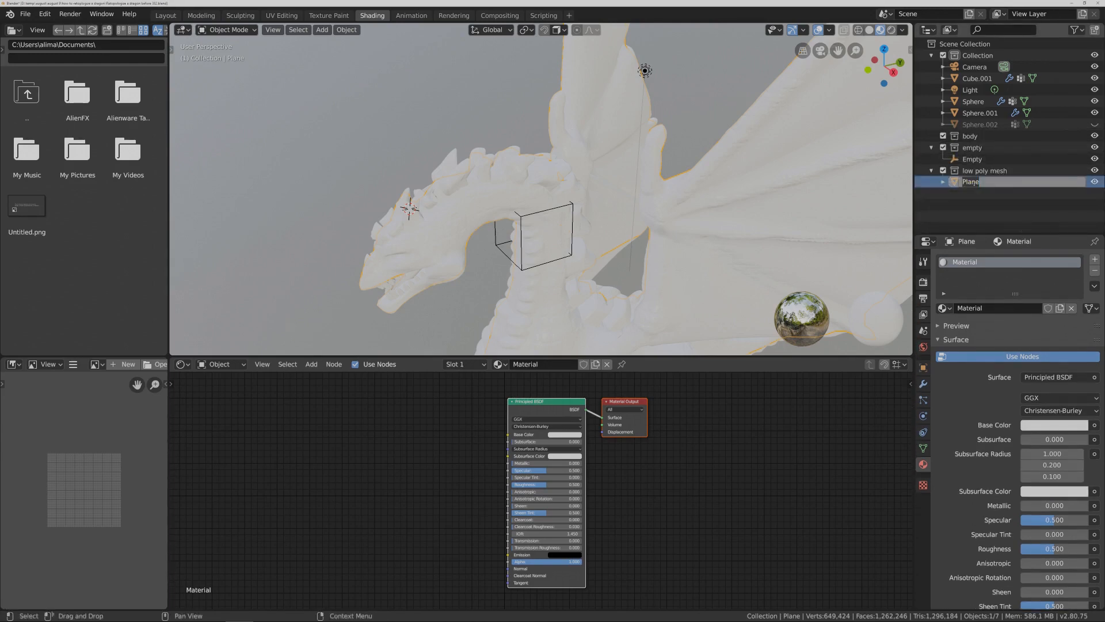
key("BackSpace")
type("retcpology mesh")
key("Return")
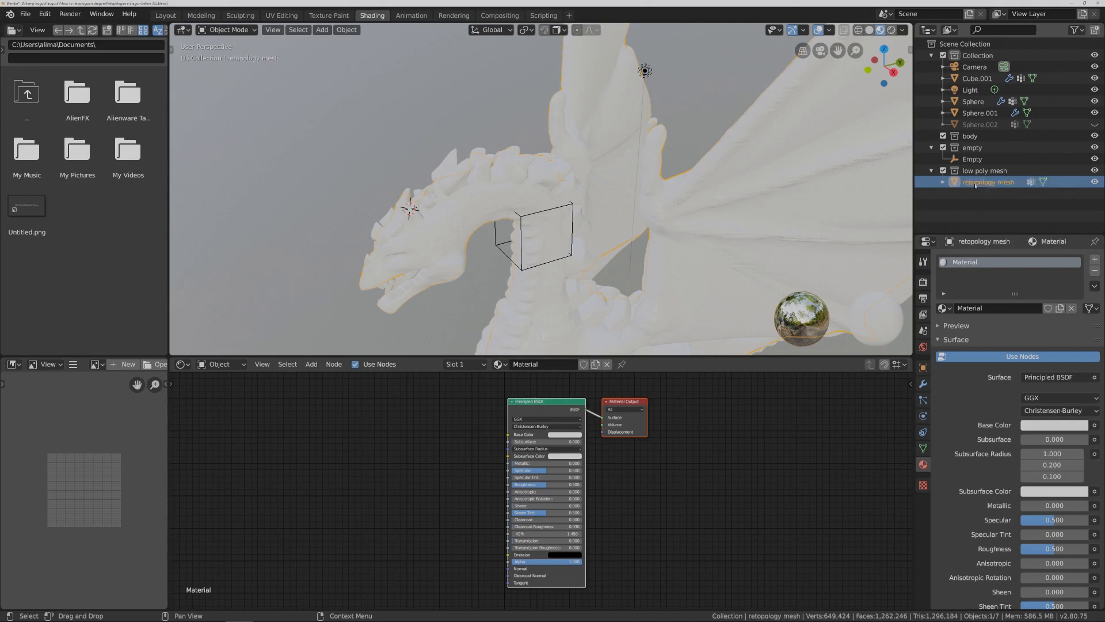
- Rename the Sphere object as "high poly mwah" and give it a new material
left_click(980, 102)
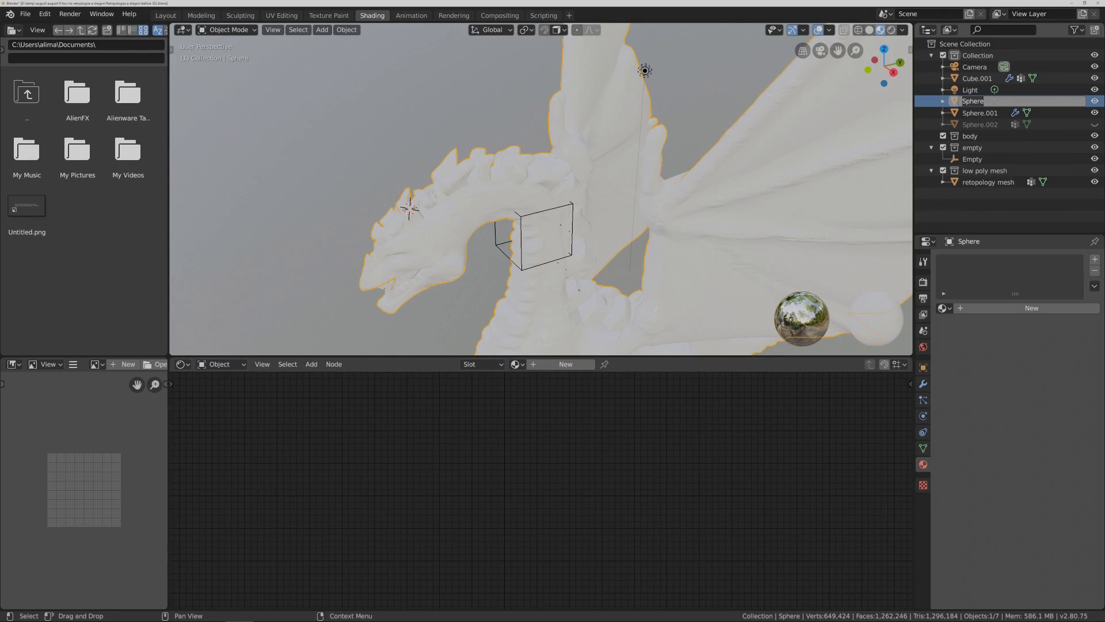
type("high")
key("Return")
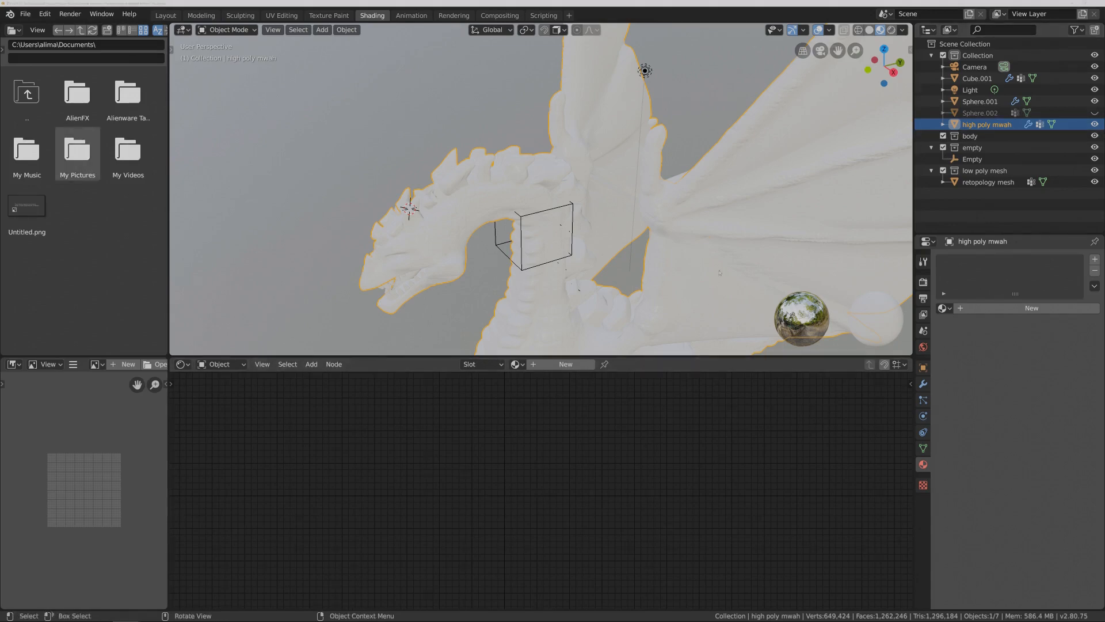
left_click(979, 172)
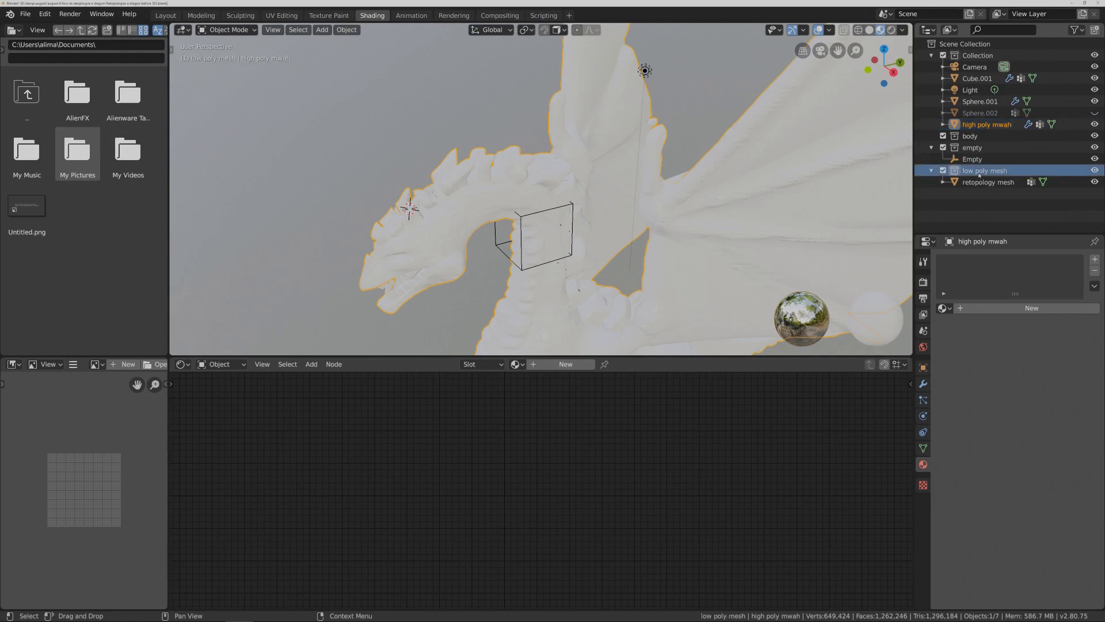
left_click(1051, 309)
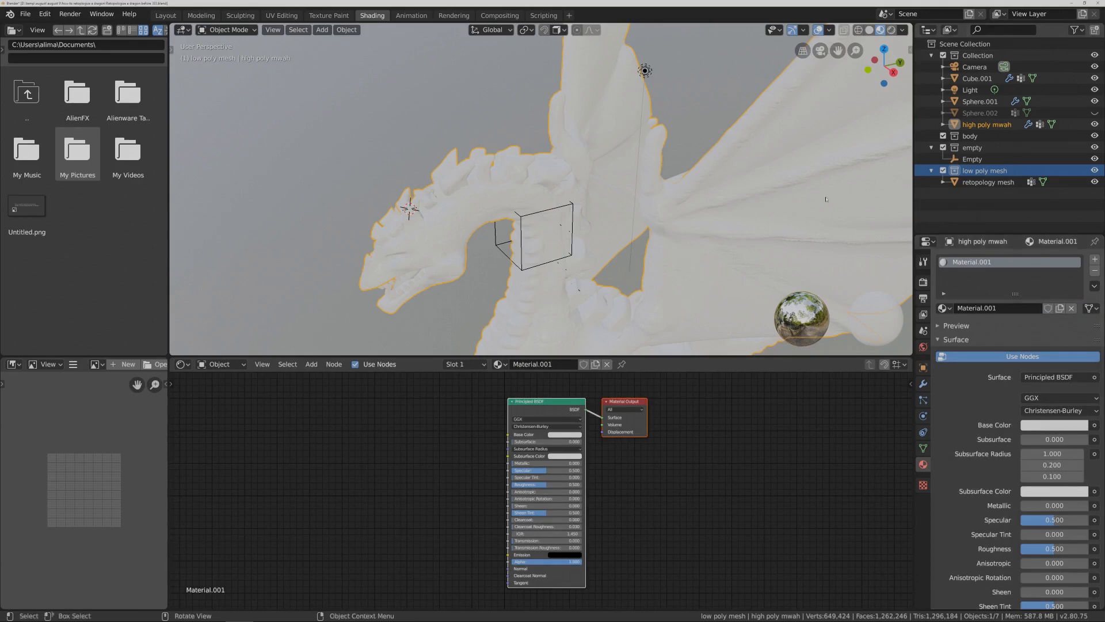
- Rename the "high poly mwah" object as "high poly mesh" and keep its outliner entry collapsed
double_click(994, 124)
key("Return")
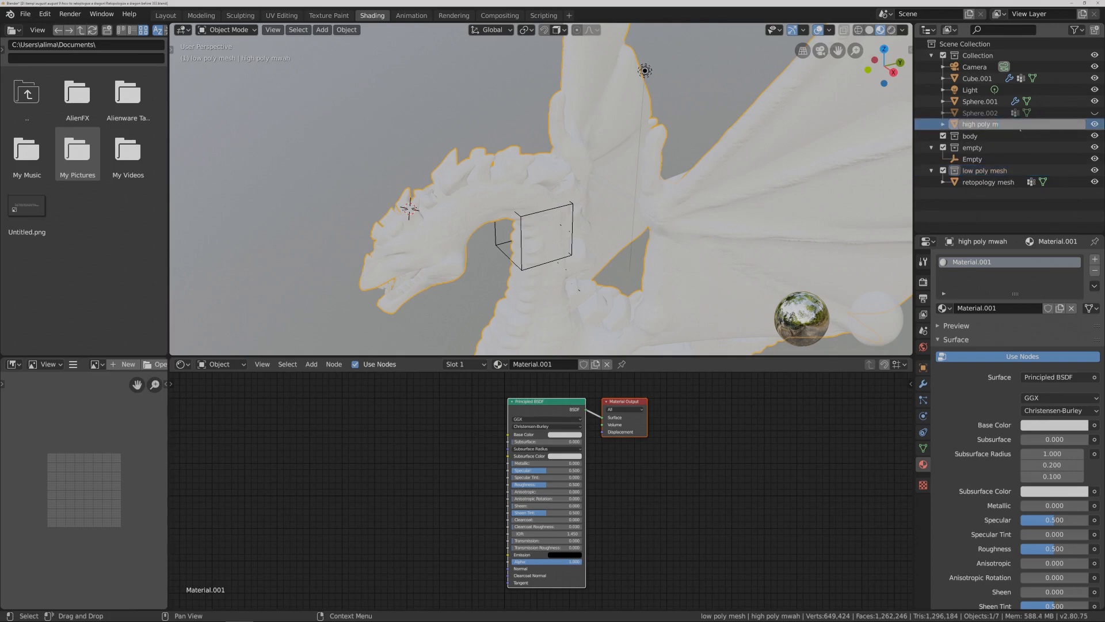
key("Return")
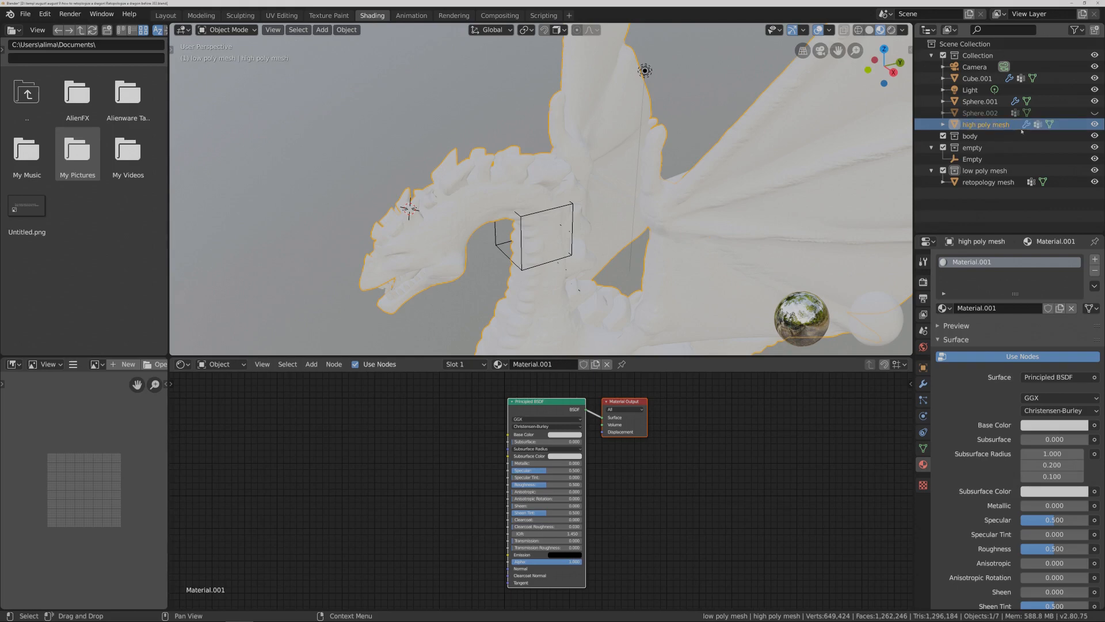
key("Return")
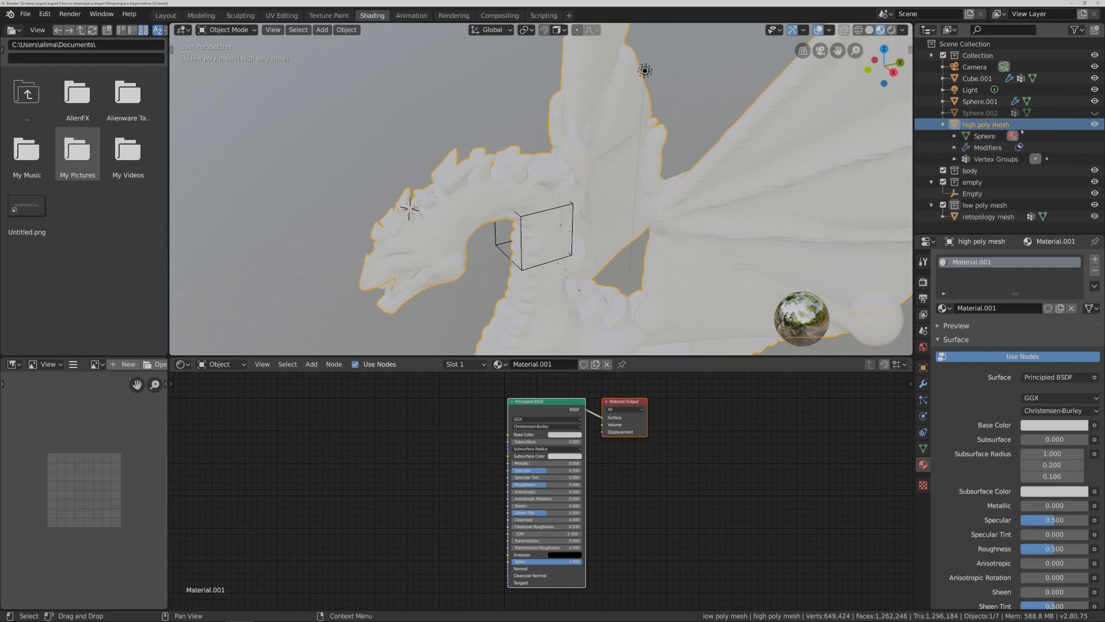
left_click(943, 125)
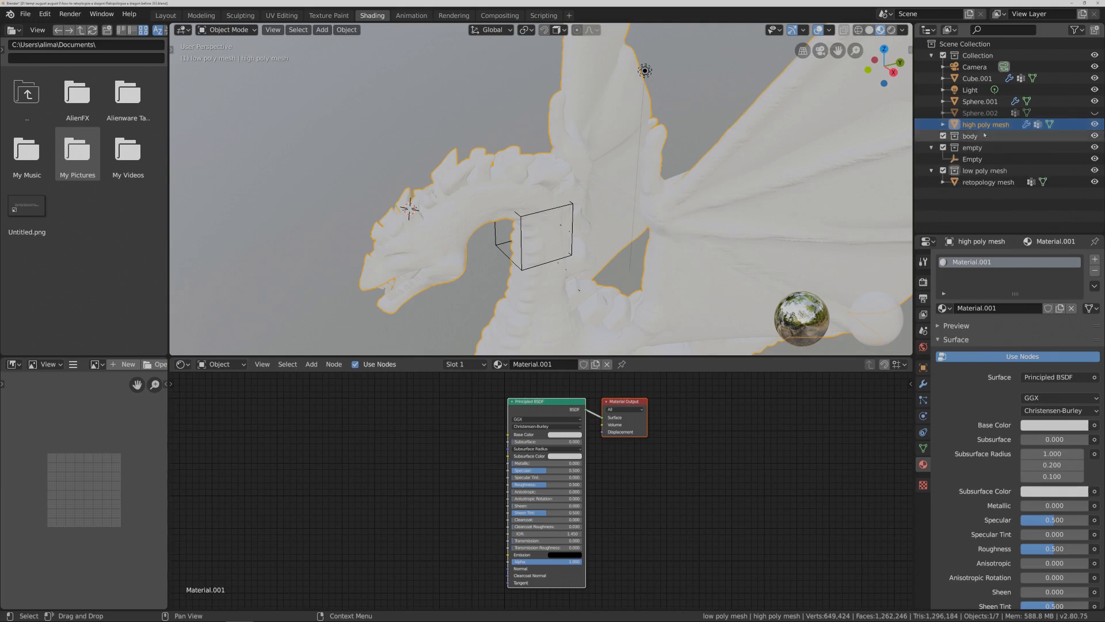
- Hide the high poly mesh and select the retopology mesh
left_click(1008, 172)
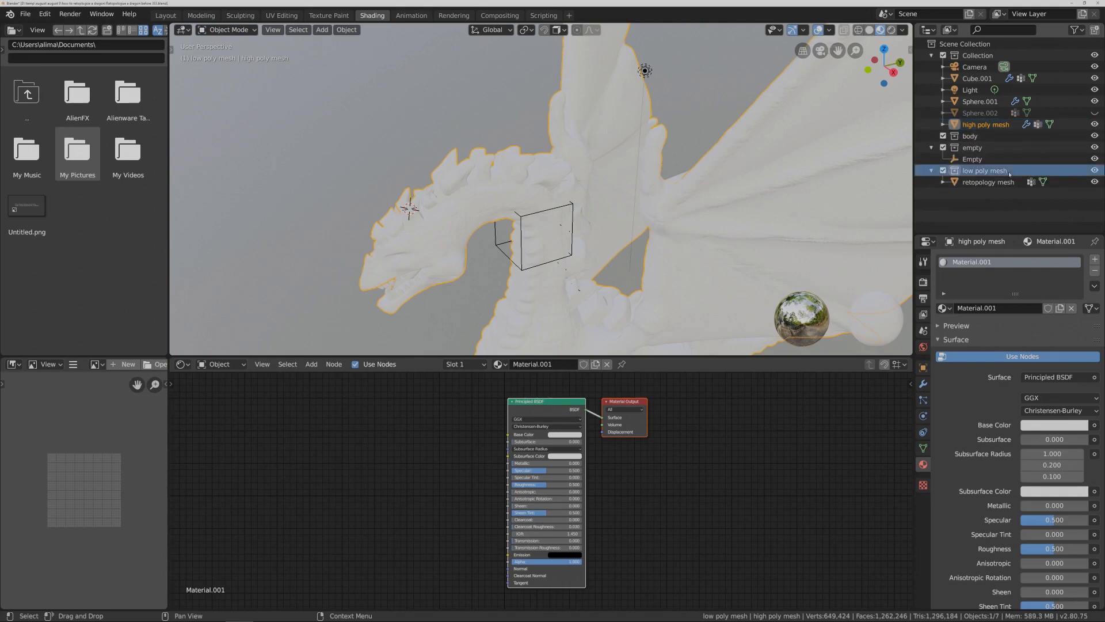
left_click(1095, 125)
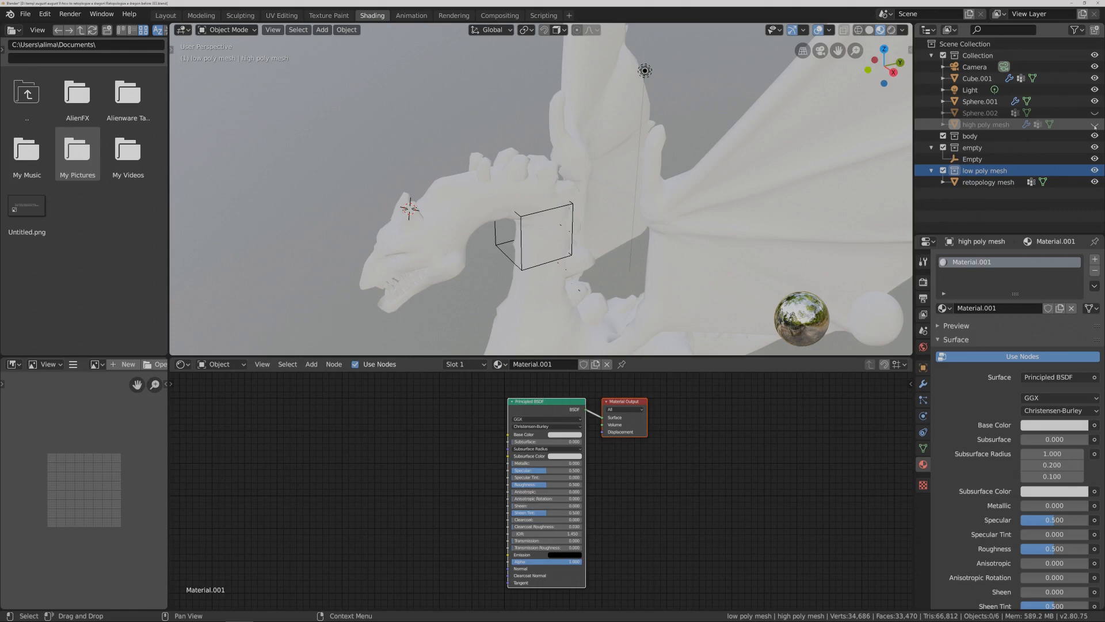
left_click(873, 188)
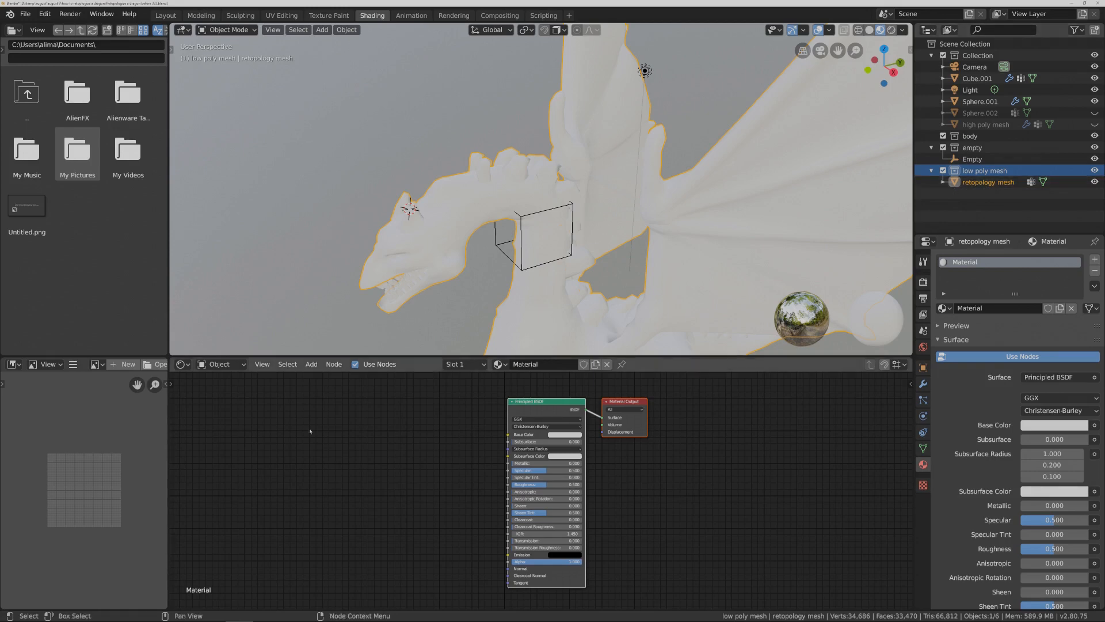
- Add an Image Texture node and a Normal Map node to the retopology mesh's material, placed left of the Principled BSDF
left_click(312, 365)
mouse_move(330, 426)
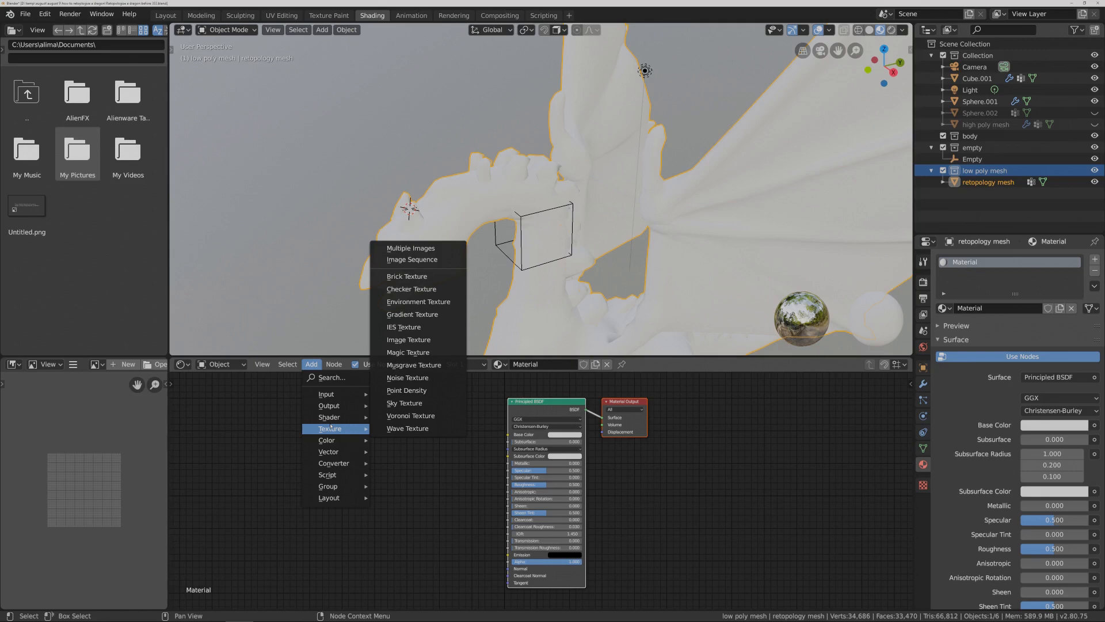
left_click(395, 340)
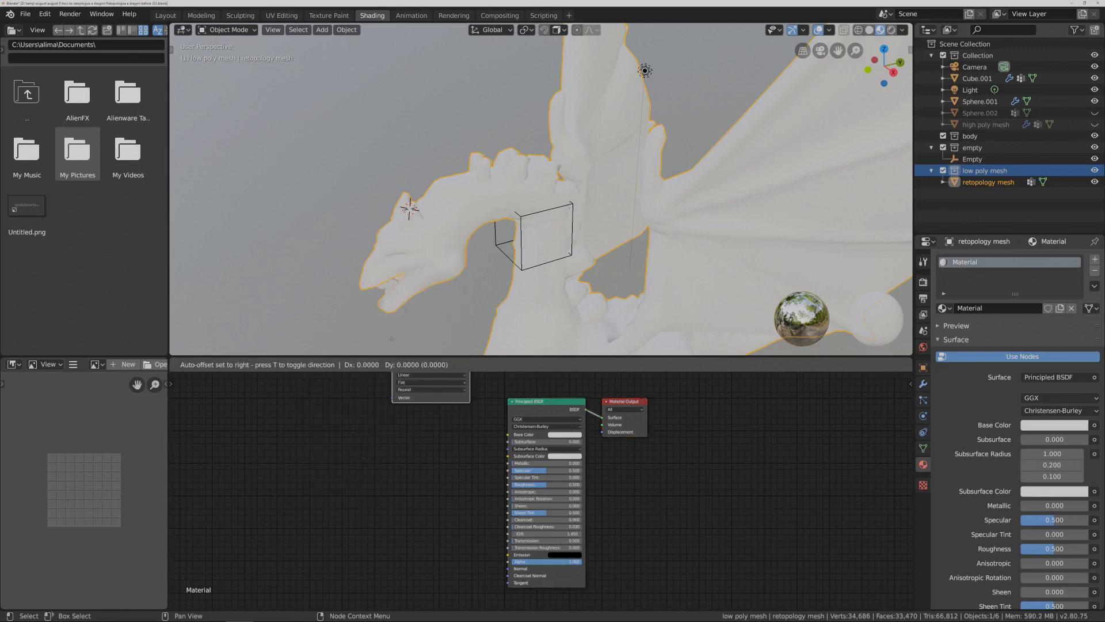
left_click(267, 410)
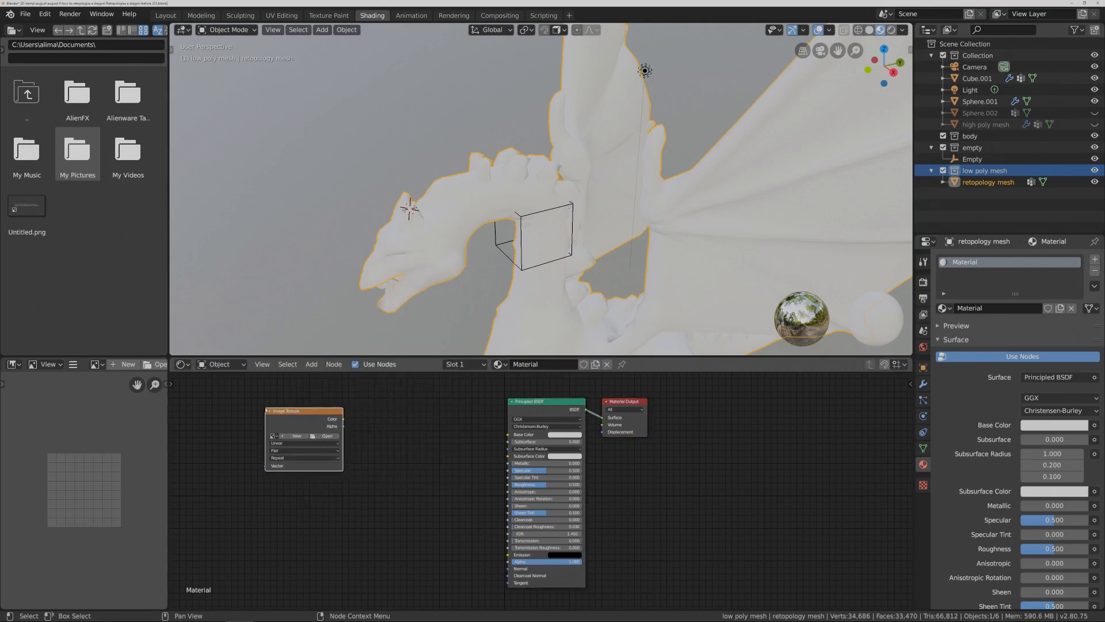
left_click(313, 365)
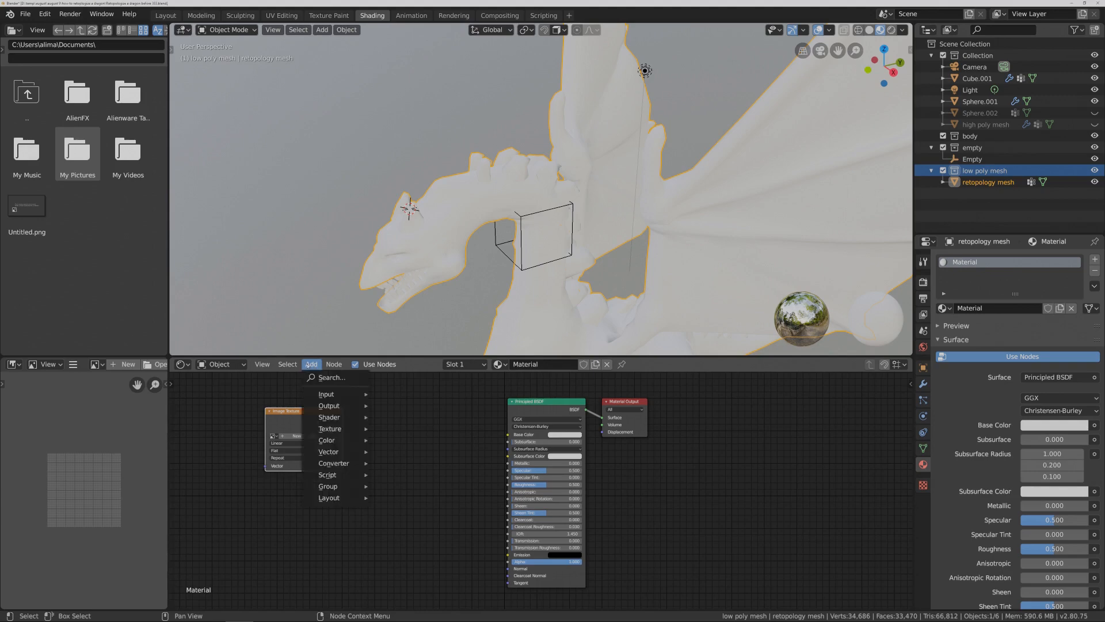
mouse_move(335, 454)
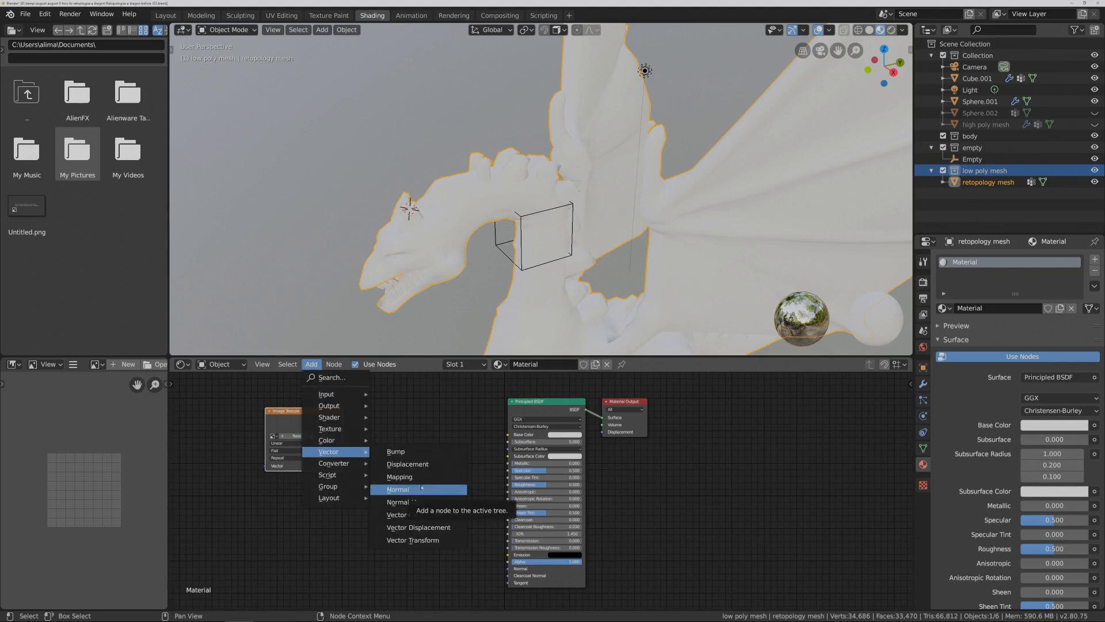
left_click(435, 502)
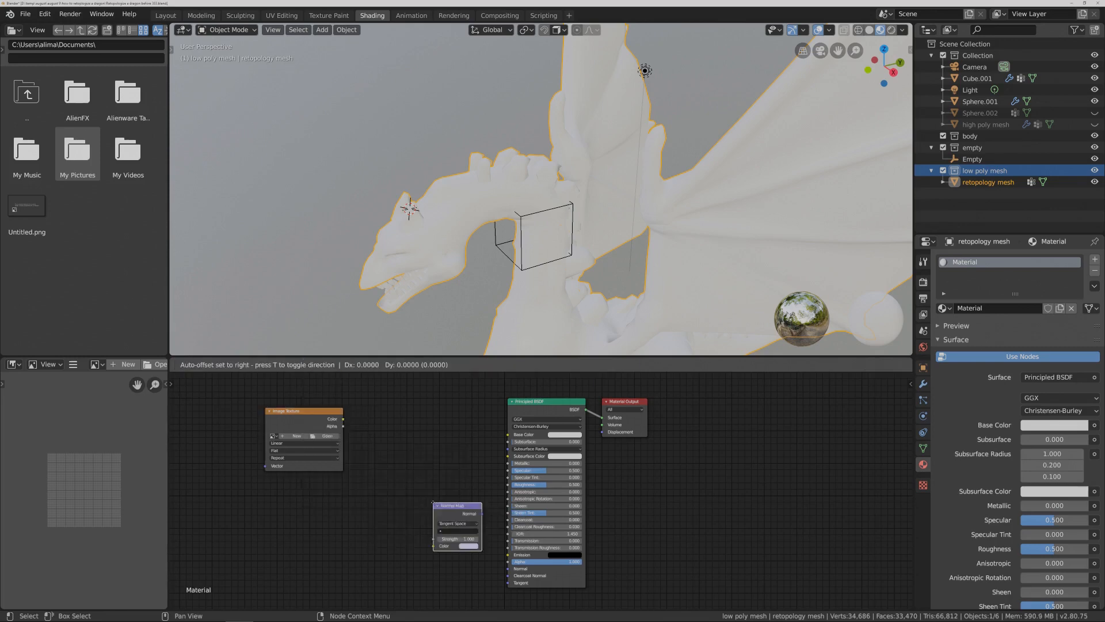
left_click(375, 481)
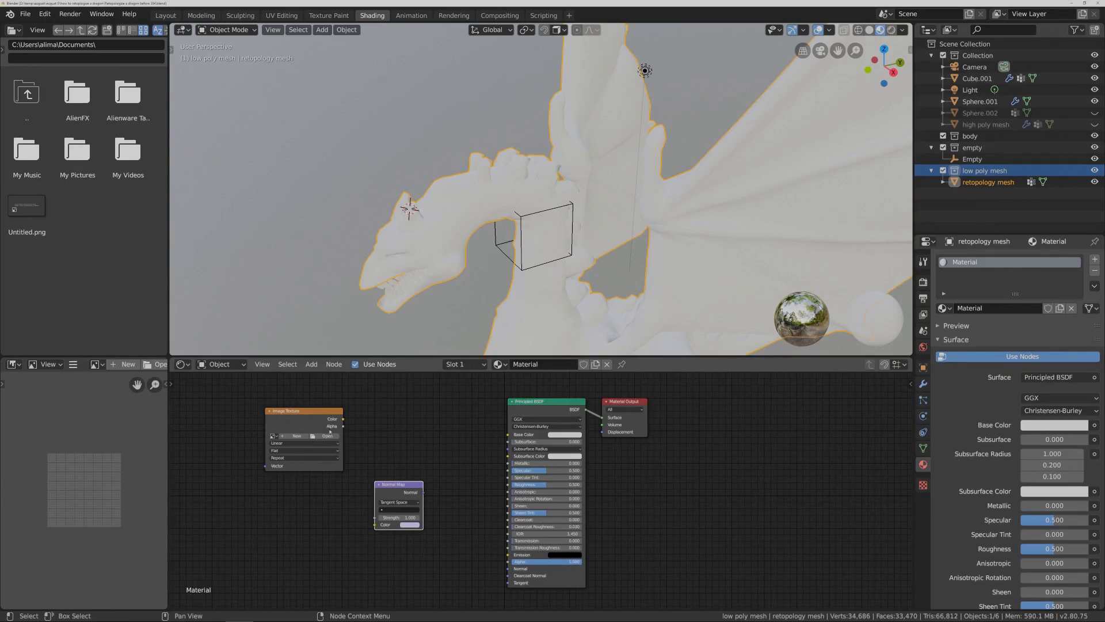
- Assign the Normal map image to the Image Texture node and set its color space to Non-Color
left_click(274, 436)
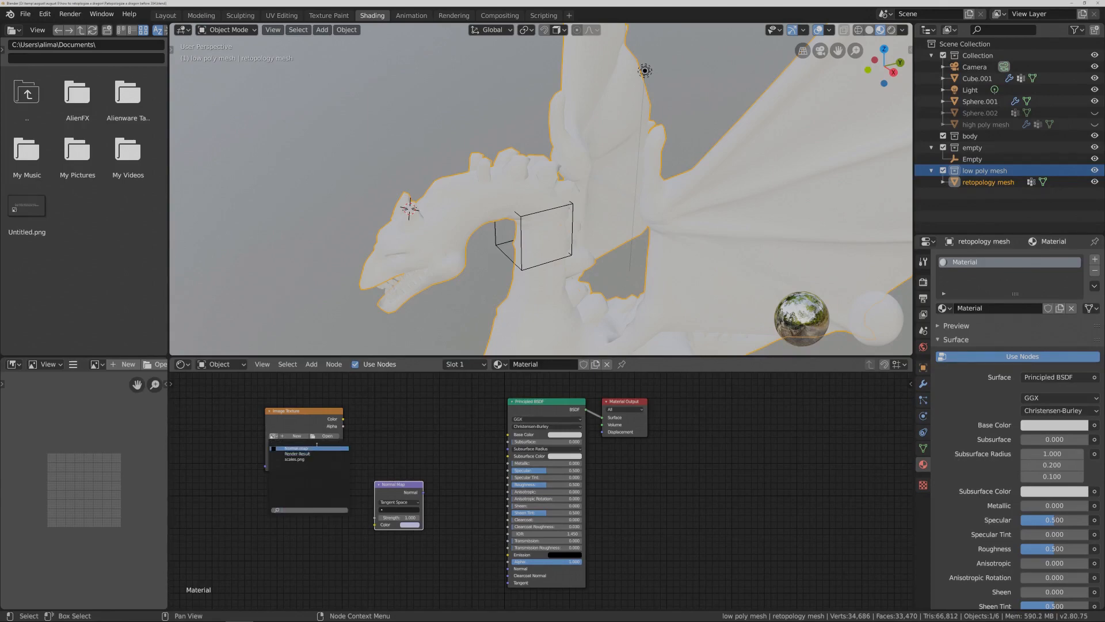
left_click(321, 448)
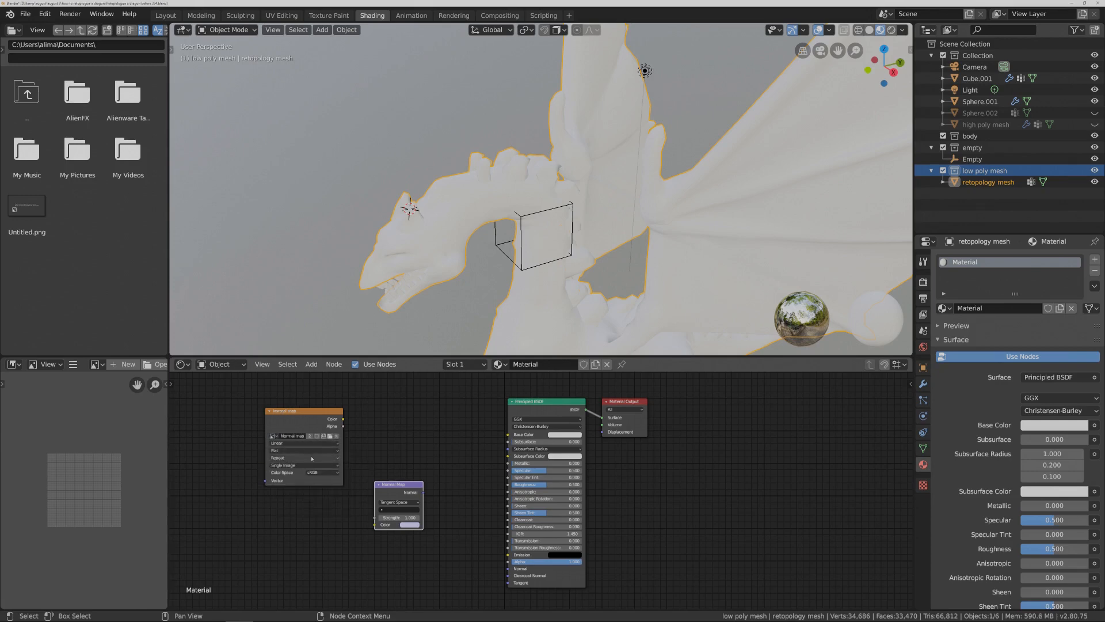
left_click(338, 472)
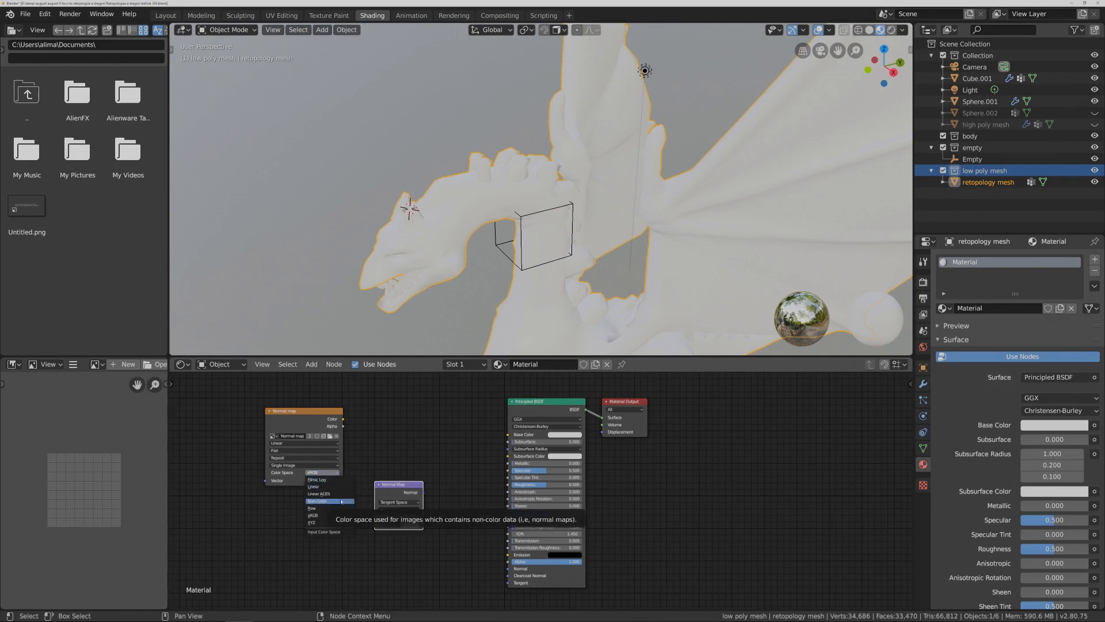
left_click(341, 500)
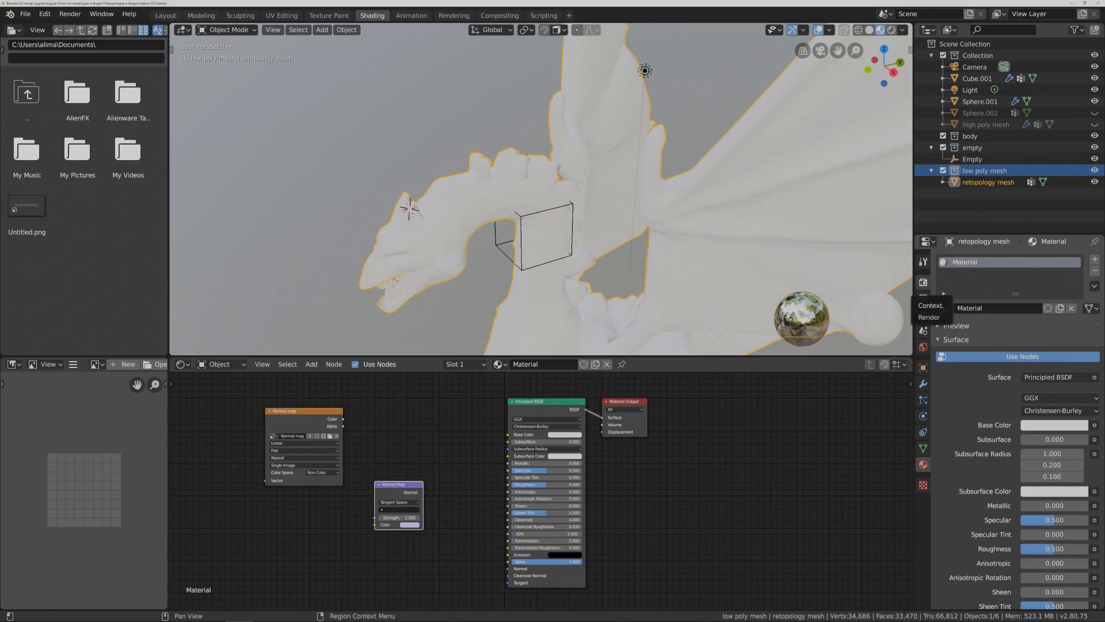
- Switch the scene's render engine to Cycles
left_click(924, 282)
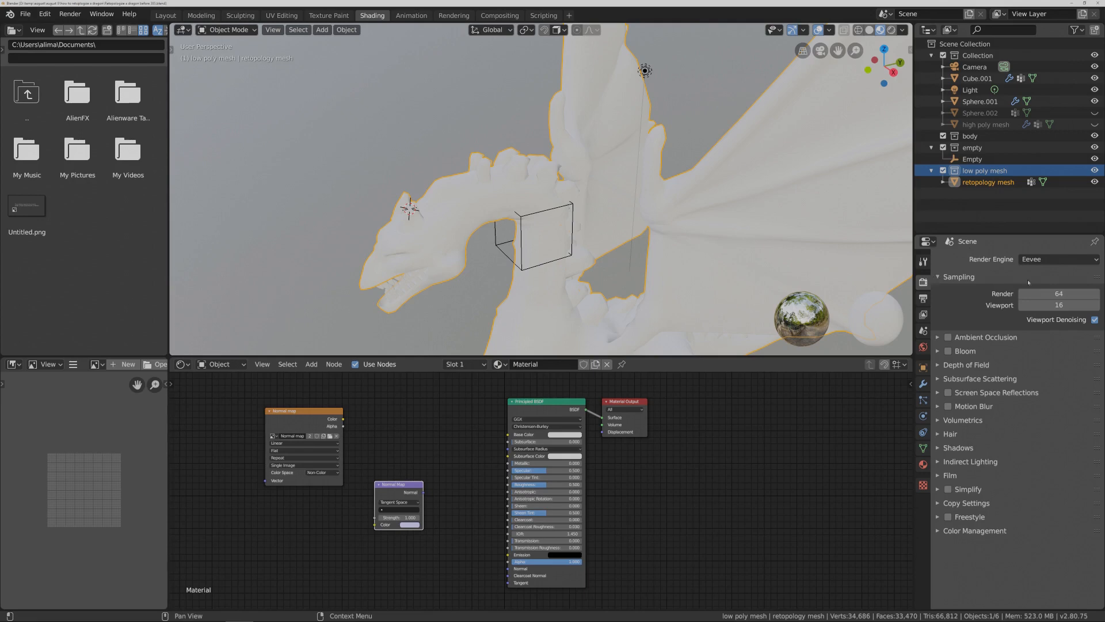
left_click(1096, 260)
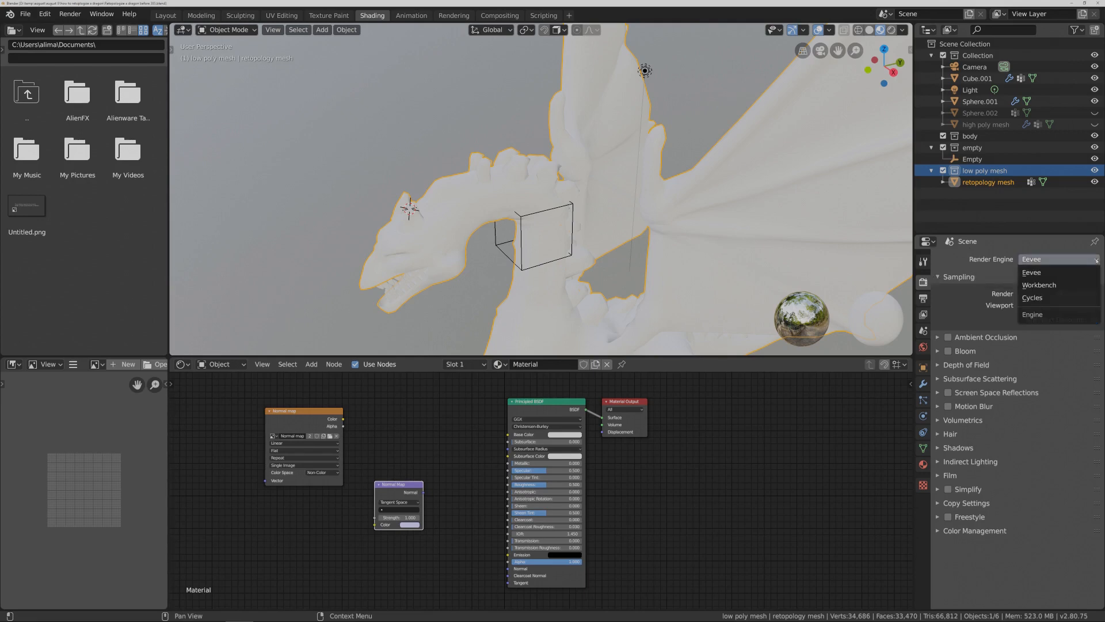
left_click(1074, 297)
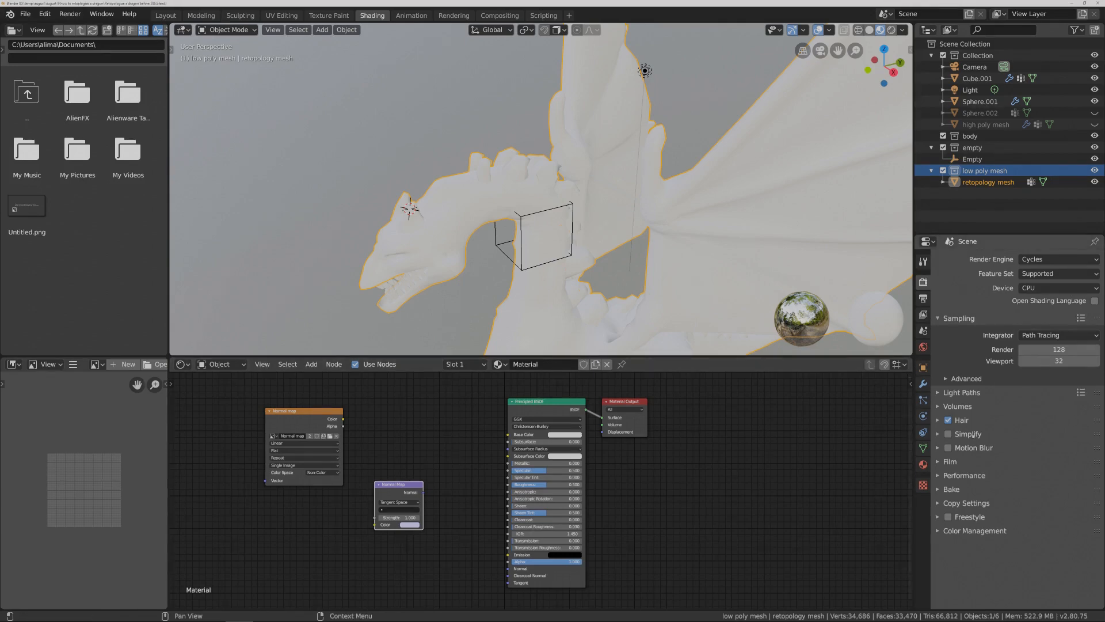
- Set the bake type to Normal and enable Selected to Active in the bake settings
left_click(937, 488)
scroll(993, 489, "down", 4)
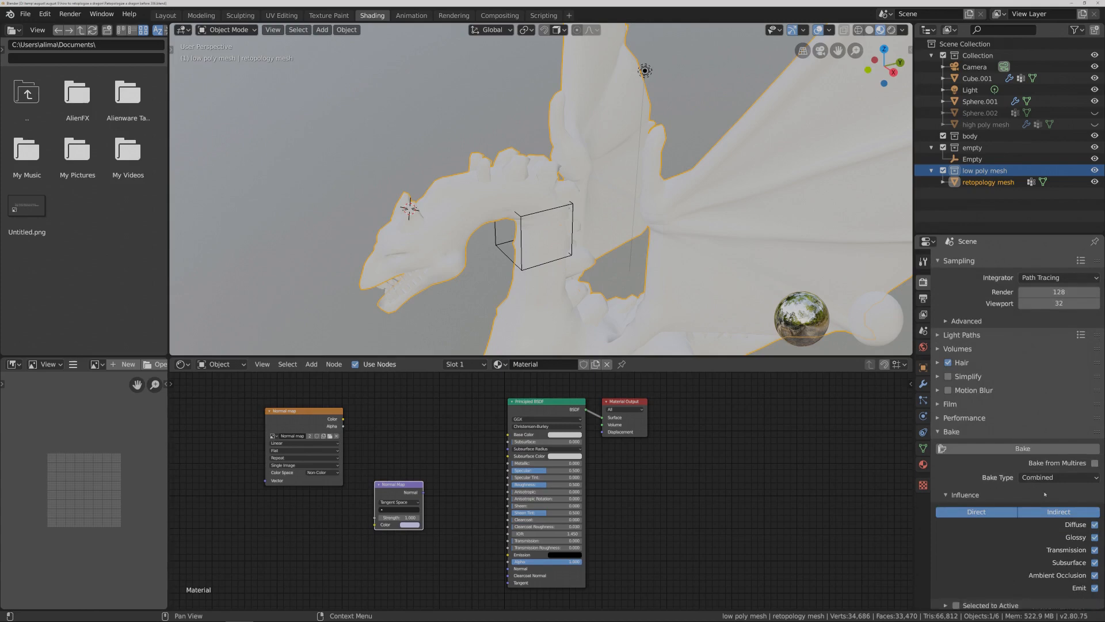
scroll(1059, 467, "down", 1)
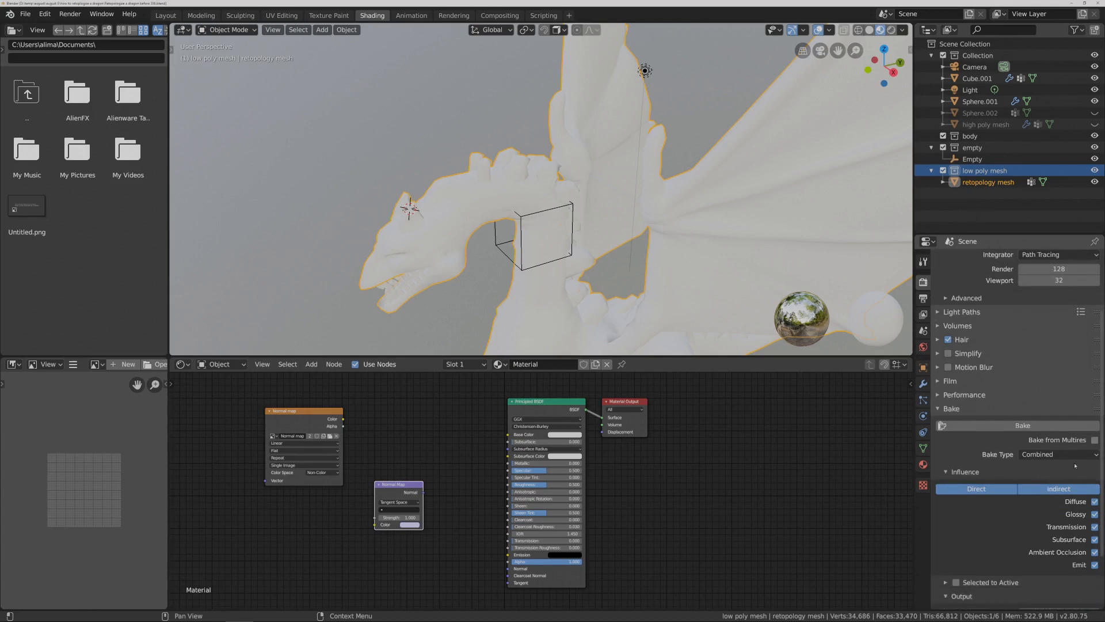
left_click(1096, 456)
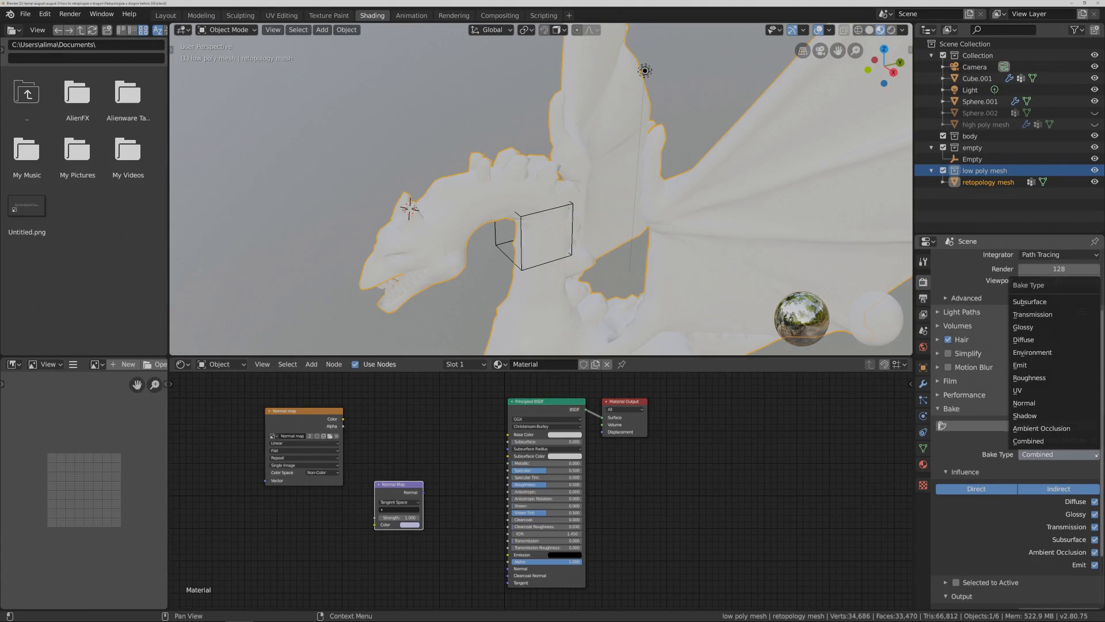
left_click(1074, 405)
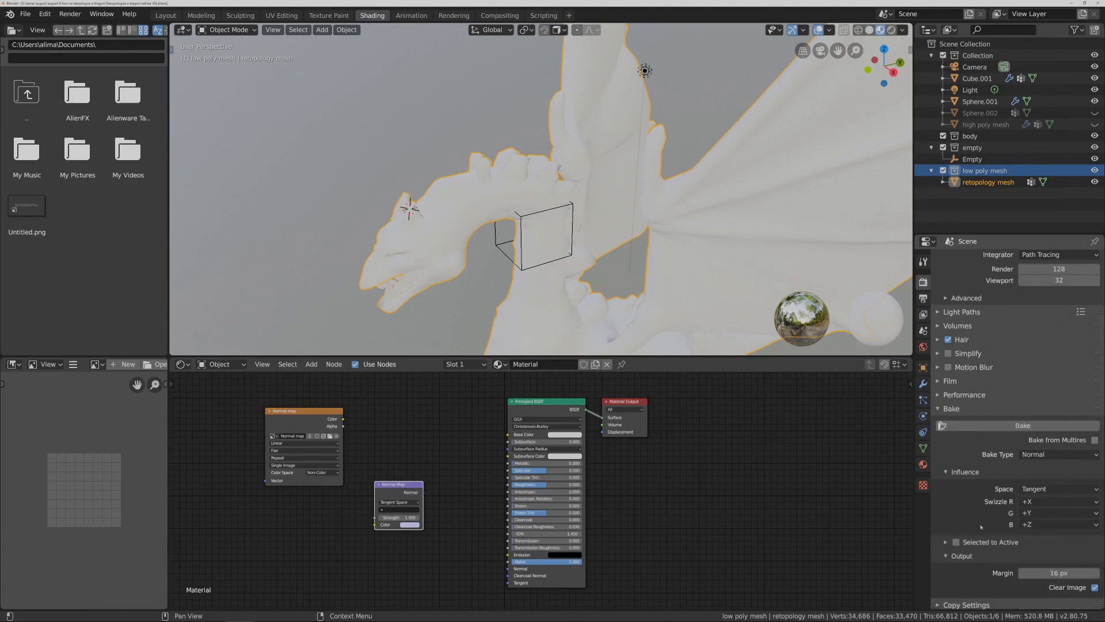
left_click(956, 543)
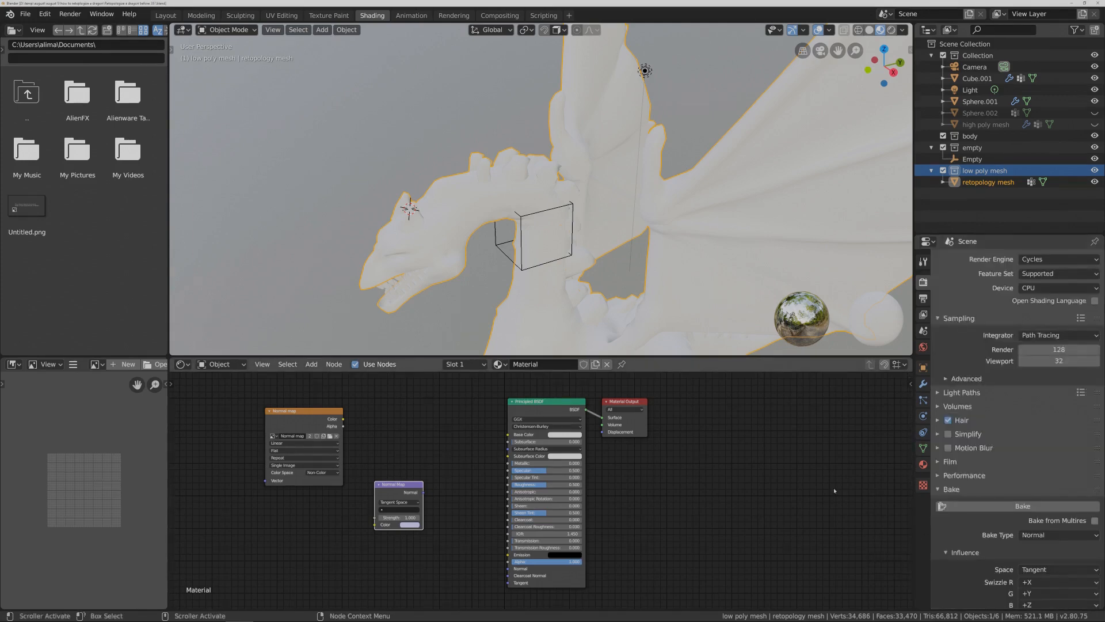
scroll(1006, 496, "down", 4)
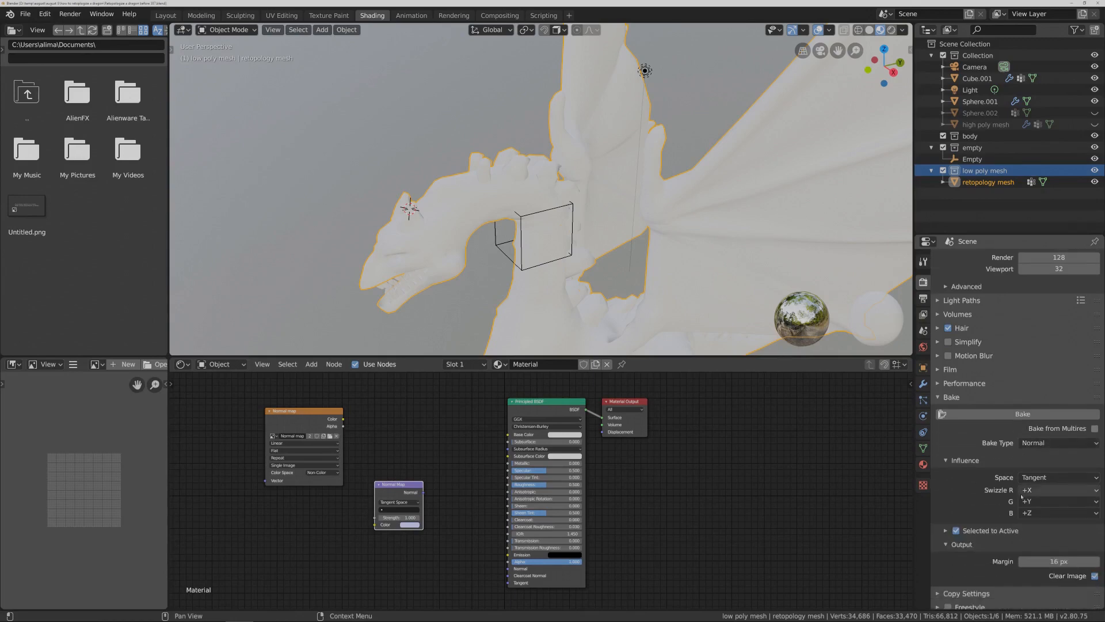
scroll(1021, 496, "down", 1)
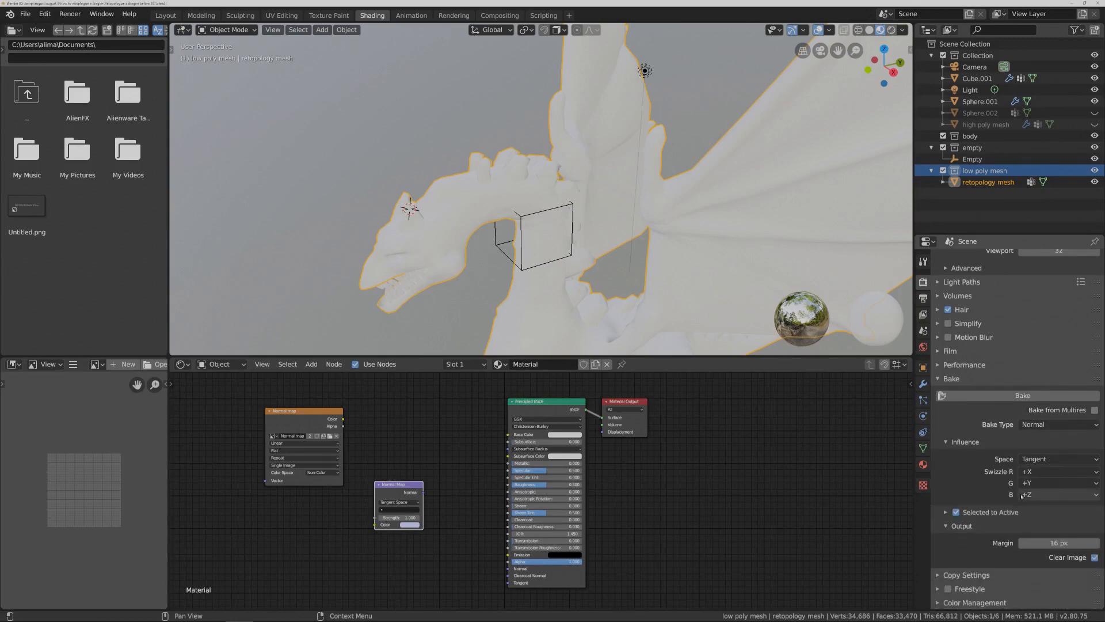
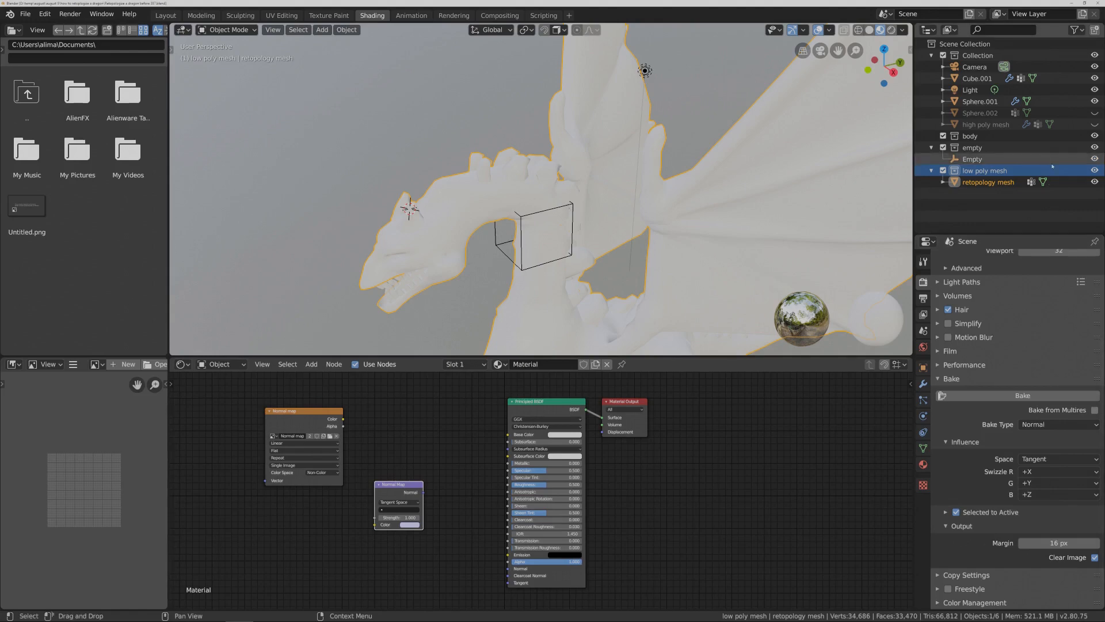
- Unhide the high poly mesh, select it as the active object and highlight the low poly mesh collection in the outliner
left_click(1095, 124)
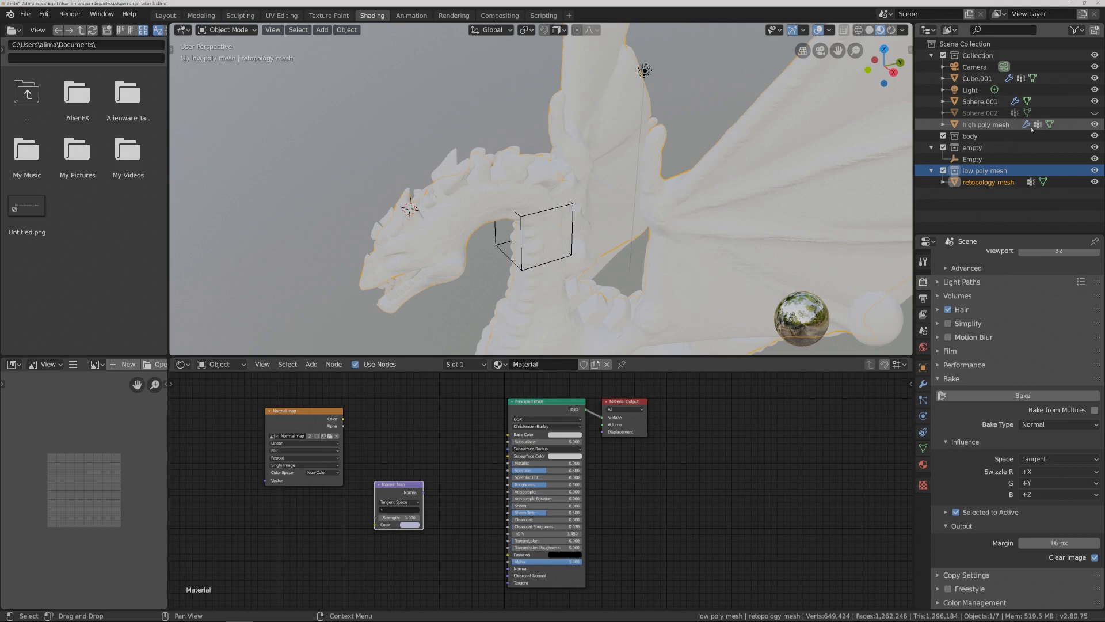
left_click(999, 124, "ctrl")
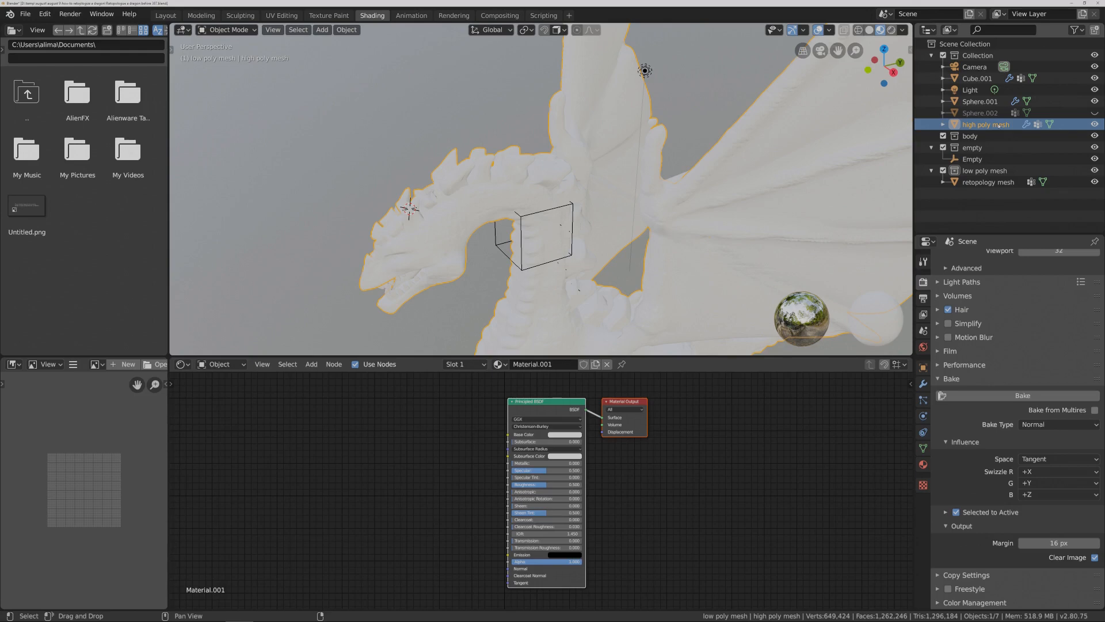
left_click(1002, 171, "ctrl")
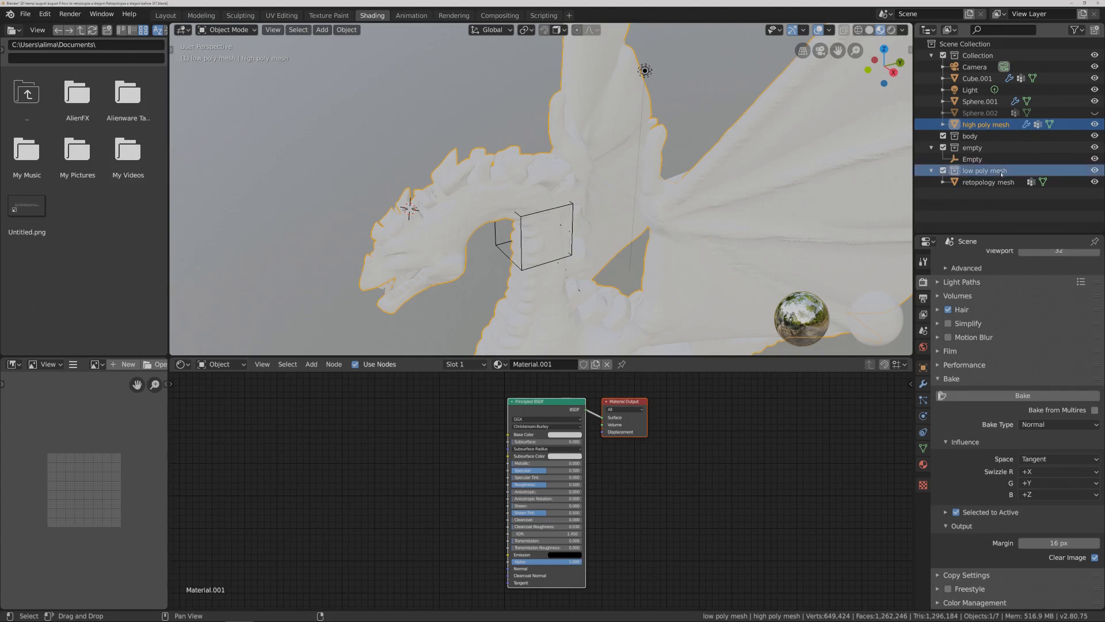
left_click(761, 428)
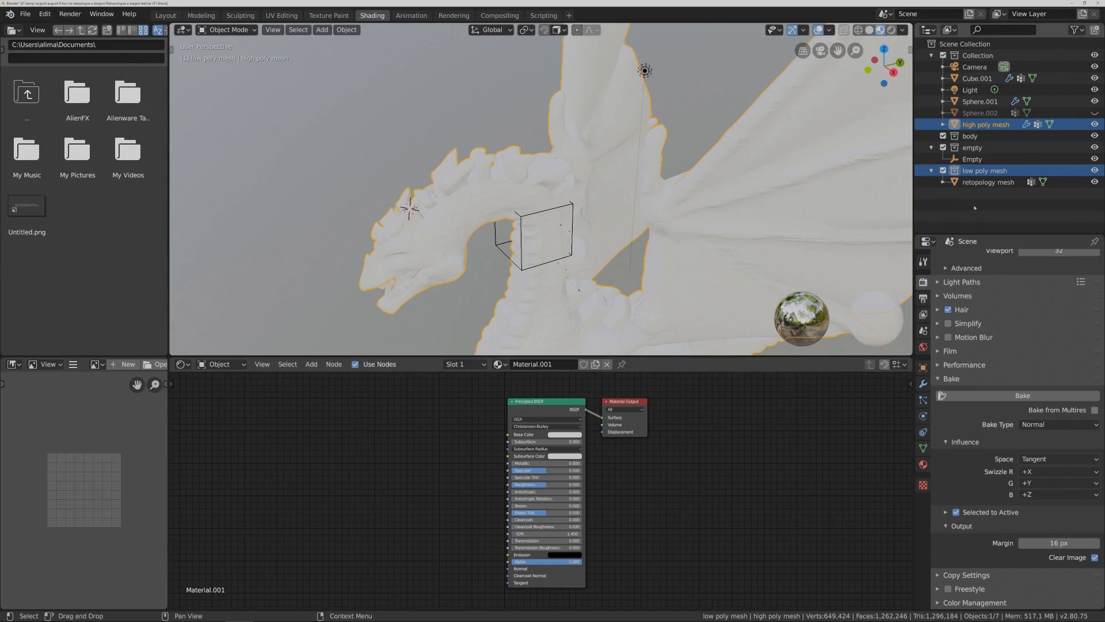
left_click(993, 171)
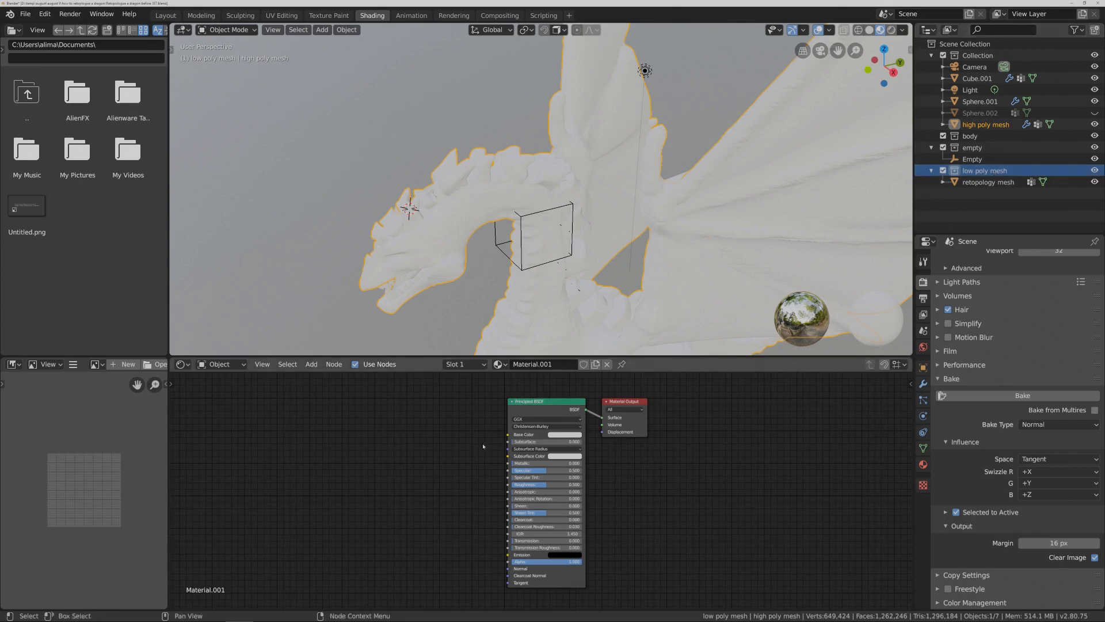
- Add an Image Texture node with the Normal map image to the high poly mesh's material, well apart from the Principled BSDF
left_click(322, 367)
left_click(311, 366)
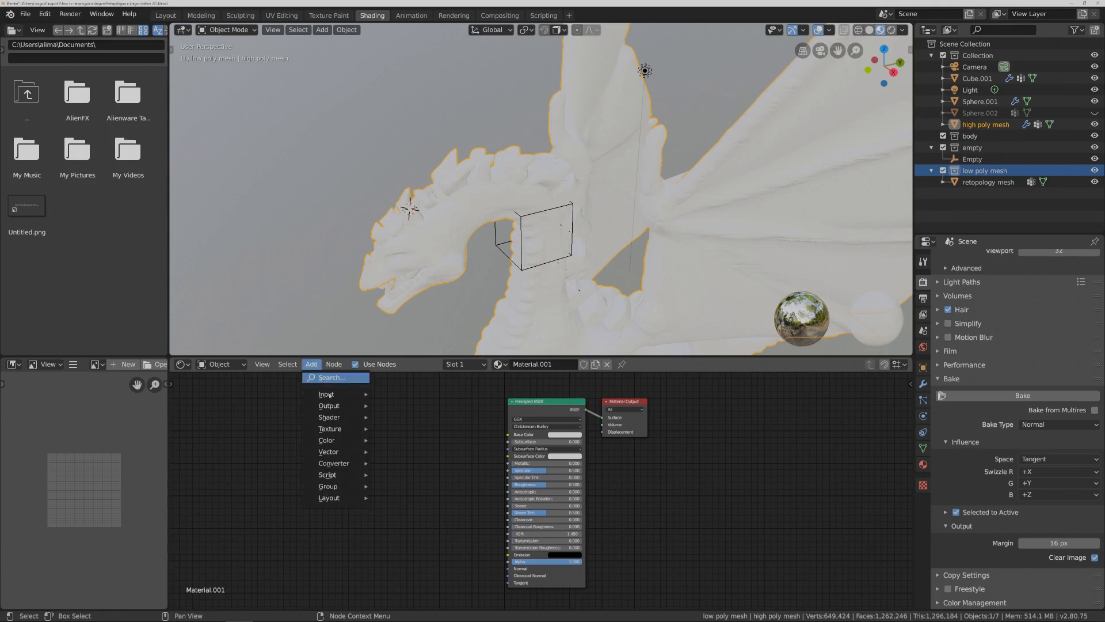
mouse_move(337, 429)
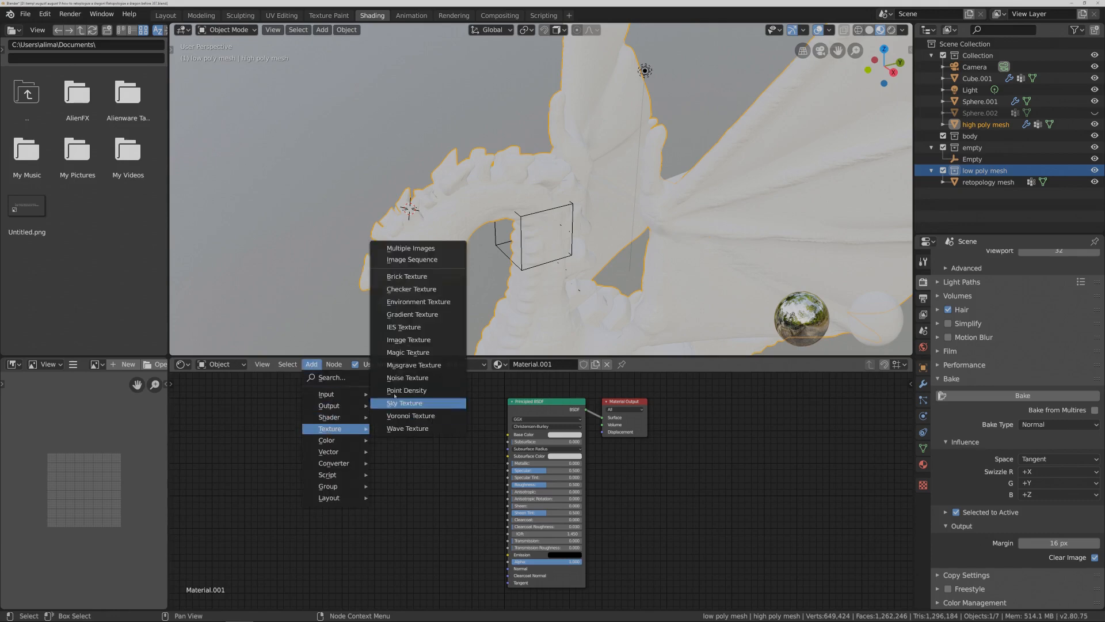
left_click(409, 339)
left_click(305, 399)
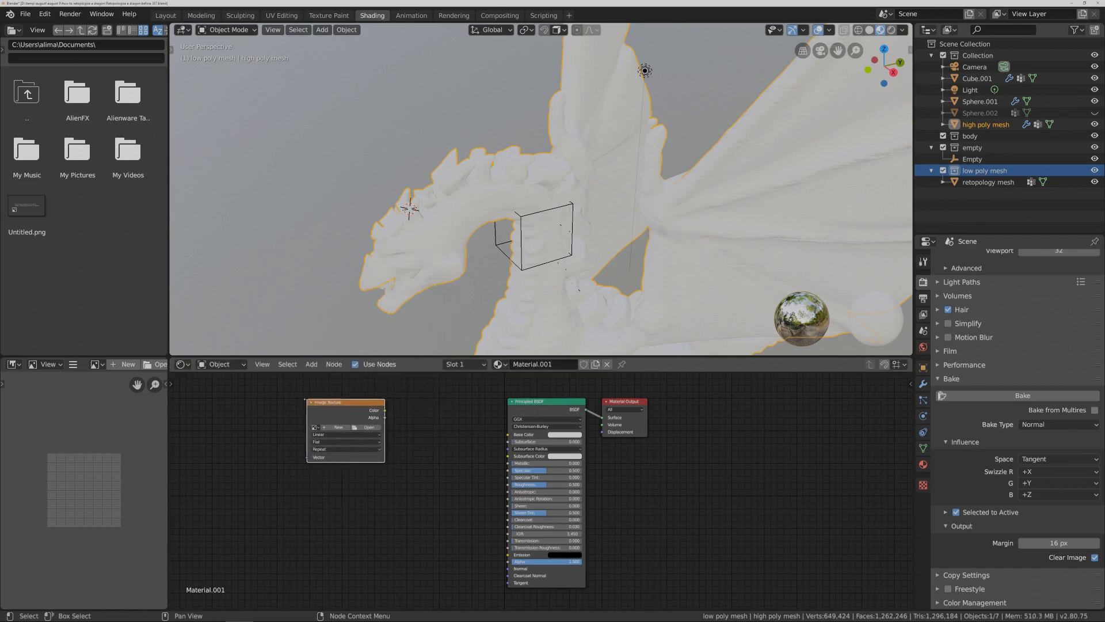
left_click(315, 427)
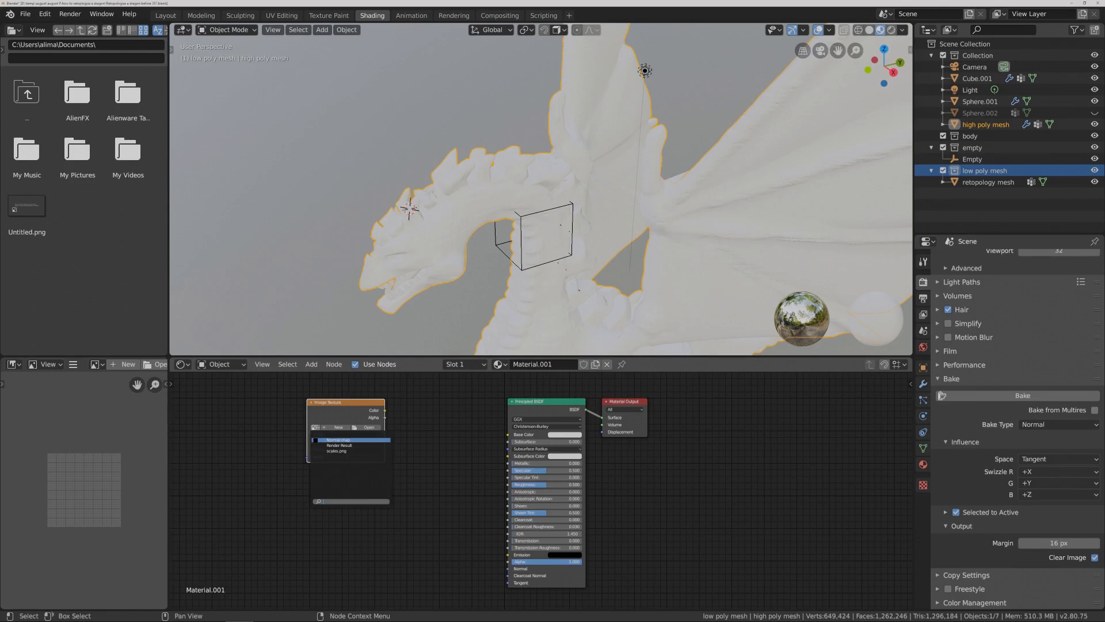
left_click(358, 440)
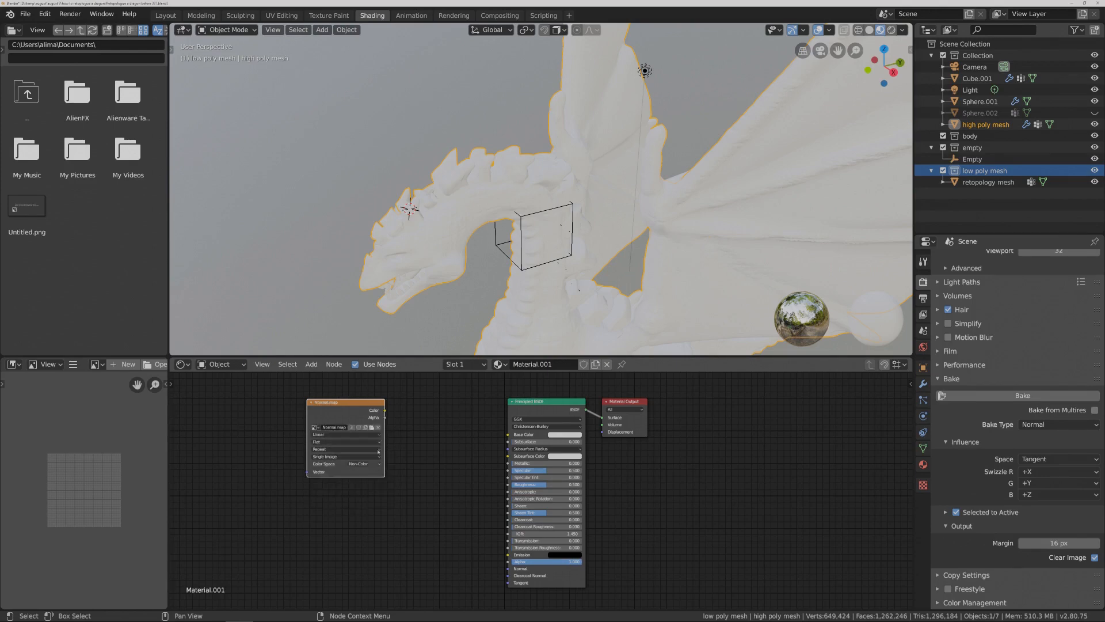
left_click_drag(352, 403, 299, 407)
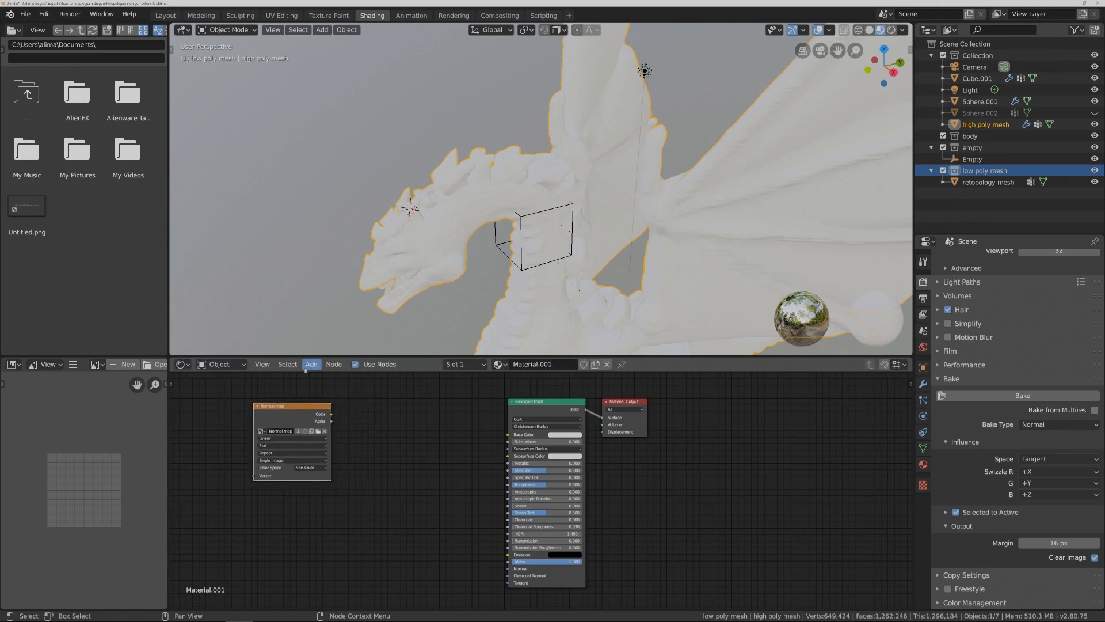
- Add a Normal Map vector node between the image texture and the Principled BSDF, and make the image texture node active
left_click(311, 365)
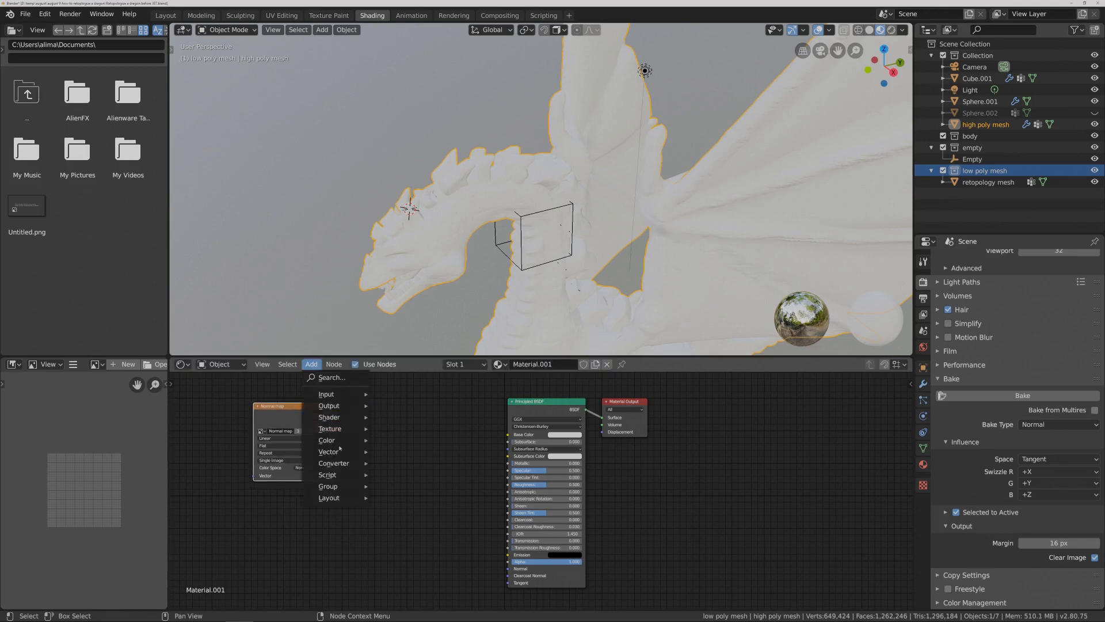
mouse_move(331, 451)
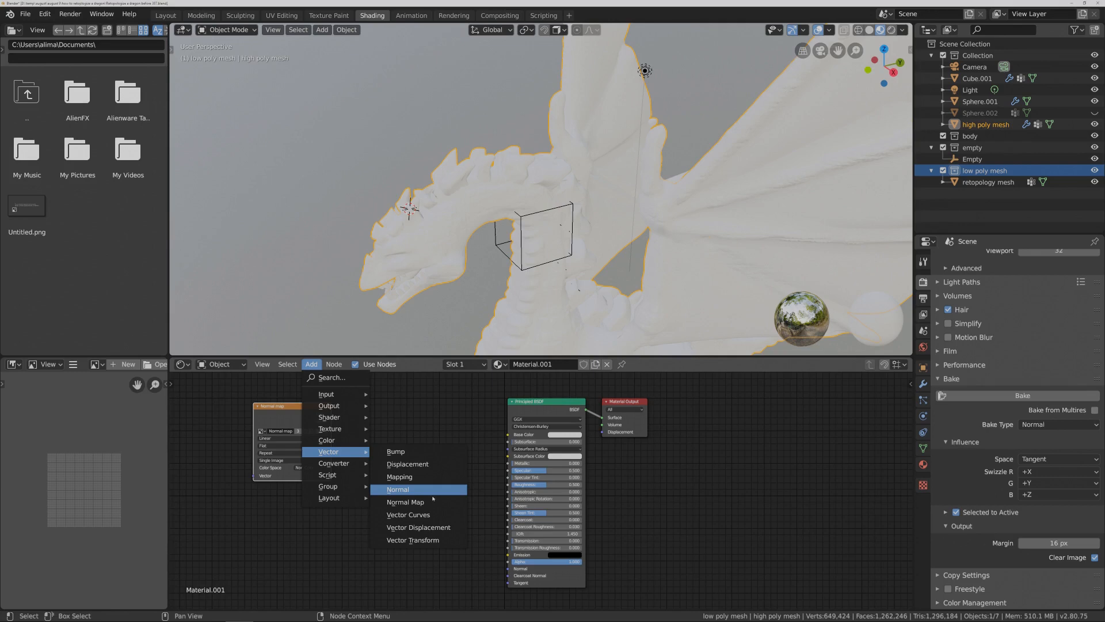
left_click(439, 503)
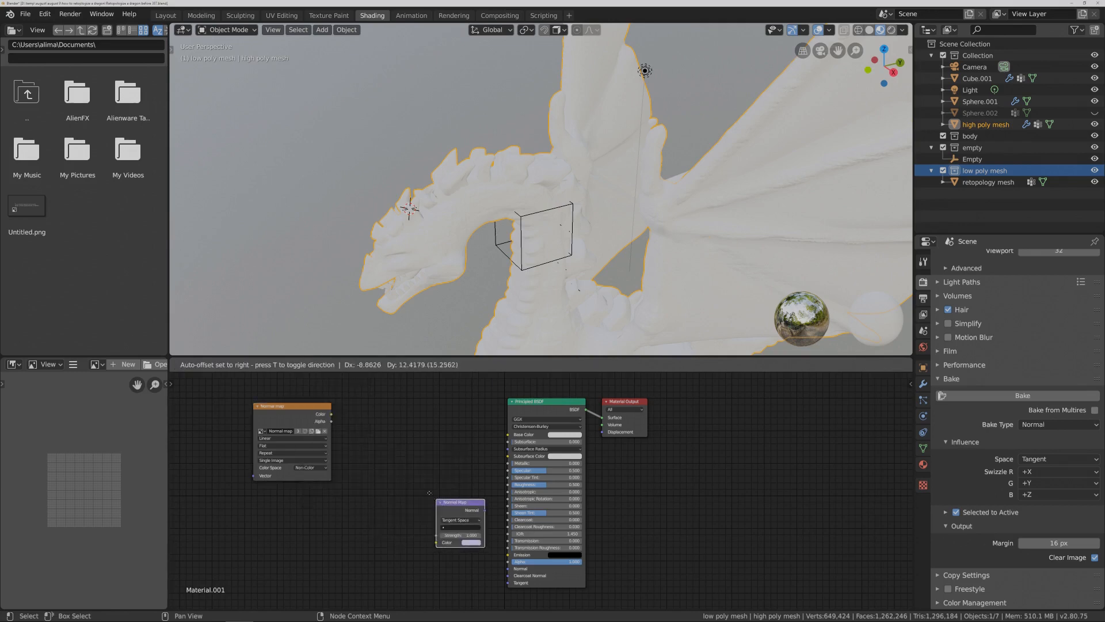
left_click(383, 461)
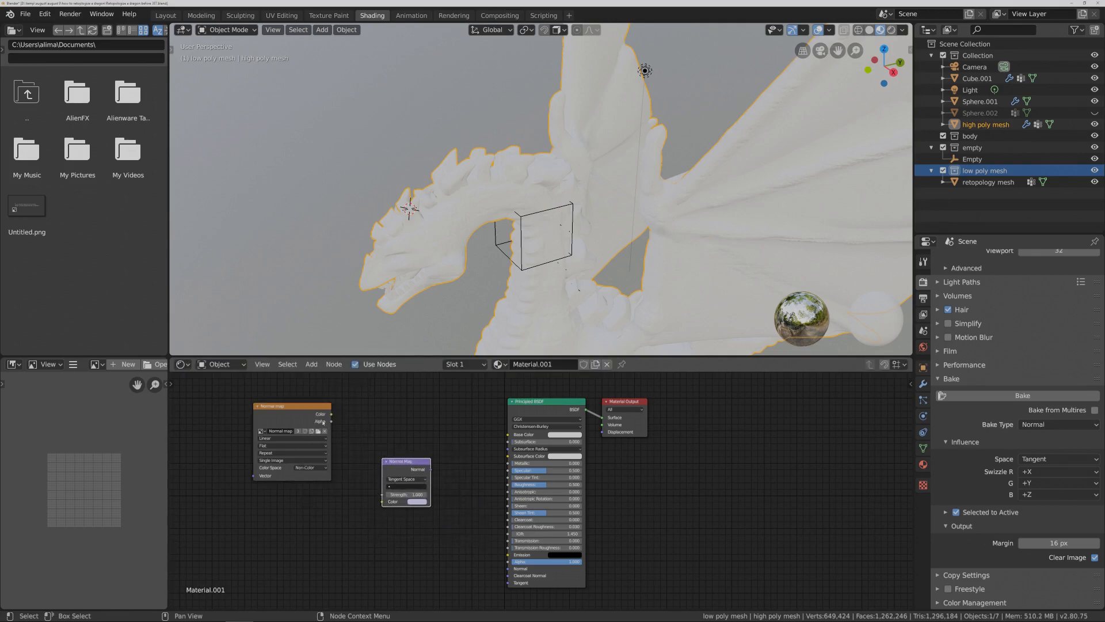
left_click(309, 409)
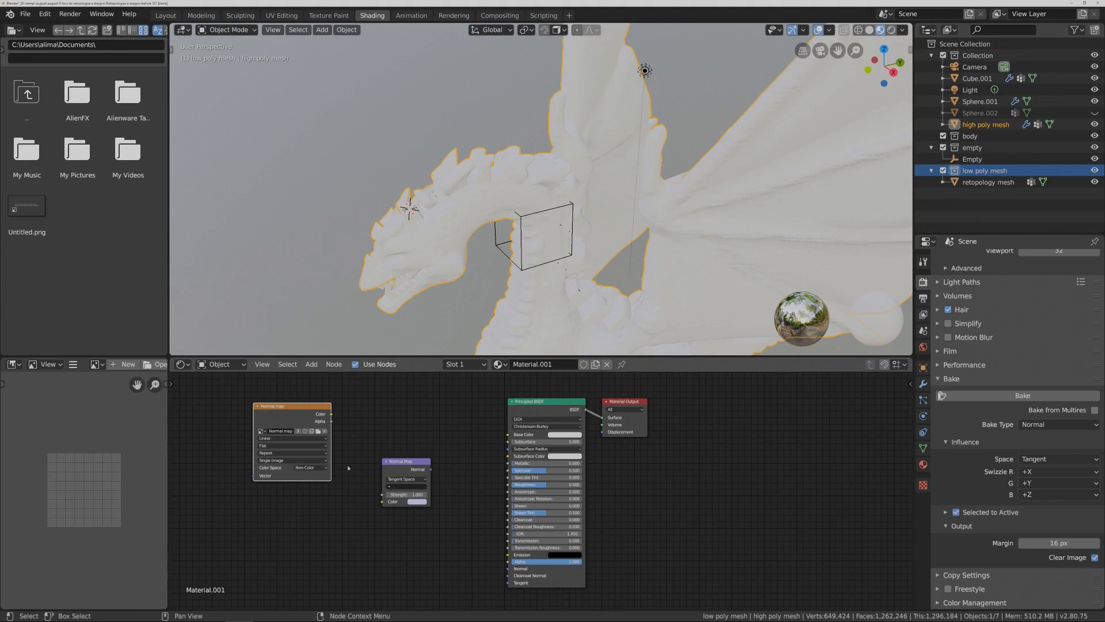
- Highlight the high poly mesh together with the low poly mesh collection in the outliner
left_click(997, 125)
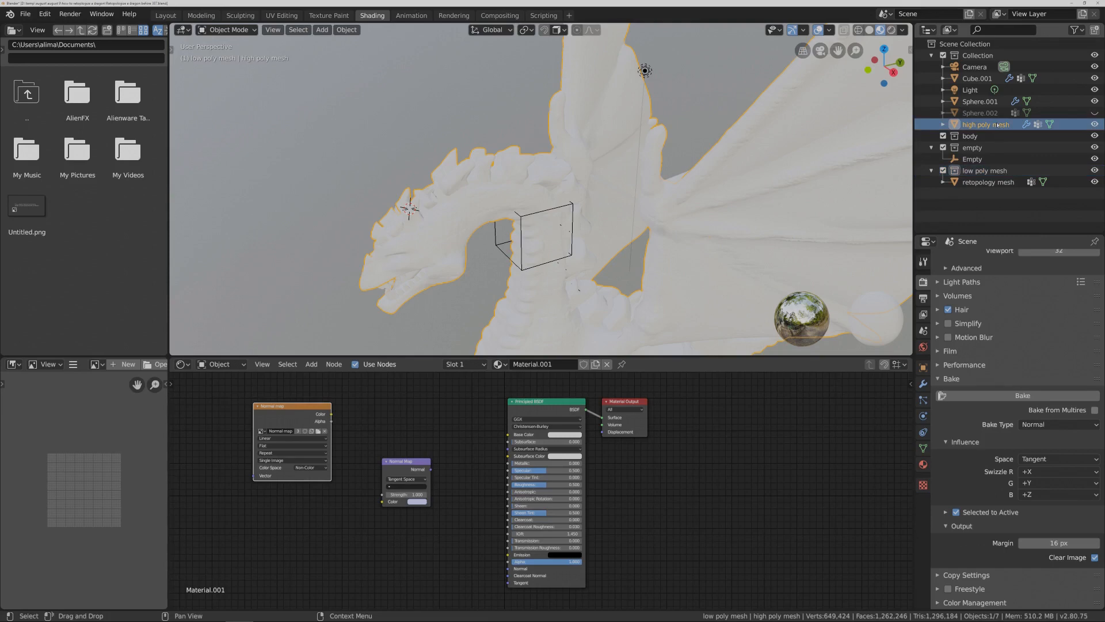
left_click(1011, 171, "ctrl")
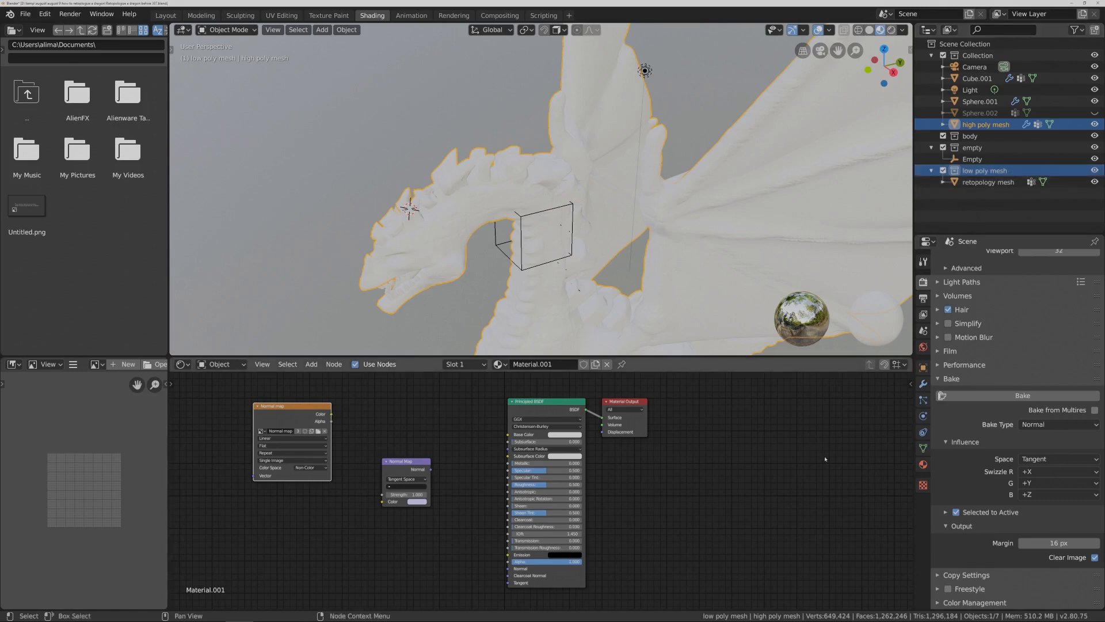
key("Pause")
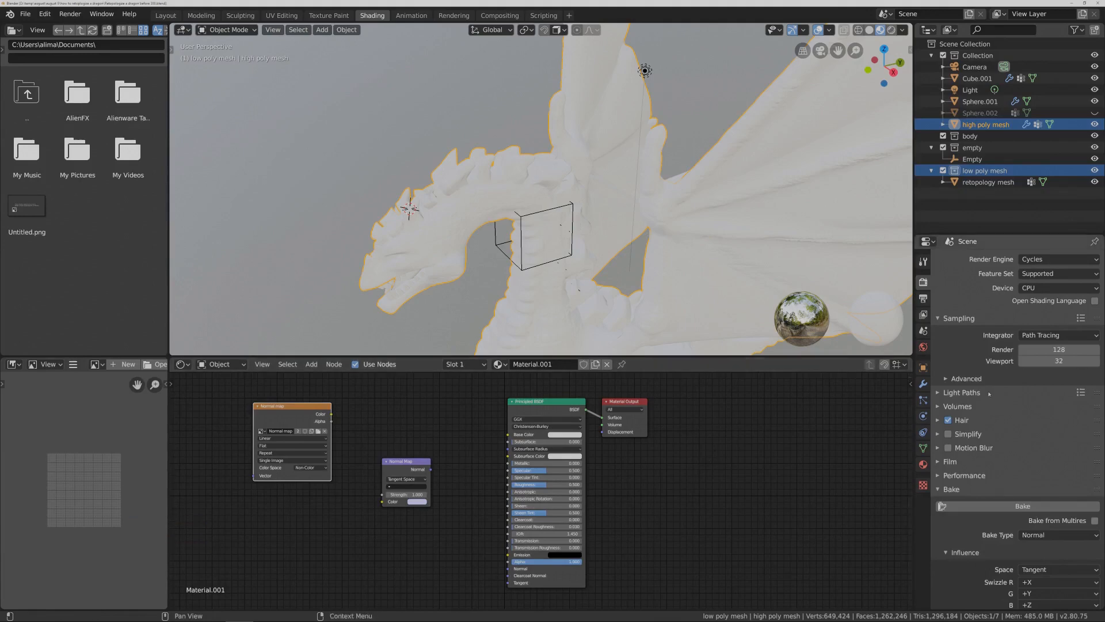
- Expand the Selected to Active bake settings and set the ray distance to 0.8 m
scroll(1008, 397, "down", 2)
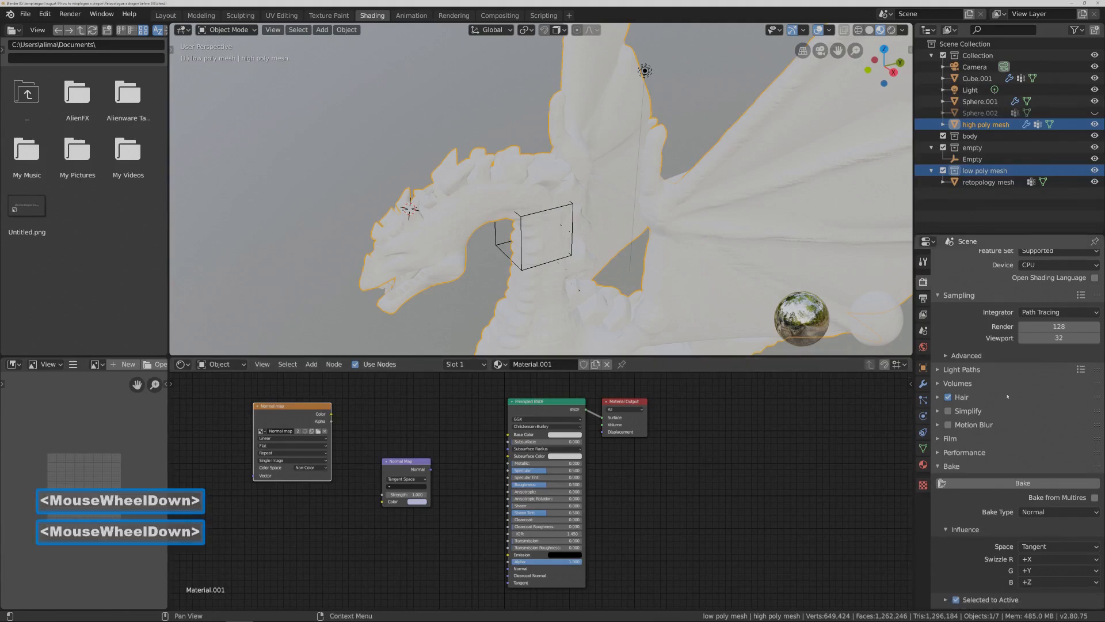
scroll(1007, 396, "down", 6)
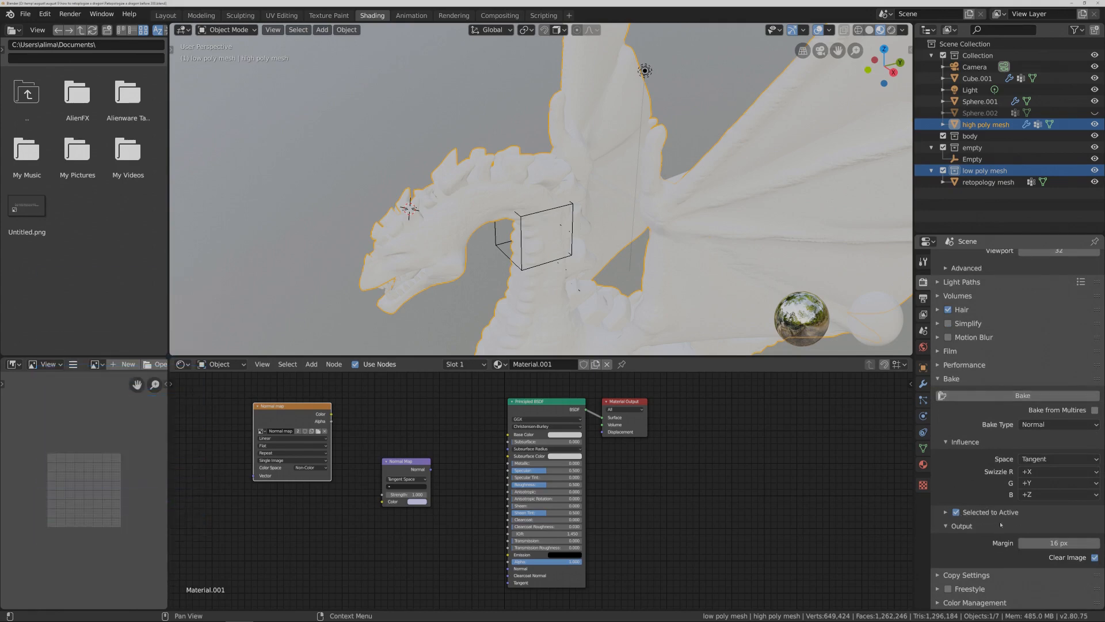
left_click(945, 513)
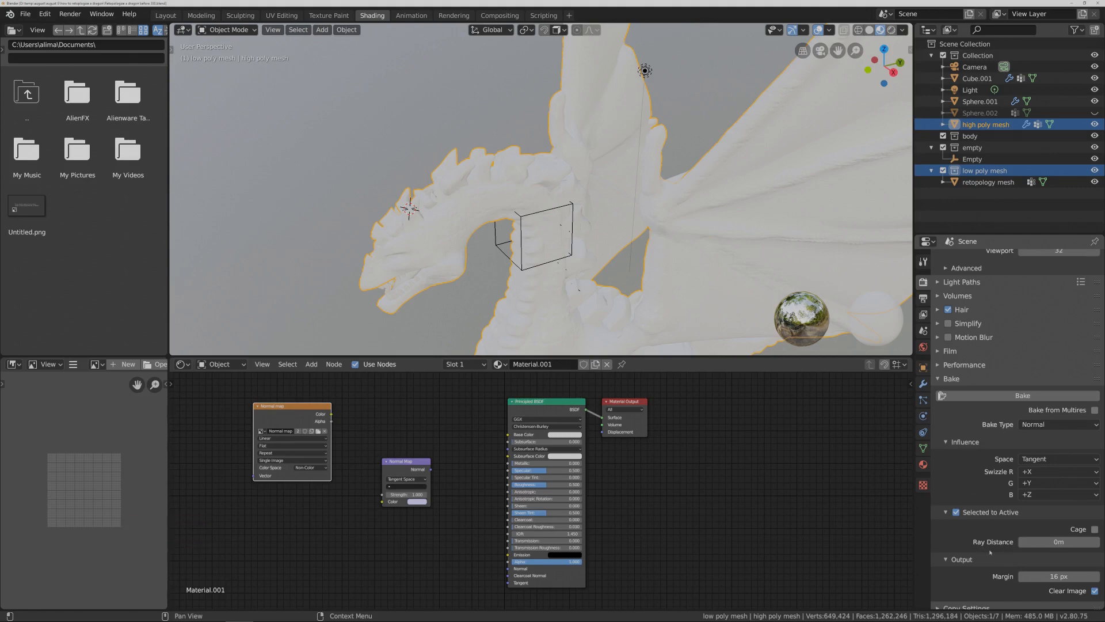
left_click(1053, 543)
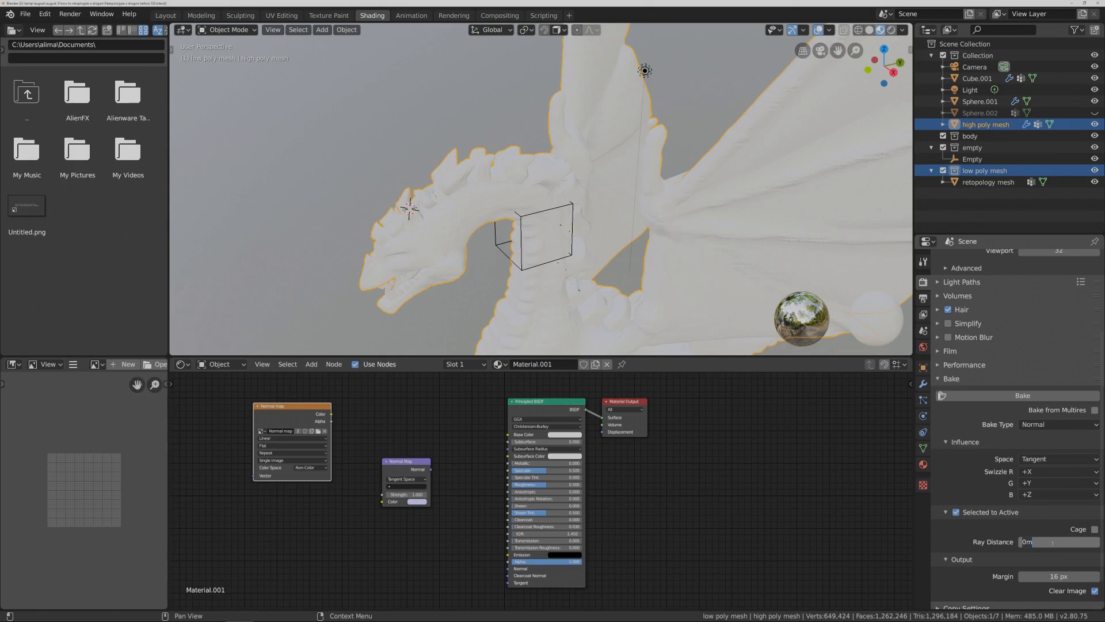
key("BackSpace")
type("0")
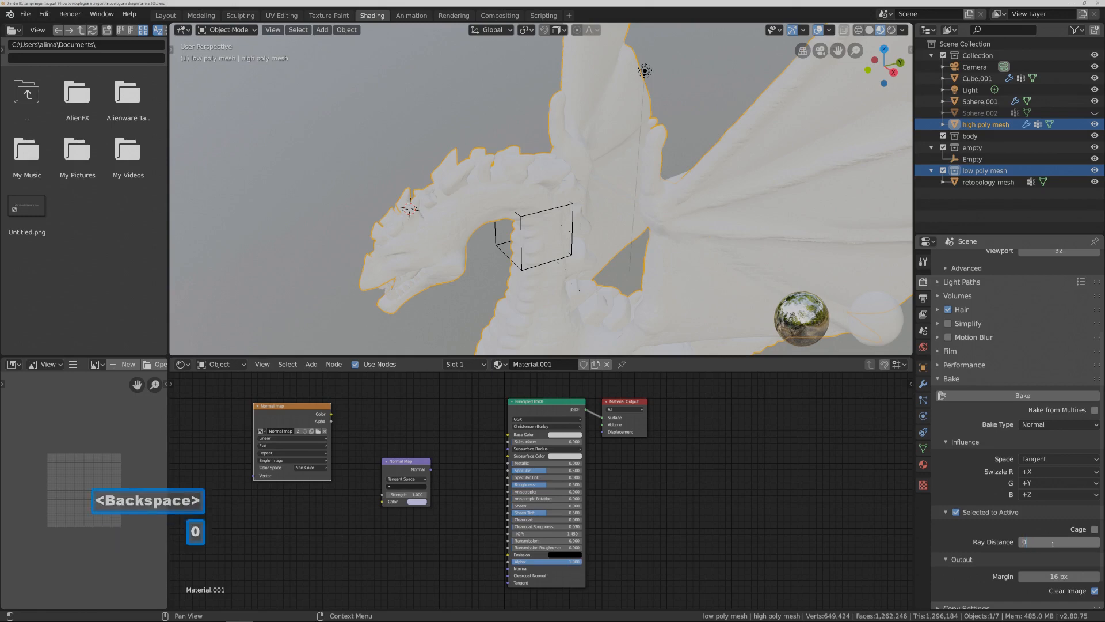
type(".8")
key("Return")
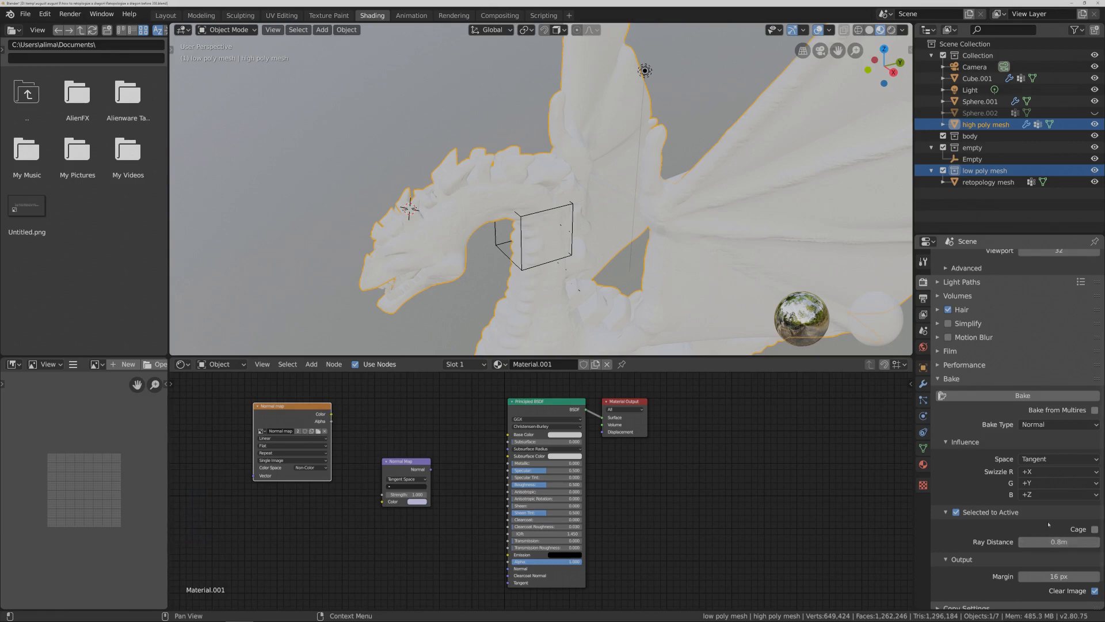
scroll(1049, 524, "up", 5)
key("Pause")
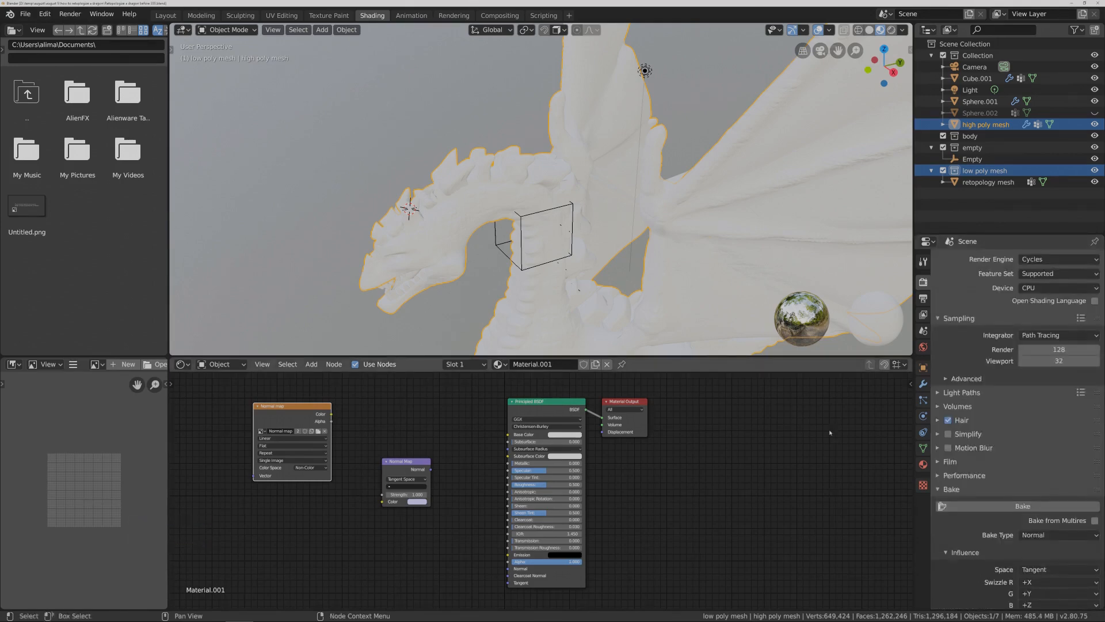
- Select the high poly mesh plus the retopology mesh as the active object, and activate its Normal map image texture node
left_click(971, 125)
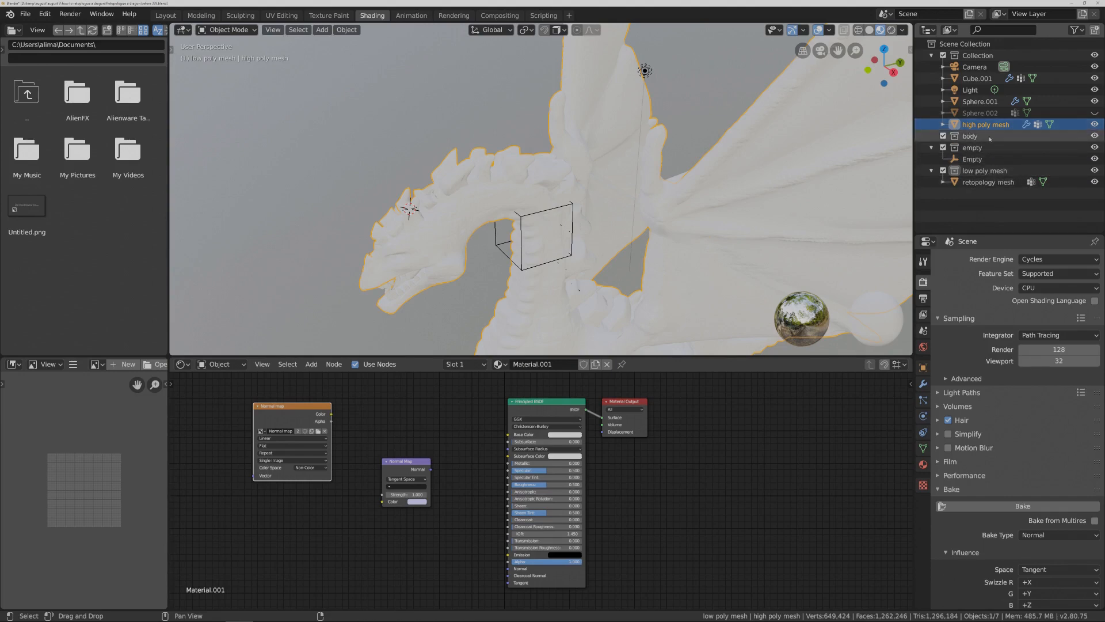
left_click(972, 183, "shift")
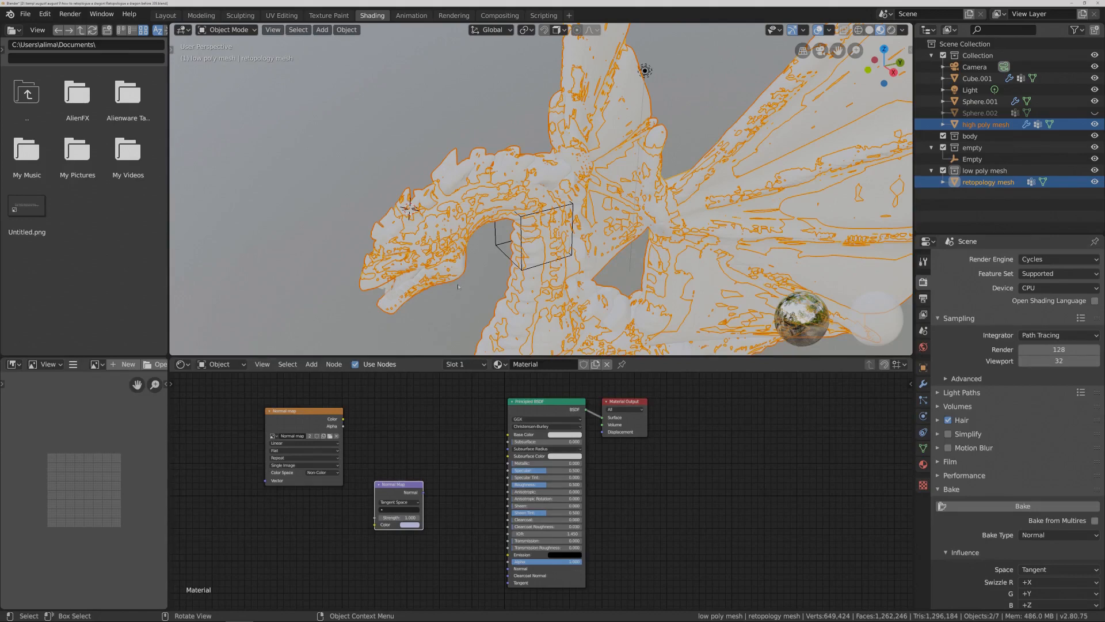
left_click(323, 413)
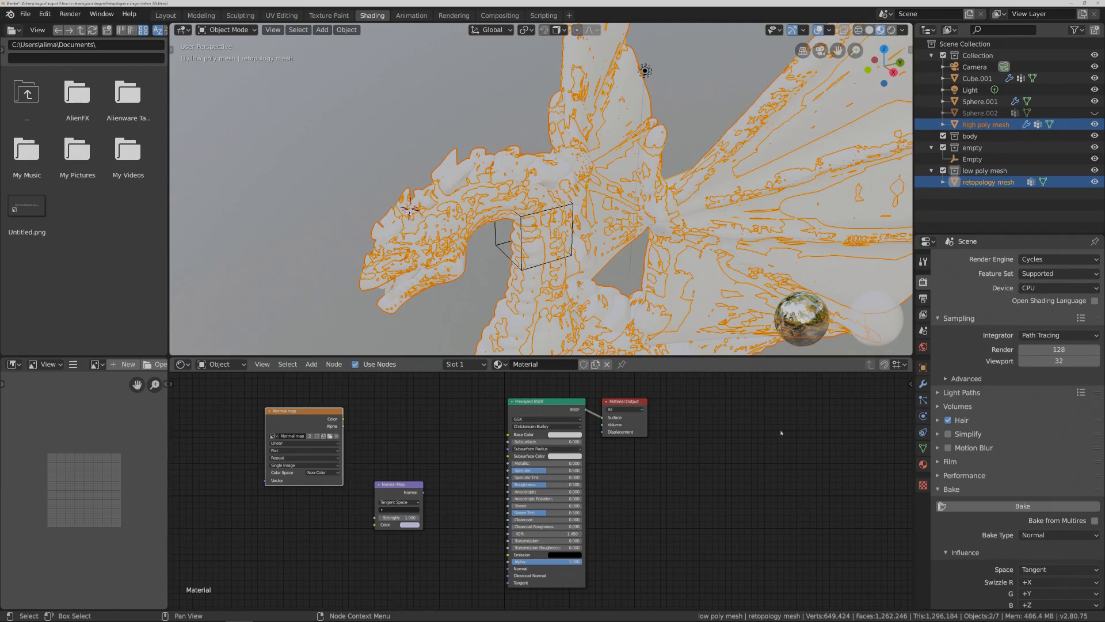
key("Pause")
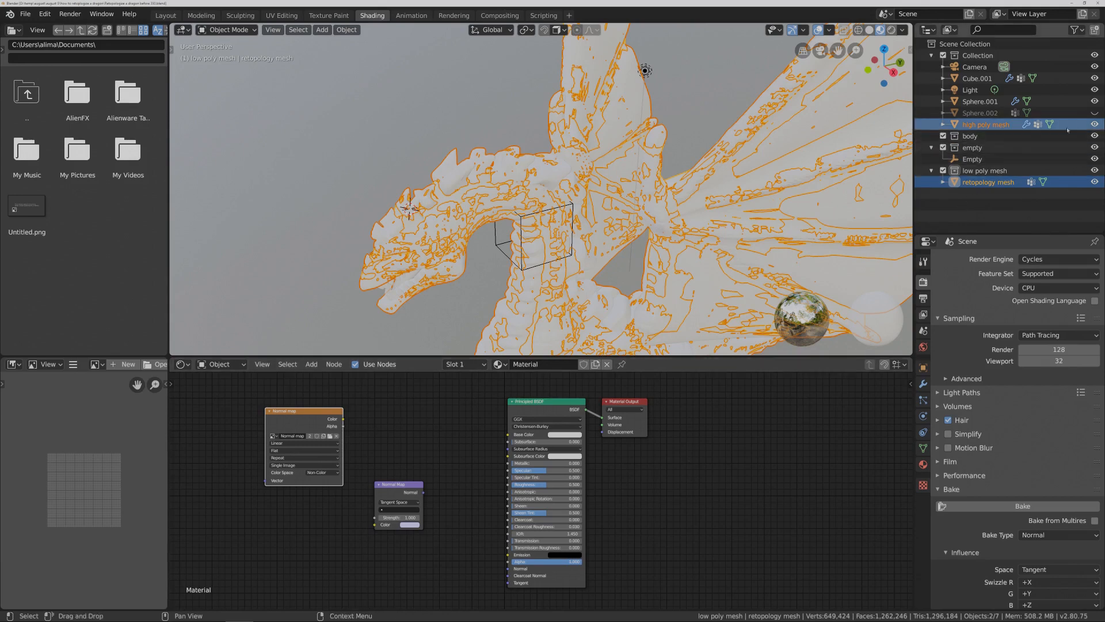
- Hide the high poly mesh and select only the retopology mesh
left_click(1094, 125)
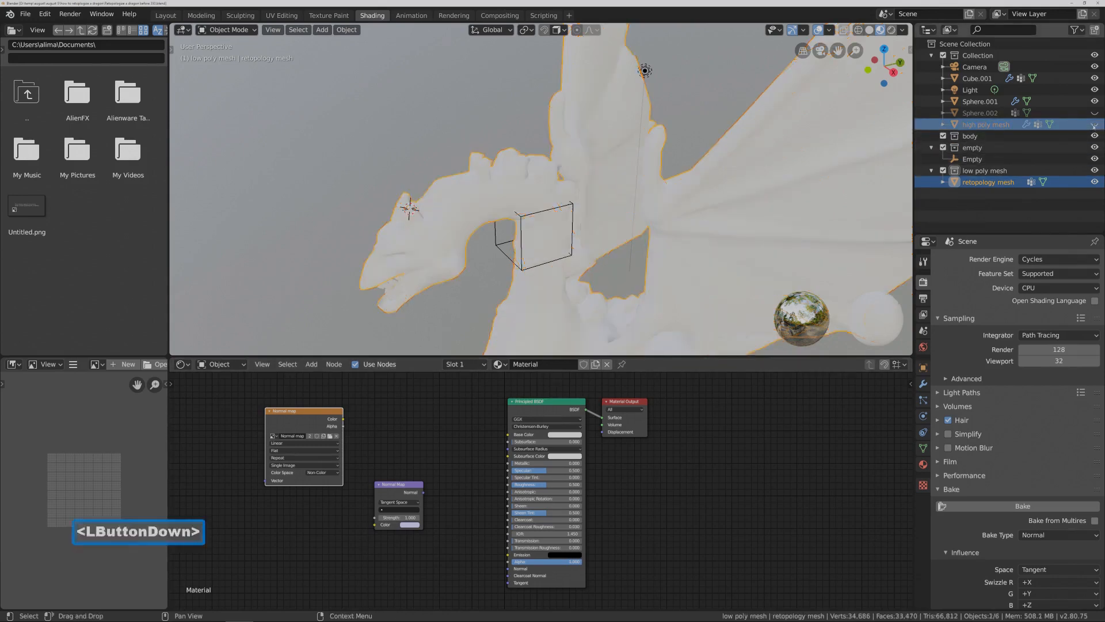
left_click(1004, 185)
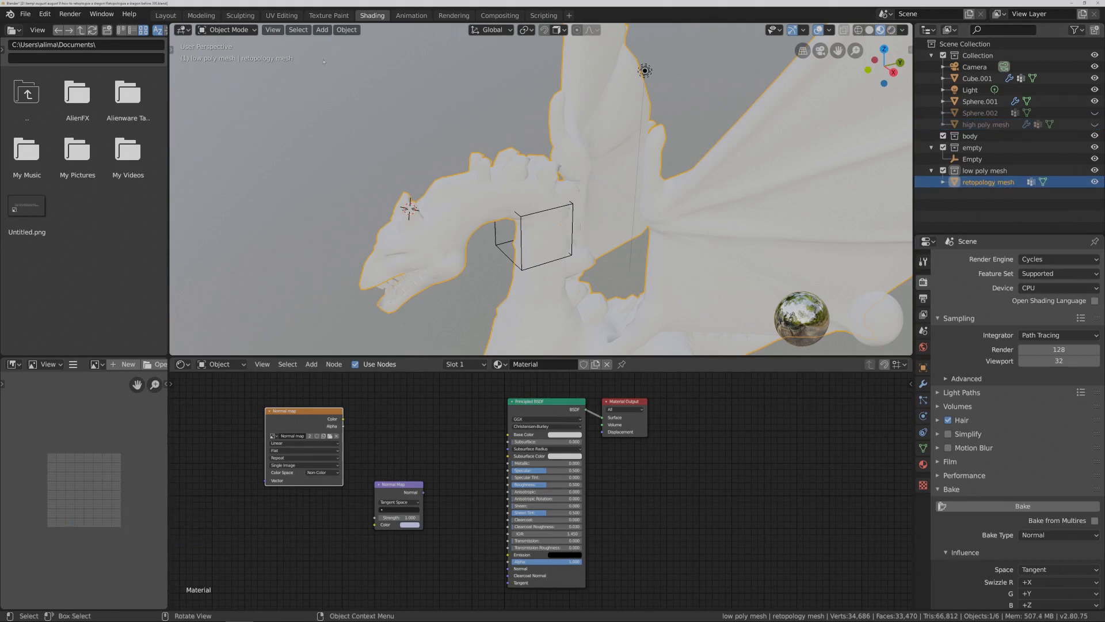
- In the Layout workspace's front view, apply AutoMirror to the retopology mesh along the X axis with positive orientation, cutting and clipping
left_click(165, 15)
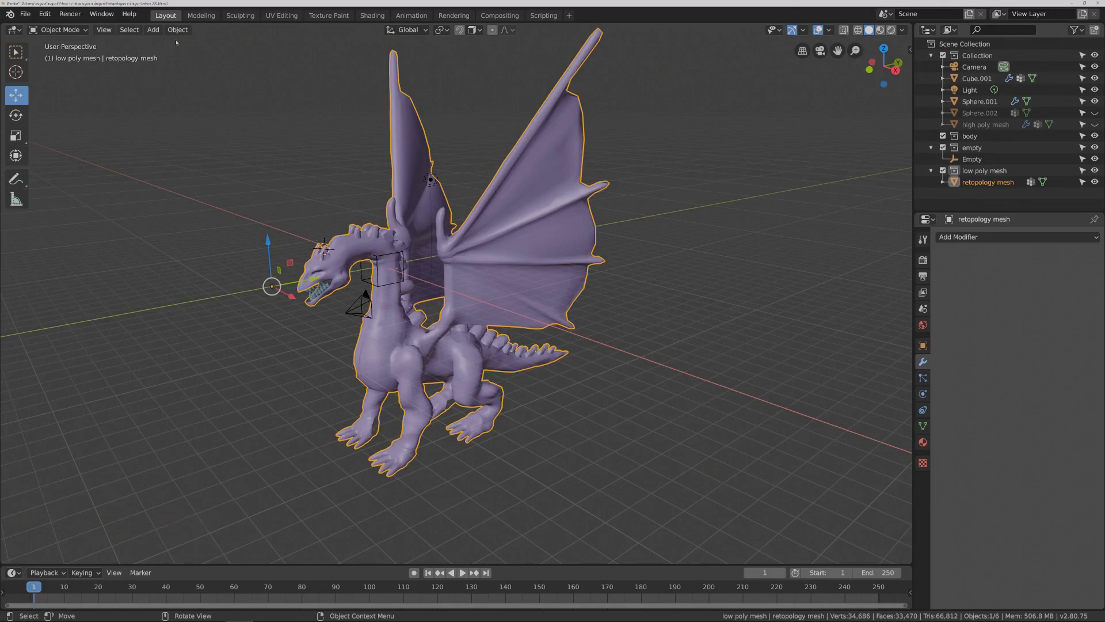
left_click(105, 29)
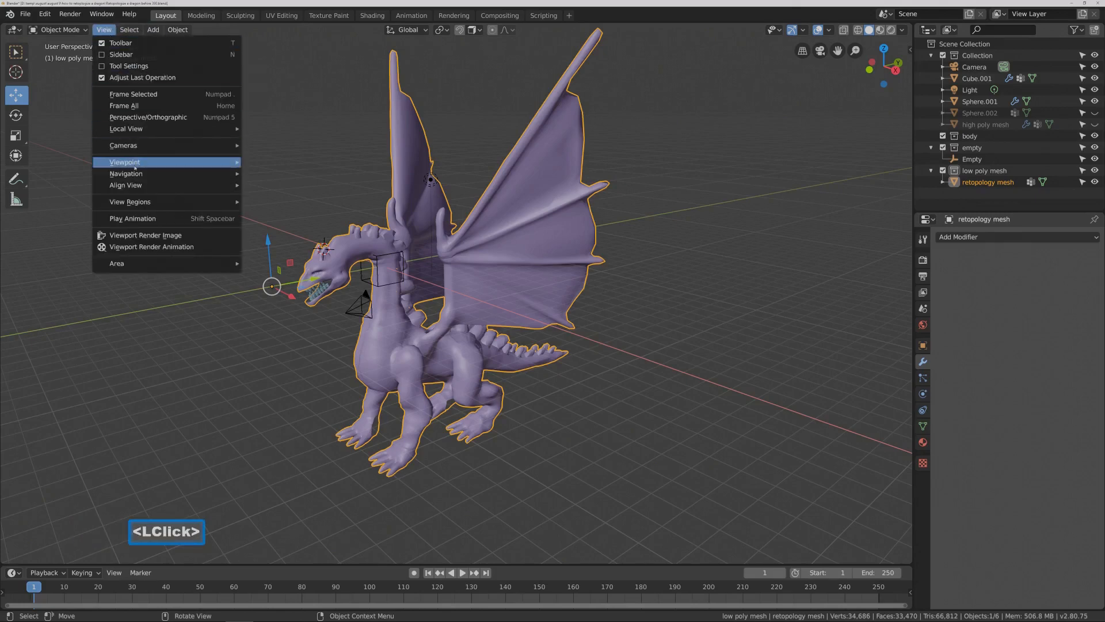
mouse_move(135, 167)
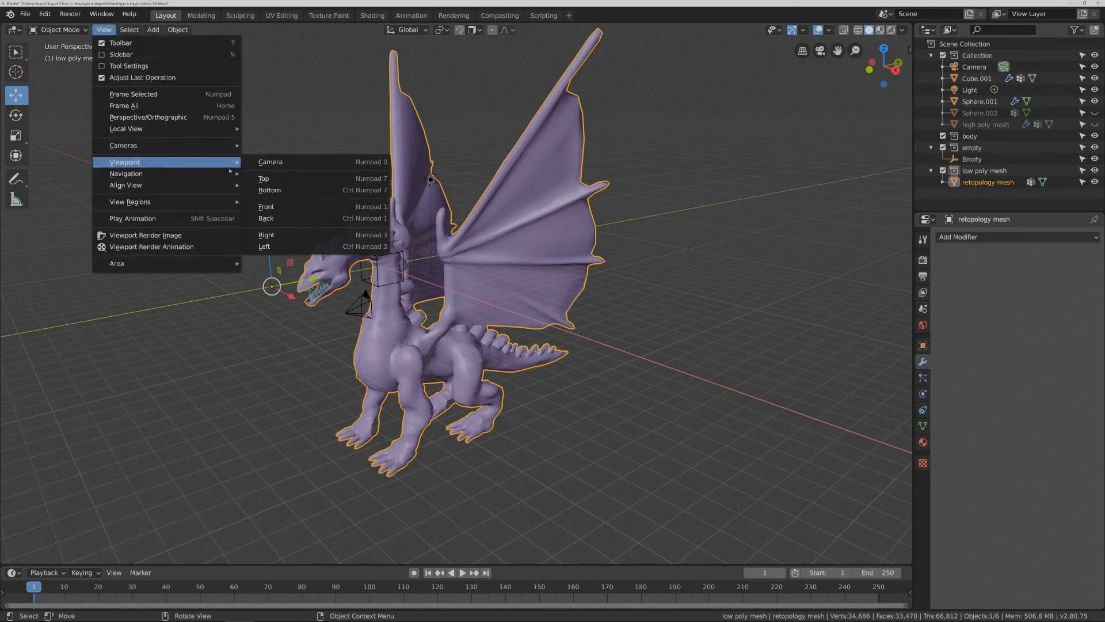
left_click(290, 209)
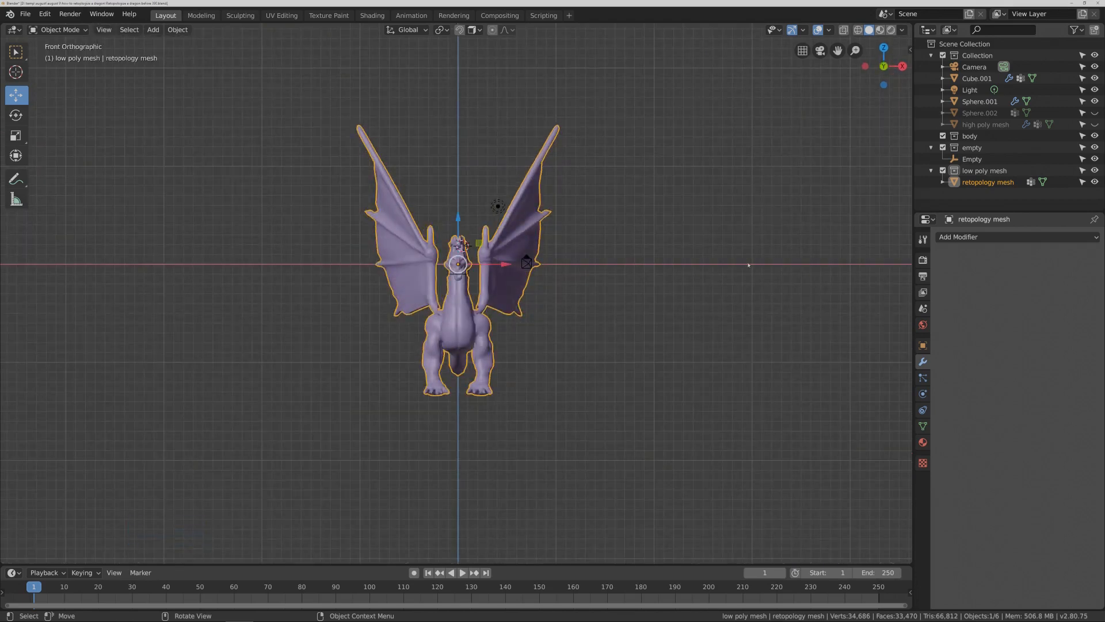
key("n")
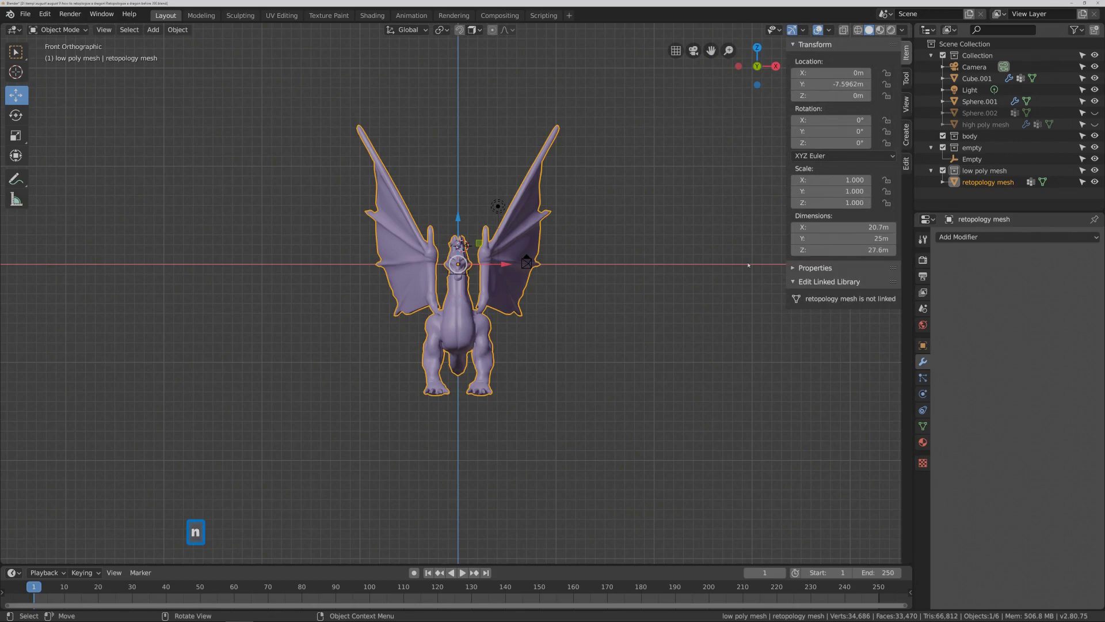
left_click(907, 166)
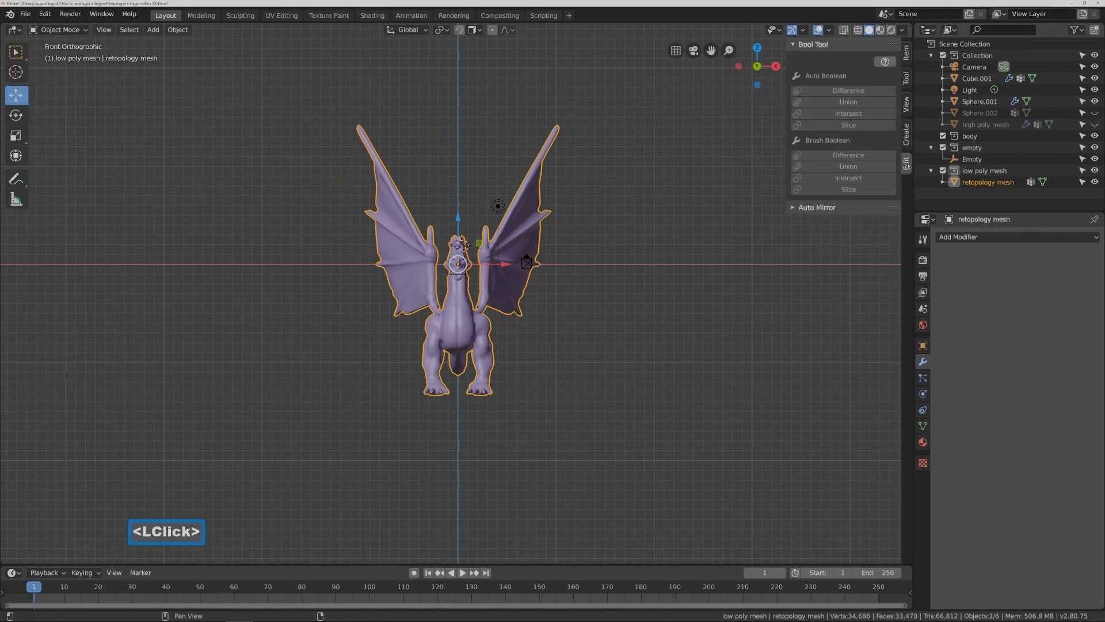
left_click(797, 208)
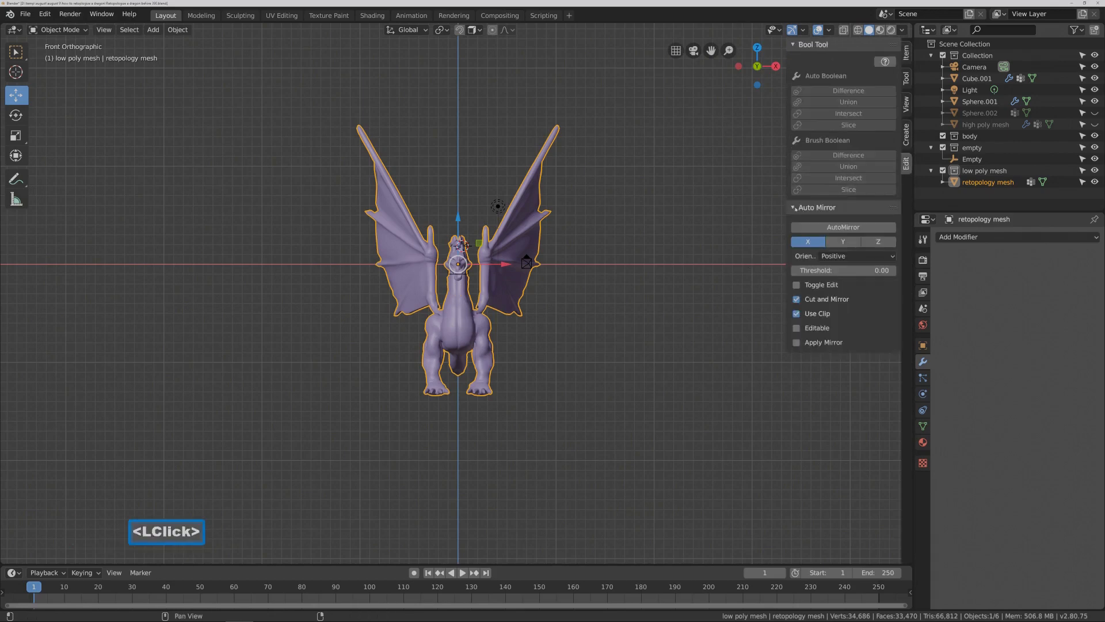
left_click(812, 226)
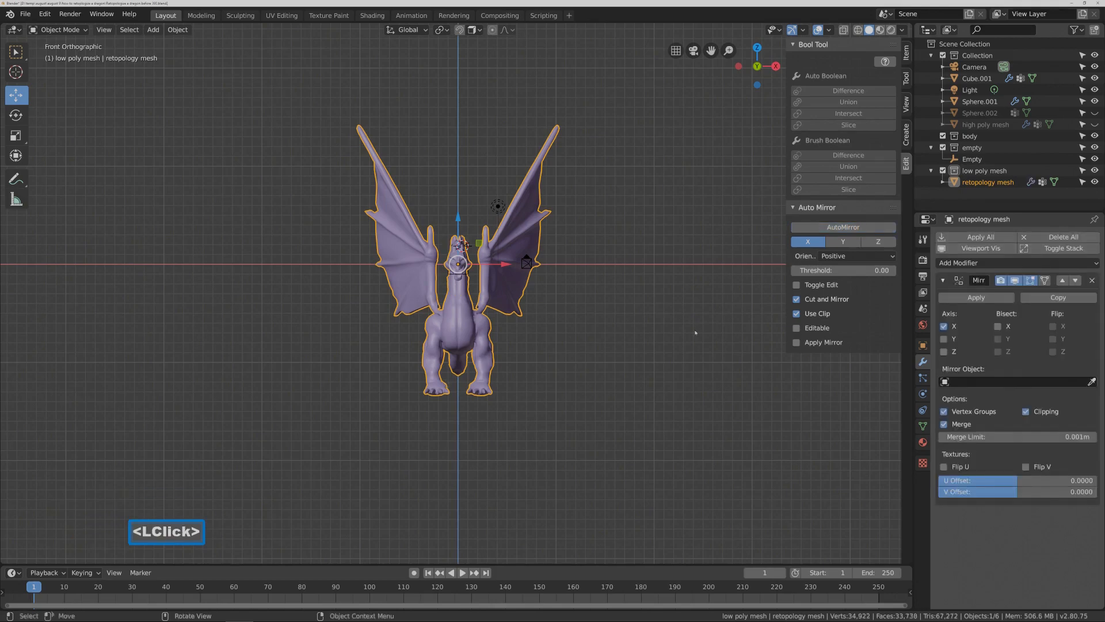
- Check the mirrored retopology mesh's remaining half in Edit Mode and return to Object Mode
left_click(85, 32)
left_click(70, 56)
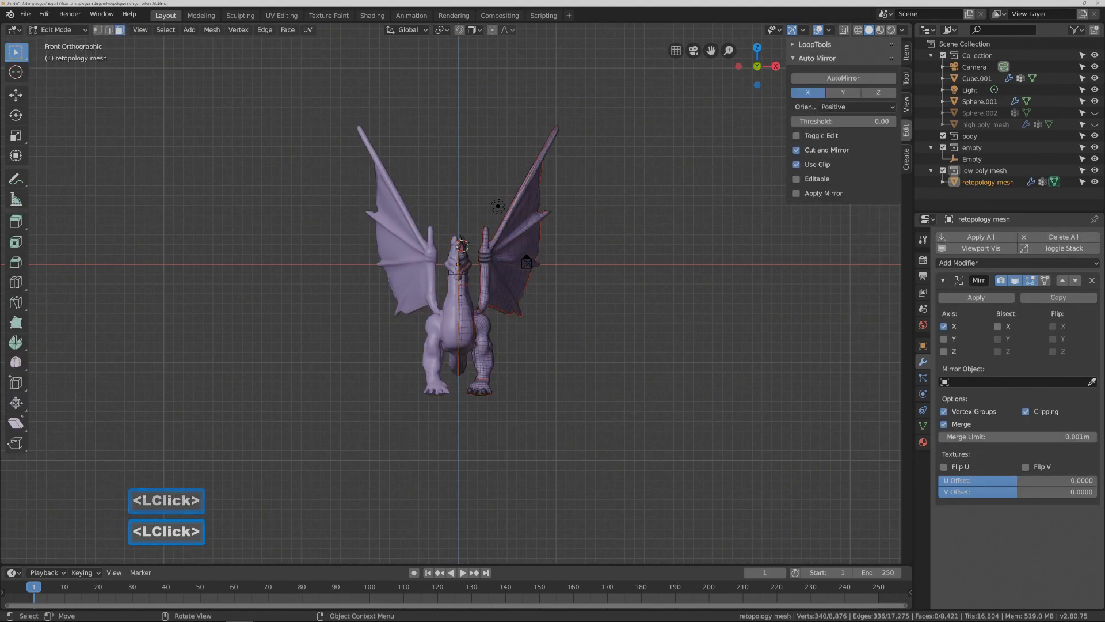
left_click(86, 30)
left_click(61, 44)
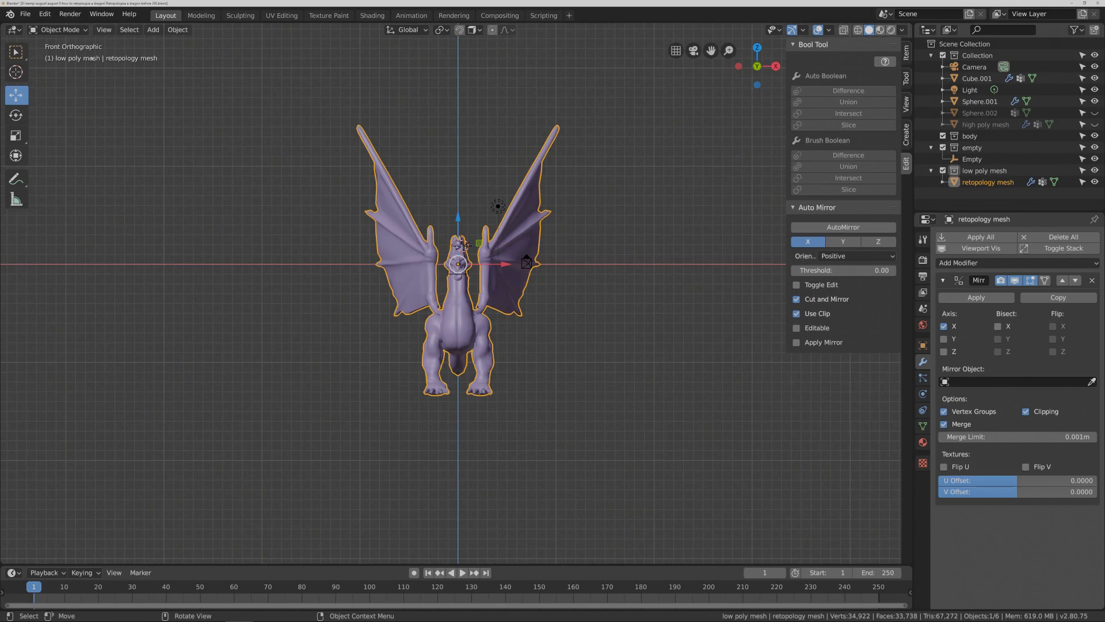
- In the UV Editing workspace, select the entire retopology mesh and unwrap it again
left_click(45, 14)
left_click(284, 16)
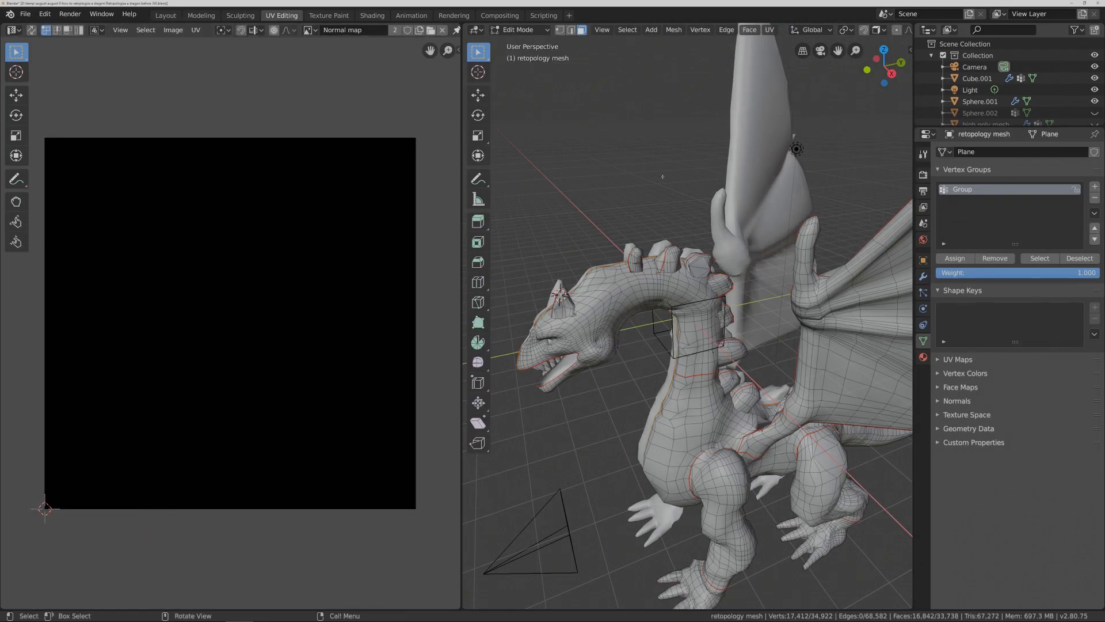
key("a")
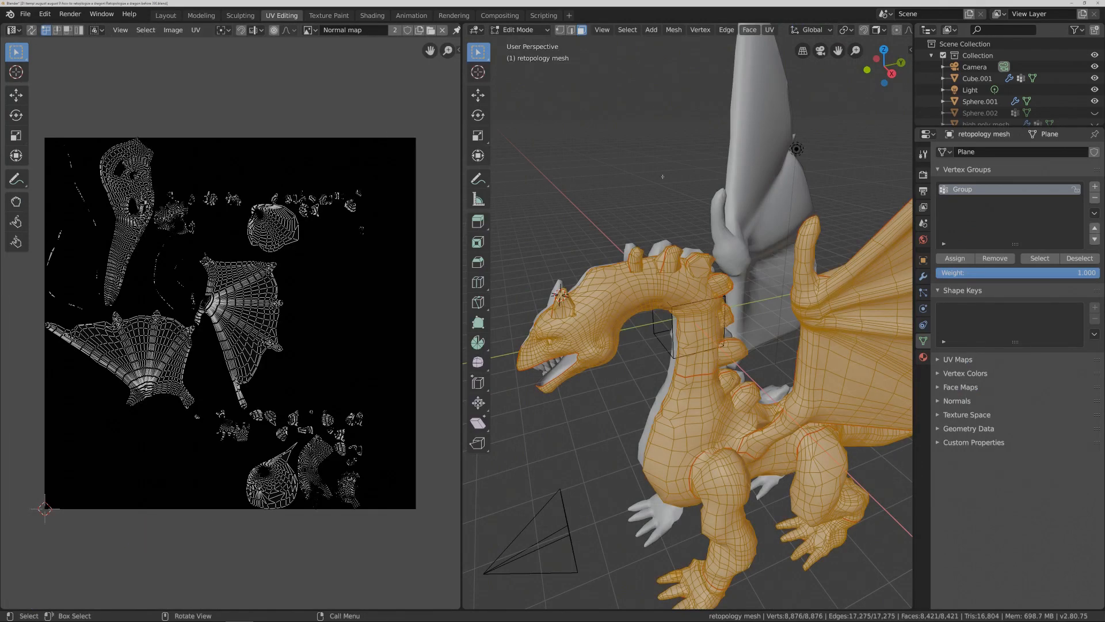
key("u")
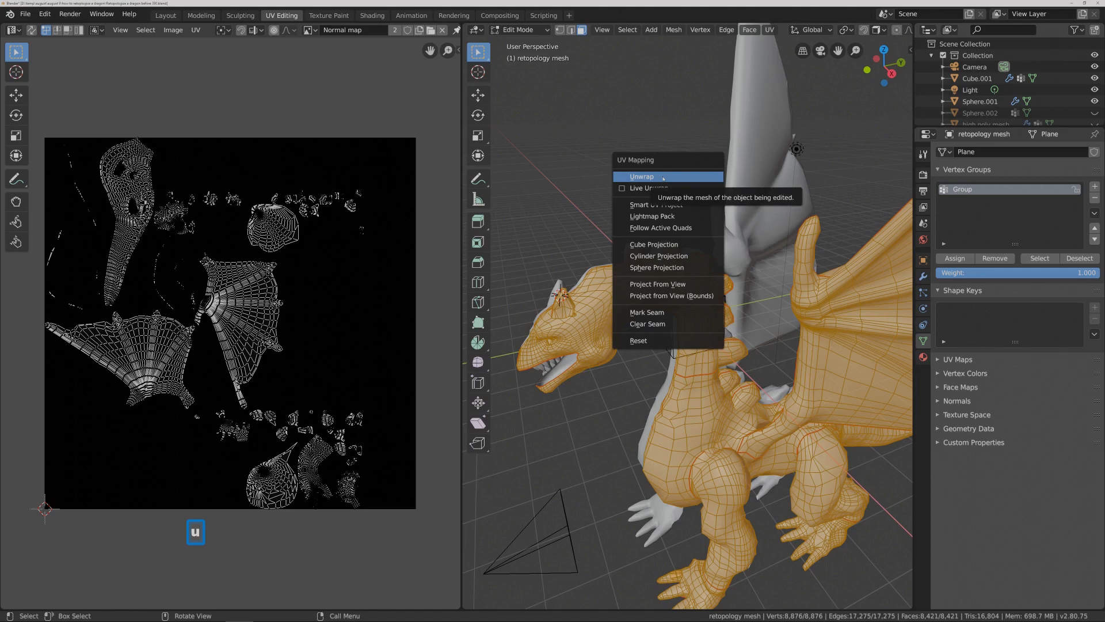
left_click(679, 177)
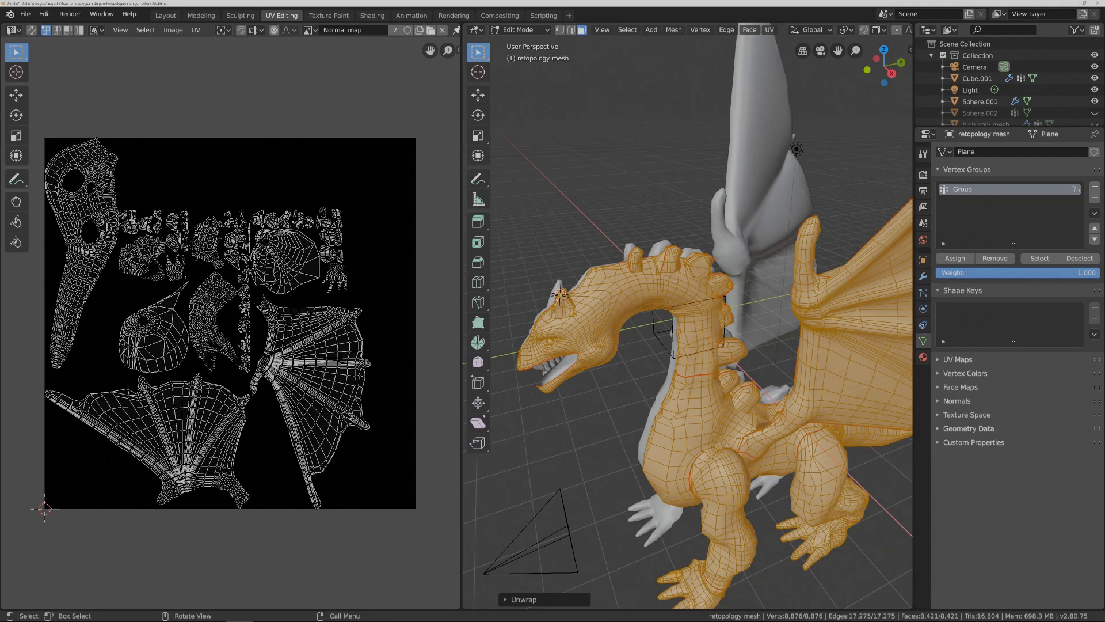
key("Pause")
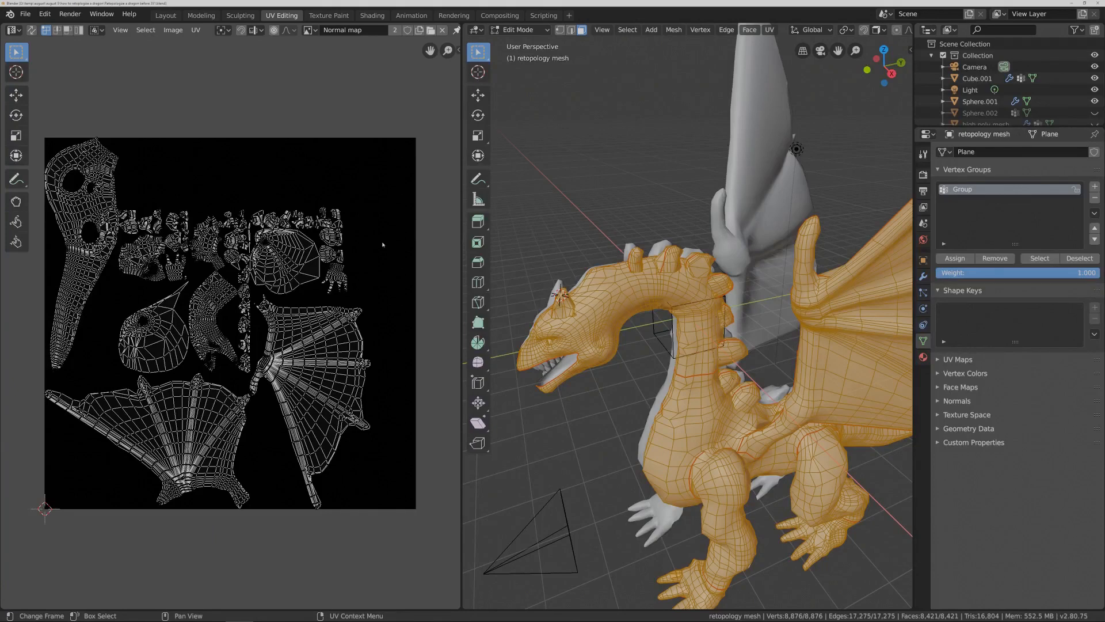
- Select all UV islands and apply Minimize Stretch to them
key("a")
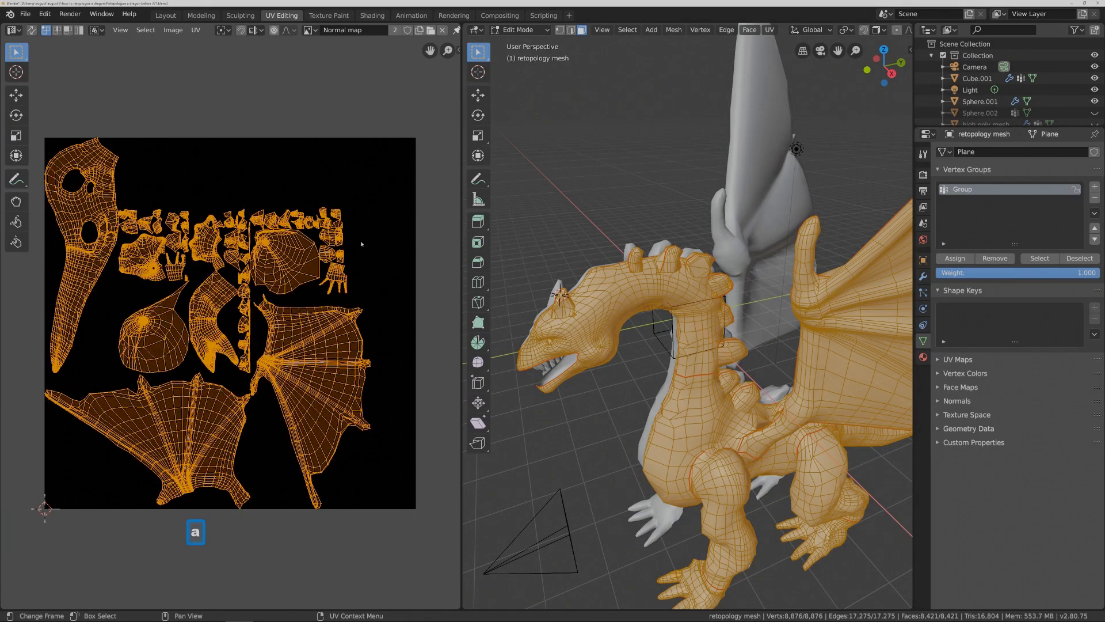
left_click(194, 31)
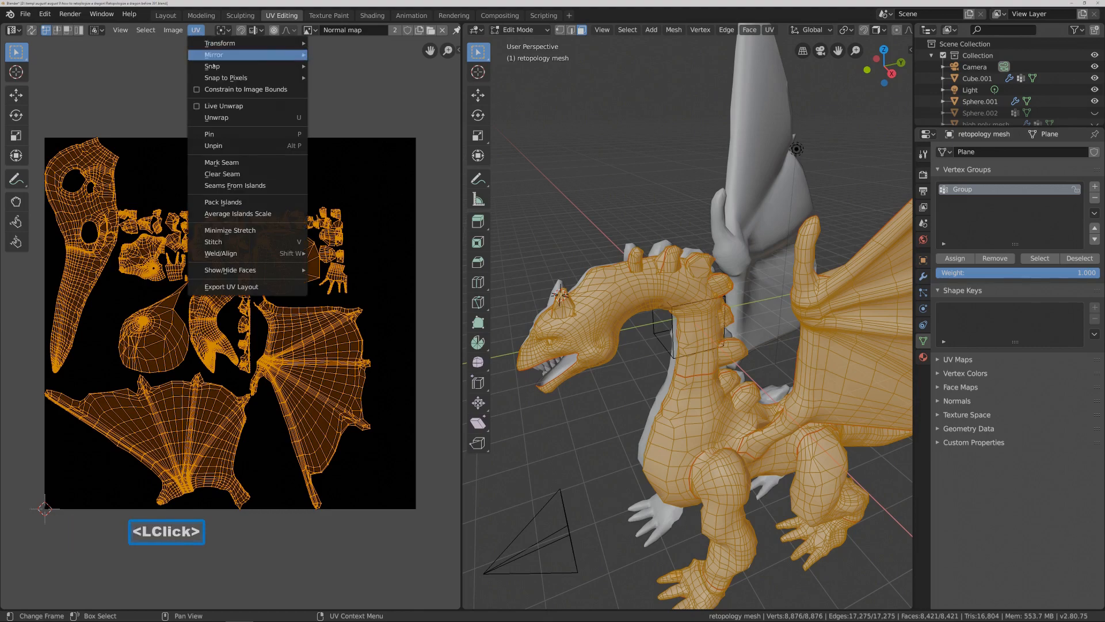
left_click(283, 233)
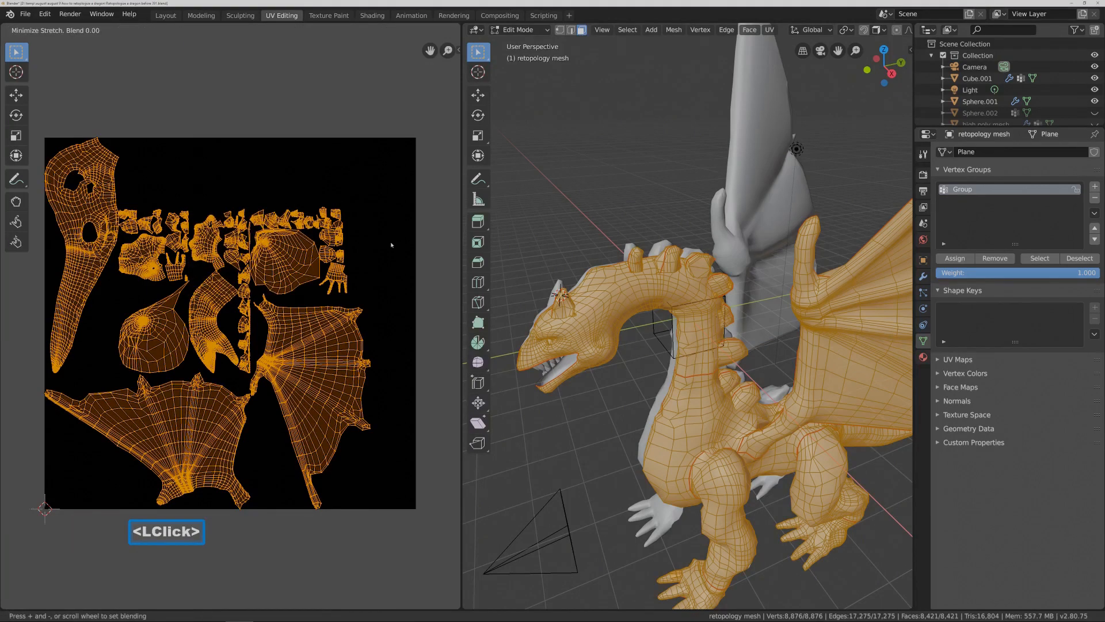
left_click(430, 245)
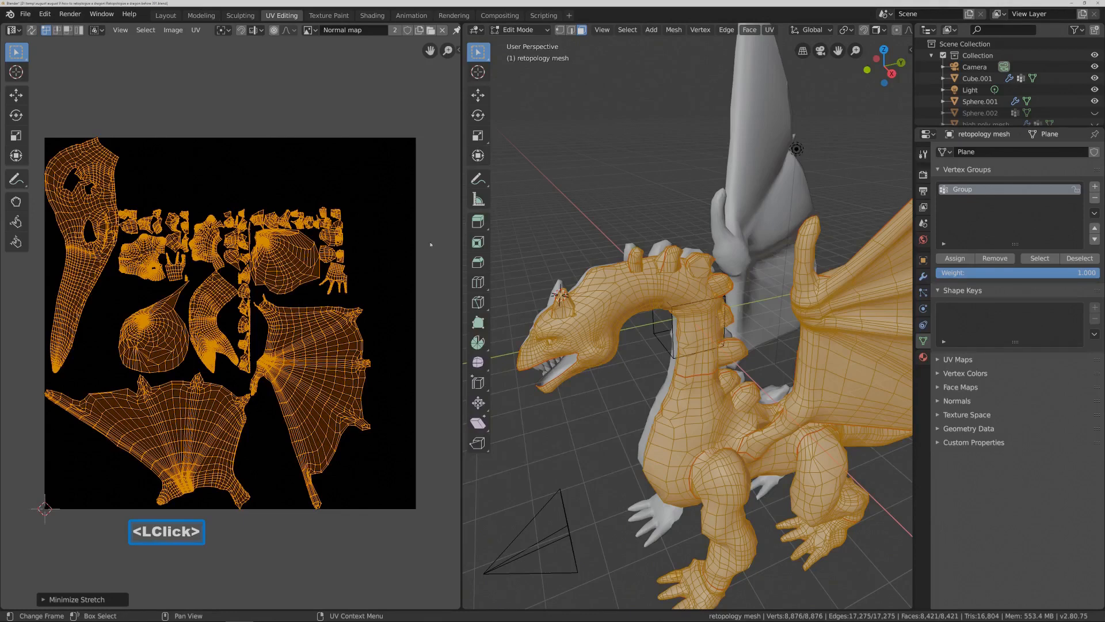
key("Pause")
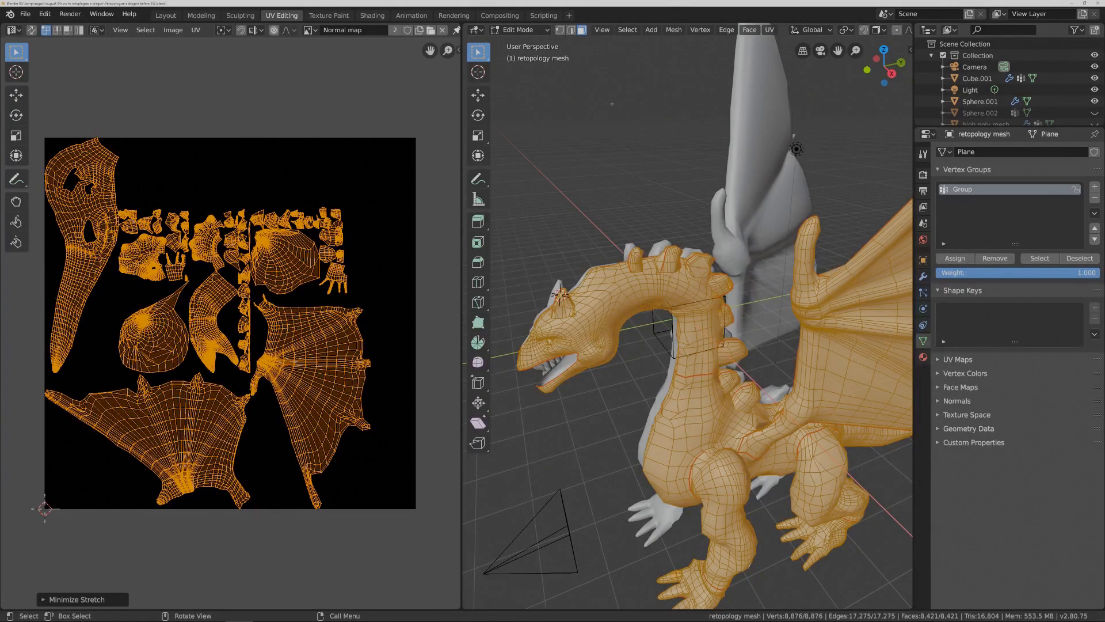
- In the Shading workspace, unhide the high poly mesh and select it together with the retopology mesh as the active object
left_click(383, 17)
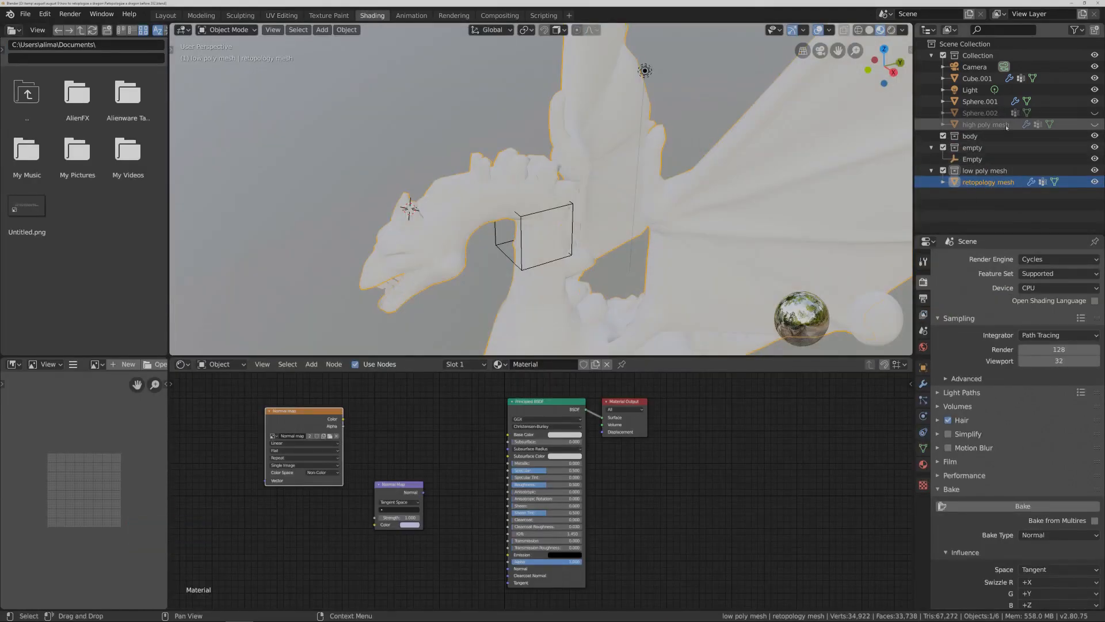
left_click(1095, 124)
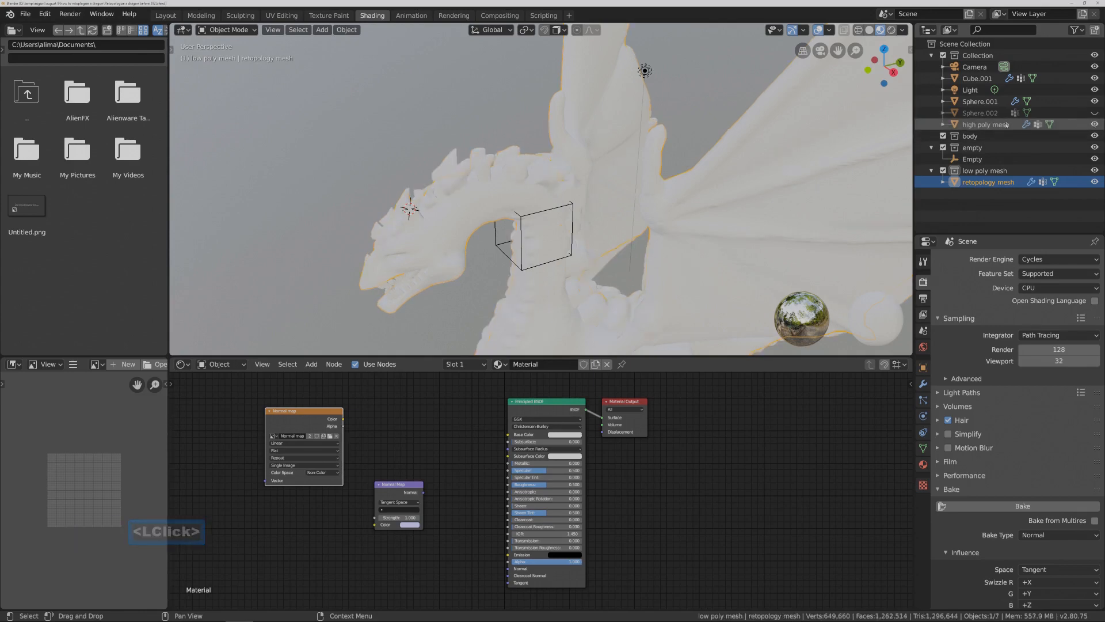
left_click(1006, 125)
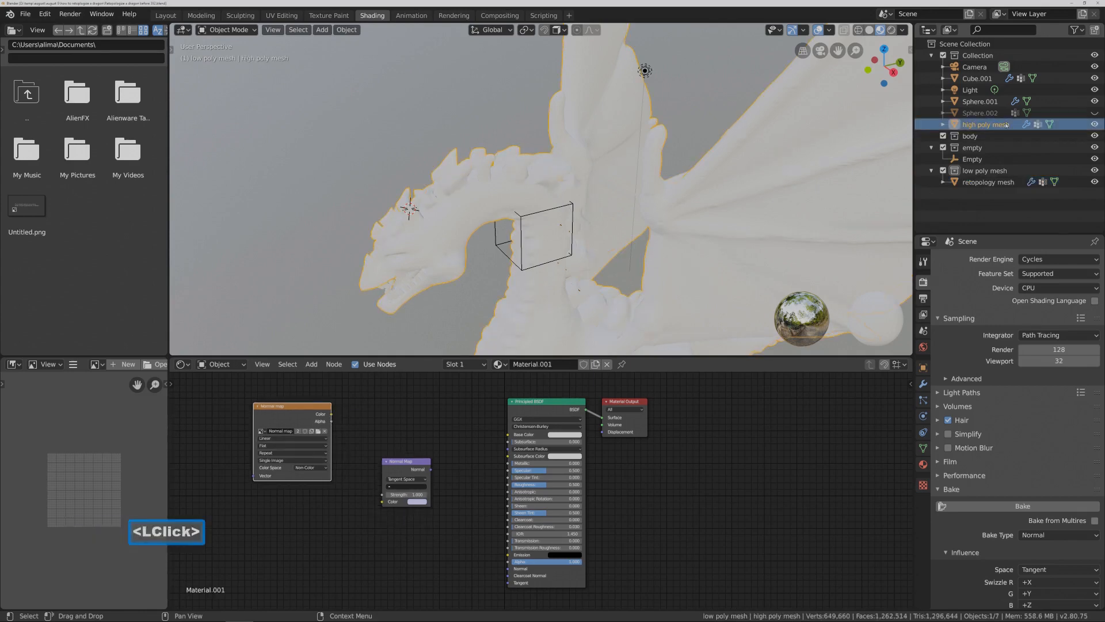
left_click(1003, 183, "shift")
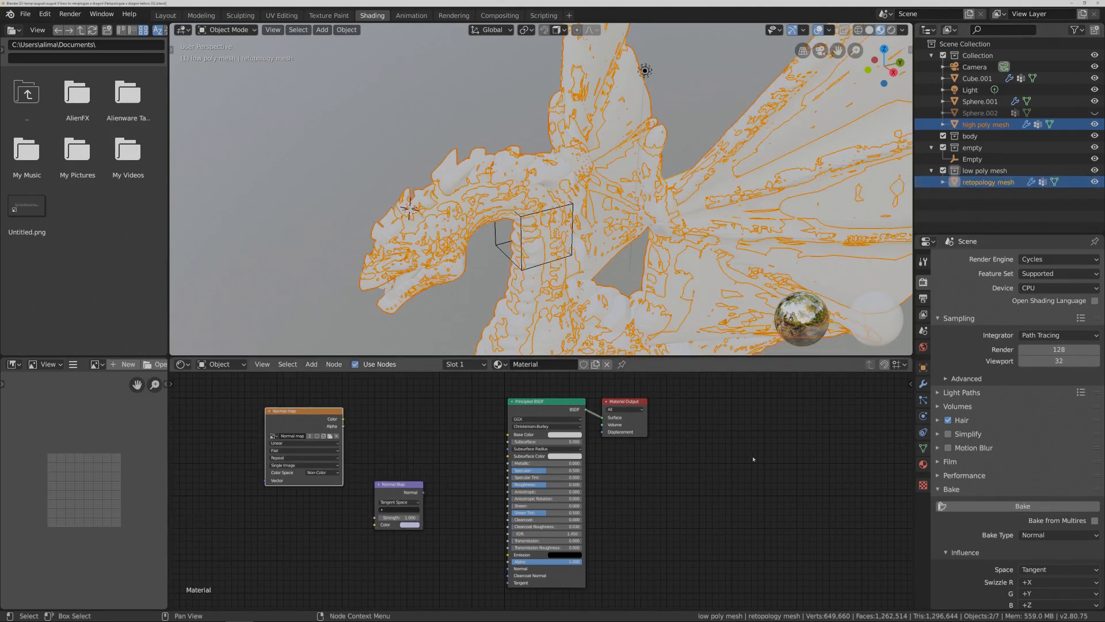
- Bake the Normal pass from the high poly mesh to the retopology mesh using Selected to Active
scroll(1011, 443, "down", 6)
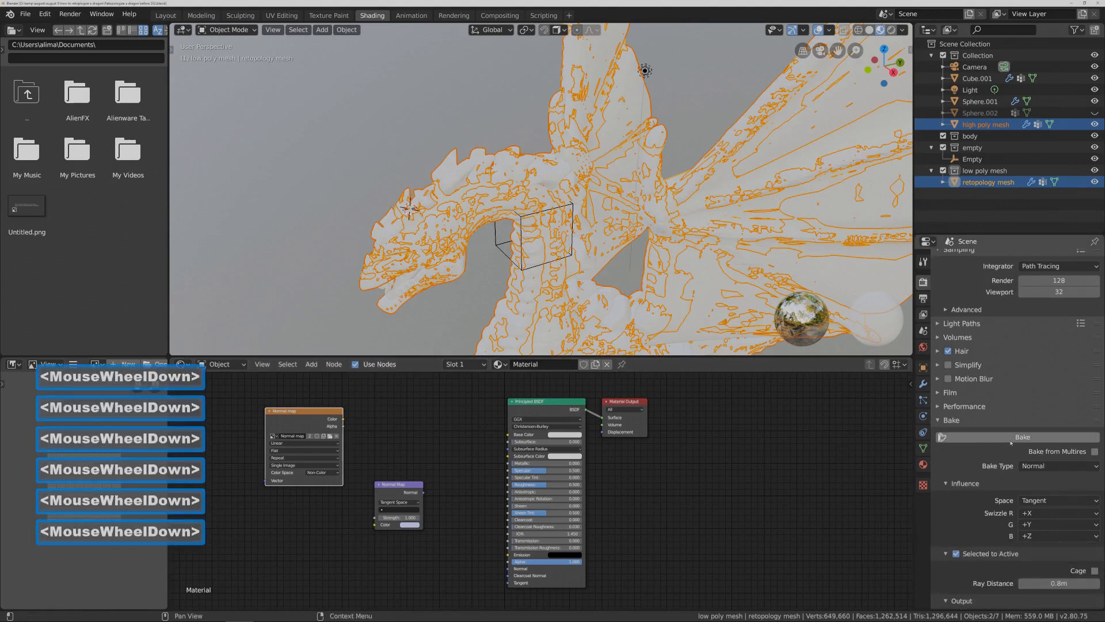
scroll(1011, 443, "down", 2)
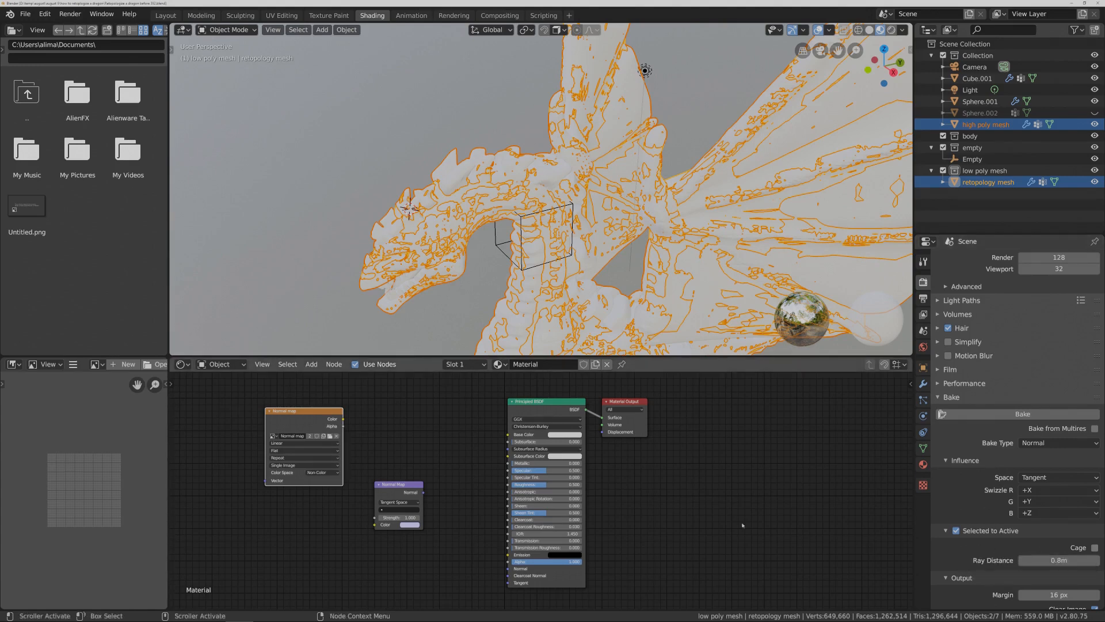
left_click(1042, 415)
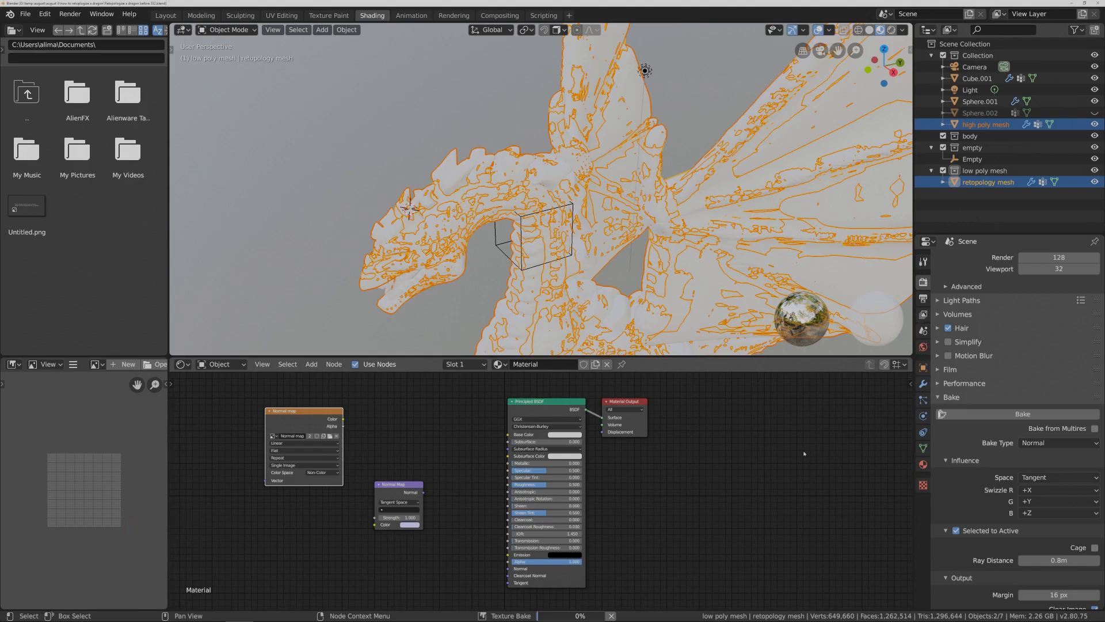
key("Pause")
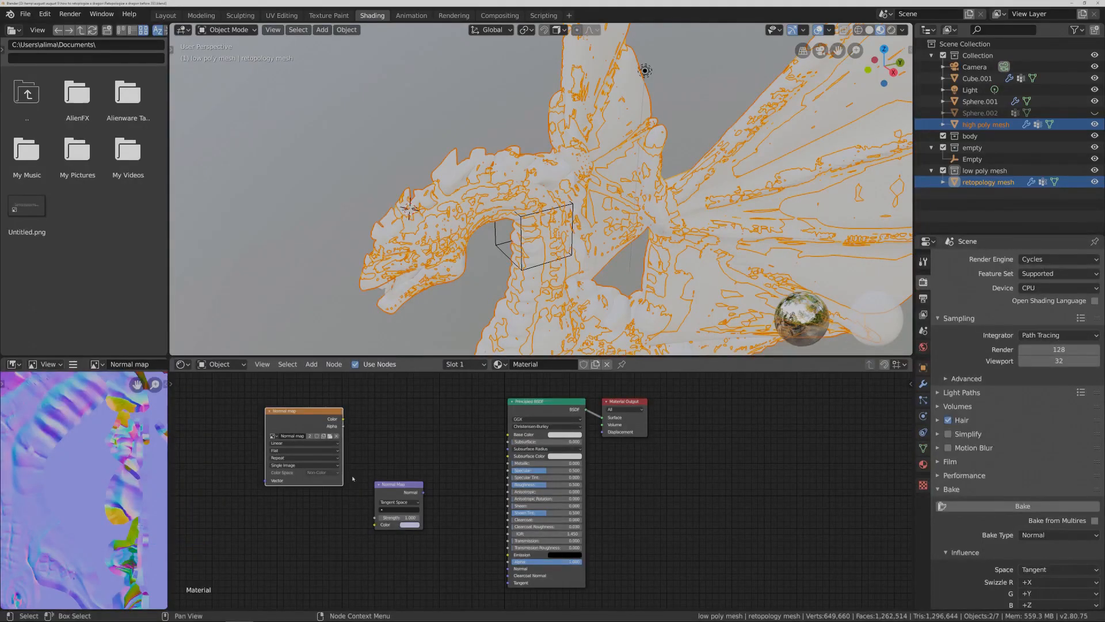
- Save the baked normal map as a PNG in the maps folder, overwriting Normal mapBaked.png
scroll(128, 469, "down", 3)
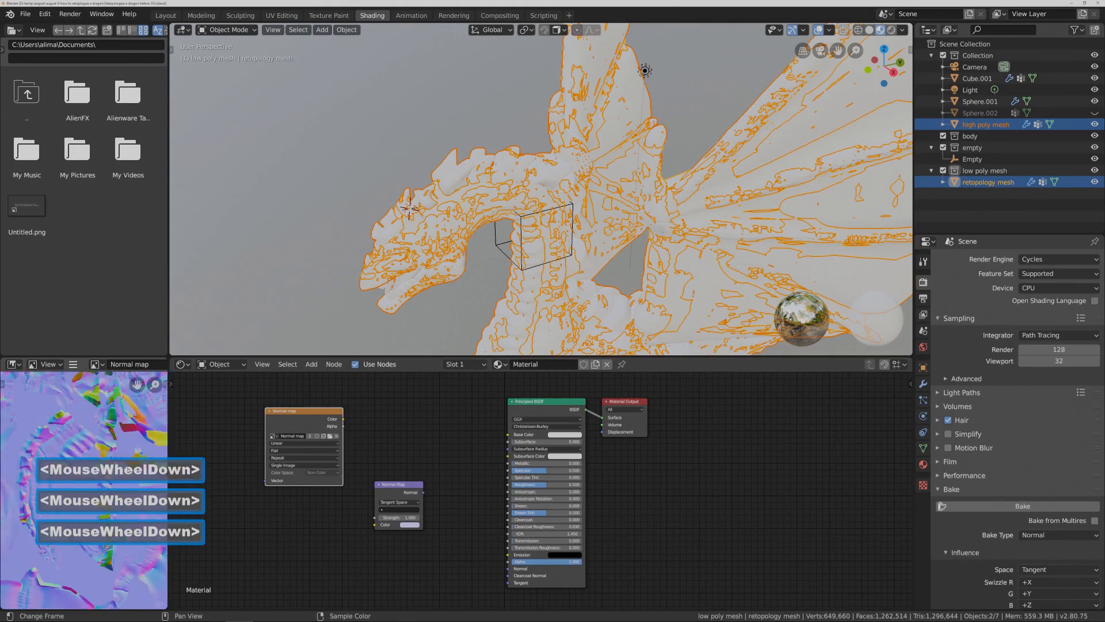
scroll(127, 470, "down", 2)
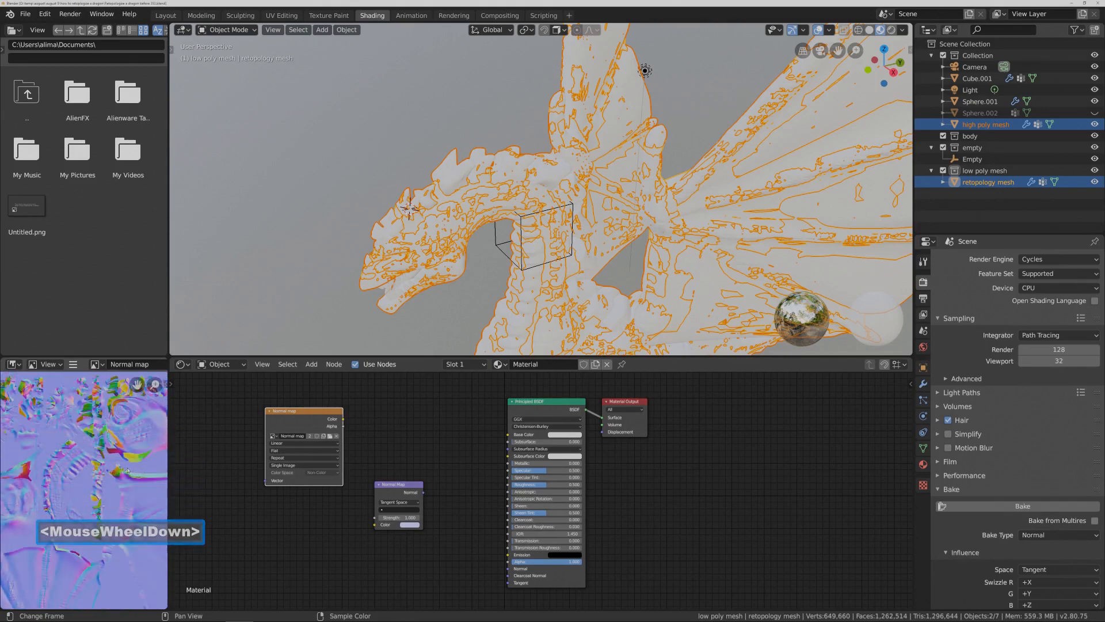
scroll(128, 470, "down", 1)
scroll(125, 449, "down", 1)
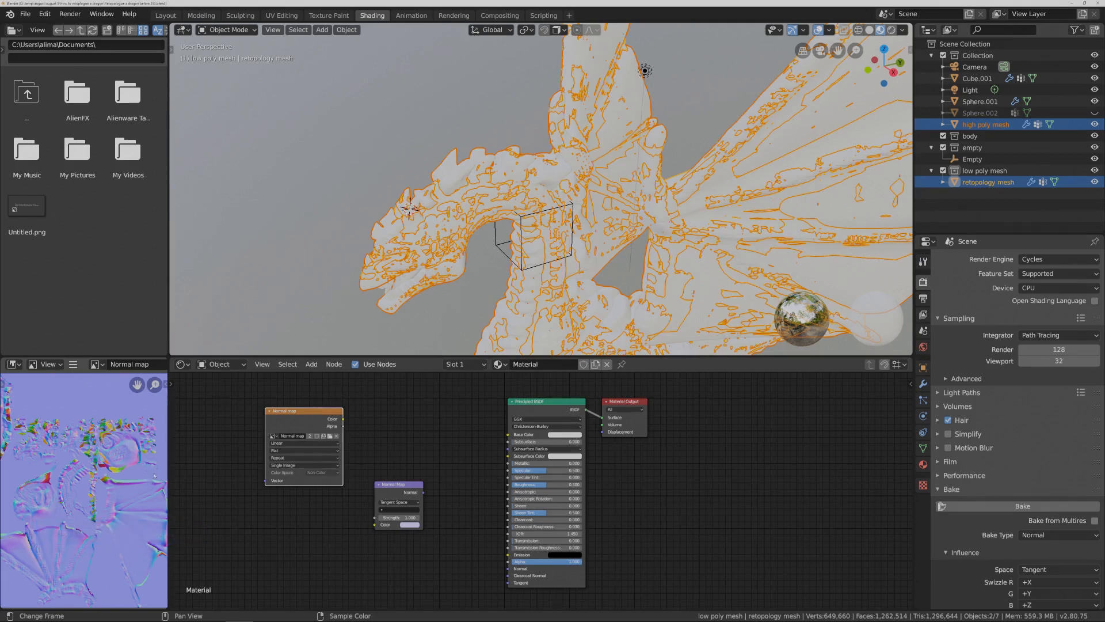
left_click(72, 364)
left_click(72, 364)
mouse_move(108, 394)
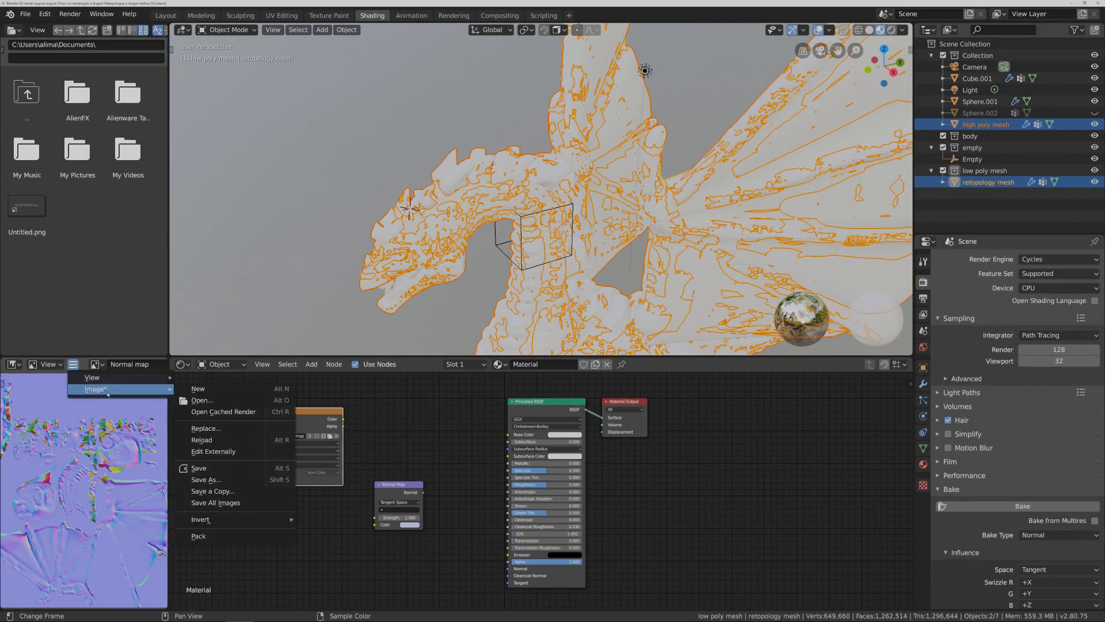
left_click(102, 390)
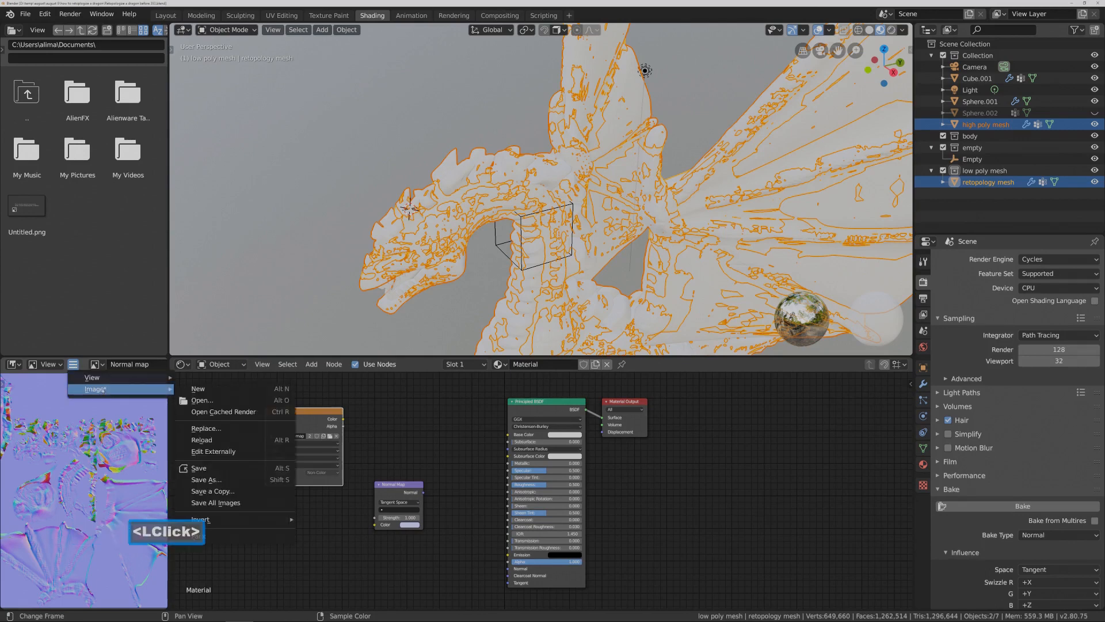
left_click(240, 479)
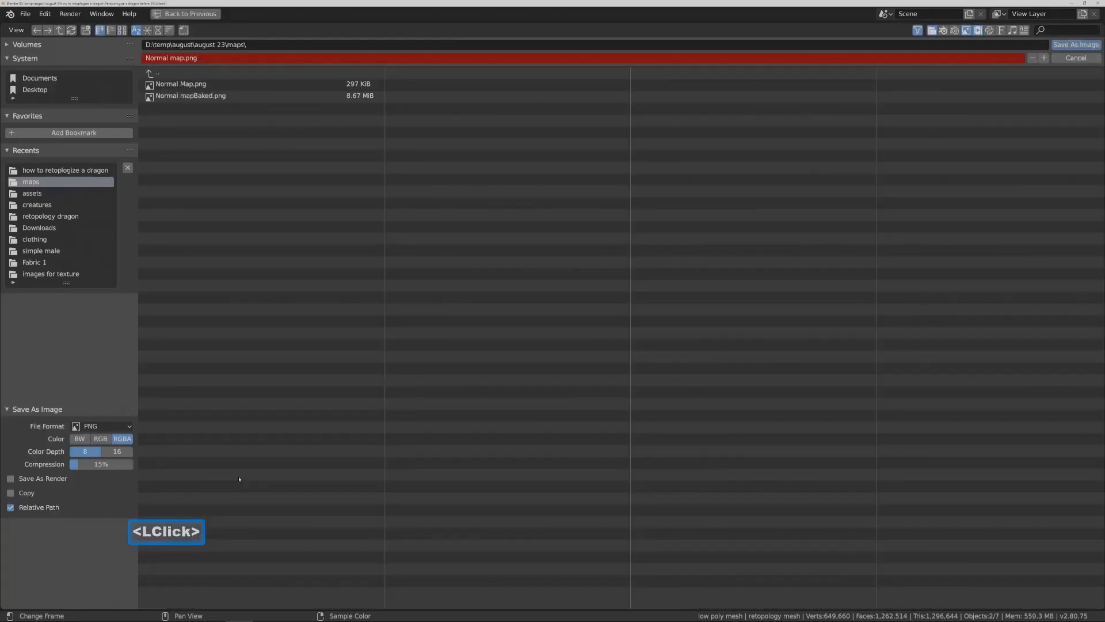
left_click(252, 98)
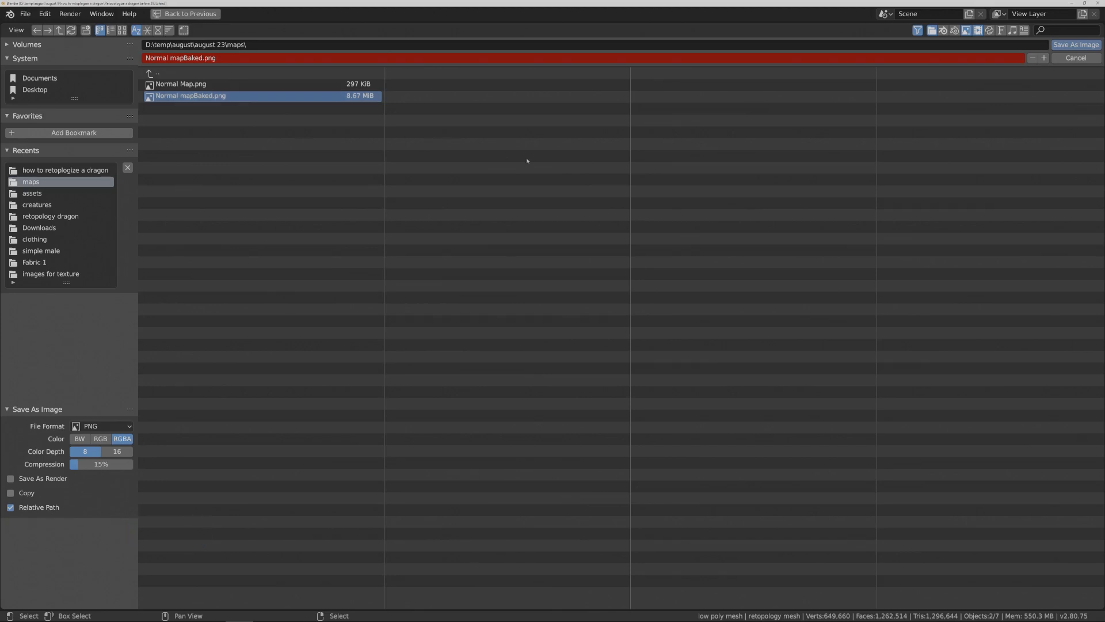
left_click(1056, 45)
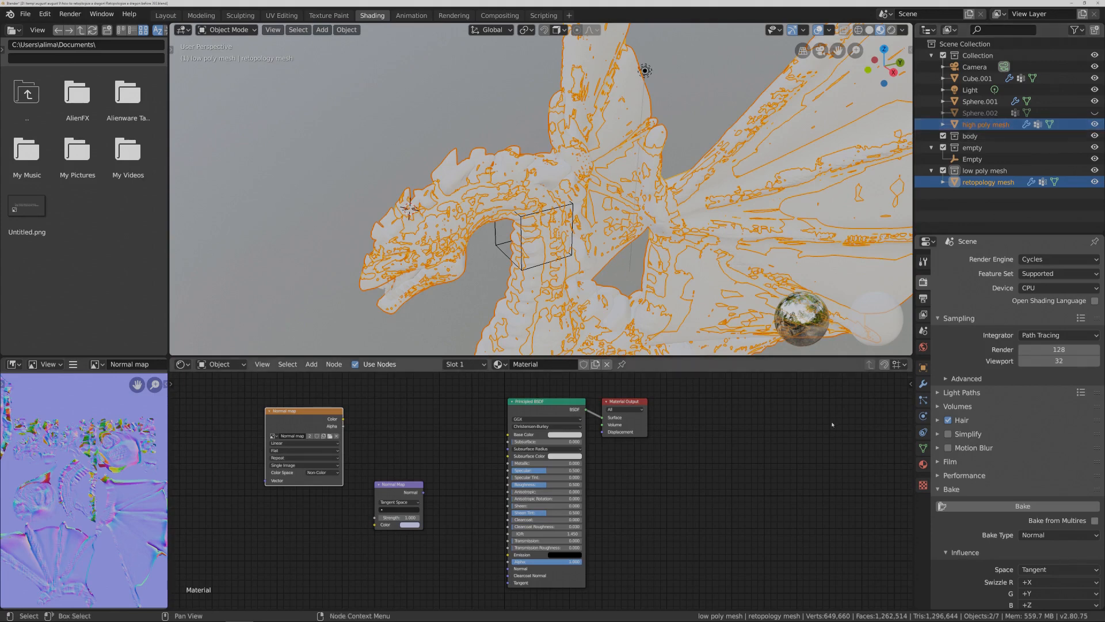
- Clear the selection, hide the high poly mesh and select only the retopology mesh
left_click(833, 424)
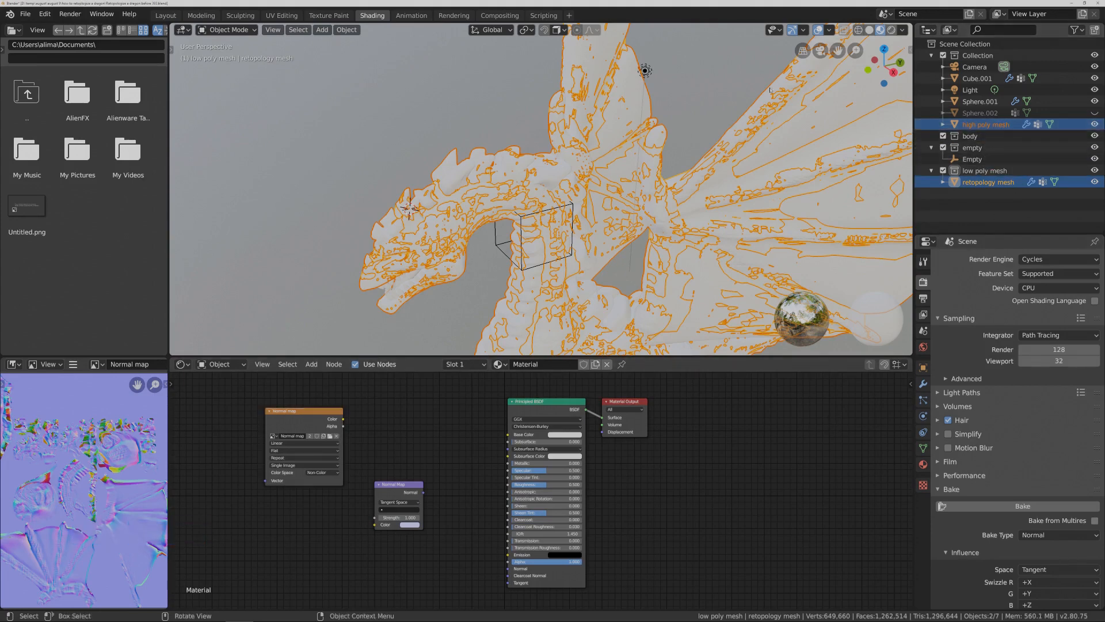
left_click(747, 80)
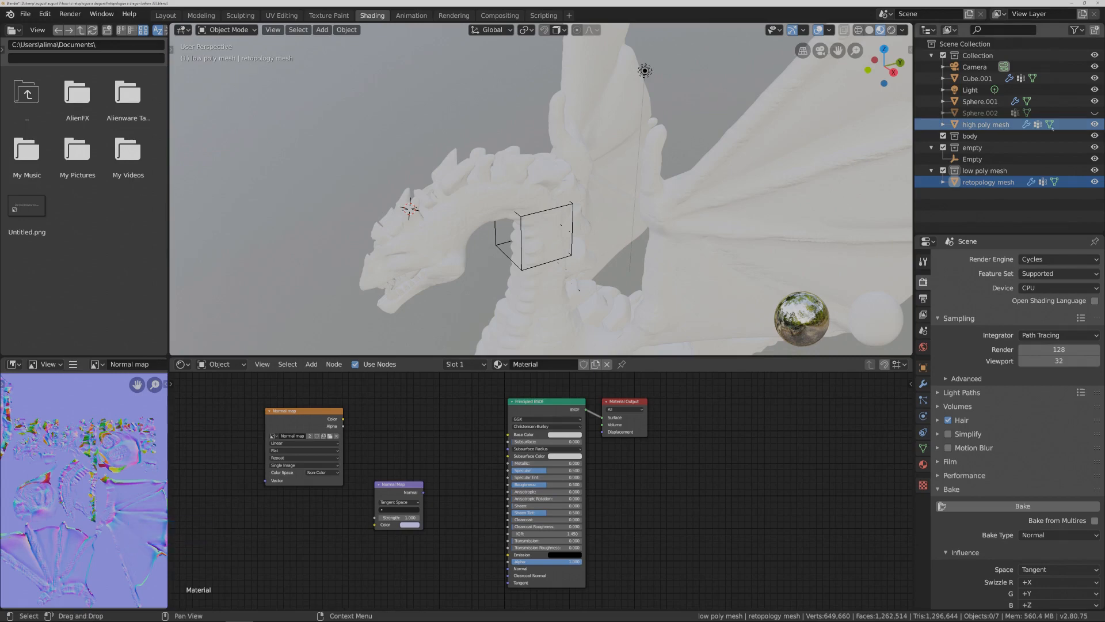
left_click(1094, 124)
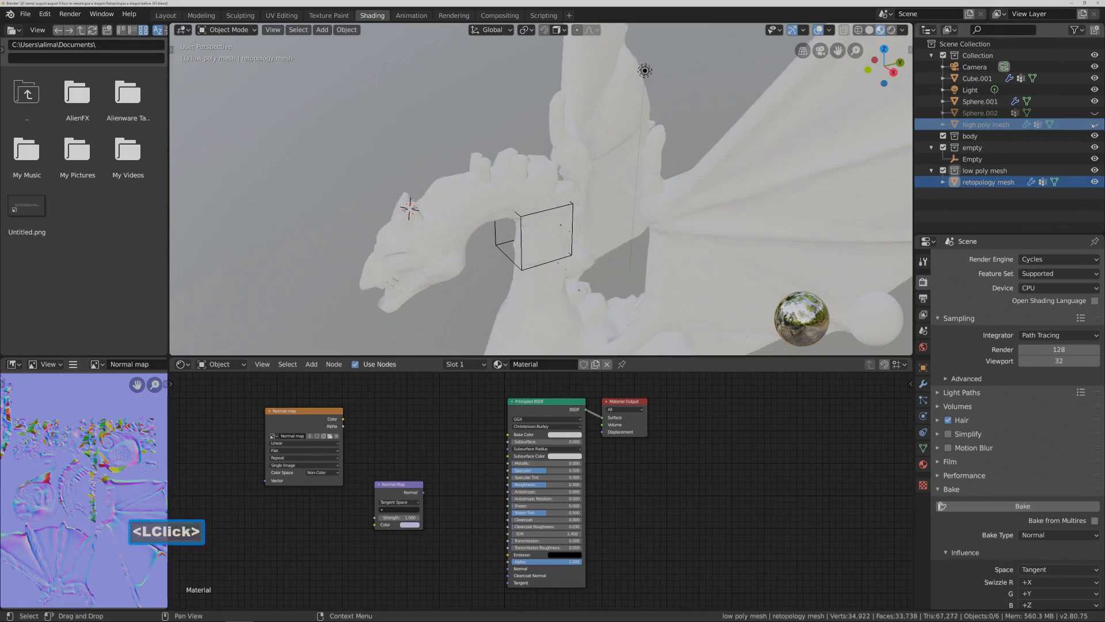
left_click(999, 183)
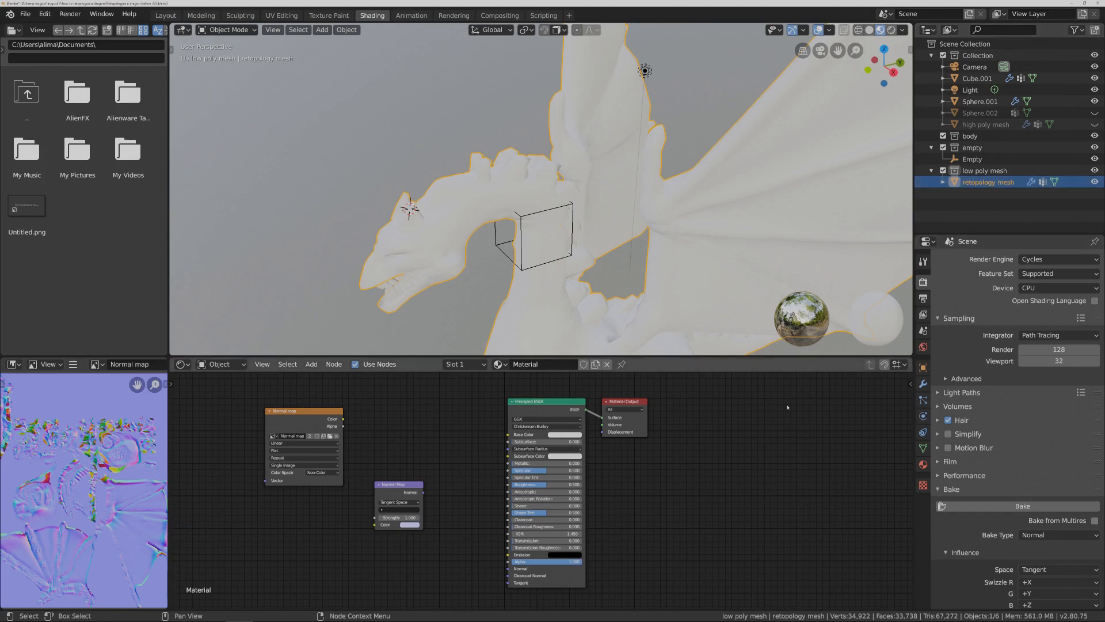
key("Pause")
- Link the image texture's Color to the Normal Map node's Color, and its Normal output to the Principled BSDF's Normal input
left_click_drag(344, 420, 378, 525)
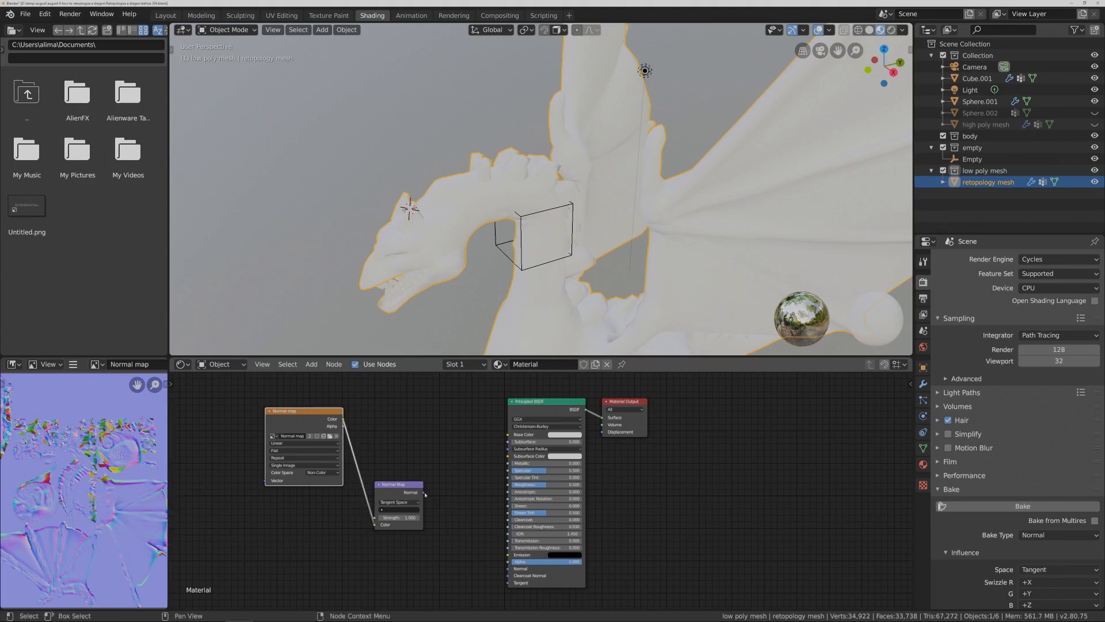
left_click_drag(423, 494, 509, 569)
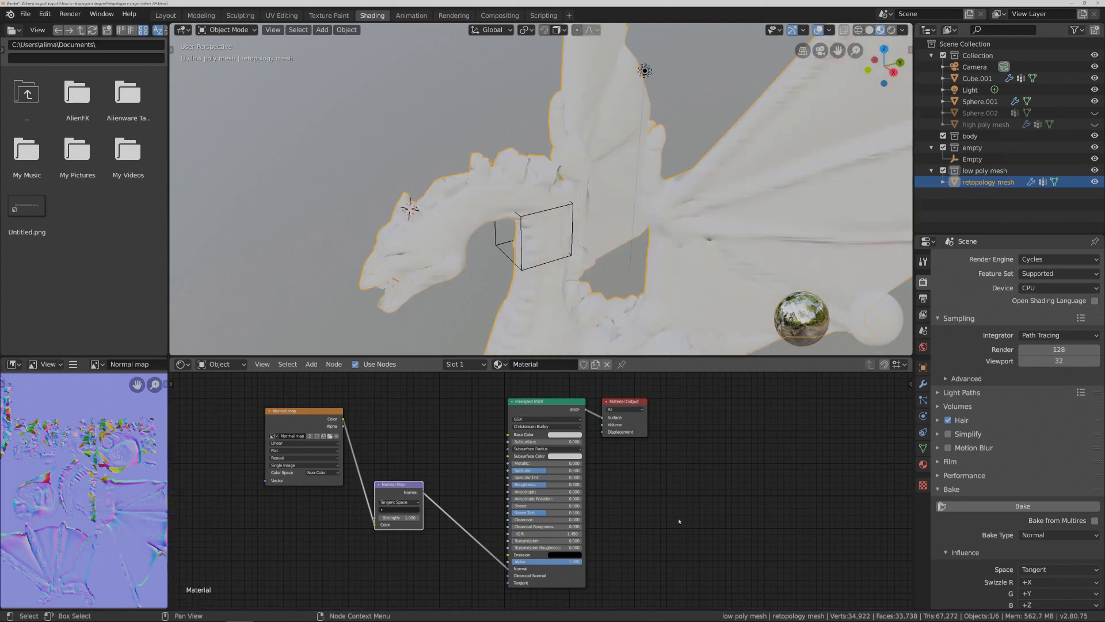
key("Pause")
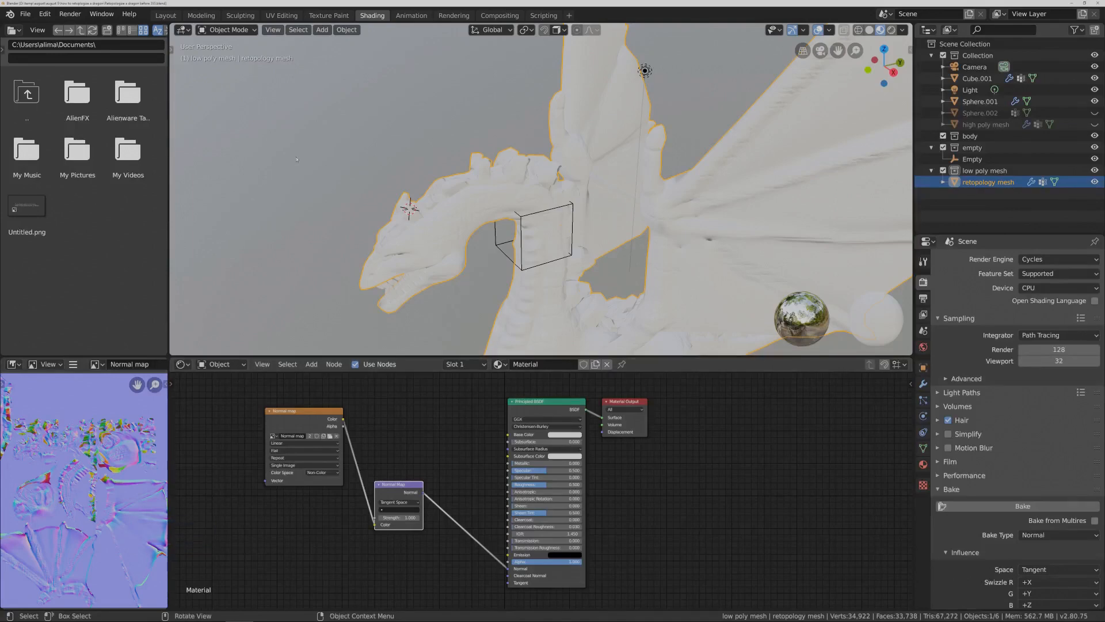
- In the Layout workspace, show the dragon in material preview shading with Scene Lights and Scene World enabled
left_click(166, 16)
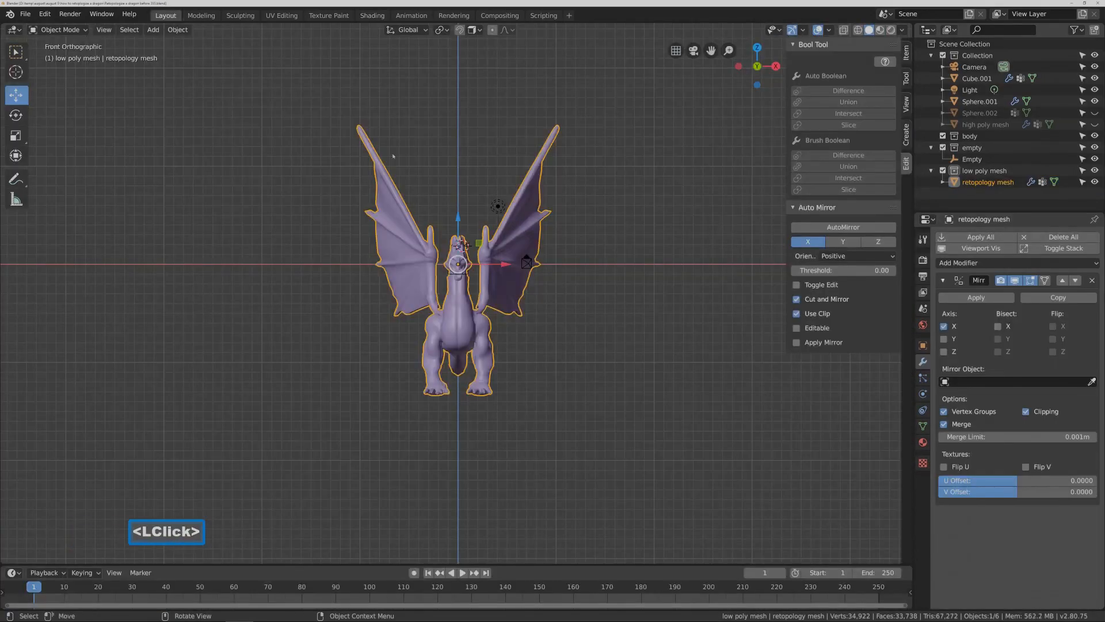
middle_click_drag(622, 292, 603, 291)
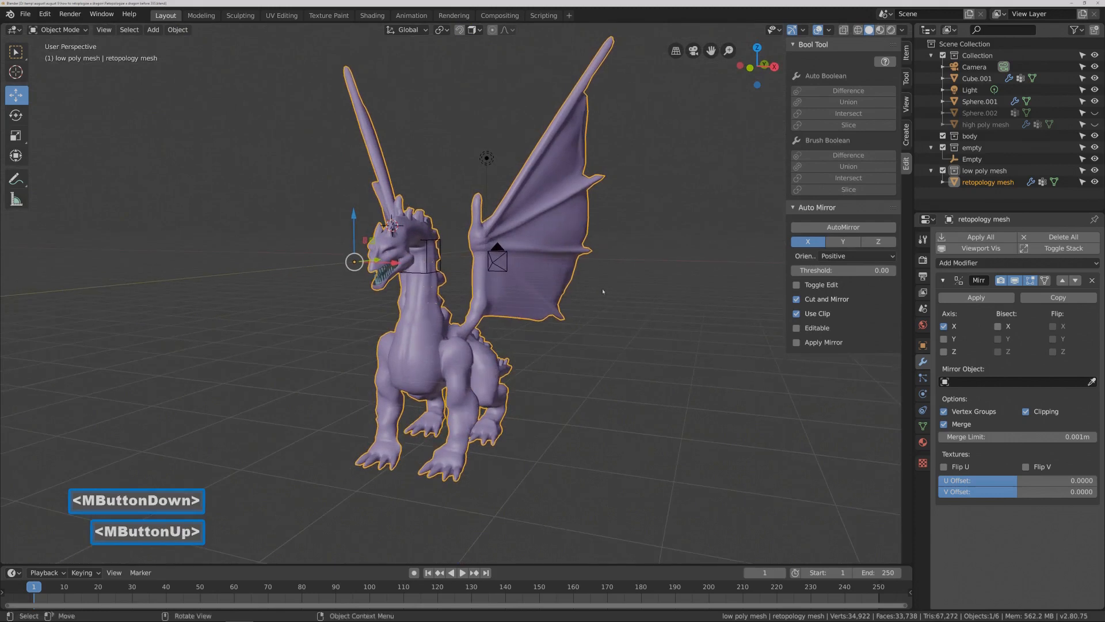
left_click(879, 31)
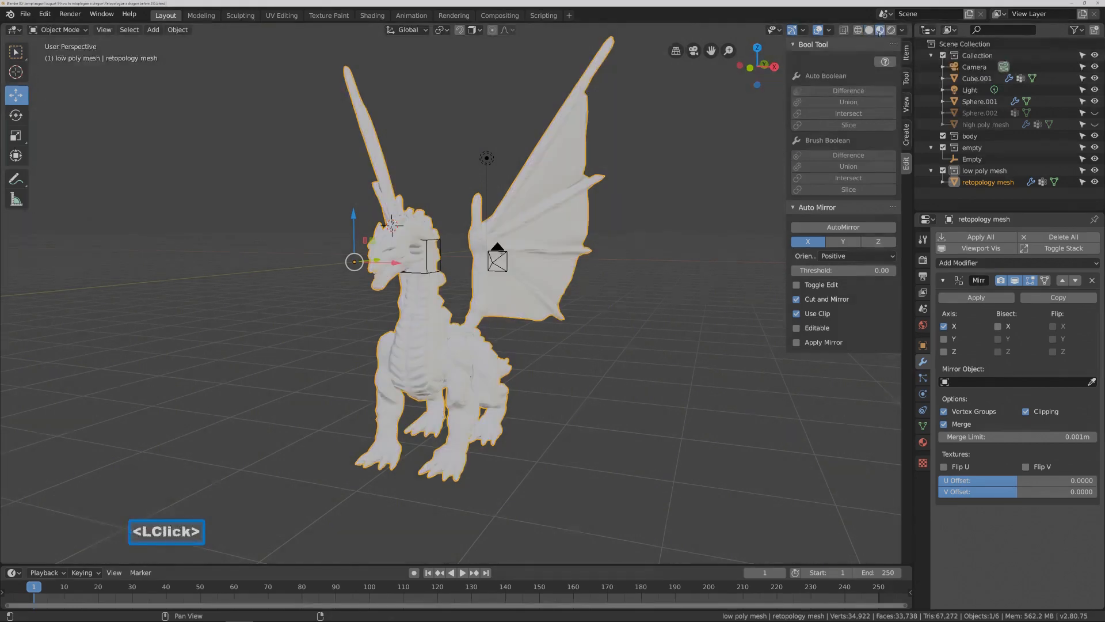
middle_click_drag(602, 291, 567, 291)
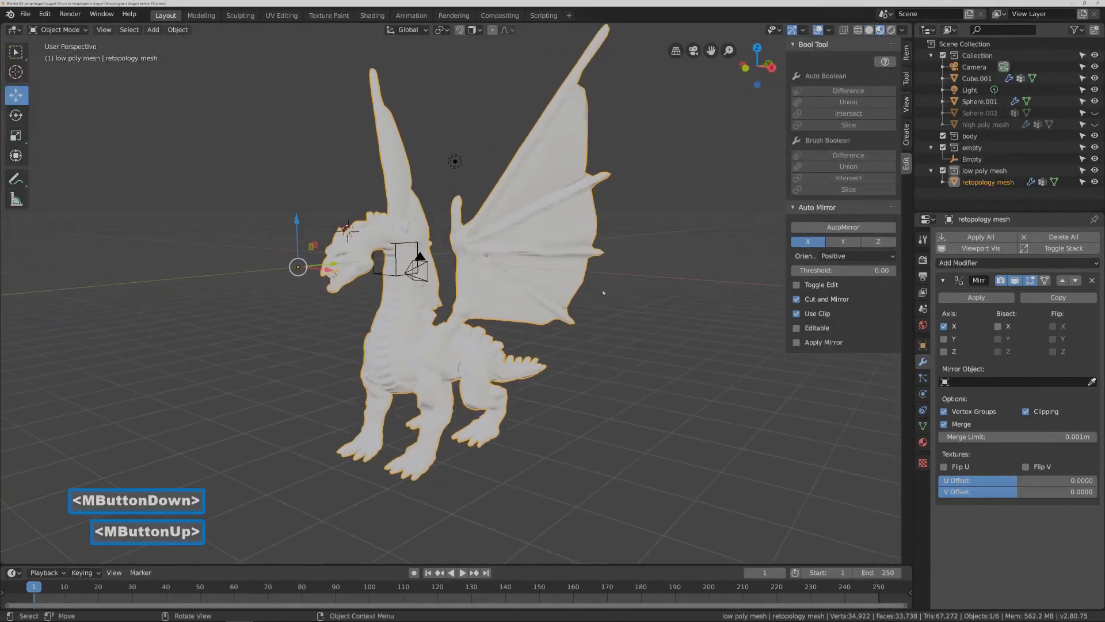
left_click(901, 31)
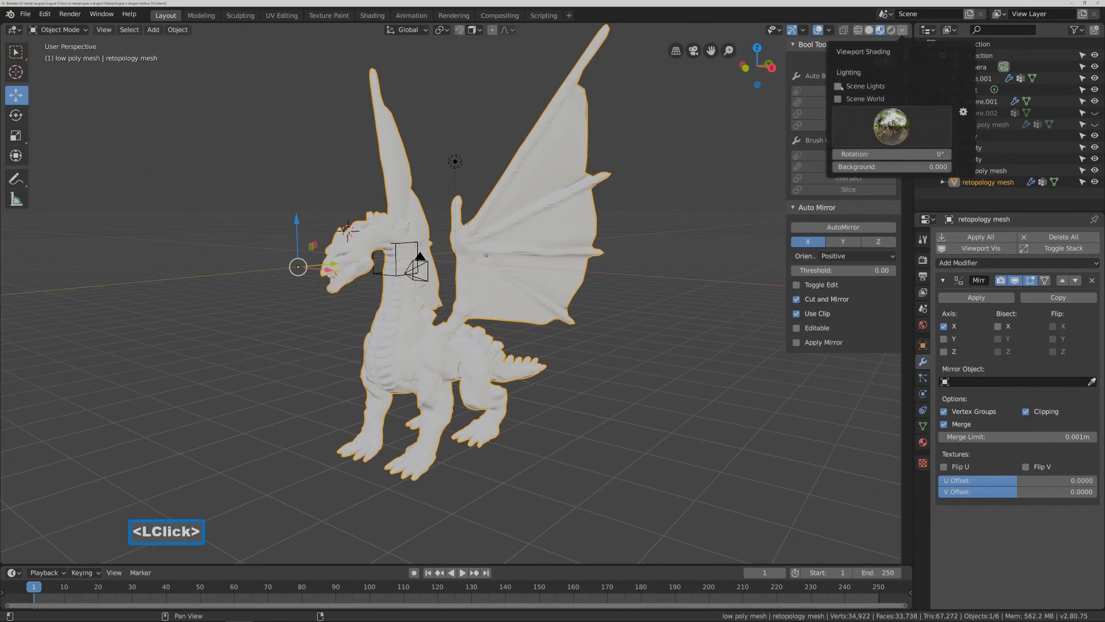
left_click(838, 99)
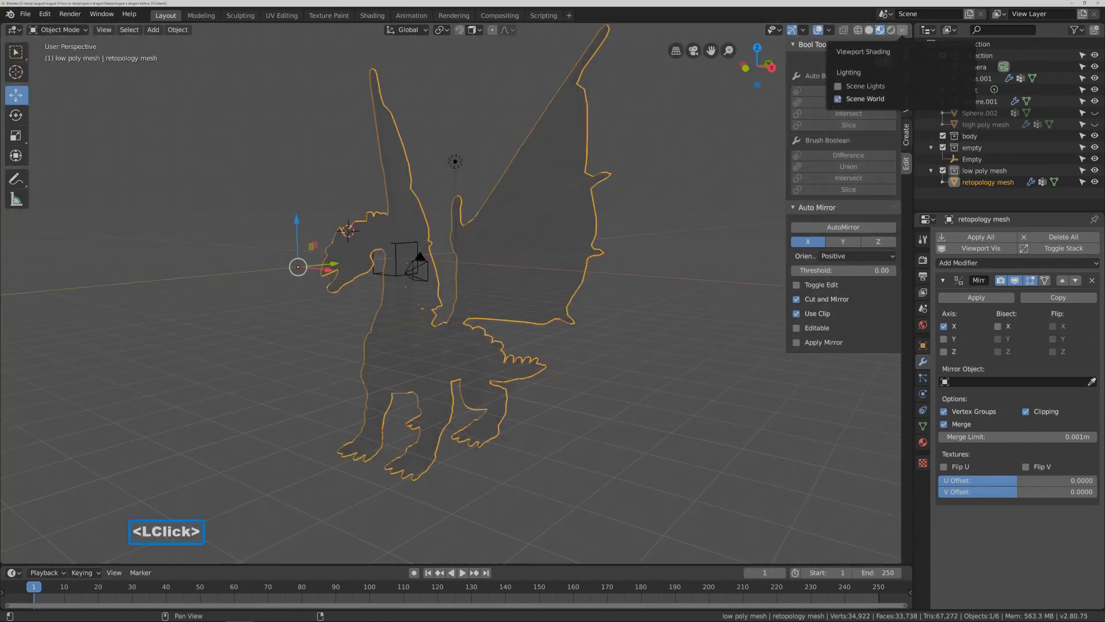
left_click(838, 99)
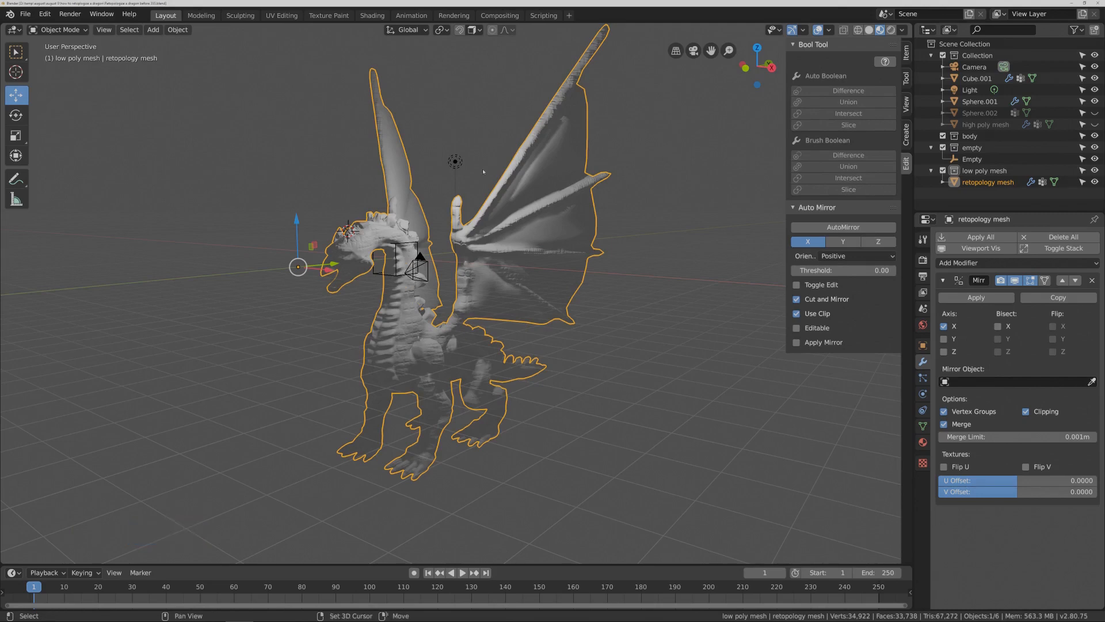
- Add a 3 Point Lights setup and scale its three lamps up together by about 1.33
key("shift+a")
mouse_move(484, 171)
mouse_move(505, 301)
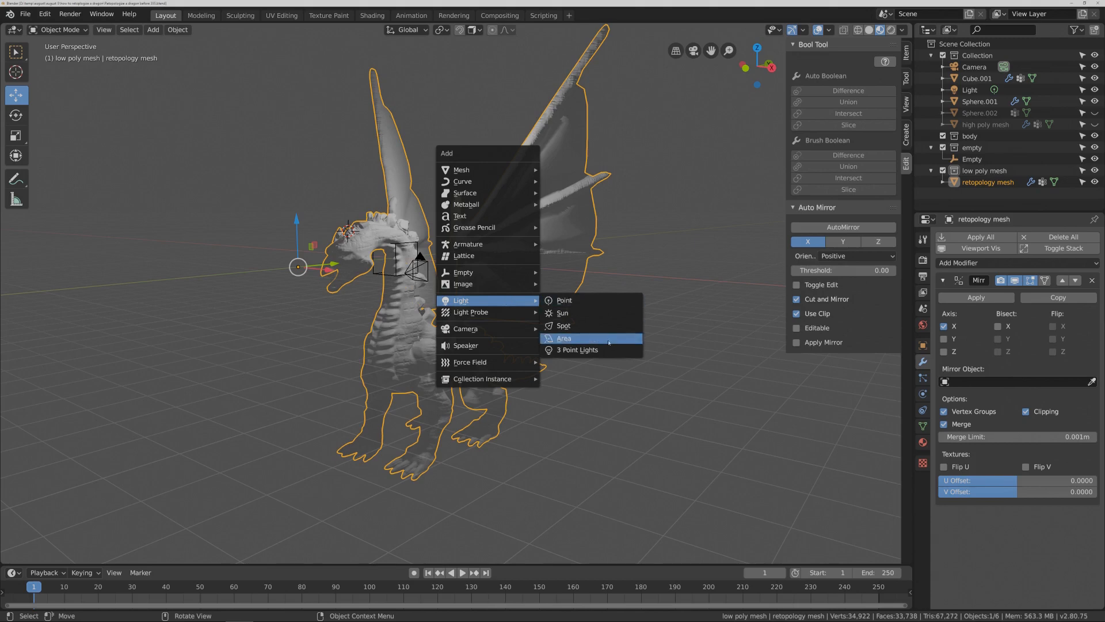
left_click(578, 350)
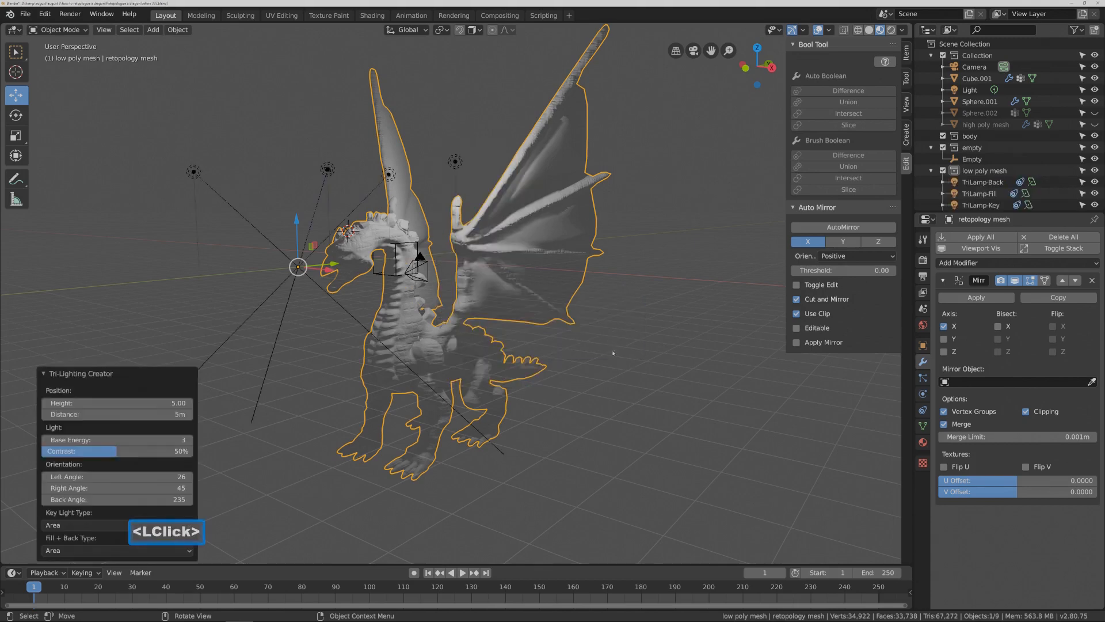
middle_click_drag(420, 247, 382, 208)
left_click(391, 190)
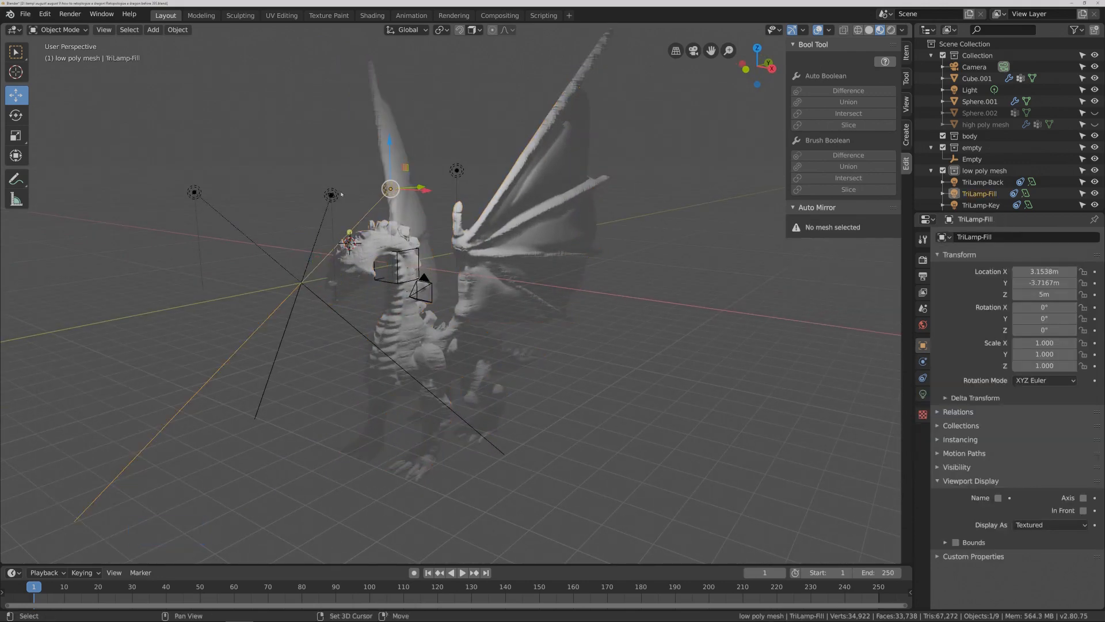
left_click(332, 195, "shift")
left_click(193, 191, "shift")
key("s")
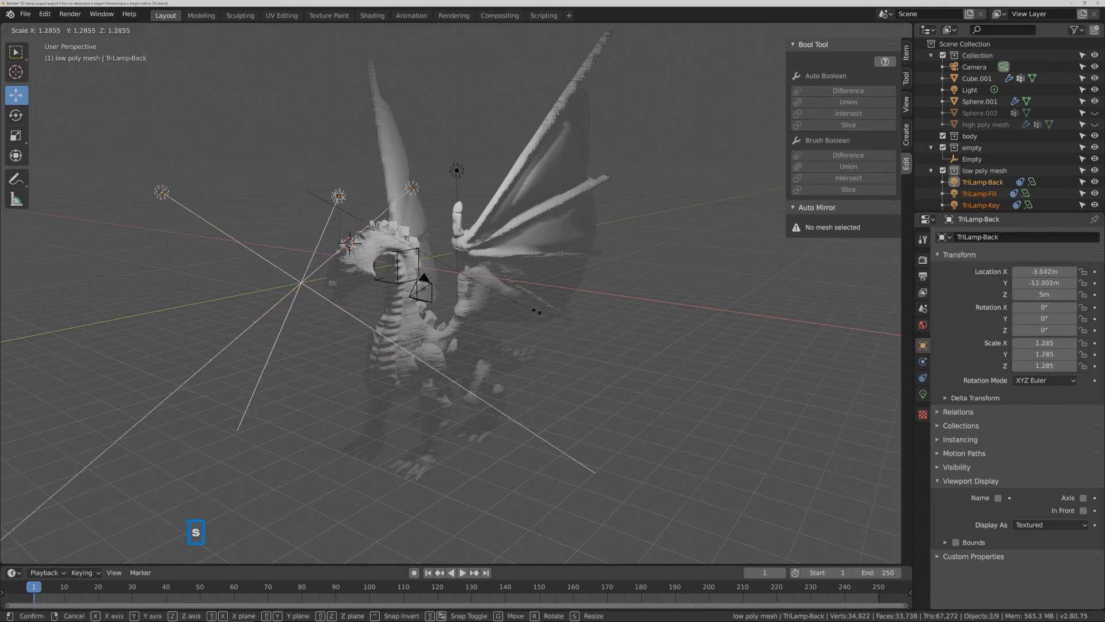
left_click(518, 332)
middle_click_drag(517, 329, 486, 333)
- Try duplicating the three lamps with the copies moved about 14.3 m along Y, and delete the copies
key("shift+d")
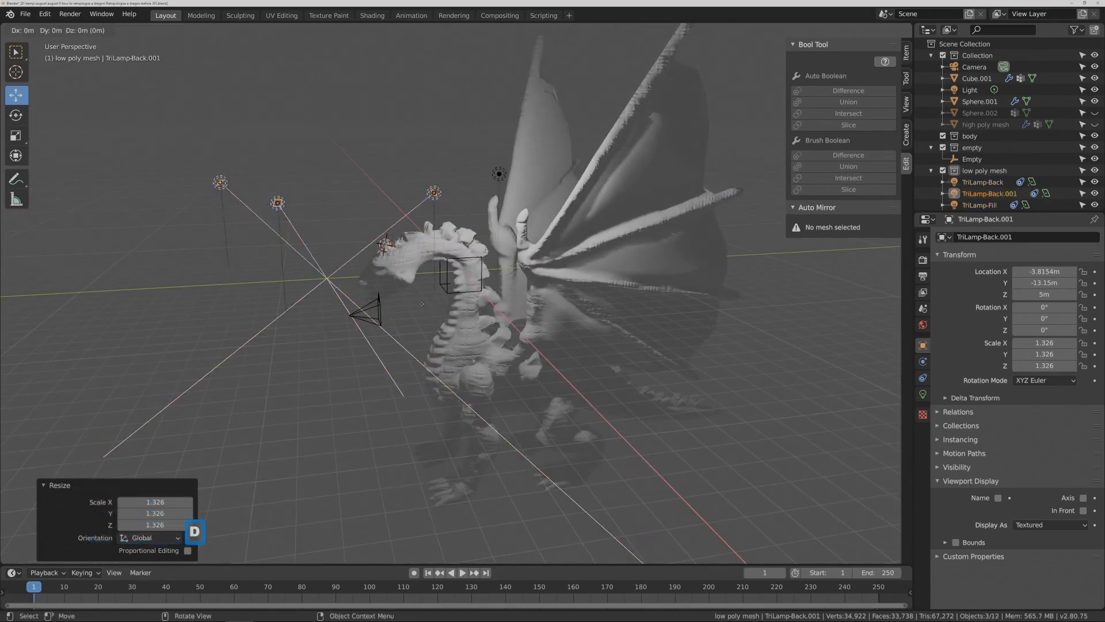
right_click(422, 305)
key("g")
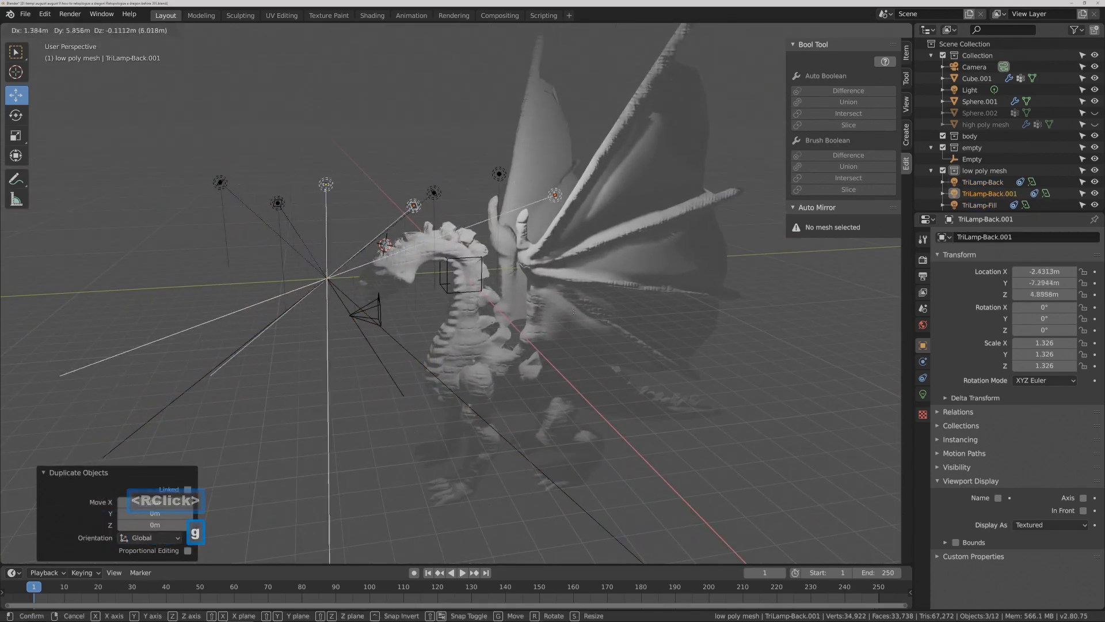
left_click(713, 331)
middle_click_drag(704, 331, 671, 315)
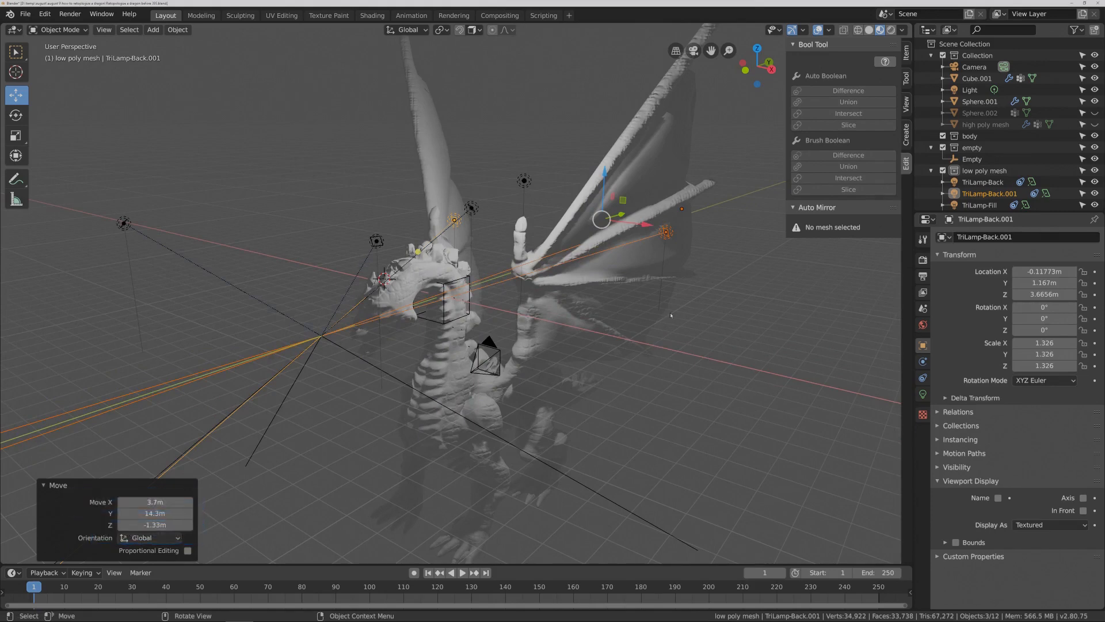
key("x")
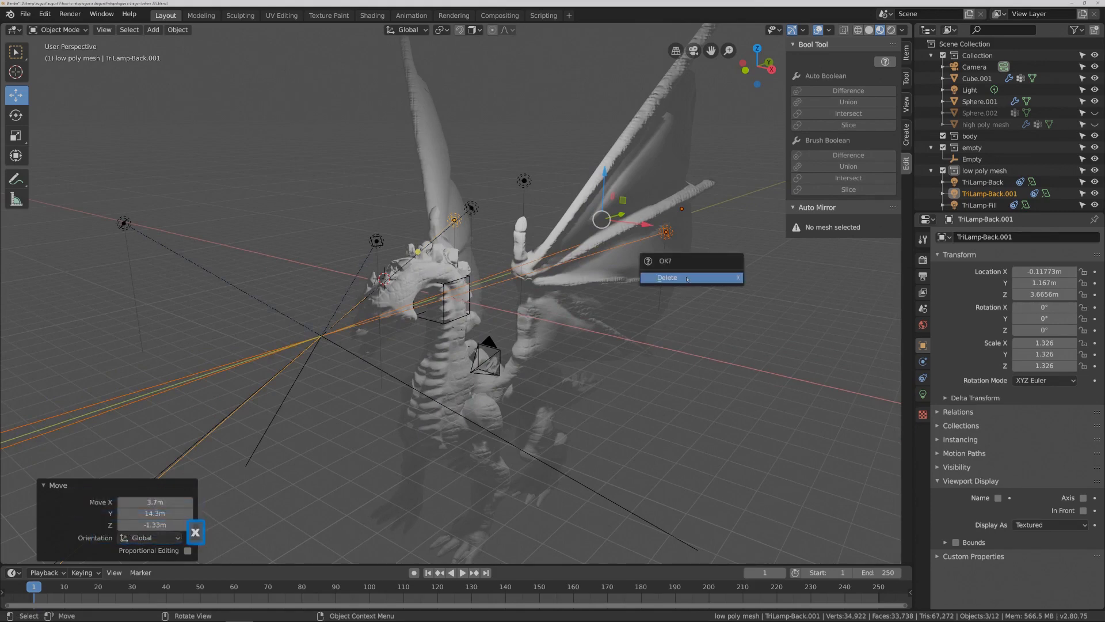
left_click(687, 279)
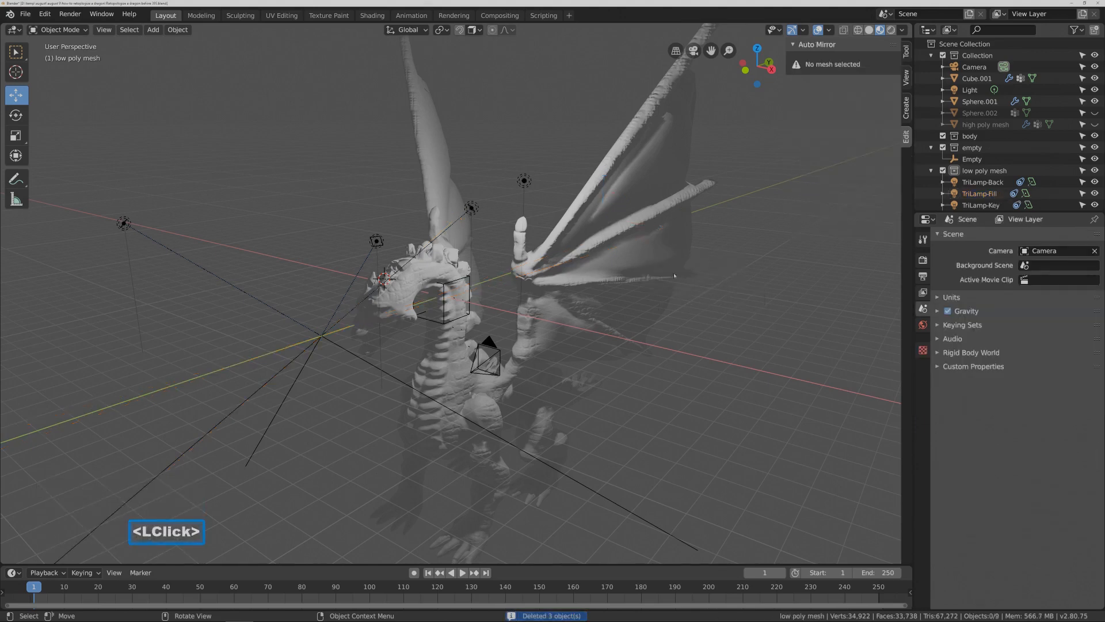
- Duplicate the original point light above the dragon and move the copy along Y to about -12.43 m
left_click(524, 181)
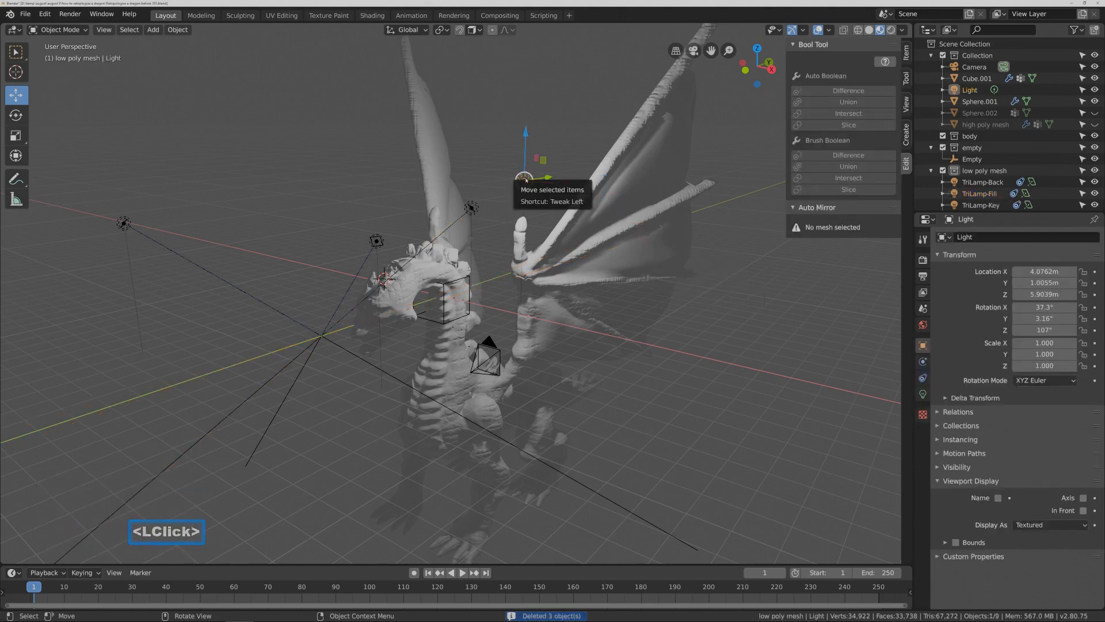
key("shift+d")
right_click(549, 184)
left_click_drag(551, 176, 396, 237)
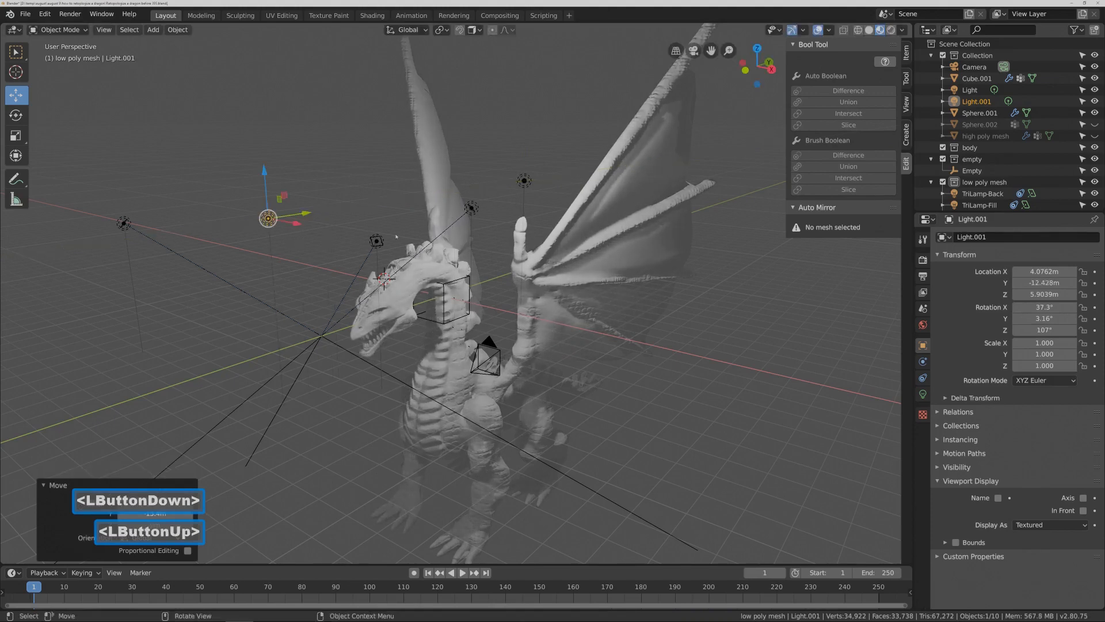
- Delete the three TriLamp lights and the original point light, keeping only the duplicated light
left_click(472, 208)
left_click(524, 181, "shift")
left_click(374, 239, "shift")
left_click(124, 223, "shift")
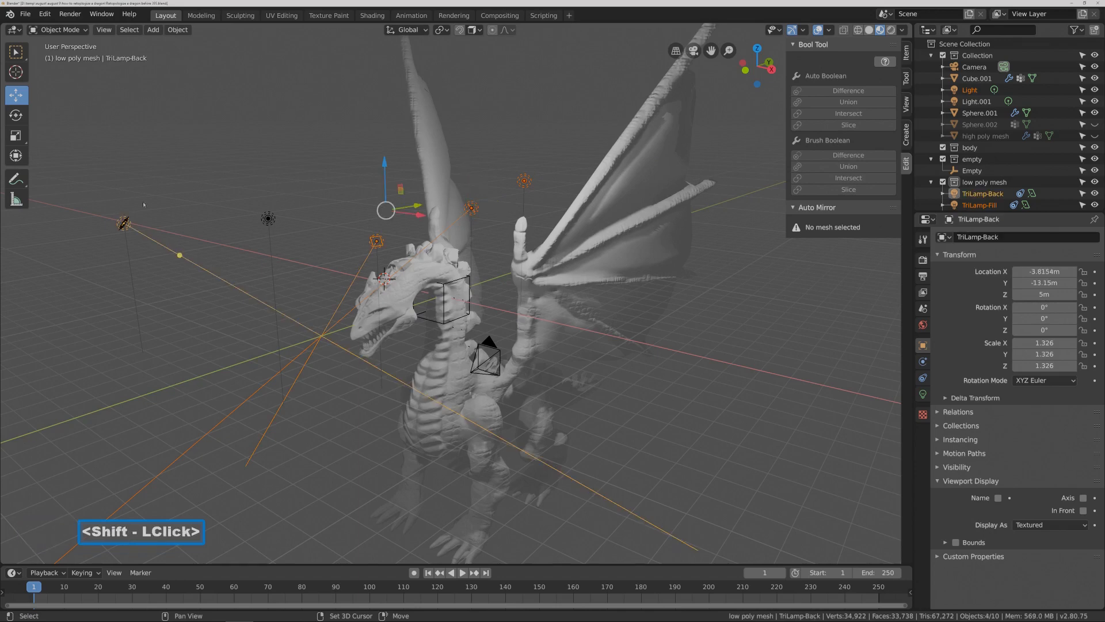
key("x")
left_click(163, 169)
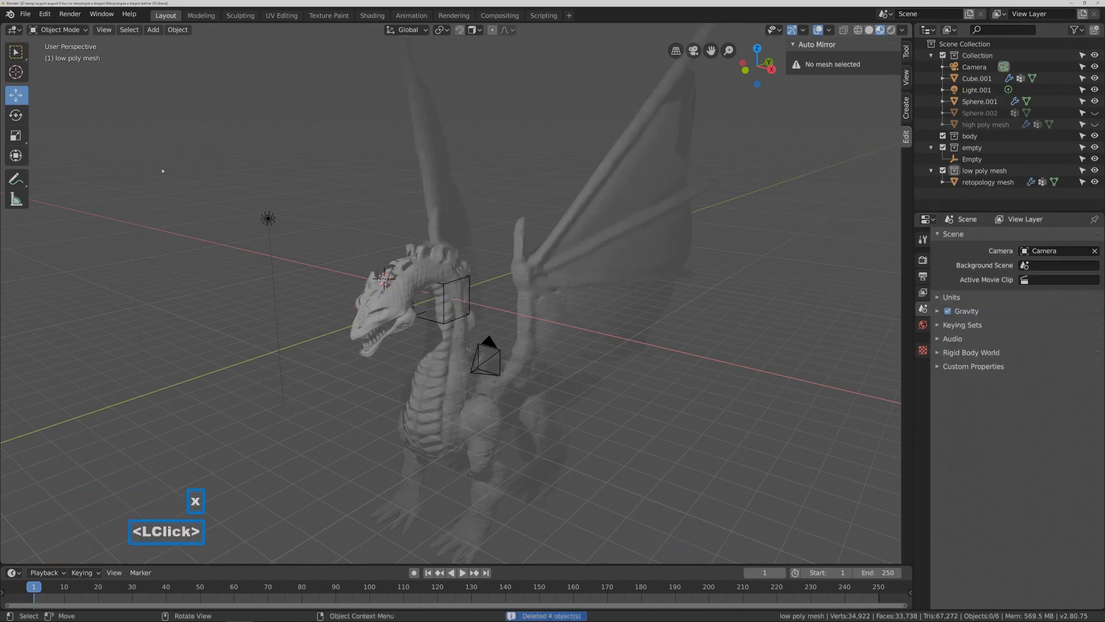
- Duplicate the remaining point light and move the copy about 12.1 m along Y, back above the dragon
left_click(268, 219)
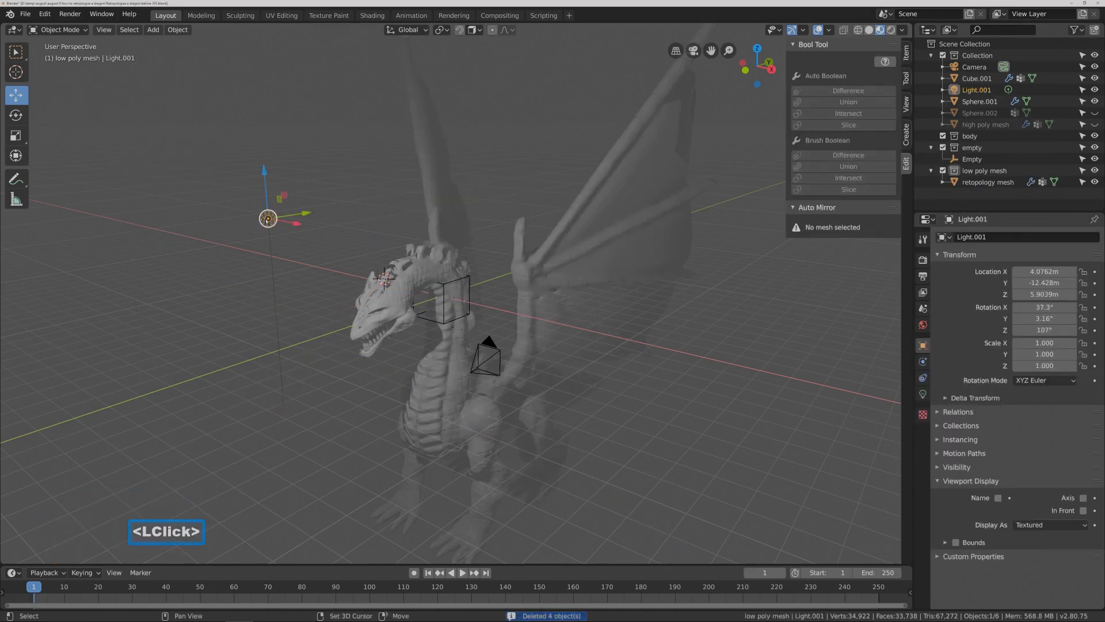
key("shift+d")
right_click(267, 218)
left_click_drag(306, 215, 549, 170)
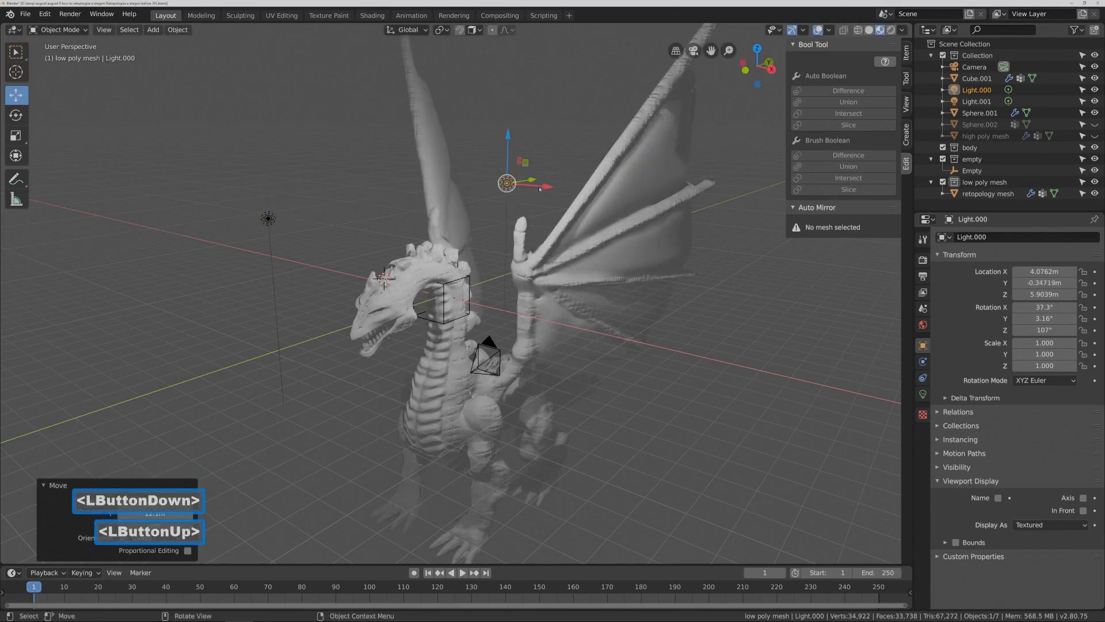
- Duplicate the light above the dragon and move the copy along X to about 11.68 m, beside the wing
key("shift+d")
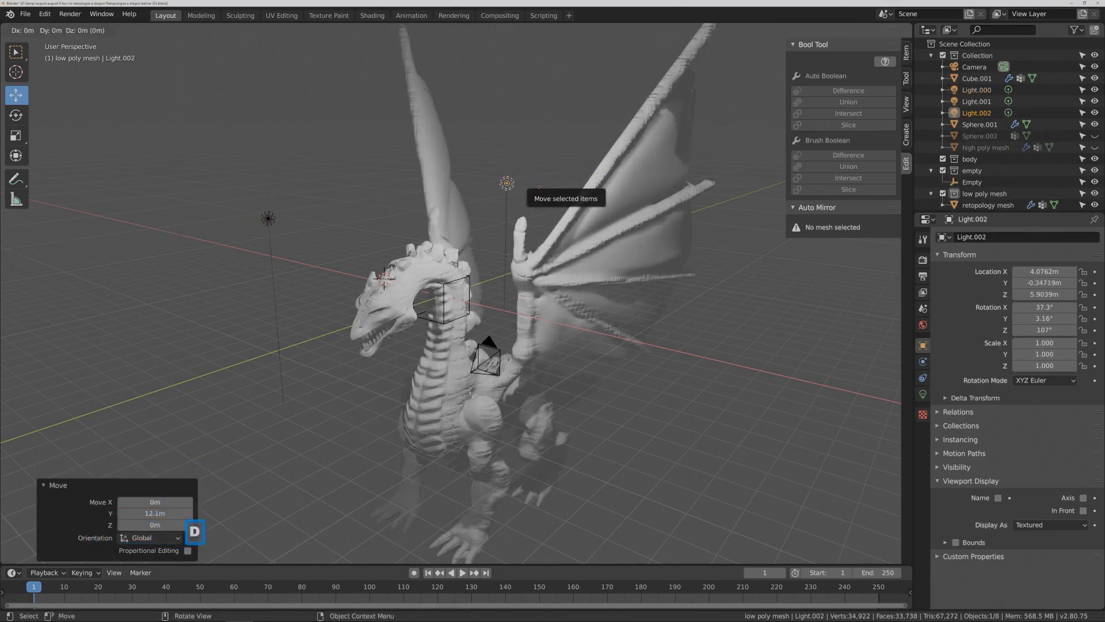
left_click(538, 187)
left_click_drag(538, 187, 714, 244)
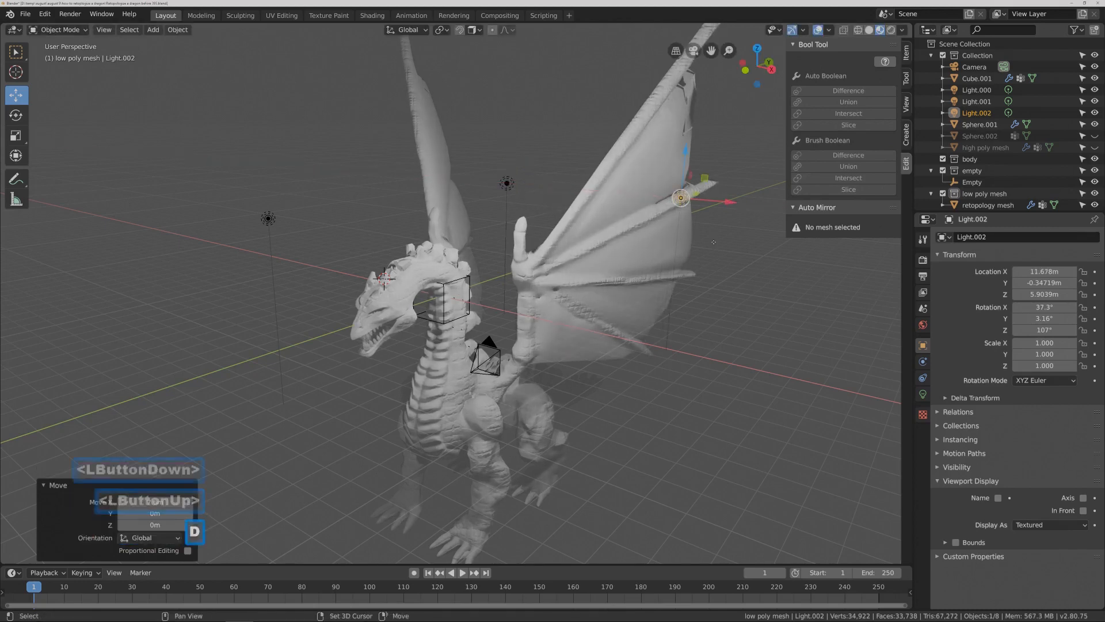
- Duplicate the light beside the wing and move the copy forward along Y to about -16.72 m
key("shift+d")
right_click(714, 244)
left_click_drag(712, 195, 340, 299)
middle_click_drag(340, 299, 414, 382)
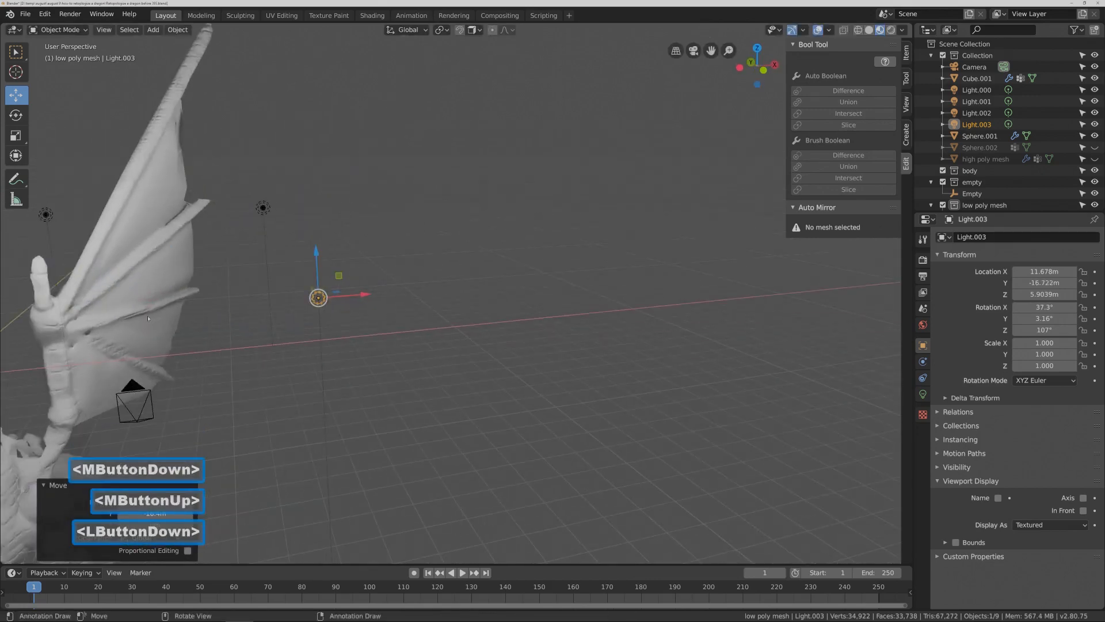
left_click(160, 323)
middle_click_drag(161, 323, 668, 417, "shift")
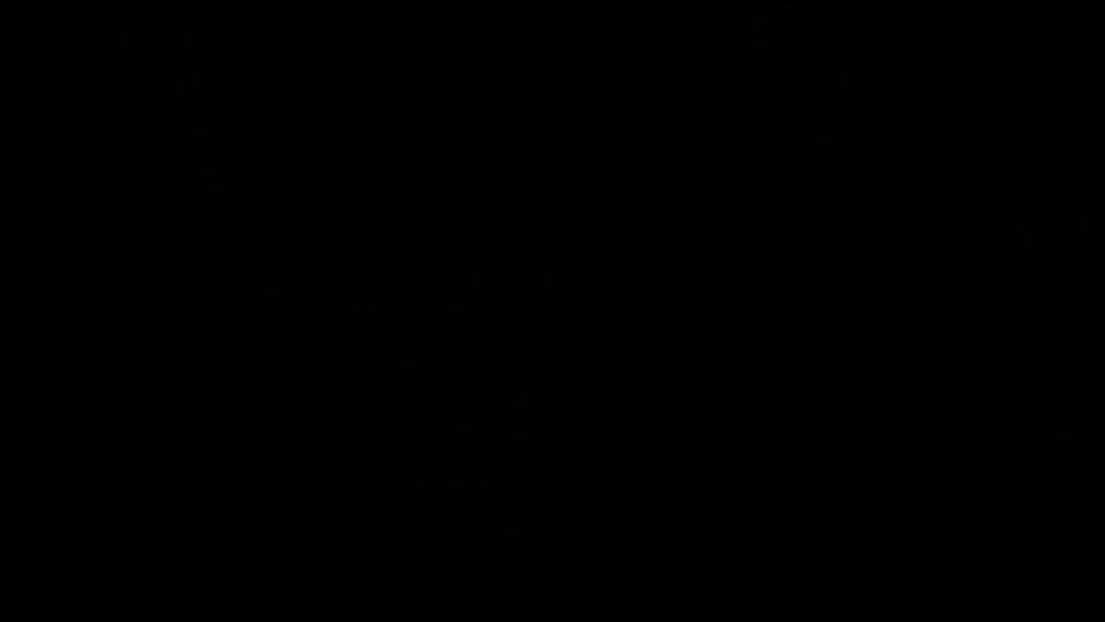
key("Pause")
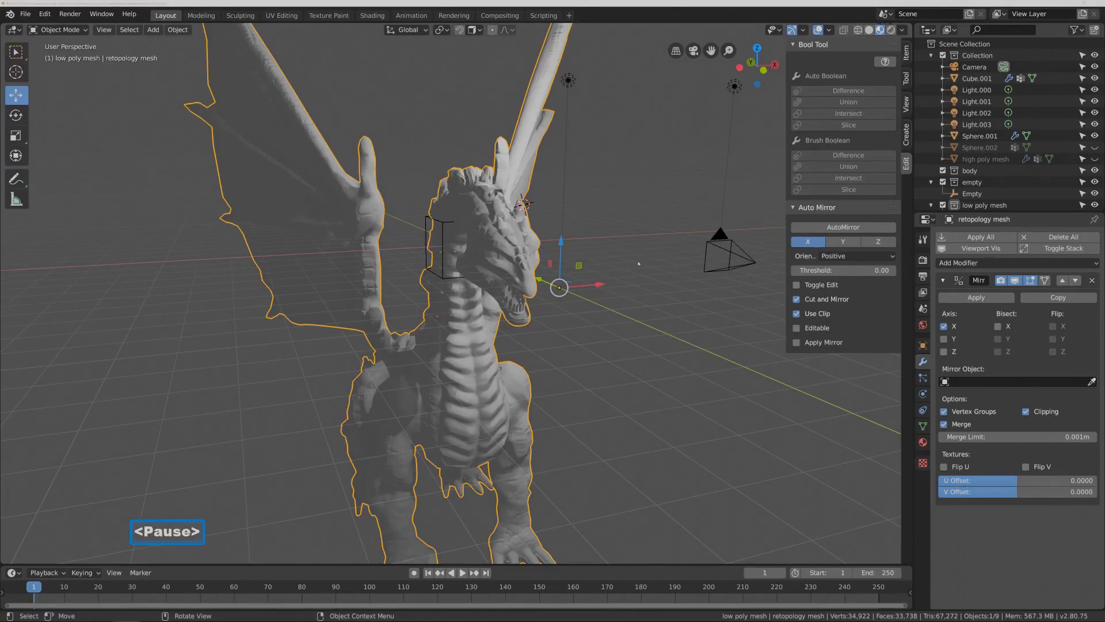
- Duplicate the light above the dragon and move the copy about 11.7 m along negative X to the opposite wing
left_click(569, 80)
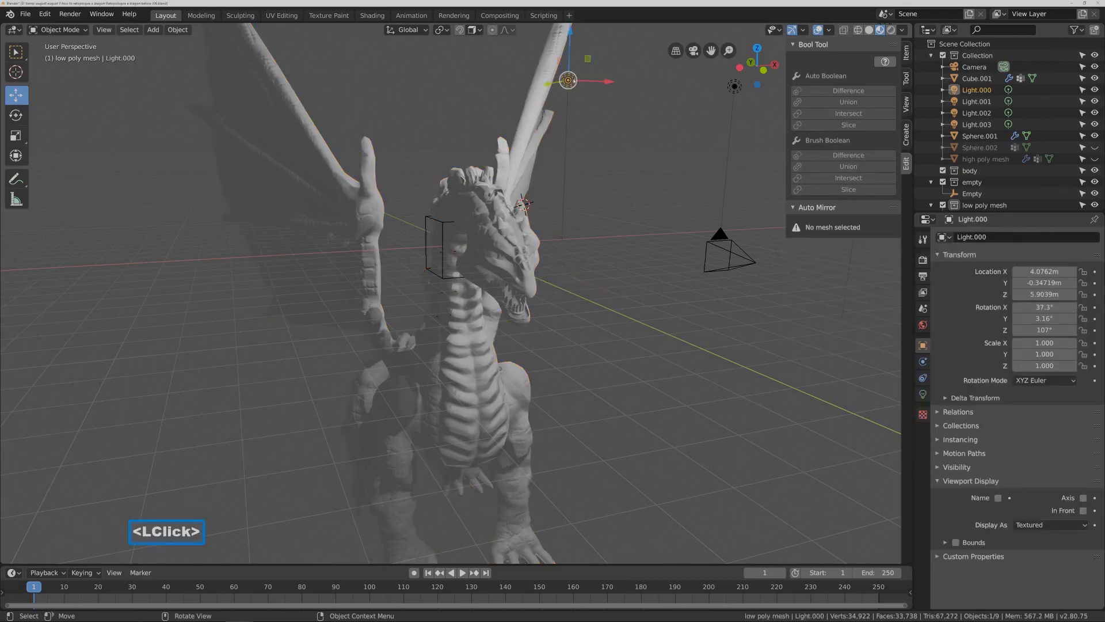
key("shift+d")
right_click(568, 80)
left_click_drag(604, 80, 293, 166)
middle_click_drag(530, 311, 558, 282)
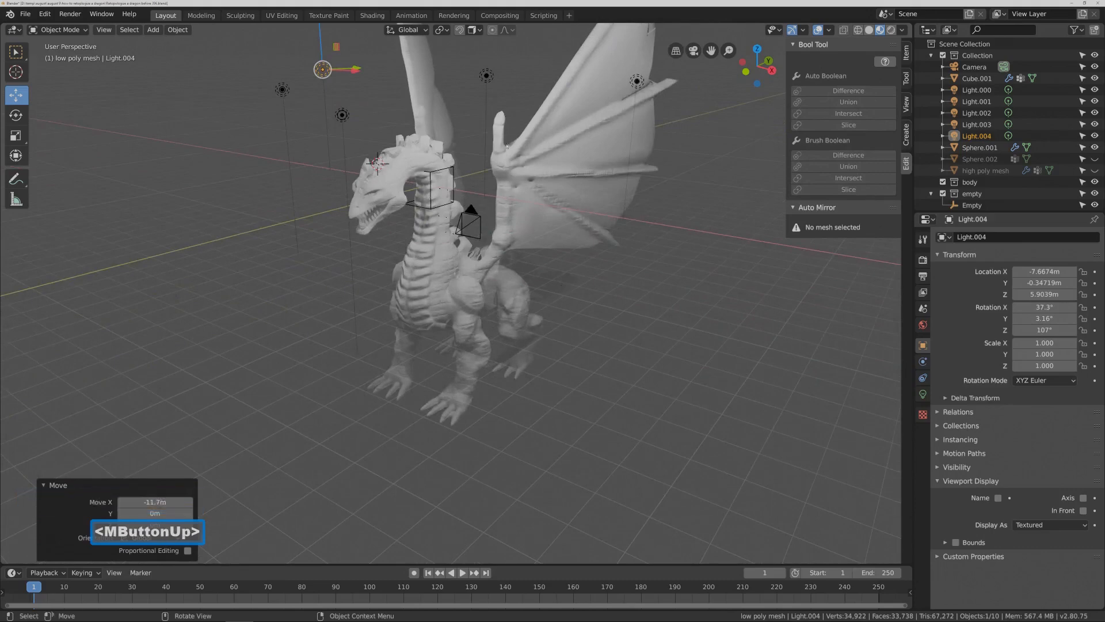
- Duplicate the light by the opposite wing and lower the copy along Z by about 9.78 m
middle_click_drag(482, 296, 350, 190)
key("shift+d")
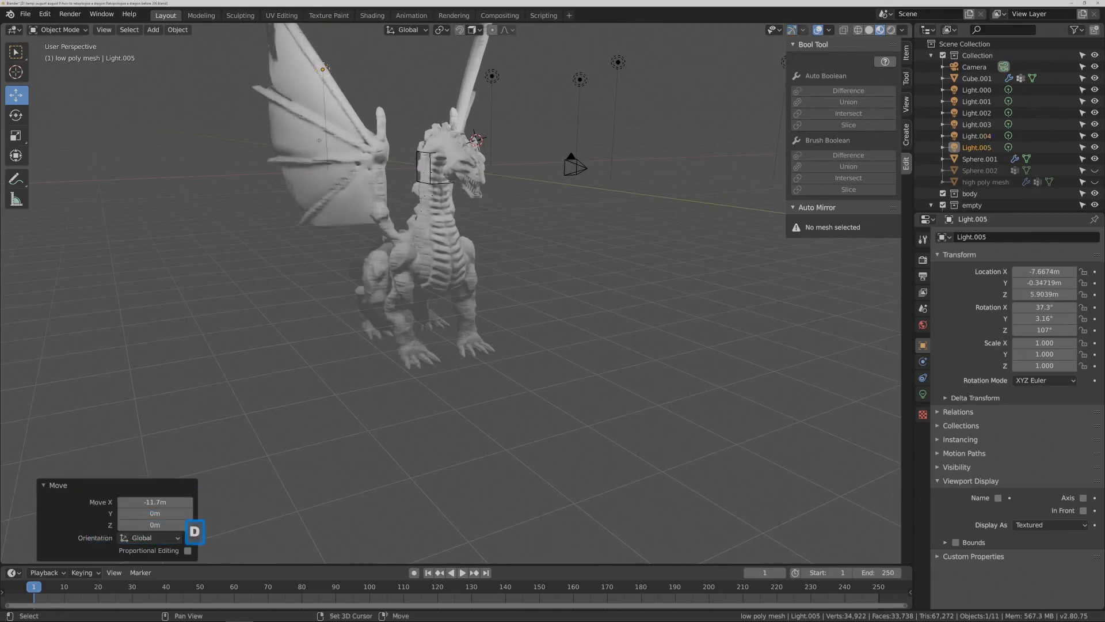
right_click(315, 55)
left_click_drag(321, 49, 345, 190)
middle_click_drag(368, 288, 472, 293)
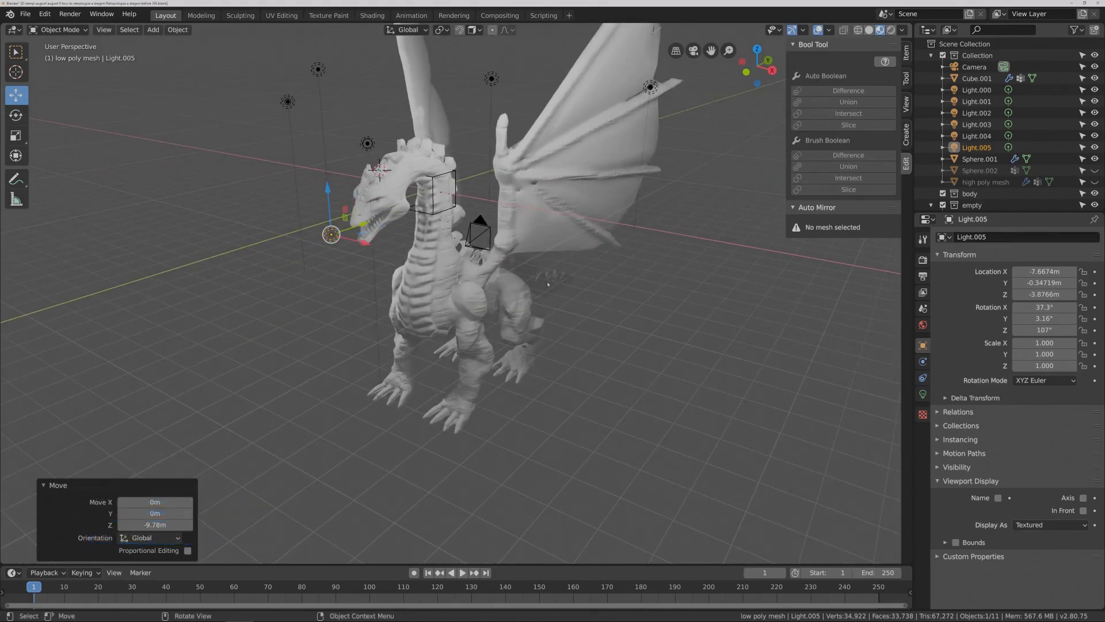
- Duplicate the light above the dragon, lower the copy below the body, and shift it along X to about 7.95 m
left_click(493, 79)
key("shift+d")
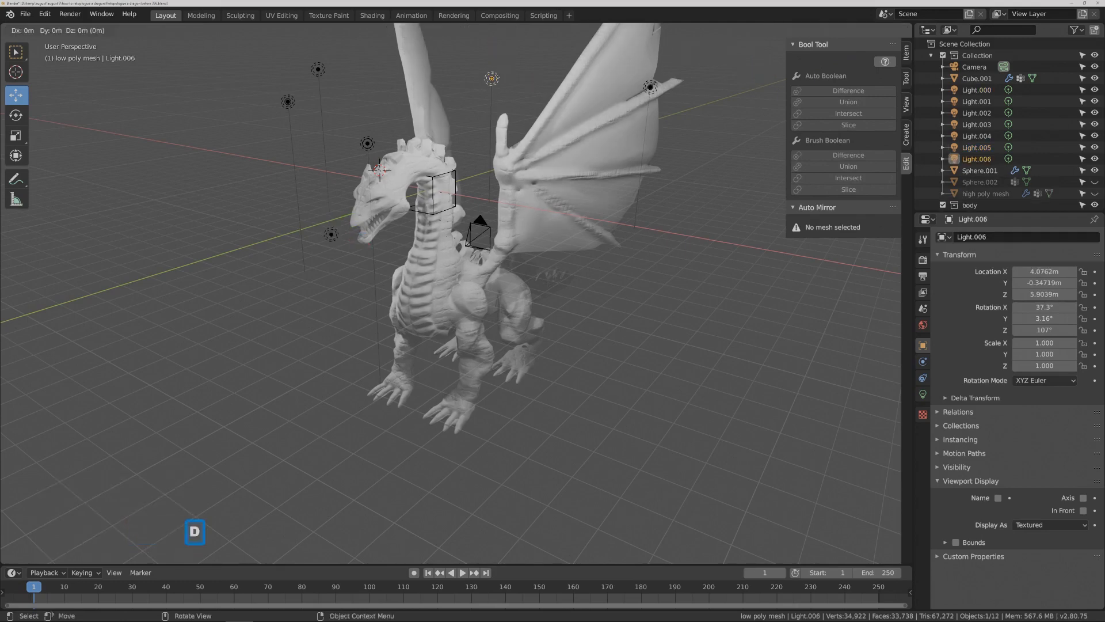
right_click(493, 79)
left_click_drag(496, 53, 582, 388)
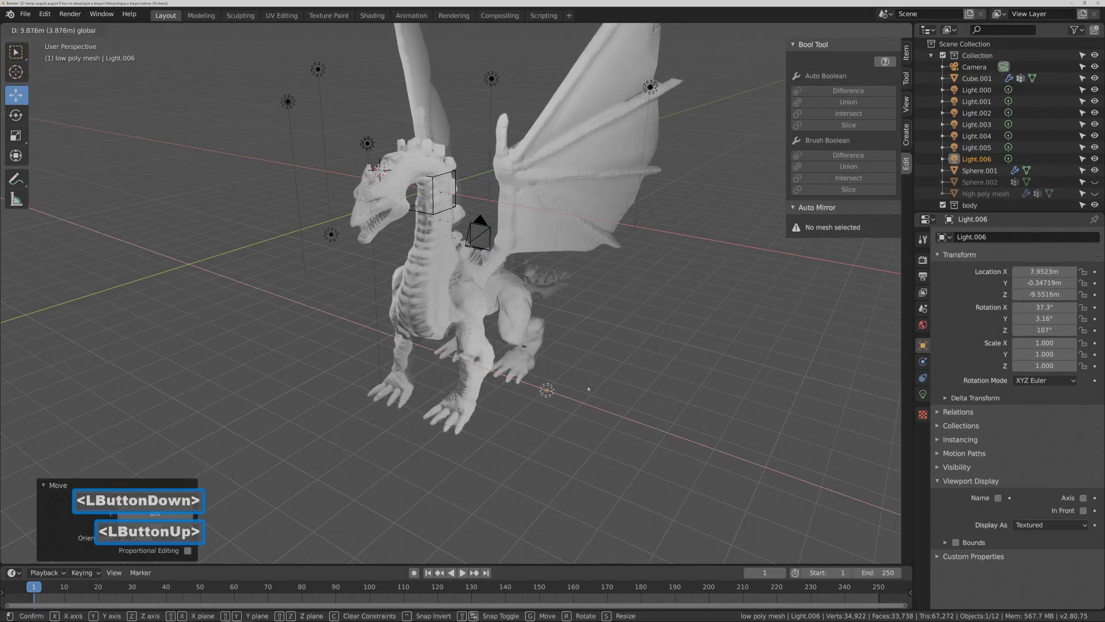
- Select the dragon's retopology mesh
middle_click_drag(582, 387, 564, 351)
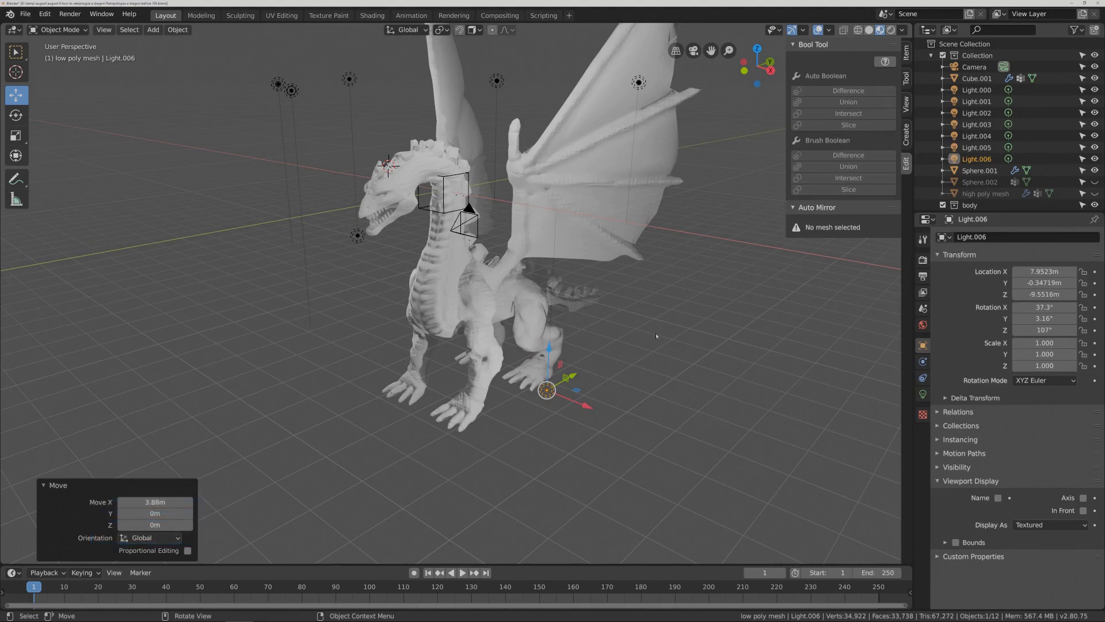
key("Pause")
left_click(541, 328)
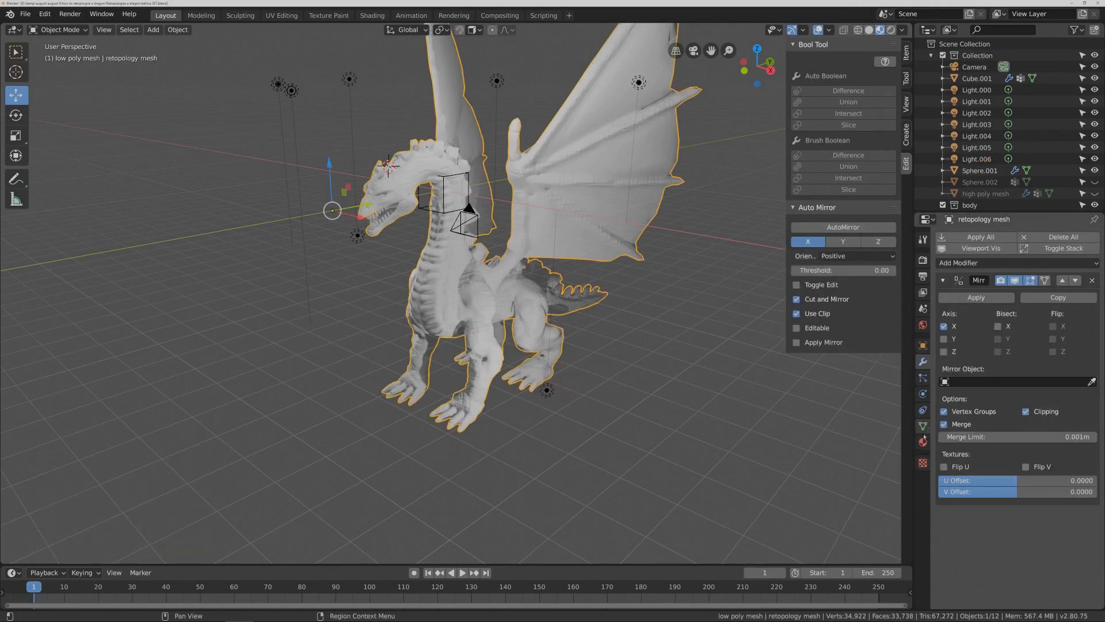
- Darken the retopology mesh's material base color to a grey with a value of 0.610
left_click(923, 443)
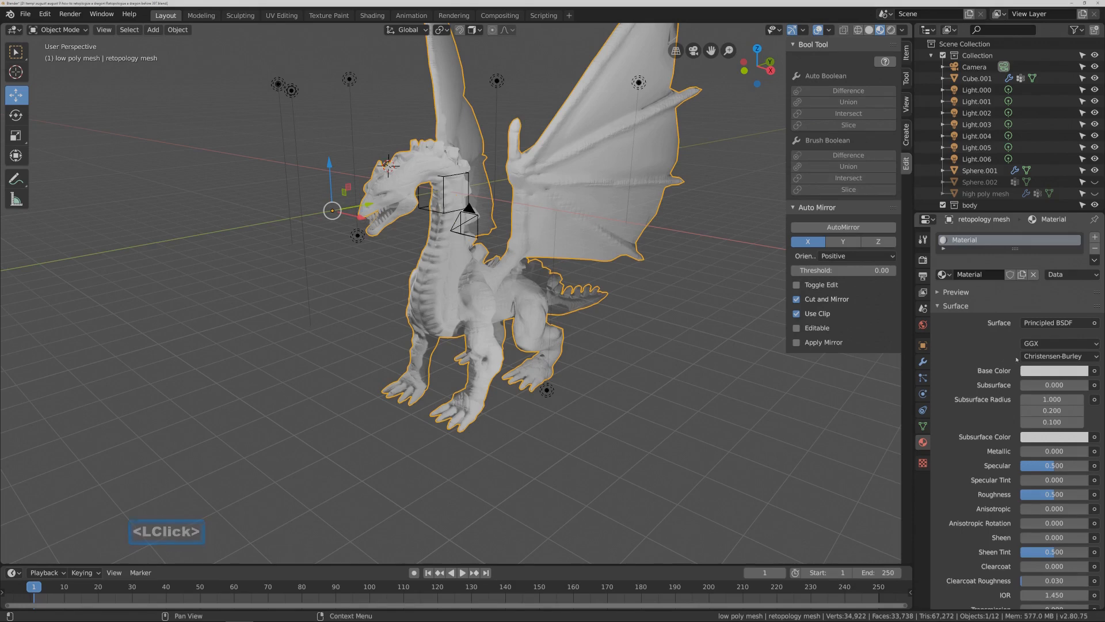
left_click(1036, 370)
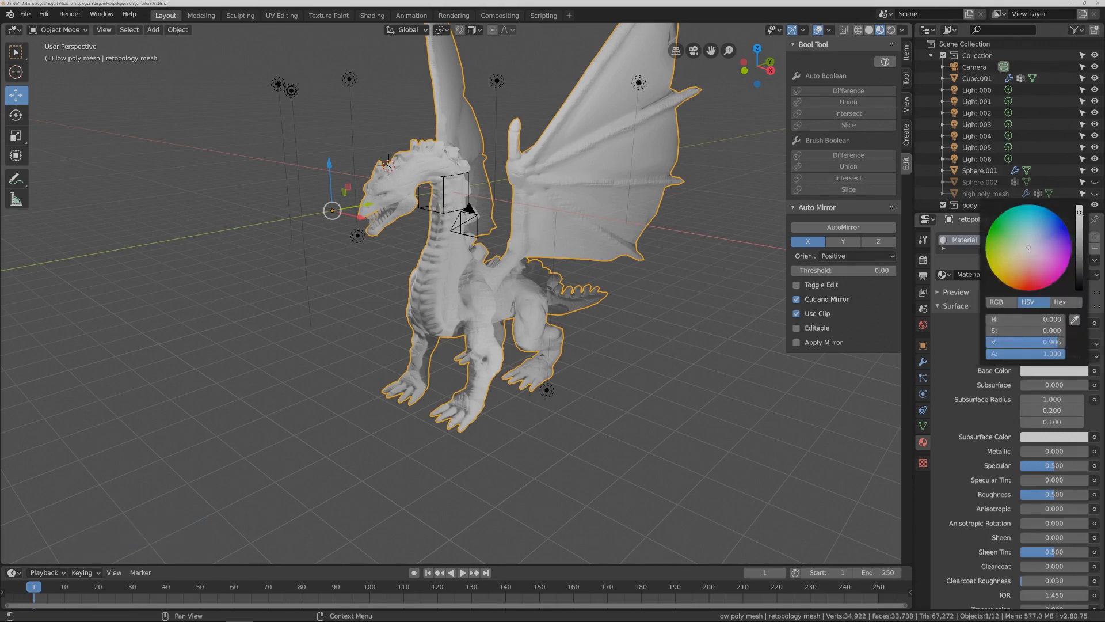
left_click_drag(1080, 212, 1079, 238)
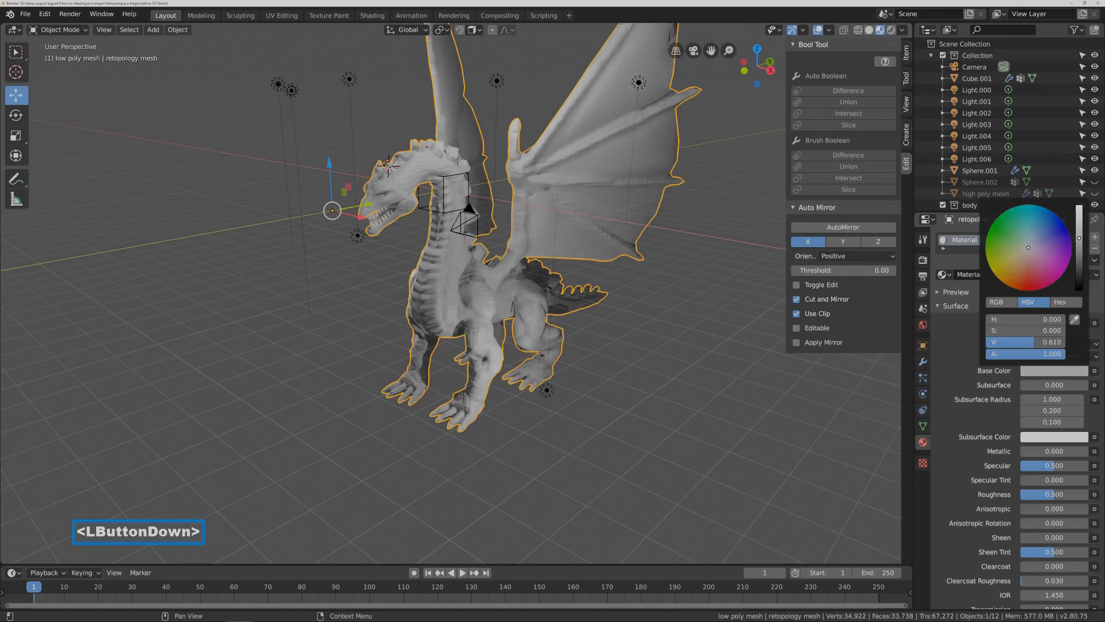
mouse_move(609, 392)
middle_mouse_down()
mouse_move(658, 388)
mouse_move(616, 392)
middle_mouse_up()
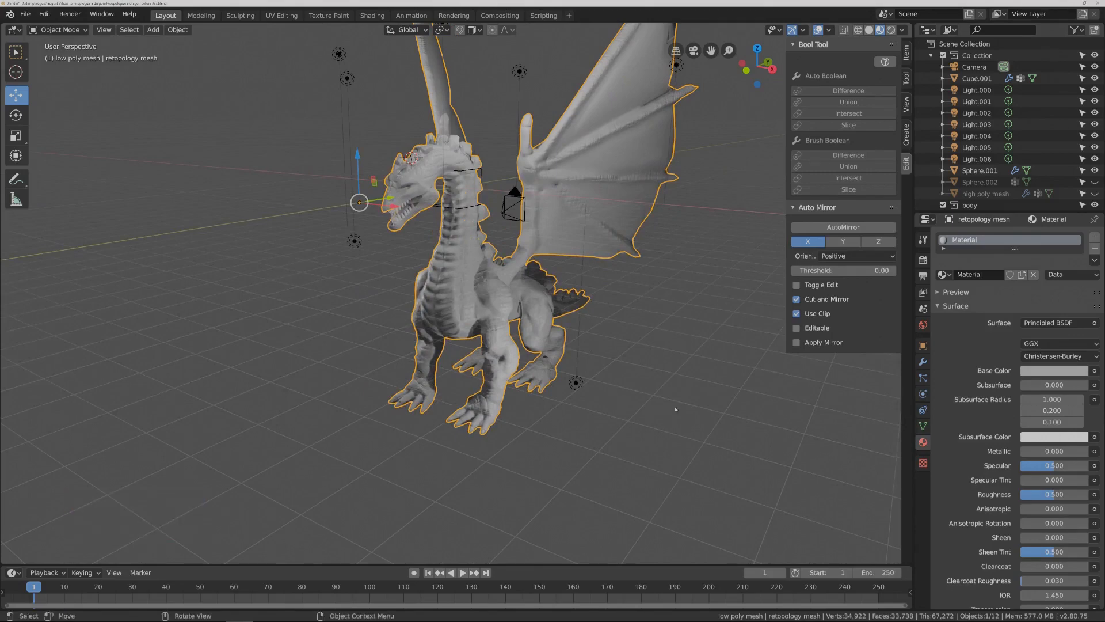
key("Pause")
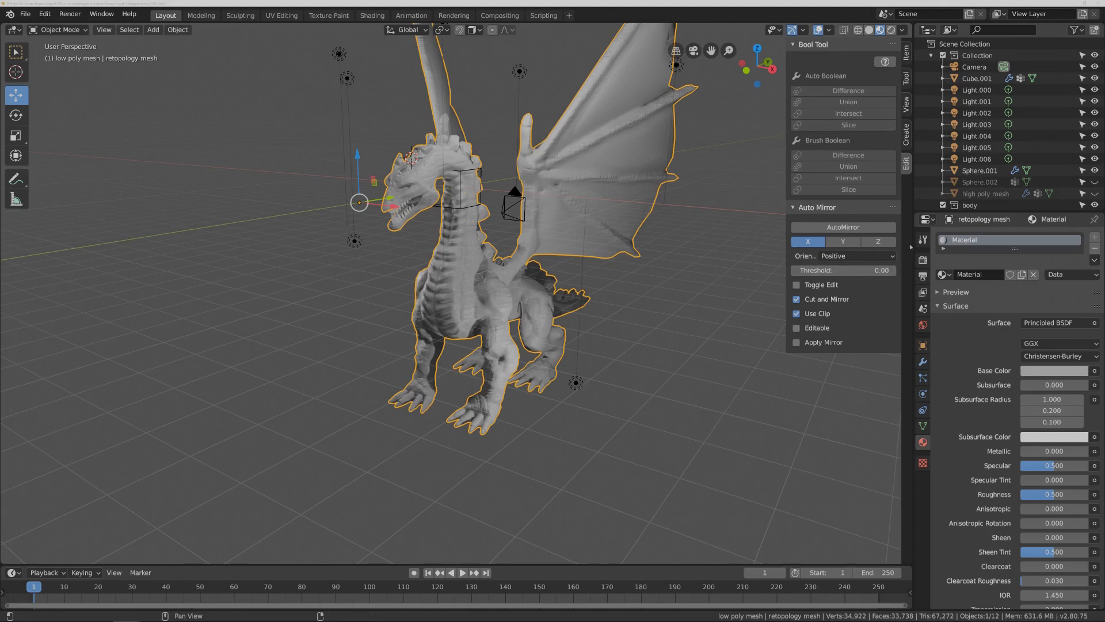
- Change the scene's render engine from Cycles to Eevee
left_click(923, 239)
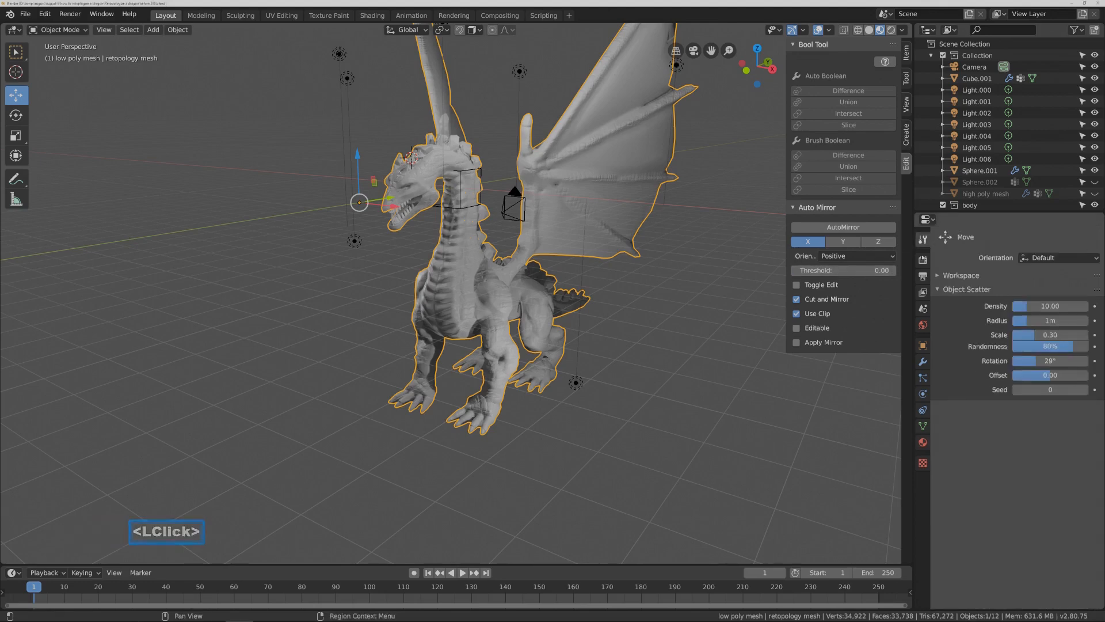
left_click(922, 260)
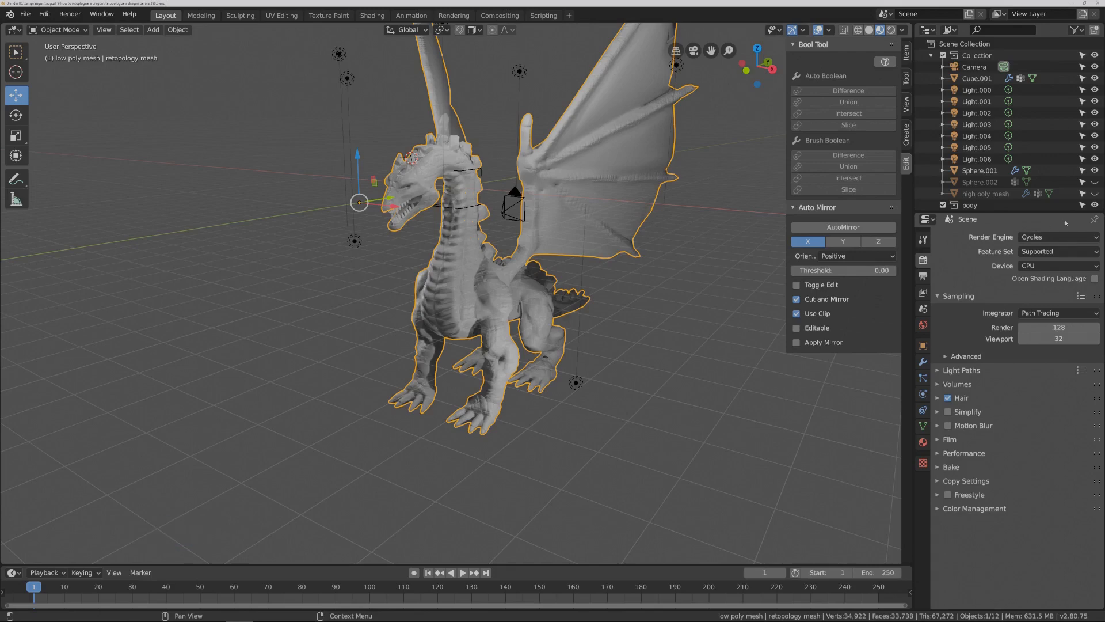
left_click(1096, 237)
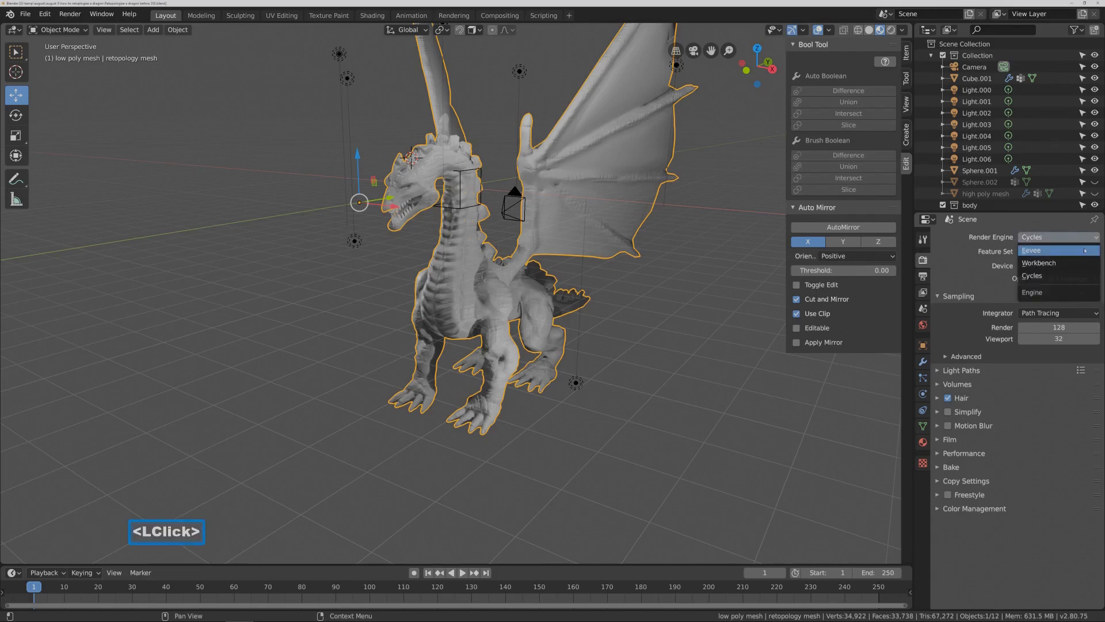
left_click(1085, 251)
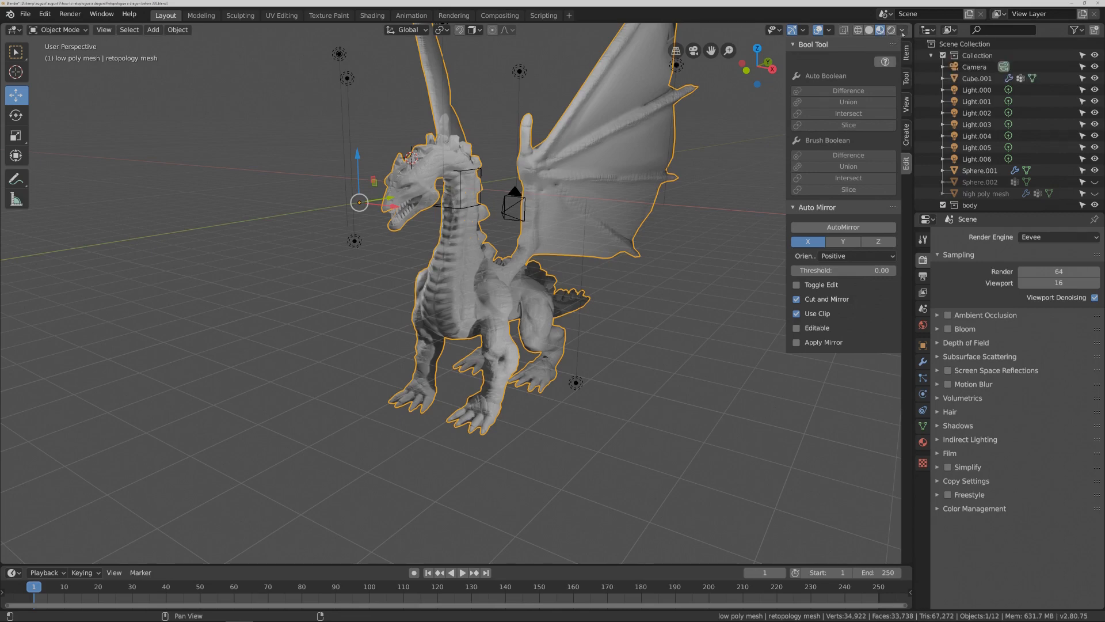
- Disable scene lights and scene world for the material preview and use the second HDRI environment for lighting
left_click(902, 30)
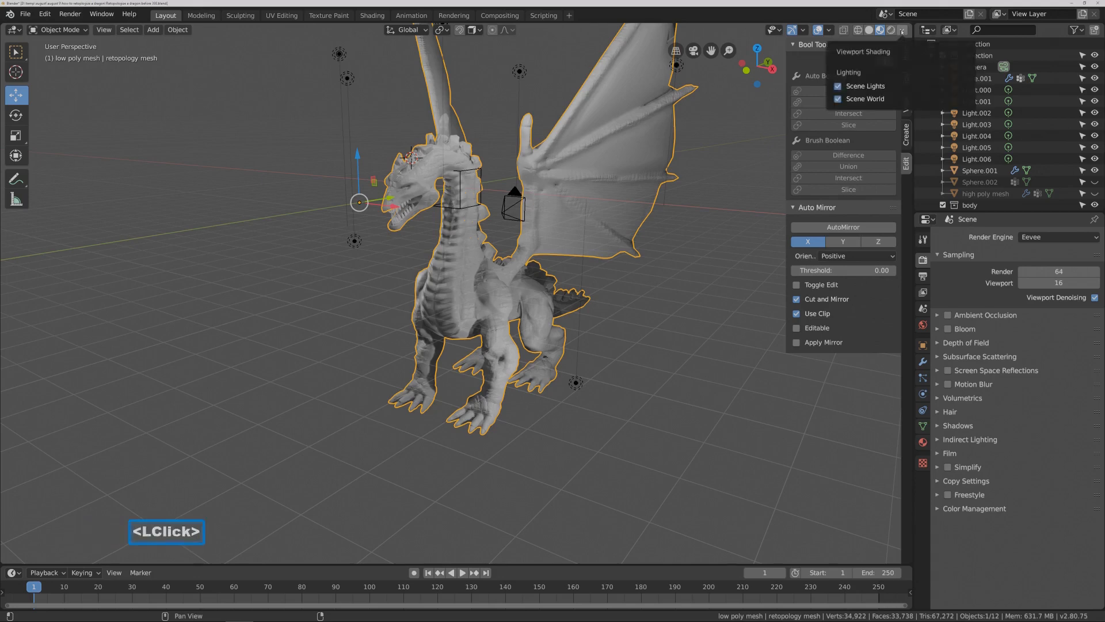
left_click(880, 31)
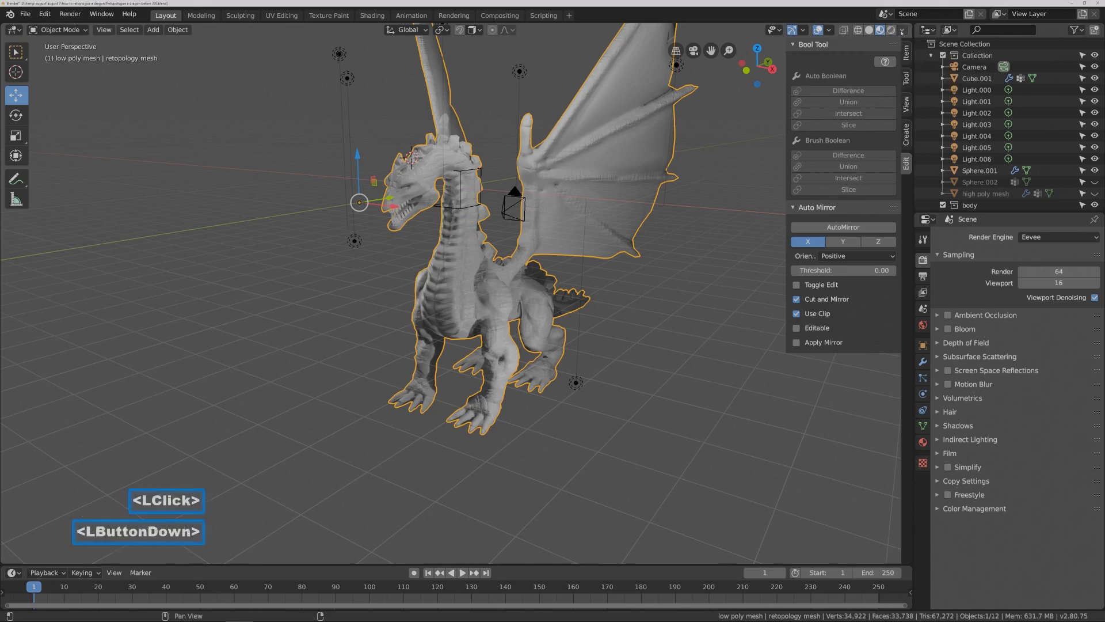
left_click(901, 31)
left_click(839, 87)
left_click(838, 99)
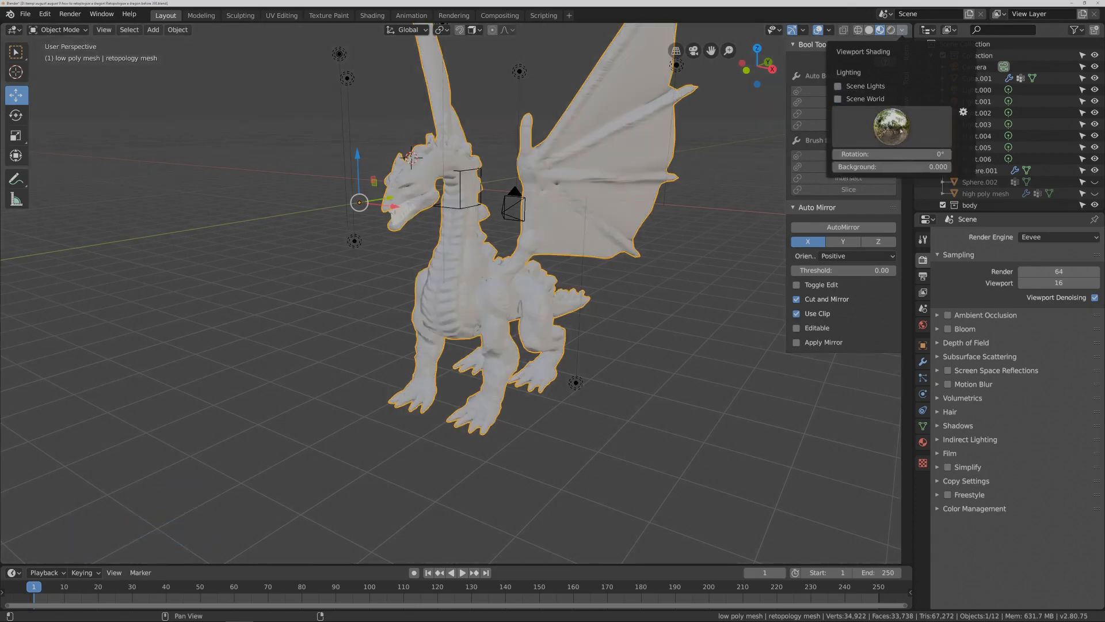
left_click(869, 113)
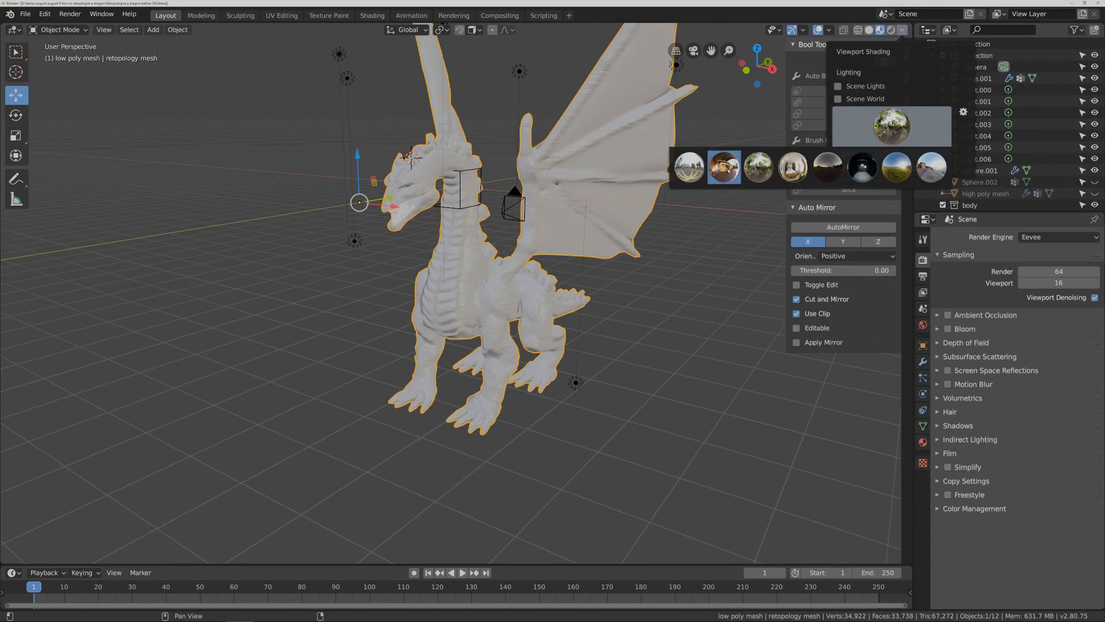
left_click(730, 172)
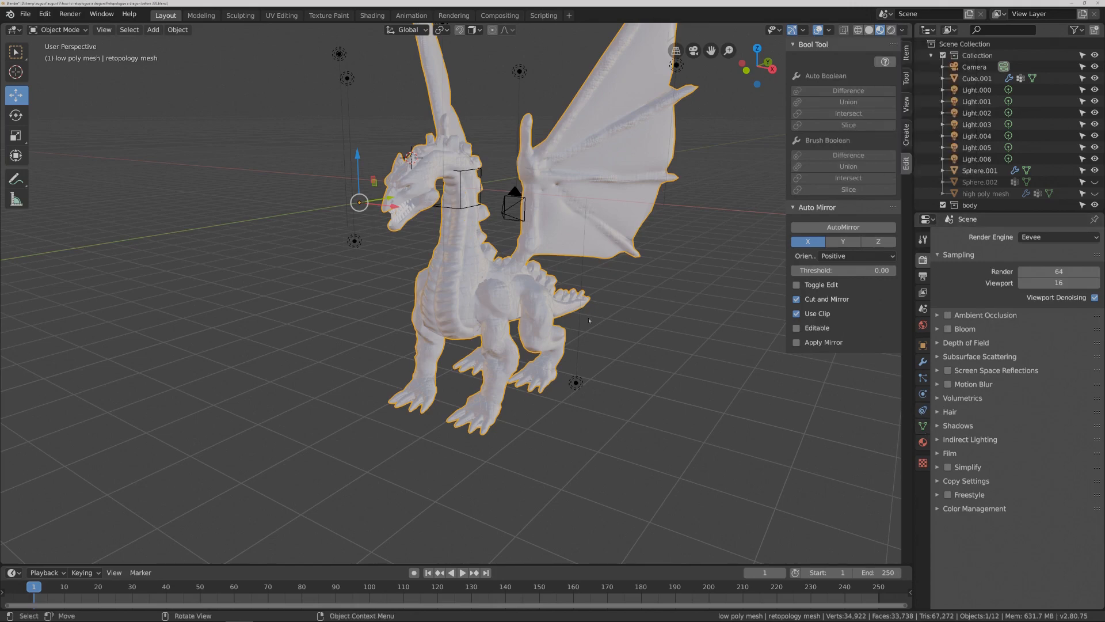
- Set the base color of the retopology mesh's material to a brownish orange
left_click(922, 442)
left_click(1028, 402)
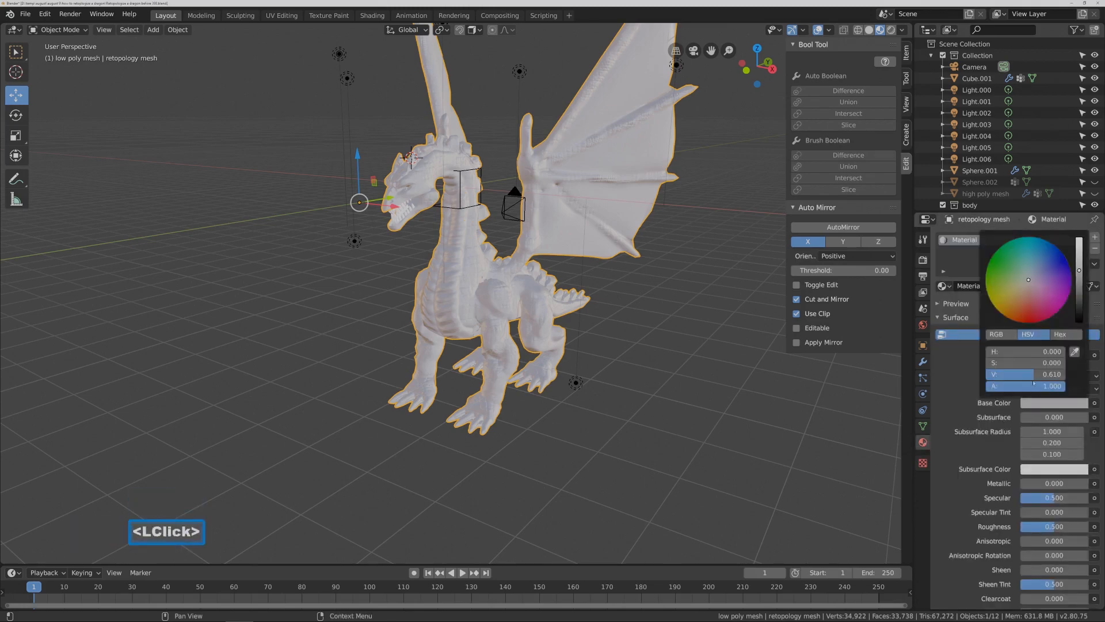
left_click_drag(1028, 280, 1021, 306)
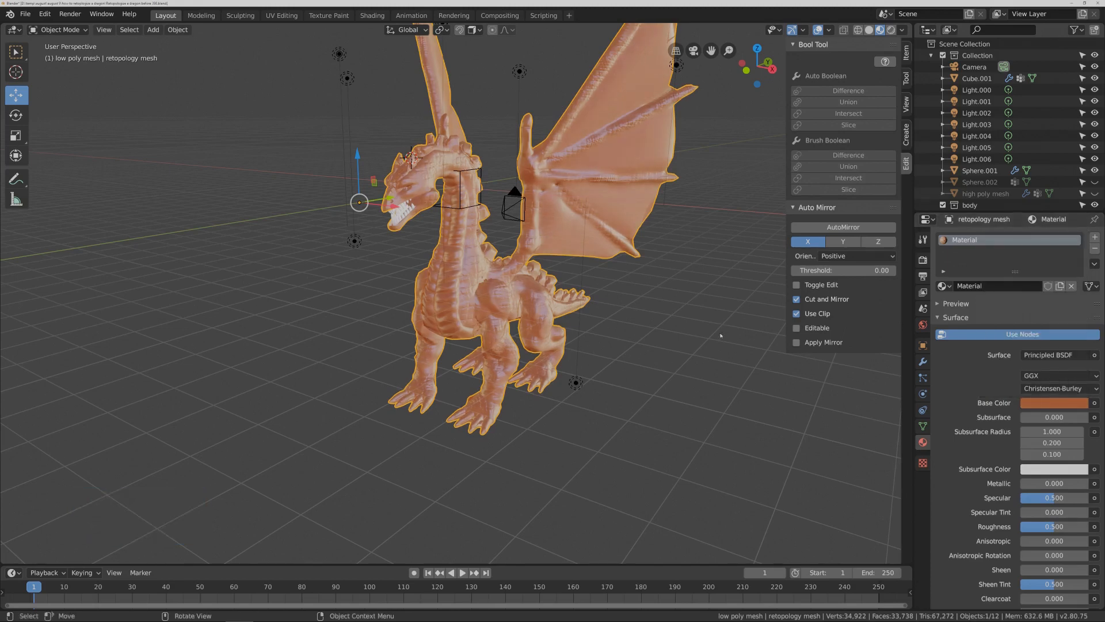
key("Pause")
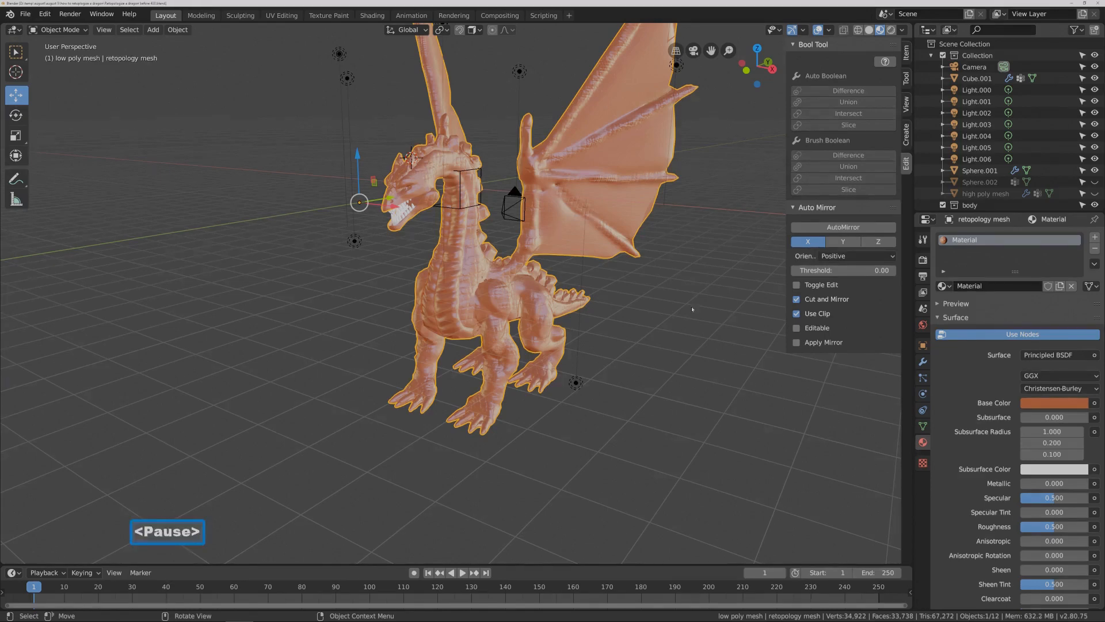
- Unhide all hidden objects and move the high poly mesh about -16.2 m along X, beside the retopology mesh
key("alt")
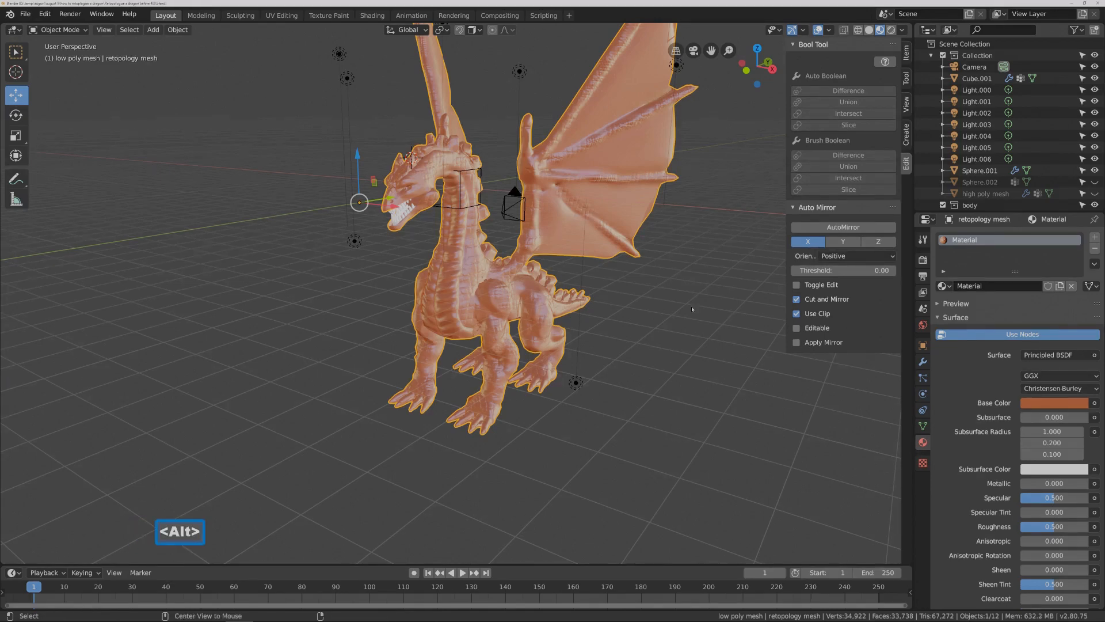
key("alt+h")
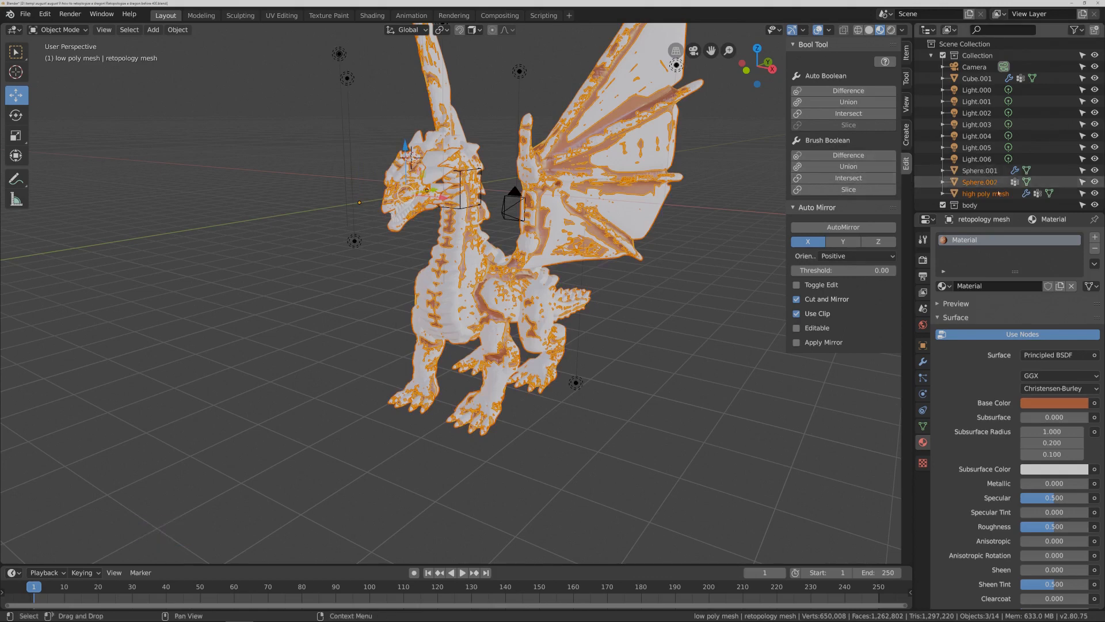
left_click(998, 194)
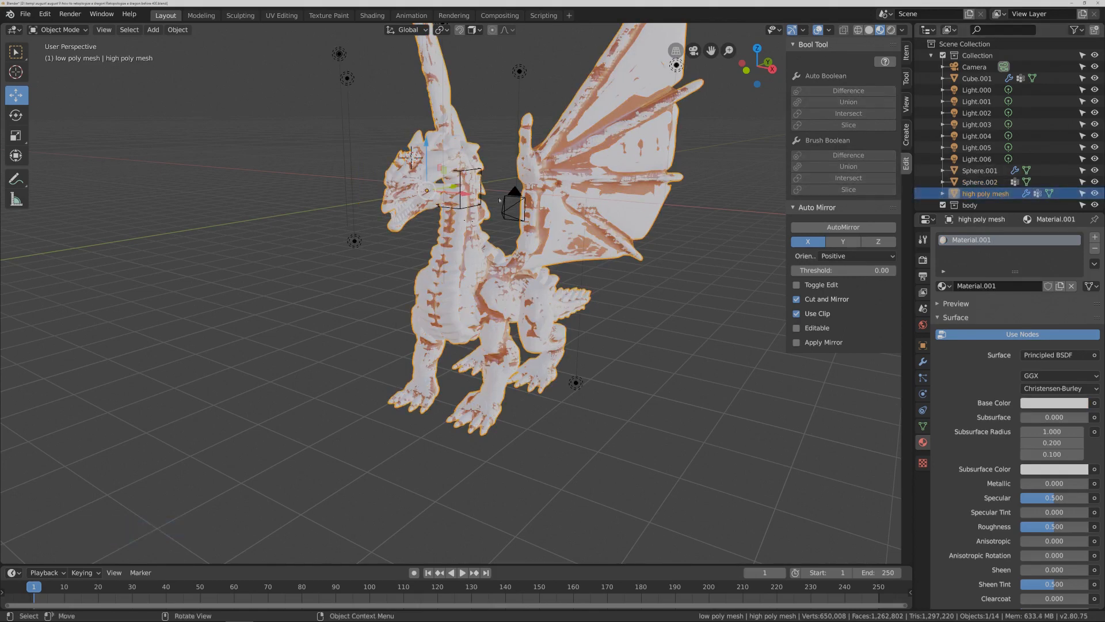
left_click_drag(460, 192, 273, 187)
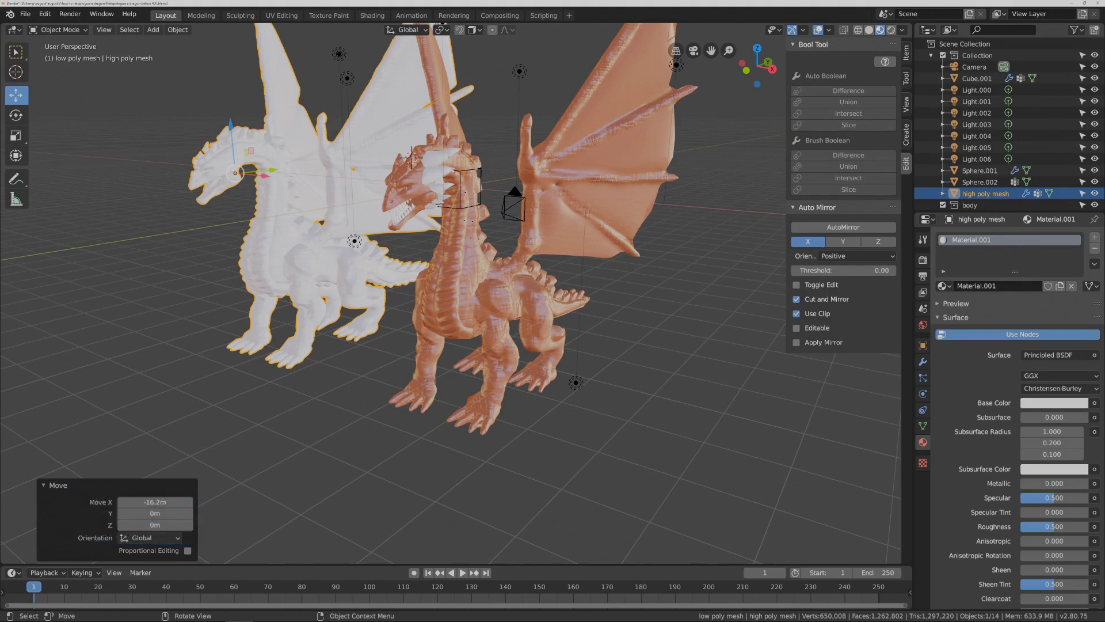
- Hide the Sphere.002 object at the retopology dragon's head
left_click(452, 153)
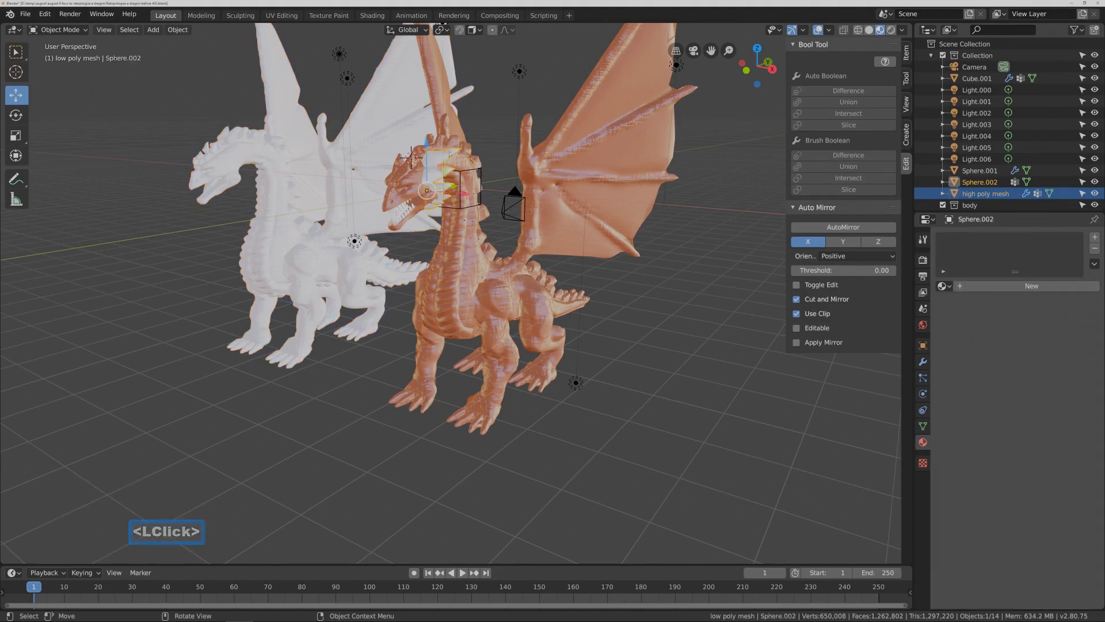
key("h")
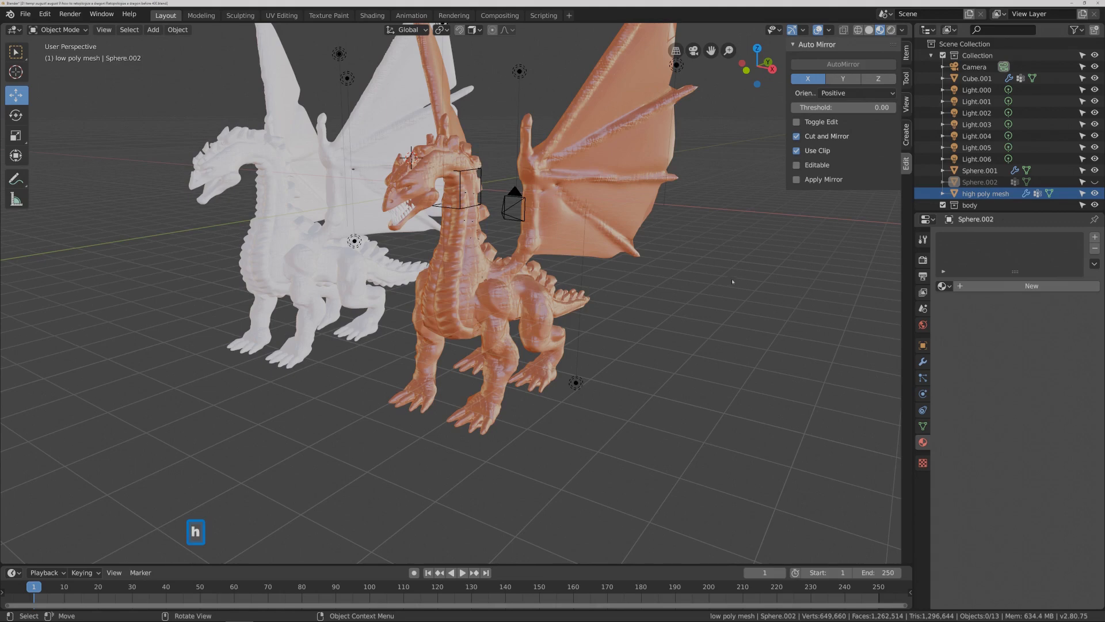
key("Pause")
- Set the base color of the high poly mesh's material to a bright orange
left_click(368, 268)
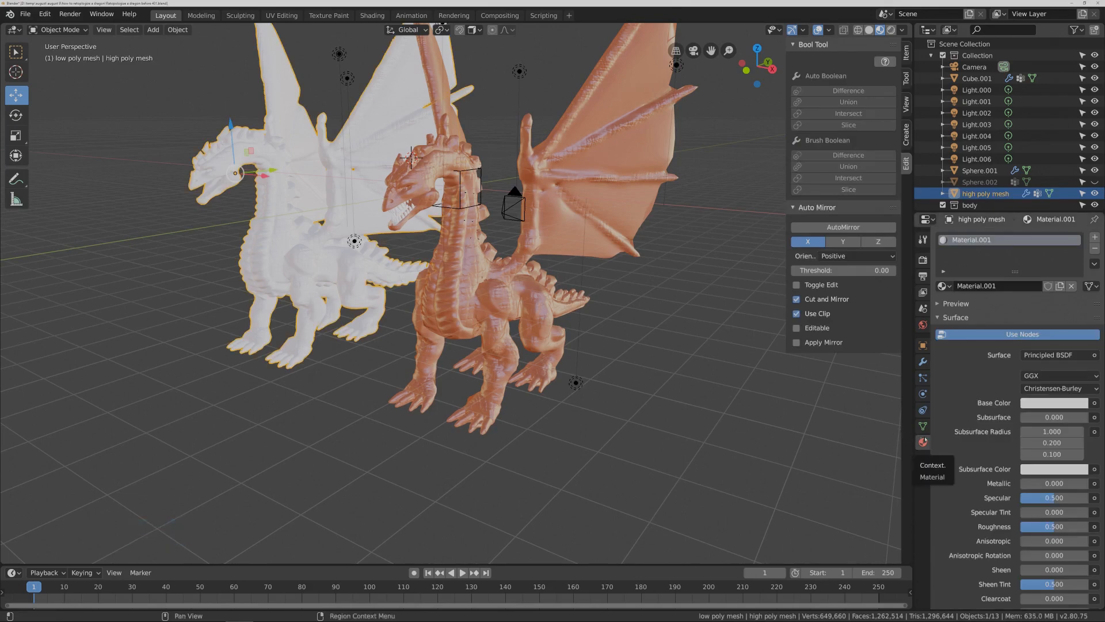
left_click(1056, 404)
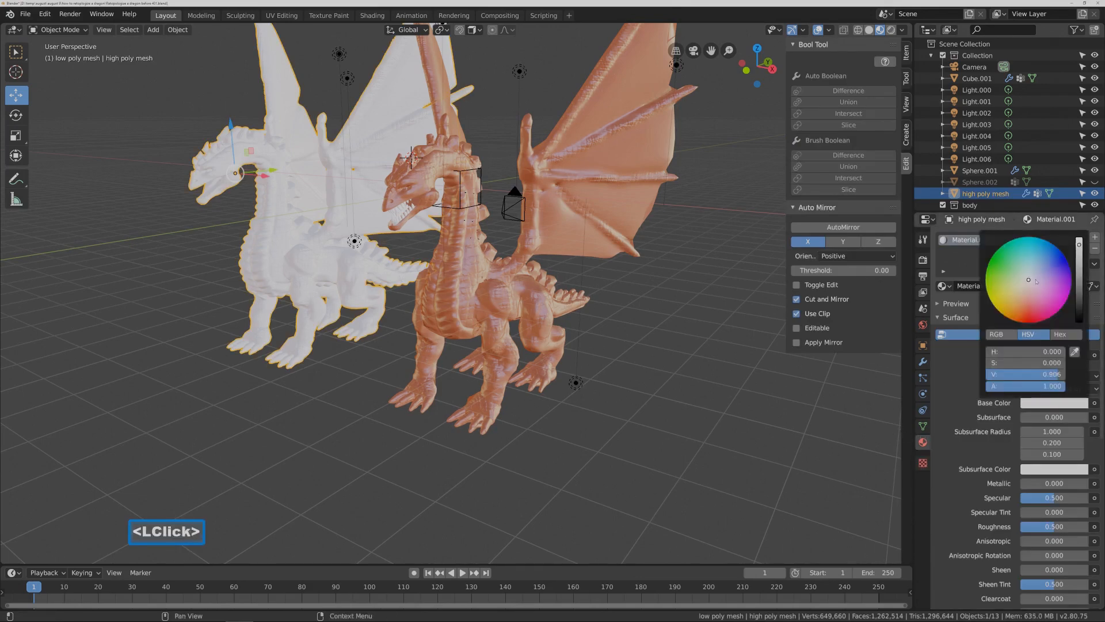
left_click_drag(1037, 282, 1023, 309)
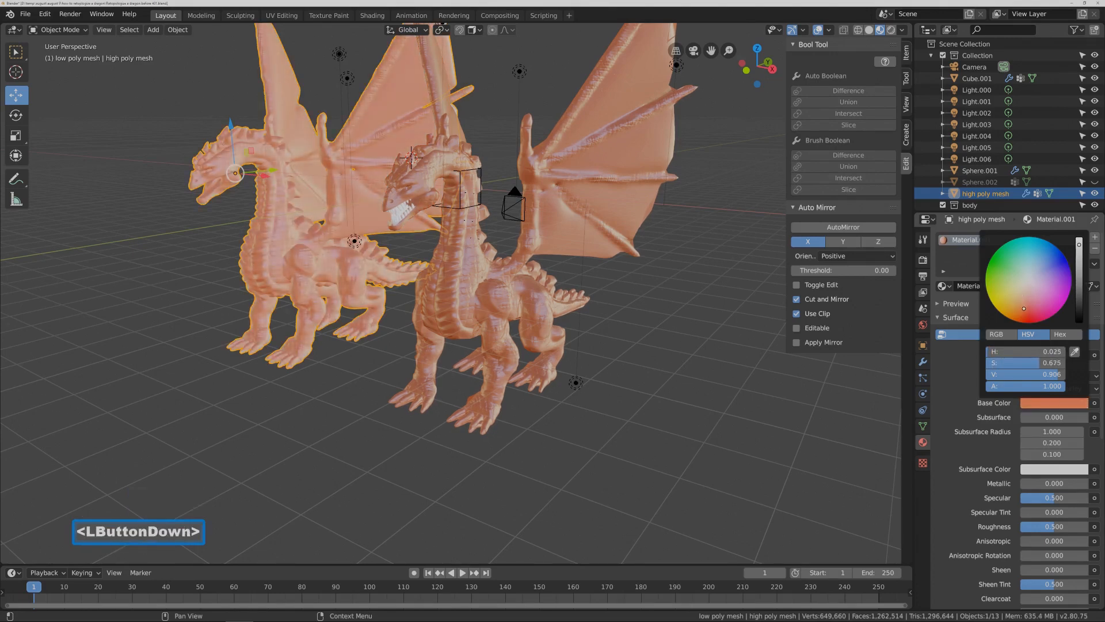
left_click_drag(1023, 309, 1023, 312)
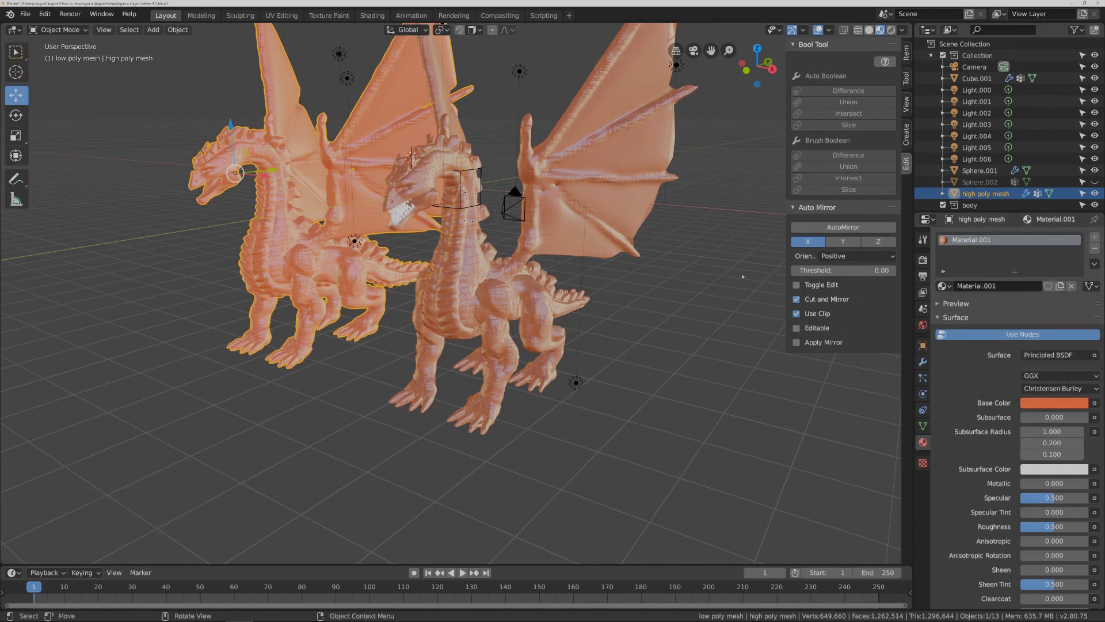
key("Pause")
- Set the base color of the high poly mesh's material to blue-violet
key("Pause")
left_click(1034, 402)
left_click_drag(1026, 314, 1053, 268)
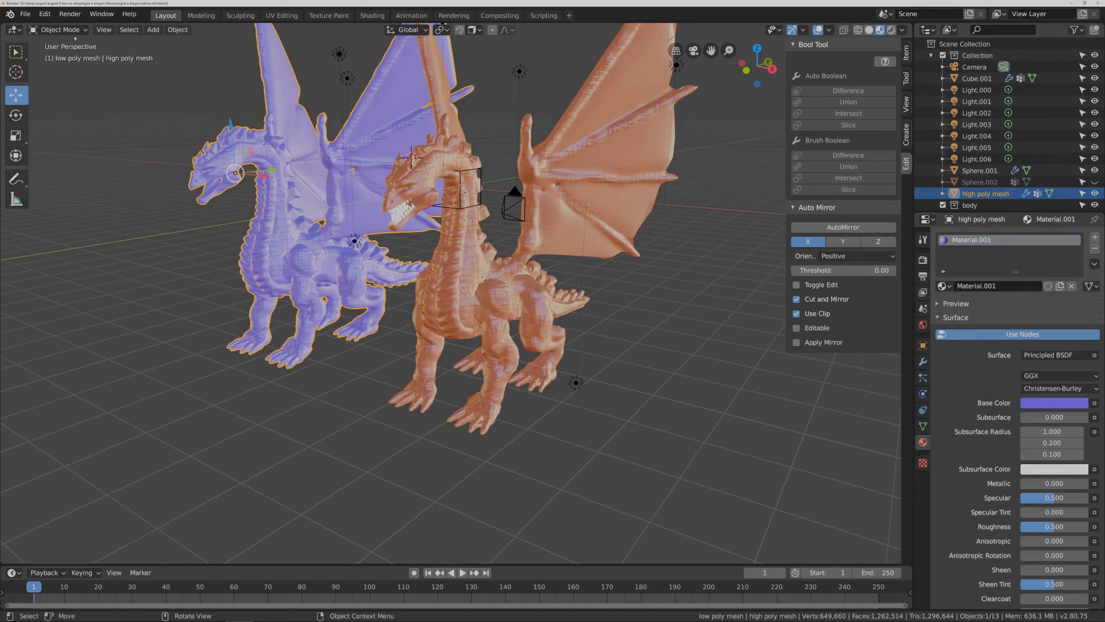
- Select all geometry of the high poly mesh in Edit Mode to check its polygon count, and return to Object Mode
left_click(86, 31)
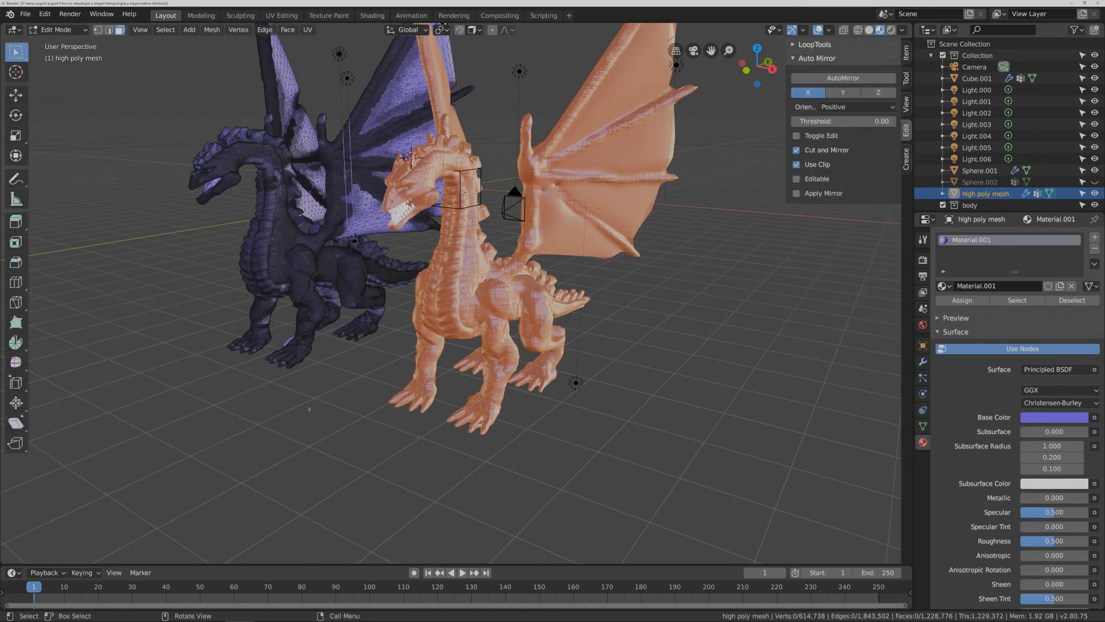
key("a")
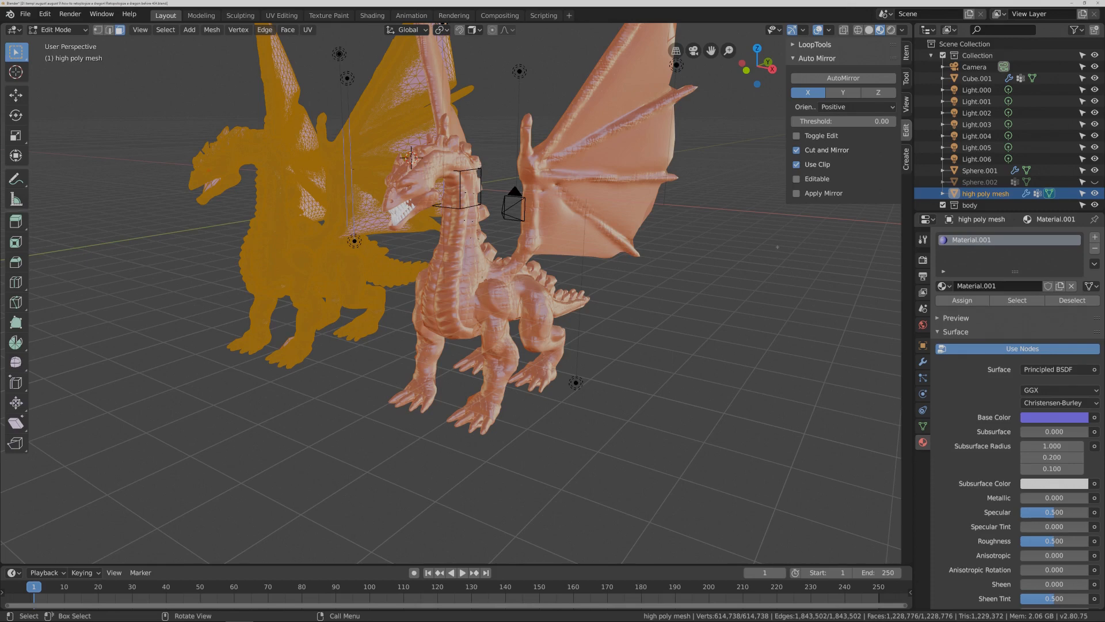
key("Pause")
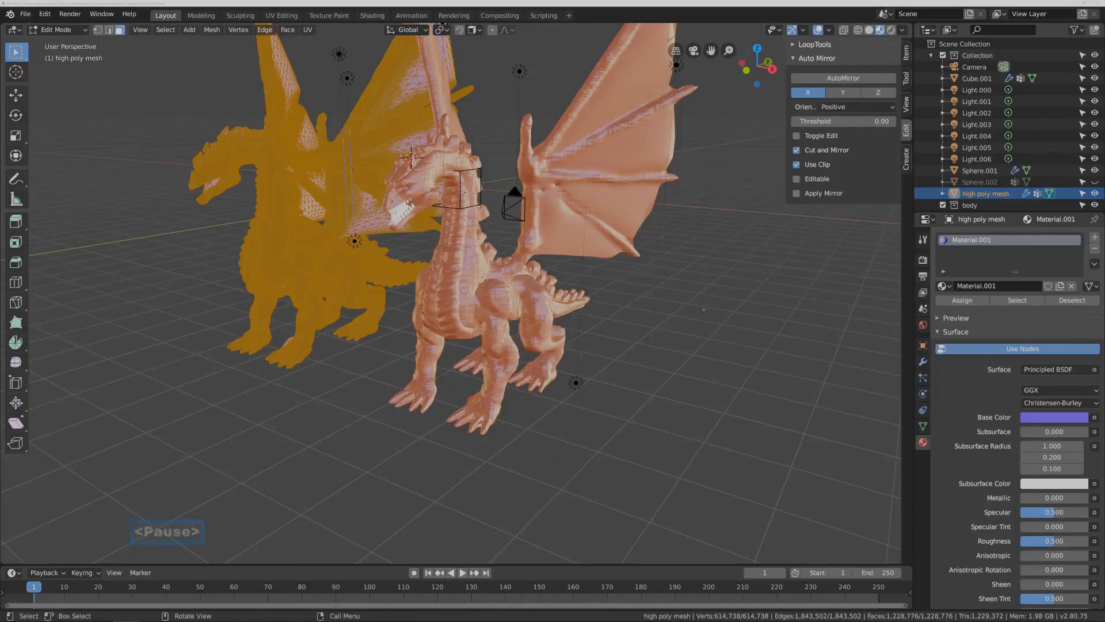
left_click(704, 310)
left_click(202, 98)
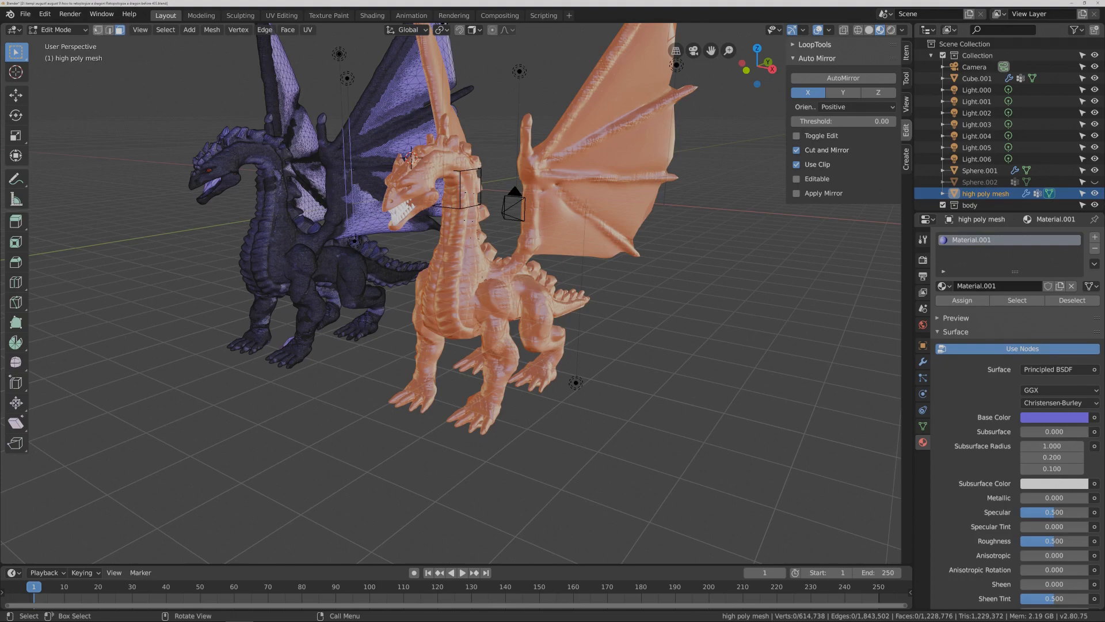
left_click(82, 30)
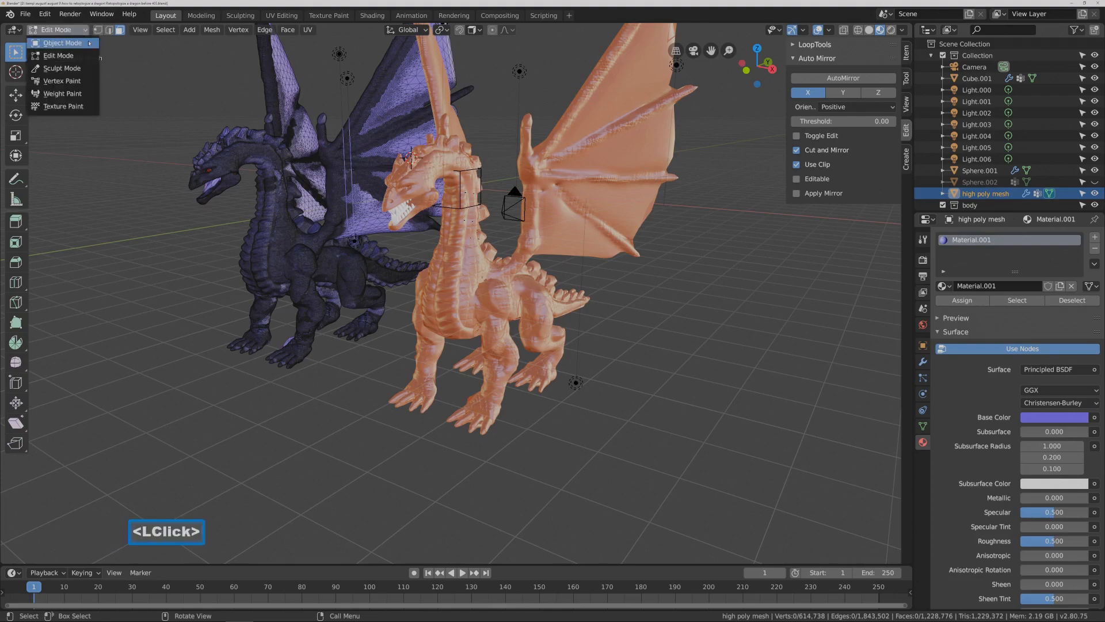
left_click(62, 43)
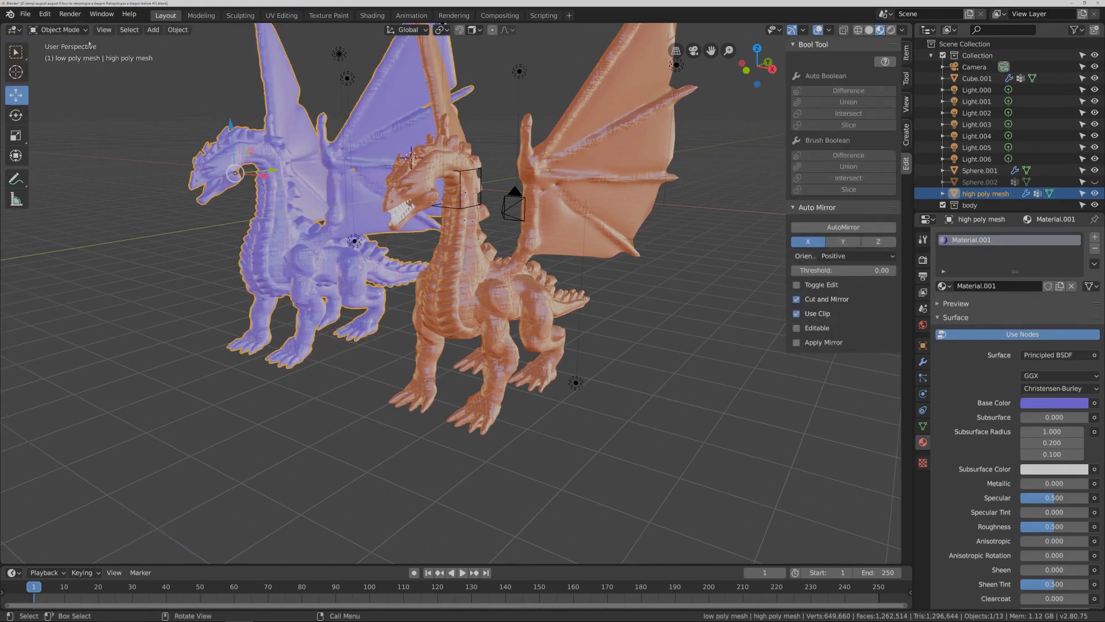
- Check the orange retopology mesh's polygon count in Edit Mode, deselect its geometry, and return to Object Mode
left_click(492, 321)
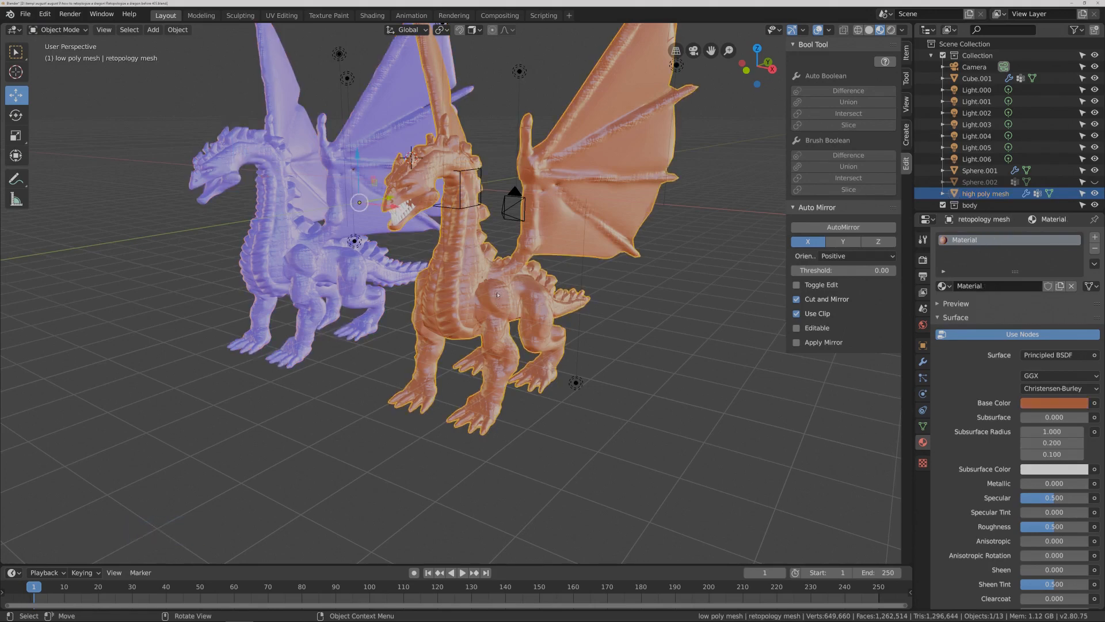
left_click(81, 31)
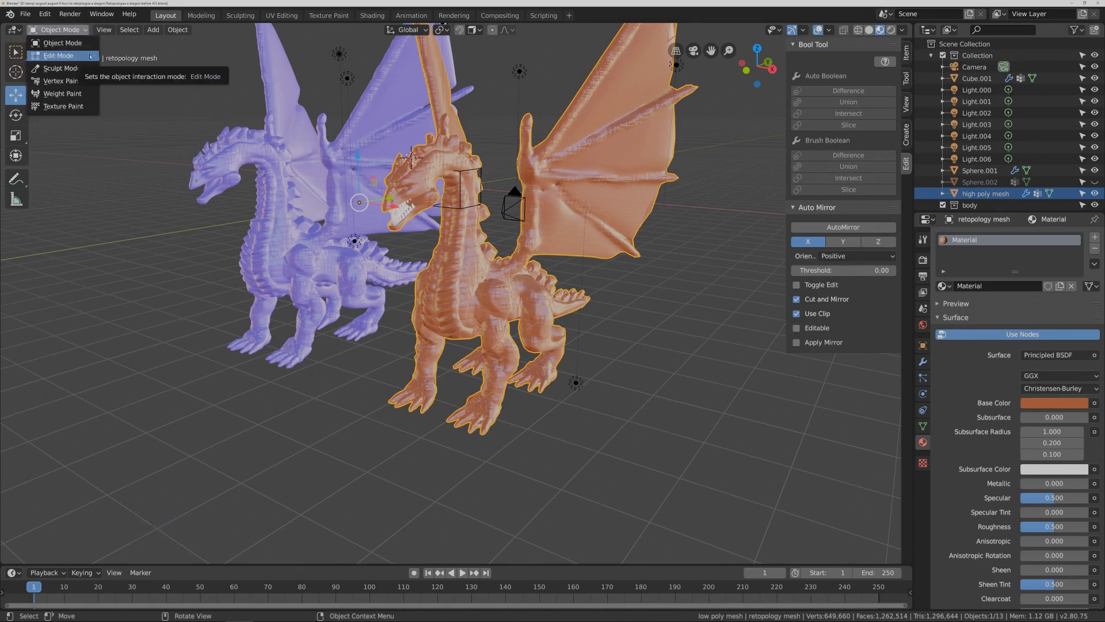
left_click(90, 56)
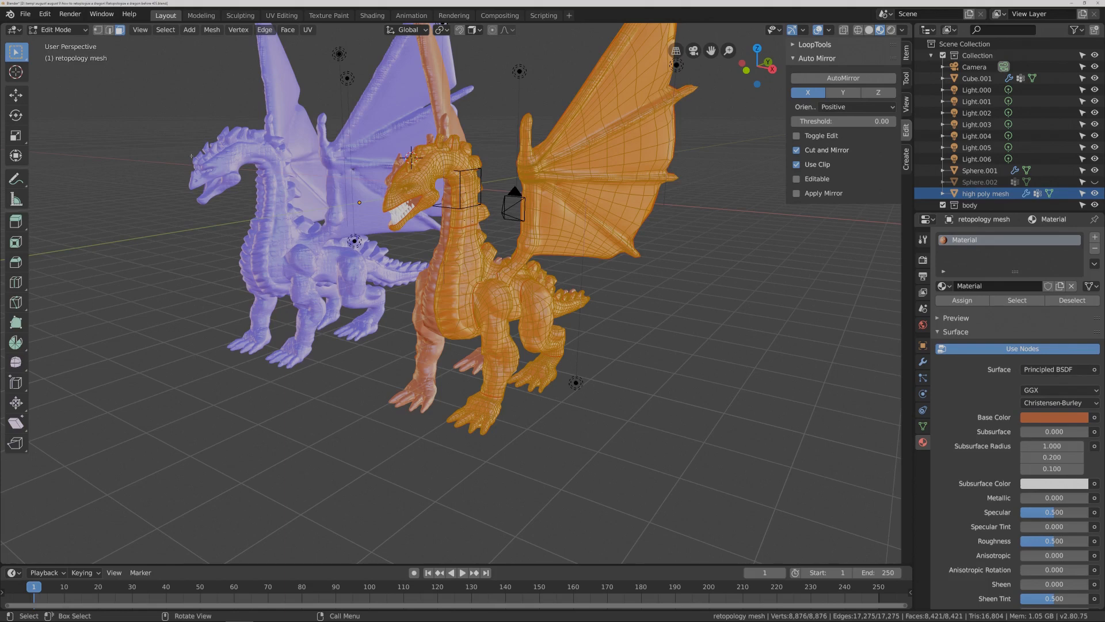
left_click(679, 423)
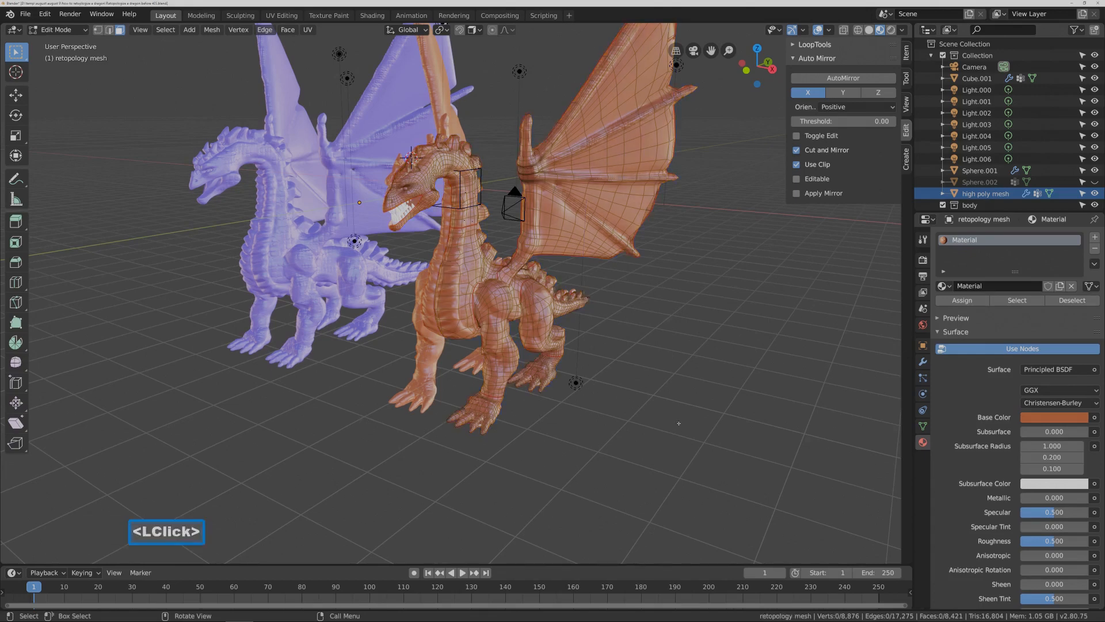
left_click(86, 32)
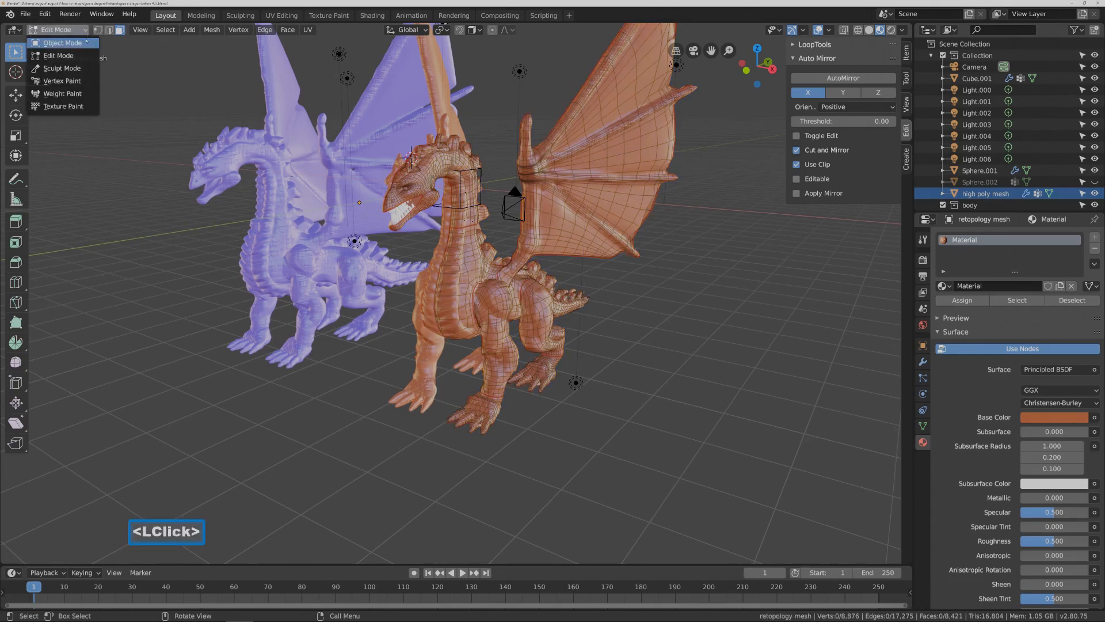
left_click(61, 43)
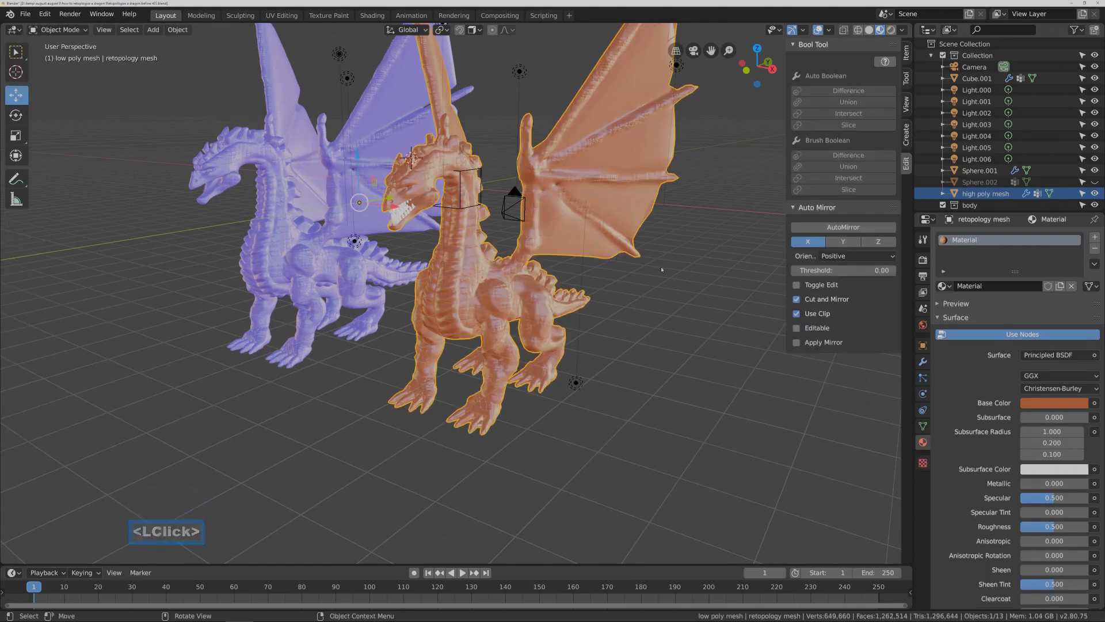
key("Pause")
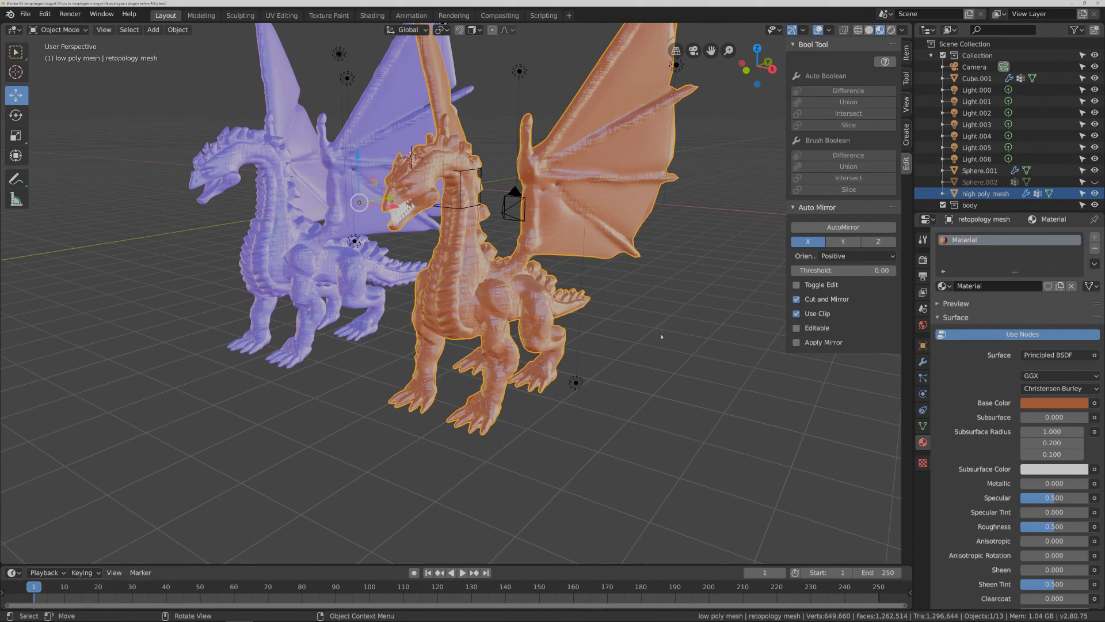
key("Pause")
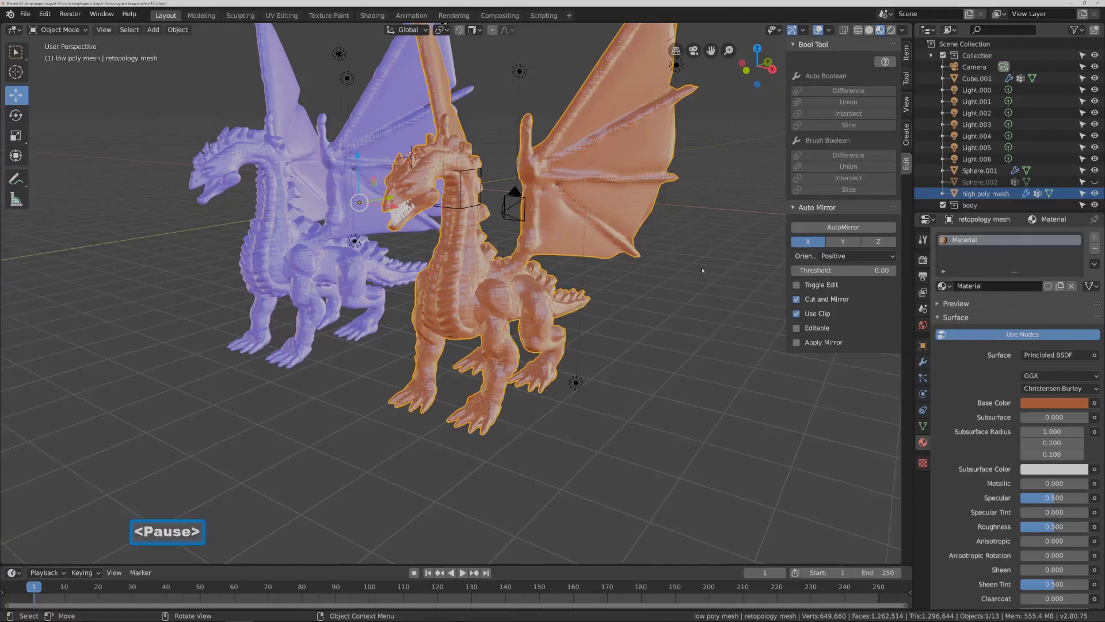